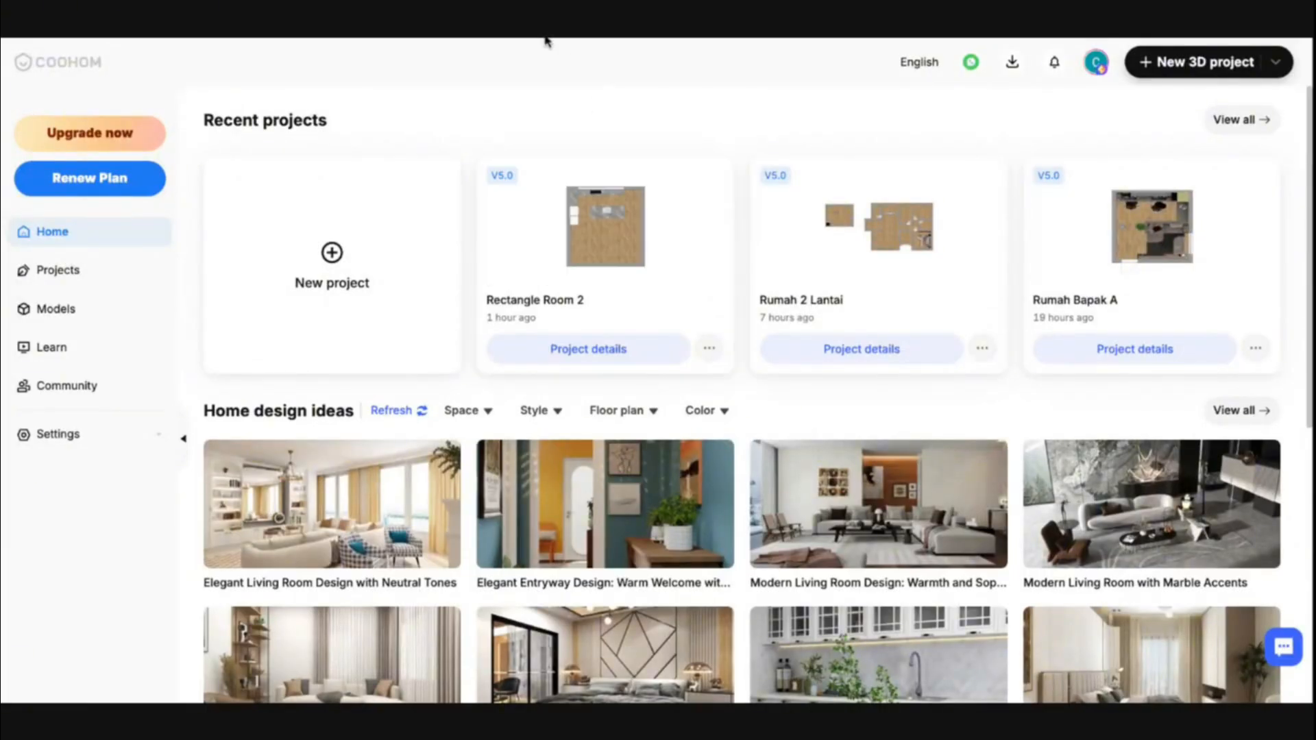
Step: Create a new blank 3D project and dismiss the promotional pop-up
mouse_move(413, 185)
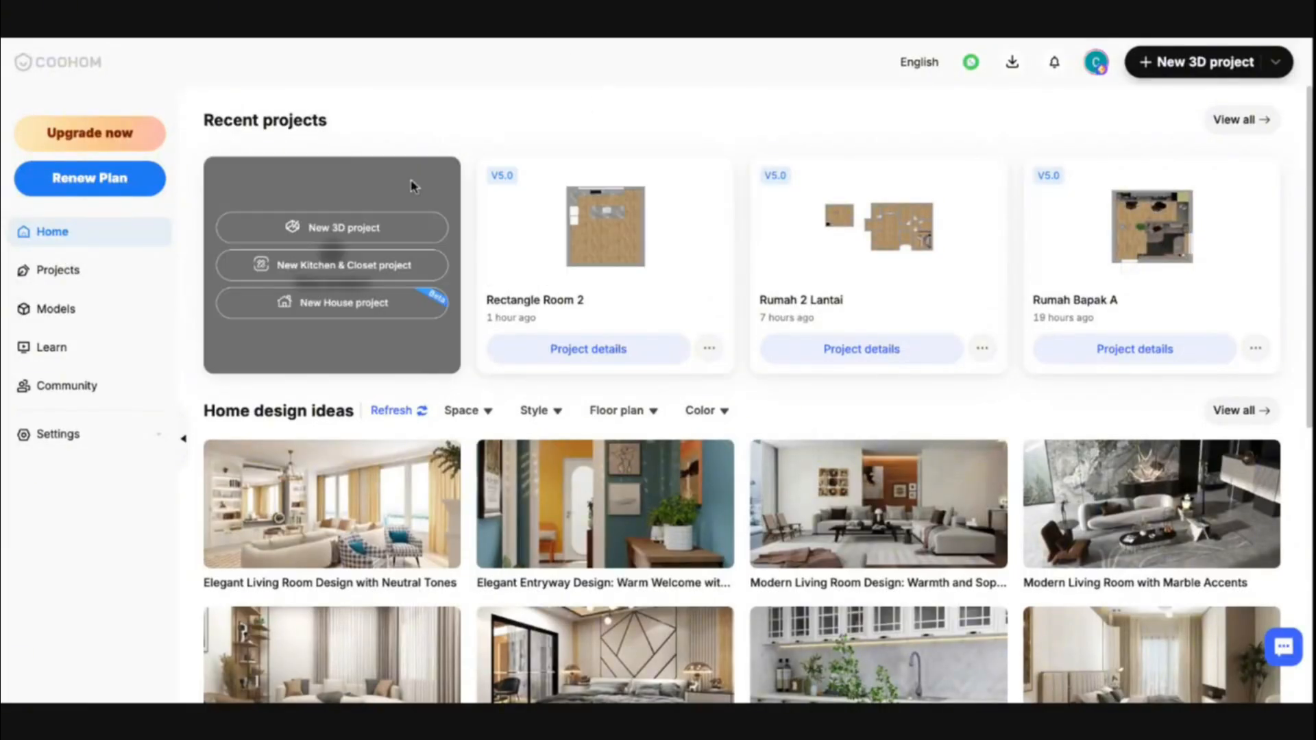
click(347, 236)
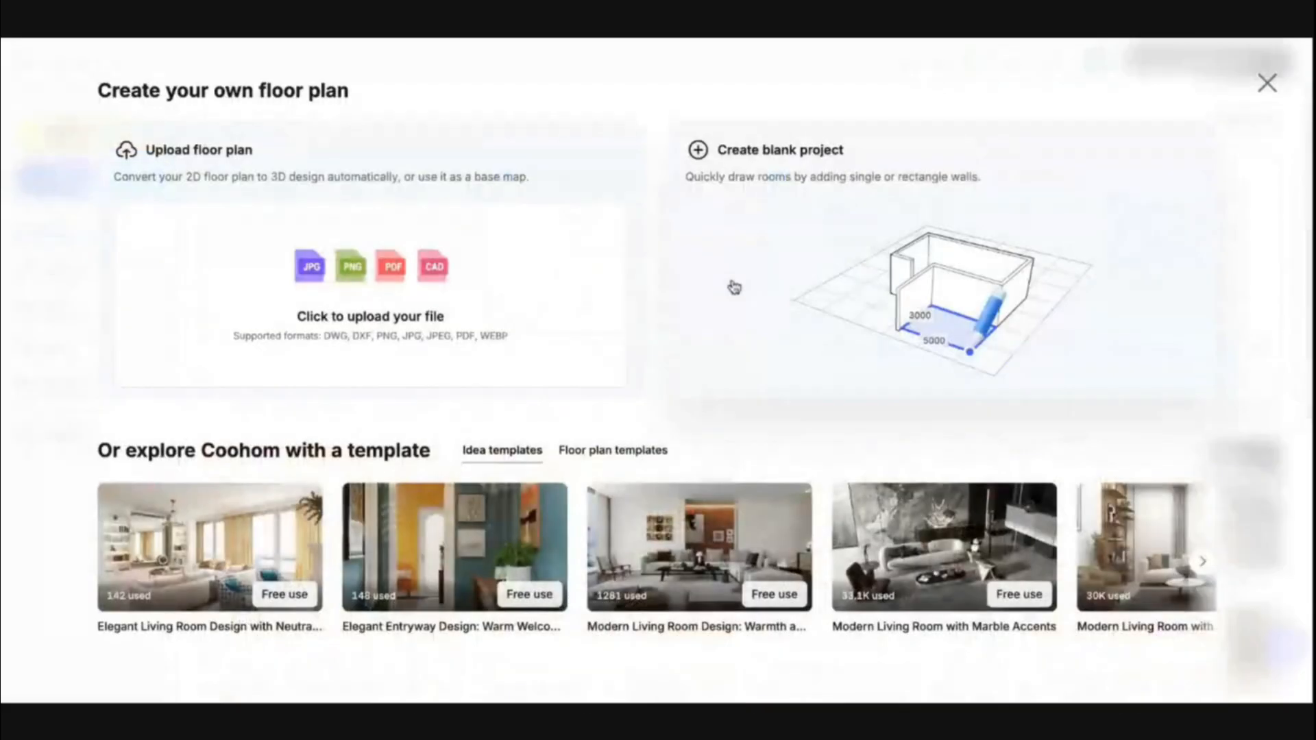
click(801, 251)
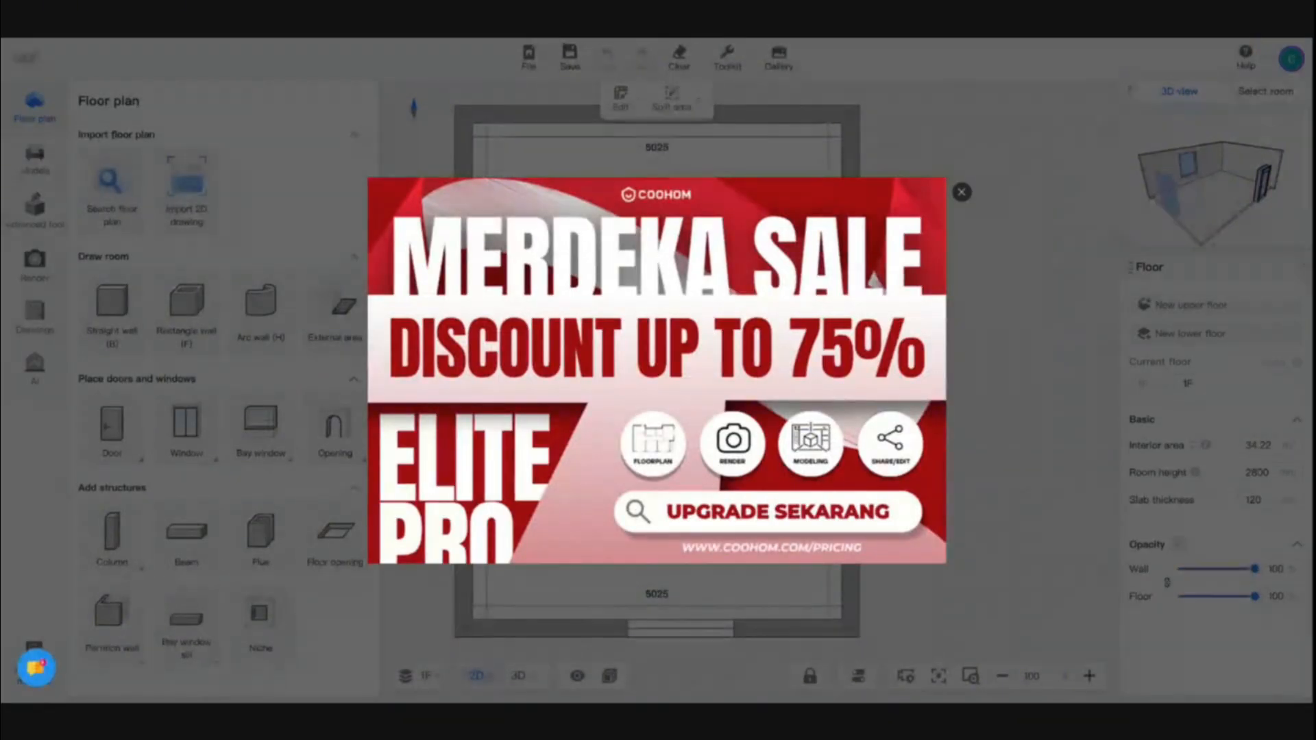
click(962, 192)
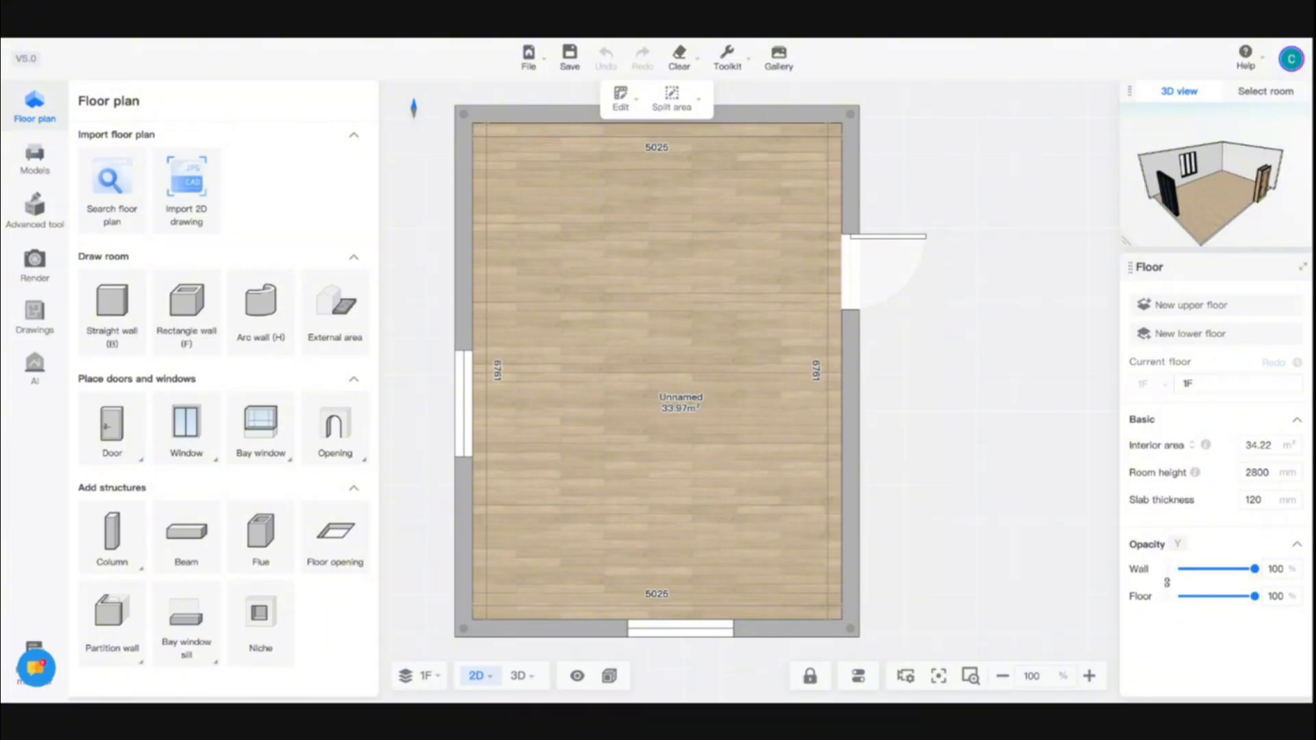
Step: Delete the single door and both windows from the room's walls in the floor plan
click(848, 268)
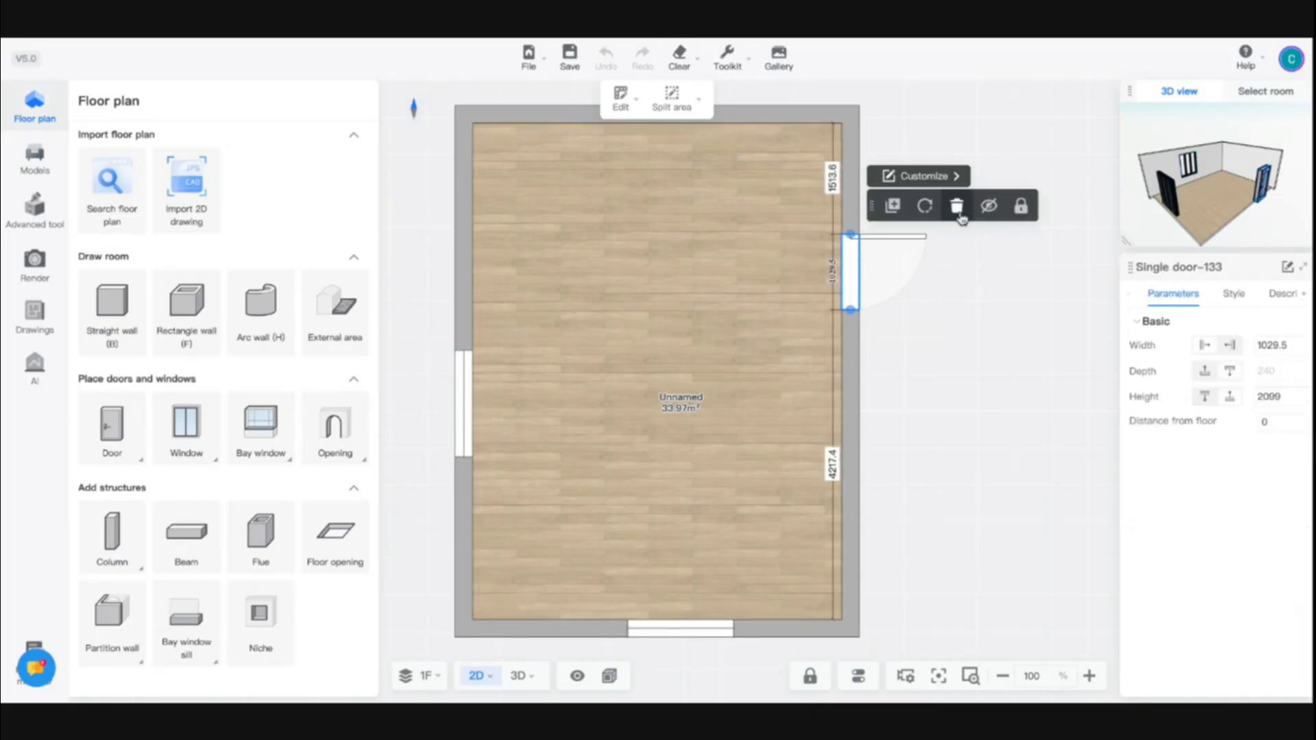
click(957, 206)
click(463, 396)
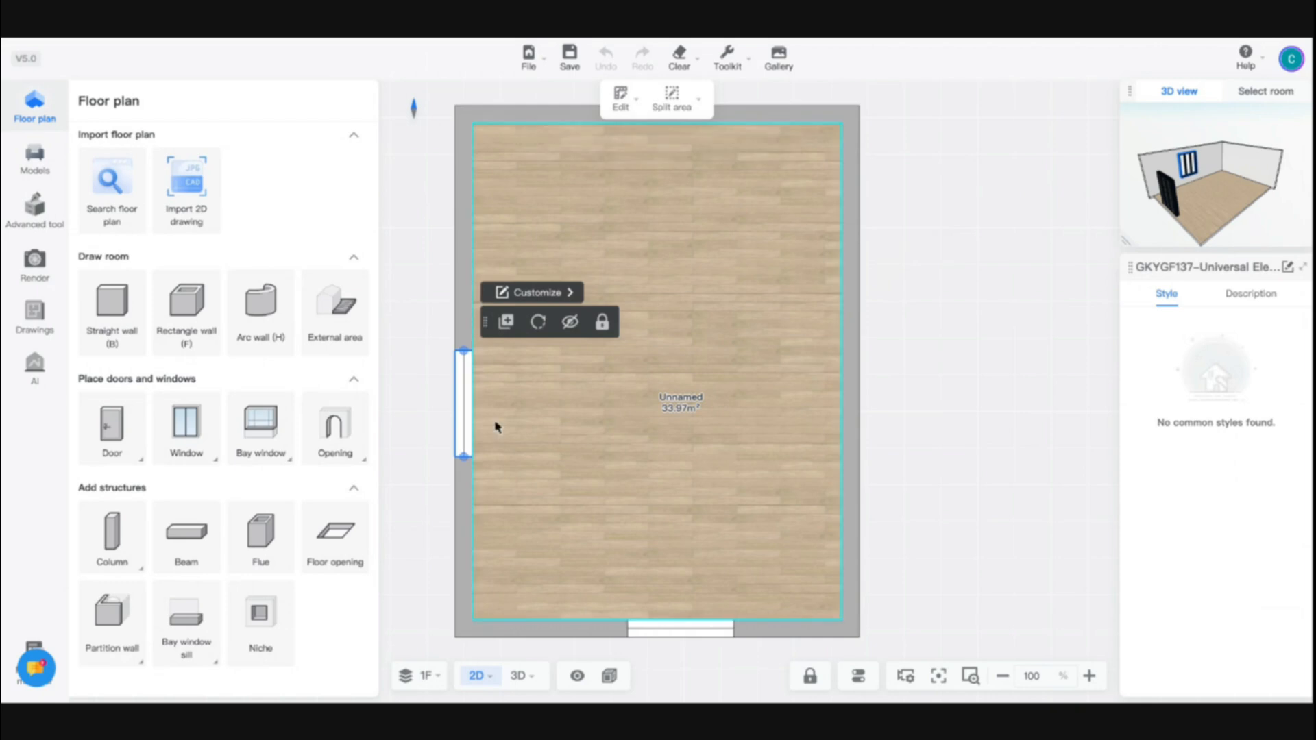
click(429, 397)
click(460, 411)
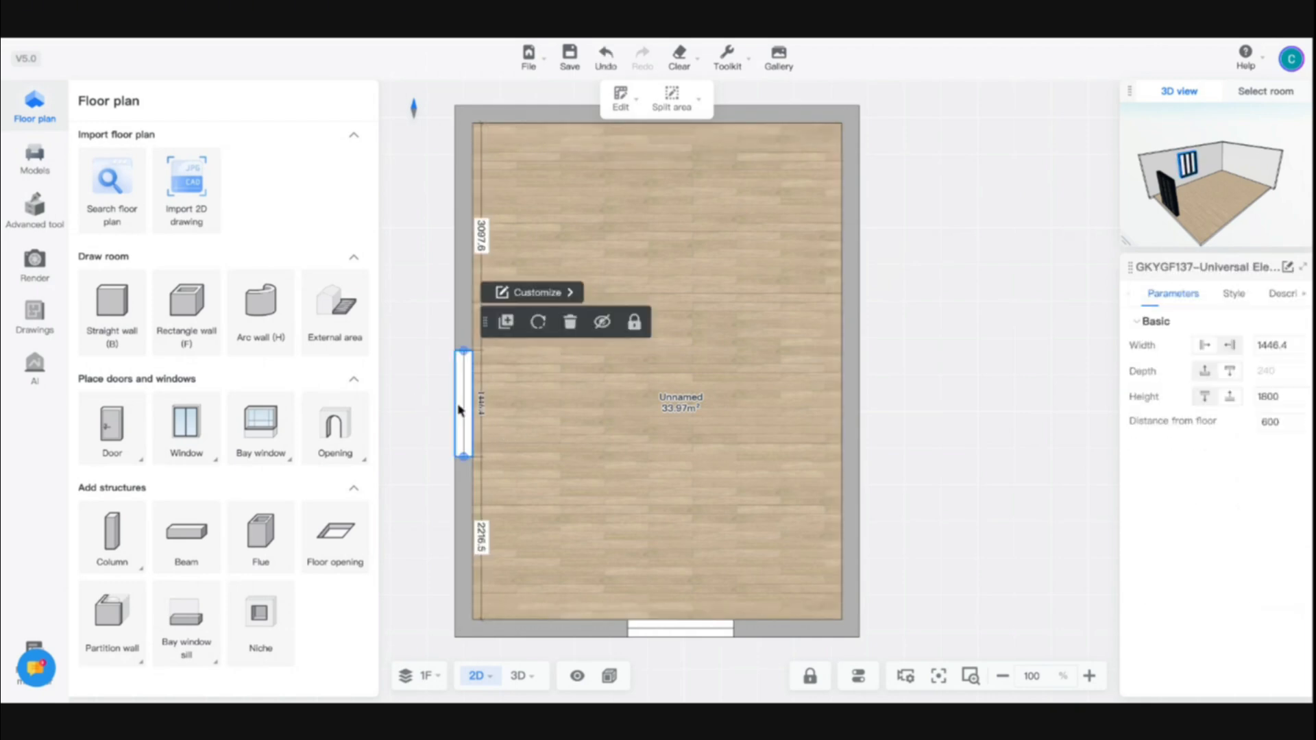
click(568, 328)
click(676, 626)
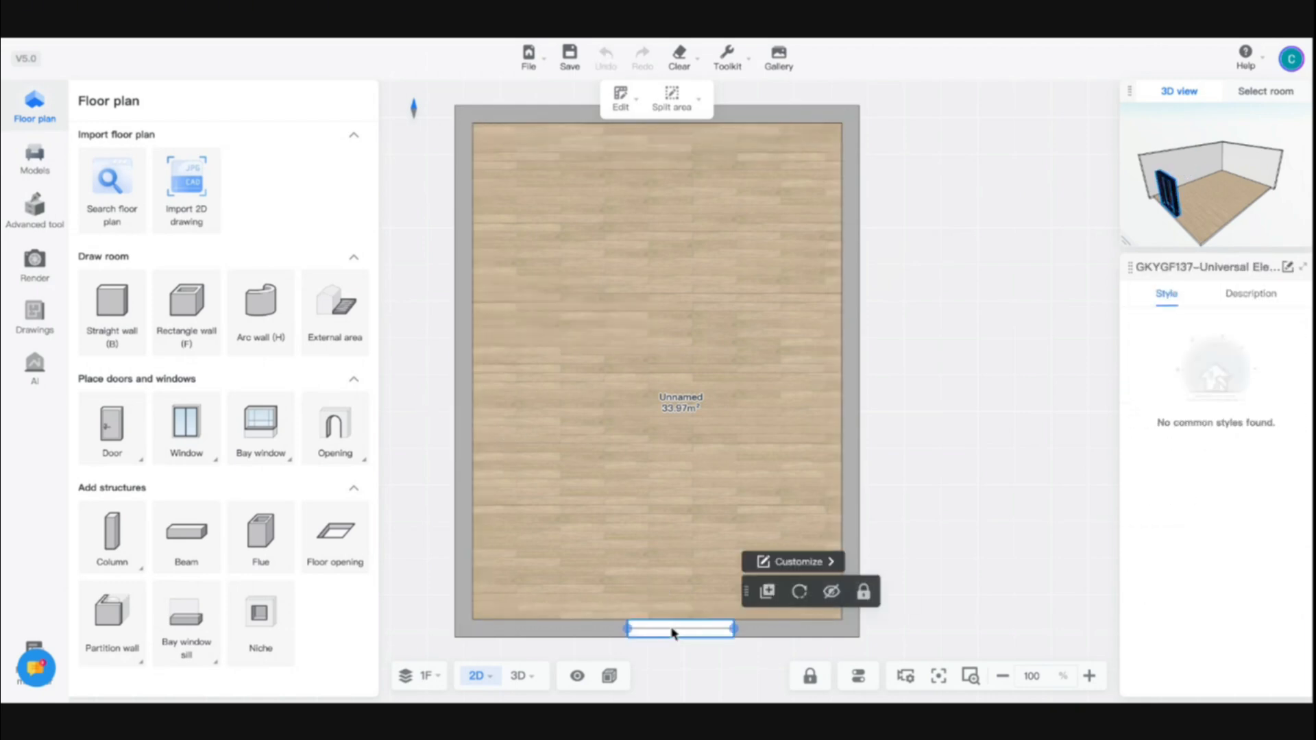
click(684, 582)
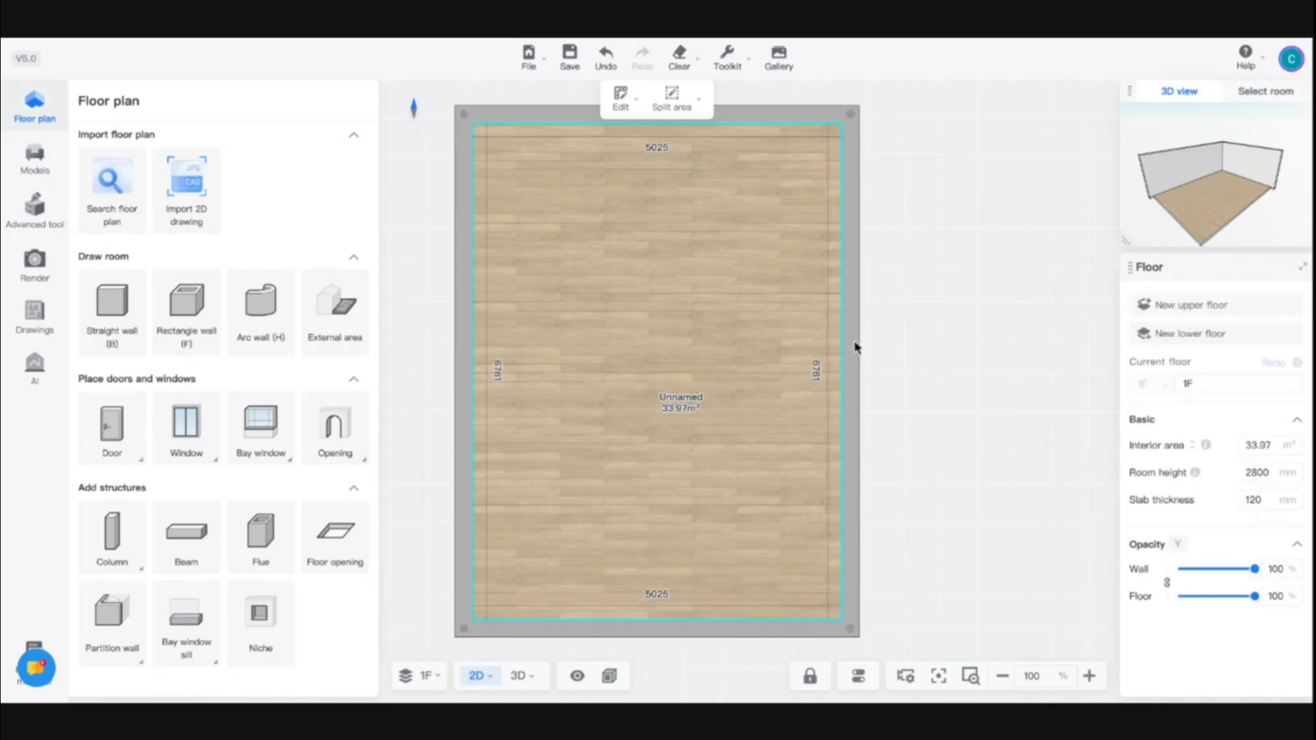
Step: Switch the room to 3D and open the Kitchen & Bath design tool
click(518, 676)
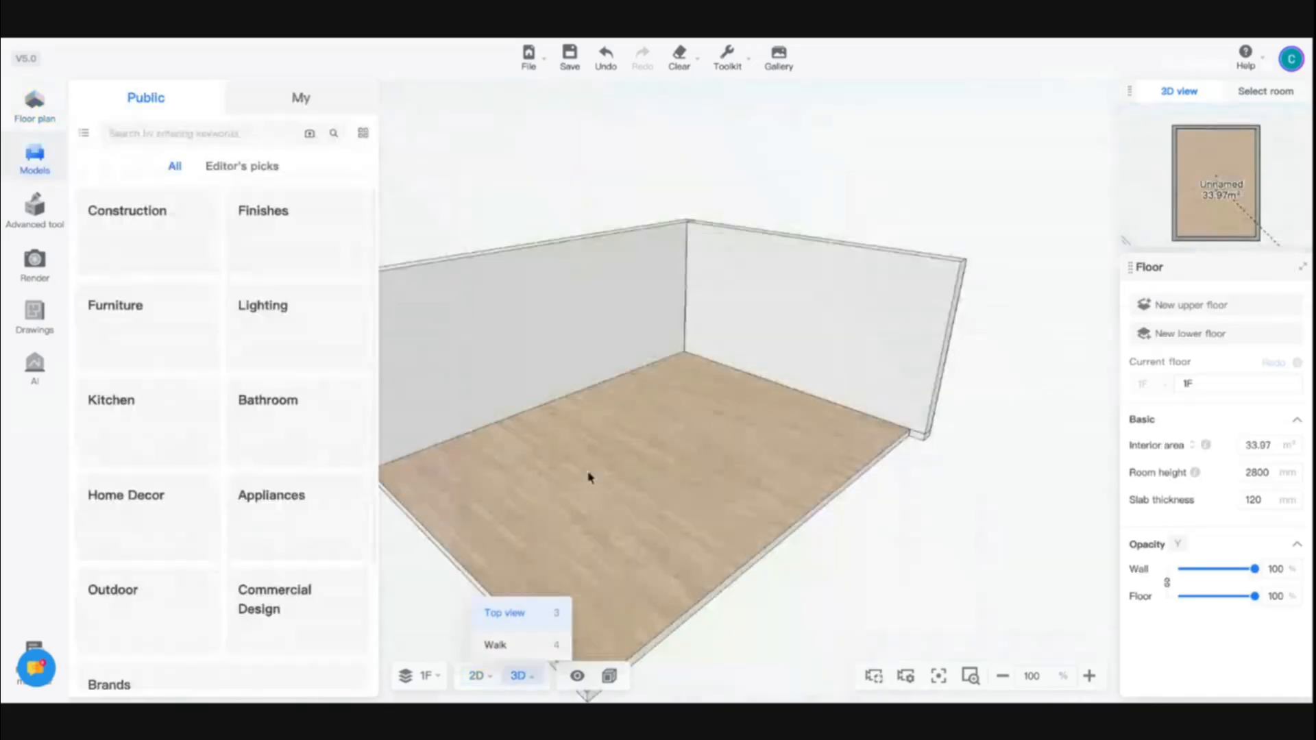
drag(675, 418, 705, 409)
scroll(661, 432, up, 6)
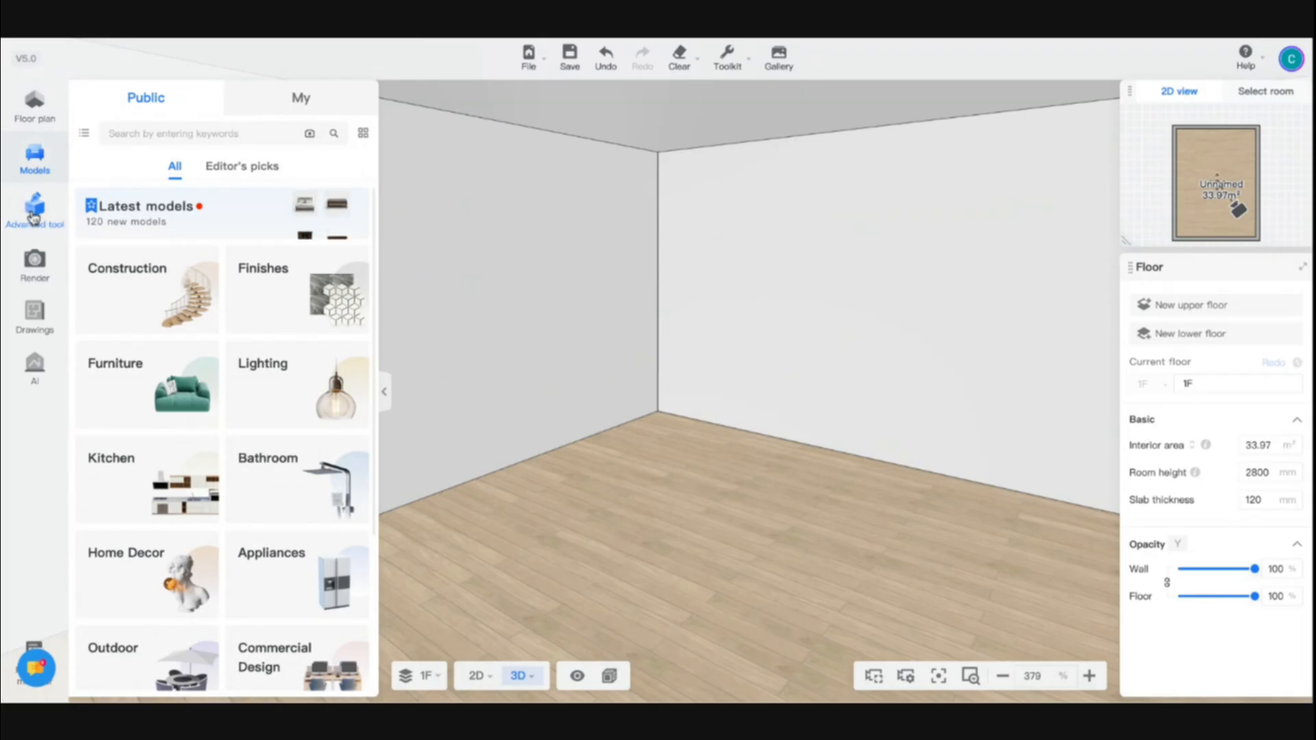
click(33, 219)
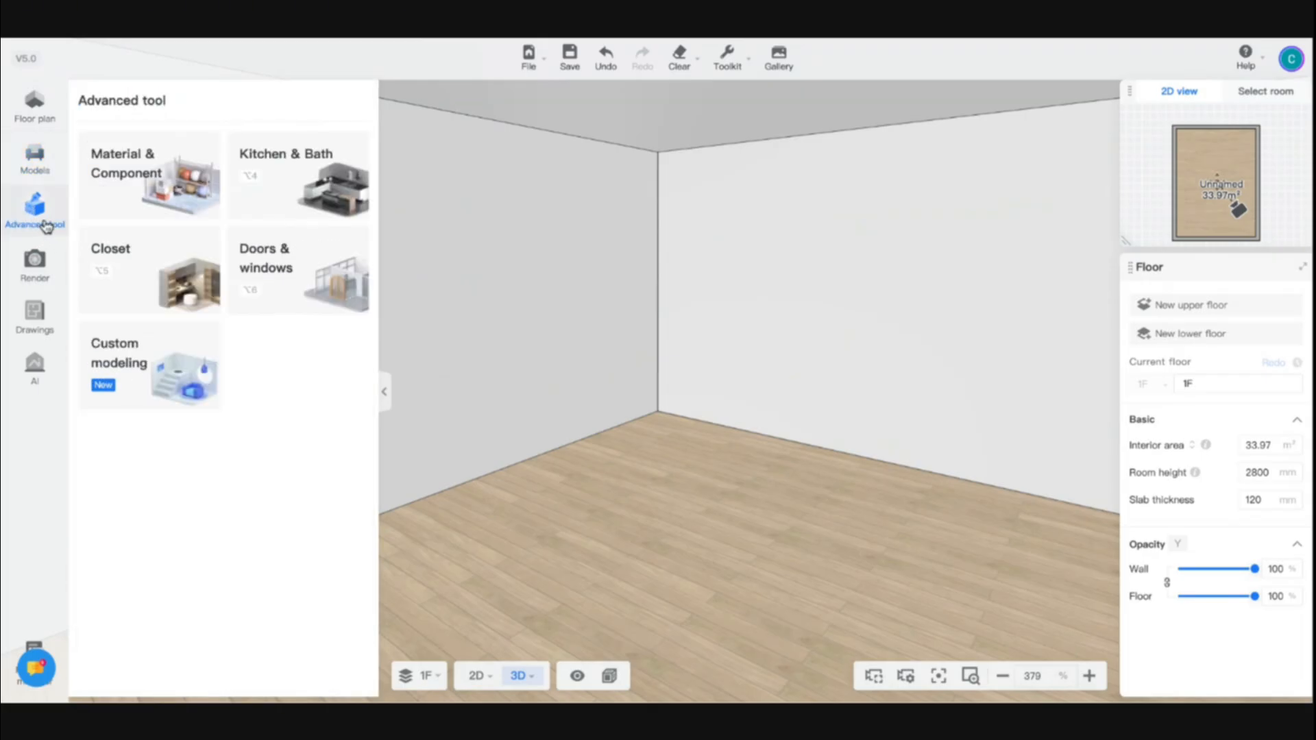
click(303, 174)
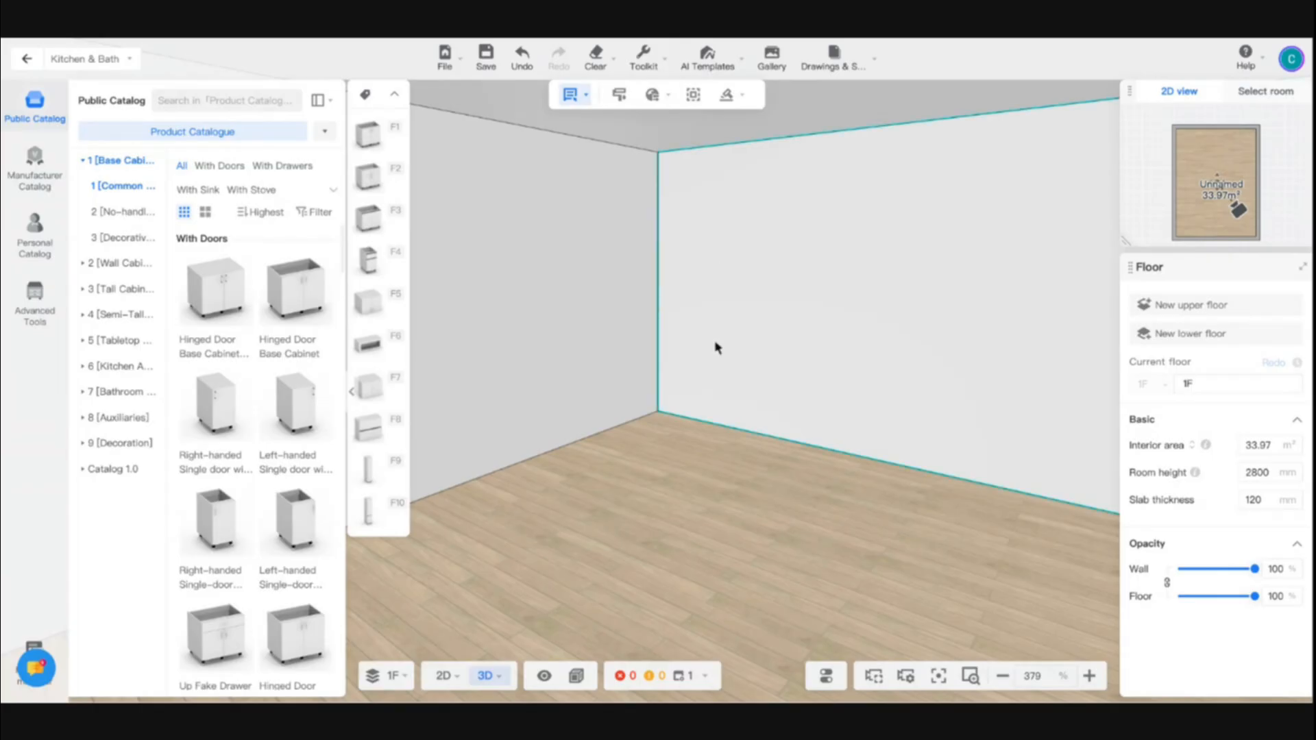
Step: Change the public catalog's layout to the wide catalog view
drag(714, 348, 602, 387)
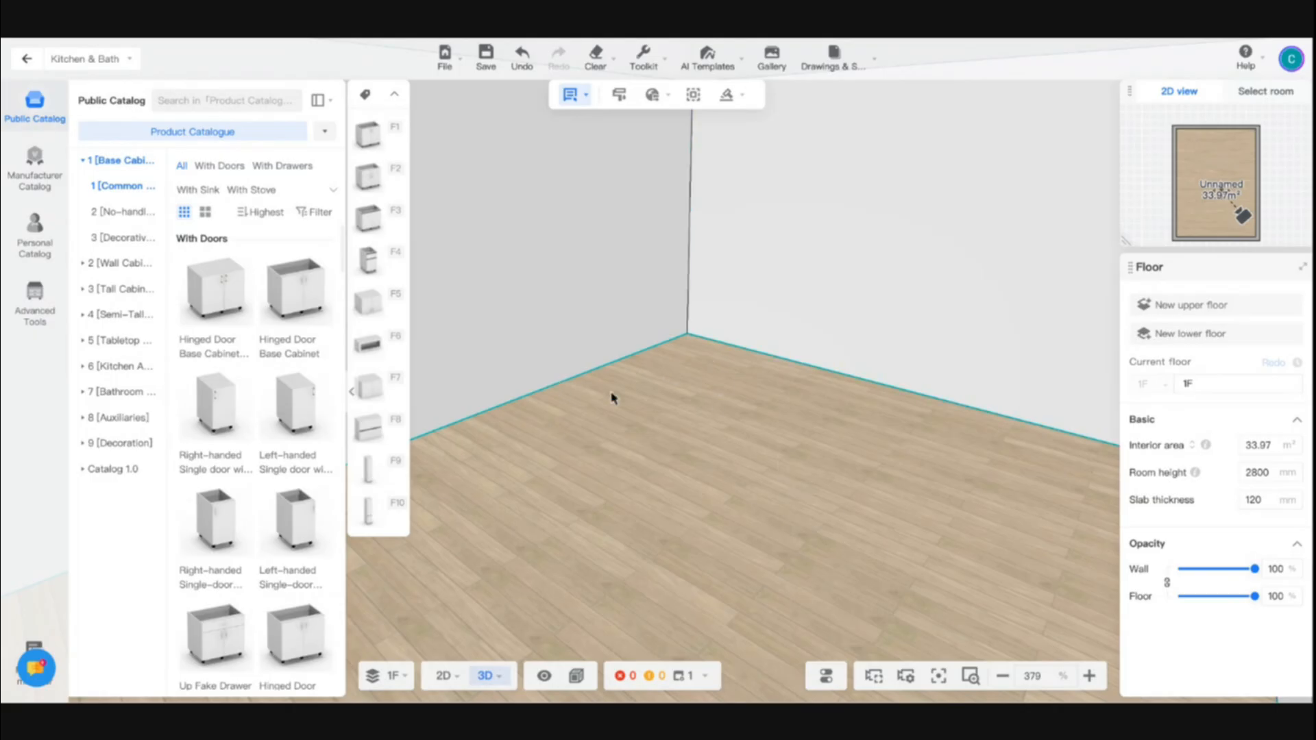
mouse_move(612, 397)
mouse_down()
mouse_move(614, 417)
mouse_move(593, 404)
mouse_up()
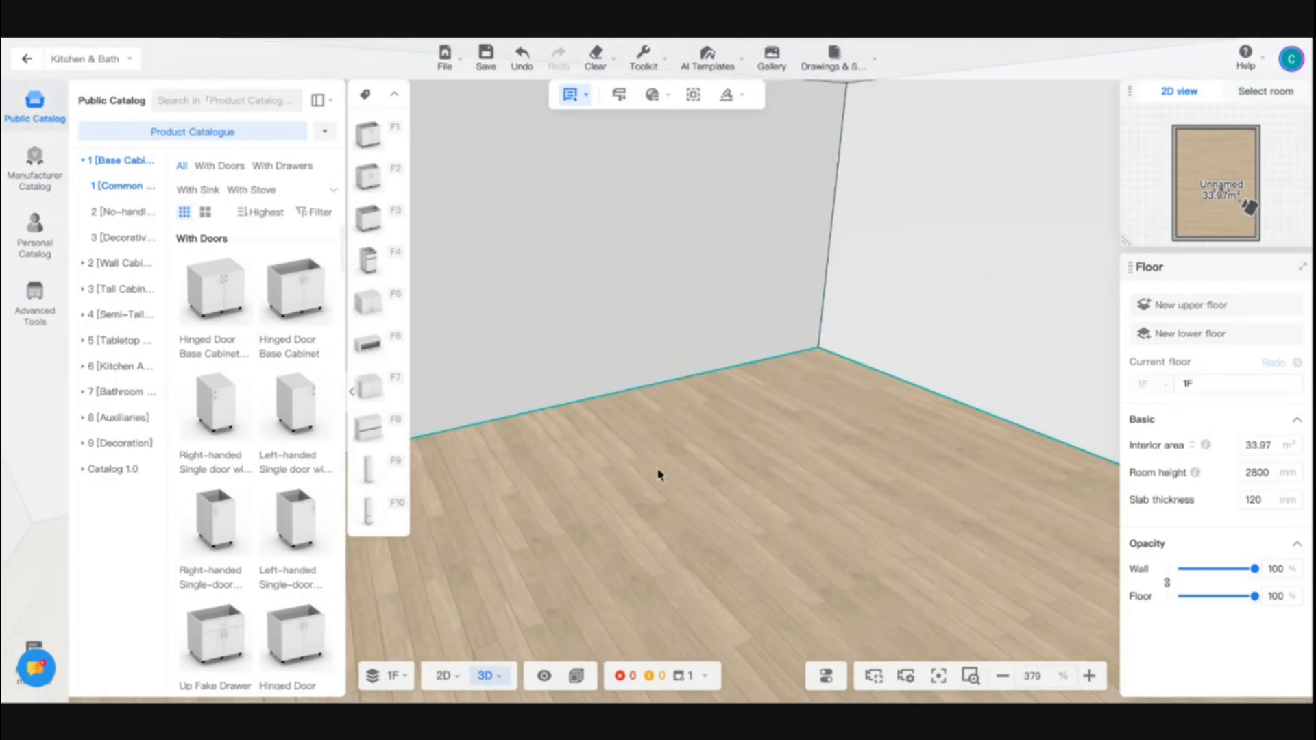
drag(658, 474, 425, 285)
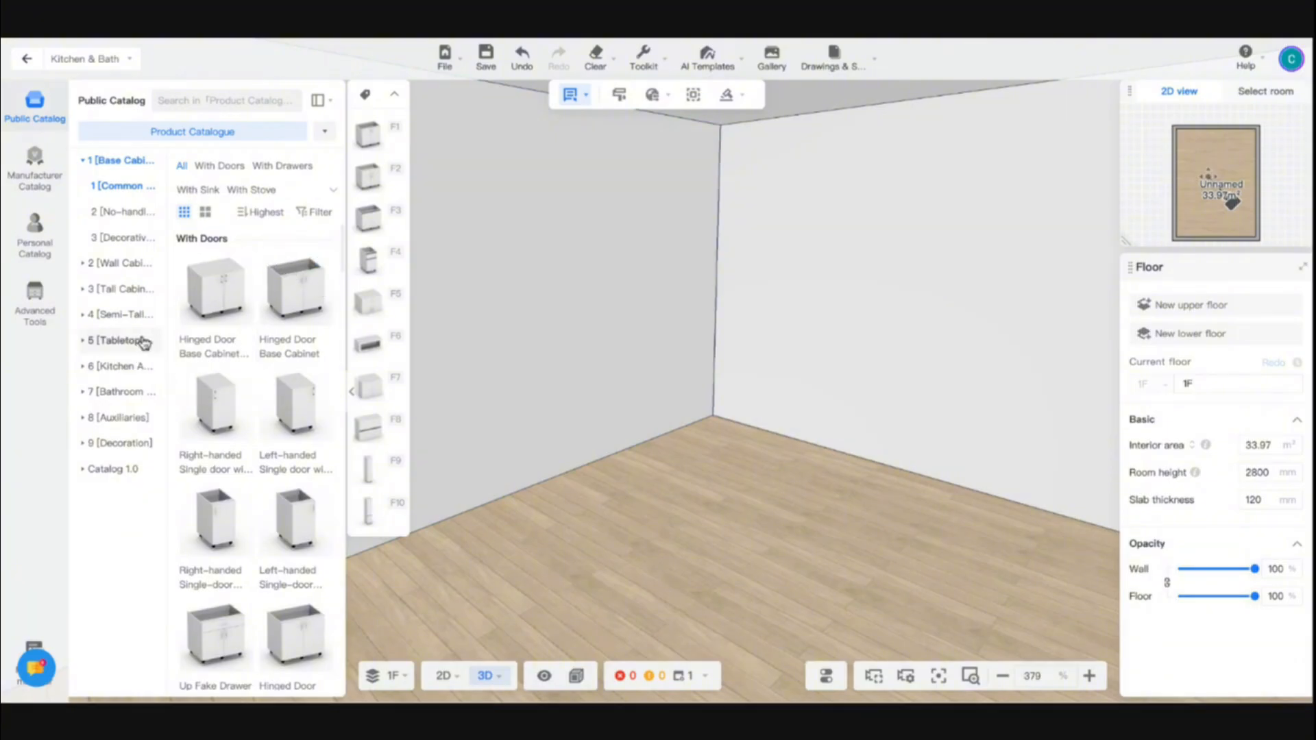
click(318, 100)
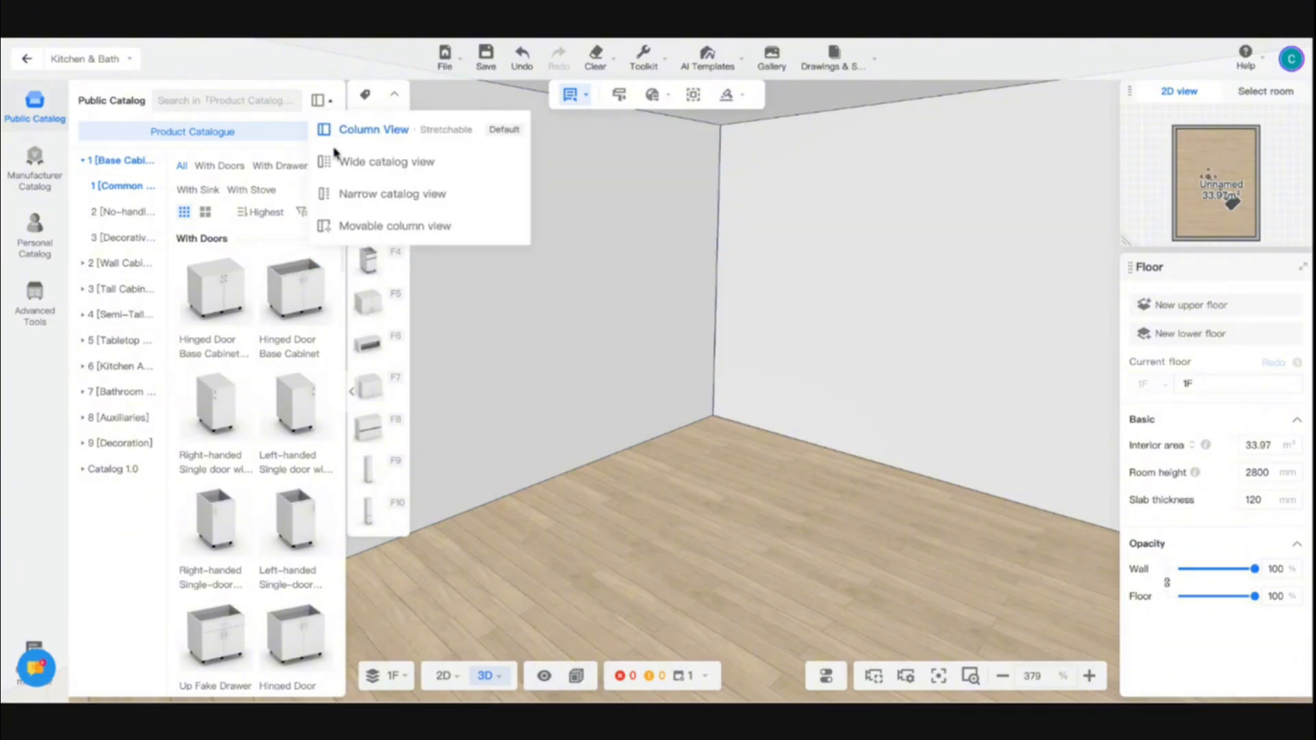
click(336, 160)
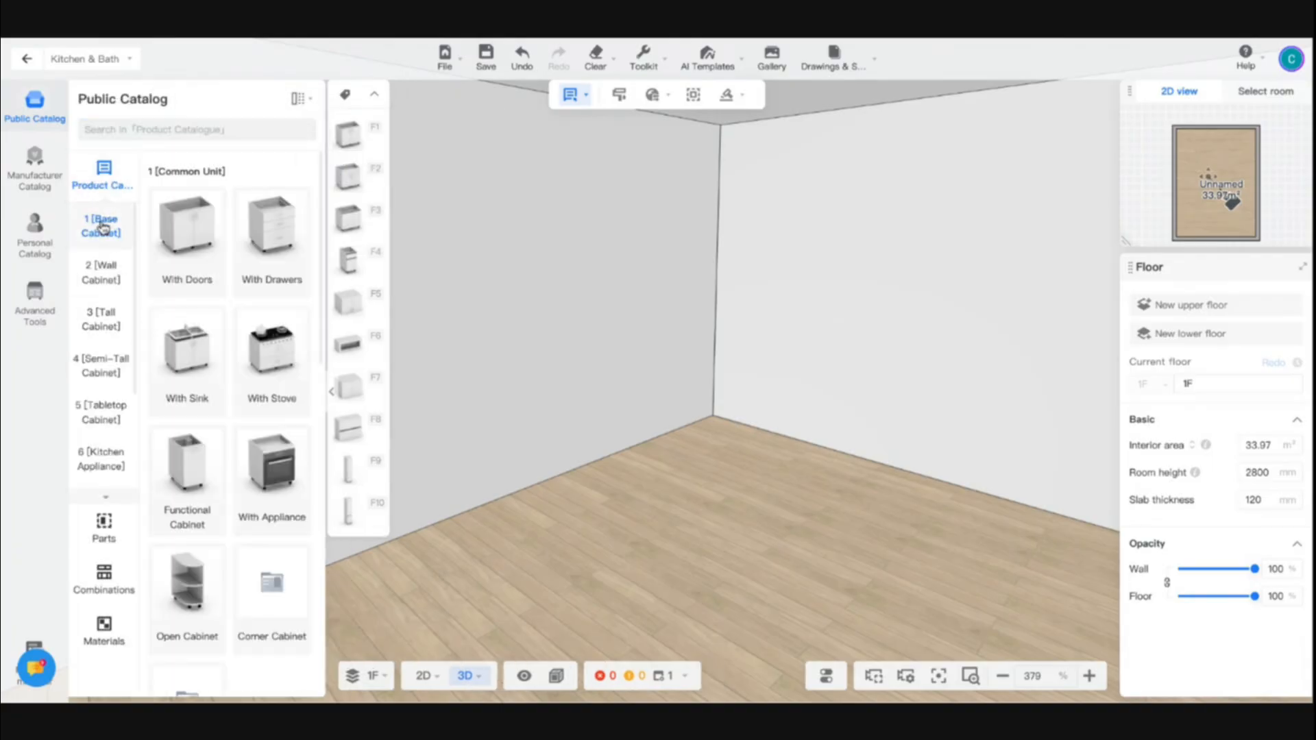
Step: Place a Water Splitter Double-door Right Corner Base Cabinet in the room's far corner
scroll(213, 424, down, 3)
click(274, 396)
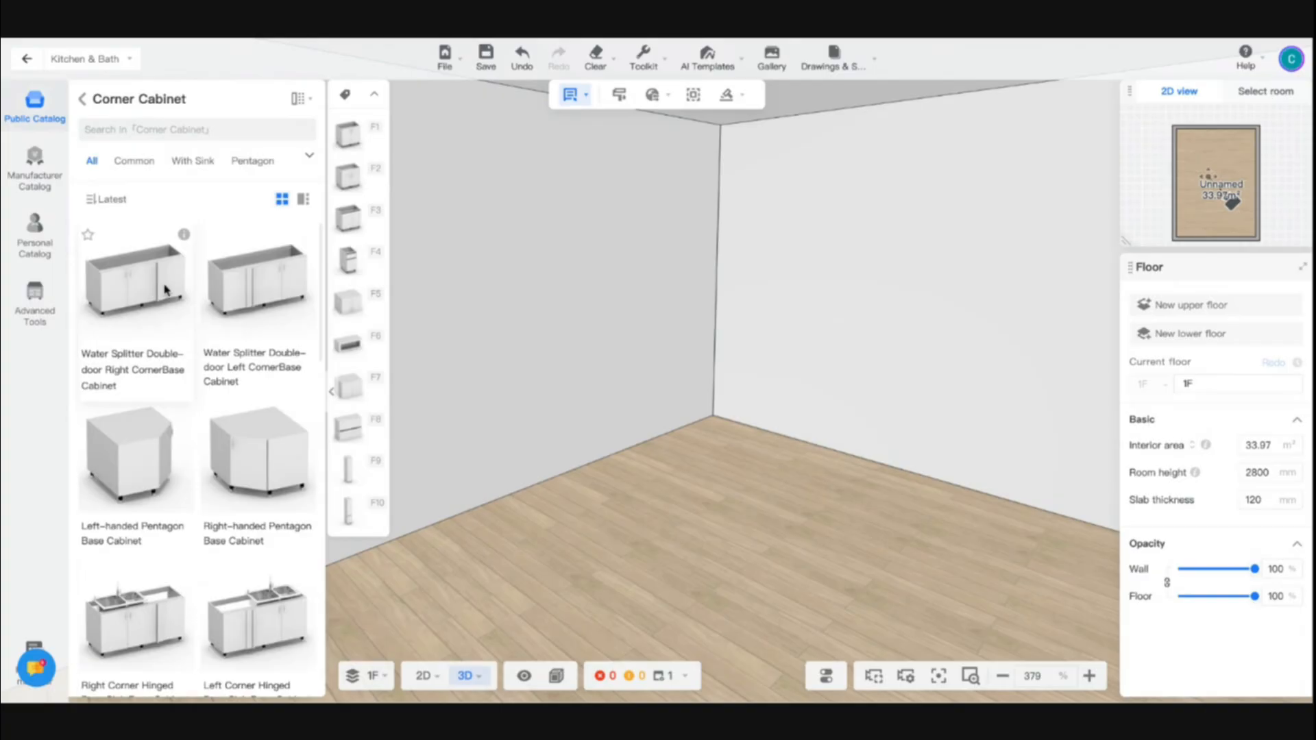
drag(164, 290, 705, 383)
drag(781, 498, 741, 510)
scroll(739, 507, up, 3)
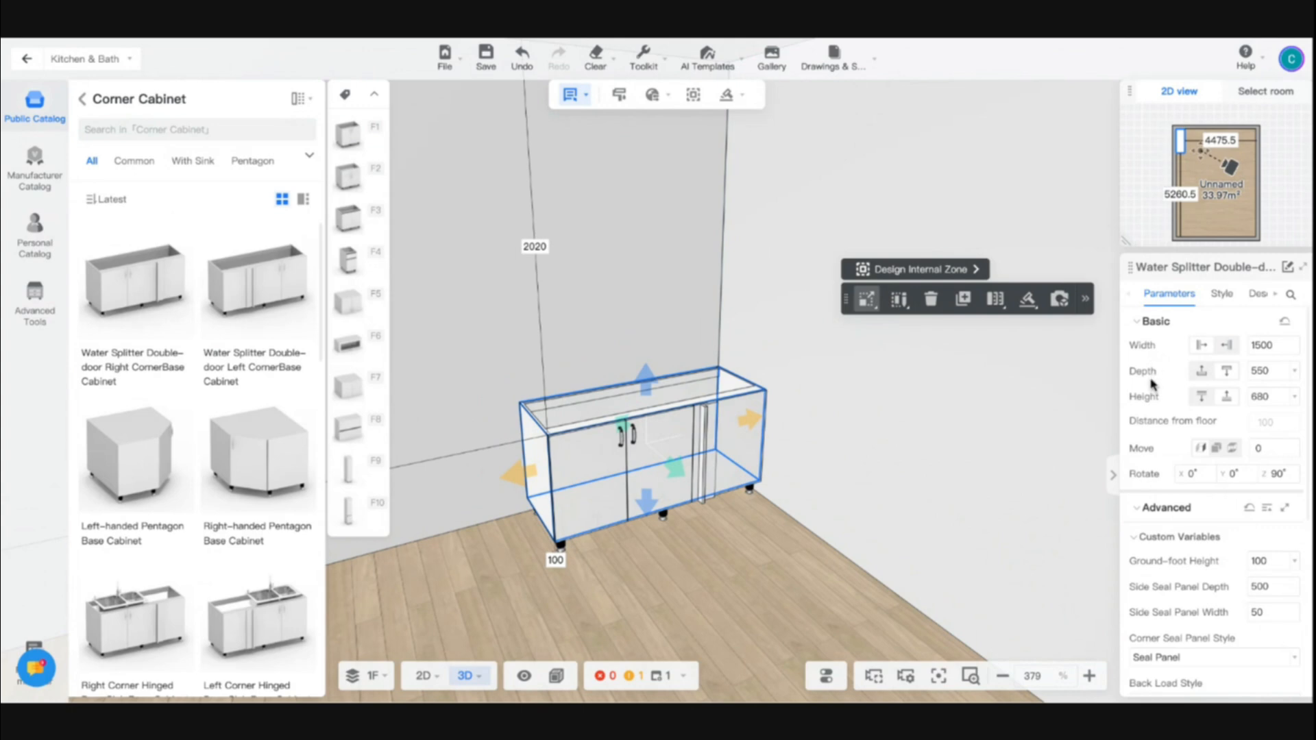
Step: Place a Hinged Door Base Cabinet on the adjacent wall, directly beside the corner cabinet
drag(663, 550, 713, 546)
drag(644, 524, 701, 524)
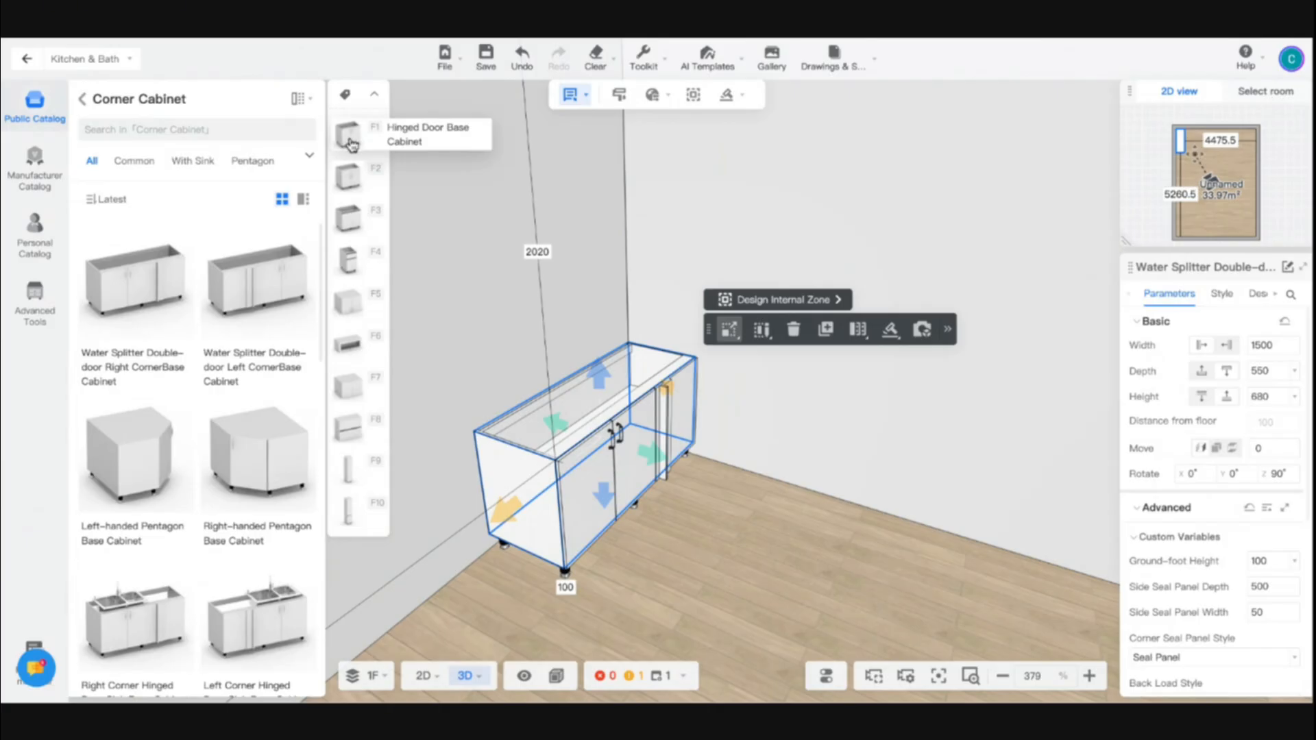
click(348, 134)
click(716, 438)
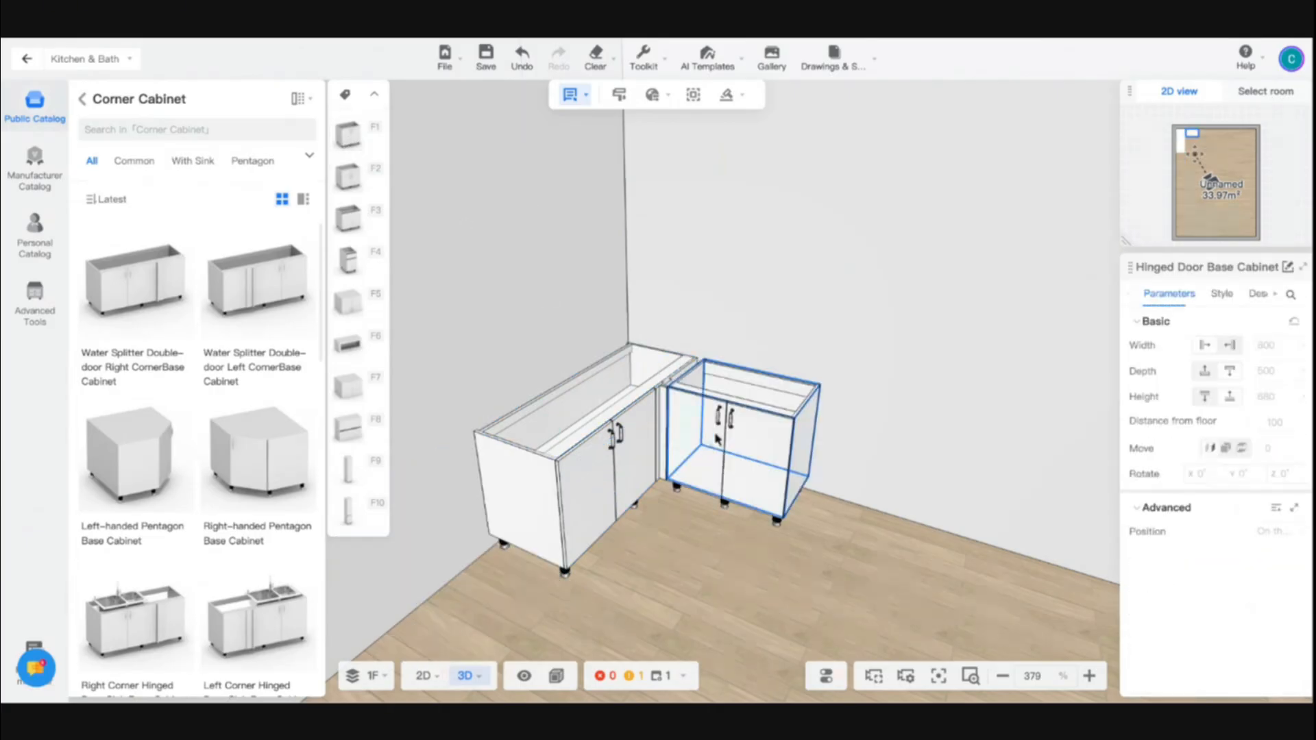
Step: Set the corner cabinet's Side Seal Panel Depth to 550
click(663, 373)
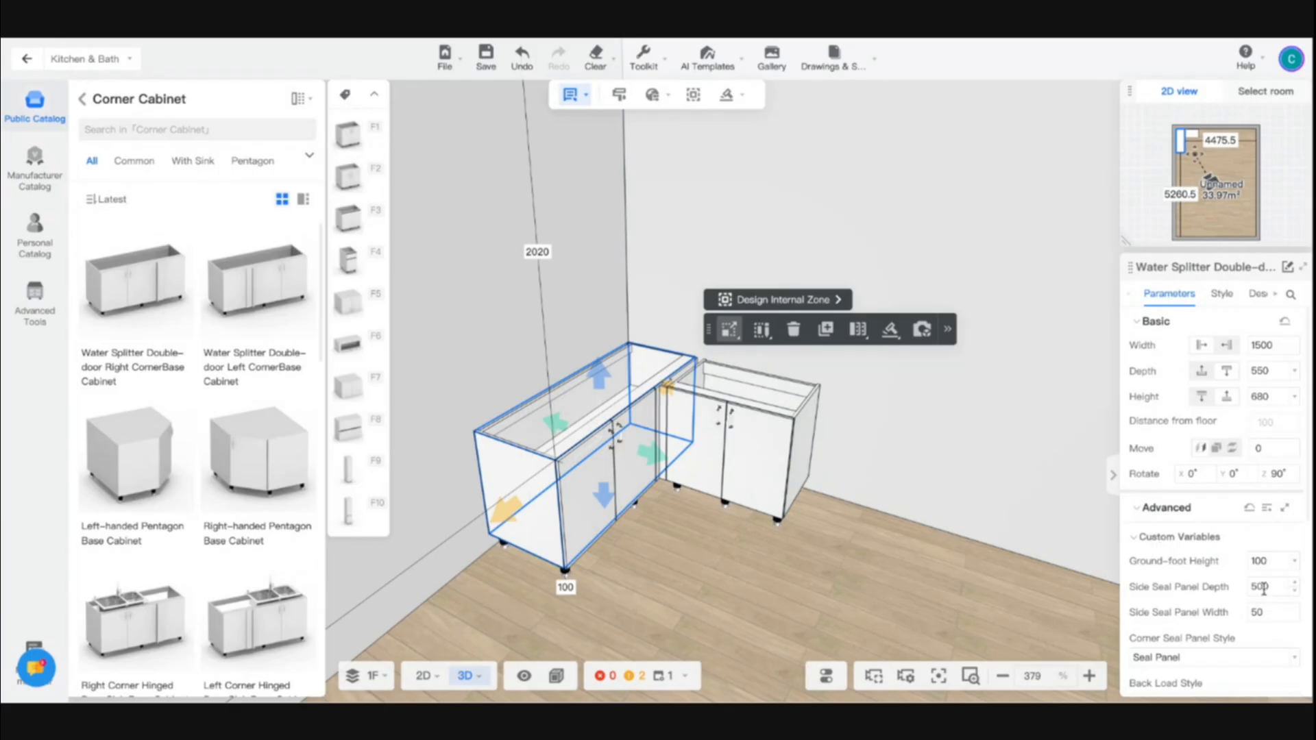
click(1263, 589)
text(600)
key(Return)
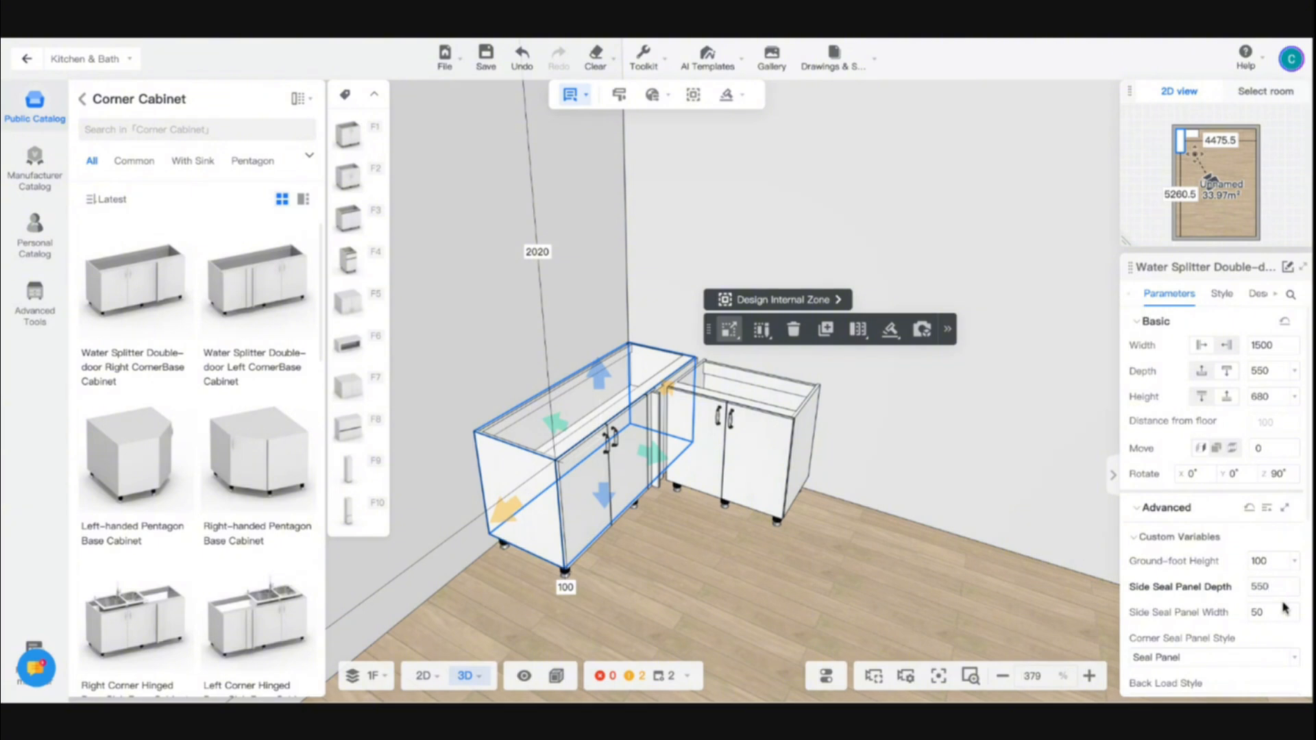
Step: Set the depth of the hinged door base cabinet to 550 and check its join with the corner cabinet
click(752, 458)
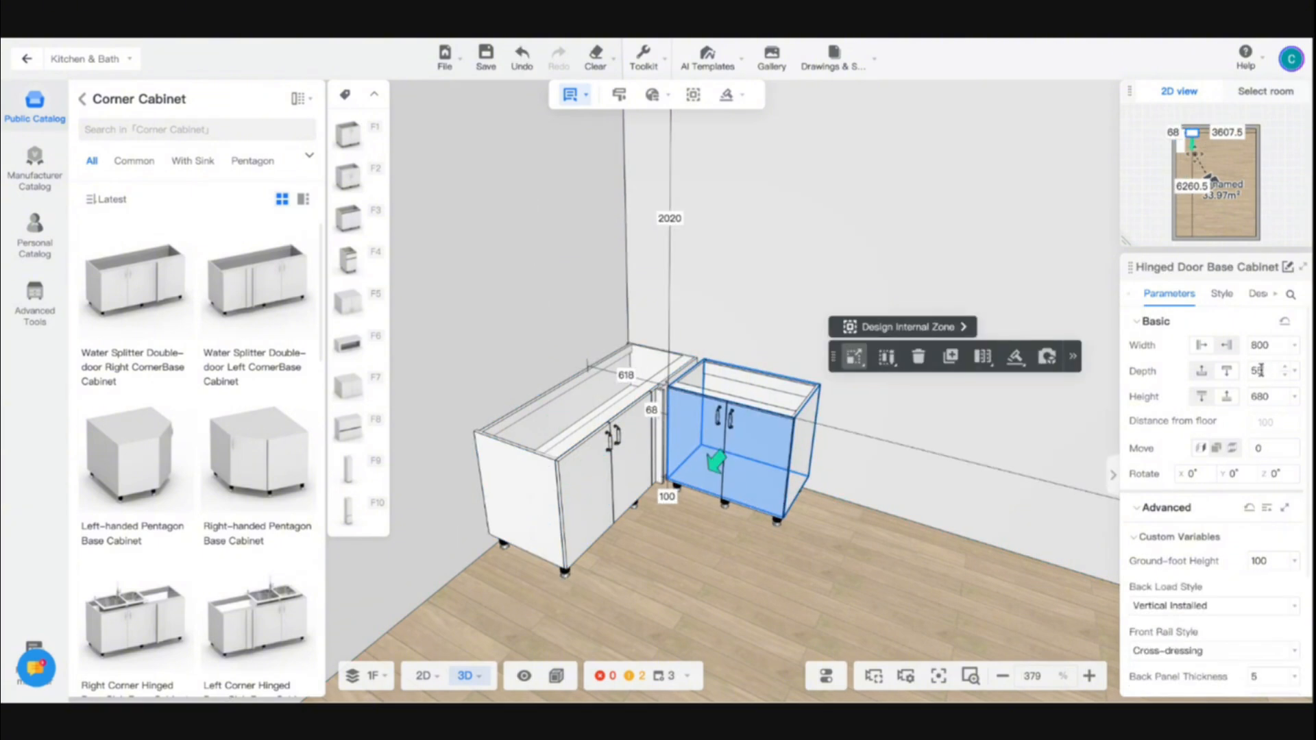
click(816, 600)
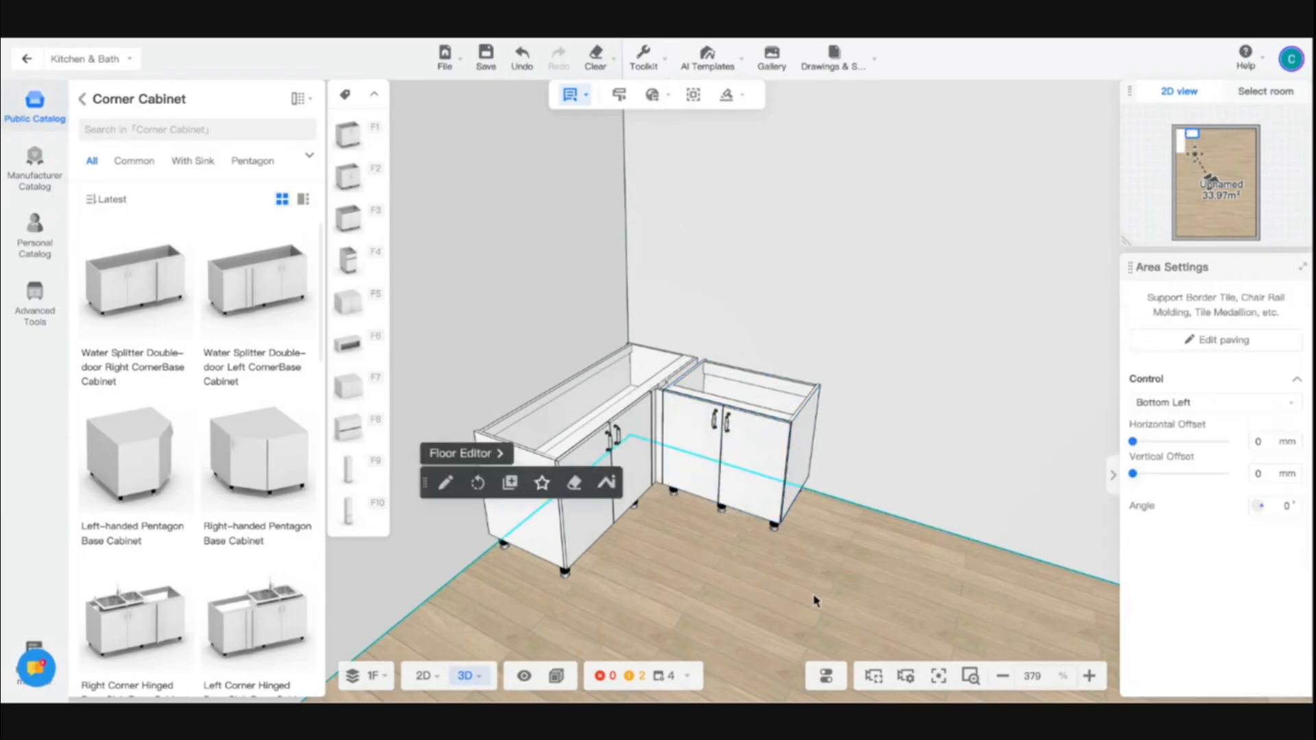
scroll(675, 478, up, 6)
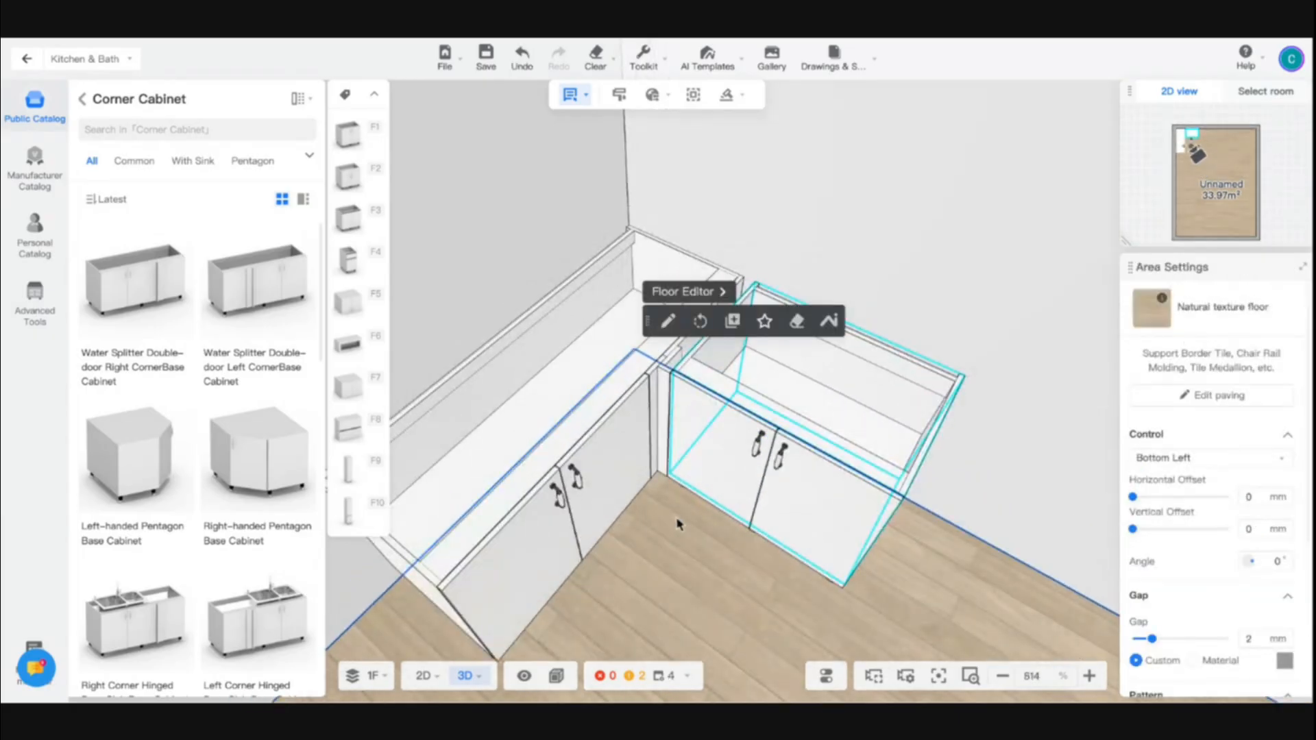
drag(677, 525, 713, 425)
scroll(713, 425, down, 5)
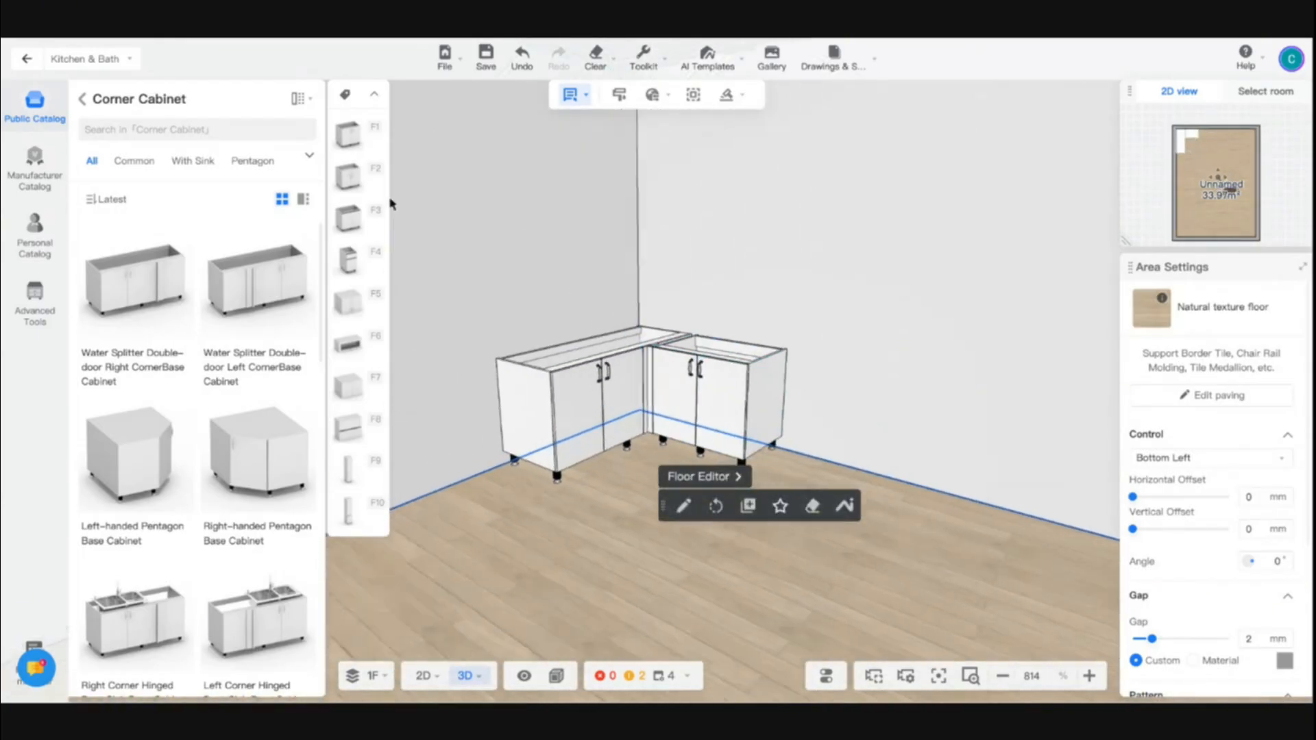
Step: Copy the hinged door base cabinet and place the duplicate directly beside it along the same wall
scroll(392, 205, up, 1)
click(709, 397)
key(ctrl+c)
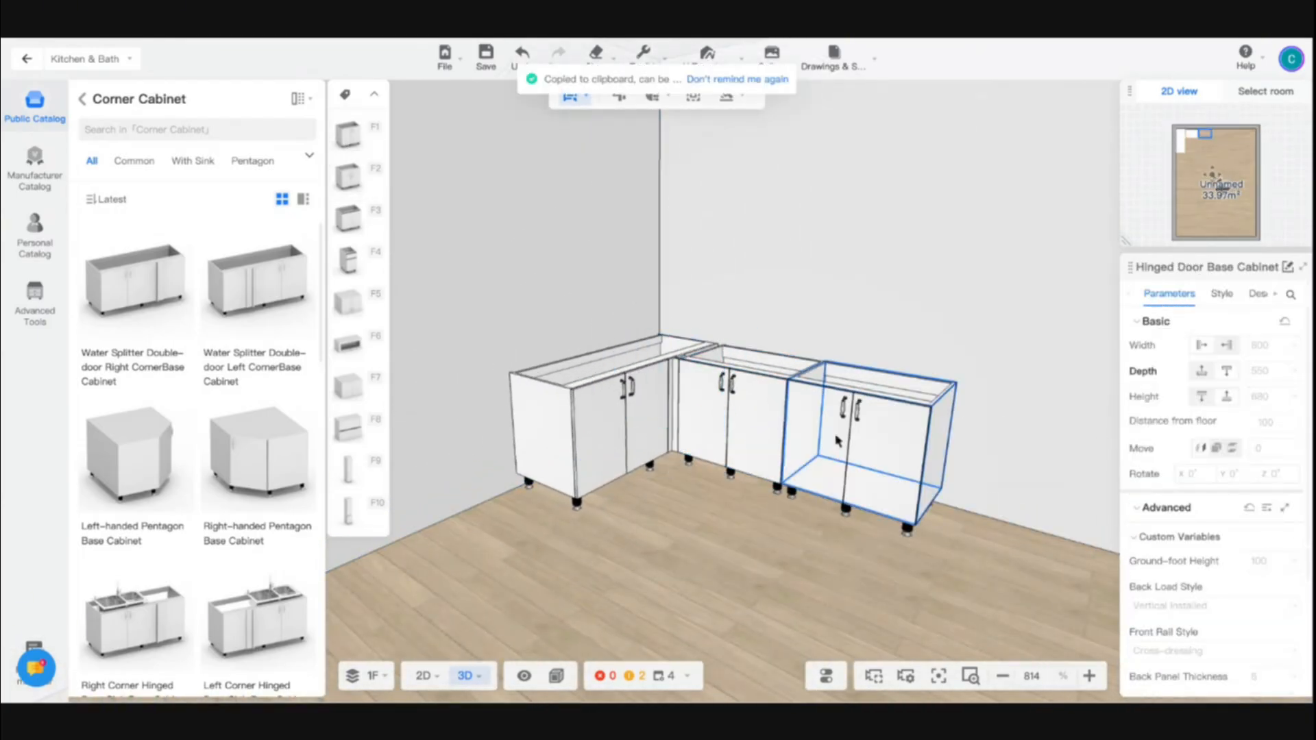
click(836, 441)
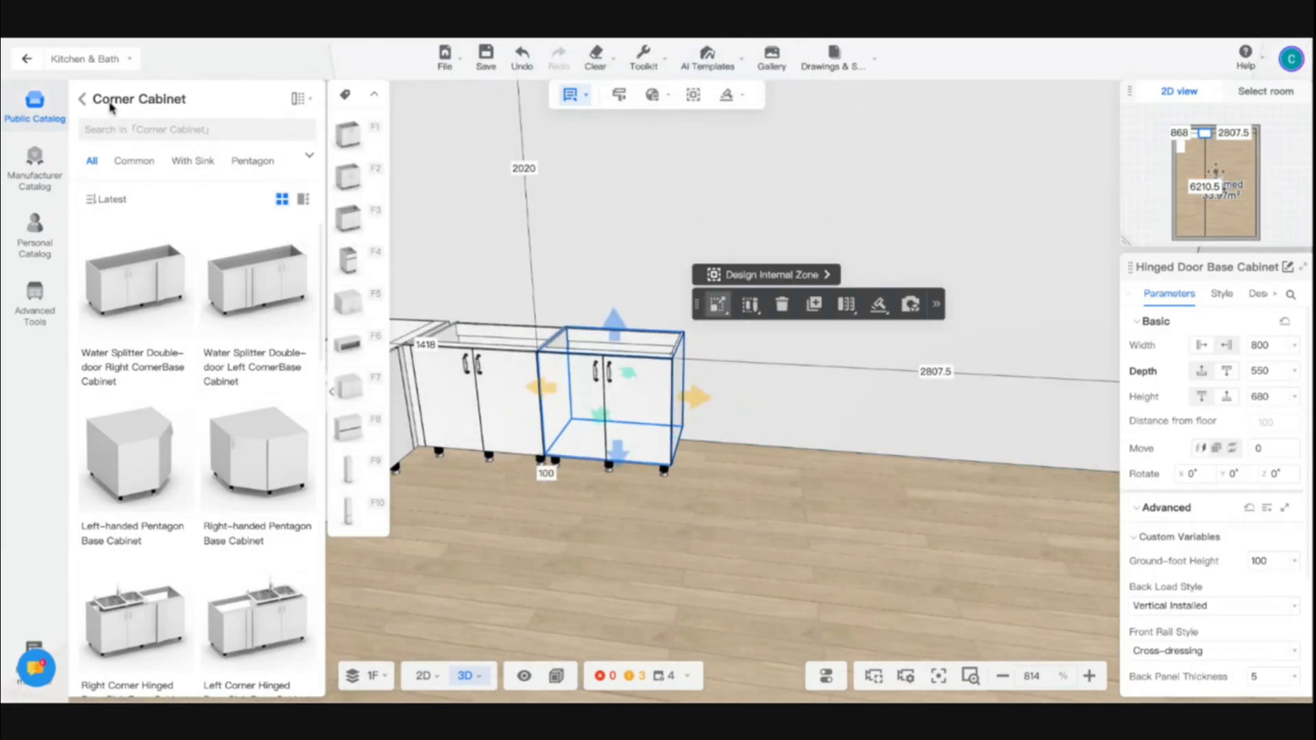
Step: Add a Single-drawer Left-handed Doors Base Cabinet and a Single-drawer Right-handed Doors Base Cabinet side by side at the end of the row
click(86, 101)
click(277, 226)
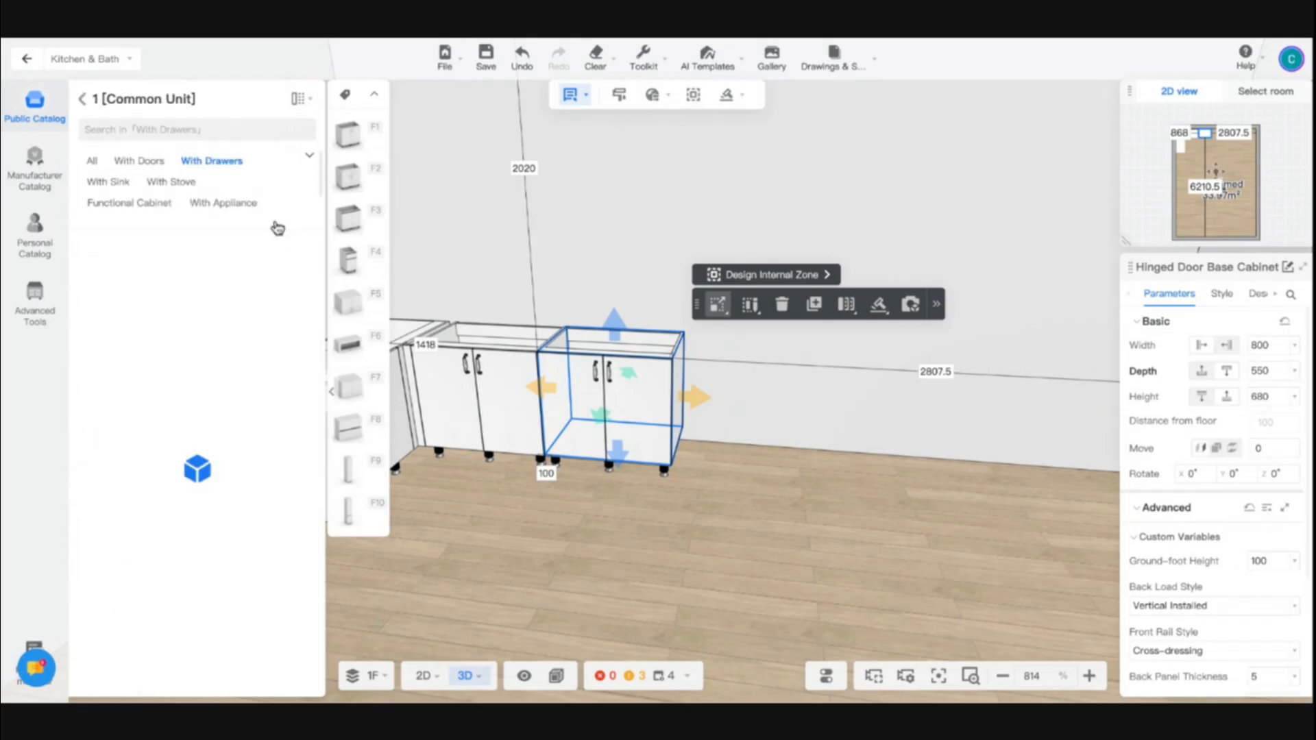
scroll(184, 514, down, 2)
scroll(185, 520, up, 2)
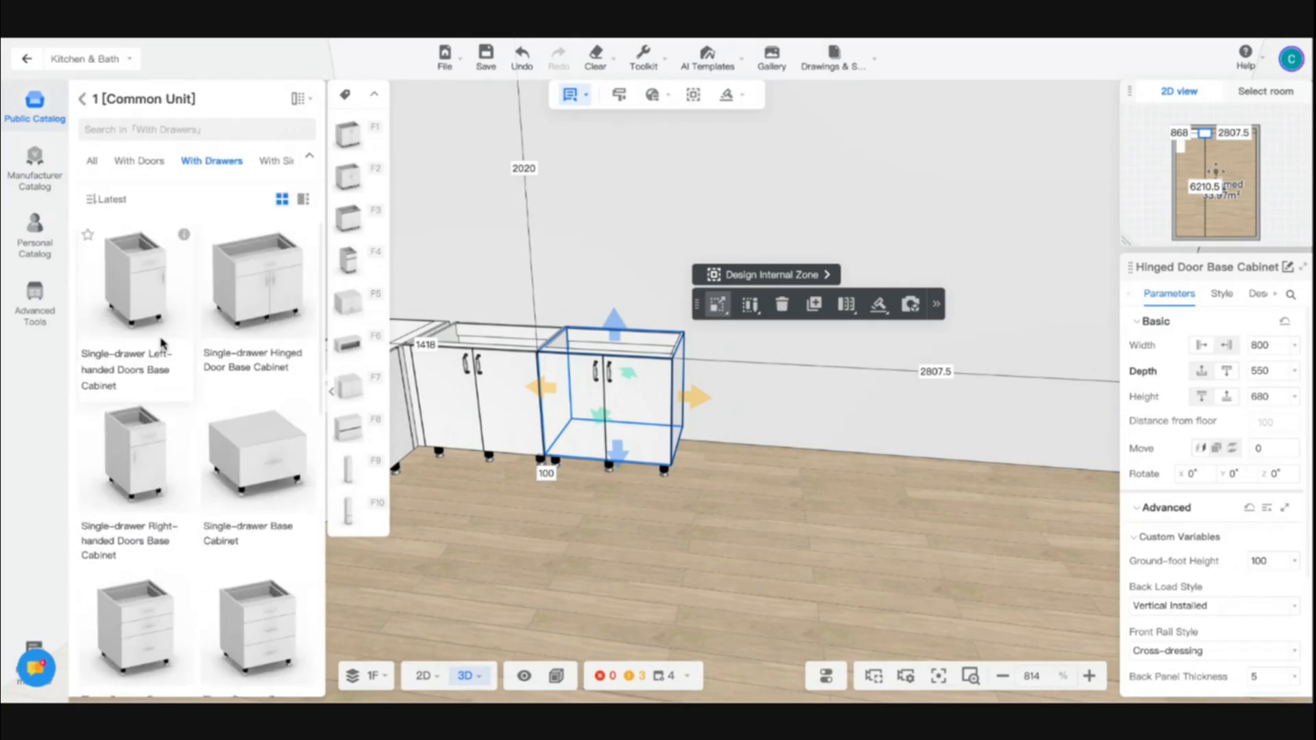
click(157, 312)
click(710, 421)
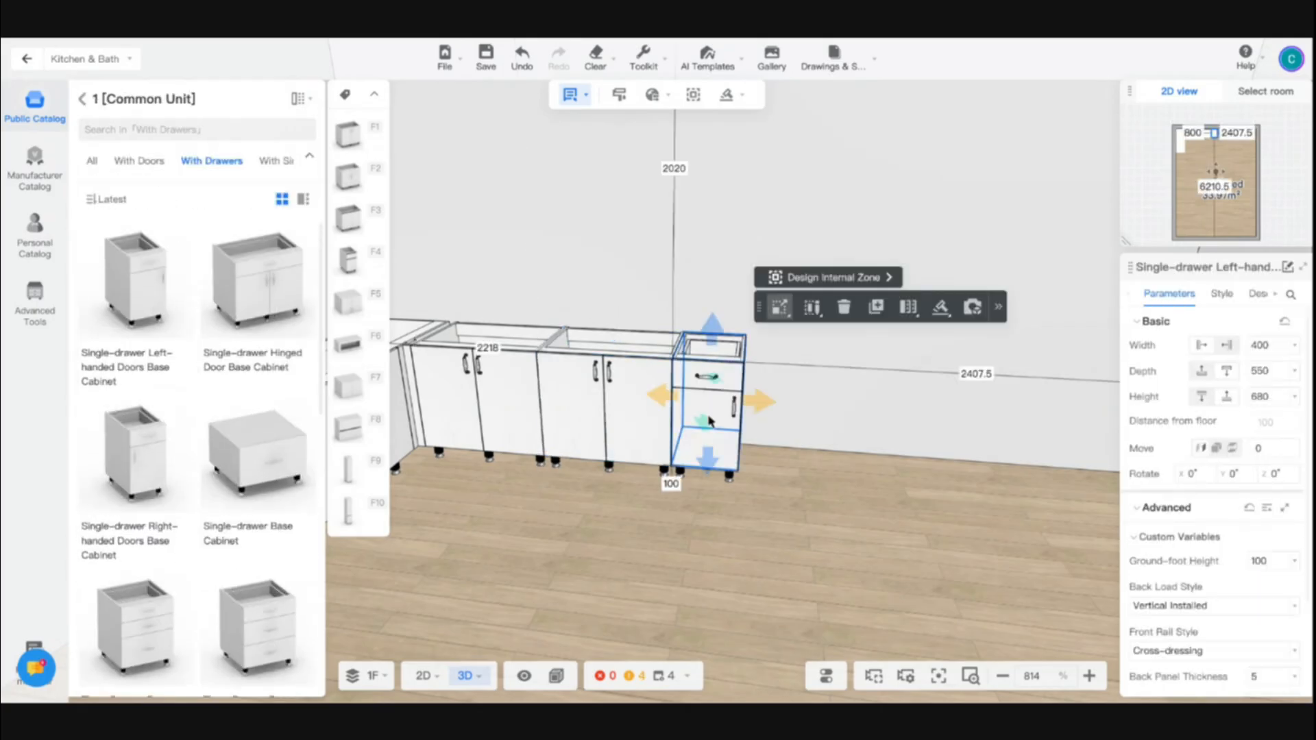
click(157, 465)
click(772, 447)
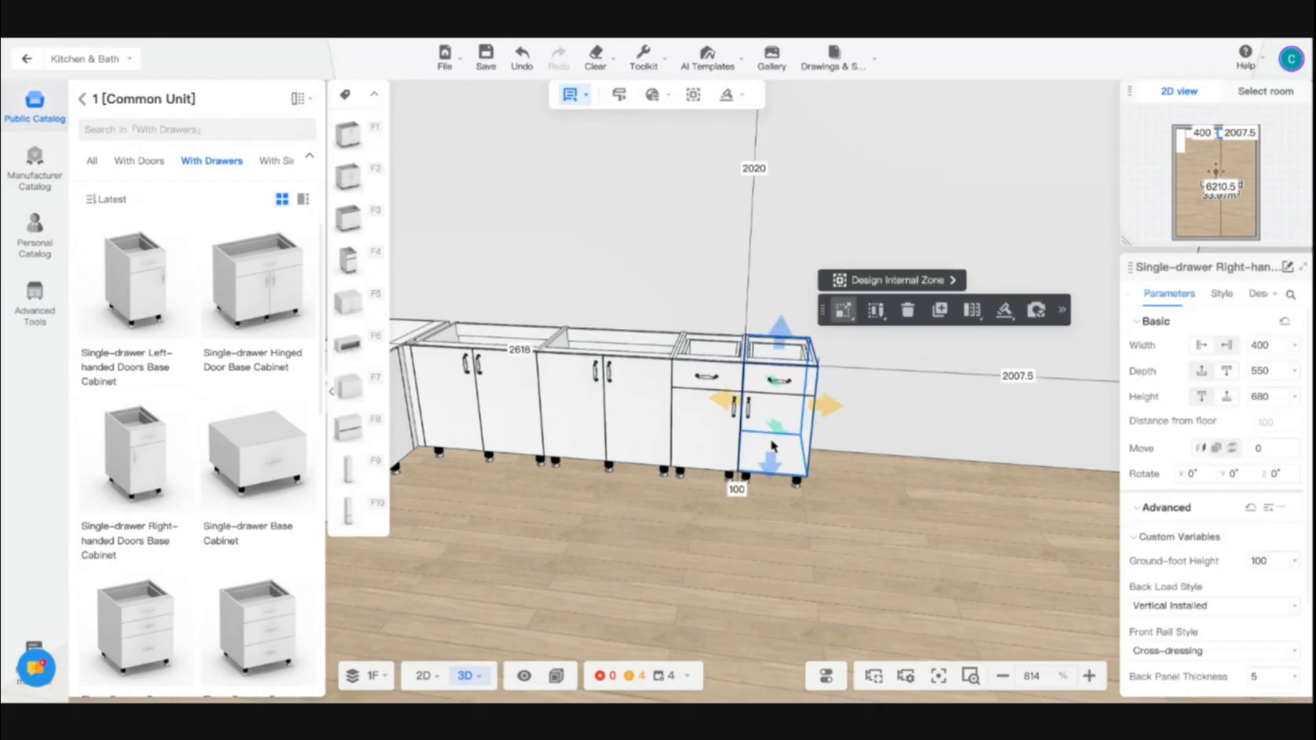
drag(826, 421, 580, 368)
click(577, 365)
key(ctrl+c)
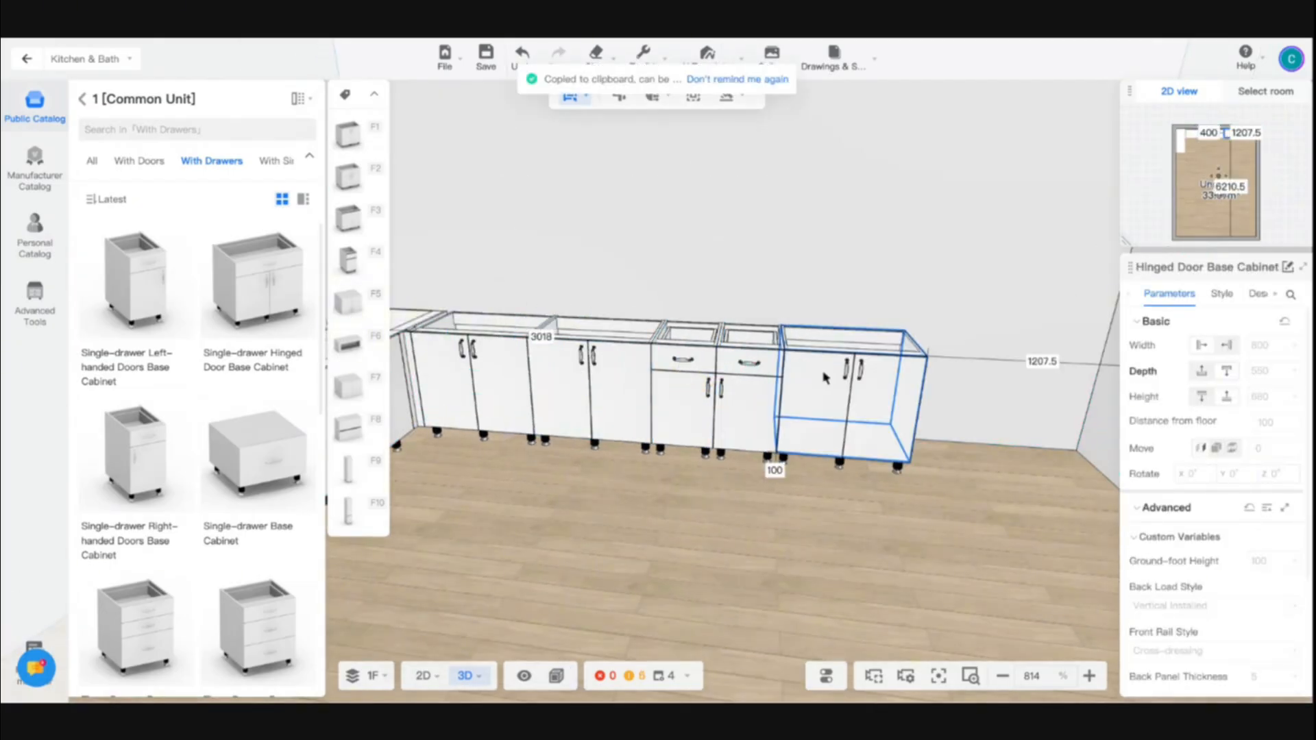
key(Escape)
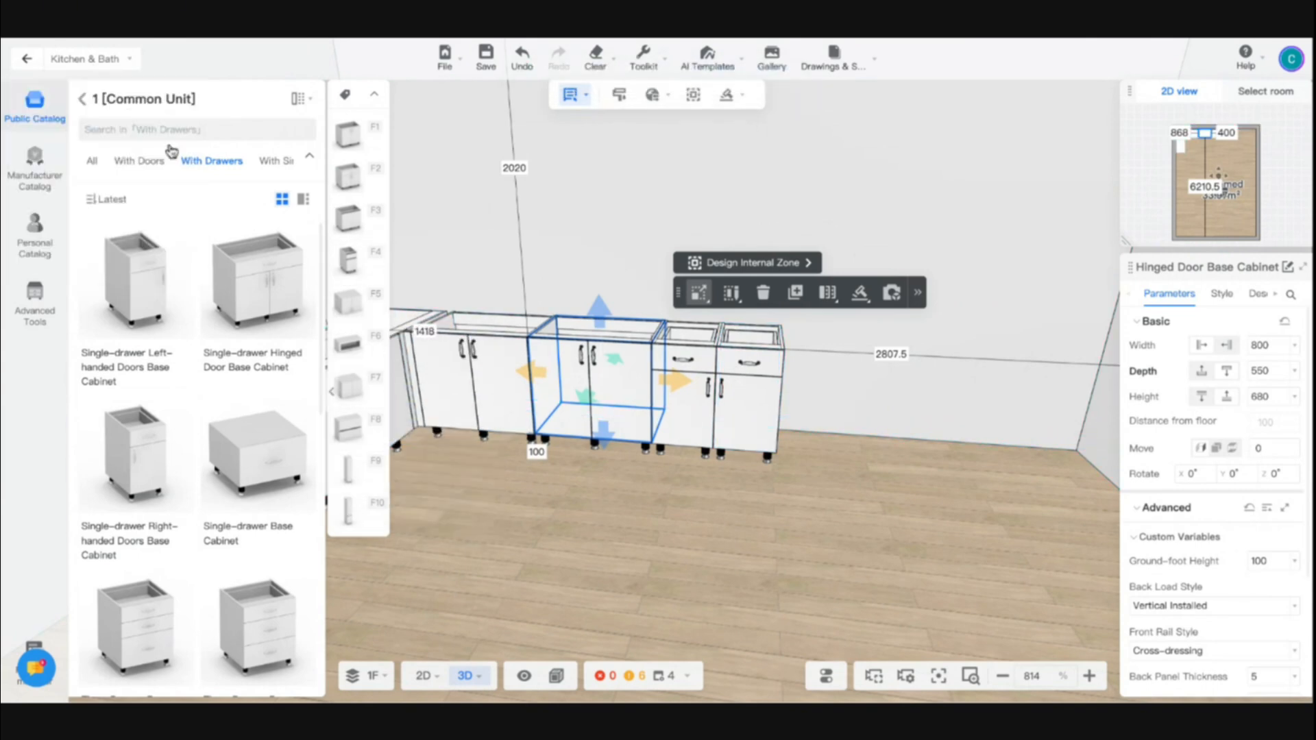
Step: Add a Hinged Door Double-door High Cabinet from the tall cabinets beside the last single-drawer base cabinet in the row
click(81, 104)
click(100, 319)
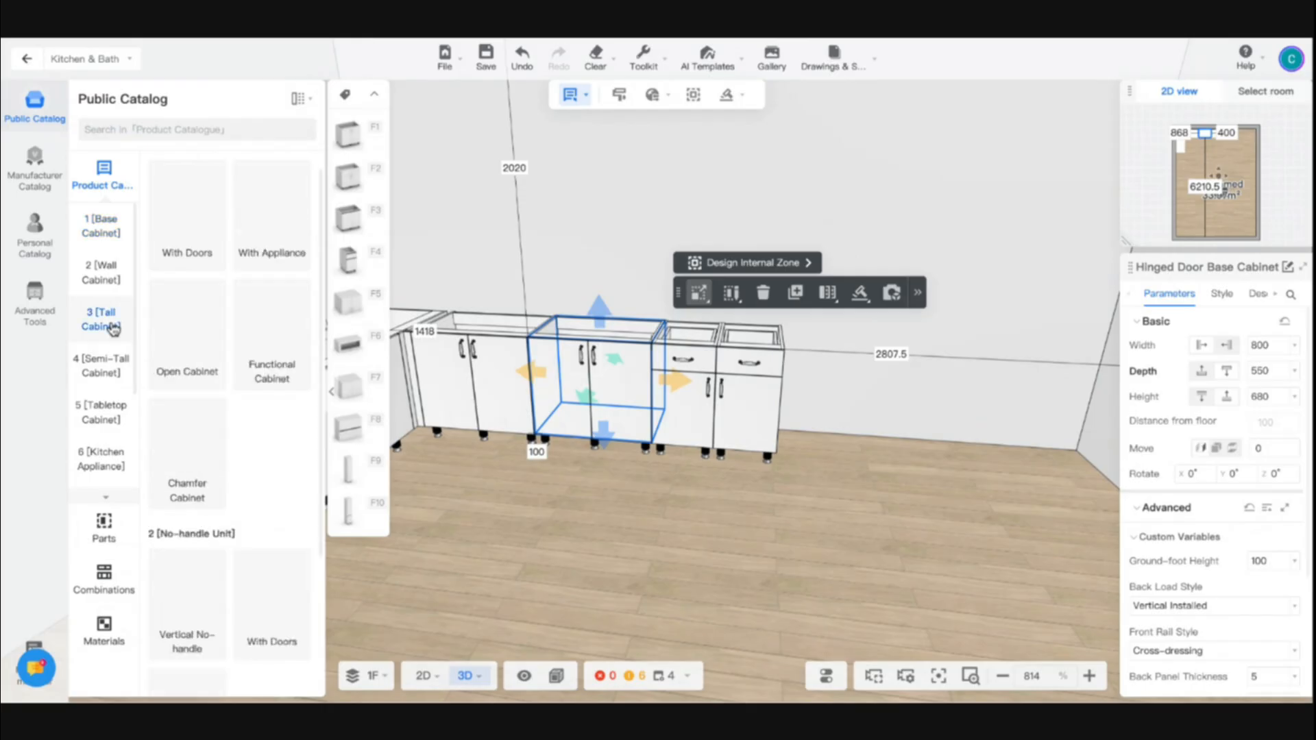
click(184, 220)
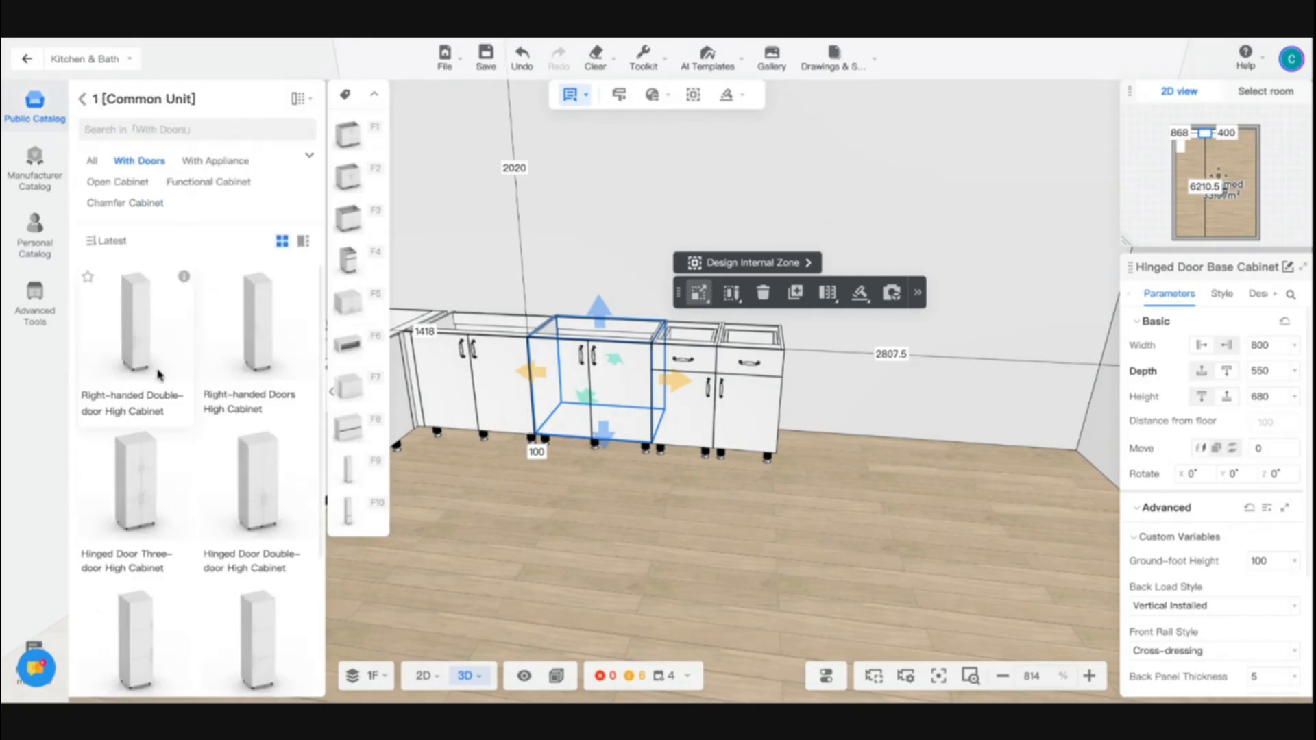
scroll(243, 526, down, 2)
click(259, 418)
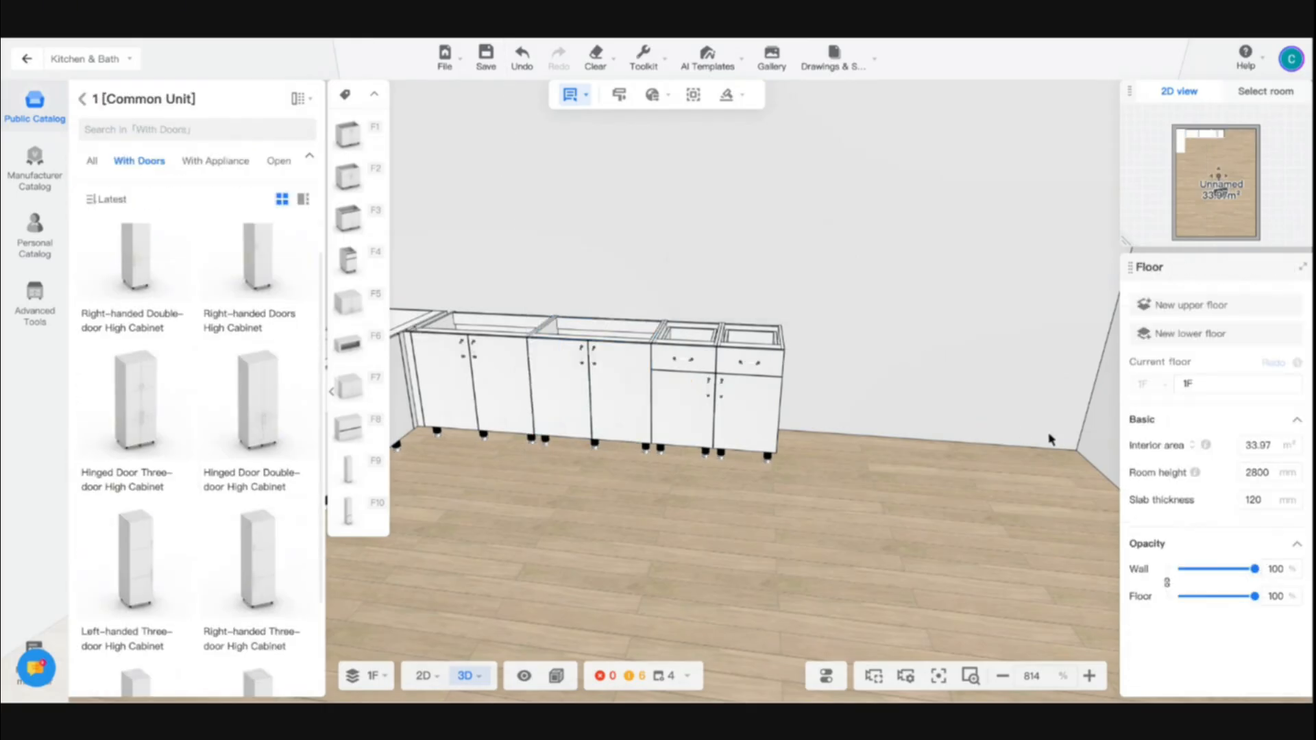
click(839, 391)
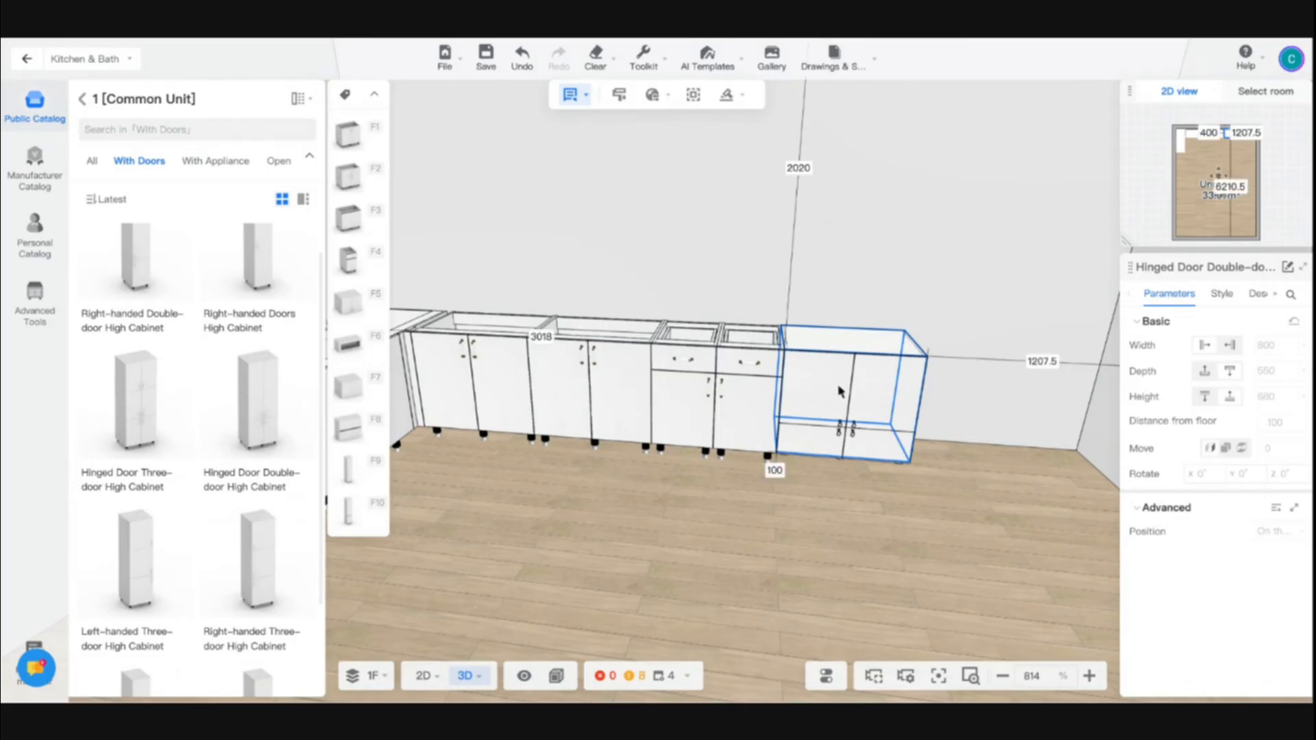
key(Delete)
click(261, 407)
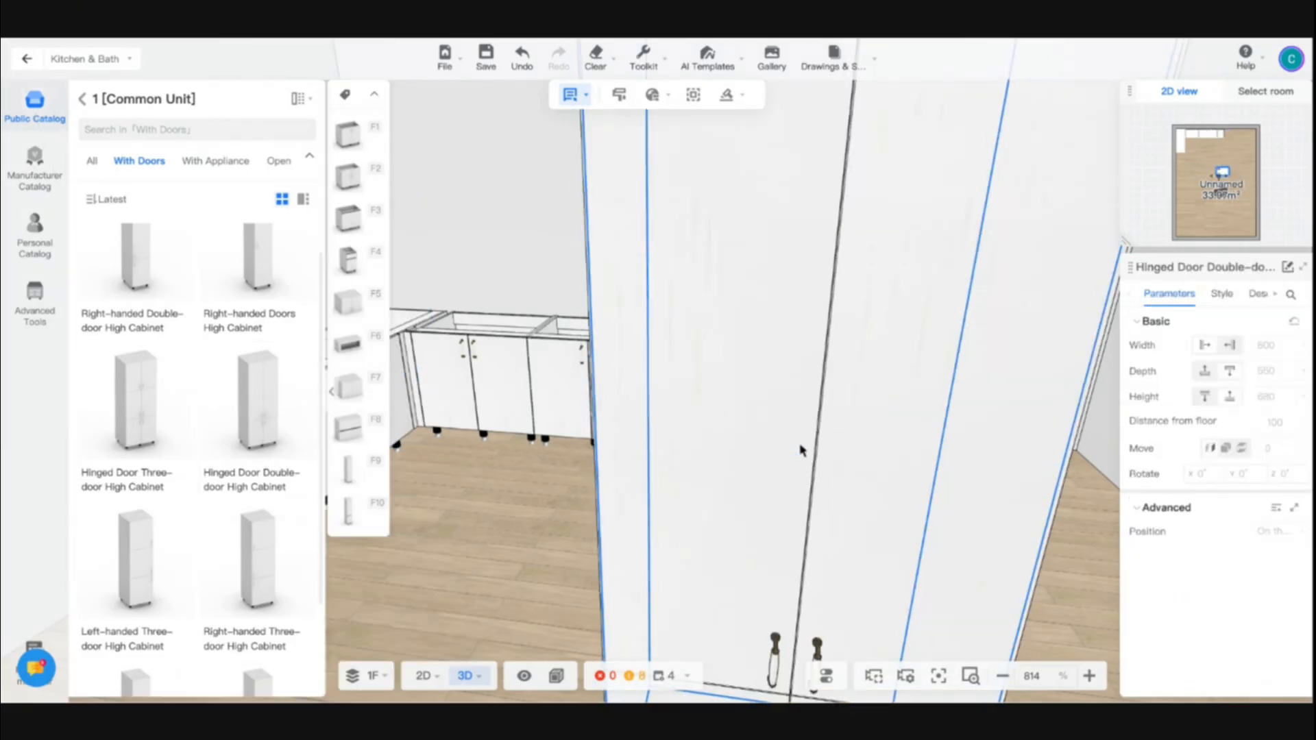
click(795, 422)
Step: Raise the height of the new hinged door high cabinet to 2800
drag(854, 521, 855, 461)
key(d)
key(w)
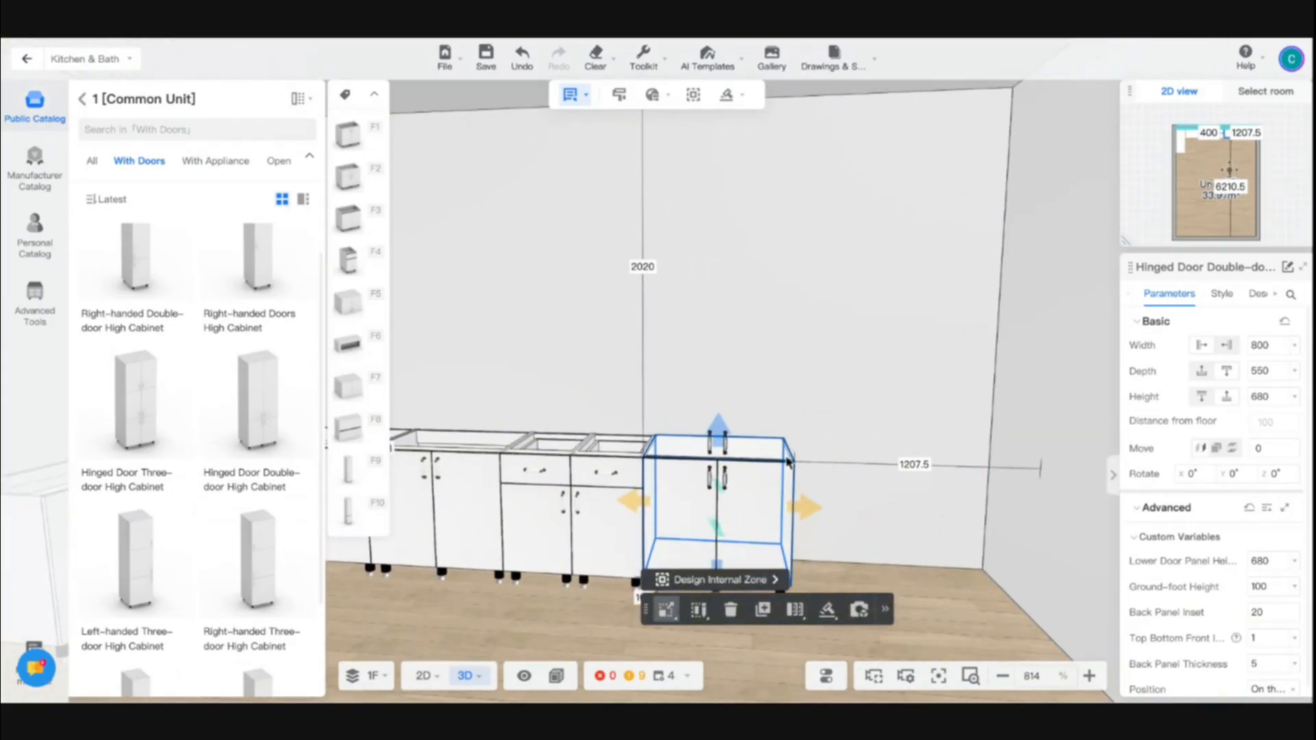
drag(721, 435, 717, 296)
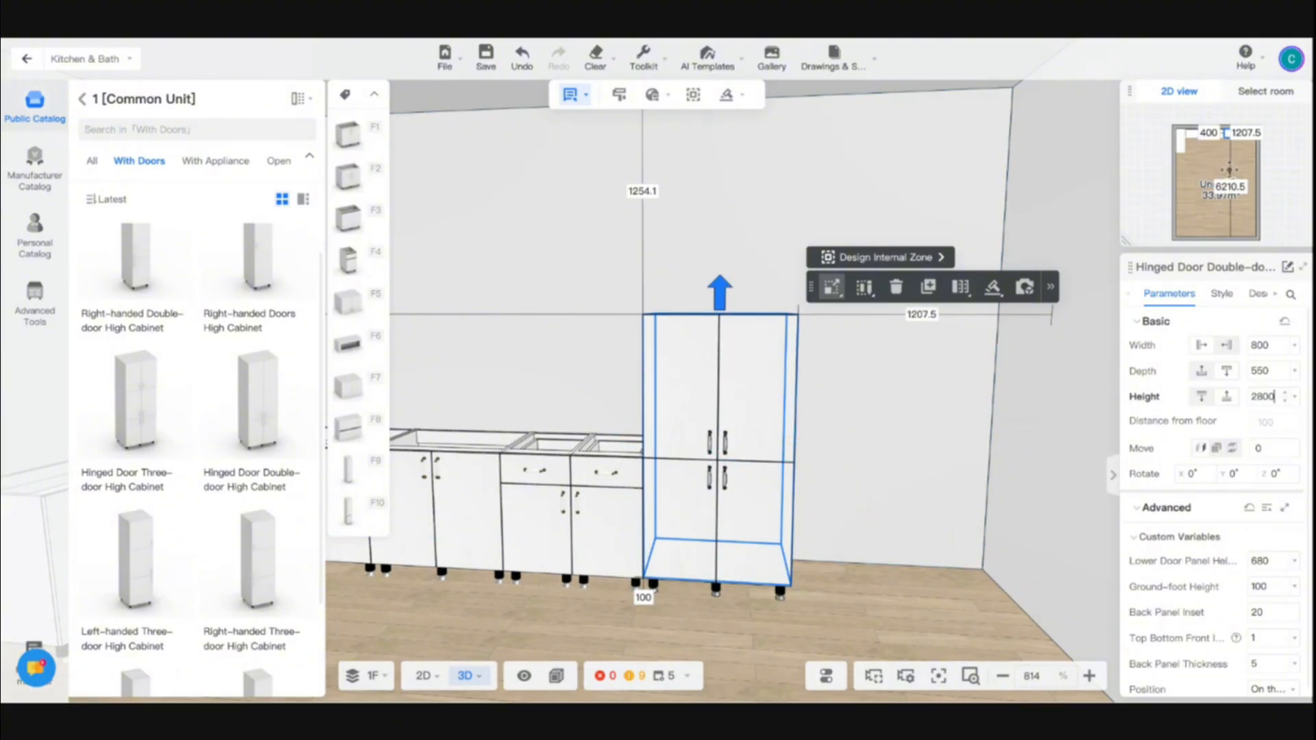
key(Return)
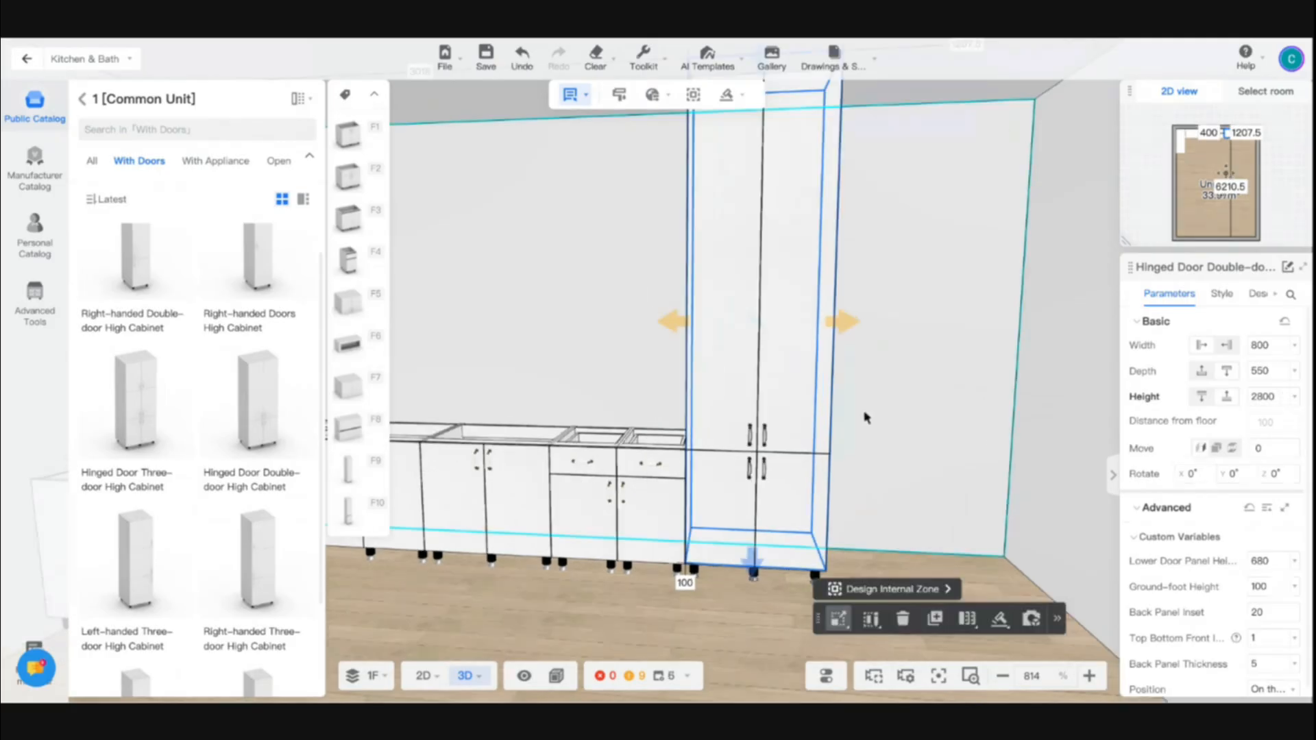
Step: Set the height of the hinged door high cabinet to 2700
drag(864, 417, 681, 565)
scroll(748, 533, down, 5)
scroll(680, 565, down, 5)
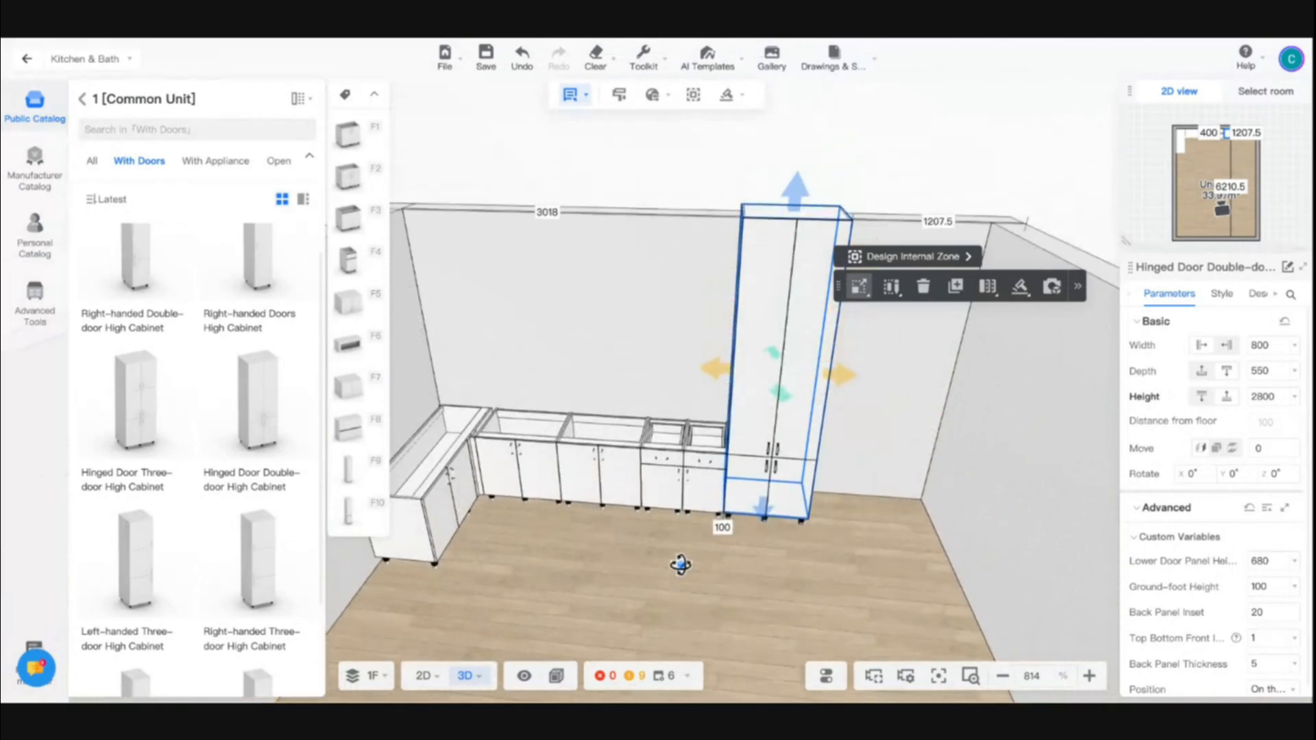
scroll(680, 565, up, 3)
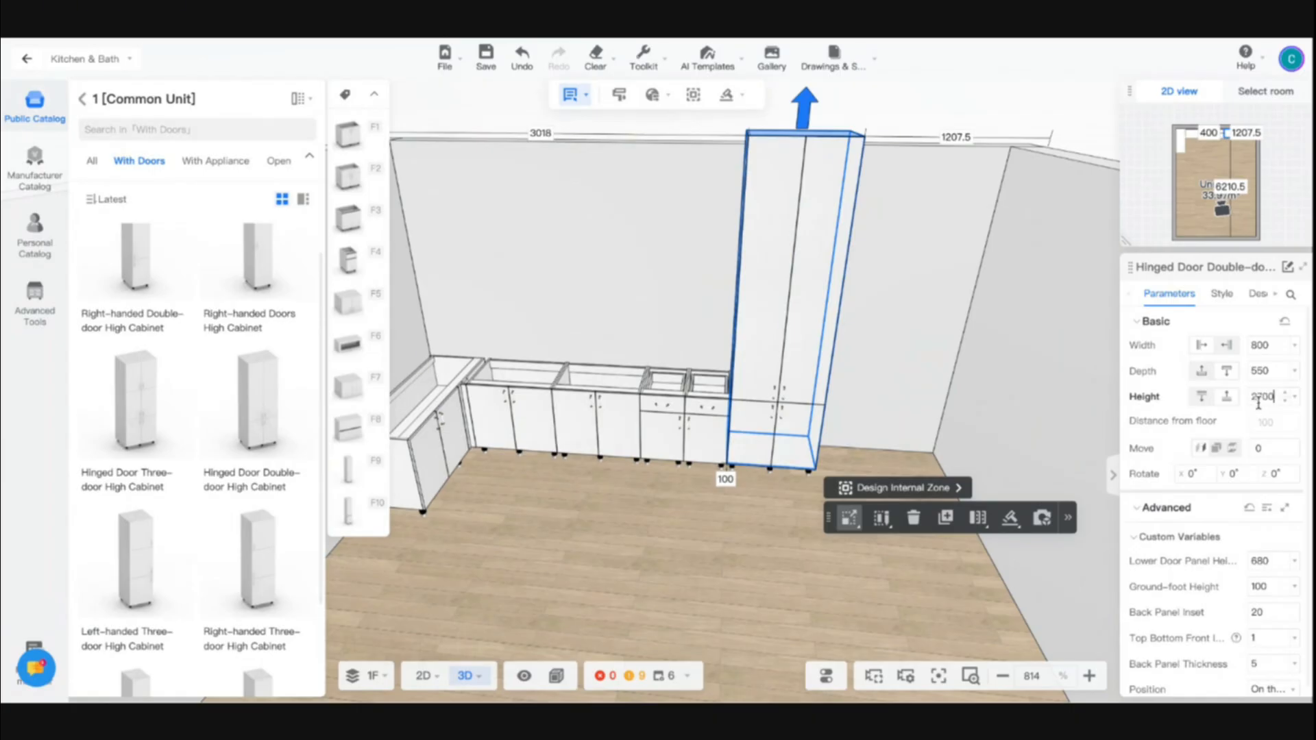
key(Return)
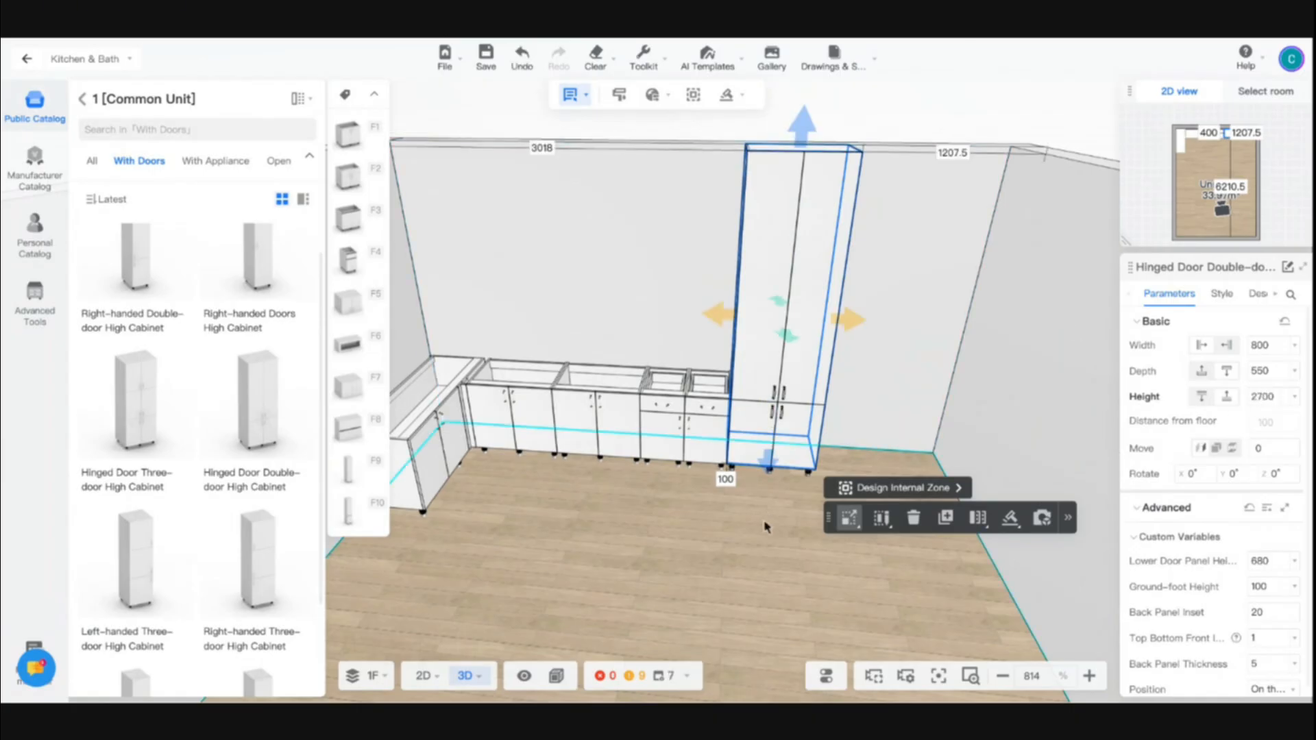
Step: Examine the high cabinet's fit under the ceiling and its join with the base cabinet row from several angles
click(765, 527)
scroll(766, 527, up, 4)
click(758, 395)
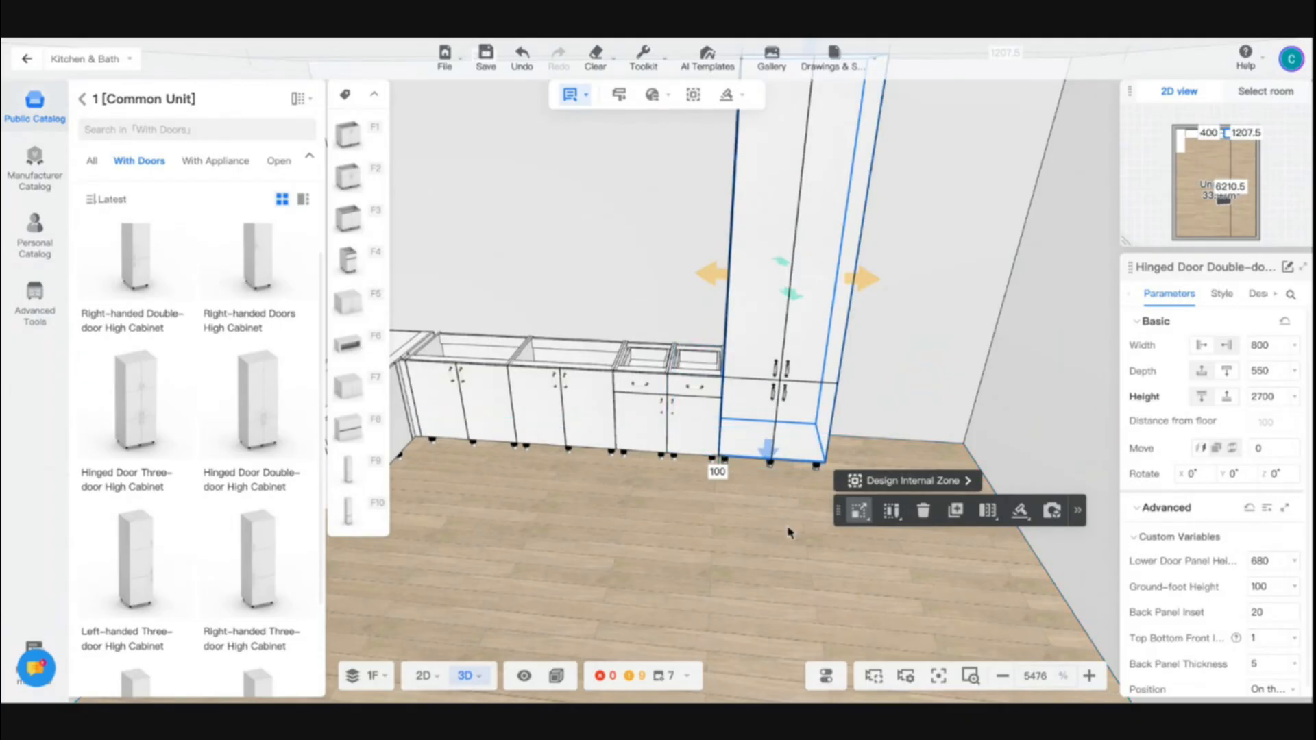
drag(742, 567, 735, 542)
scroll(755, 457, down, 5)
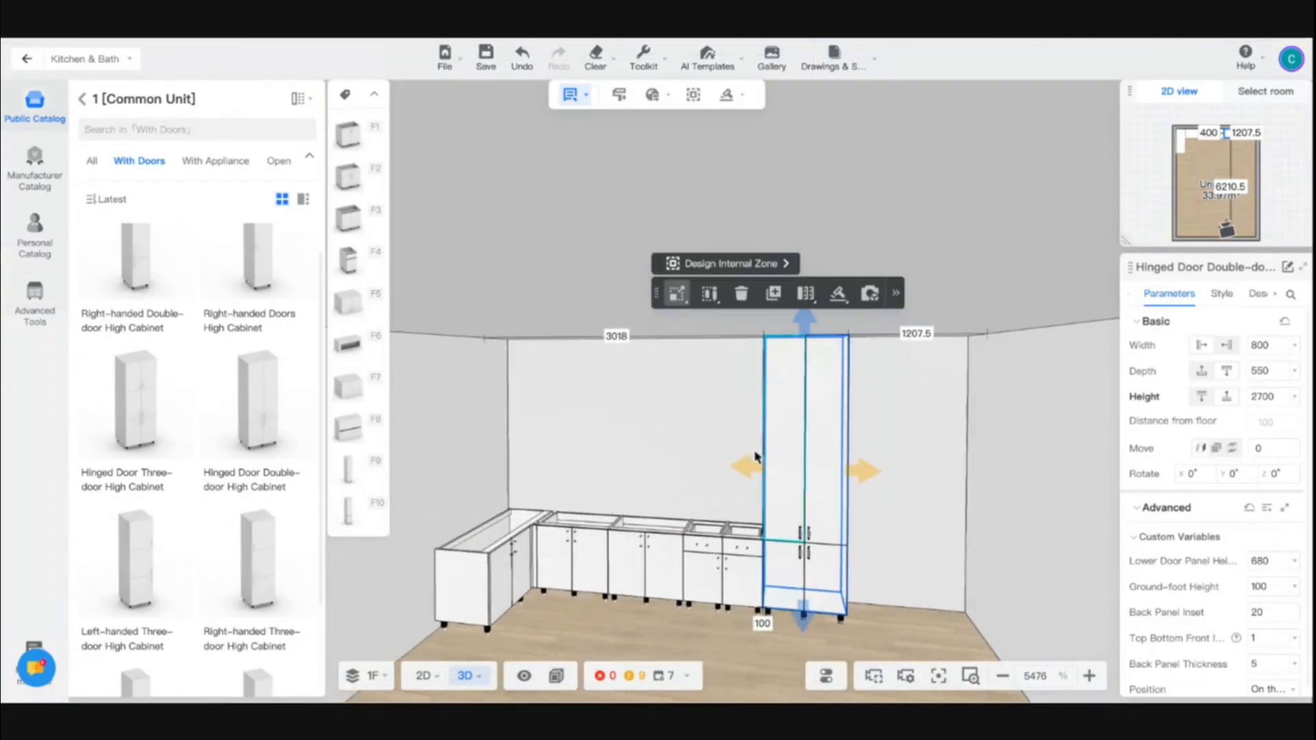
scroll(743, 555, up, 3)
scroll(744, 555, up, 3)
scroll(744, 556, down, 3)
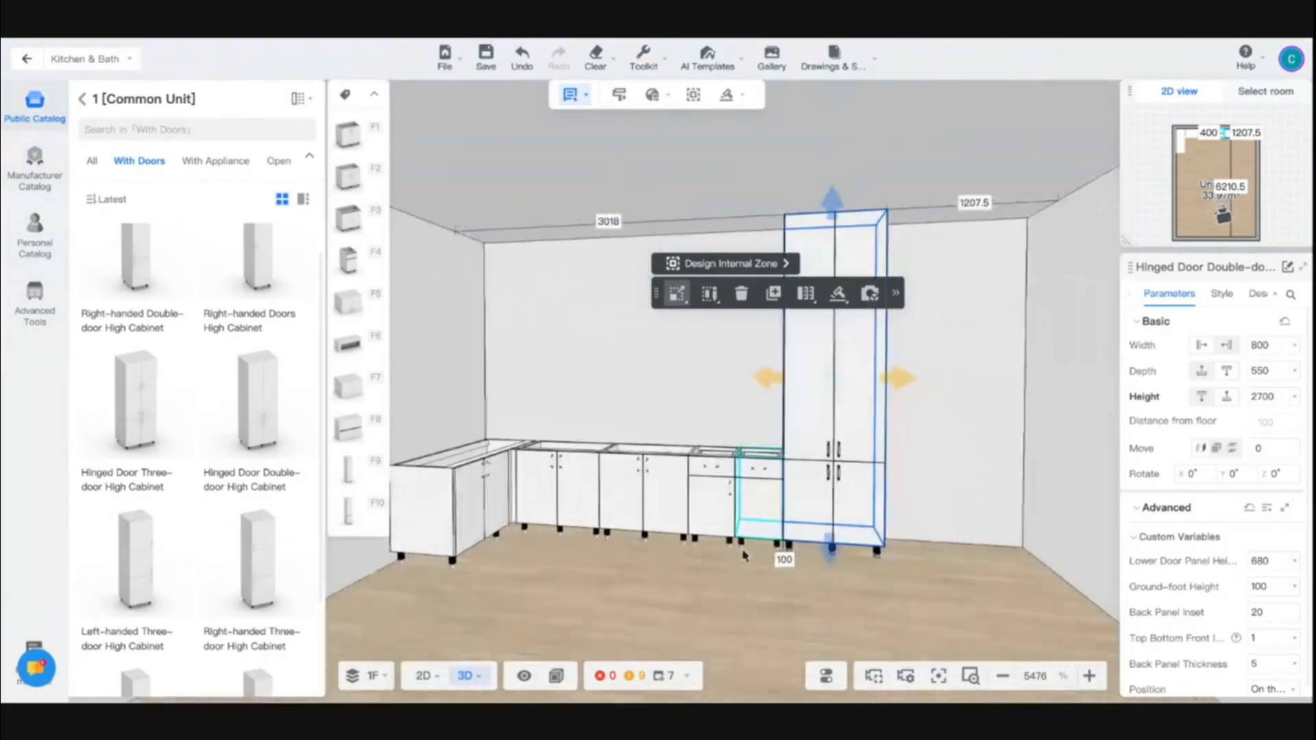
drag(743, 555, 706, 581)
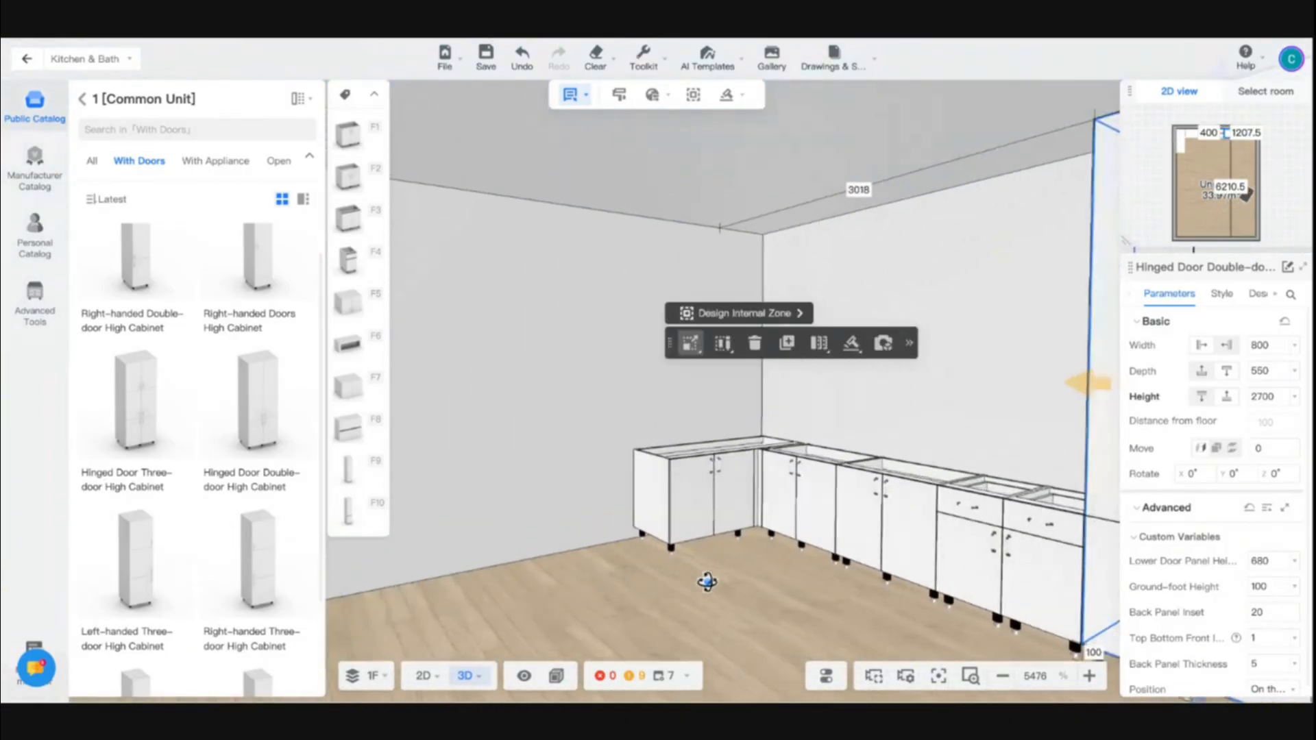
Step: Place a High Cabinet End Panel (Right) from the auxiliaries against the exposed end of the corner cabinet
scroll(707, 581, up, 2)
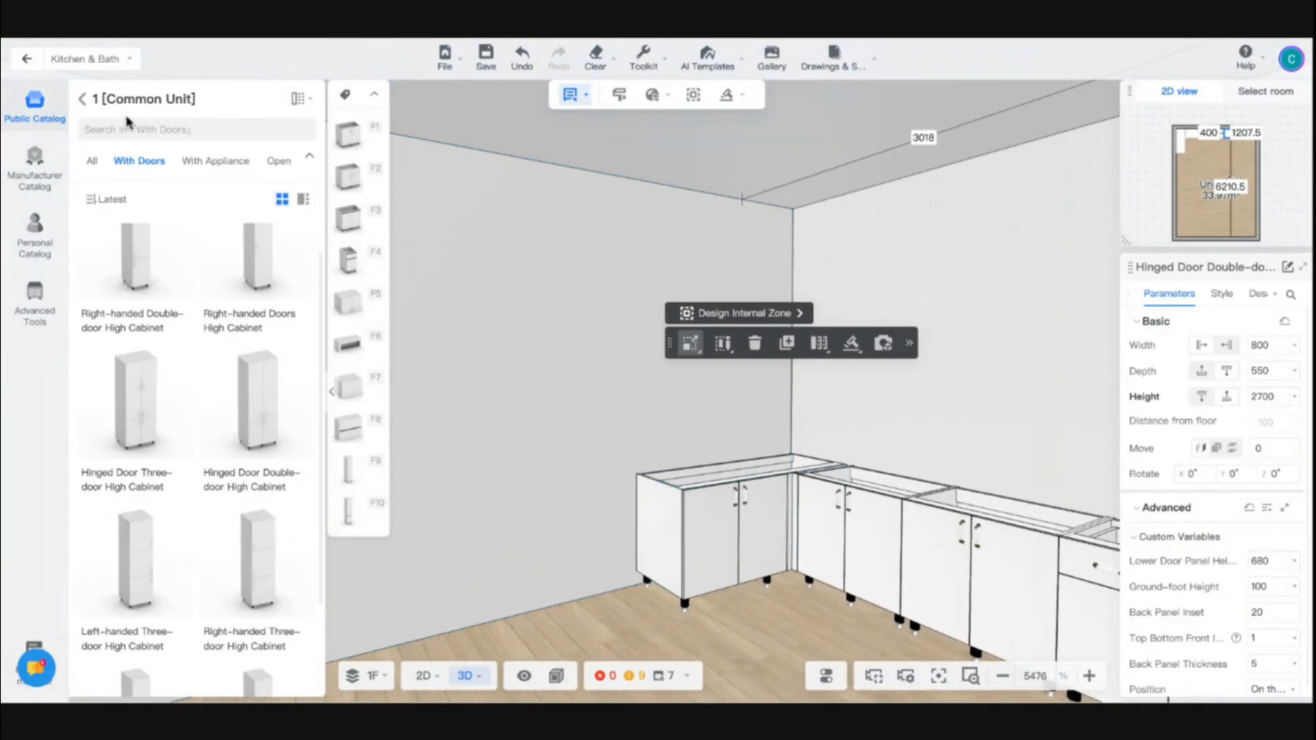
click(80, 101)
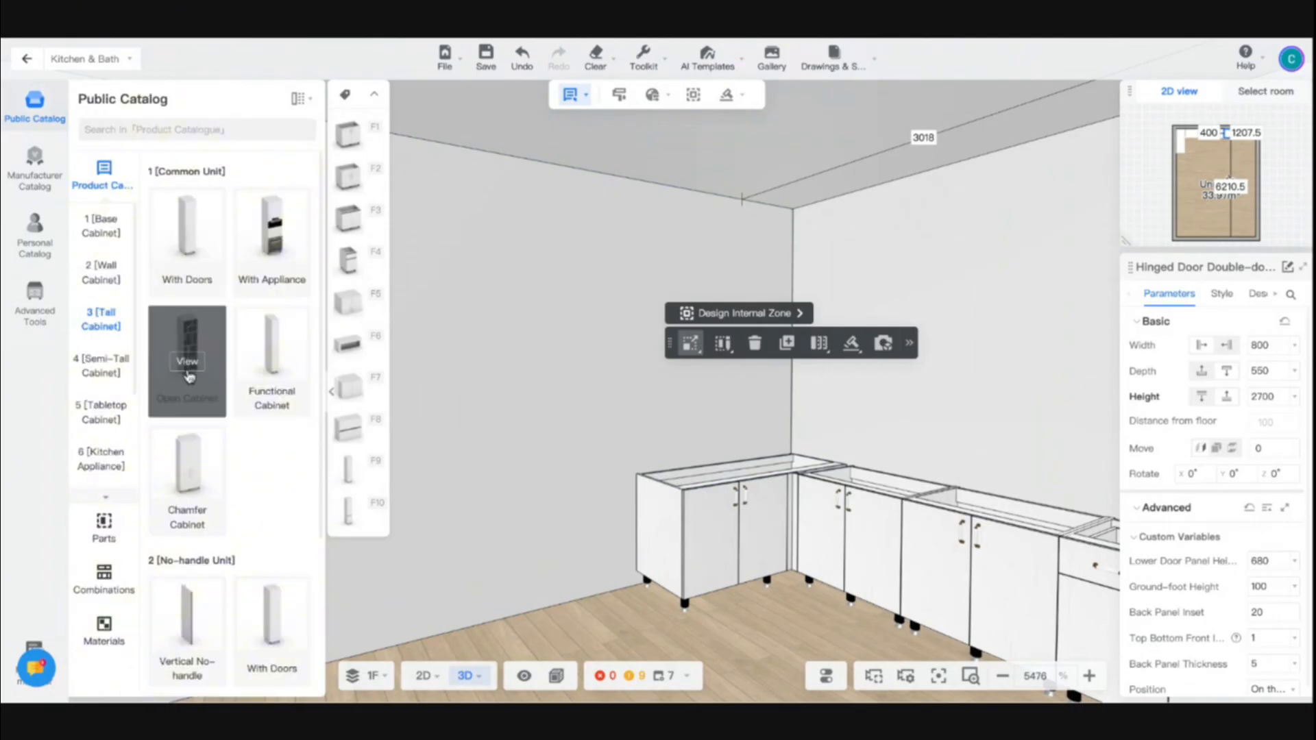
scroll(108, 449, down, 3)
click(108, 419)
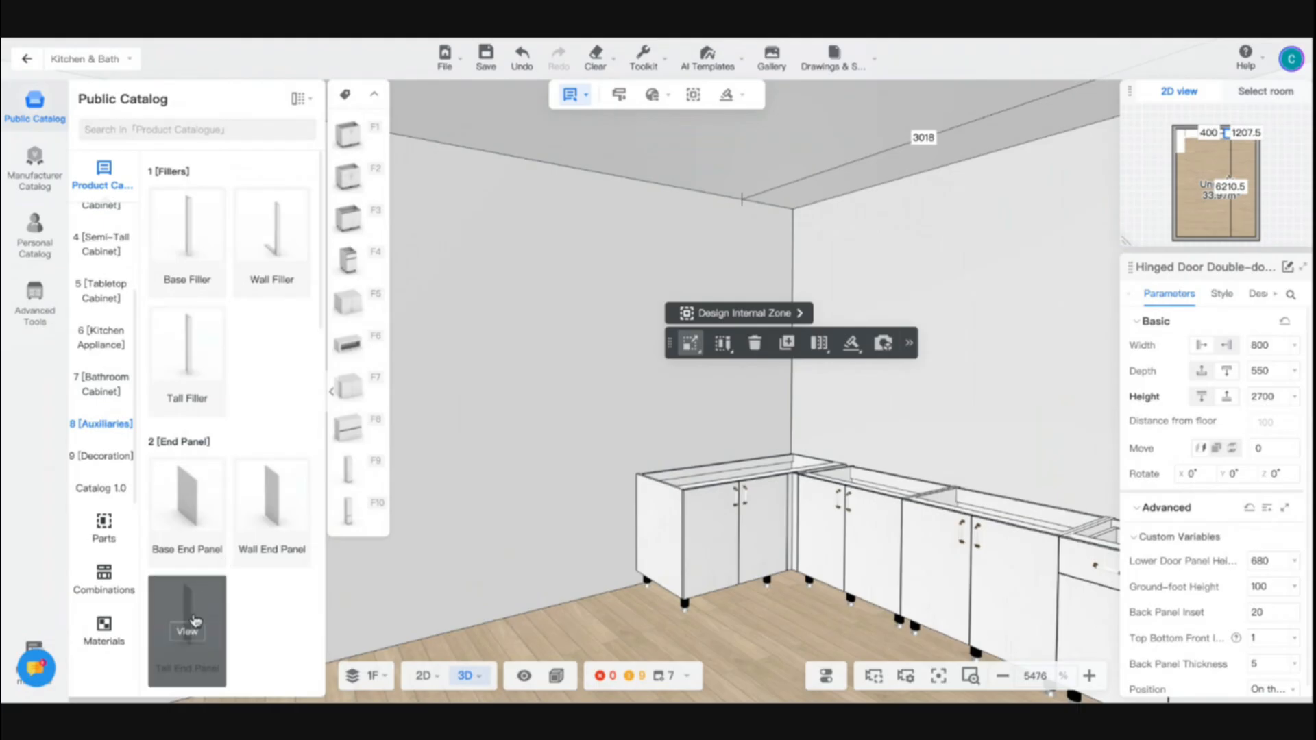
click(183, 634)
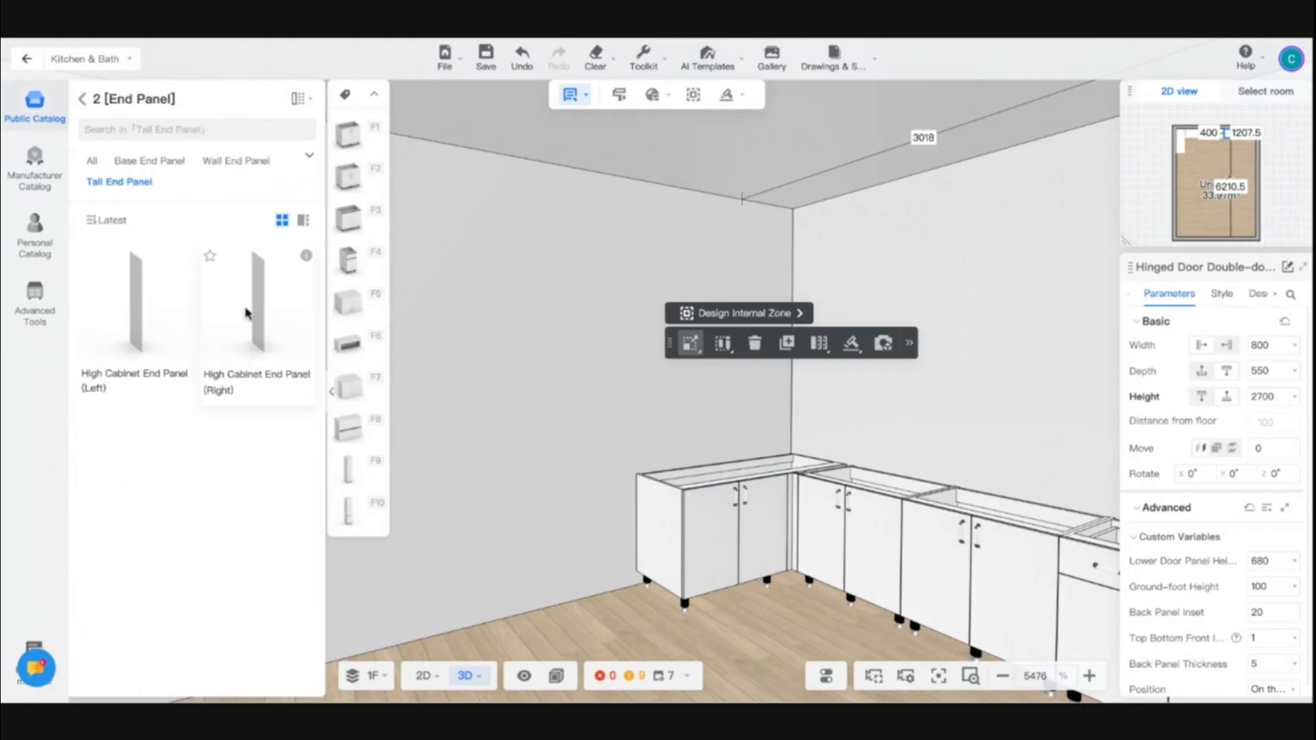
drag(246, 313, 644, 509)
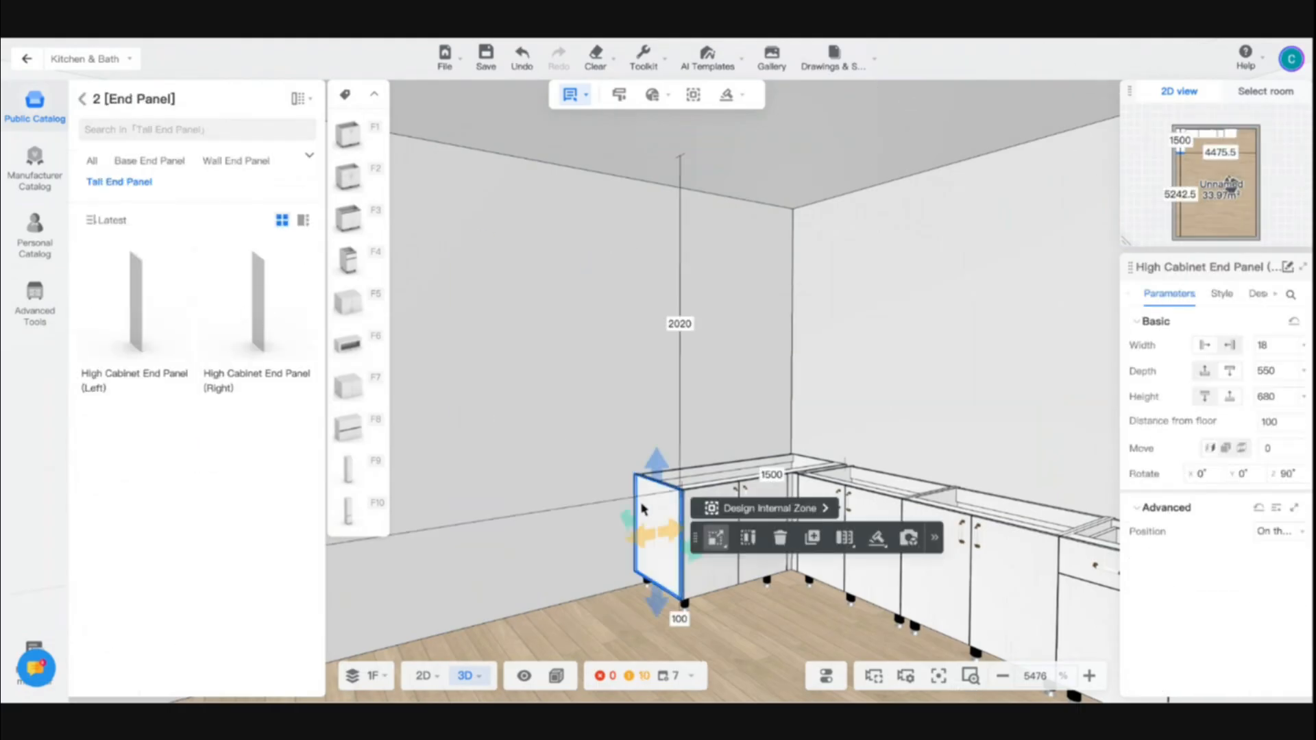
Step: Set the end panel's distance from floor to 0 and its height to 2800
double_click(1266, 421)
text(0)
key(Return)
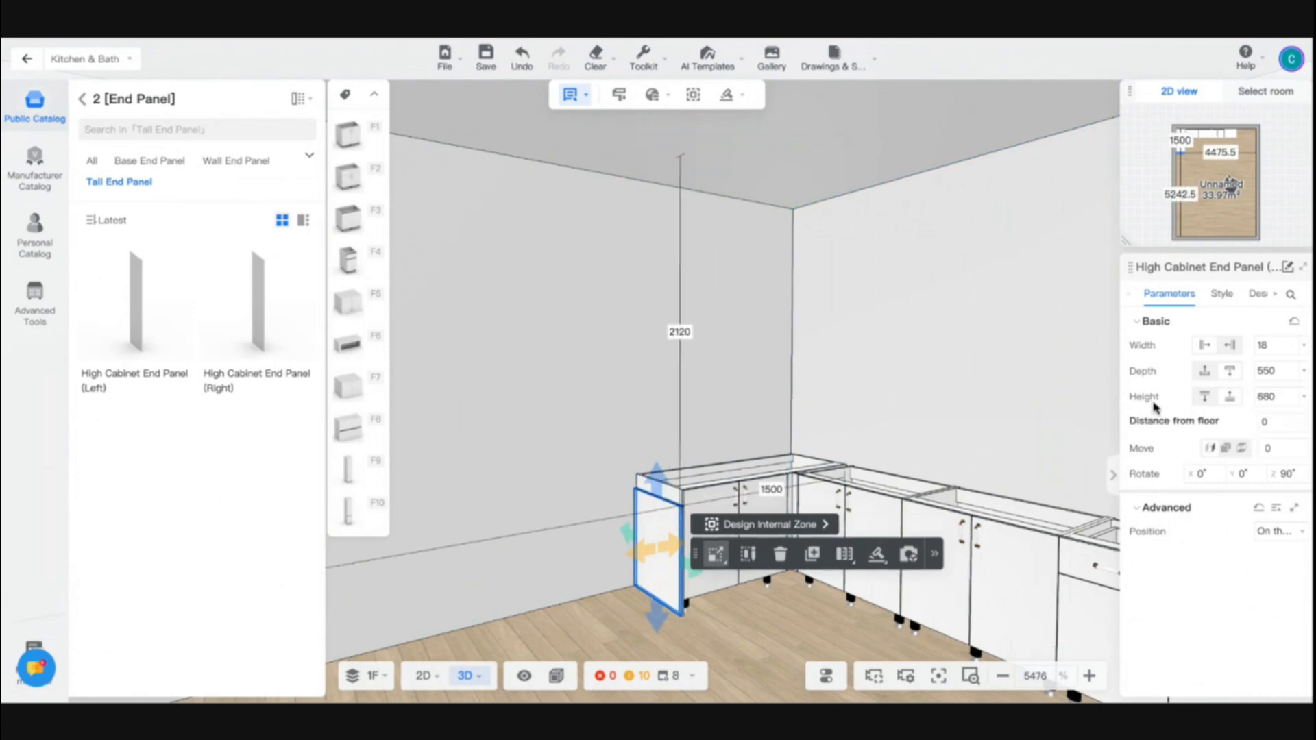
click(1273, 396)
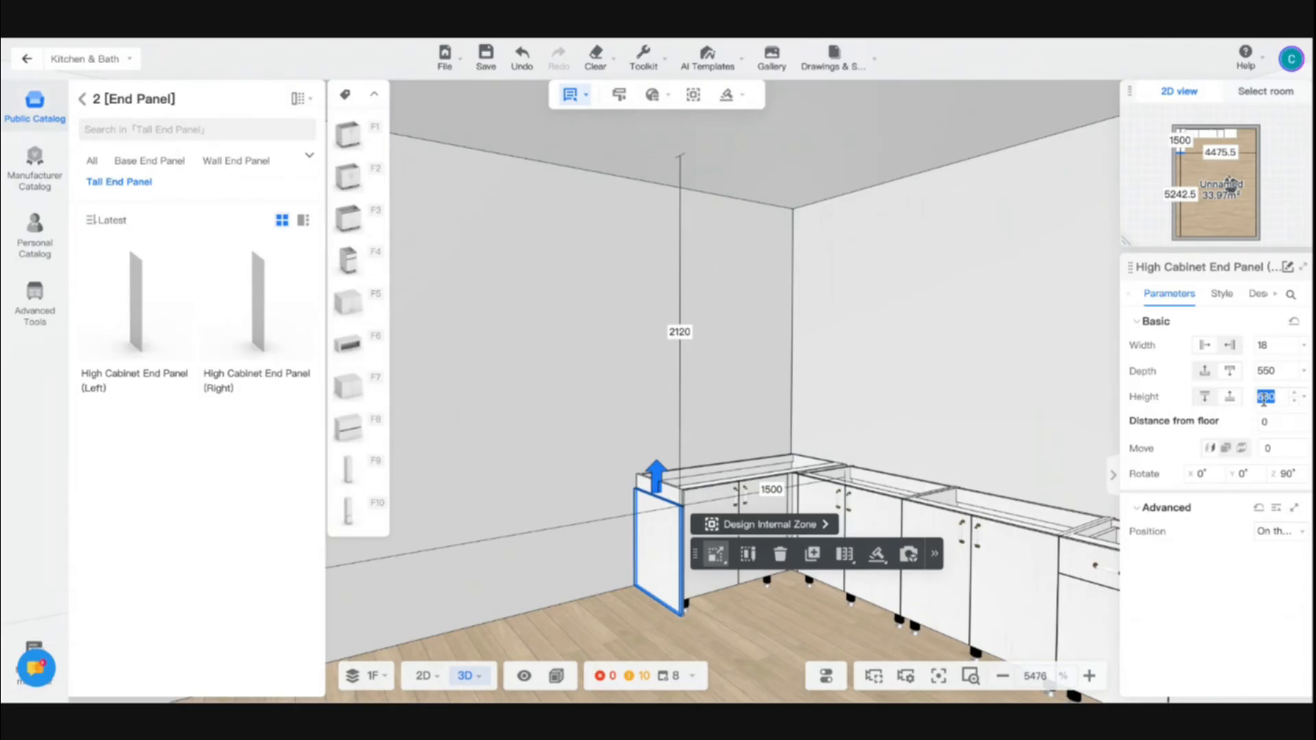
text(2500)
key(Return)
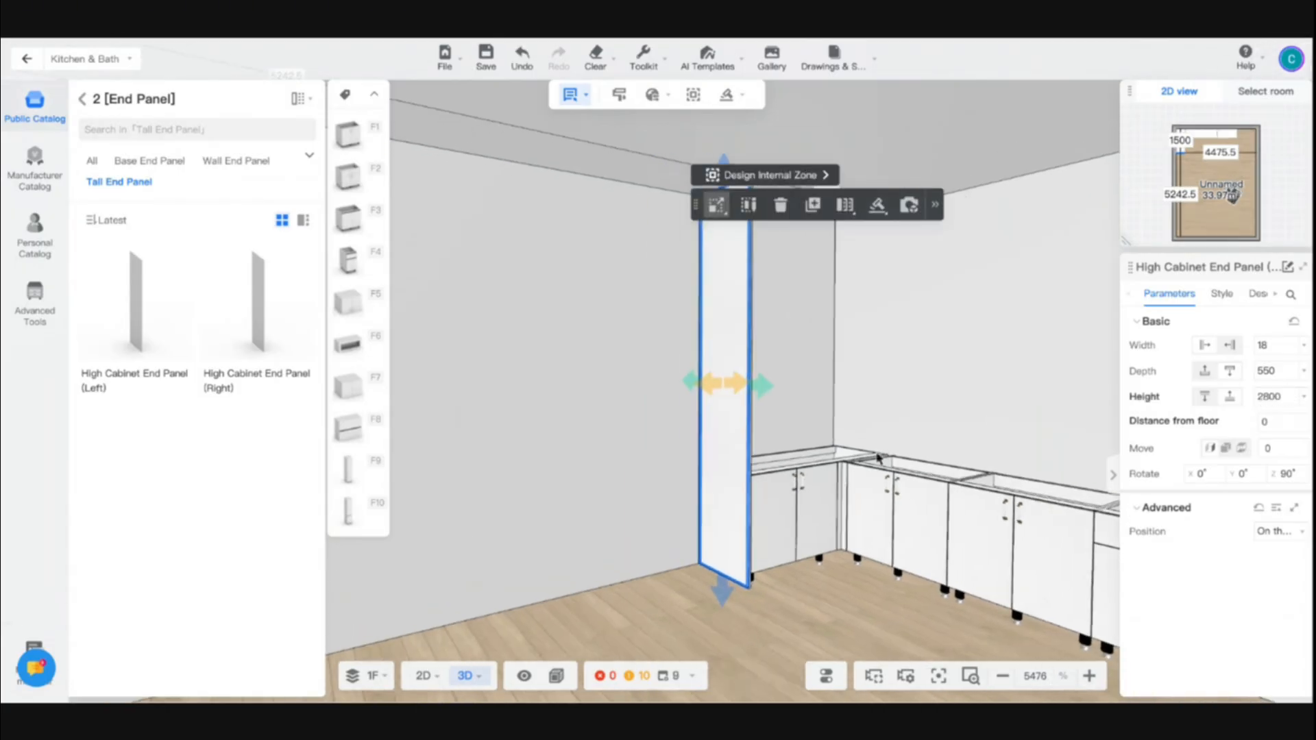
click(785, 606)
drag(784, 606, 775, 619)
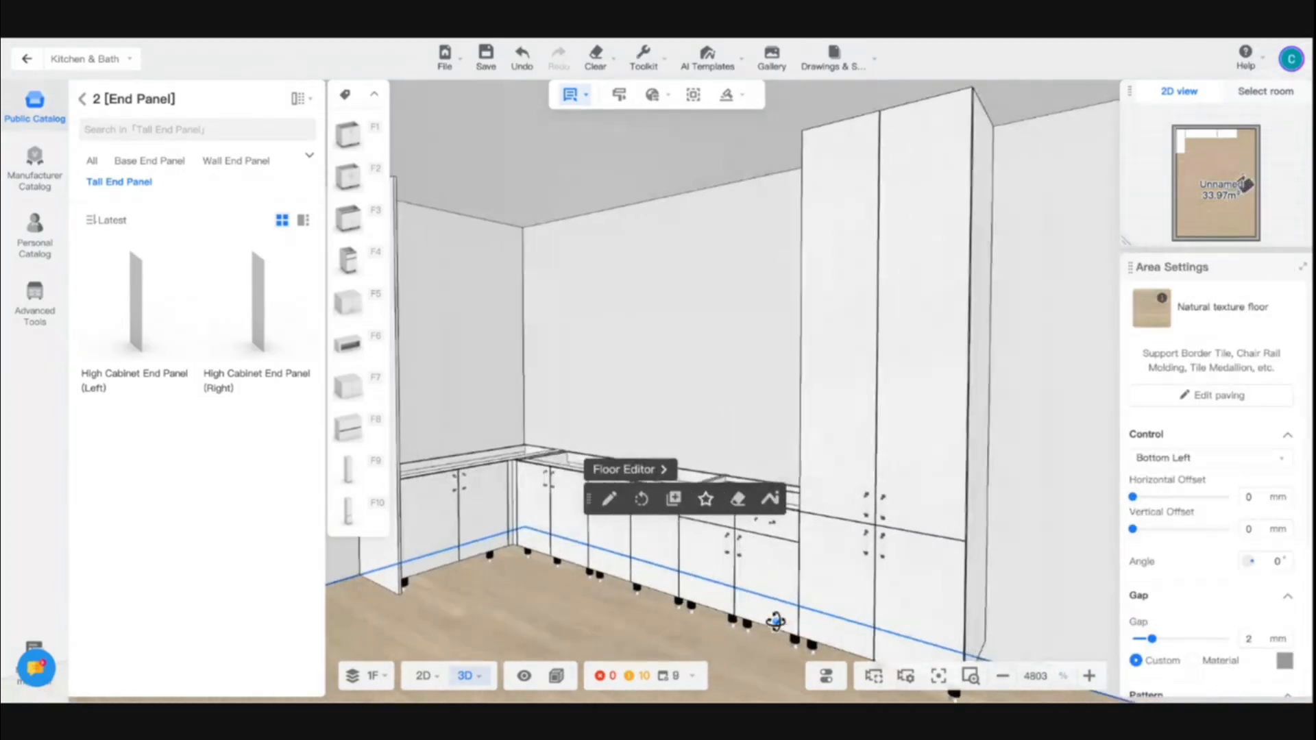
scroll(684, 614, down, 4)
mouse_move(685, 614)
mouse_down()
mouse_move(734, 607)
mouse_move(679, 617)
mouse_up()
scroll(678, 617, up, 5)
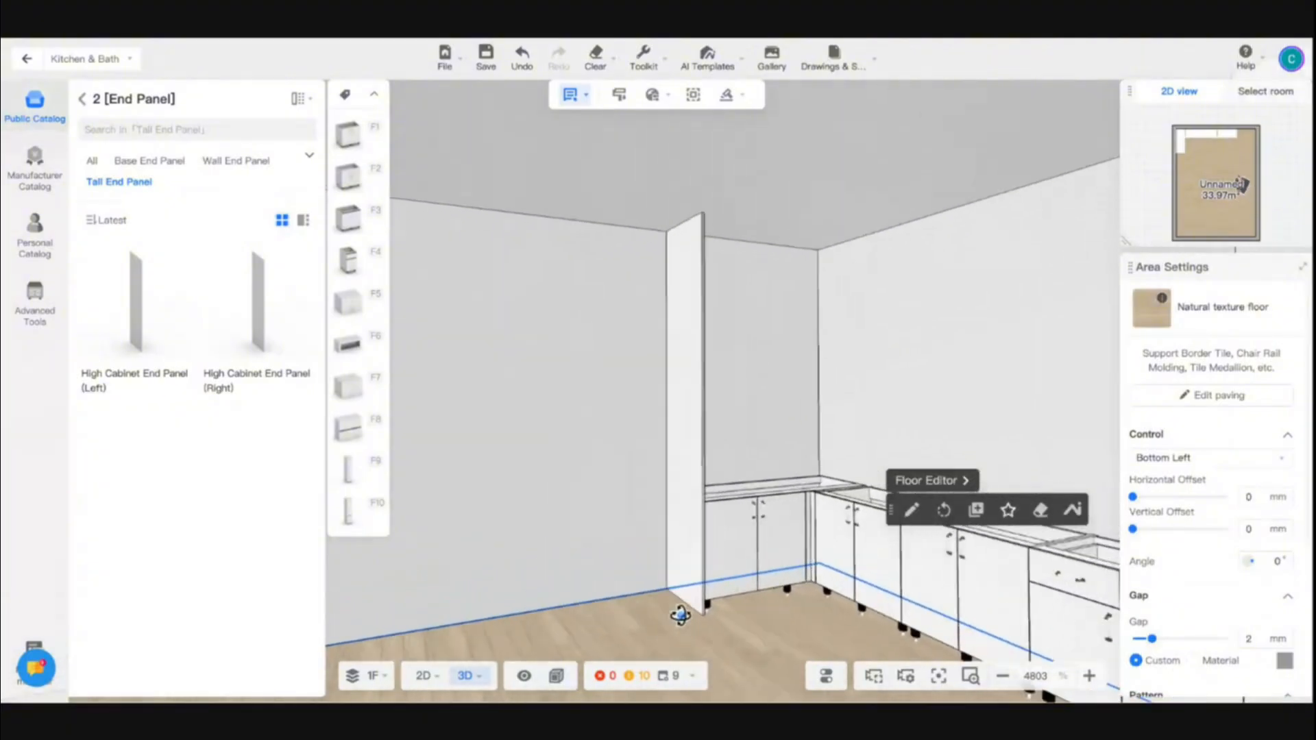
scroll(678, 617, down, 3)
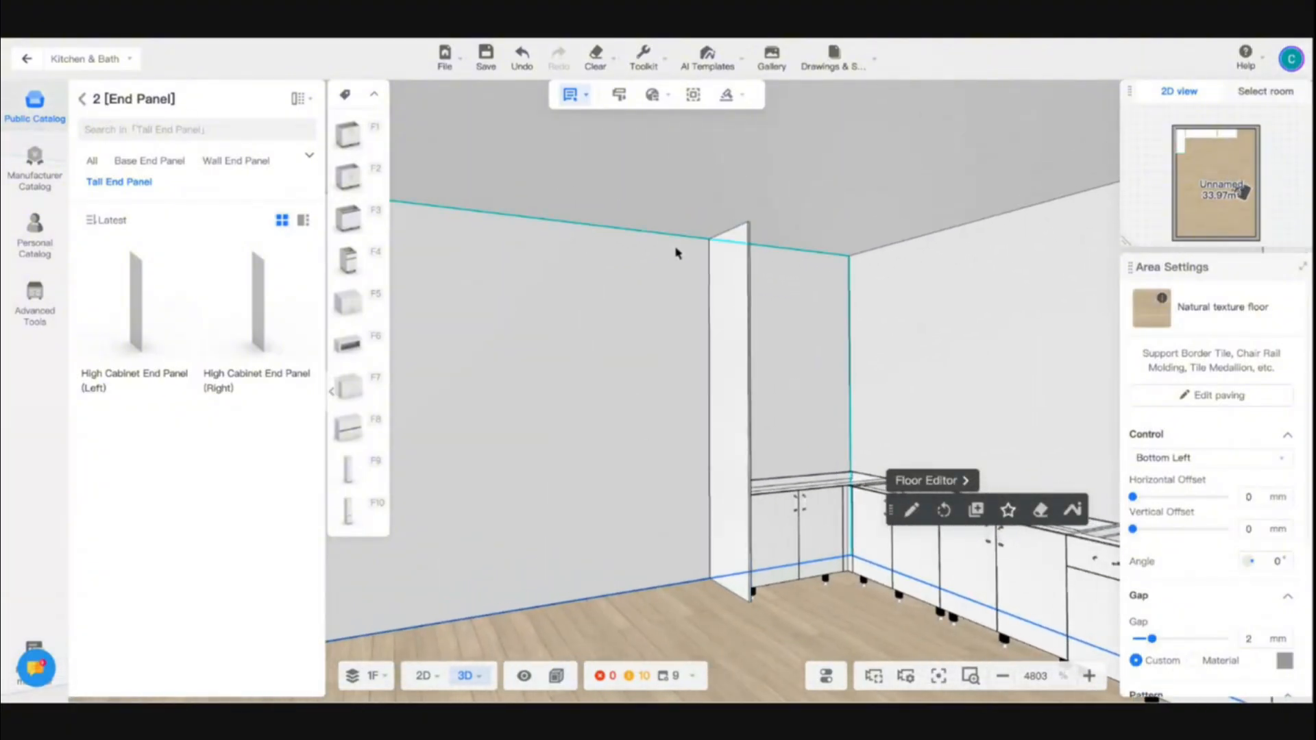
Step: Place the Geladeira+Side+by+Side+Samsung French Door refrigerator from the kitchen appliances against the outer face of the tall end panel
click(83, 100)
scroll(103, 329, down, 3)
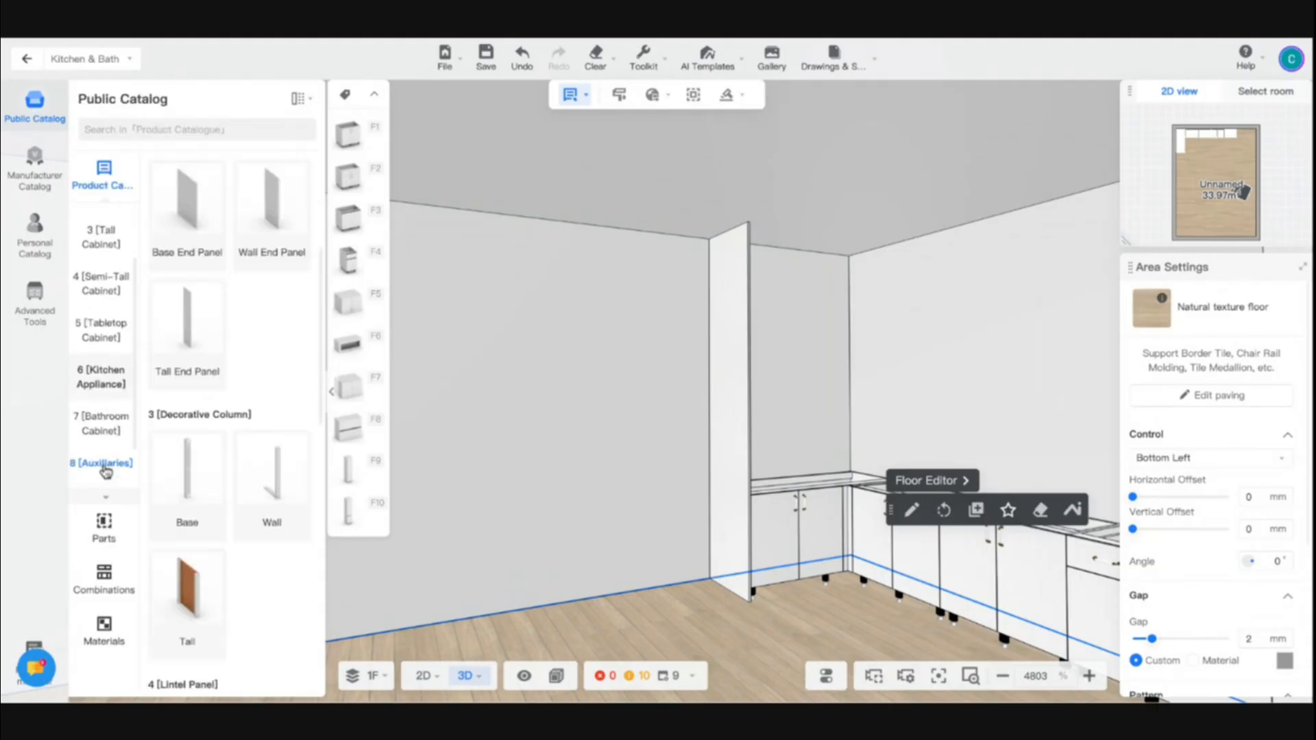
click(104, 528)
click(115, 187)
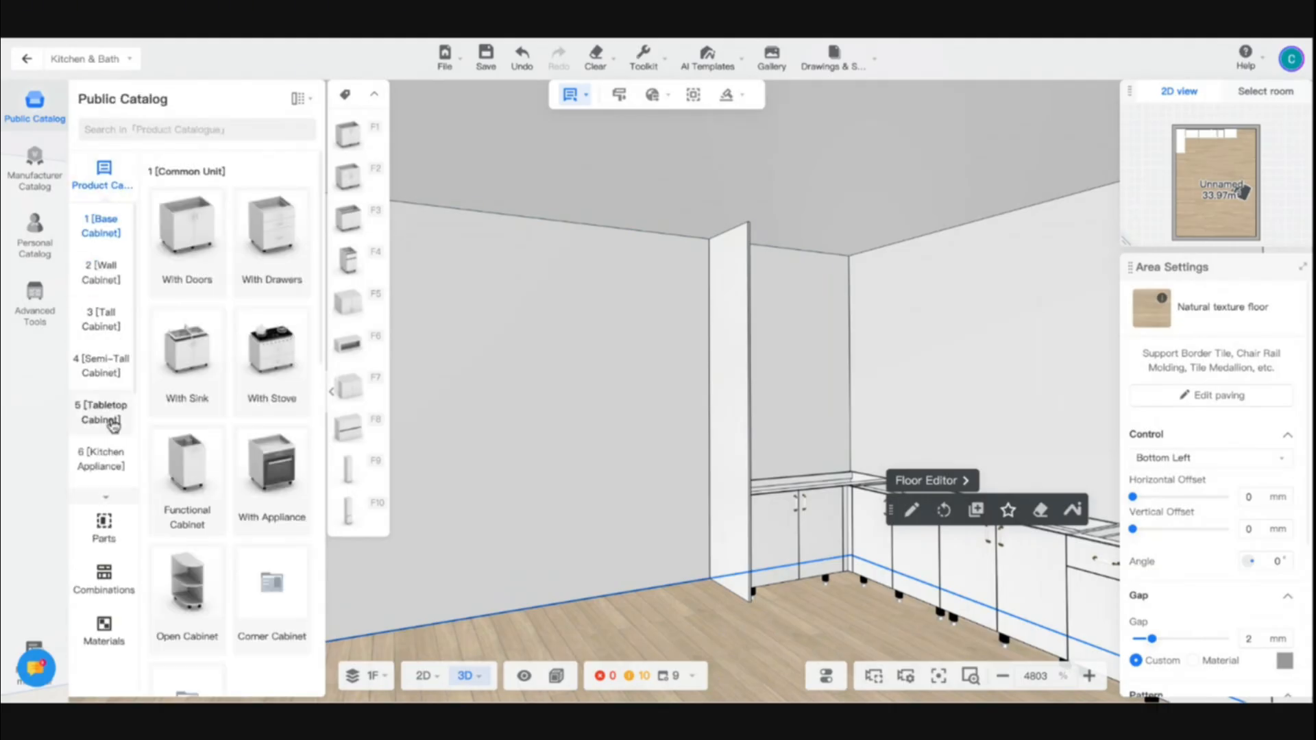
scroll(105, 384, down, 3)
click(103, 376)
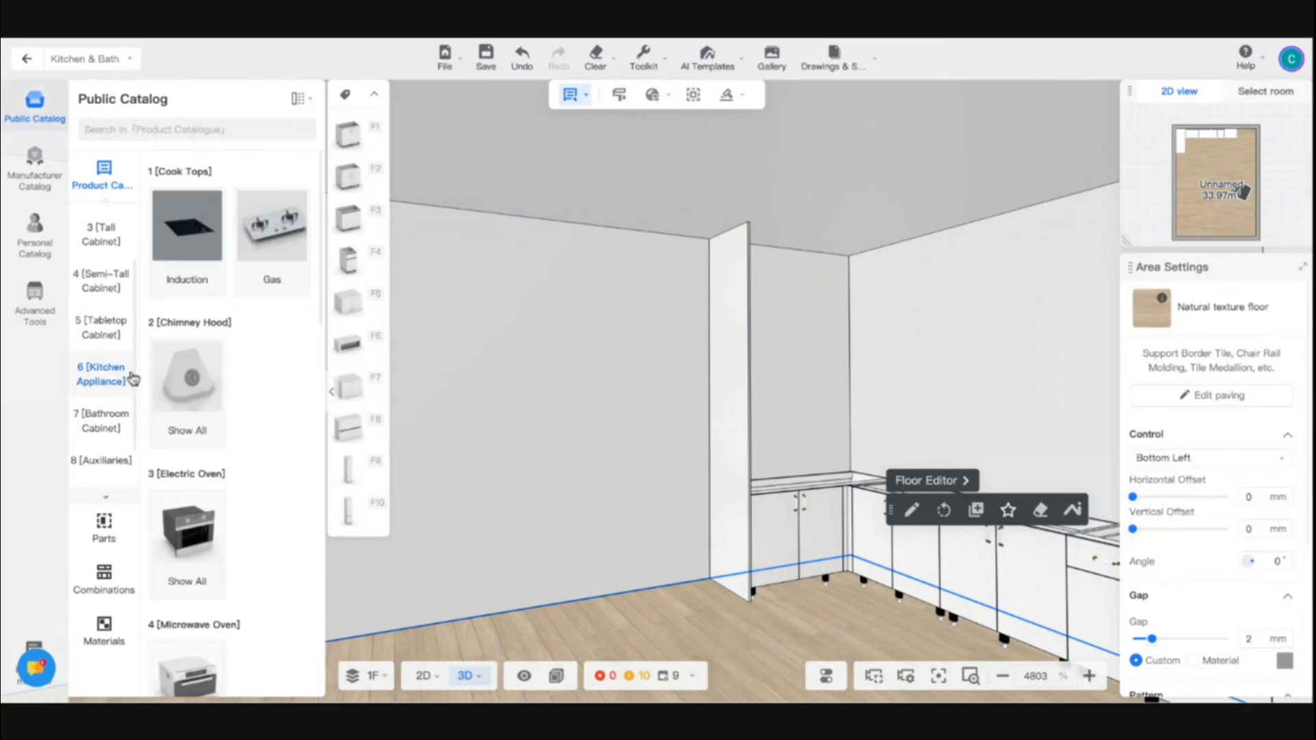
scroll(195, 507, down, 8)
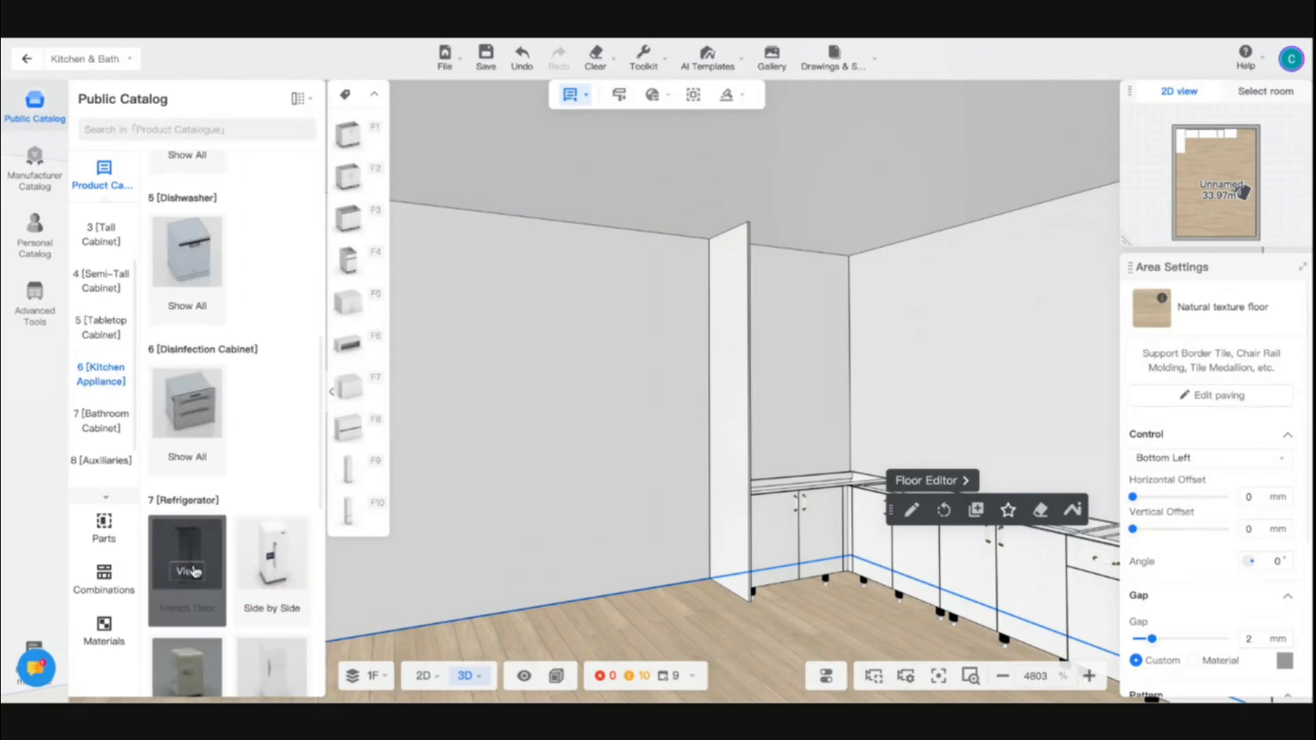
scroll(219, 582, down, 3)
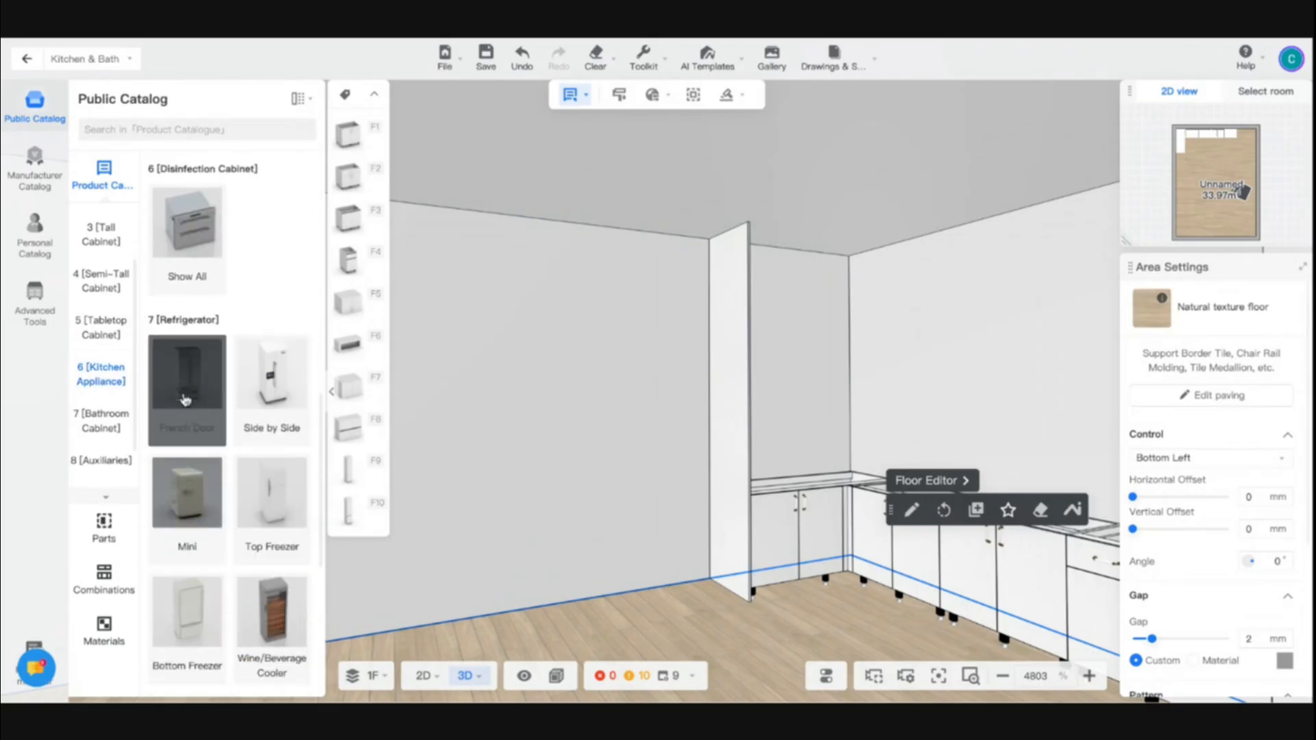
click(186, 400)
scroll(230, 511, down, 2)
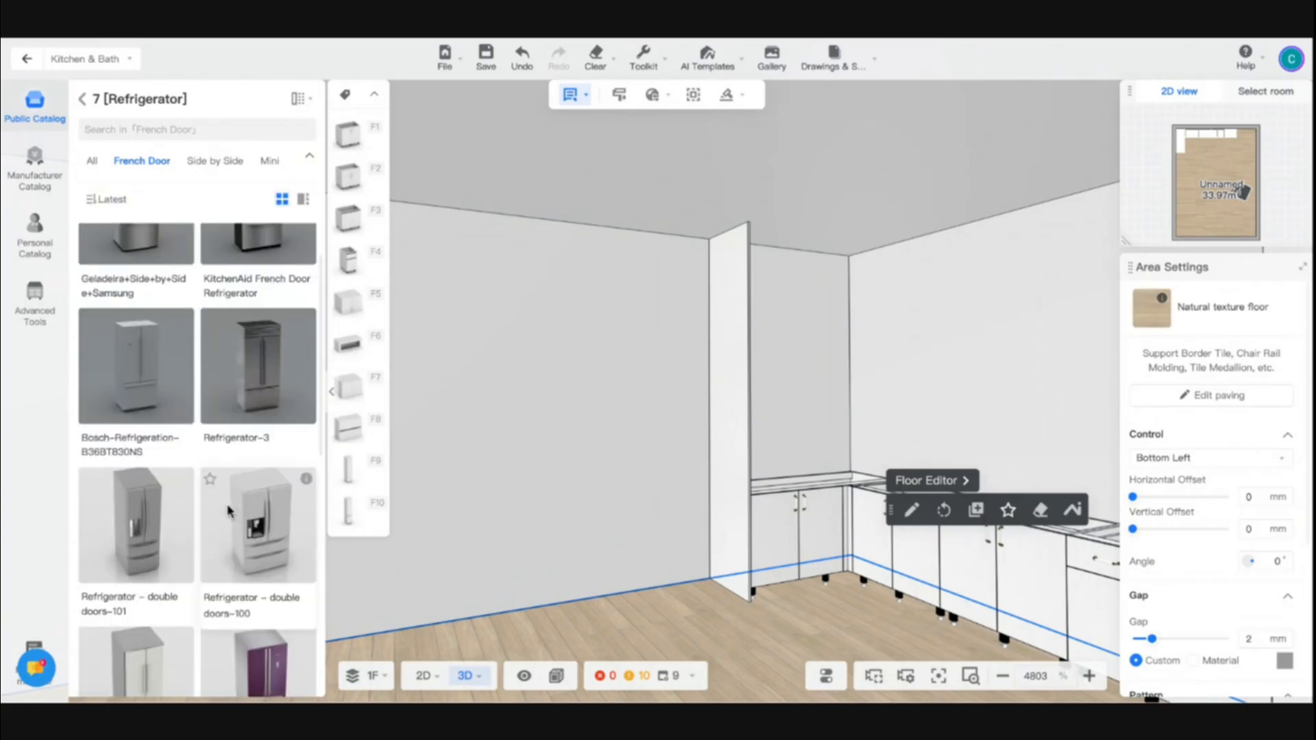
scroll(229, 511, up, 1)
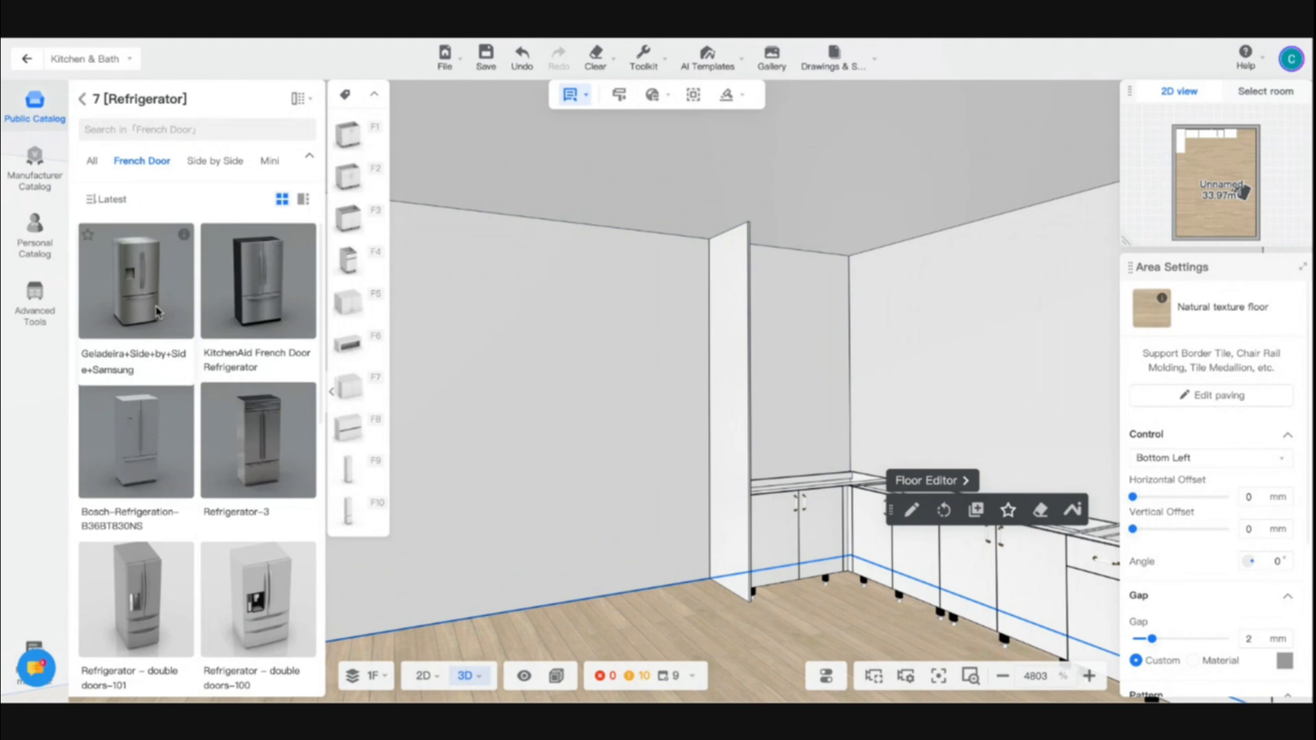
drag(157, 312, 617, 480)
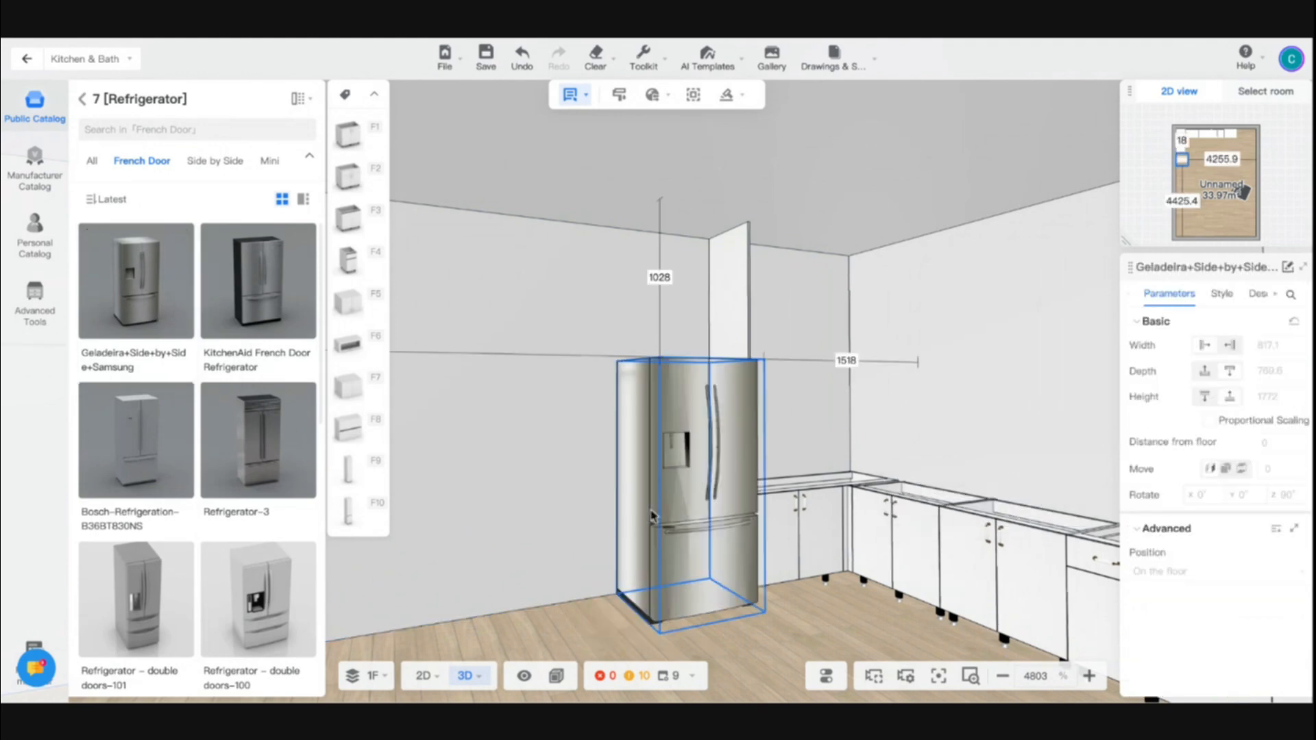
Step: Pull the refrigerator away from the tall end panel along the wall and set the gap between them to 50 mm
mouse_move(845, 633)
right_down()
mouse_move(793, 644)
mouse_move(737, 620)
mouse_move(640, 665)
mouse_move(602, 657)
mouse_move(619, 651)
right_up()
mouse_move(802, 265)
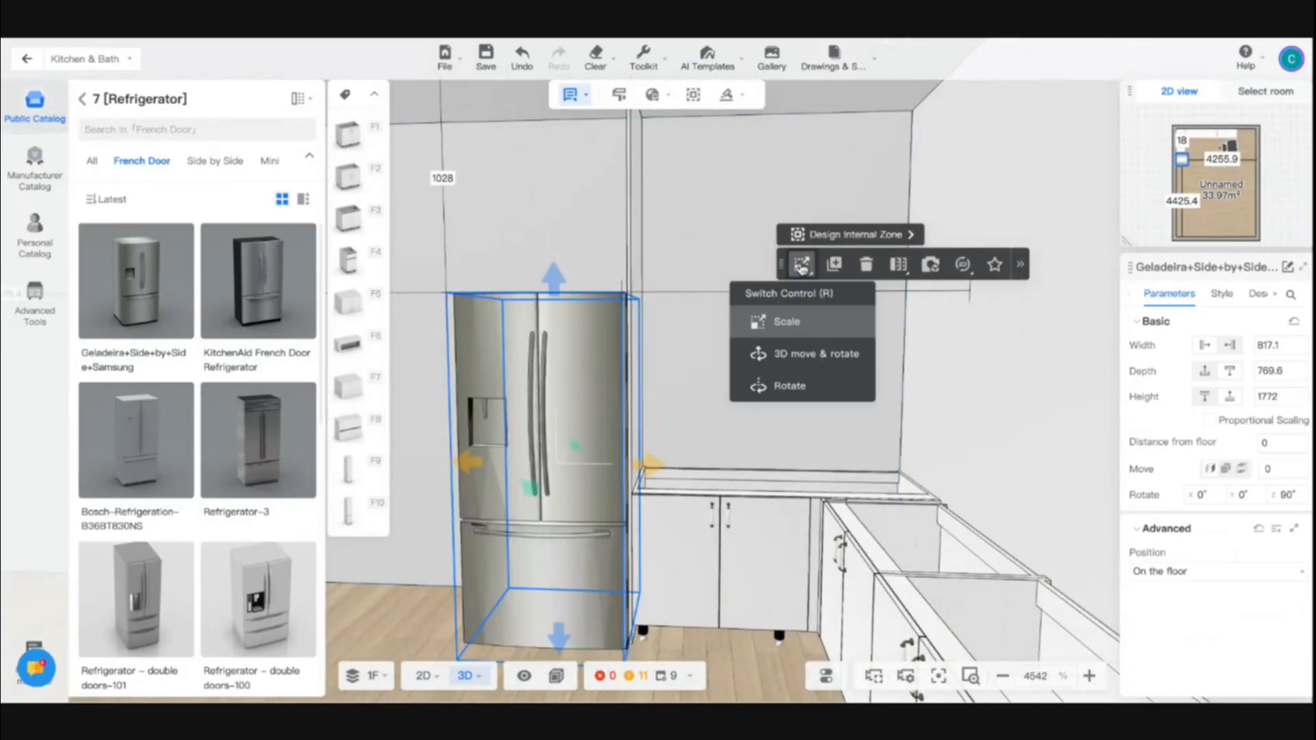
click(805, 369)
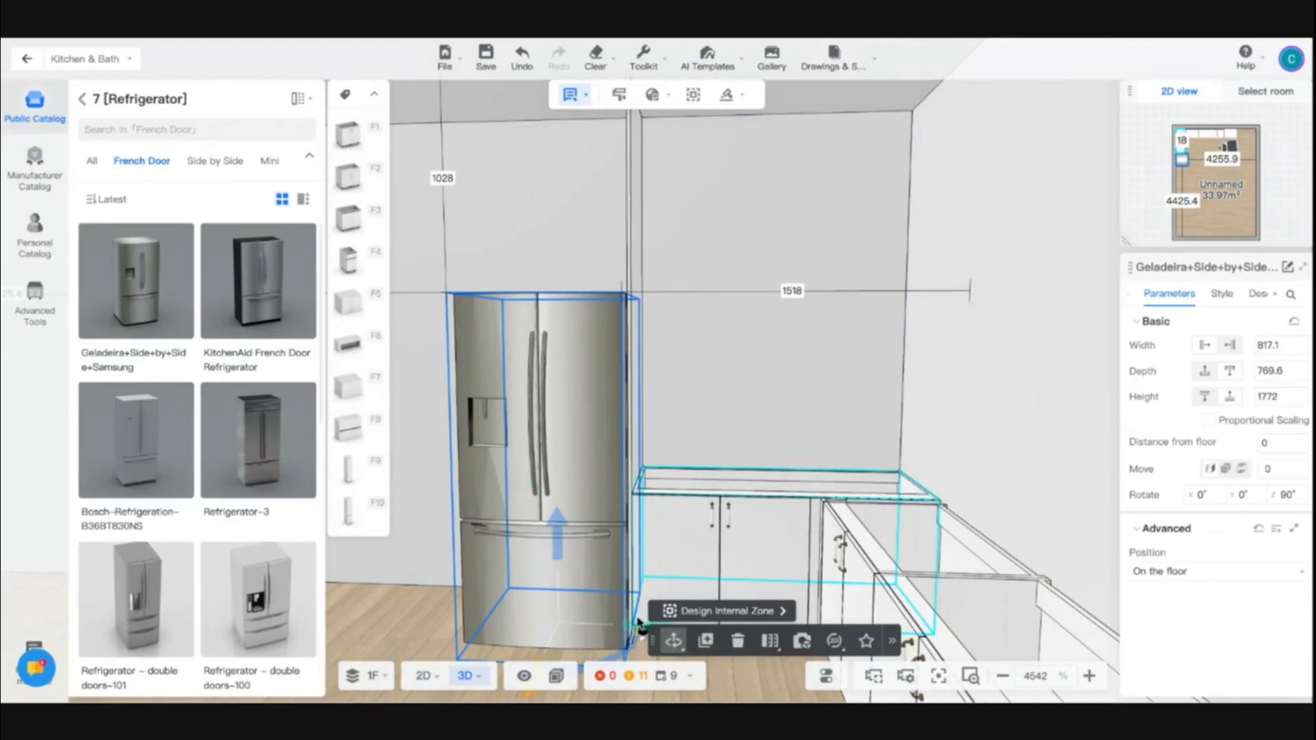
drag(639, 628, 618, 627)
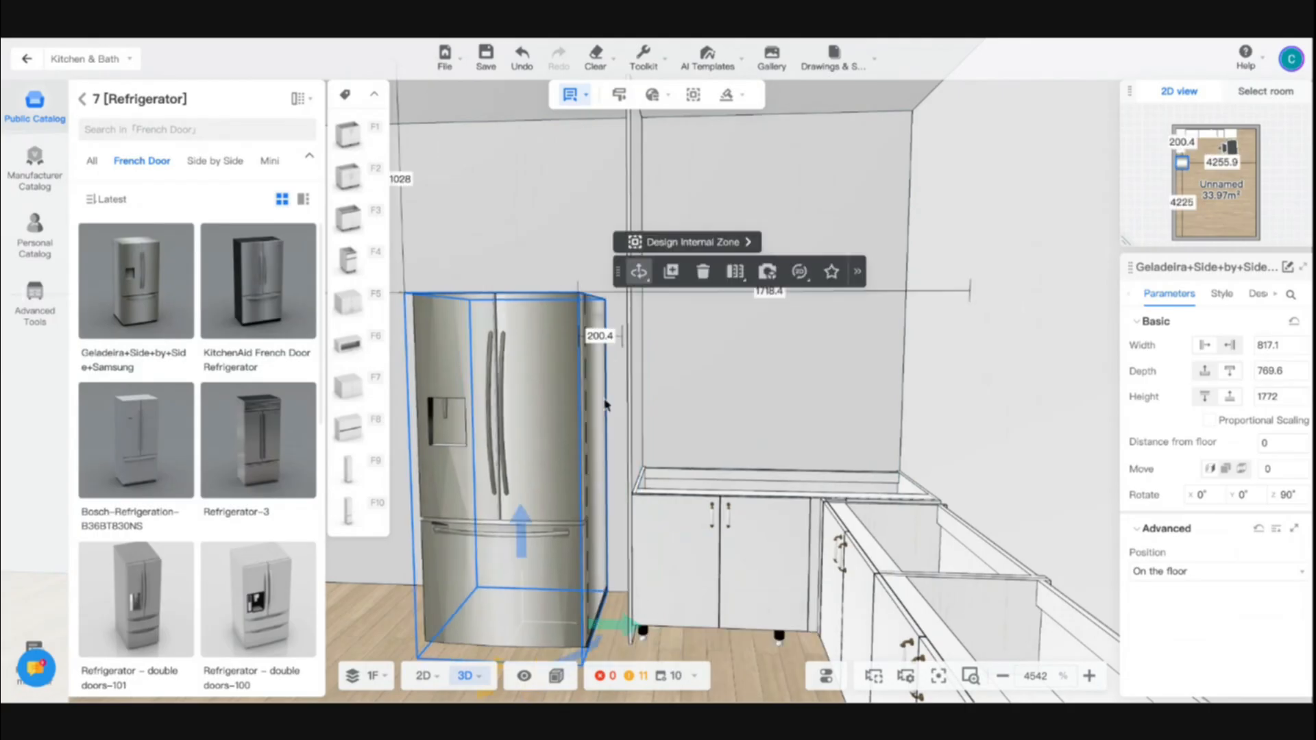
click(609, 337)
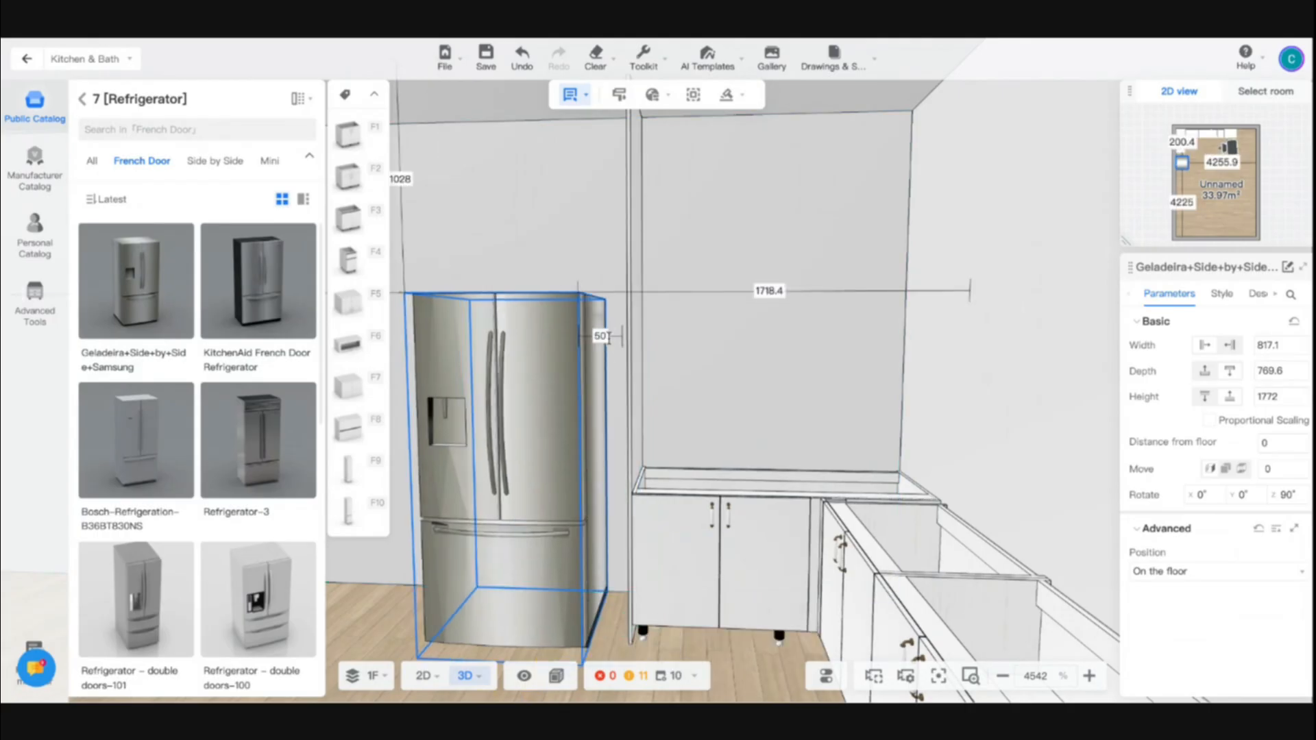
key(Return)
Step: Copy the 2800 mm high end panel and paste it against the refrigerator's exposed side
scroll(590, 302, down, 3)
right_drag(590, 302, 603, 349)
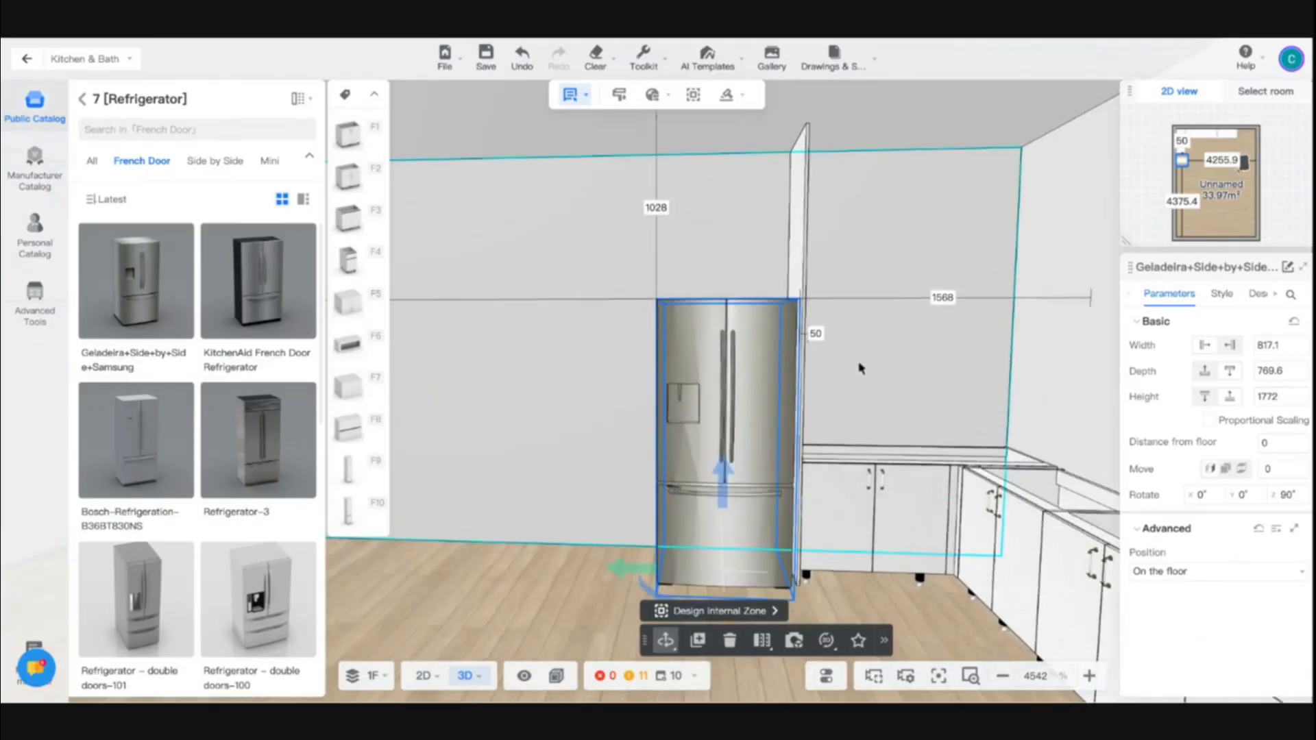
right_drag(861, 369, 788, 368)
scroll(773, 355, up, 3)
scroll(772, 355, down, 3)
right_drag(459, 455, 555, 455)
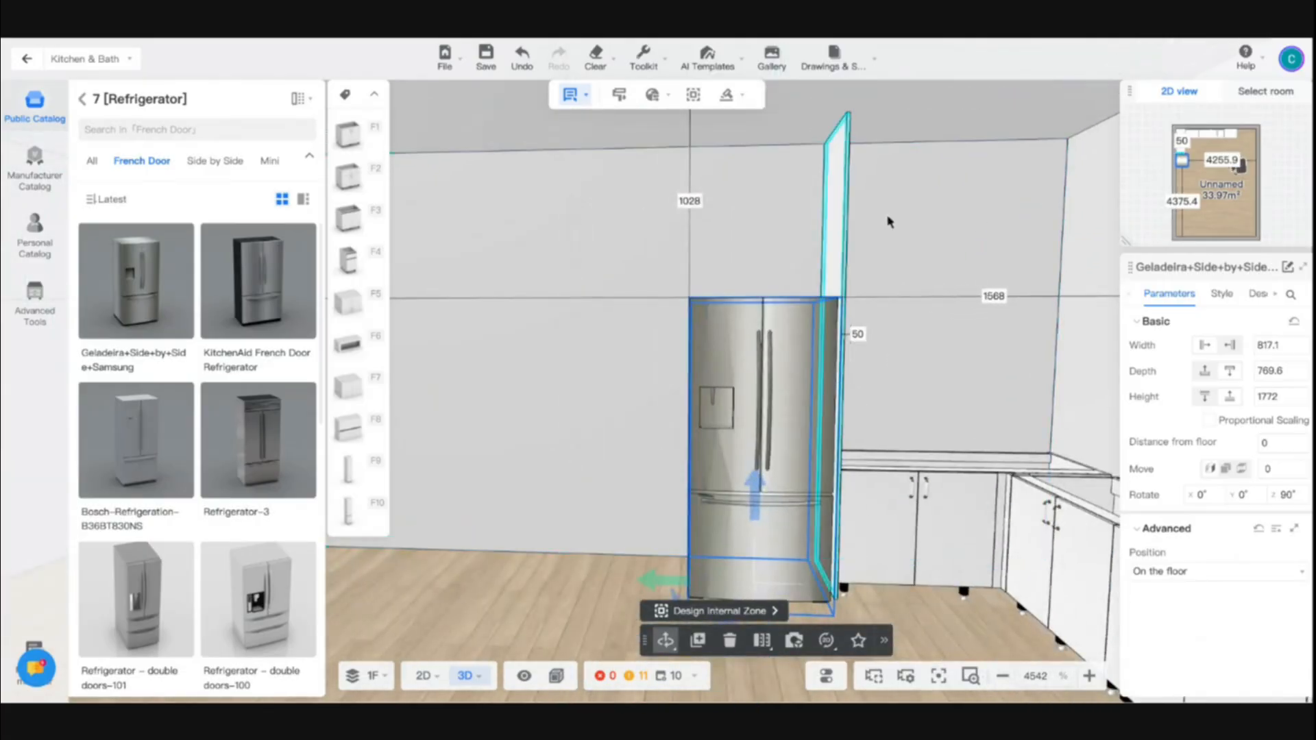
click(828, 288)
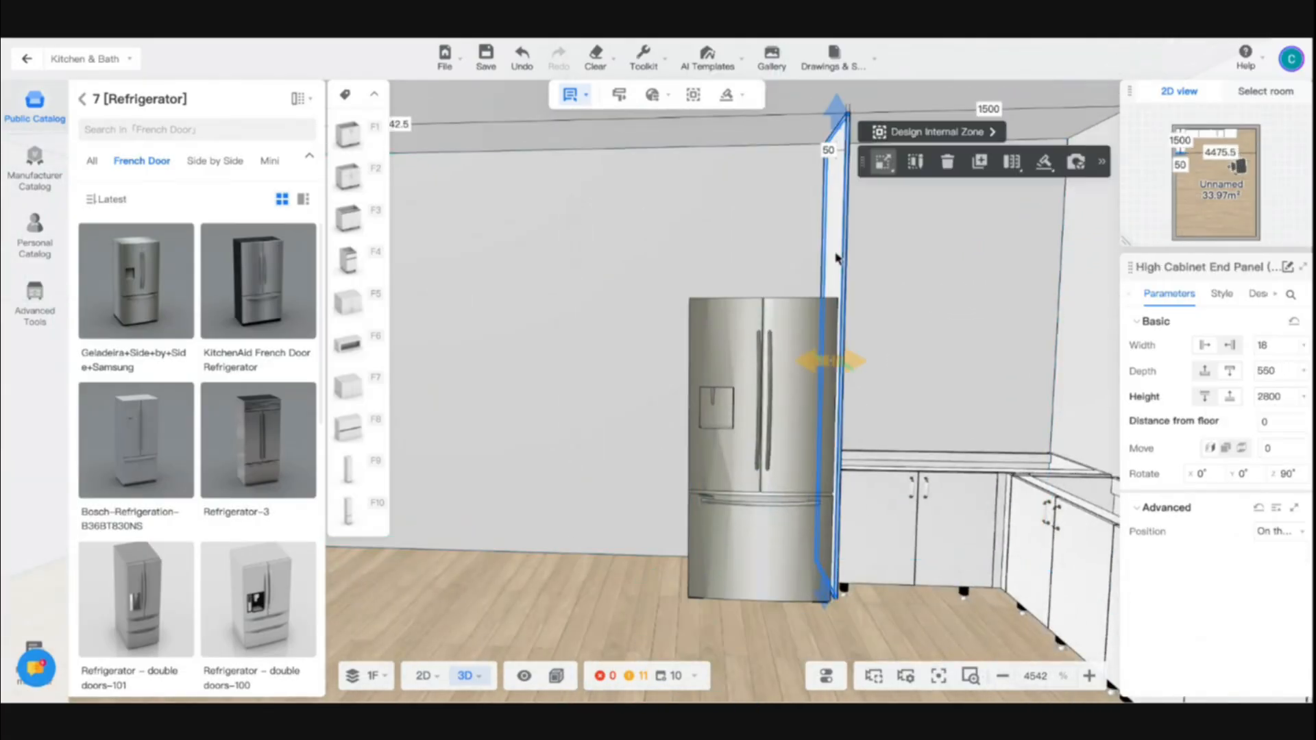
key(ctrl+c)
key(ctrl+v)
click(687, 273)
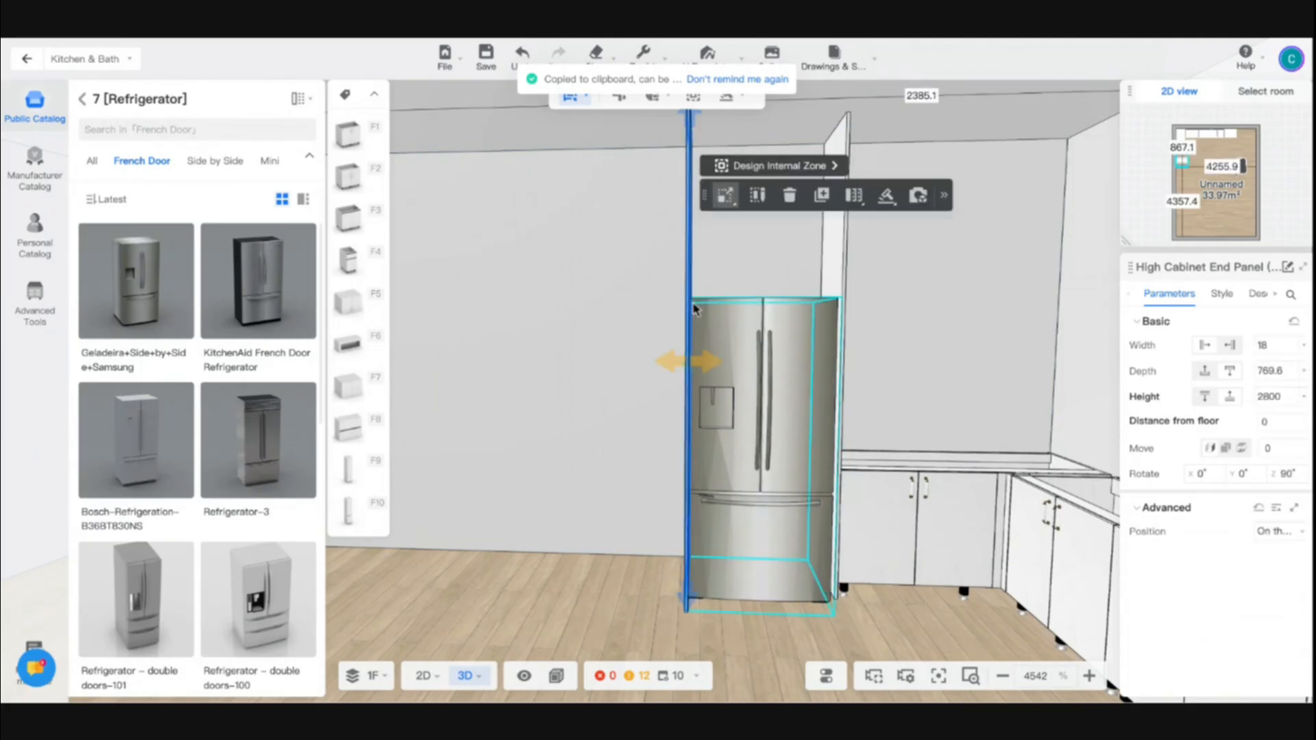
Step: Move the copied end panel about 312 mm away from the refrigerator with 3D move & rotate
mouse_move(725, 195)
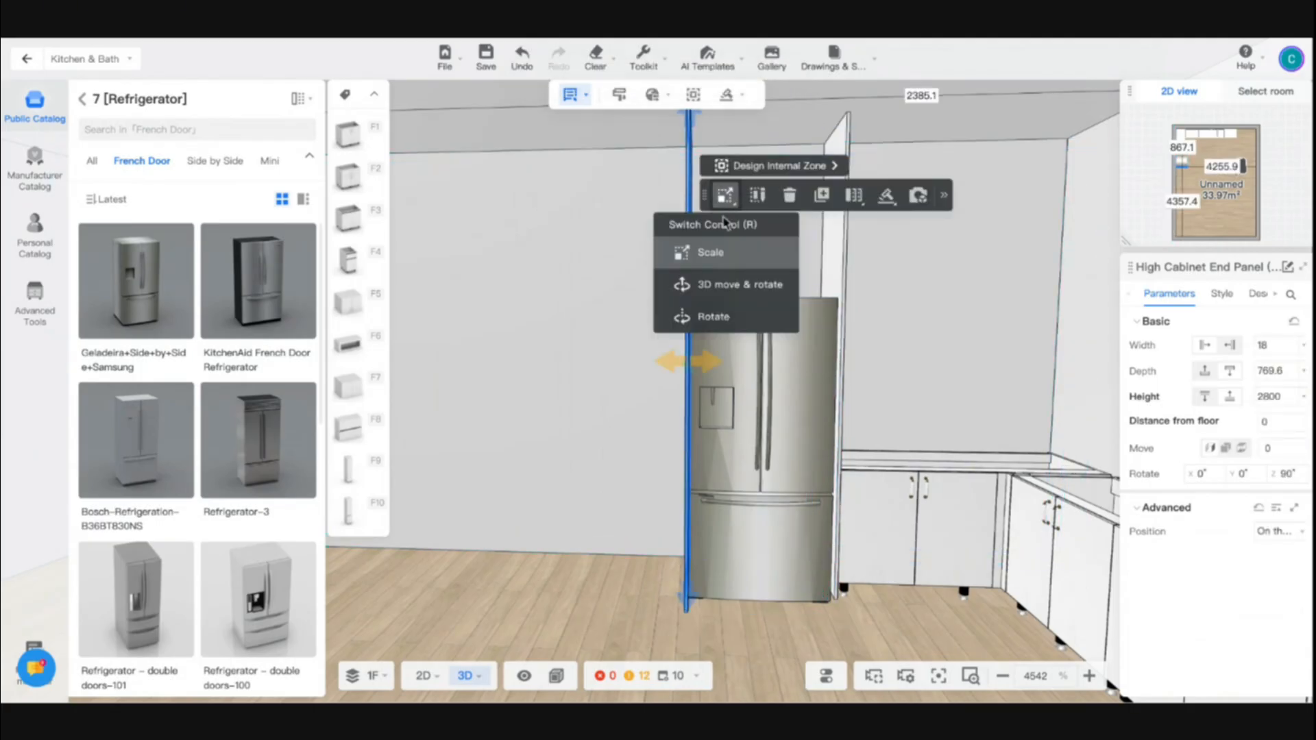
click(713, 282)
drag(773, 580, 719, 594)
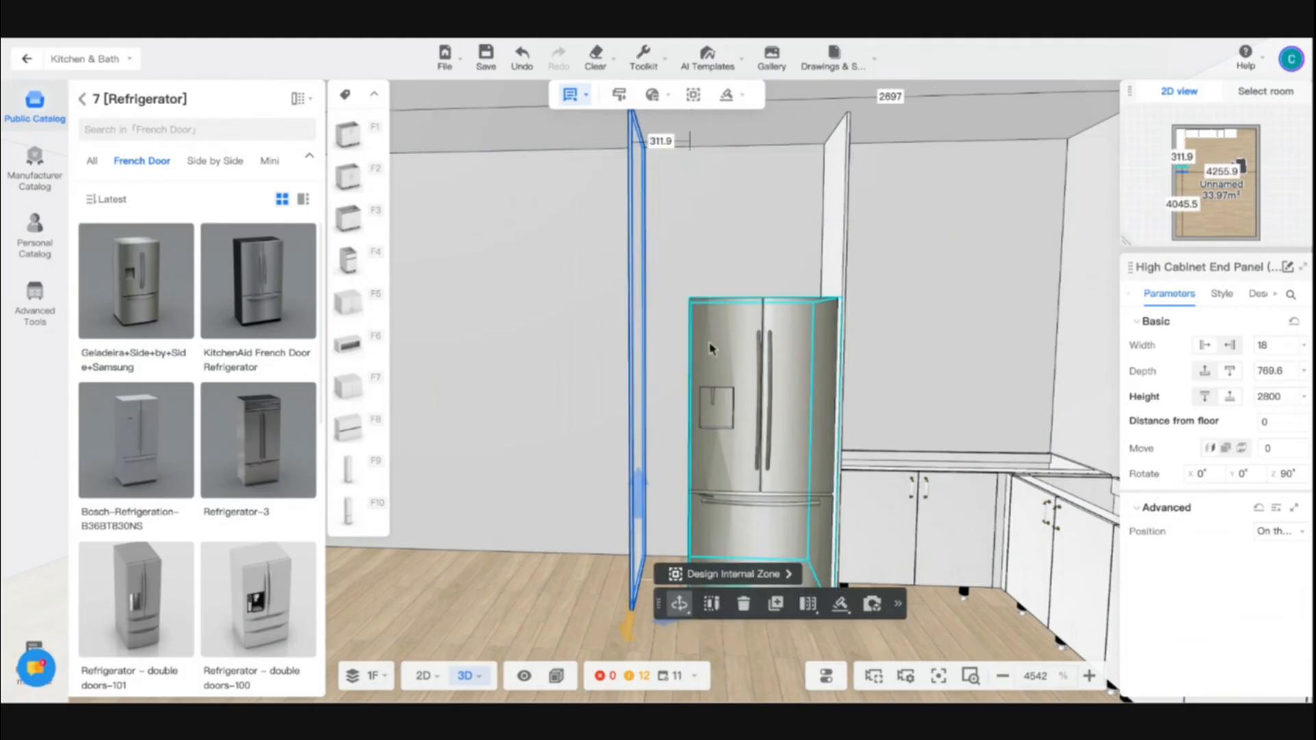
Step: Try to change the refrigerator's distance to the copied end panel, and undo the change
click(741, 388)
click(661, 333)
text(59)
key(Return)
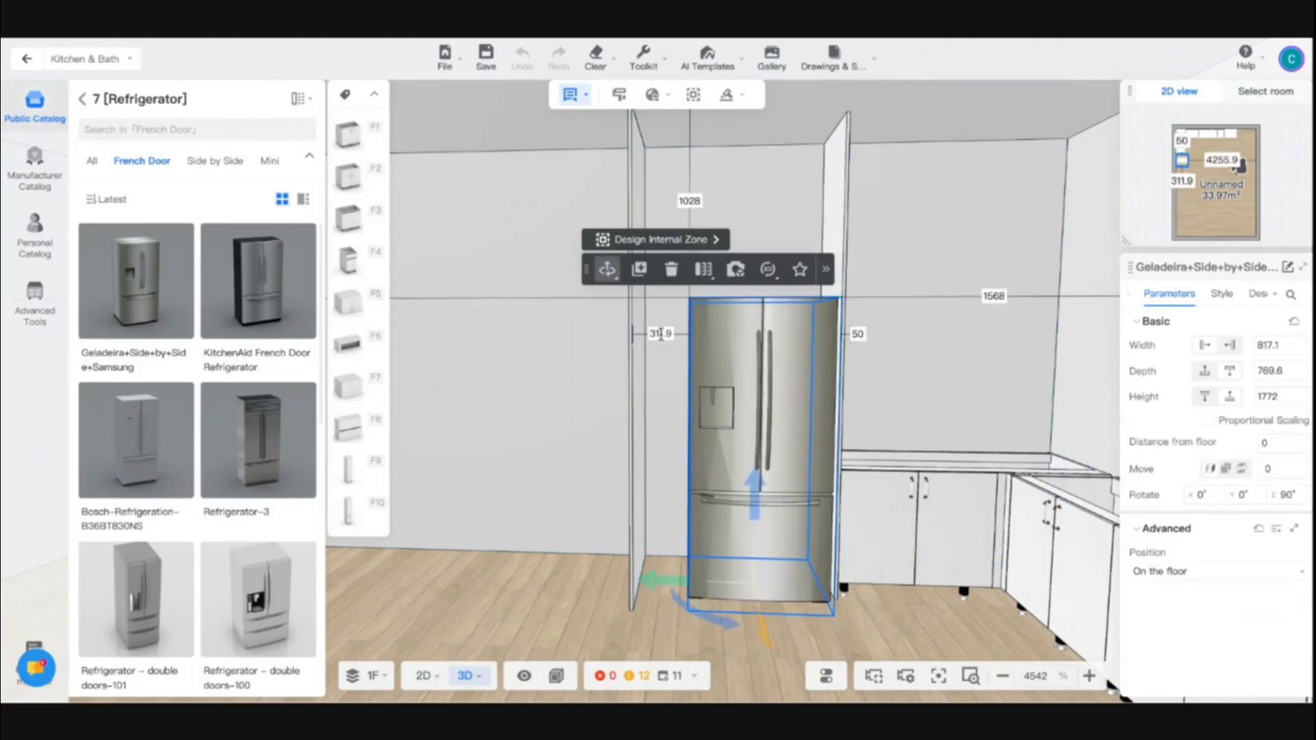
key(ctrl+z)
Step: Set the refrigerator's width to 800 mm and its gap to the end panel beside the base cabinets to 50 mm
click(637, 241)
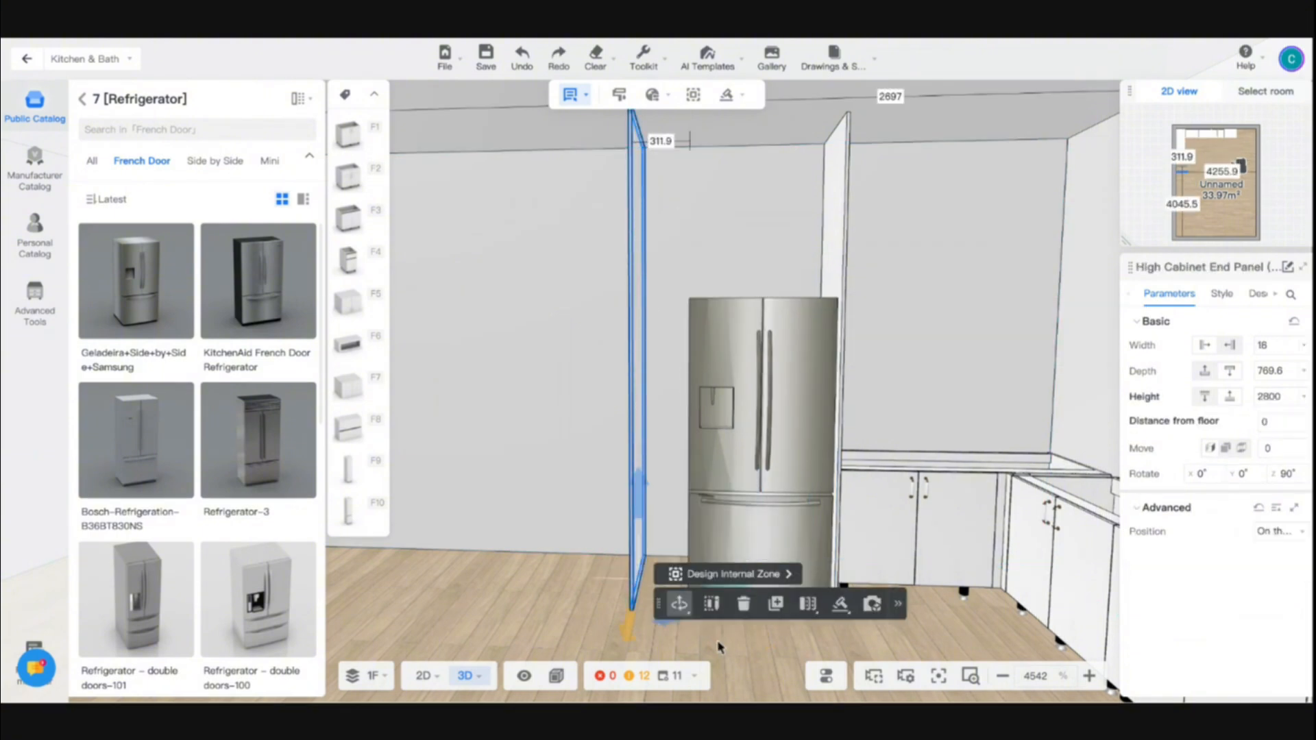
drag(721, 643, 618, 600)
click(634, 547)
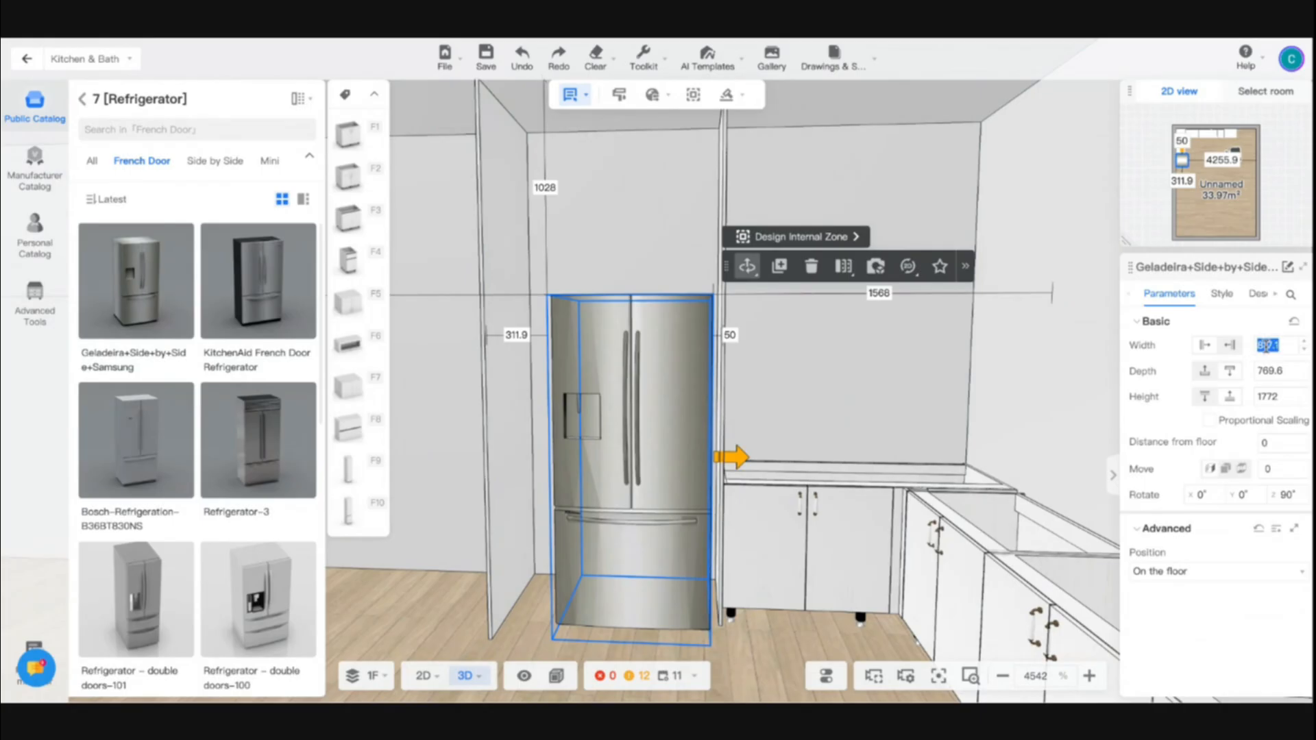
key(Return)
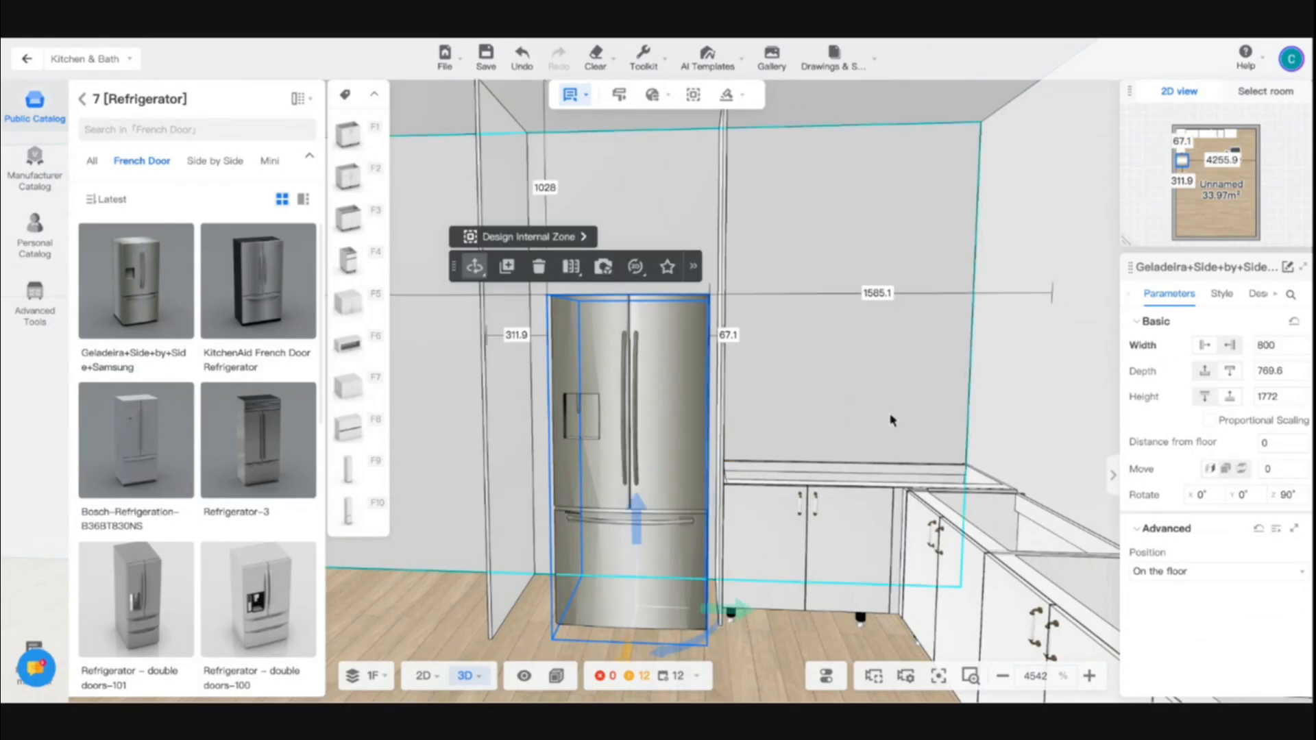
click(726, 335)
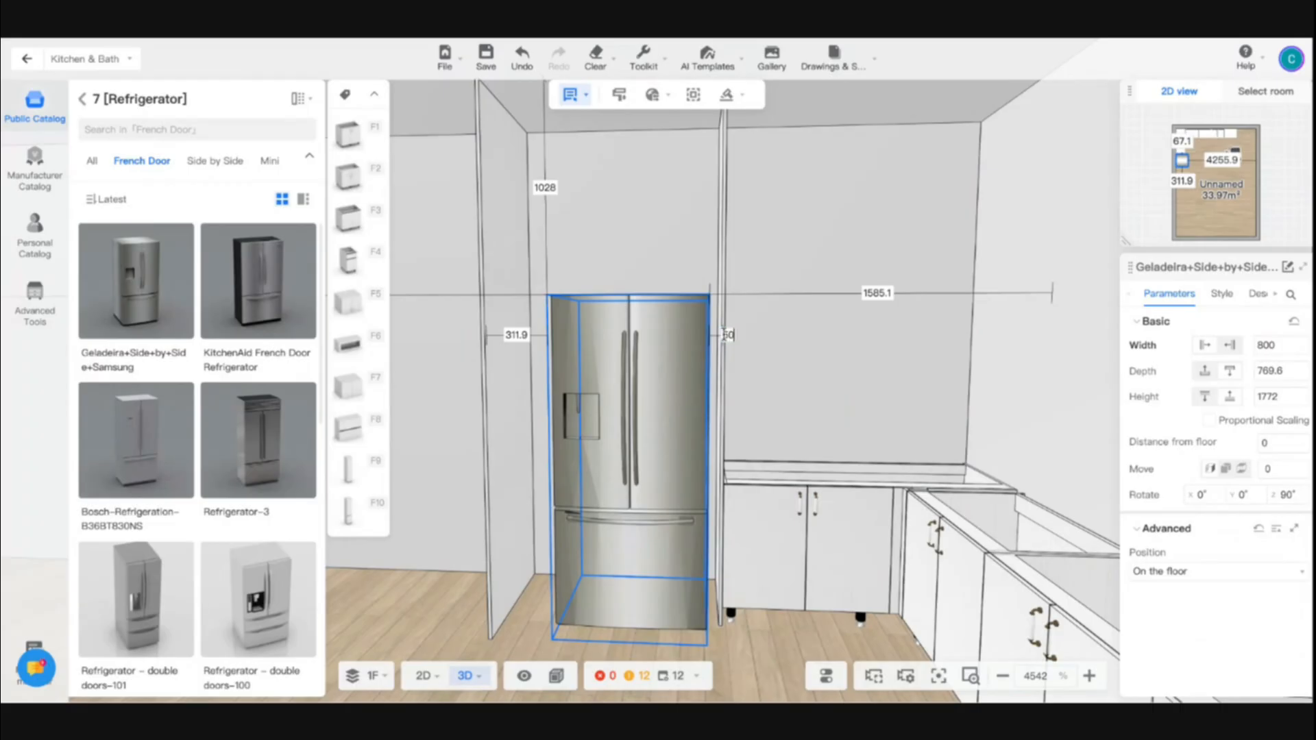
text(50)
key(Return)
Step: Move the copied end panel along the wall until it sits flush against the refrigerator's exposed side
click(505, 391)
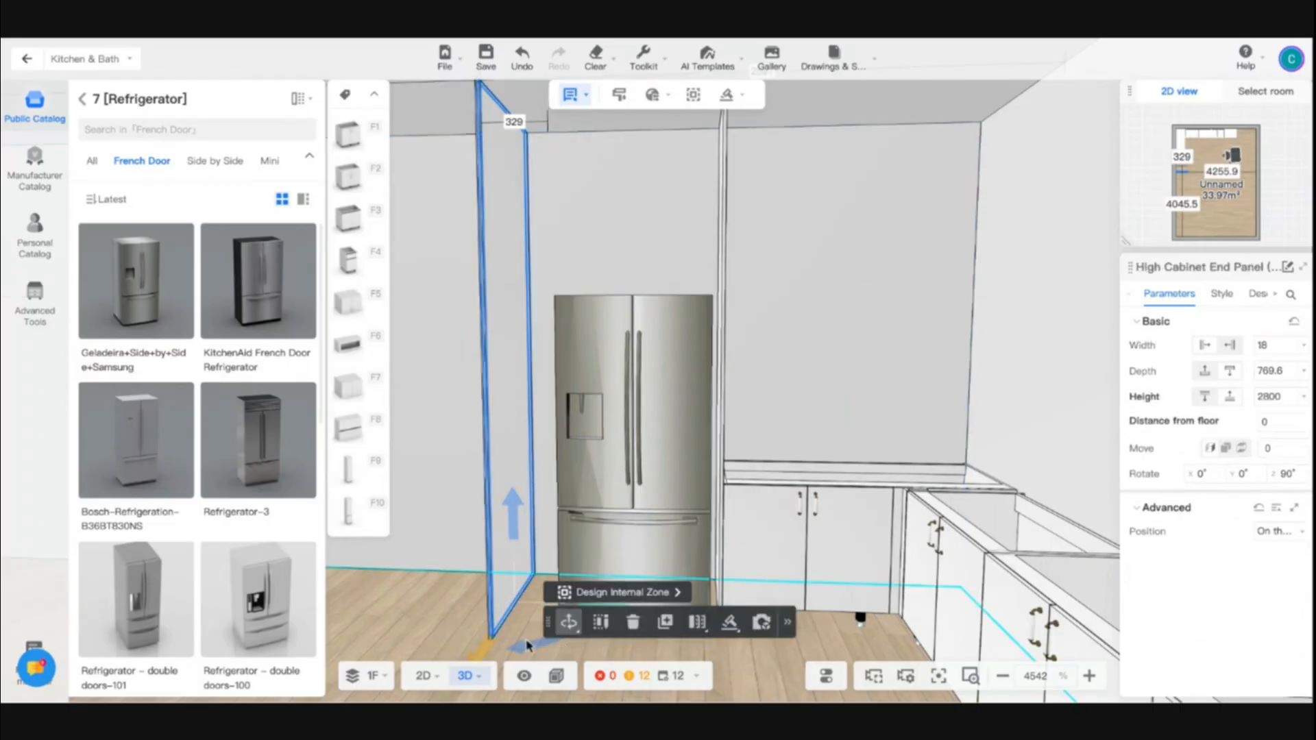
key(d)
drag(519, 612, 554, 615)
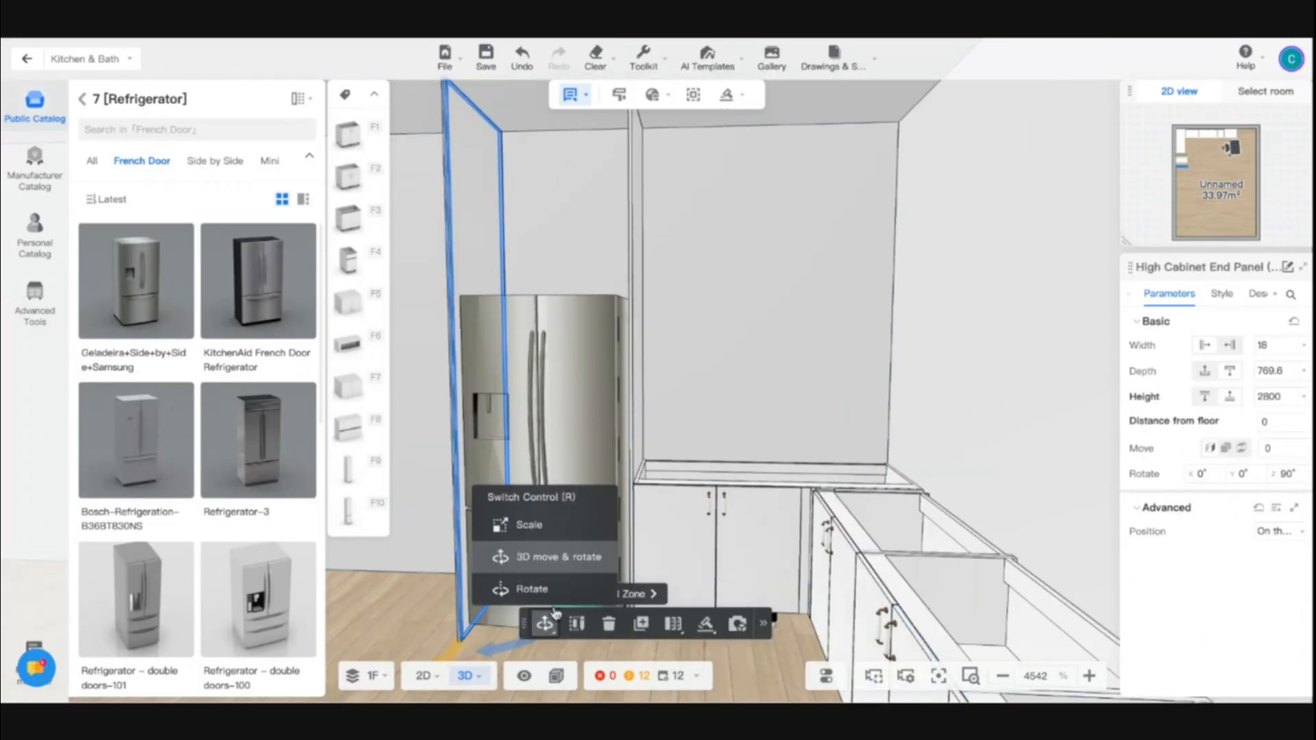
key(a)
key(w)
key(s)
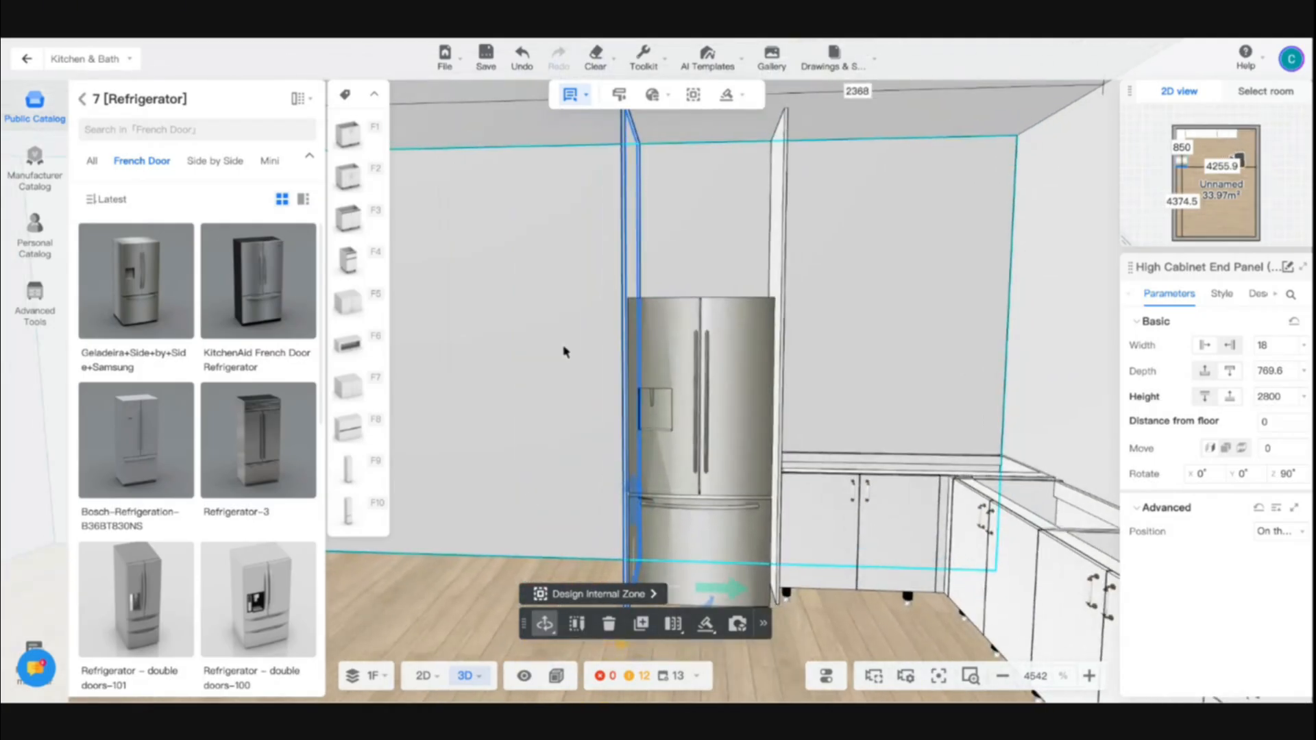
drag(720, 594, 714, 593)
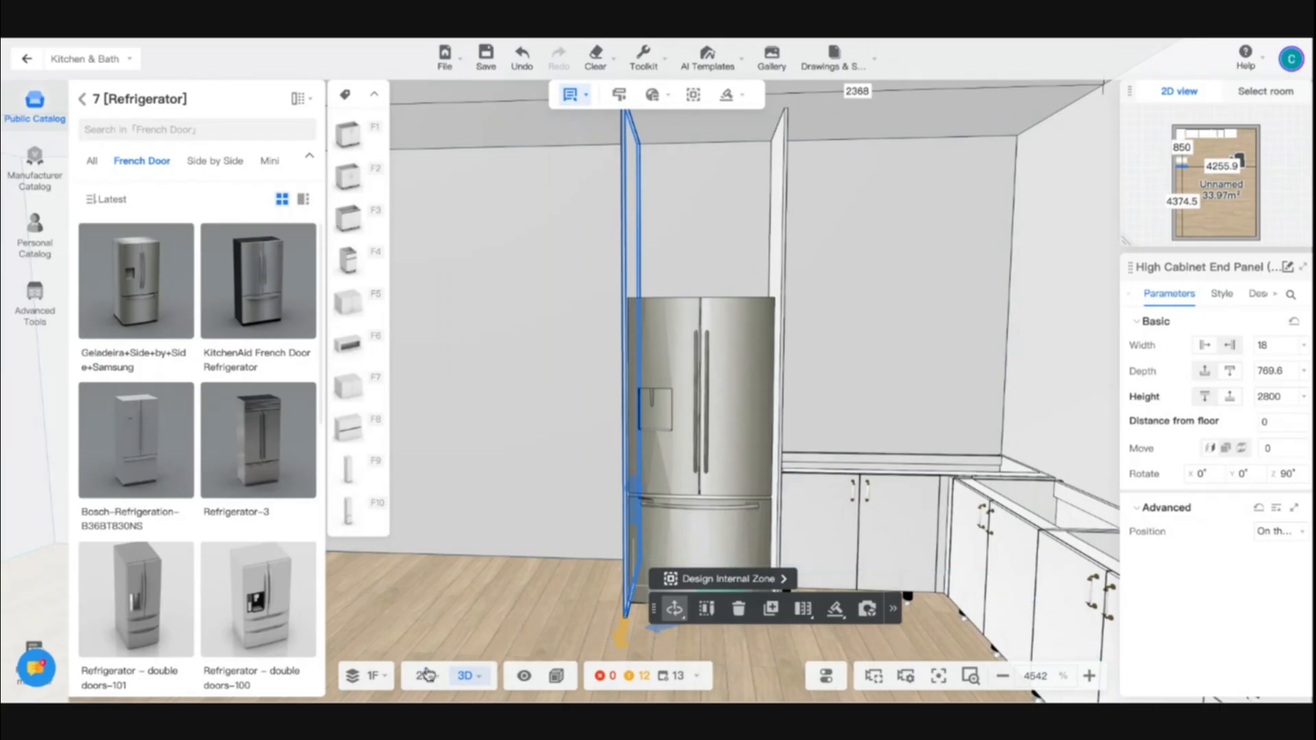
Step: In the 2D plan, pull the copied end panel away from the refrigerator and set the gap between them to 50 mm
mouse_move(423, 677)
key(1)
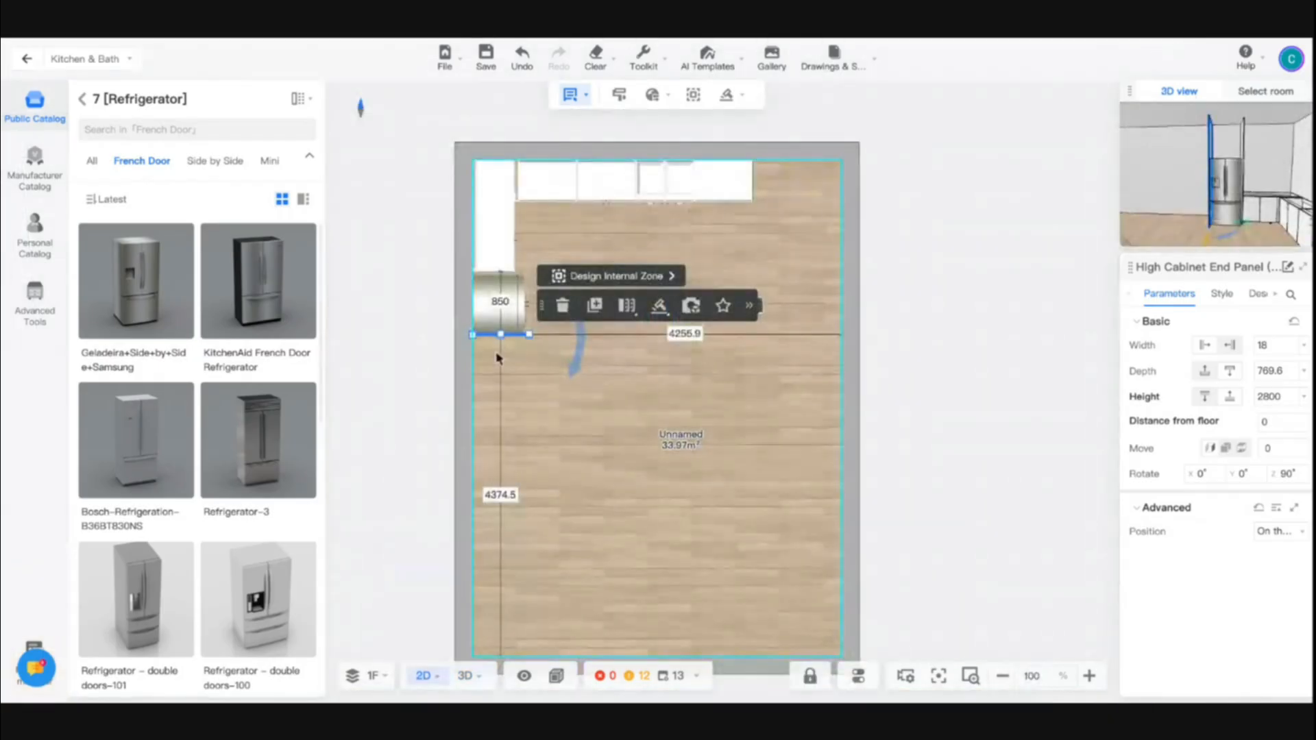
scroll(505, 342, up, 6)
drag(587, 308, 587, 512)
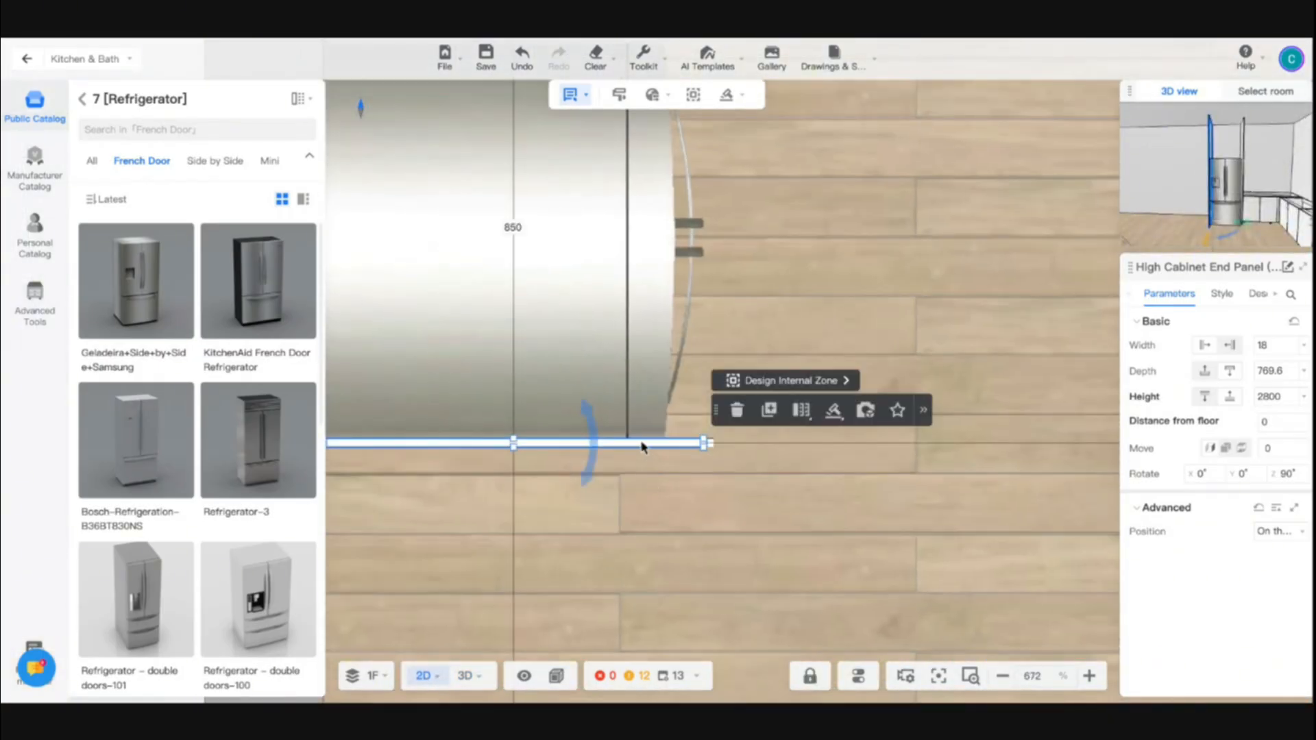
drag(642, 444, 578, 528)
click(502, 487)
text(50)
key(Return)
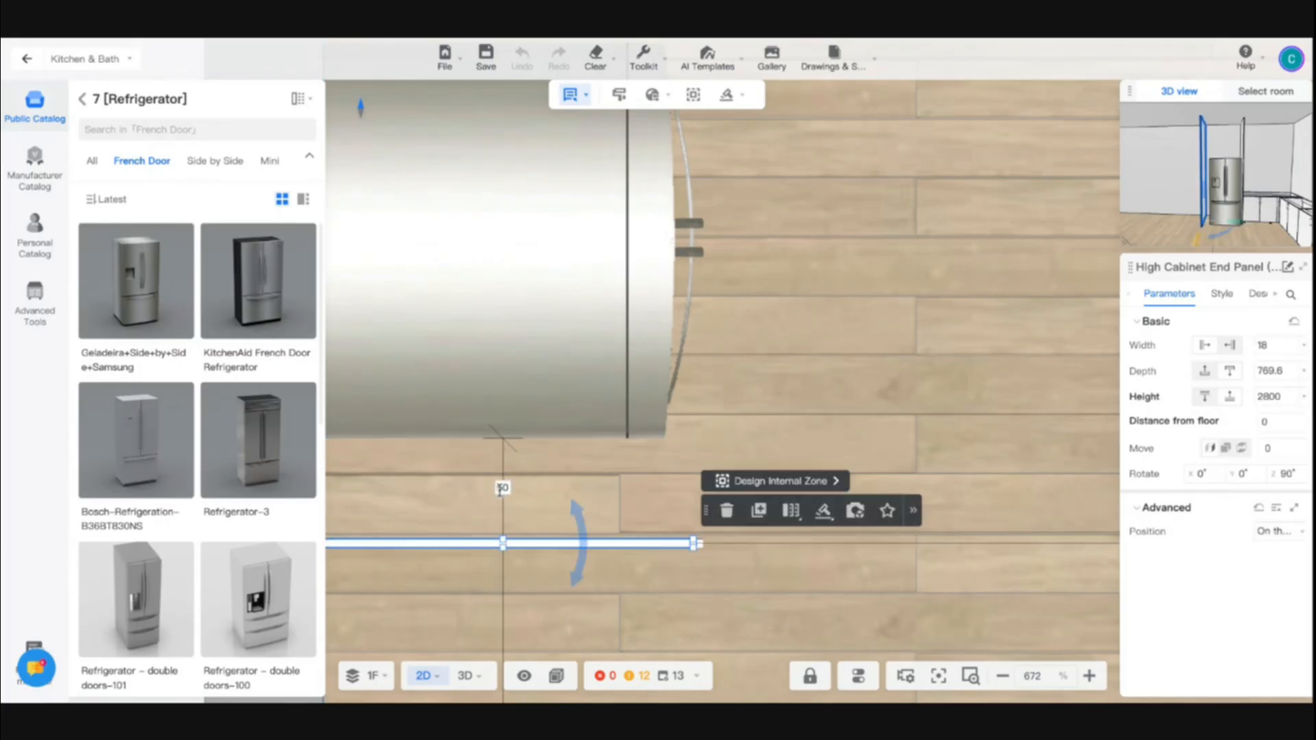
Step: Return to the 3D view and examine the refrigerator's clearance to the end panels on both sides
click(467, 676)
scroll(758, 403, down, 4)
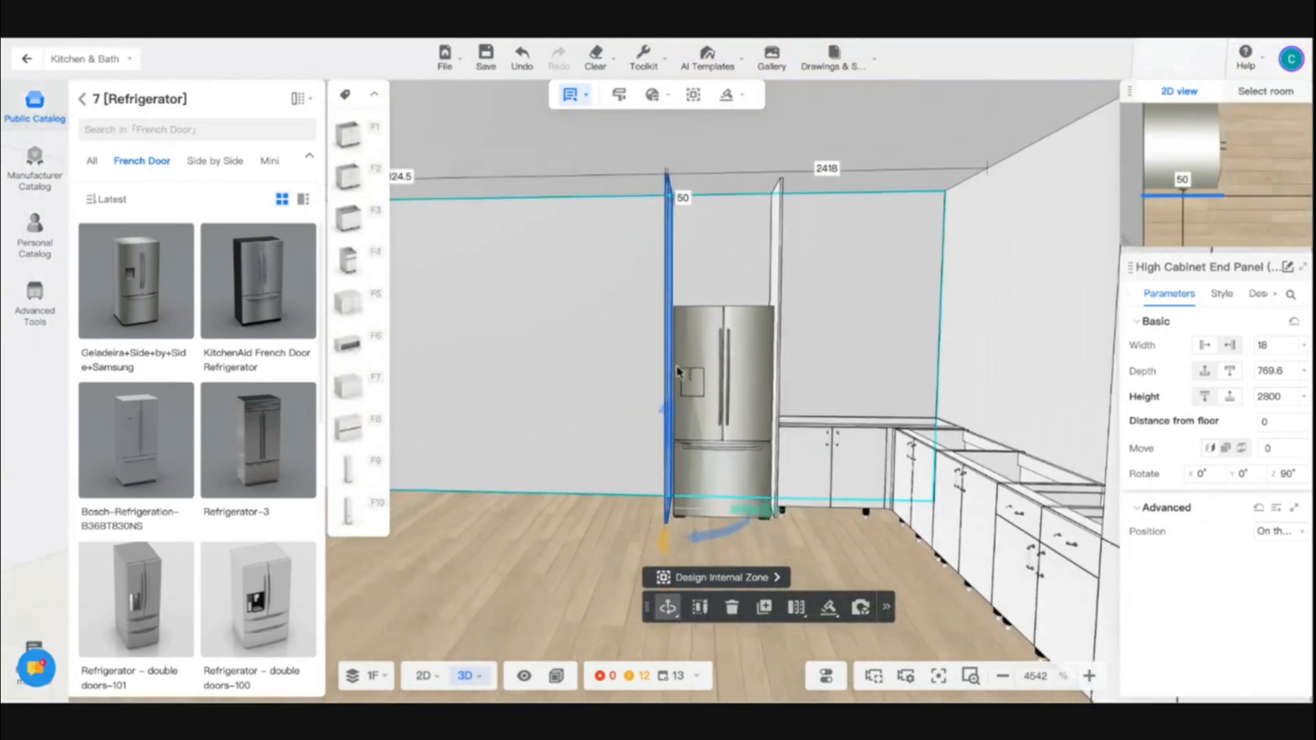
drag(637, 439, 552, 507)
scroll(618, 342, up, 8)
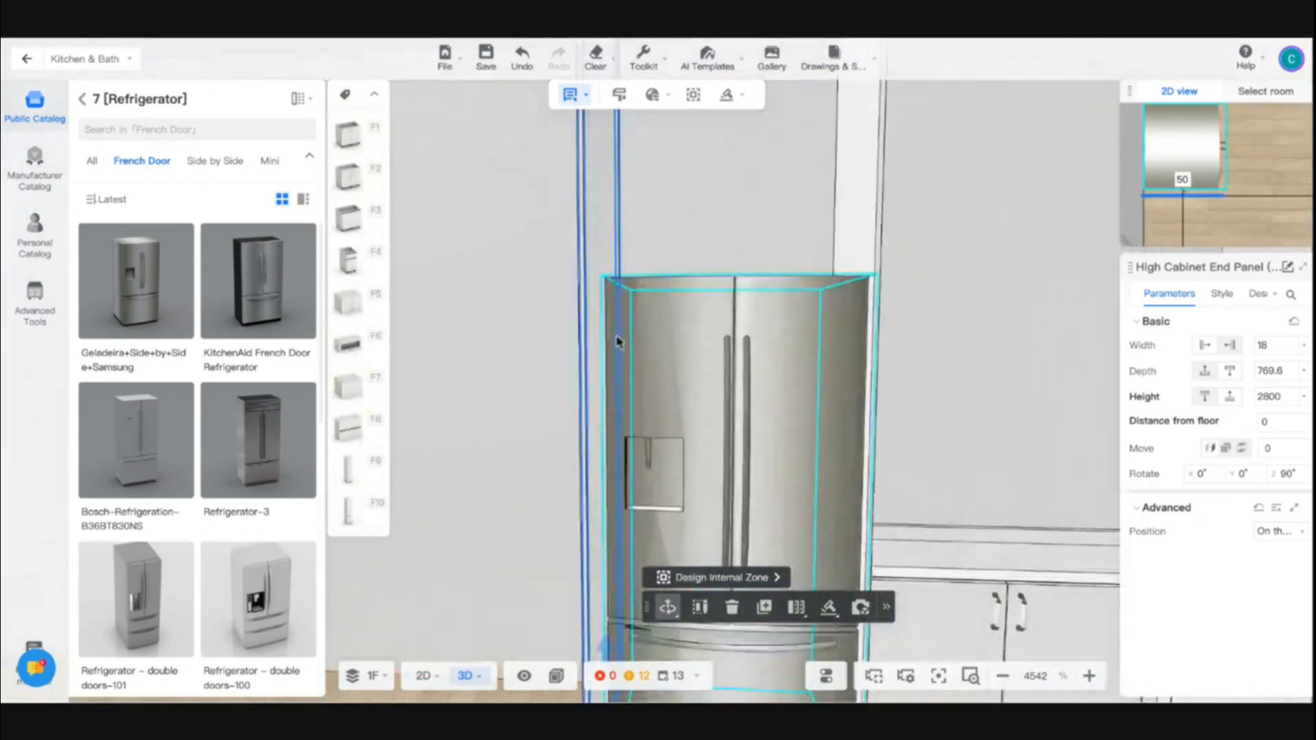
scroll(617, 340, down, 4)
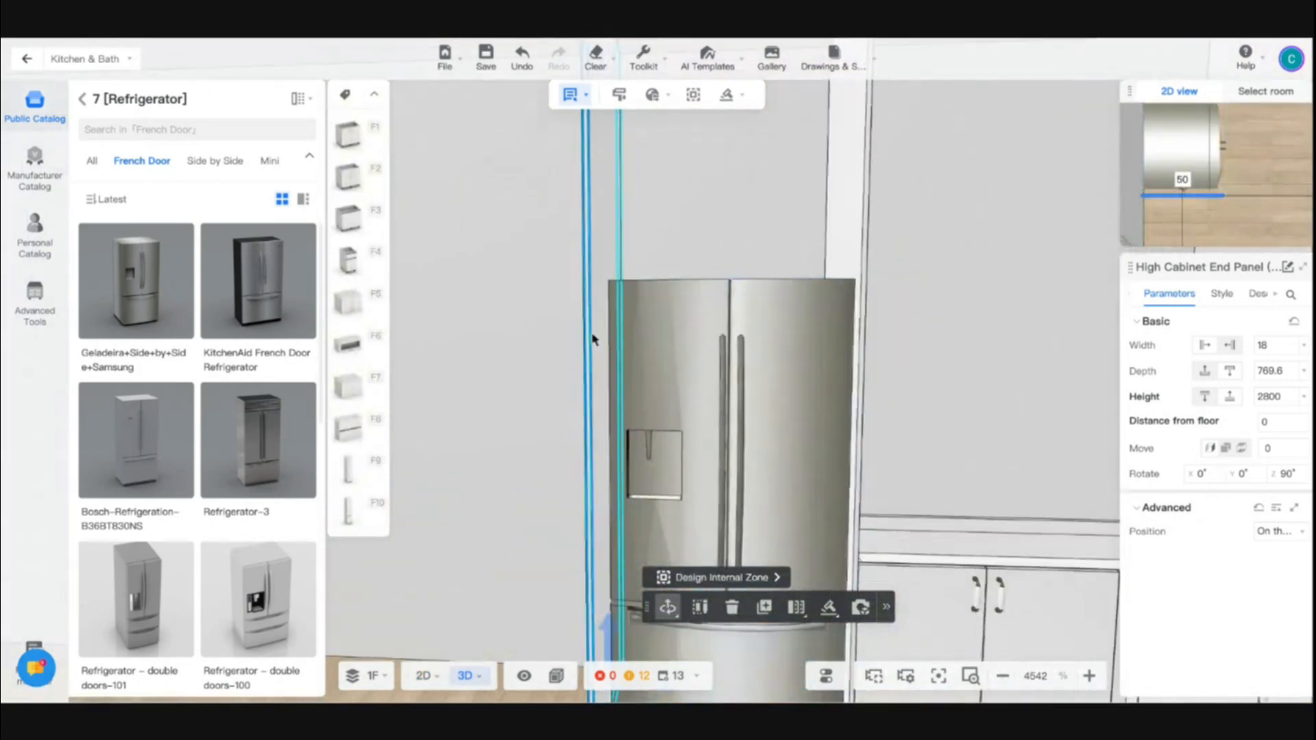
drag(522, 534, 585, 553)
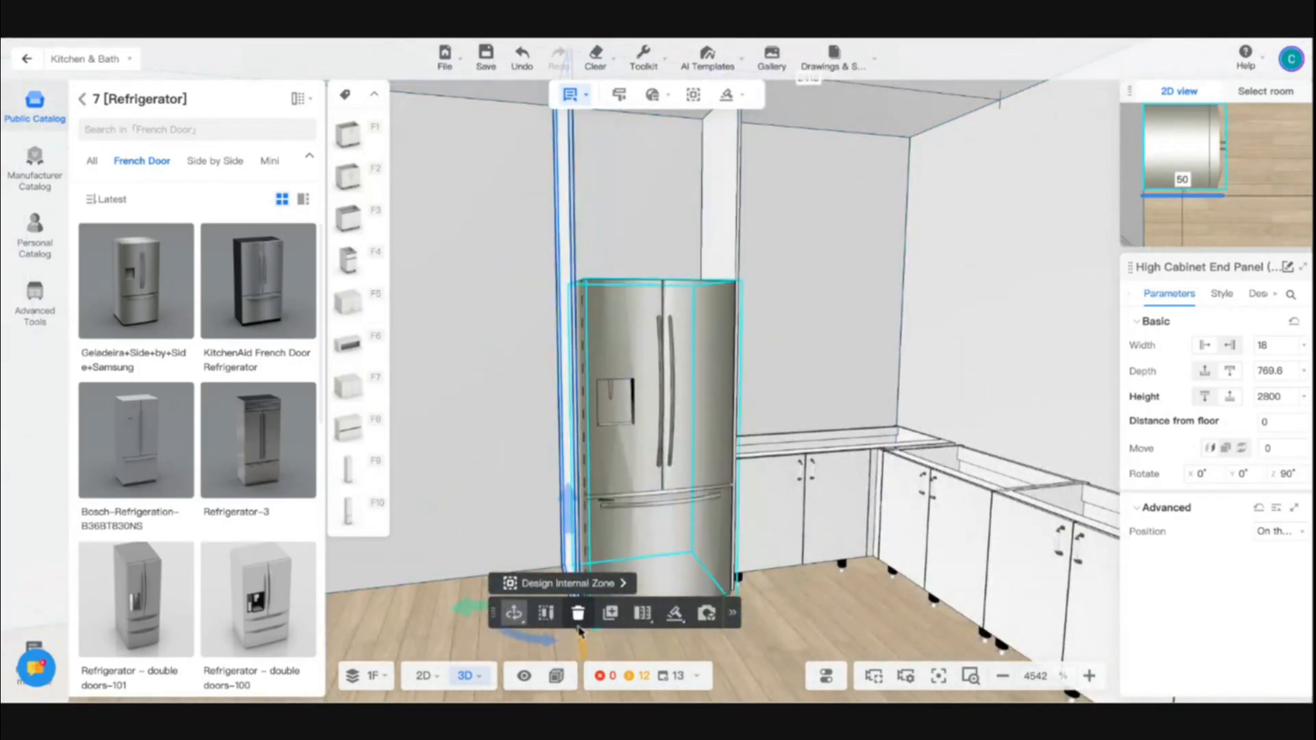
Step: Switch the display's graphics performance from quality to performance priority
click(559, 676)
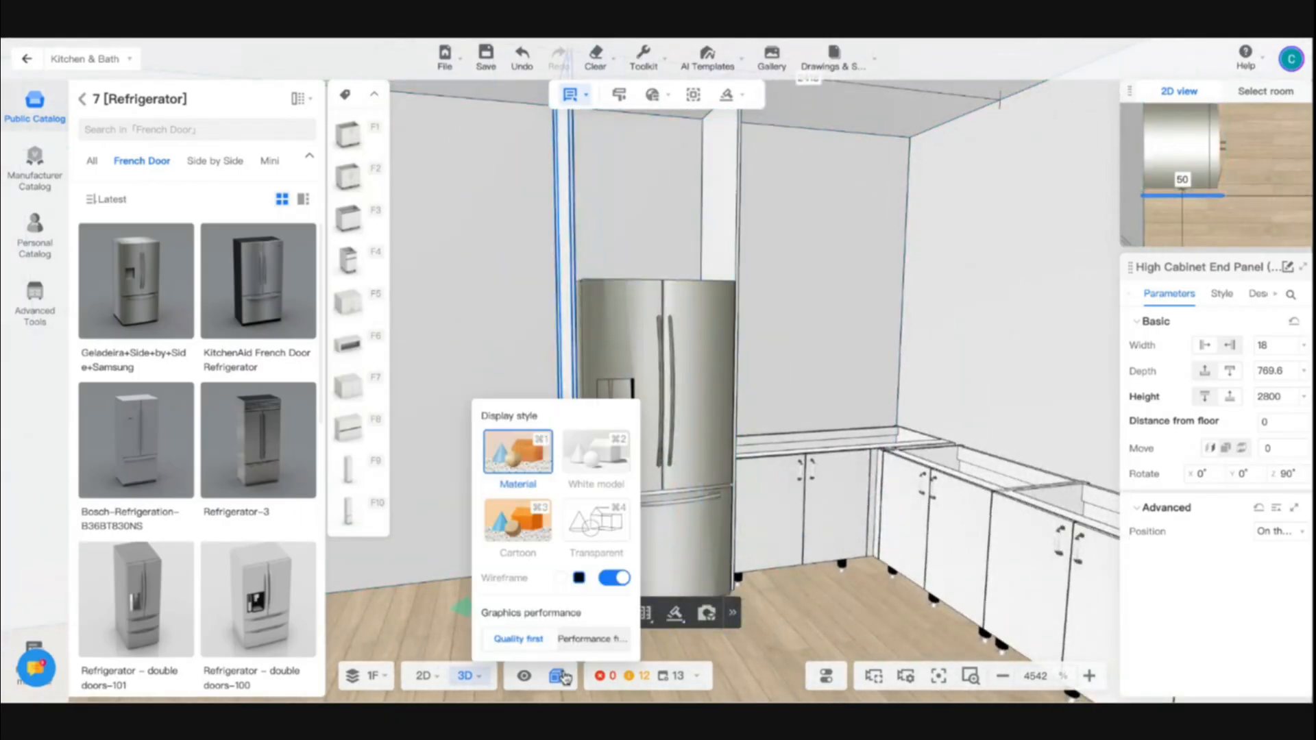
click(583, 637)
click(802, 555)
drag(802, 556, 816, 584)
scroll(644, 312, down, 1)
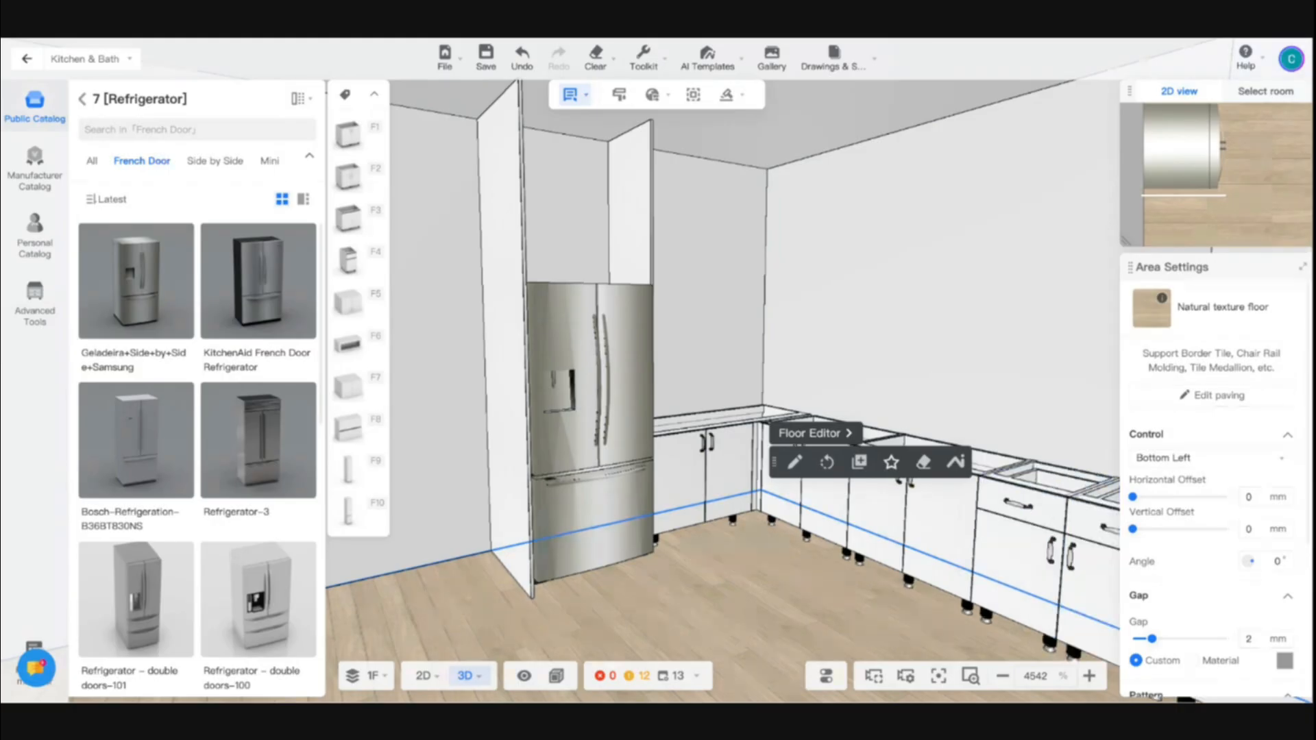
Step: Insert a Double Doors Above-fridge Wall Cabinet from the wall cabinets with doors and place it beside the refrigerator's exposed end panel
click(83, 101)
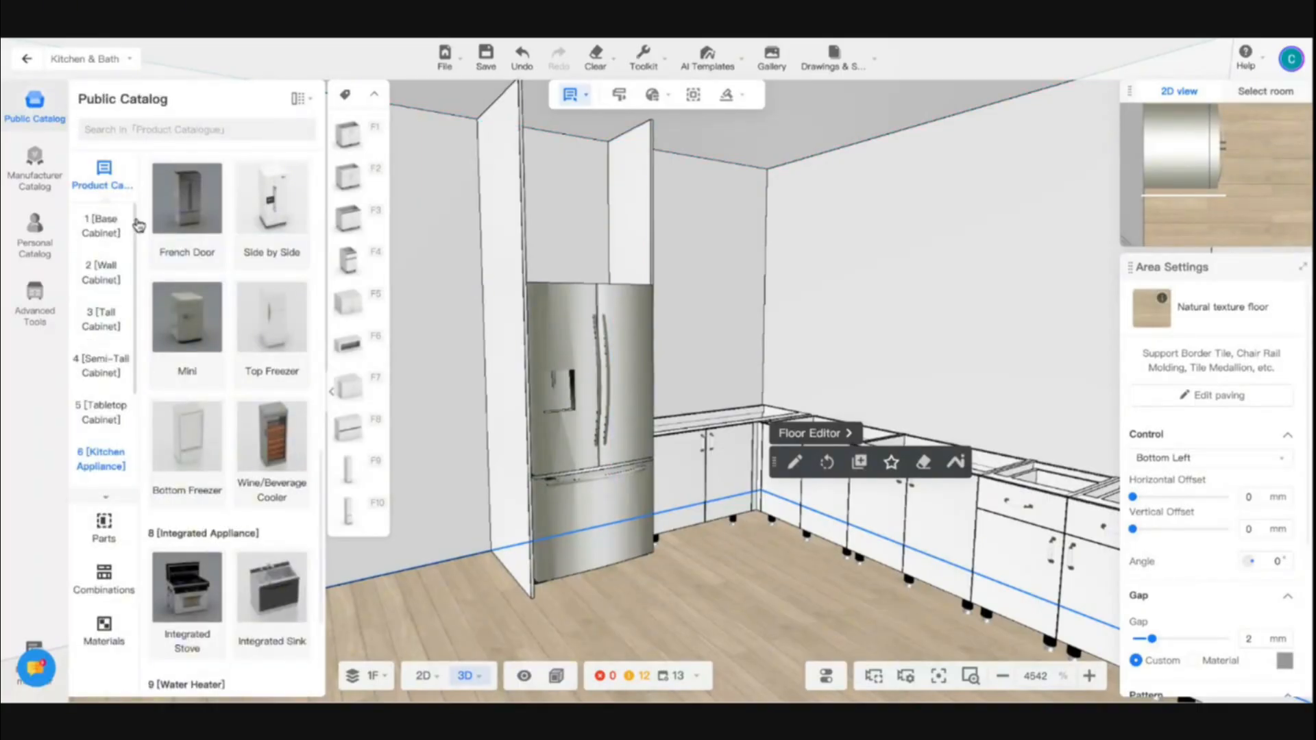
click(101, 273)
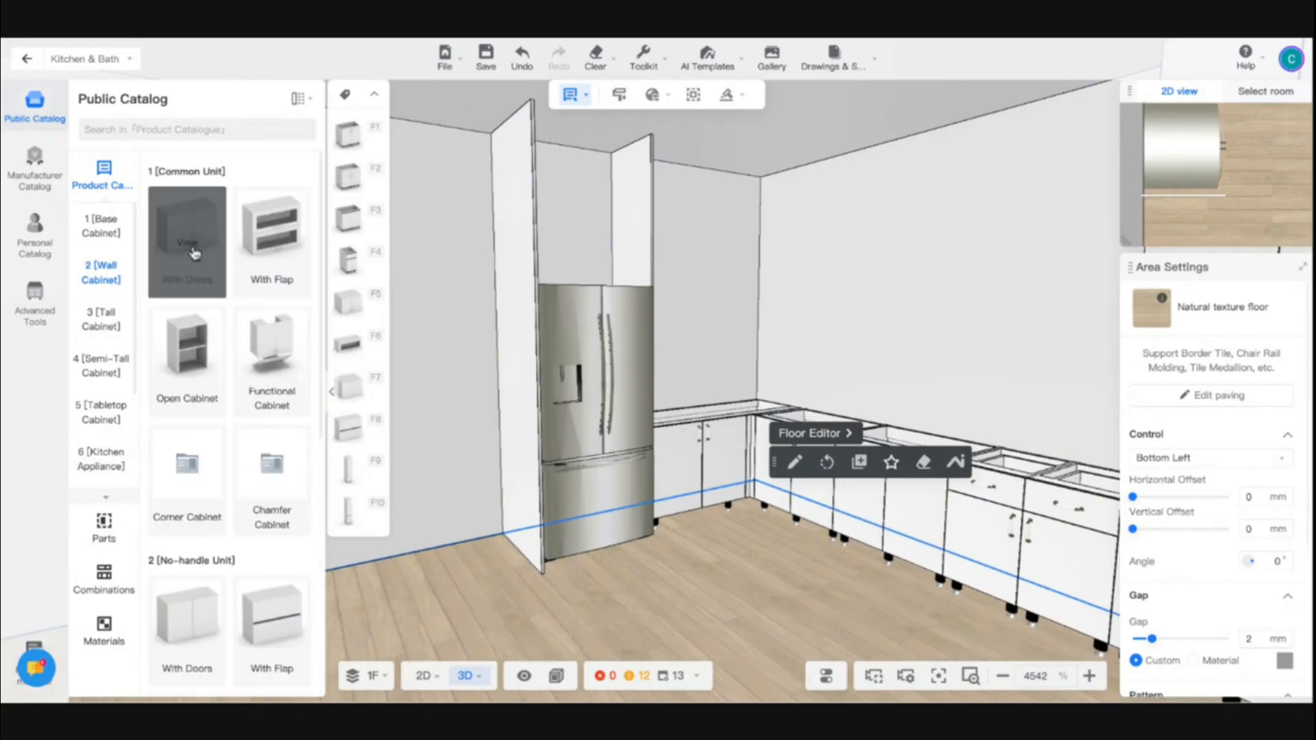
click(195, 254)
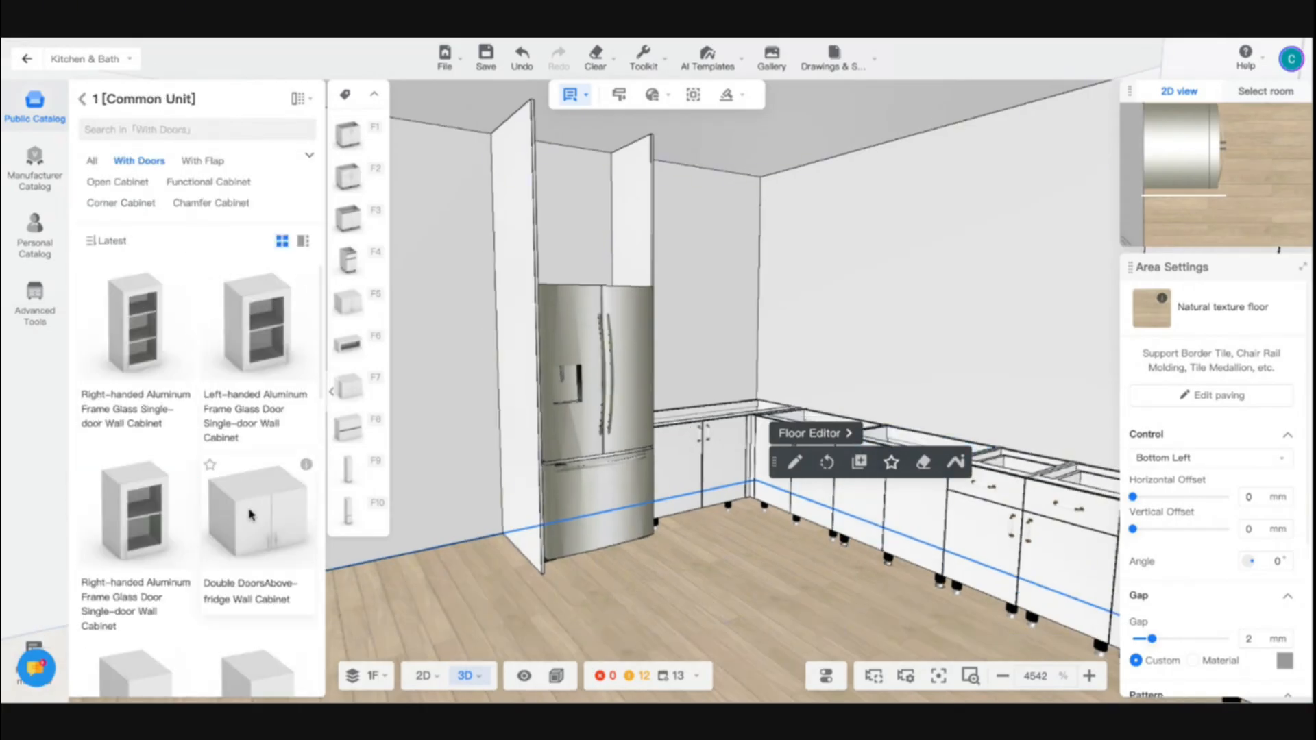
drag(250, 515, 517, 533)
click(537, 536)
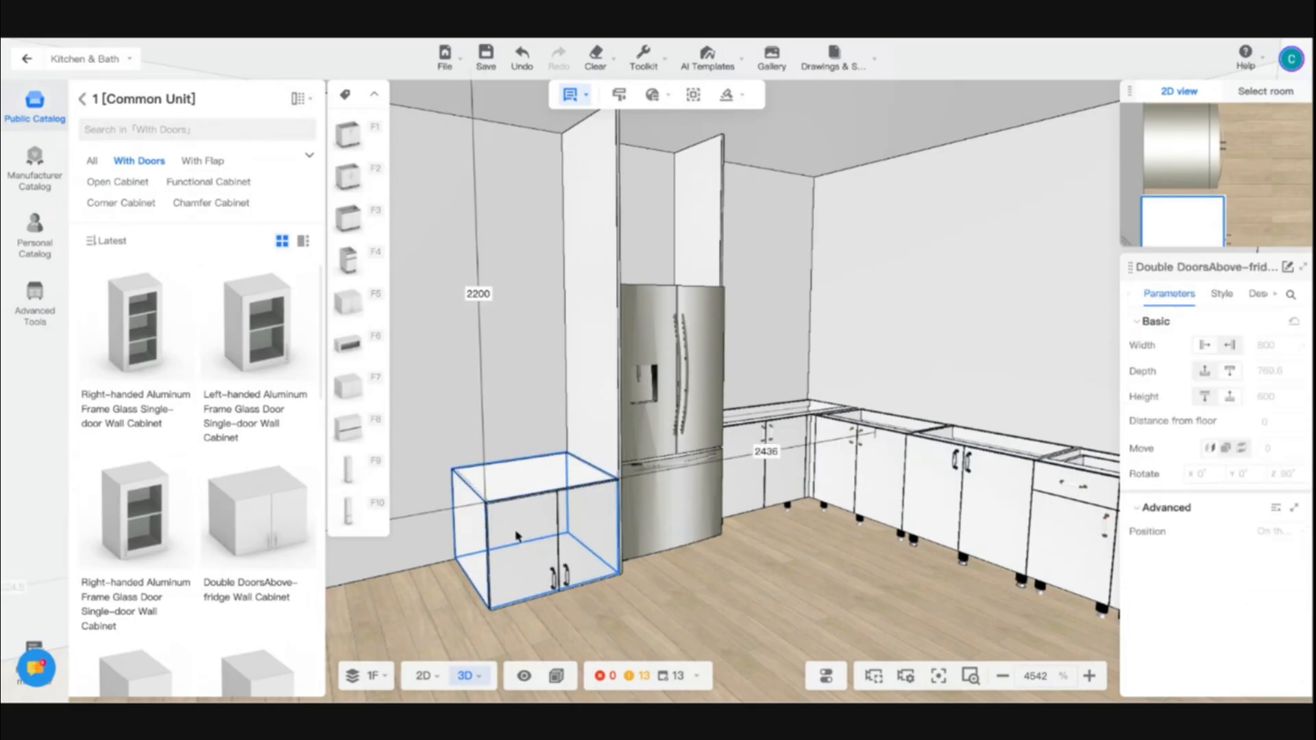
click(516, 533)
Step: Use Orient to place the above-fridge cabinet directly on top of the refrigerator
mouse_move(729, 577)
mouse_down()
mouse_move(751, 592)
mouse_move(722, 592)
mouse_up()
scroll(721, 590, up, 3)
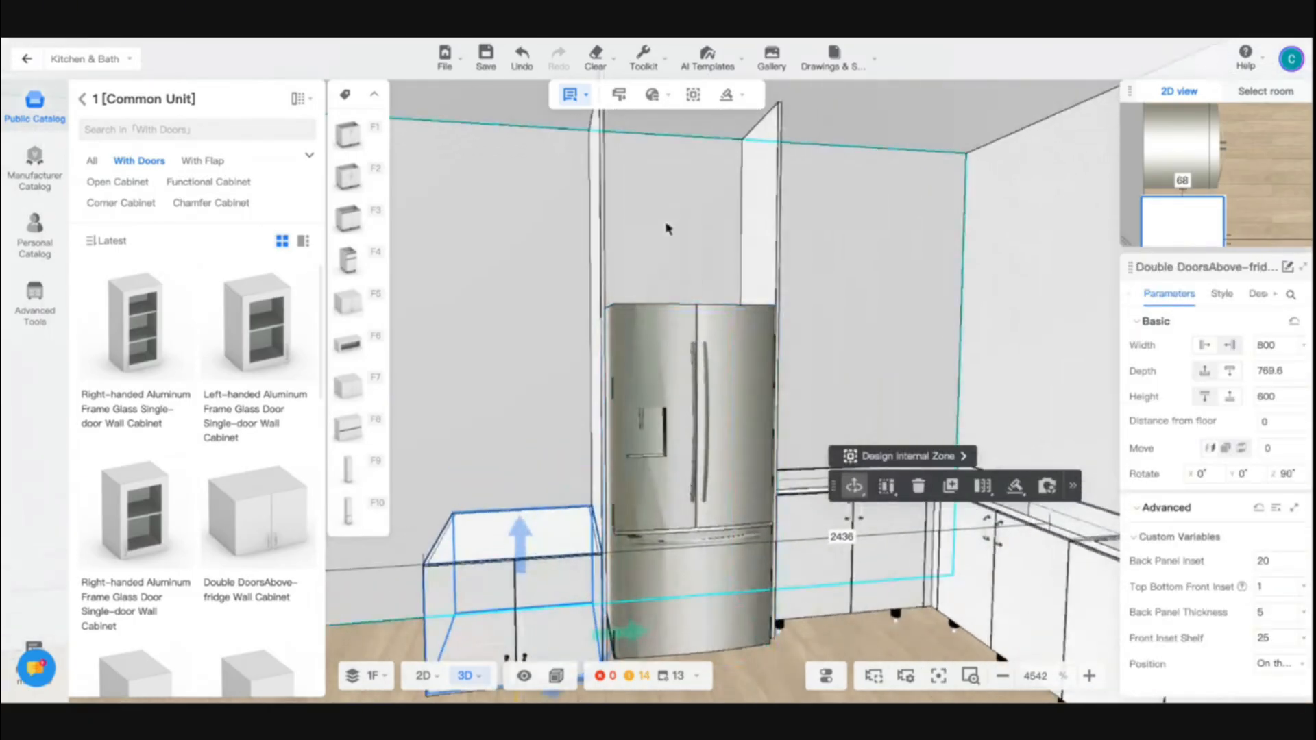
scroll(669, 229, down, 3)
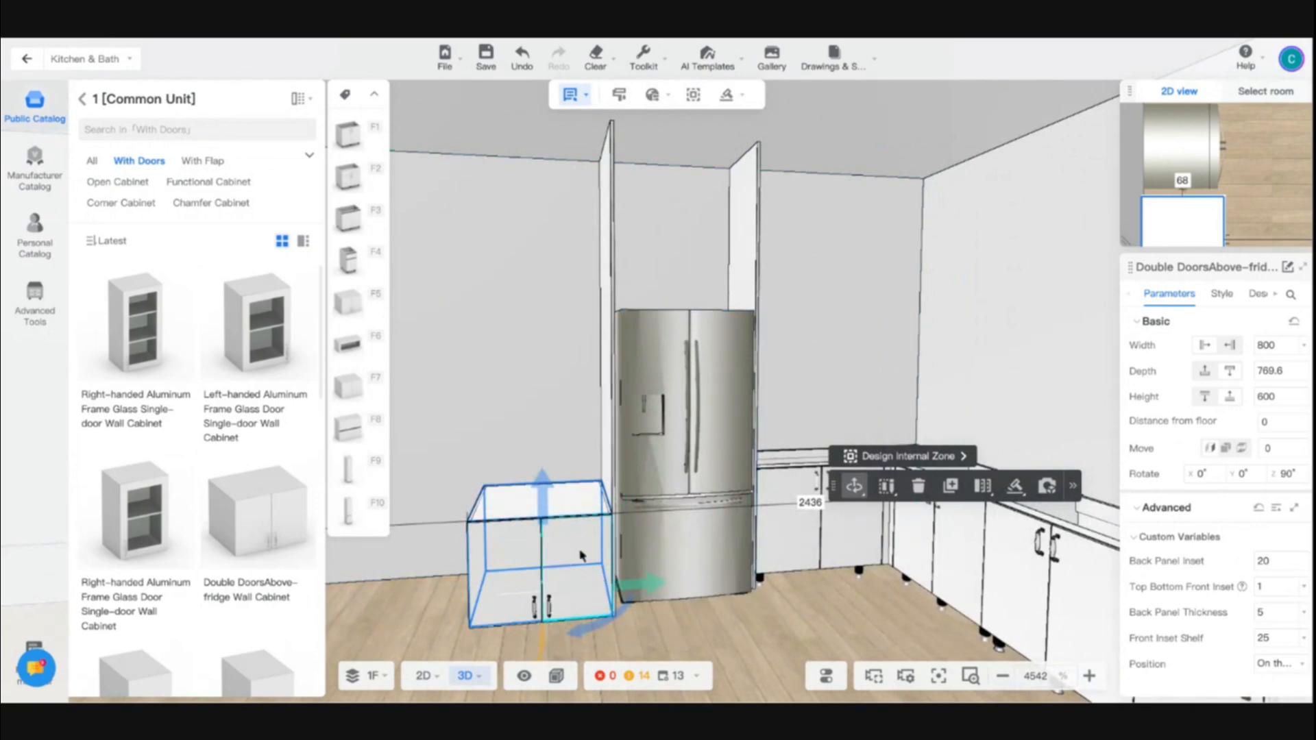
click(1074, 486)
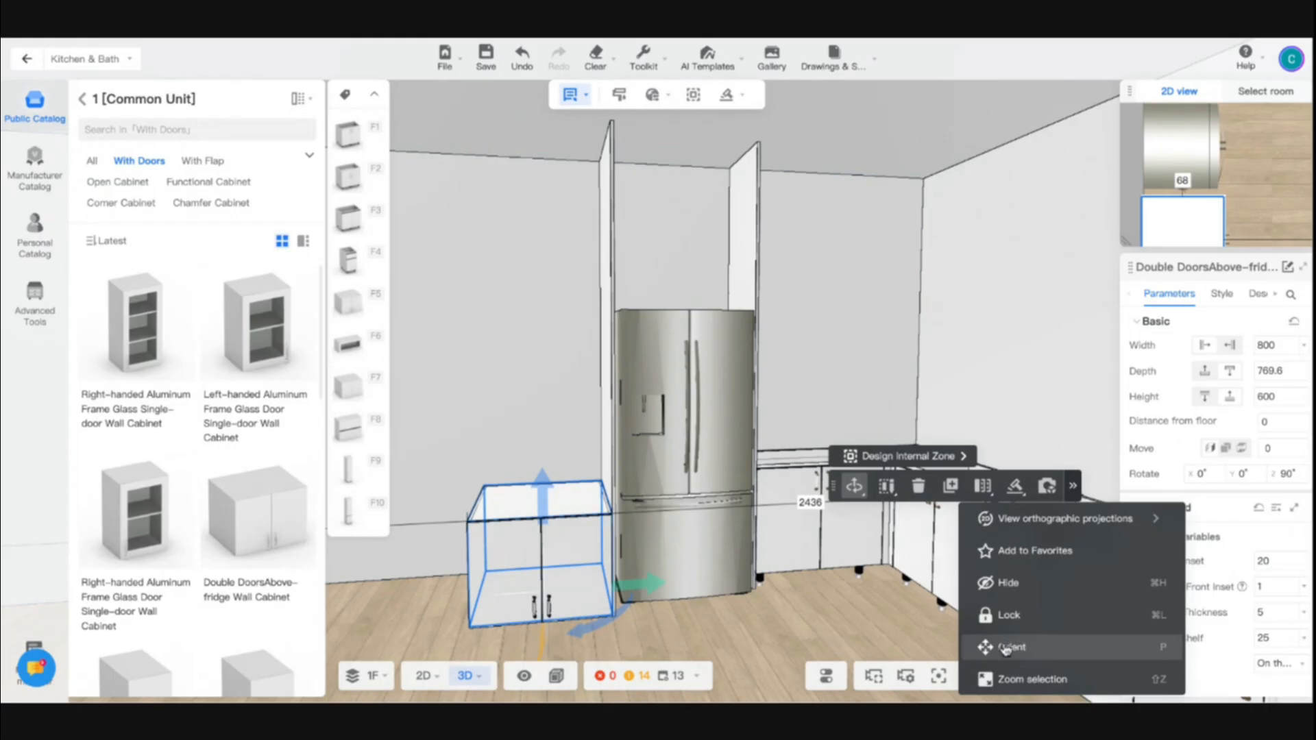
click(1012, 649)
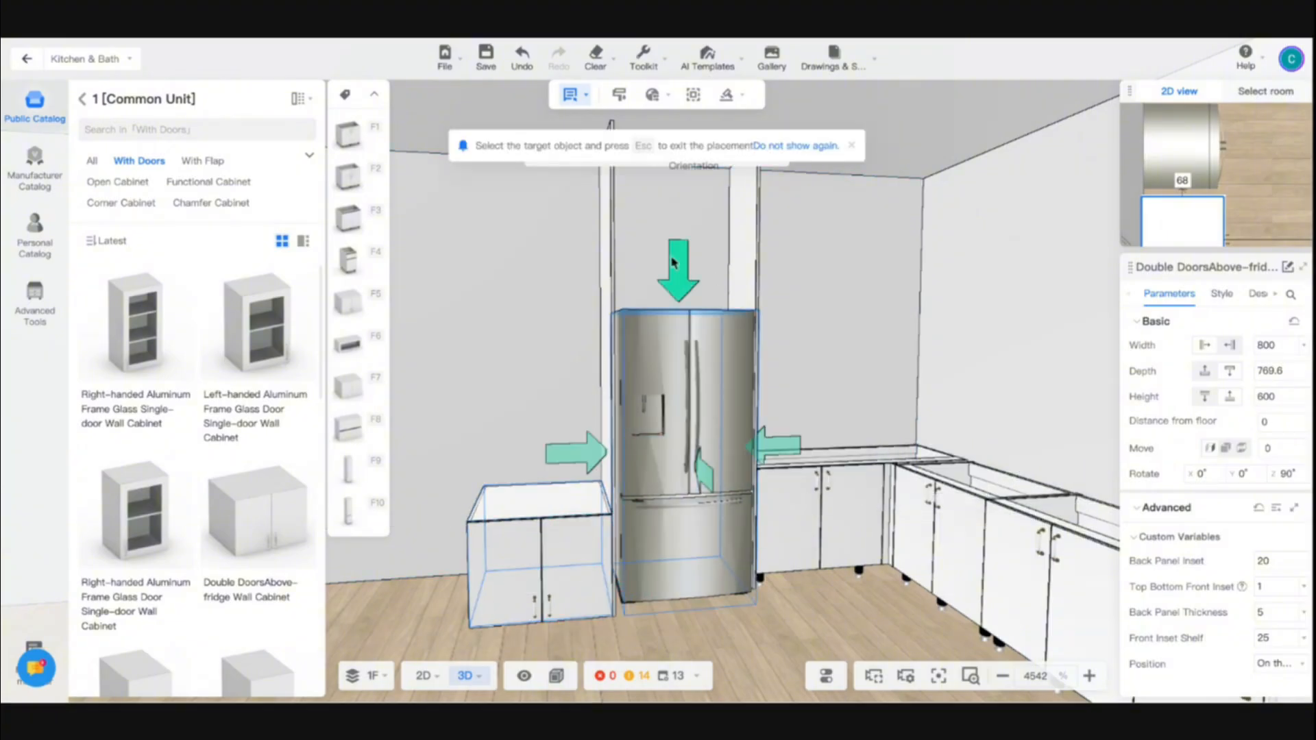
click(680, 275)
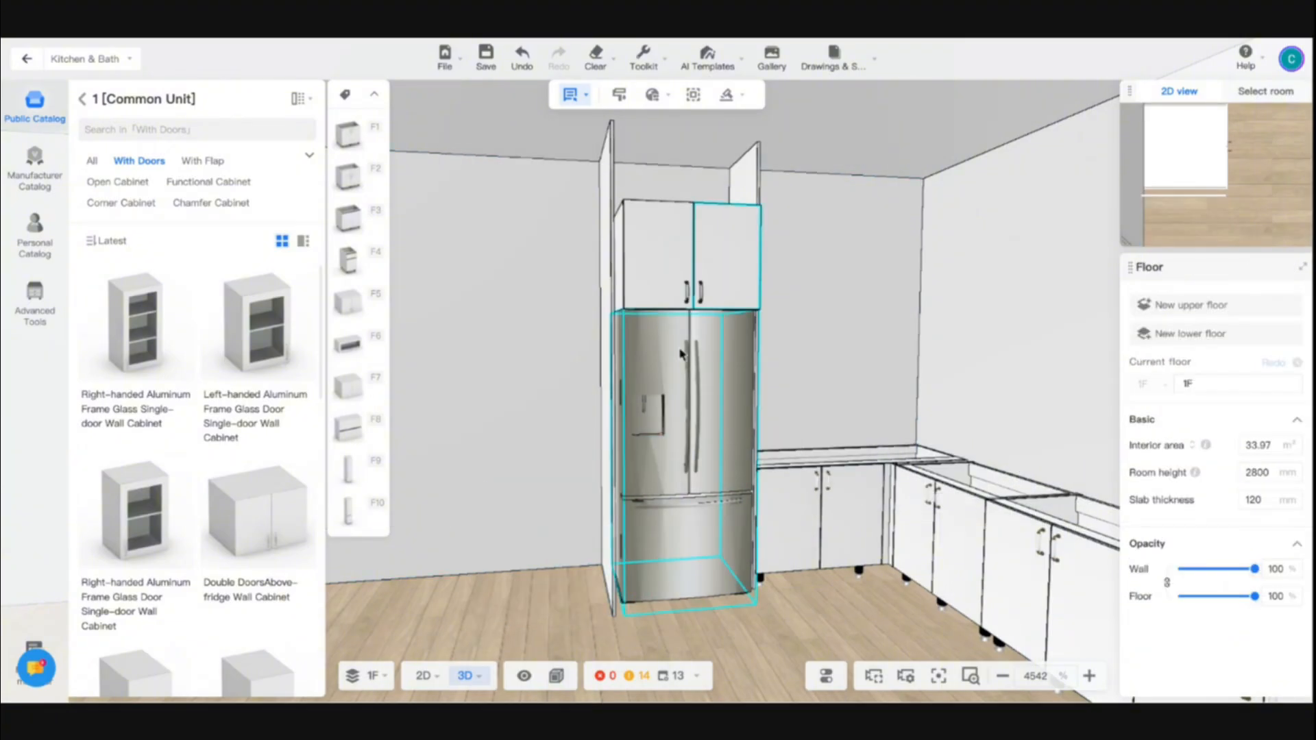
Step: Set the above-fridge cabinet's depth to 550 mm
drag(525, 390, 629, 379)
scroll(628, 379, down, 3)
drag(626, 592, 948, 649)
scroll(700, 535, up, 3)
right_drag(932, 487, 928, 594)
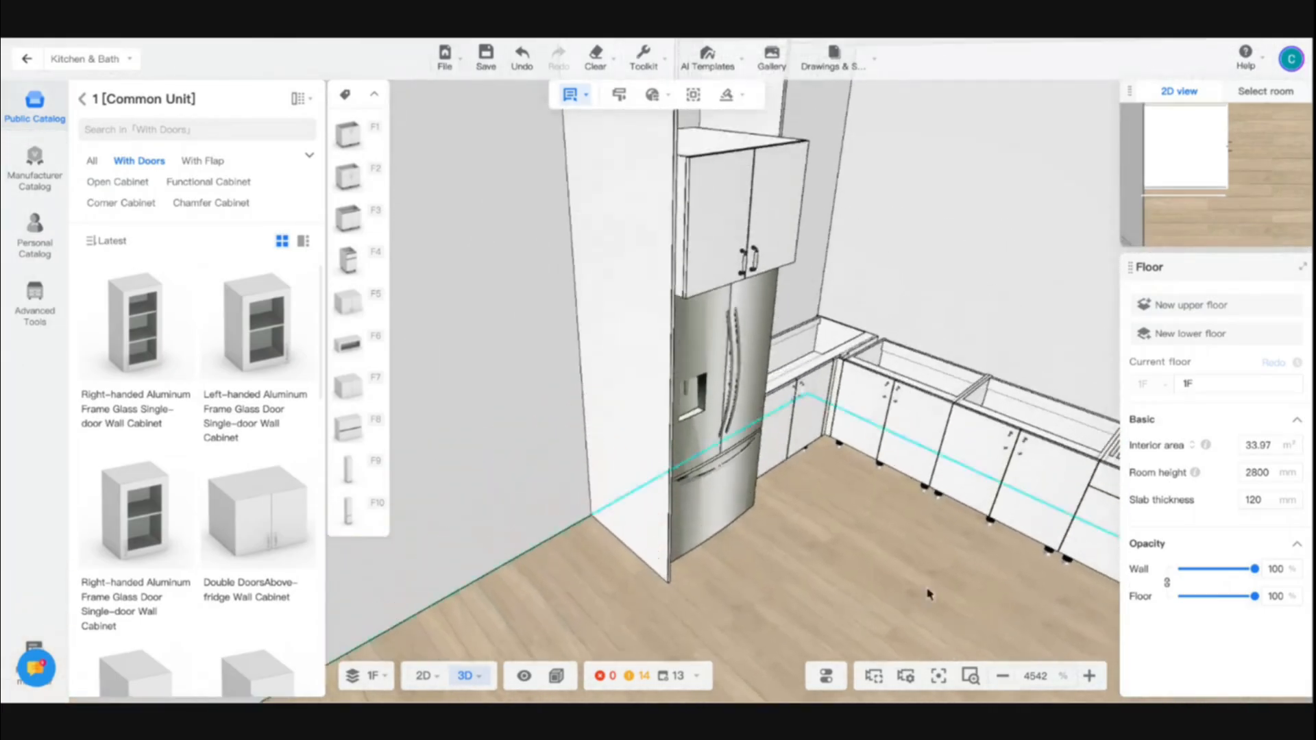
right_drag(891, 425, 884, 514)
click(759, 283)
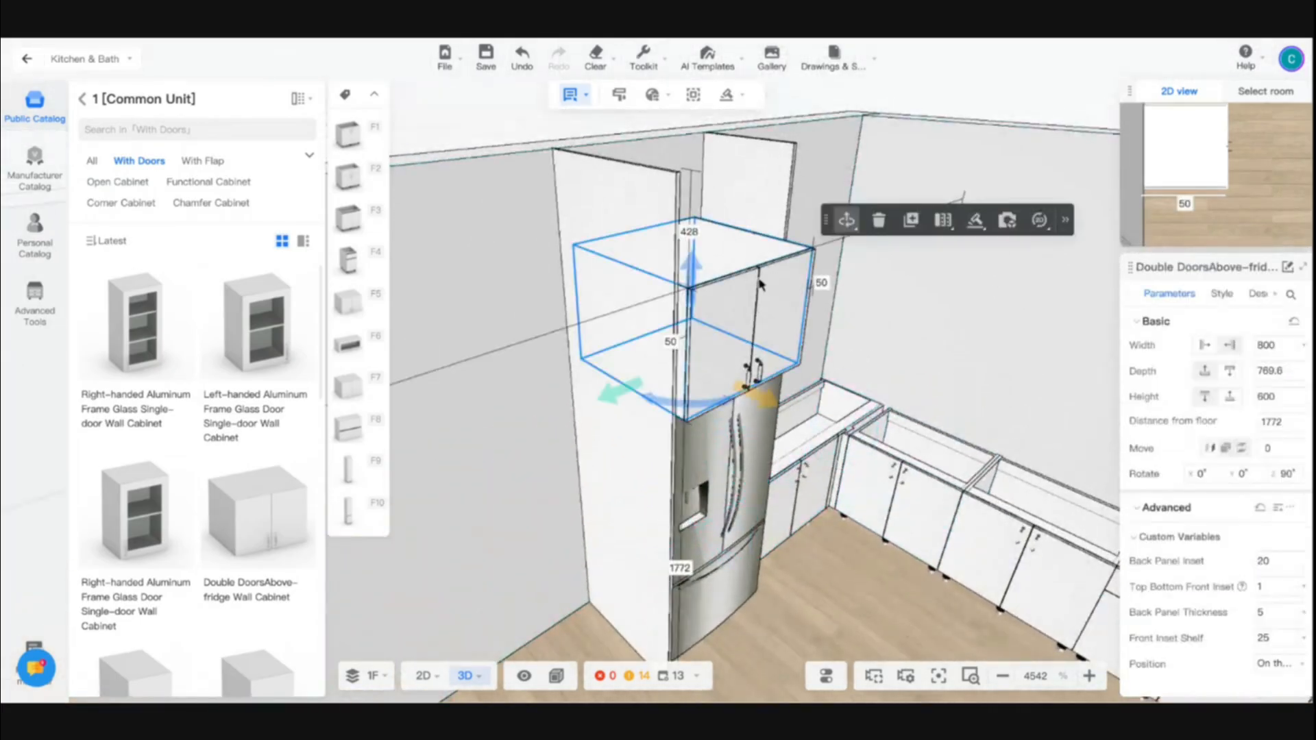
click(1260, 370)
text(550)
key(Return)
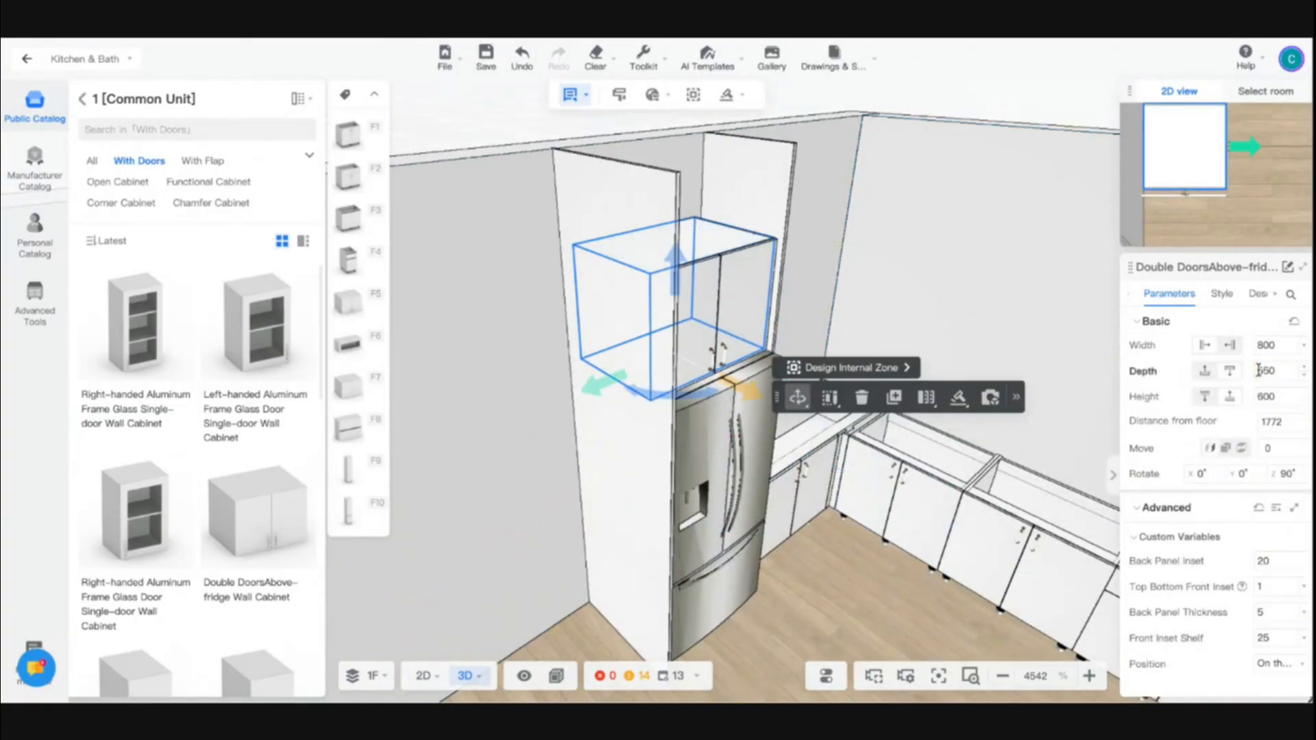
Step: Check the depth of the end panel beside the base cabinets, and set the refrigerator's depth to 600 mm
click(760, 167)
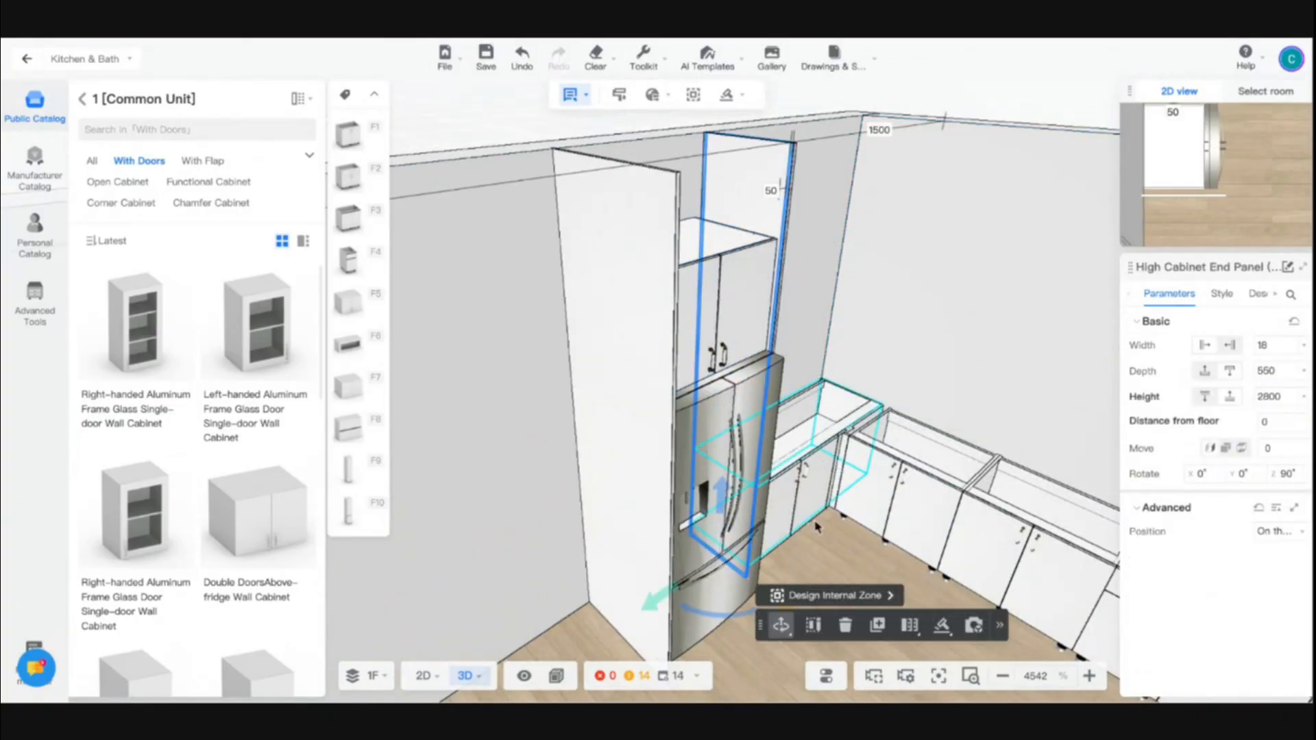
click(802, 468)
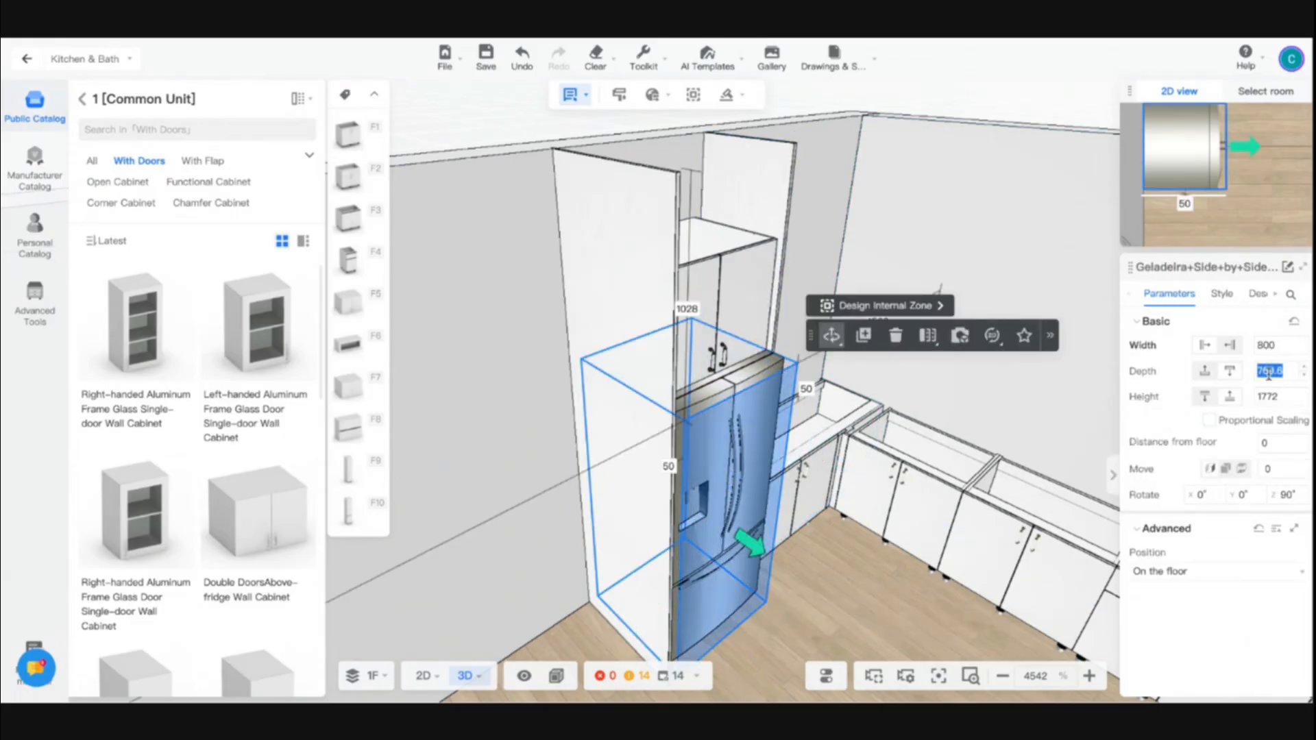
text(600)
key(Return)
scroll(873, 549, down, 4)
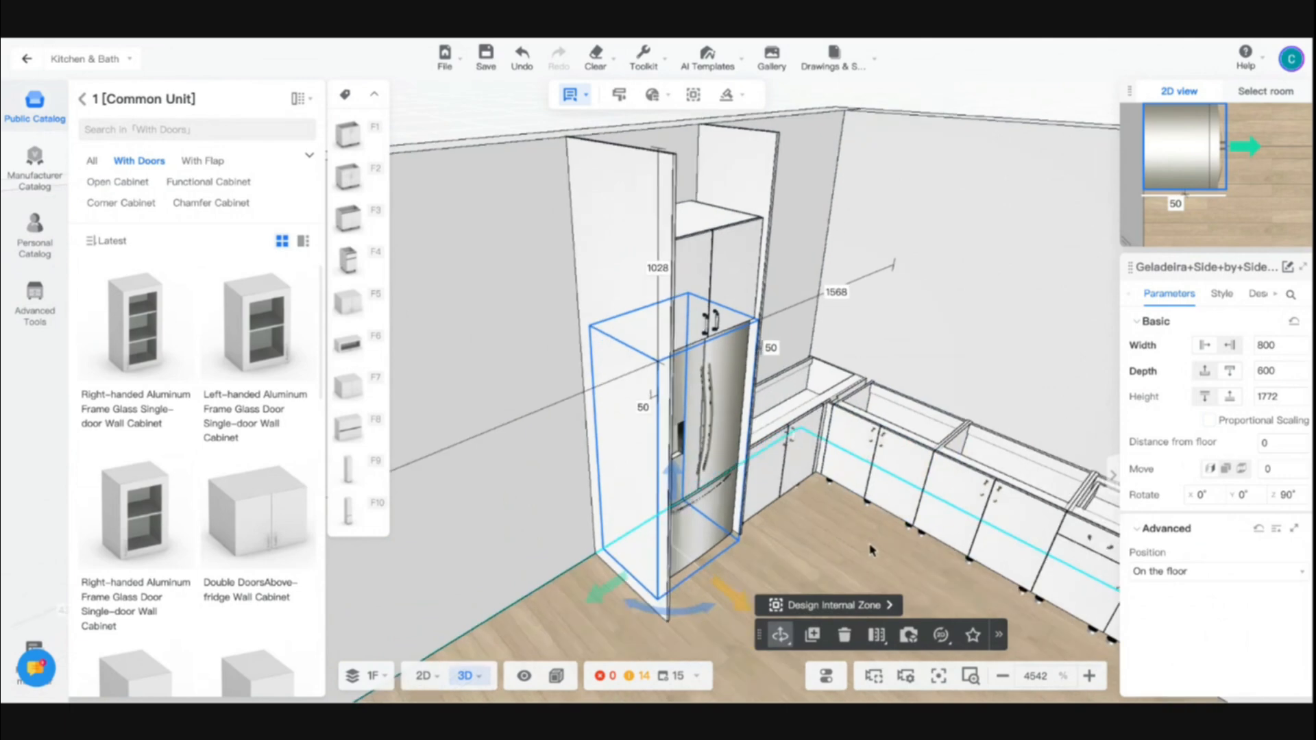
scroll(809, 533, up, 5)
Step: Set the depth of the end panel on the refrigerator's exposed side to 550 mm
click(671, 516)
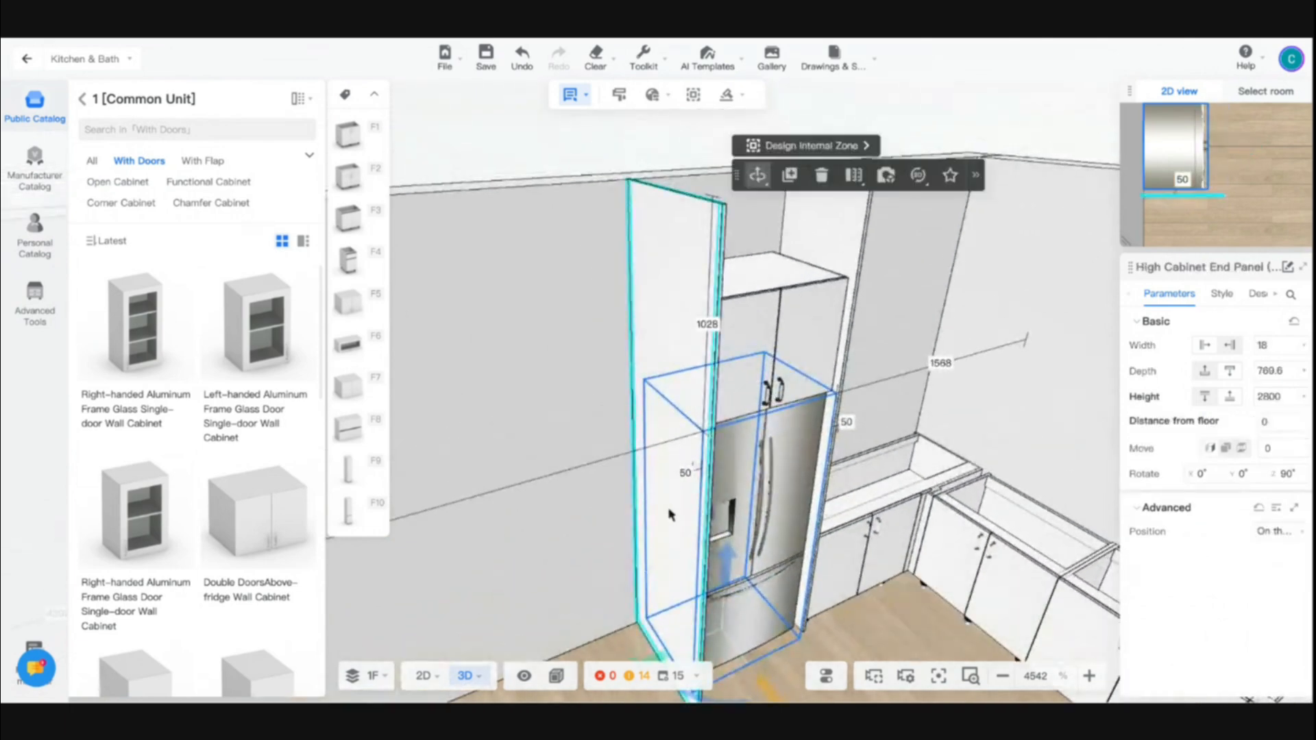
scroll(960, 445, down, 3)
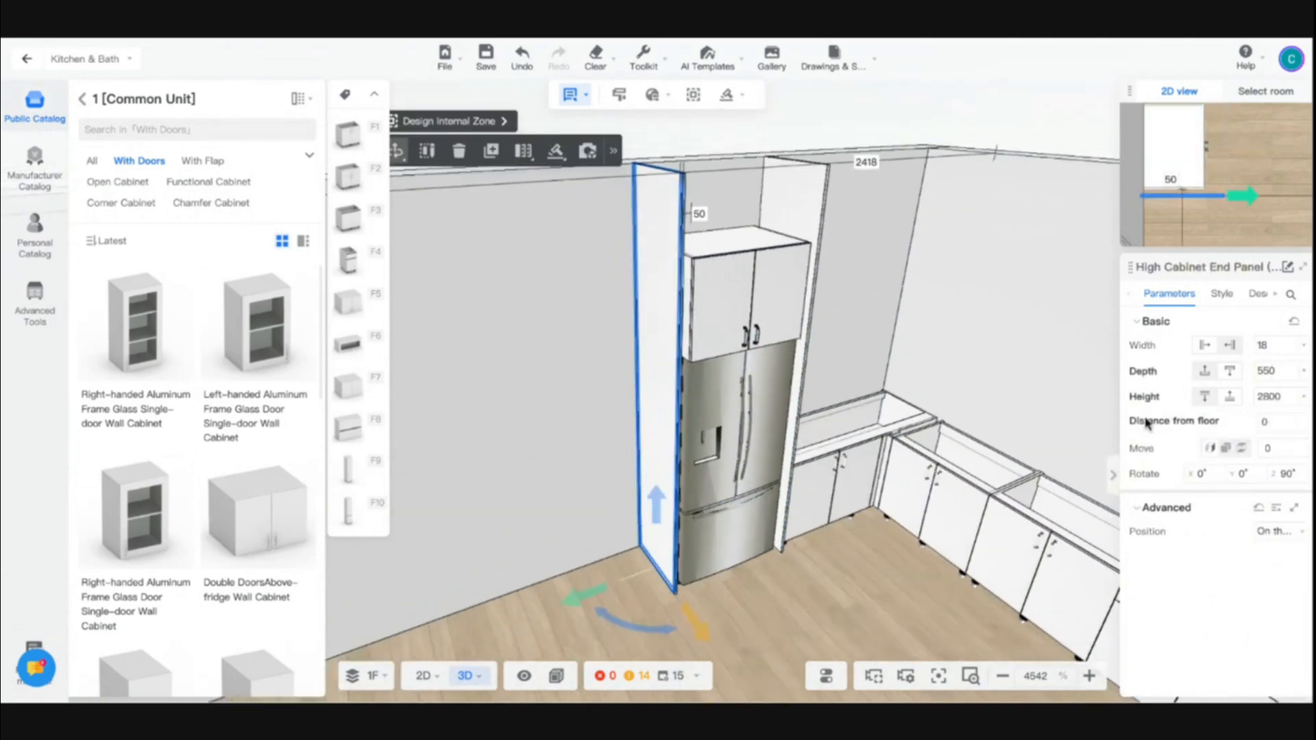
right_drag(1146, 421, 923, 496)
Step: Examine how the end panels line up with the refrigerator and the cabinet above it
click(738, 210)
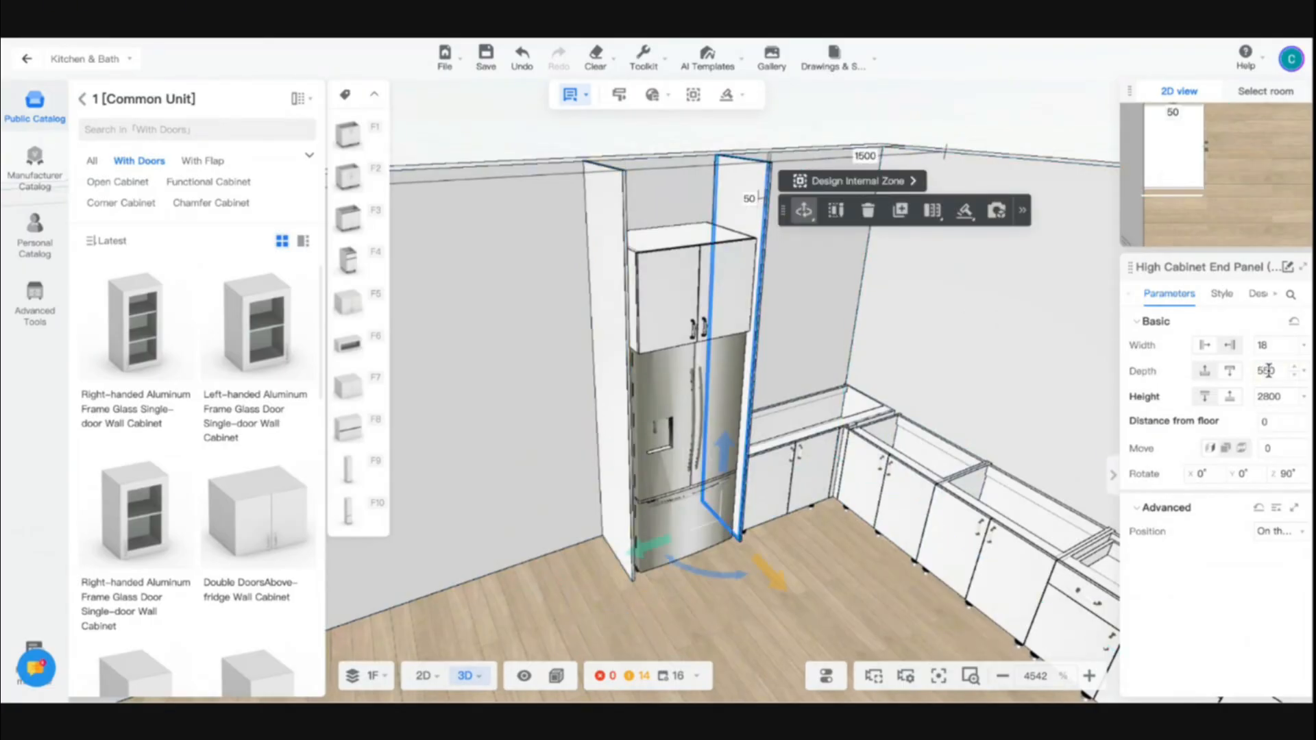
right_drag(816, 576, 750, 573)
scroll(750, 573, up, 5)
scroll(750, 573, down, 5)
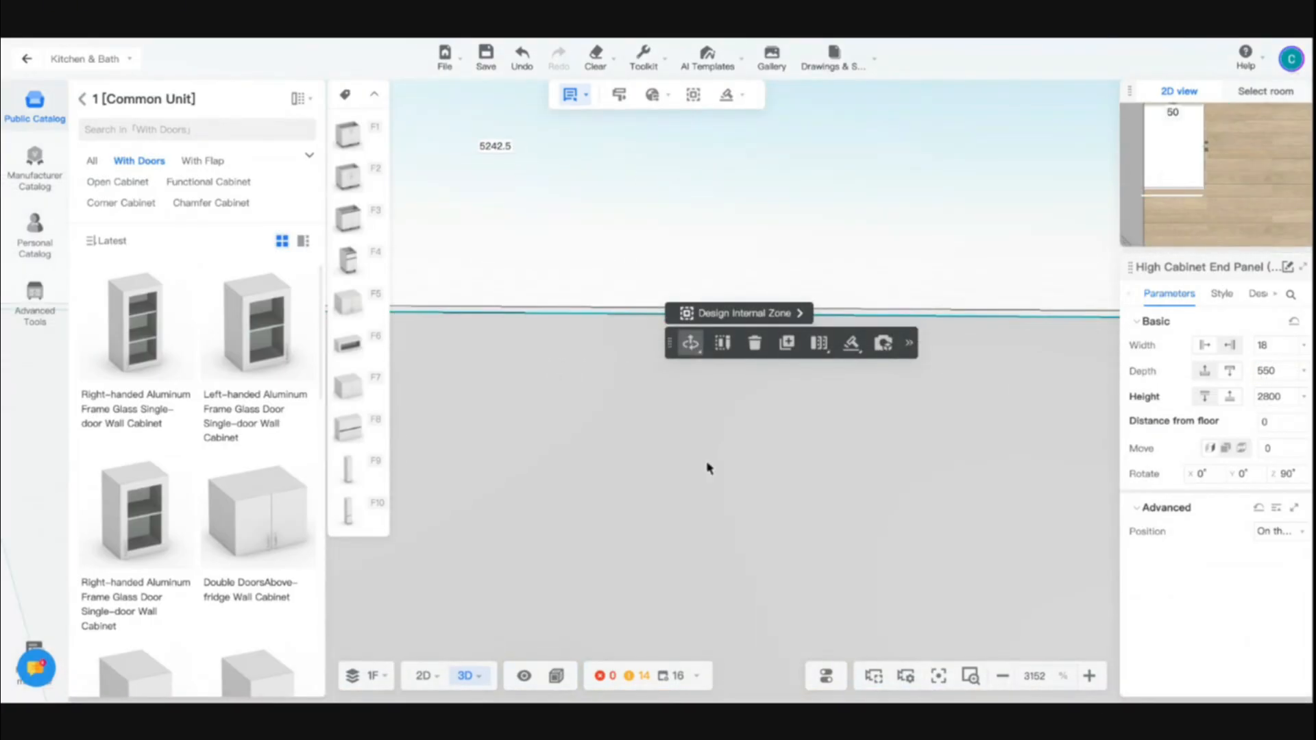
right_drag(811, 479, 884, 442)
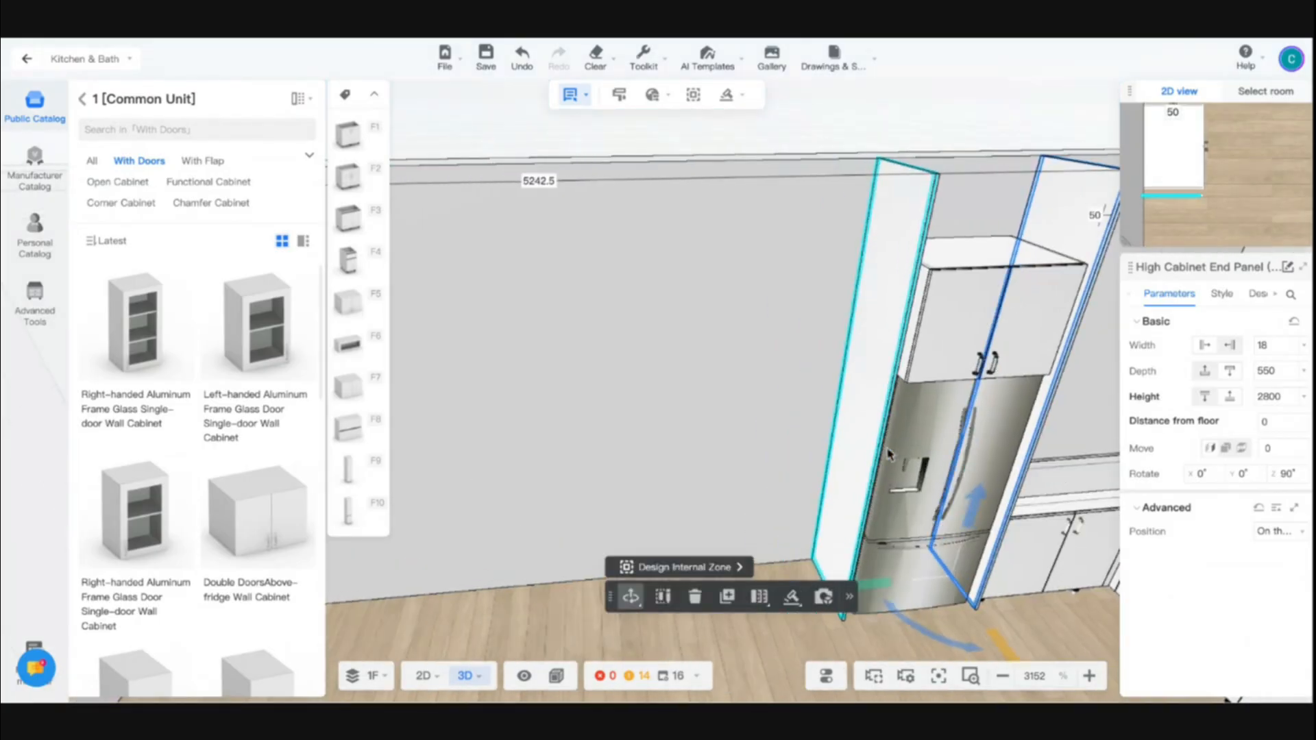
scroll(896, 374, down, 2)
scroll(896, 374, down, 1)
click(845, 256)
scroll(937, 396, up, 4)
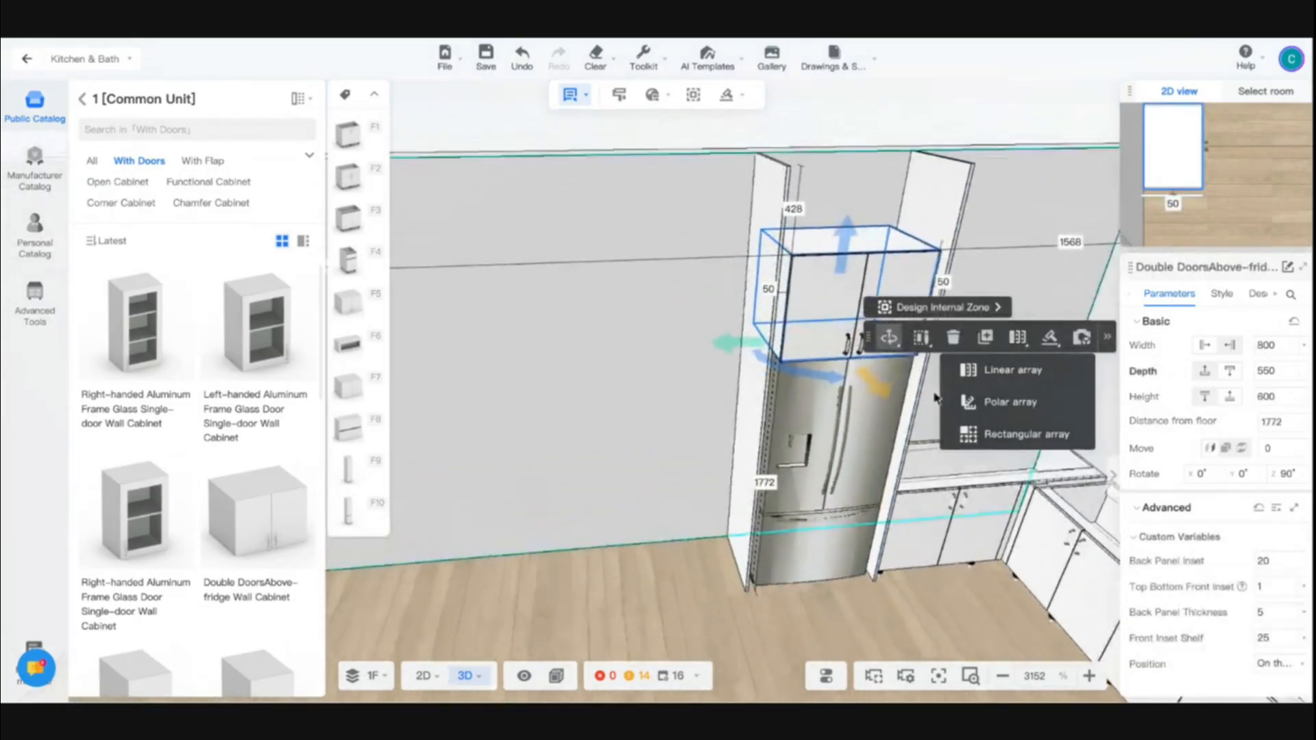
scroll(715, 581, down, 3)
right_drag(614, 587, 719, 588)
scroll(684, 632, up, 5)
scroll(720, 588, down, 3)
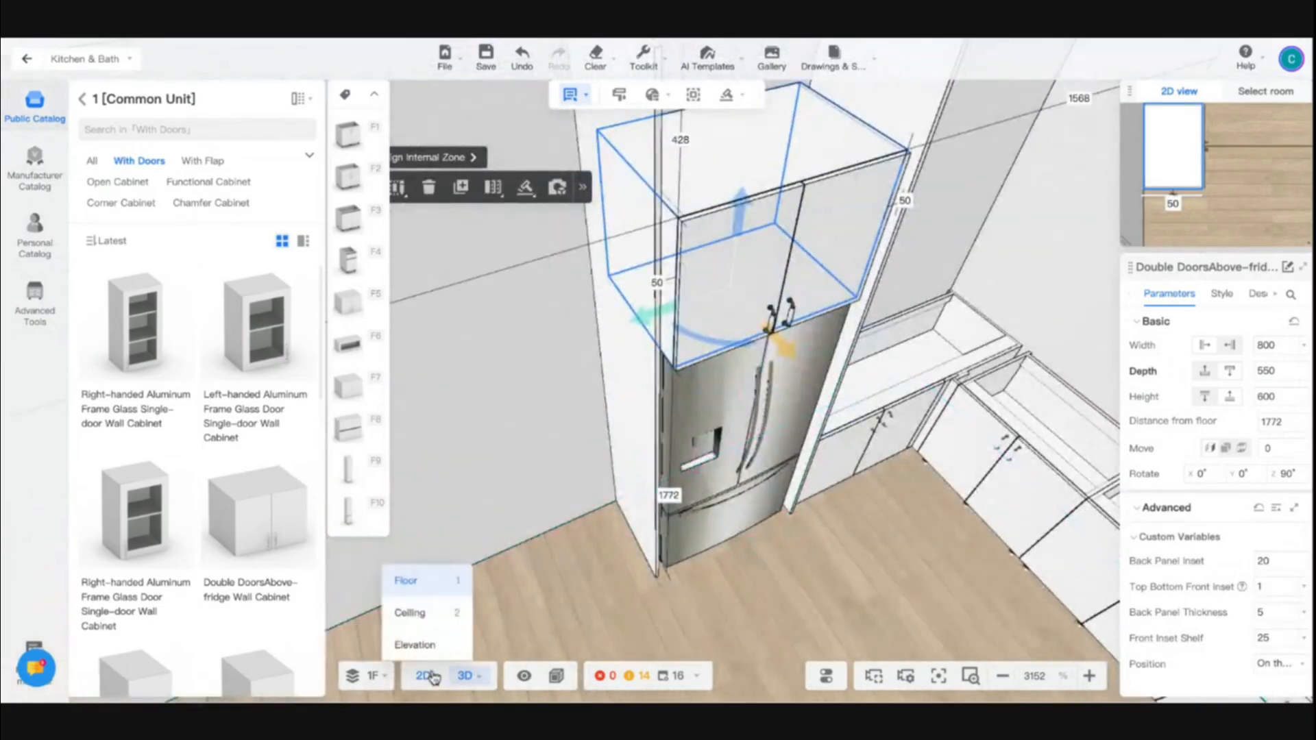
Step: In the 2D plan, shift the end panel on the refrigerator's exposed side so its back edge sits against the wall
click(430, 677)
scroll(658, 447, down, 5)
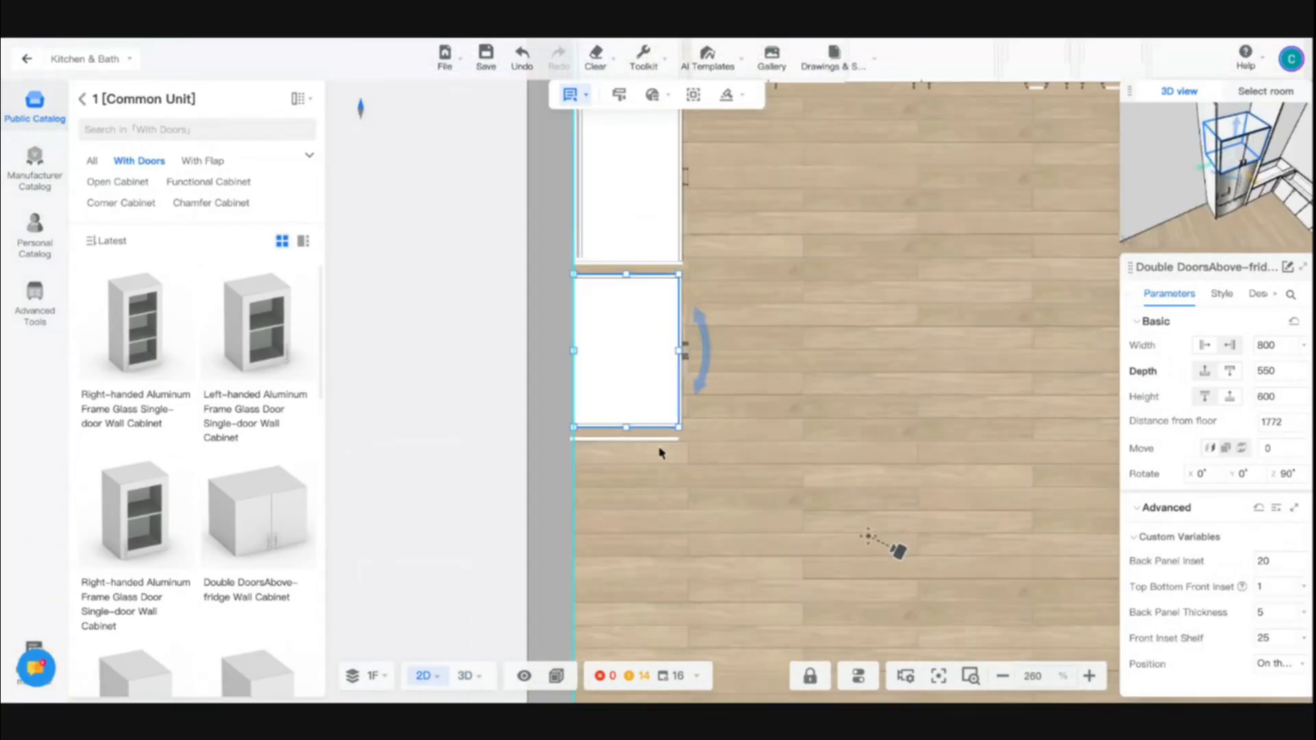
click(651, 440)
scroll(651, 443, up, 3)
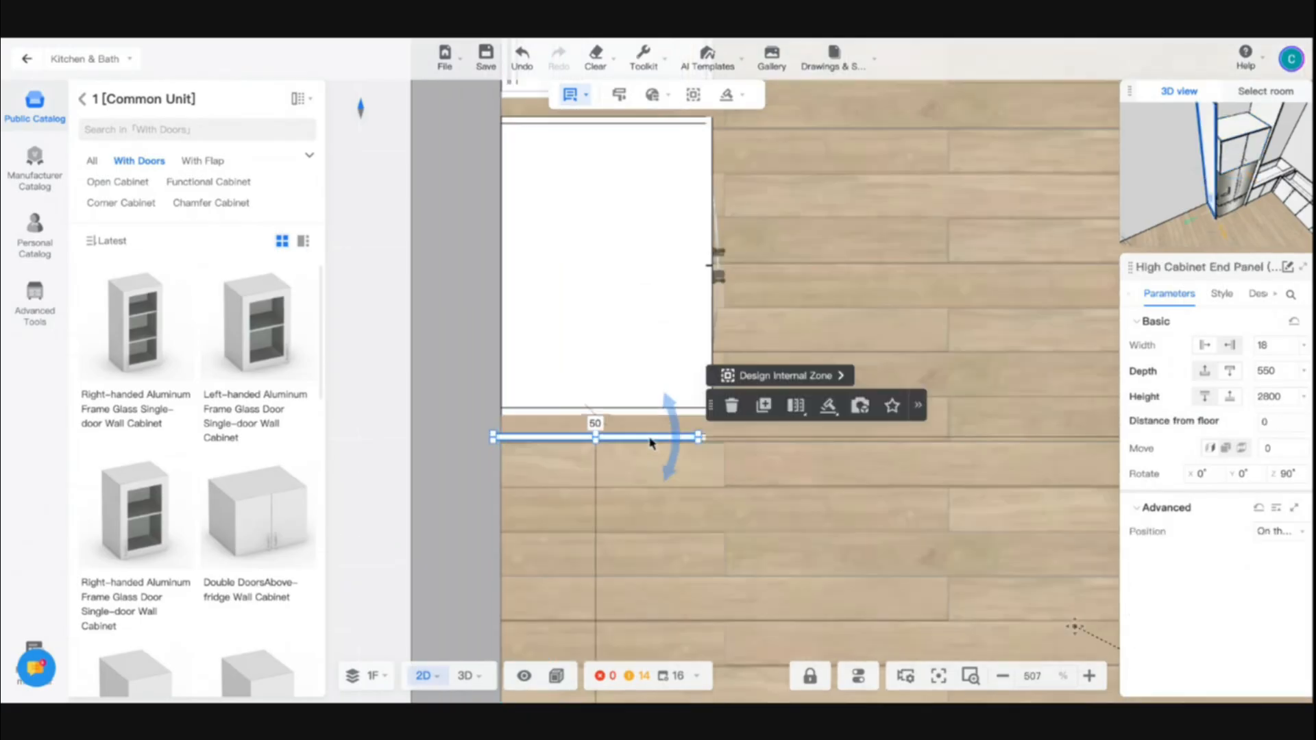
drag(658, 438, 671, 432)
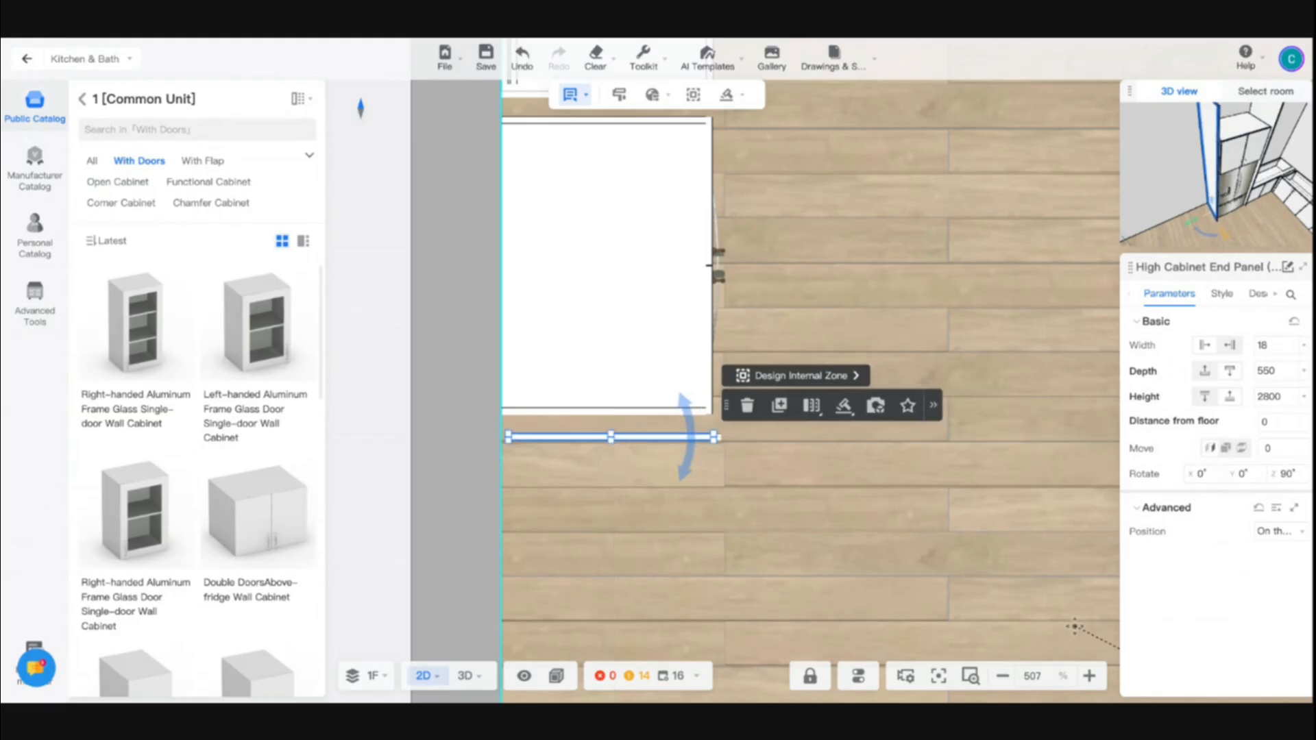
key(Up)
key(Up)
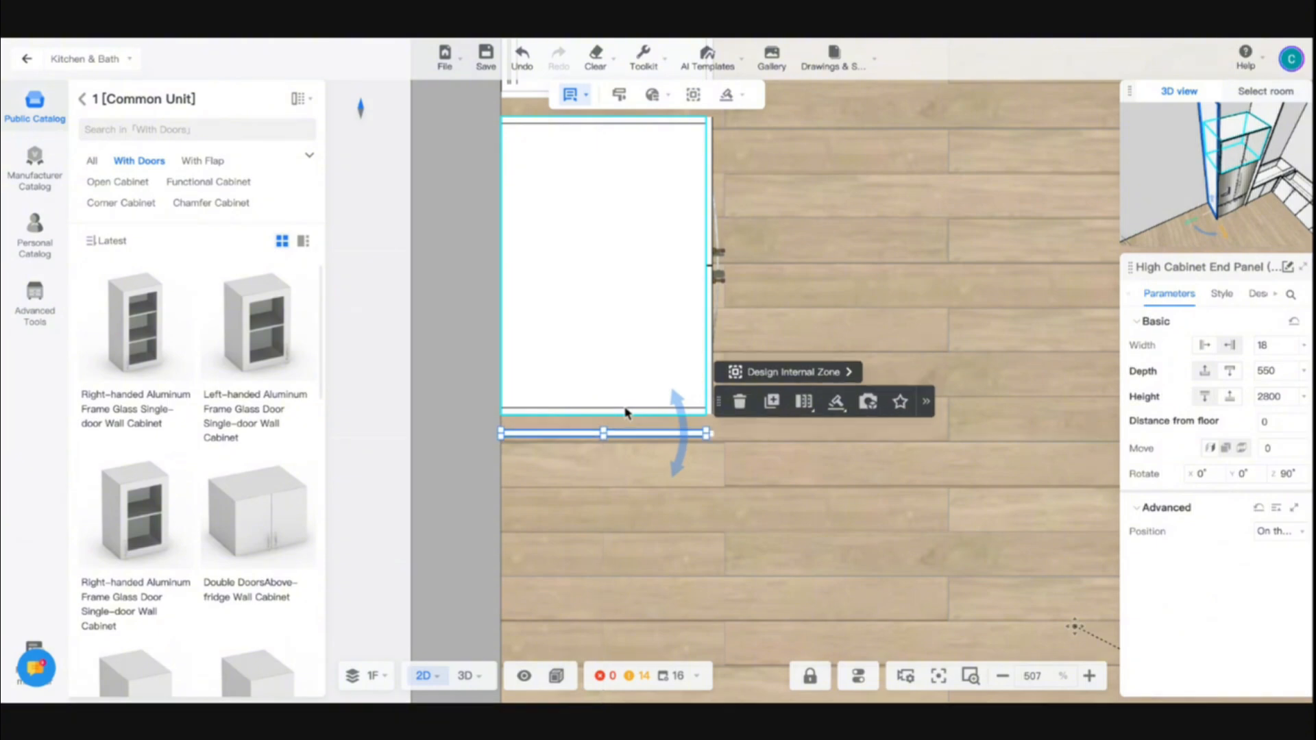
click(747, 521)
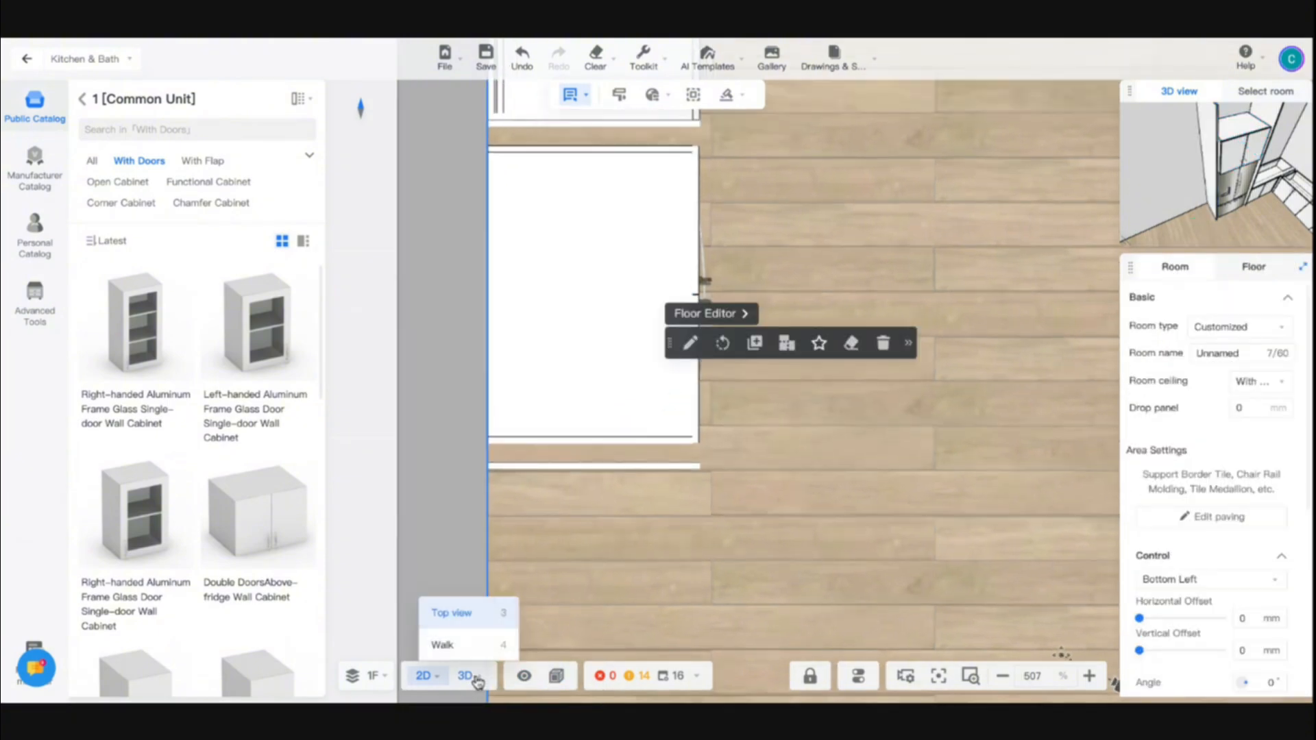
Step: Return to the 3D view and set the above-fridge cabinet's height to 500 mm
click(468, 675)
scroll(792, 454, up, 5)
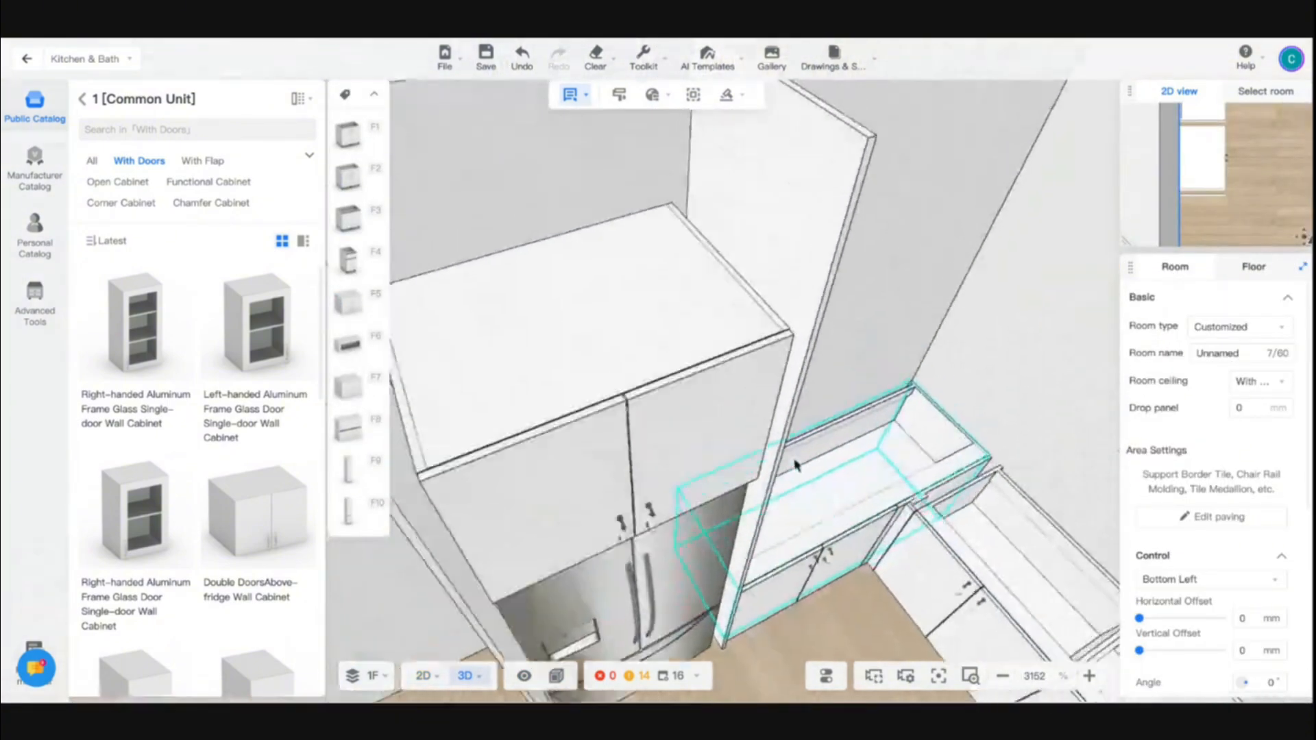
scroll(799, 486, down, 4)
right_drag(811, 591, 630, 428)
click(629, 428)
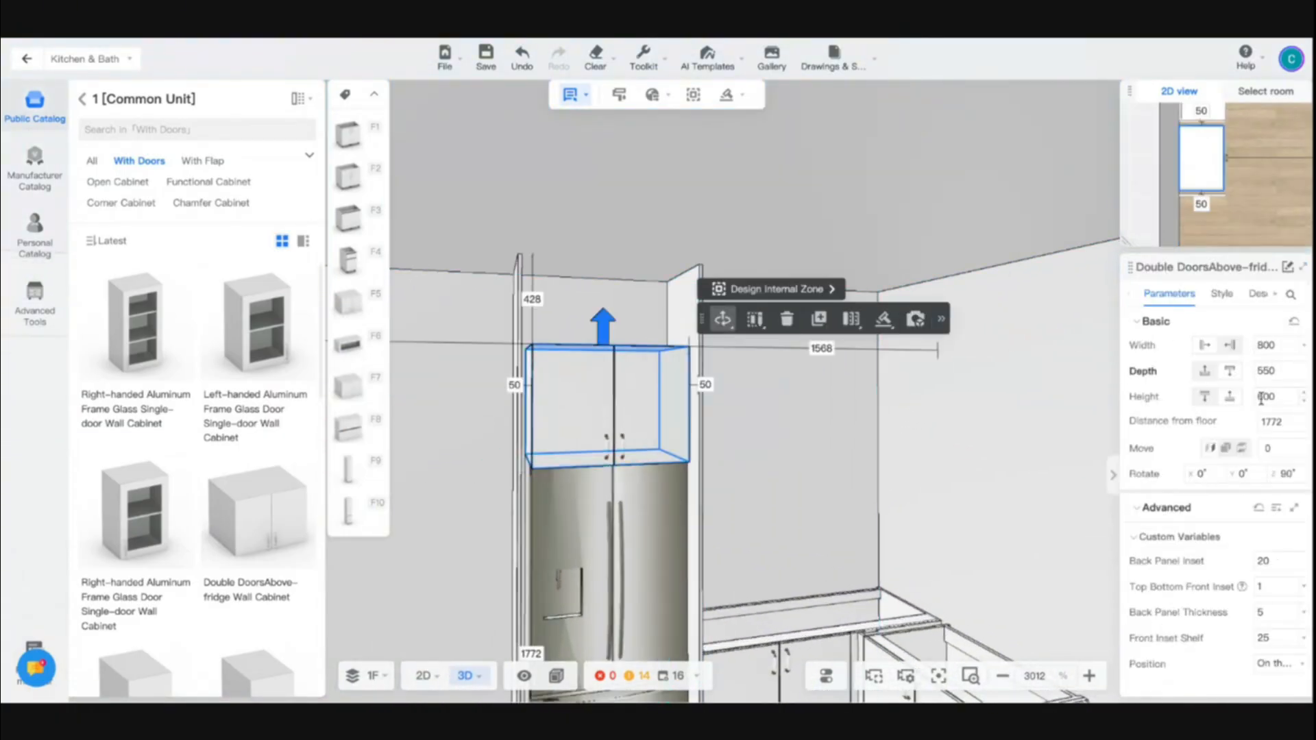
key(Return)
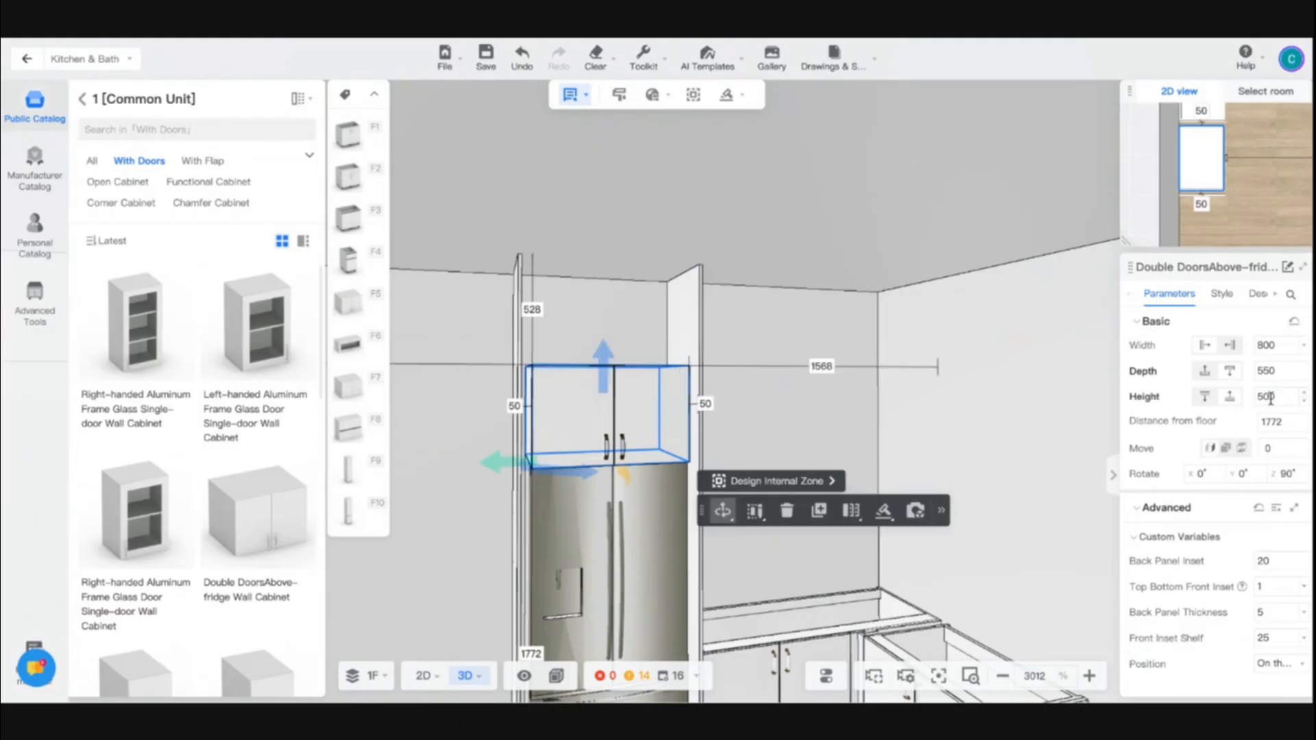
Step: Raise the above-fridge cabinet between the end panels and set its distance to the ceiling to 0
drag(606, 374, 604, 270)
click(533, 246)
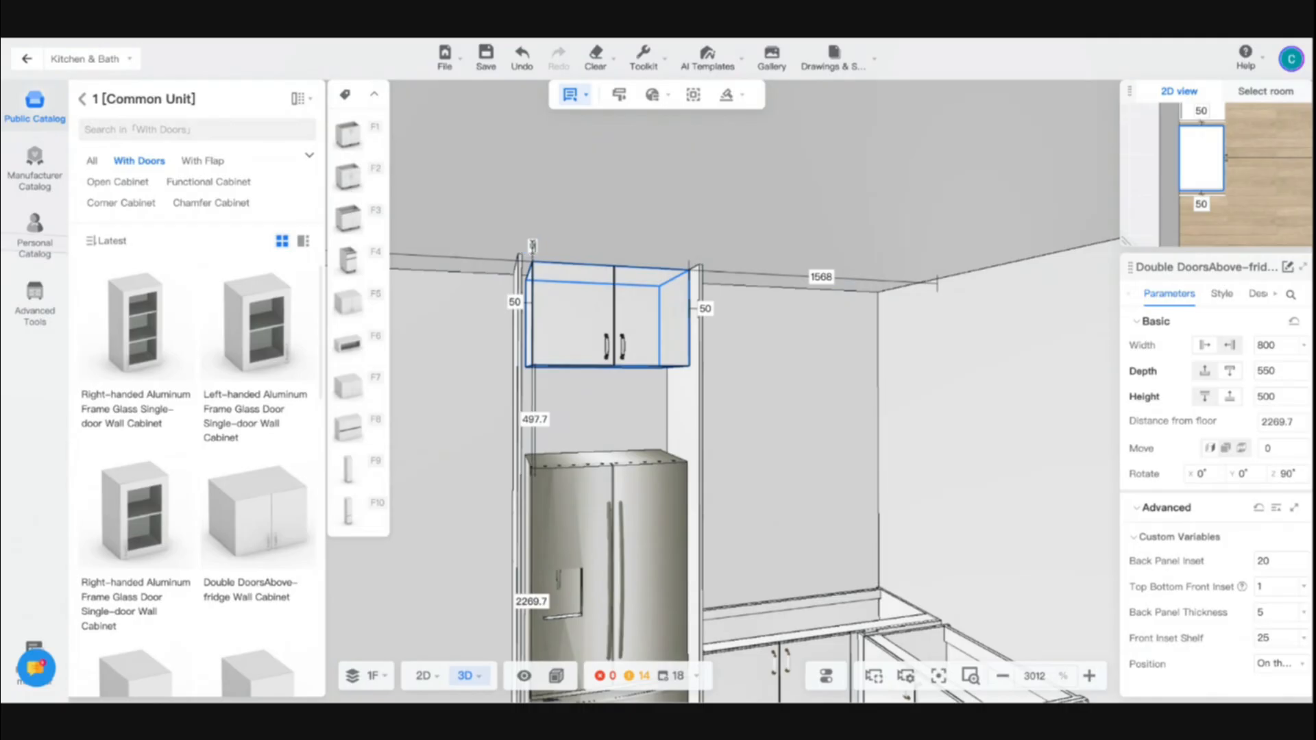
text(0)
key(Return)
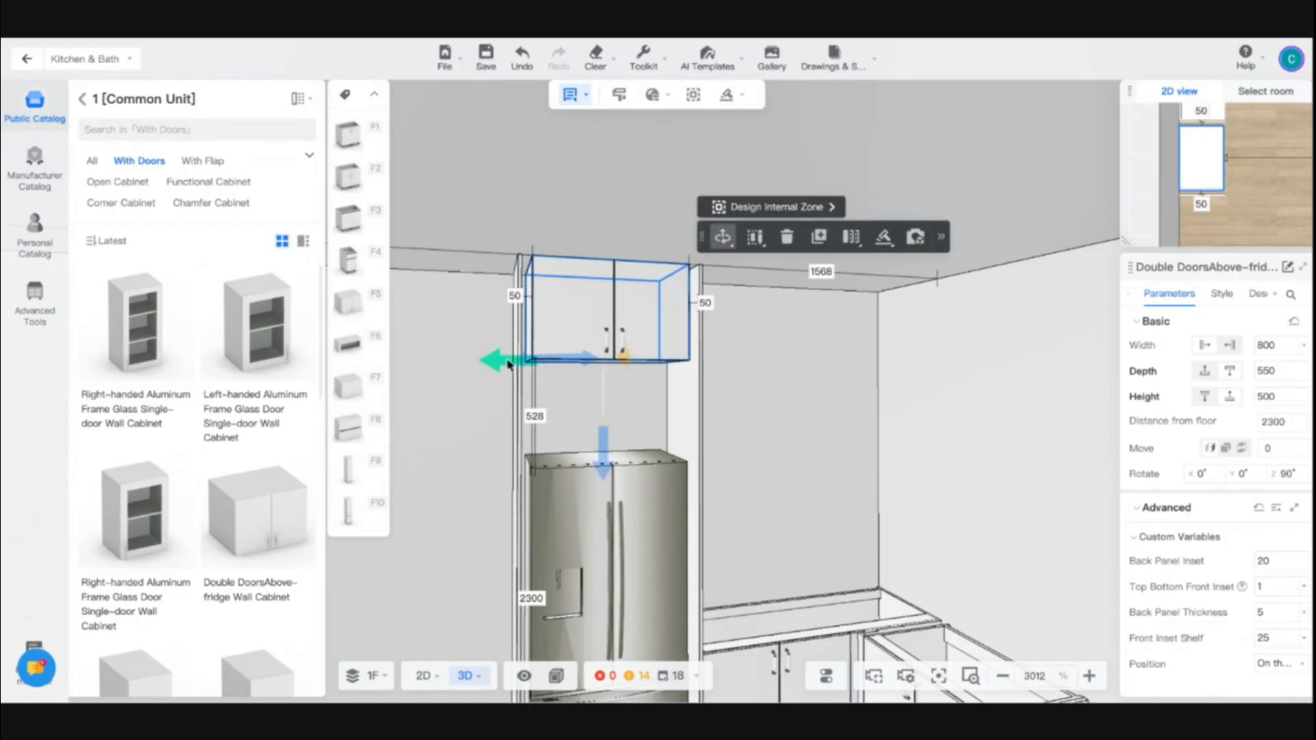
Step: Select the end panels in turn and undo the above-fridge cabinet's final alignment to the ceiling
click(519, 393)
click(693, 376)
key(ctrl+z)
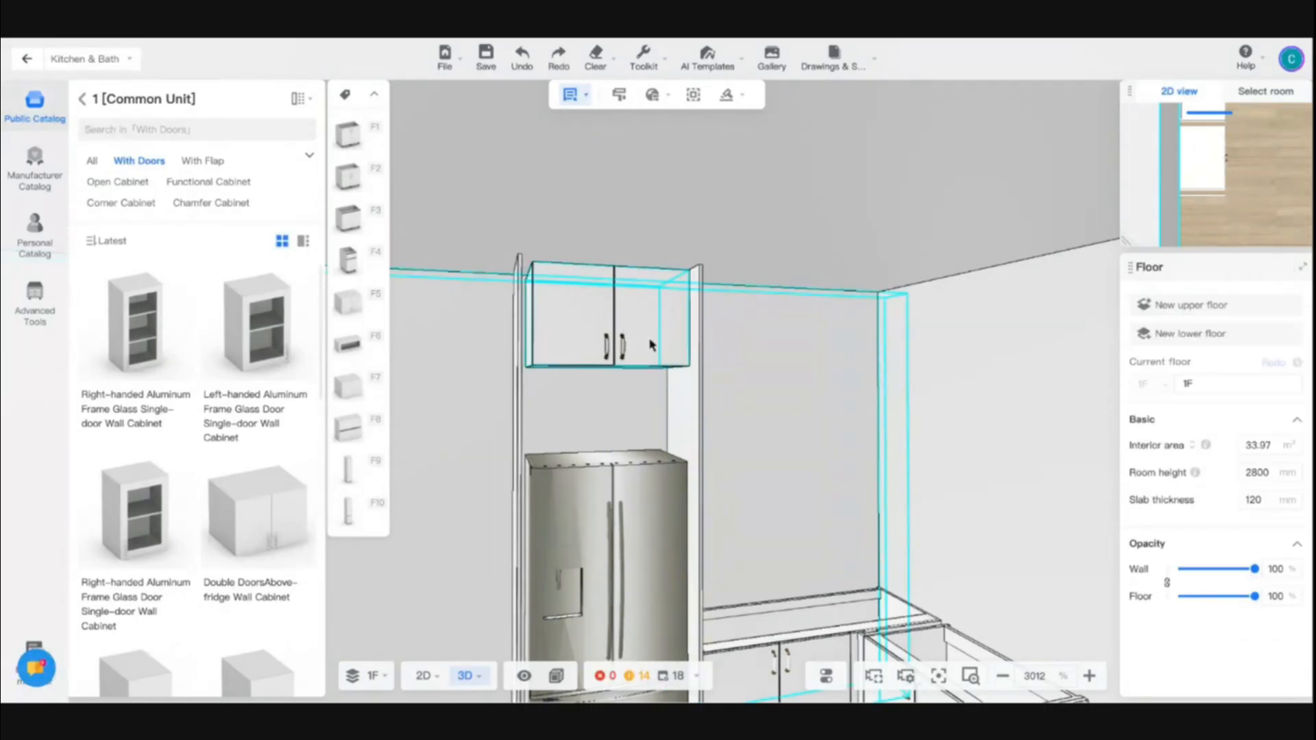
Step: Copy the above-fridge cabinet and place the copy directly beneath it, between the end panels
click(648, 334)
key(ctrl+c)
key(ctrl+v)
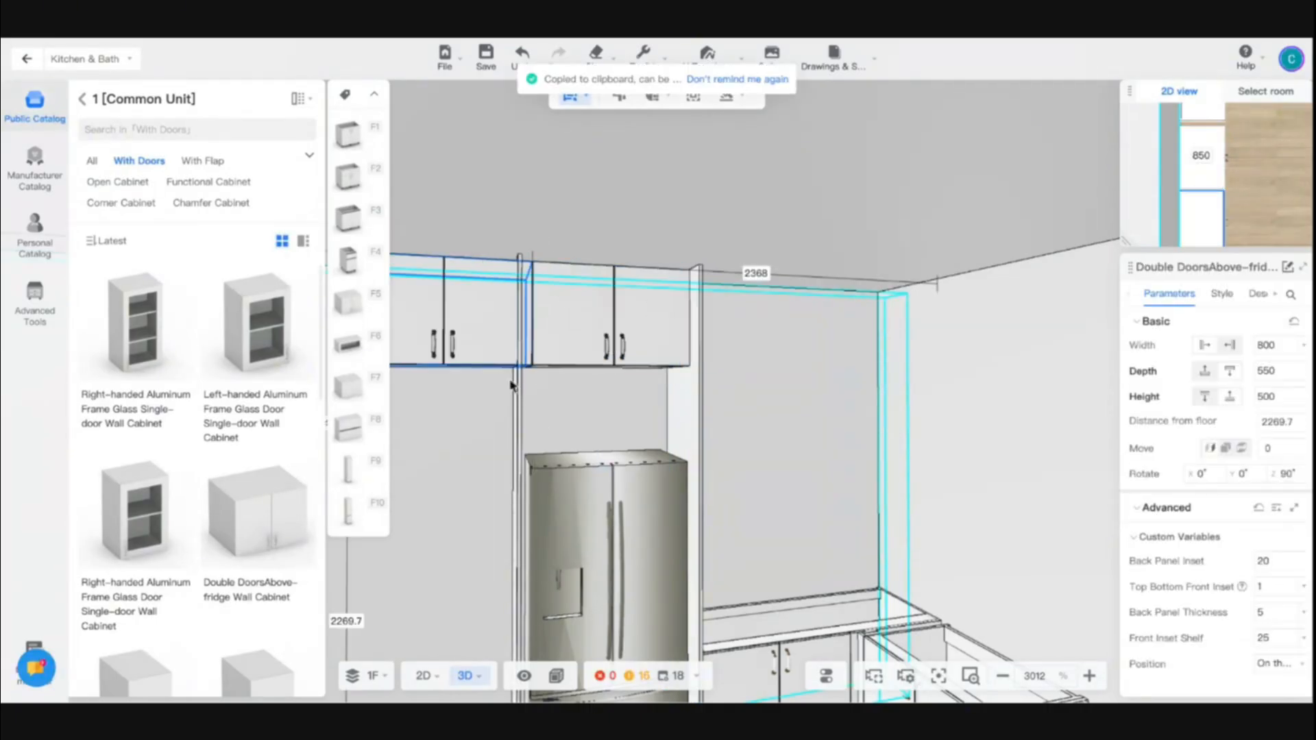
key(ctrl+v)
mouse_move(559, 358)
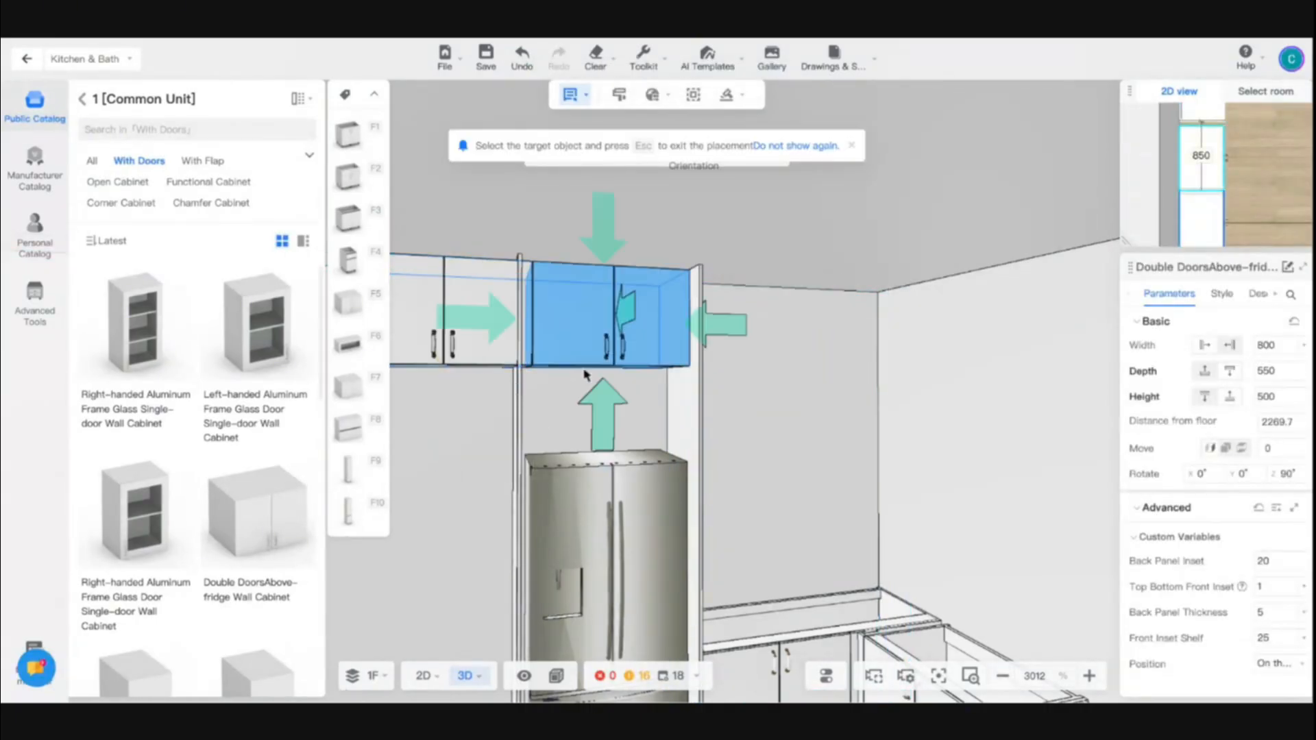
click(606, 410)
key(Escape)
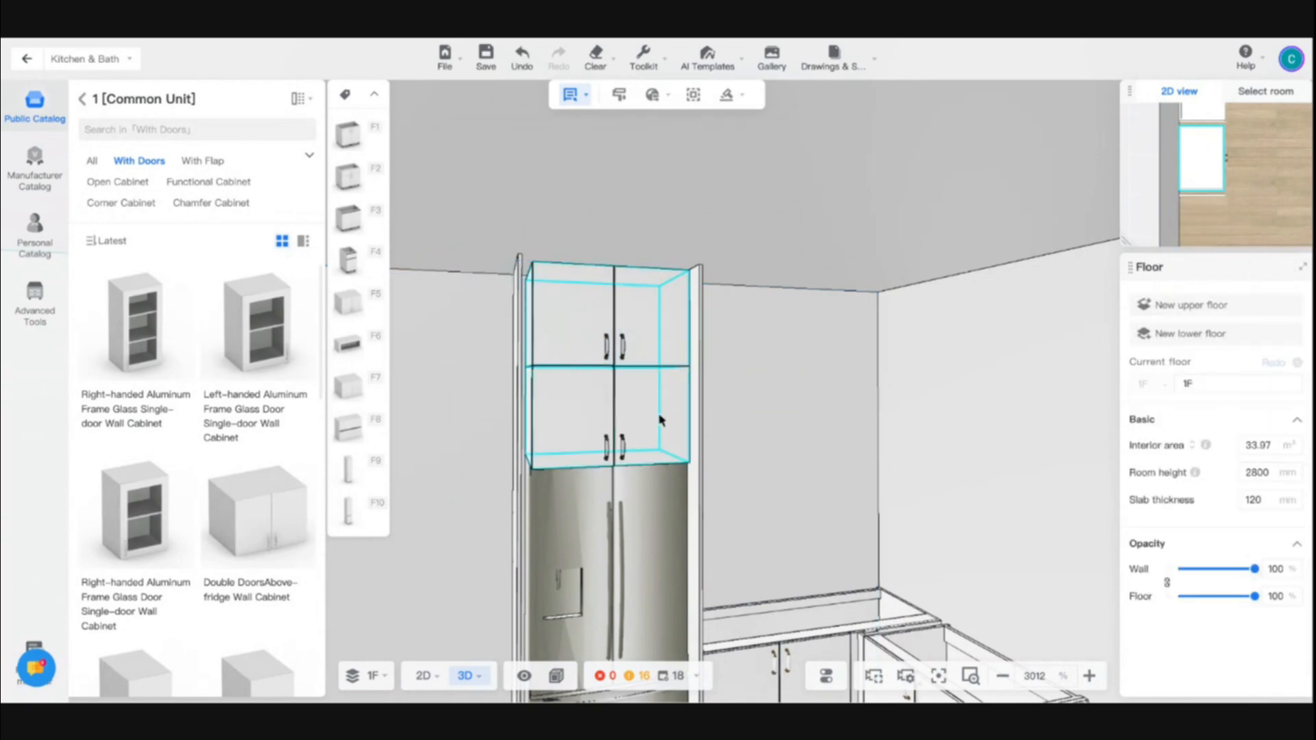
Step: Delete both door panels from the lower above-fridge cabinet, turning it into an open niche
click(661, 420)
scroll(632, 451, up, 3)
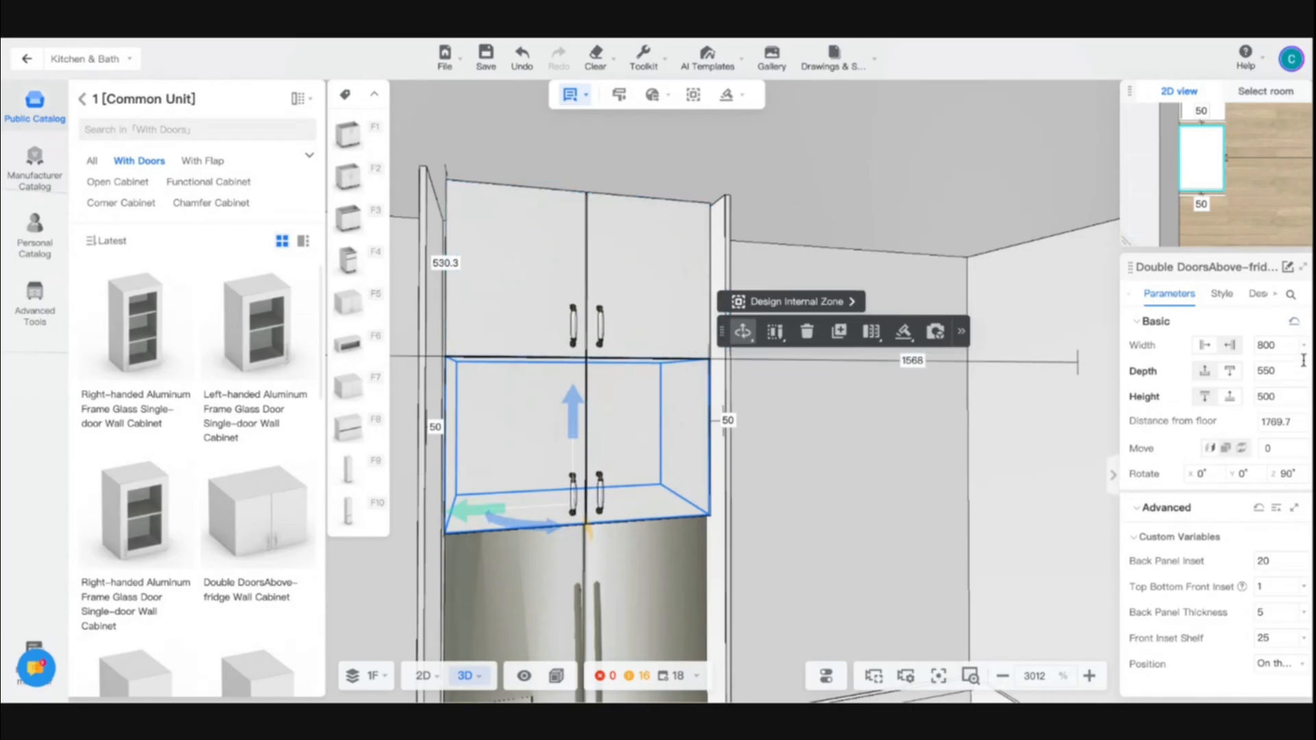
click(621, 421)
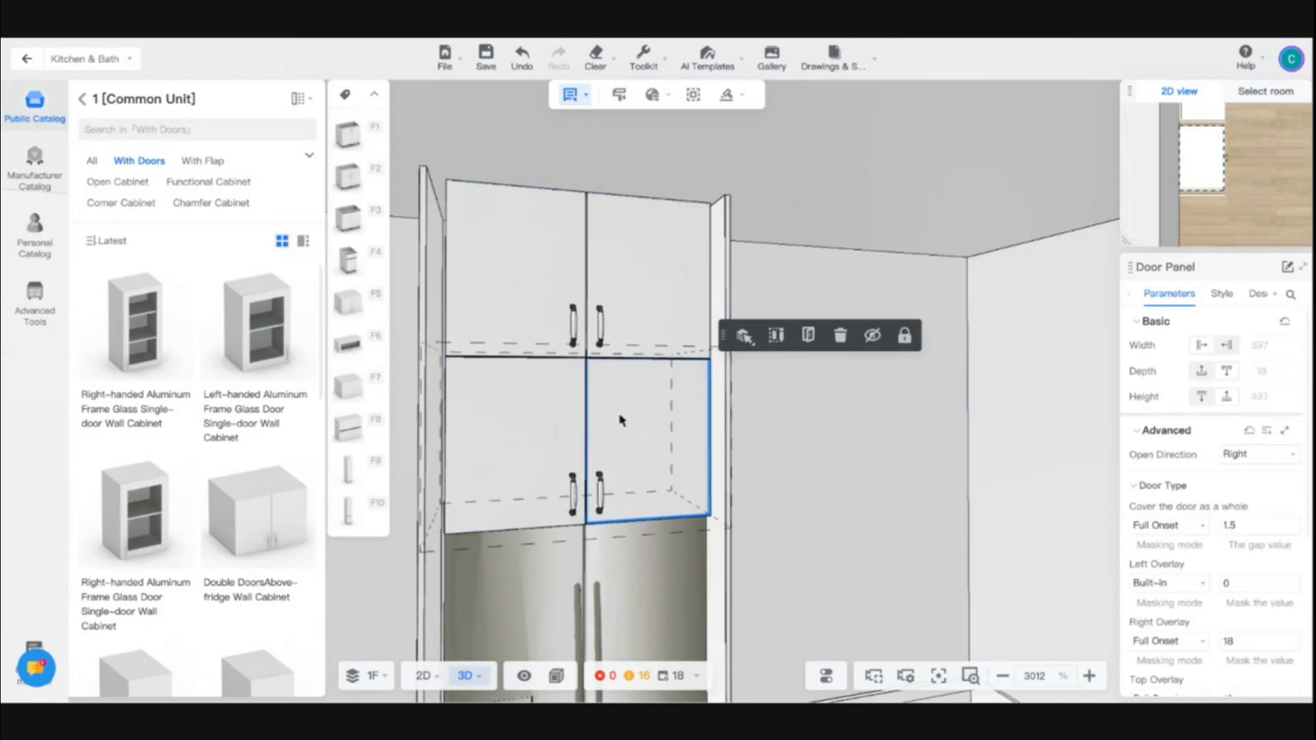
key(Delete)
click(548, 424)
click(547, 425)
key(Delete)
scroll(547, 424, down, 5)
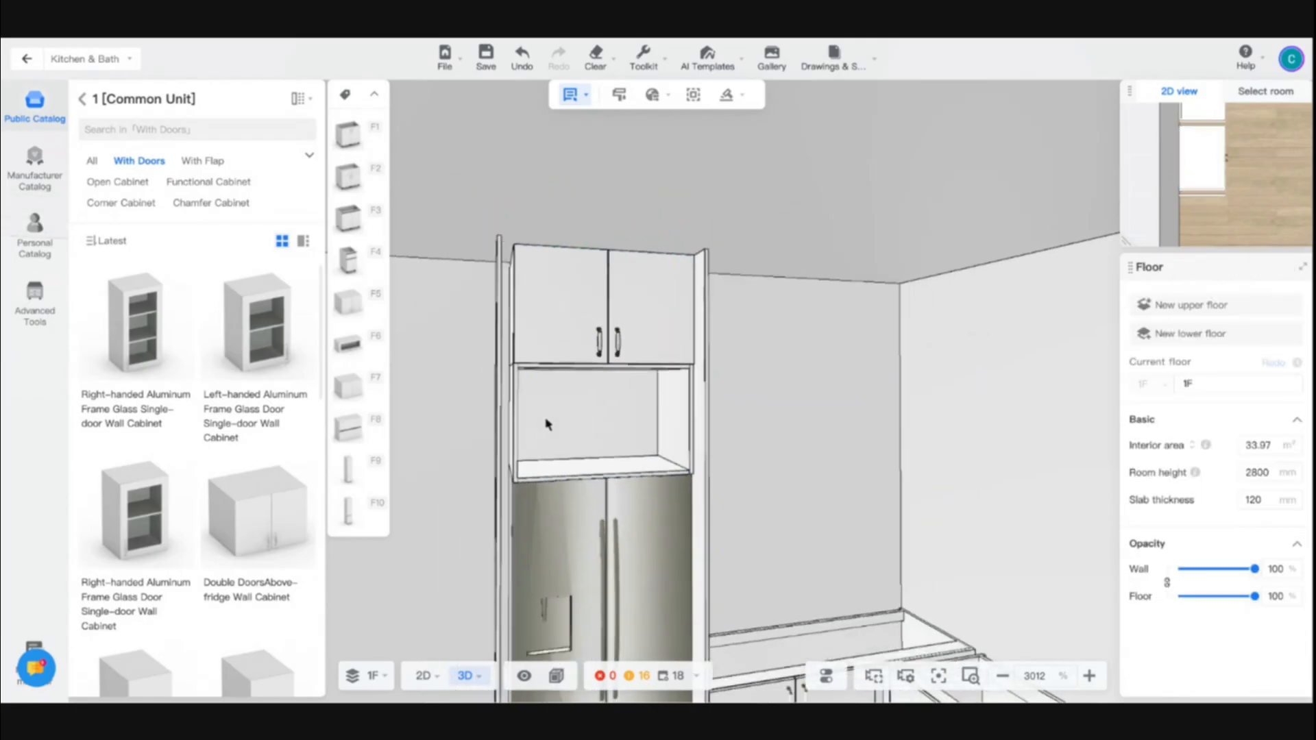
Step: Set the refrigerator's height to 1722 mm
scroll(654, 495, up, 3)
click(655, 495)
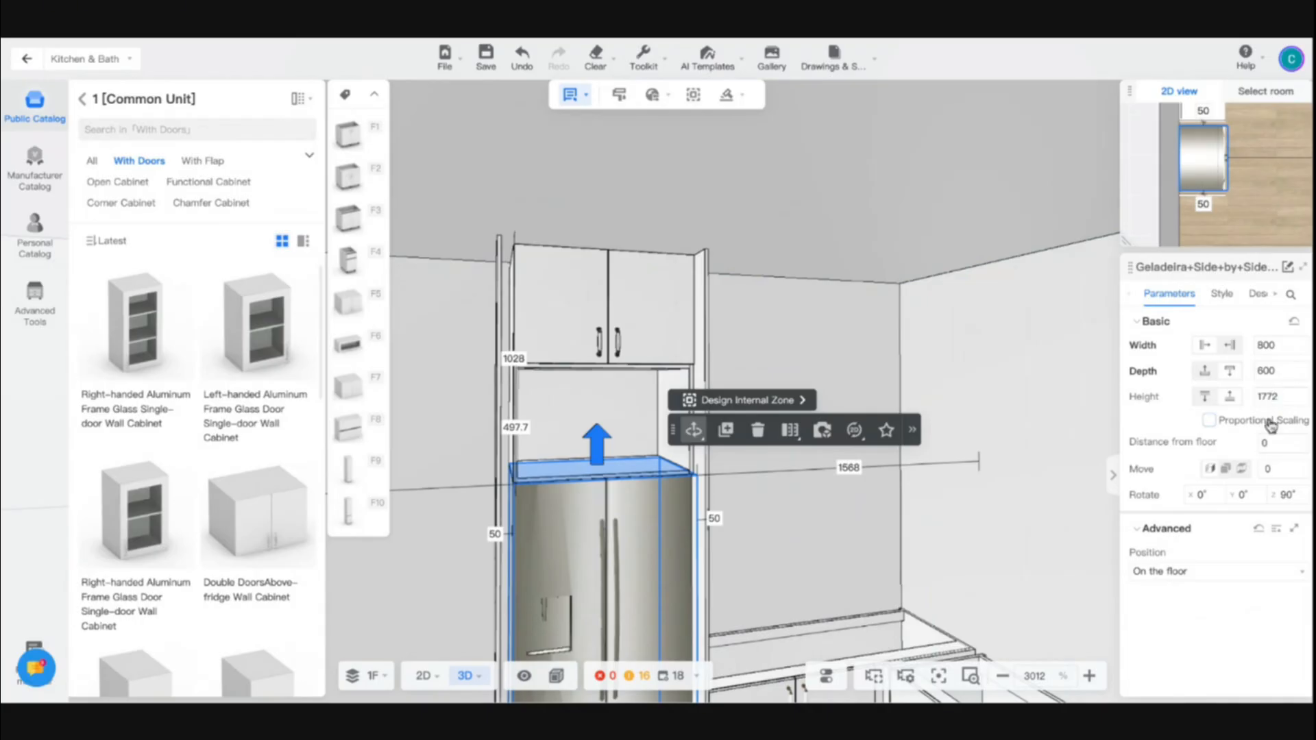
text(1722)
key(Return)
scroll(778, 472, down, 3)
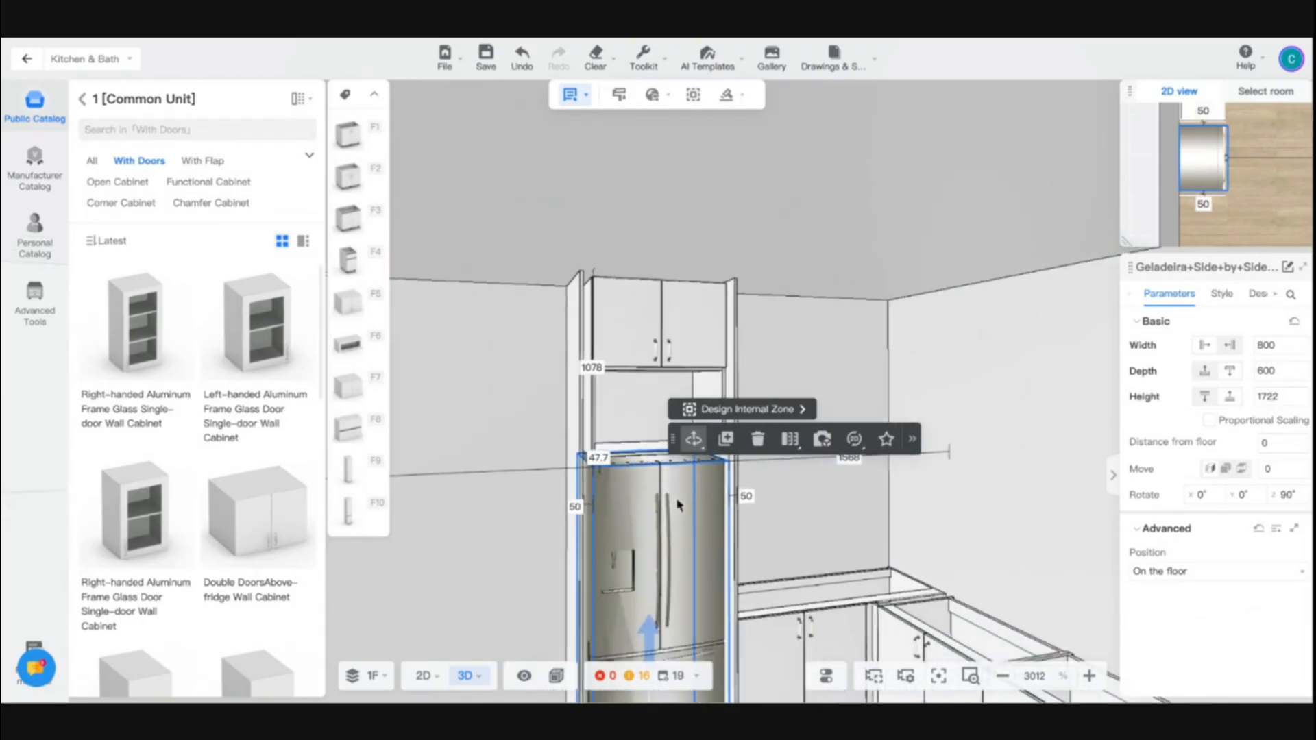
Step: Set the gap between the refrigerator and the open cabinet above it to 50 mm
click(606, 446)
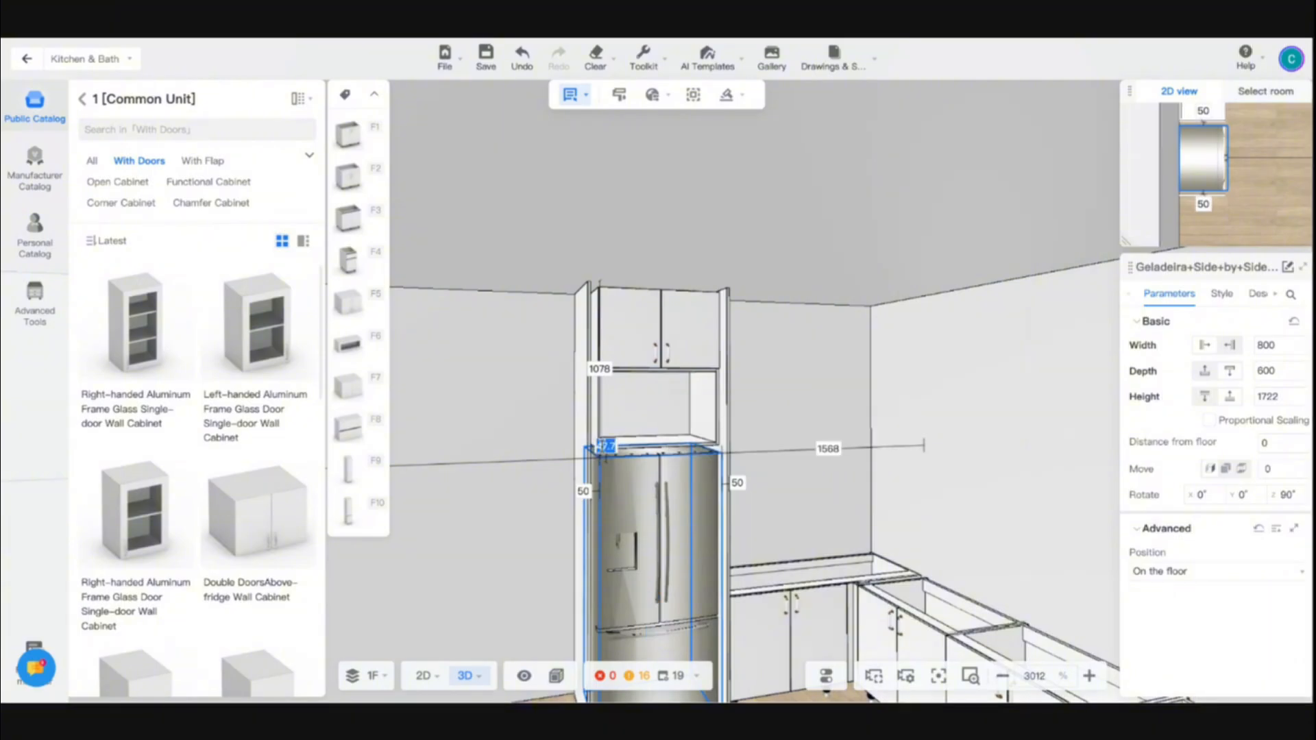
text(50)
key(Return)
click(549, 518)
scroll(552, 520, down, 5)
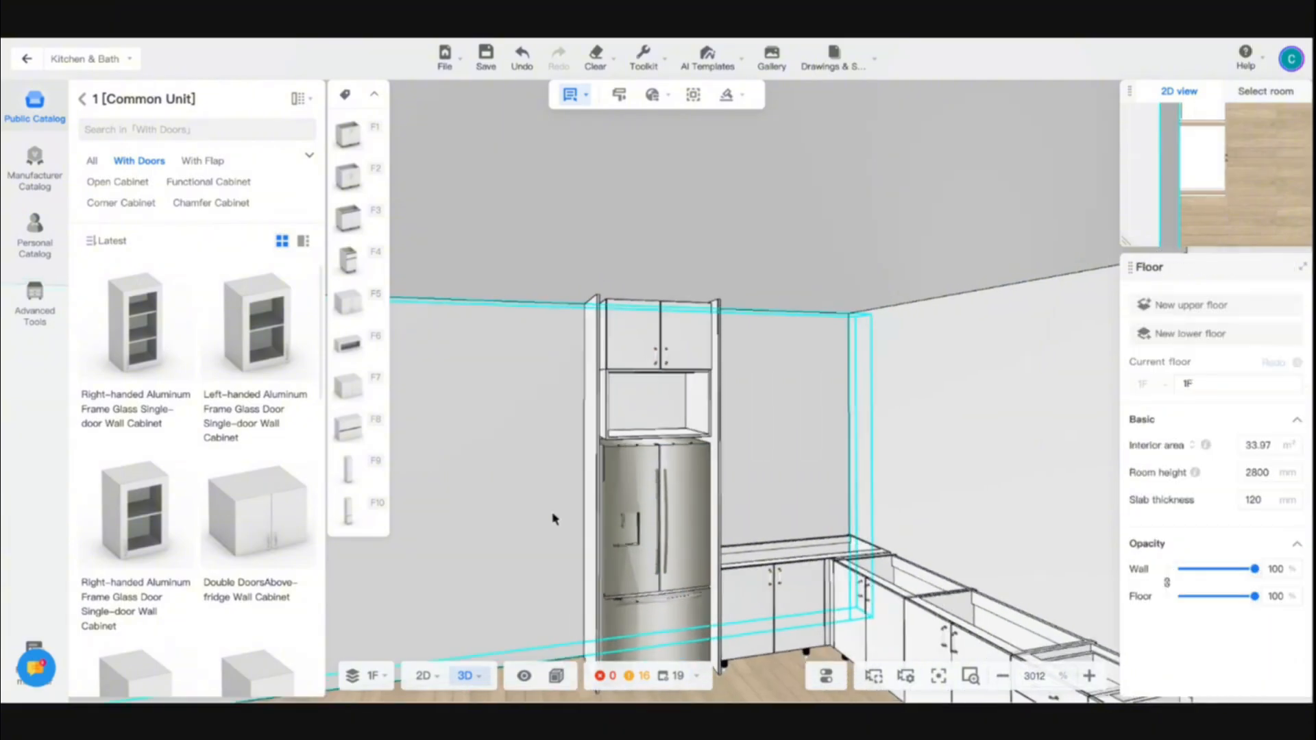
Step: Set the width of the uppermost above-fridge cabinet to 900 mm
mouse_move(665, 614)
right_down()
mouse_move(687, 627)
mouse_move(645, 624)
right_up()
scroll(645, 624, up, 6)
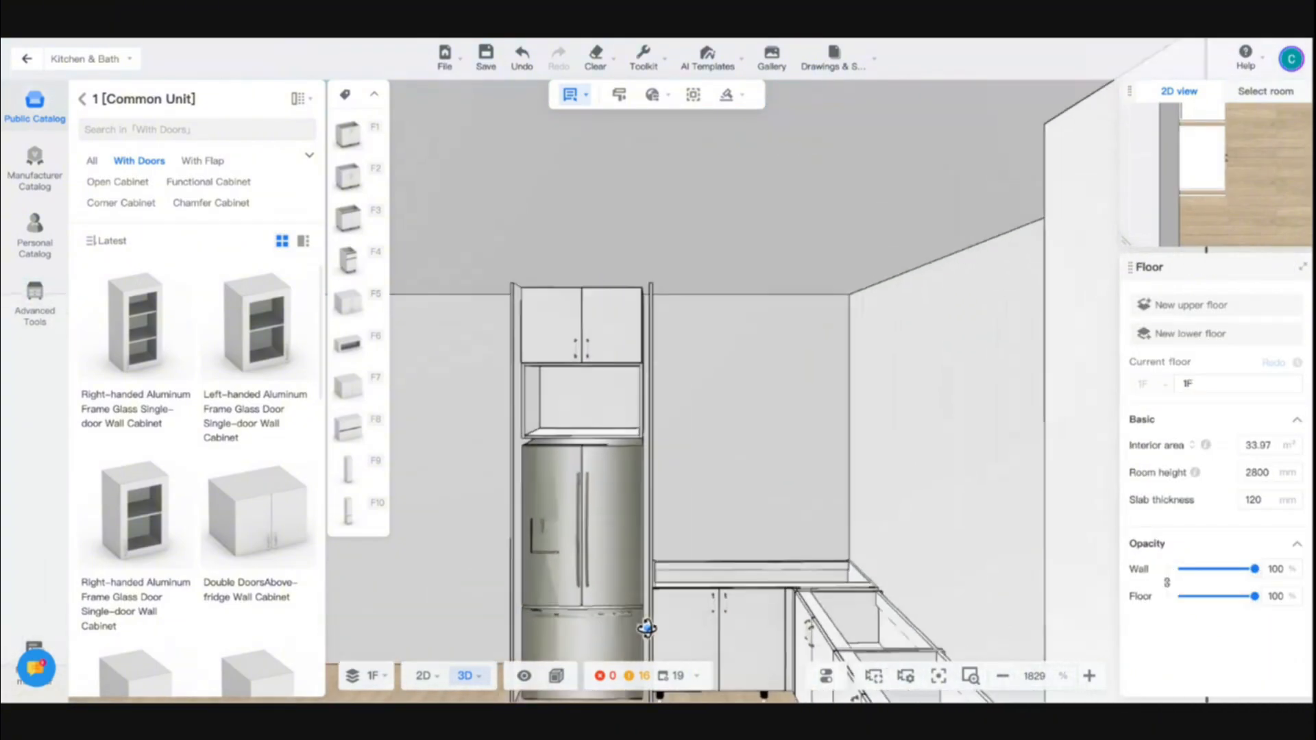
click(637, 288)
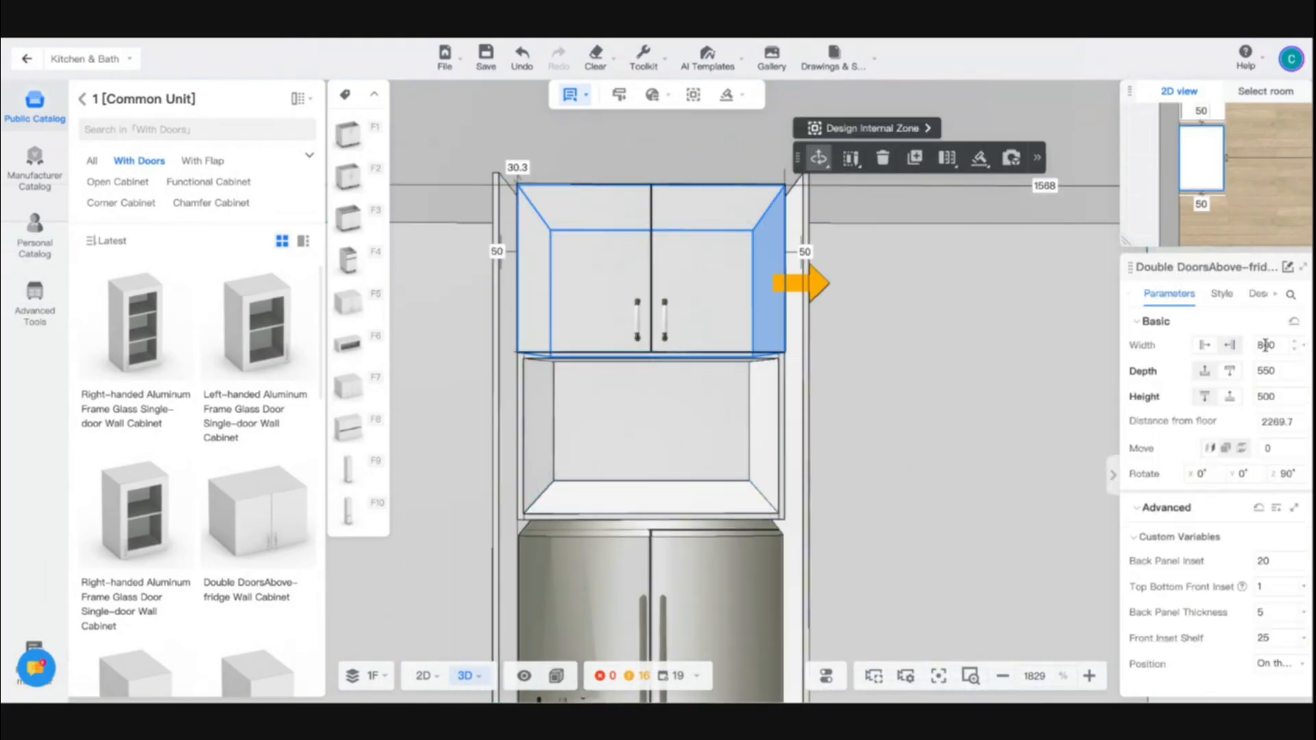
key(Return)
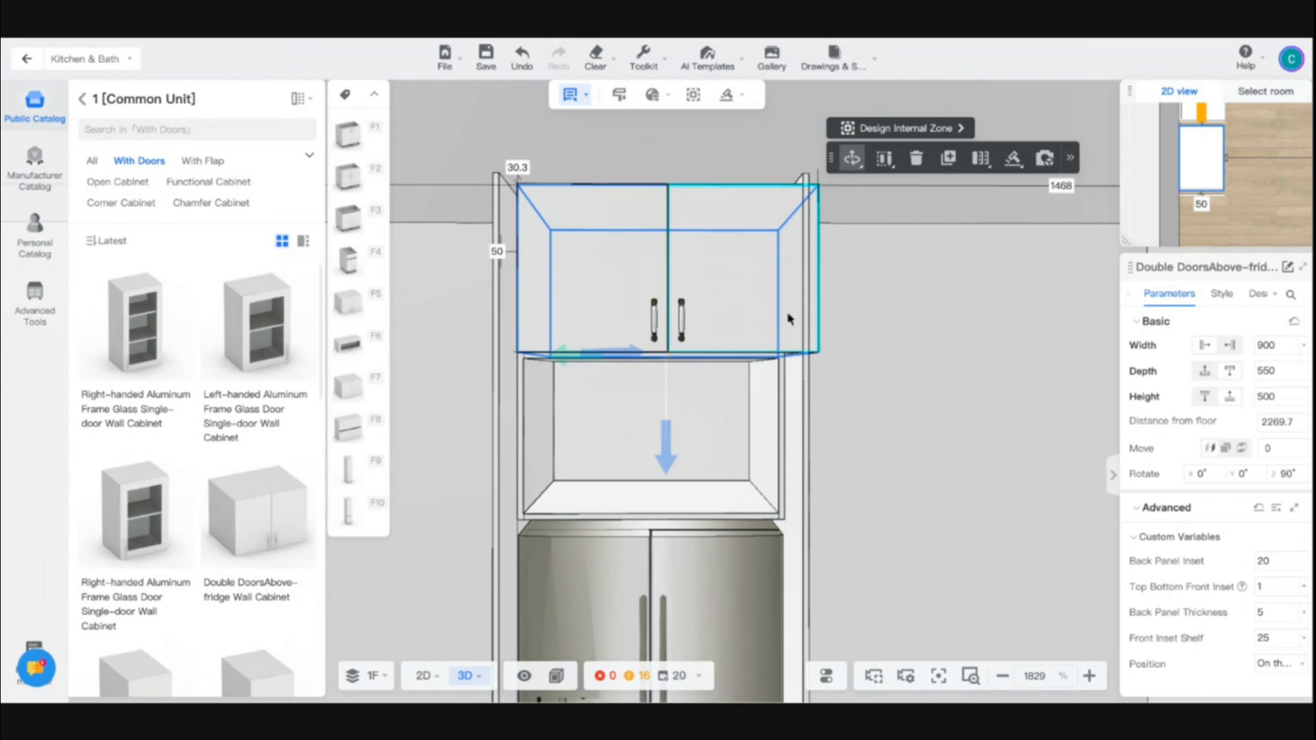
Step: Shift the widened upper cabinet sideways to fit between the end panels and raise it flush with the ceiling
click(917, 337)
click(764, 280)
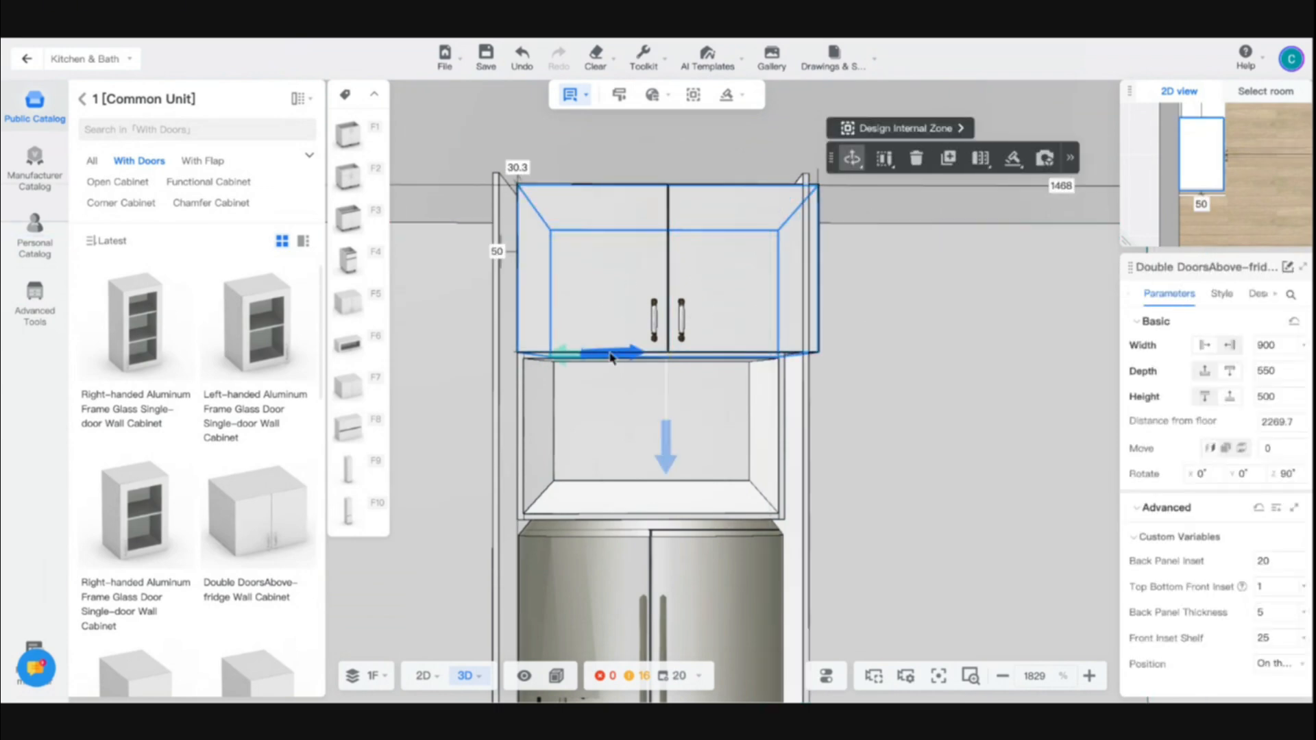
drag(563, 362, 546, 361)
click(501, 167)
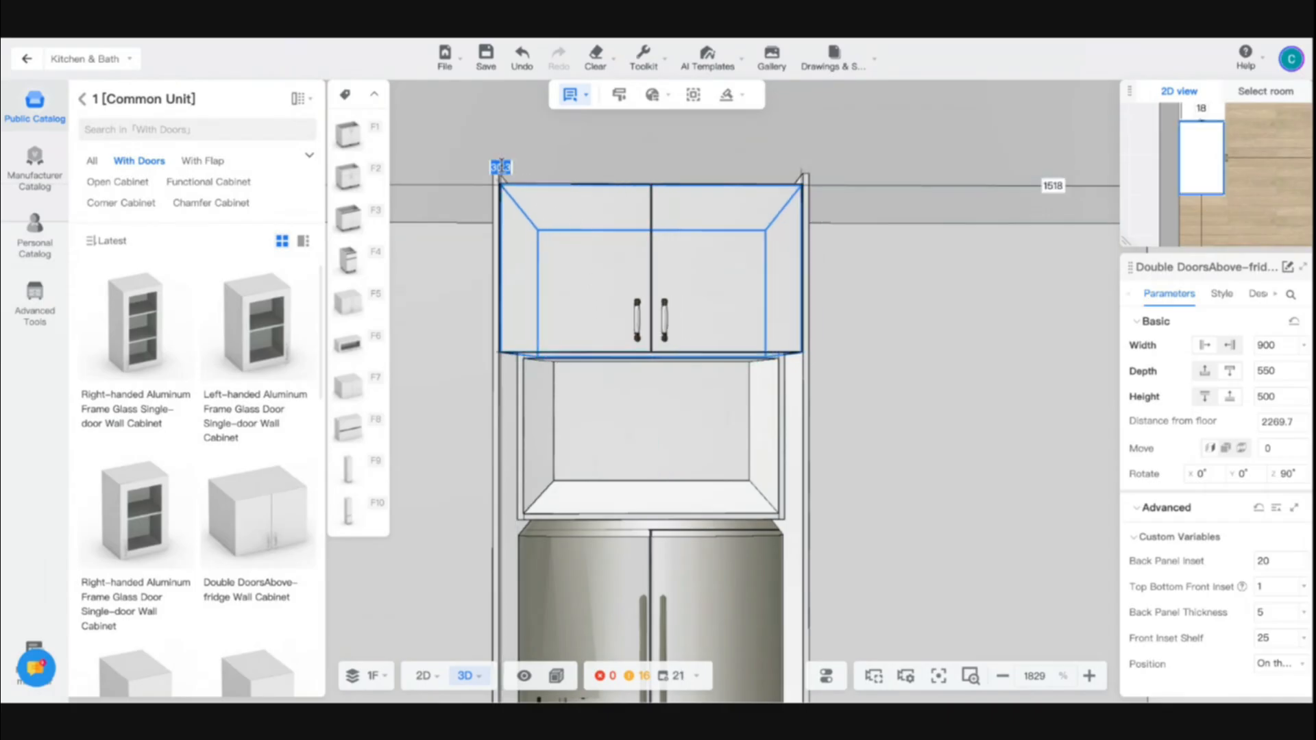
key(Return)
Step: Set the open cabinet's width to 900 mm and shift it sideways to fit between the end panels
click(590, 405)
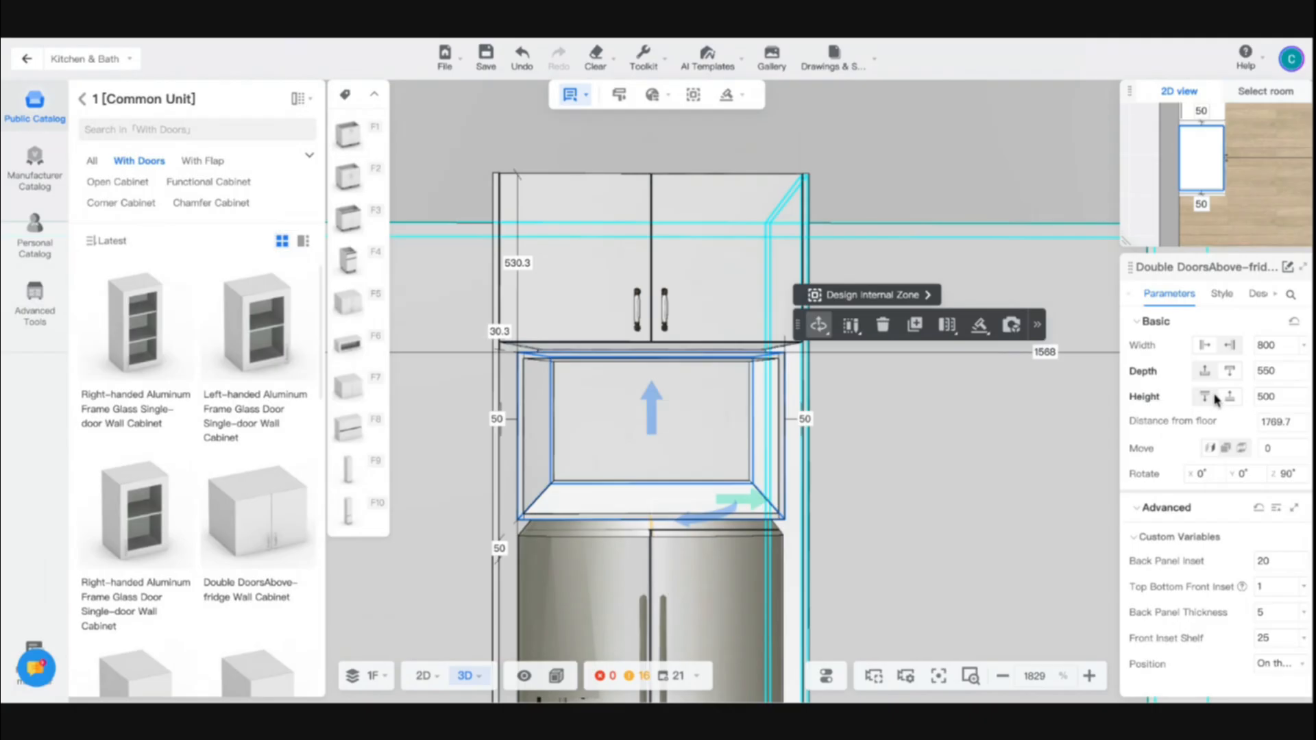
click(1269, 347)
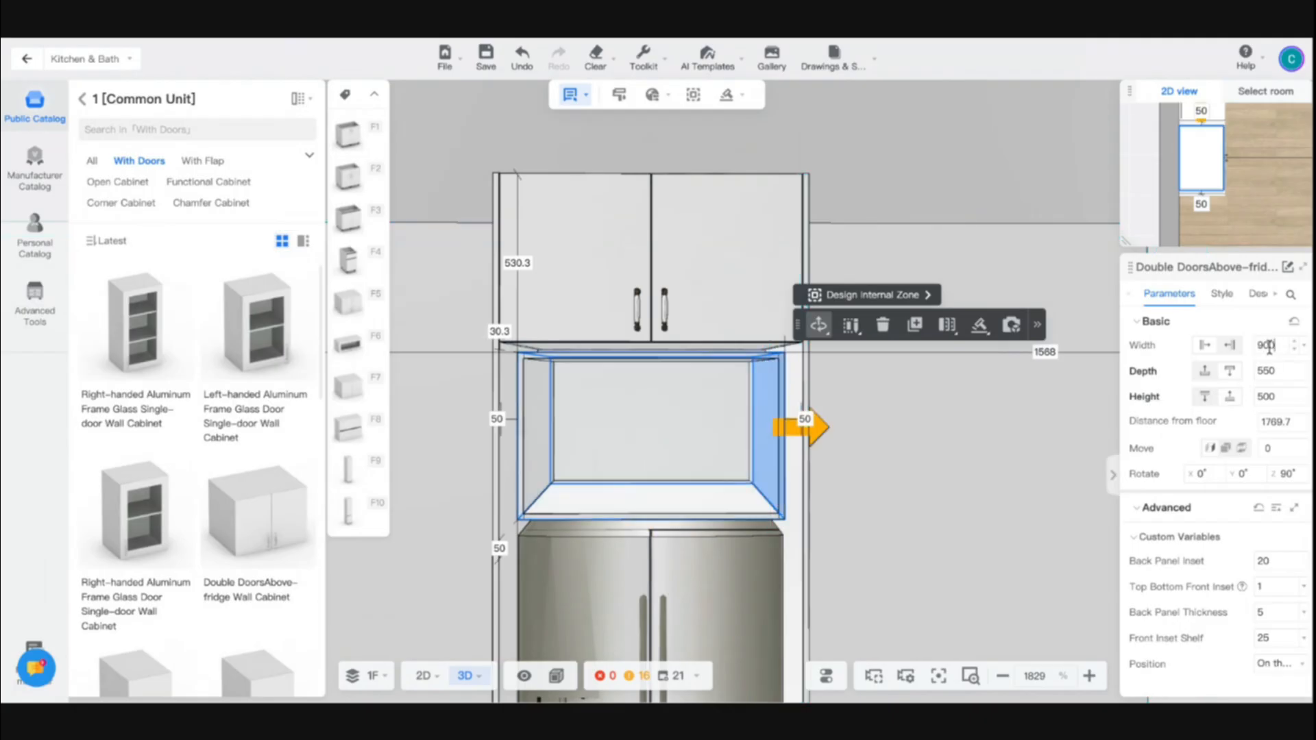
key(Return)
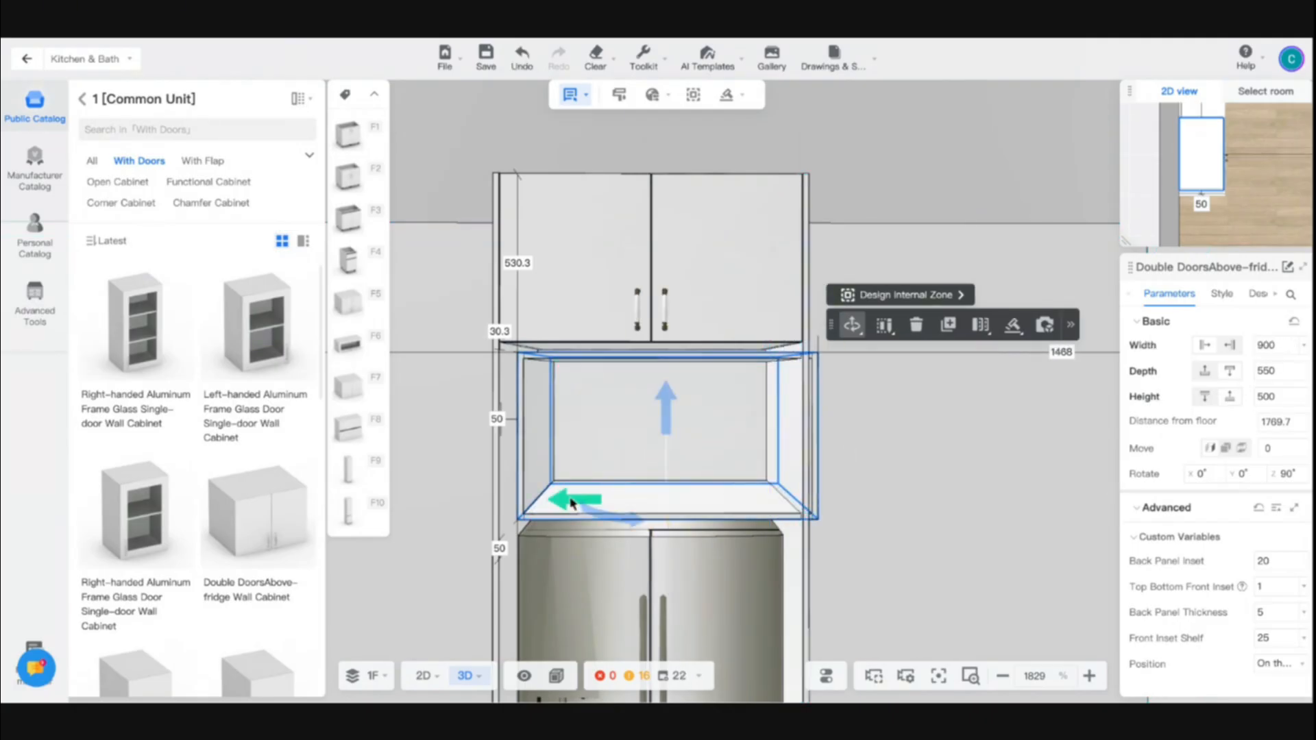
drag(572, 502, 557, 505)
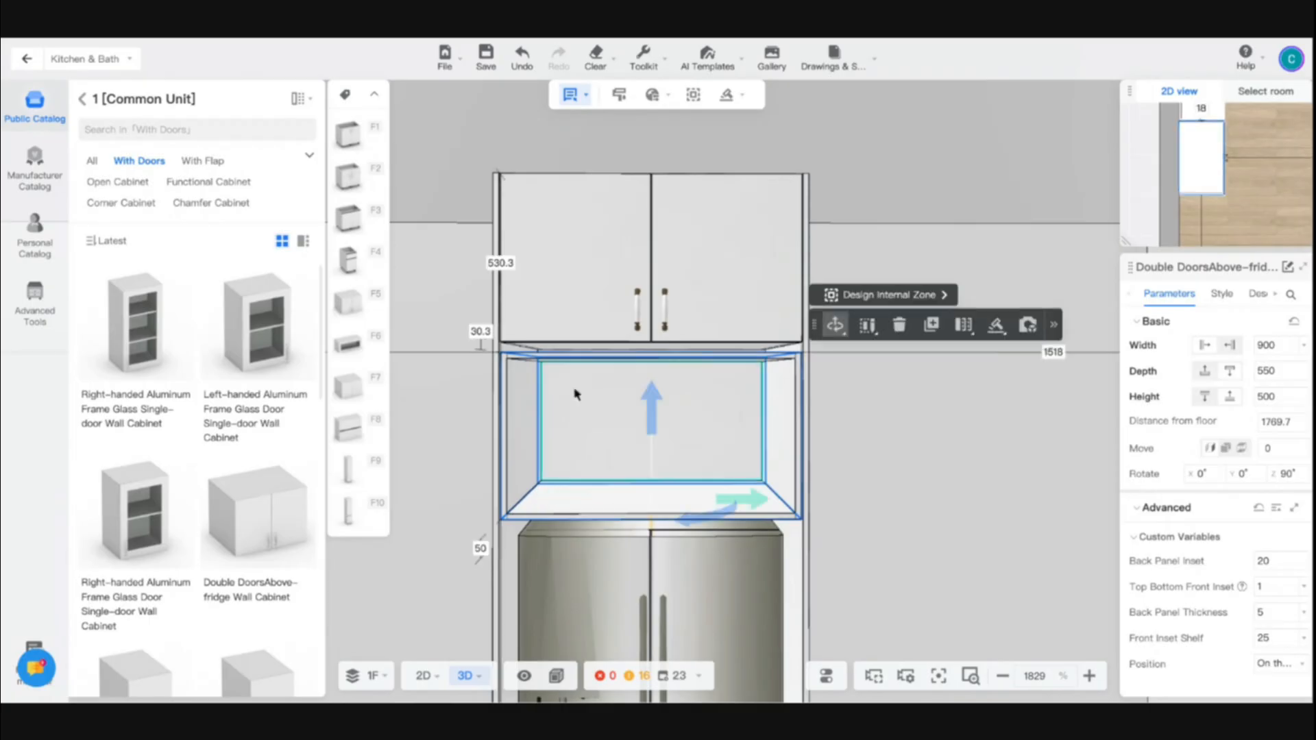
Step: Raise the open cabinet against the door cabinet above it, setting the gap between them to 0
drag(655, 407, 653, 399)
click(484, 330)
text(0)
key(Return)
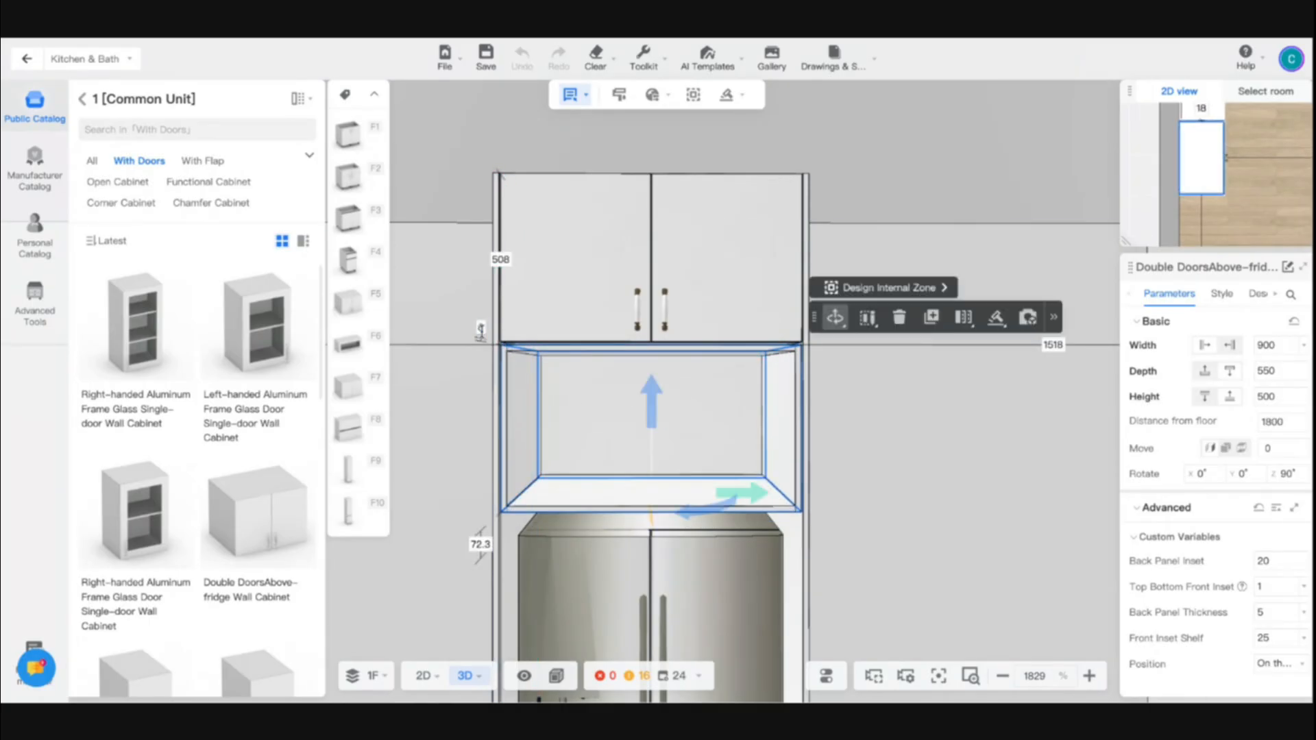
scroll(494, 390, down, 5)
scroll(508, 432, down, 3)
click(526, 483)
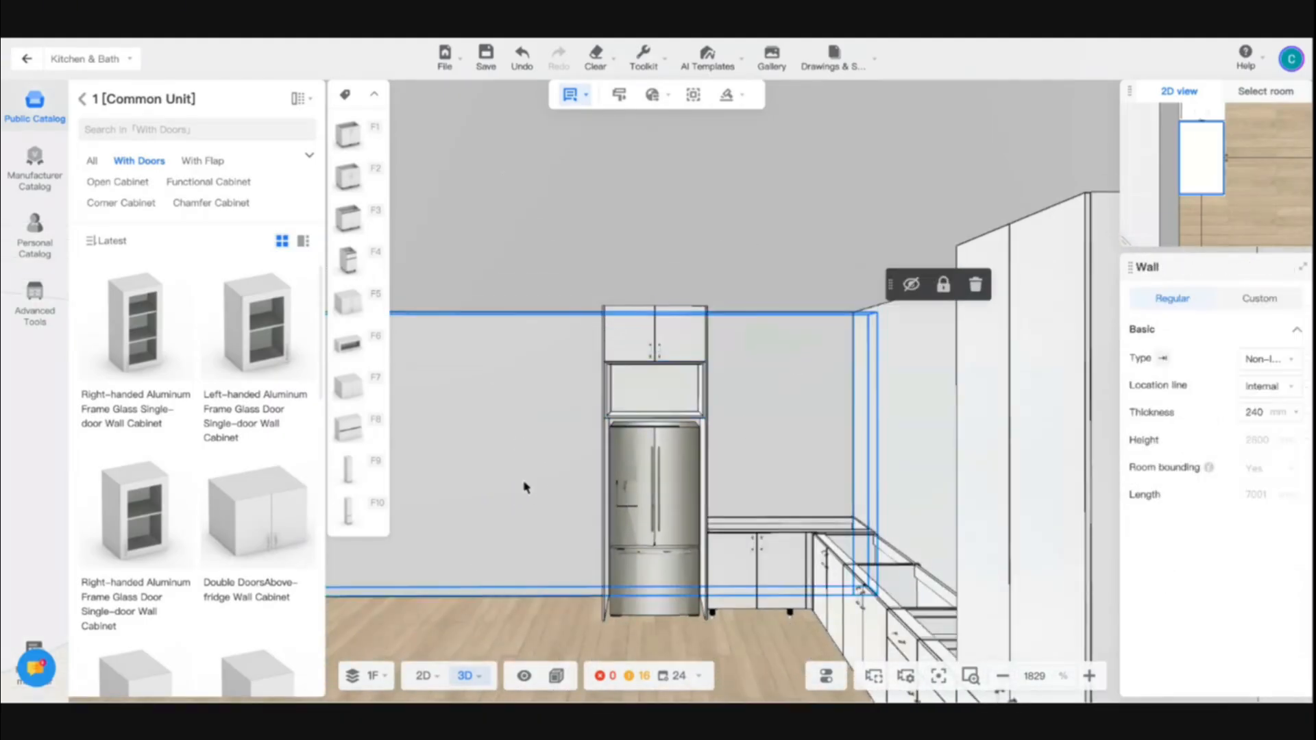
Step: Try a copy of the two-door hinged base cabinet against the refrigerator's exposed end panel, and delete that copy
scroll(525, 485, up, 4)
drag(525, 487, 922, 506)
drag(743, 453, 795, 467)
click(907, 546)
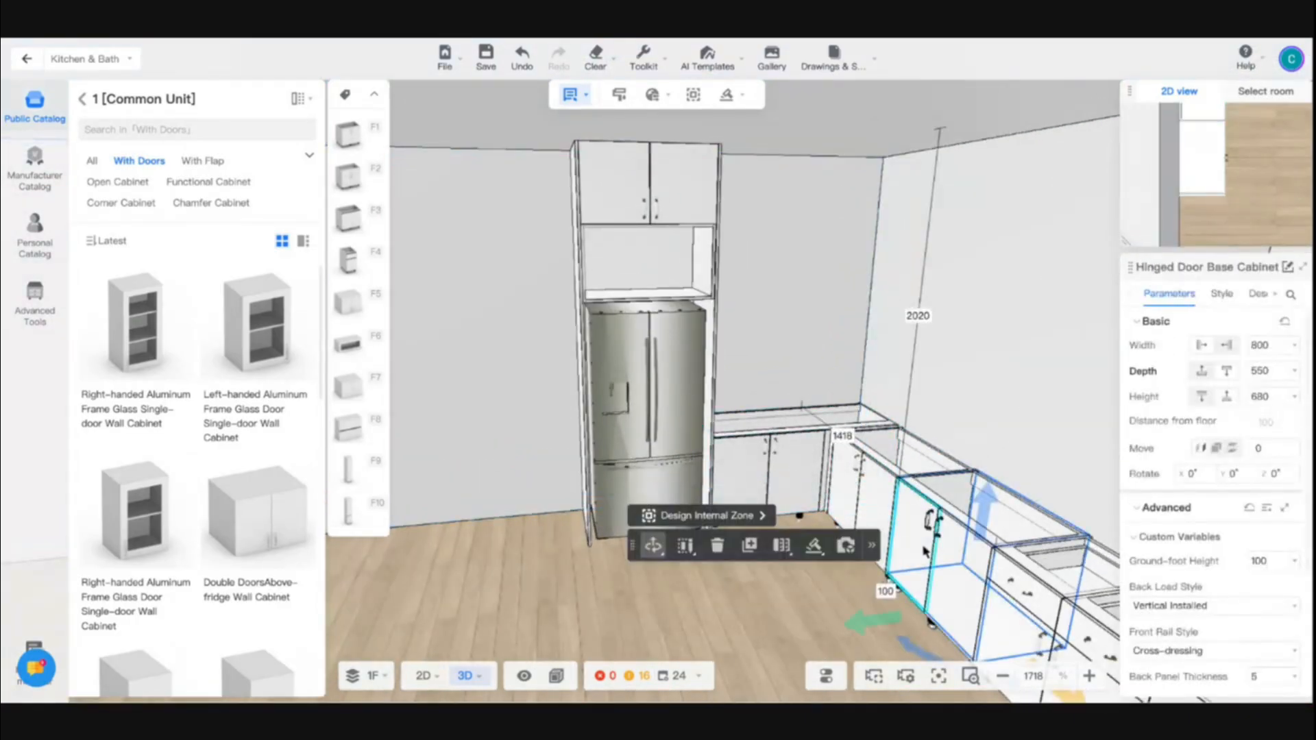
key(ctrl+c)
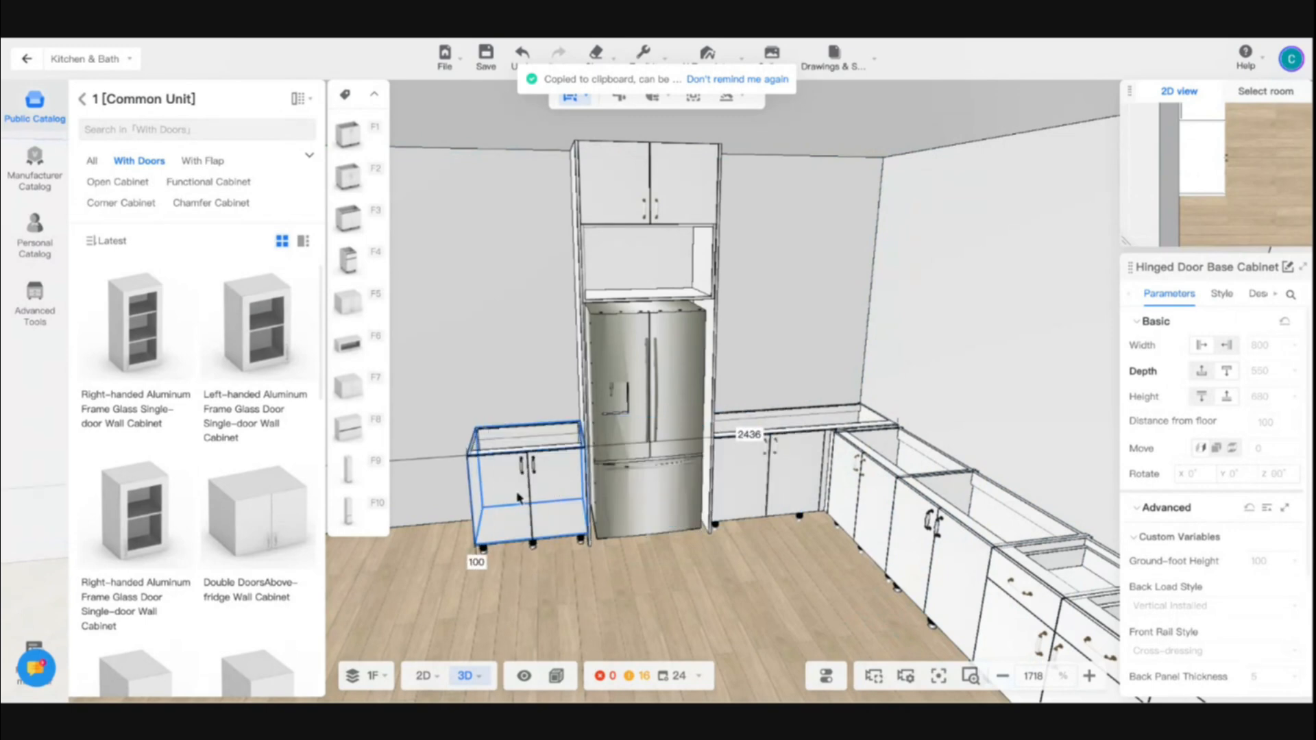
click(519, 498)
drag(518, 498, 594, 438)
scroll(593, 439, up, 3)
scroll(593, 439, down, 5)
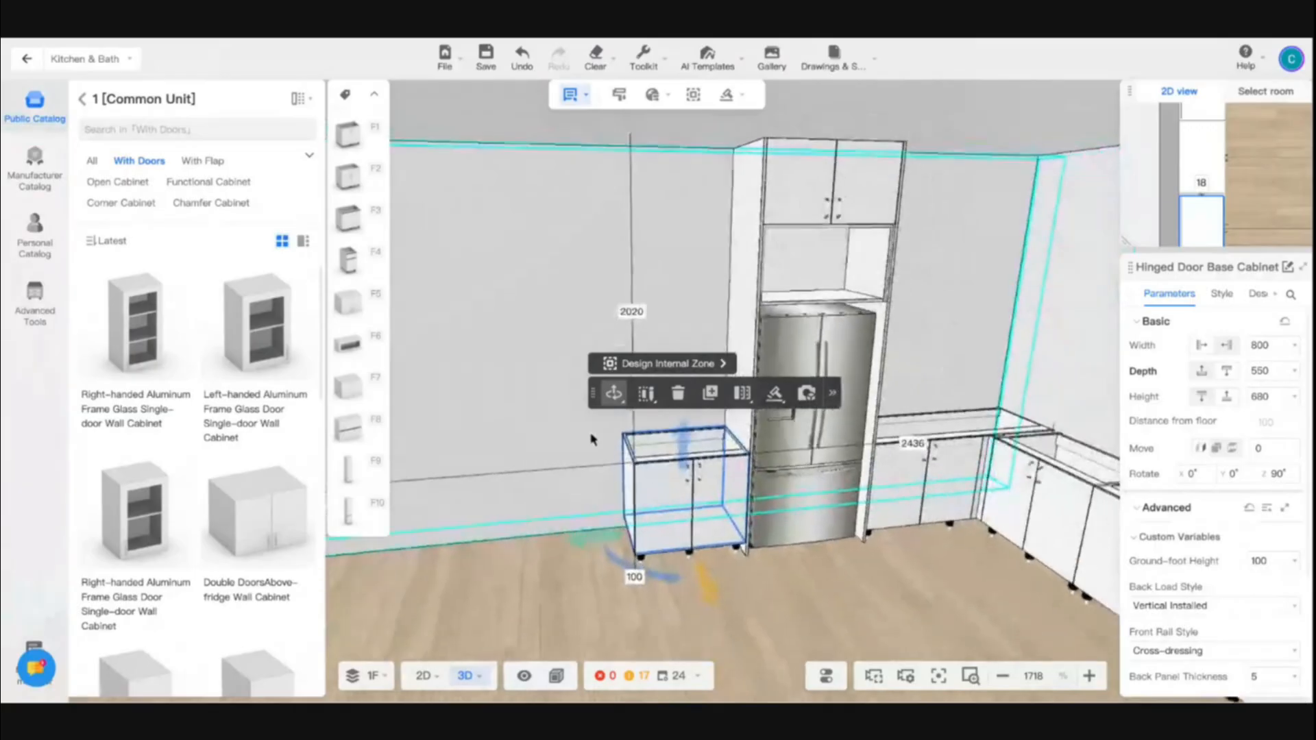
scroll(593, 439, up, 3)
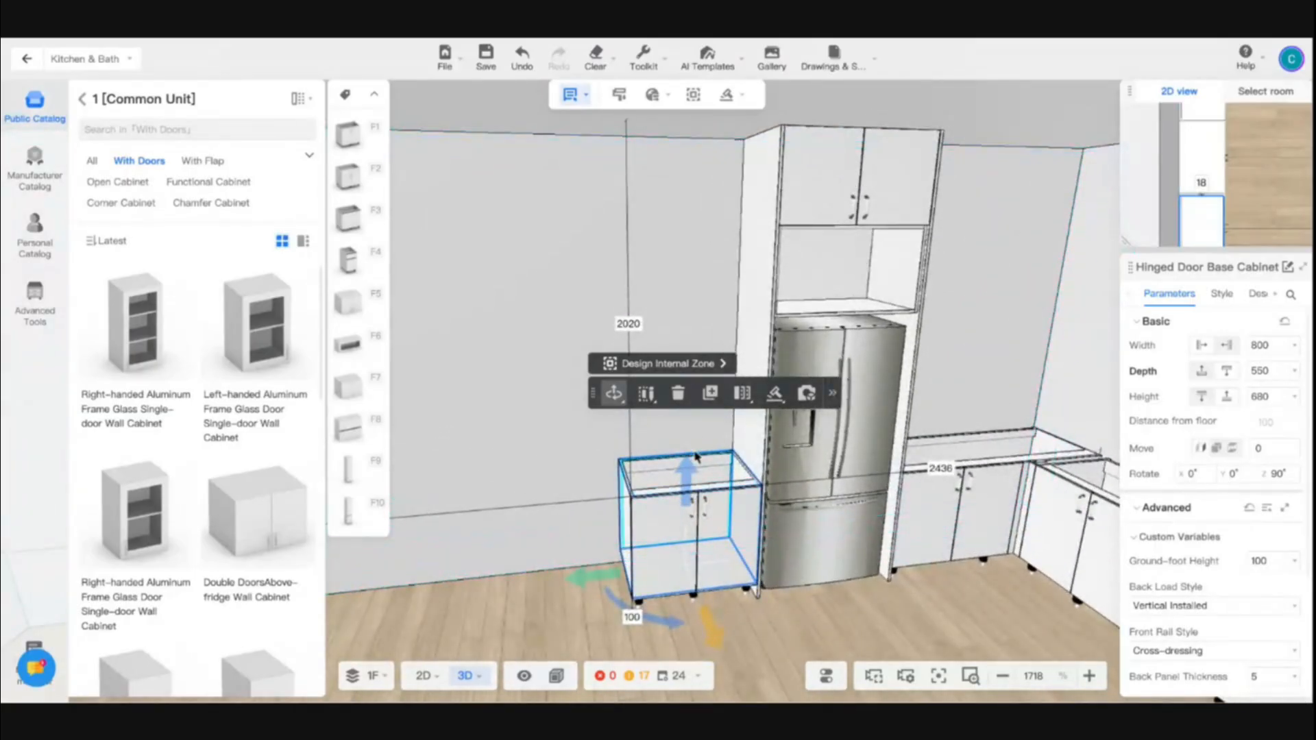
key(Delete)
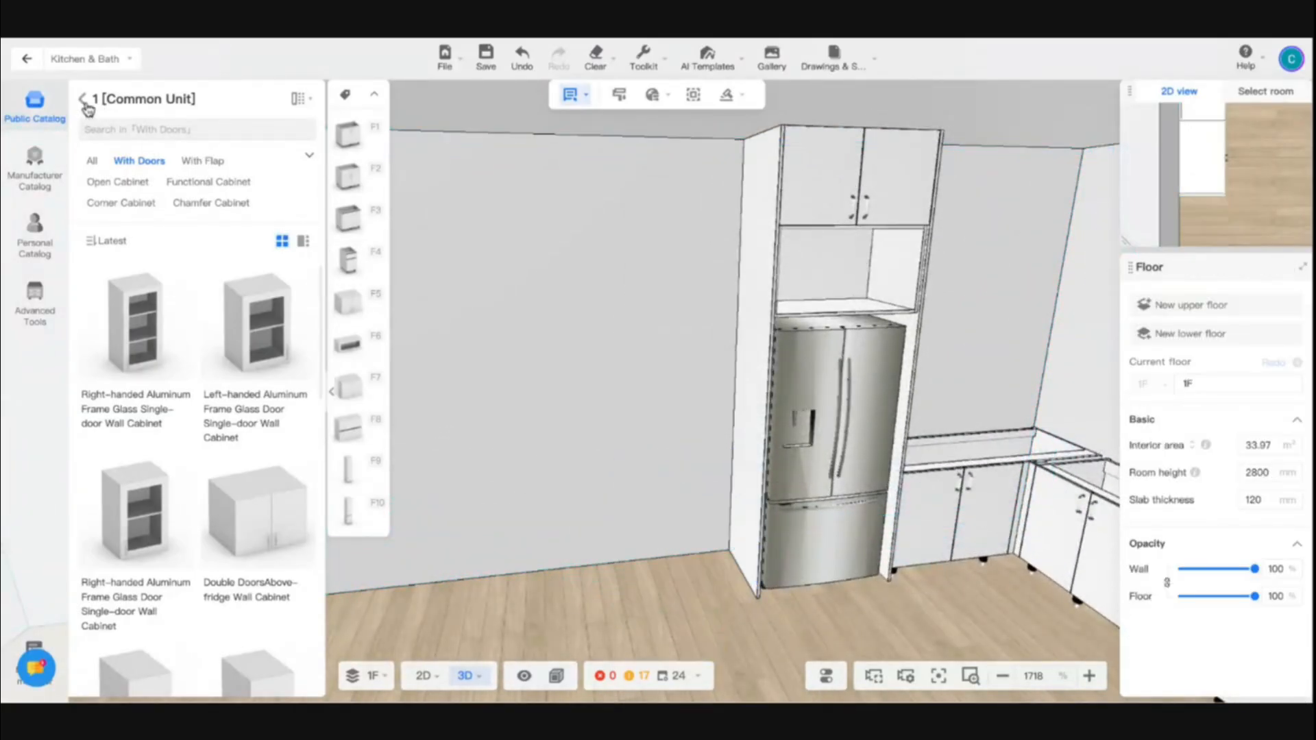
Step: Place a Left-handed Three-door High Cabinet against the refrigerator's exposed end panel and set its height to 2700 mm
click(85, 103)
click(101, 319)
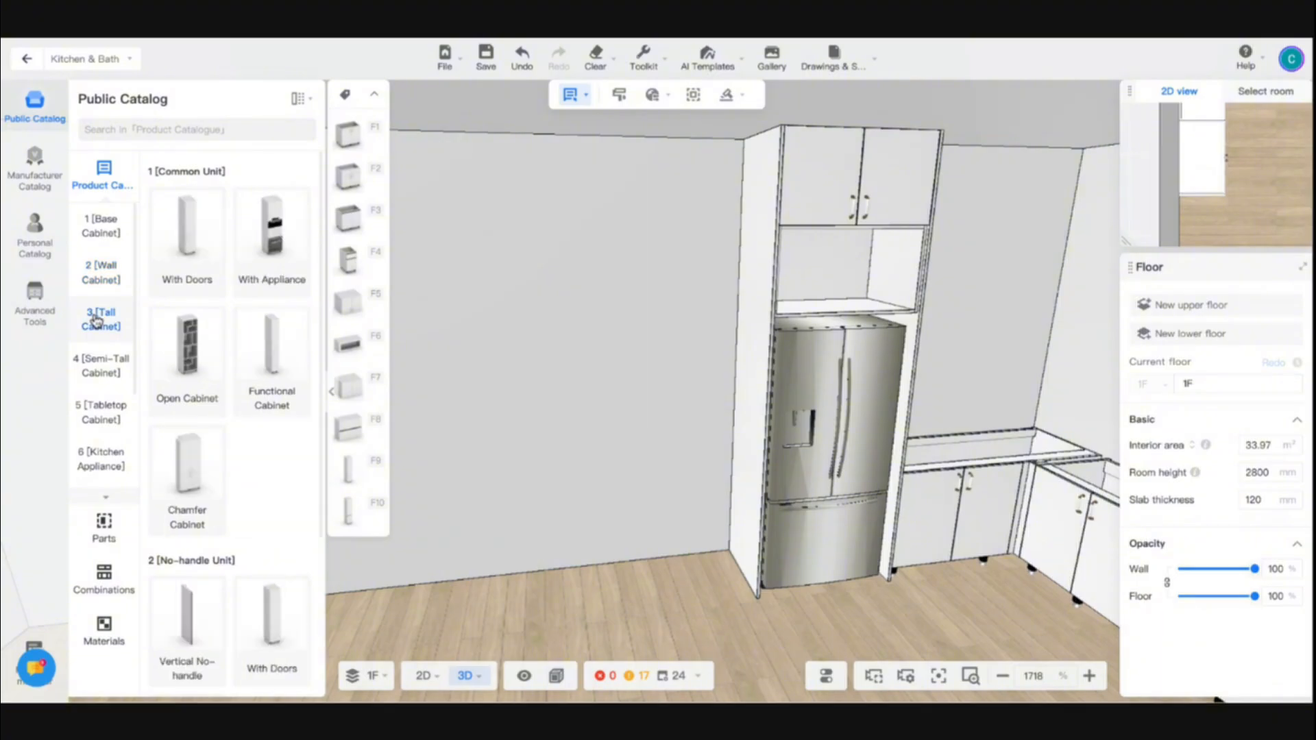
click(171, 233)
scroll(183, 542, down, 3)
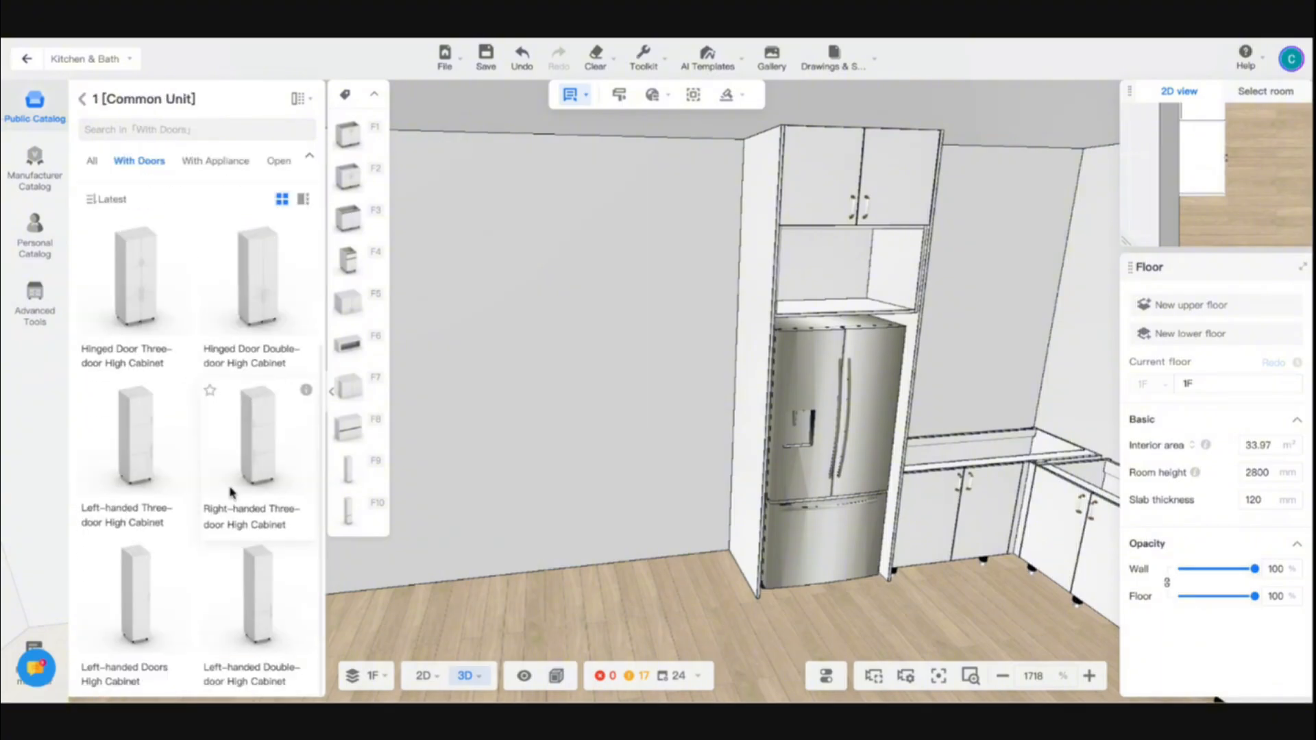
scroll(182, 548, up, 2)
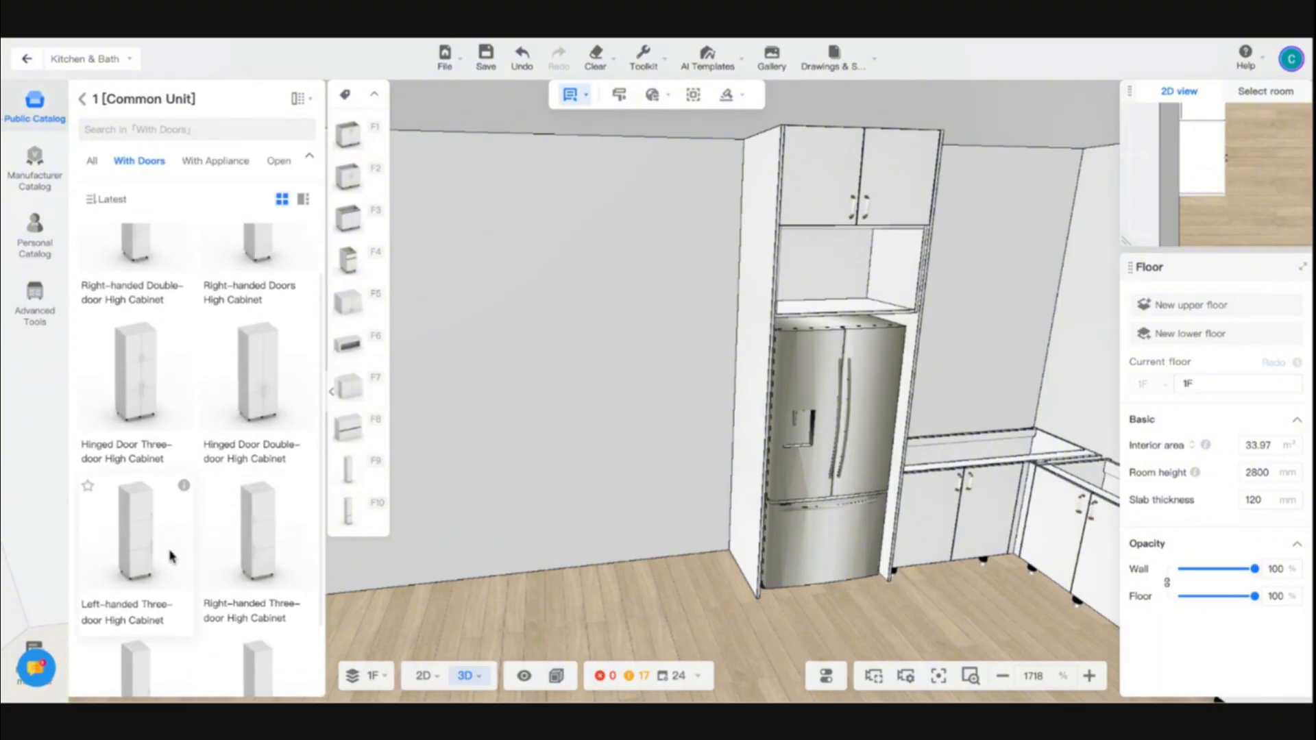
drag(172, 557, 699, 473)
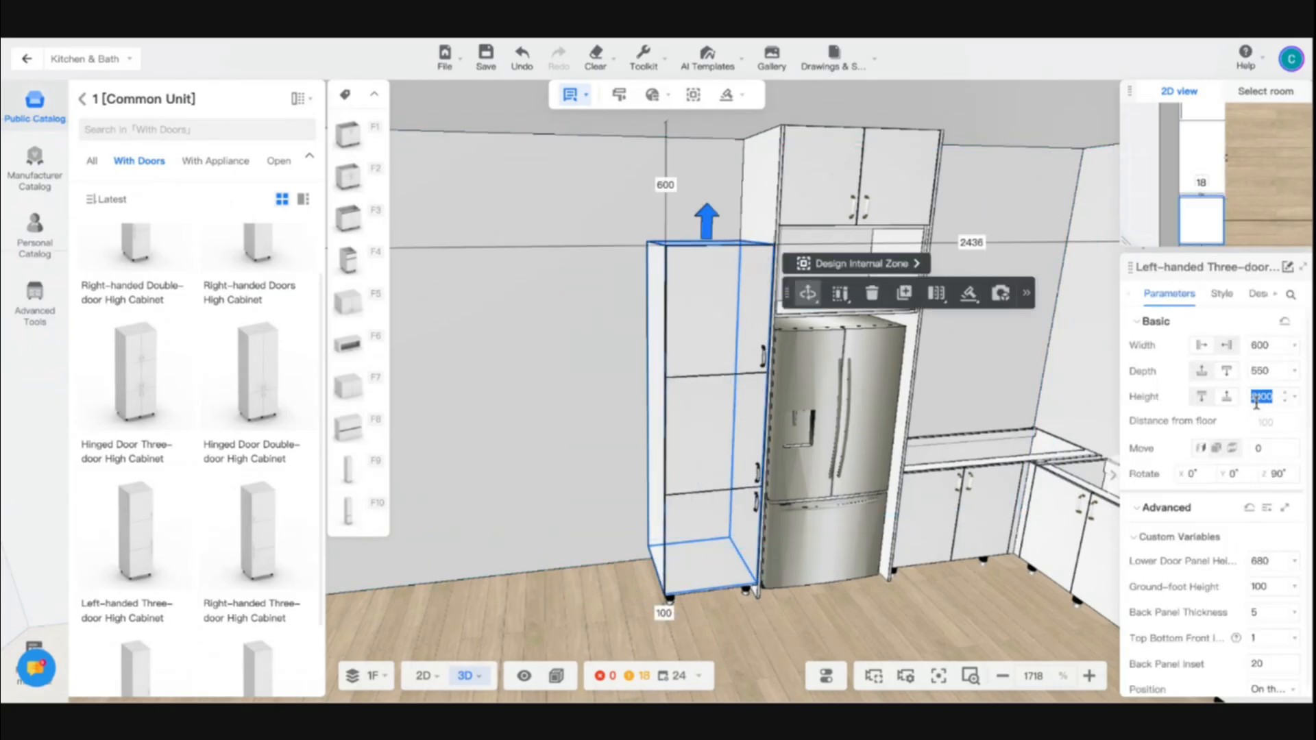
key(Return)
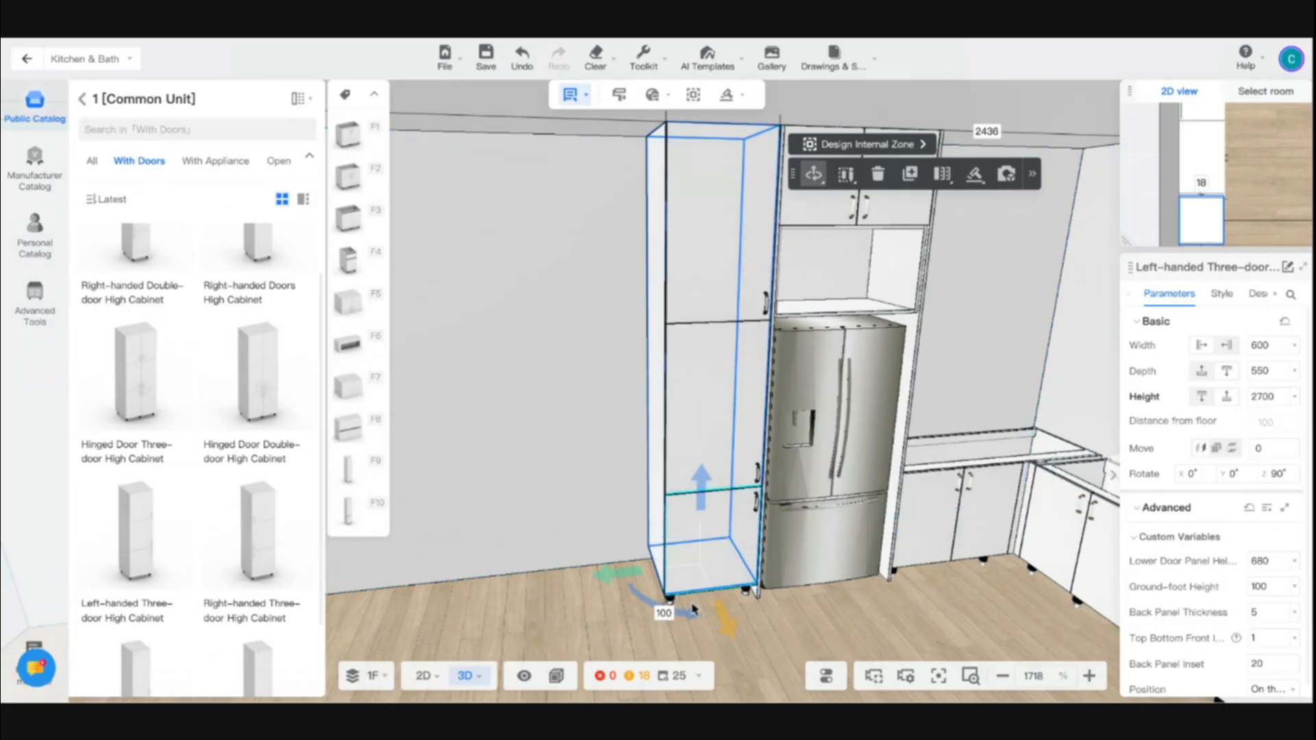
Step: Examine the tall cabinet, the refrigerator surround and the base cabinet run from several angles
key(s)
key(w)
key(d)
click(754, 611)
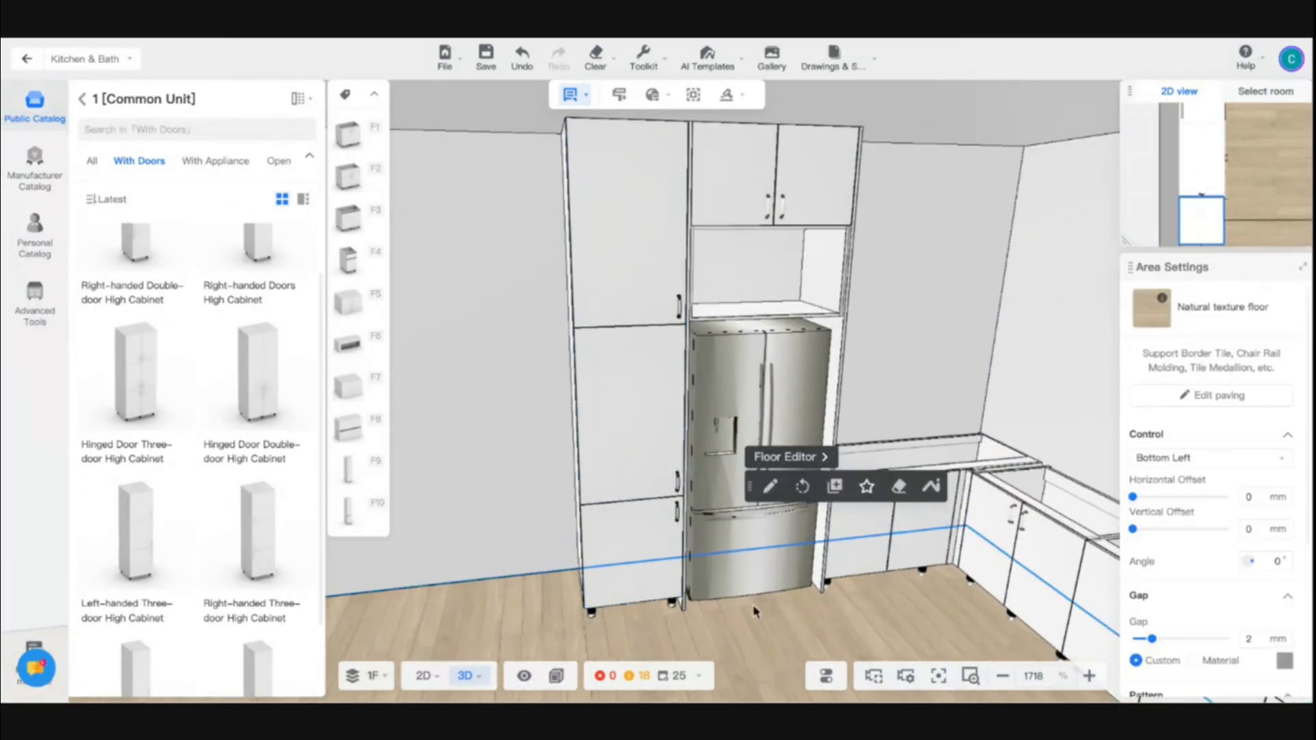
drag(800, 619, 1019, 576)
key(s)
key(a)
drag(795, 586, 844, 553)
key(s)
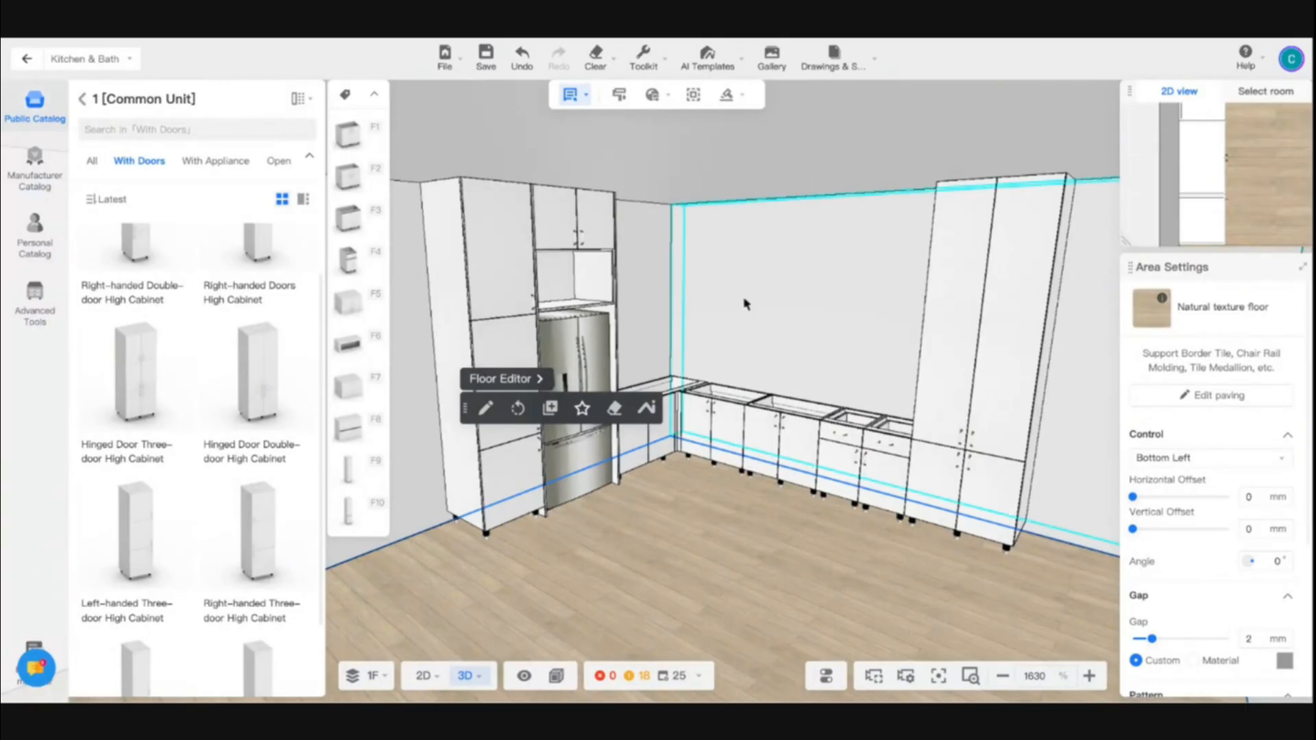
right_drag(694, 517, 728, 537)
key(w)
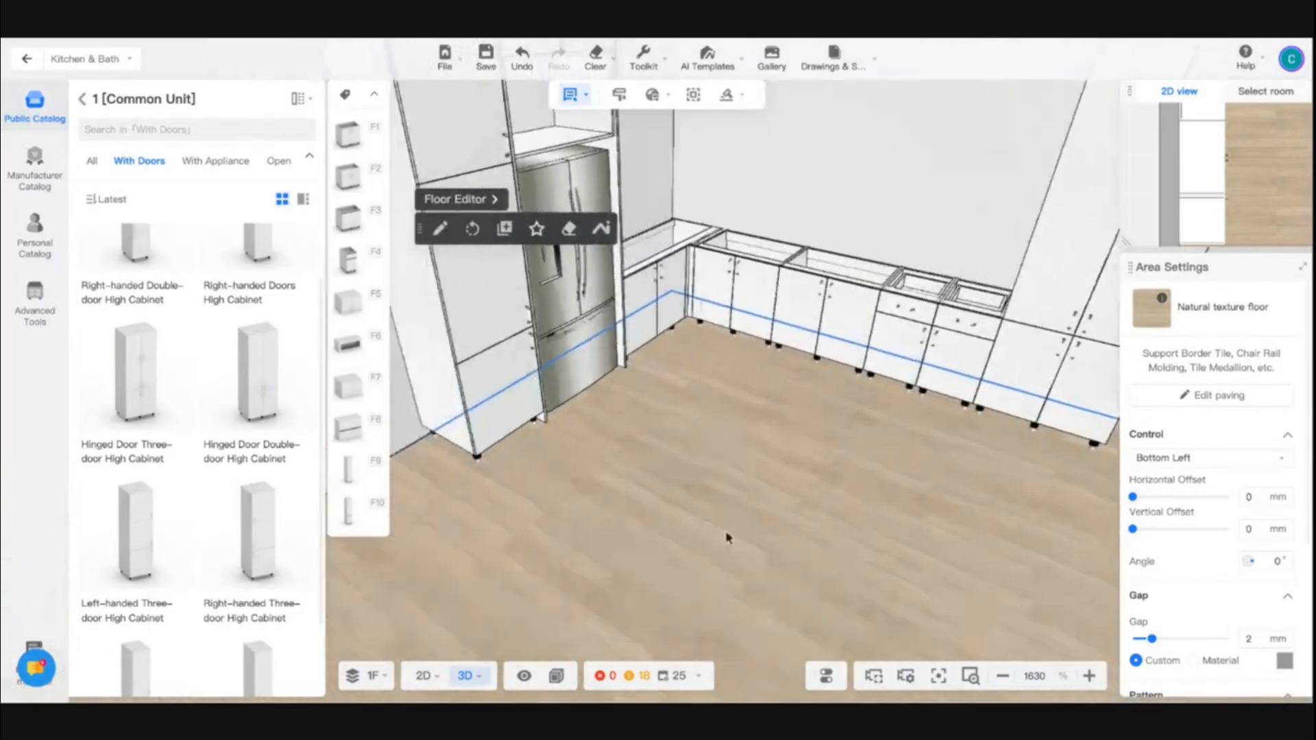
scroll(804, 457, up, 2)
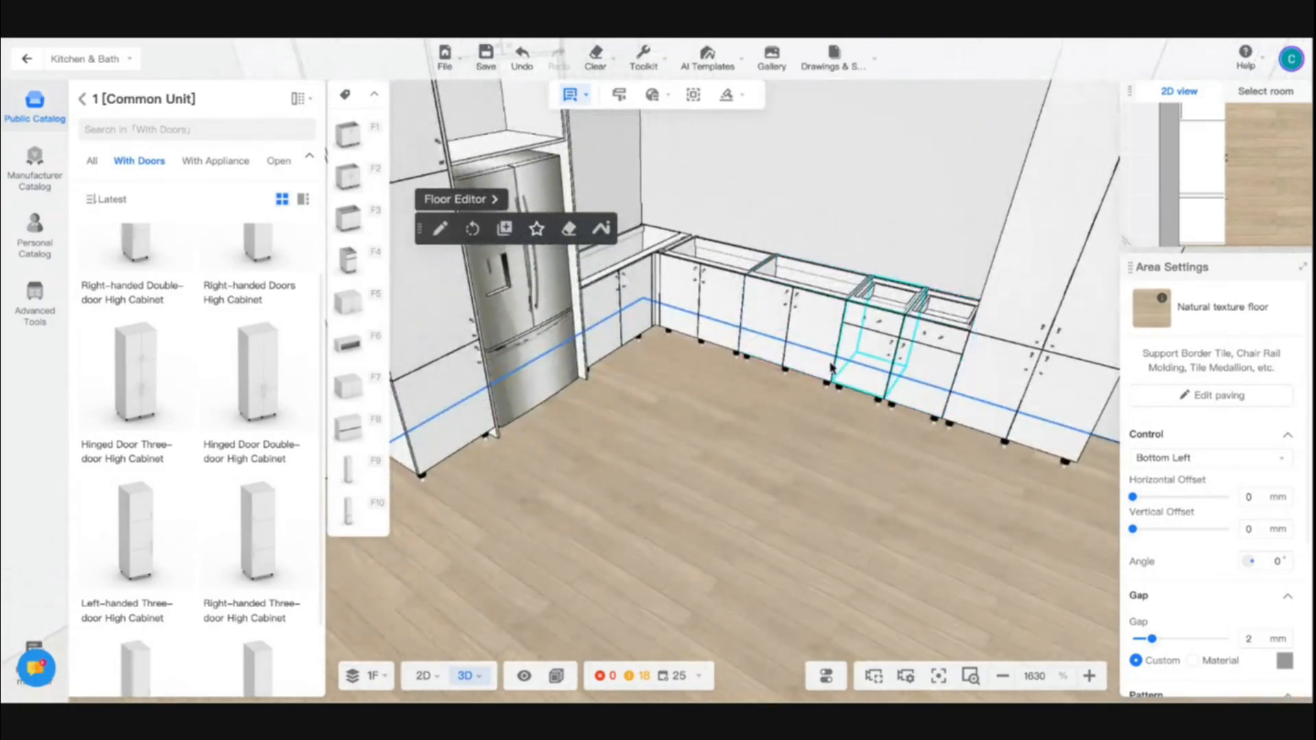
Step: Place a copy of the 800 mm Hinged Door Base Cabinet on the open floor in front of the back base run
click(425, 674)
drag(837, 373, 622, 423)
scroll(622, 422, down, 5)
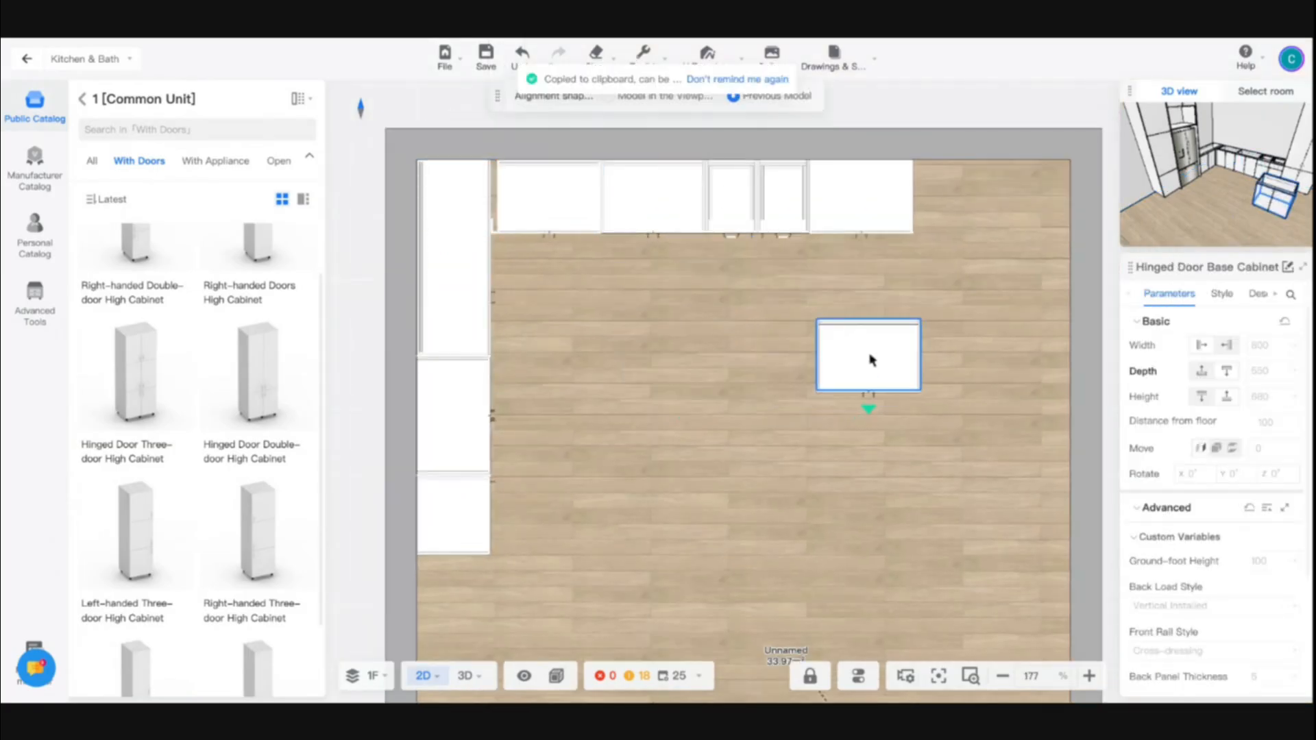
click(867, 362)
click(775, 440)
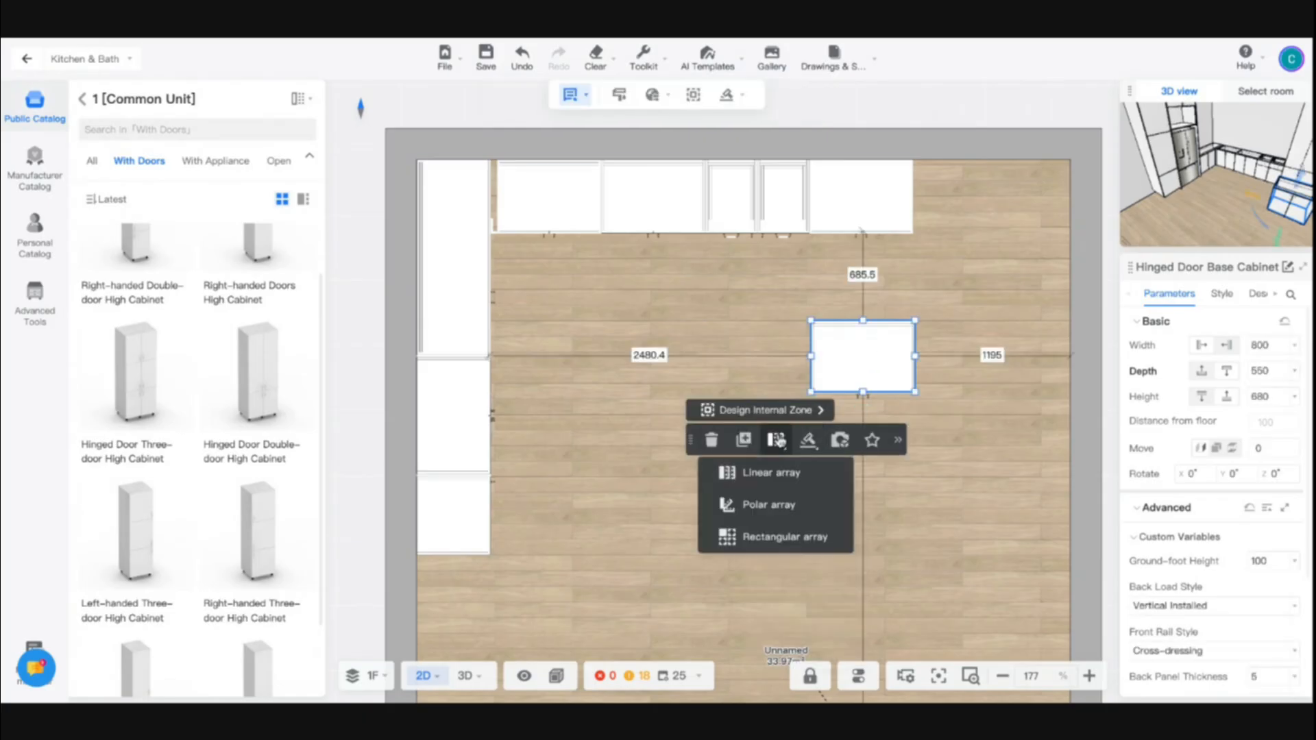
click(898, 439)
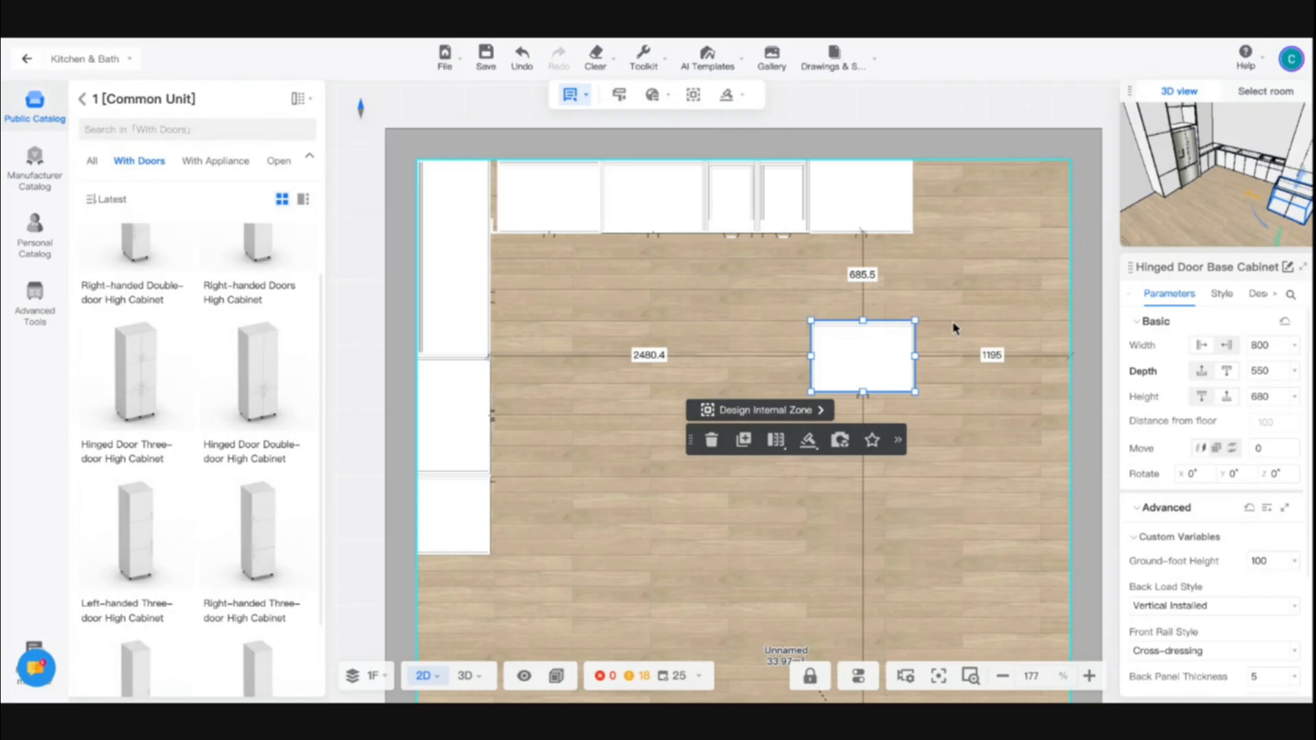
Step: Align the copied base cabinet against the front of the tall cabinet at the end of the back run
click(466, 677)
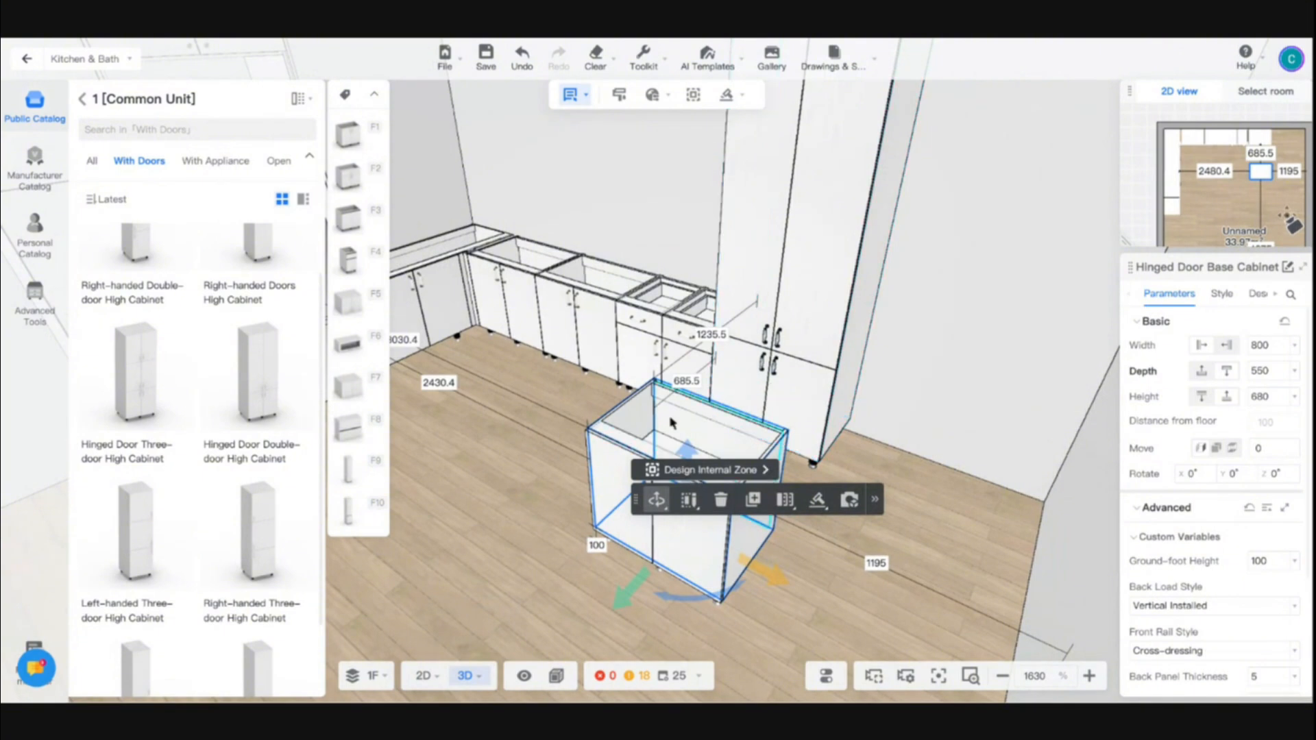
key(a)
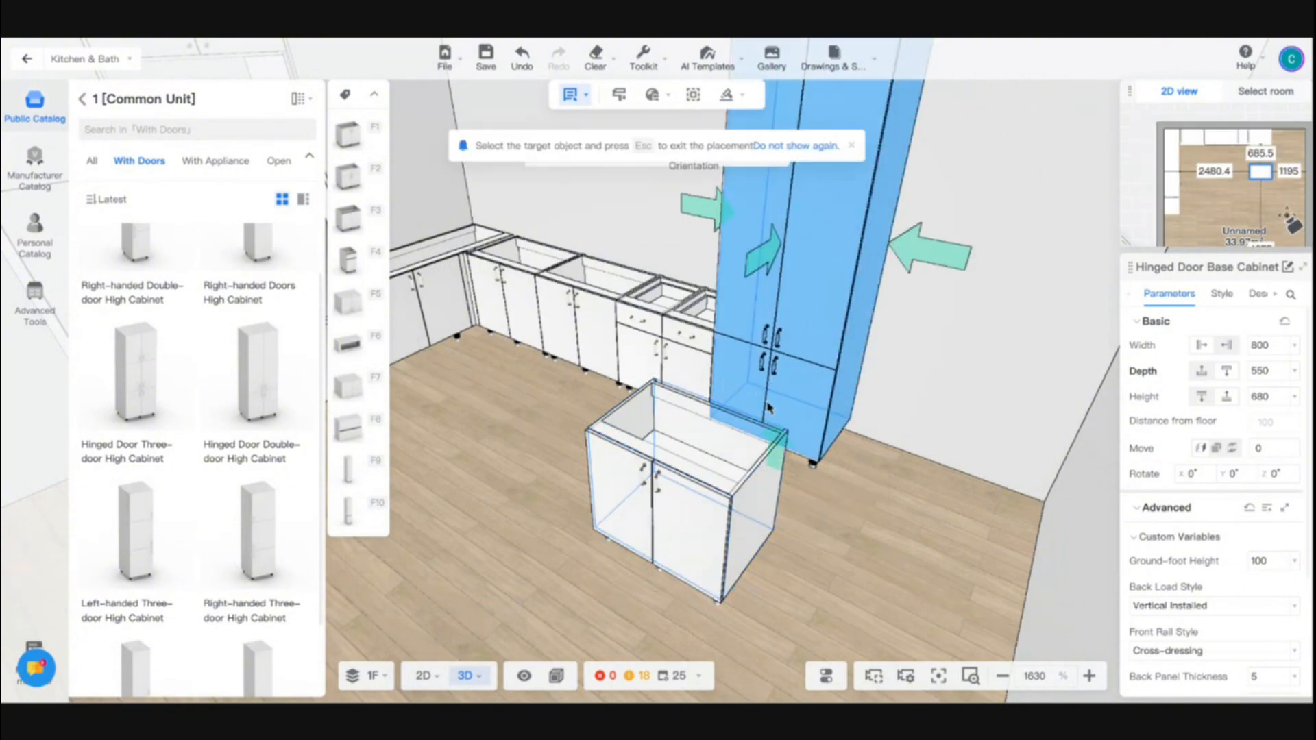
click(753, 275)
scroll(772, 435, down, 4)
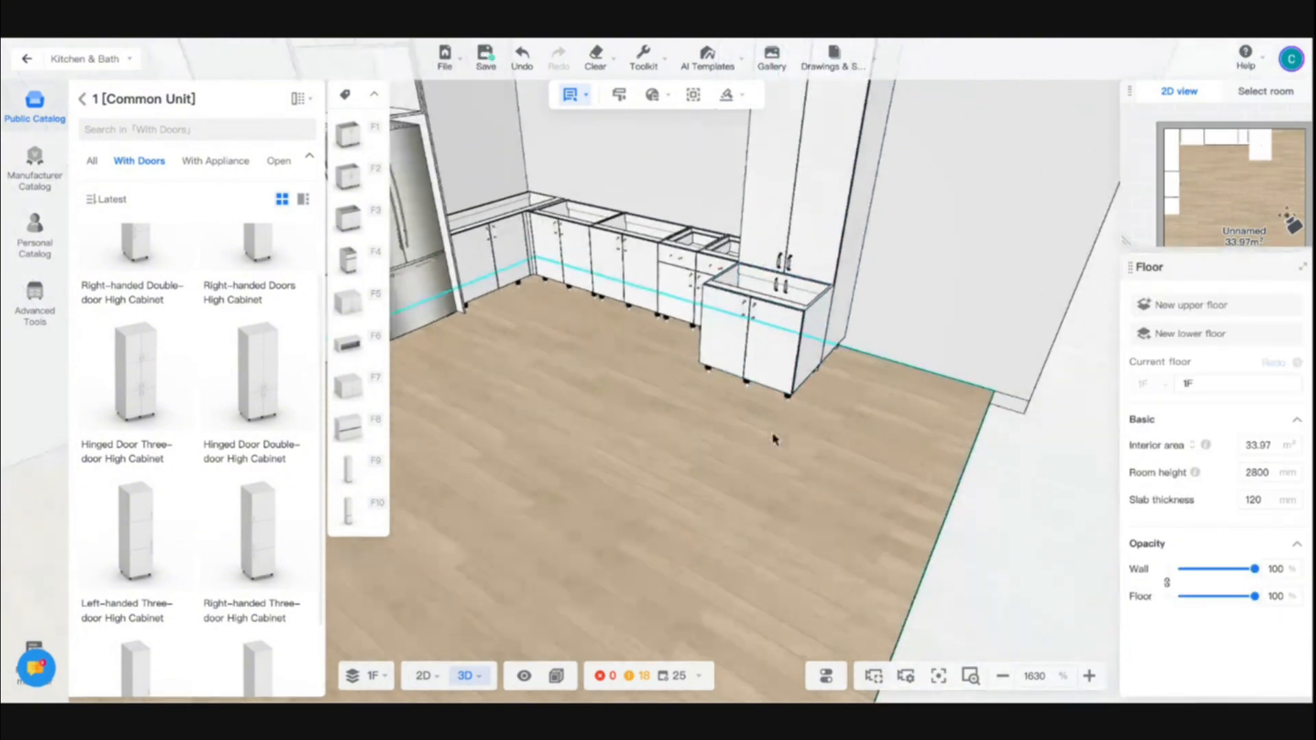
Step: Move the copied base cabinet away from the tall cabinet onto the open floor and rotate it 180°
click(758, 350)
drag(711, 413, 584, 498)
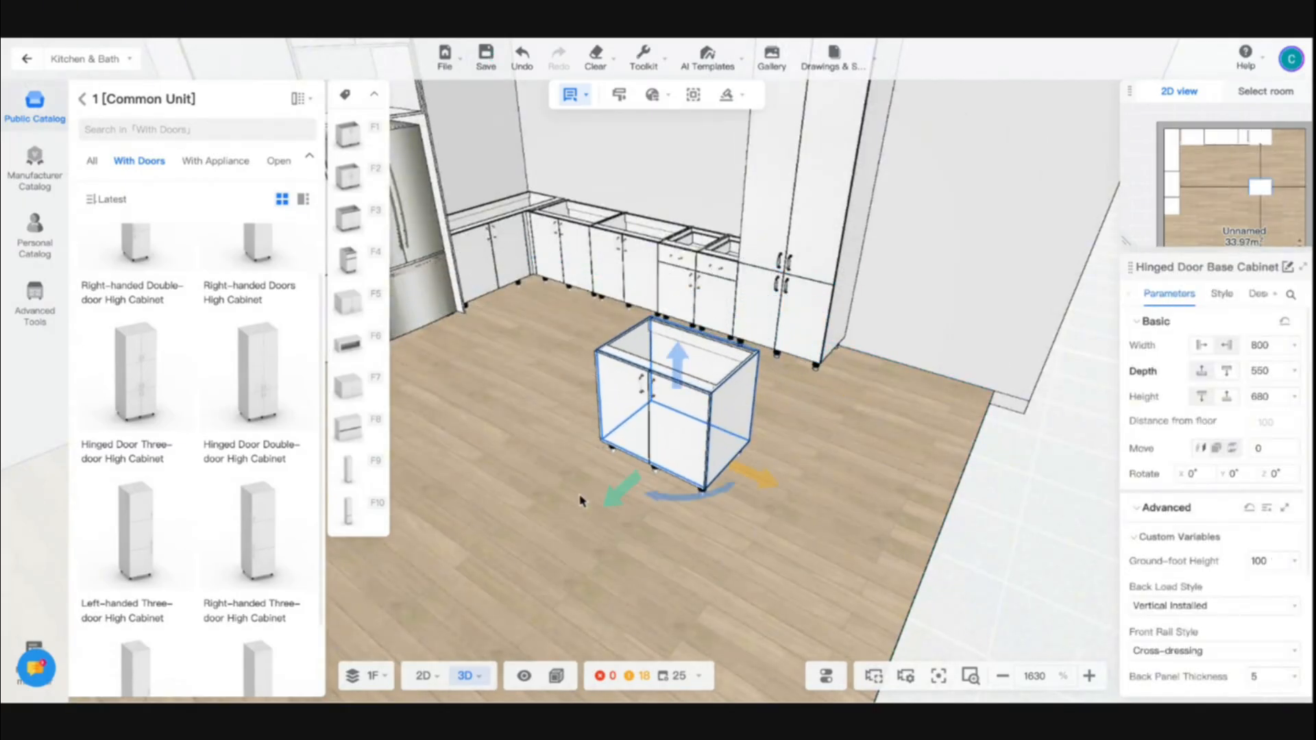
drag(672, 502, 678, 411)
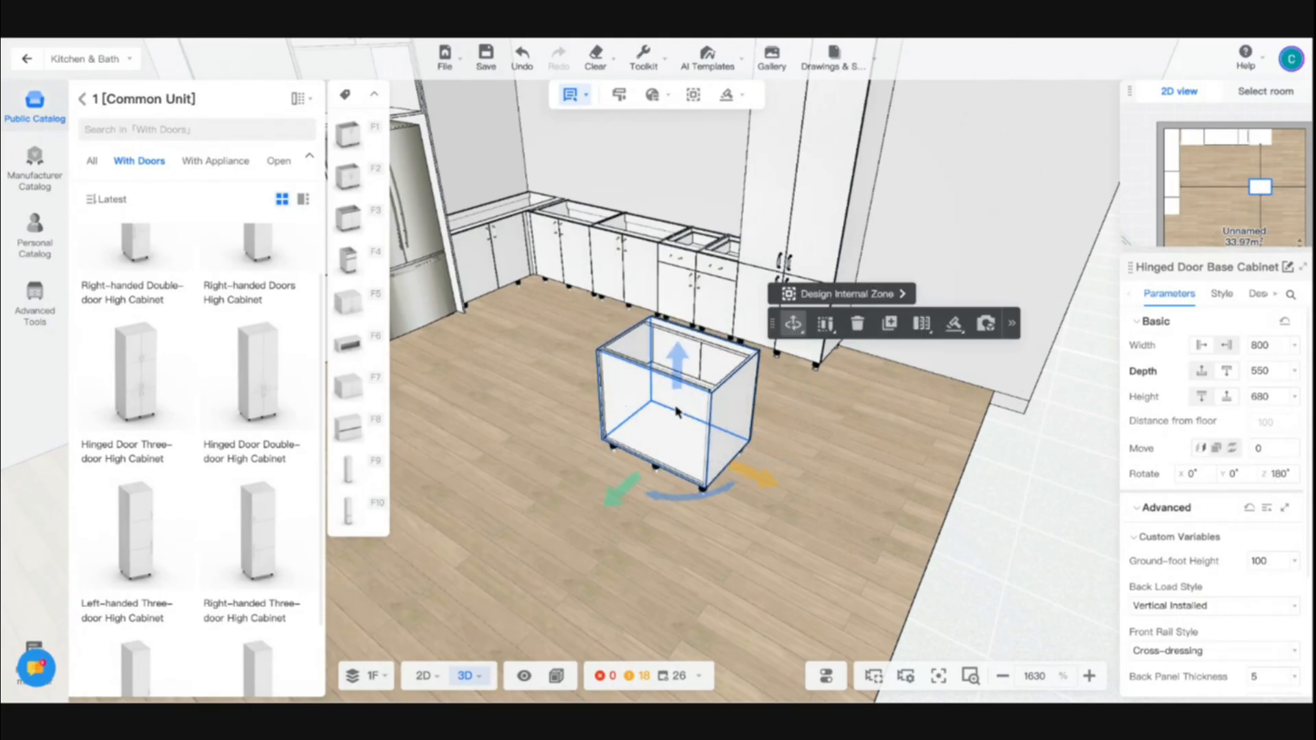
Step: Add two more copies of the rotated base cabinet side by side, forming a three-cabinet island row toward the refrigerator
drag(486, 504, 677, 484)
drag(764, 489, 905, 479)
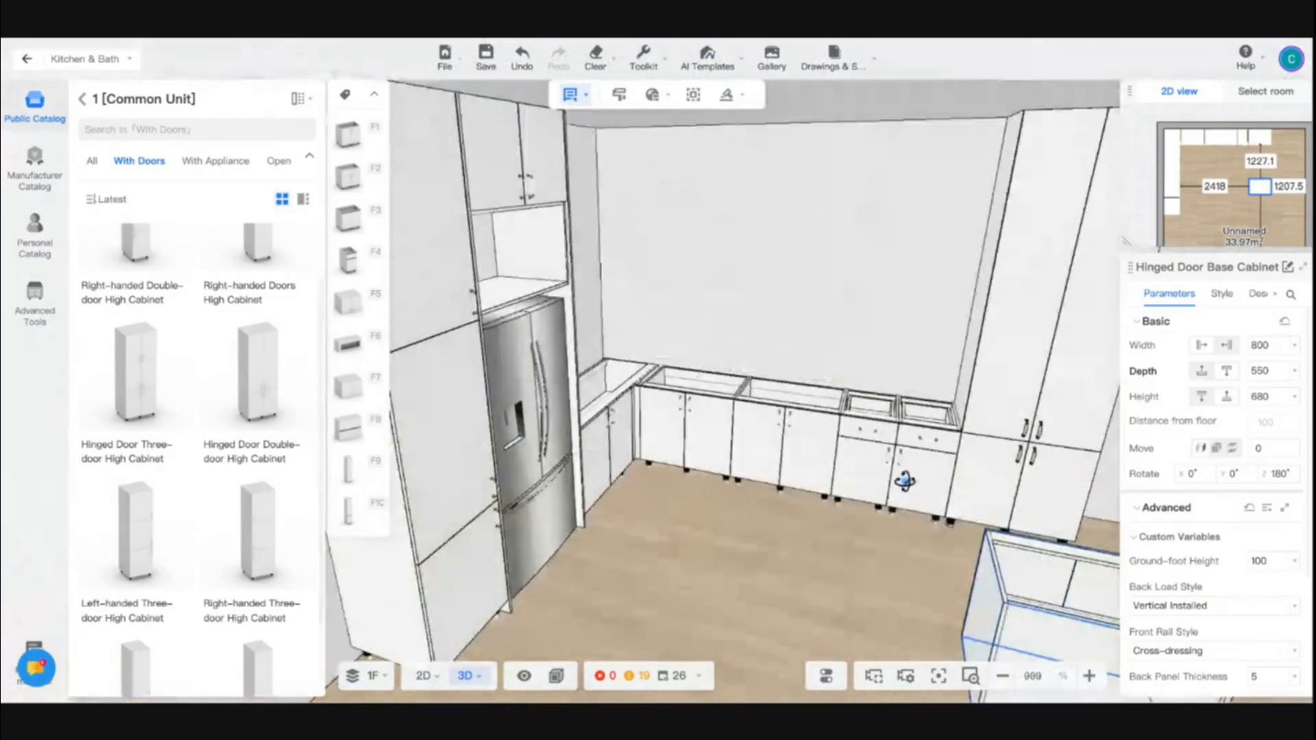
scroll(906, 488, down, 5)
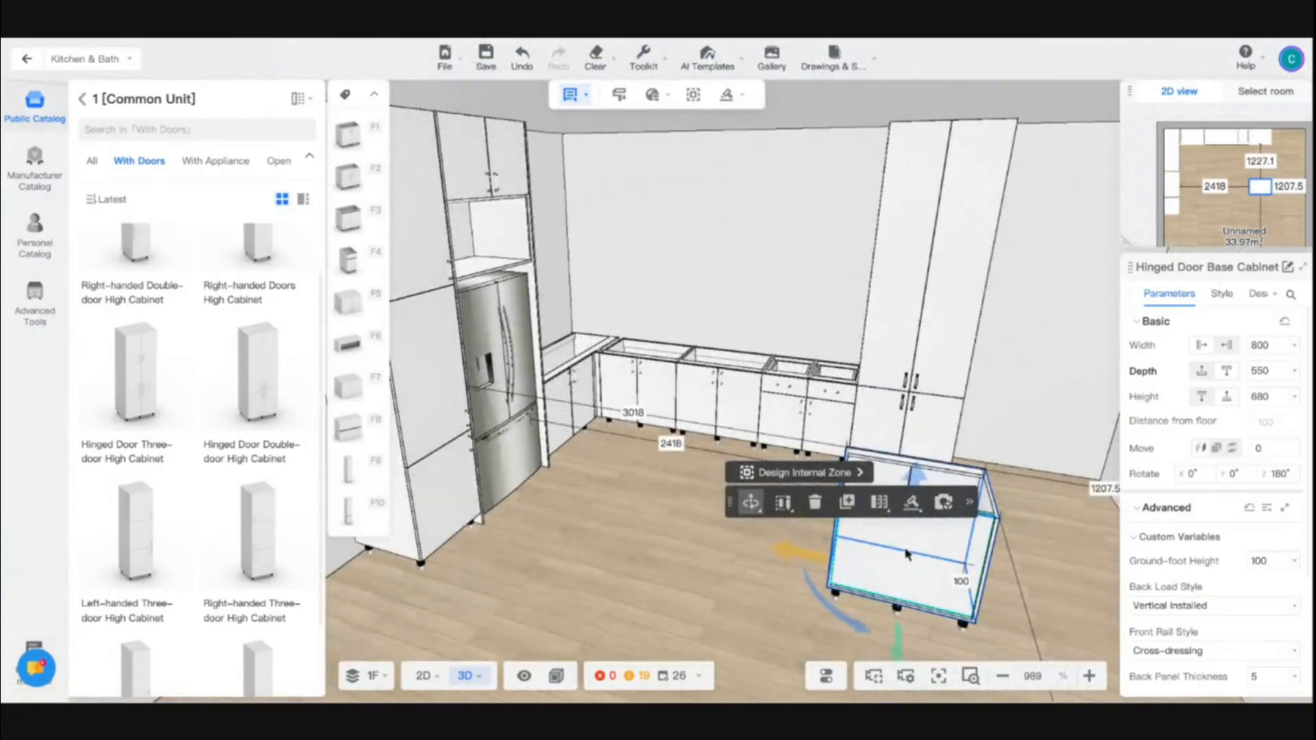
key(ctrl+c)
click(798, 548)
key(ctrl+c)
click(691, 535)
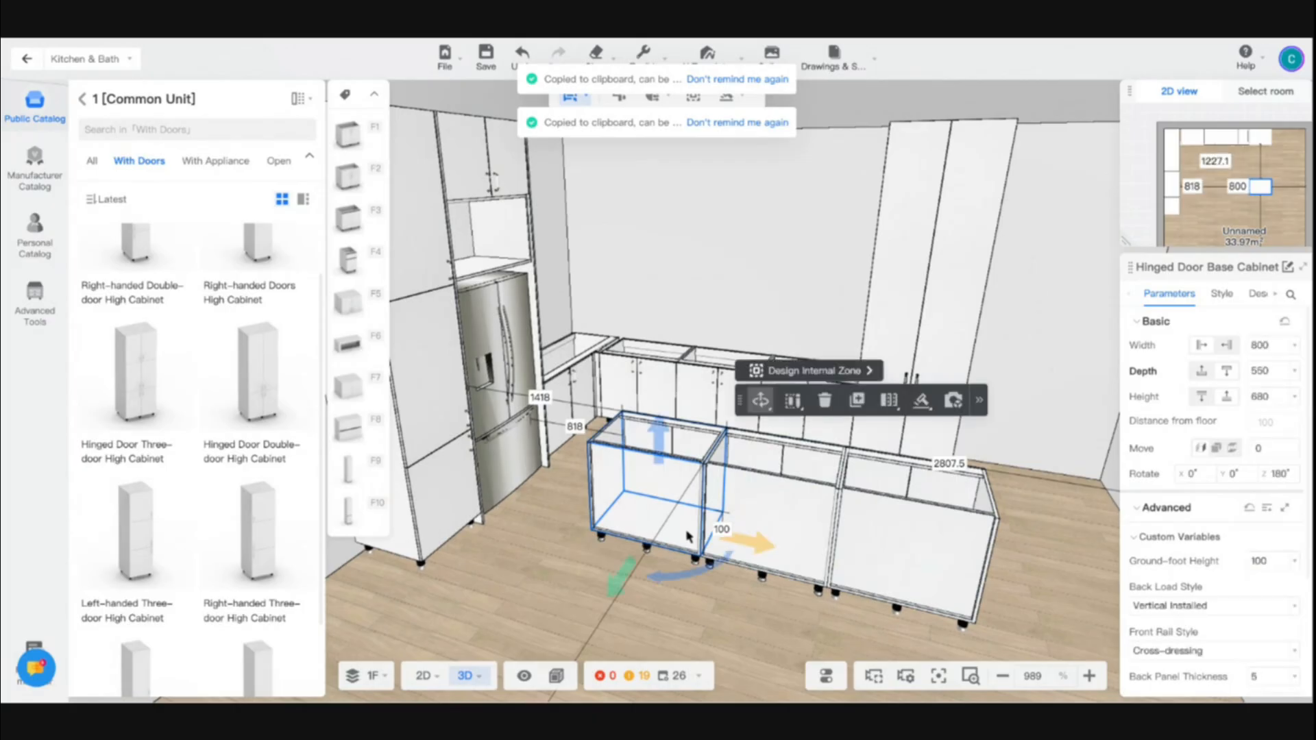
Step: Select the three island cabinets together and move them closer to the back base run, to a distance of about 967 mm
scroll(668, 541, down, 4)
drag(838, 554, 669, 562)
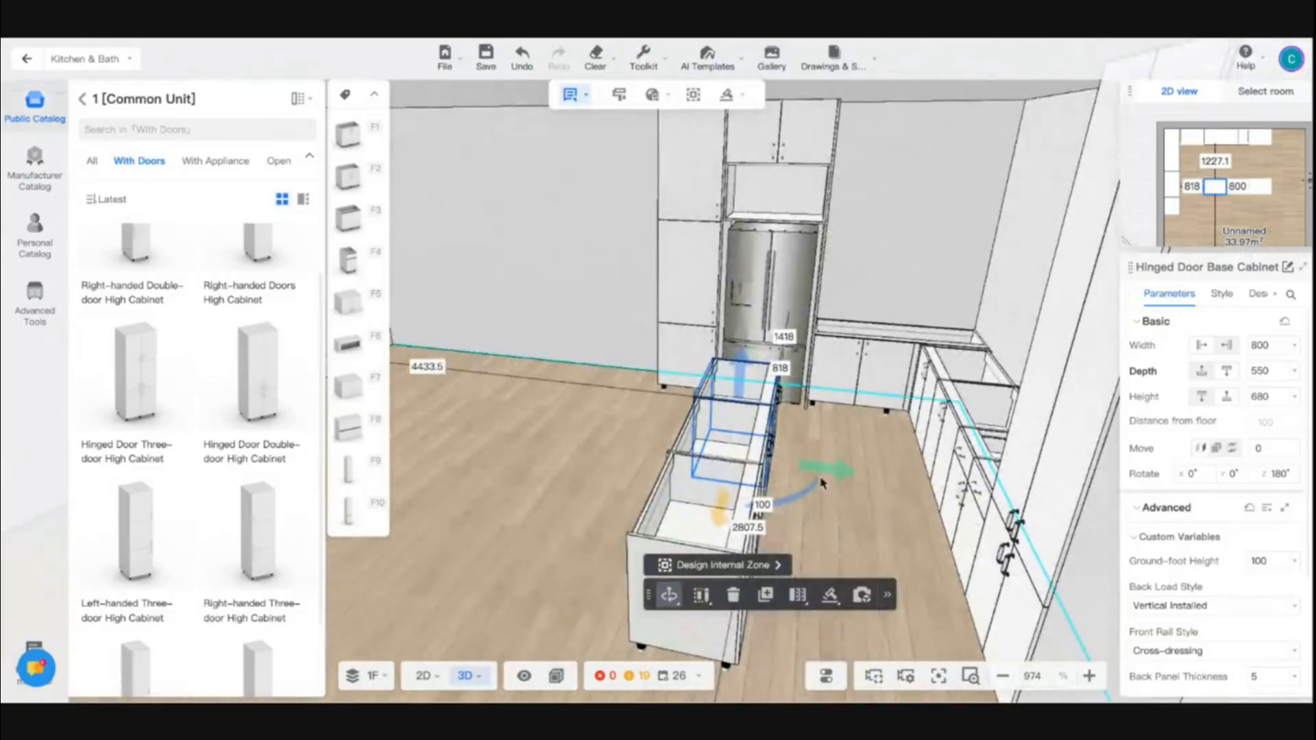
click(425, 676)
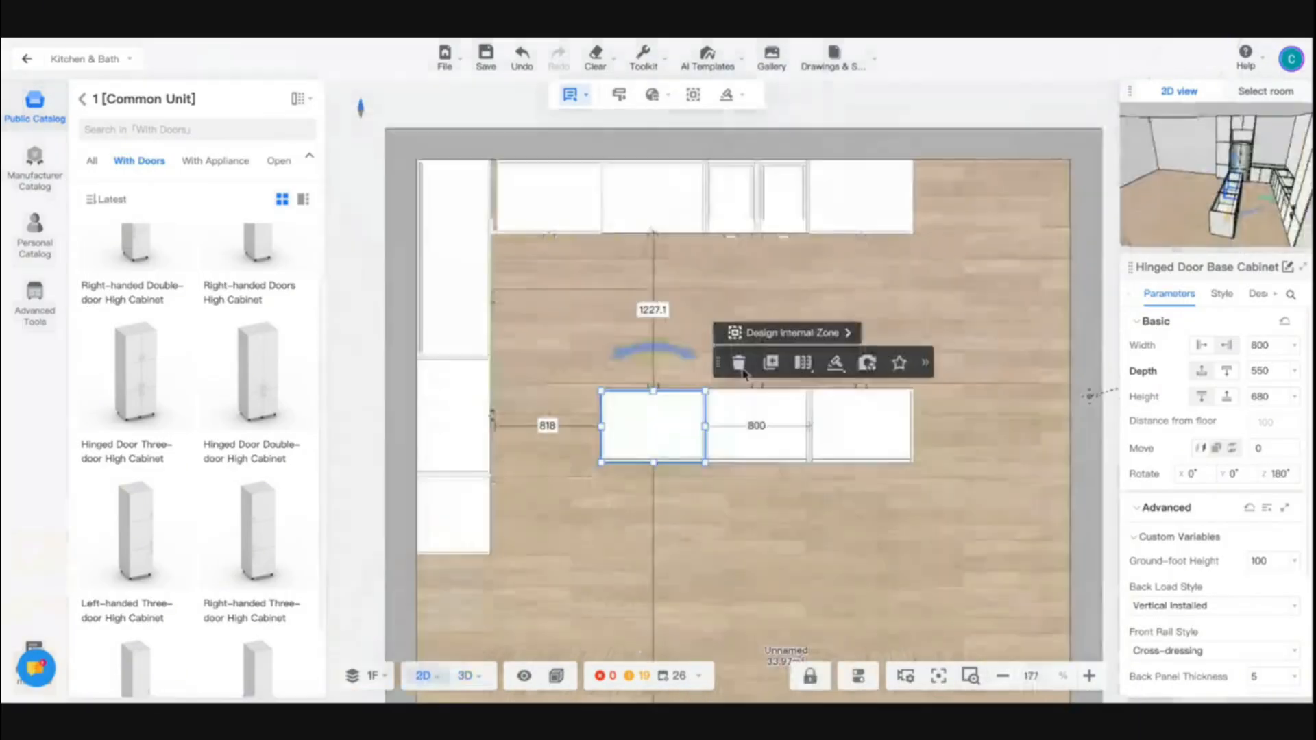
ctrl+click(865, 420)
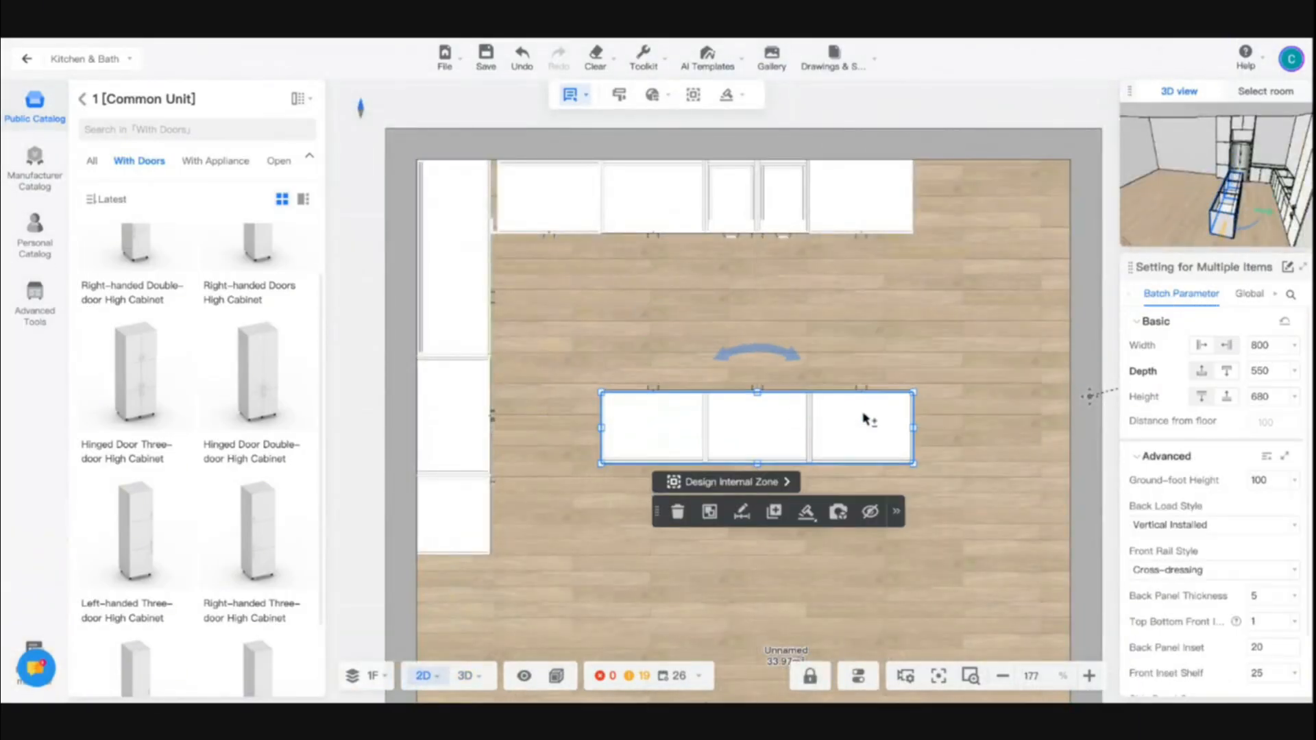
key(Up)
key(Up)
key(Up)
key(Up)
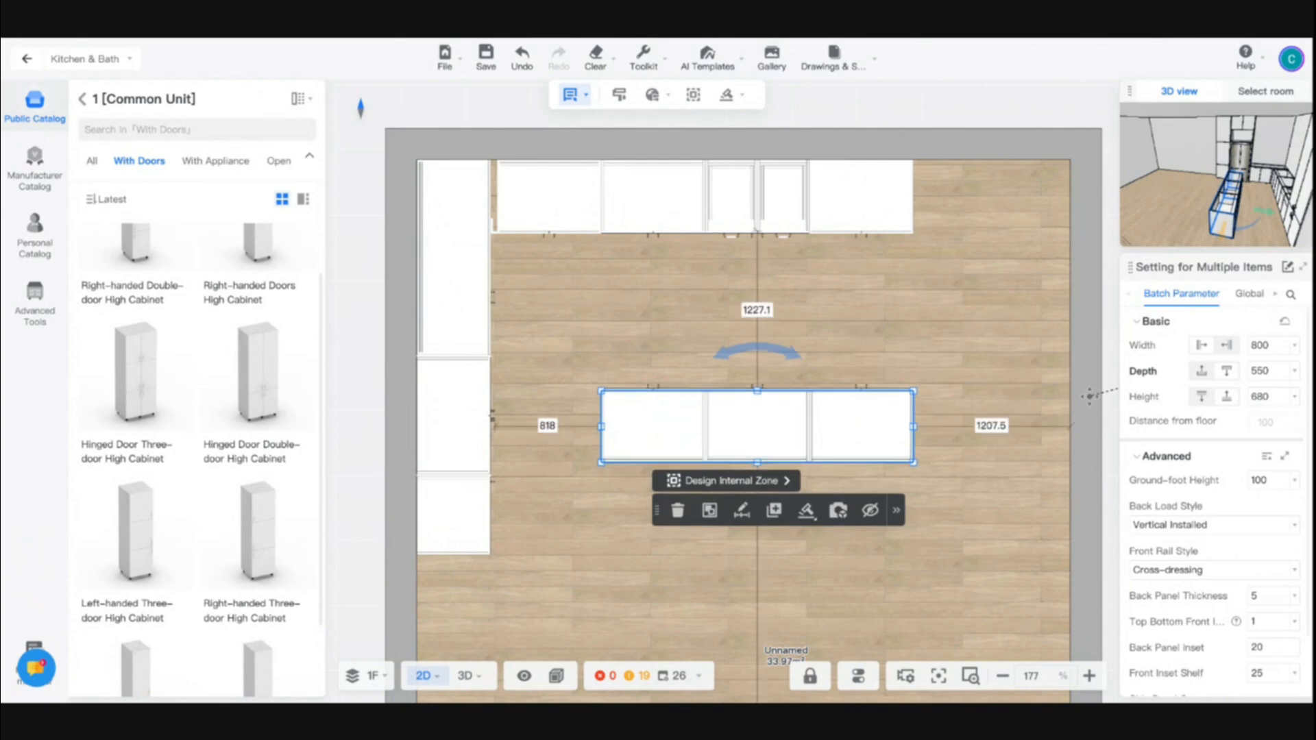
key(Up)
key(Up)
key(Up)
key(Up)
key(Up)
key(Up)
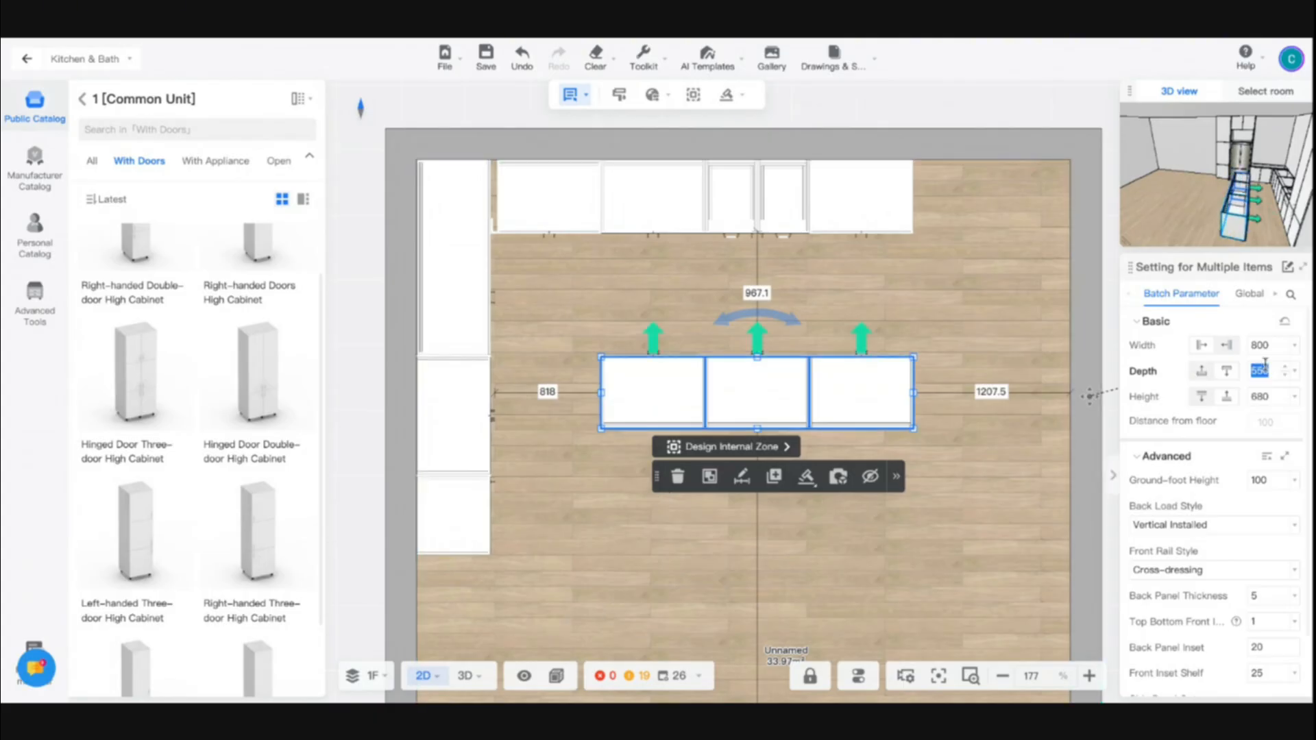
Step: Set the depth of the three island cabinets to 700 mm and move the row back to about 957 mm from the back base run
key(Return)
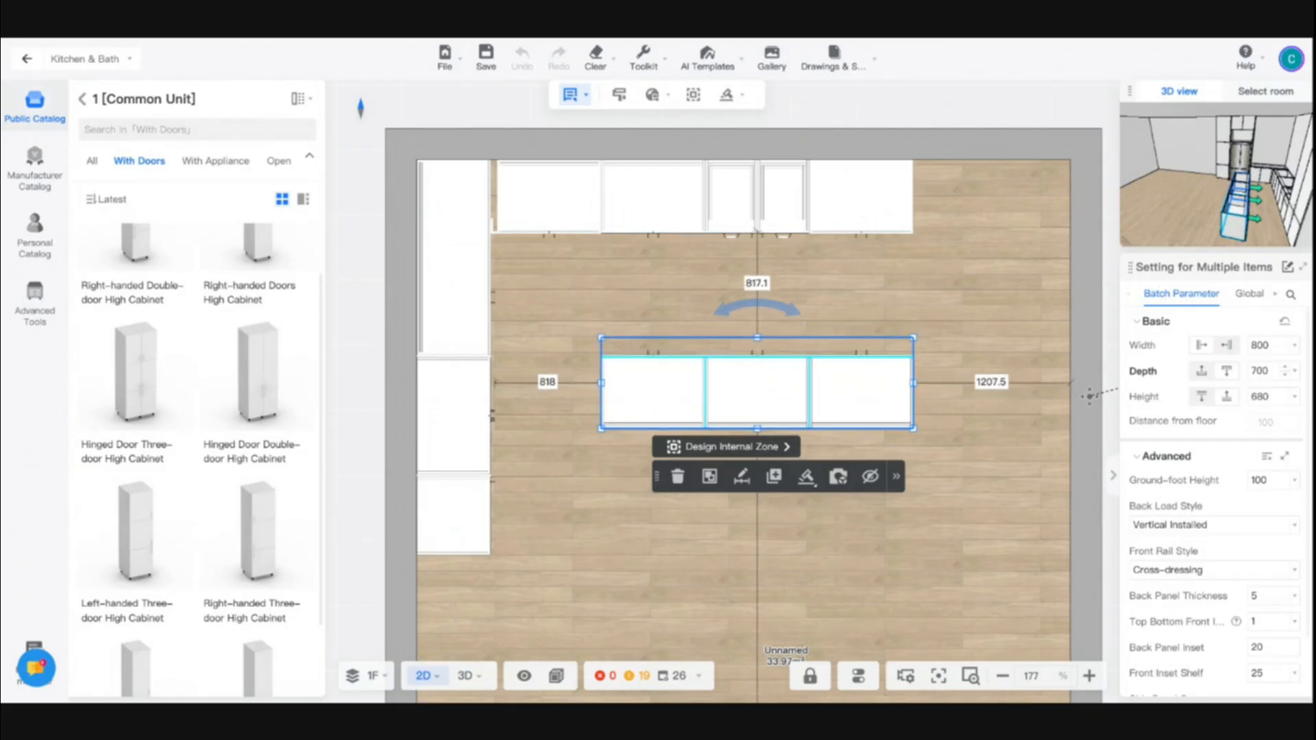
key(Down)
key(Down)
key(Down)
key(Down)
key(Down)
key(Down)
key(Down)
key(Down)
key(Down)
key(Down)
key(Down)
key(Down)
key(Down)
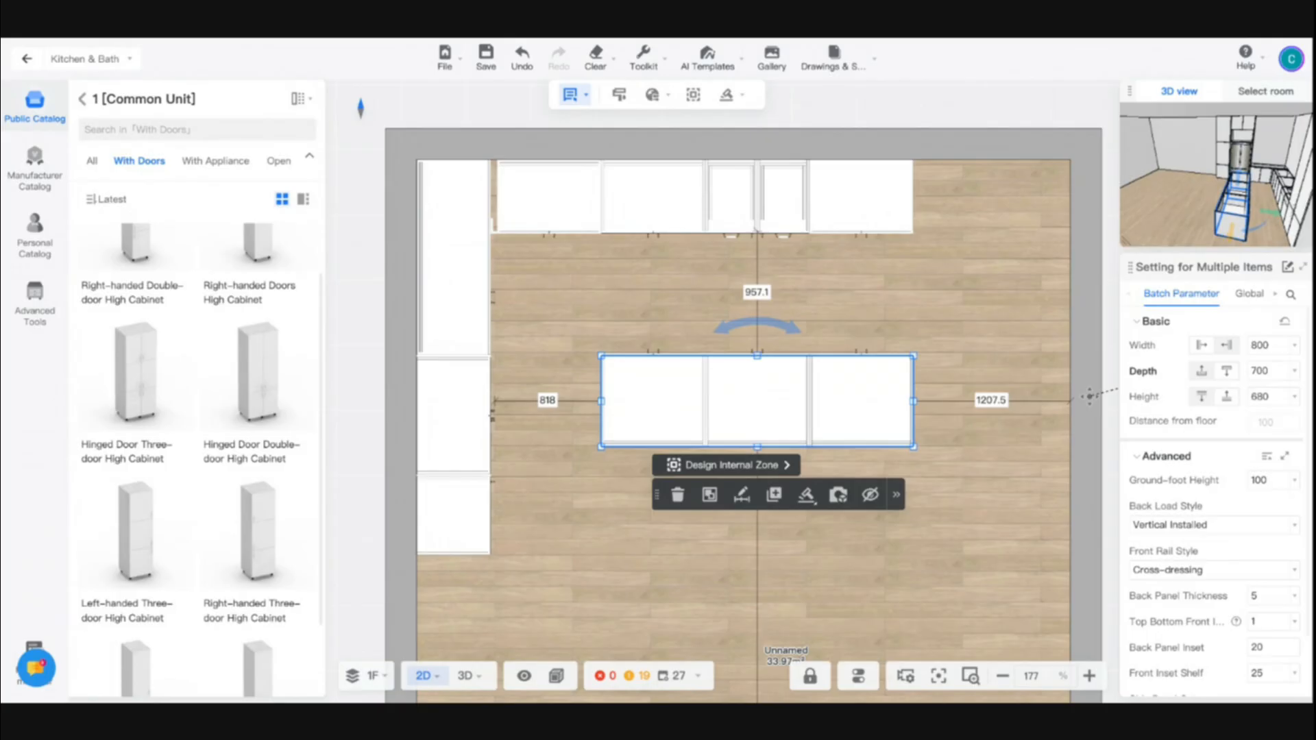
Step: Examine the island row against the refrigerator wall, the base run and the tall cabinets from several angles in 3D
click(466, 676)
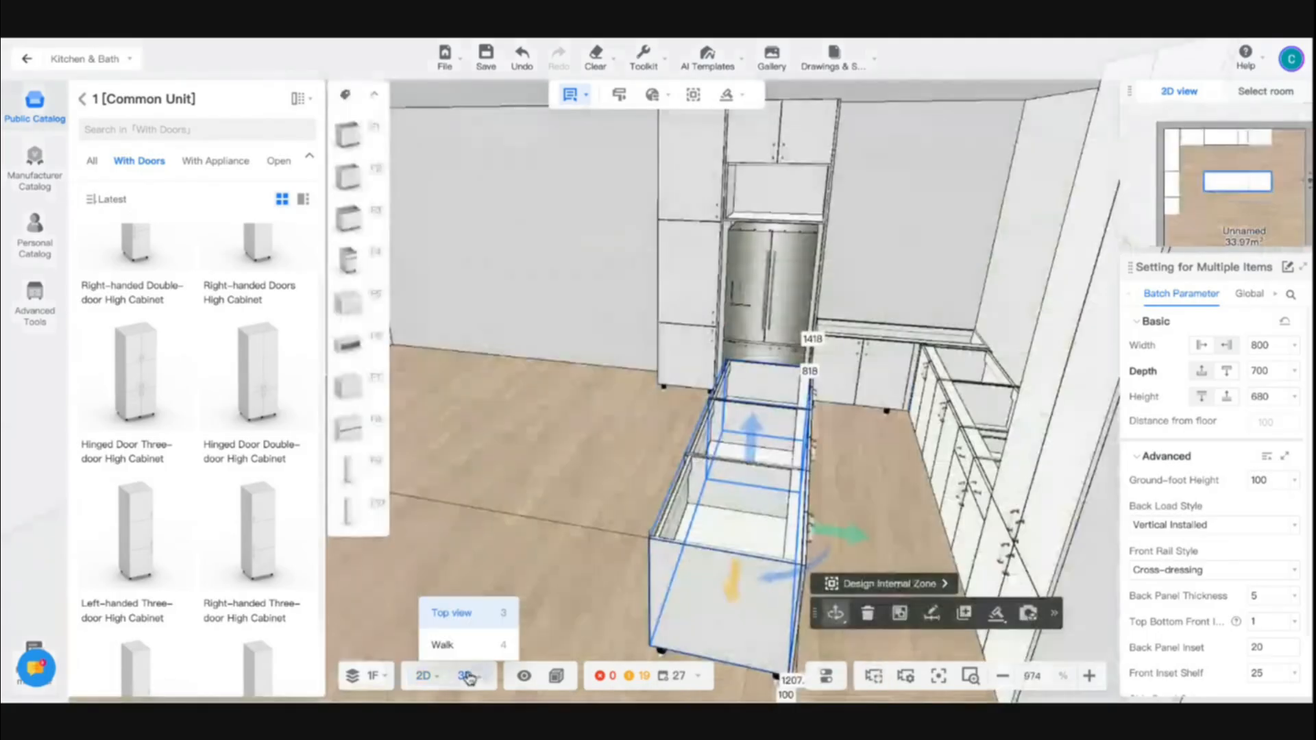
scroll(667, 578, down, 3)
scroll(553, 526, up, 2)
drag(553, 526, 894, 516)
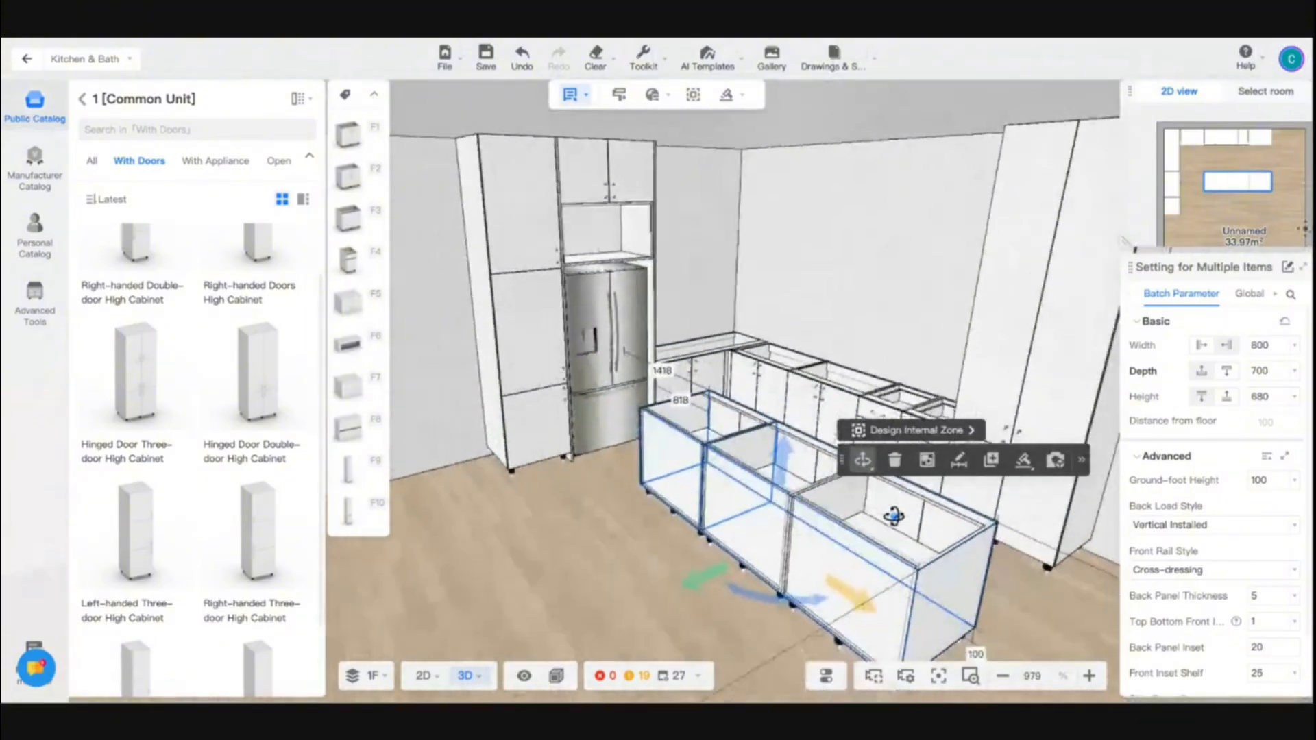
scroll(893, 516, down, 4)
scroll(893, 515, up, 3)
right_drag(636, 342, 602, 351)
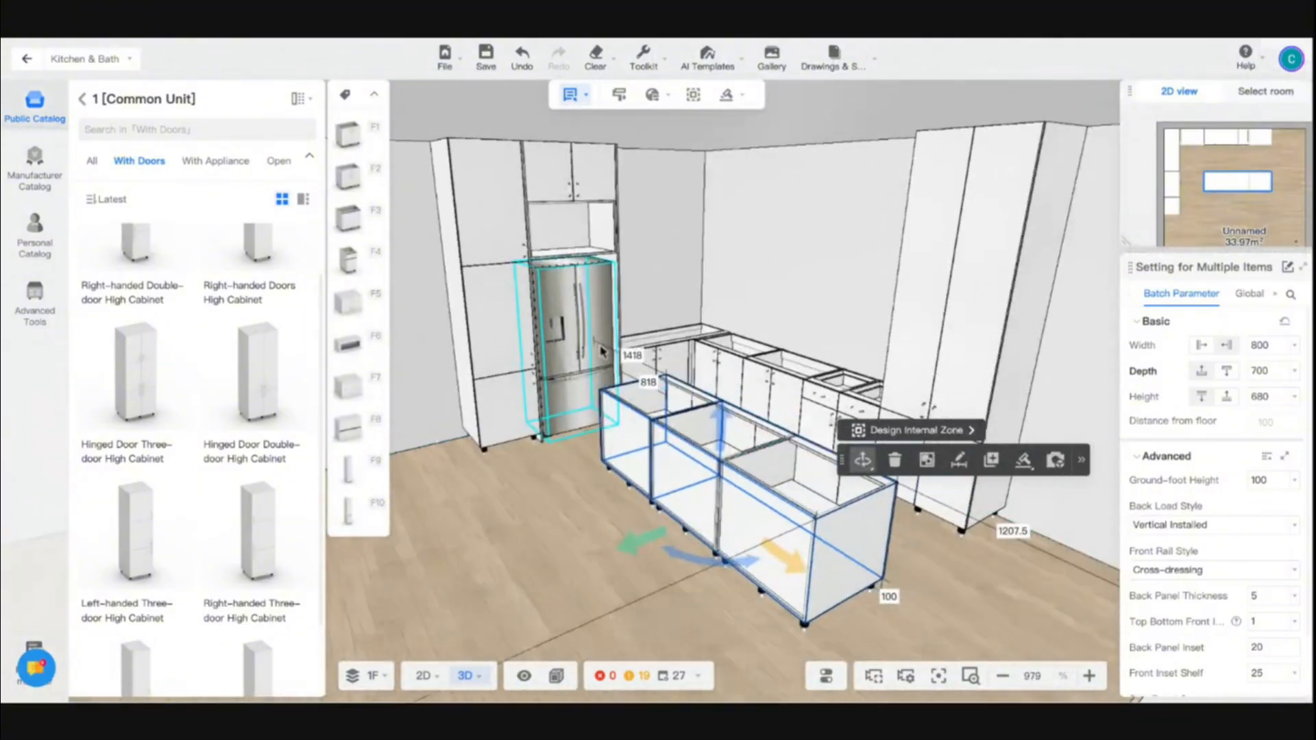
scroll(602, 351, down, 1)
click(515, 537)
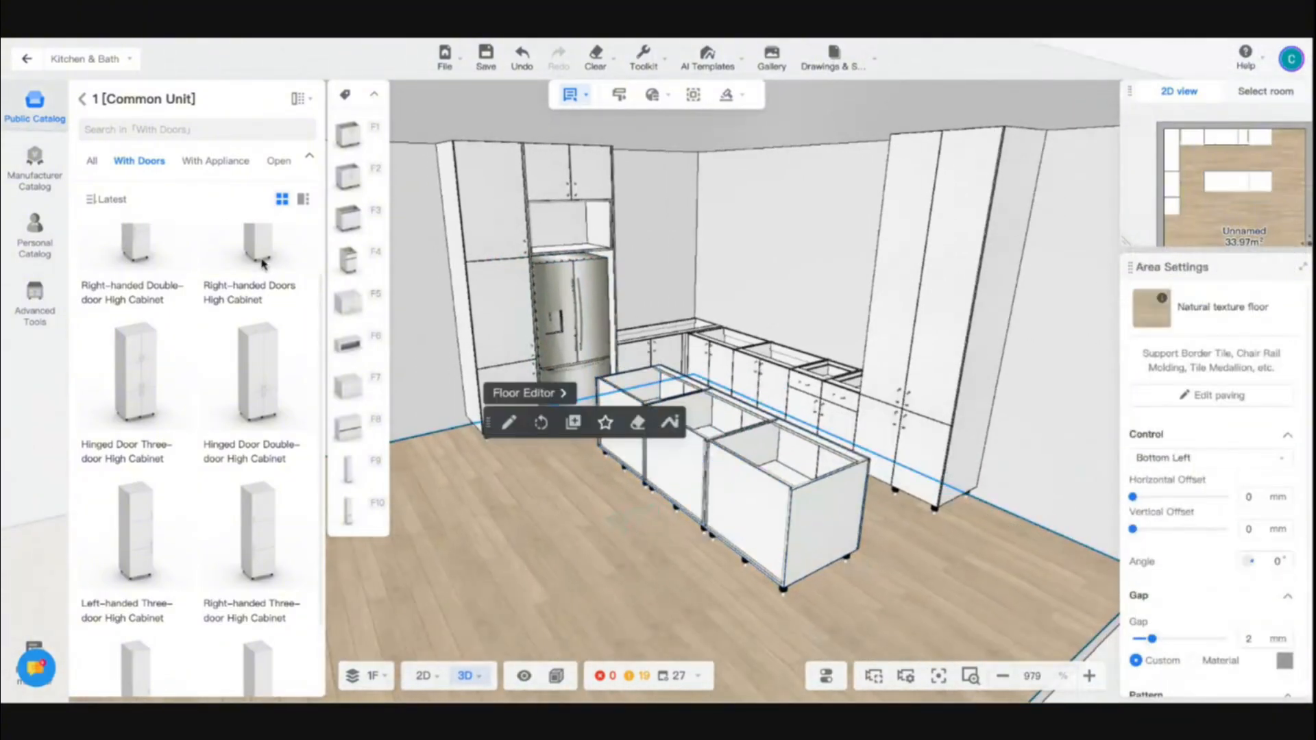
click(85, 102)
click(660, 66)
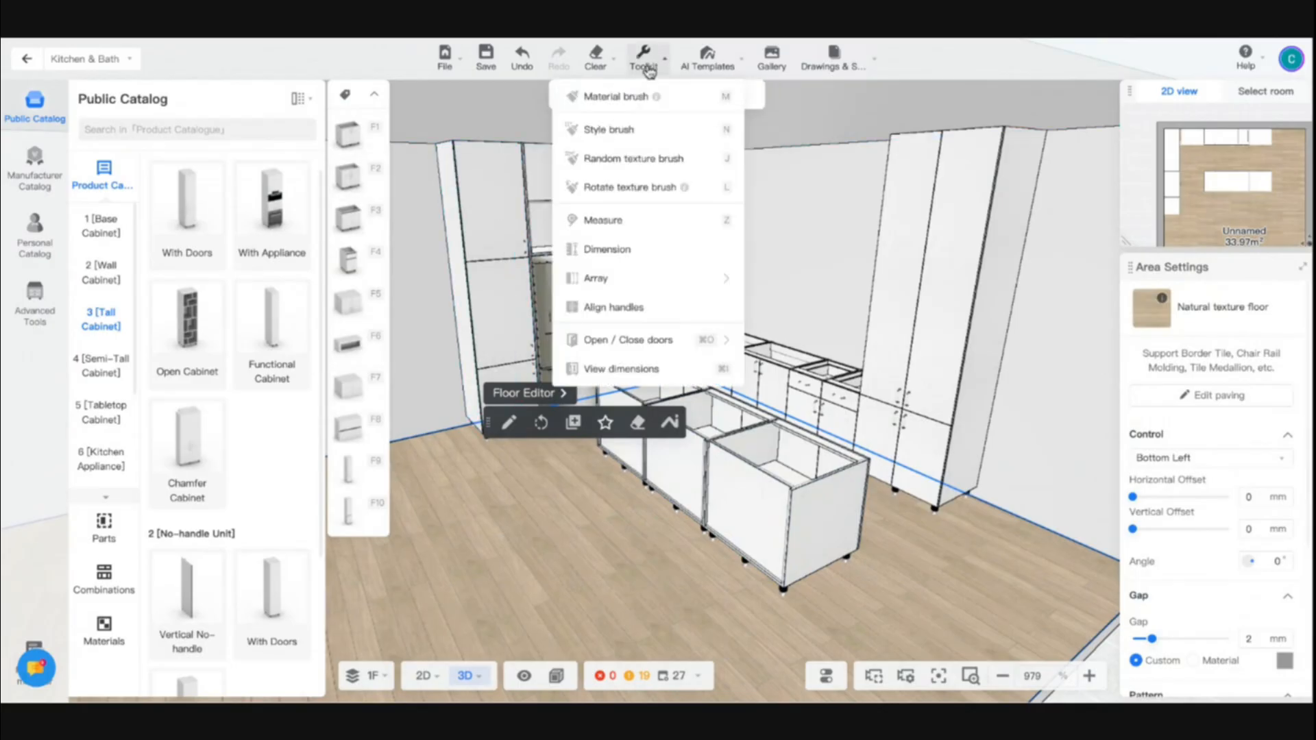
click(741, 98)
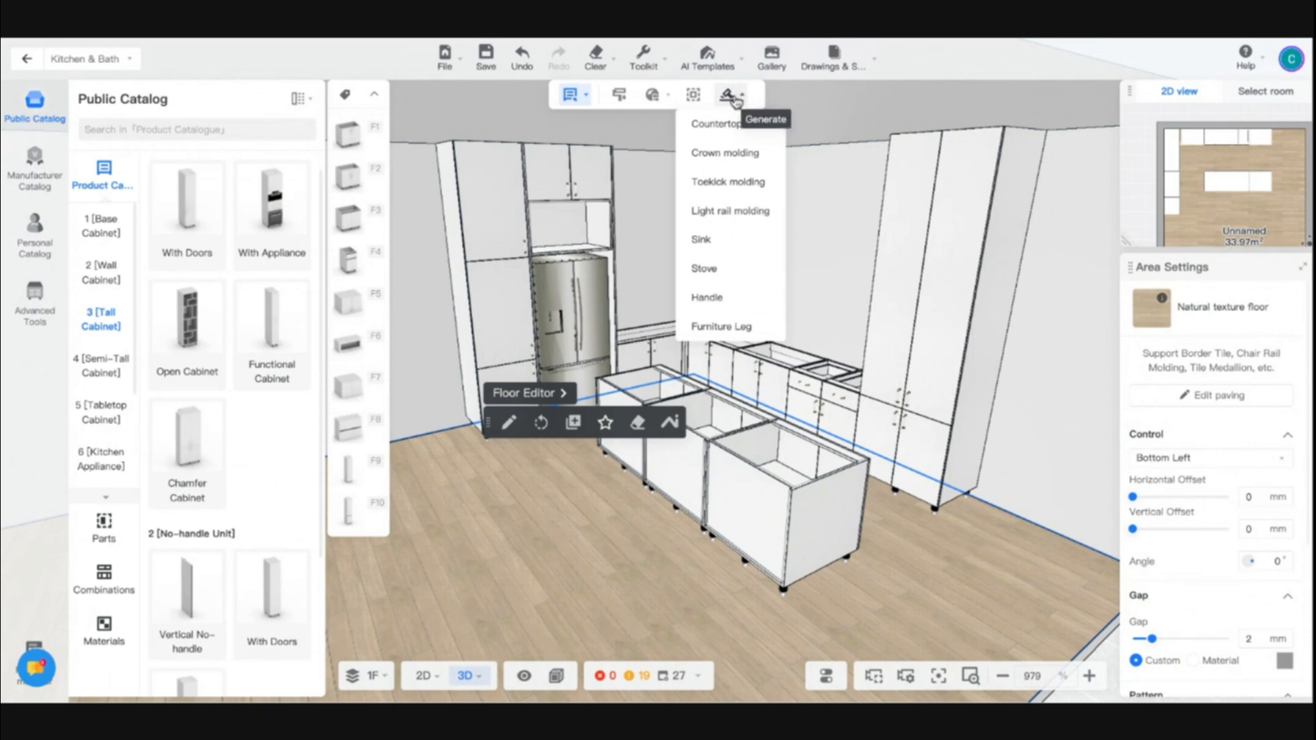
click(723, 183)
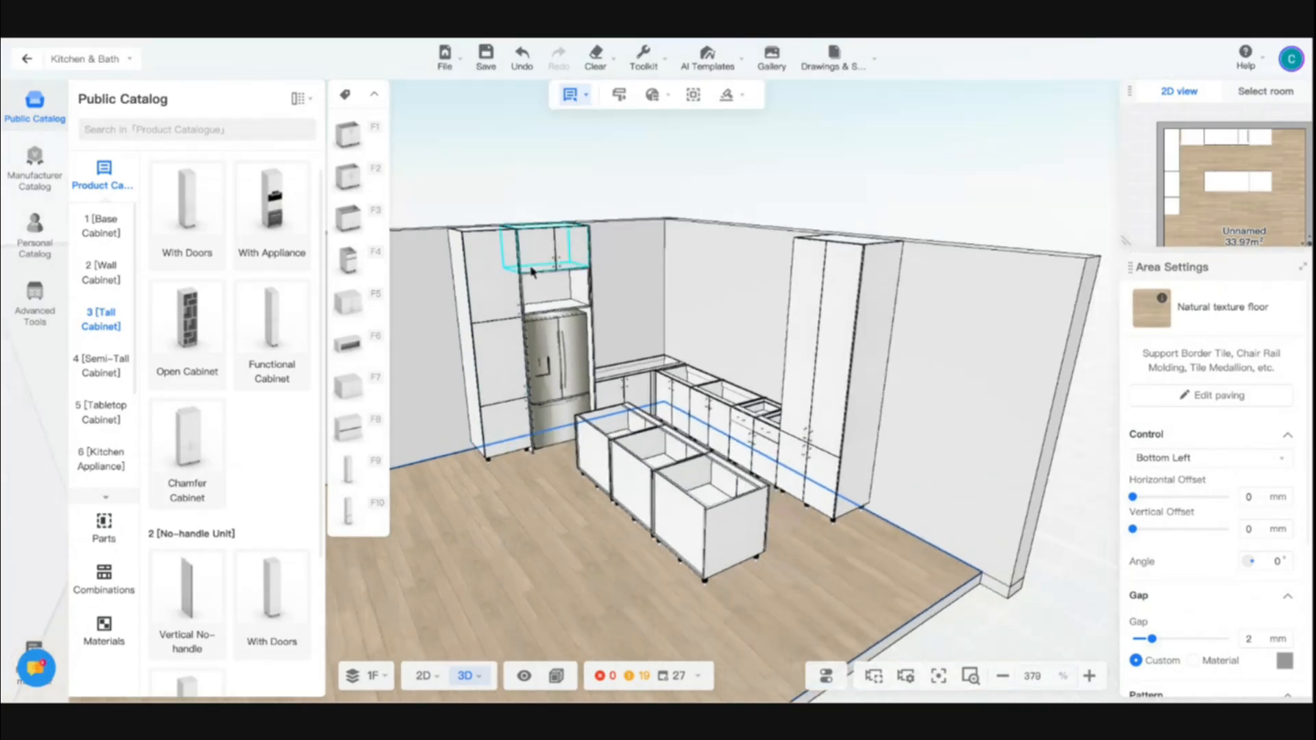
Step: Select all the kitchen cabinets, including the island, and start generating toekick molding for them
drag(431, 179, 945, 620)
mouse_move(729, 96)
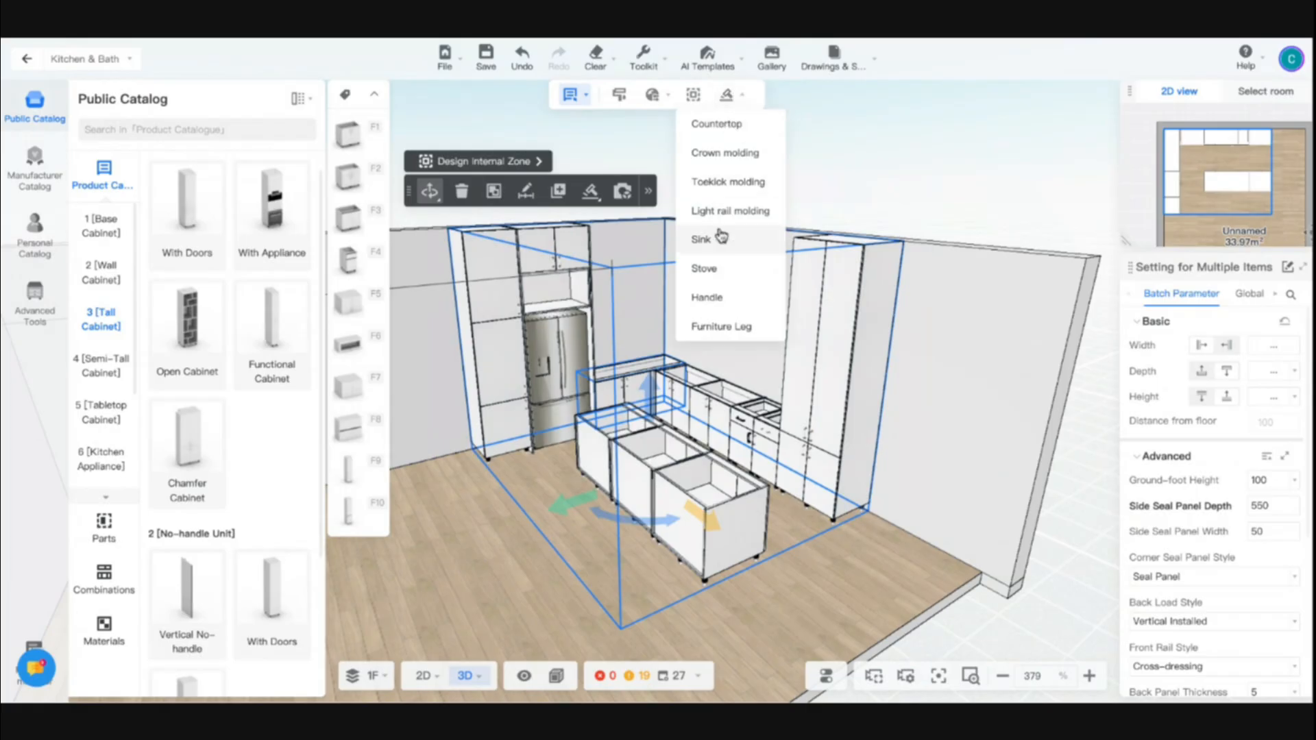
click(728, 184)
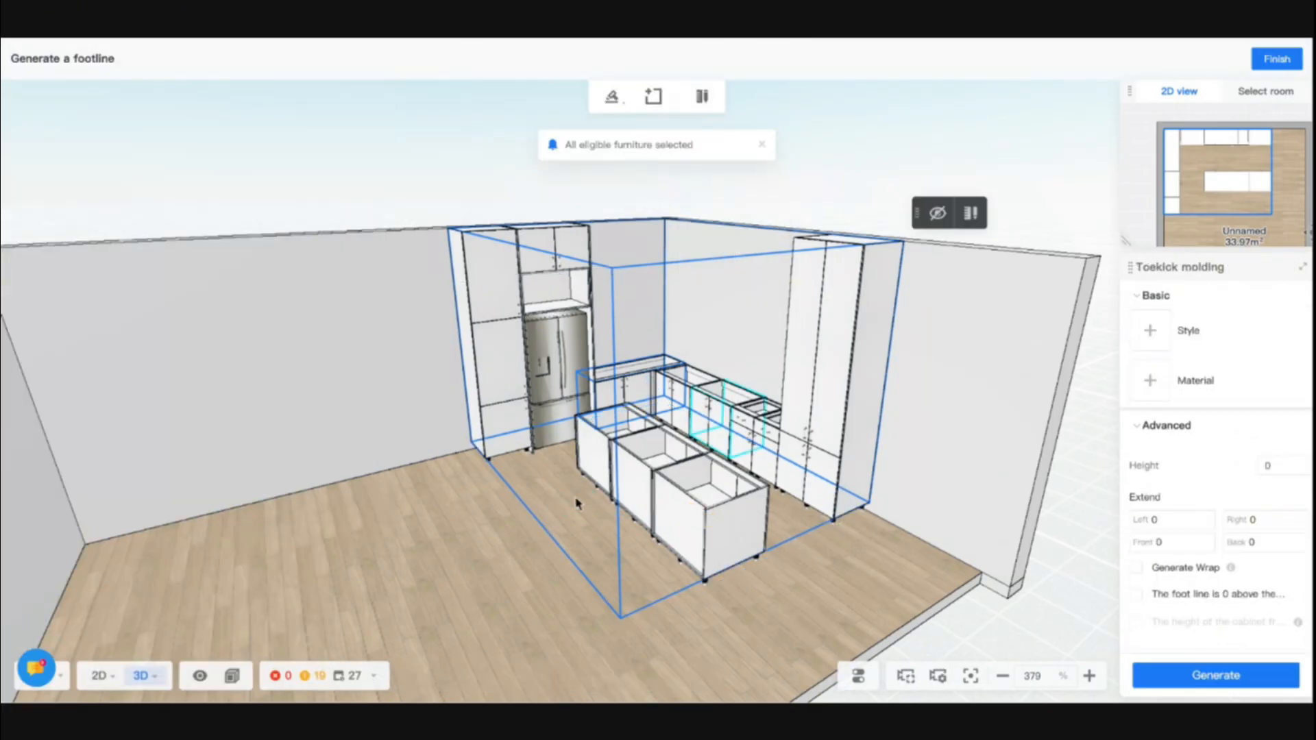
right_drag(455, 538, 566, 546)
key(a)
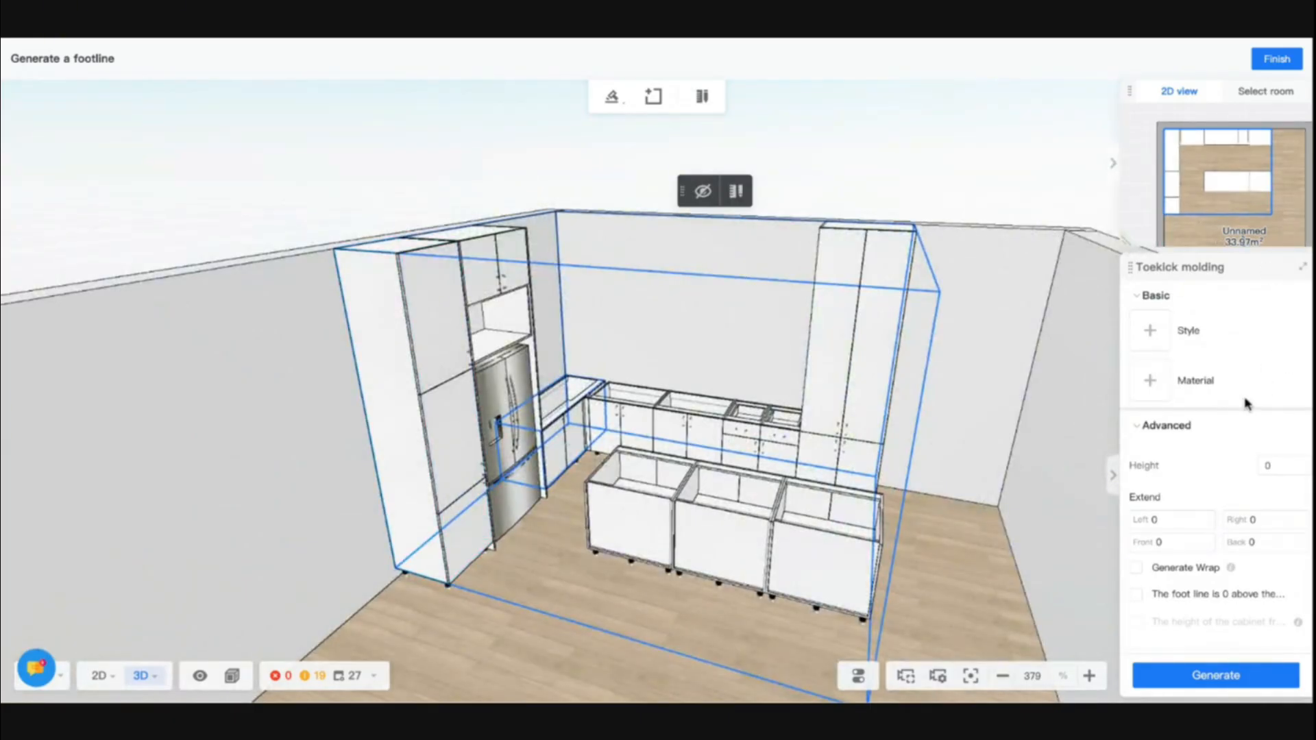
Step: Set the toekick molding style to Toekick Molding 10-G from the public catalog
click(1145, 329)
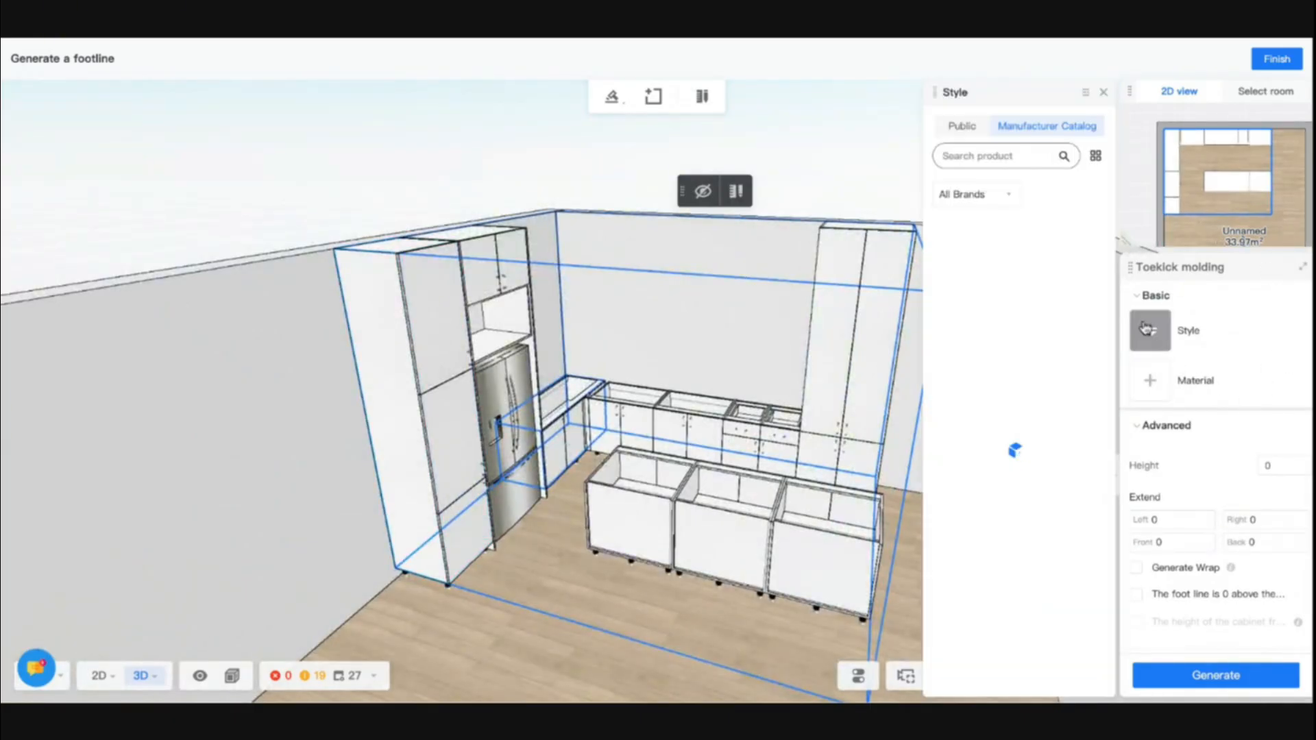
click(961, 126)
scroll(1033, 440, down, 10)
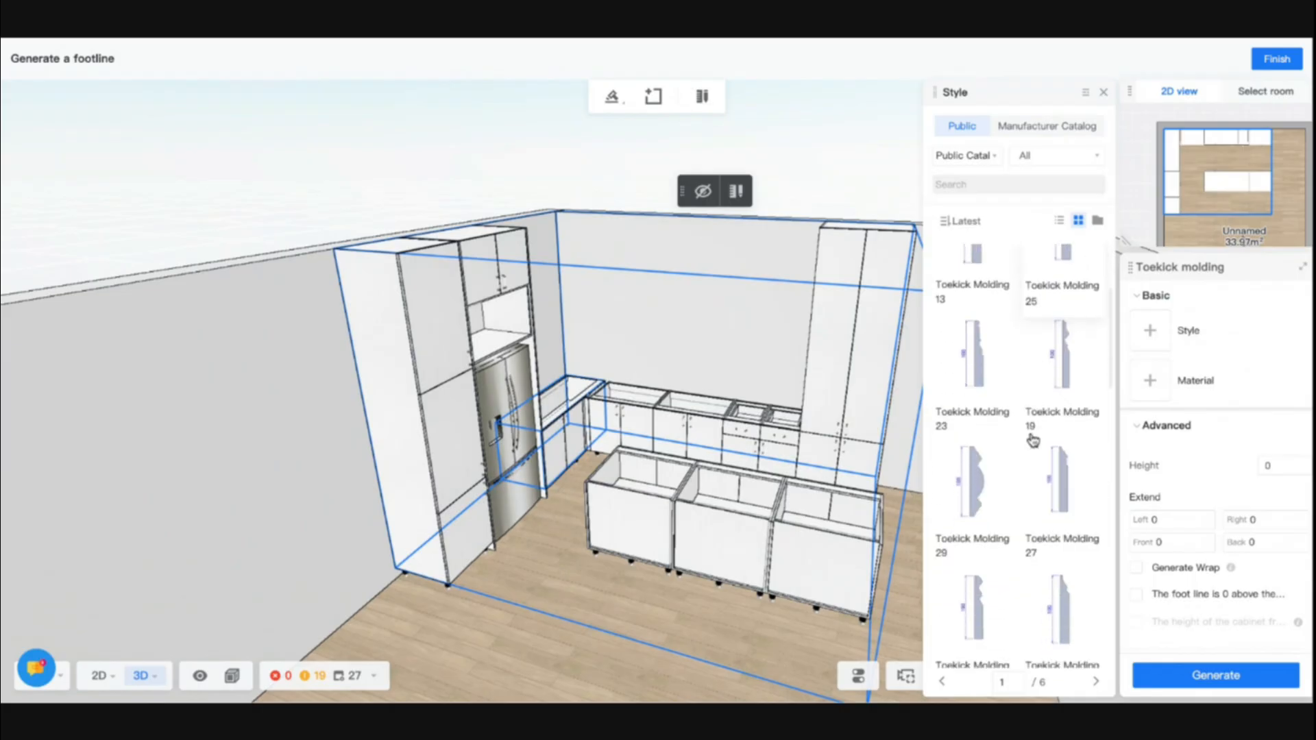
scroll(1021, 452, down, 10)
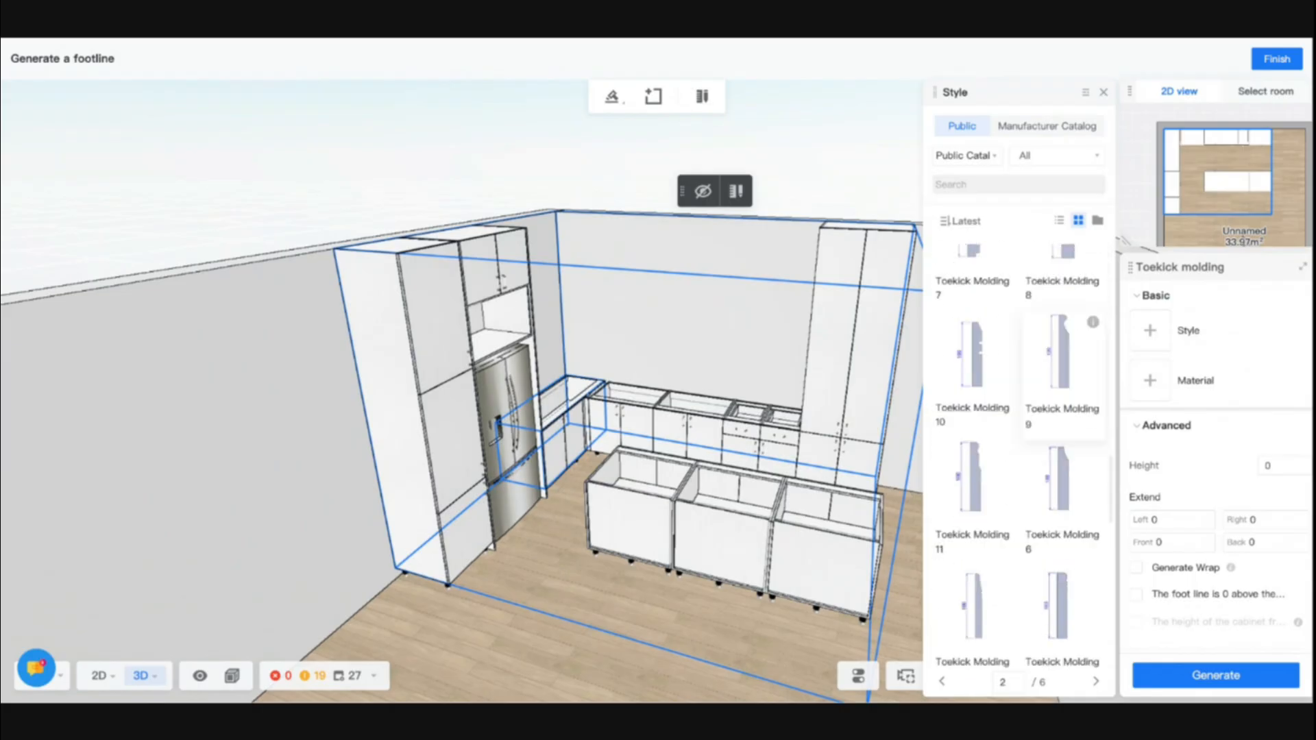
scroll(1074, 415, down, 3)
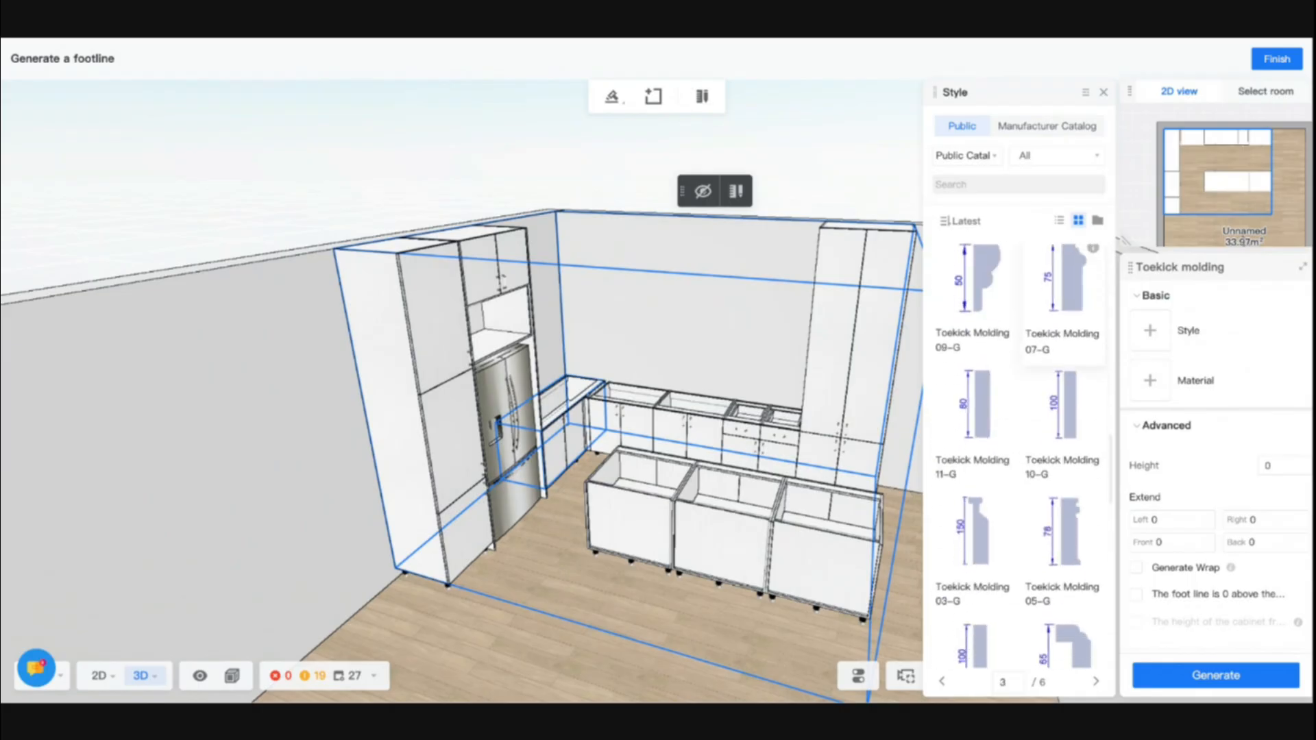
click(1073, 420)
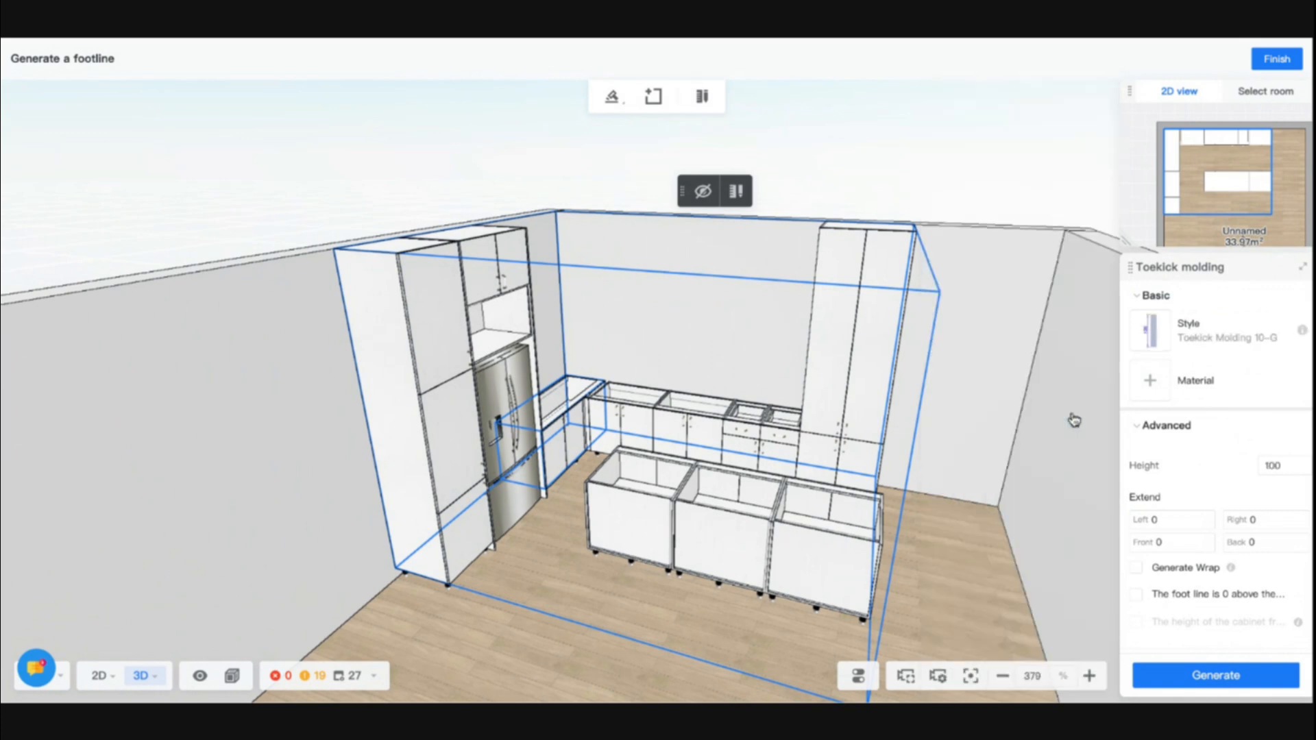
Step: Search the public catalog for marble and set the toekick molding material to Marble-H3
click(1154, 385)
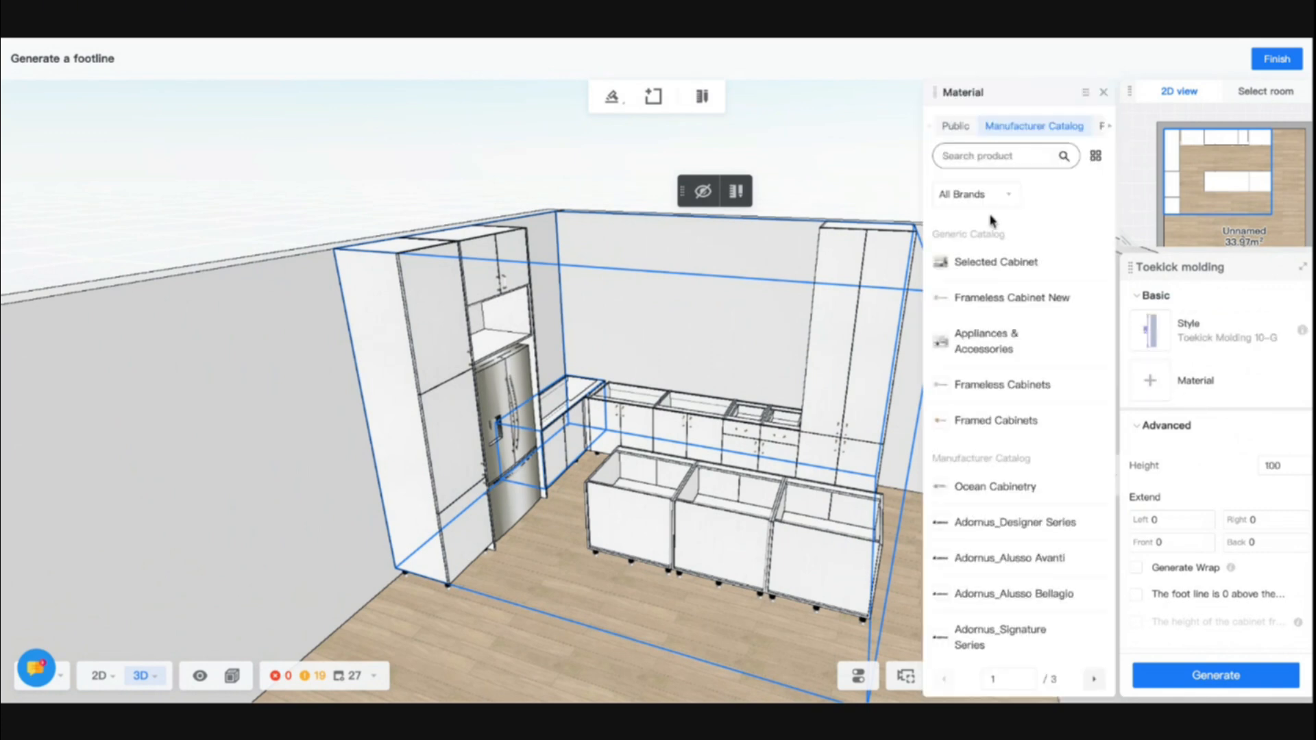
click(971, 135)
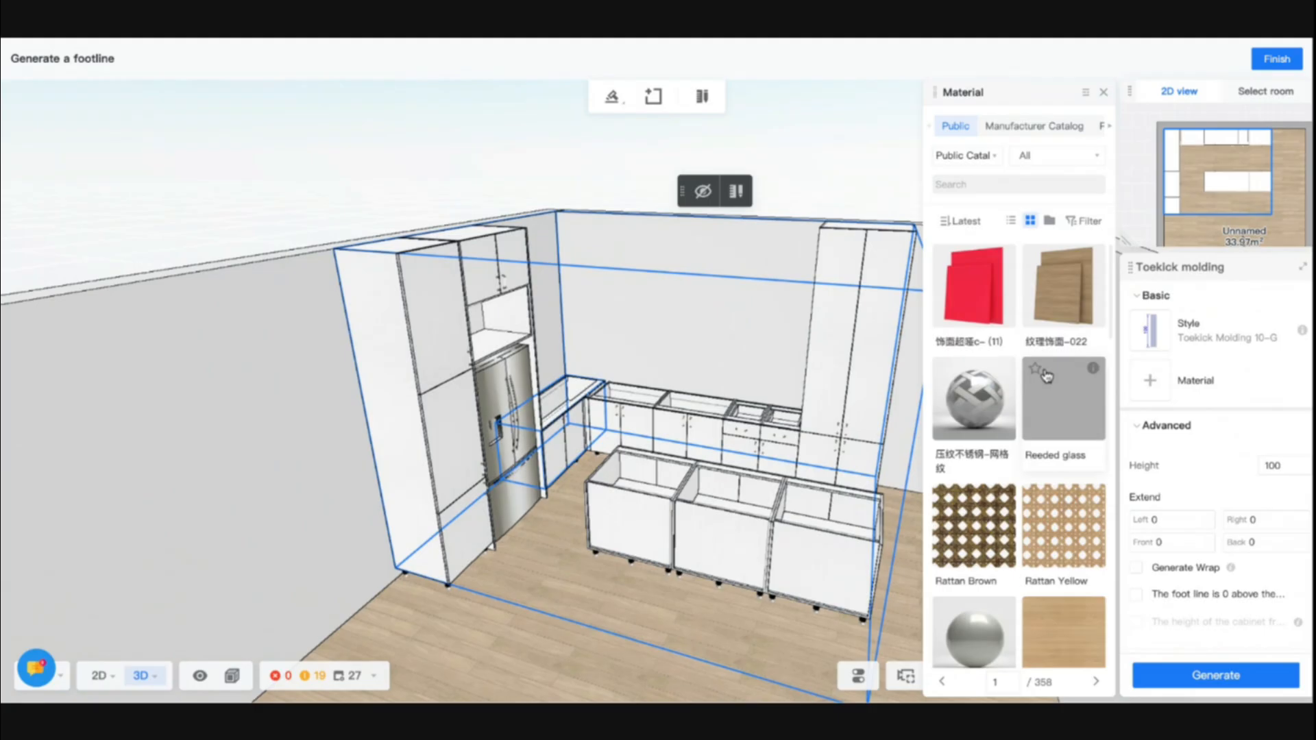
click(1002, 182)
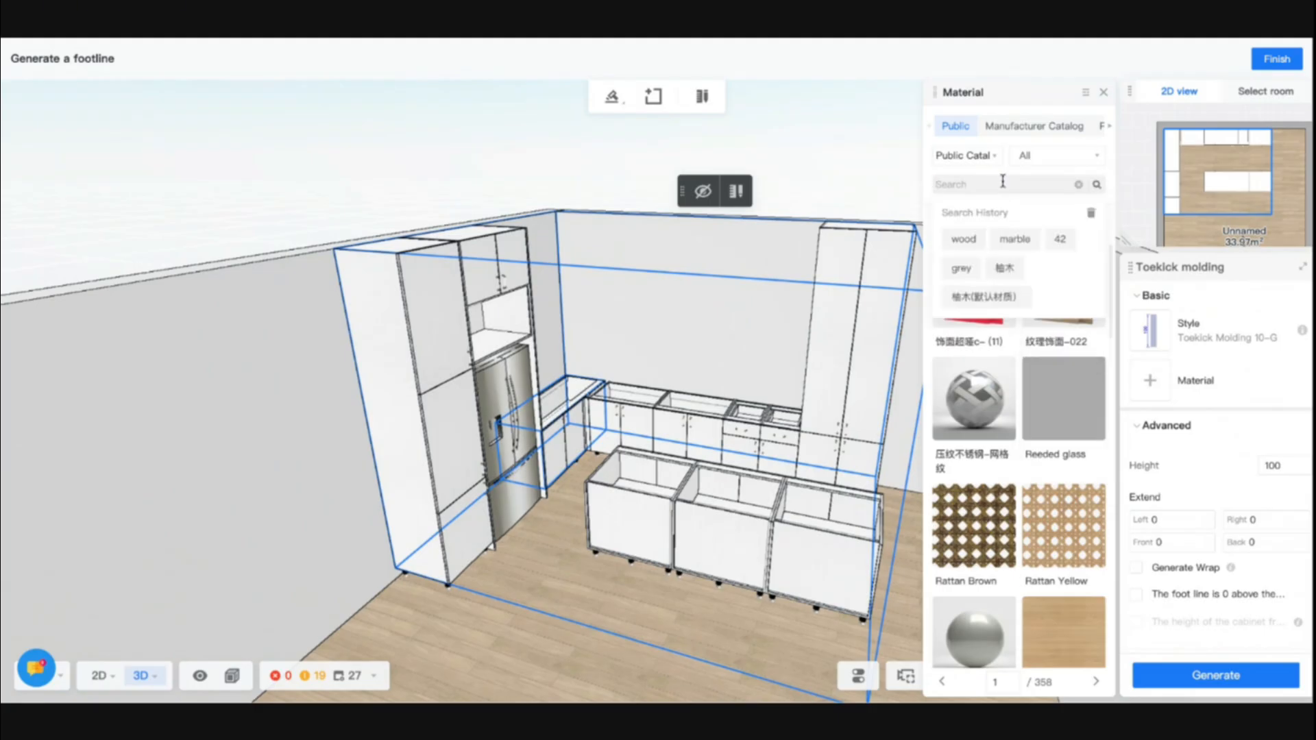
text(marble)
key(Return)
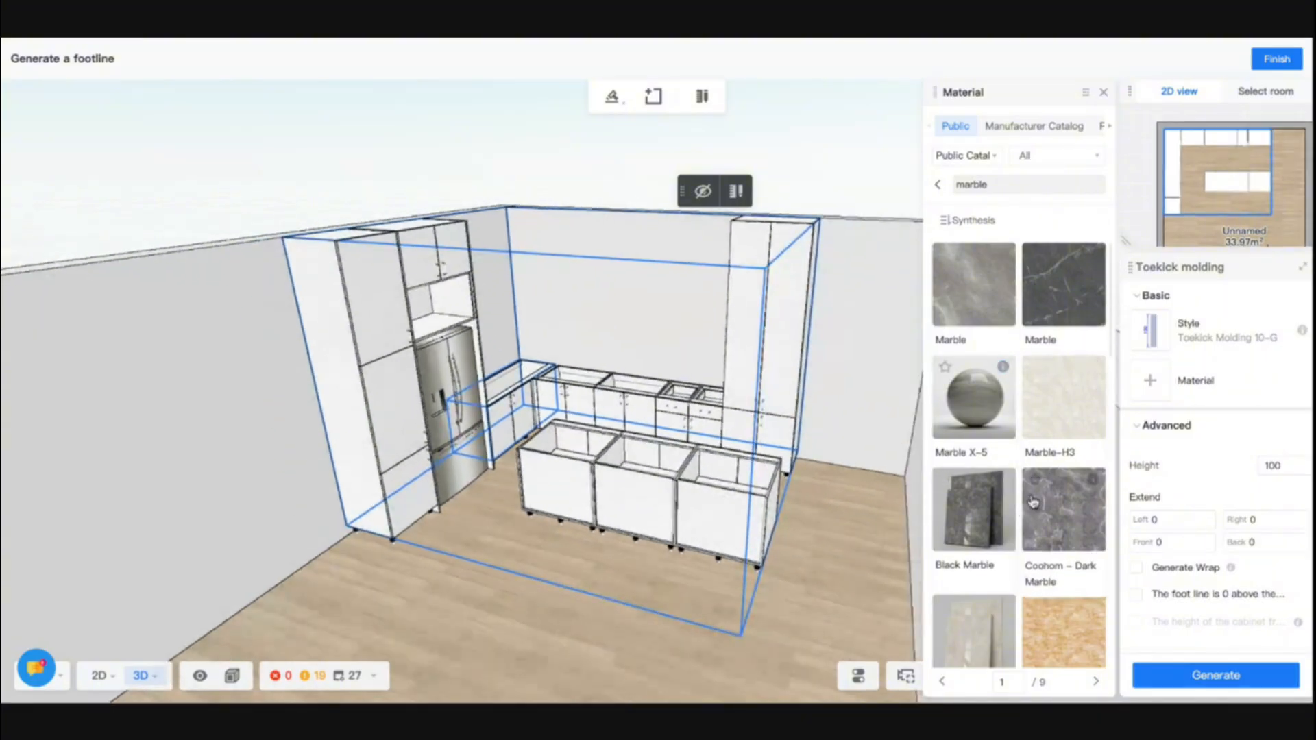
scroll(1028, 499, down, 4)
scroll(1033, 501, up, 4)
scroll(1055, 428, up, 1)
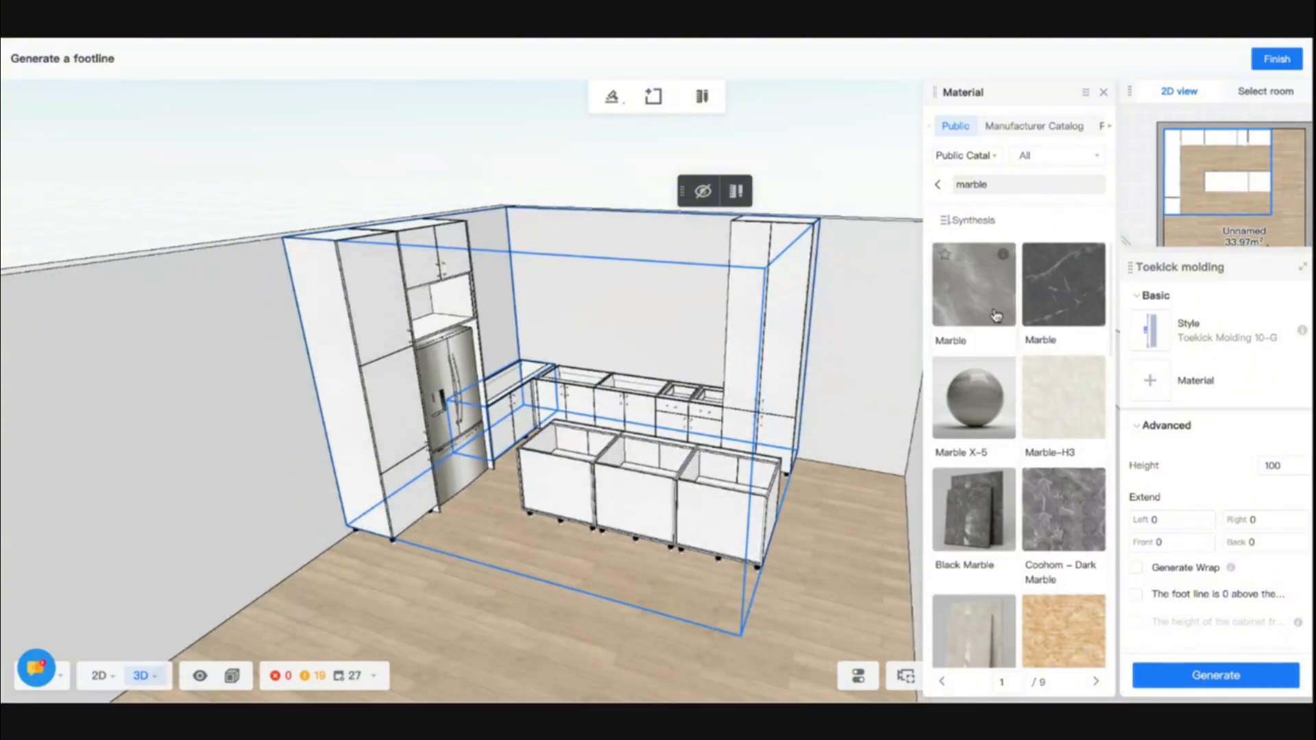
click(1060, 422)
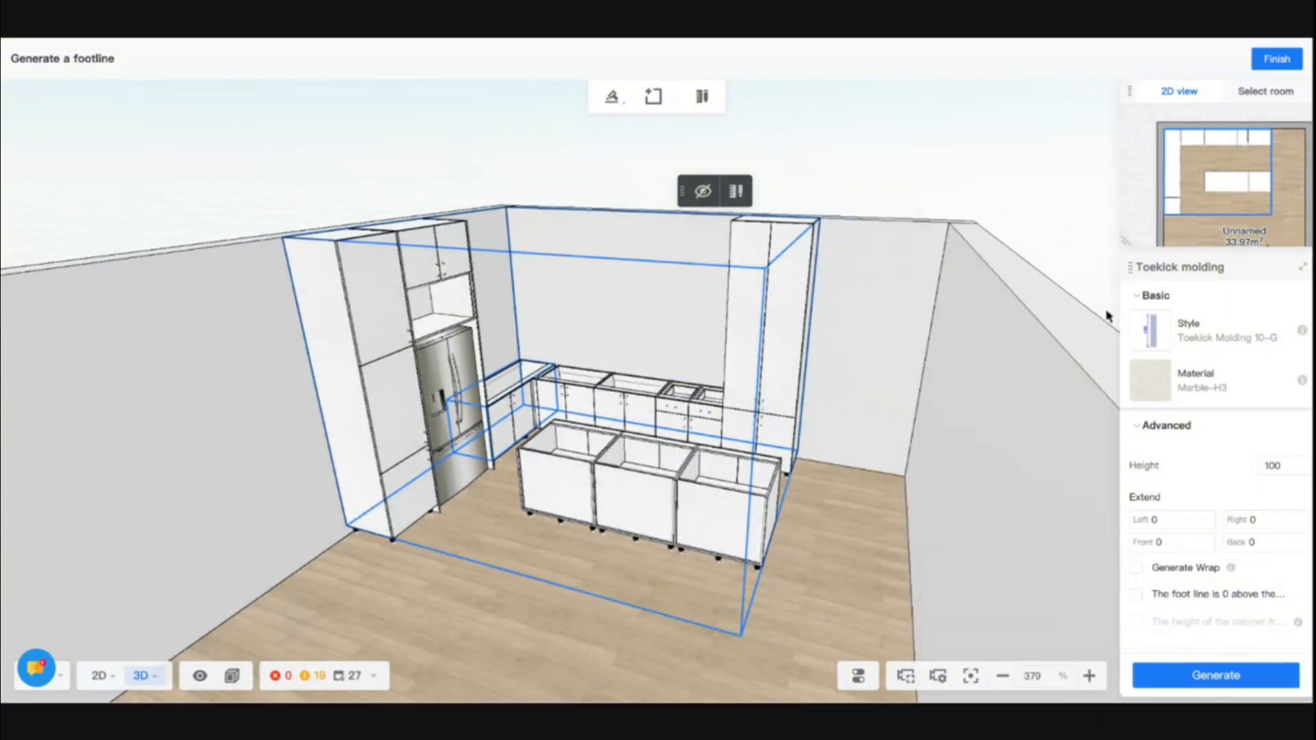
Step: Search the public catalog for marble and set the toekick molding material to the plain grey Marble
click(1152, 380)
click(954, 126)
click(963, 154)
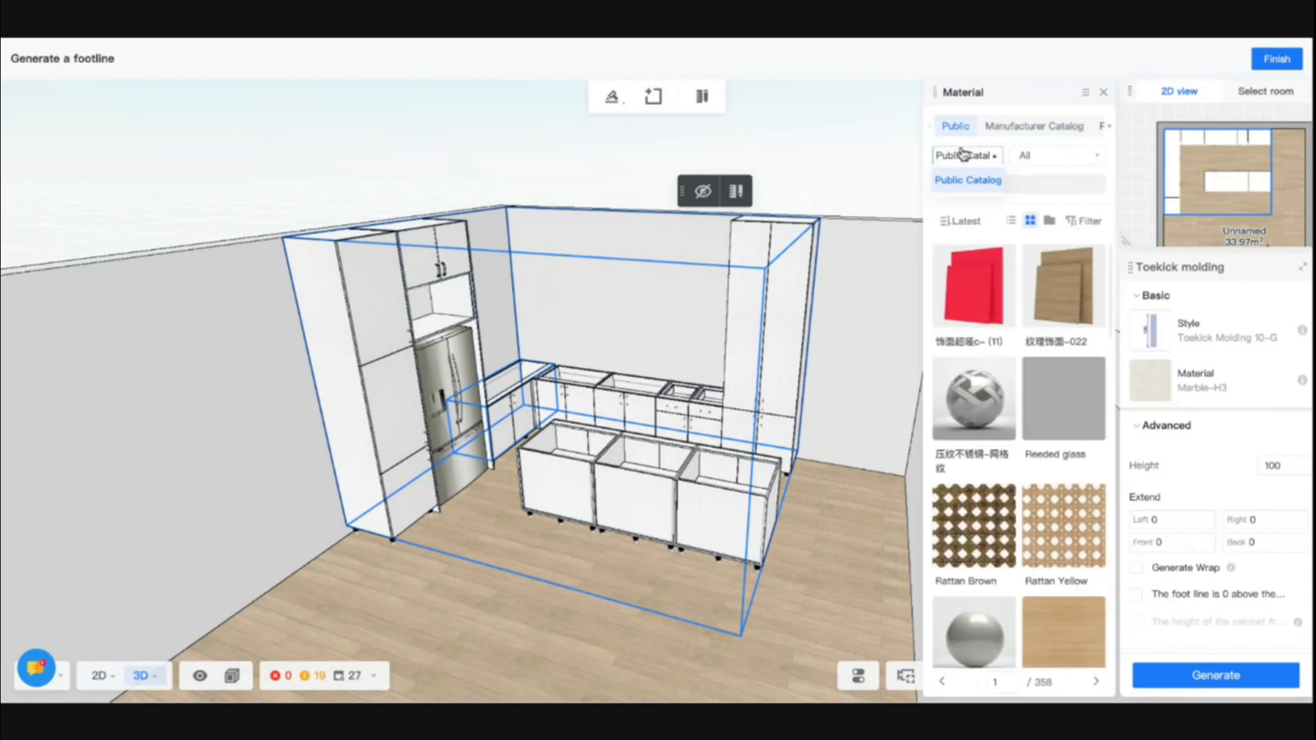
click(1015, 180)
text(marble)
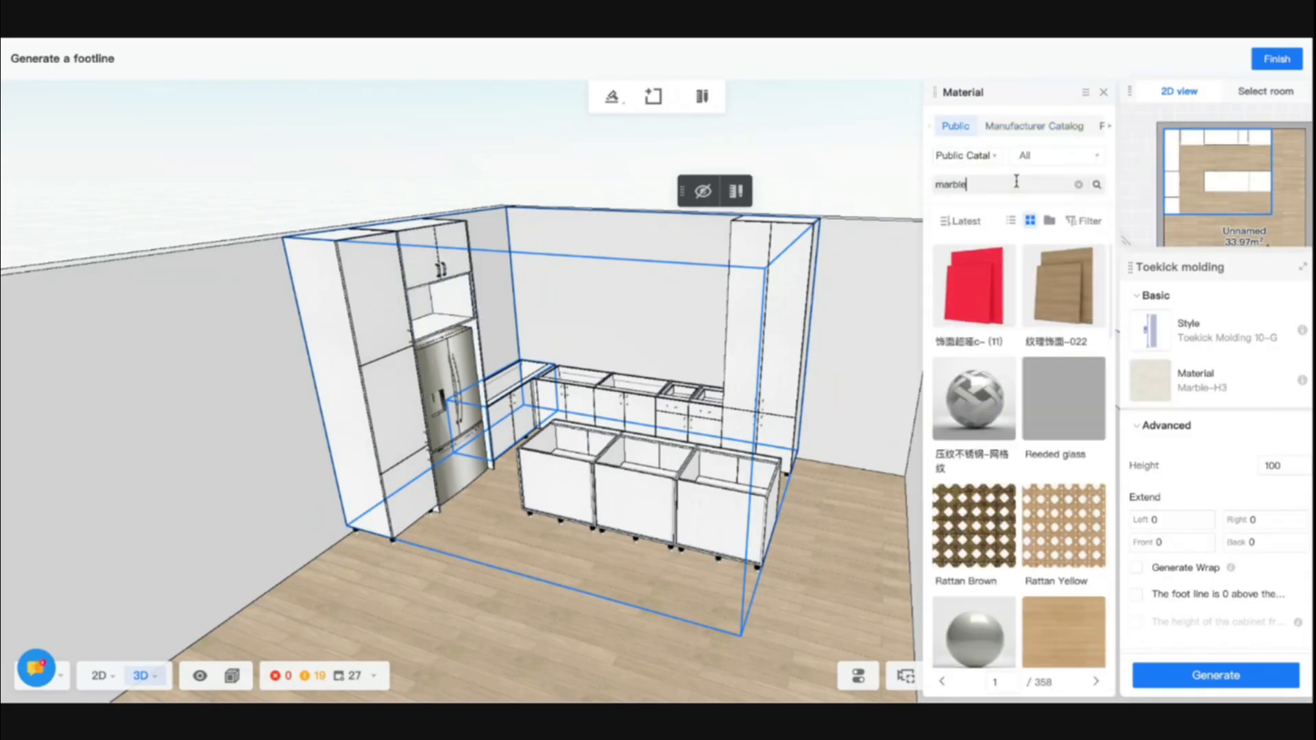
key(Return)
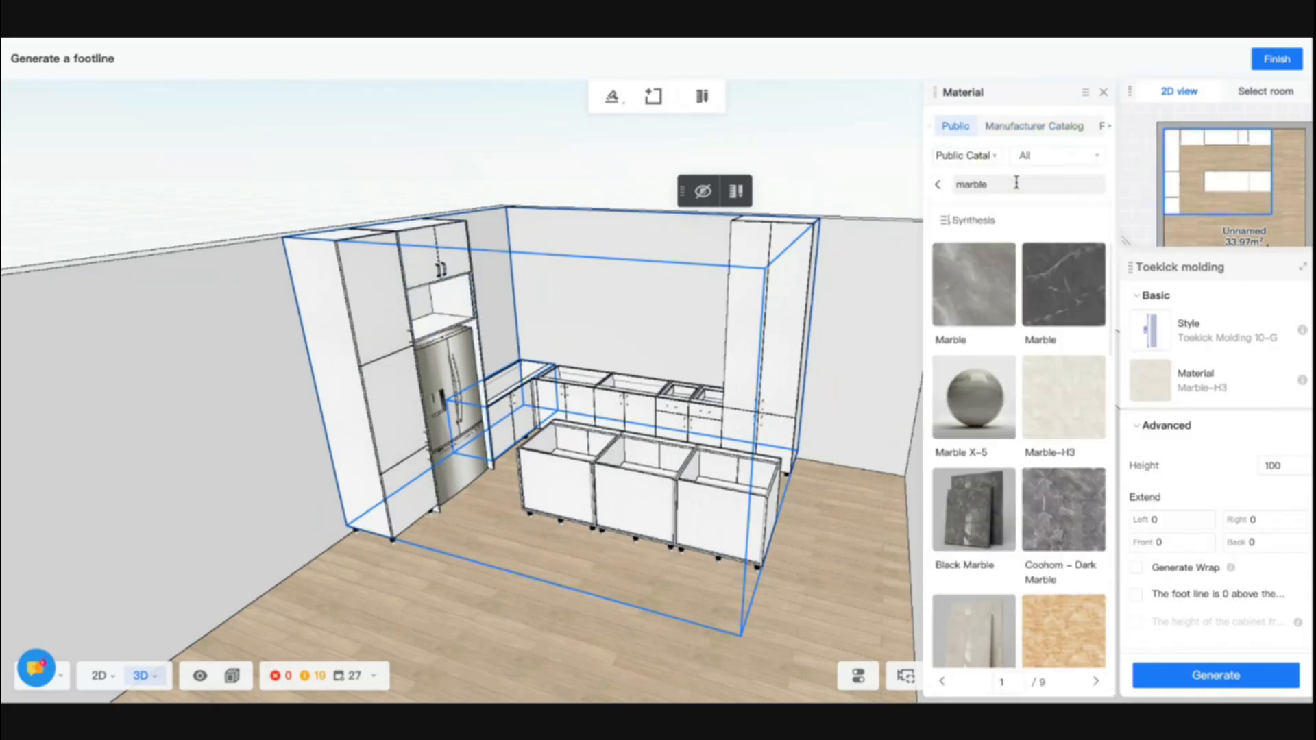
click(978, 297)
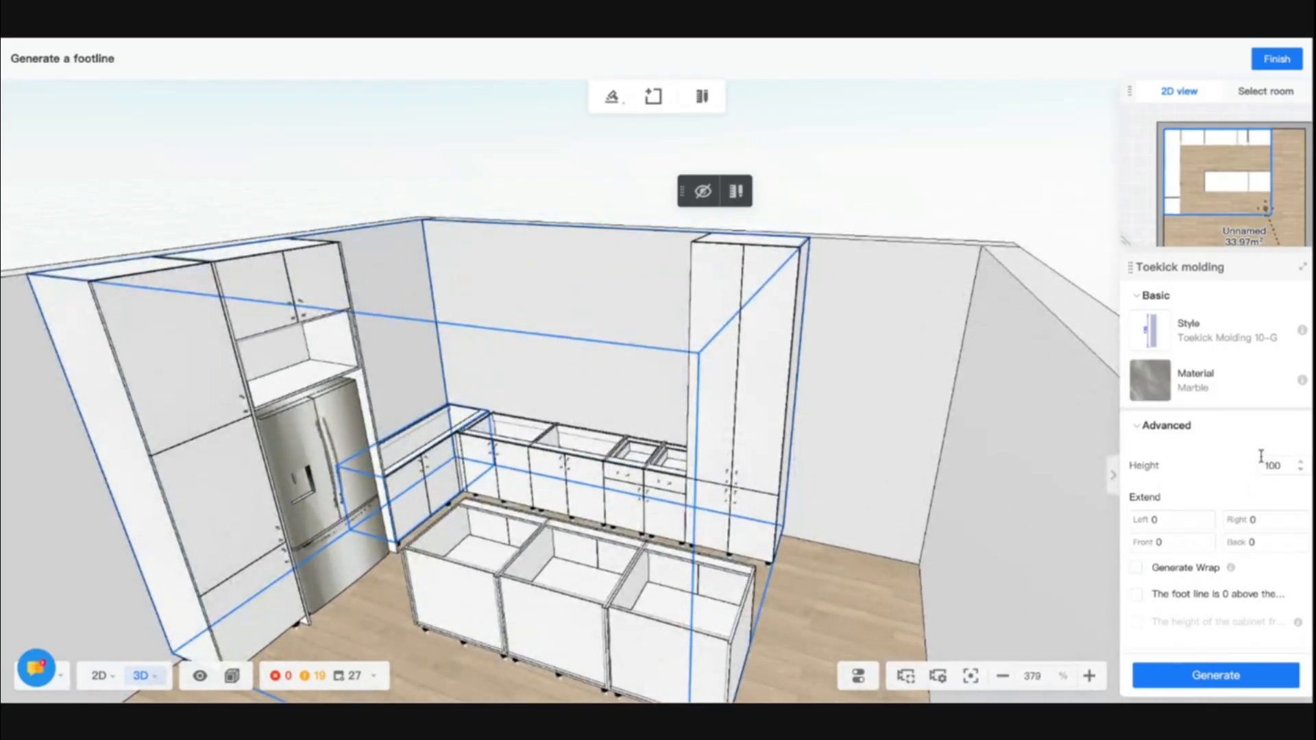
Step: Generate the toekick molding for all selected cabinets, check it along the island, and finish the molding editor
click(1205, 676)
scroll(732, 595, down, 5)
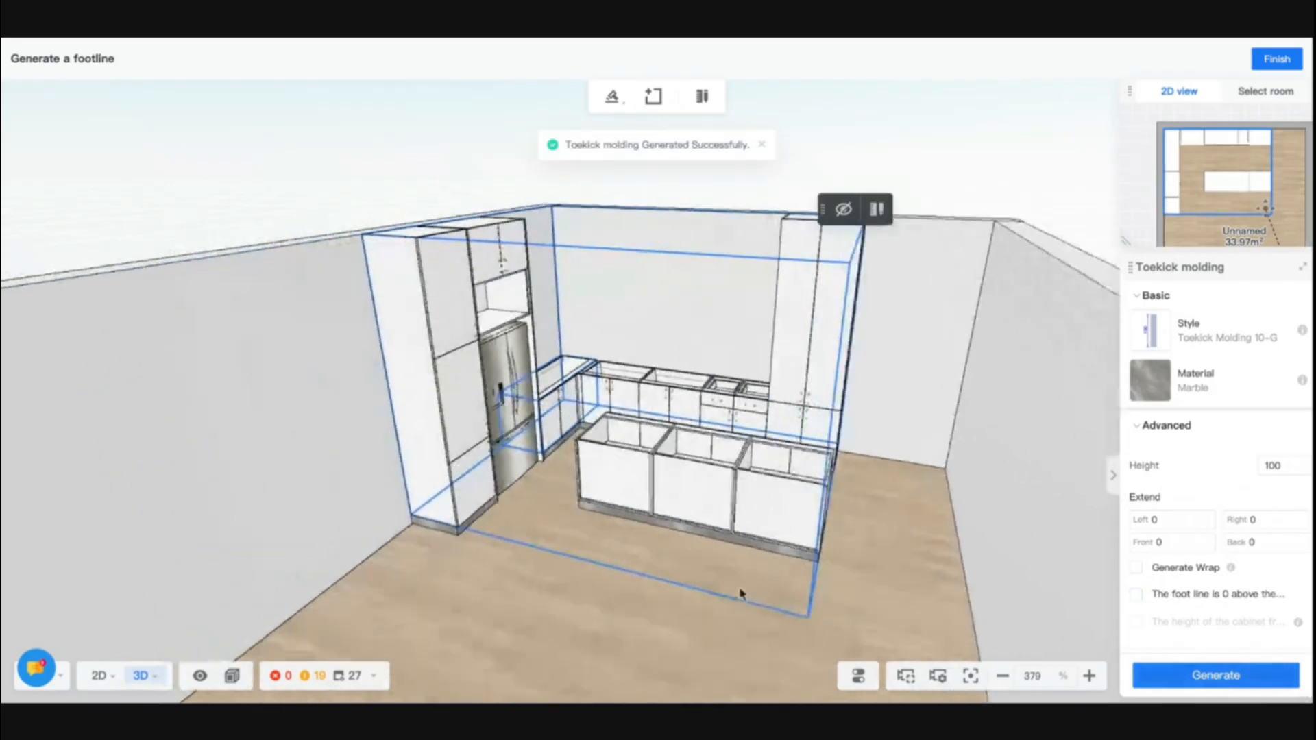
scroll(608, 399, up, 5)
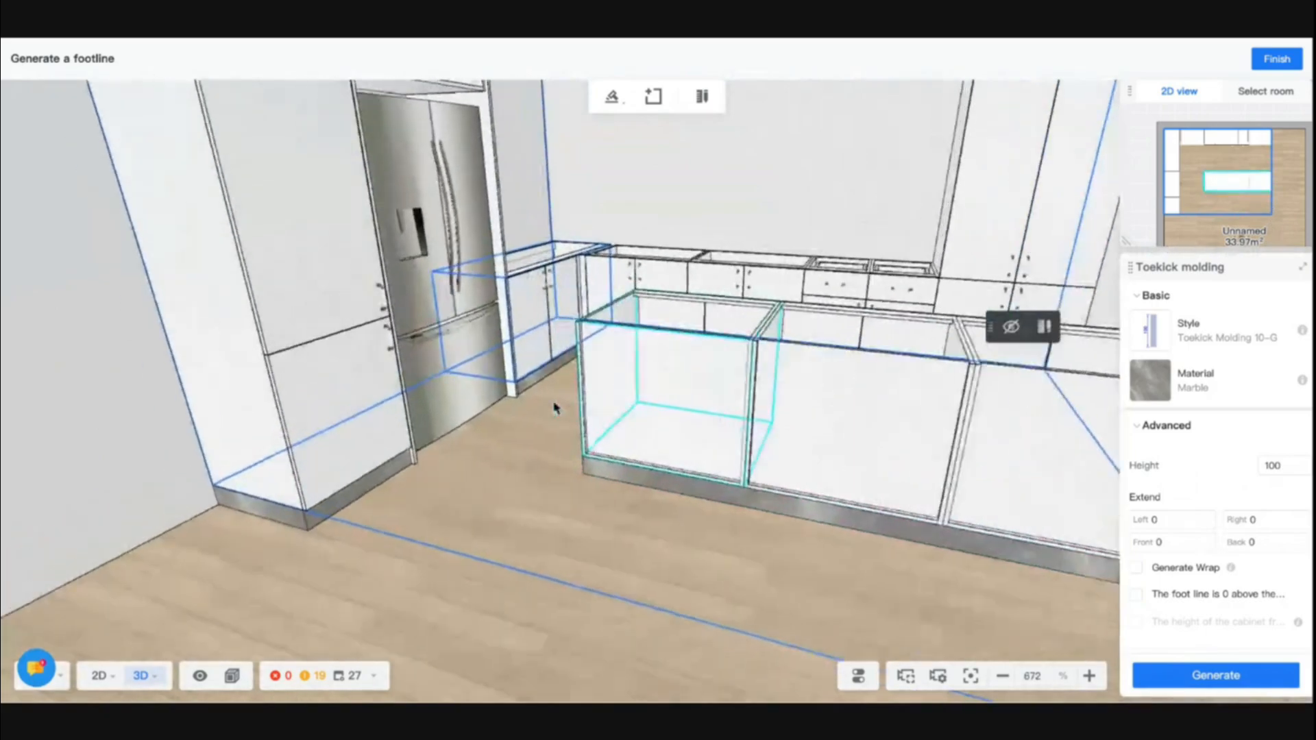
scroll(555, 410, up, 5)
drag(551, 489, 1000, 247)
click(1276, 59)
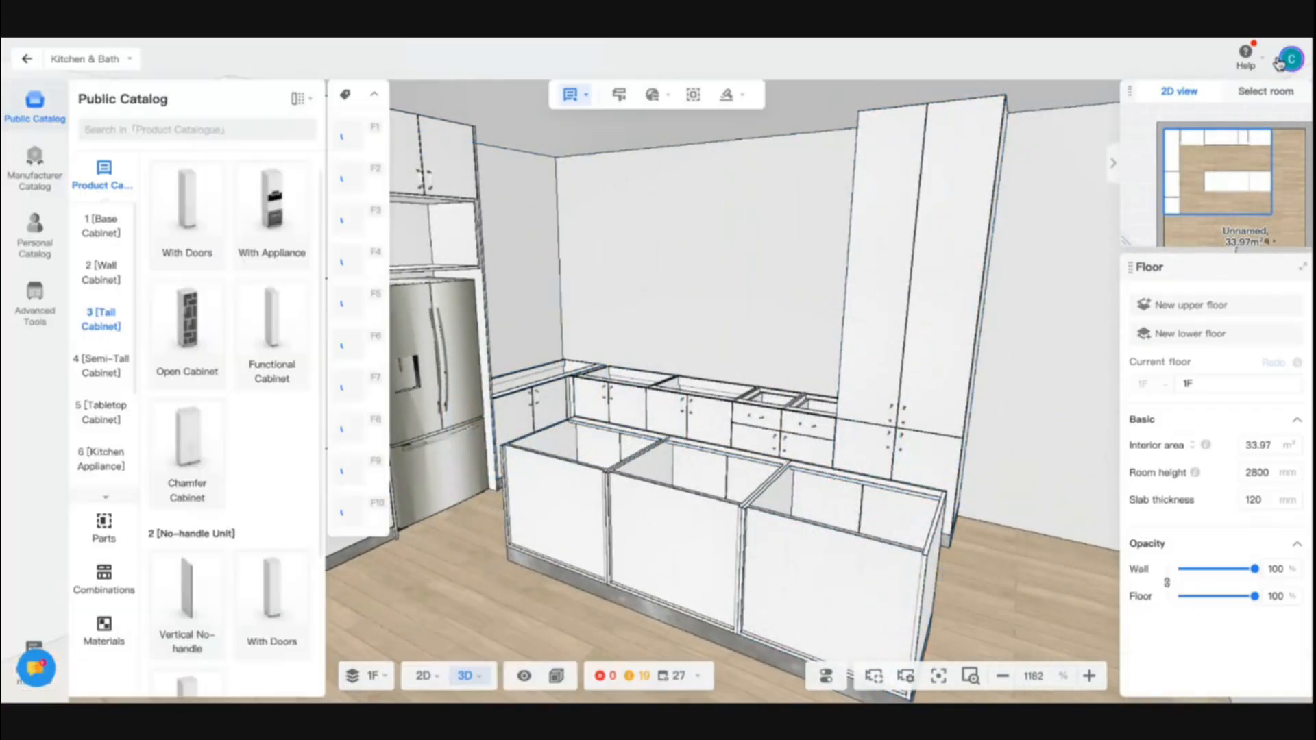
Step: Place a Back Panel from the public catalog's auxiliaries on the outer face of the island
scroll(619, 480, down, 5)
scroll(610, 514, up, 4)
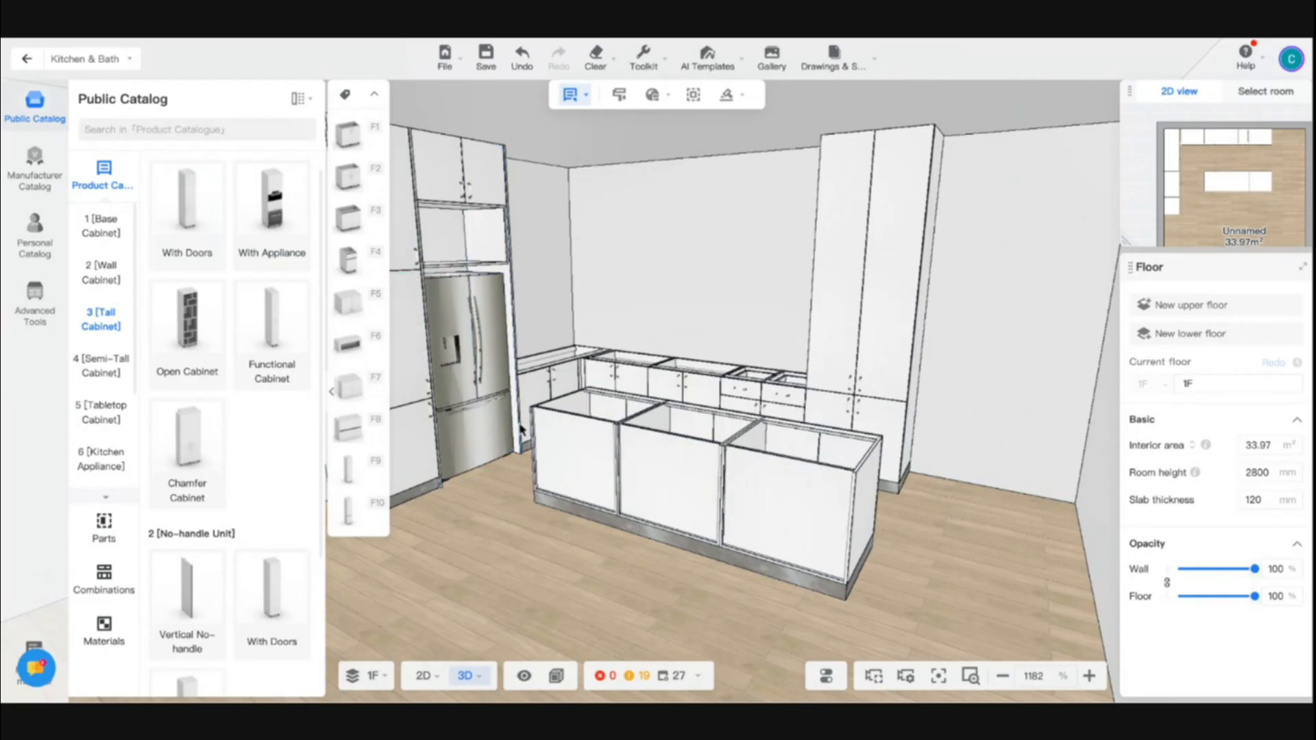
scroll(109, 454, down, 2)
click(105, 433)
scroll(229, 436, down, 5)
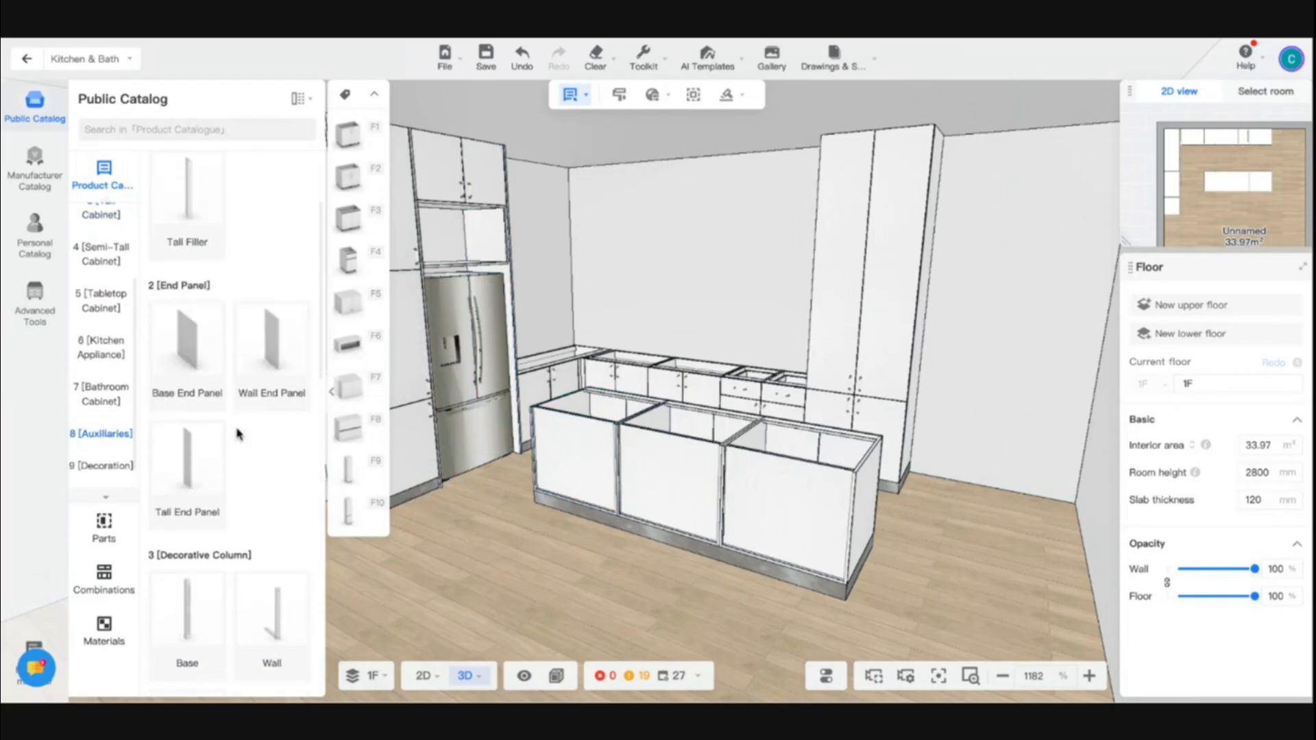
scroll(238, 434, down, 5)
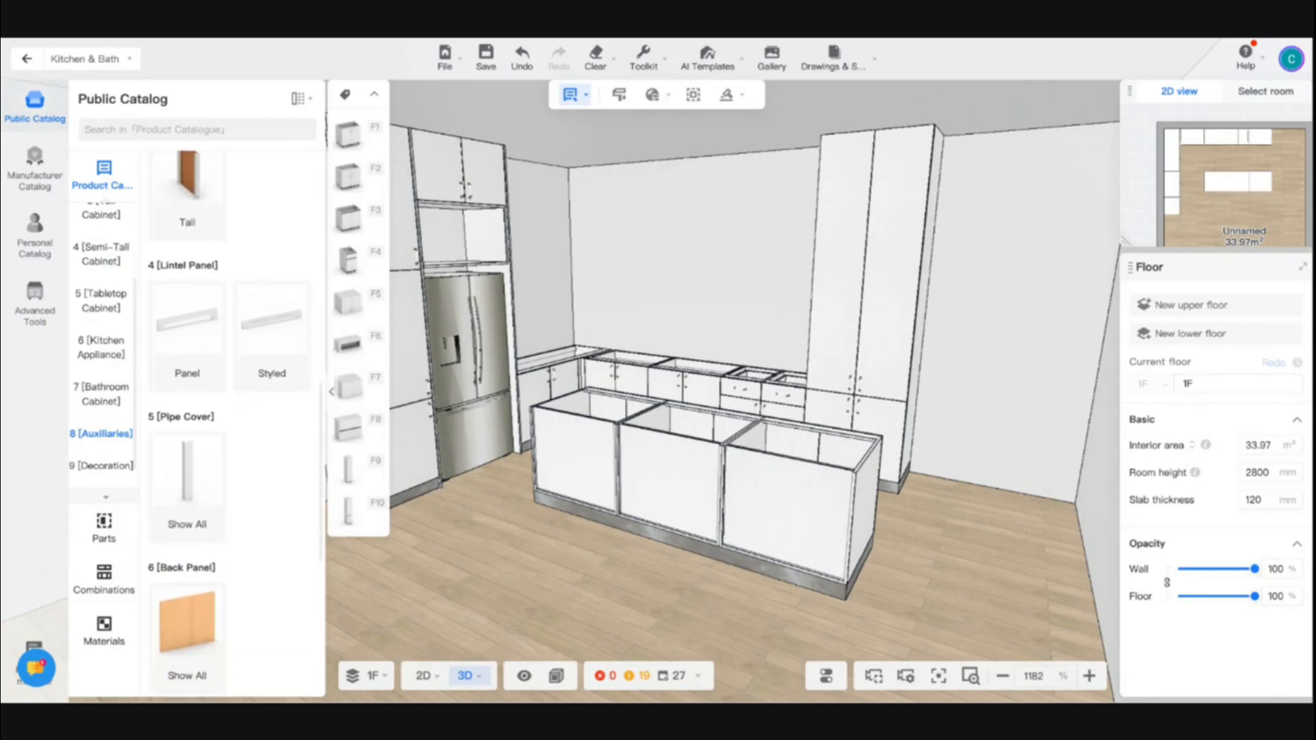
click(191, 466)
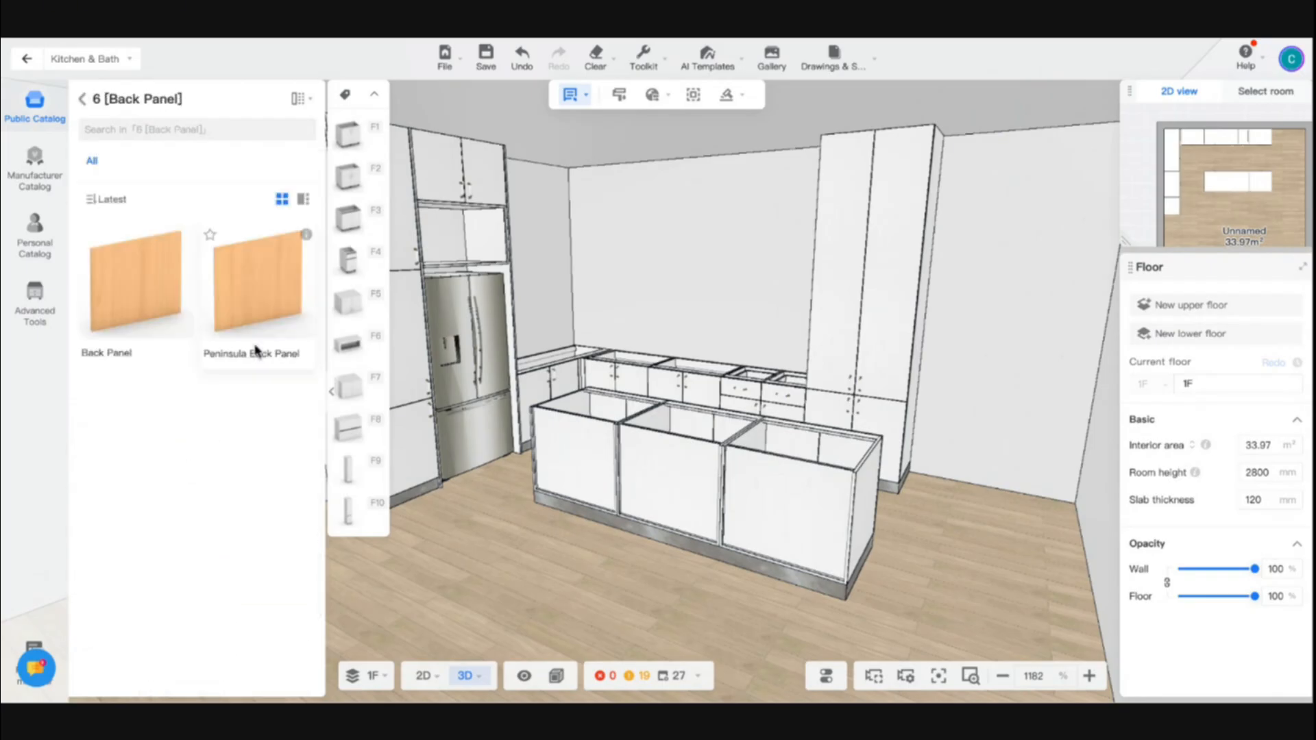
drag(154, 306, 556, 445)
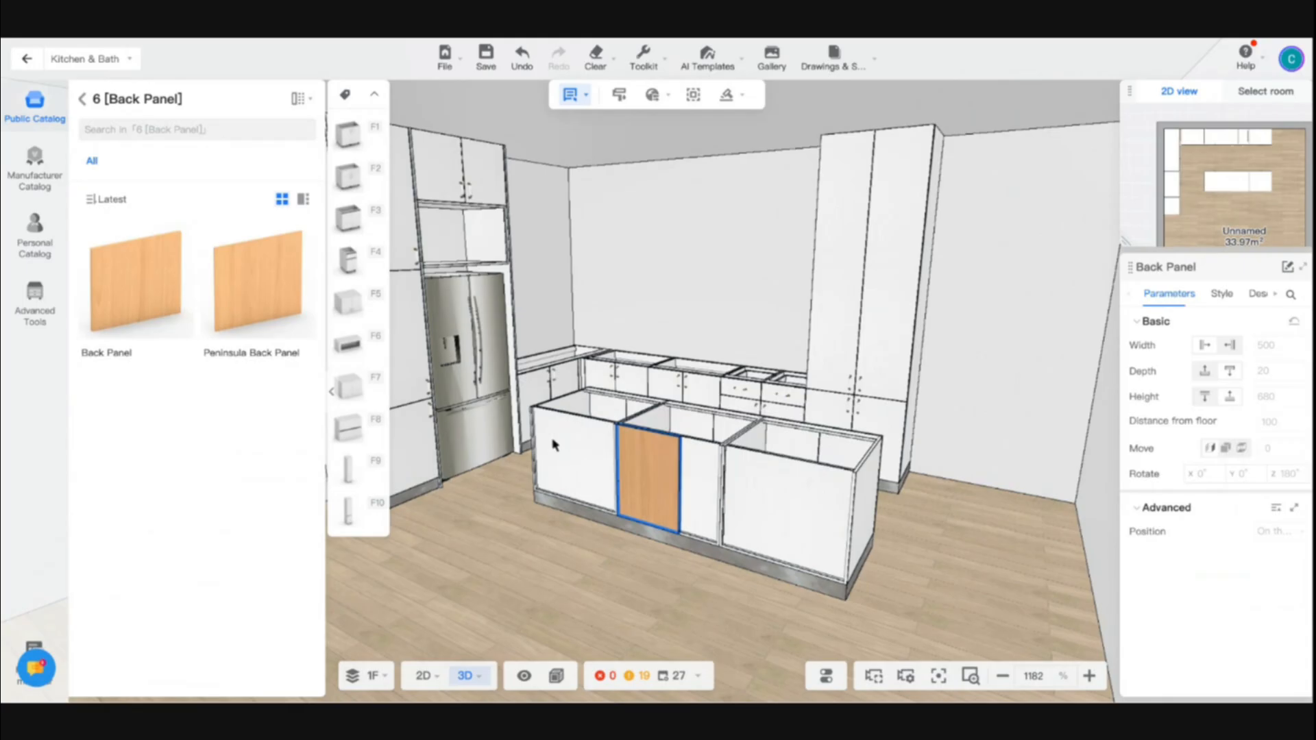
Step: Scale the back panel to 2400 mm wide across all three island cabinets and extend it down to the floor, making it 780 mm high
click(715, 409)
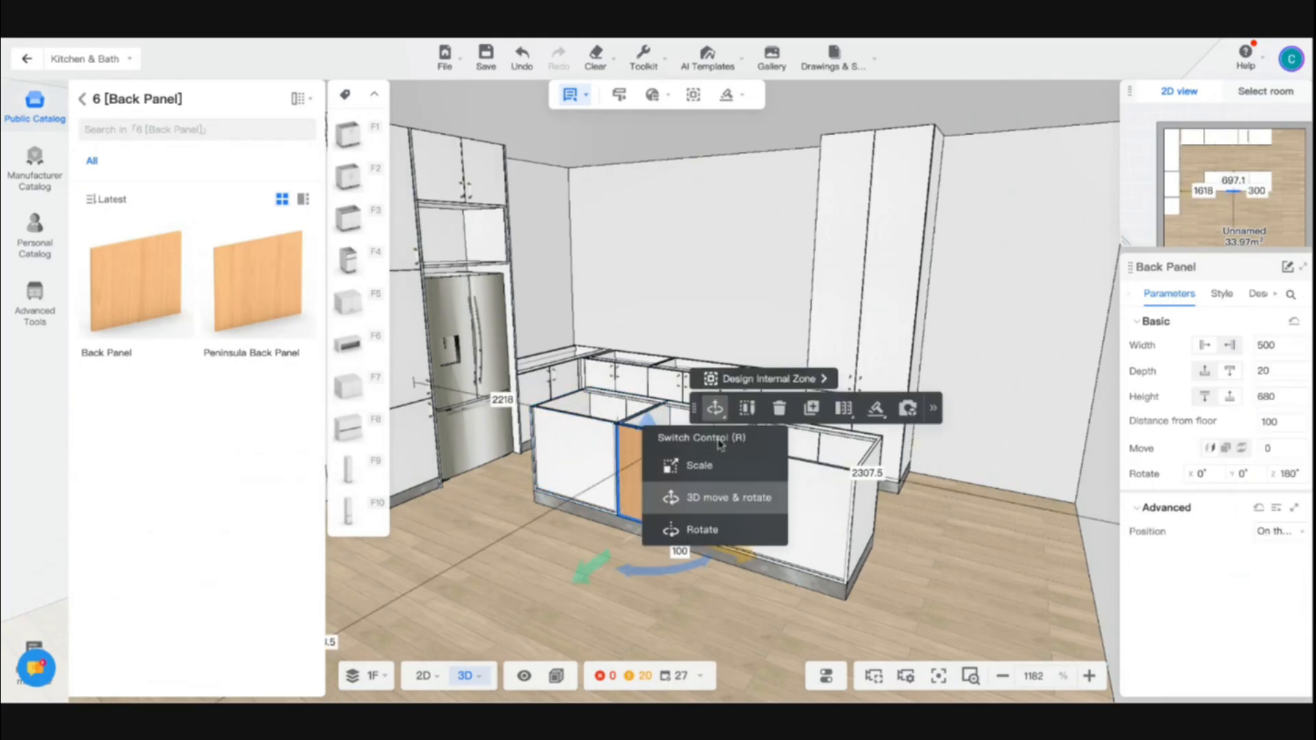
click(709, 547)
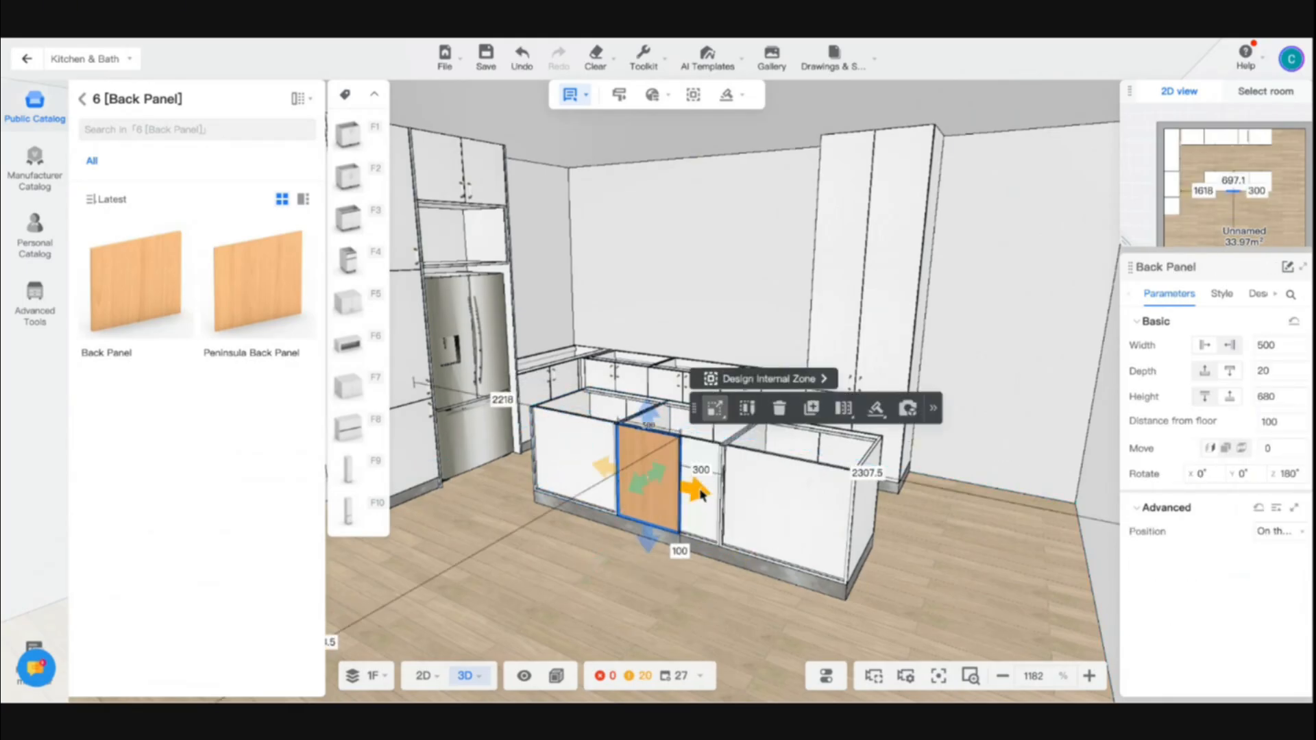
drag(700, 493, 868, 538)
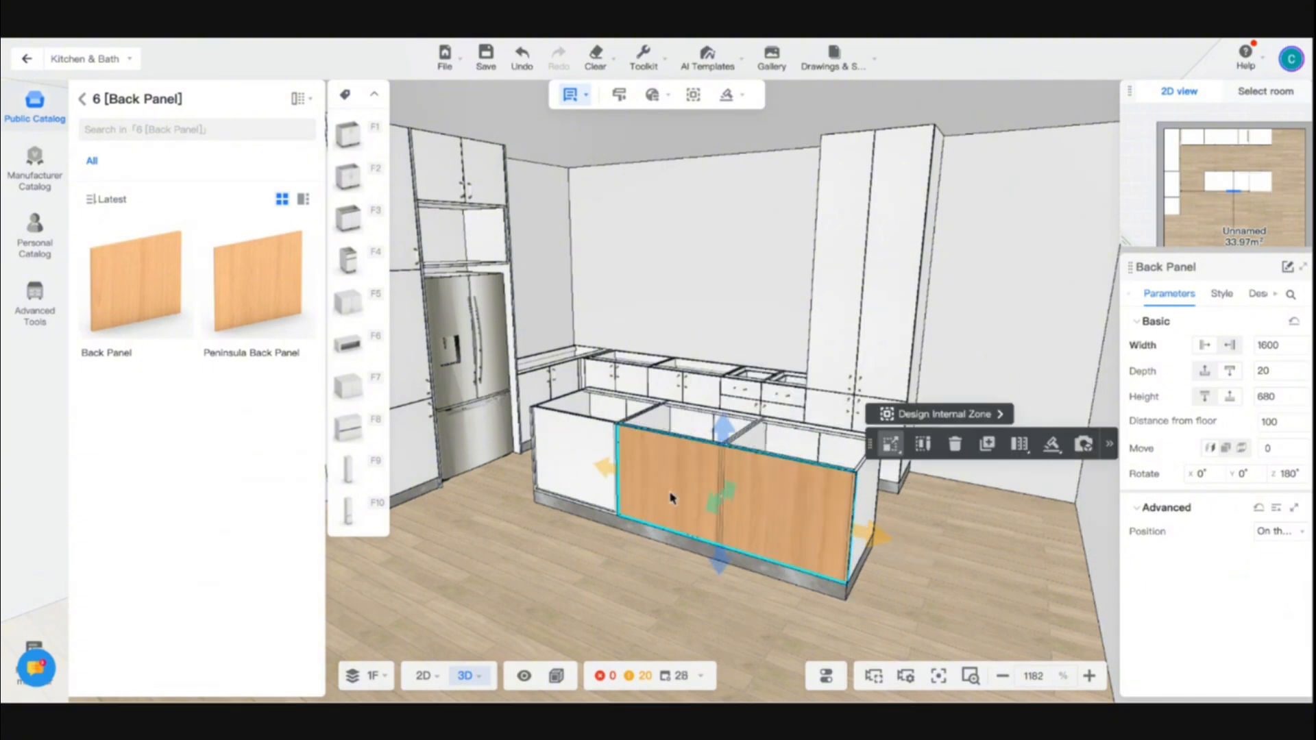
drag(602, 466, 490, 457)
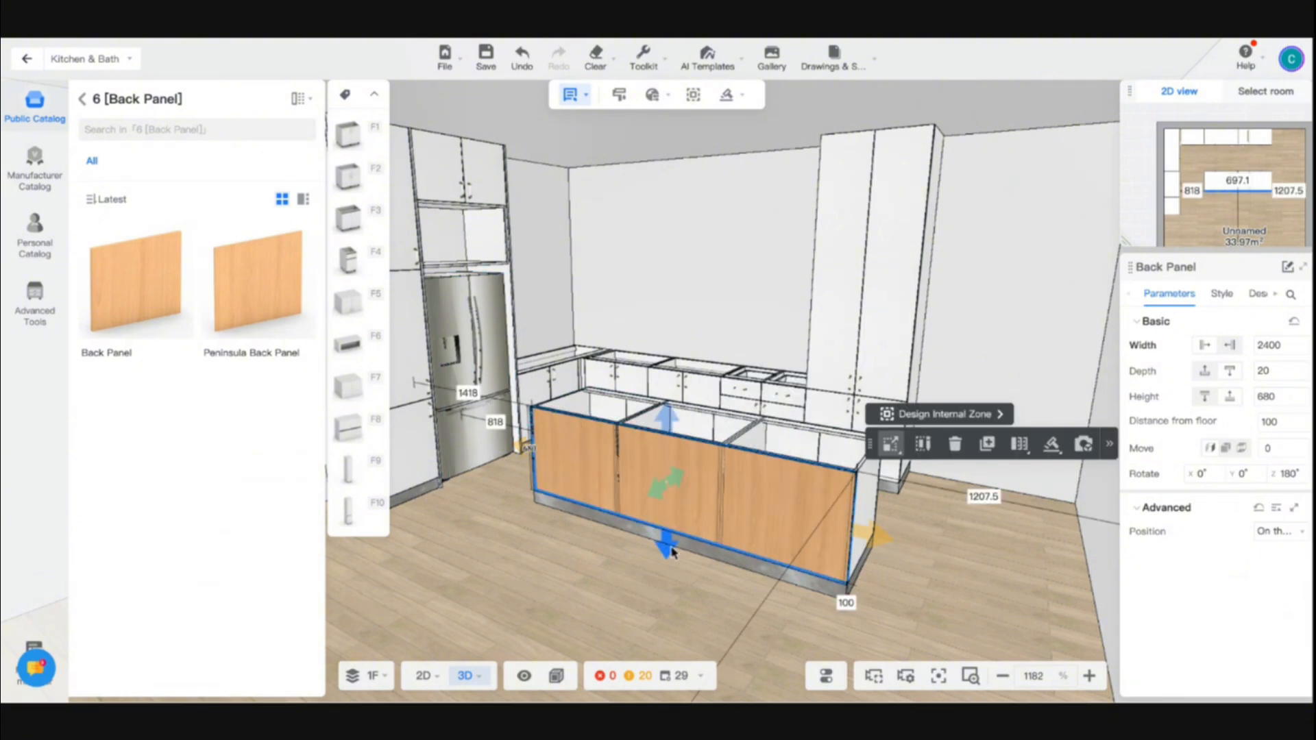
drag(671, 552, 673, 580)
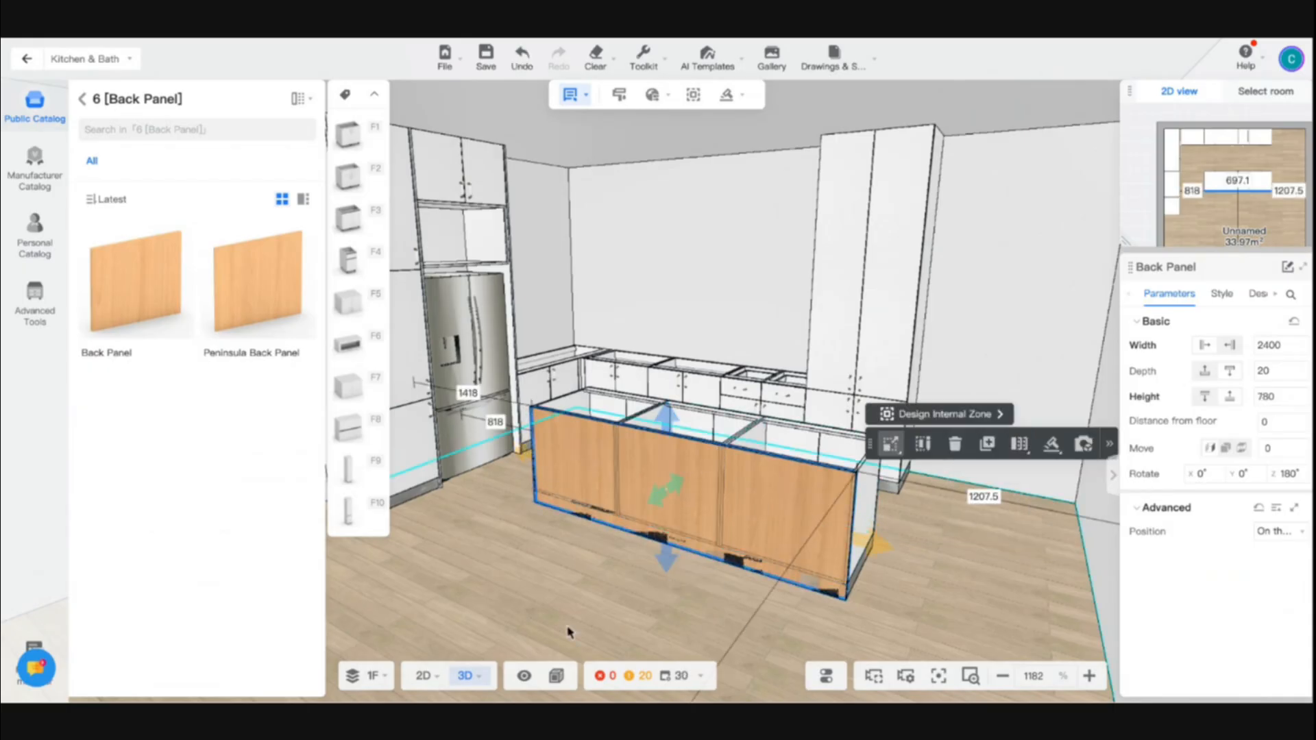
Step: In the 2D plan, nudge the back panel outward until it sits flush against the outer face of the island cabinets
click(424, 676)
scroll(747, 454, up, 10)
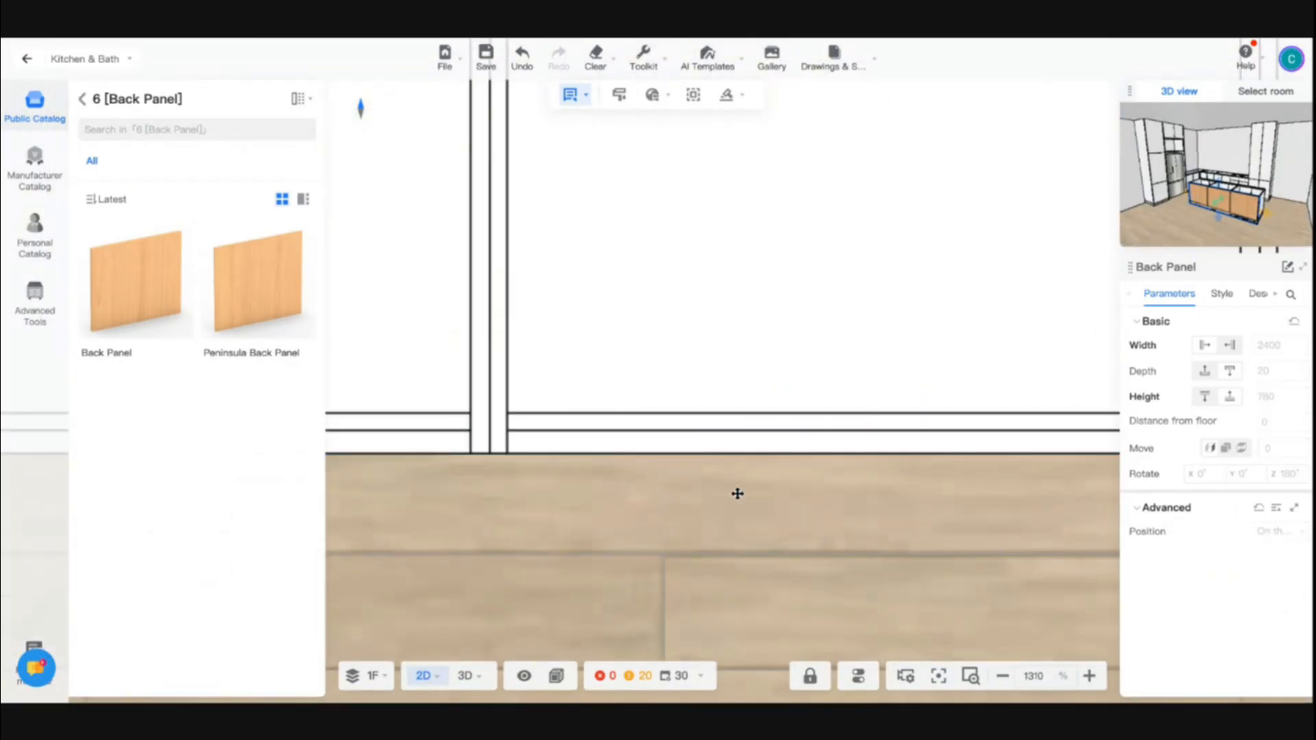
key(ctrl+z)
key(Right)
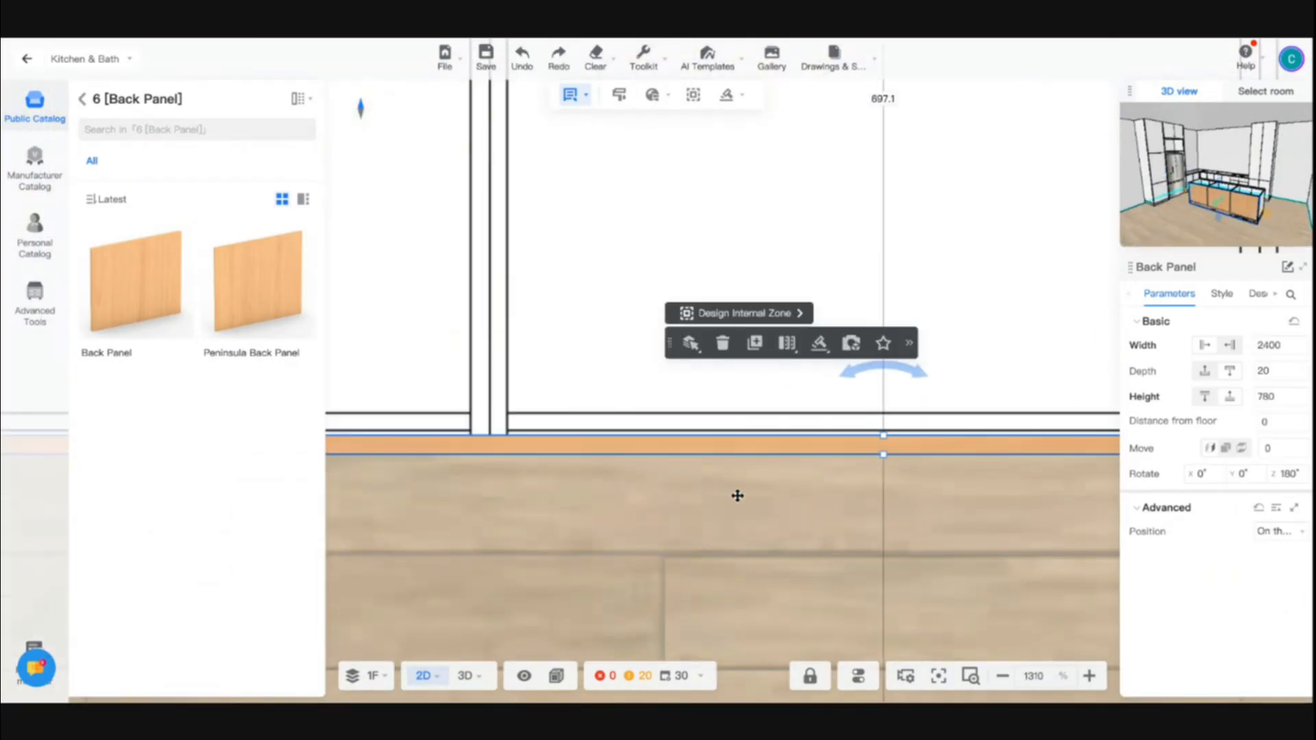
key(Down)
key(Down)
key(Down)
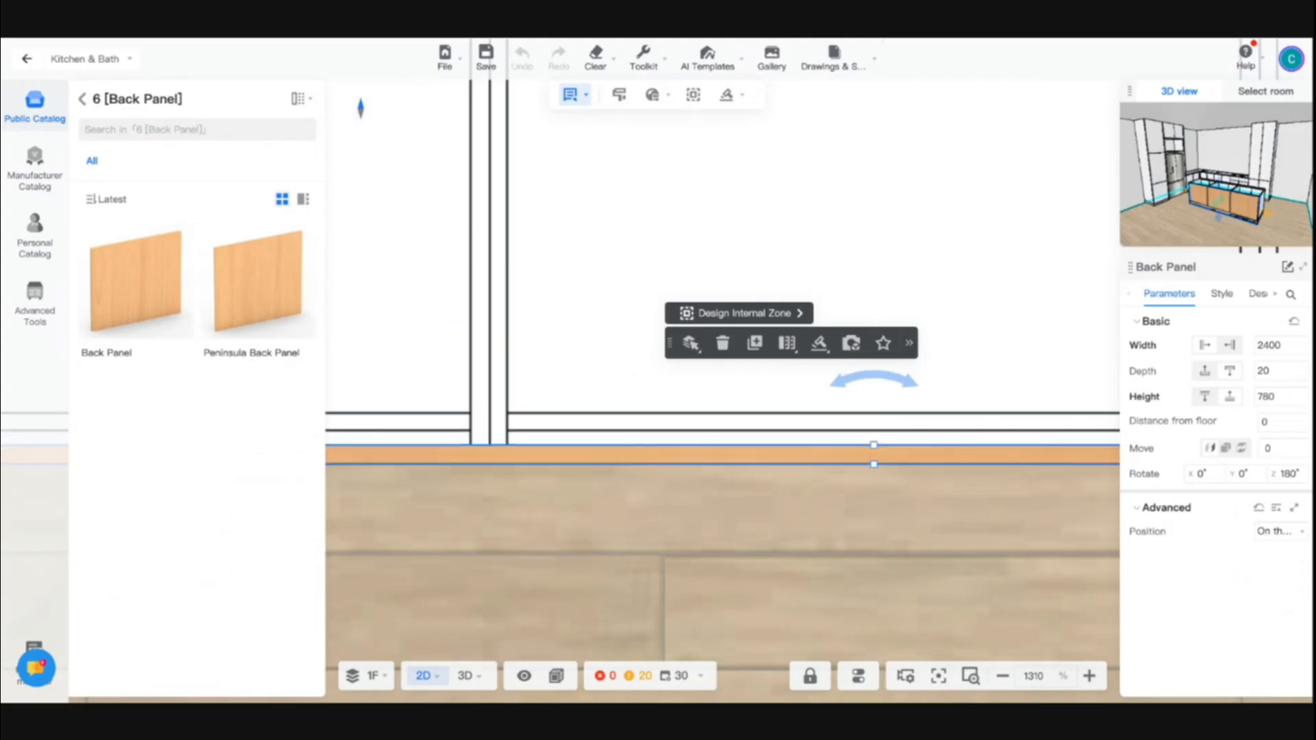
key(Up)
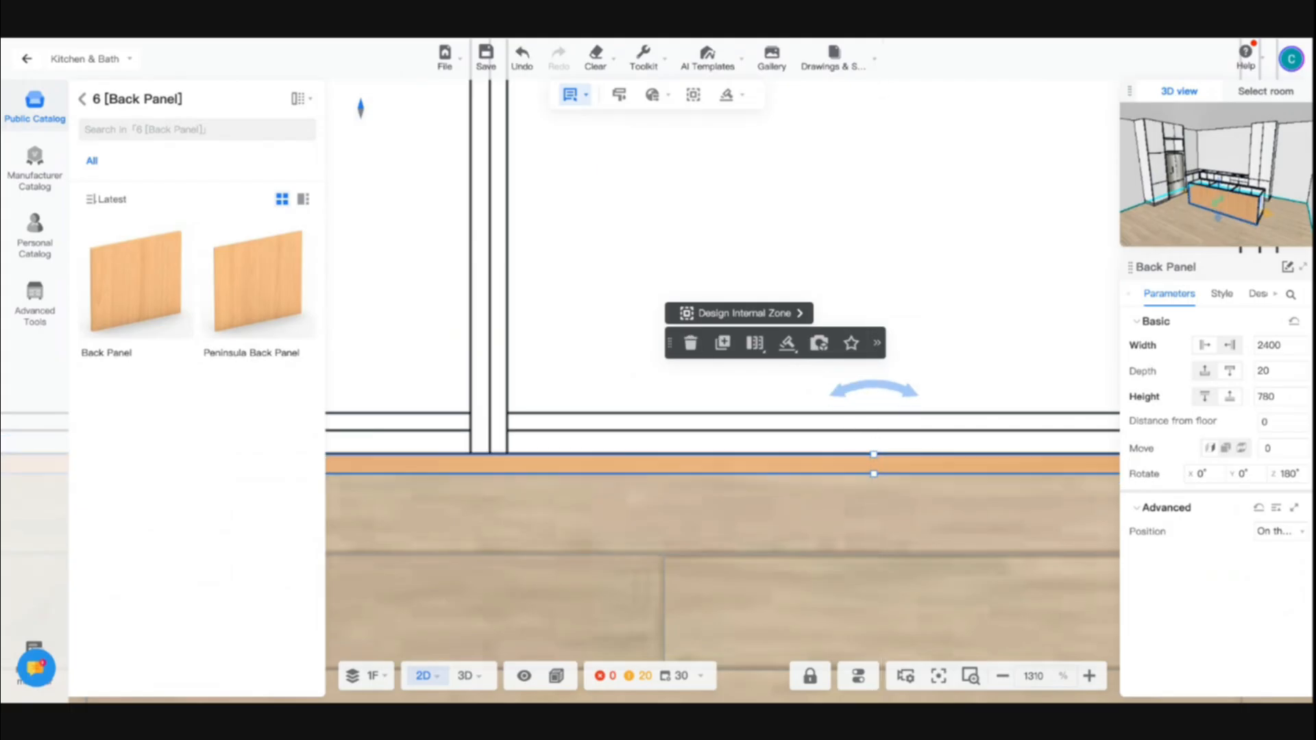
click(614, 576)
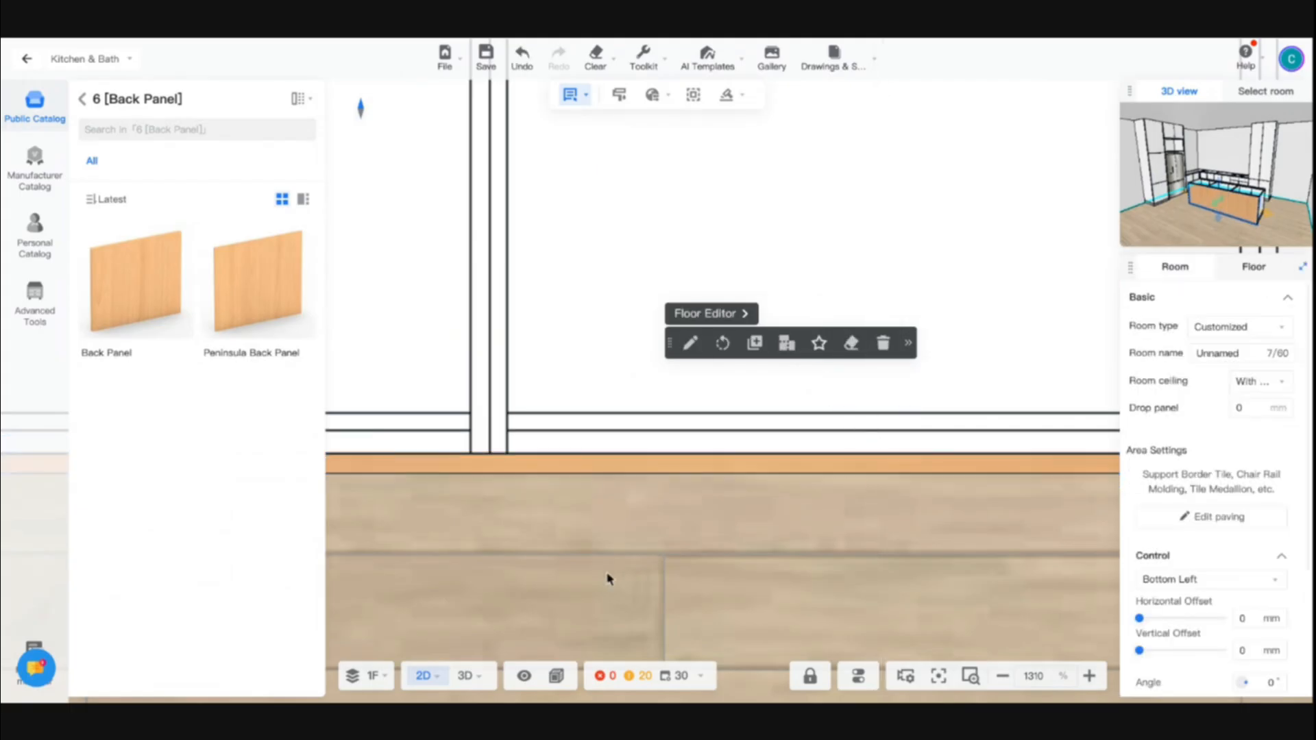
Step: Examine the island with its back panel and the toekick molding along the cabinet runs from several angles in 3D
click(465, 676)
scroll(752, 576, down, 2)
drag(752, 576, 668, 601)
scroll(668, 601, down, 2)
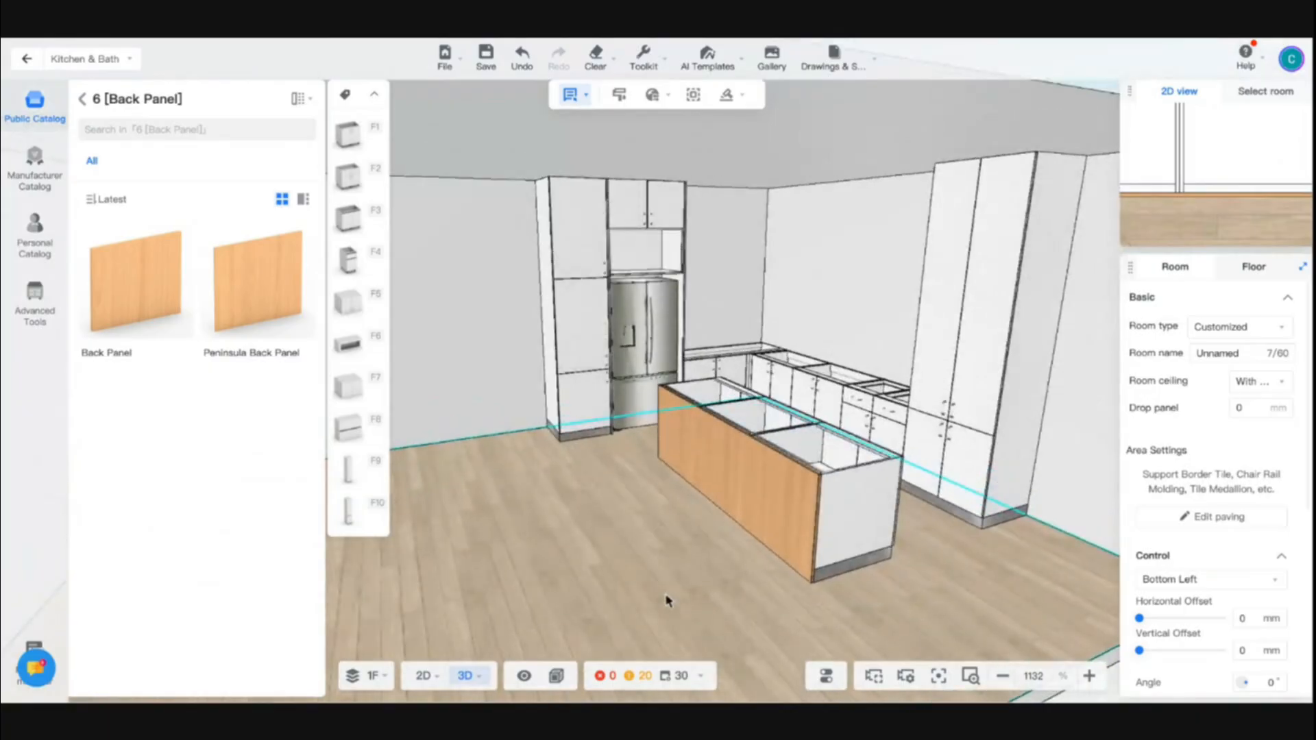
scroll(667, 602, up, 3)
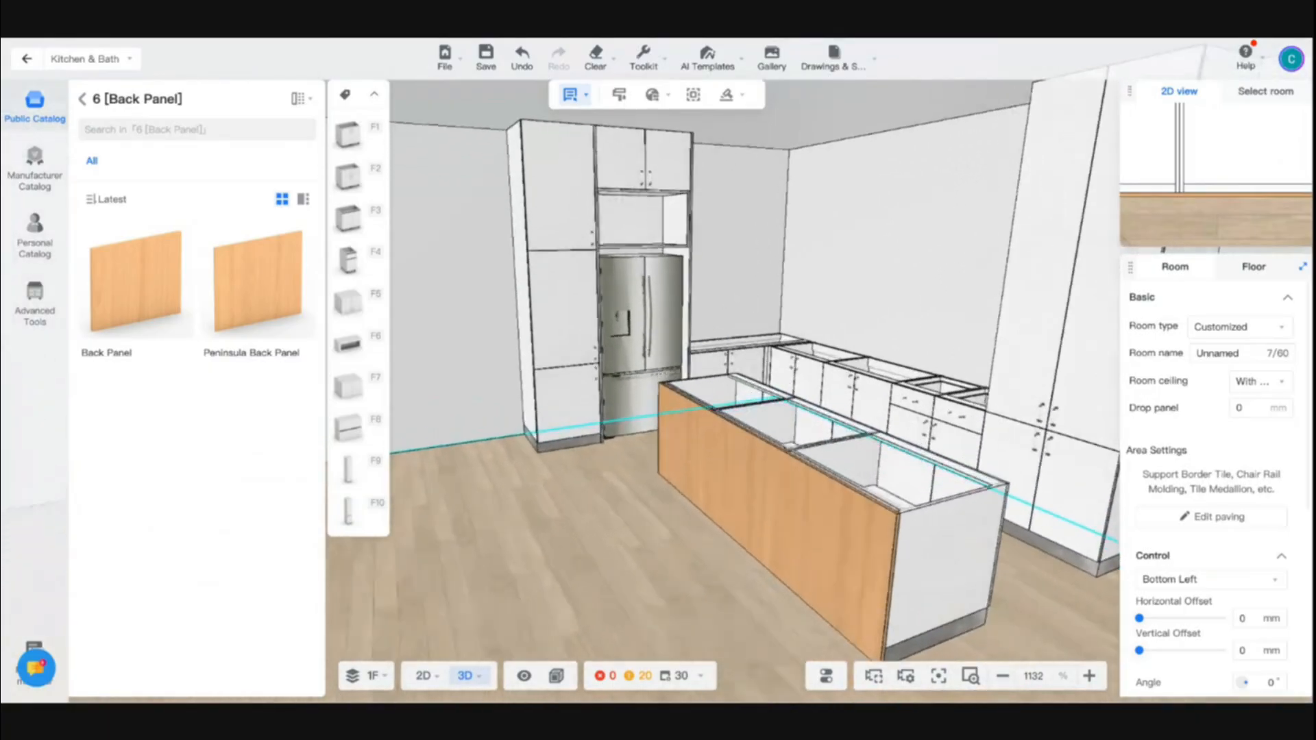
drag(667, 601, 731, 571)
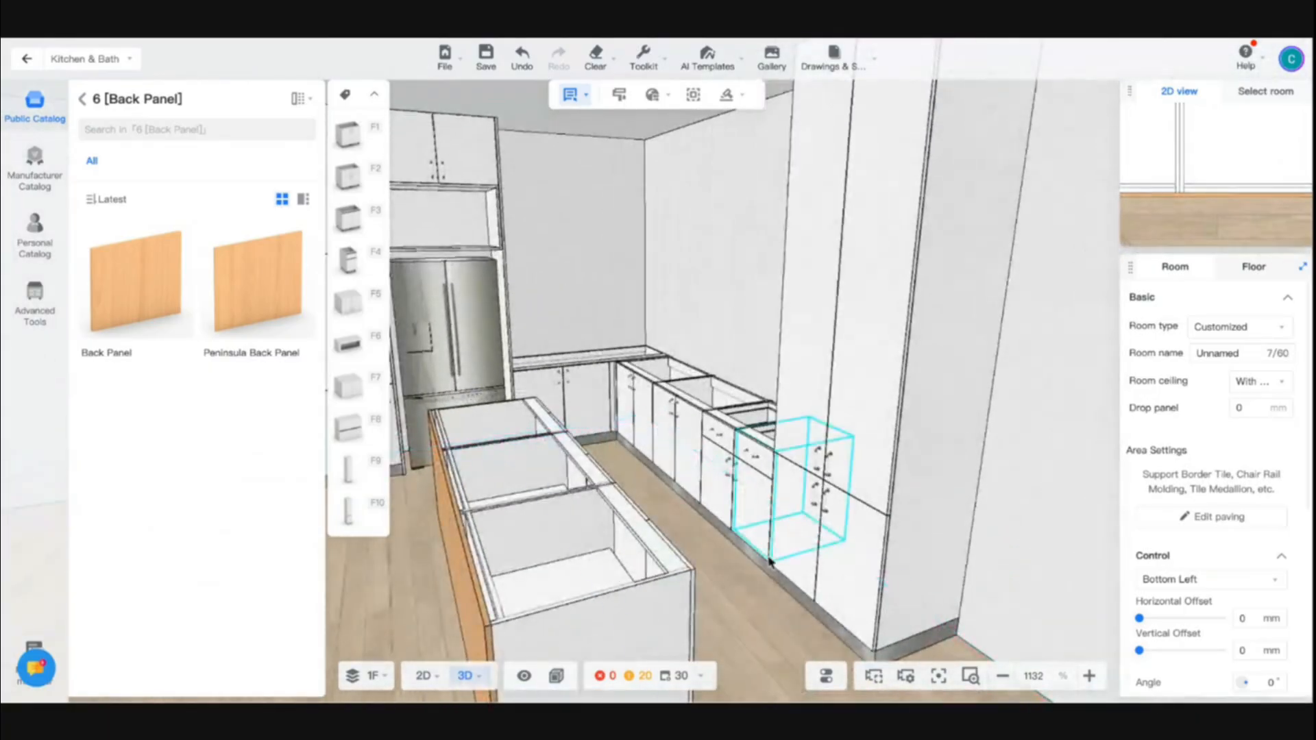
right_drag(809, 558, 731, 567)
scroll(713, 559, down, 3)
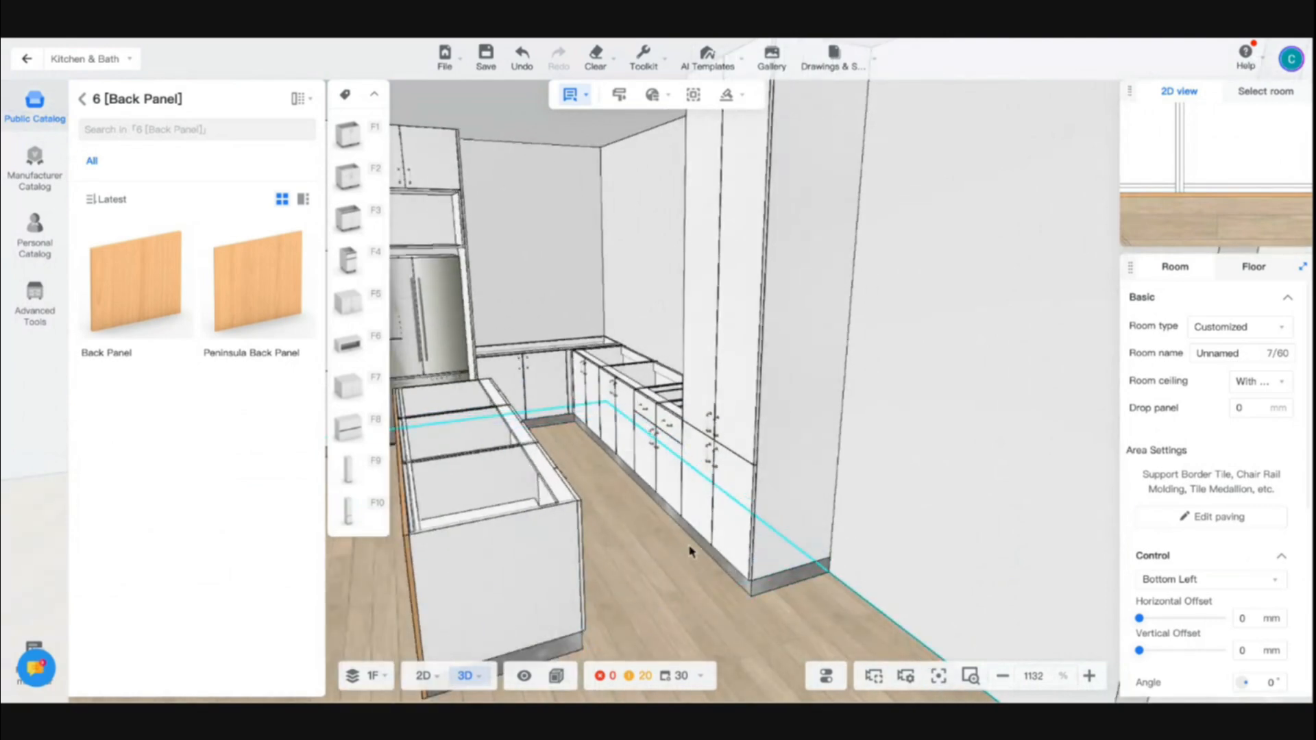
scroll(691, 552, up, 2)
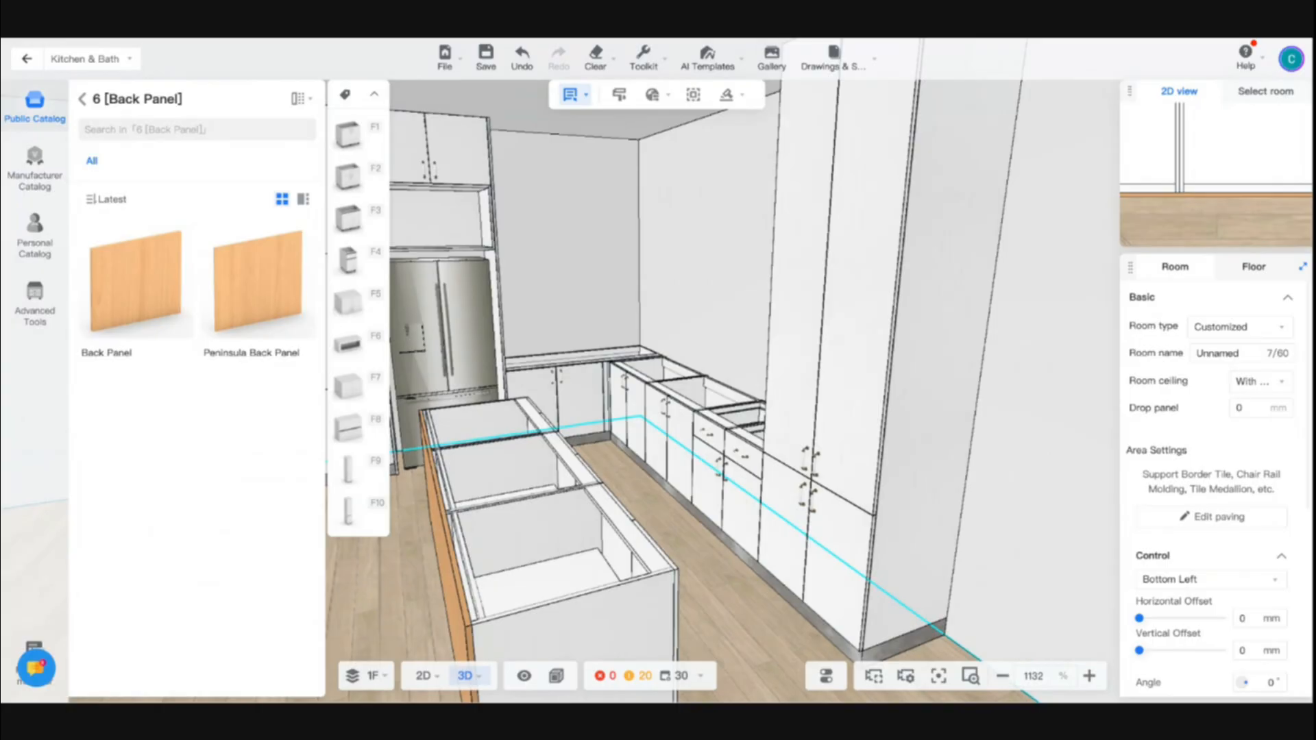
Step: Open all the cabinet doors in 3D and examine the cabinet interiors
key(o)
scroll(676, 544, down, 2)
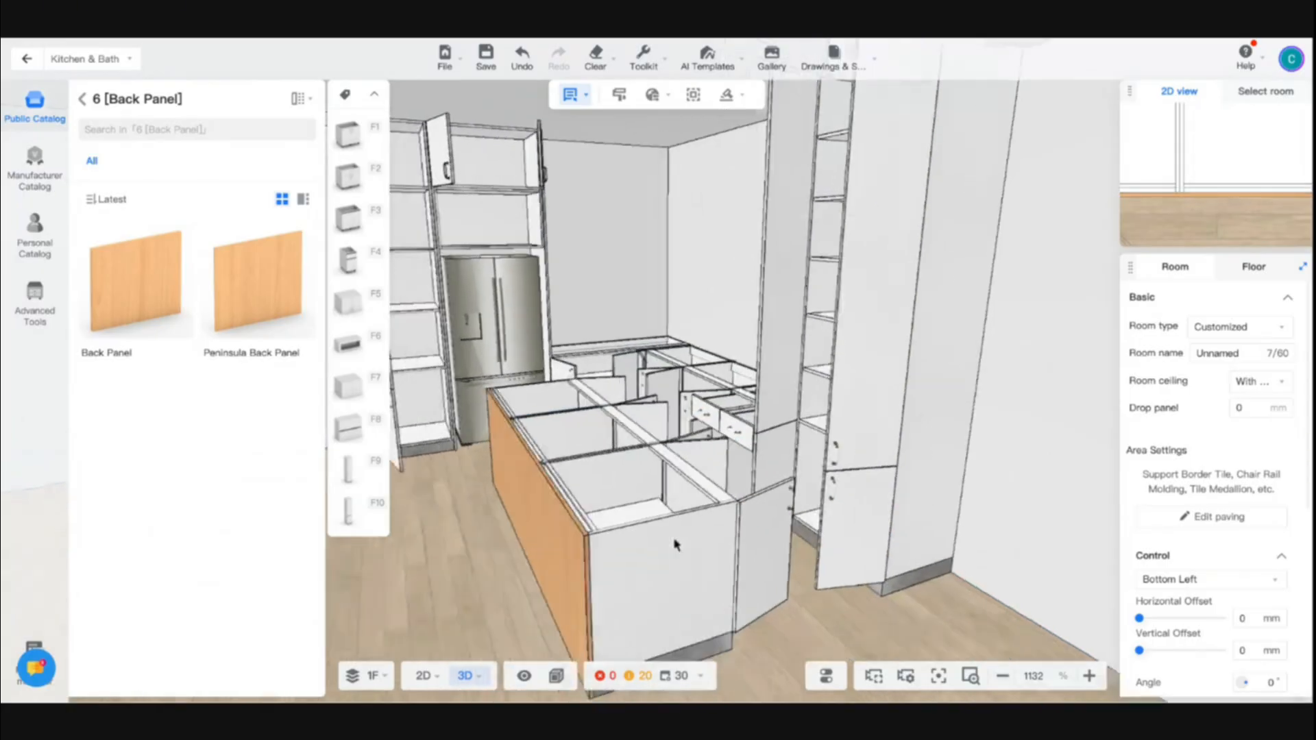
right_drag(676, 543, 591, 529)
right_drag(811, 481, 823, 479)
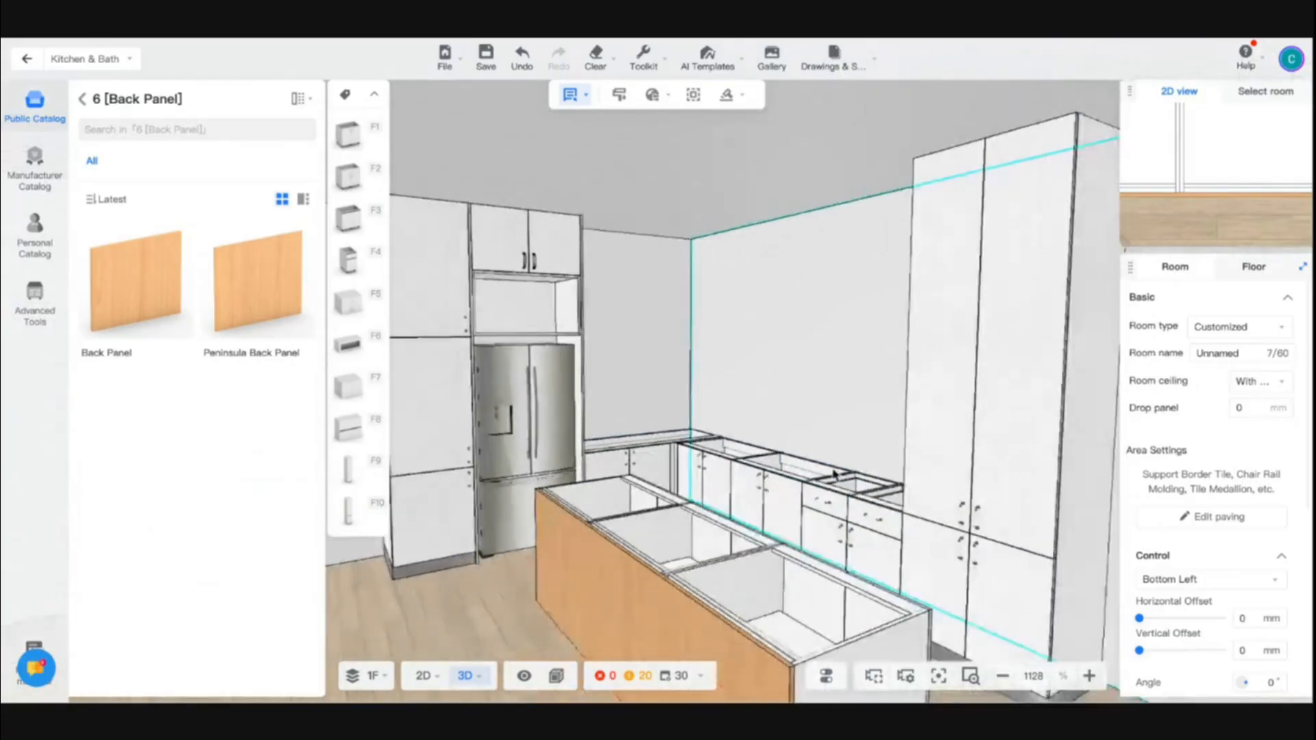
Step: Switch to part selection and select the upper-right door panel of the tall cabinet beside the base cabinet run
right_drag(835, 474, 861, 472)
right_drag(759, 420, 944, 435)
click(679, 374)
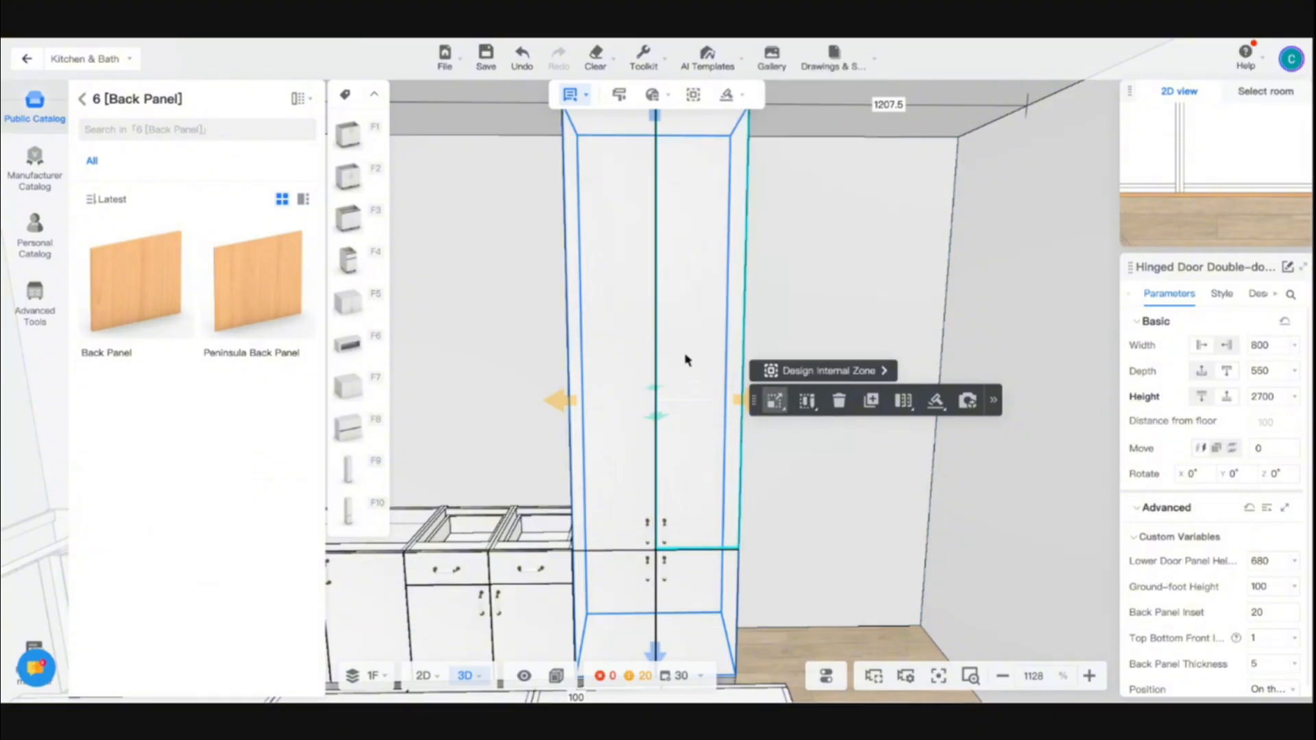
click(689, 353)
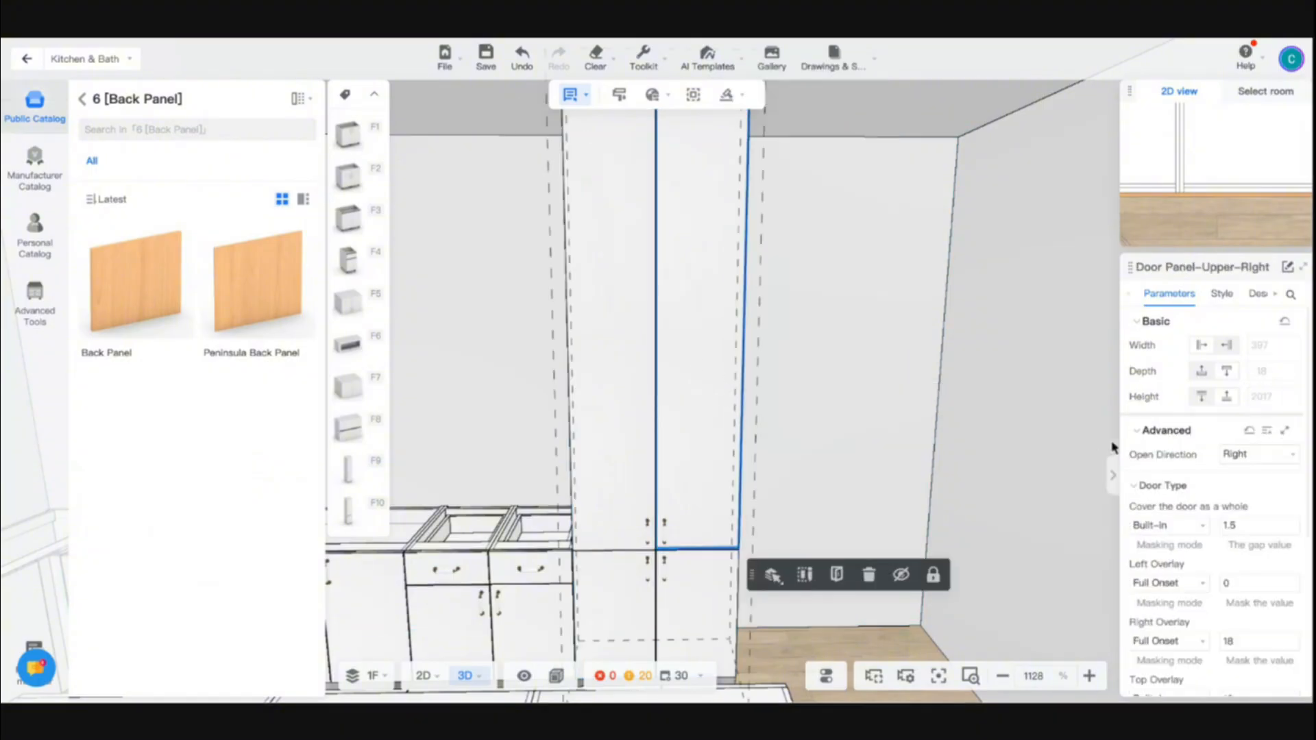
click(493, 191)
mouse_move(576, 108)
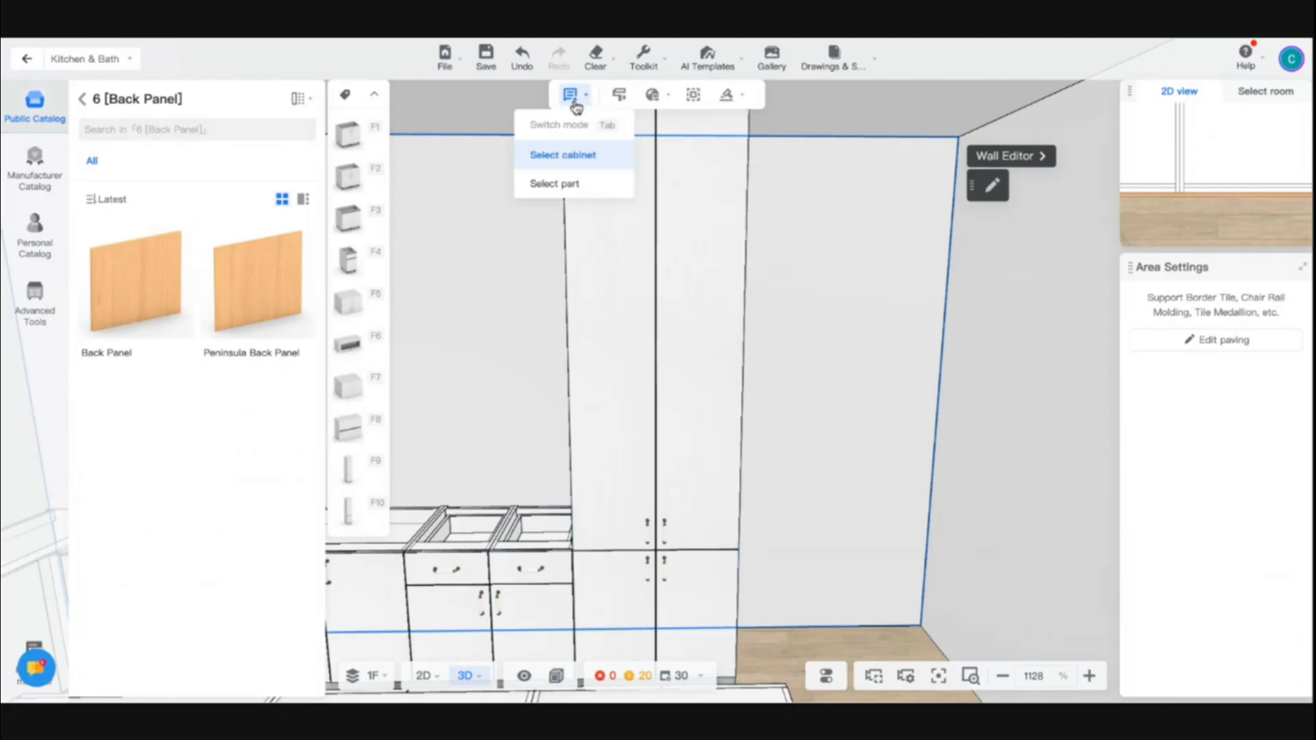
click(567, 185)
click(699, 262)
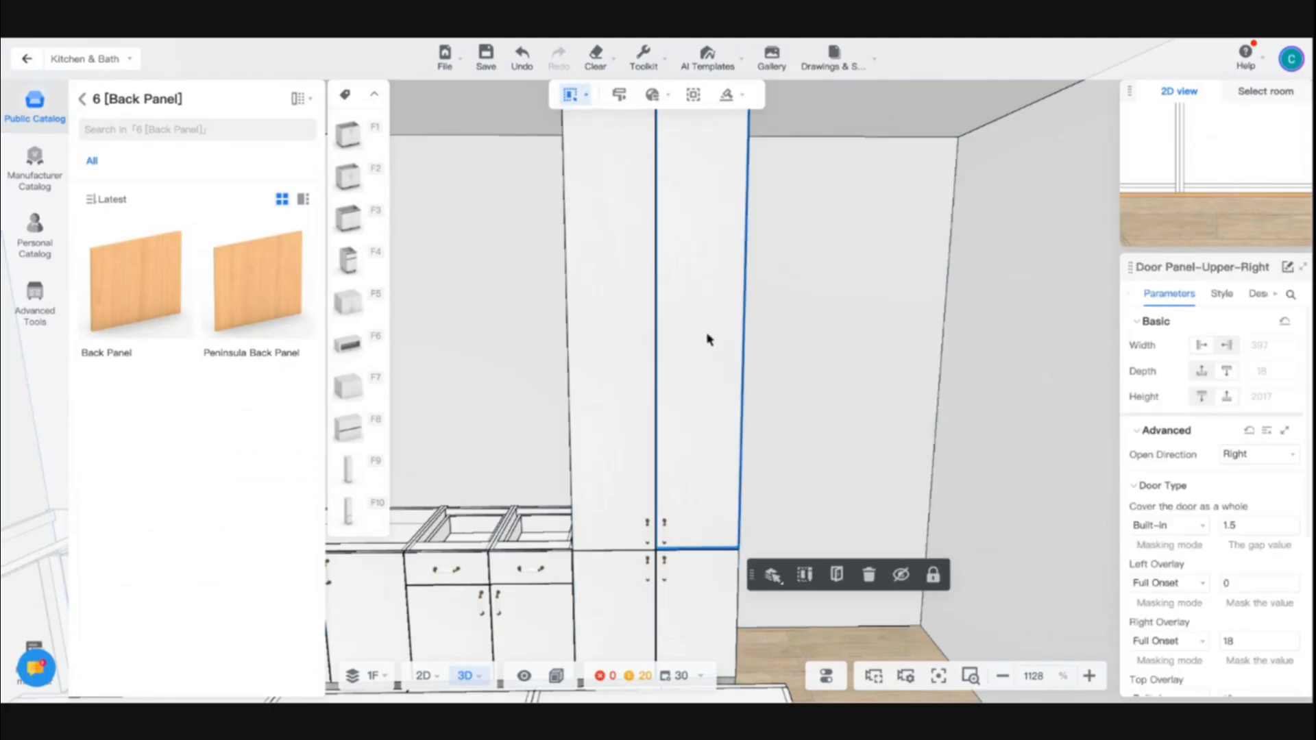
Step: Set the upper-right door panel's open direction to Top and open the doors to check how it swings
click(1266, 456)
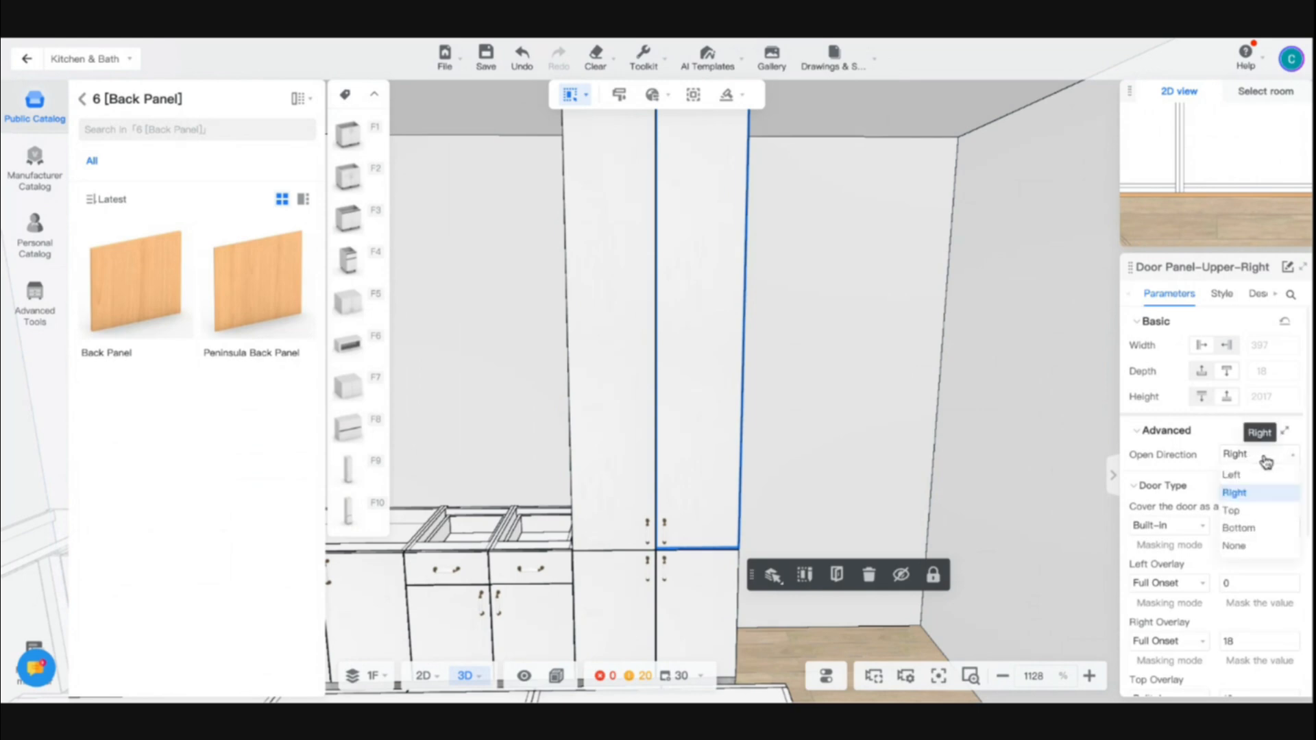
click(1242, 512)
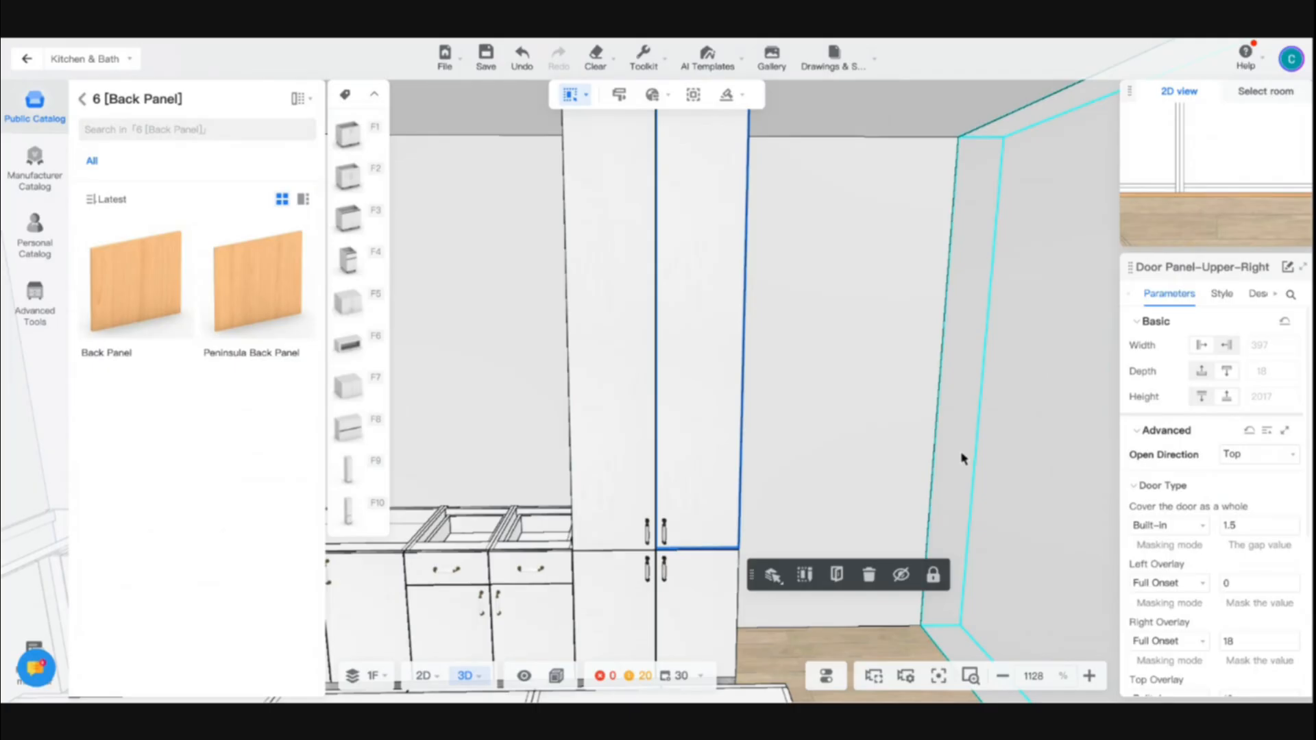
click(836, 575)
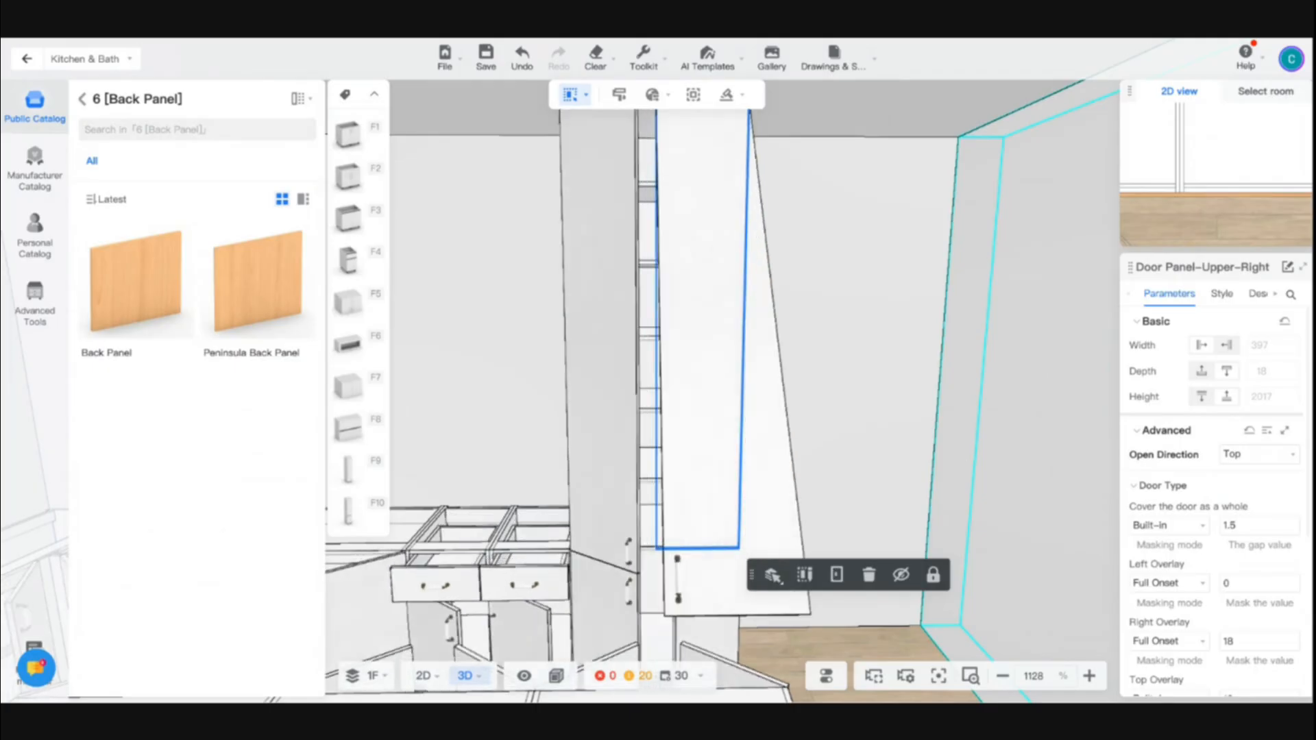
scroll(758, 409, down, 5)
scroll(758, 409, up, 4)
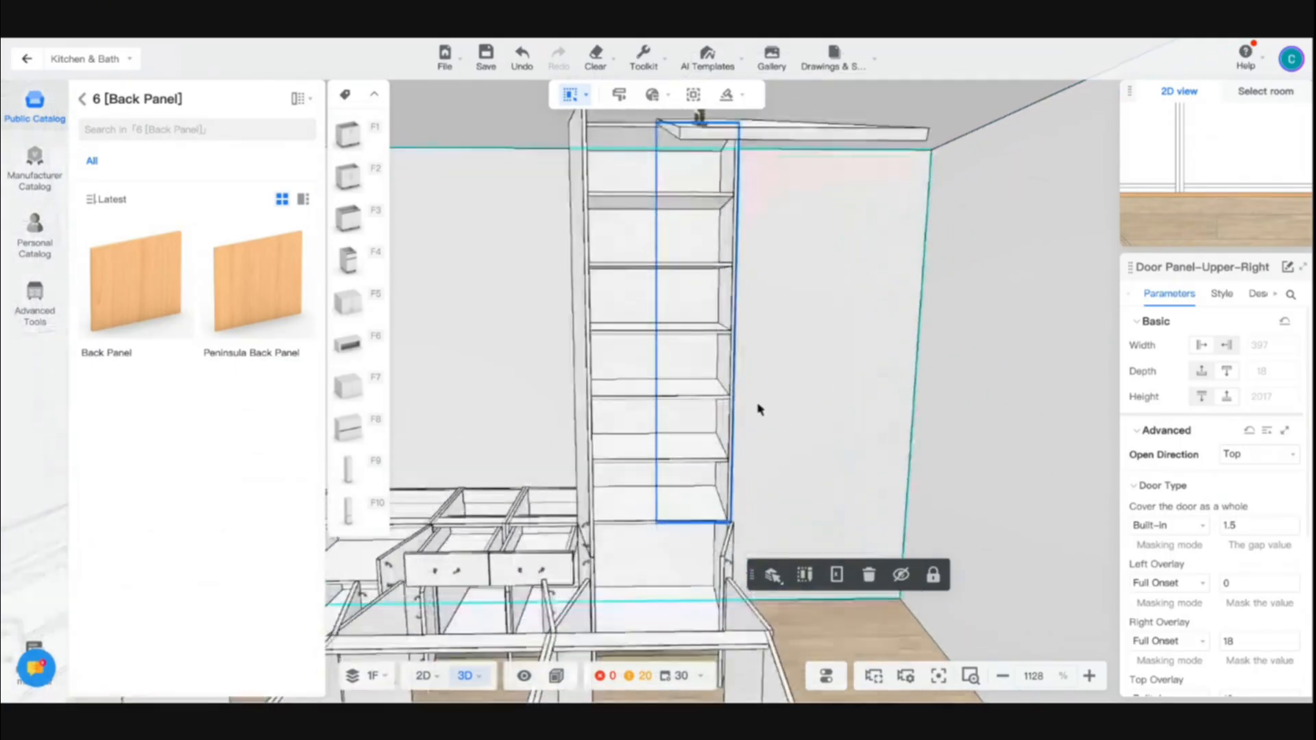
scroll(758, 409, down, 1)
Step: Try the open directions Left and Right on the tall cabinet's upper-right door, viewing the opened cabinet
click(1244, 456)
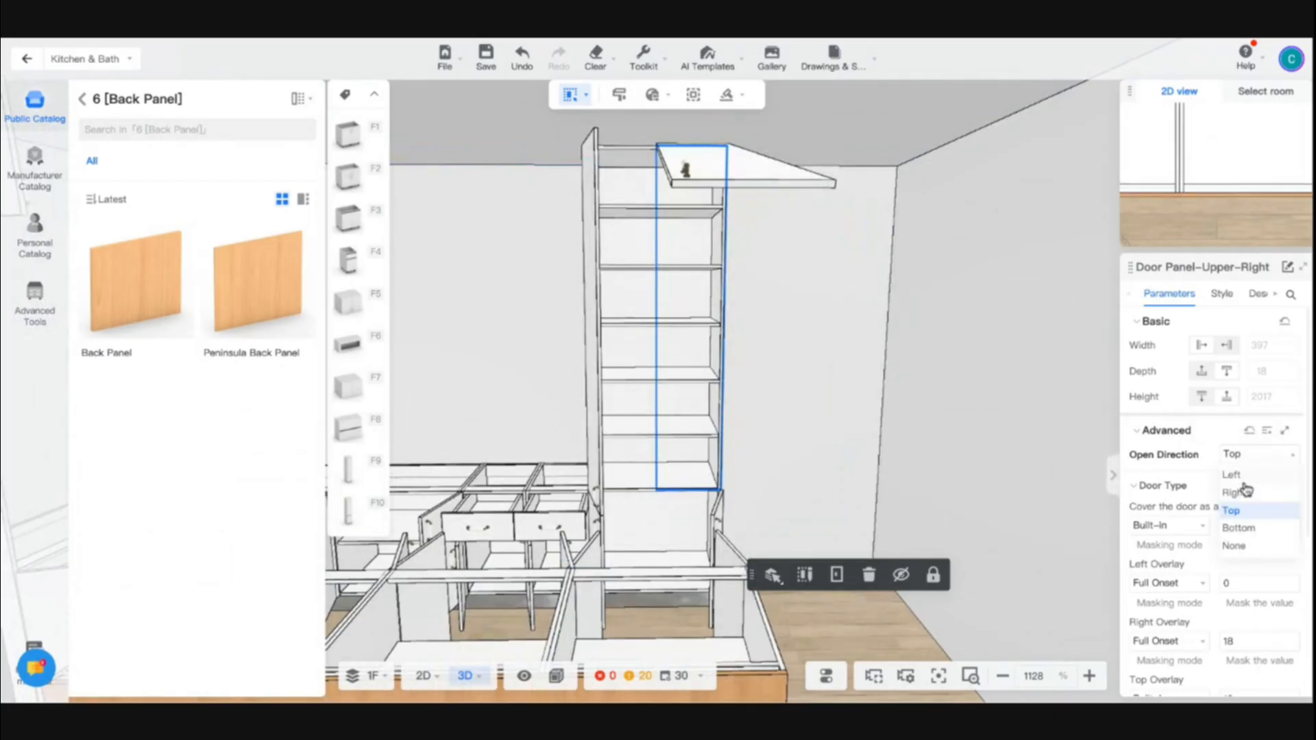
click(1244, 482)
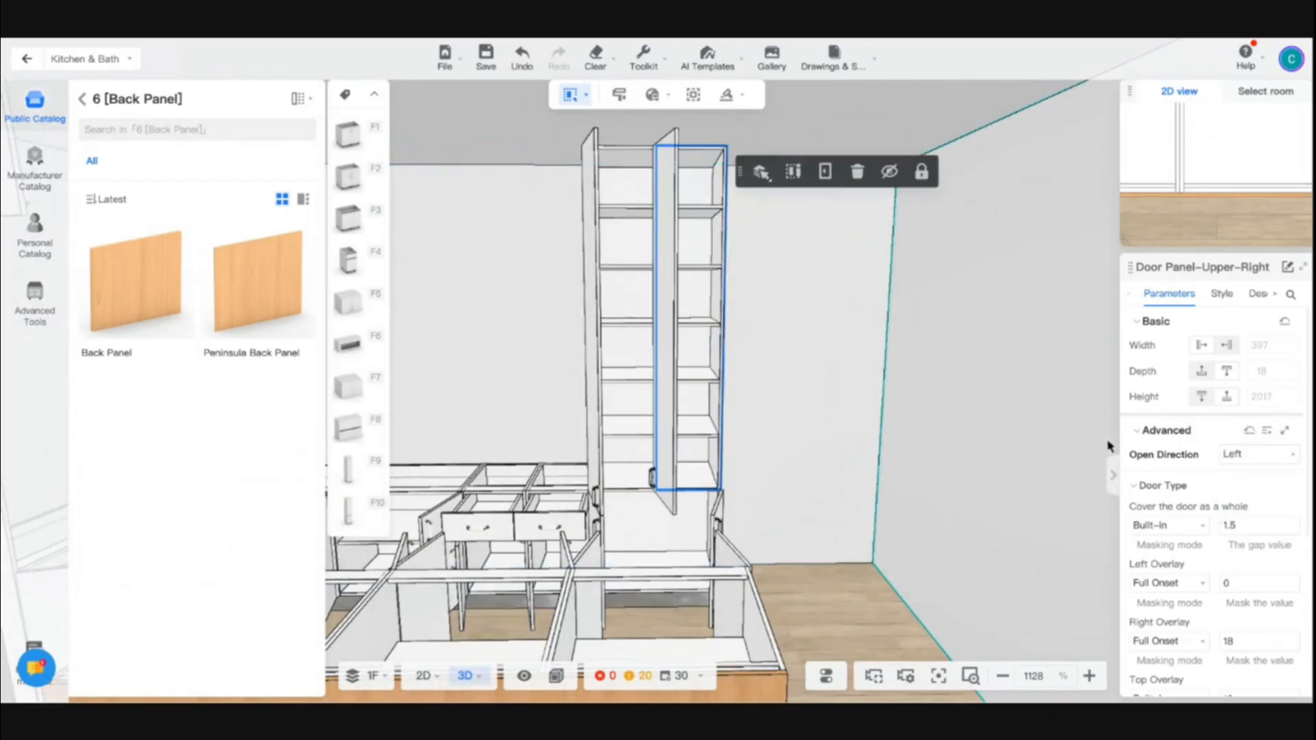
click(1251, 456)
click(1246, 495)
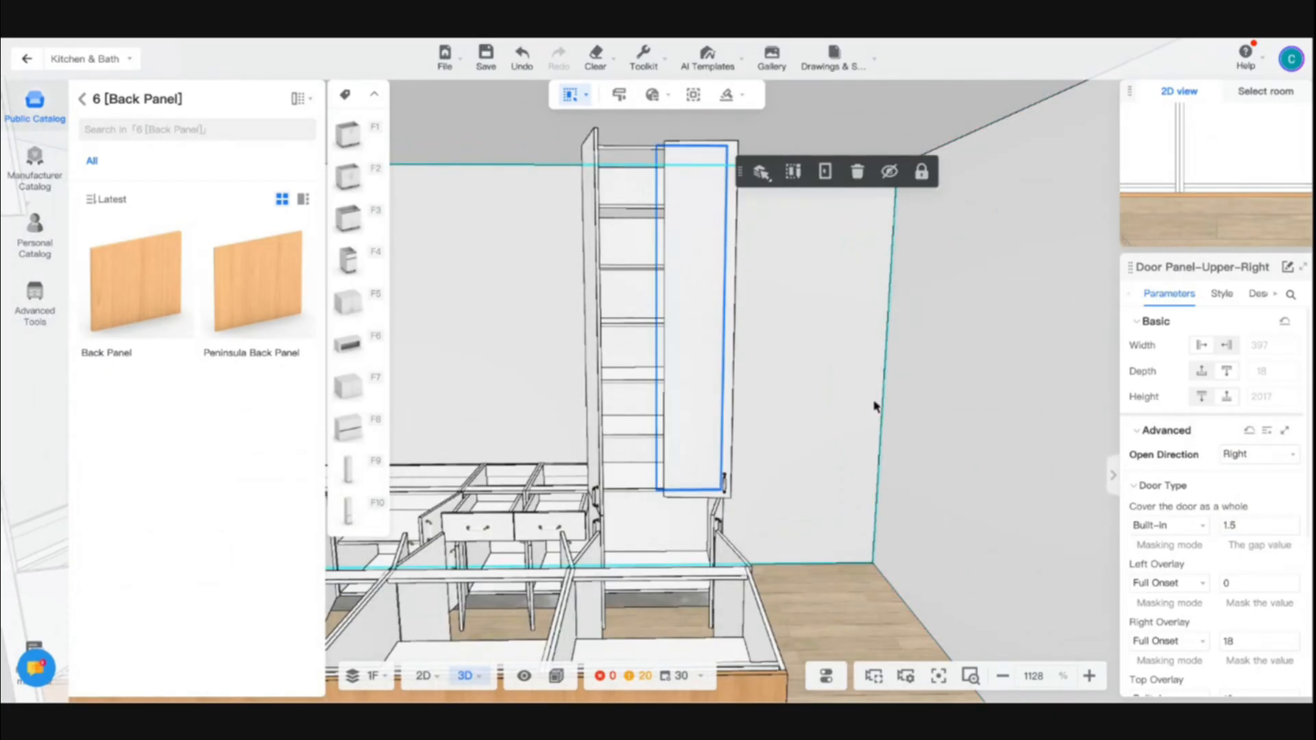
scroll(754, 431, up, 3)
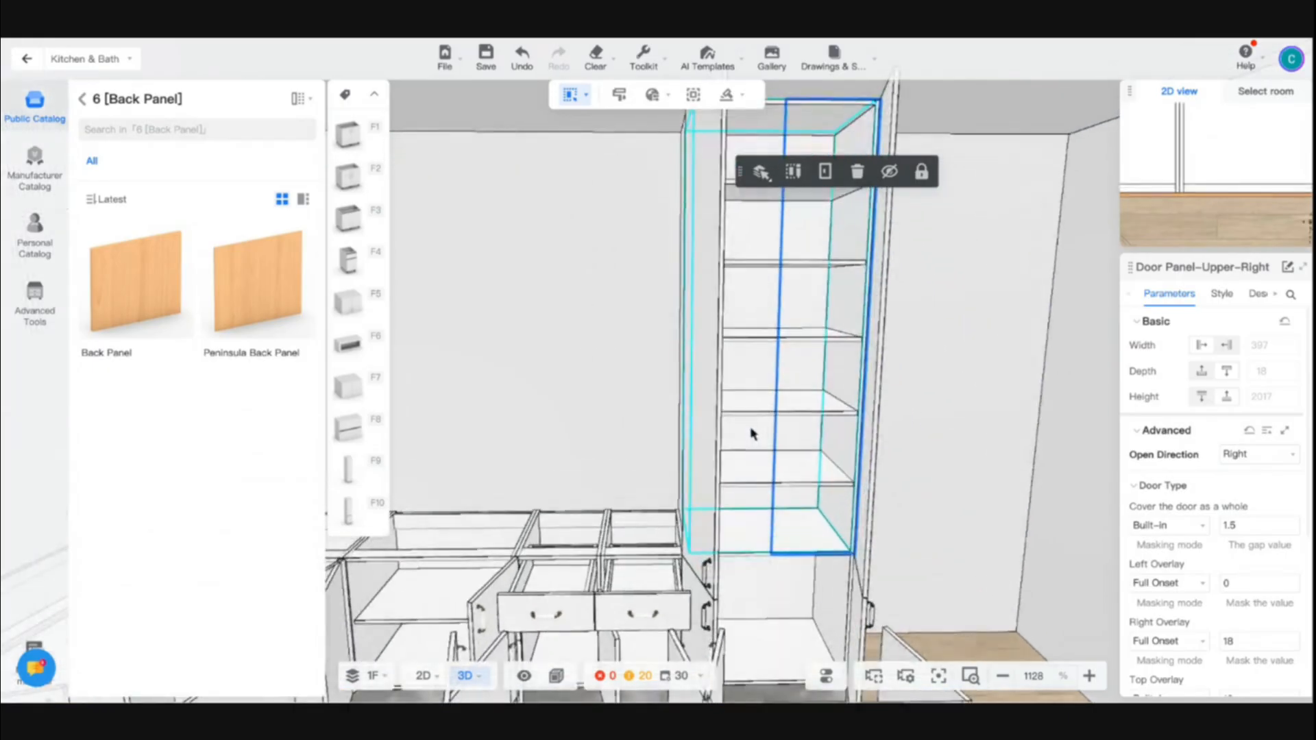
scroll(752, 433, down, 3)
right_drag(752, 434, 893, 471)
Step: Undo the last open direction changes on the tall cabinet's upper-right door and deselect the panel
key(ctrl+z)
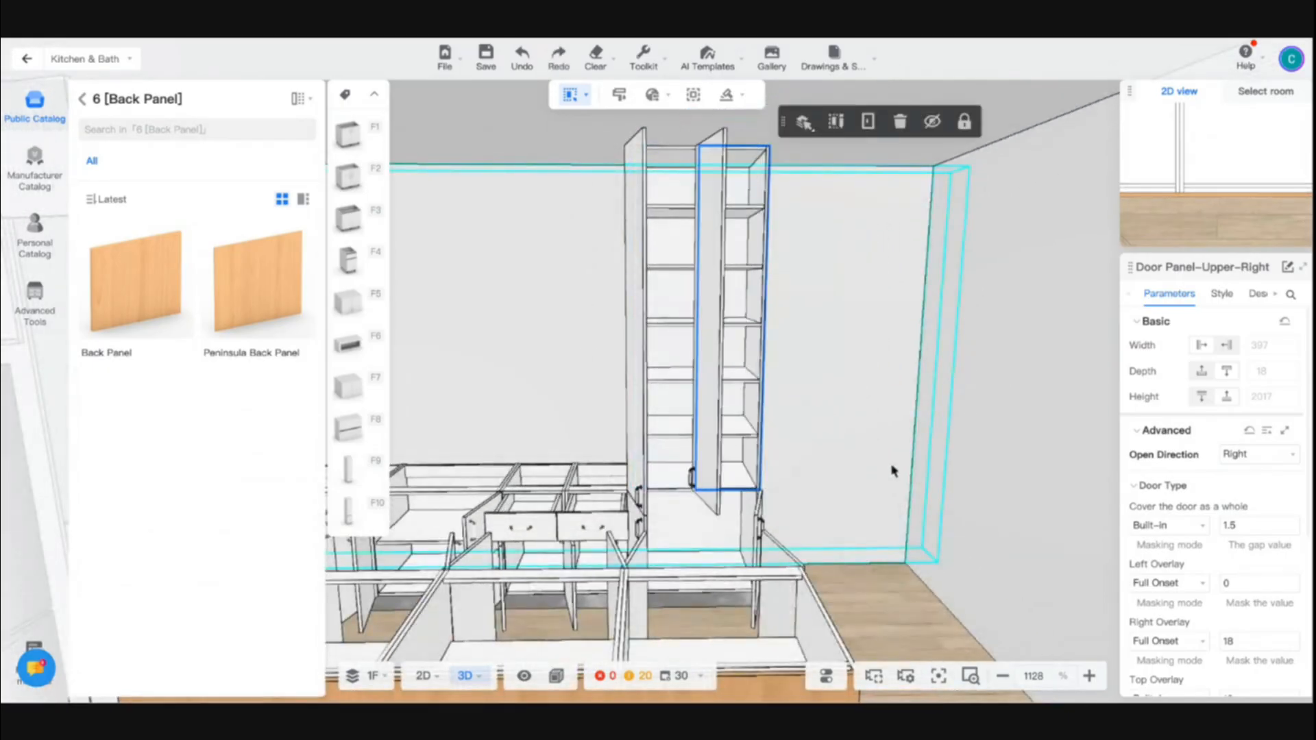
key(ctrl+z)
key(ctrl+z)
key(ctrl+z)
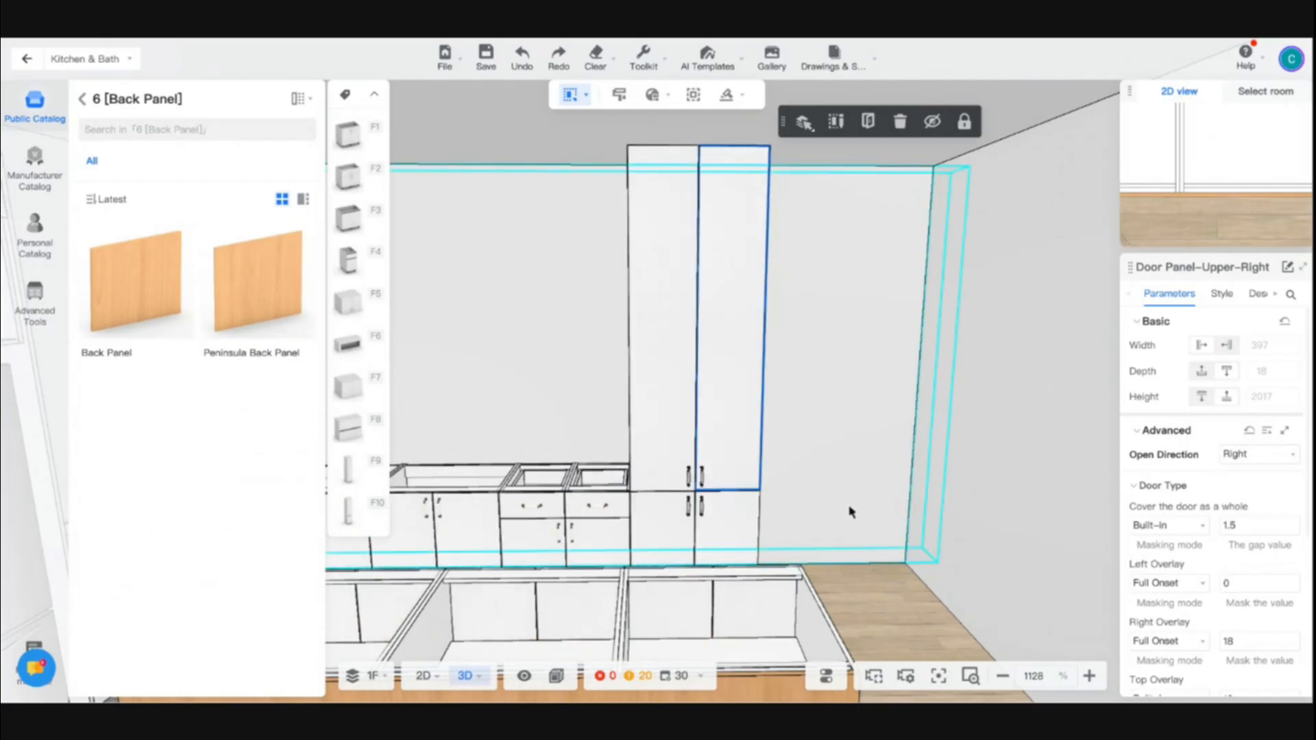
click(863, 593)
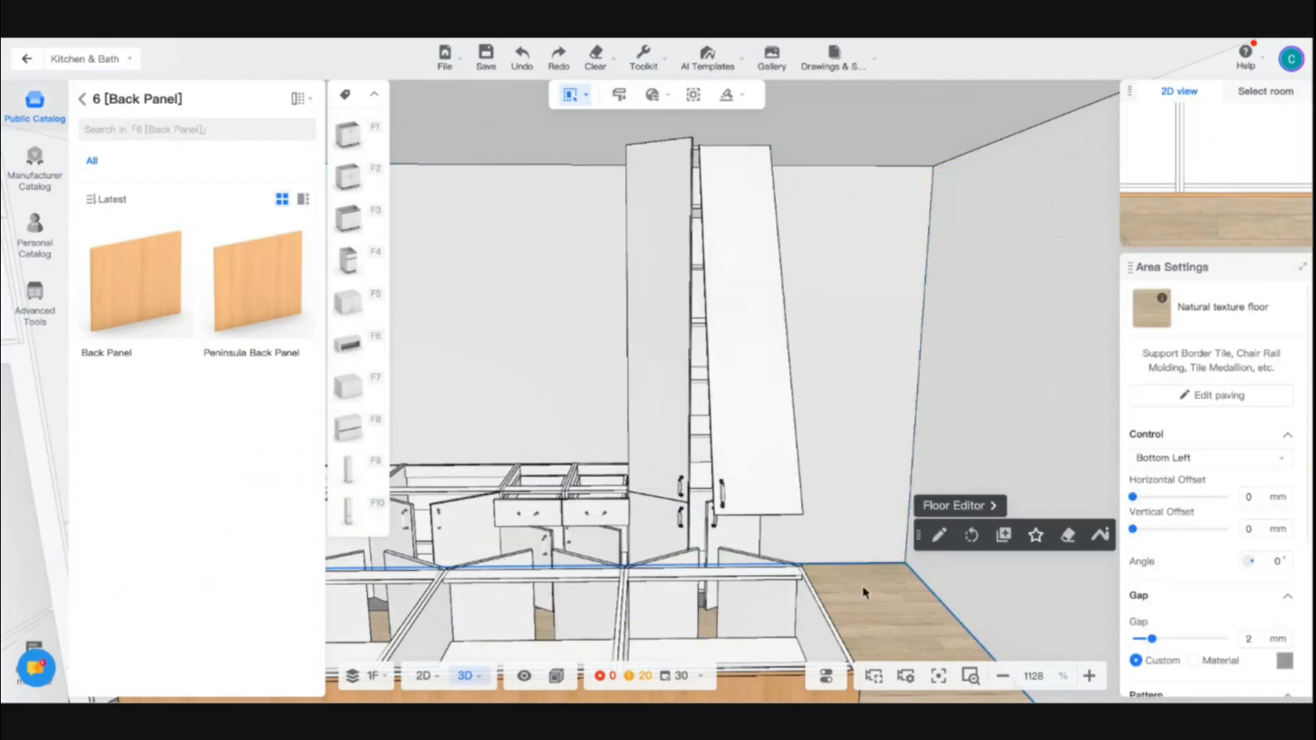
Step: Set the open direction of the tall cabinet's upper-right door panel to Right and deselect it
click(747, 439)
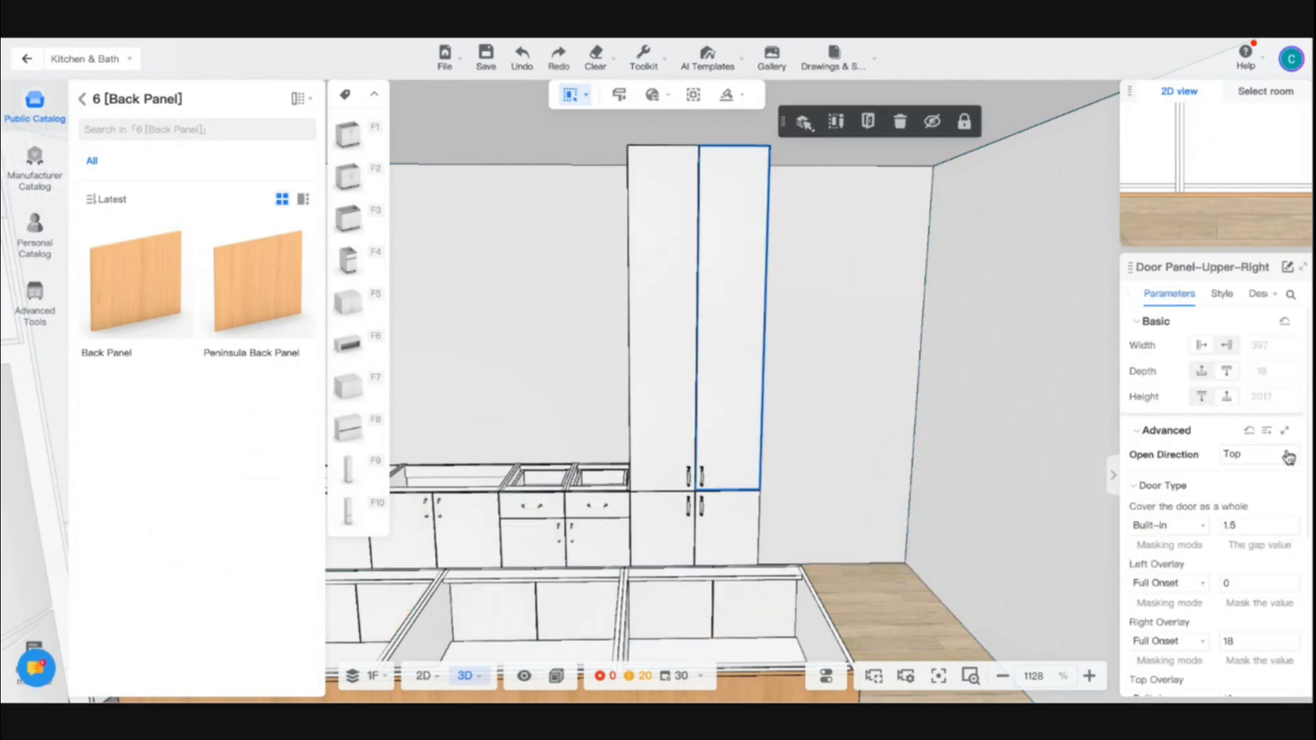
click(1275, 455)
click(1248, 498)
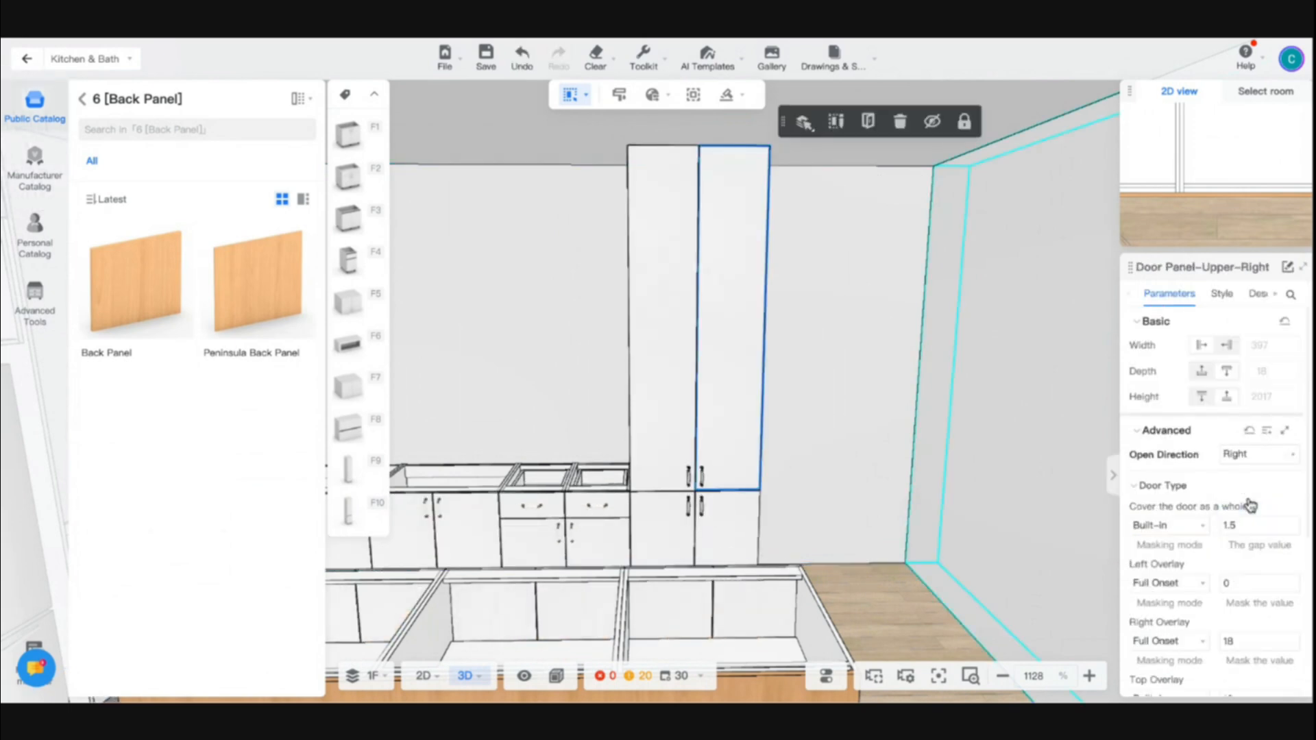
click(868, 480)
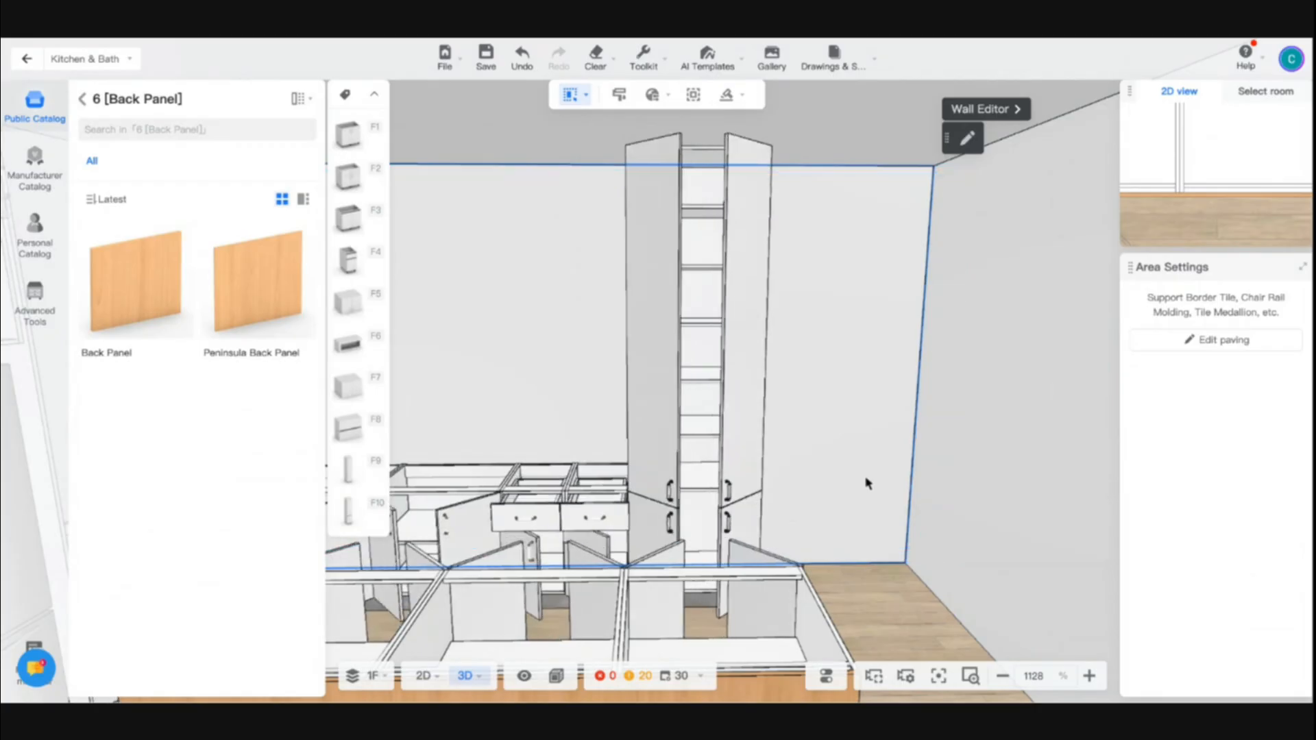
Step: Examine the whole kitchen from several angles, moving in on the tall cabinets and the doors above the refrigerator
scroll(867, 483, down, 3)
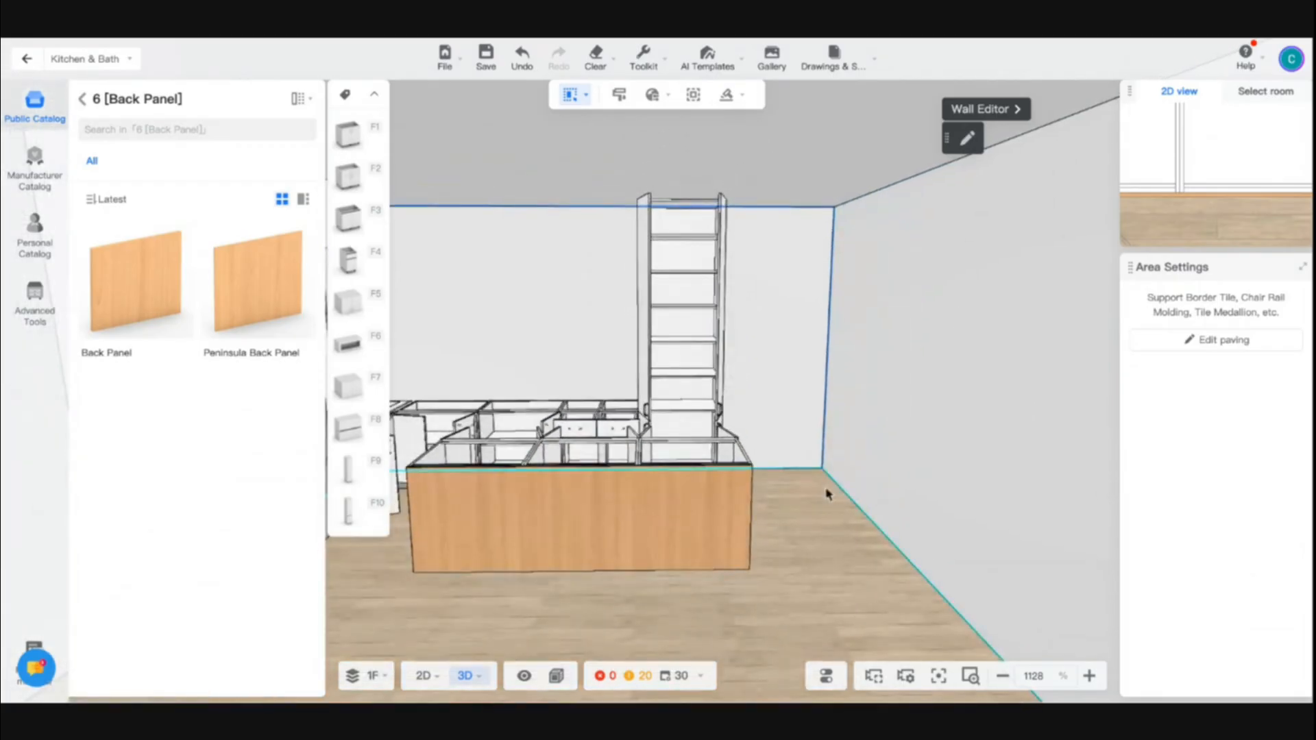
right_drag(838, 492, 743, 516)
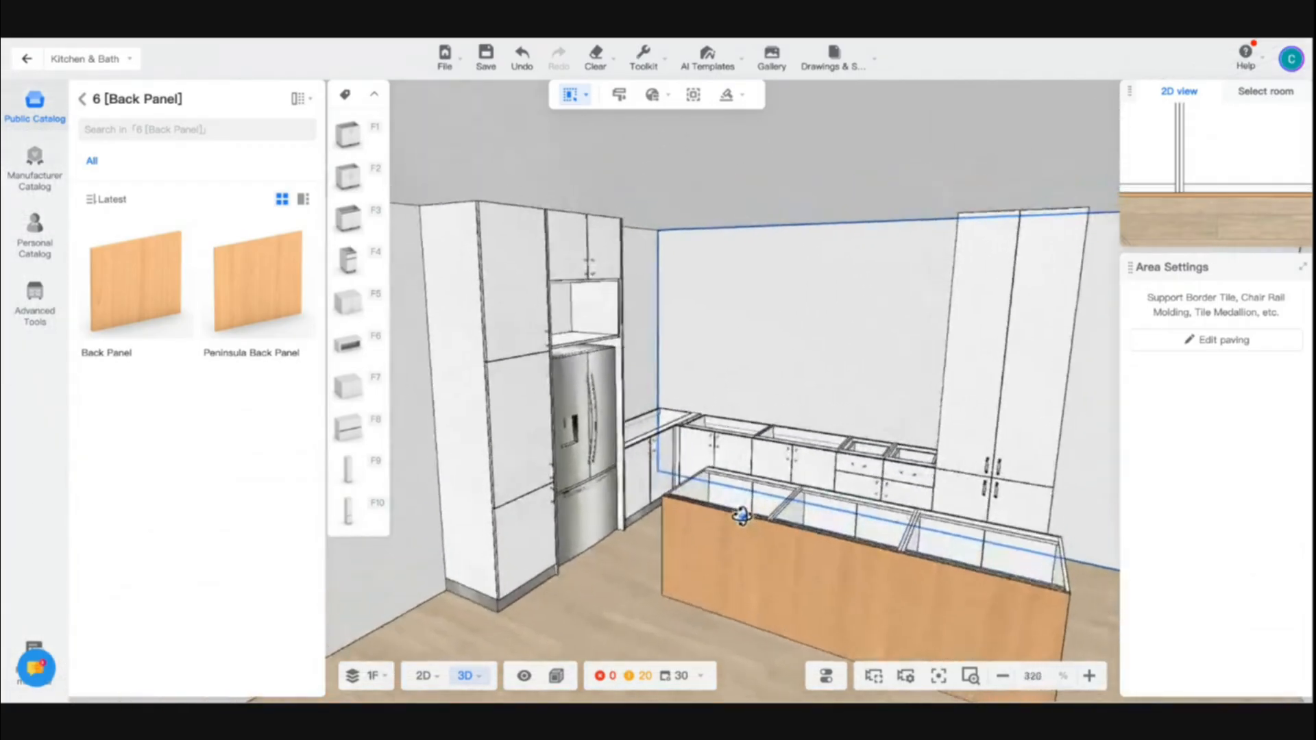
scroll(741, 516, up, 5)
scroll(740, 517, down, 6)
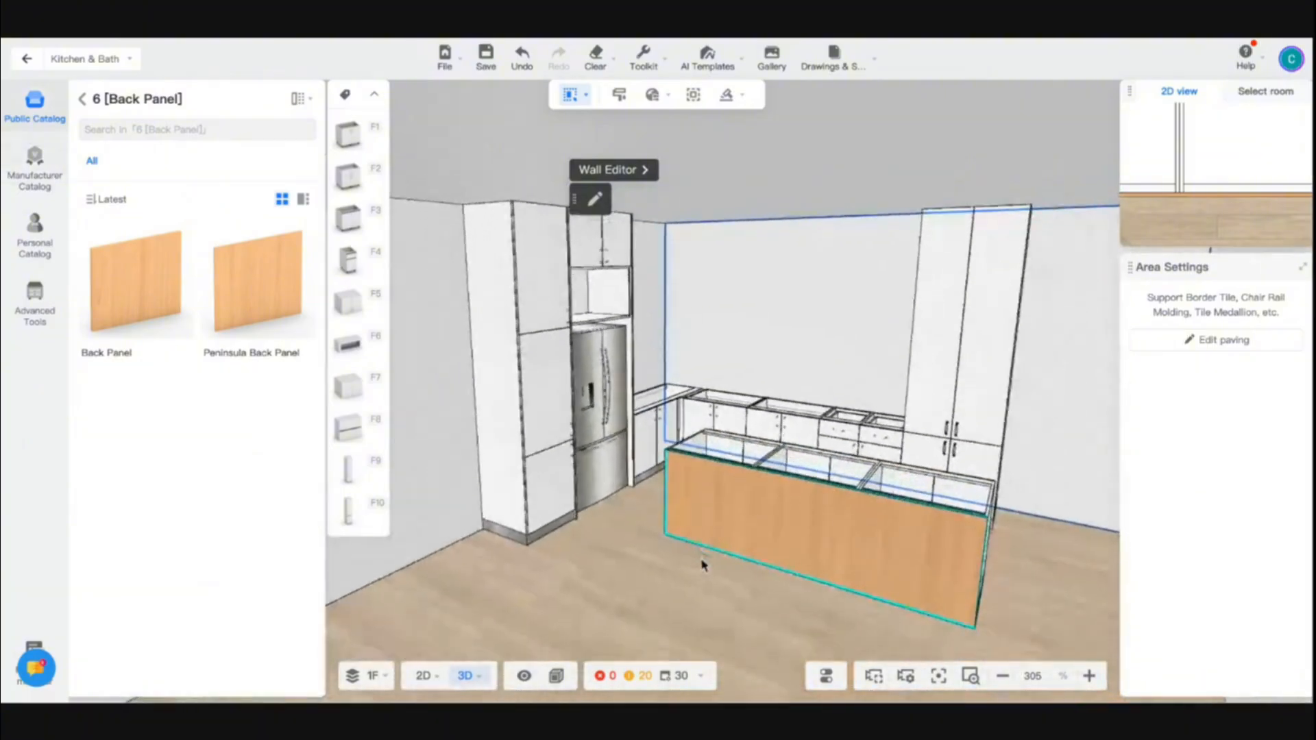
scroll(702, 565, up, 5)
scroll(634, 268, down, 2)
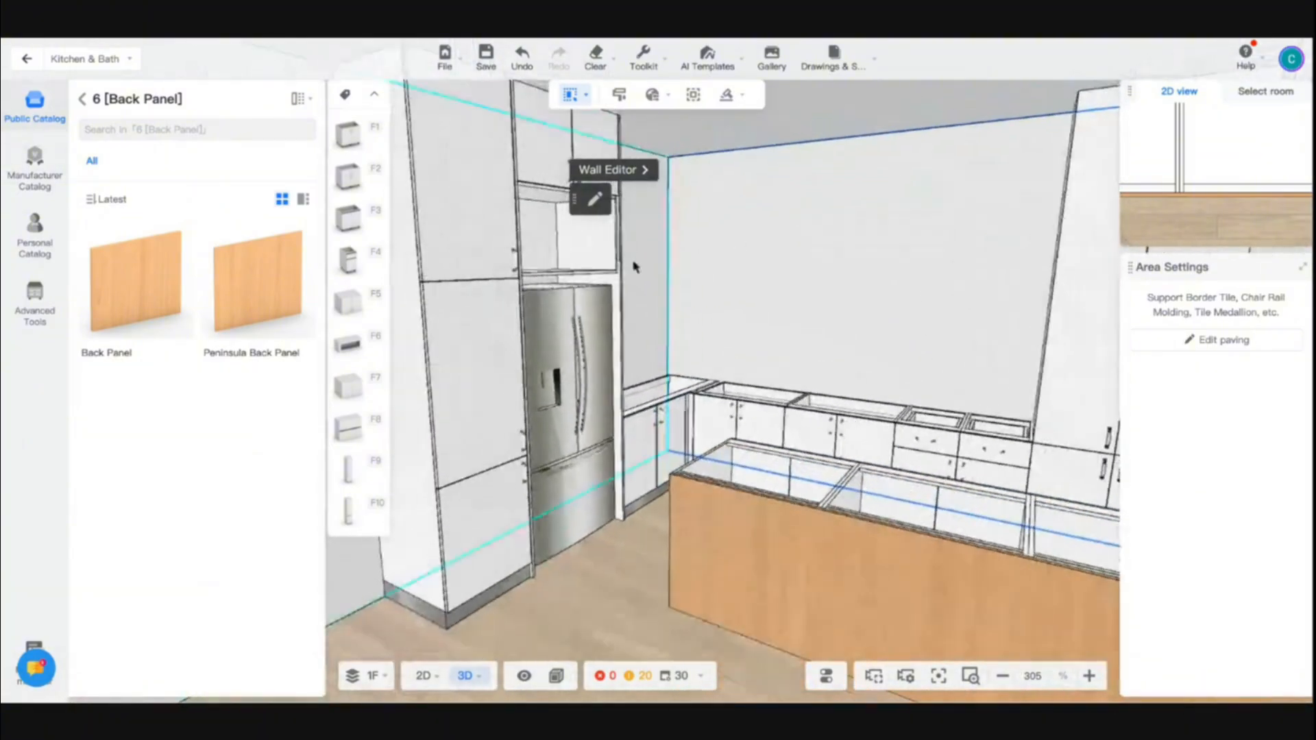
click(466, 275)
scroll(549, 326, up, 1)
right_drag(549, 326, 582, 259)
scroll(708, 396, up, 3)
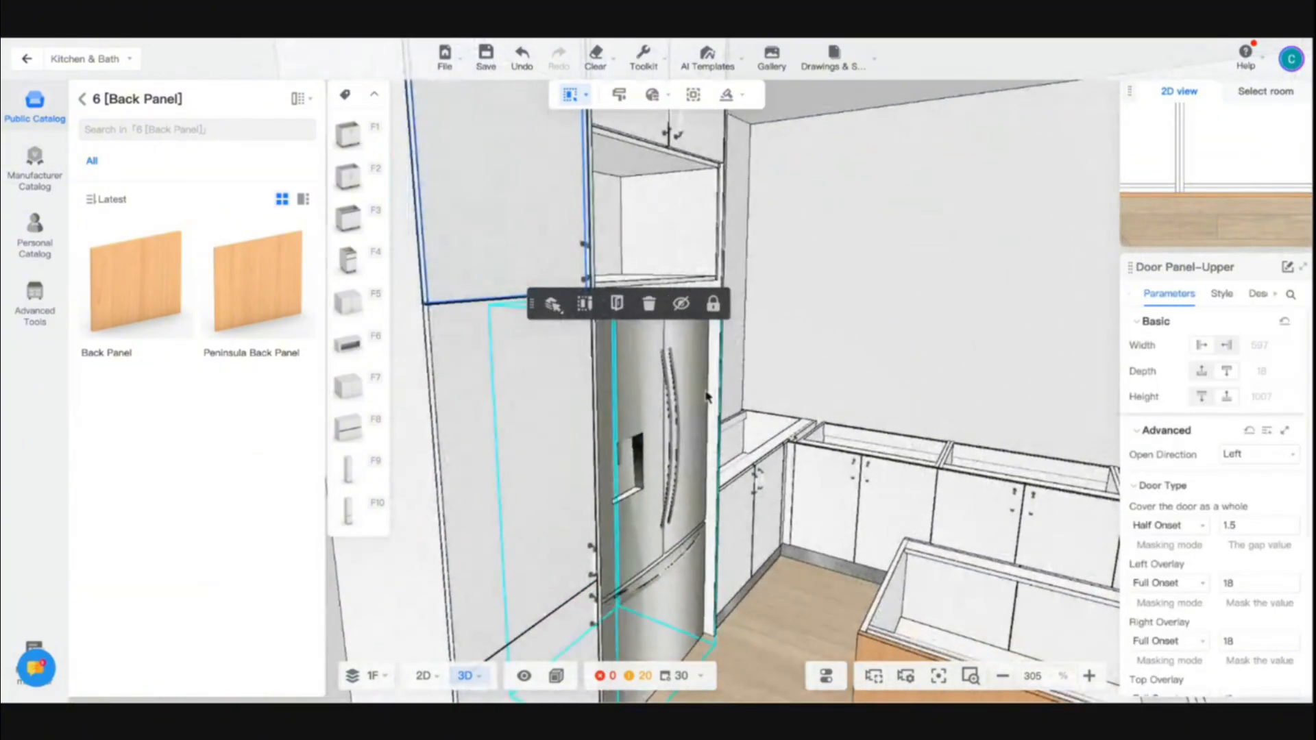
right_drag(706, 397, 668, 355)
scroll(666, 353, up, 4)
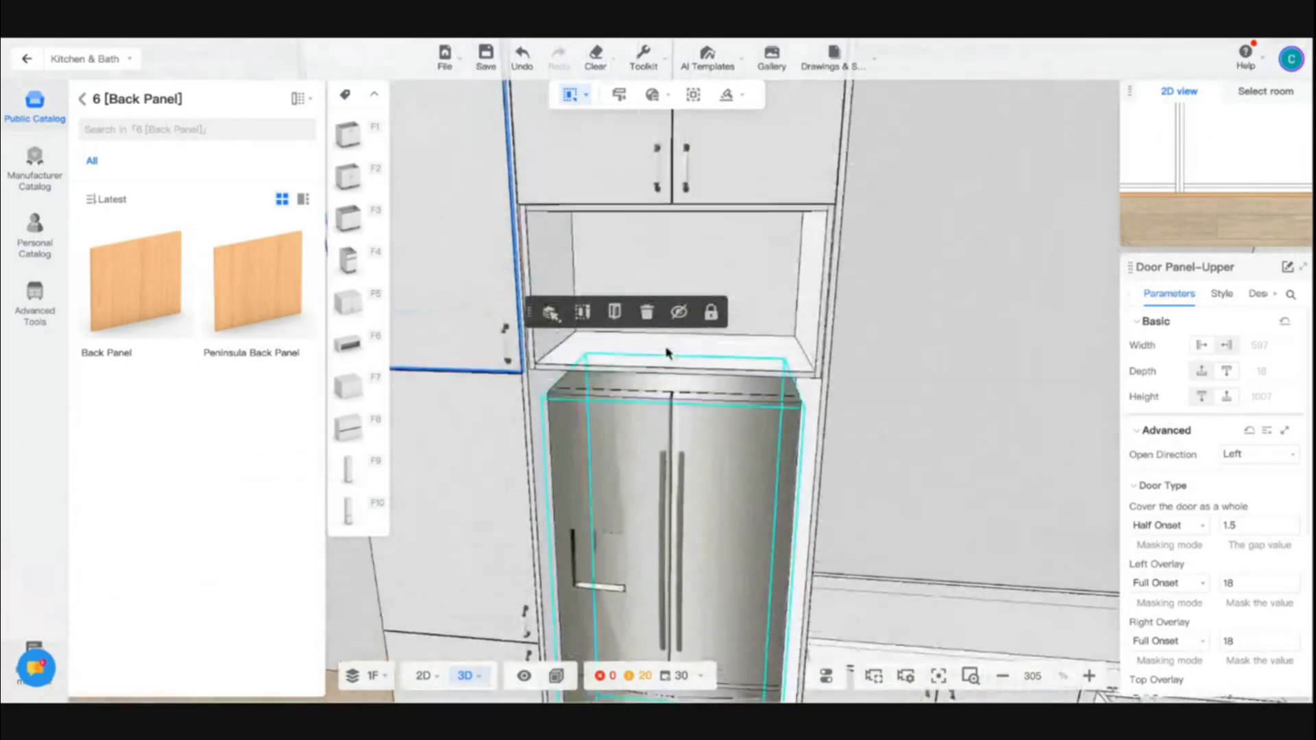
scroll(669, 353, down, 3)
scroll(670, 349, up, 5)
scroll(691, 411, down, 2)
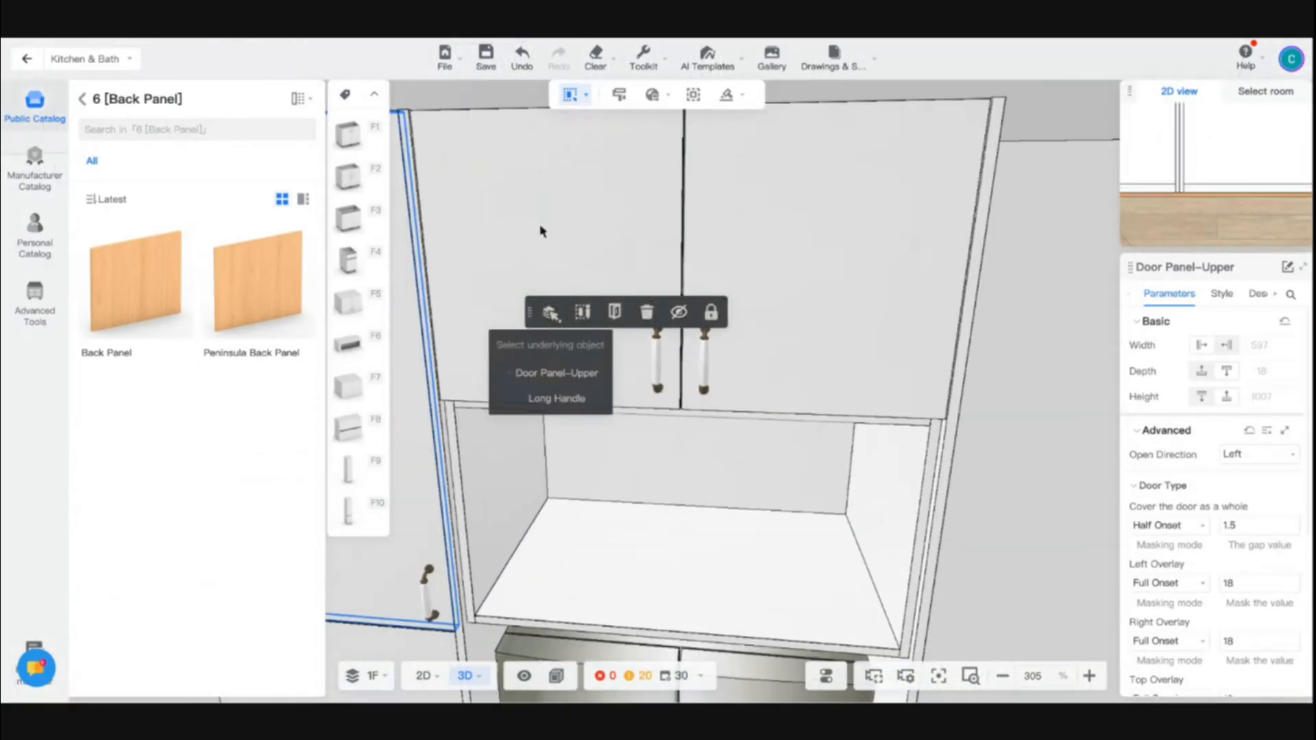
Step: Select the left door panel above the refrigerator in part selection mode and open the style library for its handle
click(541, 231)
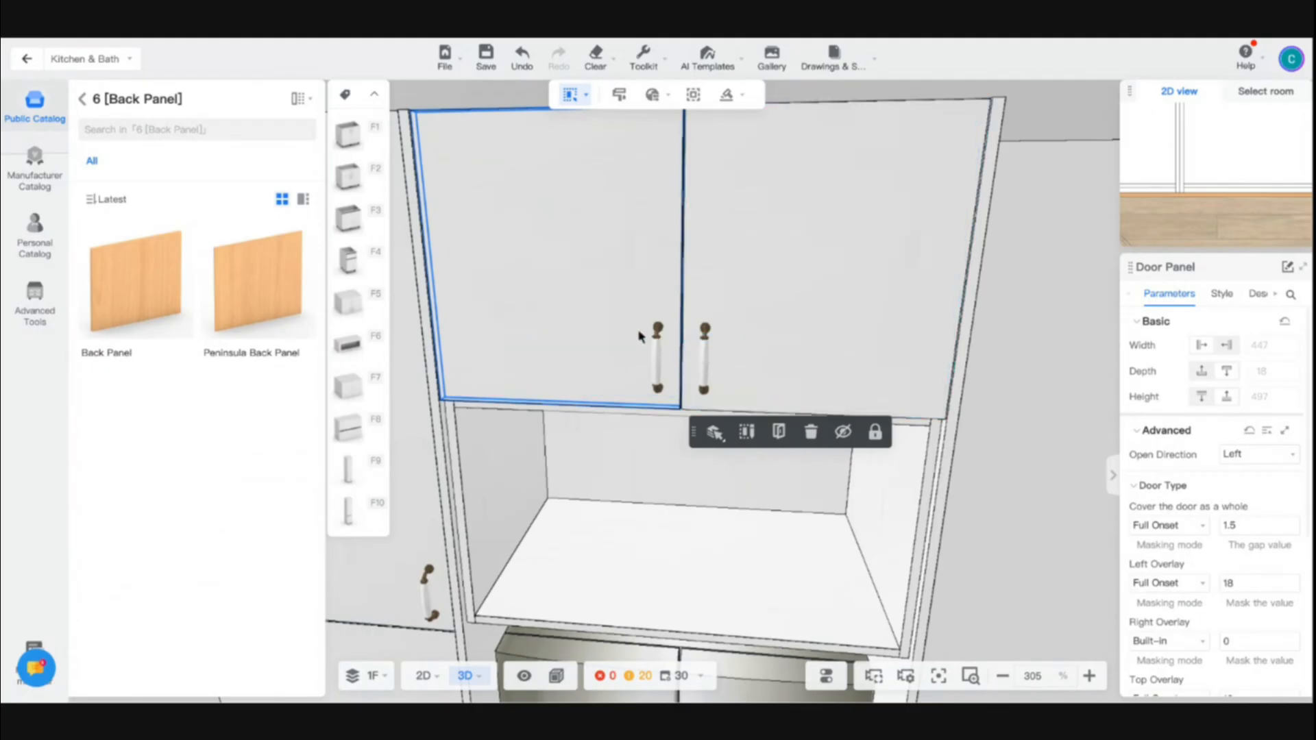
mouse_move(579, 101)
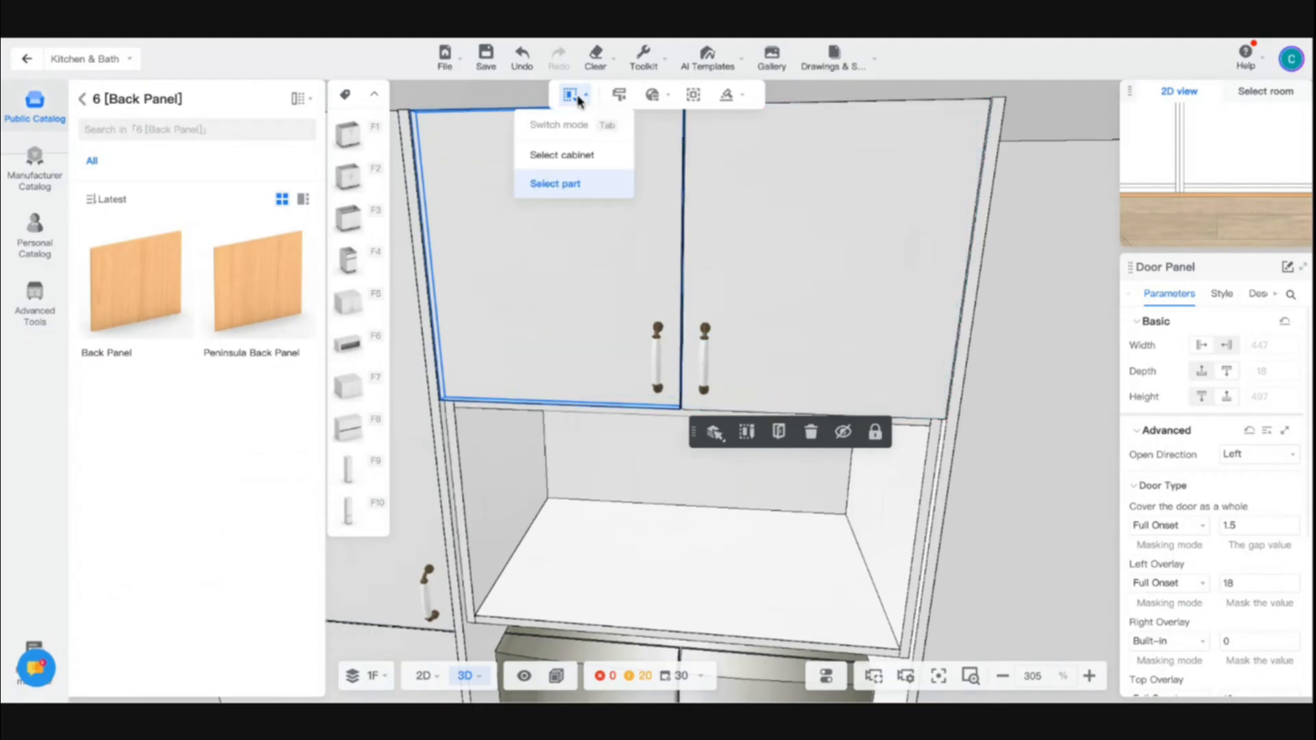
click(557, 184)
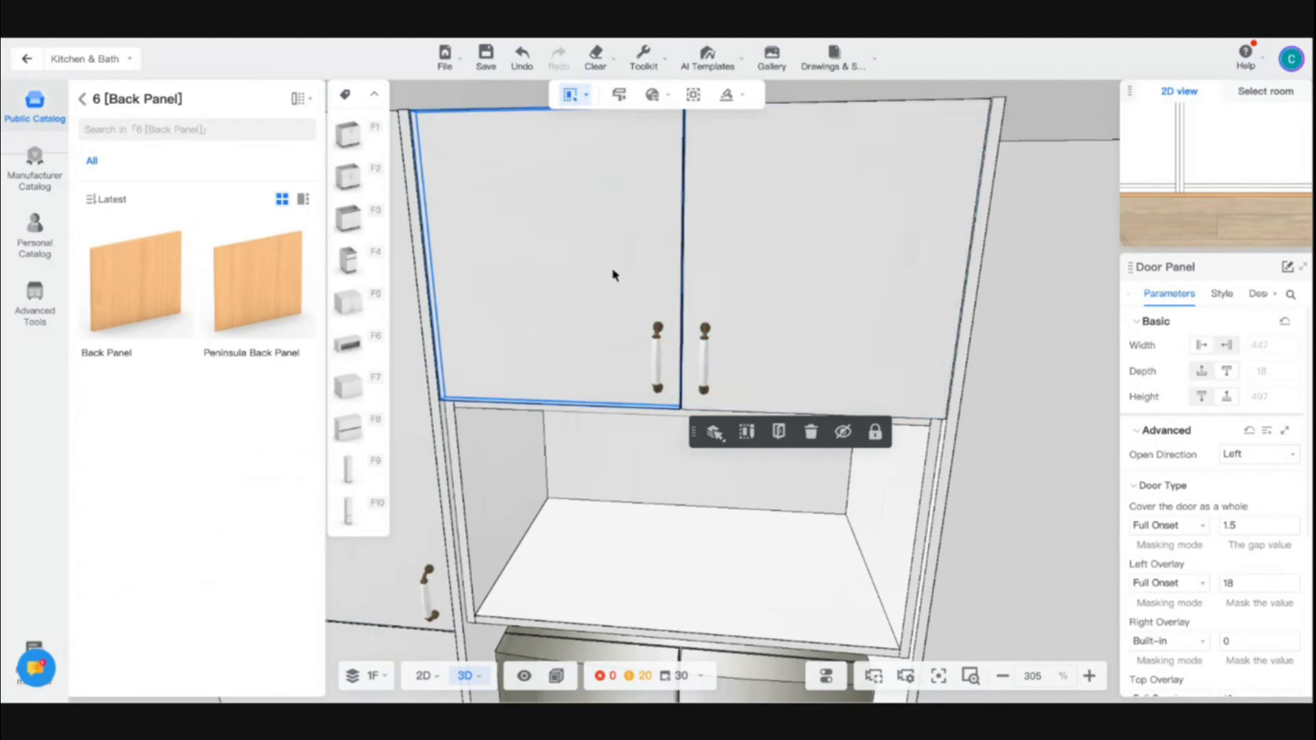
click(1218, 295)
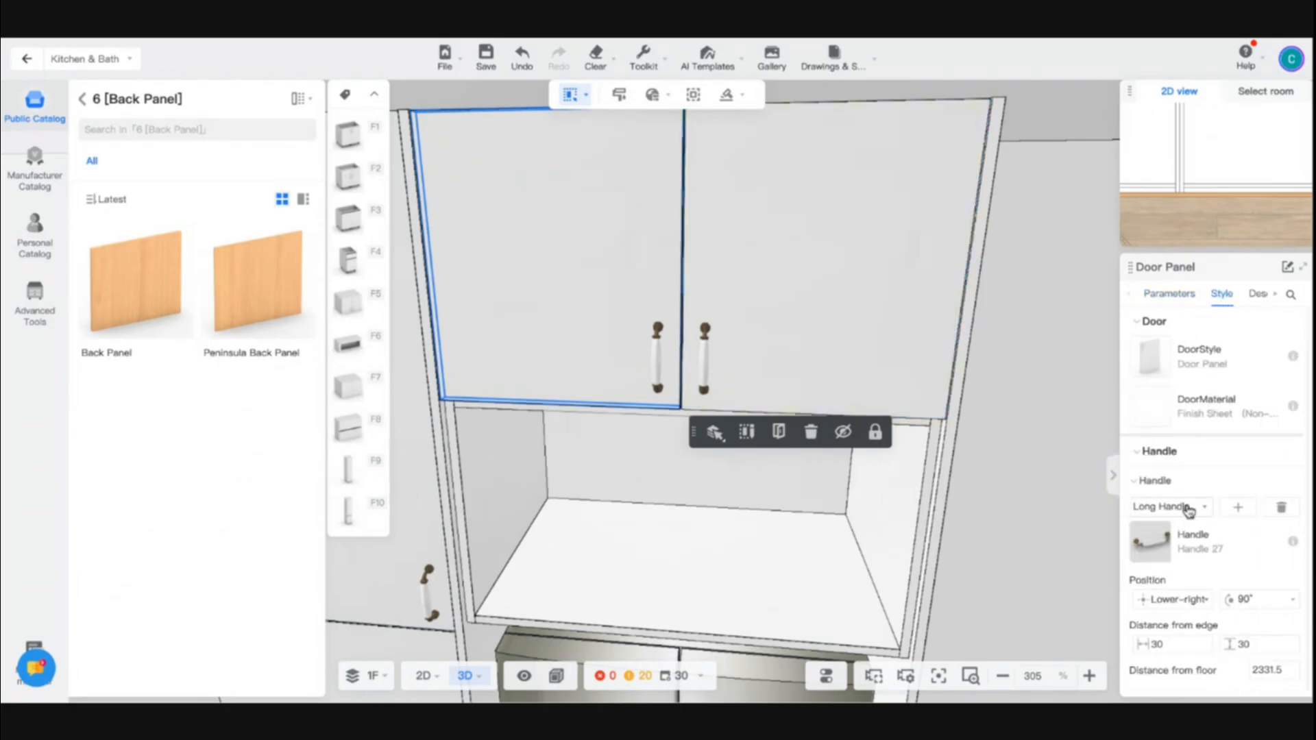
click(1150, 545)
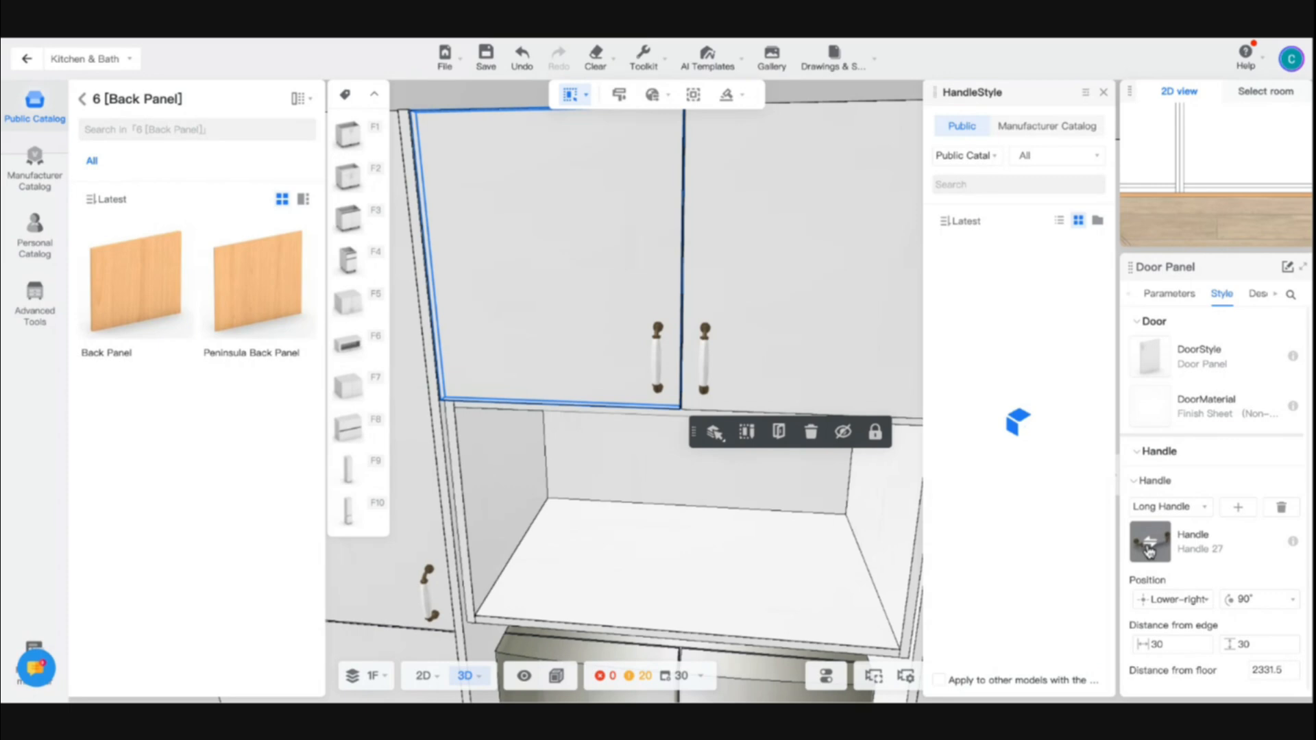
Step: Browse the manufacturer catalog for handles, view the Eurocraft handles, and return to the brand list
click(1028, 129)
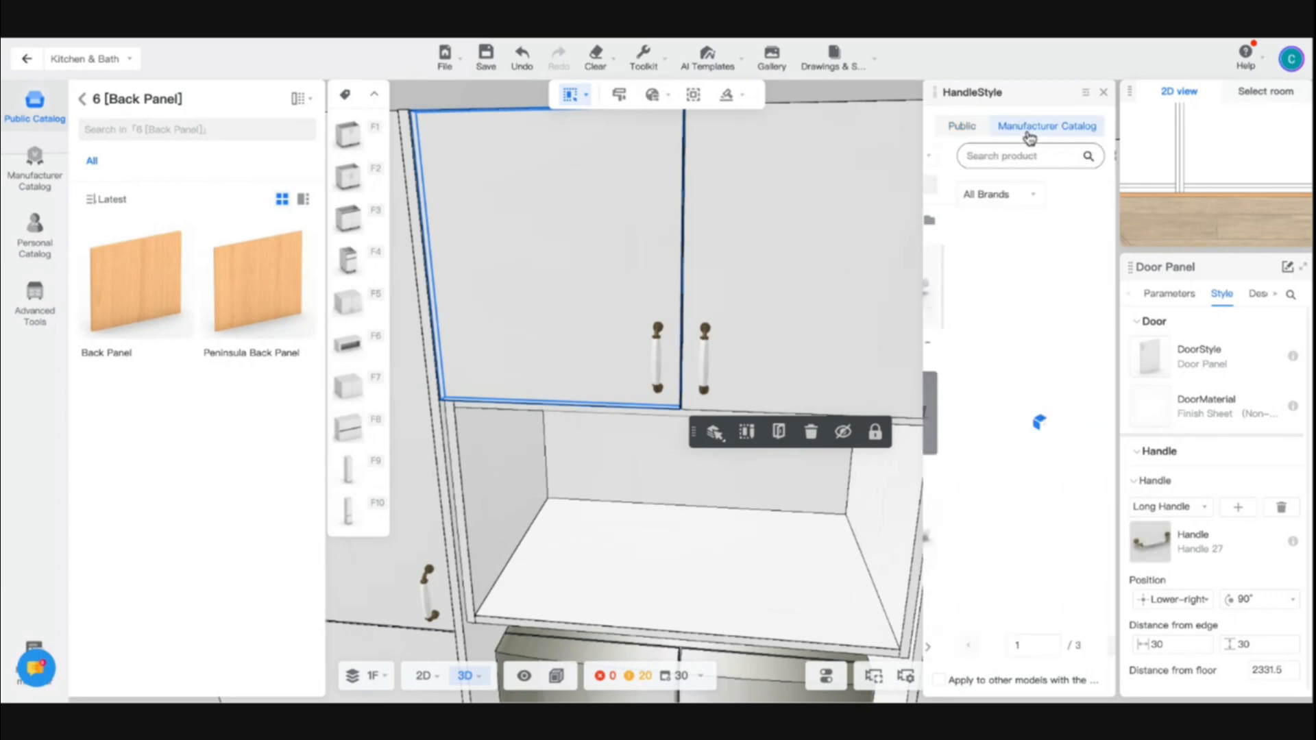
scroll(1013, 376, down, 2)
scroll(1007, 384, down, 8)
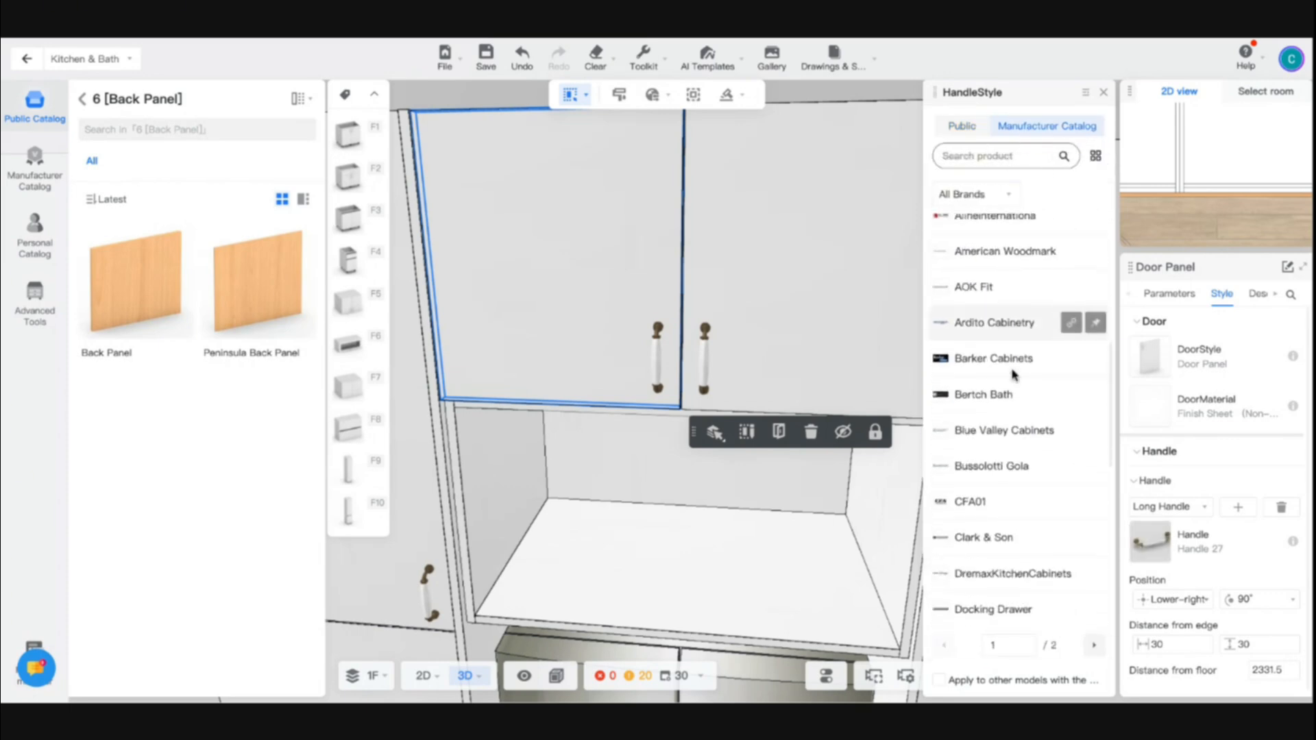
click(991, 394)
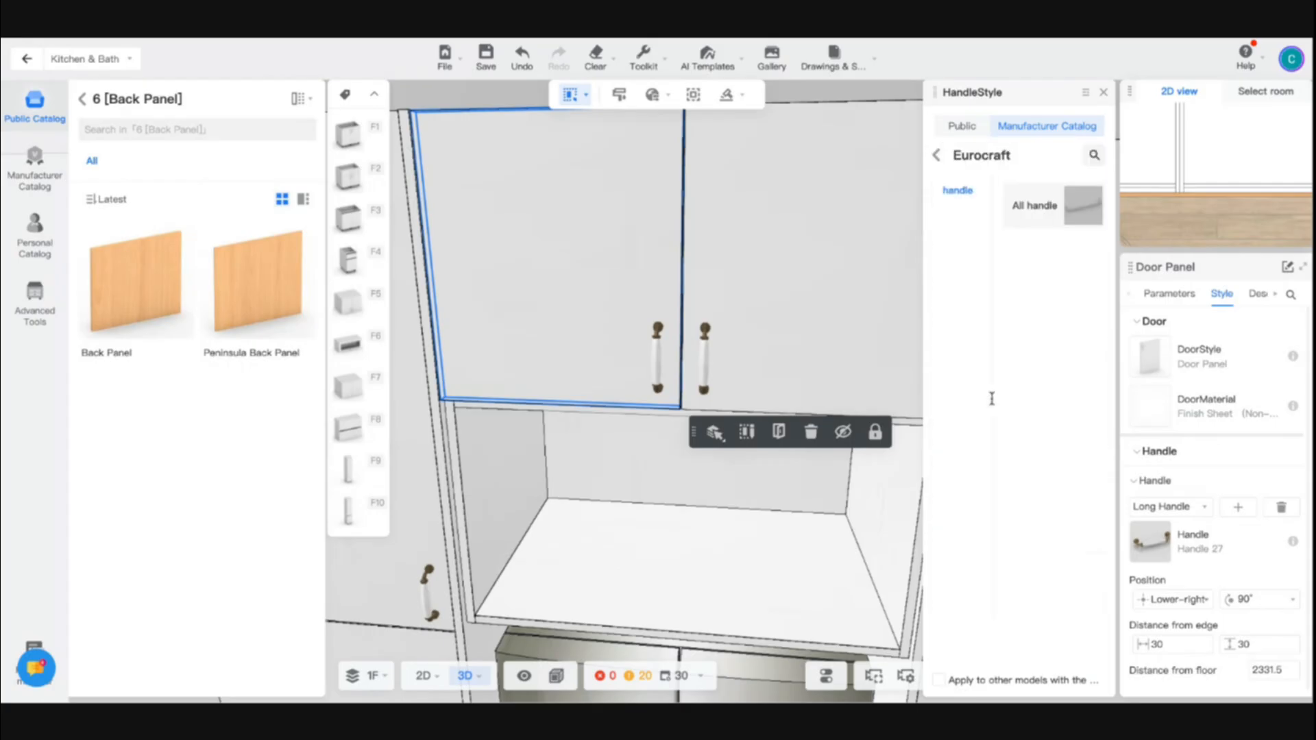
click(1058, 221)
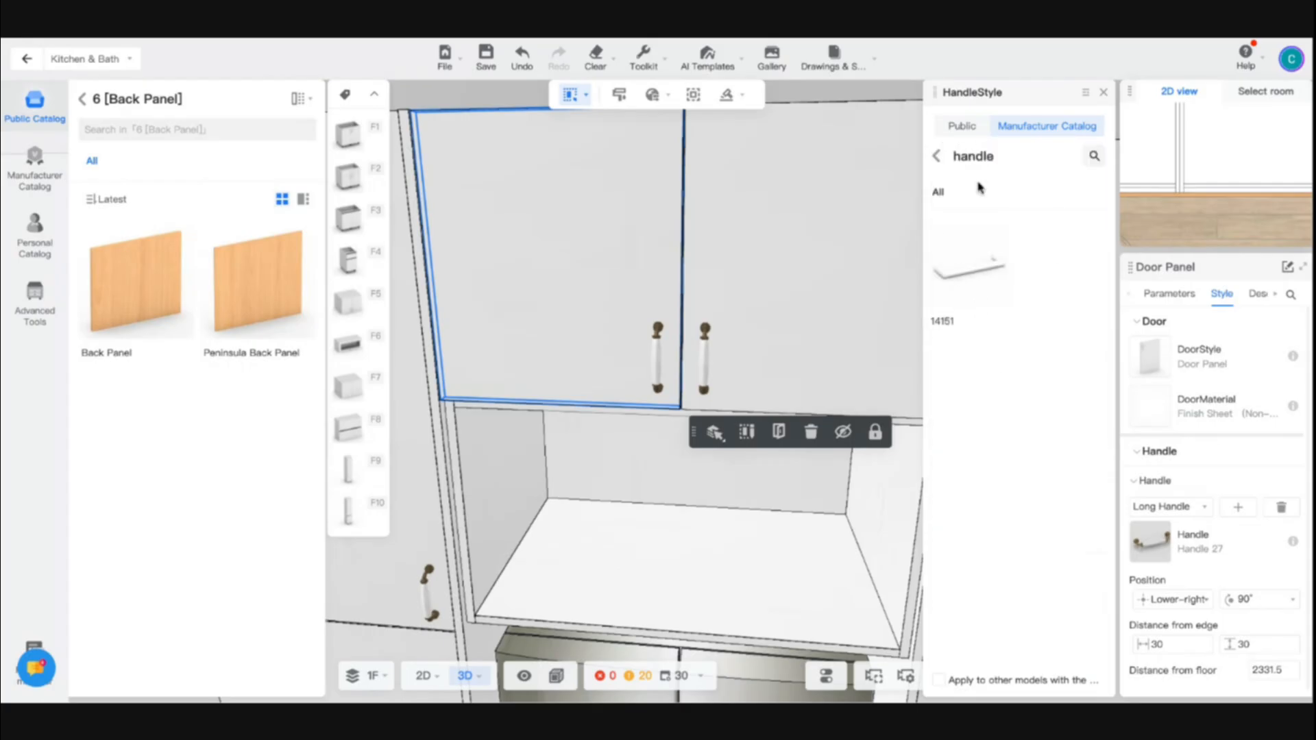
click(938, 159)
click(938, 159)
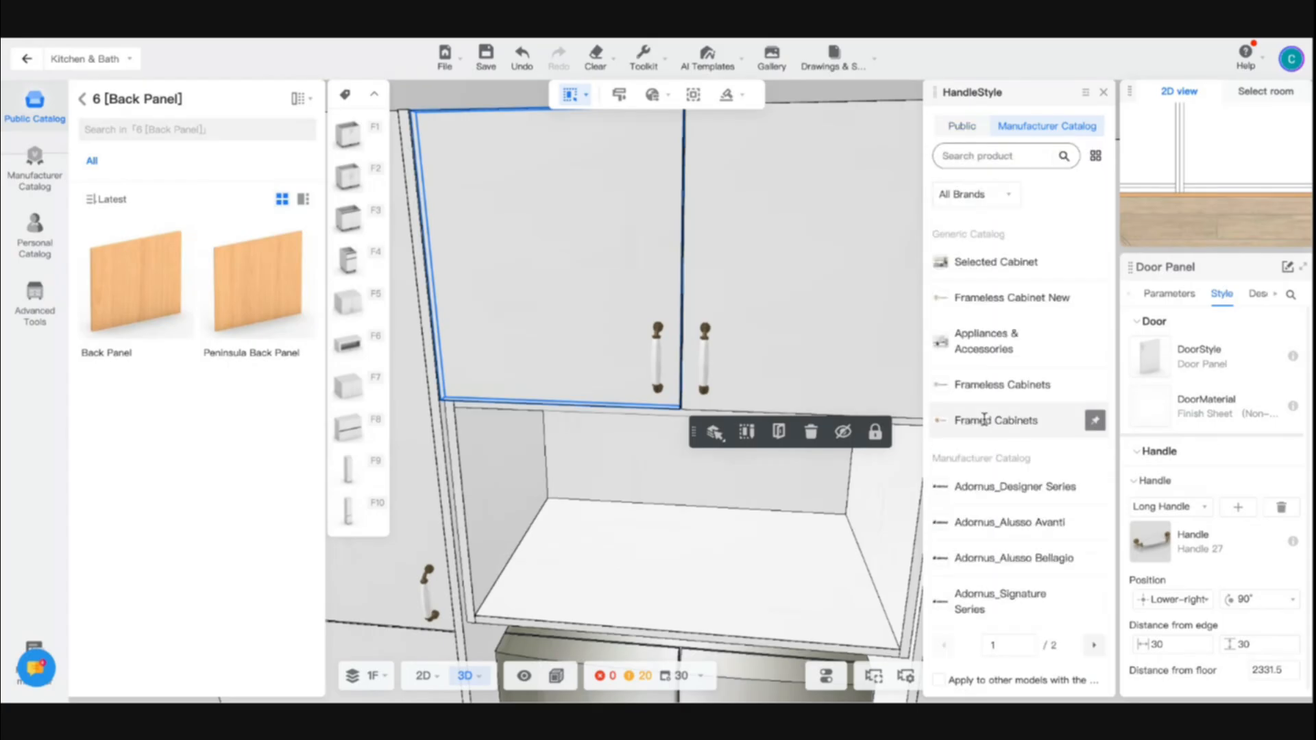
Step: Browse the manufacturer catalog for handles, viewing the Modern styles of Bussolotti Gola and the Fabuwood catalog, and return to the brand list
scroll(1006, 452, down, 6)
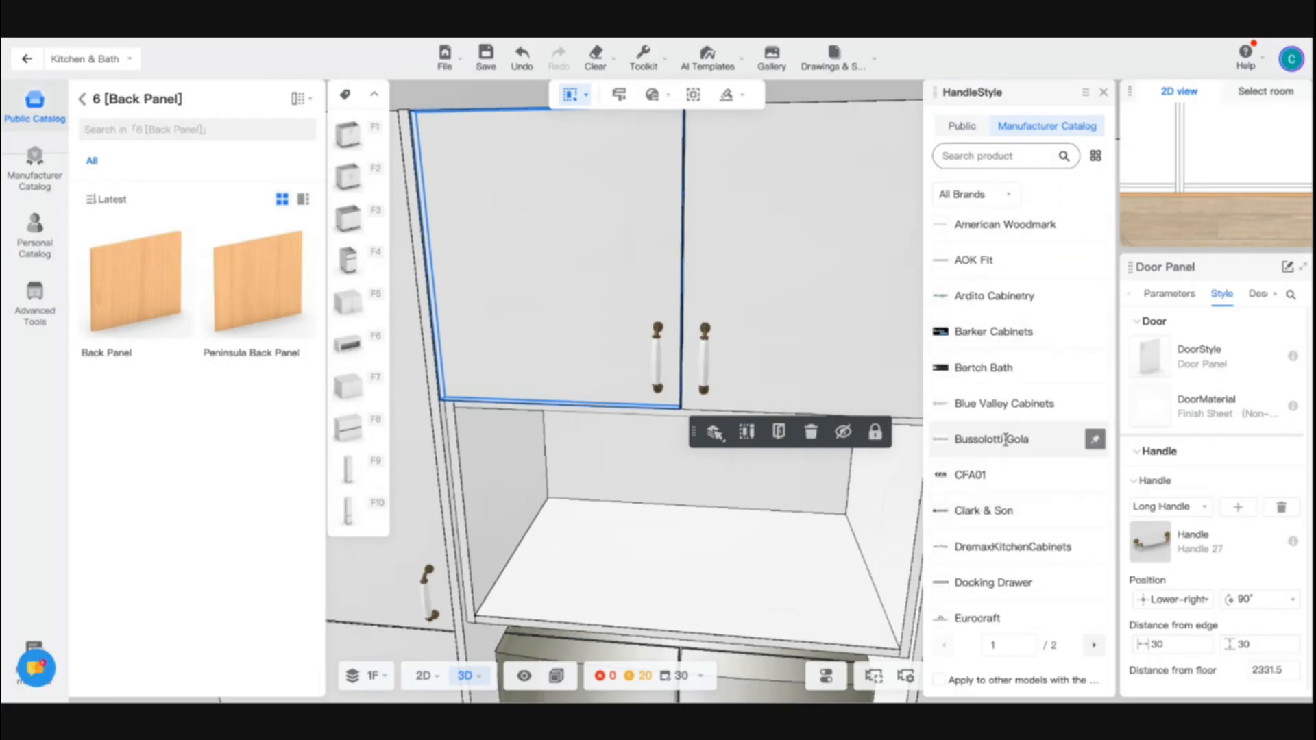
click(1006, 440)
click(1043, 264)
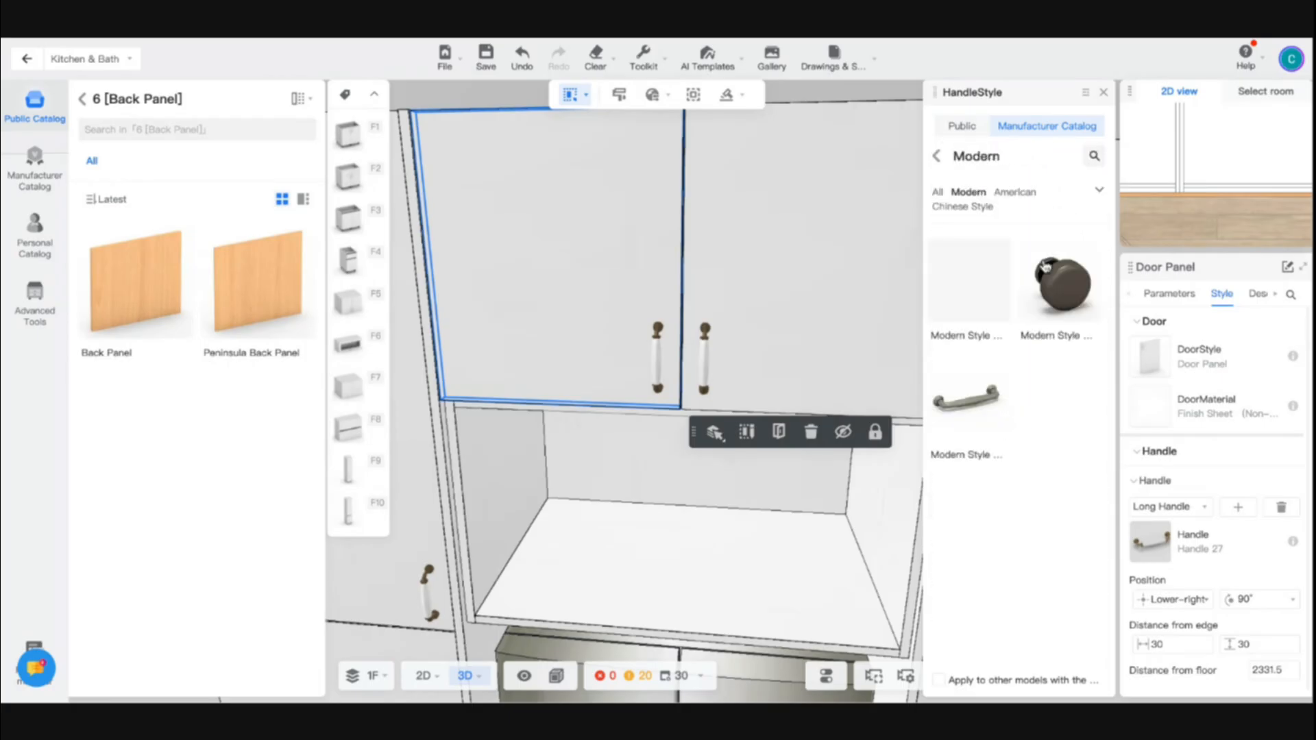
click(937, 156)
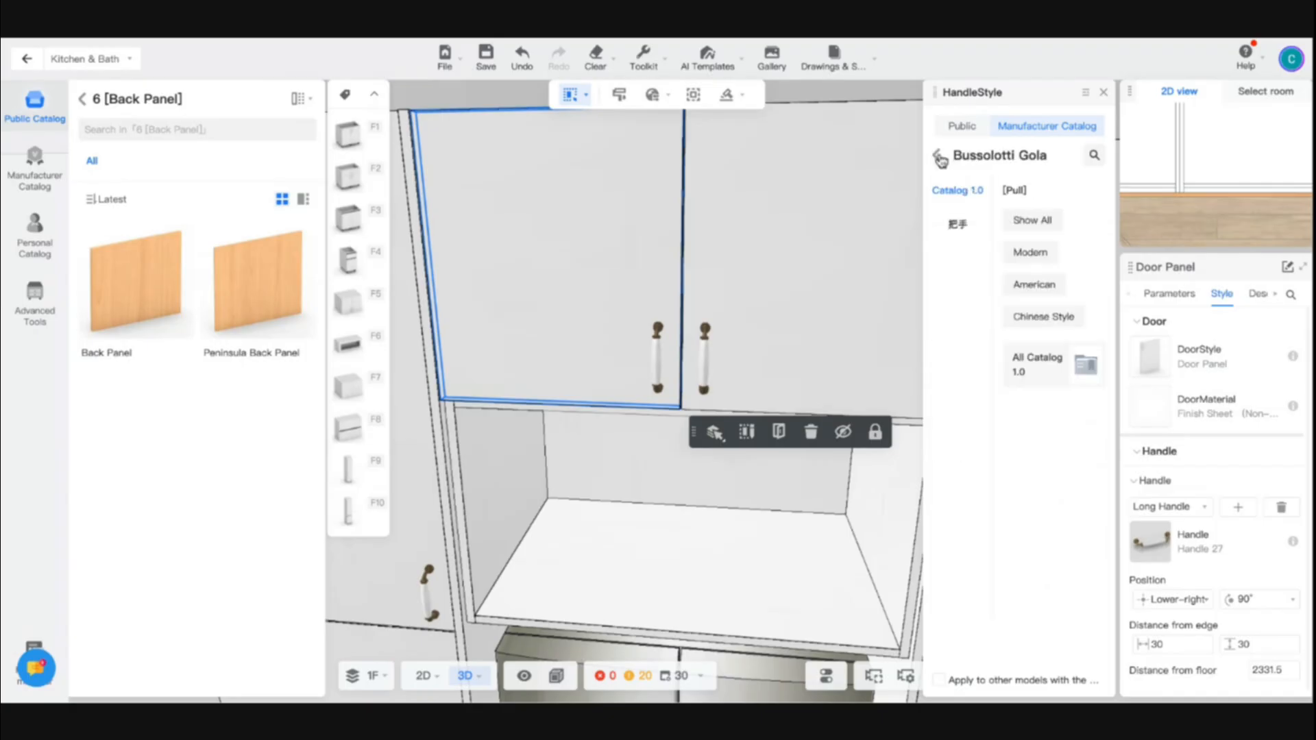
click(937, 156)
scroll(1013, 521, down, 5)
scroll(1014, 532, down, 4)
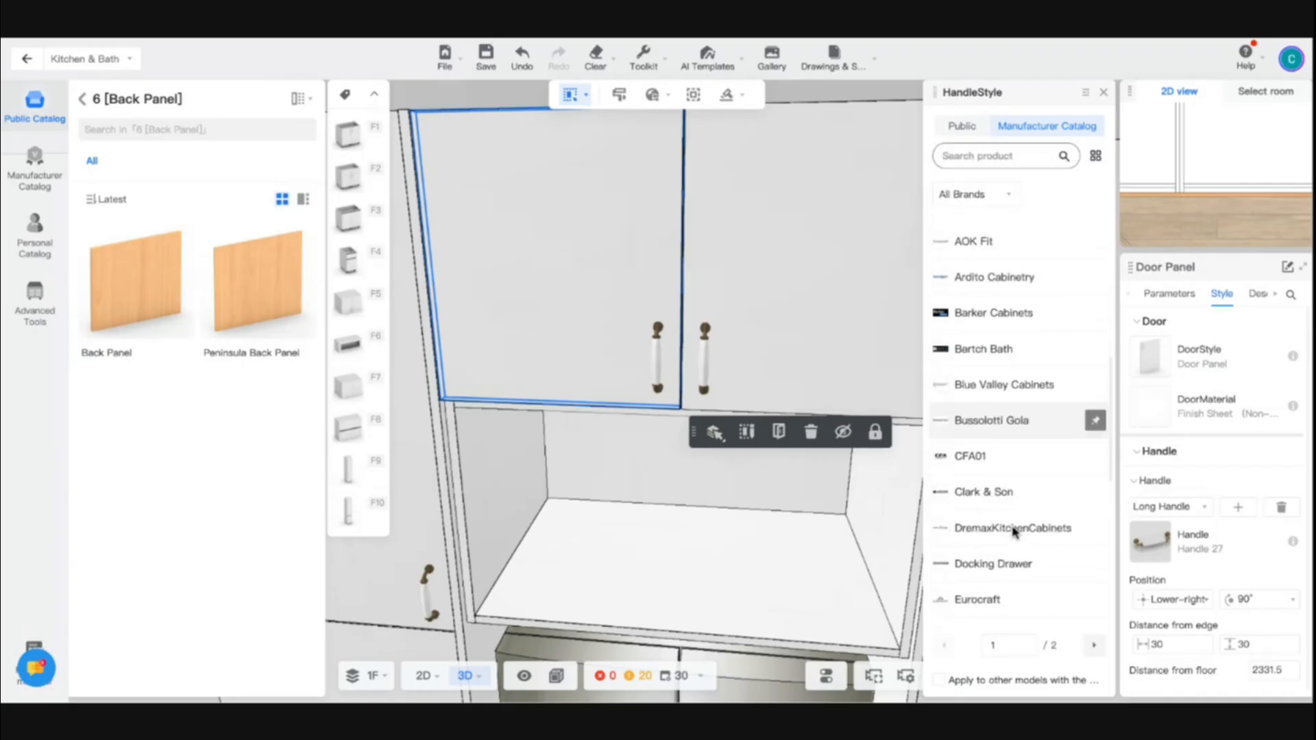
click(1005, 506)
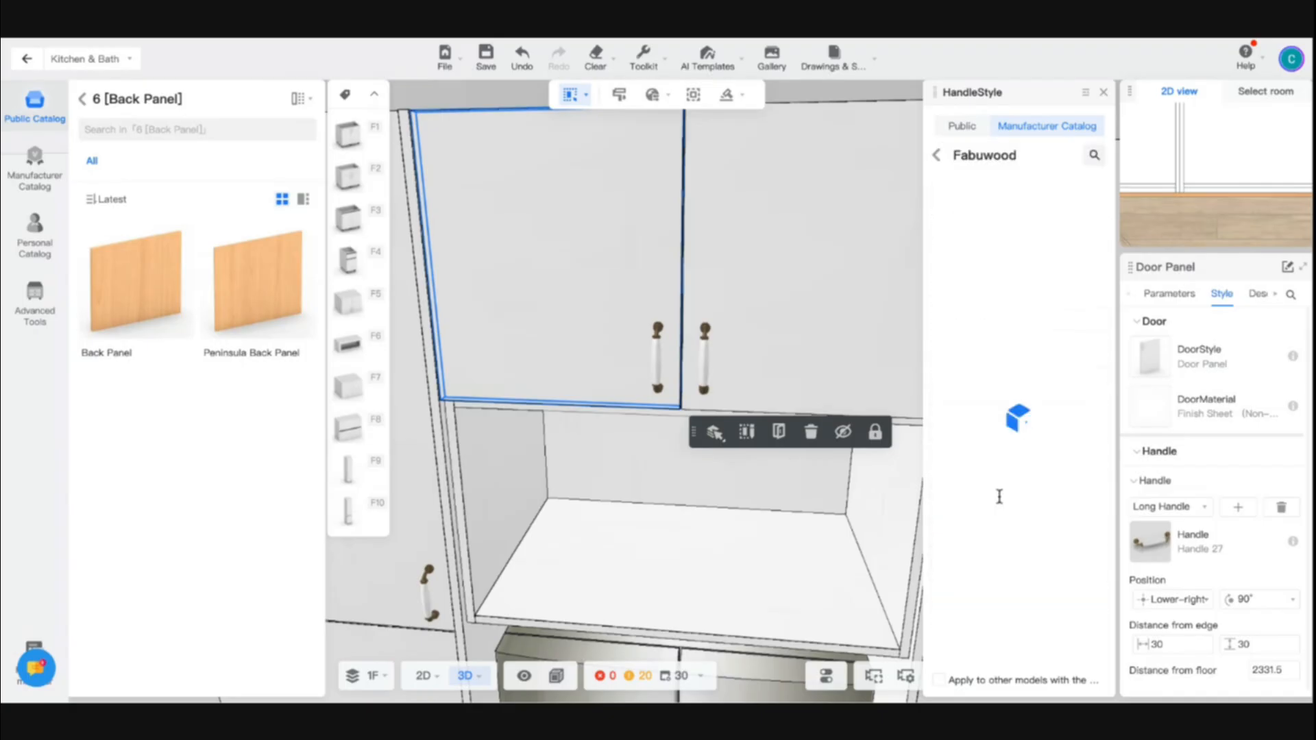
click(937, 157)
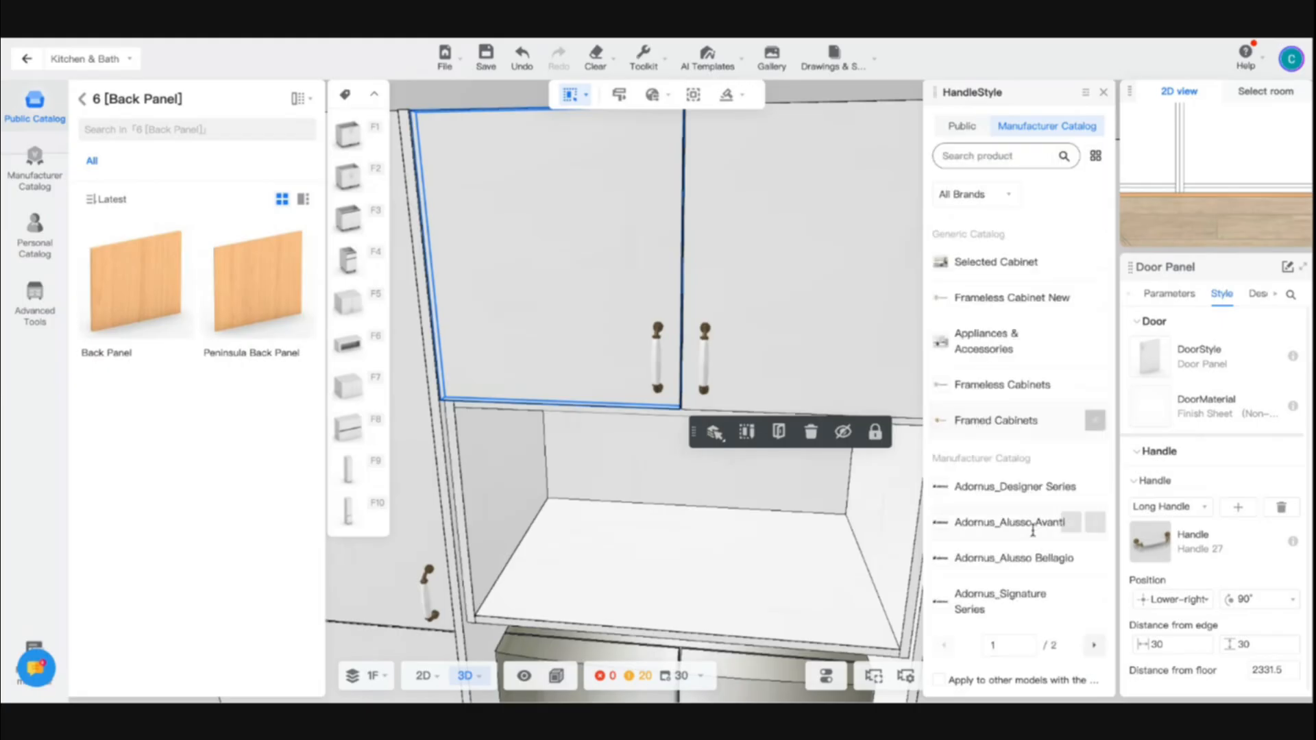
Step: Apply handle 07562 from a manufacturer's Handle category to the left door panel above the refrigerator
scroll(1017, 439, down, 2)
click(1000, 466)
click(1065, 226)
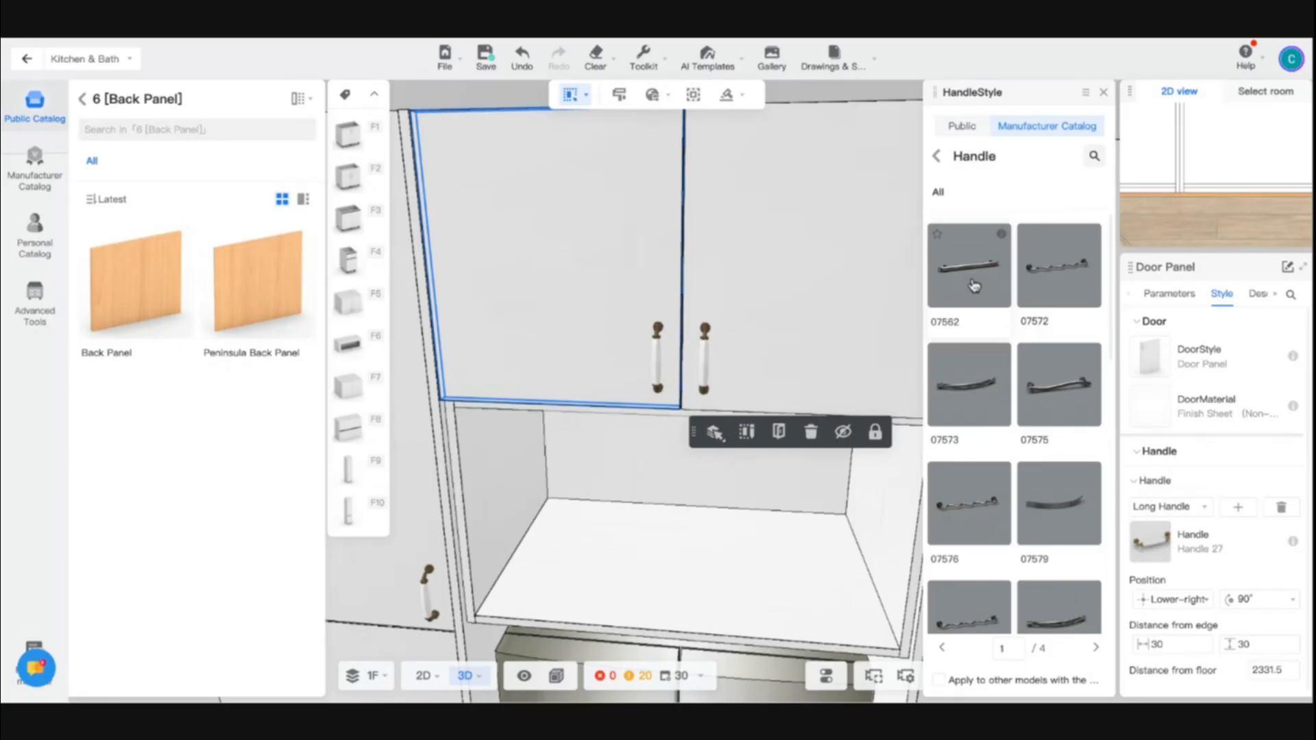
click(968, 265)
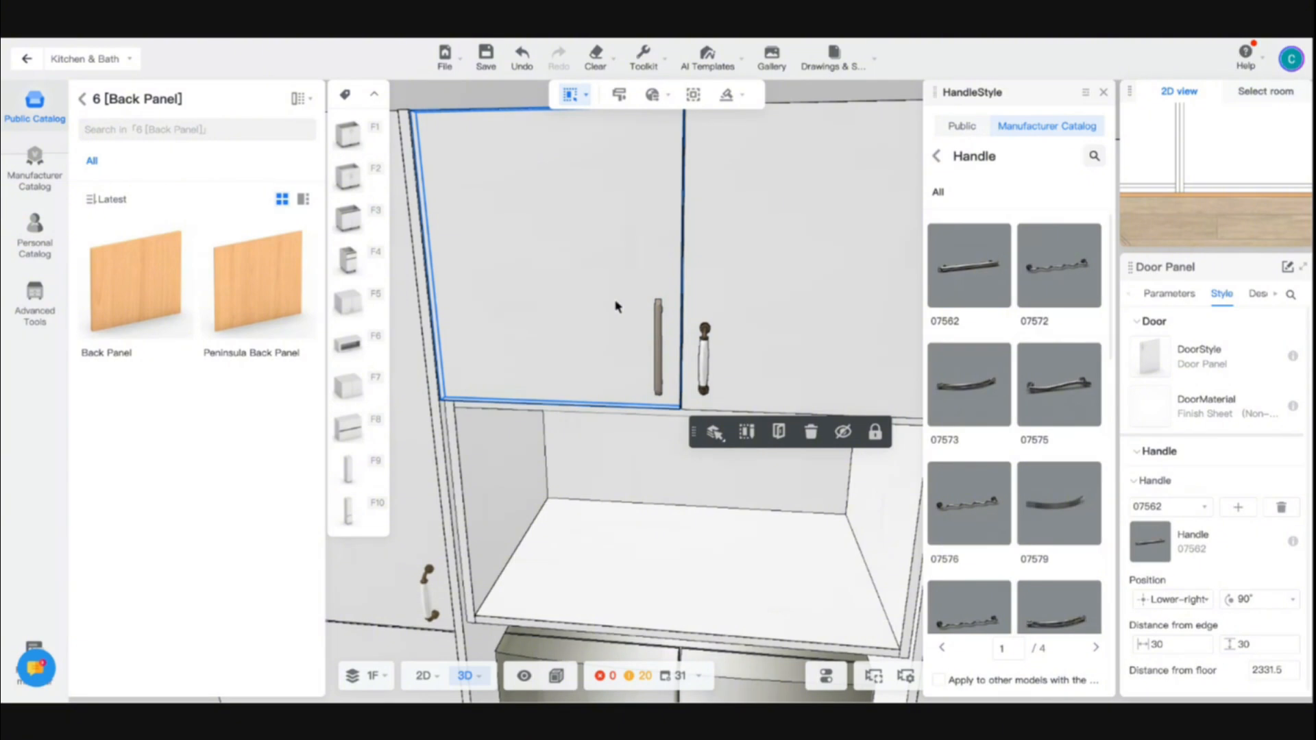
Step: Copy the left door's handle style with the Style brush to the right door above the refrigerator, the adjoining tall cabinet and nearby base cabinets
scroll(676, 308, down, 5)
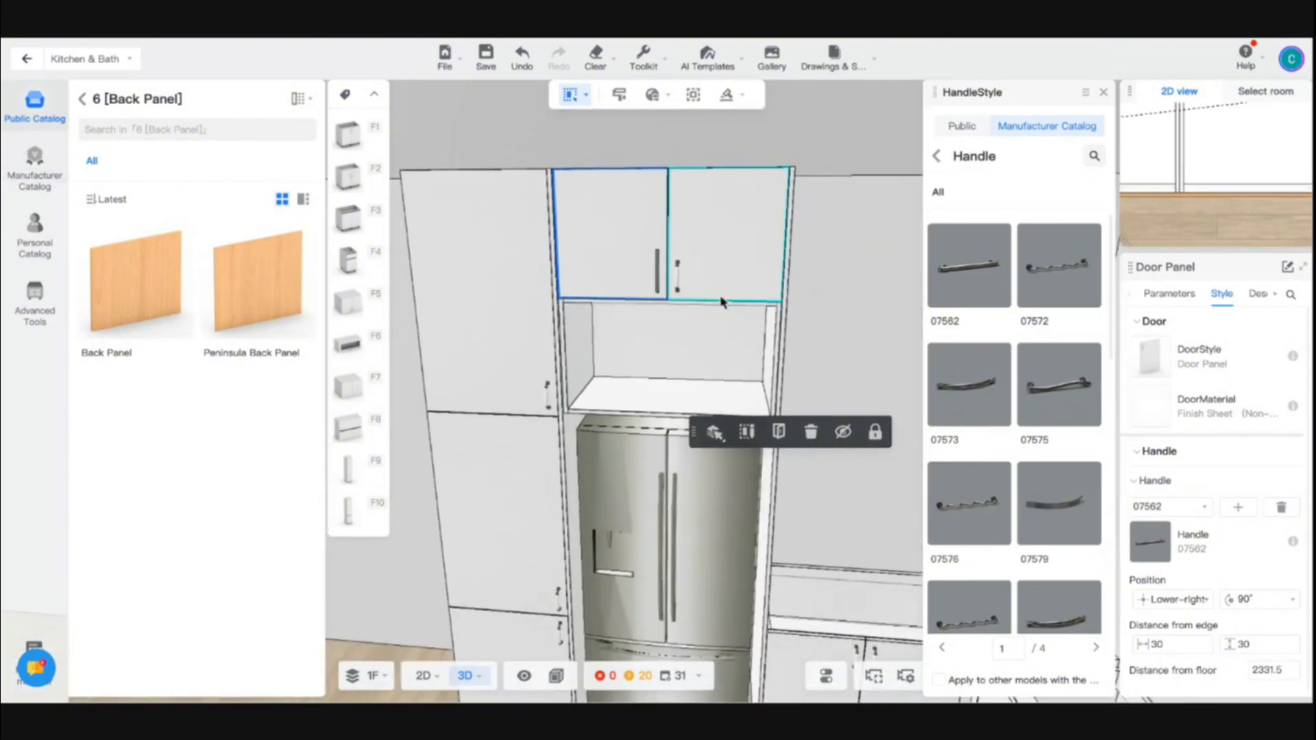
scroll(679, 267, up, 3)
click(648, 61)
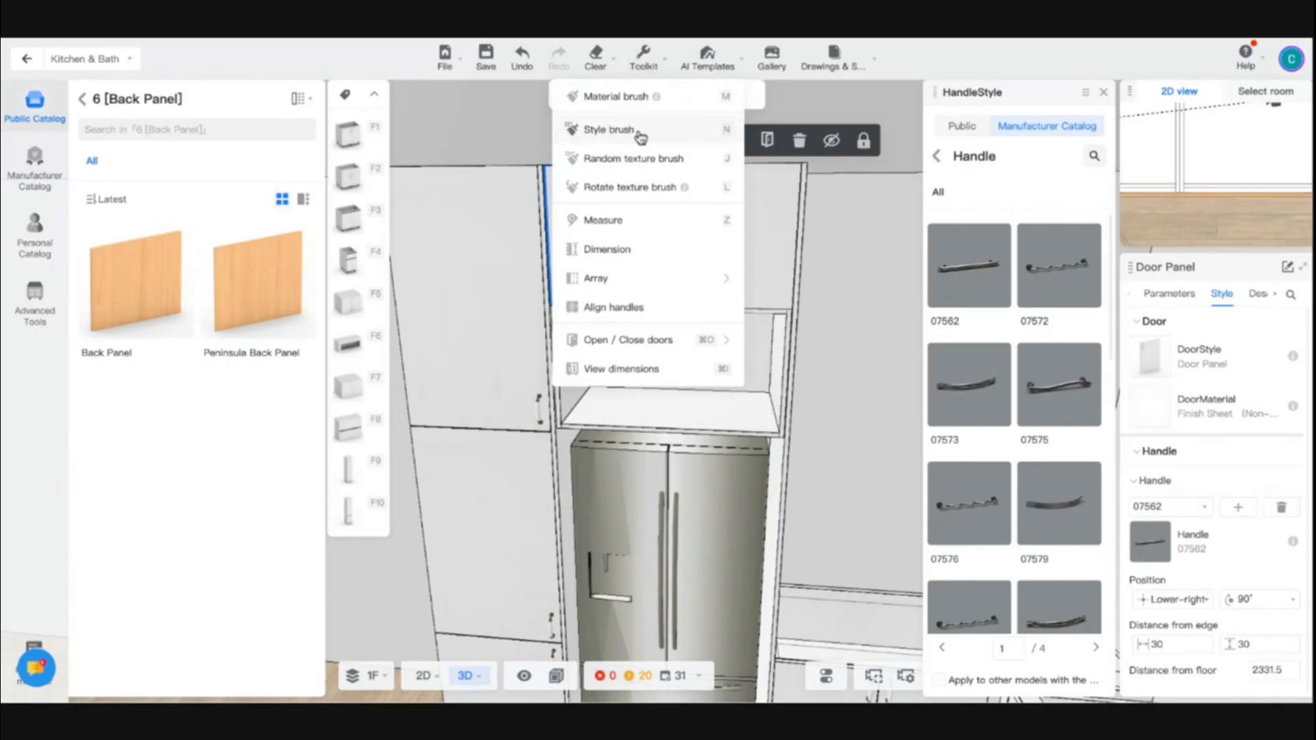
click(691, 135)
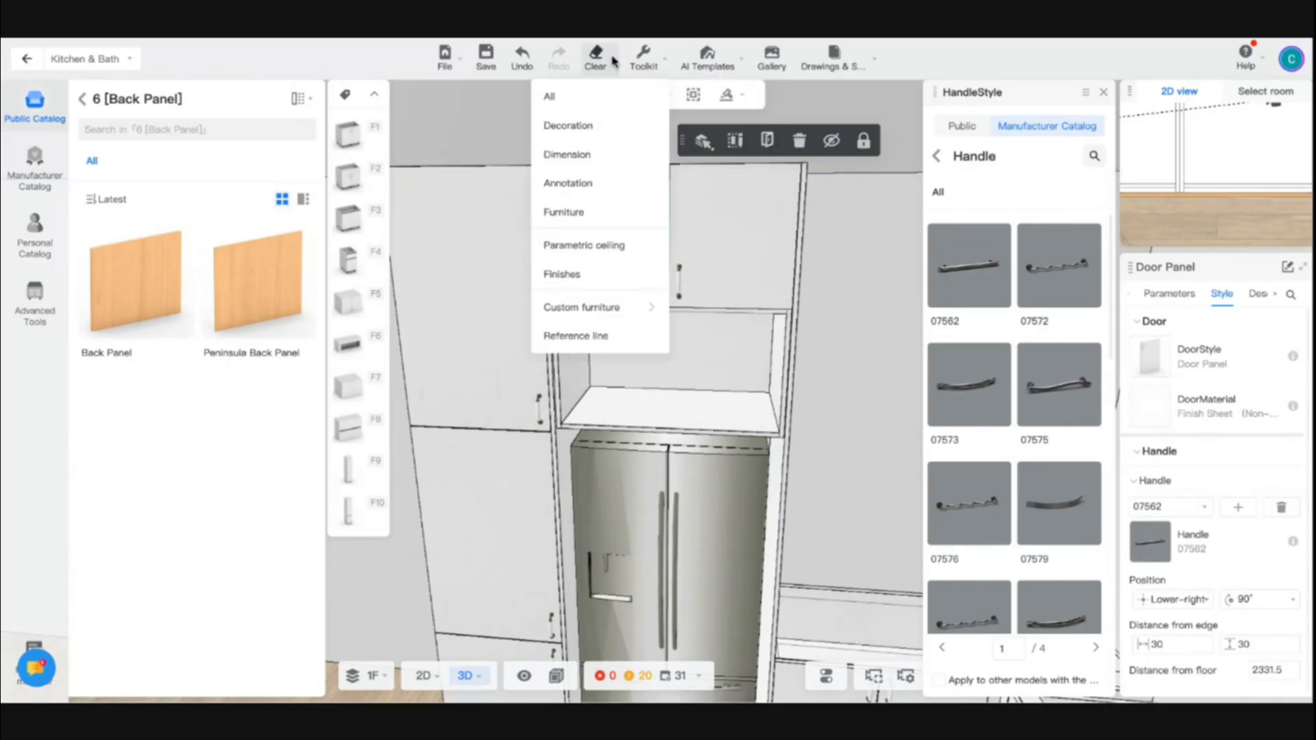
mouse_move(643, 61)
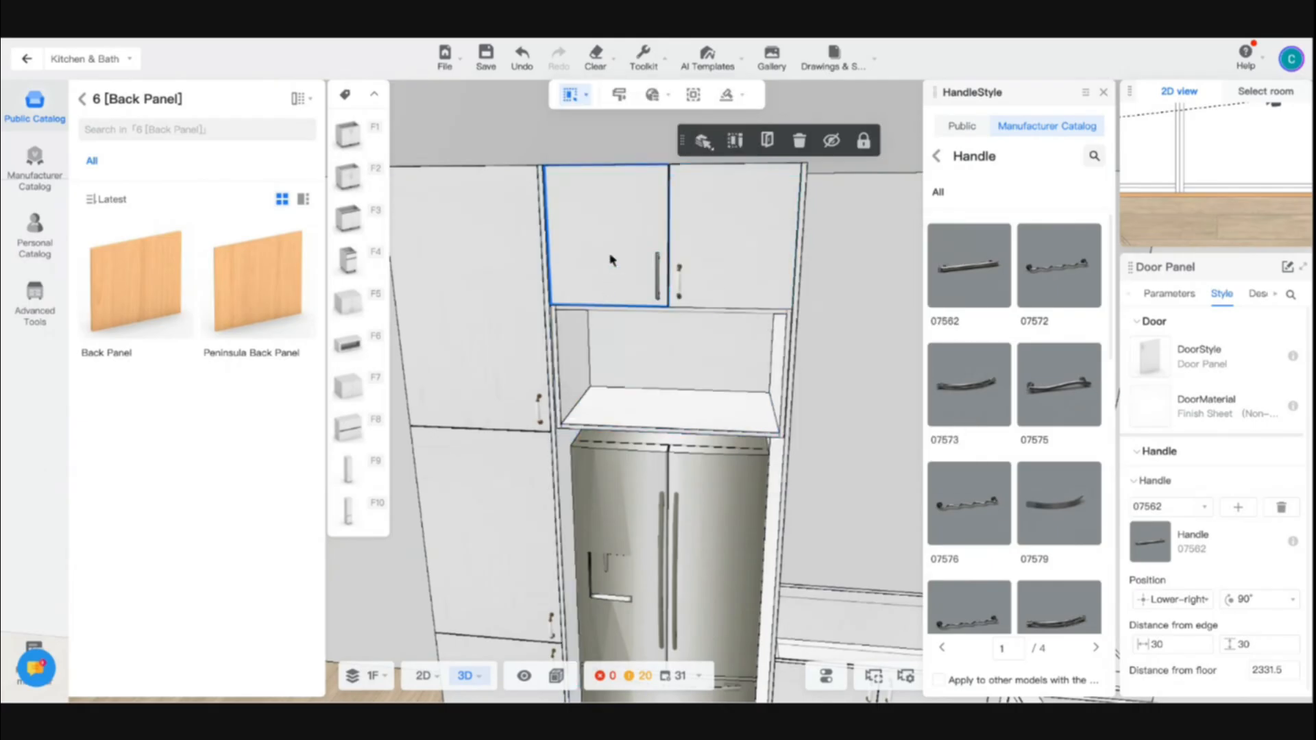
key(Escape)
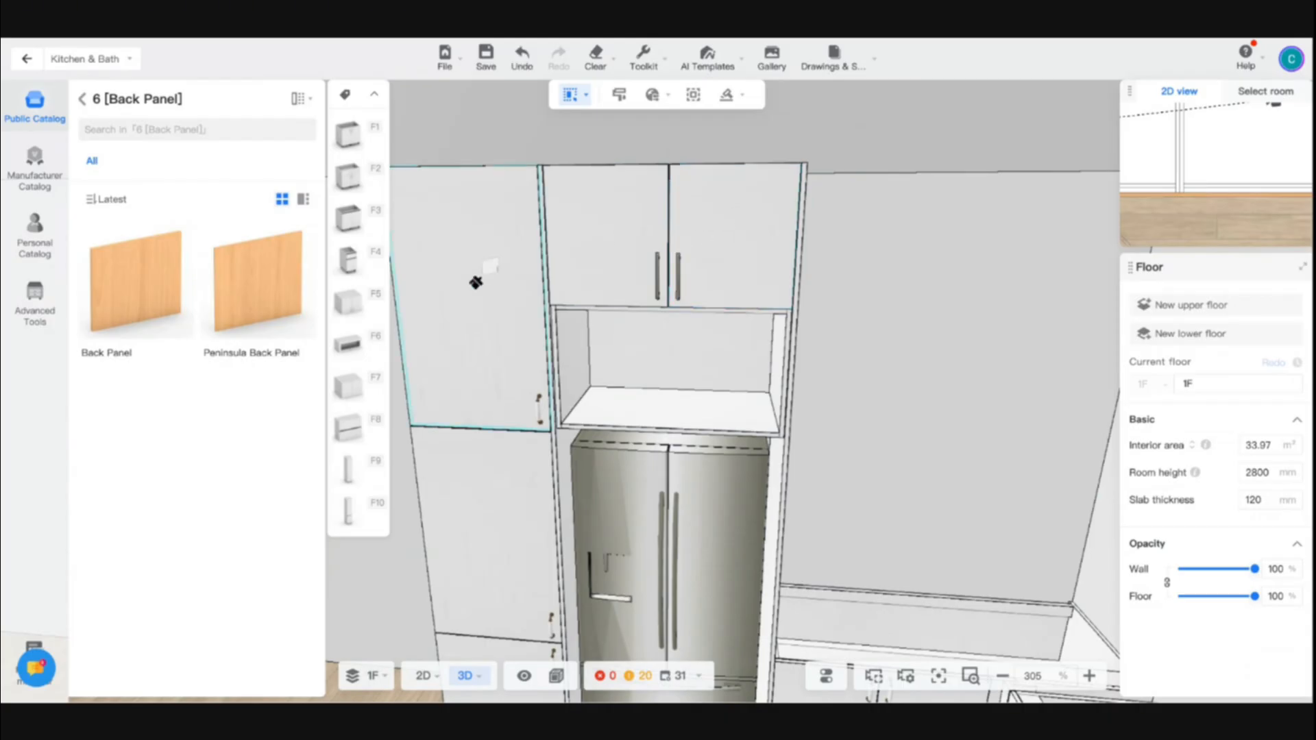
scroll(531, 497, down, 3)
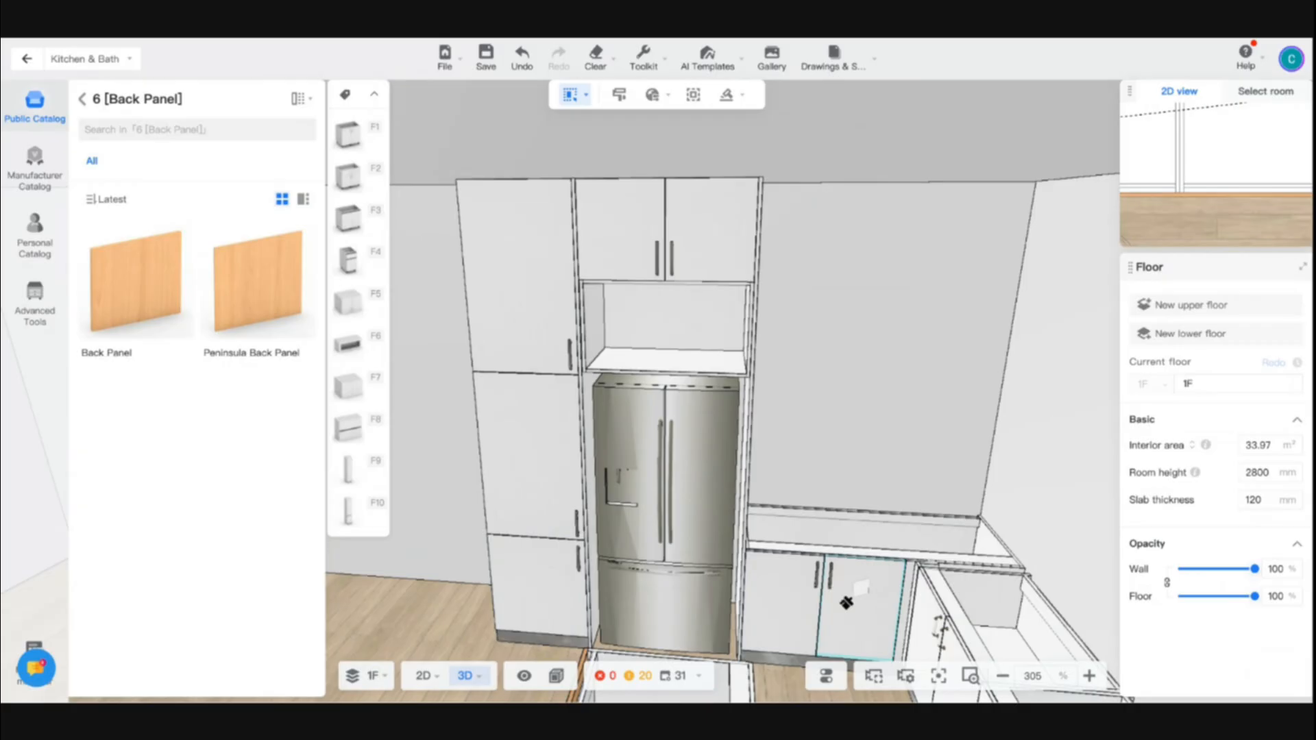
Step: Brush the same handle style onto the remaining base cabinet and drawer fronts, the opposite tall cabinets' doors and the island doors
right_drag(846, 603, 771, 455)
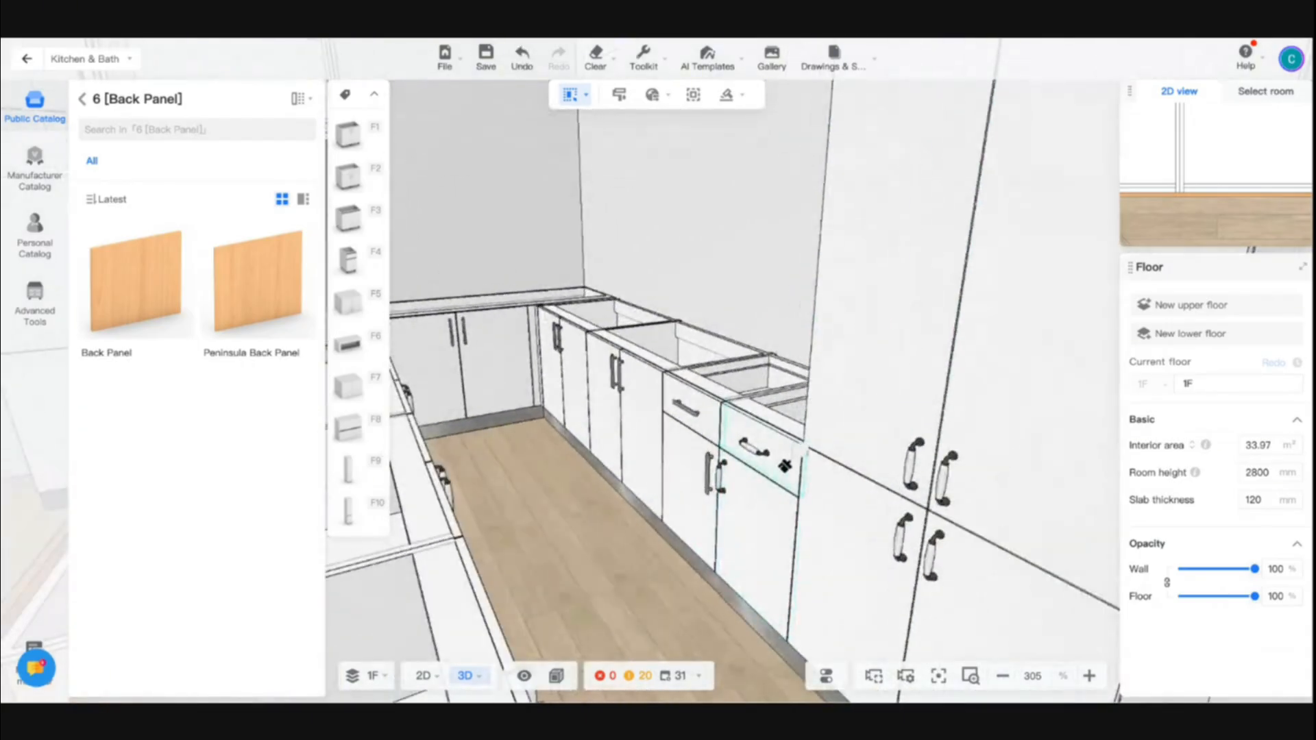
click(761, 519)
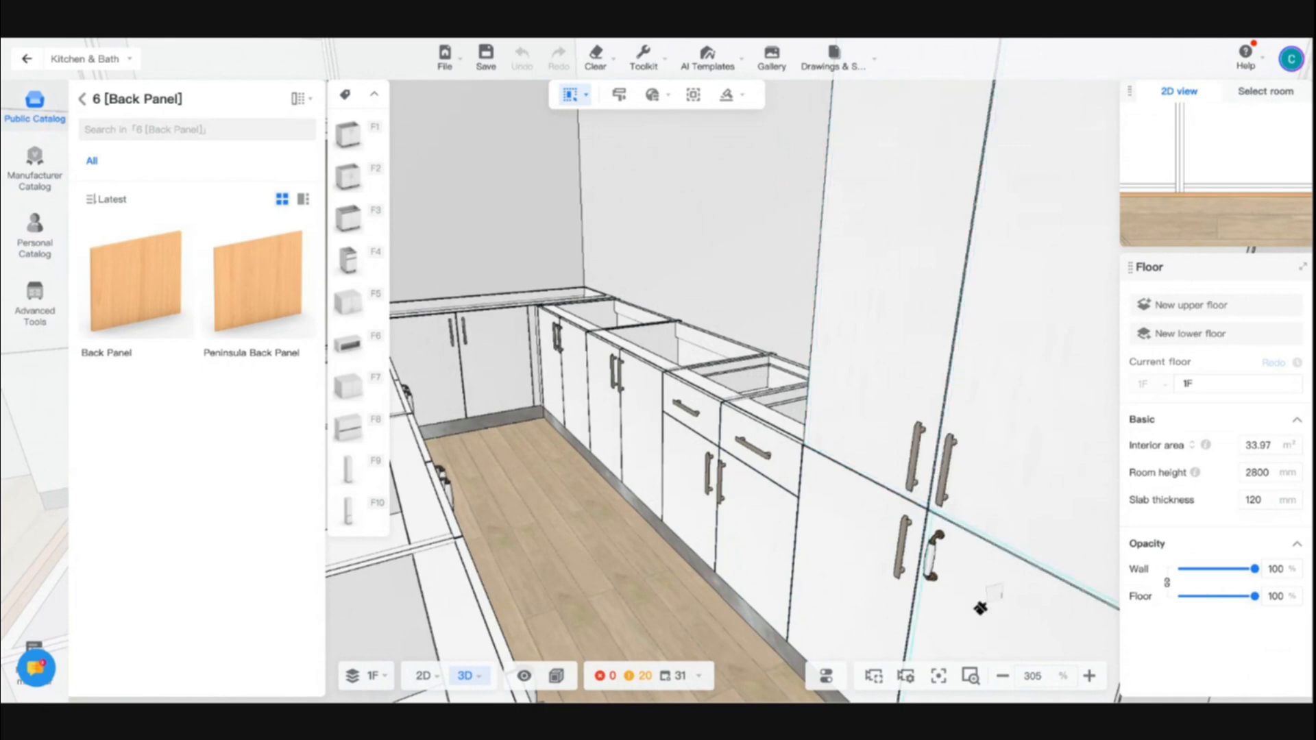
drag(980, 607, 624, 592)
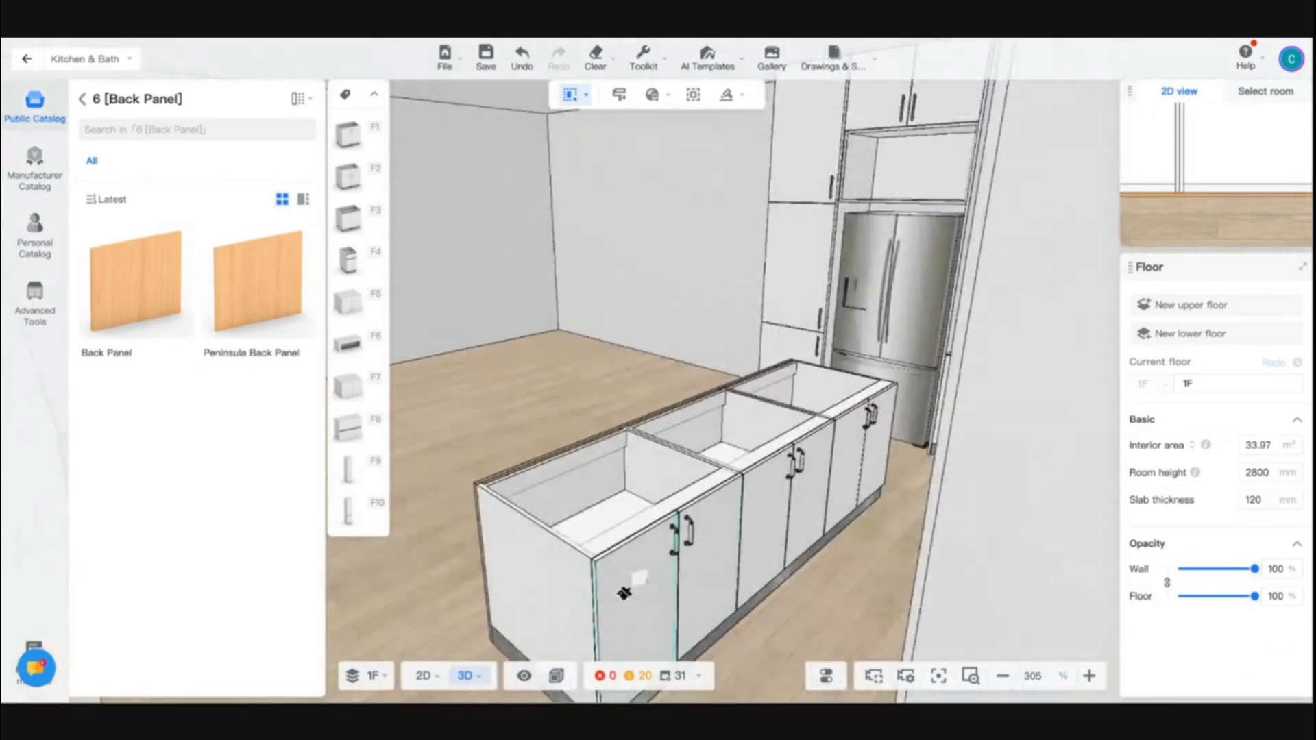
click(712, 571)
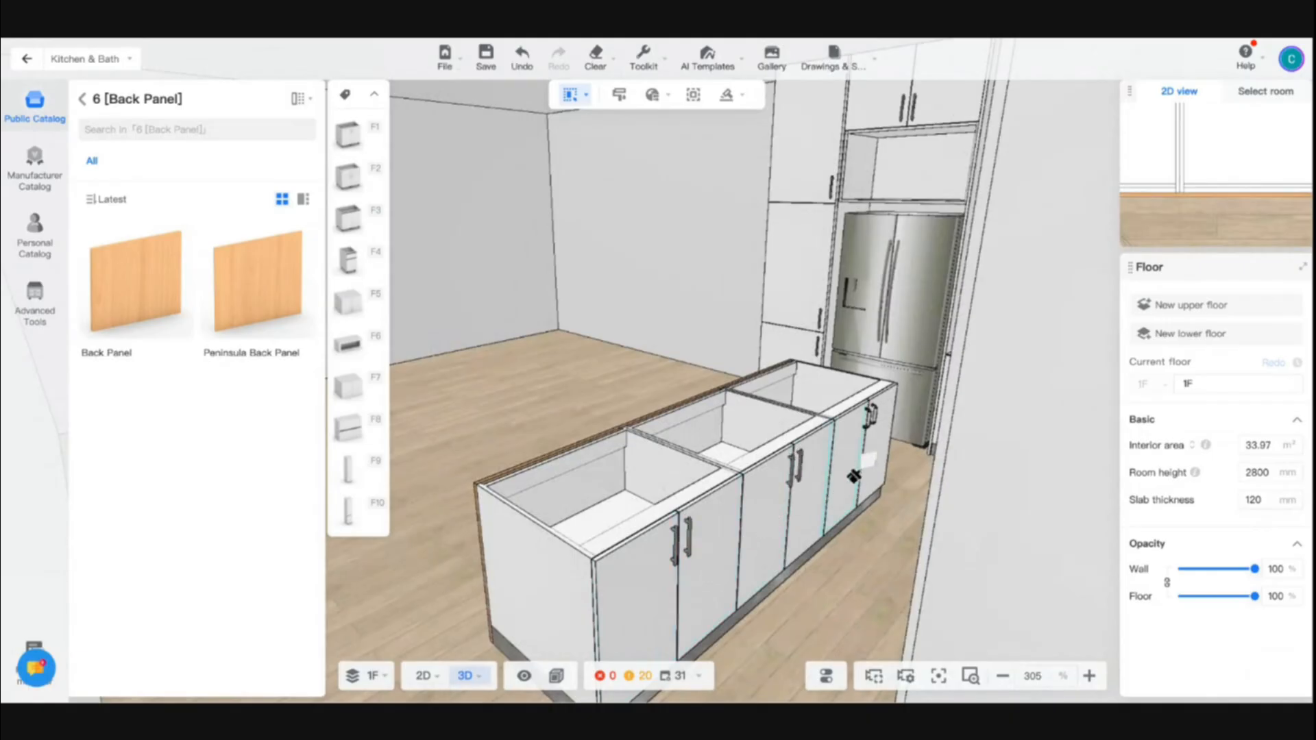
Step: Select the kitchen cabinets together with the island and start generating a countertop for them
drag(809, 466, 668, 359)
drag(620, 491, 752, 357)
click(742, 98)
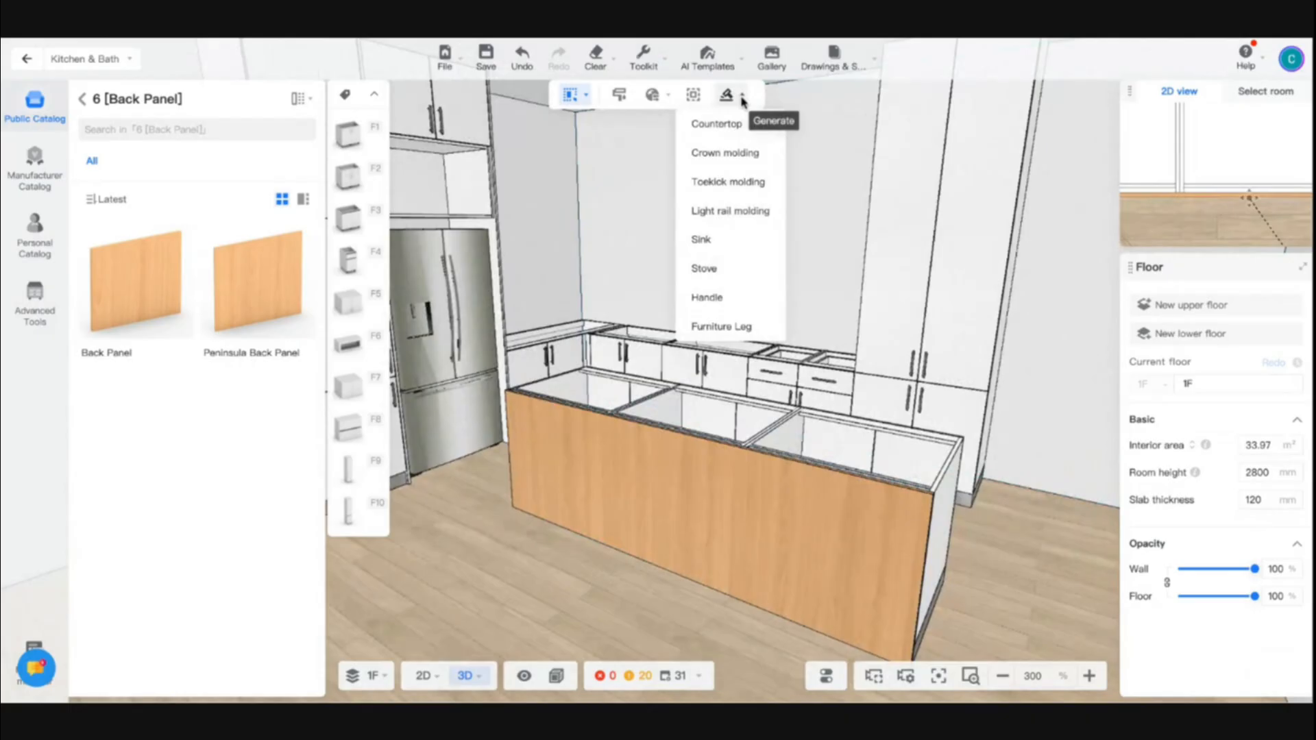
click(734, 127)
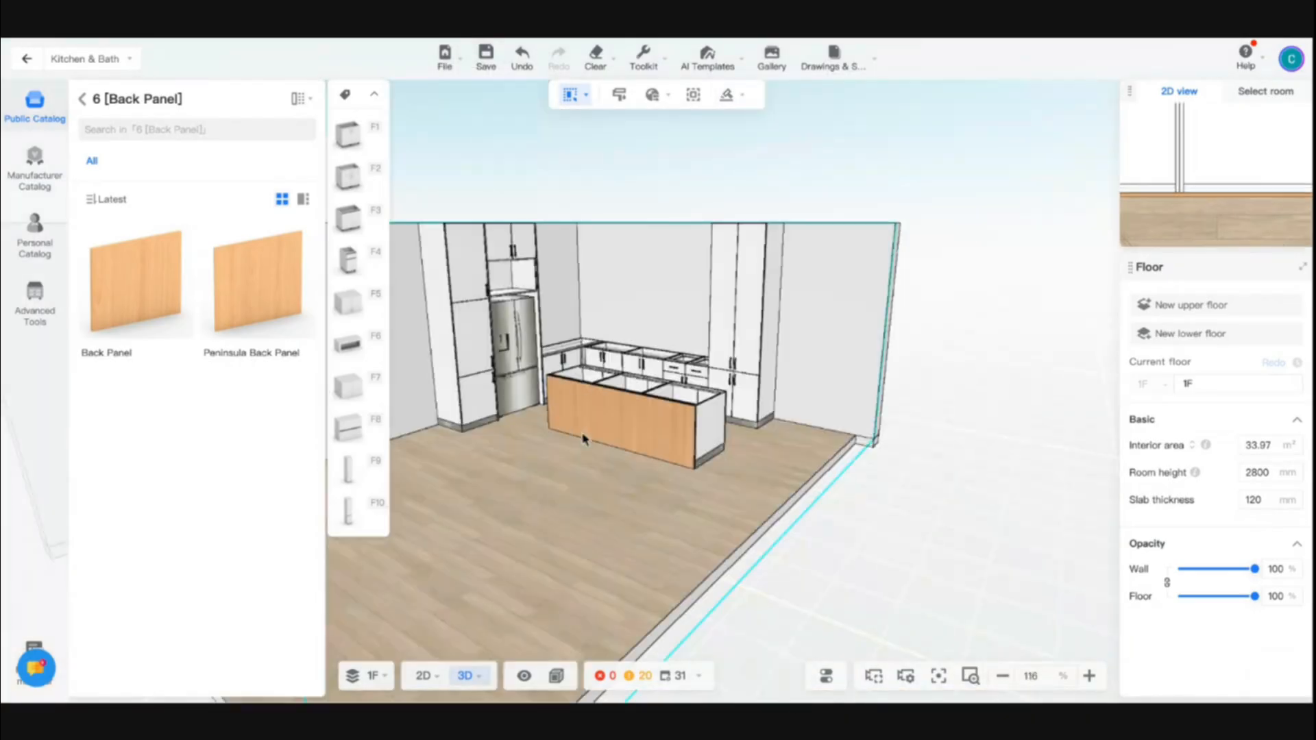
shift+drag(440, 128, 864, 534)
drag(544, 450, 601, 427)
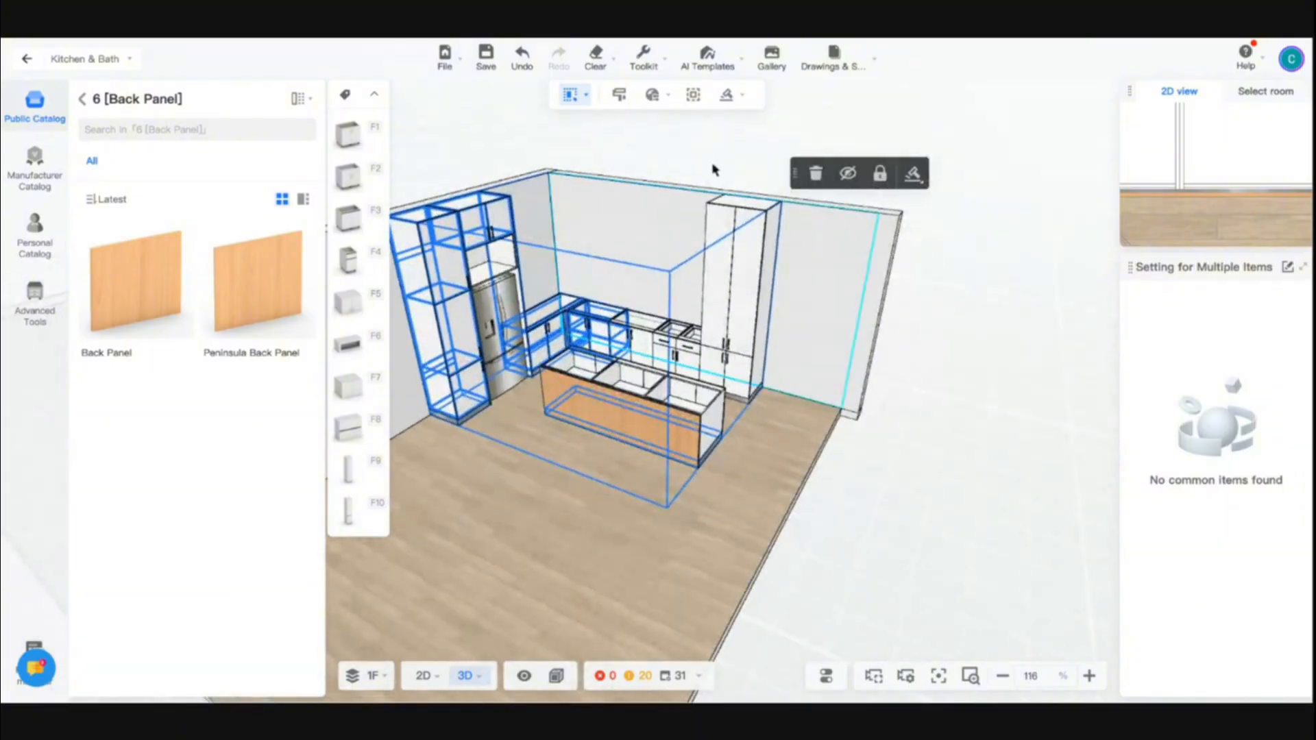
click(727, 95)
click(730, 129)
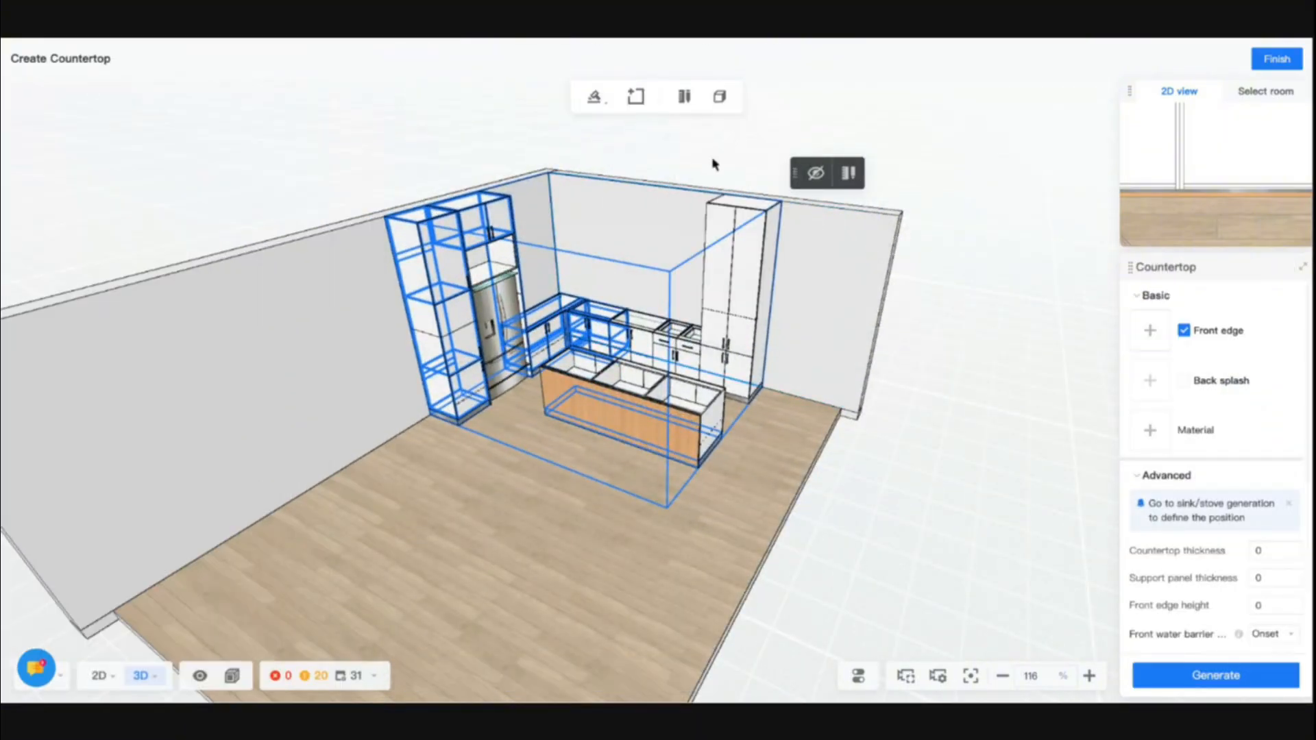
scroll(596, 345, up, 5)
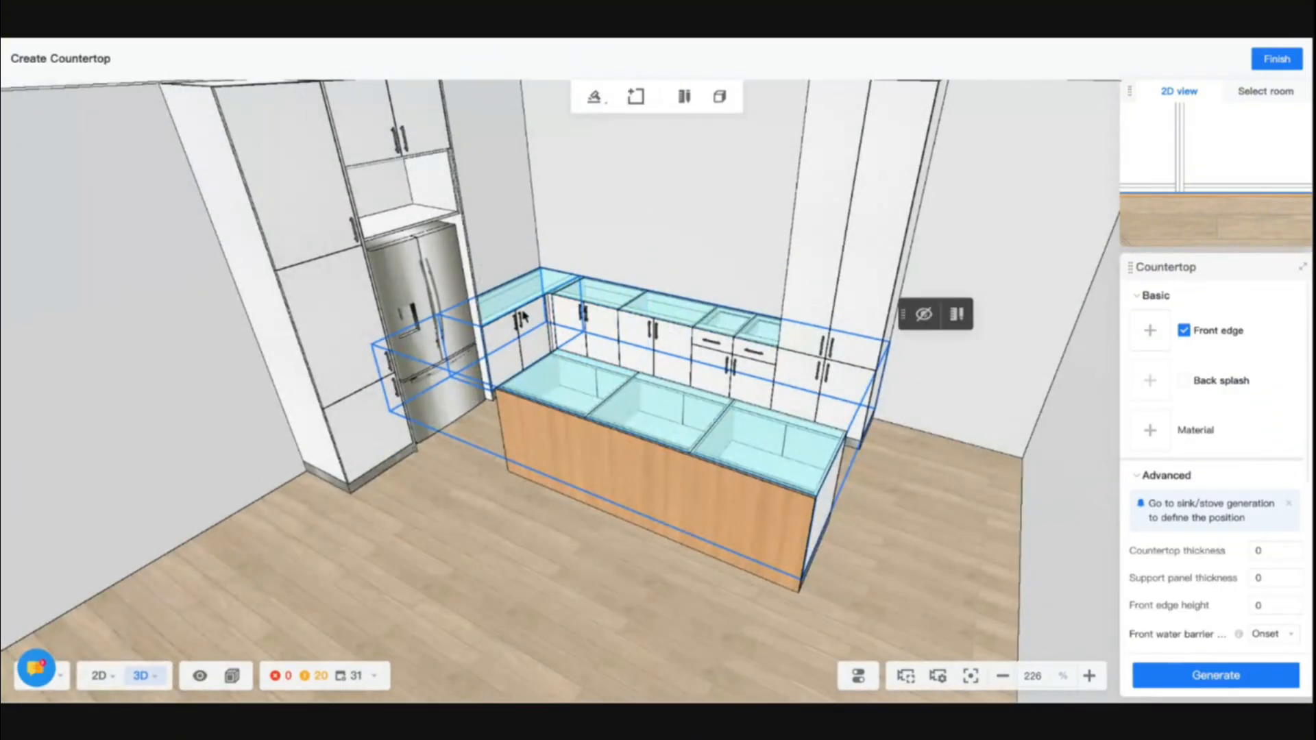
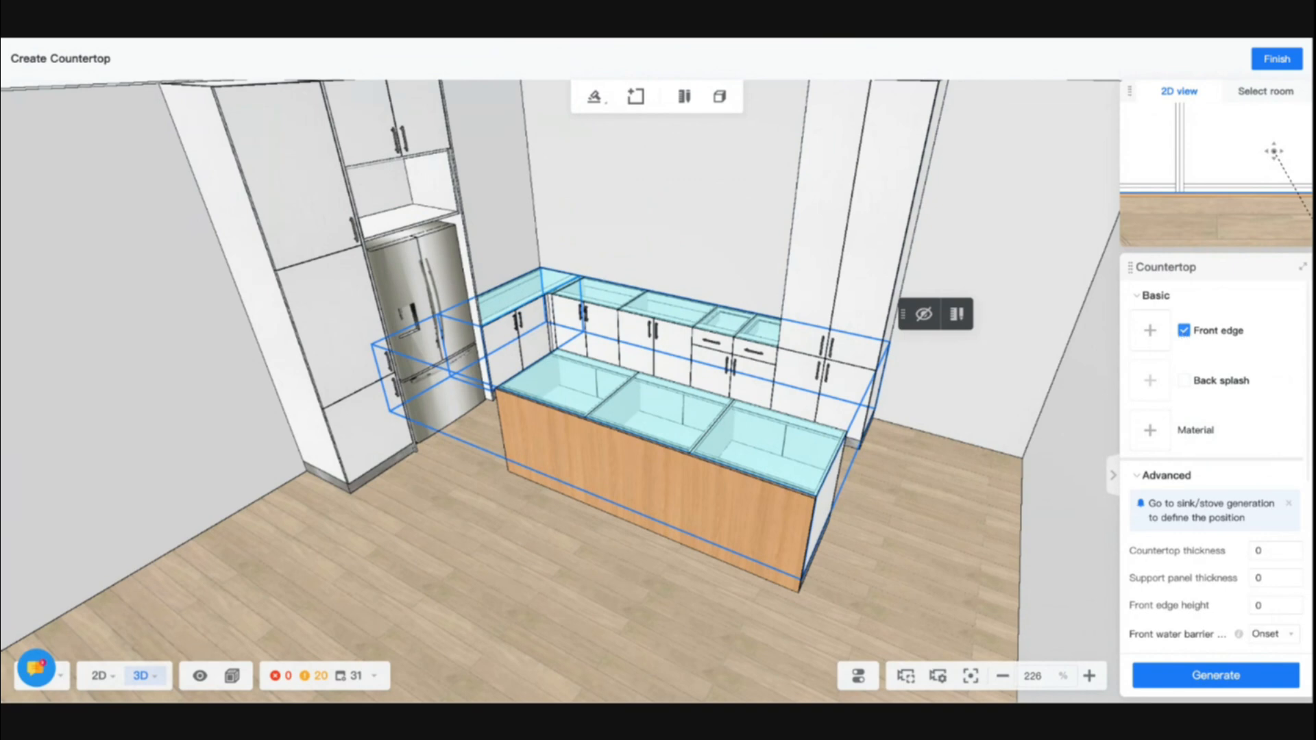
Step: Disable the countertop's front edge and assign it the grey Marble material found by searching the public catalog for "marble"
click(1184, 331)
click(1150, 430)
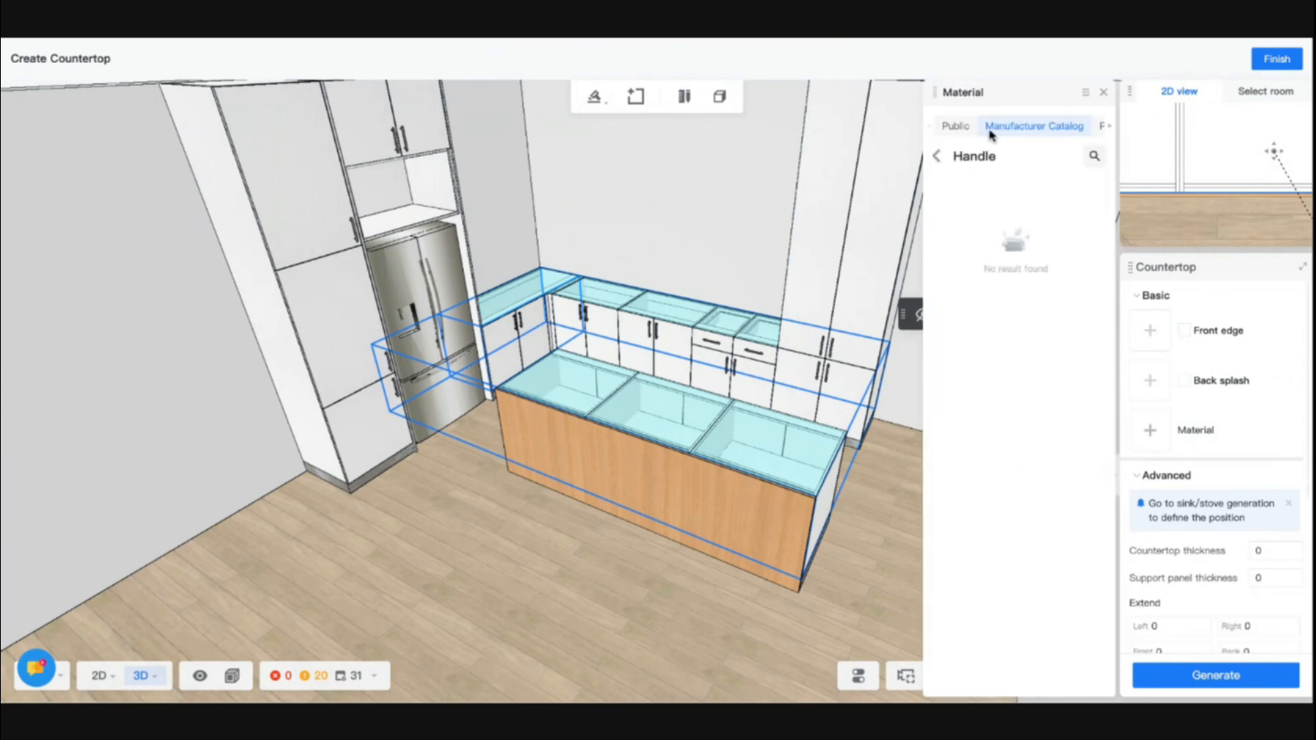
click(954, 125)
click(977, 184)
text(mar)
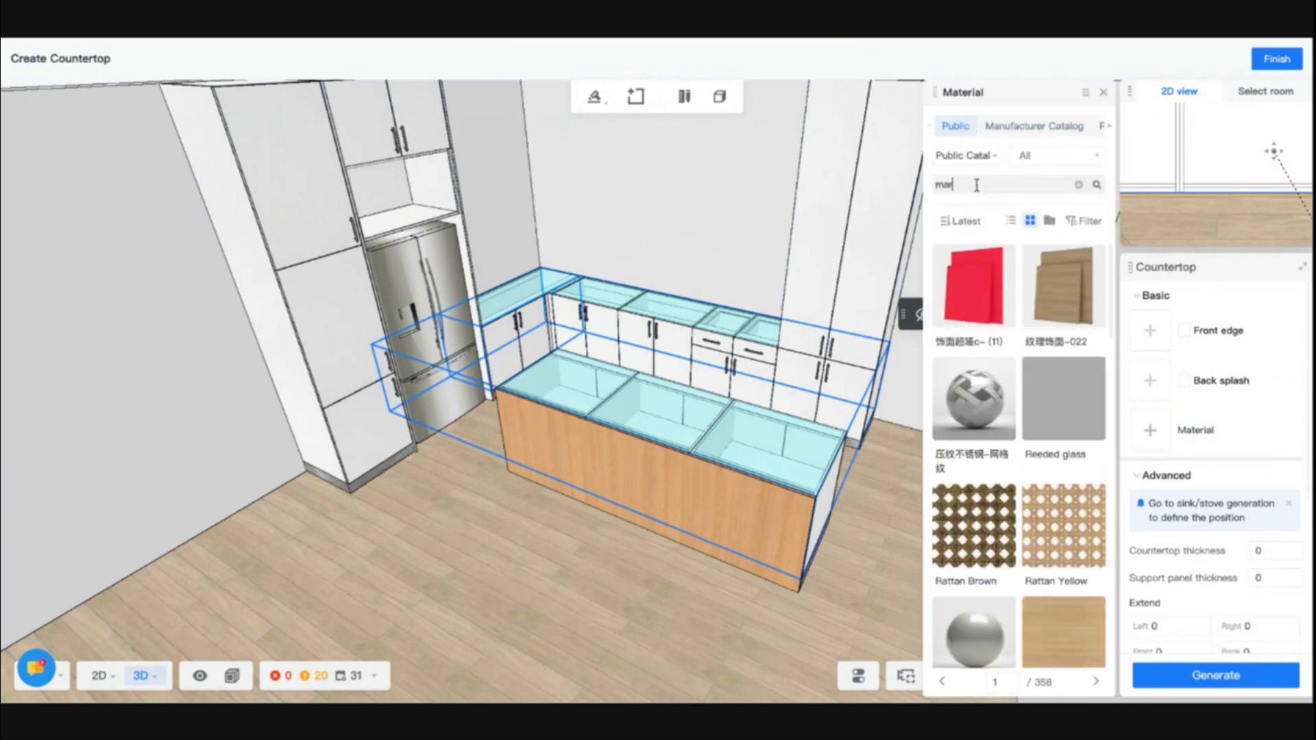
text(ble)
key(Return)
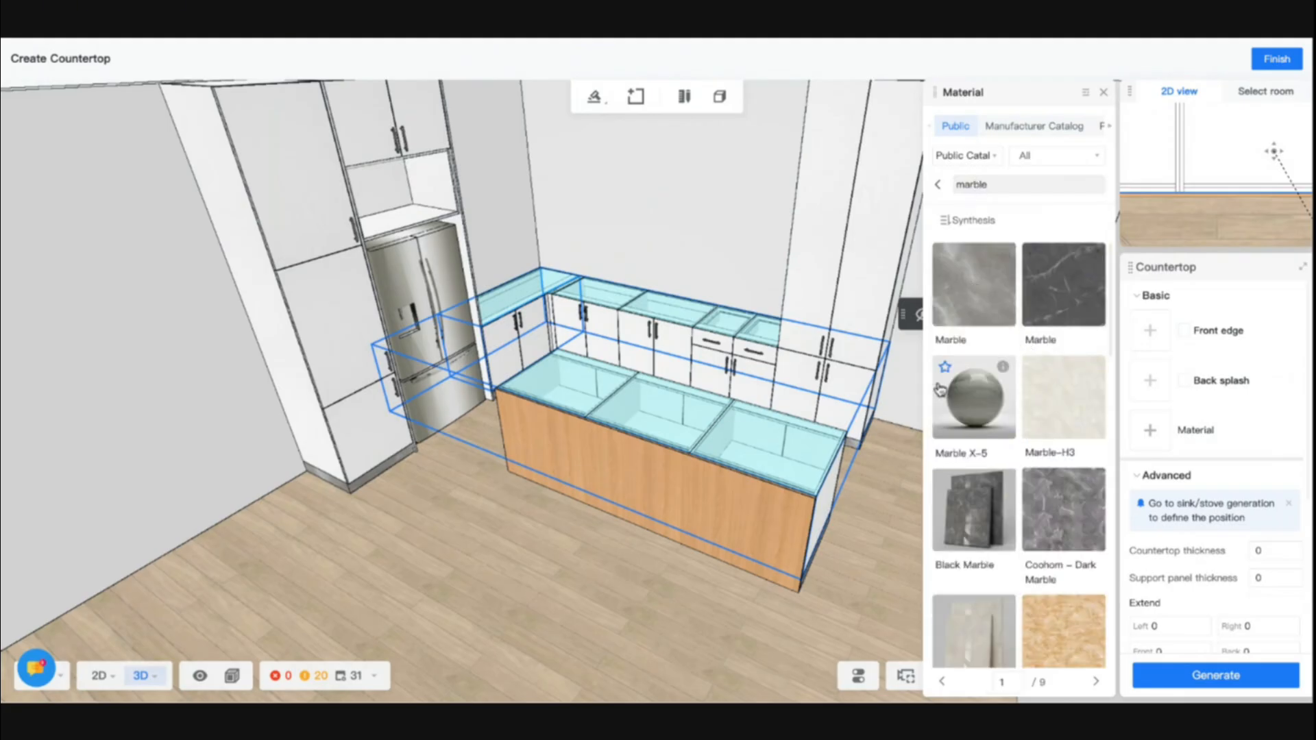
click(993, 295)
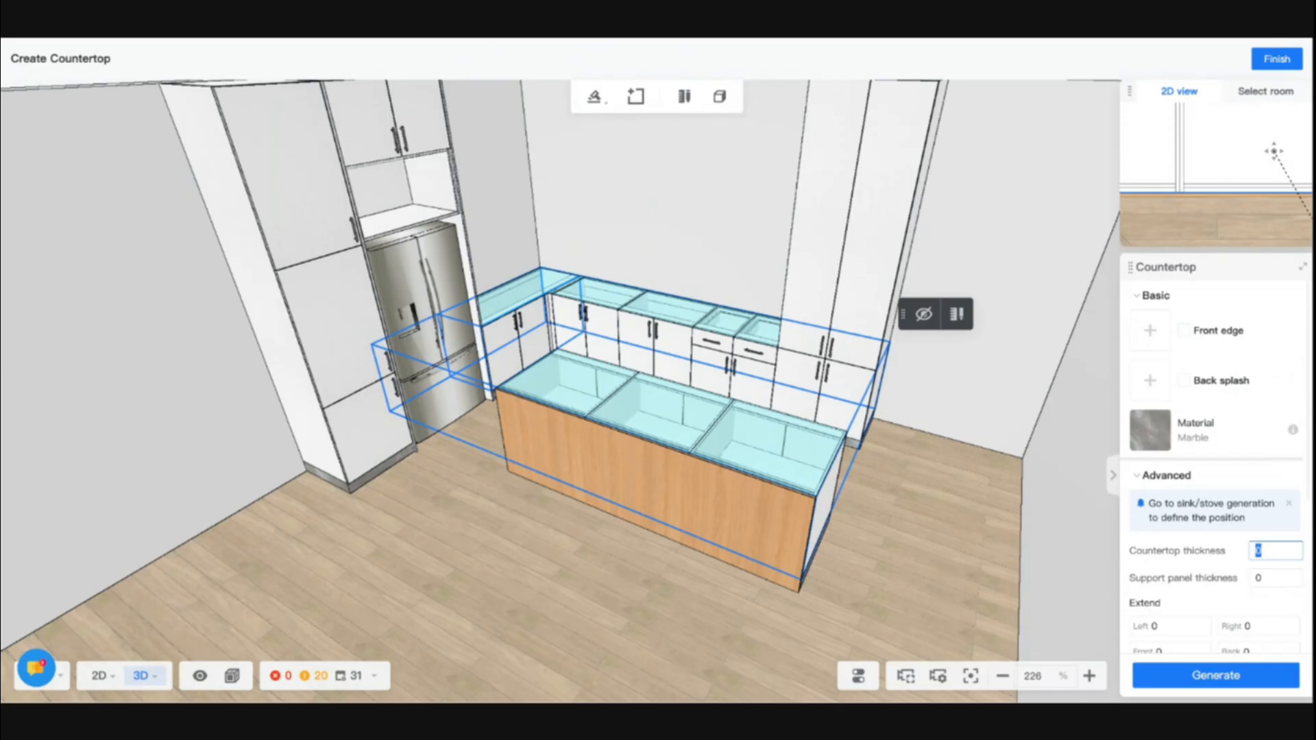
Step: Set the countertop thickness to 50 and generate the countertops
scroll(1272, 607, down, 3)
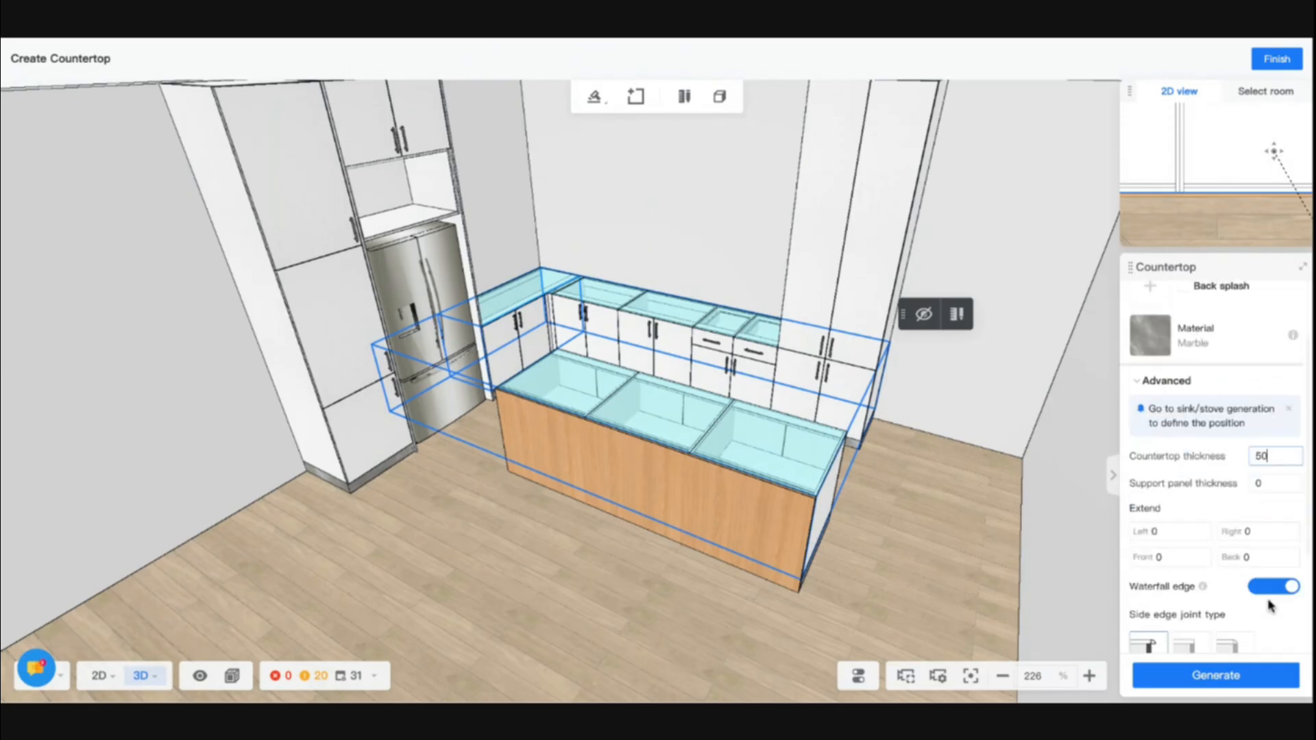
scroll(1270, 589, down, 3)
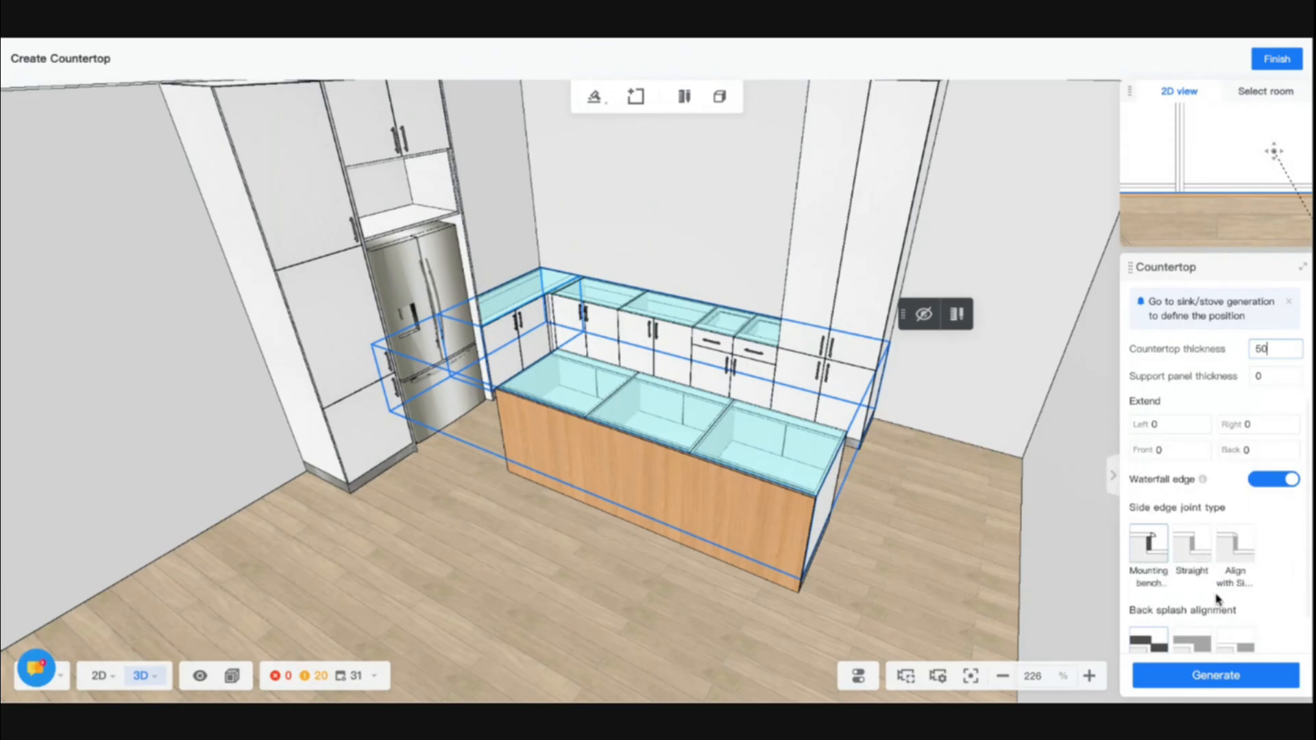
scroll(1218, 600, down, 1)
click(1221, 679)
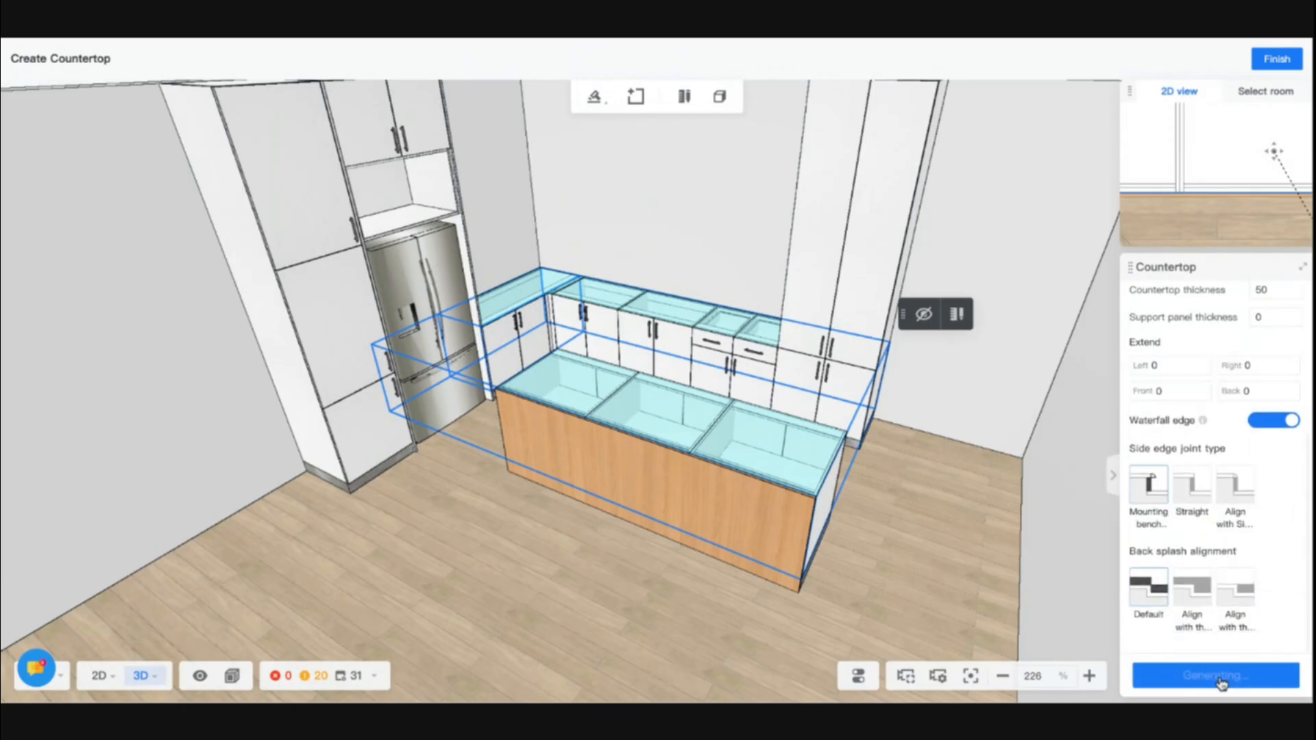
Step: Inspect the generated countertops on the base cabinets and island, and open them for manual editing
drag(955, 560, 931, 544)
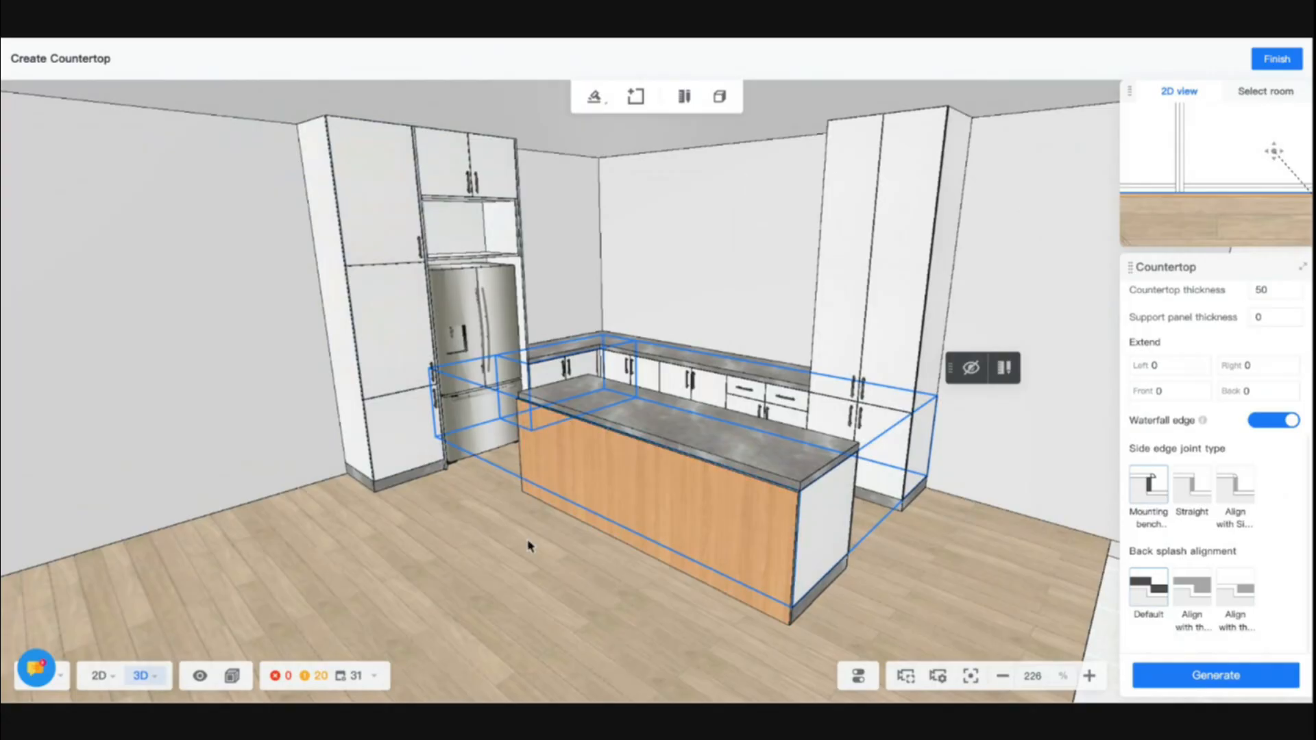
drag(527, 546, 538, 572)
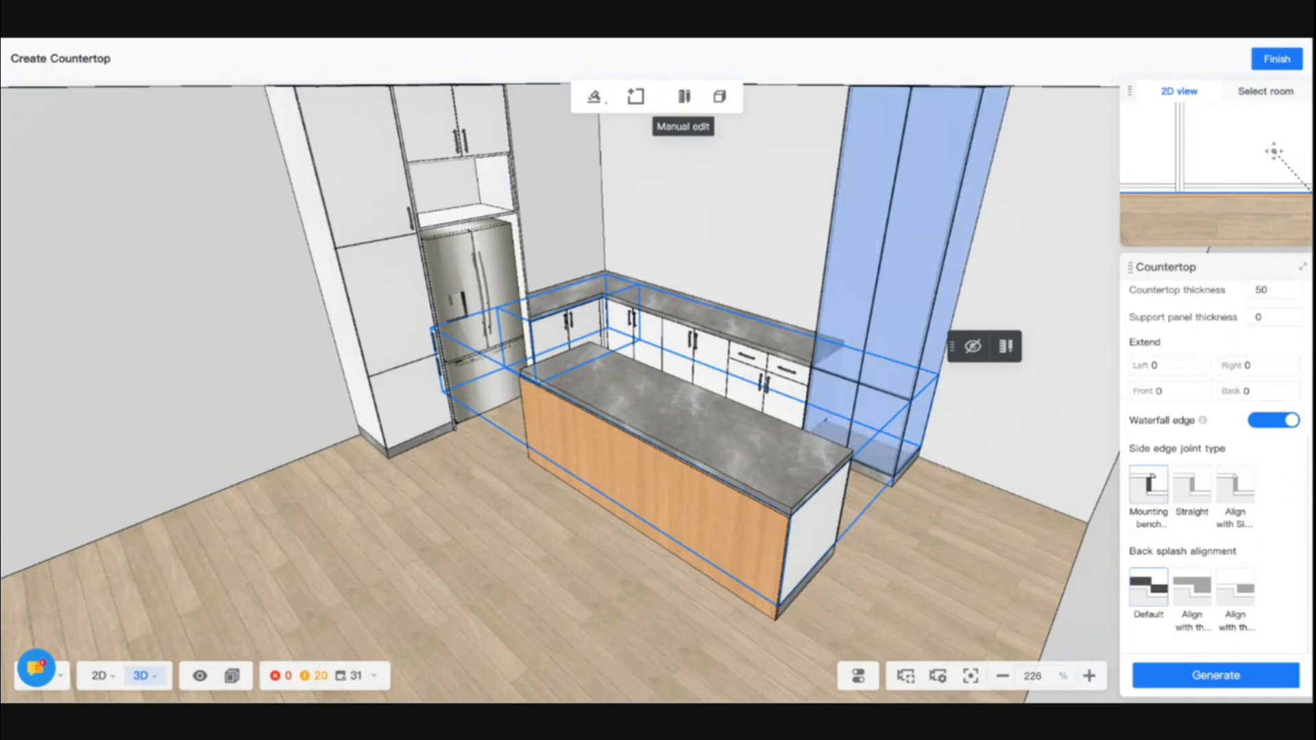
click(683, 96)
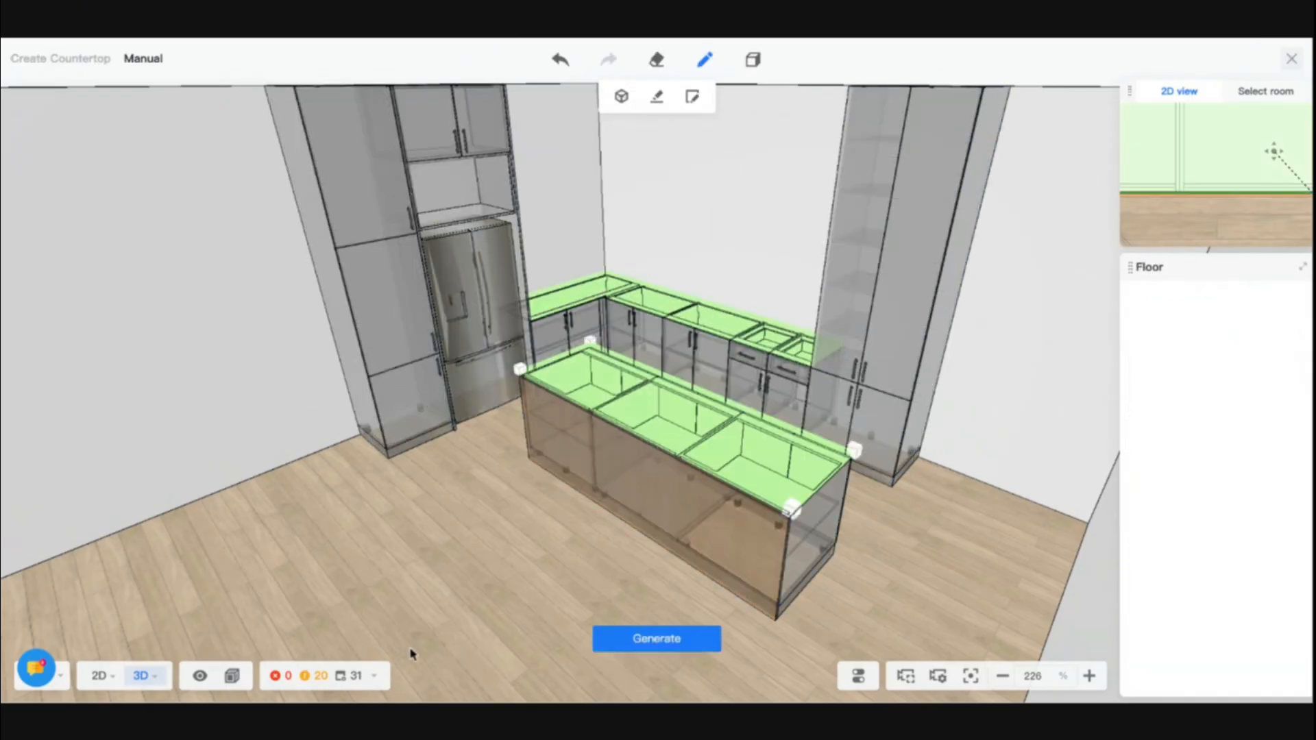
Step: Extend the island countertop's long front edge to a depth of 1200 mm and generate the countertop
click(97, 677)
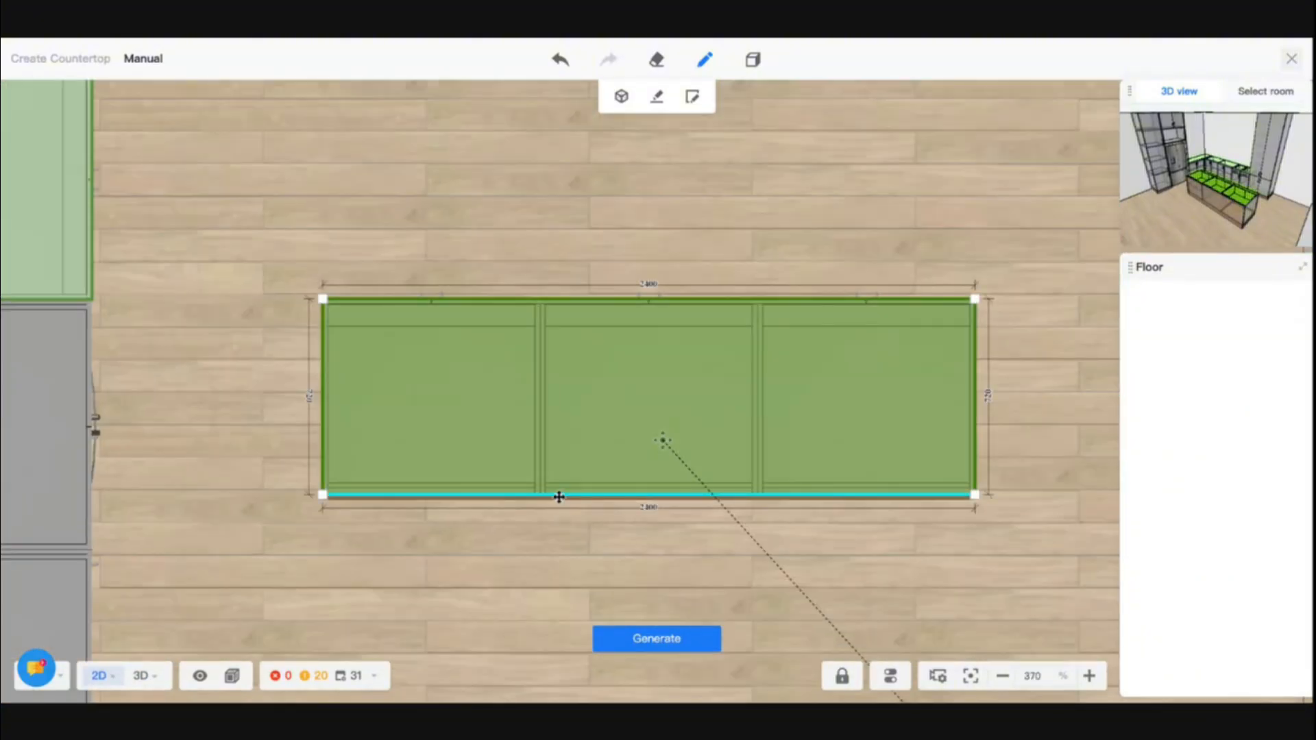
click(558, 496)
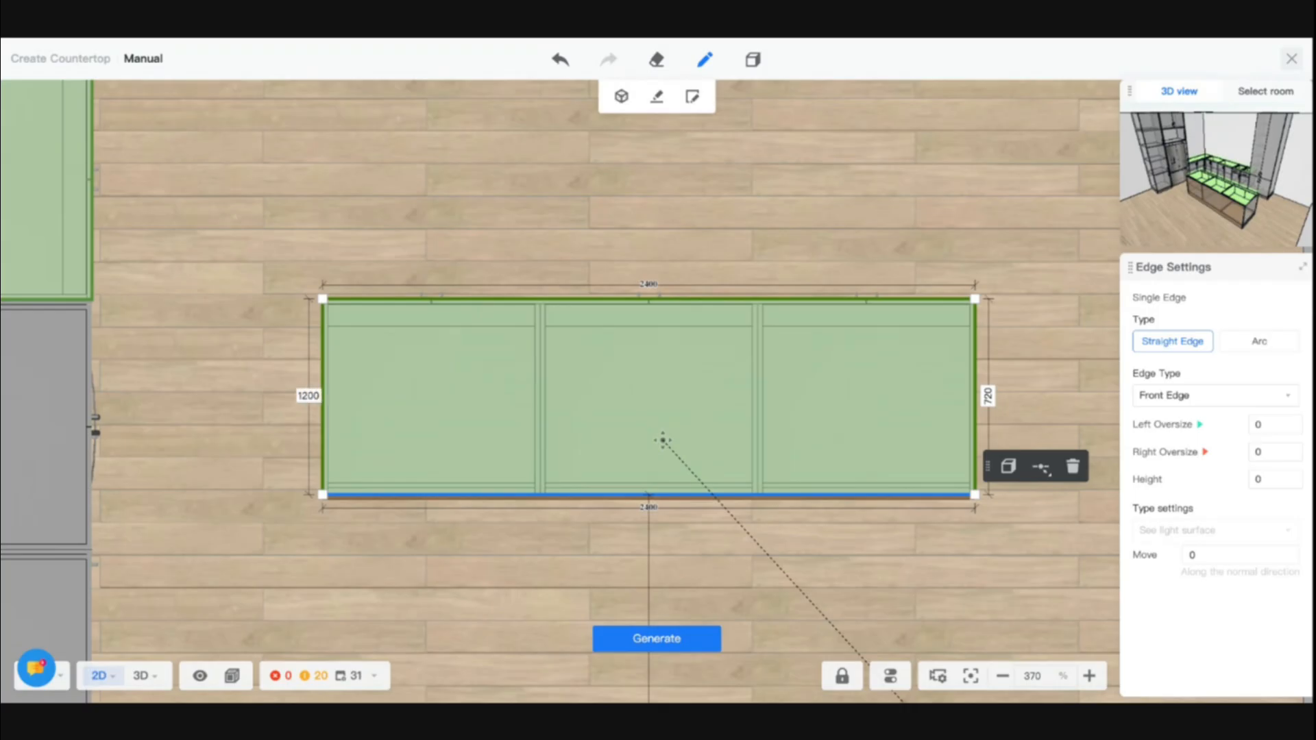
key(Return)
scroll(648, 465, right, 1)
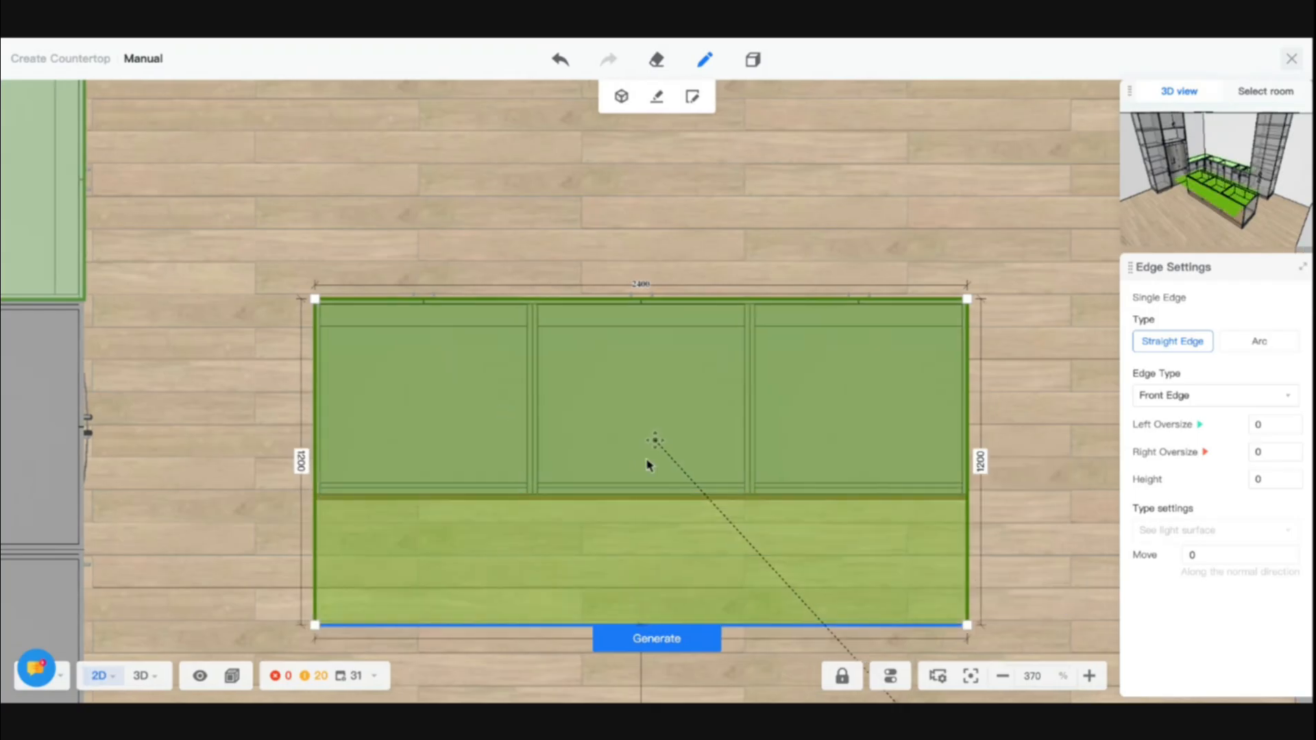
scroll(647, 465, down, 1)
scroll(648, 466, down, 1)
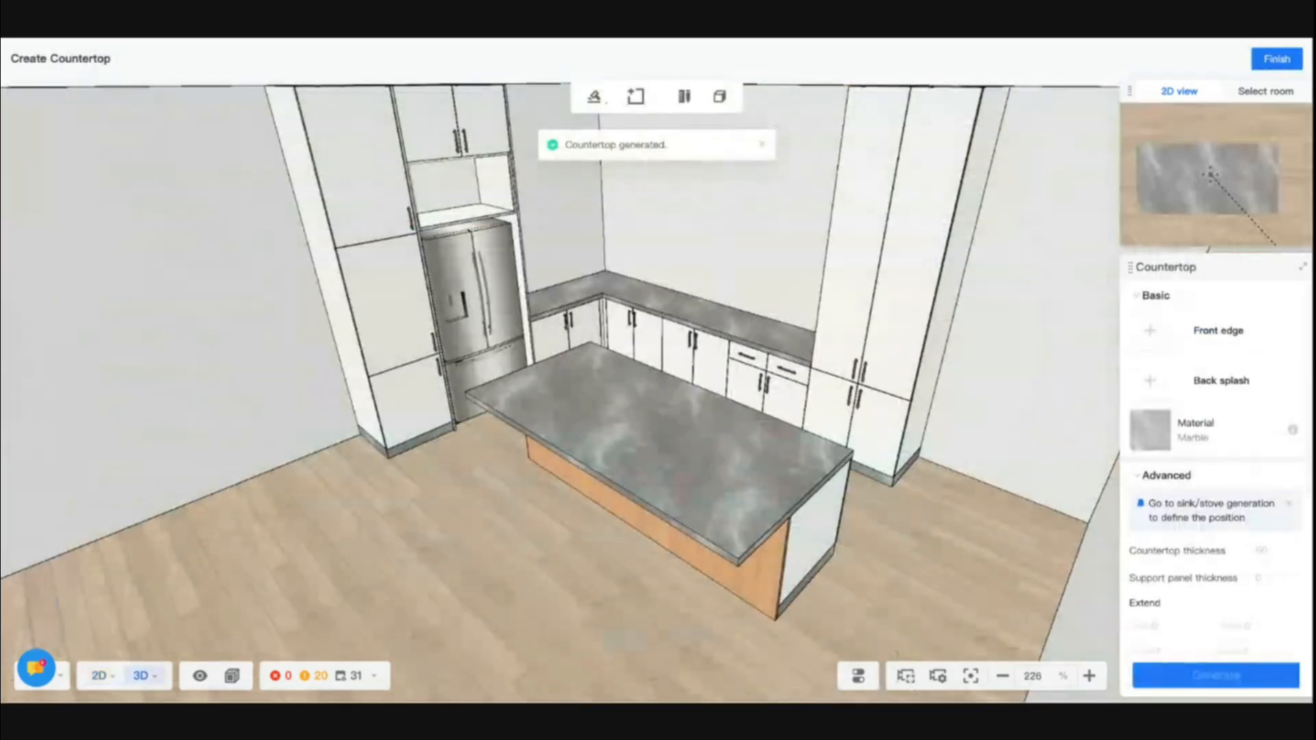
Step: Add floor-length waterfall side countertops to both short ends of the island, regenerate the countertop and finish its editing
drag(519, 577, 596, 555)
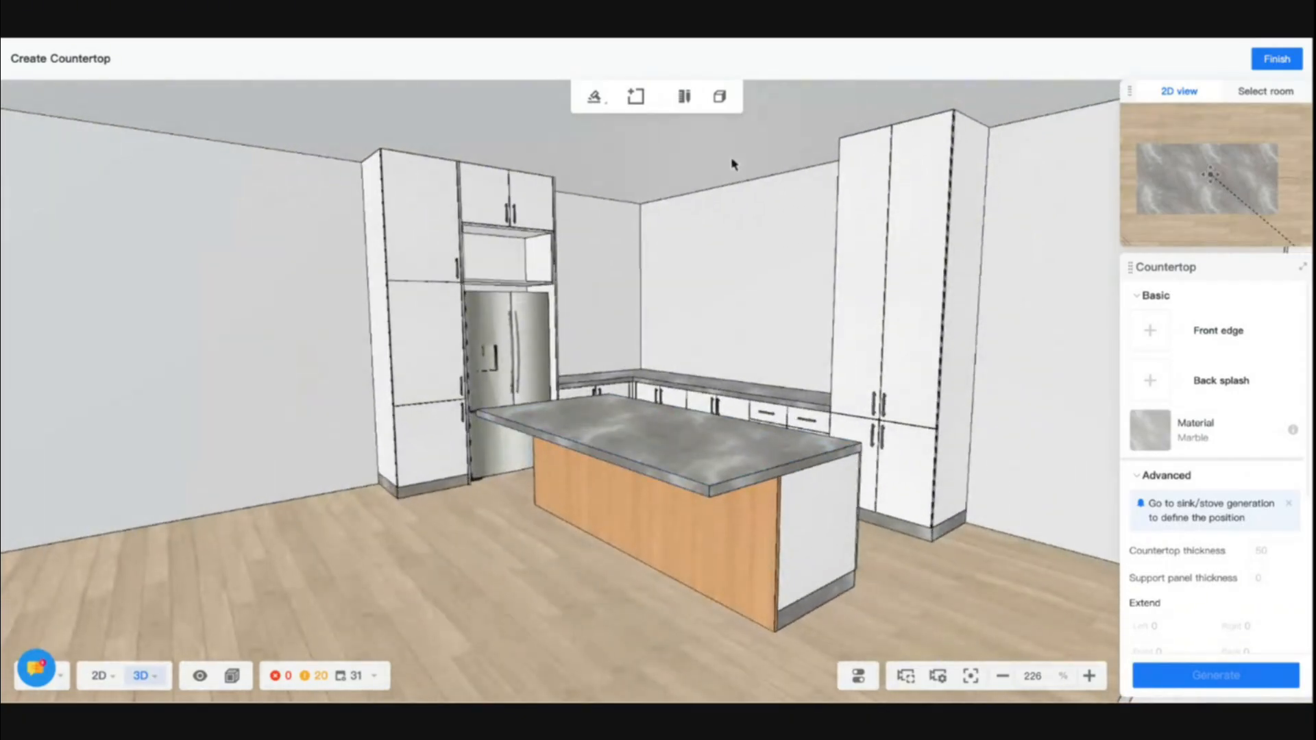
click(721, 98)
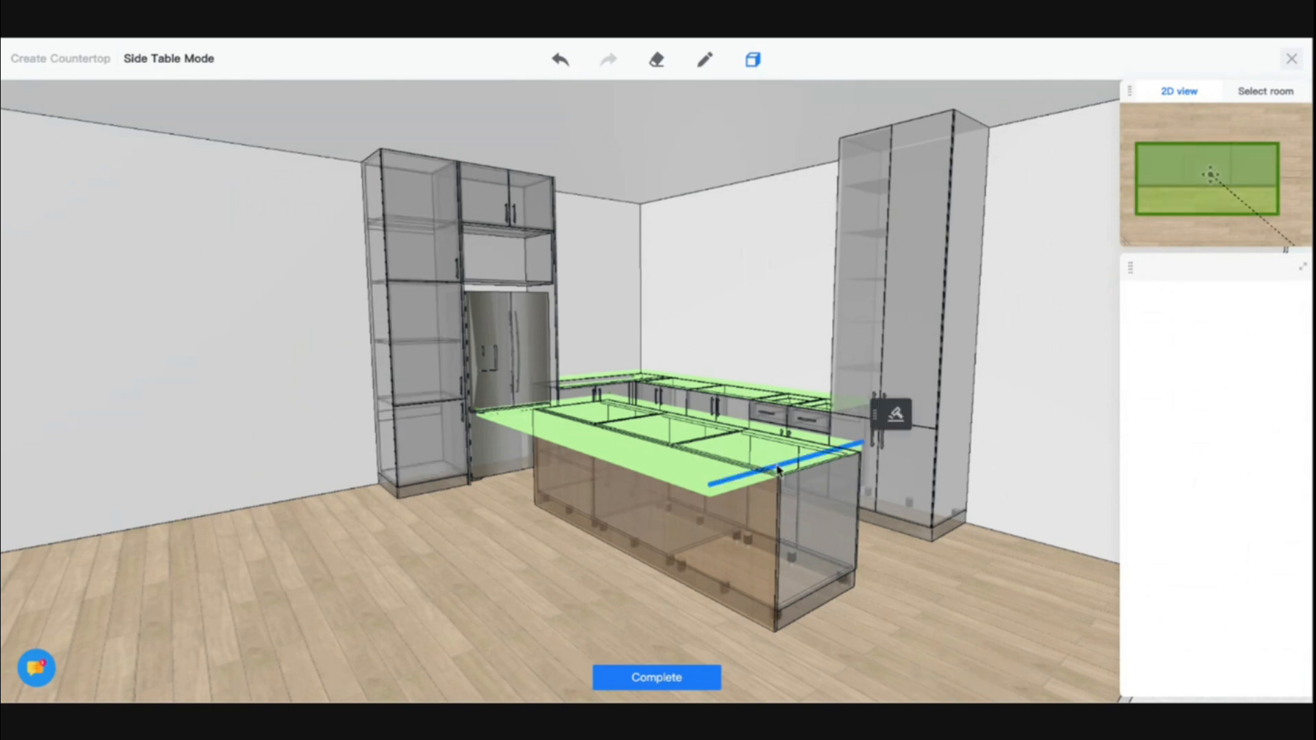
click(896, 415)
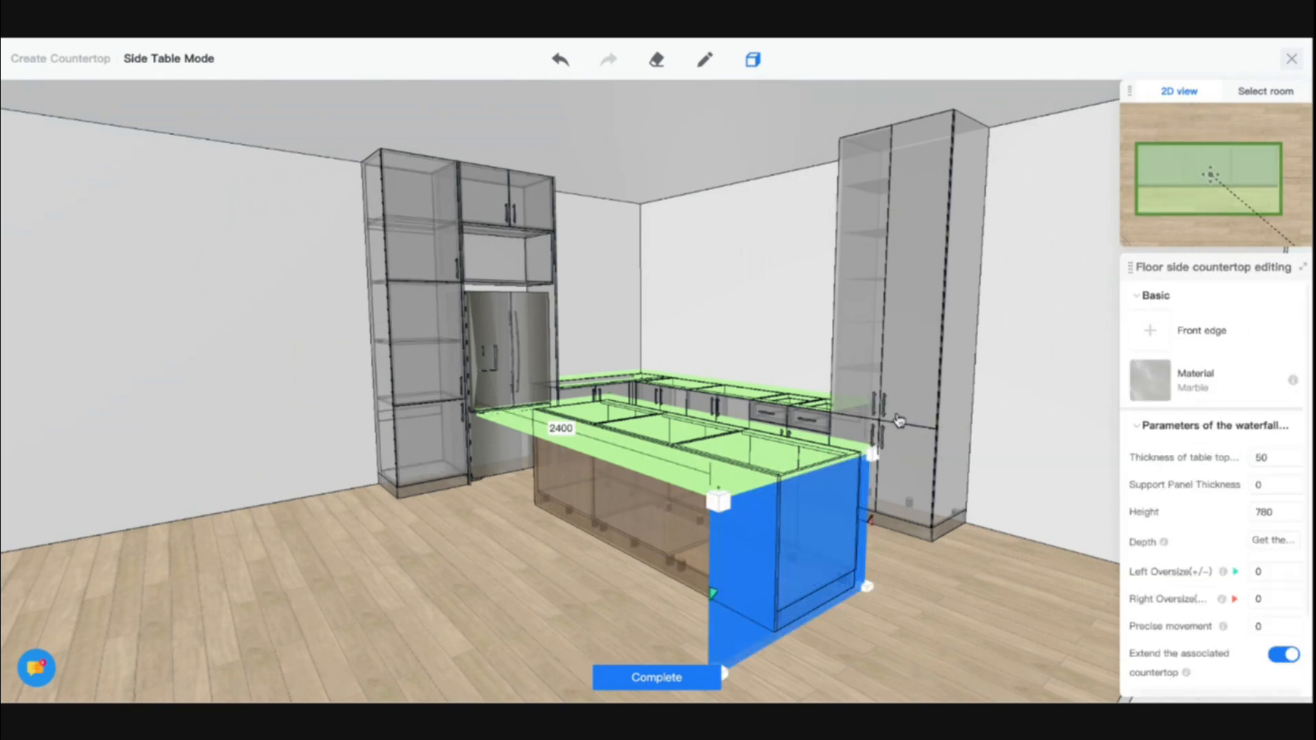
drag(547, 530, 798, 528)
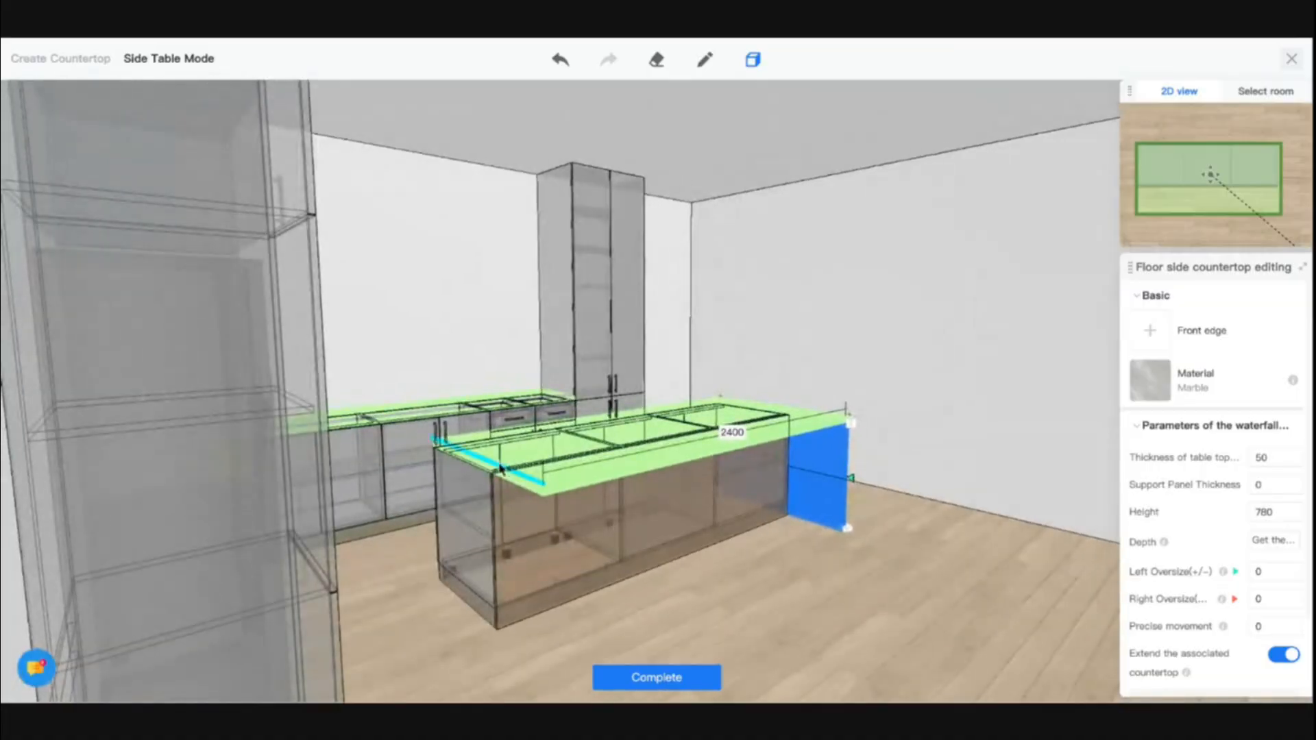
click(501, 468)
click(581, 511)
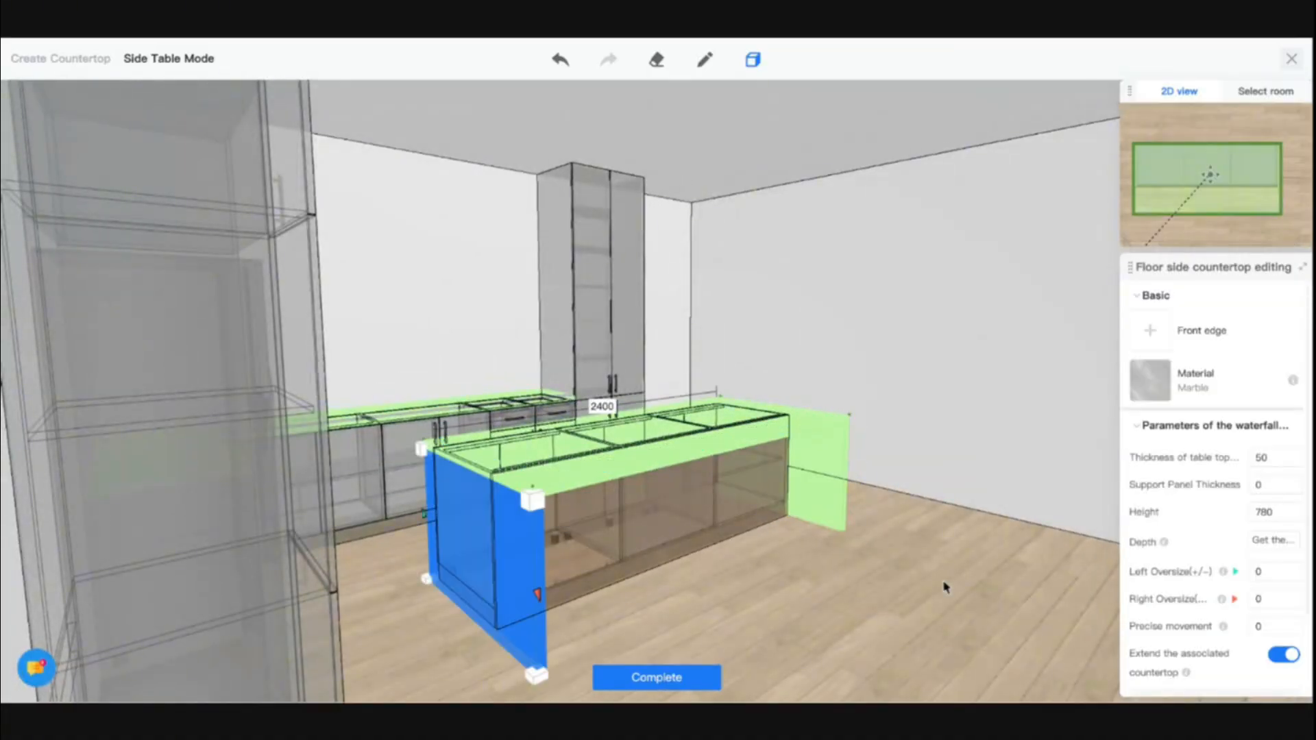
drag(944, 588, 733, 599)
click(650, 682)
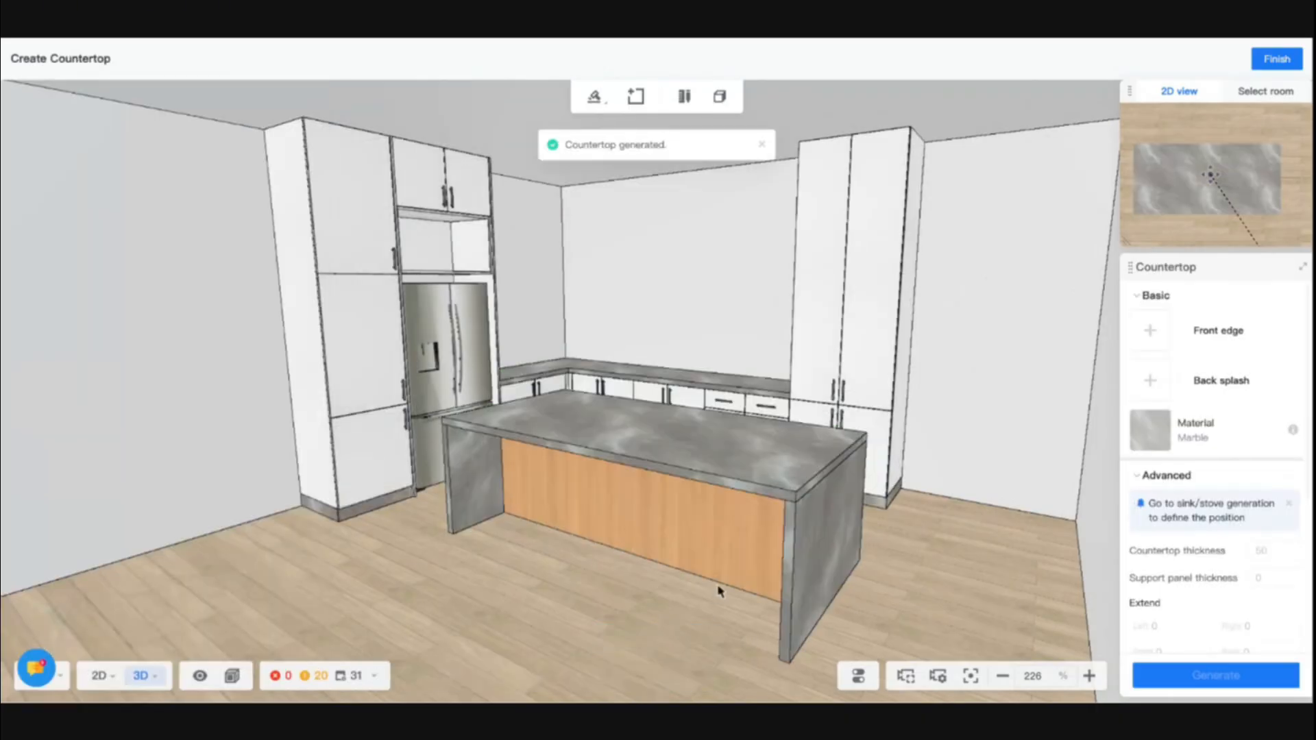
mouse_move(716, 576)
mouse_down()
mouse_move(688, 569)
mouse_move(911, 581)
mouse_move(837, 549)
mouse_move(664, 578)
mouse_move(476, 558)
mouse_move(784, 549)
mouse_move(459, 553)
mouse_move(734, 578)
mouse_move(808, 566)
mouse_move(721, 559)
mouse_up()
click(1276, 58)
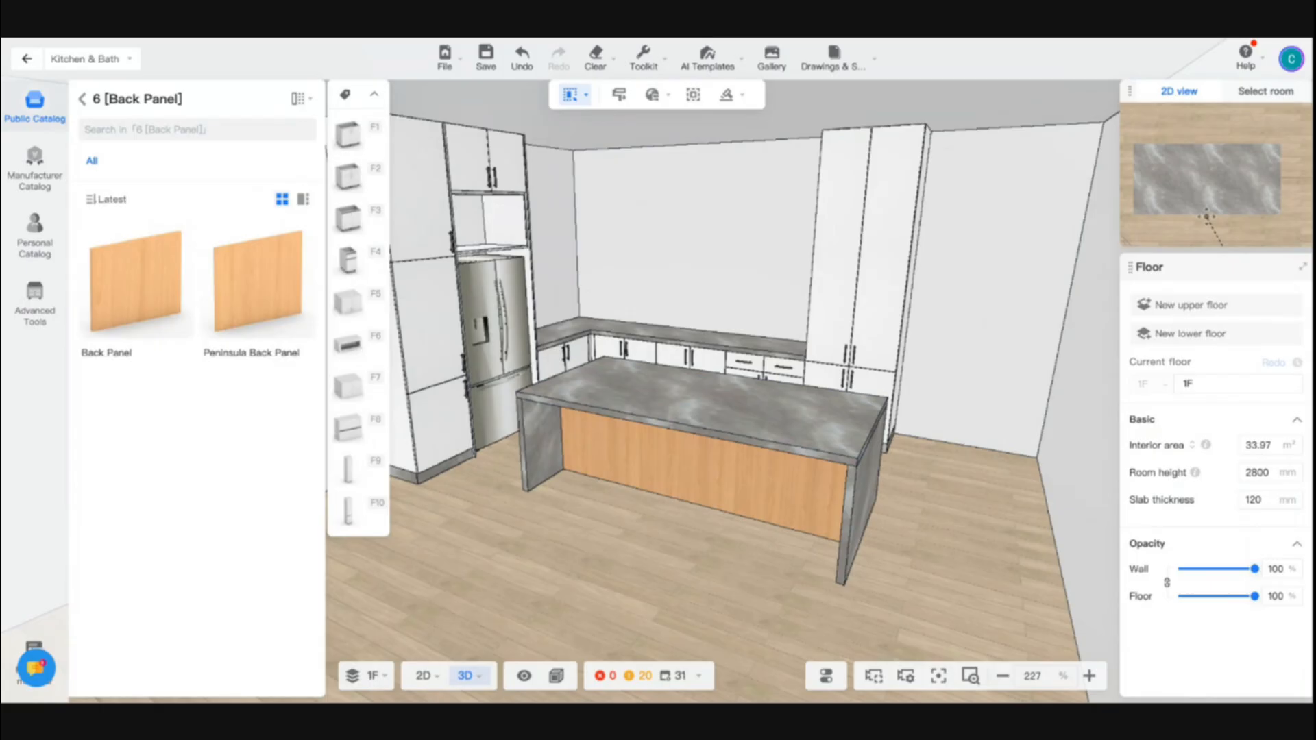
Step: Look around the kitchen at the refrigerator wall, the tall cabinets and the finished countertops
drag(743, 500, 649, 596)
scroll(629, 567, up, 5)
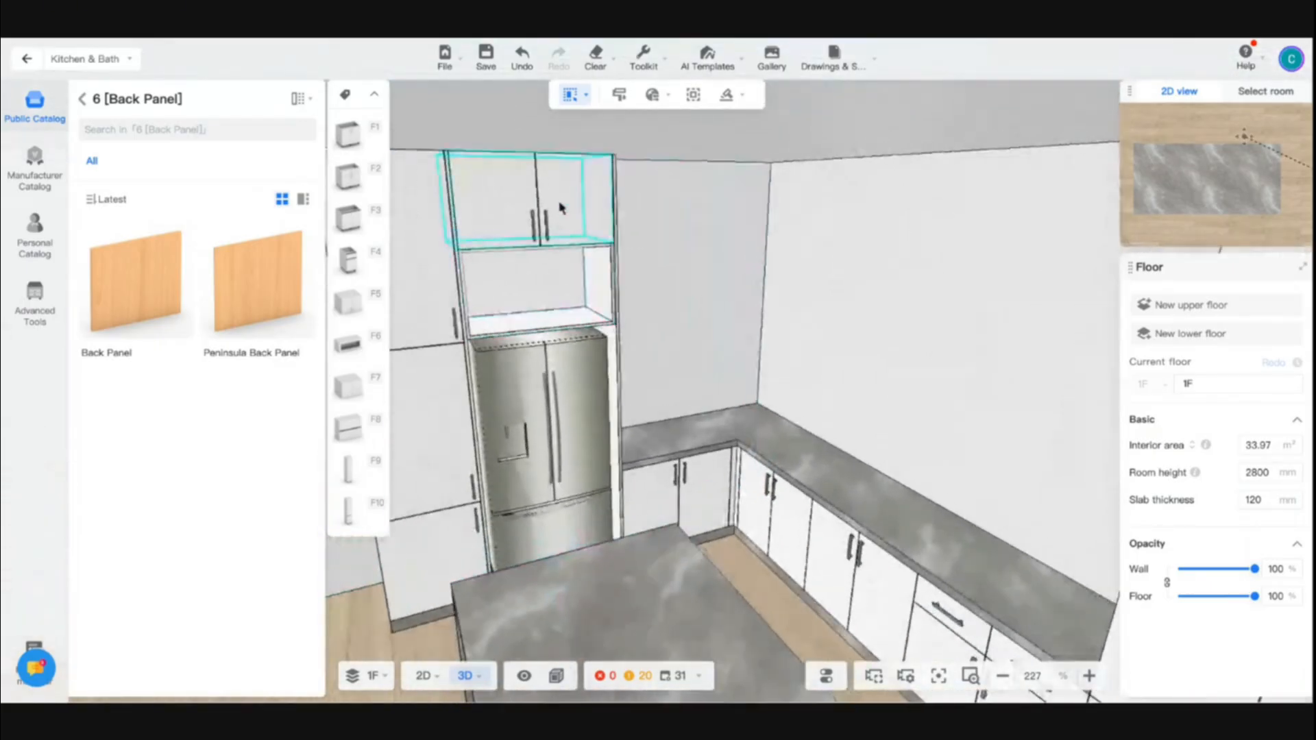
key(s)
key(a)
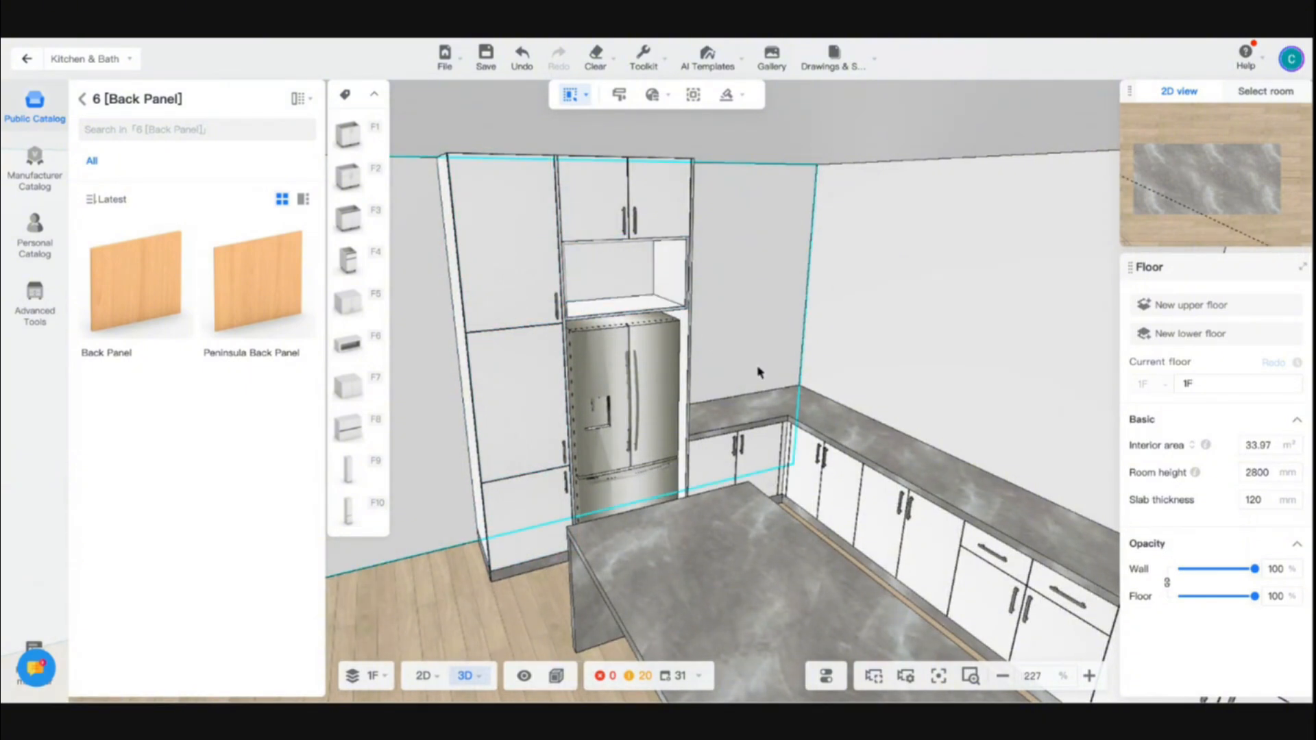
key(s)
key(a)
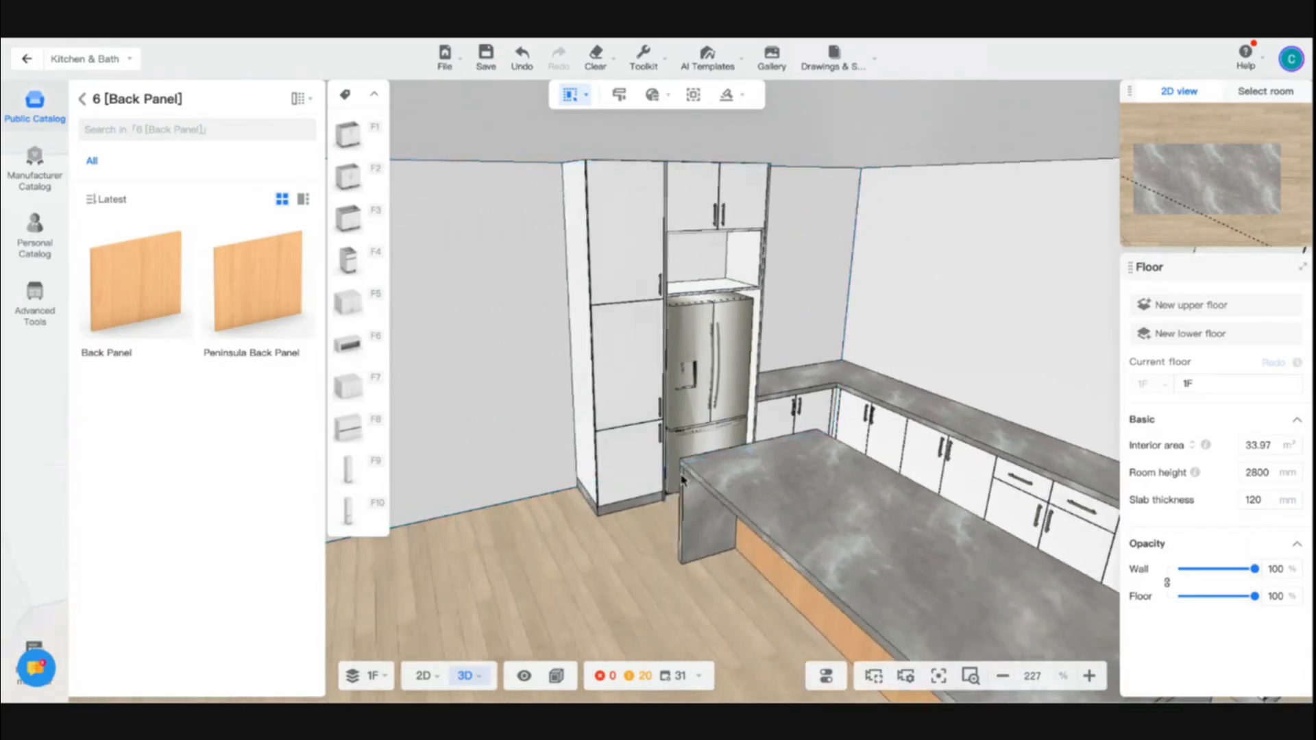
right_drag(610, 625, 711, 615)
key(w)
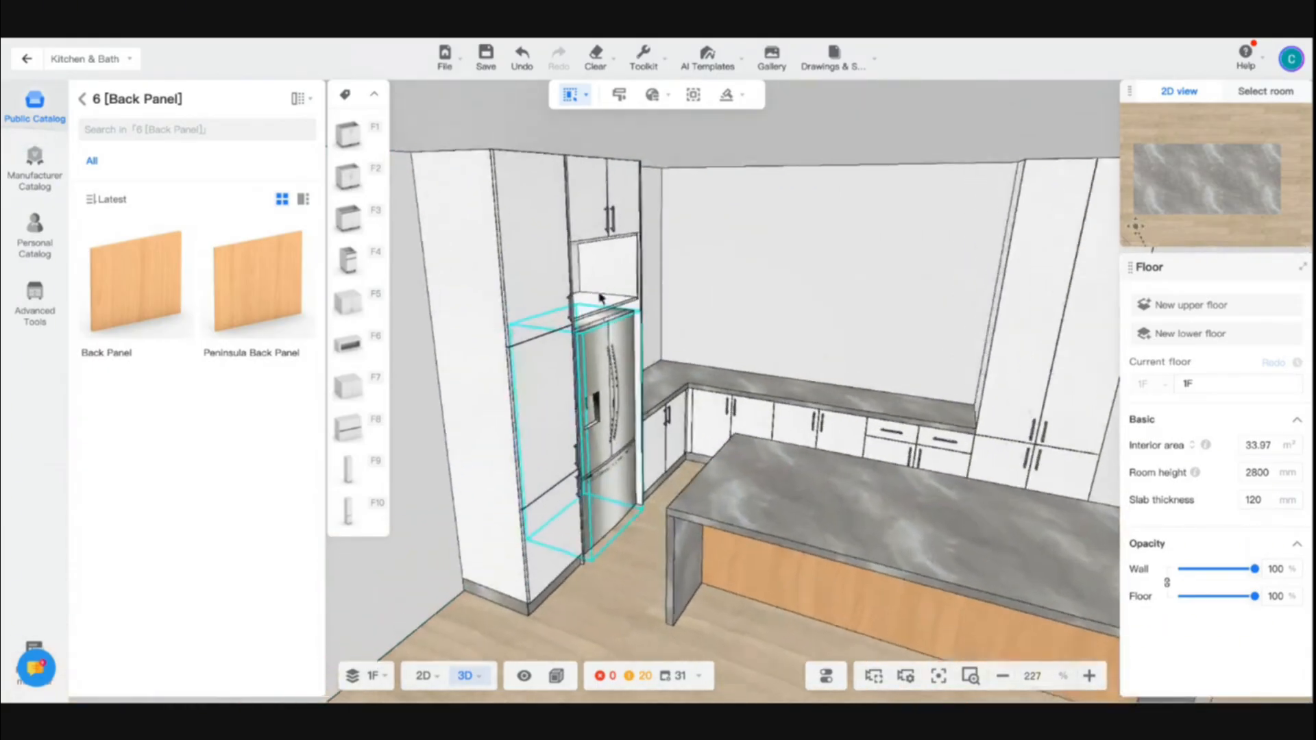
Step: Select the exposed left side panel of the tall cabinet and search the public catalog for a "wood" panel material
click(459, 224)
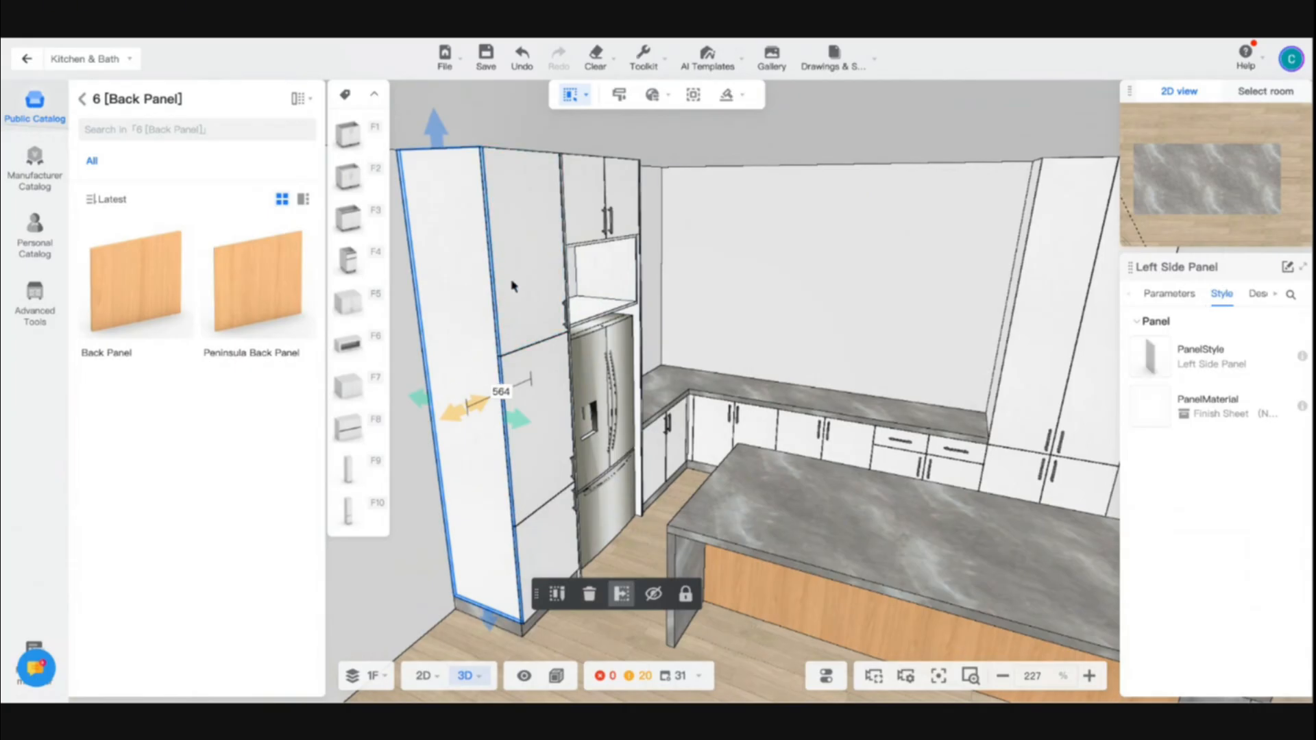
click(1153, 411)
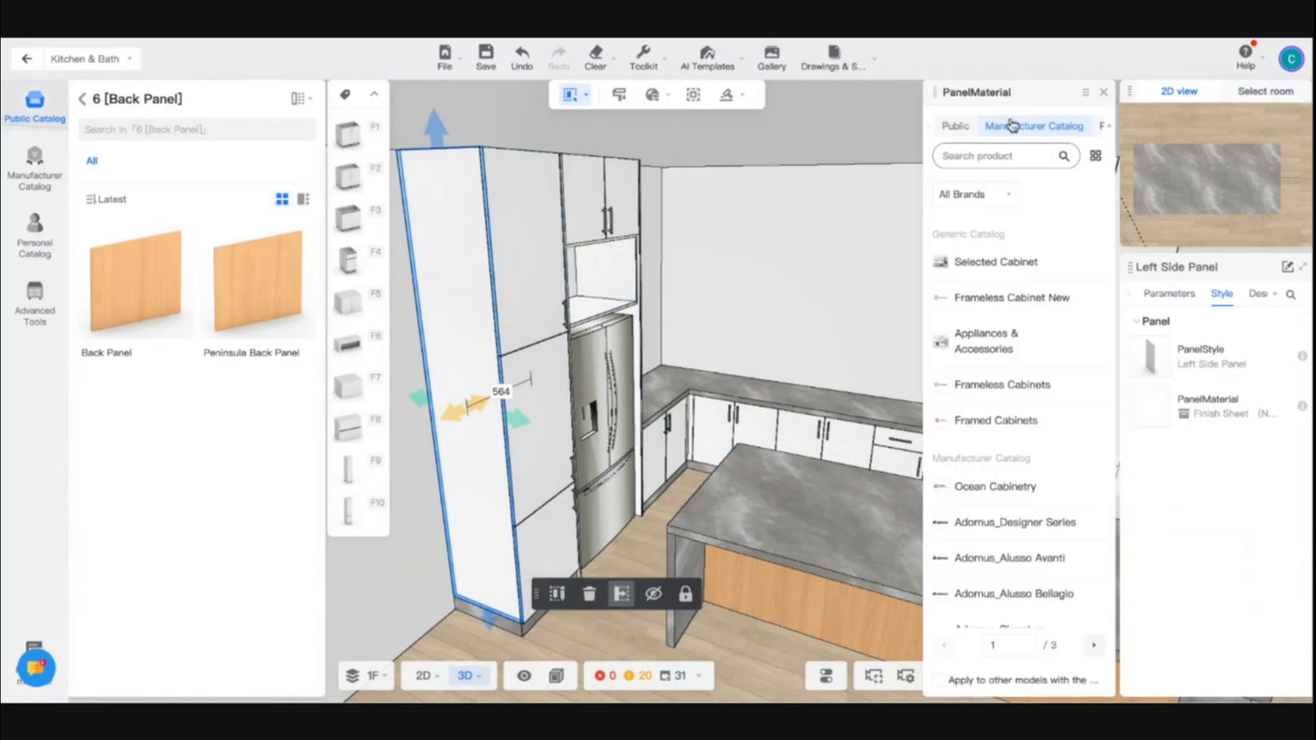
click(972, 126)
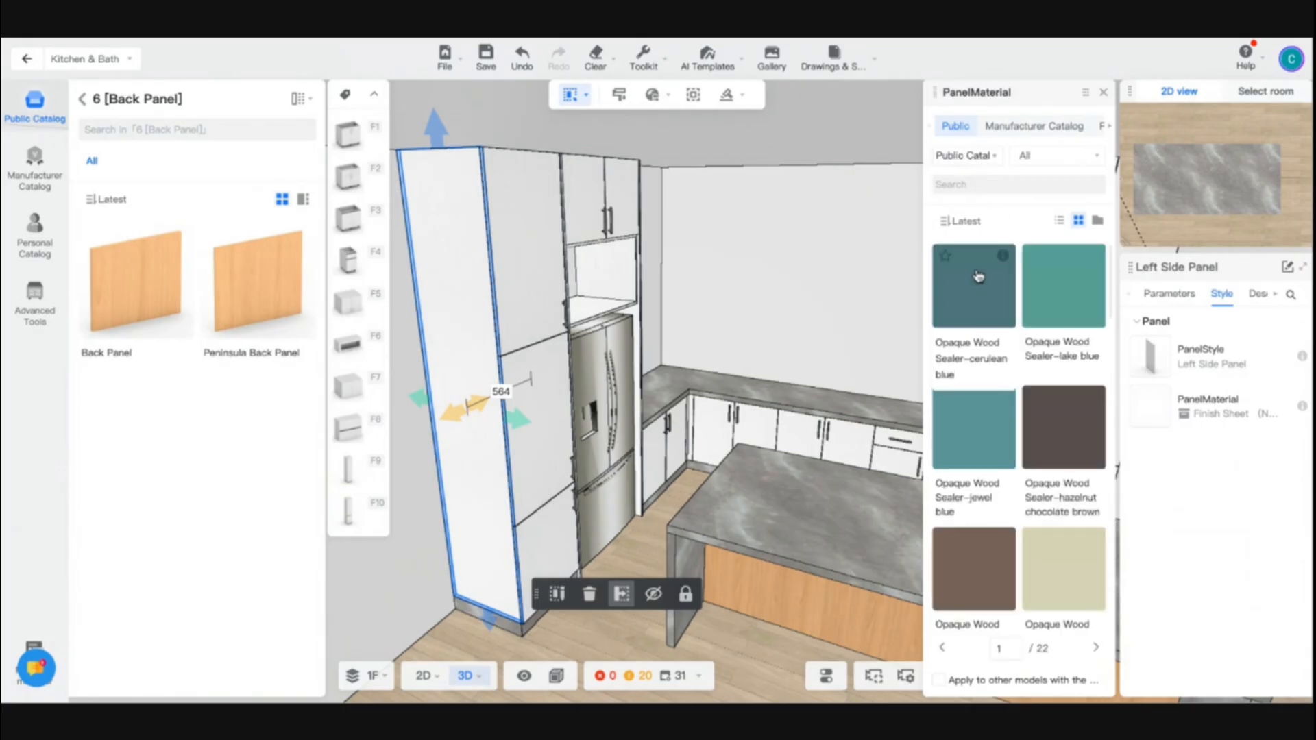
scroll(978, 276, up, 5)
click(973, 185)
text(wo)
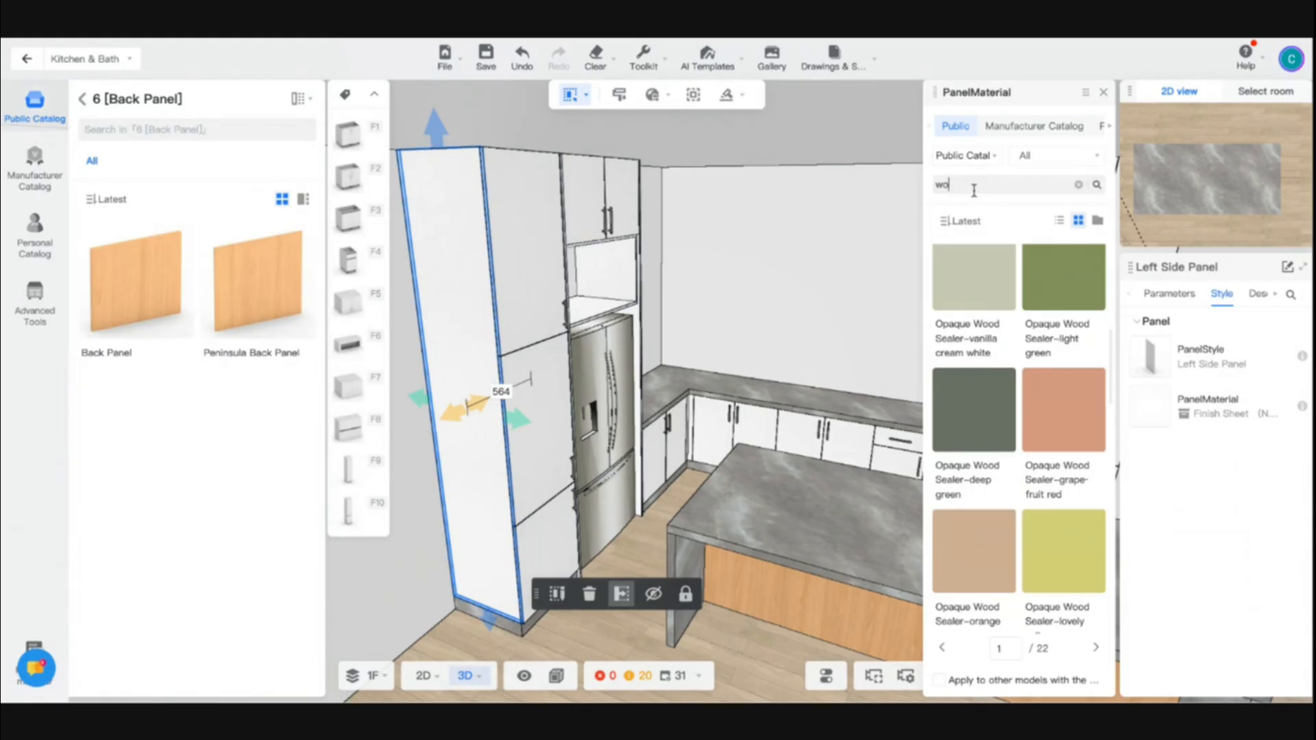
text(od)
key(Return)
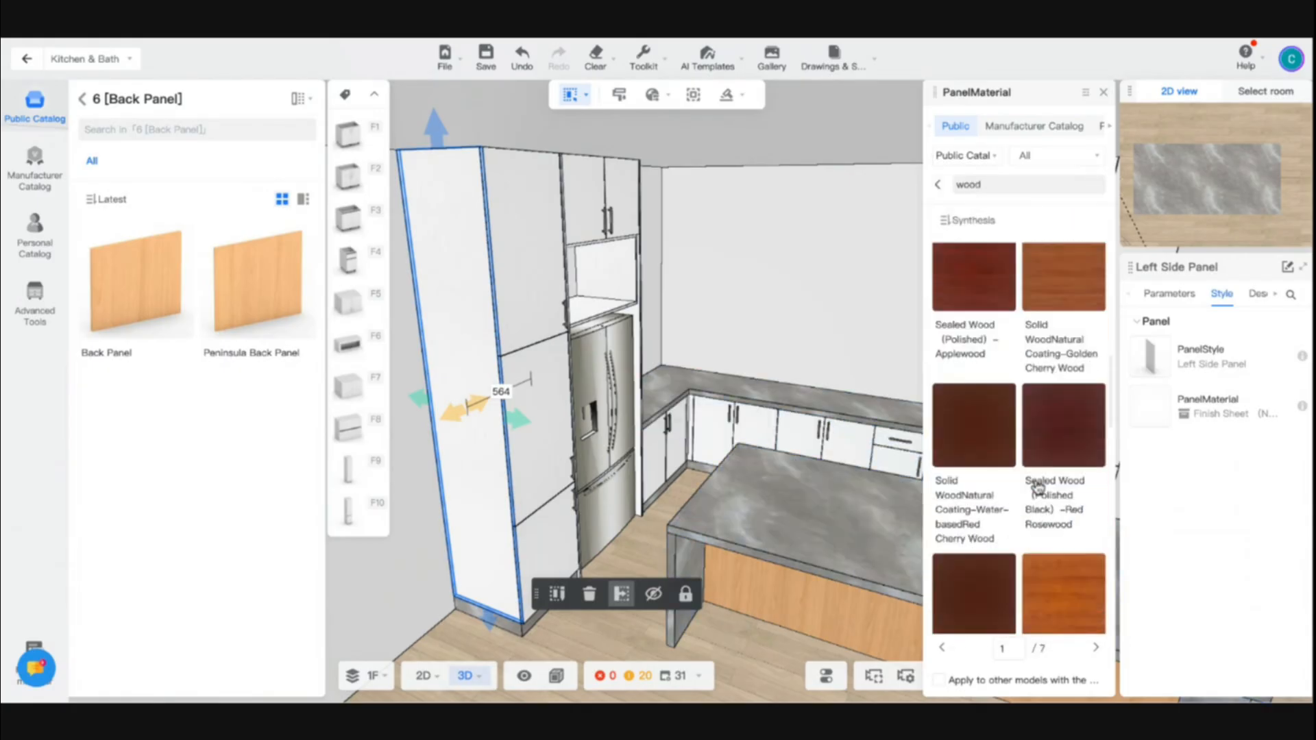
Step: Apply the Embossed Laminate(Matte)-716S Maple Wood material to the tall cabinet's left side panel
scroll(1038, 487, down, 2)
scroll(1038, 487, down, 10)
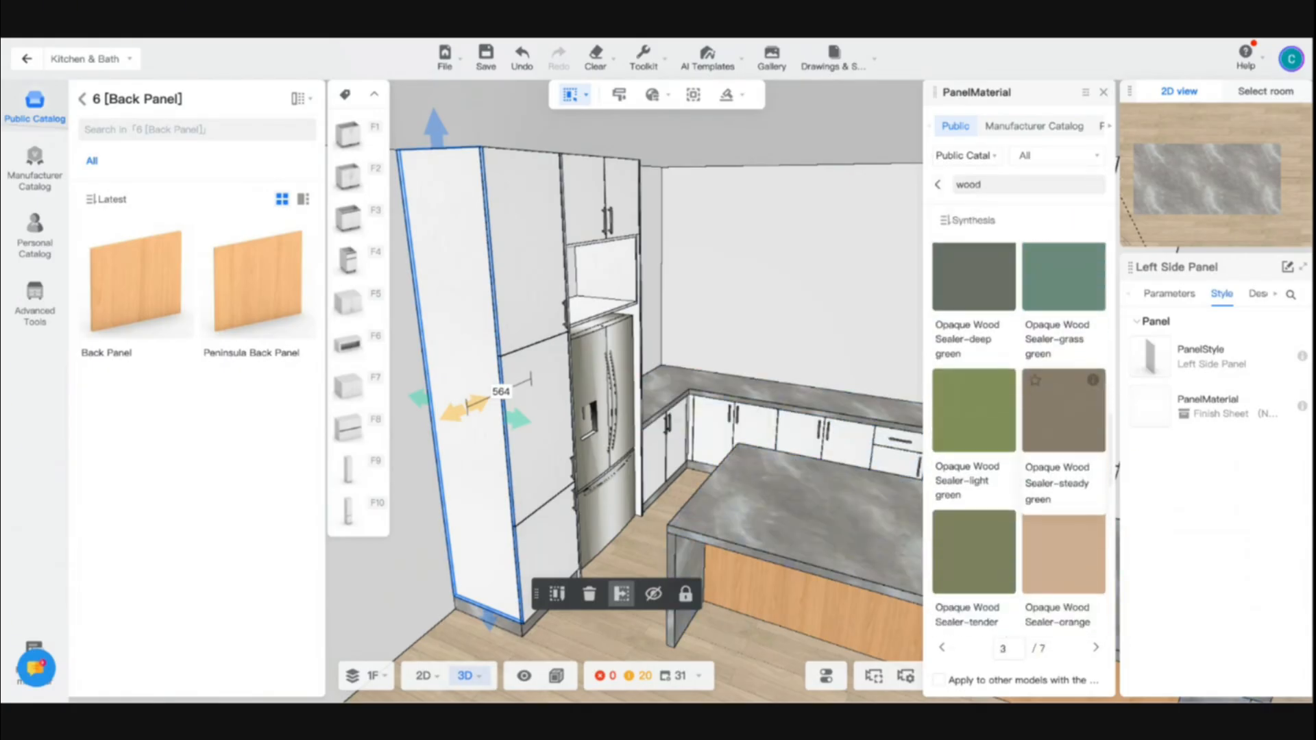
scroll(1019, 439, down, 8)
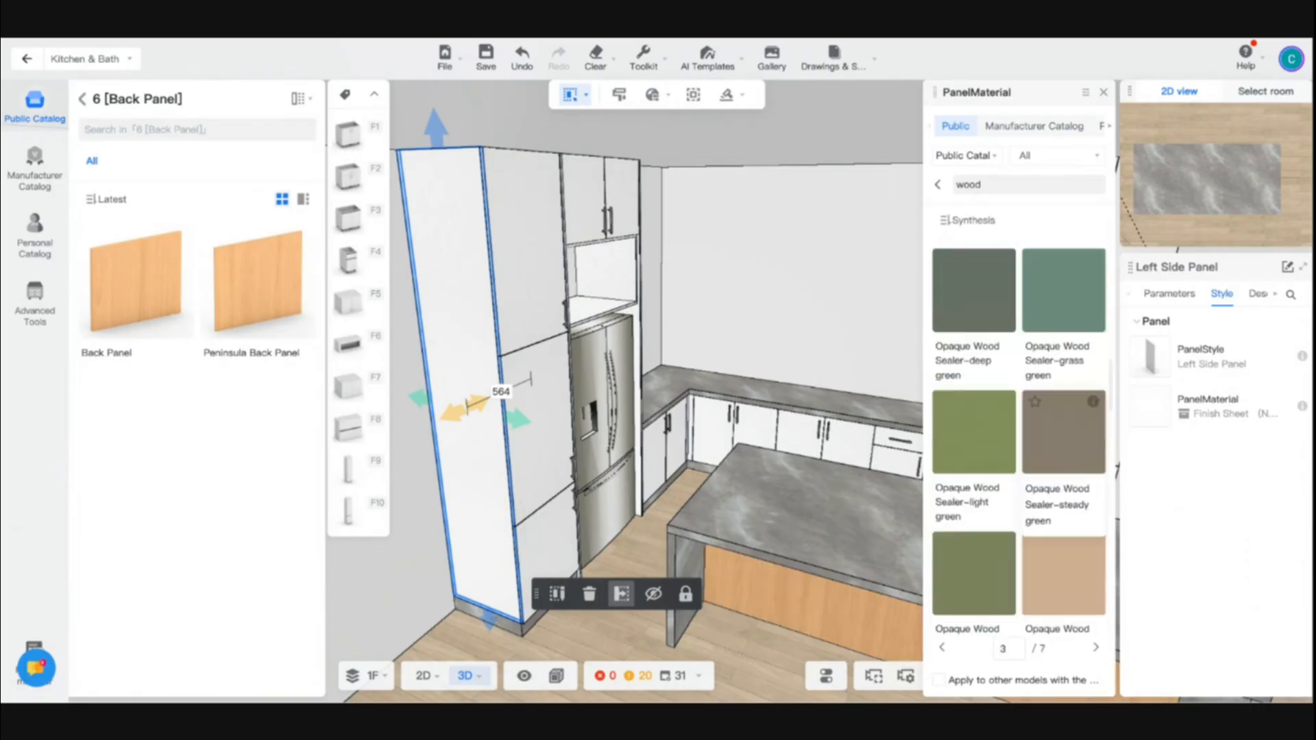
scroll(1009, 458, down, 2)
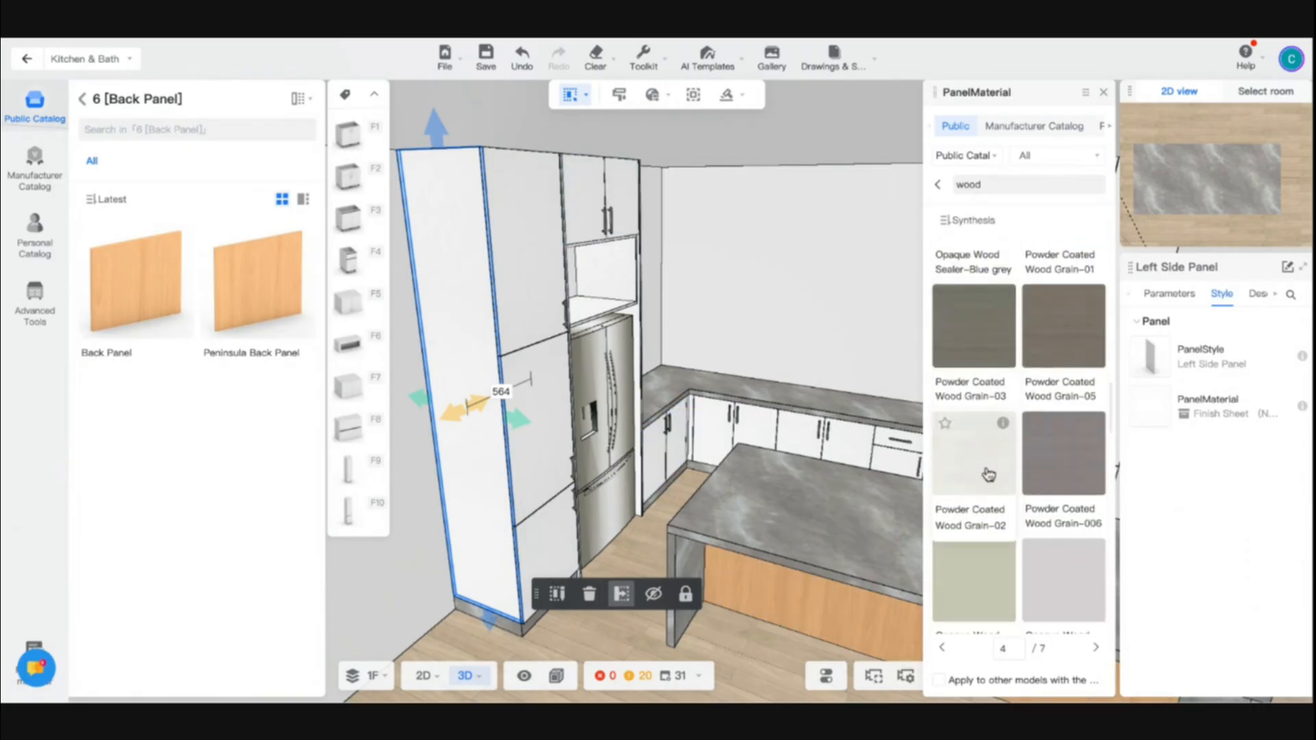
scroll(989, 472, down, 6)
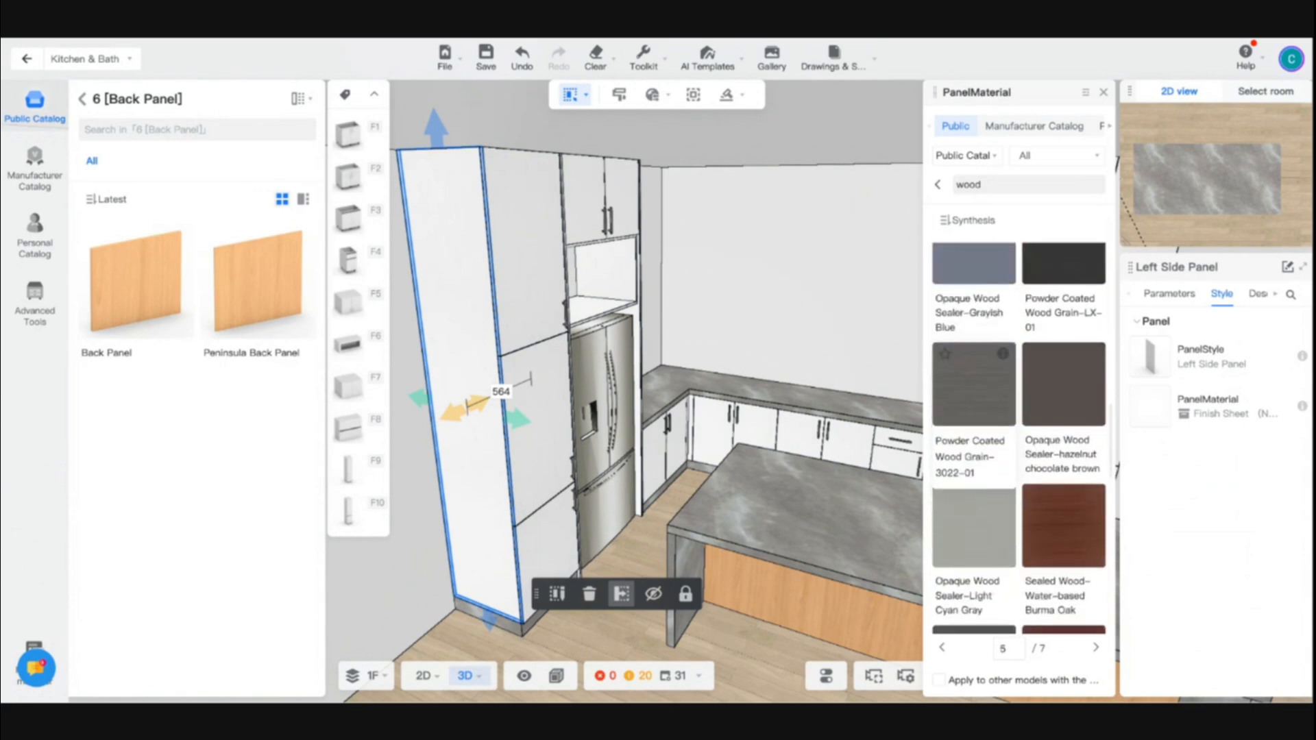
scroll(973, 405, down, 6)
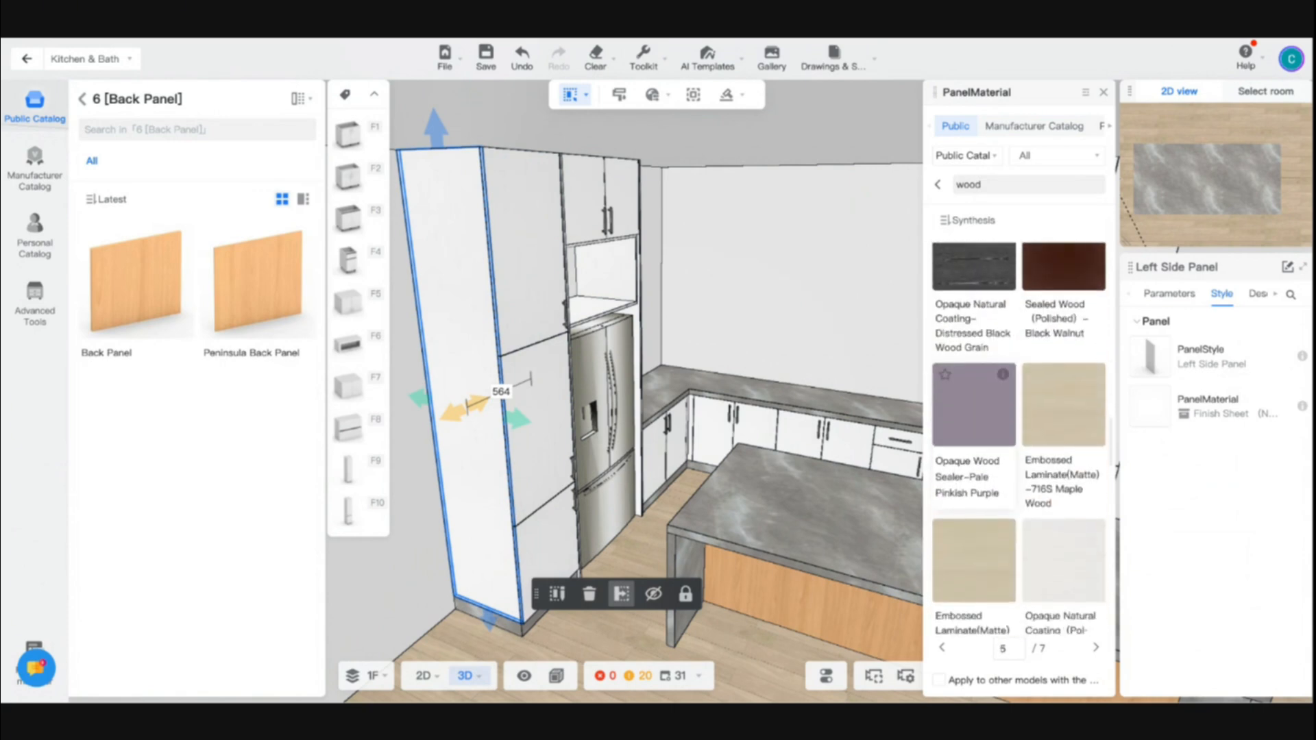
click(1071, 397)
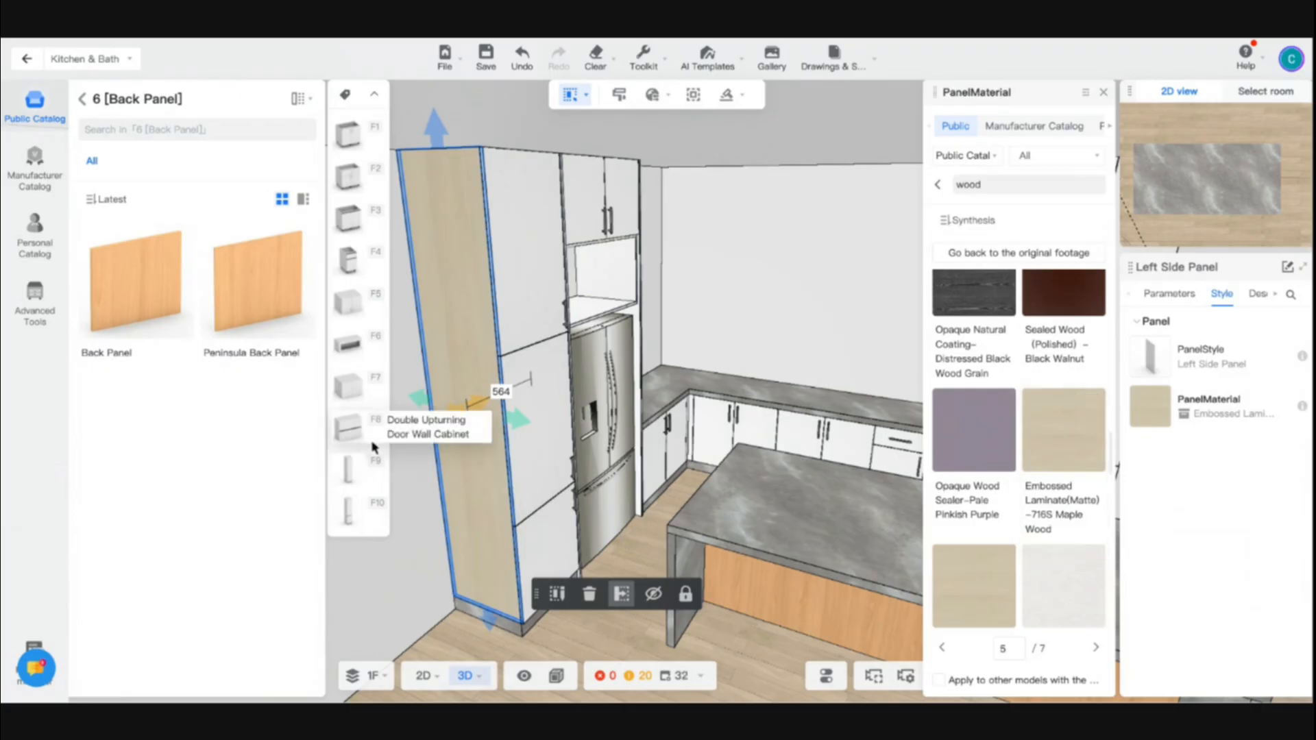
Step: Sample the side panel's maple material with the Material brush and paint the tall cabinet doors and the doors above the refrigerator
right_drag(648, 518, 654, 462)
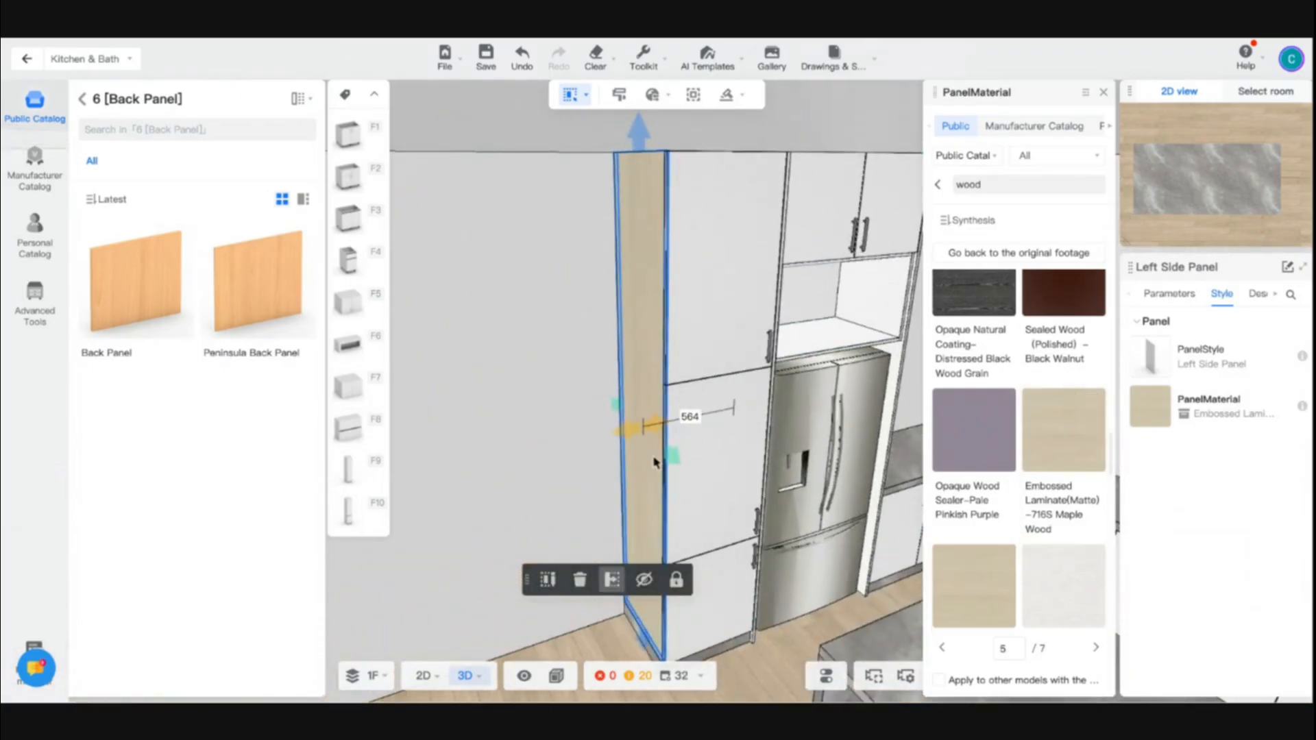
click(643, 68)
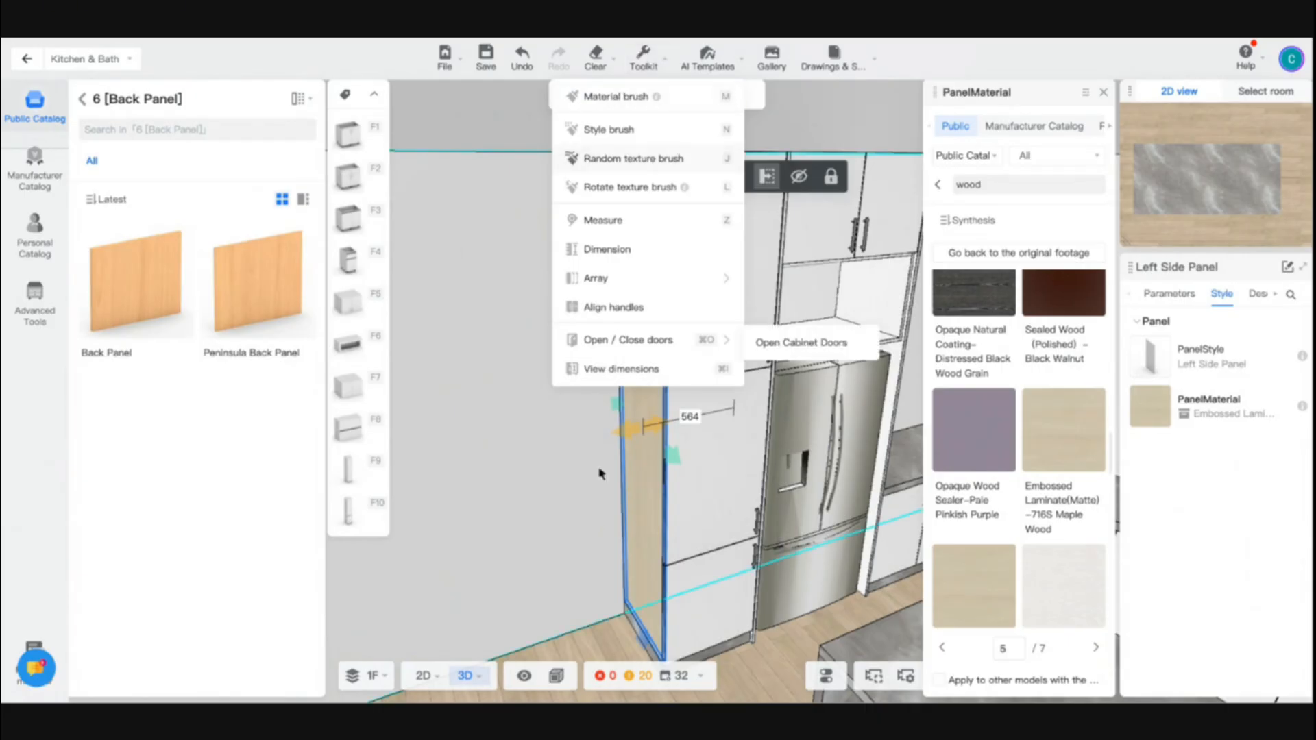
click(715, 100)
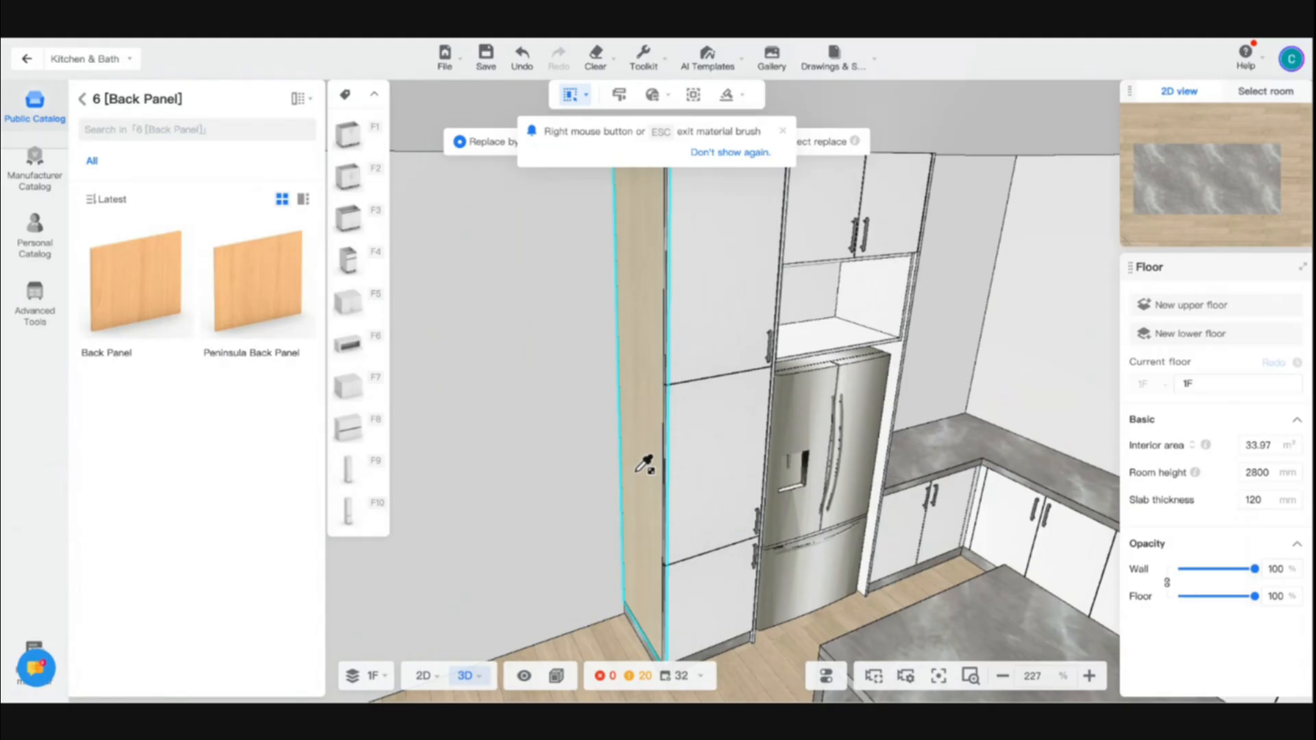
click(643, 473)
click(746, 406)
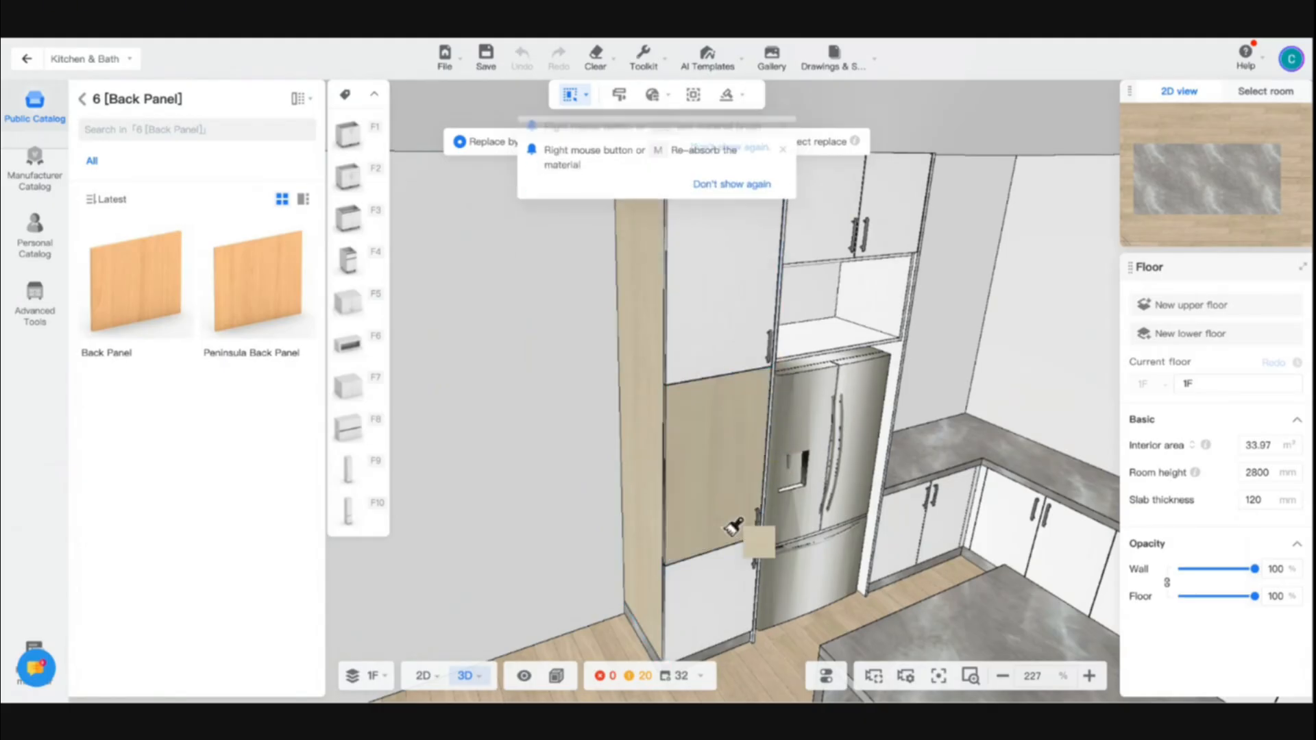
click(709, 596)
click(869, 241)
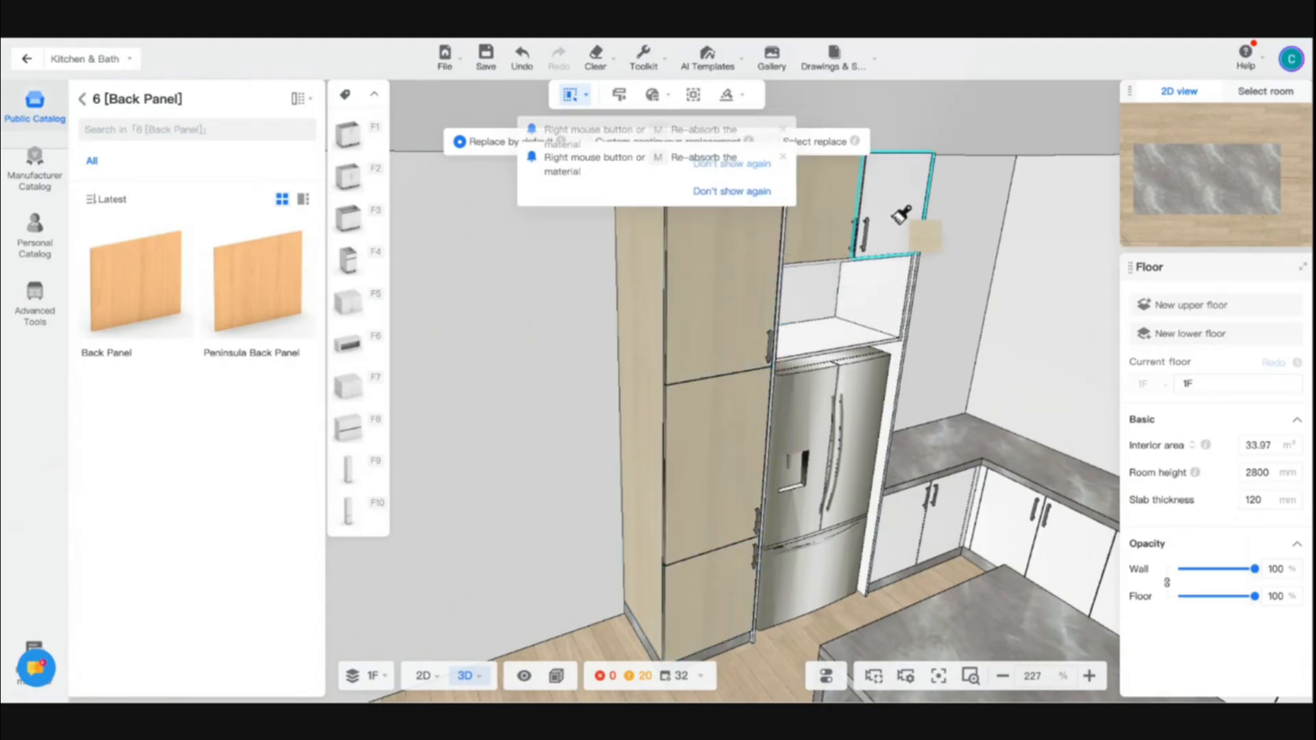
Step: Paint the refrigerator's right side panel and the inner faces of the open niche above it with the maple material
click(900, 401)
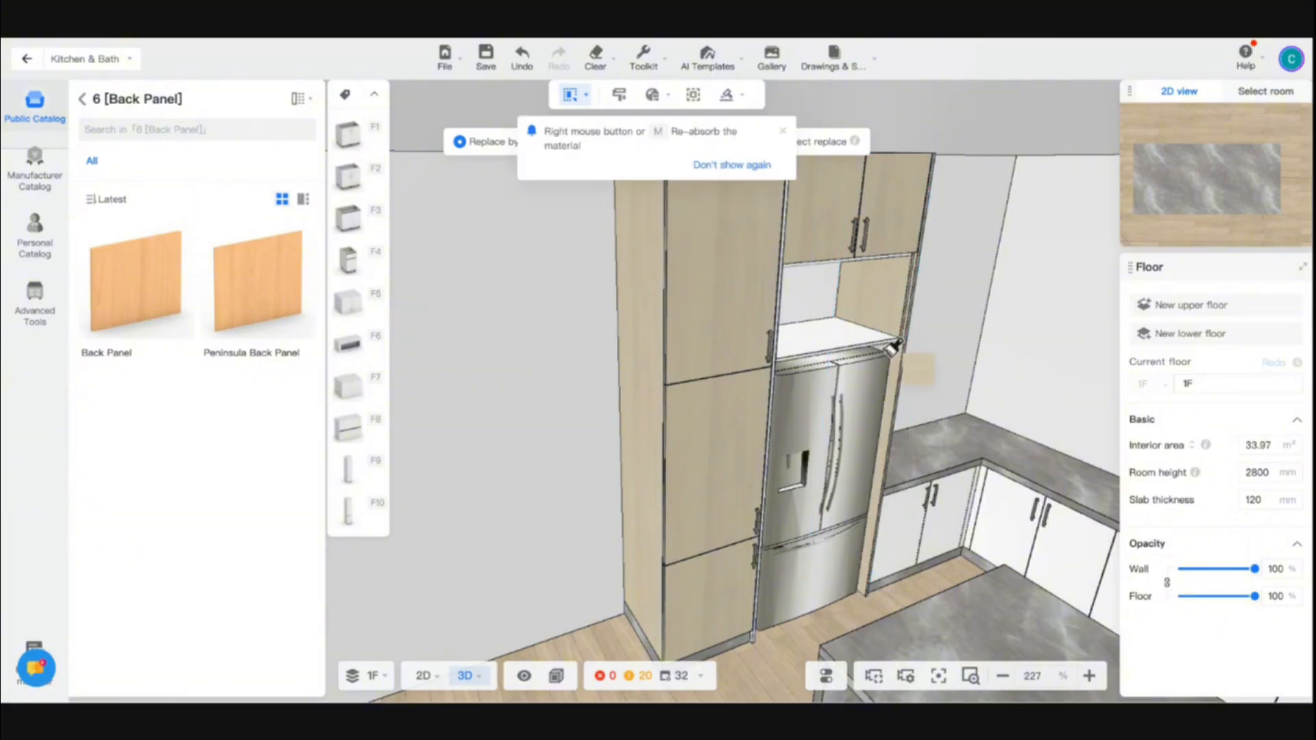
click(853, 331)
mouse_move(850, 320)
mouse_down()
mouse_move(743, 304)
mouse_move(669, 269)
mouse_move(783, 294)
mouse_move(723, 294)
mouse_move(617, 339)
mouse_move(664, 346)
mouse_move(714, 385)
mouse_move(737, 597)
mouse_up()
click(662, 254)
click(693, 218)
click(705, 268)
Step: Paint the base cabinet doors and drawer fronts beside the refrigerator and along the adjoining wall with the maple material
click(741, 603)
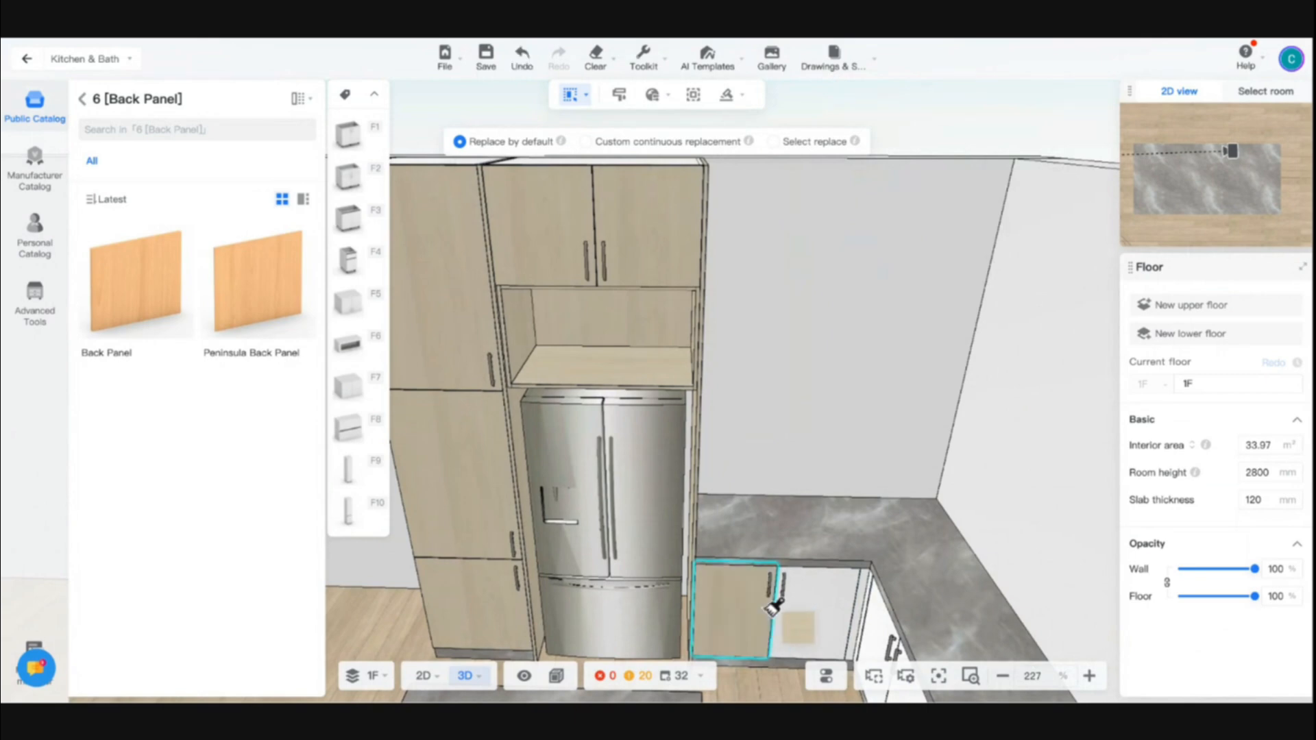
click(822, 604)
drag(822, 605, 873, 616)
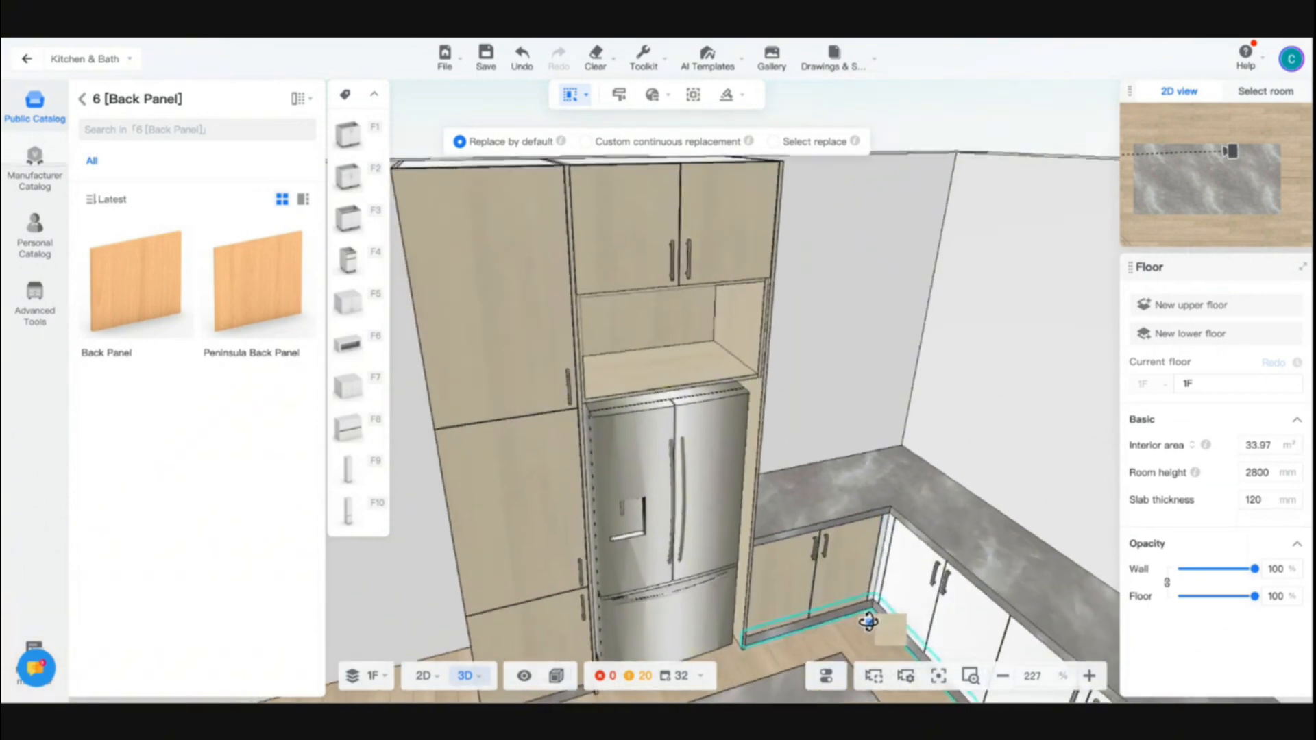
click(900, 535)
mouse_move(900, 536)
mouse_down()
mouse_move(802, 552)
mouse_move(835, 545)
mouse_move(817, 542)
mouse_up()
click(818, 537)
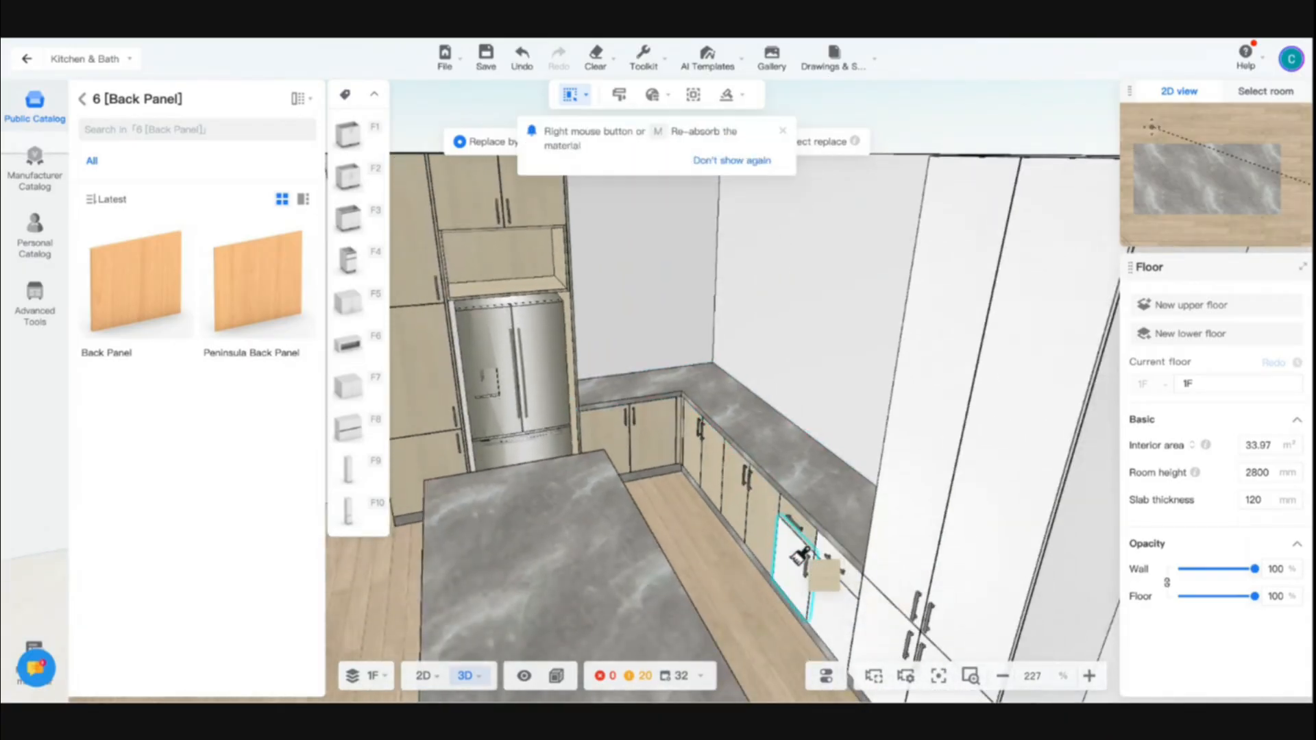
drag(864, 610, 855, 552)
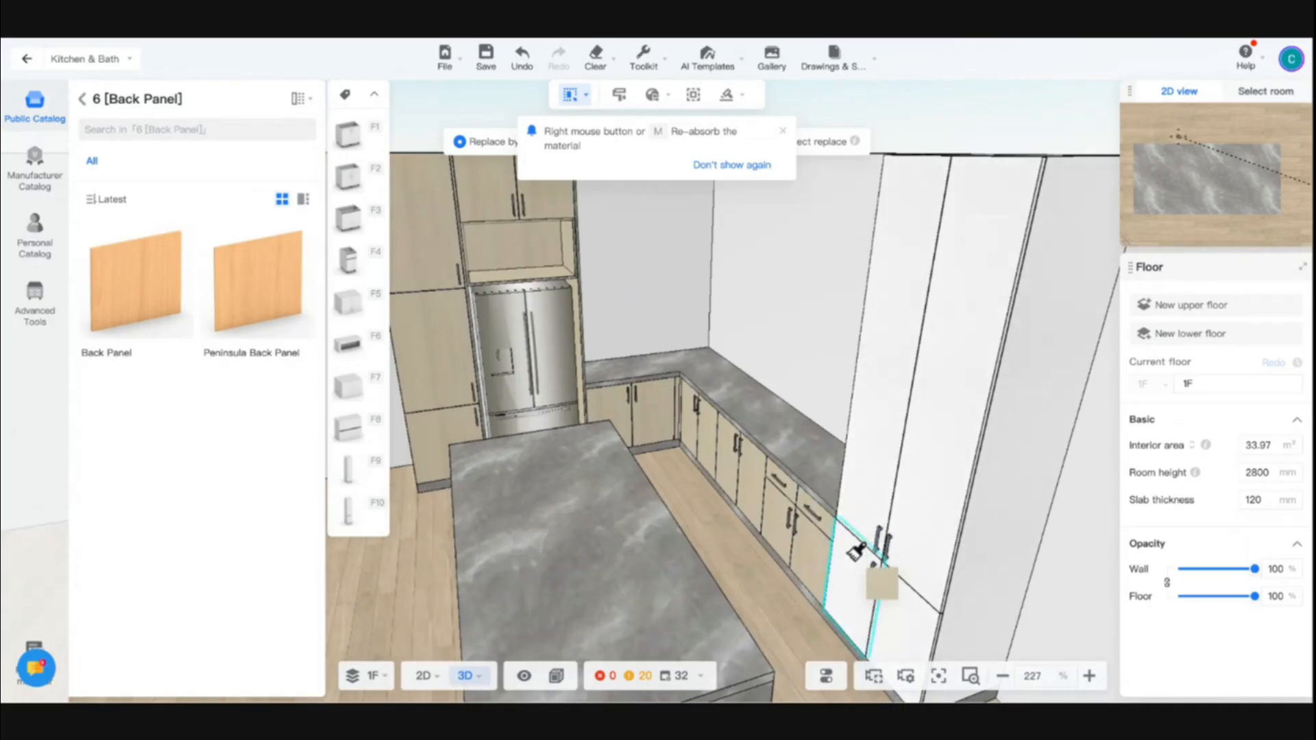
Step: Paint the doors and exposed side panel of the tall cabinet at the end of the counter run with maple, and exit the Material brush
click(861, 577)
click(872, 485)
click(934, 500)
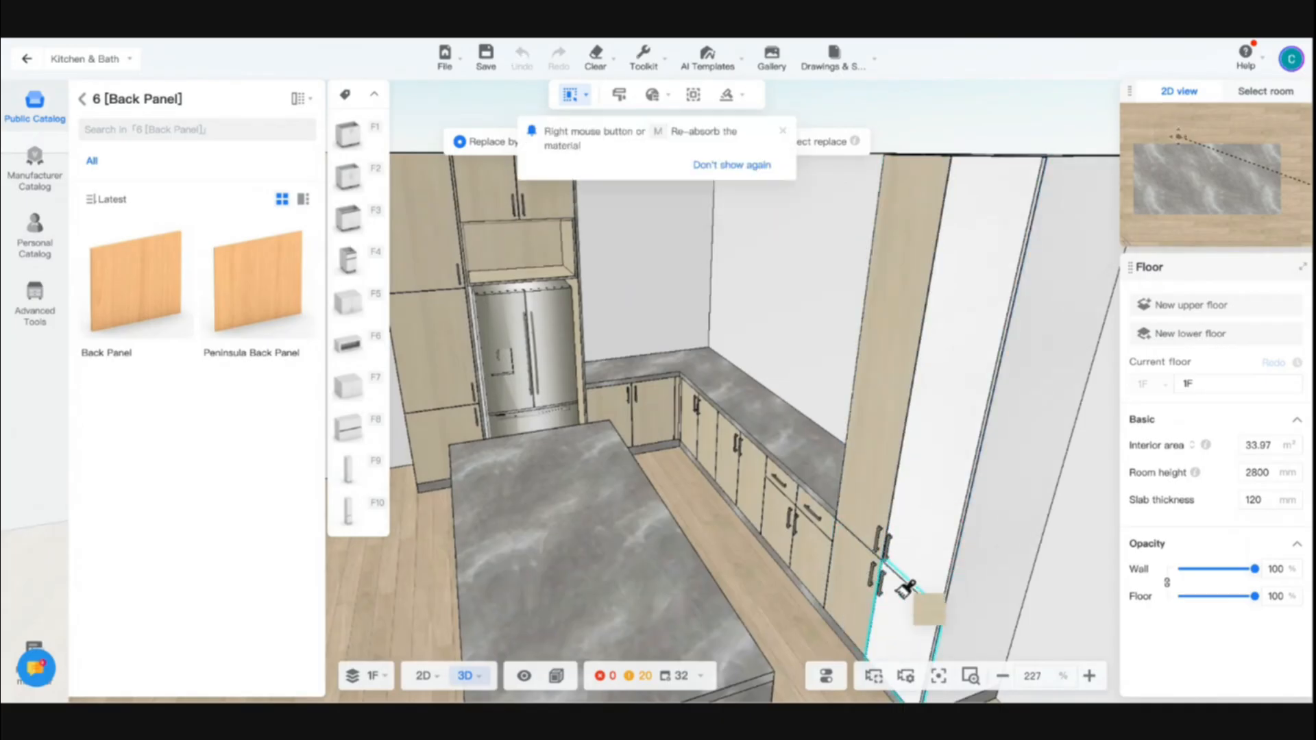
click(903, 589)
scroll(1012, 576, down, 5)
click(966, 547)
key(Escape)
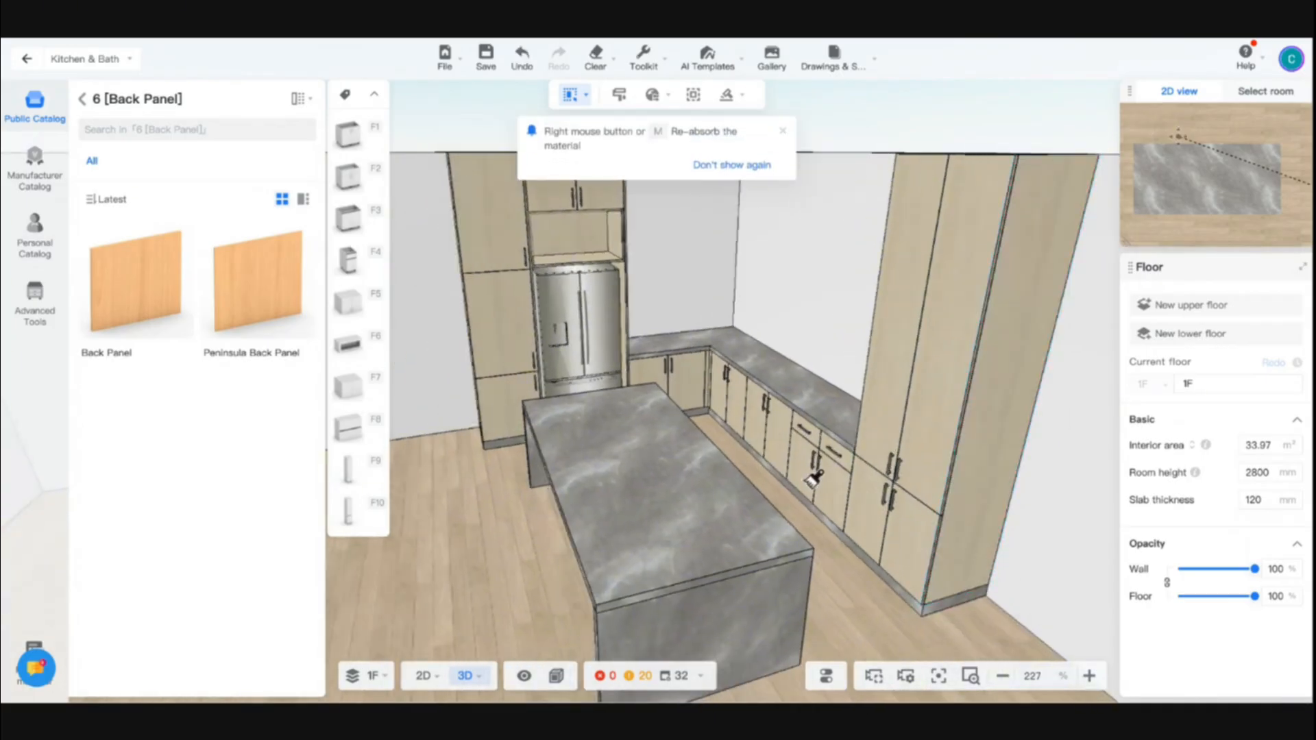
Step: Sample the maple material with the Material brush, paint all the island's cabinet doors with it, and exit the brush
drag(464, 525, 538, 538)
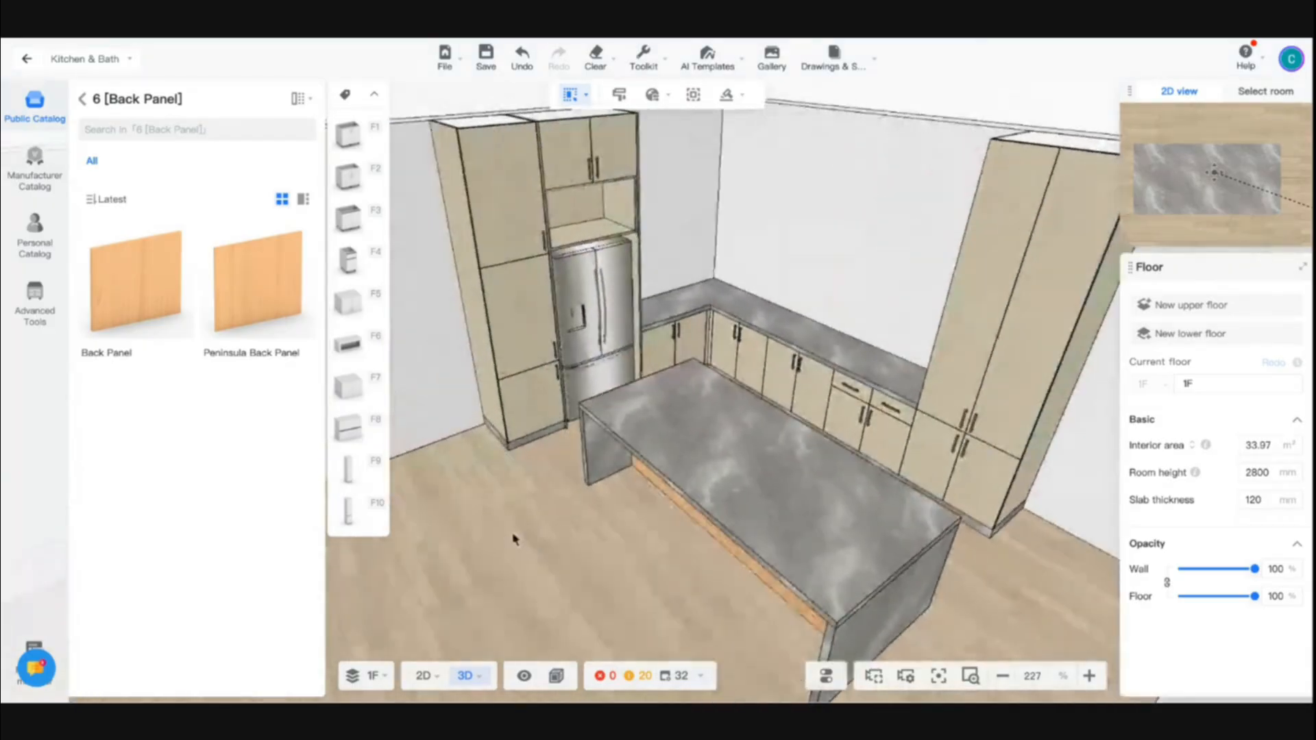
scroll(514, 537, up, 2)
mouse_move(519, 392)
mouse_down()
mouse_move(896, 560)
mouse_move(723, 540)
mouse_move(698, 525)
mouse_up()
key(b)
key(w)
key(a)
click(747, 354)
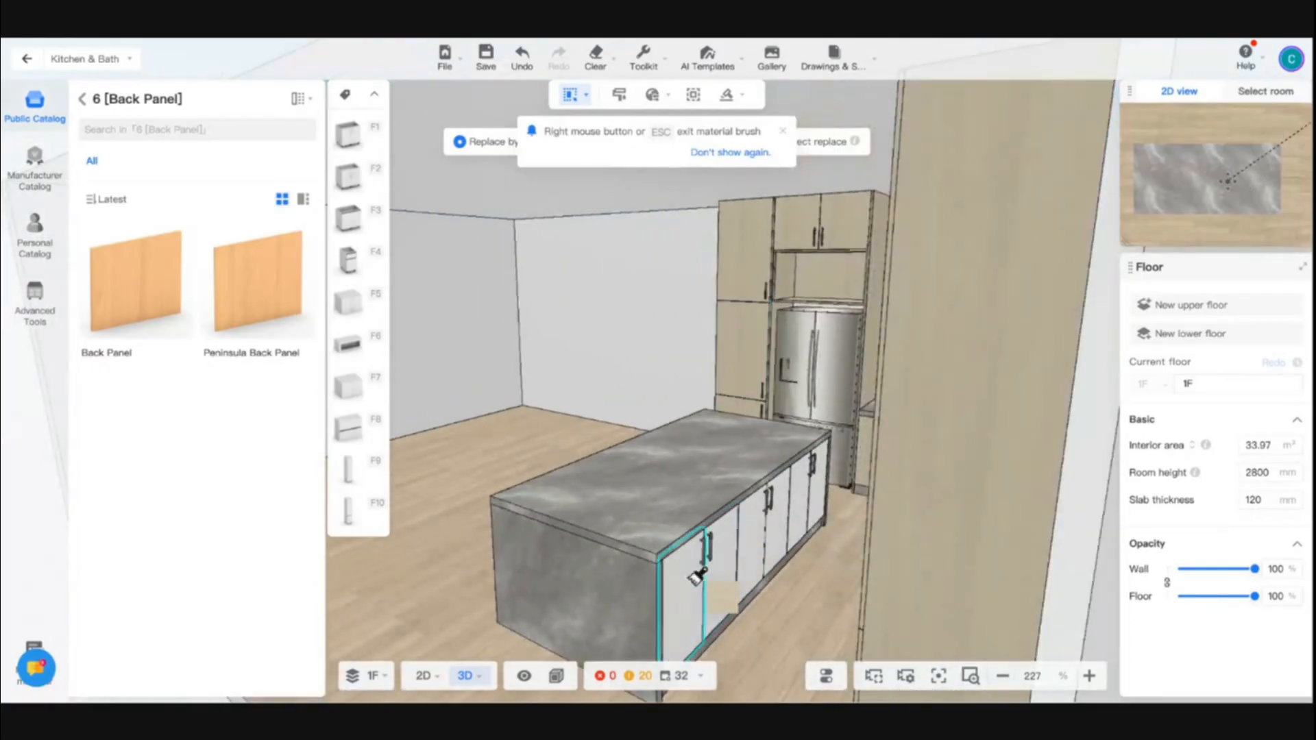
click(697, 578)
click(730, 541)
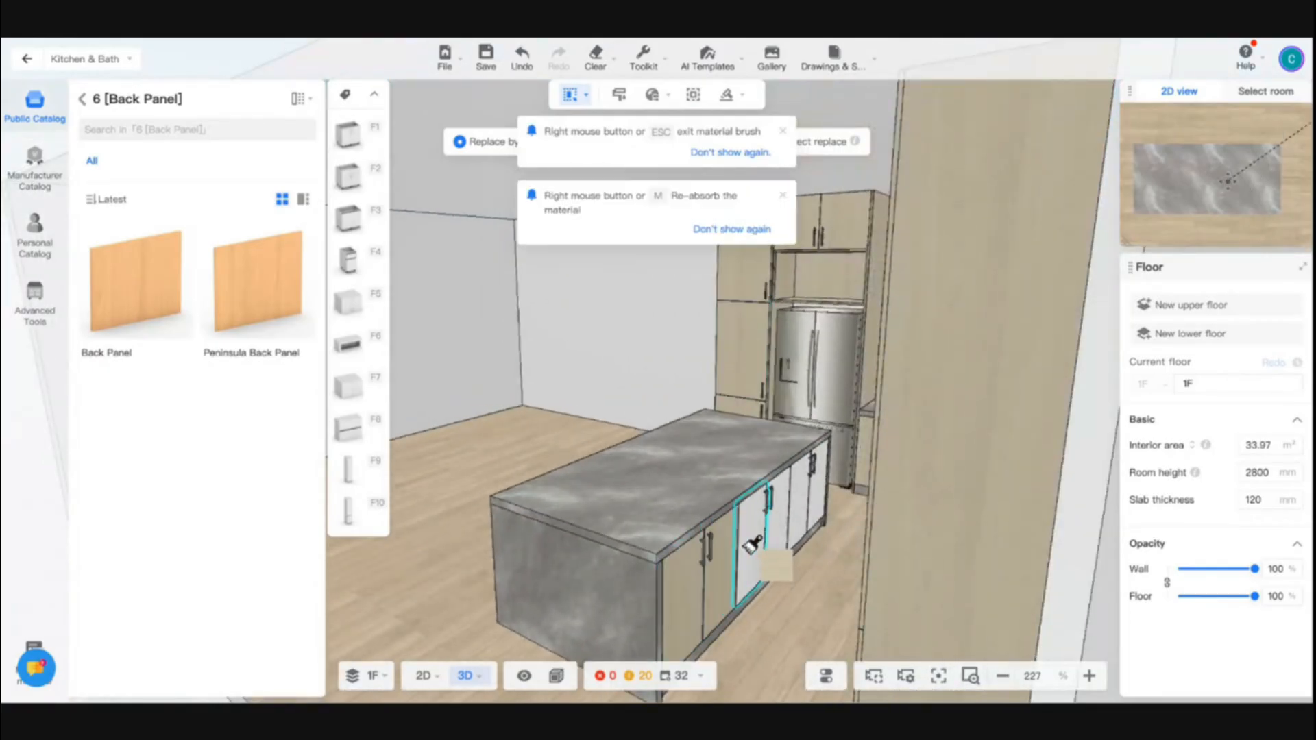
click(789, 524)
click(803, 510)
click(817, 503)
click(806, 568)
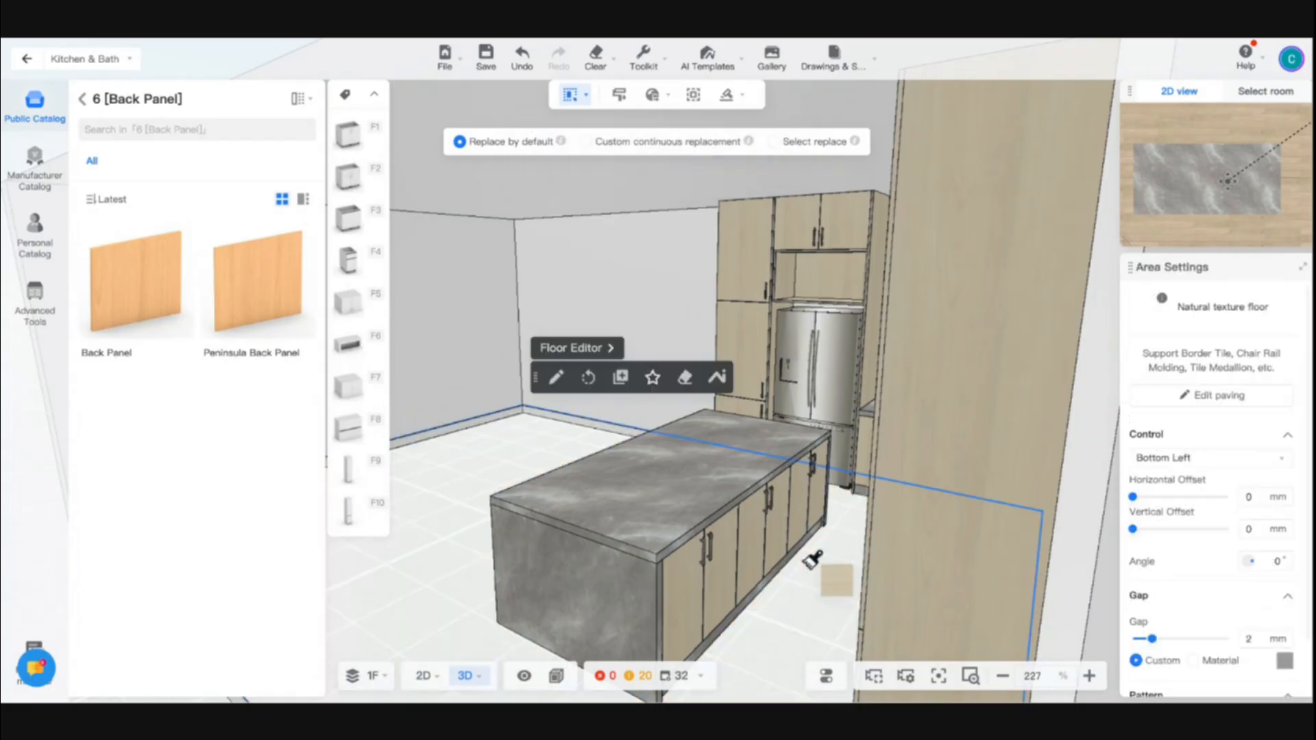
mouse_move(808, 562)
mouse_down()
mouse_move(761, 555)
mouse_move(776, 558)
mouse_up()
key(Escape)
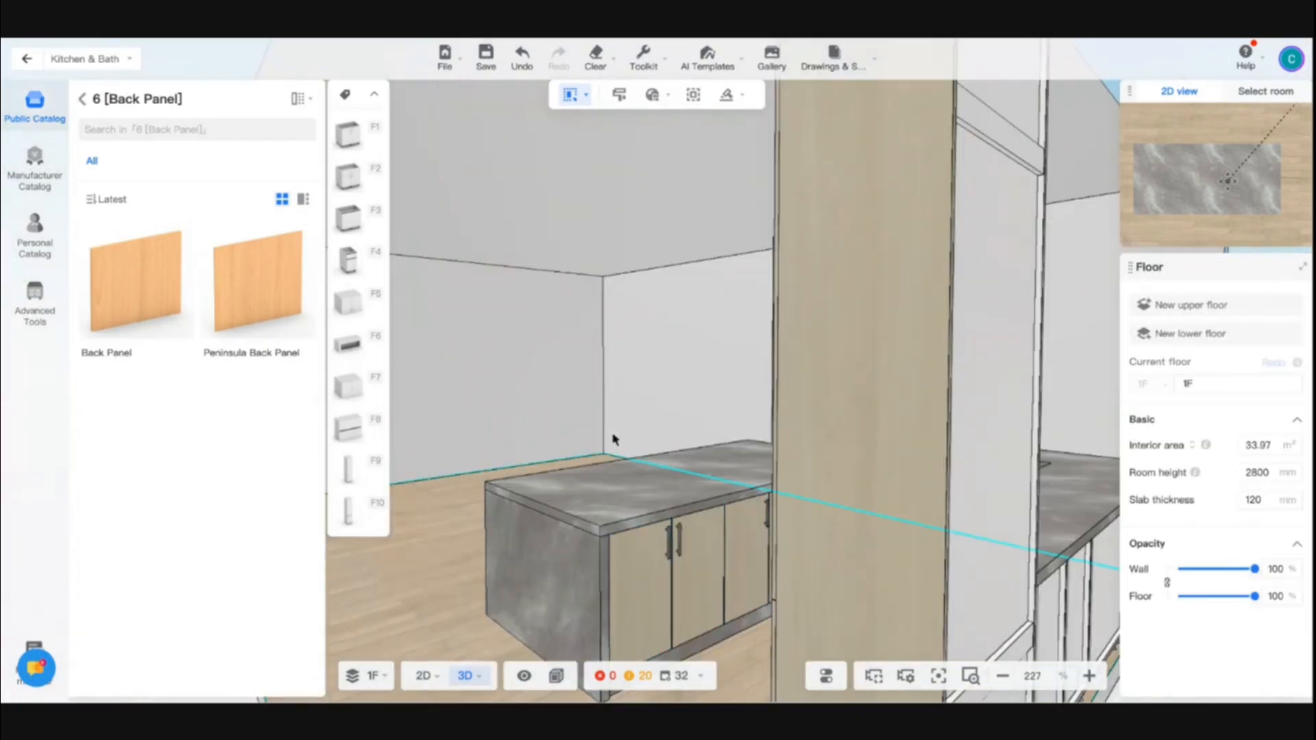
Step: Open all the cabinet doors to expose the interiors of the tall cabinet and the cabinet above the refrigerator
drag(614, 439, 685, 479)
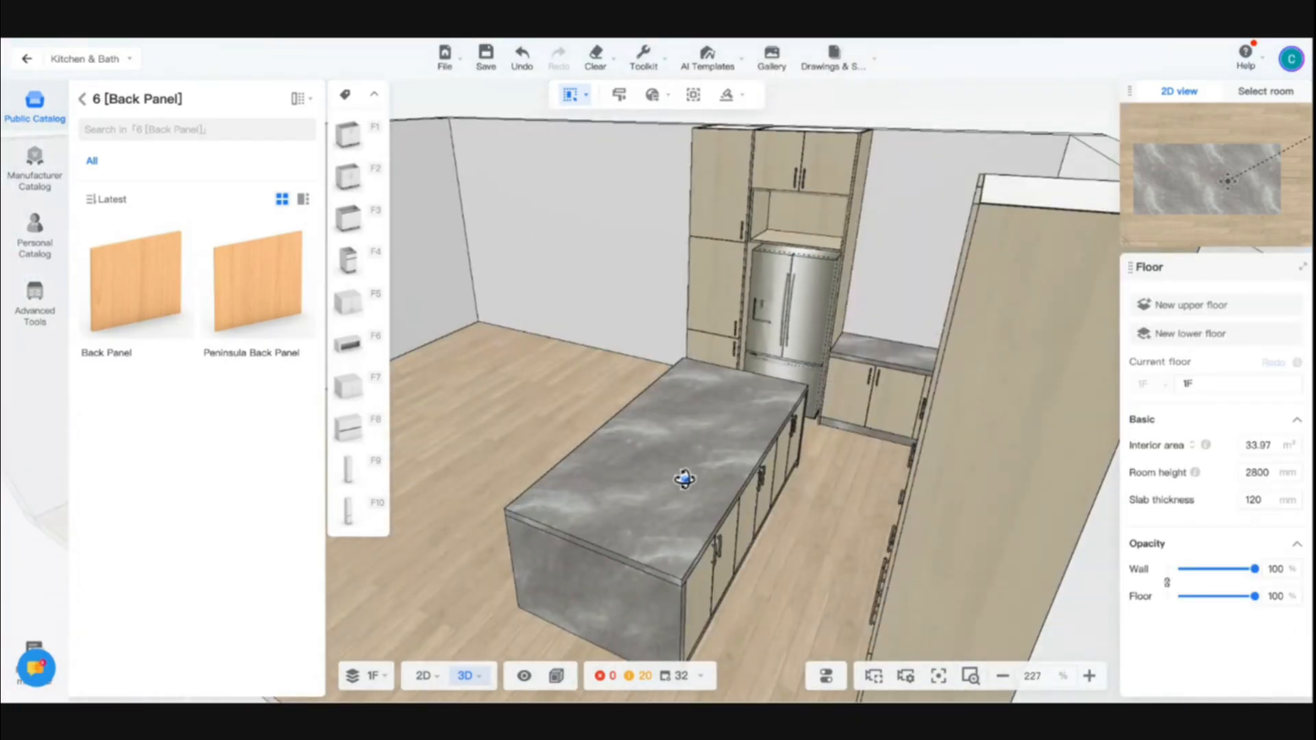
key(o)
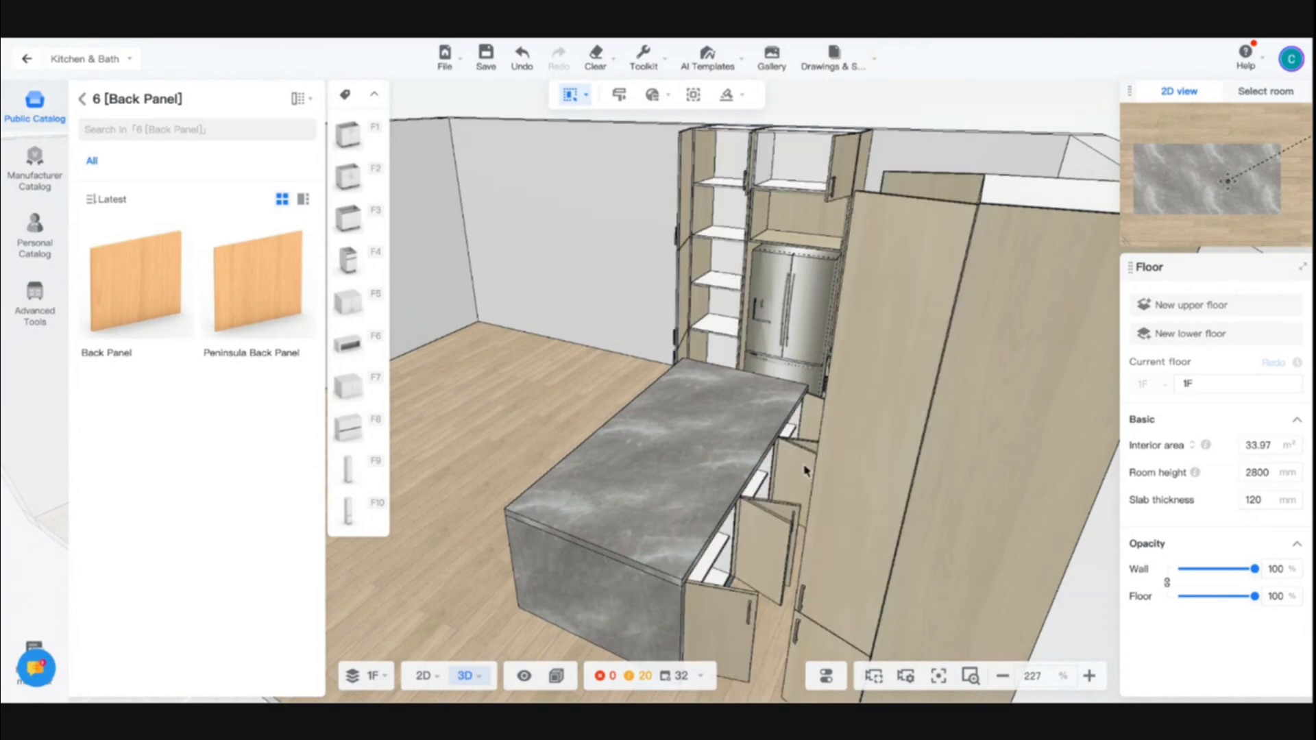
drag(746, 430, 911, 377)
scroll(911, 377, up, 8)
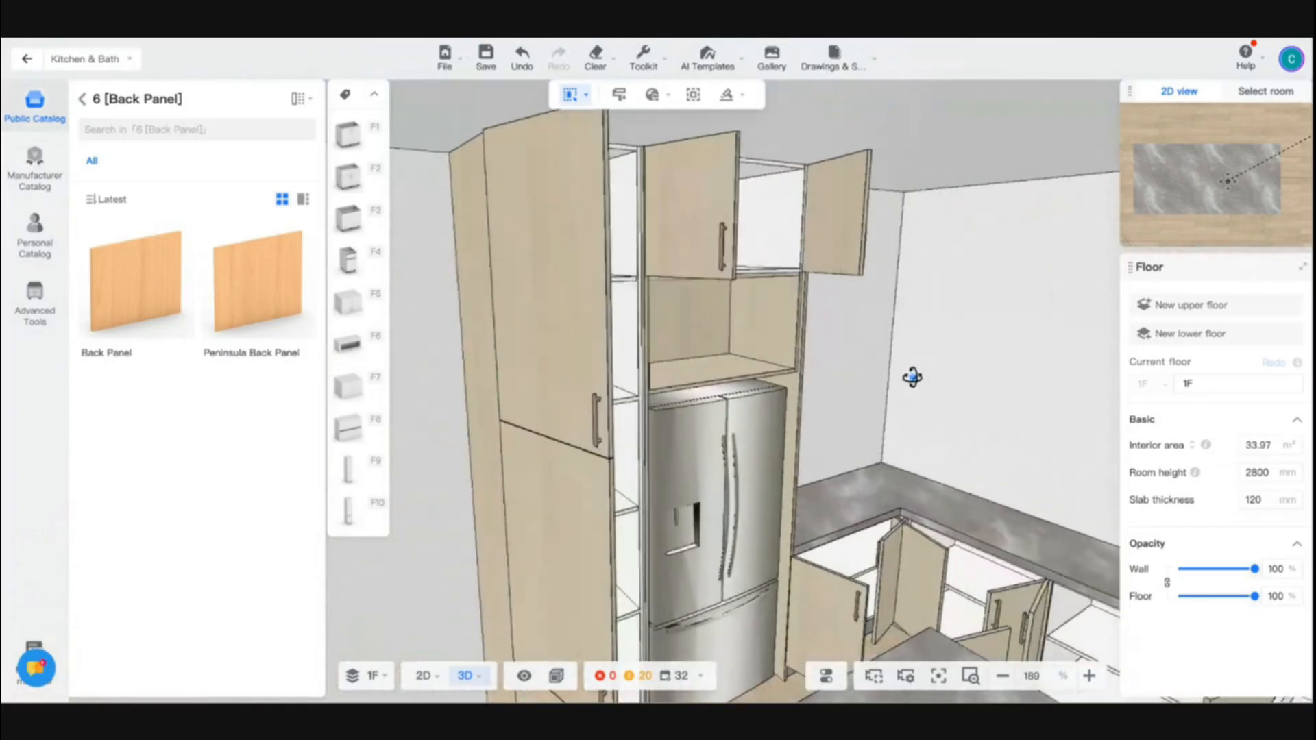
Step: Sample maple from the niche above the refrigerator and paint the inner side panels of the adjacent tall cabinet, leaving the Material brush
key(b)
click(711, 334)
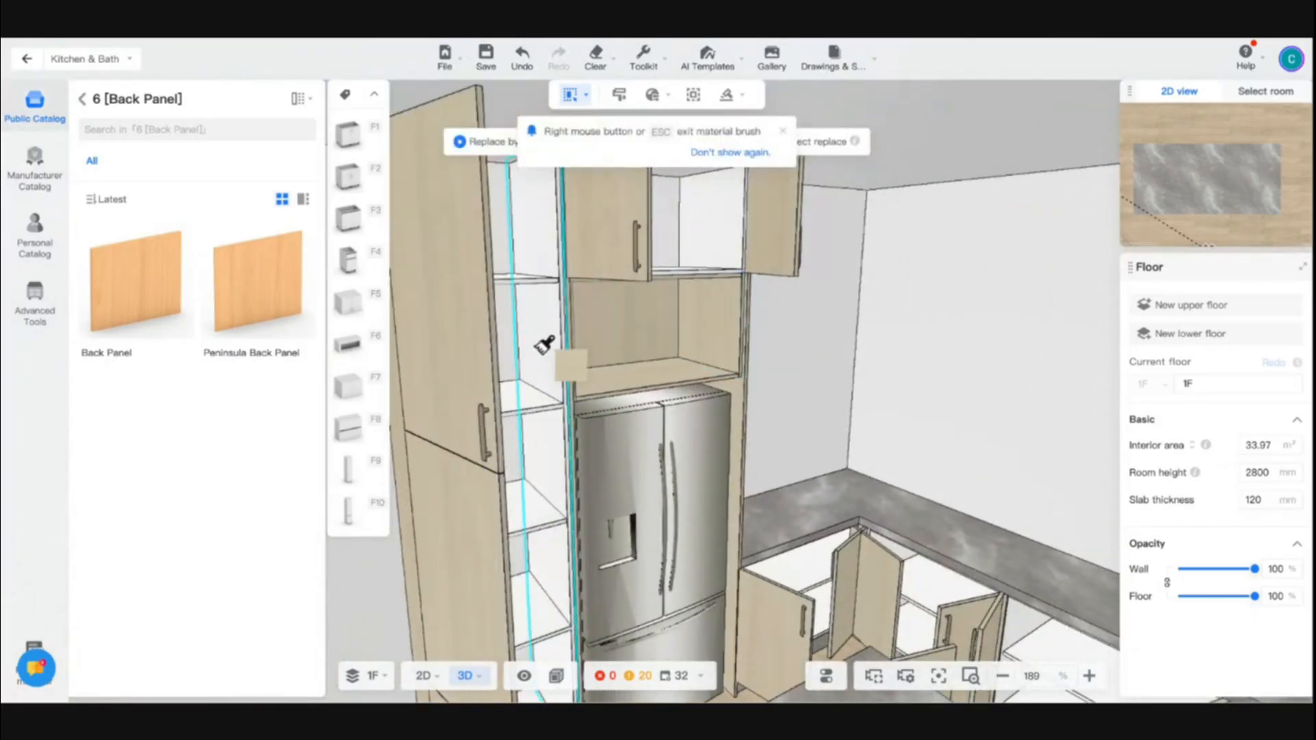
click(542, 343)
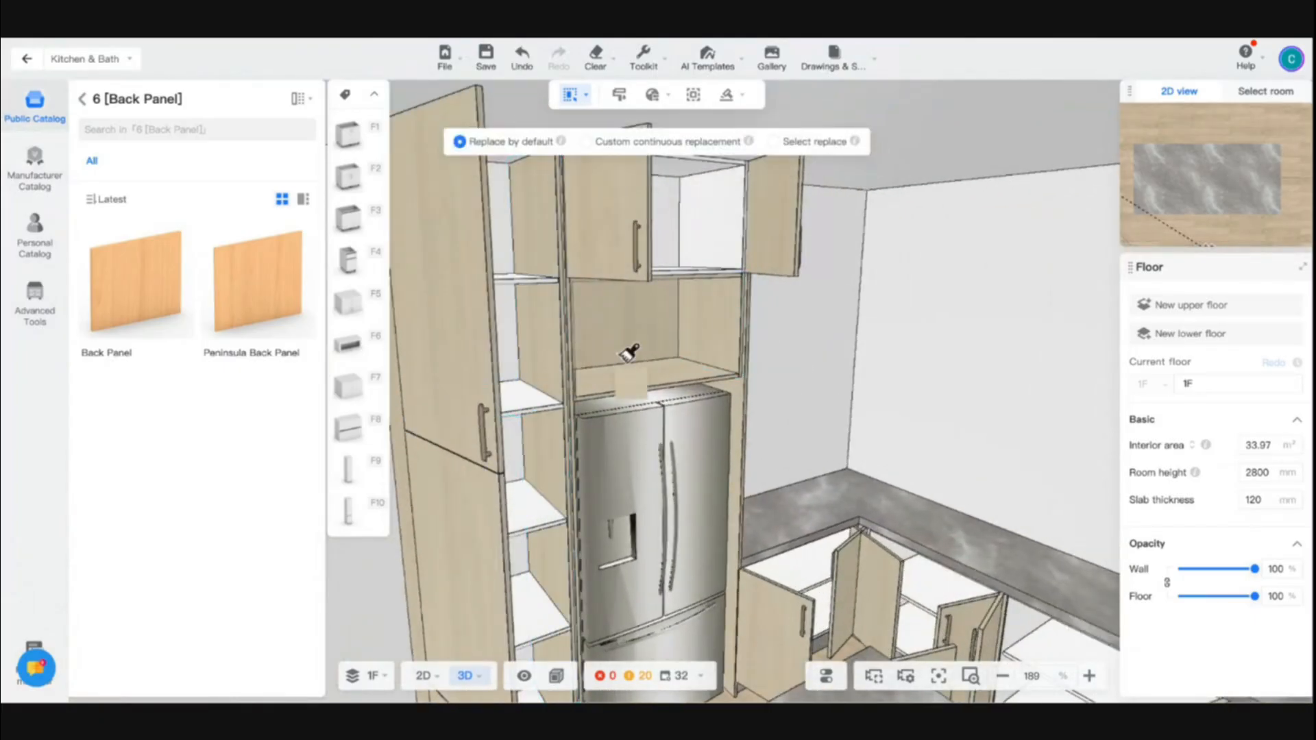
right_drag(675, 329, 542, 328)
key(Escape)
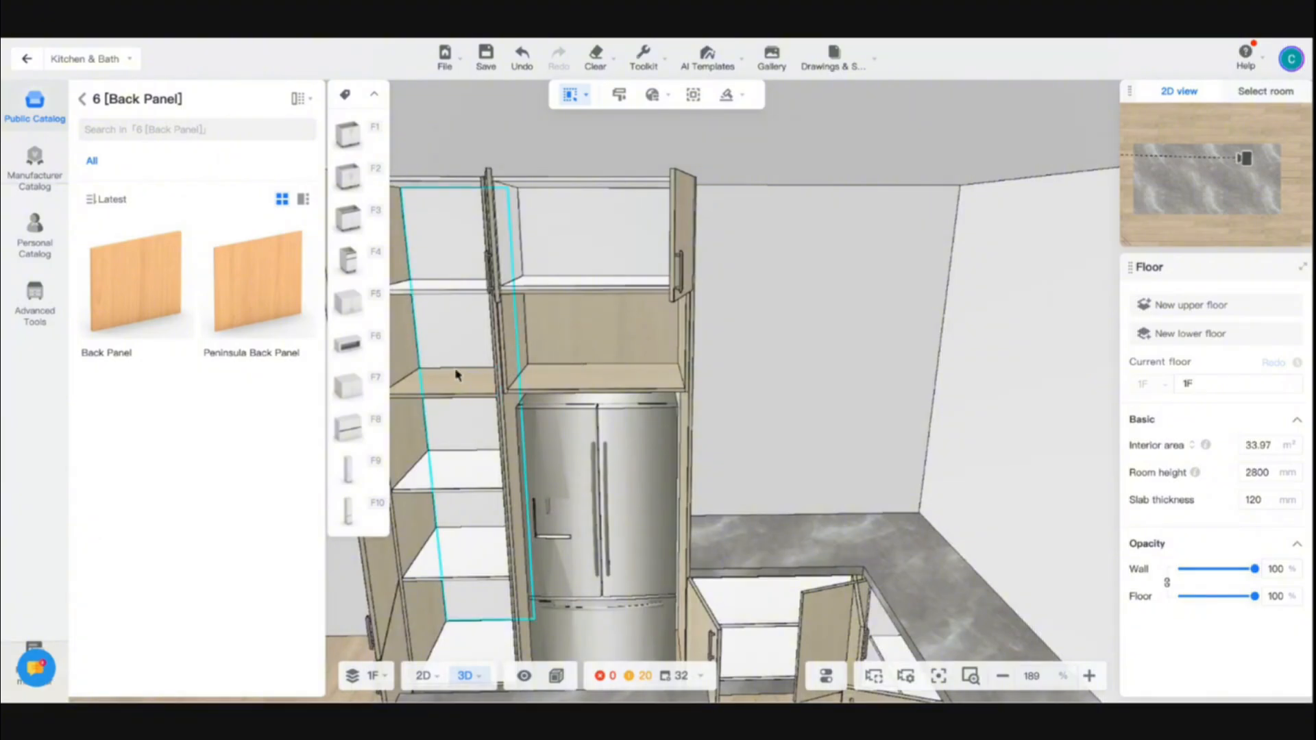
Step: Select the back panel of the niche above the refrigerator and browse the uploaded personal materials for its panel material
click(649, 329)
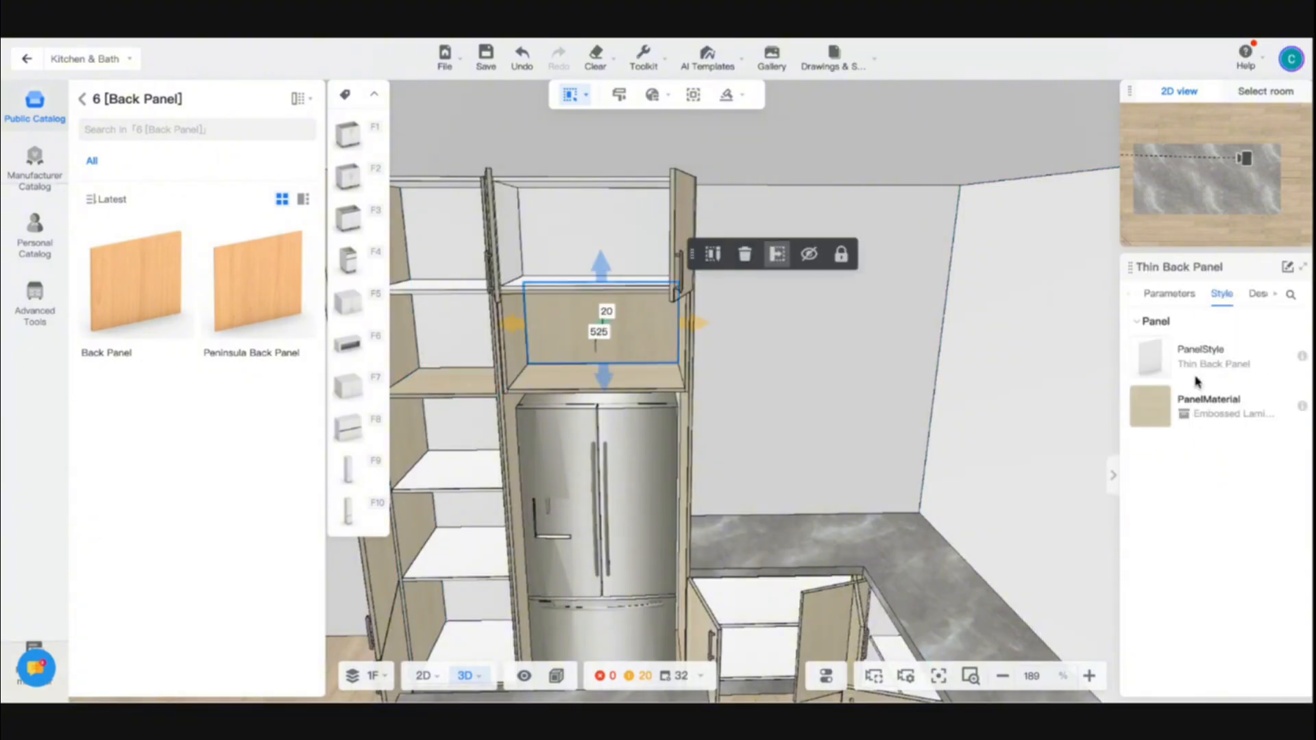
click(1150, 407)
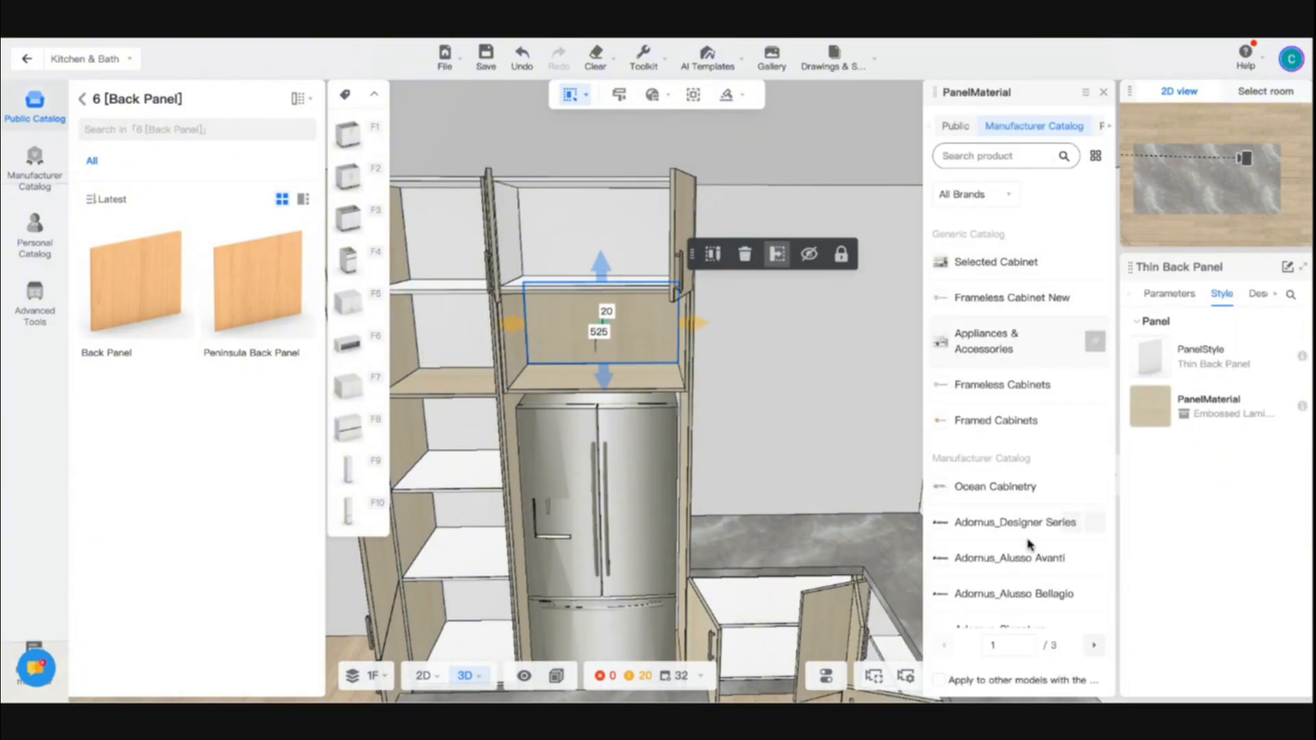
click(955, 126)
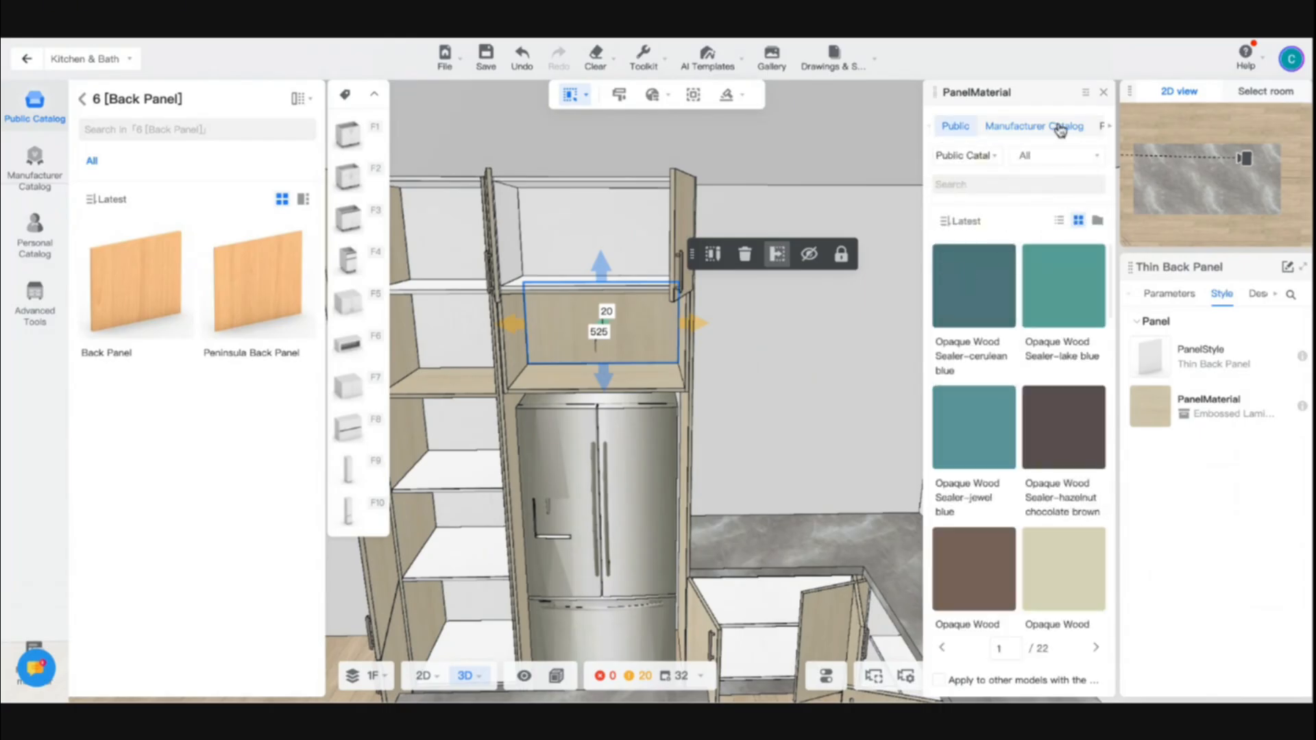
click(1104, 128)
click(1063, 152)
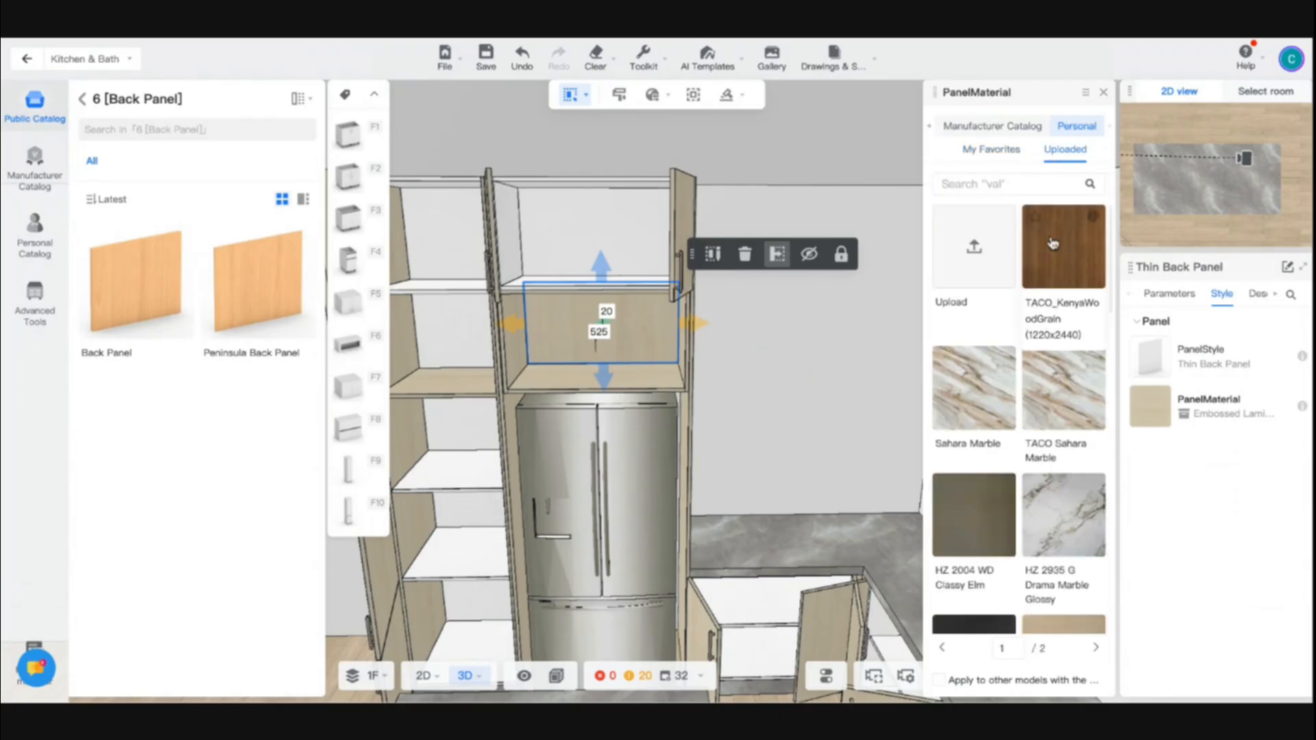
key(s)
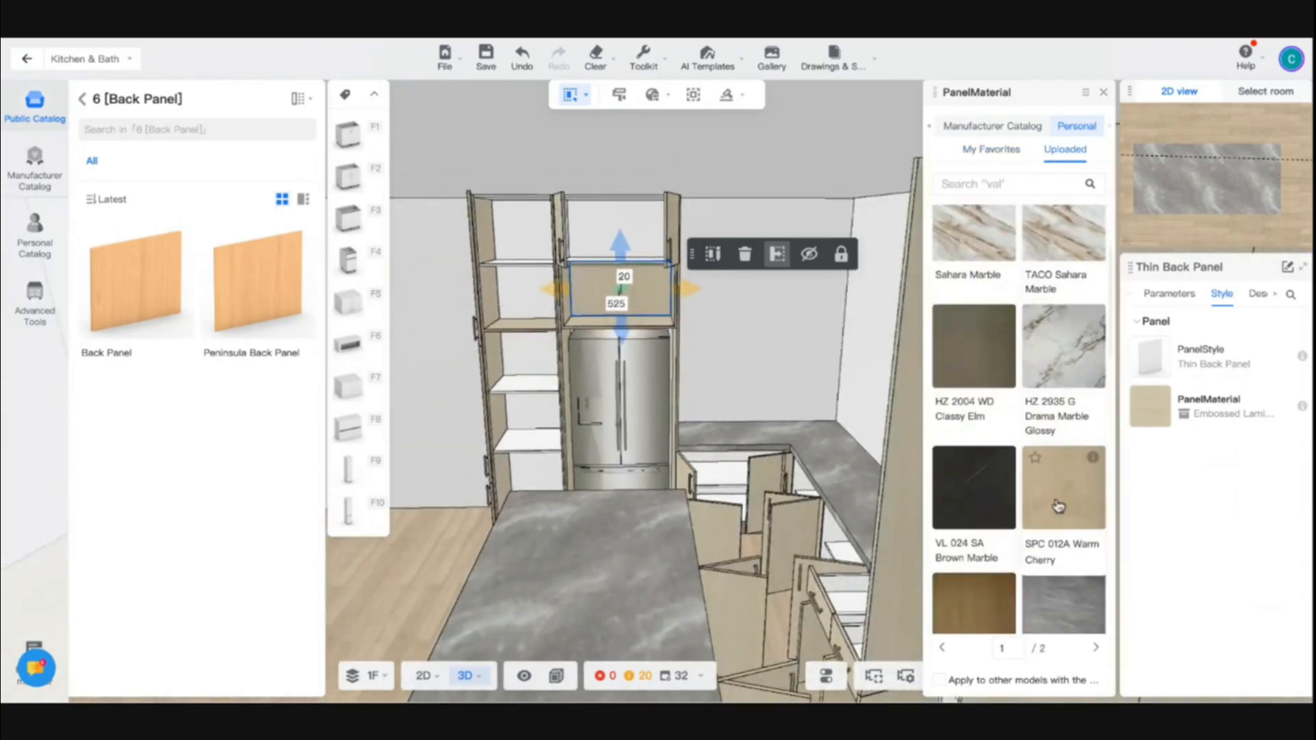
scroll(1059, 480, down, 10)
scroll(1056, 501, down, 3)
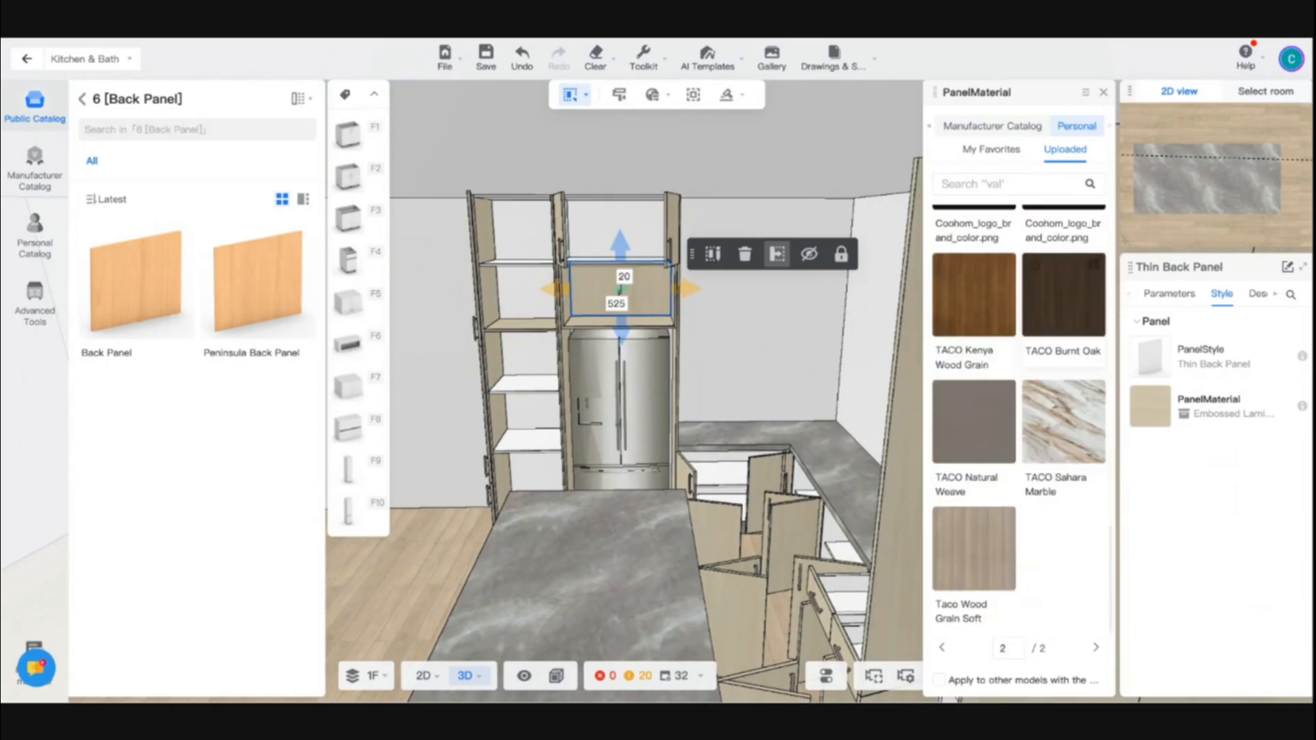
Step: Try to apply the uploaded Taco Wood Grain Soft and TACO Kenya Wood Grain materials to the niche's back panel
click(946, 521)
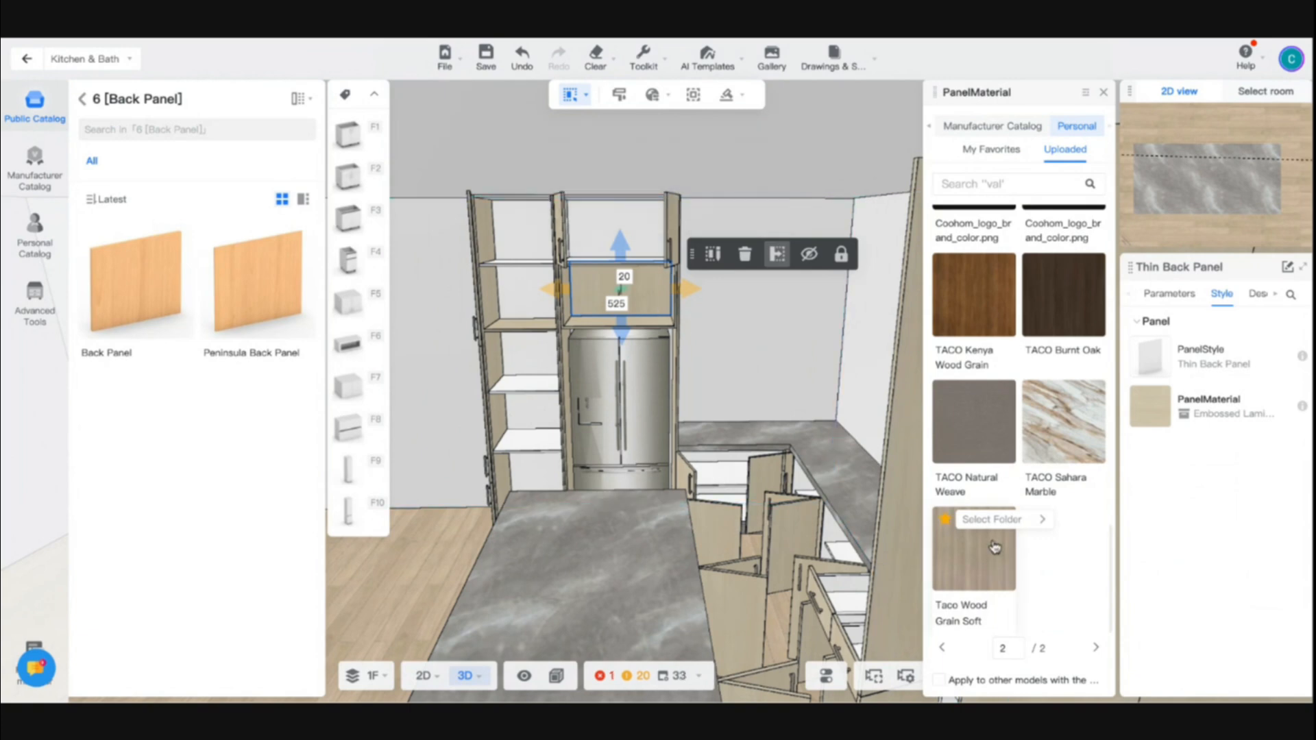
scroll(752, 285, up, 4)
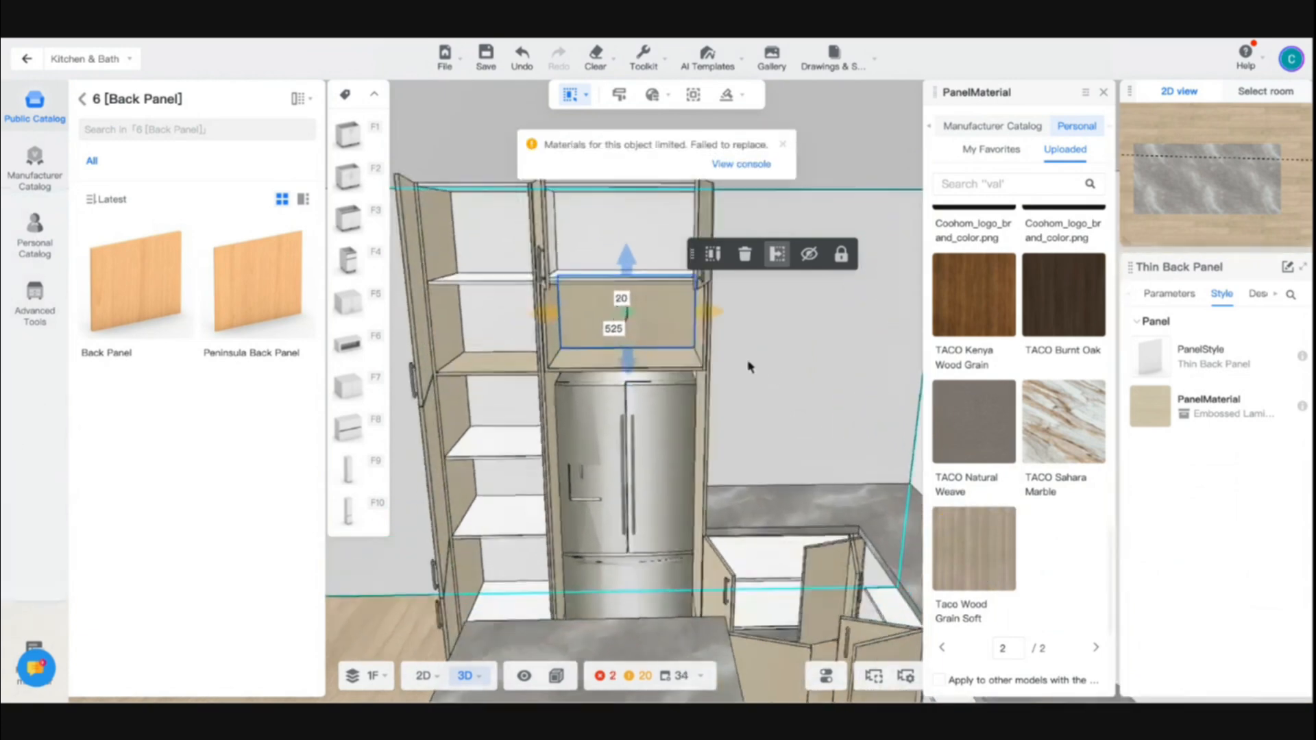
click(1021, 297)
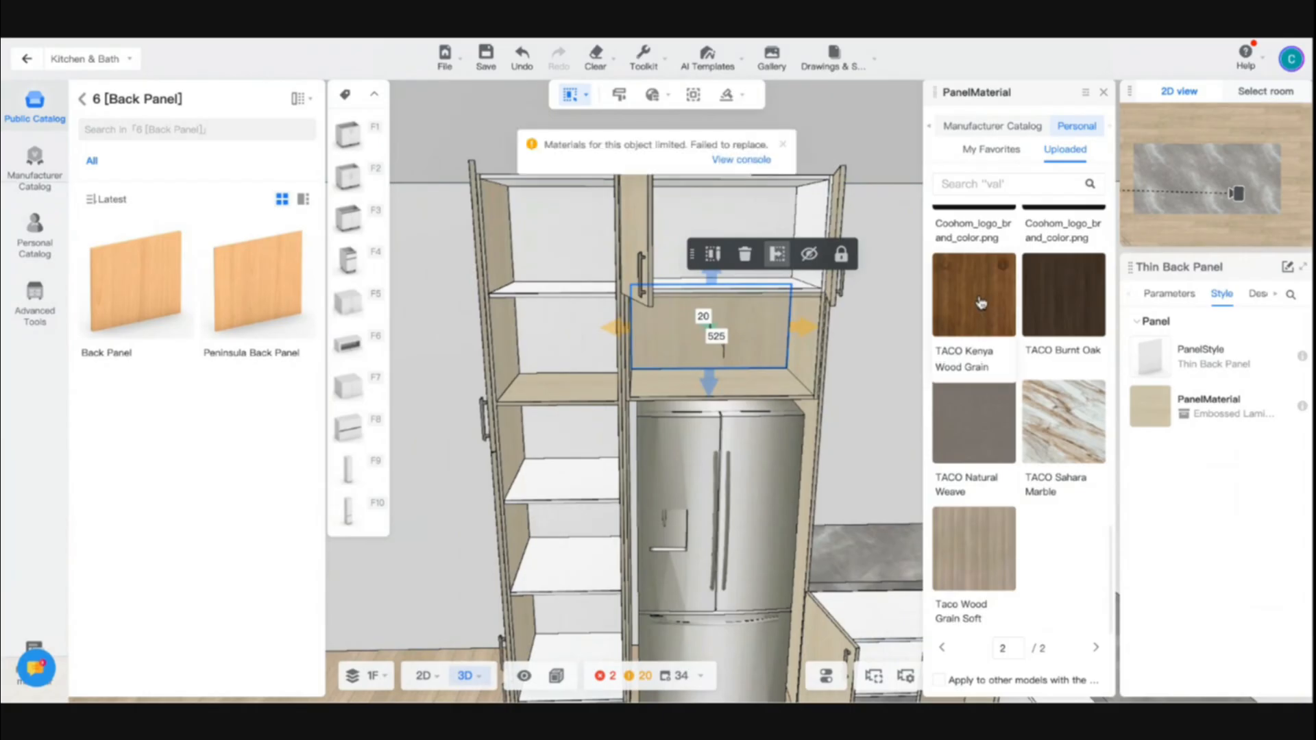
scroll(1046, 349, up, 1)
scroll(1046, 348, up, 1)
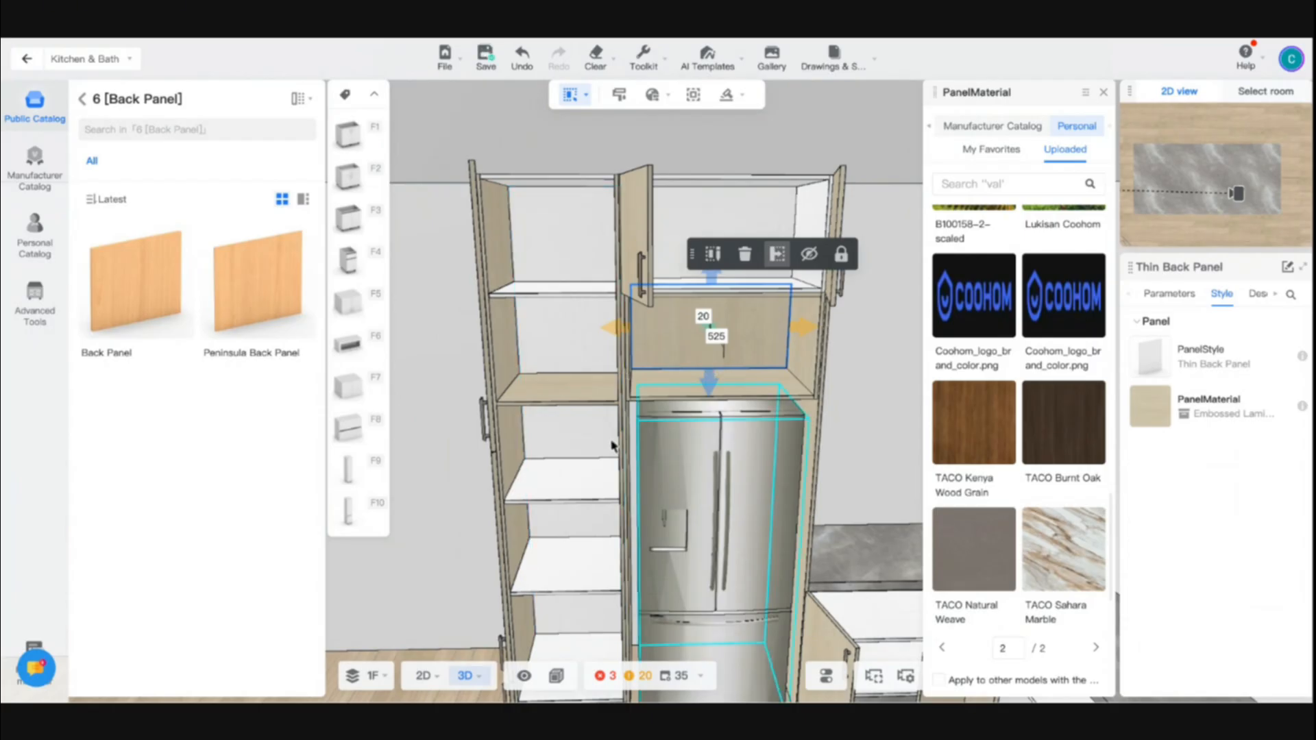
drag(494, 473, 505, 478)
key(b)
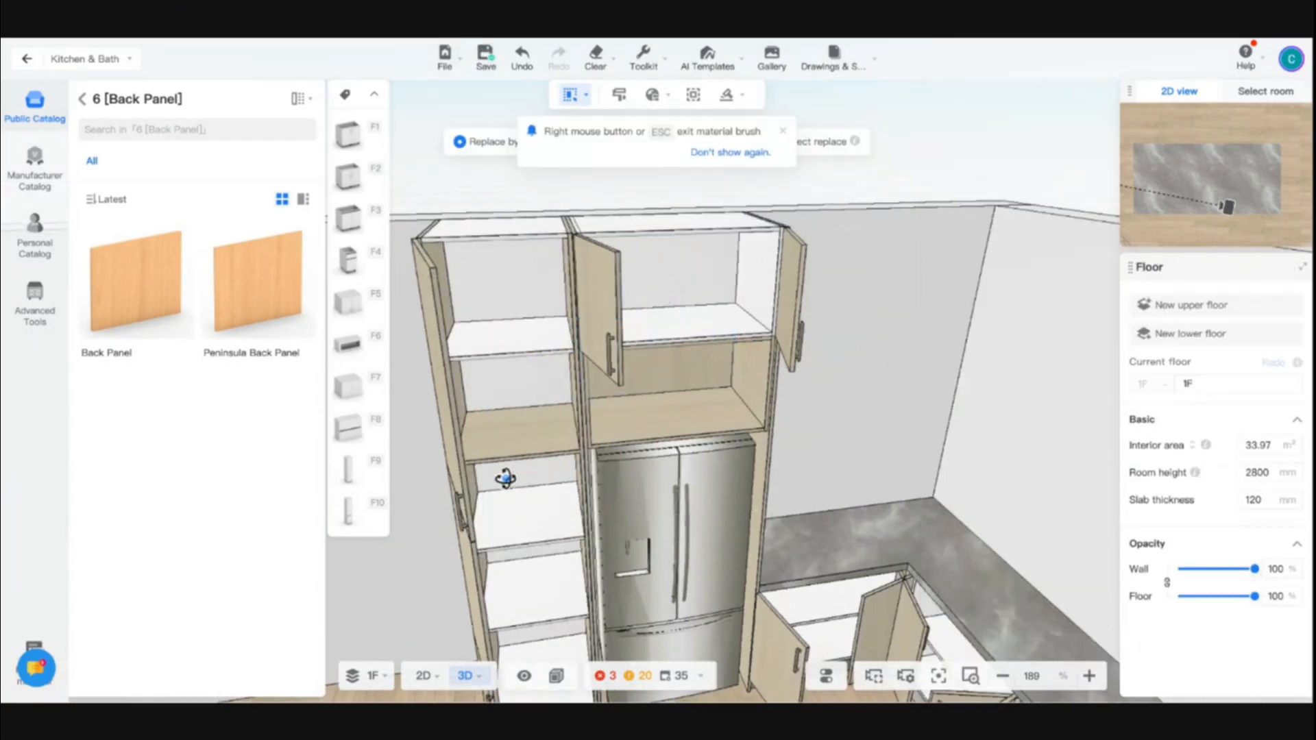
click(520, 332)
click(506, 229)
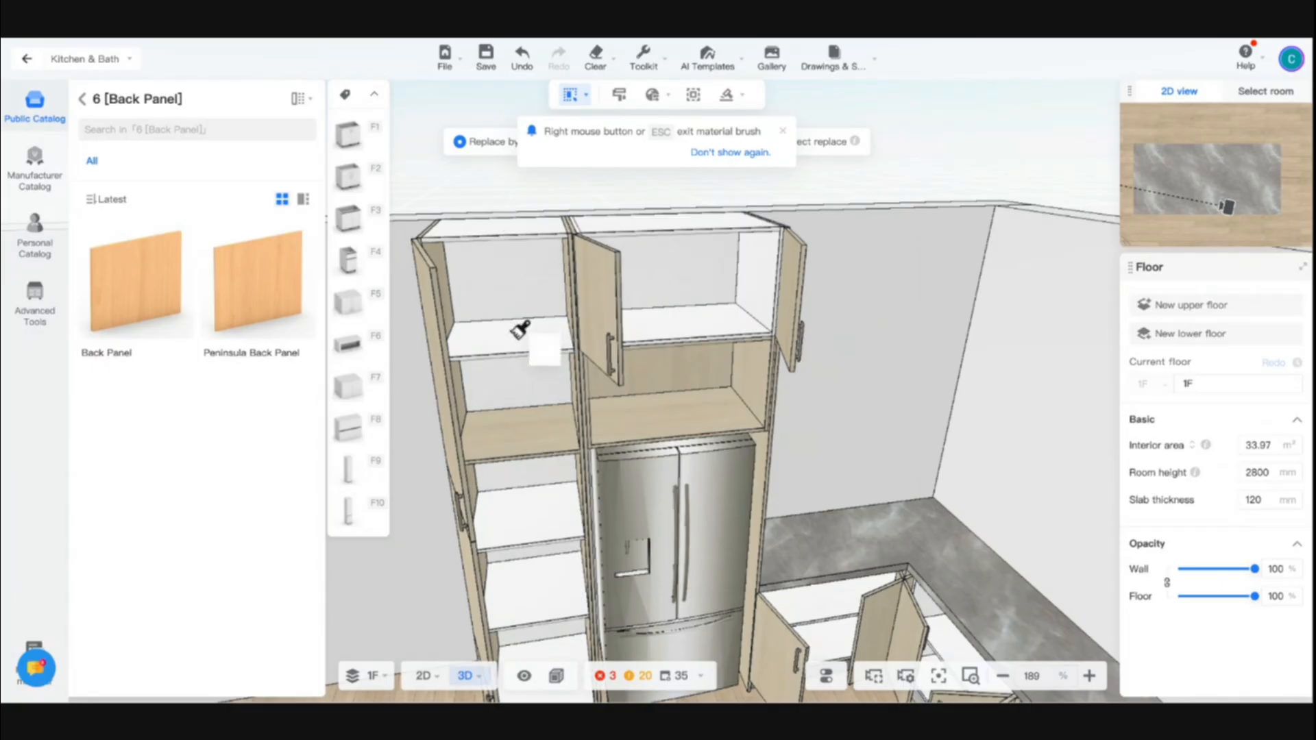
key(Escape)
Step: Sample maple from the tall cabinet's fixed shelf and paint its remaining shelves, top and back panels
click(508, 424)
click(530, 410)
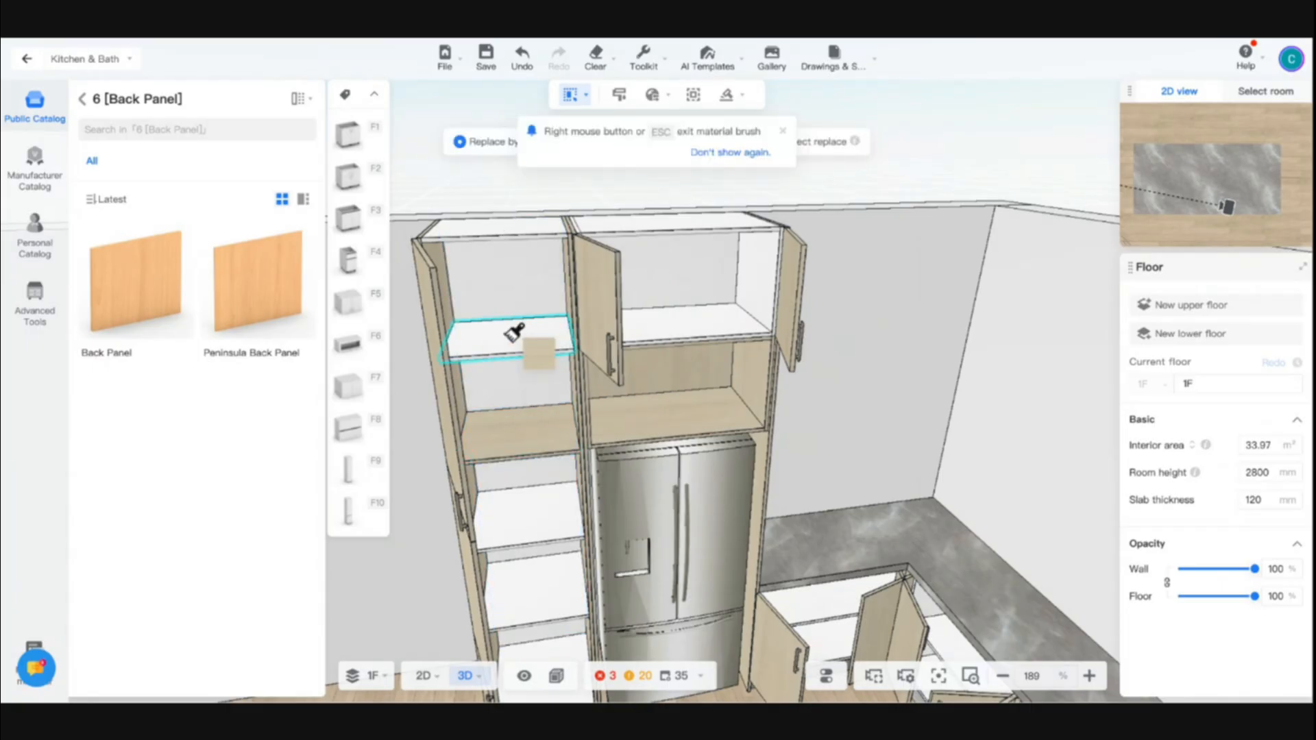
click(511, 332)
click(504, 259)
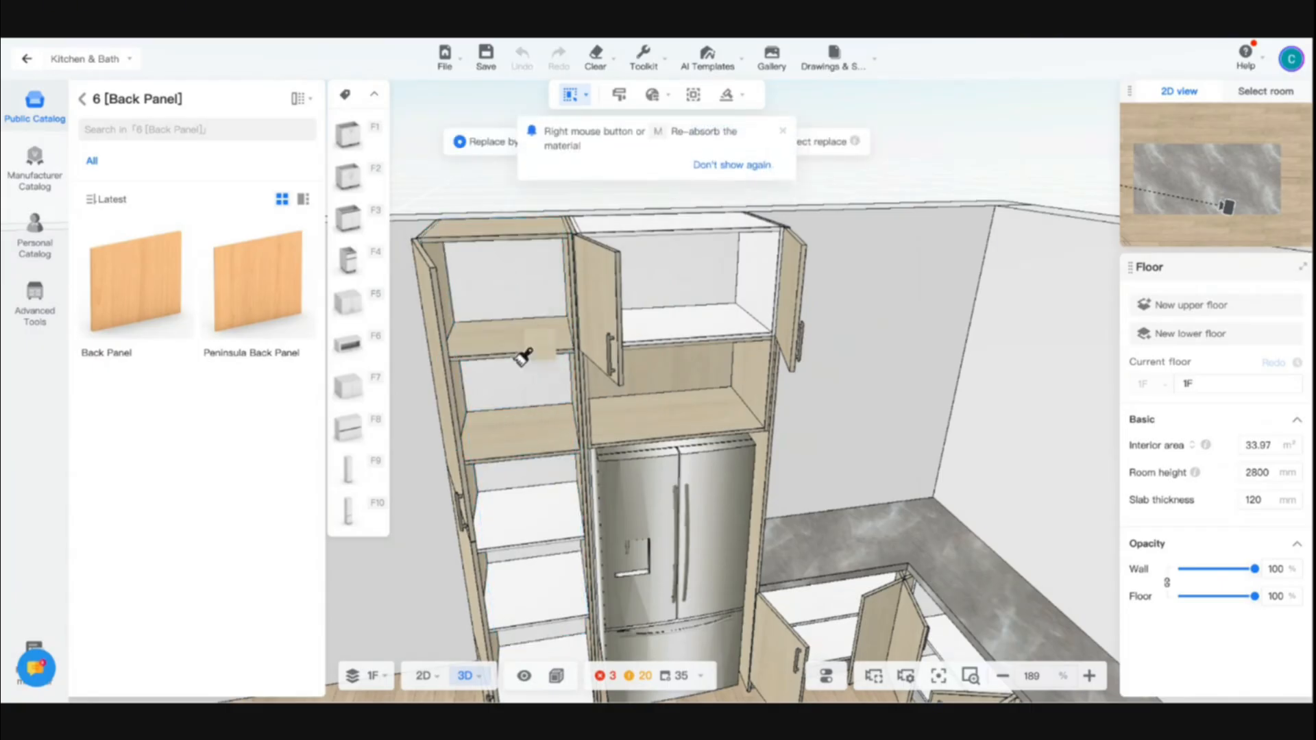
click(522, 519)
click(529, 583)
right_drag(529, 583, 565, 572)
click(595, 612)
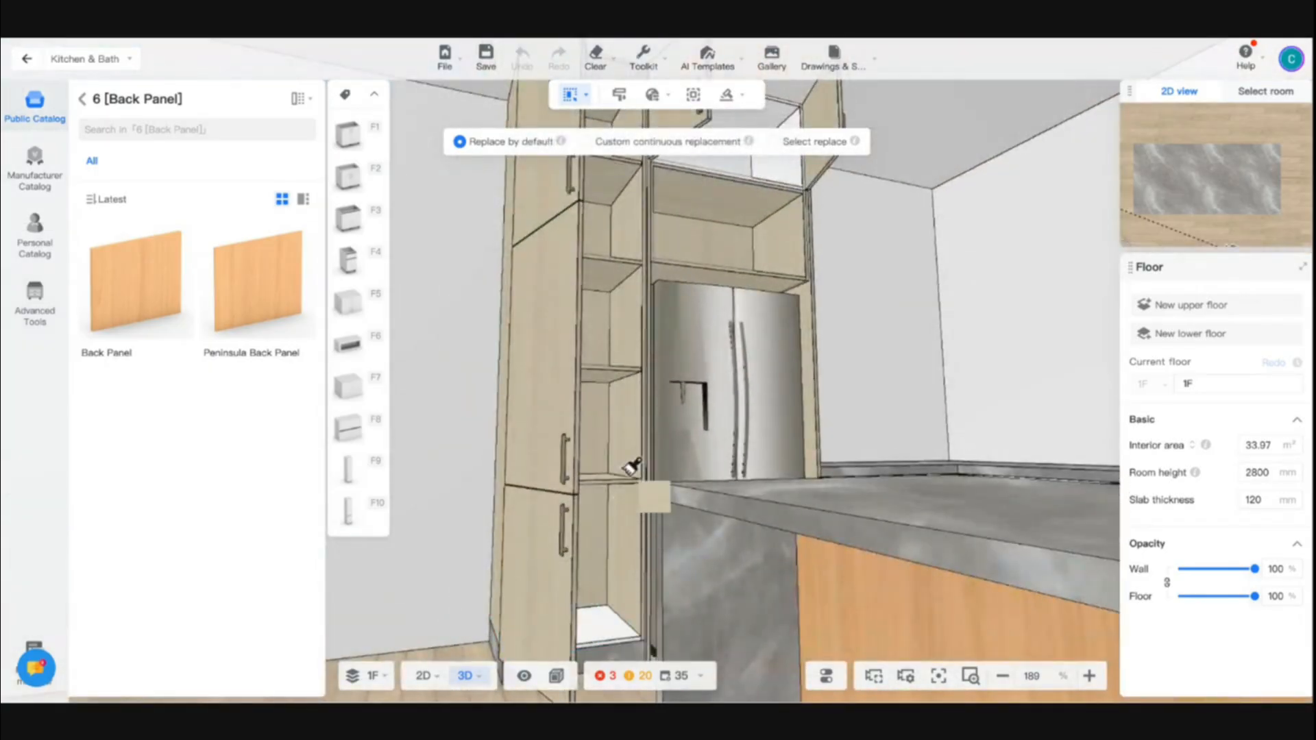
Step: Paint the tall cabinet's bottom panel and the interior panels of the cabinet above the refrigerator with maple, and exit the Material brush
right_drag(622, 428, 720, 322)
click(730, 307)
click(674, 227)
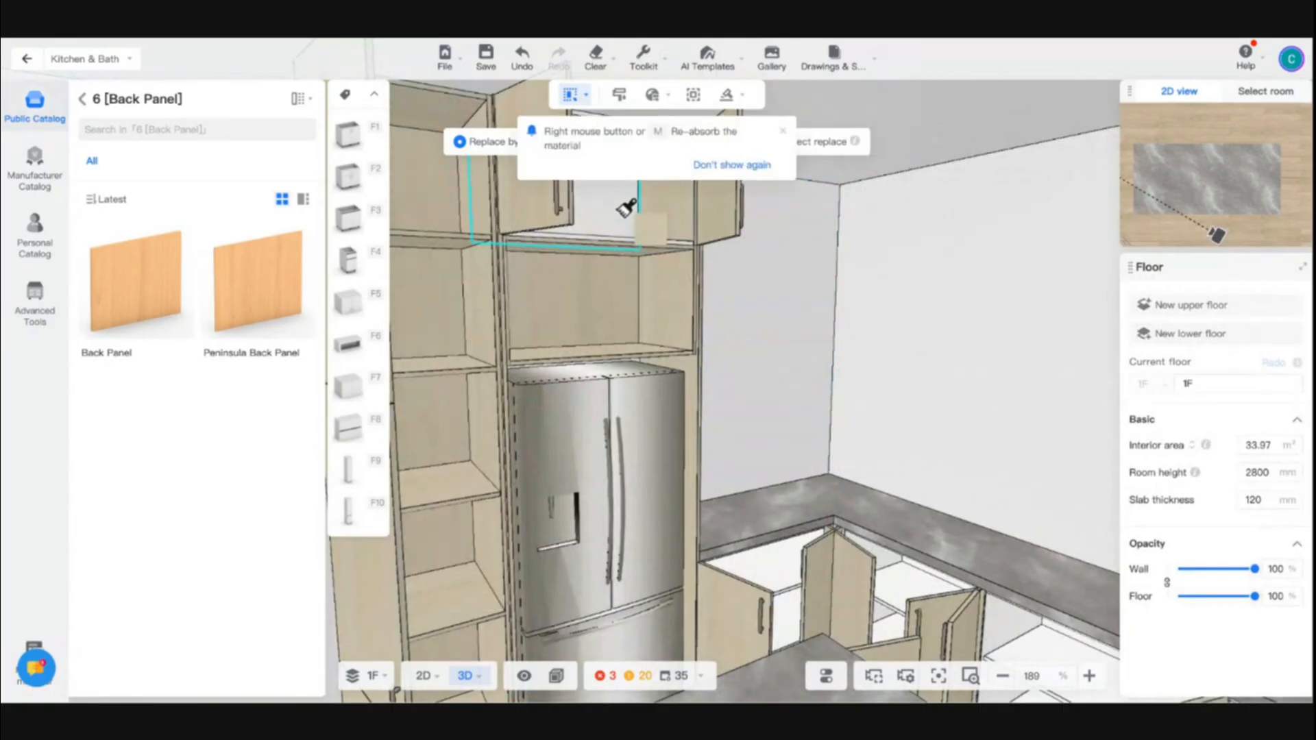
click(627, 213)
click(625, 240)
right_drag(642, 198, 554, 242)
click(546, 244)
click(427, 292)
scroll(1008, 409, down, 2)
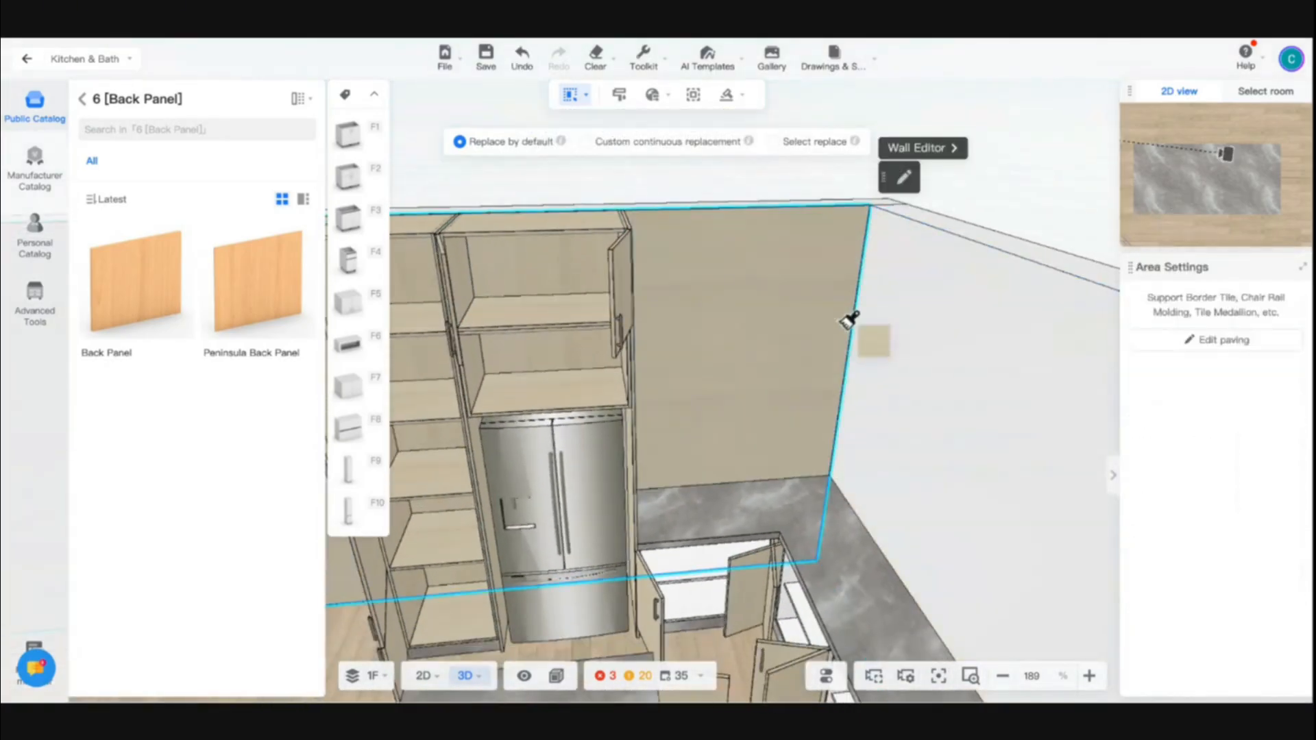
key(Escape)
Step: Set the selection mode to whole cabinets and sample the maple material from the cabinet above the refrigerator
click(583, 314)
click(576, 95)
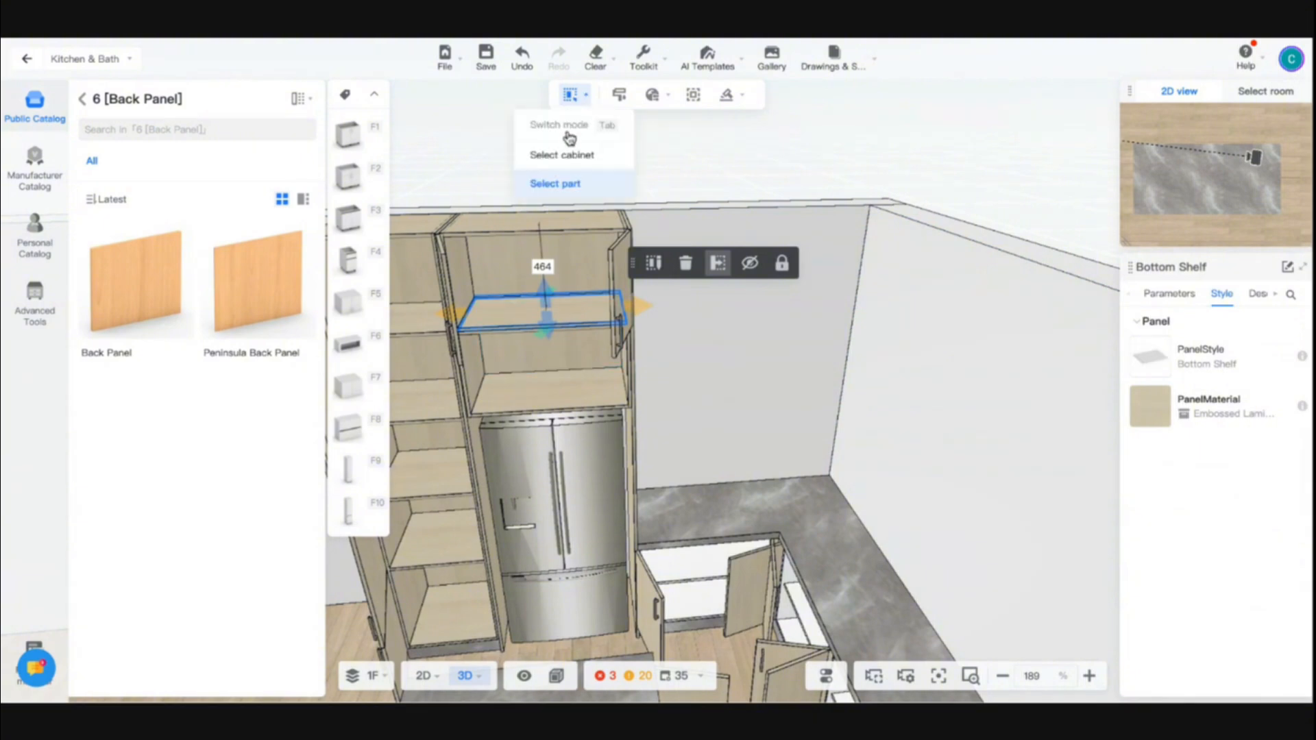
click(559, 156)
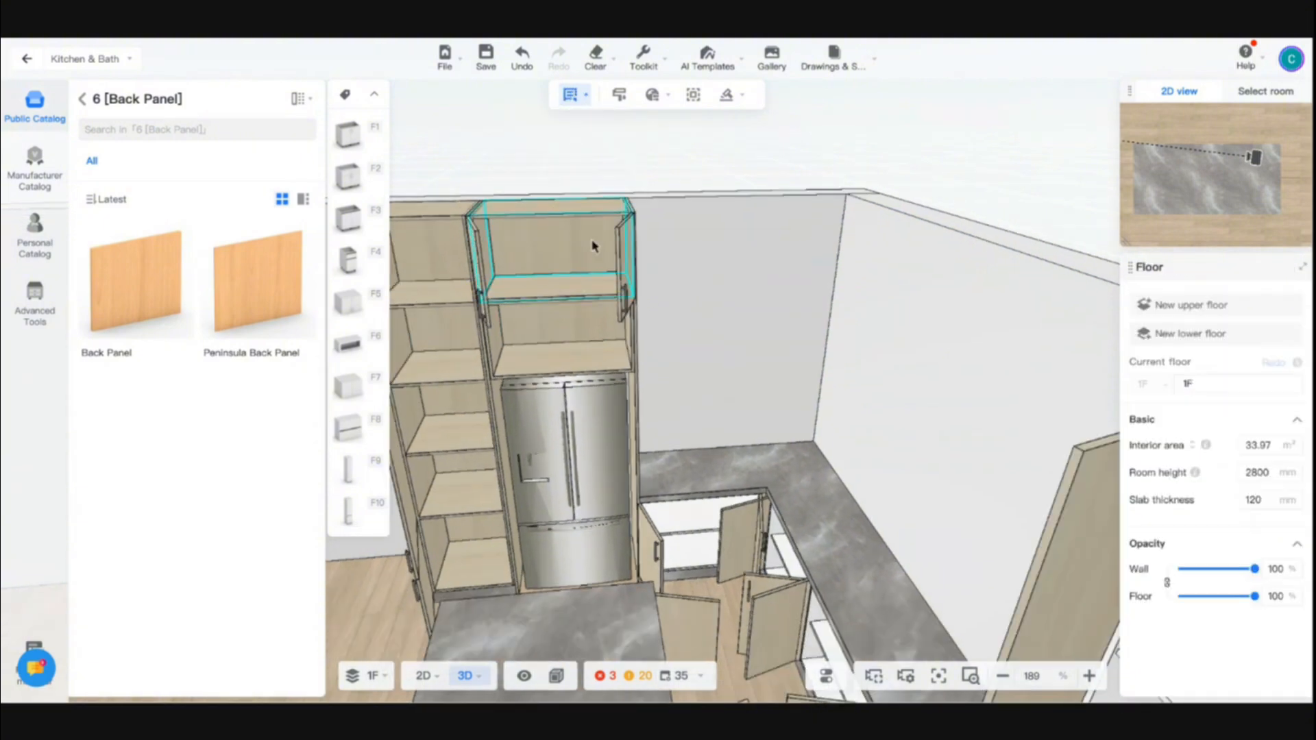
click(583, 250)
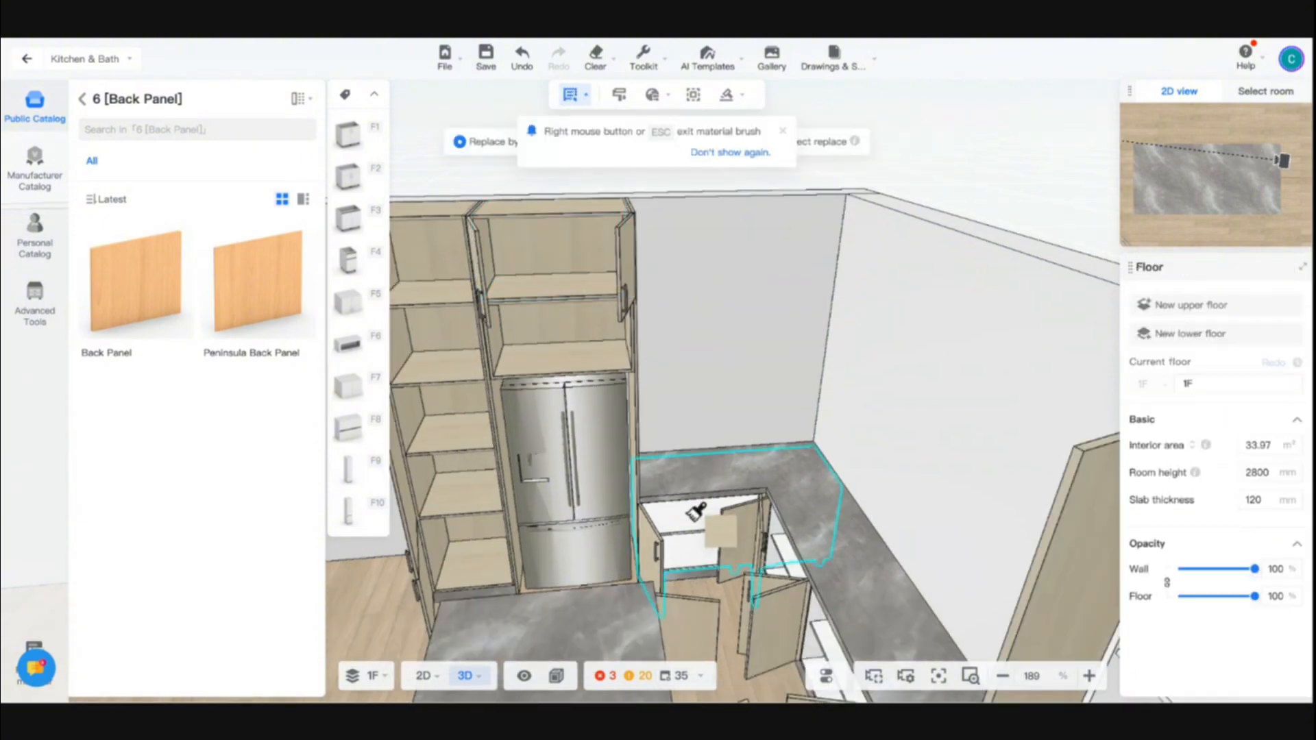
Step: Paint maple onto the base cabinet beside the refrigerator and the adjoining door base cabinets along the wall, including their interiors
click(695, 523)
mouse_move(695, 522)
mouse_down()
mouse_move(768, 529)
mouse_move(838, 482)
mouse_up()
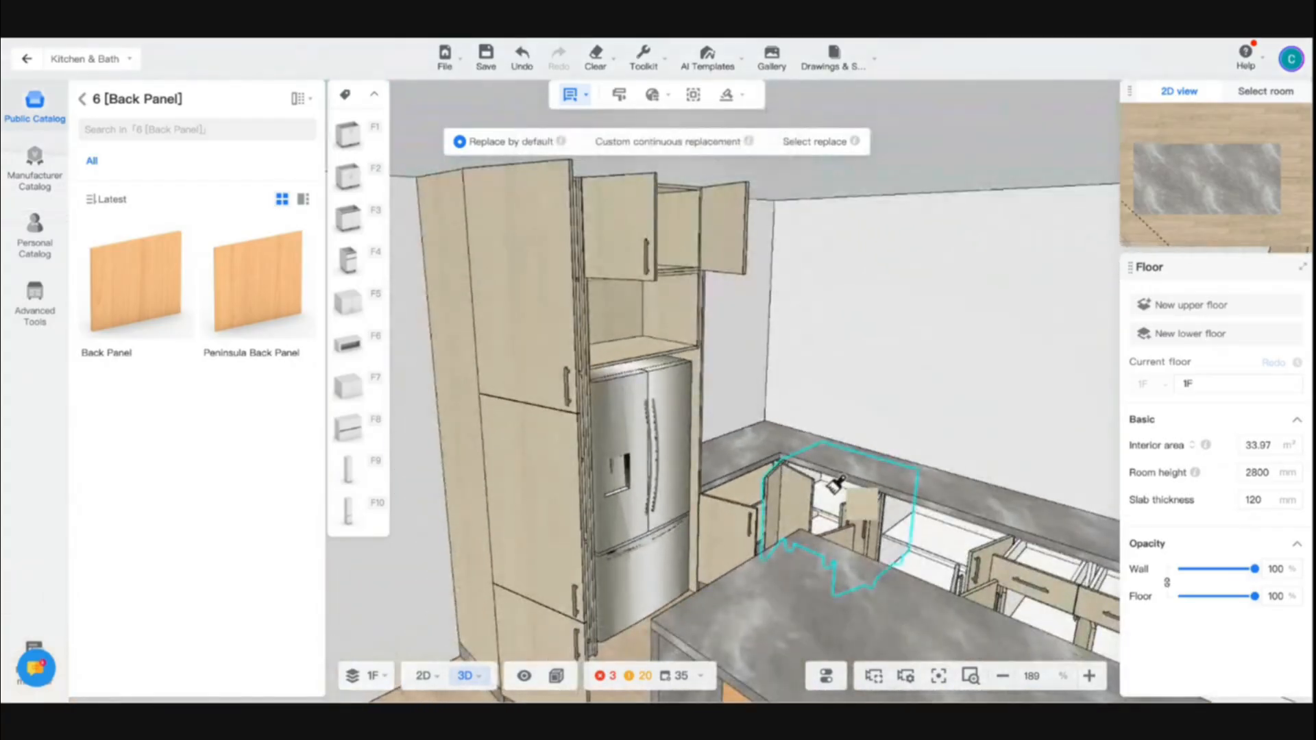
click(837, 486)
click(925, 541)
key(s)
key(d)
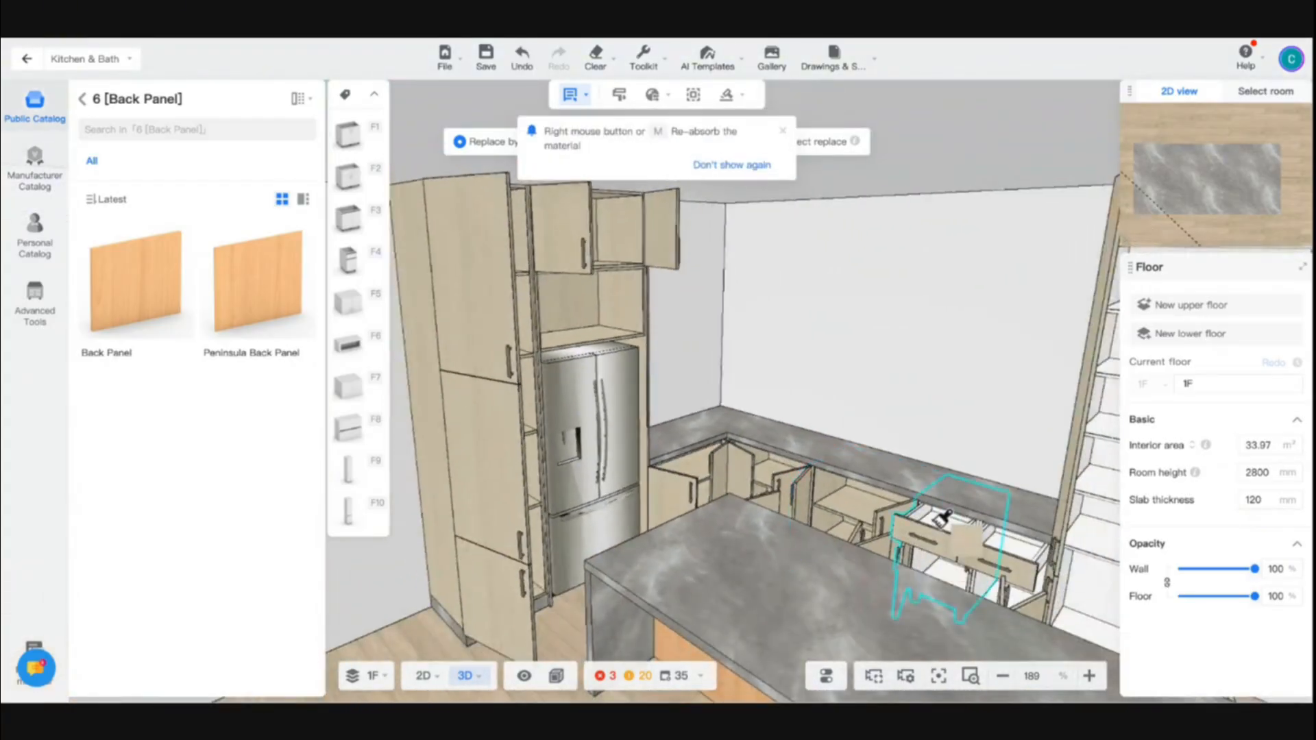
Step: Paint maple onto the drawer base cabinet and the open tall cabinet at the end of the run, then exit the Material brush
click(943, 518)
key(d)
click(951, 544)
key(d)
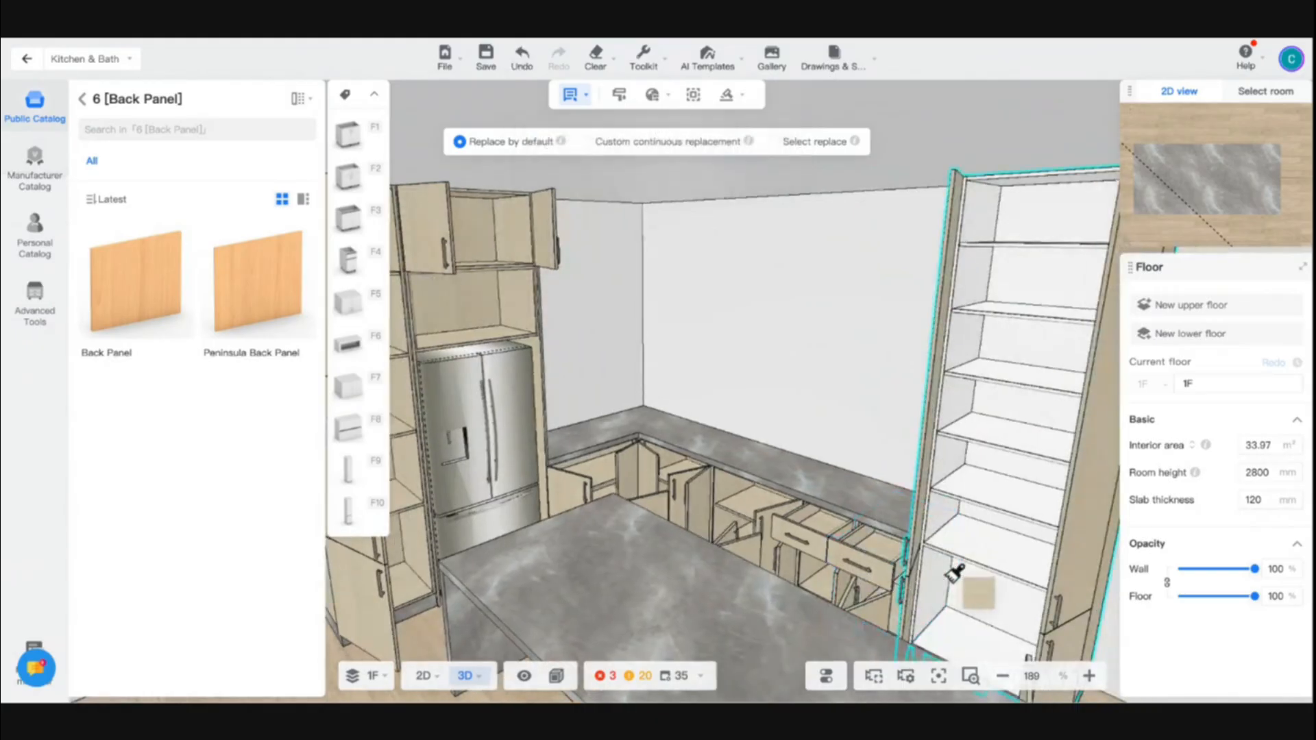
click(948, 580)
key(s)
key(d)
key(Escape)
Step: Sample maple again and paint the island's base cabinets, including their interiors
drag(771, 456, 504, 445)
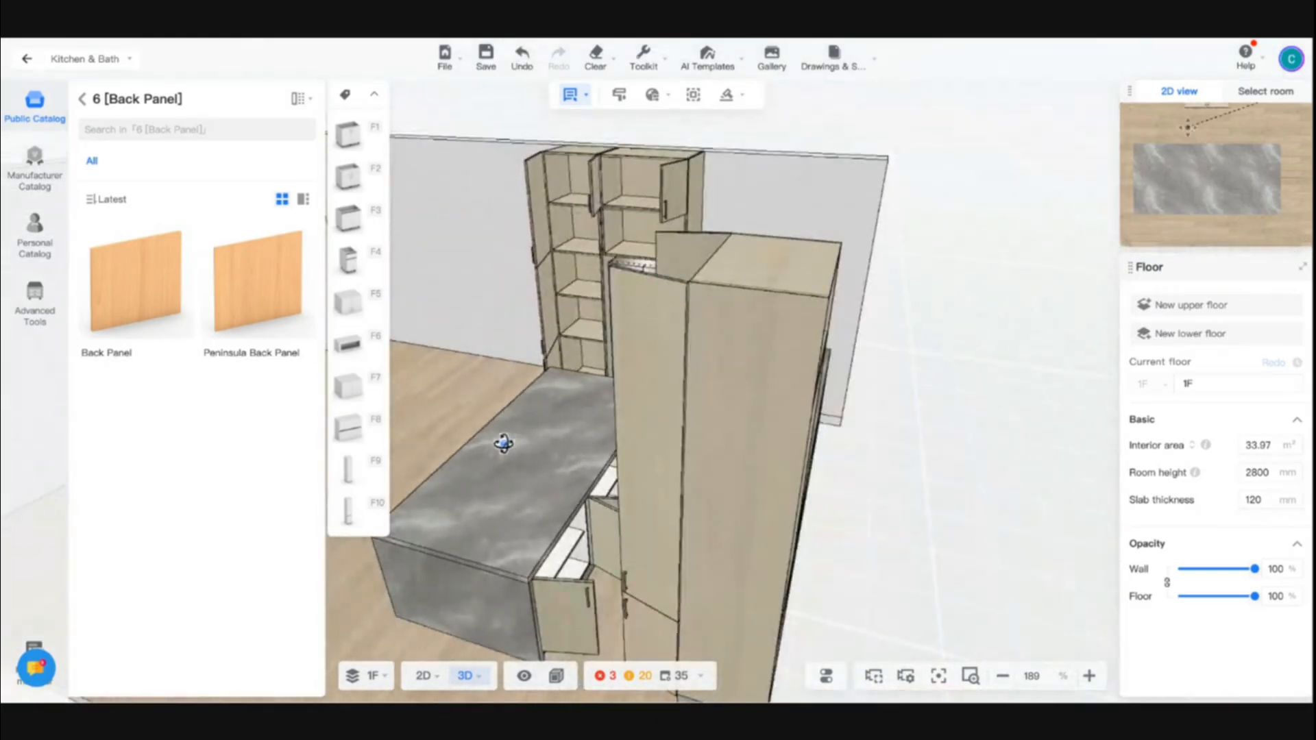
key(w)
click(587, 540)
drag(603, 521, 643, 553)
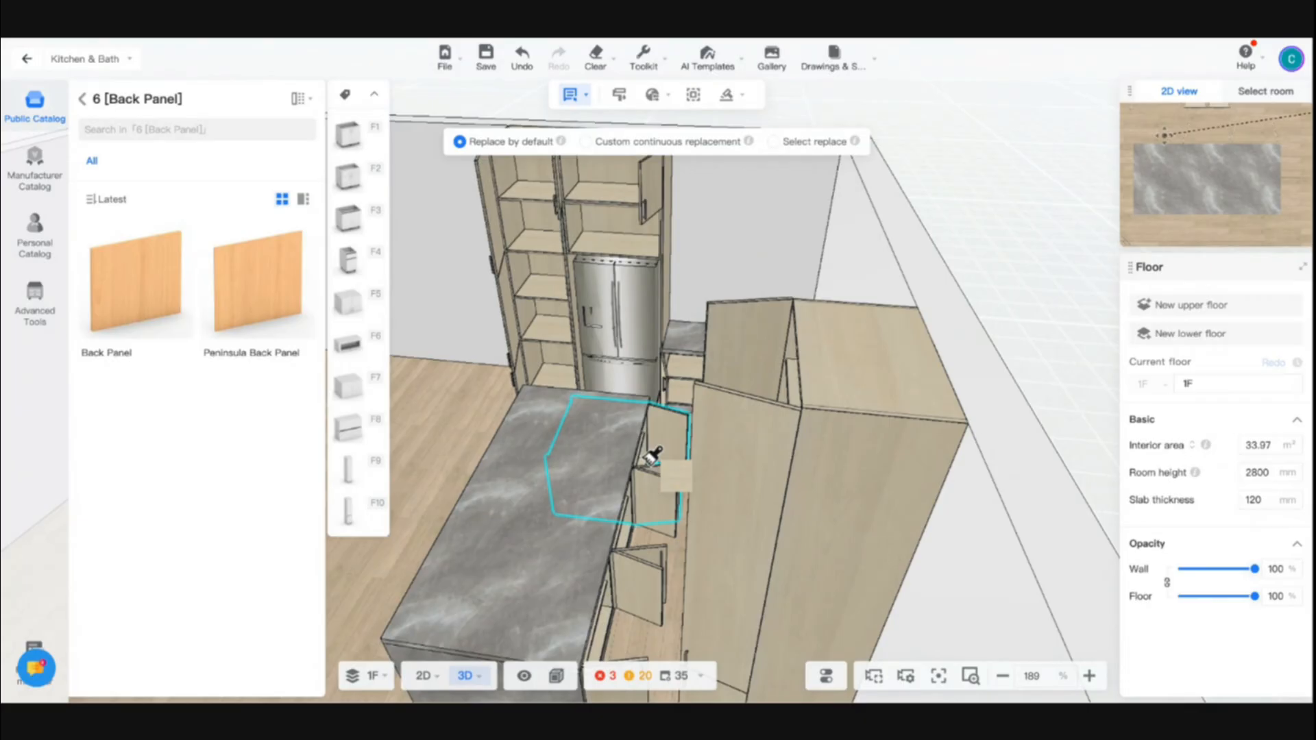
Step: Sample maple from the lower door of the tall cabinet beside the refrigerator and paint the island's back panel
drag(523, 447, 665, 384)
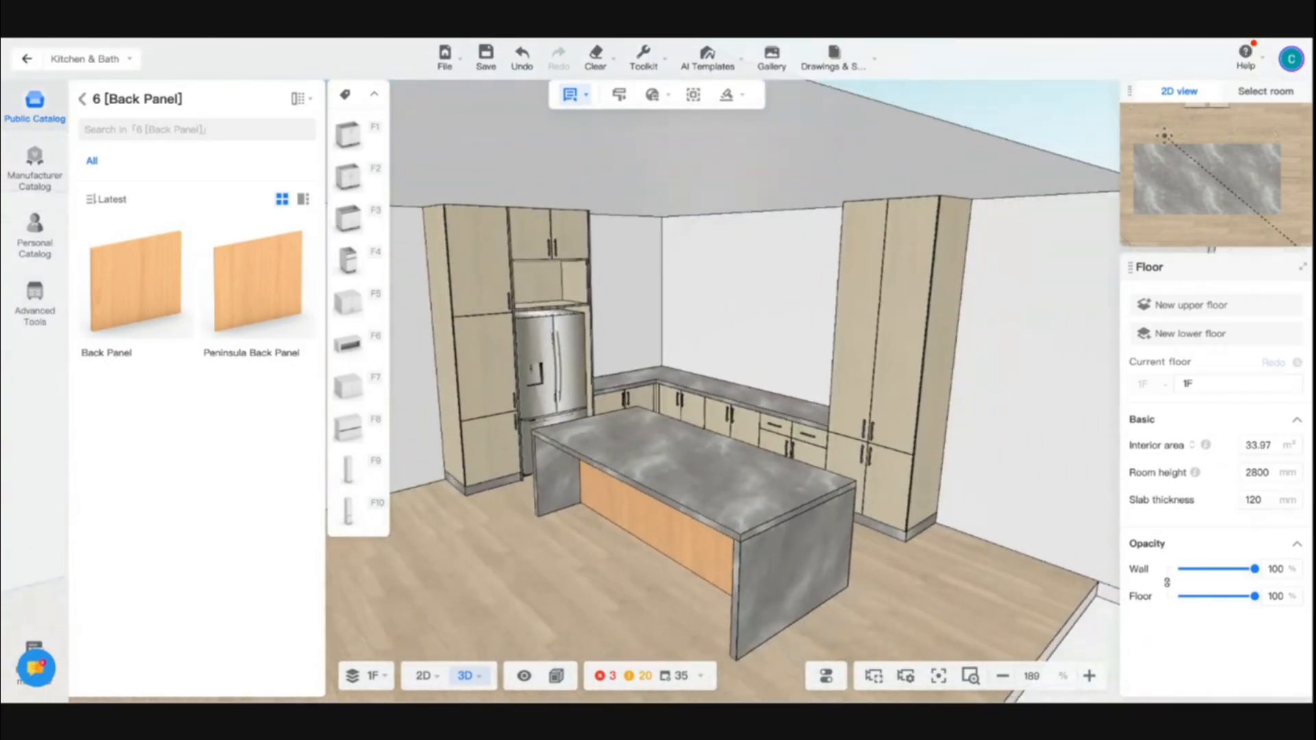
scroll(675, 387, down, 5)
scroll(675, 387, up, 10)
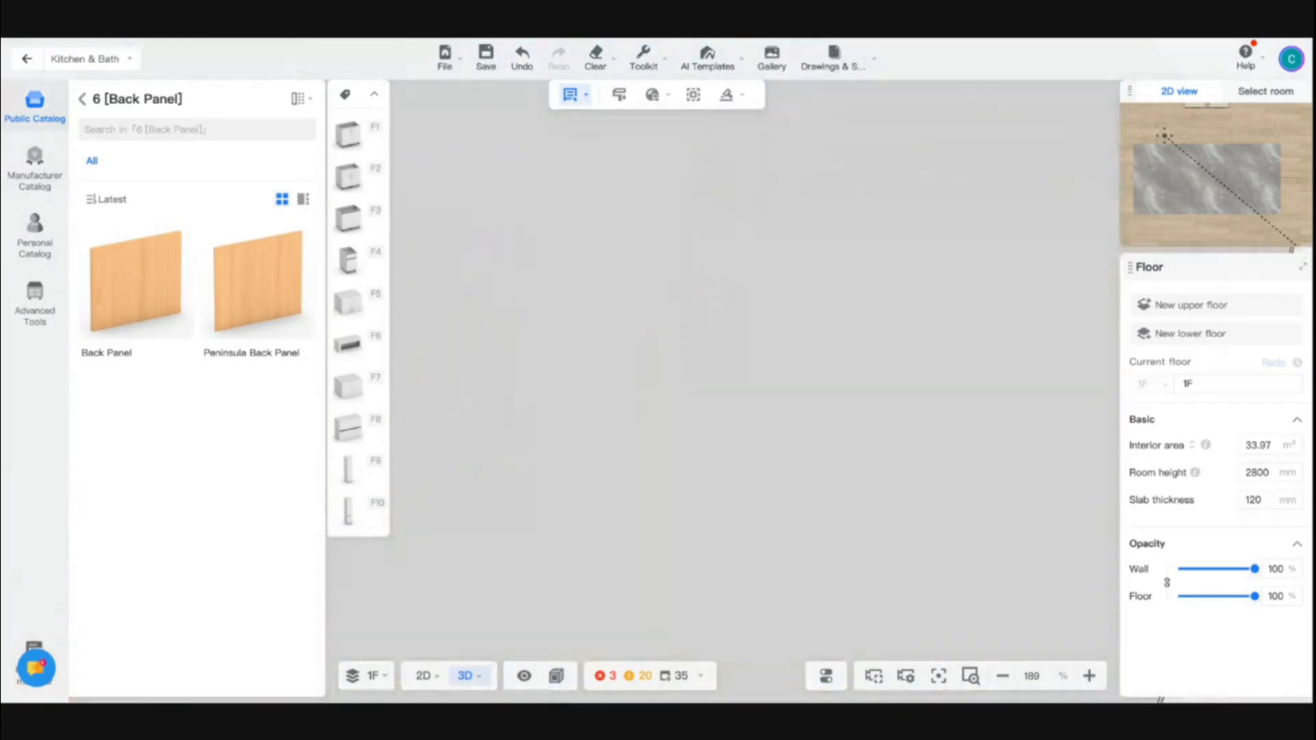
scroll(664, 525, down, 8)
scroll(665, 526, up, 1)
key(b)
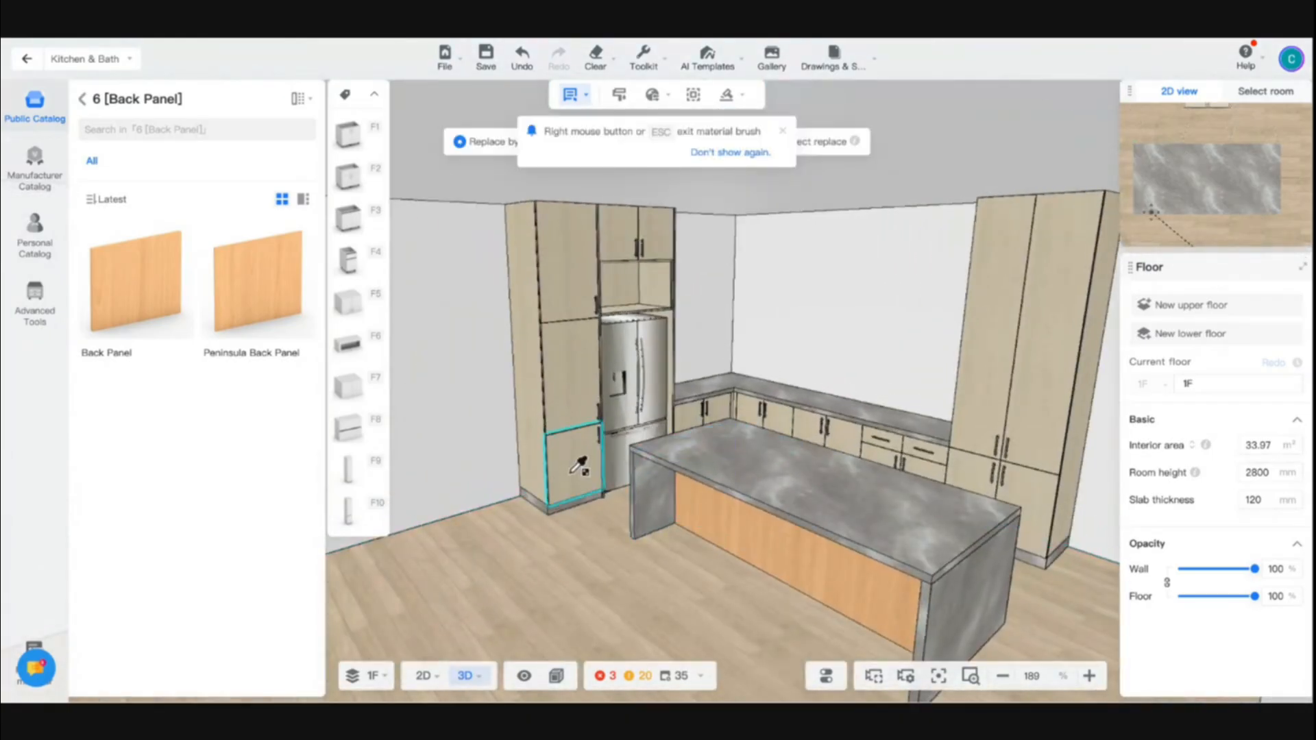
click(765, 542)
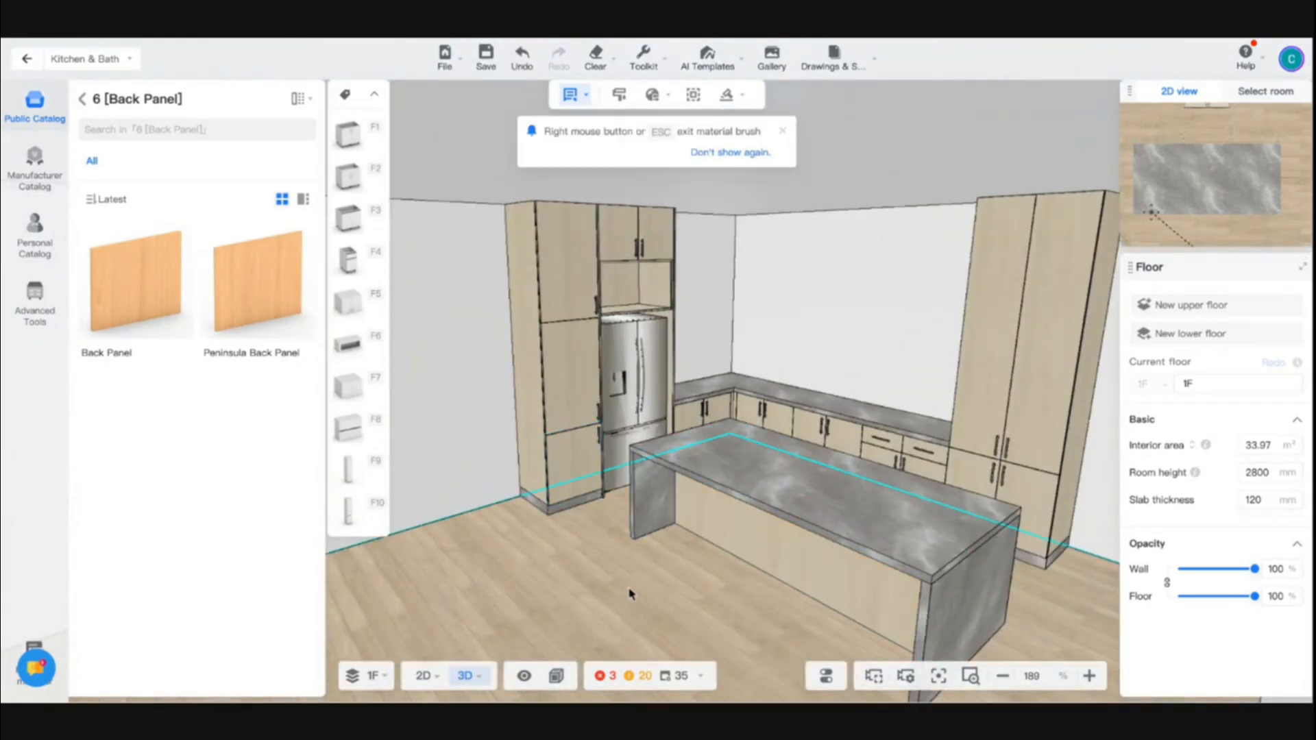
Step: Start generating a sink and select the island base cabinet nearest the refrigerator as its host
mouse_move(630, 594)
mouse_down()
mouse_move(819, 596)
mouse_move(656, 597)
mouse_move(611, 587)
mouse_move(621, 563)
mouse_up()
scroll(623, 561, down, 3)
scroll(581, 294, up, 3)
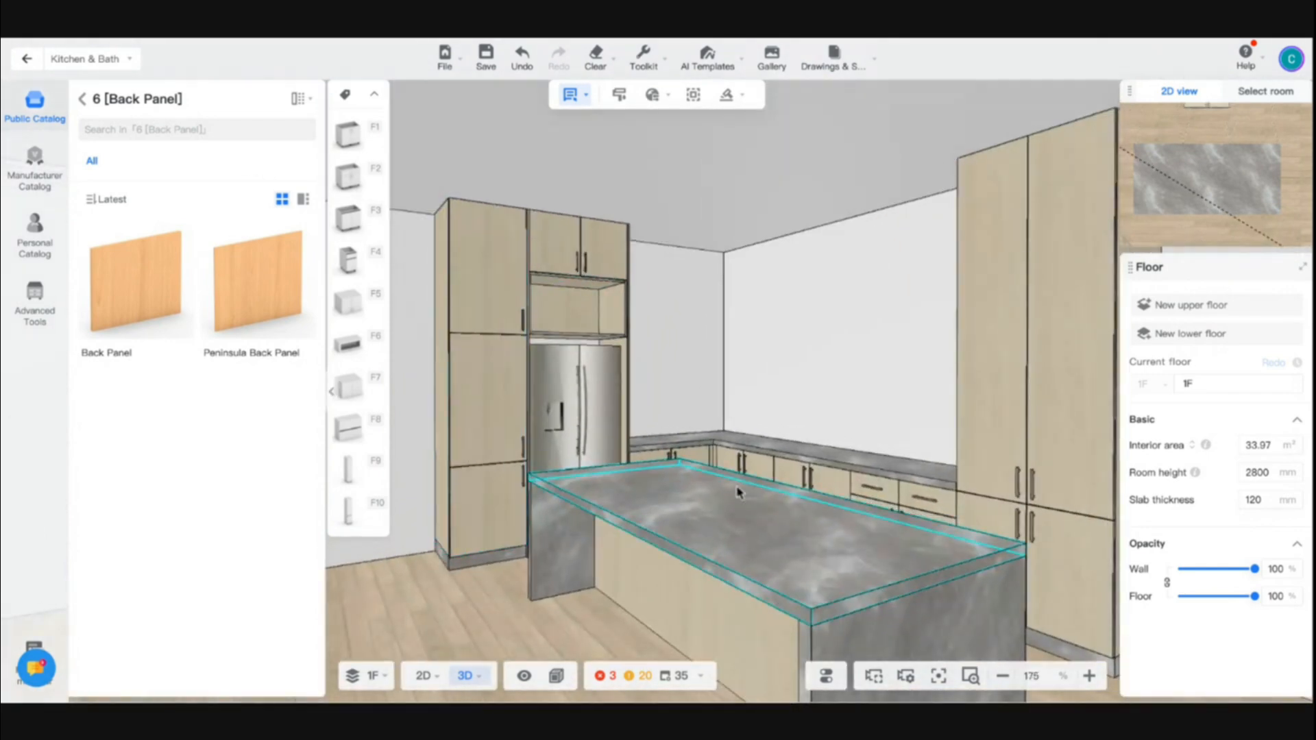
drag(603, 523, 493, 592)
click(727, 95)
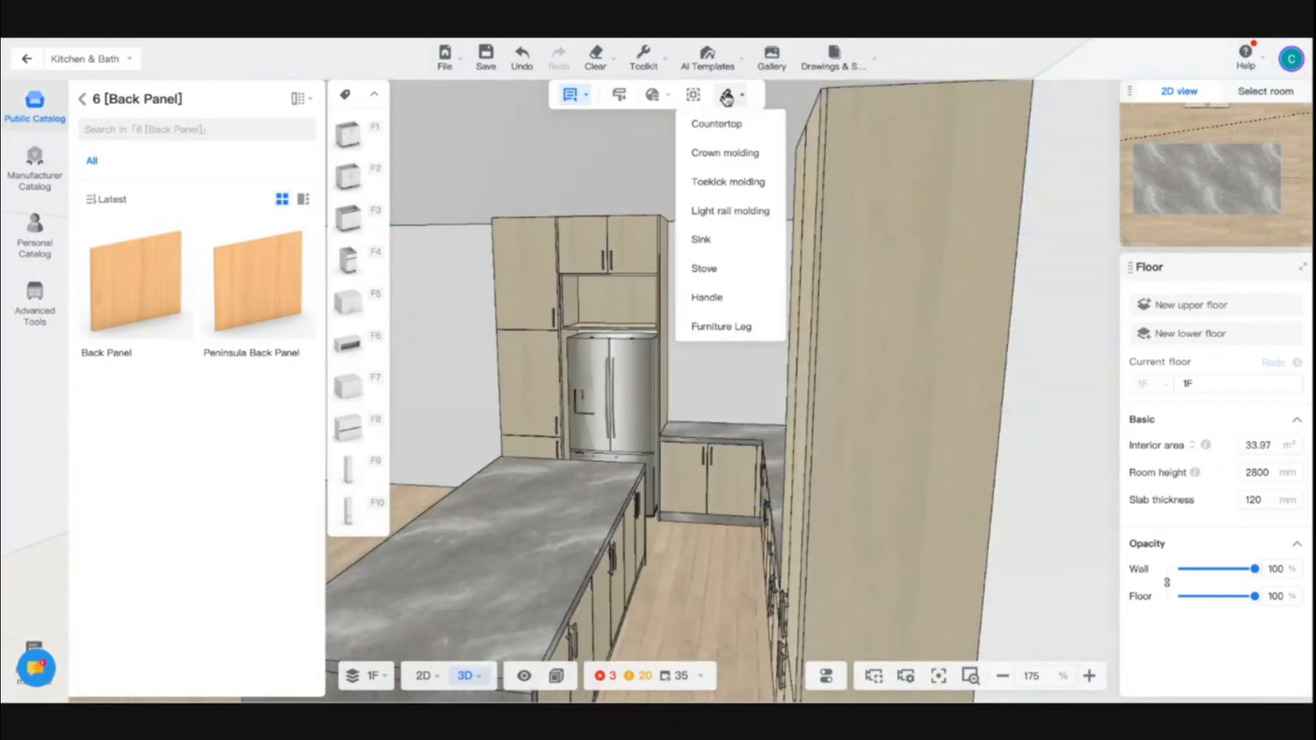
click(716, 251)
drag(716, 575, 490, 642)
right_drag(480, 404, 521, 432)
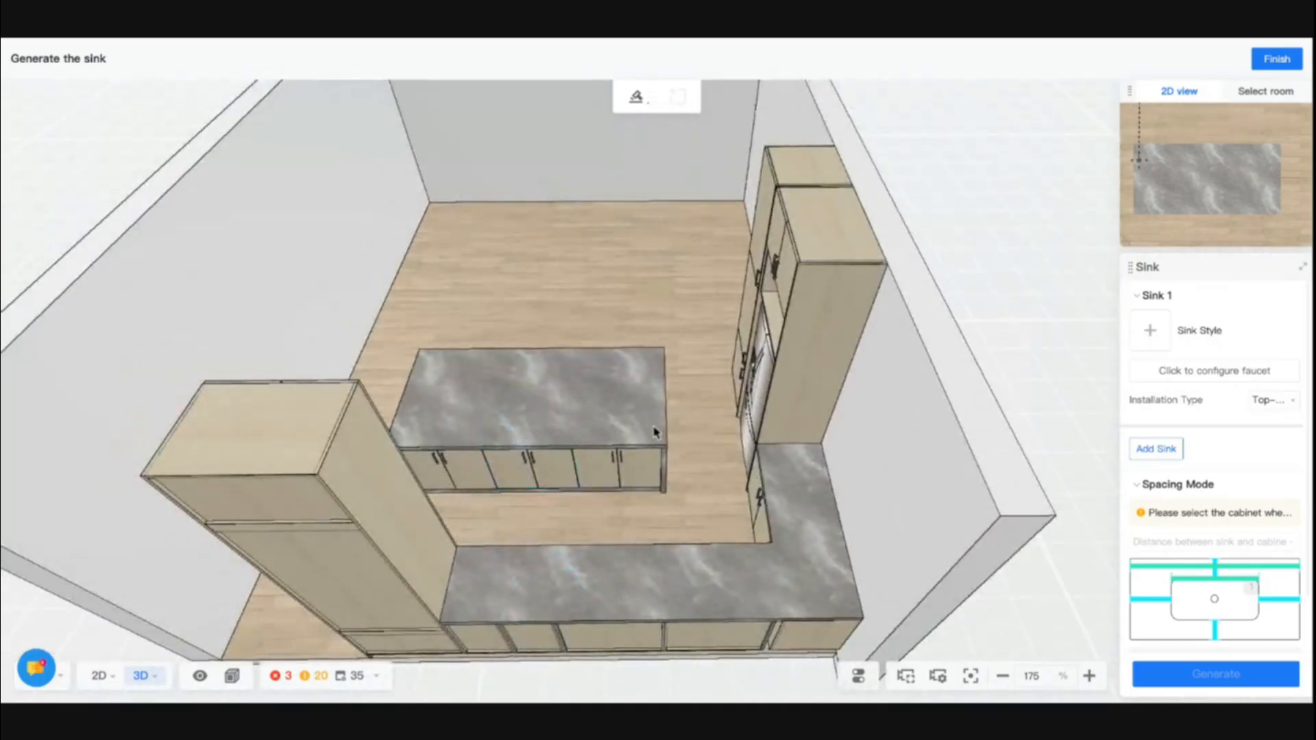
click(622, 477)
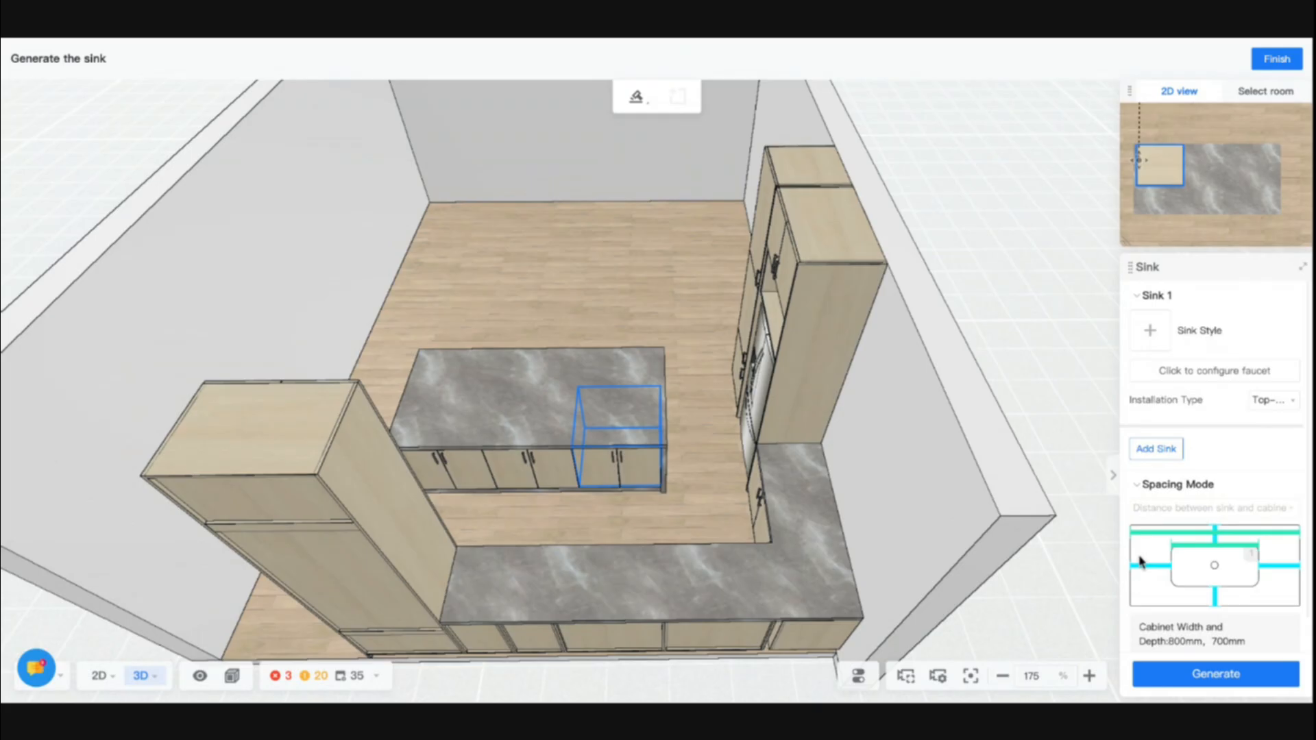
Step: Choose Sink -OULIN CE407 from the public sink styles and generate it in the selected island cabinet
click(1157, 330)
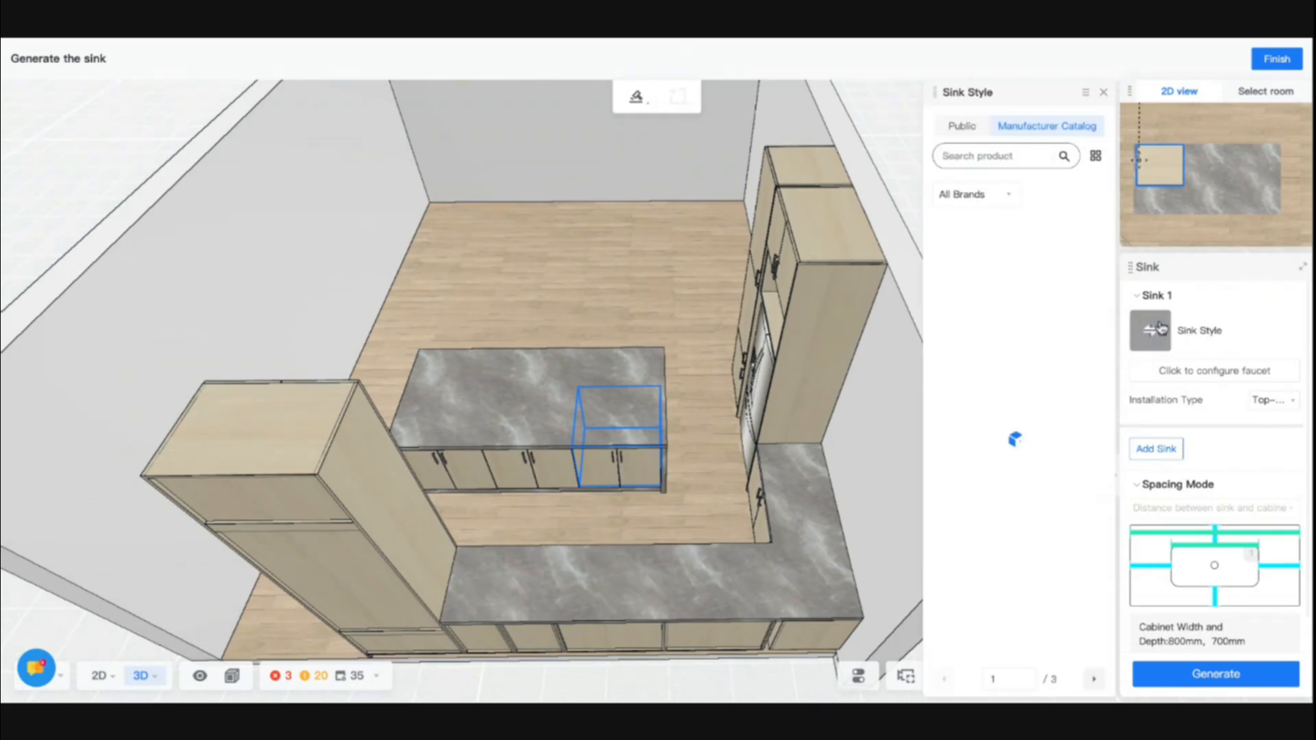
click(960, 130)
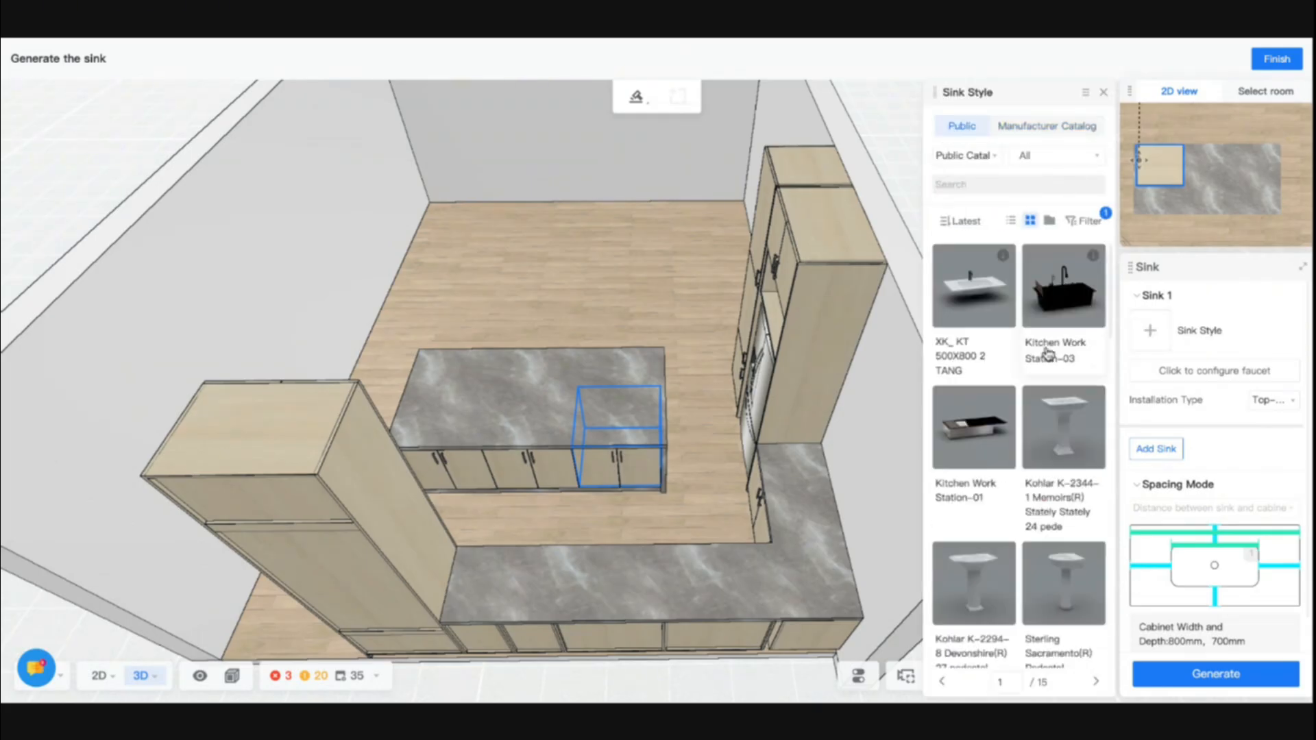
scroll(1038, 448, down, 5)
scroll(1039, 449, down, 10)
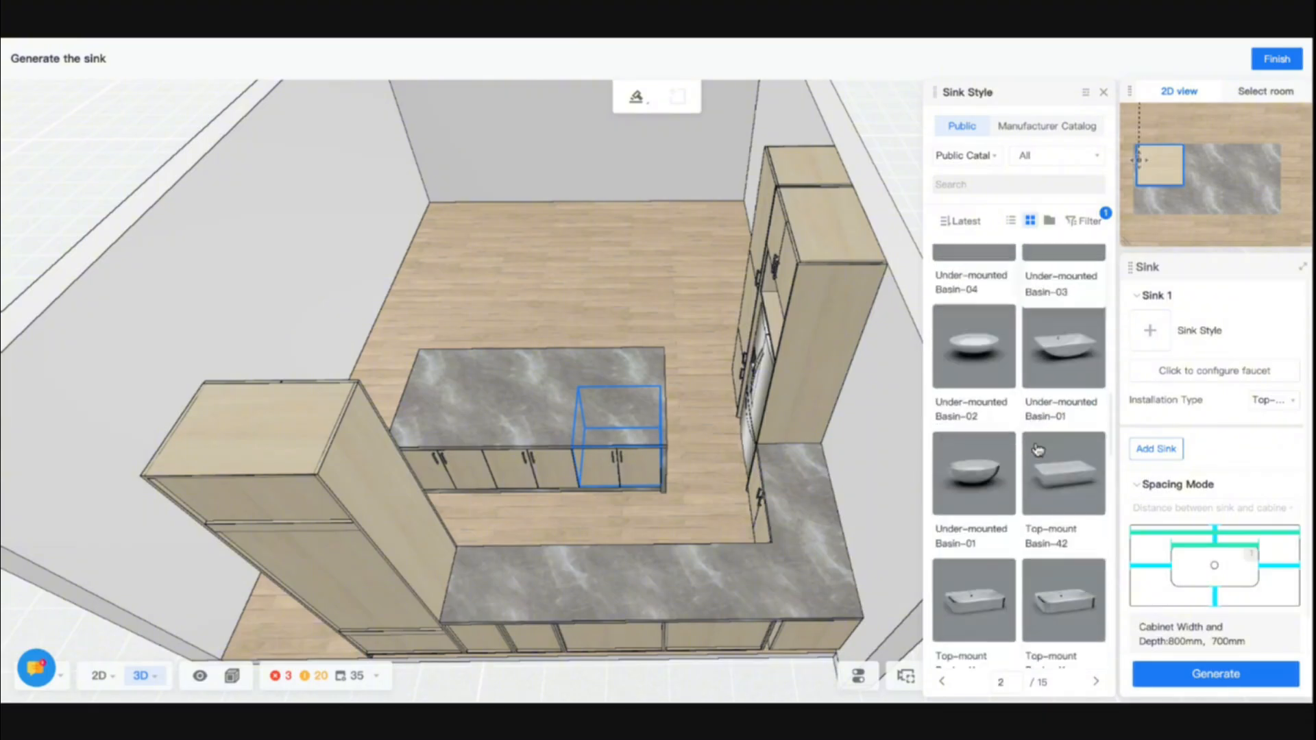
scroll(1062, 449, down, 5)
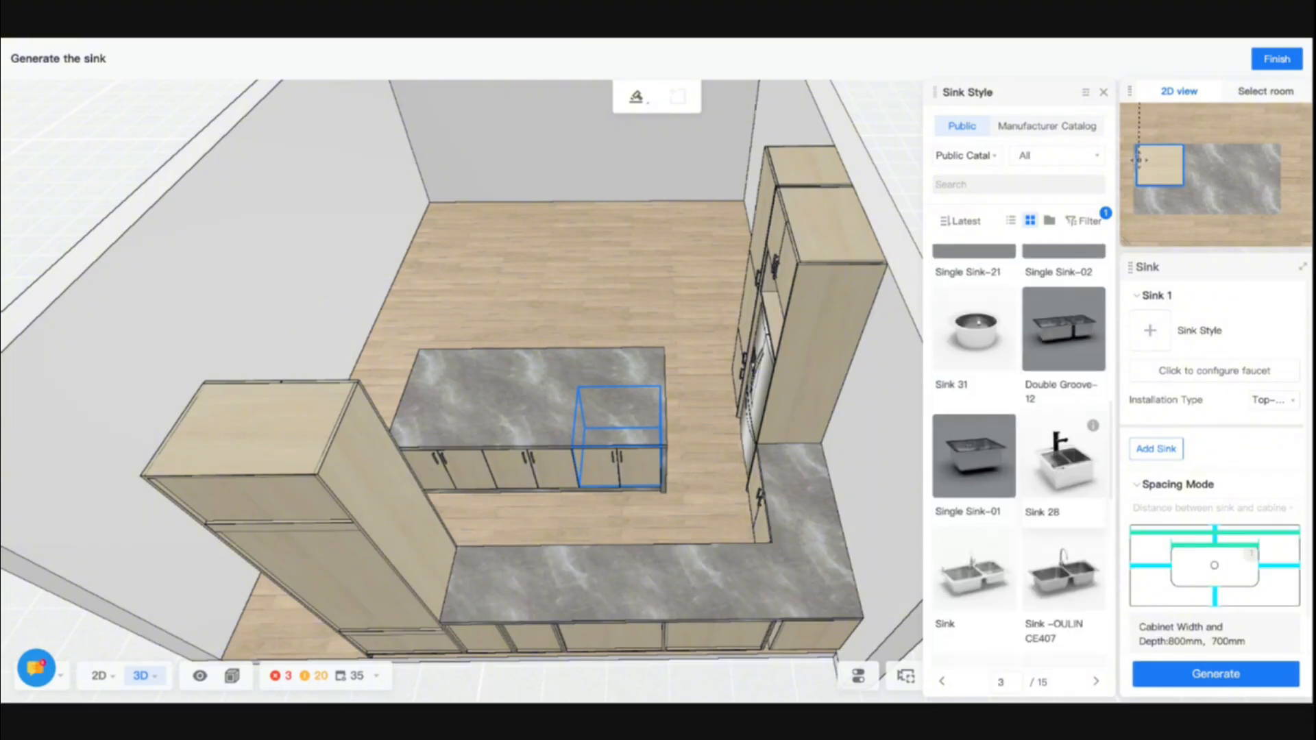
click(1055, 566)
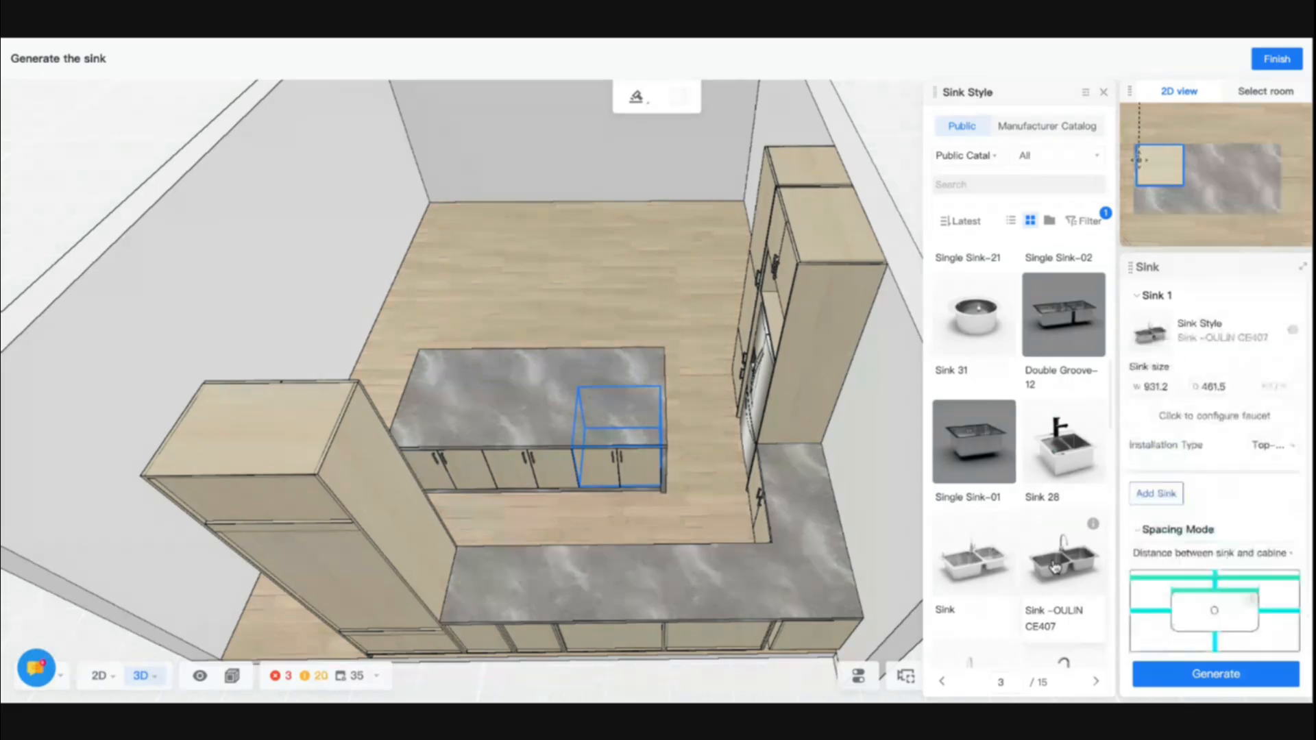
click(1196, 672)
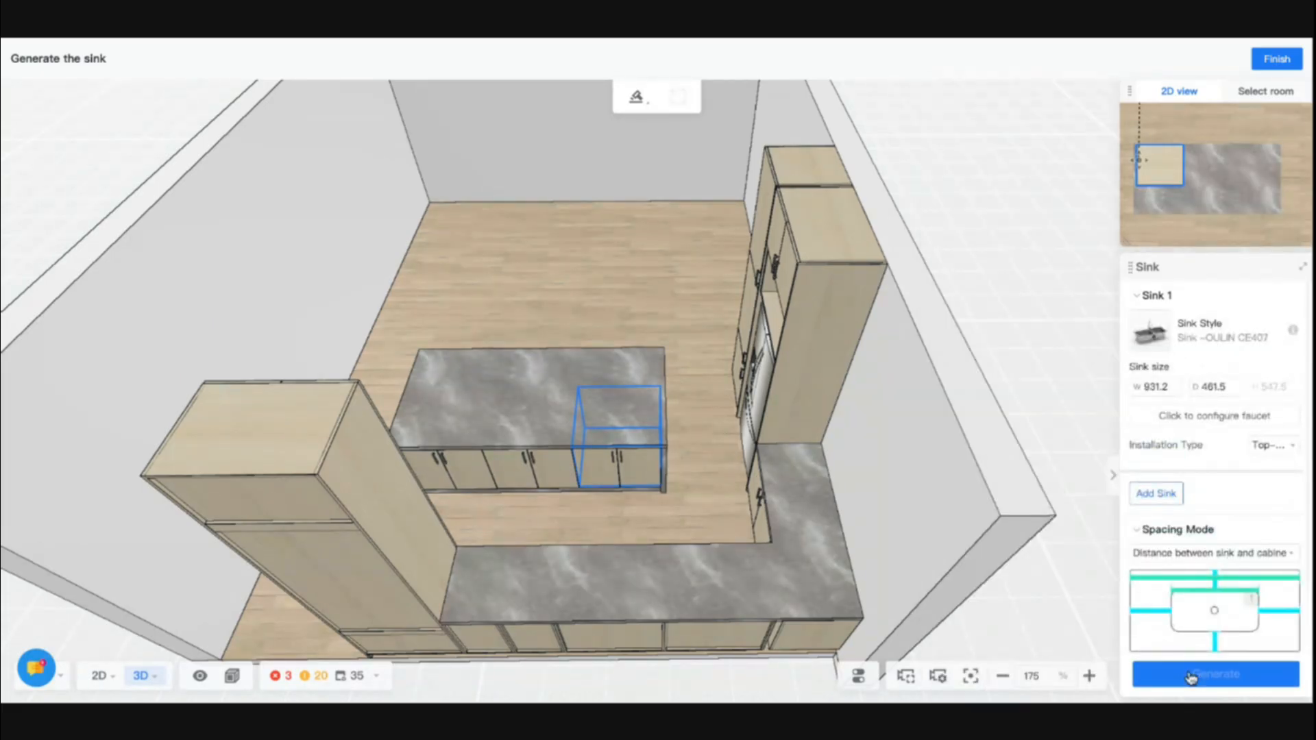
Step: Examine the generated island sink and browse the public sink styles for an alternative
scroll(620, 430, up, 5)
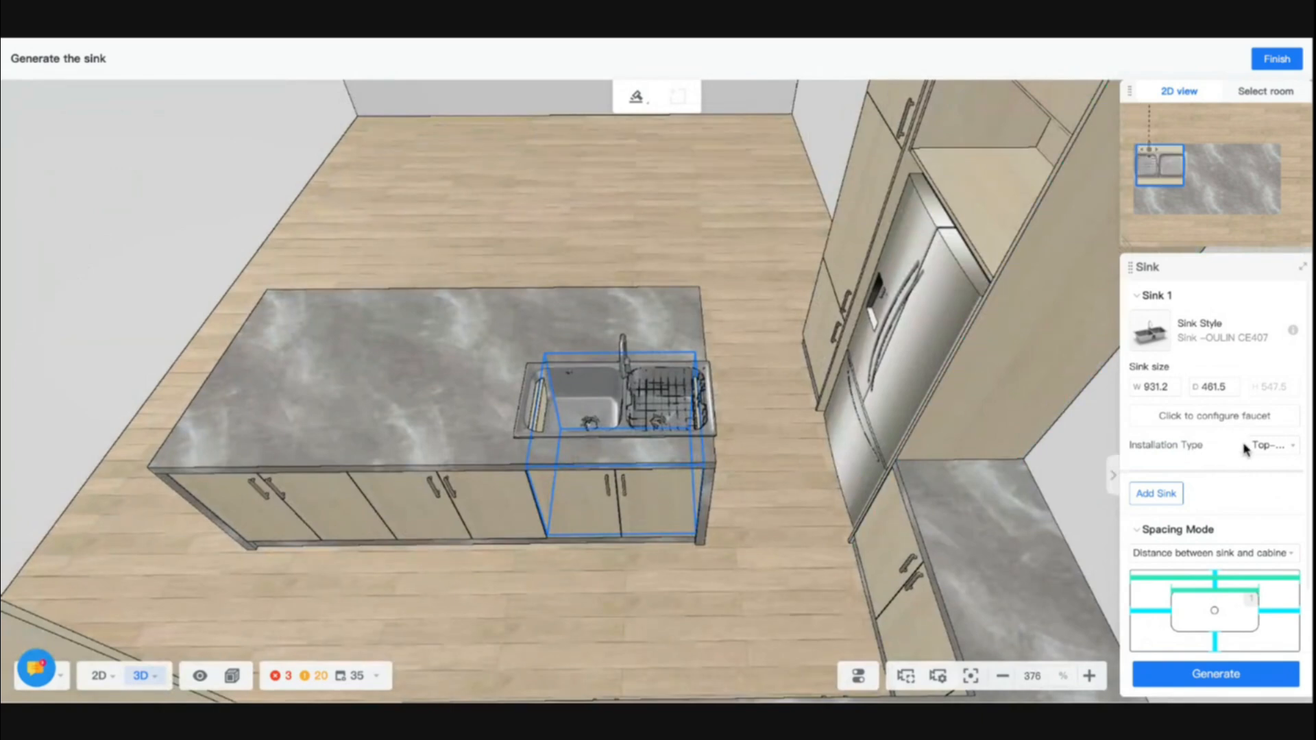
click(1158, 337)
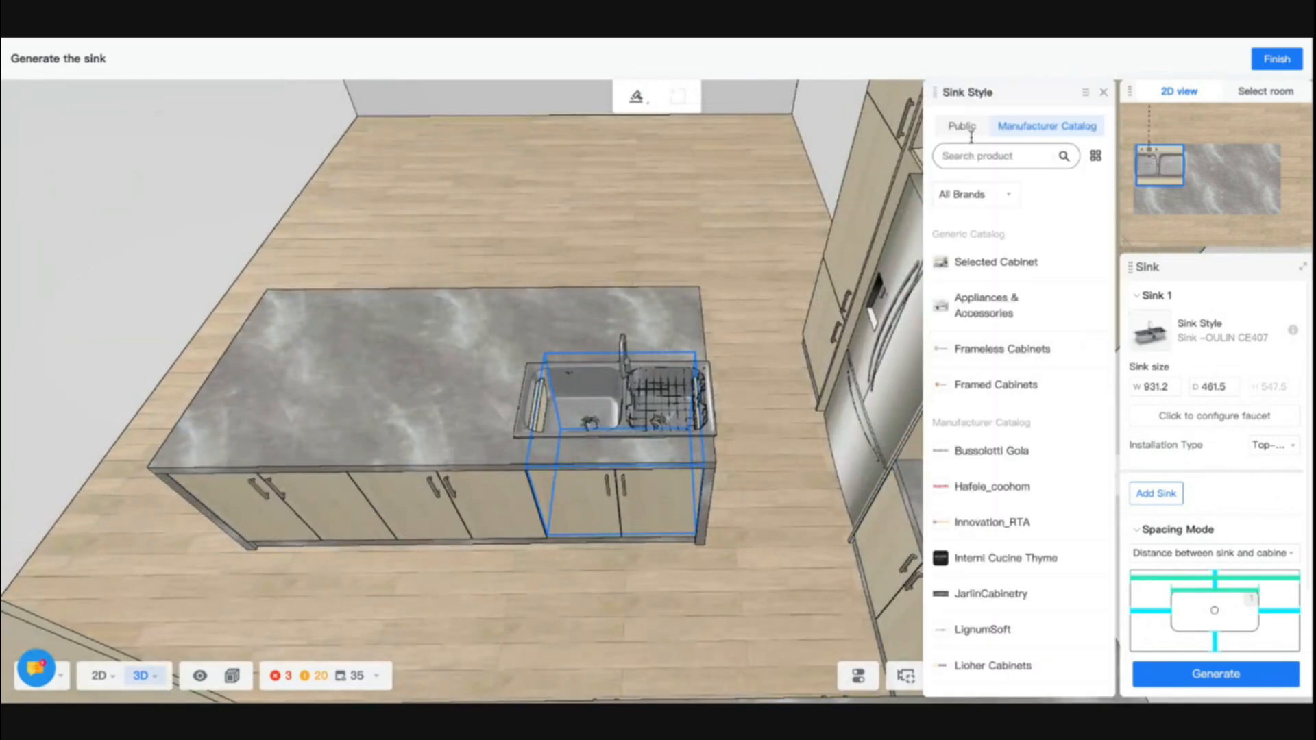
scroll(1002, 432, down, 3)
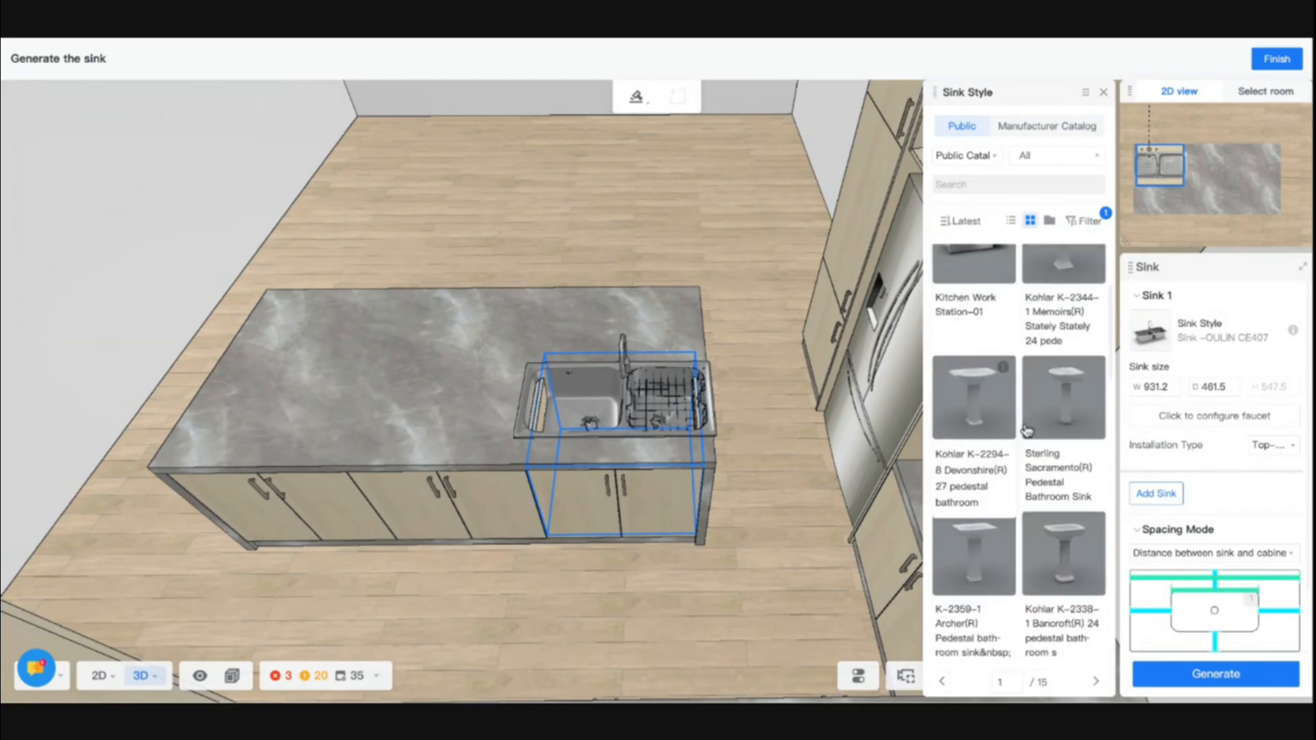
scroll(1246, 458, down, 3)
scroll(1027, 470, down, 5)
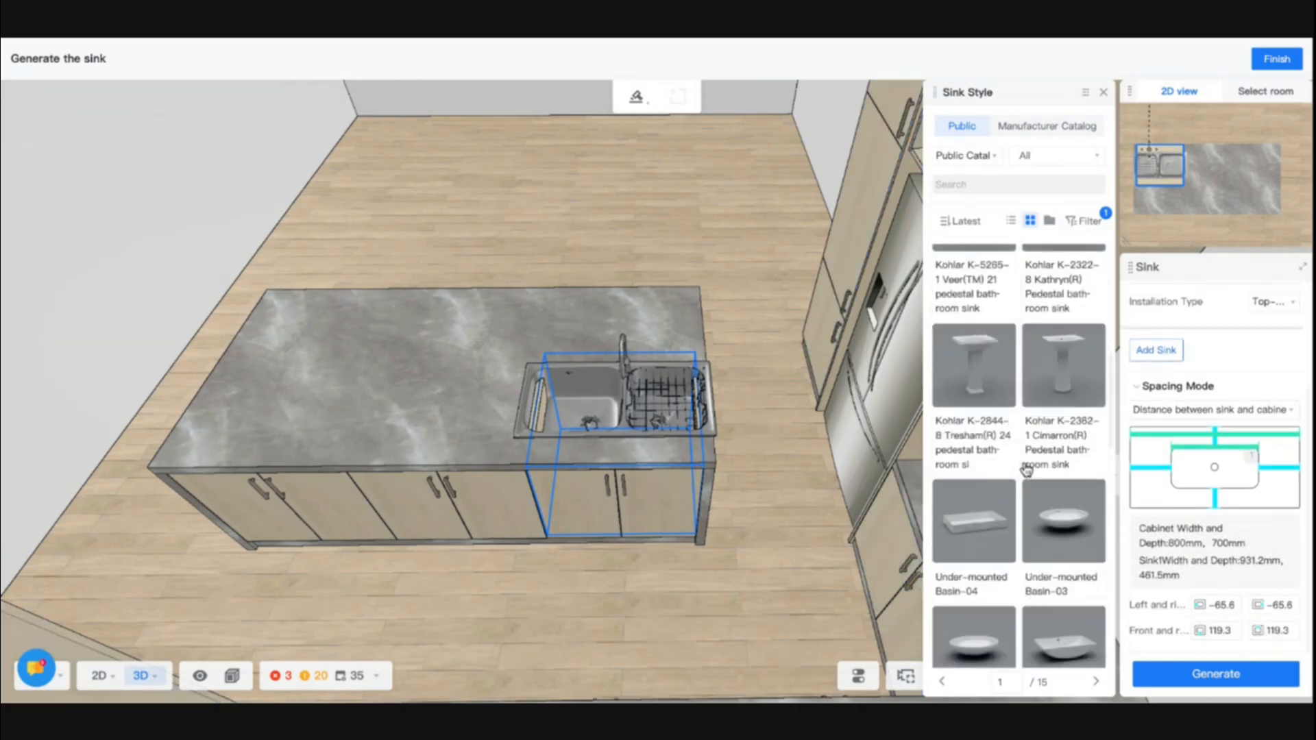
scroll(1026, 469, down, 6)
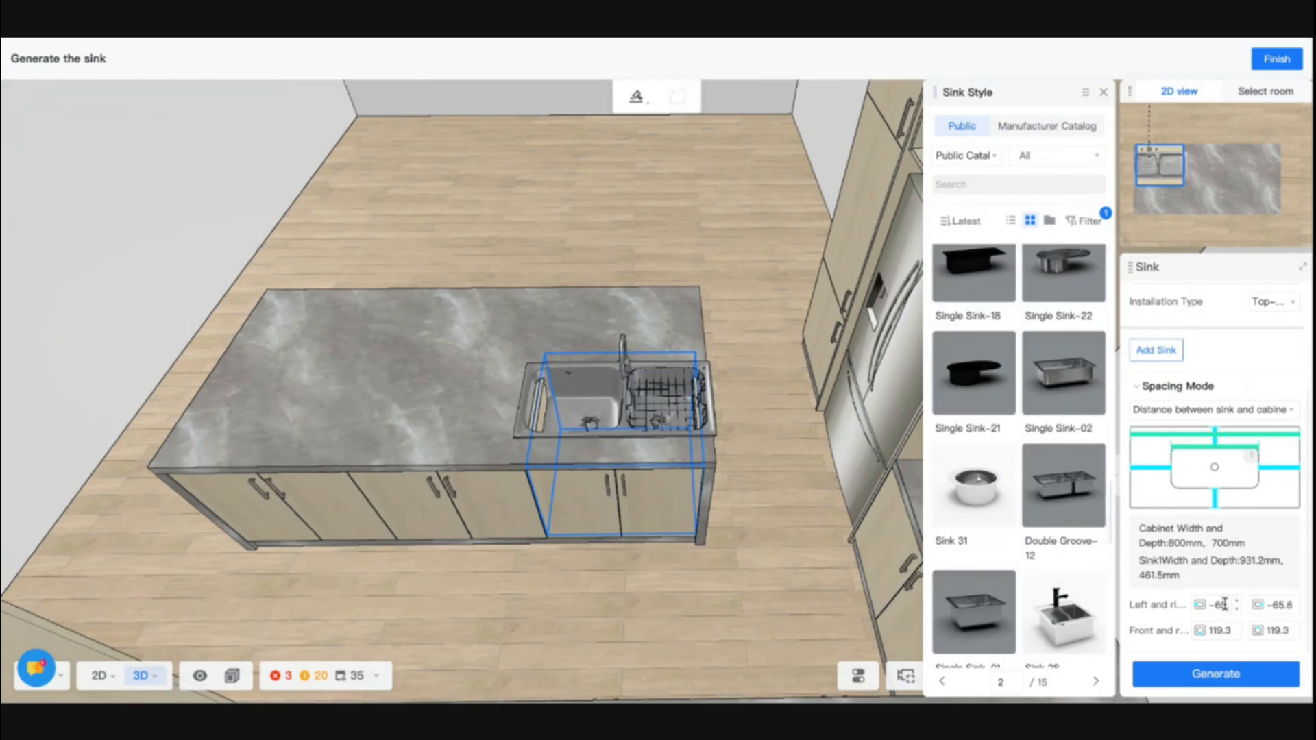
Step: Set the sink's left and right edge distances to 0 and regenerate it
click(1224, 605)
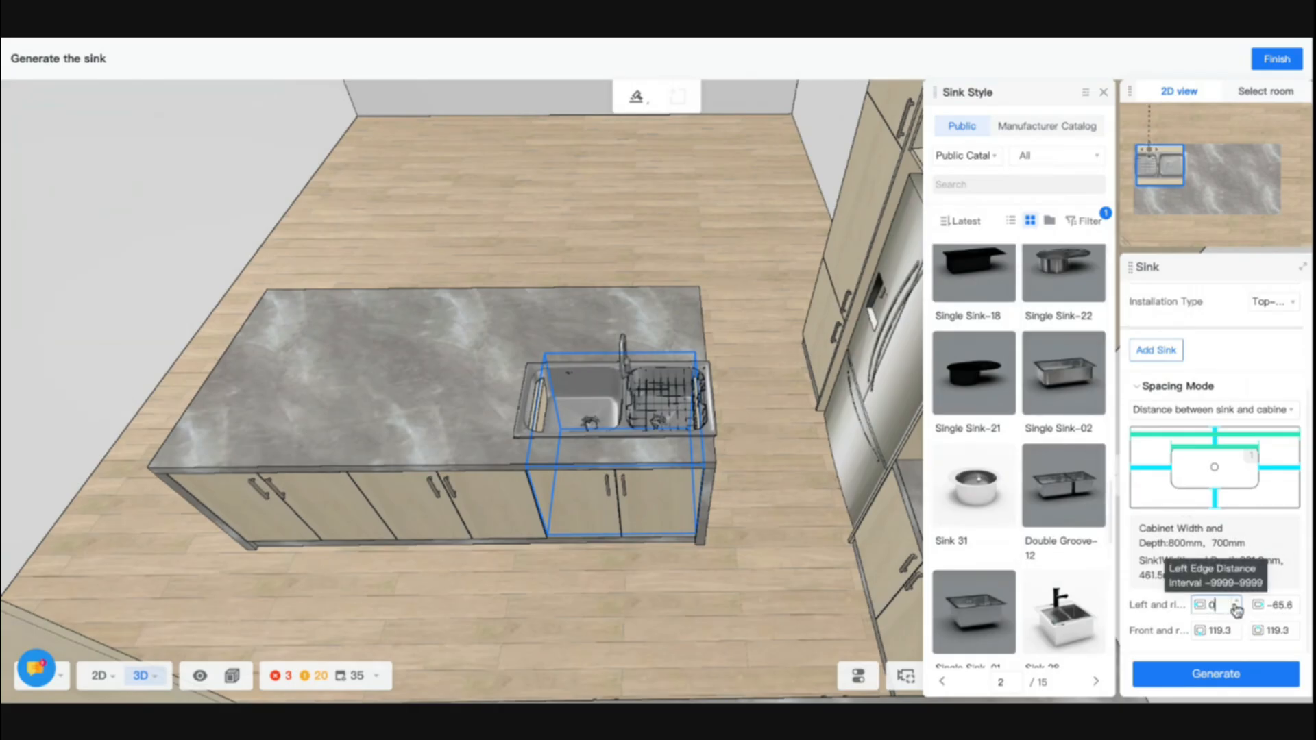
click(1275, 605)
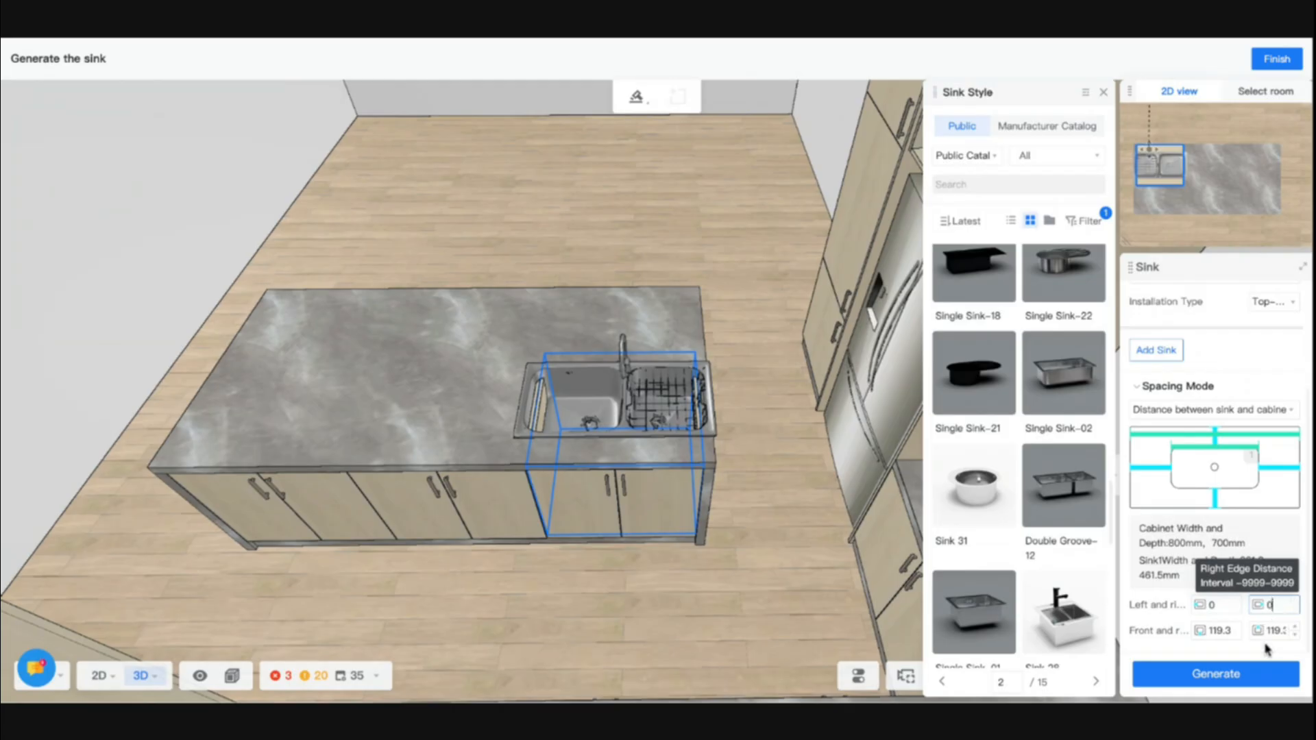
click(1203, 674)
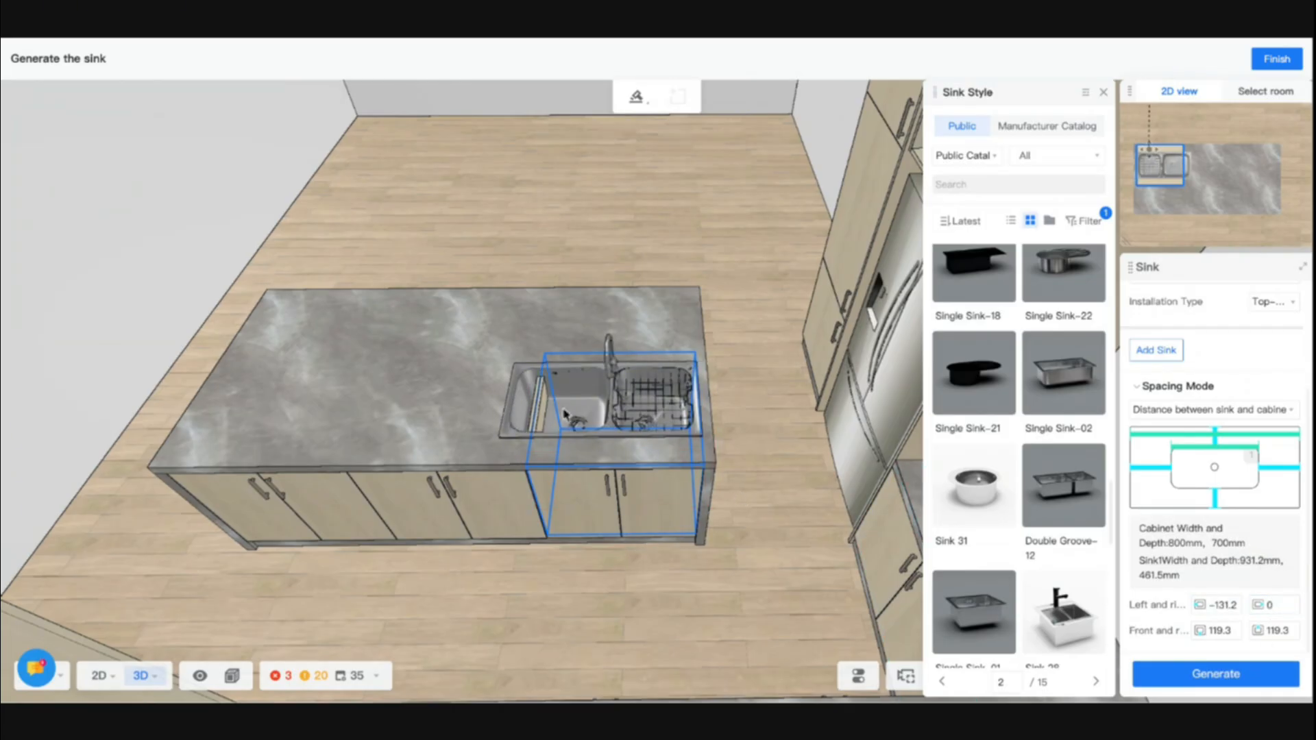
Step: Set the sink's left edge distance to 20 and regenerate it
double_click(1221, 605)
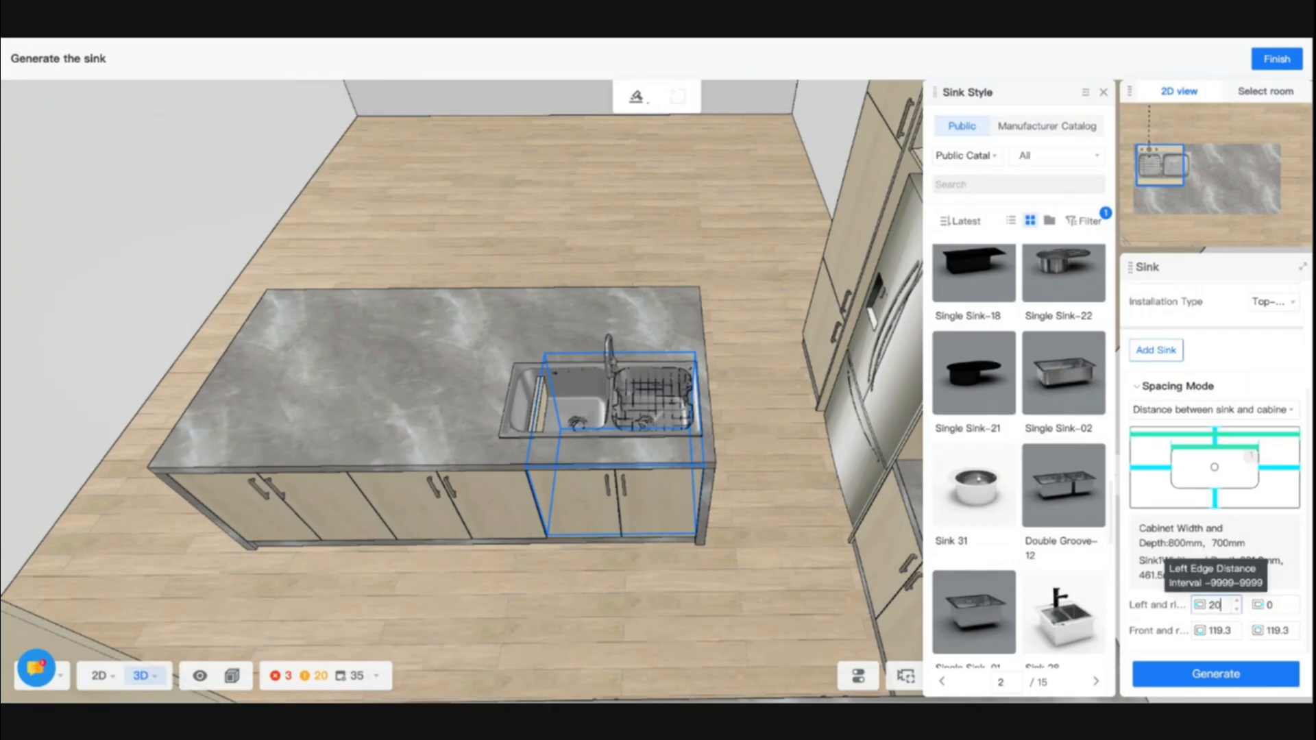
text(20)
click(1216, 674)
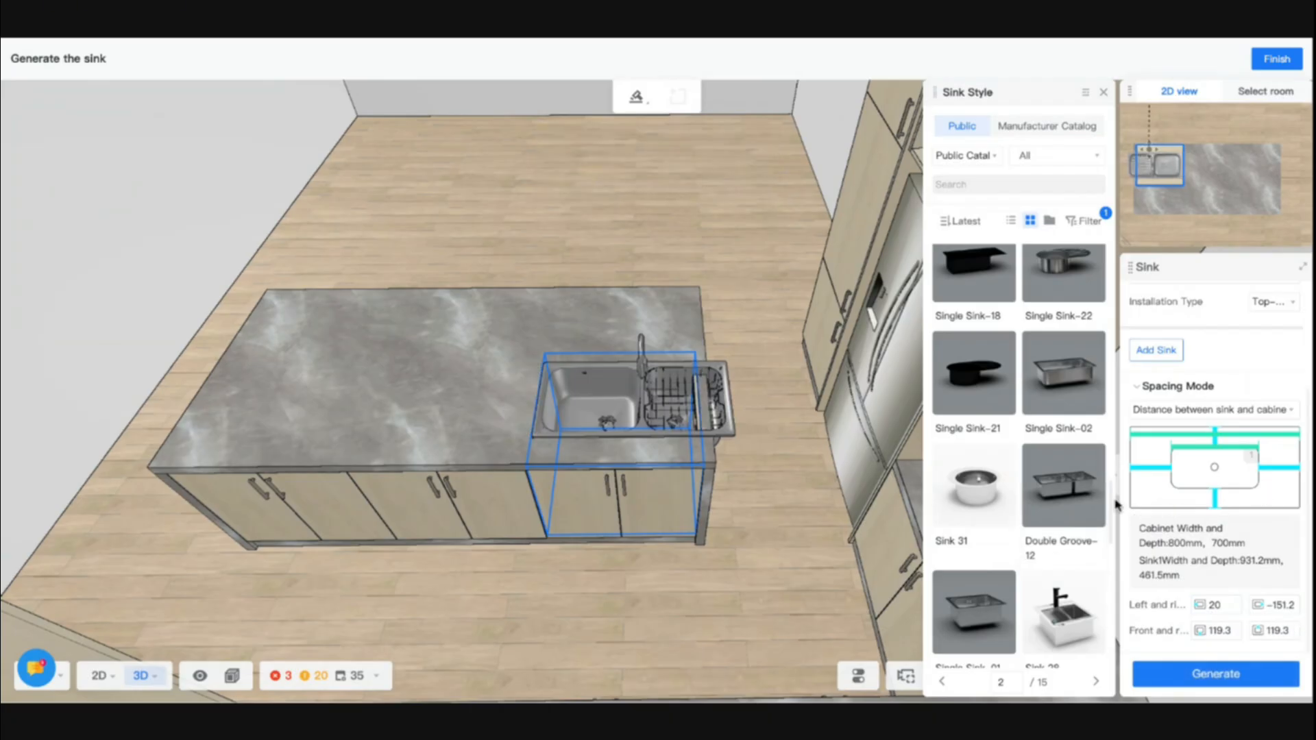
Step: Replace the sink style with Moen Kitchen Sink Package 22000rmcl05 from the public catalog
scroll(1055, 521, down, 5)
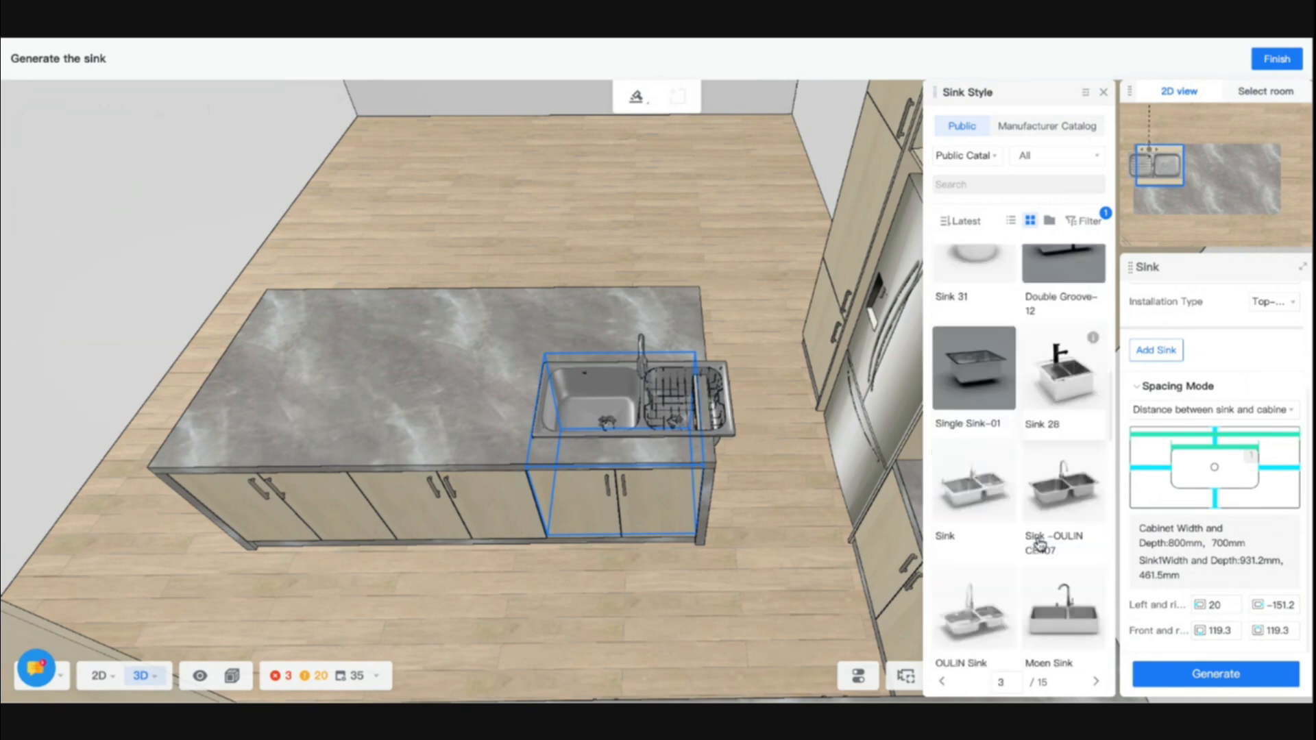
scroll(1040, 545, down, 5)
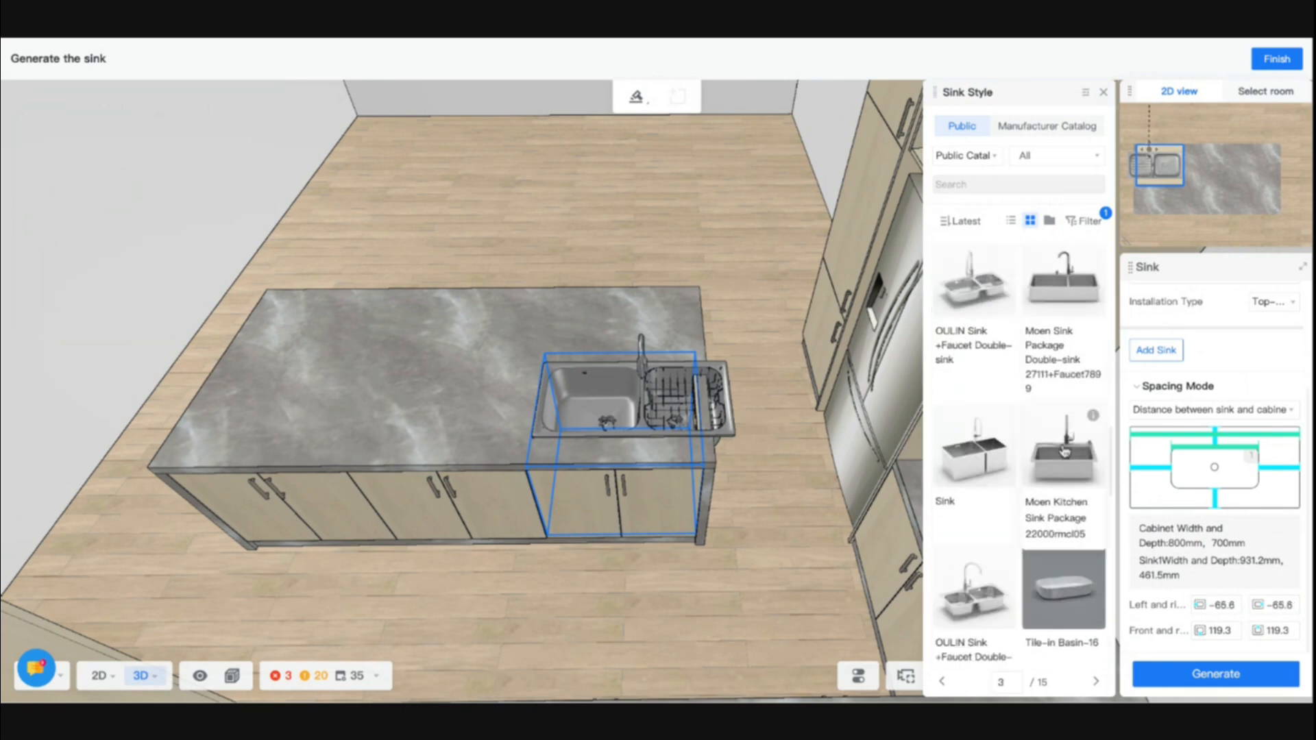
click(1067, 467)
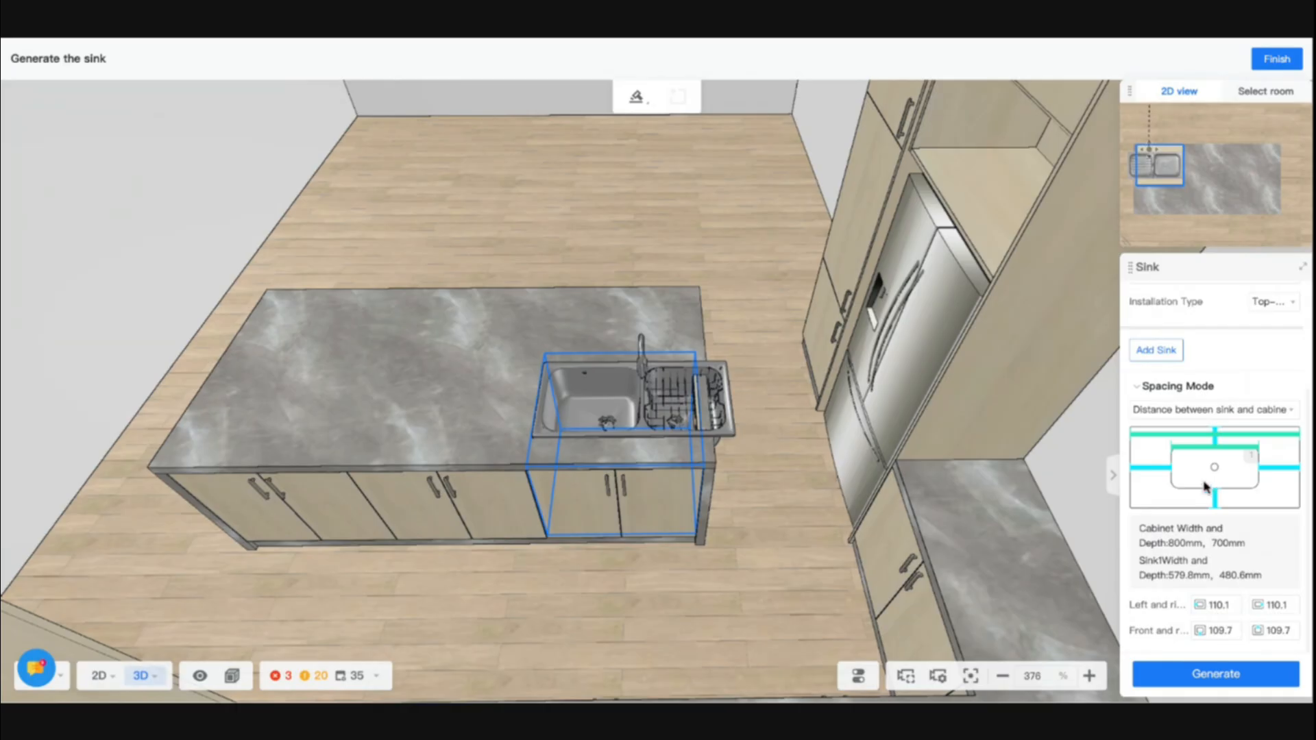
Step: Generate the island sink with the newly chosen style, check its fit in the countertop and finish sink generation
click(1192, 689)
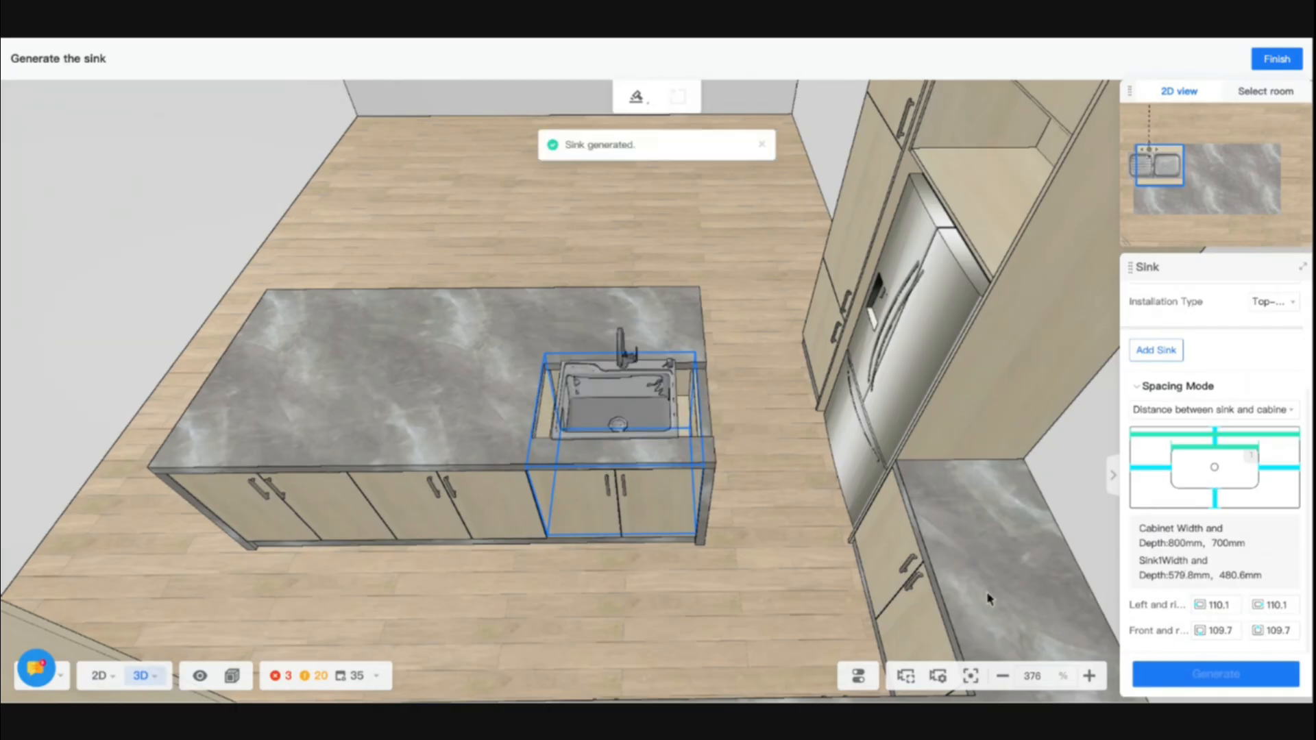
drag(690, 612, 629, 500)
scroll(648, 519, up, 3)
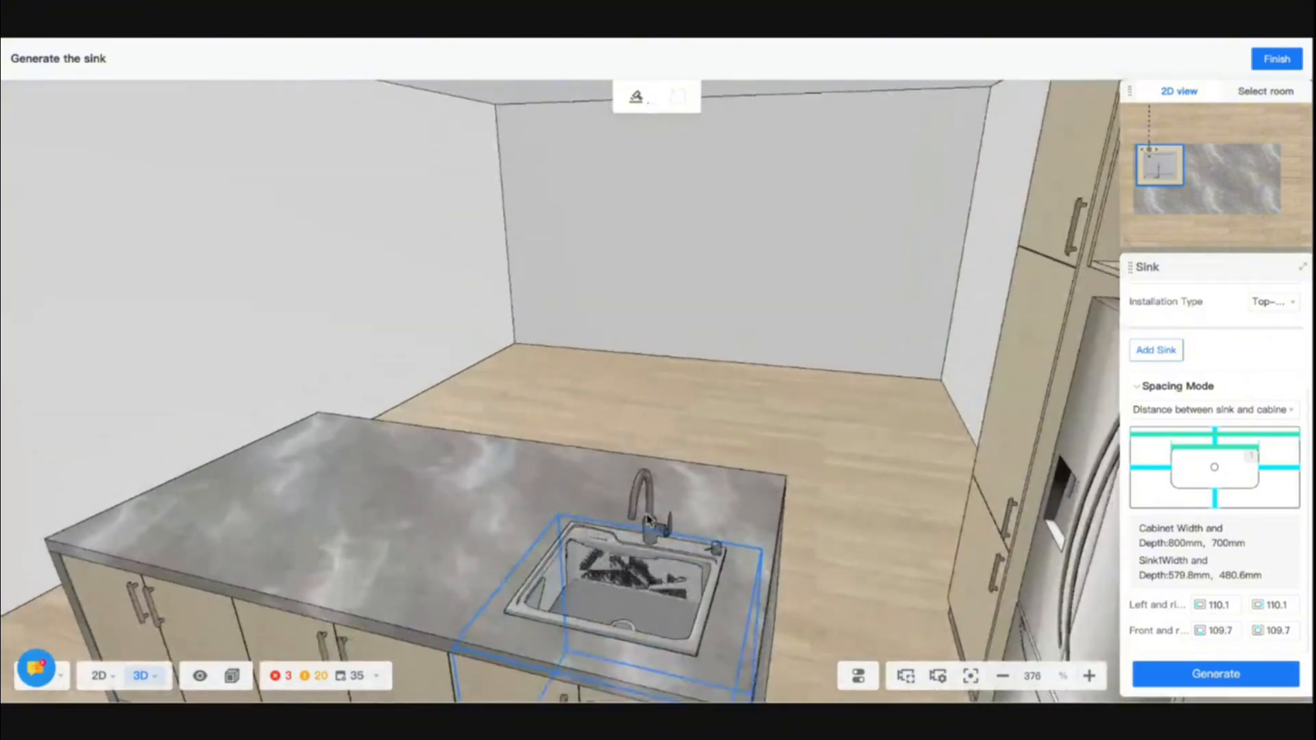
scroll(649, 521, down, 2)
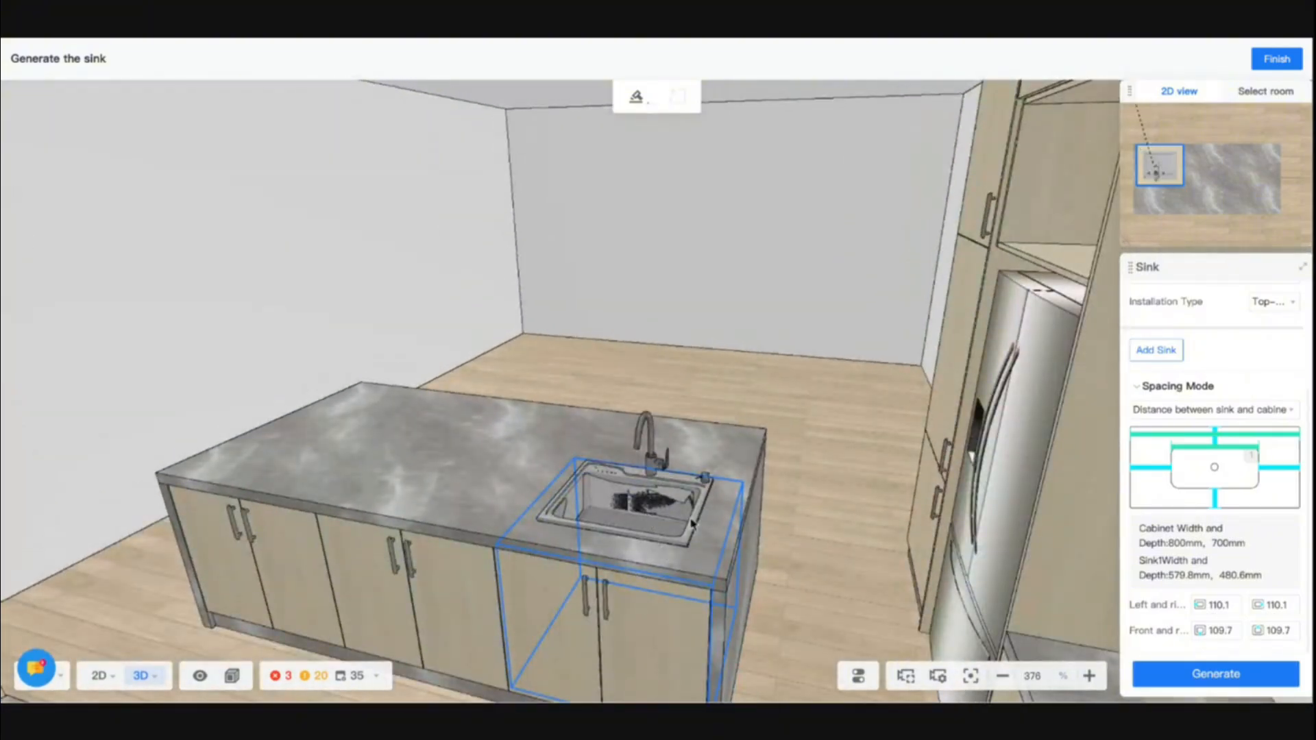
drag(691, 523, 1060, 590)
scroll(808, 353, up, 4)
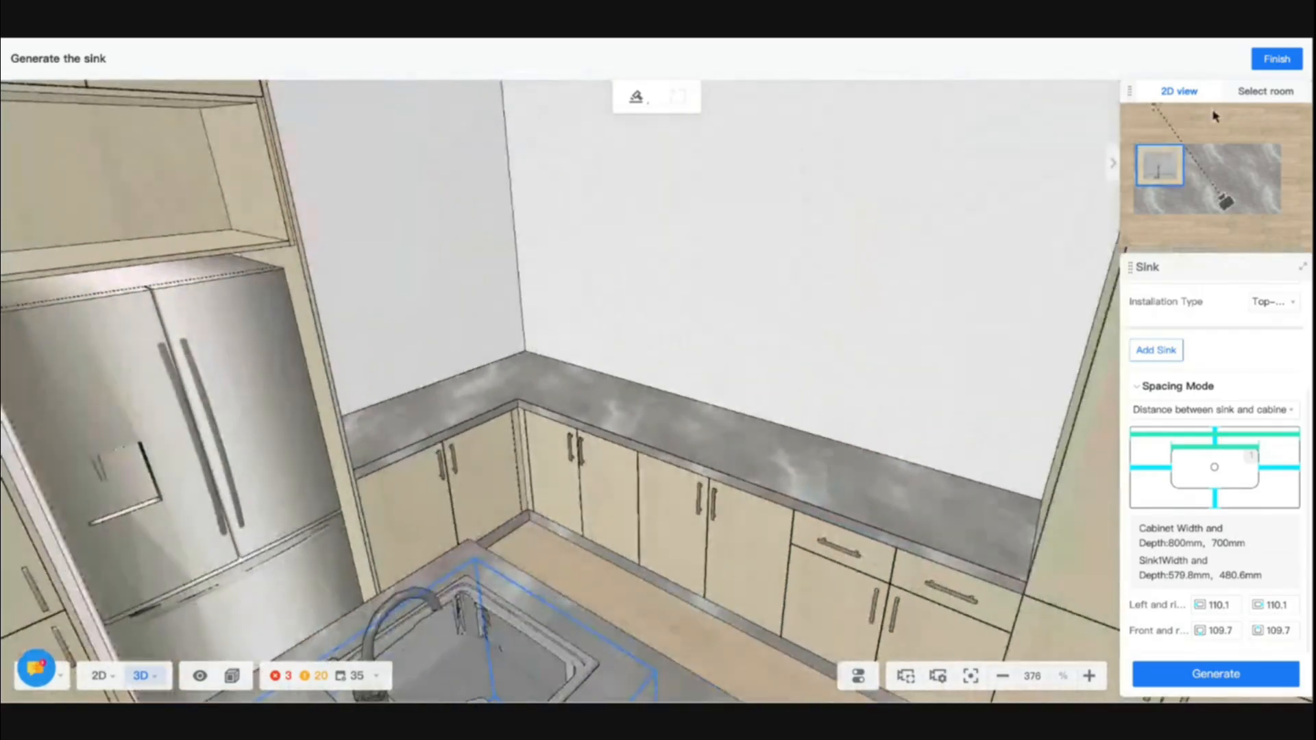
click(1277, 59)
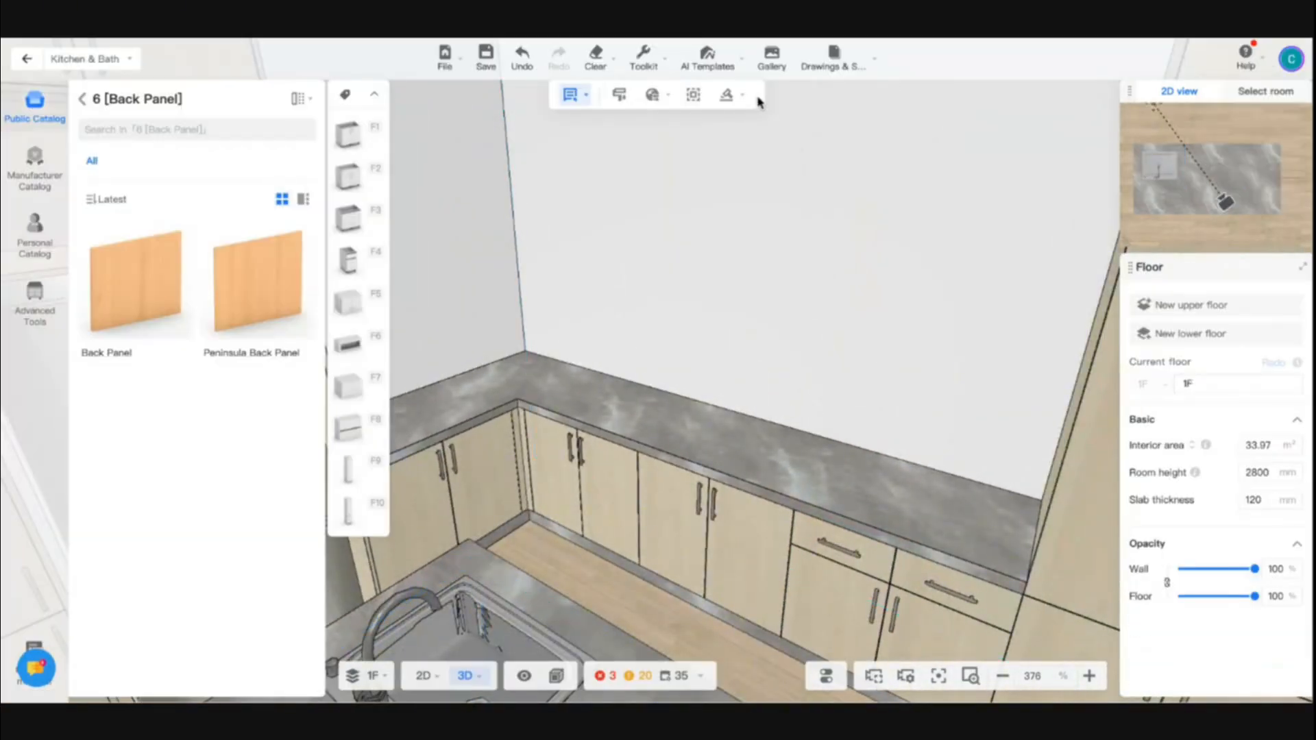
Step: Generate an Induction Cooker-7 stovetop from the public Cooktop category on the wall run's double-door base cabinet beside the drawers
mouse_move(754, 97)
click(714, 281)
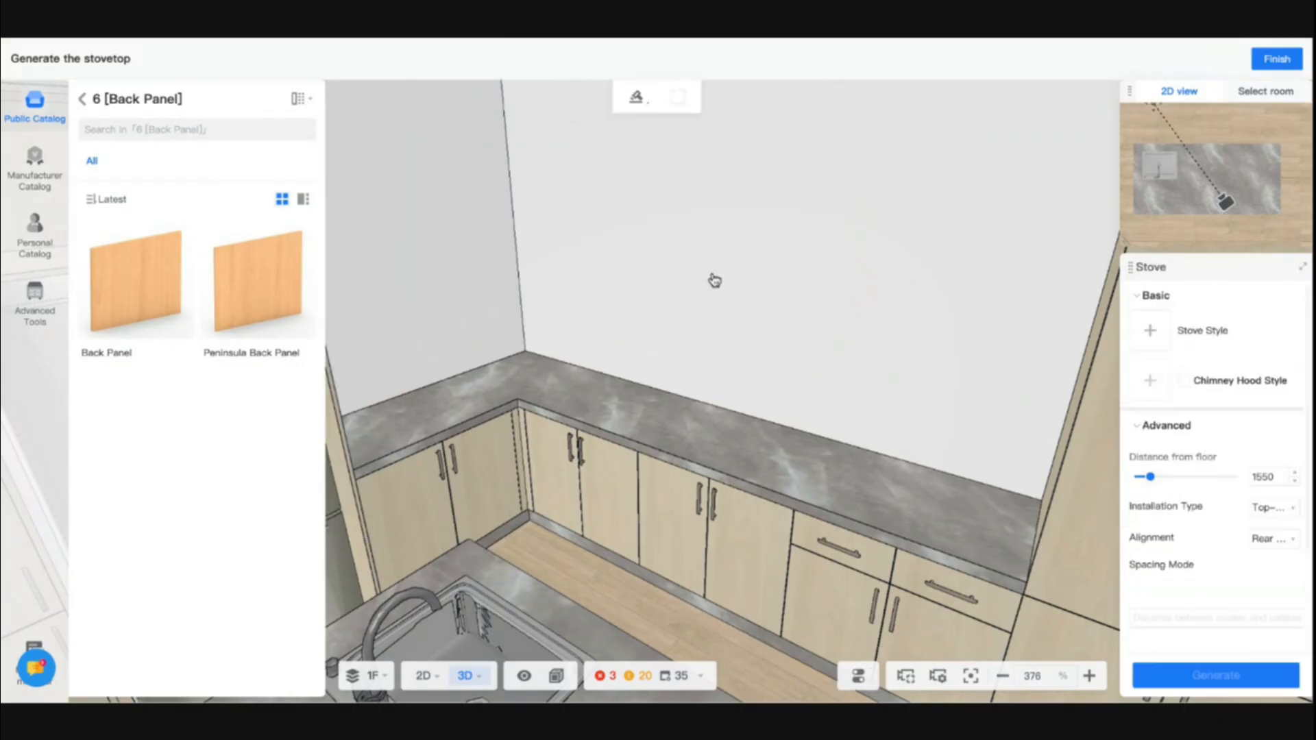
click(735, 527)
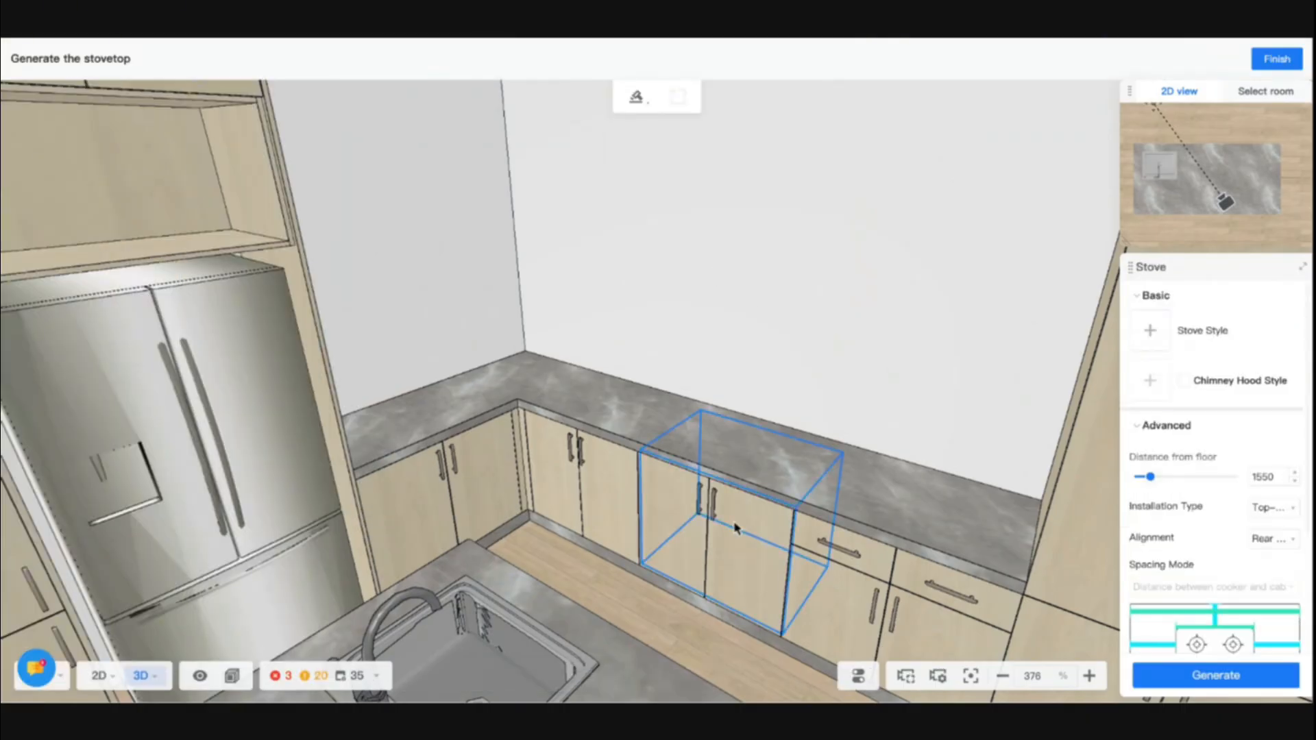
click(1151, 333)
click(964, 128)
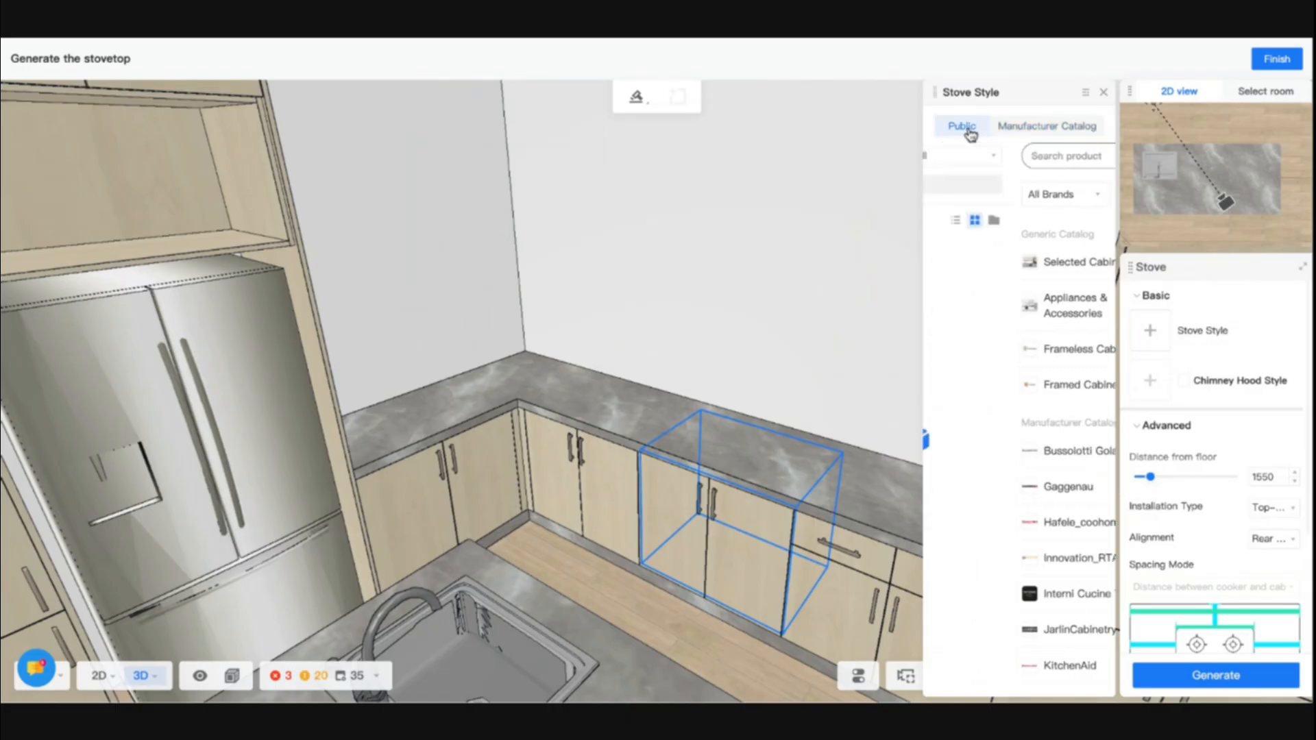
click(1036, 159)
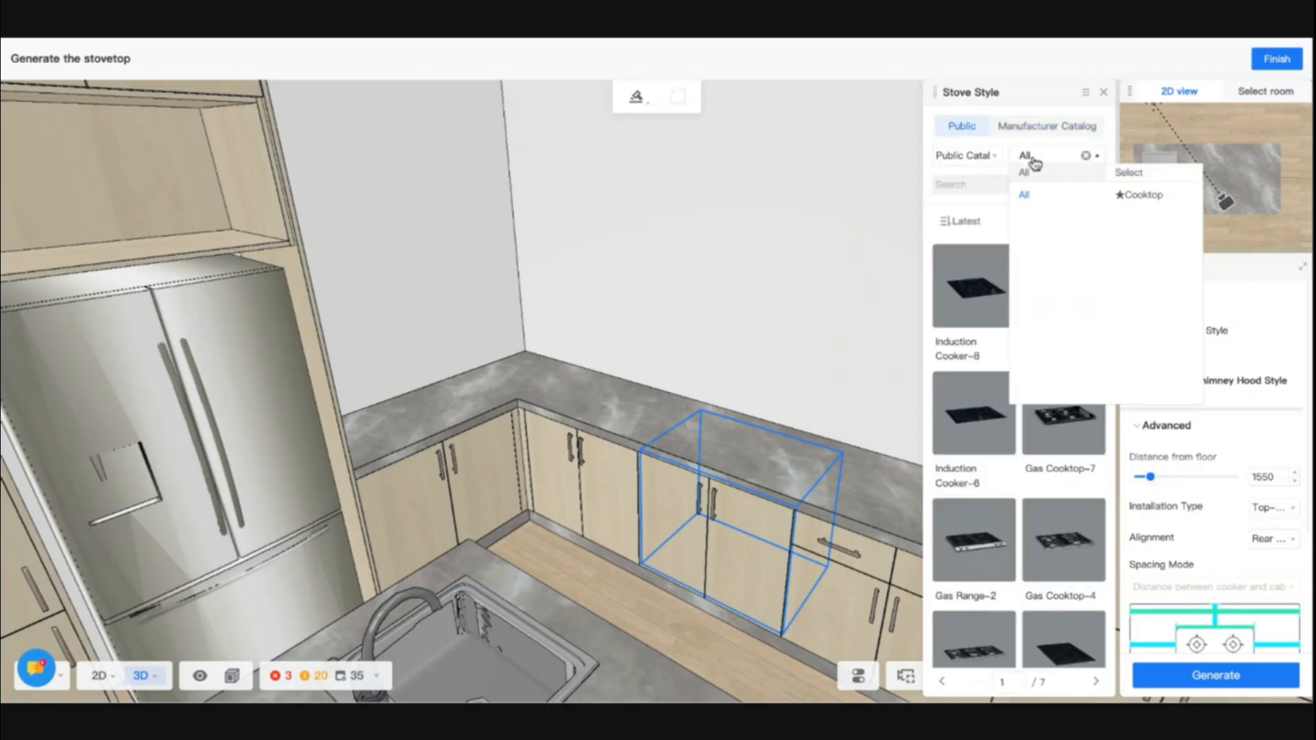
click(1130, 198)
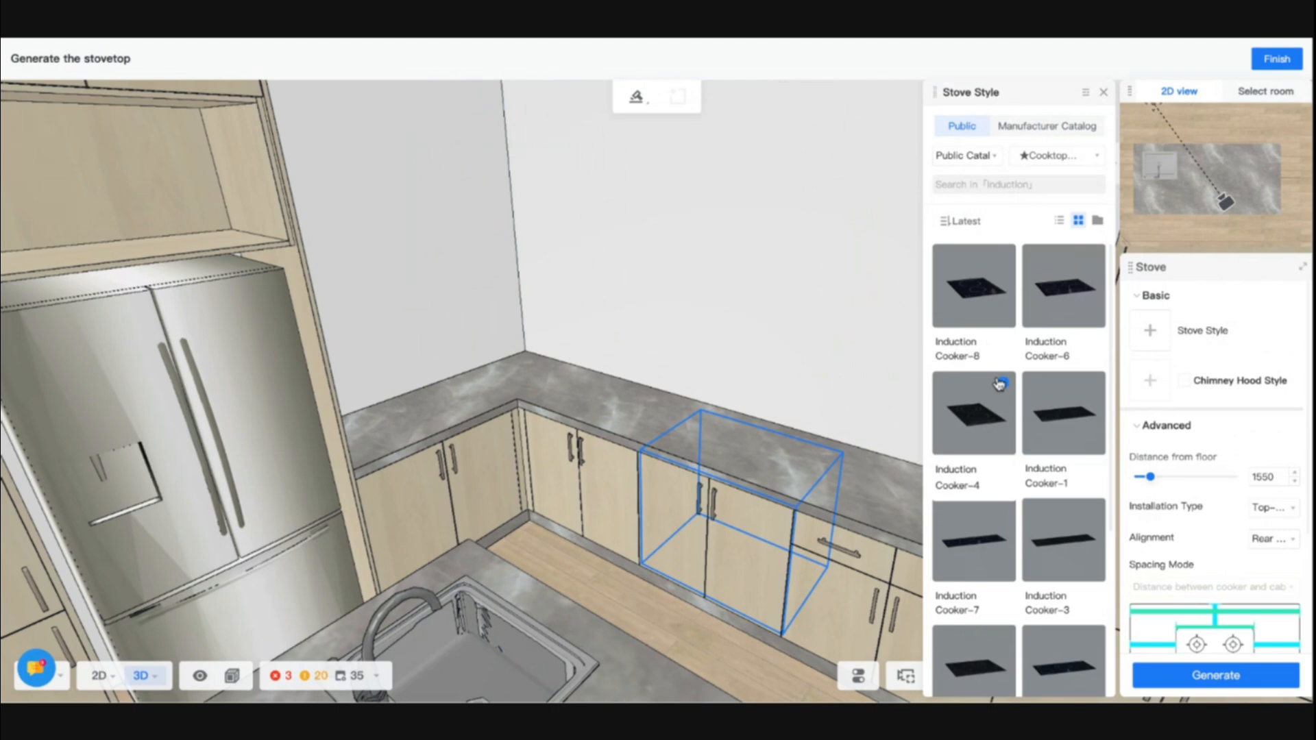
click(974, 539)
scroll(1192, 617, down, 2)
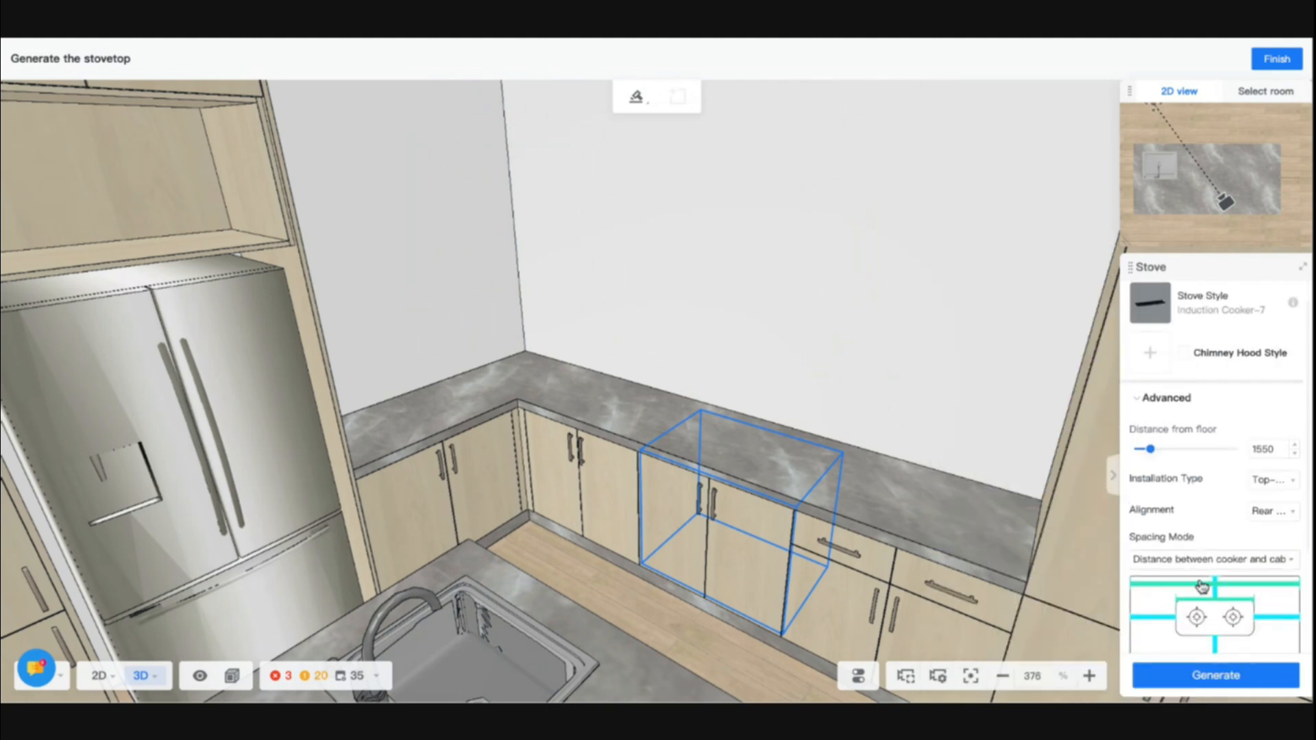
click(1213, 675)
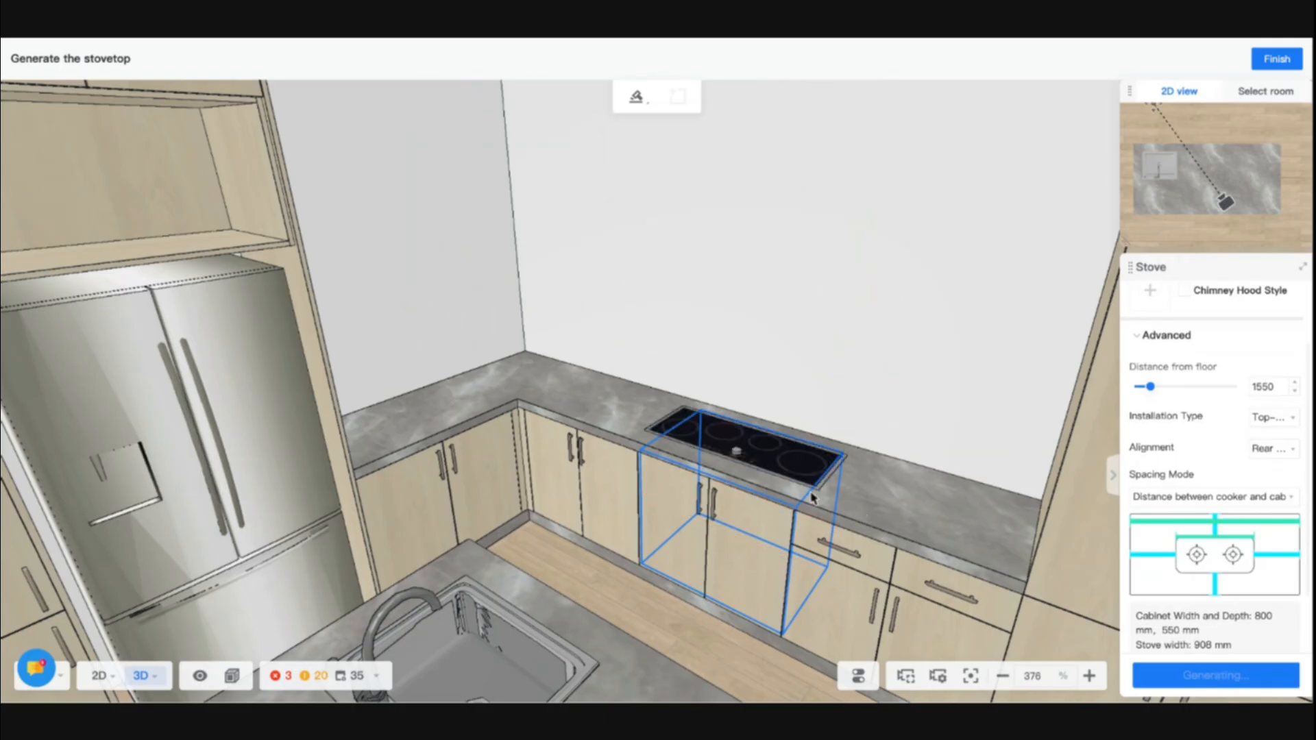
Step: Set the stove's front margin and back margin to 50 and regenerate it
scroll(1205, 582, down, 1)
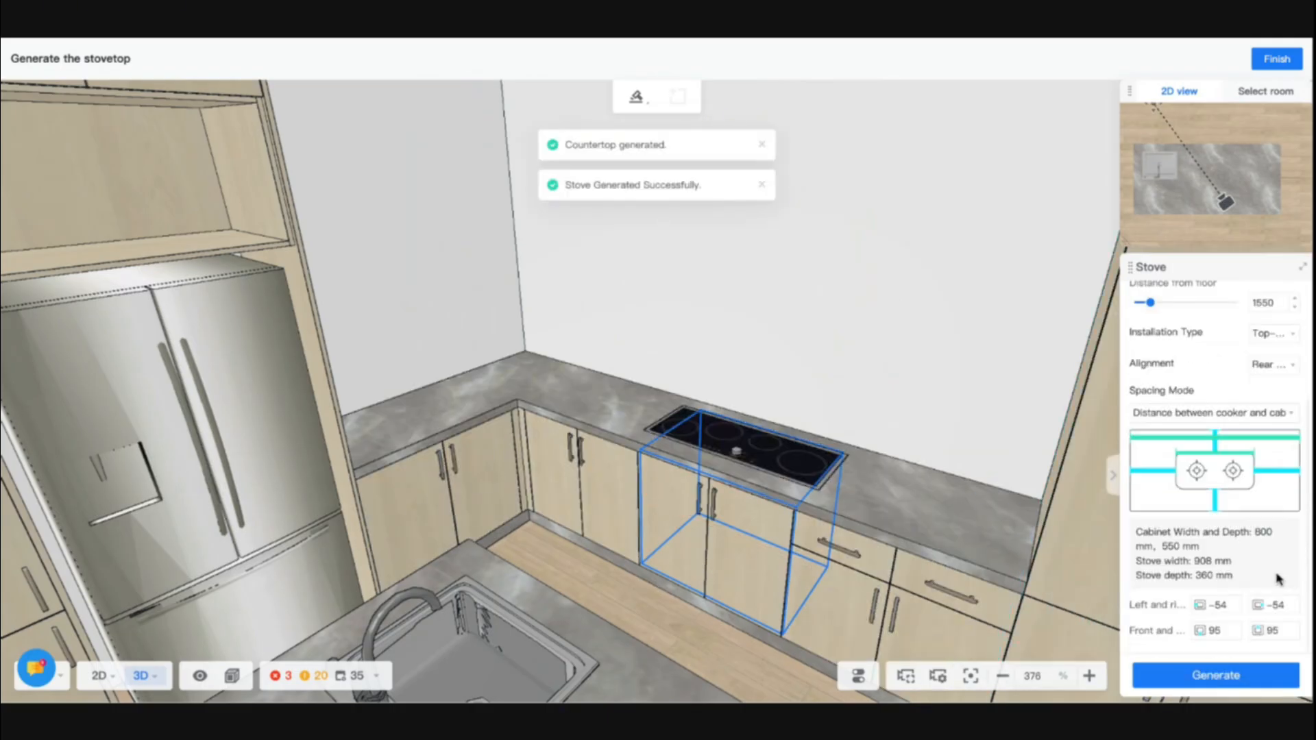
click(1215, 627)
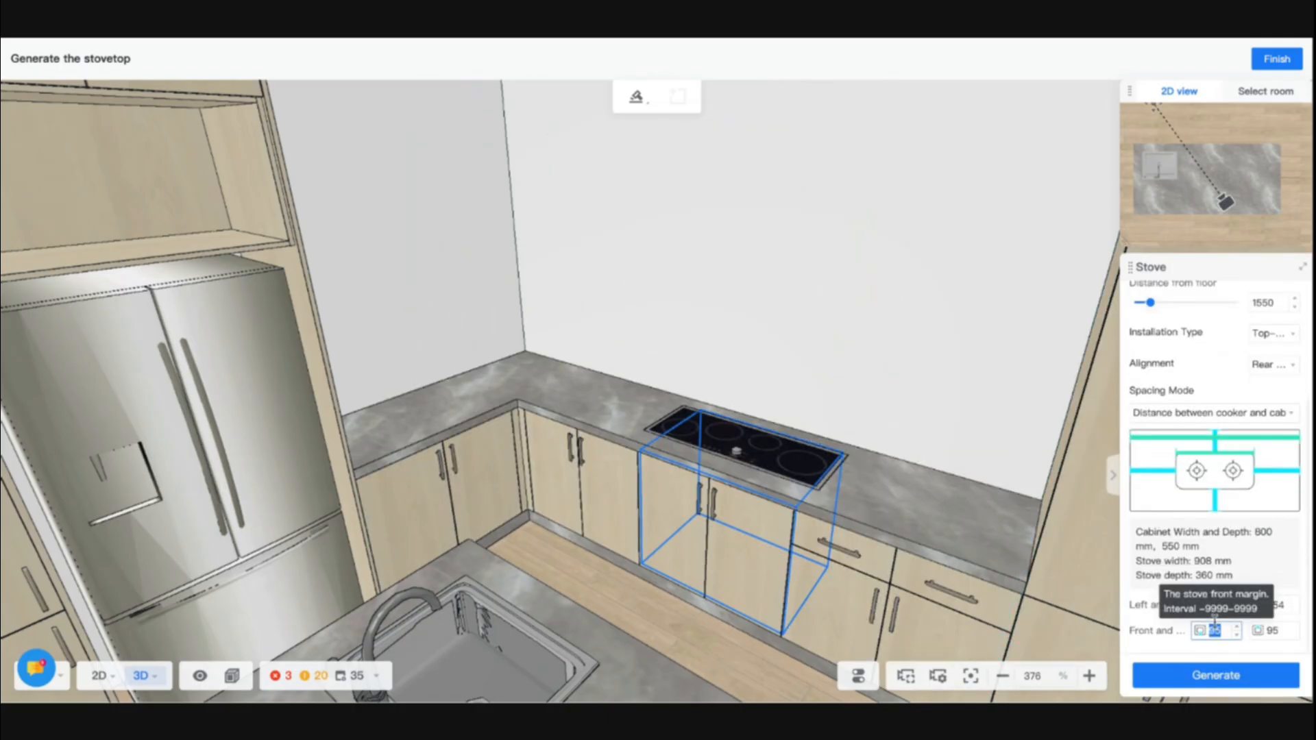
text(50)
click(1278, 628)
text(5)
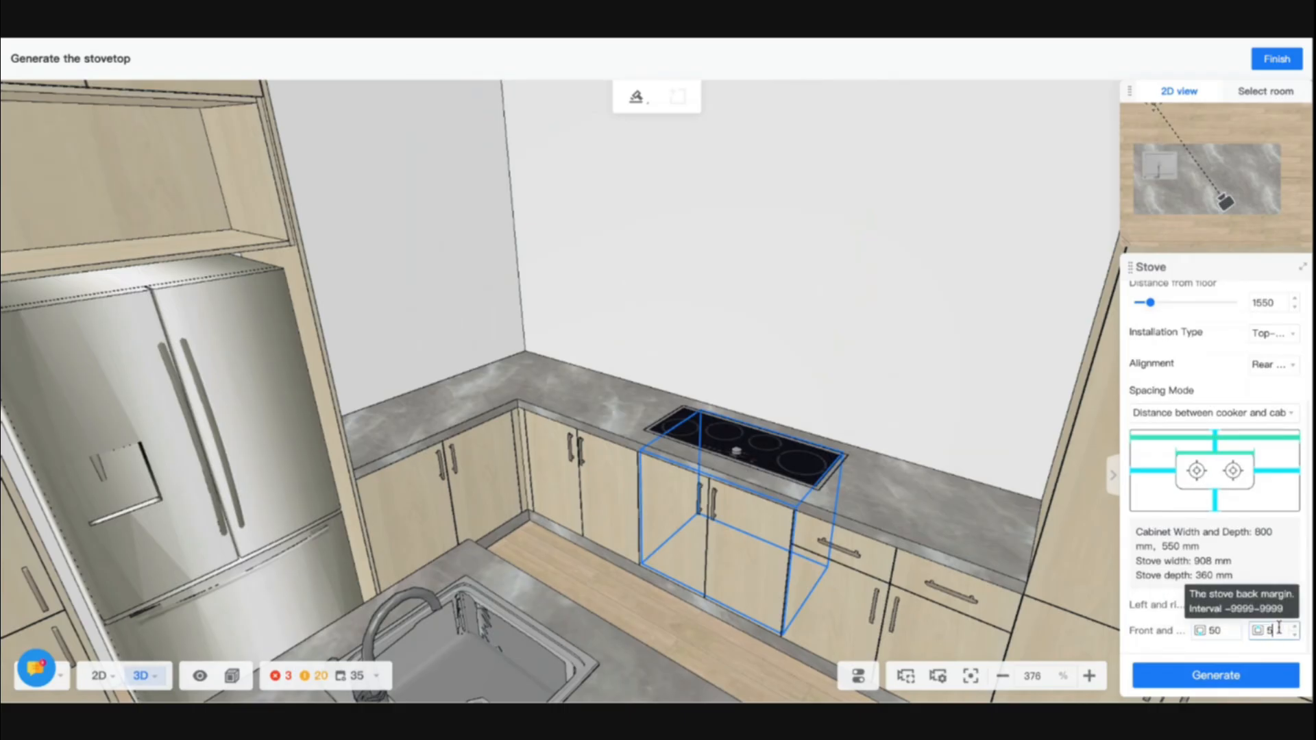
text(0)
click(1249, 677)
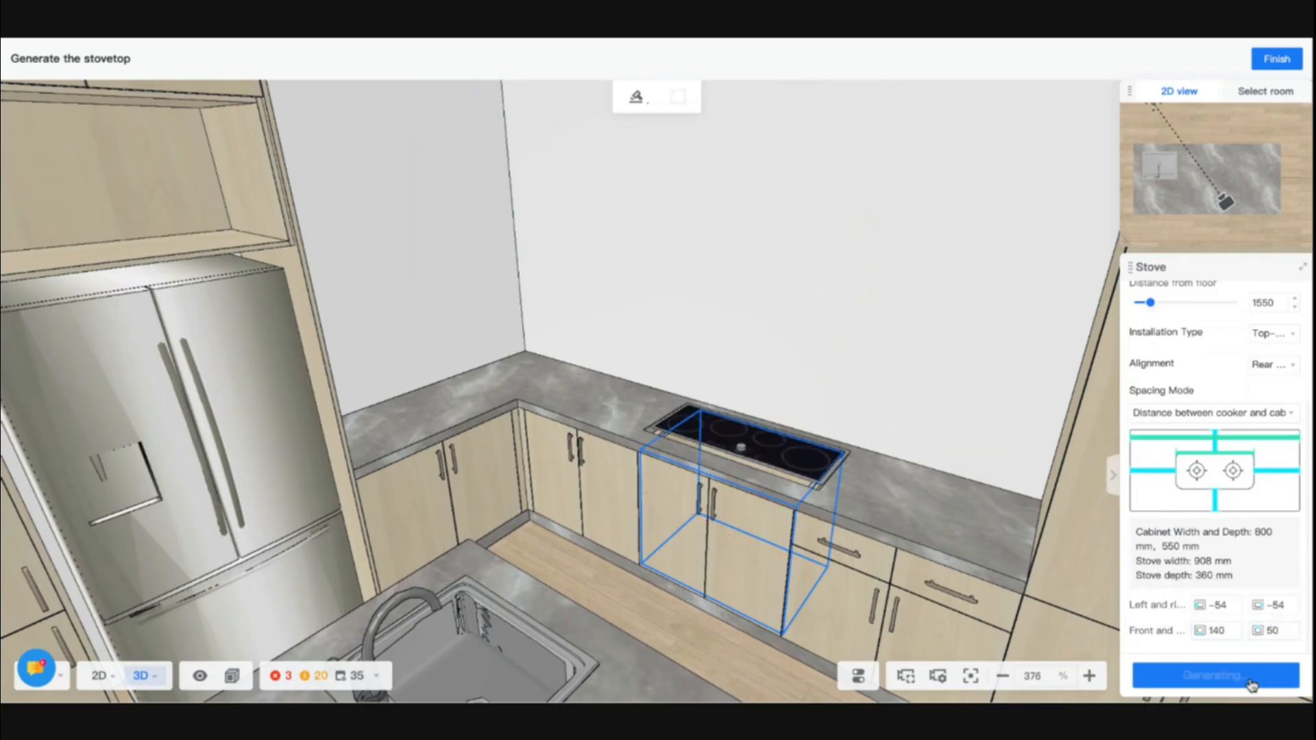
drag(658, 598, 708, 640)
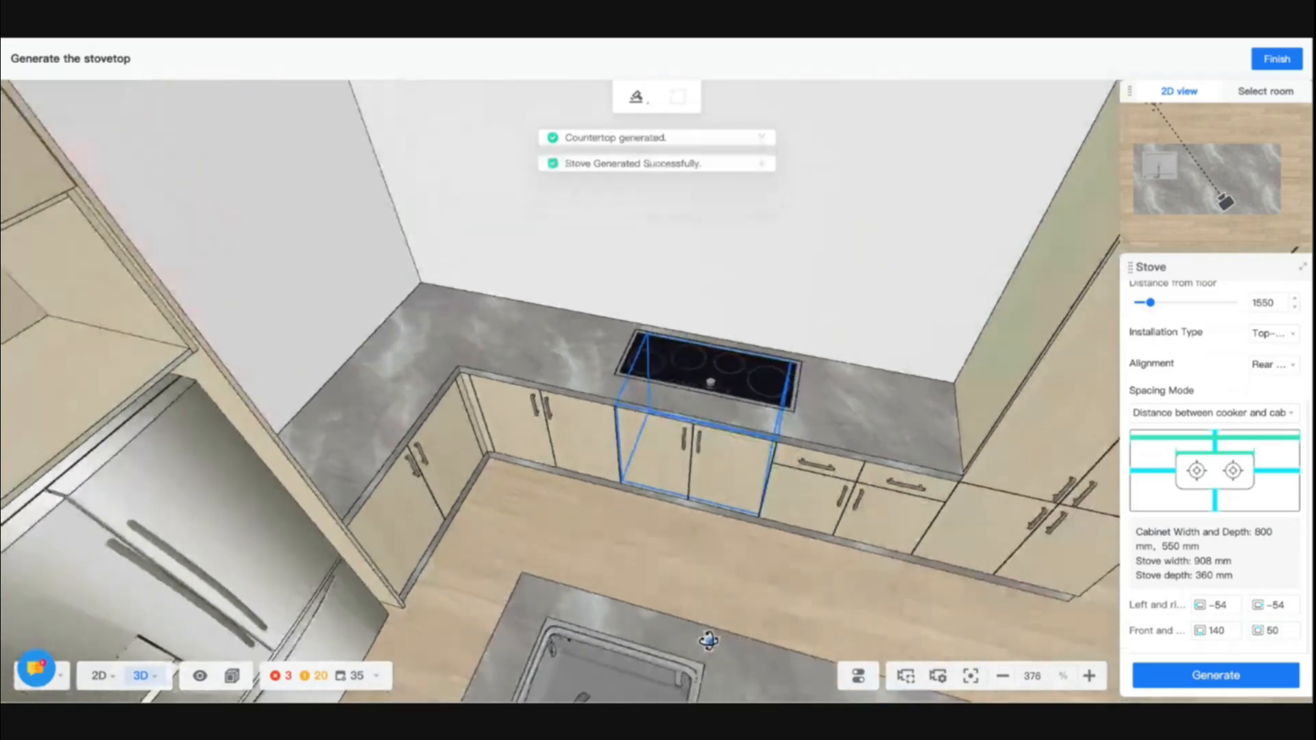
Step: Set the stove's front margin to 50, regenerate it and finish stovetop generation
click(1213, 631)
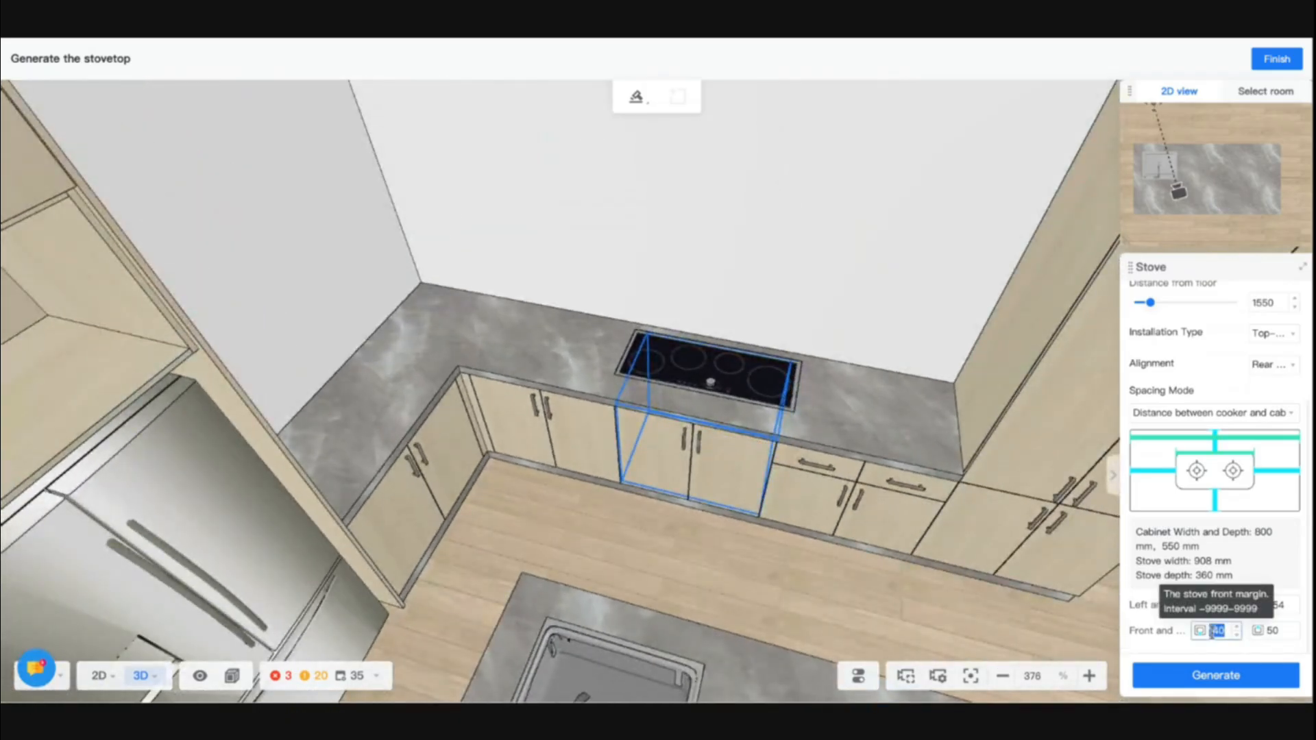
click(1261, 677)
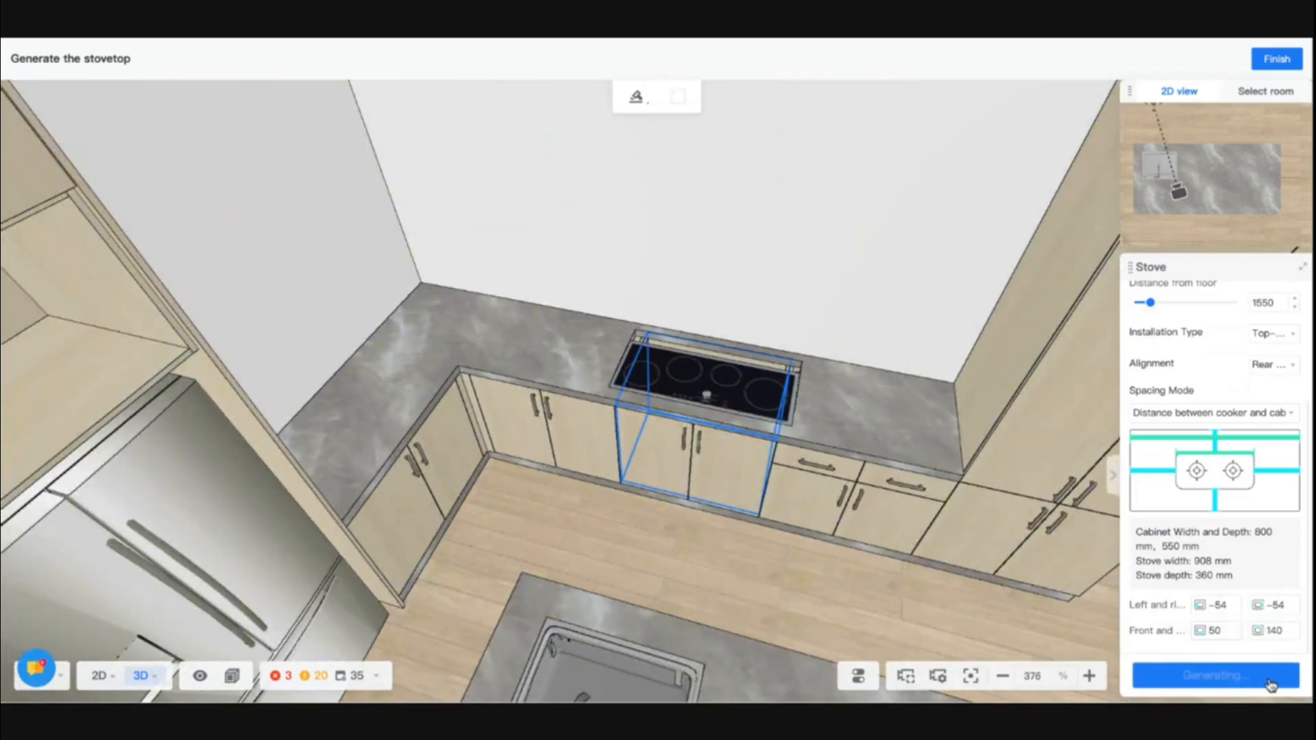
drag(836, 602, 811, 555)
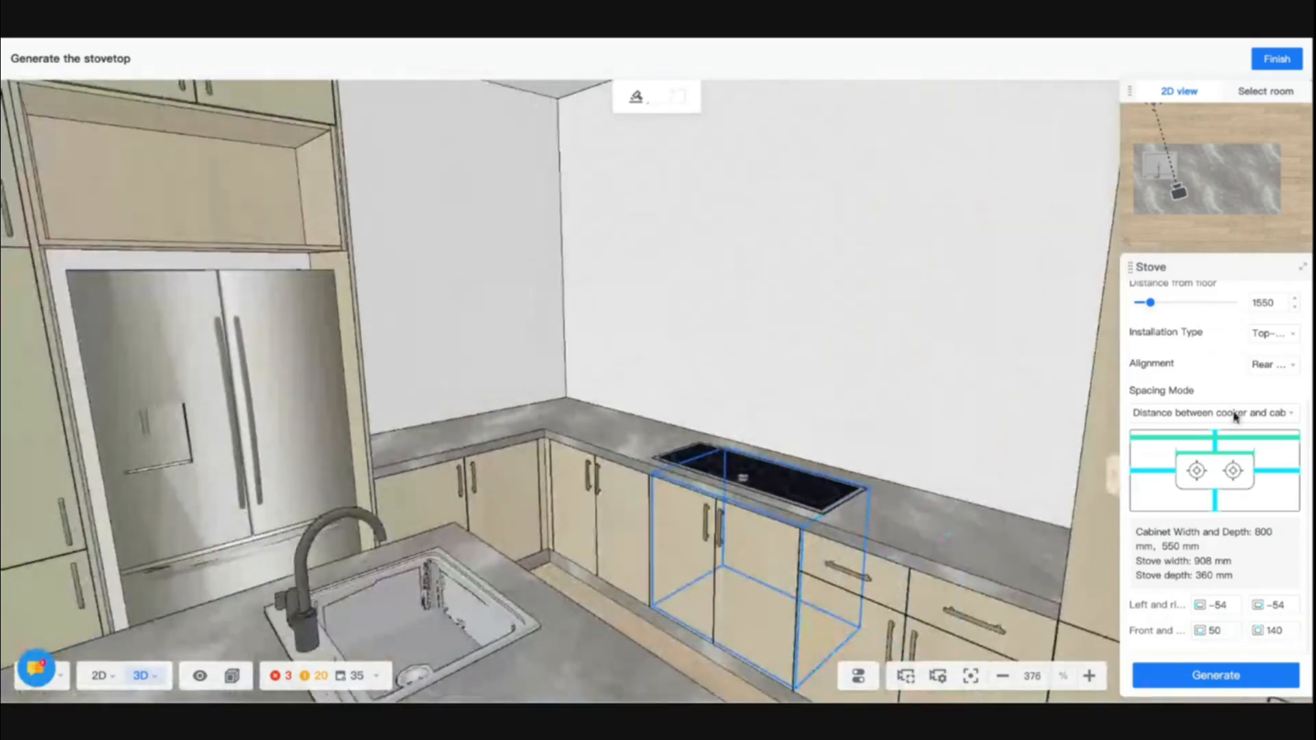
click(1215, 676)
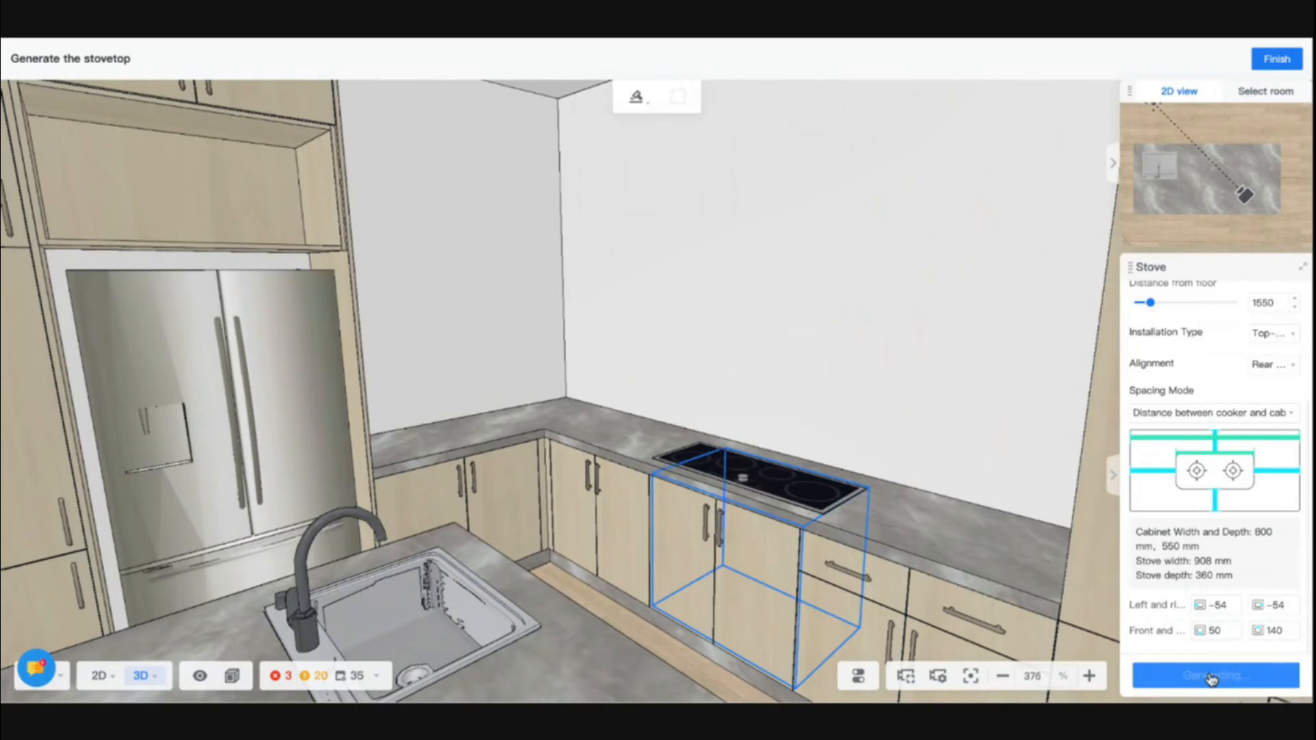
click(1277, 59)
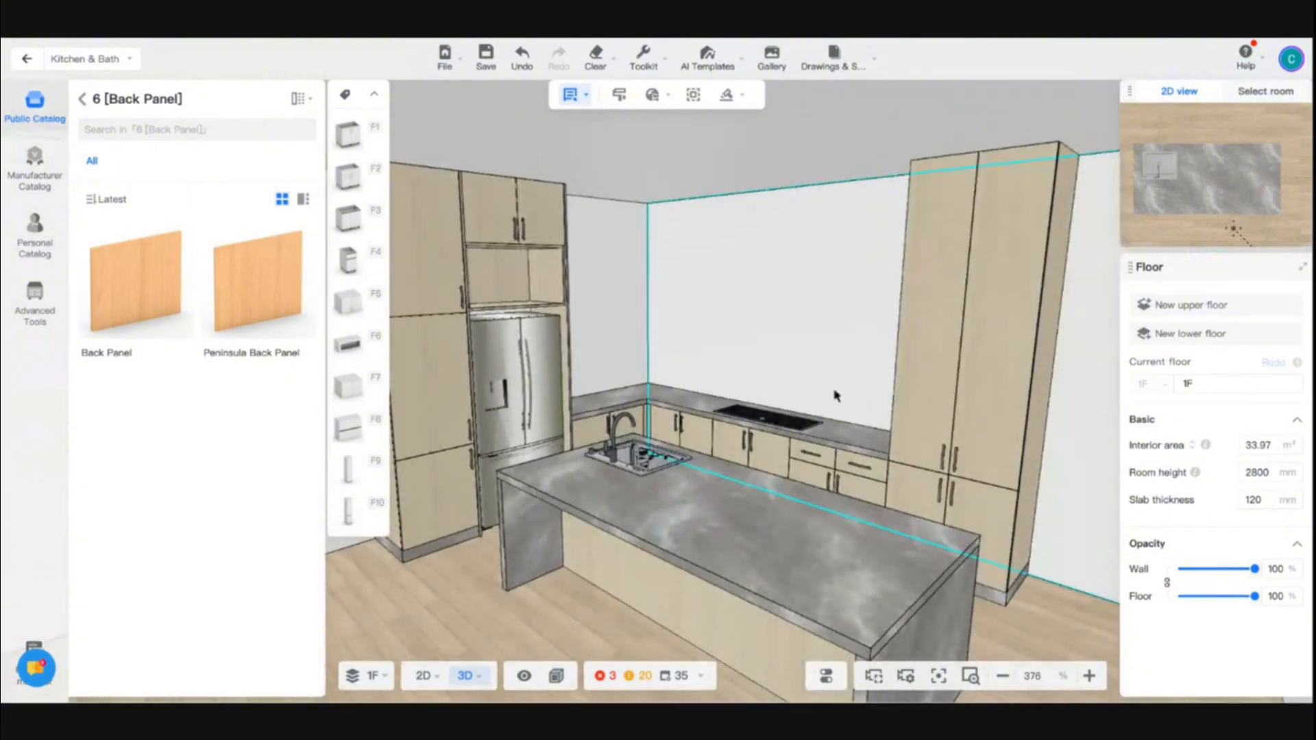
Step: Enable the back splash option for the L-shaped wall countertop
mouse_move(777, 509)
right_down()
mouse_move(670, 532)
mouse_move(788, 516)
right_up()
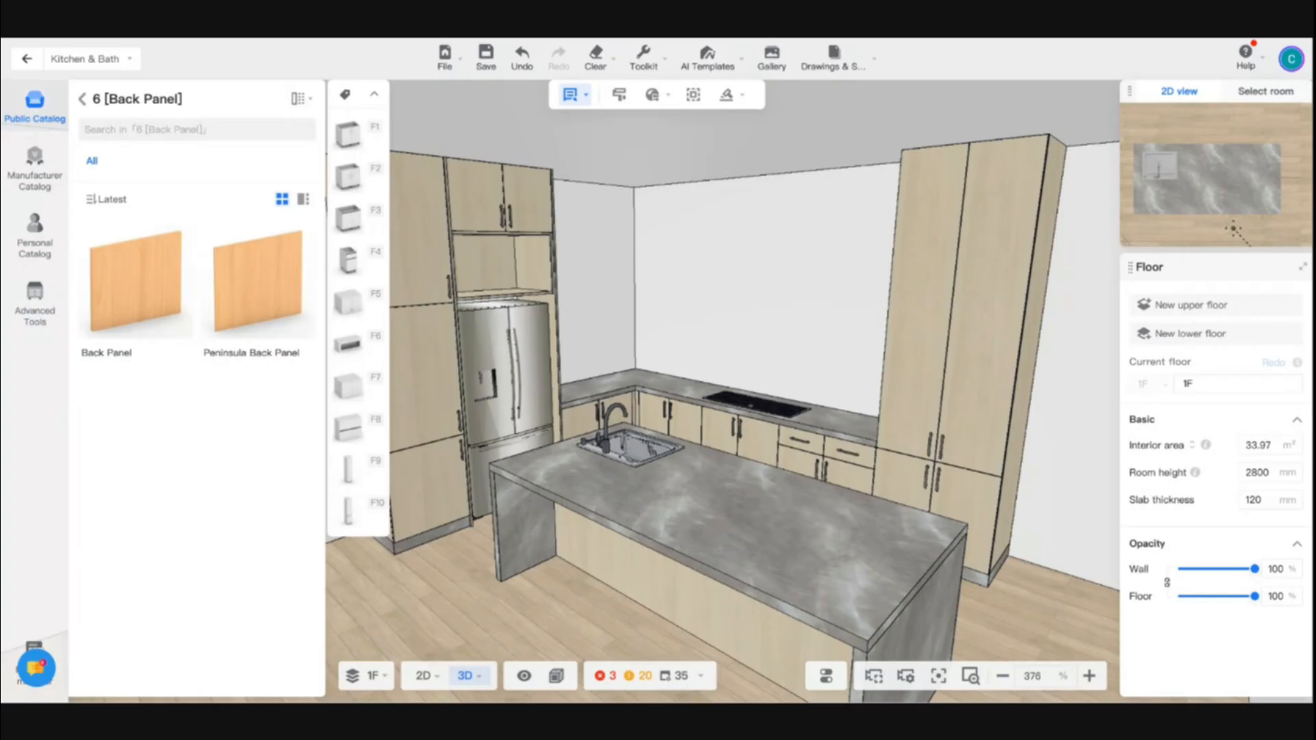
scroll(832, 464, up, 3)
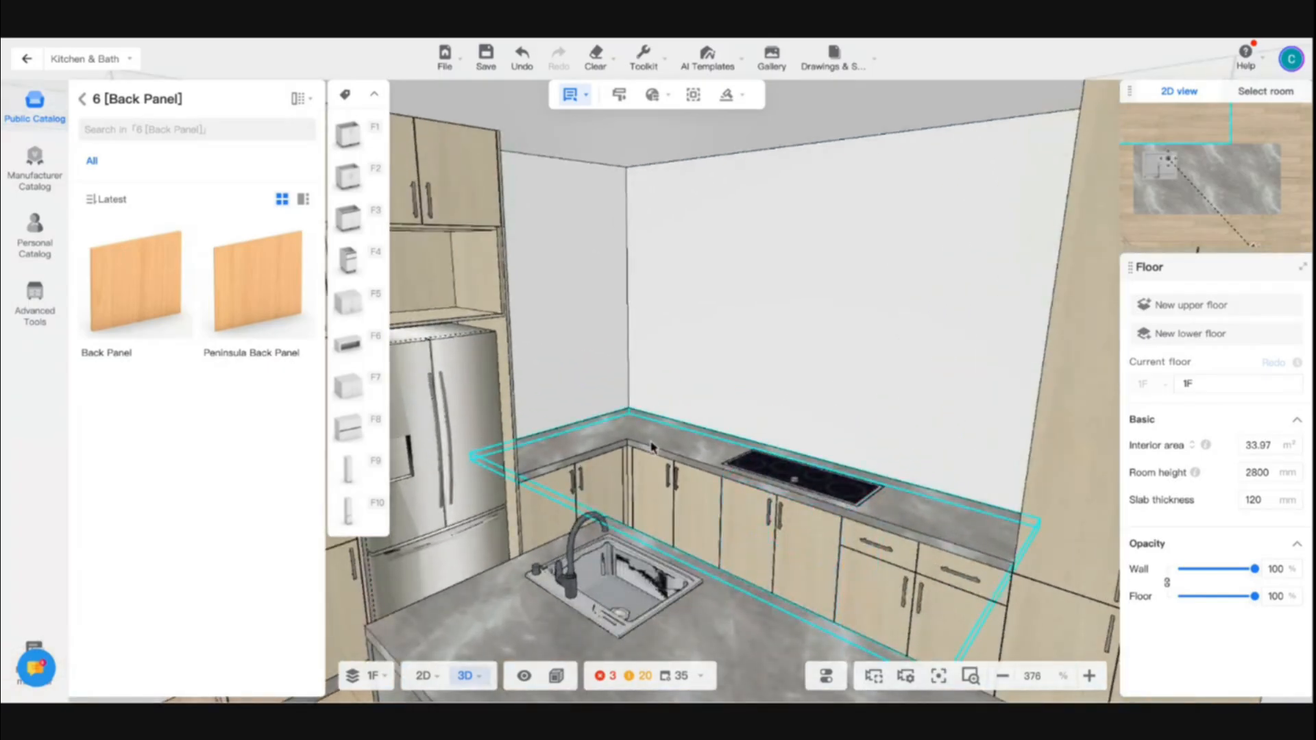
click(655, 447)
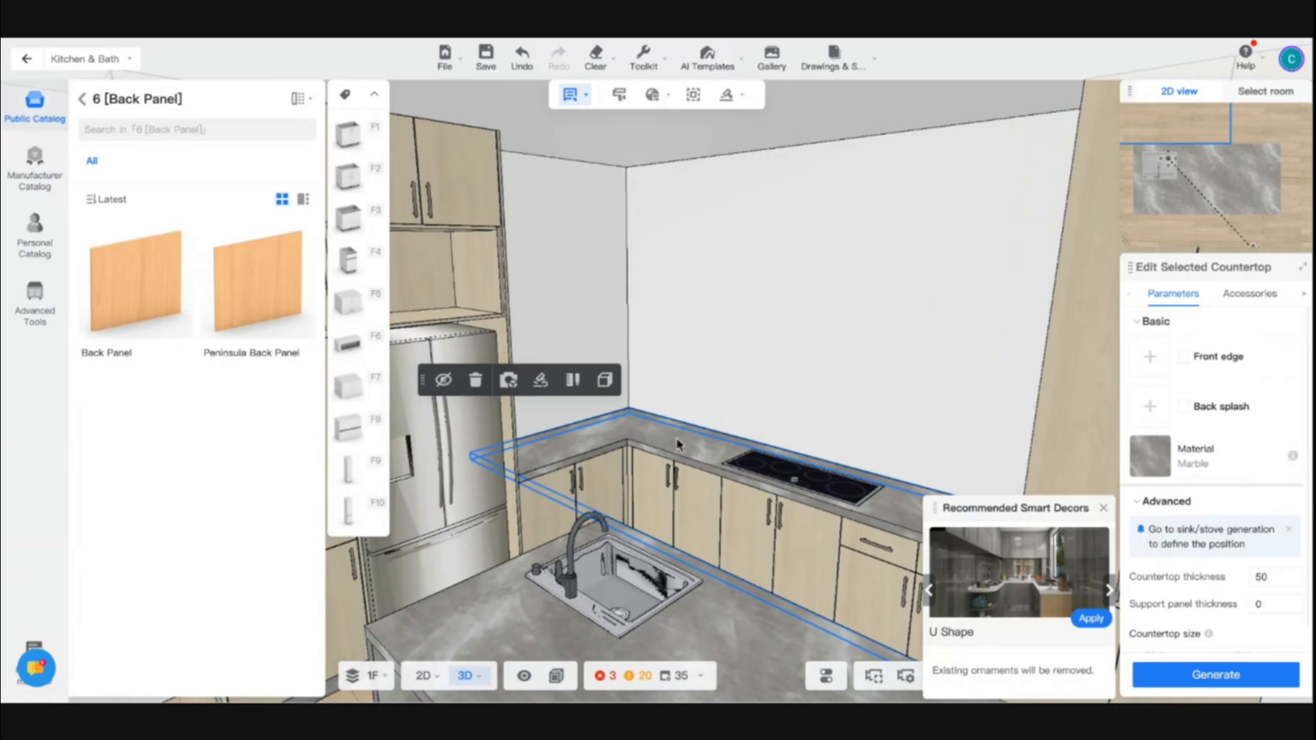
click(1185, 409)
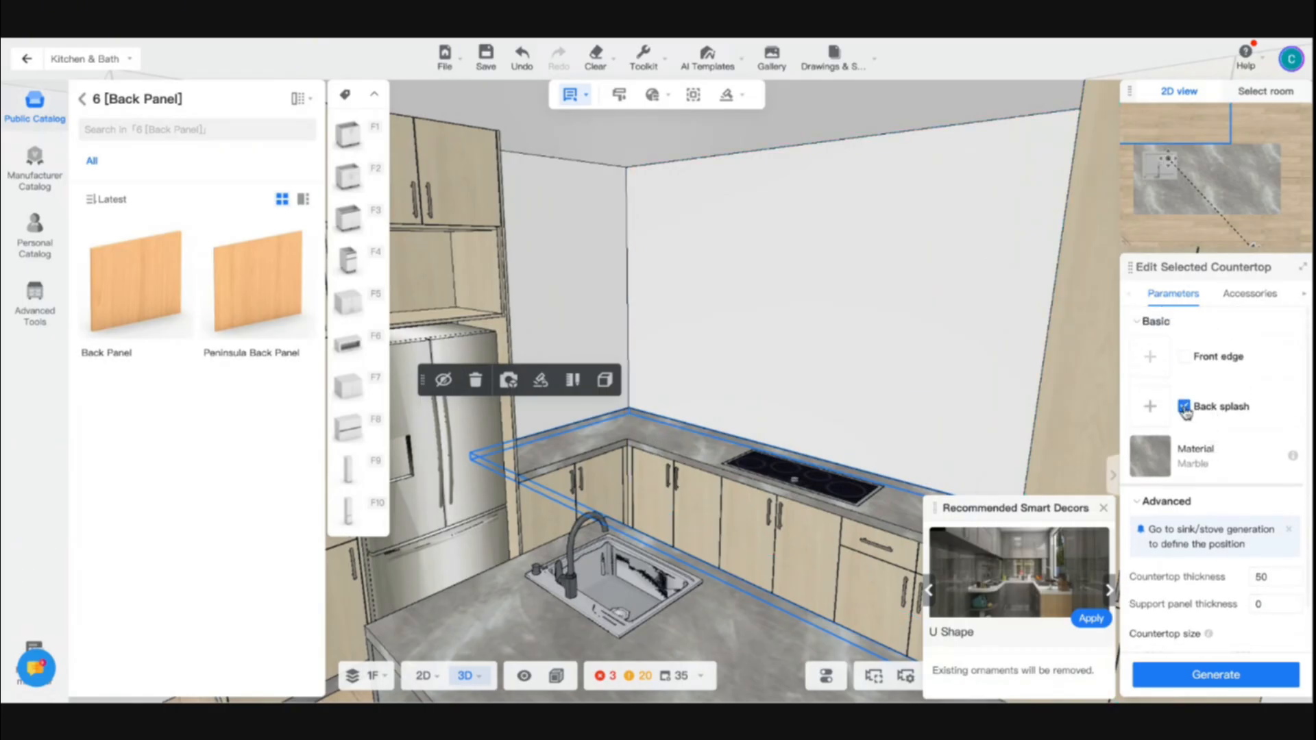
Step: Choose Back Splash-50 from the public catalog as the back splash profile and regenerate the wall countertop
click(1149, 414)
click(962, 126)
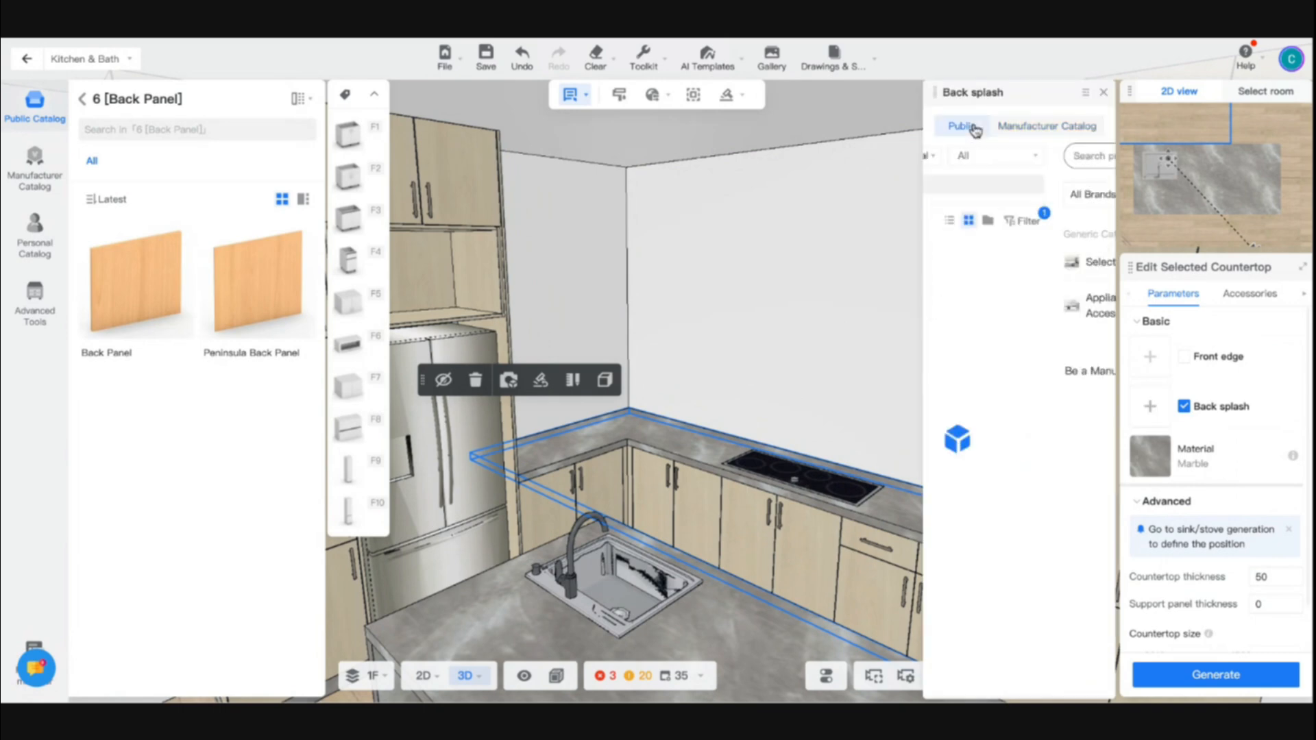
scroll(1021, 446, down, 5)
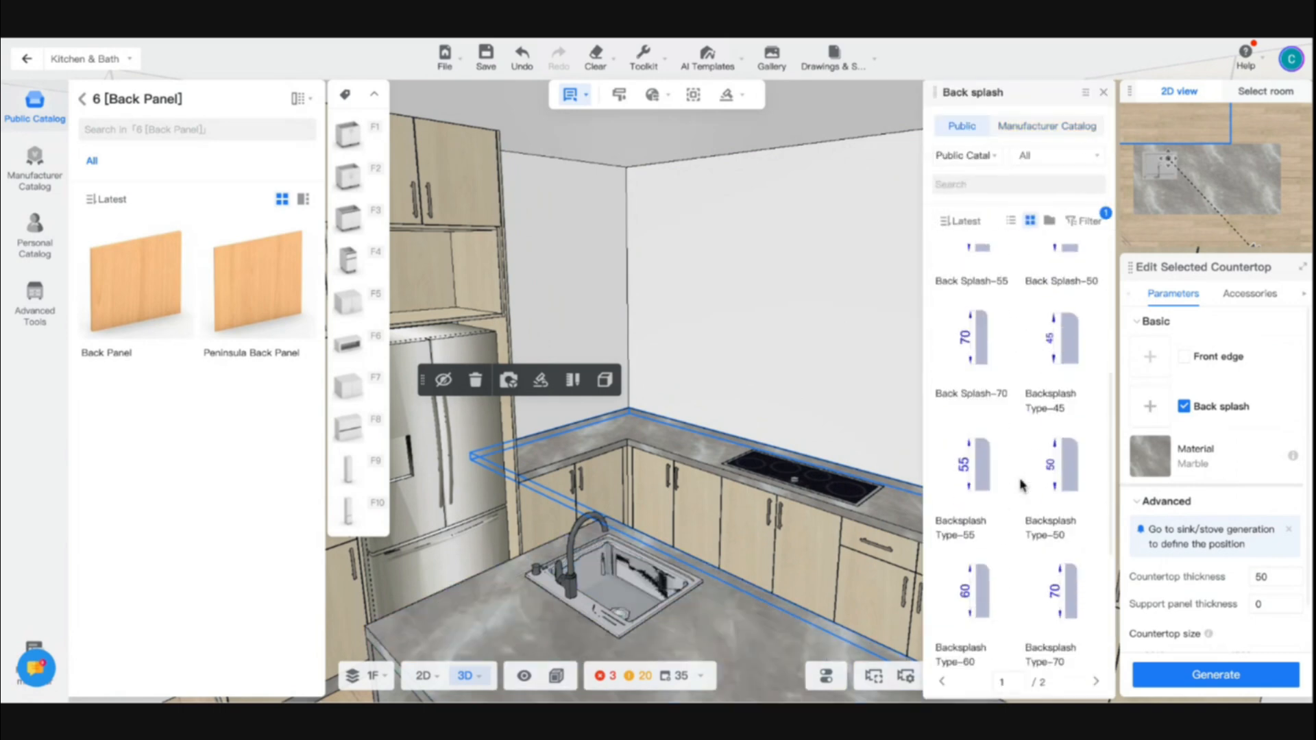
scroll(1026, 346, down, 2)
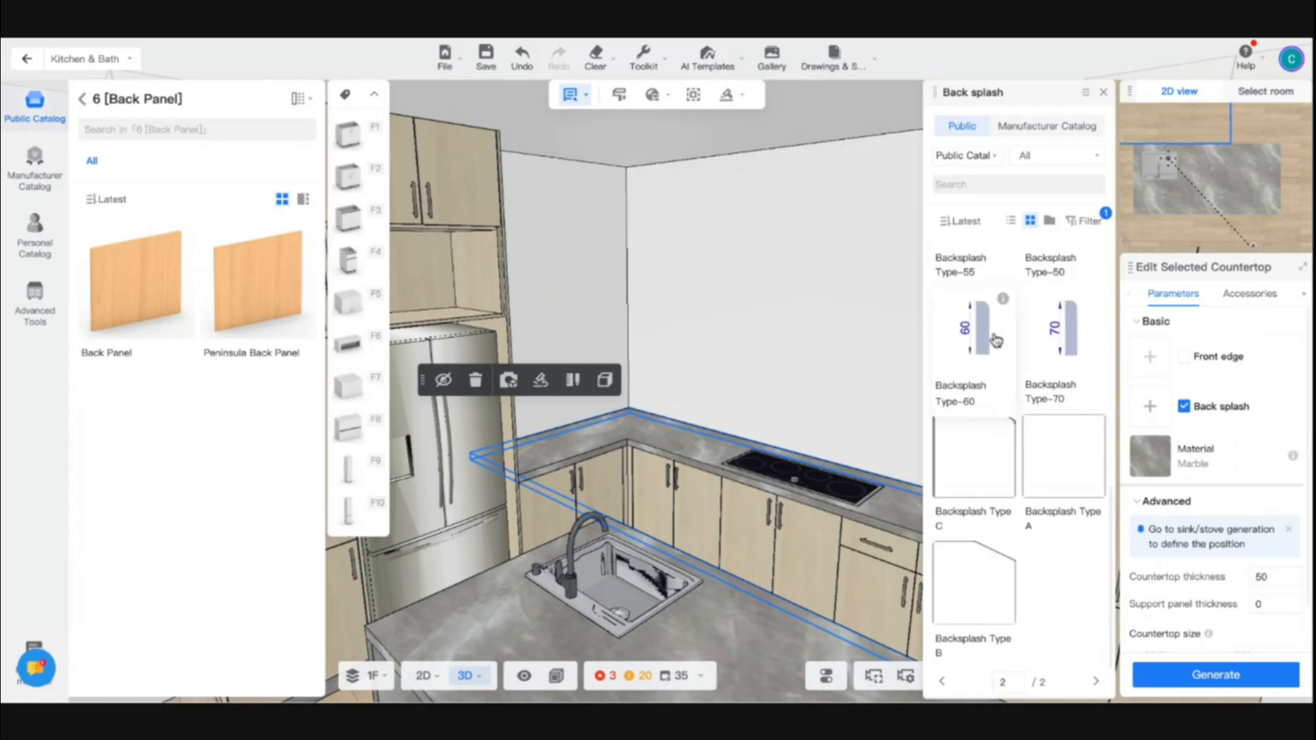
scroll(1032, 398, up, 5)
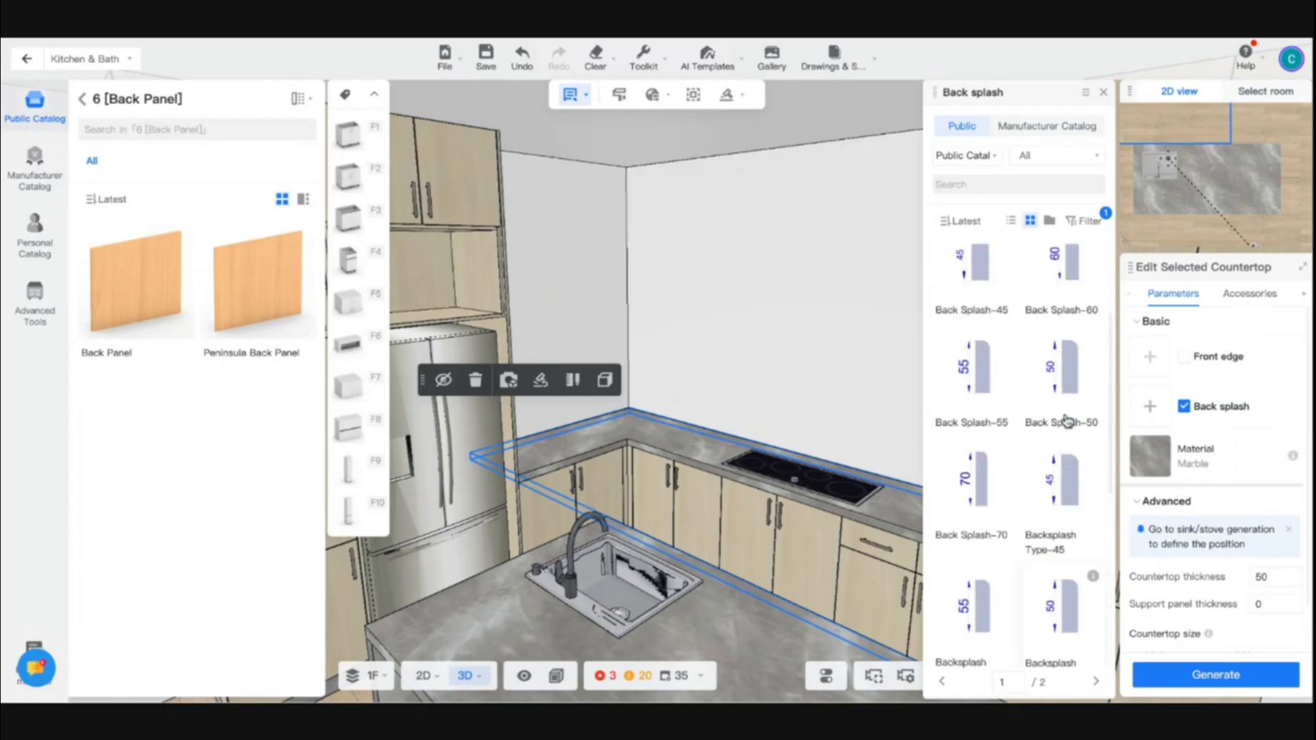
scroll(1059, 472, down, 2)
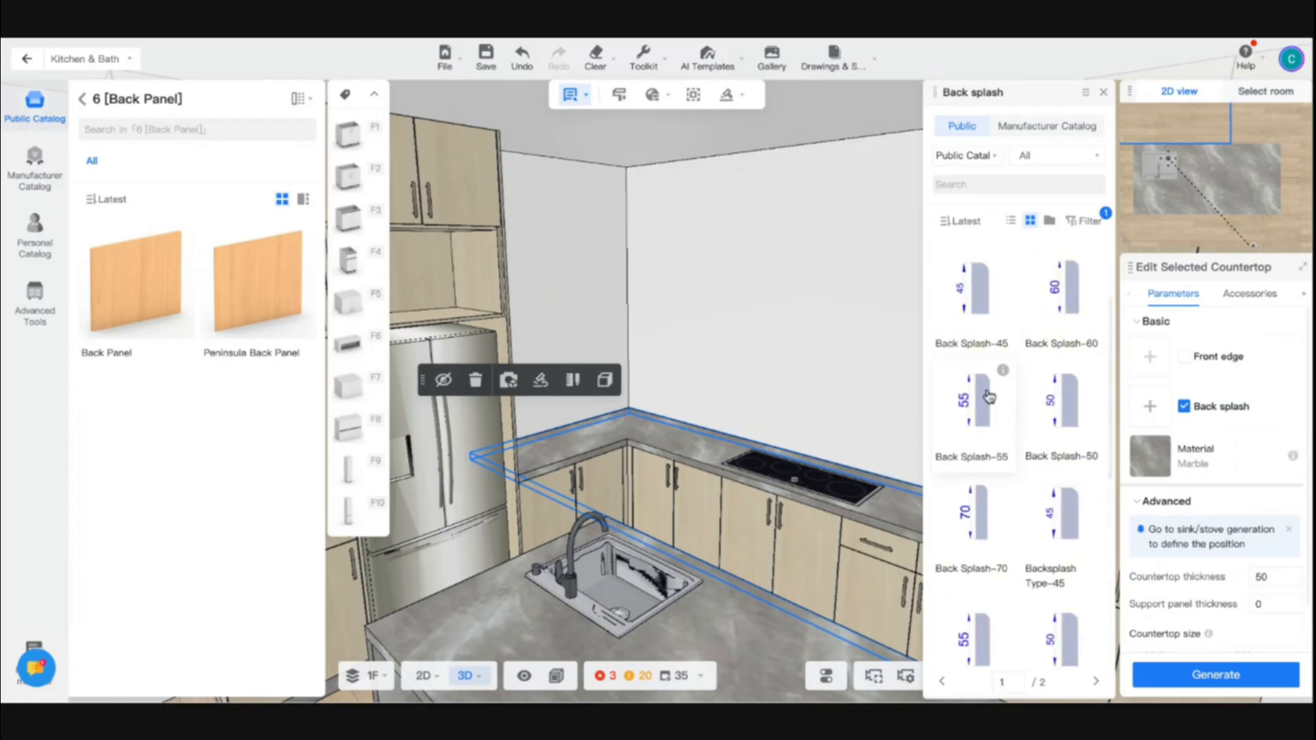
click(1083, 411)
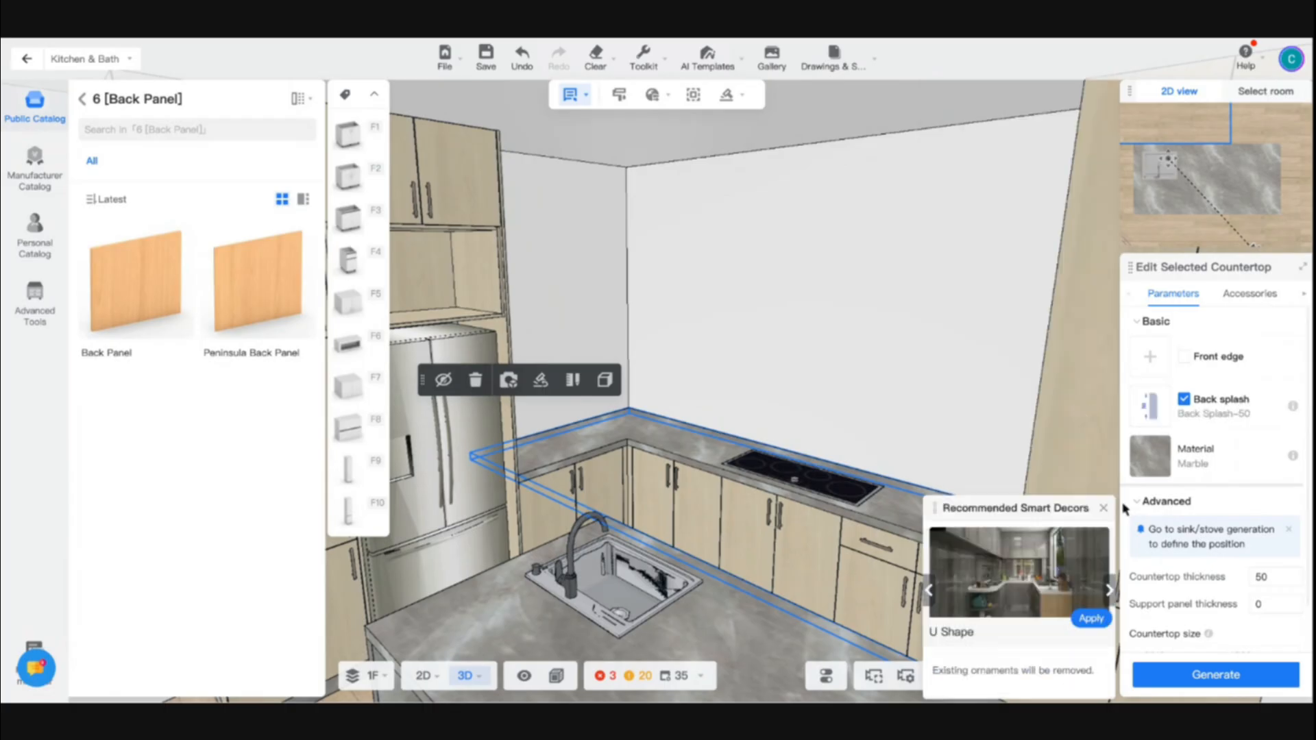
click(1169, 670)
Step: Set the L-shaped wall countertop's back splash height to 200 and regenerate the countertop
scroll(658, 412, up, 5)
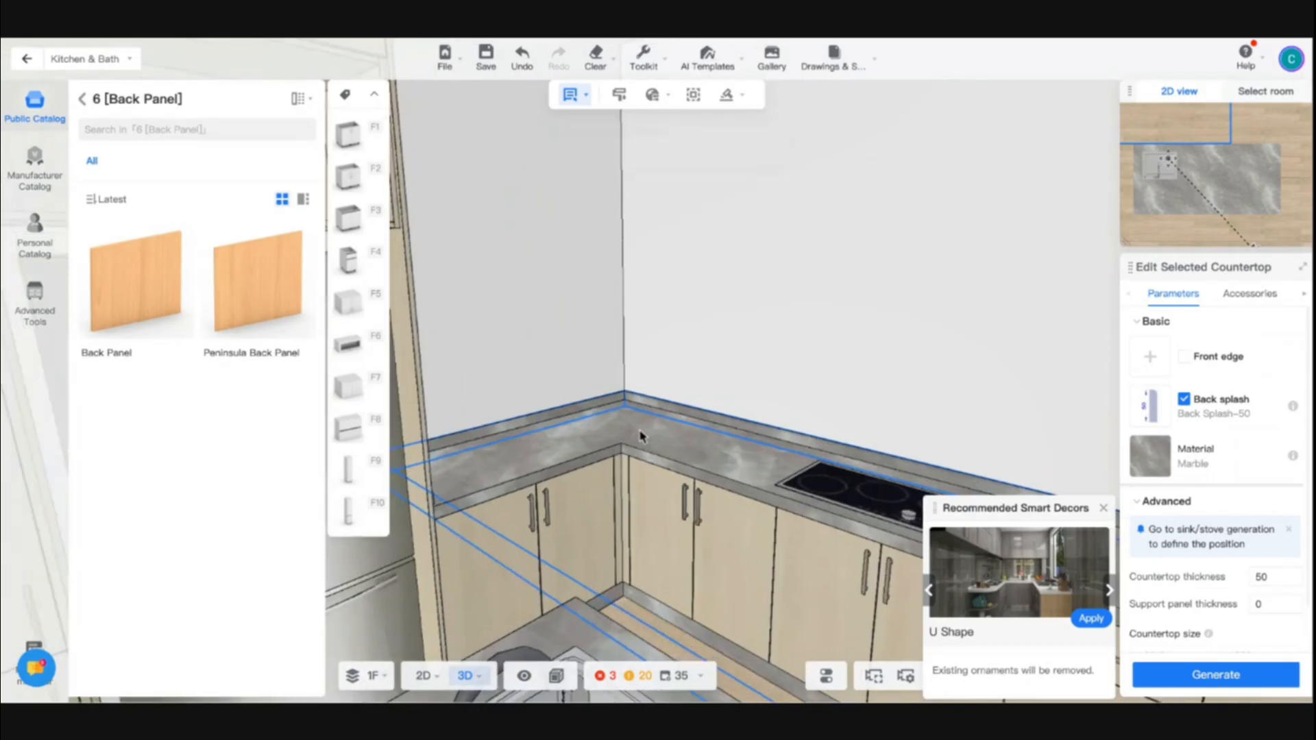
scroll(658, 413, up, 2)
mouse_move(658, 448)
mouse_down()
mouse_move(678, 446)
mouse_move(672, 461)
mouse_up()
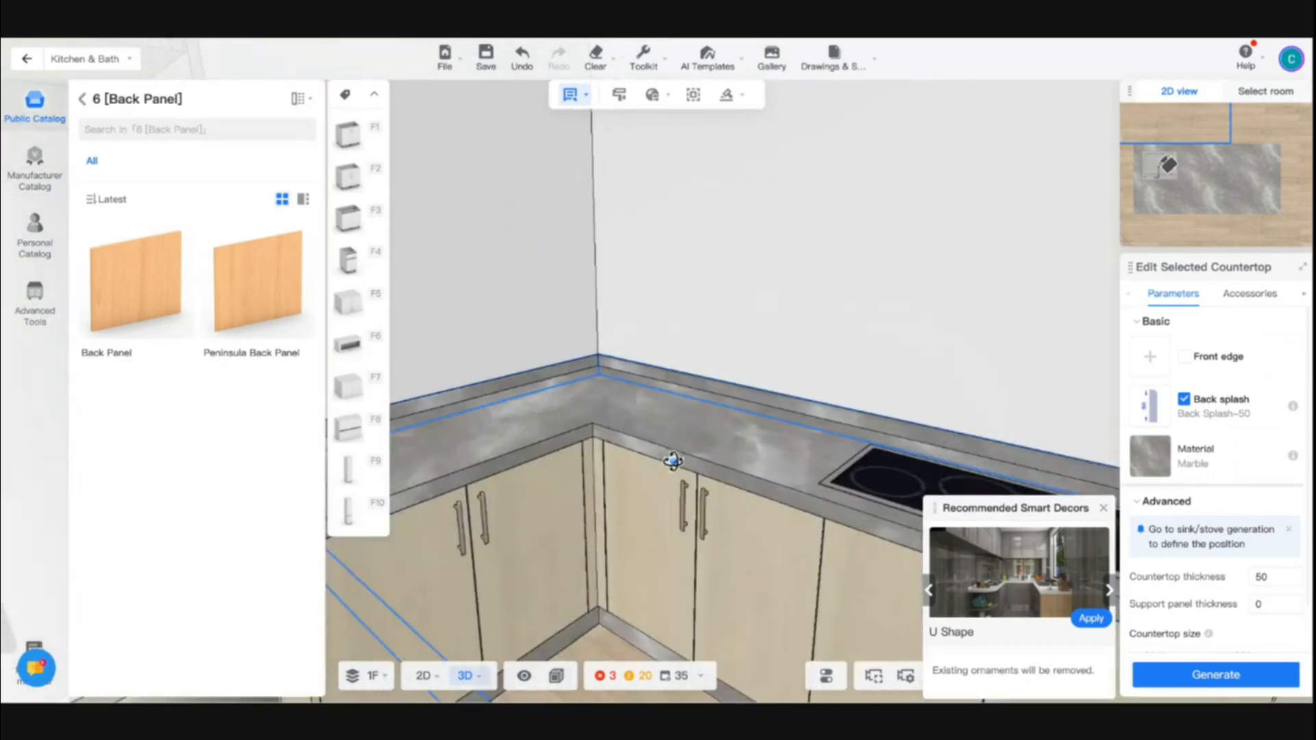
scroll(1234, 589, down, 1)
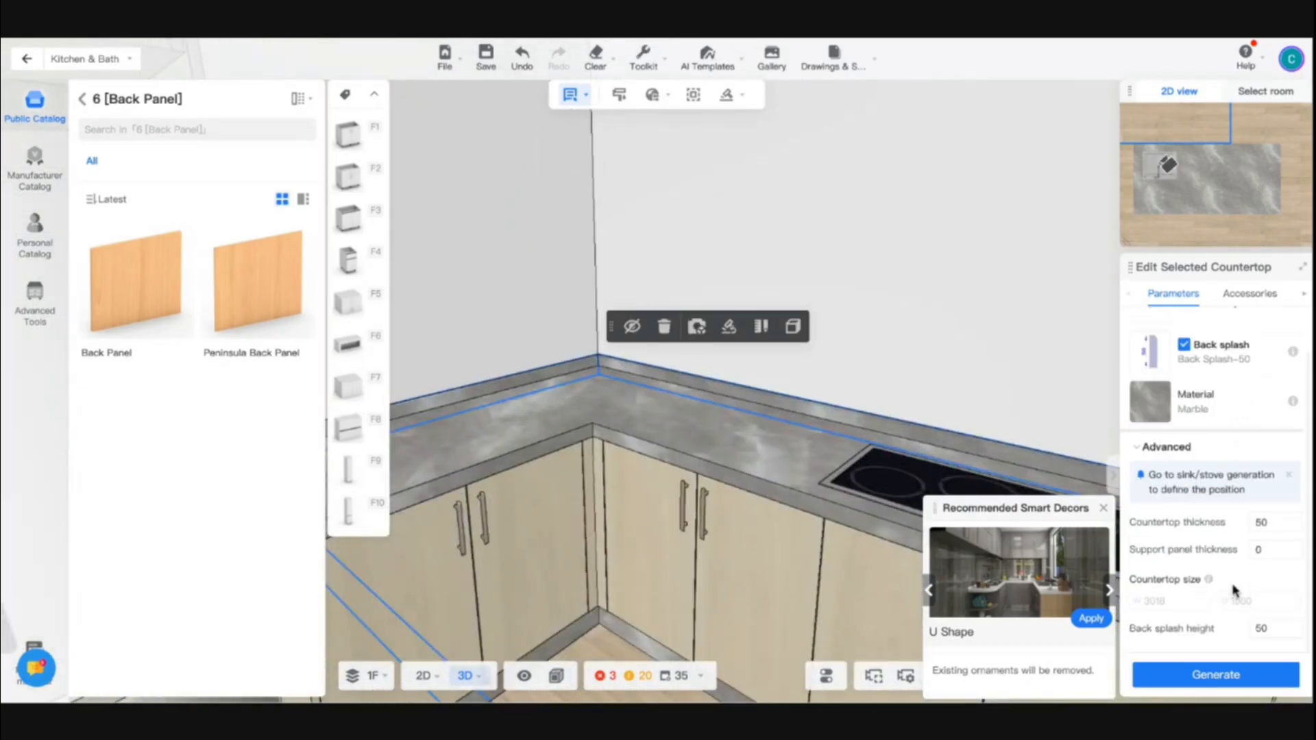
click(1263, 631)
click(1240, 675)
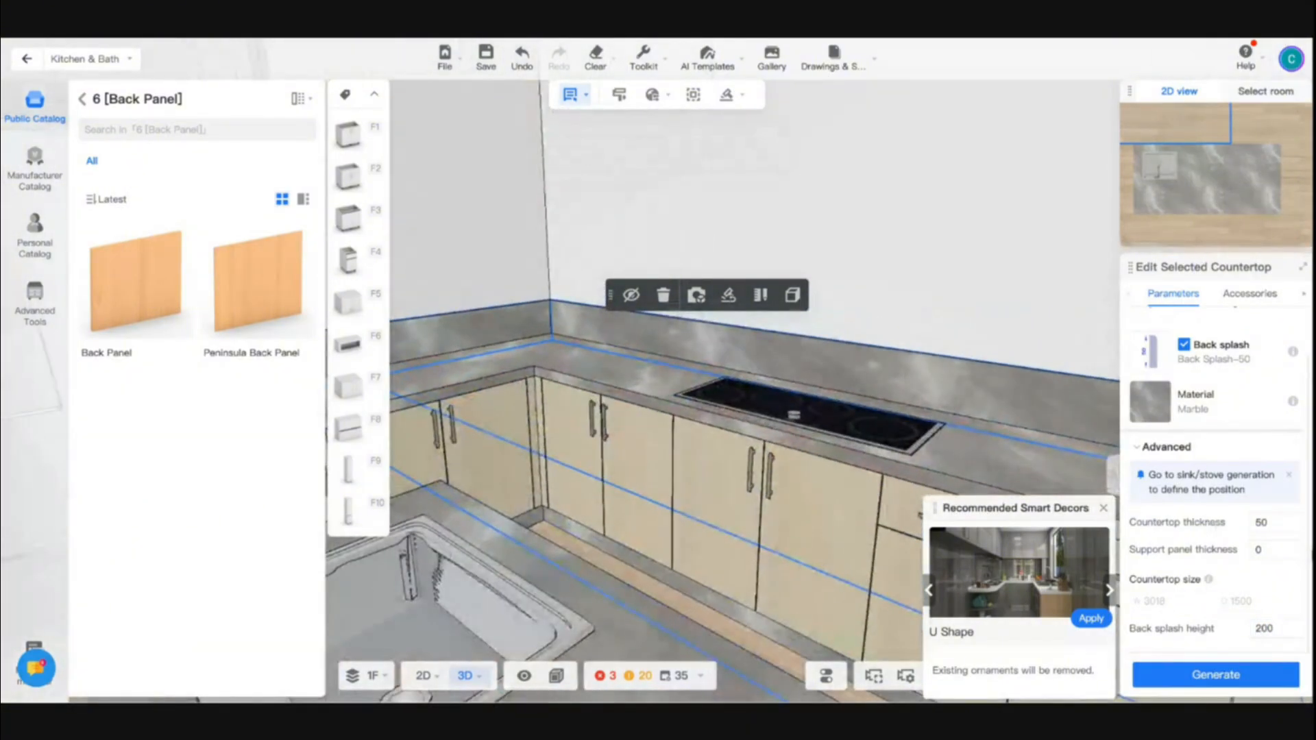
Step: Set the wall countertop's back splash height to 50 and regenerate the countertop
click(1271, 627)
text(50)
key(Return)
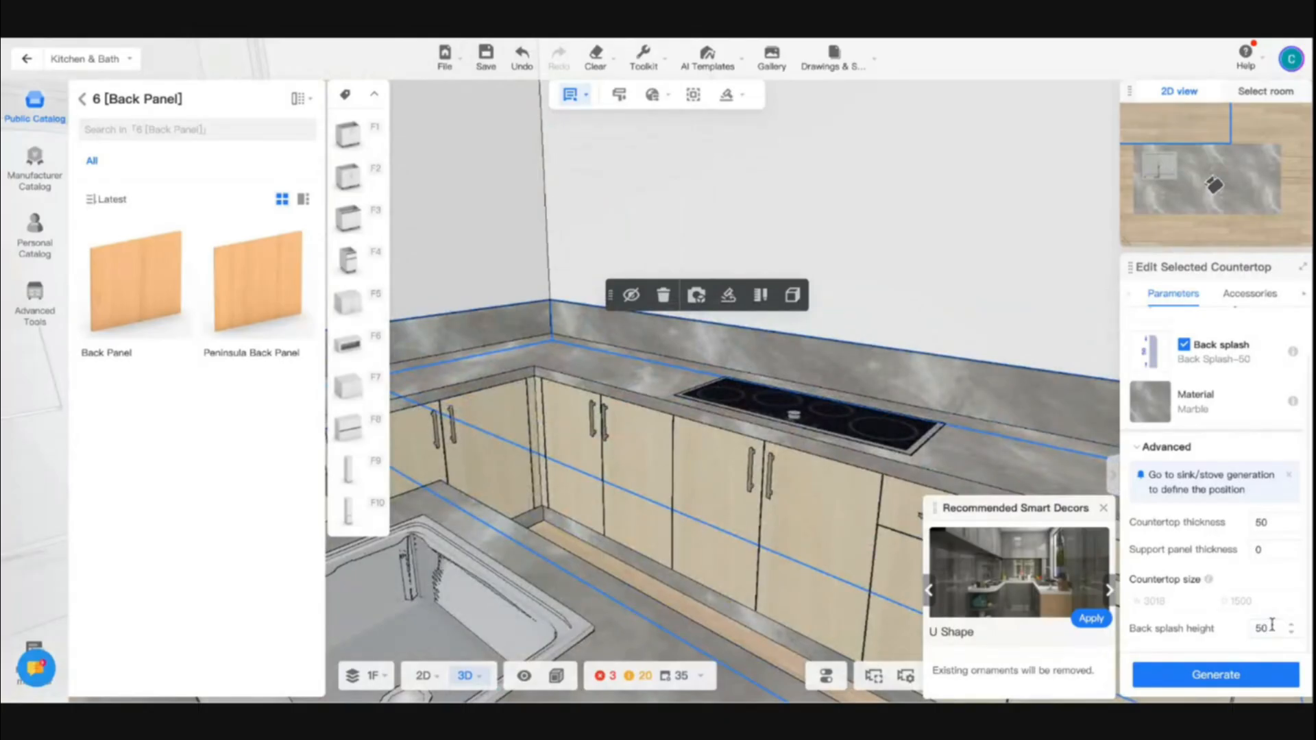
click(1236, 685)
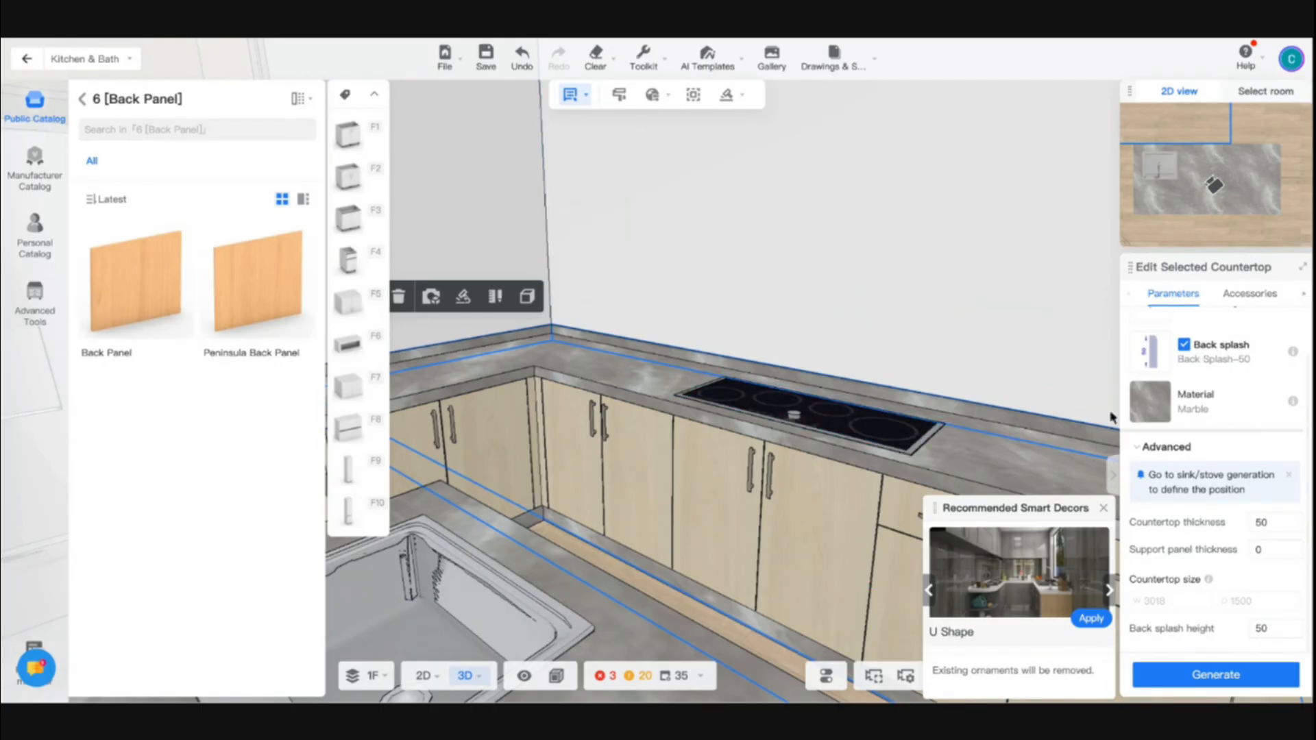
Step: Set the wall countertop's back splash height to 600 and regenerate the countertop
double_click(1260, 628)
click(1216, 675)
scroll(806, 430, down, 2)
drag(806, 430, 713, 370)
scroll(713, 370, down, 3)
scroll(713, 371, up, 3)
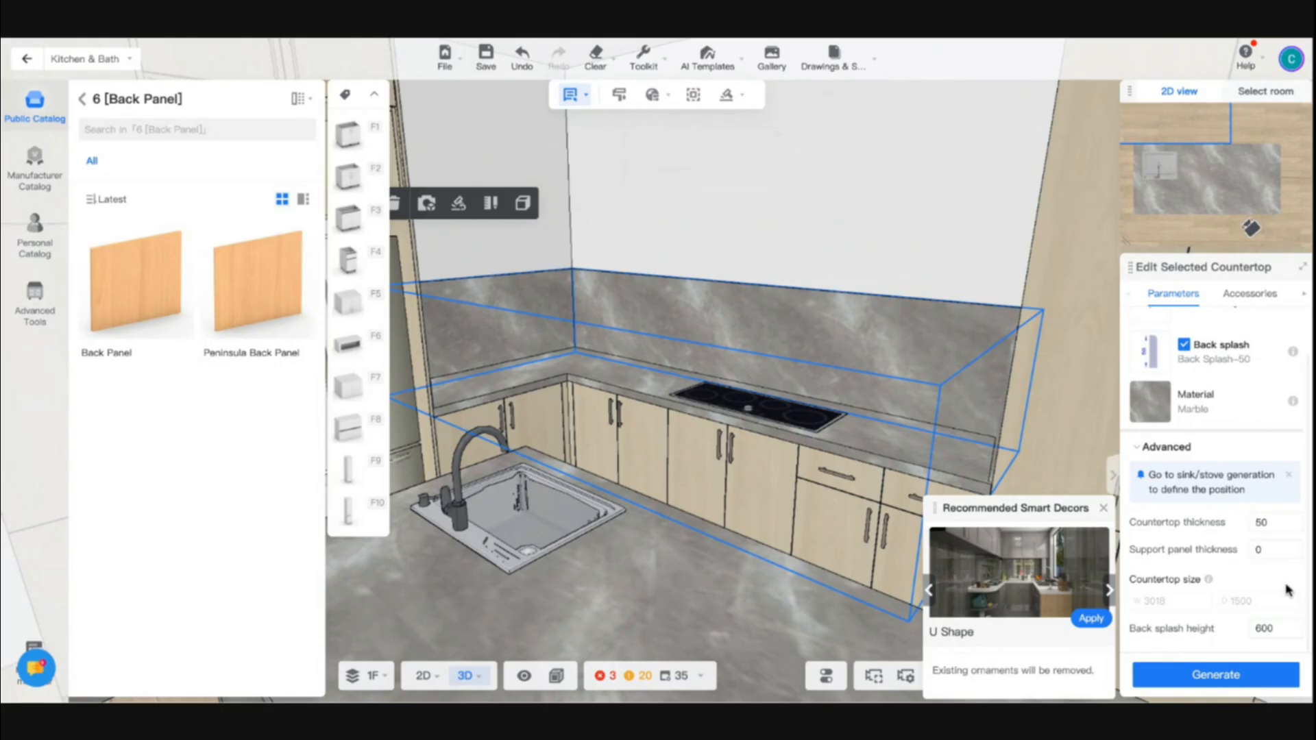
Step: Return the wall countertop's back splash height to 200 and regenerate the countertop
double_click(1255, 628)
text(200)
click(1241, 675)
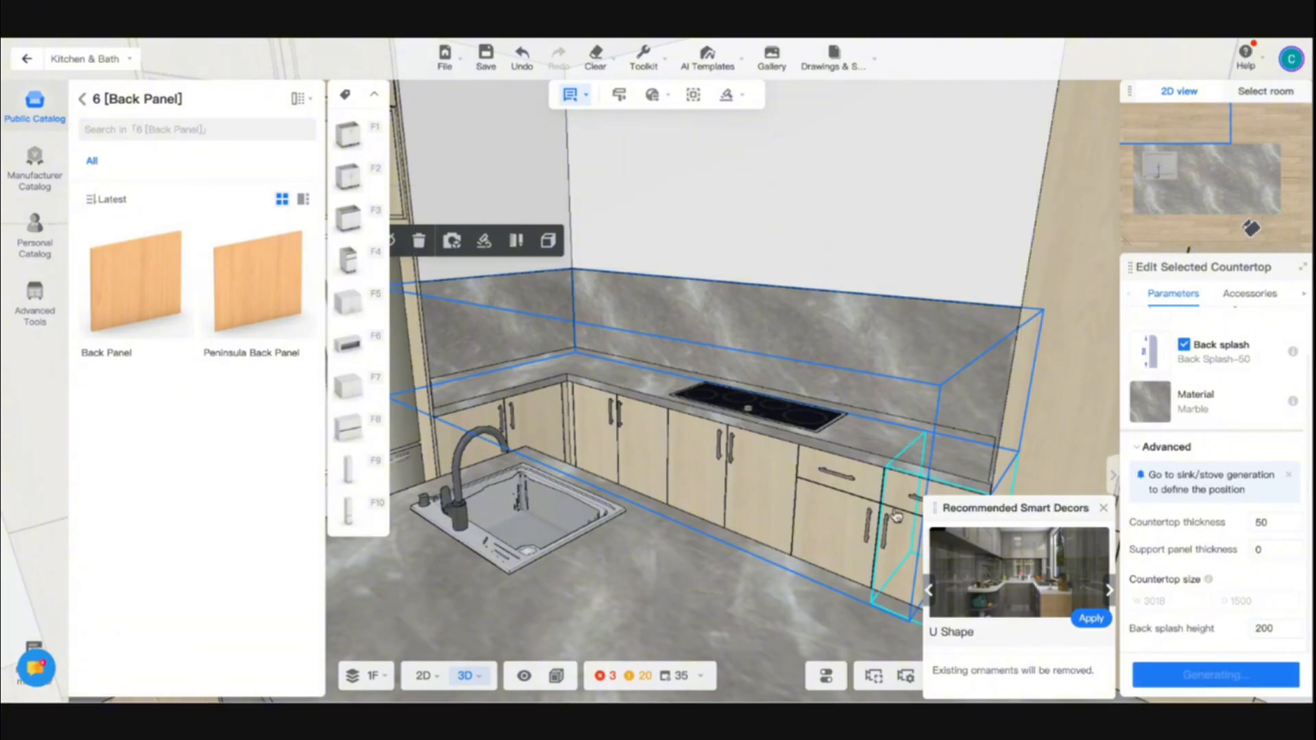
Step: Examine the regenerated back splash, the stovetop and the island from several angles around the kitchen
scroll(883, 514, down, 5)
click(652, 608)
drag(652, 608, 576, 569)
scroll(603, 574, down, 2)
scroll(578, 569, up, 6)
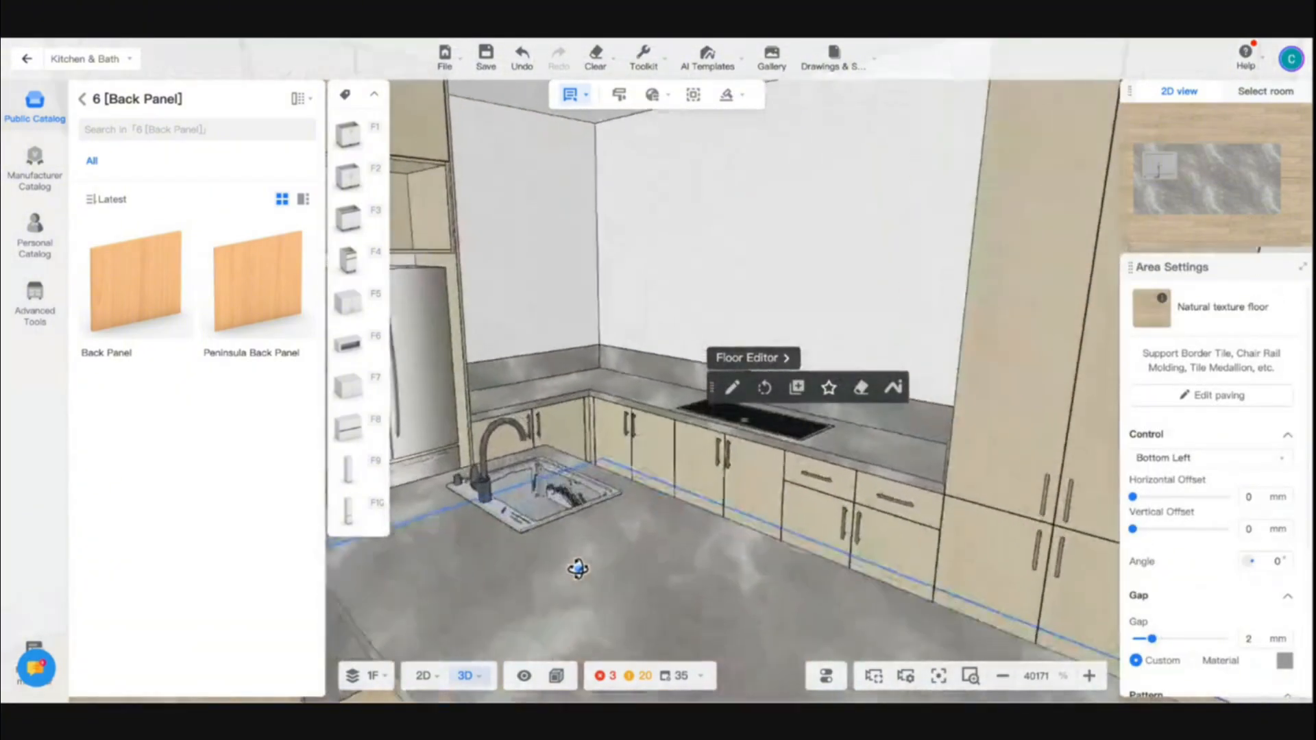
scroll(578, 568, down, 5)
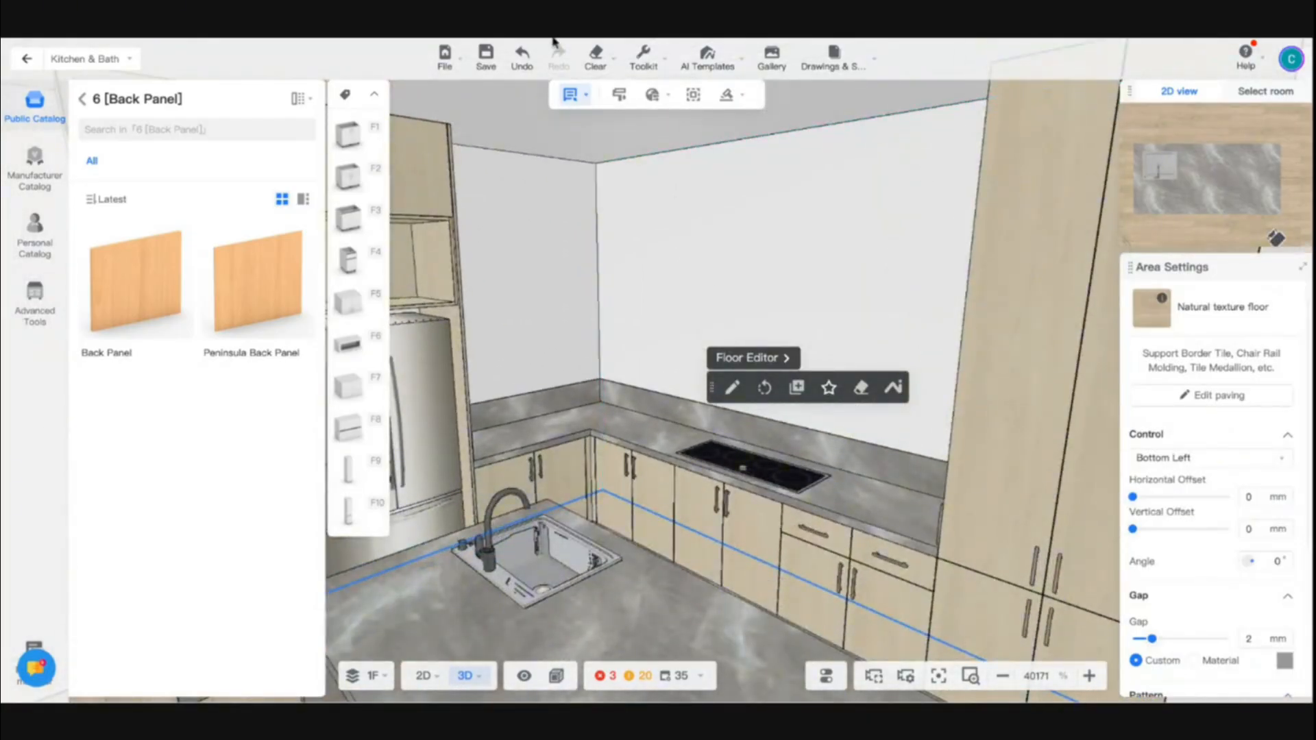
scroll(732, 312, down, 4)
drag(638, 449, 735, 281)
scroll(736, 281, down, 5)
scroll(693, 463, up, 5)
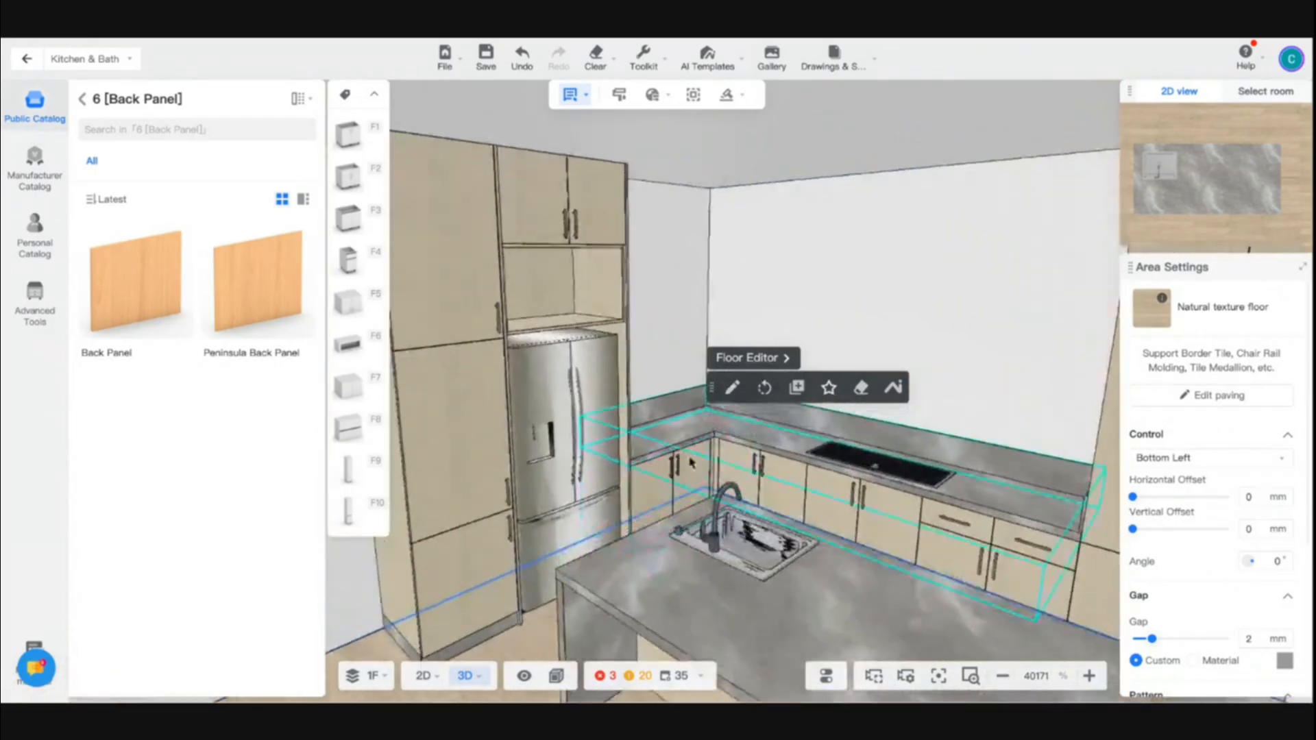
scroll(700, 466, down, 3)
drag(727, 473, 705, 487)
scroll(705, 486, down, 3)
drag(622, 344, 526, 209)
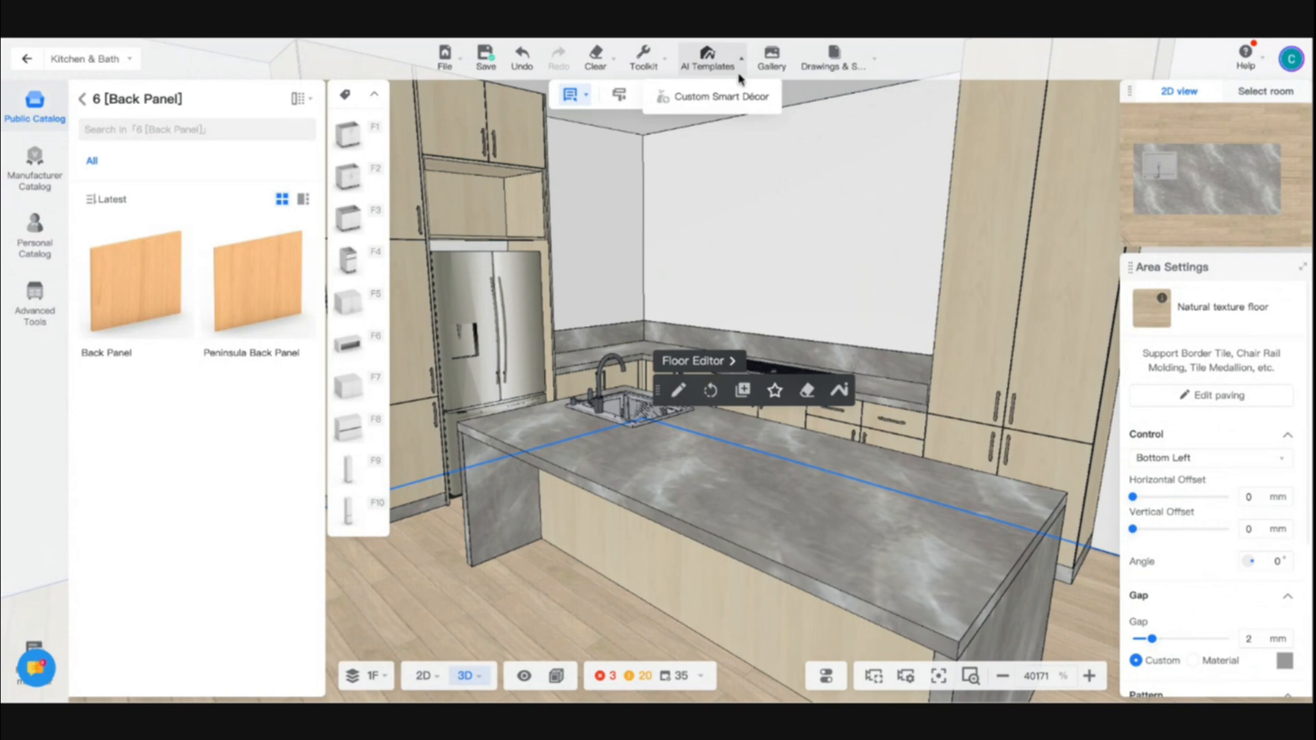
Step: Open Custom Smart Décor for Kitchen & Bath and apply the L Shape decor template to the kitchen
click(704, 103)
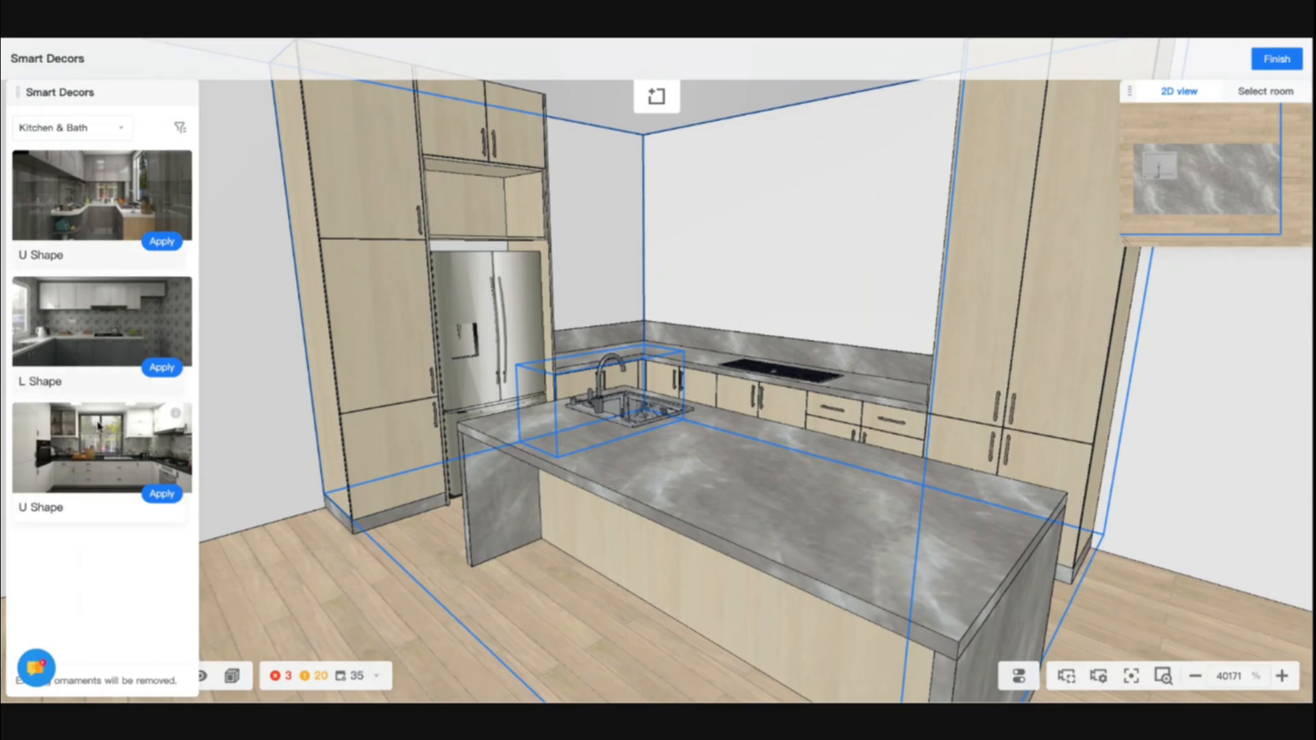
click(89, 137)
click(72, 159)
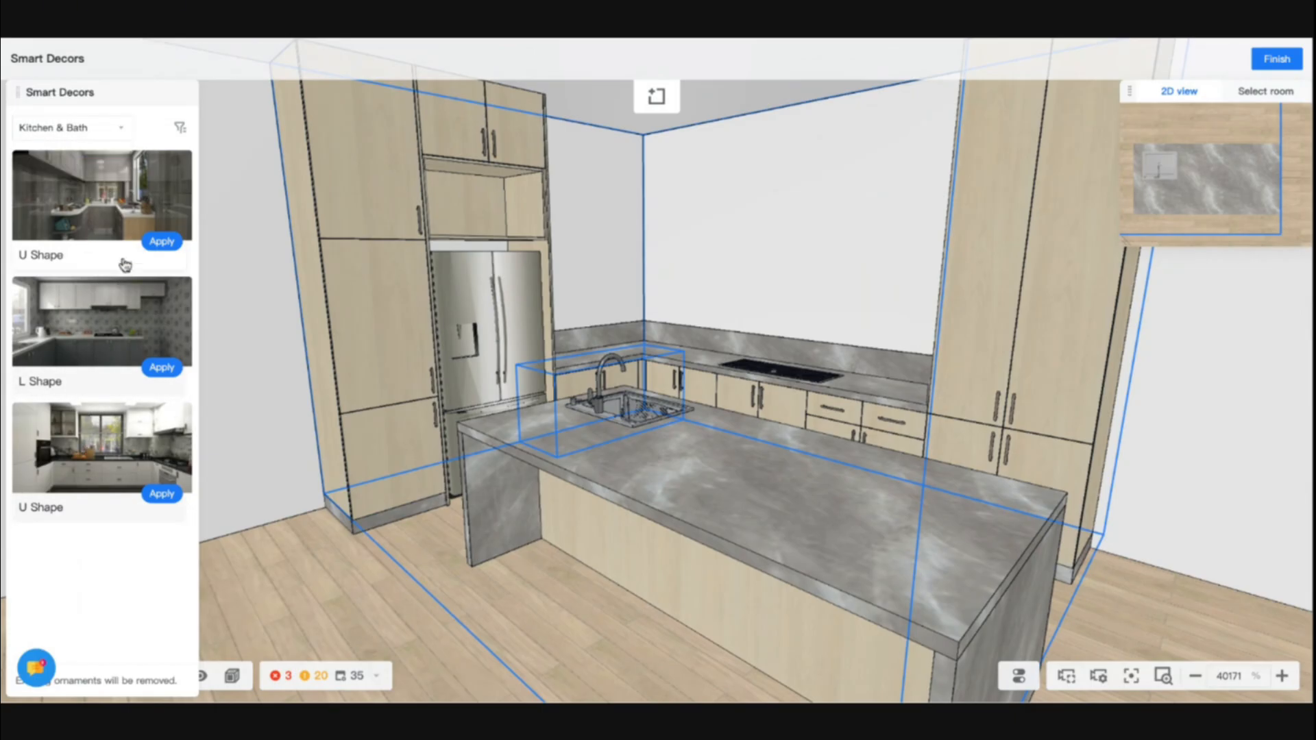
click(163, 369)
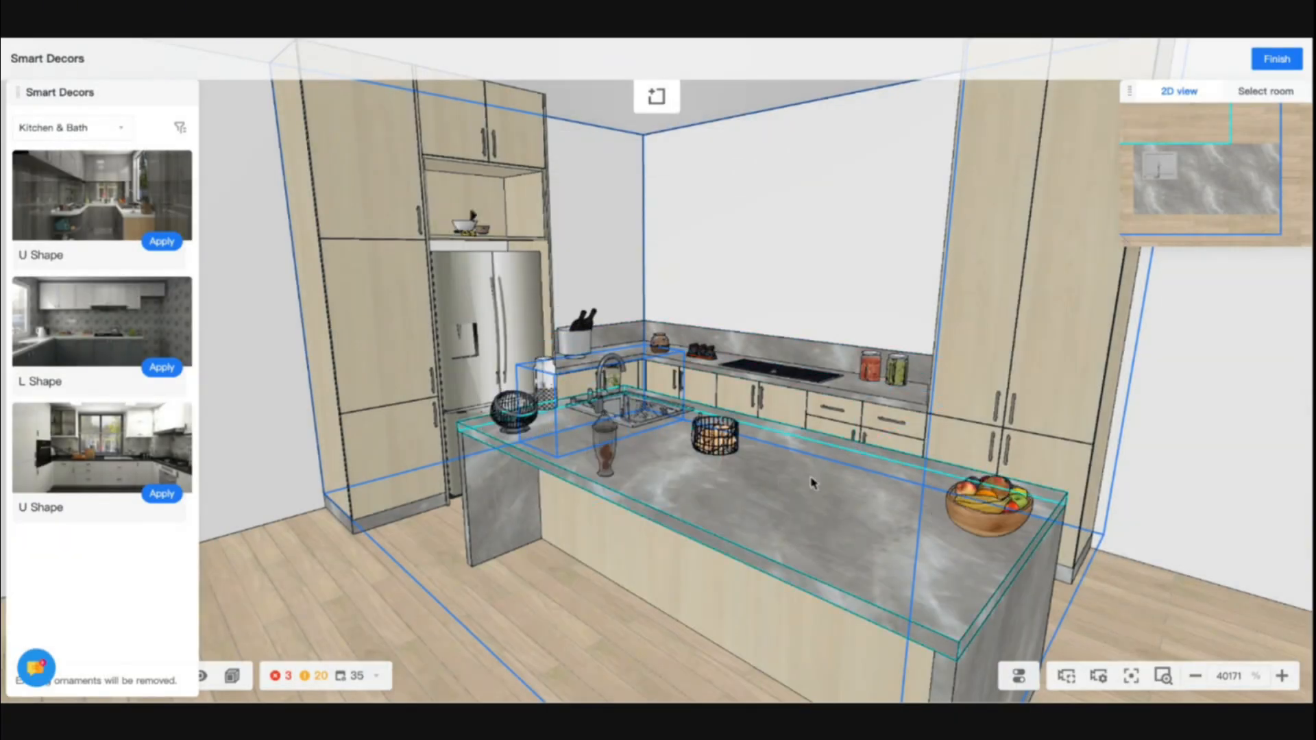
Step: Open all cabinet doors and drawers, inspect the decor on the inner shelves, and close them again
mouse_move(831, 452)
mouse_down()
mouse_move(810, 467)
mouse_move(837, 461)
mouse_up()
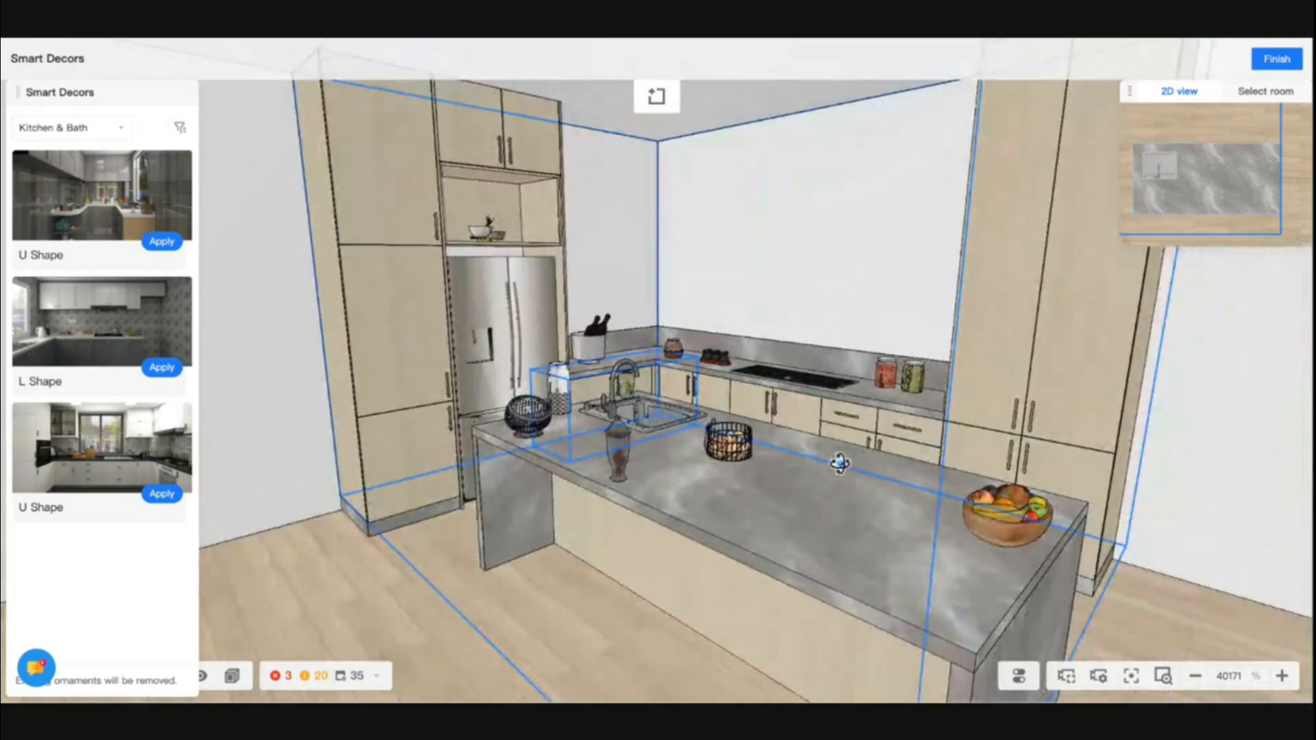
scroll(838, 462, up, 4)
key(o)
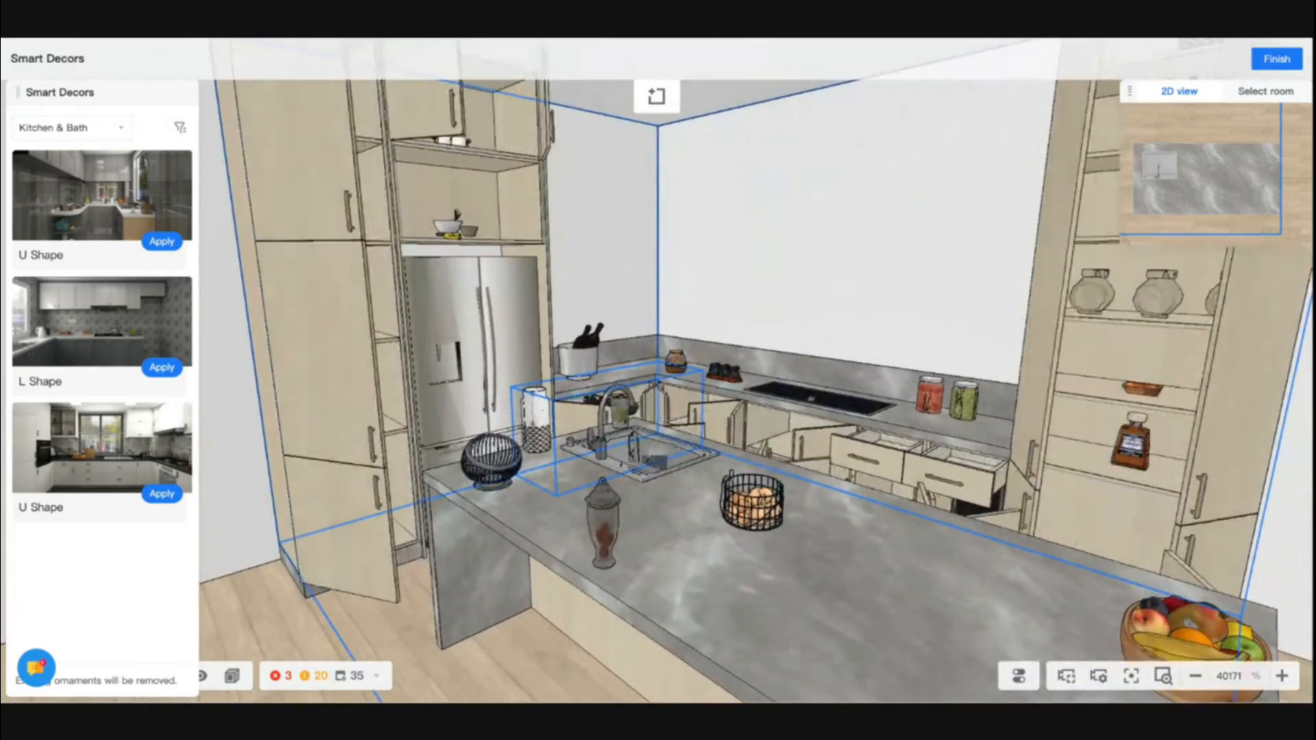
drag(821, 561, 883, 554)
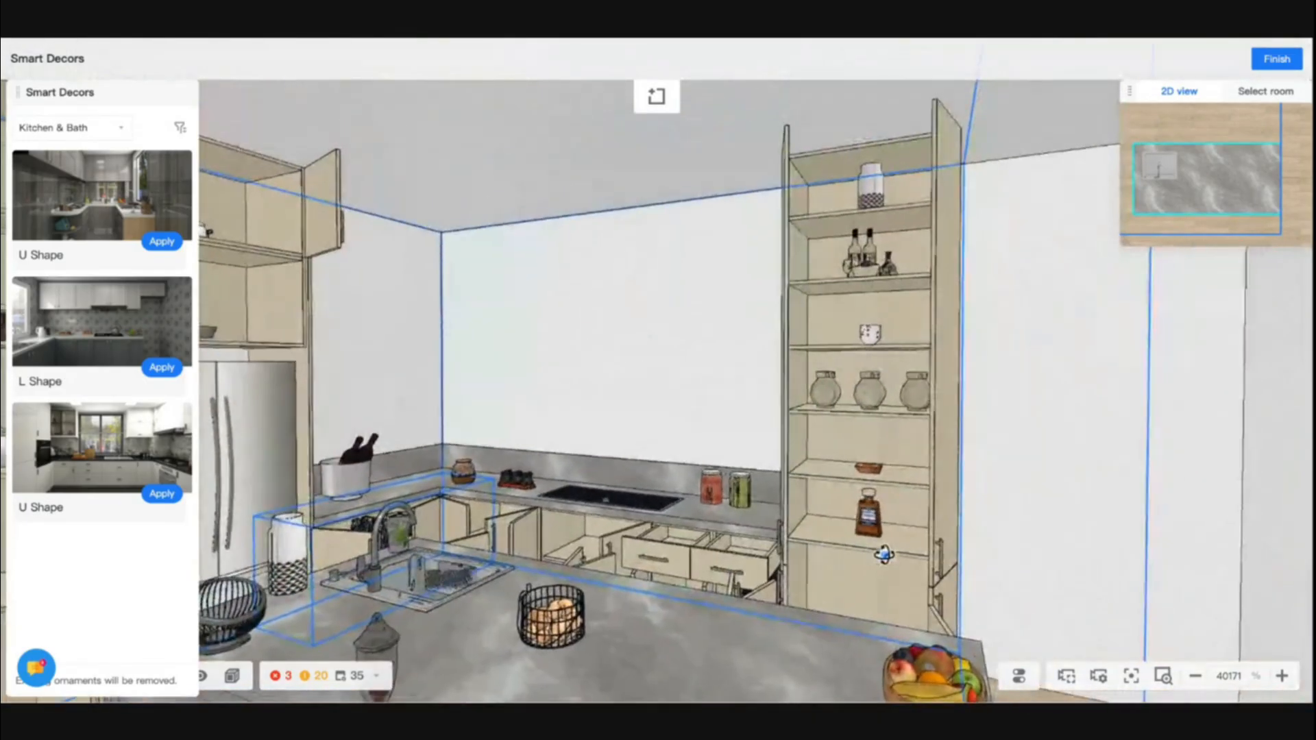
drag(746, 615, 676, 625)
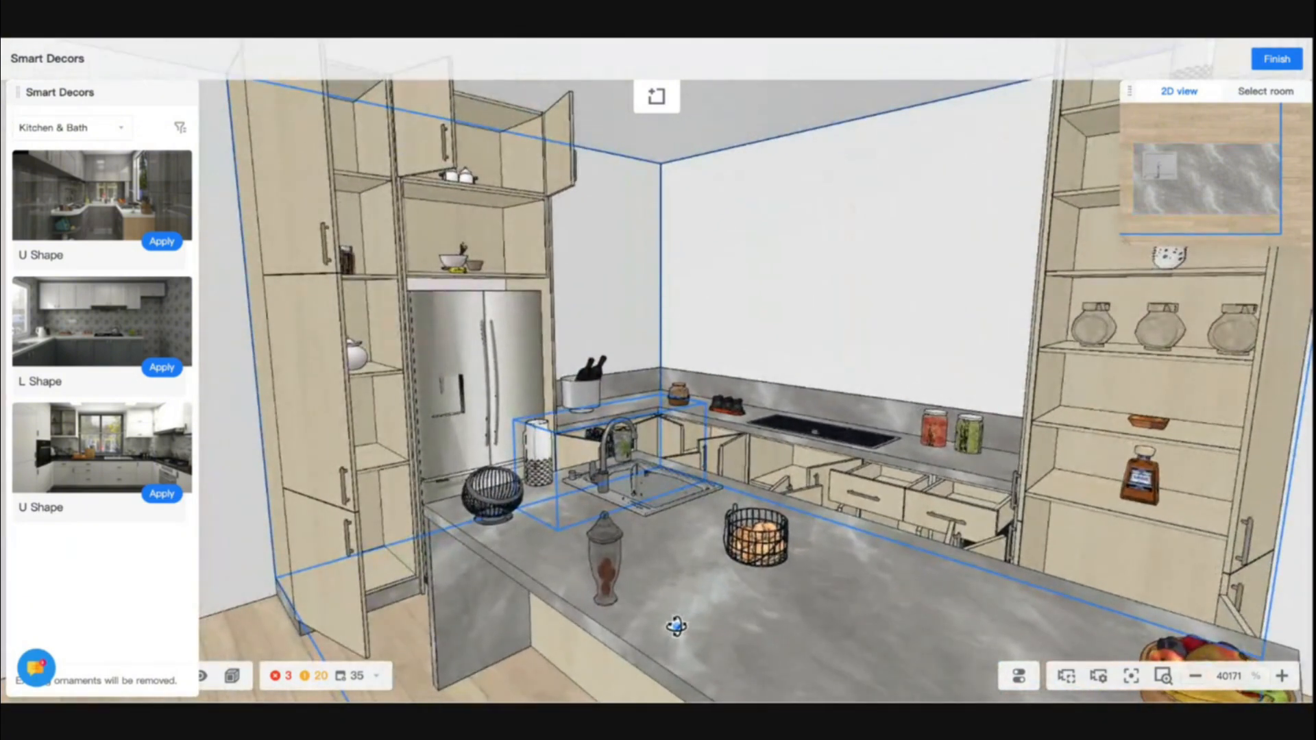
key(o)
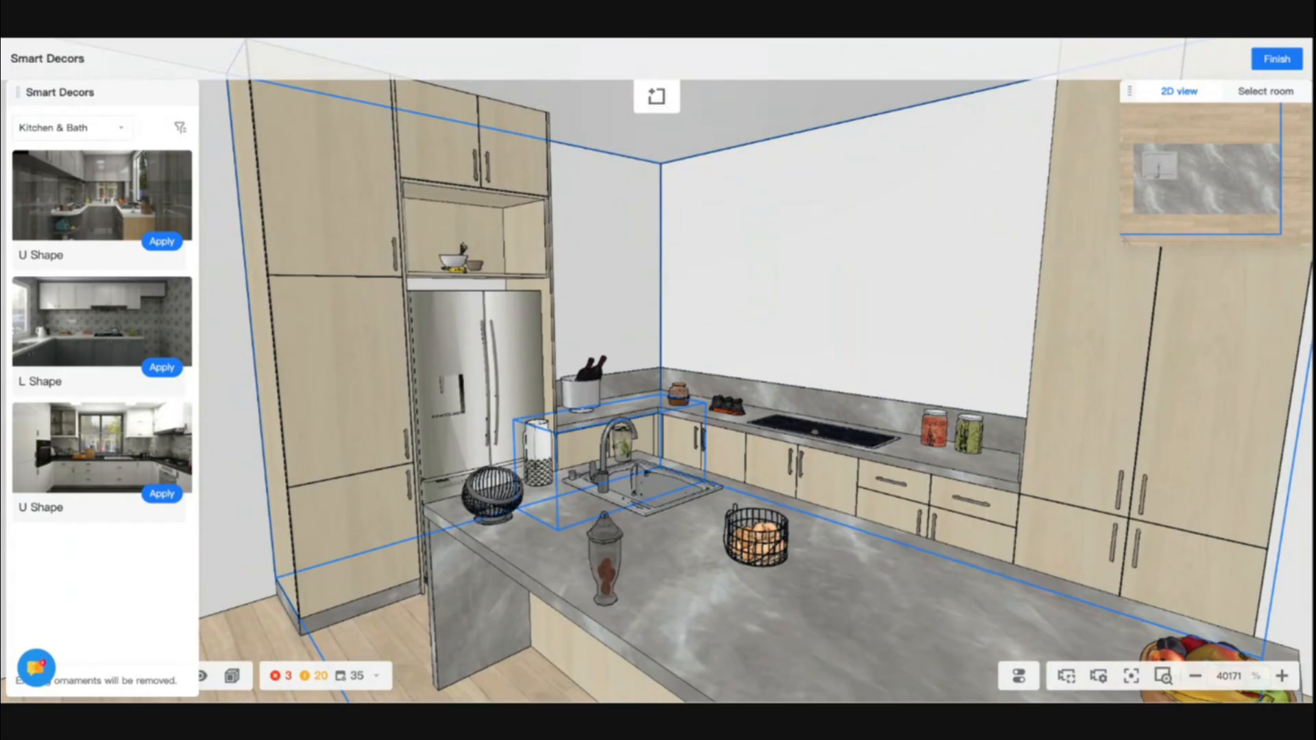
Step: Check the decorated kitchen as a whole and finish the smart decor setup
scroll(727, 487, down, 5)
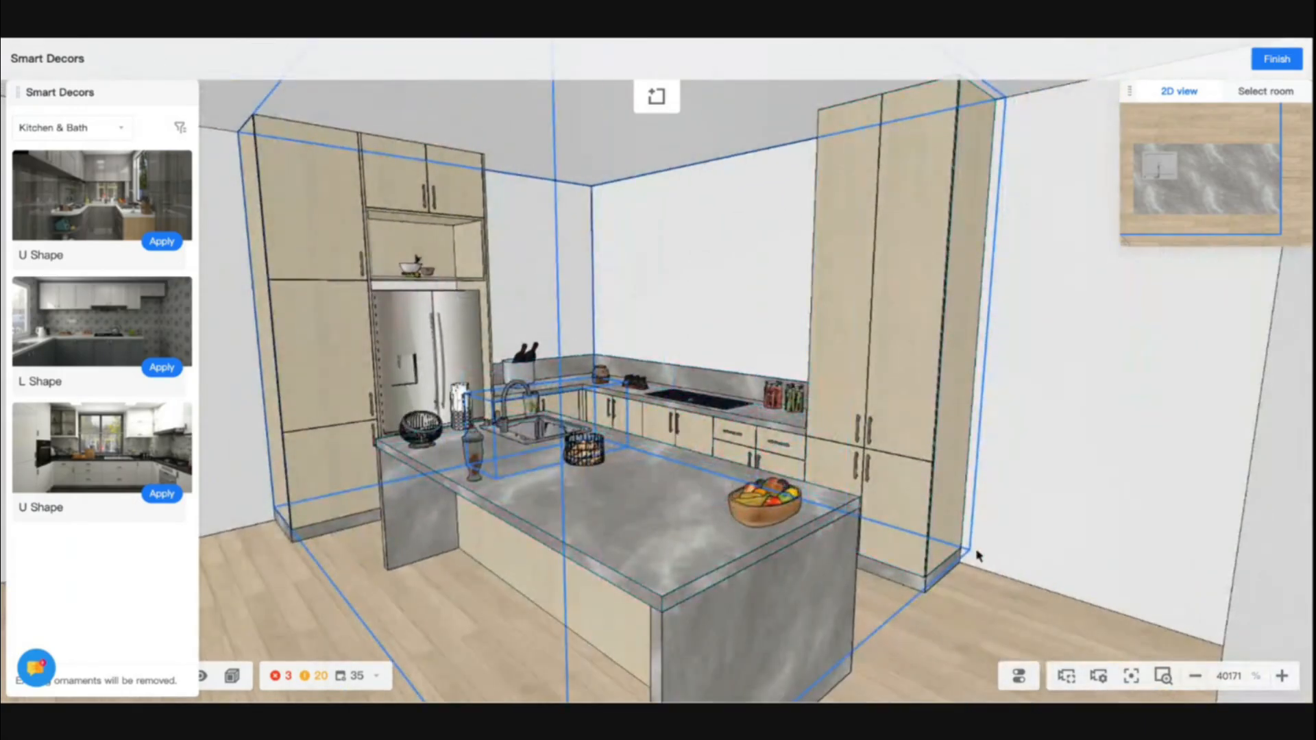
mouse_move(977, 556)
mouse_down()
mouse_move(1005, 555)
mouse_move(963, 547)
mouse_move(974, 545)
mouse_up()
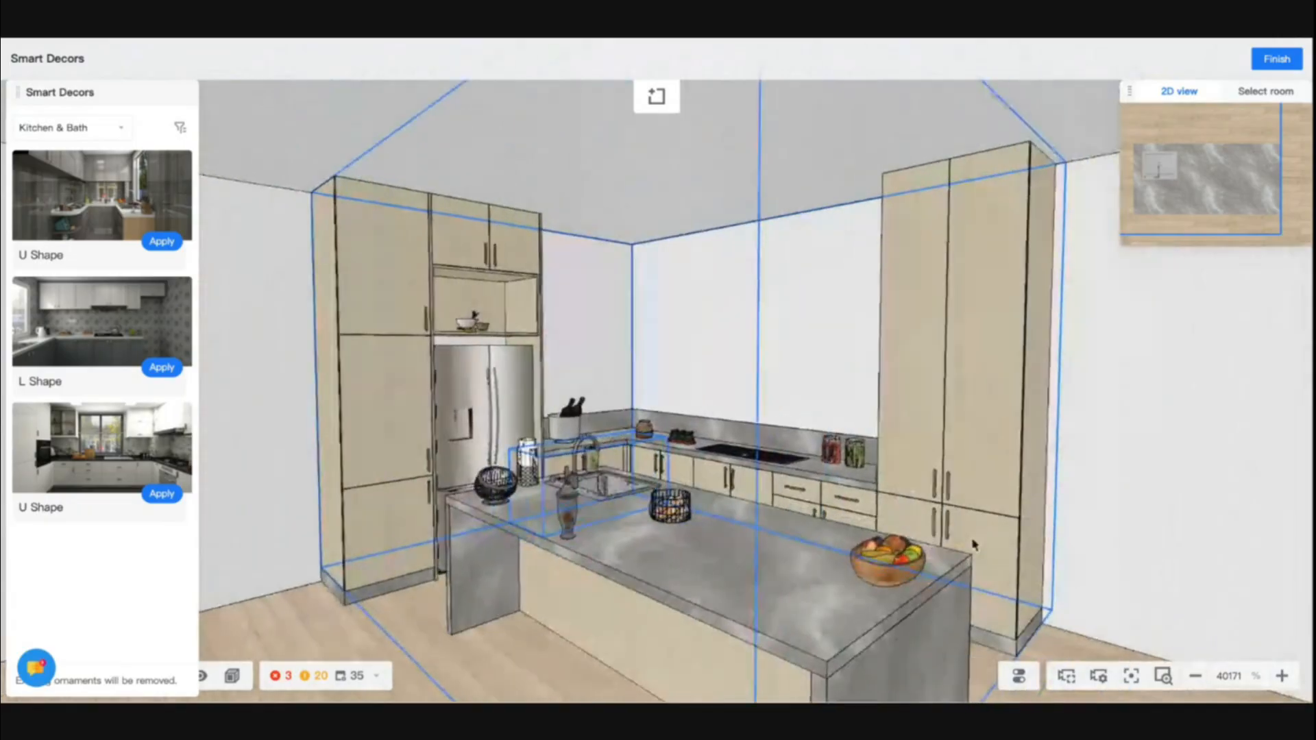
scroll(829, 423, down, 5)
scroll(832, 429, up, 5)
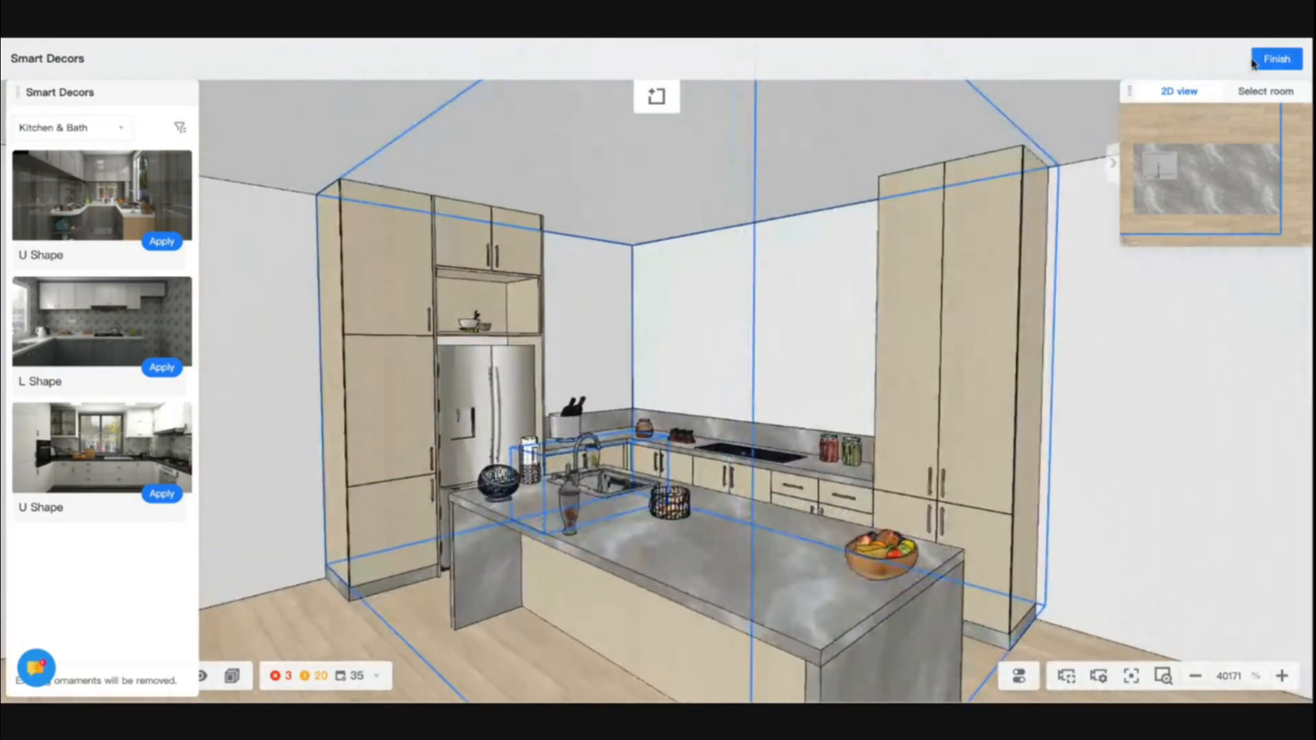
click(1275, 60)
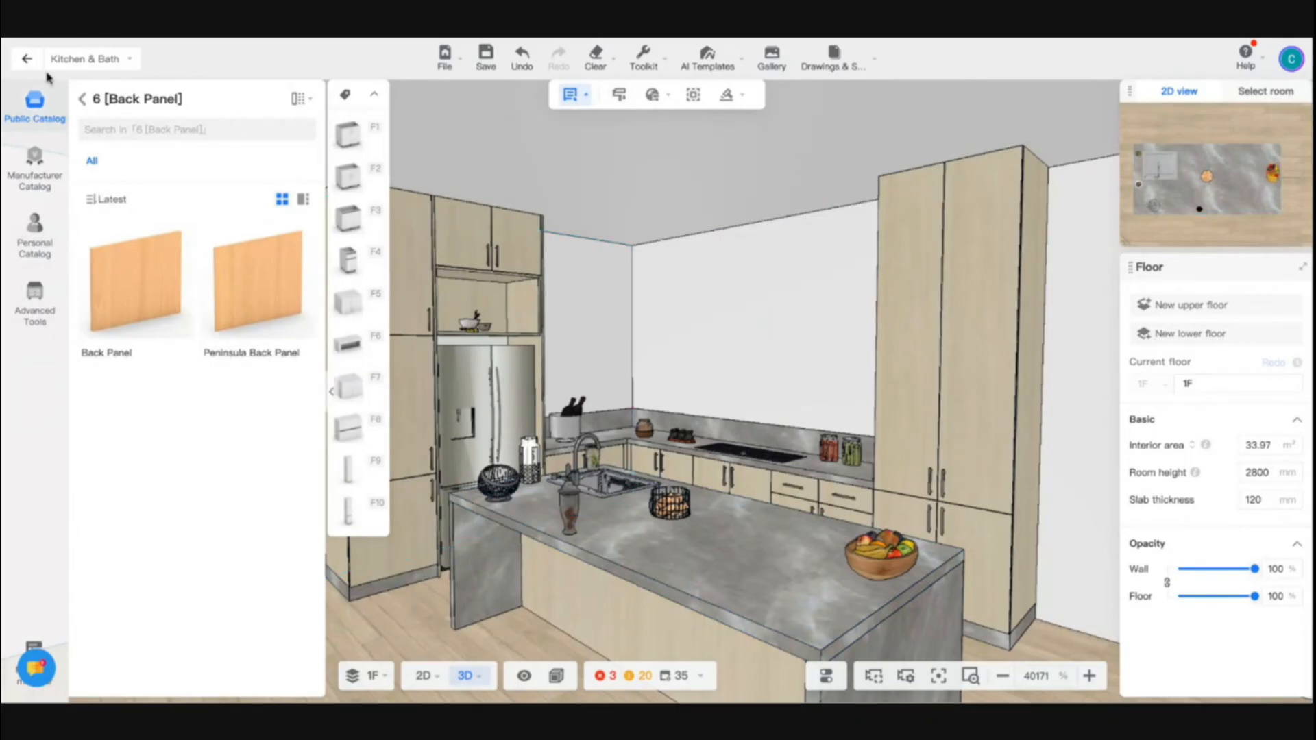
Step: Leave the Kitchen & Bath tool and open the Bar Stools category among the furniture chair models
click(26, 60)
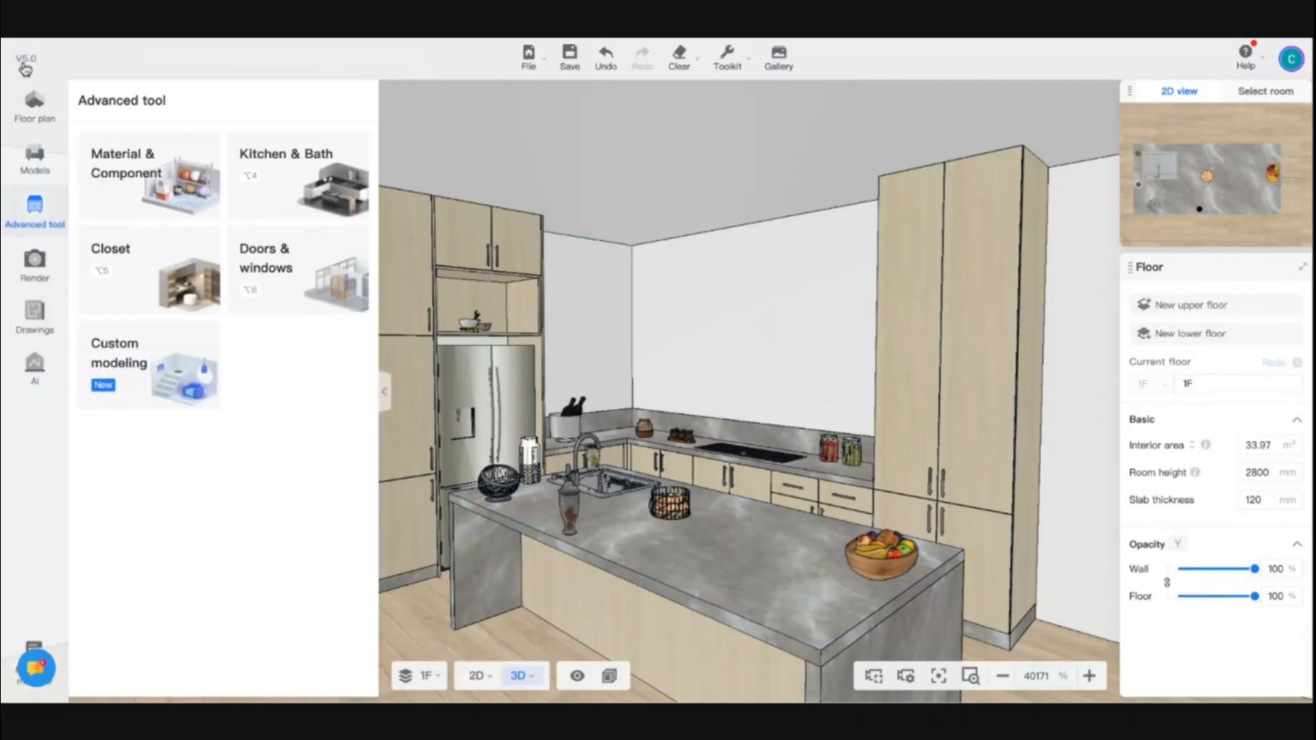
click(41, 149)
click(170, 419)
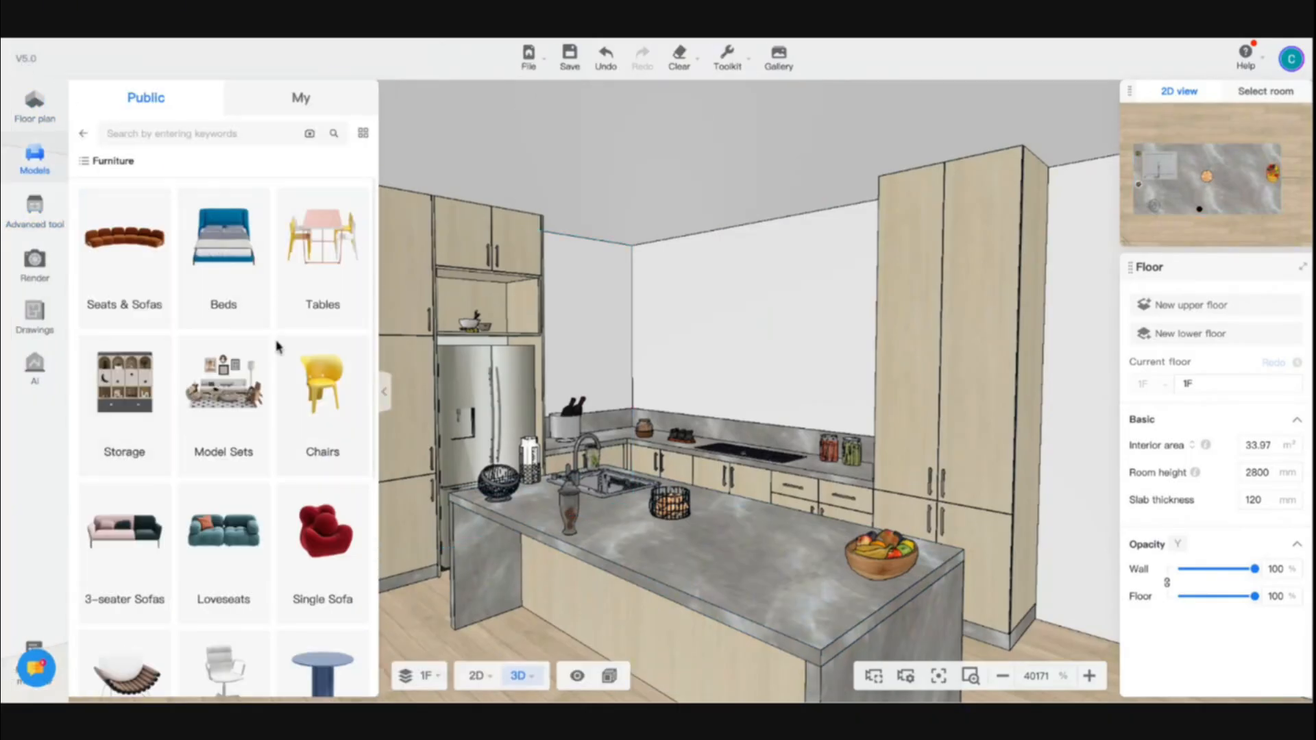
click(323, 430)
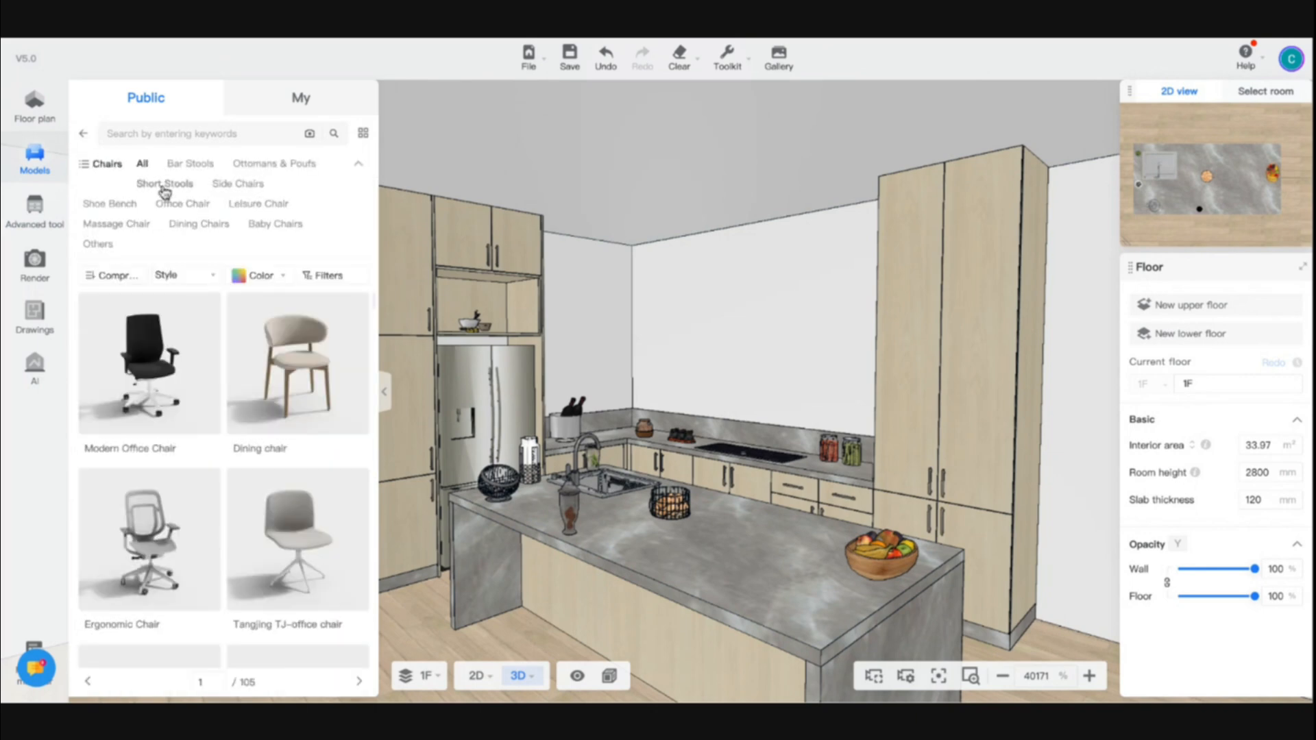
click(201, 163)
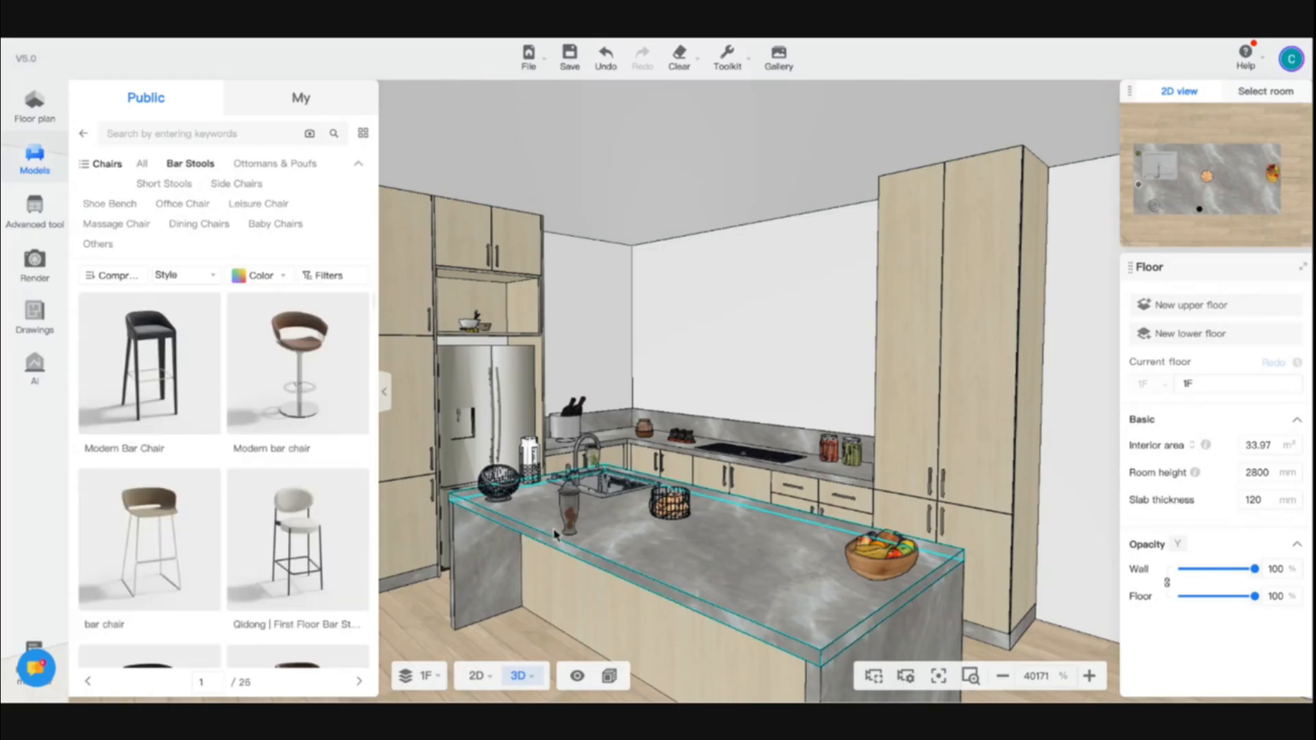
Step: Place the brown-seated "bar chair" model on the floor along the island's seating side, near the sink end
scroll(604, 558, down, 5)
scroll(532, 596, up, 10)
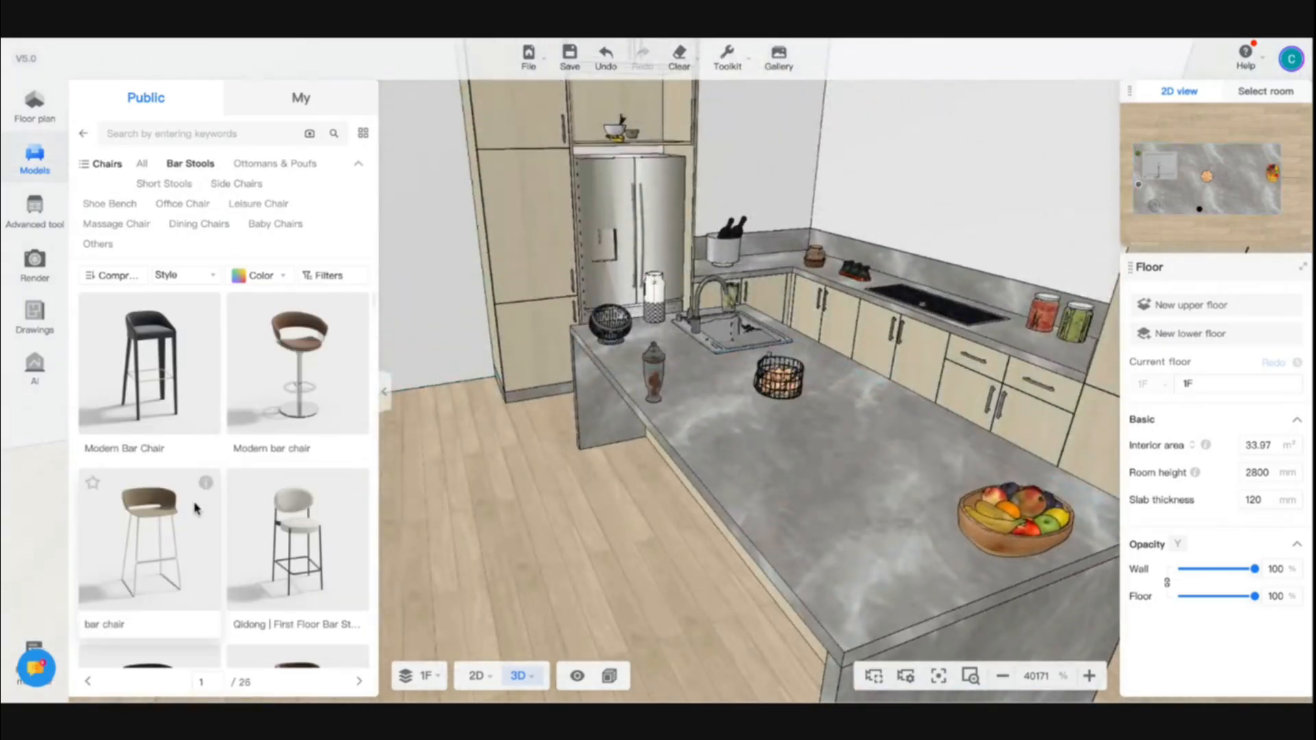
drag(197, 505, 547, 434)
key(a)
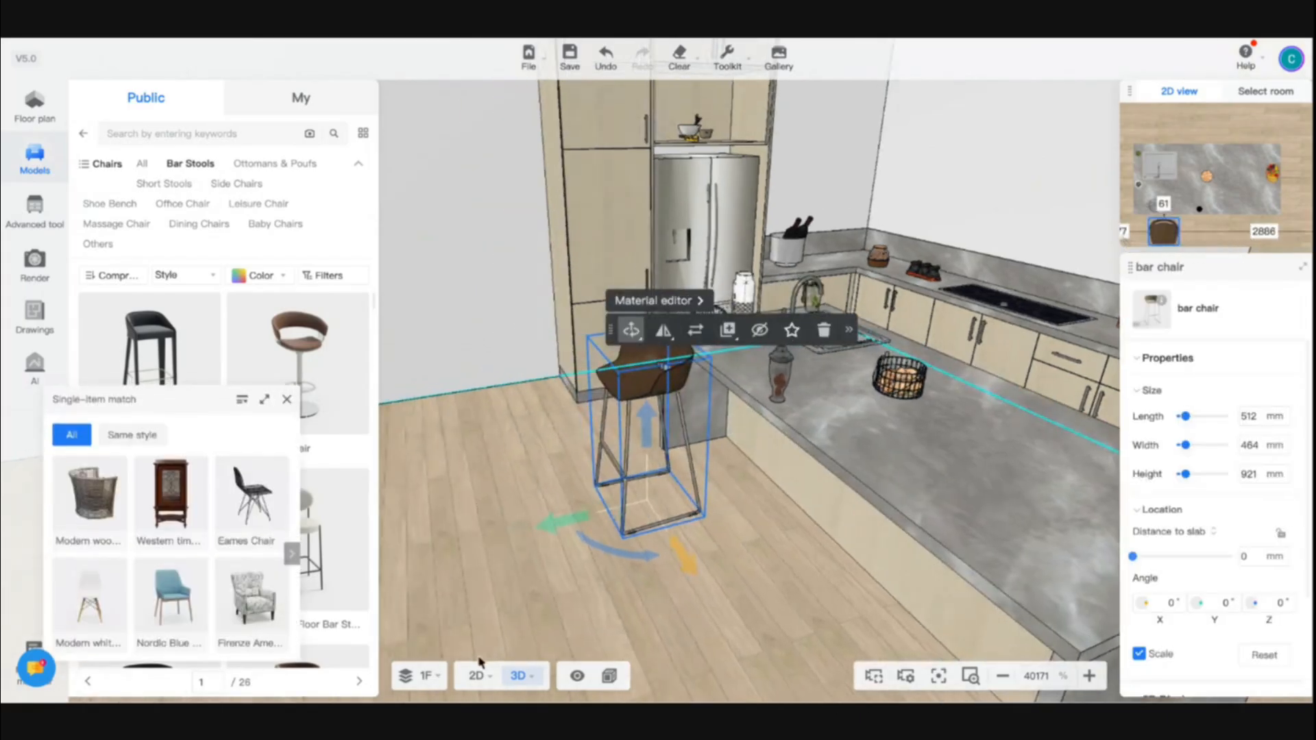
Step: In the 2D plan, rotate the bar chair 180° to face the island and shift it slightly along the counter
click(476, 676)
scroll(631, 421, down, 2)
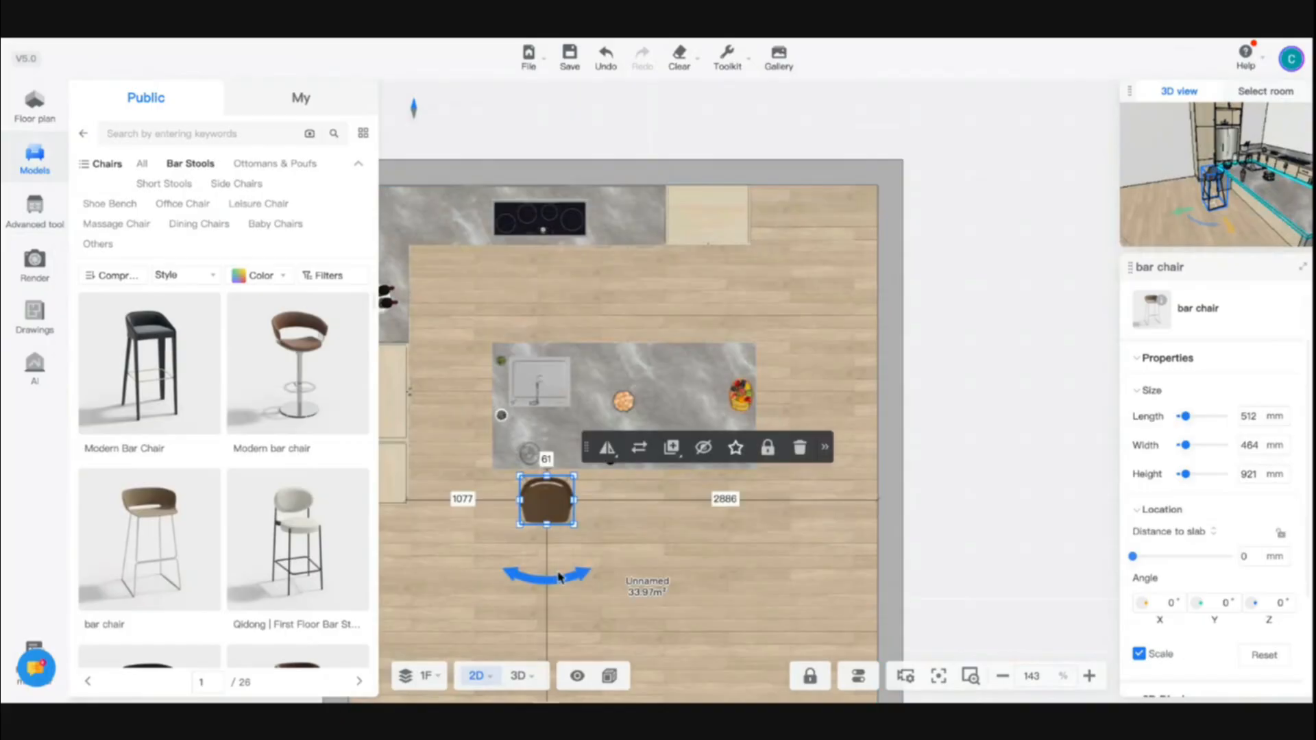
drag(544, 567, 546, 487)
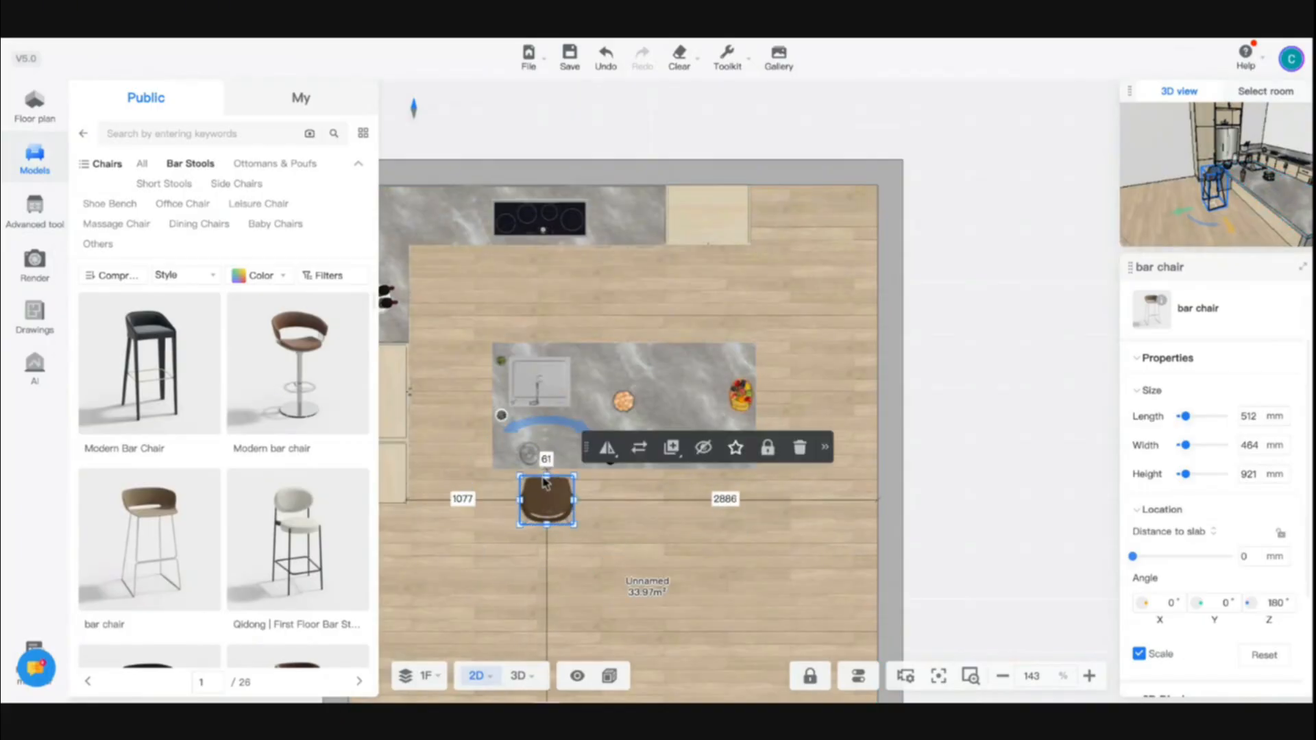
scroll(547, 497, up, 5)
drag(541, 490, 534, 494)
Step: Copy the bar chair twice in line along the island's seating side, leaving gaps of about 295 mm between chairs
key(ctrl+c)
key(ctrl+v)
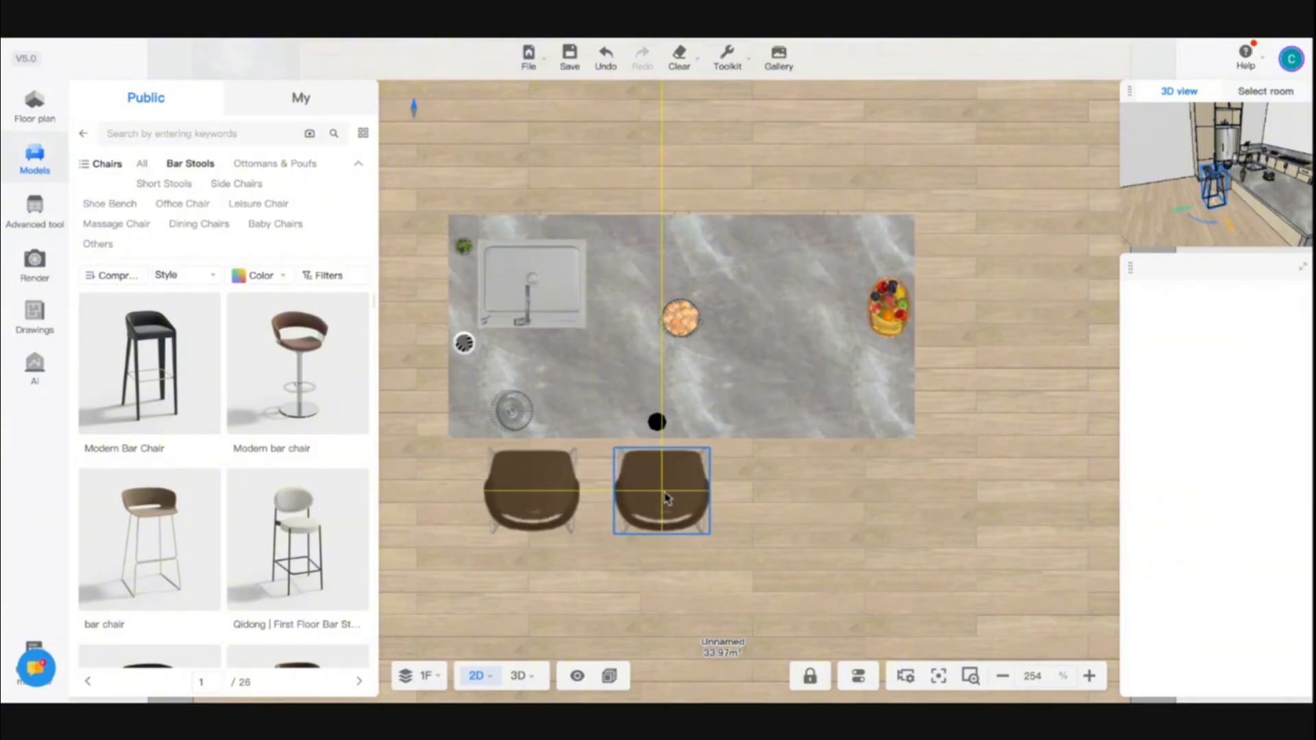
click(684, 498)
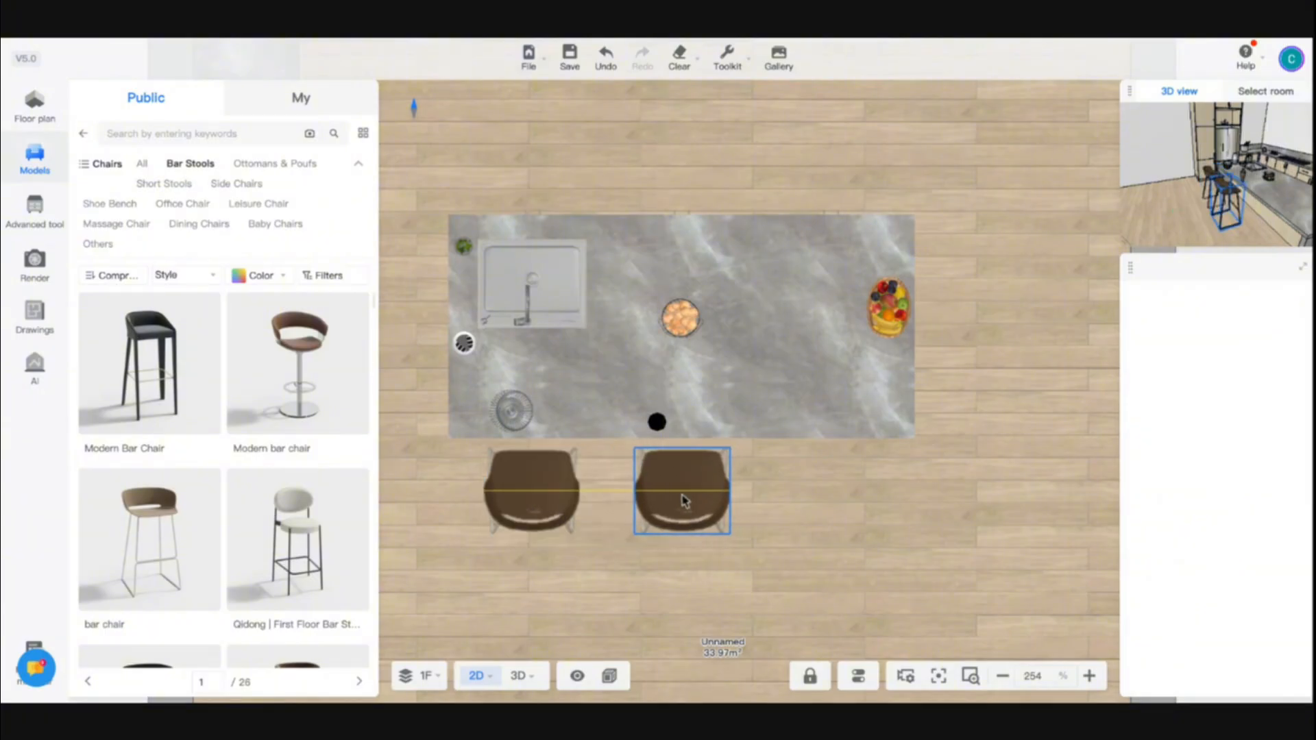
key(ctrl+v)
click(837, 489)
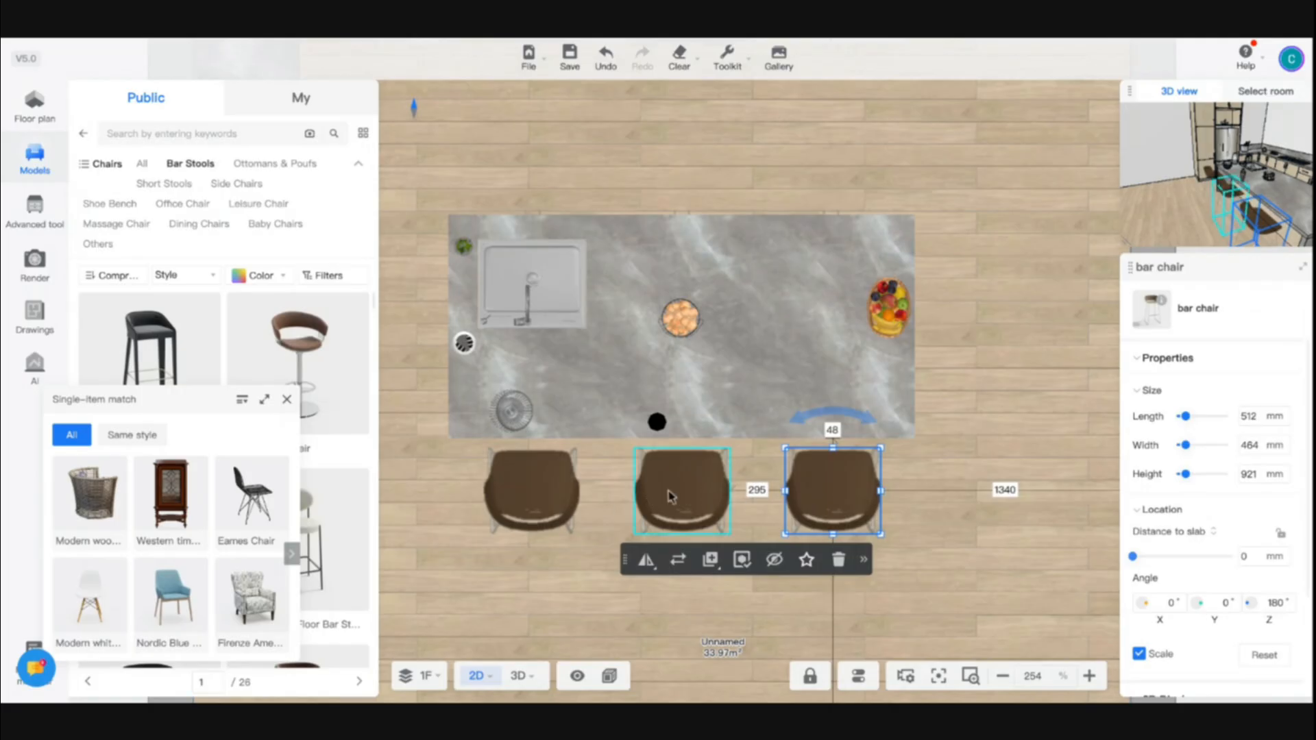
Step: Select all three bar chairs and move them together toward the island so their seats tuck slightly under the countertop
shift+click(540, 484)
shift+click(680, 491)
drag(675, 490, 676, 472)
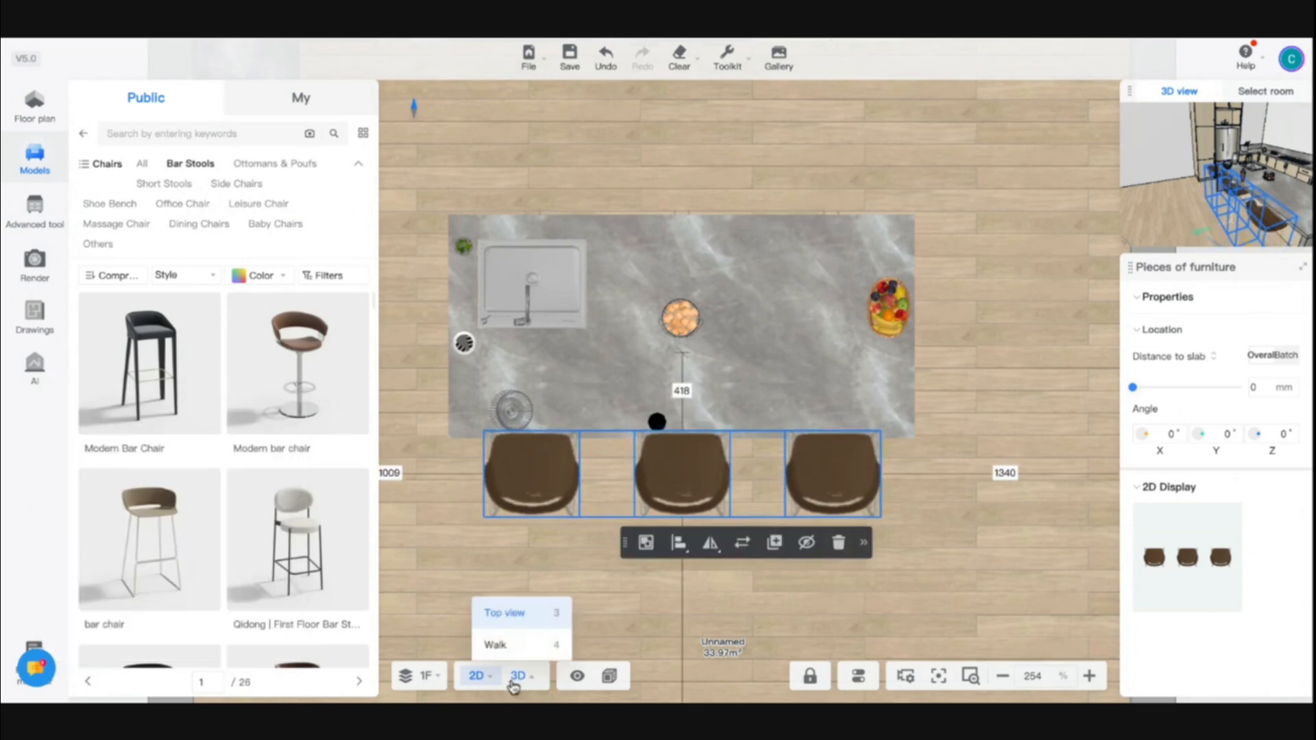
Step: Switch to the 3D view and examine the kitchen with the island, chairs and decor from several distances and angles
click(518, 676)
click(623, 514)
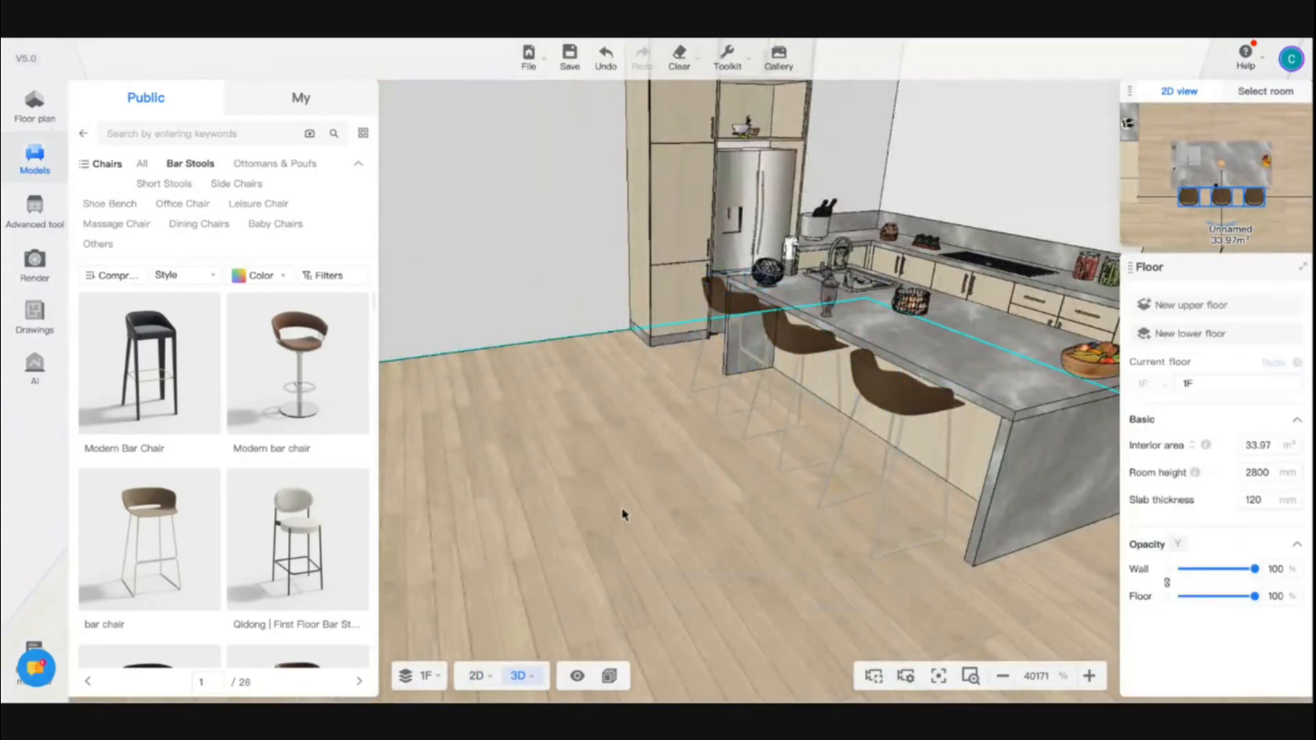
drag(623, 514, 660, 490)
scroll(706, 459, up, 4)
scroll(709, 460, down, 5)
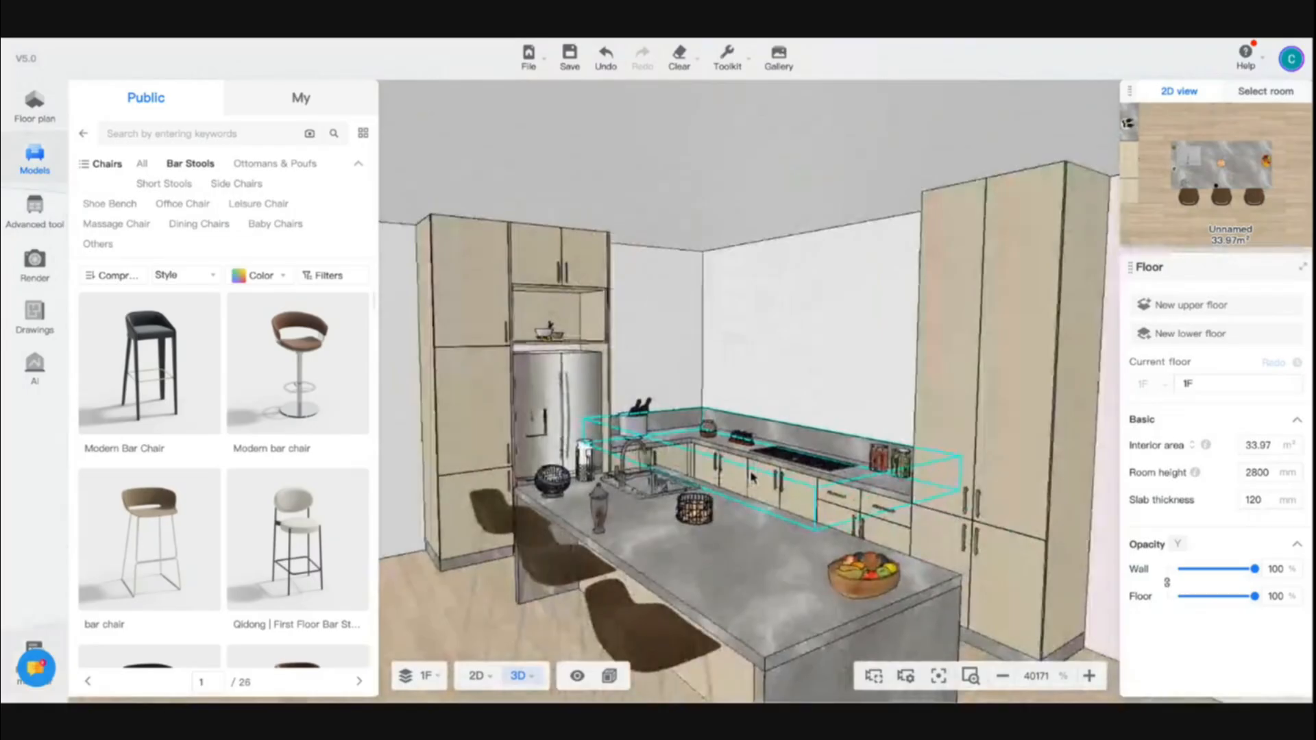
scroll(717, 431, up, 1)
scroll(706, 453, down, 5)
drag(508, 608, 654, 599)
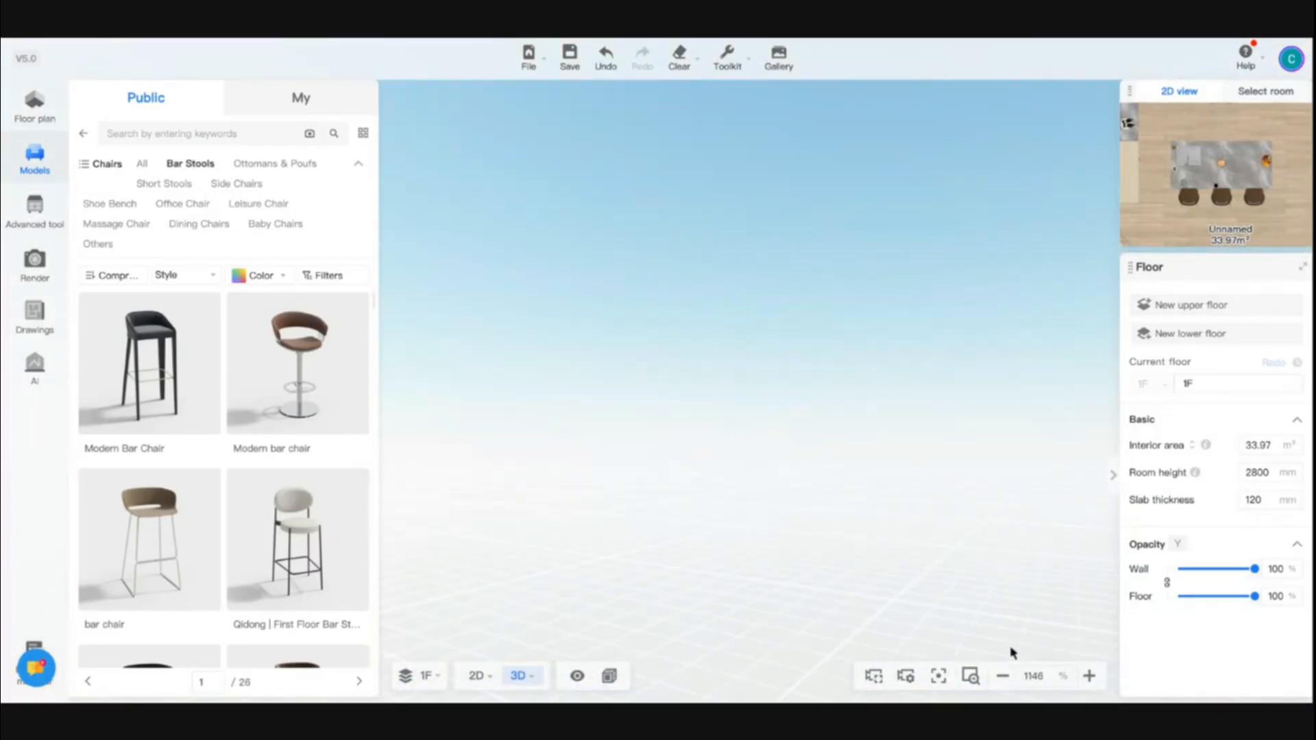
click(938, 676)
scroll(663, 441, up, 5)
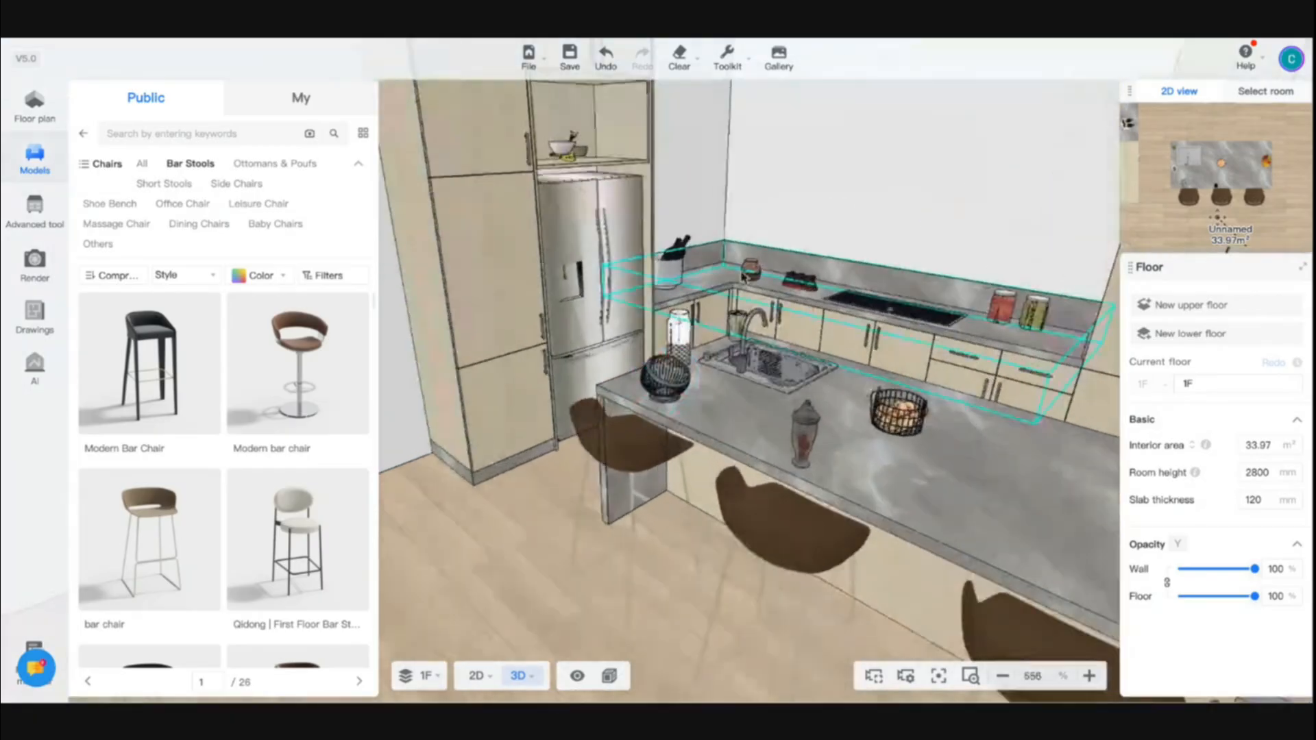
scroll(825, 176, down, 5)
drag(805, 384, 689, 473)
scroll(710, 368, up, 4)
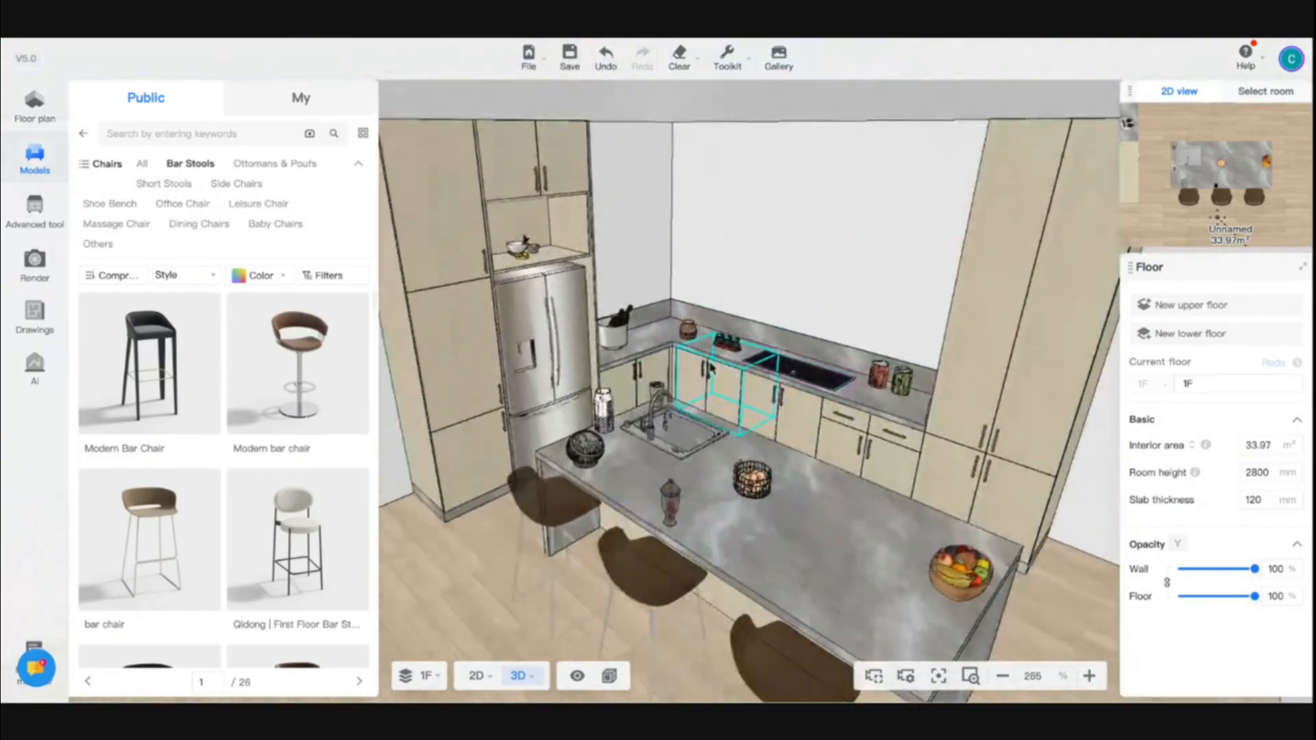
Step: Open the cabinets for customization, review the parameters of the corner, base, drawer and tall units, and return to the main design
click(712, 370)
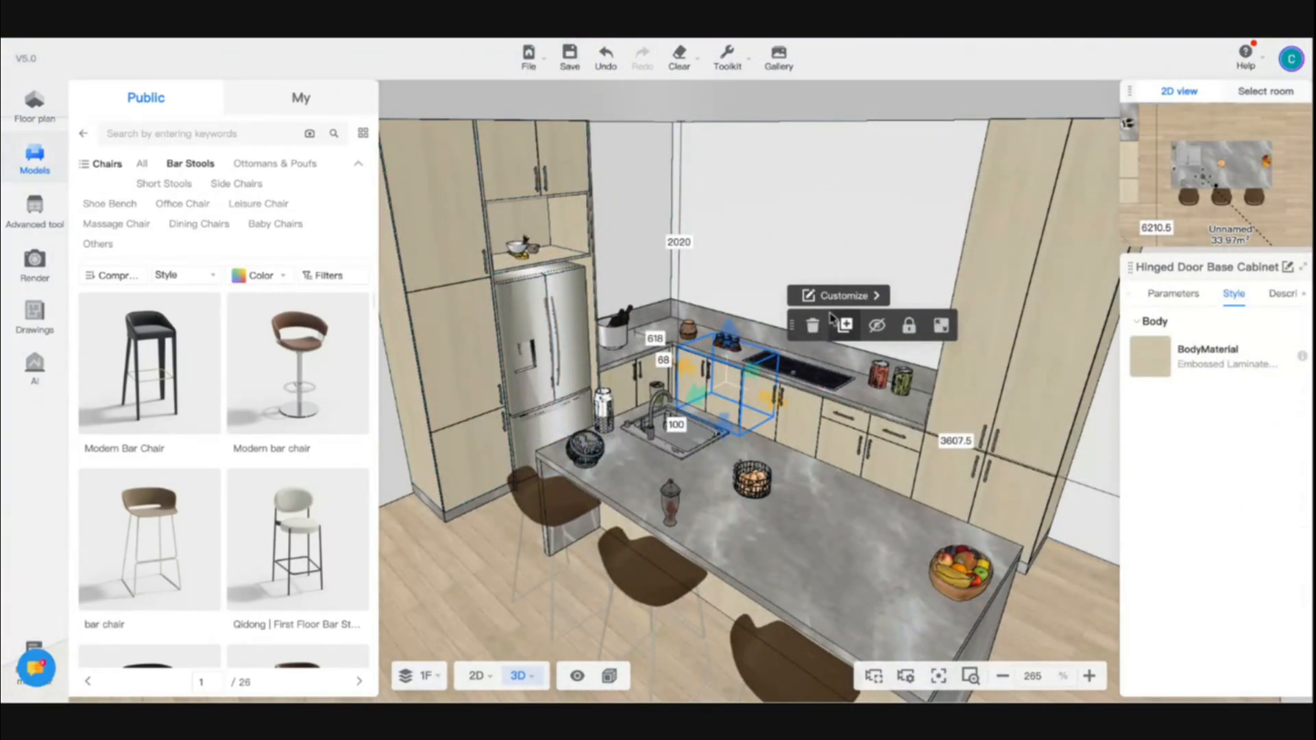
click(843, 297)
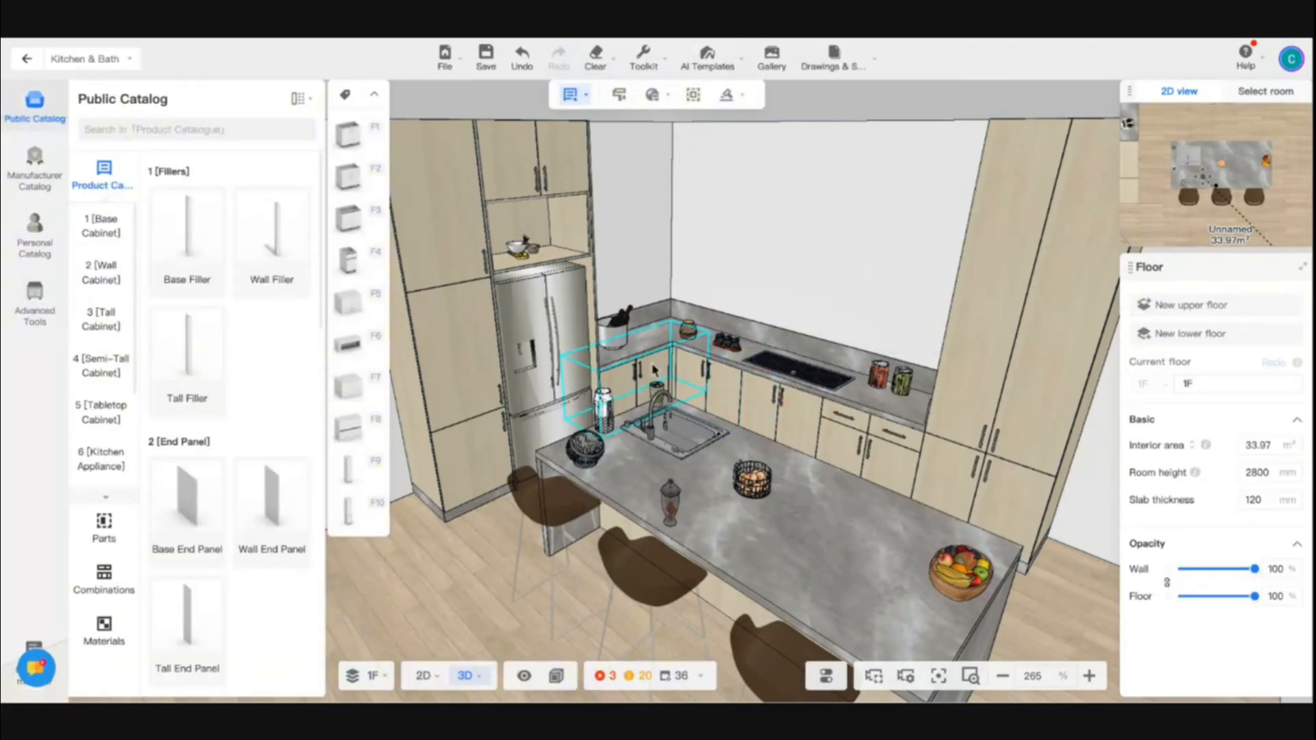
click(654, 370)
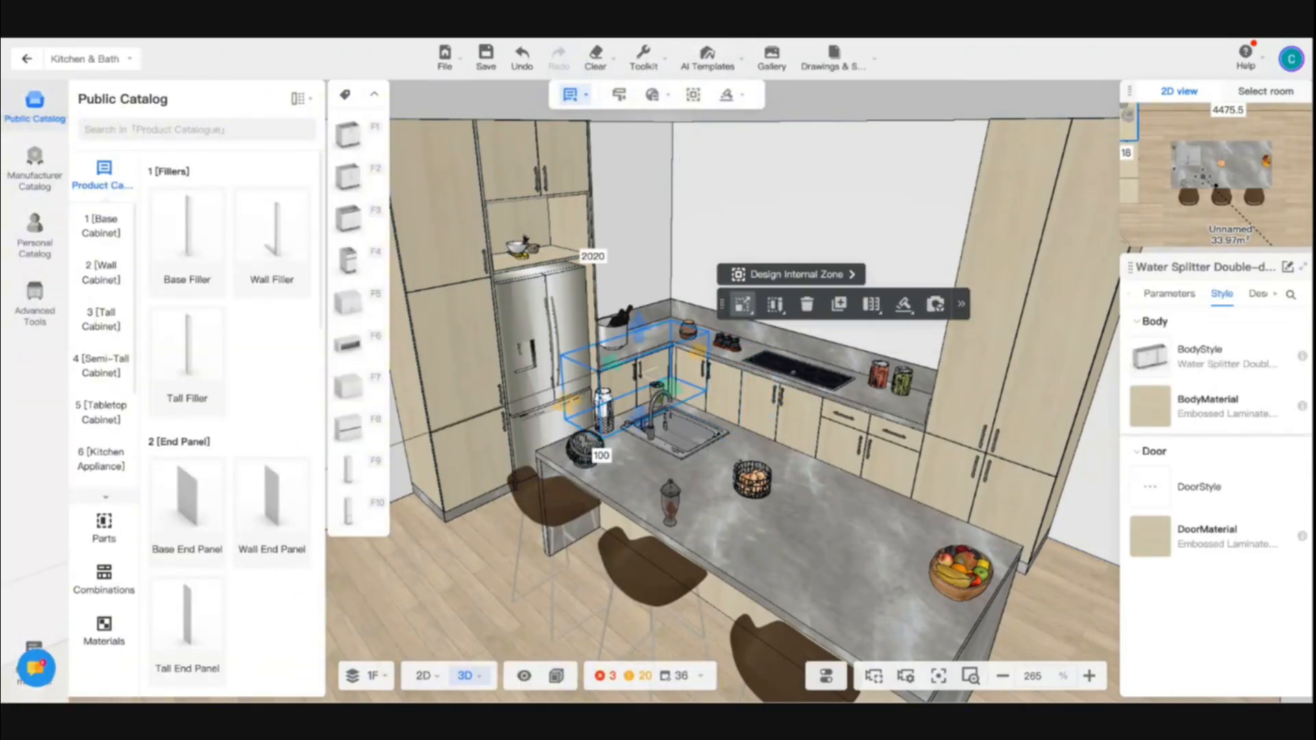
click(1169, 293)
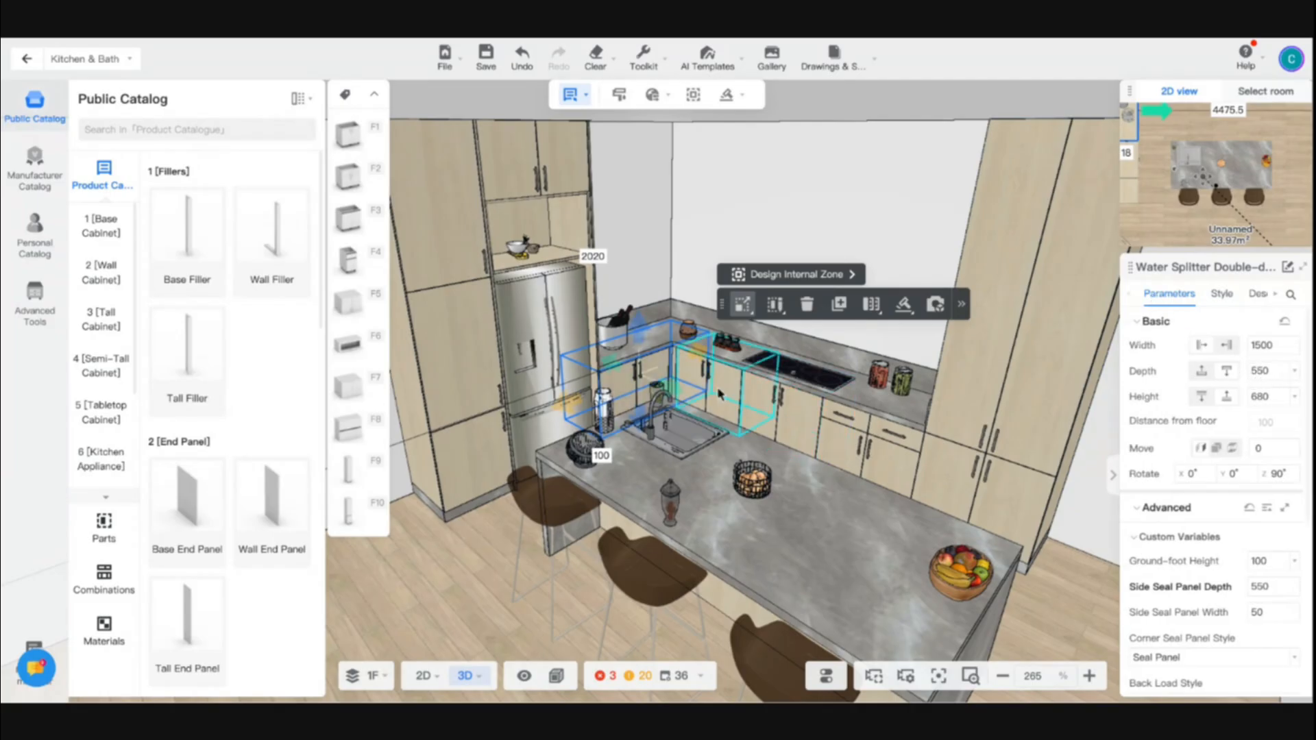
click(739, 405)
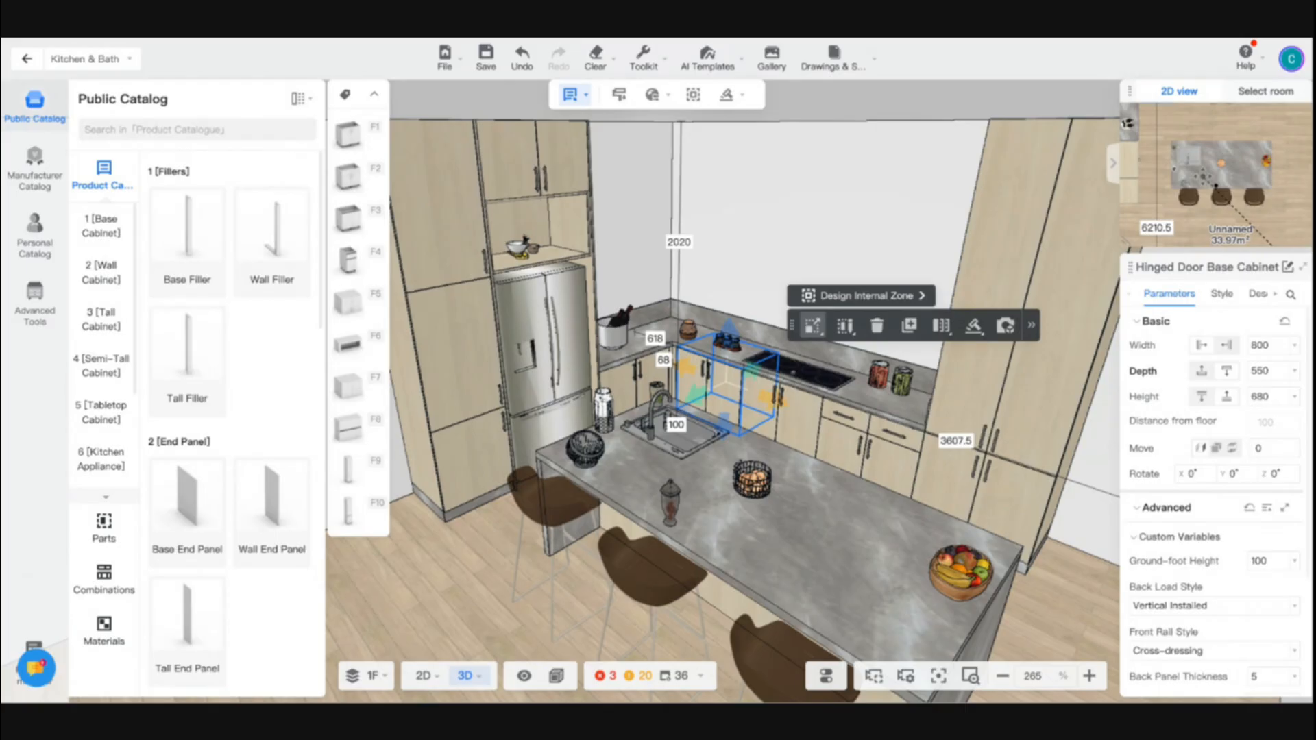
drag(767, 411, 857, 445)
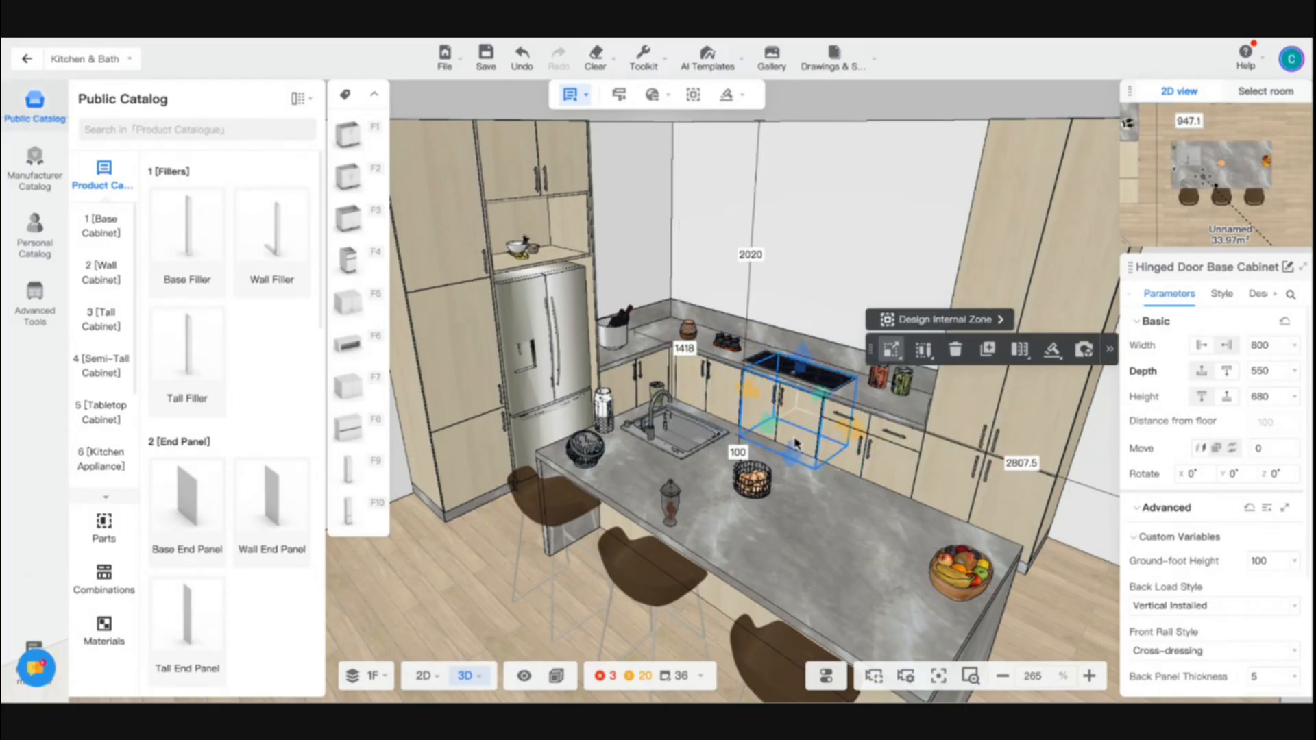
click(857, 446)
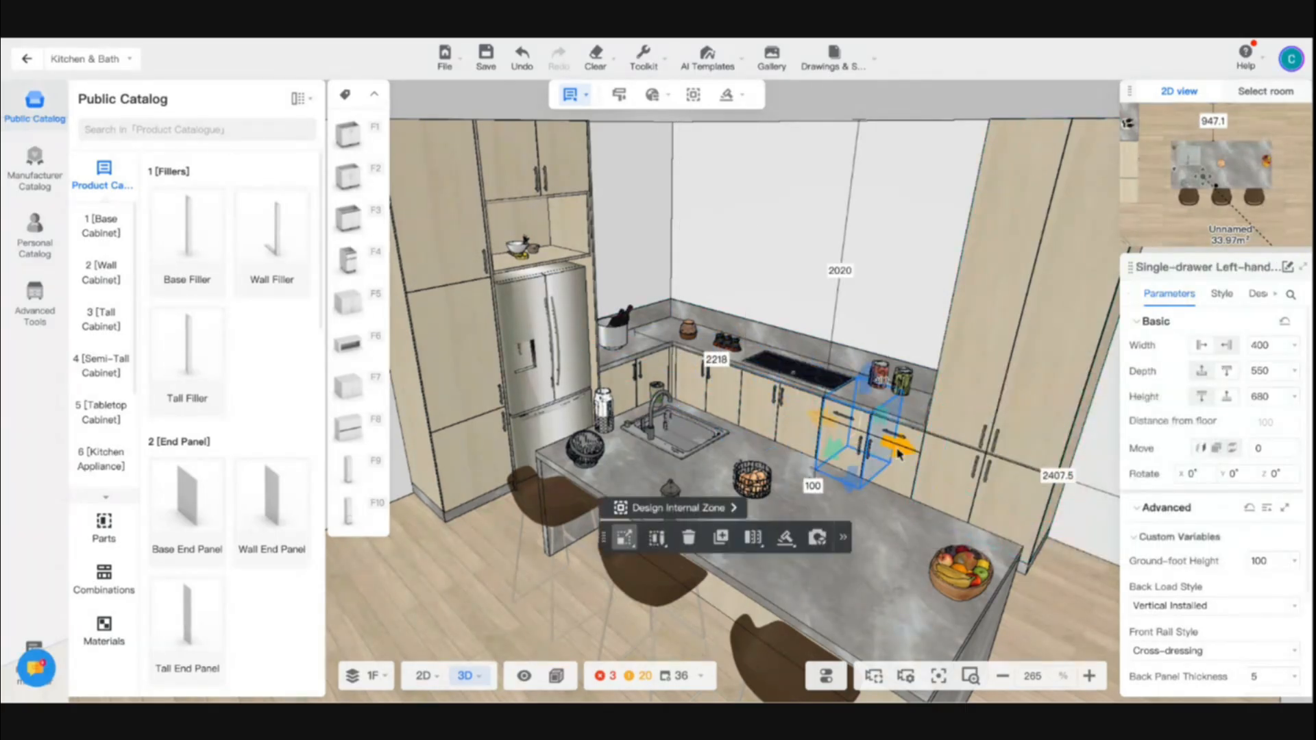
click(957, 469)
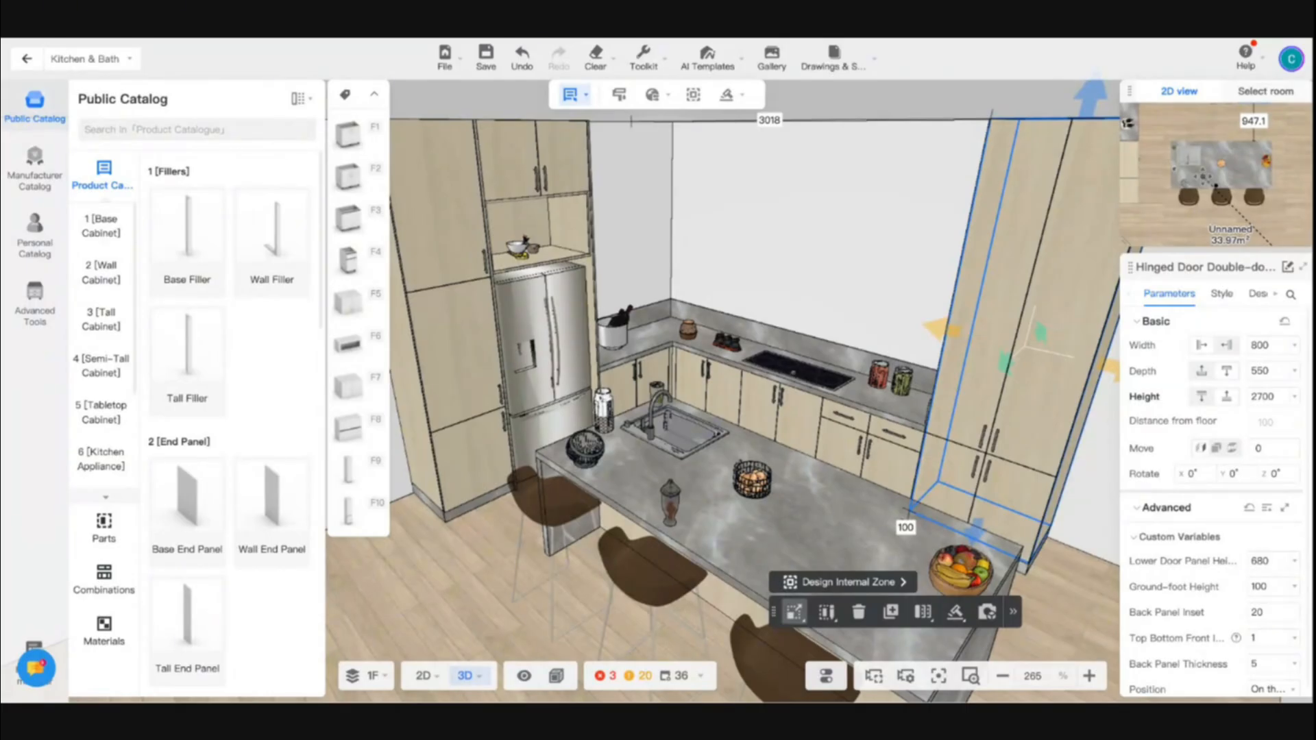
click(793, 262)
scroll(852, 259, down, 4)
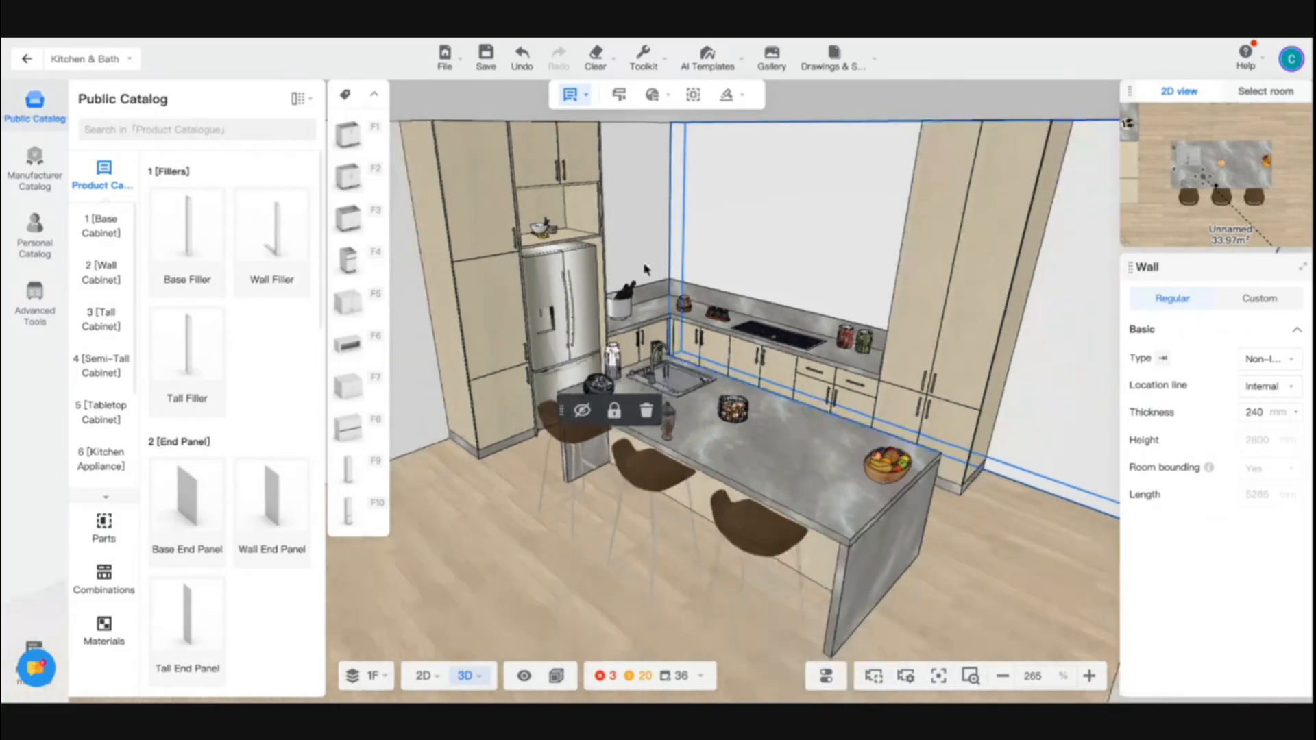
click(26, 63)
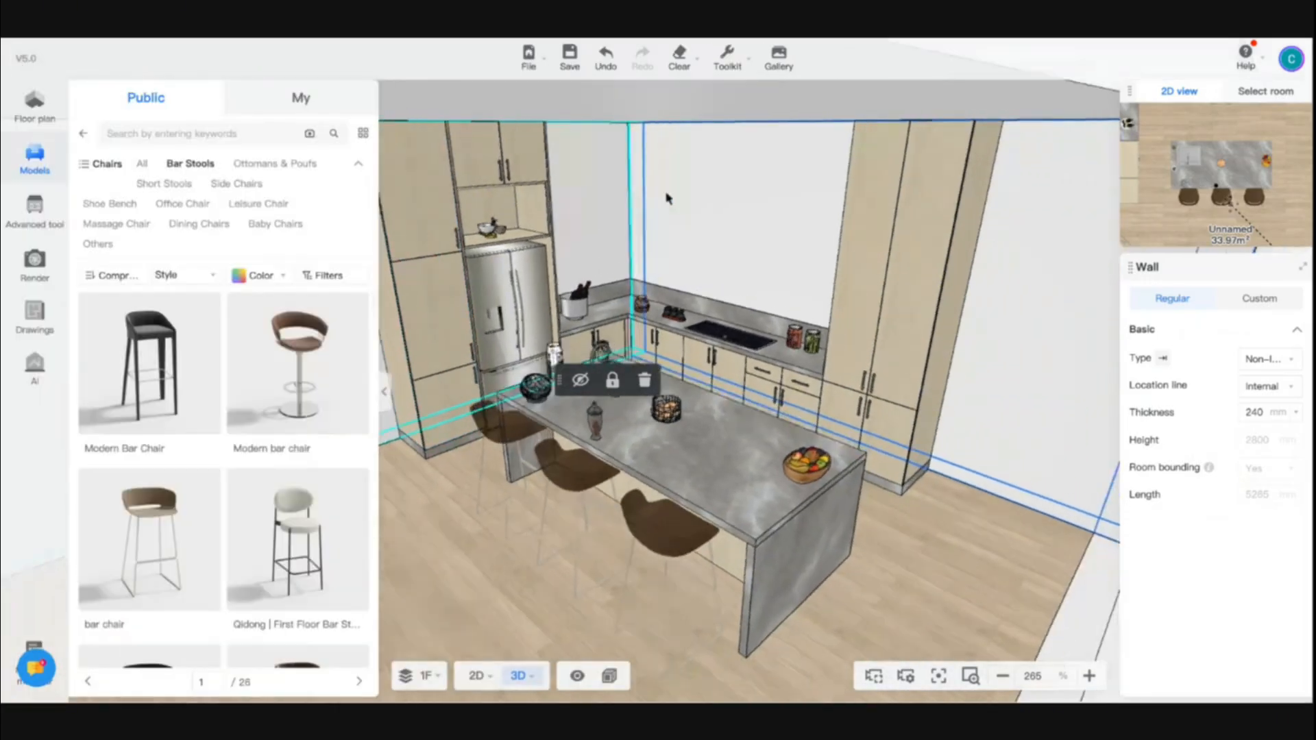
Step: Open the ceiling editor and switch it to the wall behind the hob by picking that wall in the room preview
scroll(609, 227, down, 4)
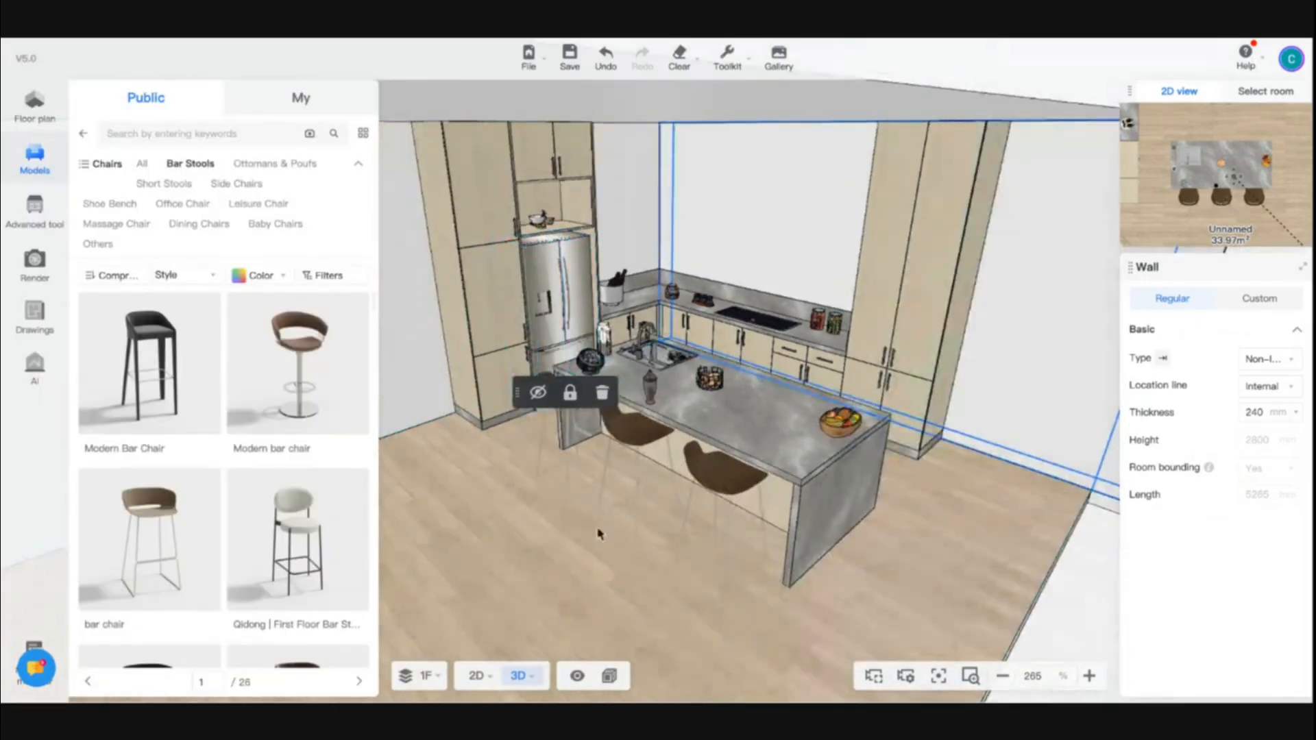
click(551, 562)
right_drag(550, 562, 602, 540)
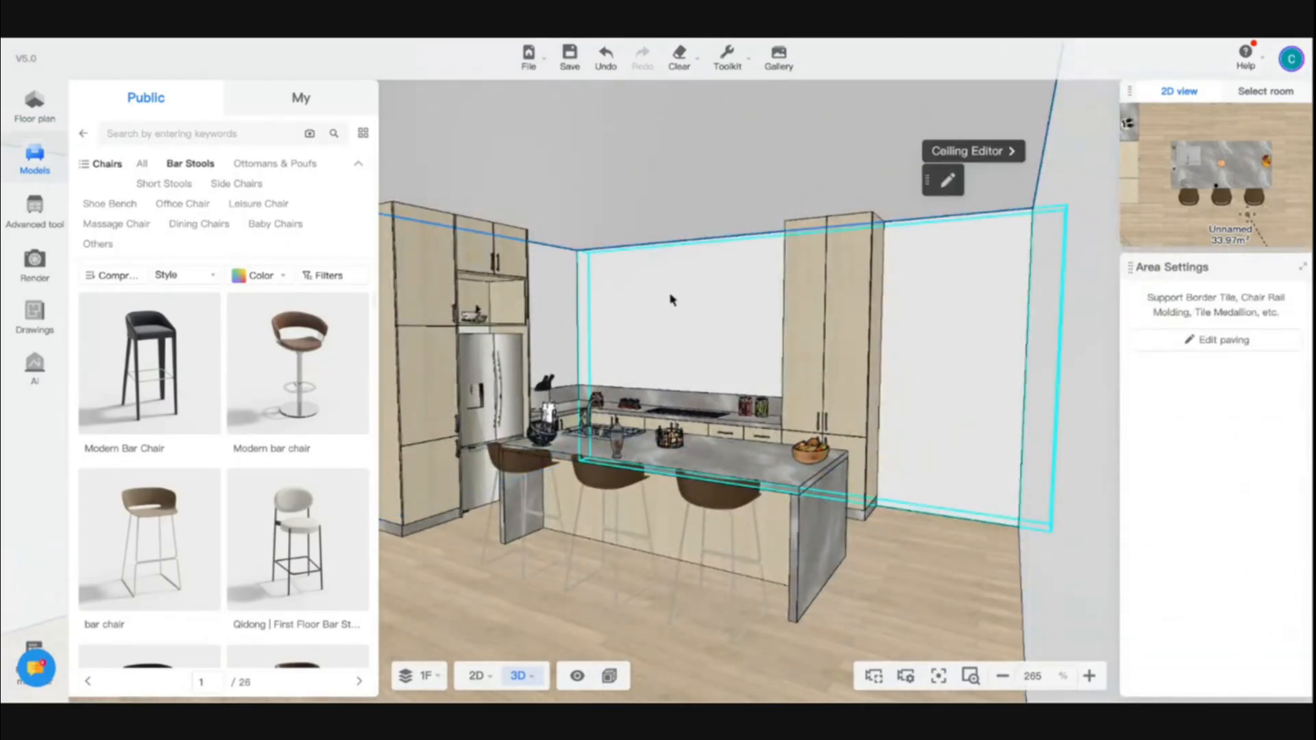
click(836, 286)
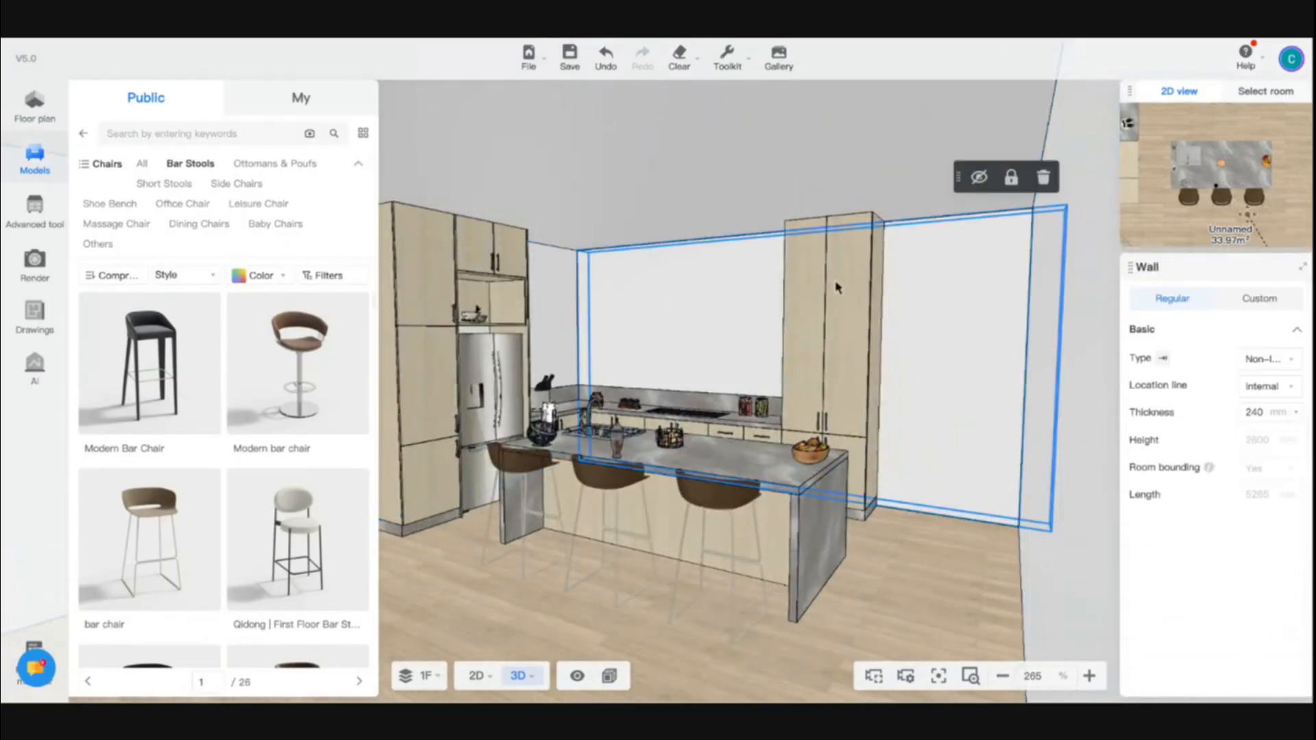
click(496, 142)
click(980, 156)
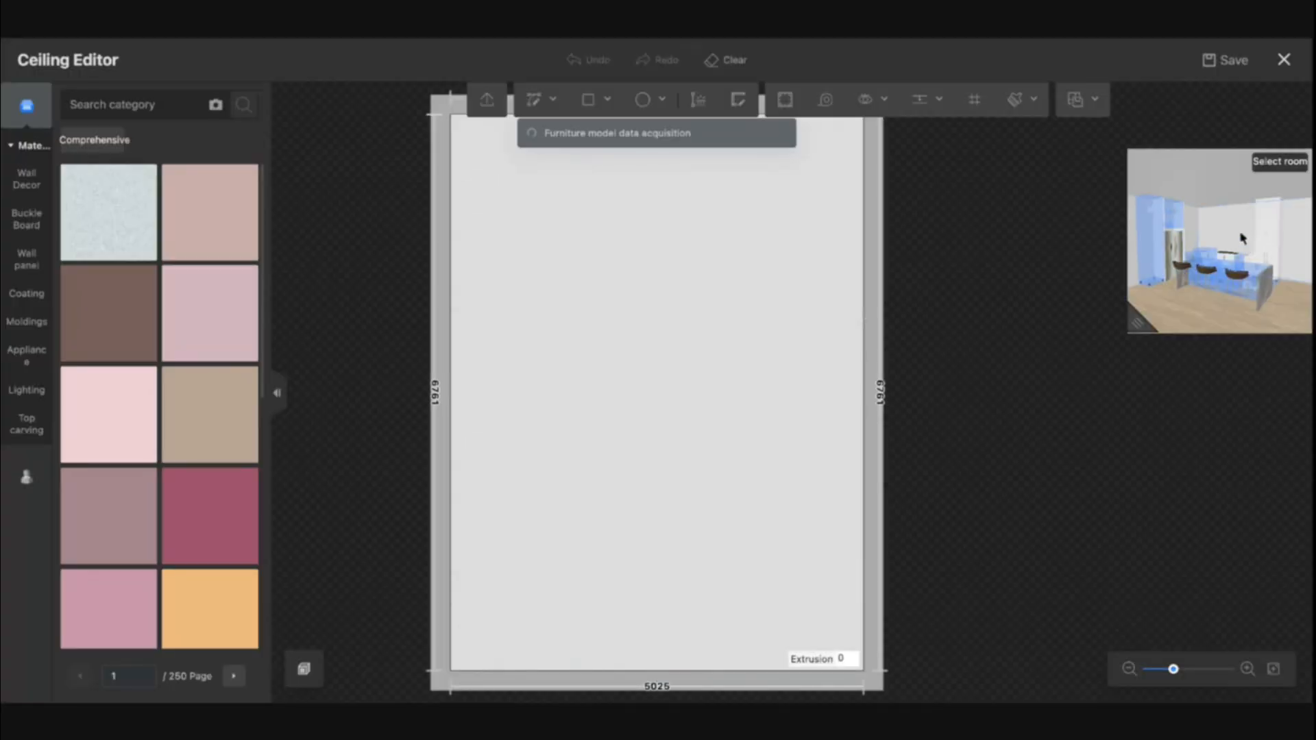
scroll(1236, 248, up, 5)
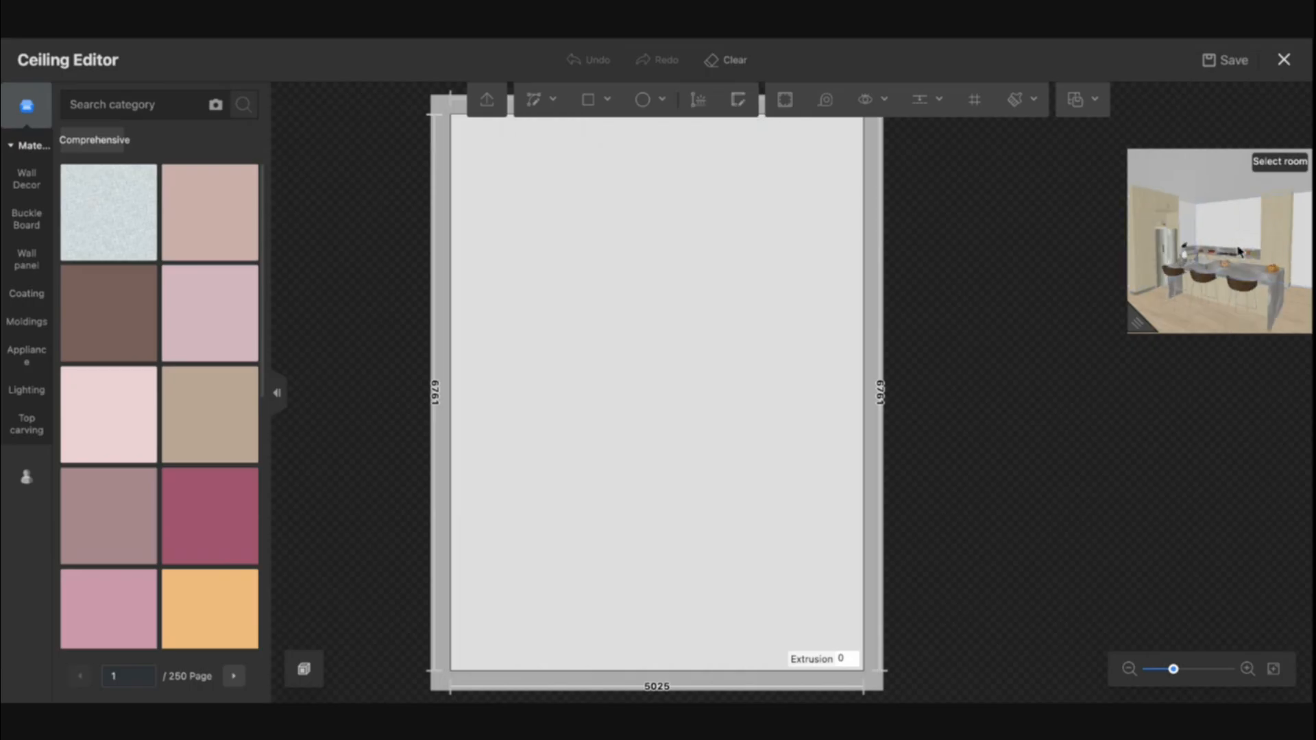
mouse_move(1217, 211)
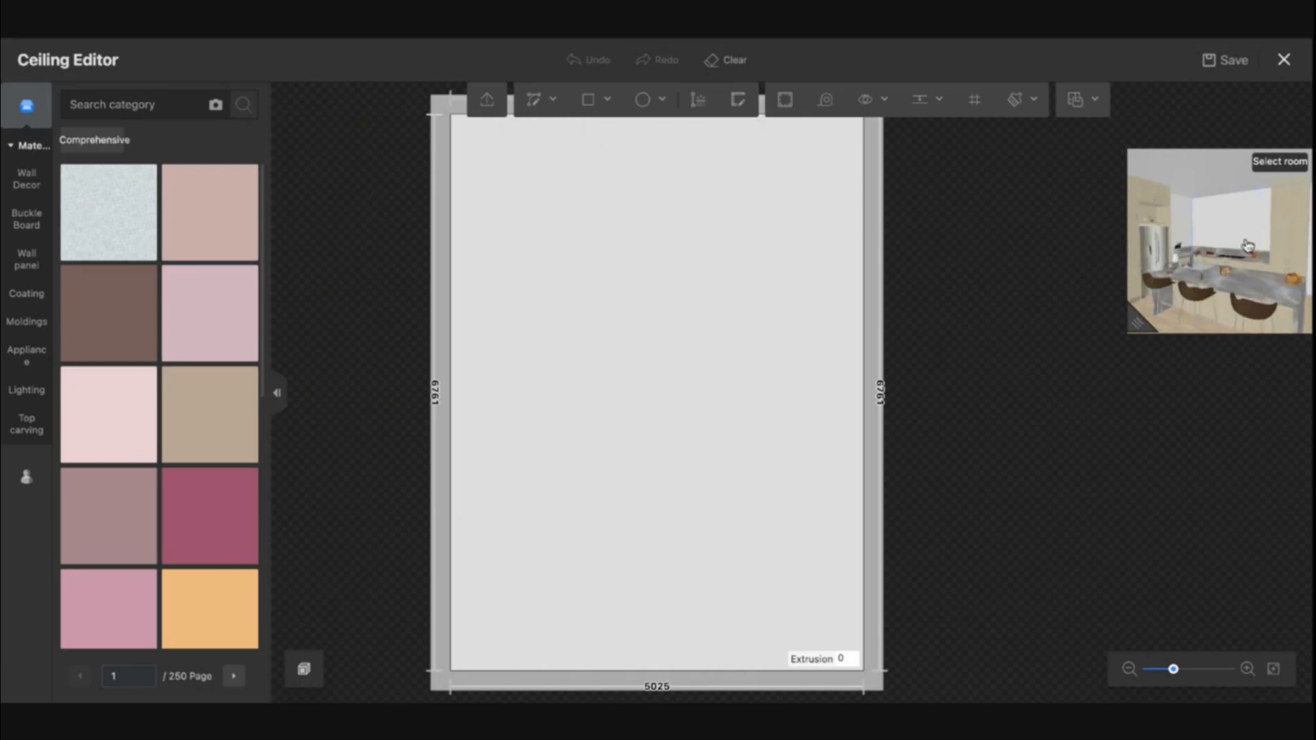
click(1251, 246)
Step: Draw a 3750 × 2800 mm rectangular area on the wall, starting from its upper-left corner
click(588, 101)
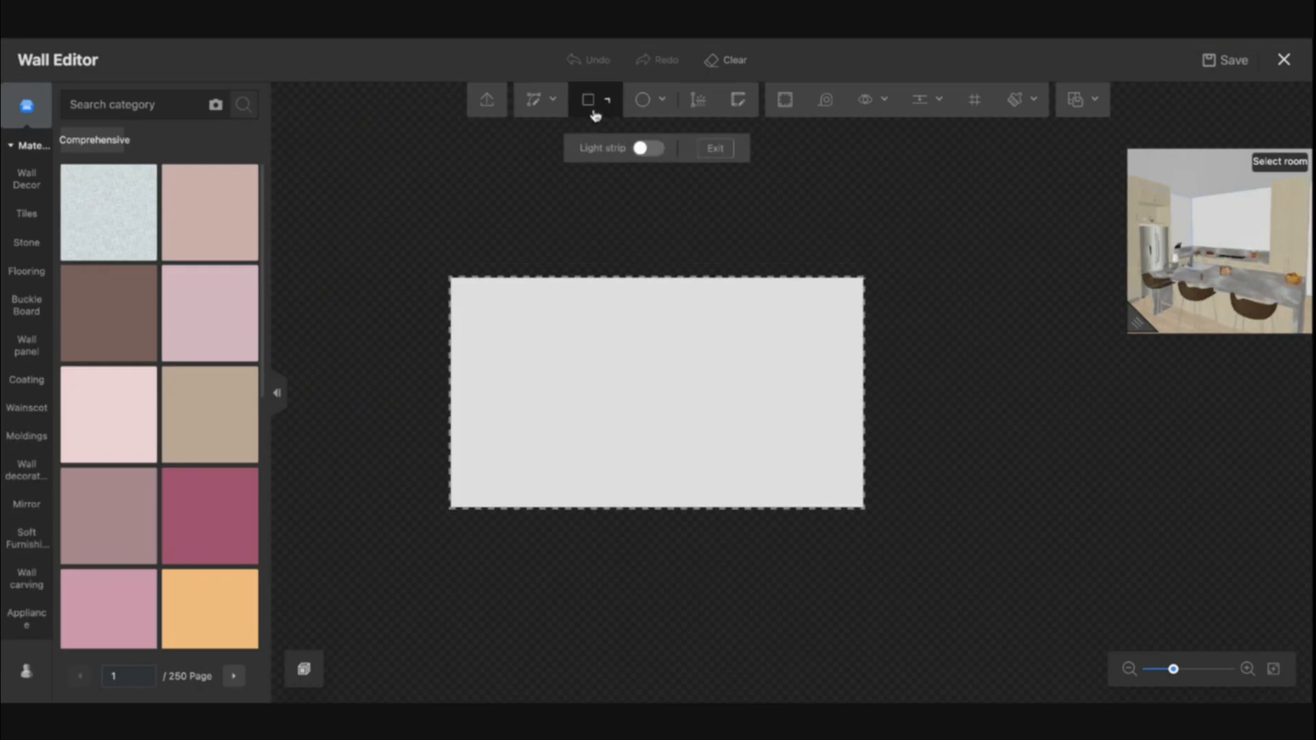
click(451, 278)
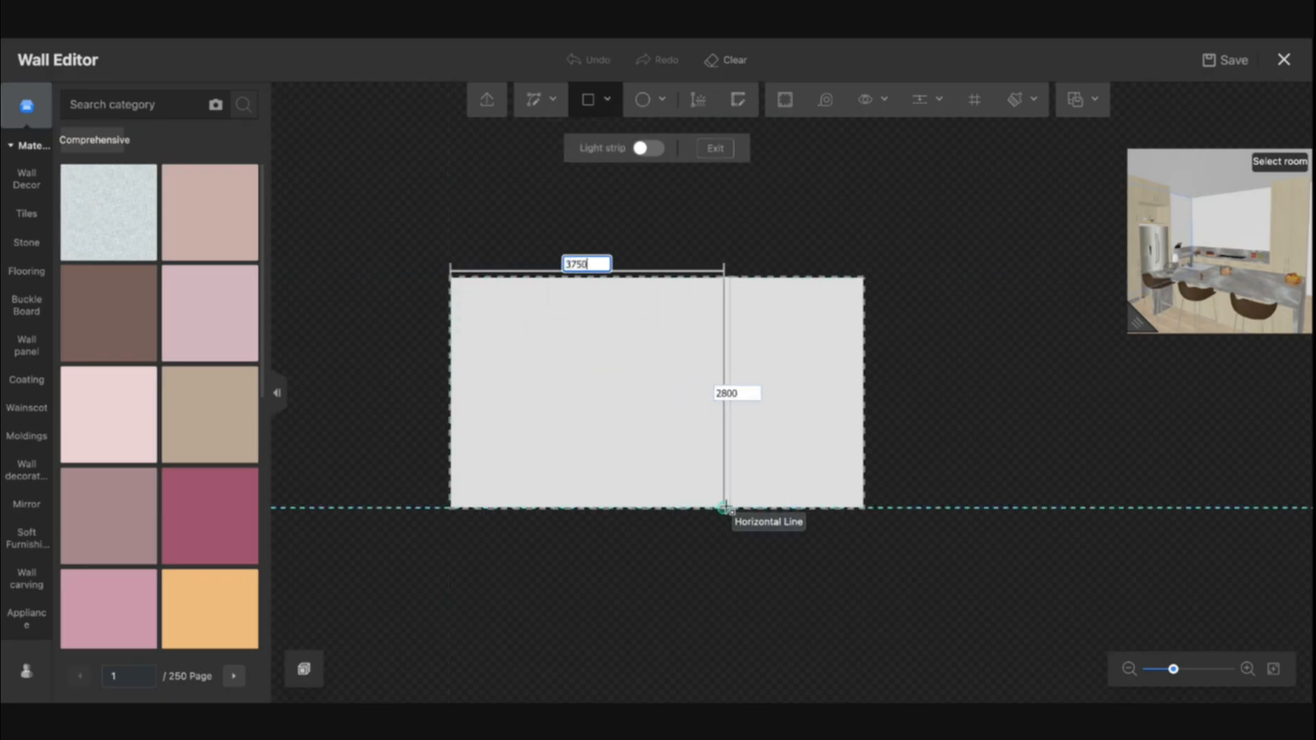
key(Tab)
key(Return)
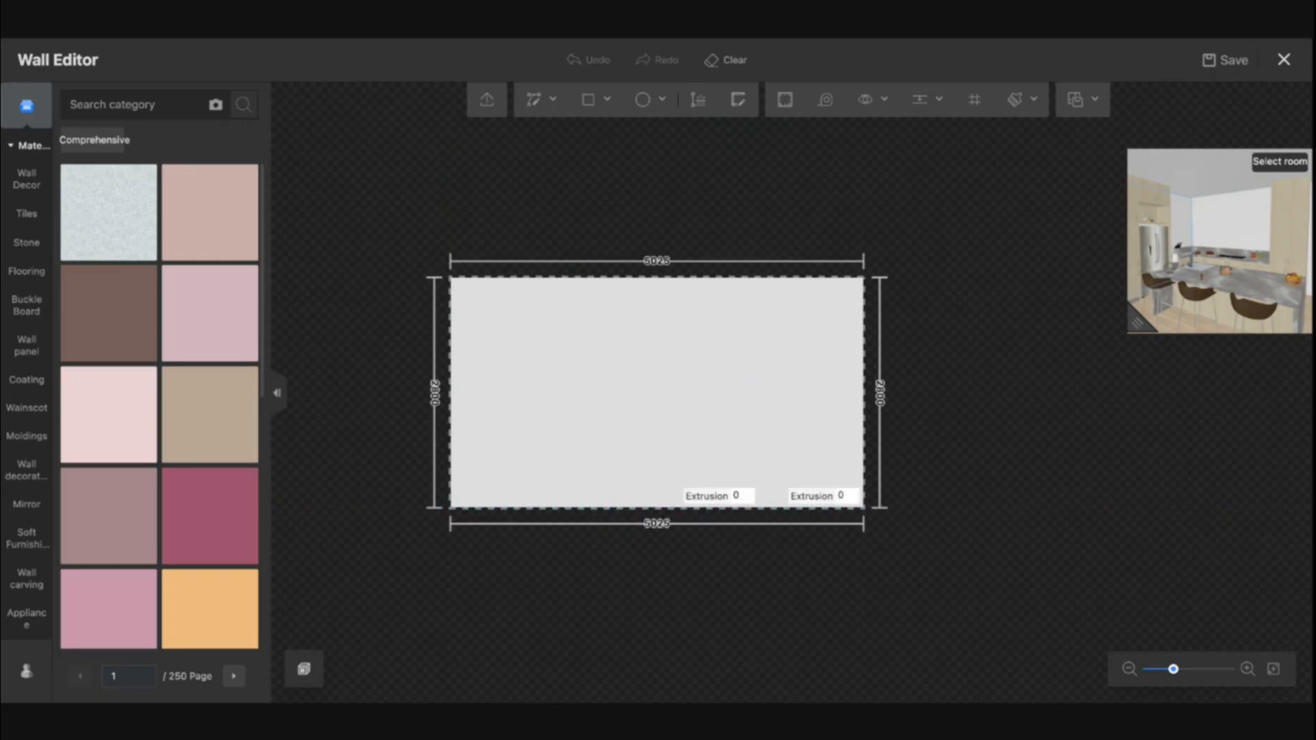
Step: Search the Tiles materials for "white"
click(28, 214)
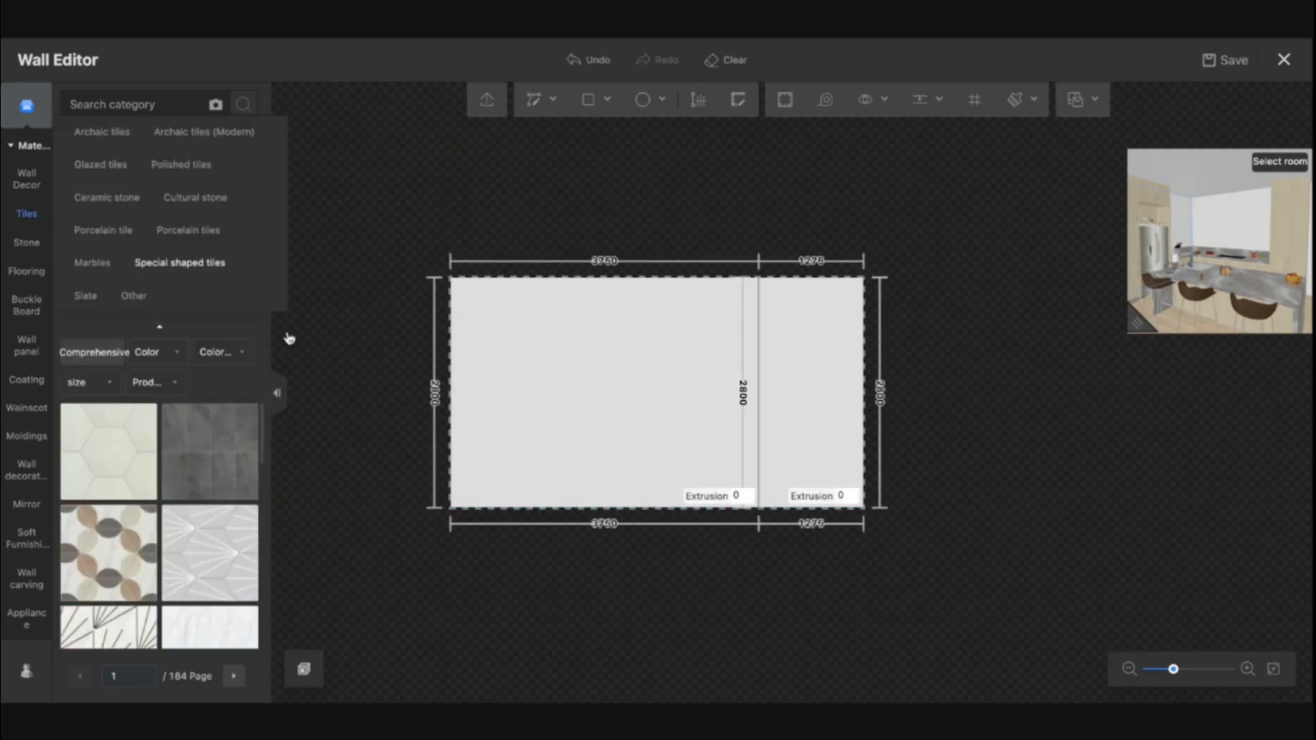
click(164, 104)
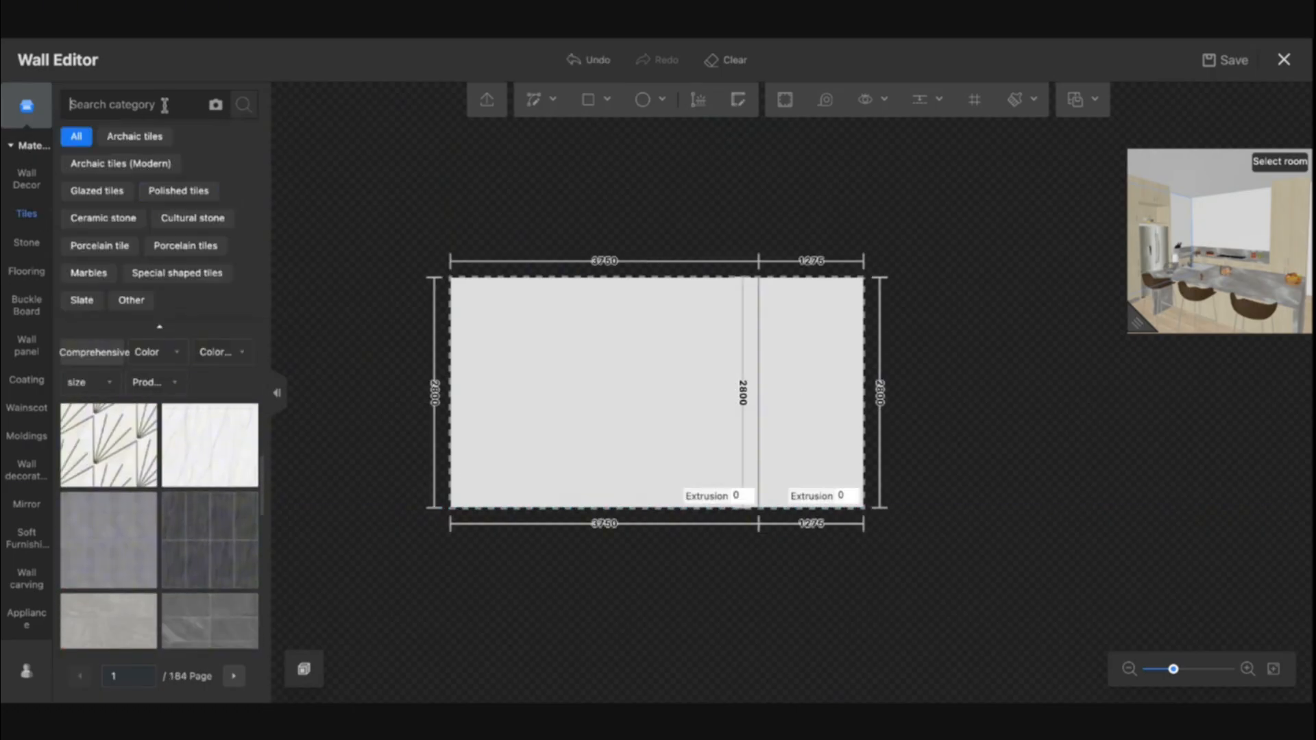
text(white)
key(Return)
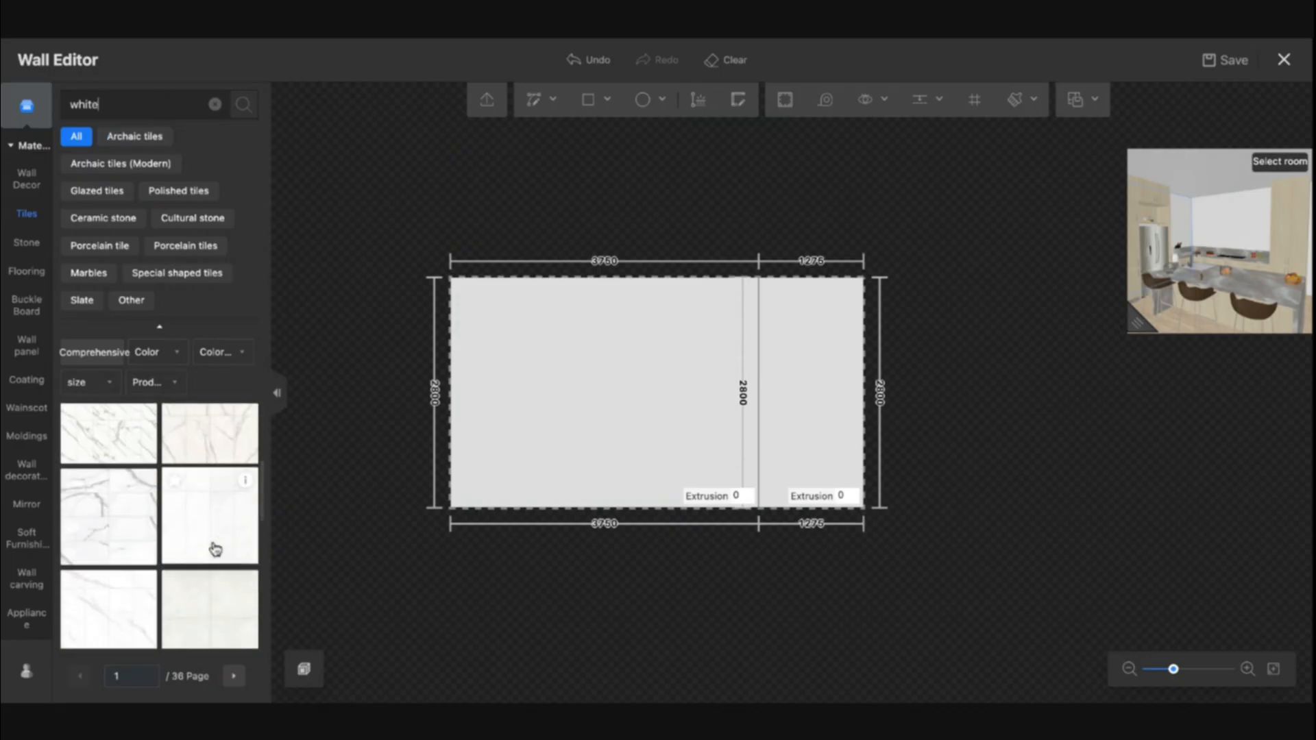
Step: Try paving the 3750 mm wall area with the plain white tile, with its pattern set to 300 mm high and made much wider
drag(255, 519, 522, 423)
click(464, 420)
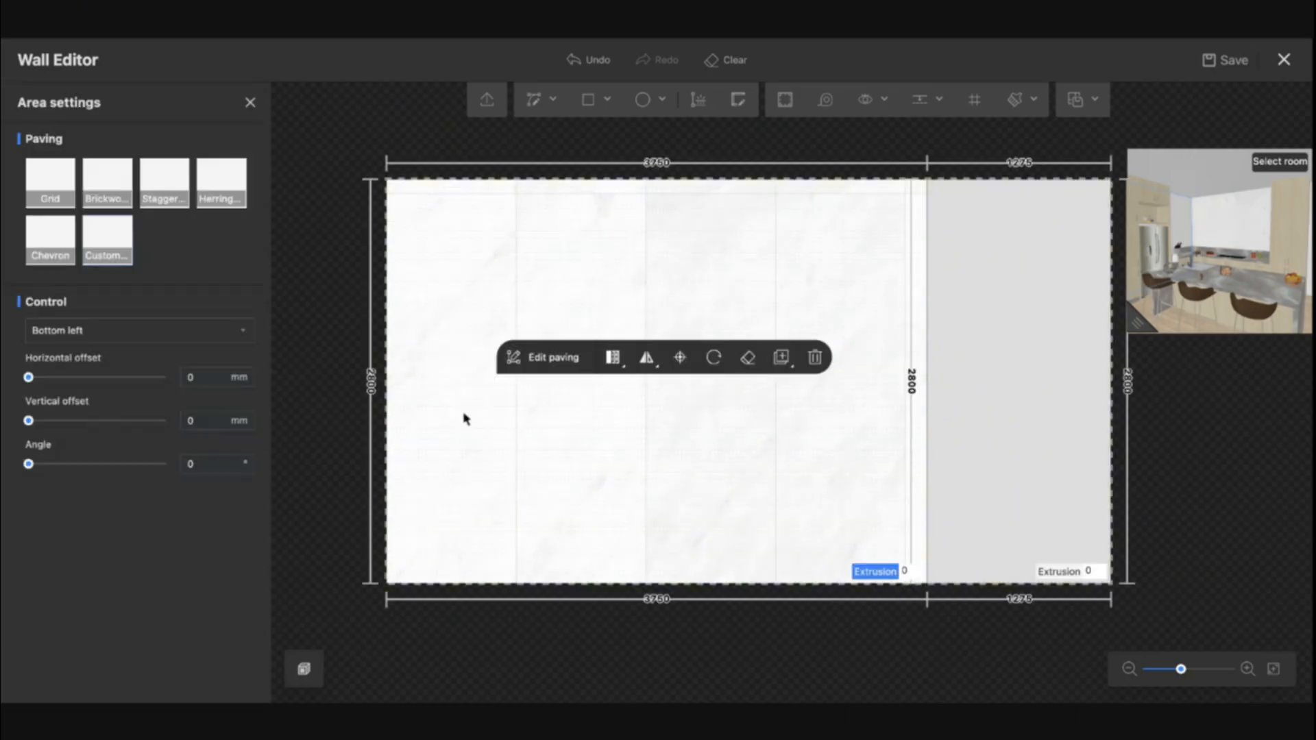
scroll(176, 476, down, 5)
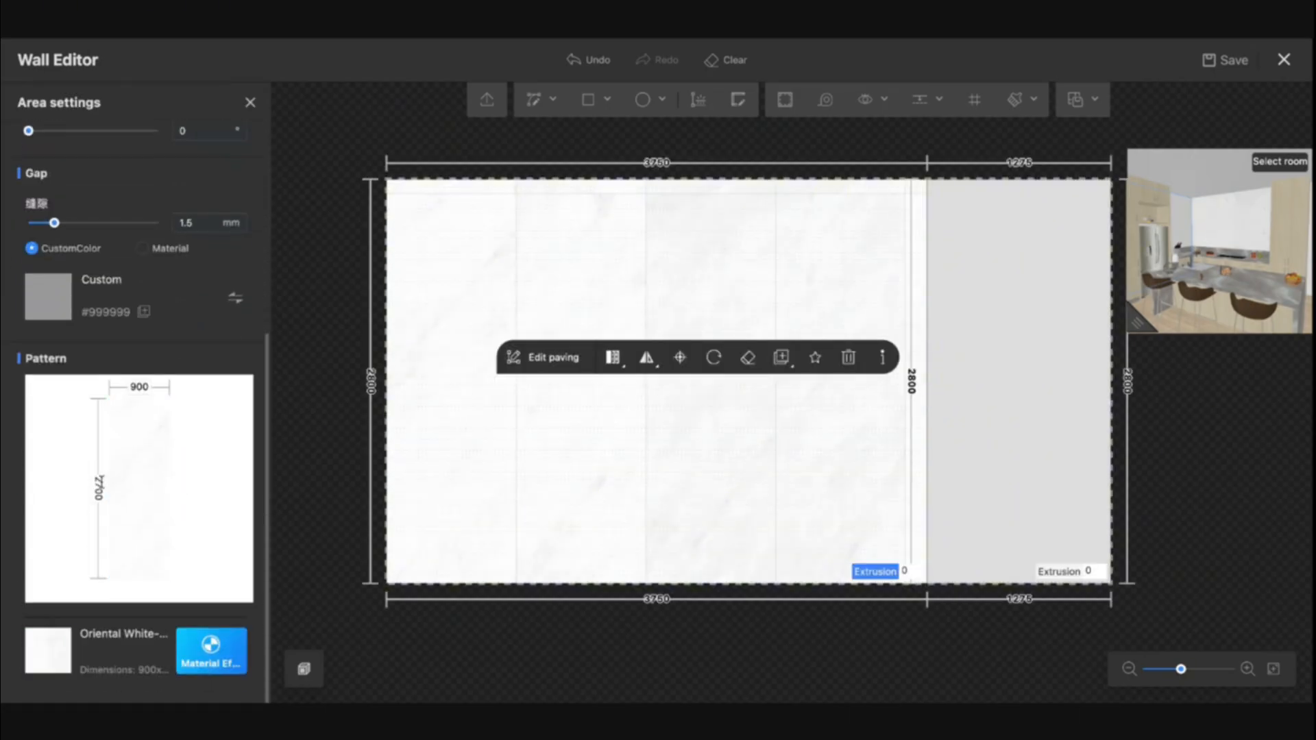
click(100, 486)
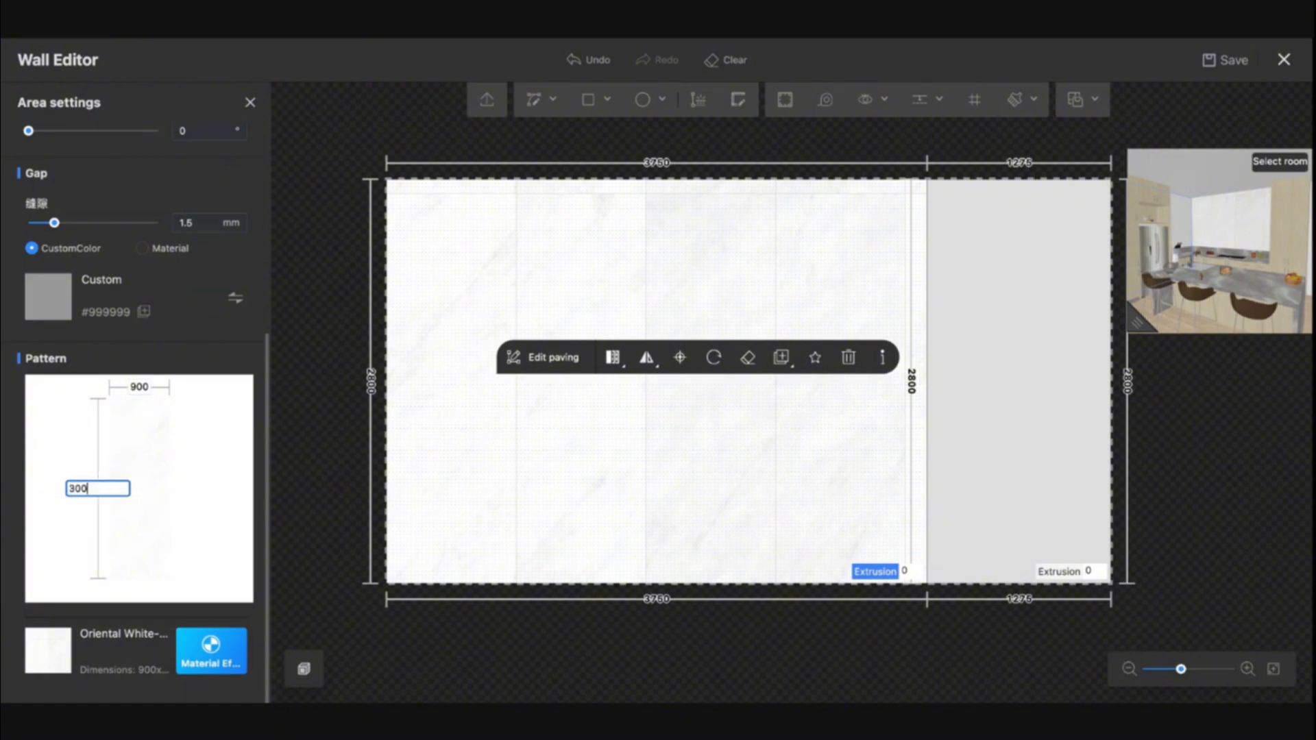
text(300)
click(133, 388)
text(10000)
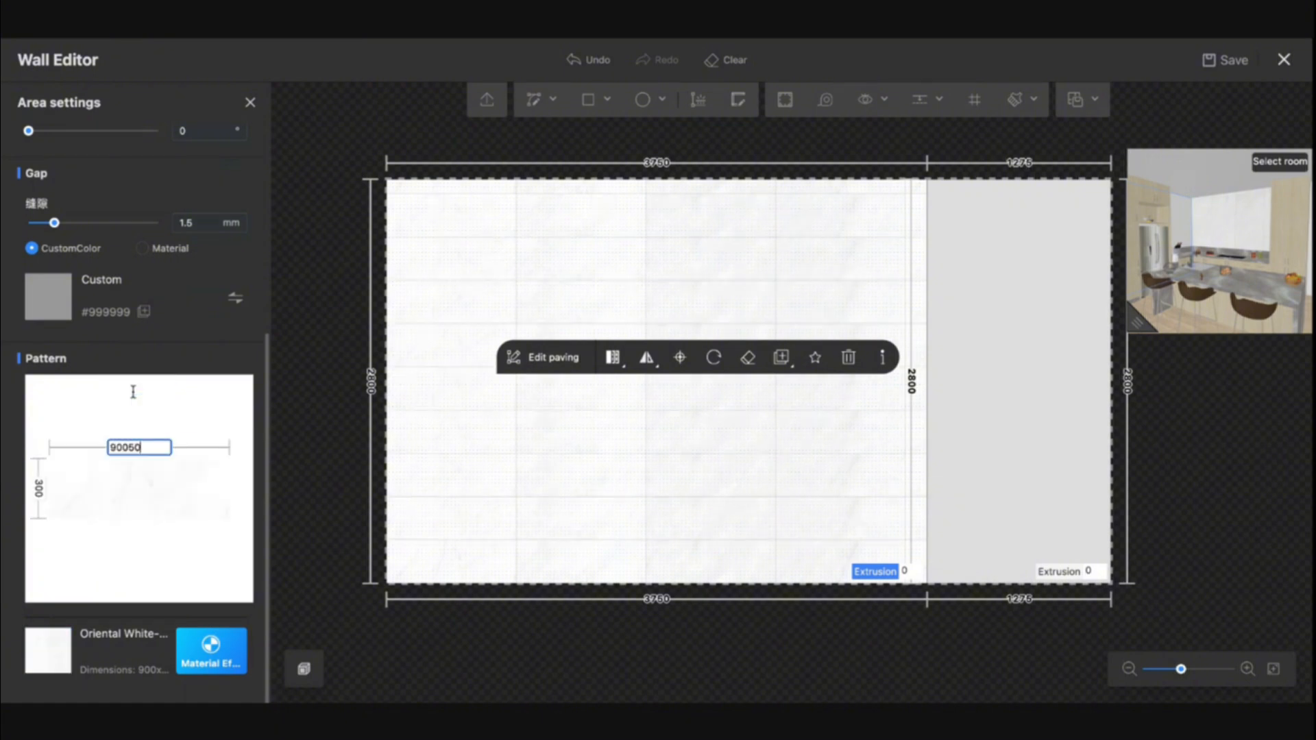
key(Return)
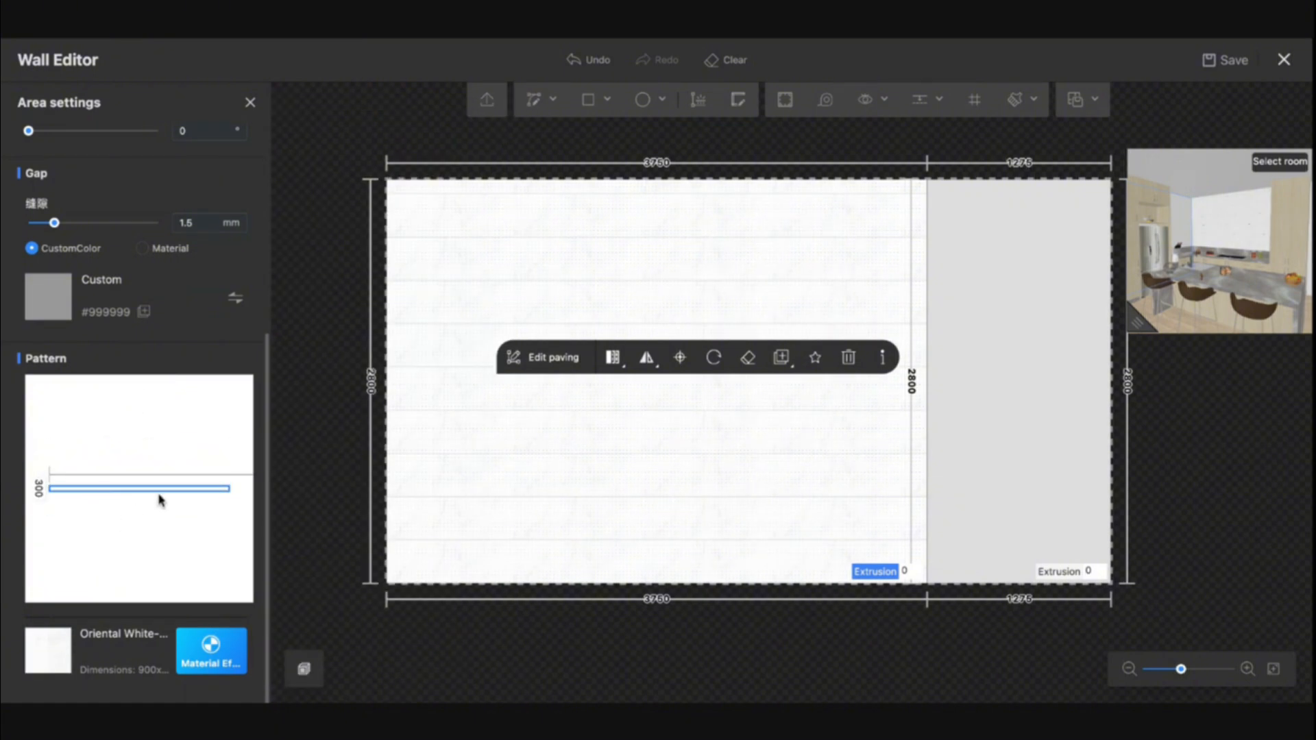
Step: Undo the tile paving and its size changes, and apply the plain white tile to the 3750 mm wall area again
key(ctrl+z)
click(531, 441)
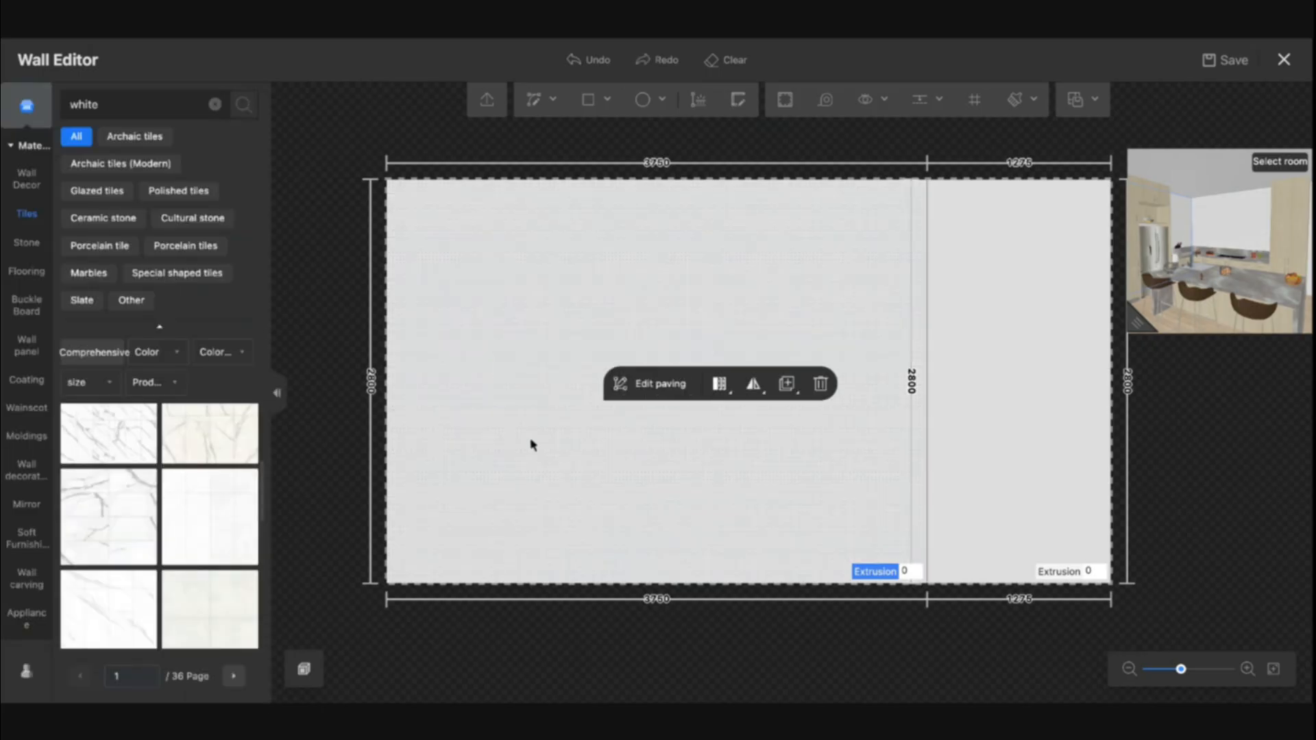
click(218, 530)
drag(217, 530, 484, 473)
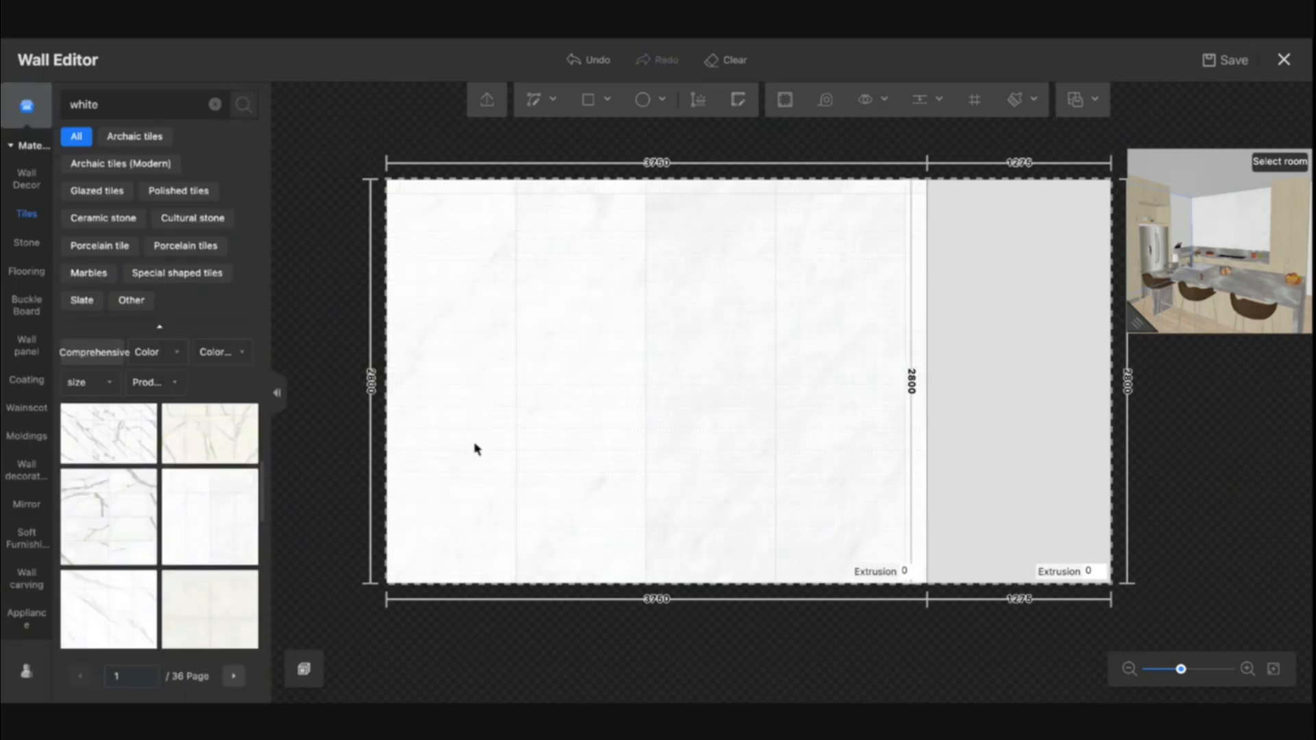
Step: Set the white tile's pattern on the 3750 mm wall area to 150 mm wide and 300 mm high
scroll(217, 495, down, 3)
click(140, 499)
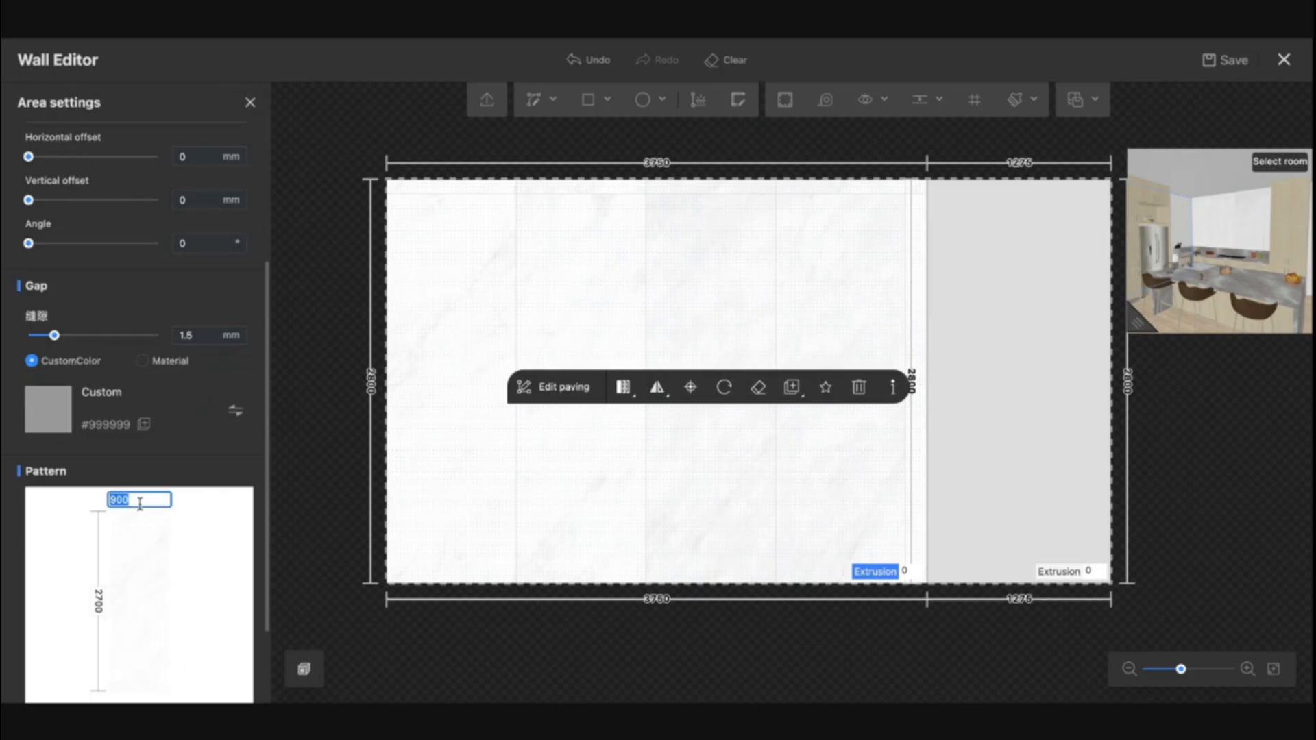
text(150)
key(Return)
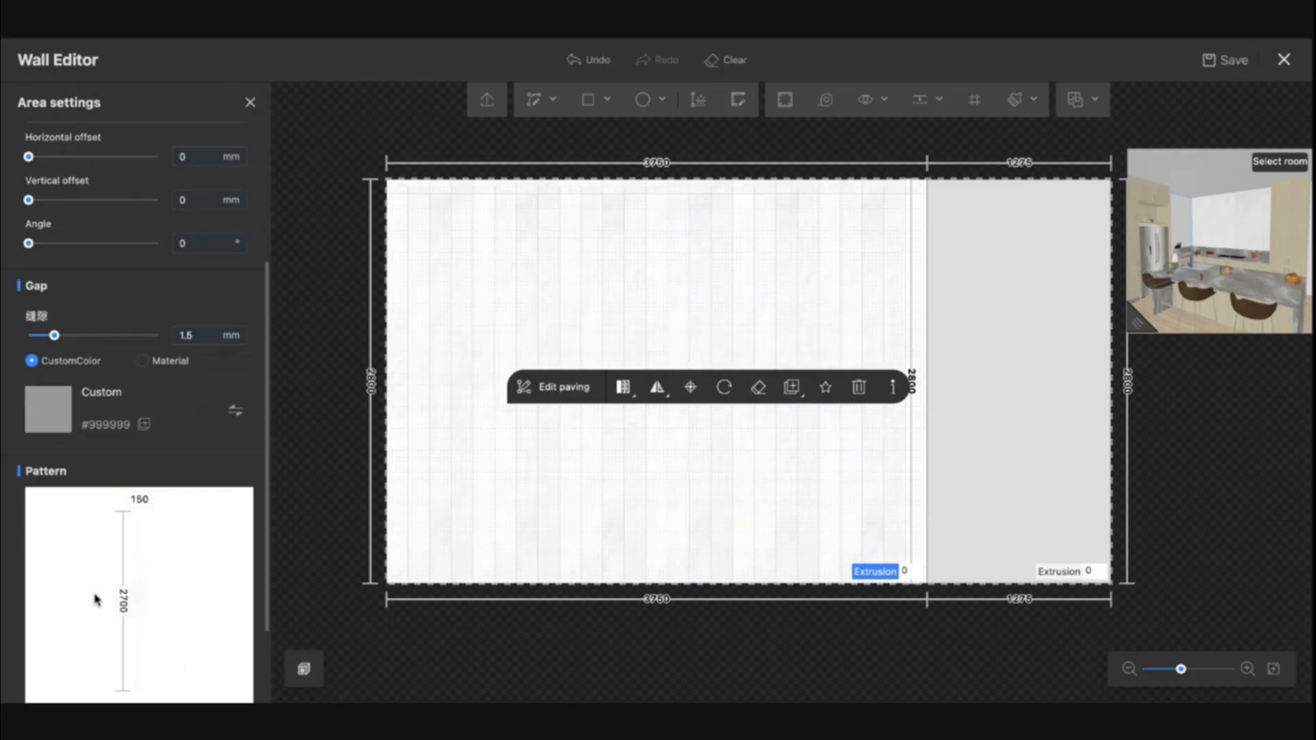
click(130, 607)
text(300)
key(Return)
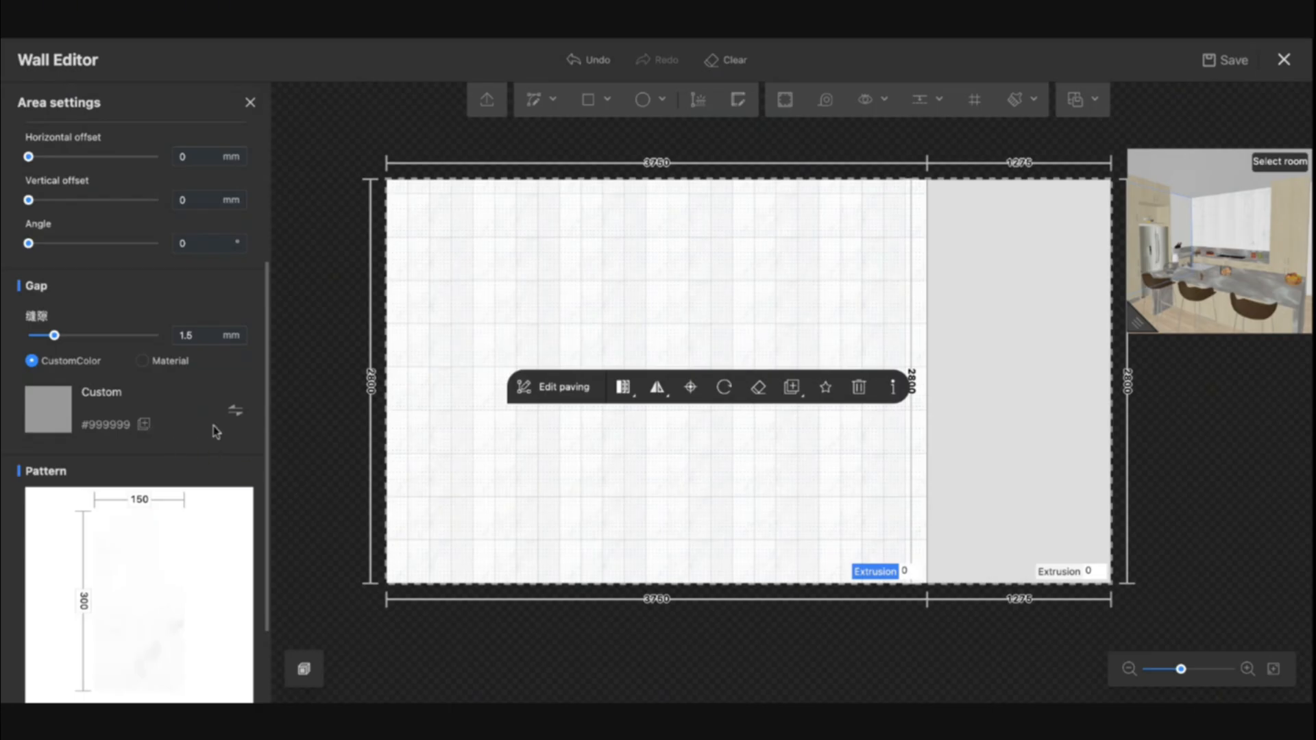
Step: Change the starting point of the tile paving to Top left
scroll(194, 238, up, 3)
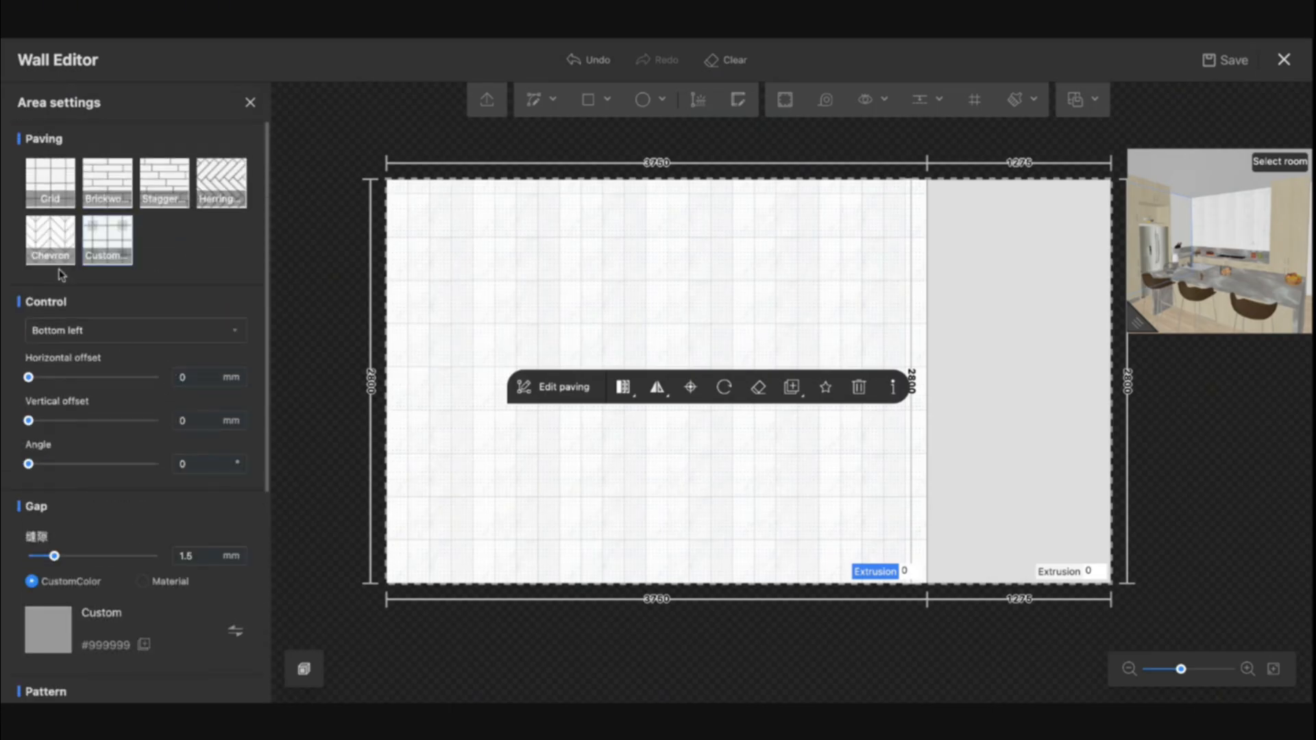
click(82, 336)
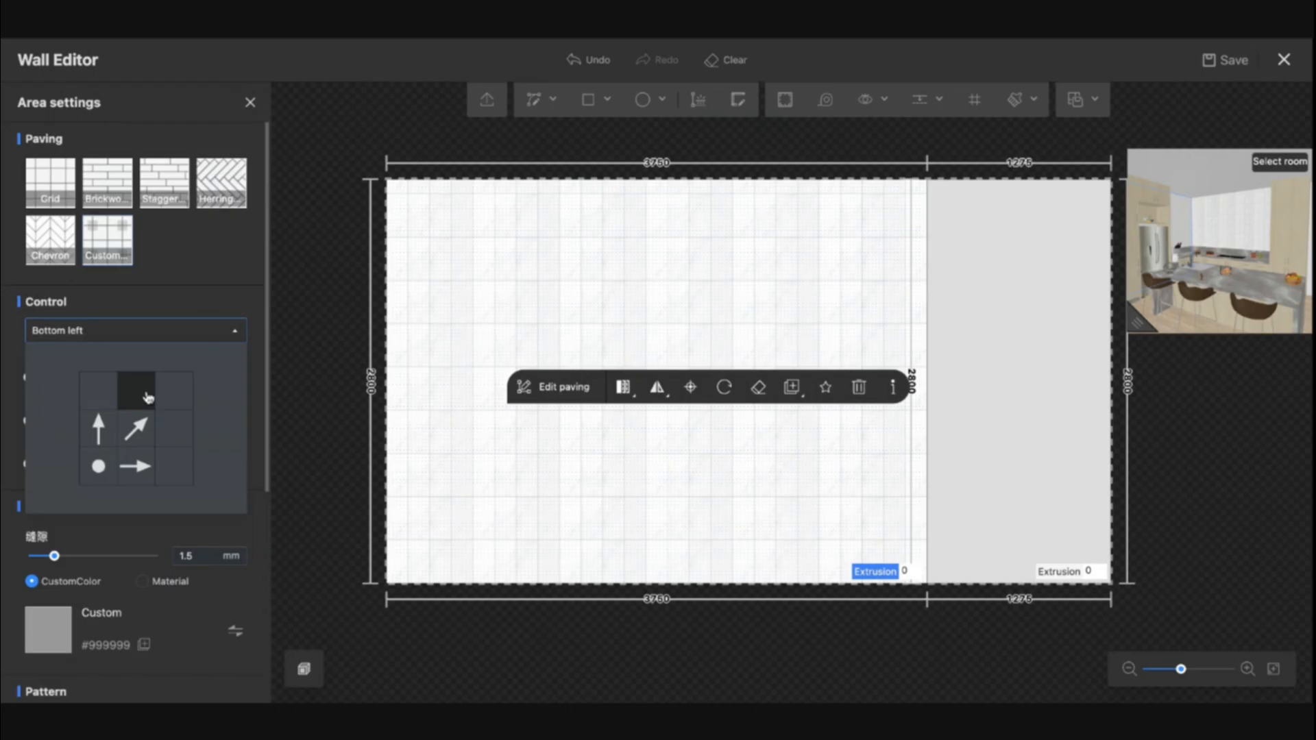
click(89, 399)
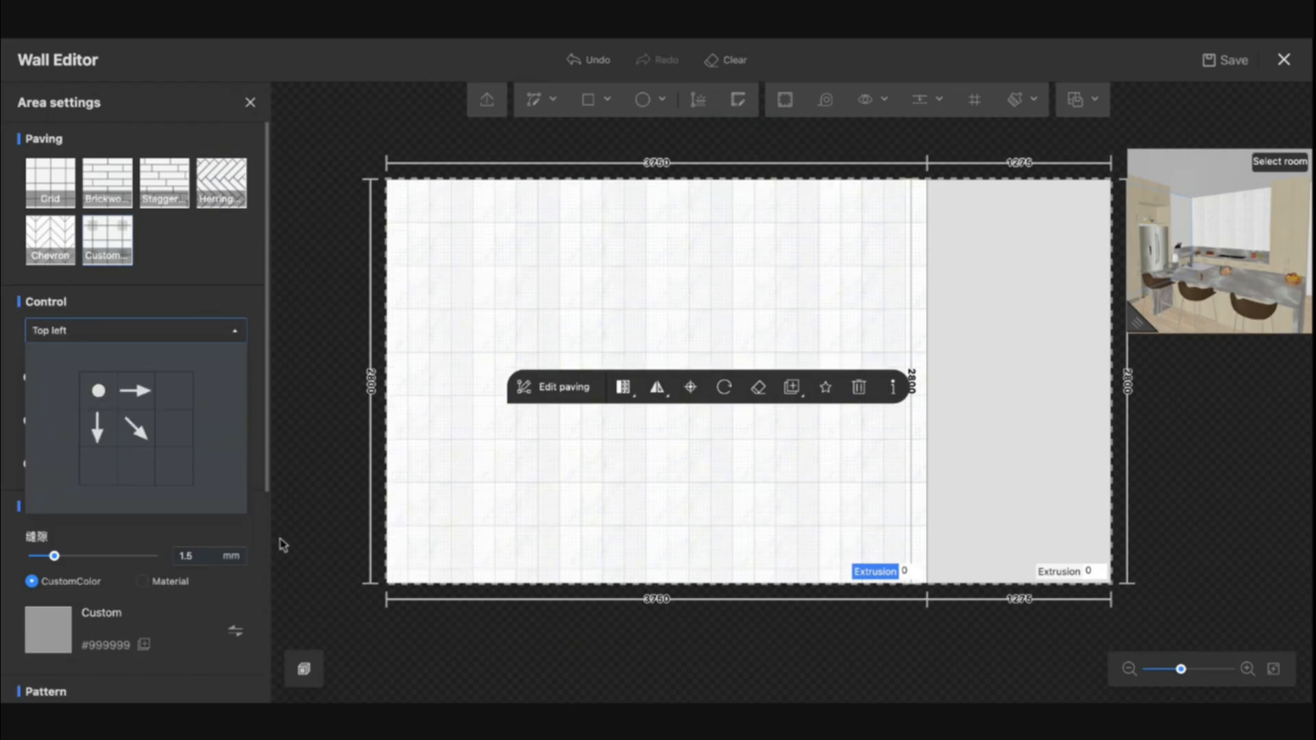
Step: Set the tile gap to 2.0 mm with the custom color black (#000000), and leave the wall editor
scroll(221, 514, down, 5)
scroll(193, 312, up, 1)
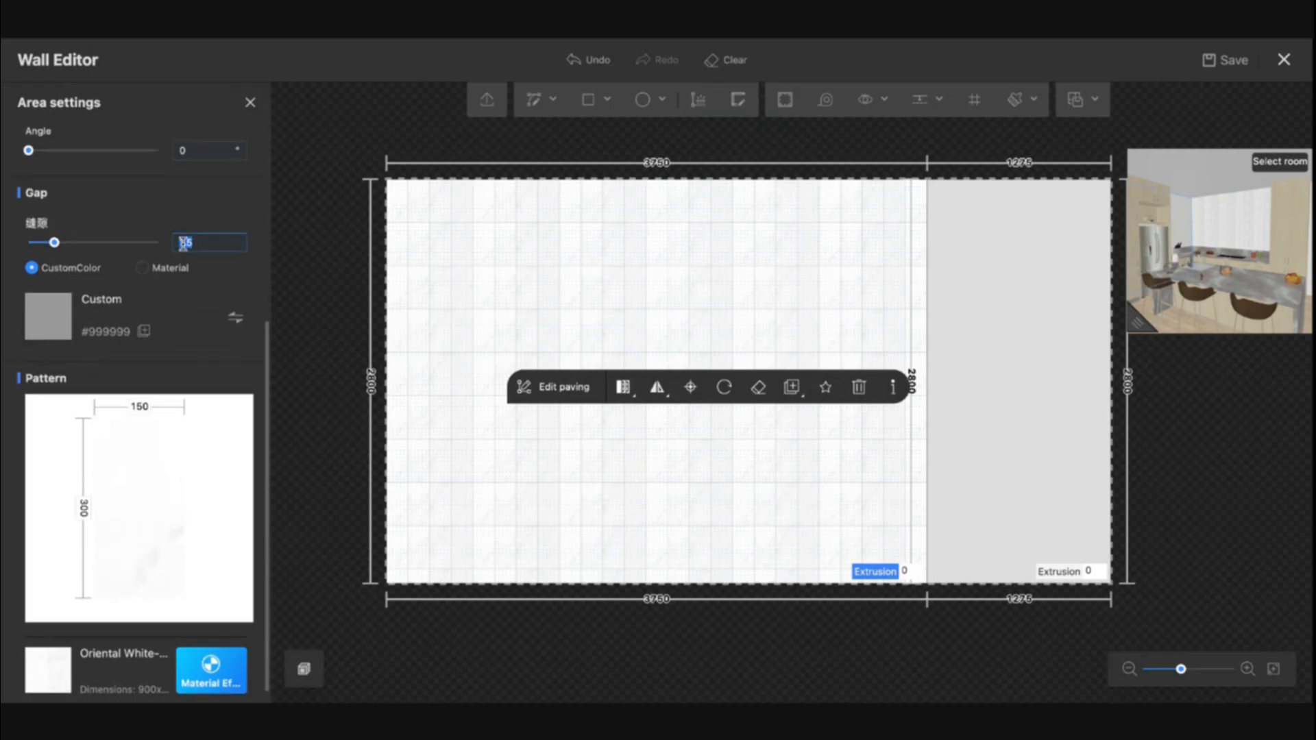
click(235, 320)
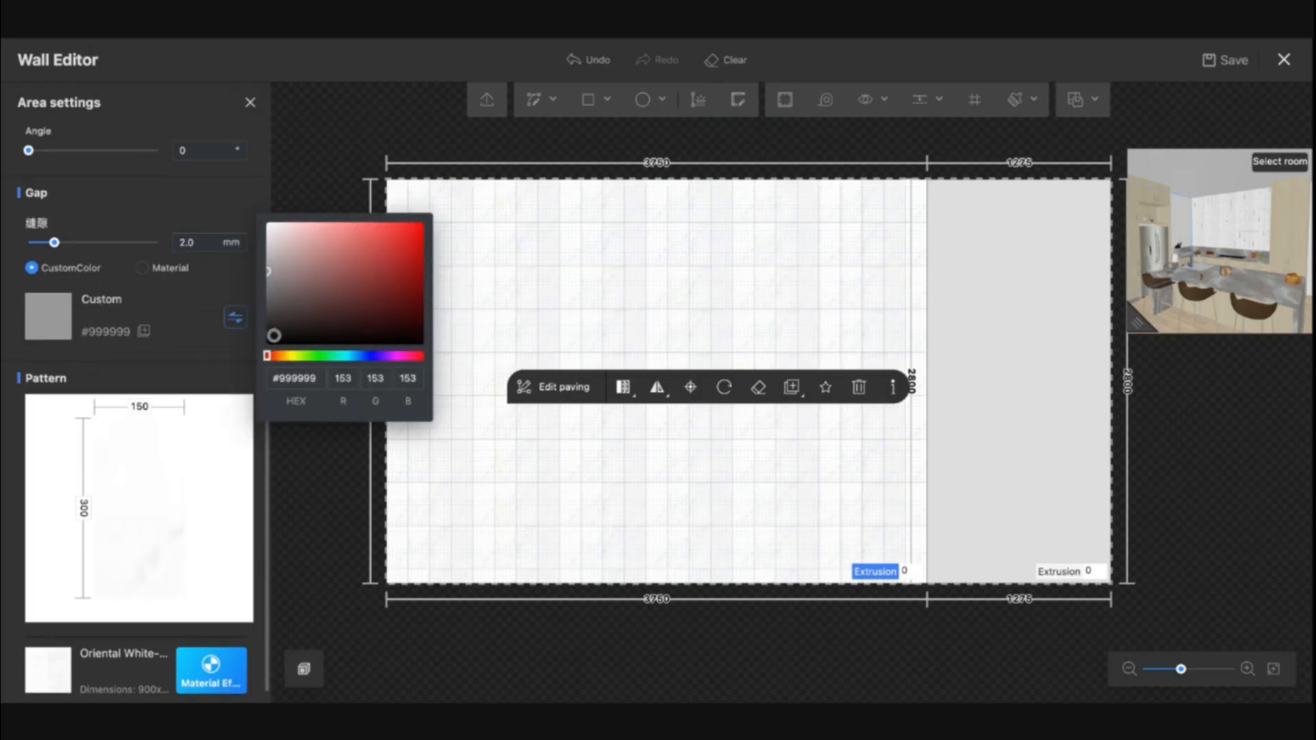
click(273, 339)
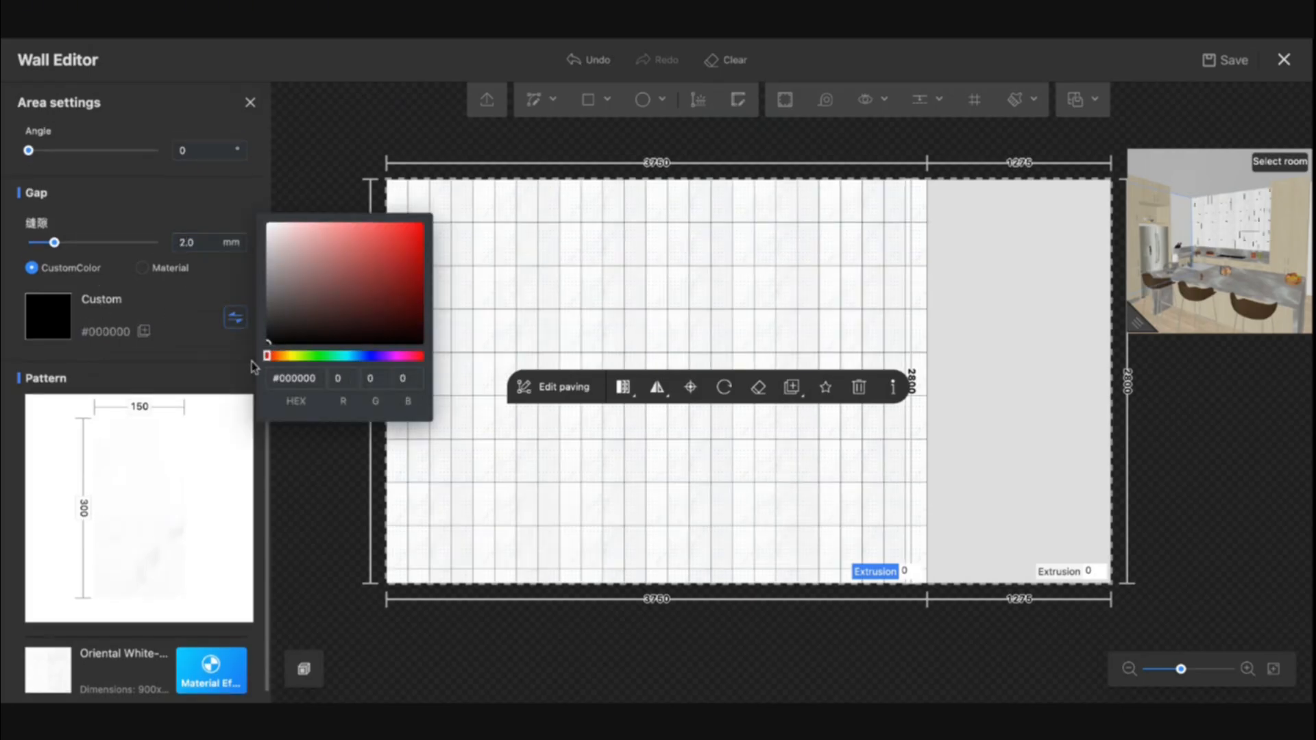
click(132, 342)
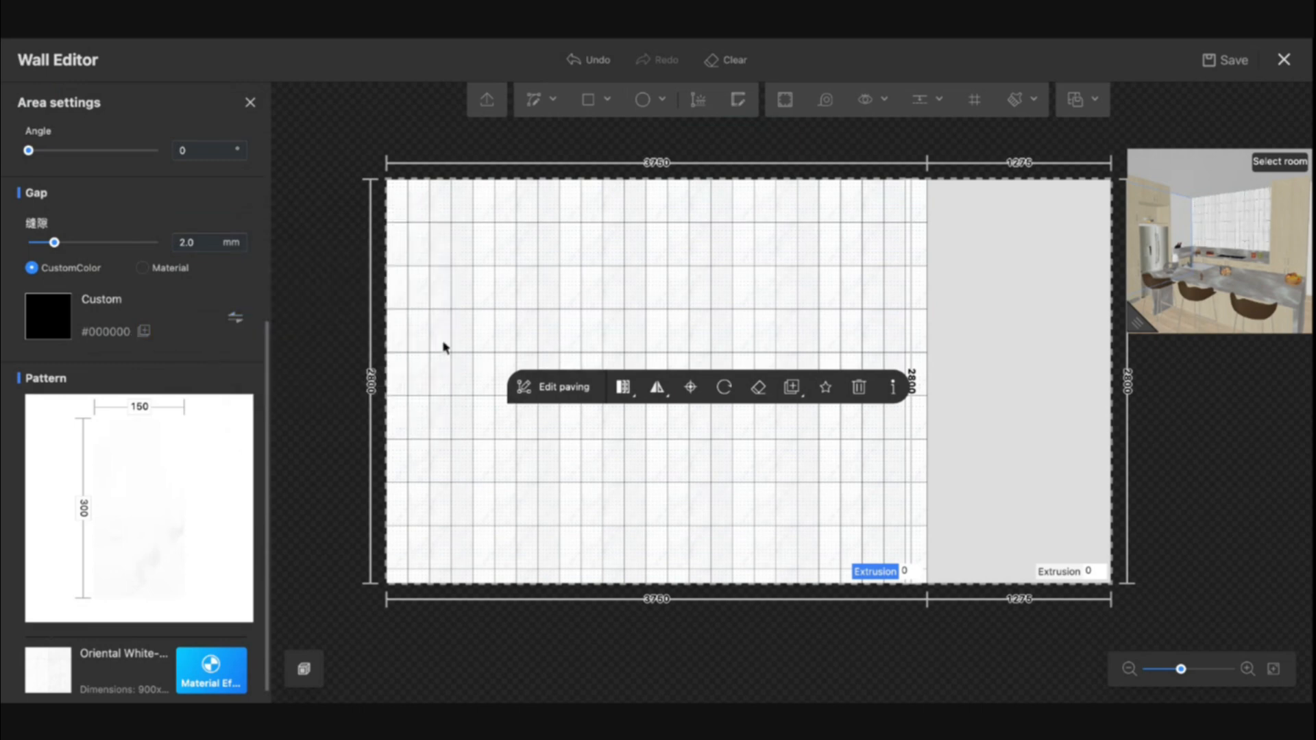
click(1287, 60)
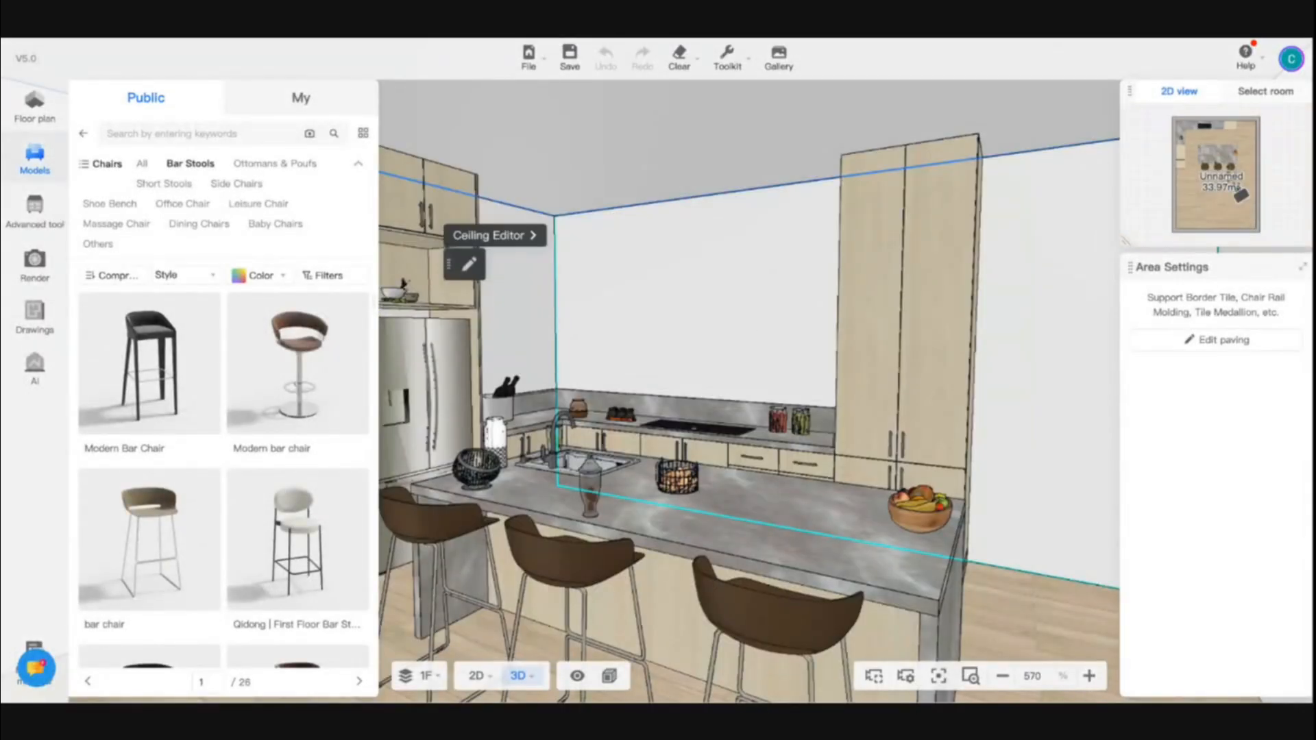
Step: Check the widths of the sink cabinet, the open cabinet above the refrigerator, its end panel and the adjoining tall cabinet
drag(682, 351, 658, 407)
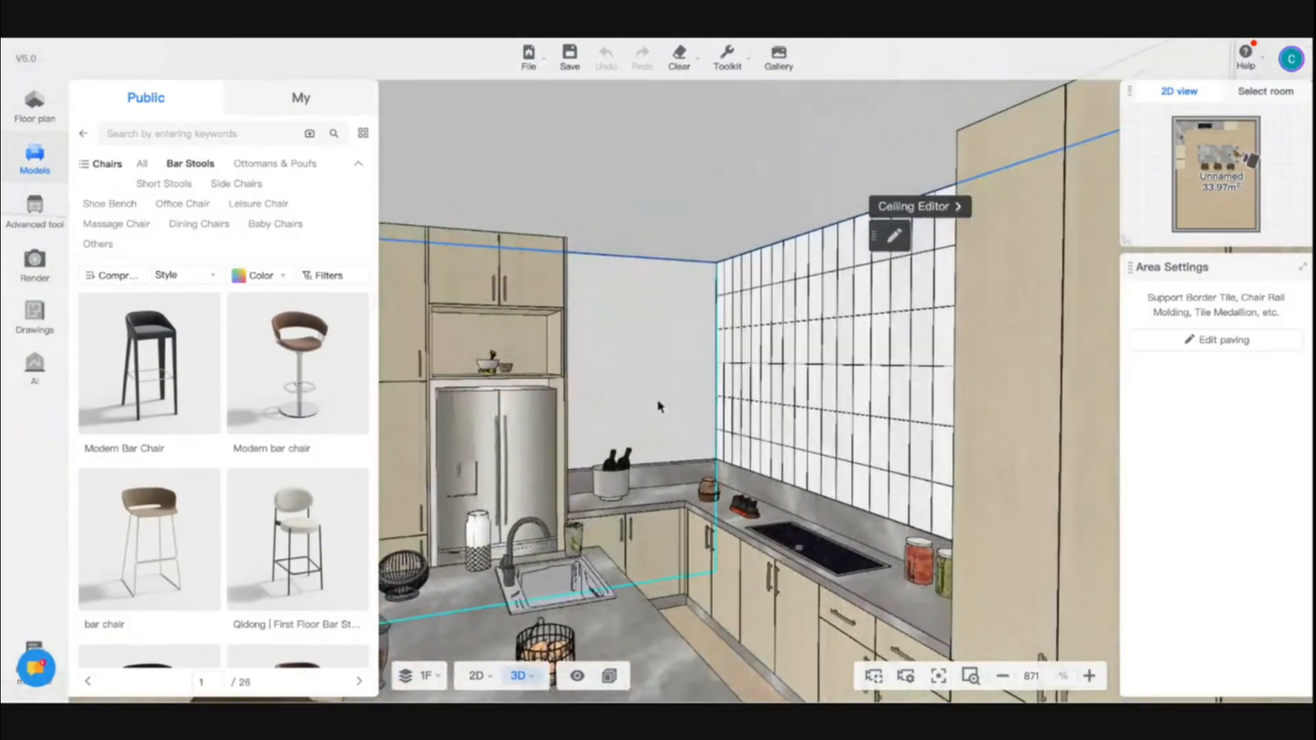
key(s)
key(a)
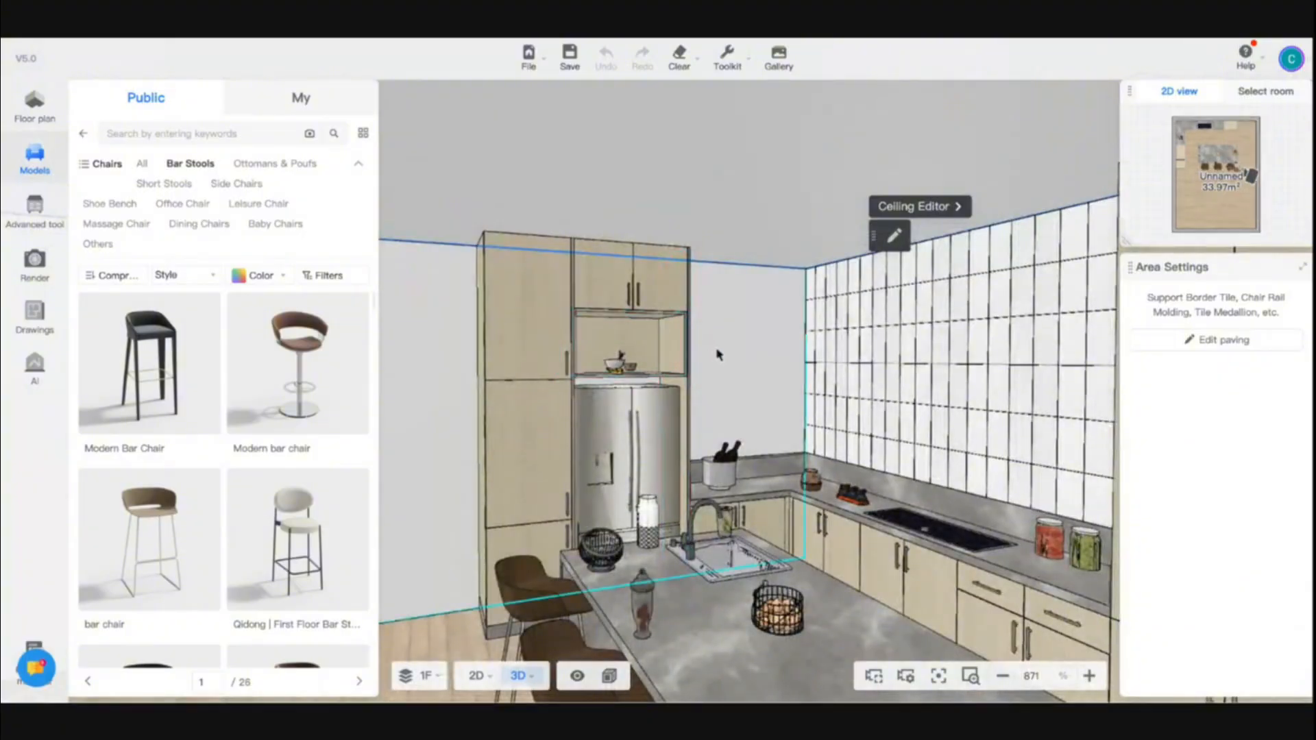
click(733, 549)
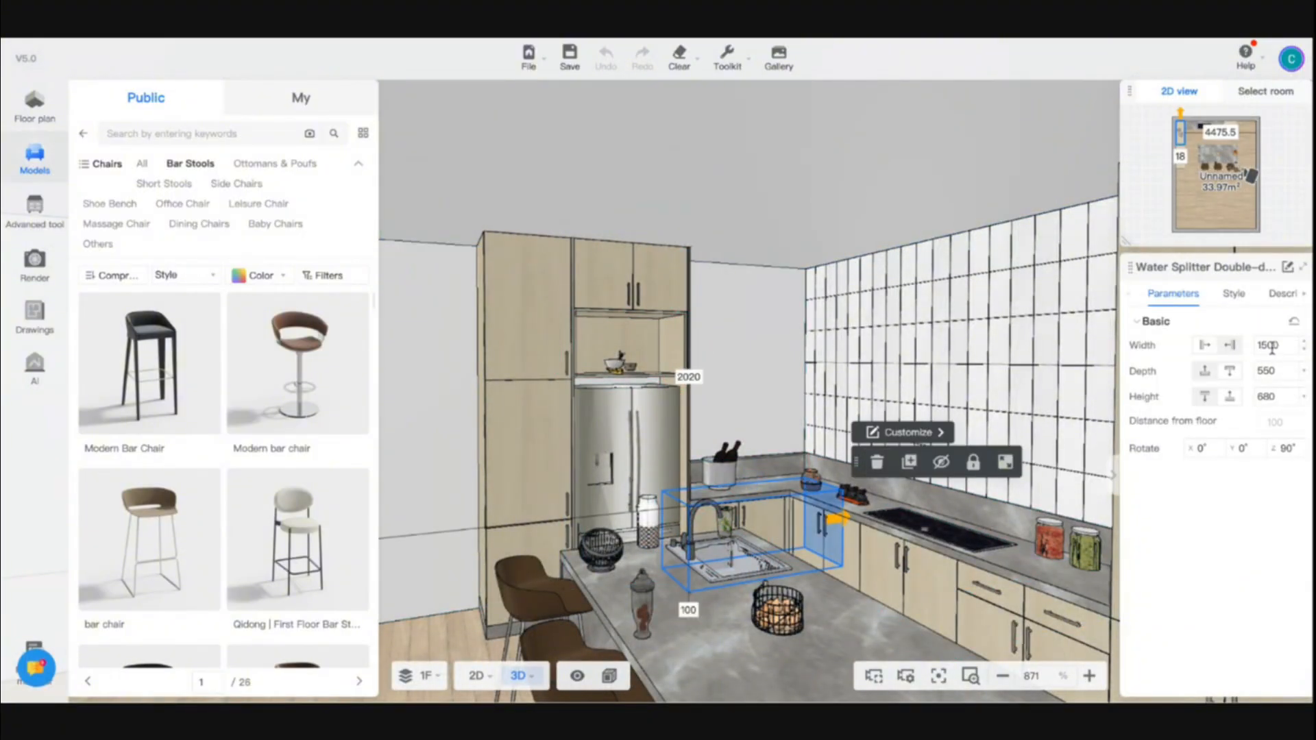
click(645, 340)
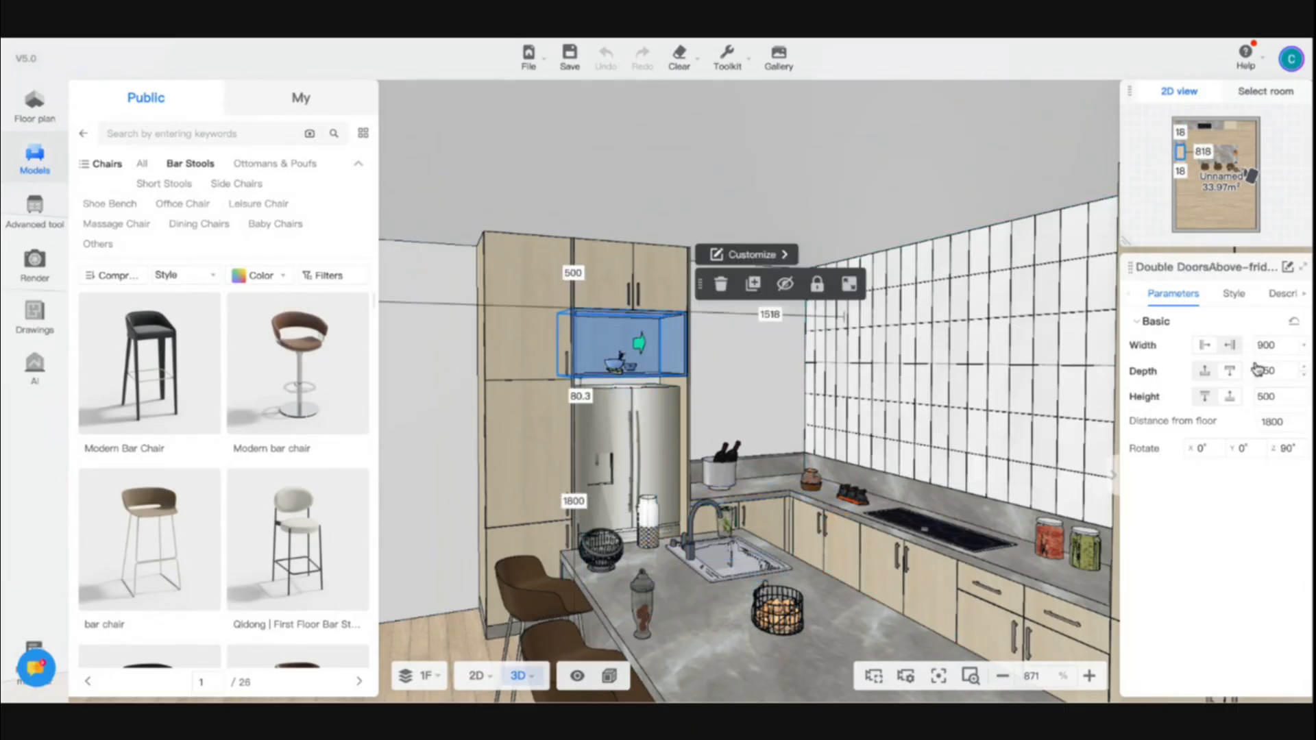
scroll(696, 425, up, 3)
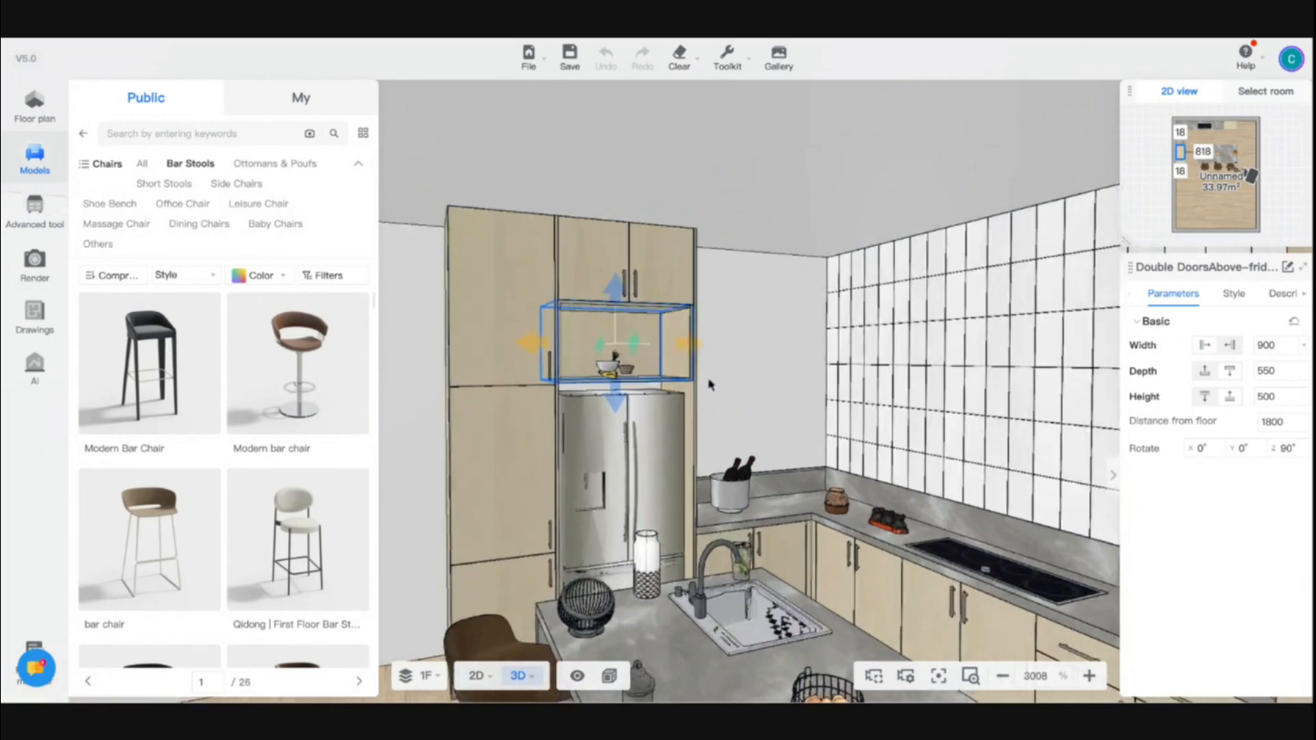
click(696, 425)
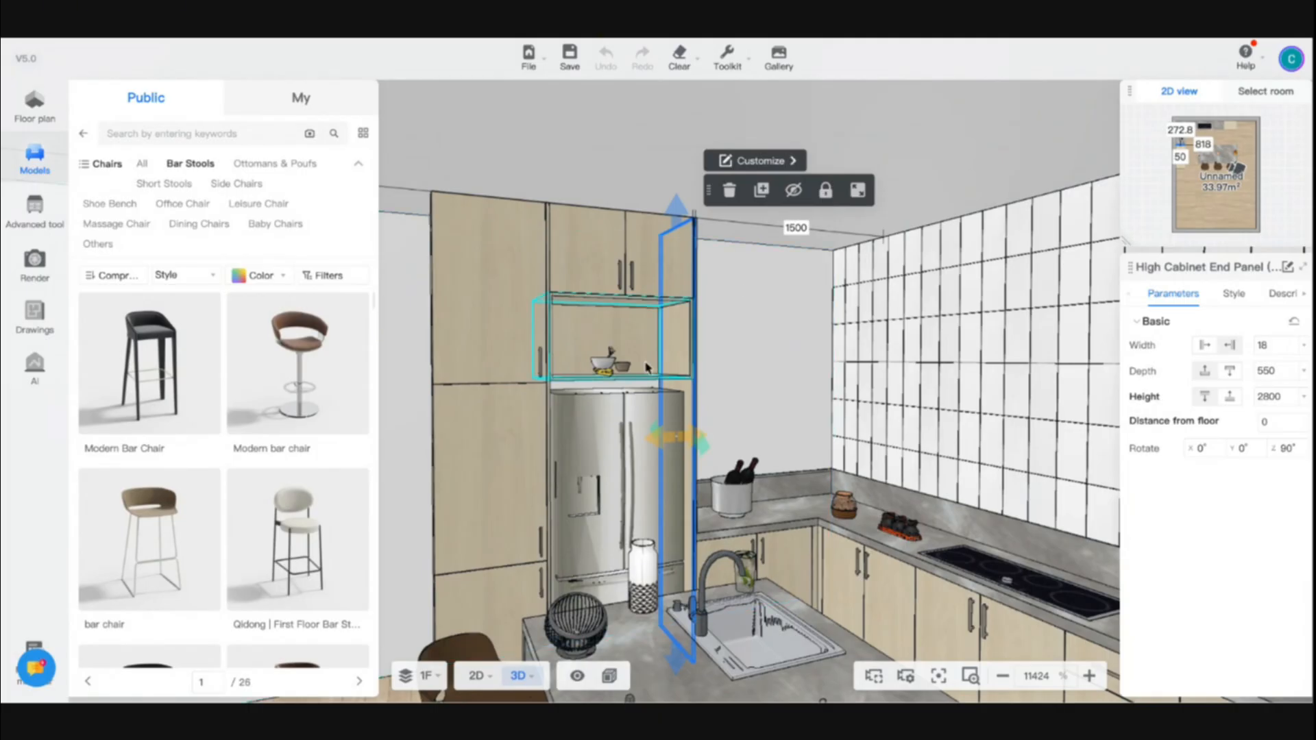
click(647, 366)
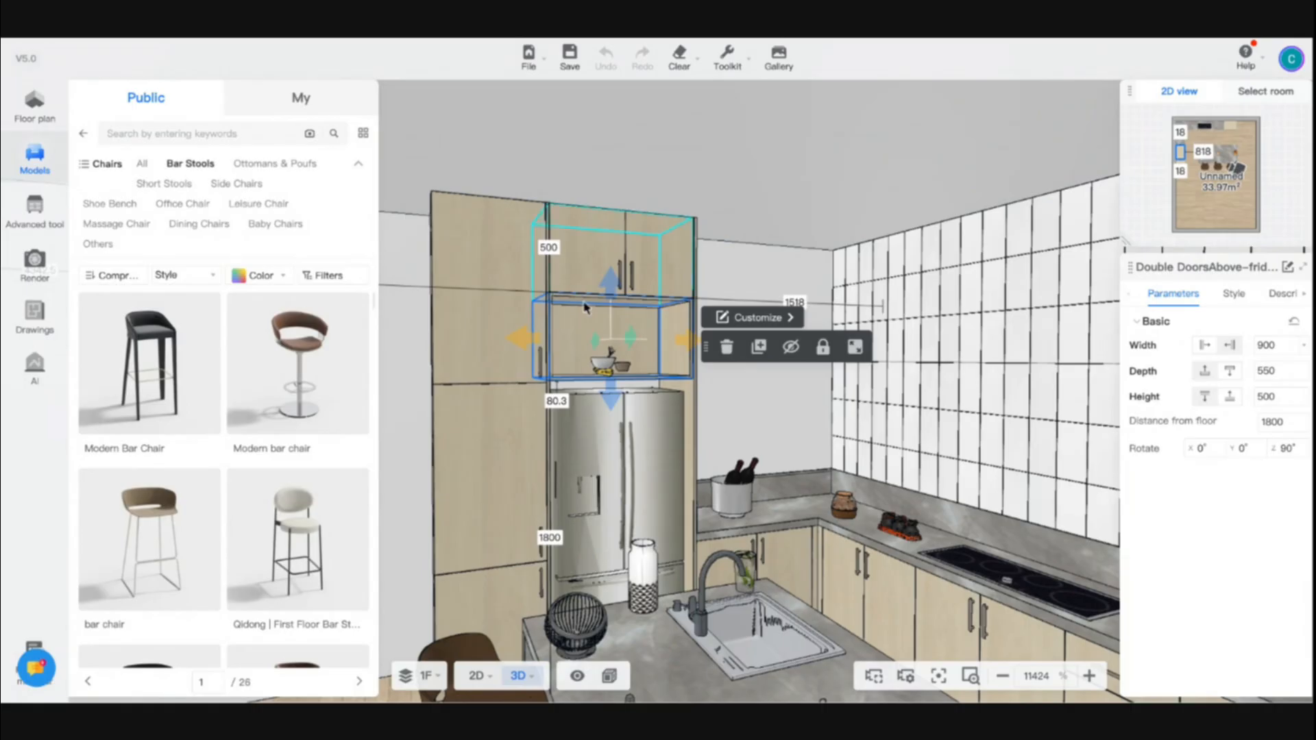
click(499, 347)
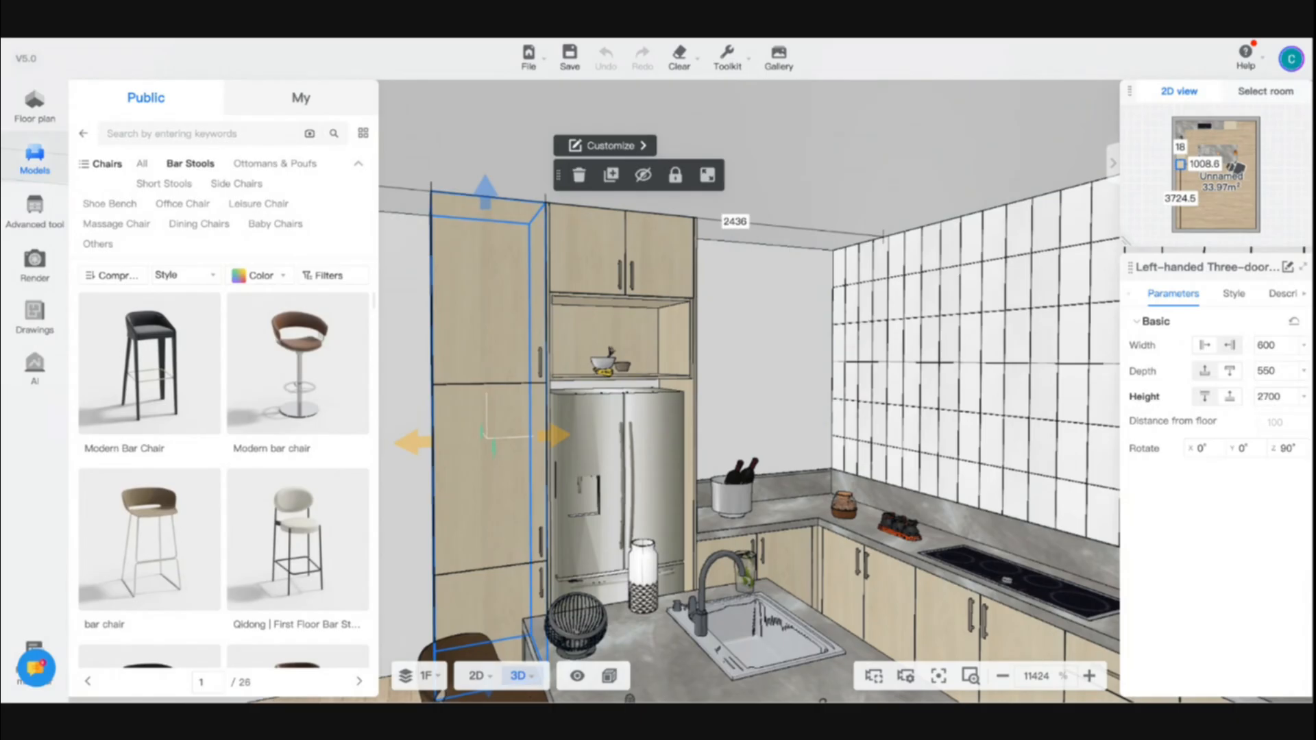
Step: Draw a 3036 × 2800 mm rectangular area on the wall behind the refrigerator, from its upper-right corner, and close the wall editor
click(884, 206)
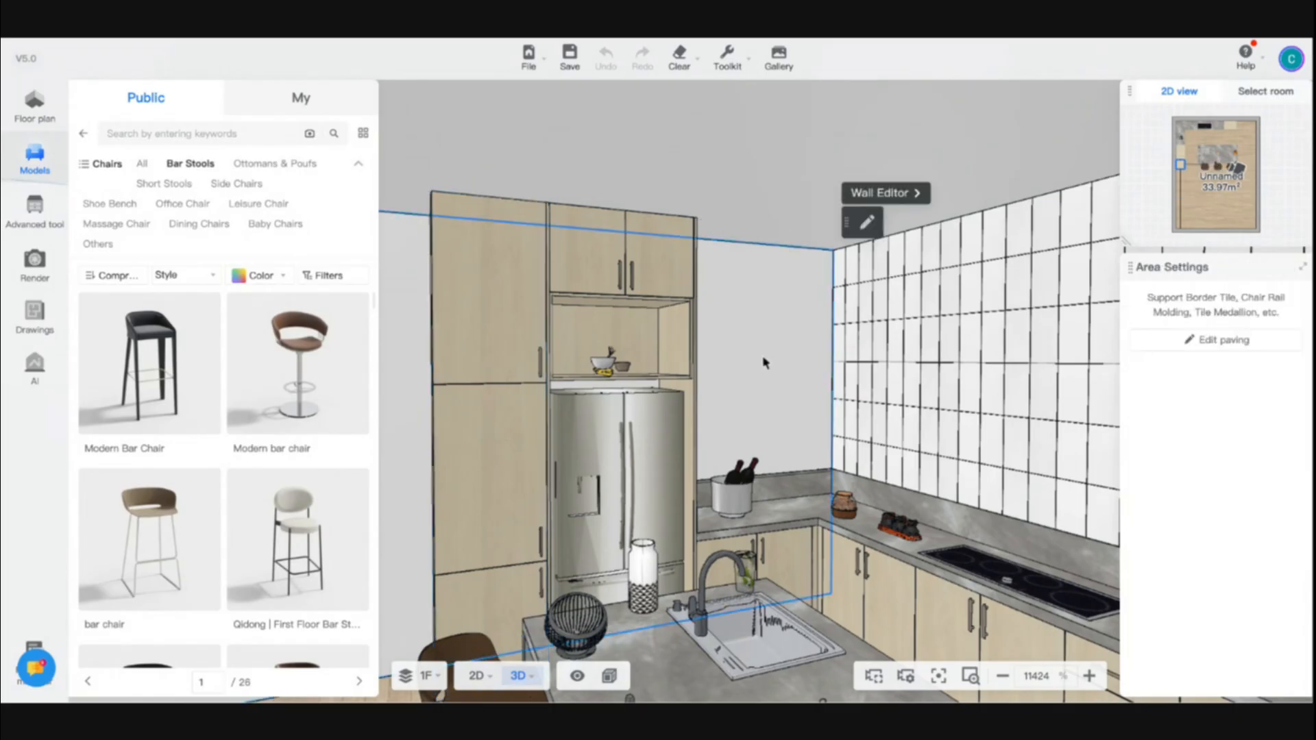
scroll(884, 205, down, 2)
key(ctrl+s)
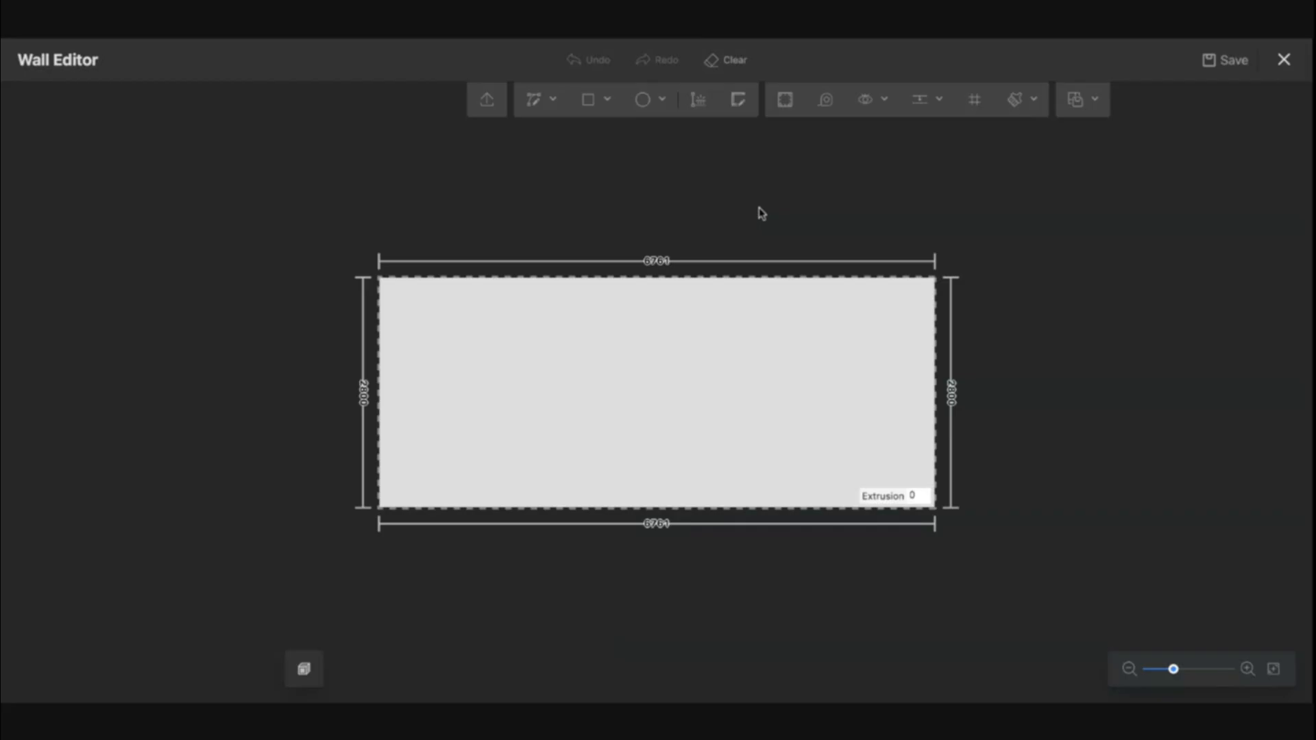
click(591, 103)
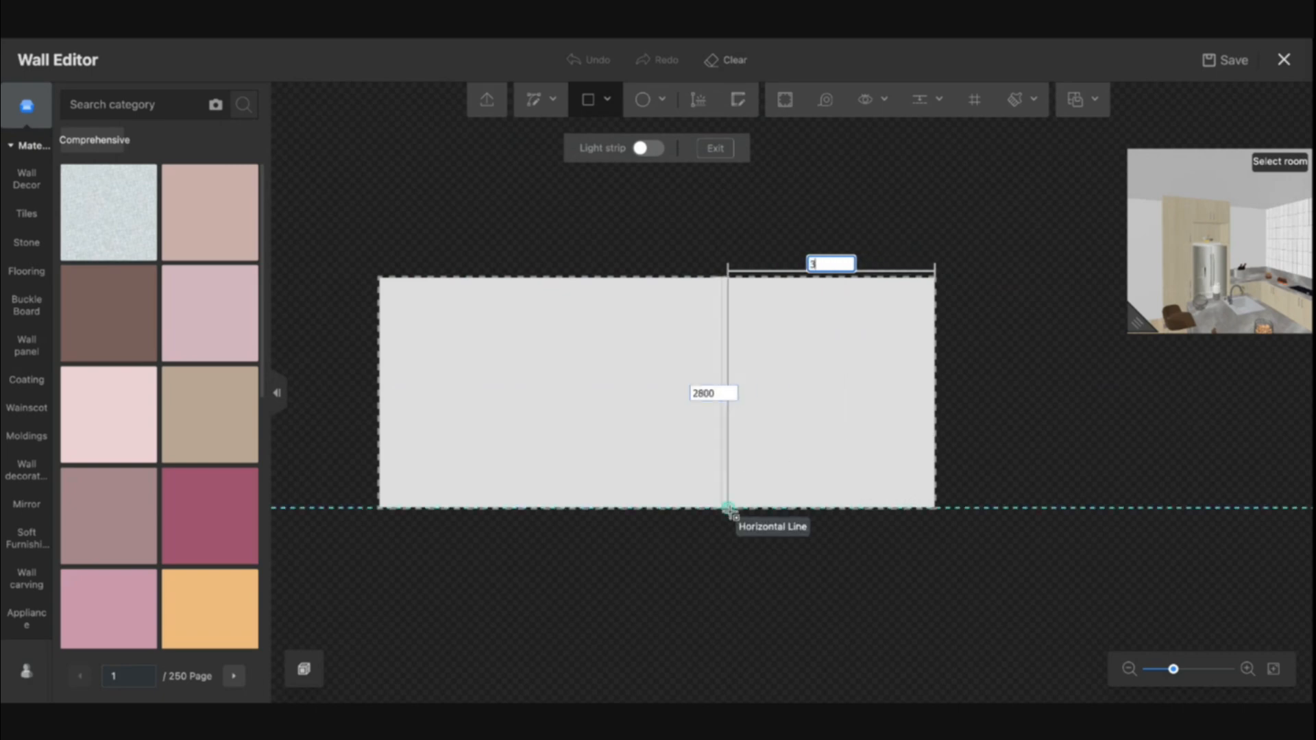
key(Return)
key(Return)
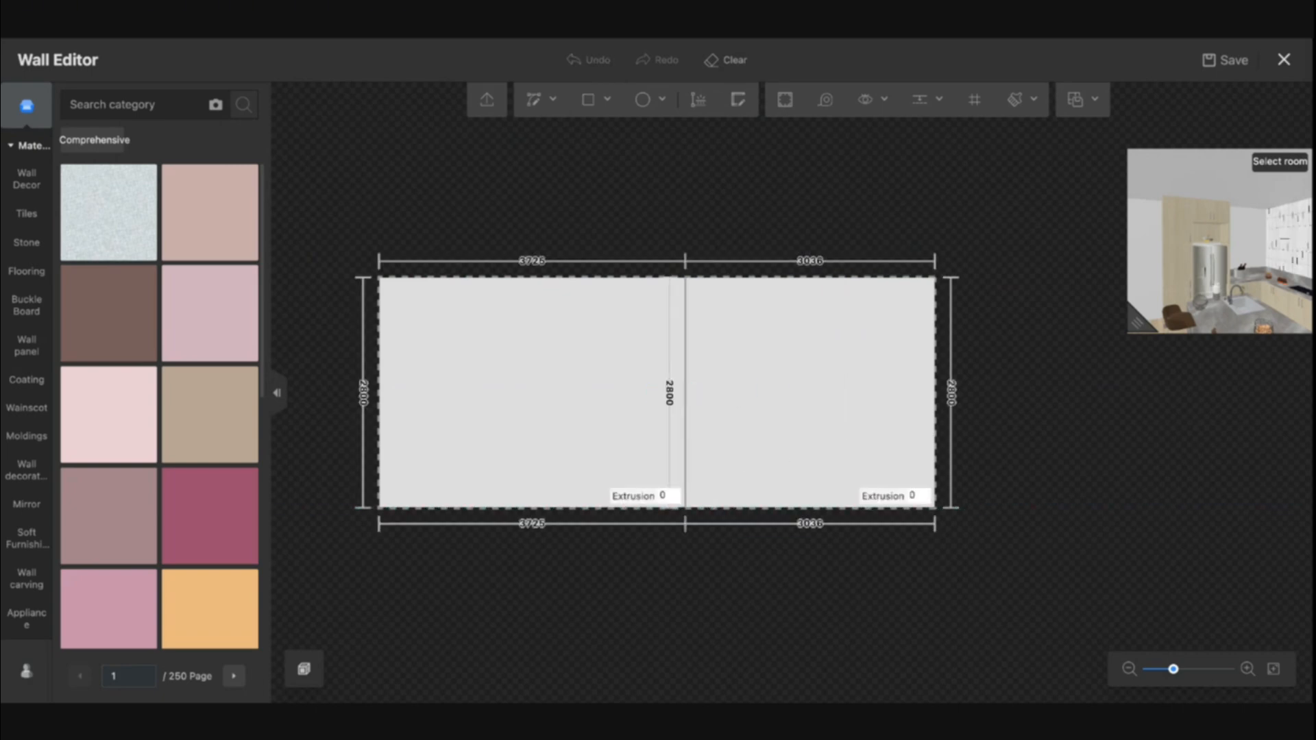
click(1284, 60)
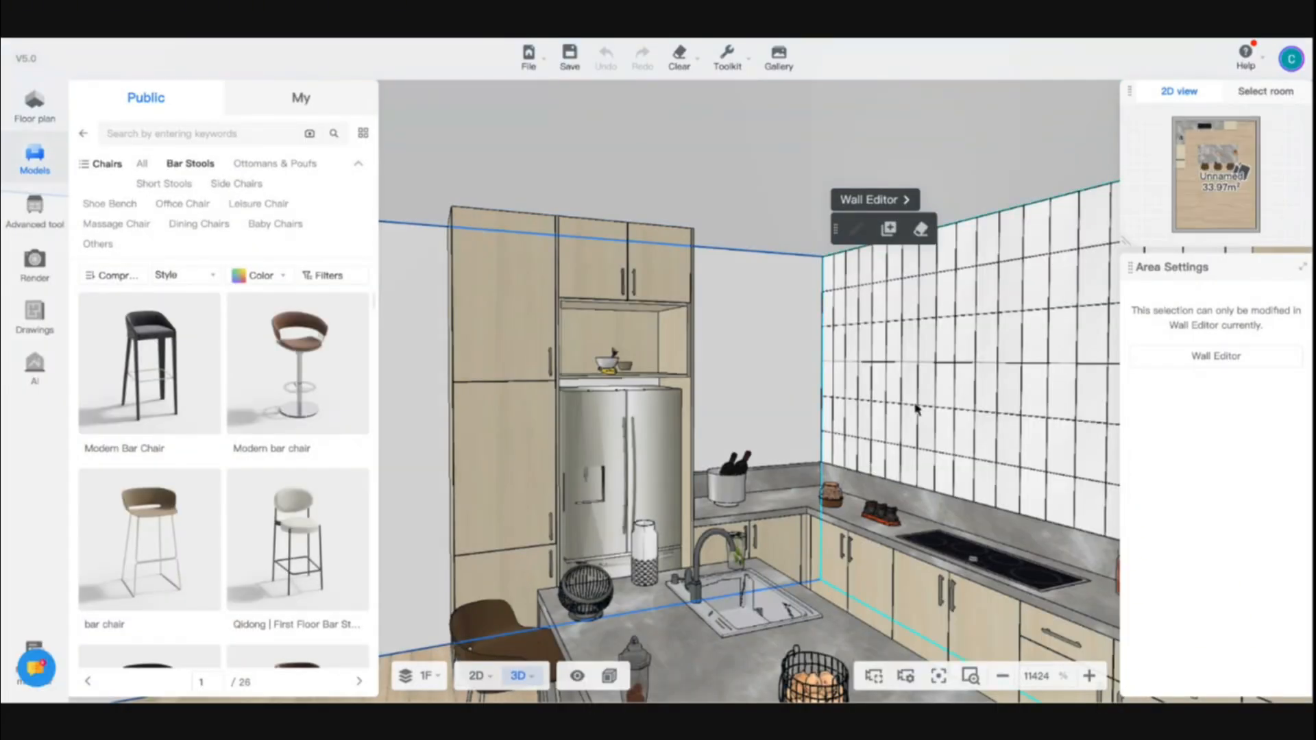
Step: Copy the white tile finish from the back wall to the new area on the refrigerator wall with the material brush
key(m)
click(892, 336)
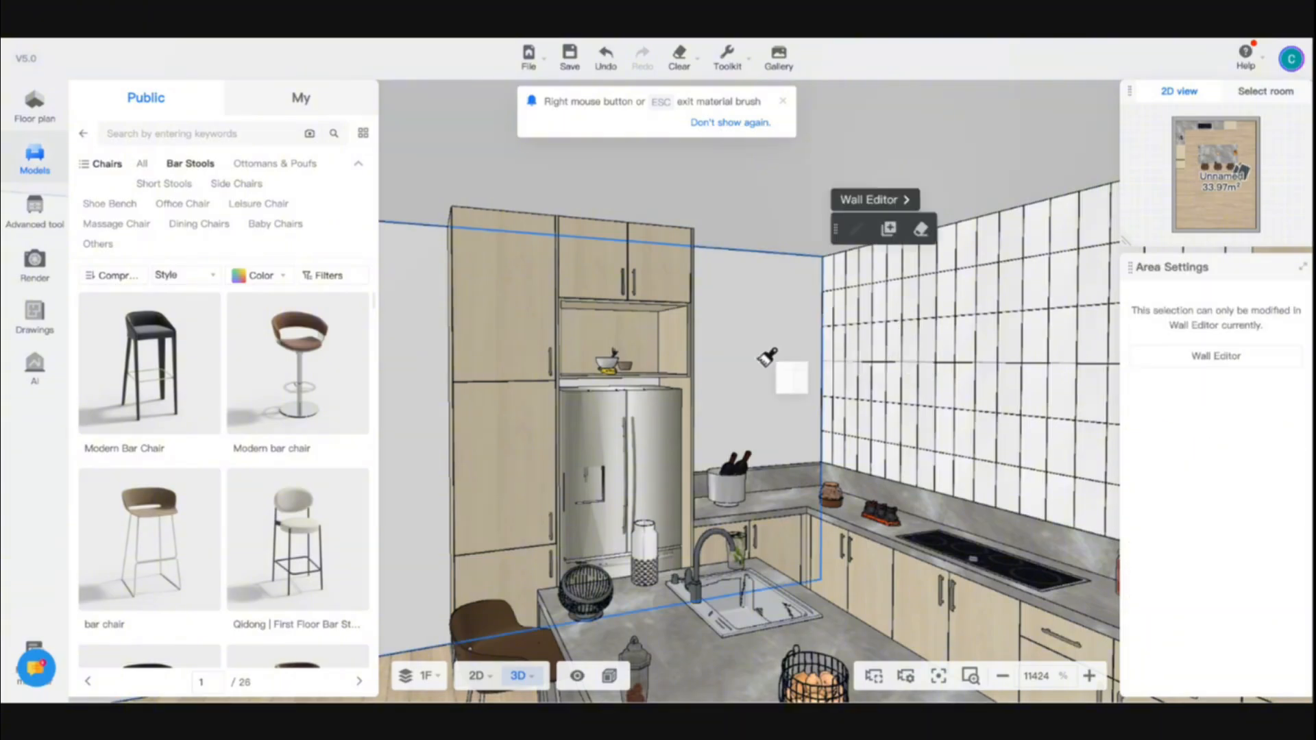
click(767, 357)
key(Escape)
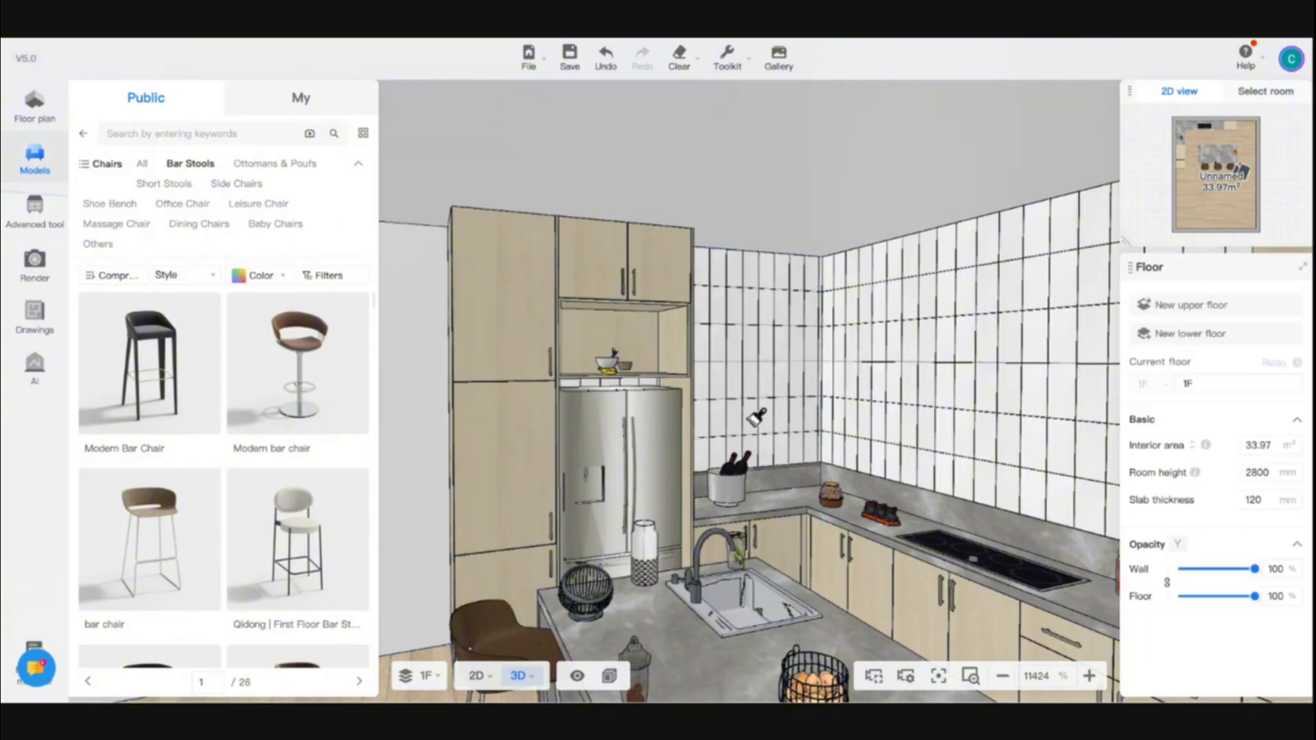
Step: Examine the whole kitchen with both tiled walls, the island and the bar chairs
mouse_move(756, 417)
mouse_down()
mouse_move(808, 400)
mouse_move(889, 400)
mouse_up()
scroll(889, 400, down, 10)
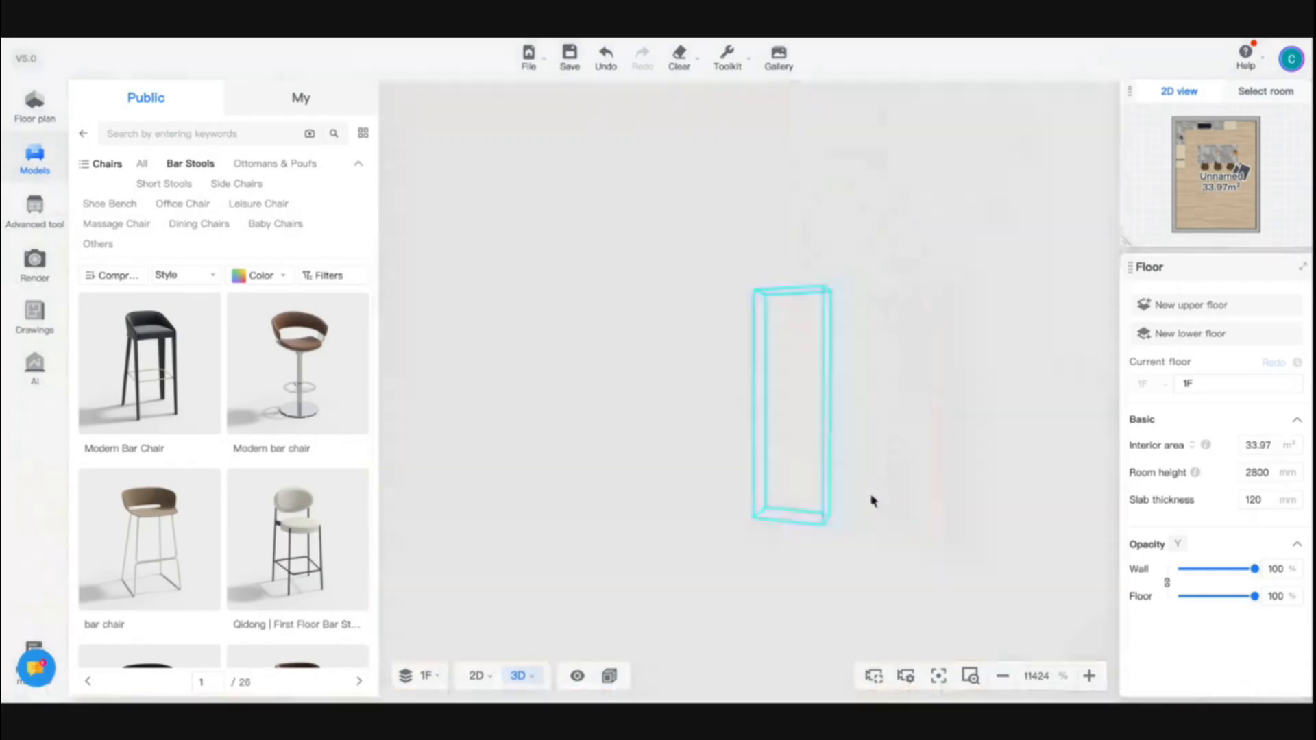
drag(871, 499, 837, 537)
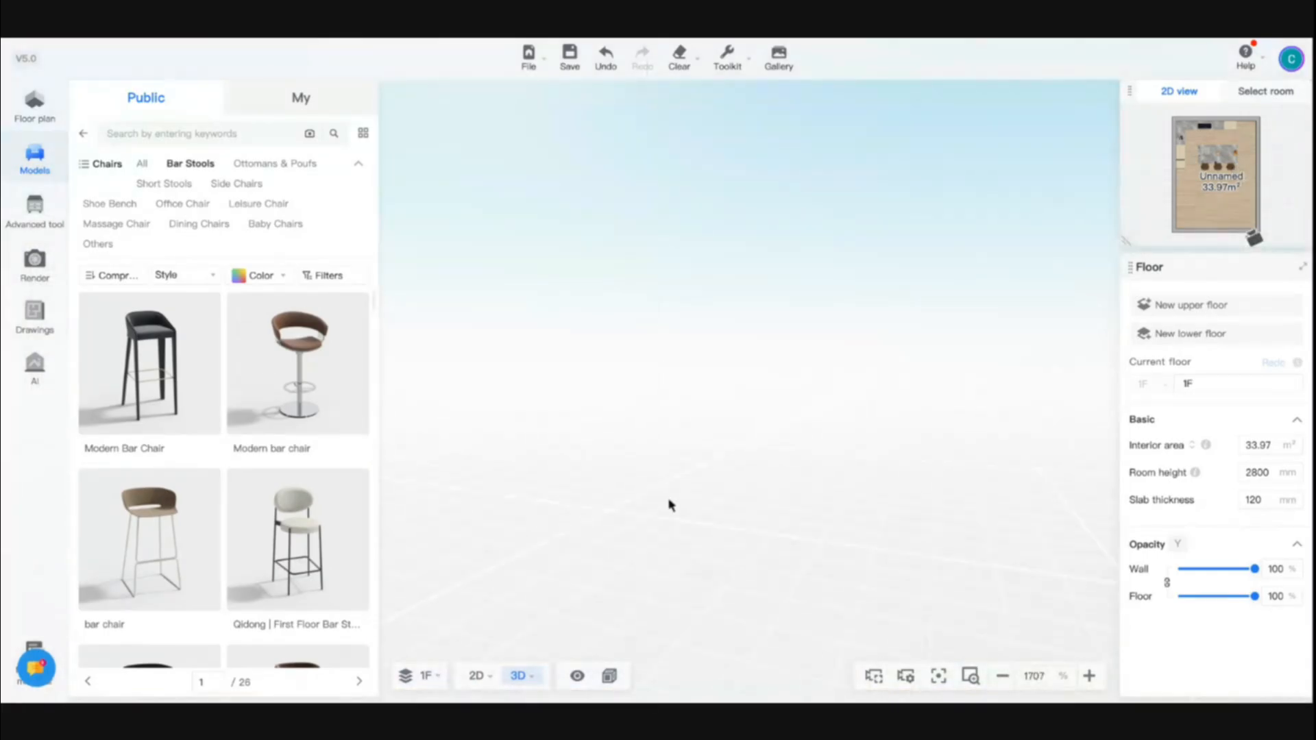
drag(671, 505, 1045, 632)
click(939, 675)
scroll(762, 404, up, 5)
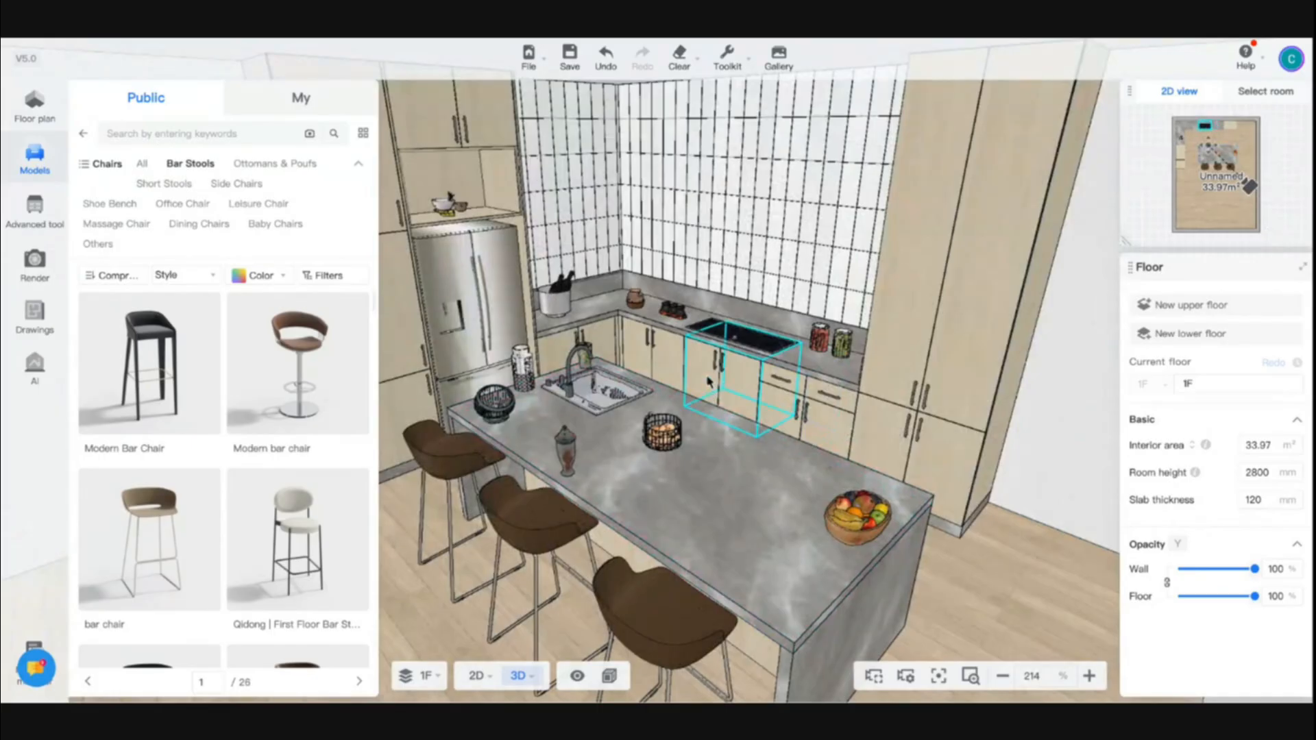
drag(719, 542, 715, 458)
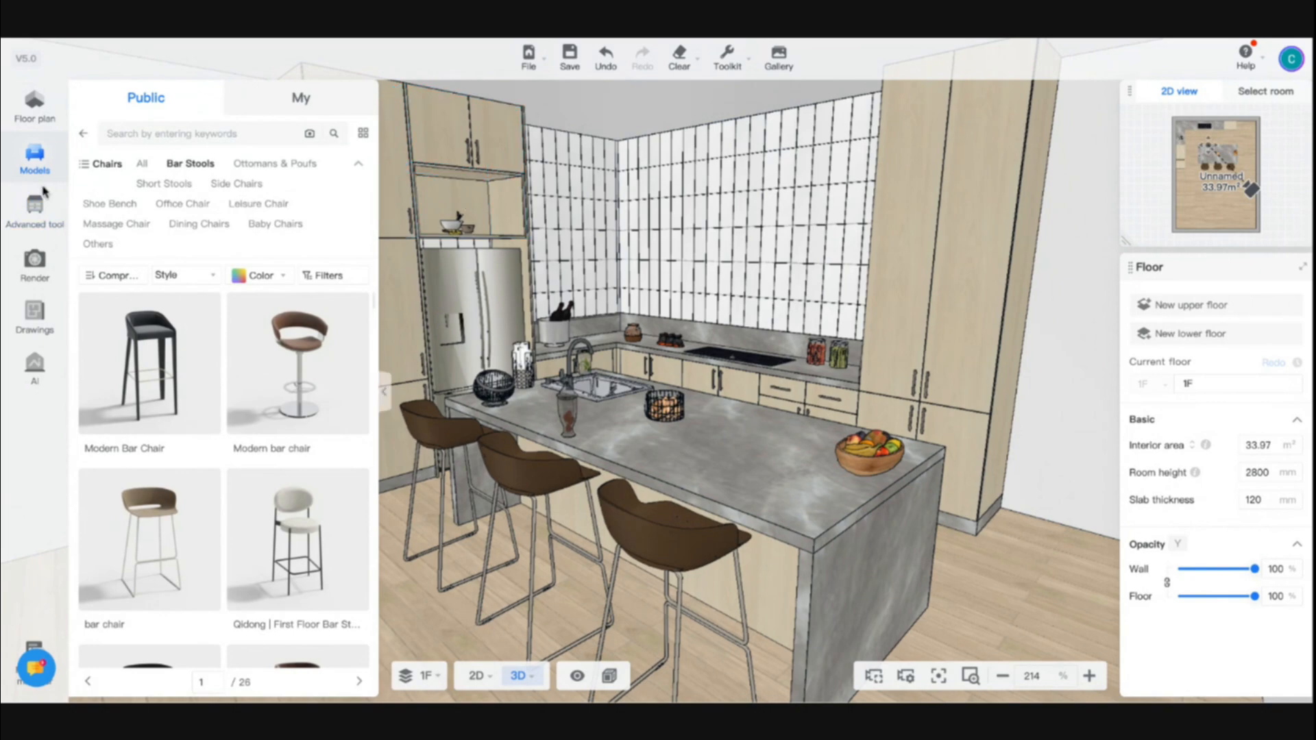
Step: Switch to the Kitchen & Bath tool and show the Parts of the public catalog
click(38, 221)
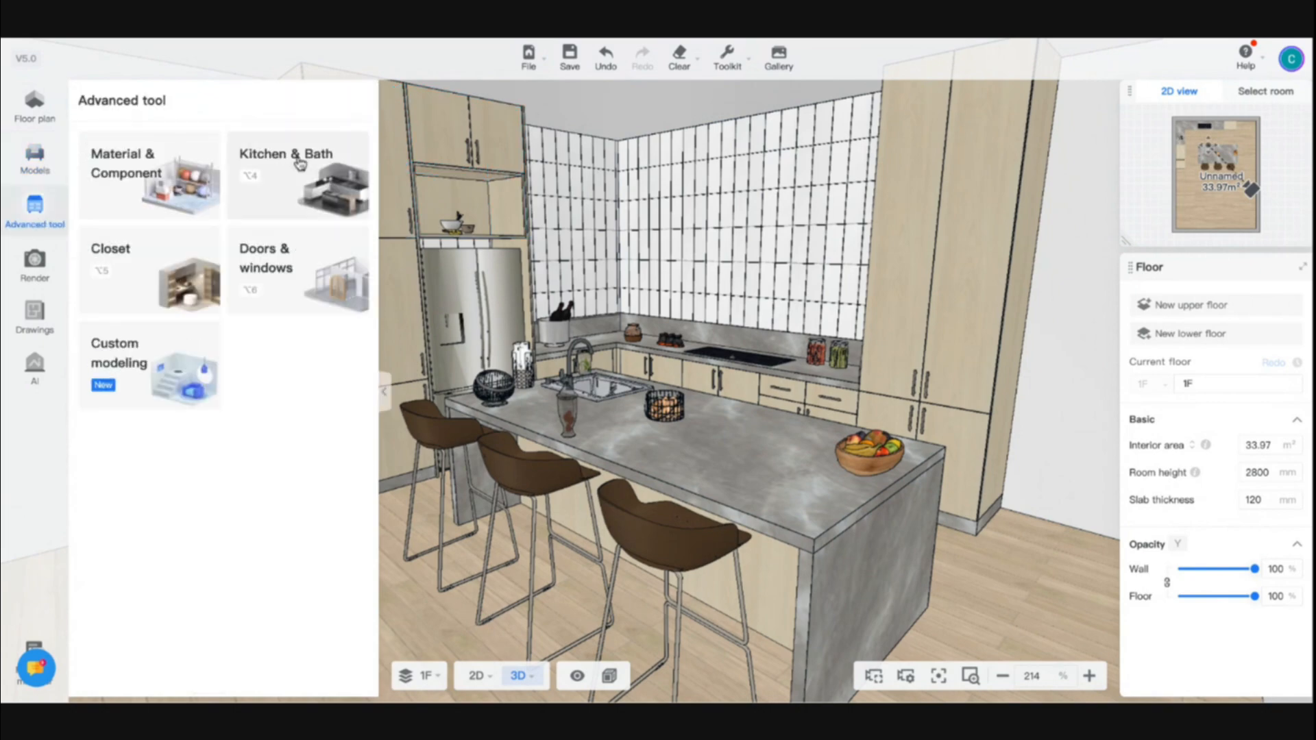
click(290, 183)
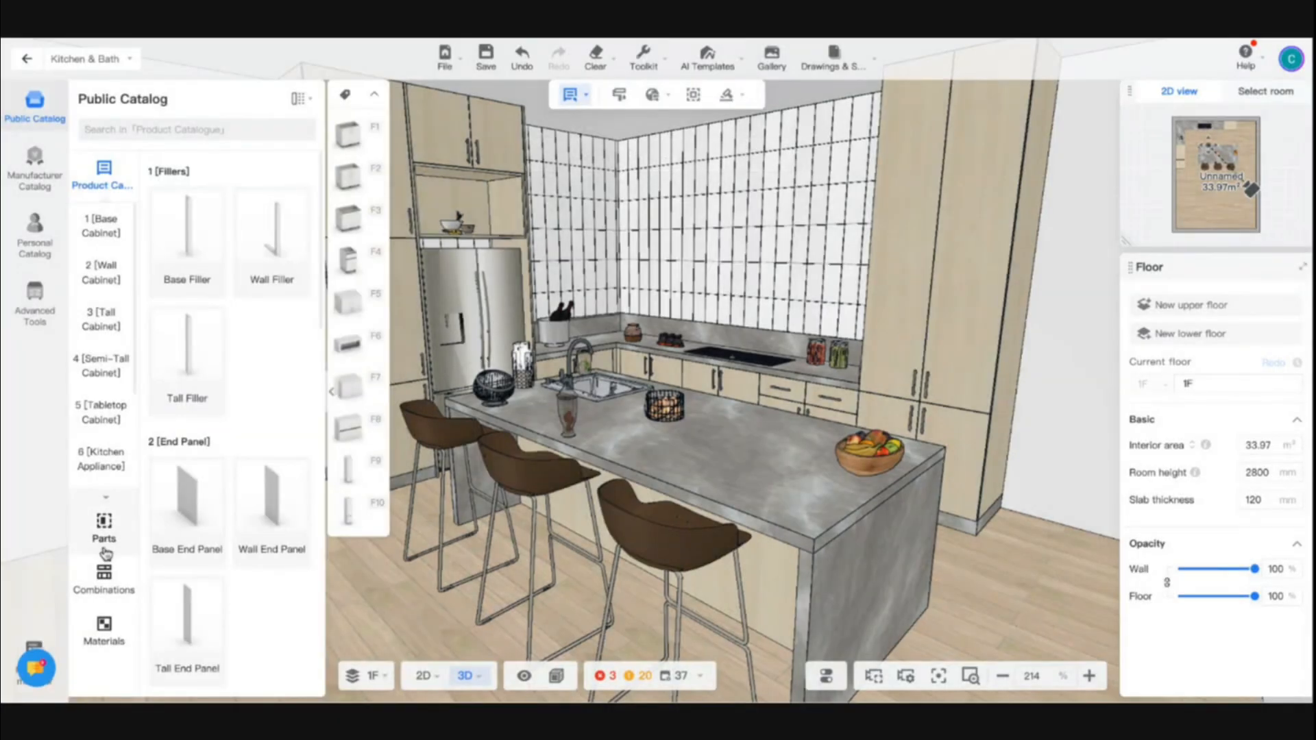
click(105, 548)
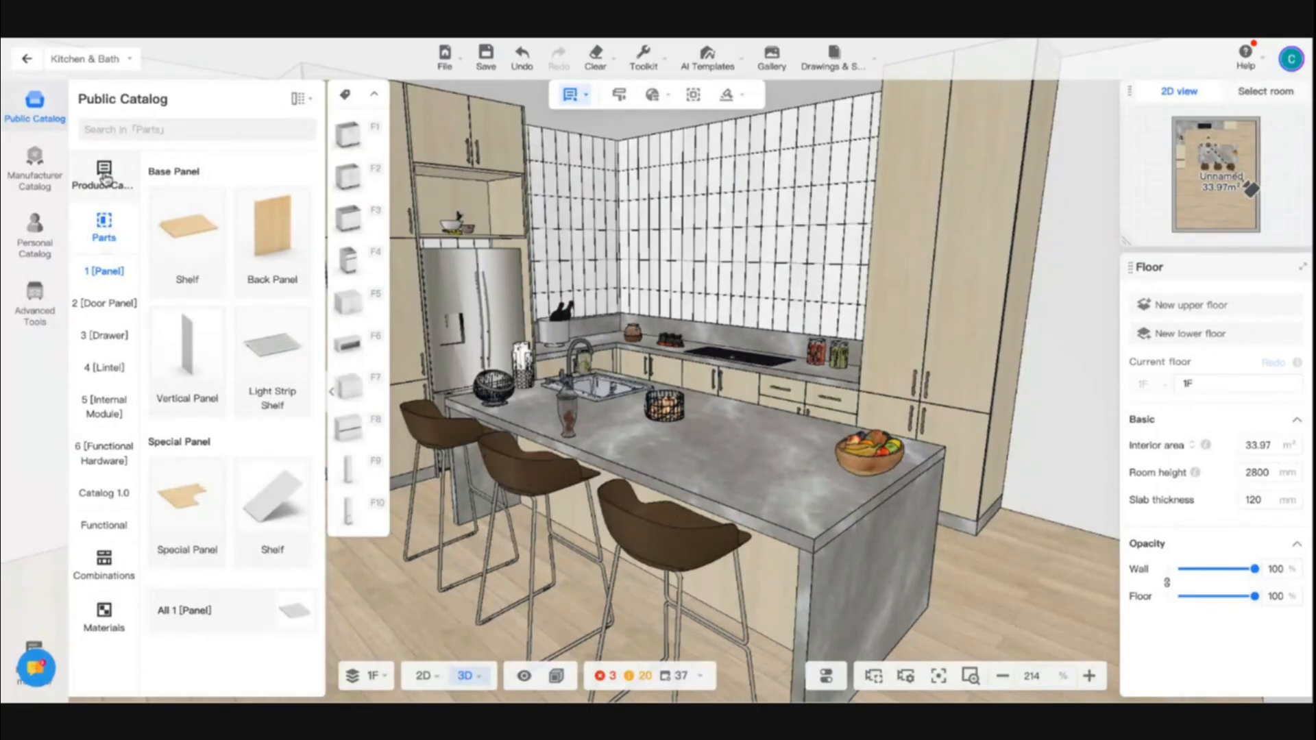
Step: Select the open cabinet above the refrigerator and search the parts catalog for light
right_drag(741, 171, 622, 182)
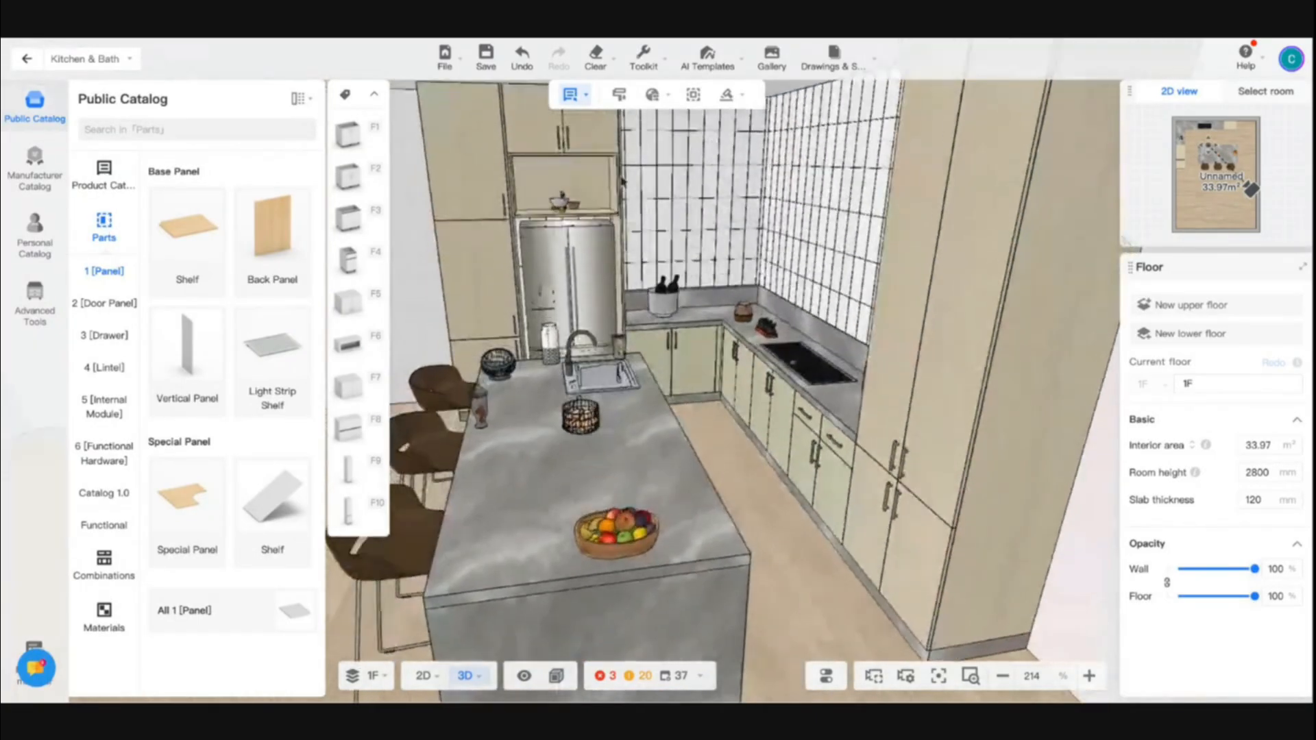
click(620, 181)
click(814, 263)
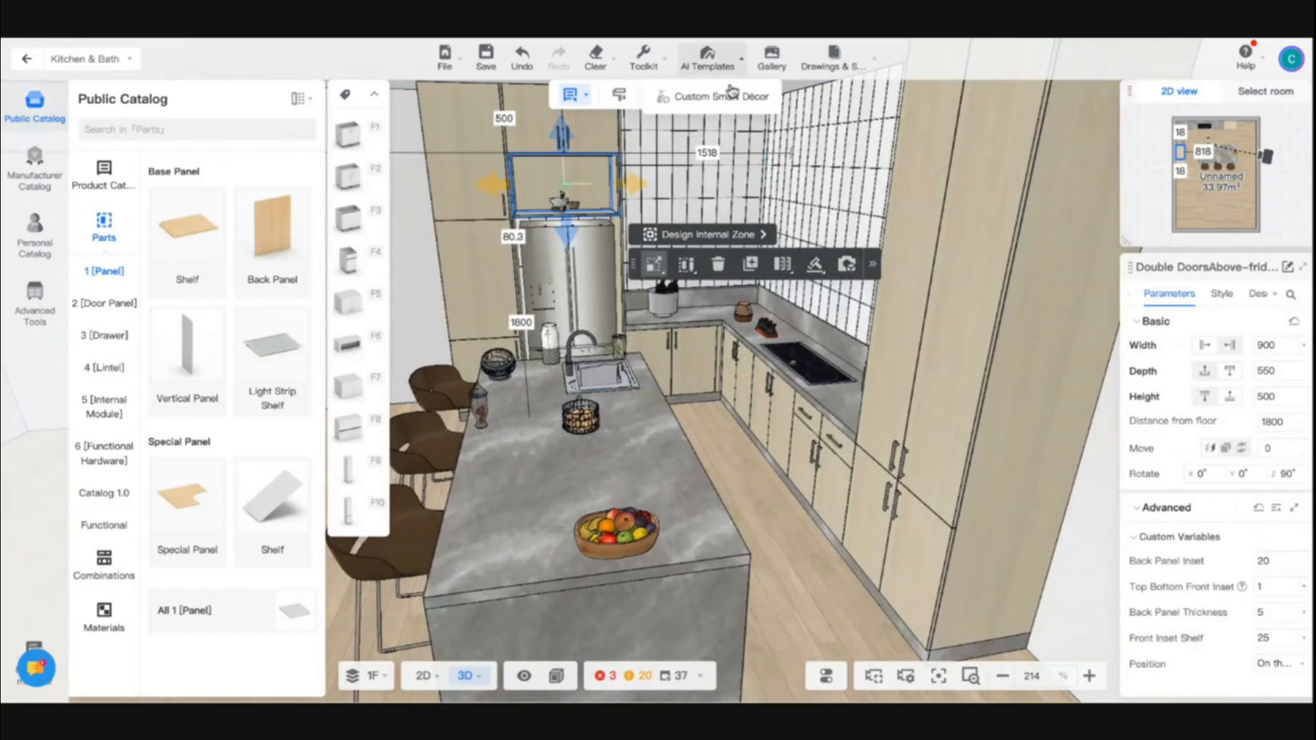
mouse_move(737, 102)
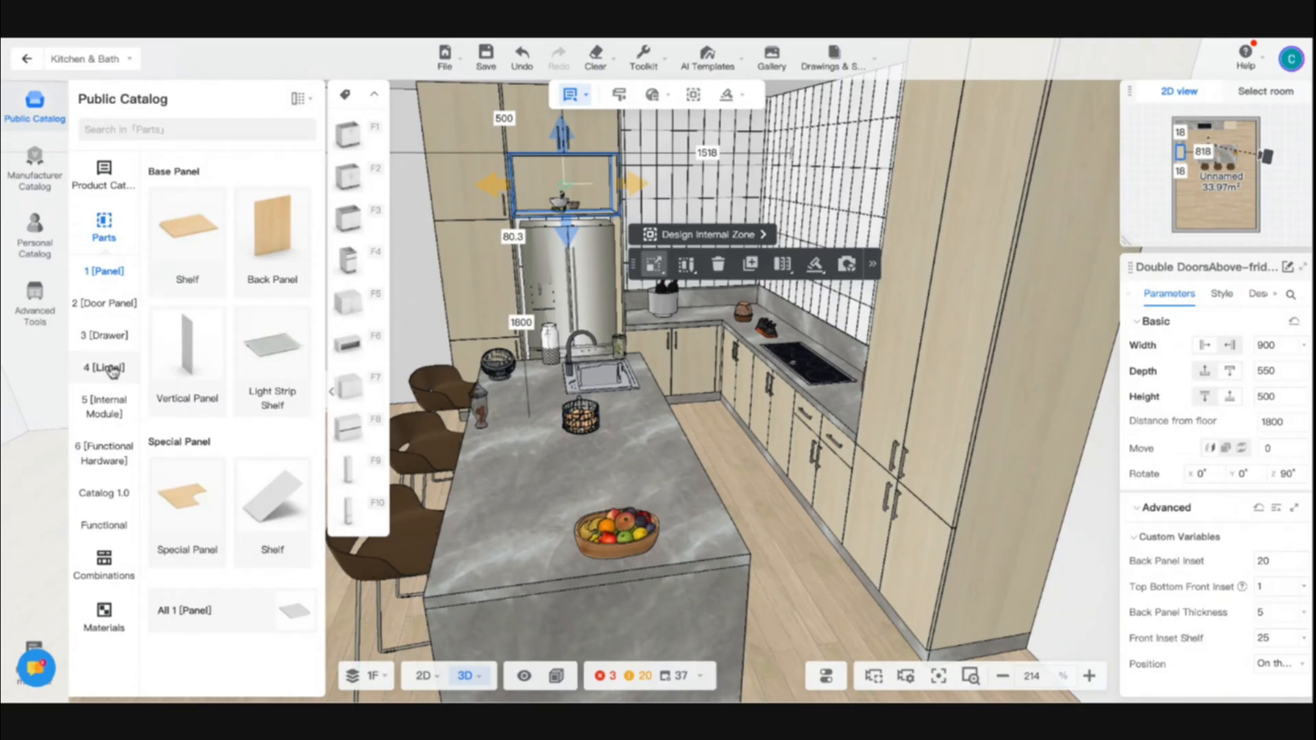
click(114, 130)
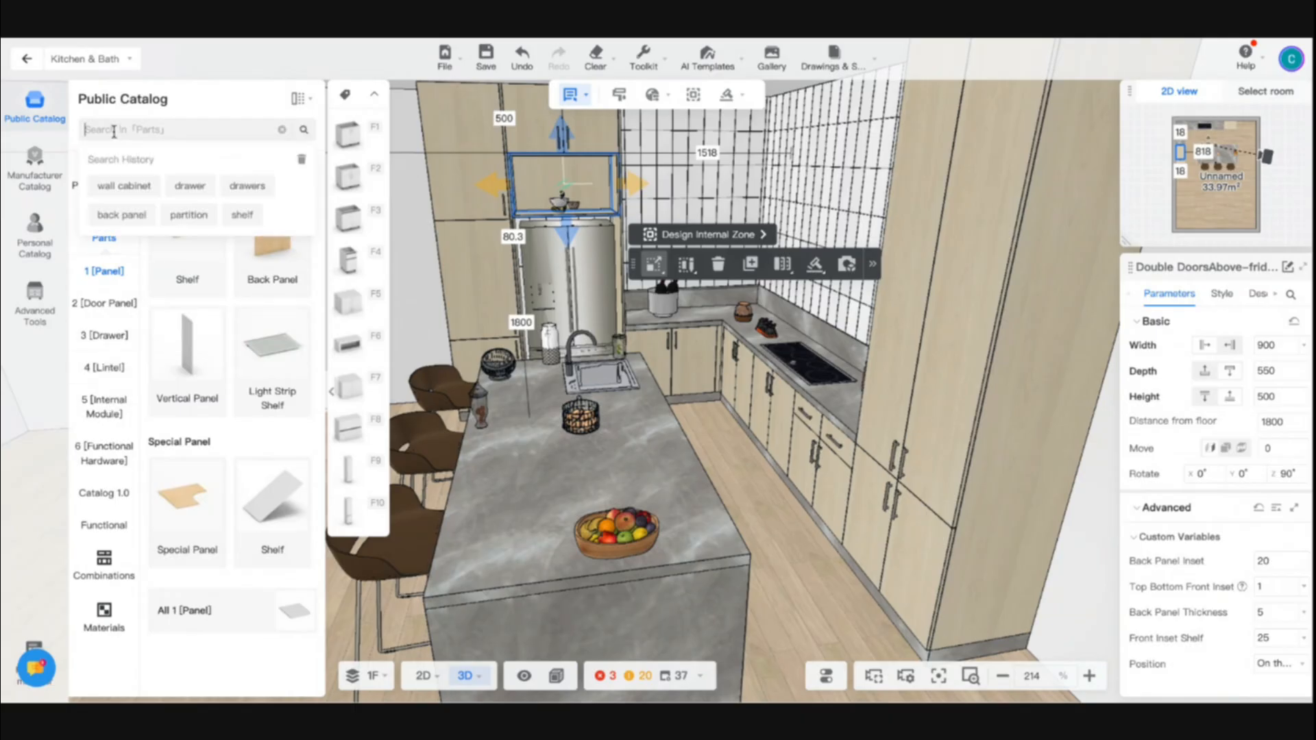
text(light)
key(Return)
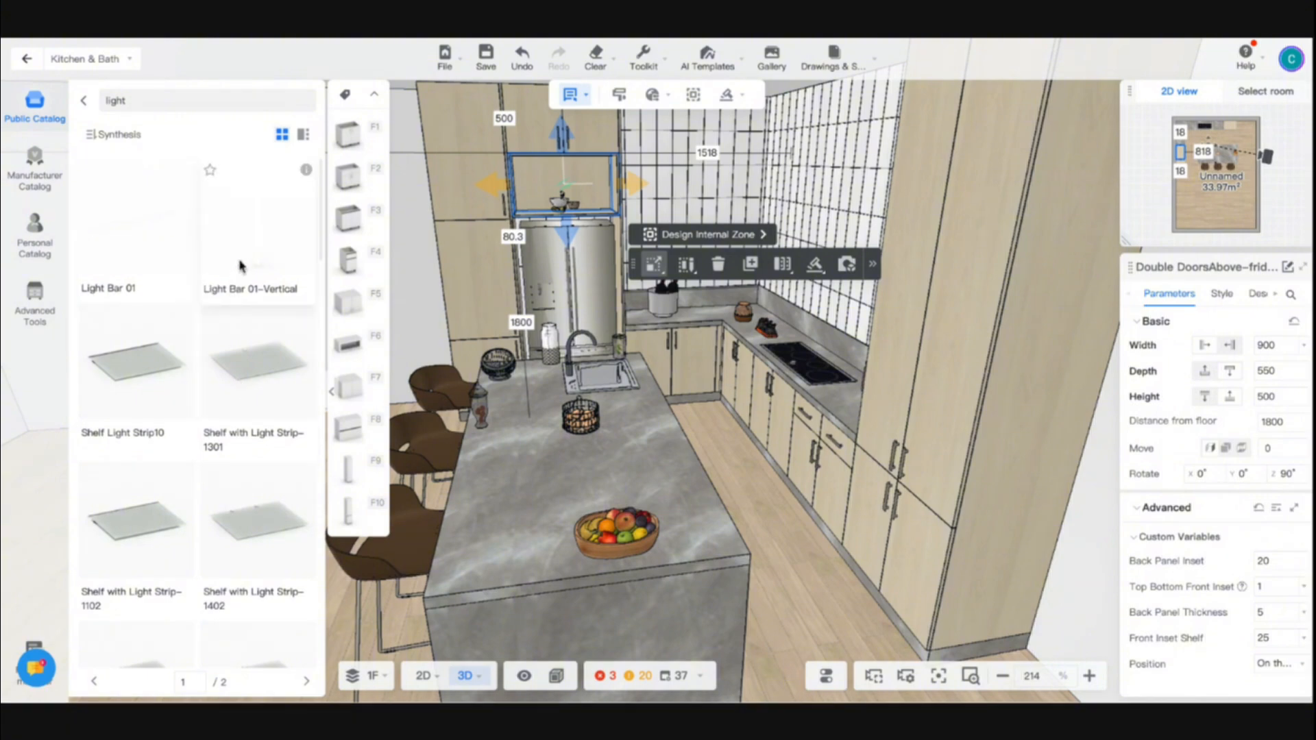
Step: Place Light Bar 01 along the upper rear edge of the open cabinet above the refrigerator
click(148, 248)
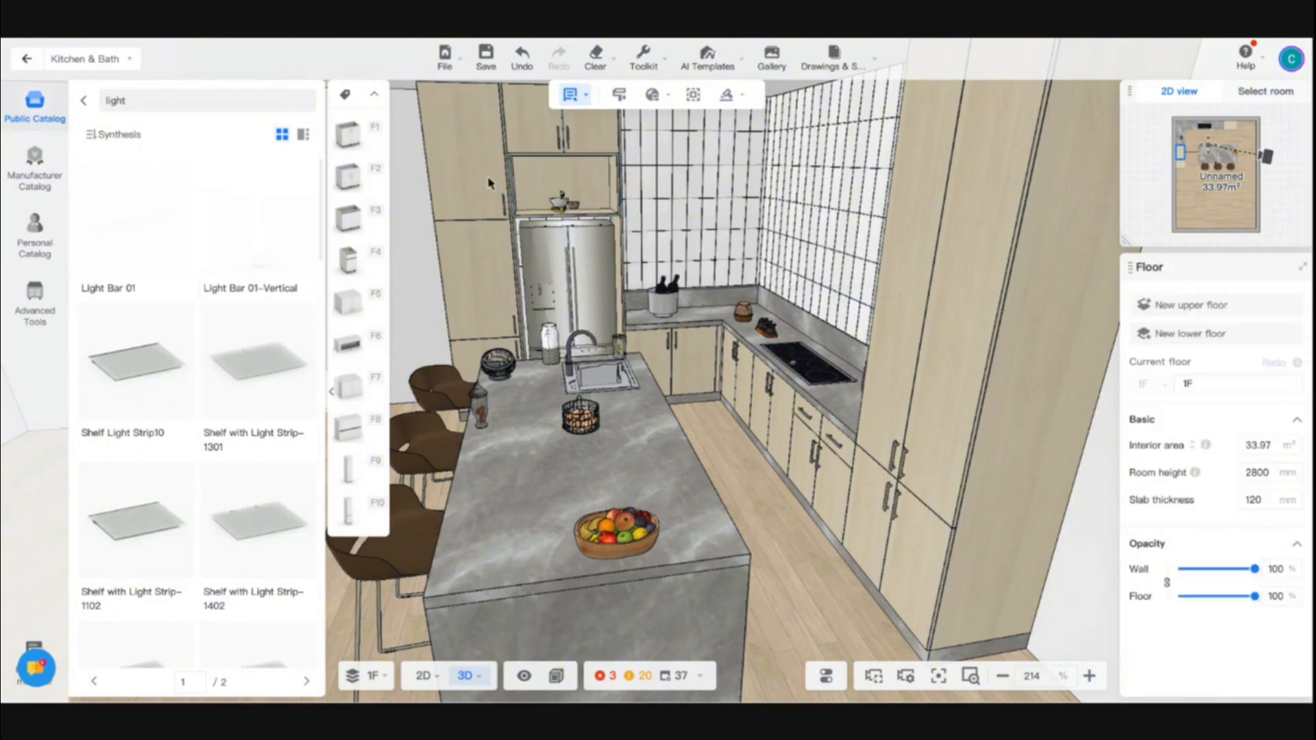
click(561, 177)
scroll(542, 185, up, 6)
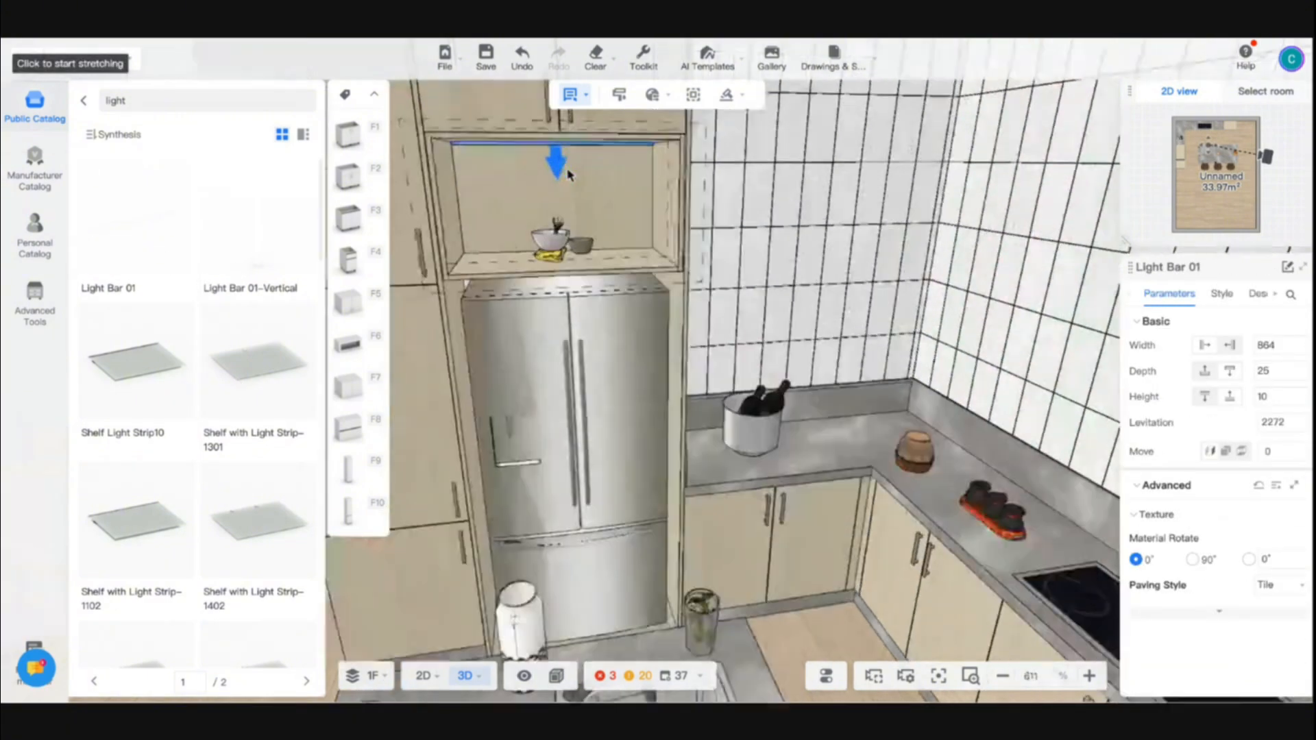
click(503, 190)
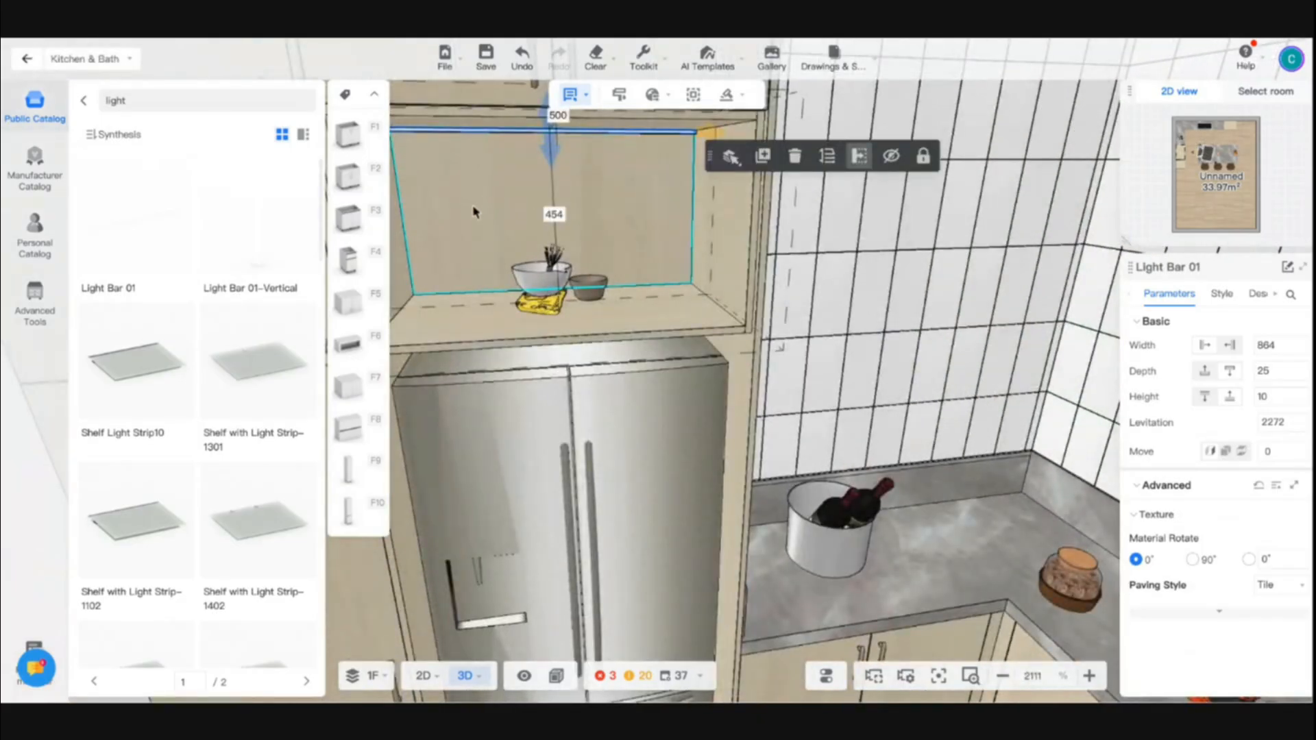
scroll(475, 324, down, 5)
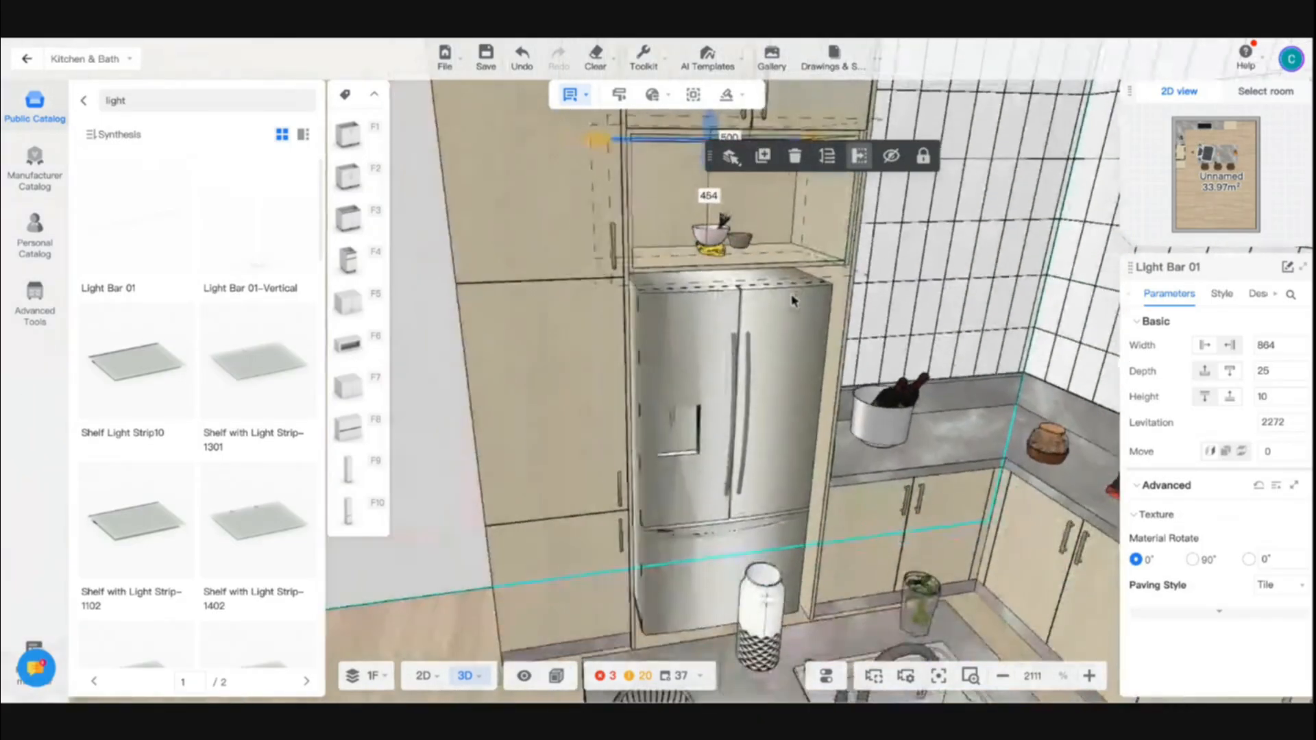
click(896, 287)
right_drag(896, 288, 846, 316)
scroll(841, 313, up, 5)
scroll(840, 313, up, 3)
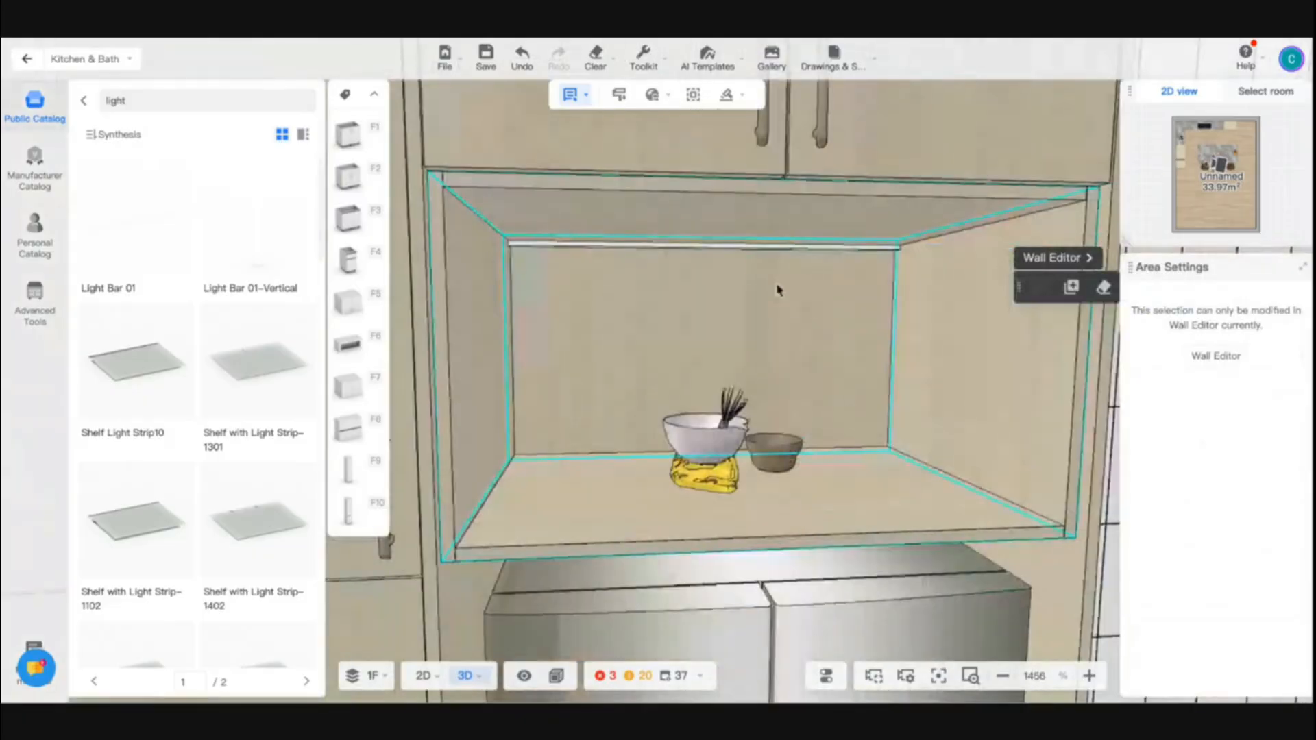
Step: Change the selection mode to individual parts and select the light bar inside the cabinet above the refrigerator
click(727, 253)
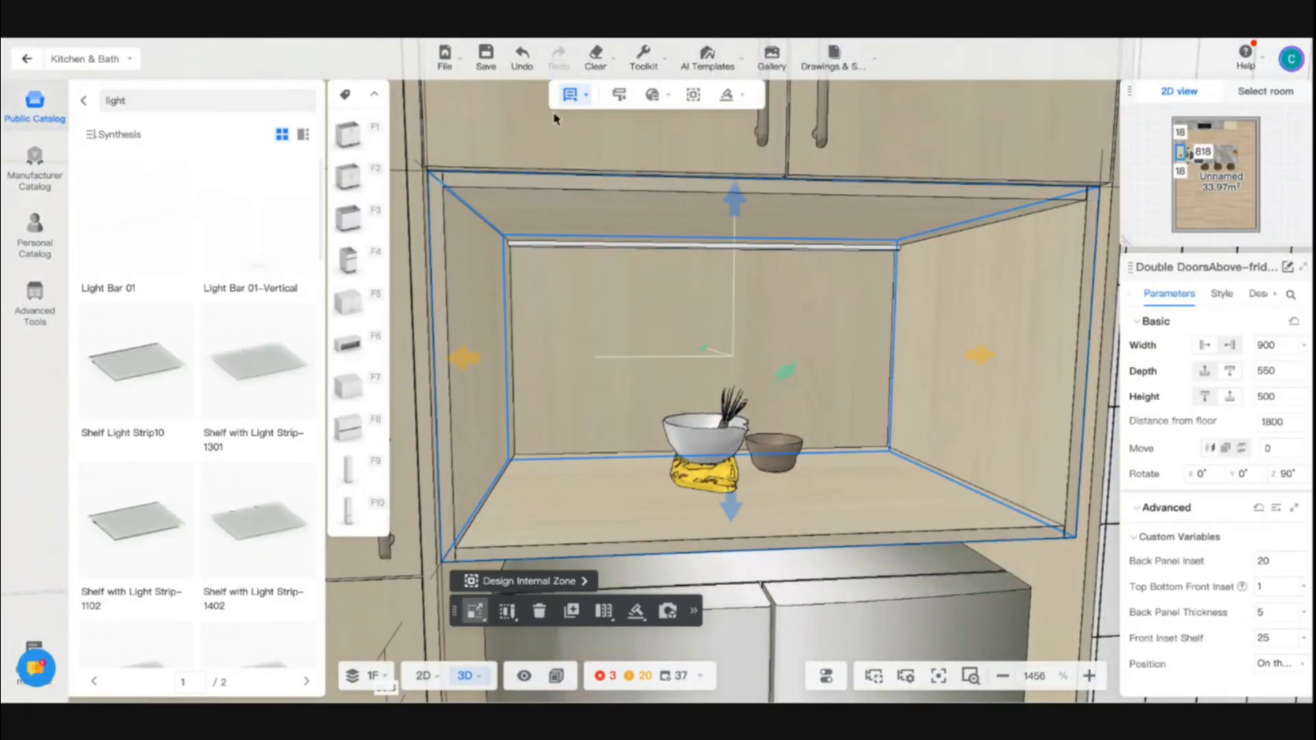
click(575, 94)
click(555, 183)
click(594, 248)
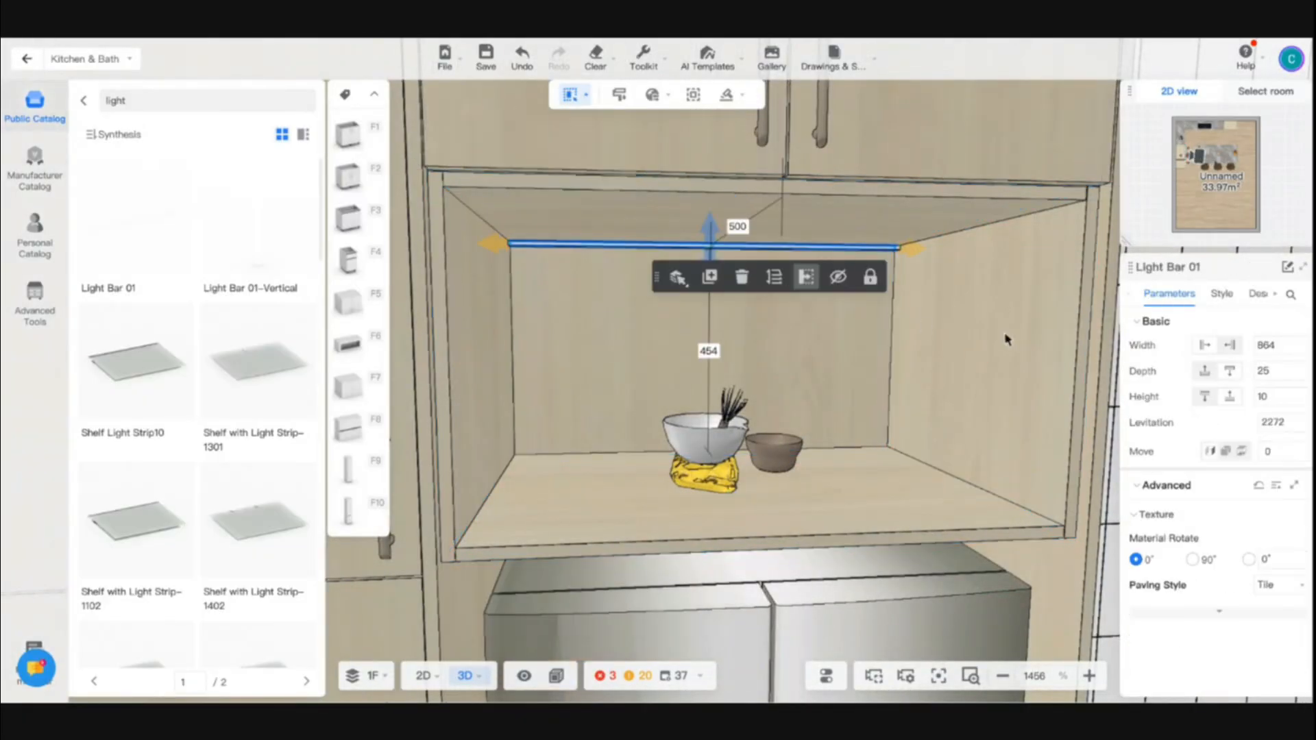
Step: Examine the light bar's panel style choices and its texture parameters
scroll(1009, 338, down, 5)
click(1218, 295)
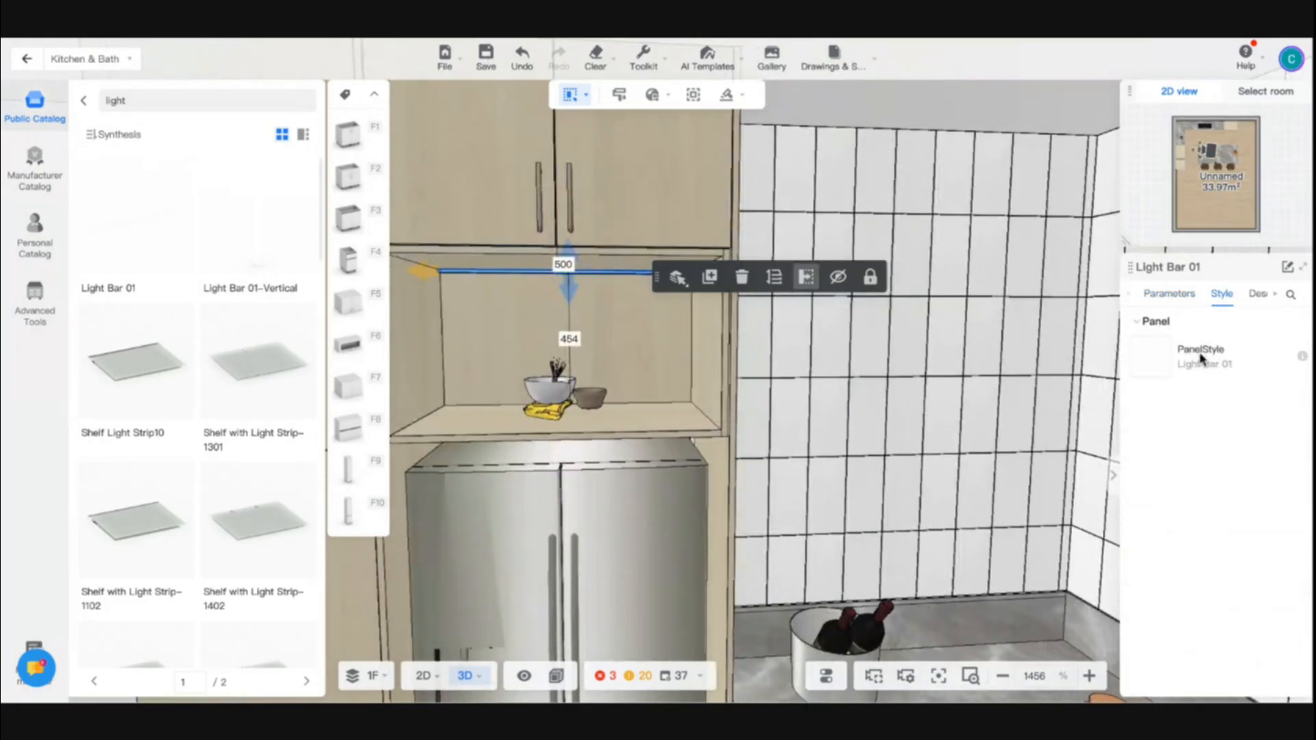
click(1150, 360)
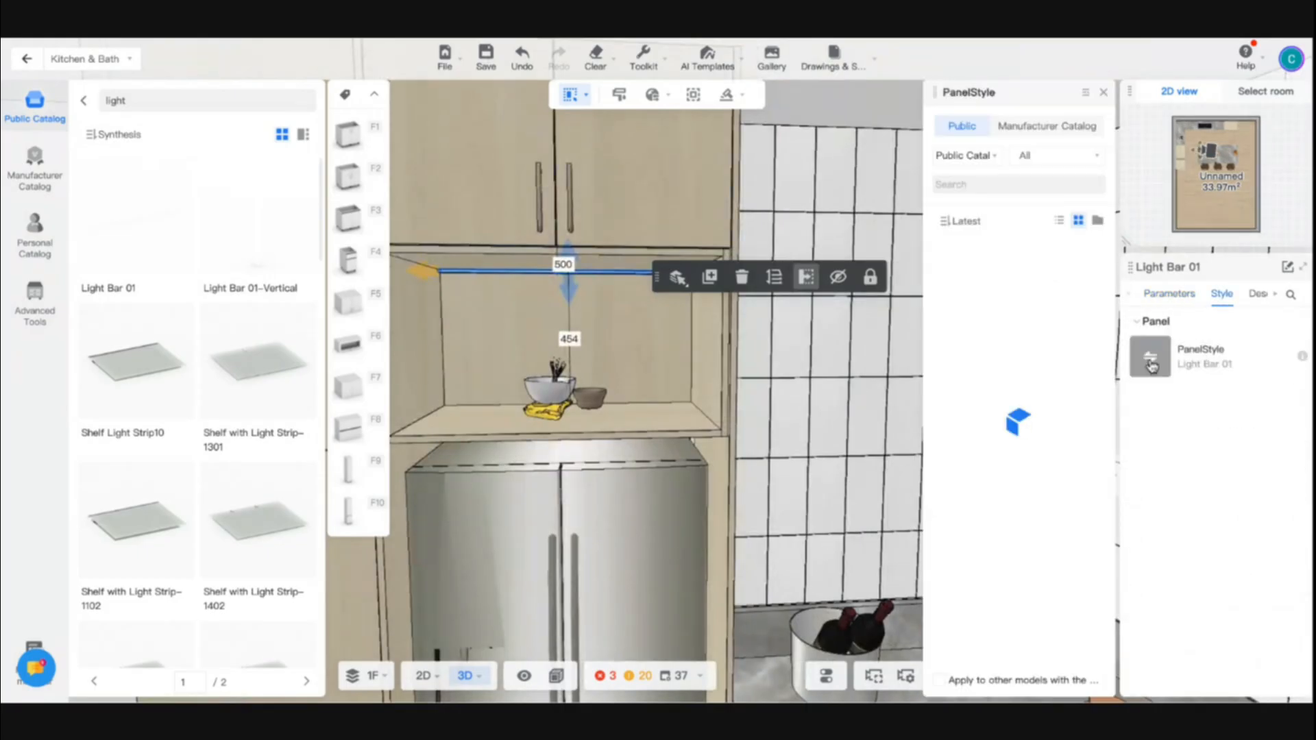
click(1260, 295)
click(1154, 295)
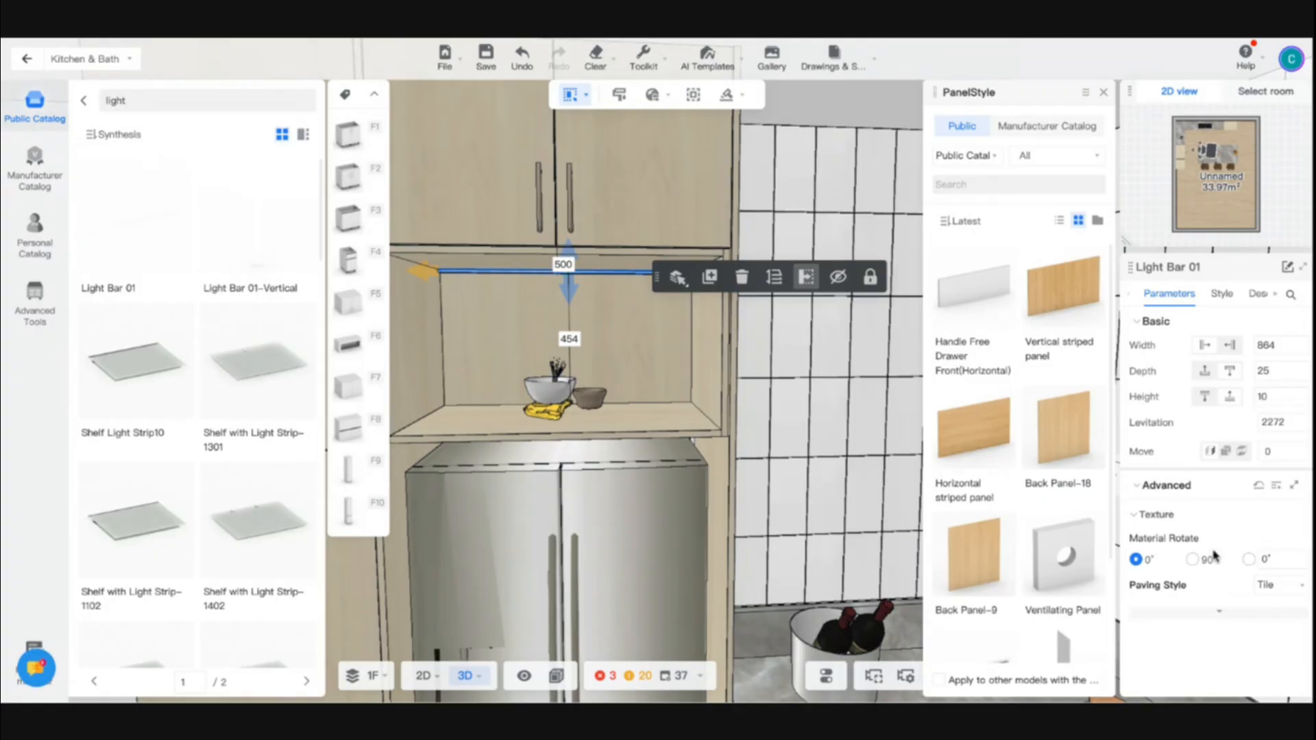
scroll(1207, 576, down, 2)
click(1208, 611)
scroll(1200, 586, down, 1)
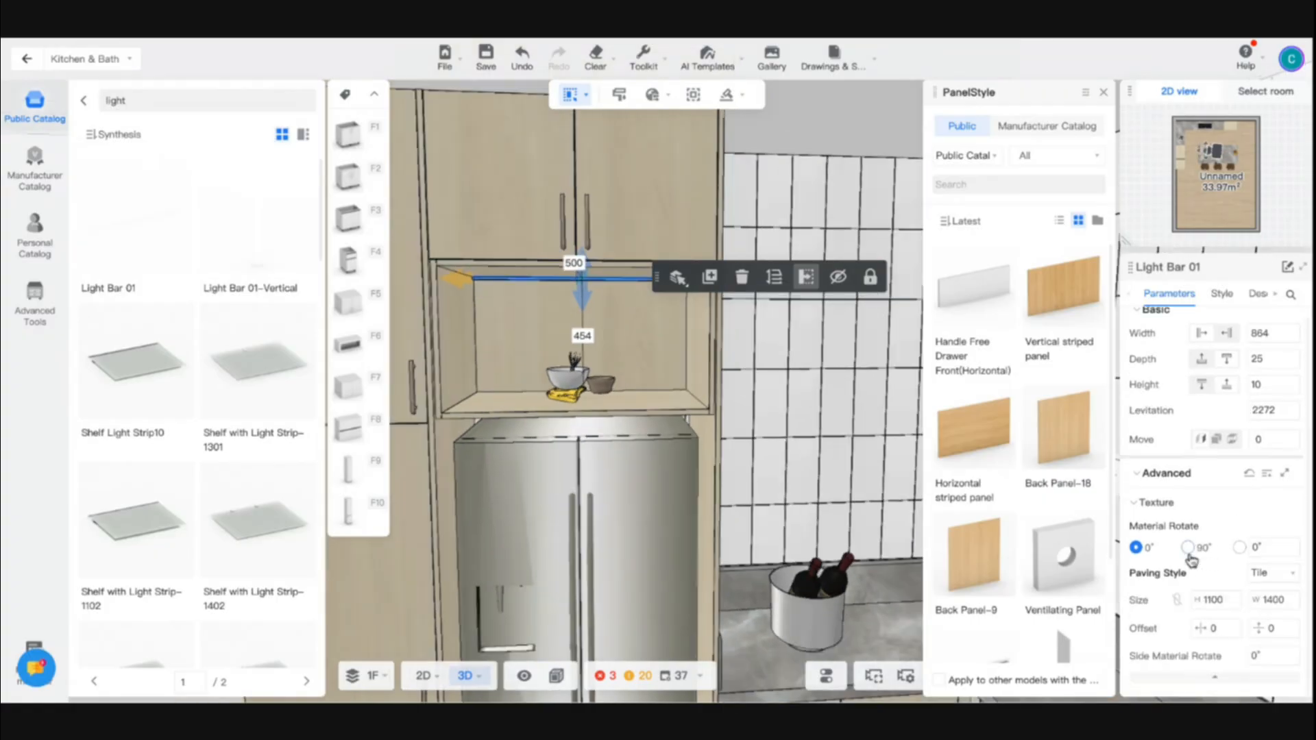
scroll(1196, 603, up, 1)
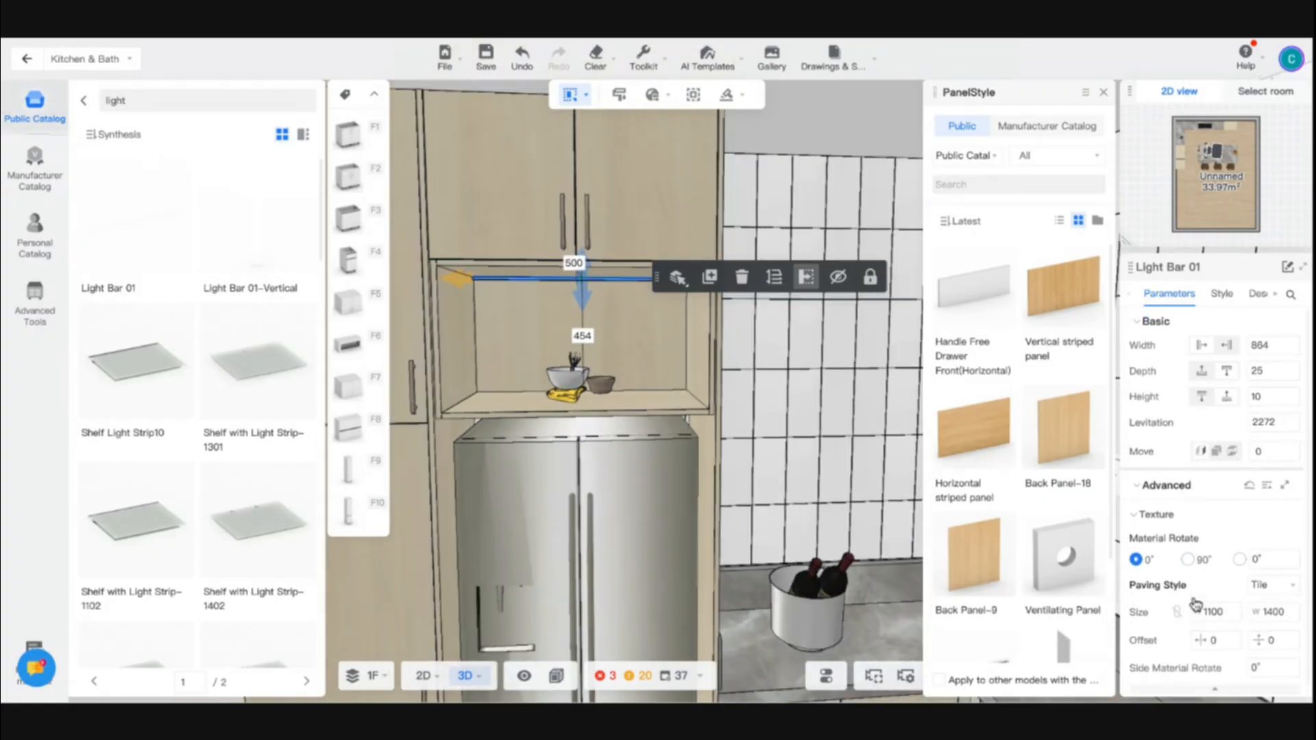
scroll(688, 371, down, 3)
Step: Search the parts catalog for strip light and delete Light Bar 01 from the open cabinet
scroll(236, 430, down, 10)
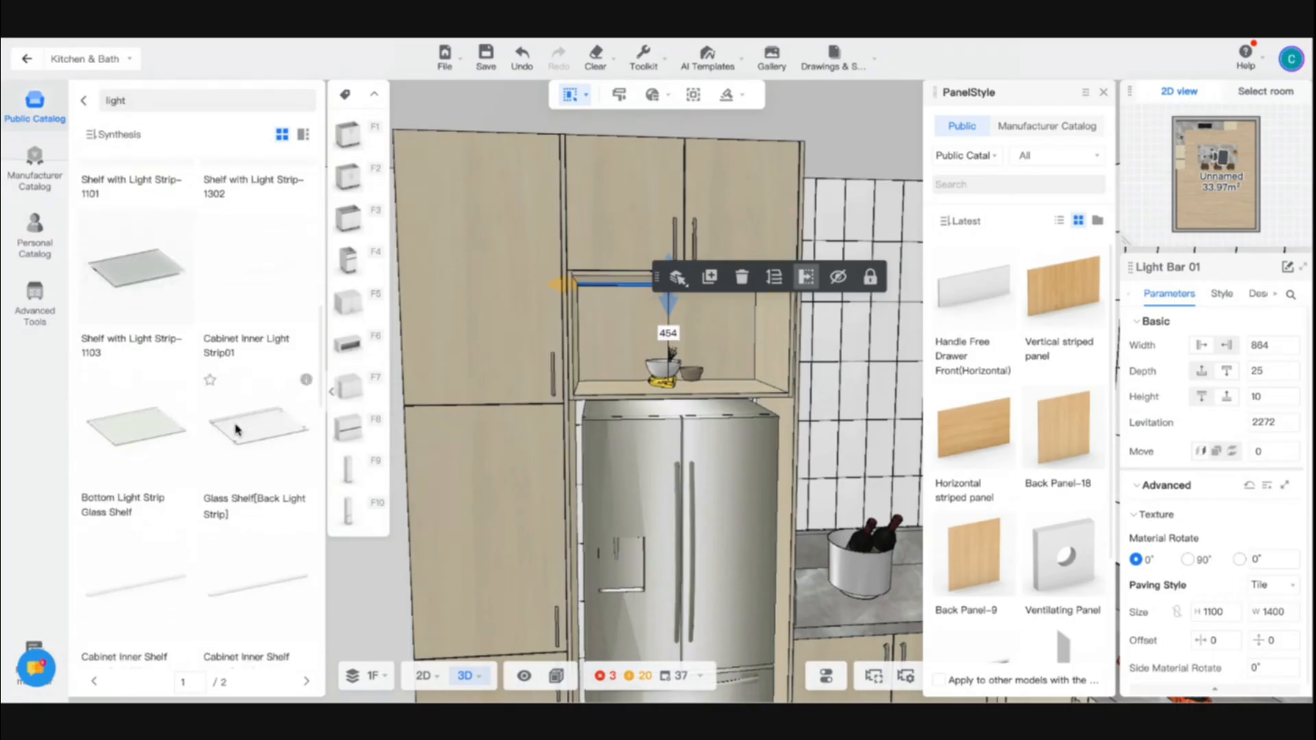
scroll(237, 430, up, 5)
click(189, 100)
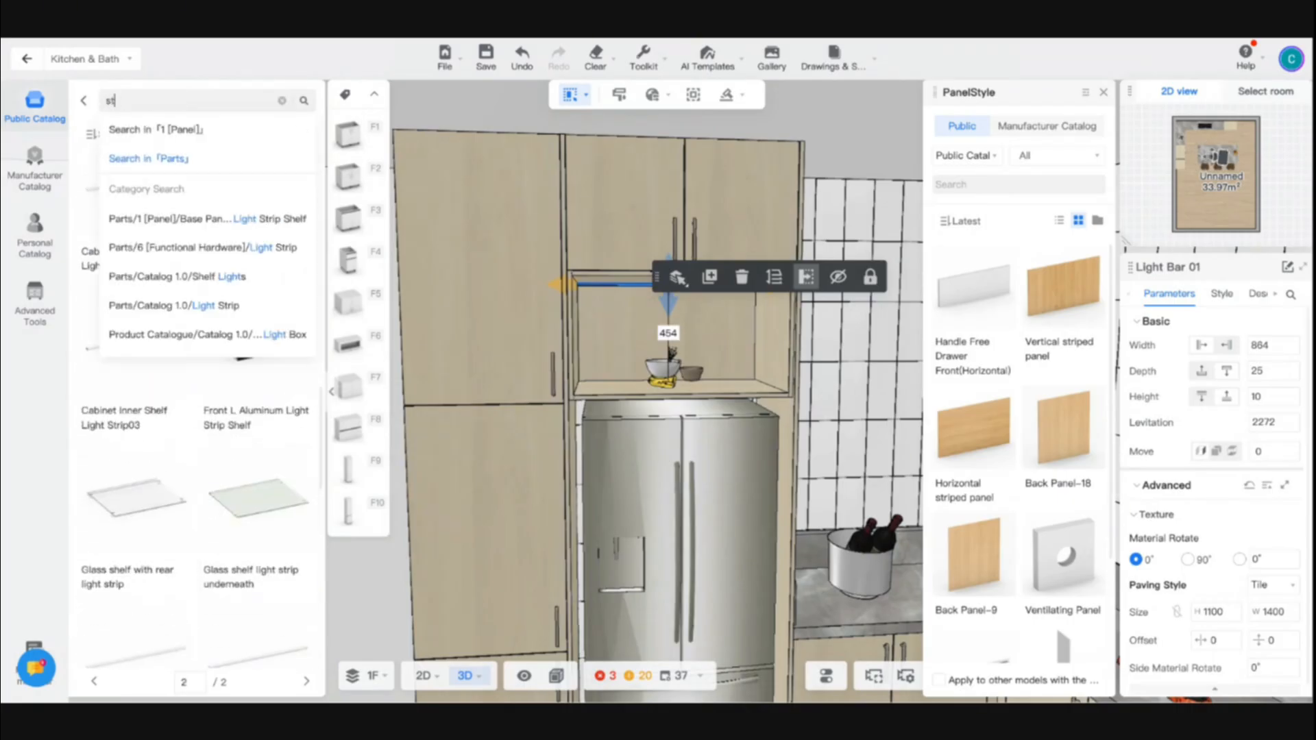
text(t)
key(Return)
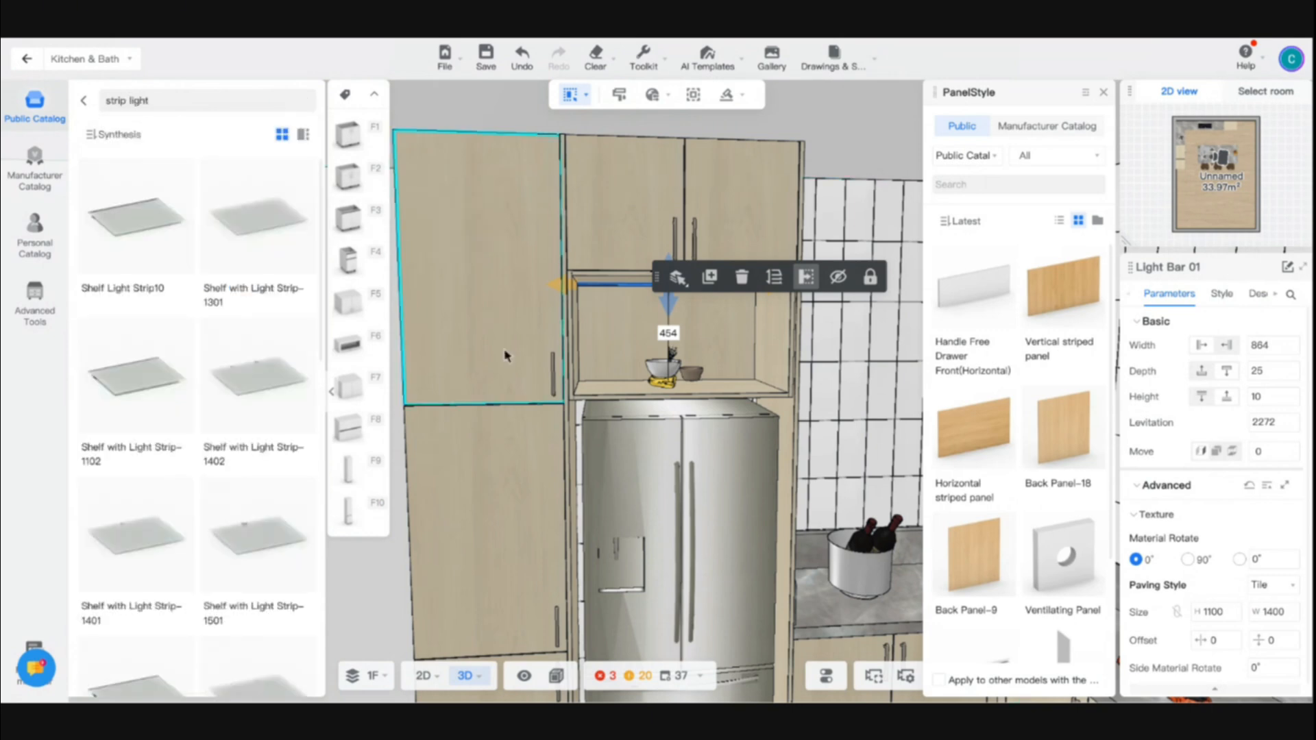
click(742, 277)
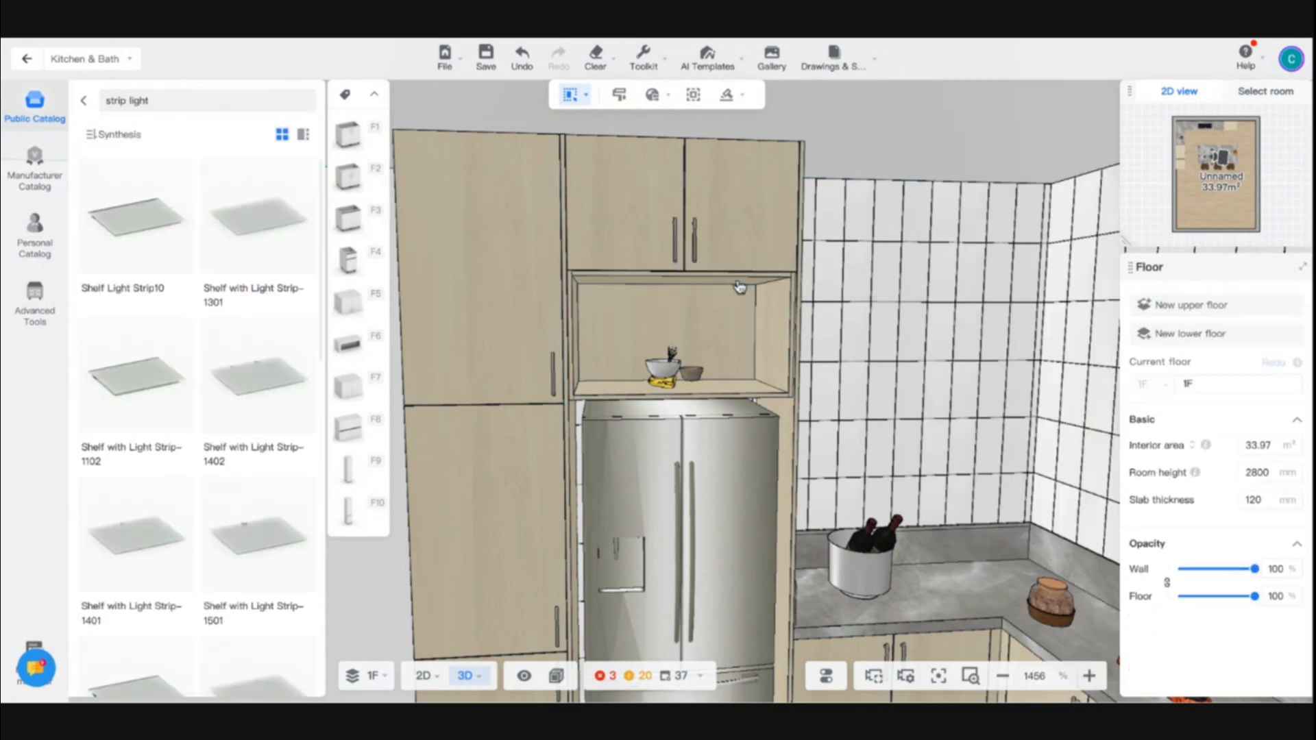
Step: Place Cabinet Inner Shelf Light Strip02 along the upper rear edge of the open cabinet above the refrigerator
scroll(177, 457, down, 5)
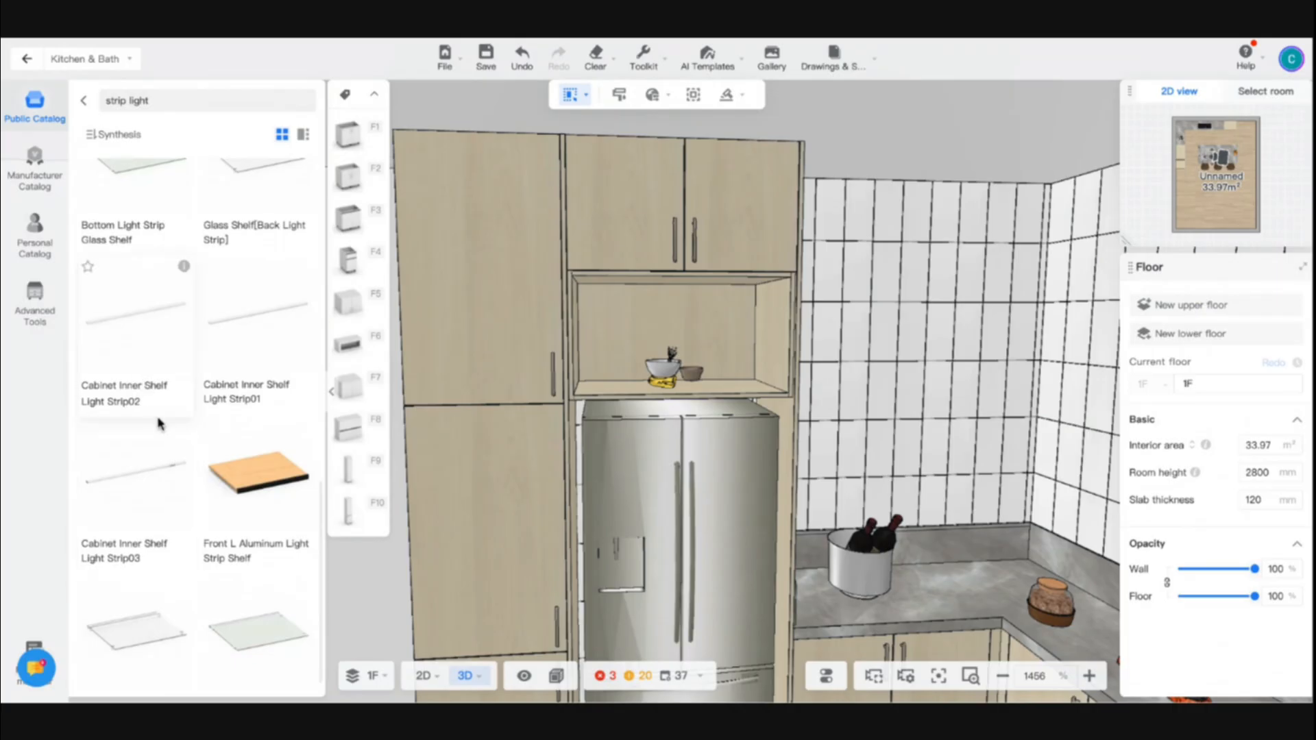
scroll(172, 452, down, 1)
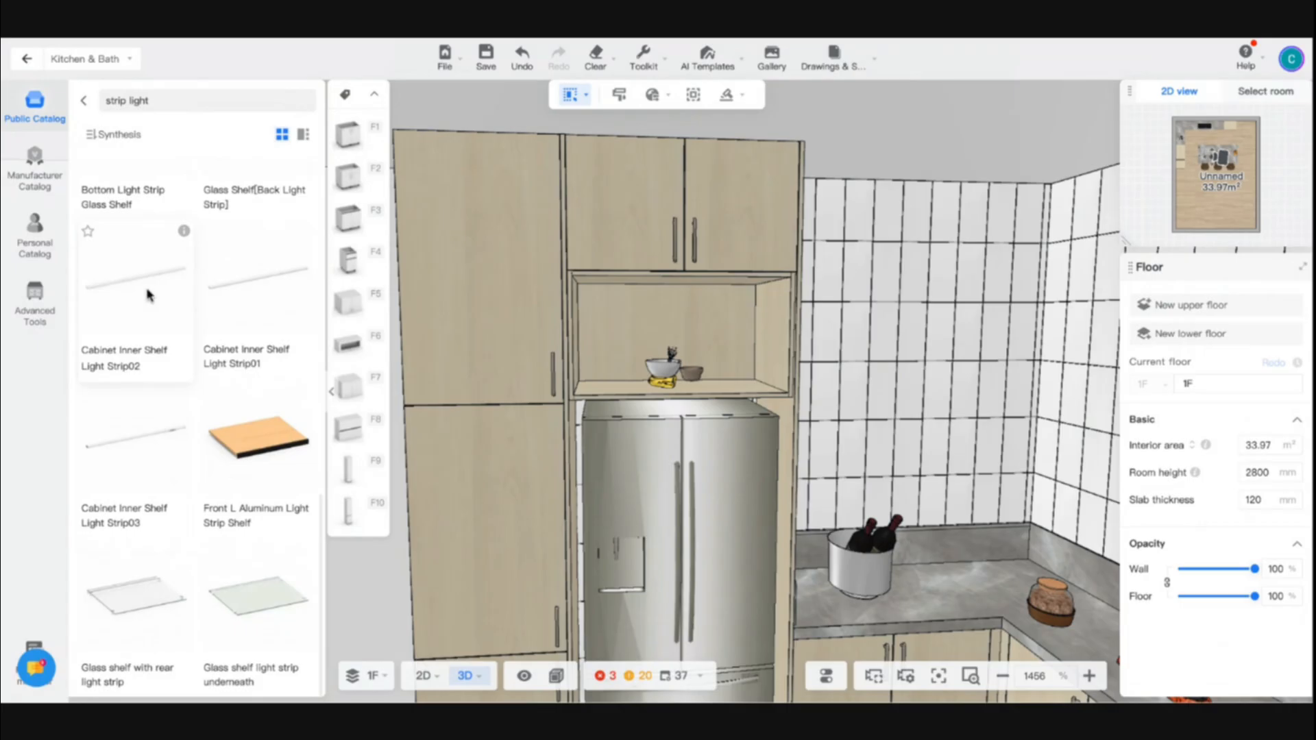
click(650, 299)
click(651, 297)
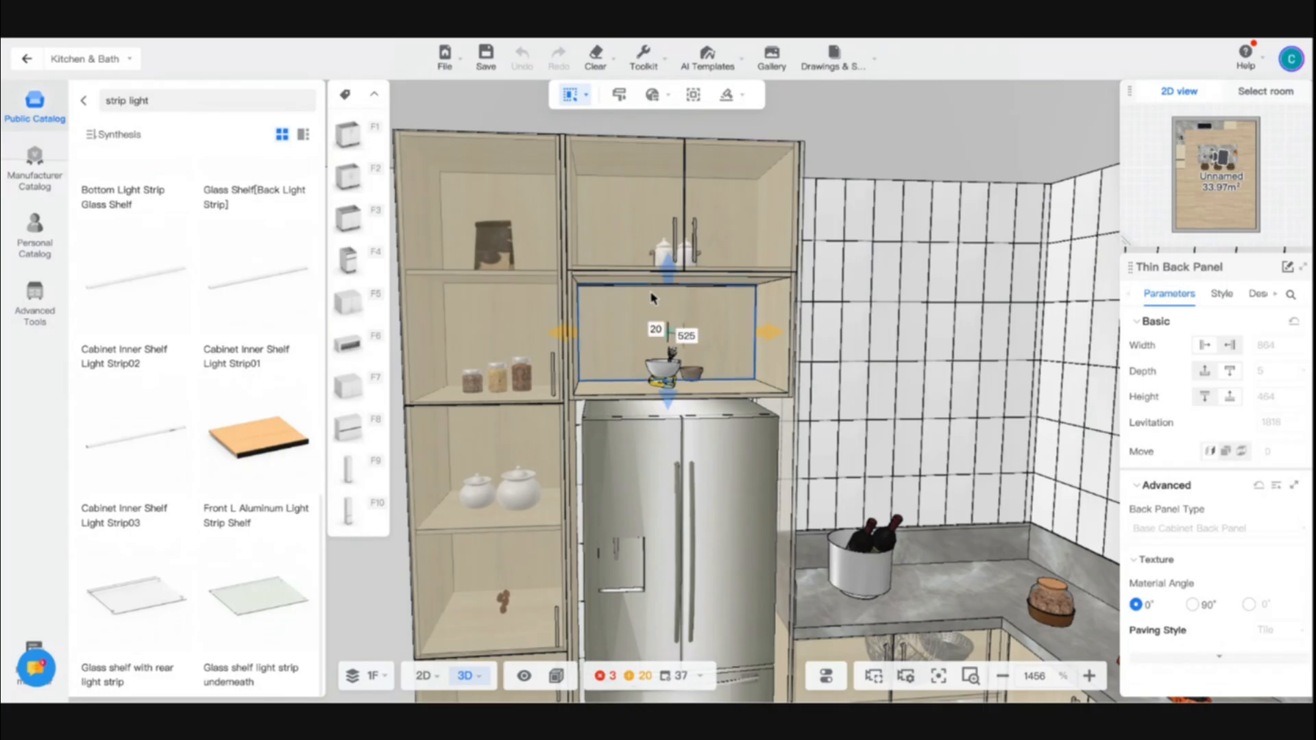
click(678, 288)
scroll(679, 293, up, 5)
scroll(747, 302, up, 2)
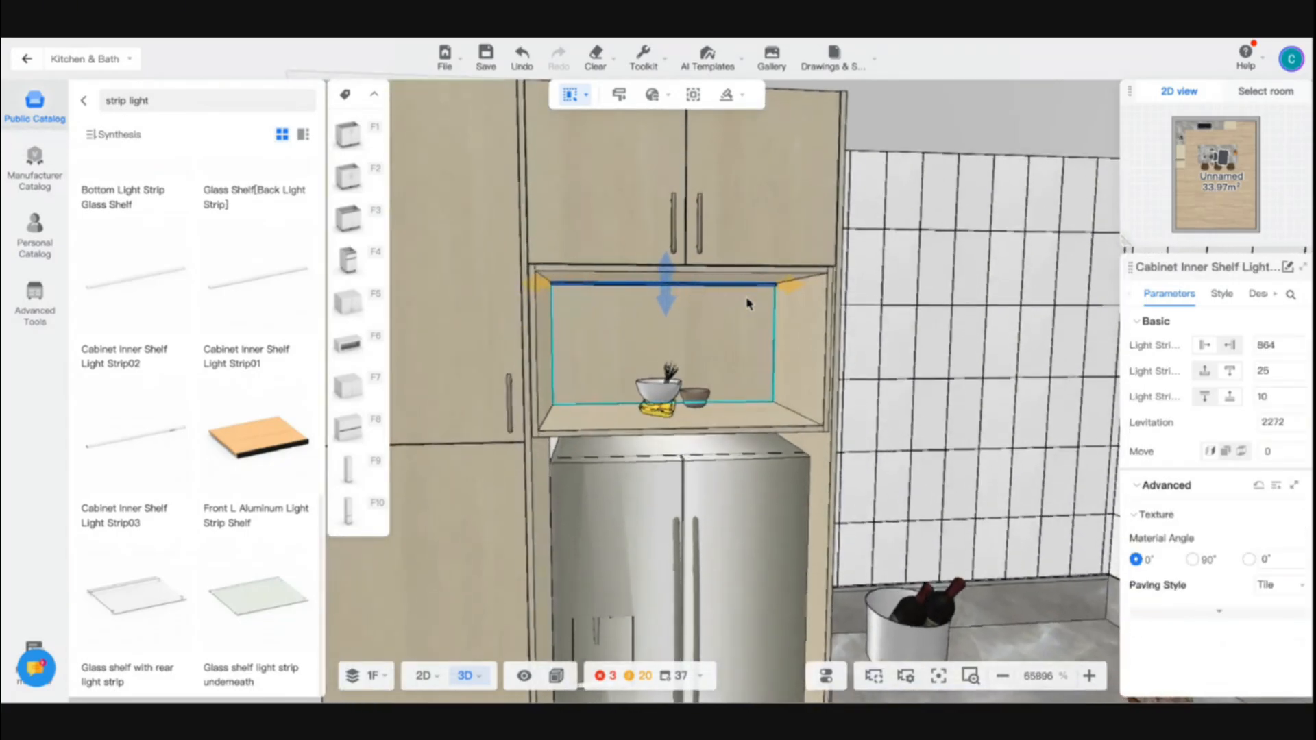
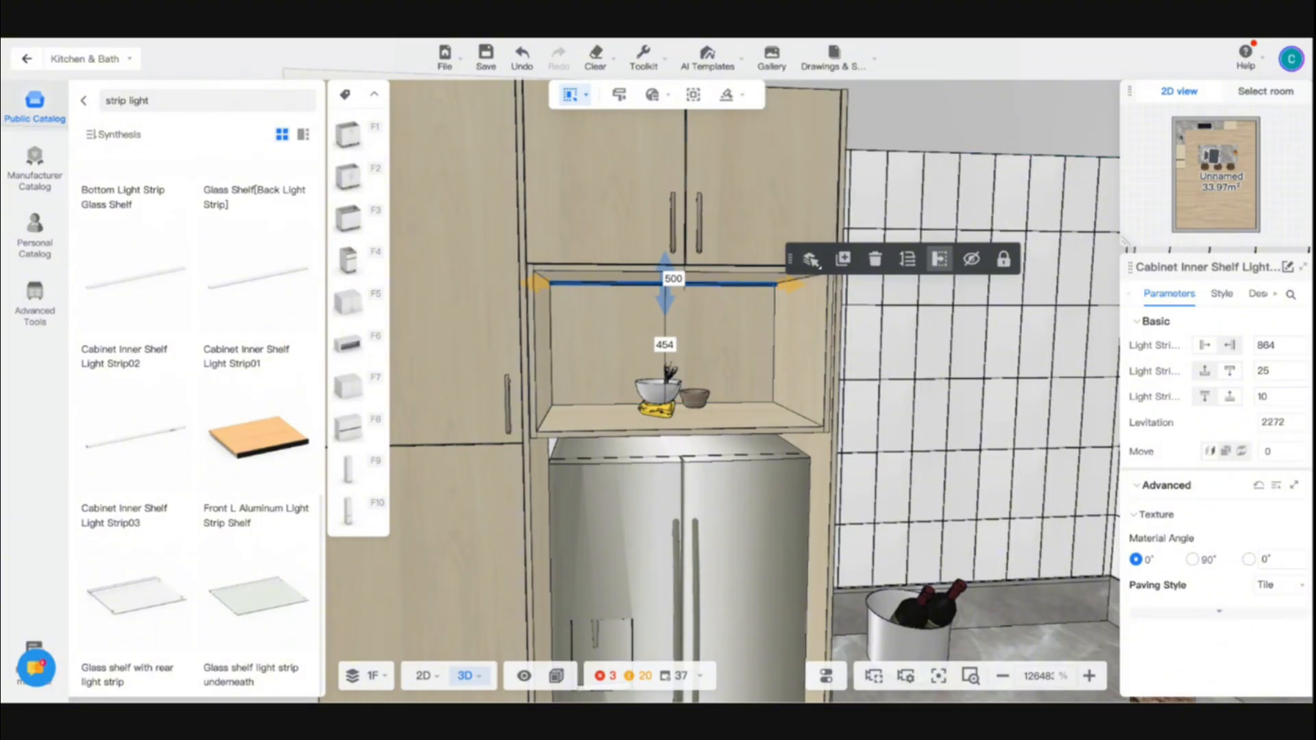
Step: Examine the kitchen from the refrigerator cabinets to the tiled back wall and cooktop
click(885, 416)
drag(893, 417, 989, 421)
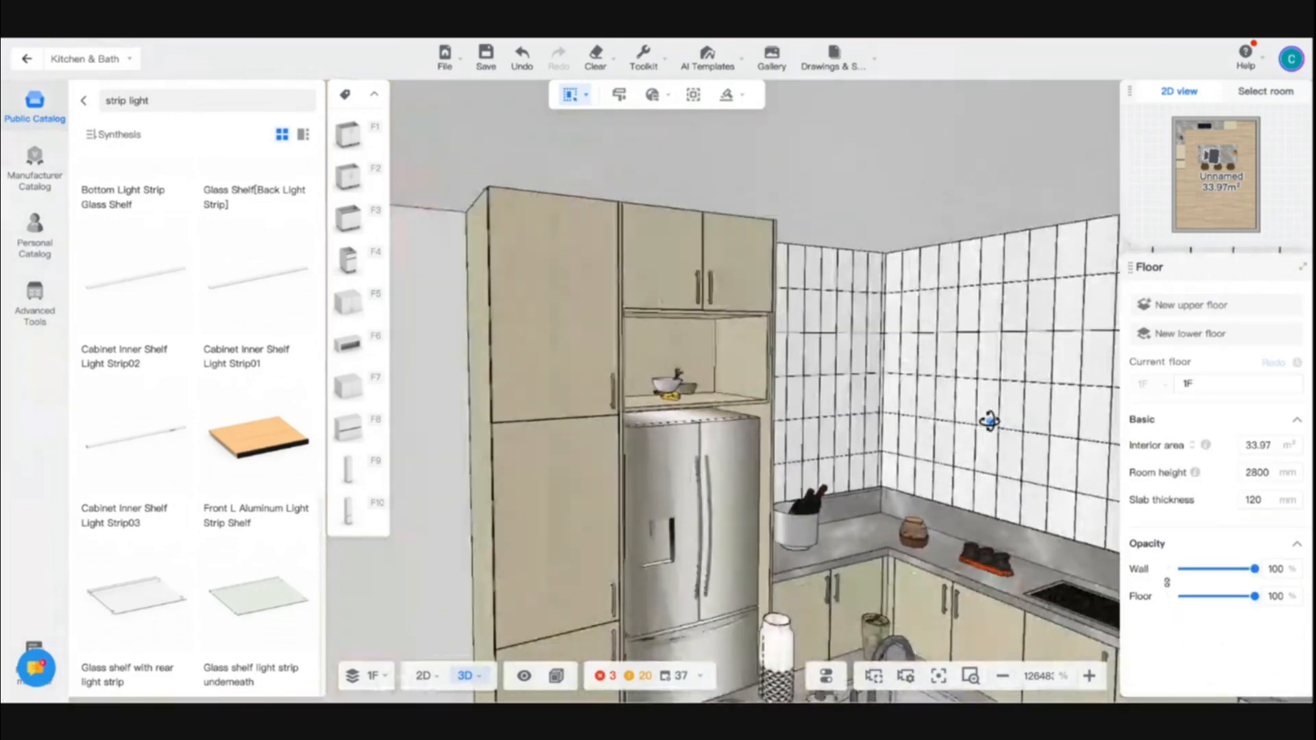
scroll(881, 429, down, 6)
drag(880, 429, 649, 603)
scroll(771, 357, up, 3)
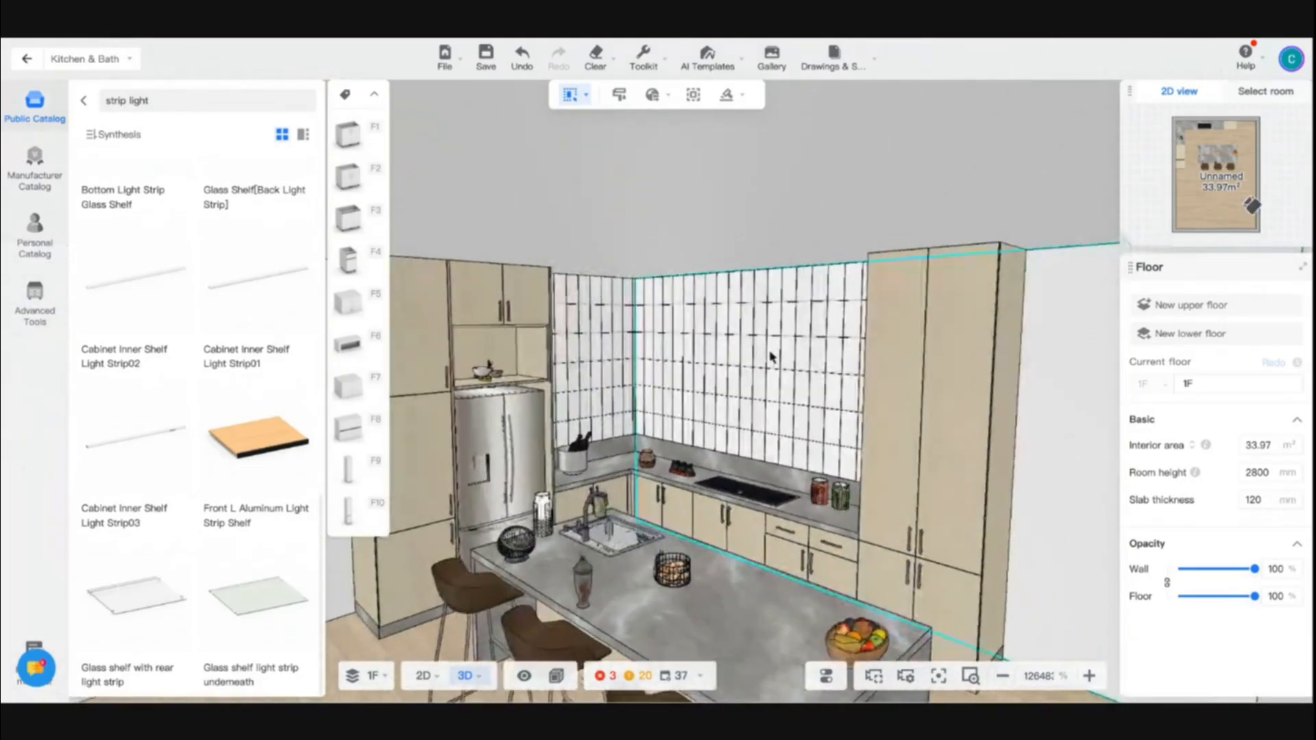
scroll(771, 357, up, 5)
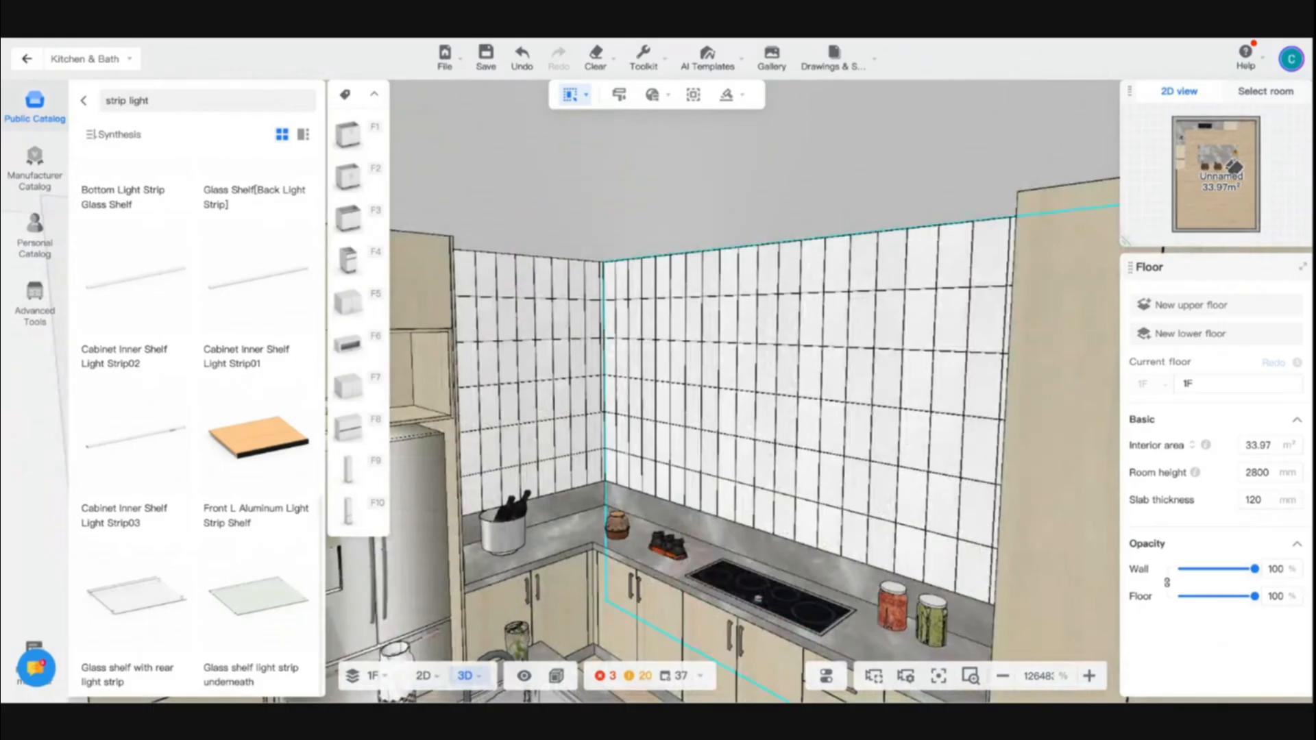
Step: Leave the Kitchen & Bath tool for the 2D floor plan and show the public Floor to Ceiling window models
click(423, 678)
click(24, 61)
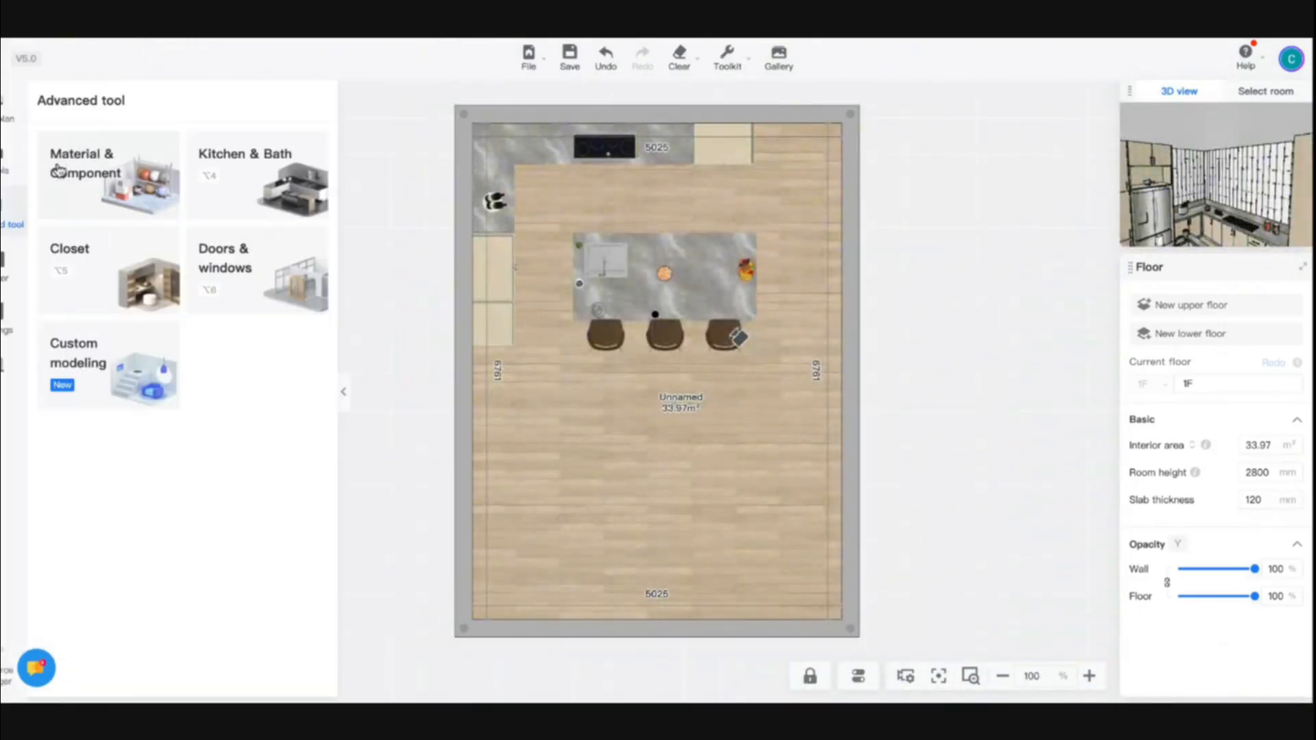
click(129, 330)
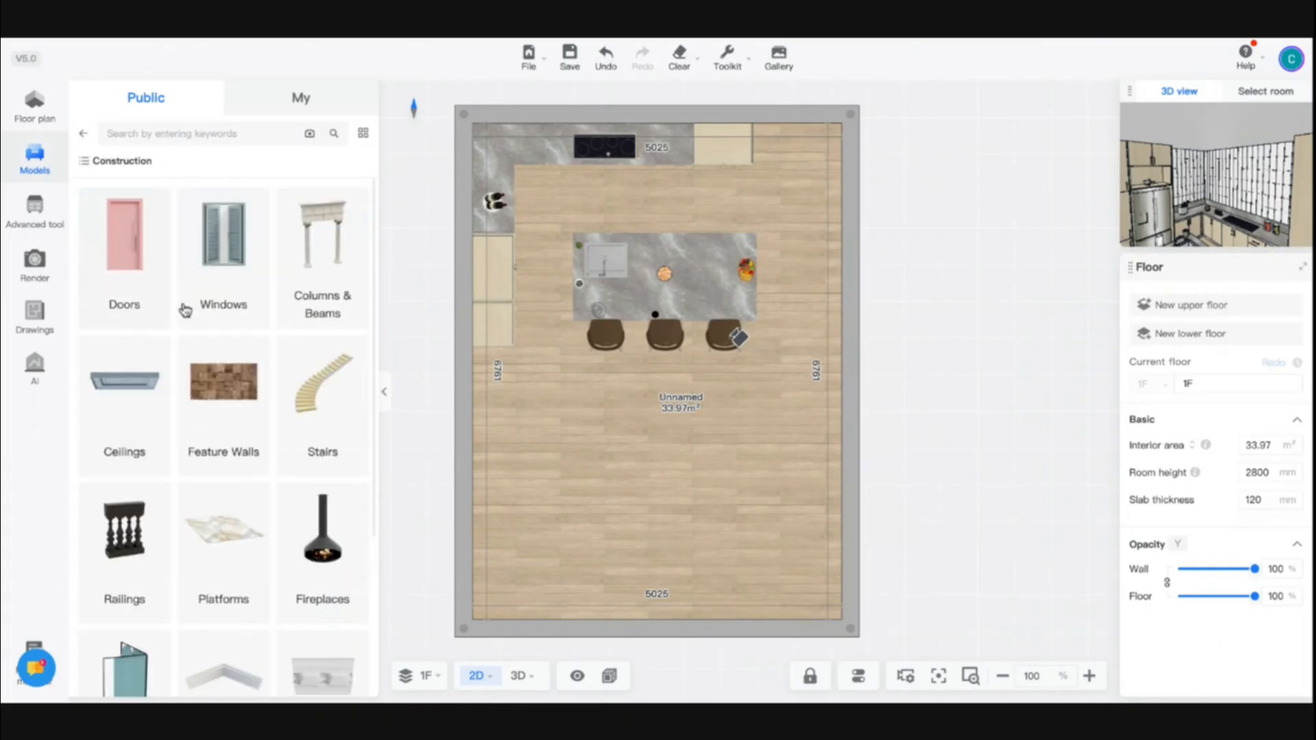
click(218, 284)
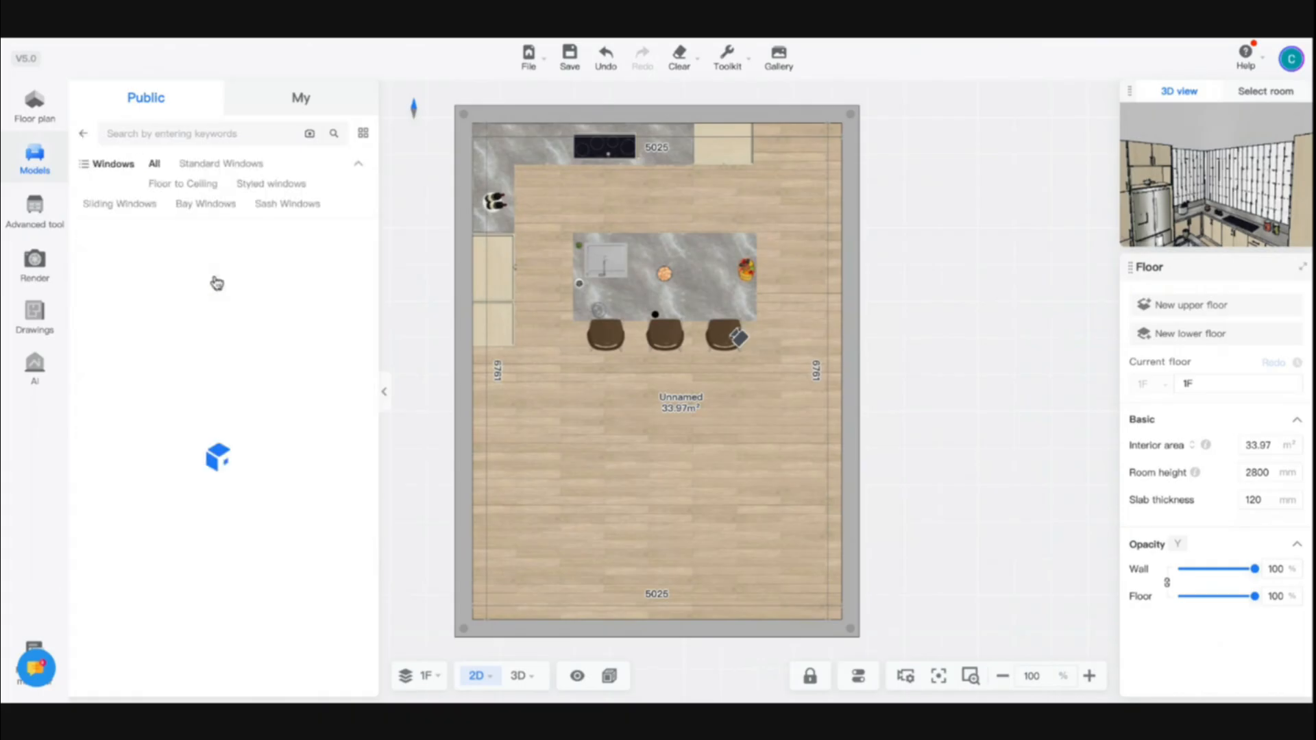
click(201, 185)
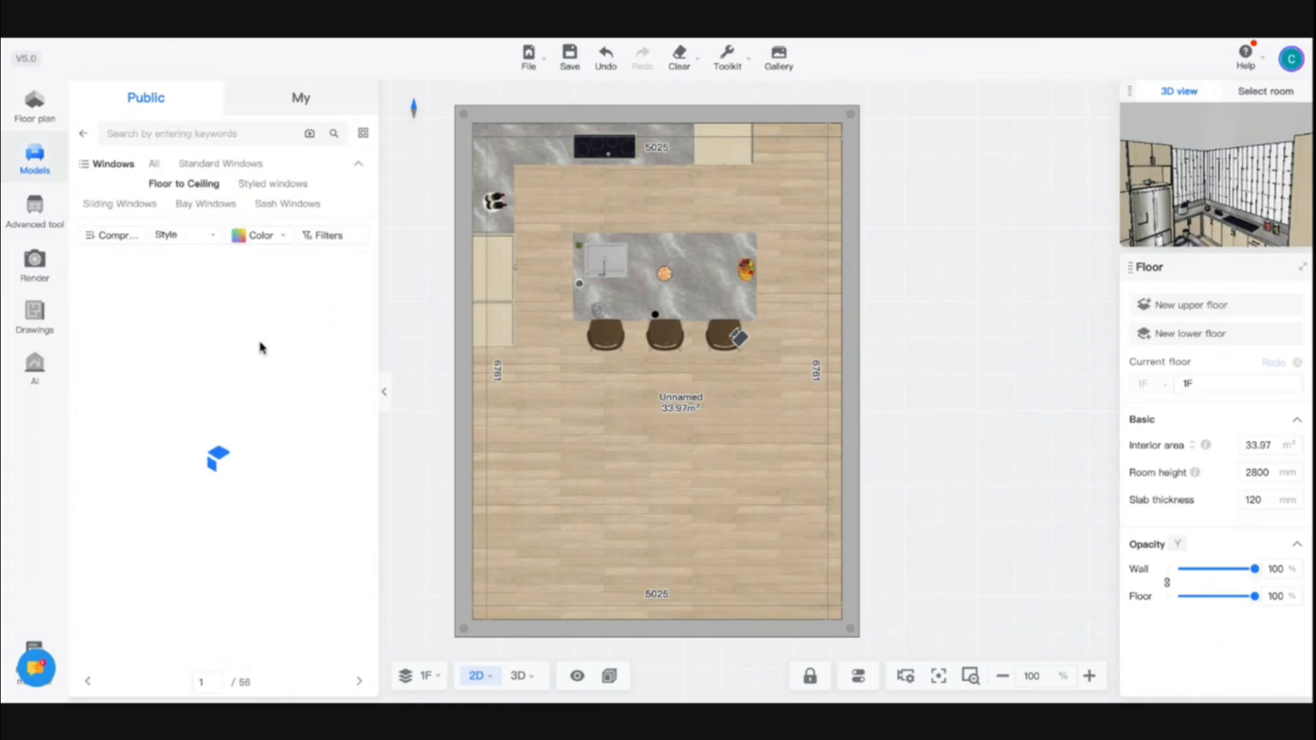
Step: Place the Floor-to-ceiling sliding windows model in the wall behind the cooktop and shorten it to 3008 mm wide, ending at the tall cabinet
scroll(302, 488, down, 6)
scroll(302, 488, down, 10)
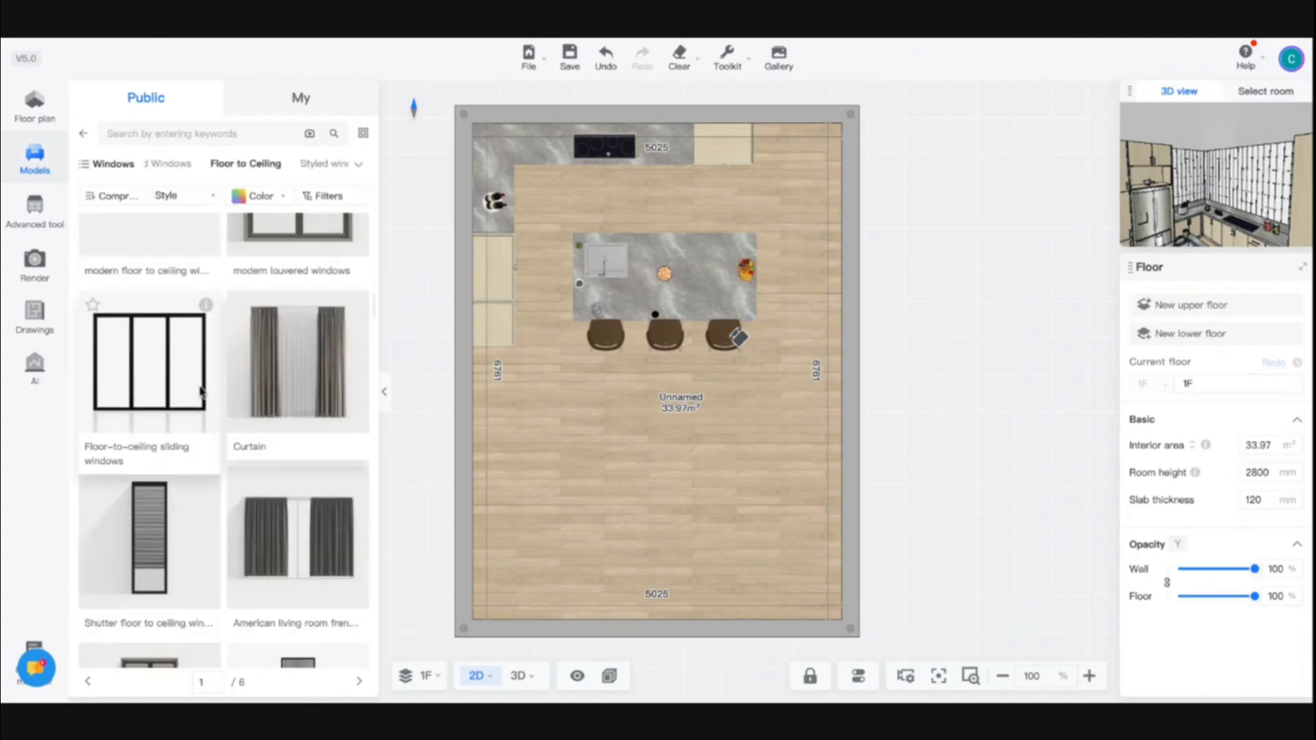
scroll(226, 446, up, 2)
click(150, 473)
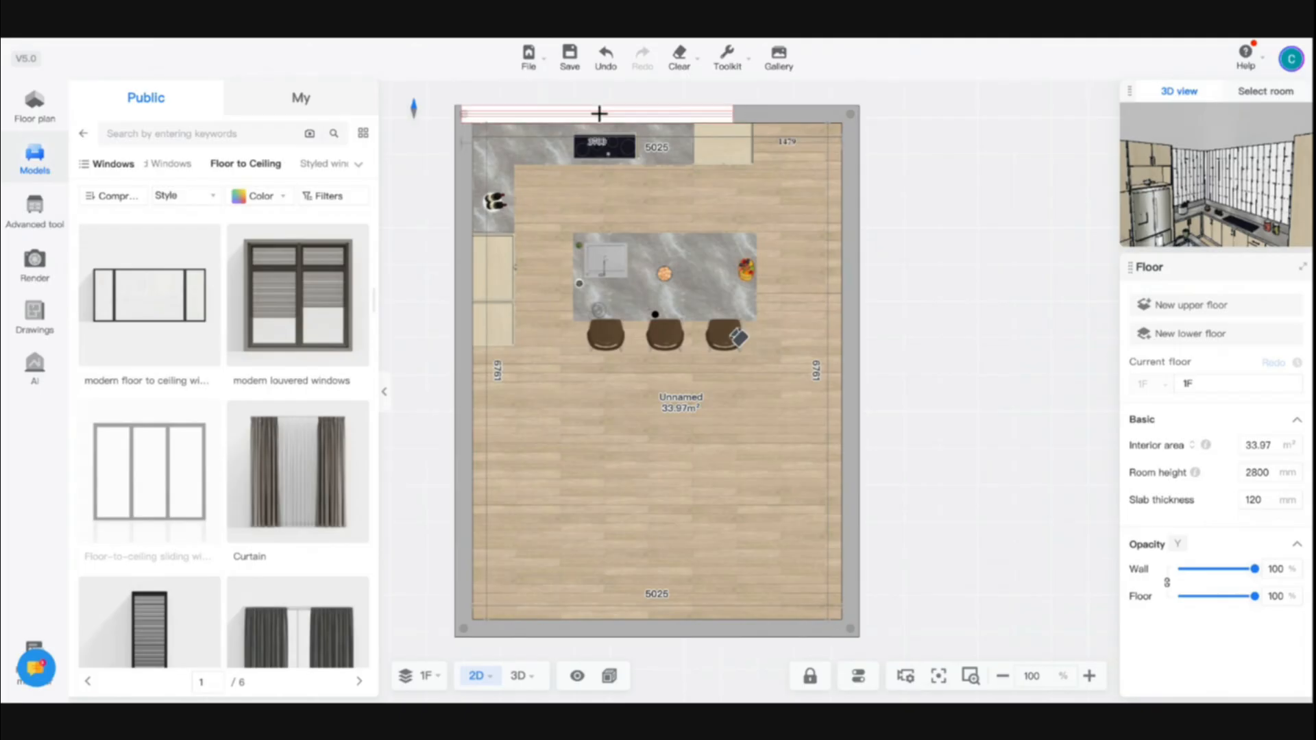
click(603, 121)
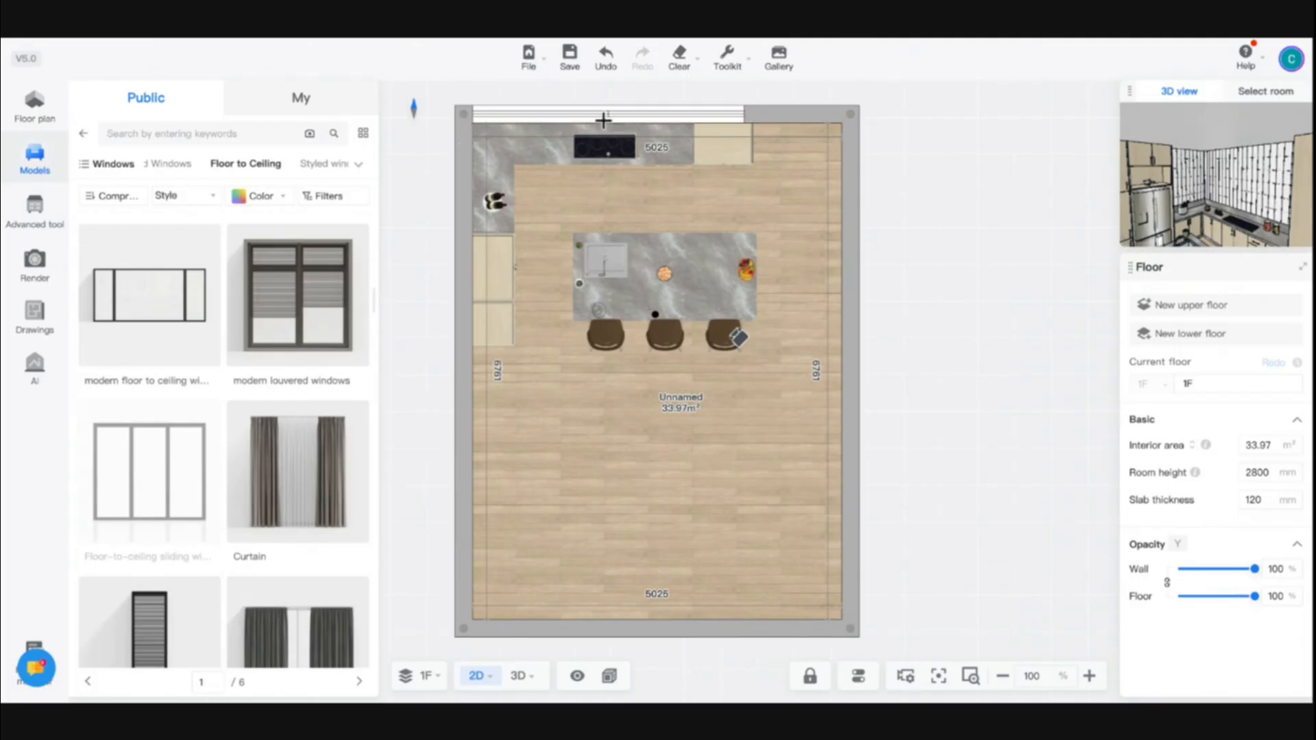
click(671, 121)
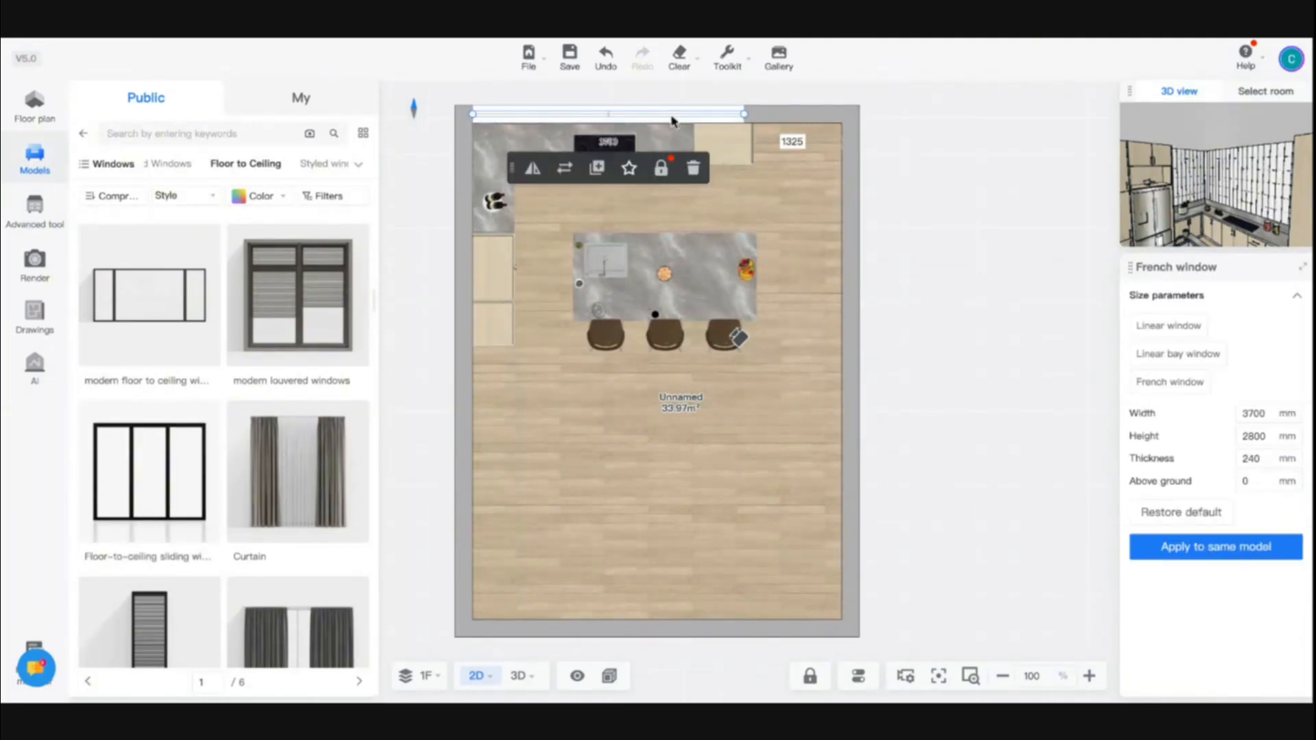
drag(734, 119, 694, 117)
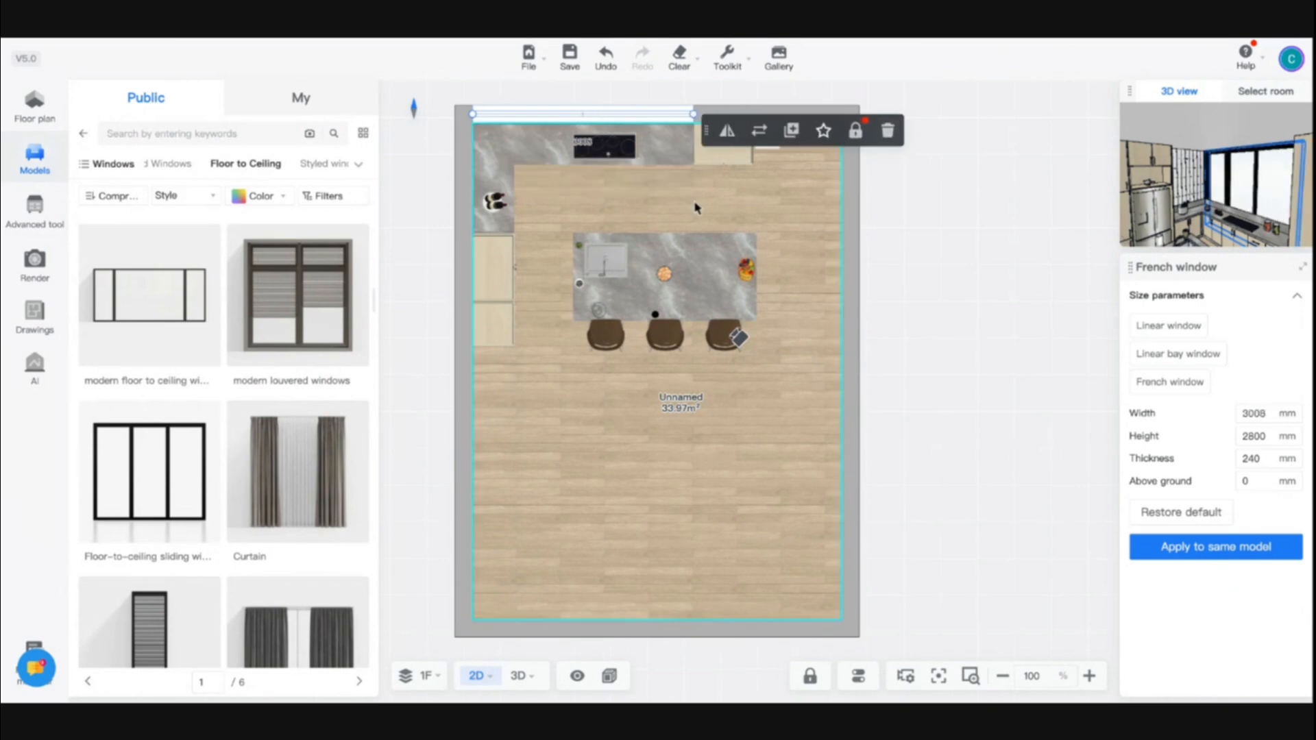
Step: In the 3D view, set the French window's height to 1500 mm and its distance above ground to 1000 mm
click(519, 675)
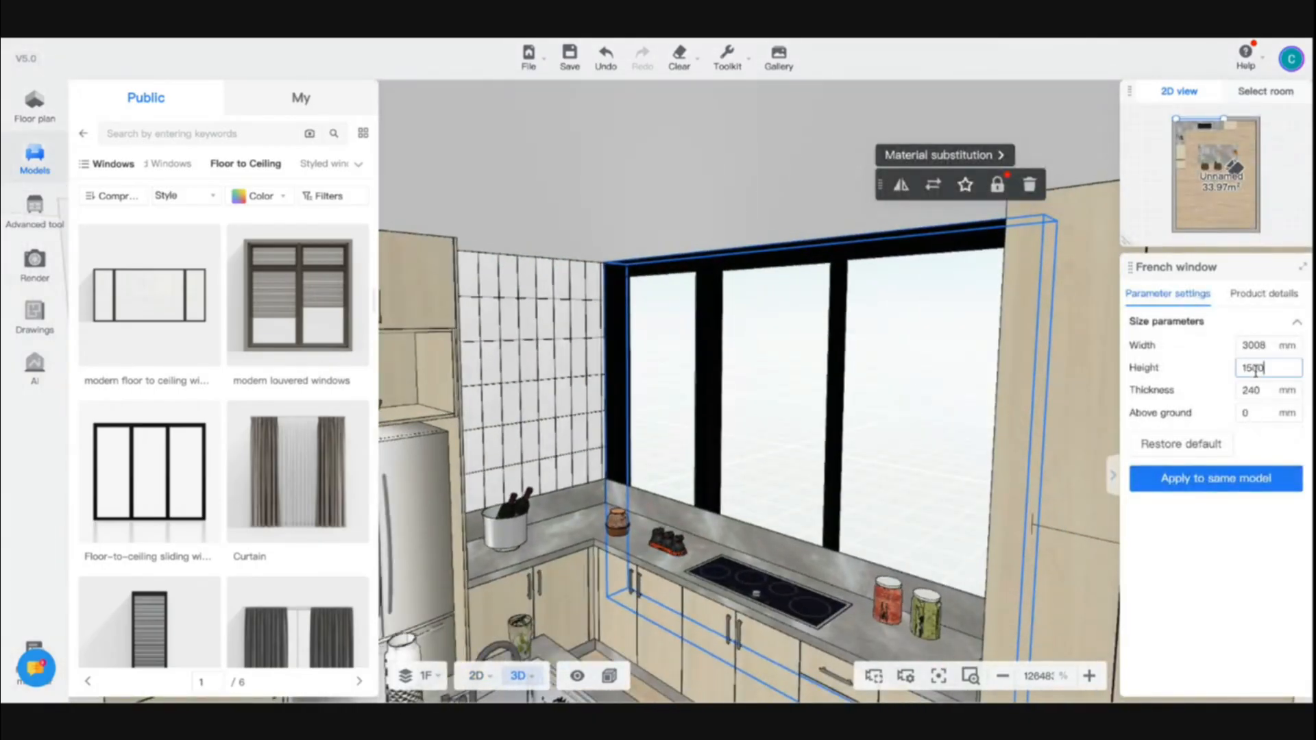
key(Return)
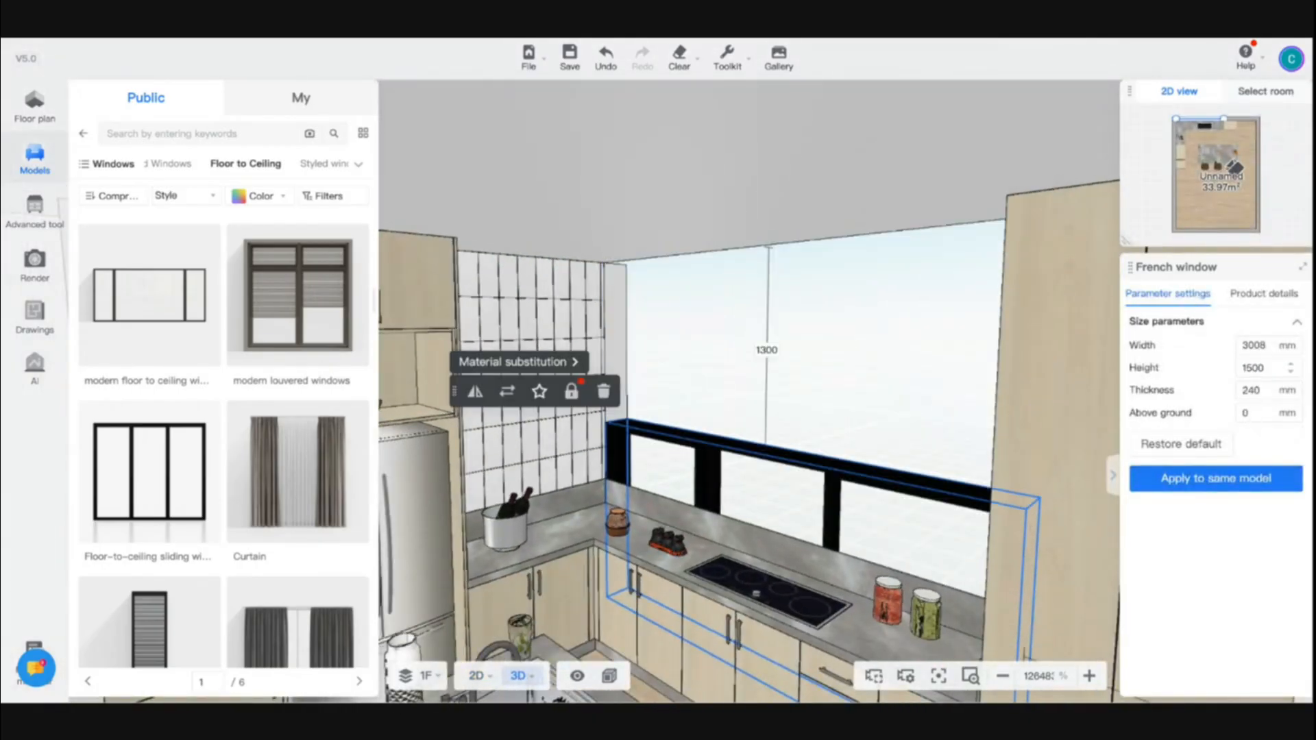
click(1247, 411)
text(1000)
key(Return)
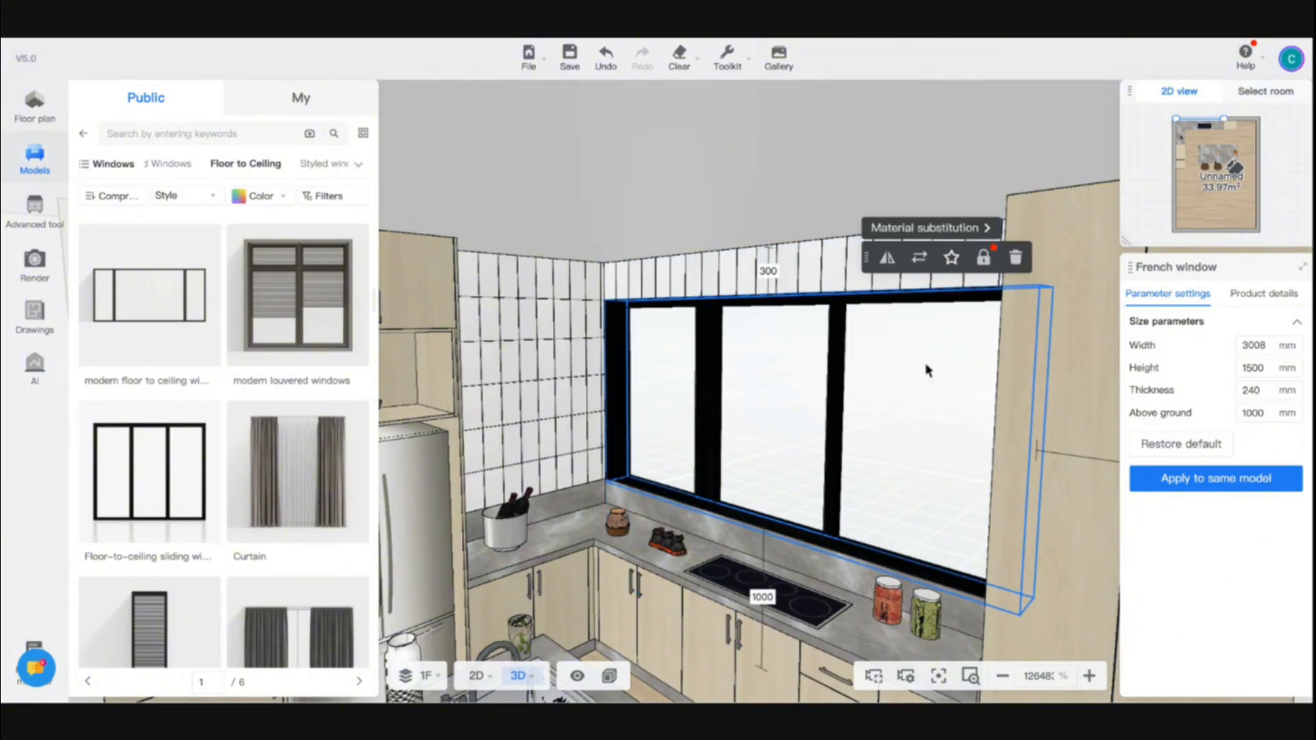
Step: Increase the French window's height to 1800 mm
click(1250, 371)
text(1800)
key(Return)
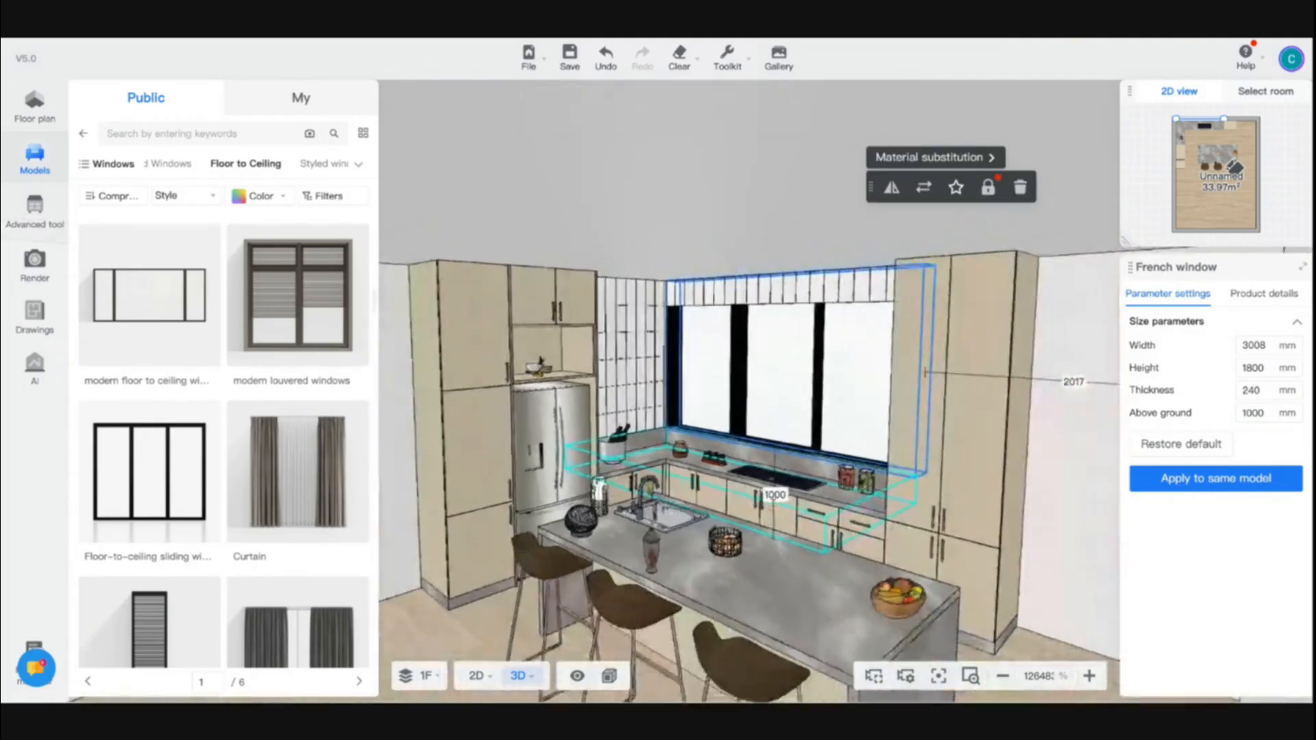
Step: Examine the new window, cabinets and island from several angles, including an overview of the whole room
key(a)
key(s)
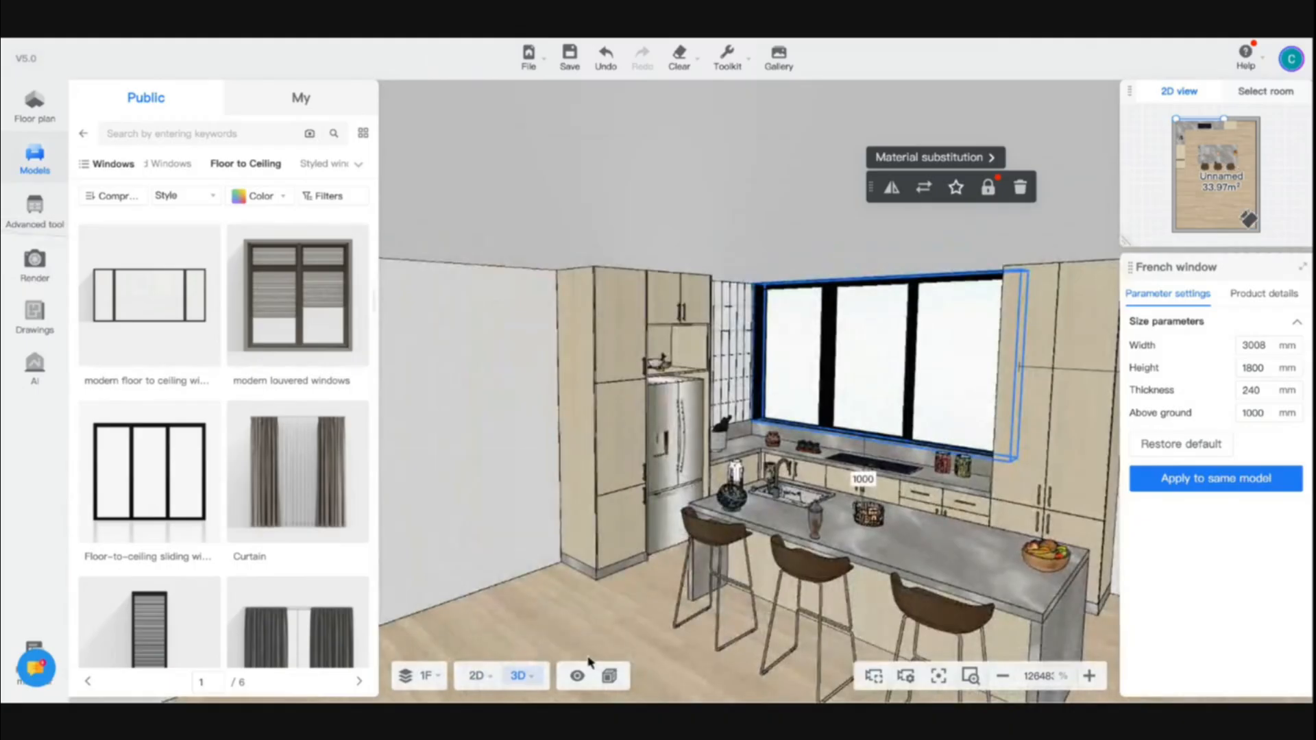
mouse_move(591, 662)
mouse_down()
mouse_move(743, 664)
mouse_move(604, 647)
mouse_up()
key(w)
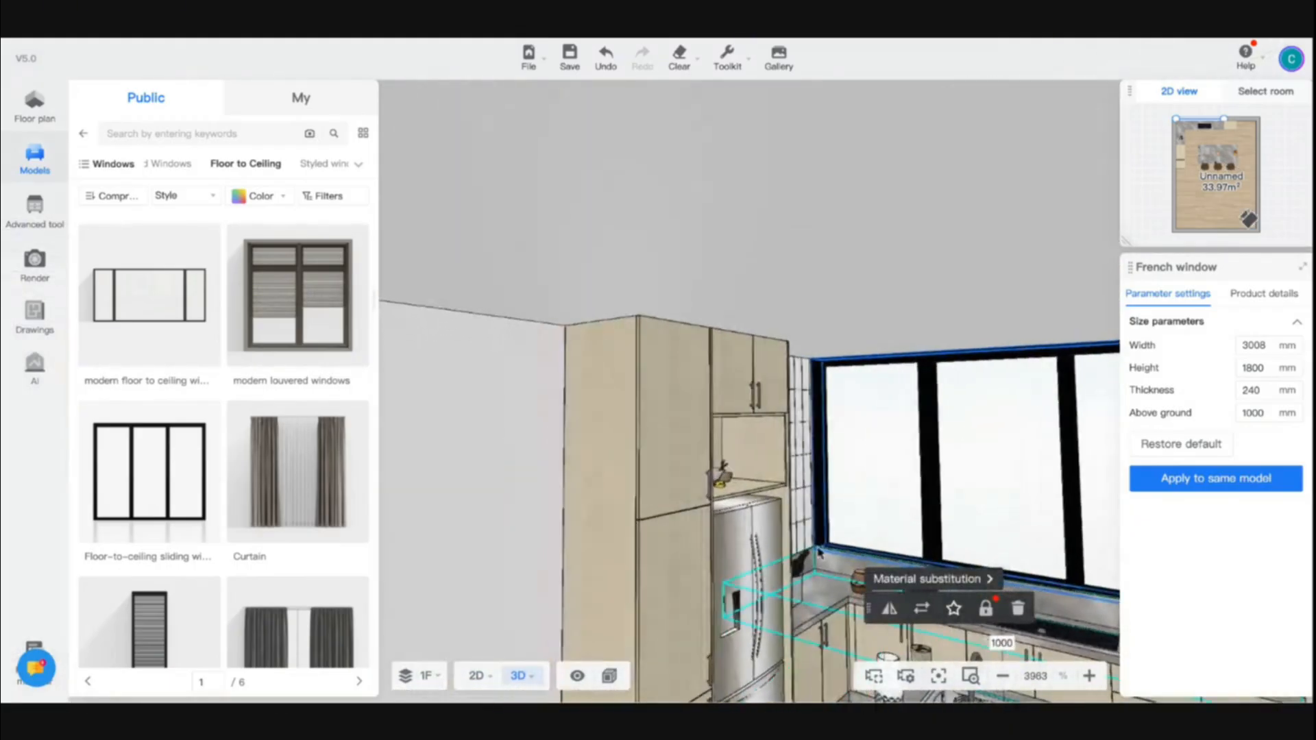
drag(842, 281, 907, 286)
key(w)
key(a)
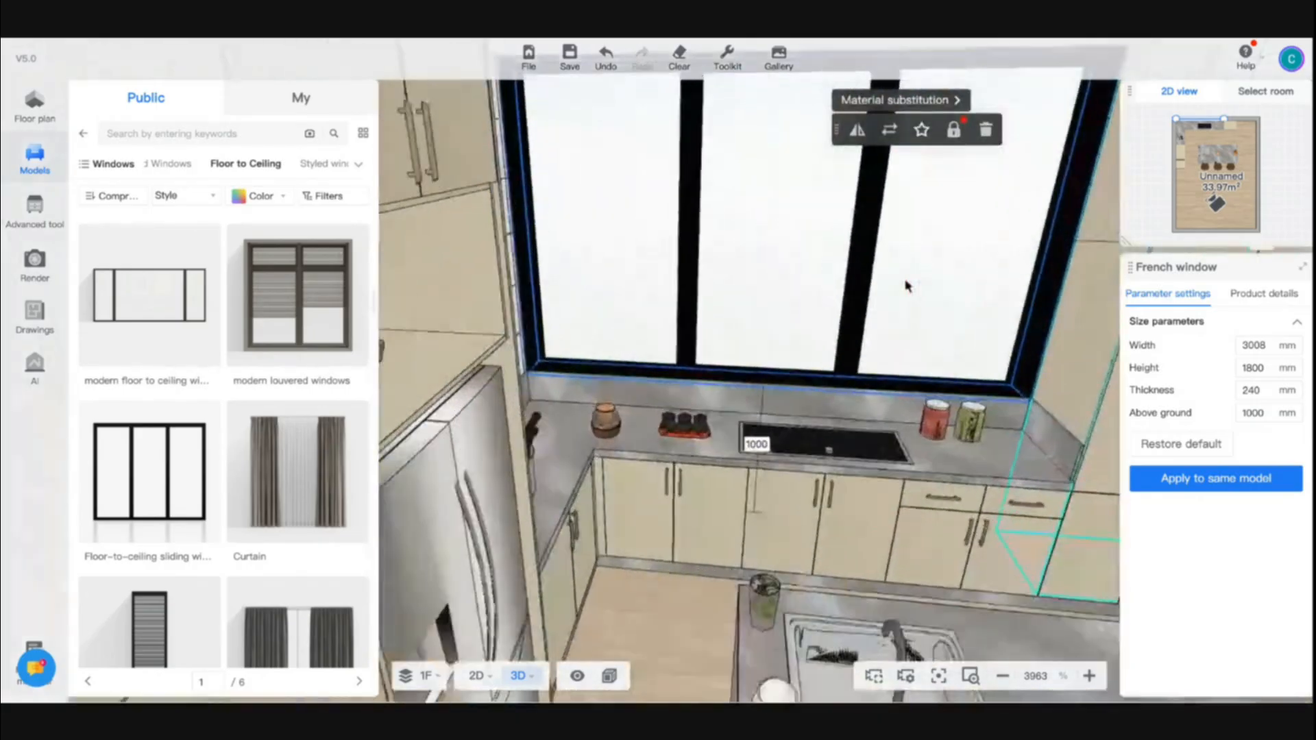
key(s)
key(d)
key(s)
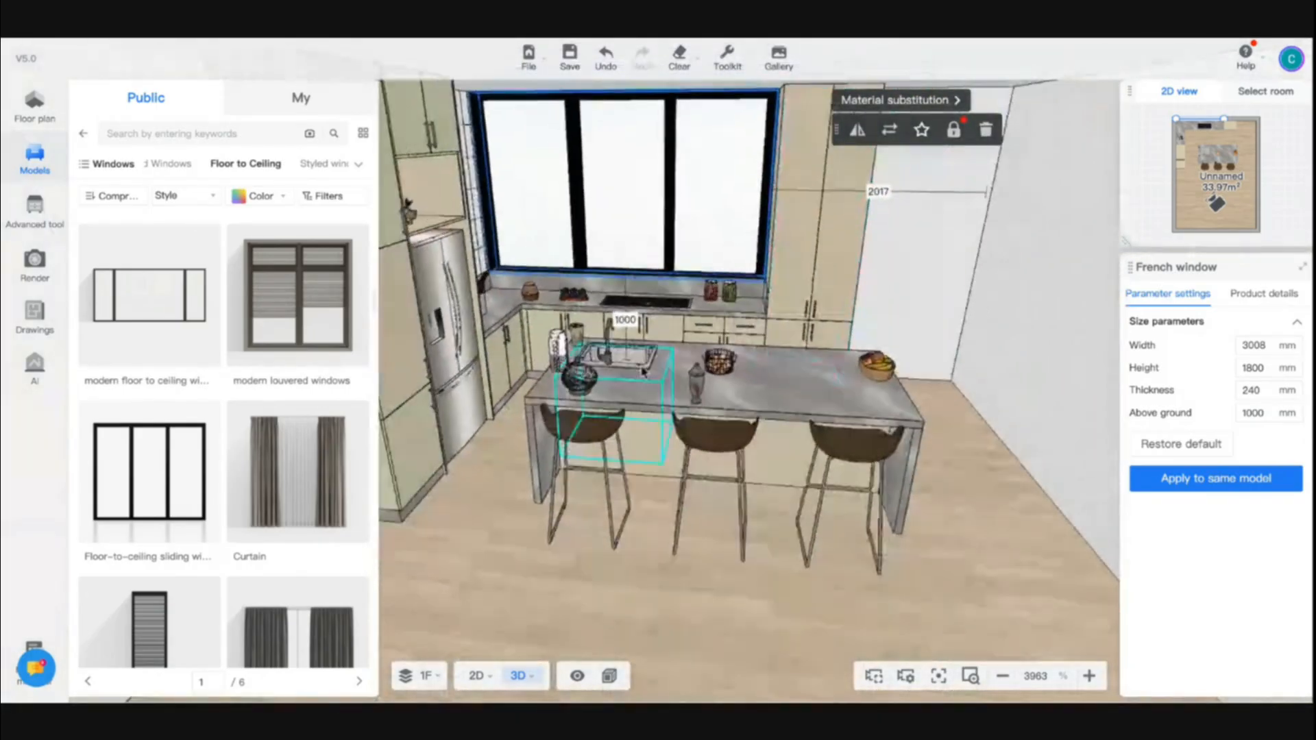
click(643, 532)
drag(643, 531, 575, 515)
click(971, 676)
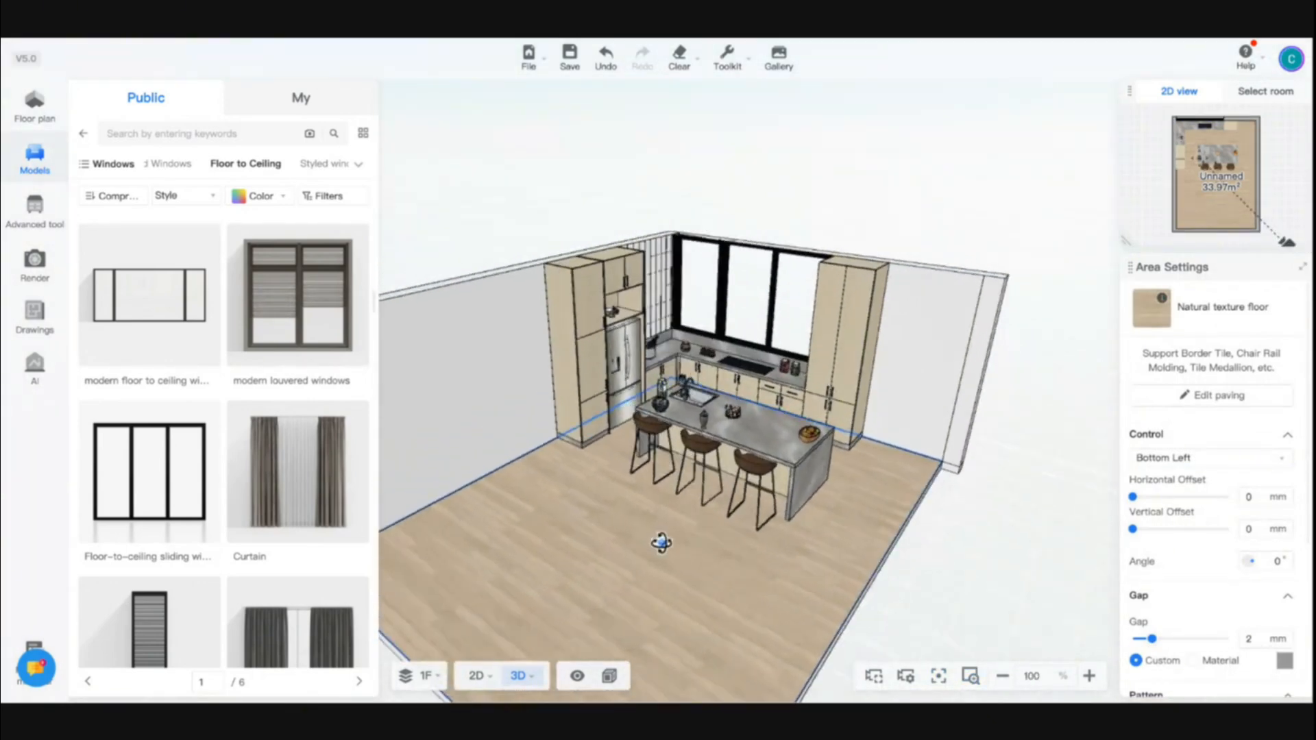
drag(661, 543, 624, 536)
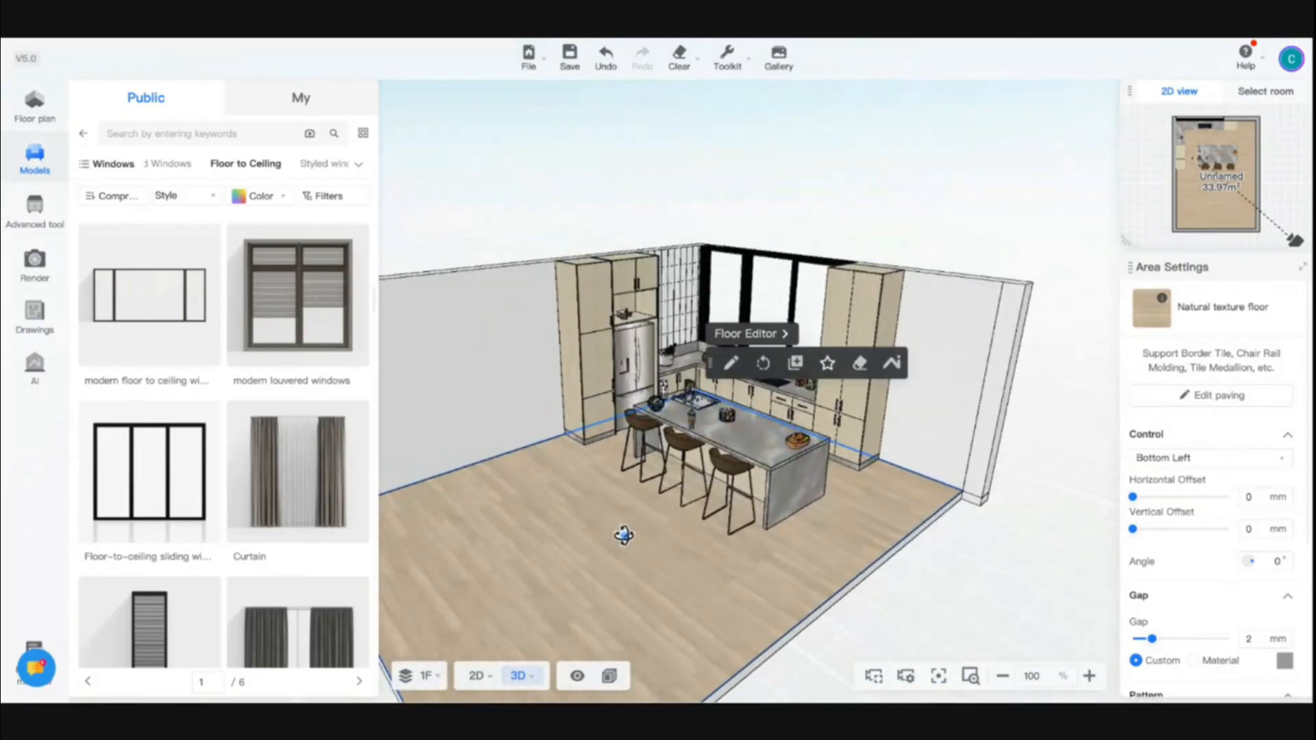
Step: Leave the window models and show the Marbles category among the public finishes
click(84, 137)
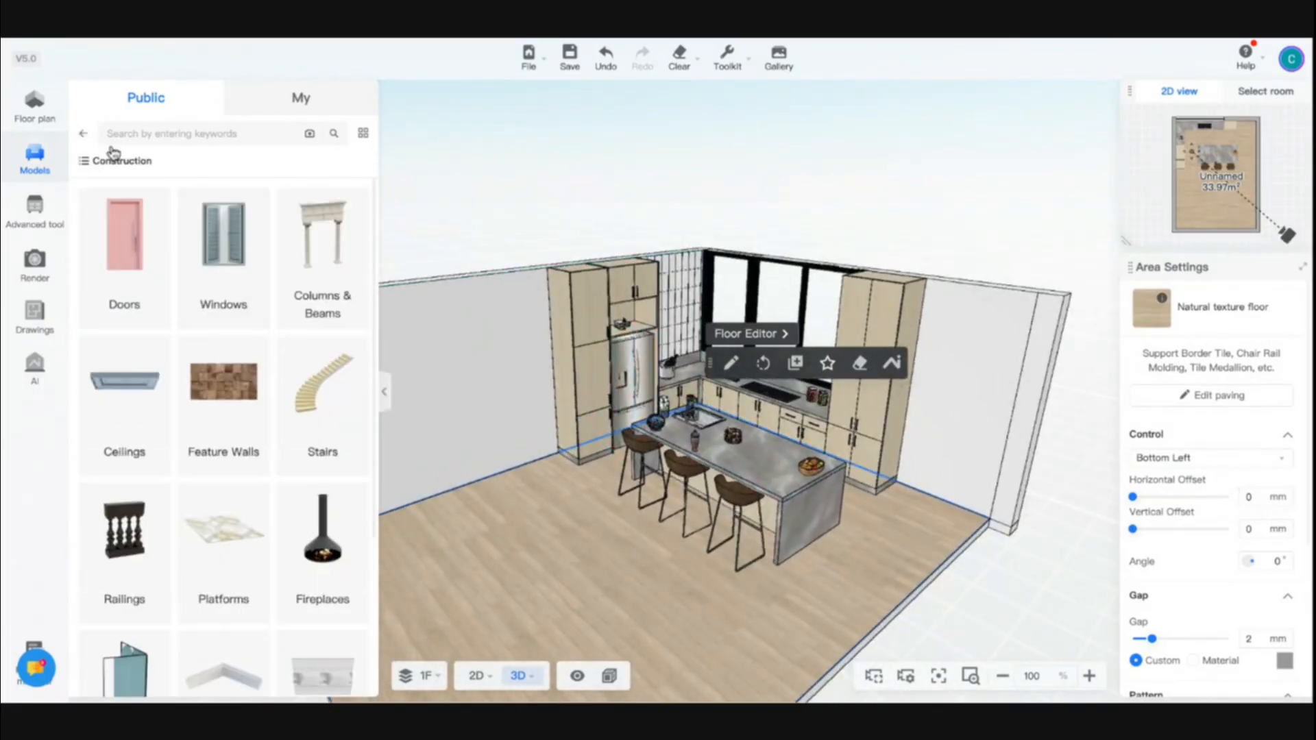
click(84, 134)
click(274, 314)
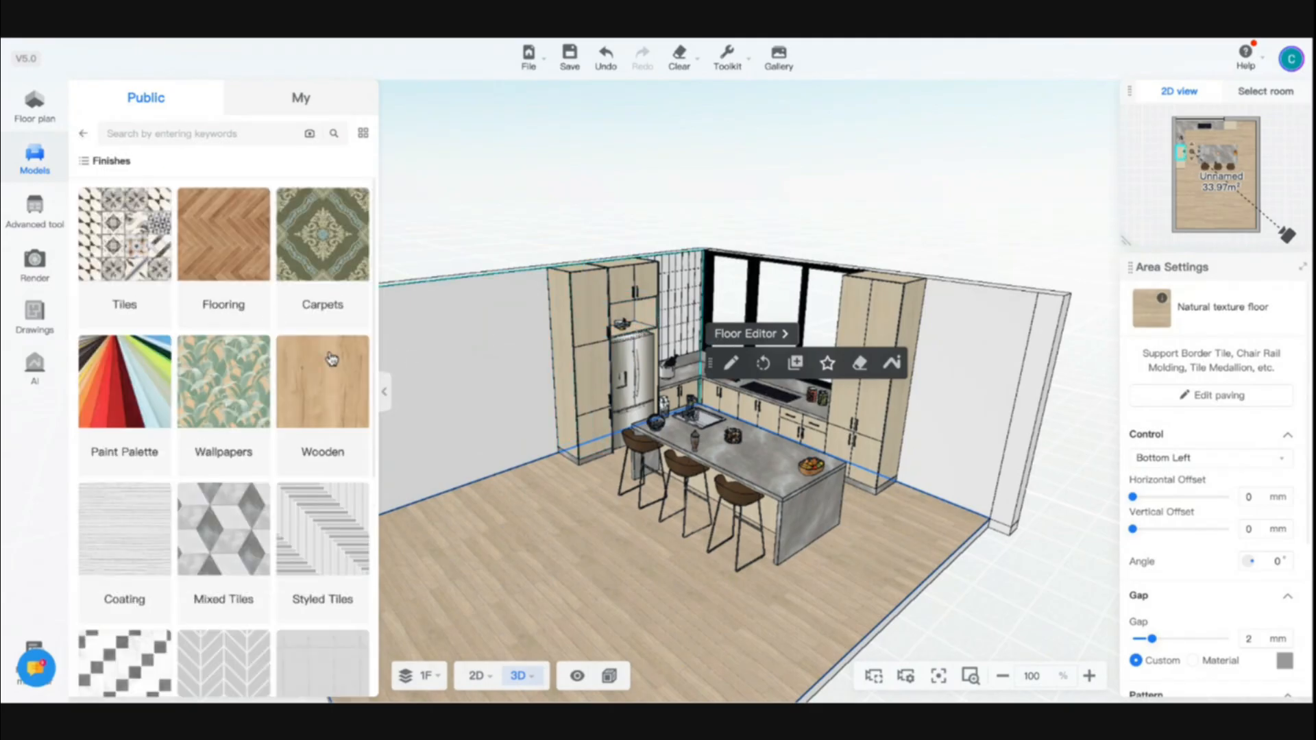
scroll(288, 491, down, 5)
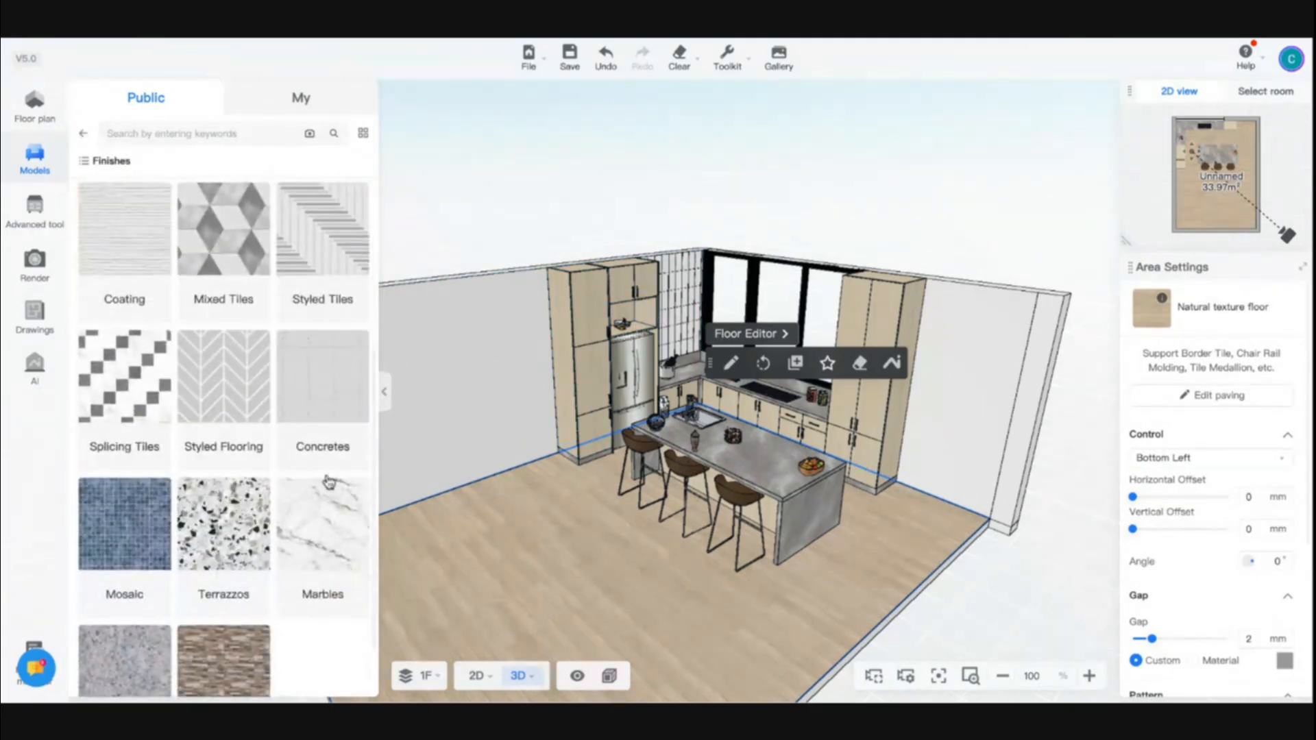
click(300, 513)
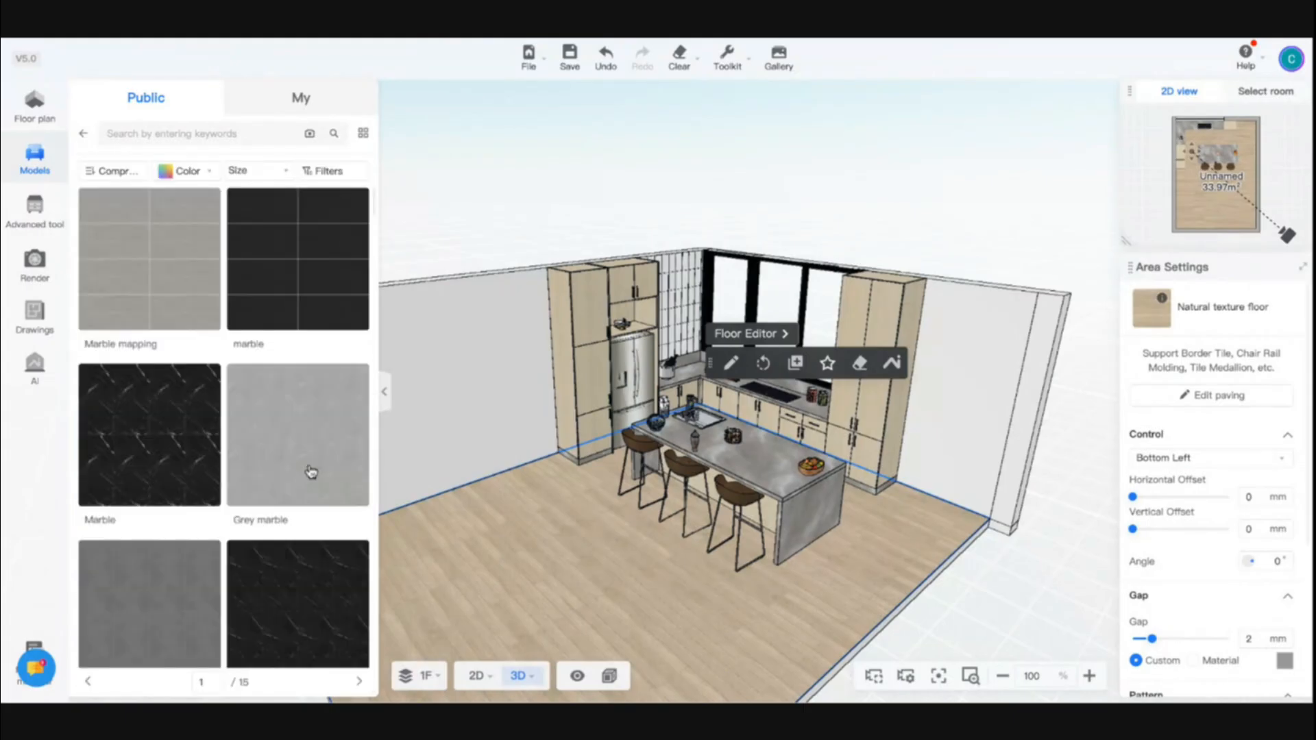
Step: Apply the Marble mapping finish to the kitchen floor
click(188, 308)
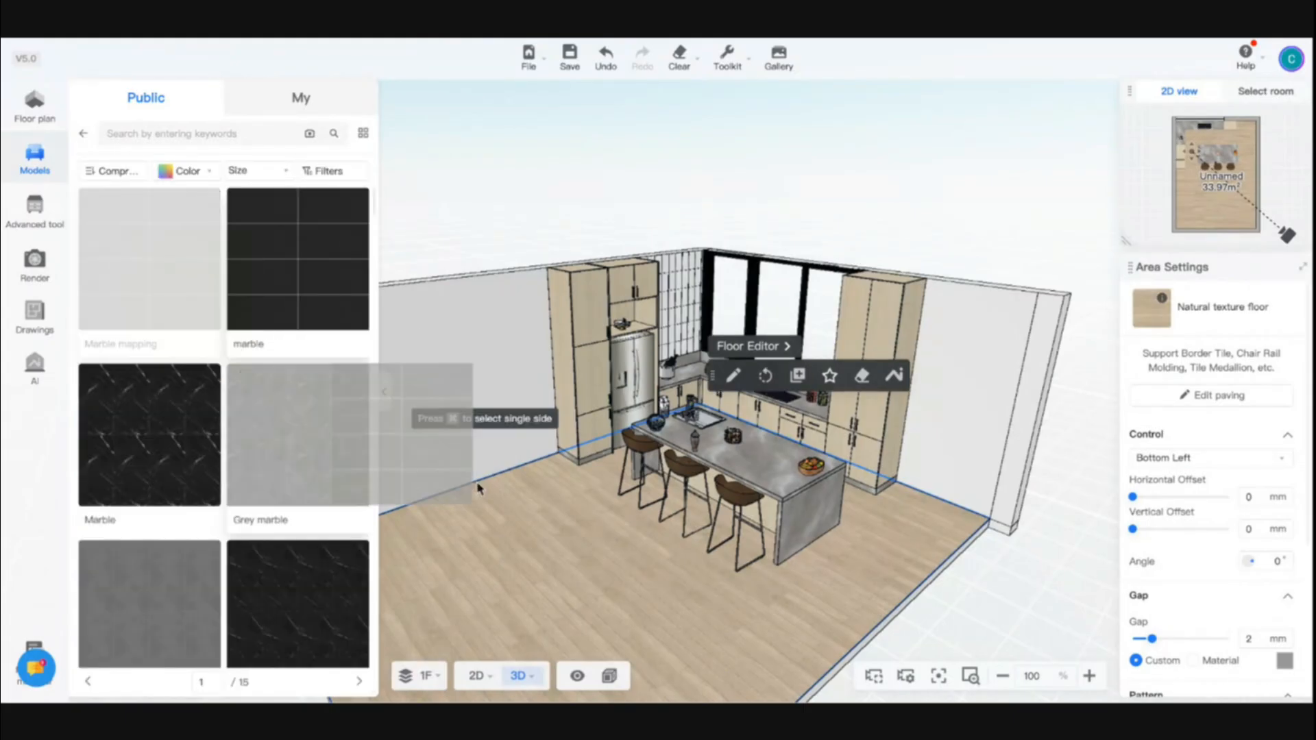
click(537, 539)
scroll(617, 518, up, 5)
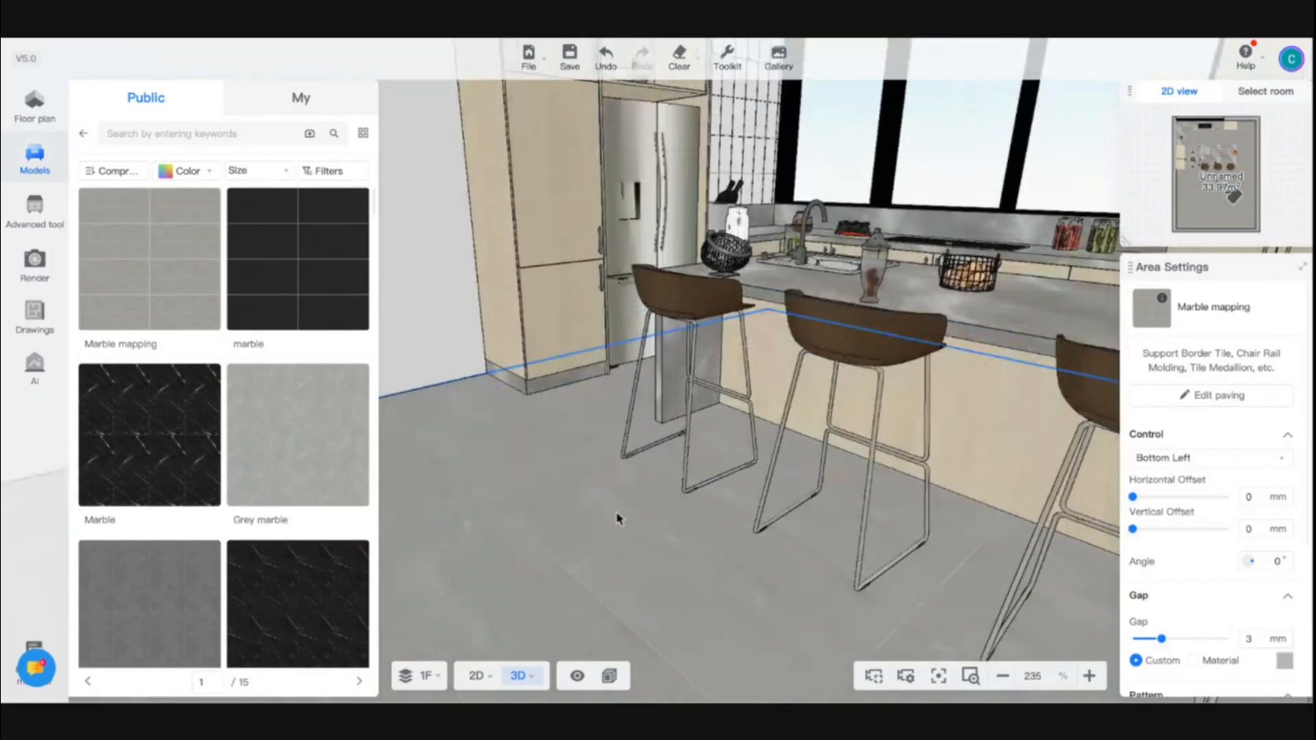
Step: Replace the floor finish with the light grey marble tile from the Marbles category
scroll(294, 532, down, 6)
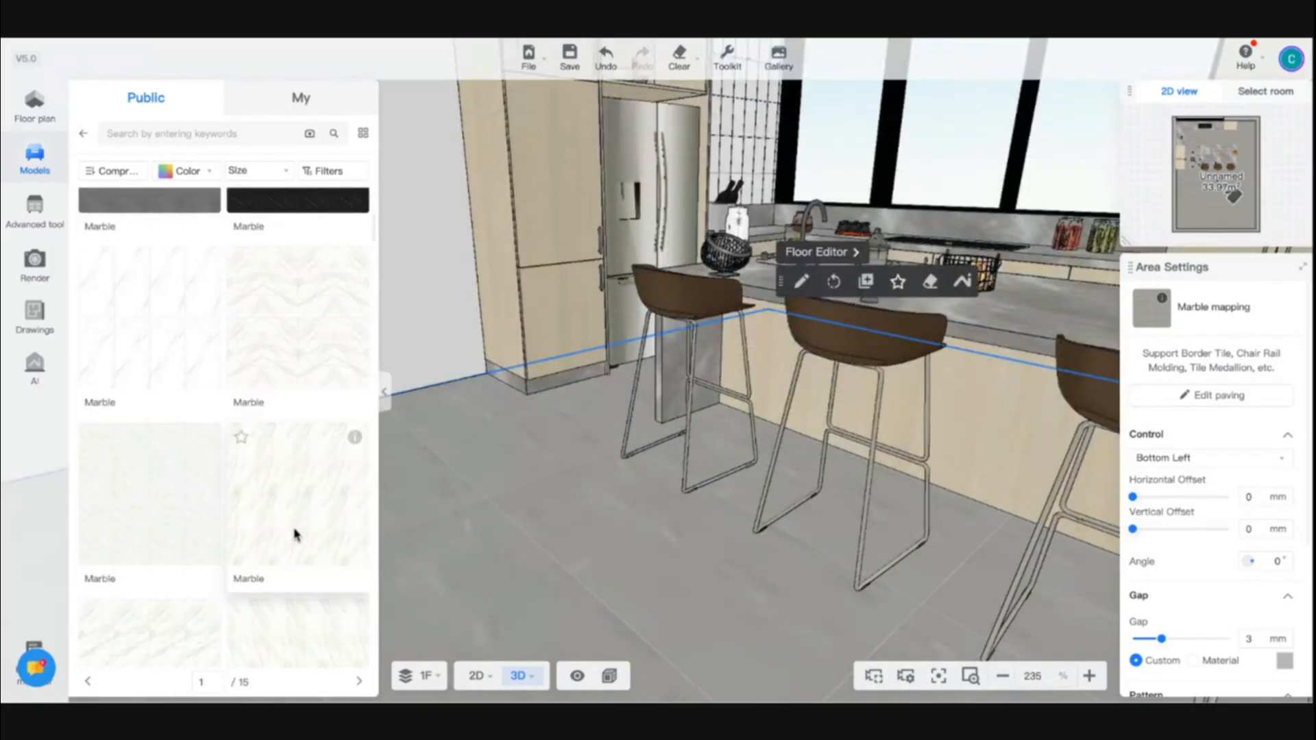
scroll(220, 510, down, 8)
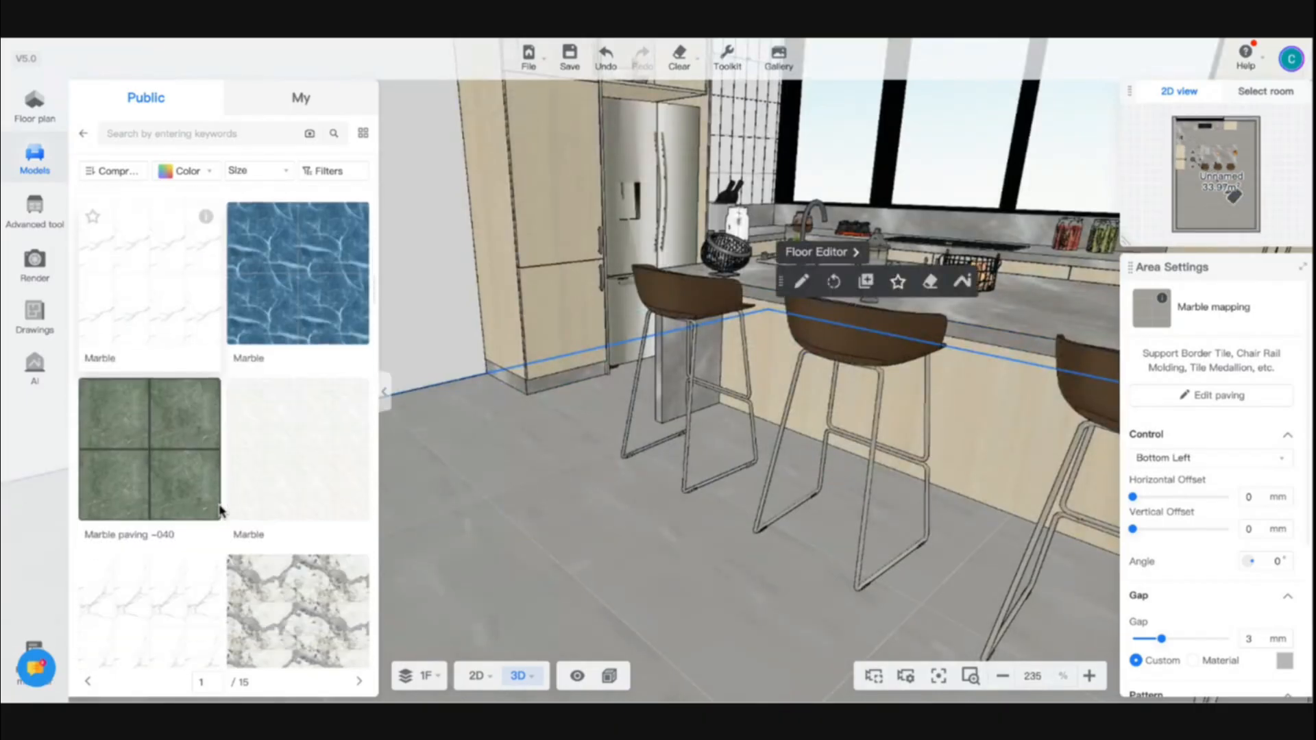
scroll(150, 445, down, 3)
drag(285, 382, 606, 533)
scroll(543, 514, down, 10)
scroll(606, 533, up, 8)
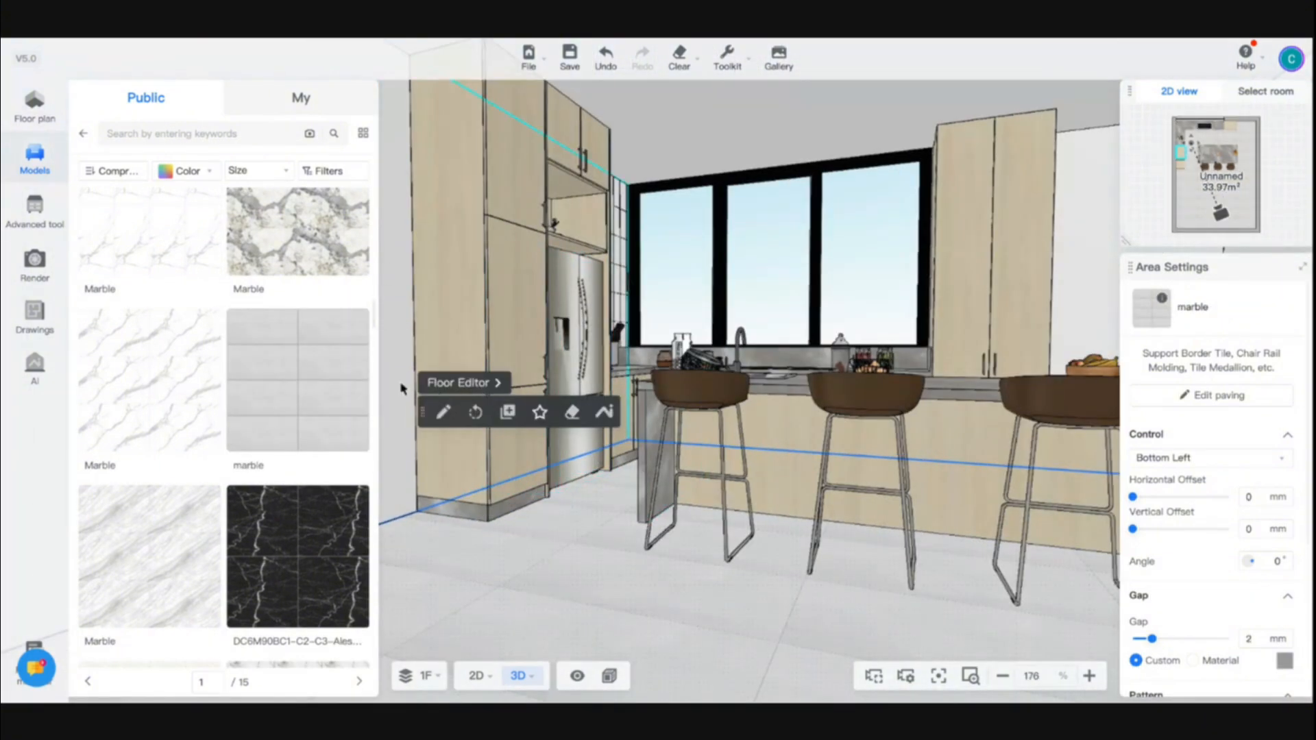
Step: In the Wall Editor, search for concrete and apply a grey concrete texture to the untiled section of the refrigerator-side wall
click(583, 137)
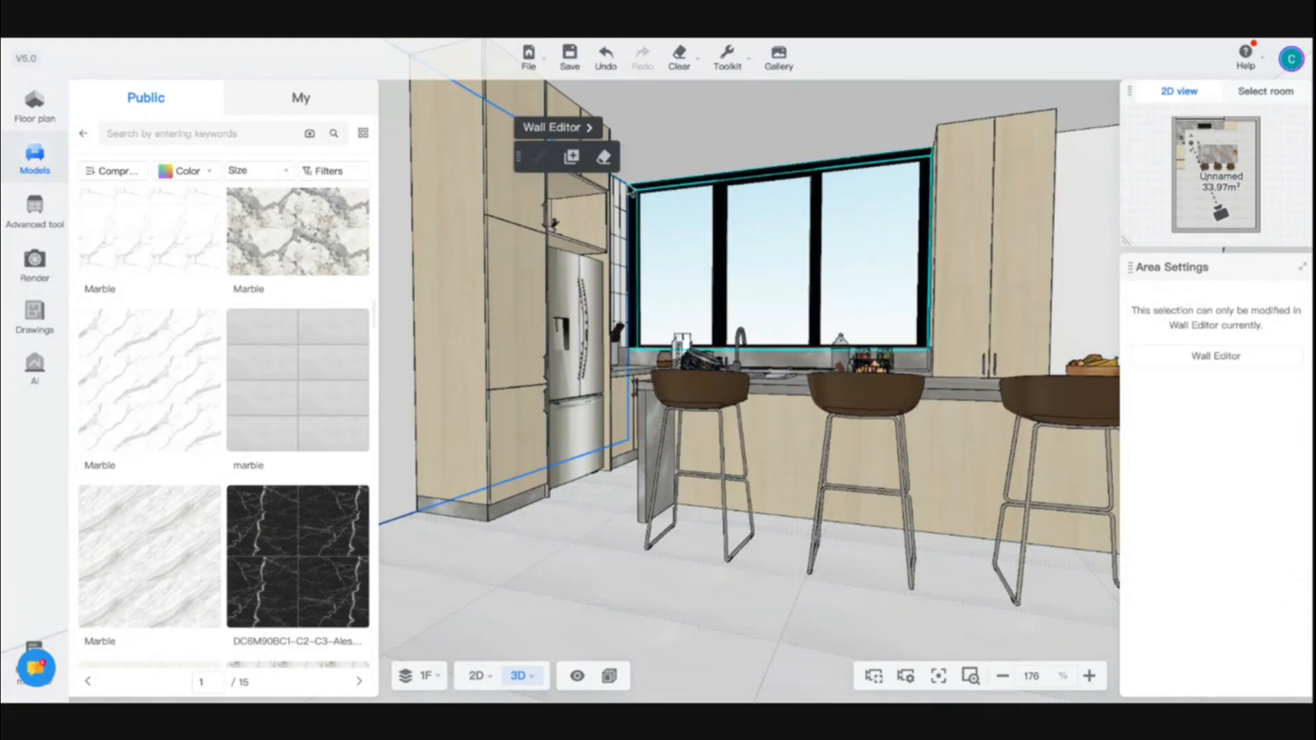
click(586, 132)
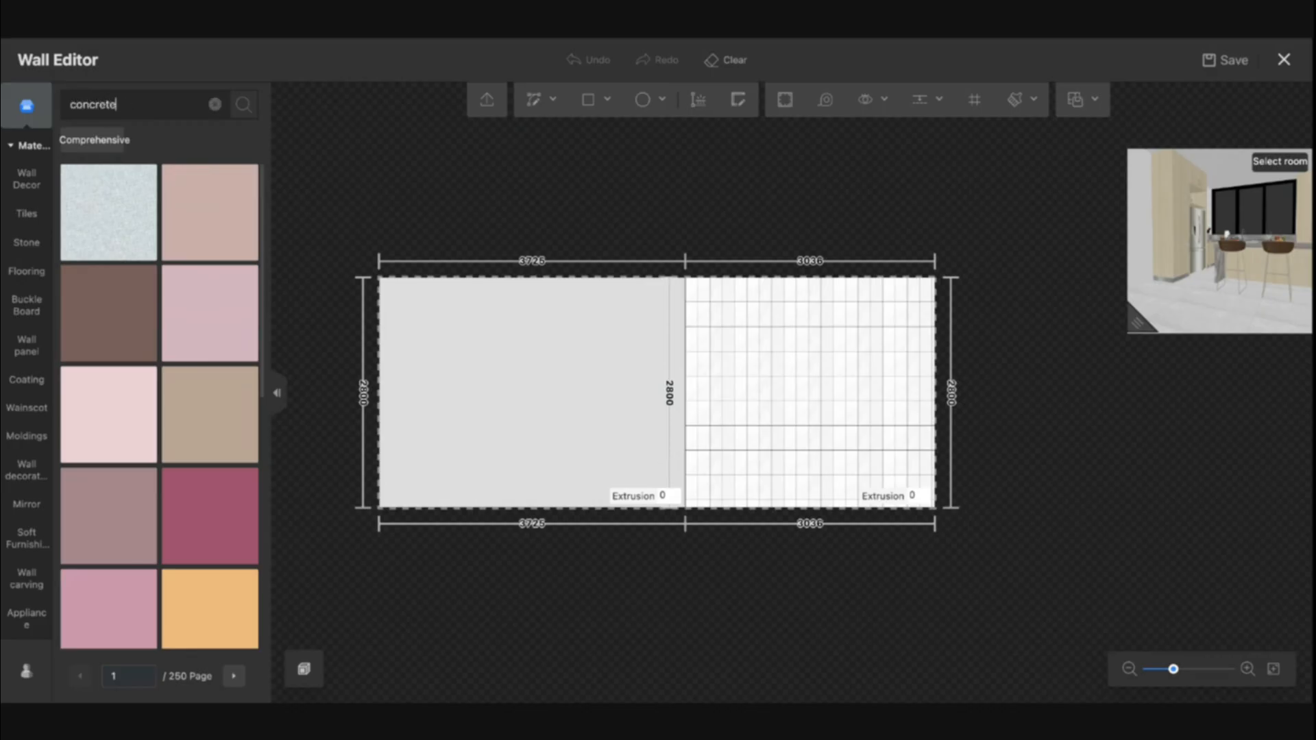
key(Return)
drag(211, 214, 525, 407)
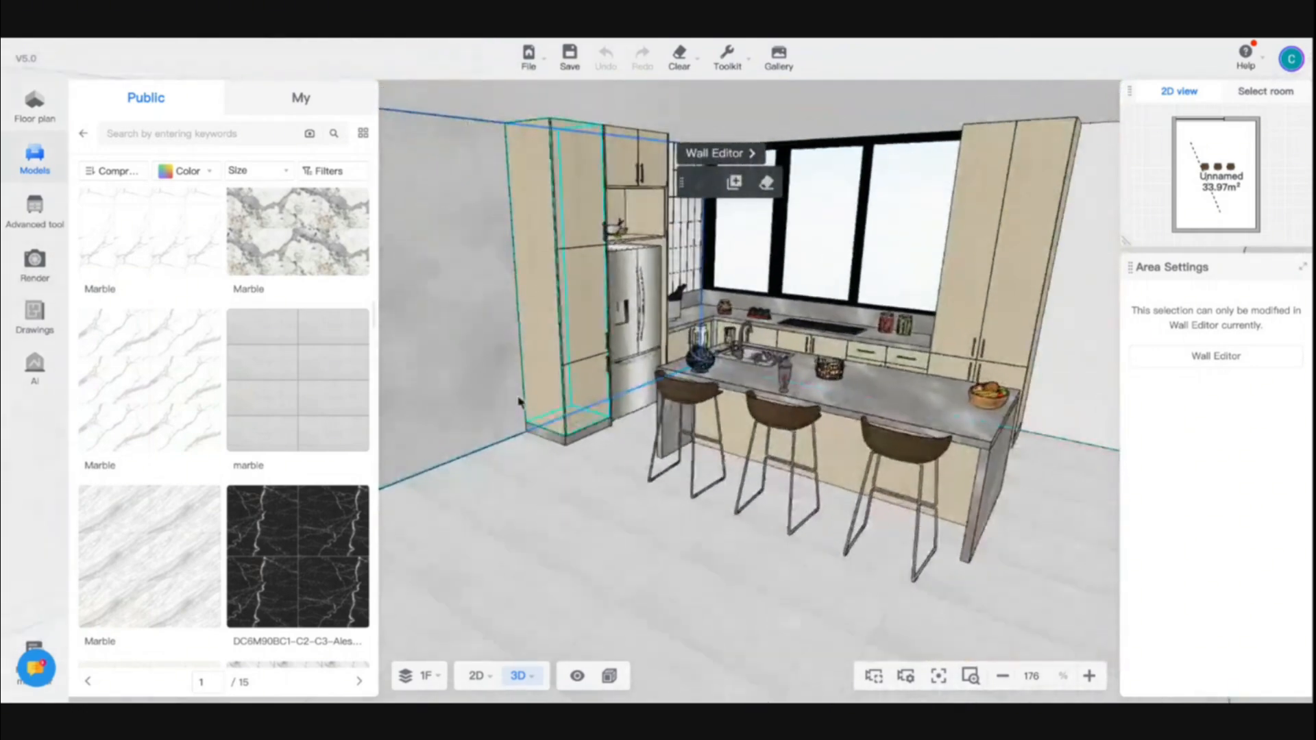
Step: Copy the concrete finish from the refrigerator-side wall onto the back wall and window frame with the material brush
key(m)
click(469, 344)
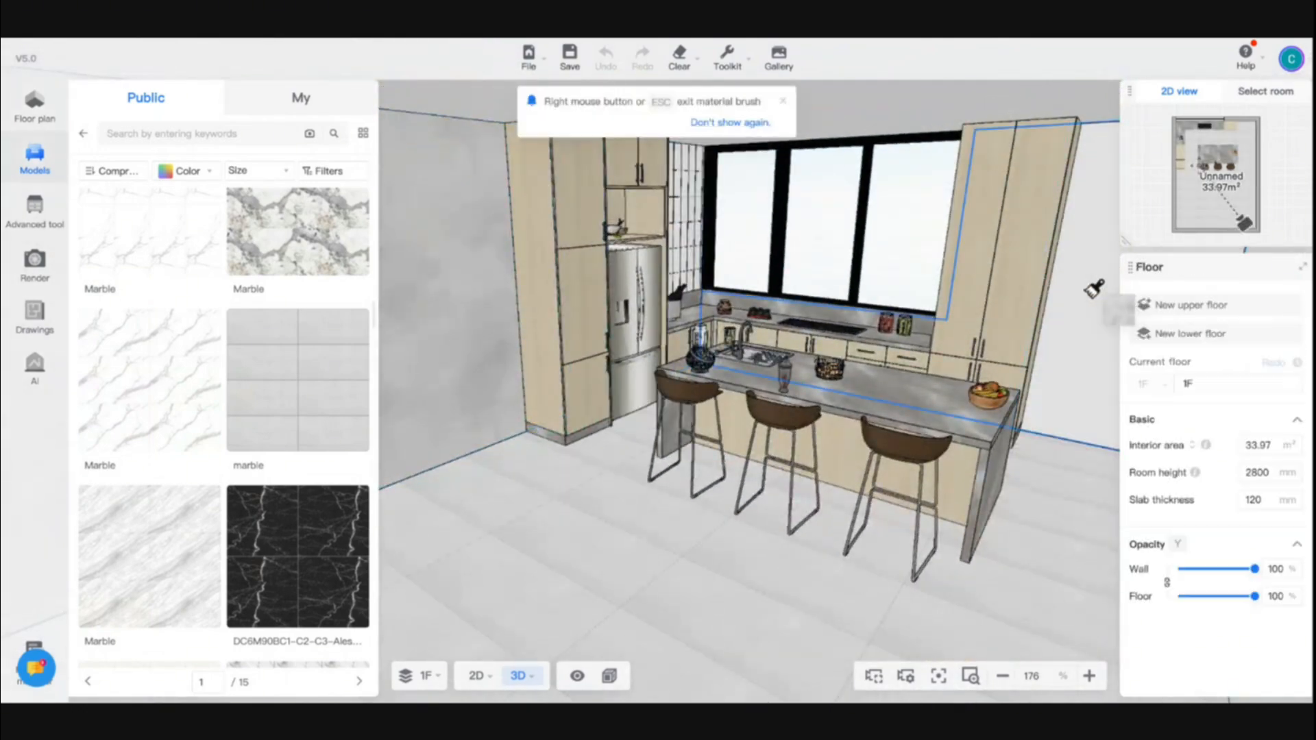
click(1091, 292)
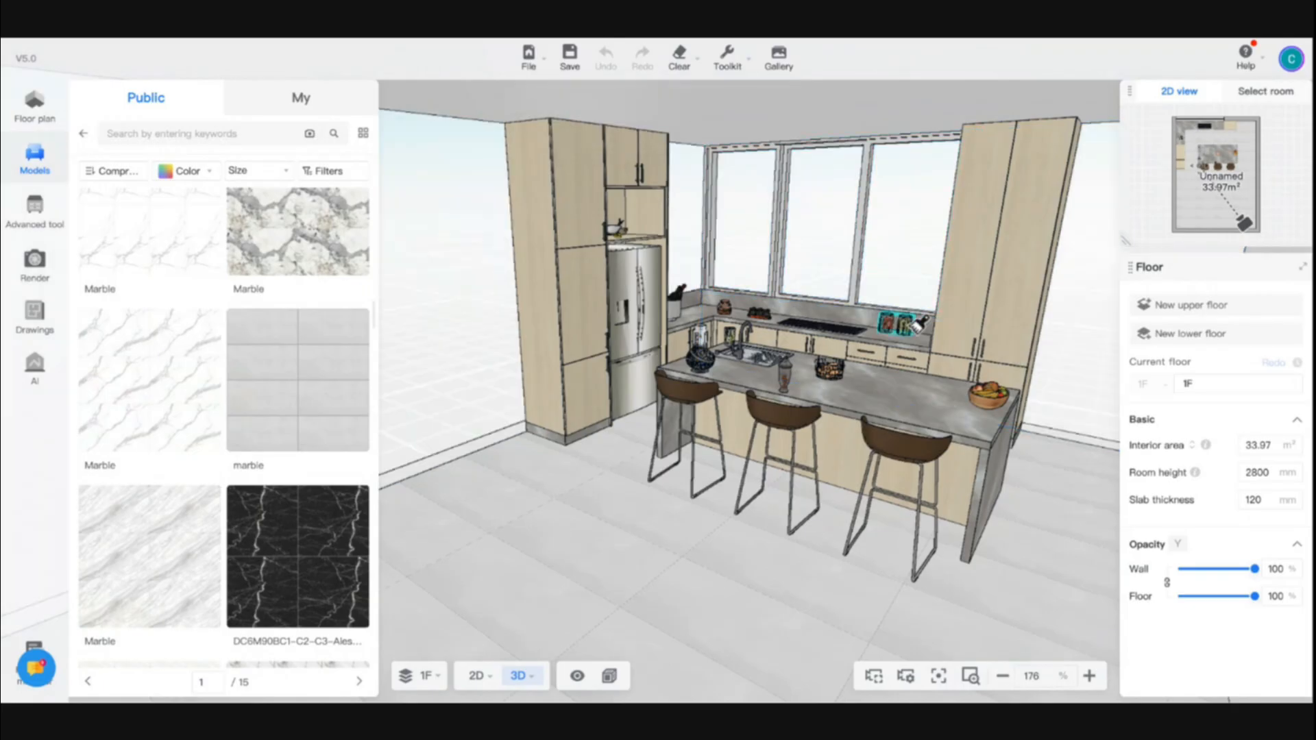
key(Escape)
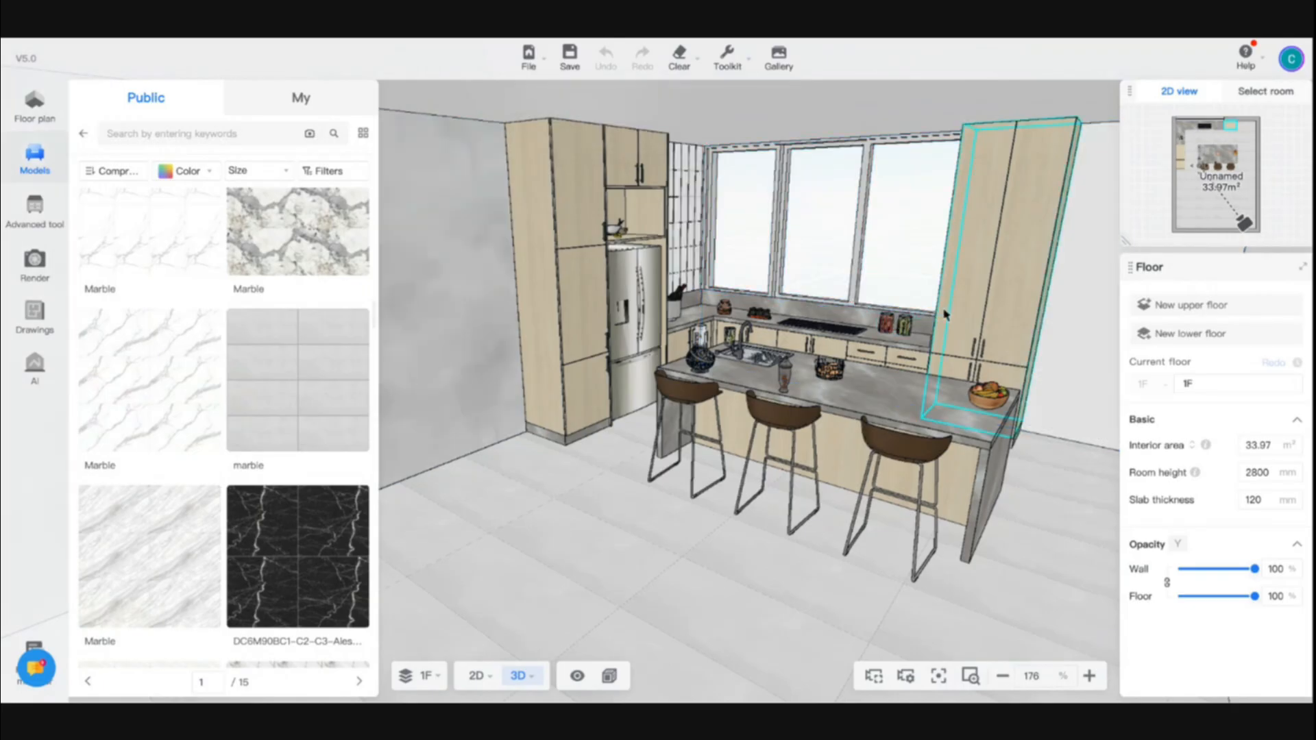
Step: Open the French window above the cooktop for material substitution
click(867, 271)
scroll(864, 274, up, 10)
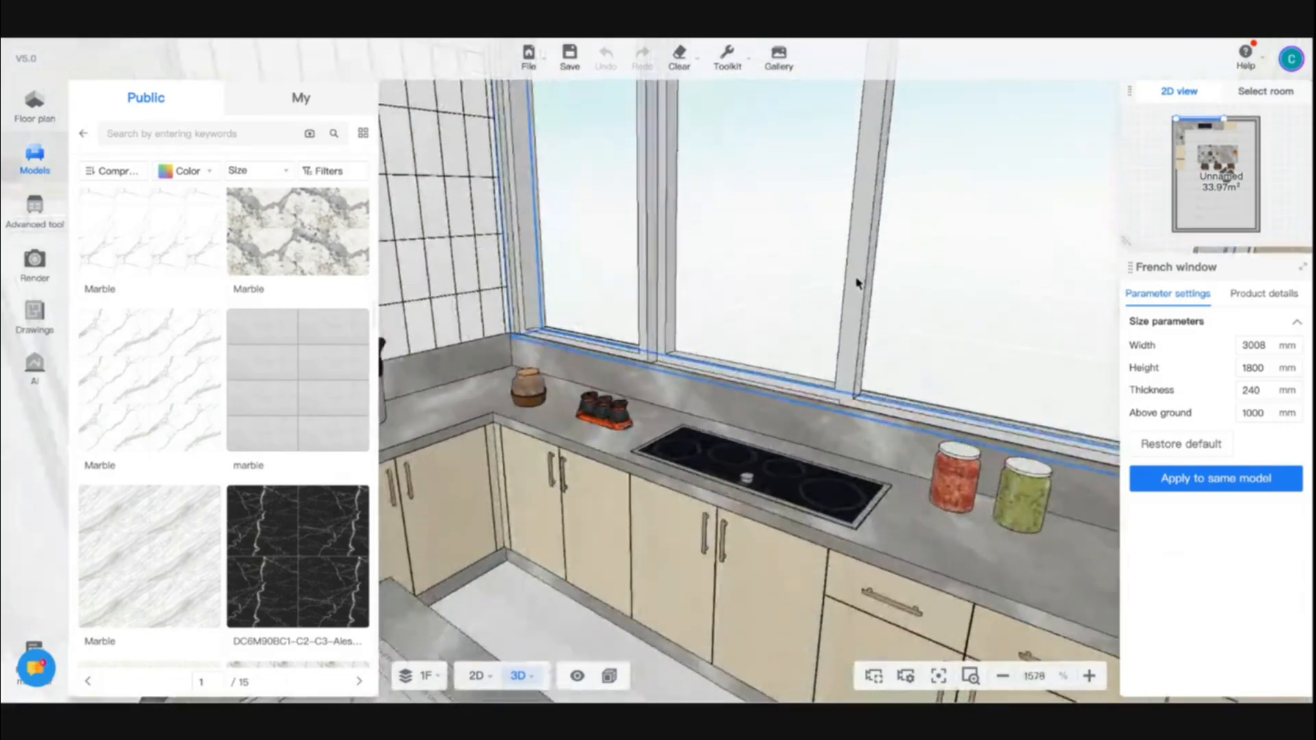
scroll(858, 281, up, 3)
scroll(871, 343, up, 3)
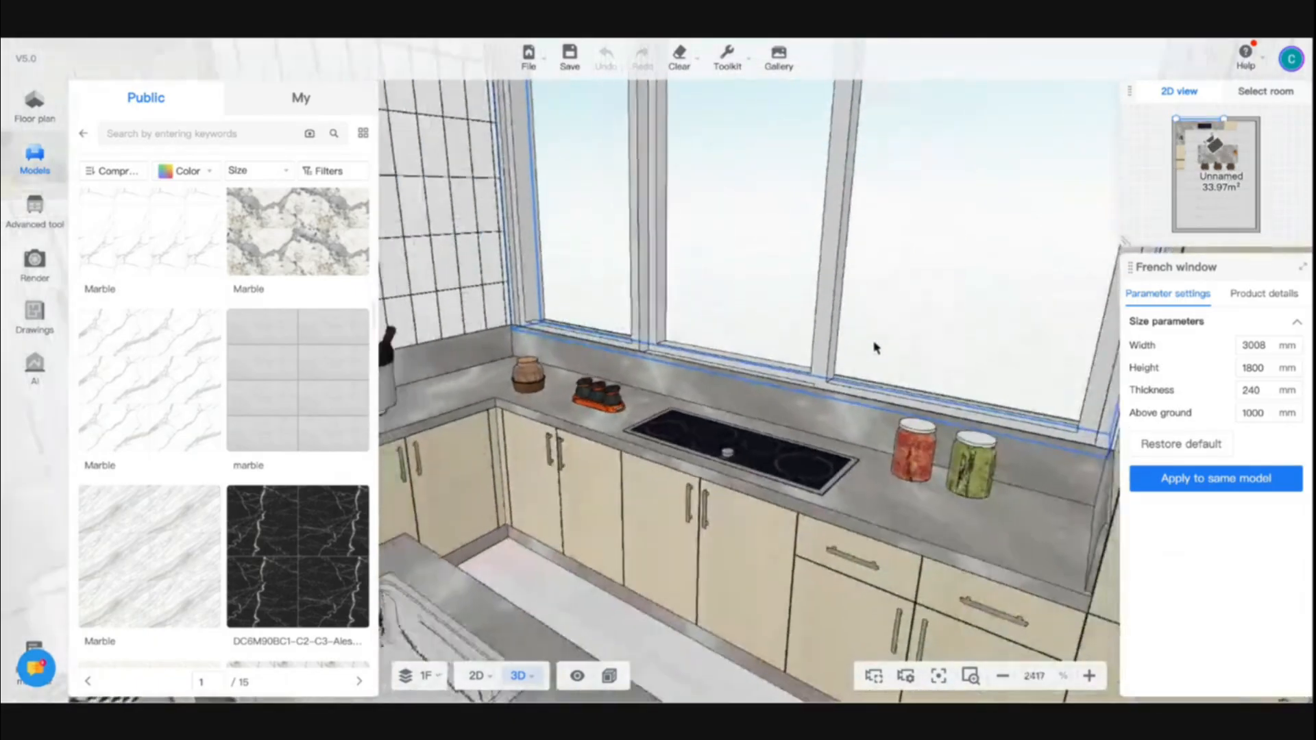
scroll(875, 349, down, 4)
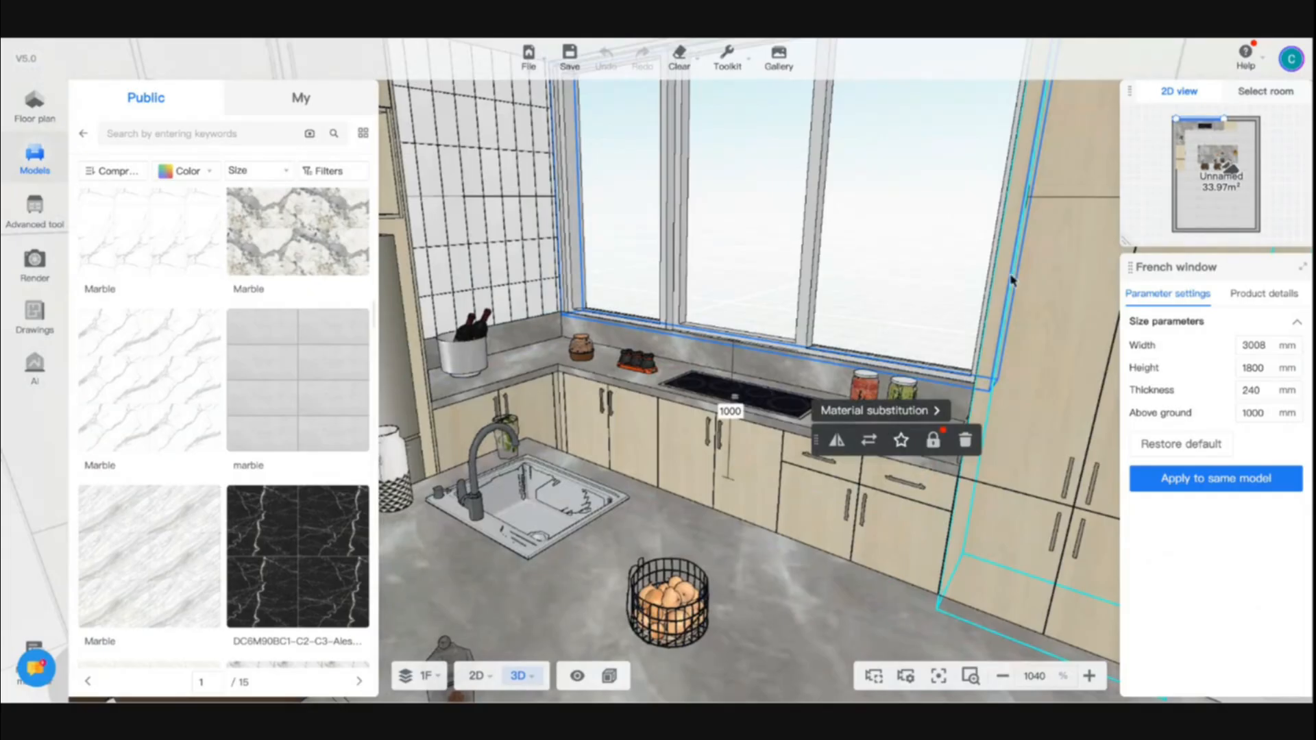
click(843, 410)
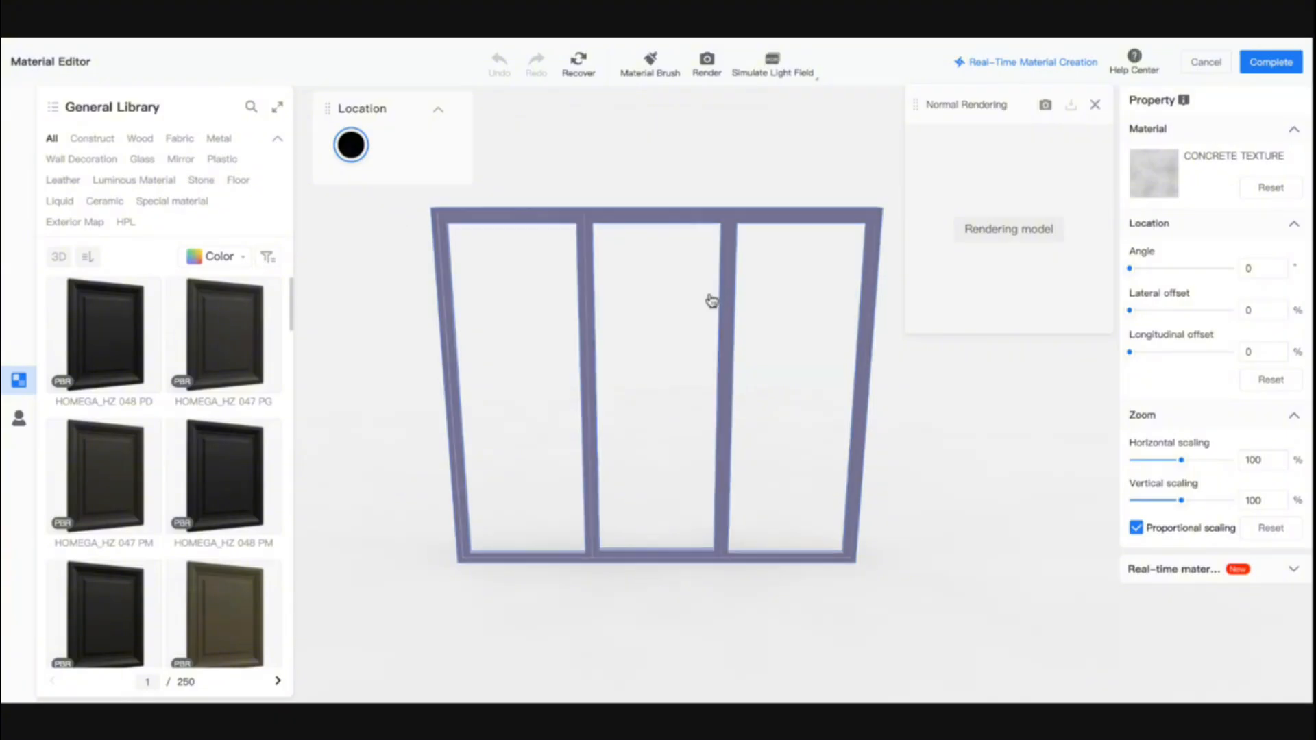
Step: Apply the Metal Matte 6 material from the matte metals to the French window frame and complete the material edit
drag(710, 297, 458, 302)
drag(901, 494, 699, 479)
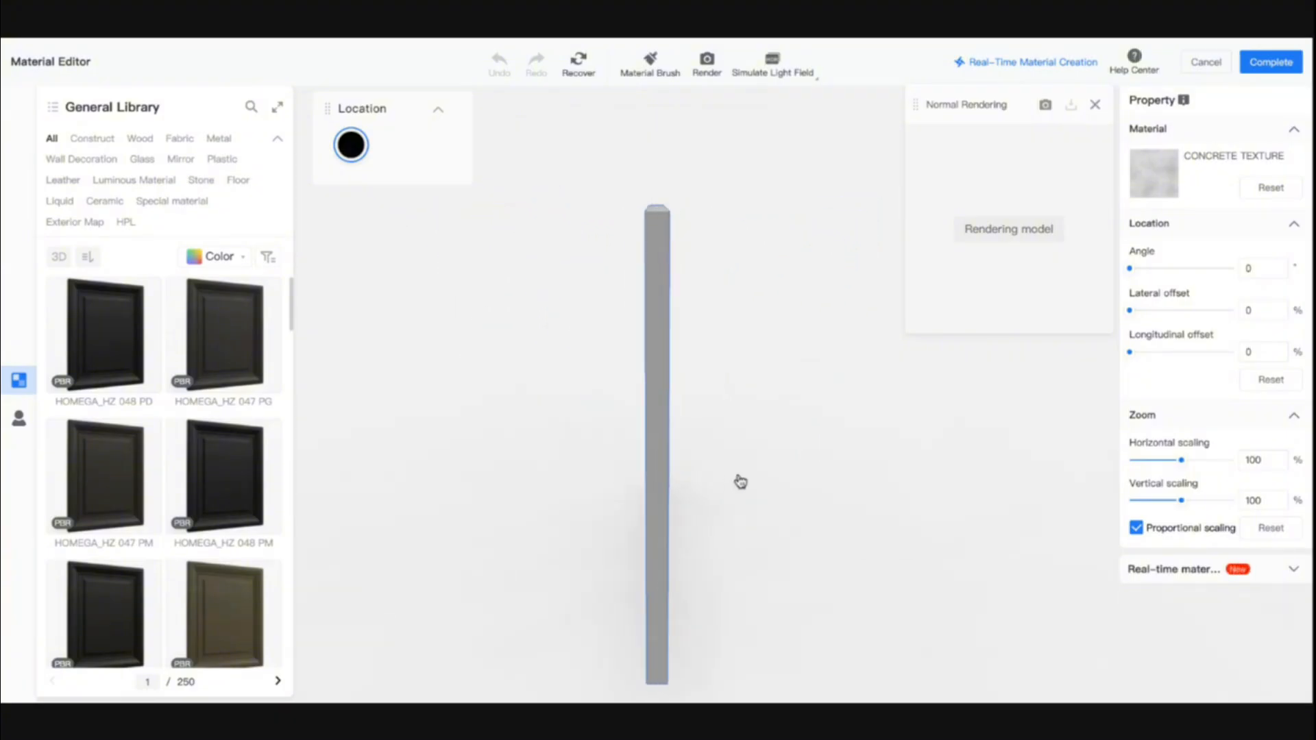
drag(881, 477, 400, 402)
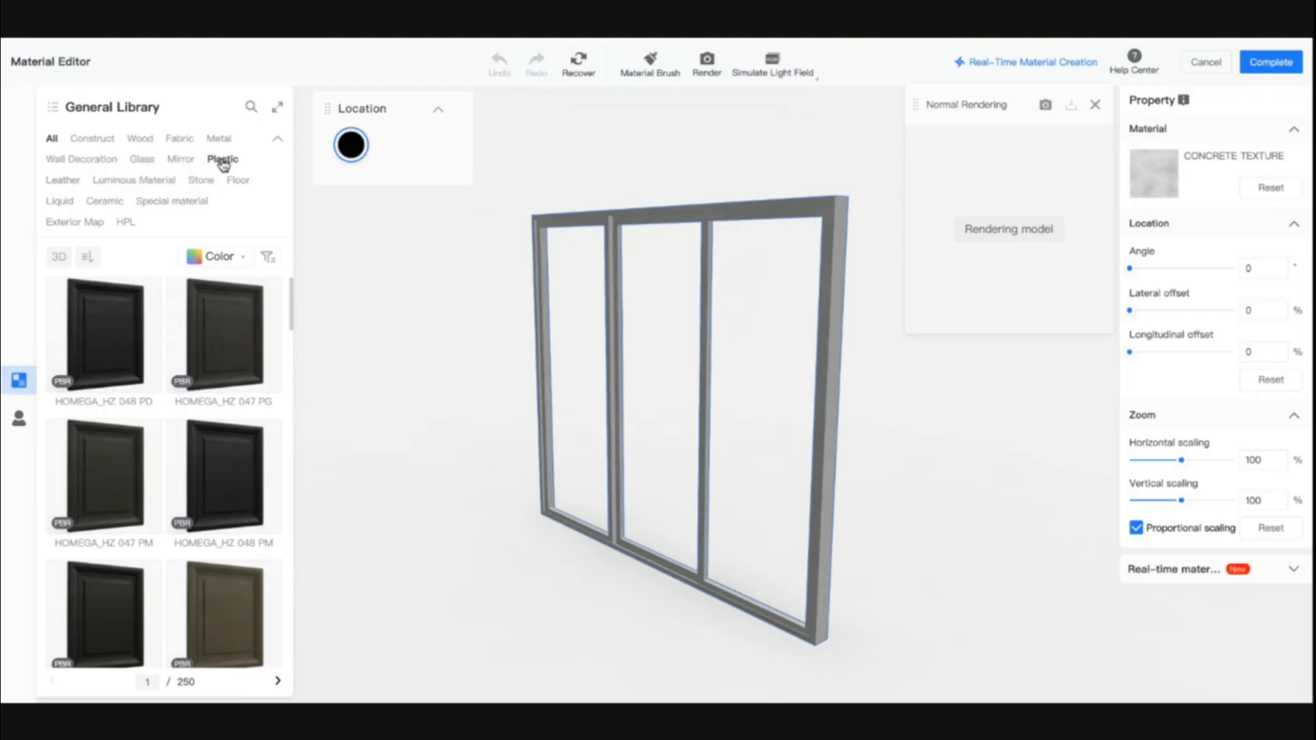
click(221, 139)
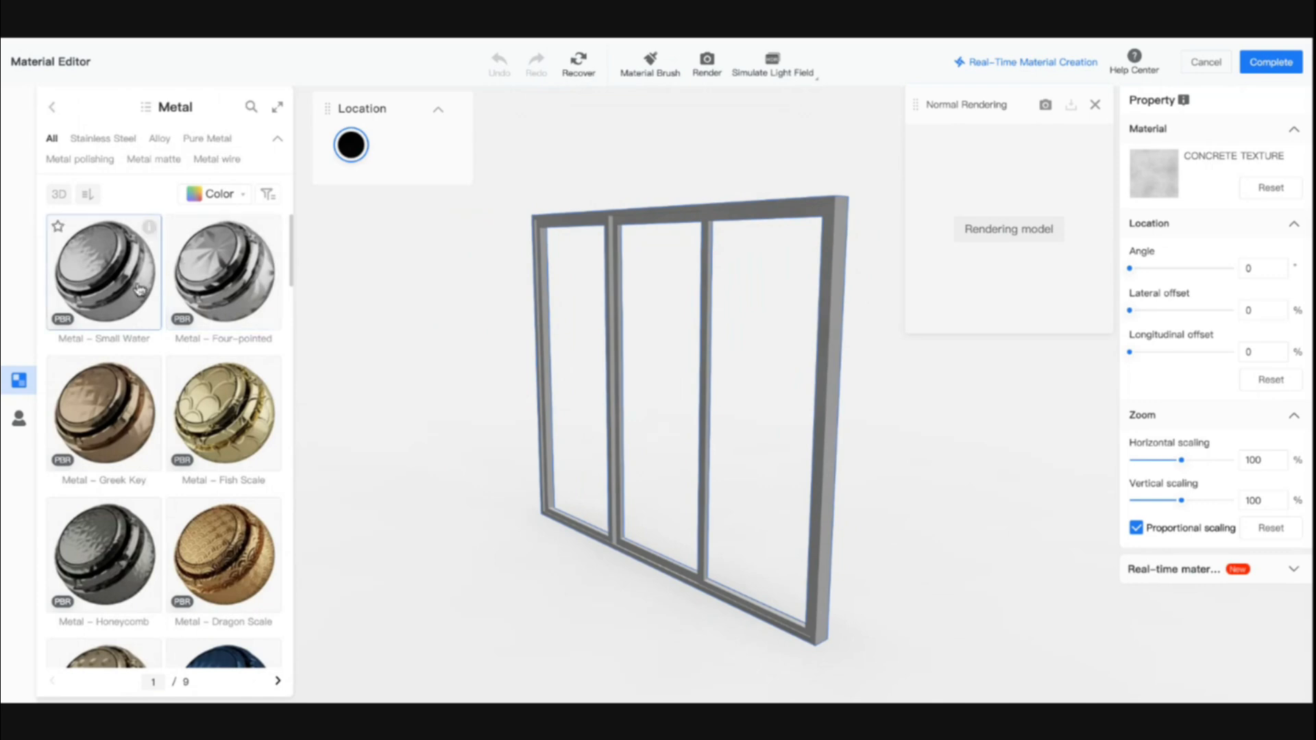
click(157, 159)
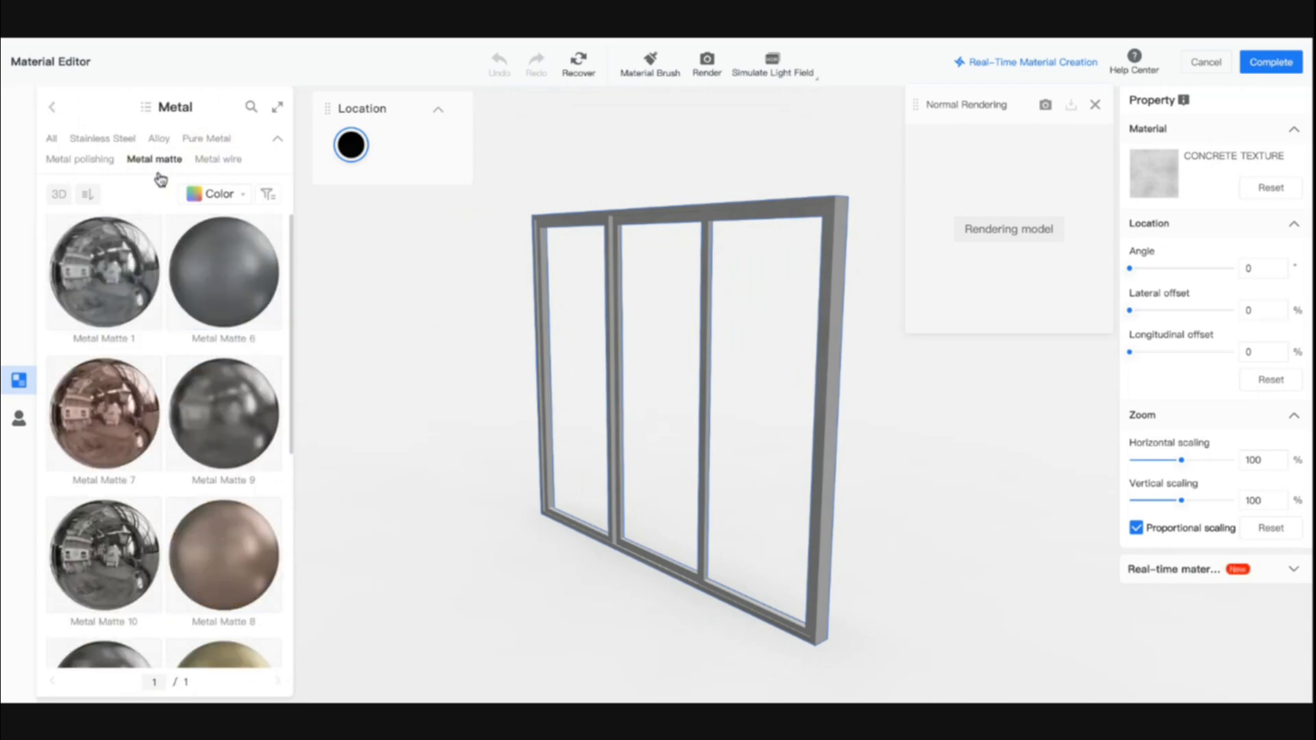
scroll(185, 283, down, 5)
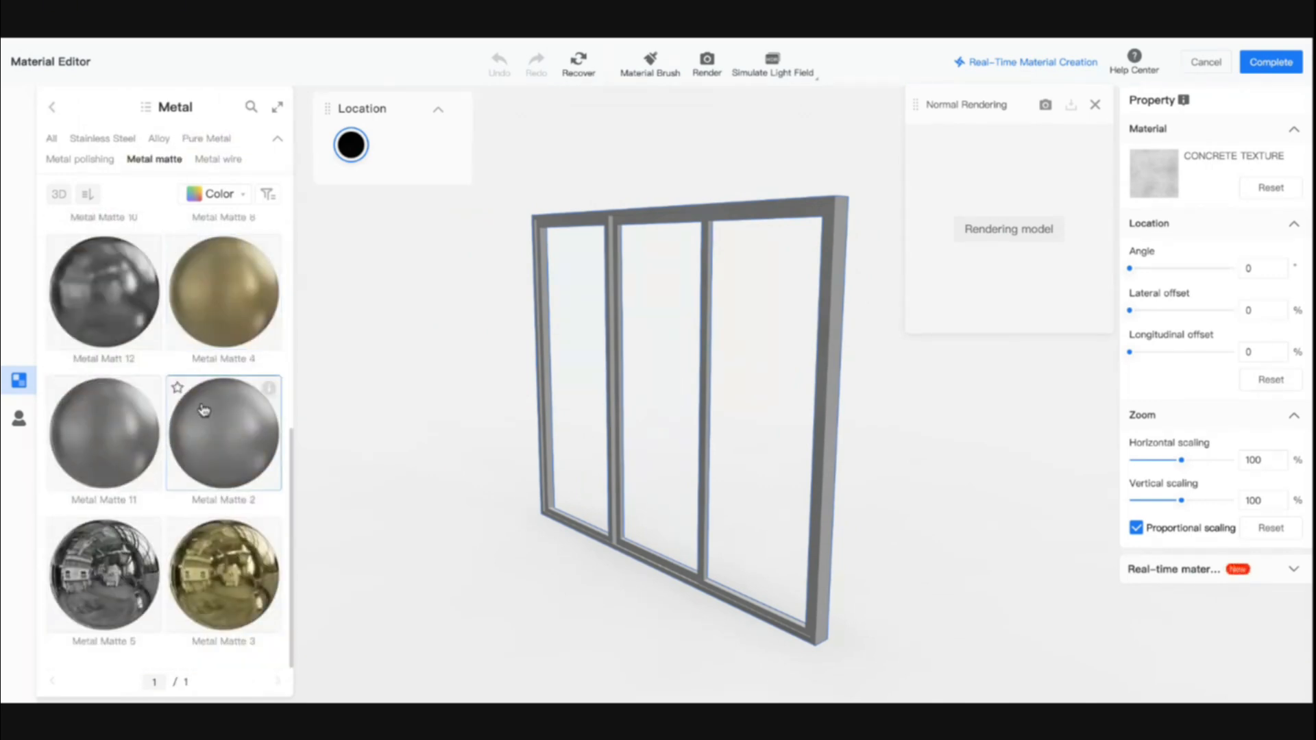
scroll(202, 356, up, 5)
click(159, 140)
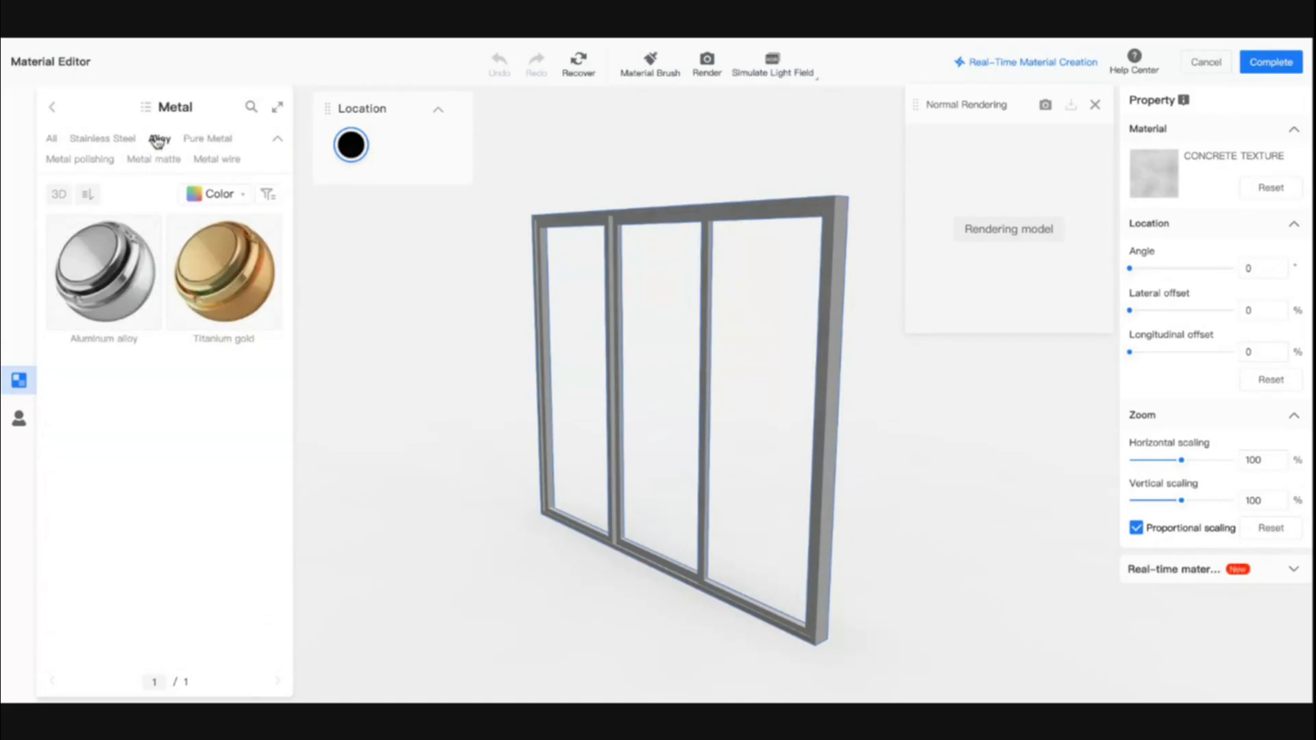
click(154, 159)
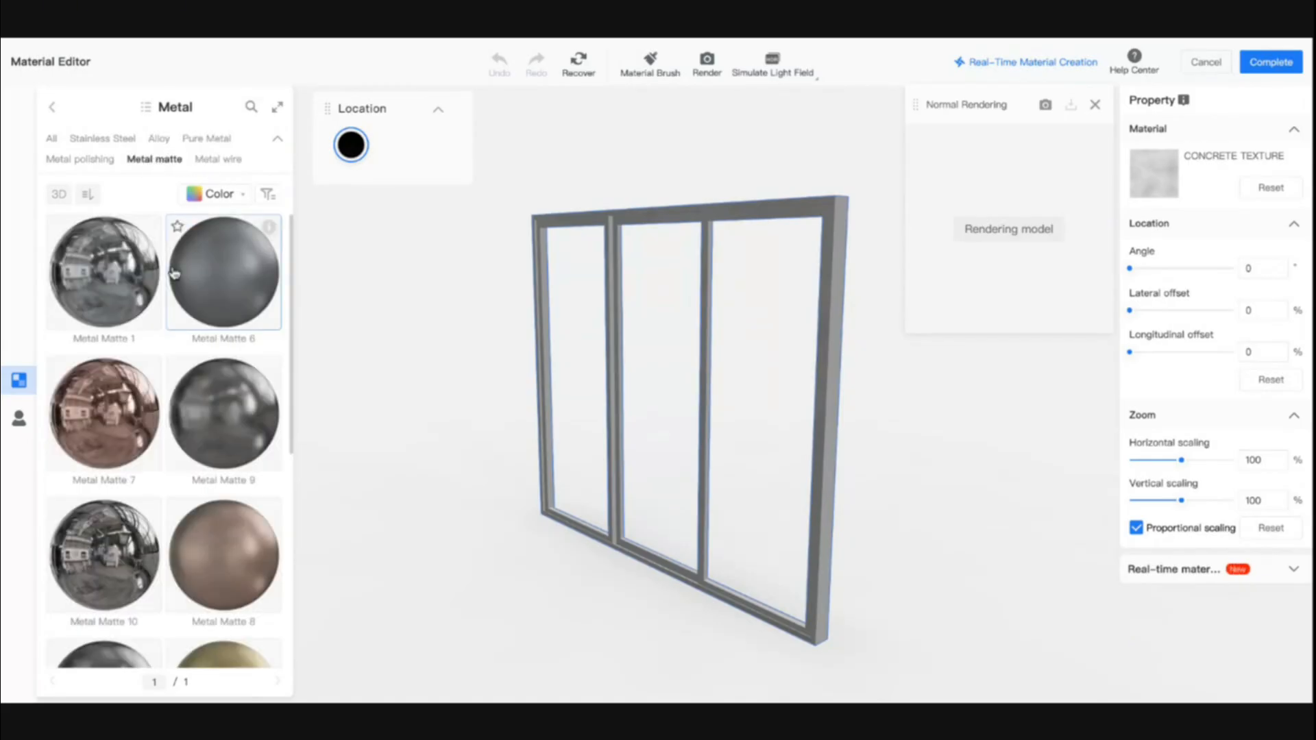
click(225, 273)
click(887, 385)
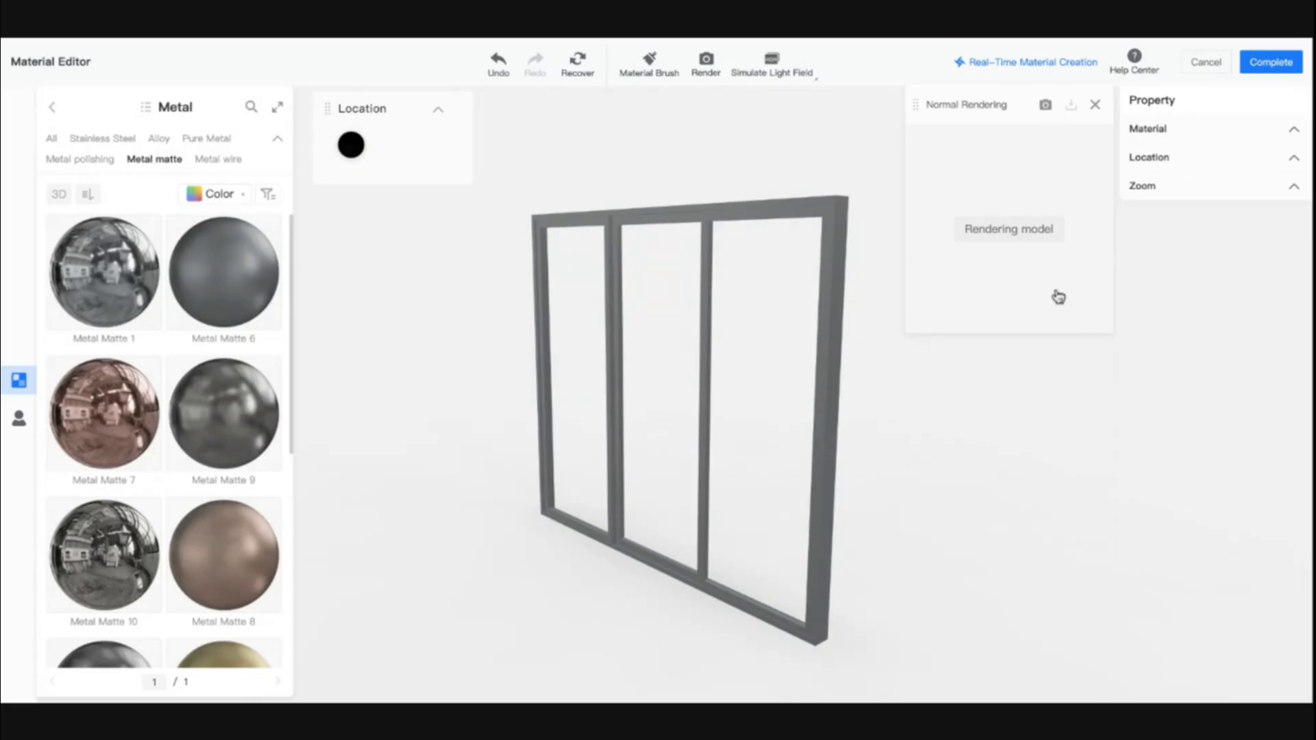
click(1265, 62)
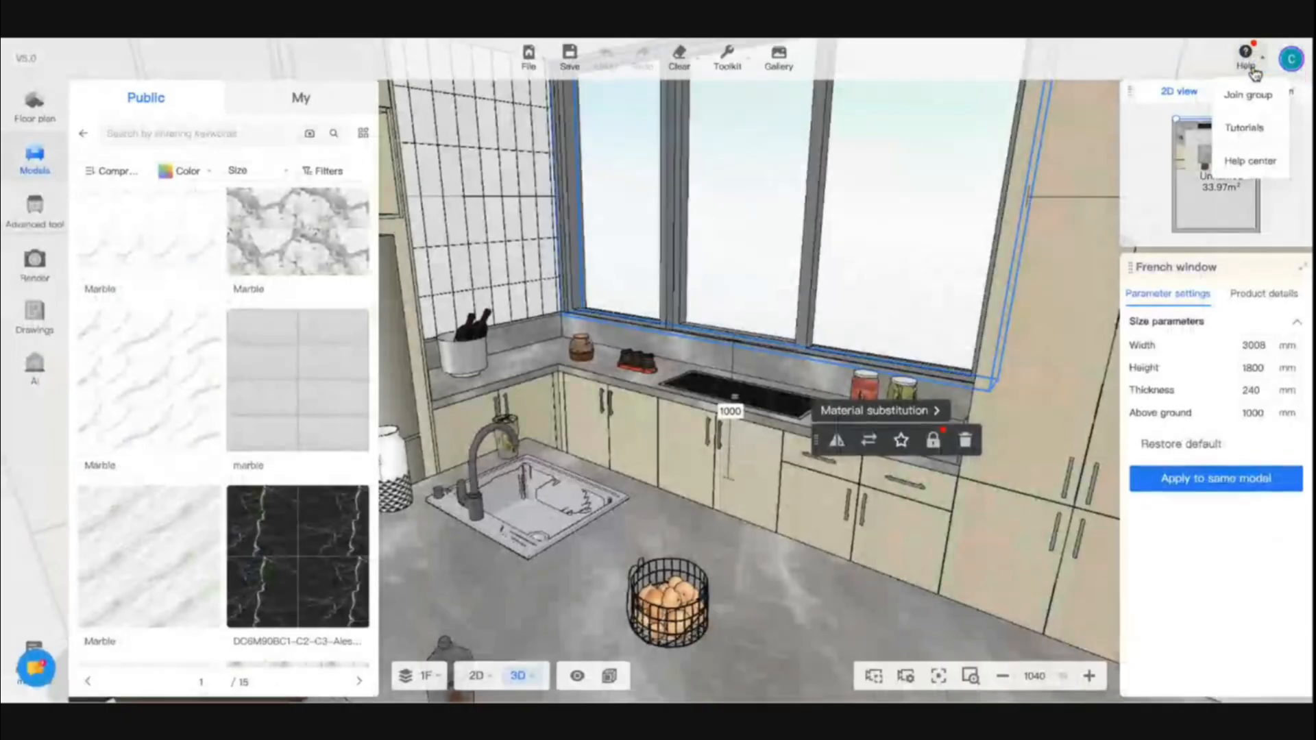
Step: Switch from the 3D kitchen view to the 2D plan and open the Lighting category of the public models
click(692, 475)
scroll(689, 474, down, 5)
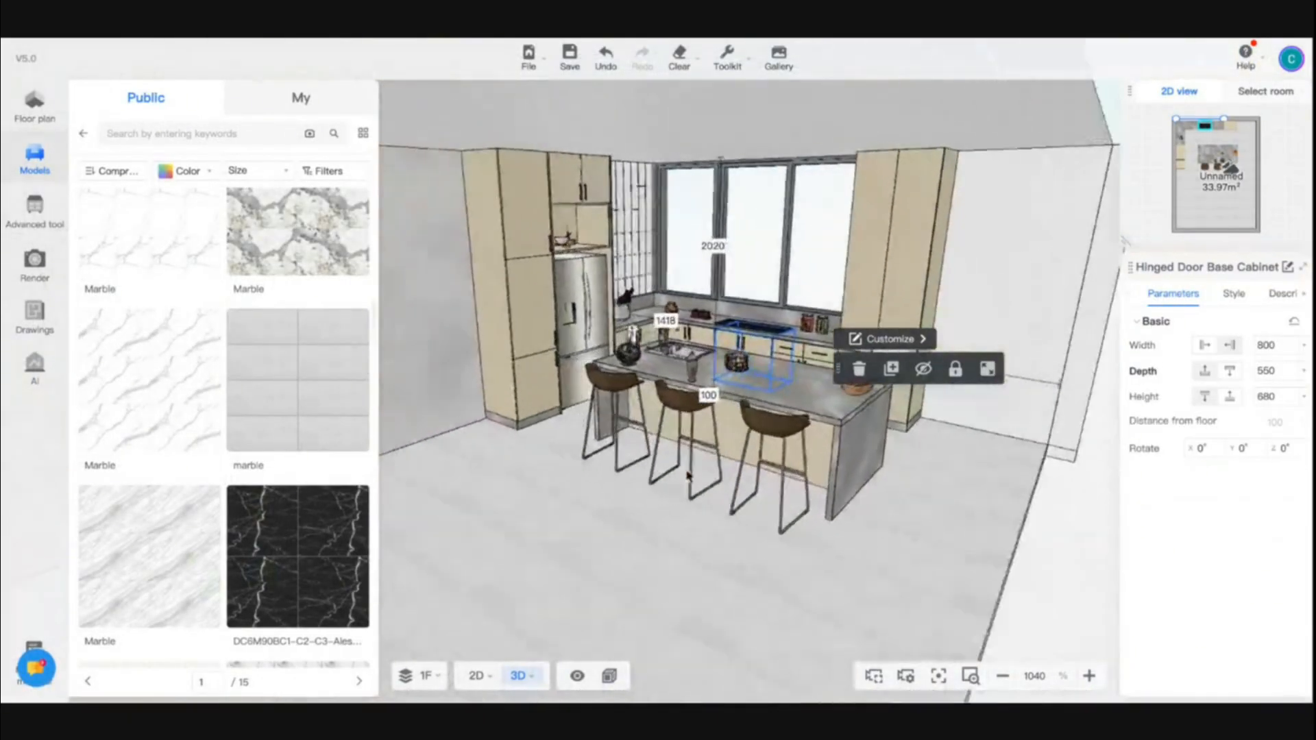
scroll(688, 475, up, 5)
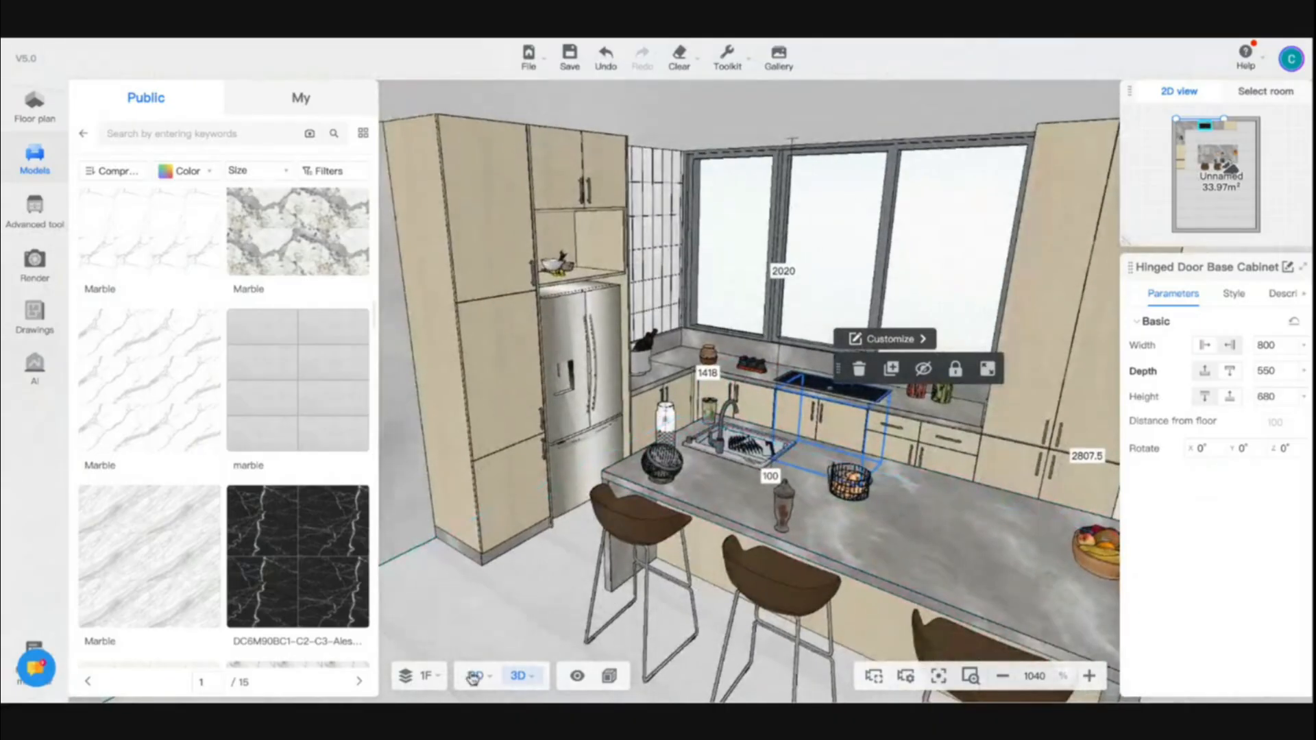
mouse_move(473, 677)
click(477, 581)
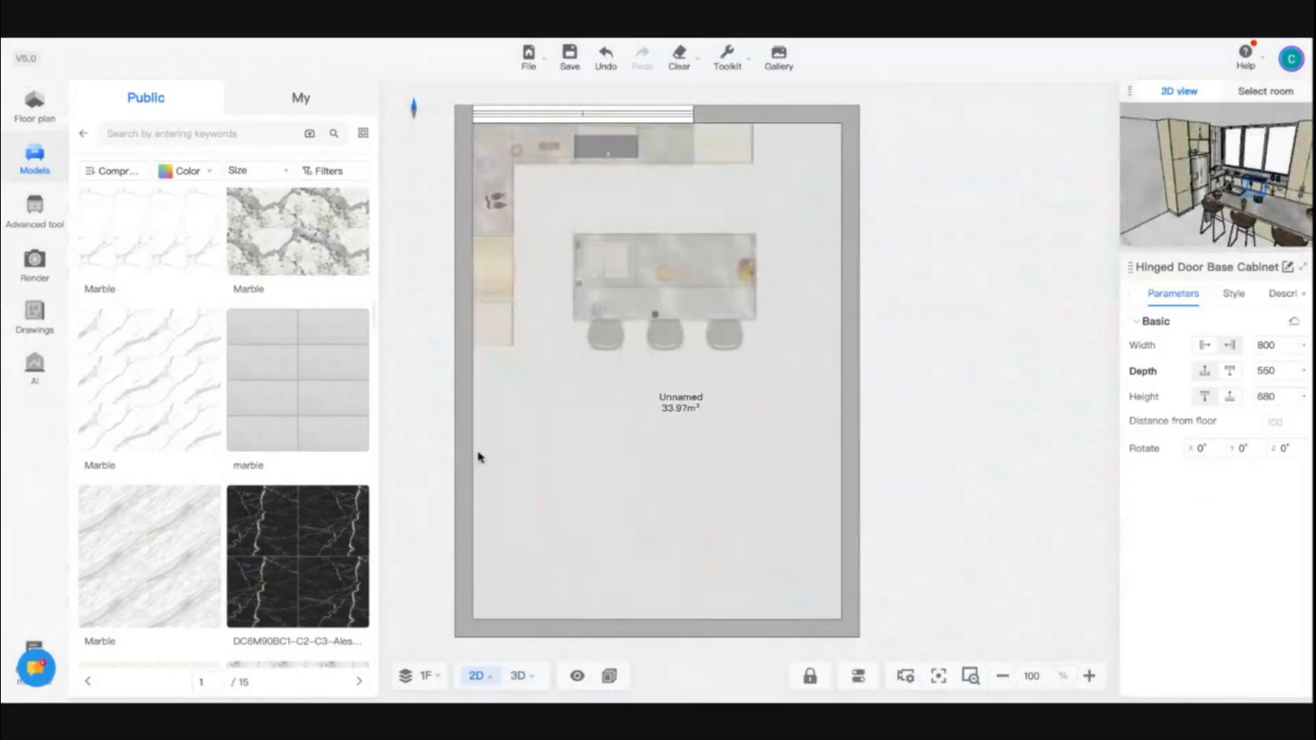
click(36, 165)
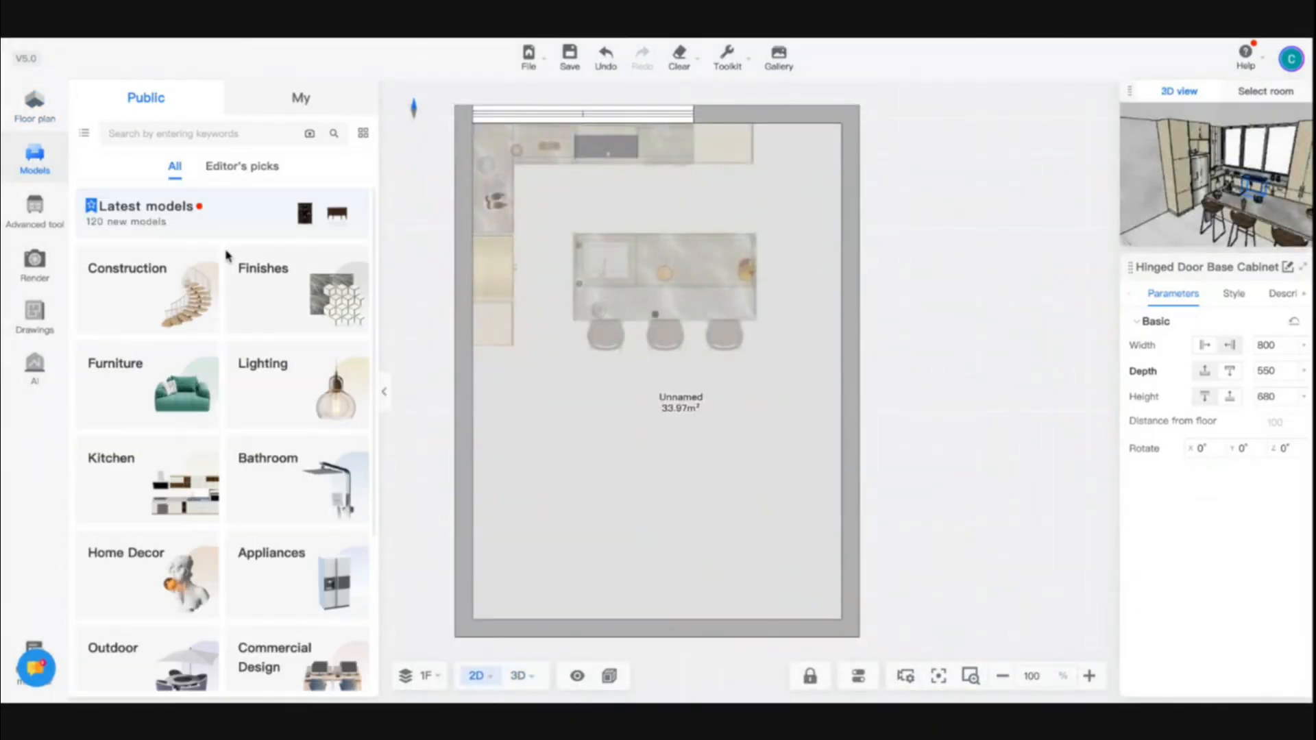
click(271, 409)
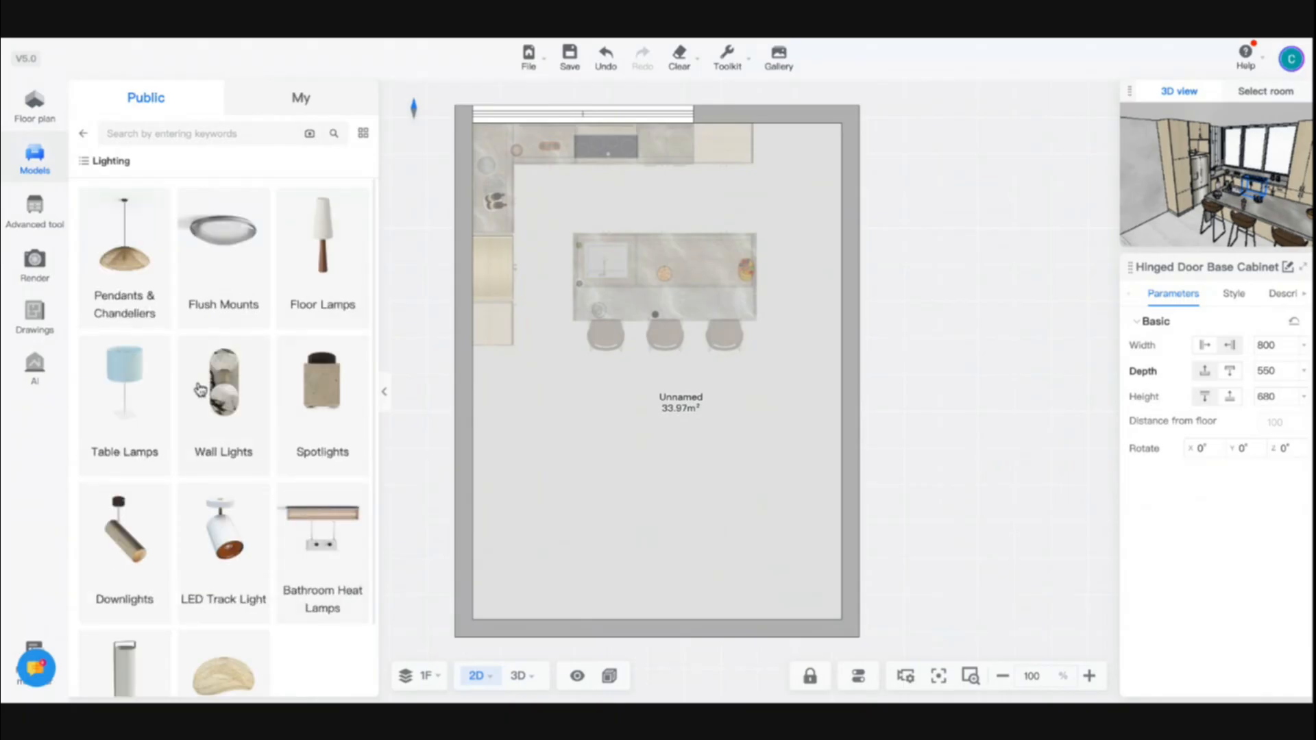
Step: Search the models for "dining" and place the wavy "Public area restaurant" chandelier centred over the kitchen island
scroll(171, 426, down, 2)
scroll(206, 432, up, 2)
click(192, 135)
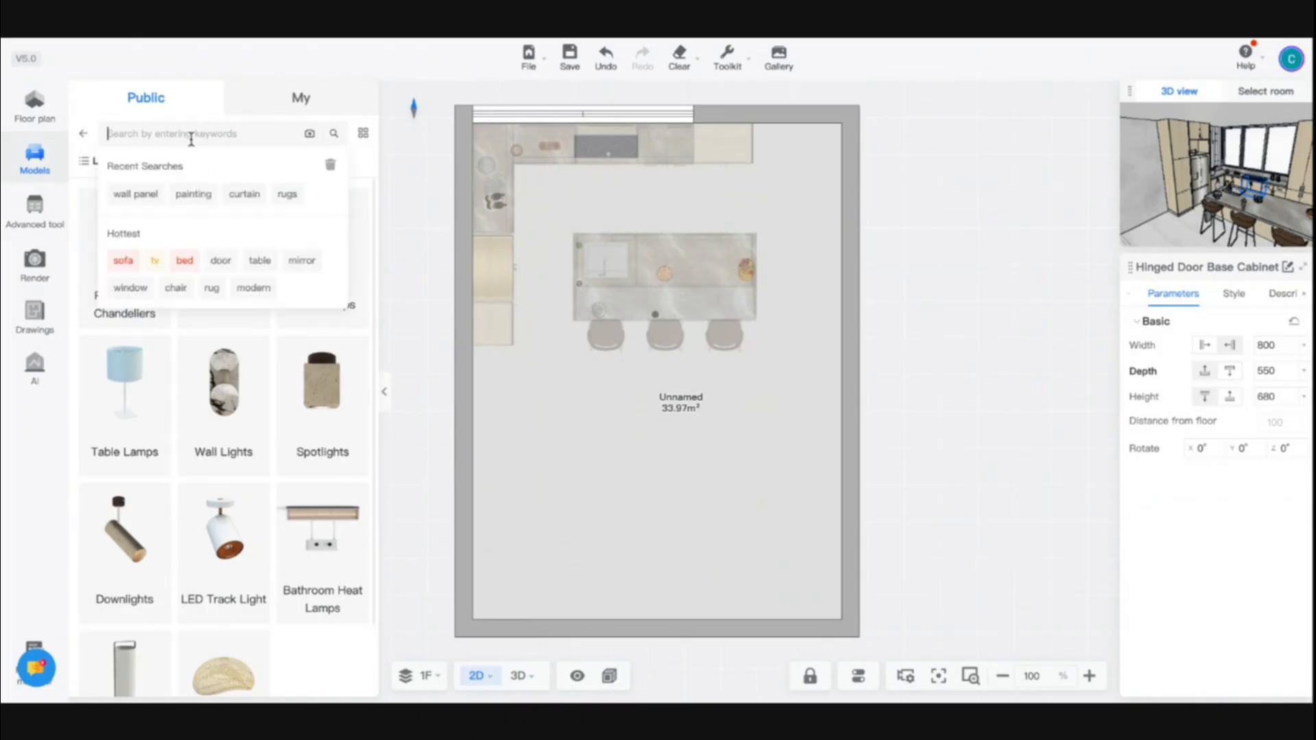
text(dining)
key(Return)
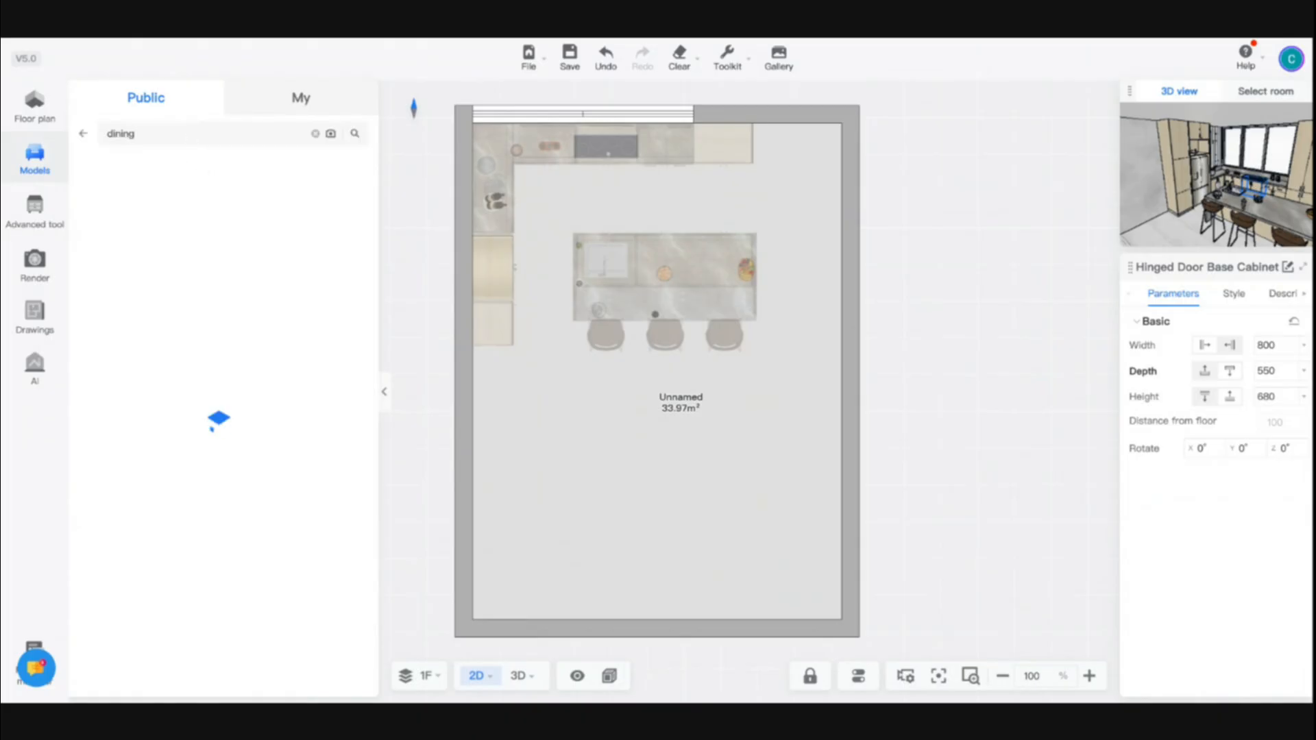
scroll(279, 545, down, 4)
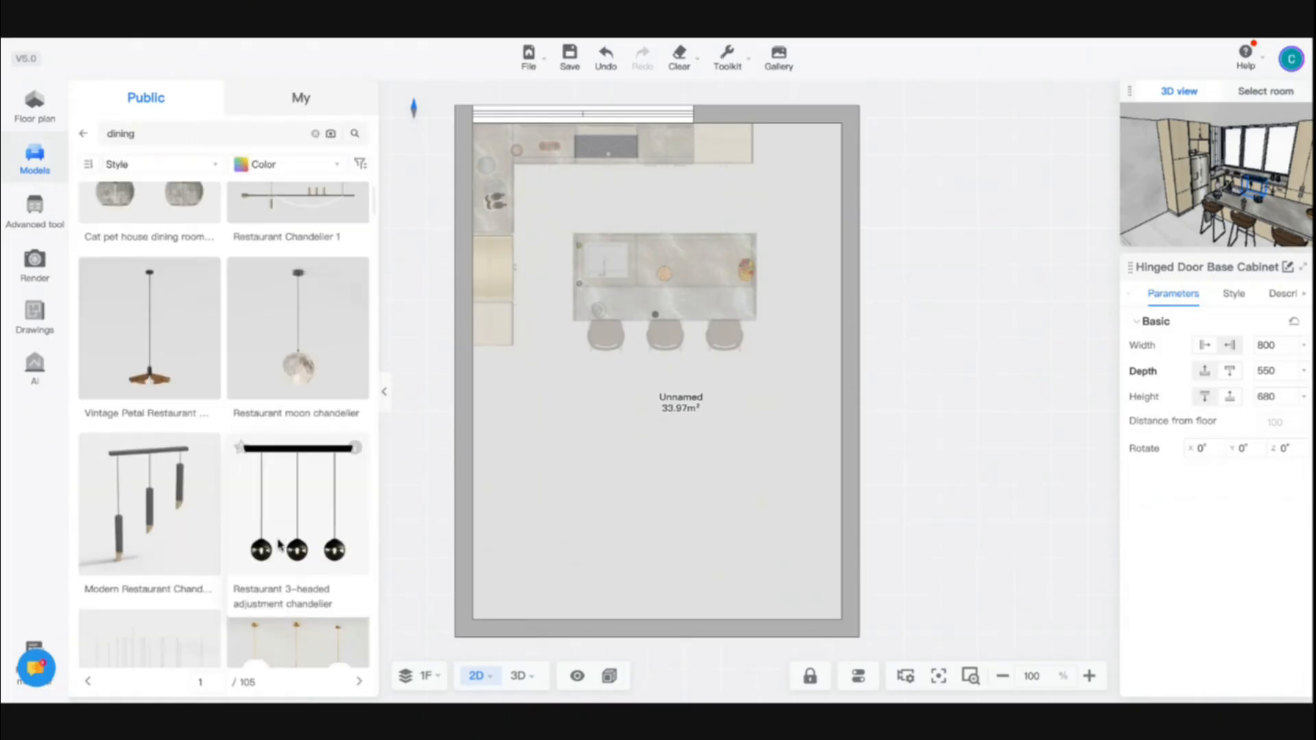
scroll(279, 545, up, 1)
scroll(278, 544, down, 1)
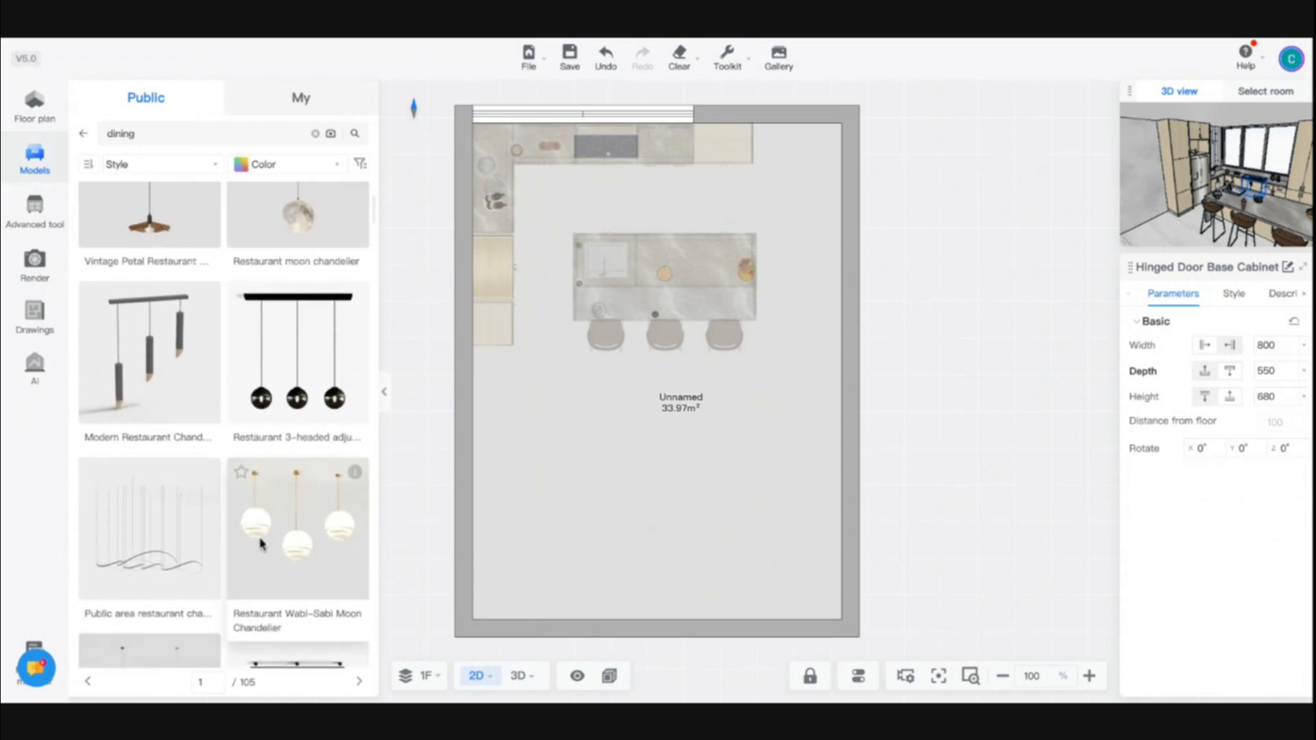
mouse_move(149, 539)
mouse_down()
mouse_move(638, 317)
mouse_move(669, 281)
mouse_up()
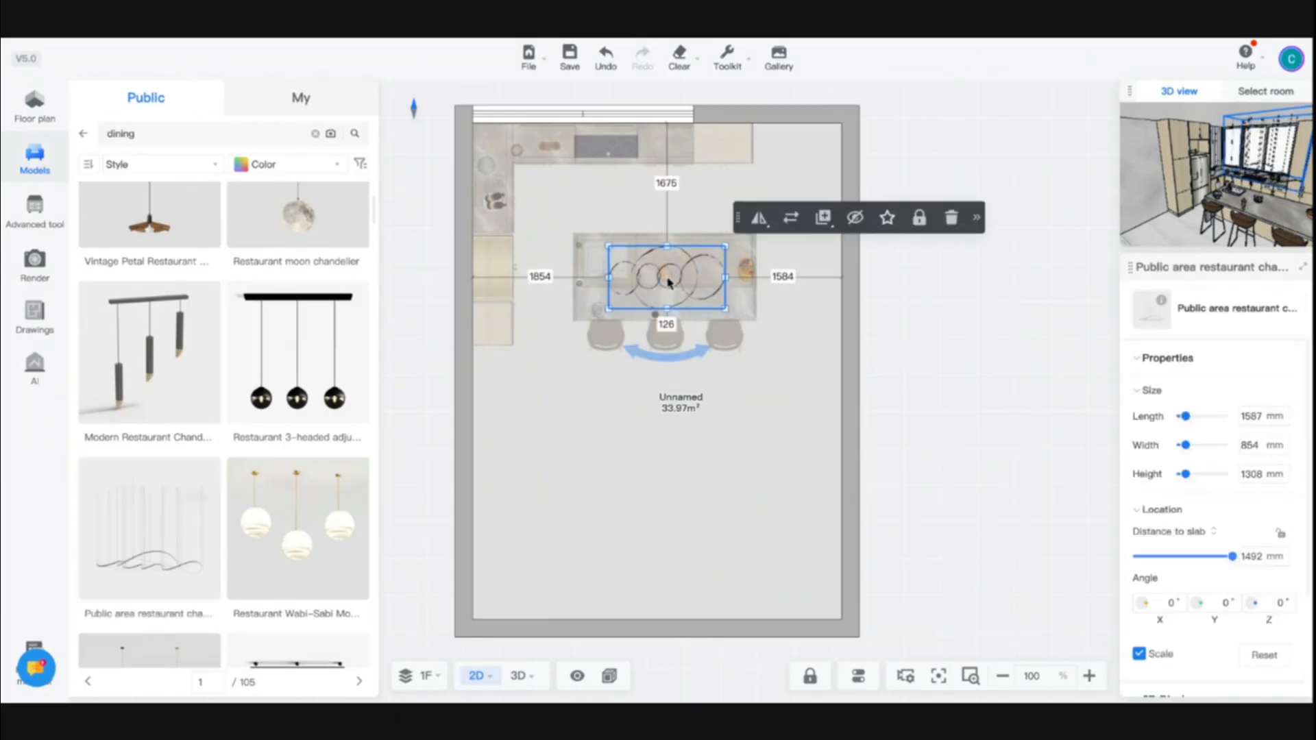
Step: In the 3D view, turn off proportional scaling for the chandelier and set its height to 800 mm
mouse_move(519, 677)
click(538, 648)
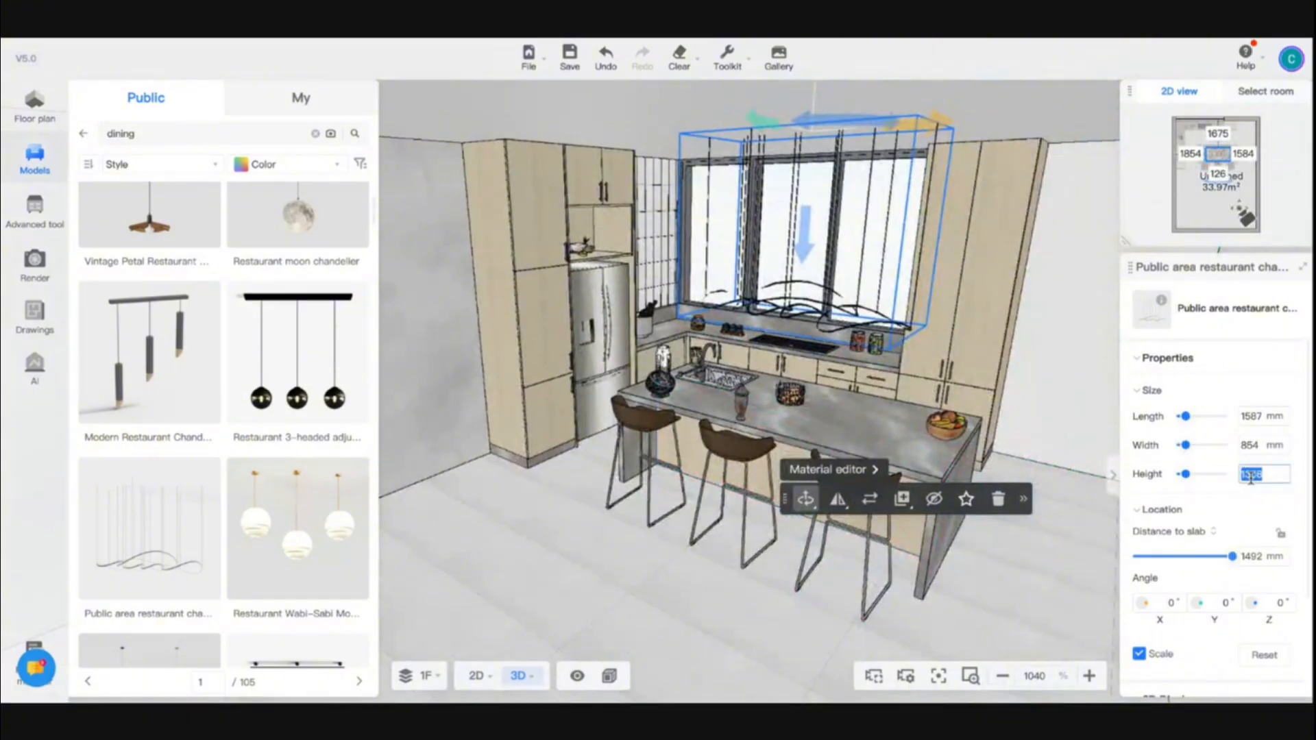
click(1146, 654)
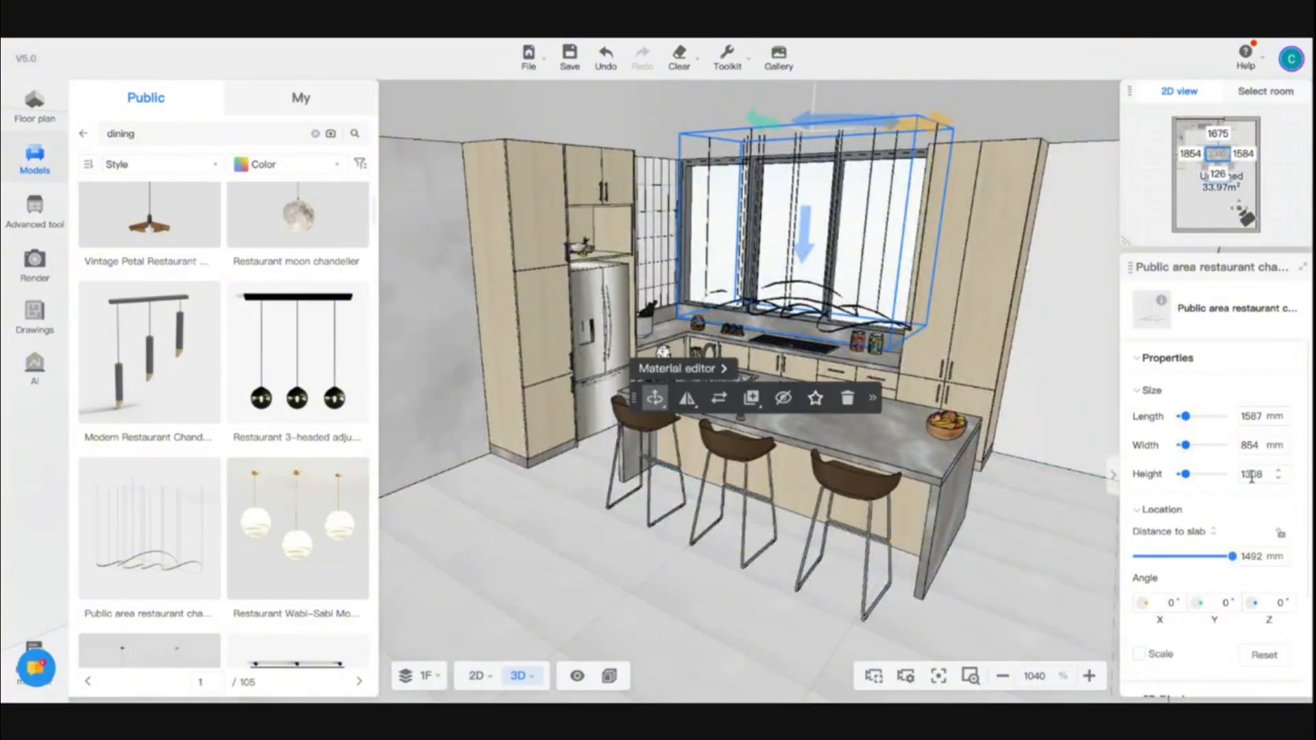
text(700)
key(Return)
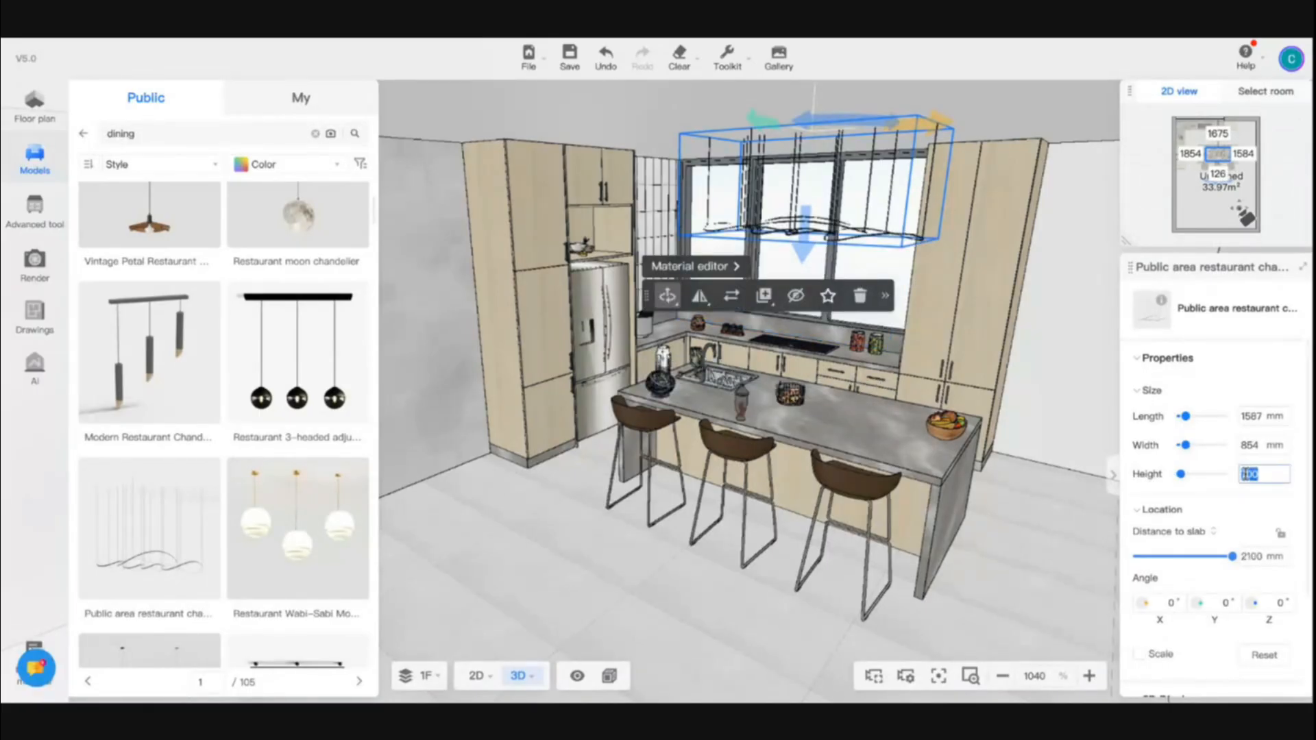
text(800)
key(Return)
Step: Switch to the 2D ceiling plan and open the Downlights category of the lighting models
scroll(1122, 460, down, 4)
click(772, 563)
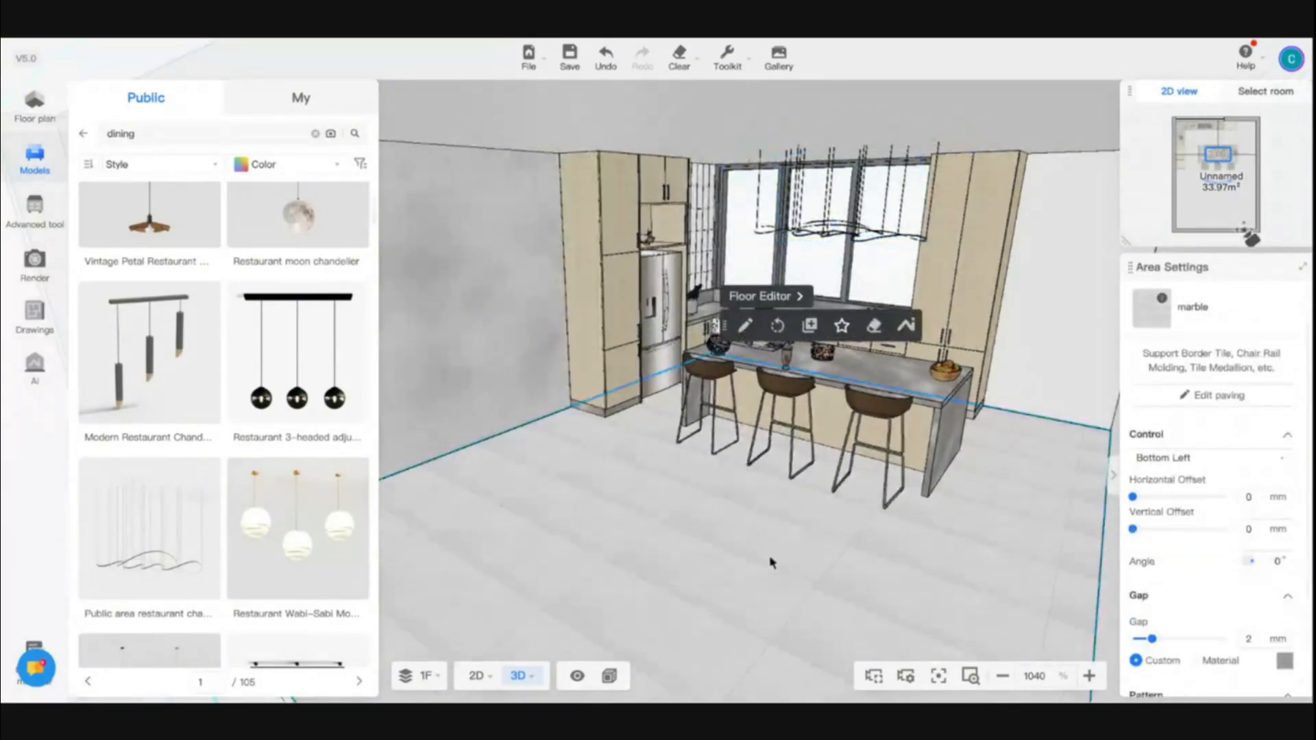
drag(773, 563, 831, 557)
scroll(832, 558, up, 3)
scroll(831, 558, down, 3)
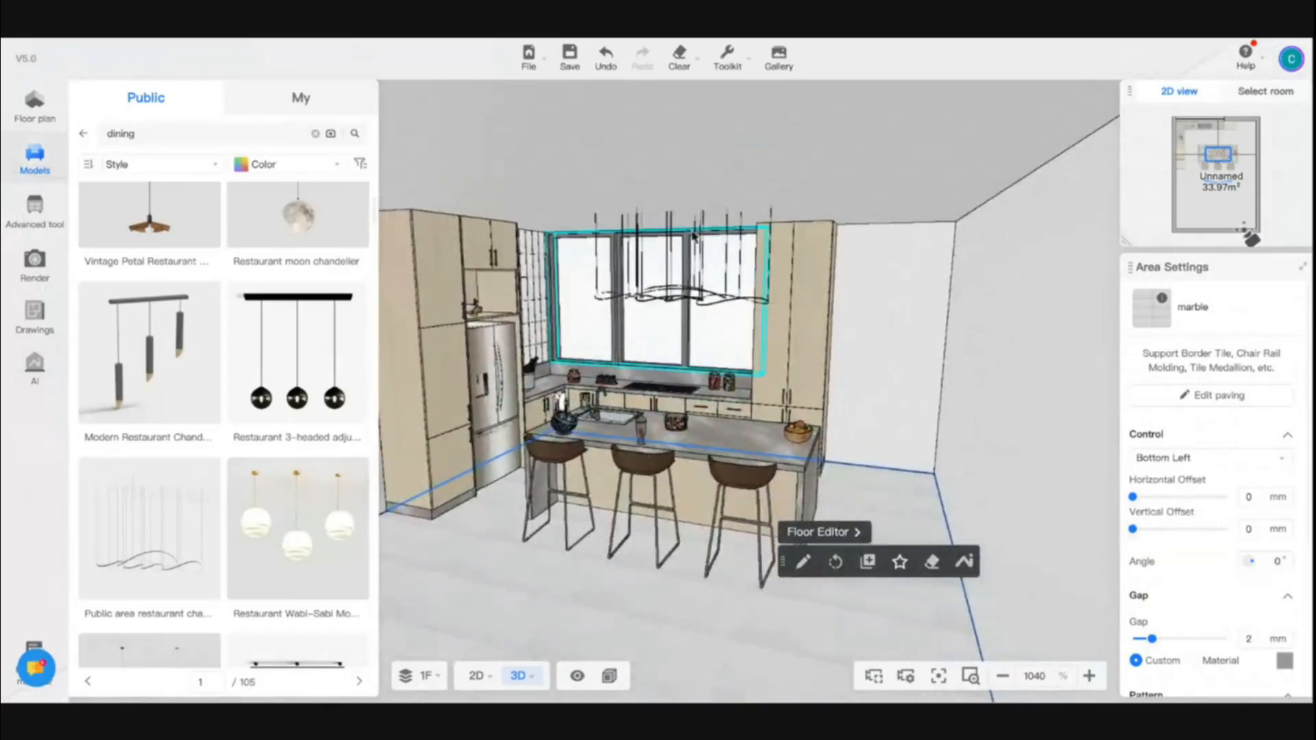
scroll(693, 236, up, 4)
mouse_move(477, 678)
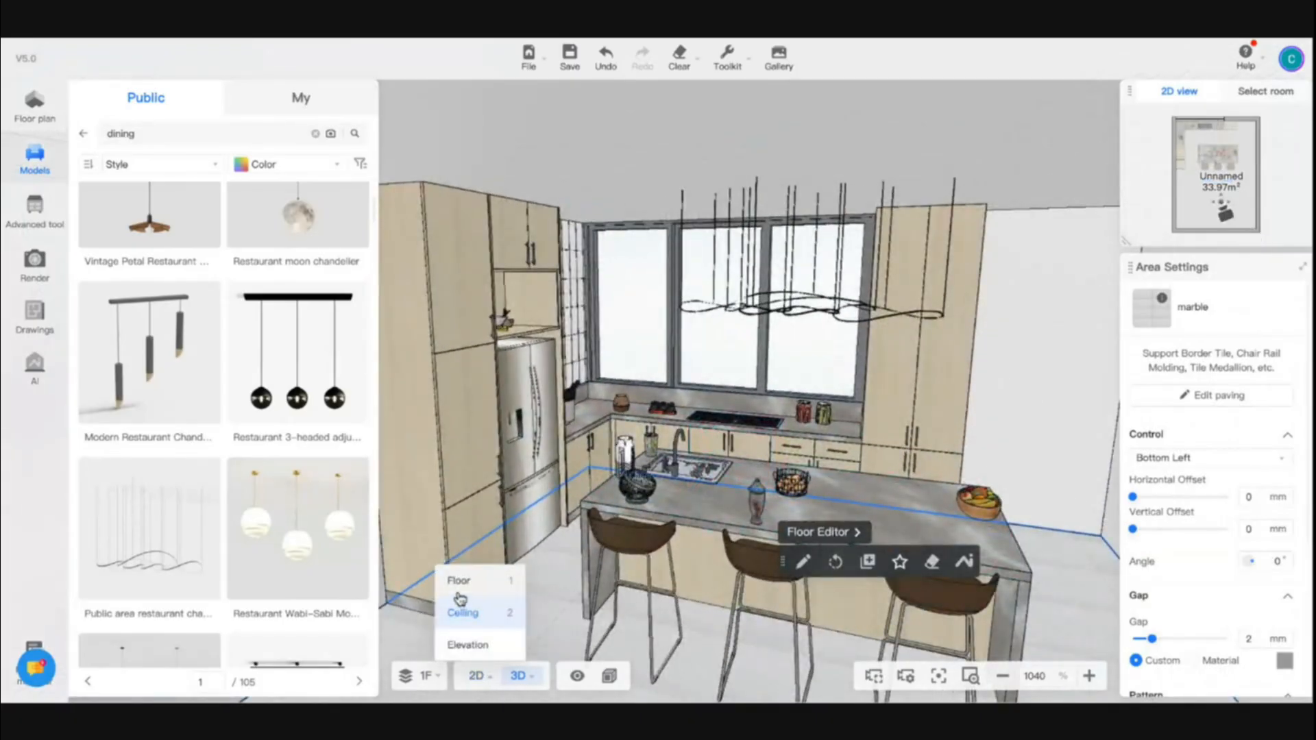
click(470, 615)
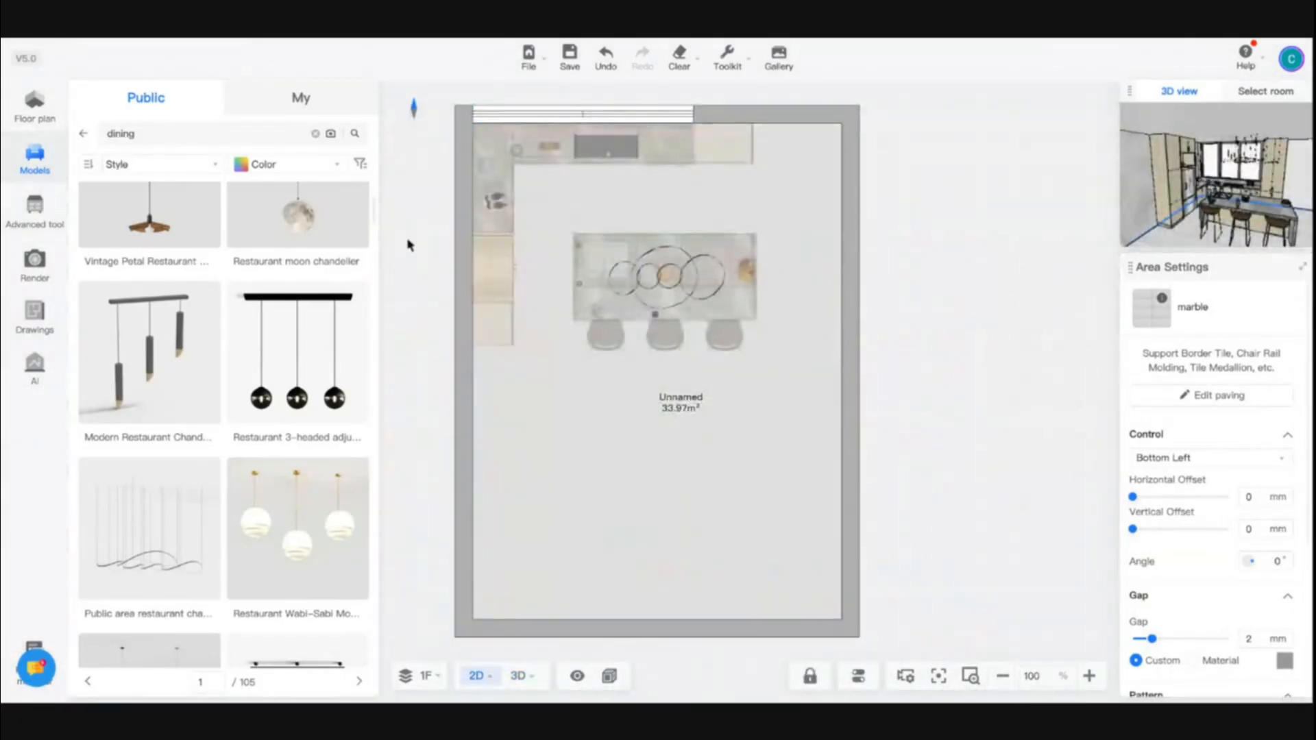
click(83, 135)
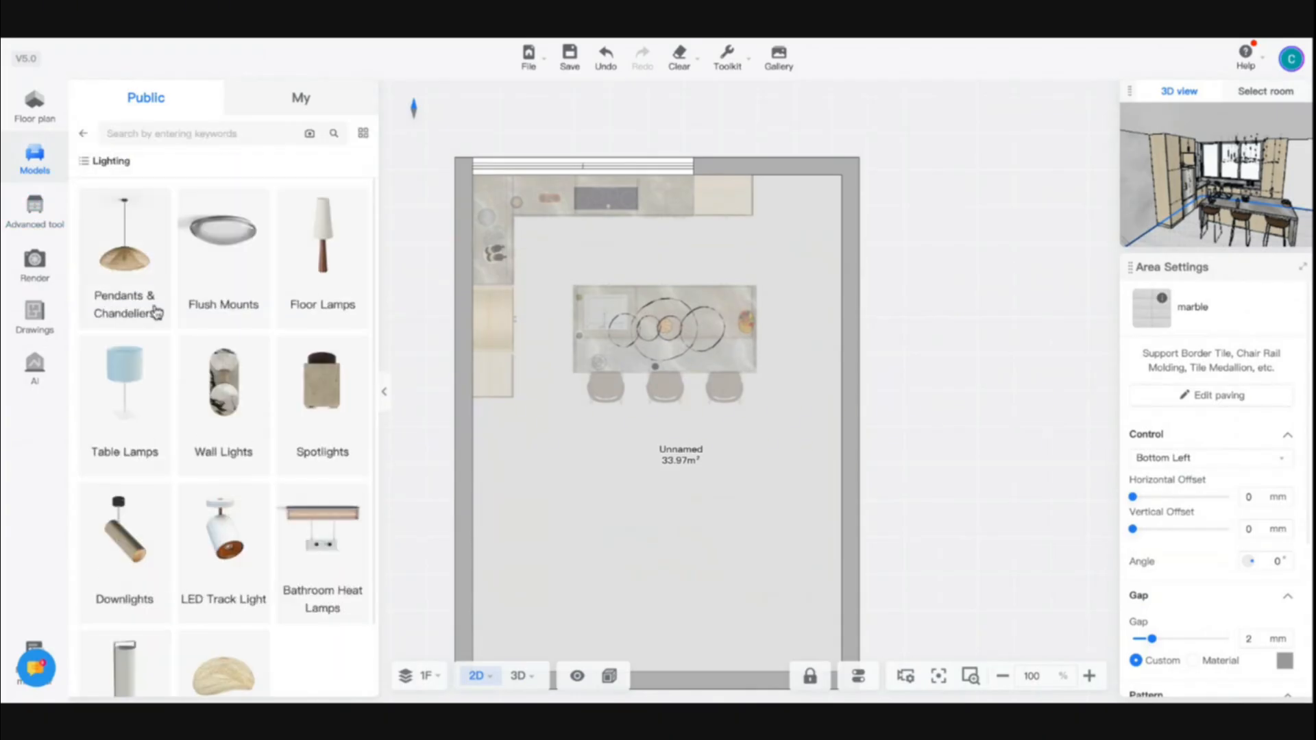
scroll(200, 378, down, 2)
scroll(226, 474, up, 2)
click(131, 561)
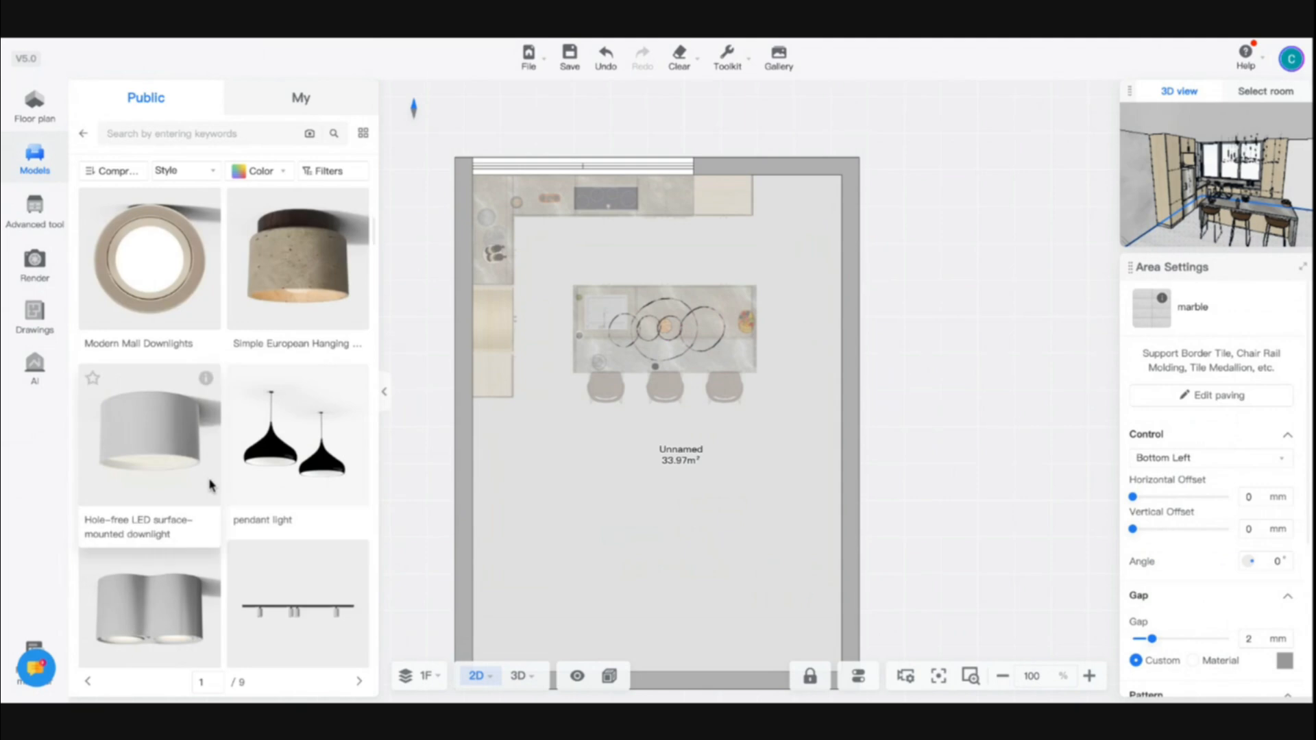
Step: Place the round recessed "downlight" model and copy it around the island in rows of four, two and four
scroll(209, 484, down, 6)
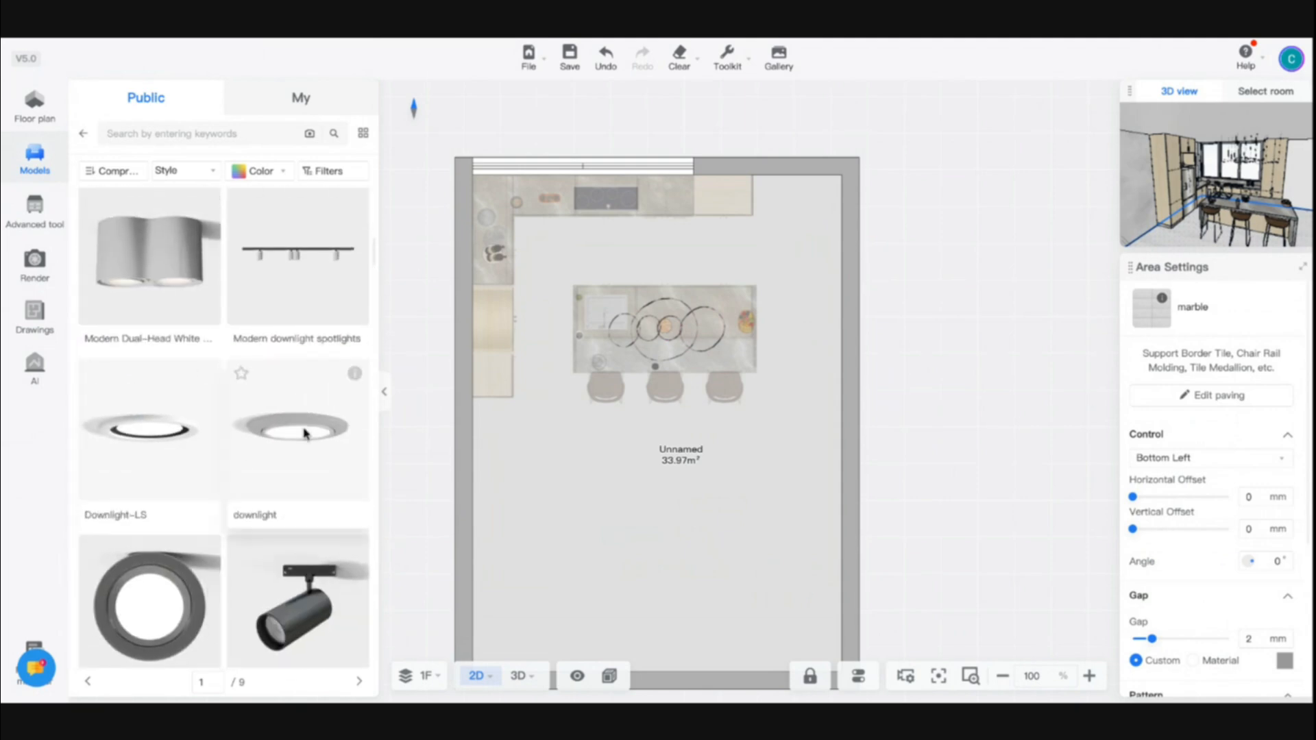
drag(288, 463, 550, 257)
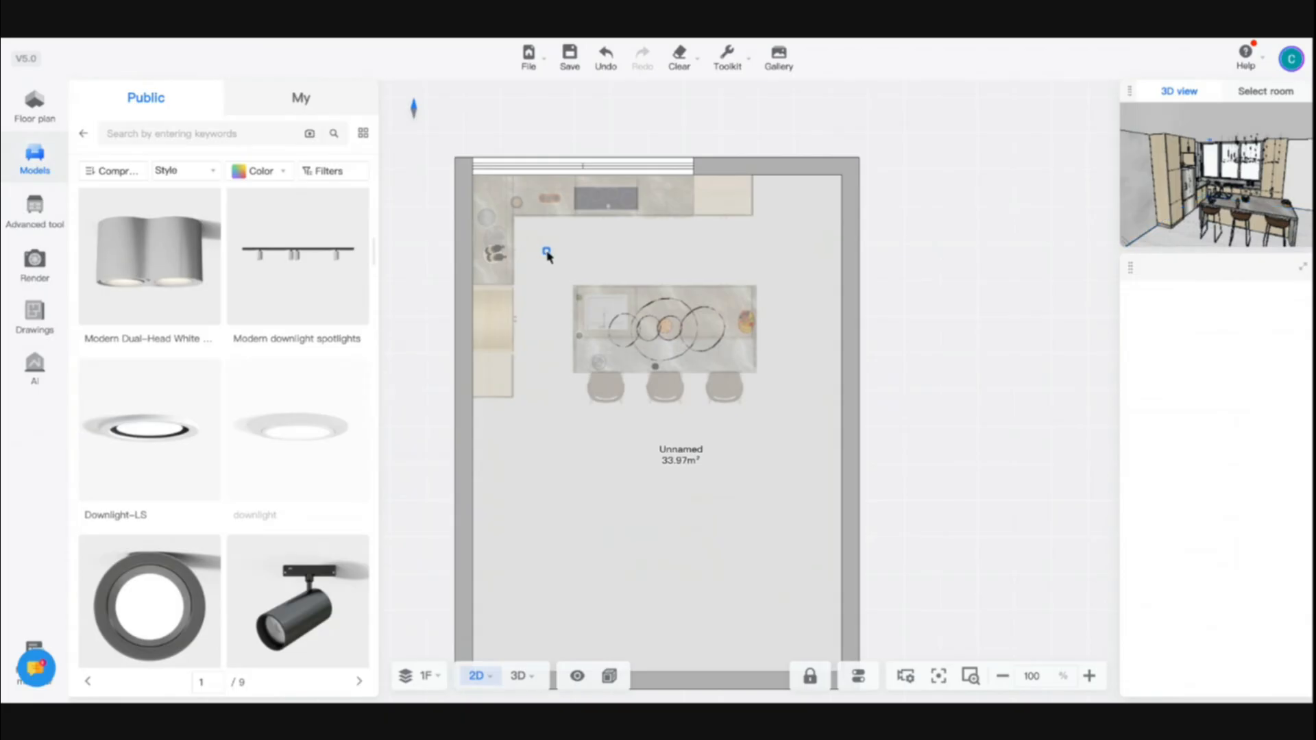
drag(547, 251, 714, 254)
alt+drag(714, 254, 789, 316)
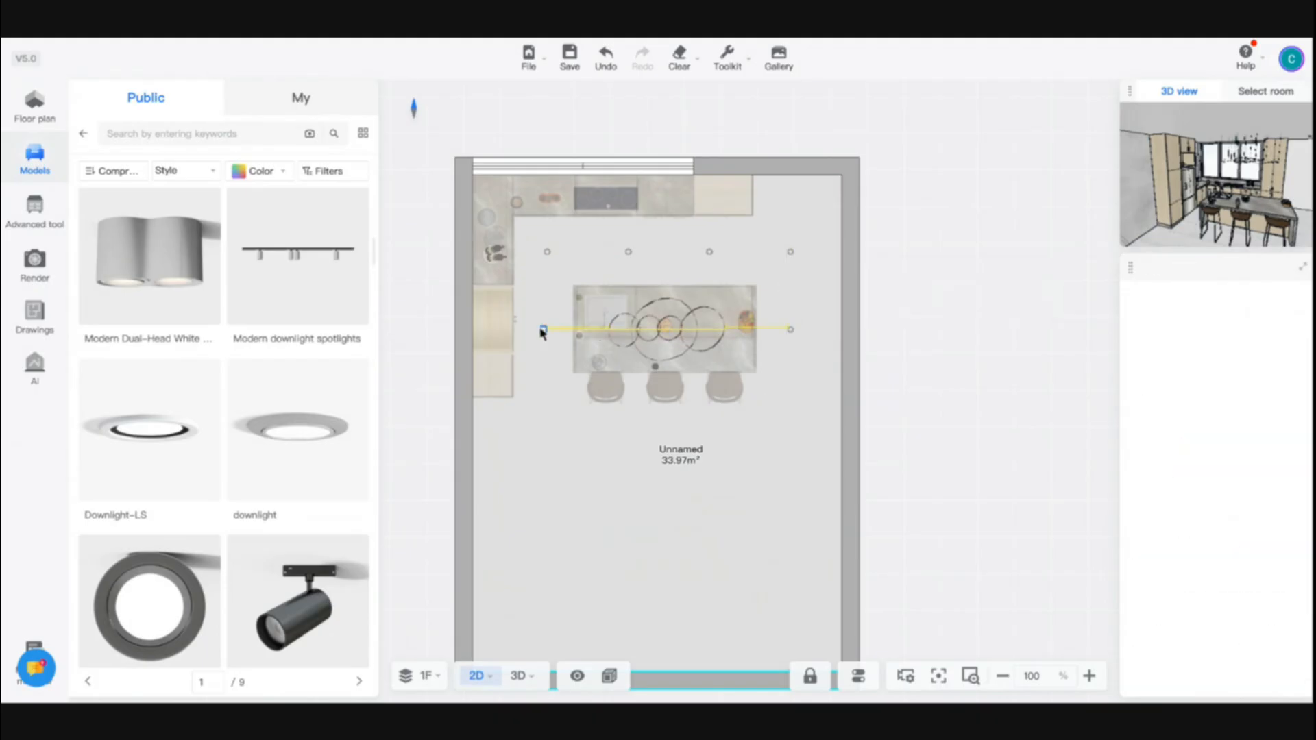
alt+drag(548, 337, 792, 412)
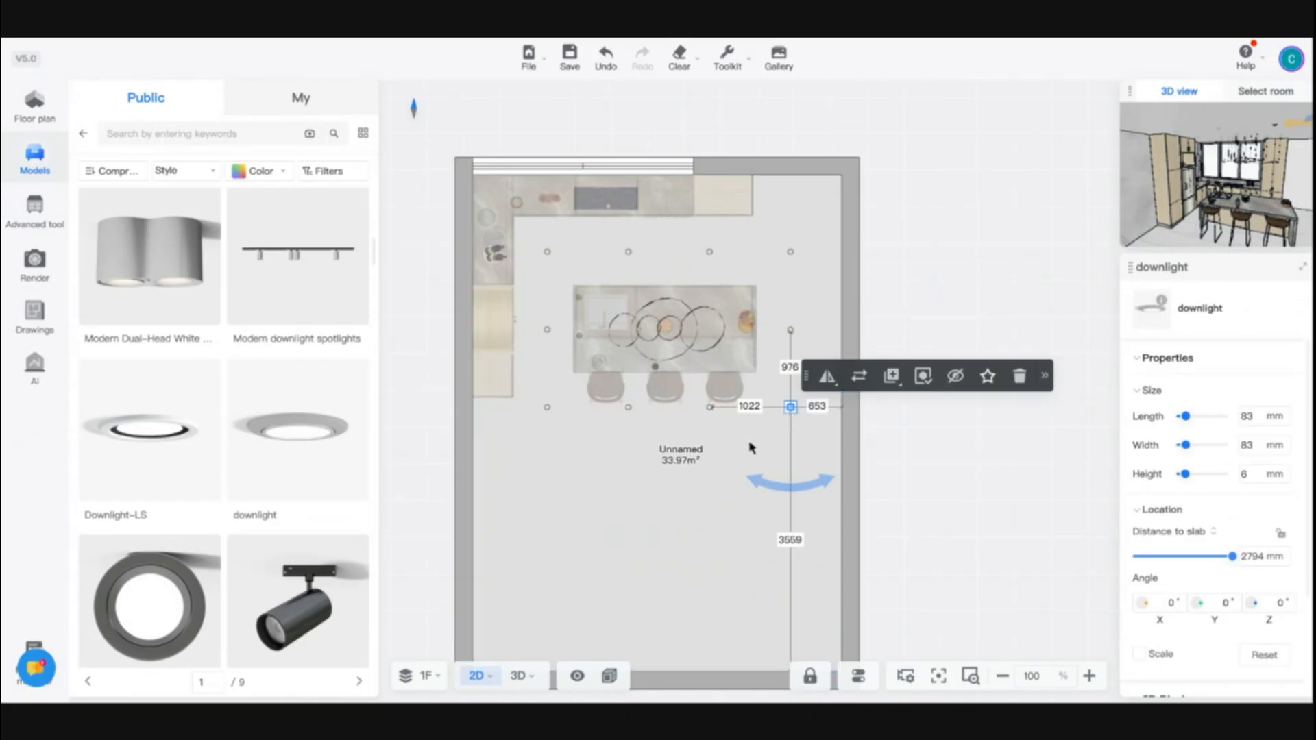
click(634, 528)
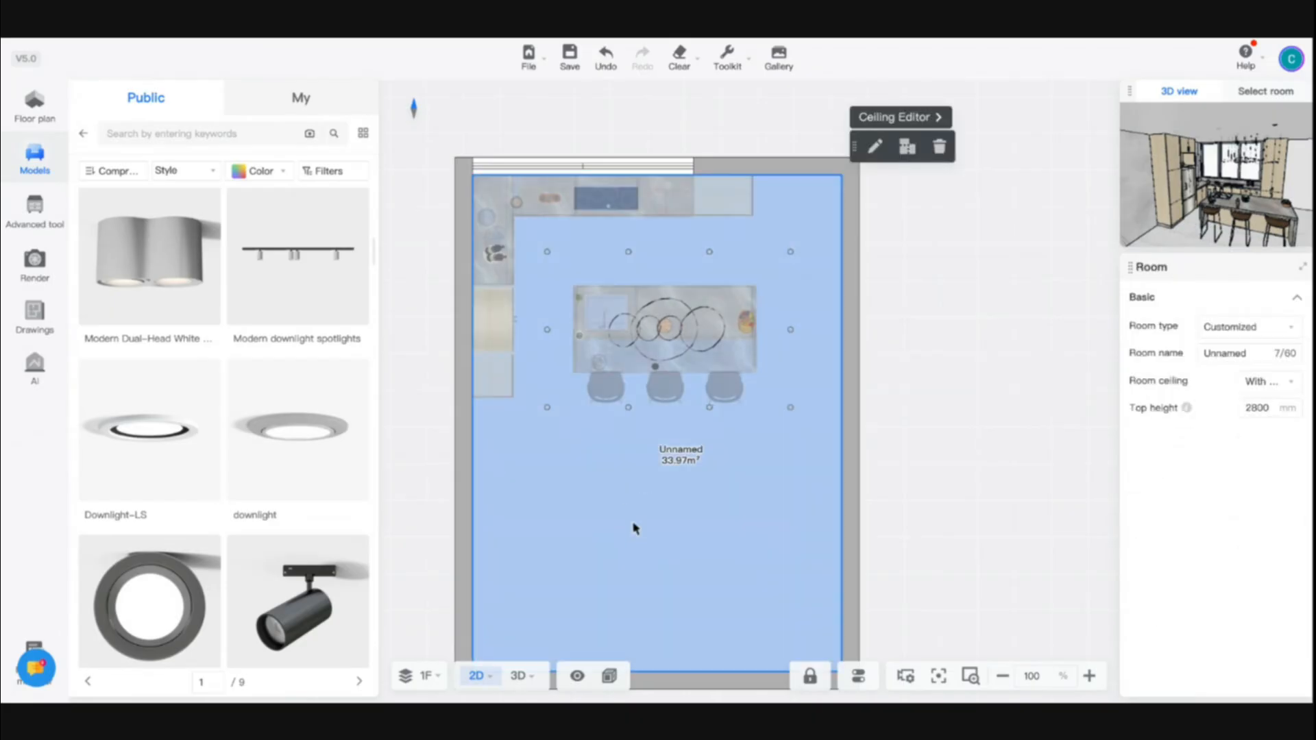
Step: Switch to the 3D view and inspect the ceiling downlights and the chandelier above the island
click(517, 678)
drag(713, 617, 669, 608)
scroll(669, 608, up, 3)
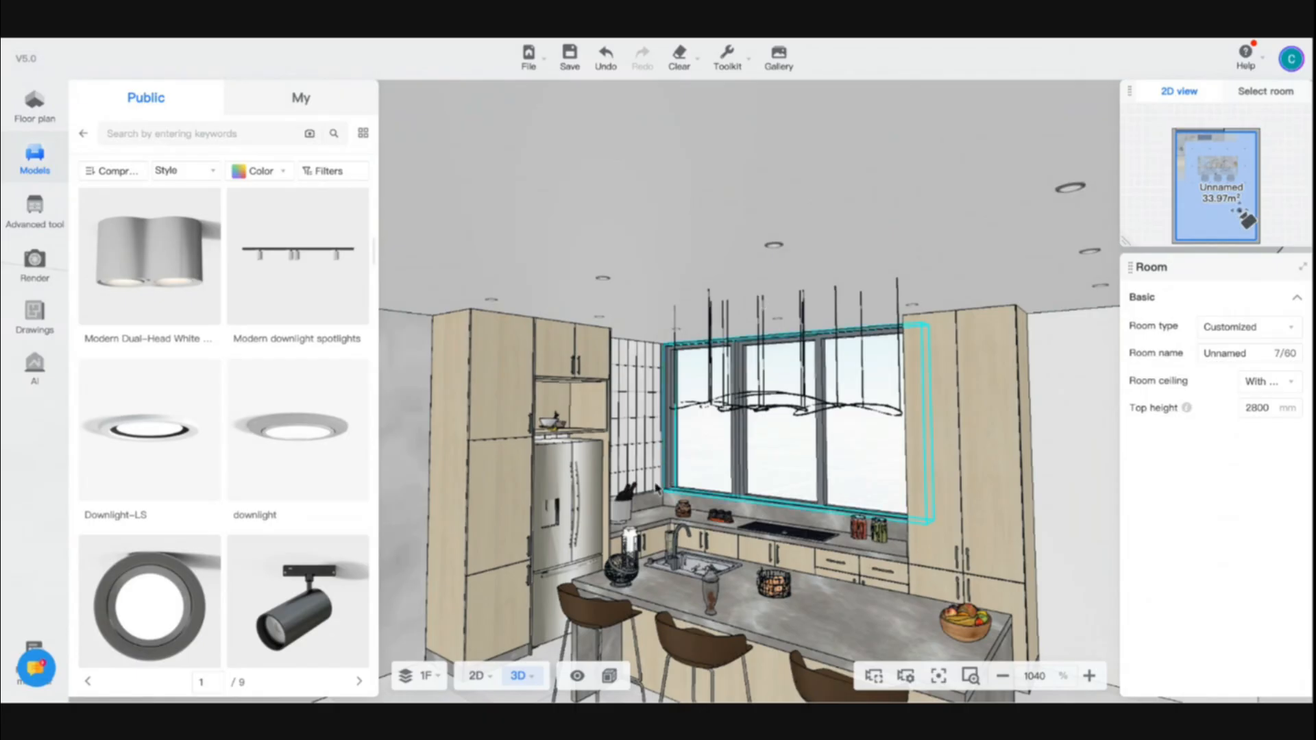
mouse_move(679, 480)
mouse_down()
mouse_move(661, 505)
mouse_move(670, 558)
mouse_move(684, 534)
mouse_up()
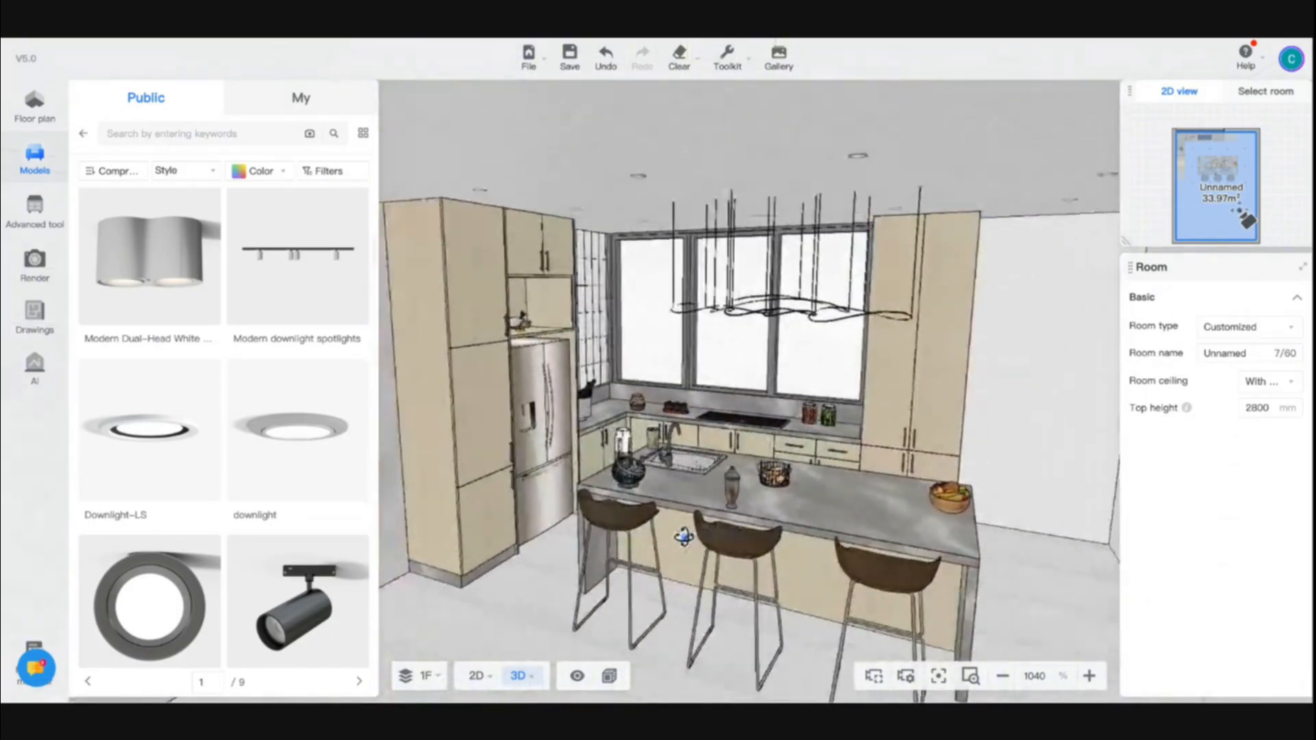
Step: Sample the concrete-look material from the wall beside the fridge cabinets with the material brush and apply it to the opposite wall
key(s)
key(a)
key(b)
click(463, 451)
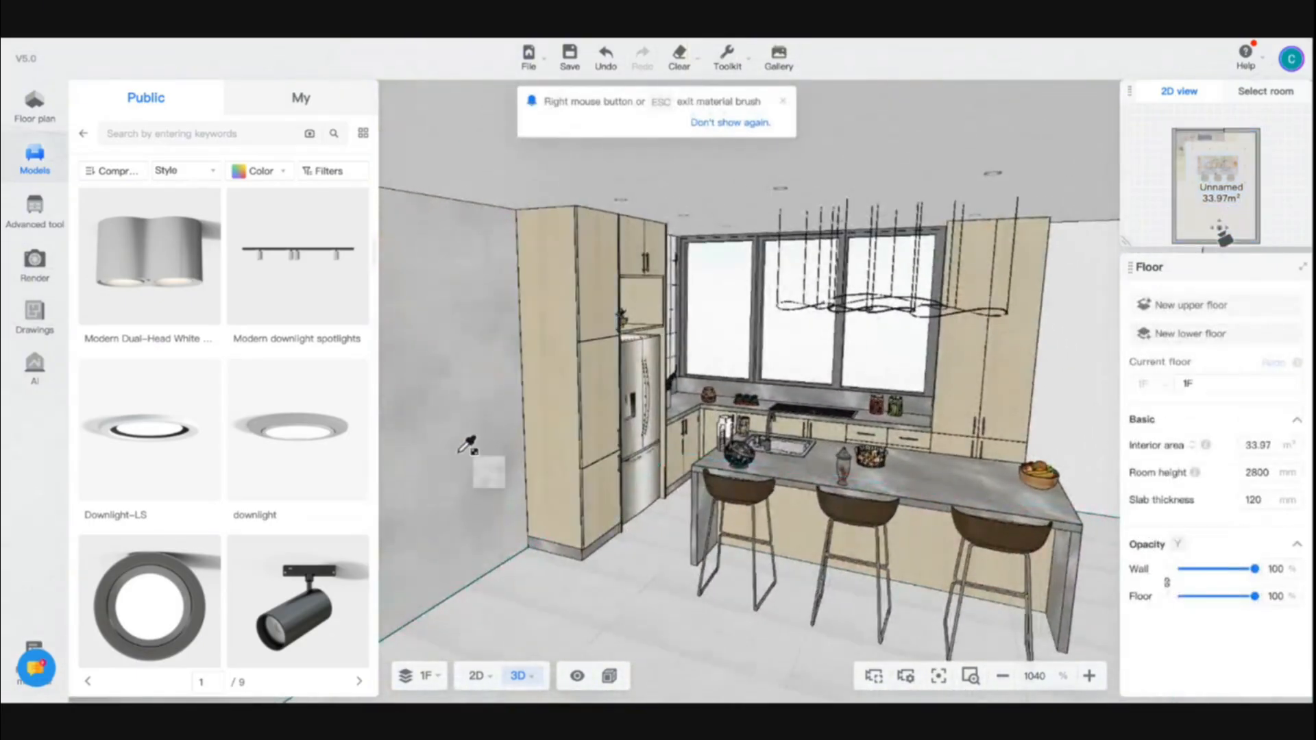
key(d)
click(991, 365)
key(Escape)
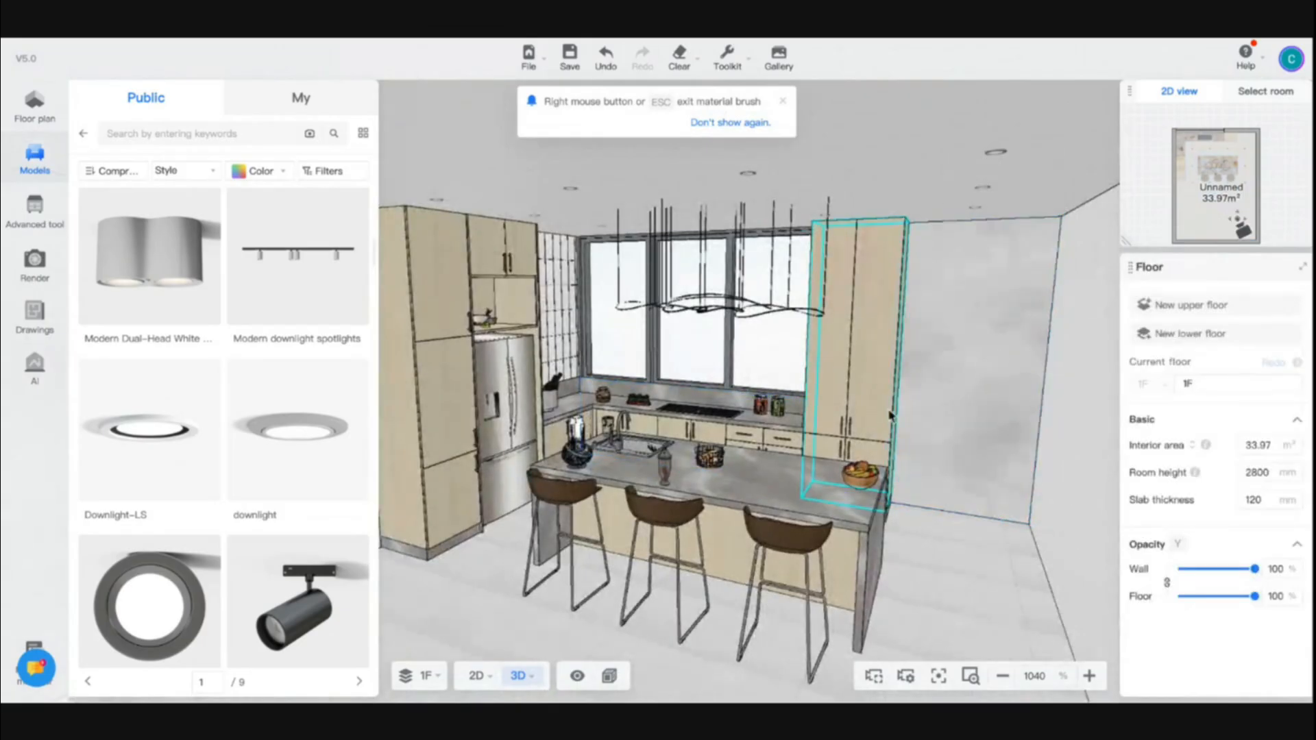
key(s)
drag(925, 528, 915, 513)
key(w)
key(d)
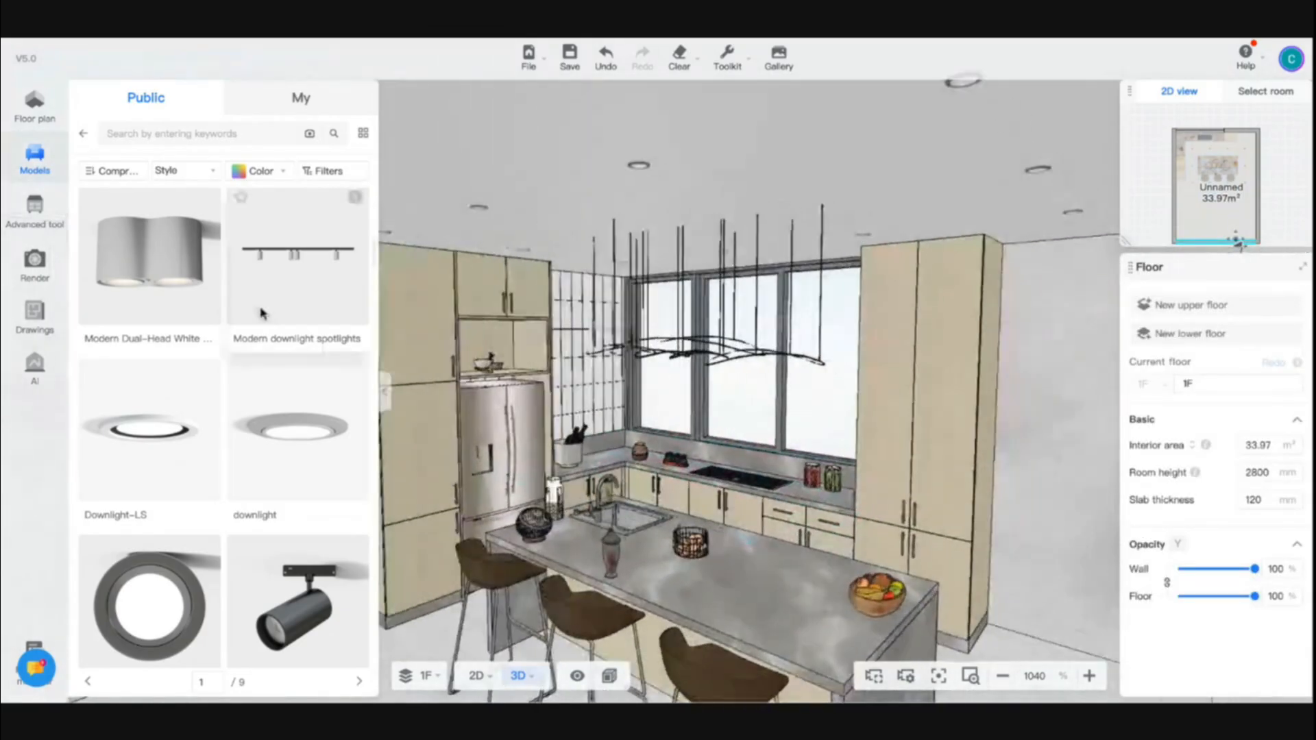
Step: Set the 3D view's graphics performance to Quality first
click(610, 677)
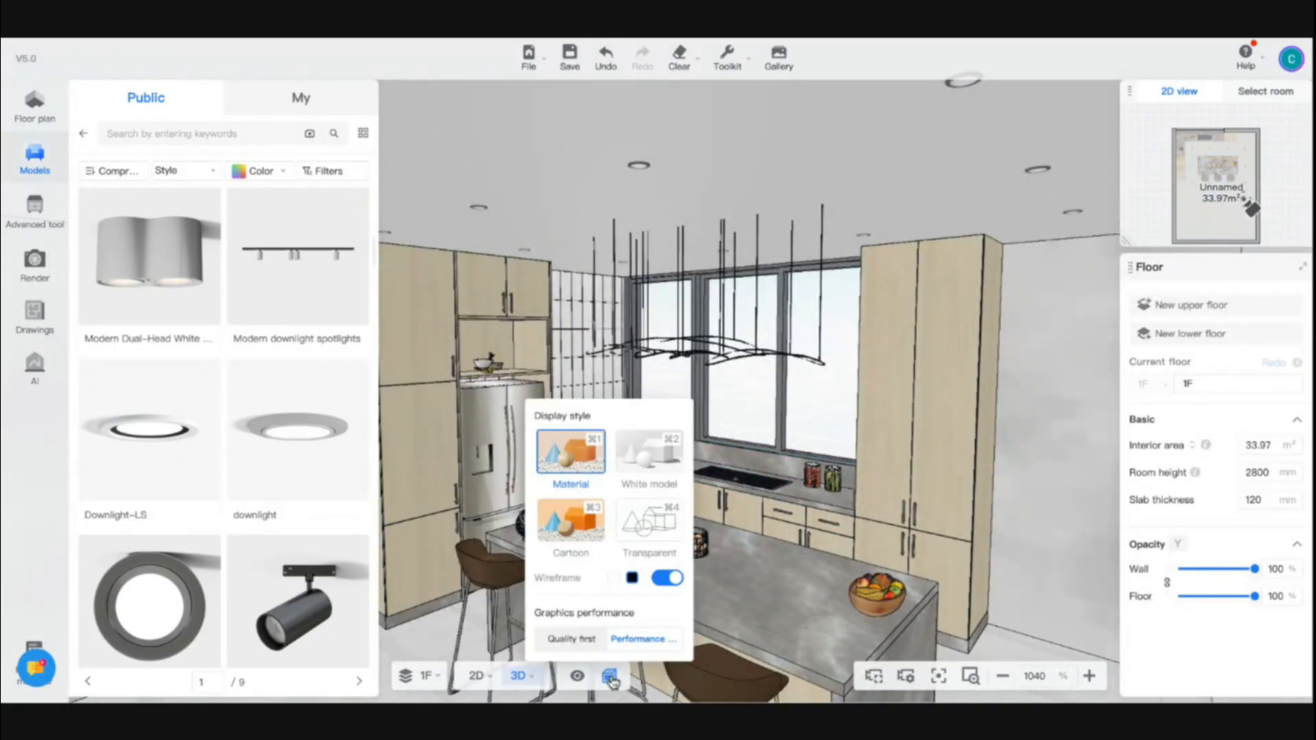
click(575, 645)
click(473, 609)
key(s)
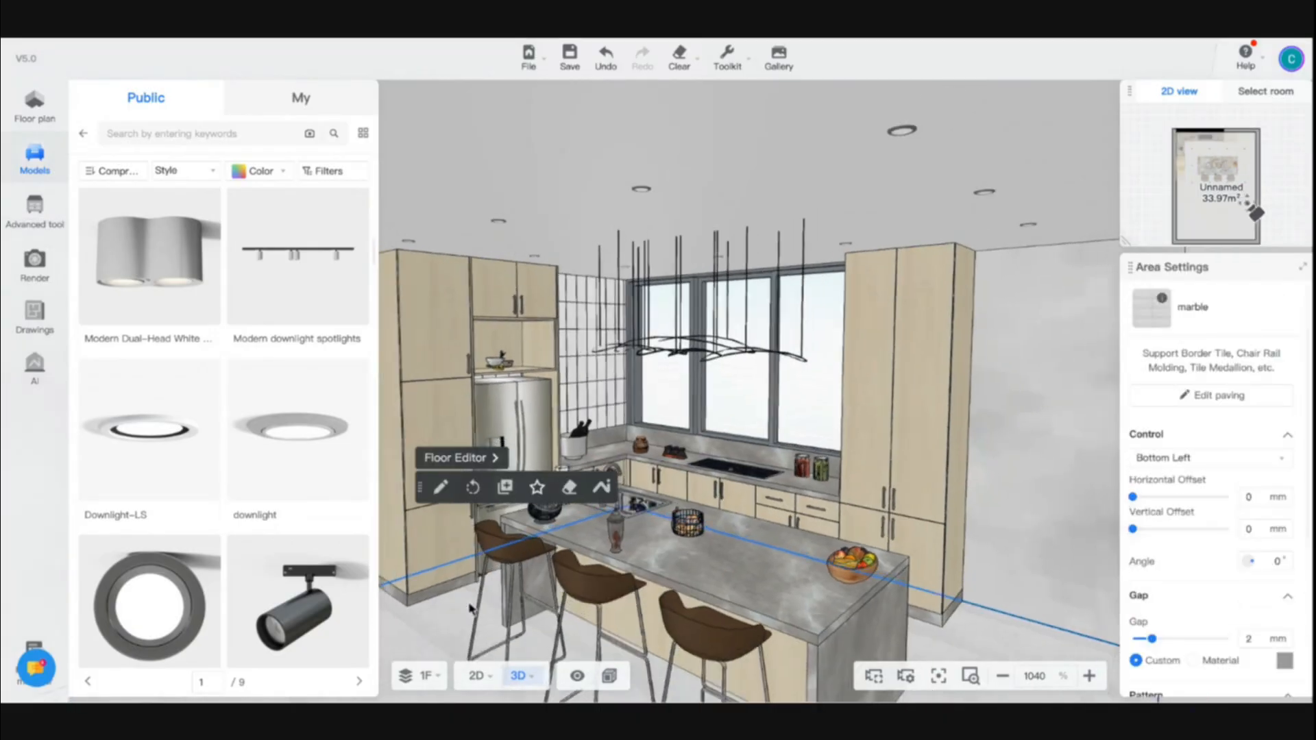
key(a)
key(w)
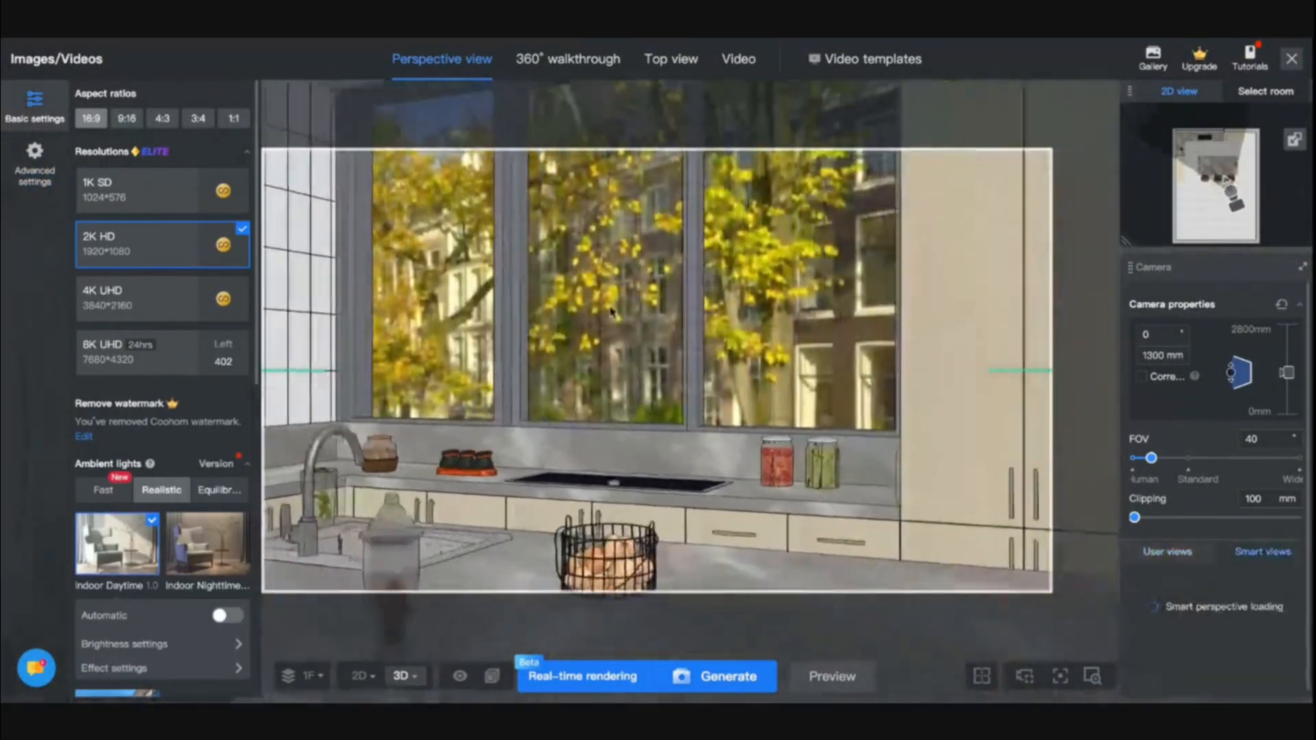
Step: Frame the render camera on the island, tall cabinets and window, with the clipping distance at about 475 mm
drag(740, 320, 700, 323)
scroll(702, 323, down, 8)
scroll(703, 323, down, 5)
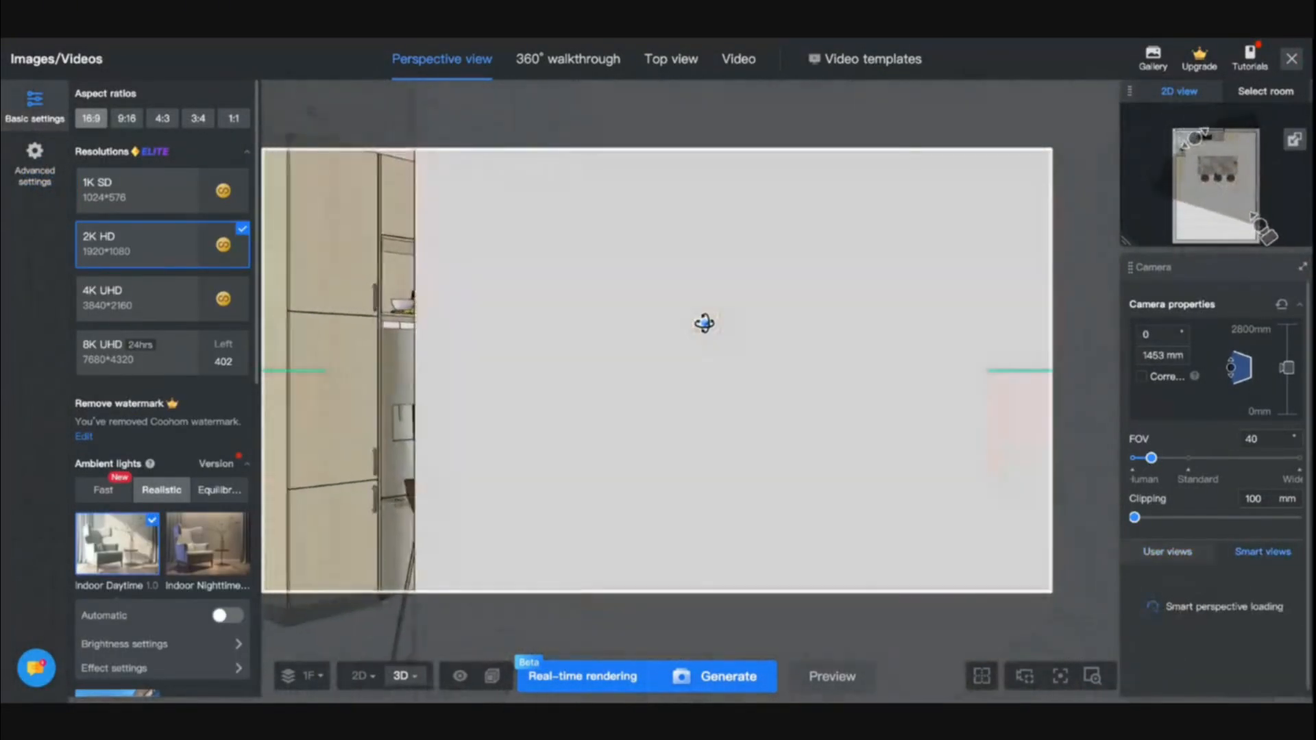
drag(1134, 518, 1203, 519)
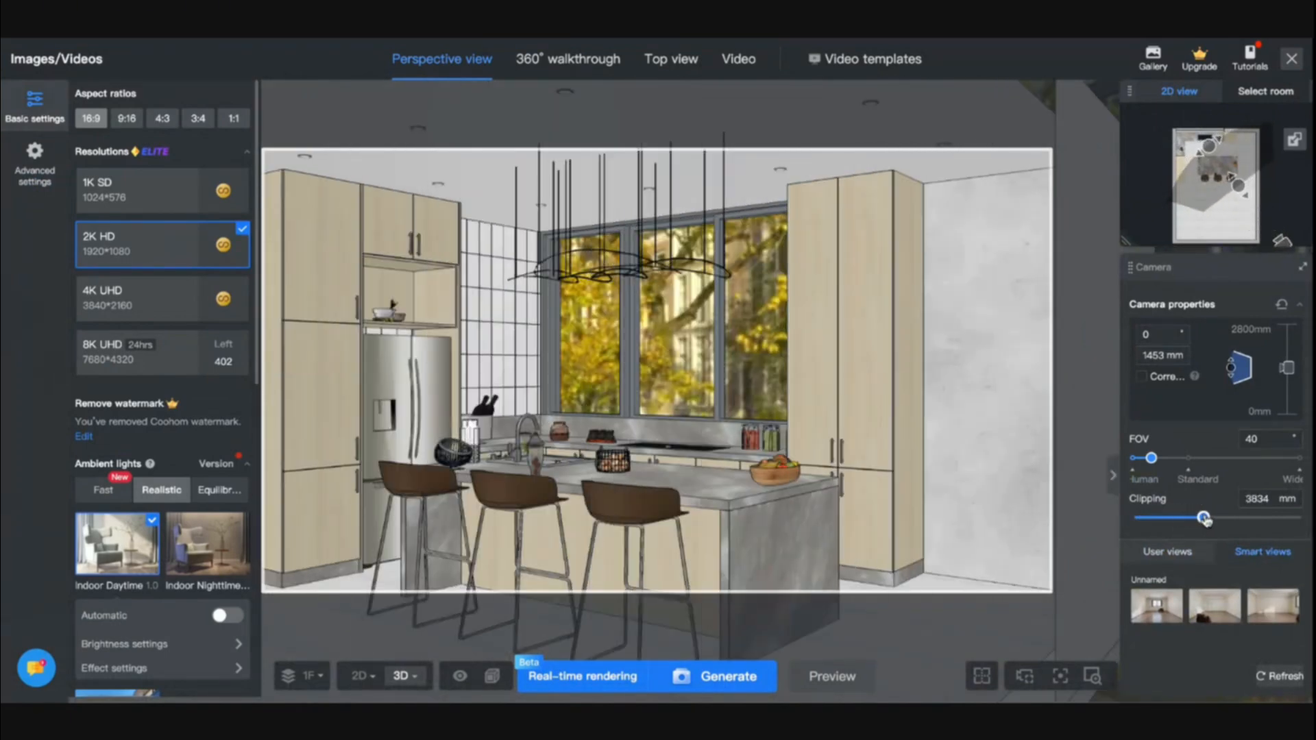
scroll(860, 455, up, 3)
scroll(860, 455, up, 3)
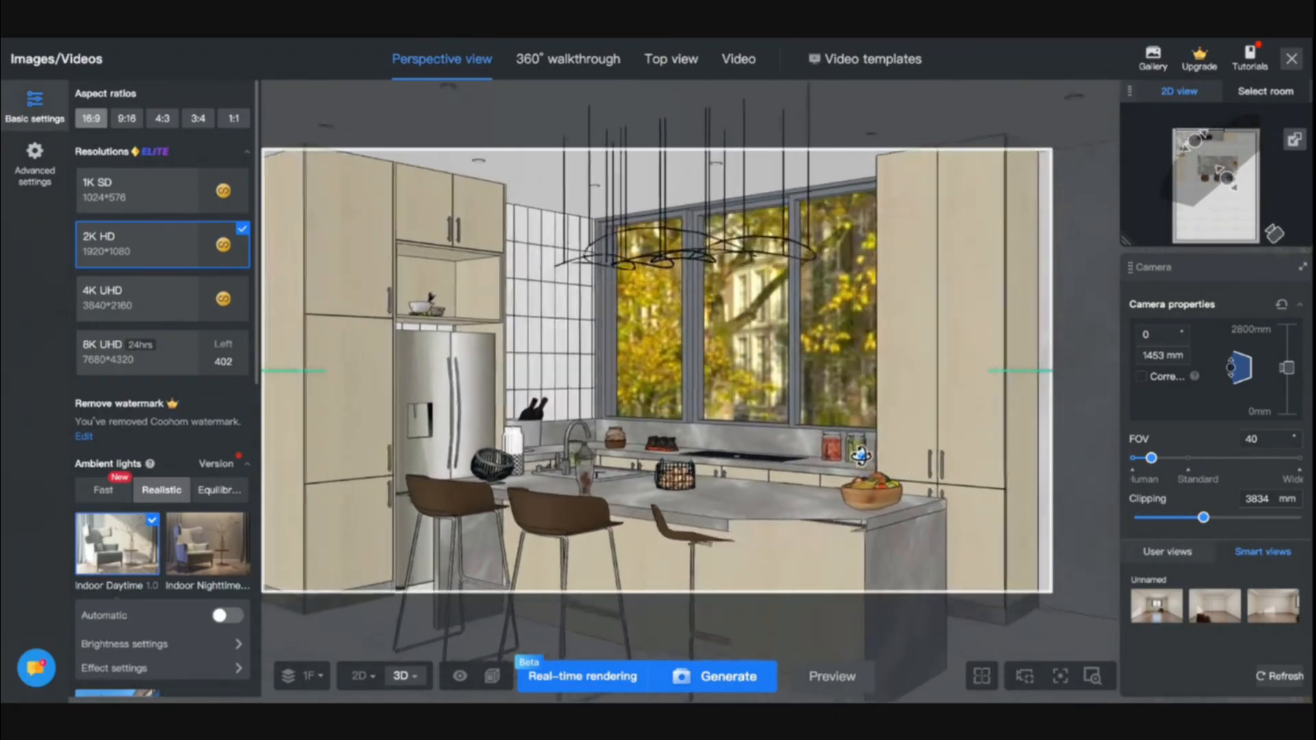
drag(1203, 519, 1141, 522)
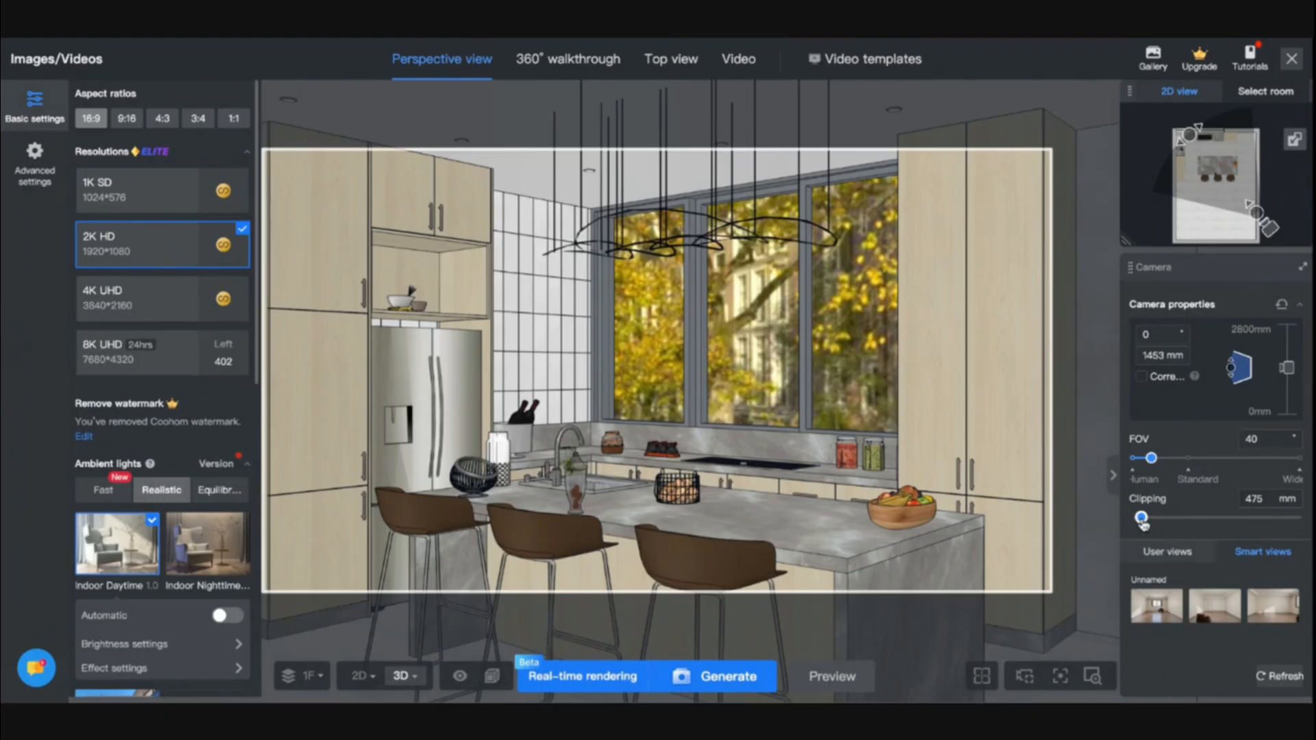
Step: Raise the camera clipping to about 735 mm and save the angle to the user views
click(1168, 552)
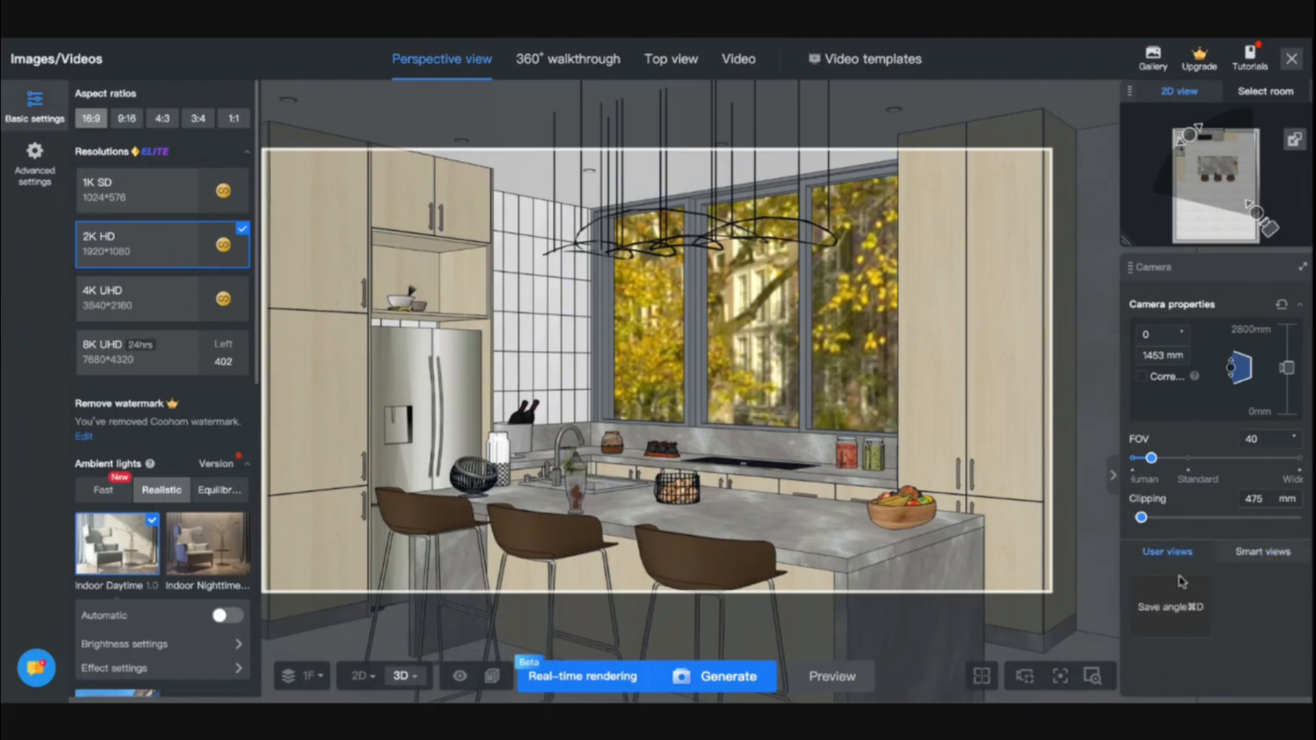
click(1170, 604)
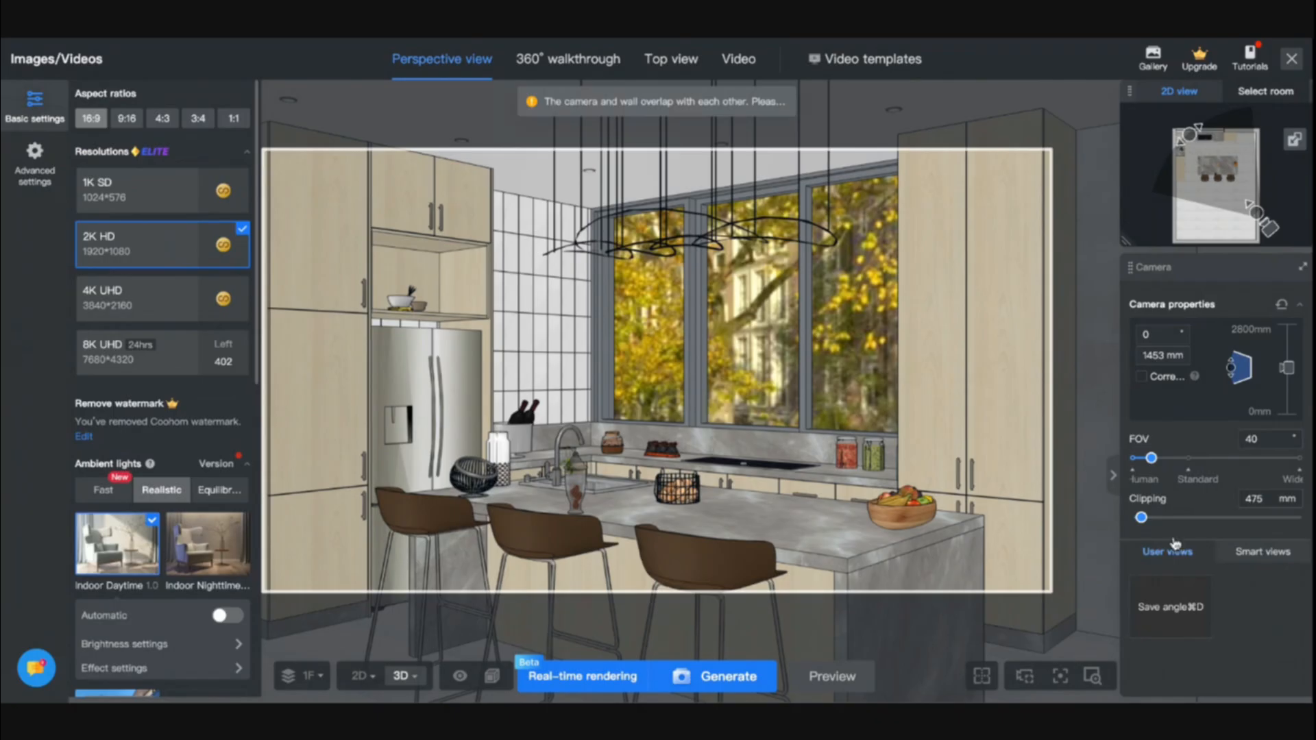
drag(1141, 518, 1146, 518)
click(1174, 605)
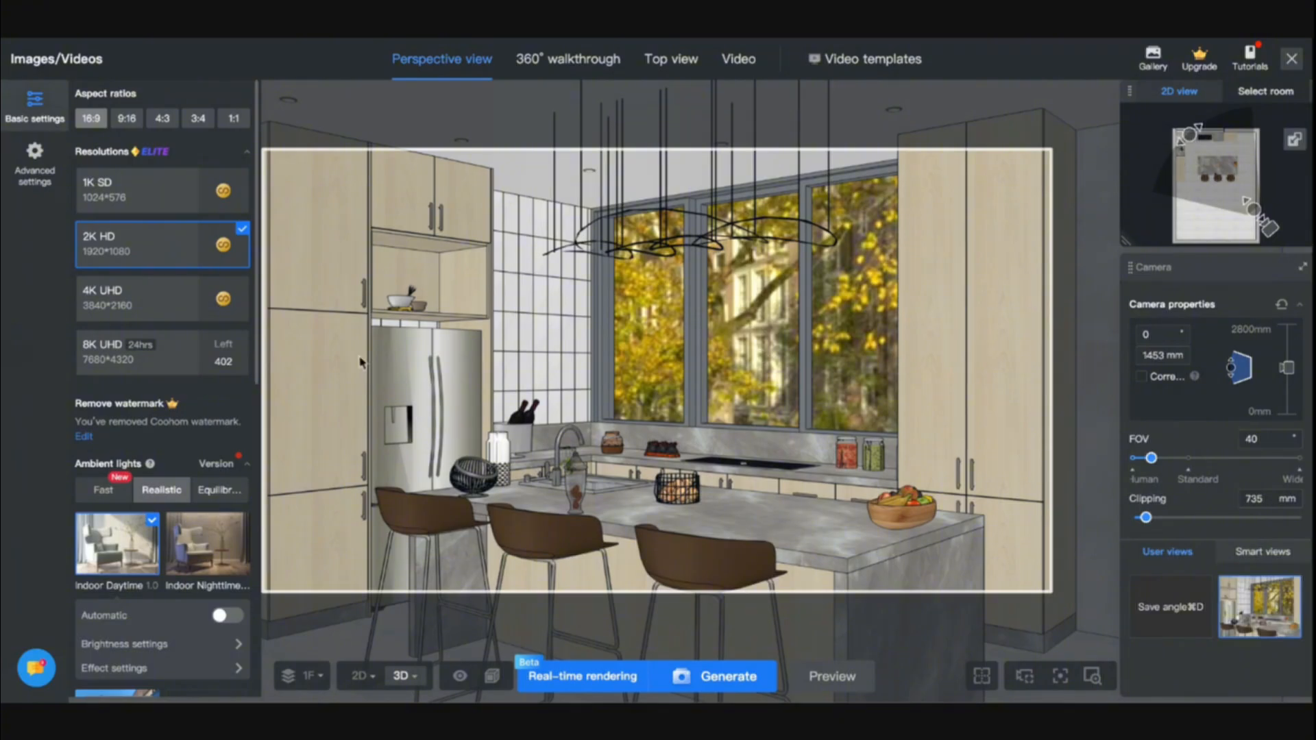
Step: Set the render resolution to 4K UHD and the ambient light to the Fast mode's Ultra-Fast Daylight preset
click(137, 299)
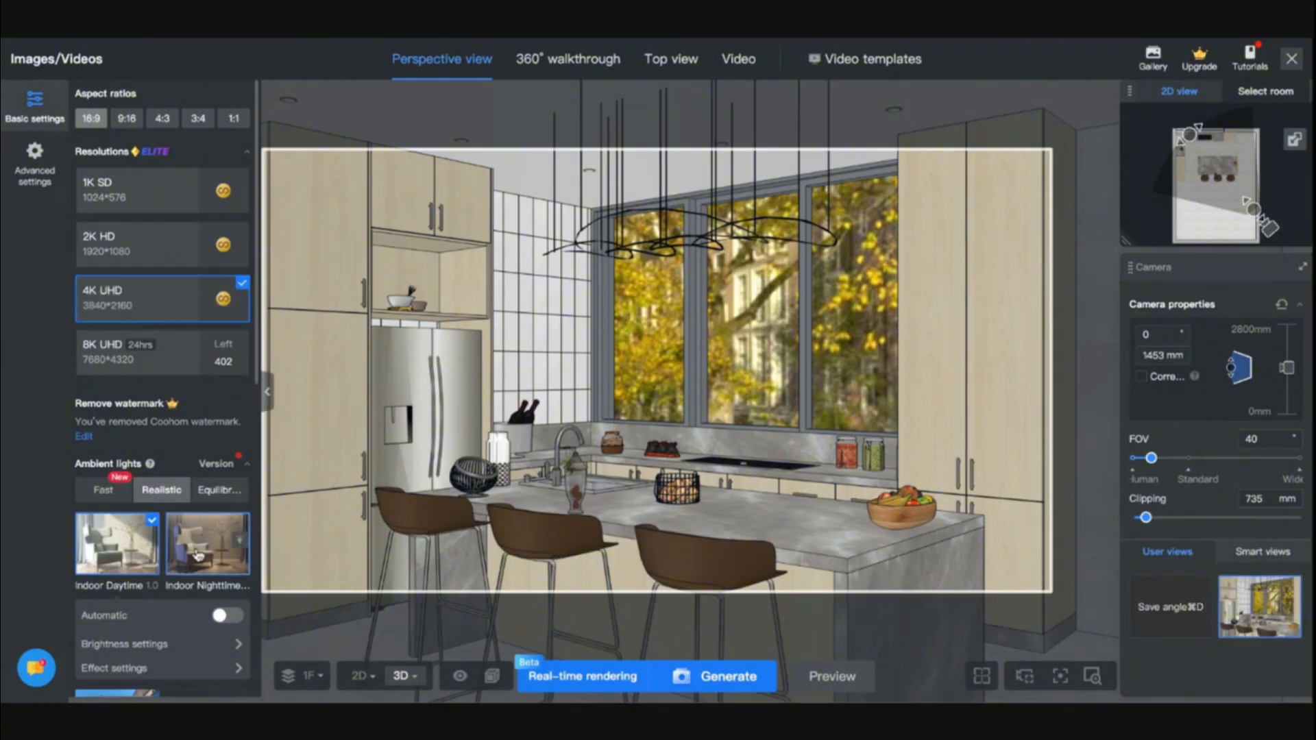
click(102, 489)
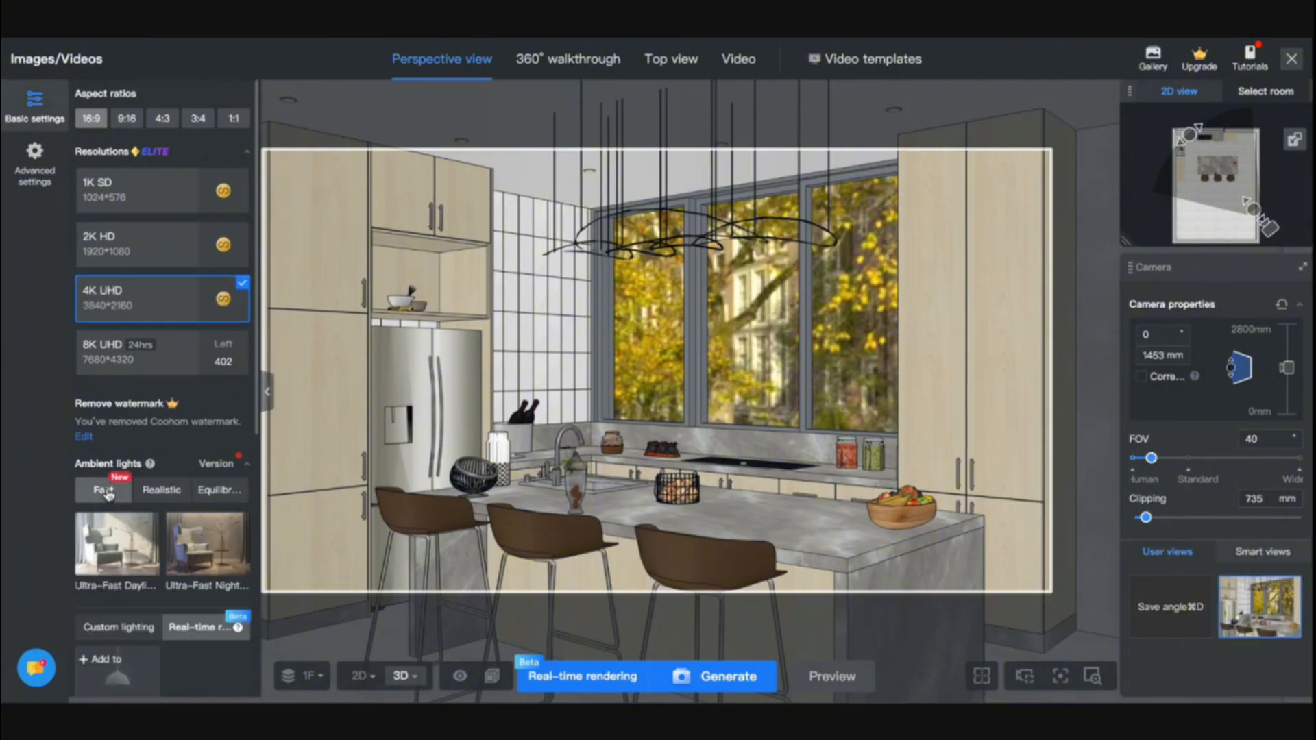
click(117, 543)
Step: Choose Community 2 from the public environment library as the window background
scroll(206, 464, down, 5)
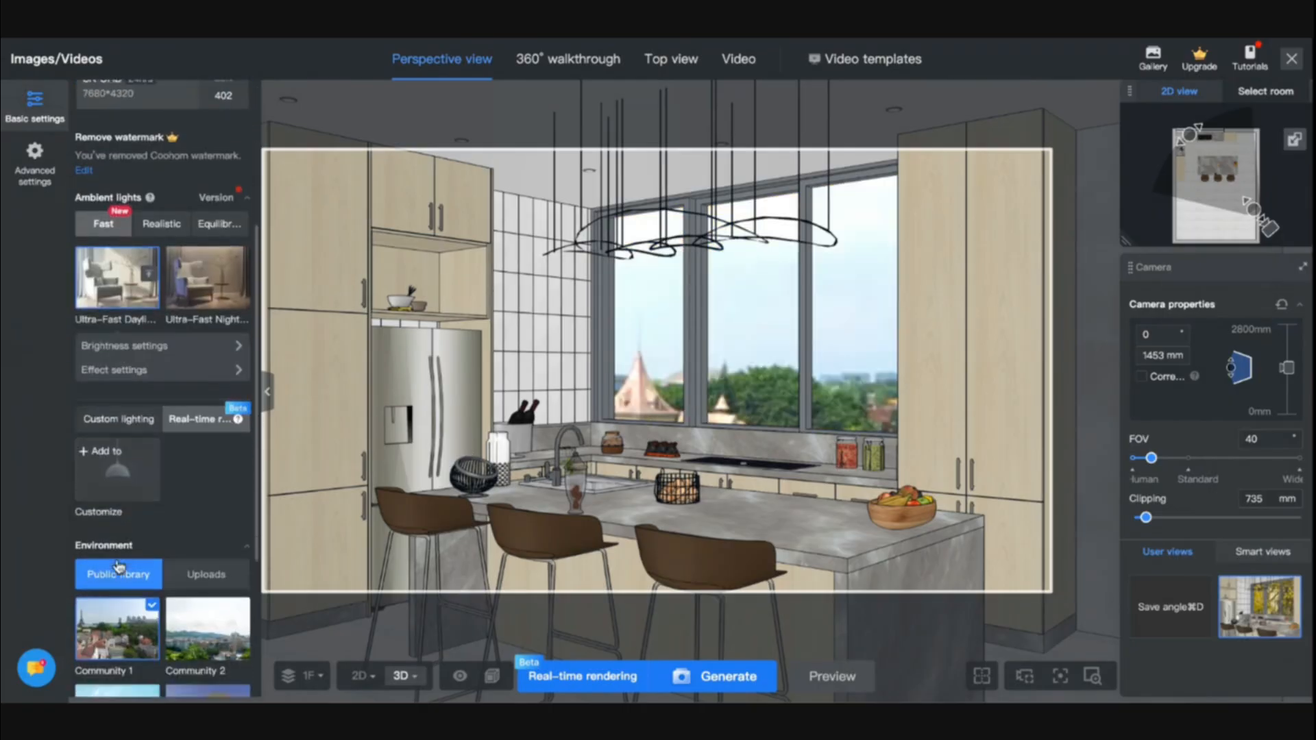
click(207, 548)
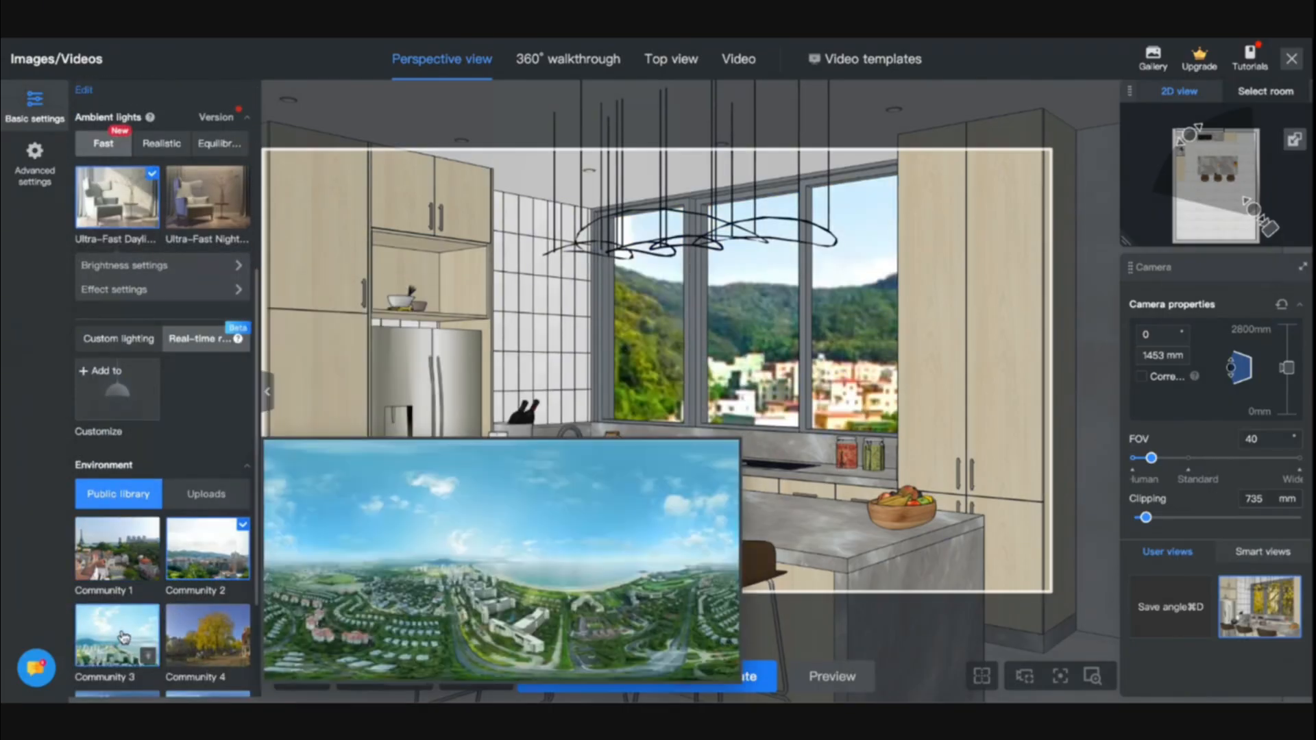
click(118, 634)
mouse_move(182, 589)
click(202, 558)
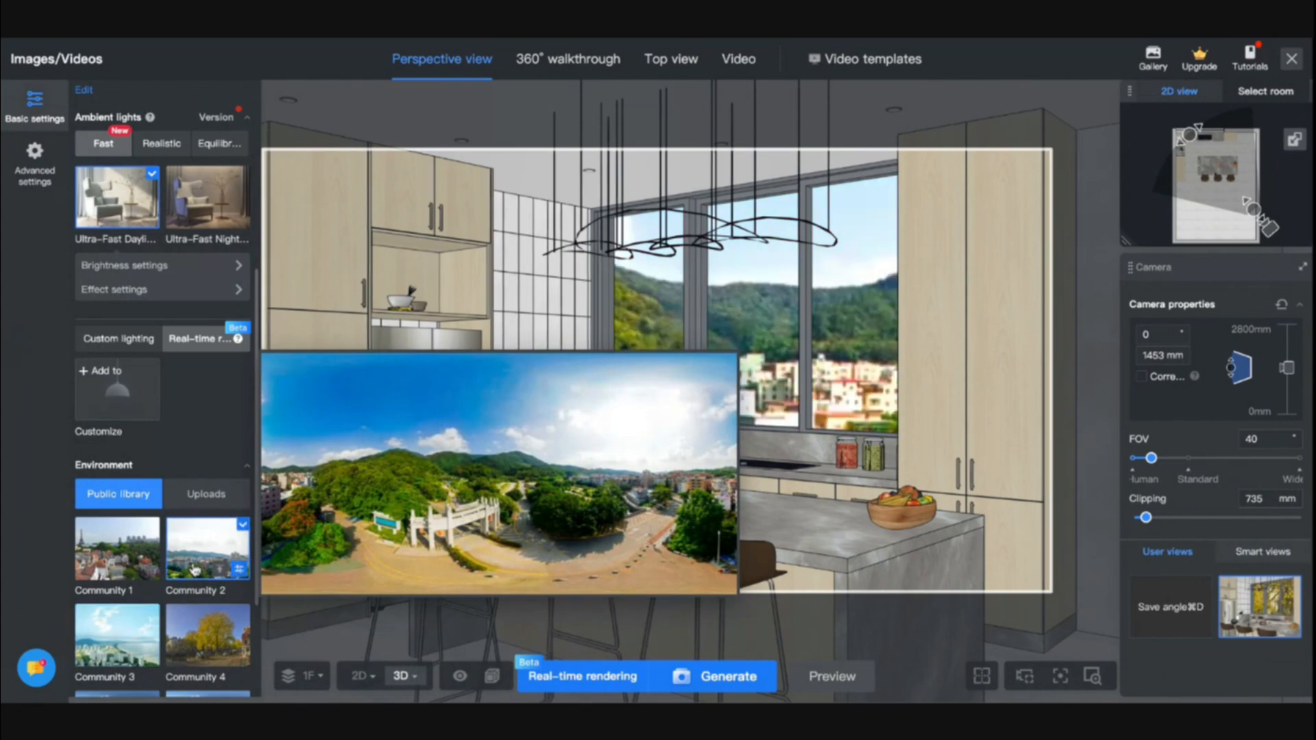
Step: Rotate the Community 2 environment to 225°, set its environment brightness to 0.8, adjust its ambient light brightness and choose the Warm tone
click(244, 571)
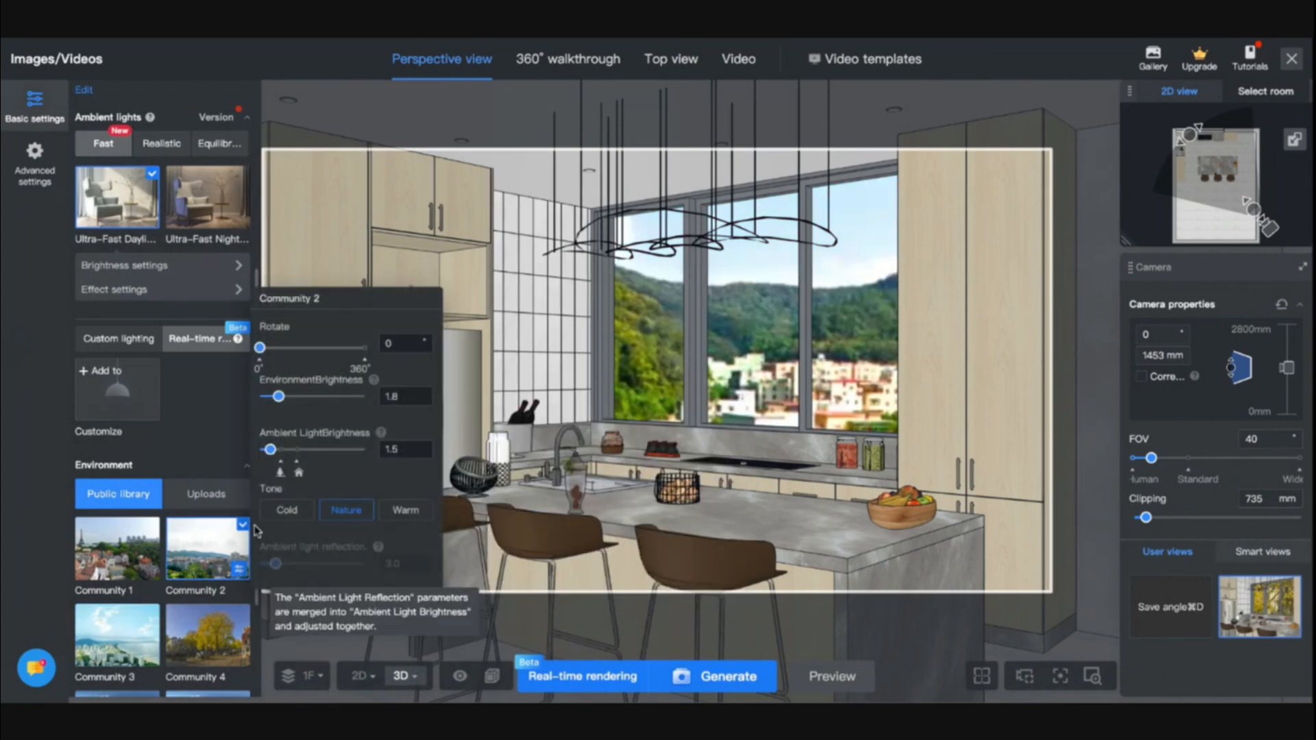
drag(262, 348, 328, 353)
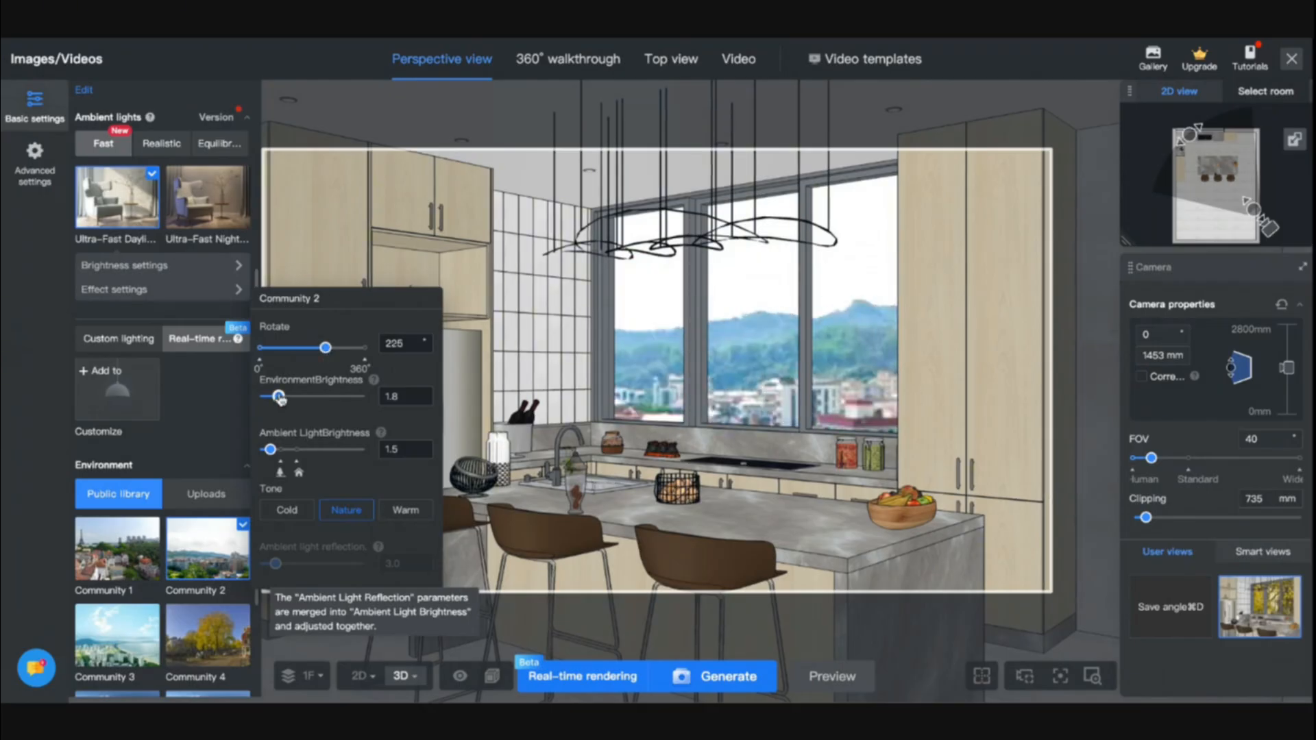
drag(280, 399, 271, 399)
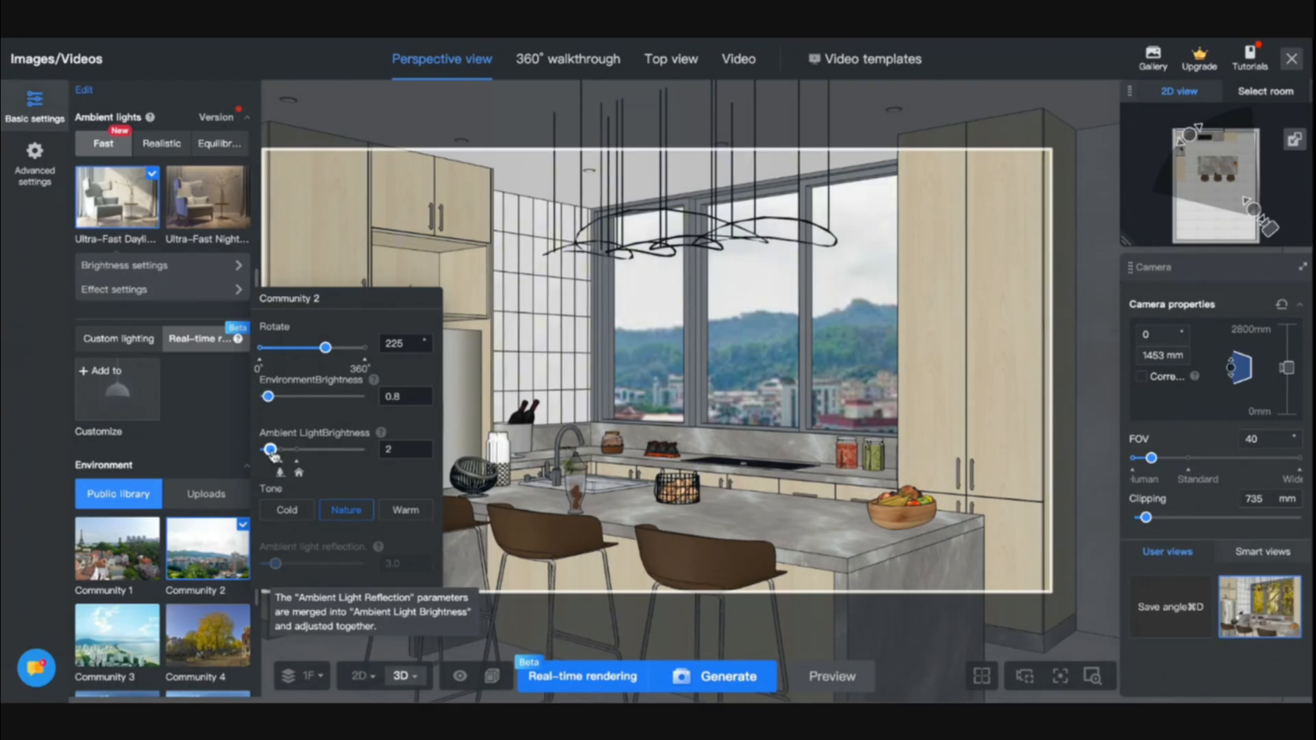
drag(273, 455, 271, 452)
click(405, 511)
Step: Generate the perspective image of the kitchen with the current render settings
scroll(223, 401, up, 3)
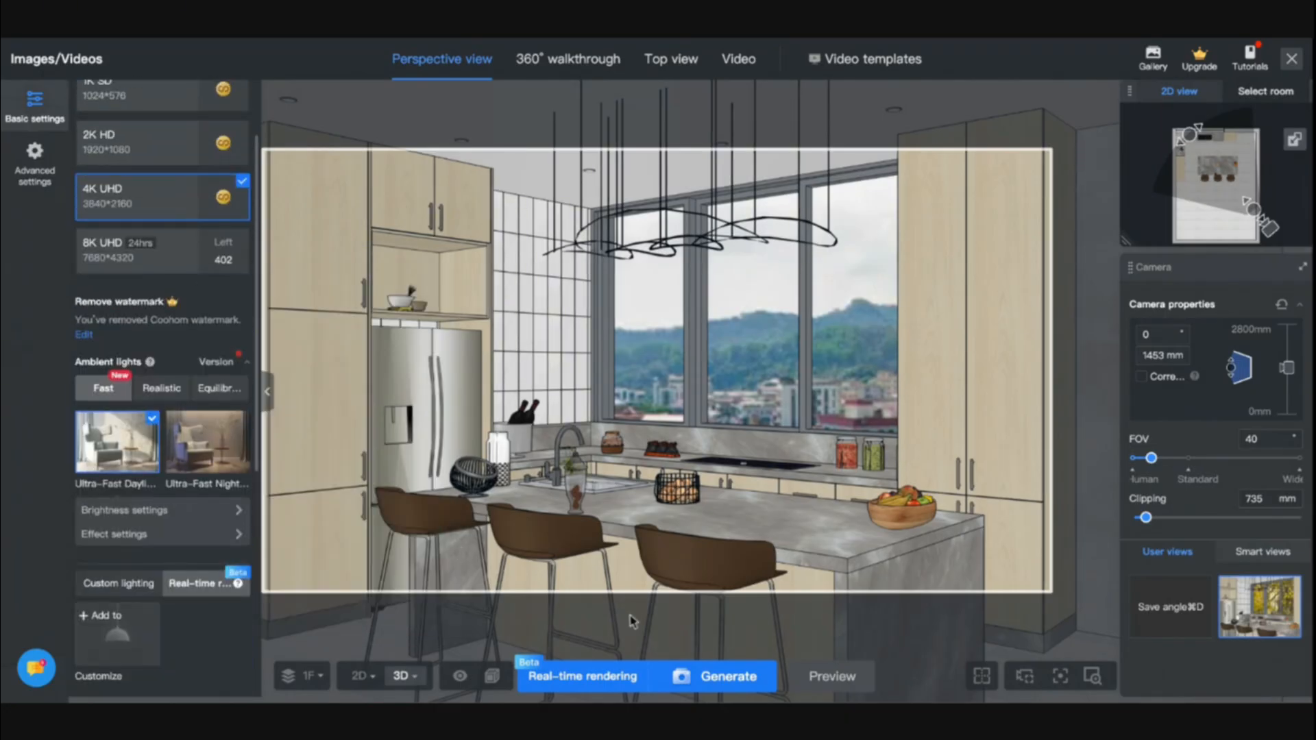
click(695, 677)
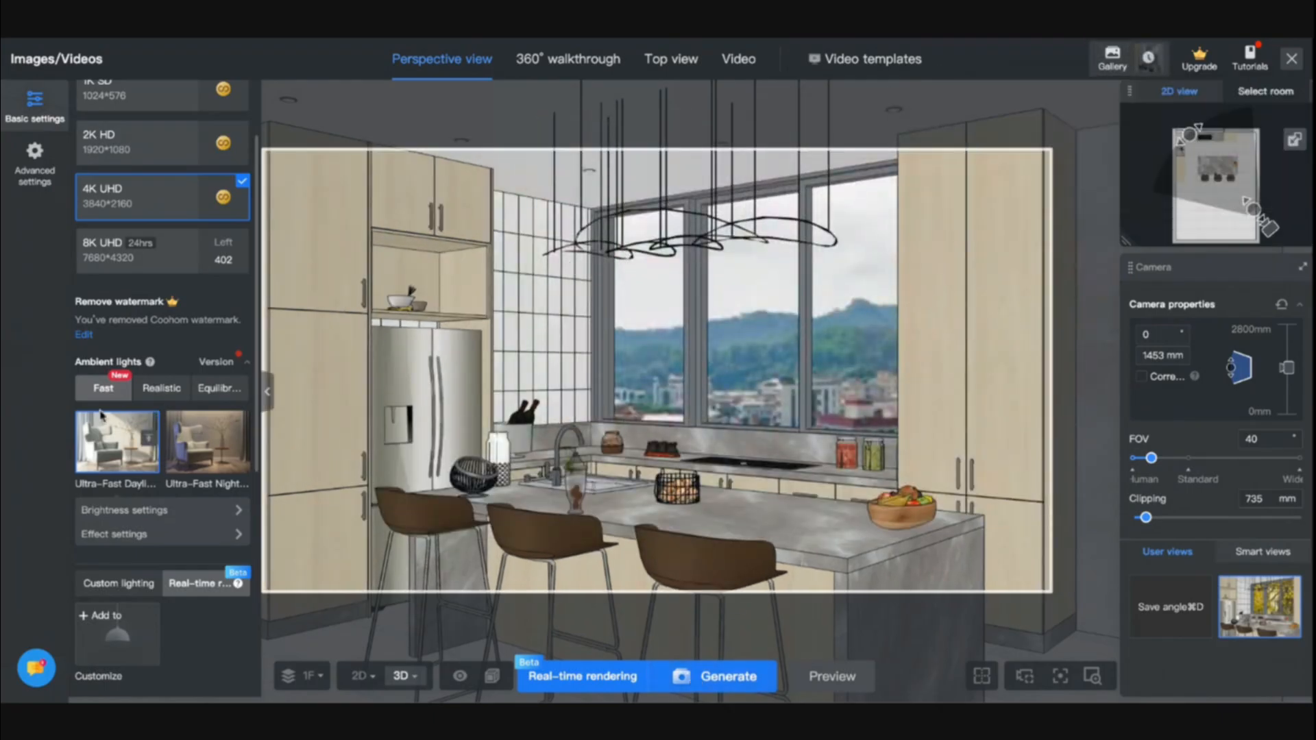
scroll(86, 492, down, 5)
scroll(86, 492, up, 2)
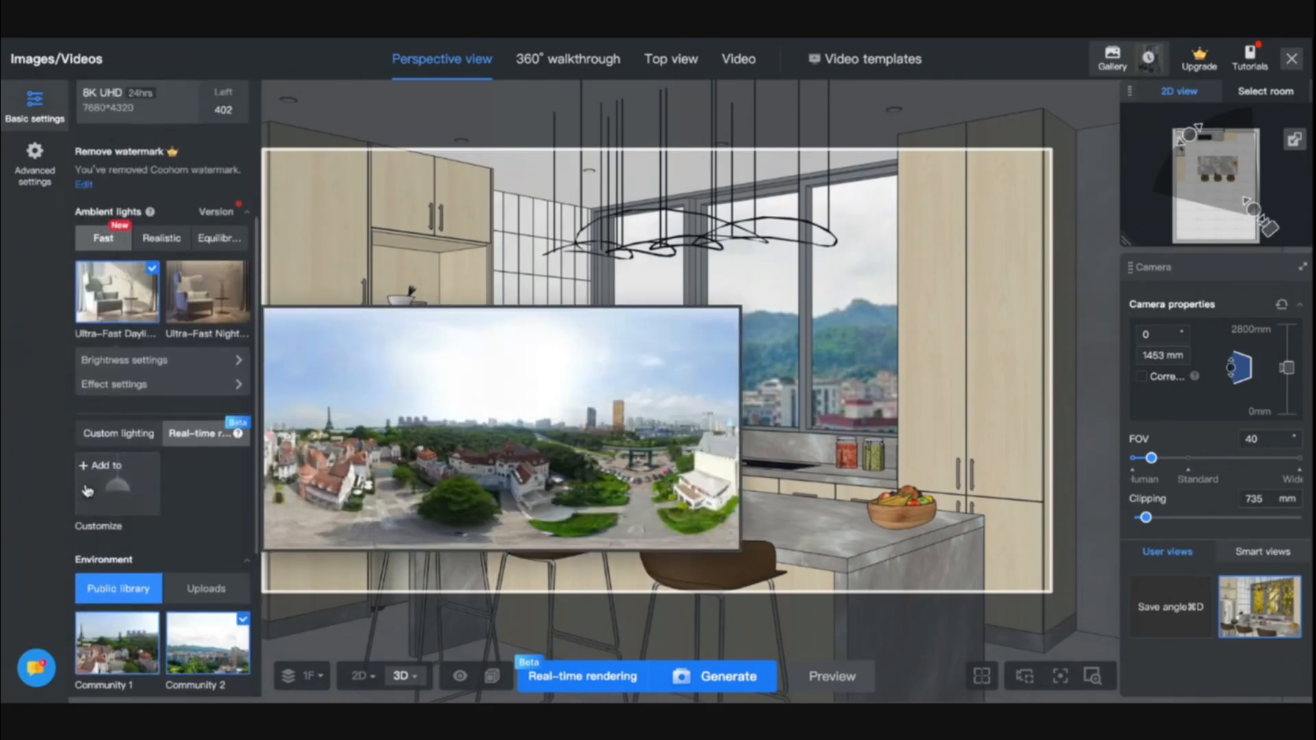
Step: Start real-time rendering with a new lighting scheme named Daytime, based on the Daytime template
click(609, 684)
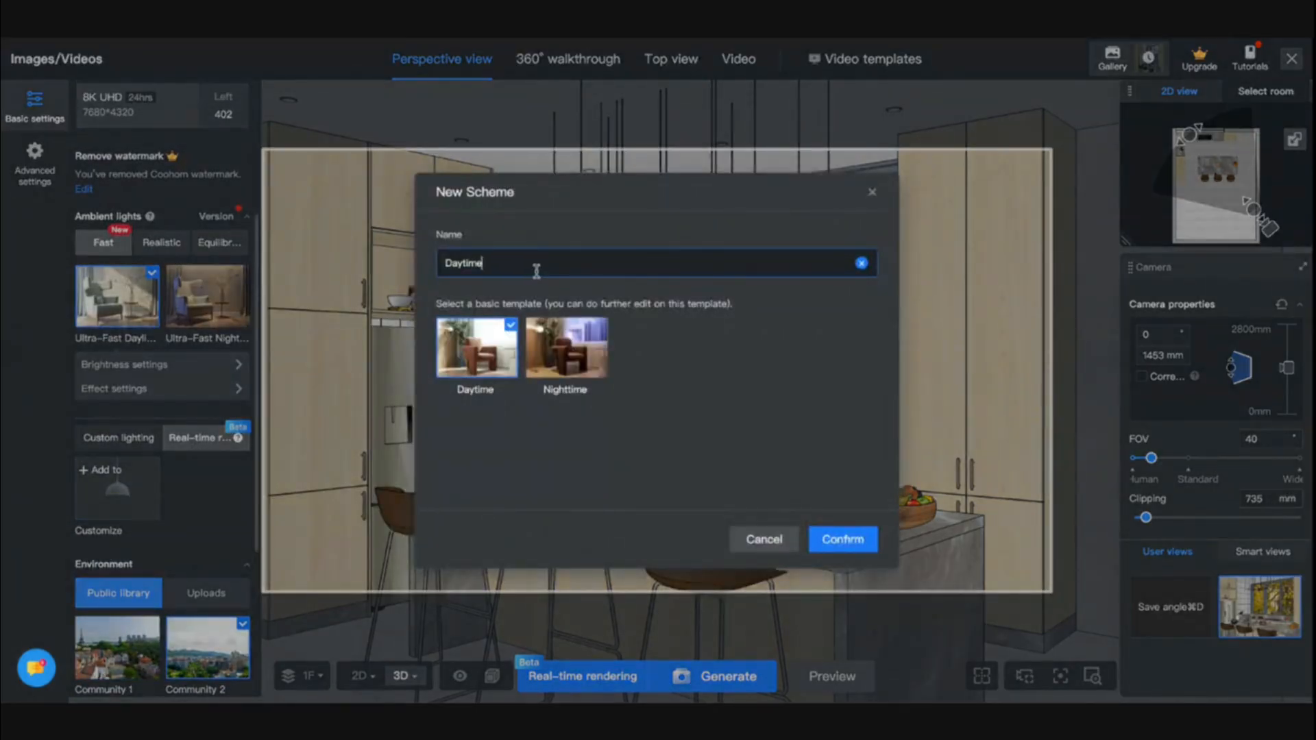
click(842, 539)
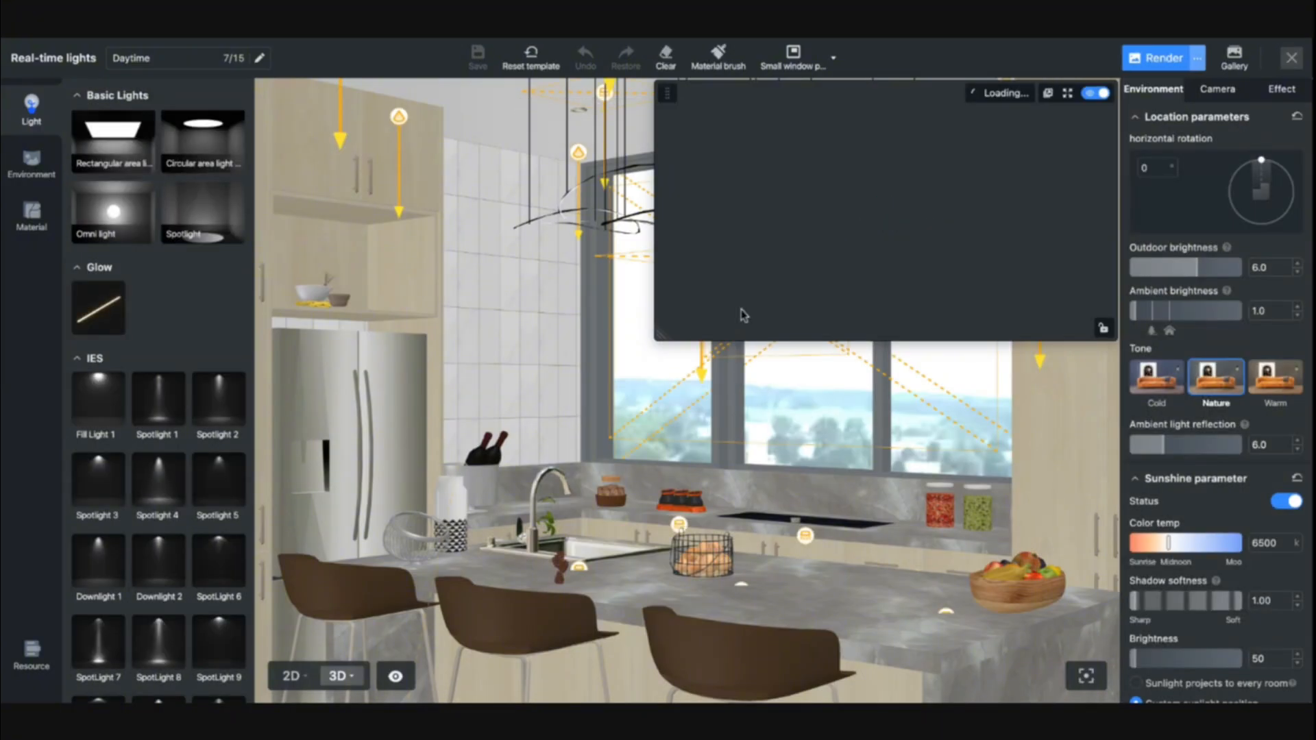
click(1002, 96)
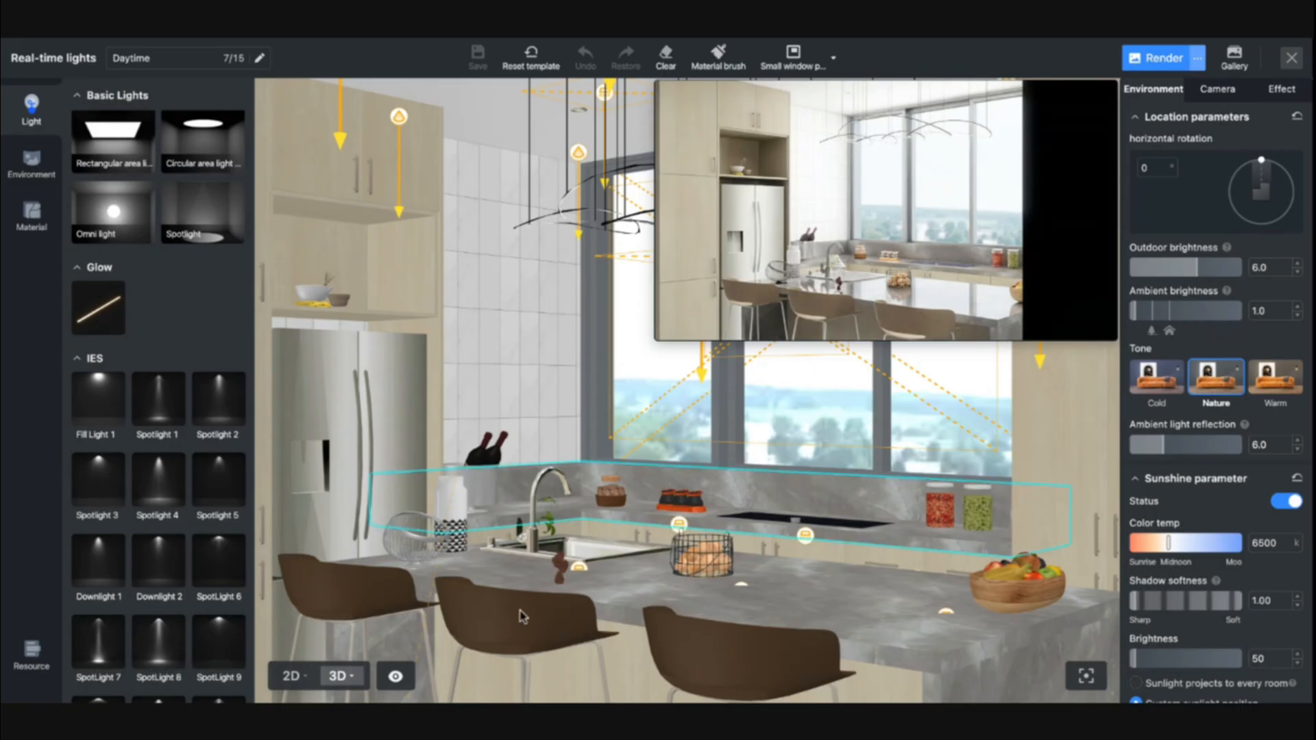
Step: Switch to the 2D plan and delete the two omni lights outside the window wall
mouse_move(299, 683)
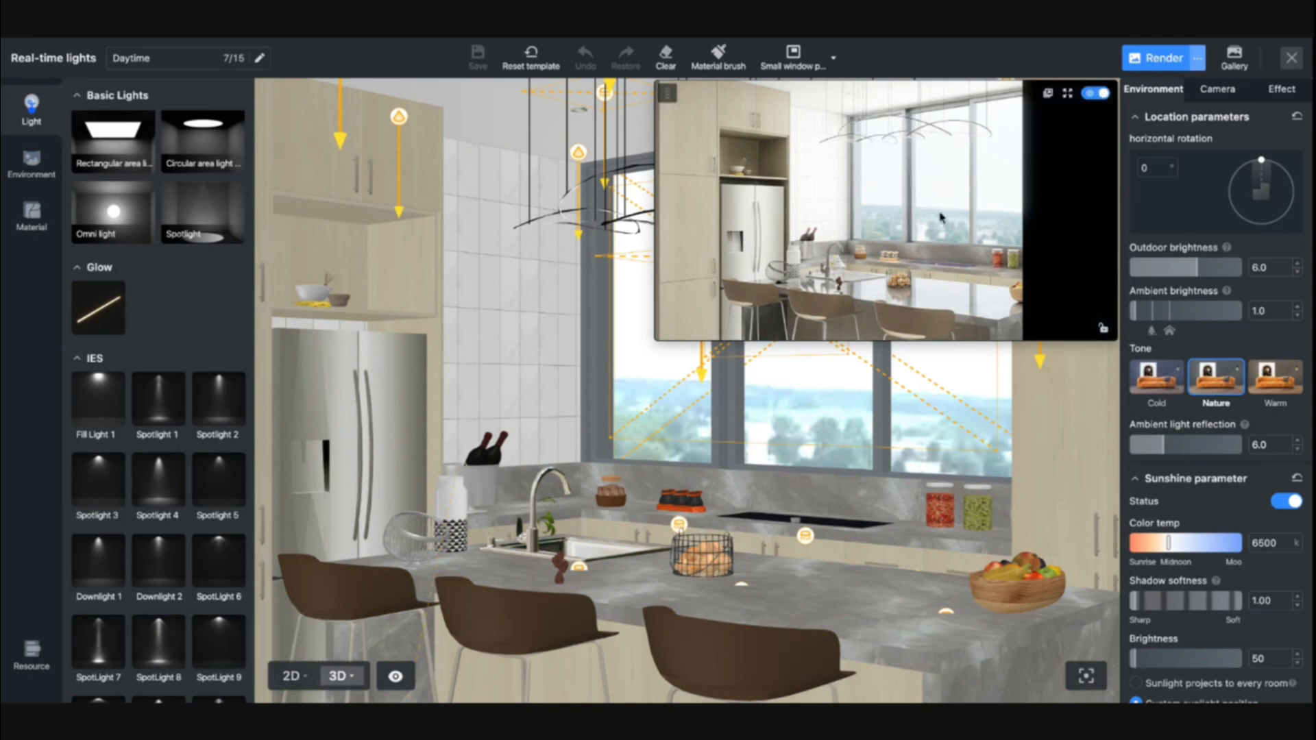
click(292, 681)
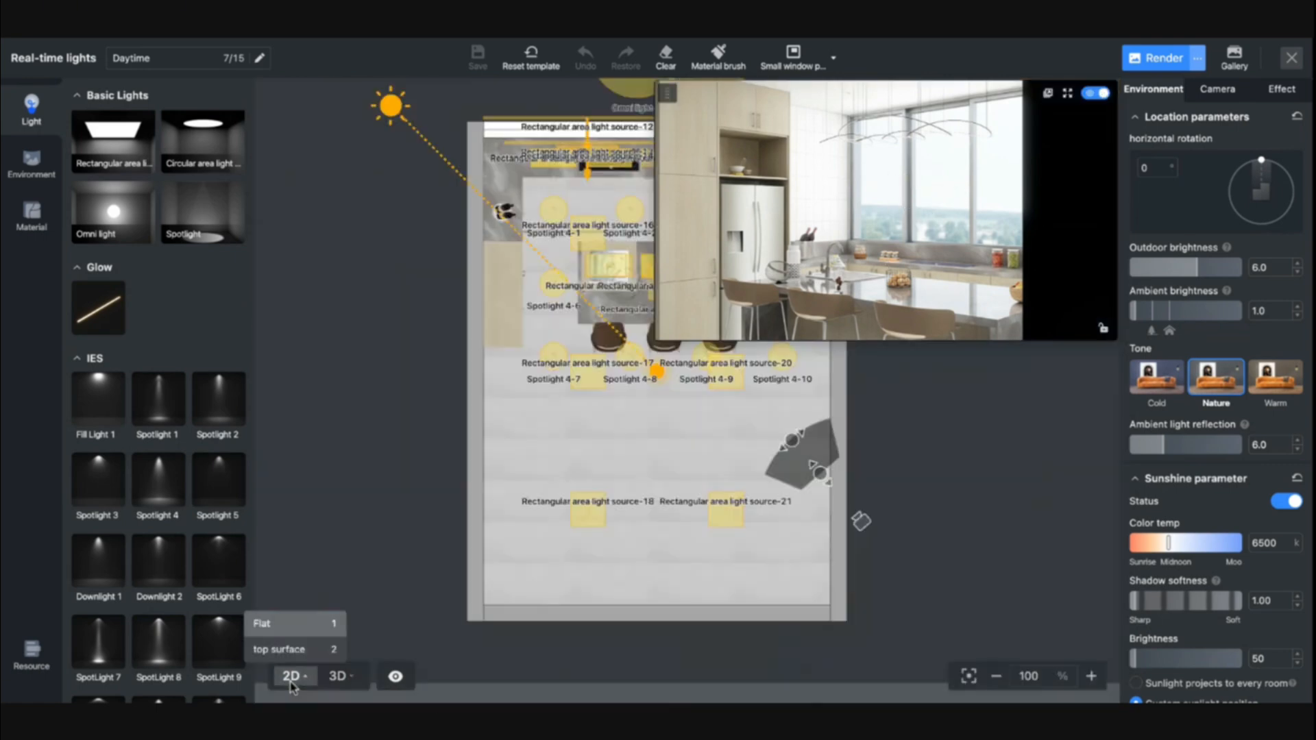
drag(607, 465, 542, 668)
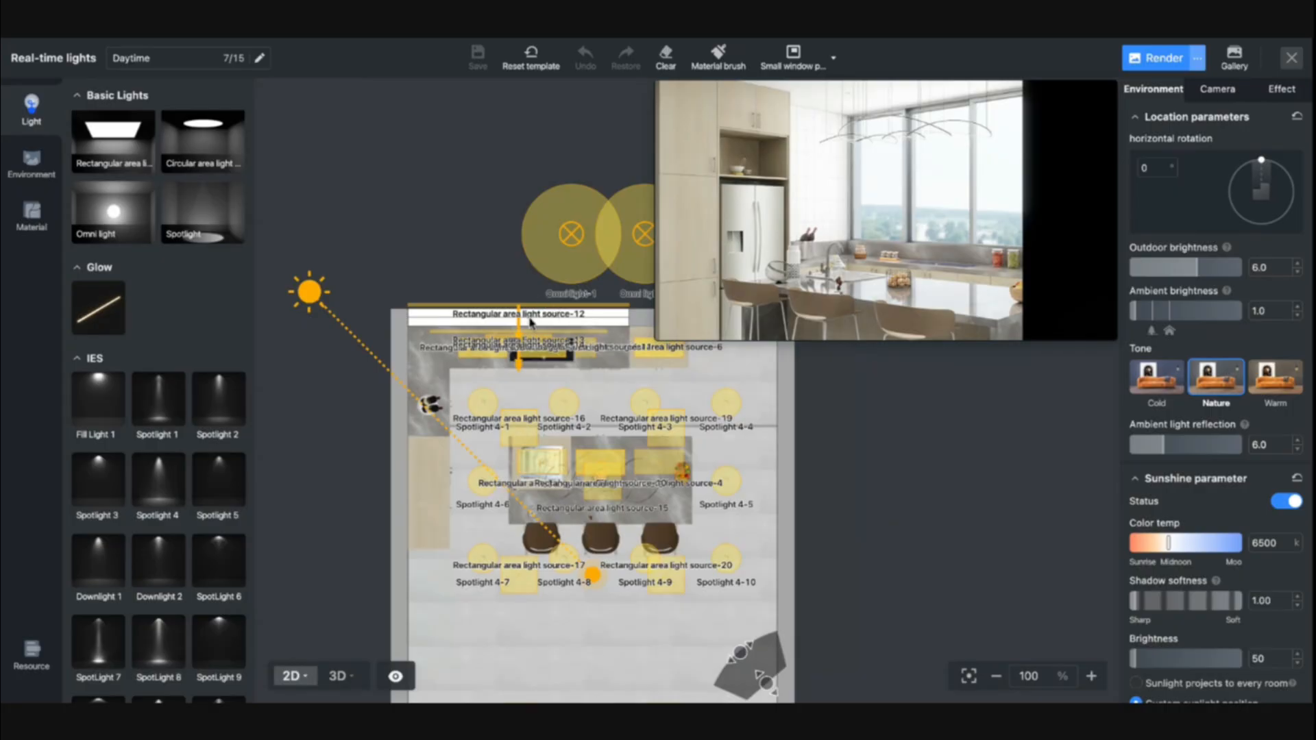
drag(516, 285, 454, 314)
click(507, 274)
key(Delete)
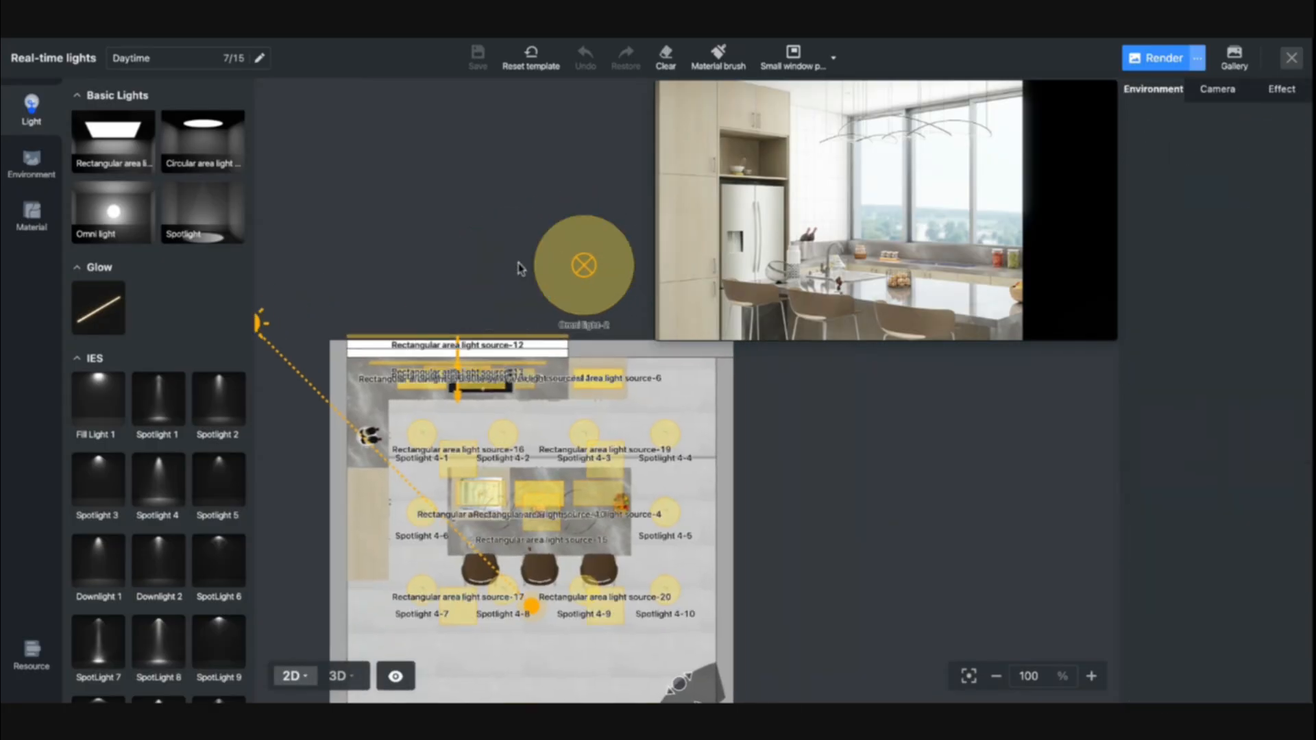
click(566, 282)
key(Delete)
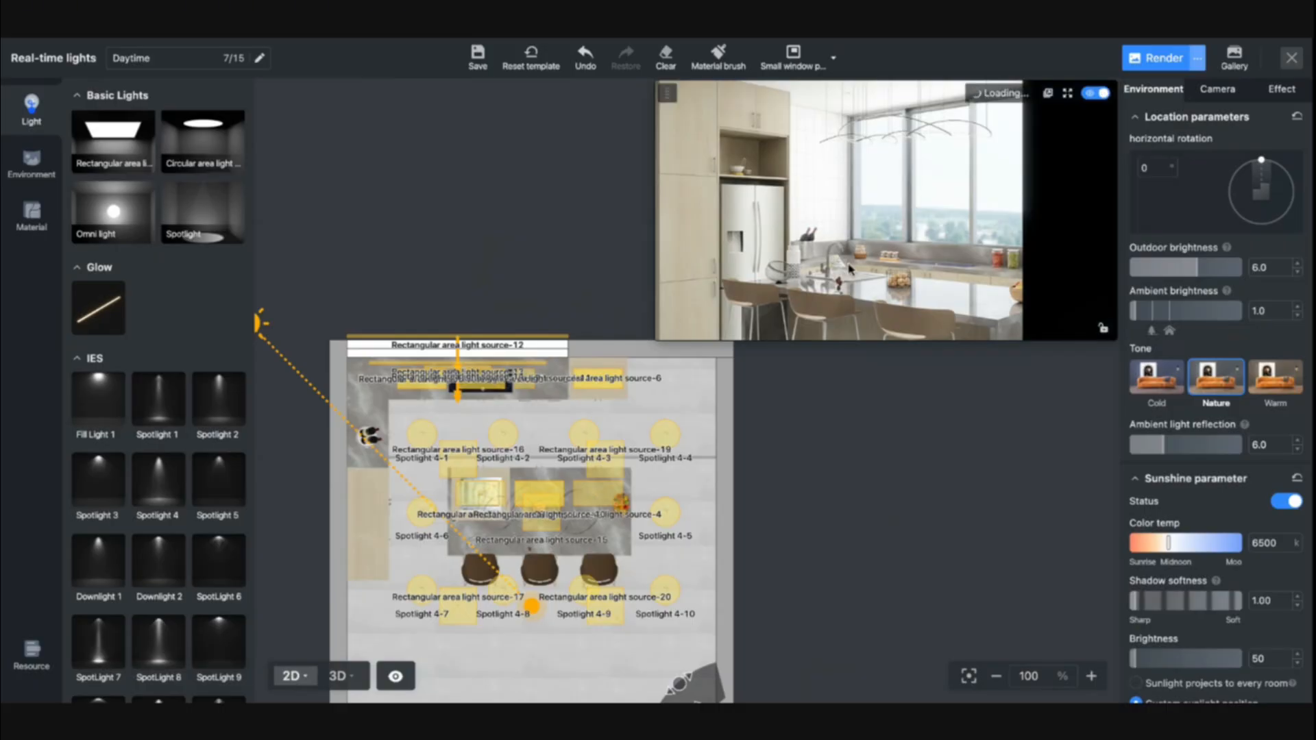
Step: Set the brightness of Rectangular area light source-12 at the window to 20%
click(466, 350)
double_click(1261, 247)
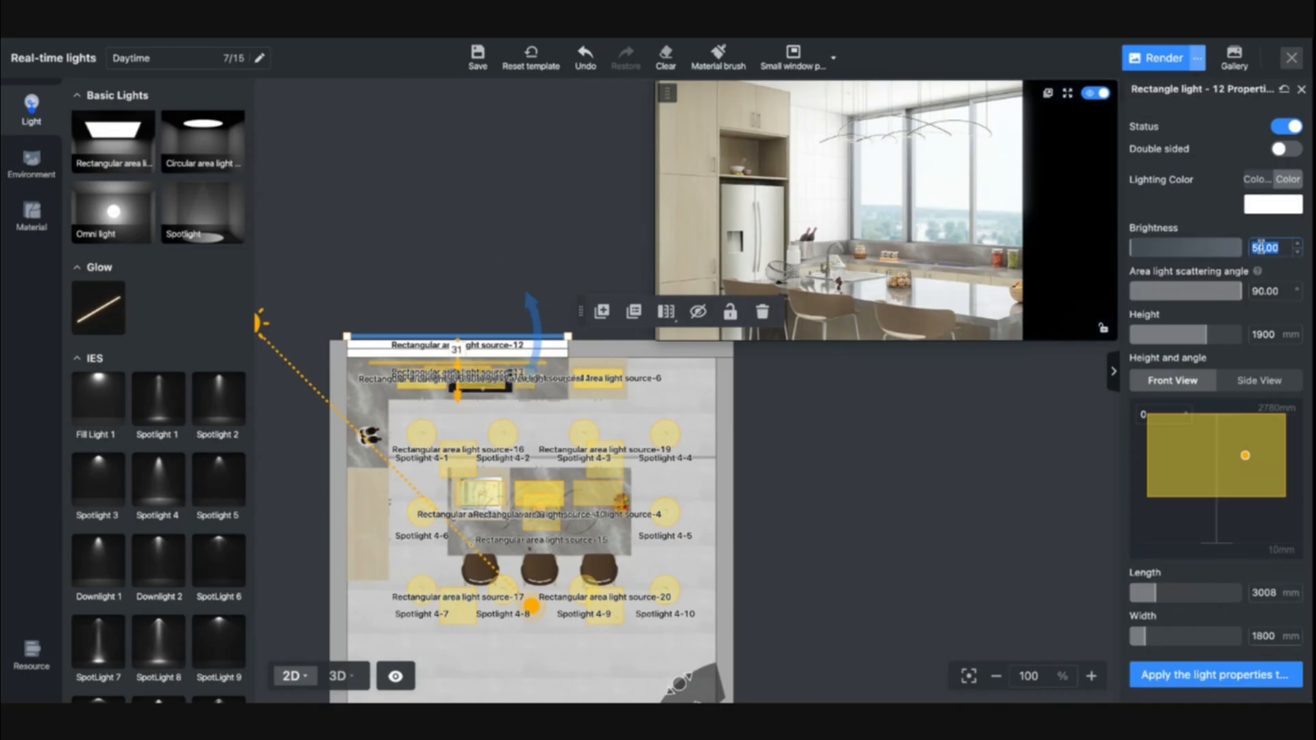
text(20)
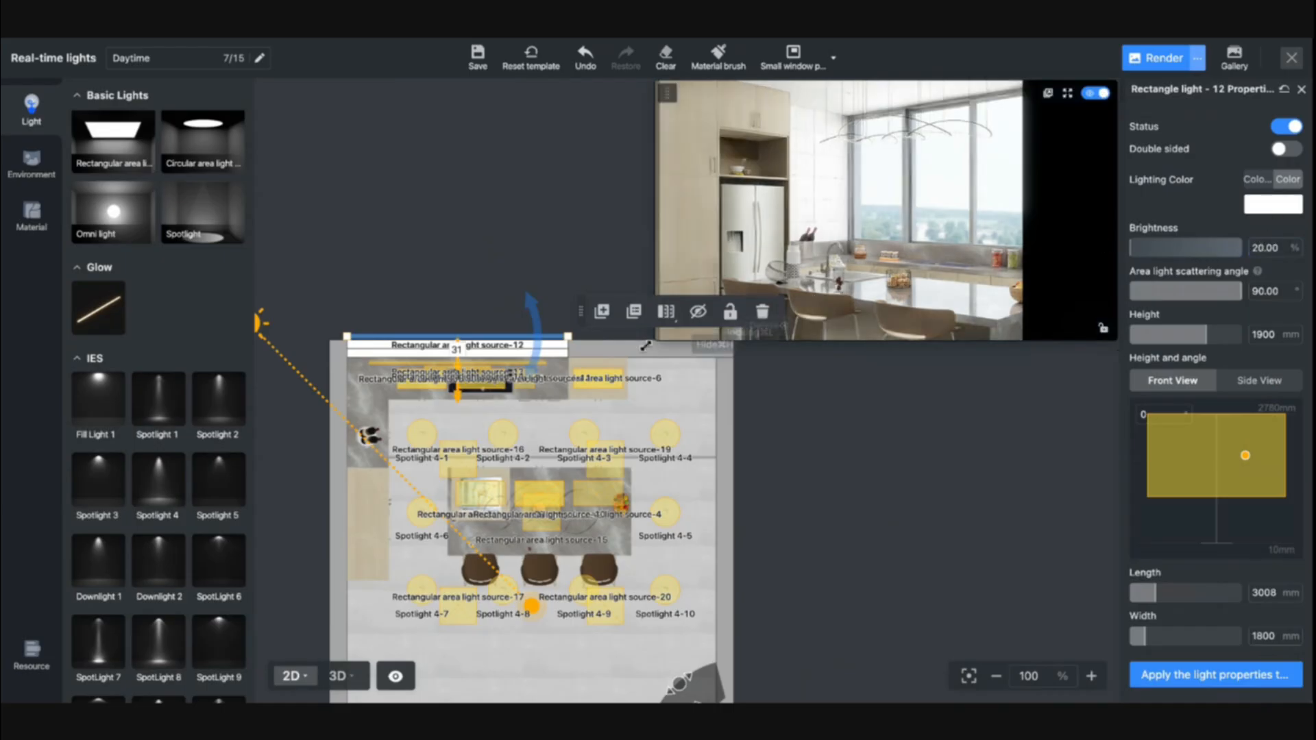
Step: Set the brightness of Rectangular area light source-13 at the window to 200%
scroll(508, 366, up, 5)
click(508, 363)
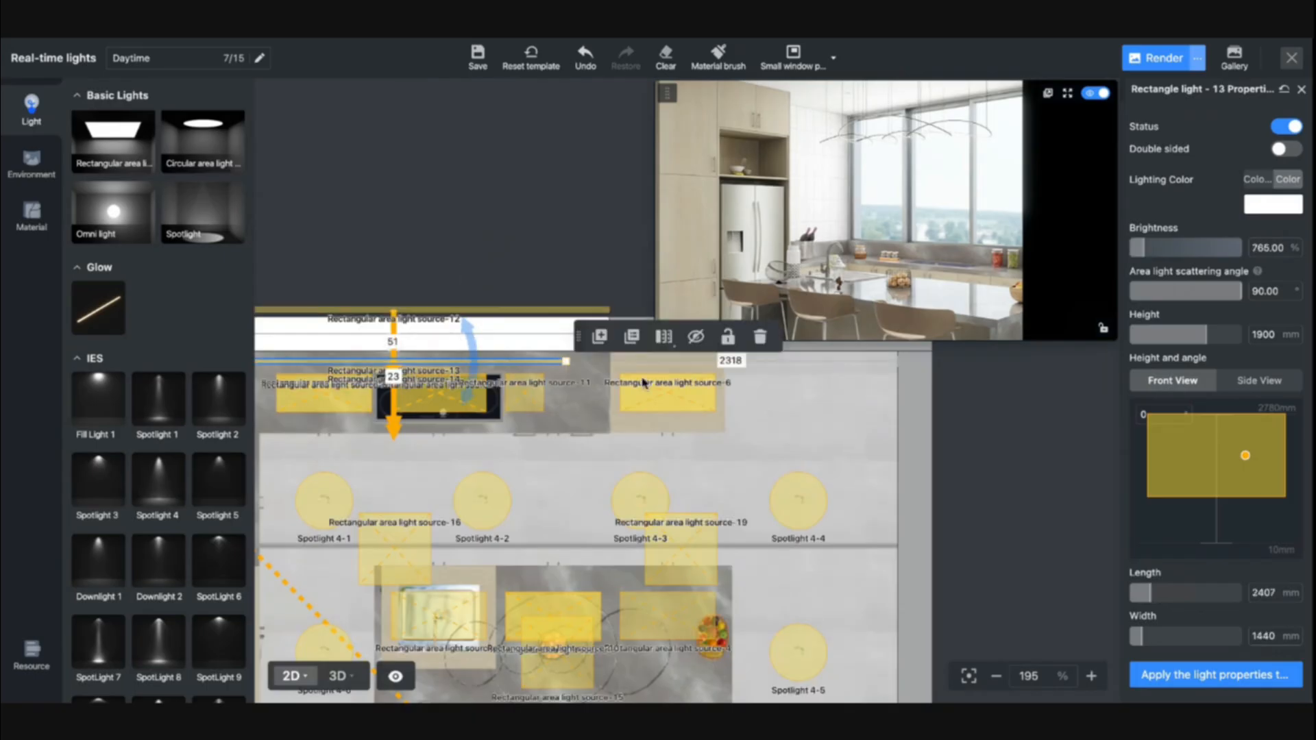
double_click(1256, 246)
text(200)
key(Return)
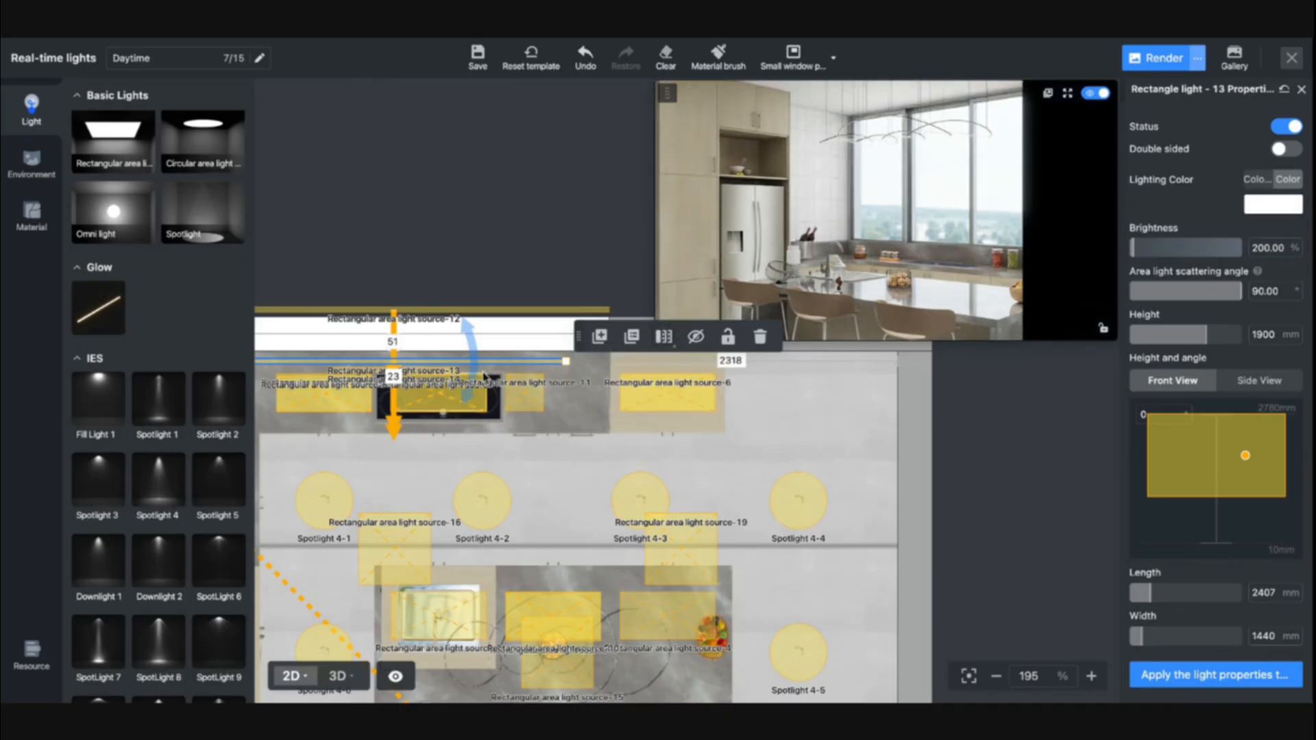
Step: Set the brightness of Rectangular area light source-14, the short light behind the cooktop, to 200%
scroll(484, 377, up, 5)
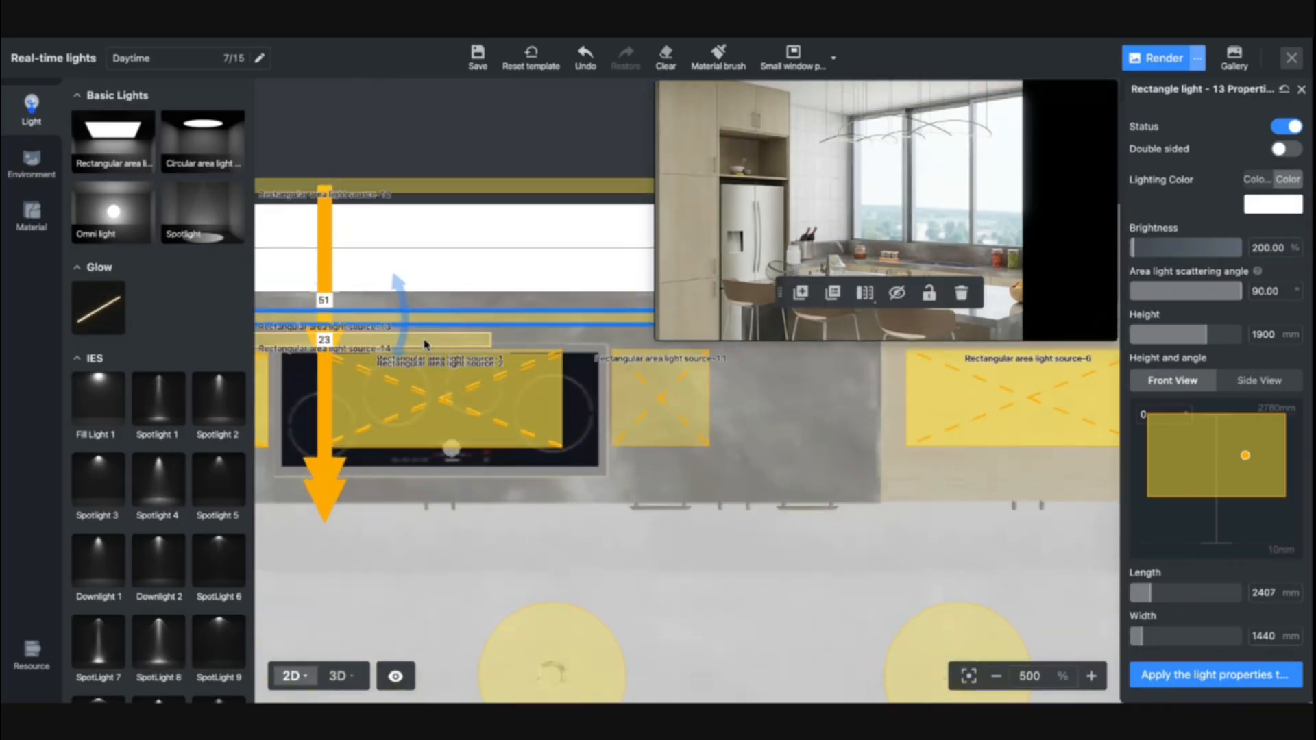
click(425, 344)
click(1266, 247)
text(20)
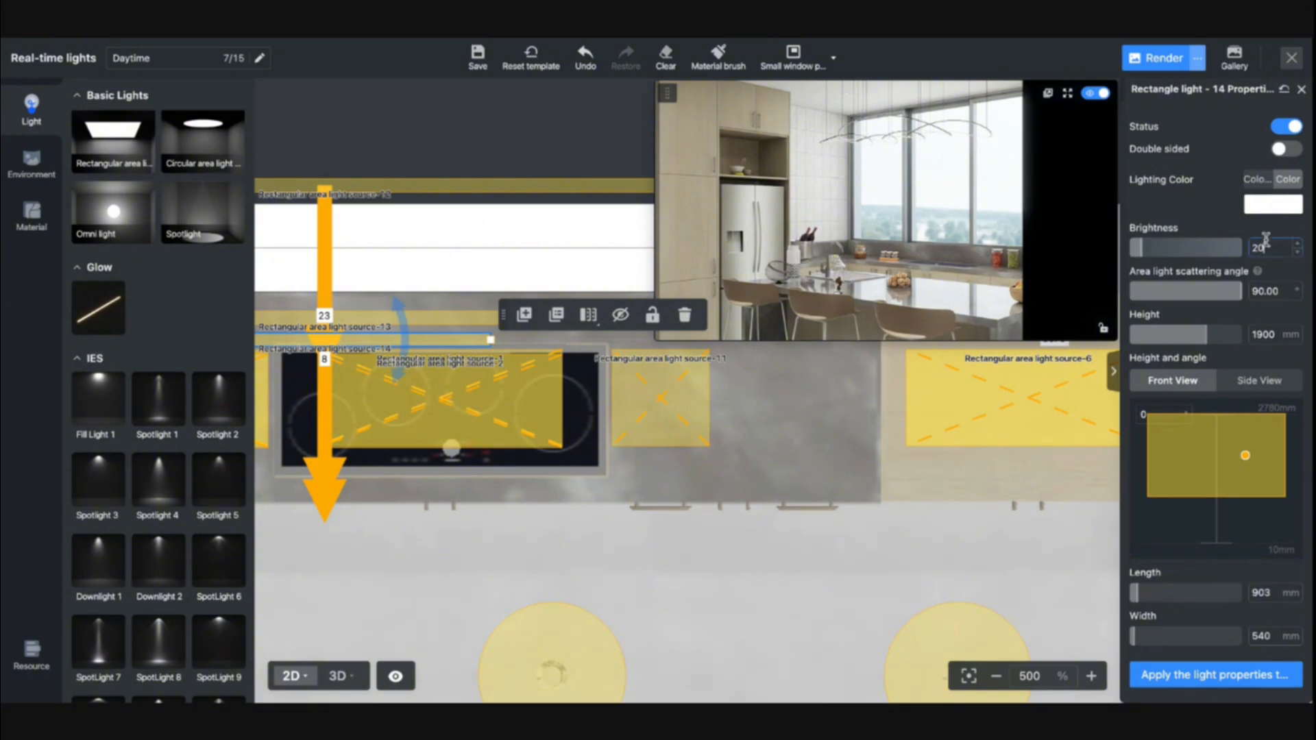
text(0)
key(Return)
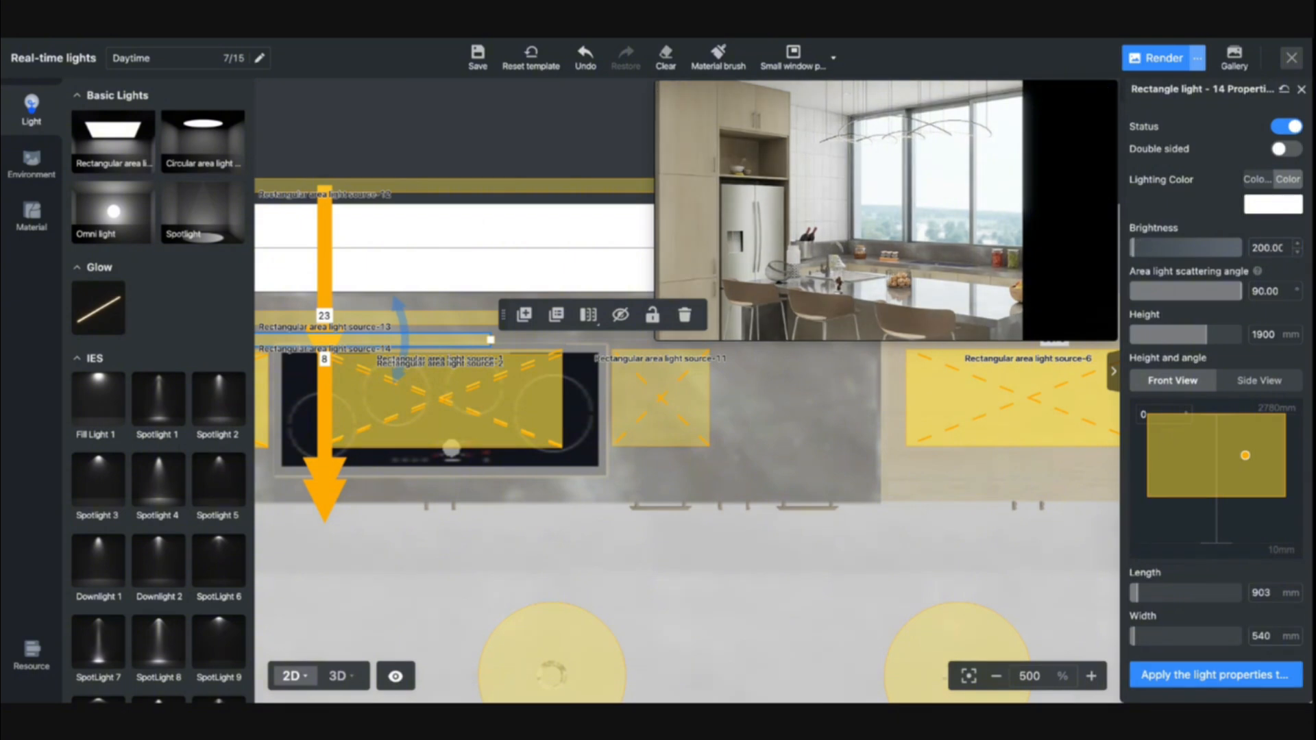
Step: Set the environment's outdoor brightness to 2.0 and its tone to Warm
scroll(828, 524, down, 8)
mouse_move(507, 437)
mouse_down()
mouse_move(619, 356)
mouse_move(874, 389)
mouse_move(1043, 437)
mouse_up()
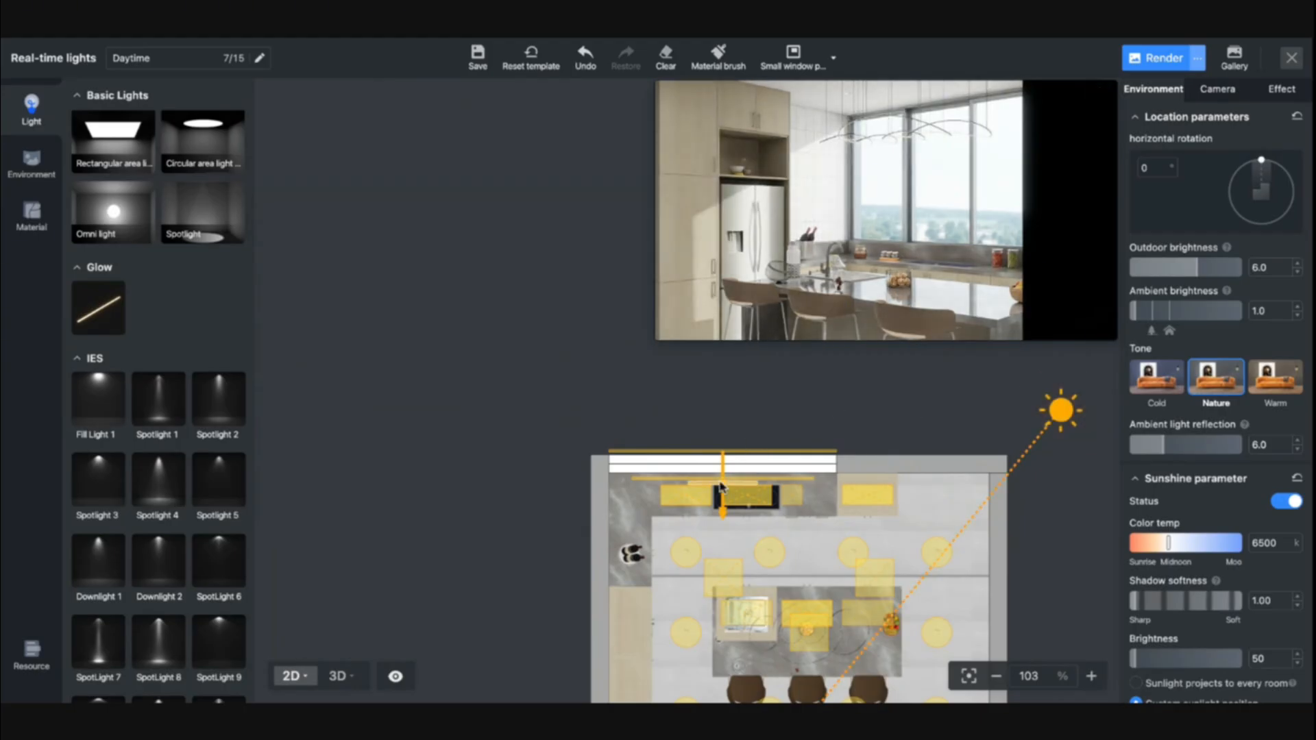
click(685, 495)
click(840, 419)
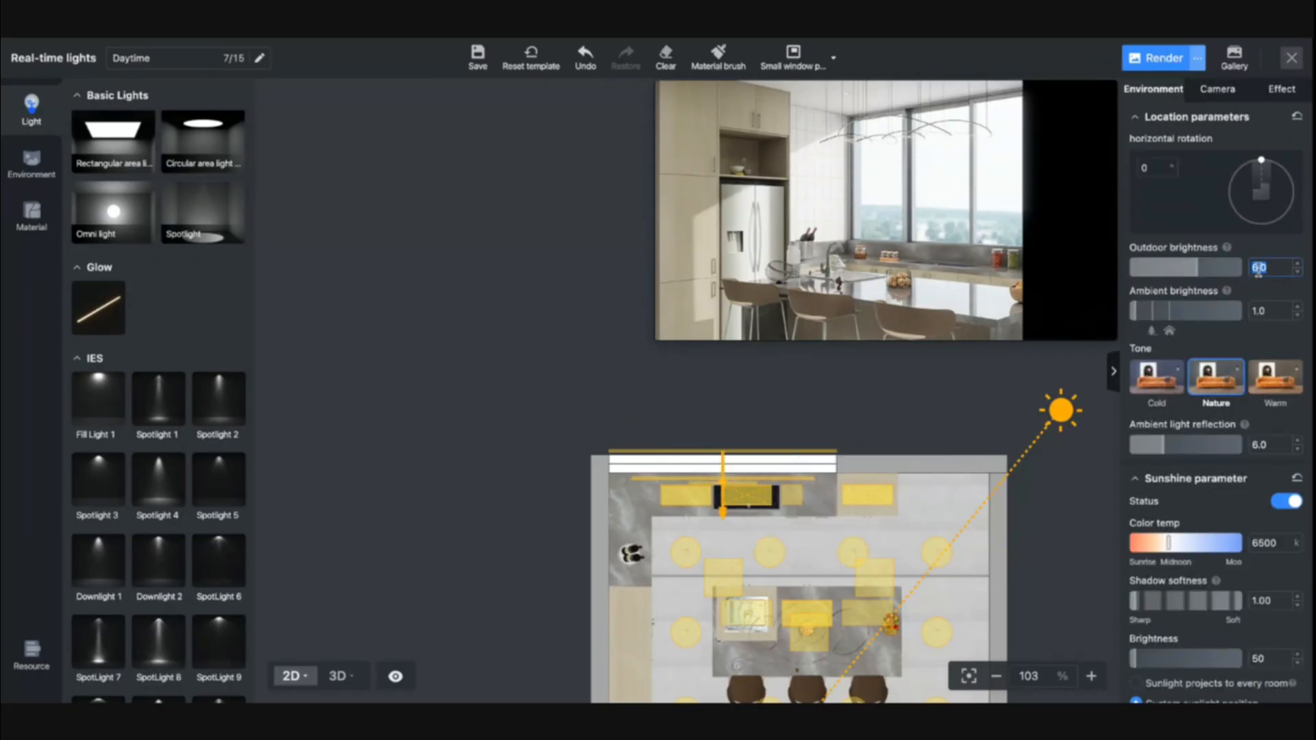
key(Return)
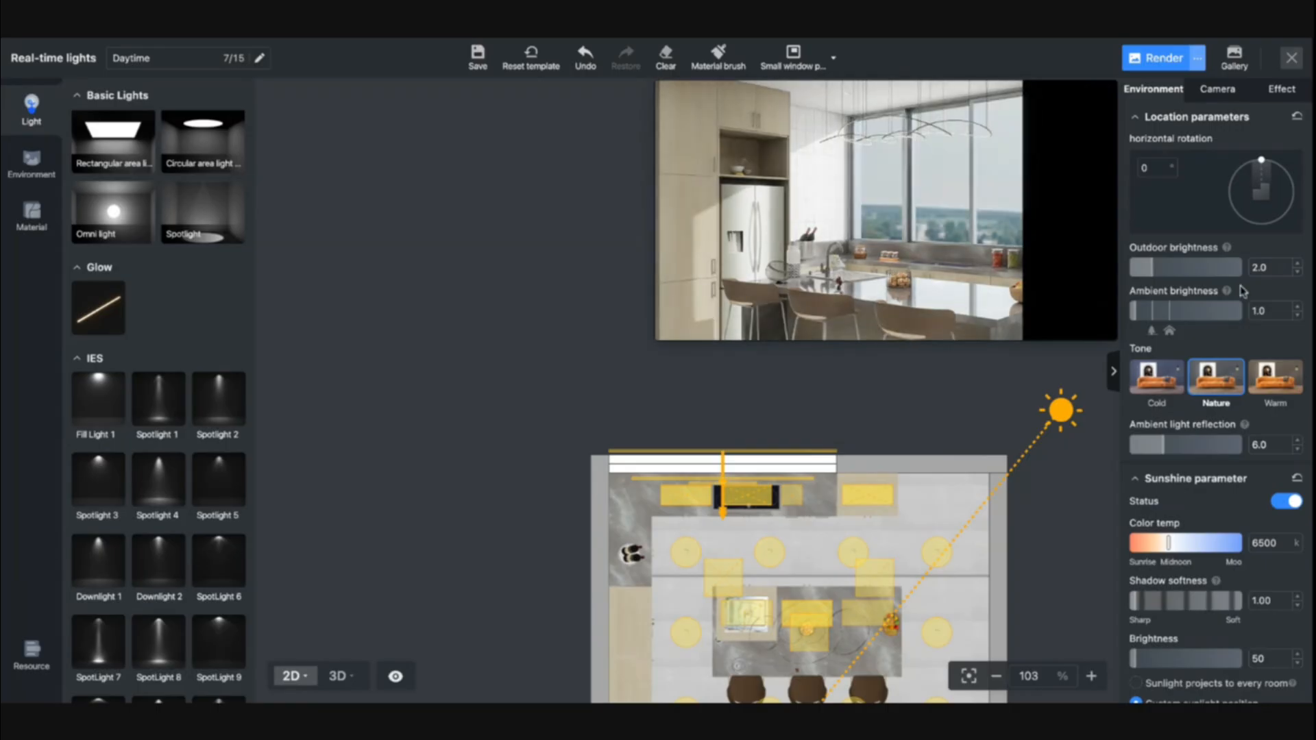
click(1279, 394)
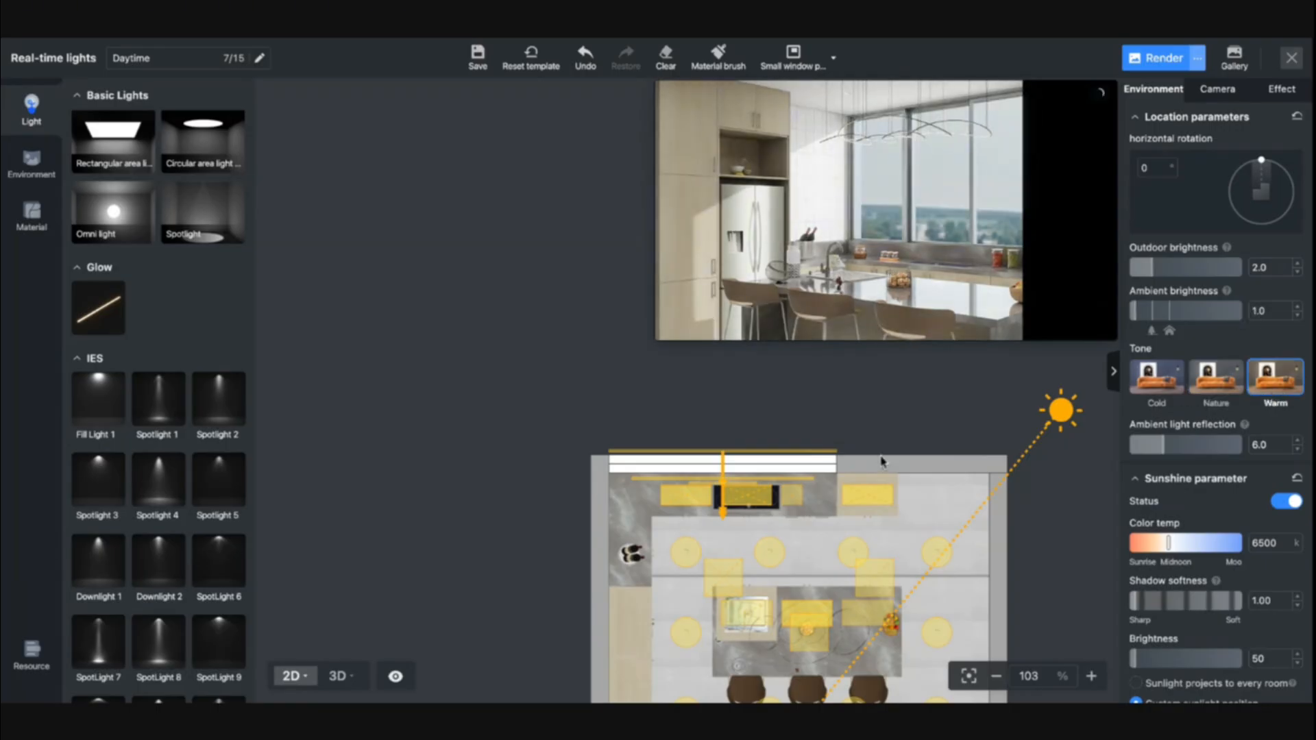
Step: Try deleting the area lights over the cooktop, the counter beside it and the adjoining cabinet individually, and undo the deletions
click(710, 497)
scroll(710, 498, up, 5)
scroll(710, 498, up, 1)
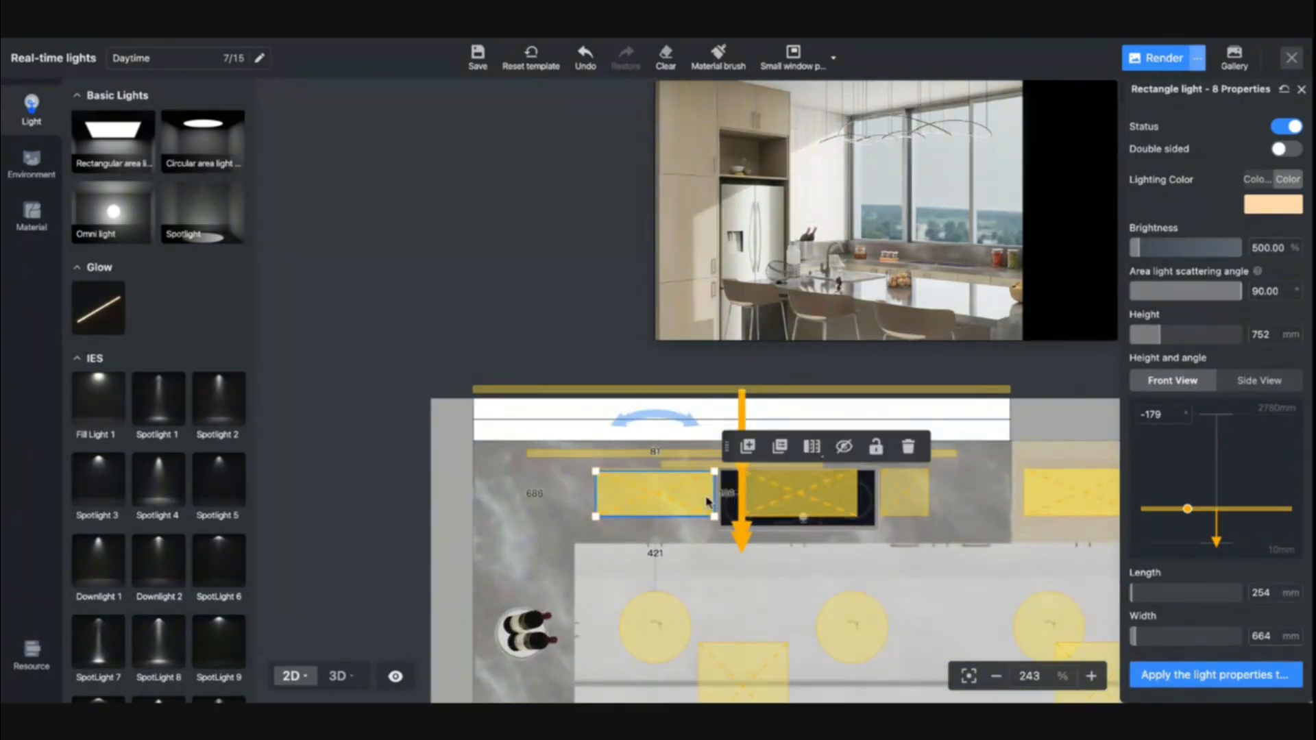
click(802, 498)
click(802, 498)
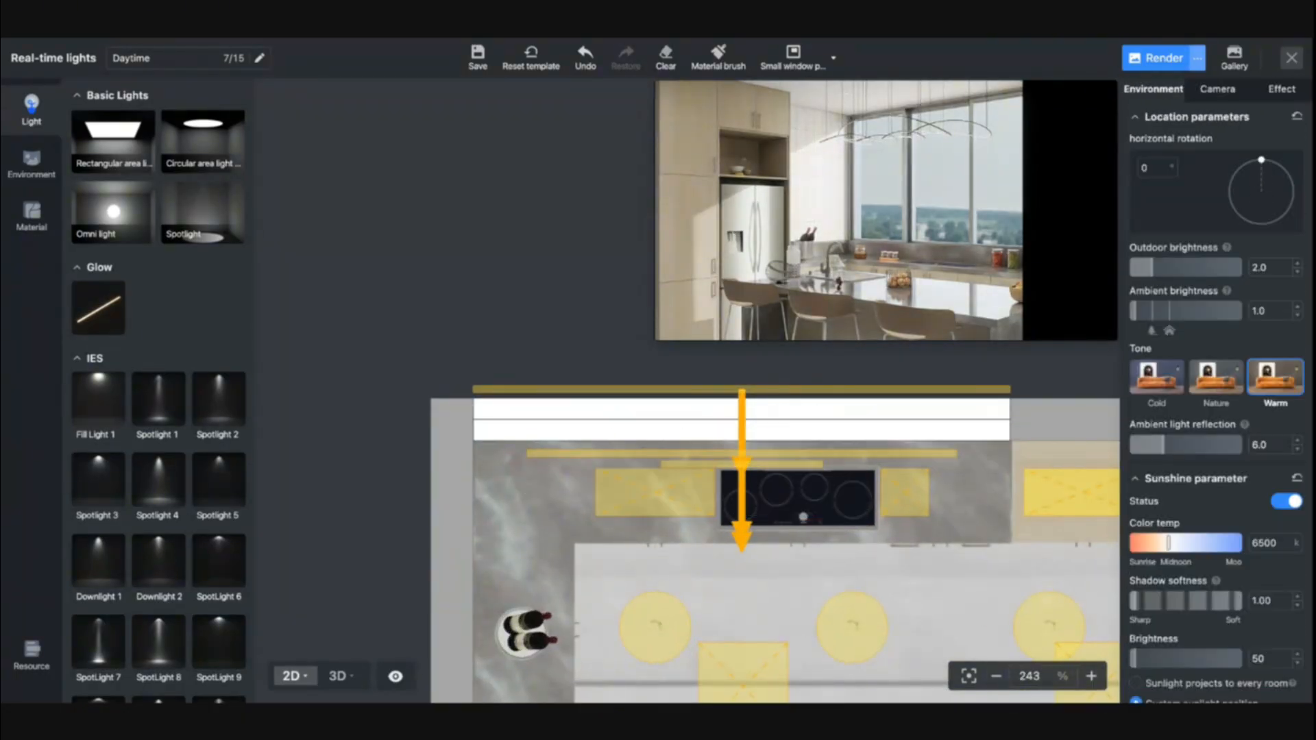
click(704, 506)
key(Delete)
click(905, 504)
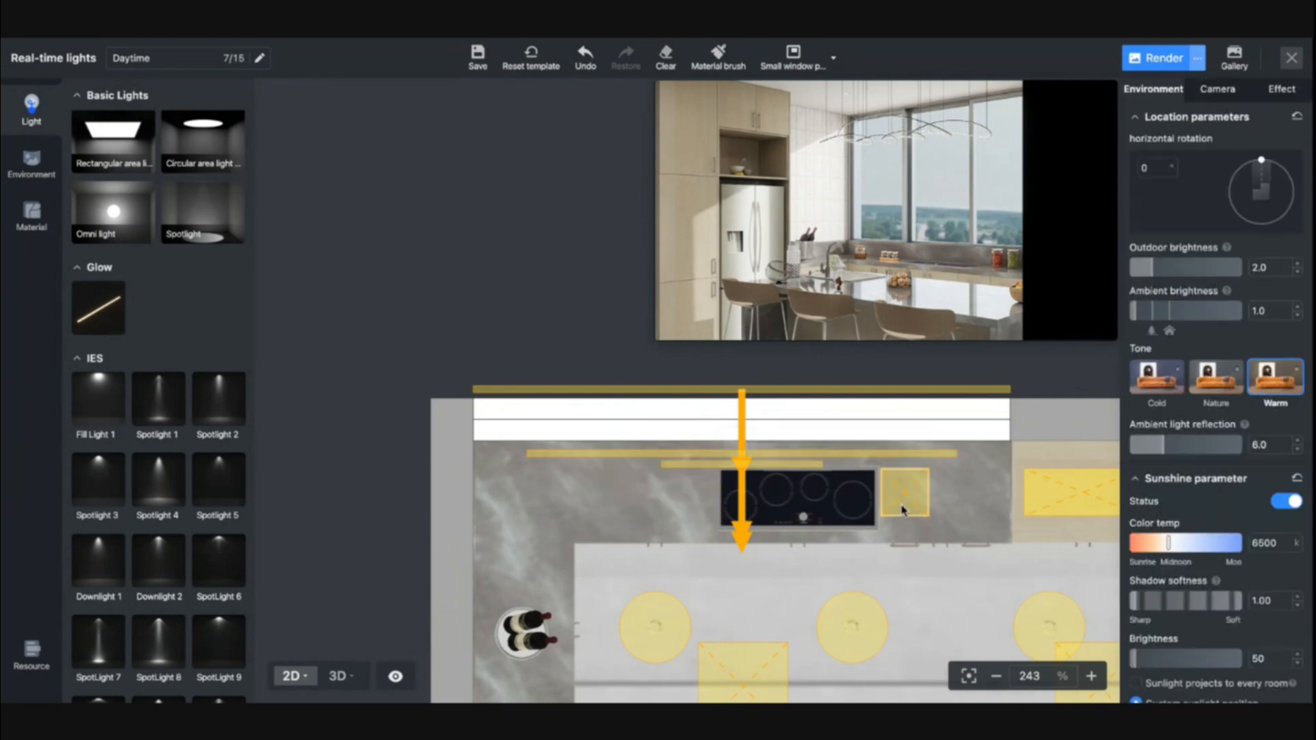
key(Delete)
click(1059, 514)
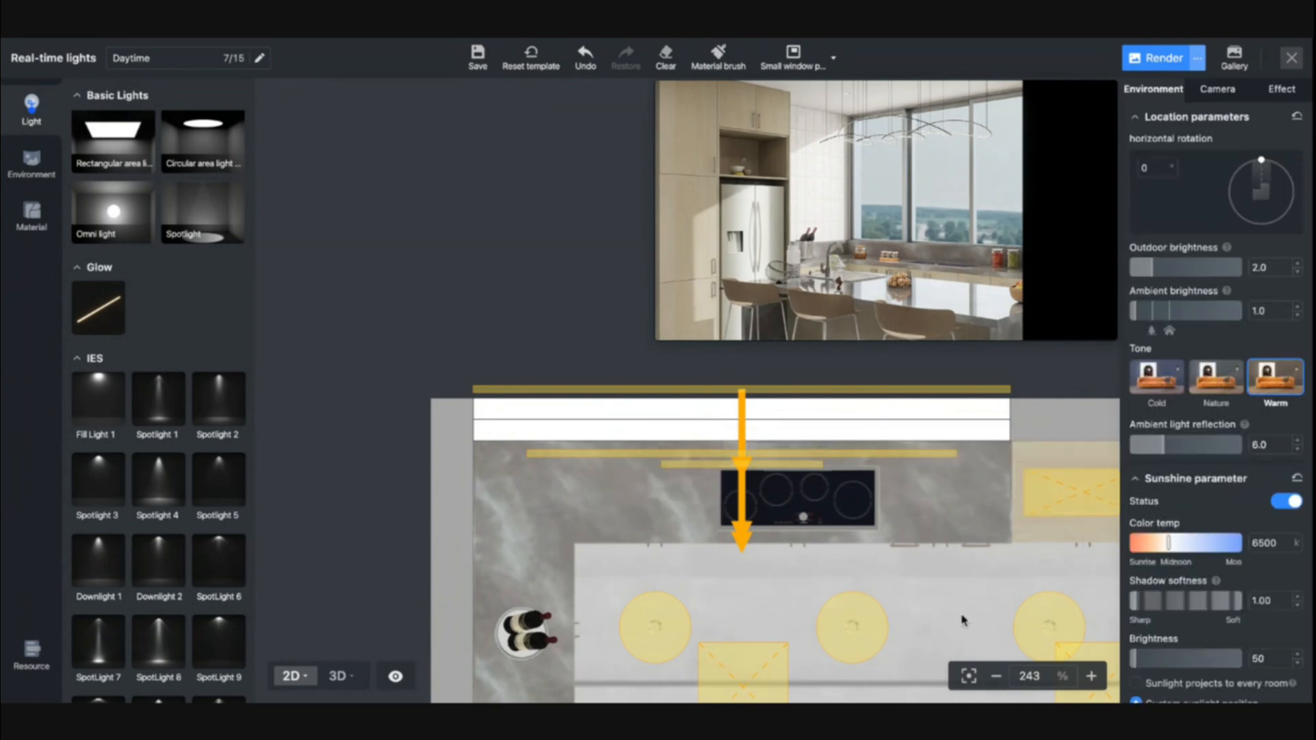
click(1039, 518)
key(Delete)
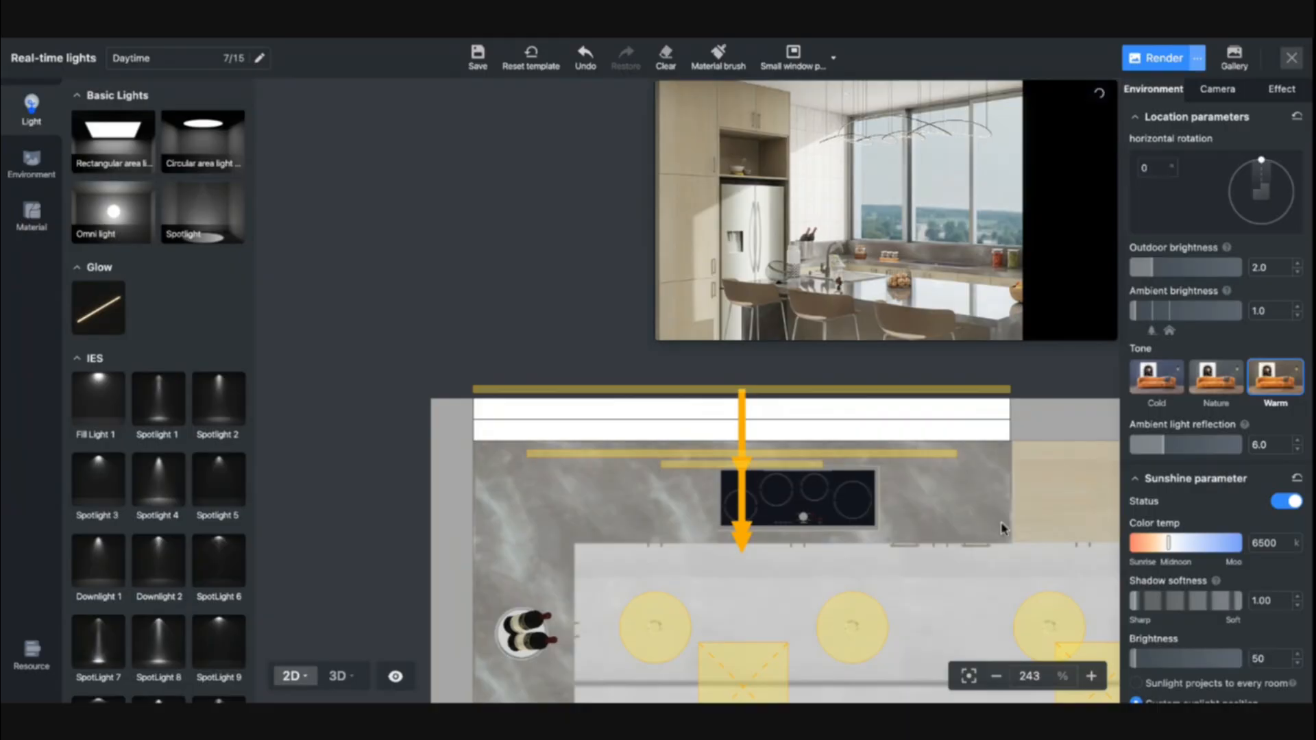
key(ctrl+z)
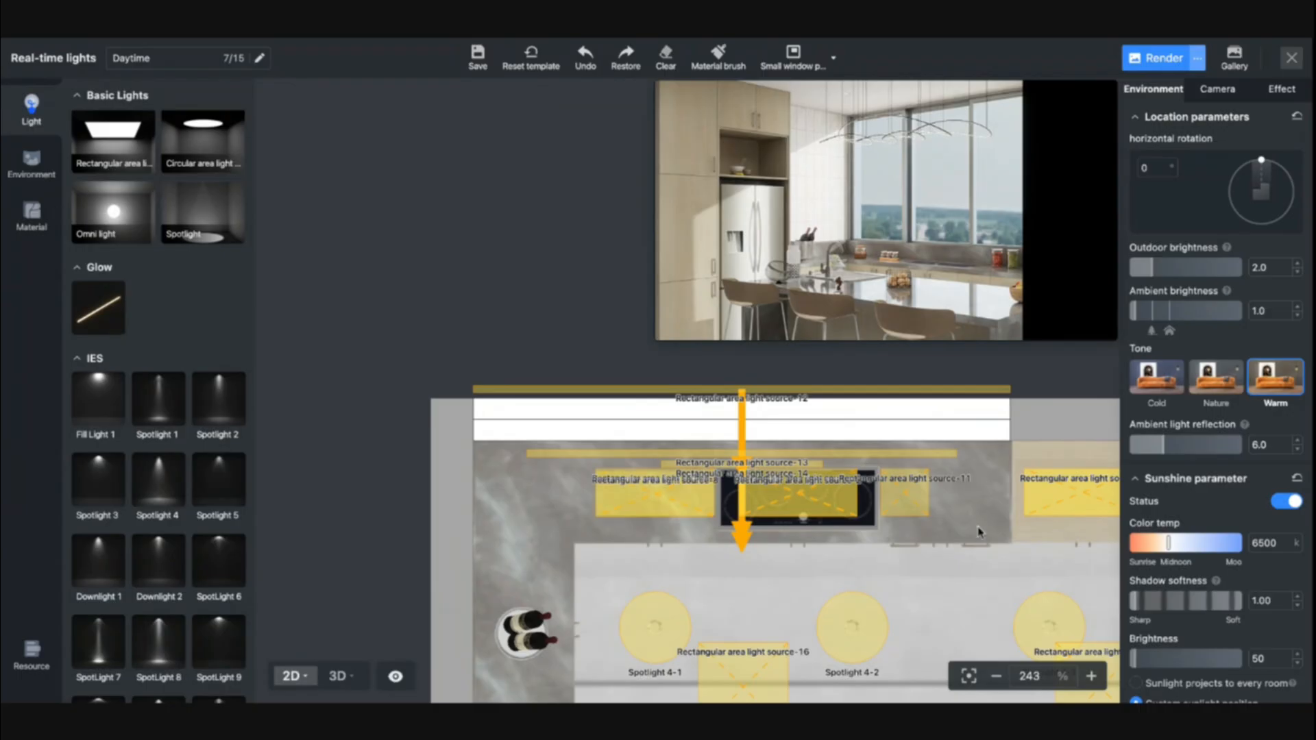
Step: Delete the uppermost area lights over the cooktop, the counter on both sides of it and the adjoining cabinet together
drag(905, 578, 902, 405)
drag(945, 482, 882, 468)
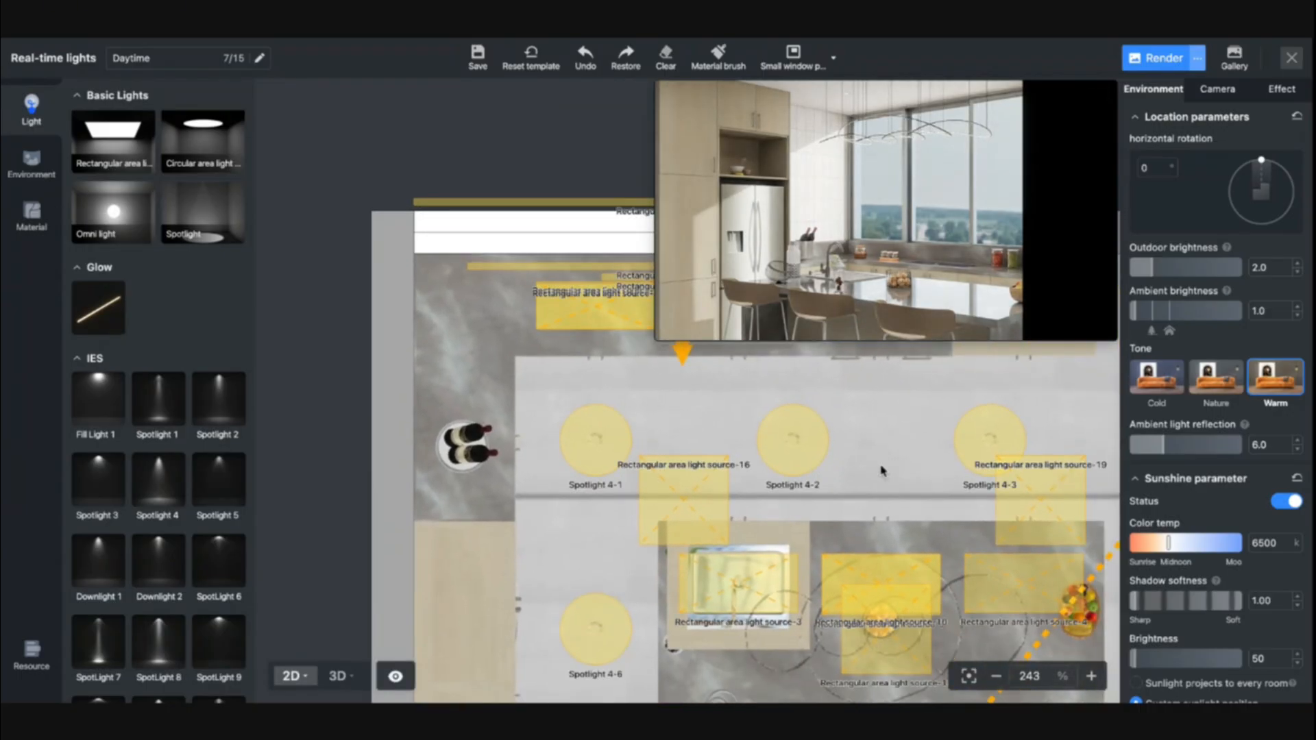
click(704, 515)
drag(627, 417, 531, 535)
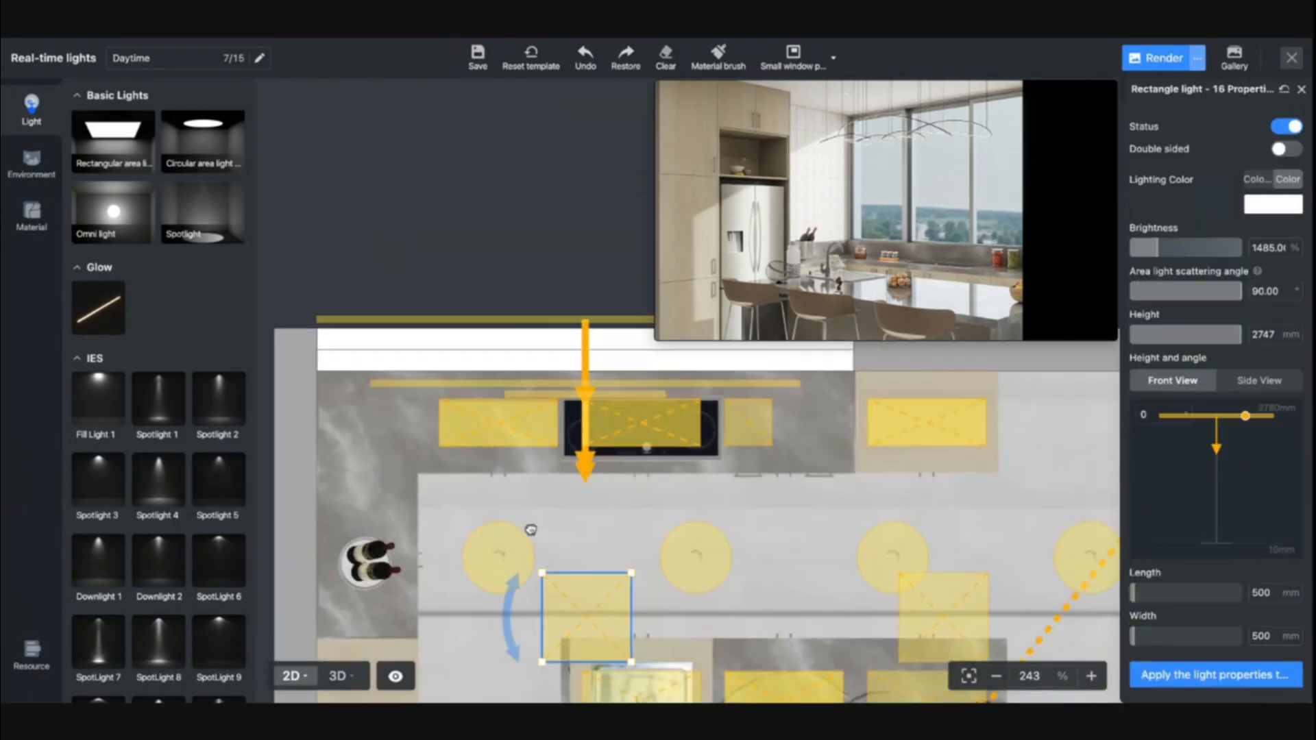
click(500, 423)
shift+click(668, 430)
shift+click(741, 429)
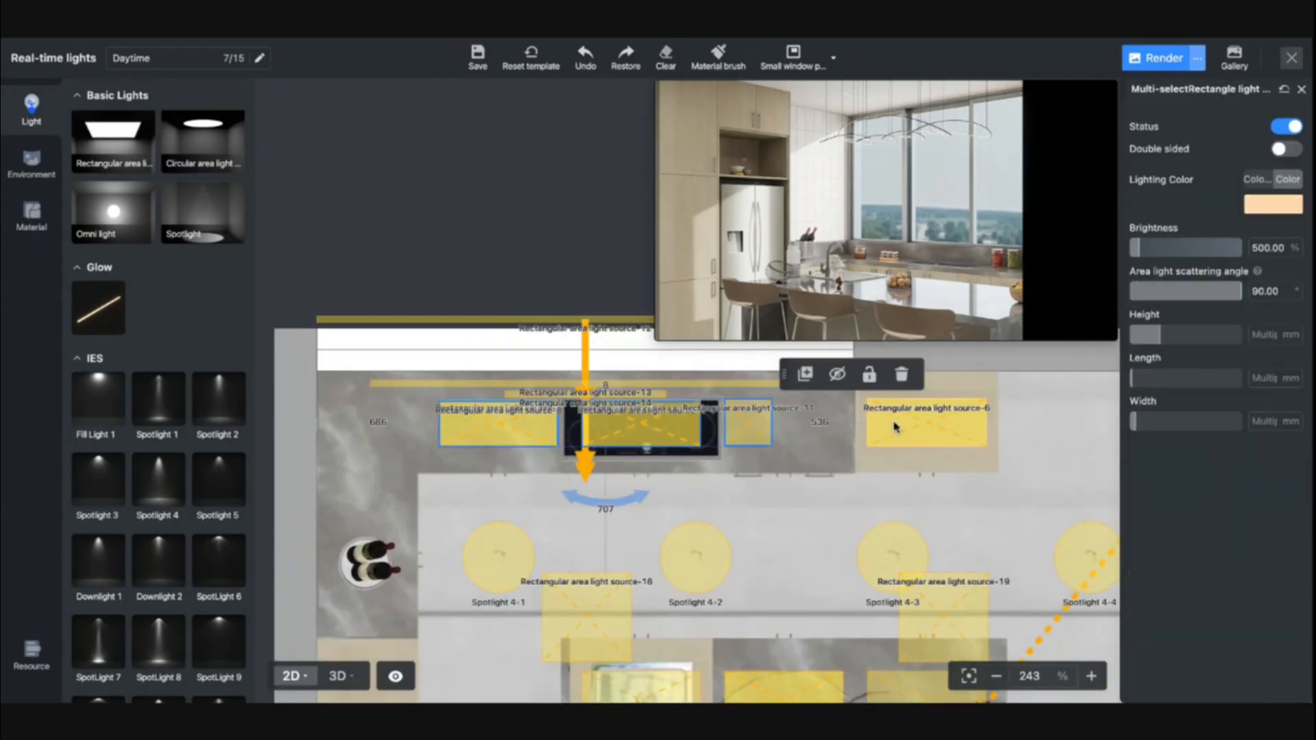
shift+click(897, 422)
key(Delete)
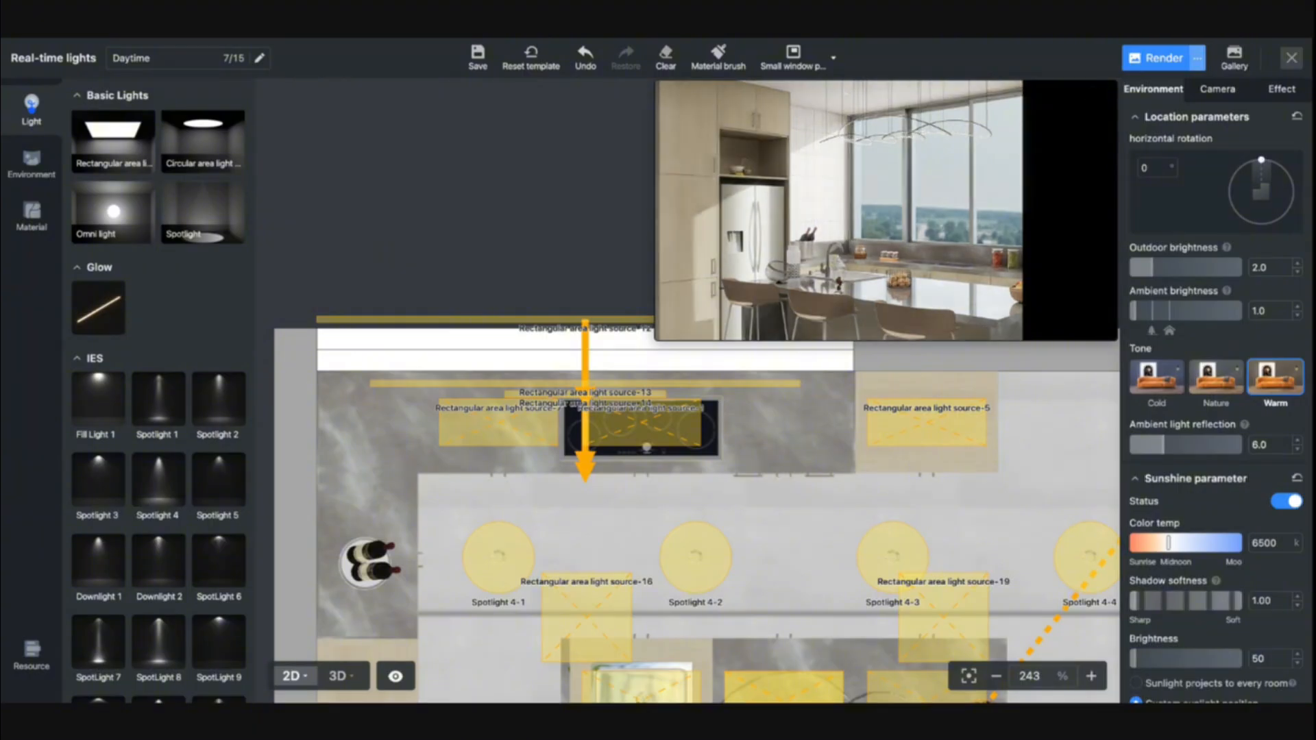
Step: Delete the three remaining overlapping area lights over the counter, the cooktop and the adjoining cabinet together
click(538, 433)
shift+click(624, 427)
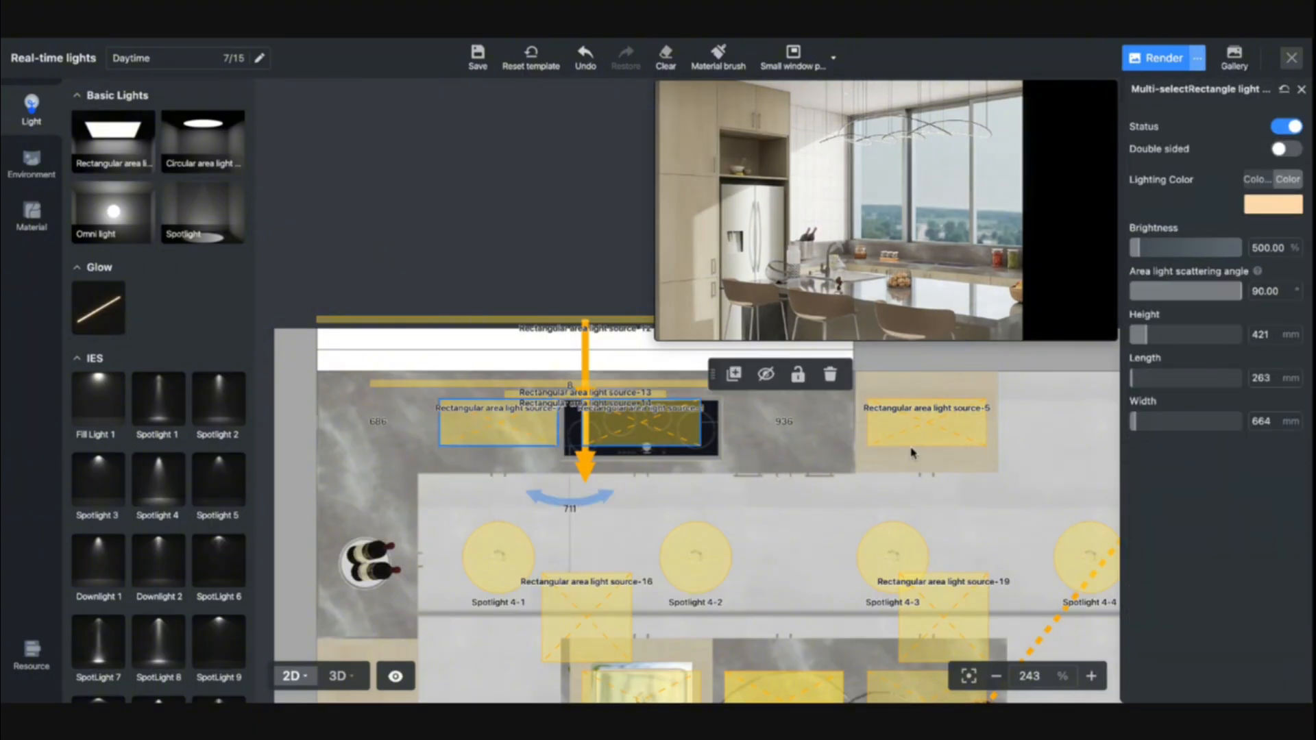
shift+click(936, 440)
key(Delete)
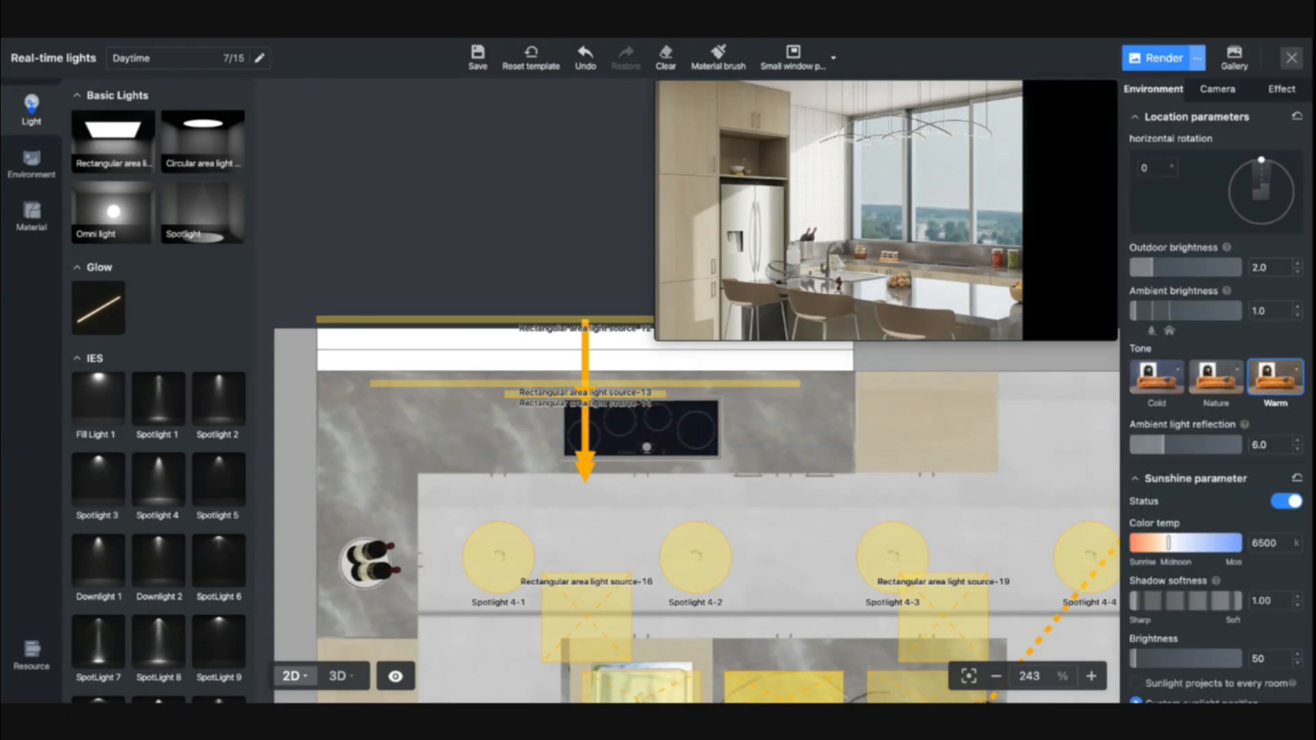
Step: Delete ceiling area lights 16 and 19 between the counter and the island, and area light 15 above the island
drag(791, 528, 708, 418)
click(507, 497)
key(Delete)
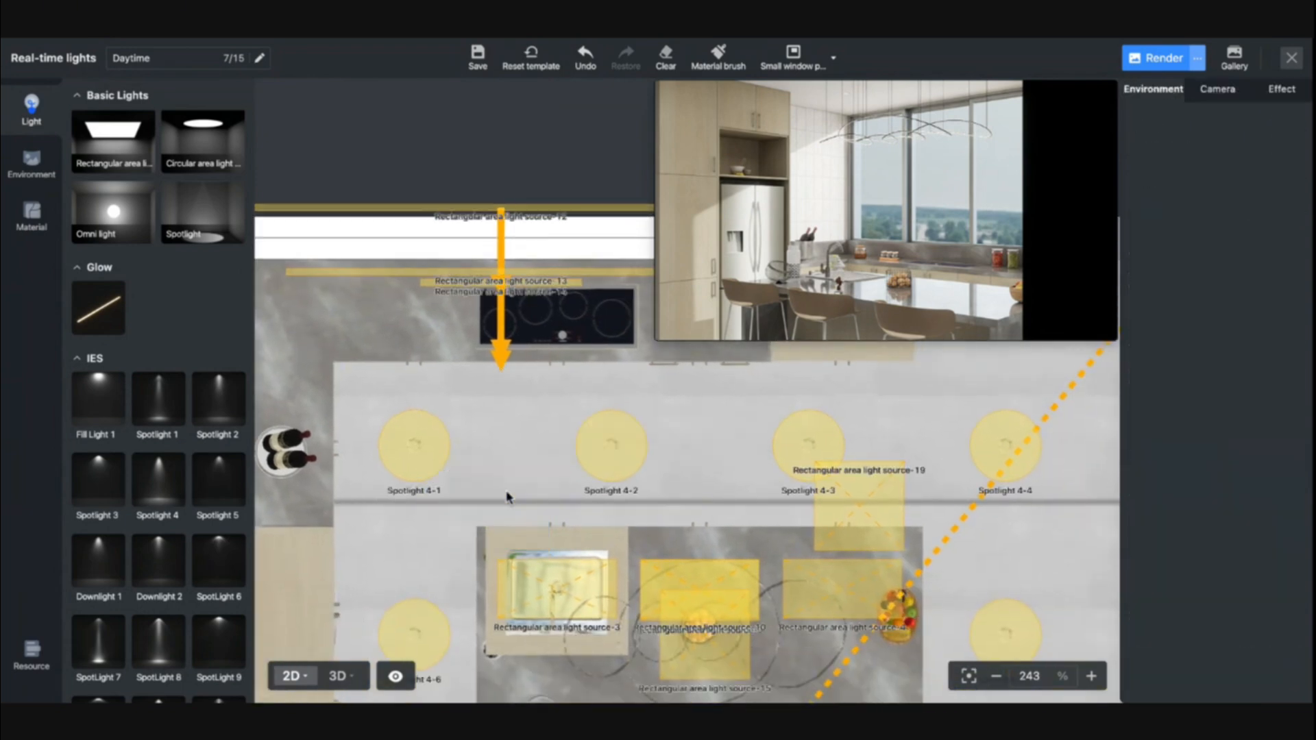
click(884, 531)
key(Delete)
drag(831, 521, 859, 353)
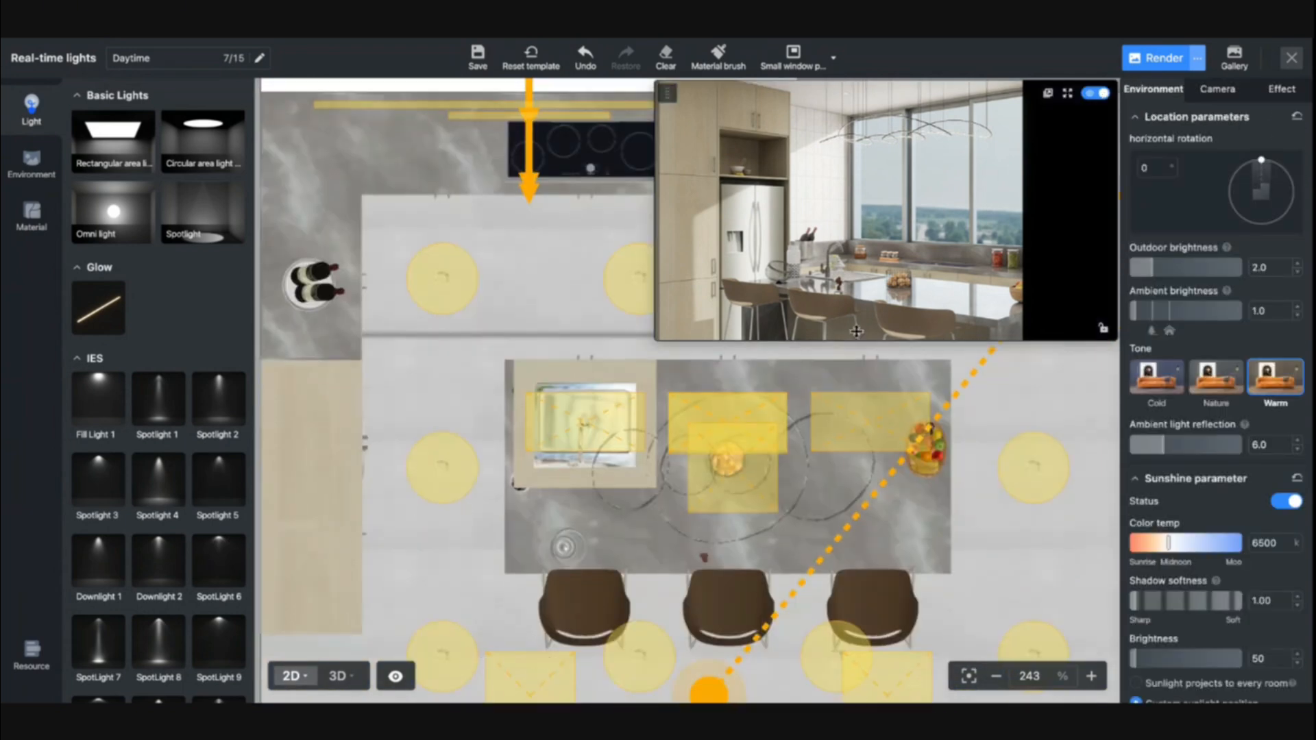
click(742, 490)
key(Delete)
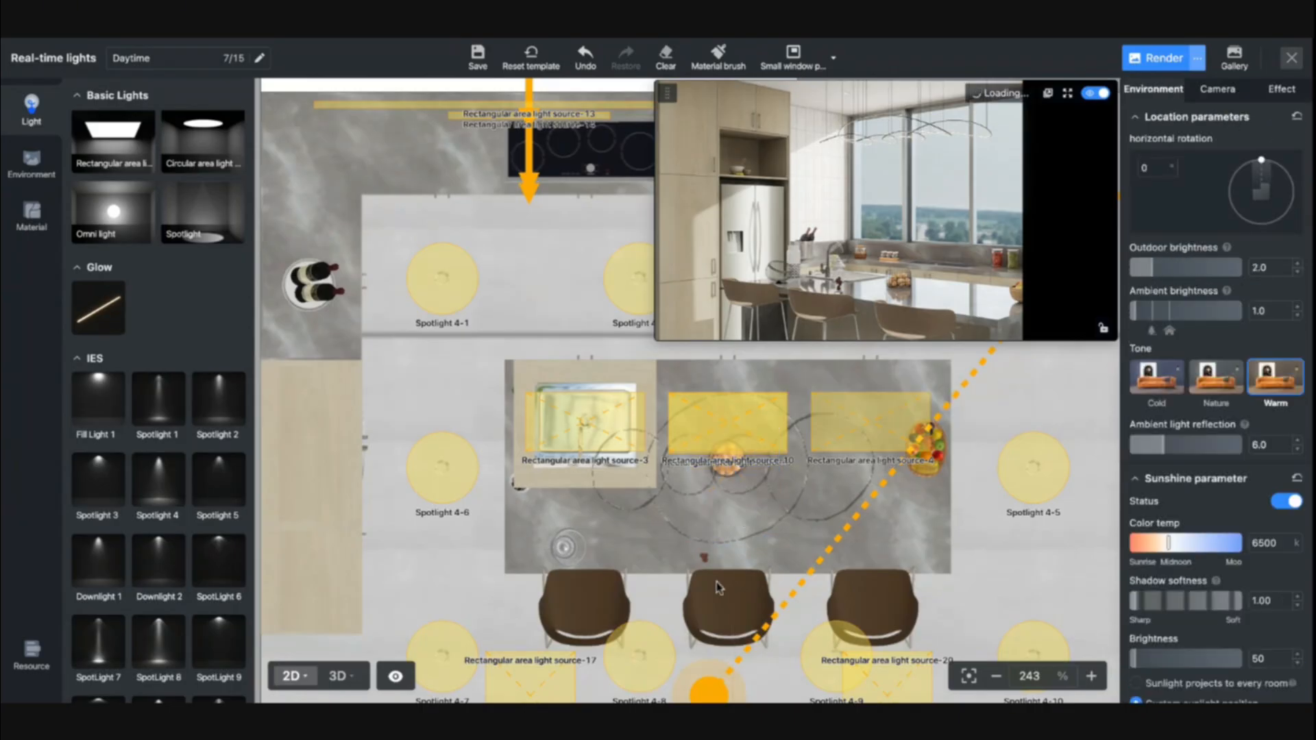
Step: Delete Rectangular area light source-17 and Rectangular area light source-20 behind the island chairs
drag(717, 587, 757, 505)
click(581, 632)
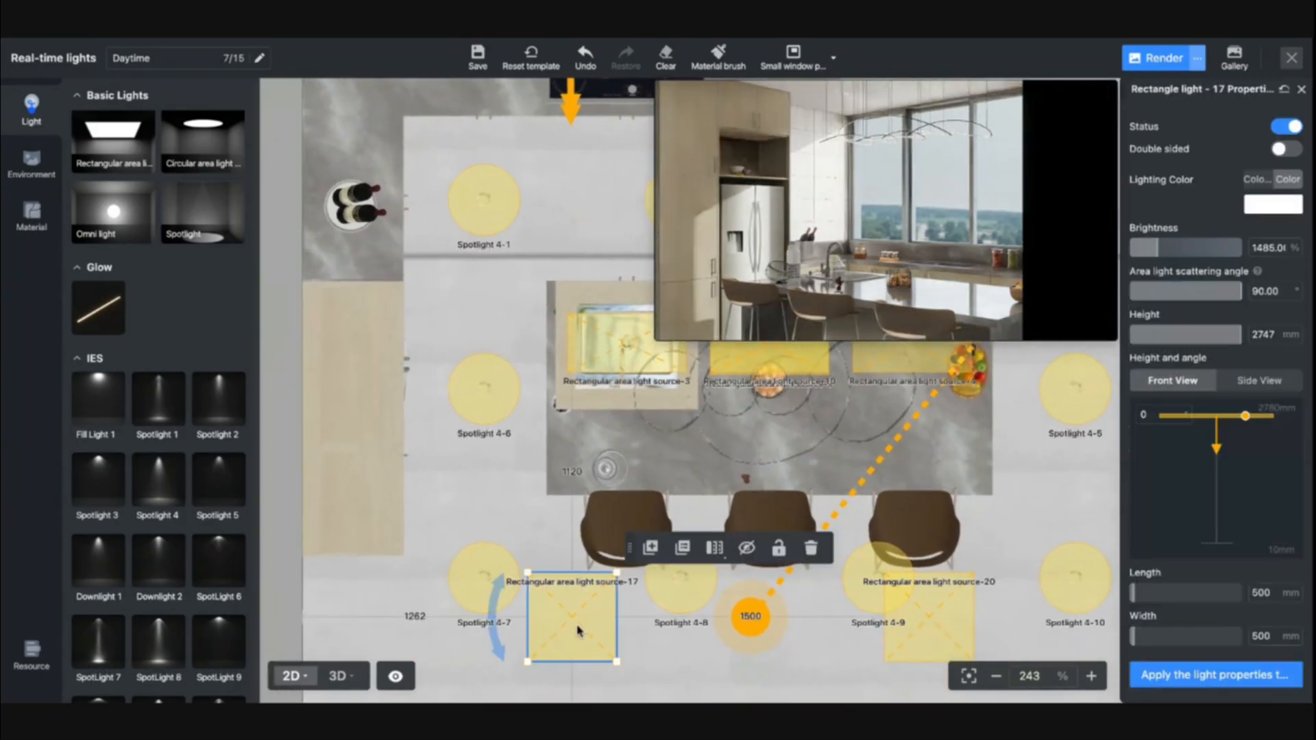
key(Delete)
click(943, 641)
key(Delete)
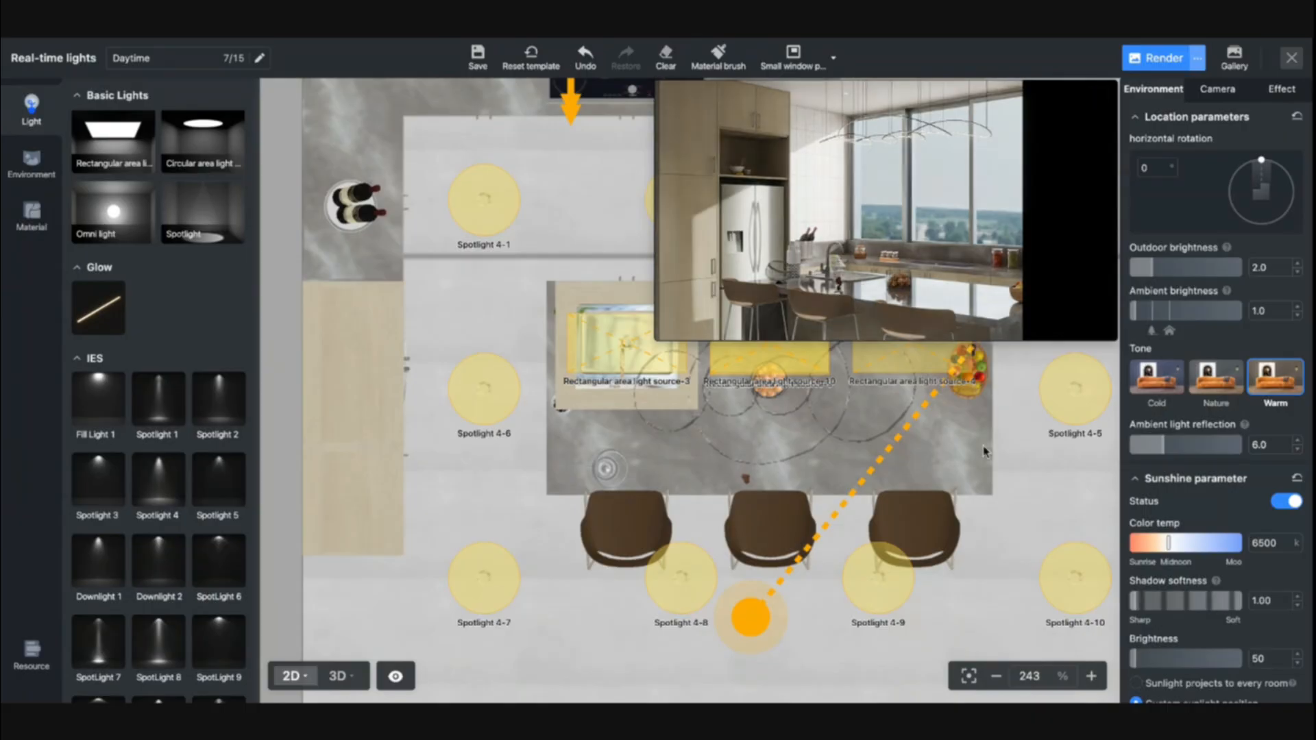
Step: Switch to the 3D view and show the real-time render preview in full screen
drag(1017, 529, 987, 574)
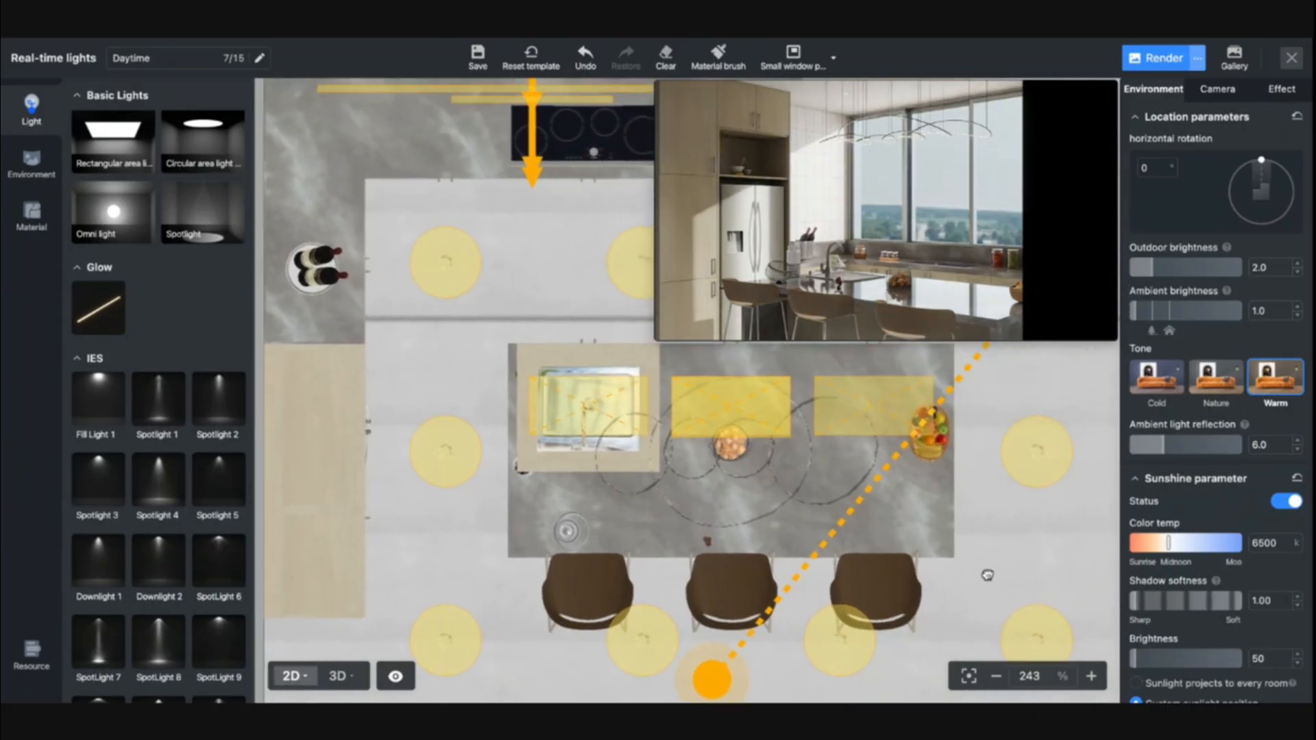
click(337, 676)
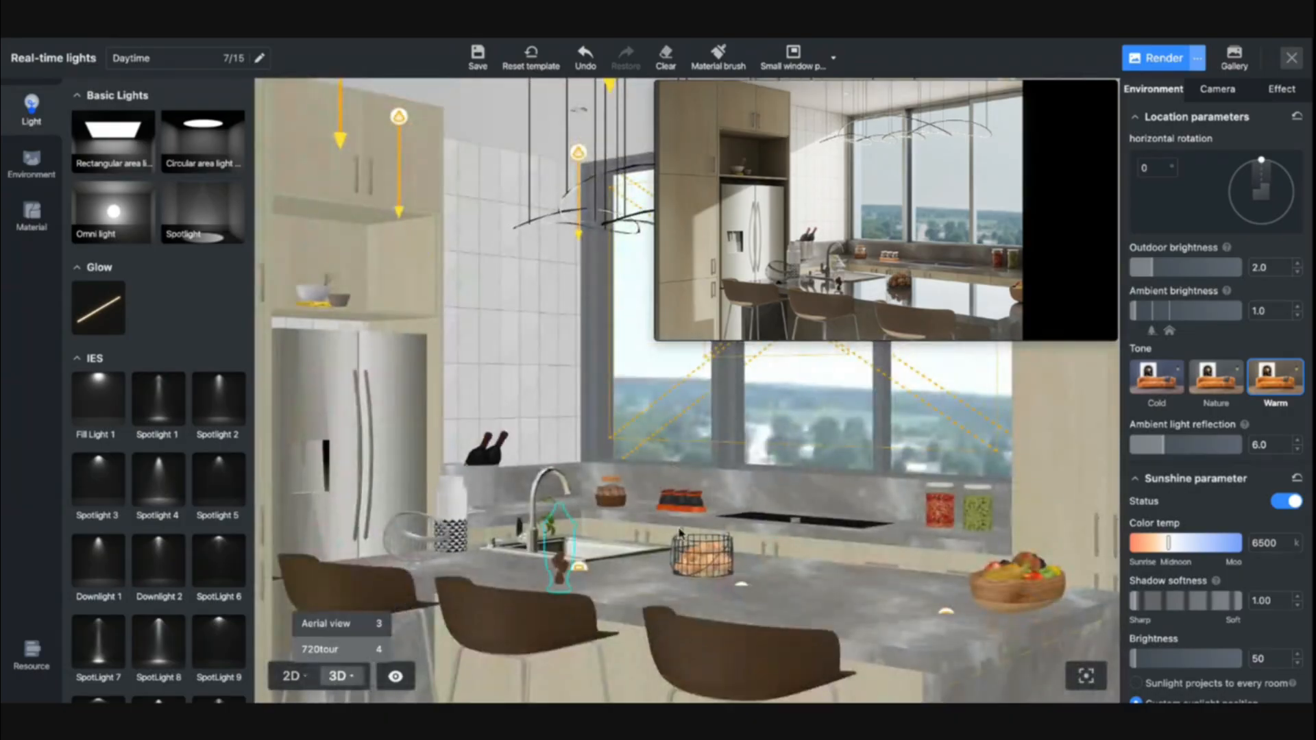
click(798, 57)
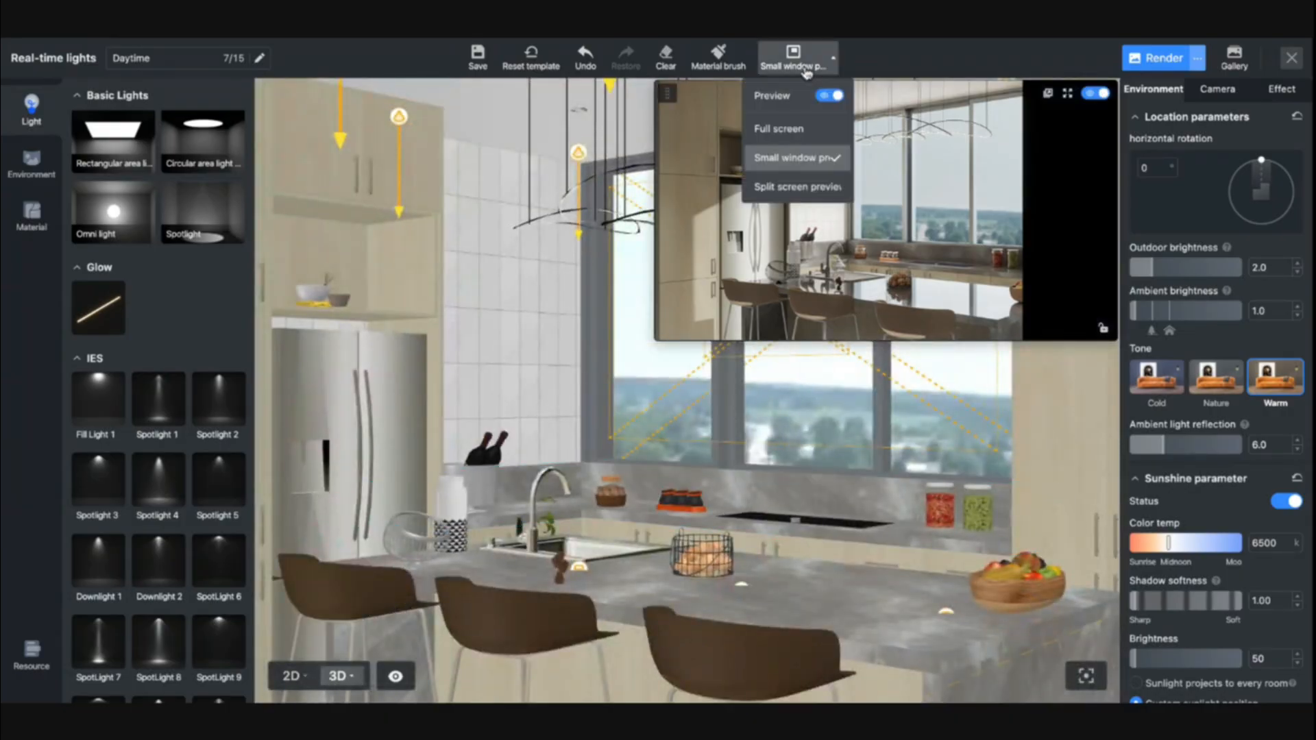
click(780, 126)
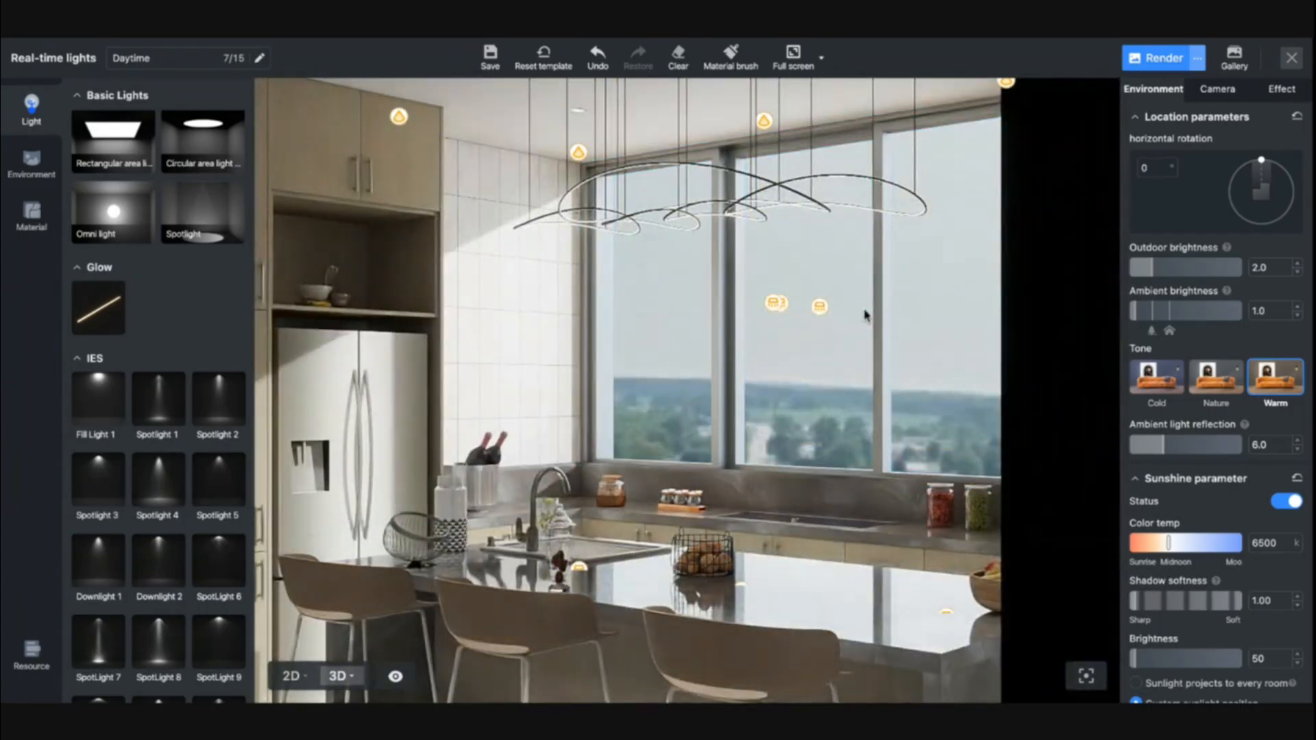
right_drag(775, 534, 843, 461)
click(892, 524)
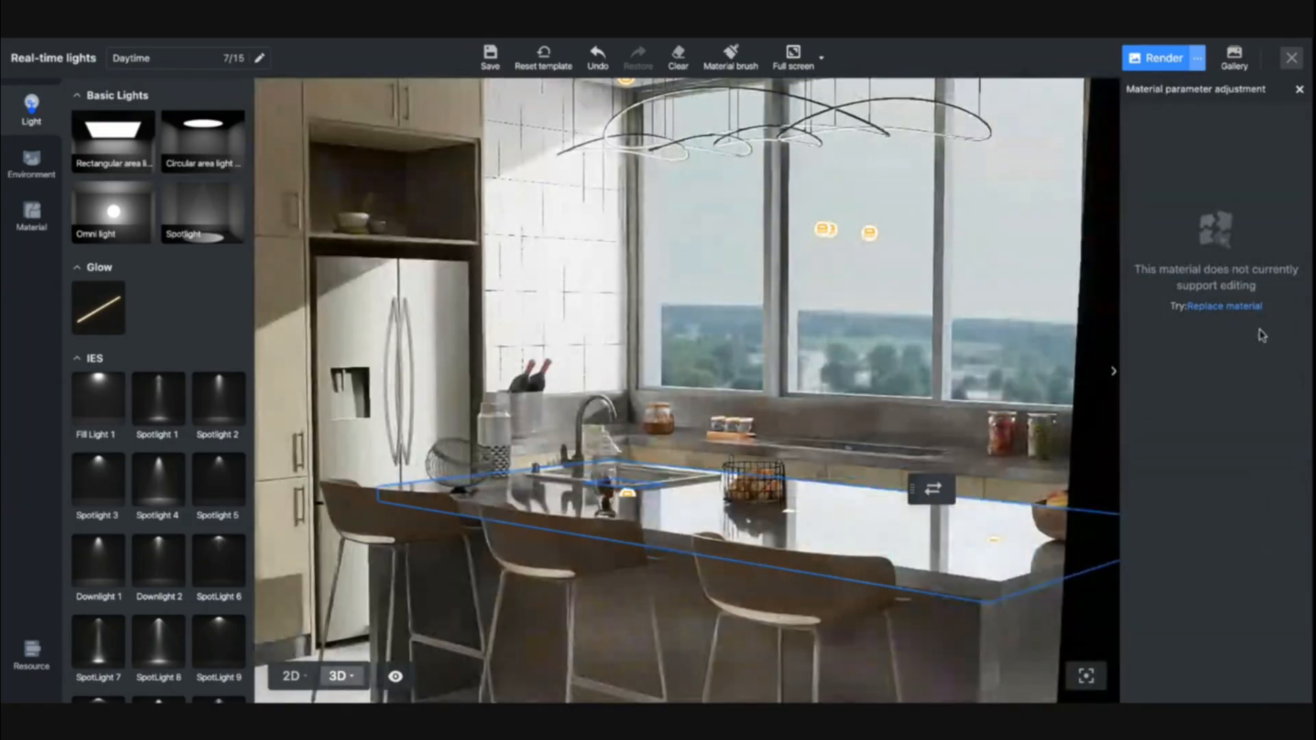
click(1299, 96)
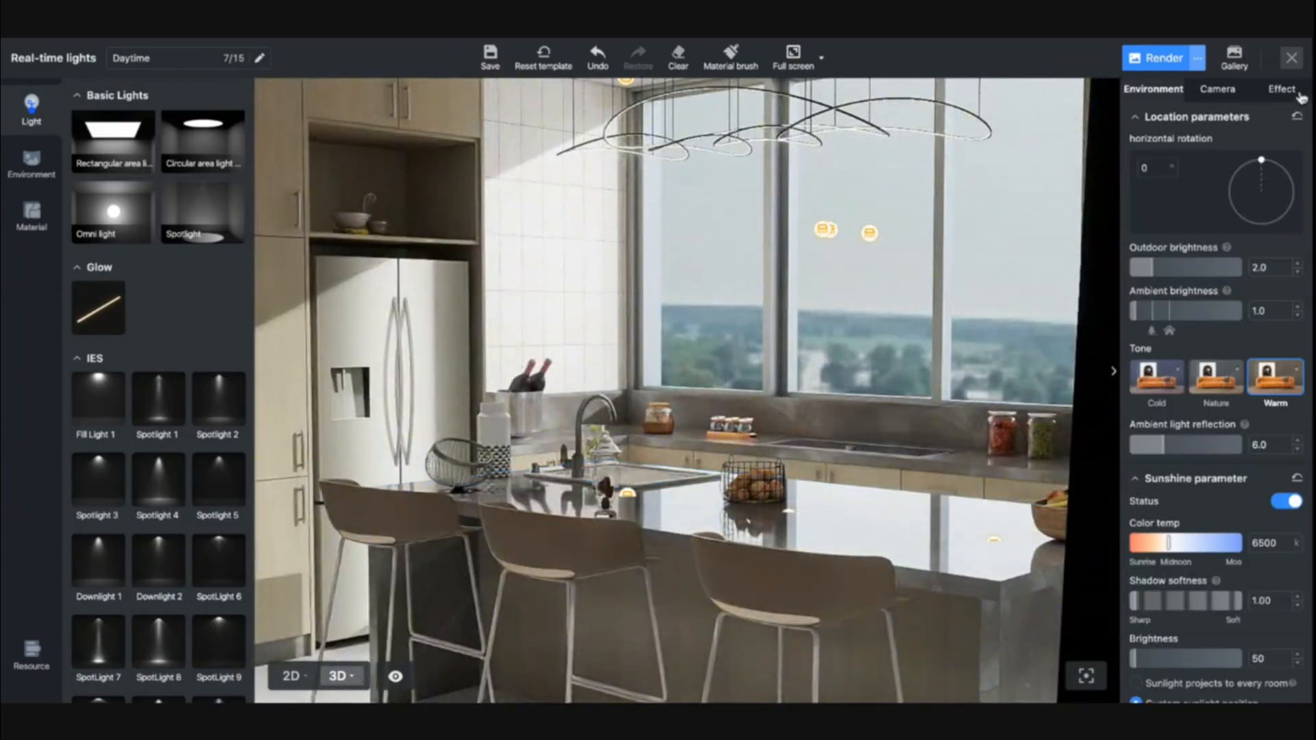
click(958, 552)
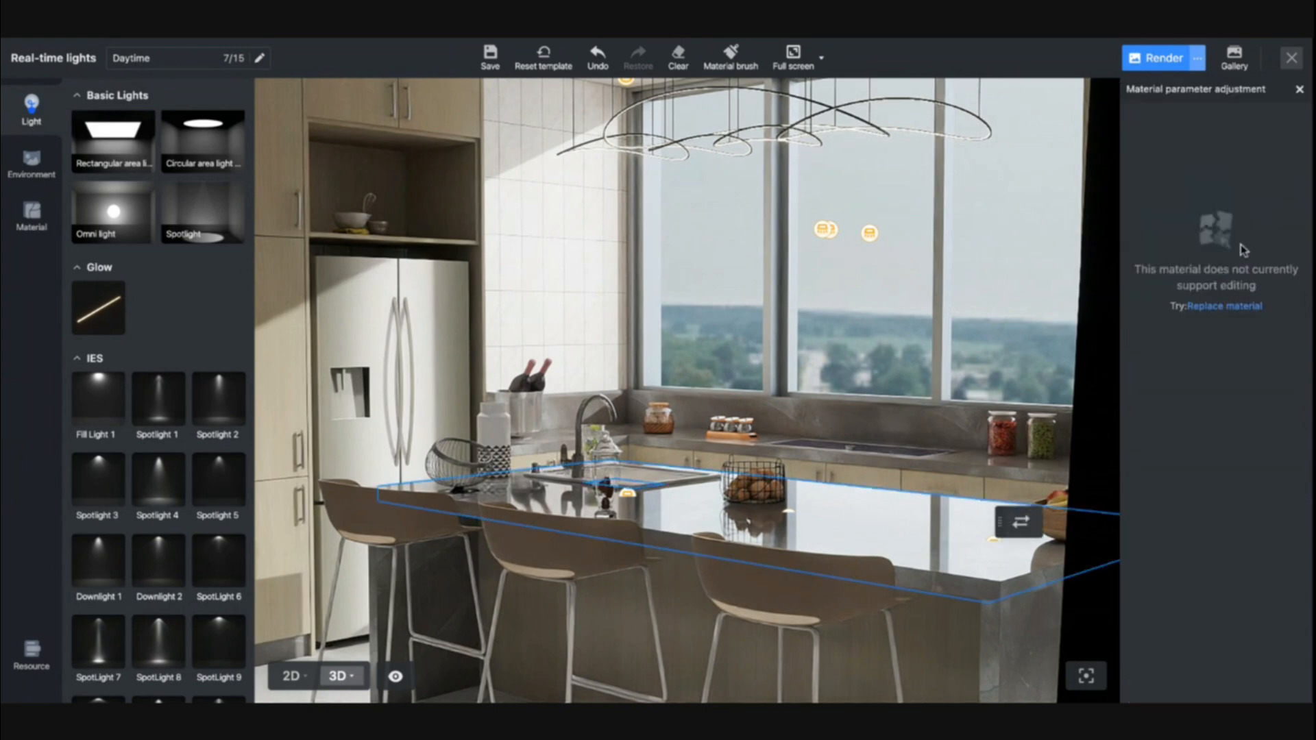
click(1225, 308)
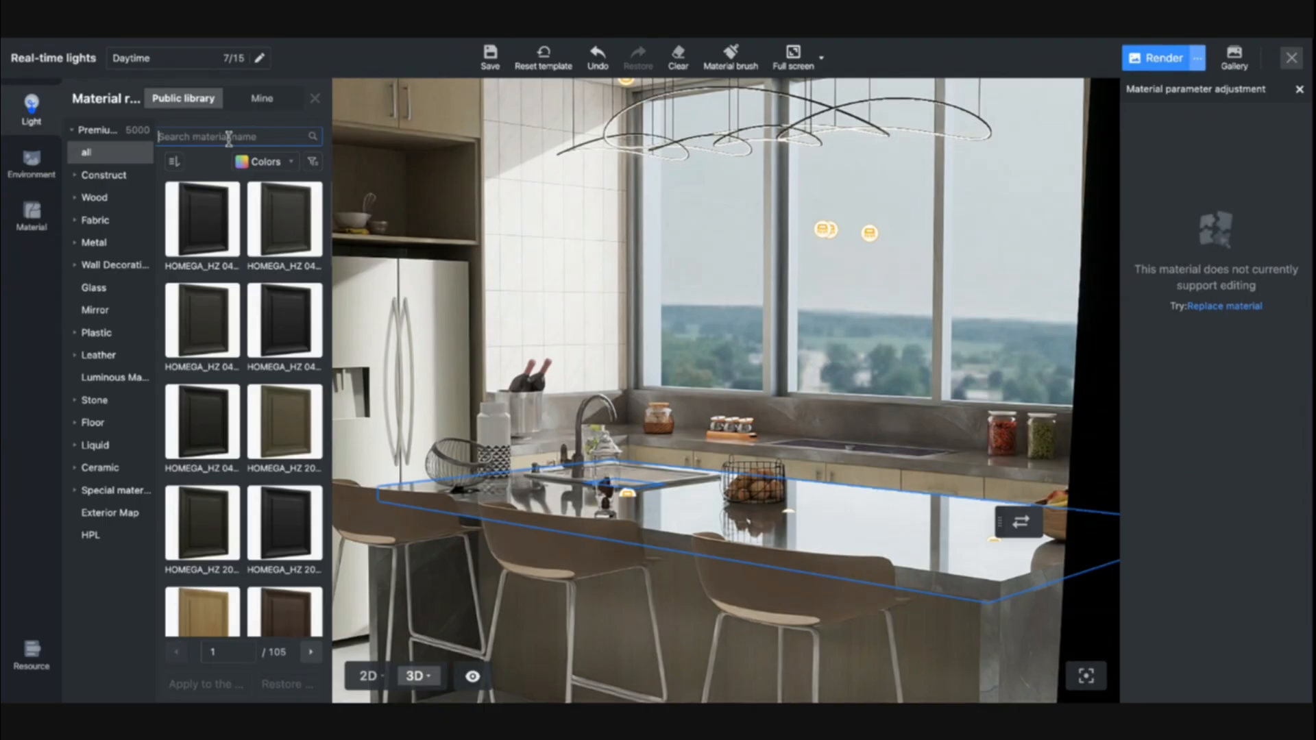
key(m)
scroll(811, 487, down, 5)
scroll(811, 488, up, 3)
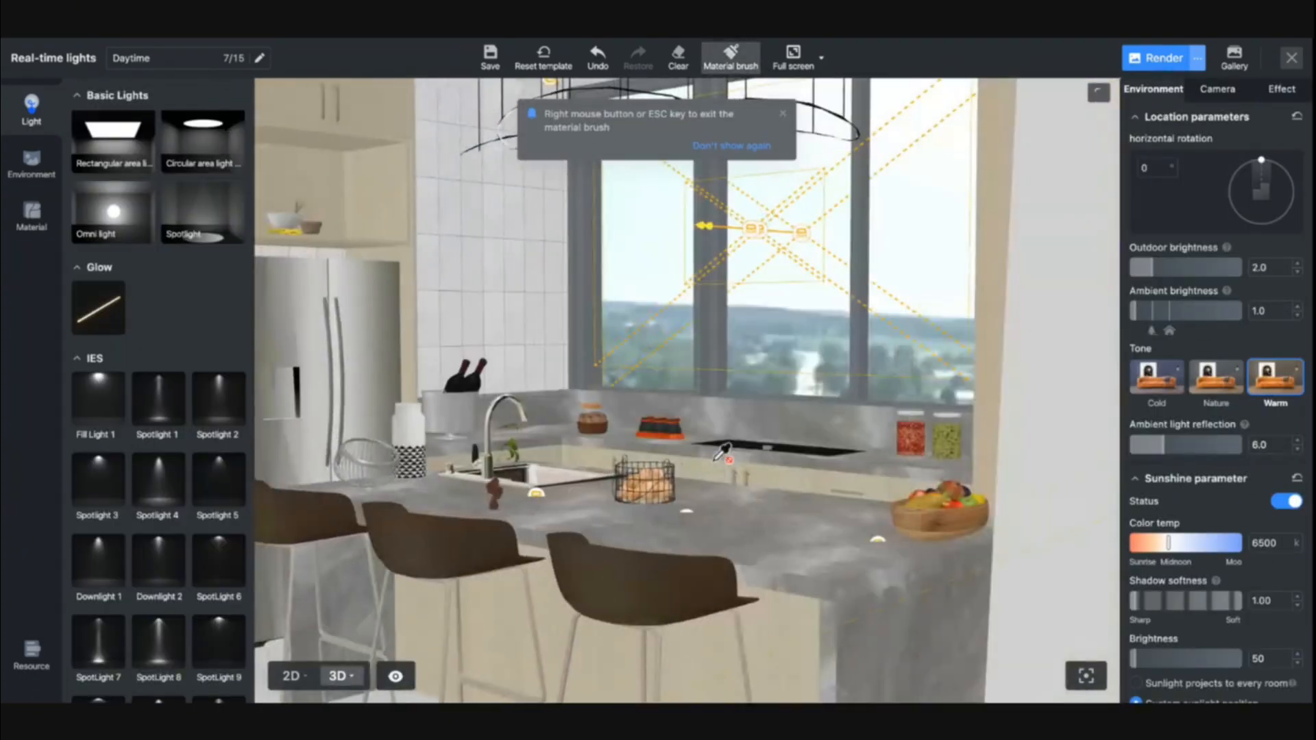
key(Escape)
scroll(713, 503, up, 3)
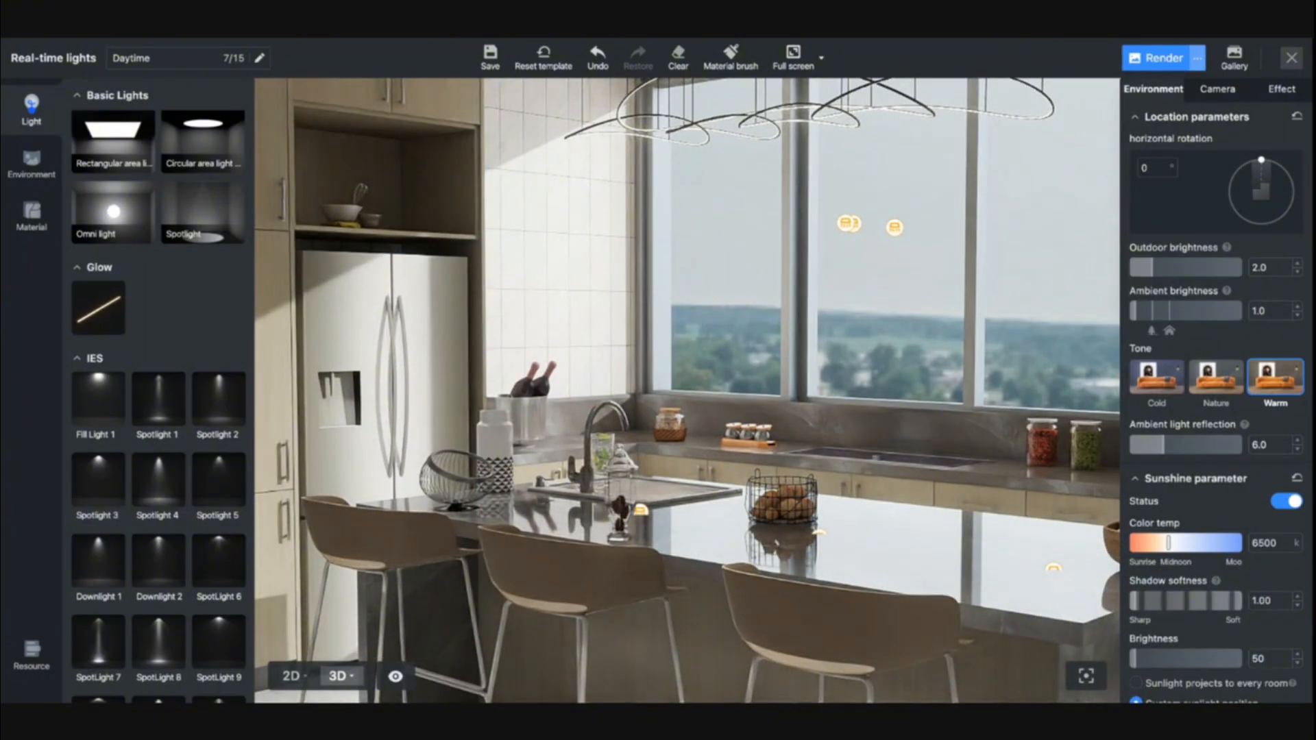
Step: Try to place and orient a Glow light near the open shelf above the refrigerator
click(104, 316)
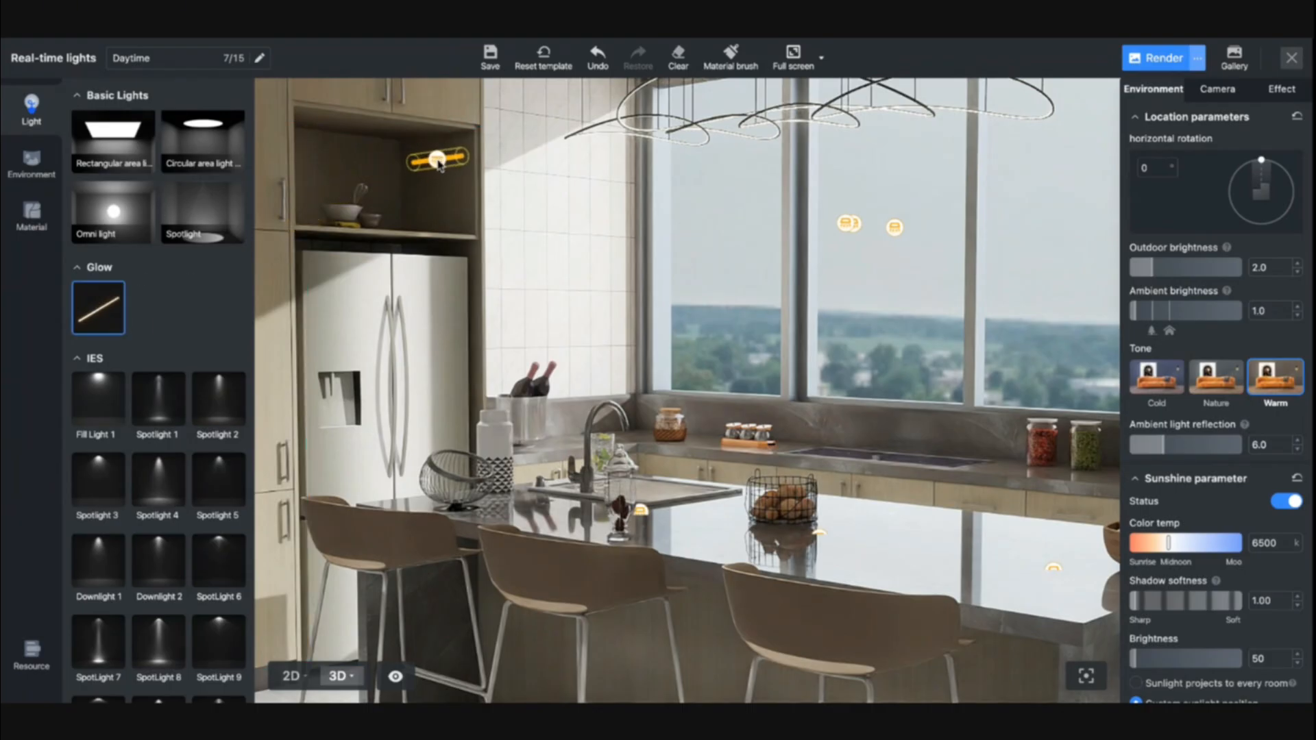
click(439, 163)
key(a)
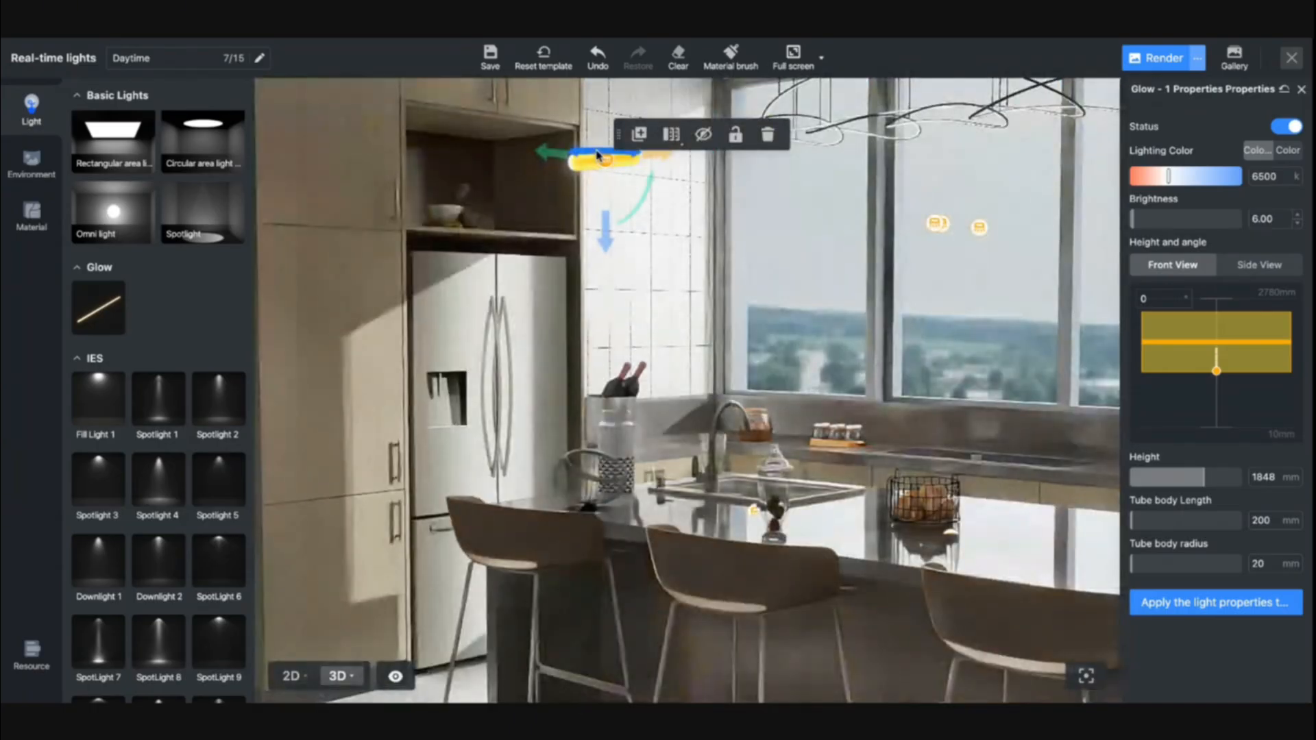
click(600, 157)
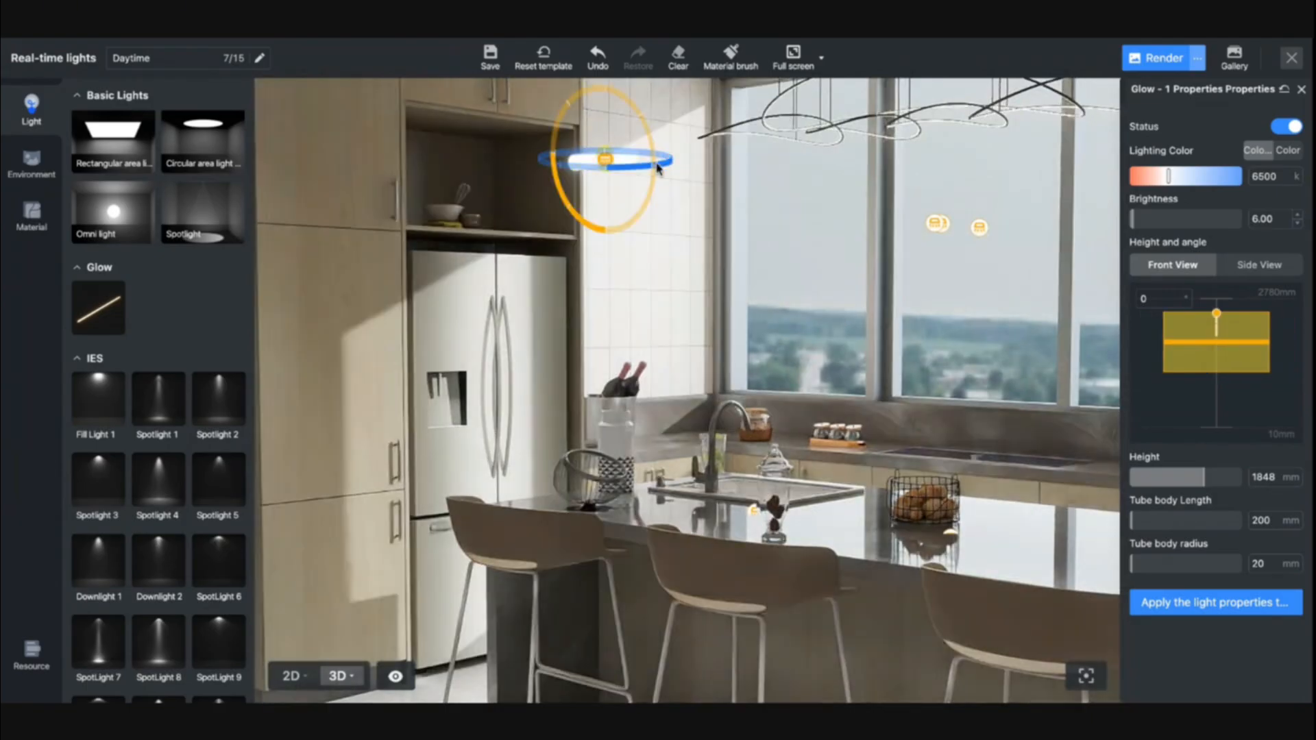
click(630, 173)
click(347, 153)
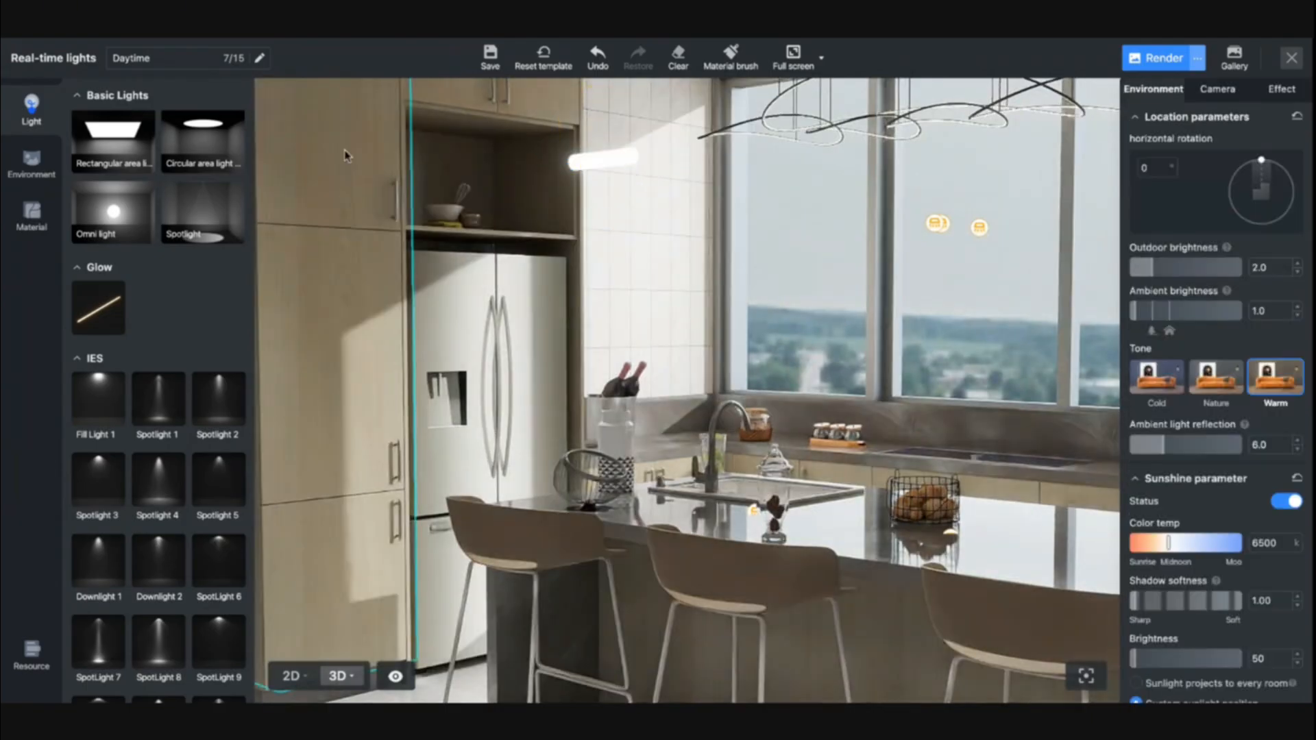
click(607, 169)
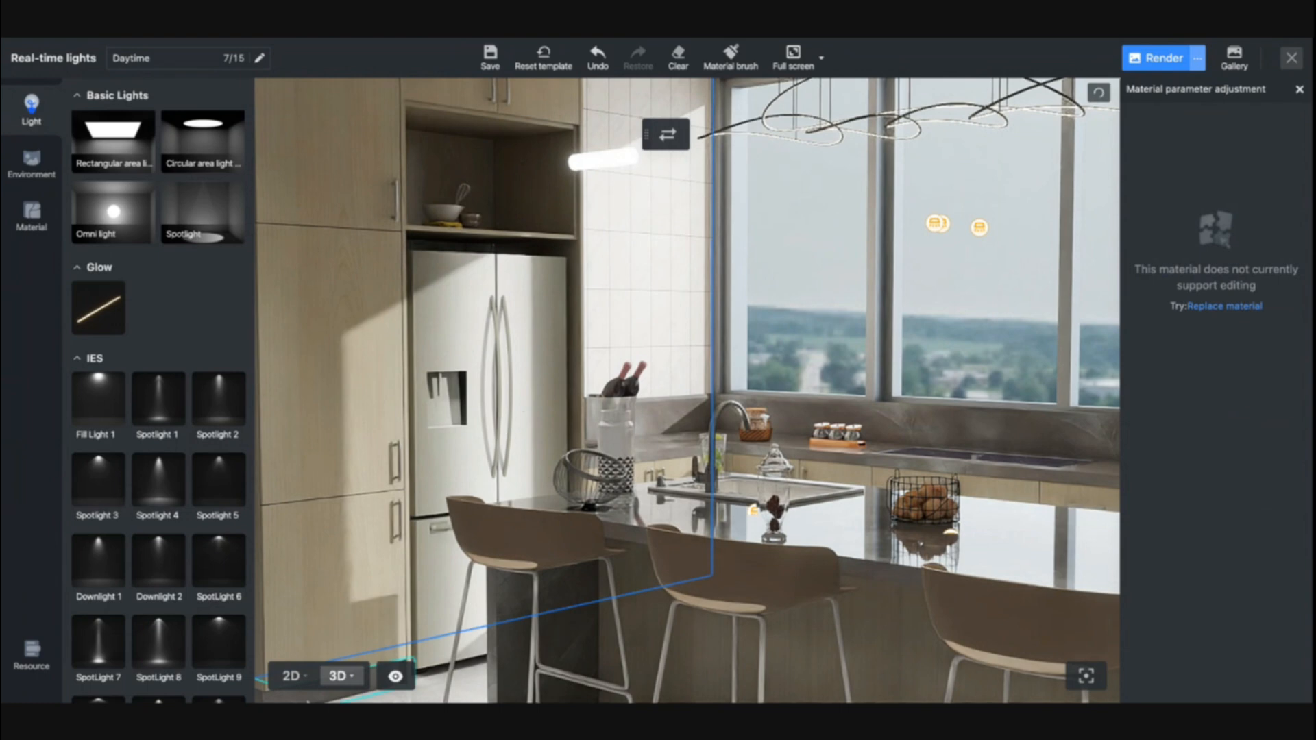
Step: Add a rectangular area light over the tall cabinets in the floor plan and resize it to about 595 × 525 mm
click(292, 676)
drag(526, 301, 602, 355)
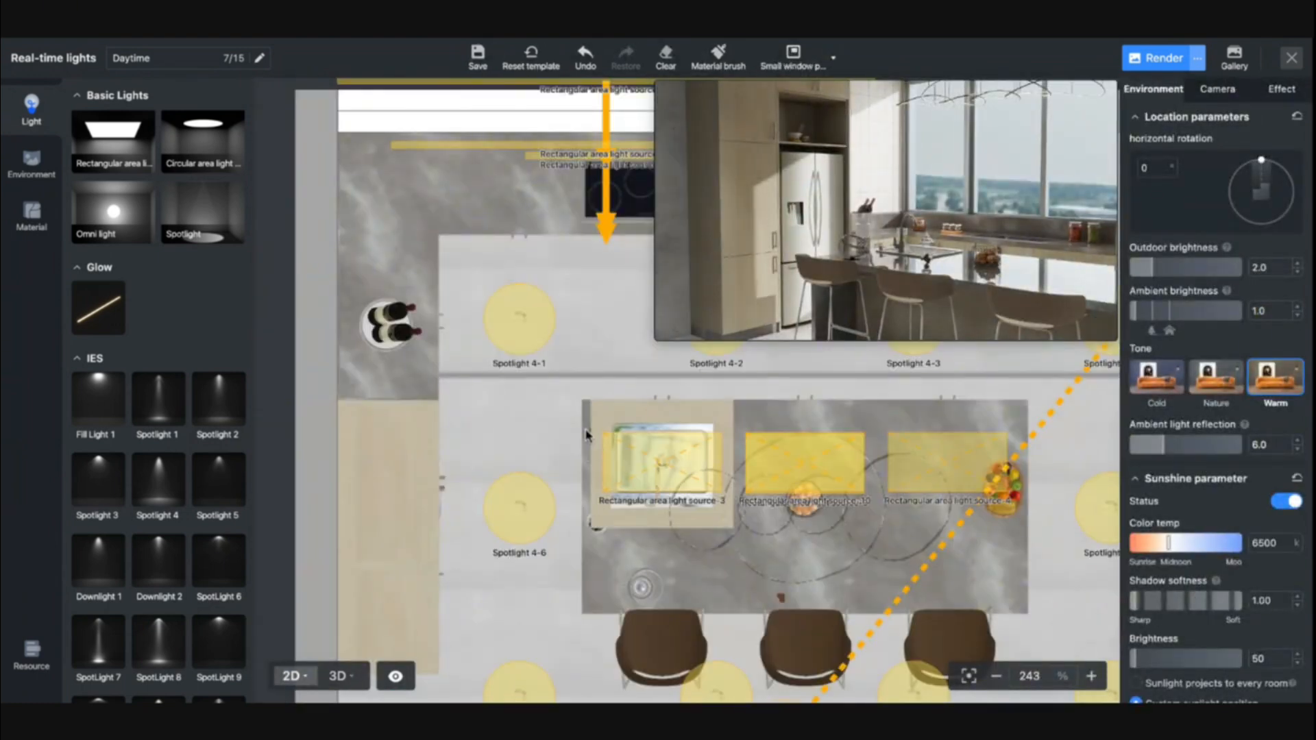
scroll(581, 410, down, 6)
scroll(581, 410, up, 3)
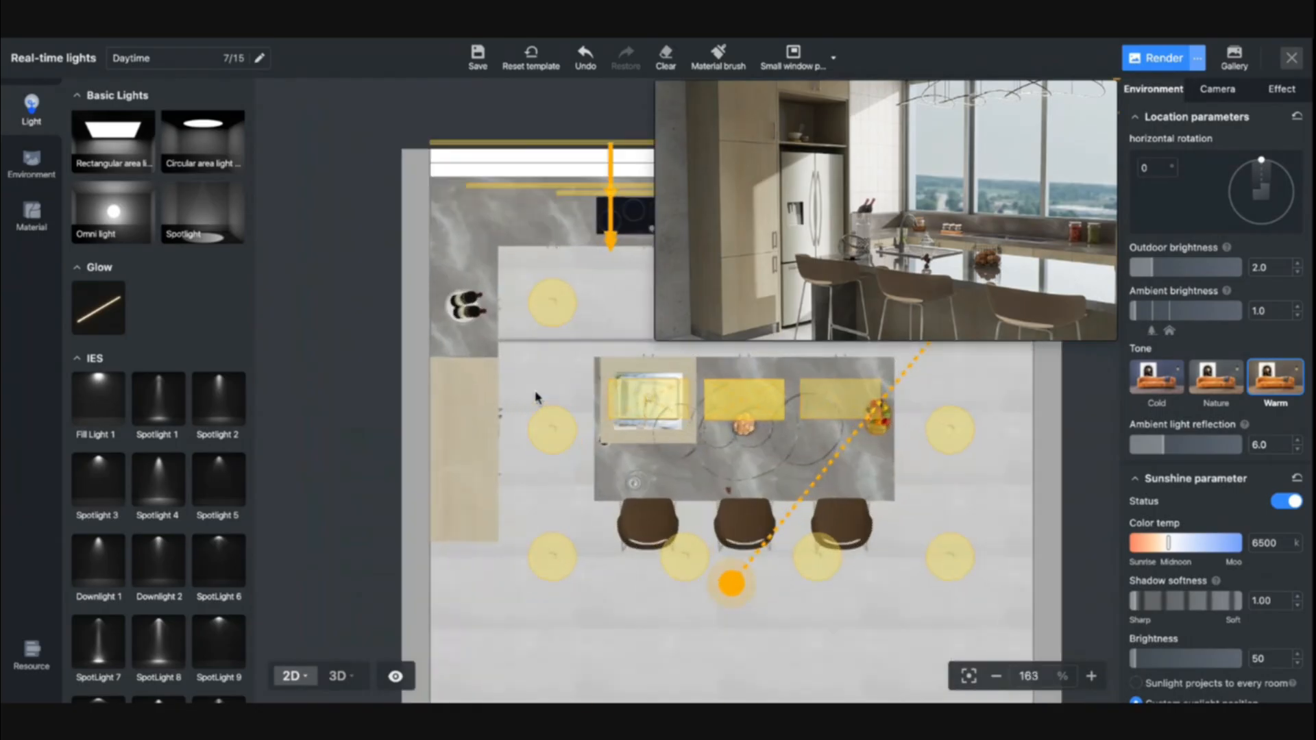
click(336, 676)
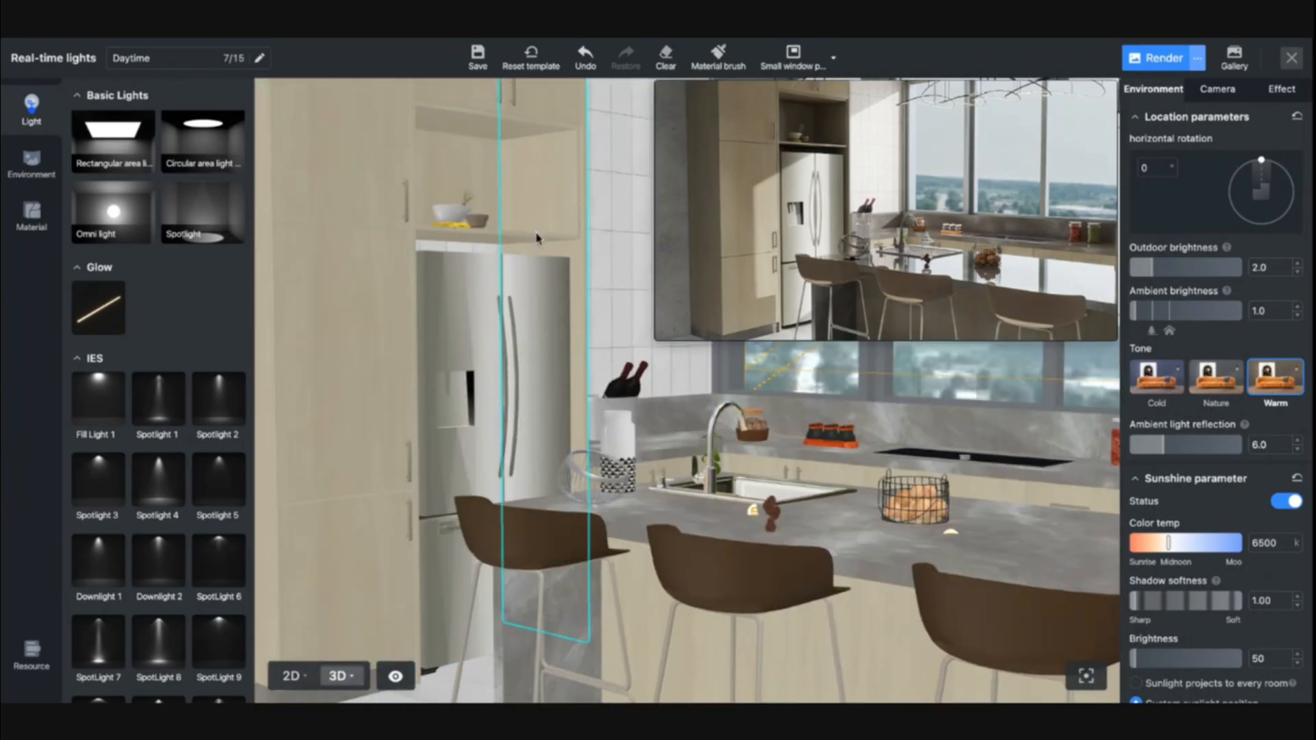
click(302, 674)
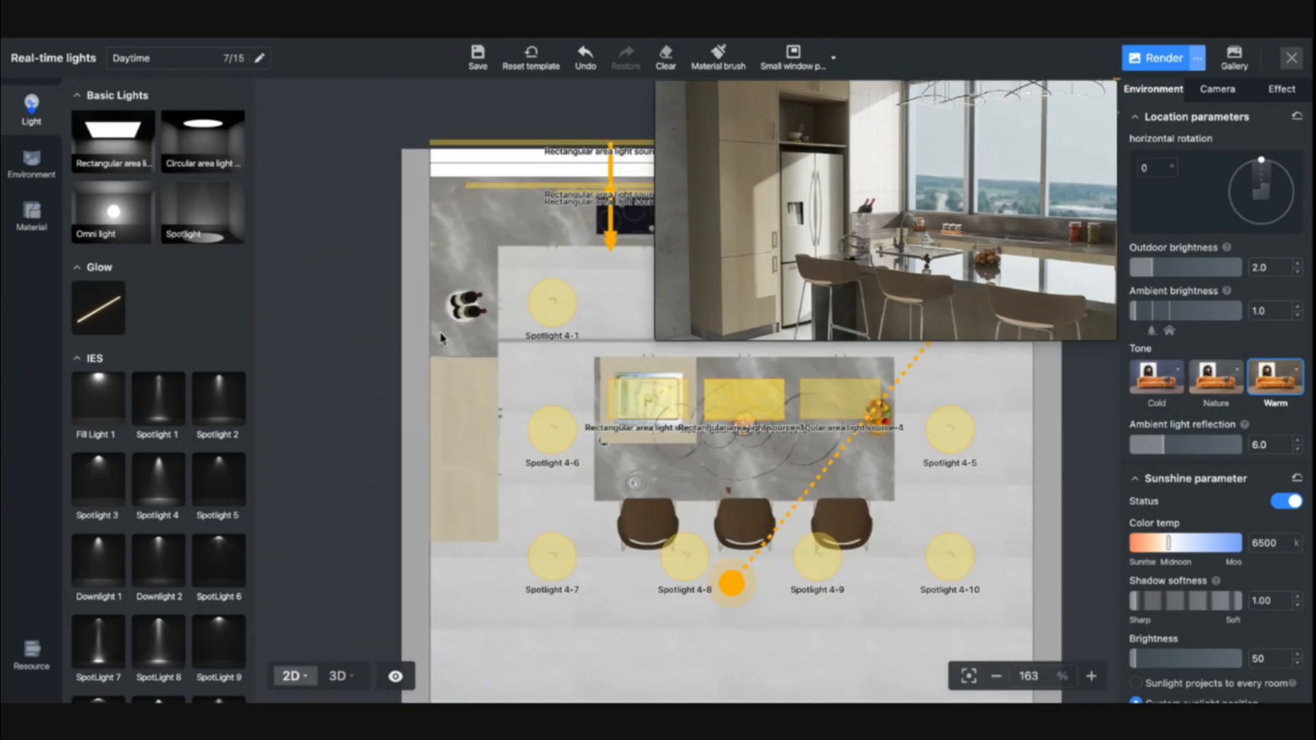
scroll(456, 394, up, 3)
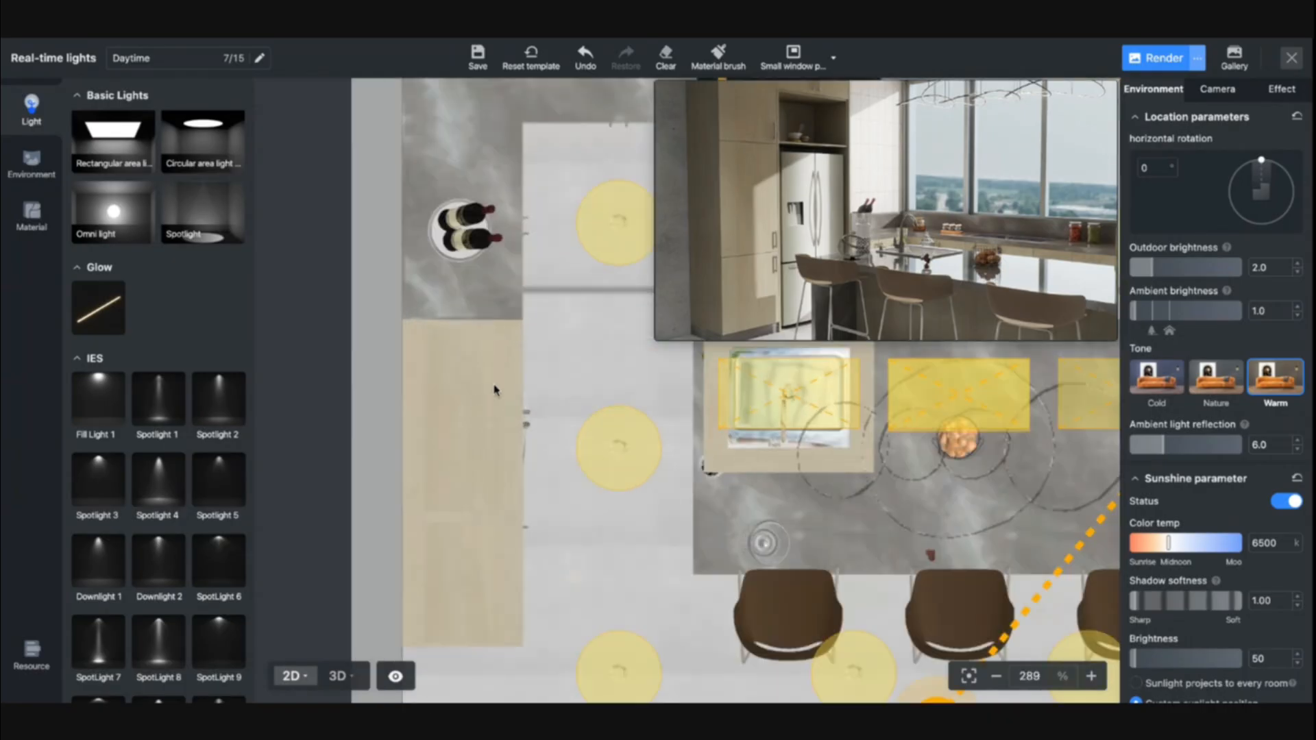
click(125, 157)
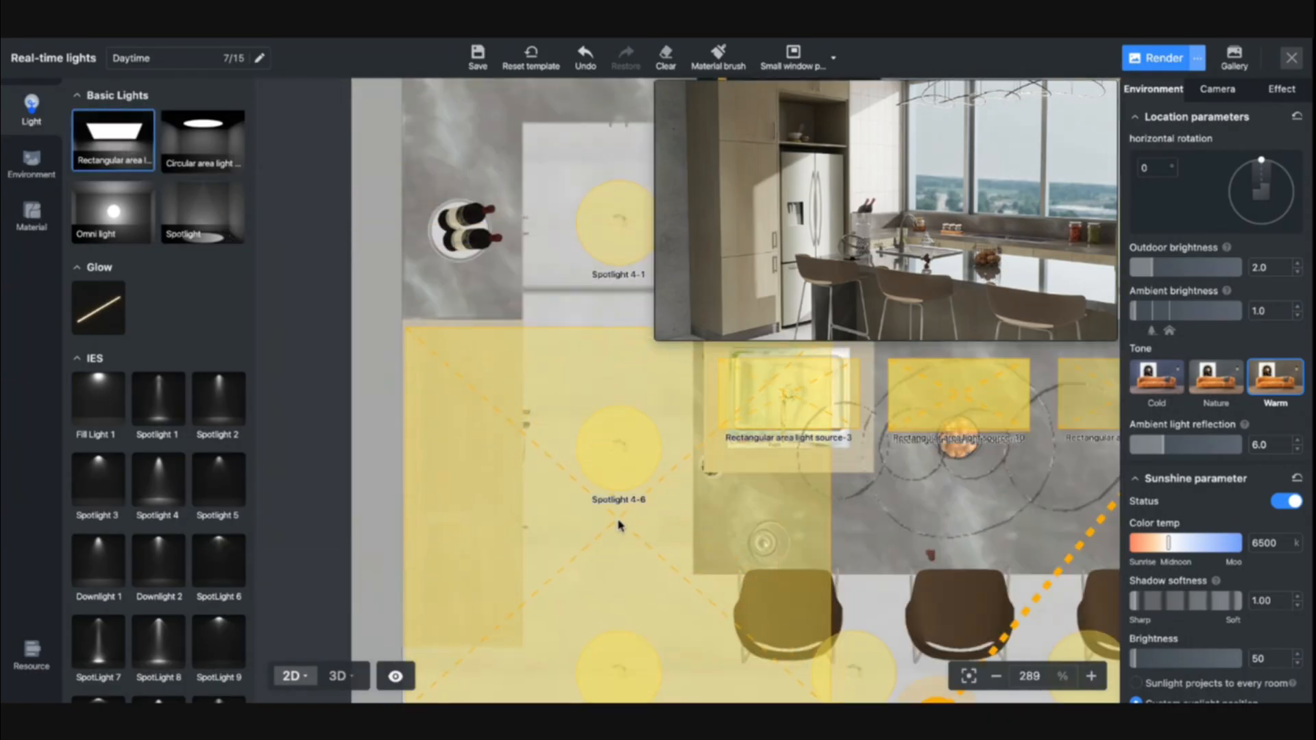
click(619, 526)
scroll(658, 569, down, 4)
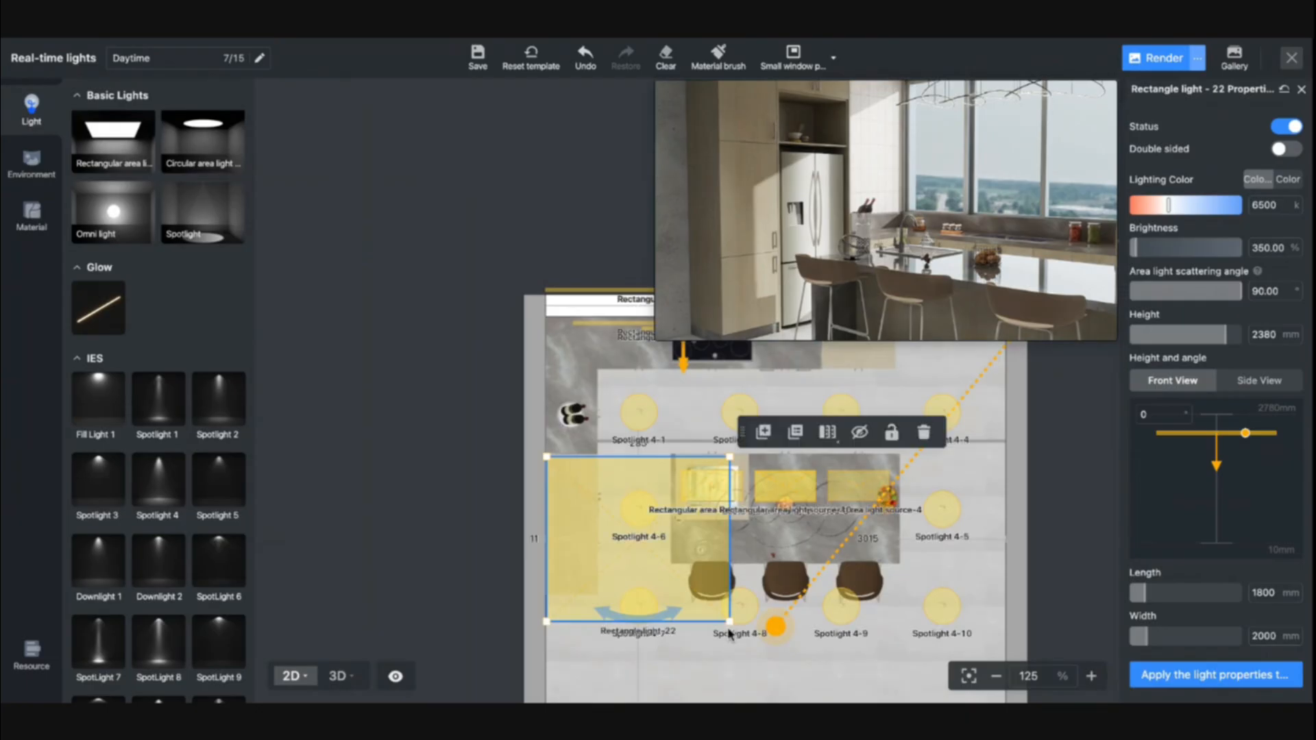
drag(729, 622, 594, 511)
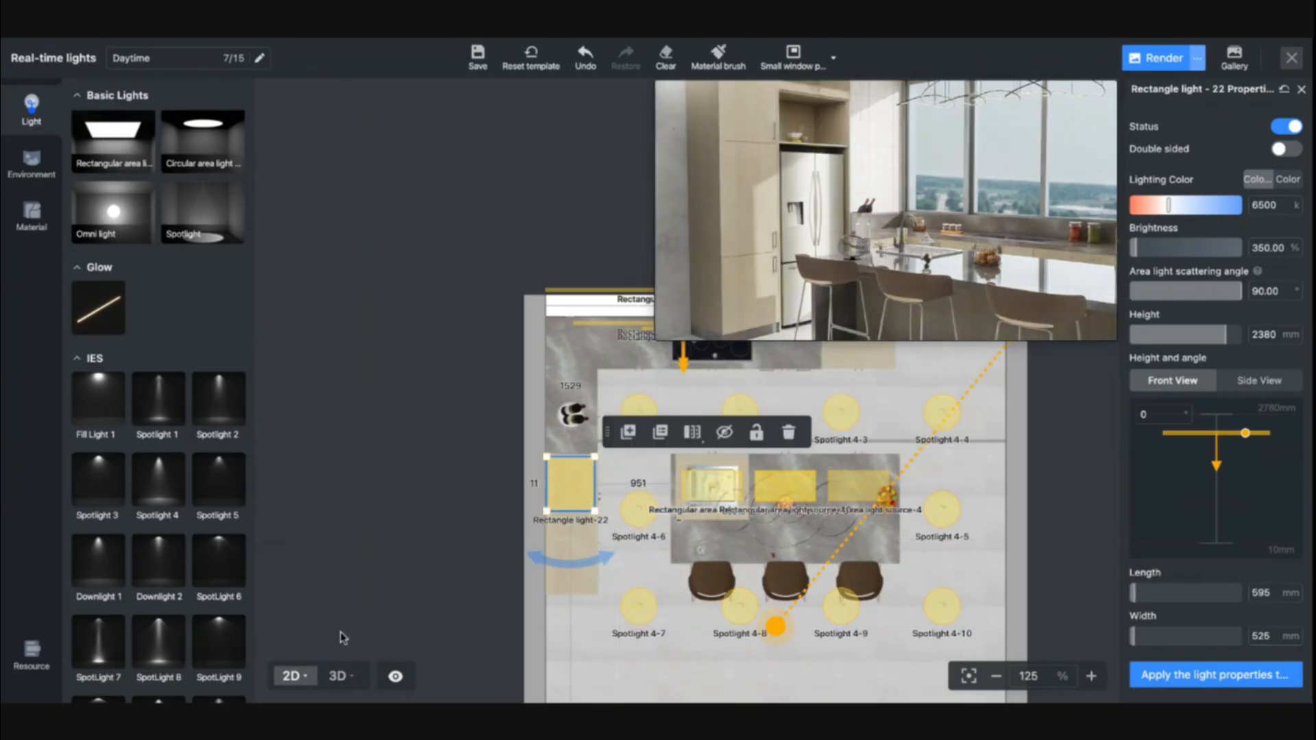
Step: Lower the new rectangular light into the open shelf above the refrigerator, to a height of about 2275 mm
click(337, 676)
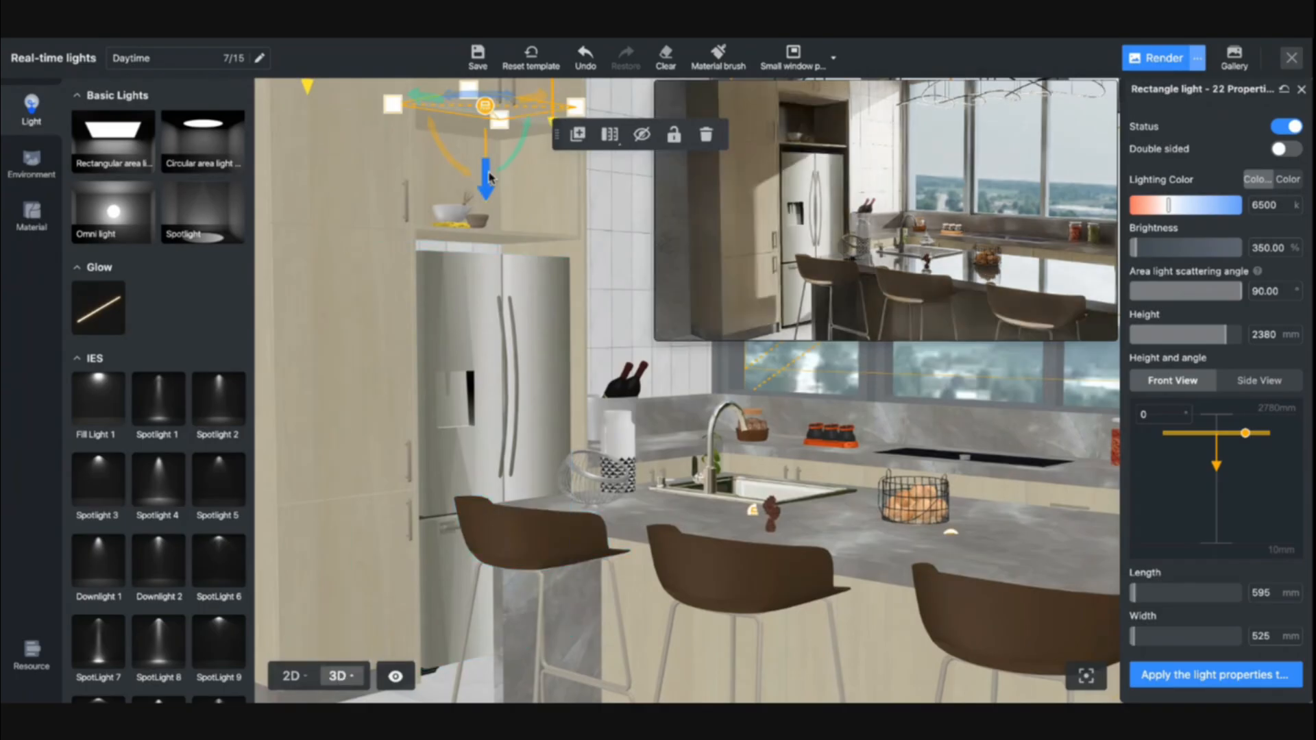
drag(489, 176, 489, 206)
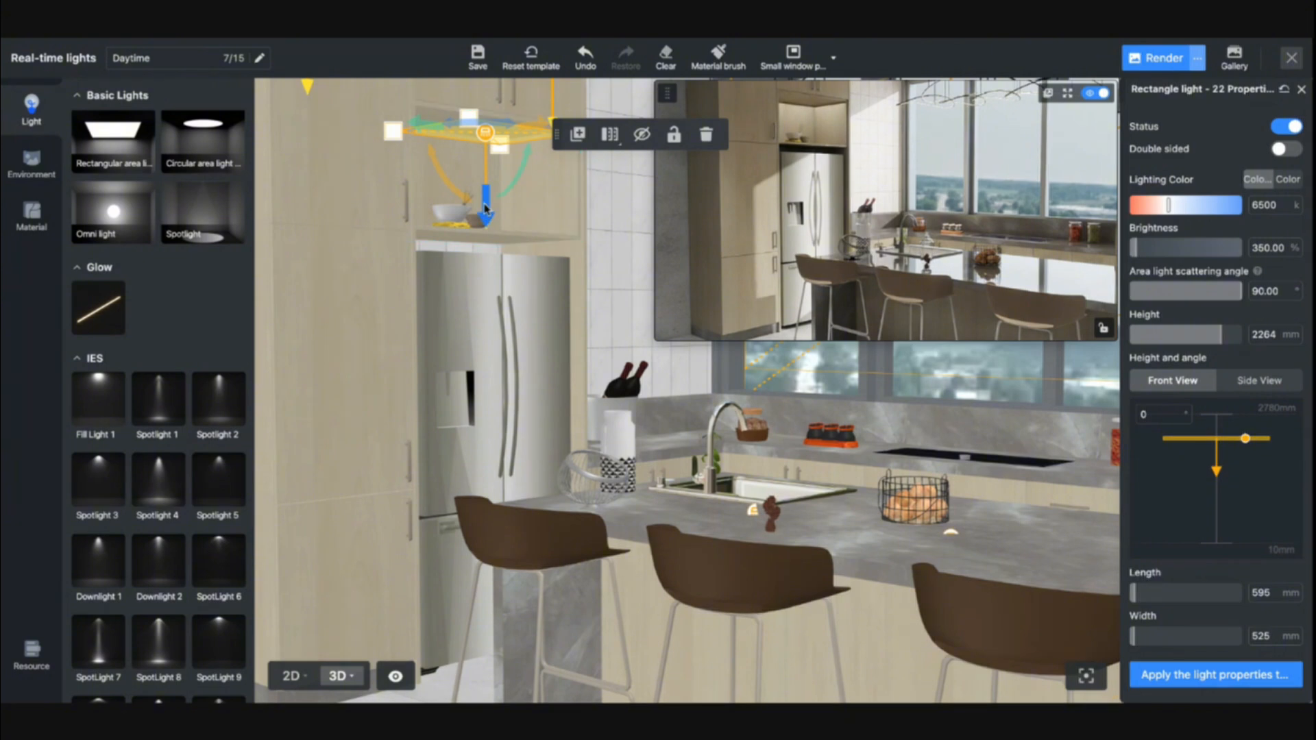
drag(485, 207, 485, 204)
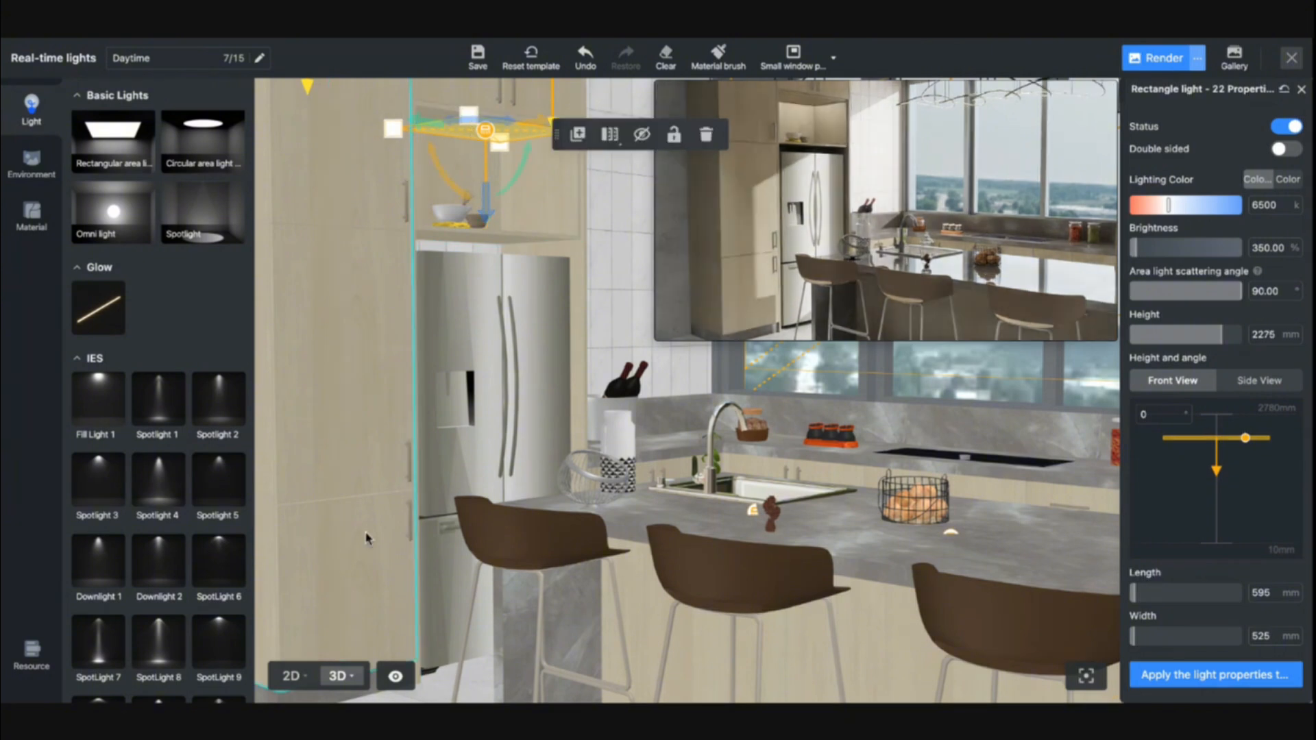
Step: Enlarge the shelf light to about 604 × 532 mm and adjust its height to about 2282 mm
click(291, 675)
scroll(595, 508, up, 10)
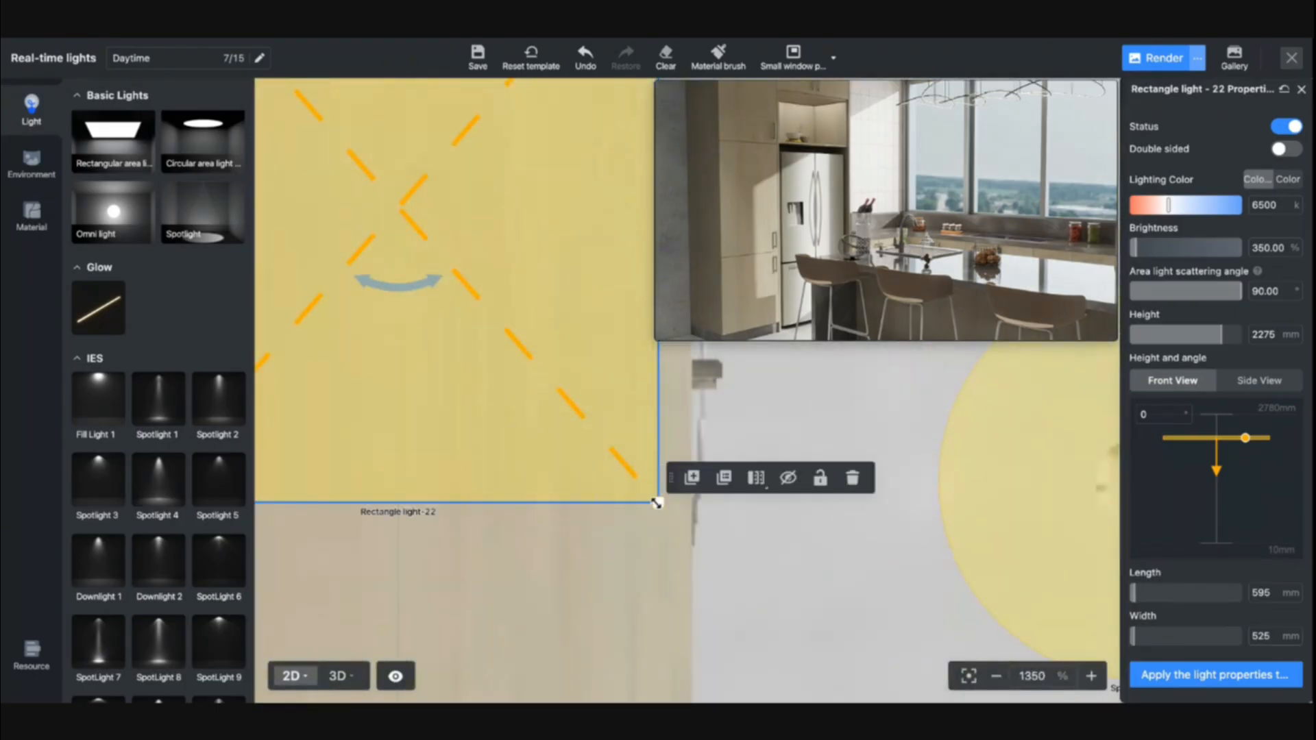
drag(657, 503, 665, 510)
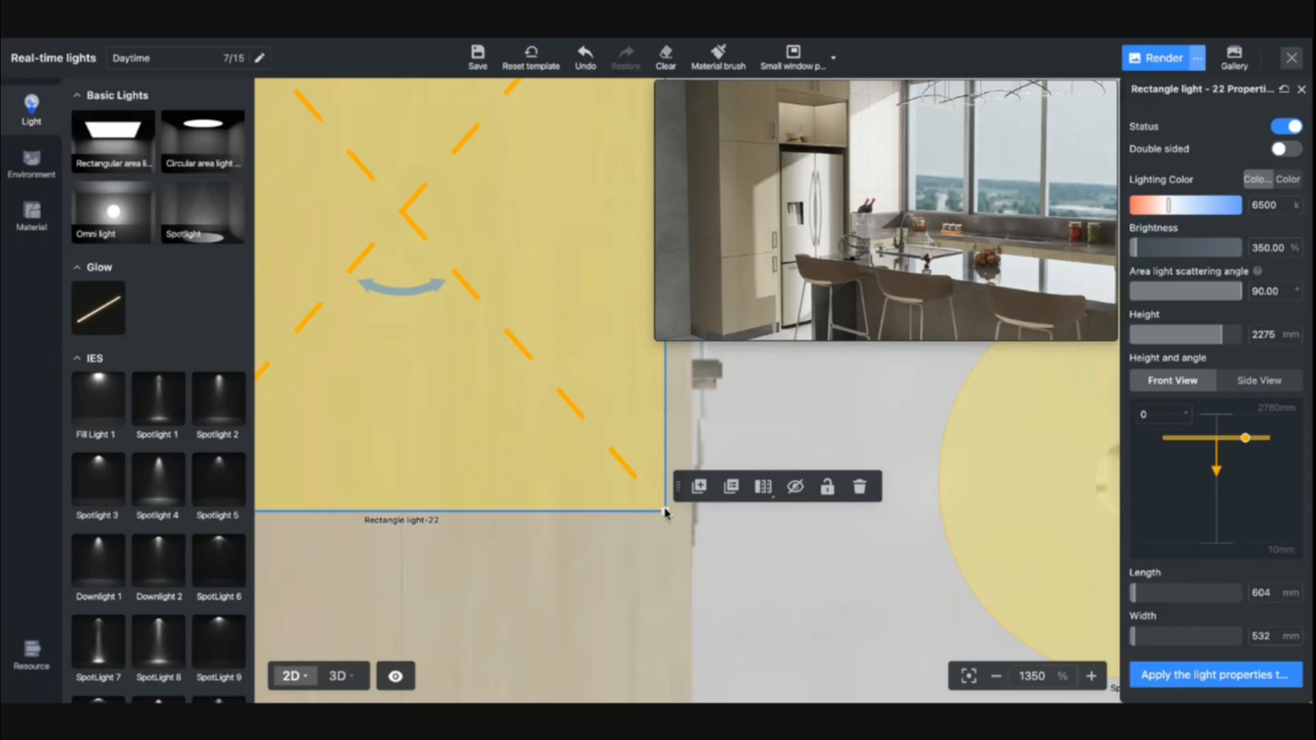
click(341, 677)
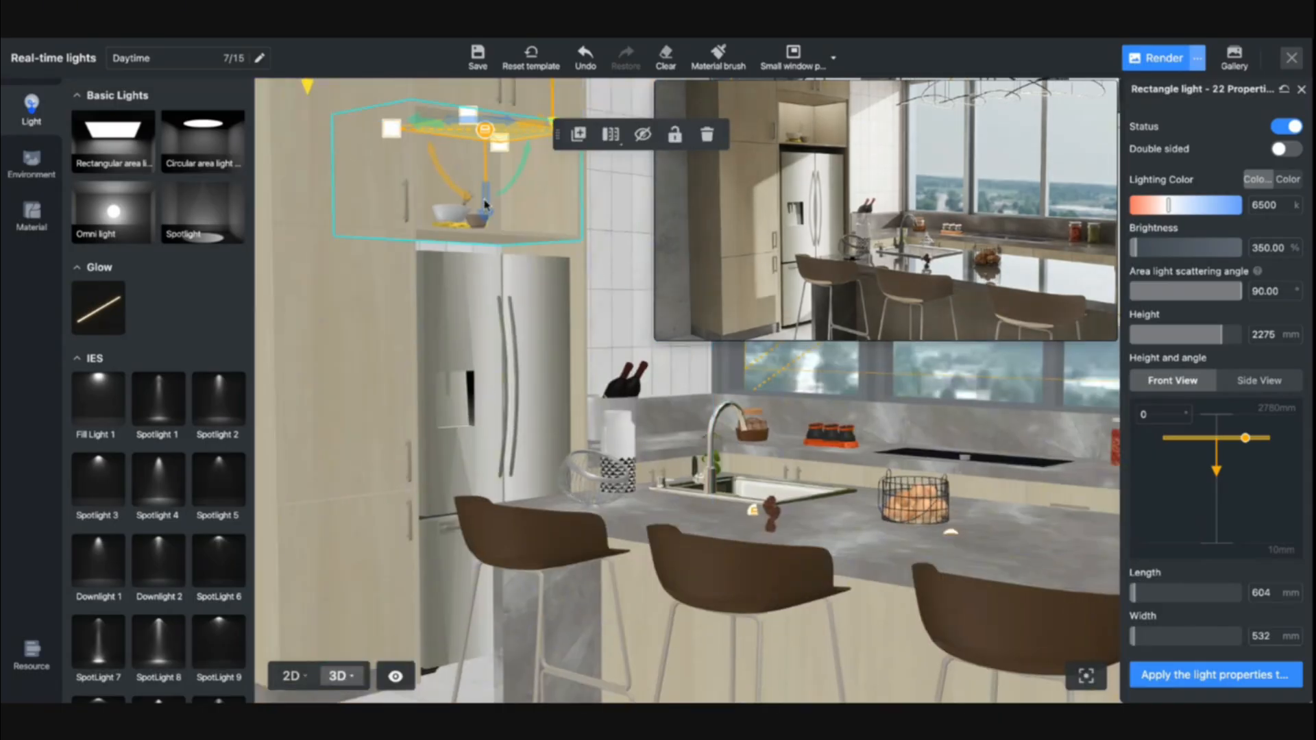
drag(488, 219, 488, 219)
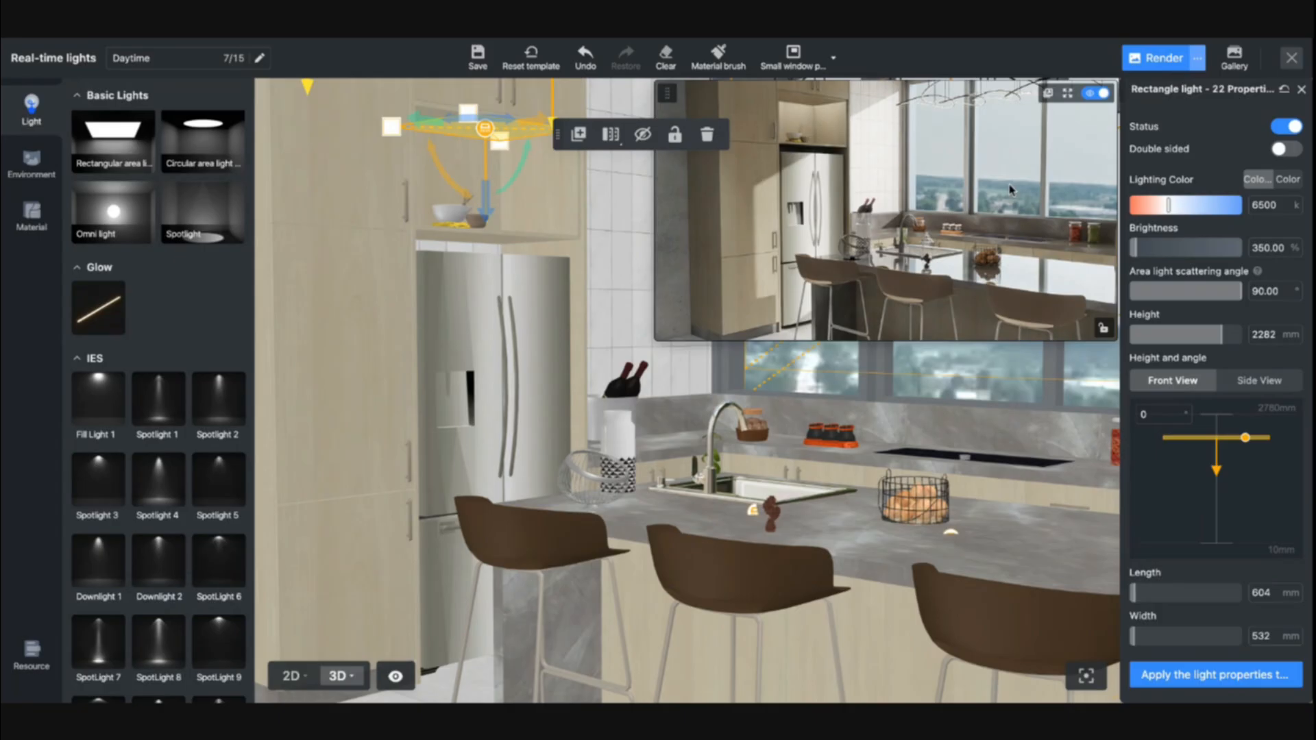
Step: Give the shelf light the warm colour #FFCE87 and set its brightness to 120%
click(1281, 182)
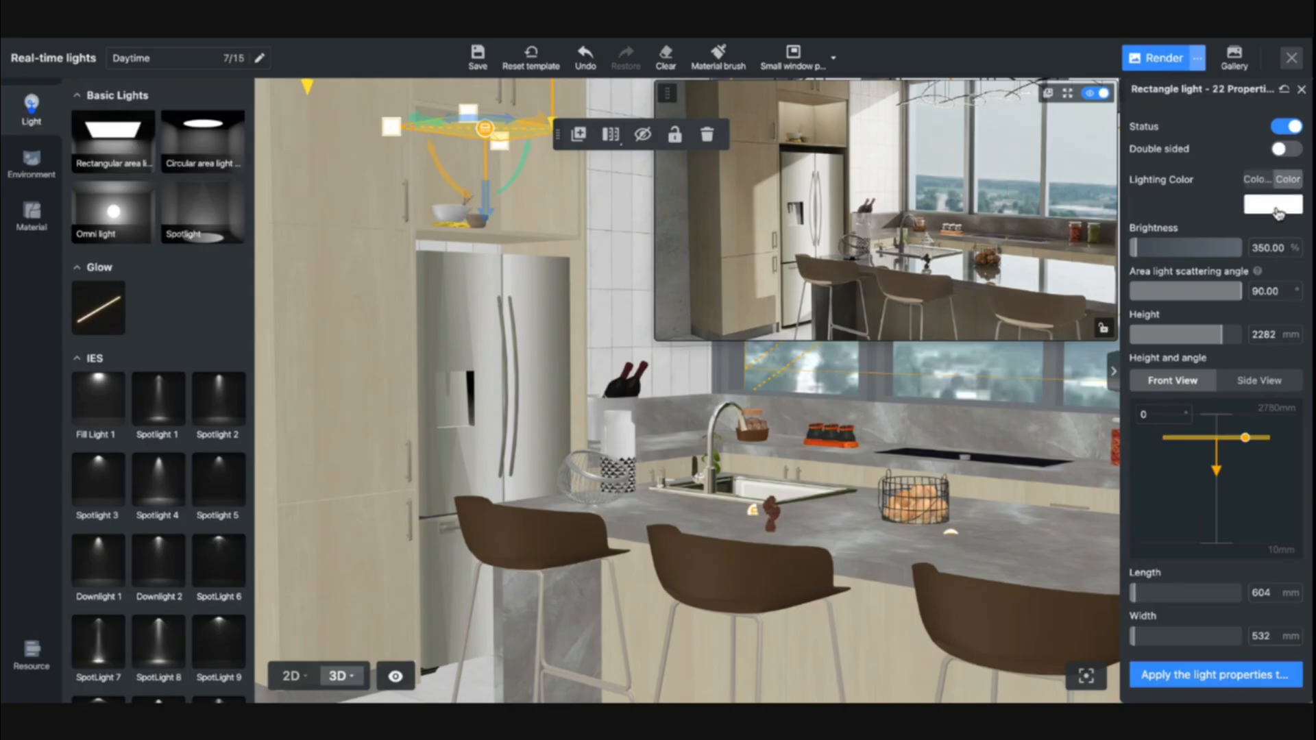
click(1278, 213)
click(1232, 437)
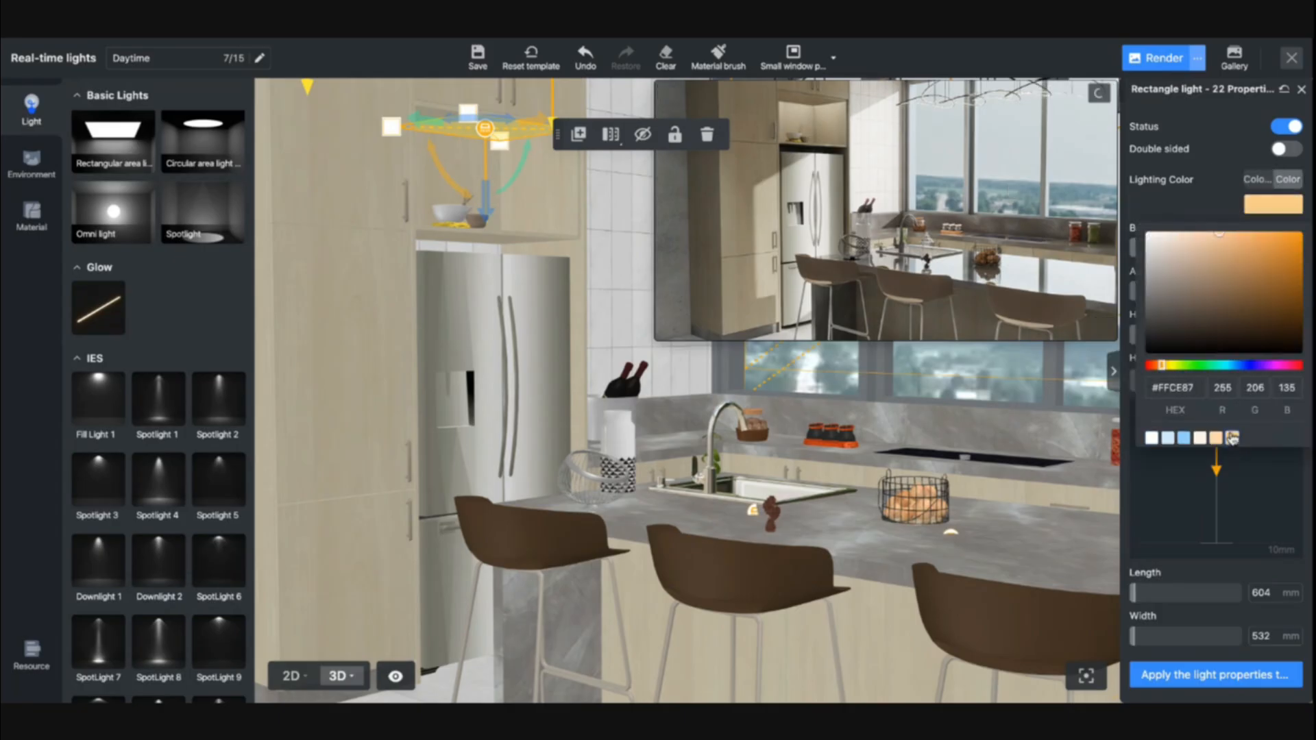
click(1221, 207)
double_click(1255, 250)
key(BackSpace)
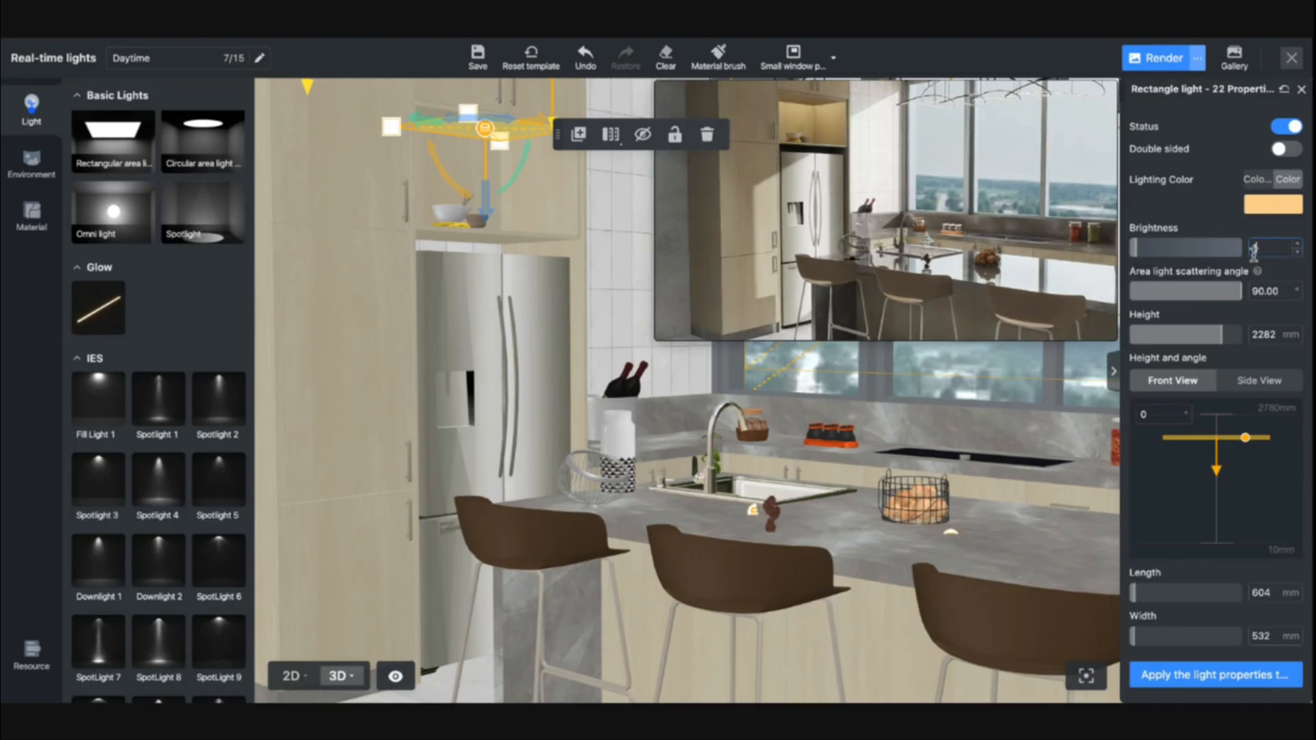
text(120)
key(Return)
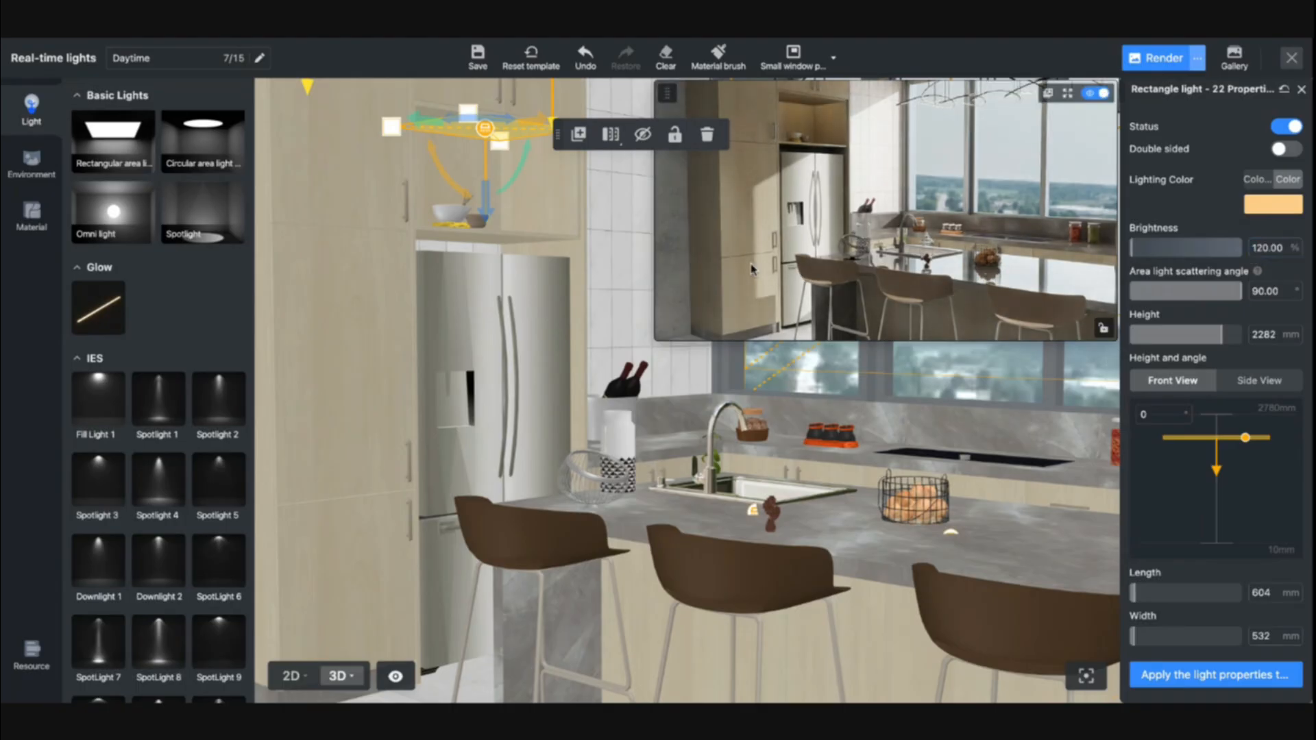
Step: Close the real-time lights editor and return to offline rendering
key(d)
key(a)
key(d)
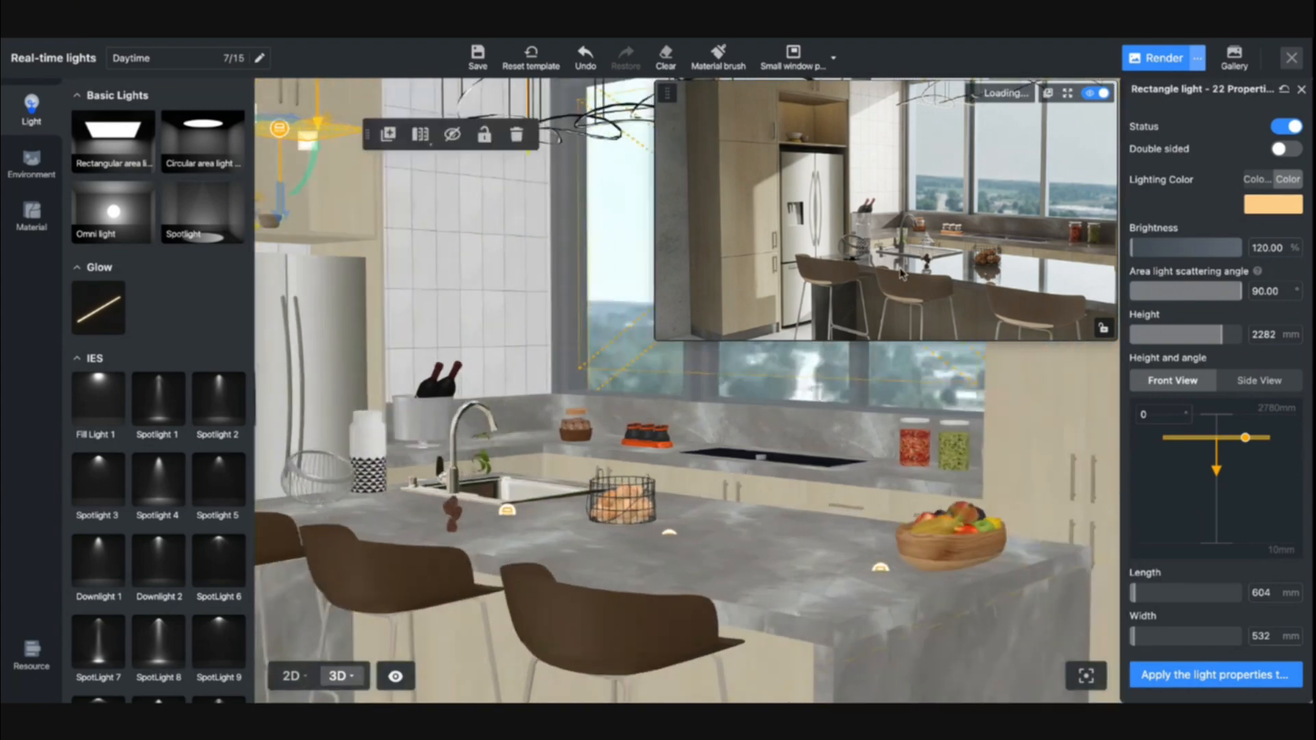
key(s)
key(a)
key(w)
key(d)
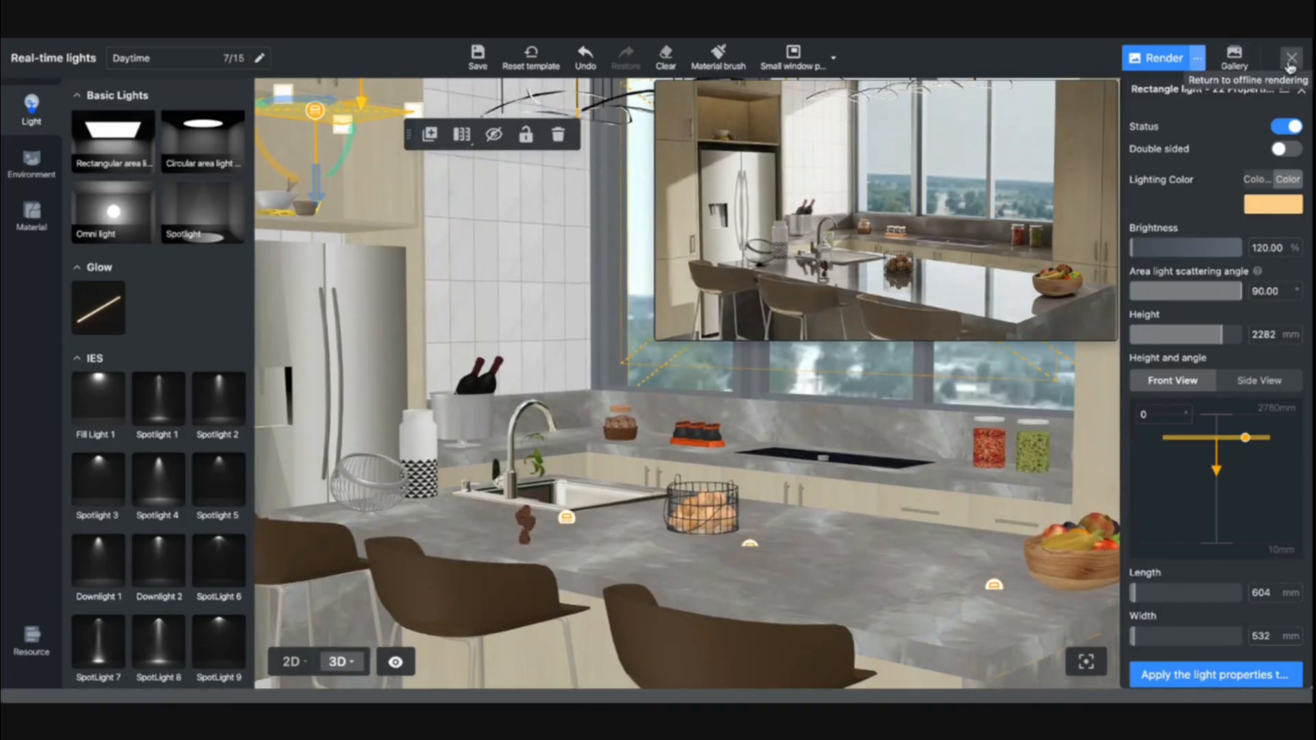
click(1292, 61)
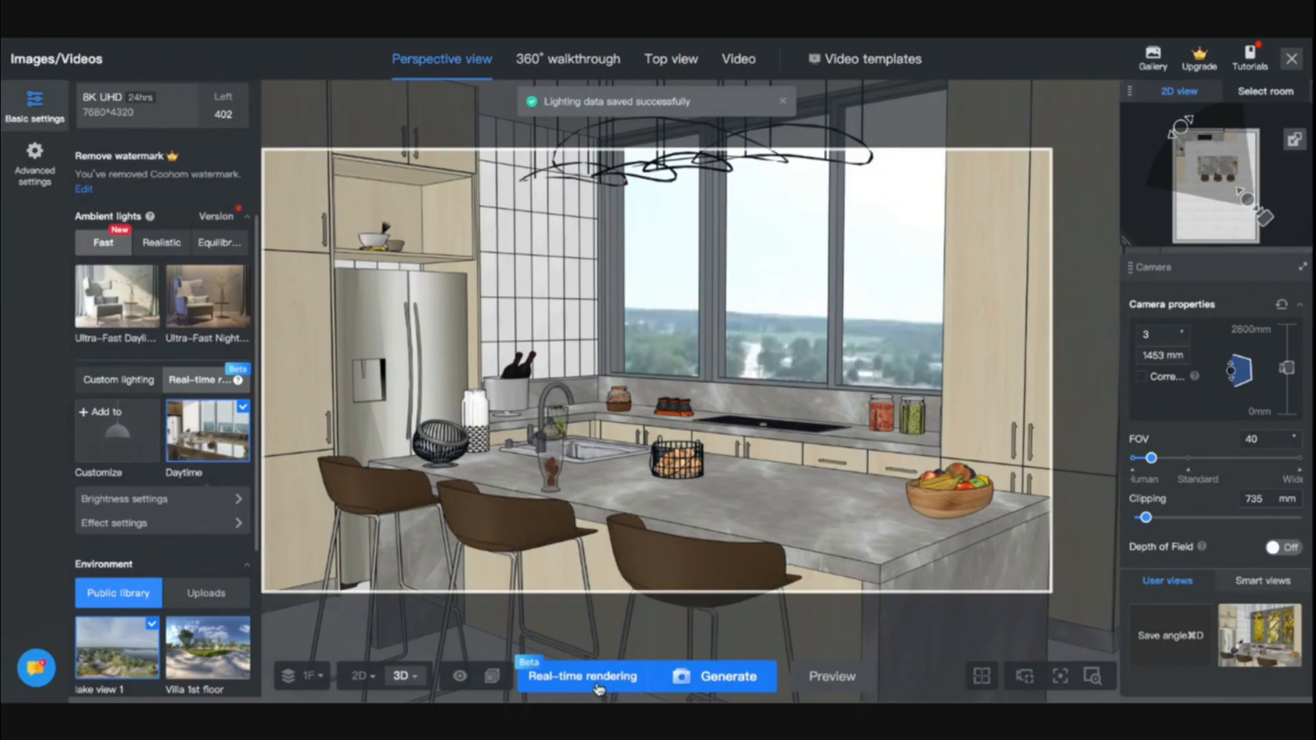
Step: Compare the Custom lighting templates with the Real-time rendering templates in the ambient light settings
mouse_move(238, 429)
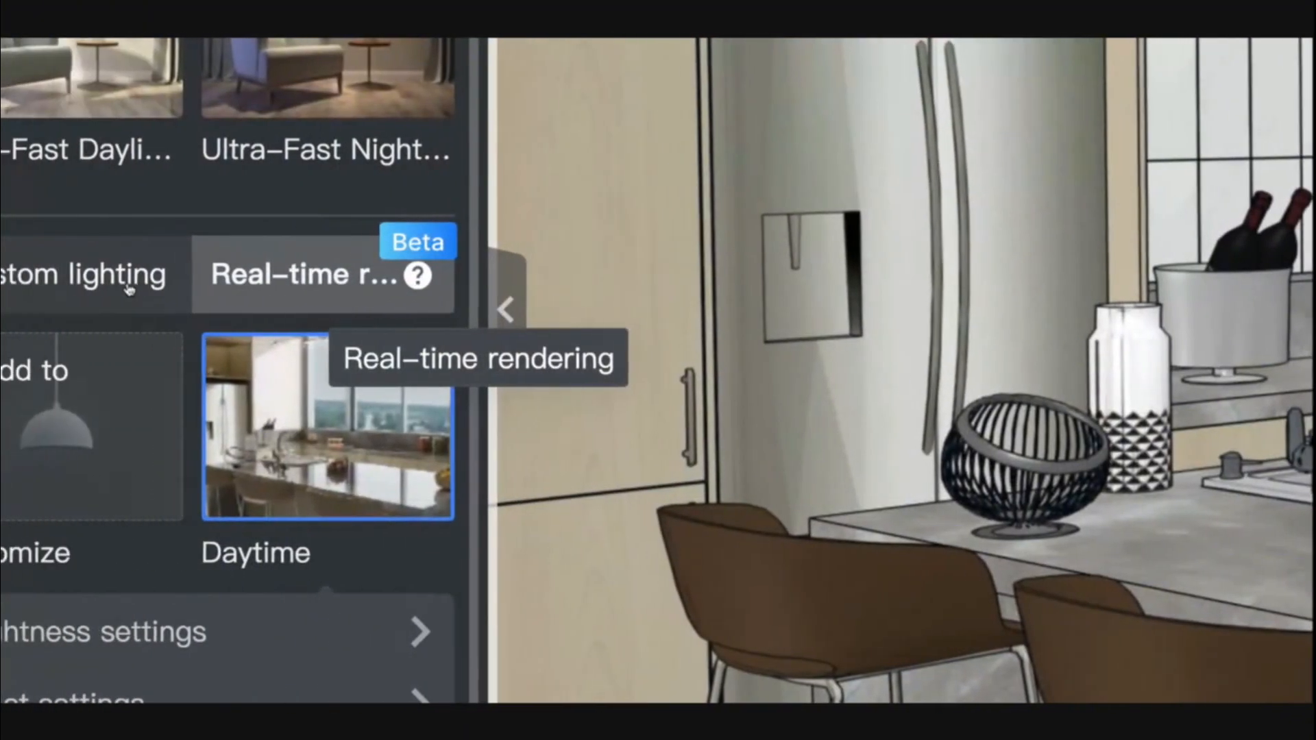
click(120, 274)
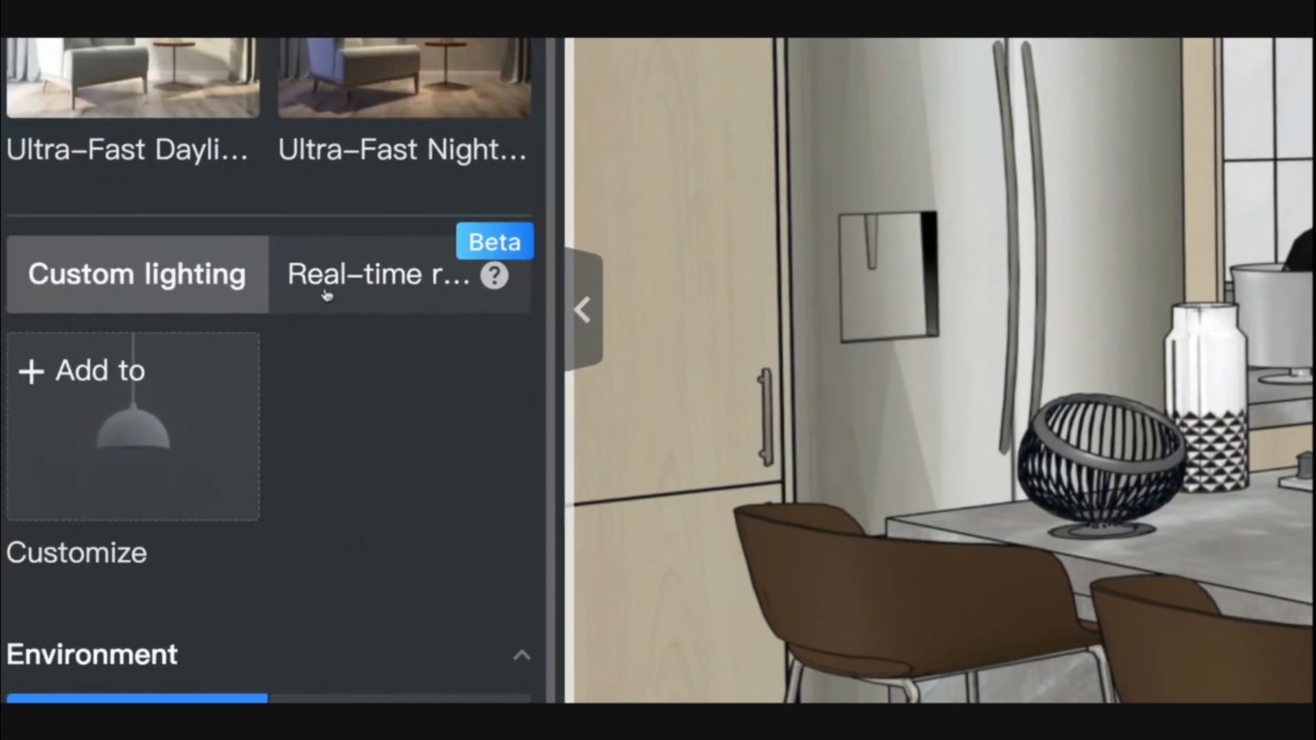
click(326, 295)
mouse_move(497, 430)
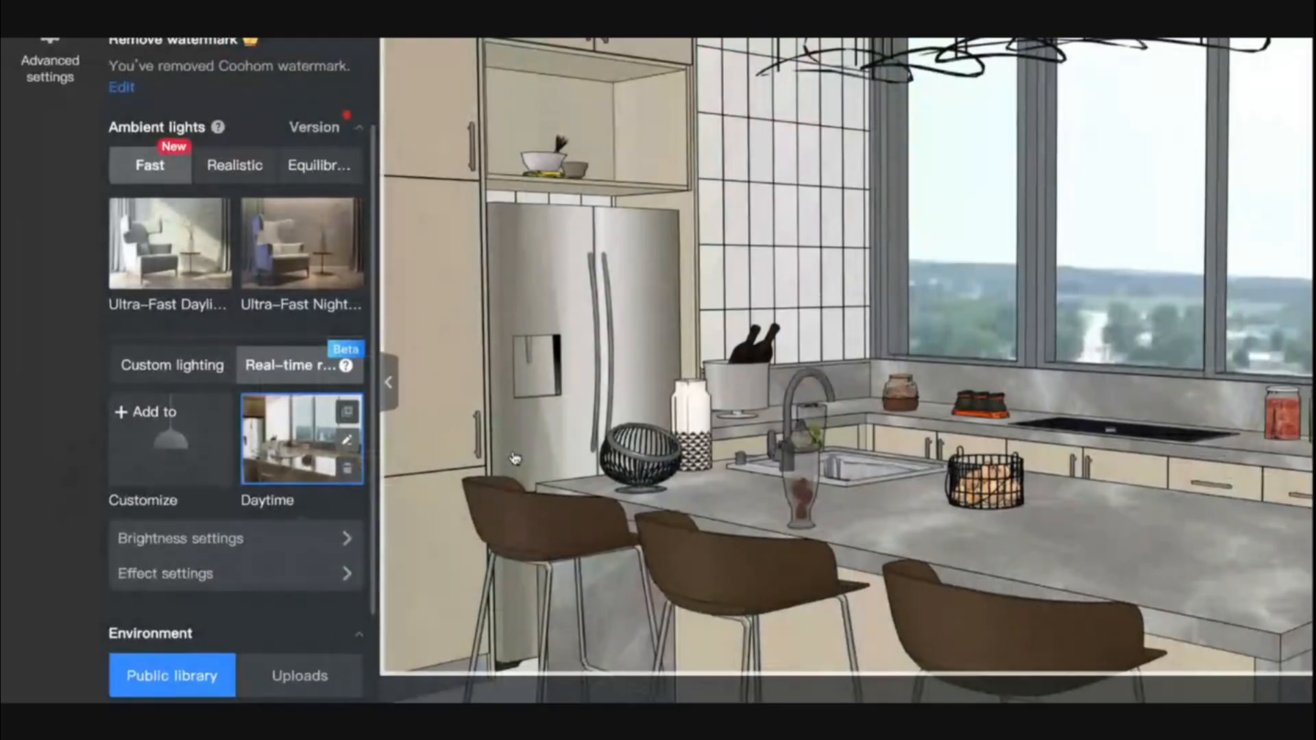
Step: Load the saved user view of the kitchen island for the perspective render
click(512, 450)
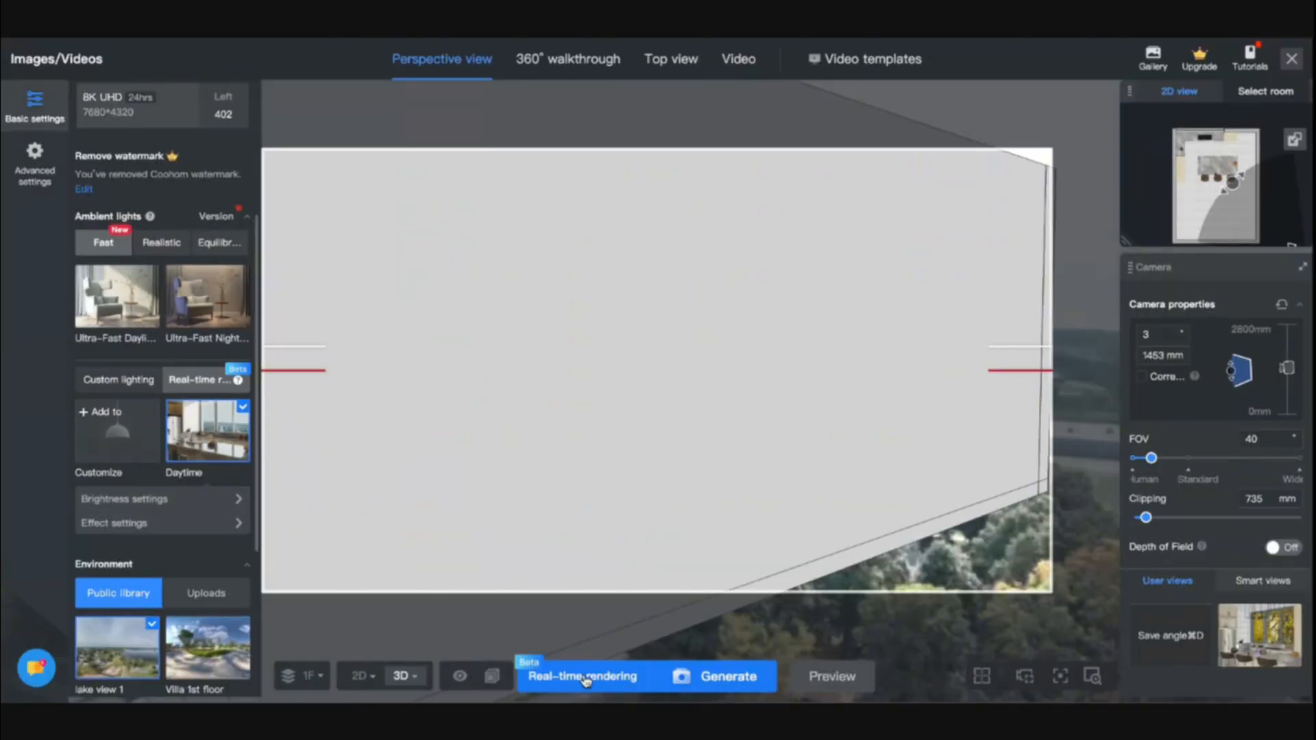
click(1248, 623)
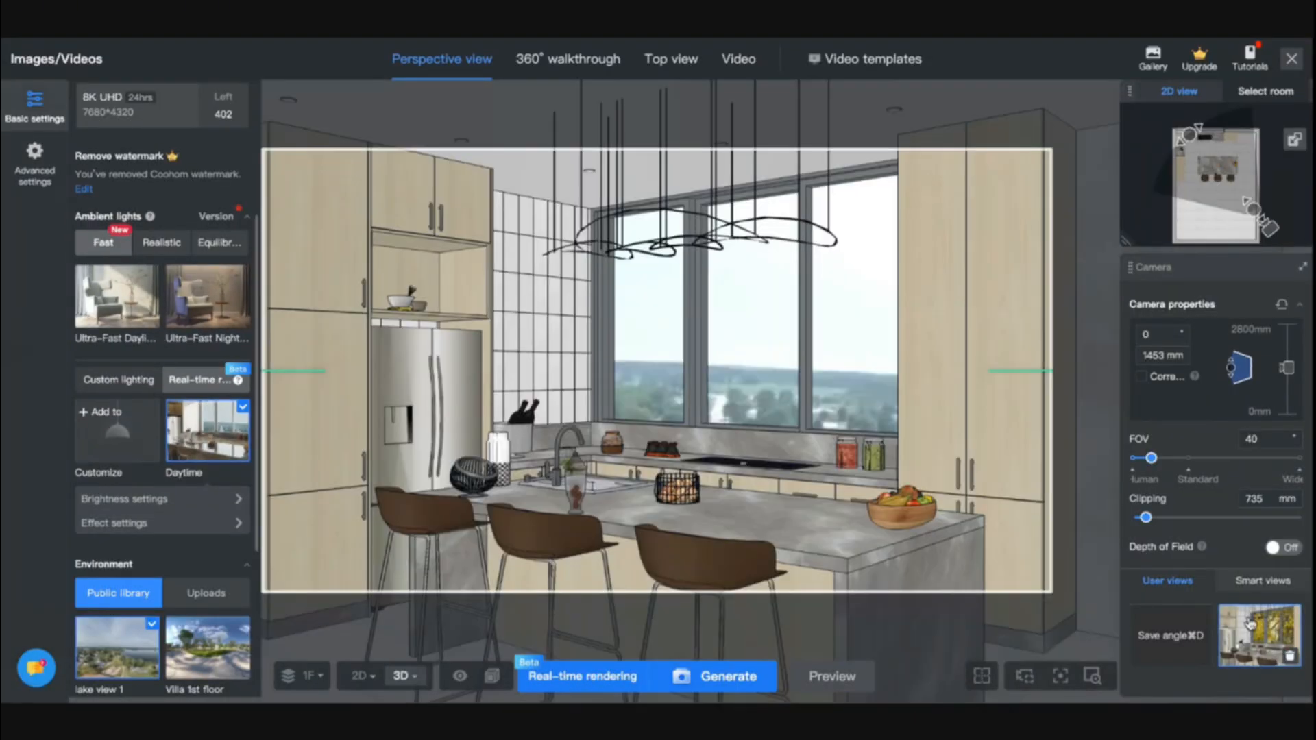
scroll(177, 277, up, 3)
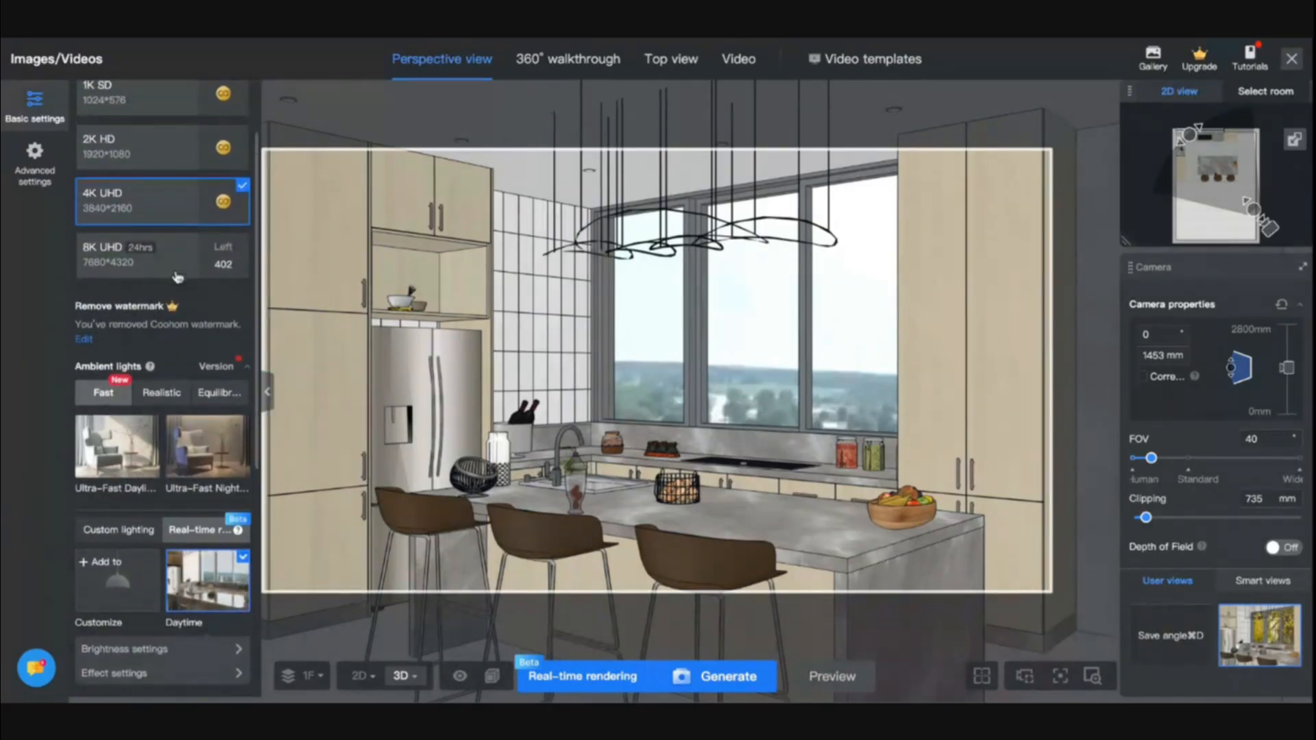
Step: Generate the 4K UHD perspective render with the Daytime template and inspect the earlier failed render in the gallery
click(713, 680)
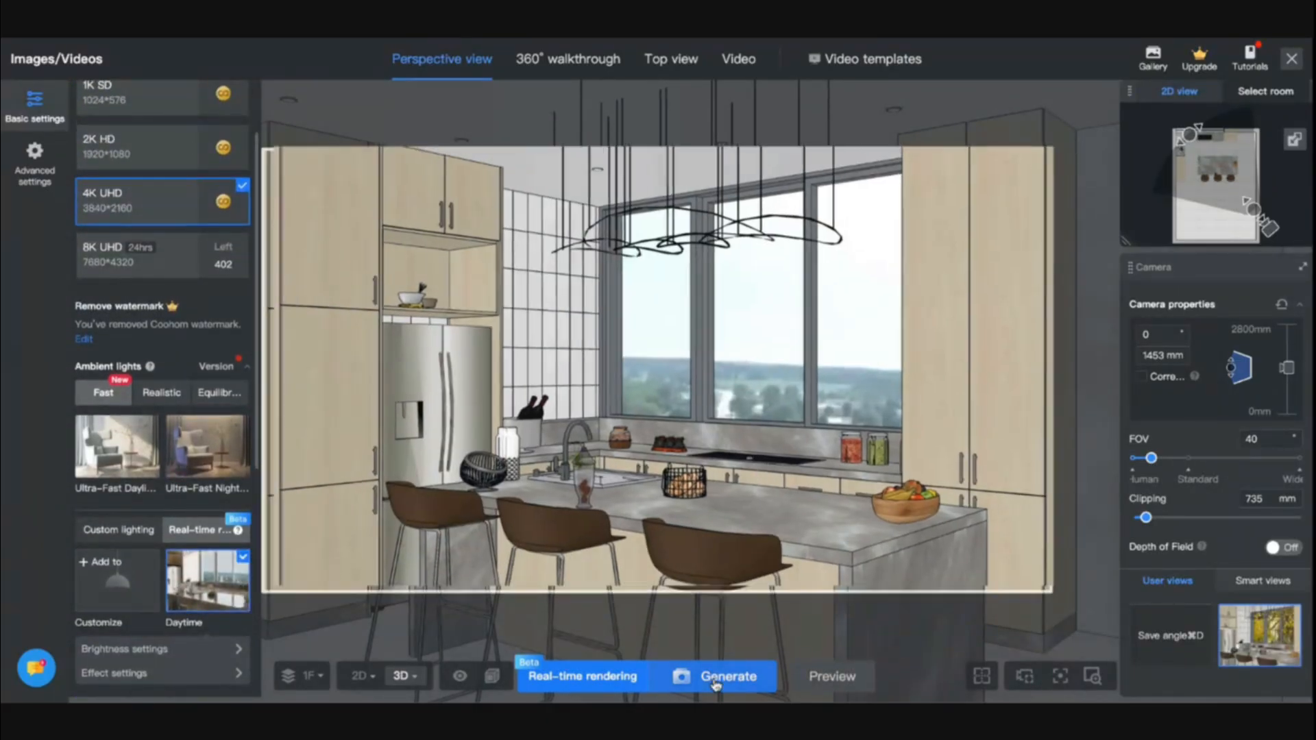
click(1151, 58)
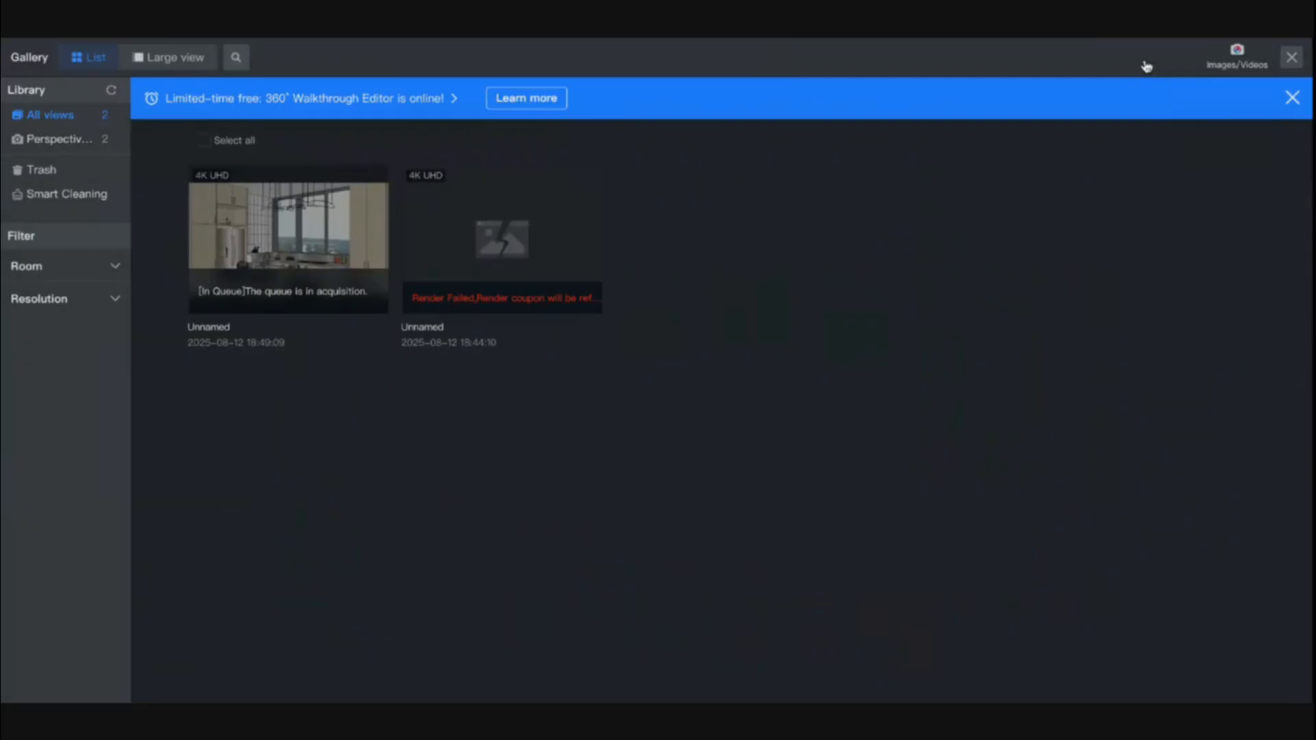
mouse_move(520, 231)
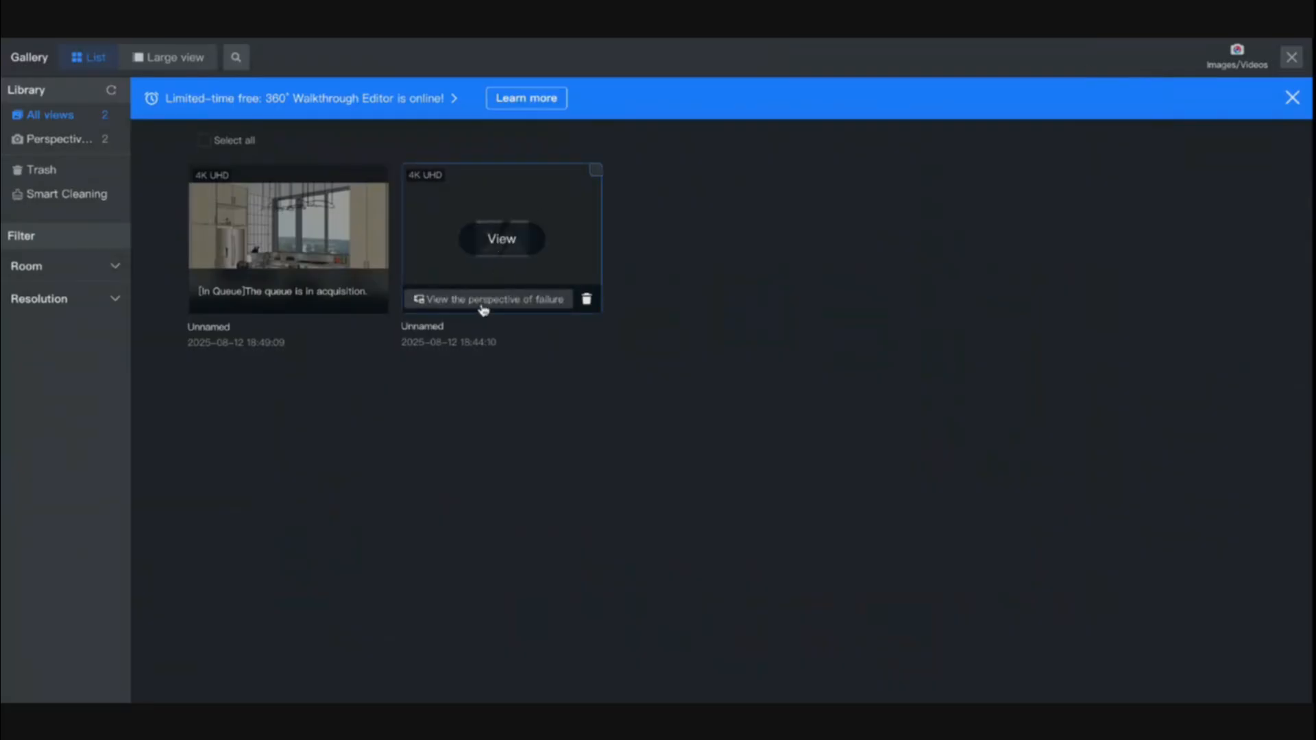
click(501, 241)
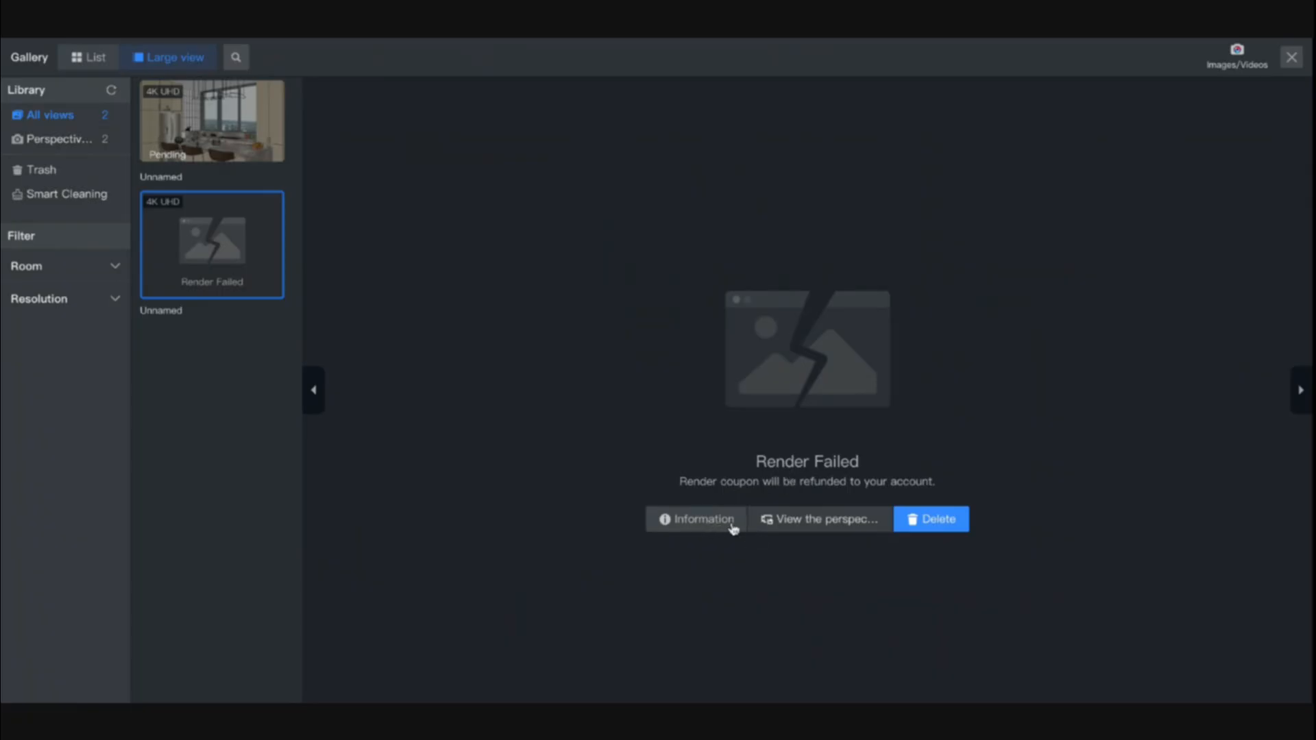
click(1291, 57)
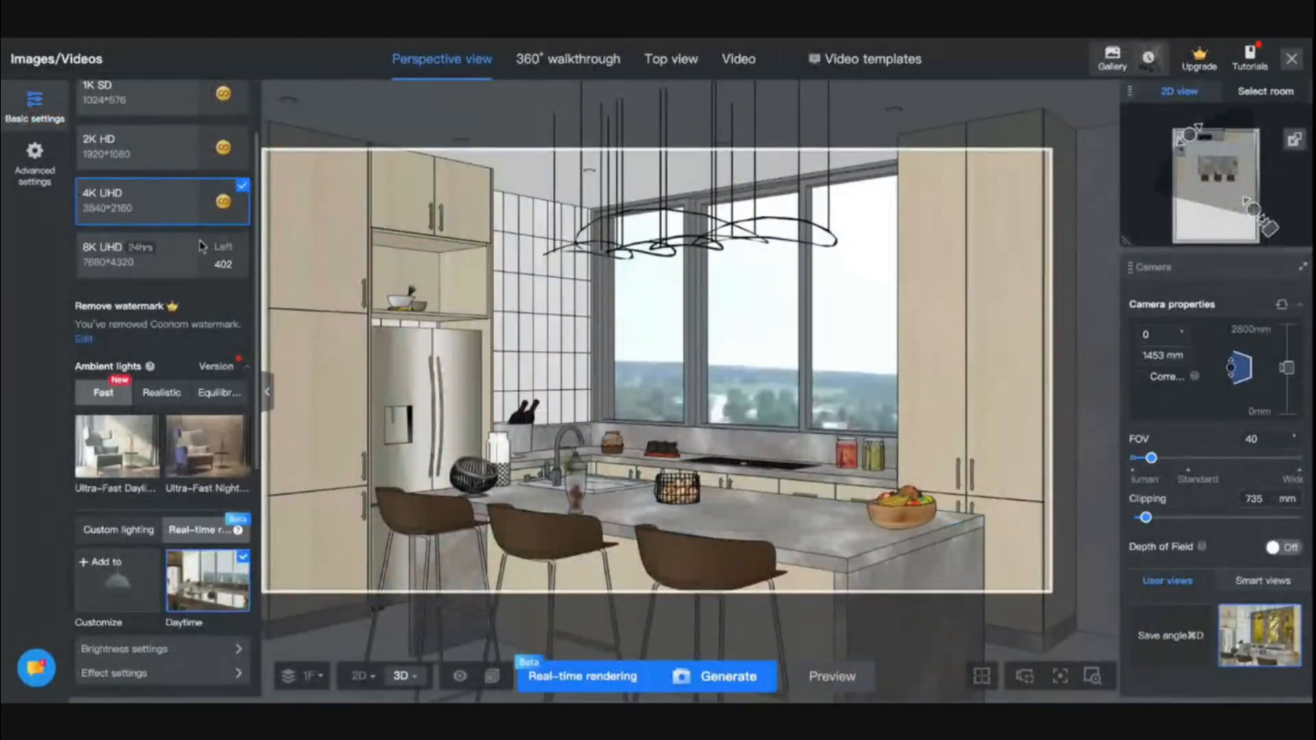
Step: Generate another 4K UHD render with the Ultra-Fast Daylight ambient light and check its progress in the gallery
click(118, 466)
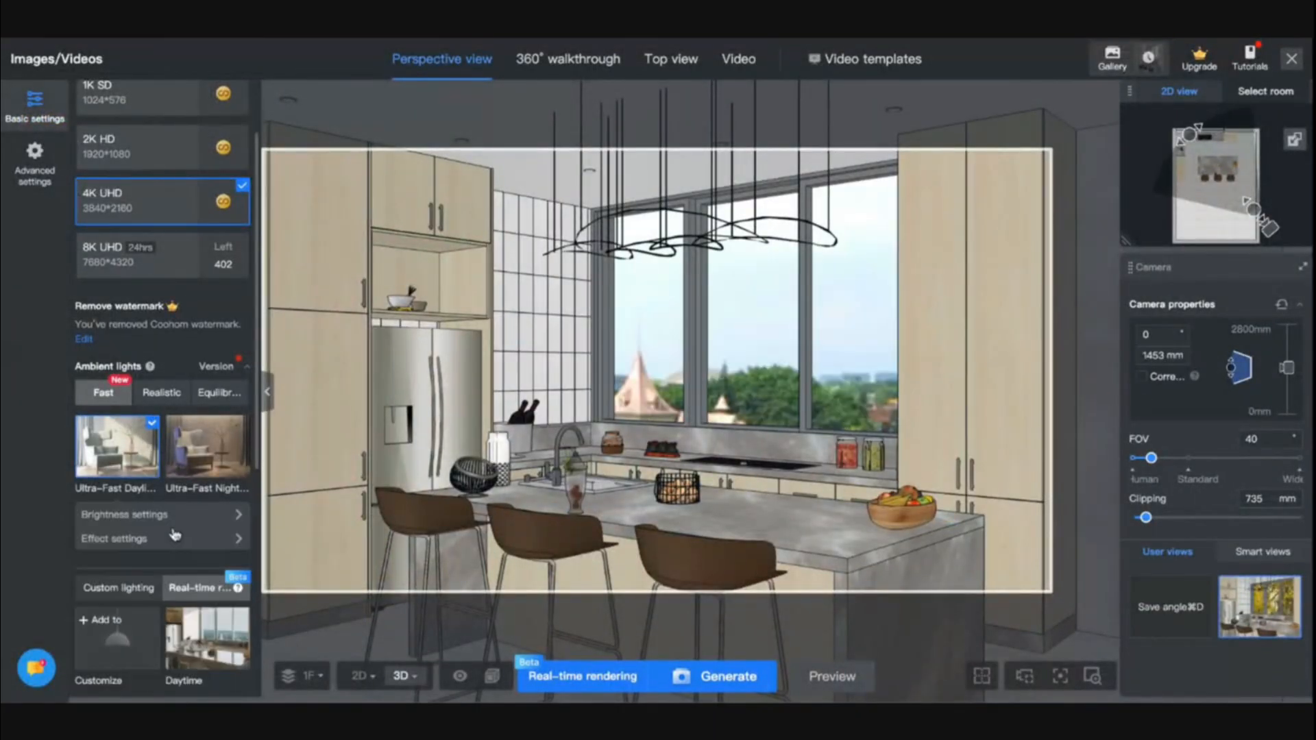
click(711, 687)
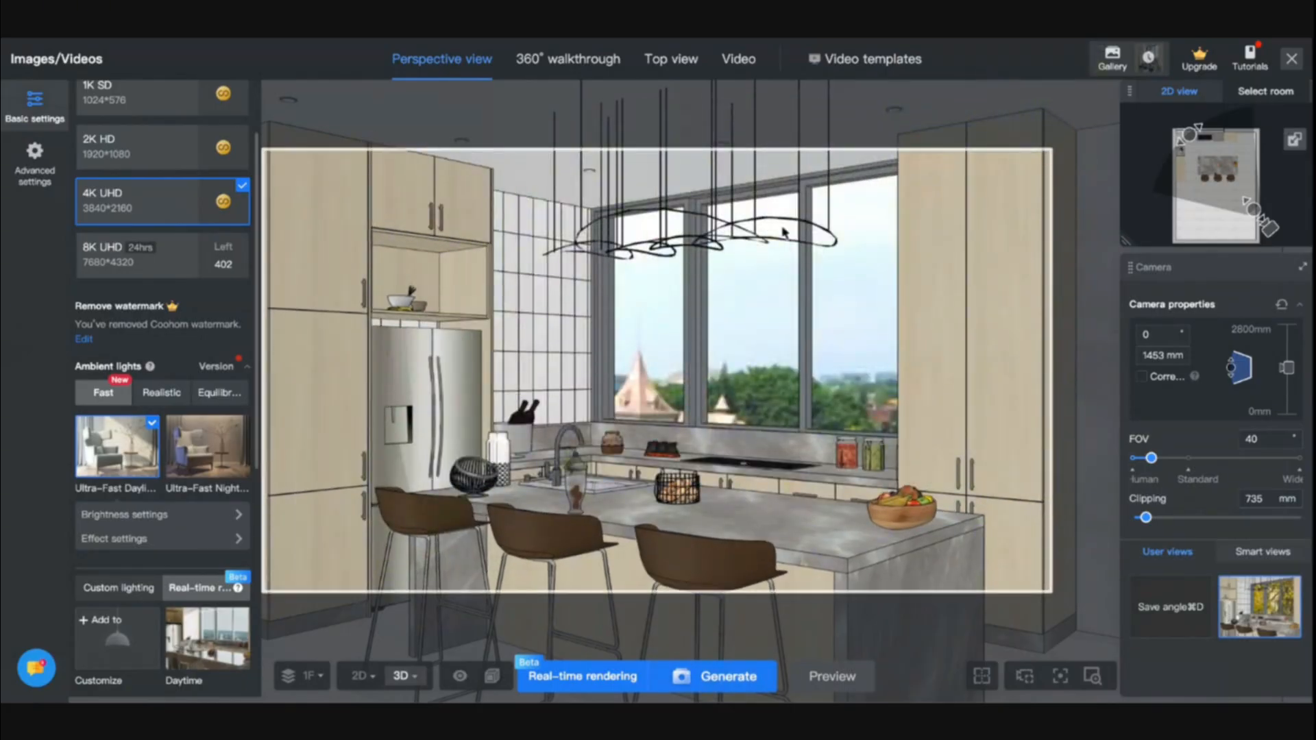
click(1112, 58)
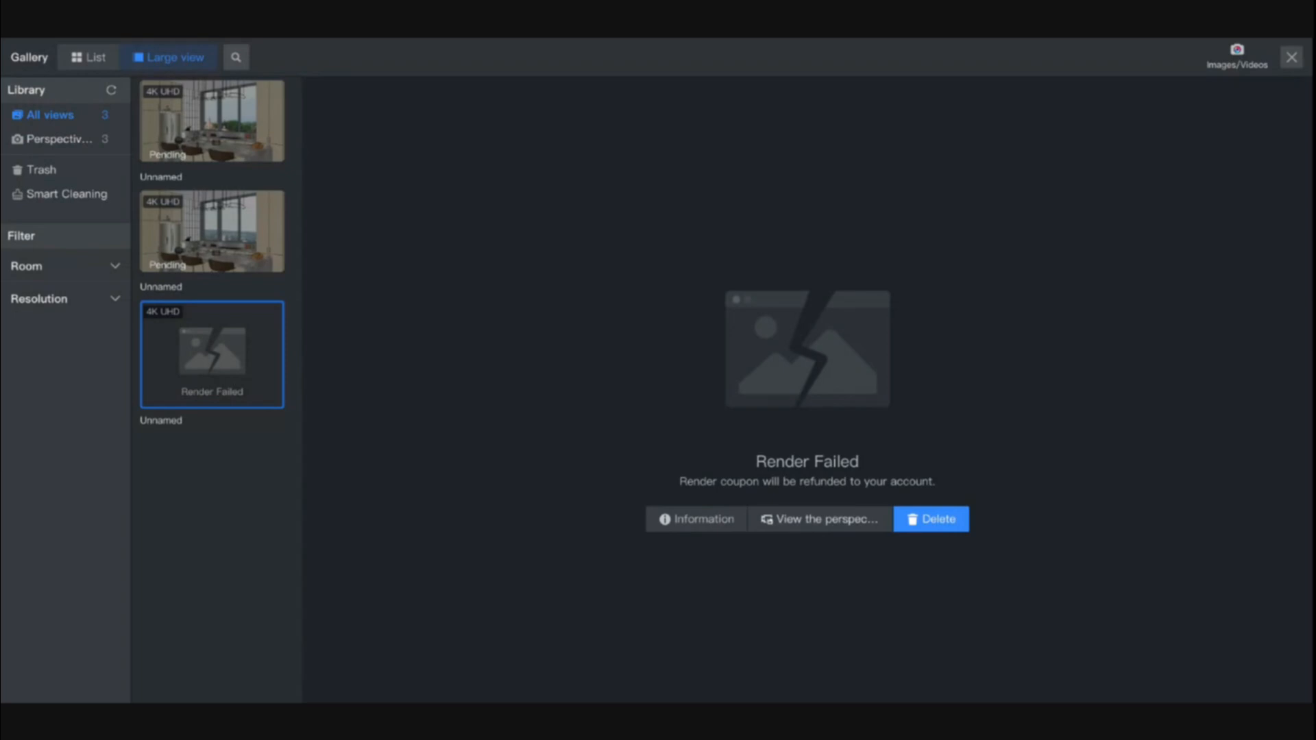
click(264, 237)
click(244, 138)
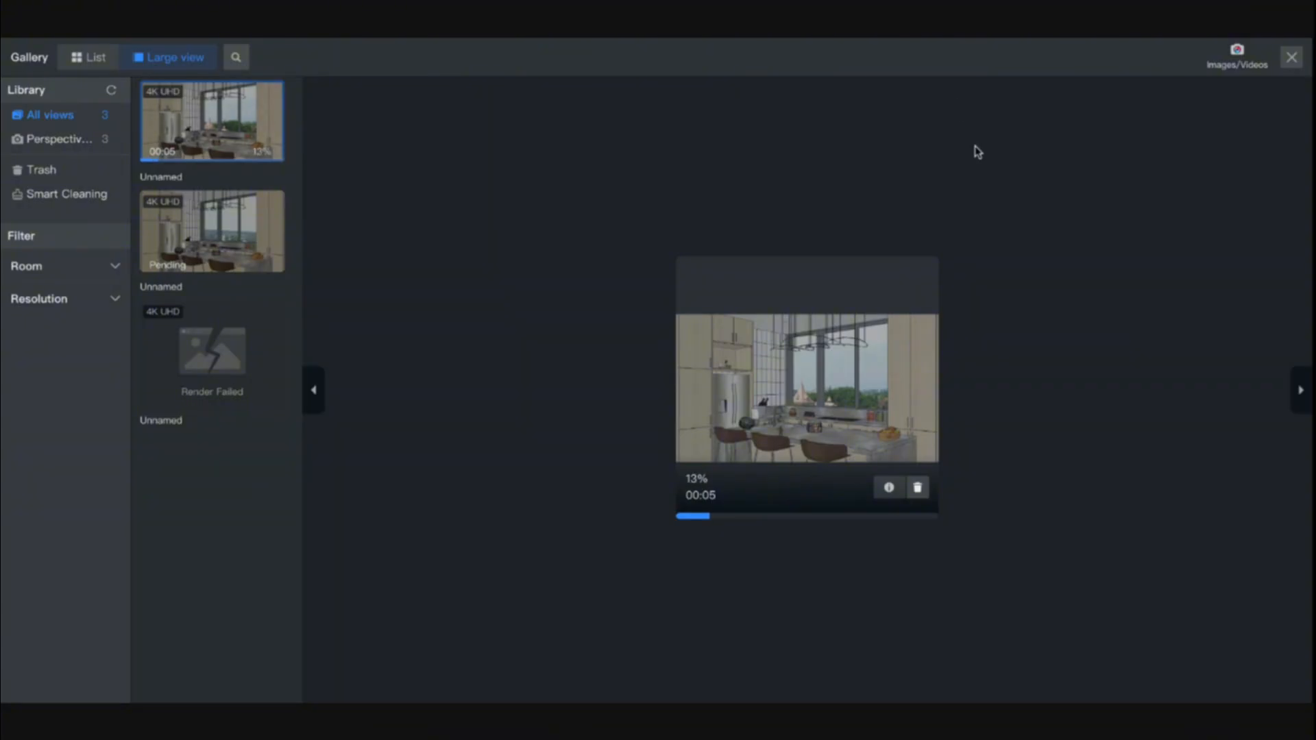
click(1292, 59)
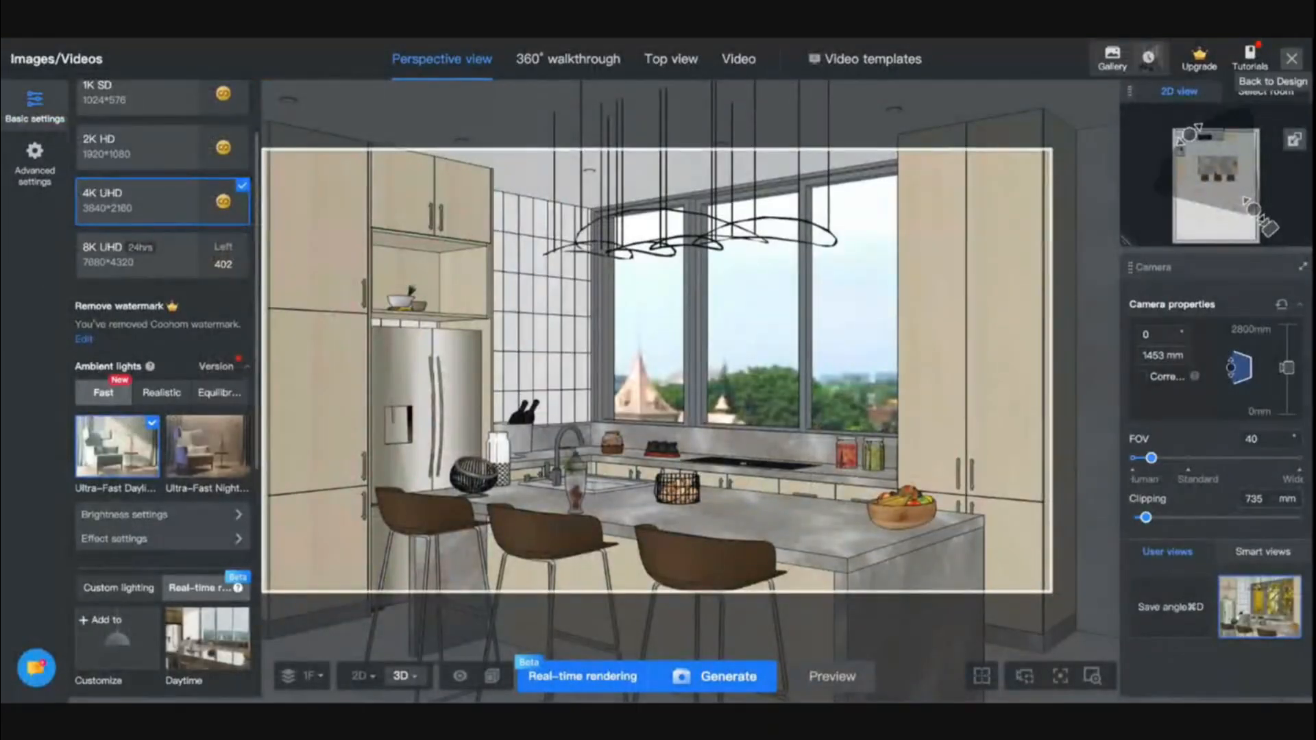
Step: Leave the render workspace and open the Elevation Index plan in the construction drawings
click(1291, 59)
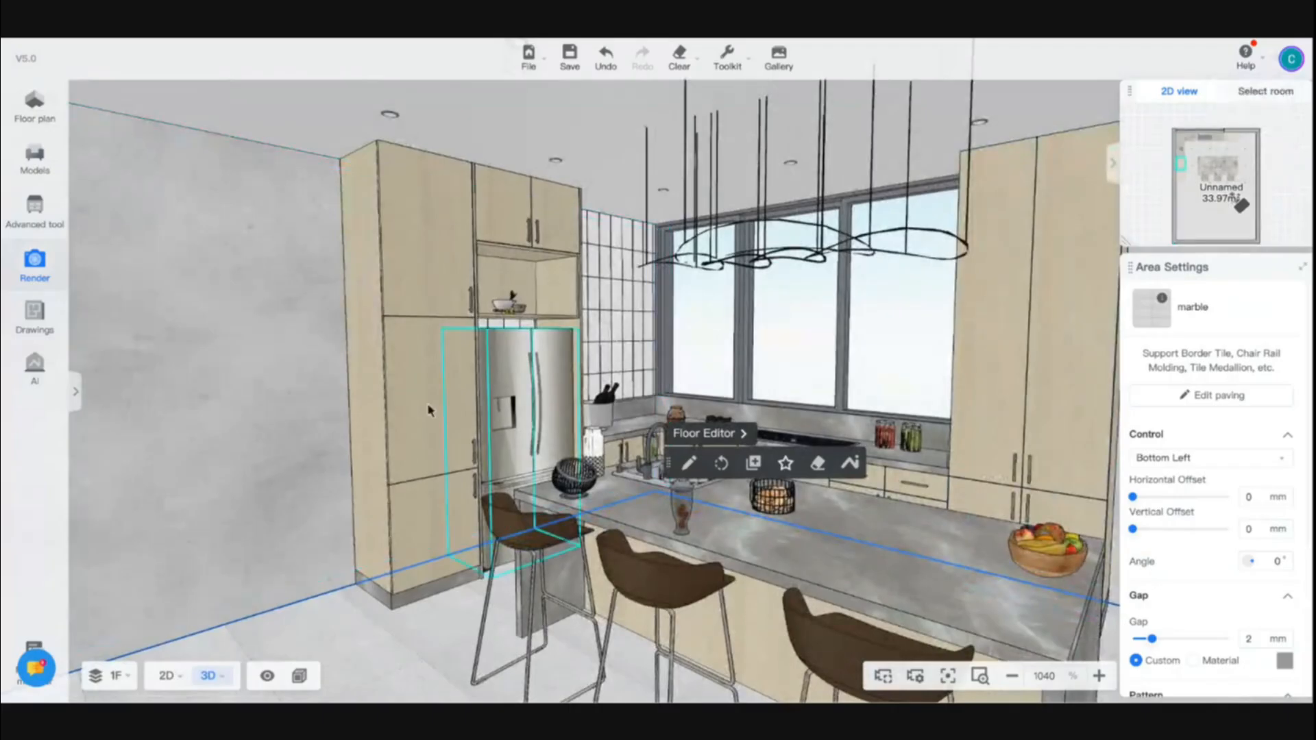
click(19, 325)
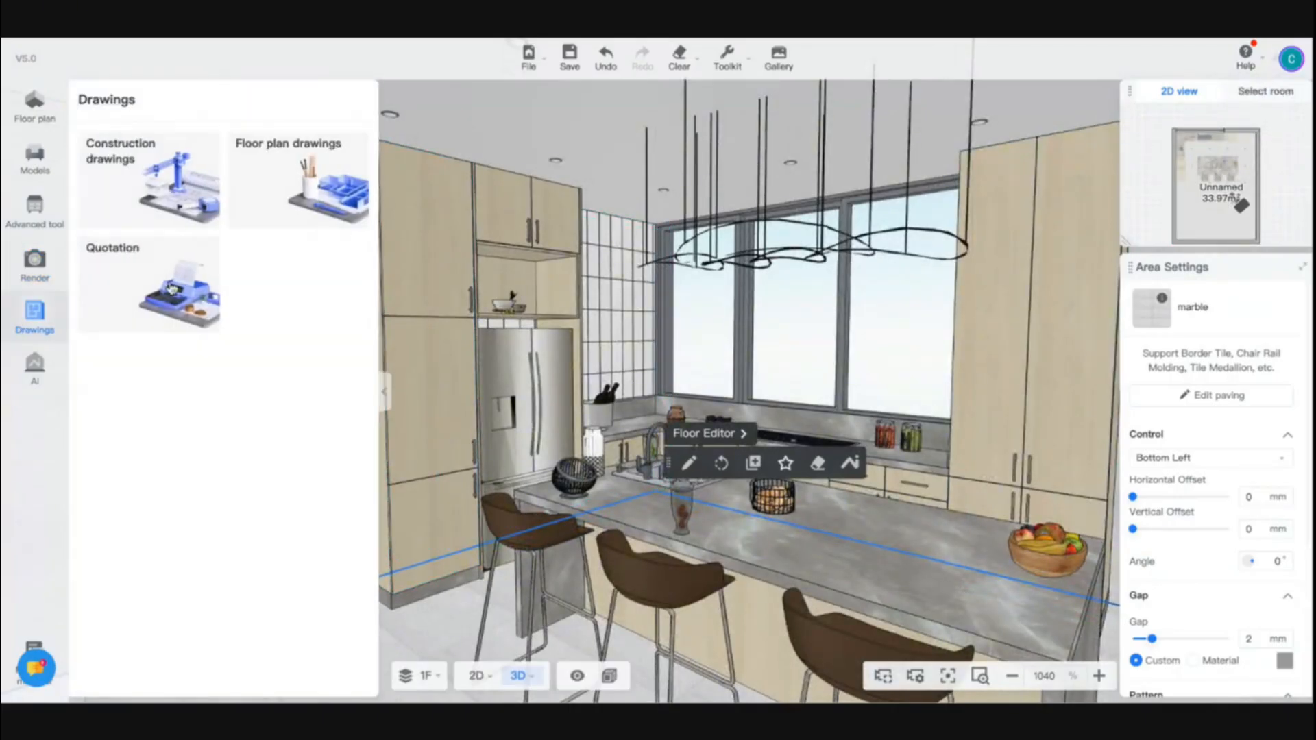
click(149, 186)
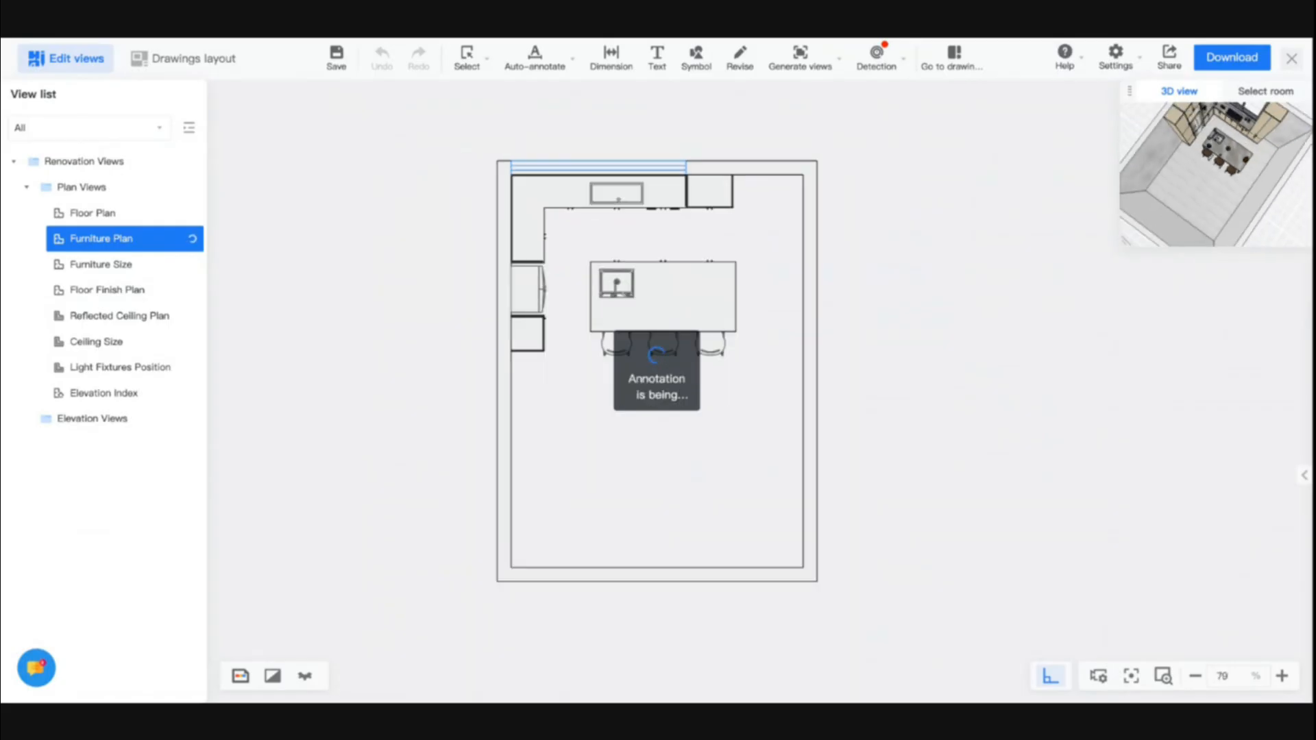
click(87, 396)
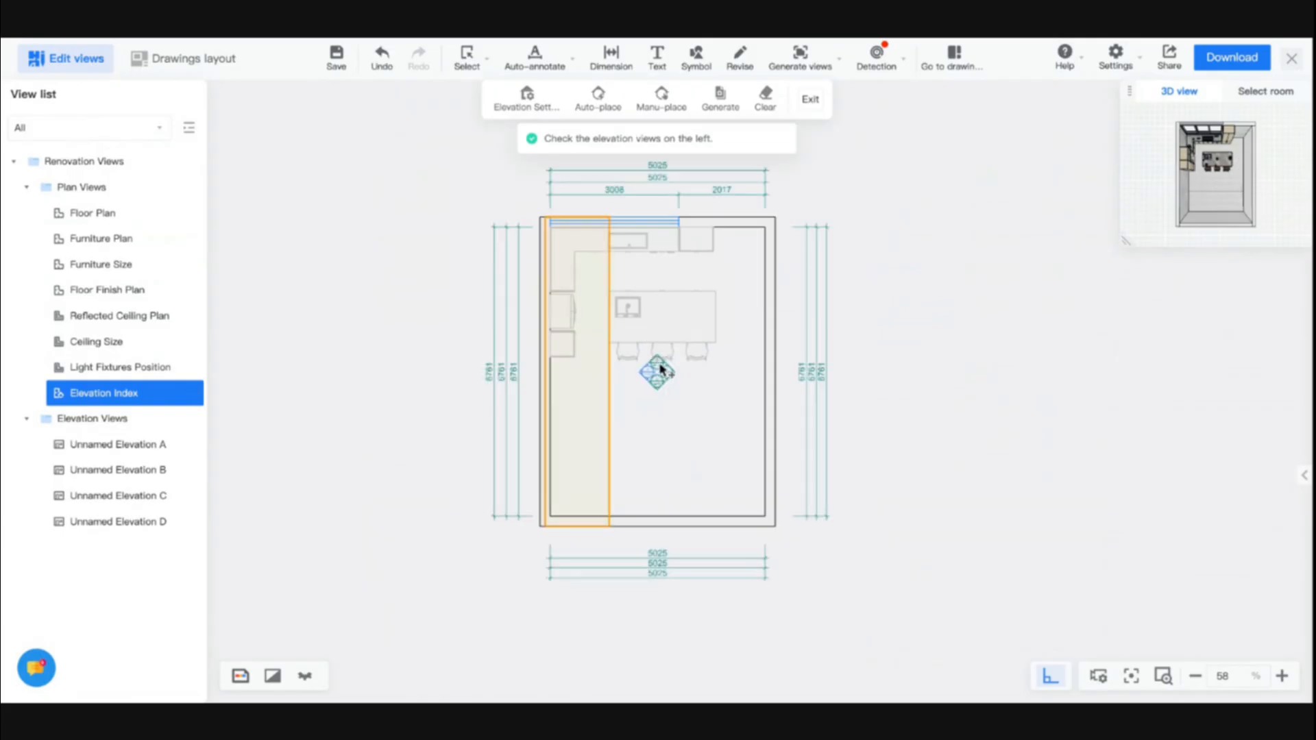
Step: Fit elevation A's scope box to the window-wall counter and tall cabinet, inside the wall faces, and view the elevation
click(660, 369)
scroll(654, 288, up, 5)
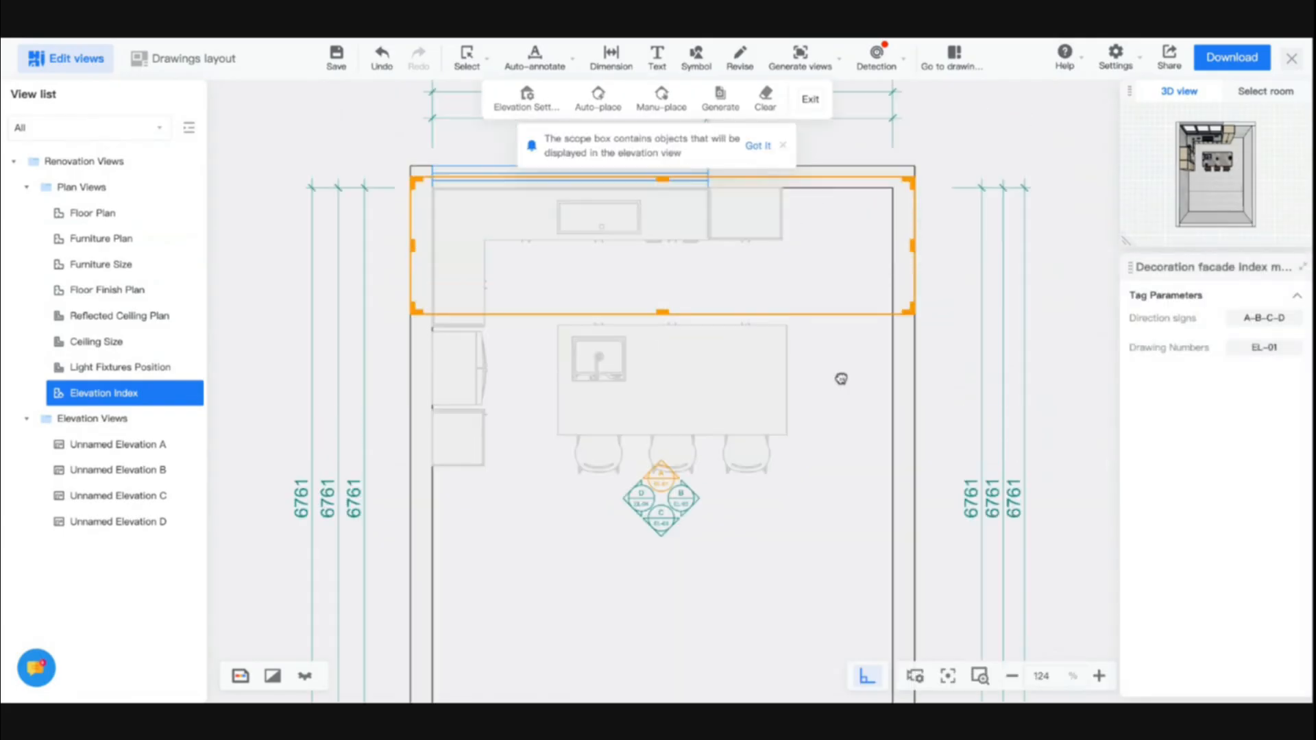
drag(914, 335, 788, 269)
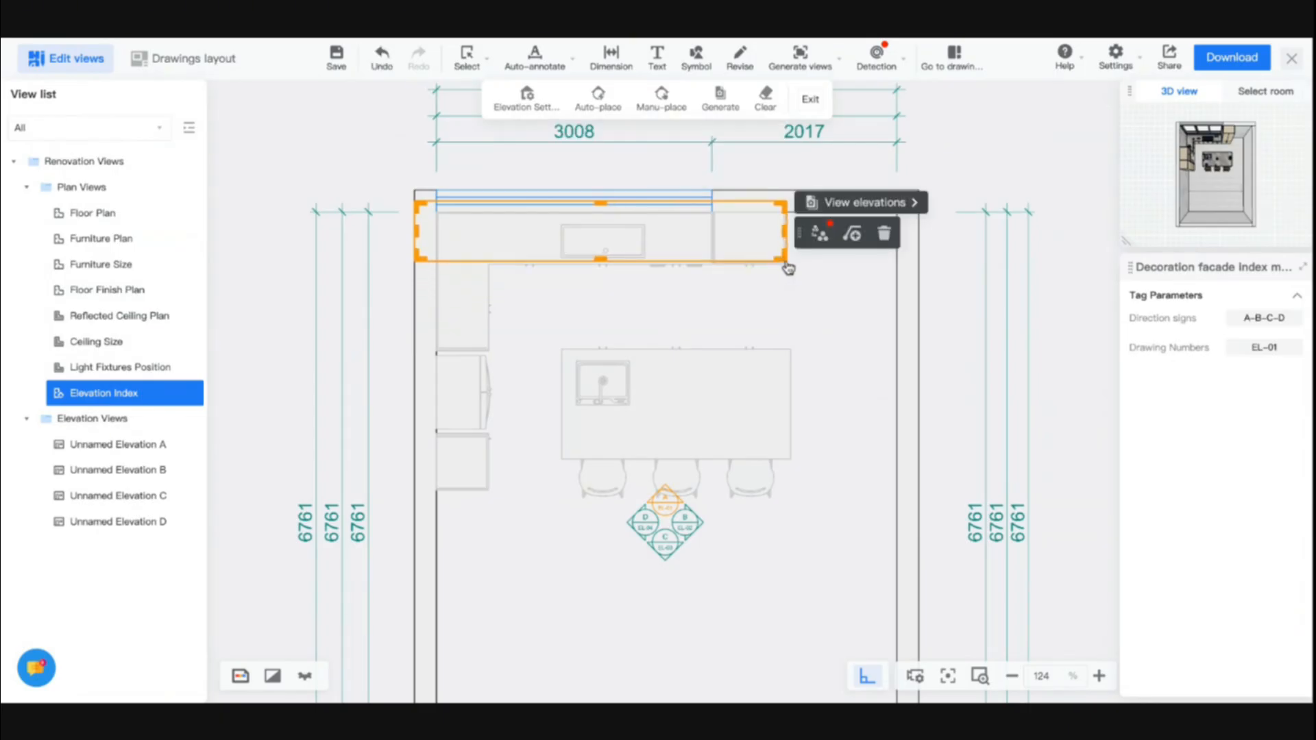
drag(602, 203, 602, 216)
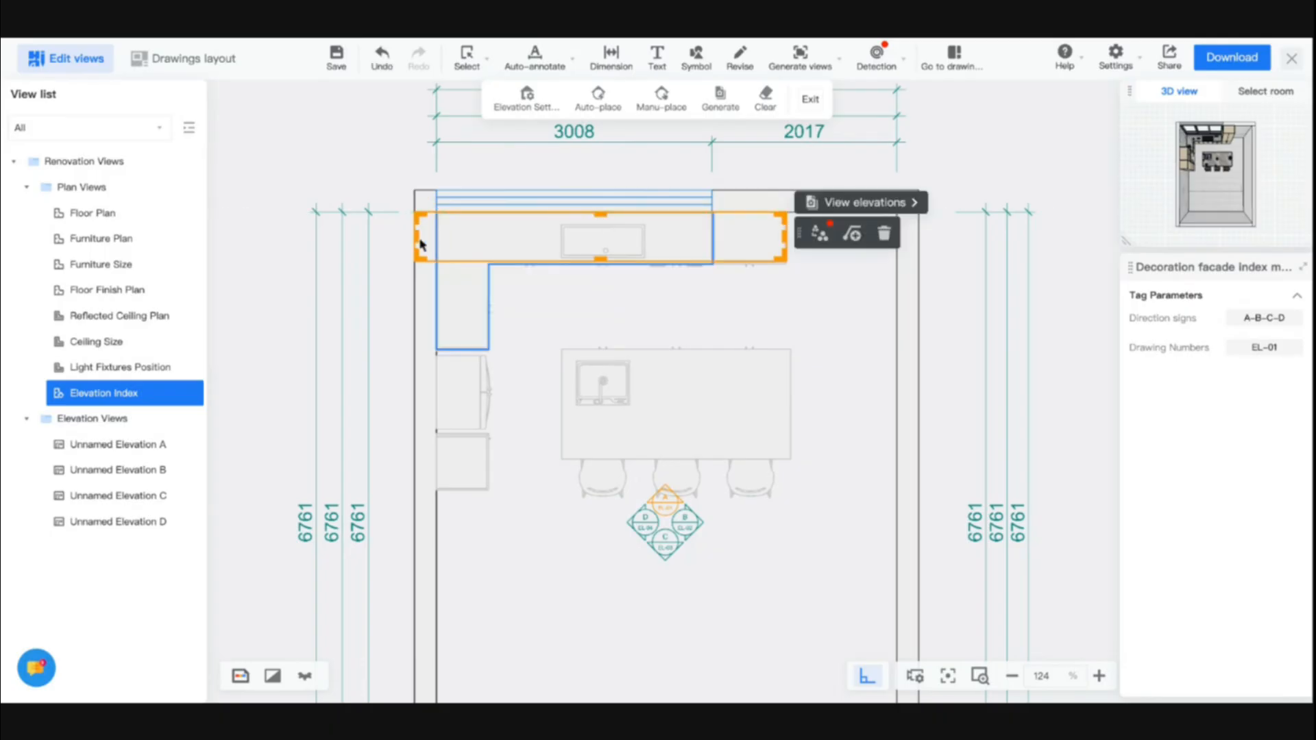
drag(419, 246, 437, 268)
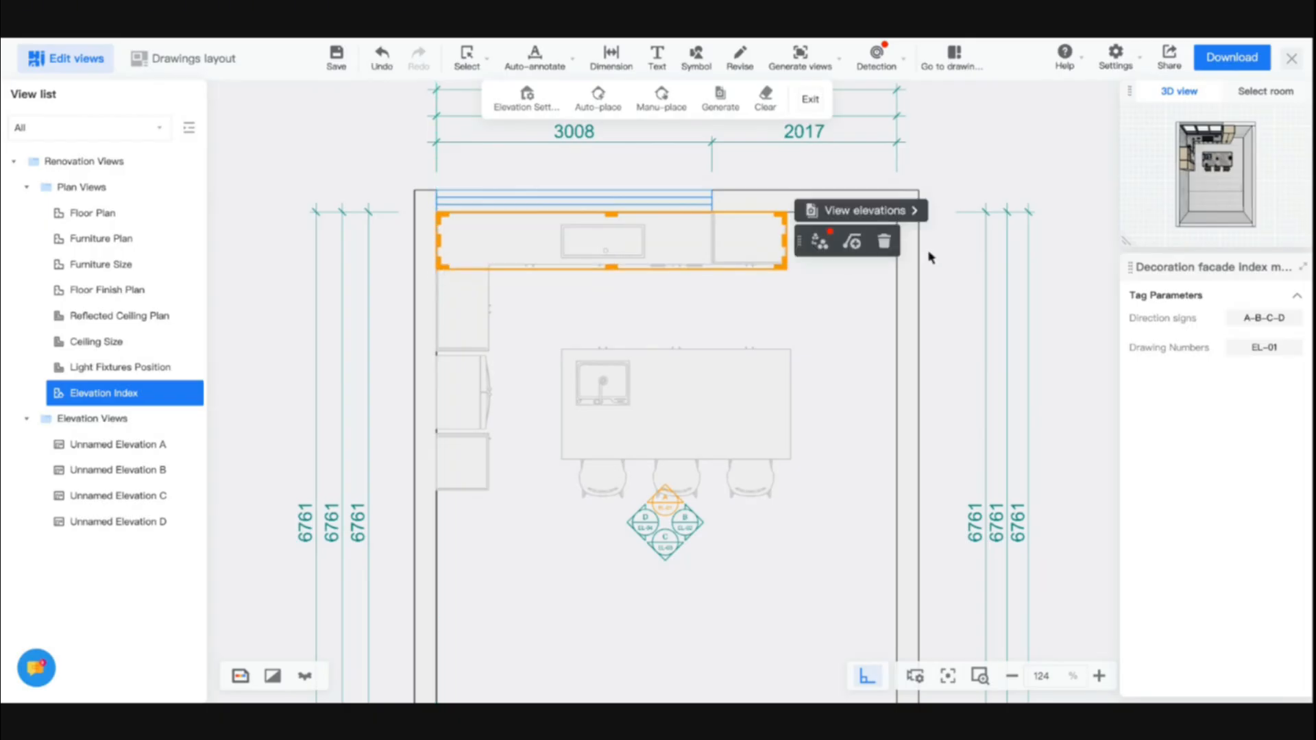
click(893, 214)
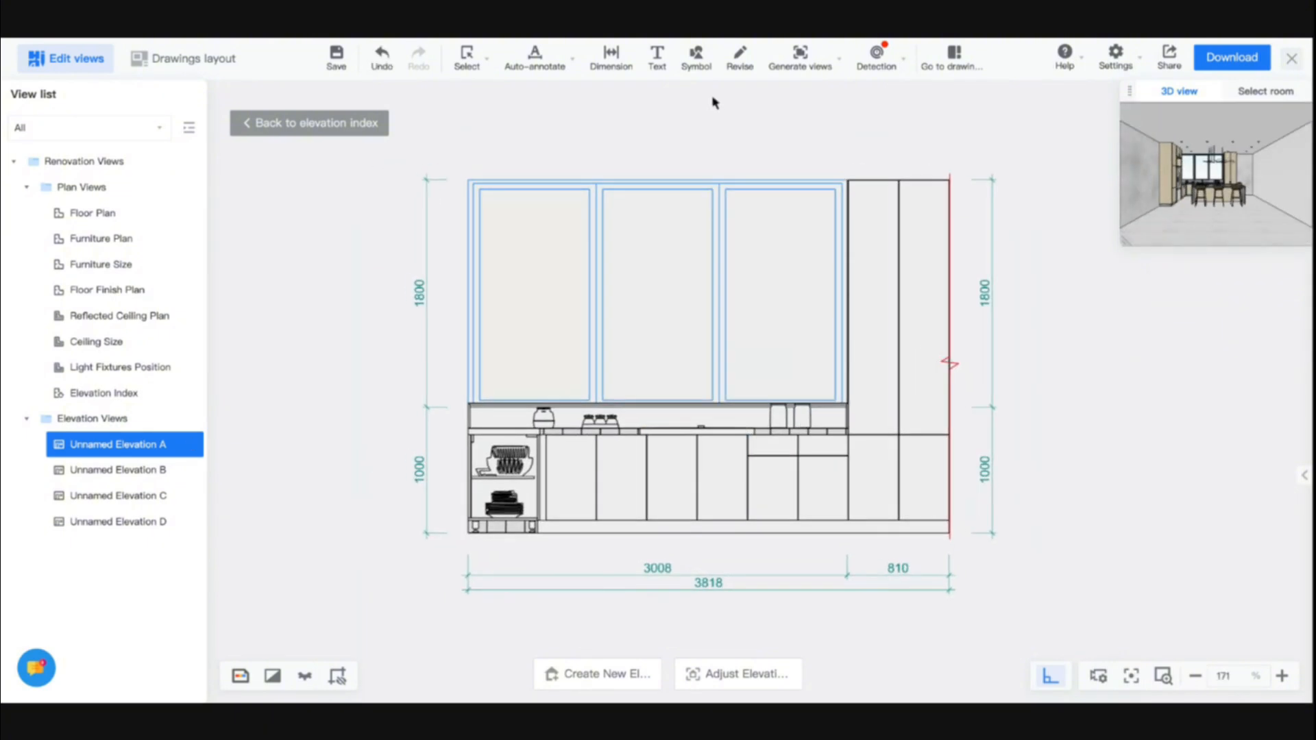
Step: Reduce the depth of elevation A's scope box so it cuts through the cabinets, and view the sectioned elevation
click(717, 676)
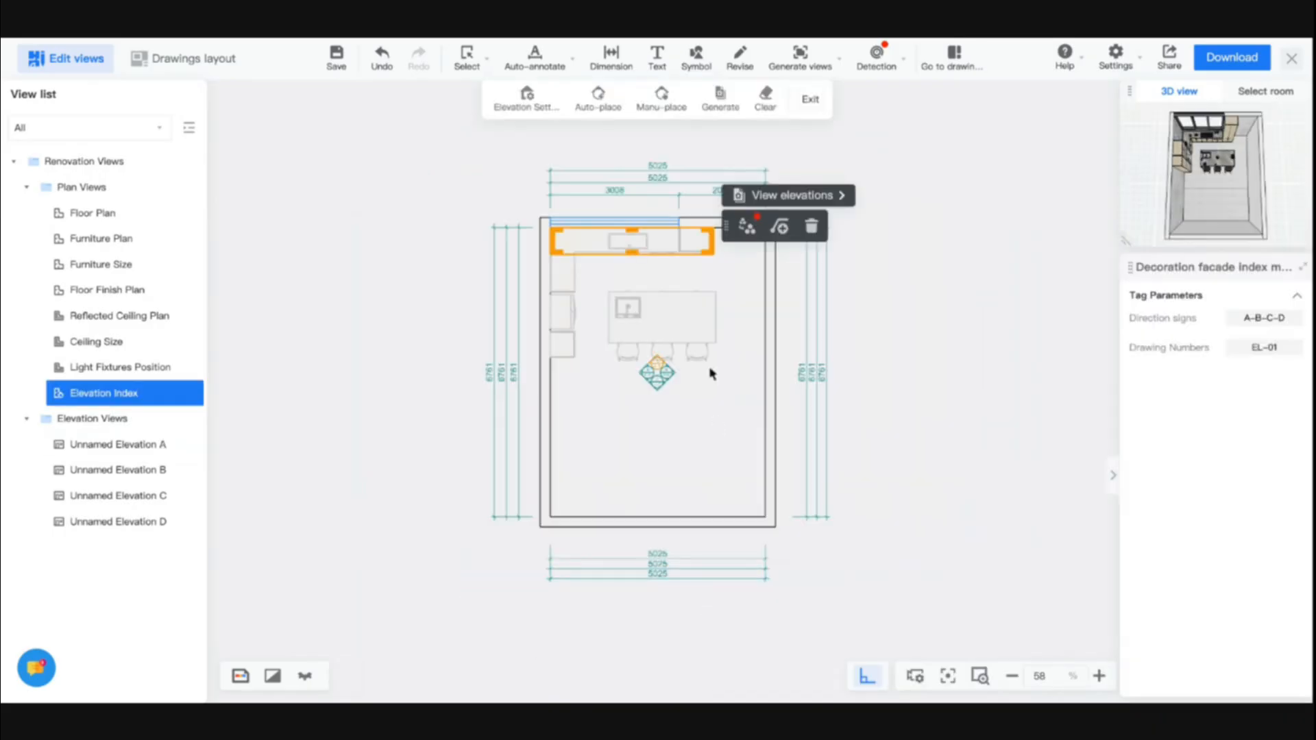
click(634, 248)
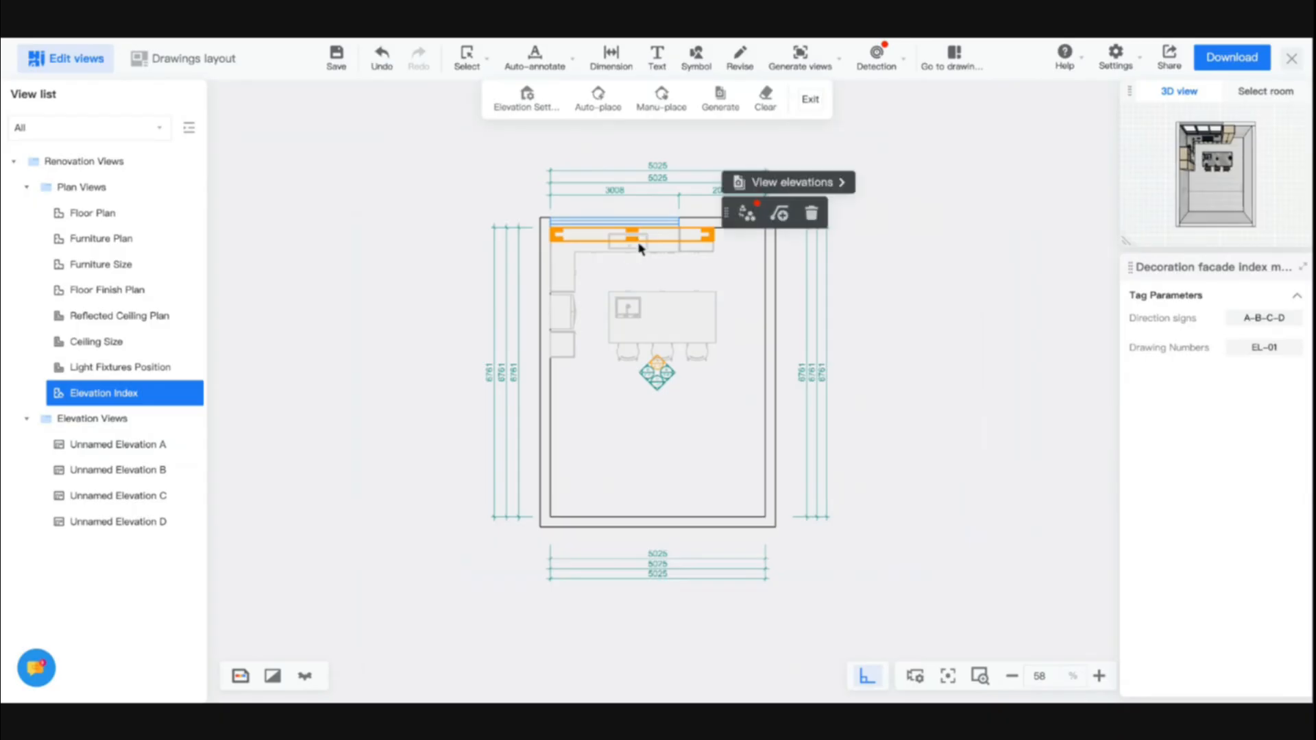
scroll(637, 249, up, 5)
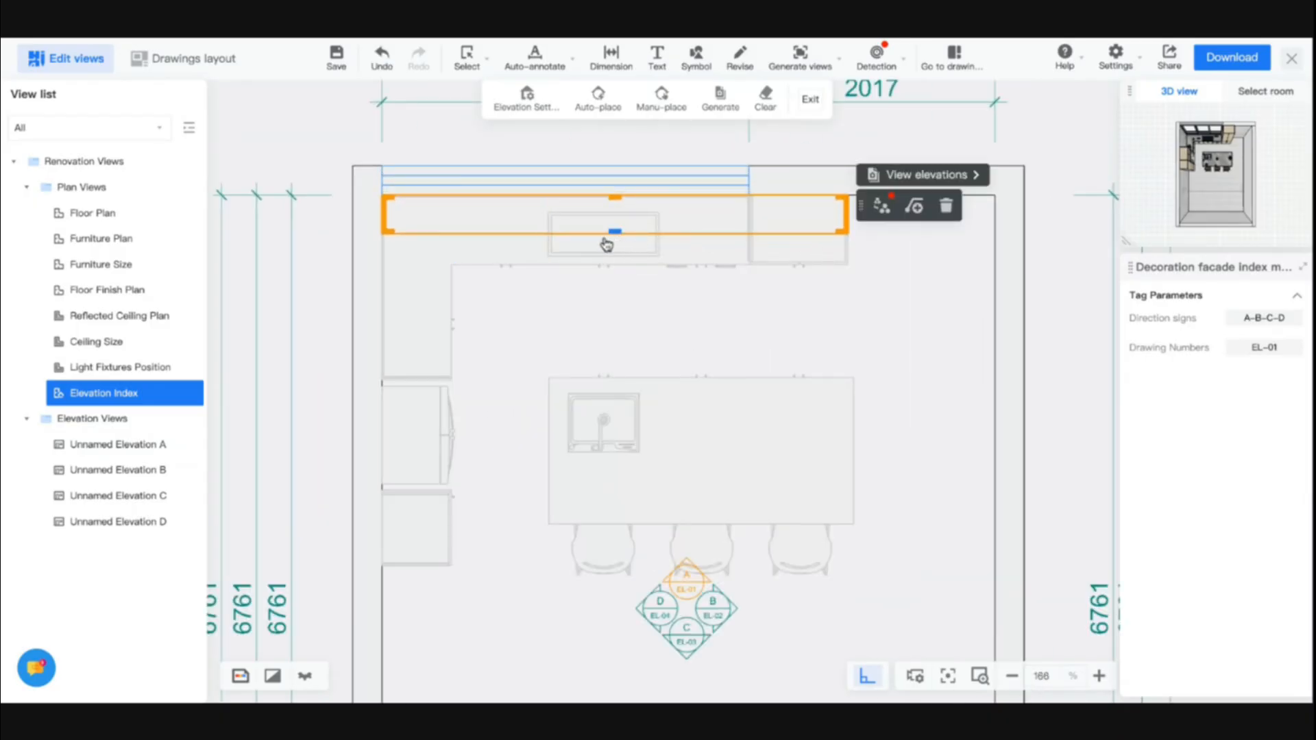
click(906, 175)
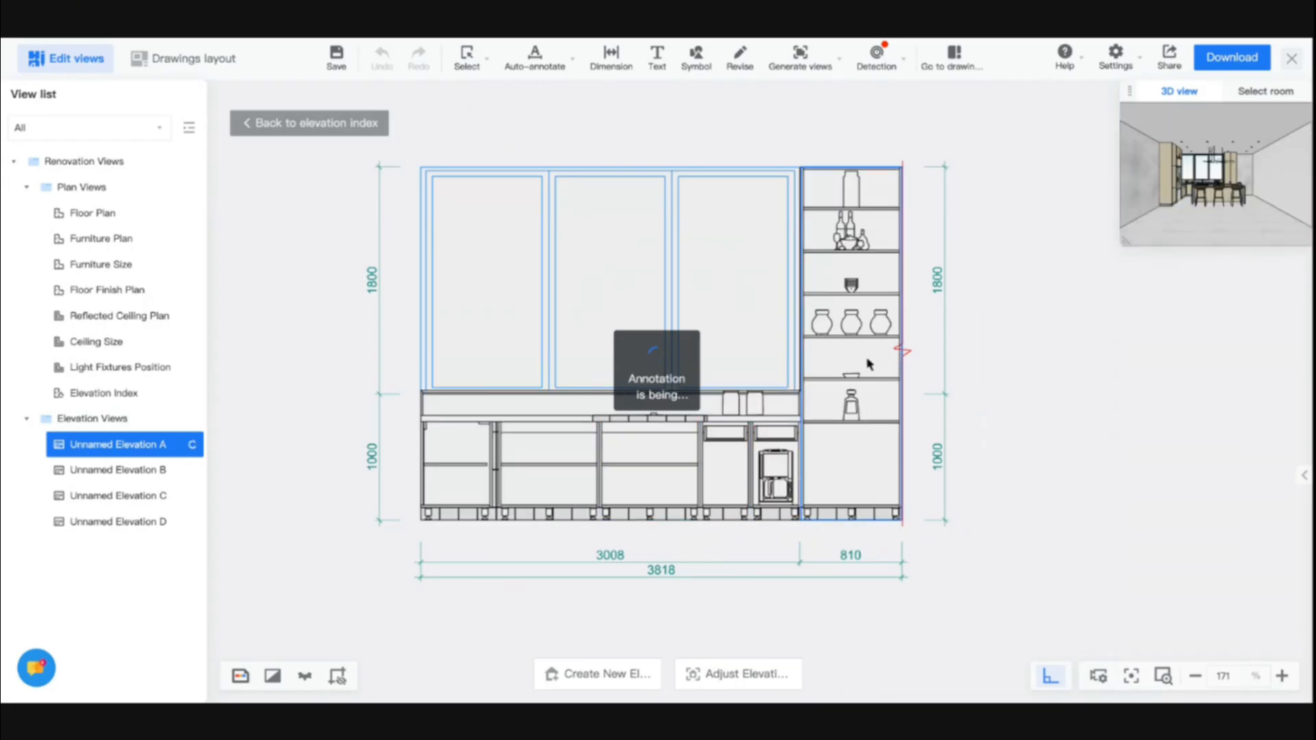
Step: Add a linear dimension for the height of the tall cabinet's lowest compartment, placed beside the cabinet
scroll(805, 464, up, 6)
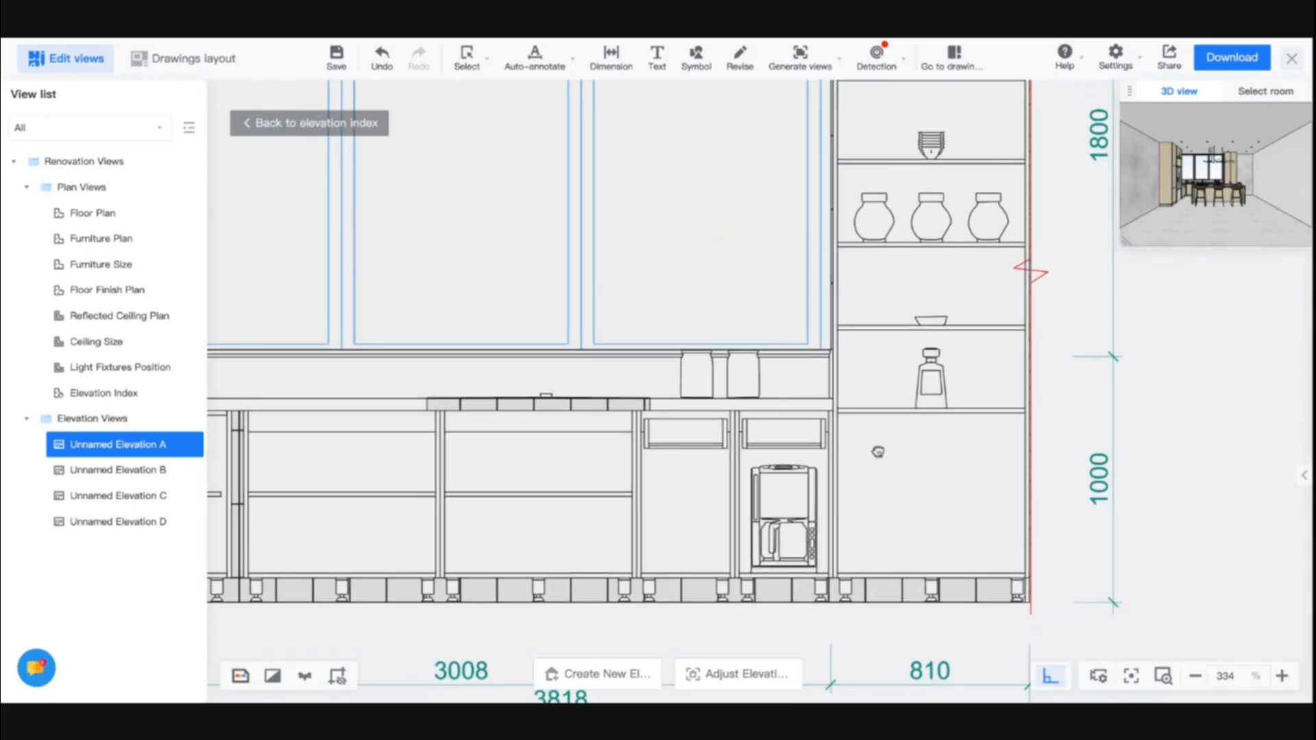
click(611, 56)
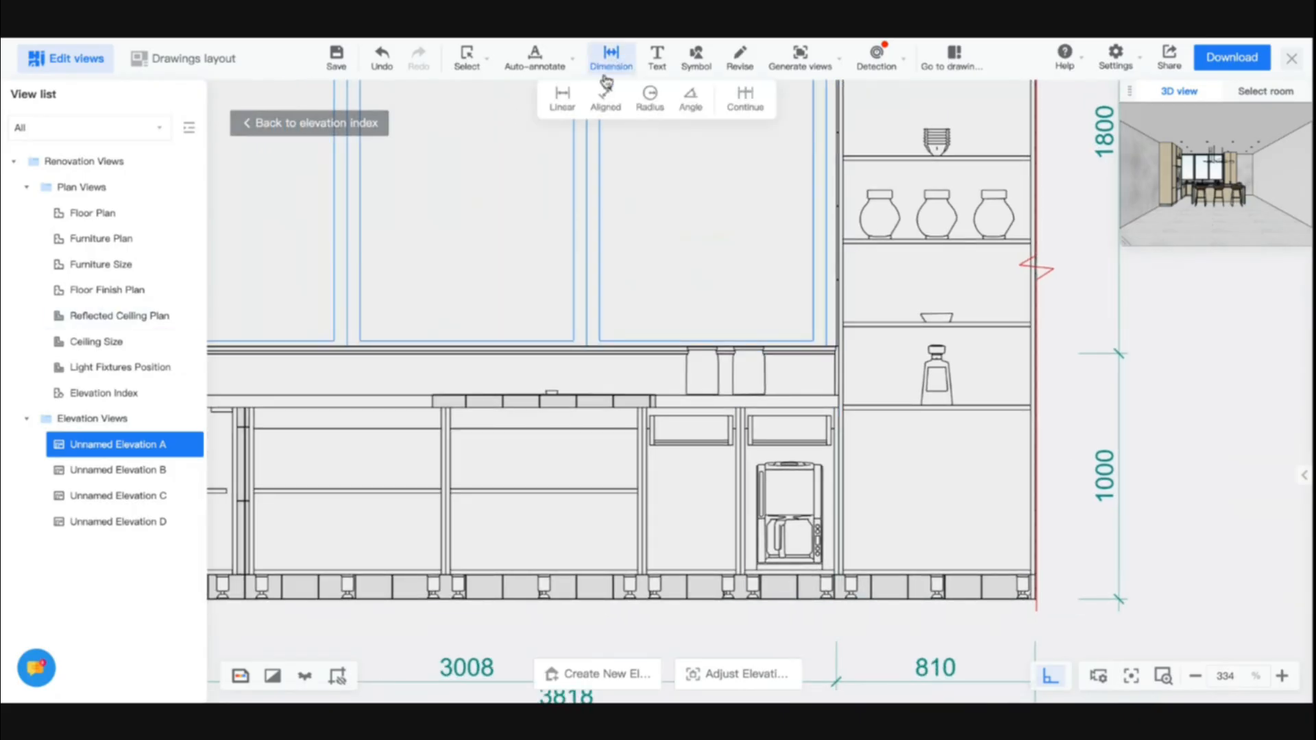
click(562, 96)
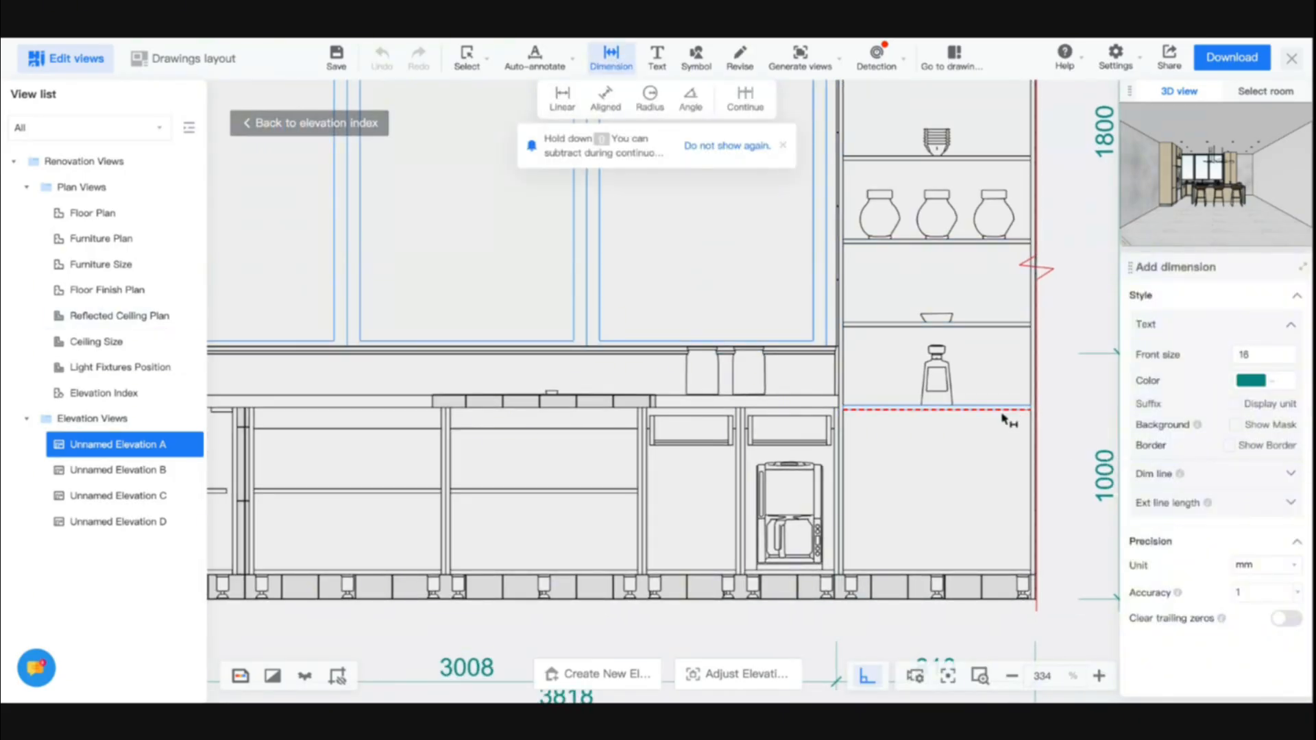
click(1002, 411)
click(988, 569)
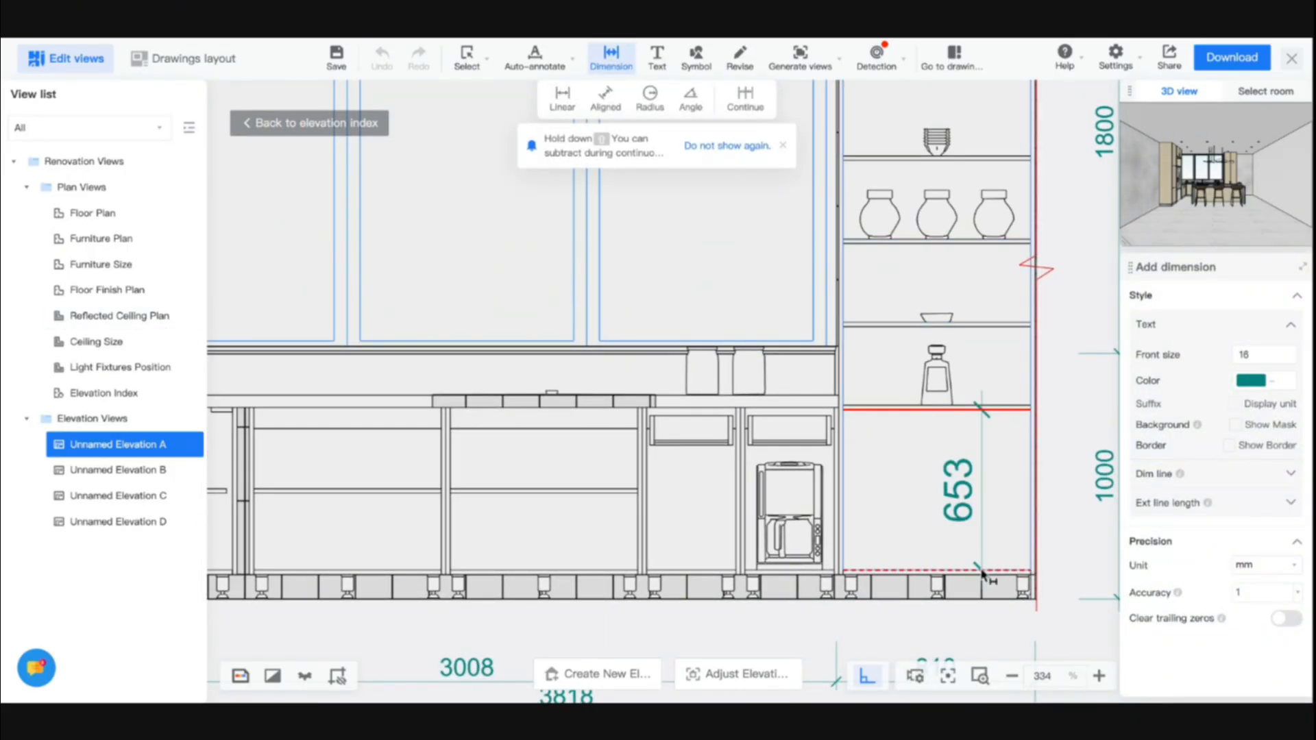
click(1073, 548)
Step: Add a linear dimension for the width of the coffee-machine compartment, placed below the elevation
scroll(1068, 538, down, 3)
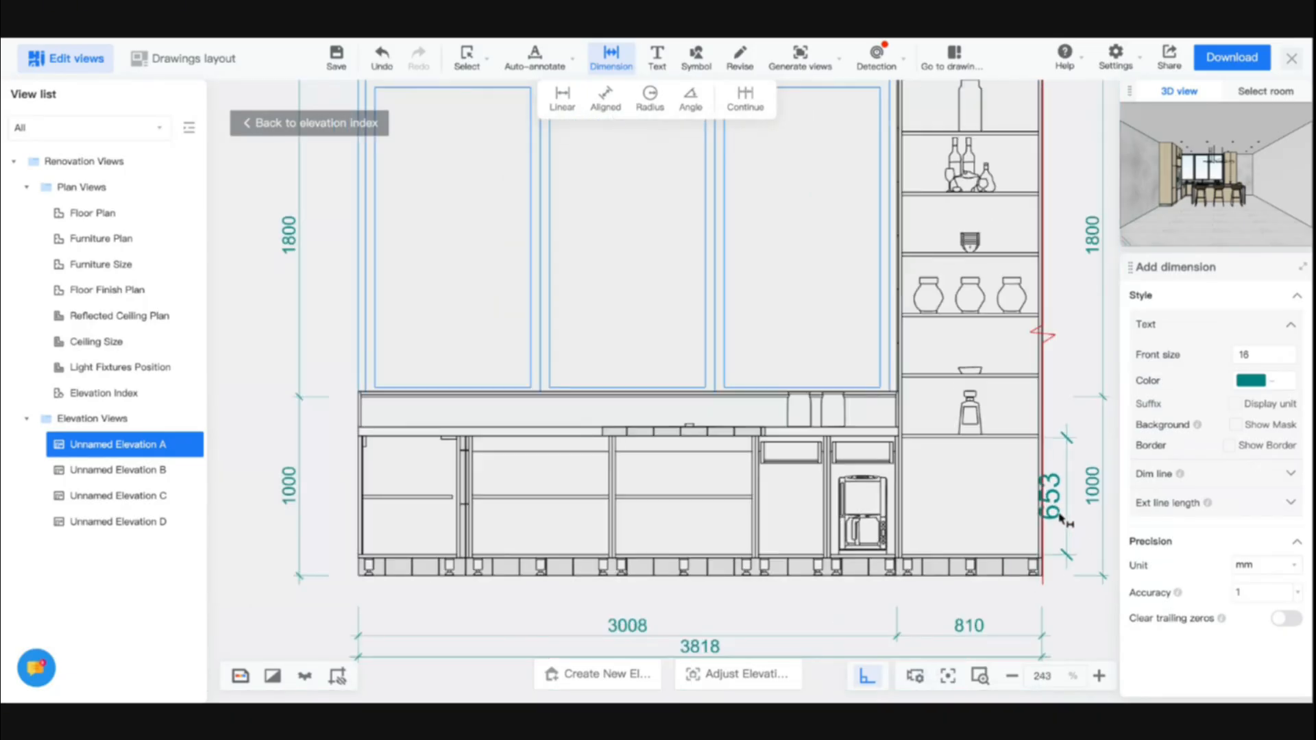
click(829, 528)
click(887, 538)
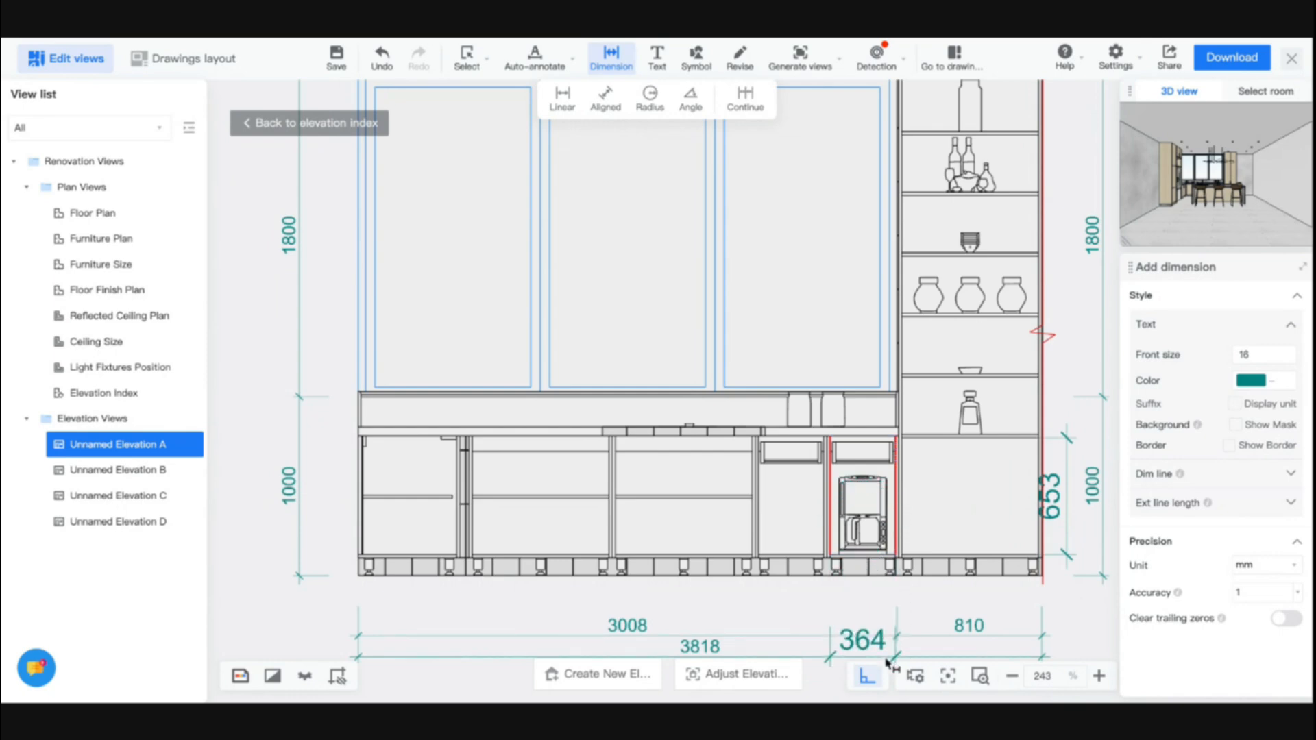
scroll(886, 662, down, 10)
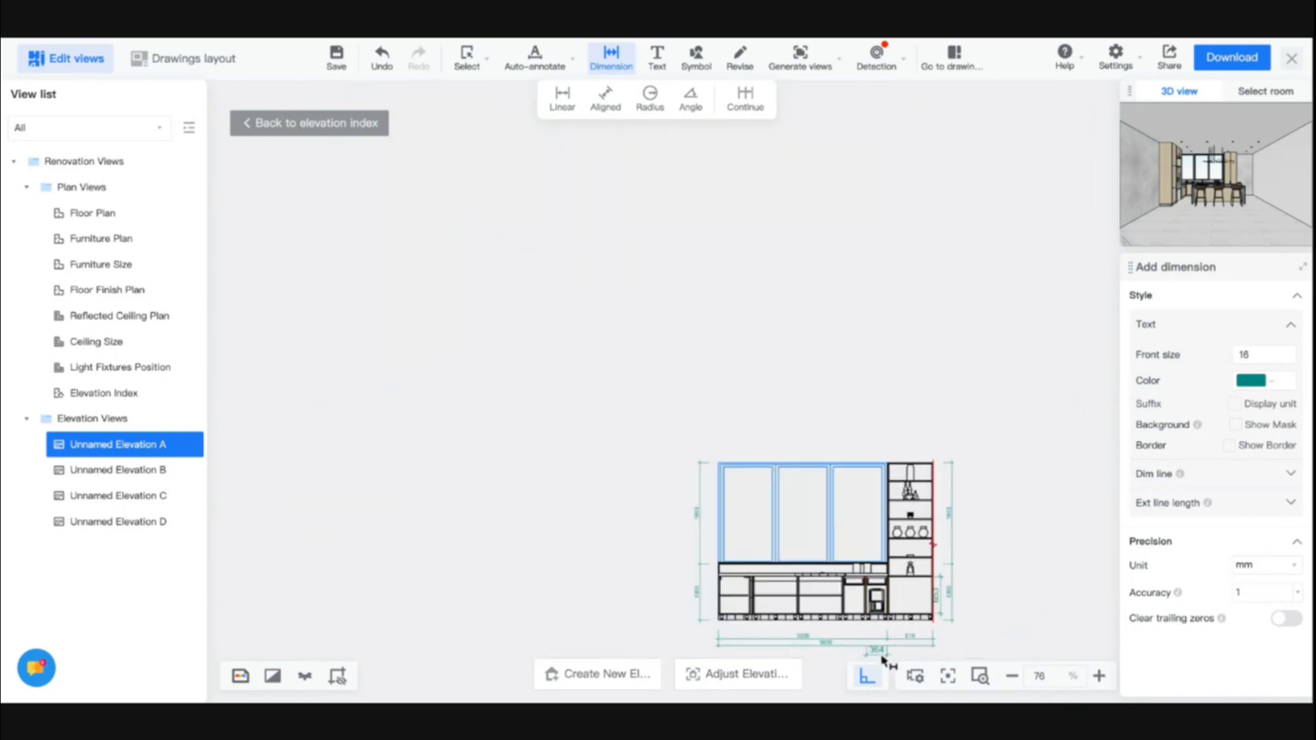
scroll(885, 660, up, 8)
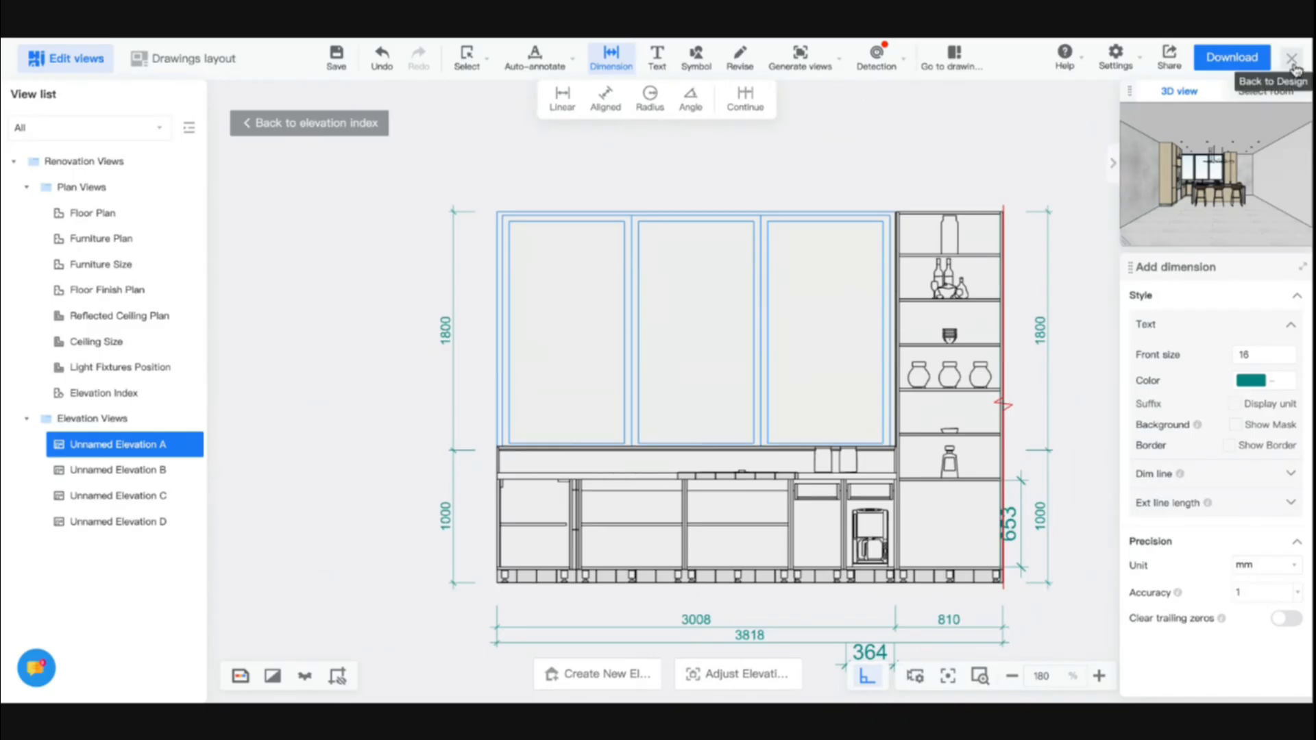
Step: Leave the construction drawings, check the kitchen renders in the gallery, and return to the render settings
click(1293, 67)
mouse_move(788, 64)
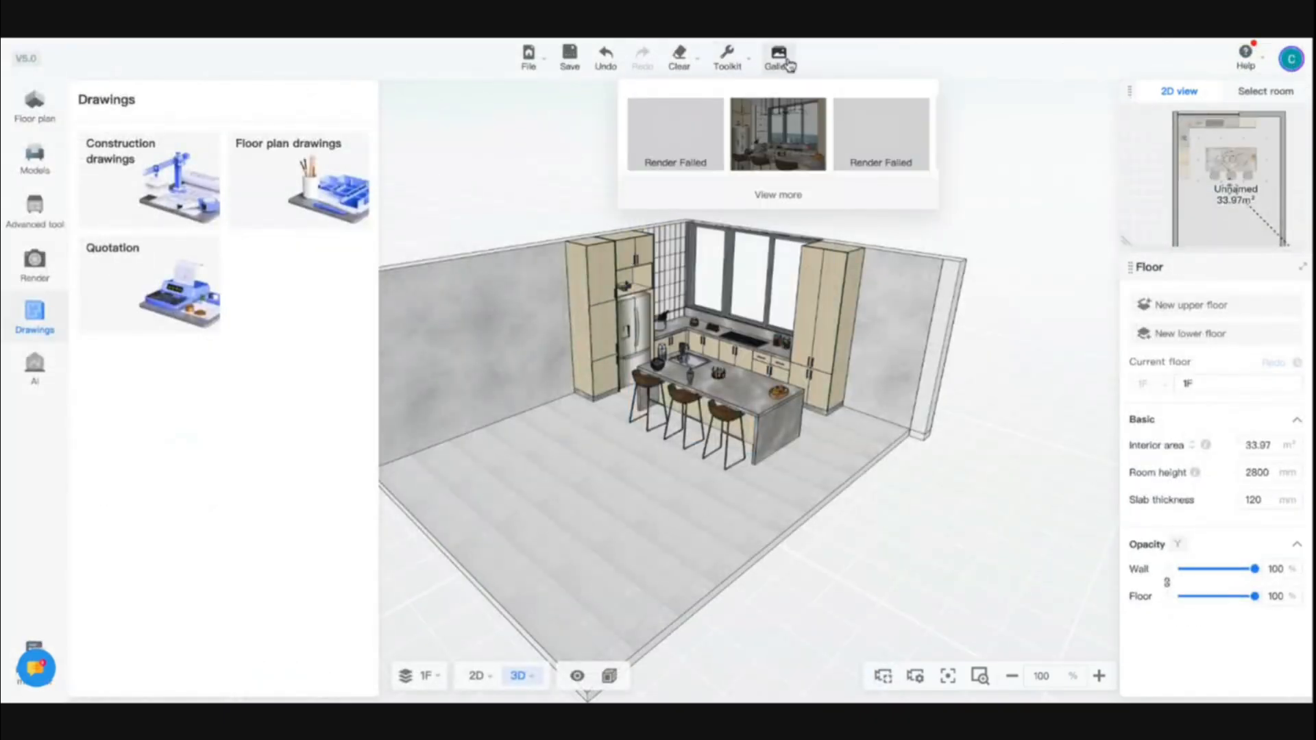
click(795, 127)
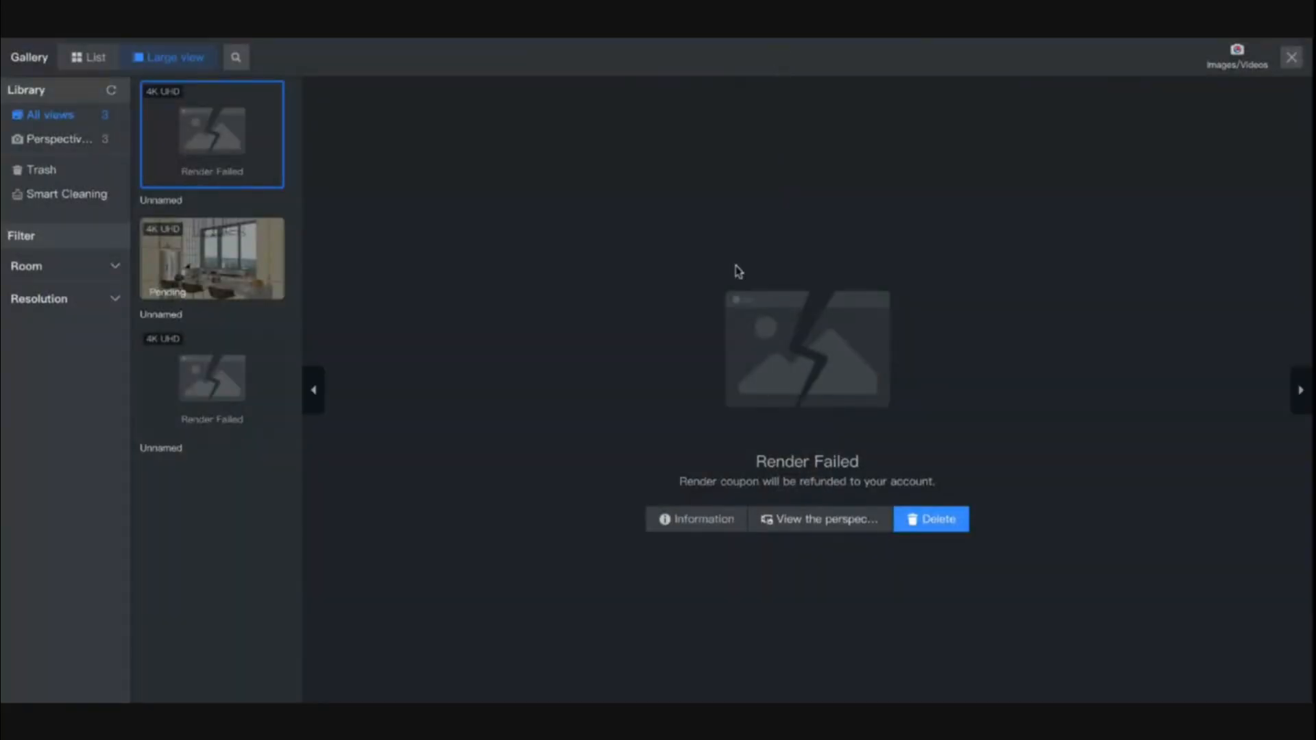
click(224, 281)
click(157, 161)
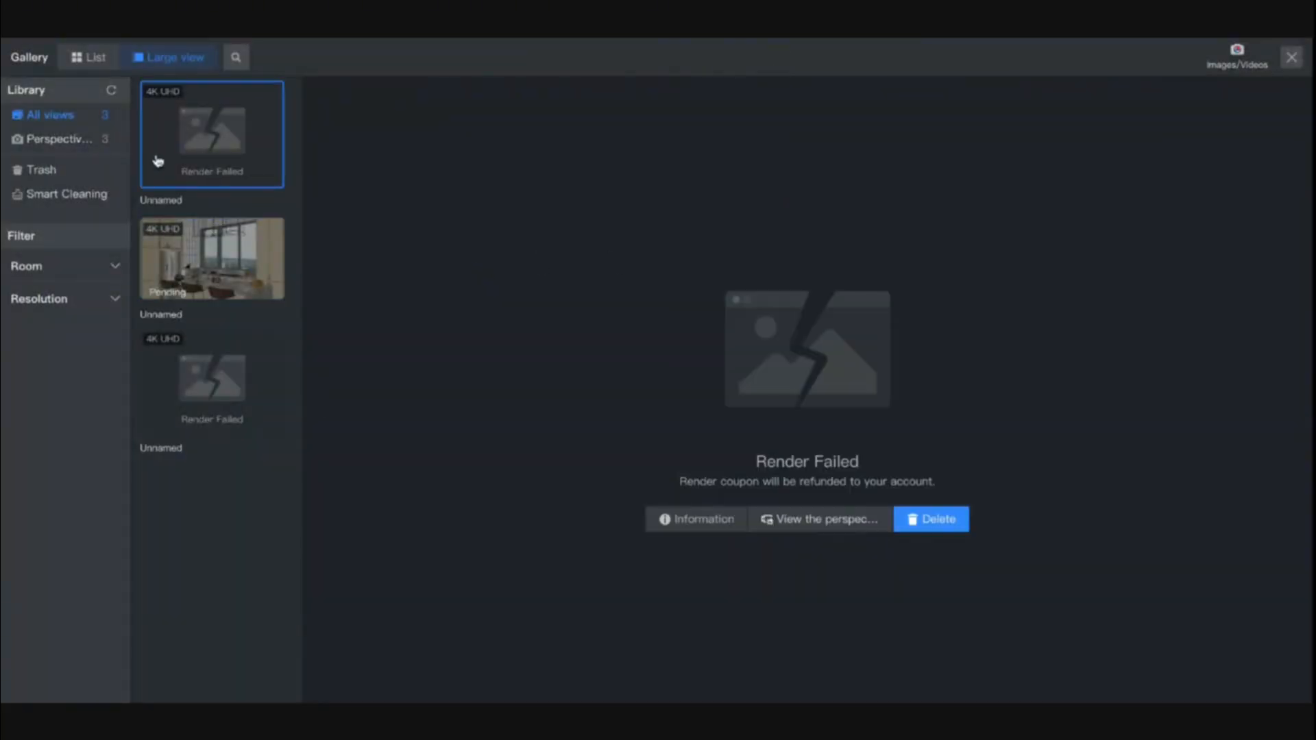
click(1231, 61)
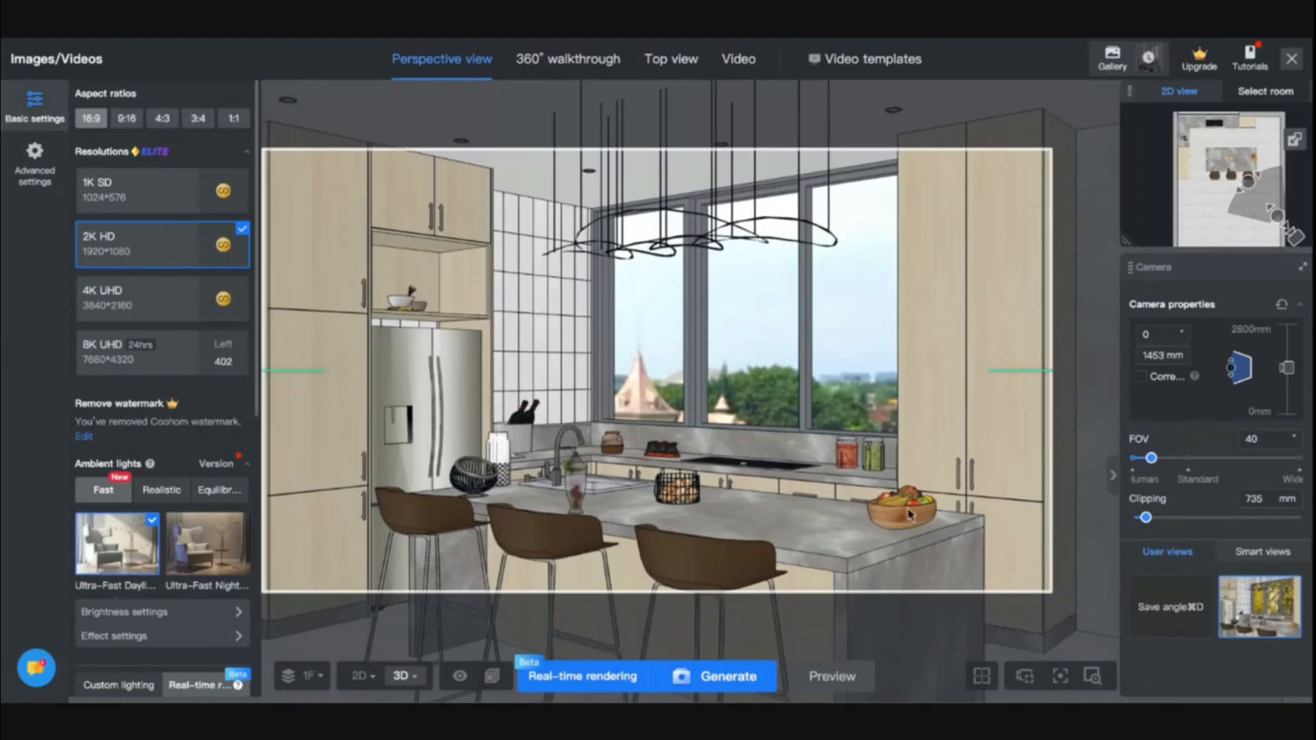
Step: Set the camera clipping to 2767 mm and generate a 4K UHD render of the kitchen view
drag(1146, 518, 1184, 516)
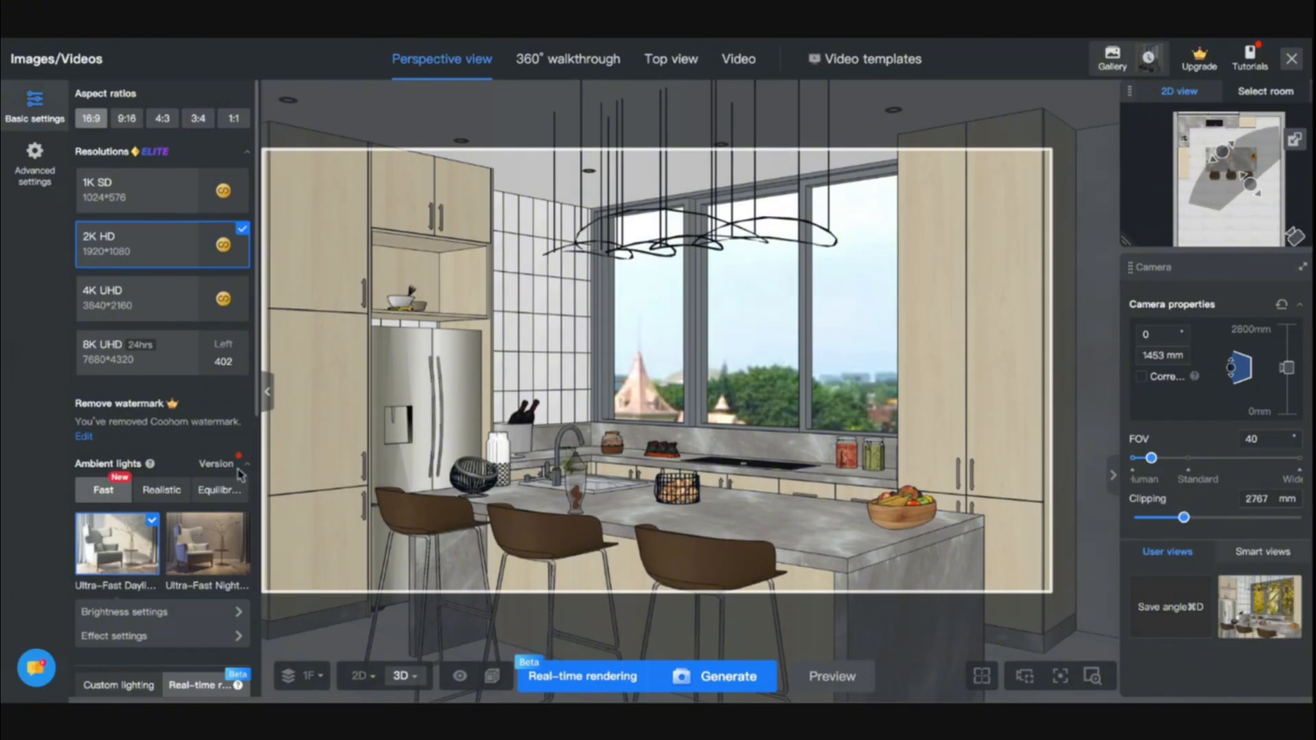
click(161, 302)
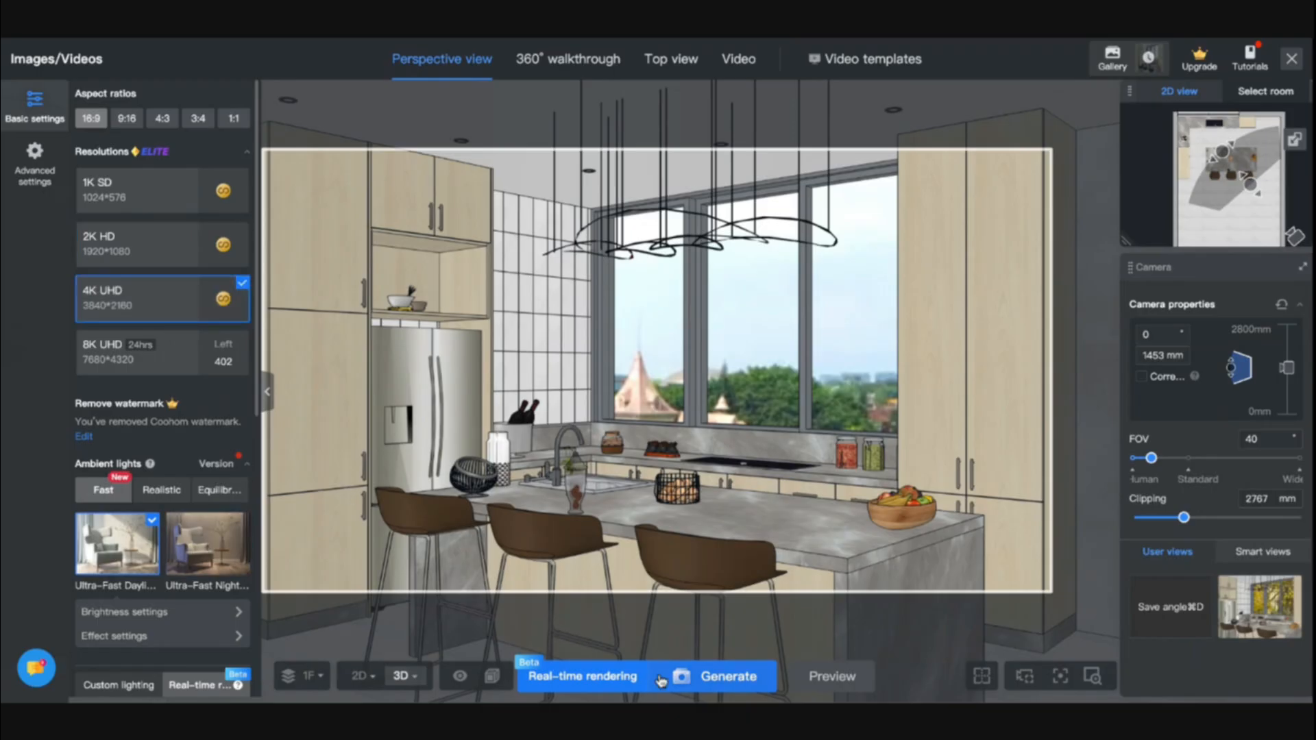
click(688, 679)
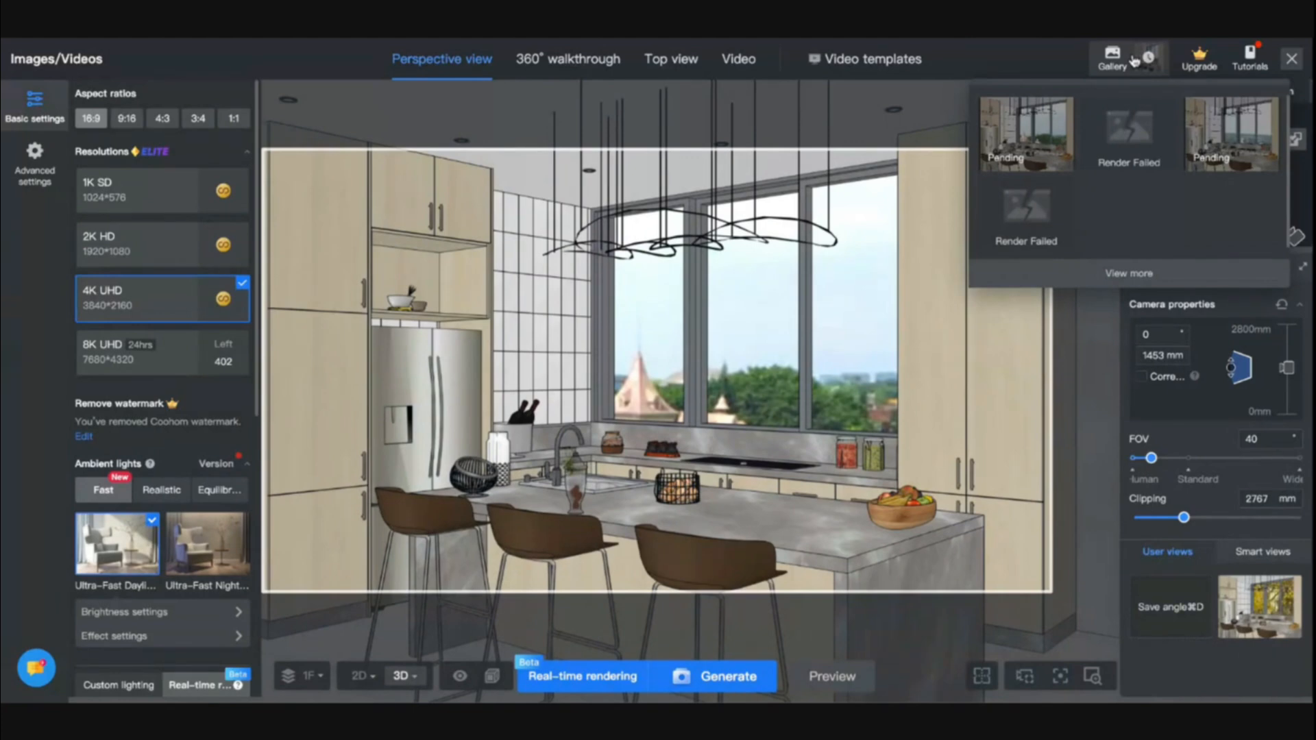
Step: Check the progress of the newest kitchen render in the gallery, and return to the render settings
click(1134, 62)
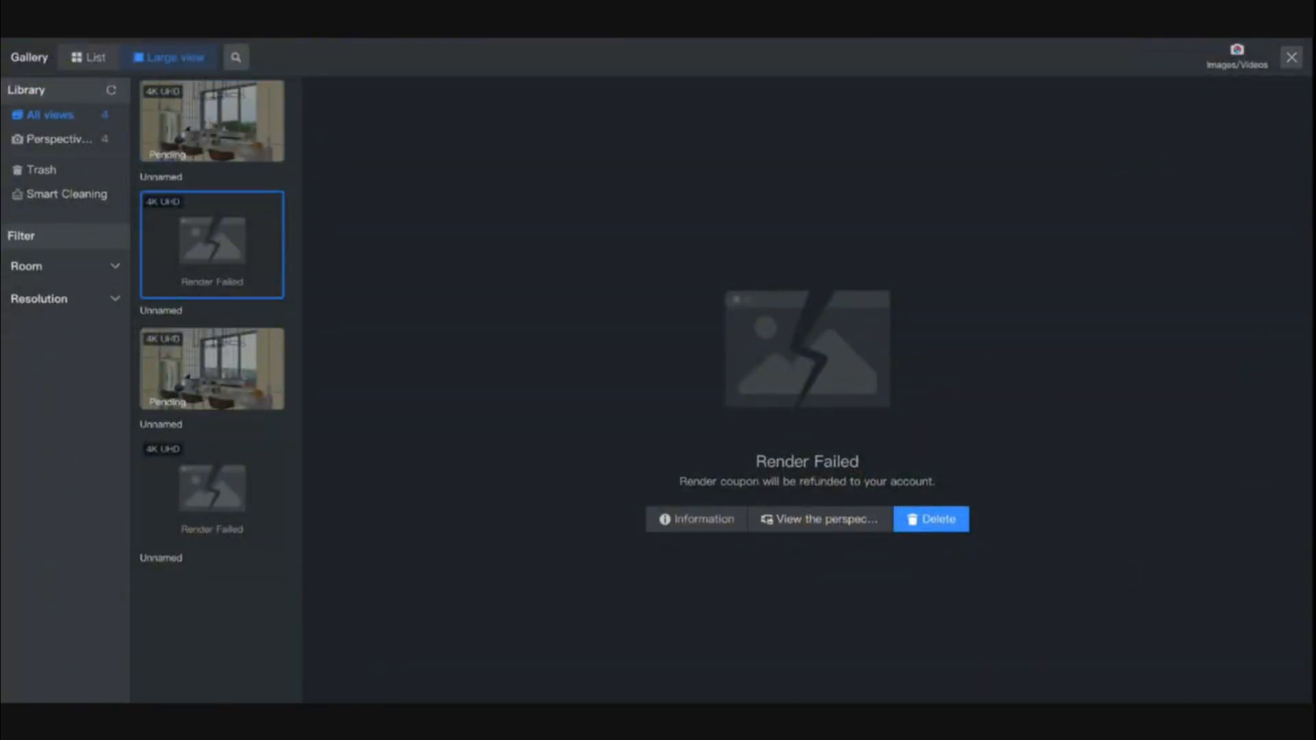
click(238, 106)
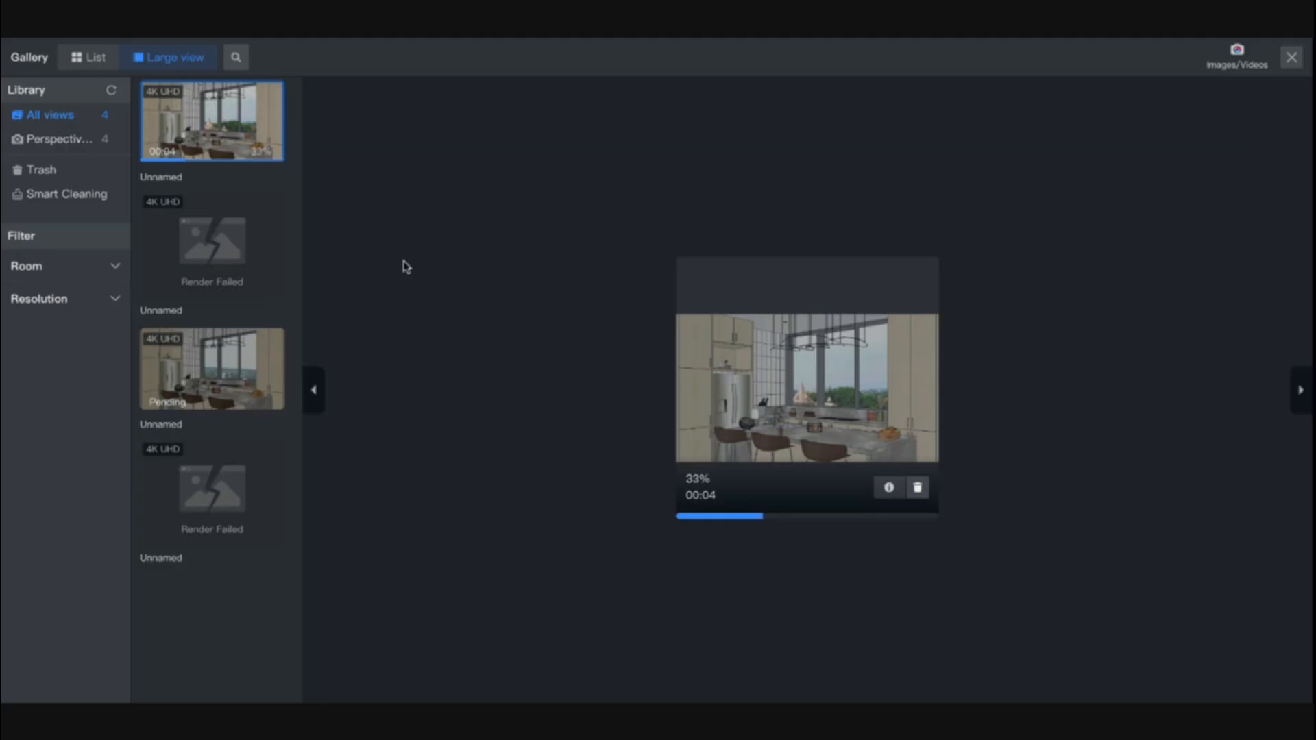
click(1239, 63)
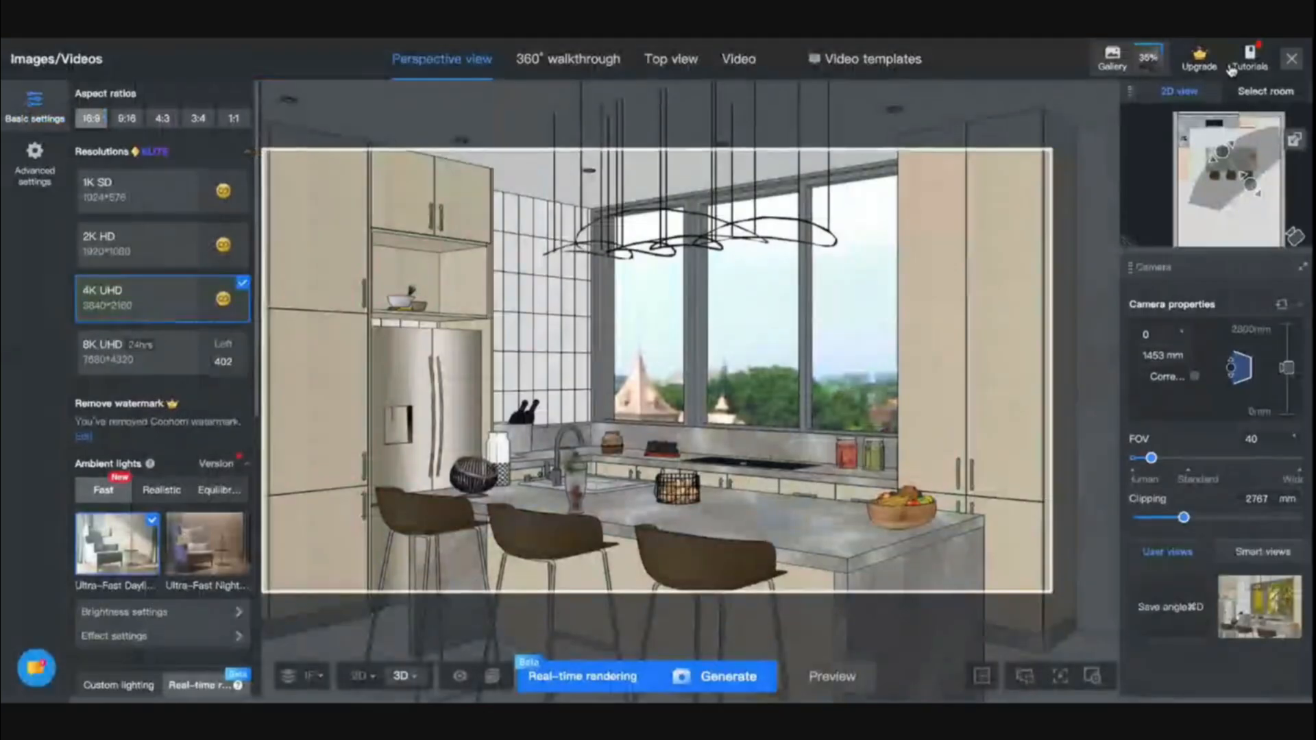
Step: Save the current camera angle and generate another 4K UHD render using the Daytime real-time lighting template
scroll(213, 548, down, 3)
click(212, 548)
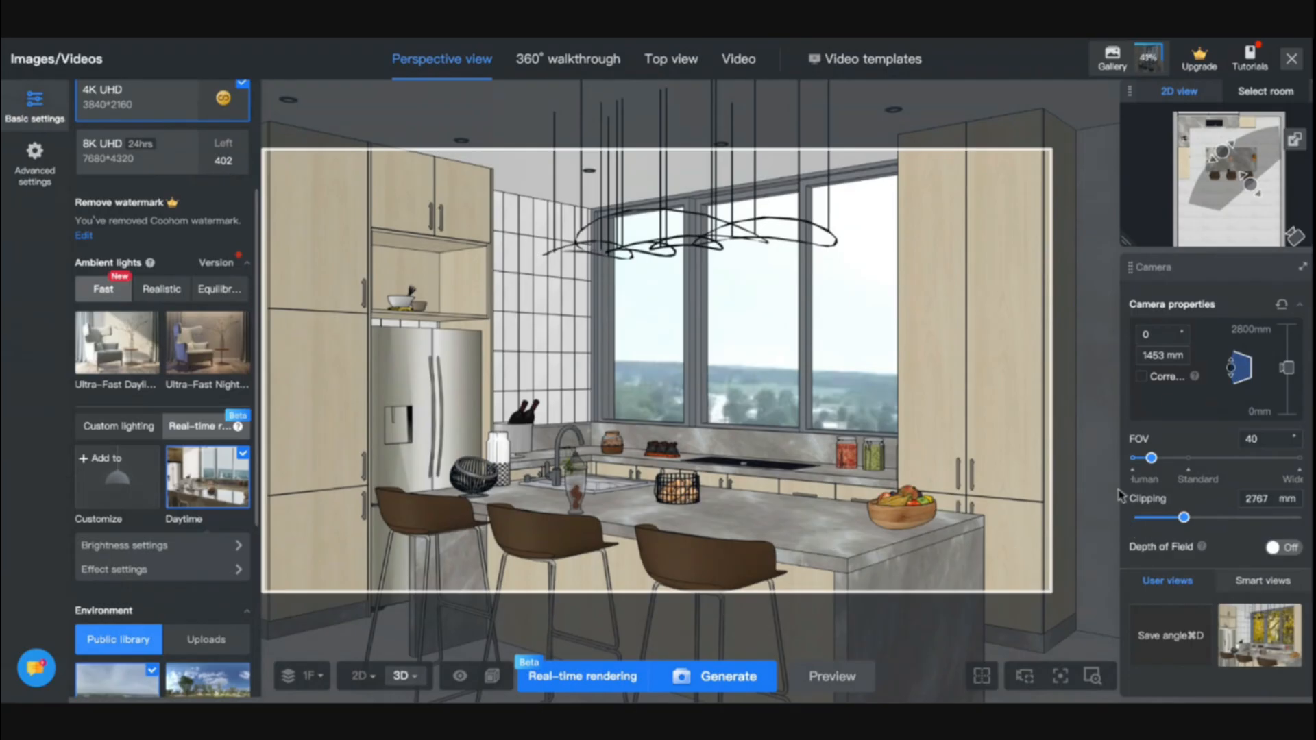
click(1168, 640)
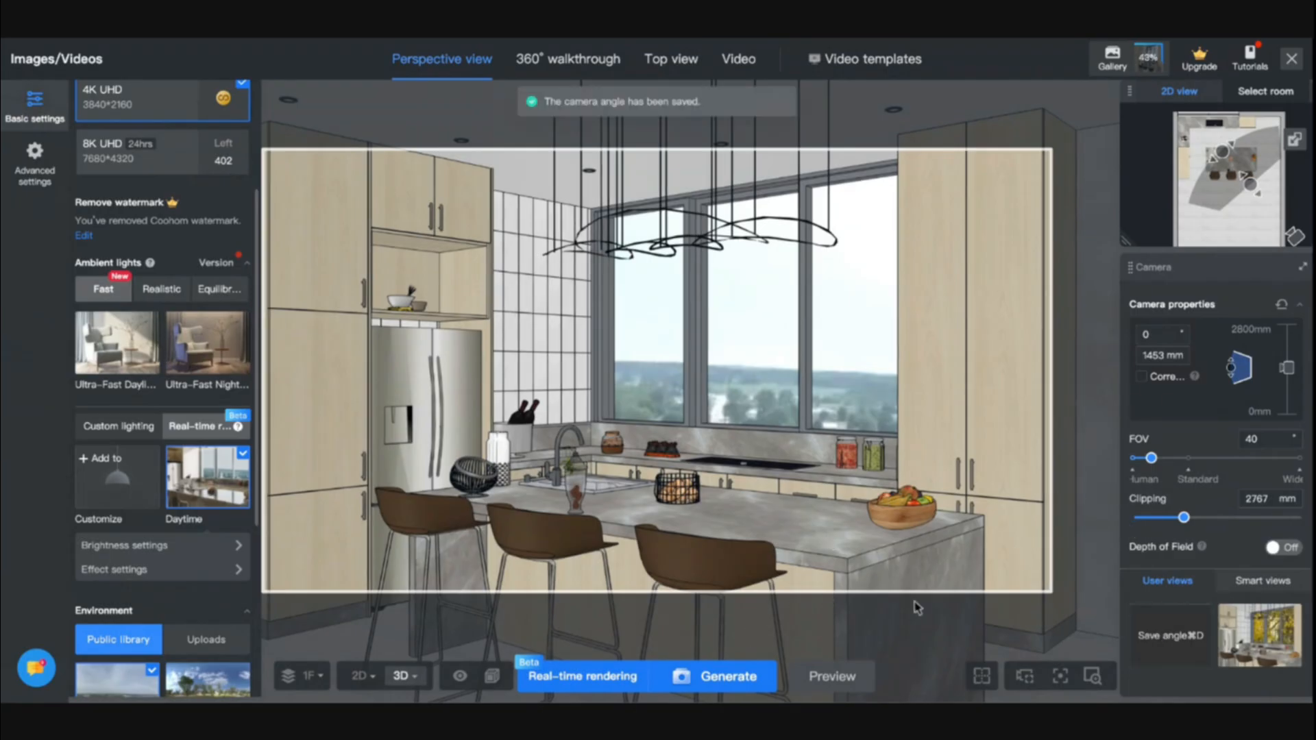
click(728, 675)
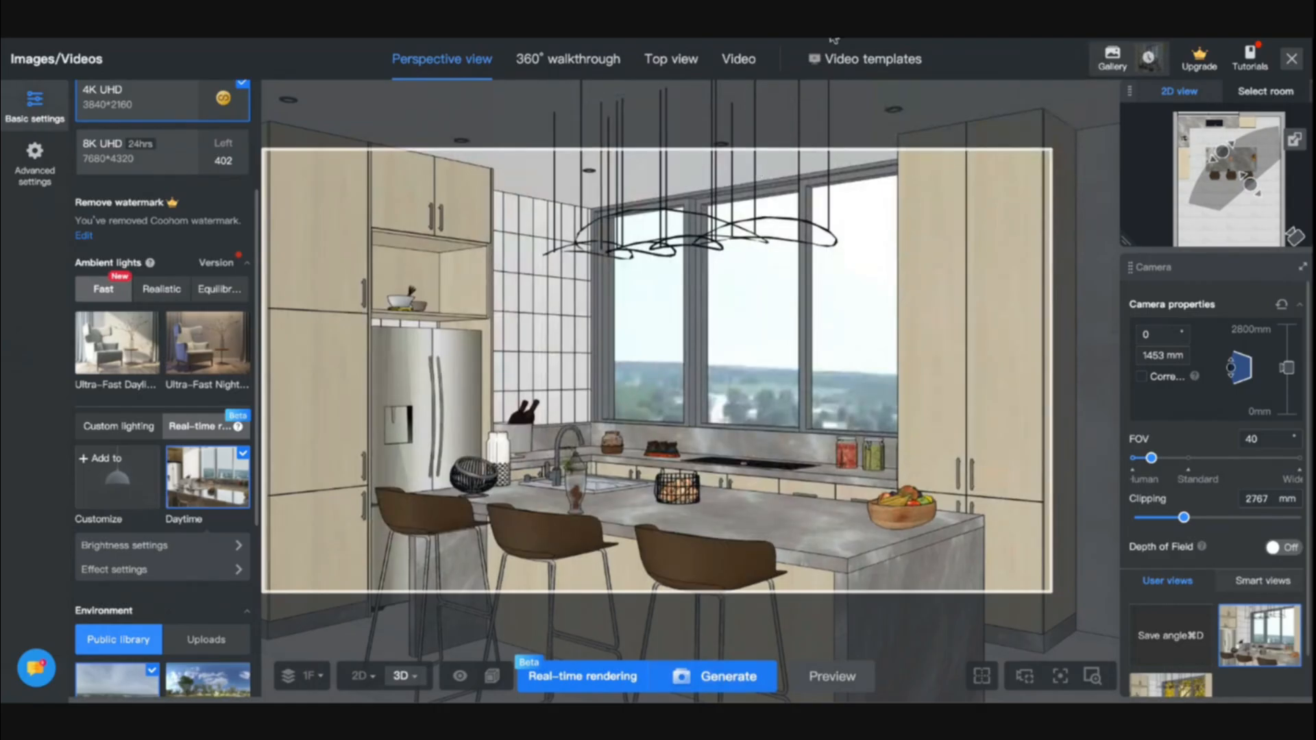
Step: Check the renders in the gallery, and open the Cover sheet in the drawings layout of the construction drawings
click(1122, 57)
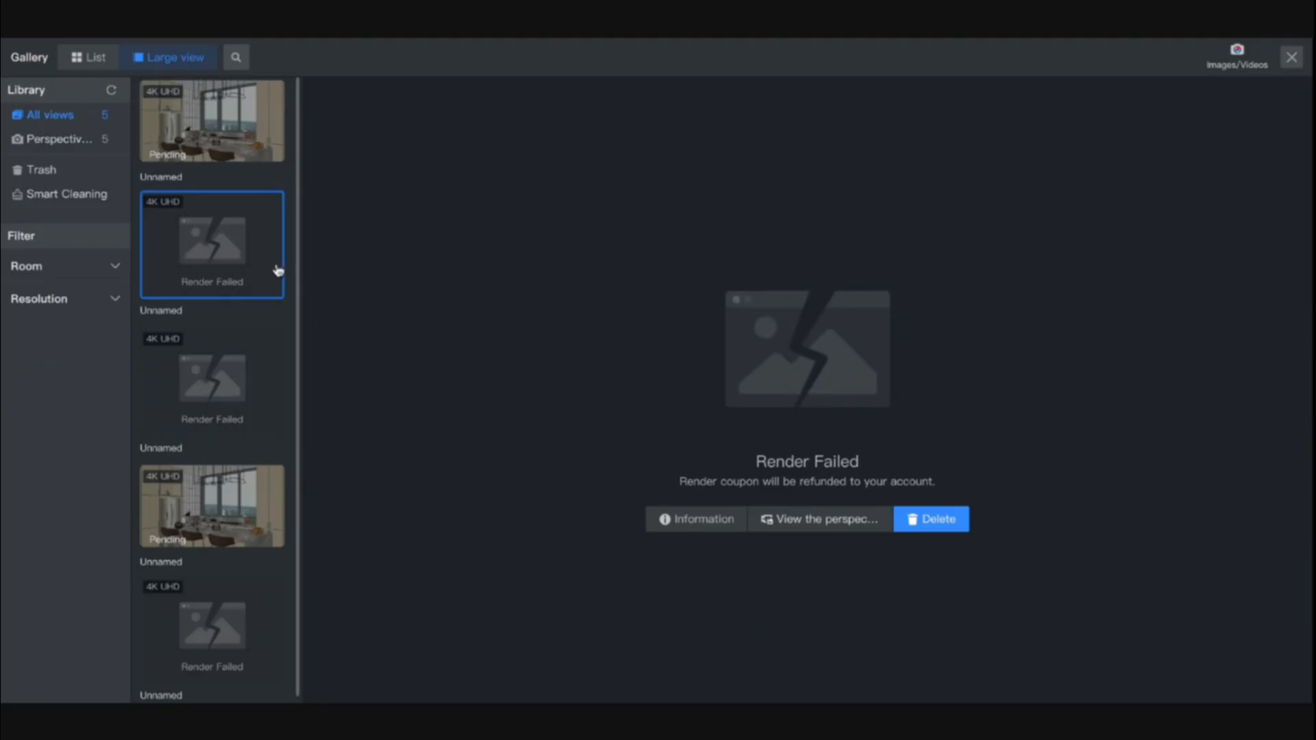
click(1292, 57)
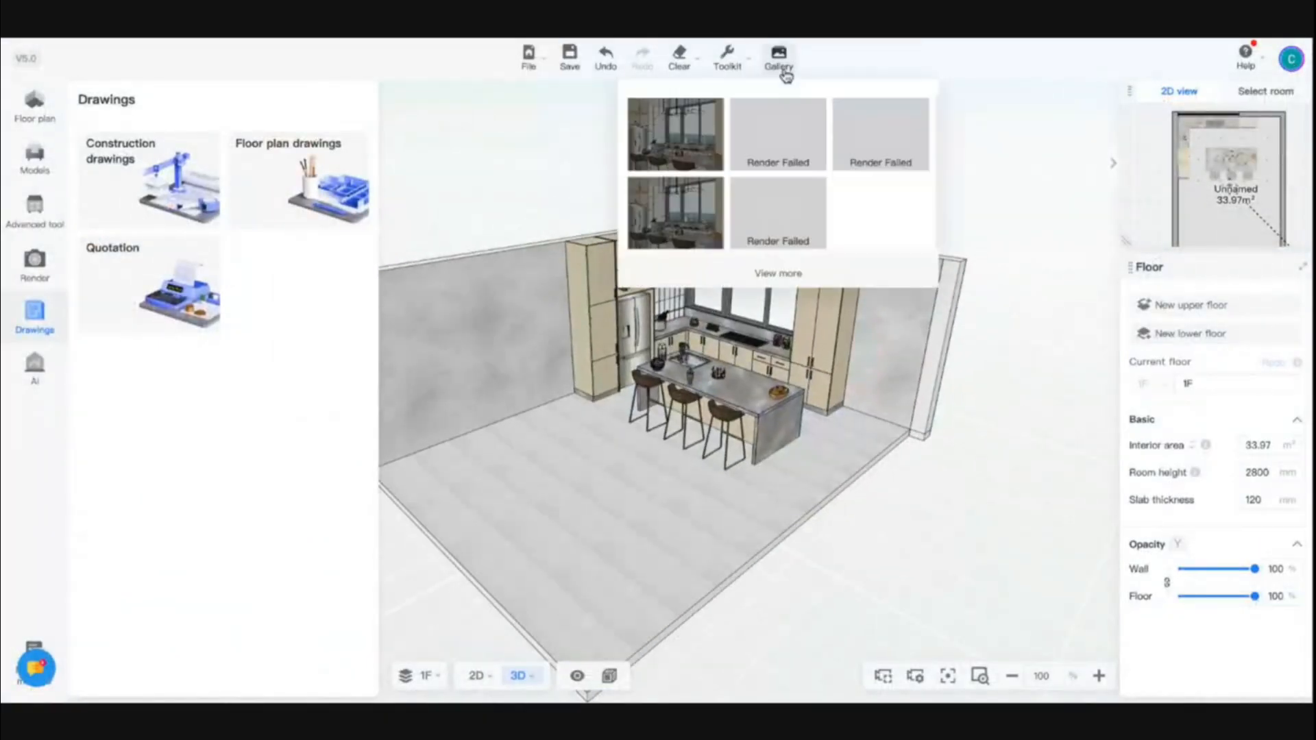
click(103, 164)
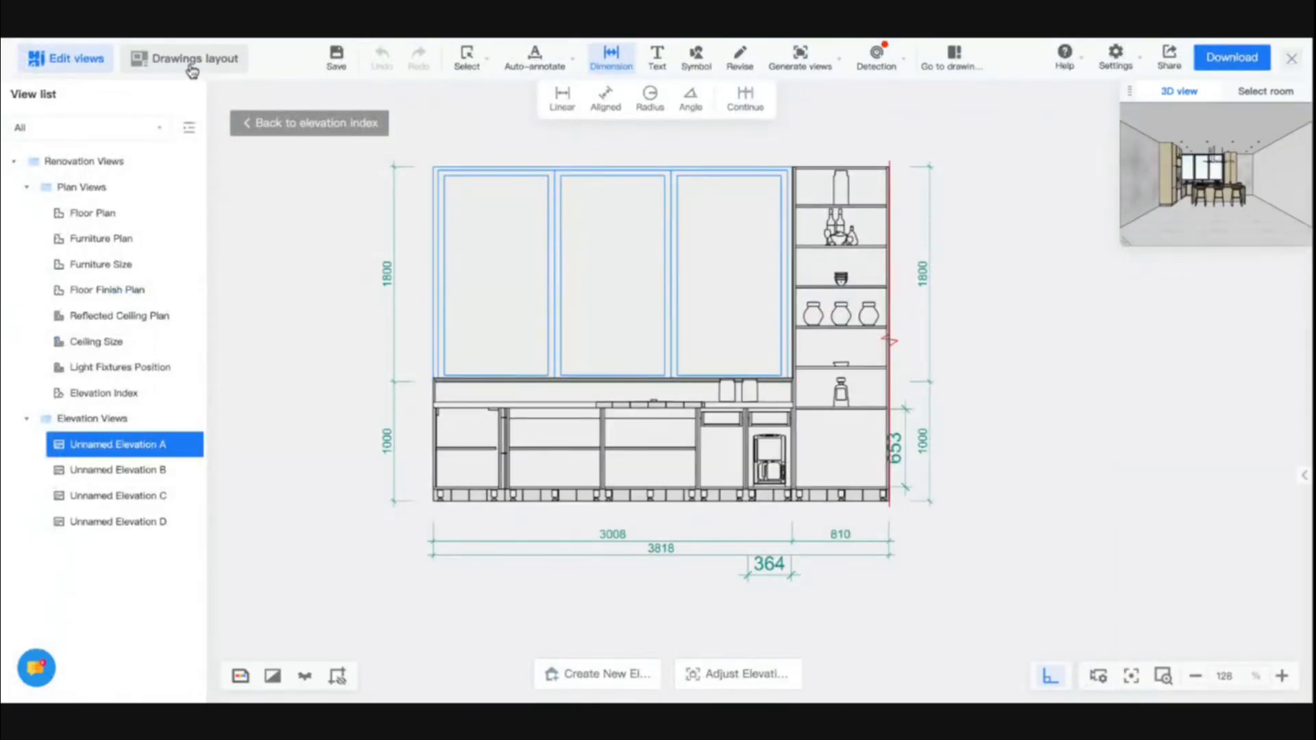
click(192, 67)
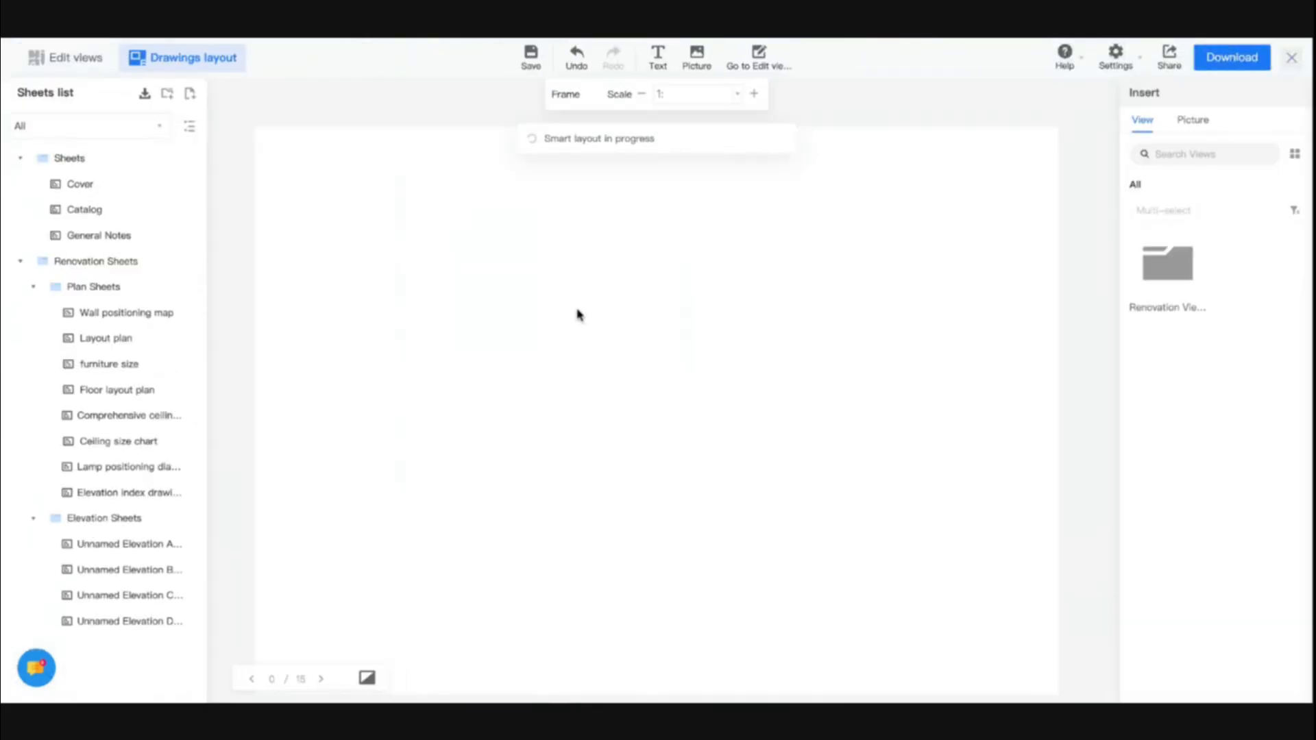
click(110, 186)
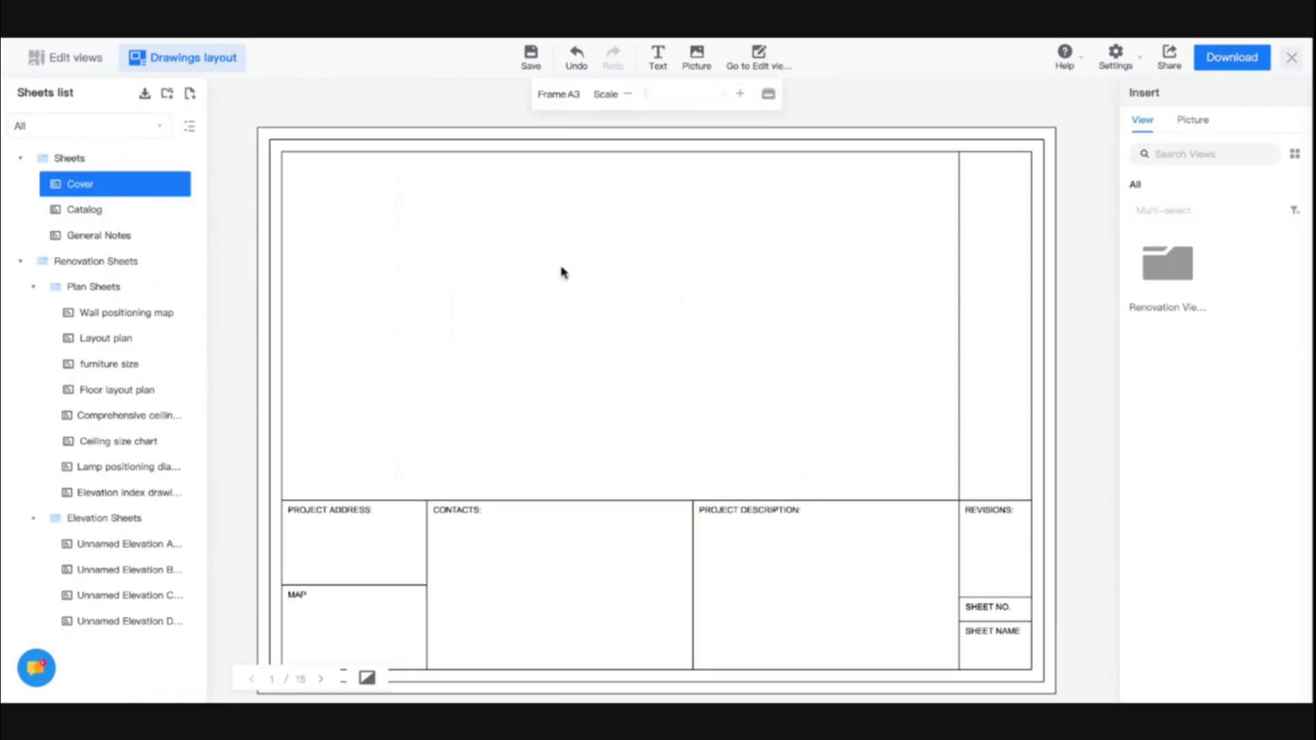
Step: Upload the Coohom logo picture and place it, enlarged and centred, in the Cover sheet's large blank area
click(1191, 122)
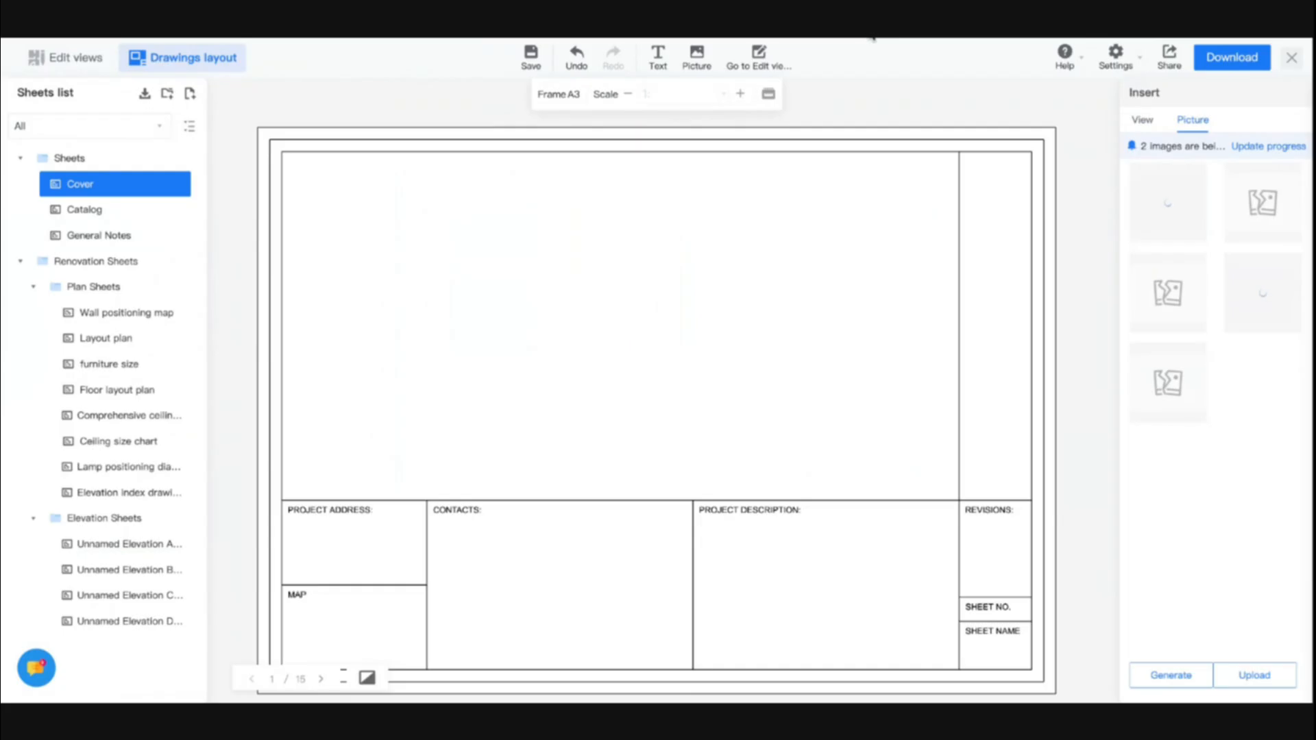
click(1238, 676)
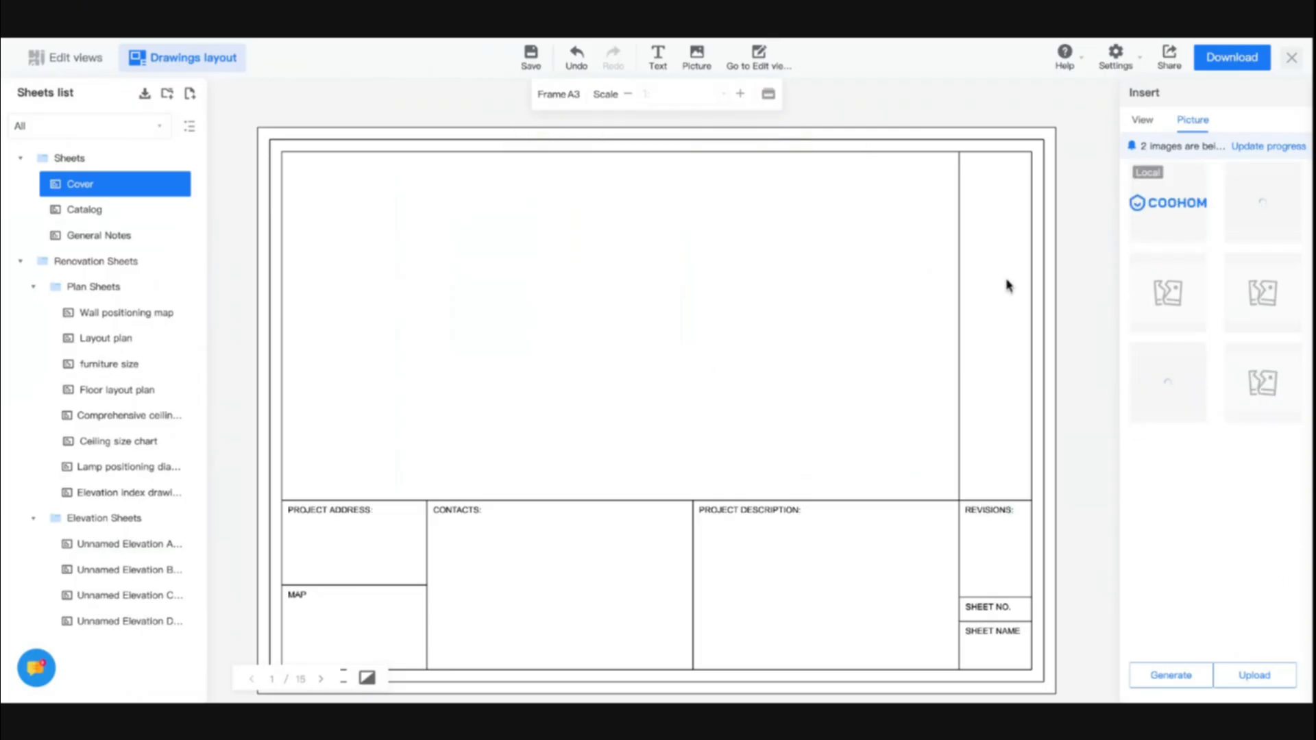
click(1157, 218)
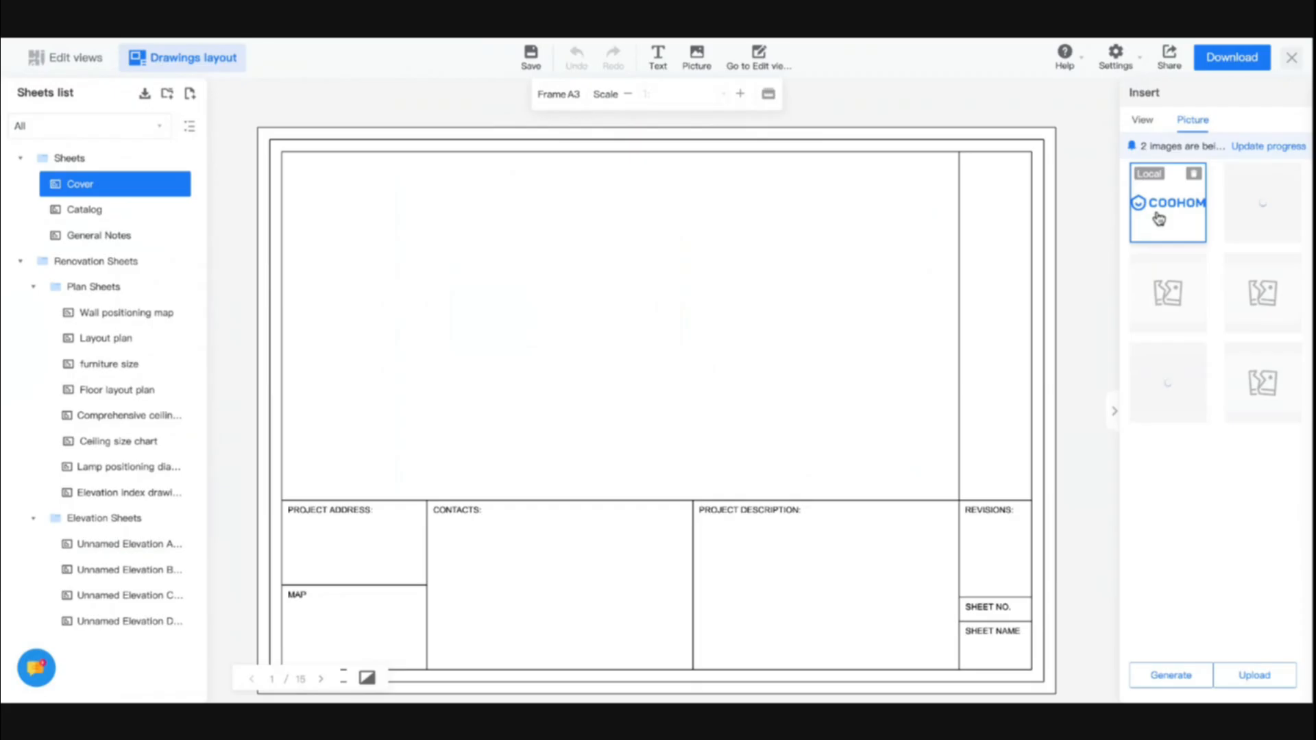
click(623, 311)
drag(790, 349, 929, 456)
drag(838, 350, 774, 339)
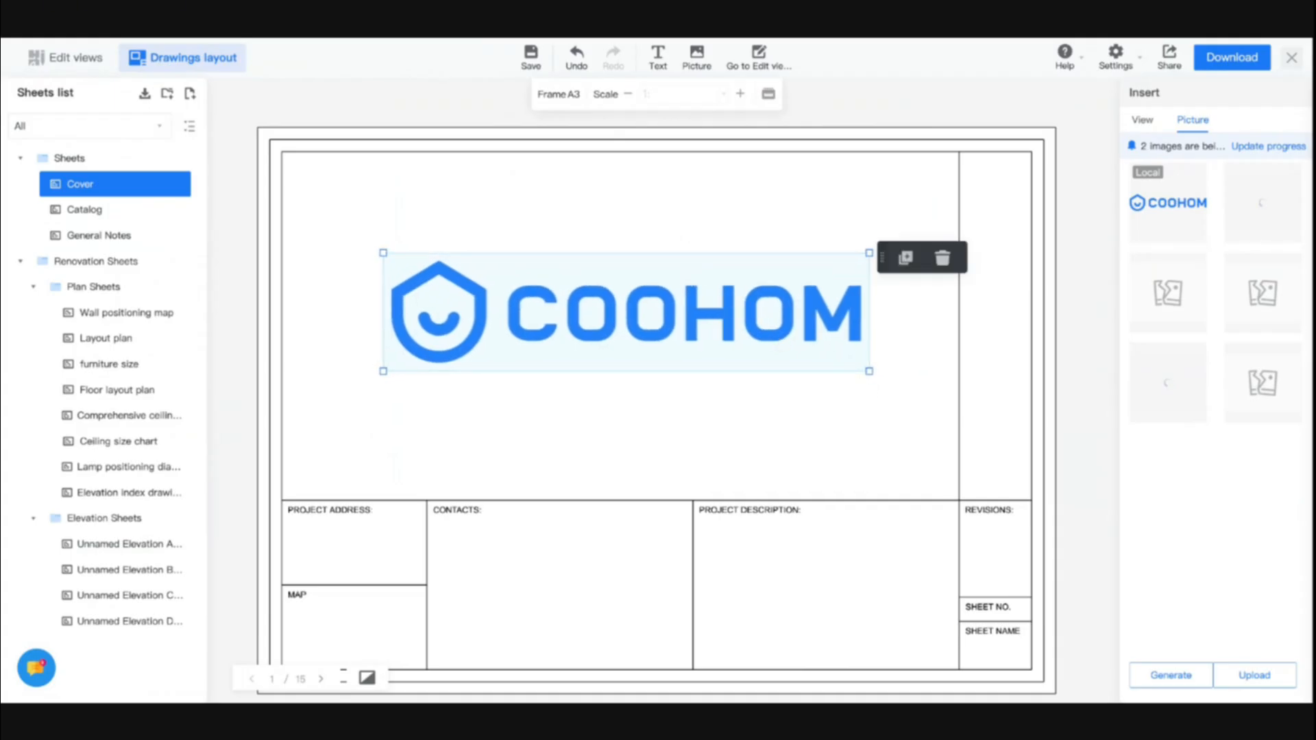
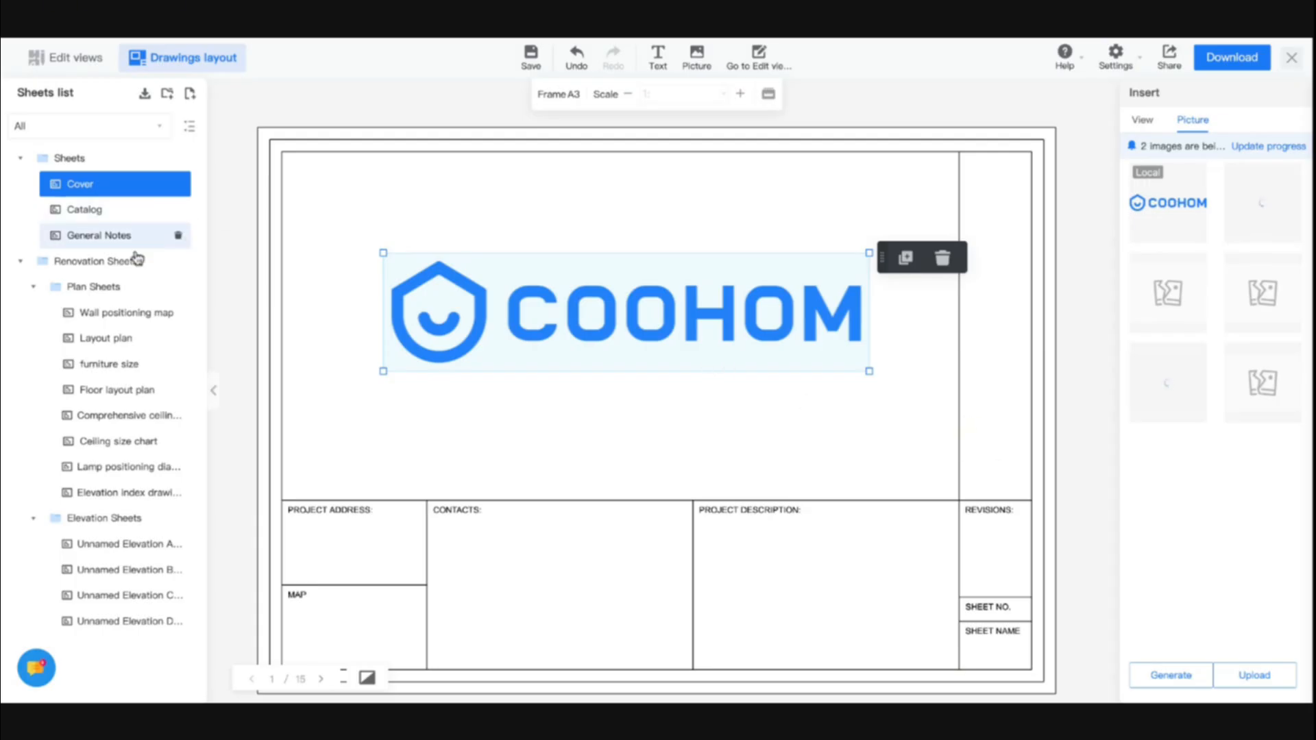
Step: Insert the Coohom logo on the Wall positioning map sheet, scaled down to fit the Enterprise Logo box
click(115, 317)
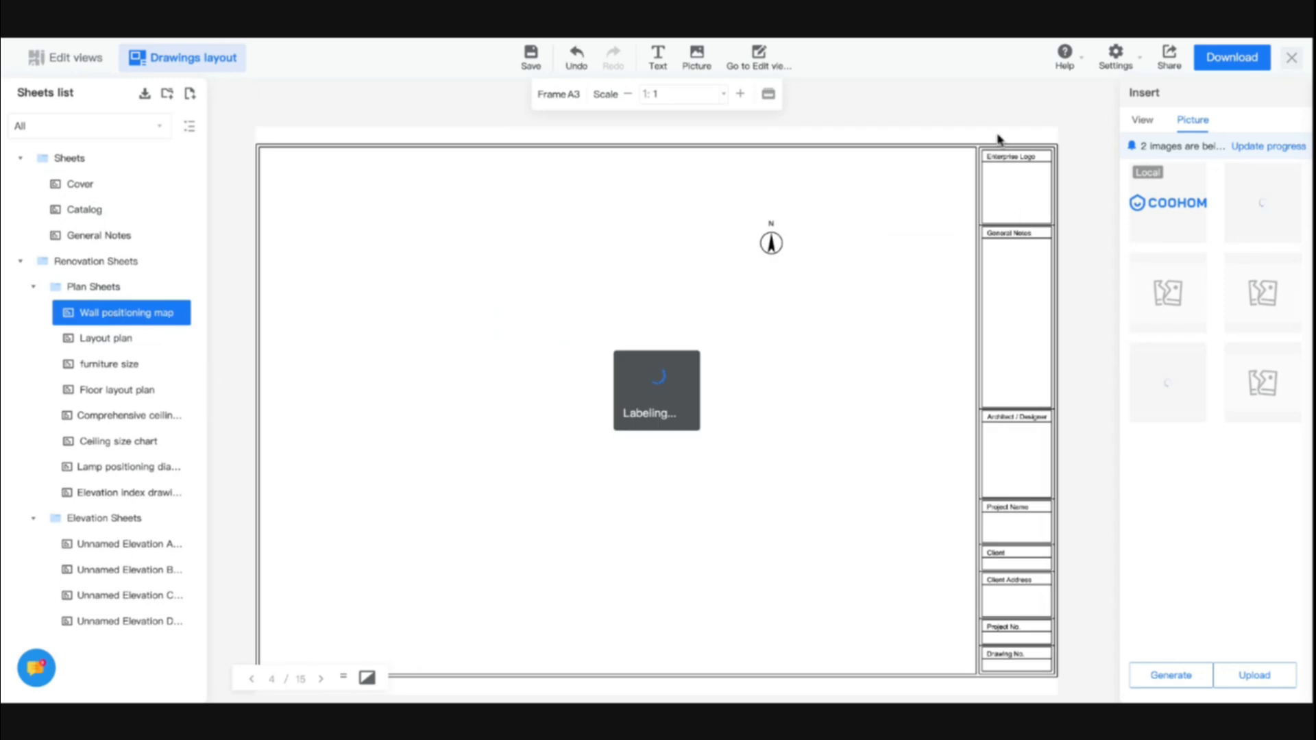
click(1171, 208)
click(799, 234)
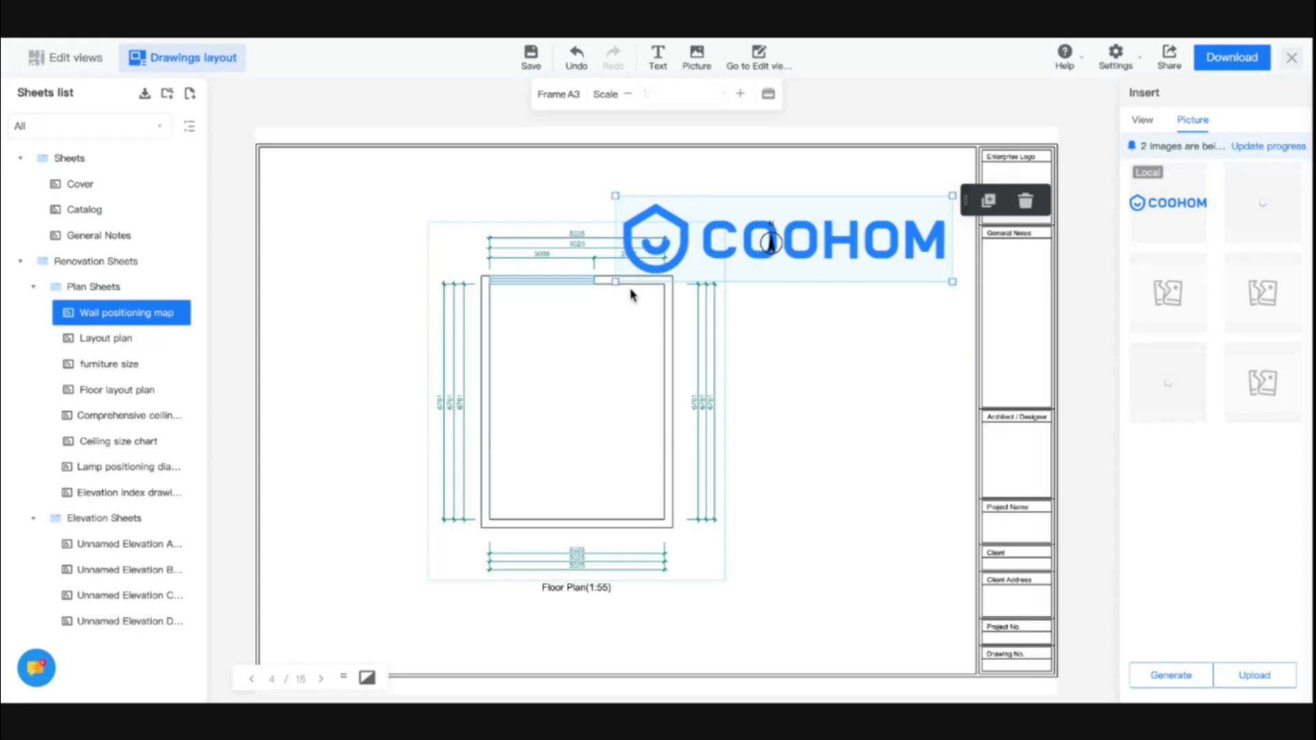
drag(614, 279, 1033, 200)
click(1083, 234)
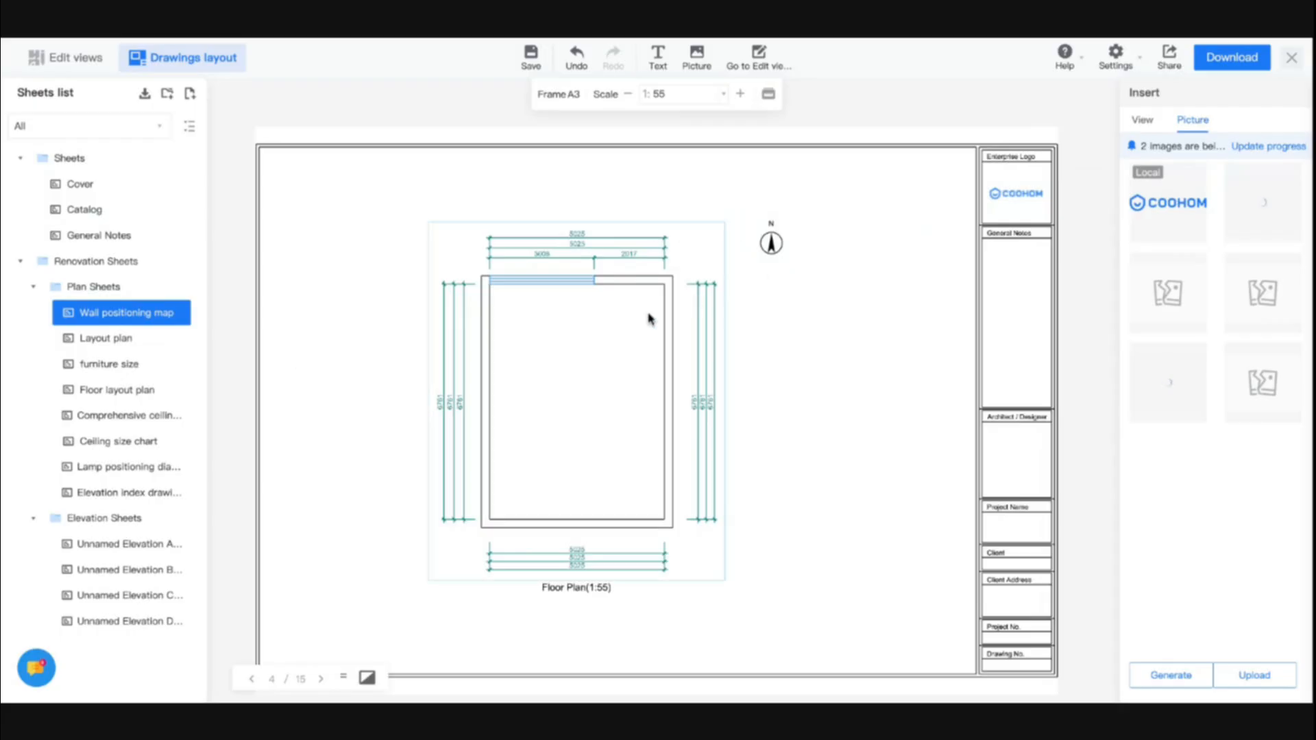
Step: Reposition the floor plan view toward the left side of the Wall positioning map sheet, centred vertically
click(631, 323)
drag(631, 324, 567, 260)
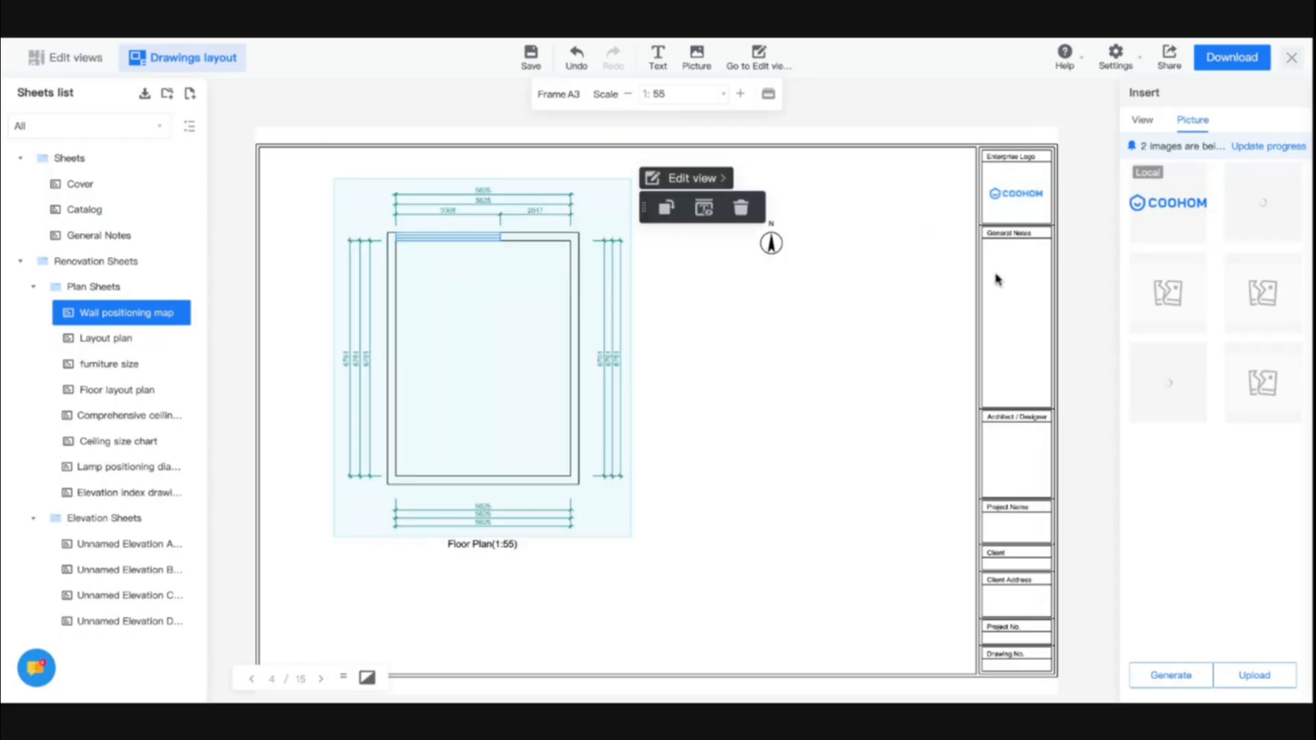
click(1142, 120)
click(1194, 122)
drag(576, 354, 568, 384)
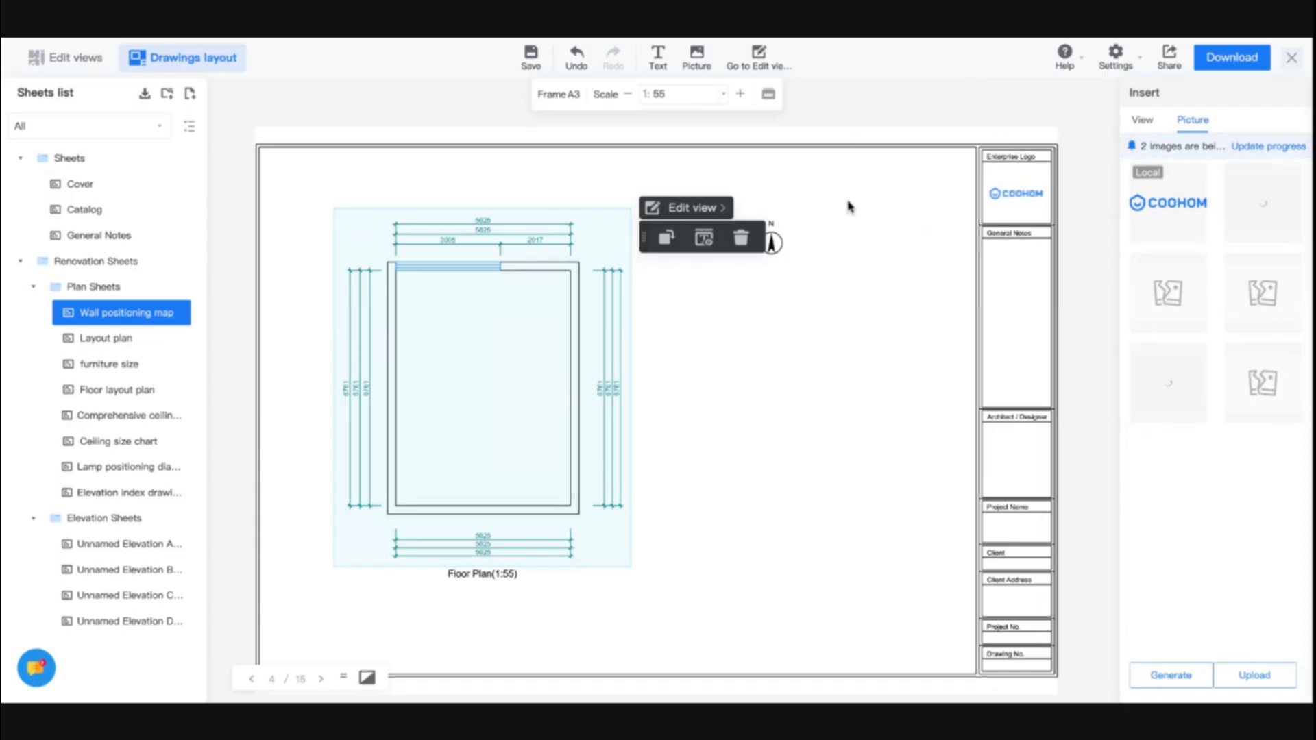
click(945, 393)
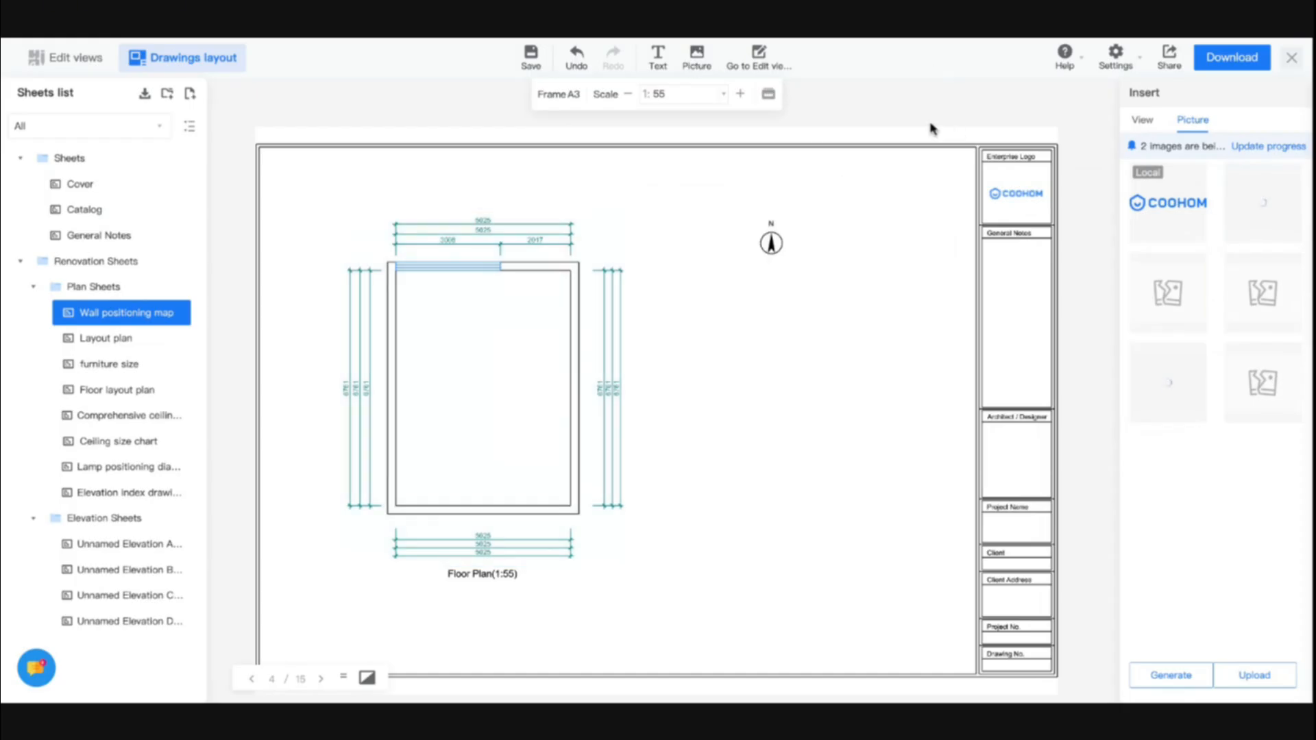
Step: Leave the construction drawings, examine the status of the pending 4K UHD renders in the gallery, and close it
click(1287, 60)
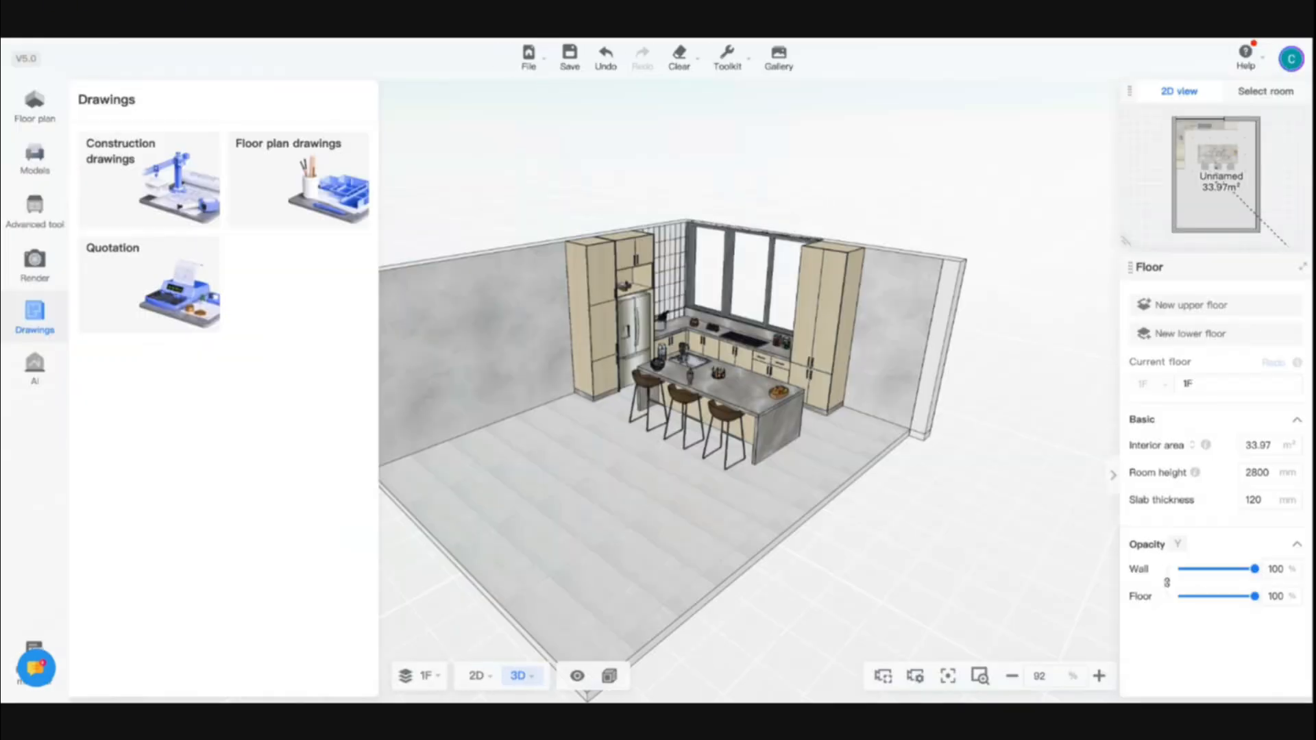
click(781, 66)
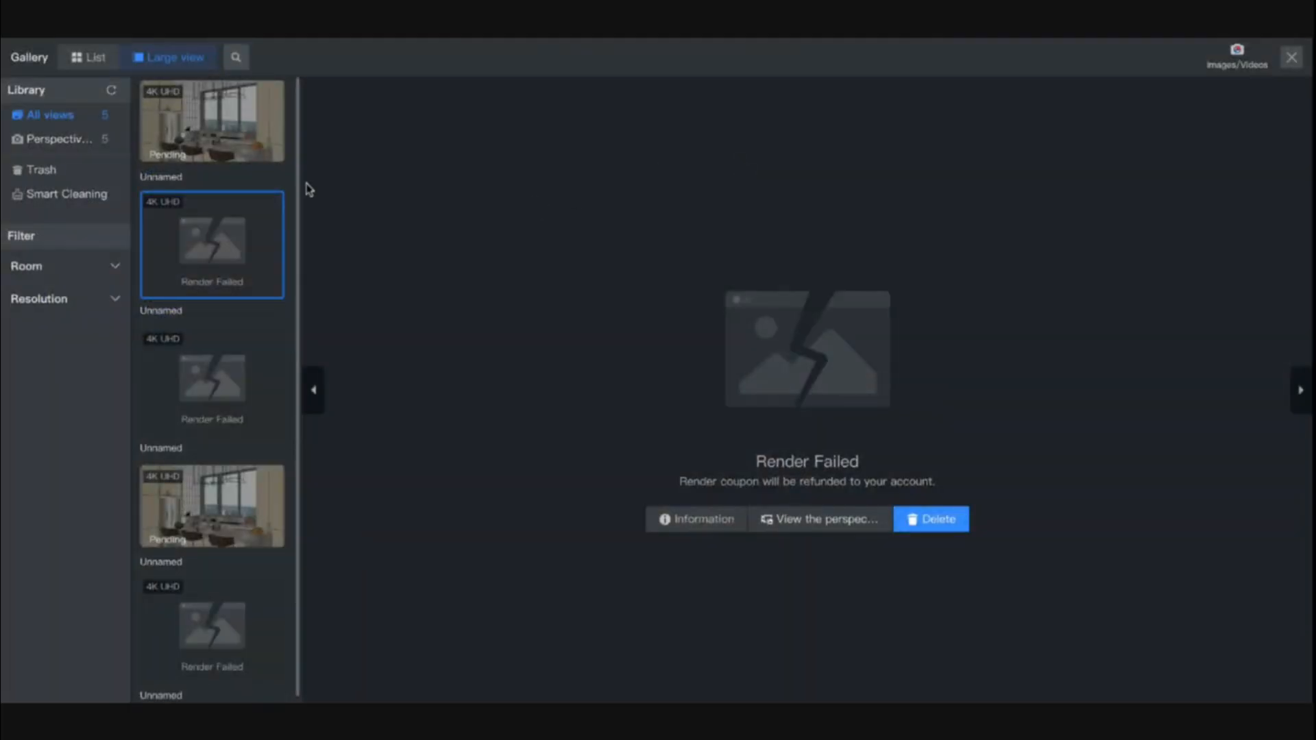
click(224, 145)
click(186, 487)
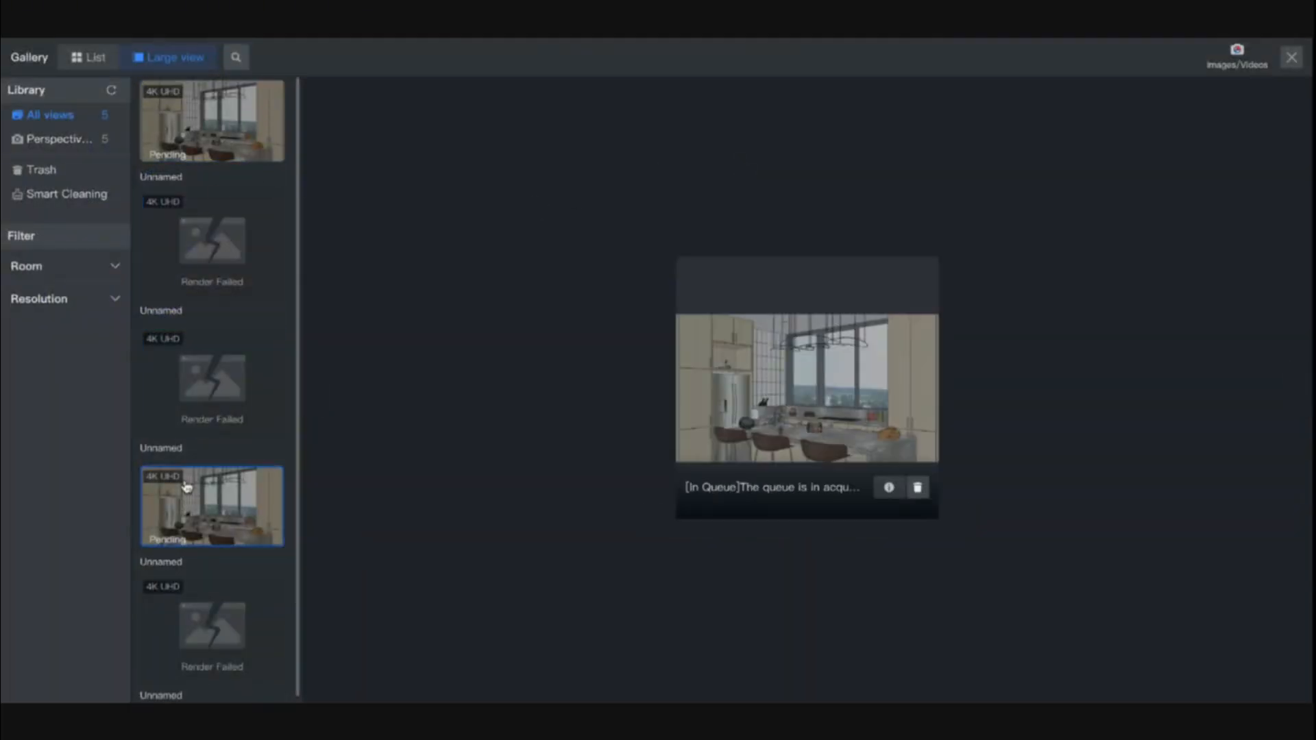
click(225, 114)
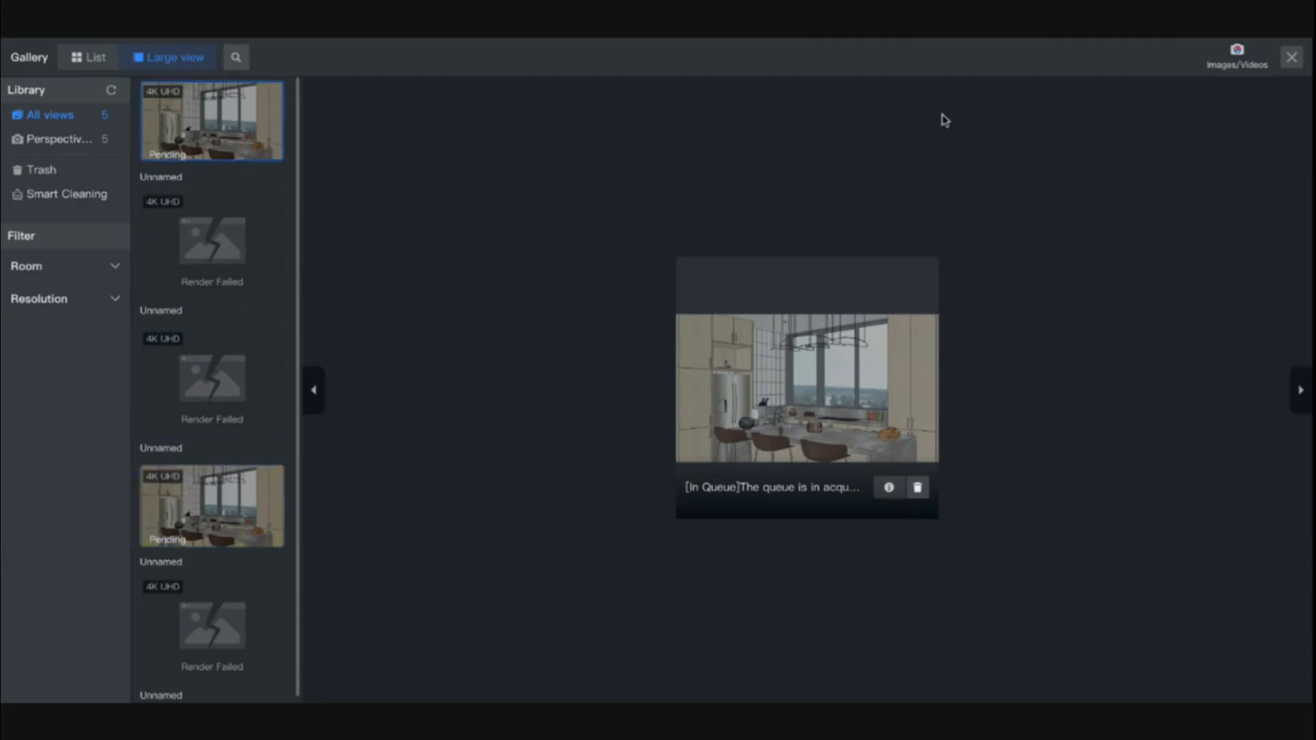
click(1292, 58)
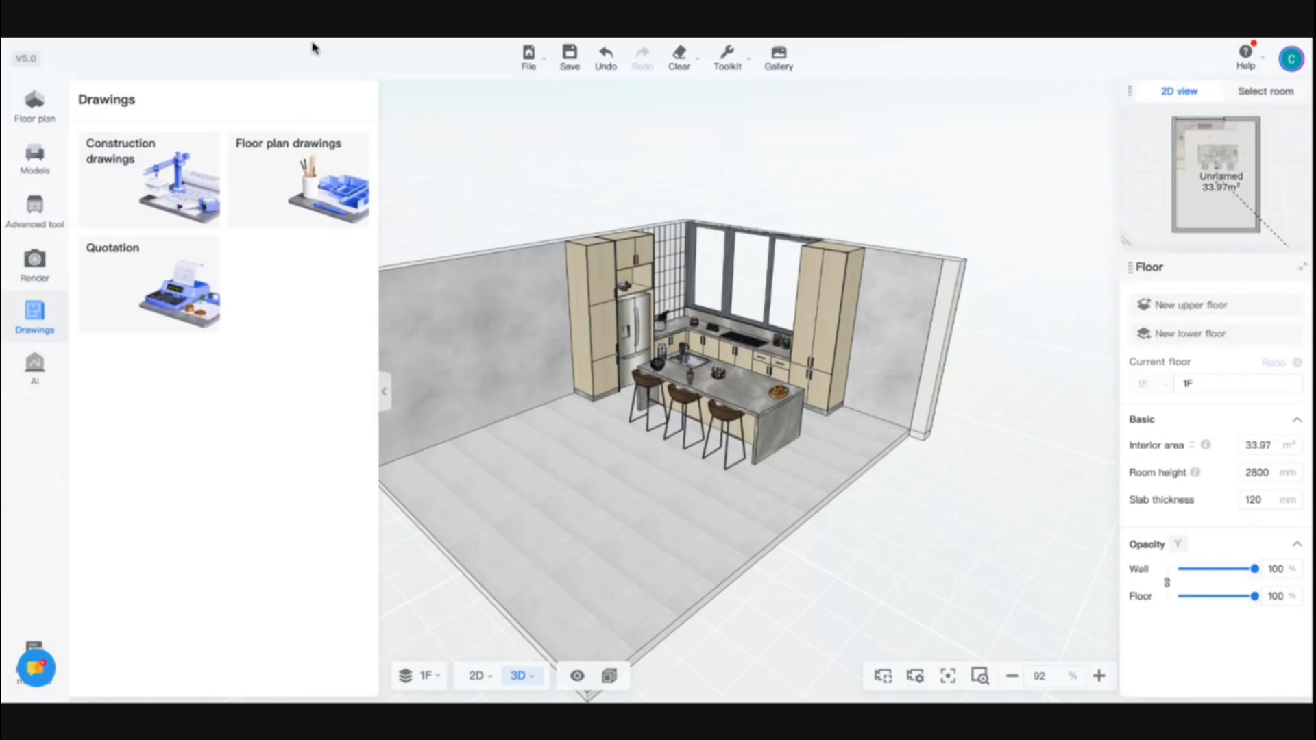
Step: Reload the kitchen project, dismiss the sale advertisement, and open the render settings
click(268, 37)
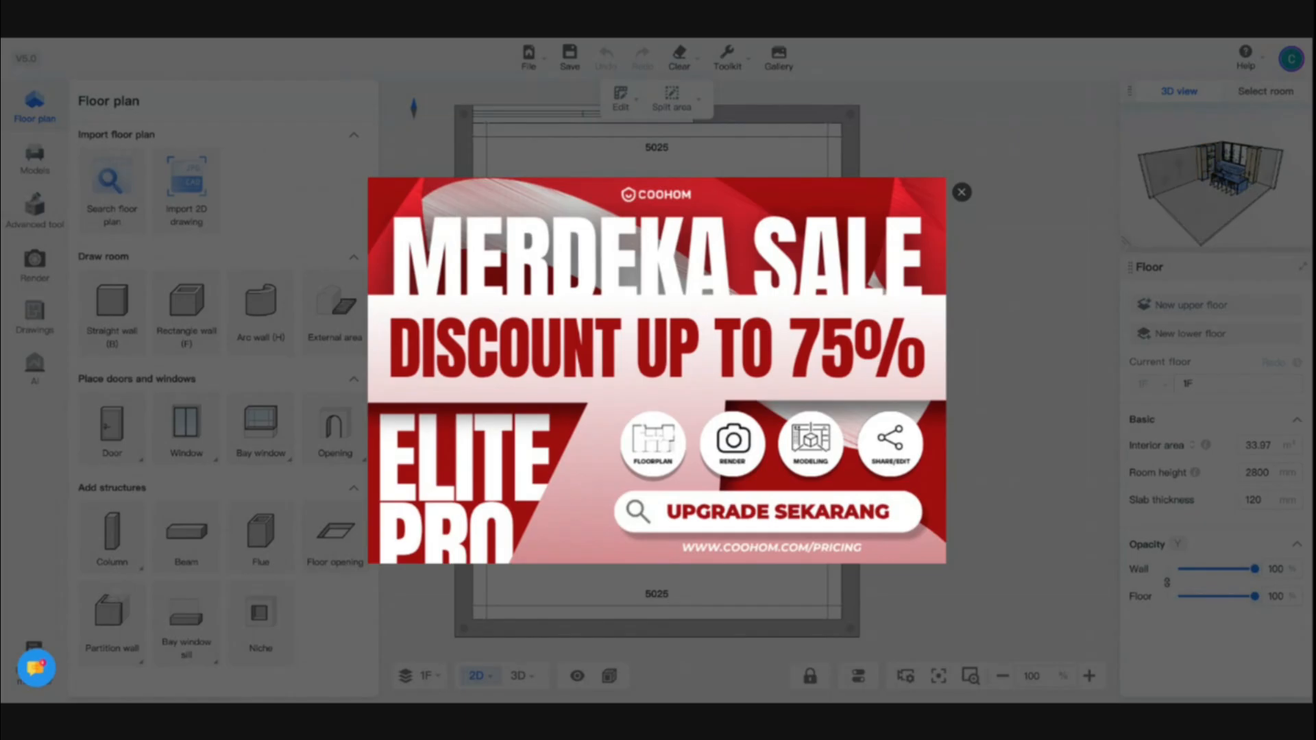
click(963, 194)
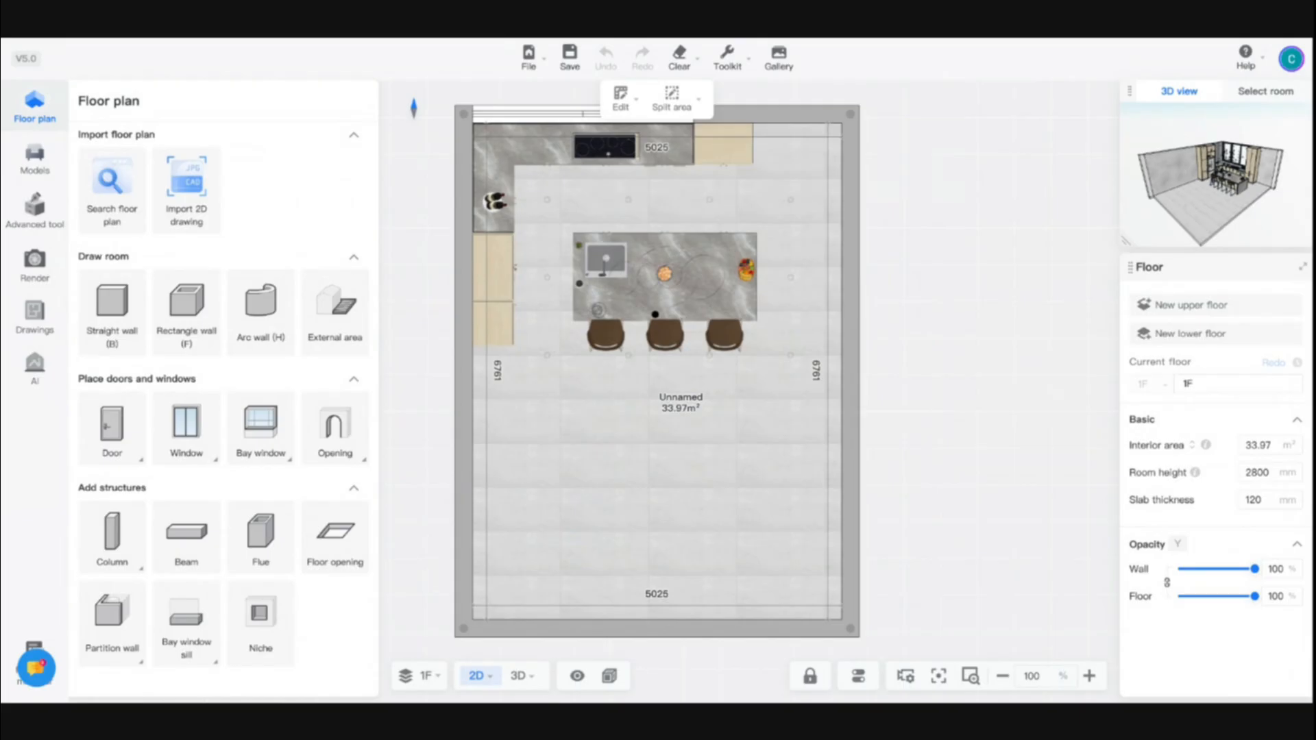
click(48, 261)
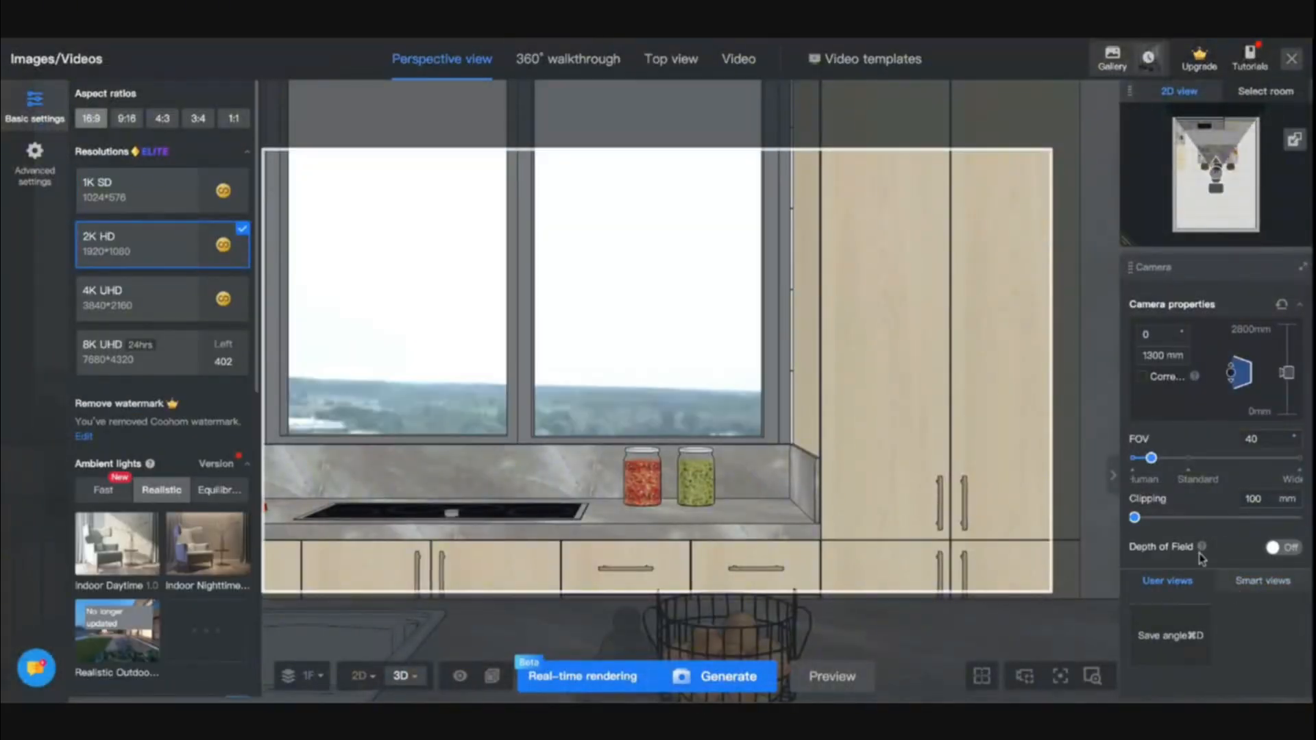
Step: Generate a 1K SD render from the saved kitchen view with the Daytime real-time rendering light
click(1237, 627)
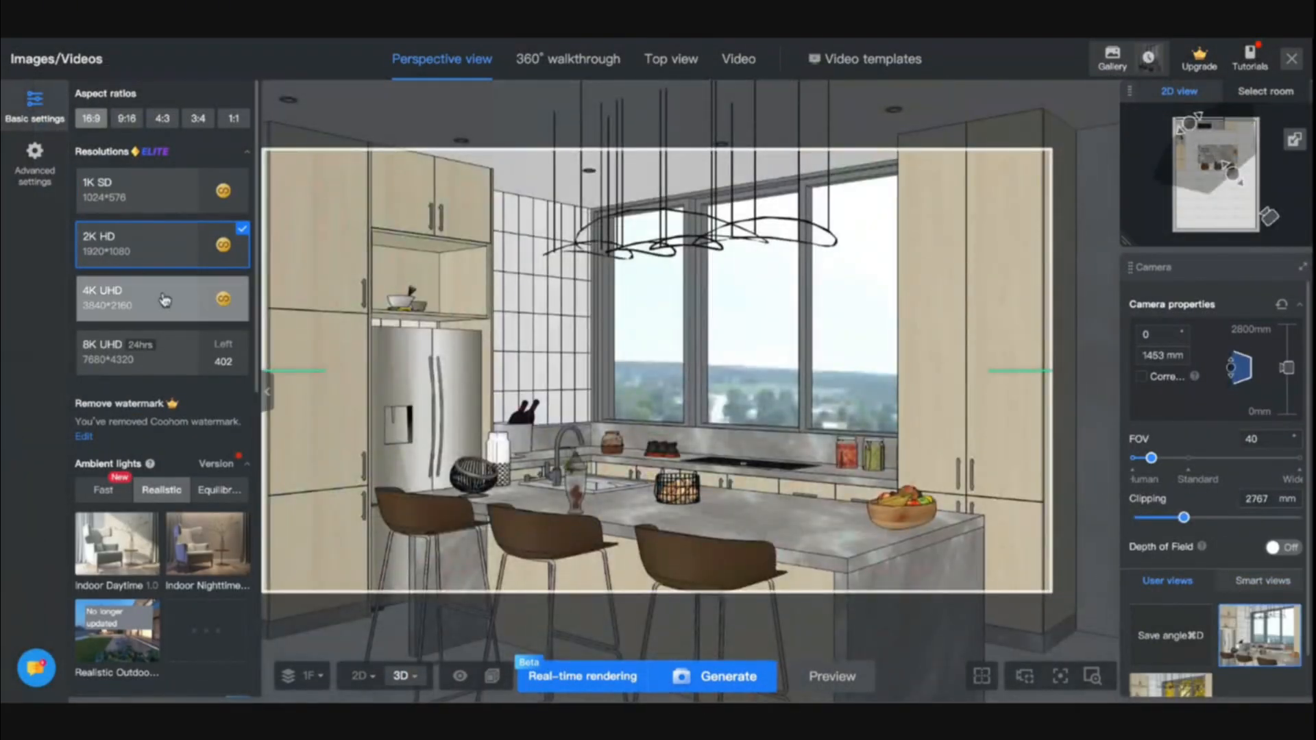
click(141, 191)
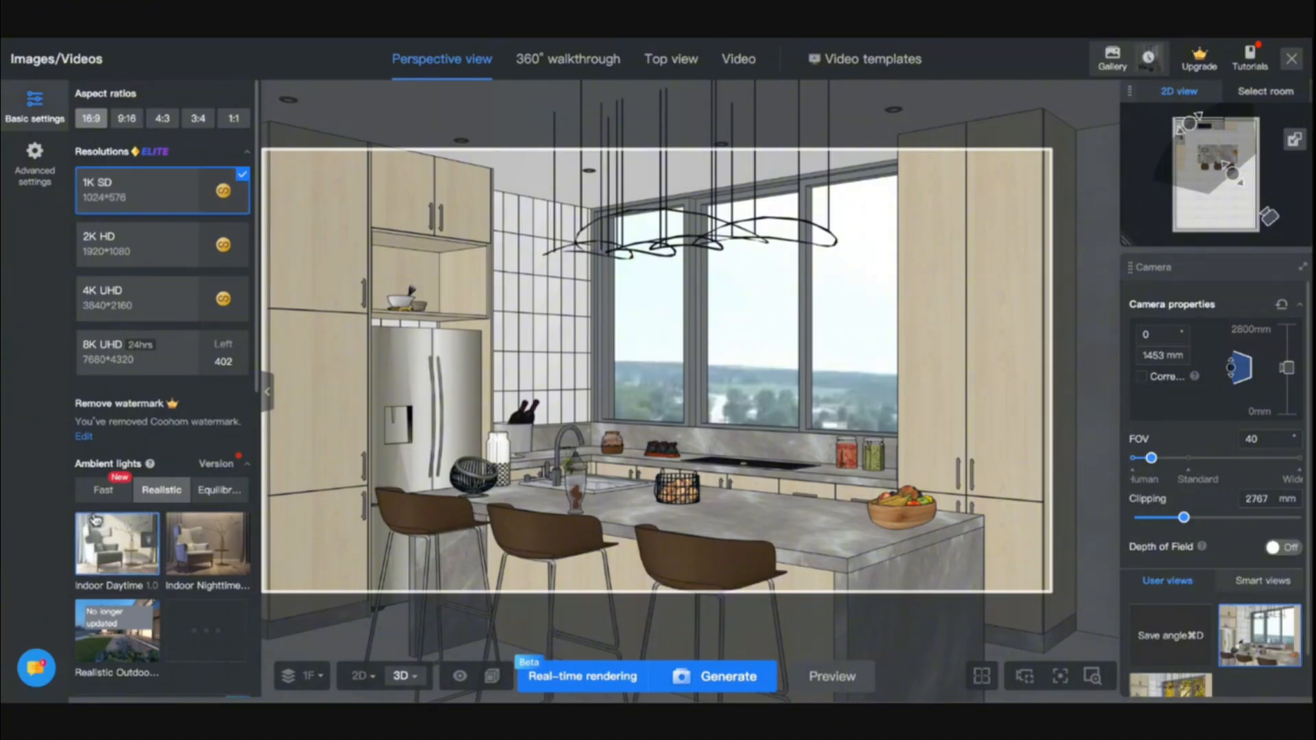
scroll(96, 519, down, 2)
click(747, 682)
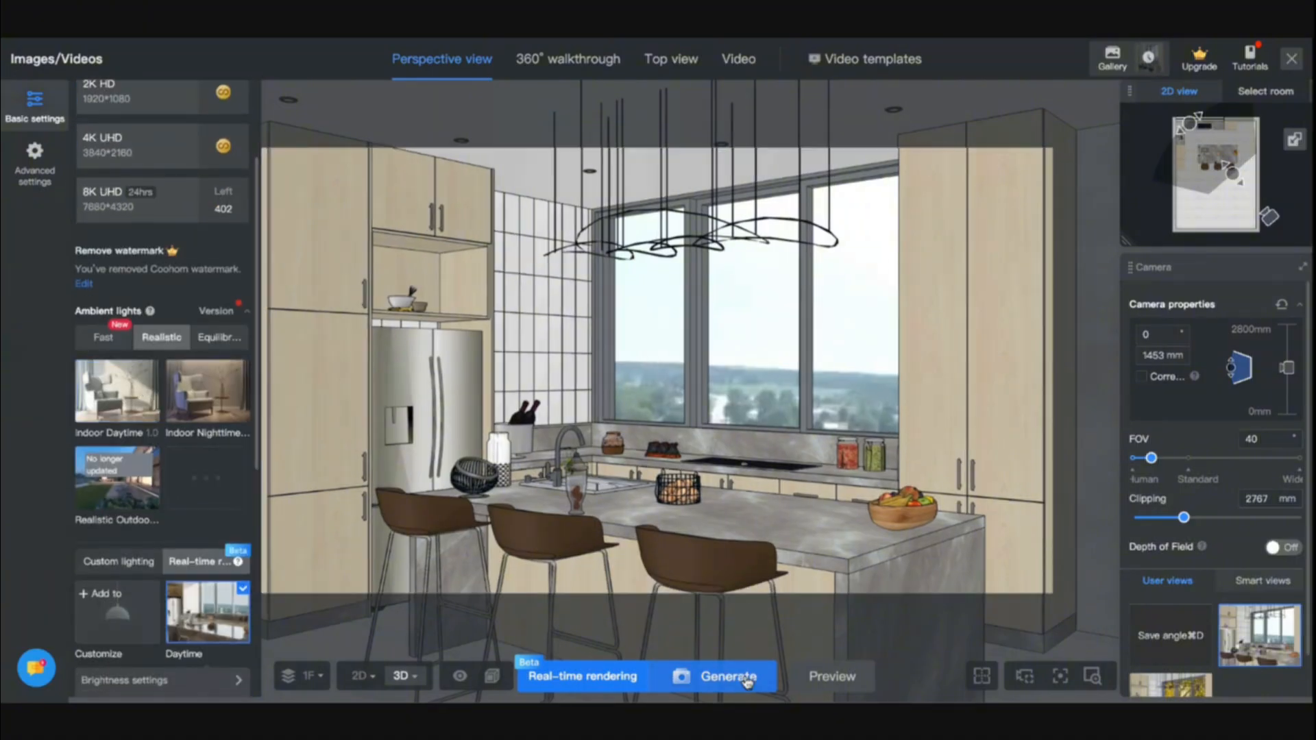
Step: Check the render queue, then generate another render of the saved kitchen view with the realistic Indoor Daytime 1.0 ambient light
click(1153, 61)
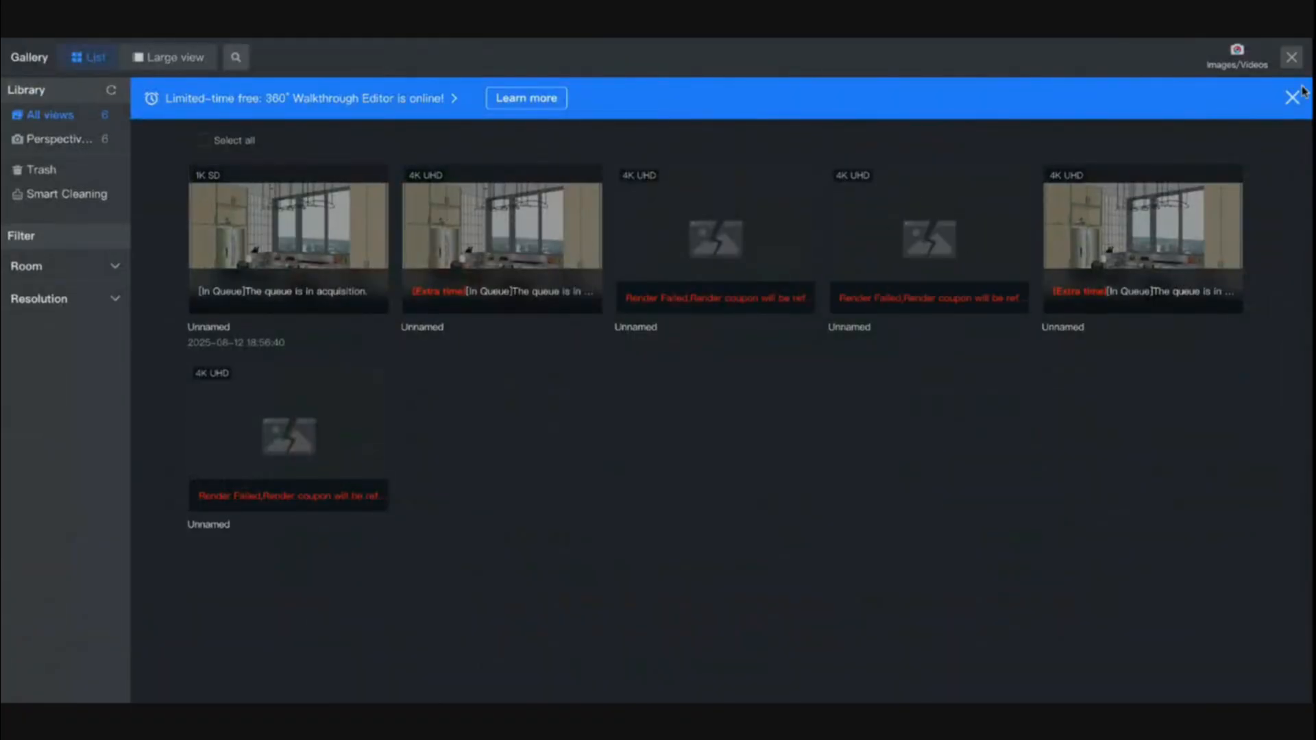
click(1237, 55)
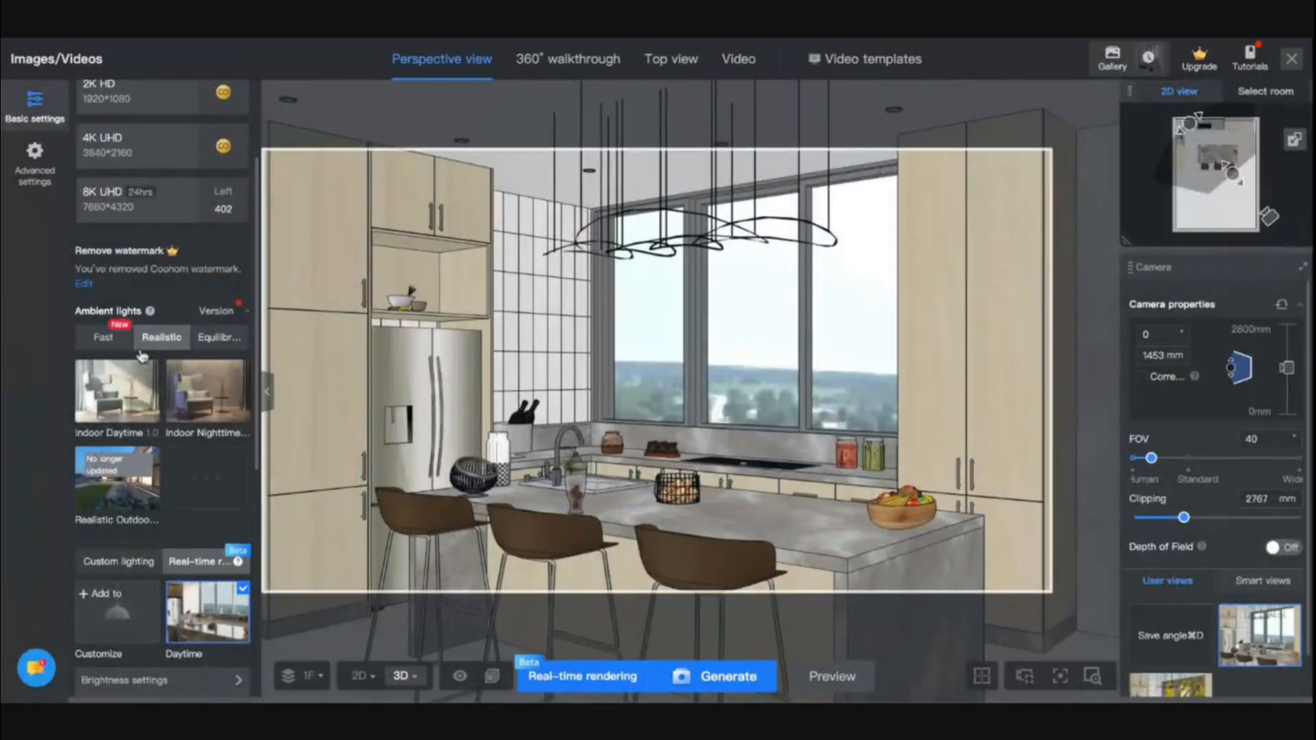
click(145, 384)
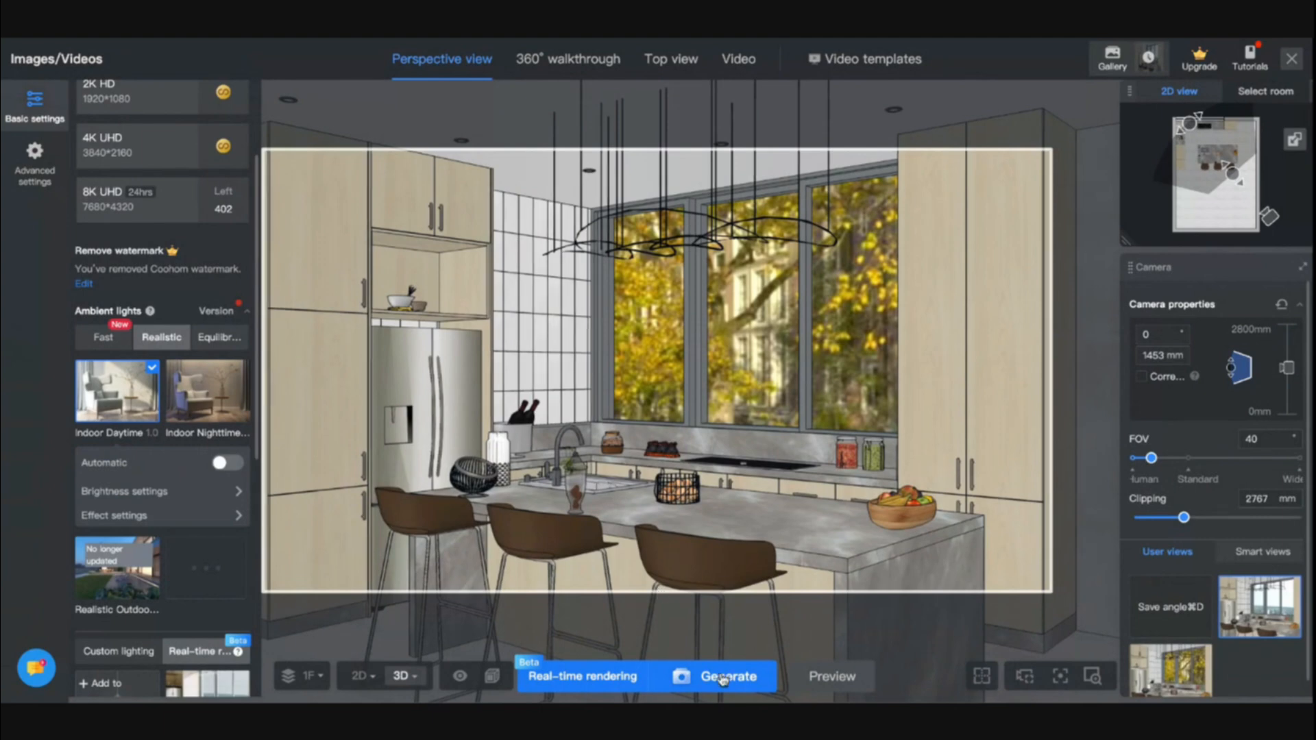
click(723, 677)
Step: Open the gallery and examine the finished 1K SD render with the landscape window view up close
click(1127, 63)
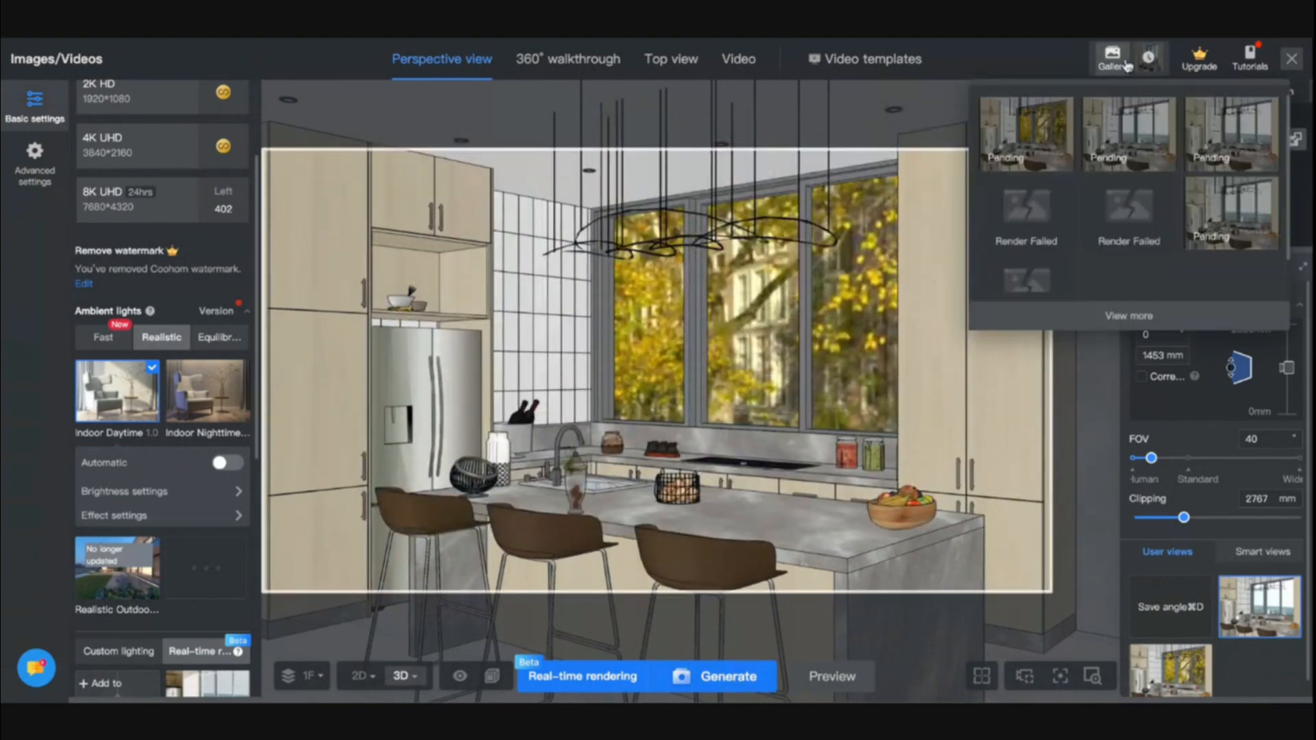
click(1127, 63)
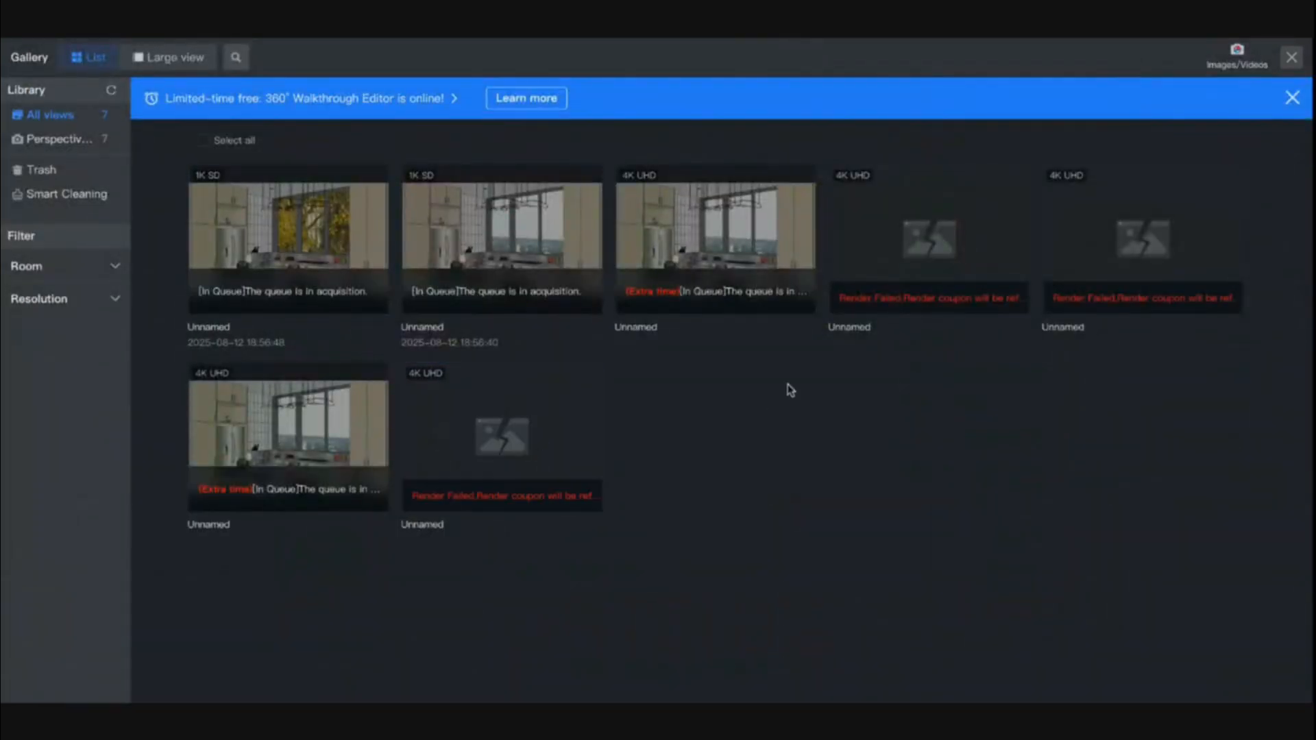
mouse_move(894, 301)
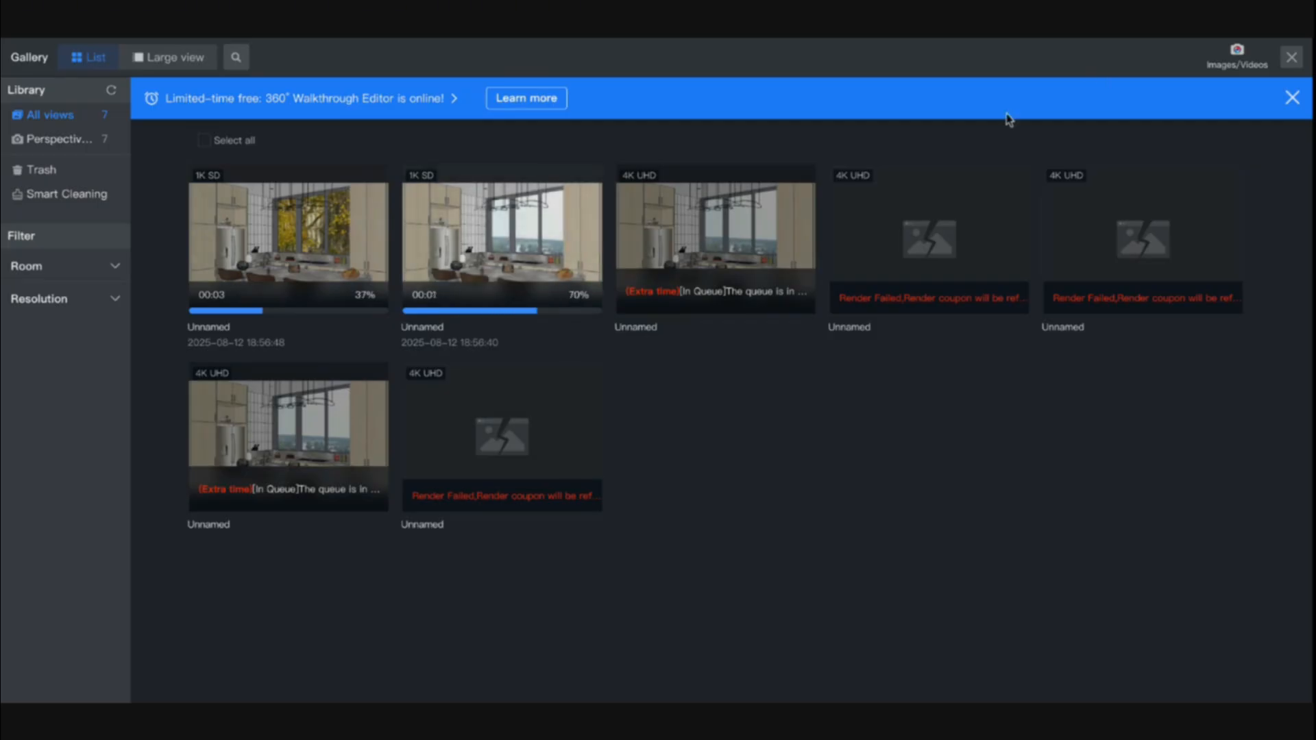
mouse_move(538, 264)
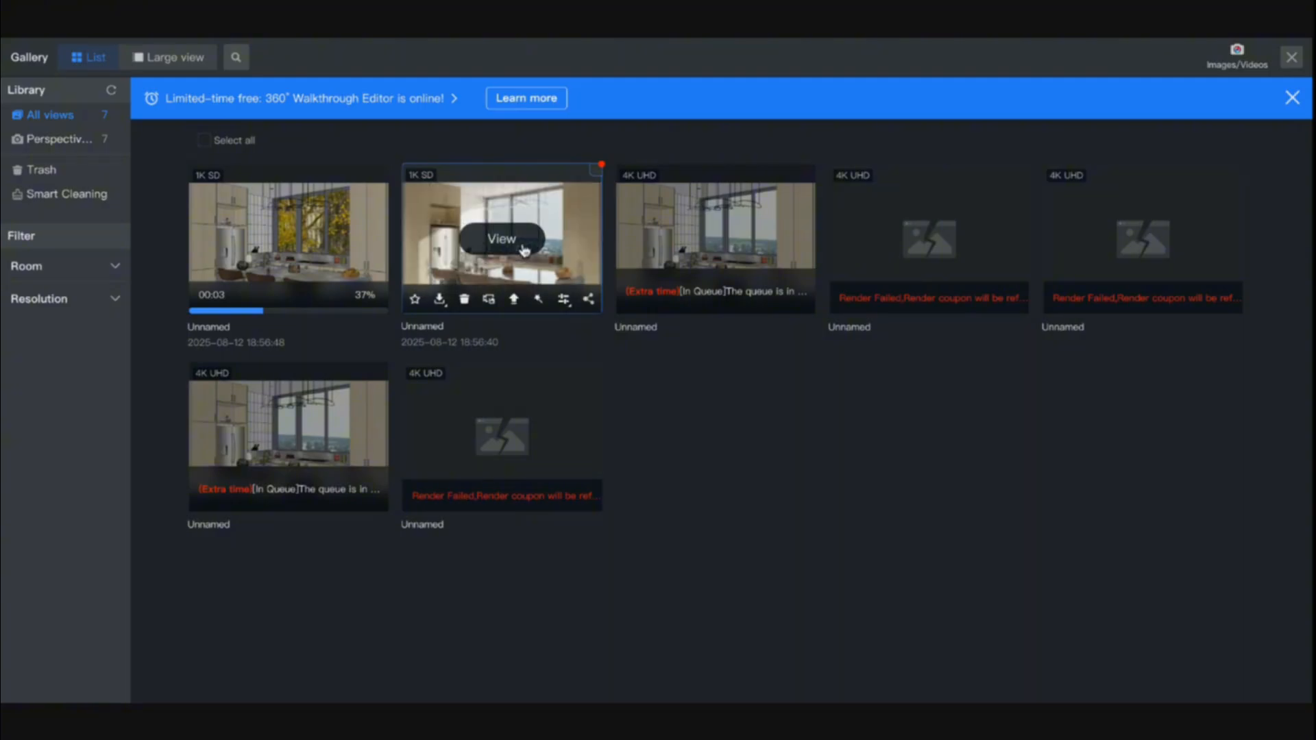
click(496, 245)
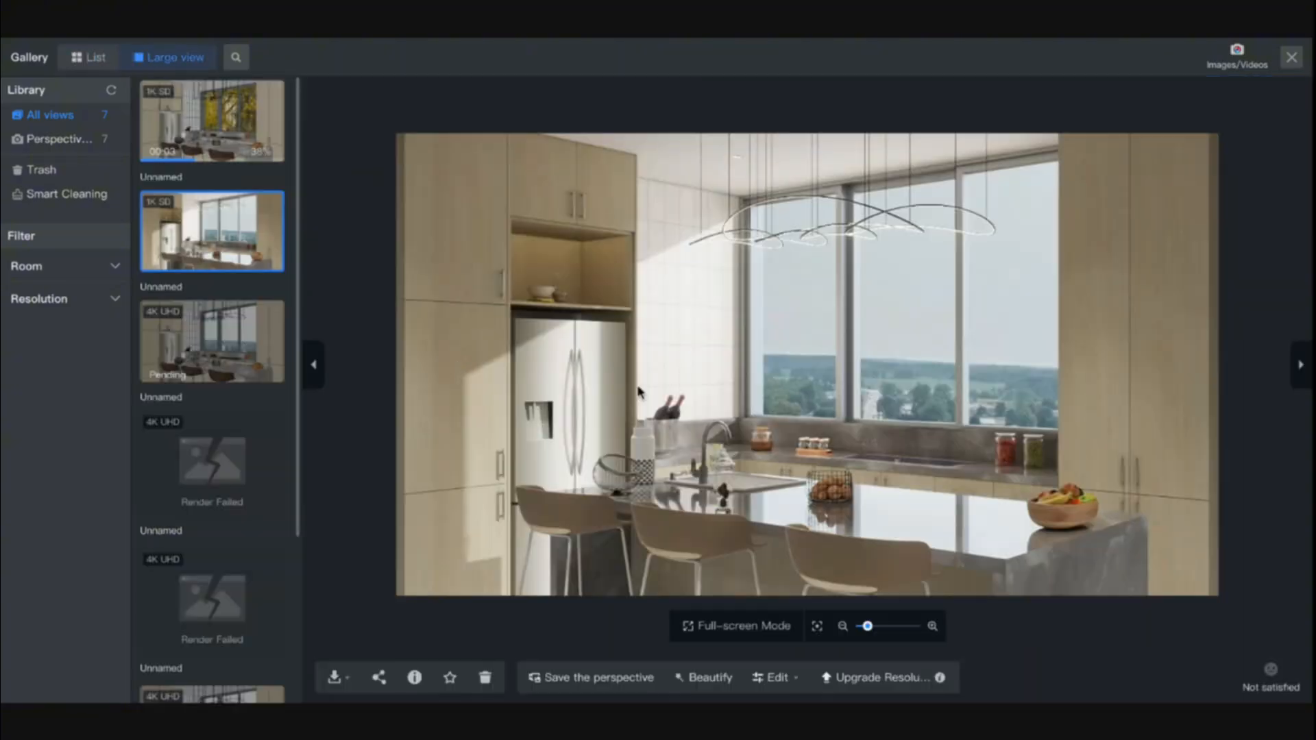
scroll(715, 422, up, 3)
scroll(715, 422, down, 3)
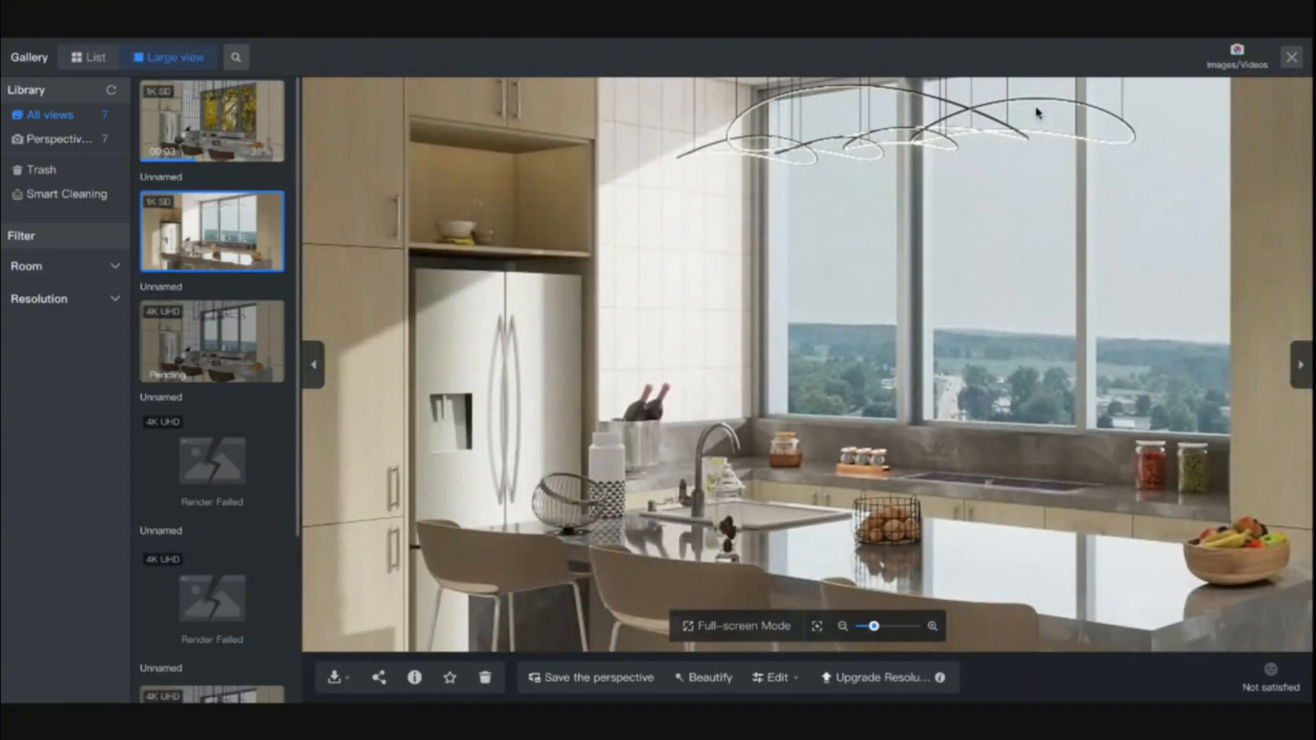
Step: Return to the render settings and generate a 4K UHD render from the saved kitchen view with the Daytime light
click(1222, 66)
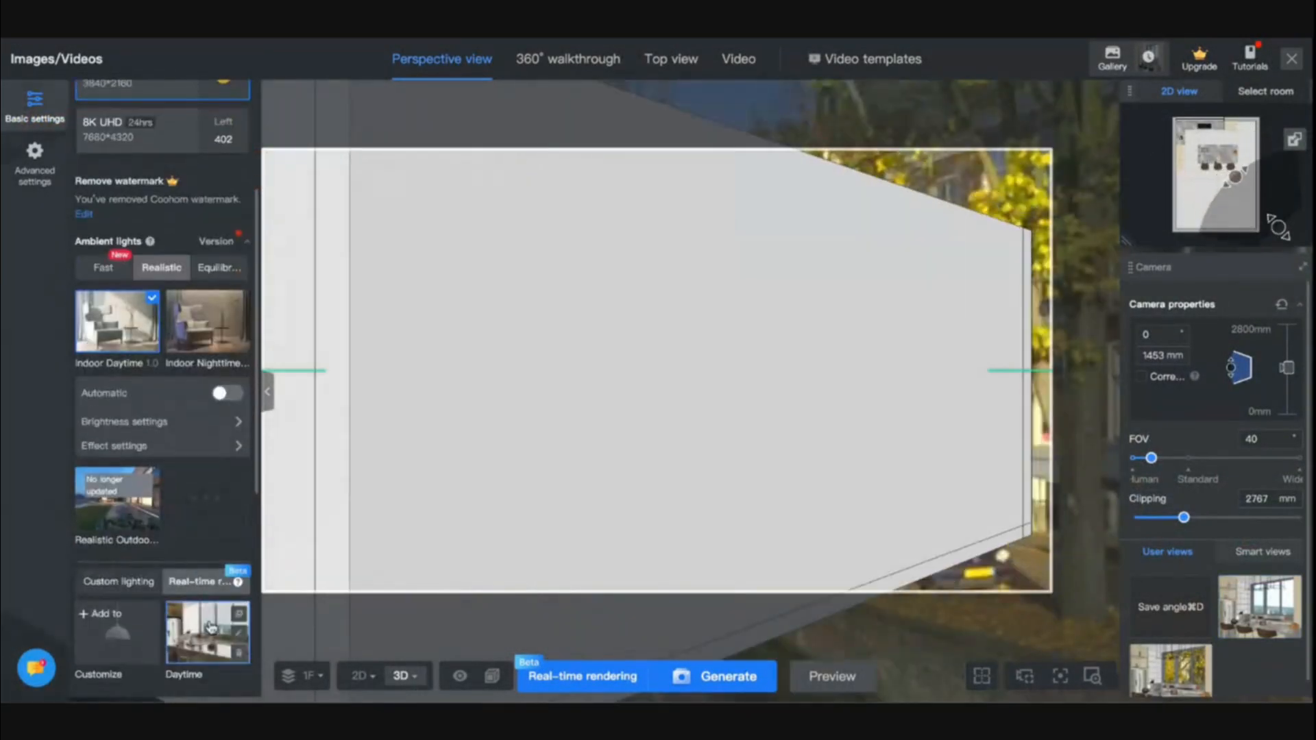
click(1260, 634)
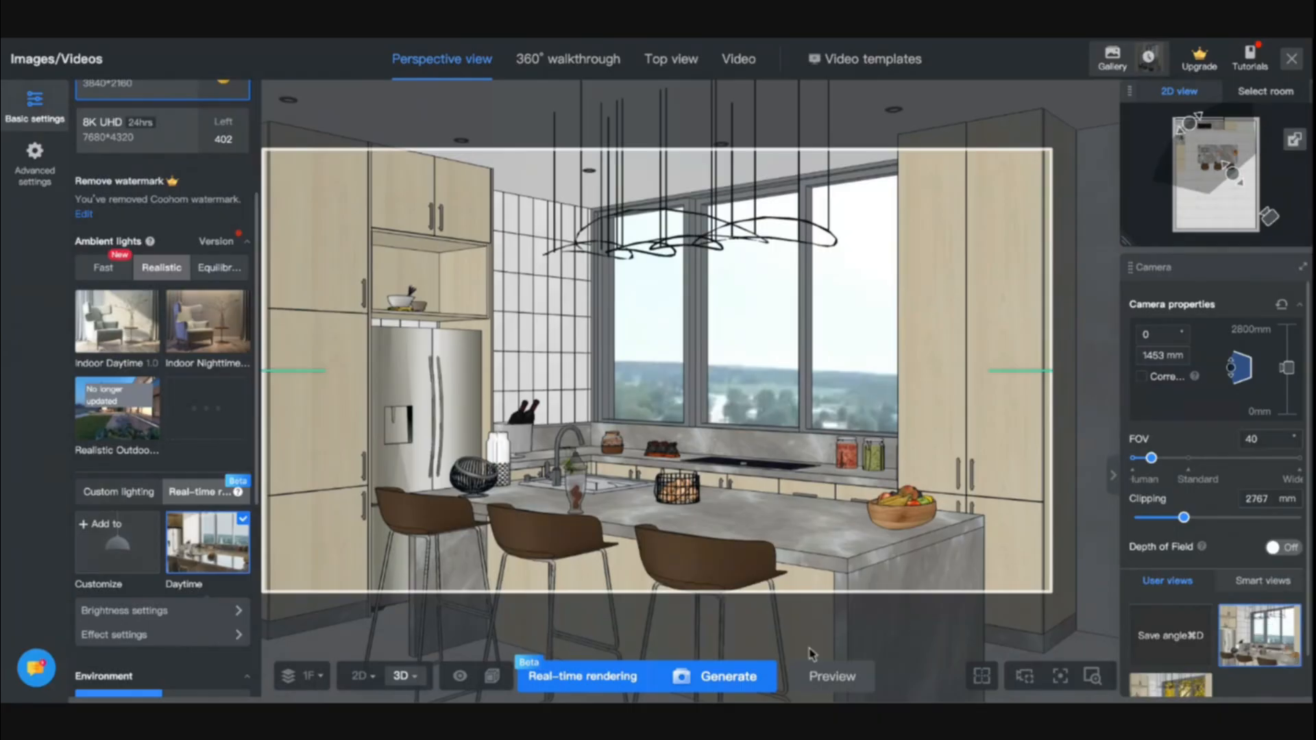
click(713, 688)
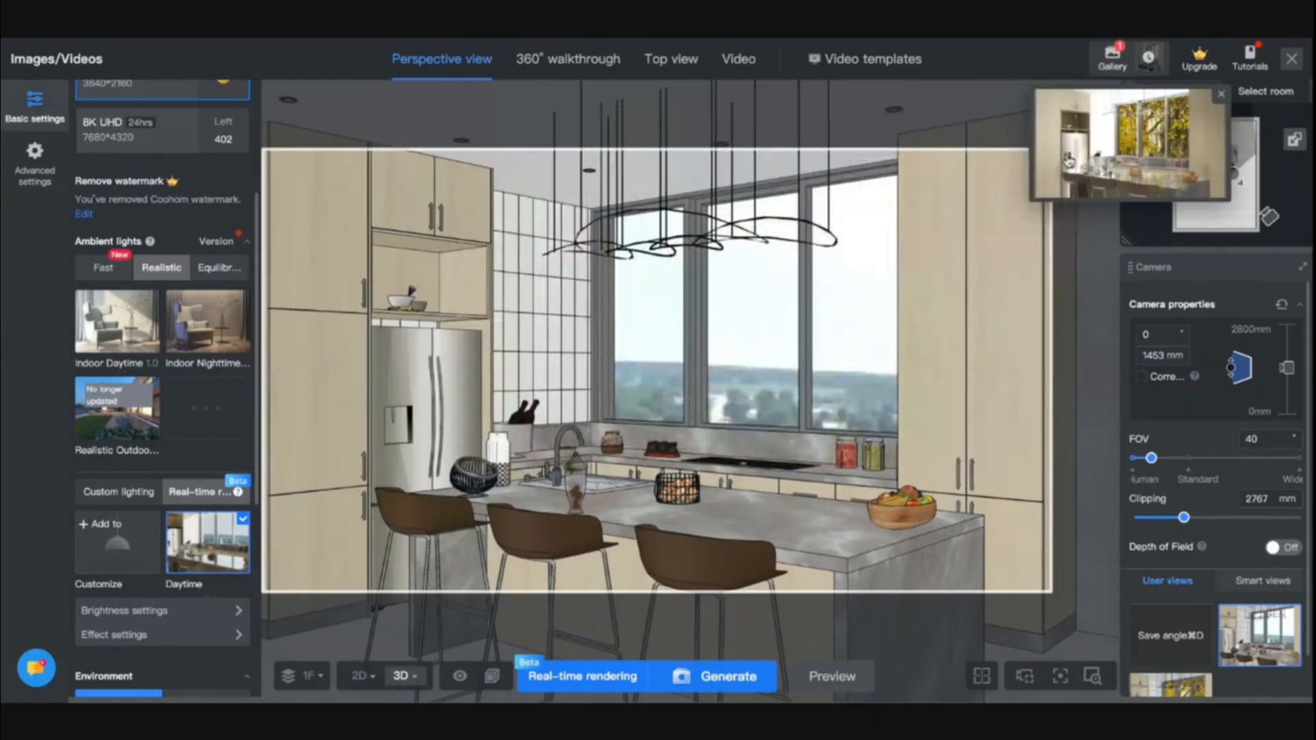
Step: Compare the two finished 1K SD renders in the gallery at different zoom levels and check the progress of the 4K UHD render
click(1122, 67)
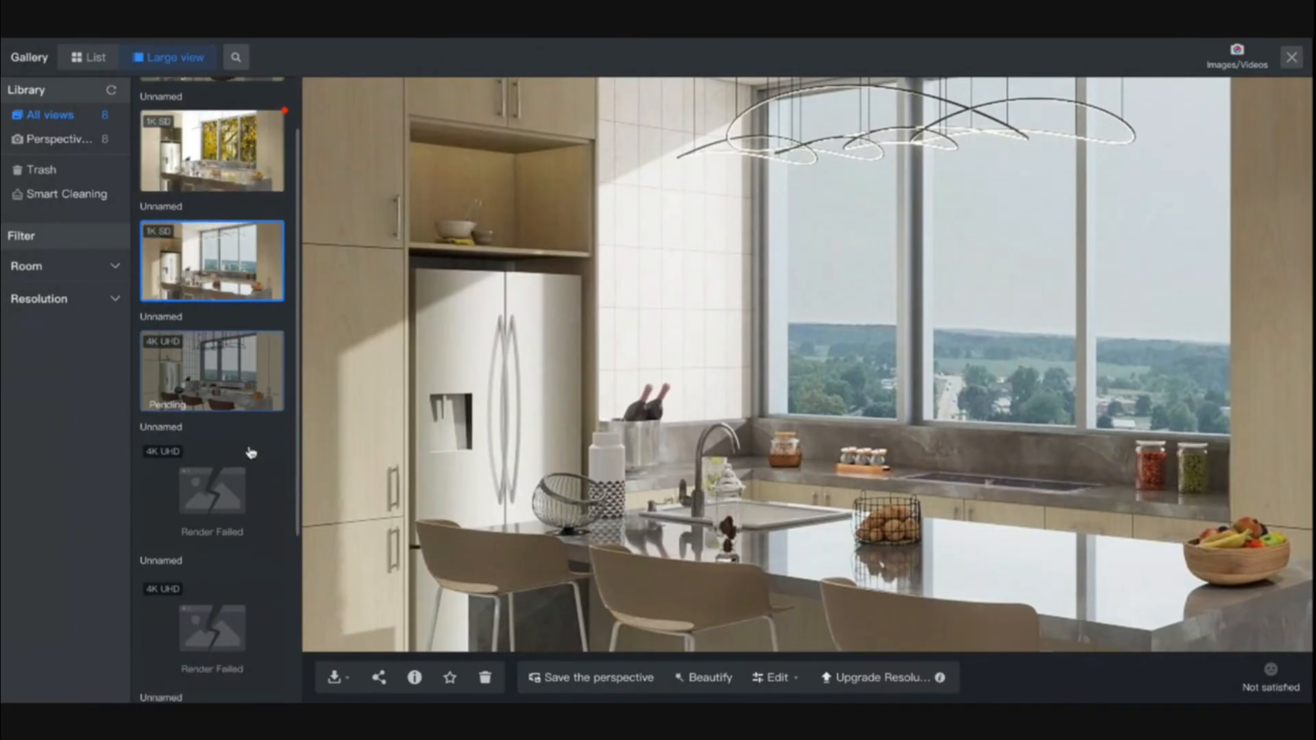
click(239, 241)
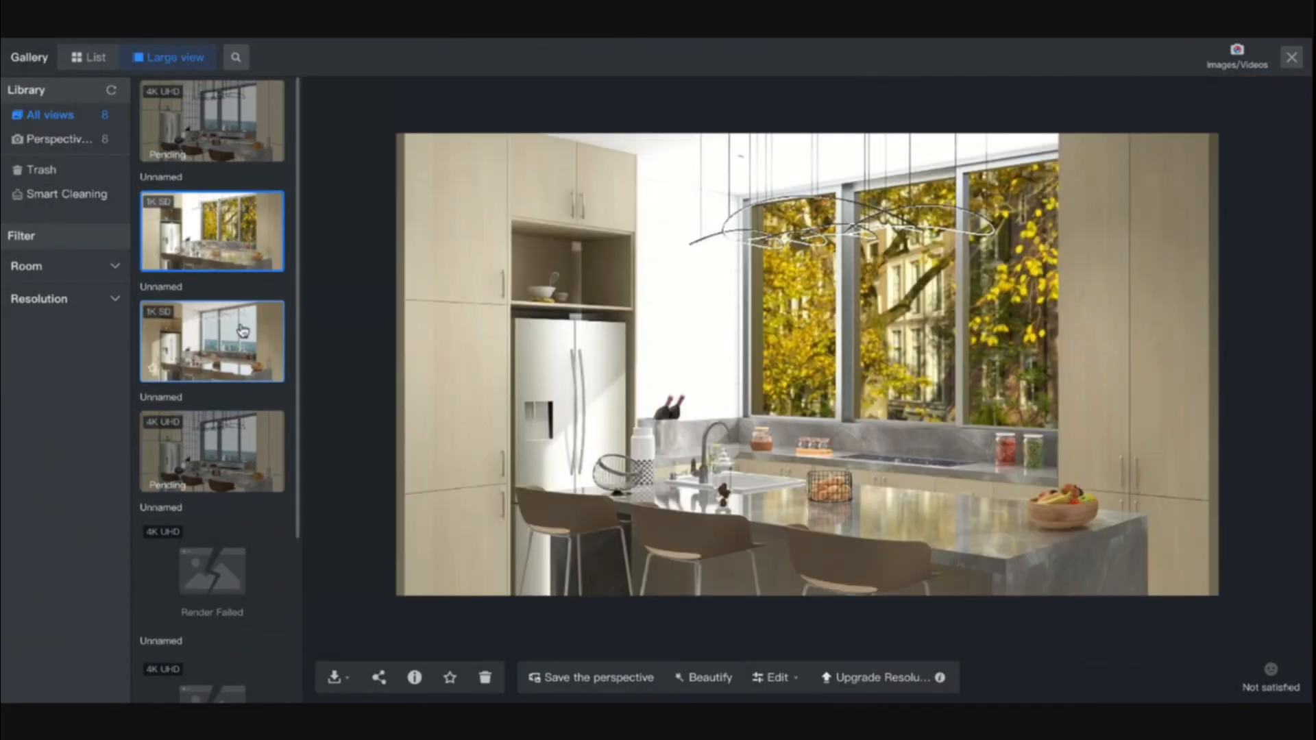
click(227, 336)
scroll(663, 364, up, 5)
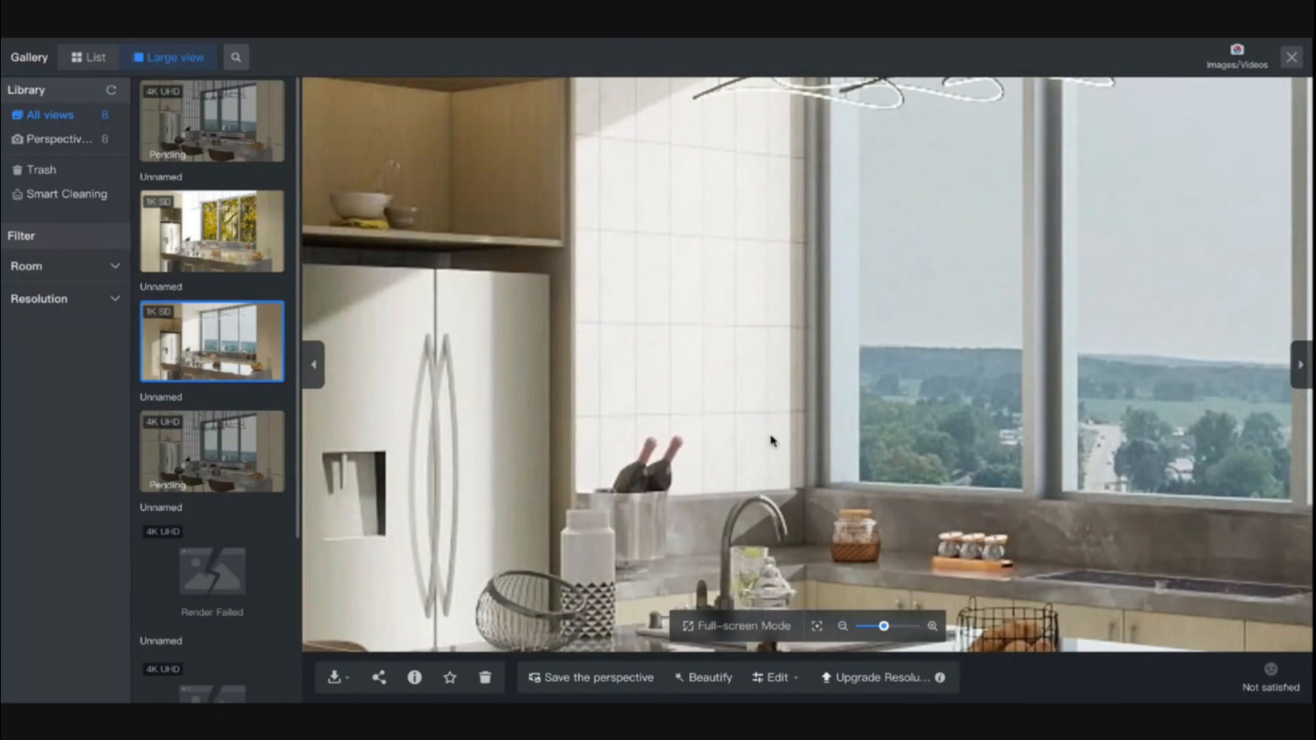
scroll(614, 371, down, 3)
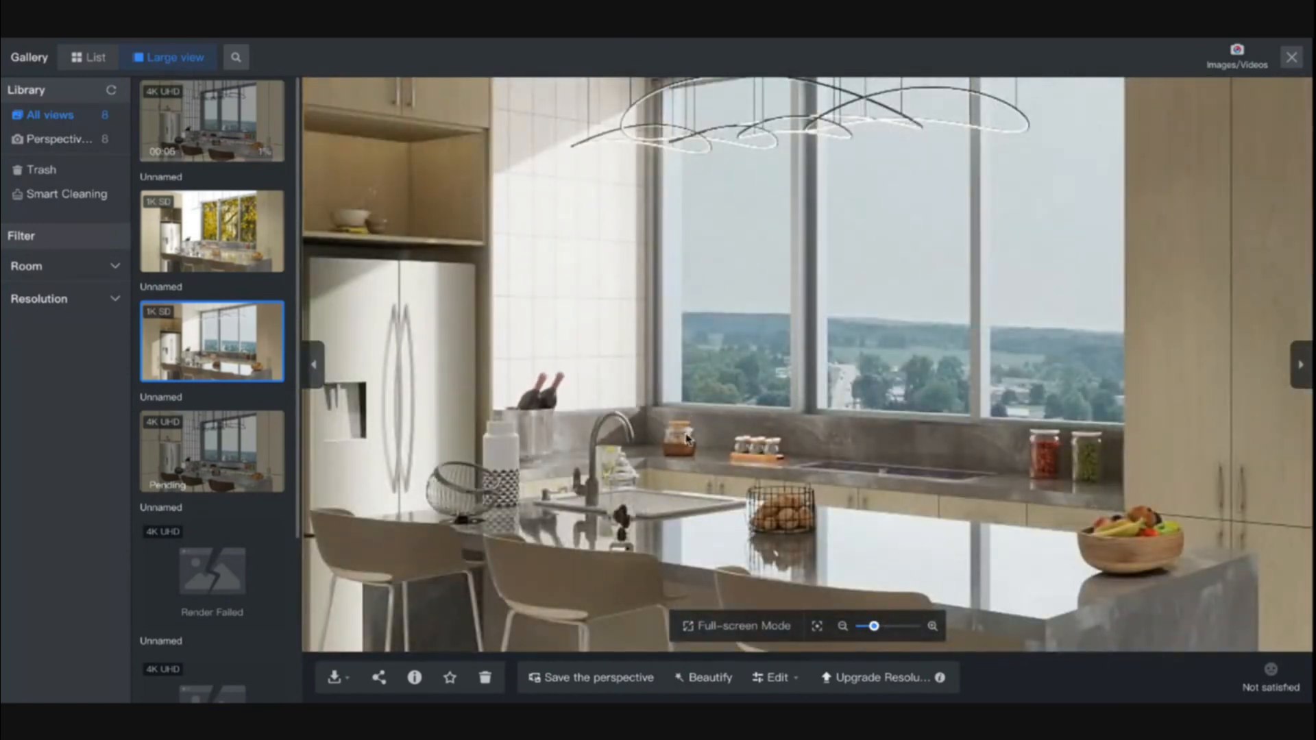
mouse_move(680, 437)
mouse_down()
mouse_move(721, 484)
mouse_move(686, 437)
mouse_up()
scroll(701, 449, down, 3)
scroll(719, 438, up, 3)
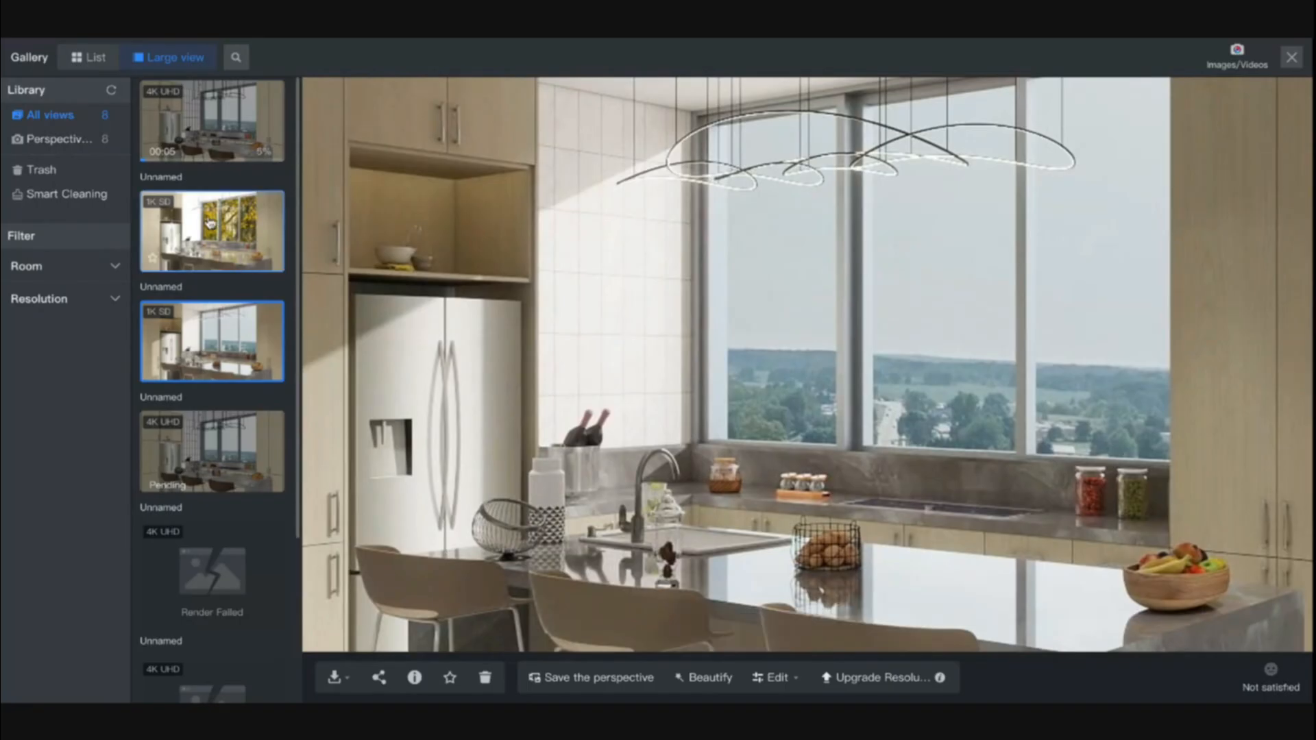
click(217, 131)
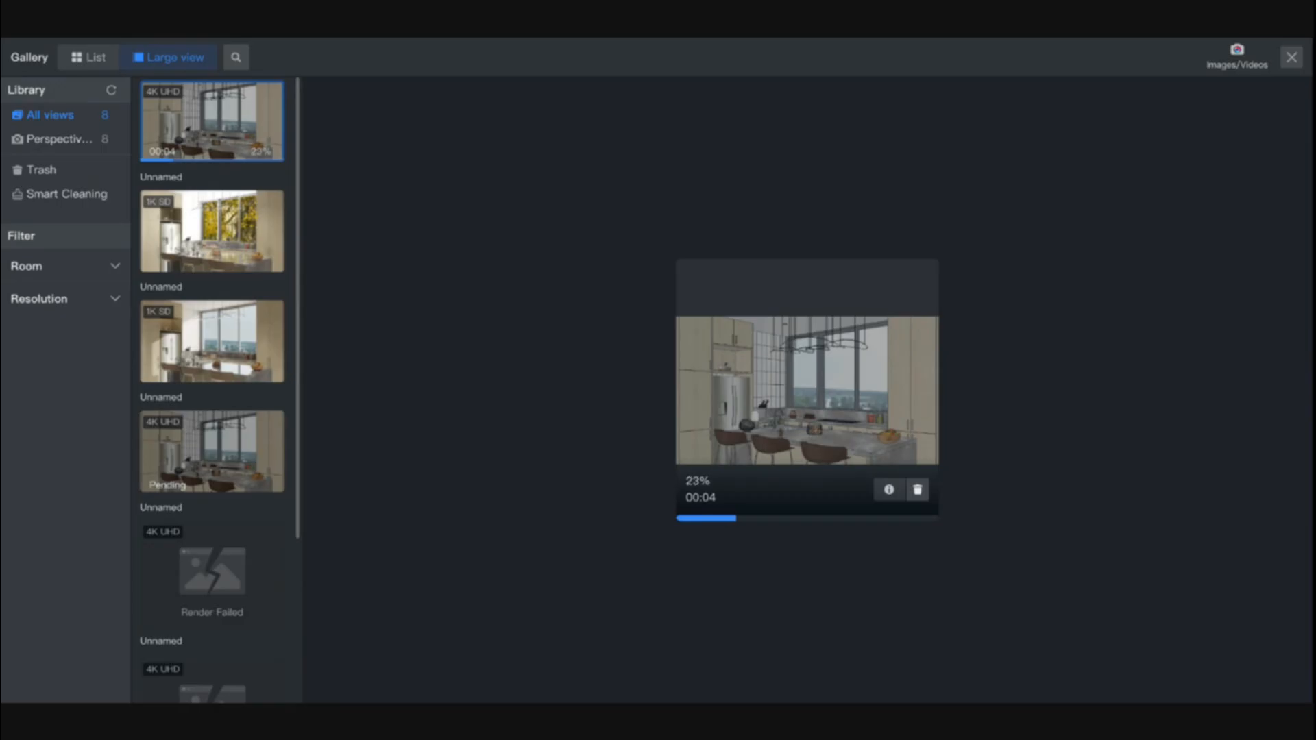
Step: Leave the gallery and the render setup, and show the kitchen in 3D near the tall cabinets
click(1291, 57)
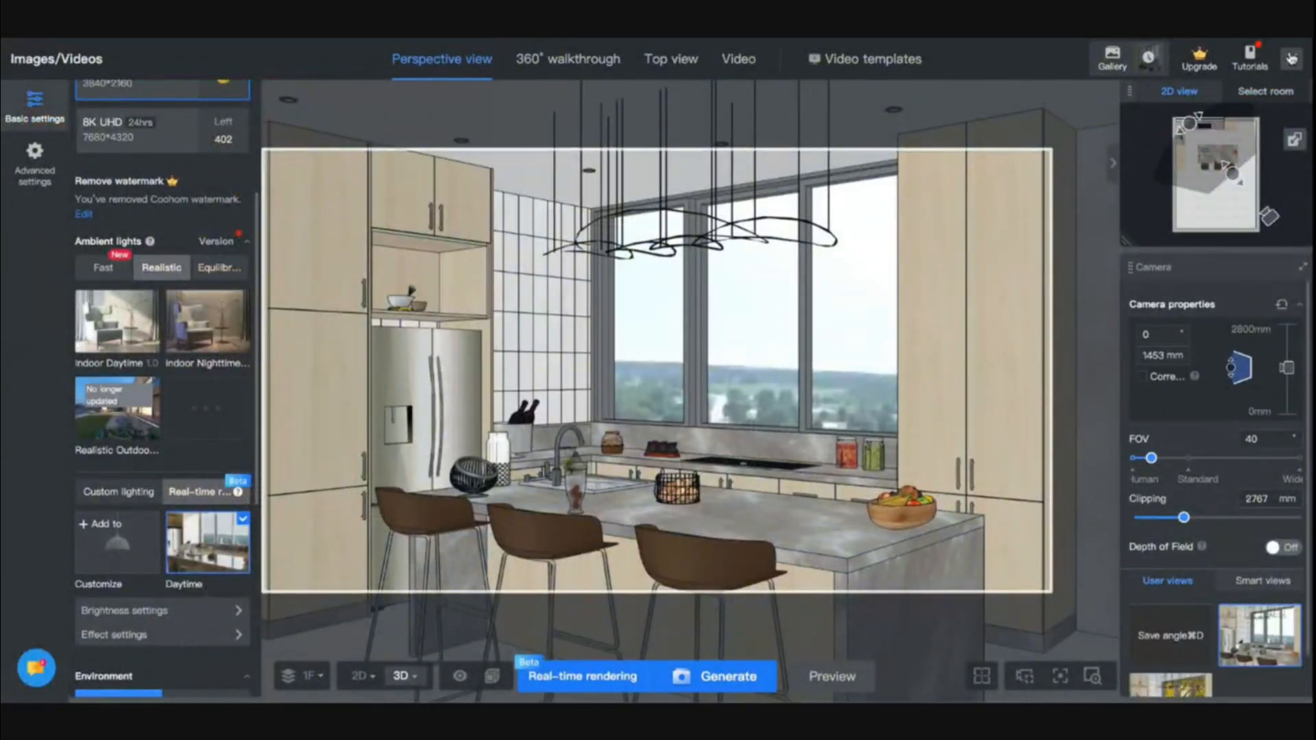
click(1291, 57)
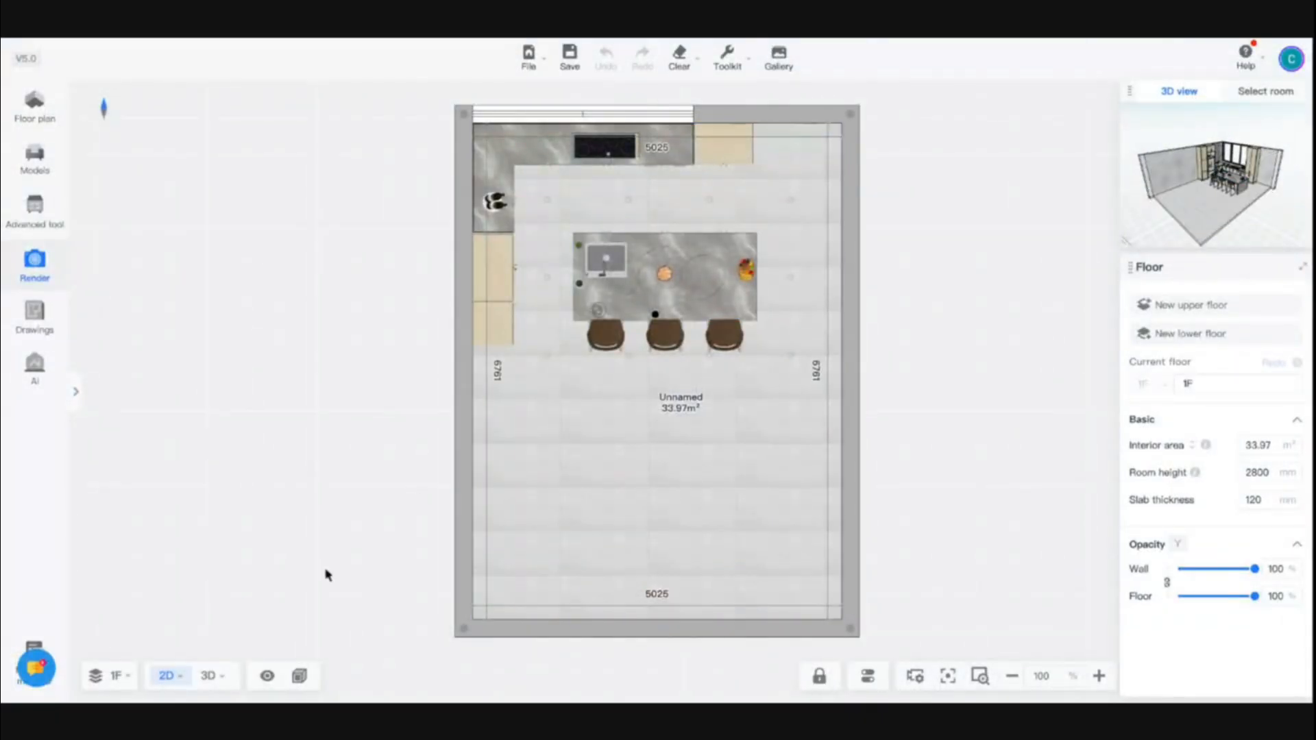
click(209, 675)
scroll(687, 351, up, 5)
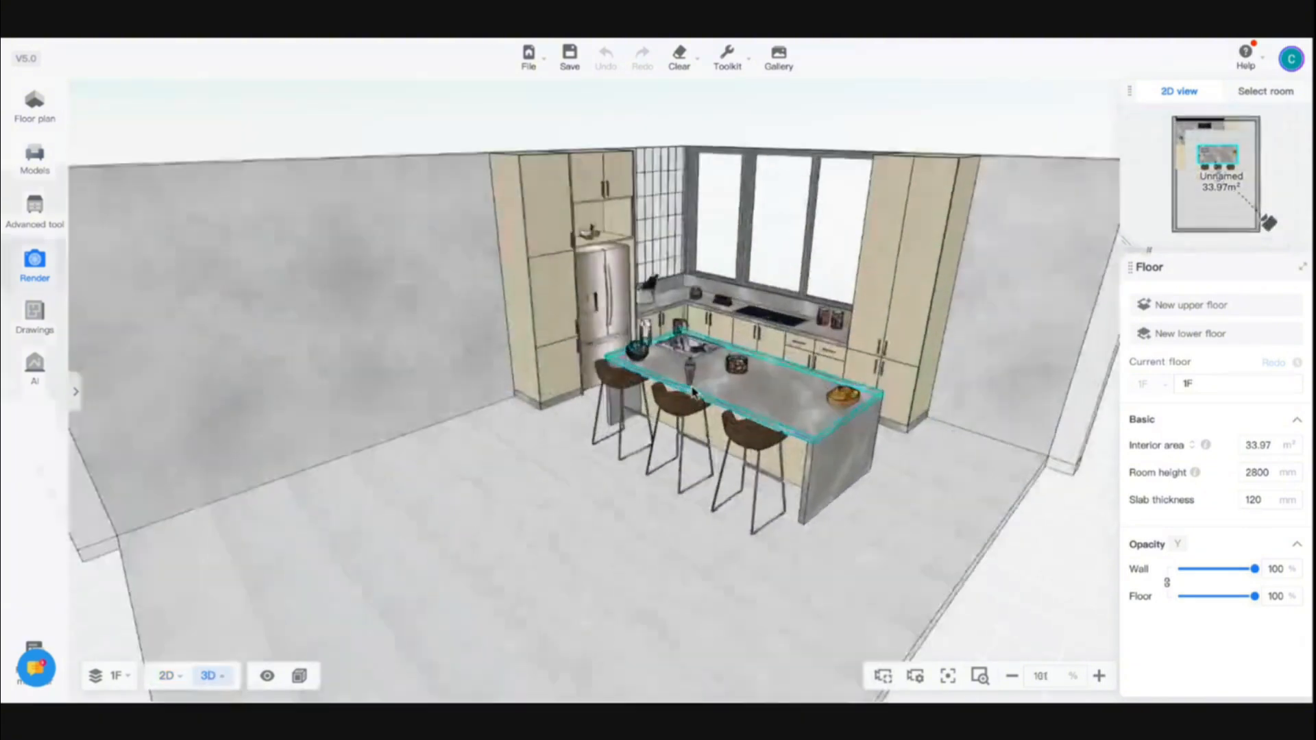
scroll(555, 282, up, 3)
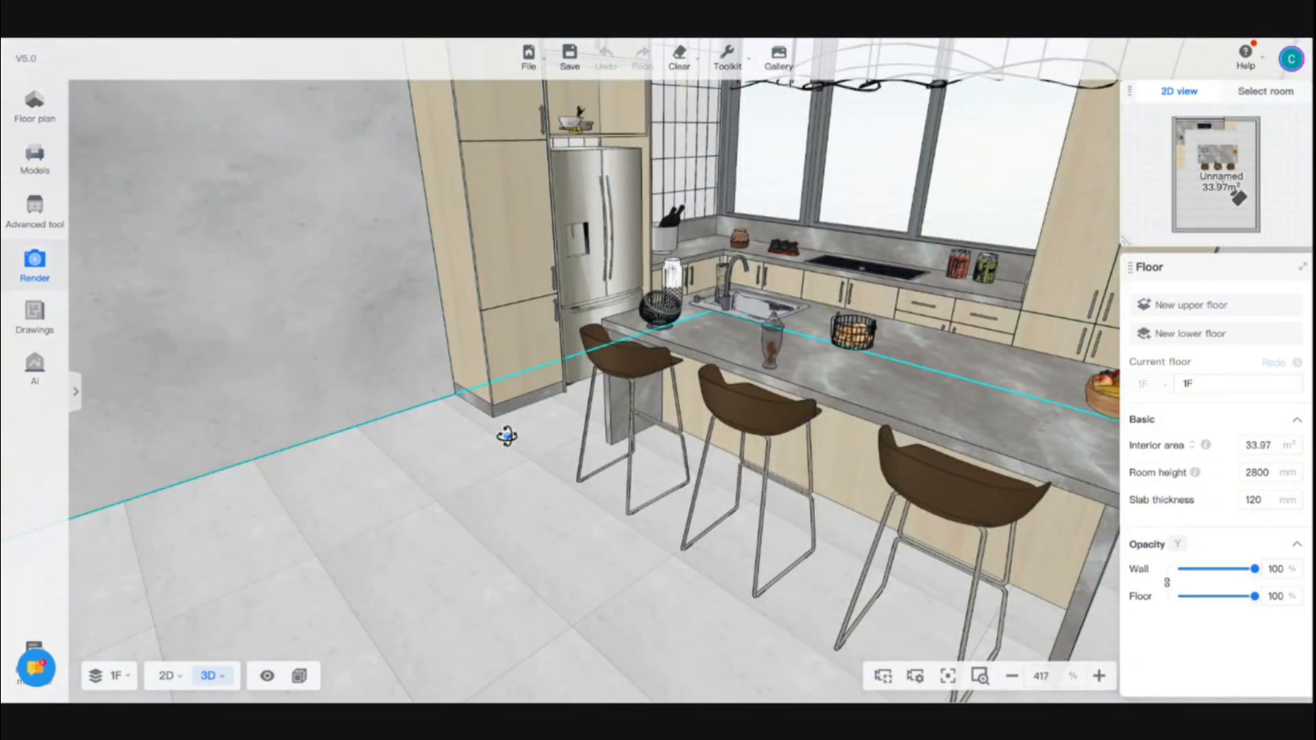
mouse_move(507, 436)
right_down()
mouse_move(497, 476)
mouse_move(515, 447)
right_up()
Step: Open the Kitchen & Bath advanced tool and browse the common wall cabinets in the public catalog
click(54, 211)
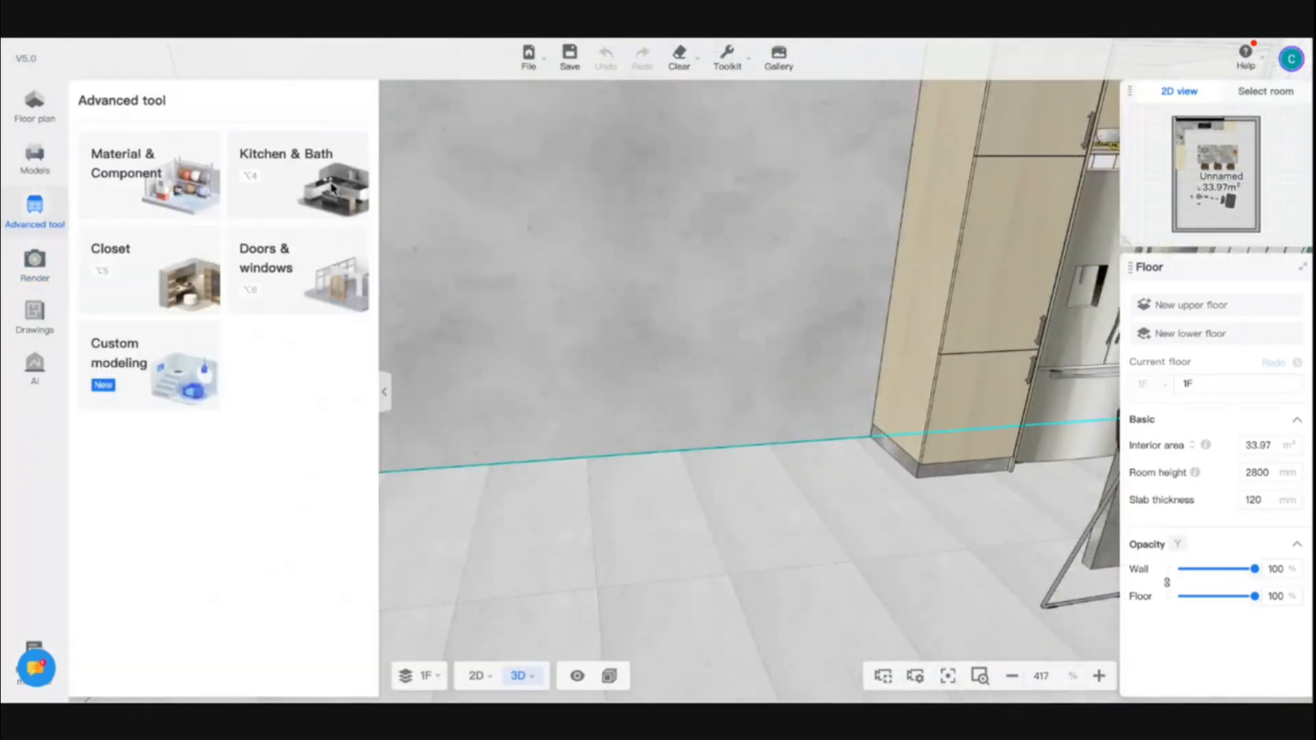
click(332, 182)
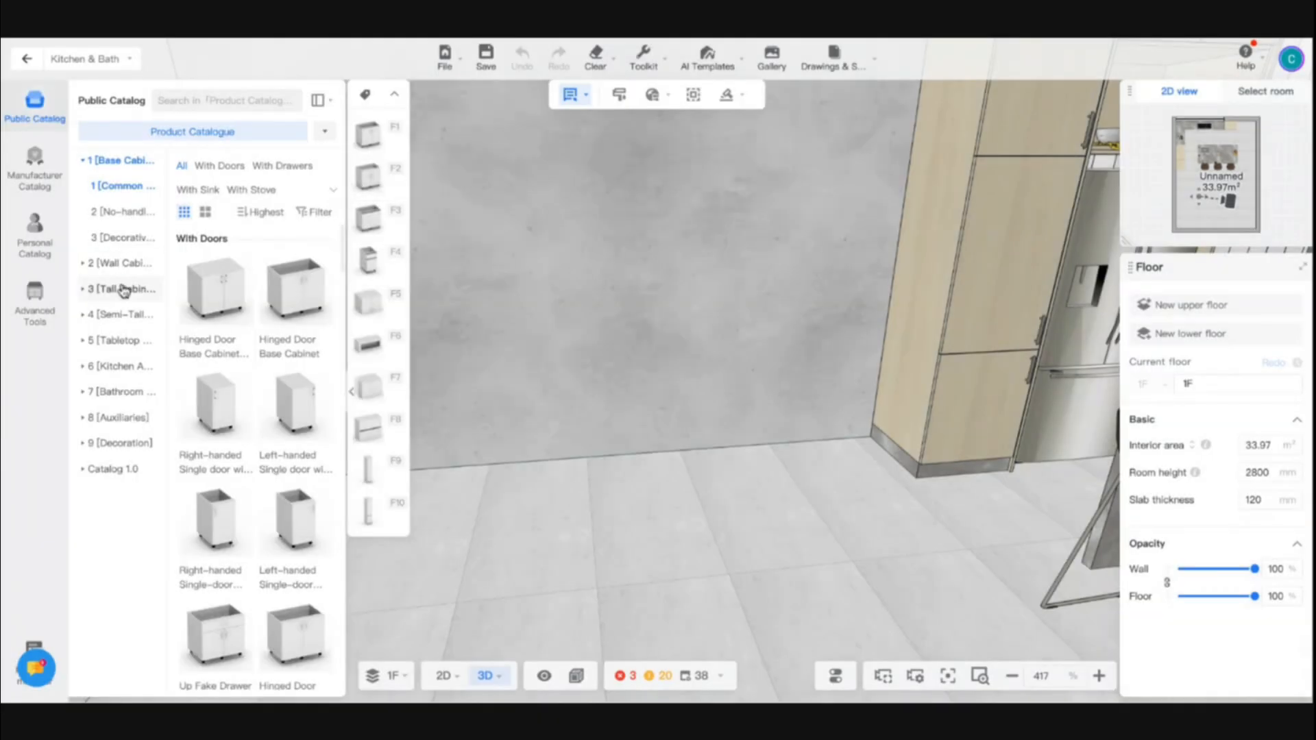
click(115, 262)
scroll(266, 418, down, 5)
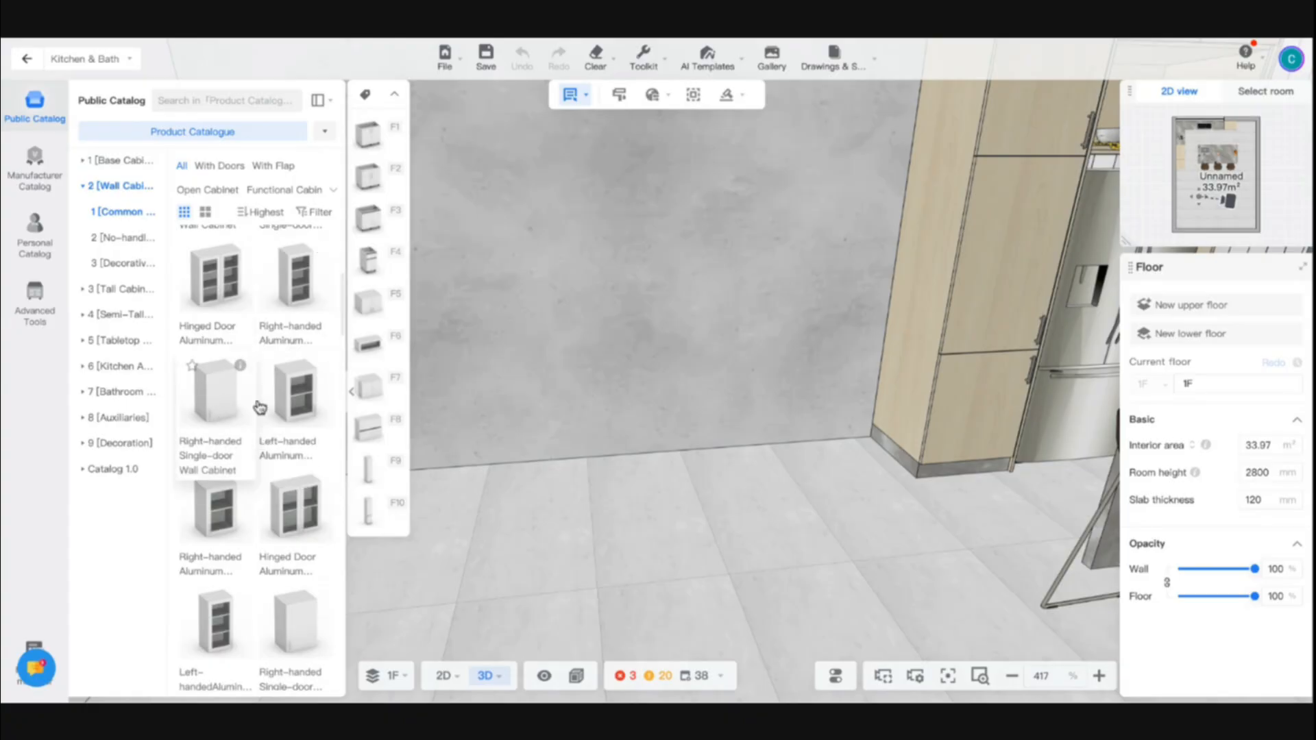
Step: Delete the middle door panel of the tall cabinet beside the refrigerator and the jar decoration on its upper shelf
key(d)
key(w)
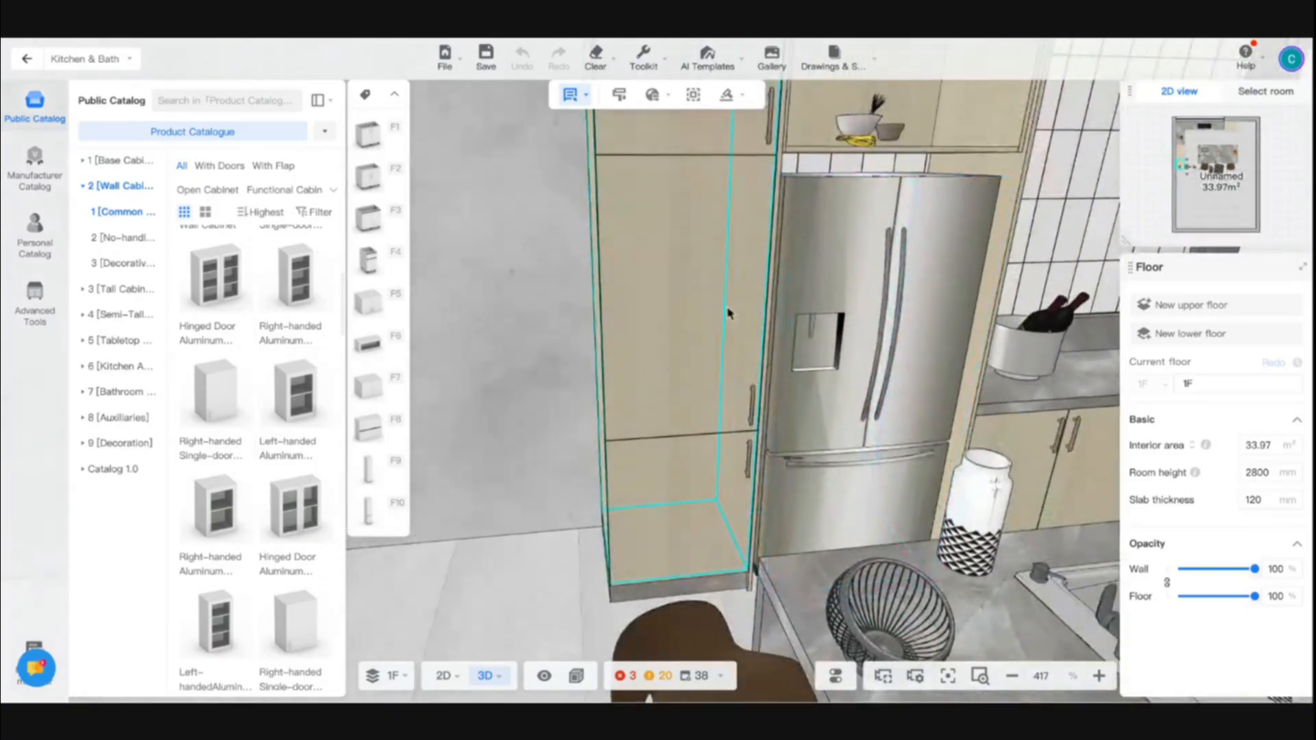
click(706, 303)
click(708, 305)
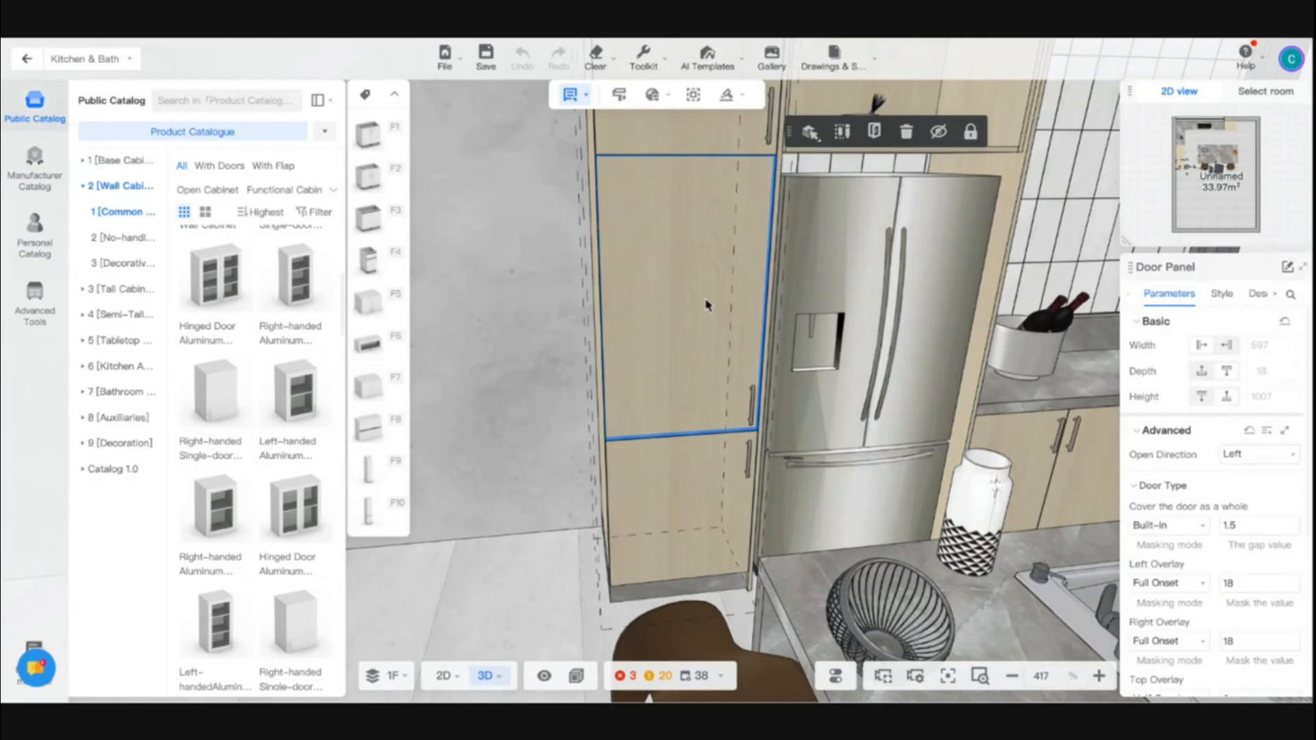
key(Delete)
click(701, 271)
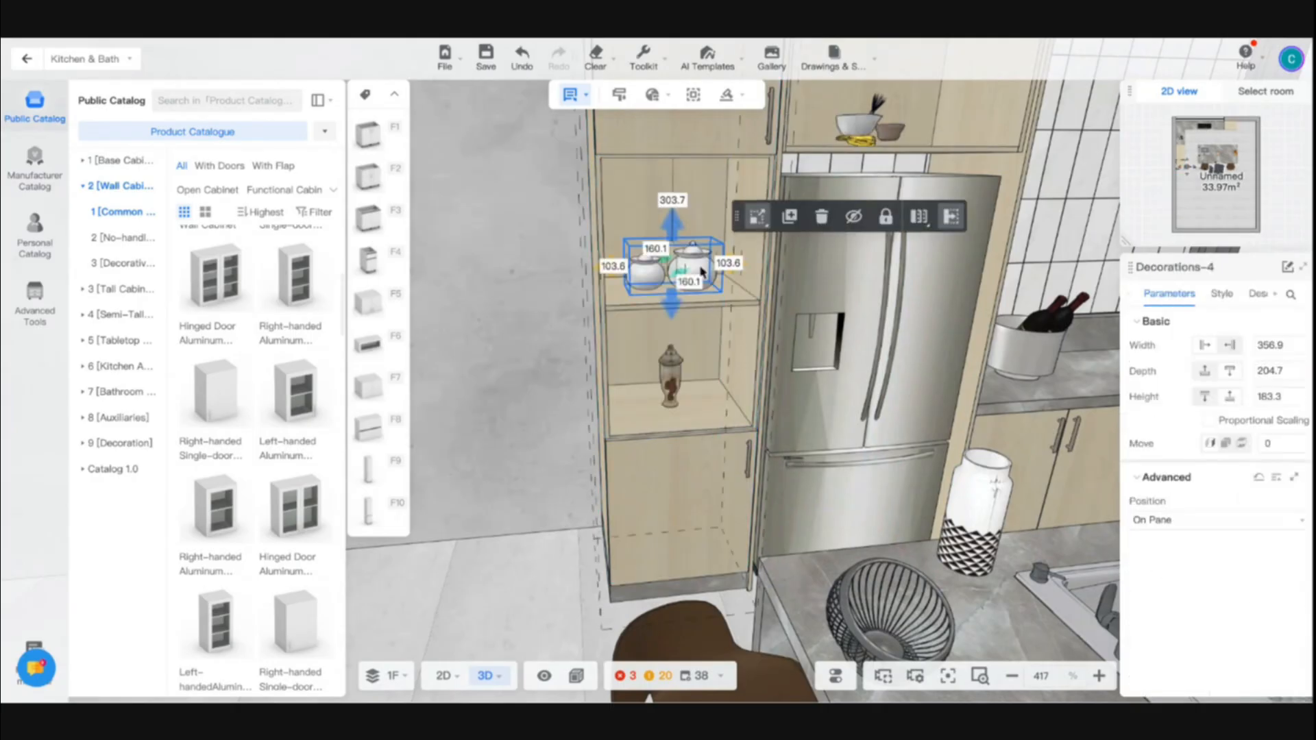
key(Delete)
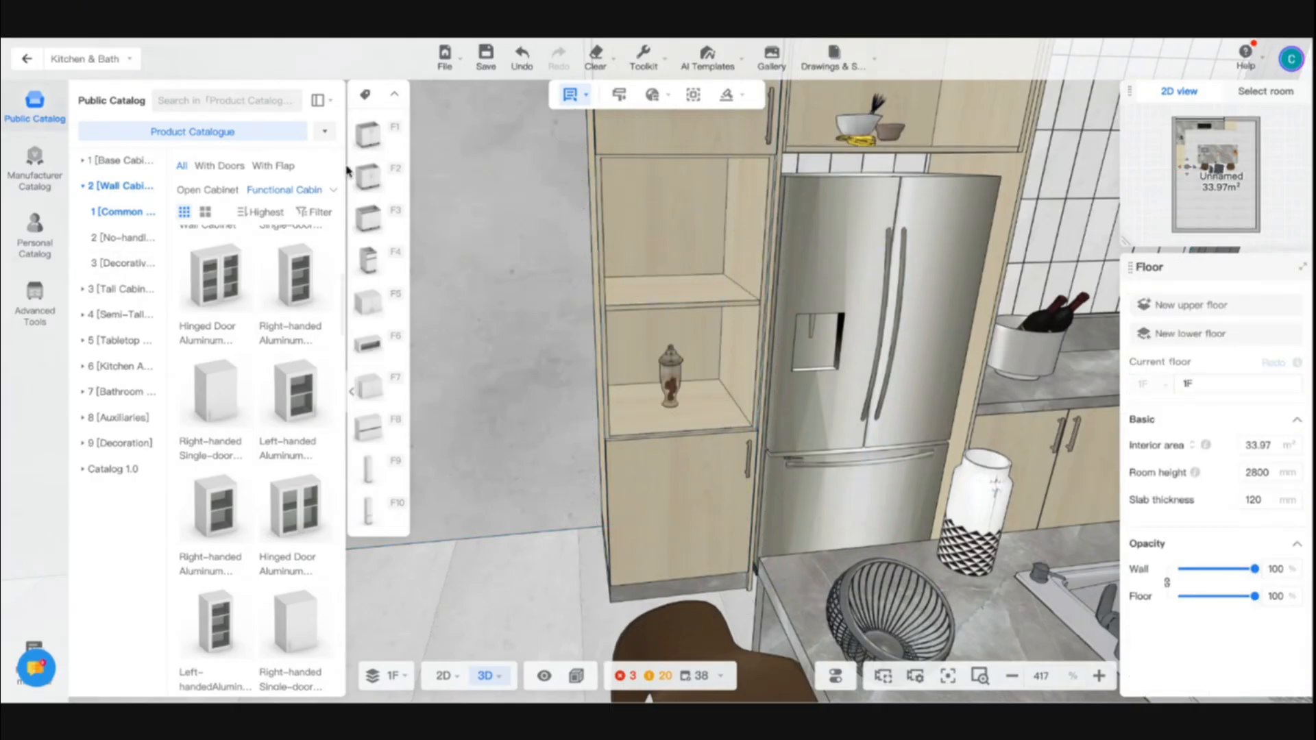
Step: Switch the public catalog to its category layout and open the microwave ovens under kitchen appliances
click(318, 100)
click(384, 159)
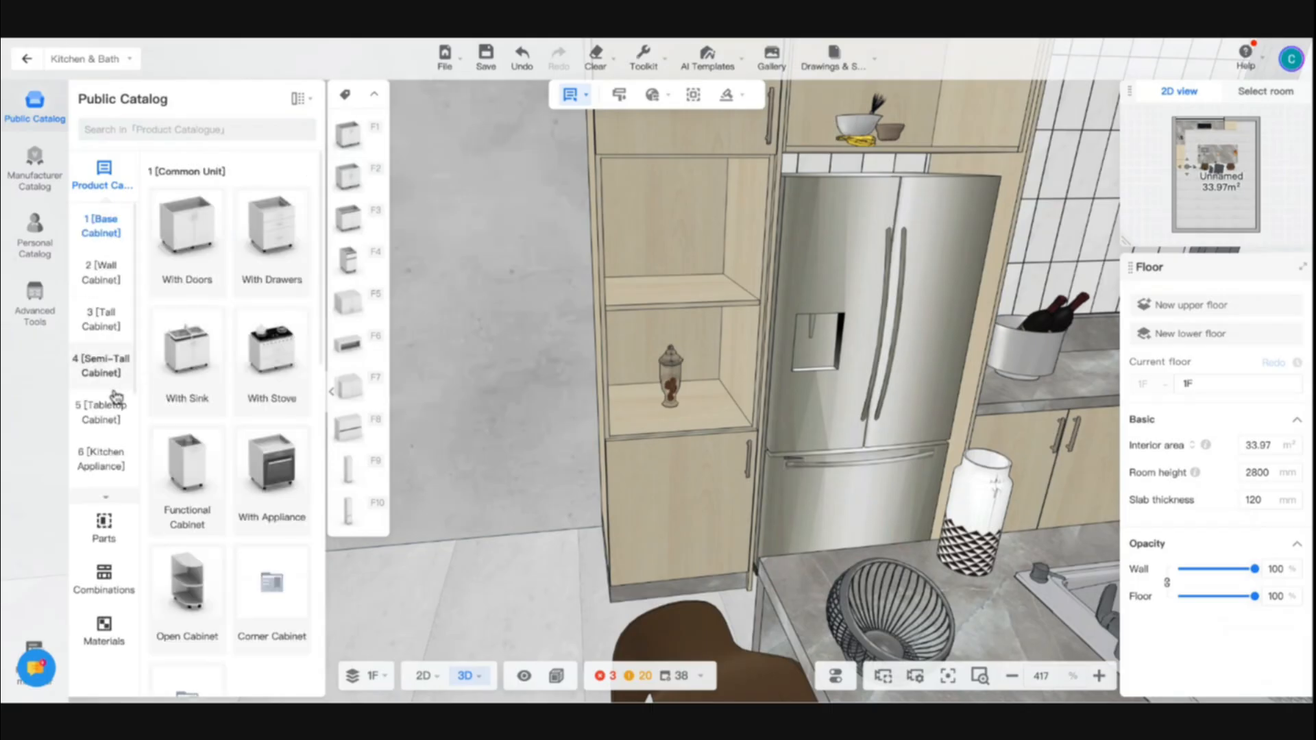
click(102, 459)
mouse_move(209, 421)
scroll(210, 420, down, 10)
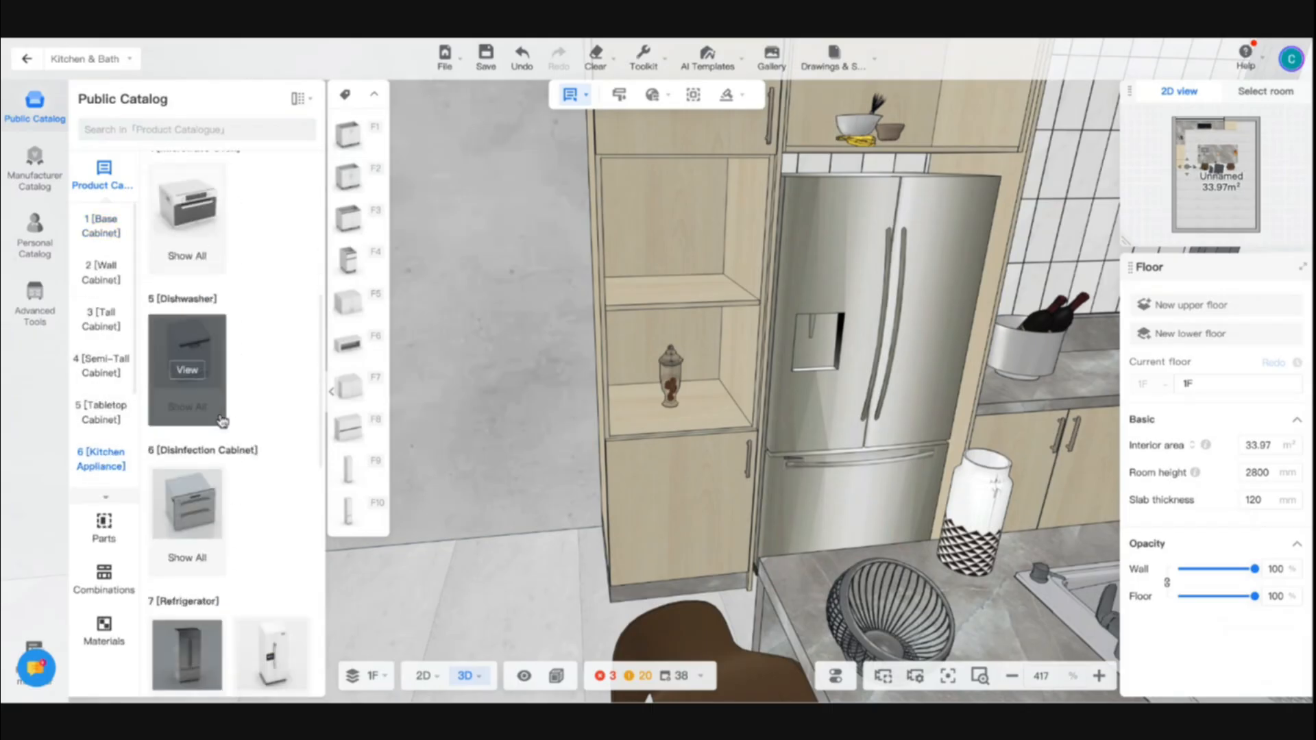
scroll(218, 411, up, 6)
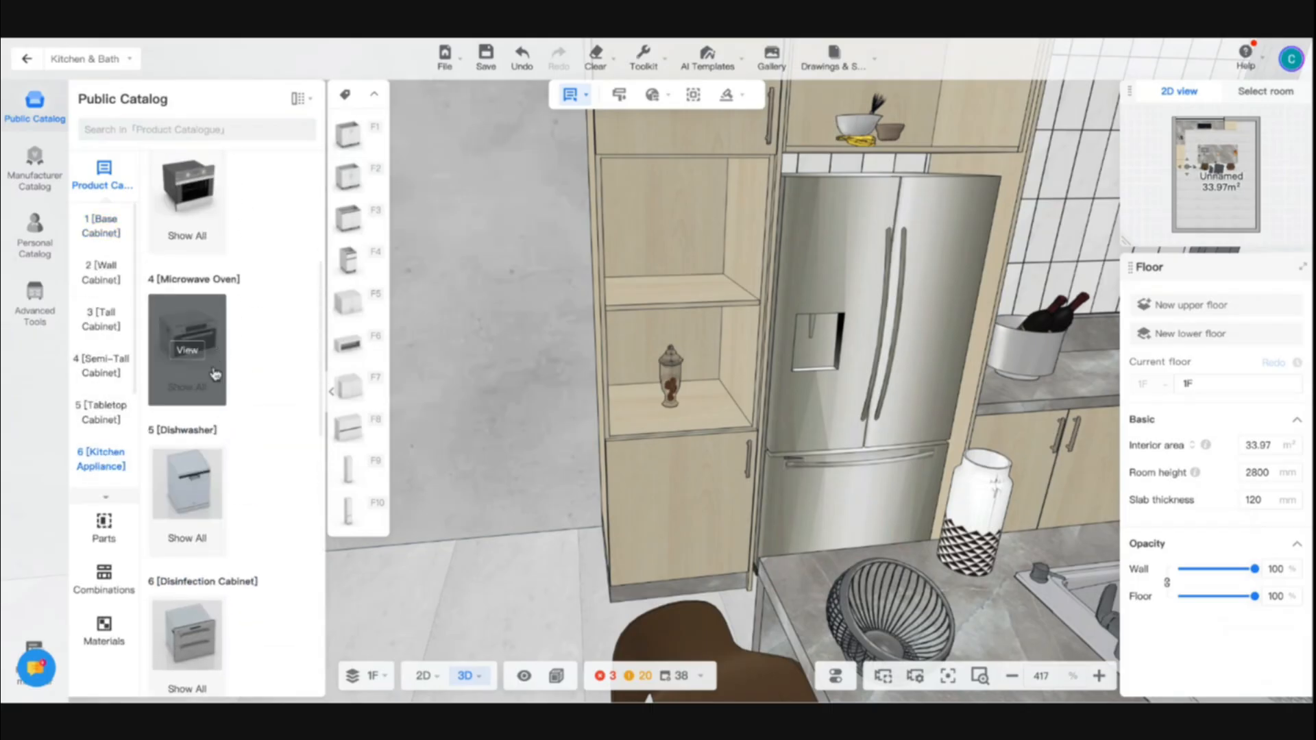
scroll(205, 411, down, 6)
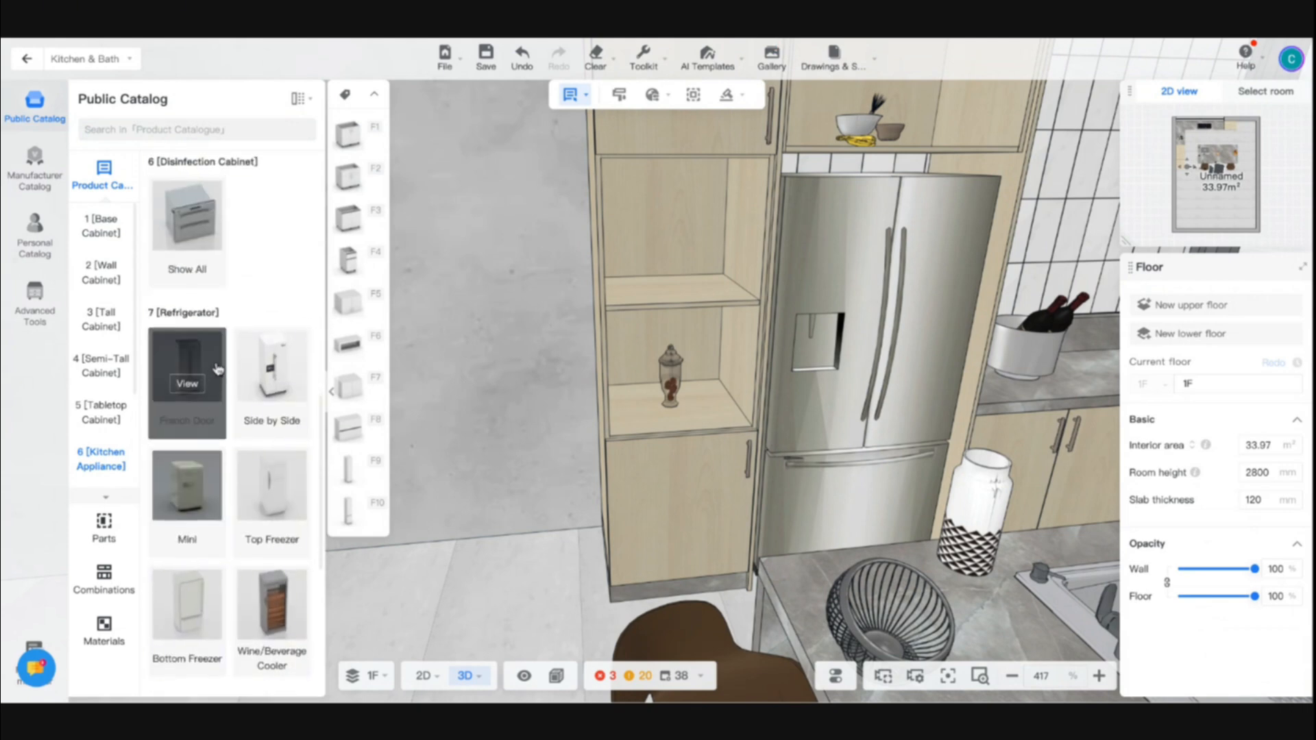
scroll(200, 445, up, 6)
click(198, 352)
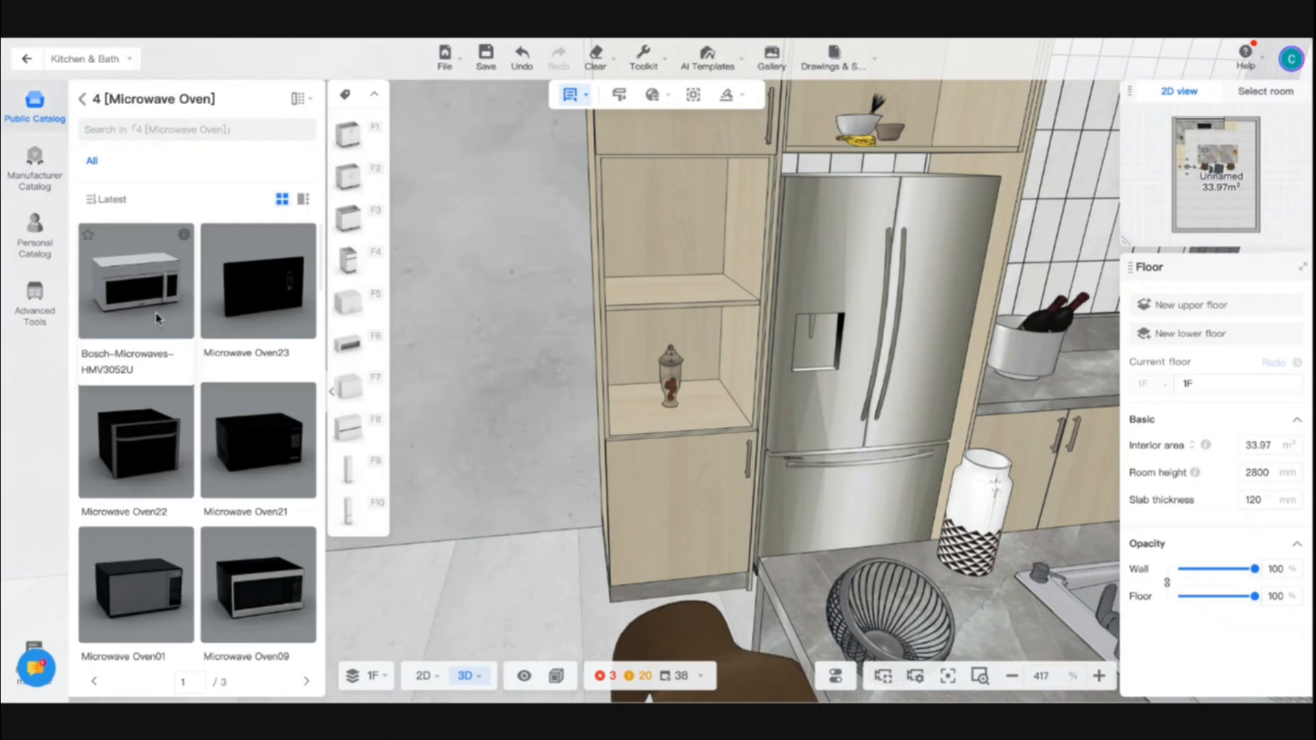
Step: Place the Bosch-Microwaves-HMV3052U beside the tall cabinet, raise it about 1177 mm above the floor, and try to align it with the cabinet
click(156, 318)
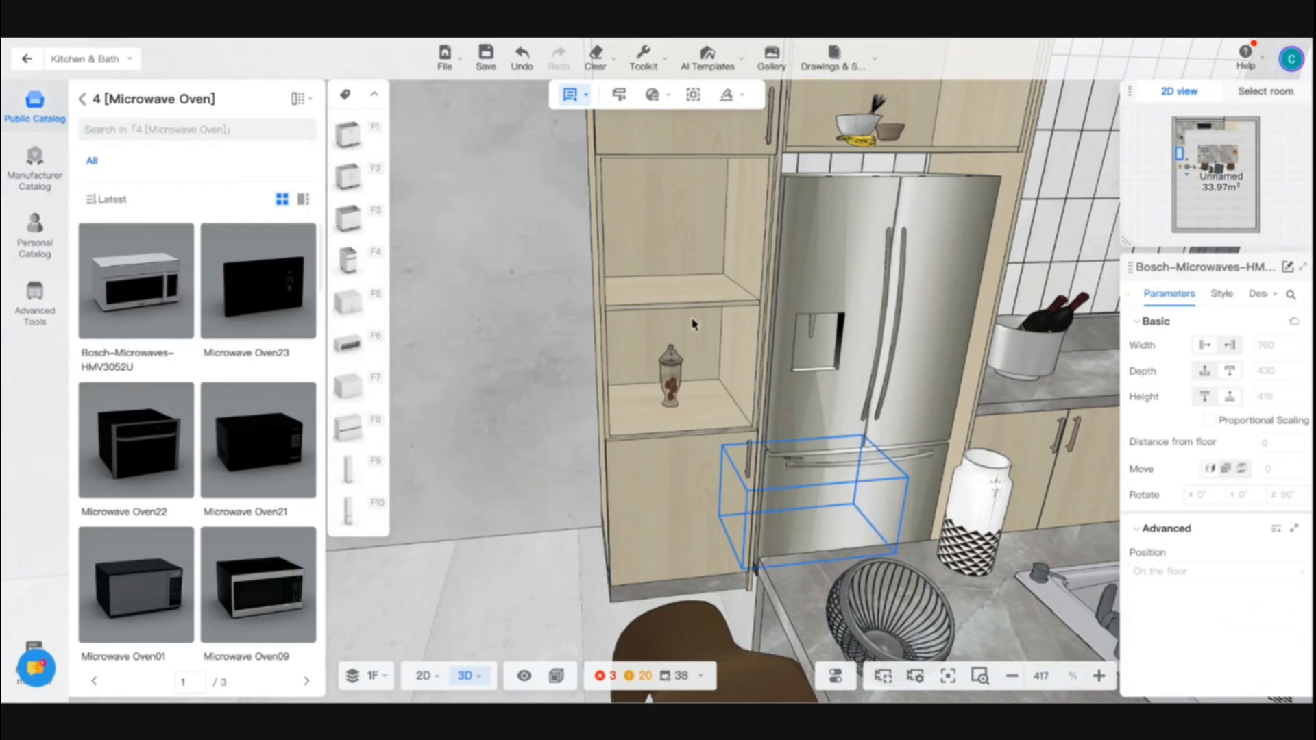
click(541, 519)
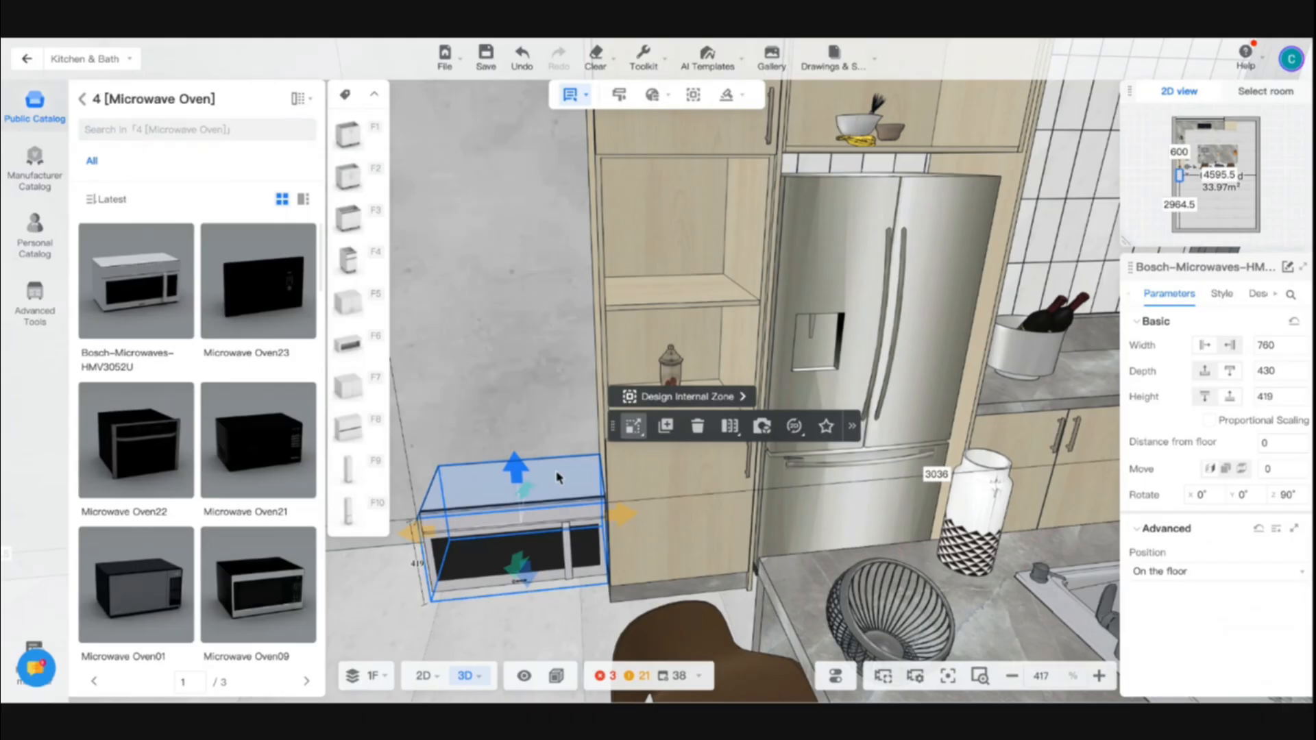
drag(557, 478, 617, 288)
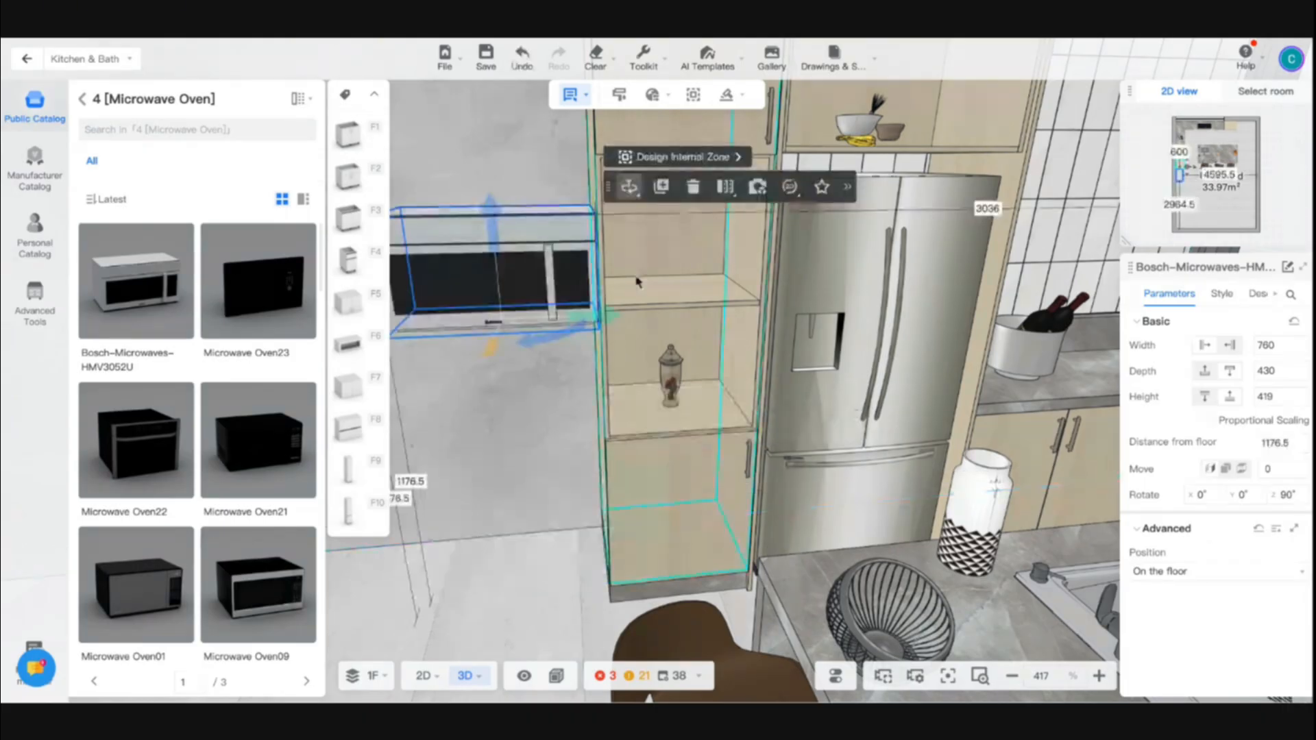
key(a)
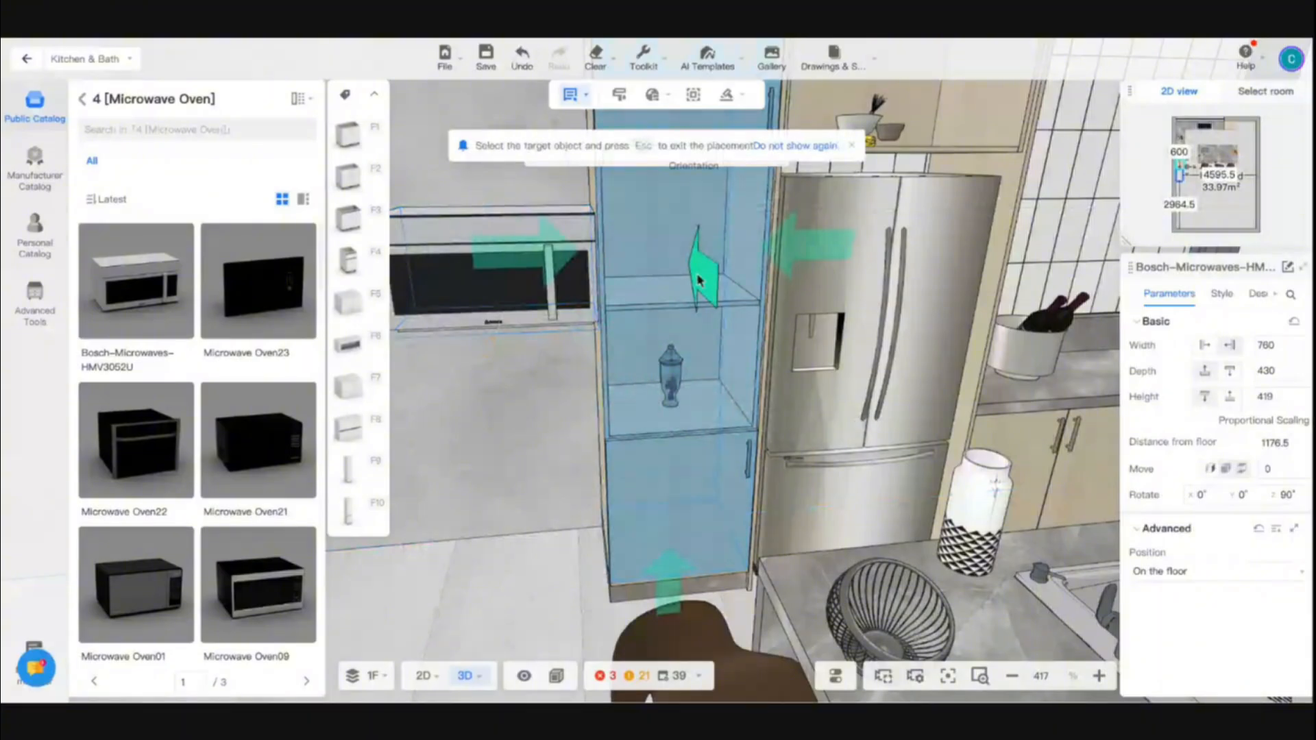
key(Escape)
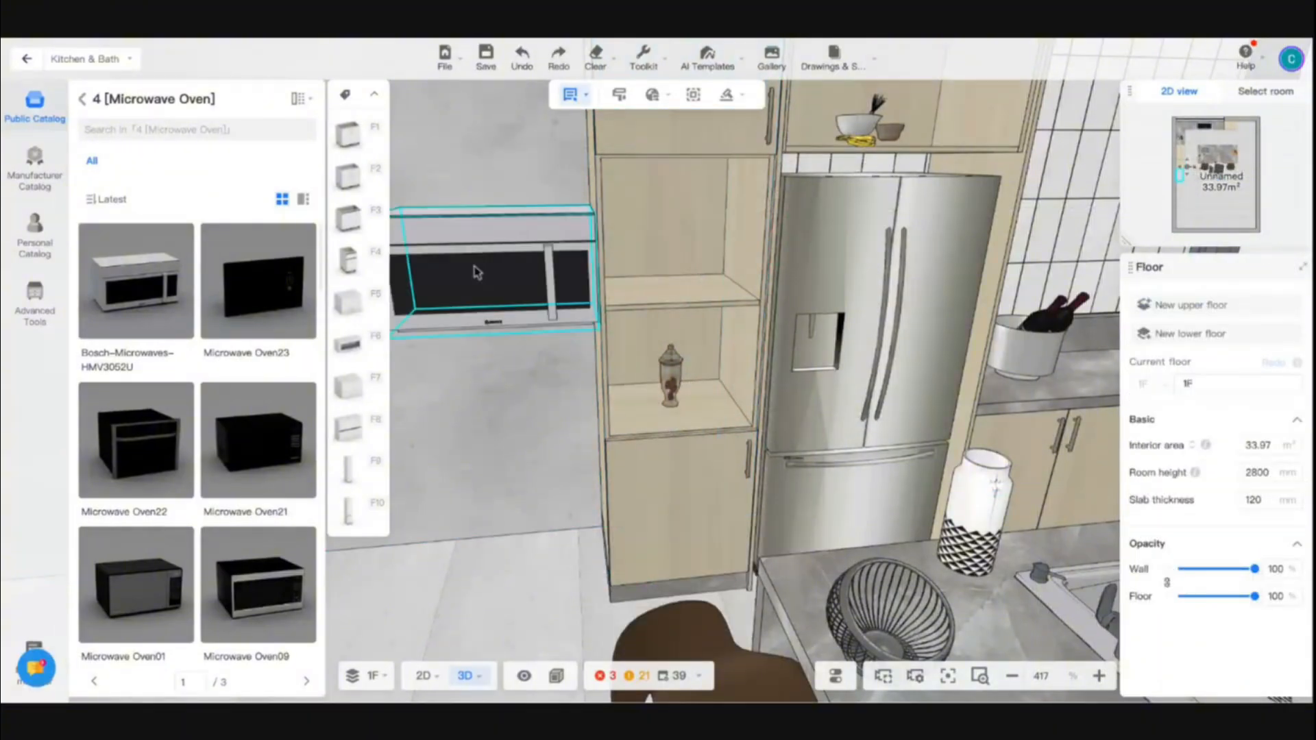
Step: Delete the microwave and undo the earlier removals so the tall cabinet regains its middle door panel
click(478, 273)
scroll(477, 273, down, 2)
right_drag(478, 272, 559, 269)
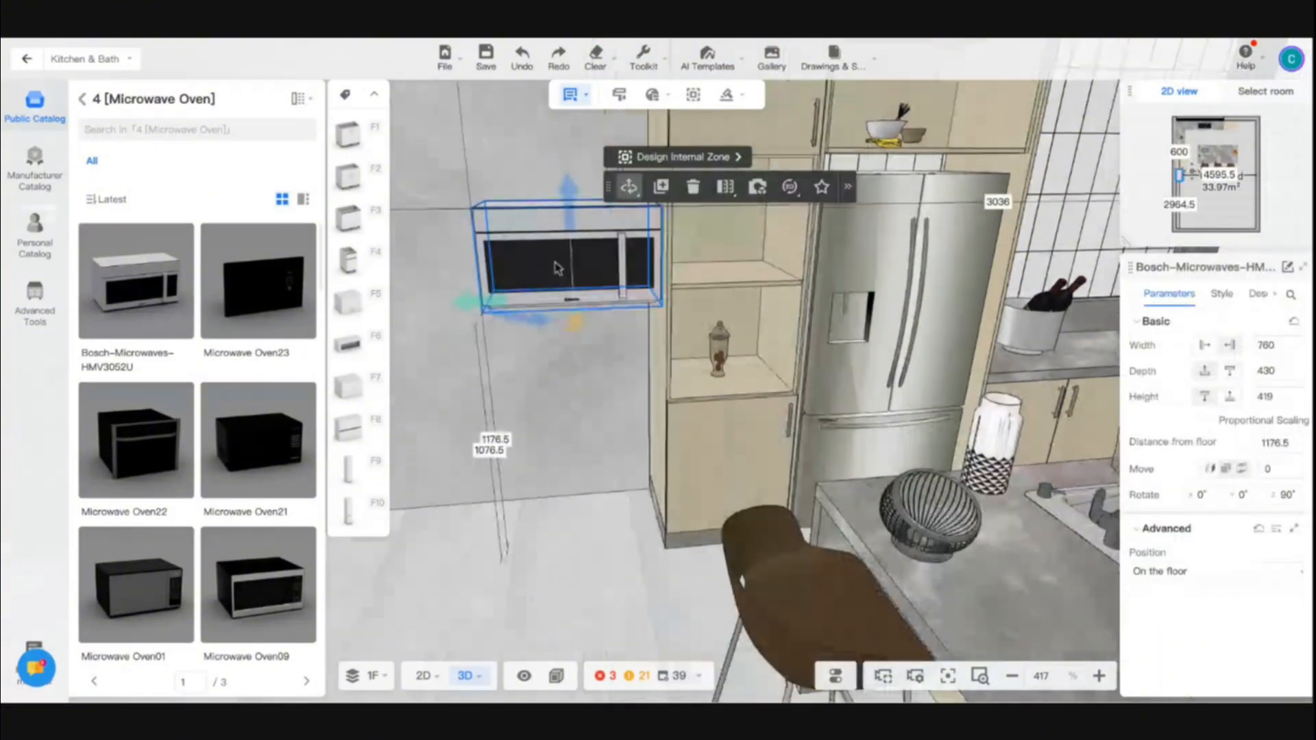
key(Delete)
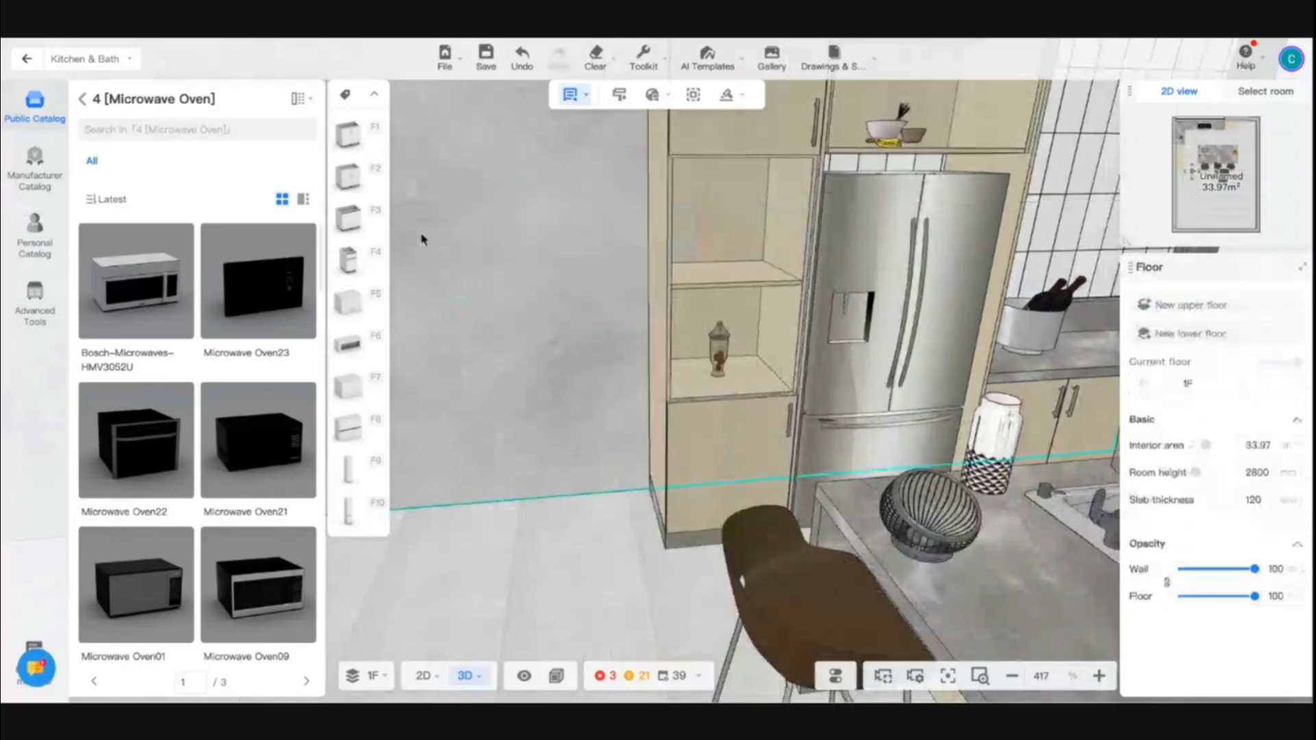
key(a)
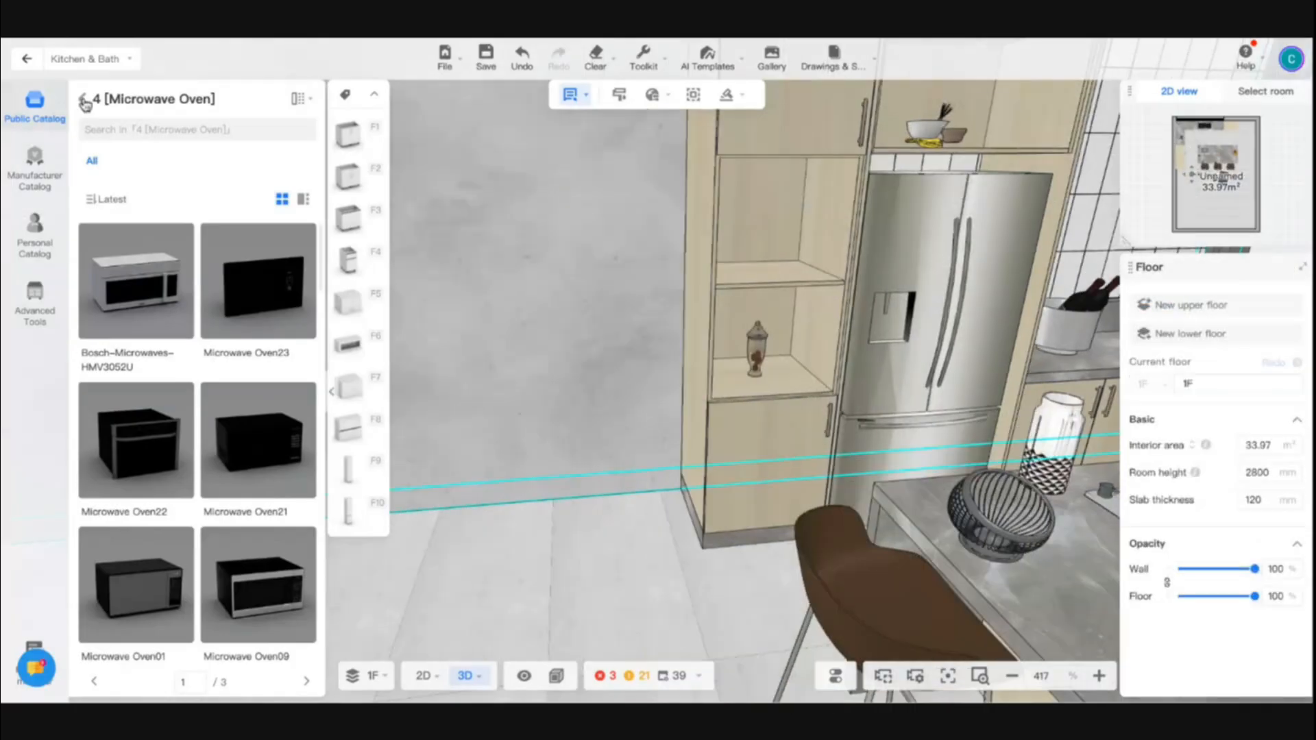
key(ctrl+z)
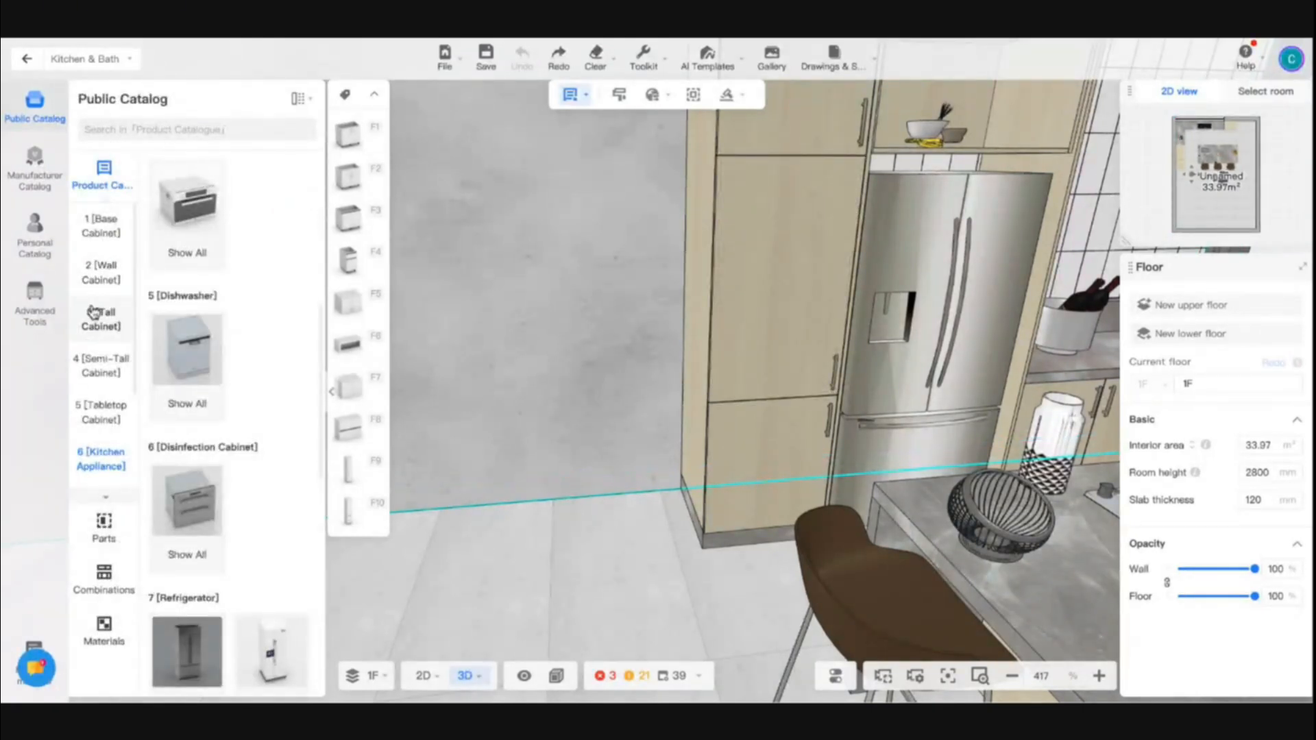
Step: Place the Right Single Door Double-drawer Appliance High Cabinet from the common tall units against the wall beside the existing tall cabinet
click(96, 315)
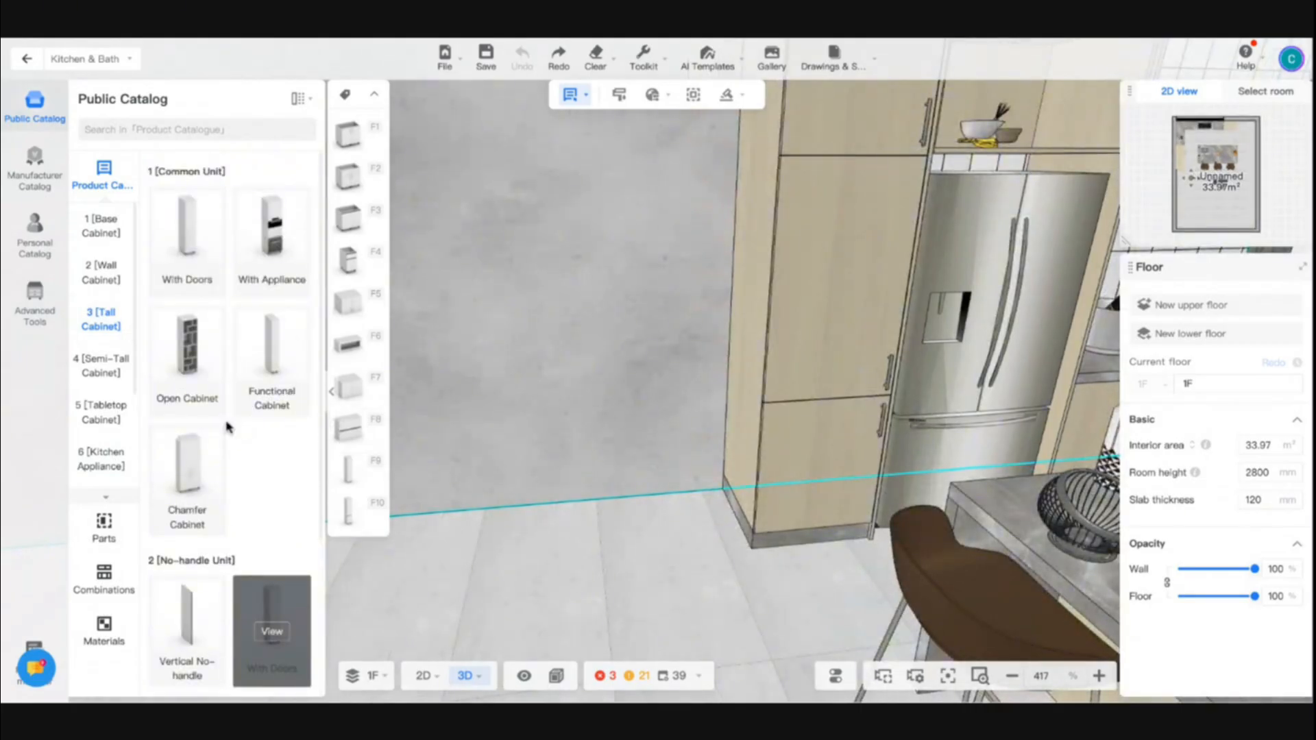
click(271, 240)
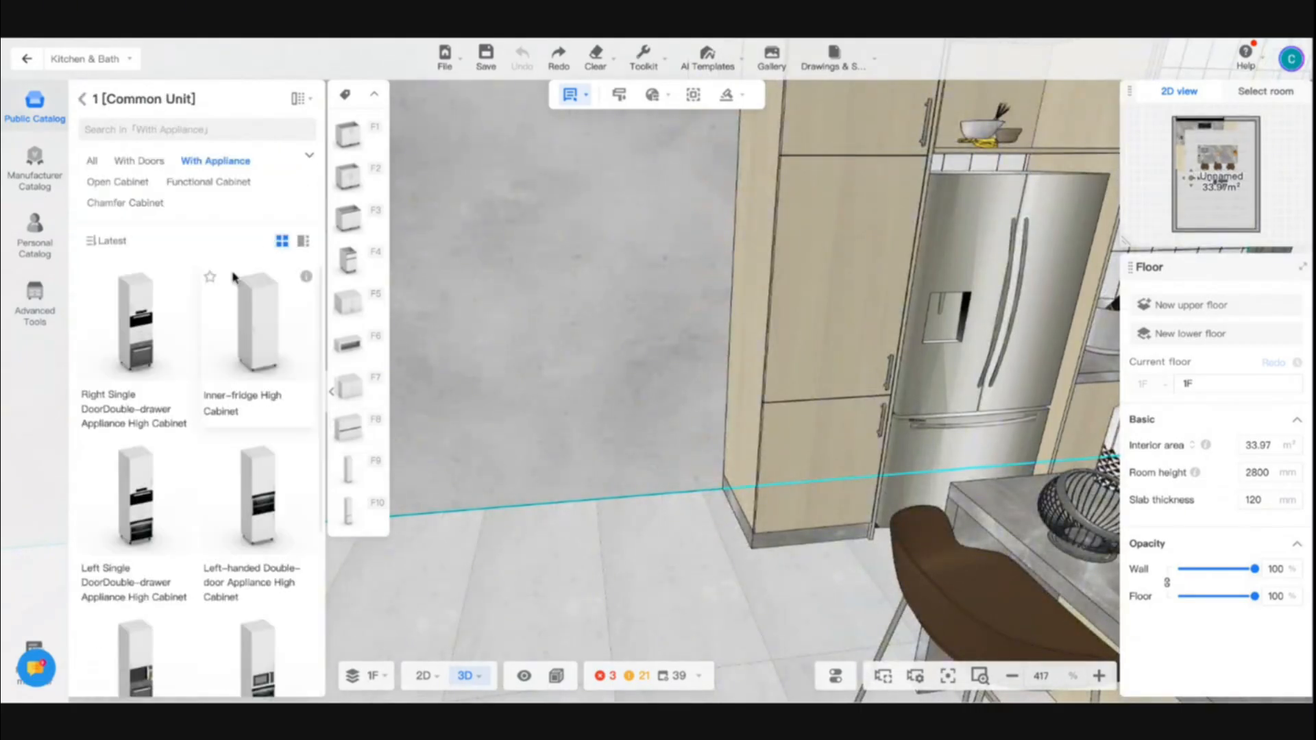
click(142, 322)
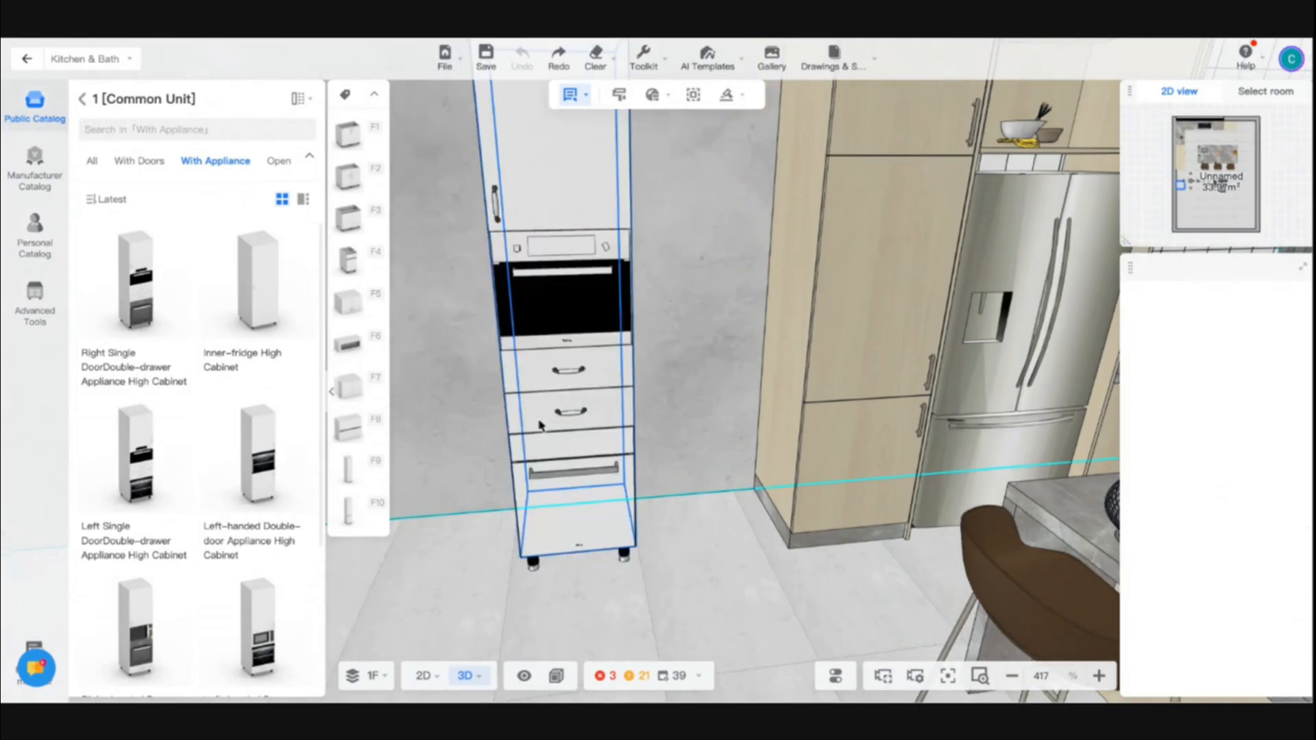
click(540, 425)
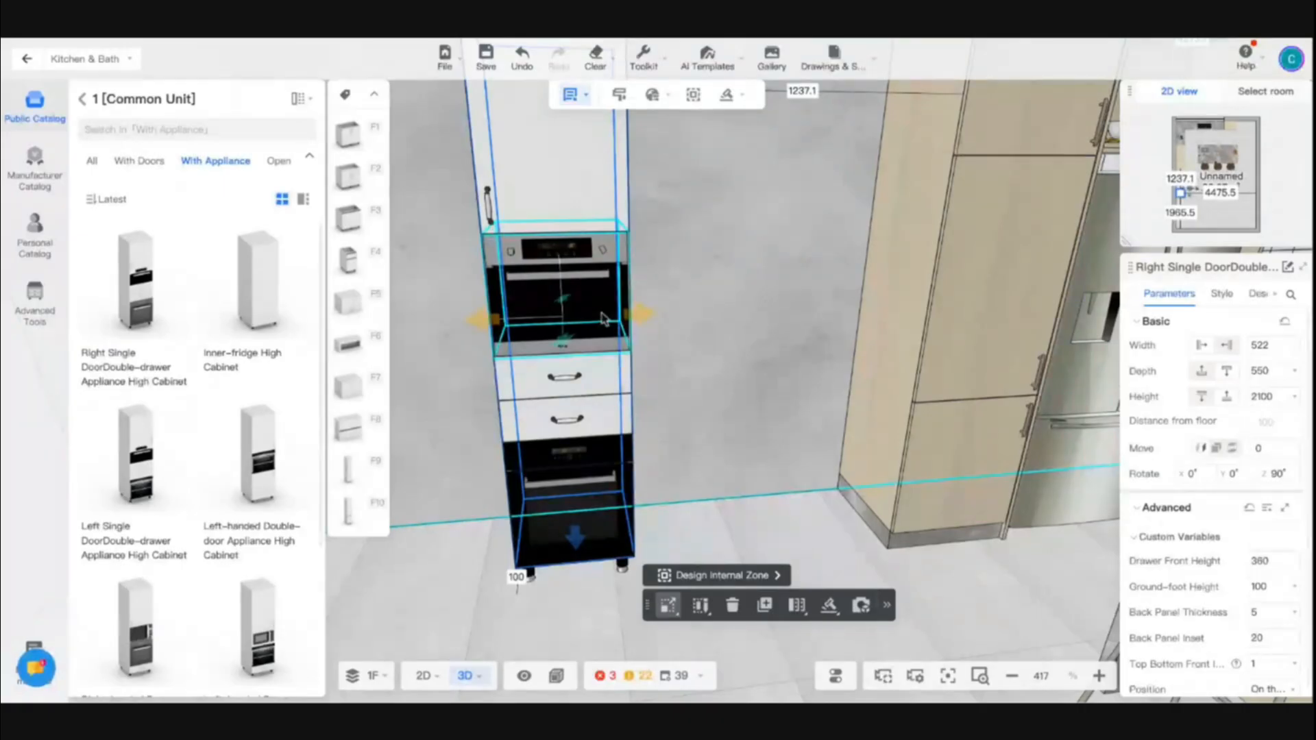
Step: Replace the upper steam oven in the appliance cabinet with Electric Oven 13 from the kitchen appliance catalog
click(603, 319)
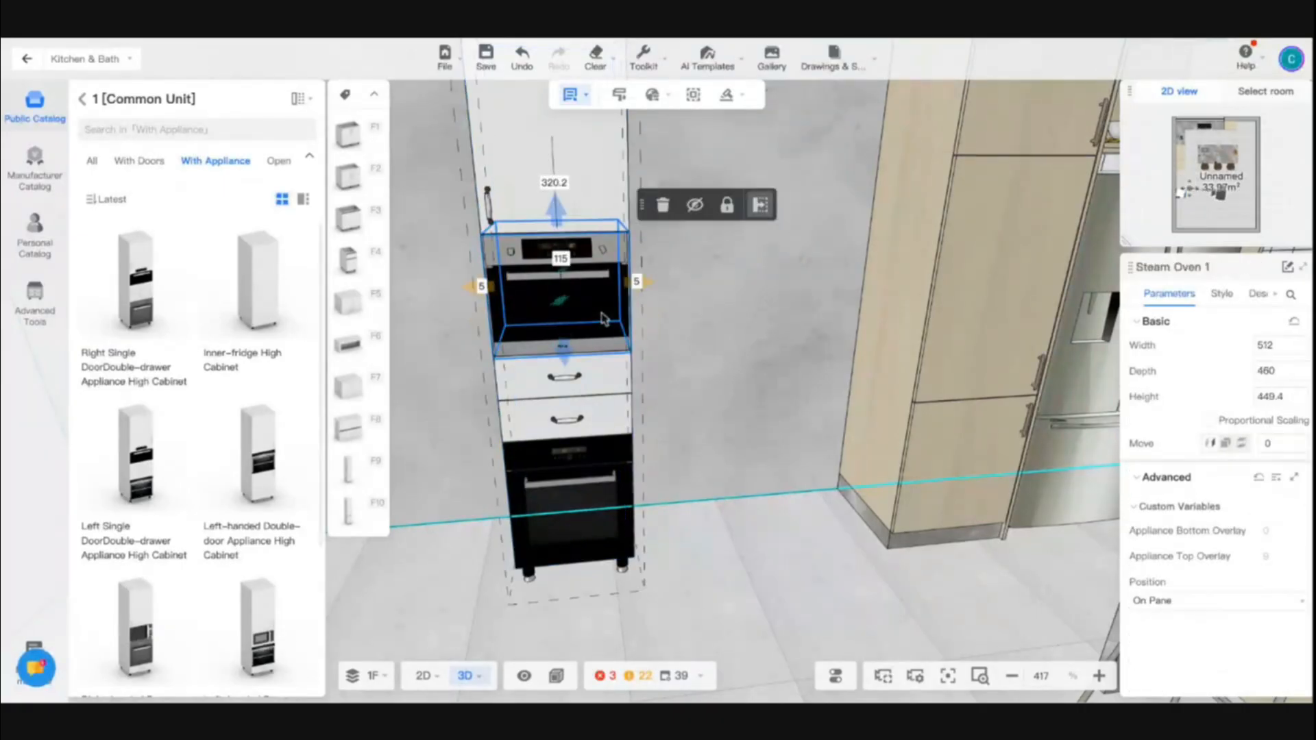
click(698, 209)
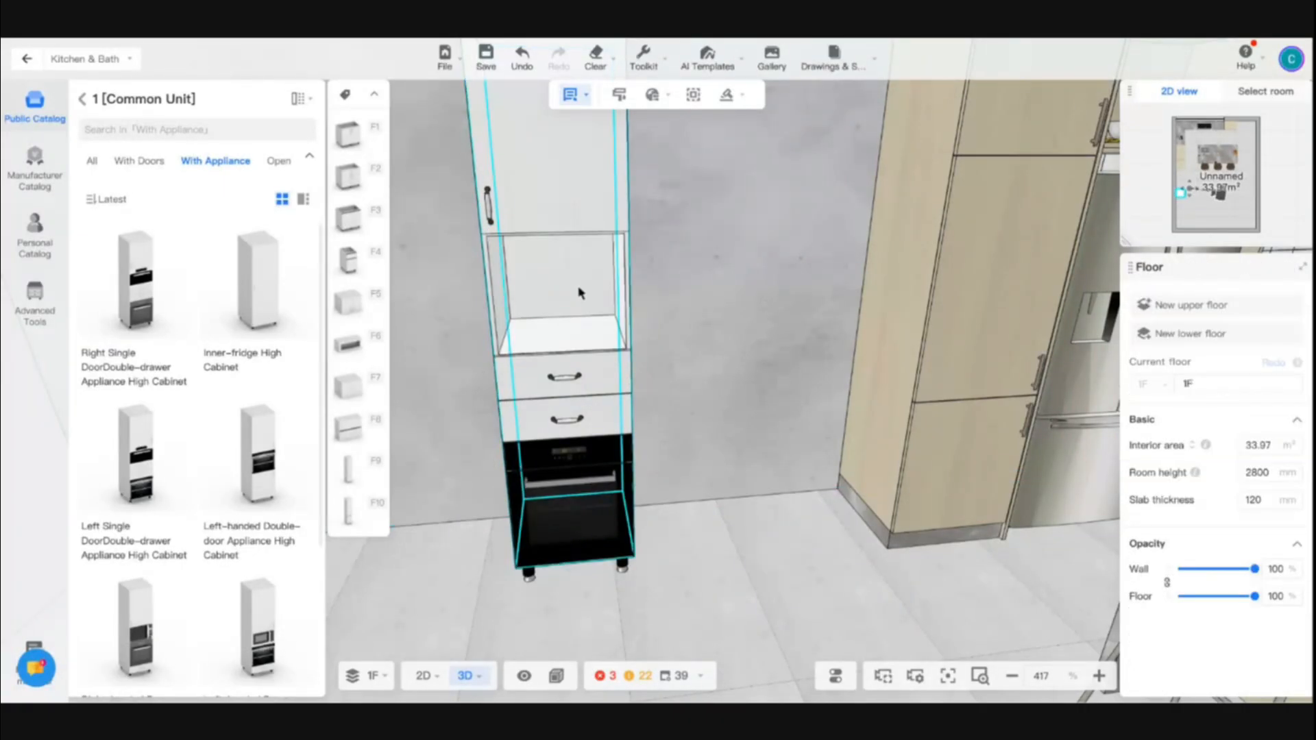
click(82, 99)
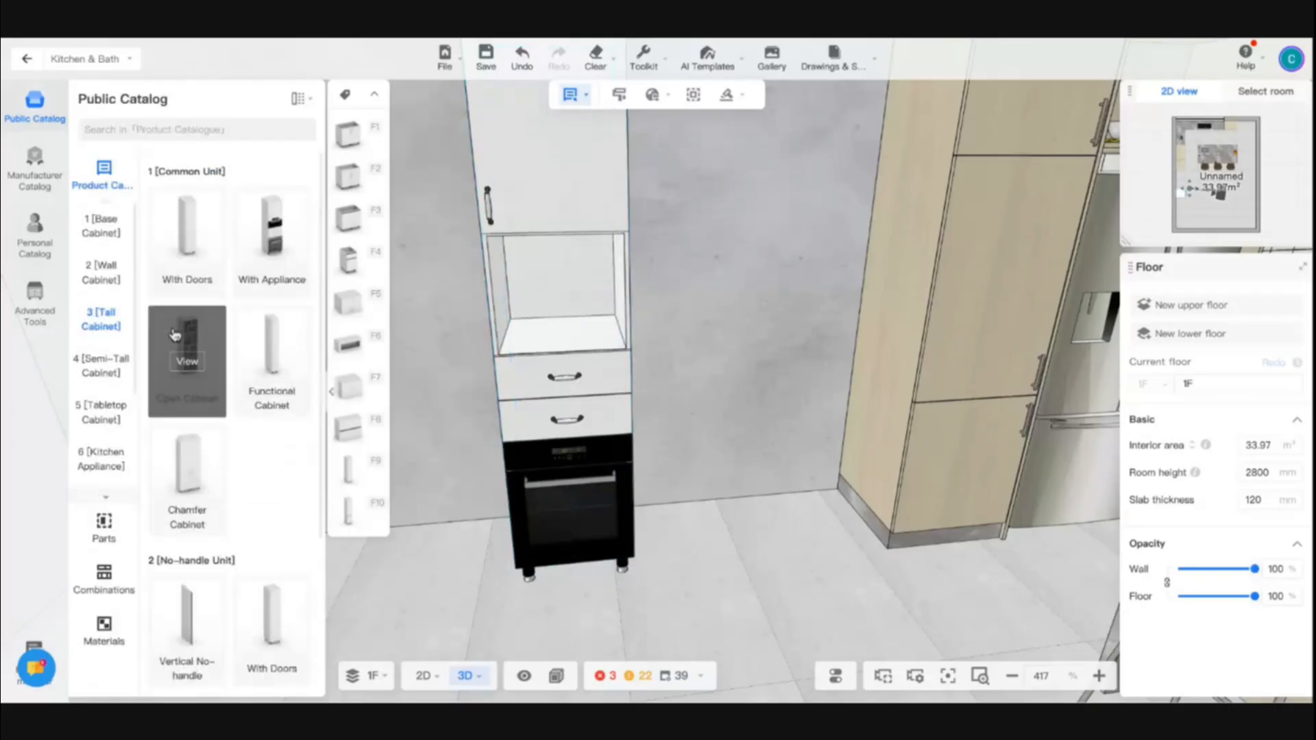
click(108, 475)
scroll(185, 466, down, 2)
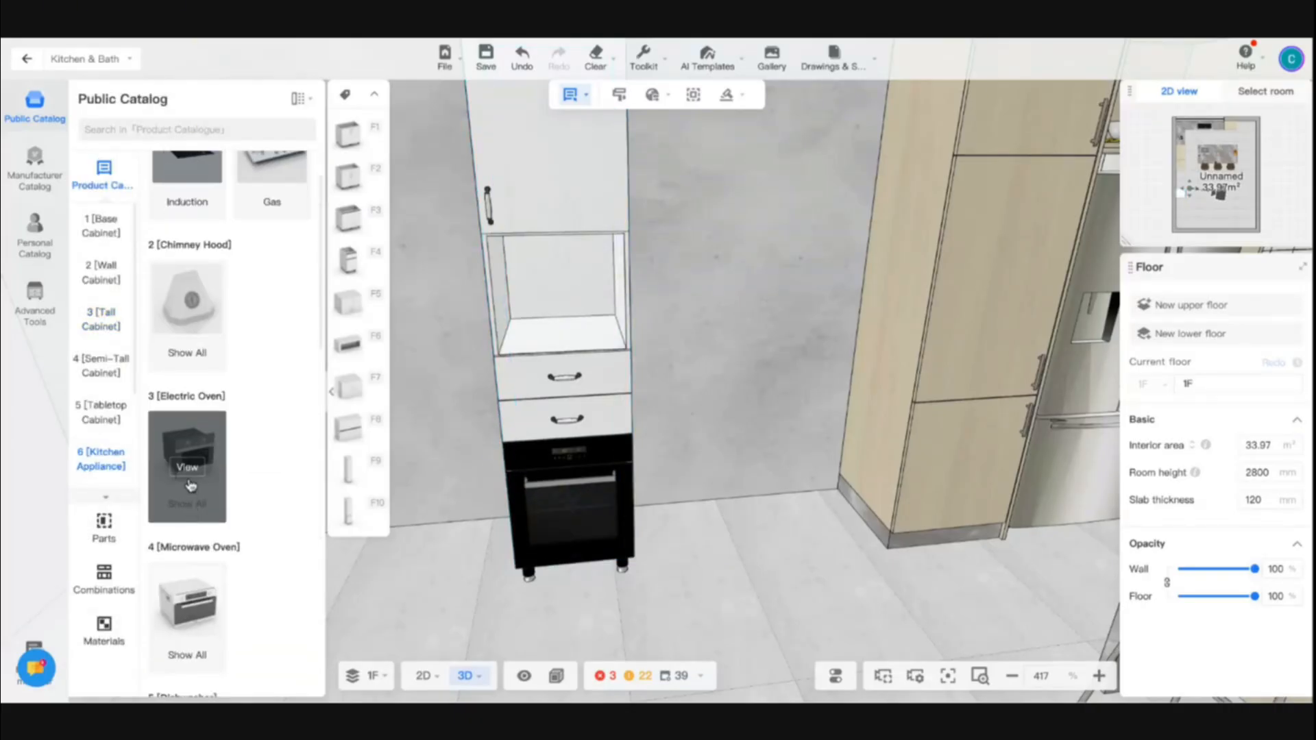
click(187, 476)
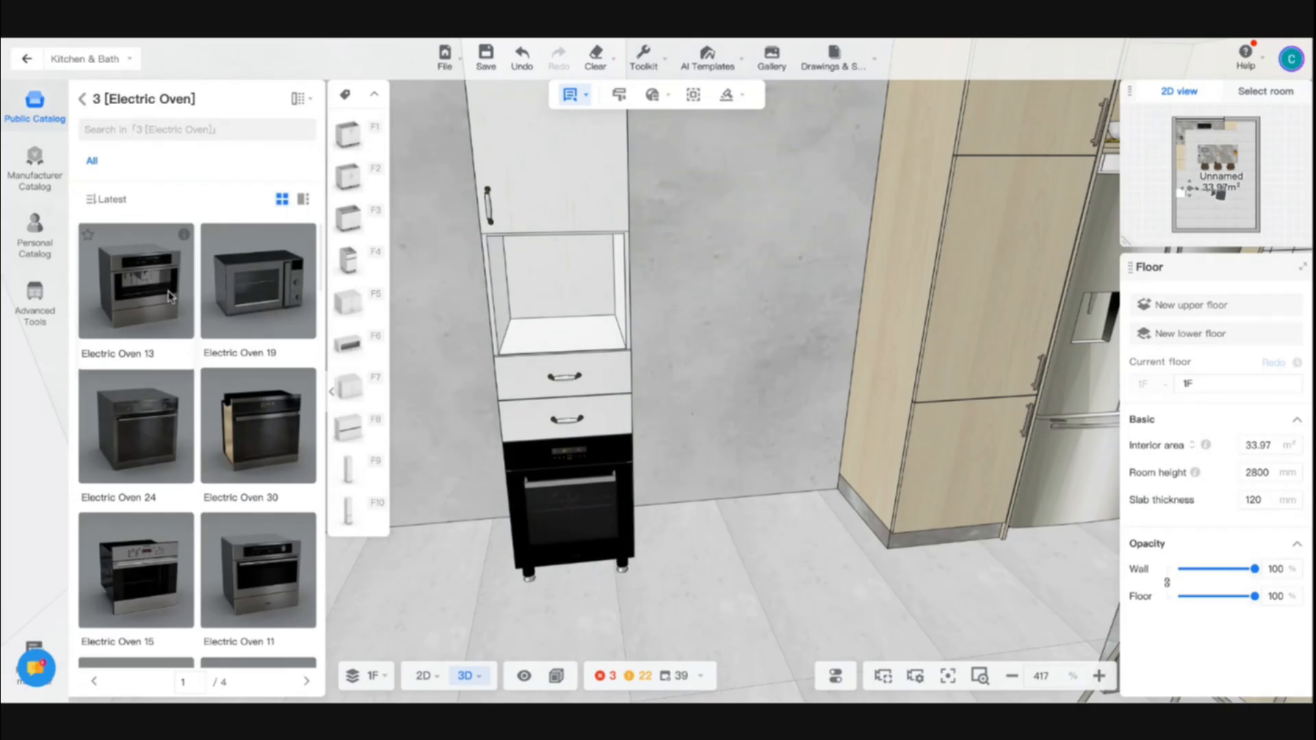
drag(170, 297, 542, 310)
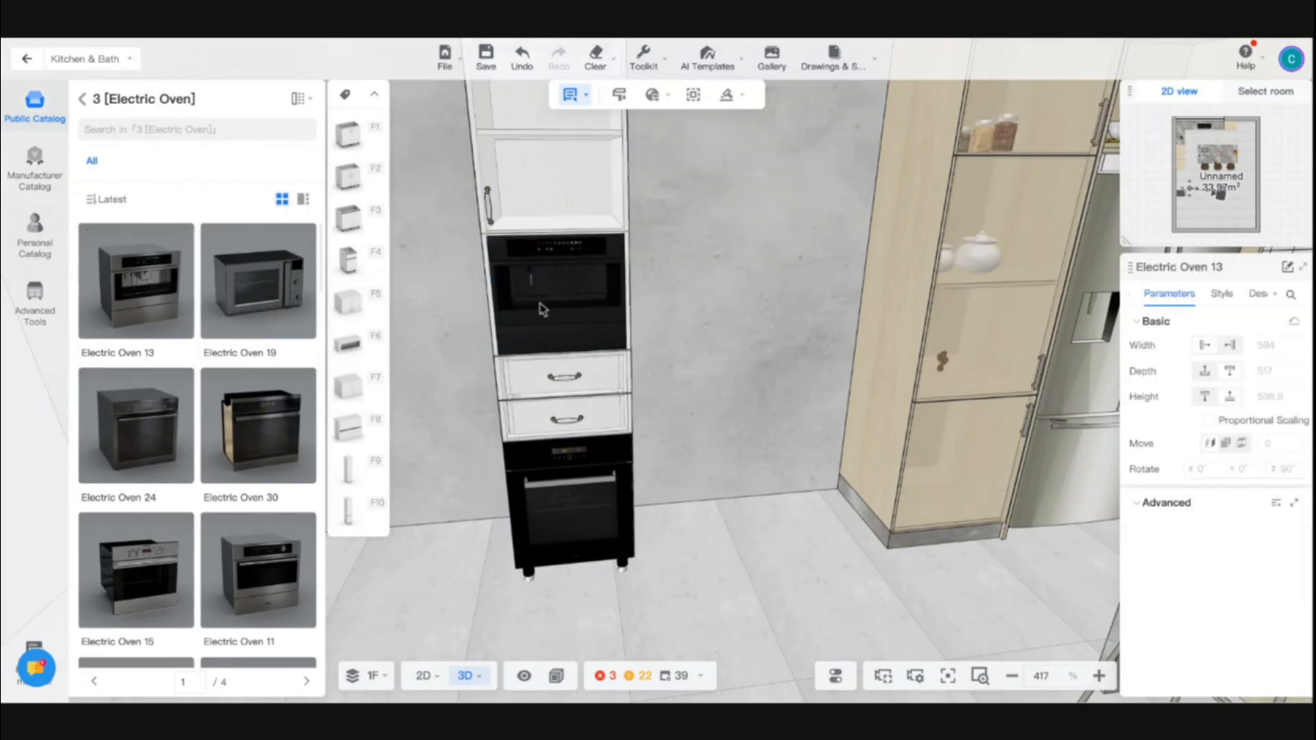
key(ctrl+z)
click(661, 350)
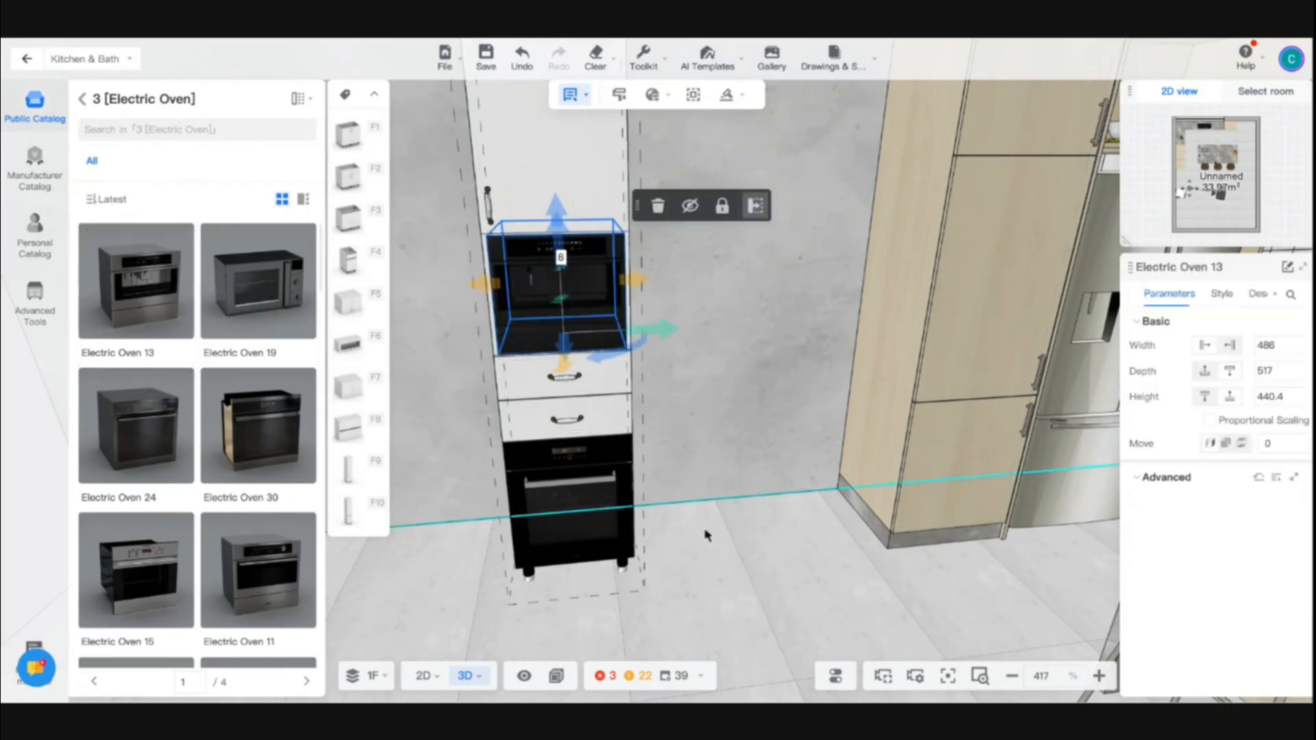
Step: Undo the oven replacement and the appliance cabinet's placement, and leave the Kitchen & Bath tool
right_drag(707, 533, 830, 525)
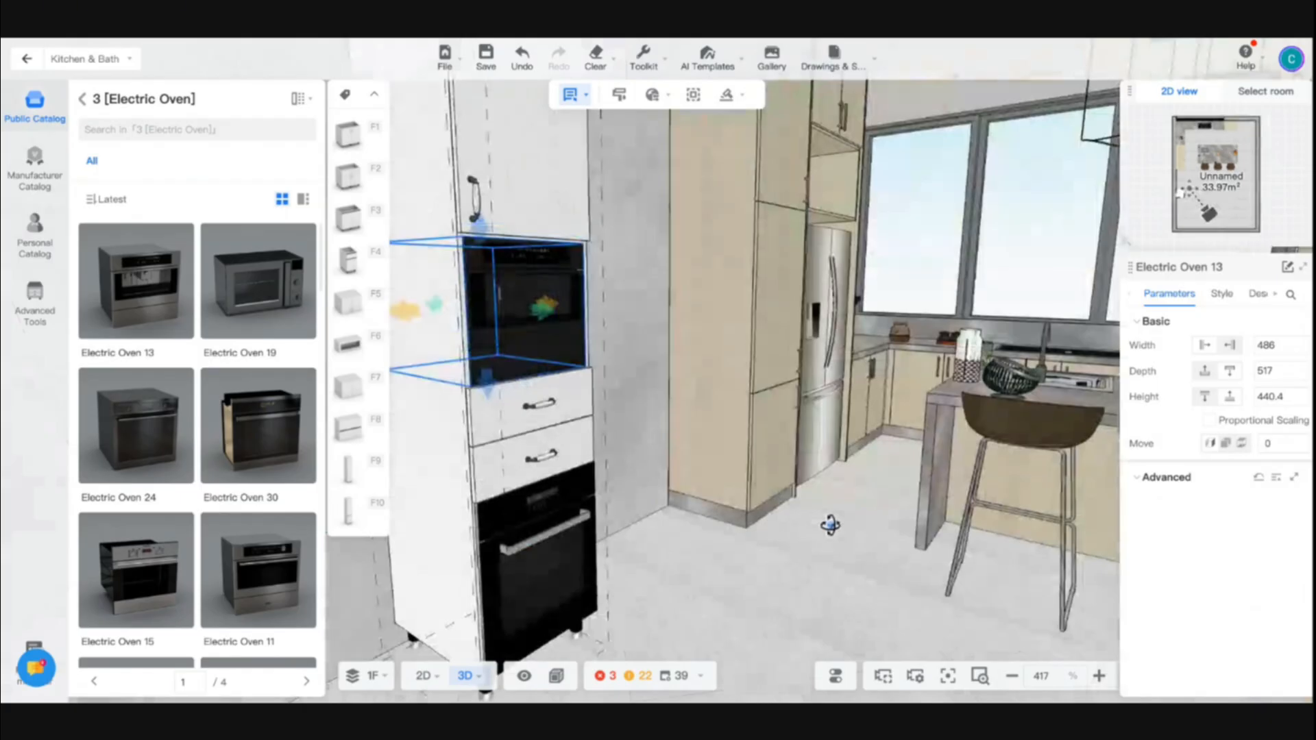
right_drag(830, 525, 674, 356)
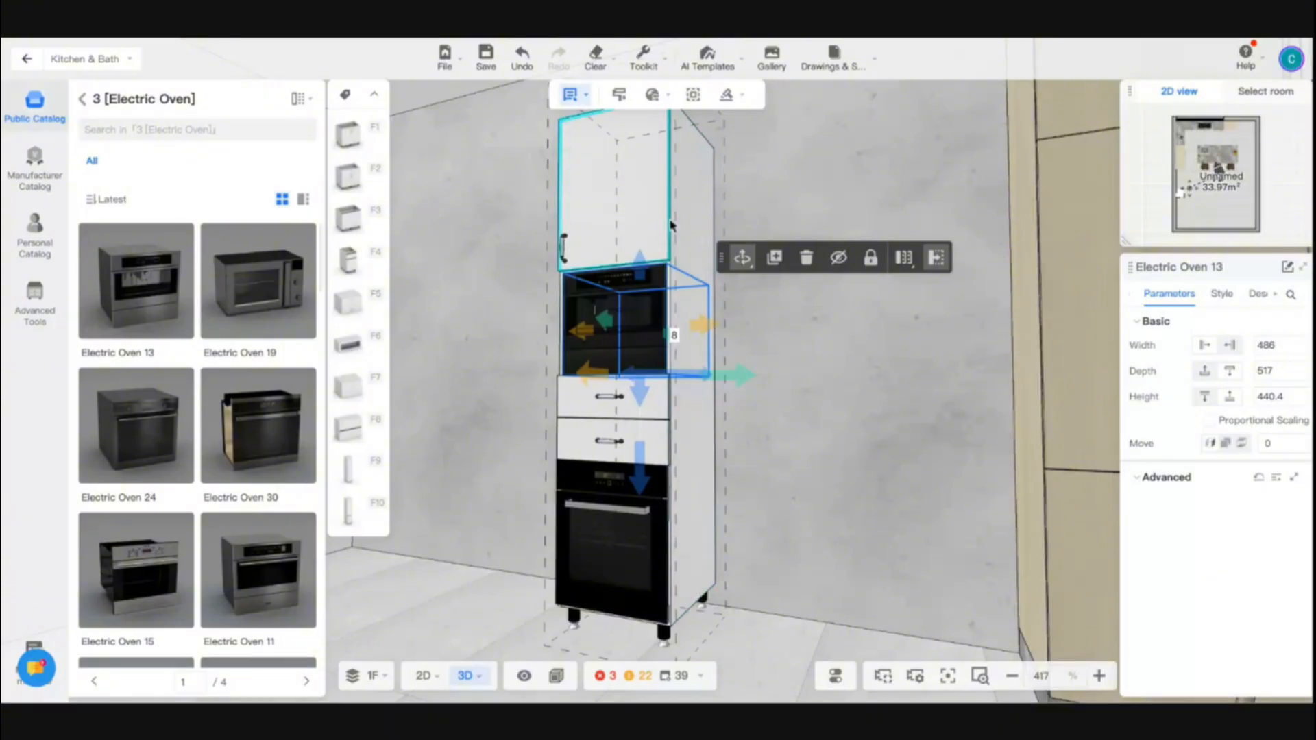
key(ctrl+z)
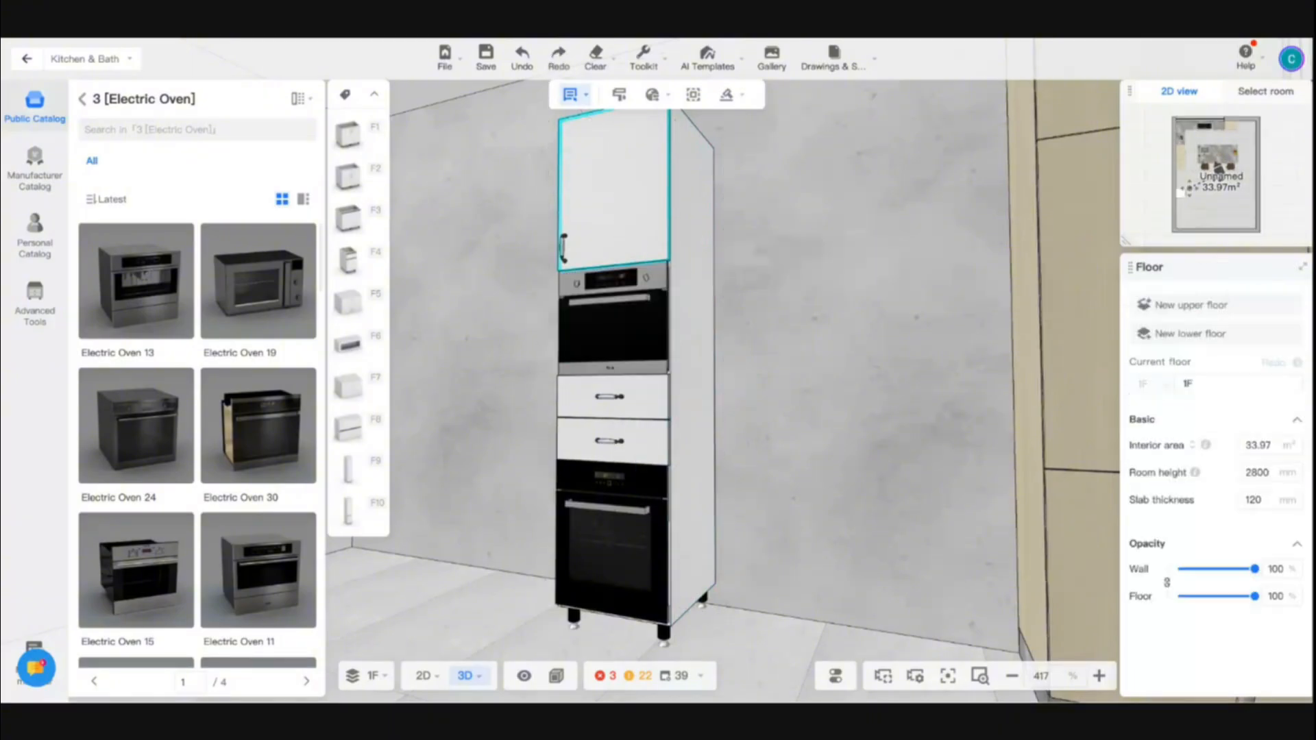
key(ctrl+z)
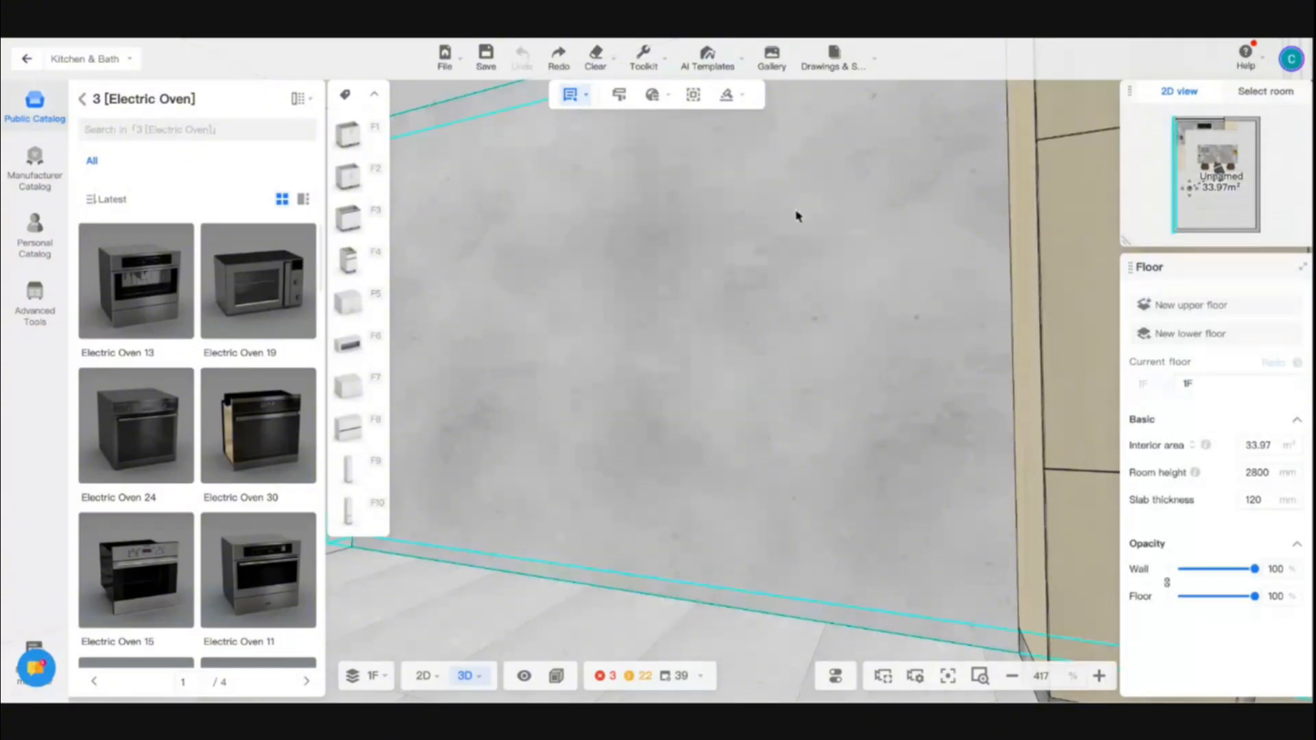
key(Escape)
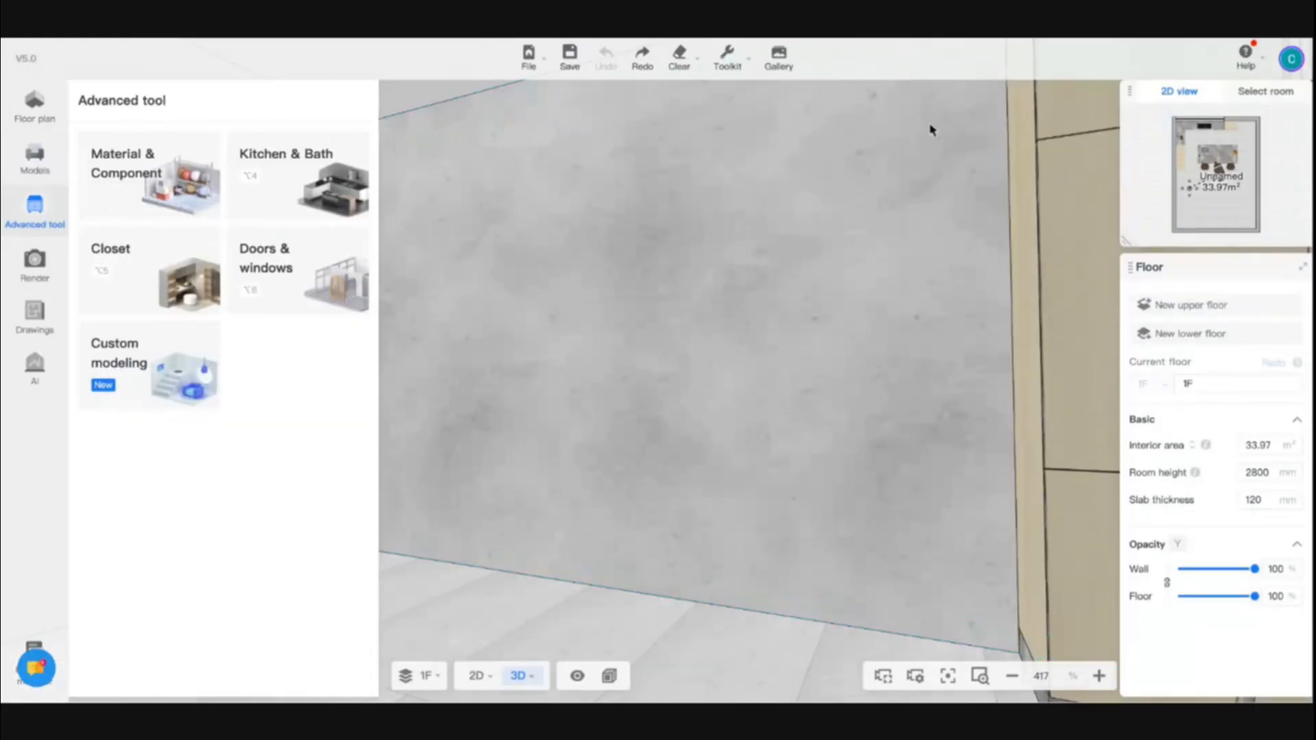
Step: Open the finished 4K UHD kitchen render in the render gallery and examine its sink, countertop and window details at different zoom levels
click(36, 264)
mouse_move(1133, 66)
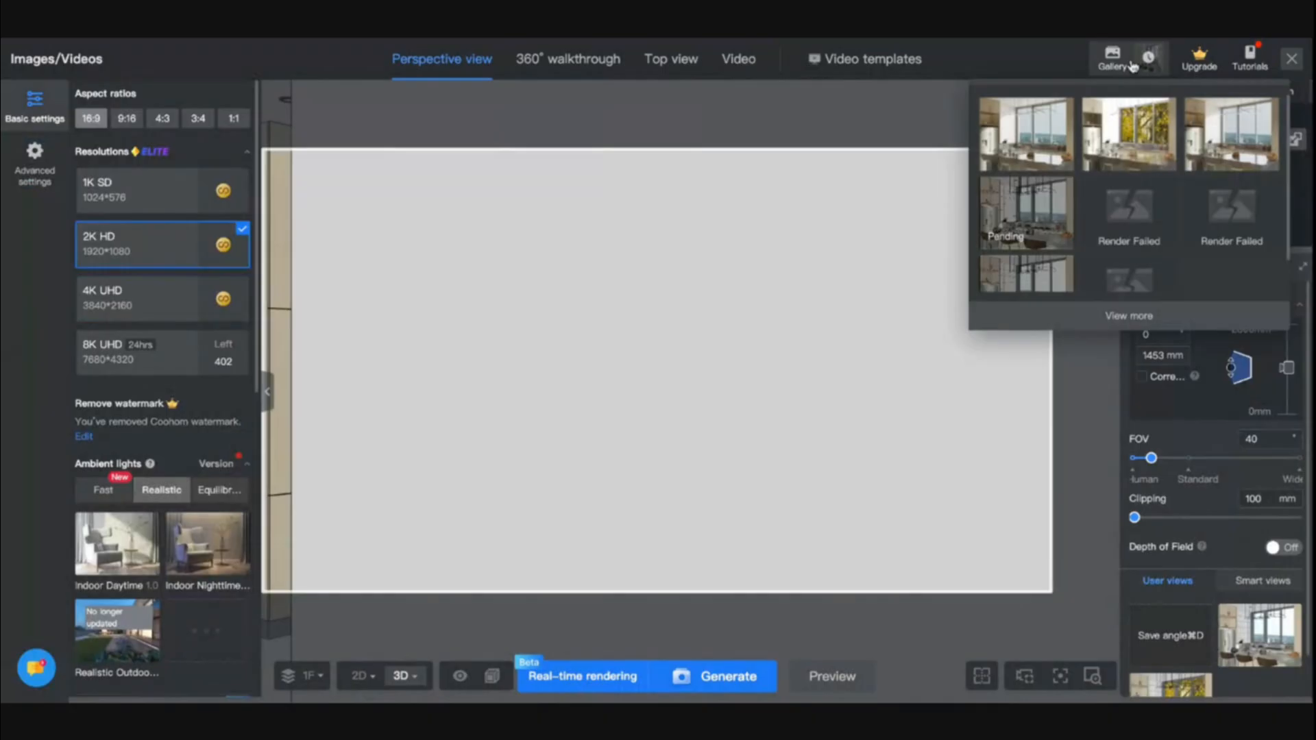
click(1066, 140)
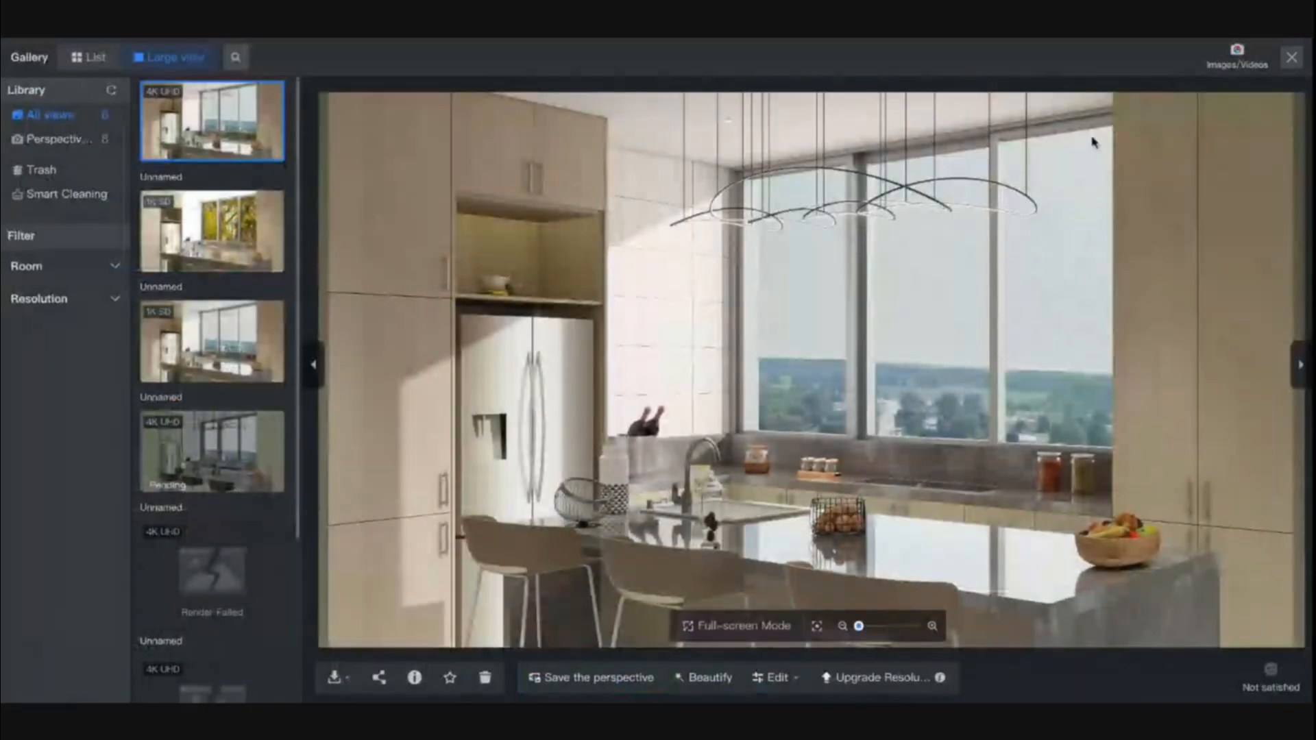
scroll(665, 511, up, 5)
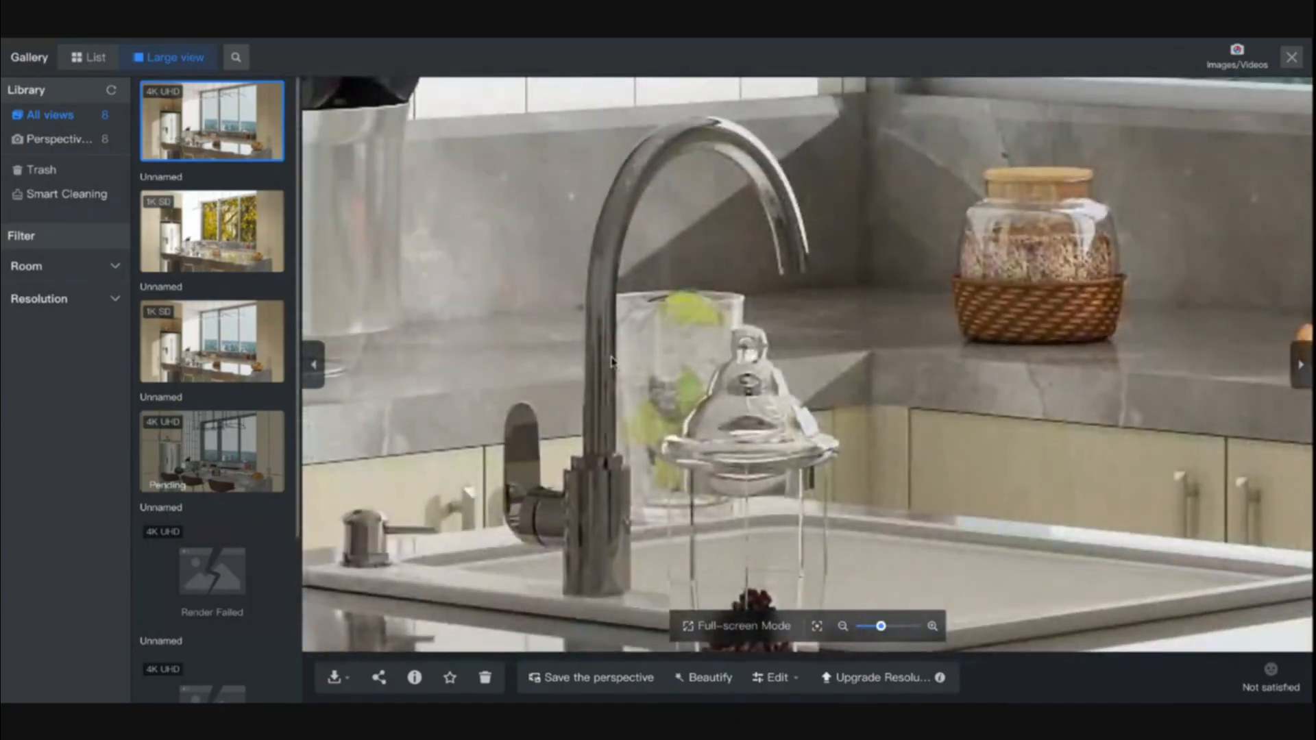
drag(823, 293, 556, 497)
scroll(709, 388, down, 2)
drag(915, 432, 720, 492)
scroll(720, 492, down, 1)
scroll(718, 492, down, 5)
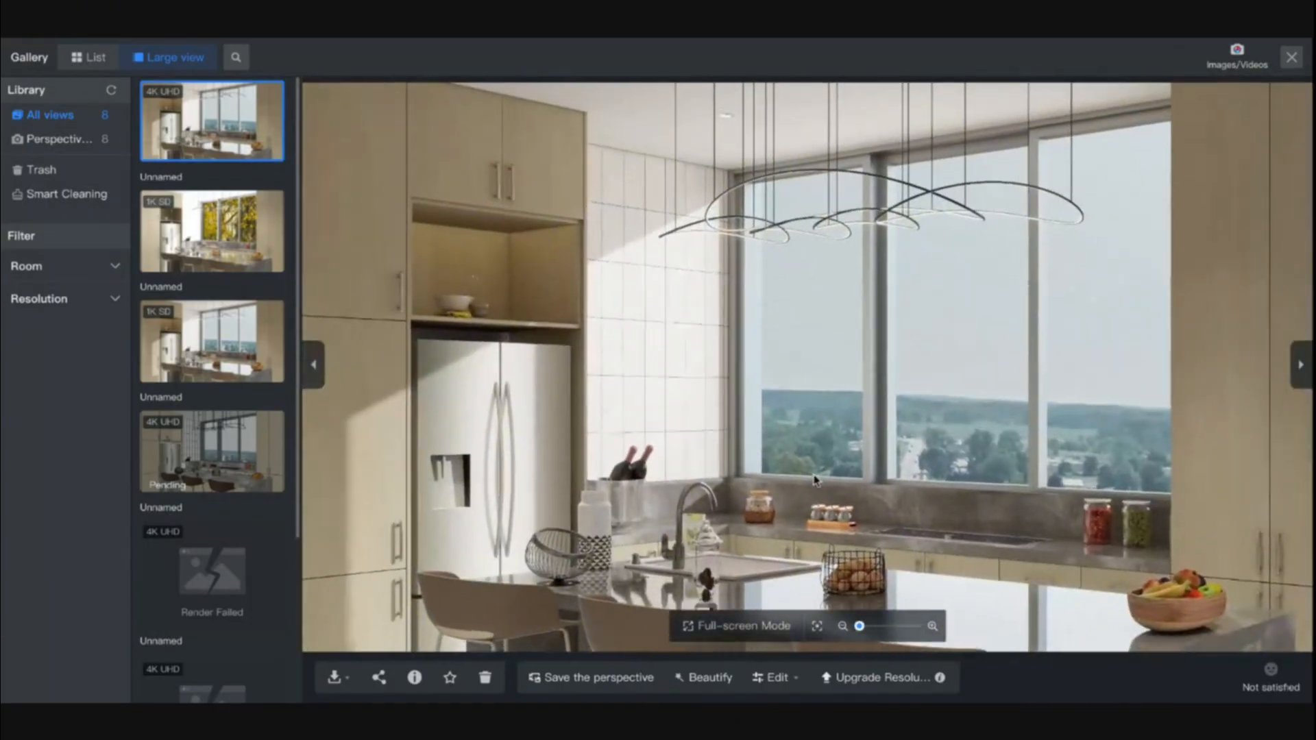
drag(815, 479, 814, 386)
scroll(813, 385, down, 2)
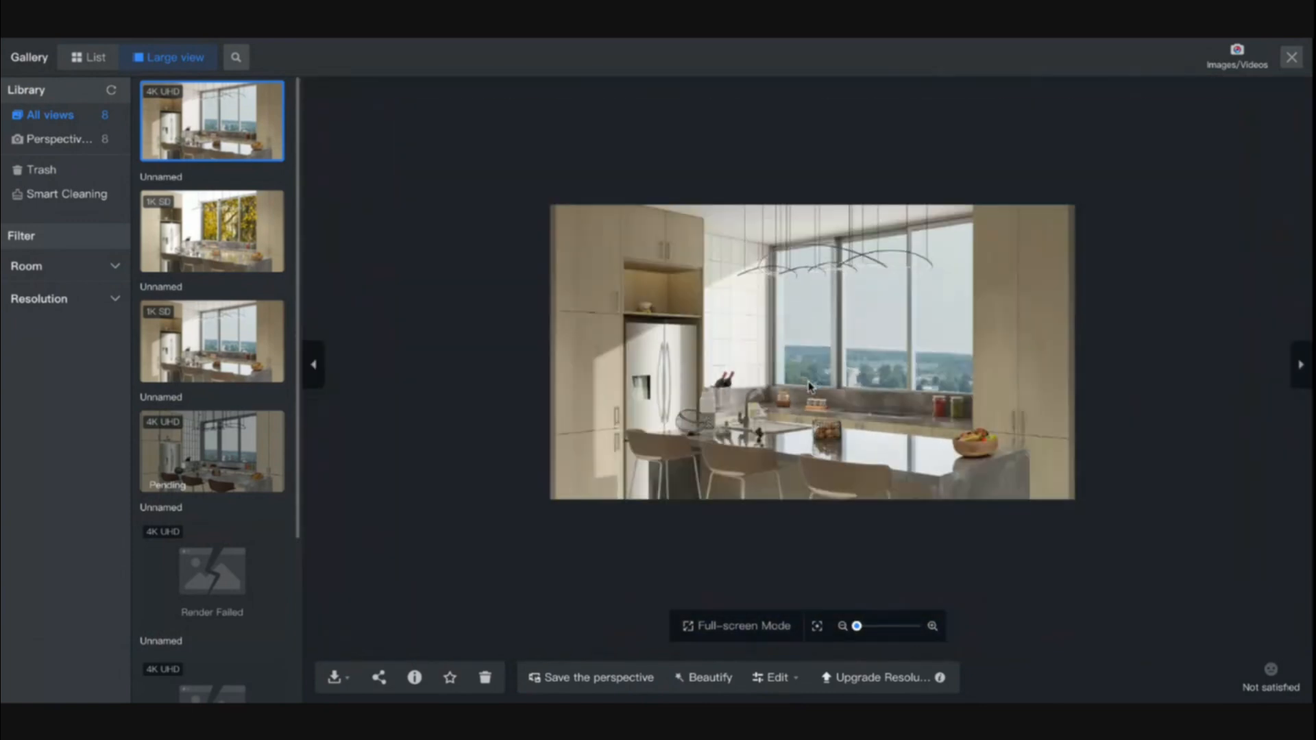
Step: Close the render gallery and open the camera path editor for creating a video
scroll(809, 386, up, 3)
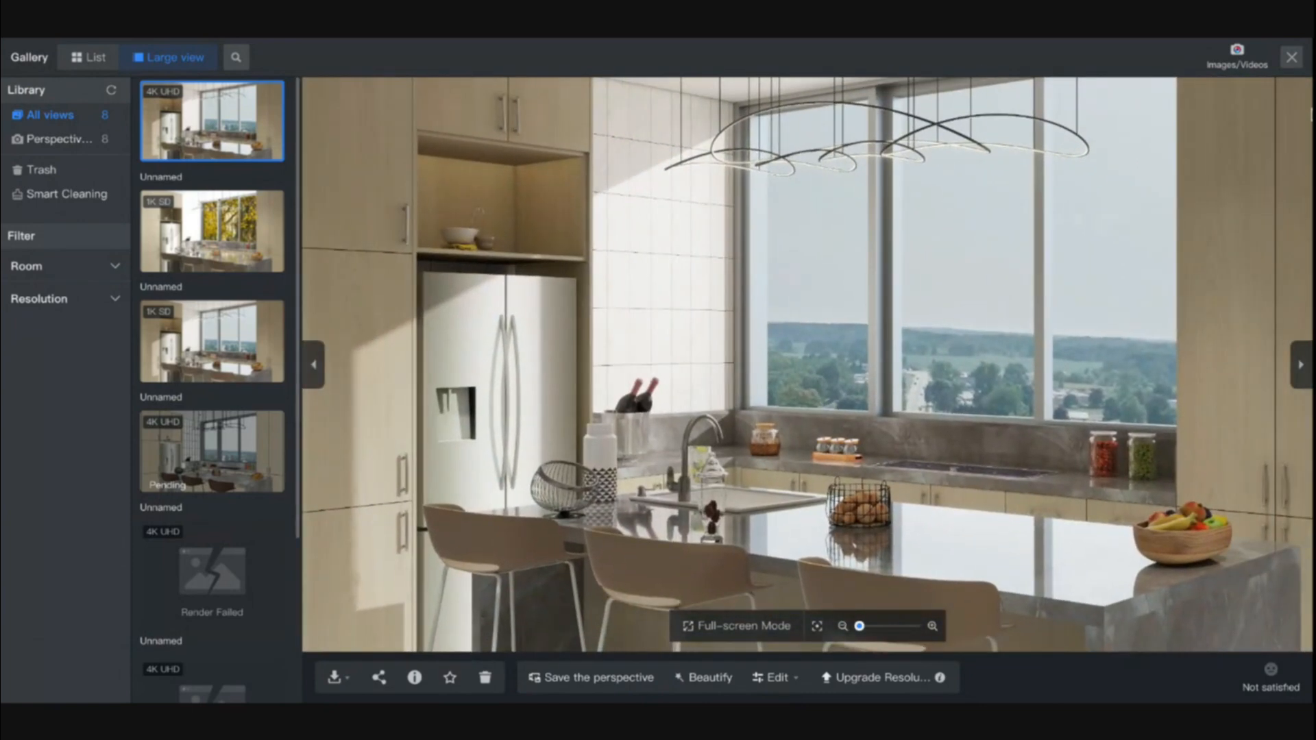
click(1291, 58)
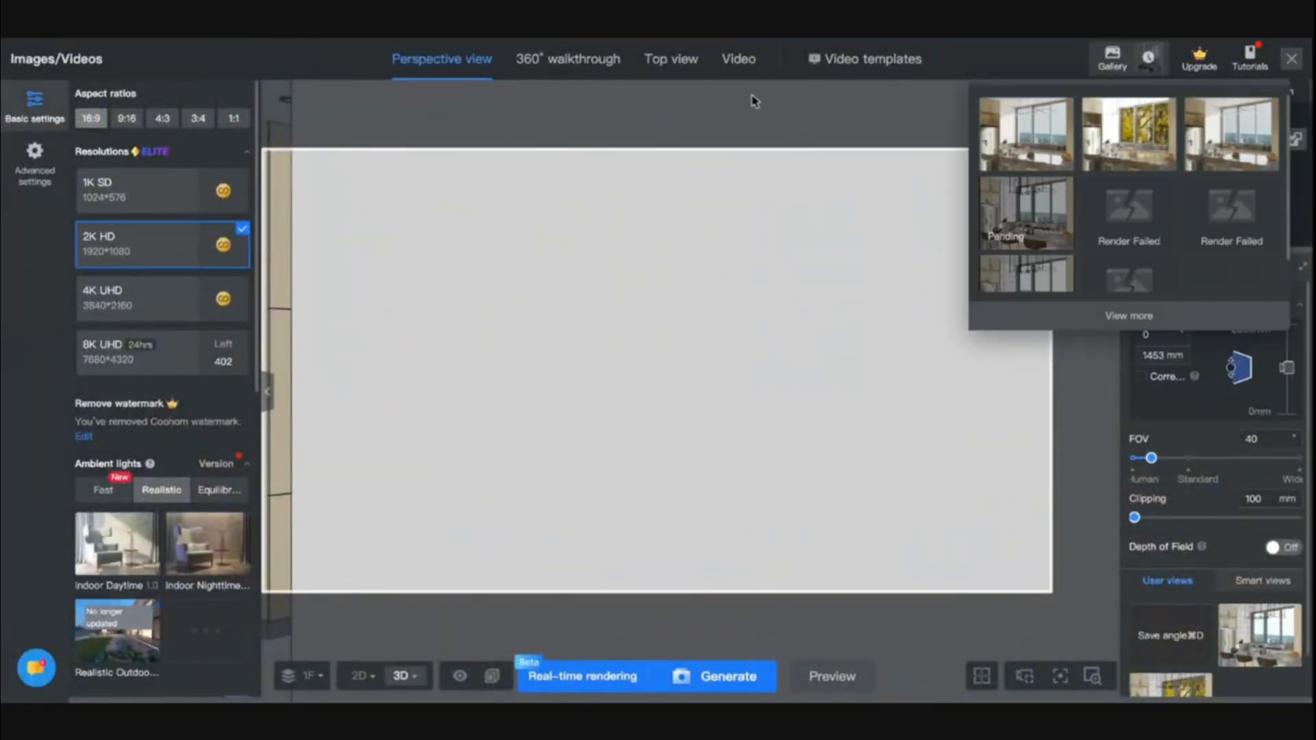
click(741, 58)
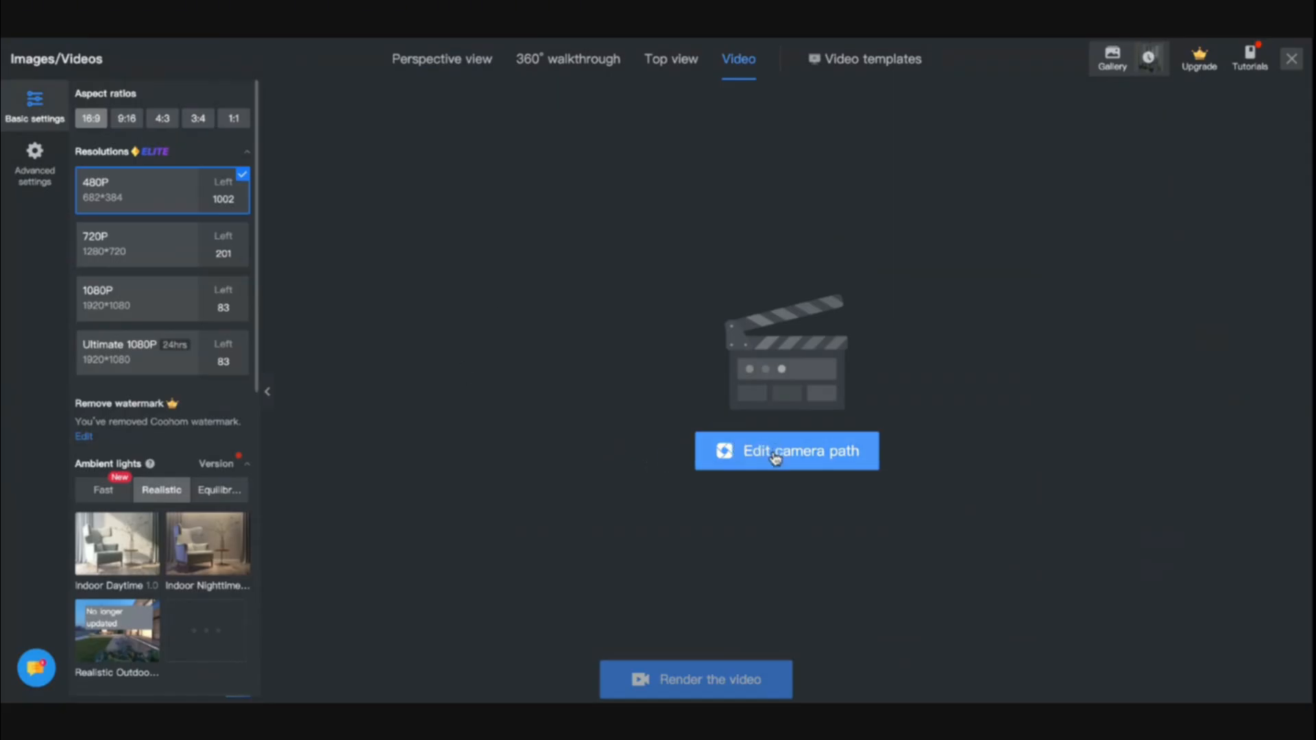
click(736, 444)
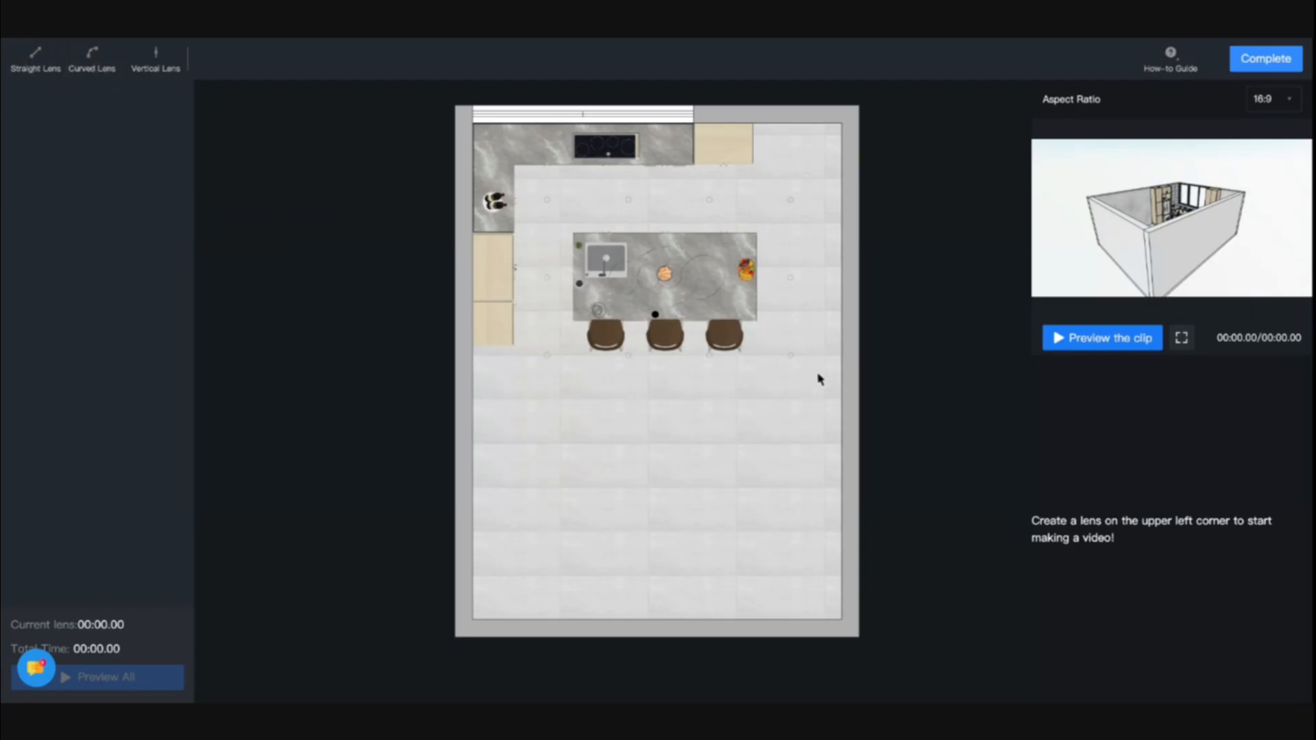
Step: Draw a straight lens diagonally toward the island from beyond its fruit-bowl end, aimed at 304° horizontally, with speed x2
drag(817, 374, 717, 305)
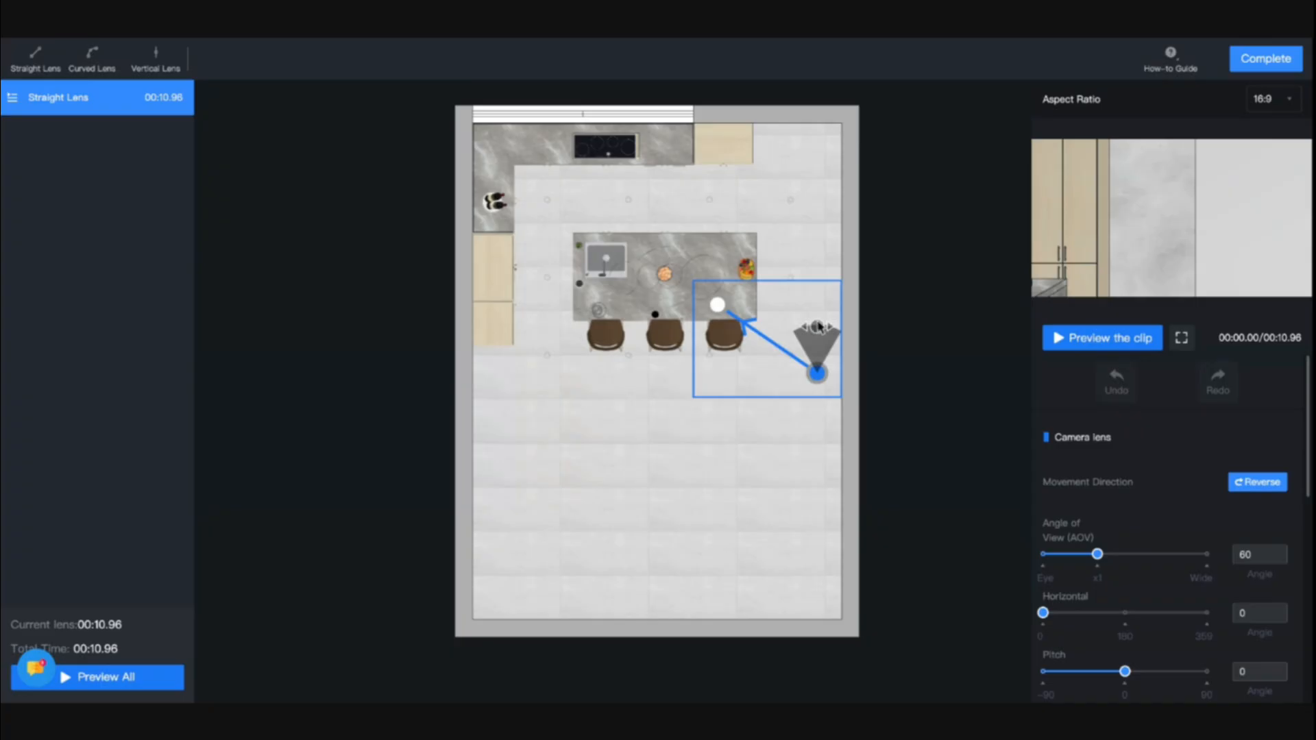
drag(819, 327, 753, 357)
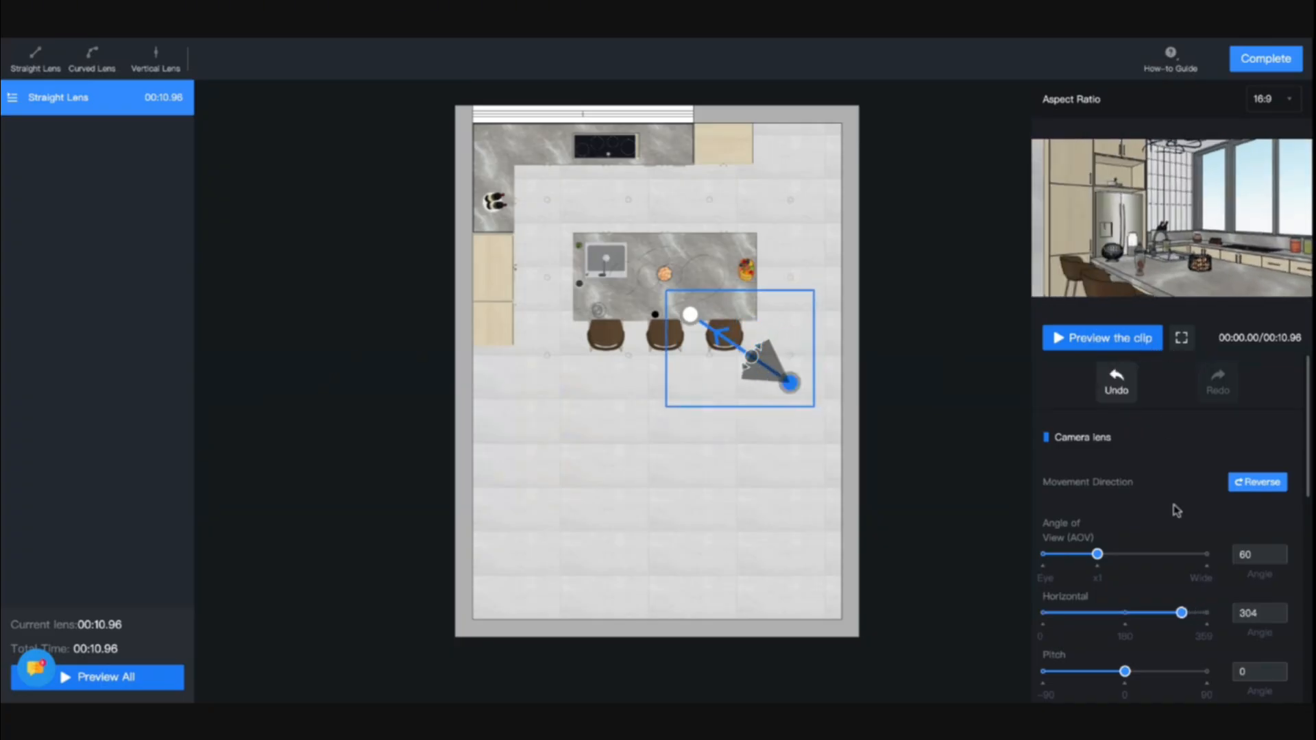
scroll(1177, 521, down, 5)
click(1257, 563)
scroll(1224, 493, up, 5)
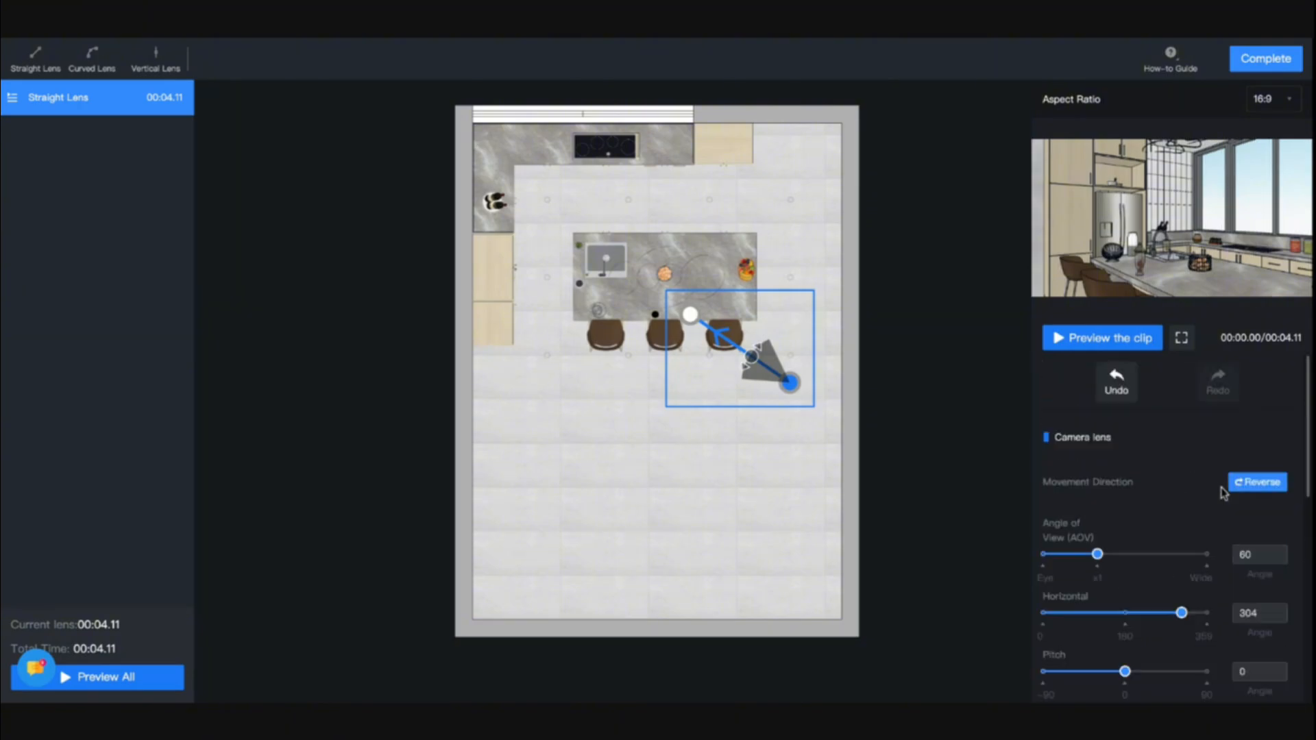
Step: Preview the diagonal straight lens full screen, reverse its movement direction and preview it again
click(1181, 337)
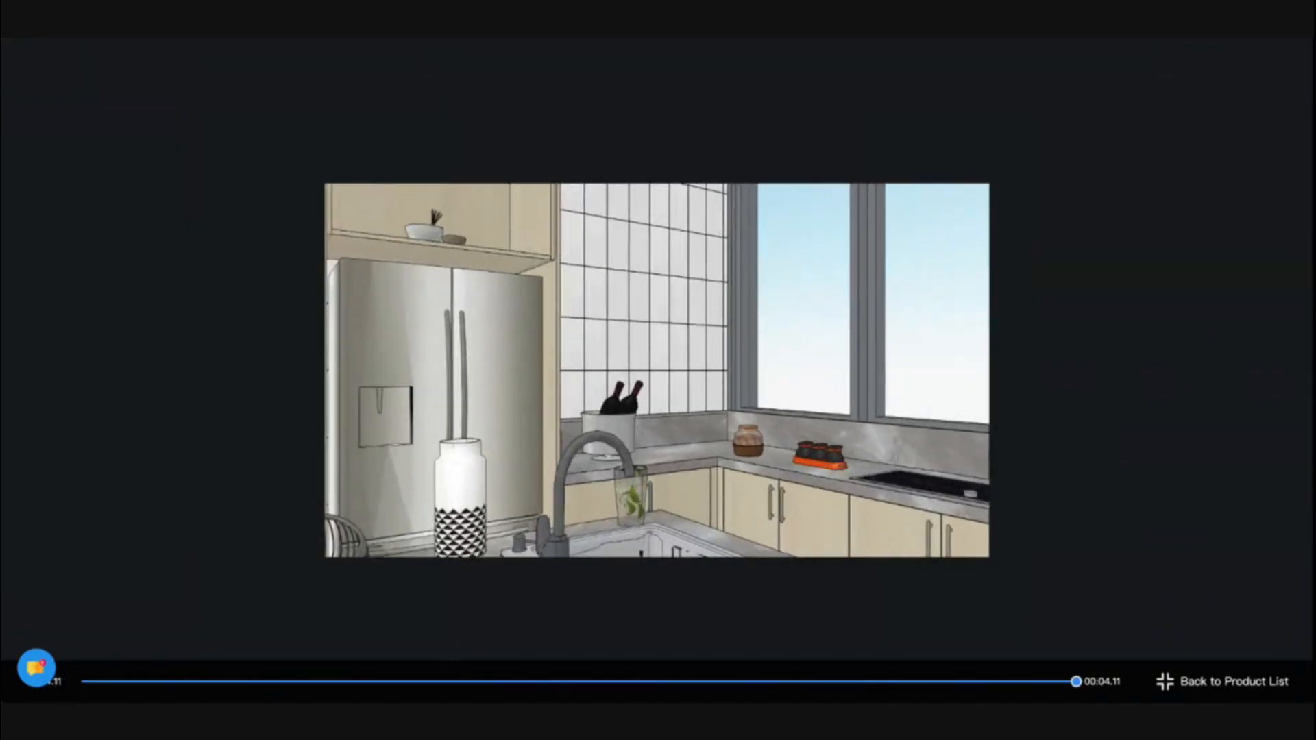
click(1206, 684)
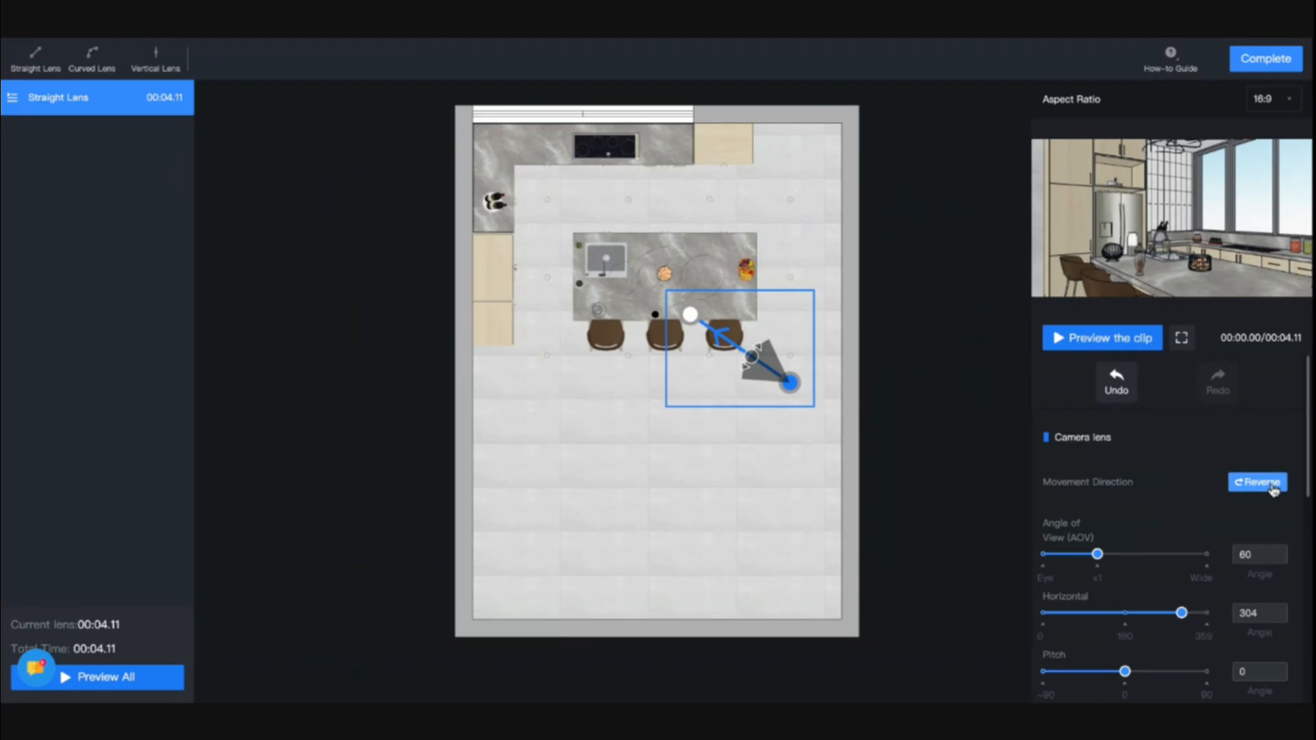
click(1274, 489)
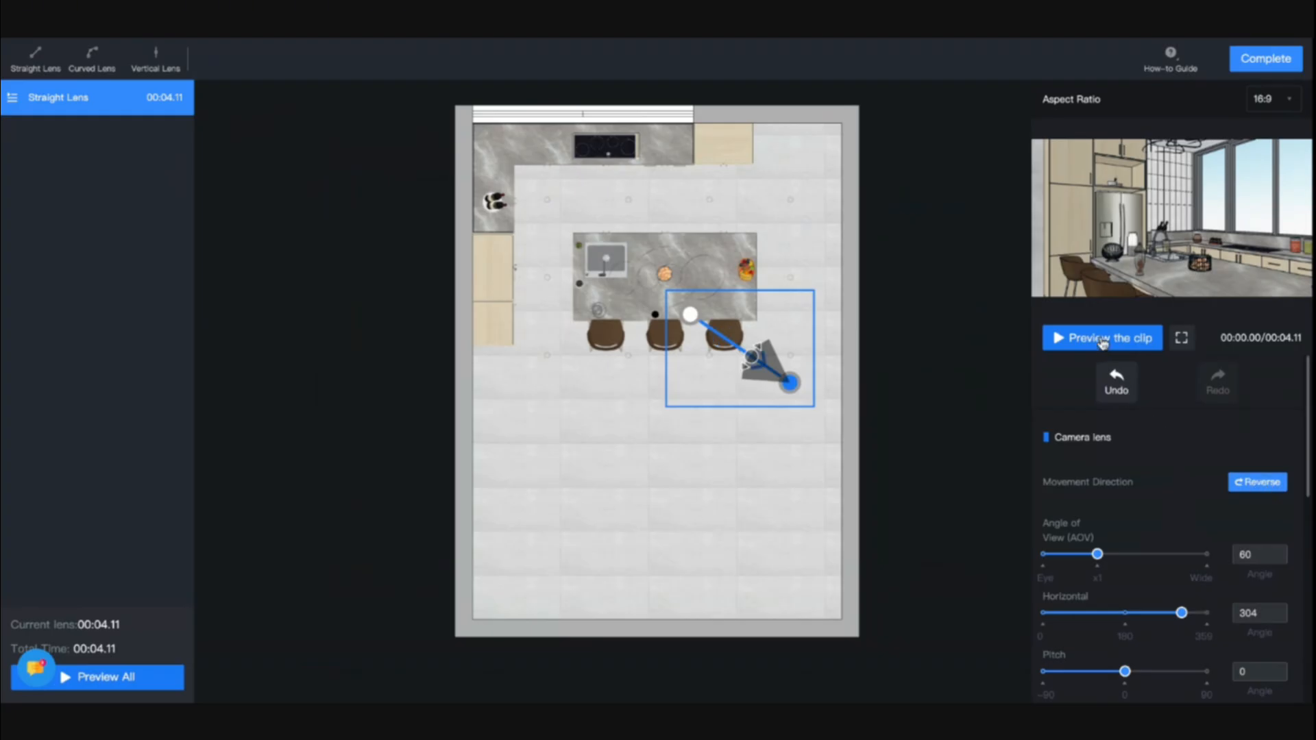
click(1189, 340)
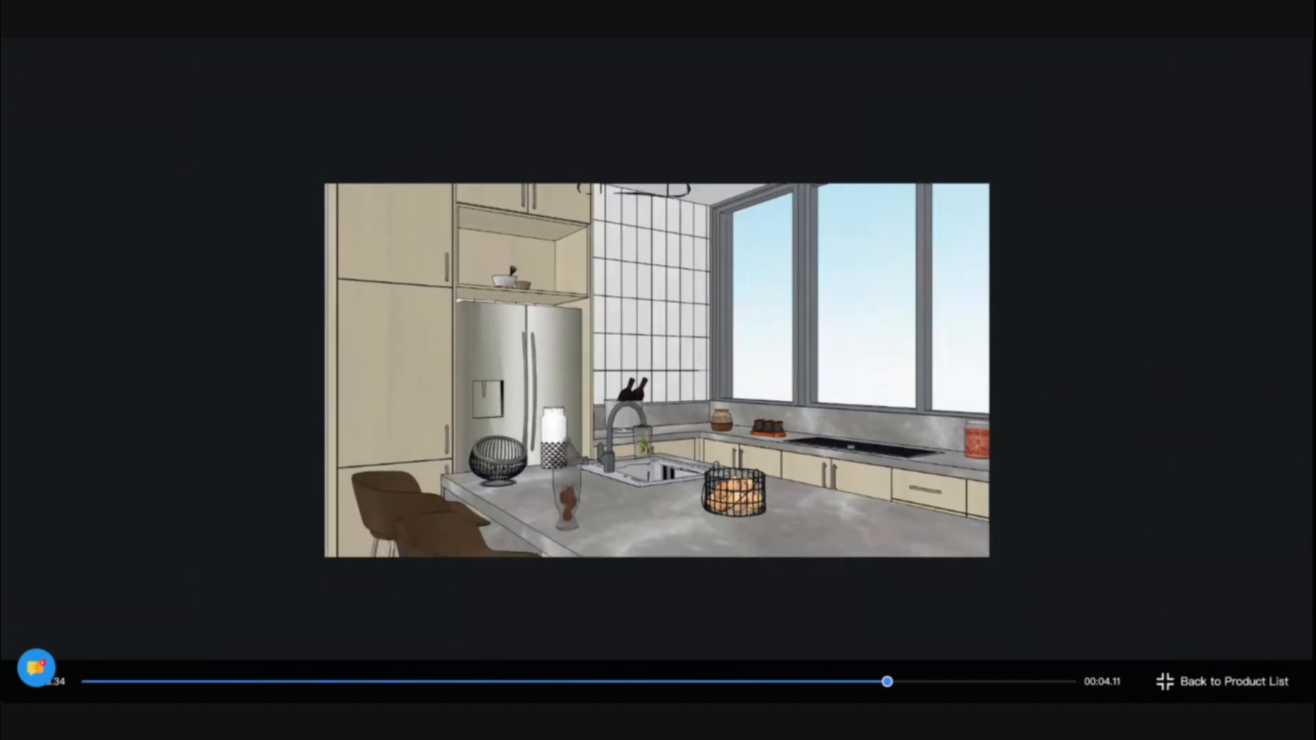
click(1198, 689)
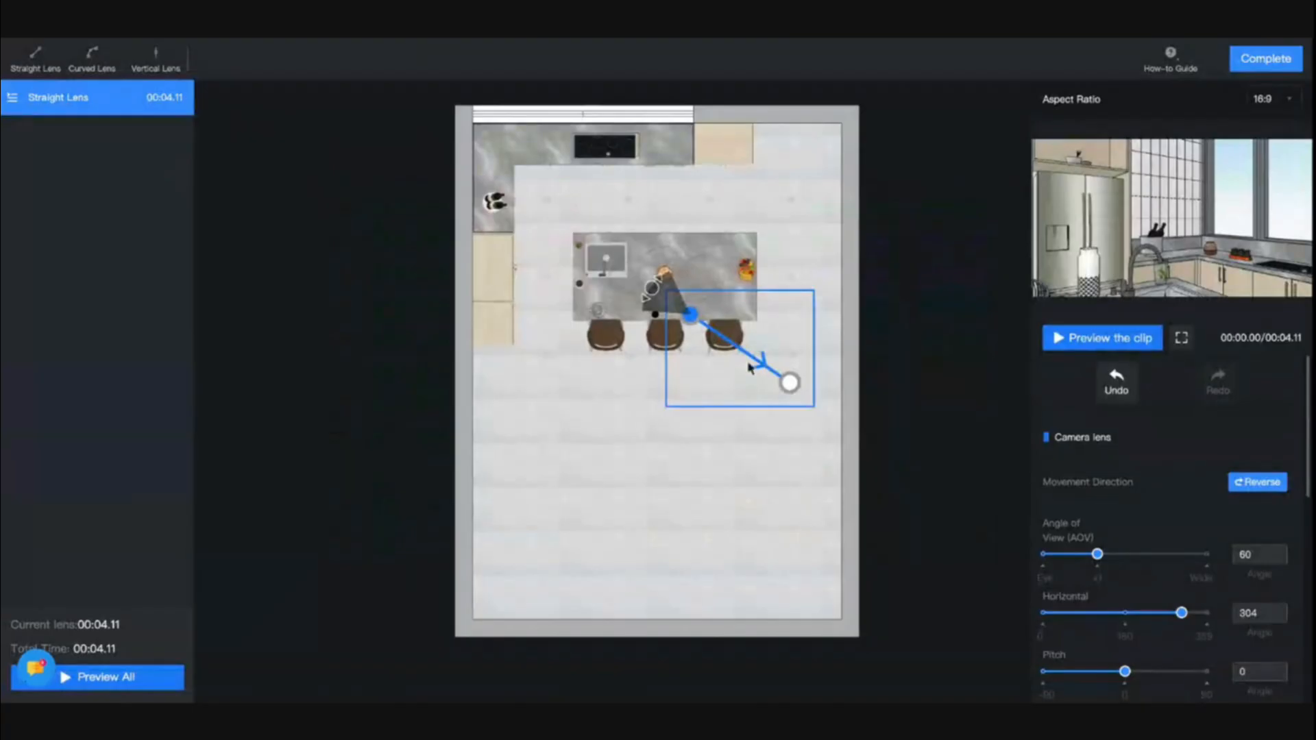
Step: Replace the straight lens with a curved lens sweeping around the stool side of the island and preview it full screen
key(Delete)
click(744, 362)
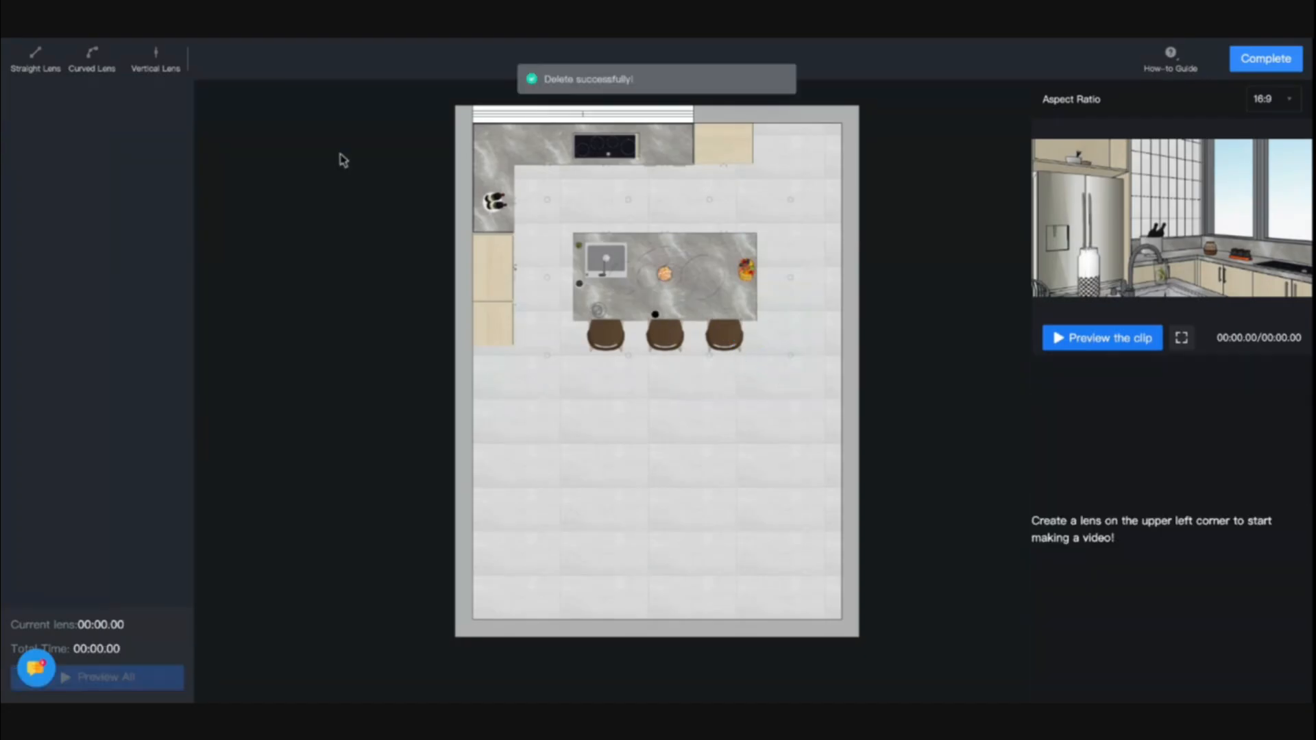
mouse_move(544, 338)
mouse_down()
mouse_move(602, 363)
mouse_move(785, 267)
mouse_move(803, 280)
mouse_up()
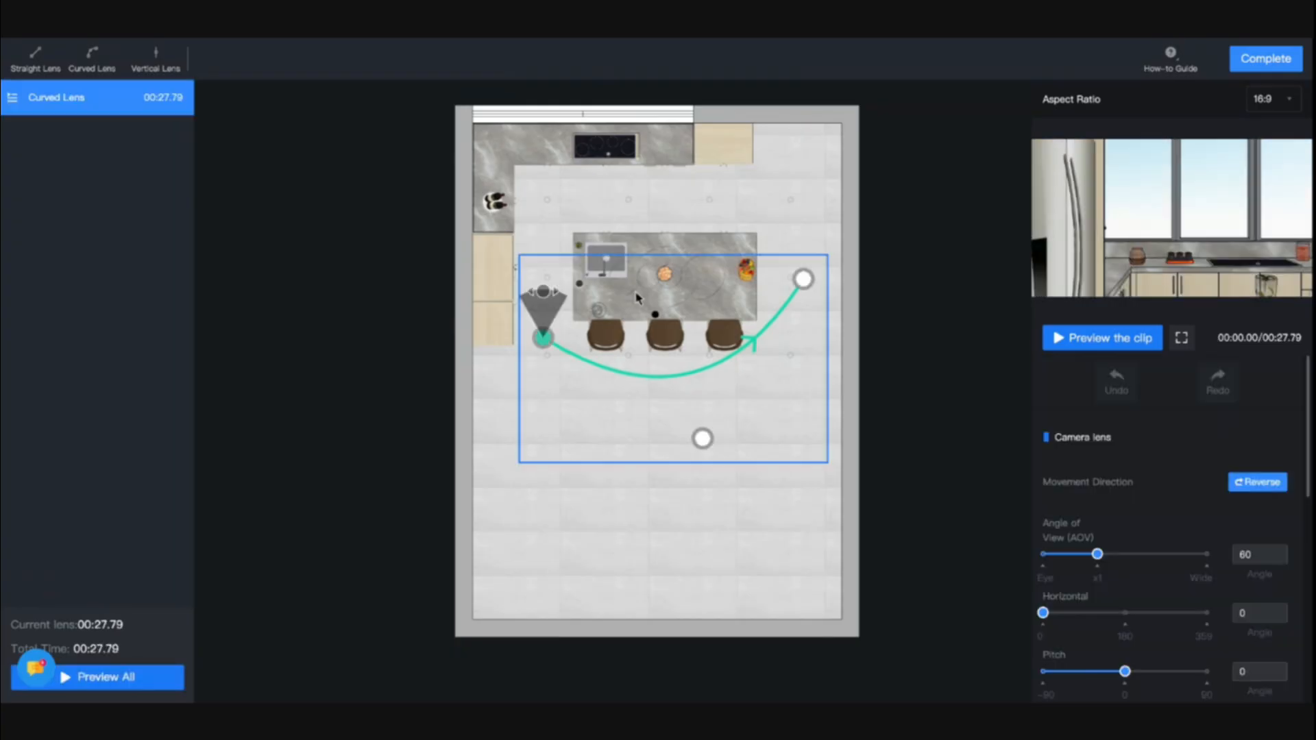
click(1181, 339)
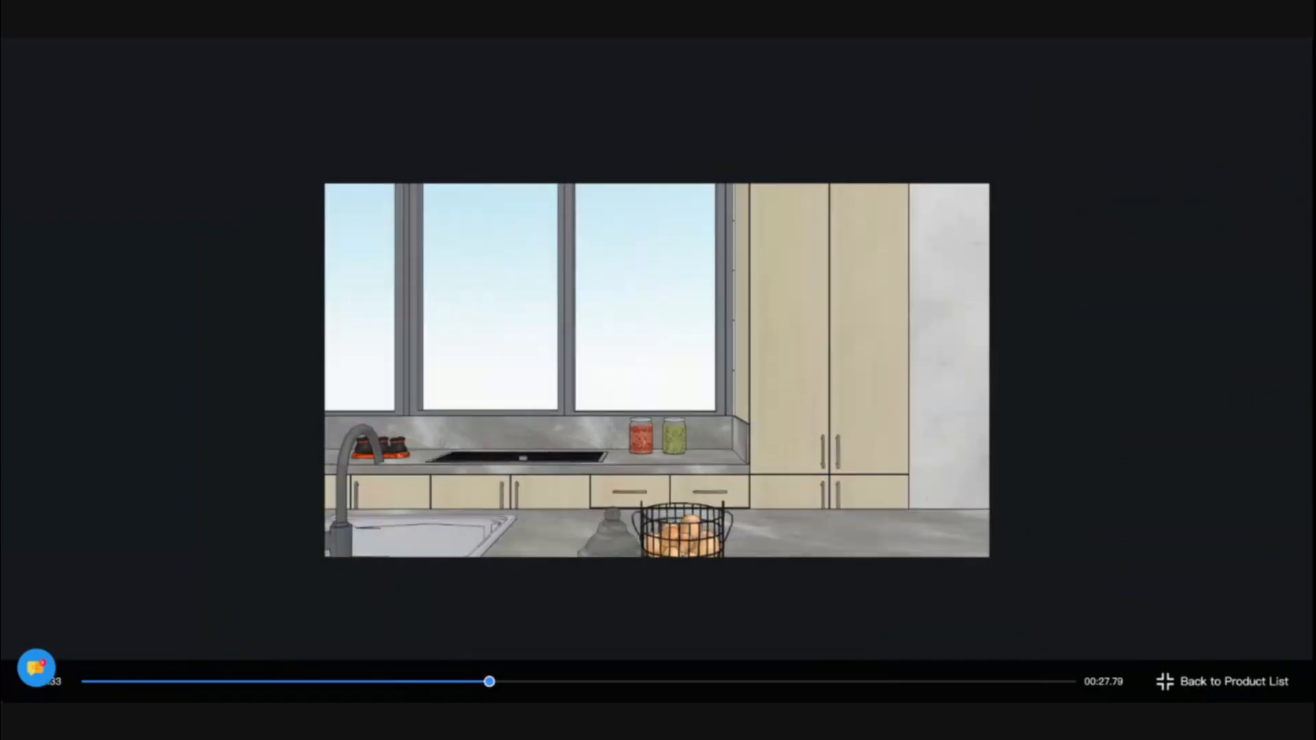
click(1223, 681)
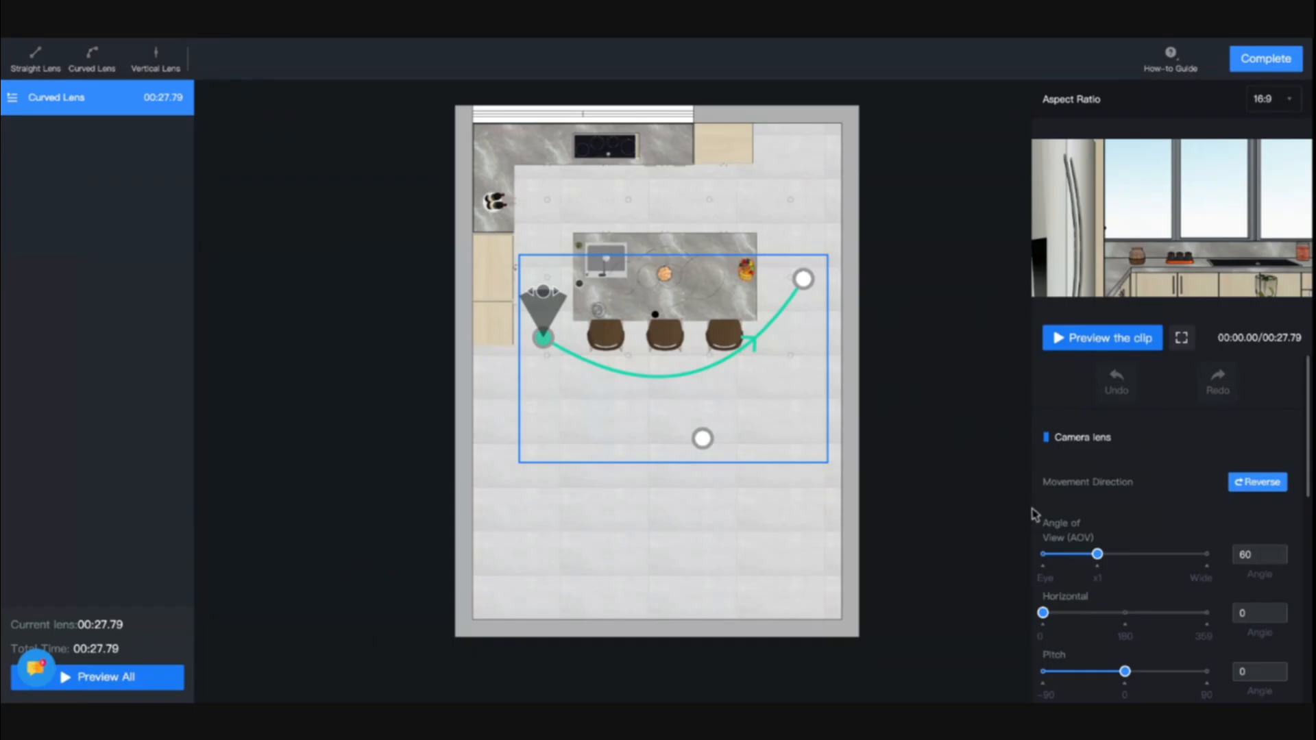
Step: Move the curved lens back behind the stools and turn on Focus Lens with the focus point on the island sink
scroll(1148, 586, down, 5)
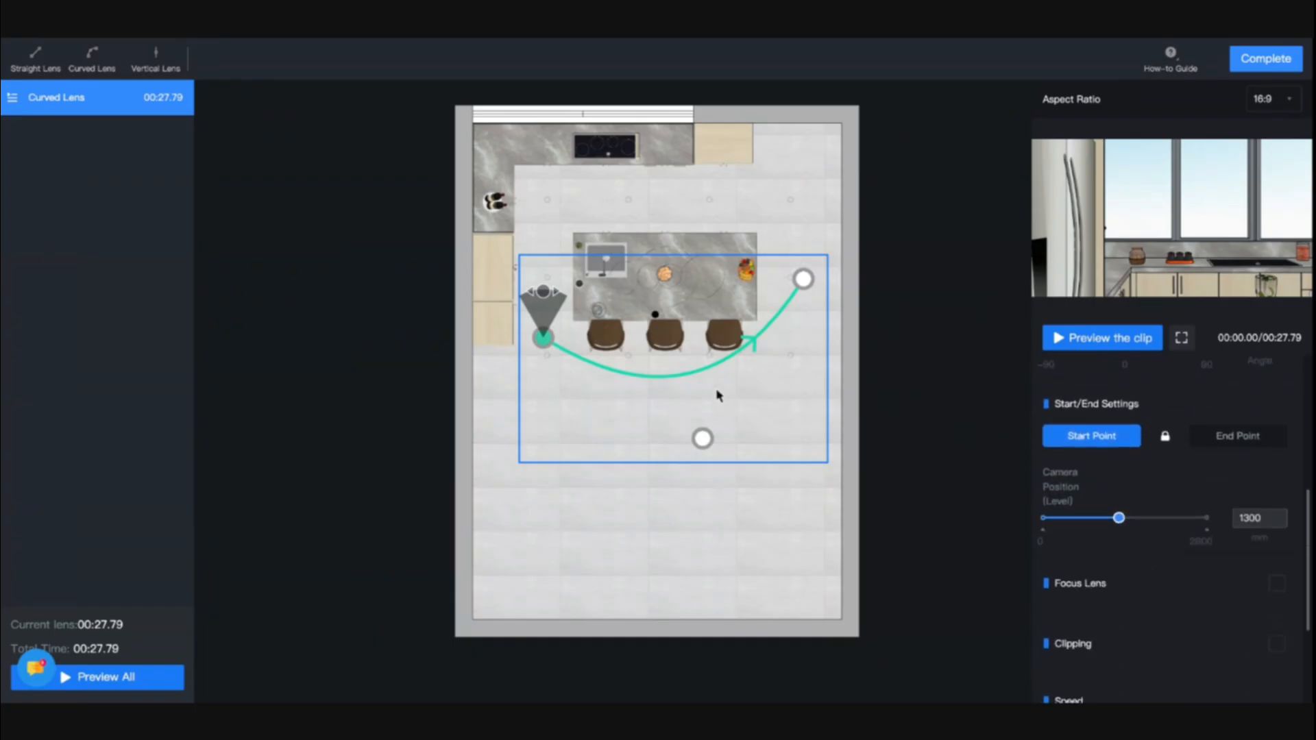
drag(717, 396, 707, 470)
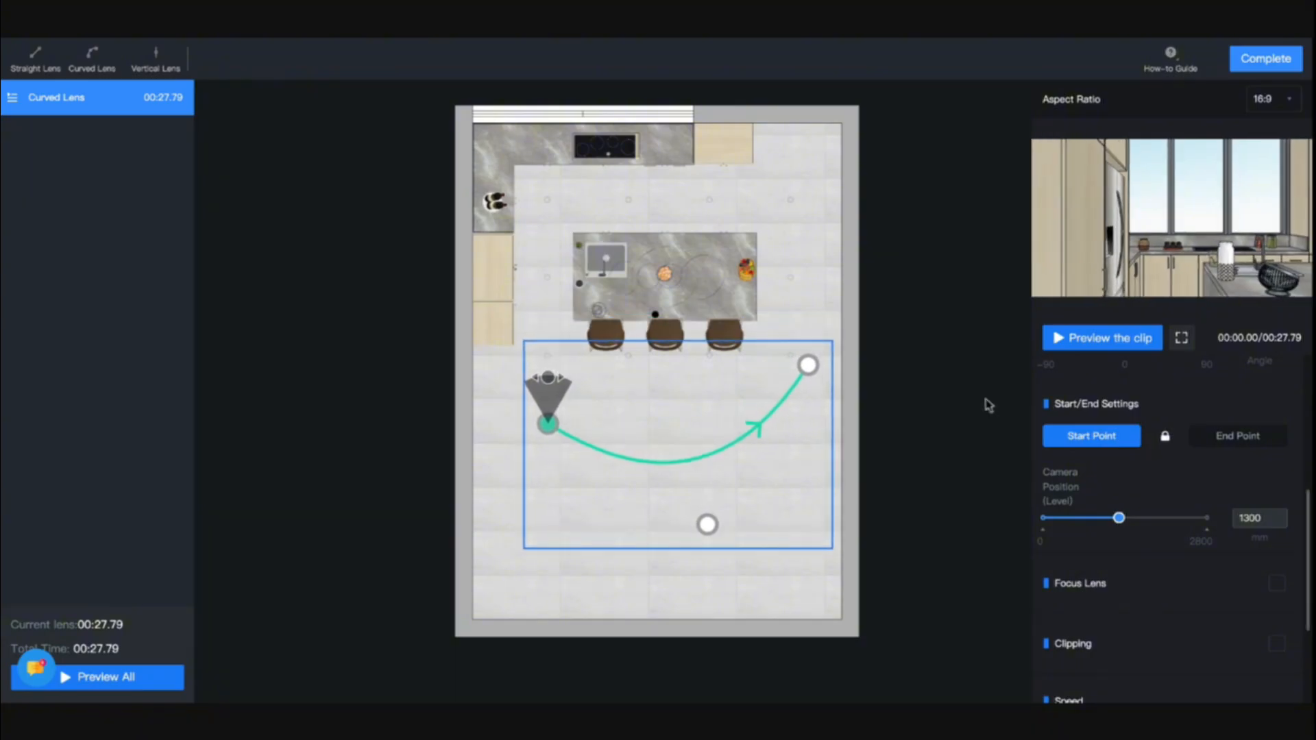
click(1277, 584)
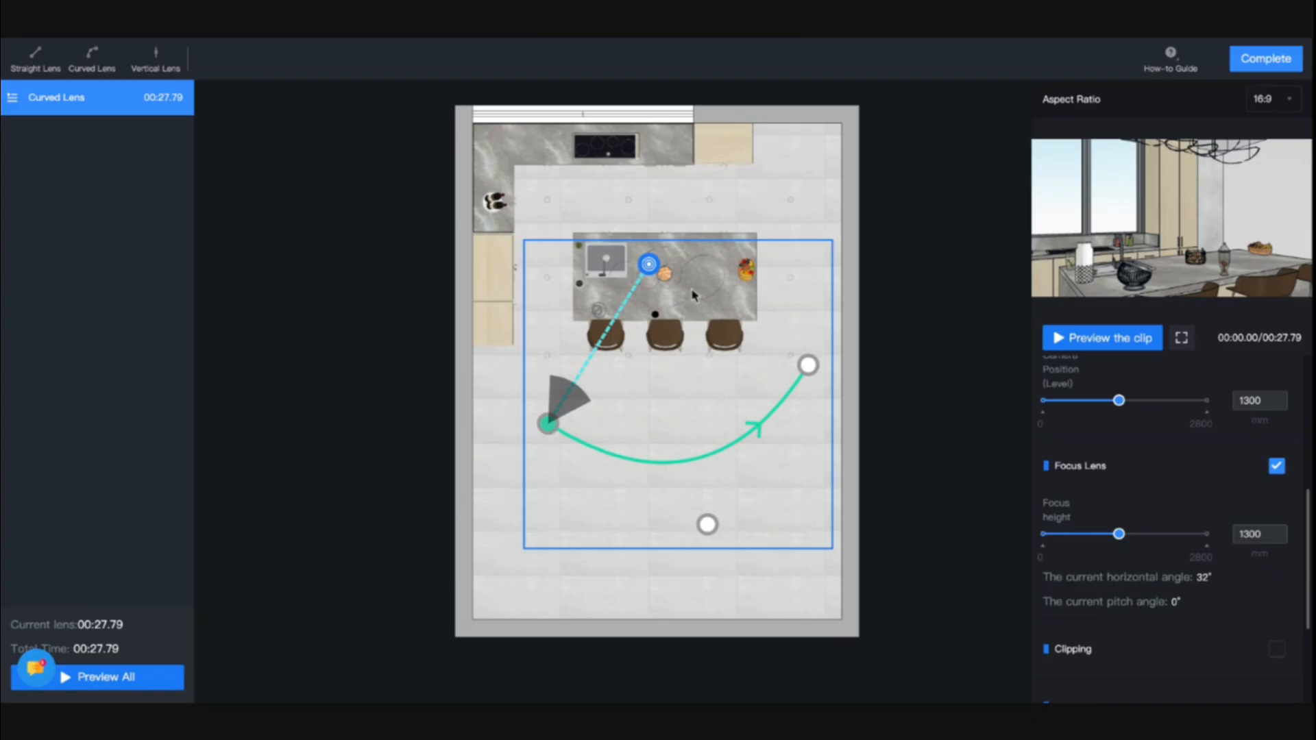
drag(648, 263, 607, 269)
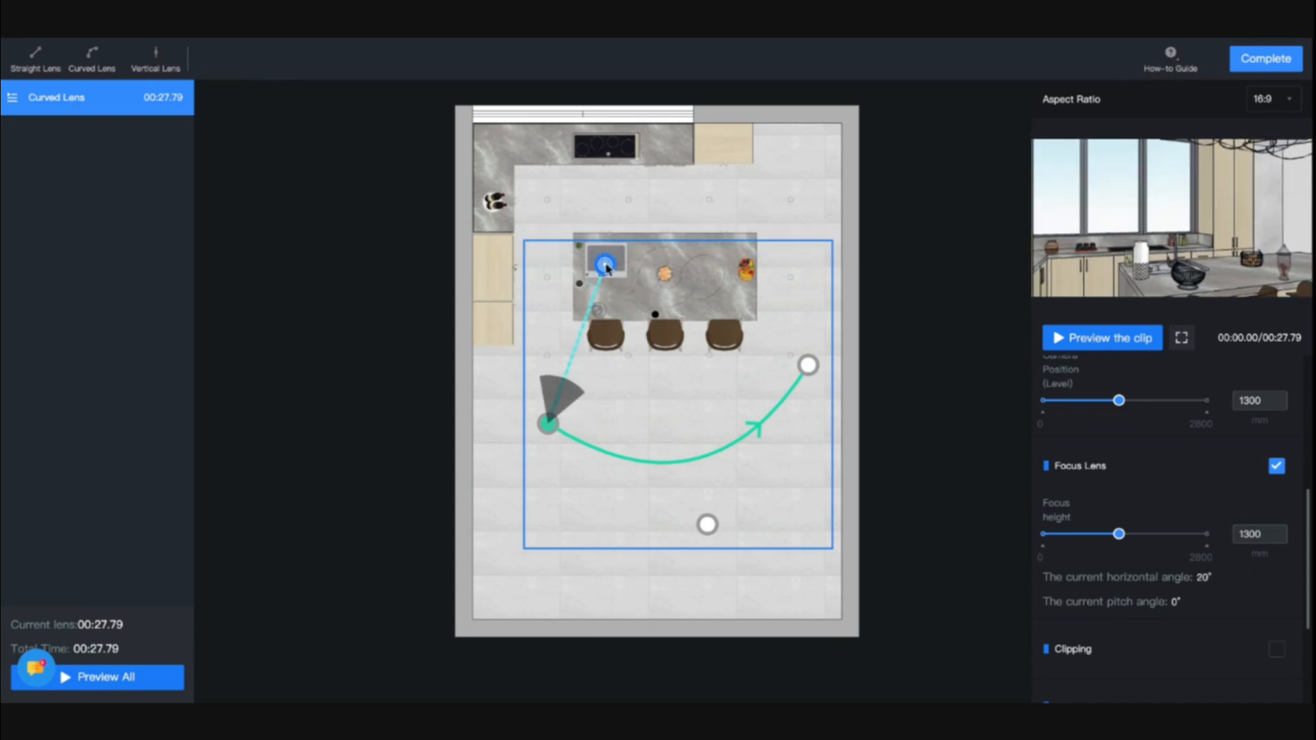
Step: Set the curved lens's speed to x2 and preview the clip full screen
scroll(1201, 541, down, 3)
click(1262, 566)
scroll(1190, 450, up, 8)
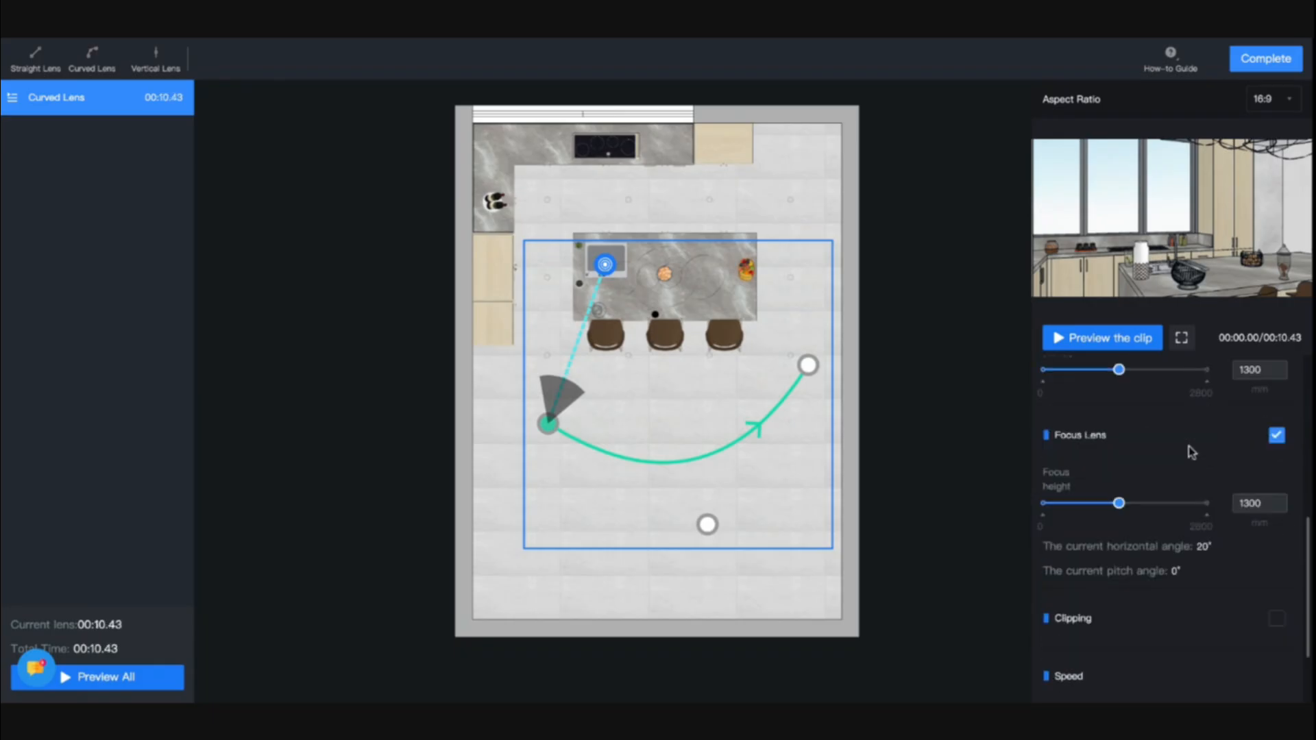
click(1180, 338)
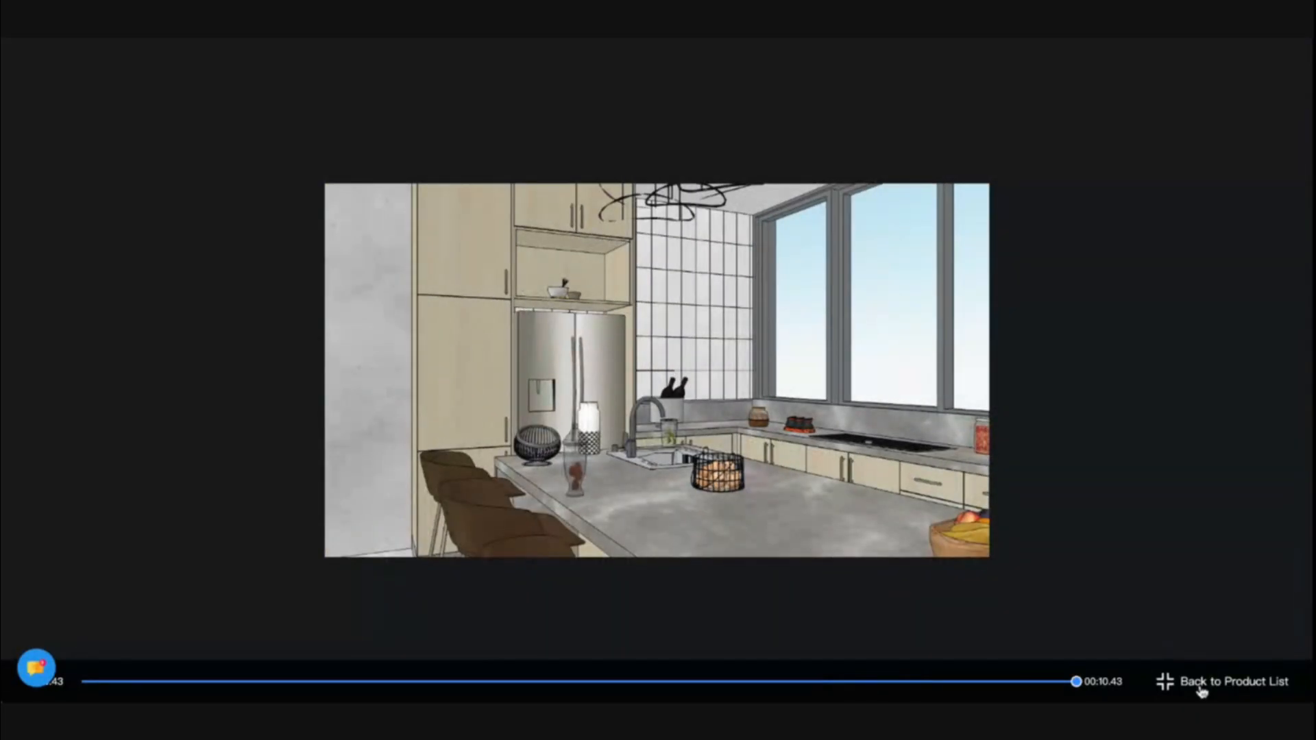
click(1201, 687)
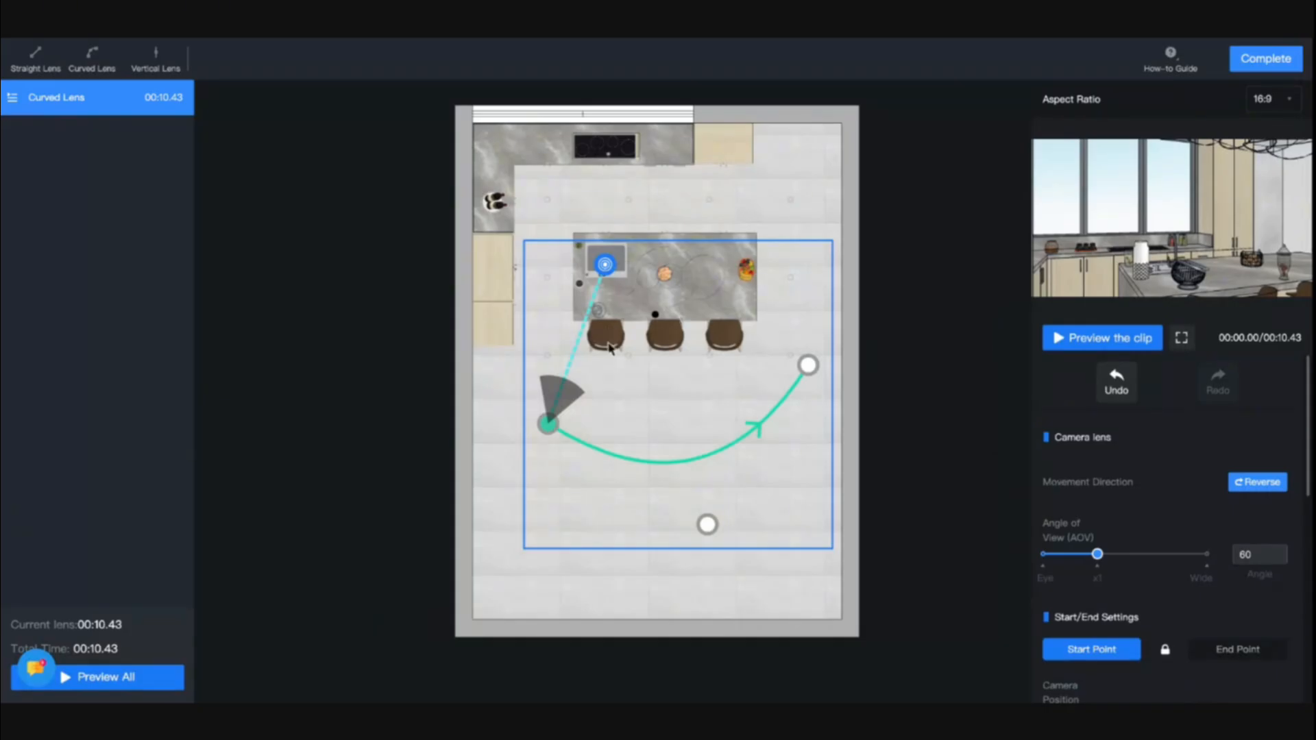
Step: Replace the curved lens with a straight lens running along behind the three stools, using Focus Lens aimed at the island sink
key(Delete)
click(781, 364)
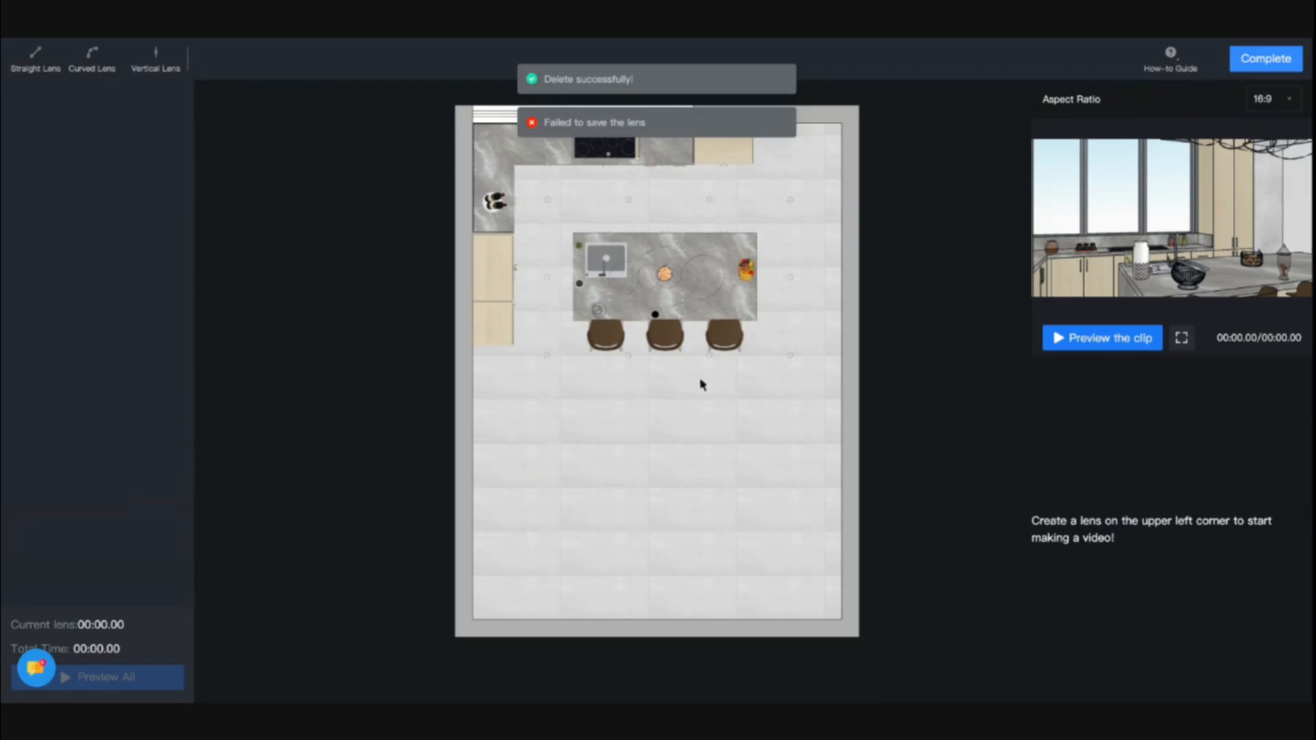
drag(775, 363, 546, 364)
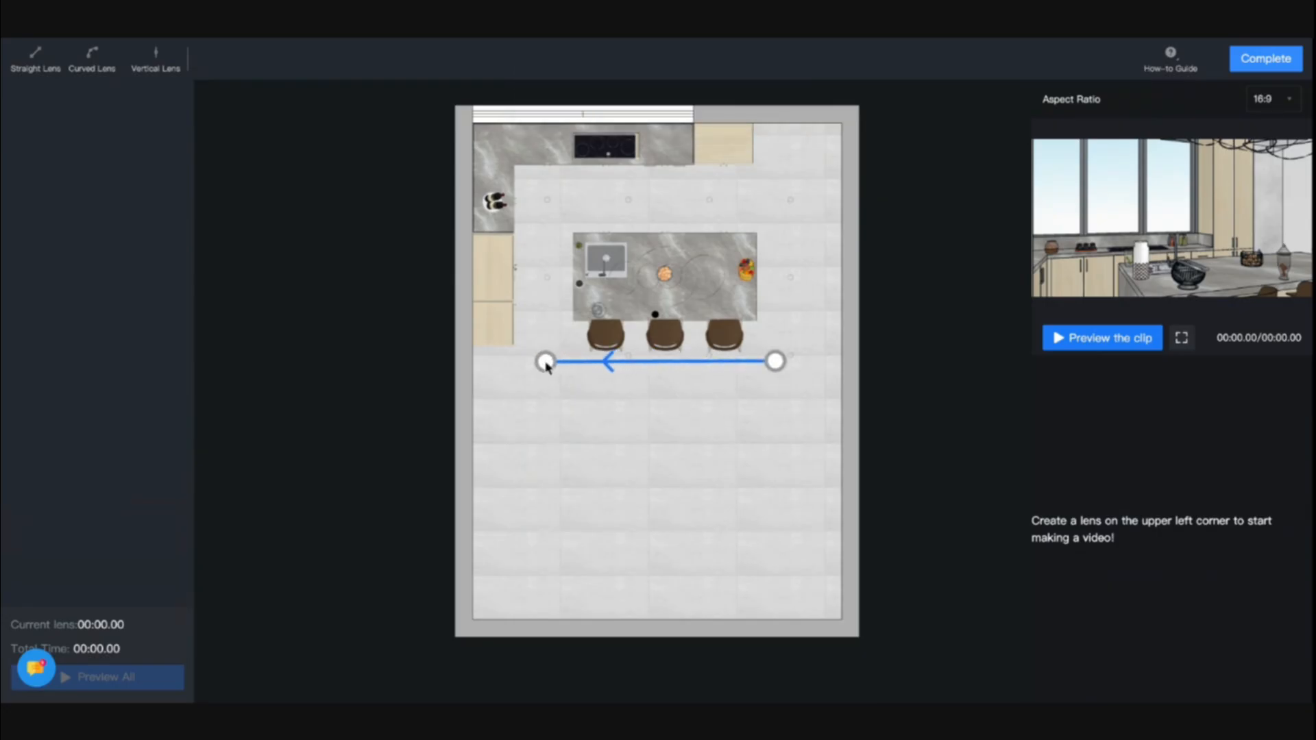
scroll(1198, 532, down, 5)
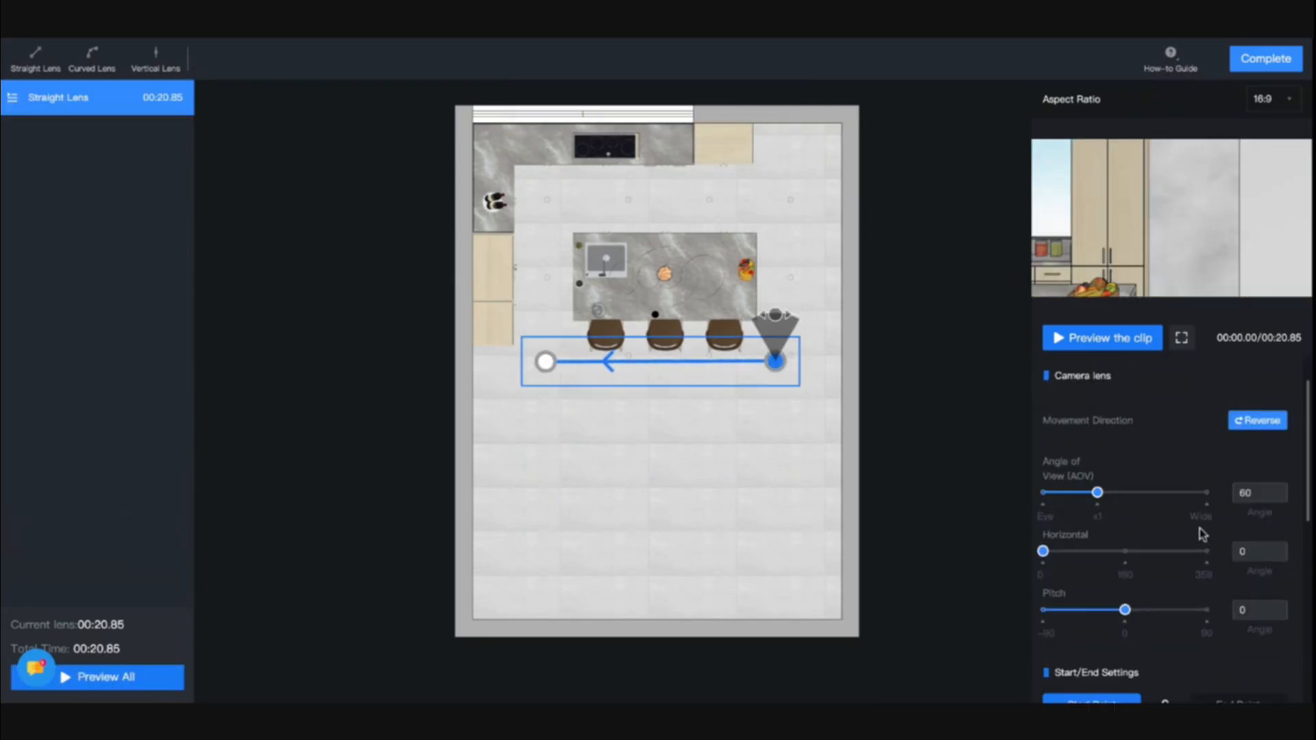
scroll(1253, 450, up, 1)
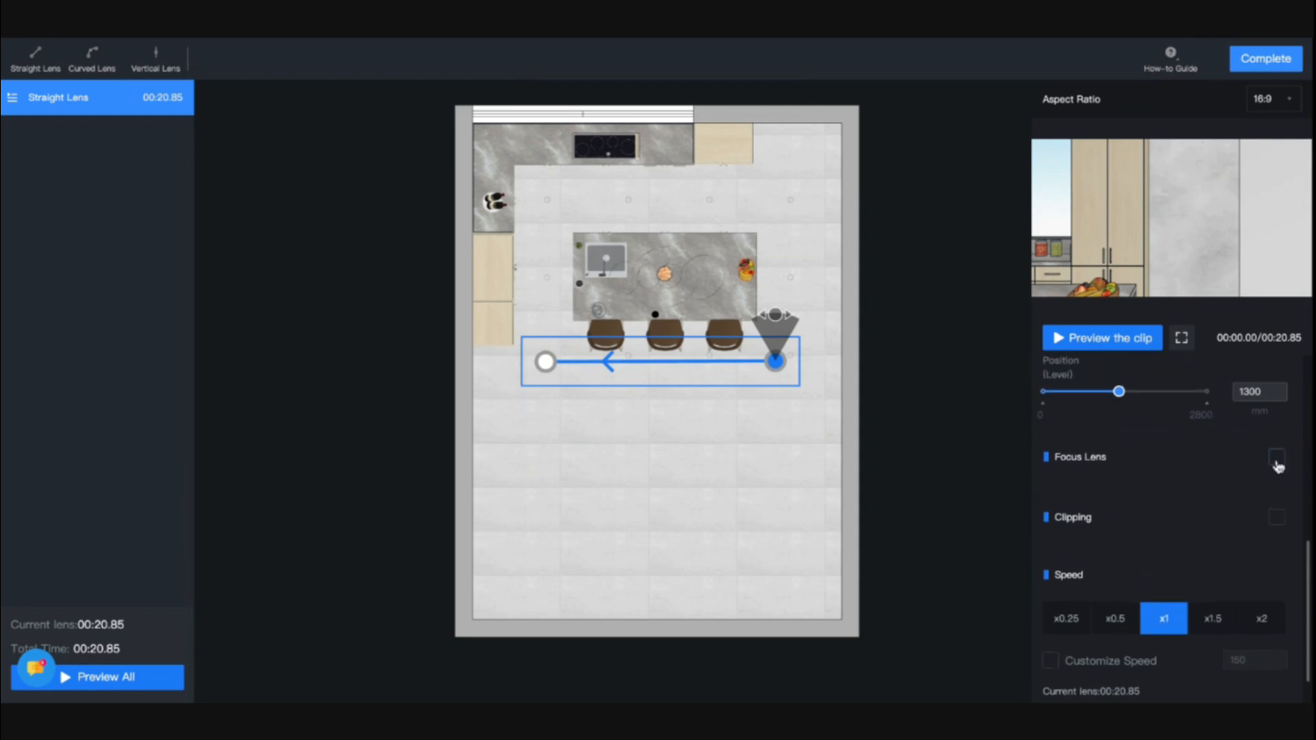
click(1277, 458)
drag(660, 476, 608, 260)
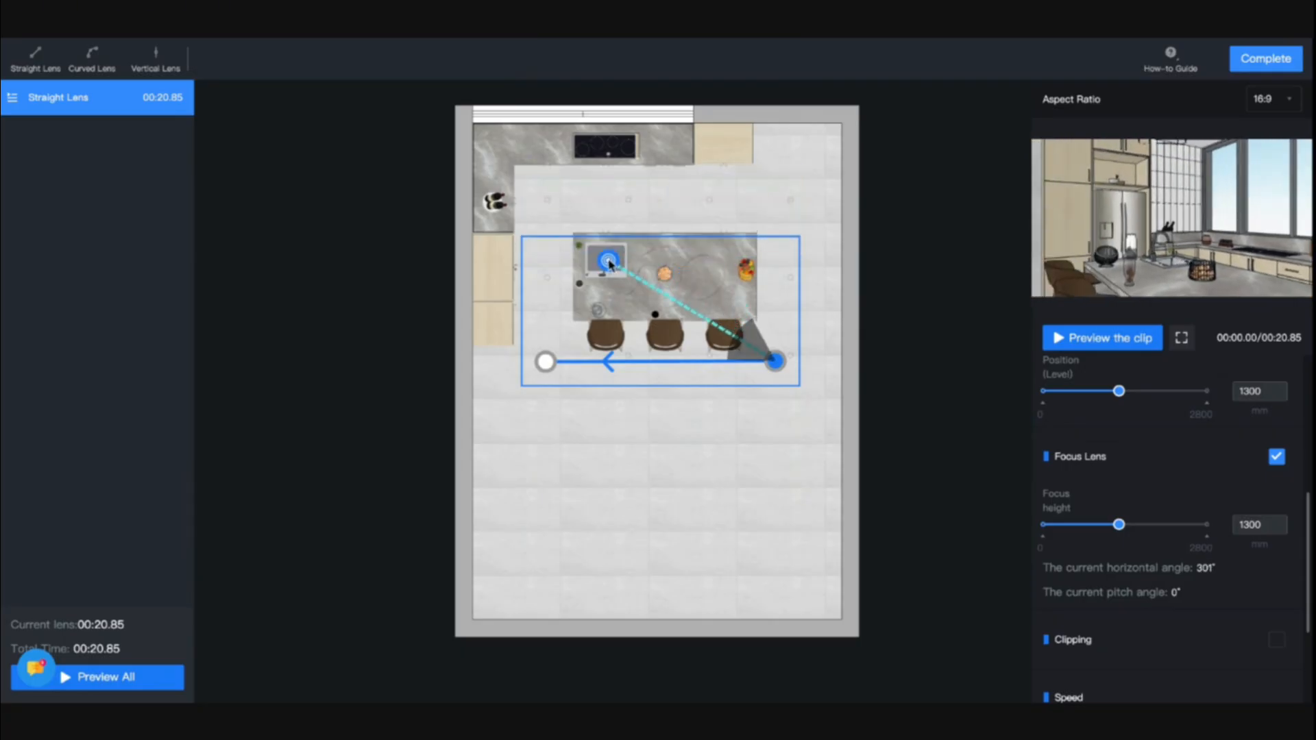
Step: Set the straight lens's speed to x2 and preview the sink-focused clip full screen
click(1181, 338)
click(1231, 686)
scroll(1232, 558, down, 1)
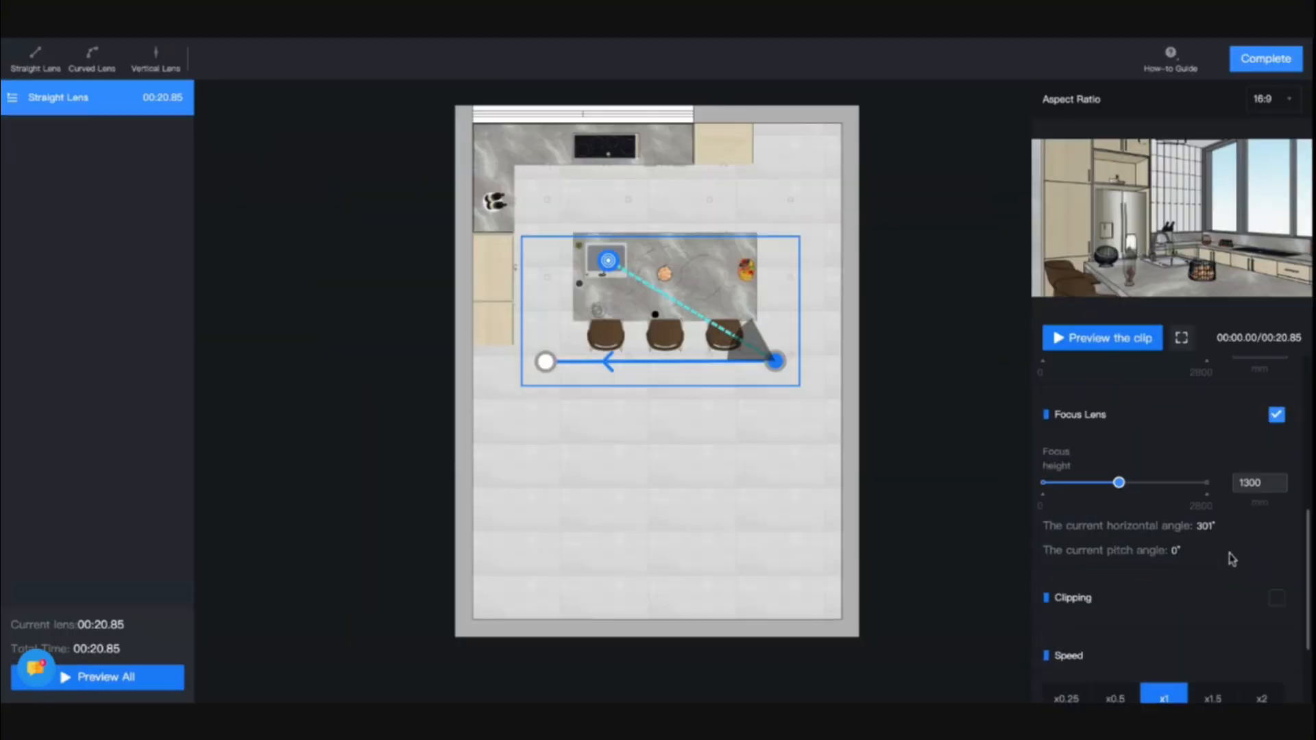
scroll(1231, 559, down, 2)
click(1260, 566)
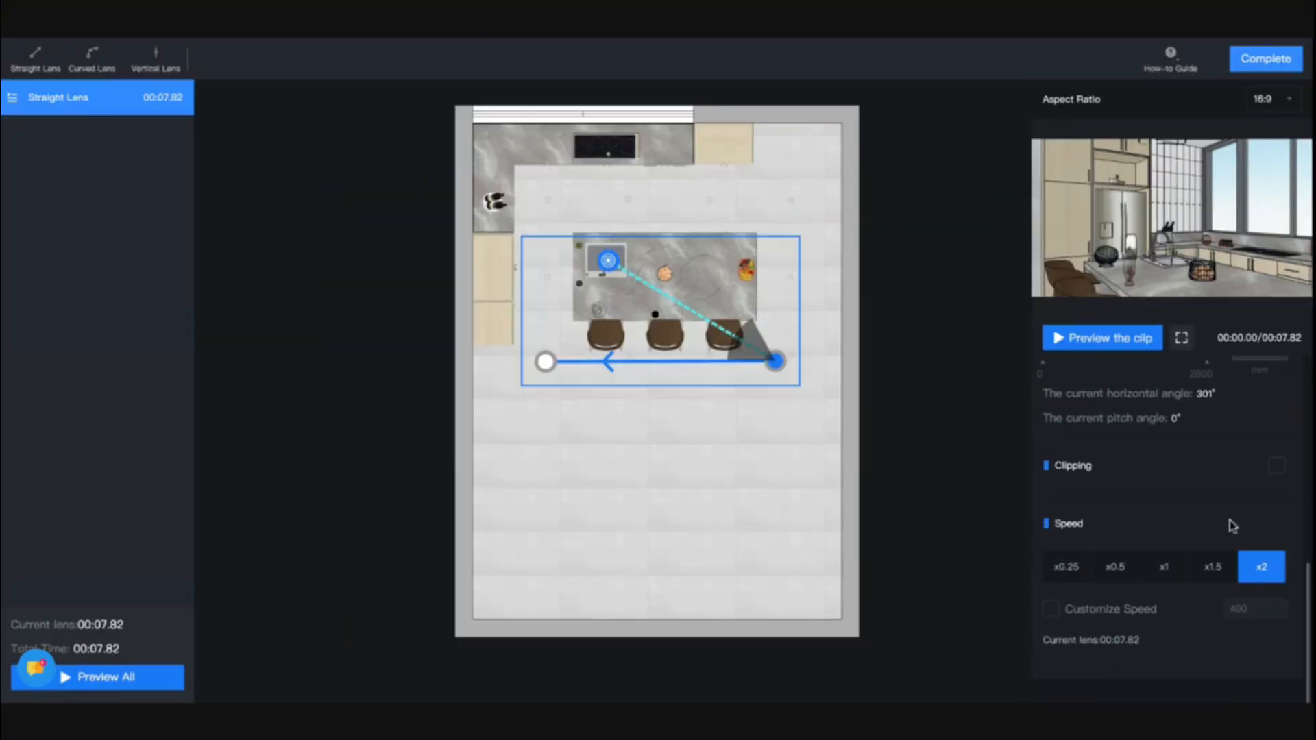
click(1181, 337)
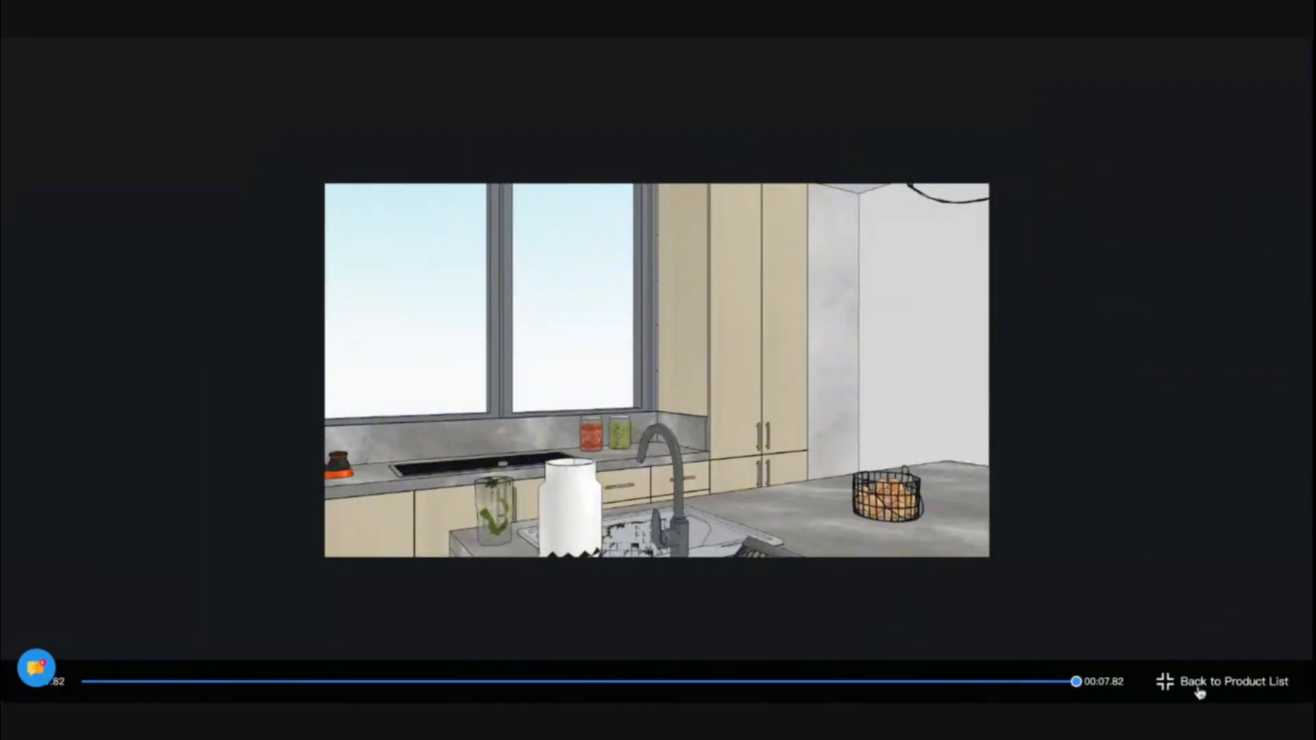
Step: Exit the full-screen clip preview and delete the existing straight lens path in front of the kitchen island
click(1199, 693)
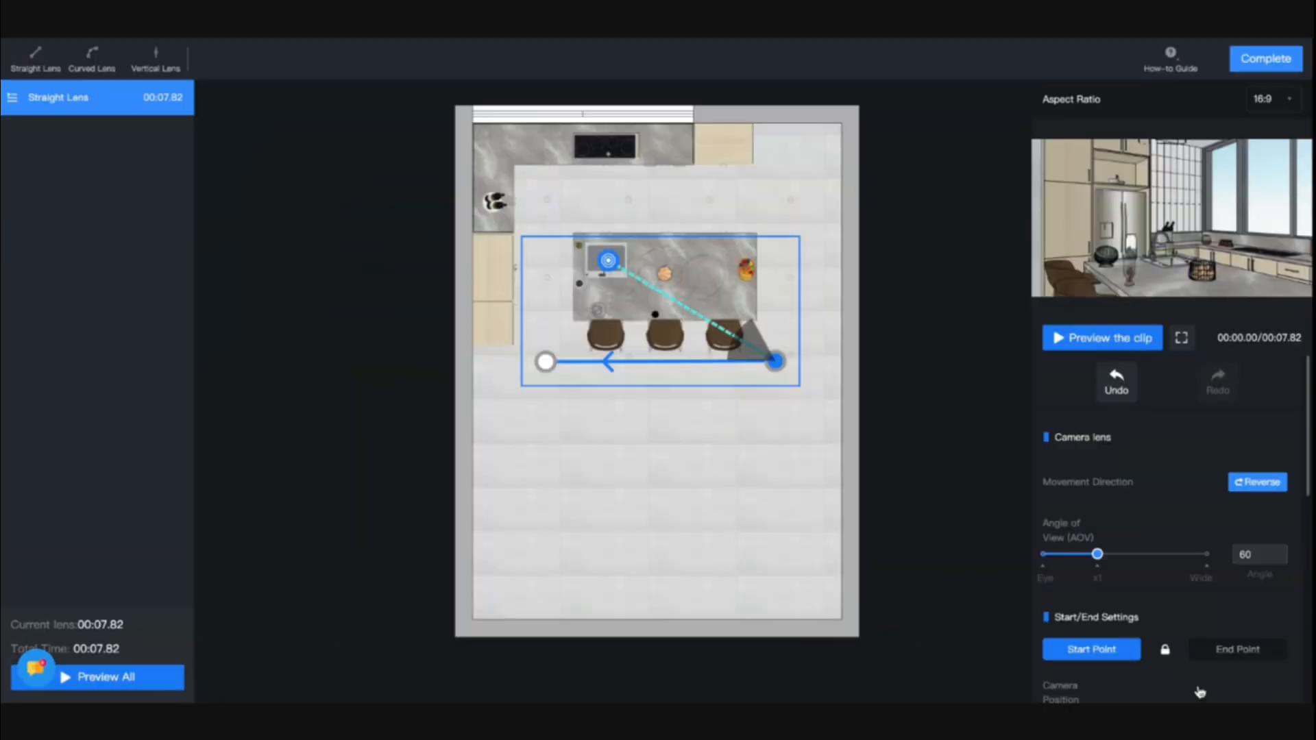
key(Delete)
click(737, 364)
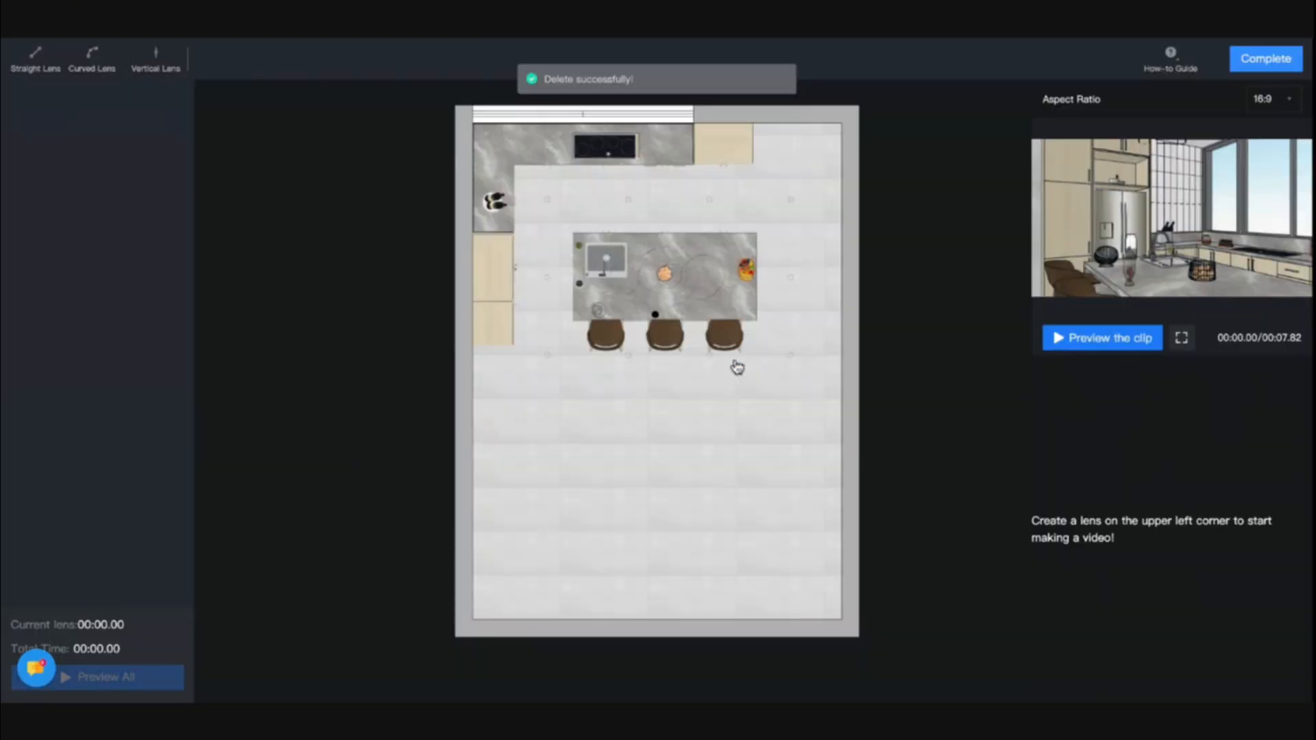
Step: Place a vertical lens on the floor between the tall cabinets and the island stools, with its speed at x2
click(542, 354)
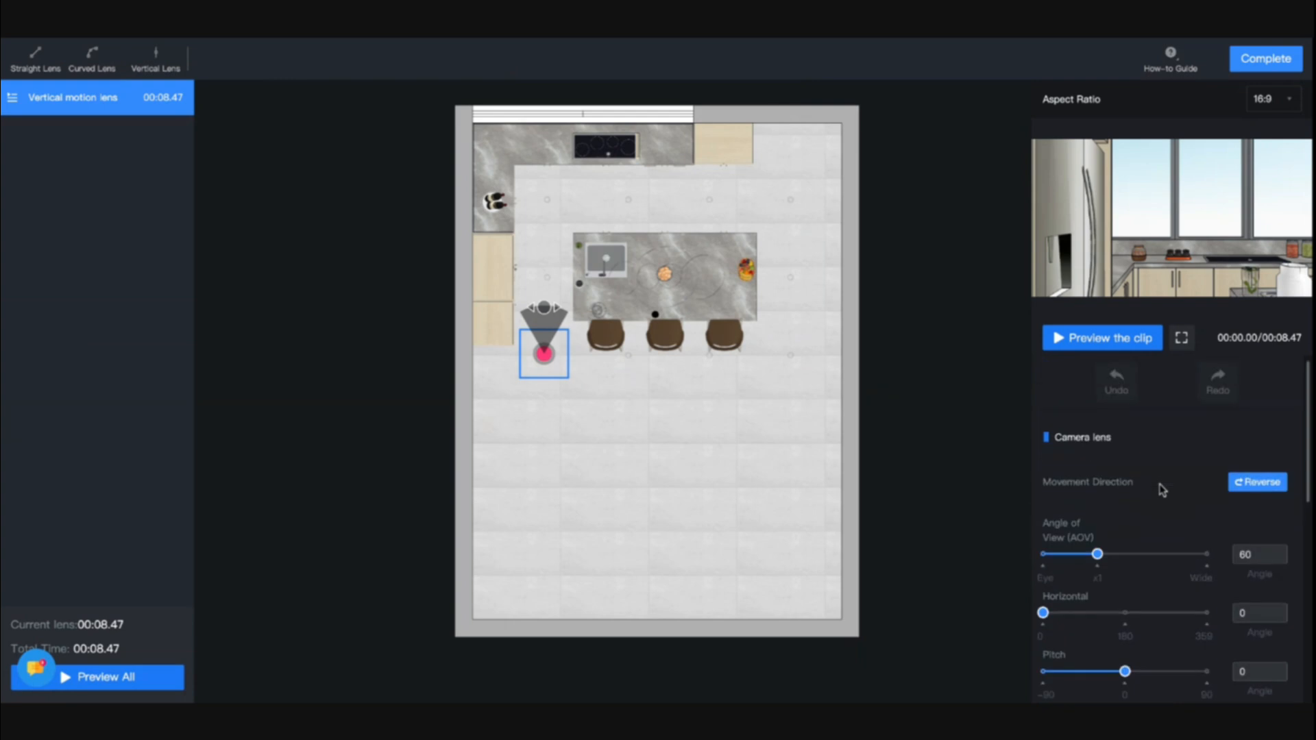
scroll(1252, 596, down, 5)
click(1261, 563)
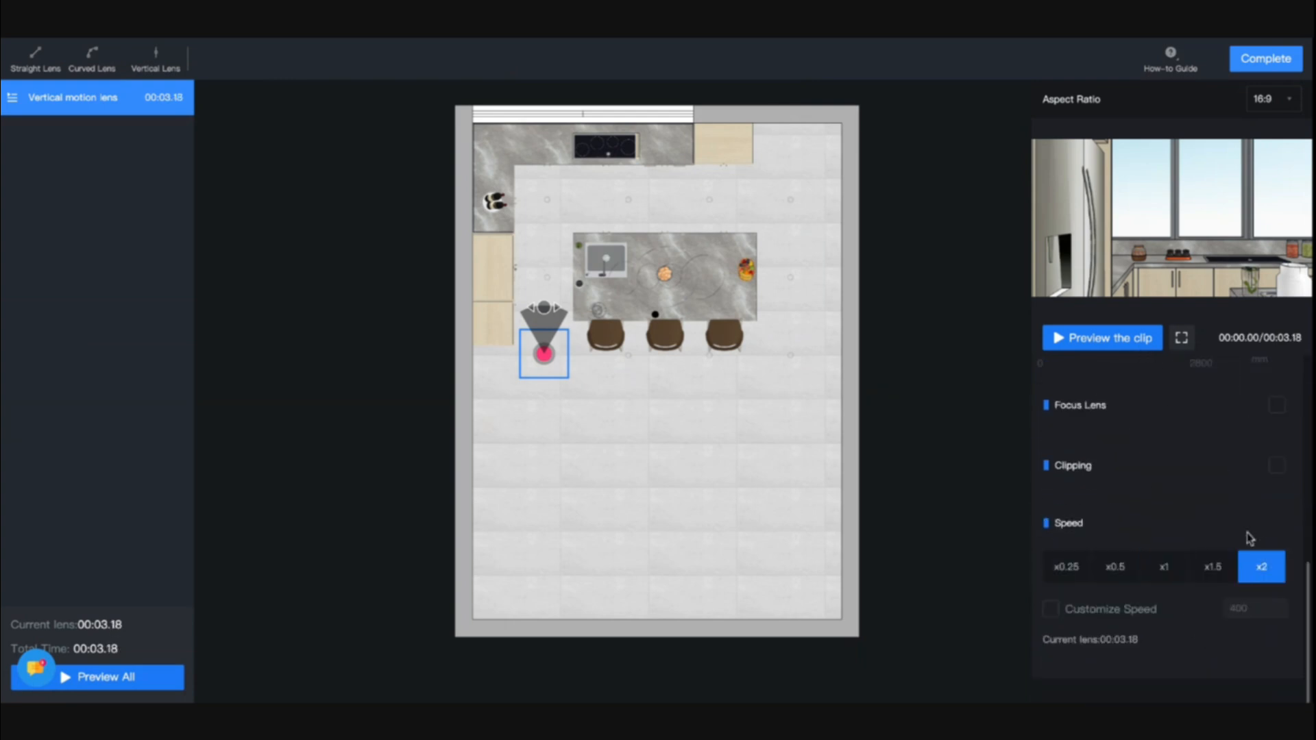
scroll(1206, 480, up, 5)
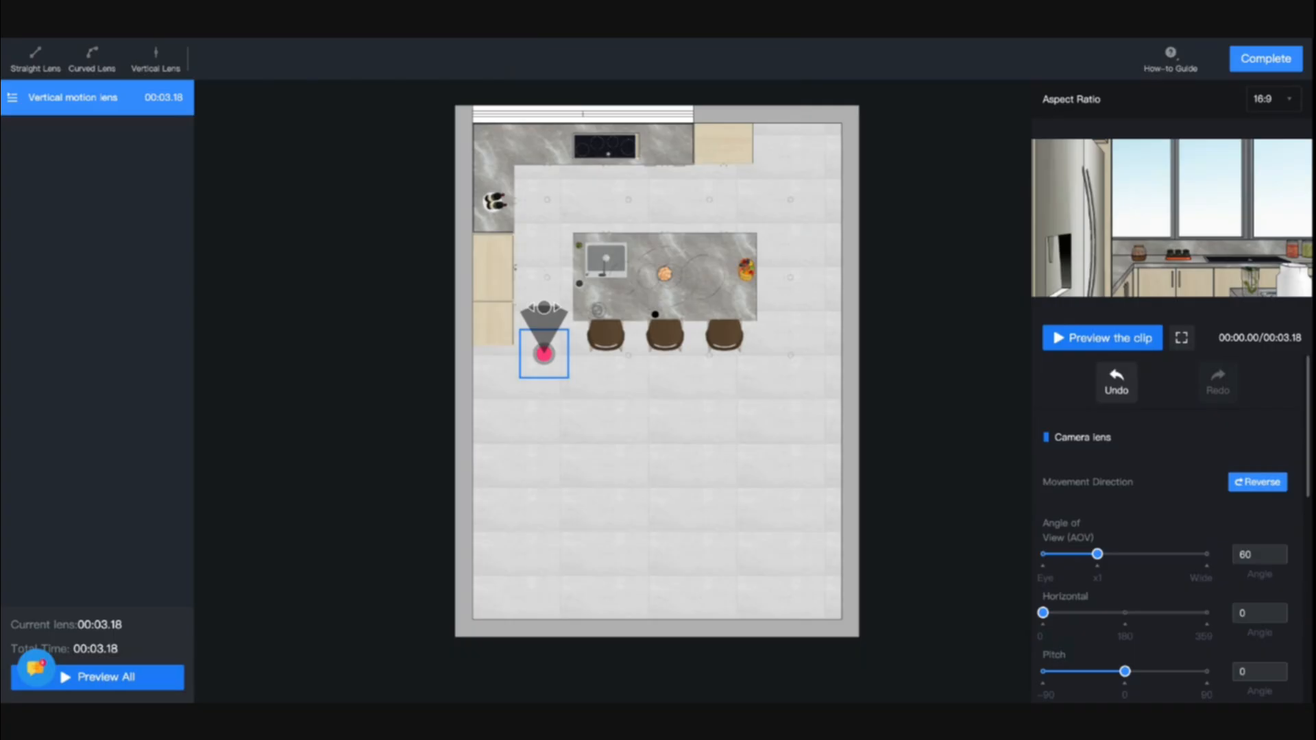
Step: Preview the vertical lens clip in full screen and in the small preview, and delete its camera path
click(1181, 339)
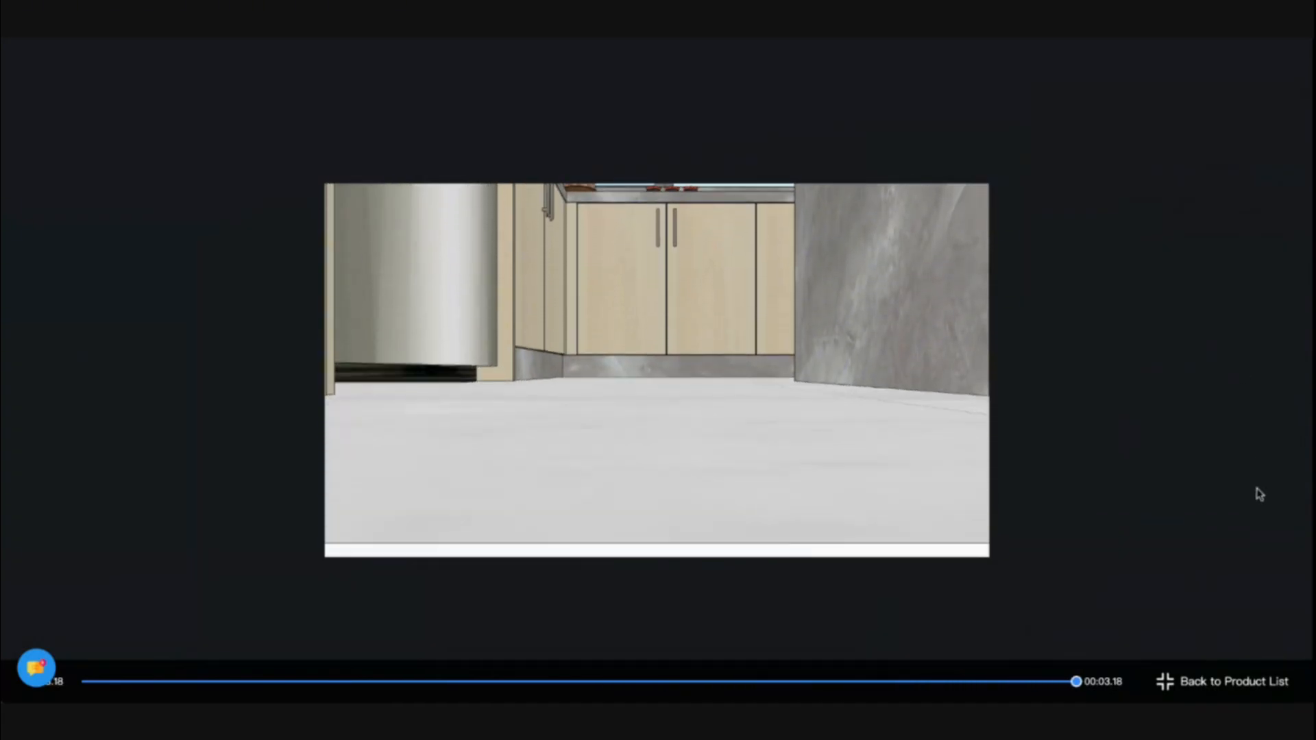
click(1208, 685)
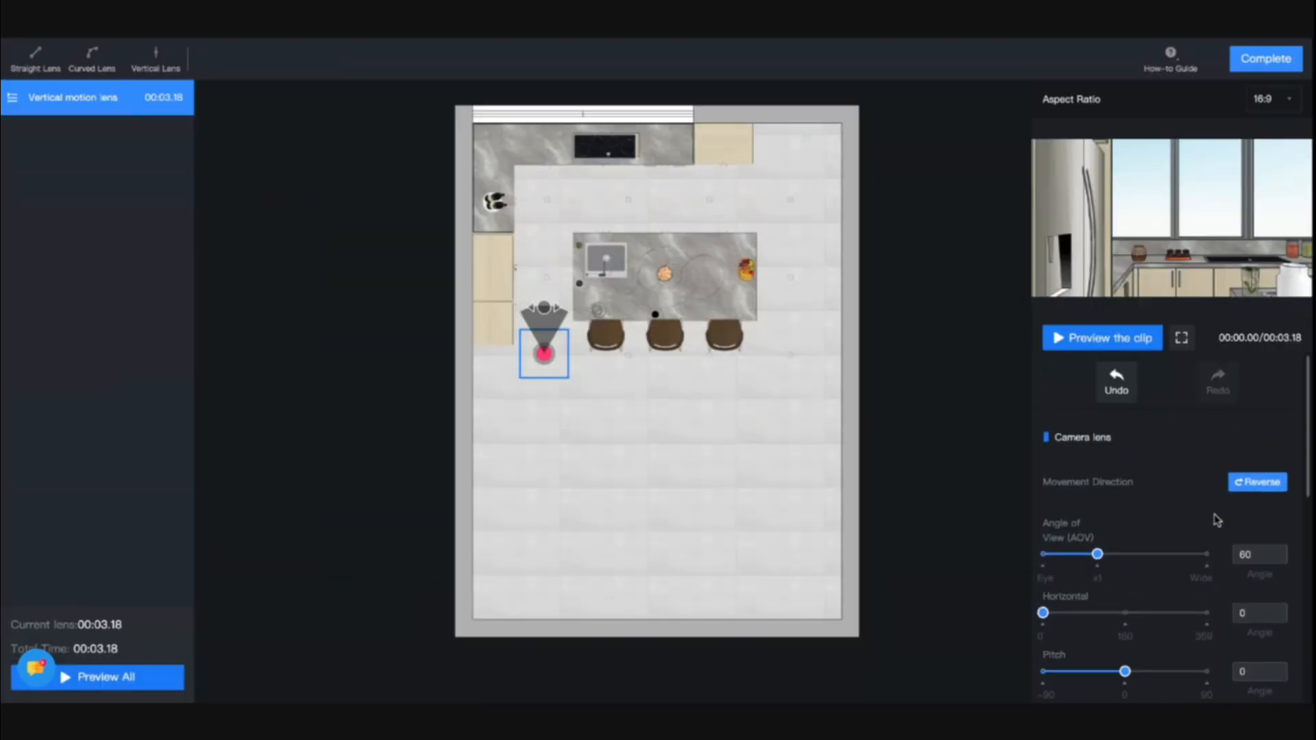
click(1105, 339)
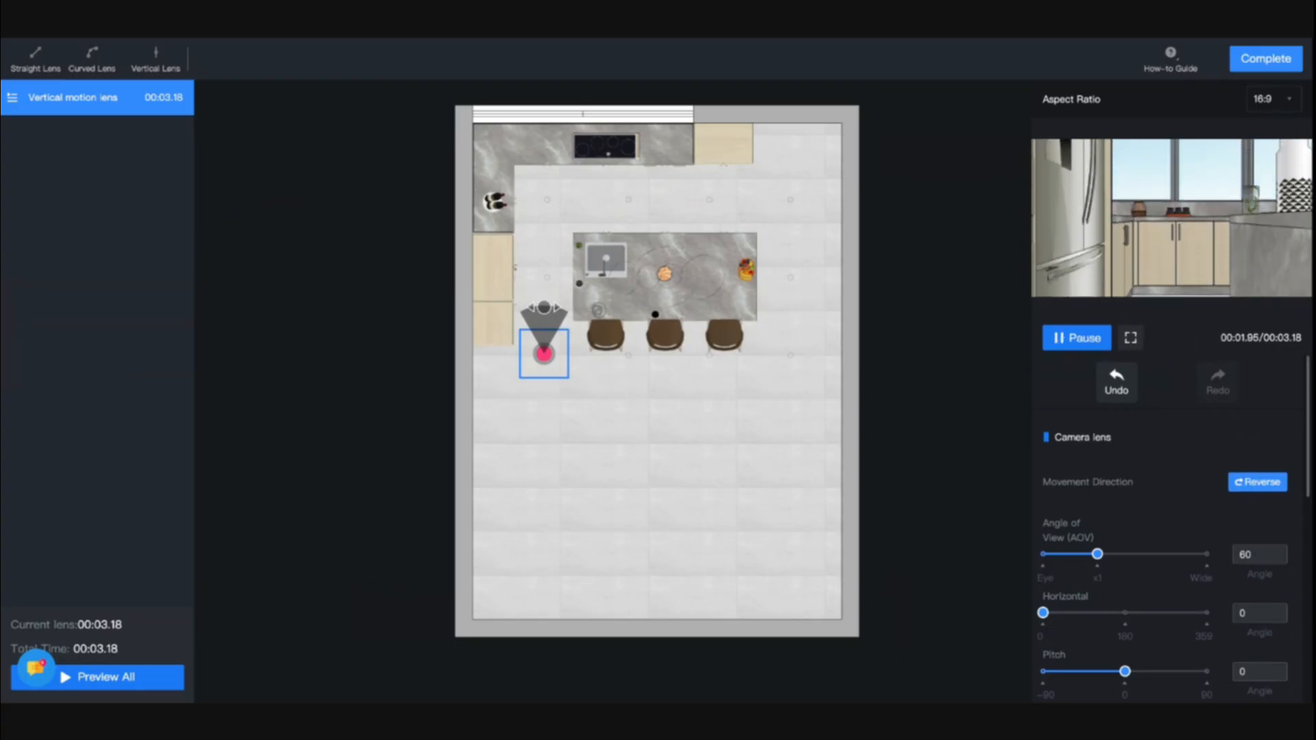
click(1105, 339)
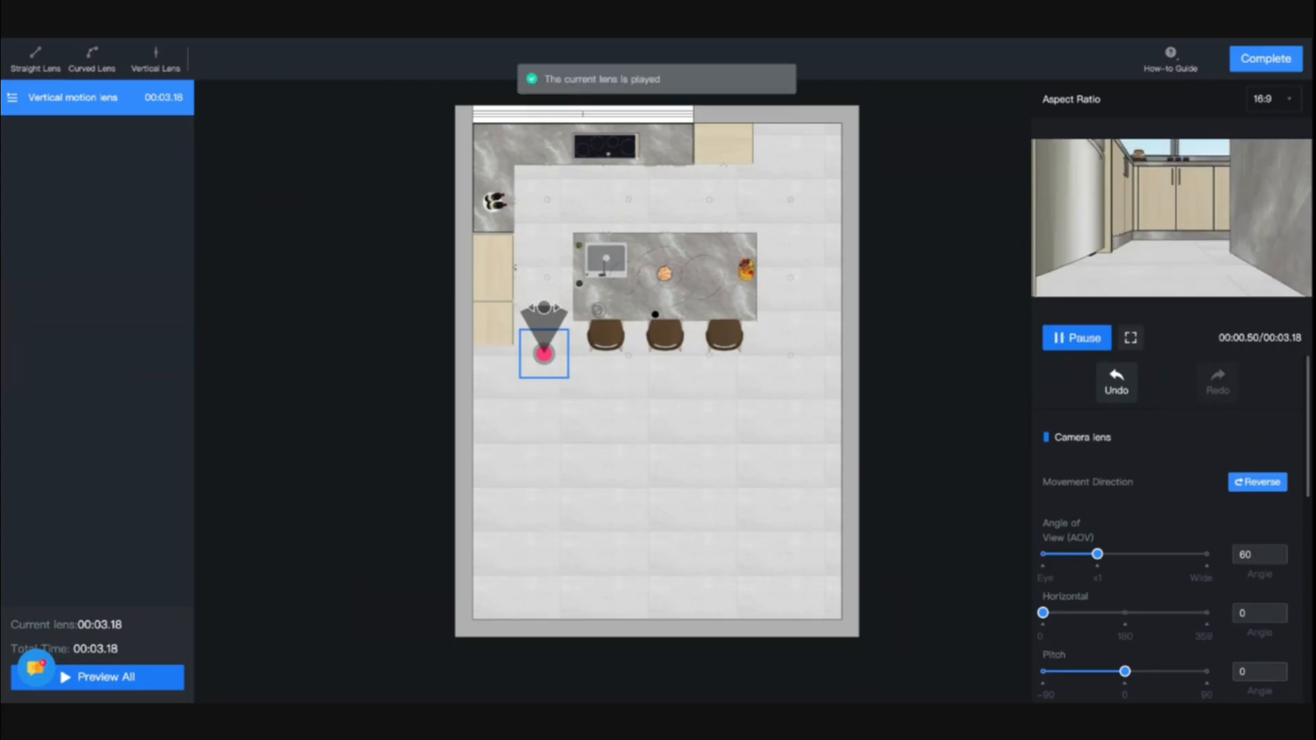
key(Delete)
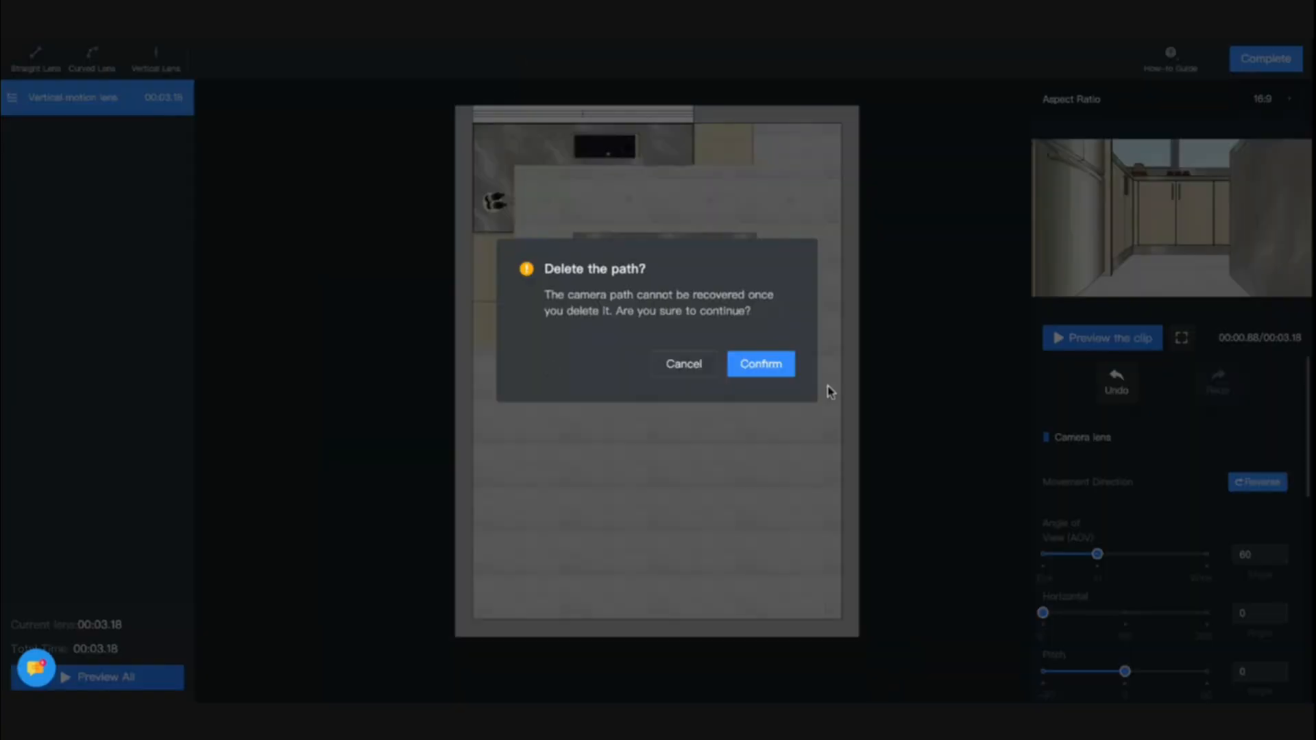
click(771, 373)
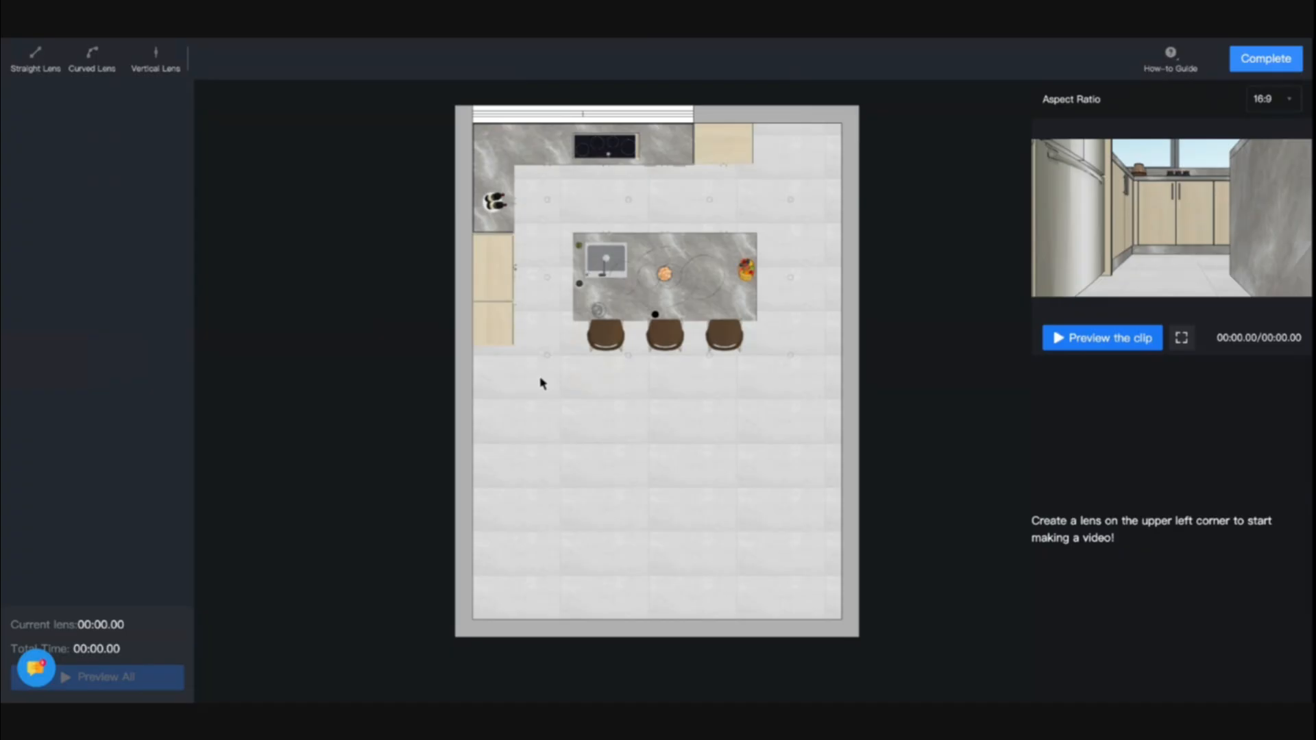
Step: Draw a horizontal straight lens path in front of the island stools and set its start point camera level to 256 mm
drag(539, 365, 778, 371)
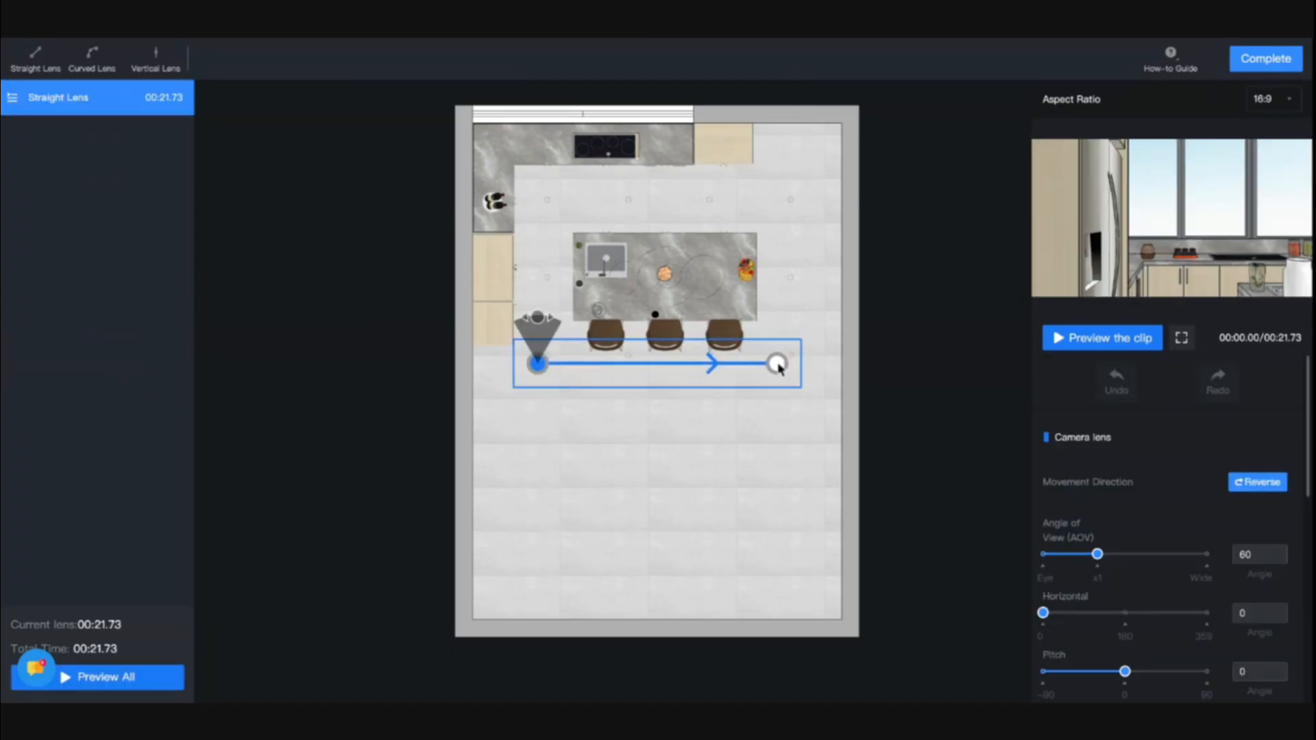
scroll(1149, 416, down, 4)
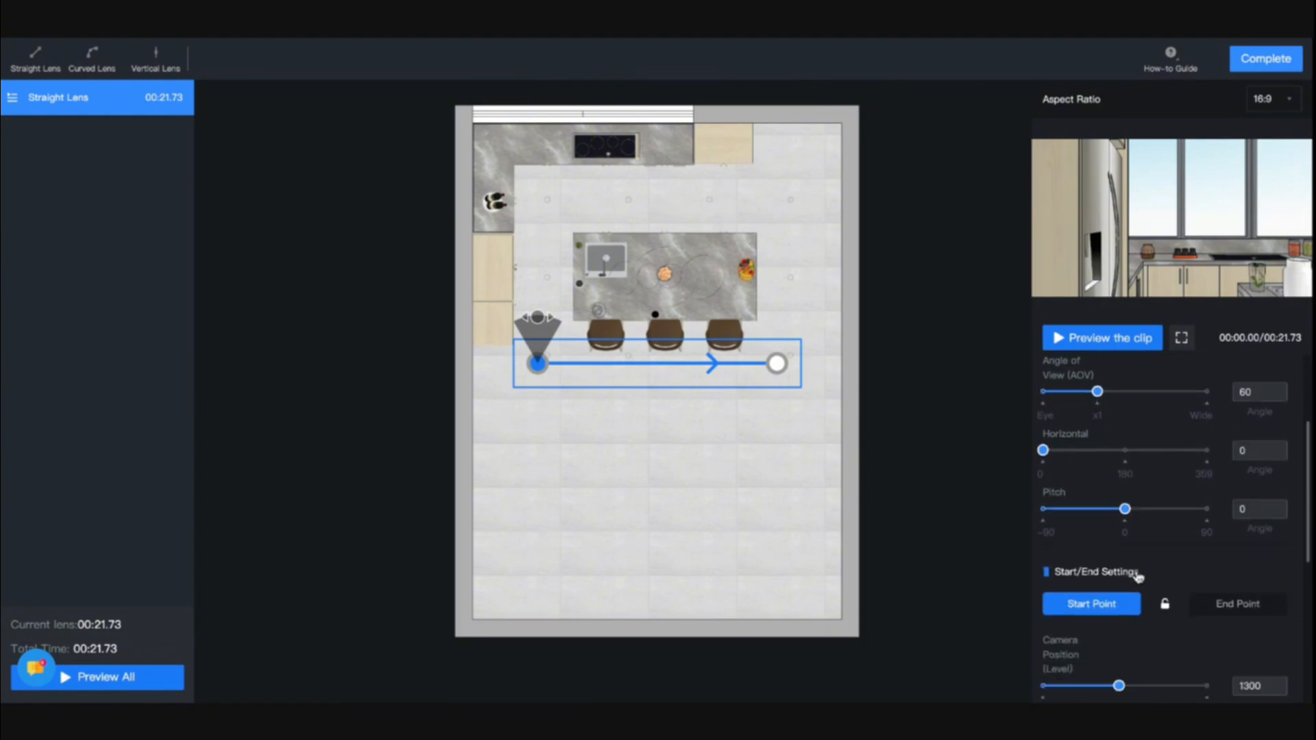
click(1111, 531)
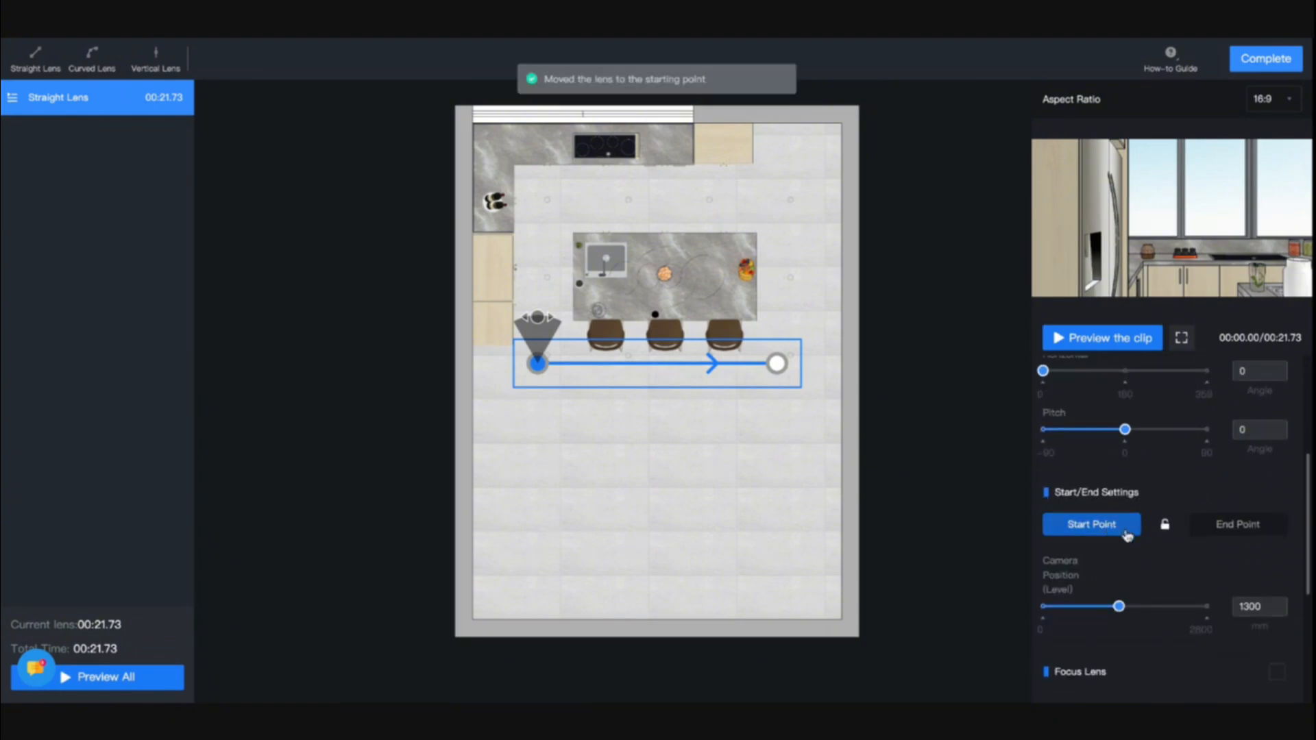
drag(1119, 606, 1060, 610)
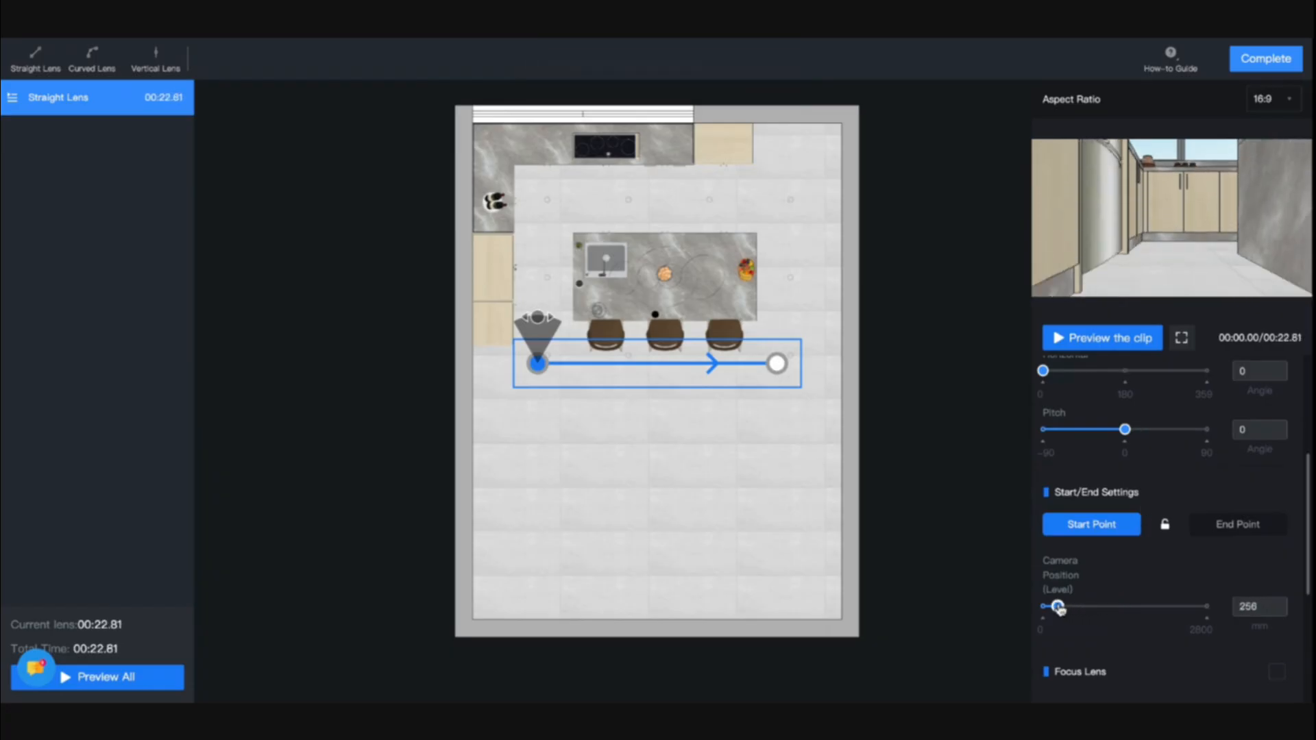
Step: Set the straight lens's end point camera level to 2178 mm and its speed to x2
click(1214, 530)
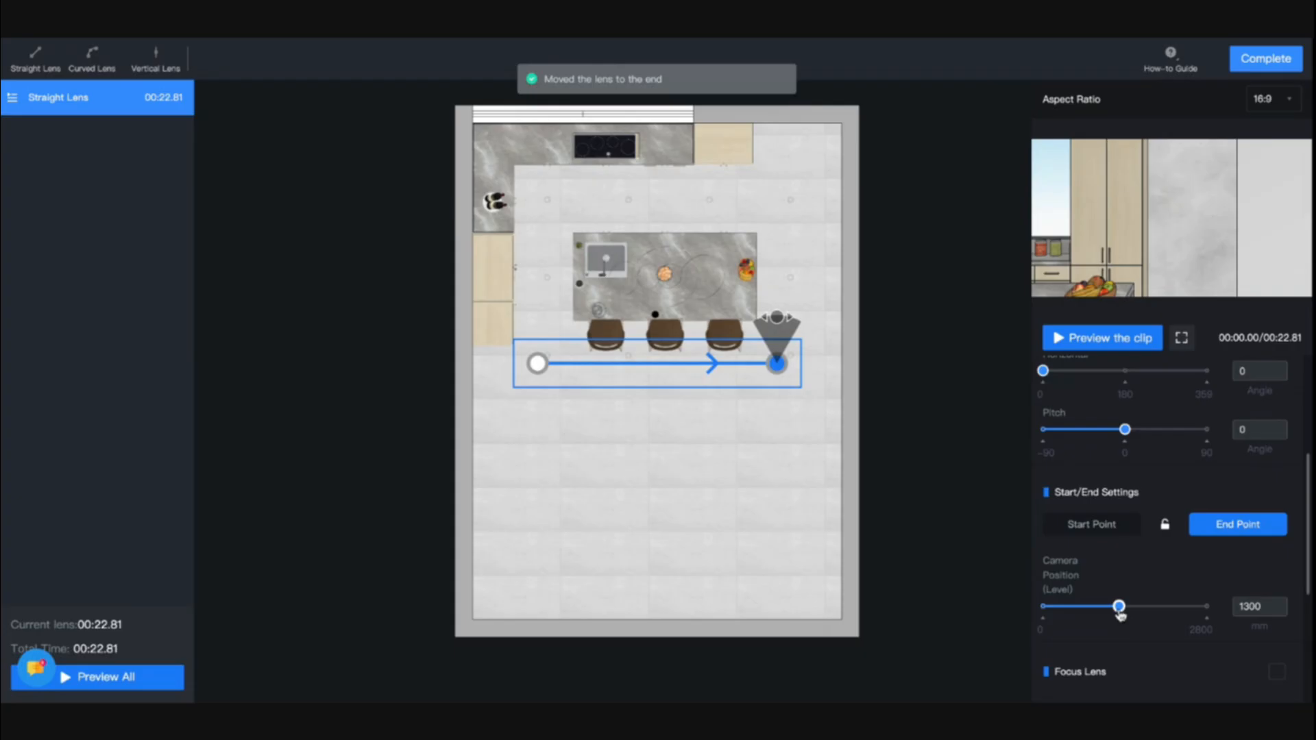
drag(1119, 607, 1171, 608)
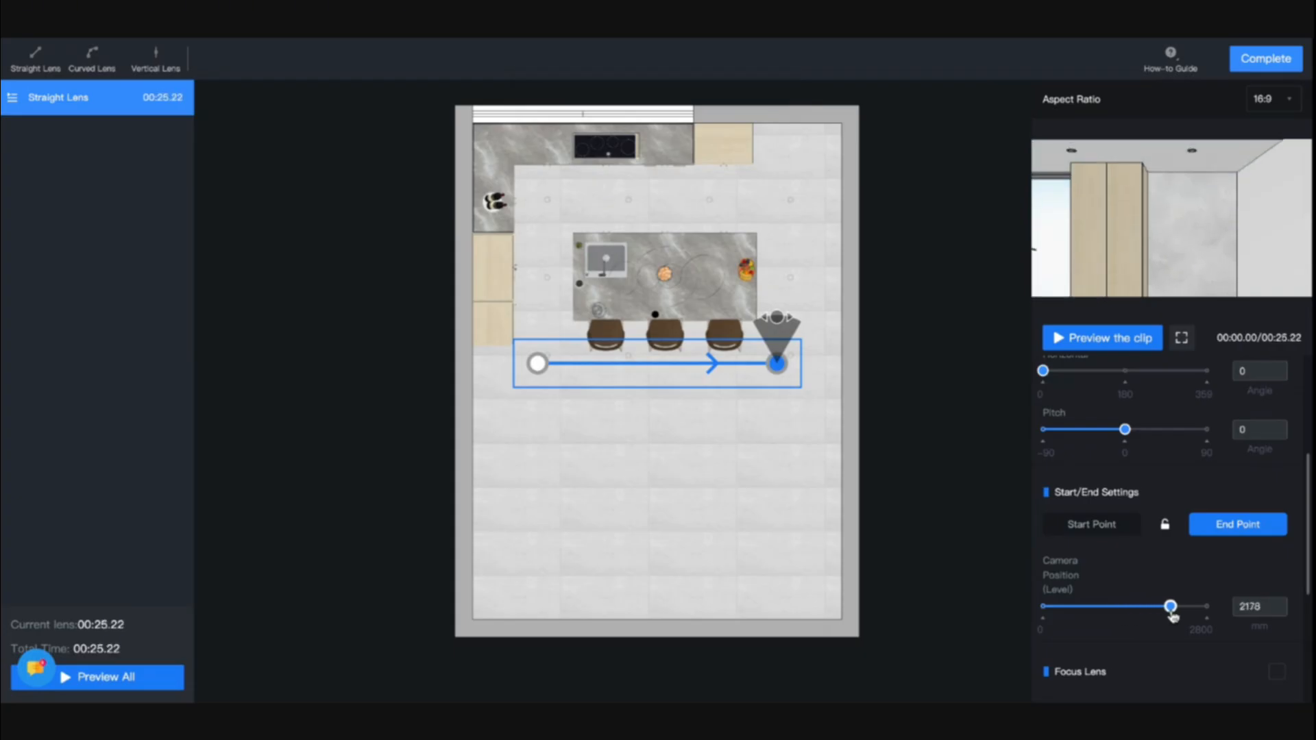
scroll(1214, 450, down, 4)
click(1268, 576)
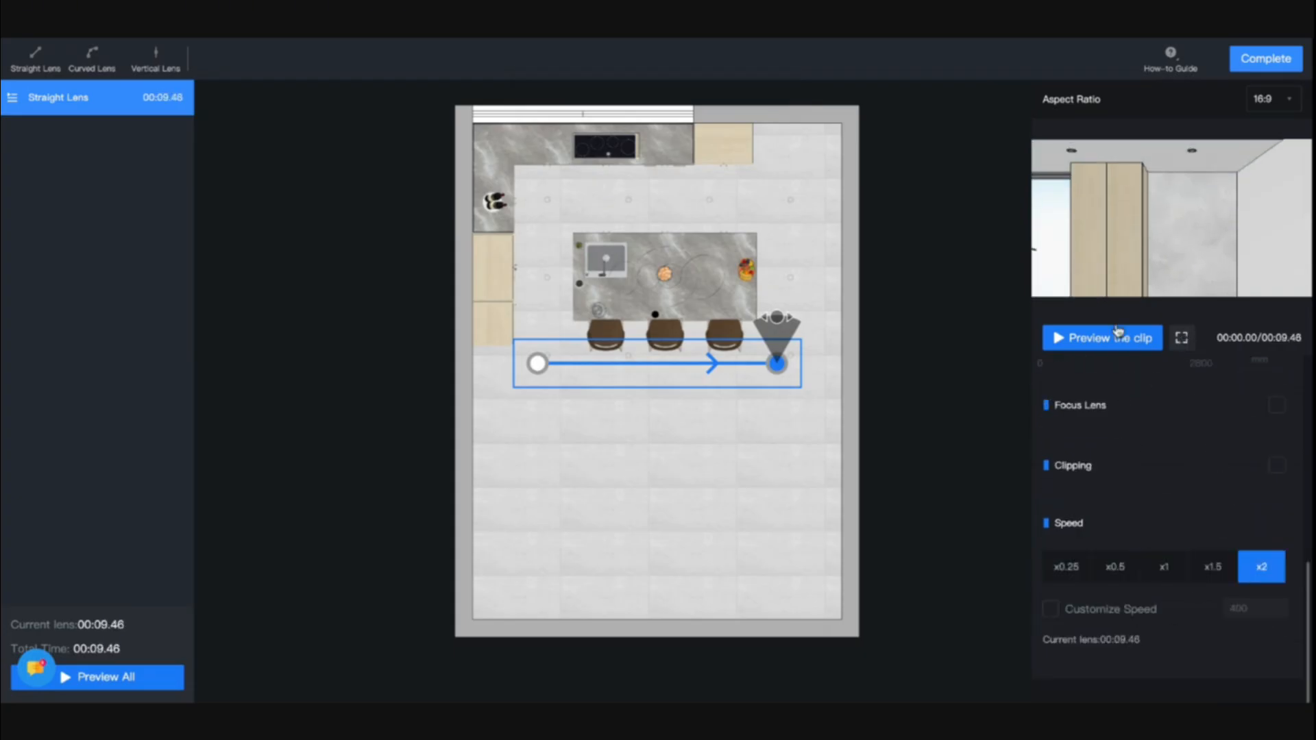
Step: Preview the straight lens clip in full screen and delete its camera path
click(1114, 337)
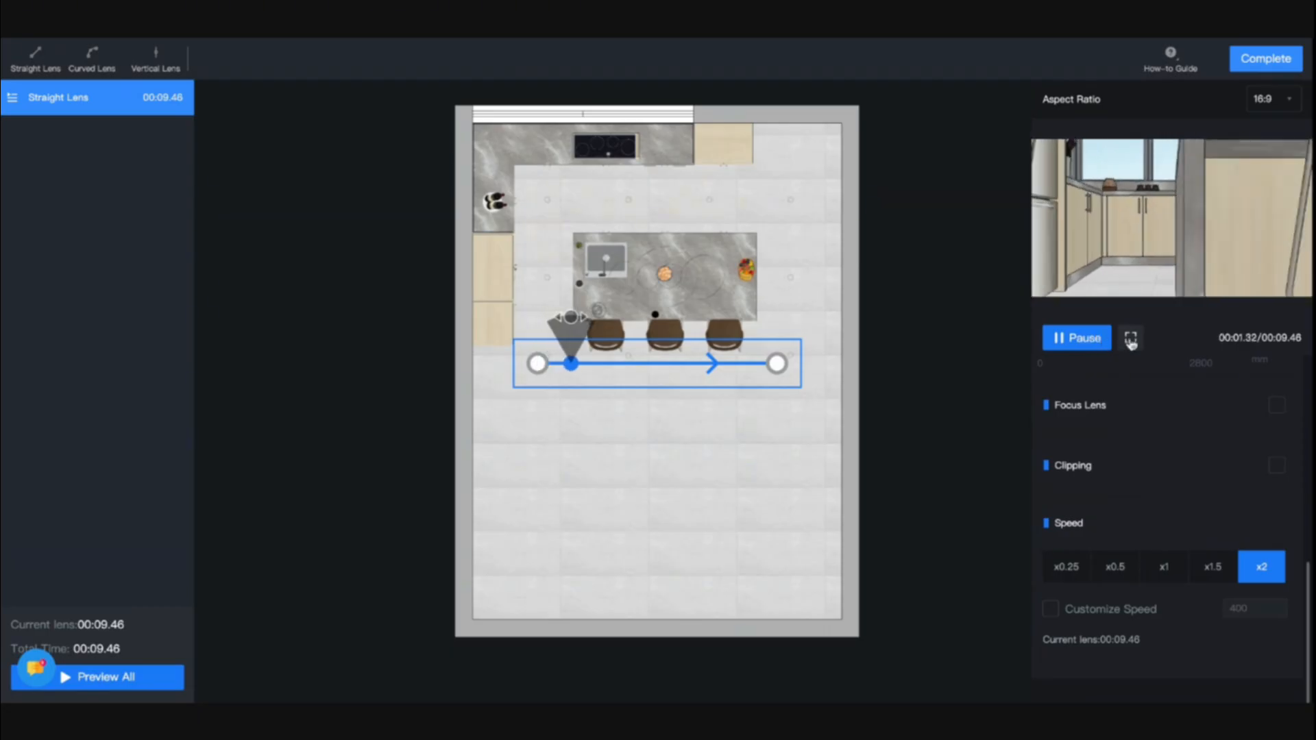
click(1131, 338)
click(656, 370)
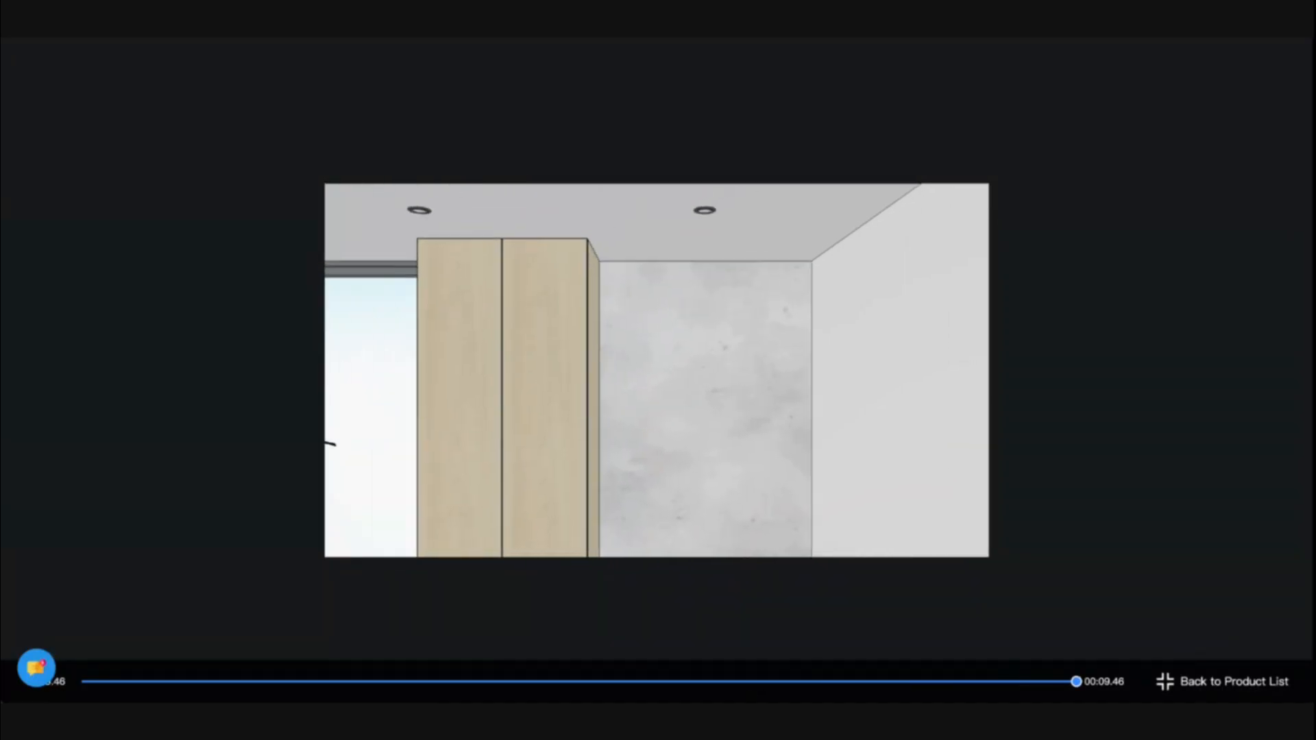
click(1222, 682)
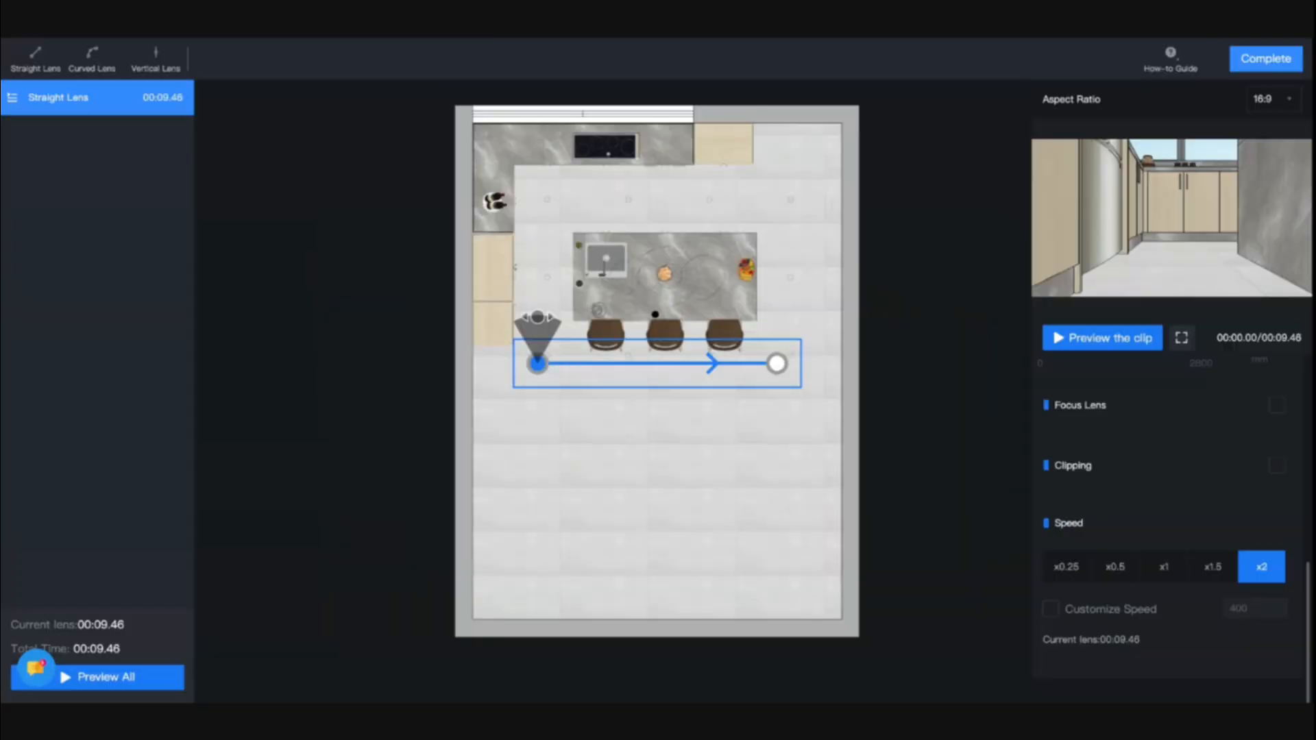
key(Delete)
click(755, 365)
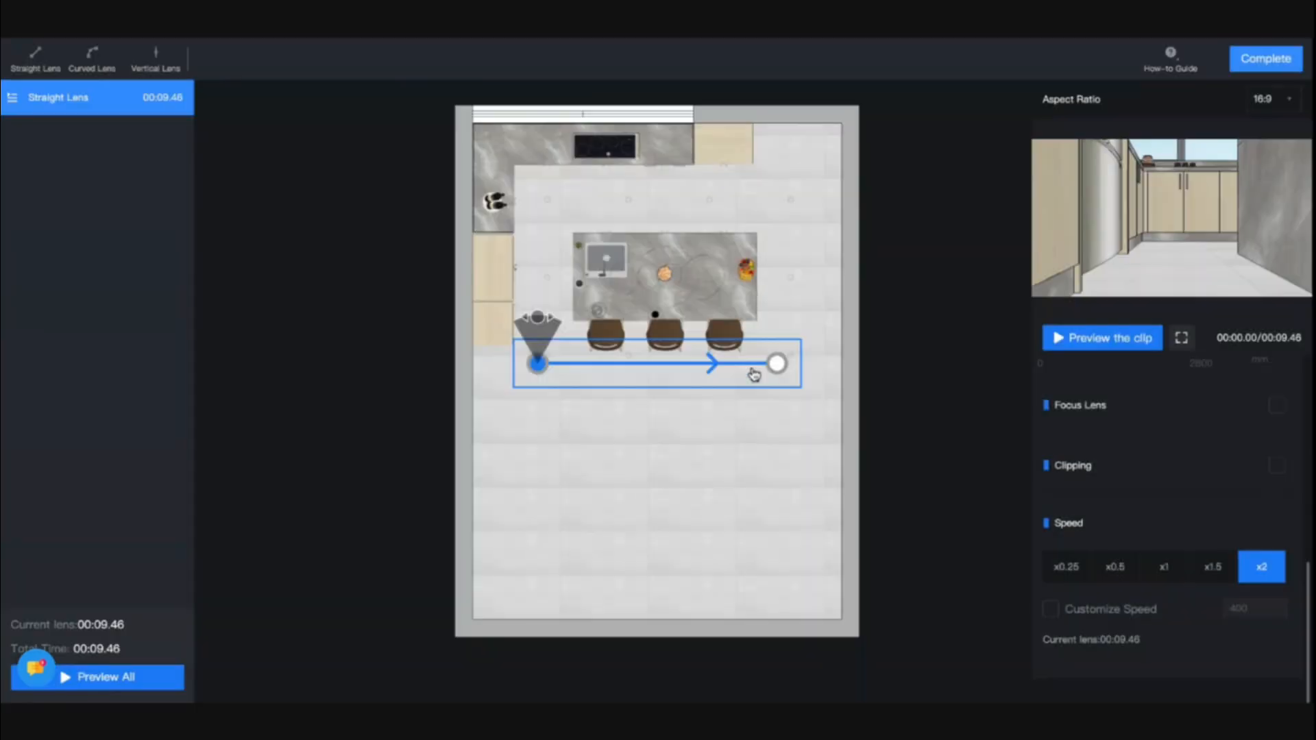
Step: Draw a diagonal straight lens path from the open floor toward the island sink and turn the camera to a horizontal angle of 308
click(46, 61)
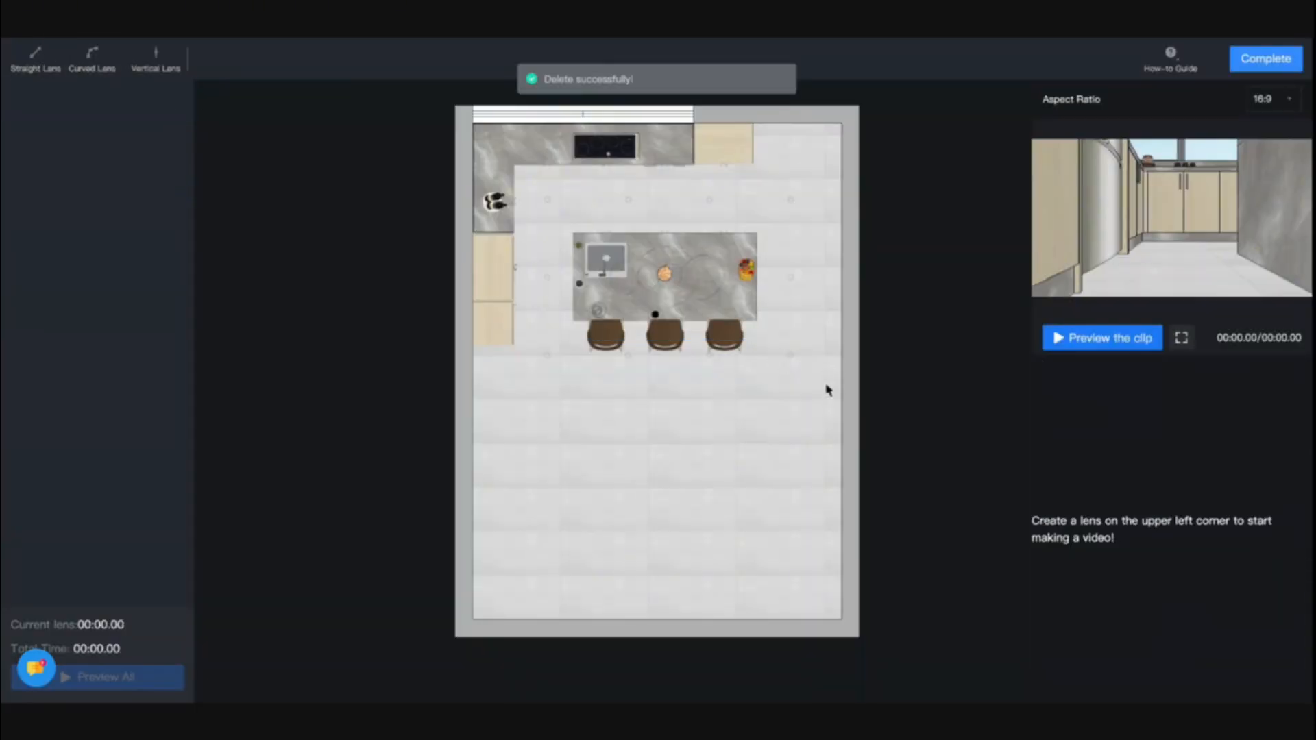
drag(823, 383, 640, 276)
drag(824, 384, 699, 386)
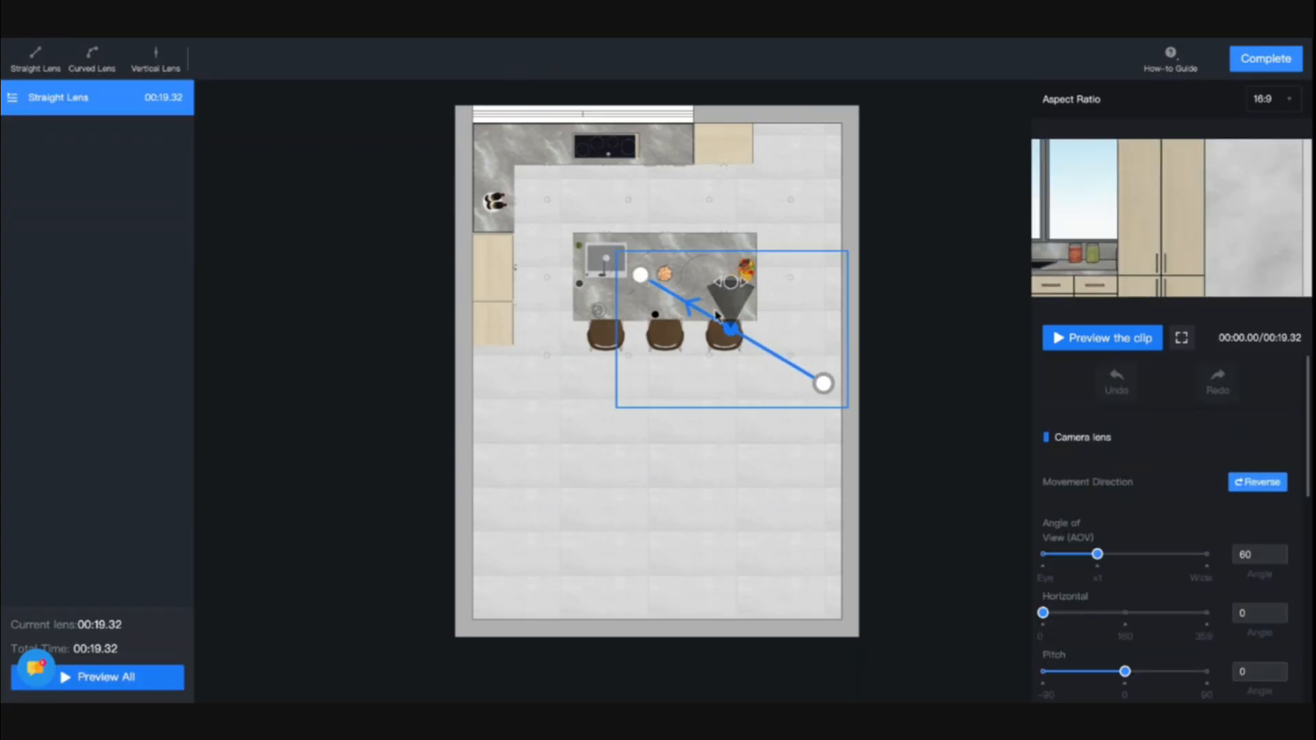
mouse_move(716, 315)
mouse_down()
mouse_move(678, 297)
mouse_move(688, 302)
mouse_up()
Step: Set the start point camera level to 984 mm and shorten the diagonal lens path so it starts at the island's end stool
scroll(1110, 612, down, 5)
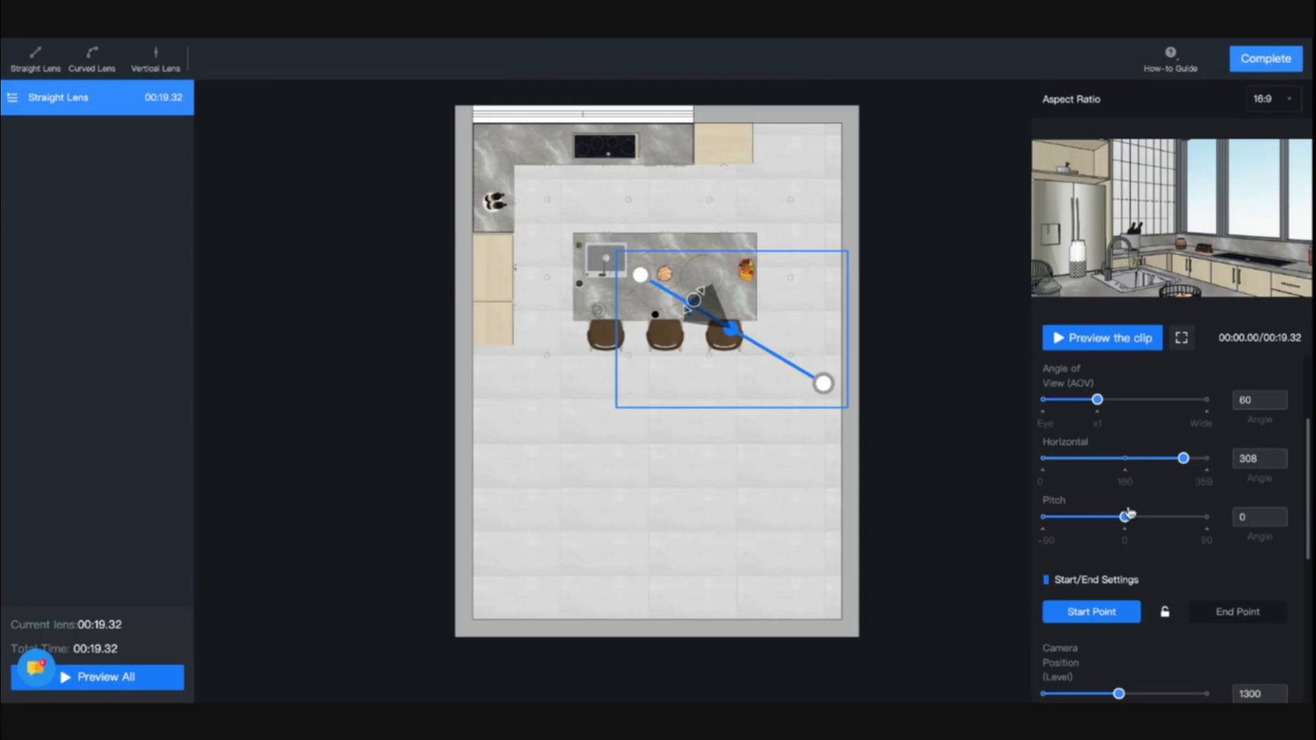
scroll(1130, 521, up, 1)
scroll(1131, 499, down, 8)
scroll(1132, 541, up, 12)
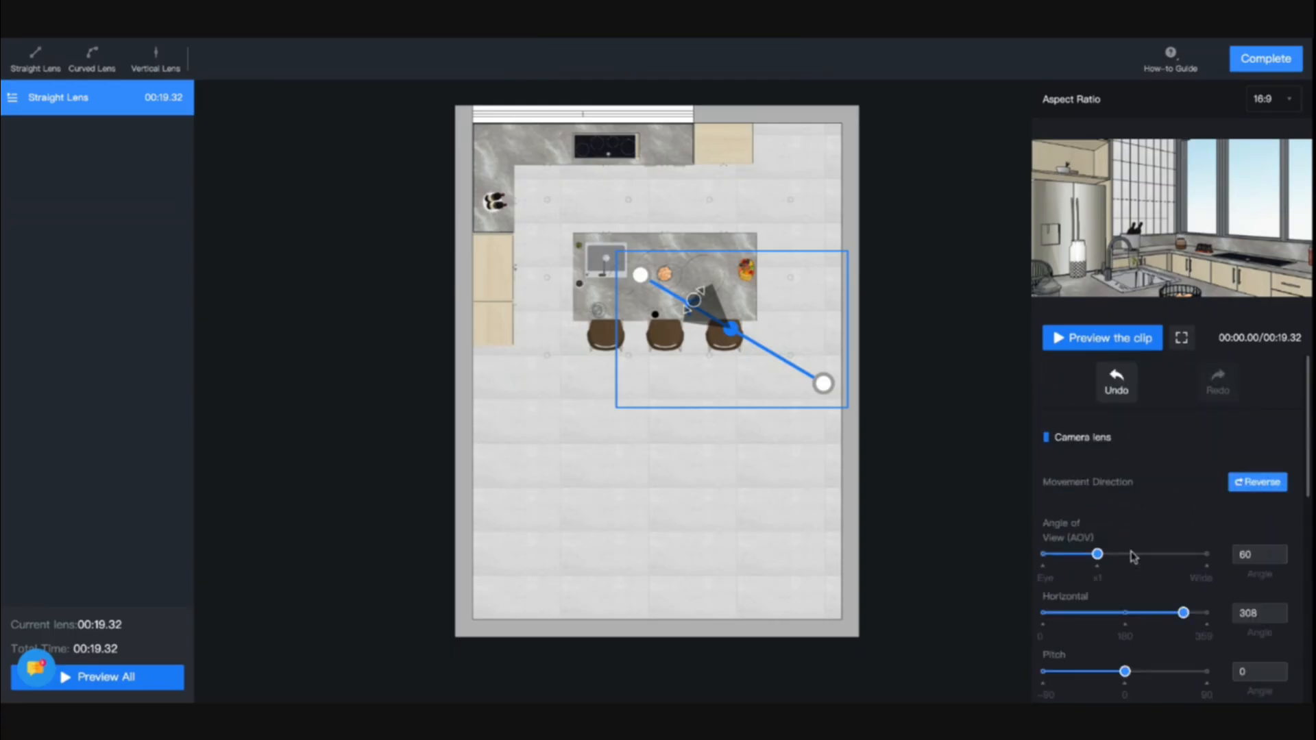
scroll(1132, 556, down, 1)
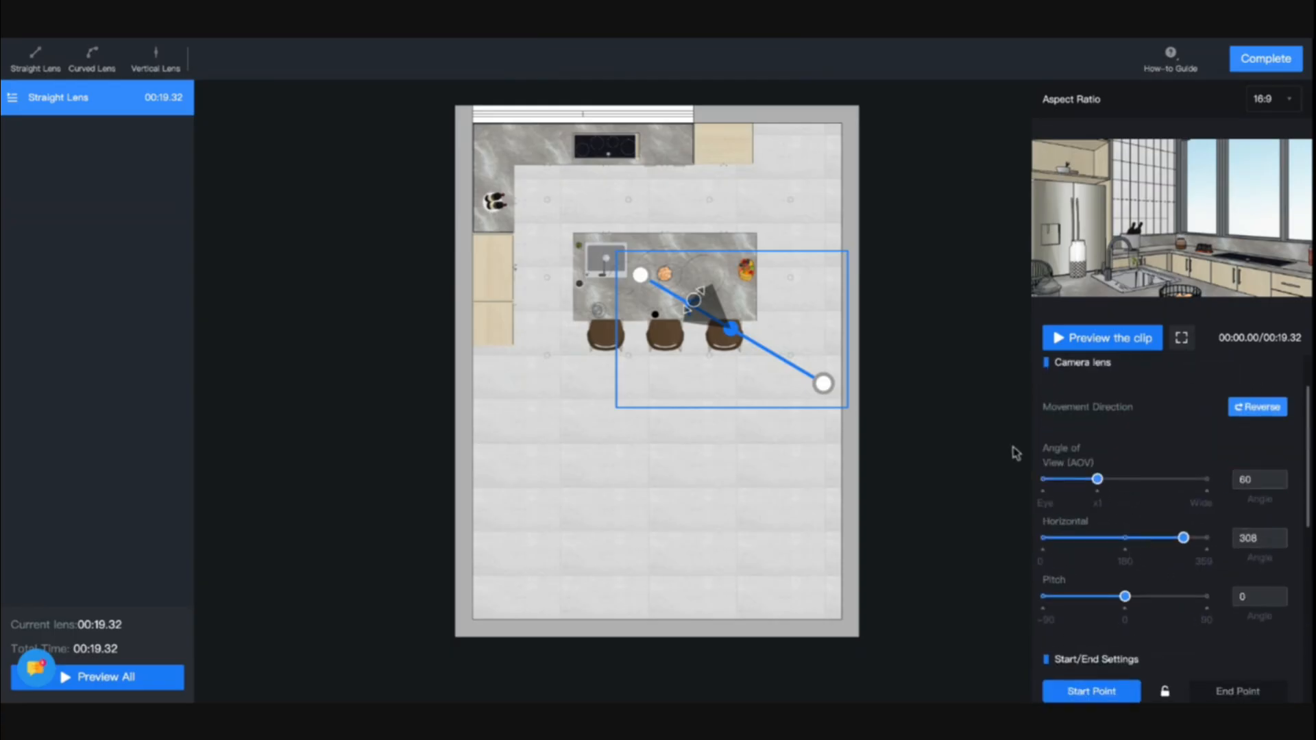
scroll(1119, 474, down, 2)
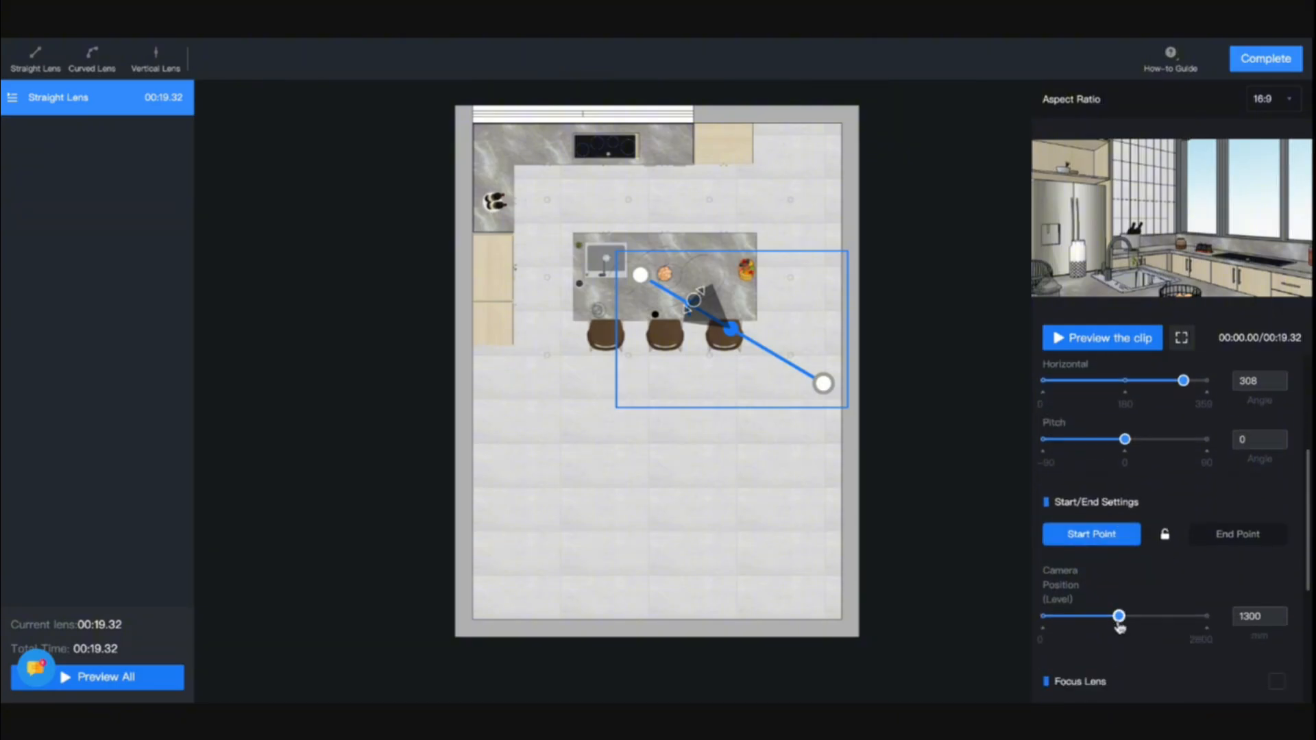
drag(1119, 621, 1102, 623)
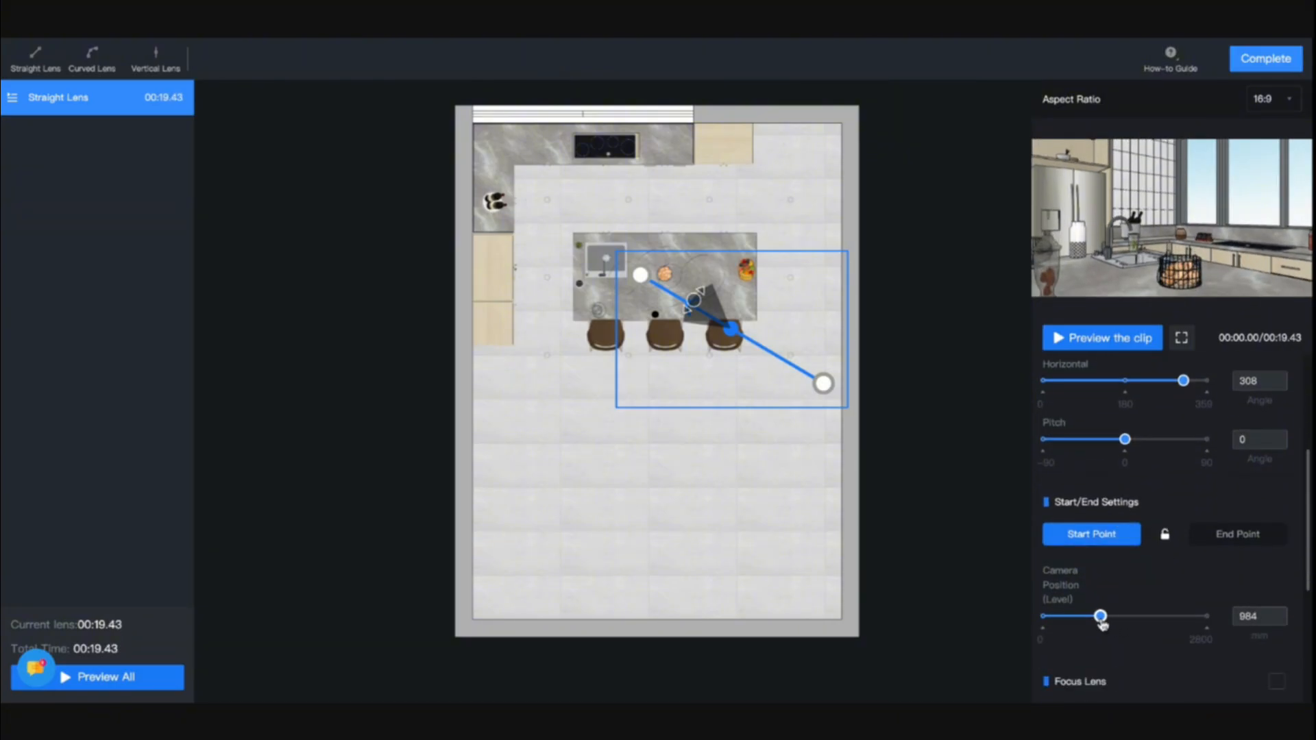
drag(827, 394, 740, 341)
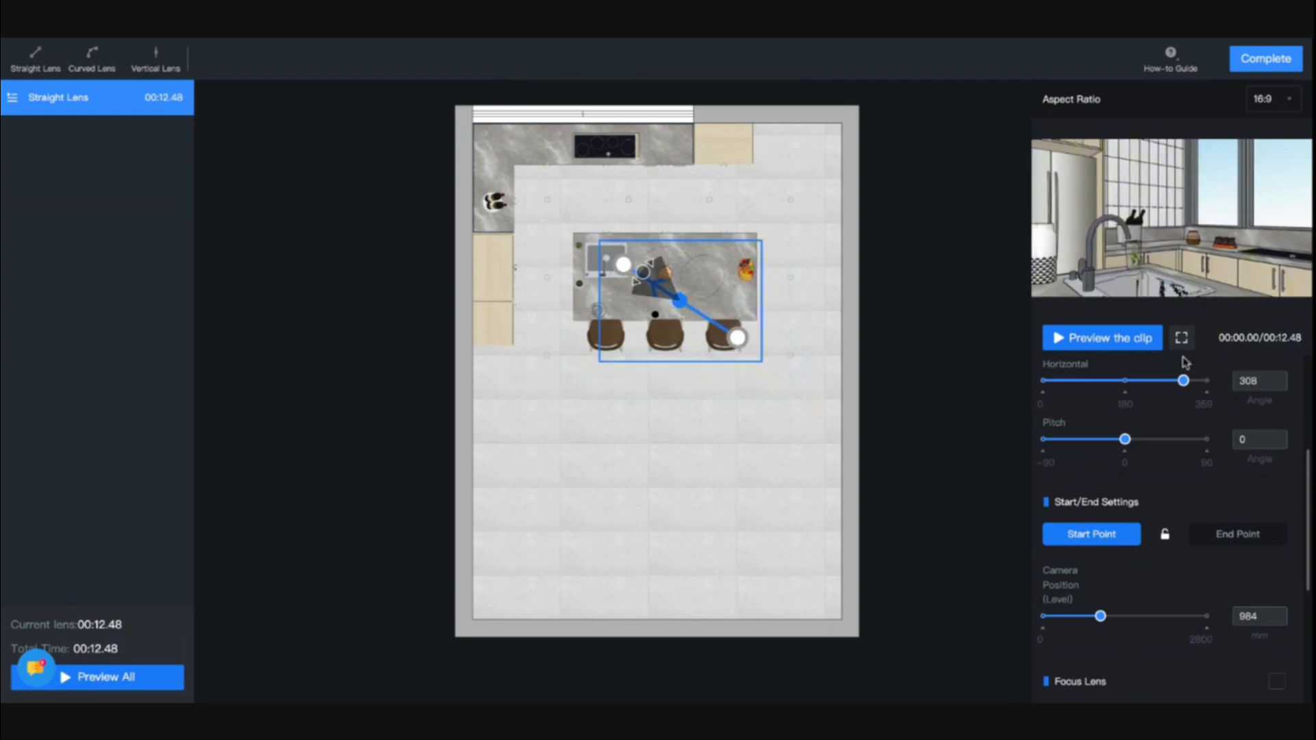
Step: Set the diagonal straight lens's speed to x2 and preview its clip
scroll(1215, 501, down, 4)
click(1259, 567)
scroll(1152, 409, up, 5)
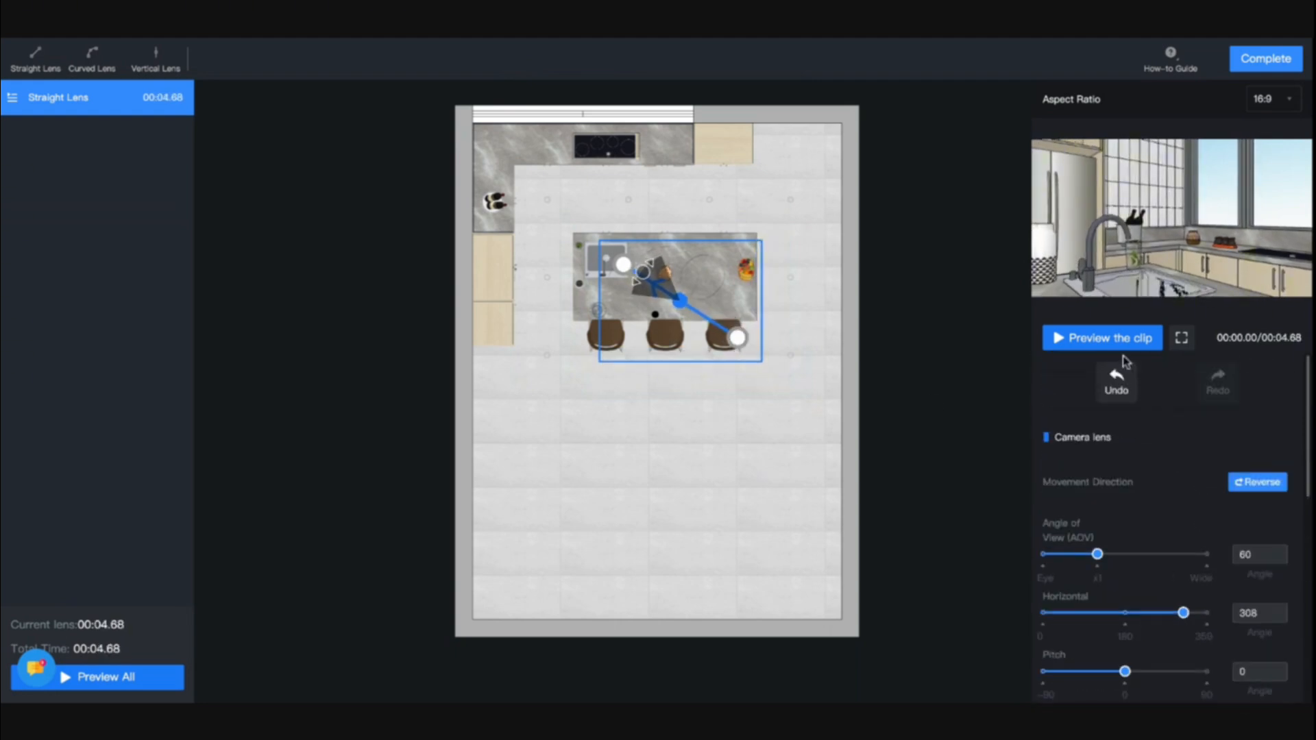
click(1102, 339)
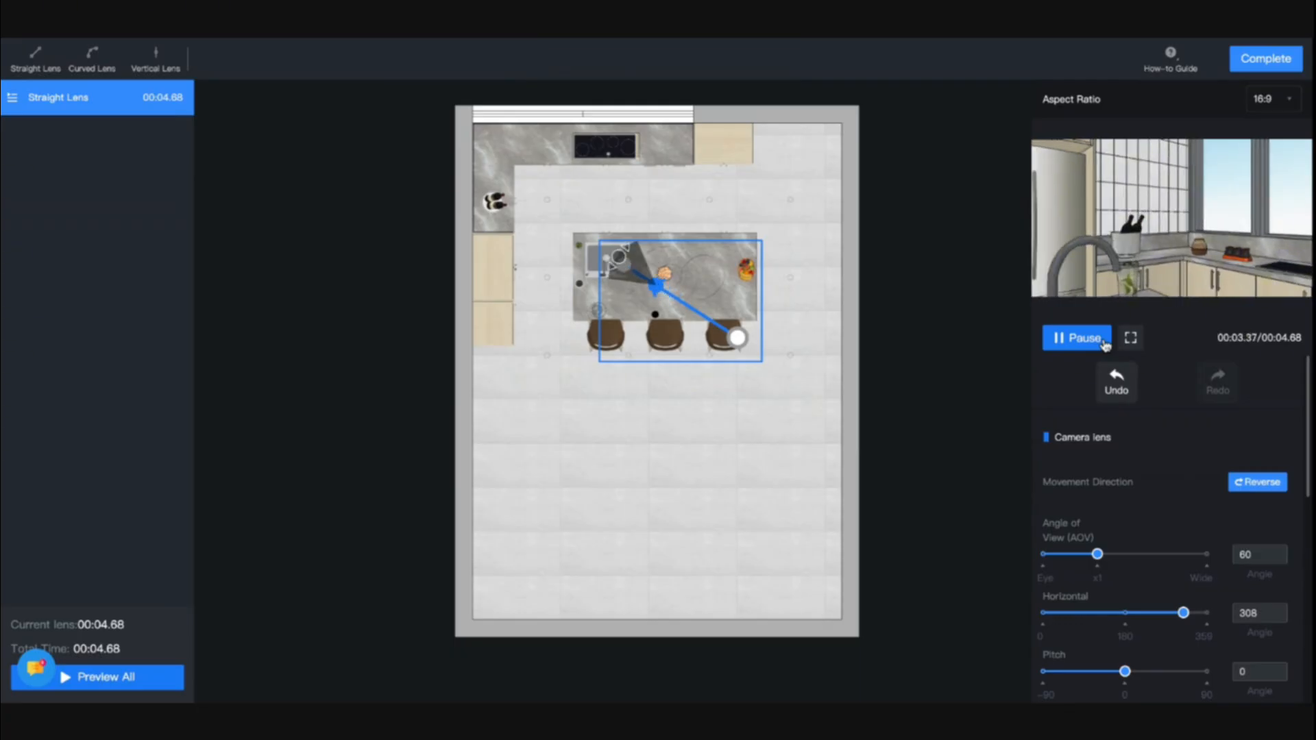
click(1102, 338)
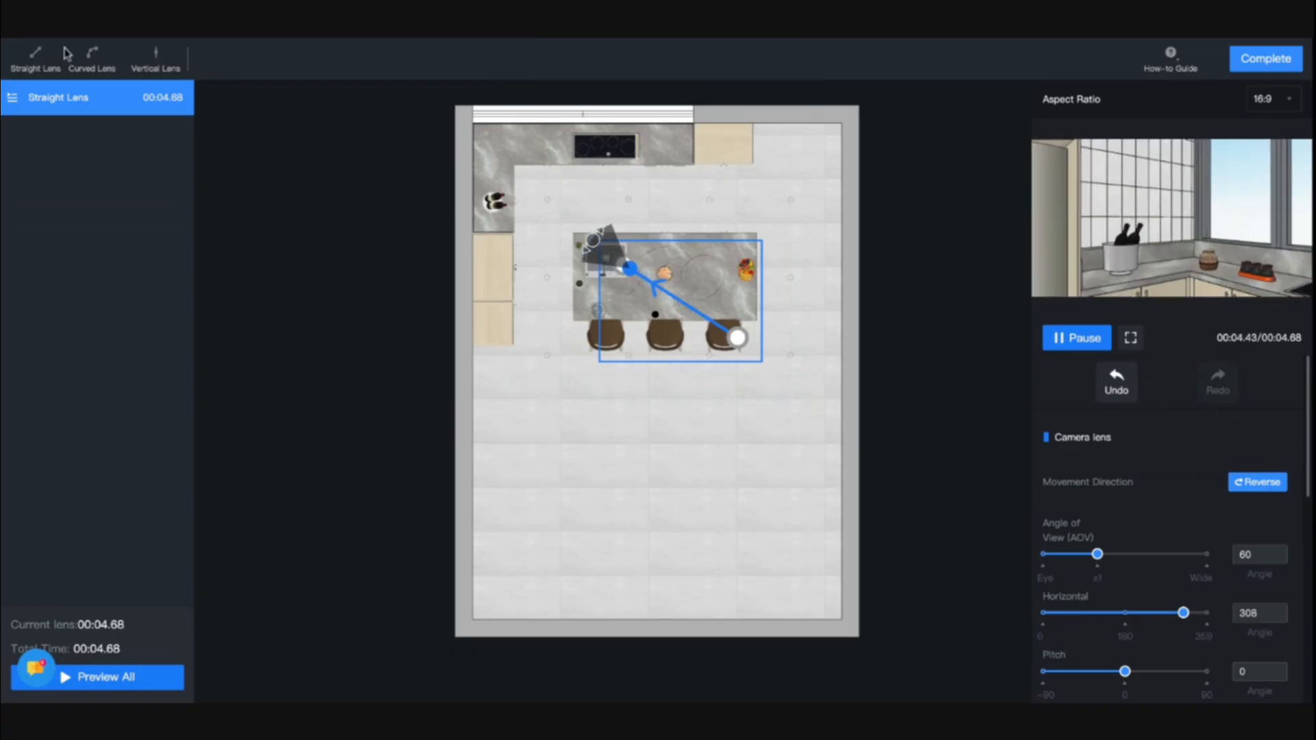
Step: Draw a curved lens path around the island's stool side to beyond its far corner and shift its curve control point outward
click(91, 67)
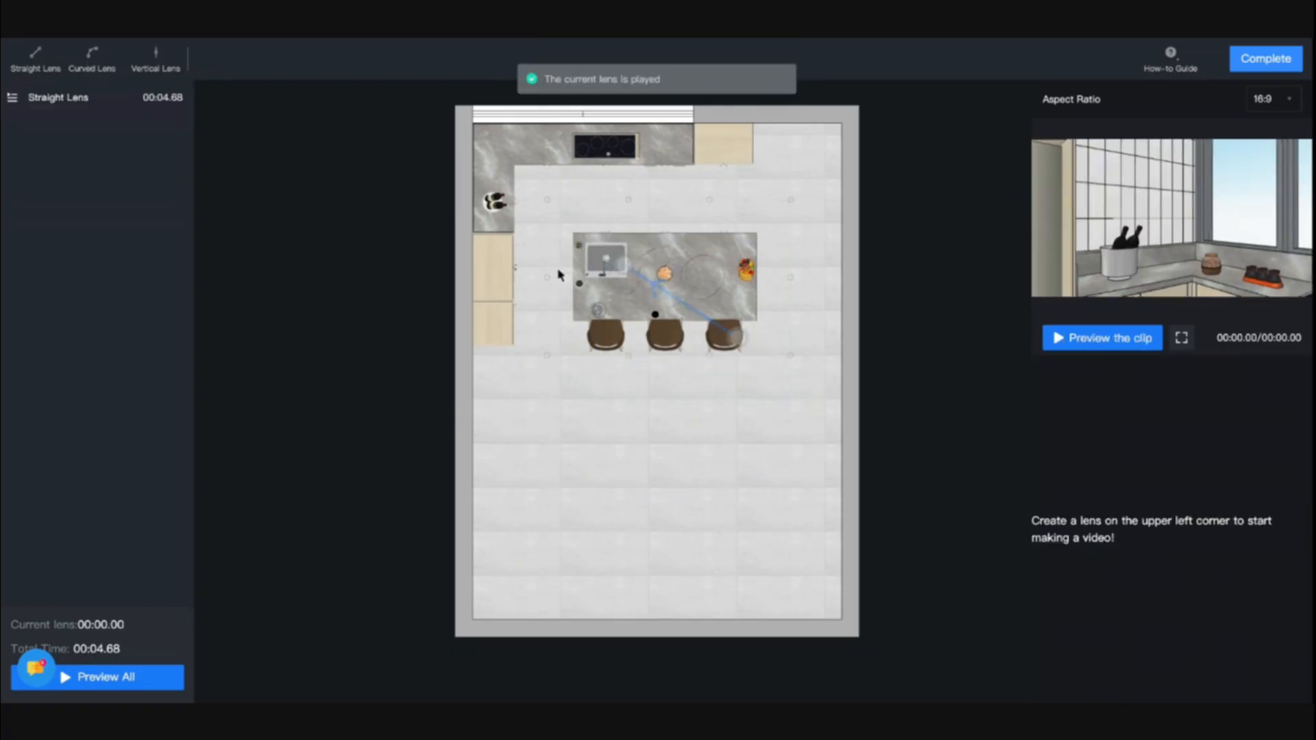
mouse_move(557, 348)
mouse_down()
mouse_move(769, 364)
mouse_move(804, 310)
mouse_move(795, 249)
mouse_move(756, 210)
mouse_up()
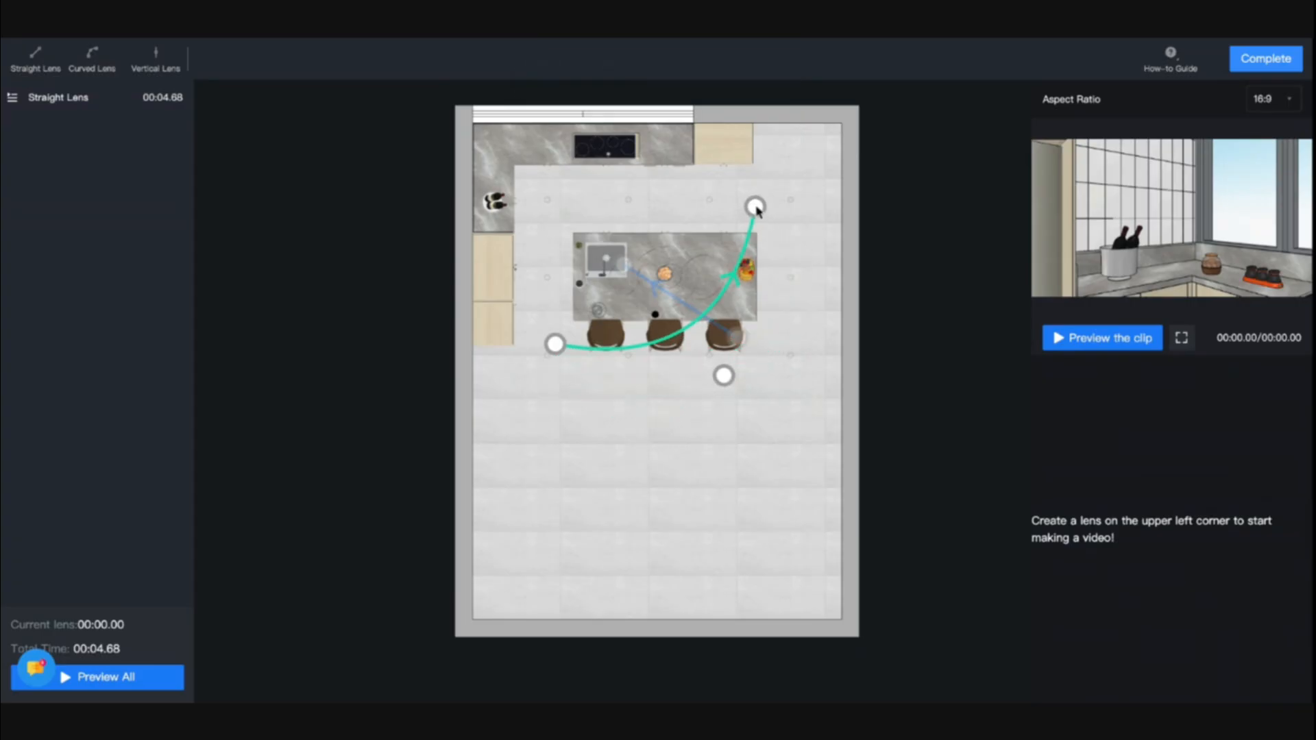
click(756, 207)
drag(732, 377, 758, 384)
click(780, 373)
Step: Enable Focus Lens for the curved path and place its focus point in the aisle beside the island's sink corner
scroll(1190, 549, down, 5)
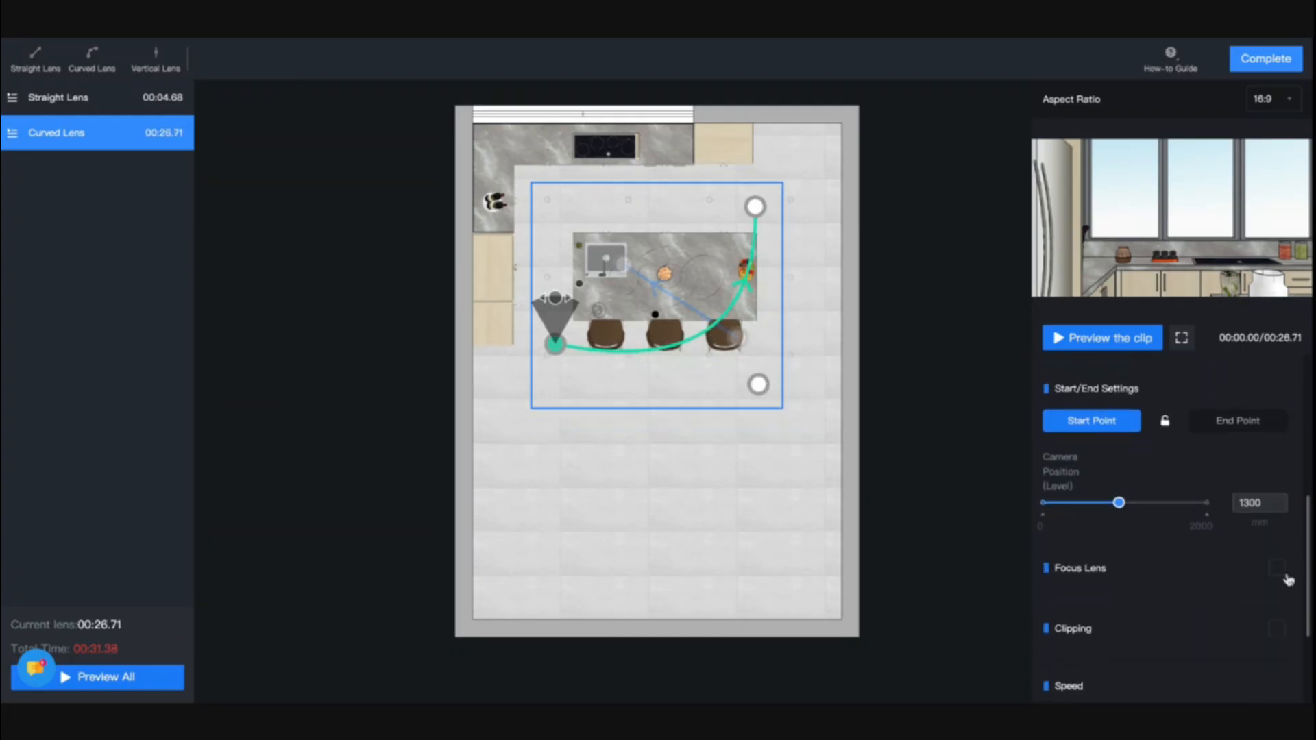
click(1277, 569)
drag(590, 180, 558, 219)
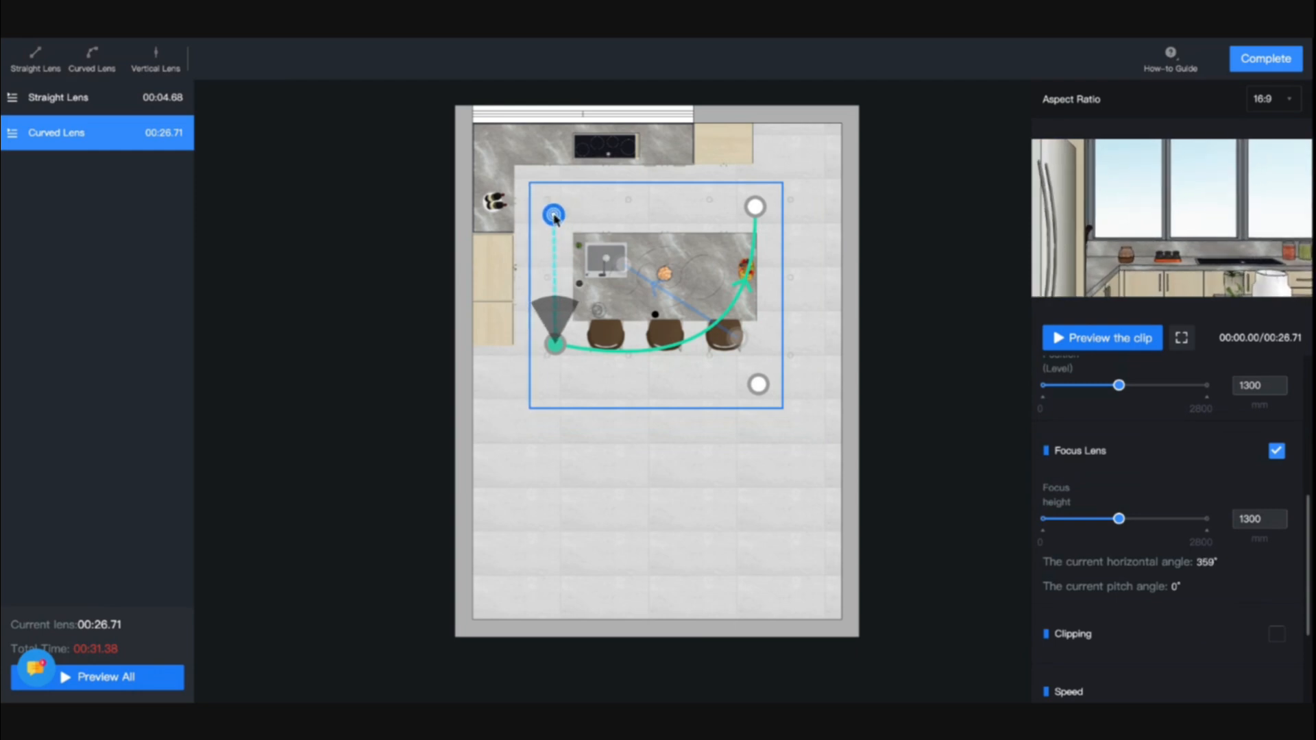
Step: Set the curved lens's speed to x2 and preview its clip
scroll(1194, 426, up, 3)
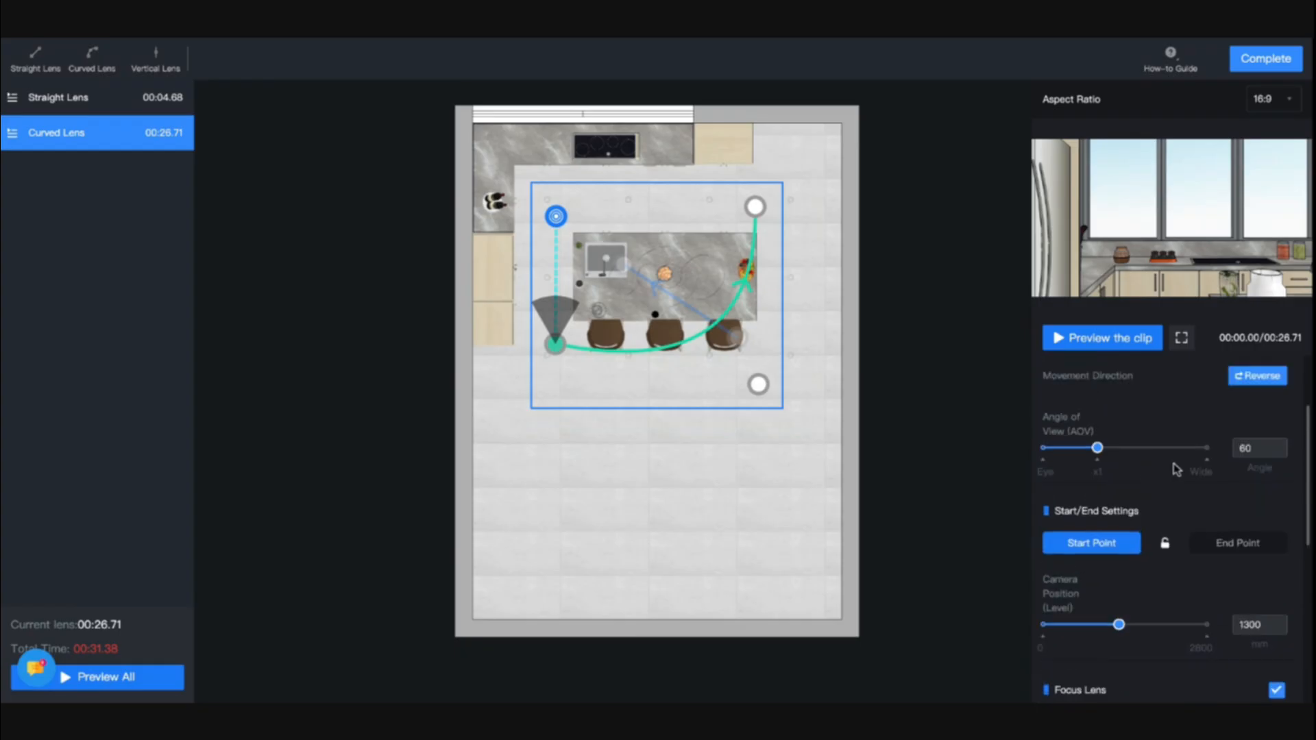
scroll(1227, 572, down, 5)
click(1256, 565)
scroll(1206, 470, up, 8)
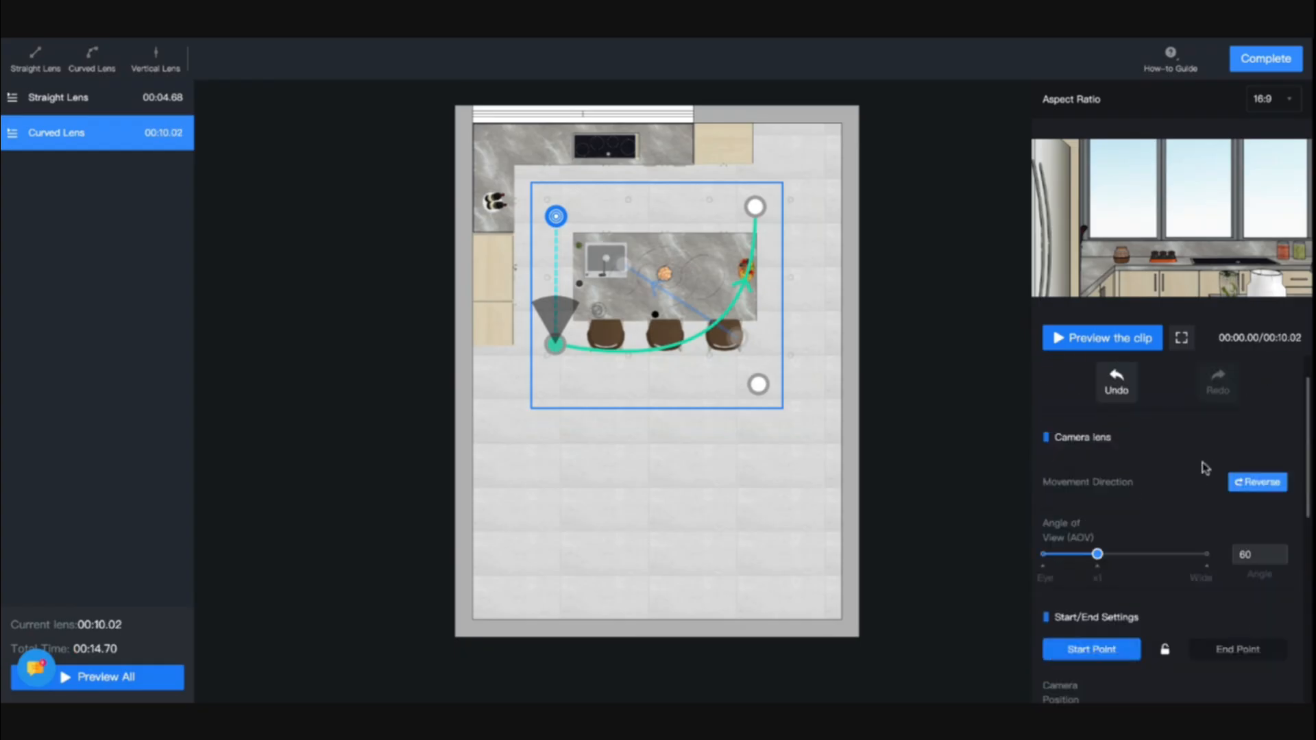
click(1104, 343)
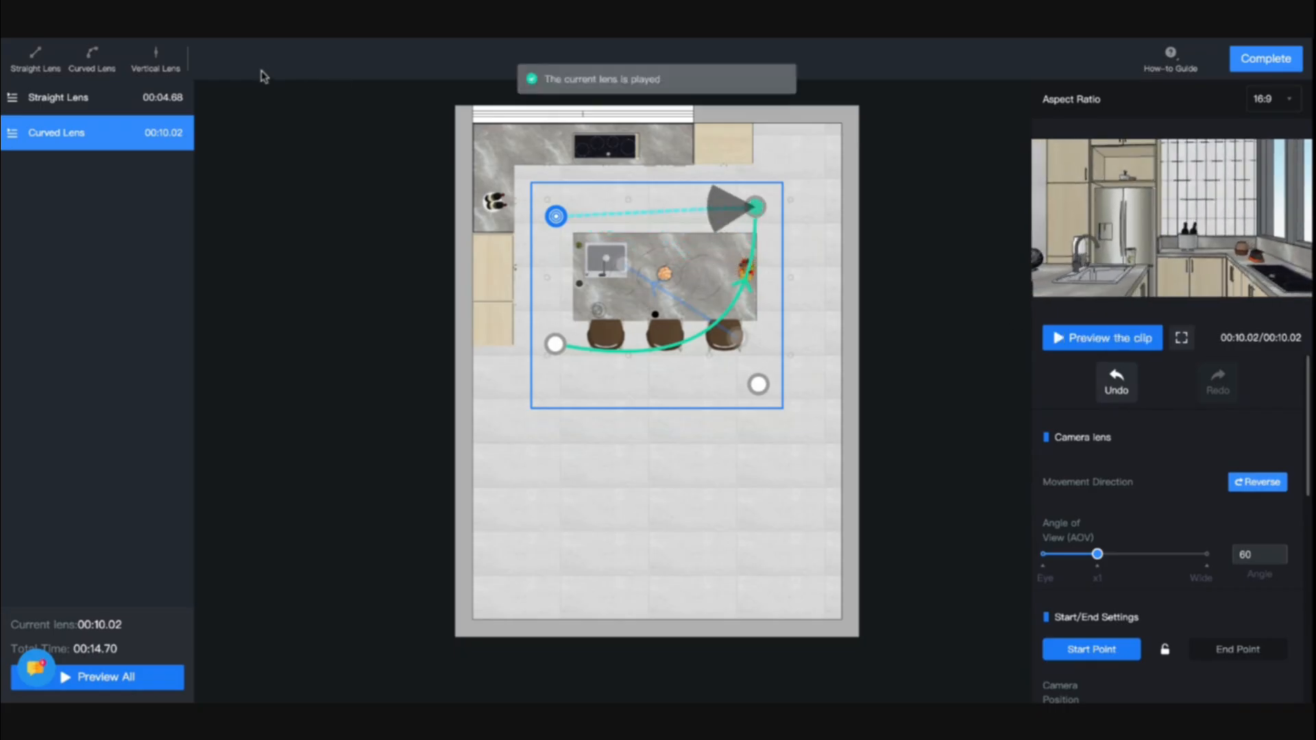
Step: Draw a straight lens path along the aisle between the cooktop and the island, heading toward the fridge side, and preview part of its clip
click(566, 194)
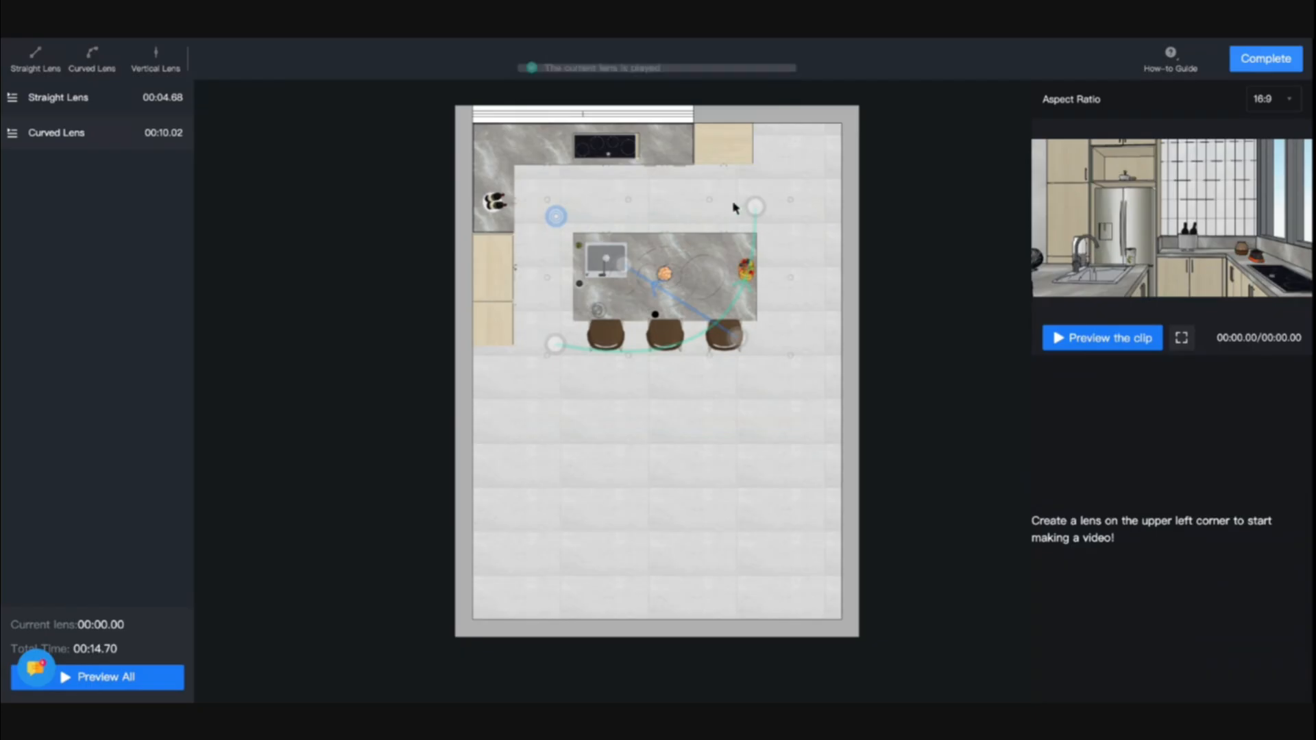
drag(735, 199, 626, 201)
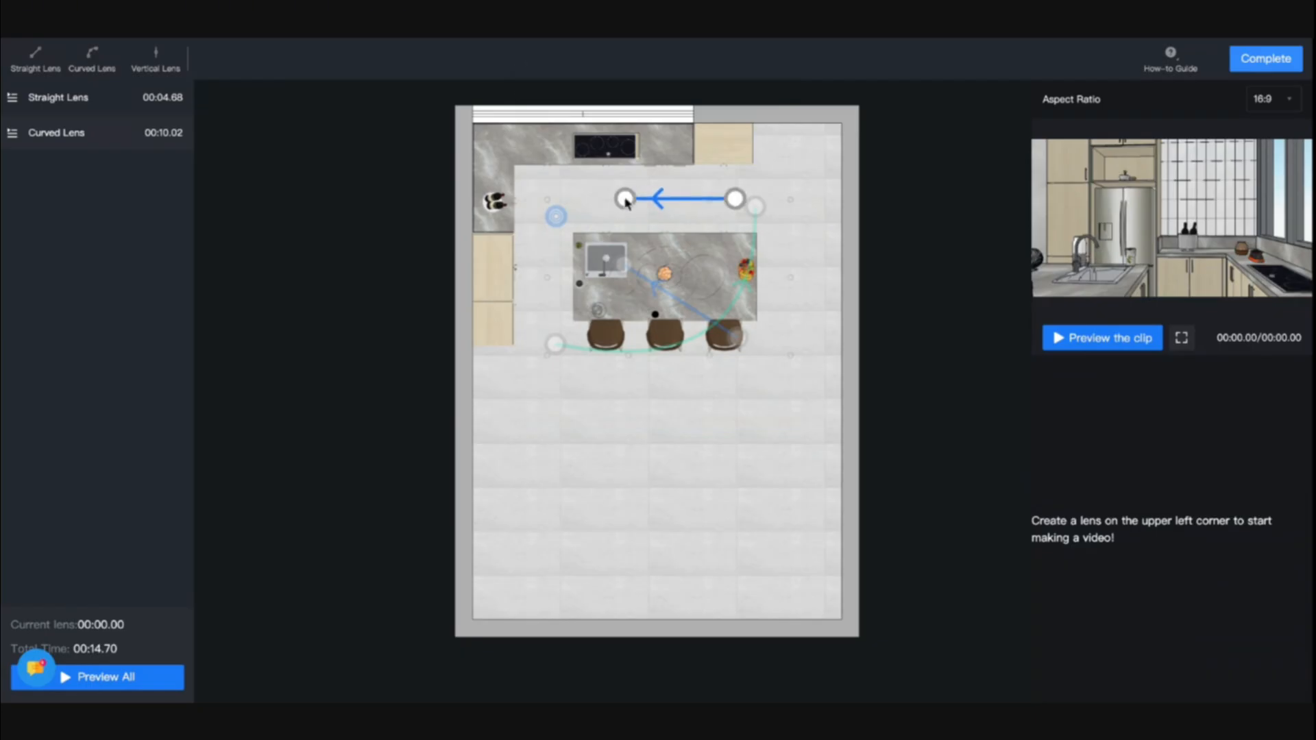
click(625, 200)
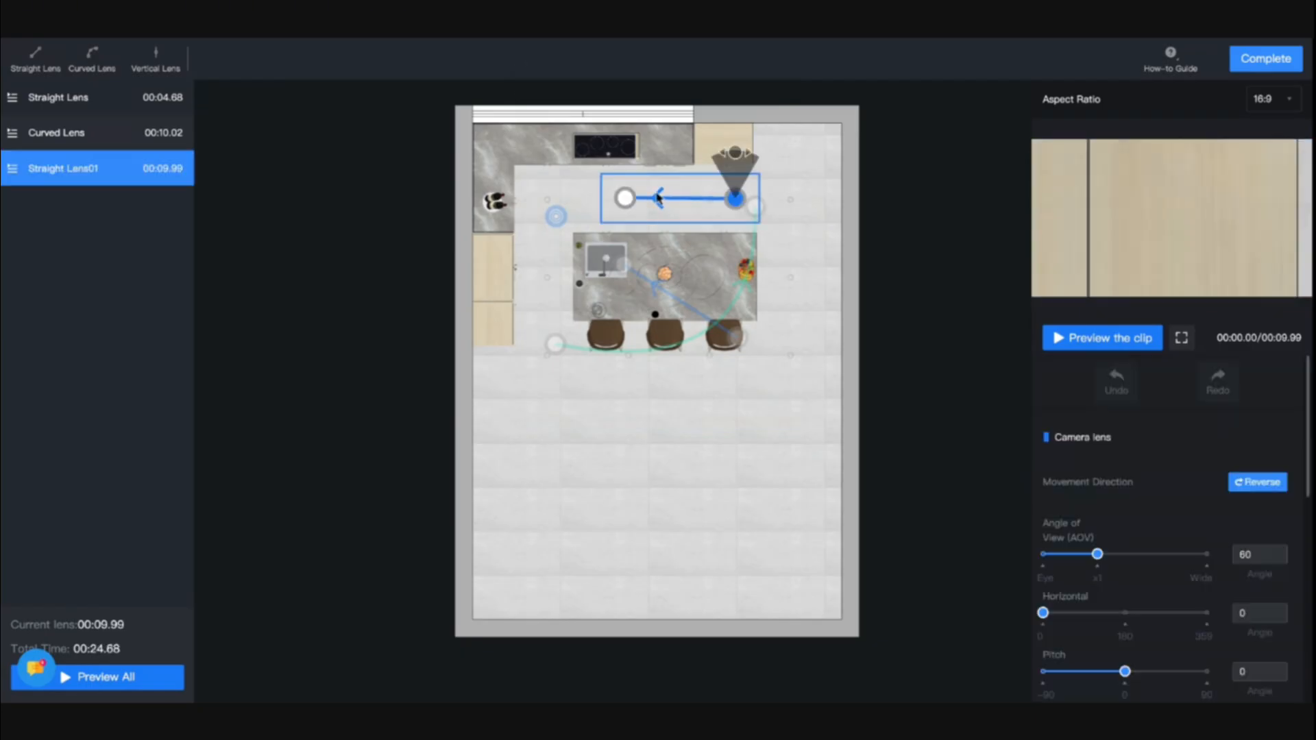
scroll(1154, 483, down, 1)
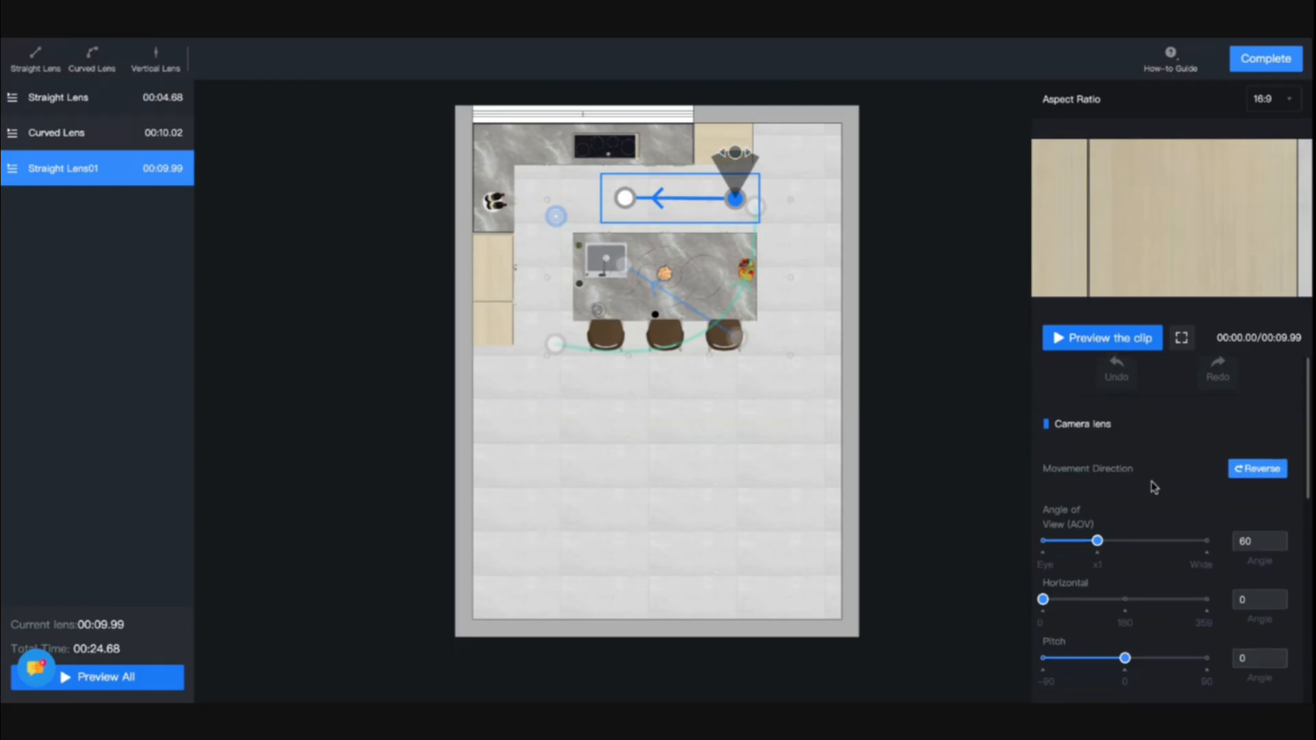
scroll(1127, 597, down, 2)
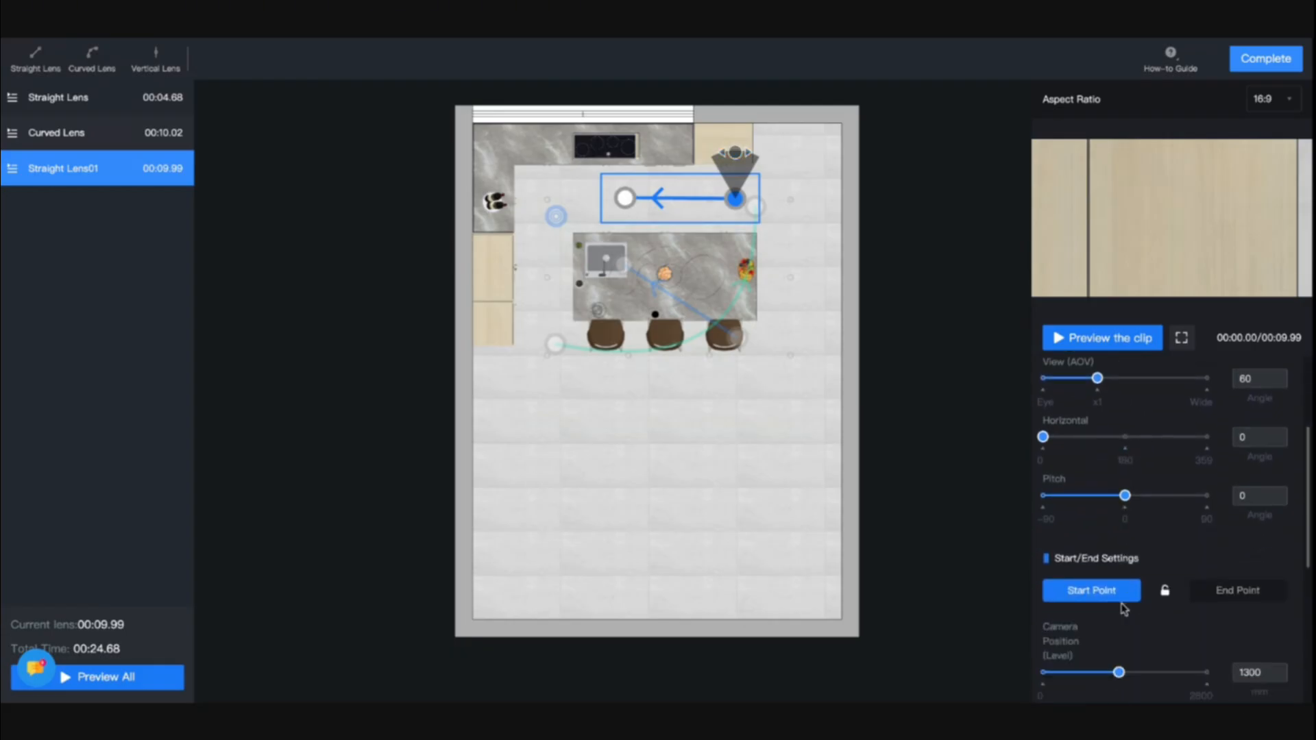
click(1100, 347)
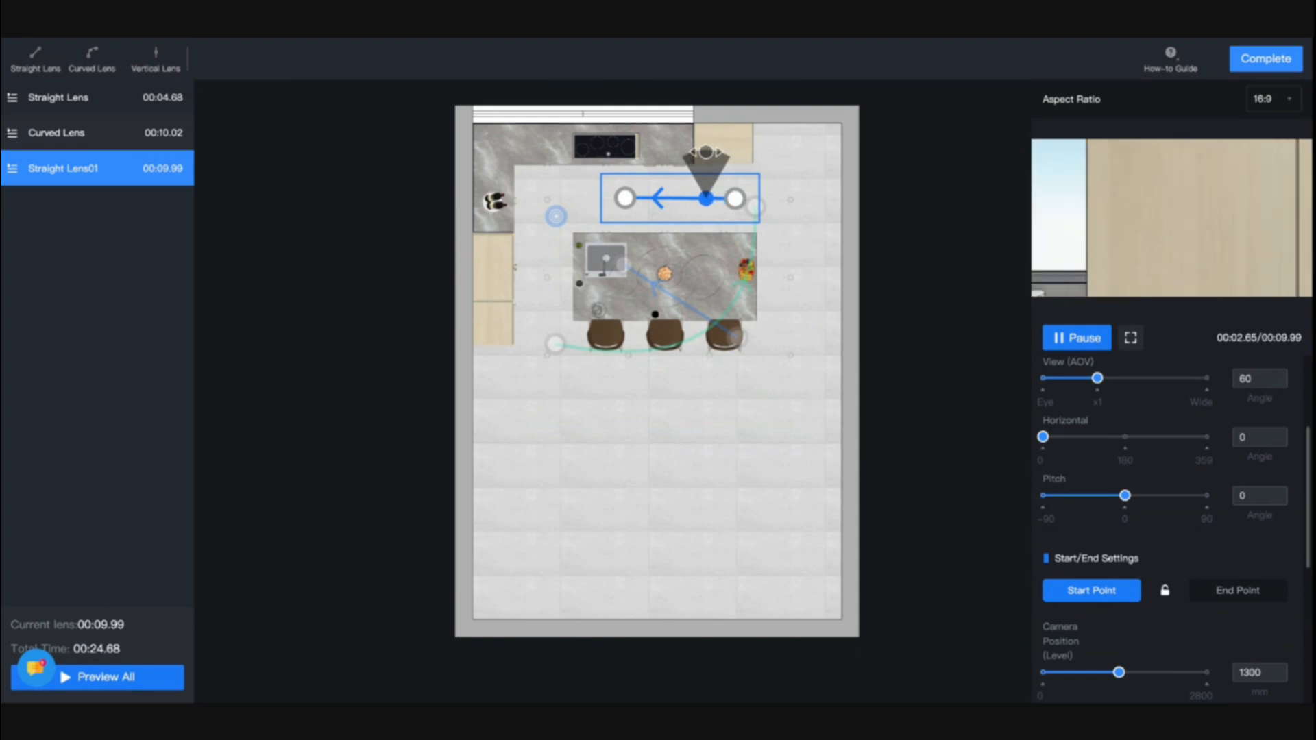
click(1099, 346)
Step: Move both ends of the aisle lens path onto the island's cooktop-side edge and set its speed to x2
mouse_move(738, 201)
mouse_down()
mouse_move(754, 206)
mouse_move(730, 225)
mouse_up()
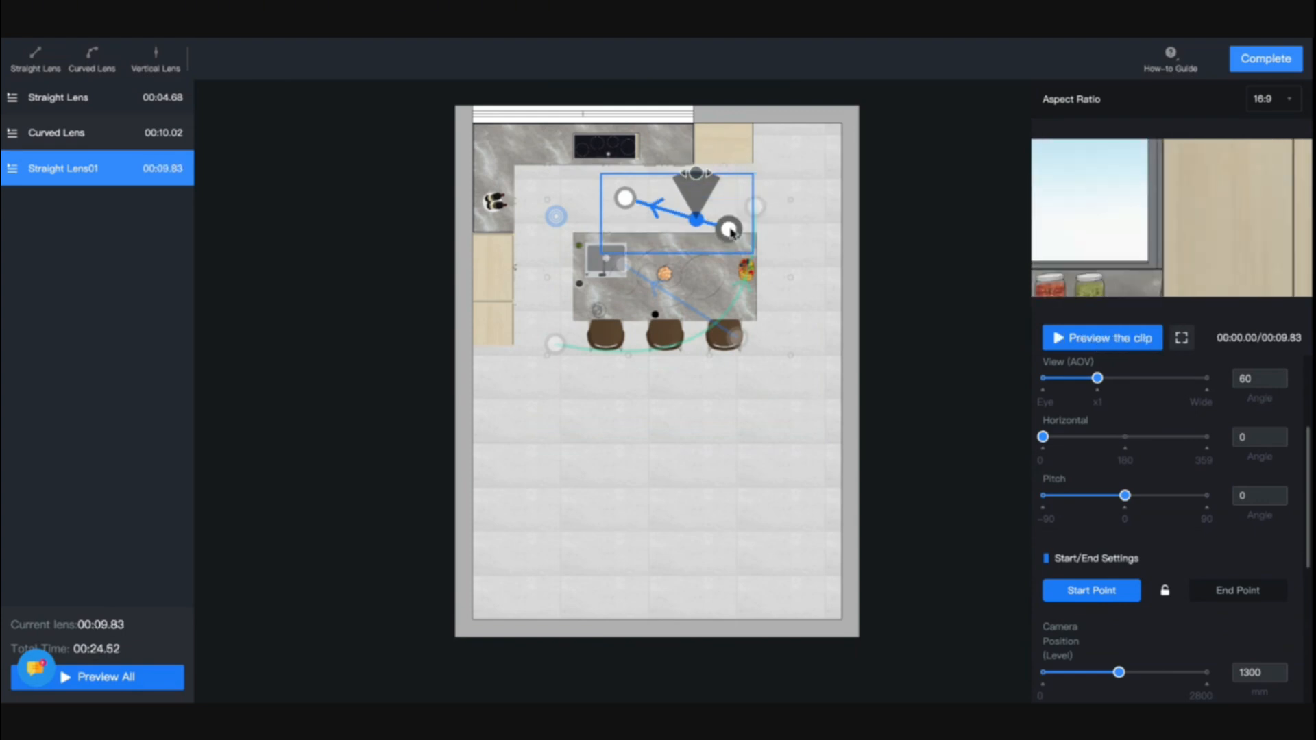
drag(621, 207, 584, 230)
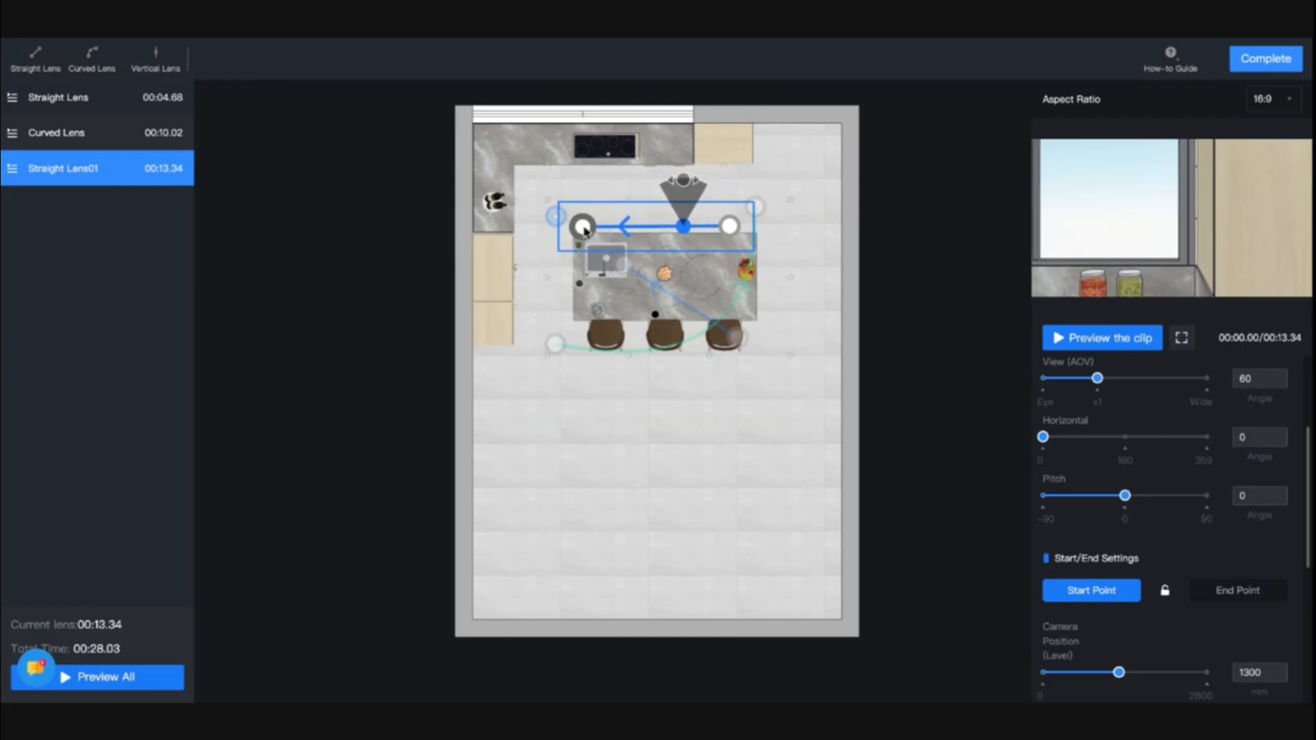
scroll(1092, 436, down, 5)
click(1263, 564)
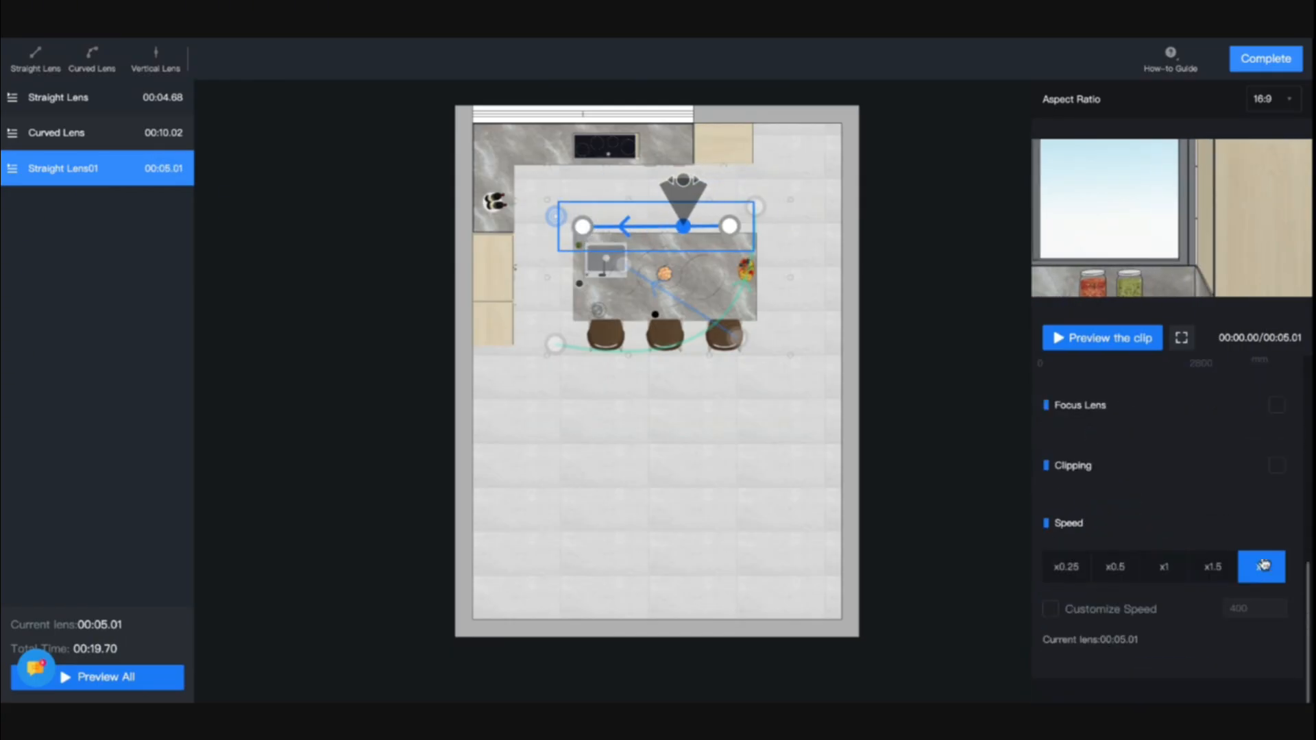
Step: Lower the aisle lens's start point camera level to 833 mm and preview part of the clip
scroll(1179, 493, up, 3)
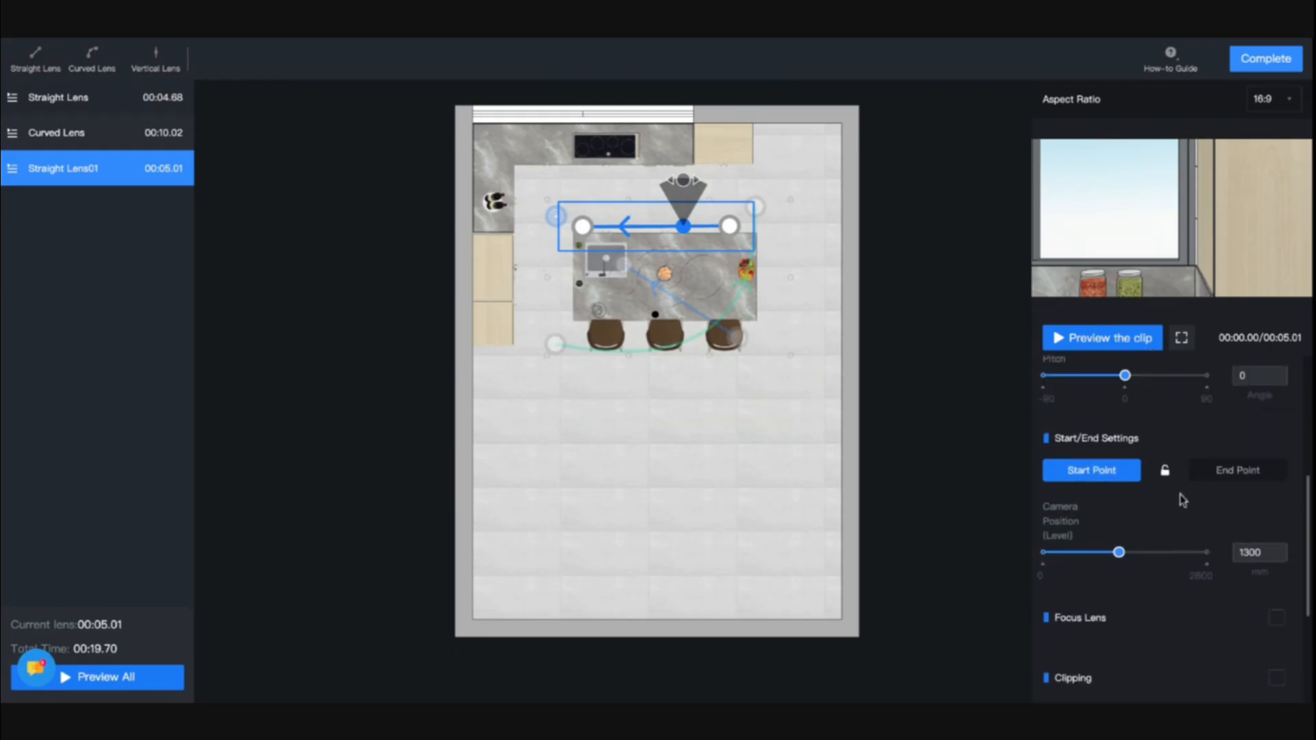
drag(1119, 555, 1091, 554)
click(1090, 343)
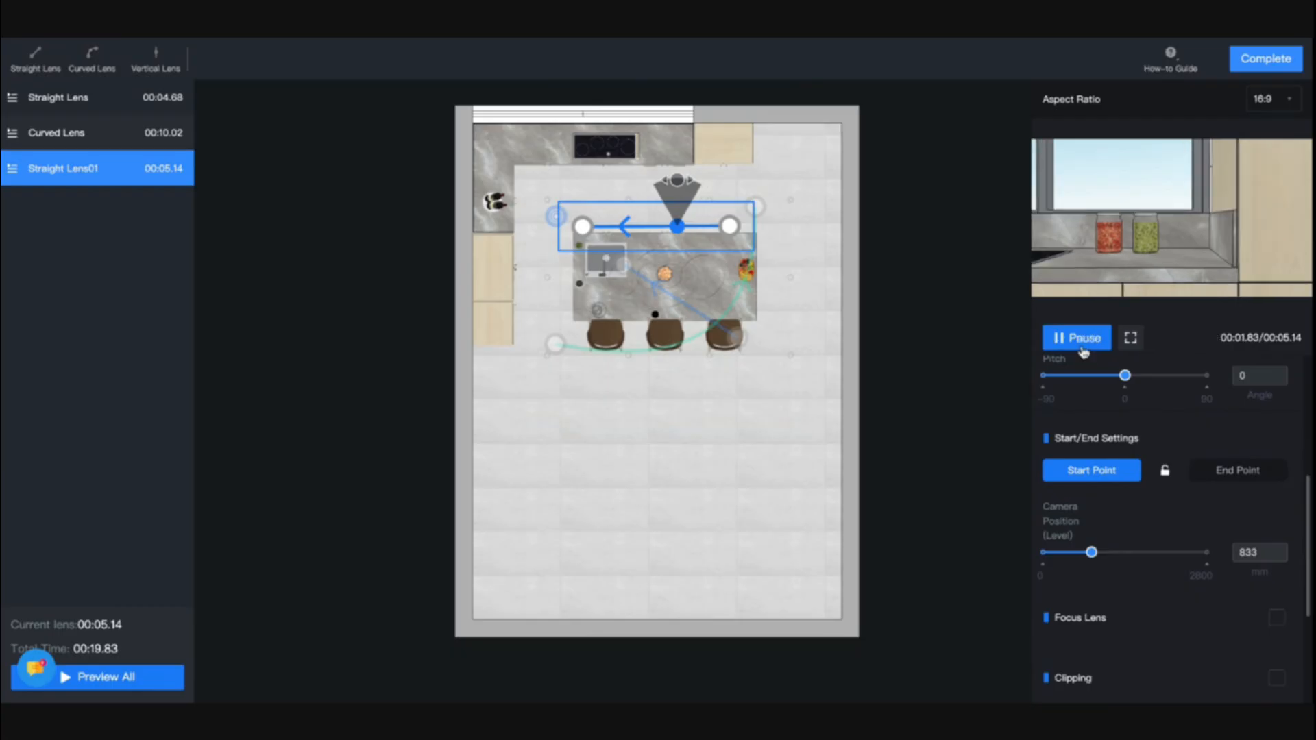
scroll(1123, 451, up, 2)
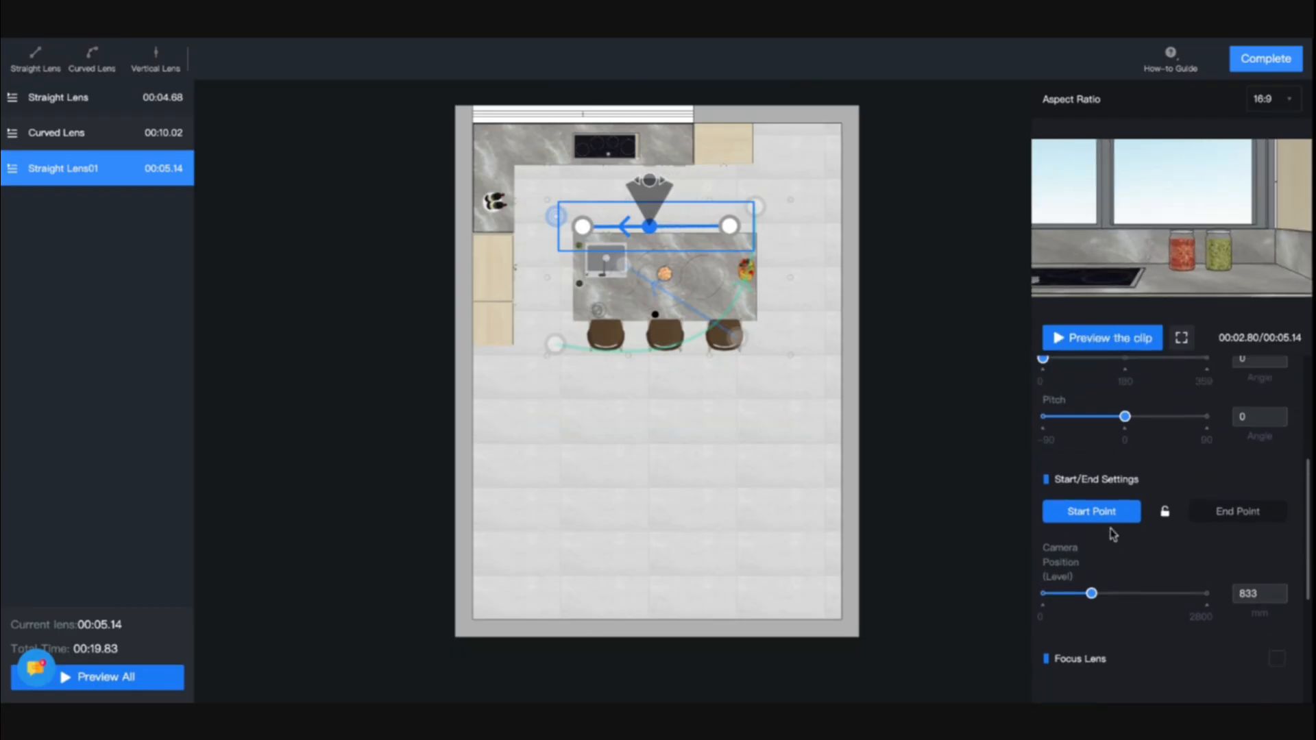
Step: Set the aisle lens's camera level to 800 mm at both the start point and the end point
click(1240, 591)
text(800)
key(Return)
click(1239, 520)
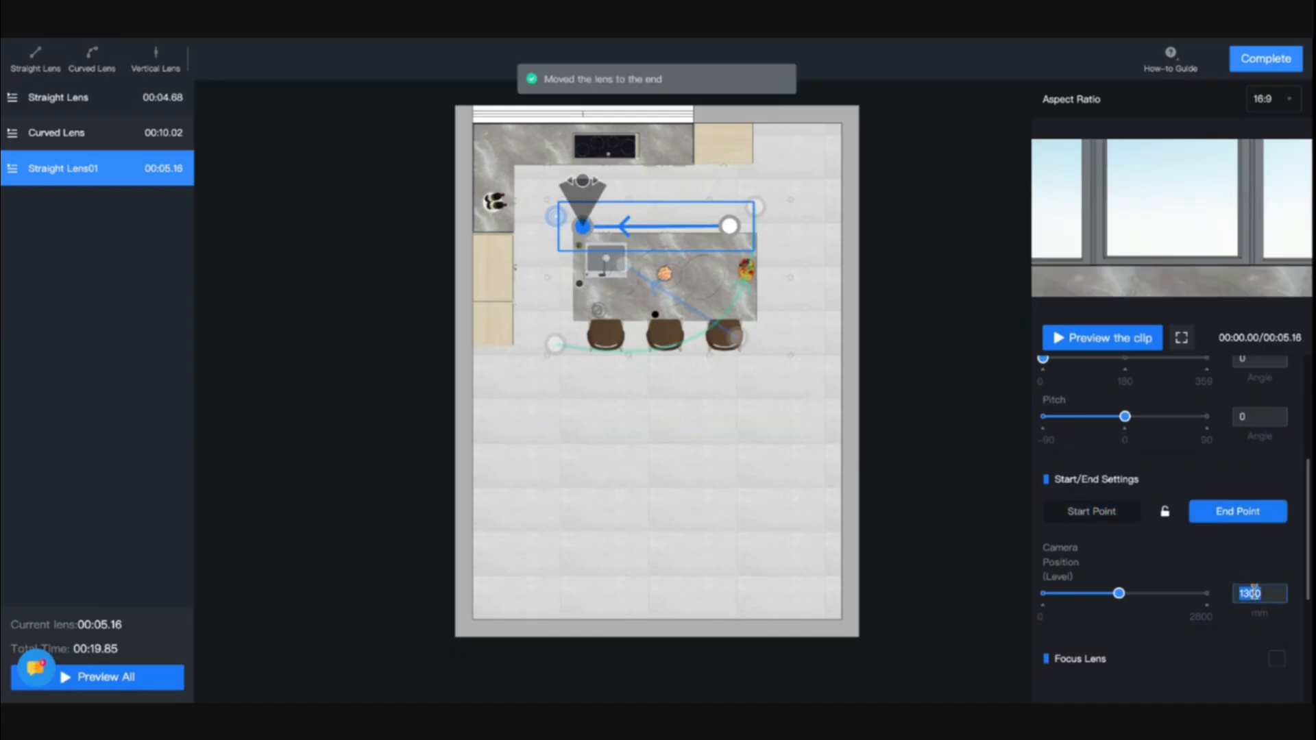
click(1254, 591)
text(800)
key(Return)
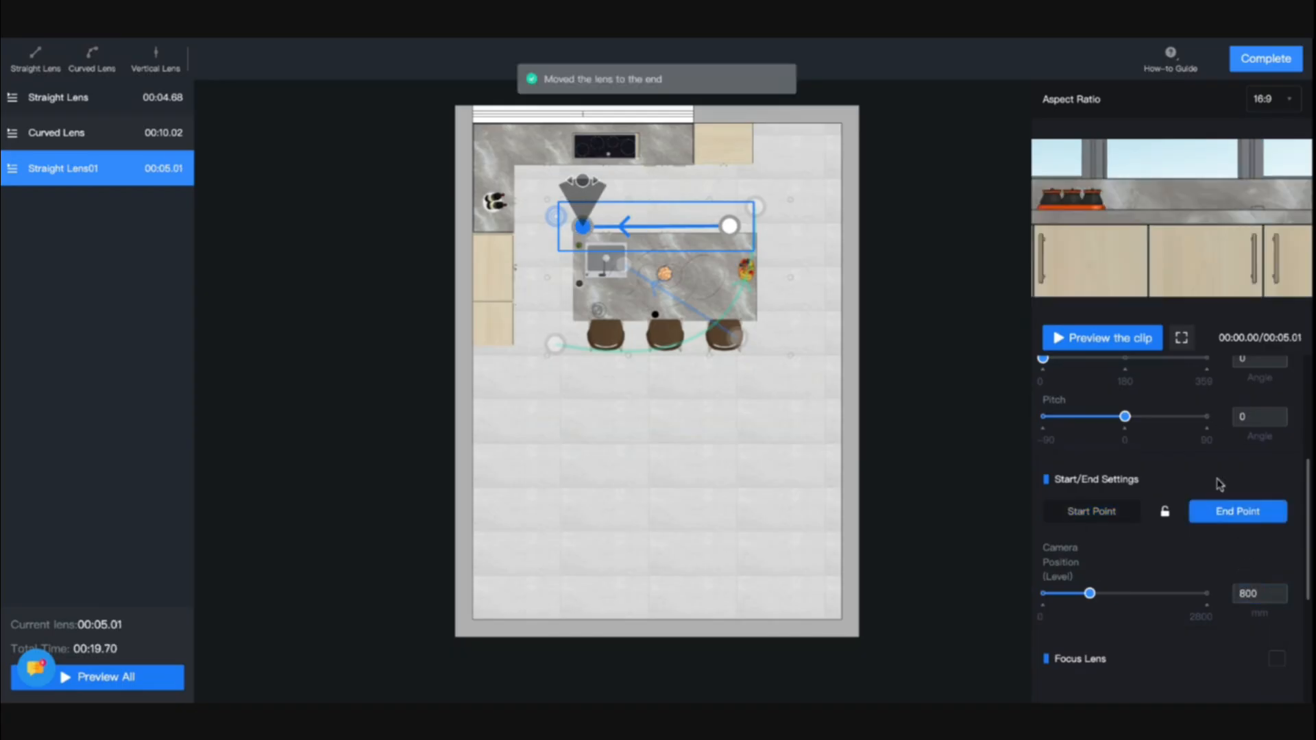
Step: Preview the aisle lens clip in full screen and return to the path editor
scroll(1117, 473, up, 4)
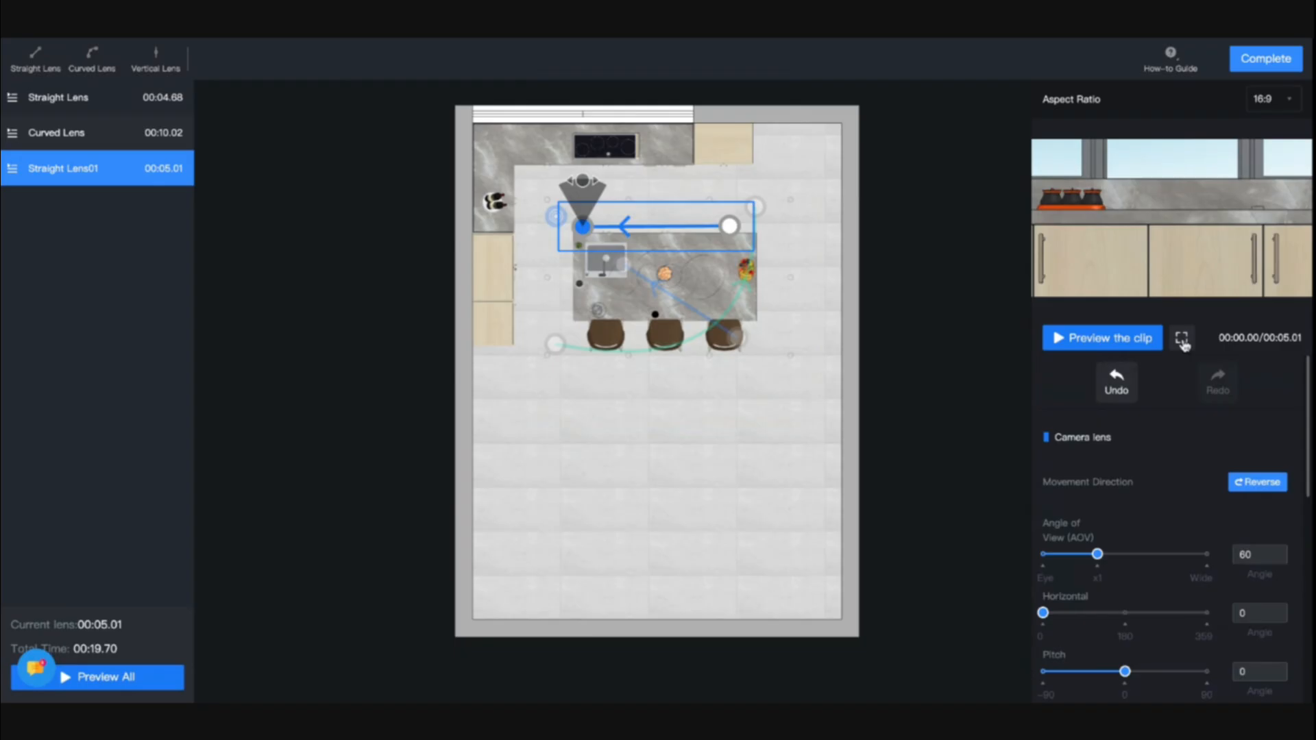
click(1181, 340)
click(629, 395)
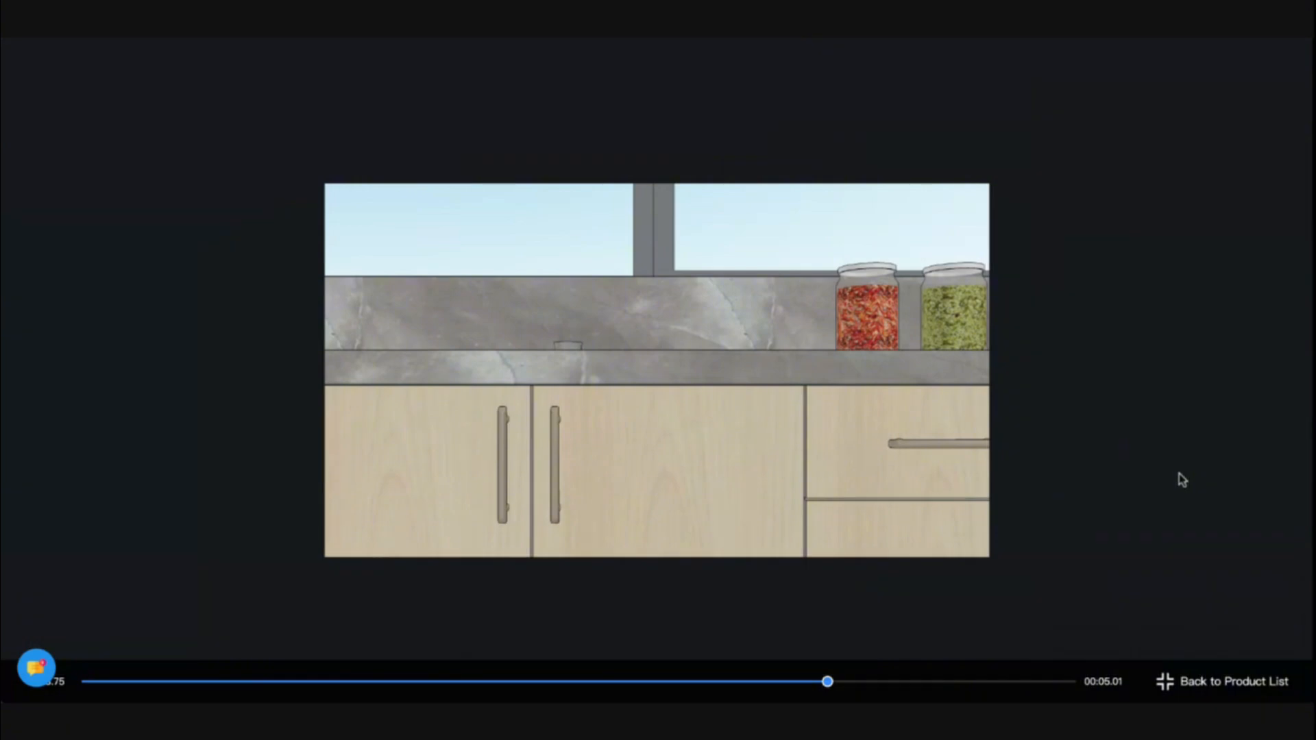
click(1207, 681)
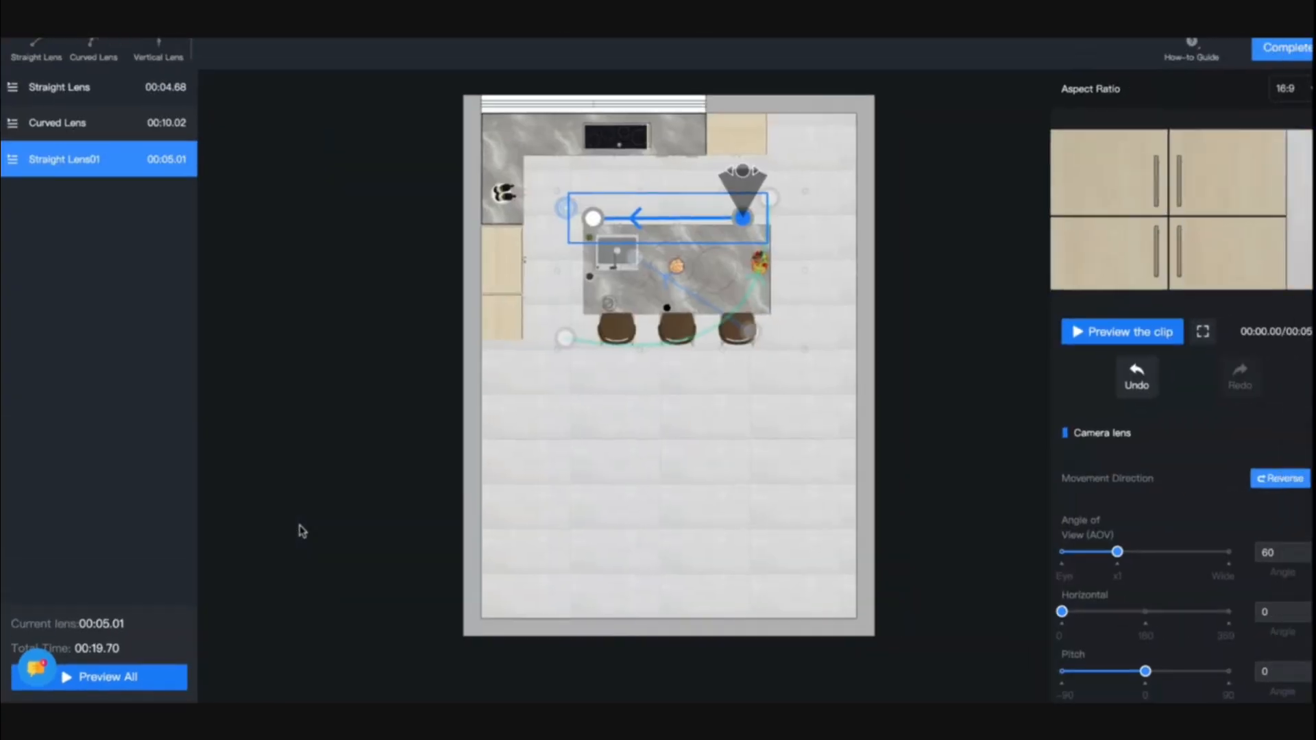
Step: Preview all lens clips as one sequence and complete the camera path editing
click(107, 679)
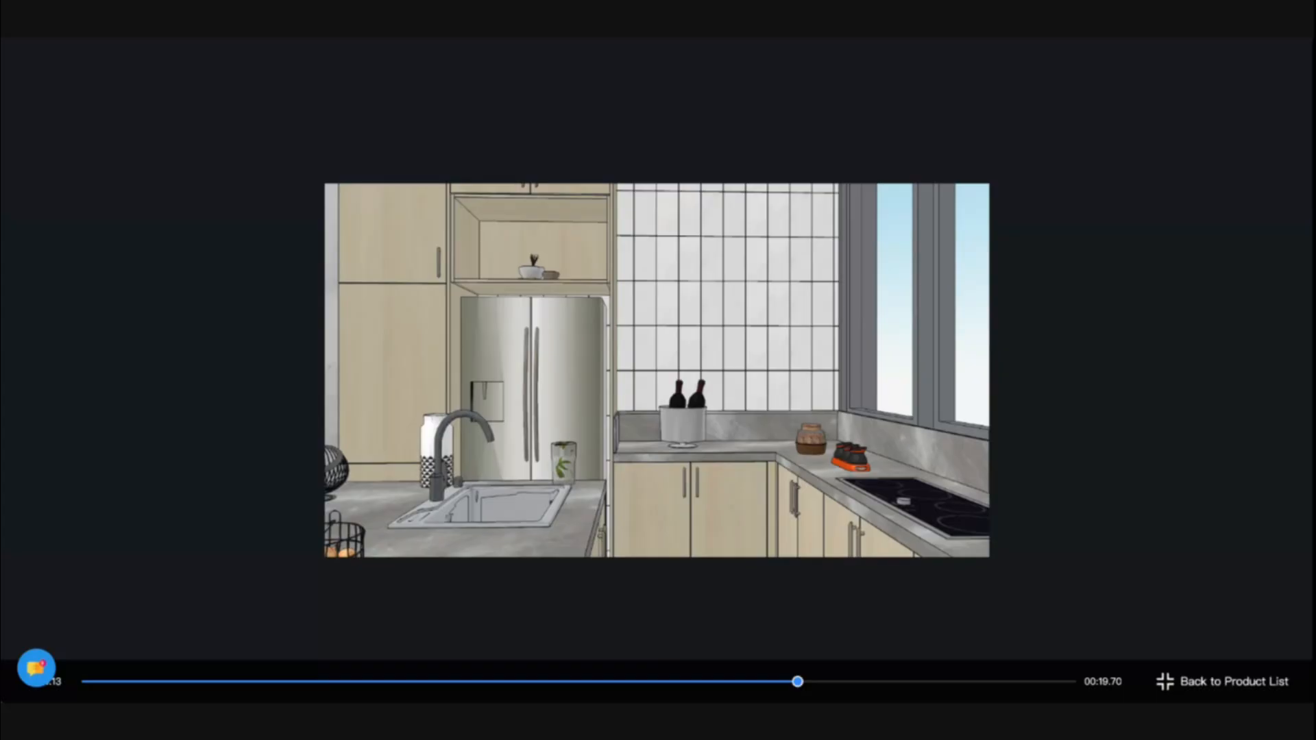
click(1196, 681)
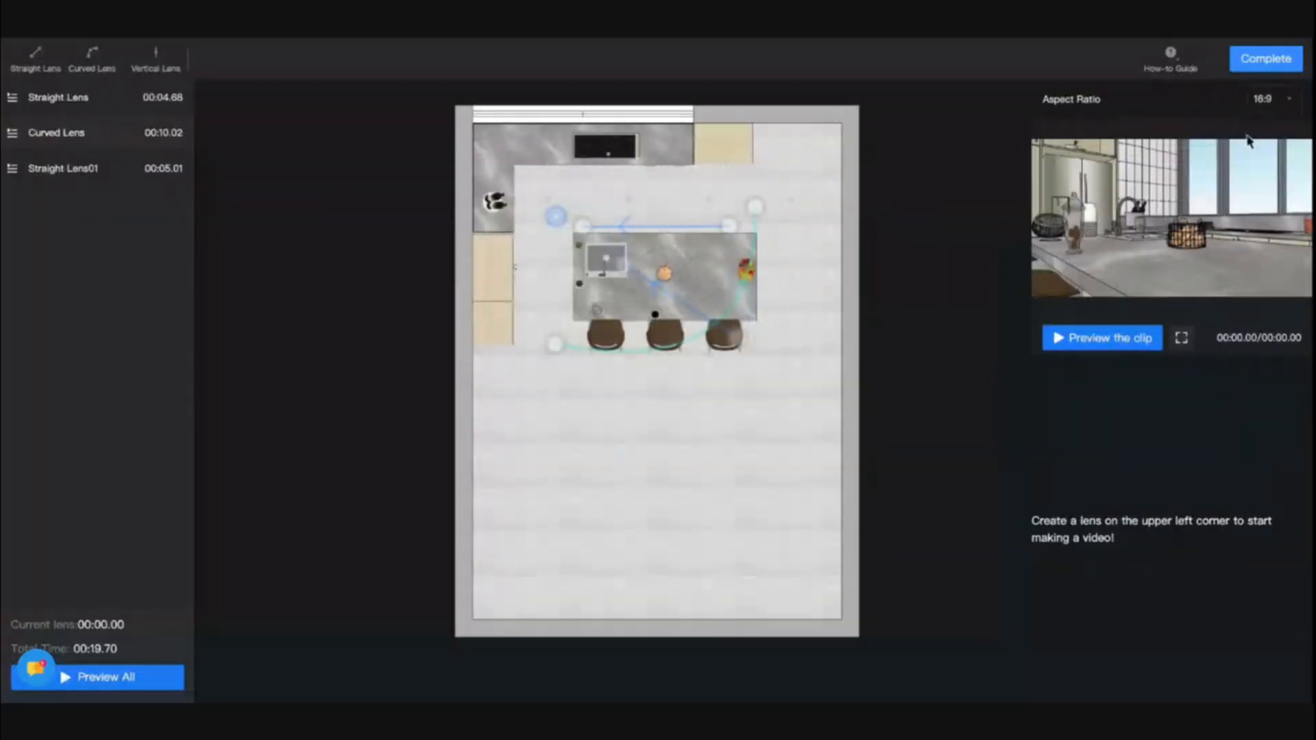
click(1265, 61)
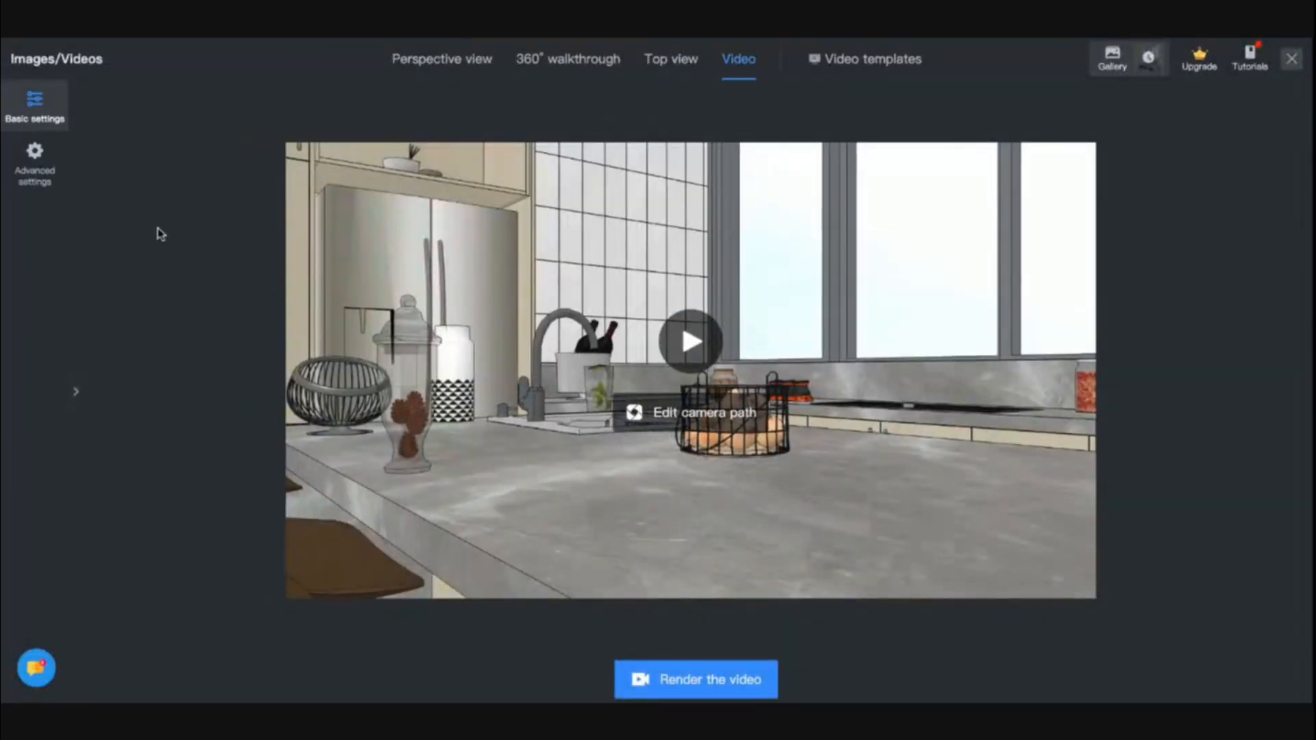
Step: Review the basic video settings and submit the render at 480P with Daytime lighting and the lake view 1 environment
click(35, 106)
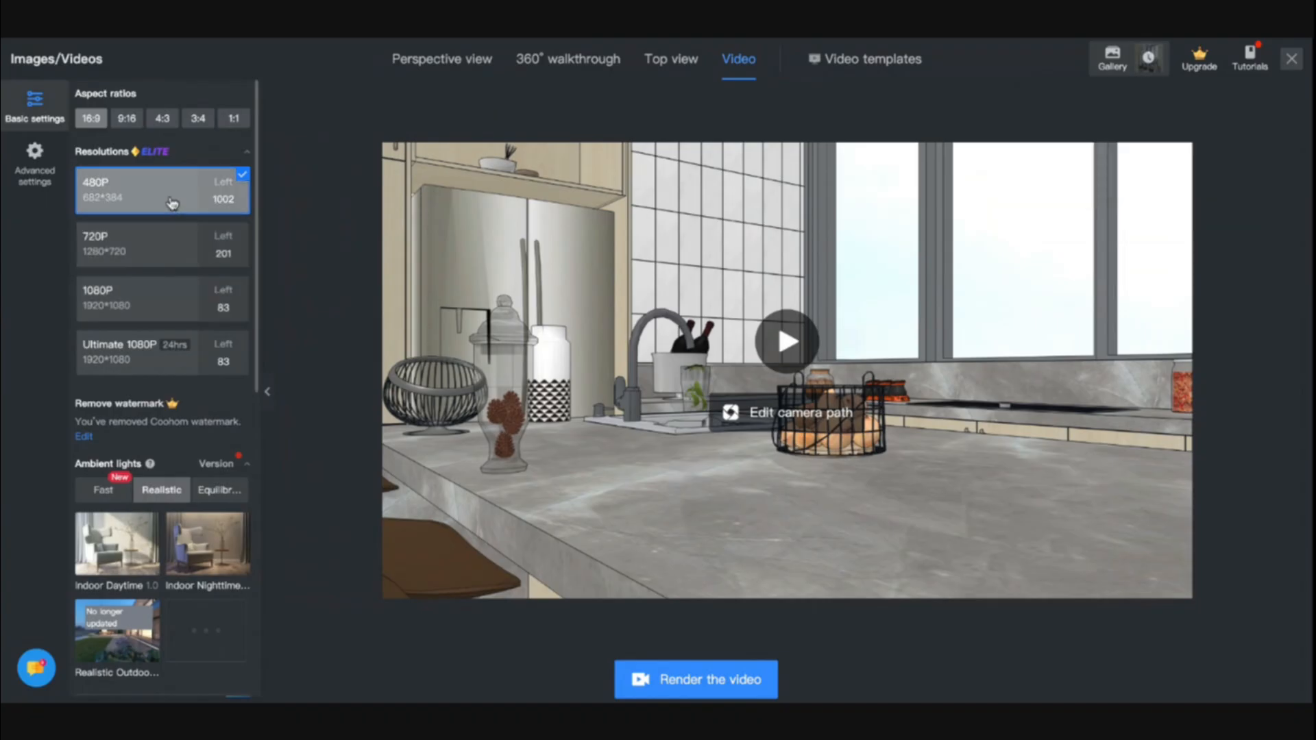
scroll(197, 391, down, 2)
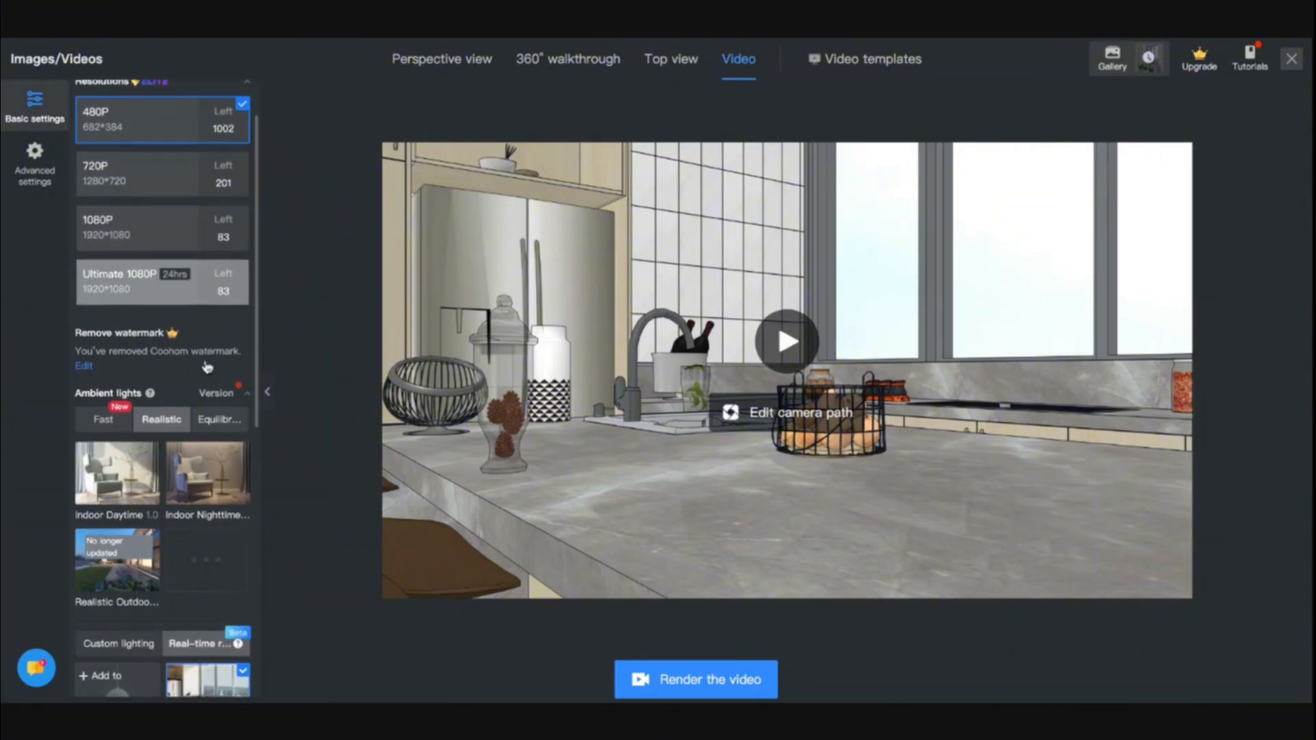
scroll(198, 396, down, 4)
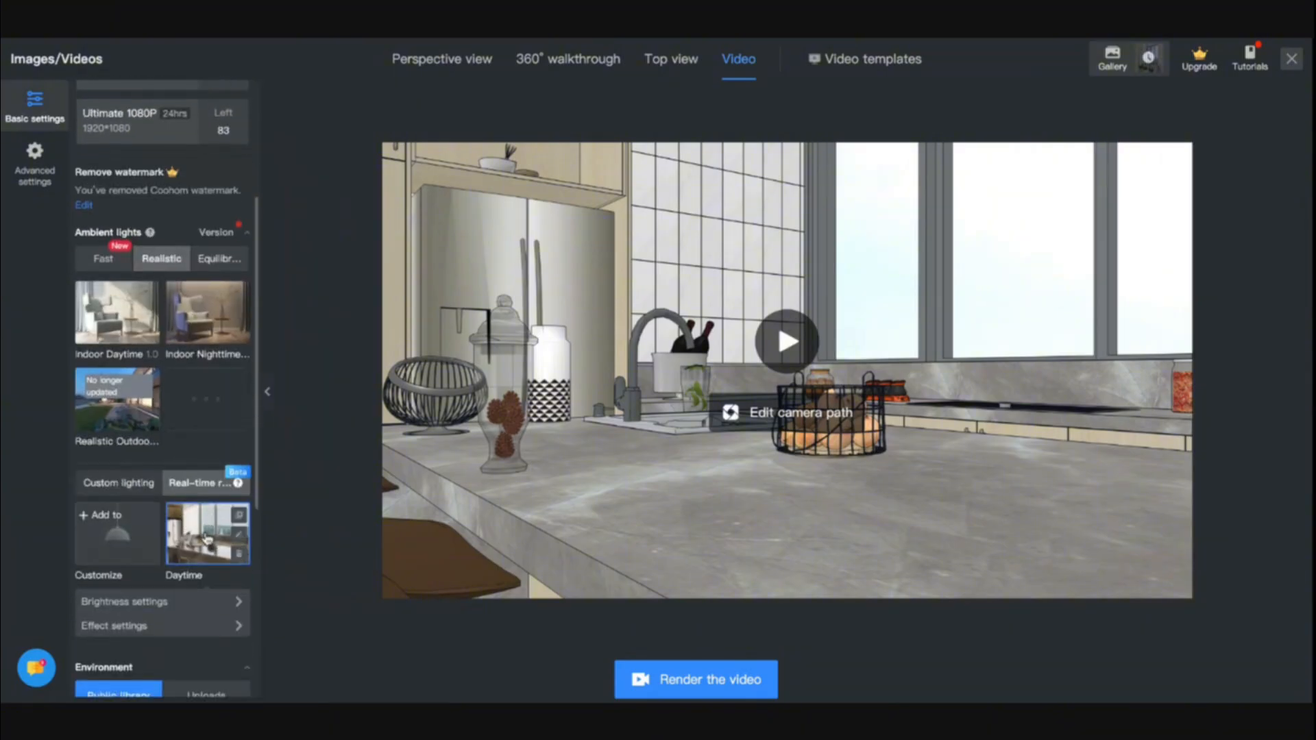
scroll(227, 651, down, 4)
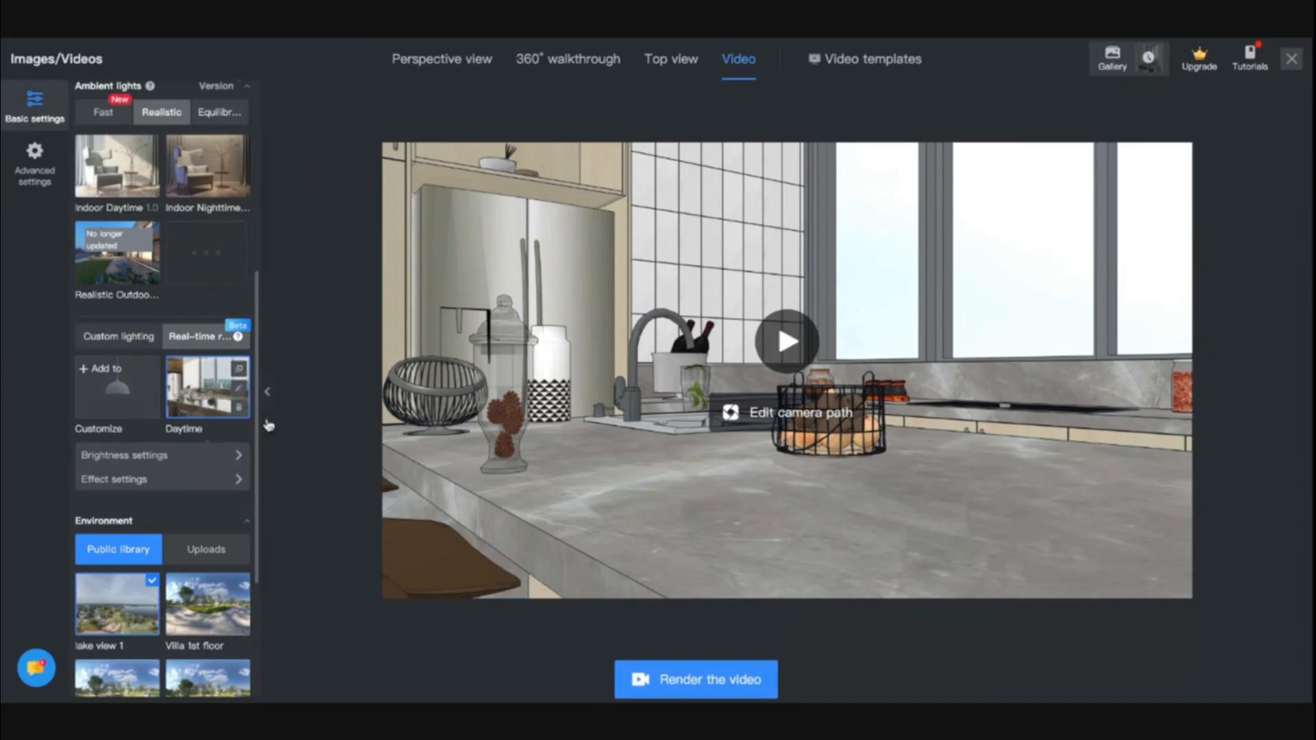
click(694, 684)
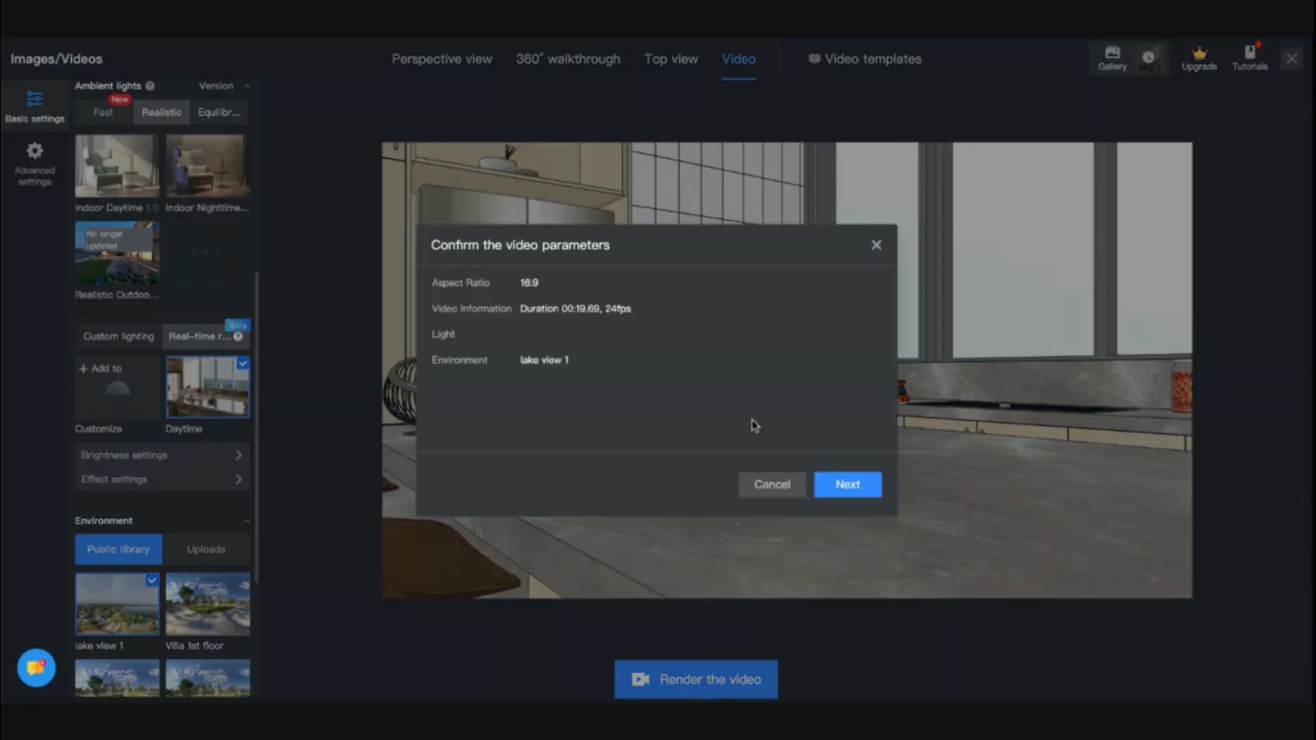
click(849, 487)
click(857, 499)
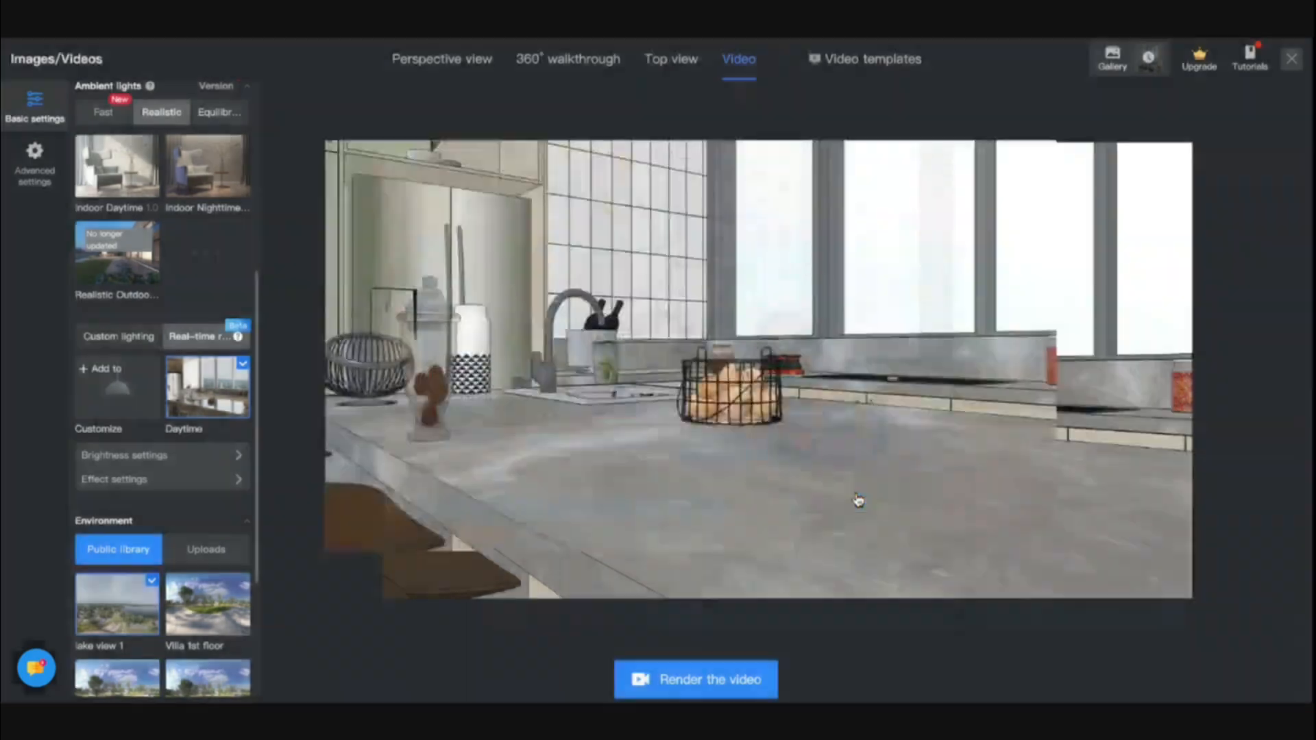
Step: Open the render gallery and browse its list of renders
click(1131, 63)
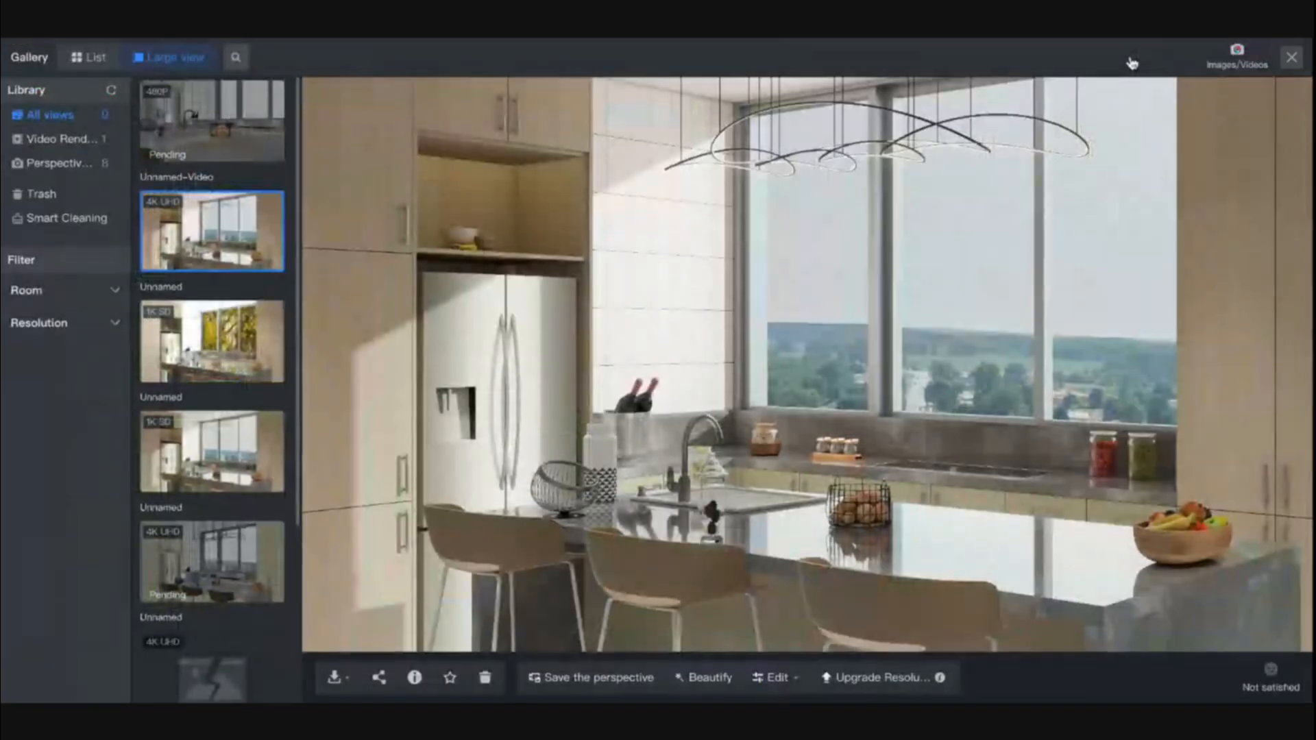
scroll(252, 335, down, 5)
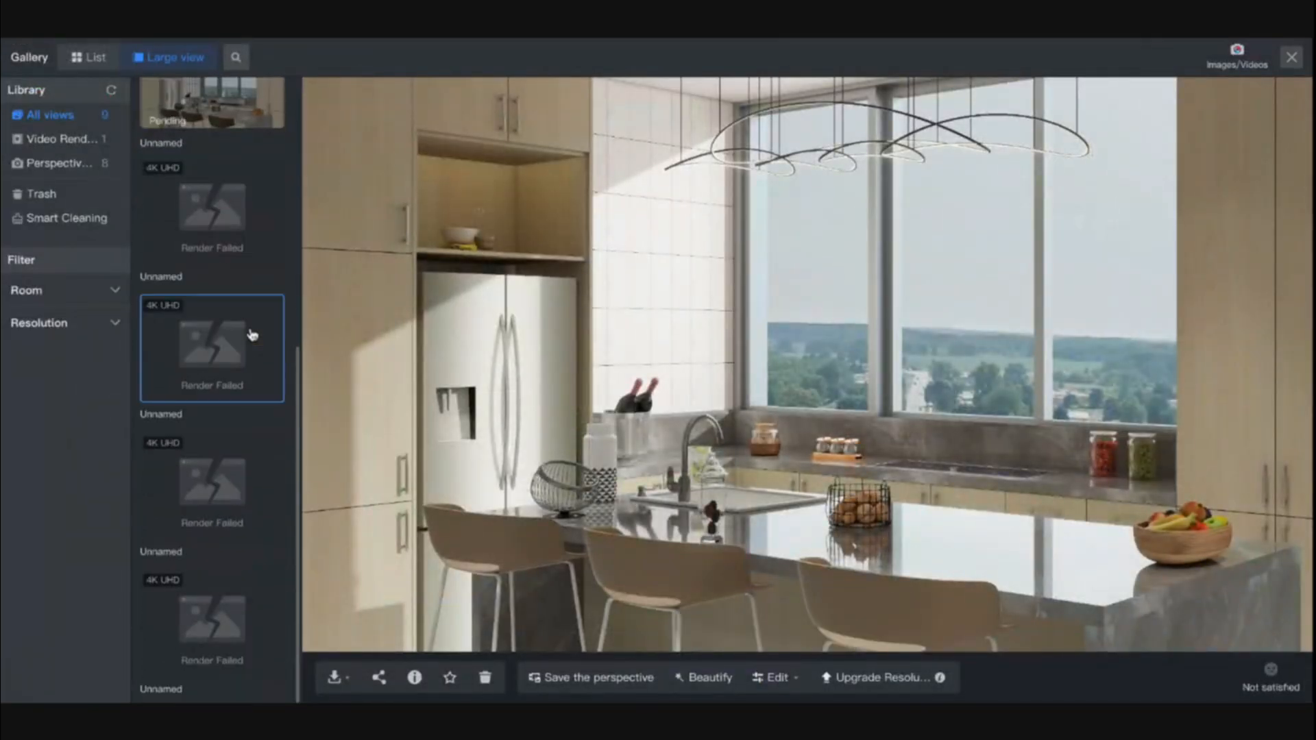
Step: Leave the render gallery and return to the 3D kitchen model
scroll(252, 335, up, 5)
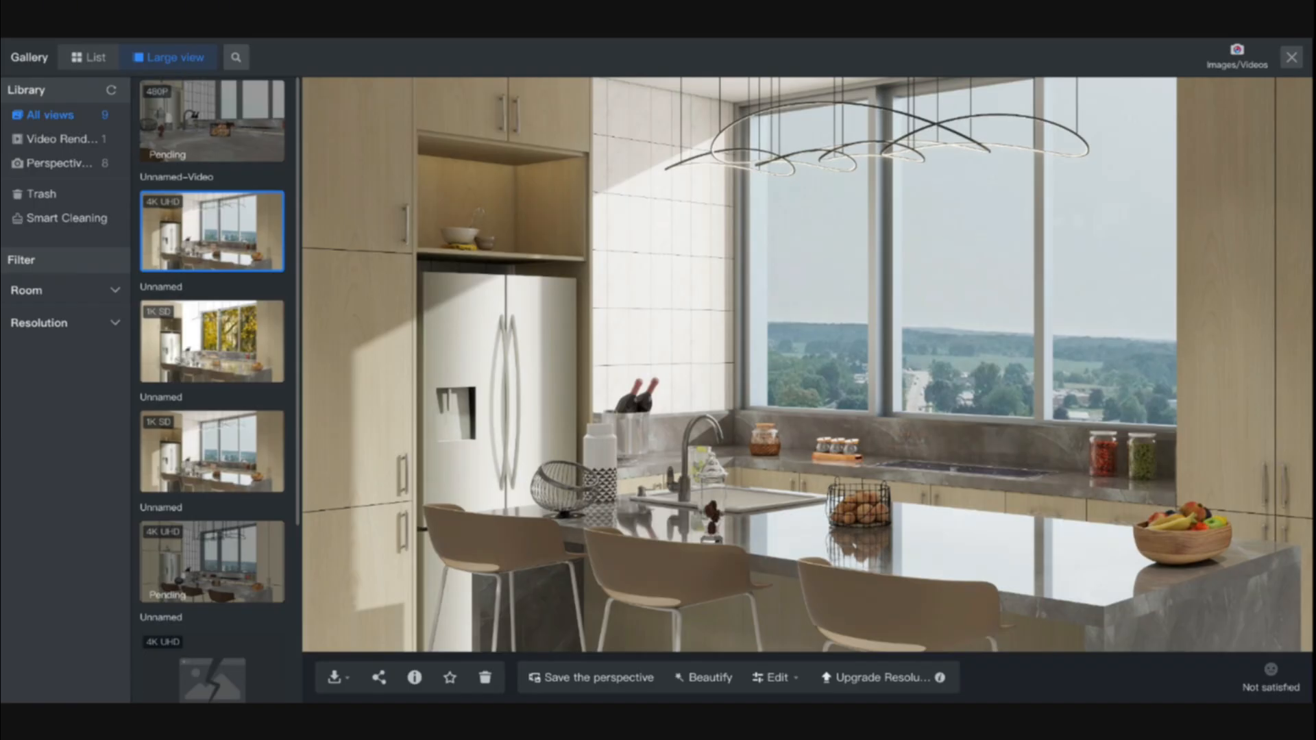
click(1293, 59)
click(1298, 63)
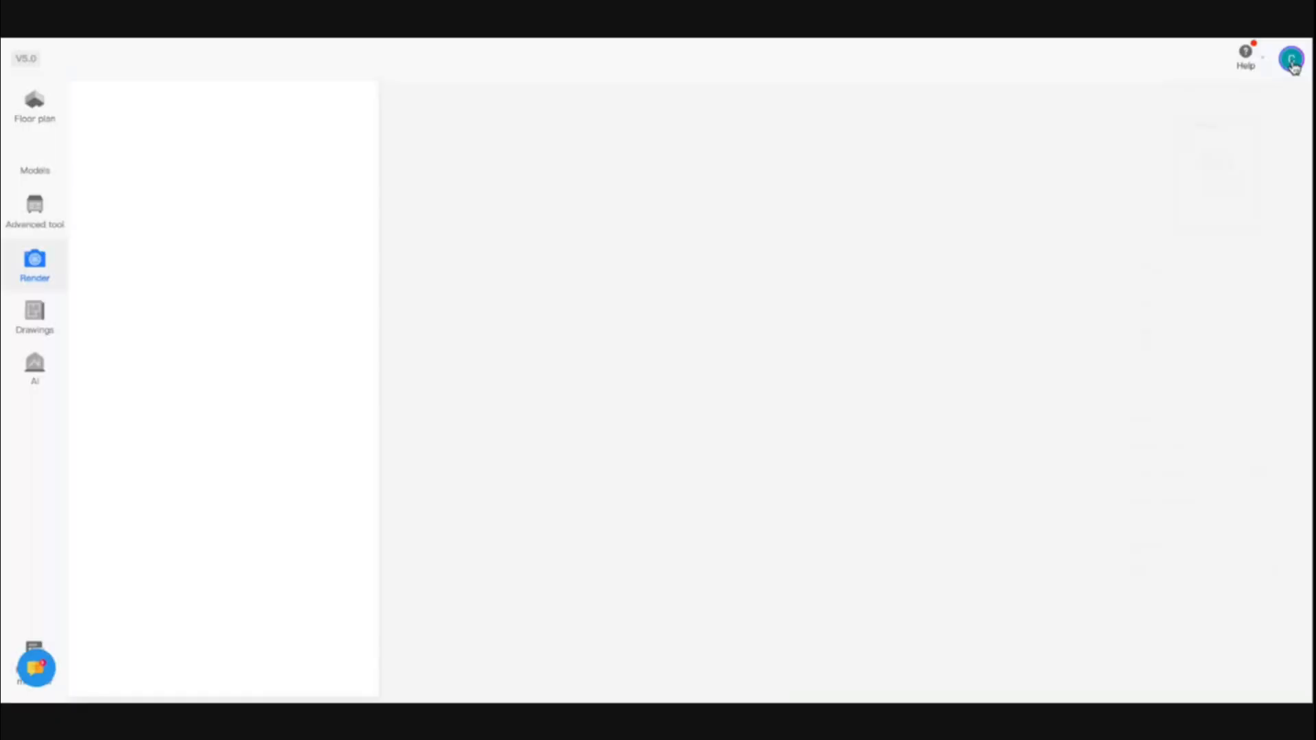
scroll(578, 472, down, 6)
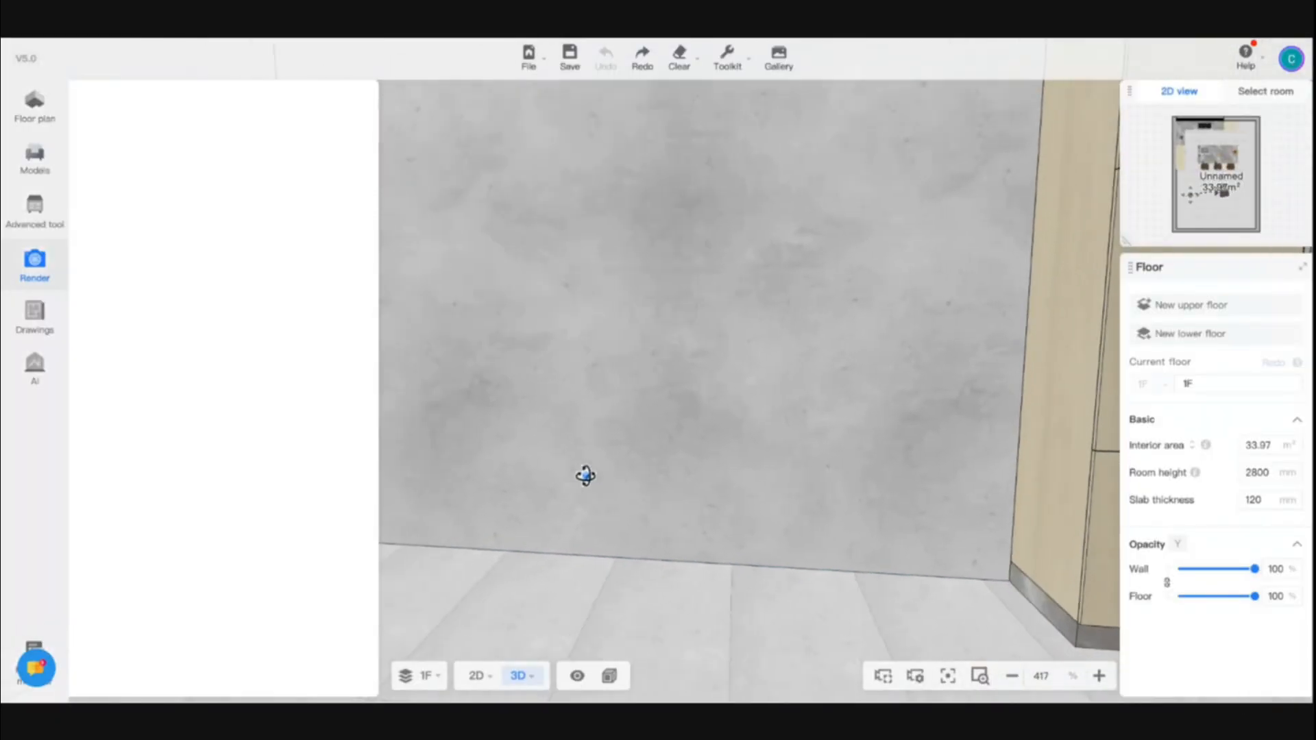
Step: Insert the grey straight Modern Cabinets set from the public Kitchen models into the room's empty area
click(34, 165)
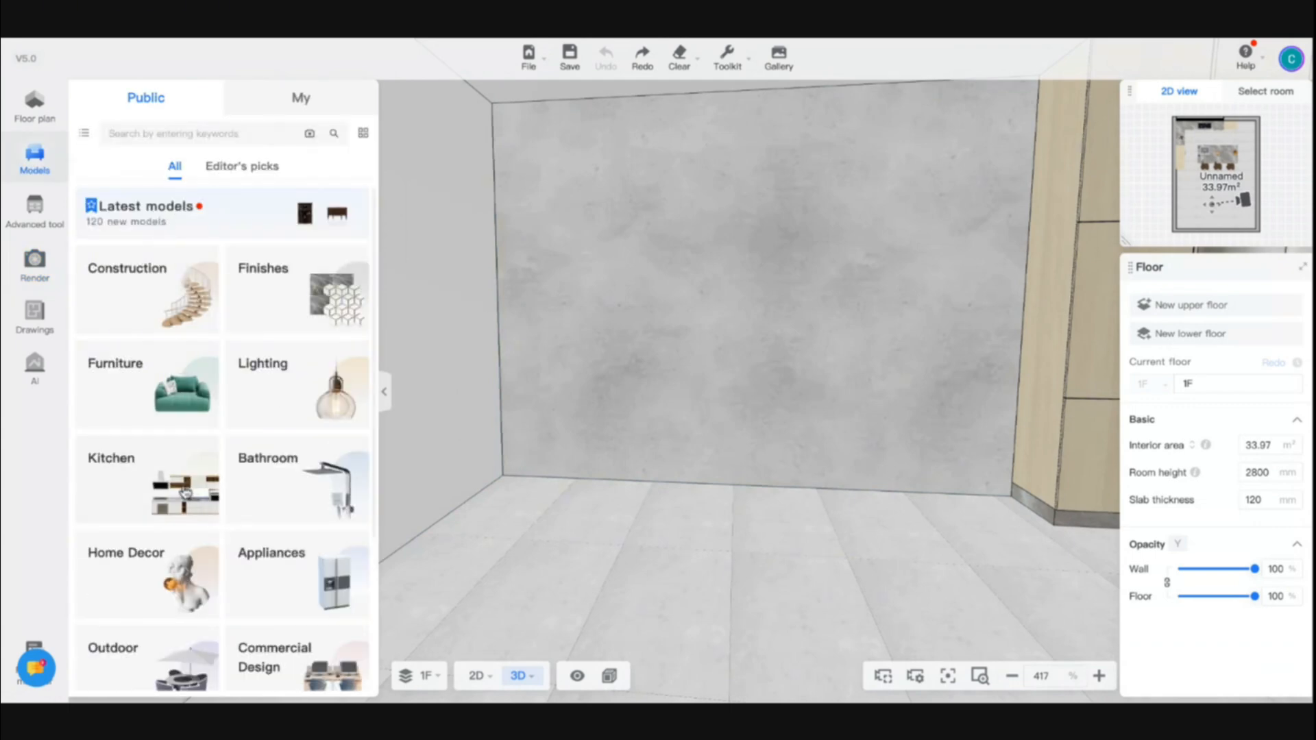
click(185, 492)
click(220, 259)
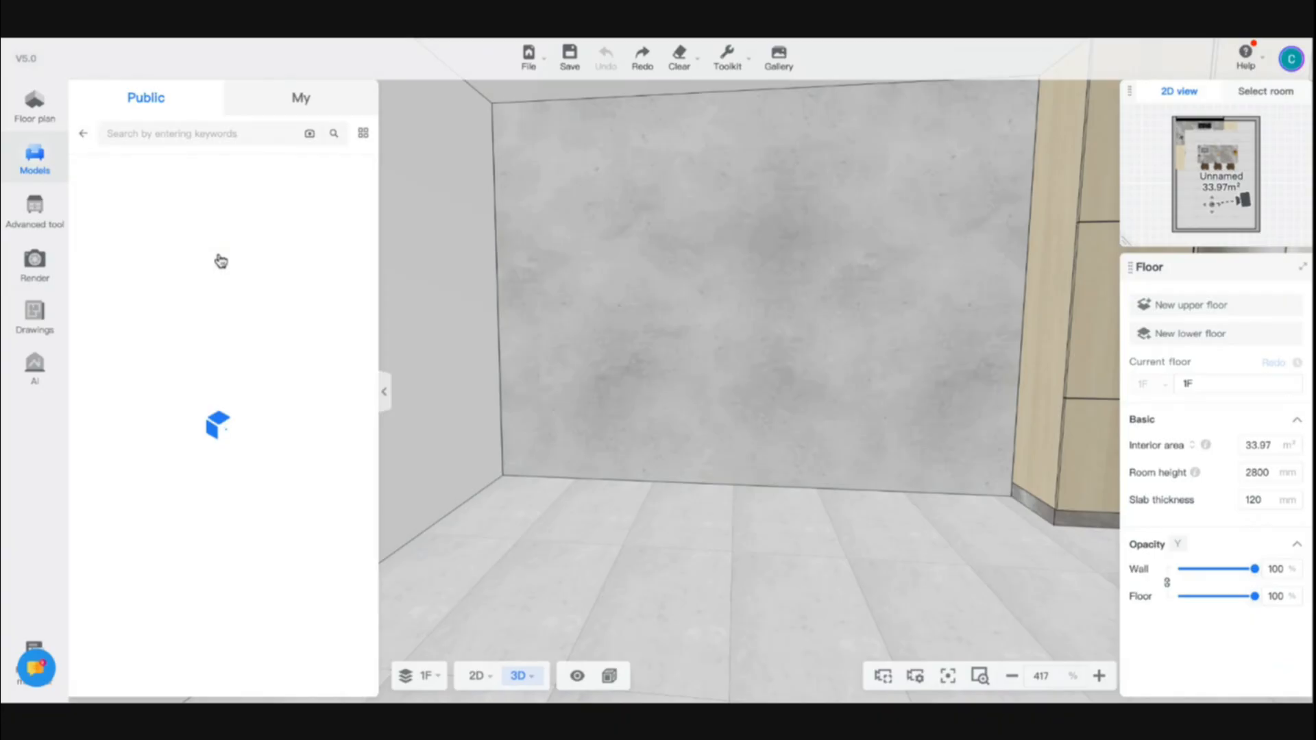
click(214, 259)
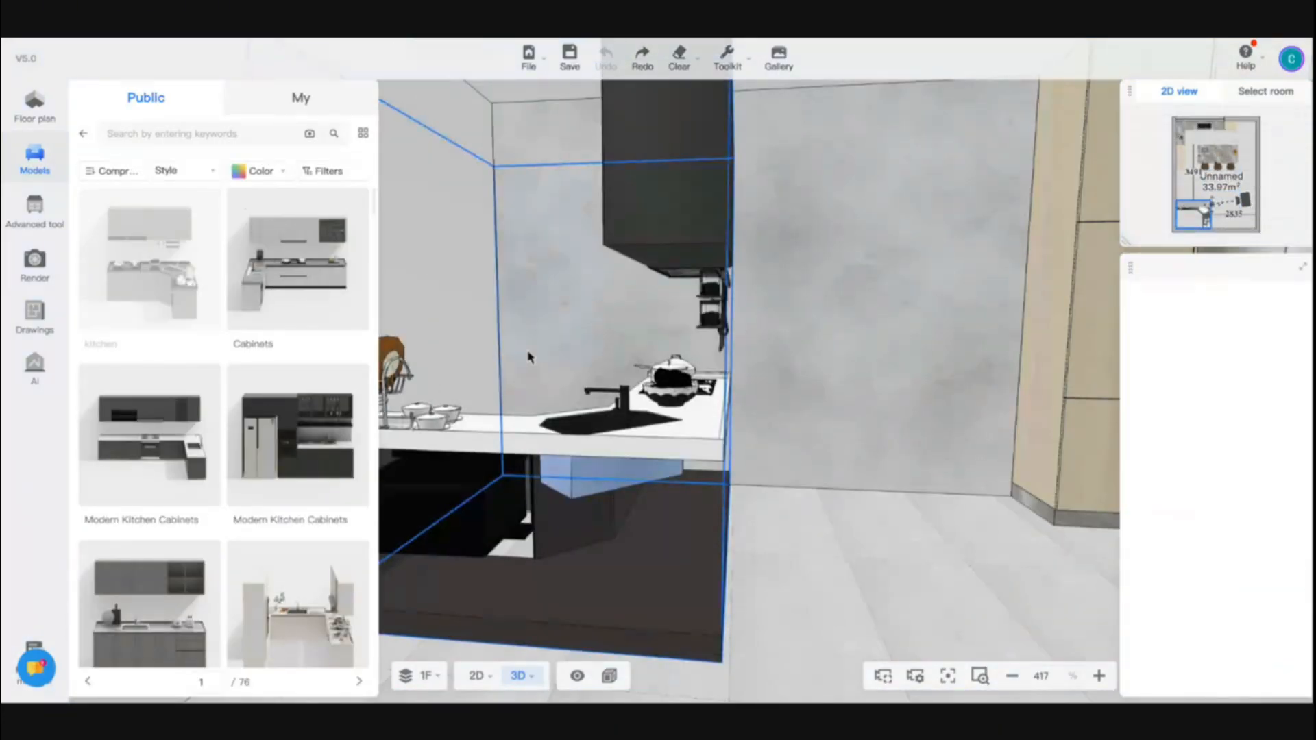
key(Escape)
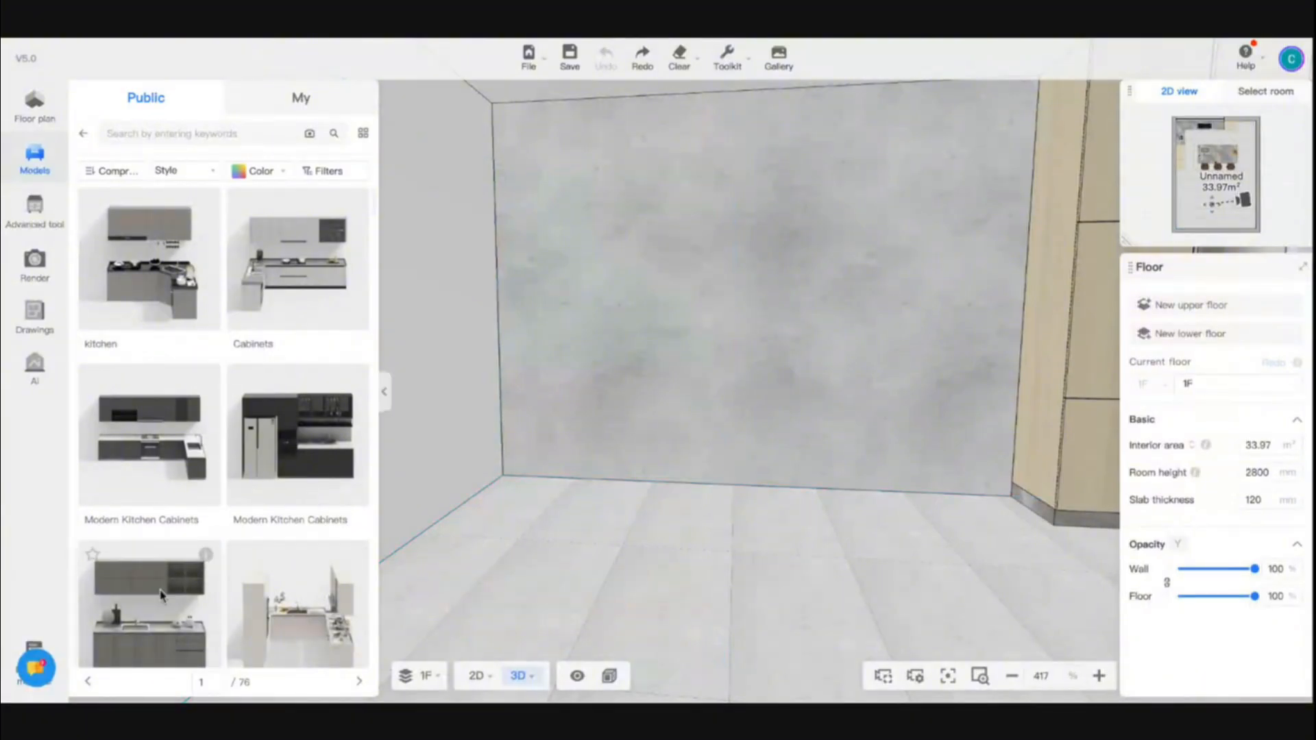
click(147, 596)
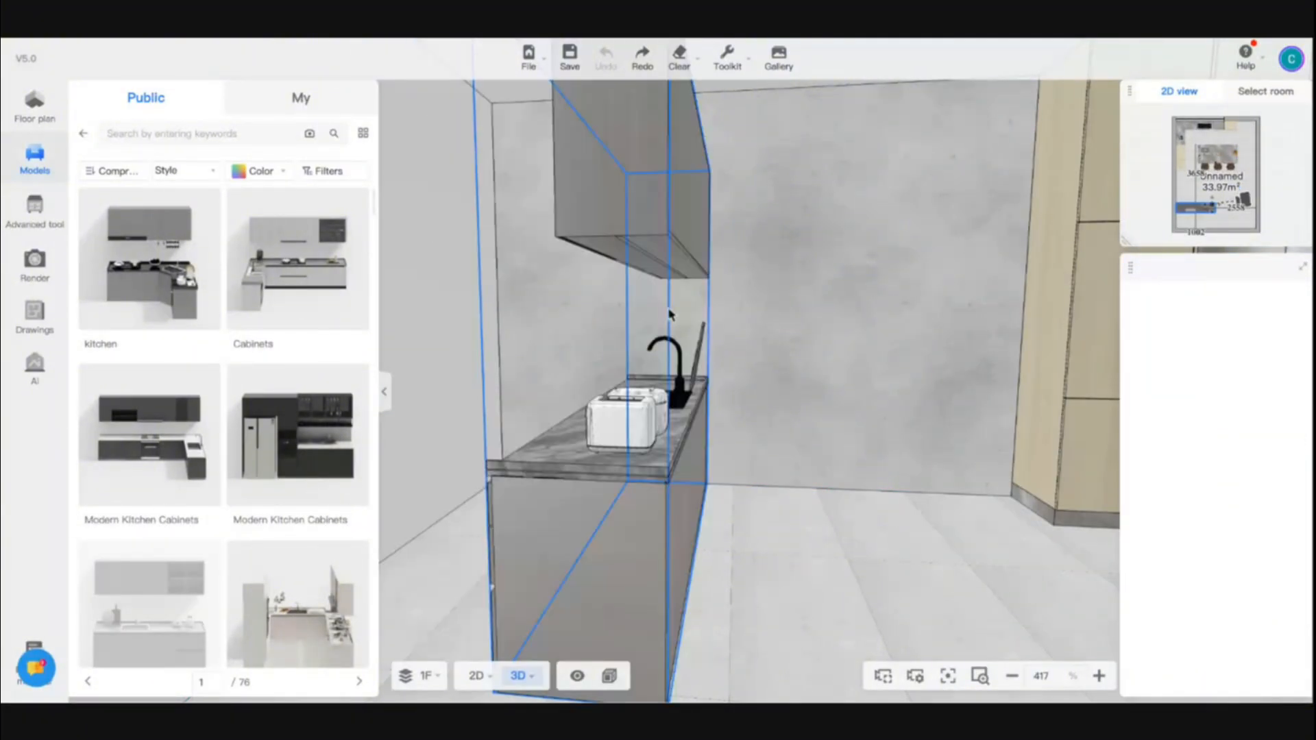
click(629, 425)
Step: Rotate the new cabinet set to 90° in the 2D plan, move it into the lower-left room corner, and return to 3D
click(478, 676)
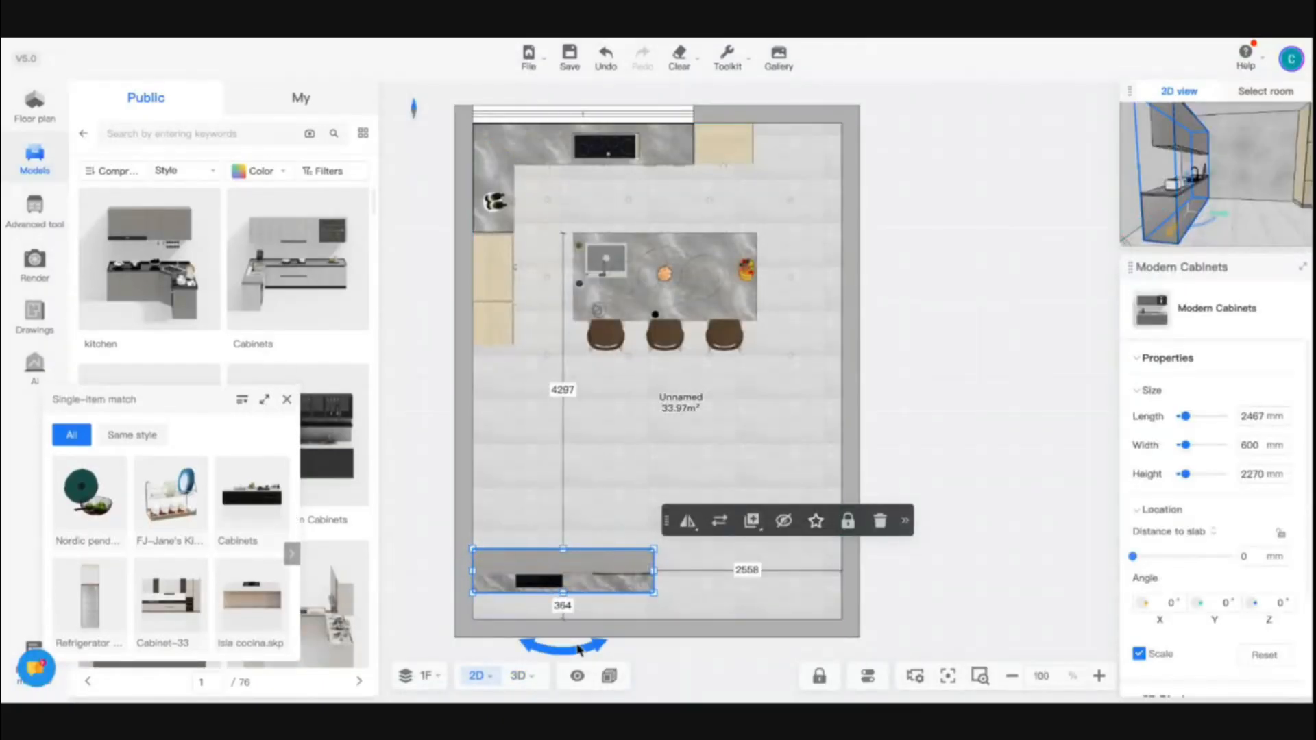
drag(577, 649, 629, 571)
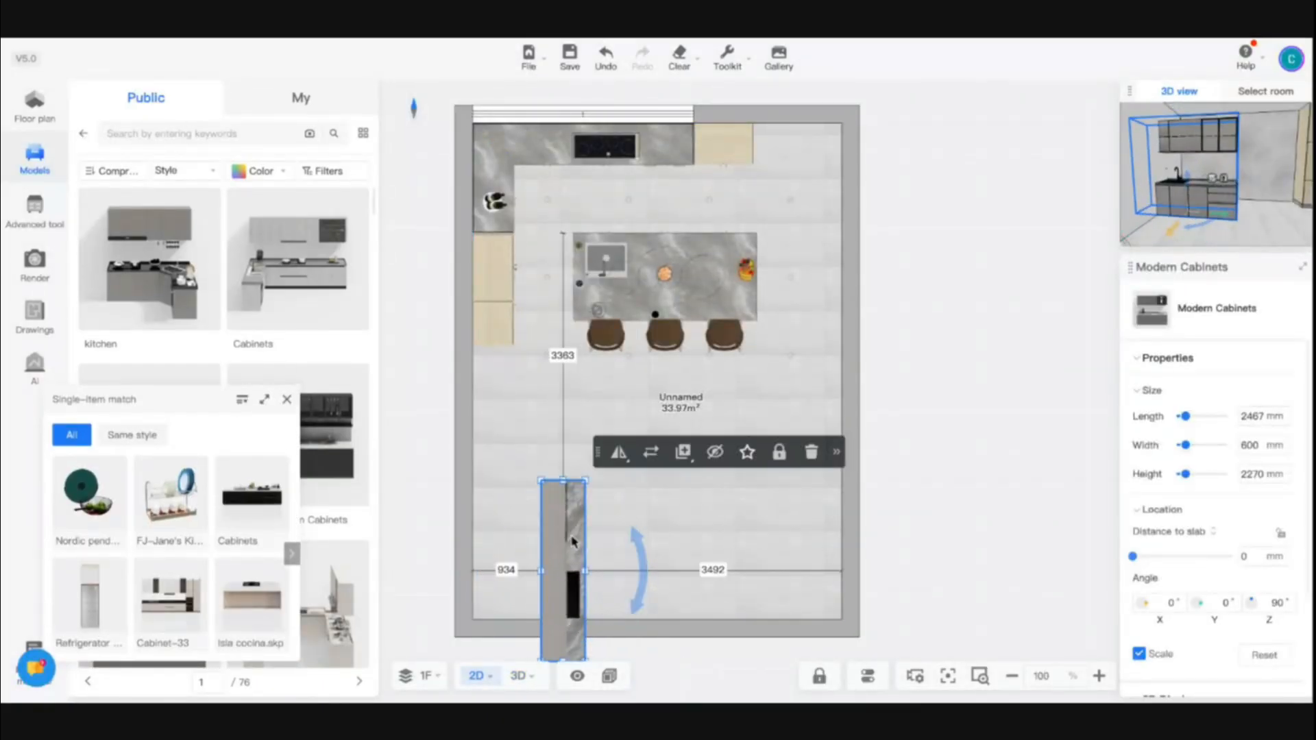
drag(563, 541, 494, 500)
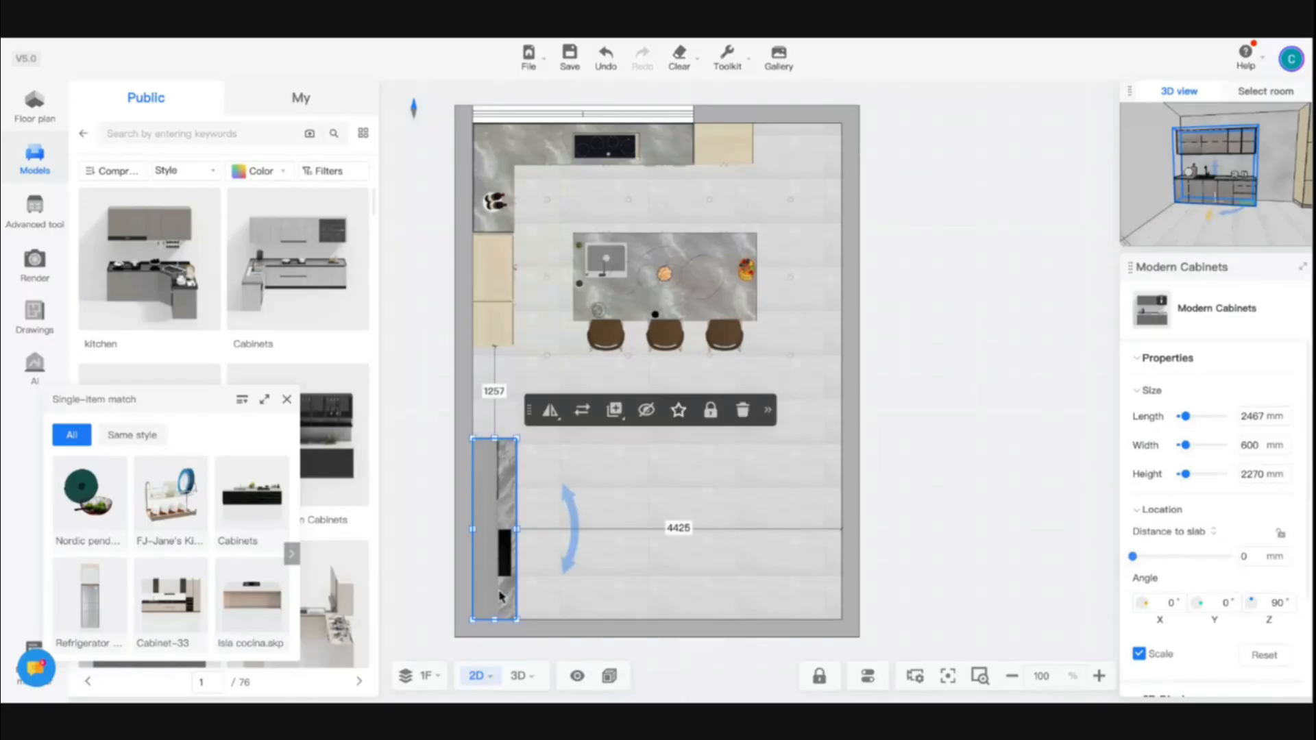
click(519, 675)
click(514, 677)
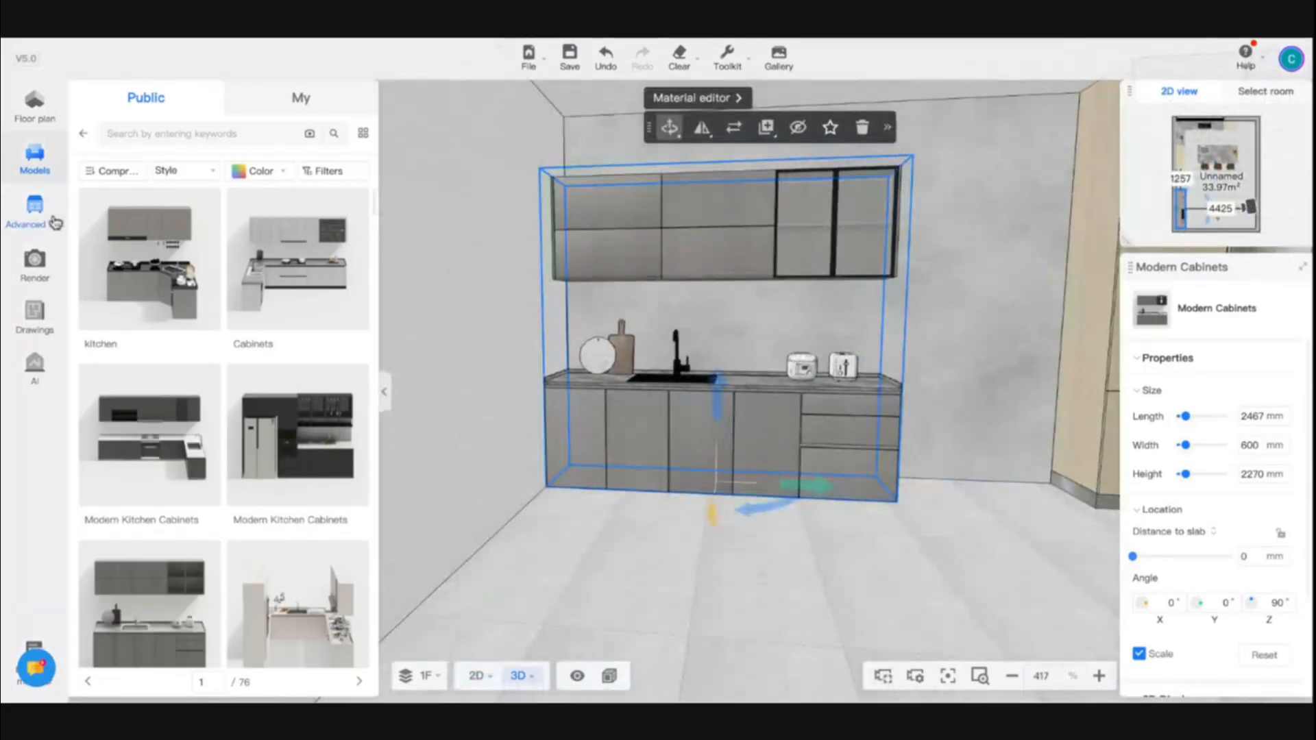
Step: Generate the construction drawings for the kitchen and open the Elevation Index plan
click(35, 314)
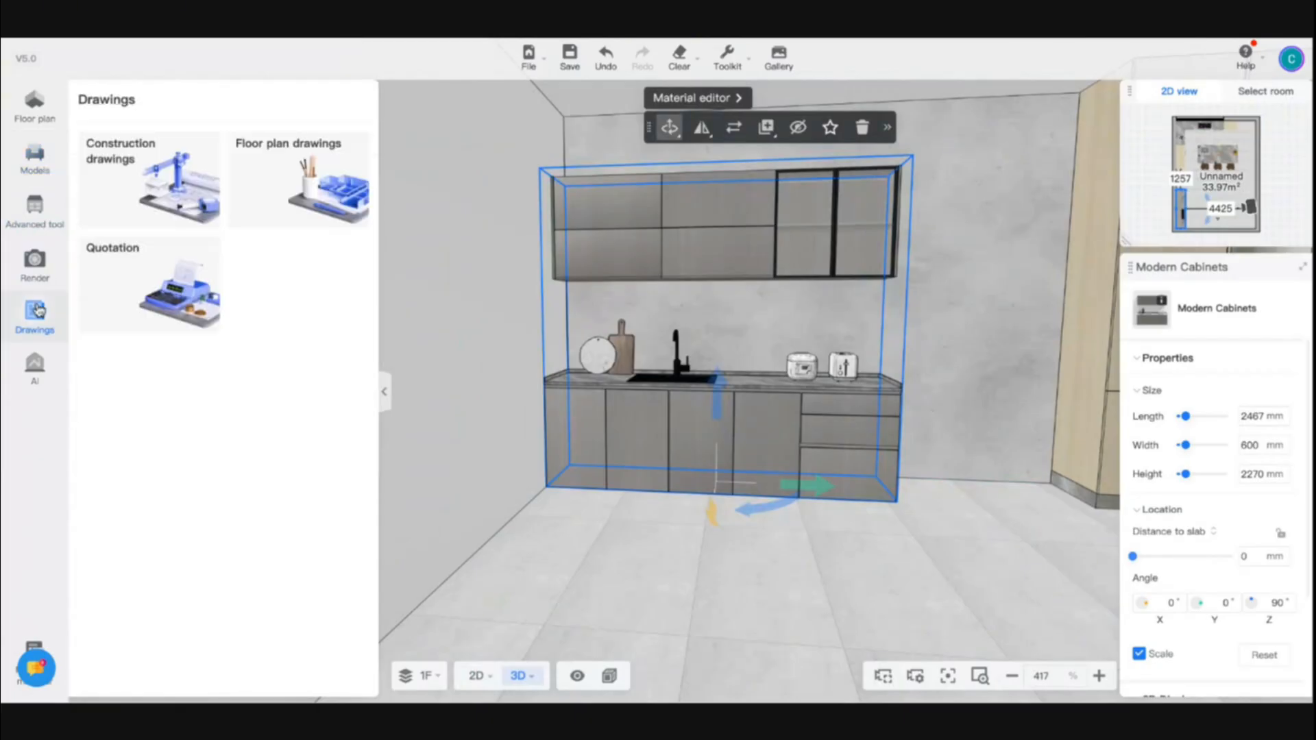
click(153, 184)
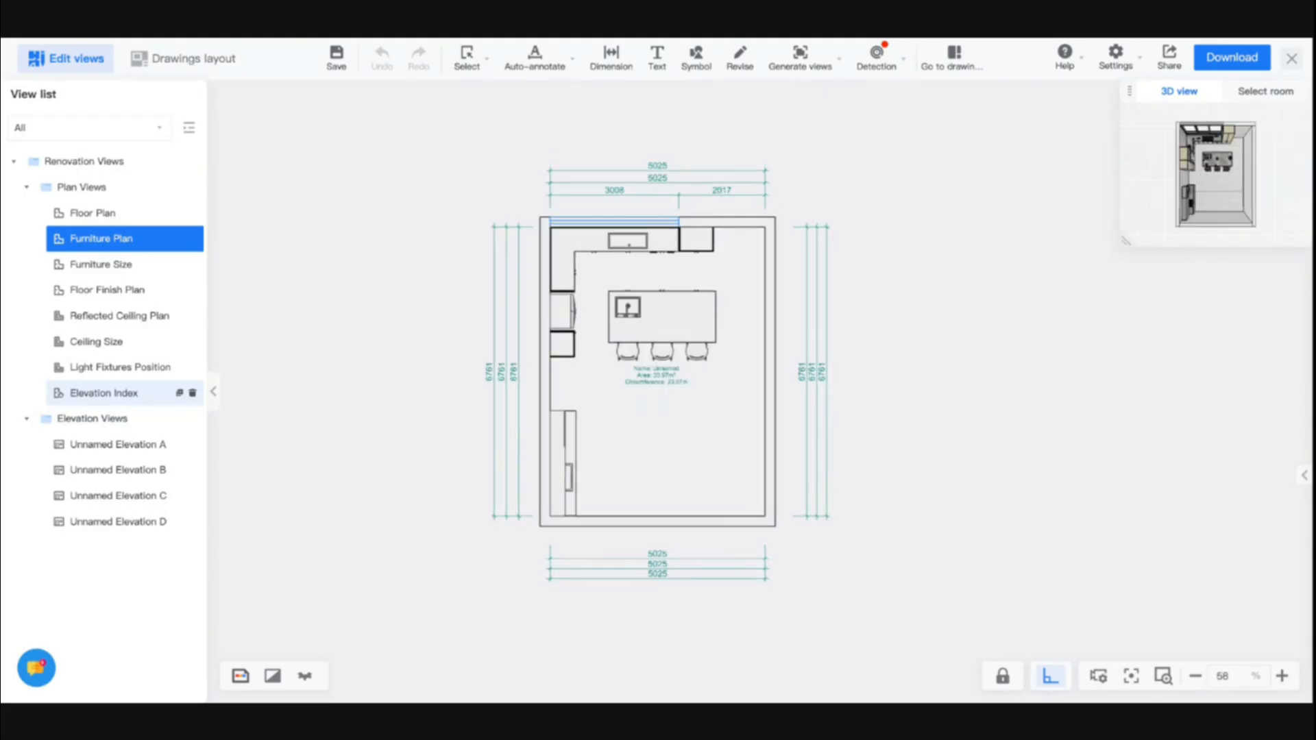
click(123, 393)
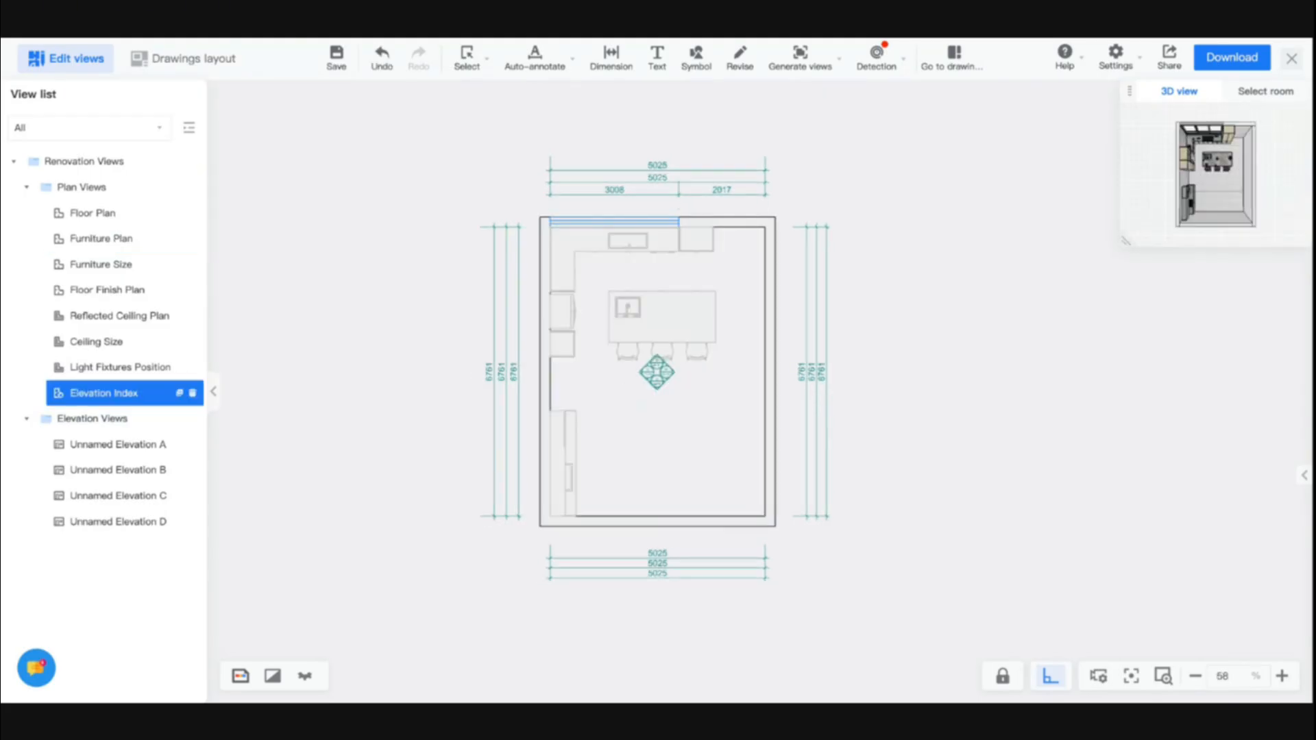
Step: Fit the scope box of elevation D (EL-04) around the new cabinet set on the left wall and view its elevation
click(648, 380)
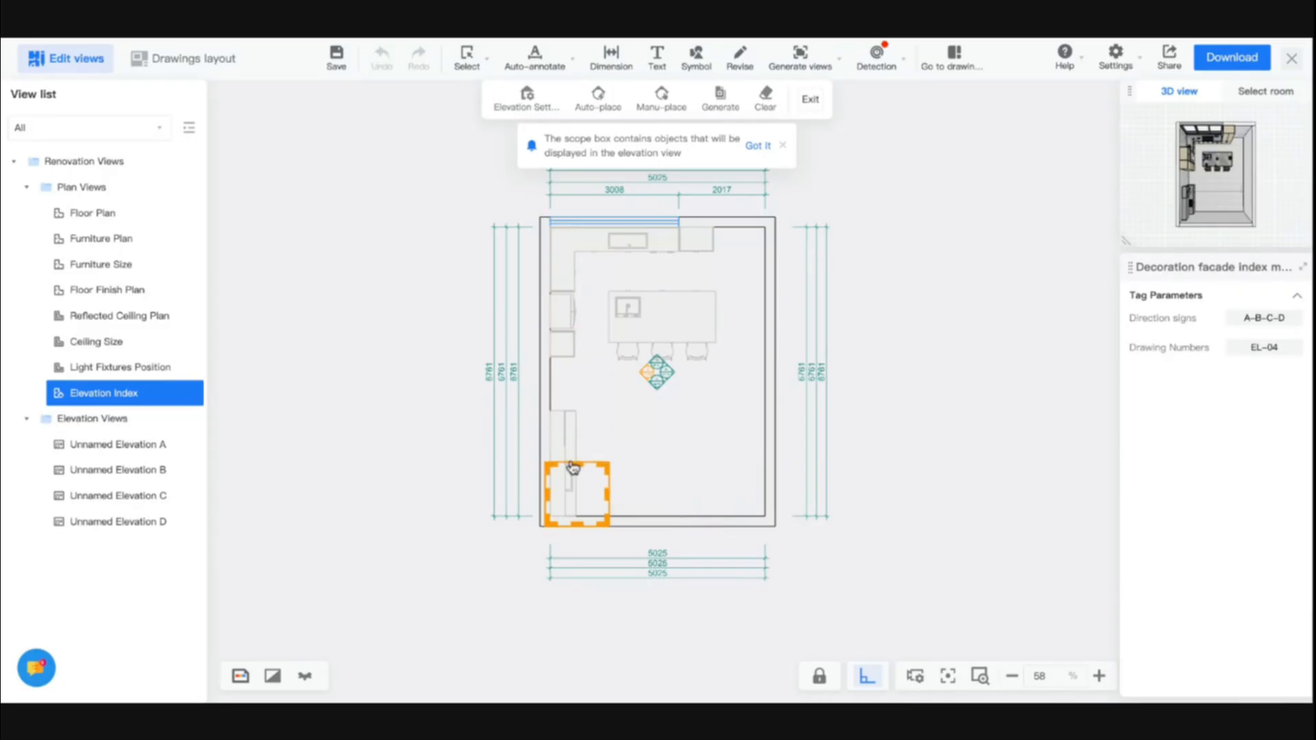
drag(572, 468, 575, 416)
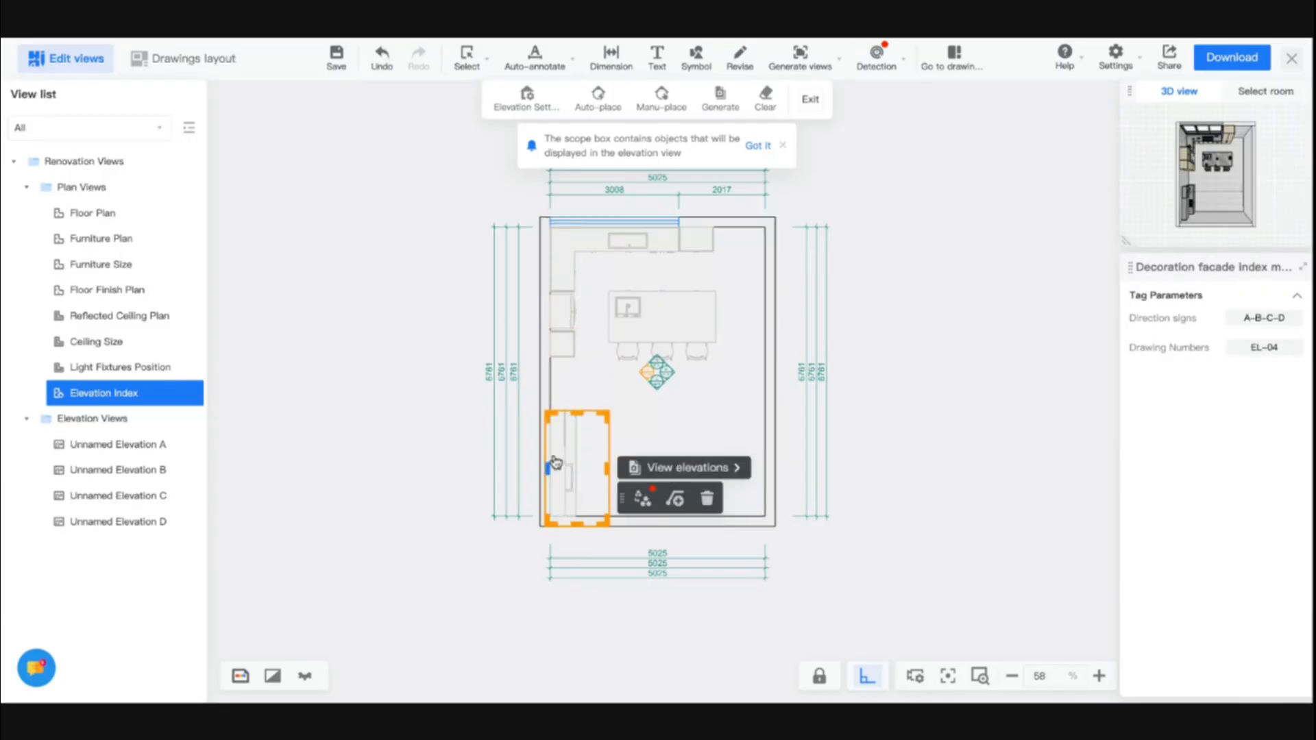
drag(547, 468, 557, 473)
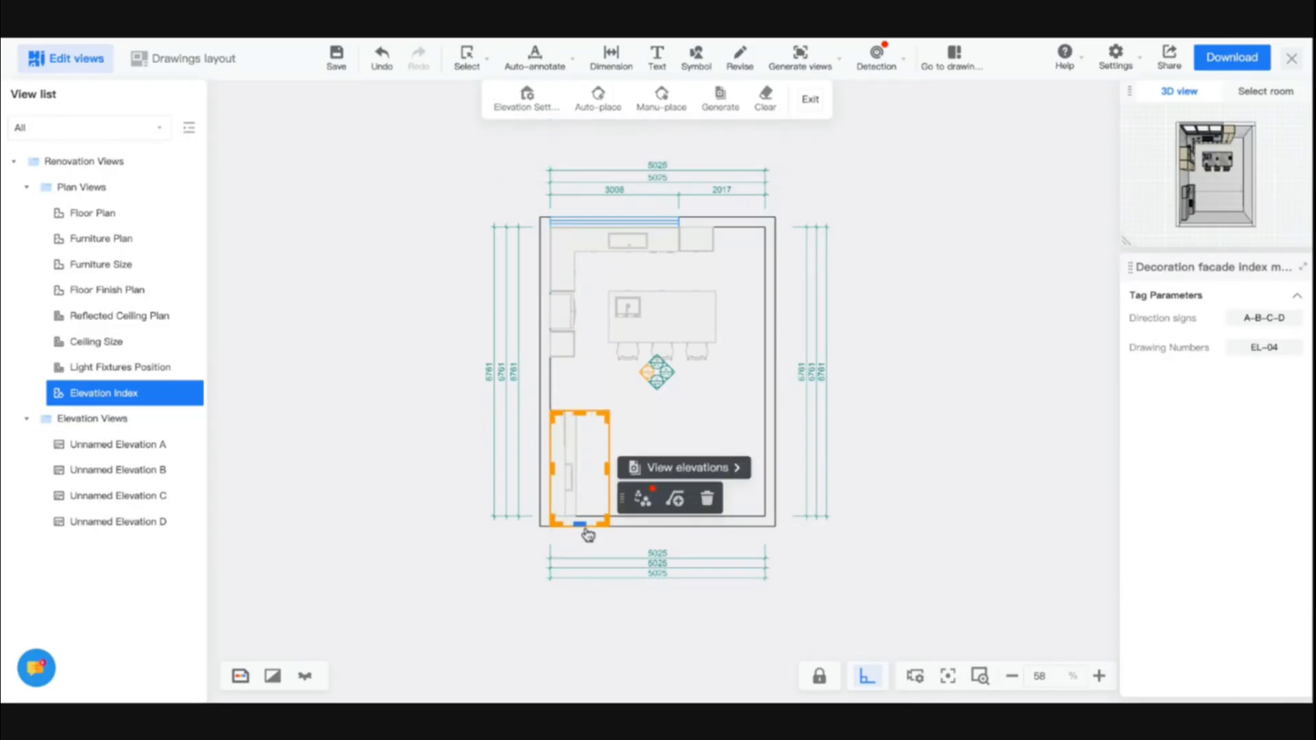
drag(582, 525, 568, 470)
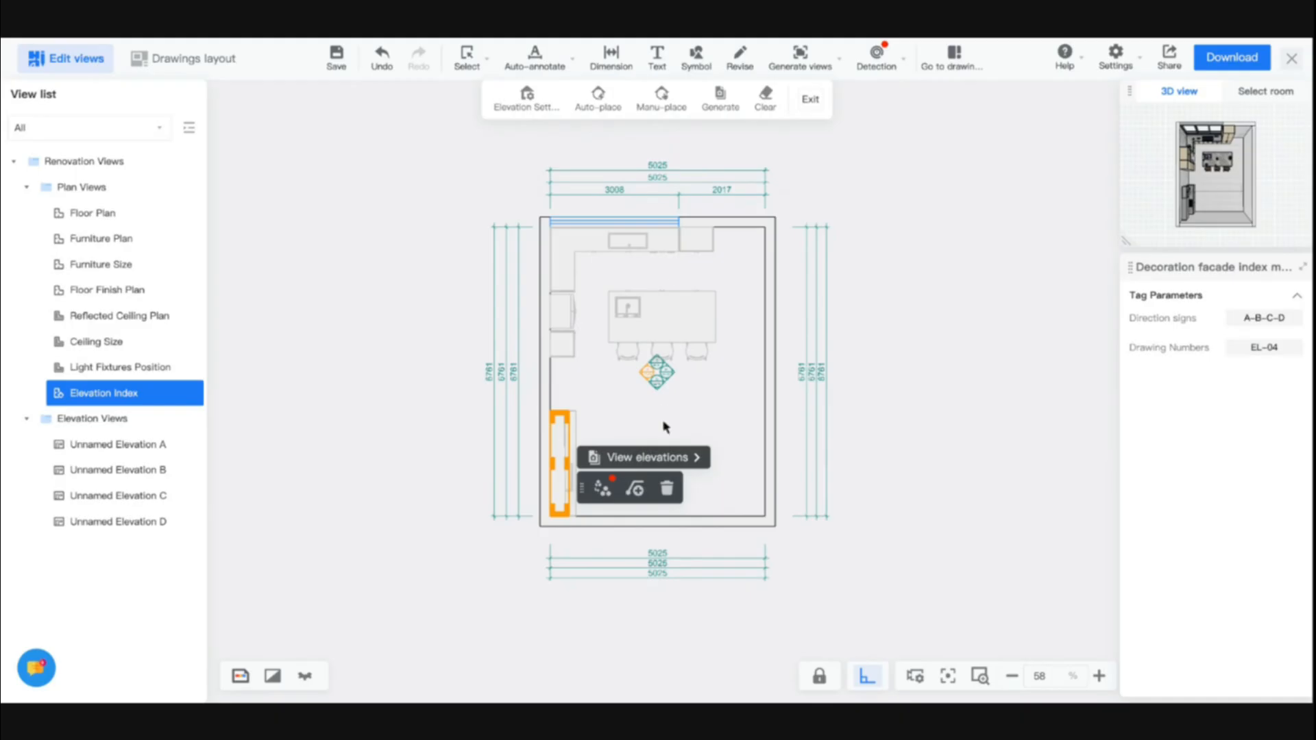
click(651, 456)
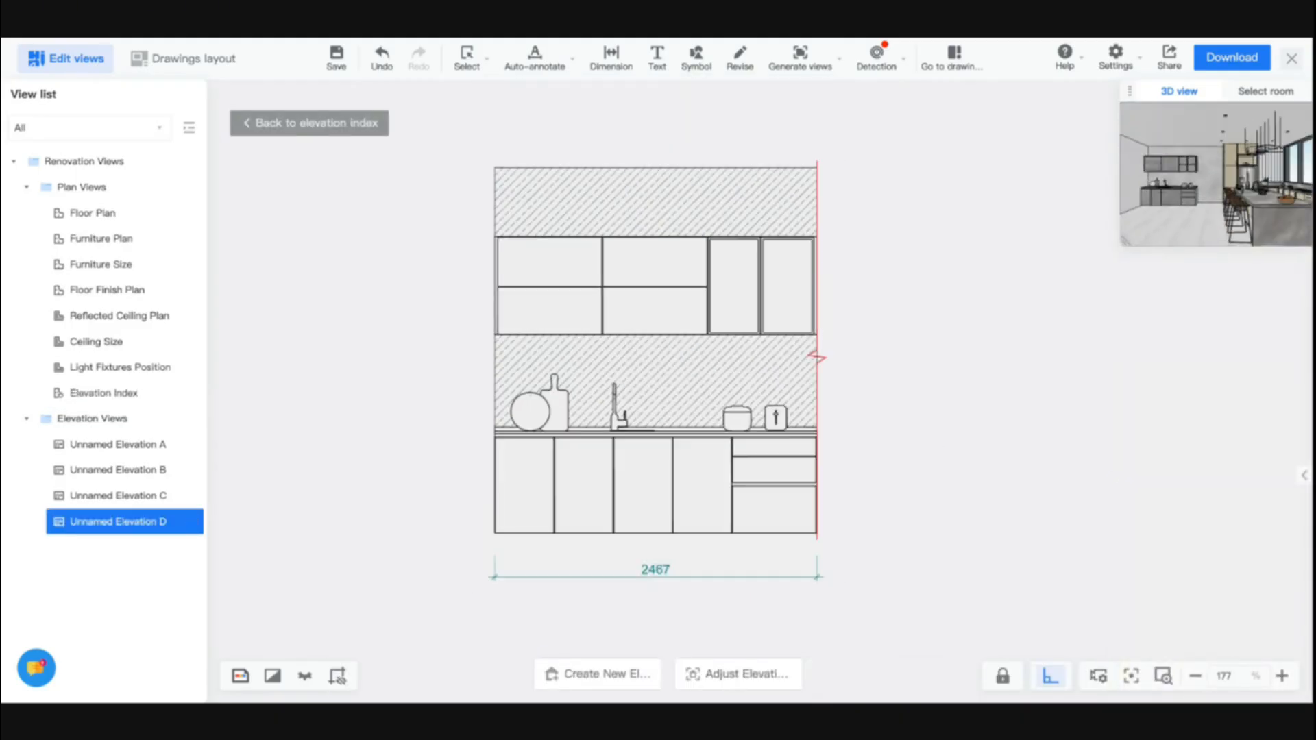
scroll(625, 509, up, 5)
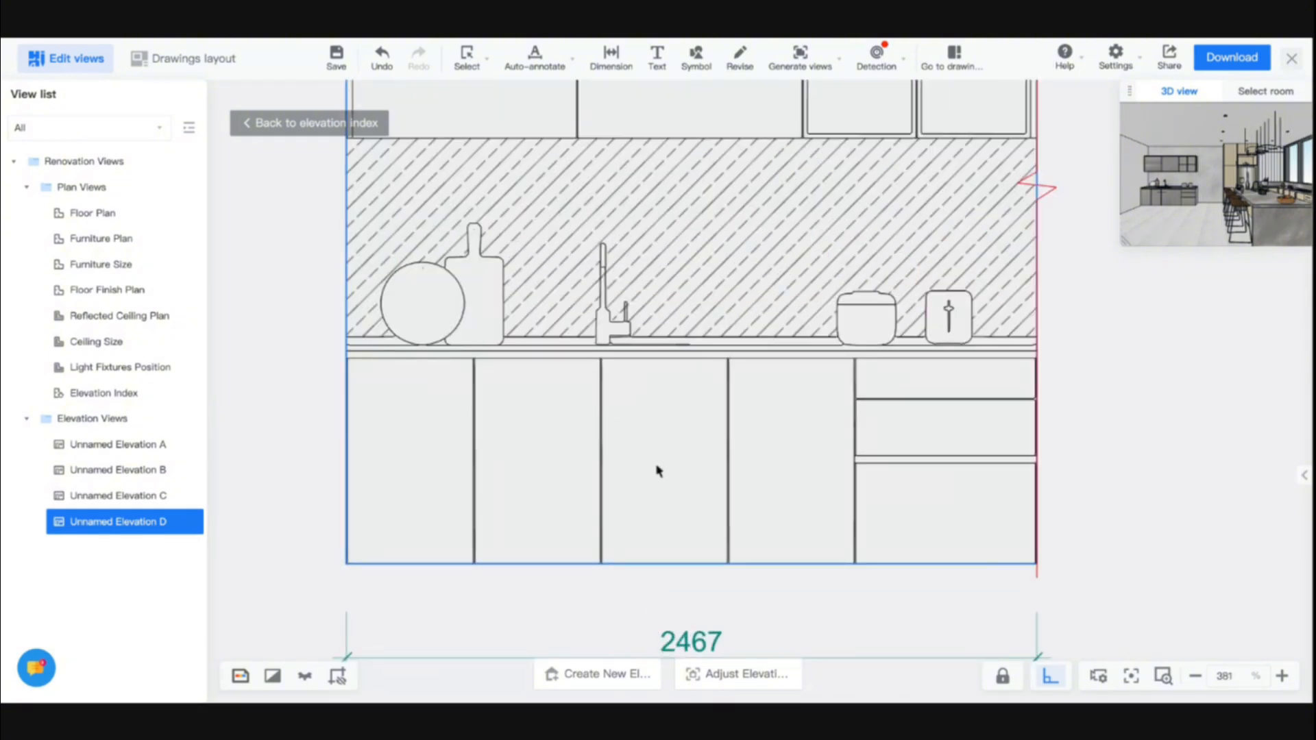
Step: Open elevation A (EL-01) from the Elevation Index and examine the base cabinets' interiors, feet and dimensions
click(126, 392)
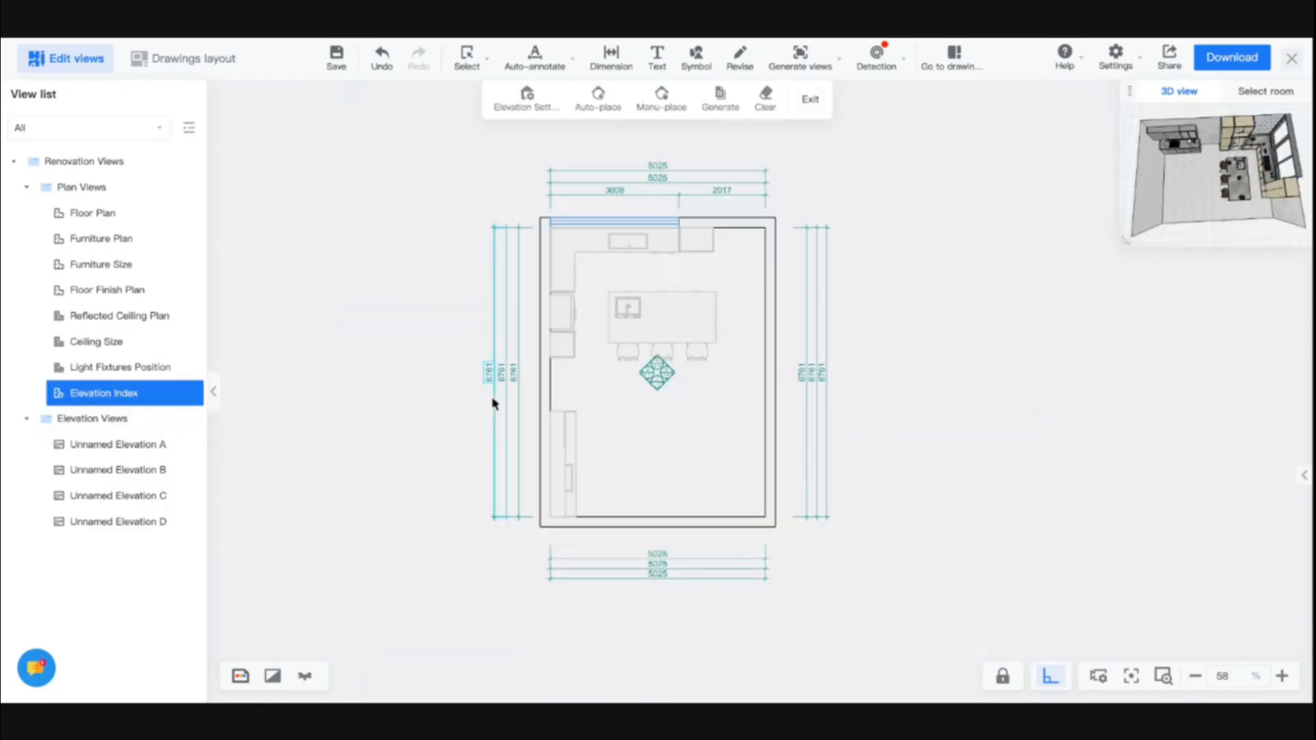
click(657, 372)
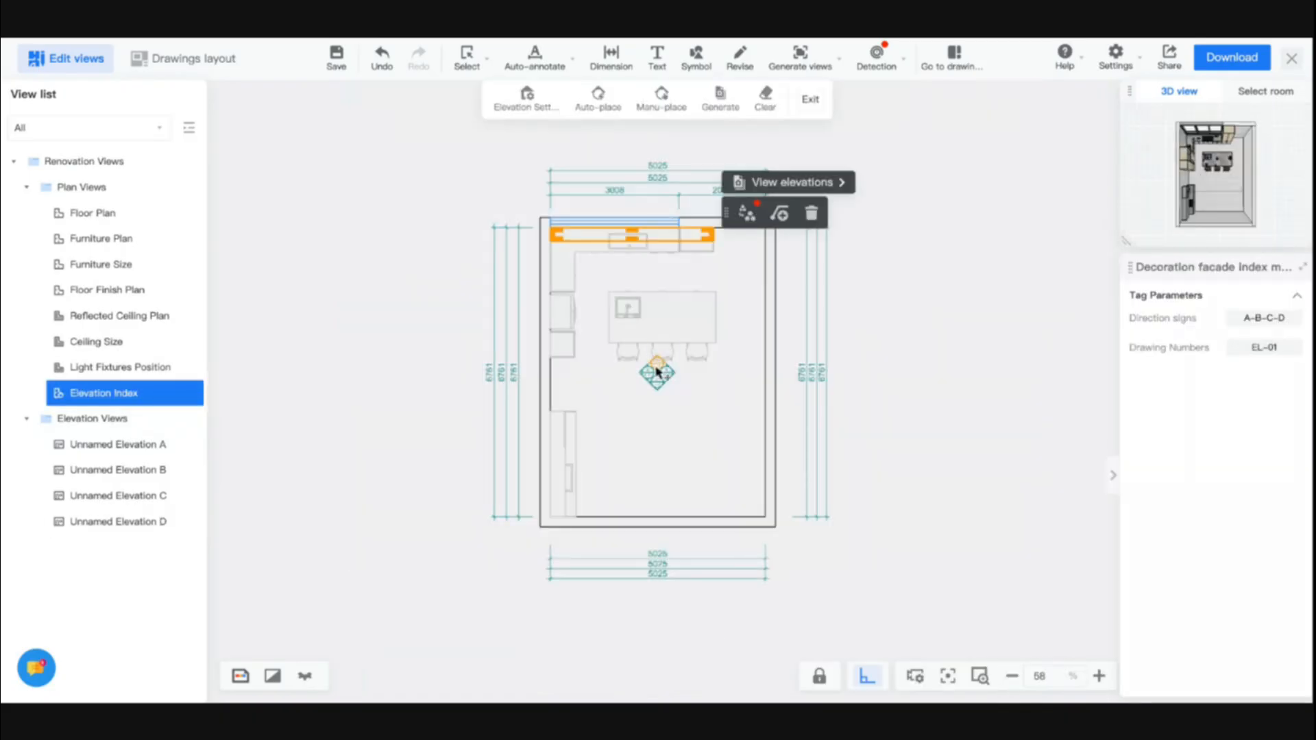
click(766, 183)
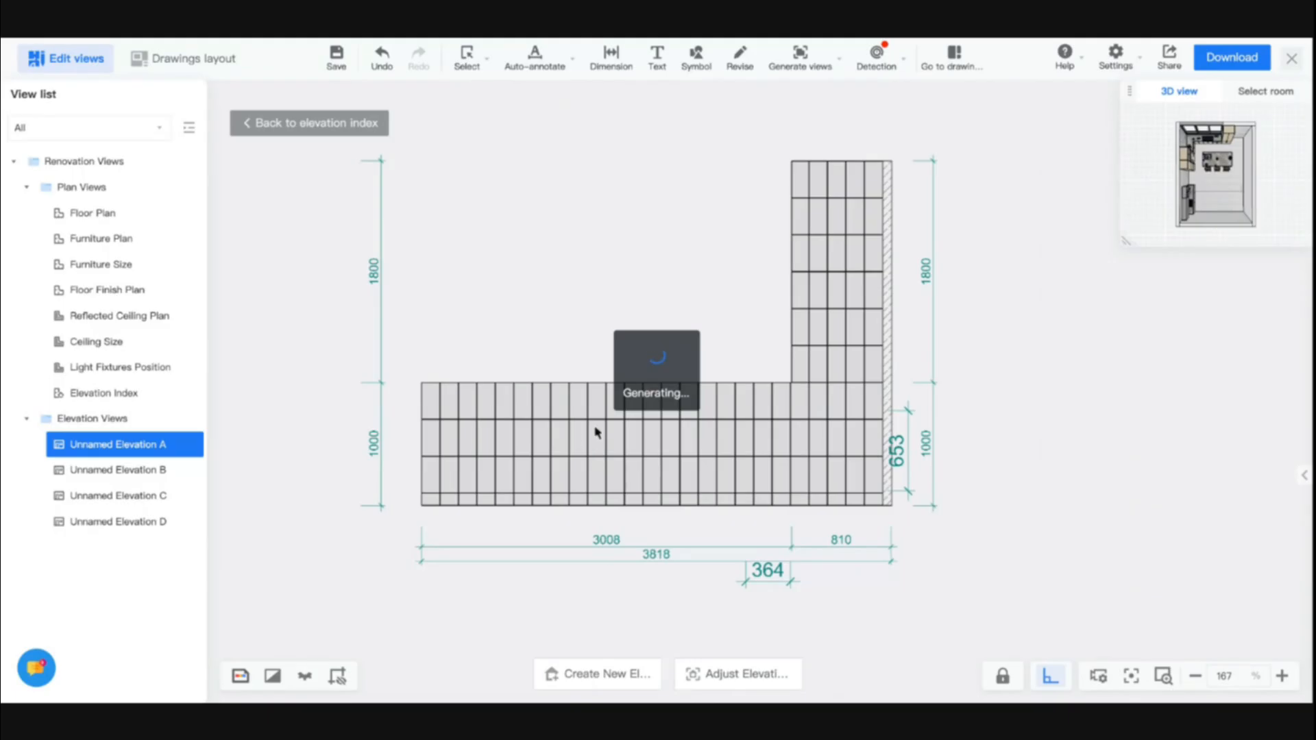
scroll(593, 453, up, 5)
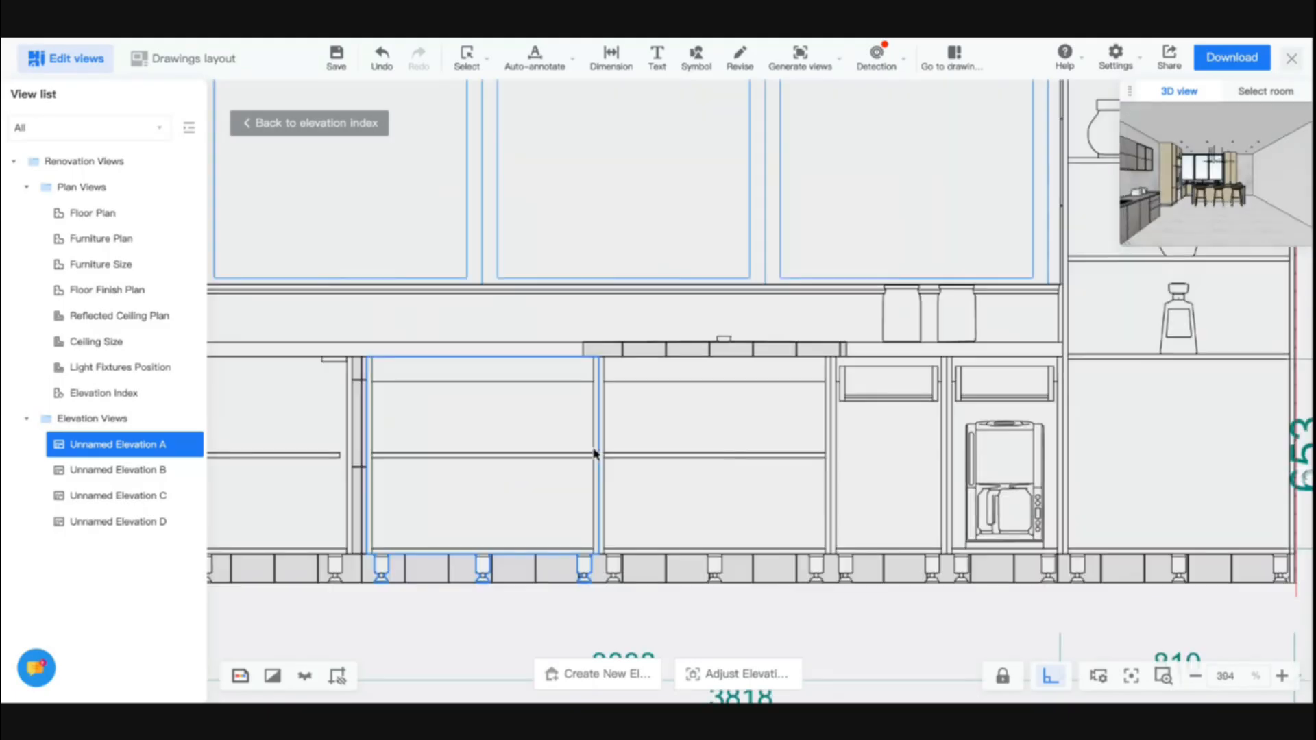
scroll(594, 454, up, 5)
middle_drag(642, 554, 496, 412)
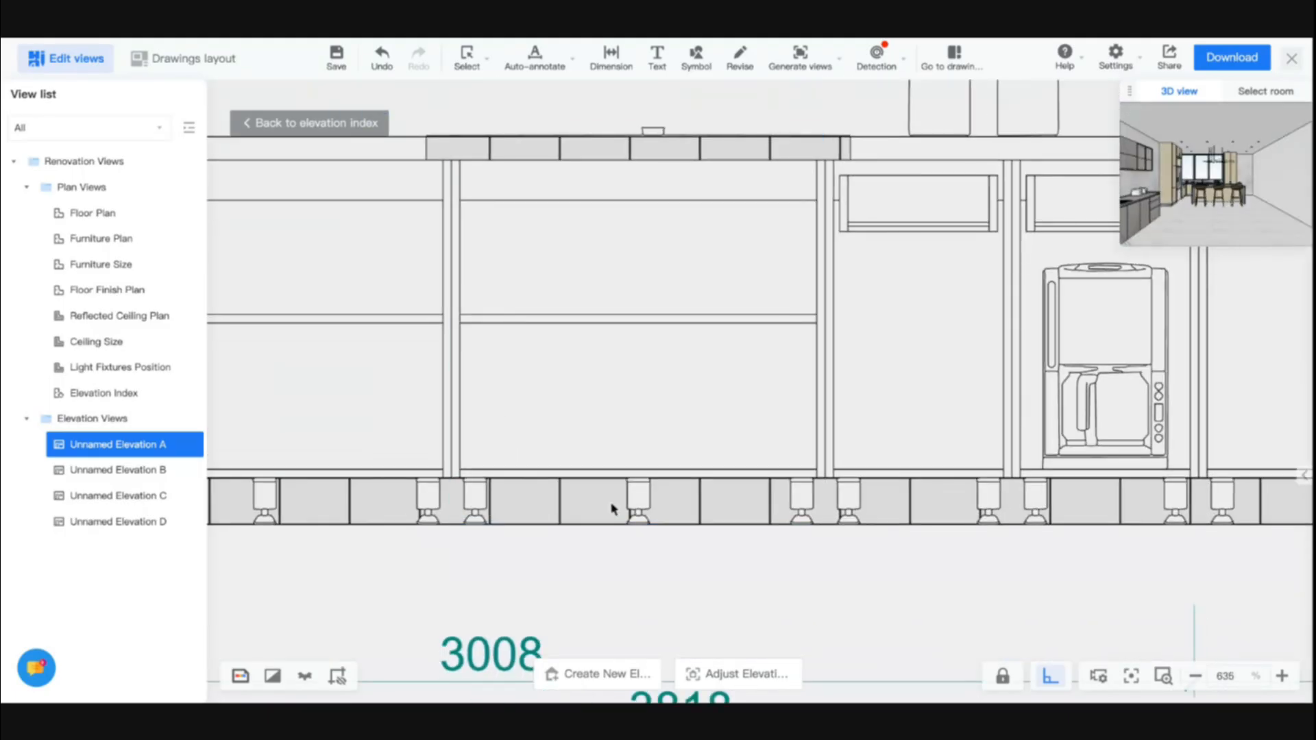
scroll(905, 466, down, 10)
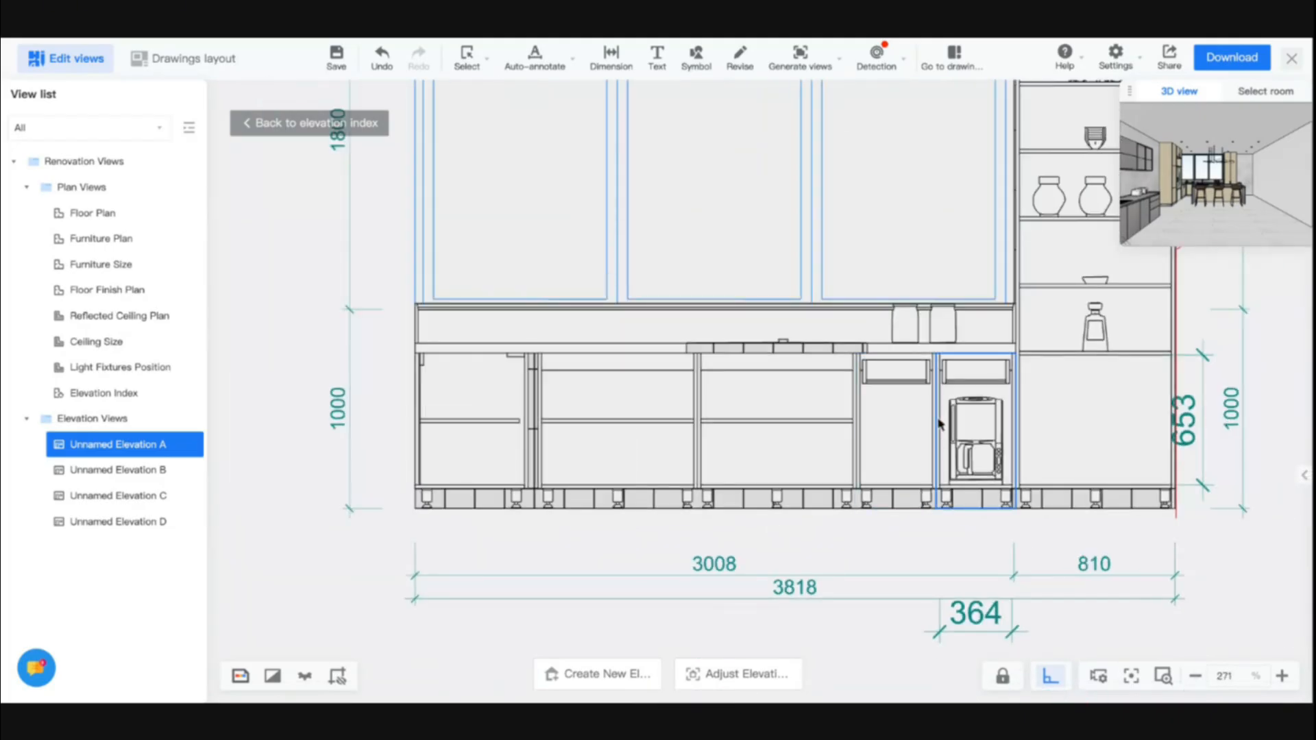
scroll(937, 411, up, 10)
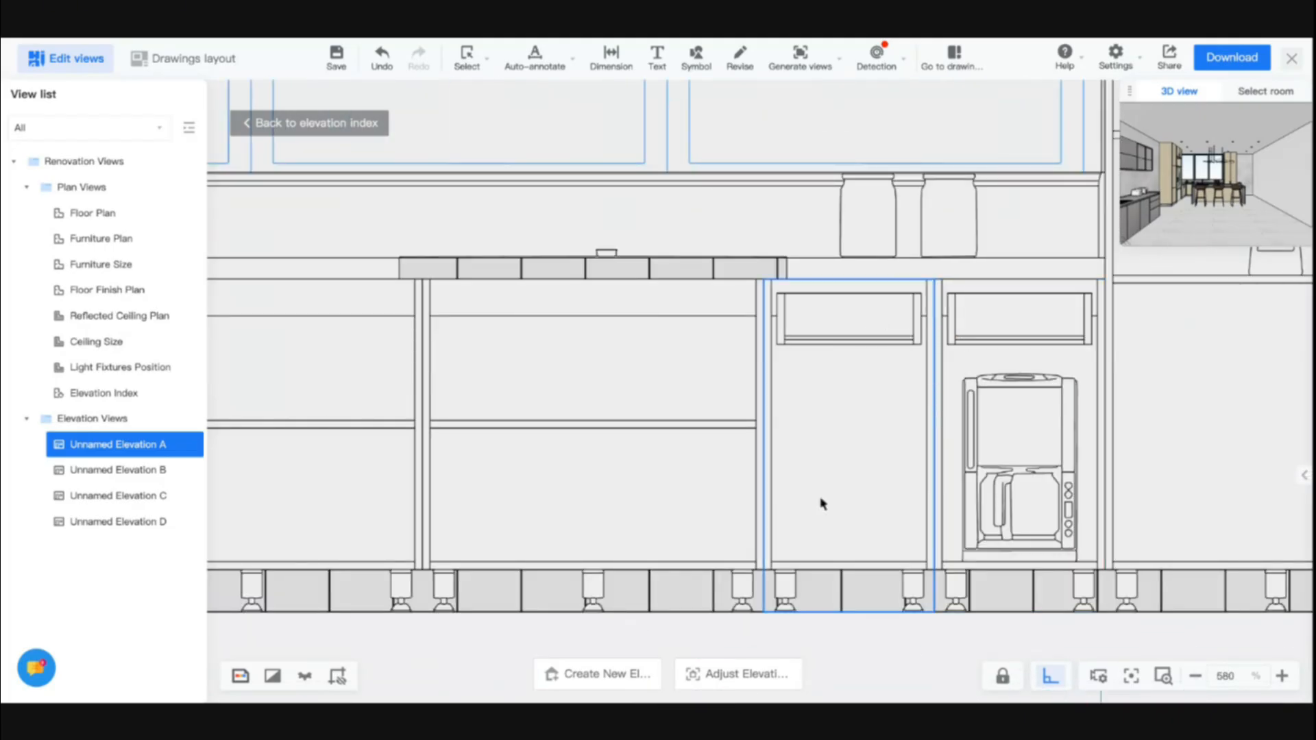
Step: Check Unnamed Elevation B, and examine the wall and base cabinets in Unnamed Elevation D up close
click(116, 473)
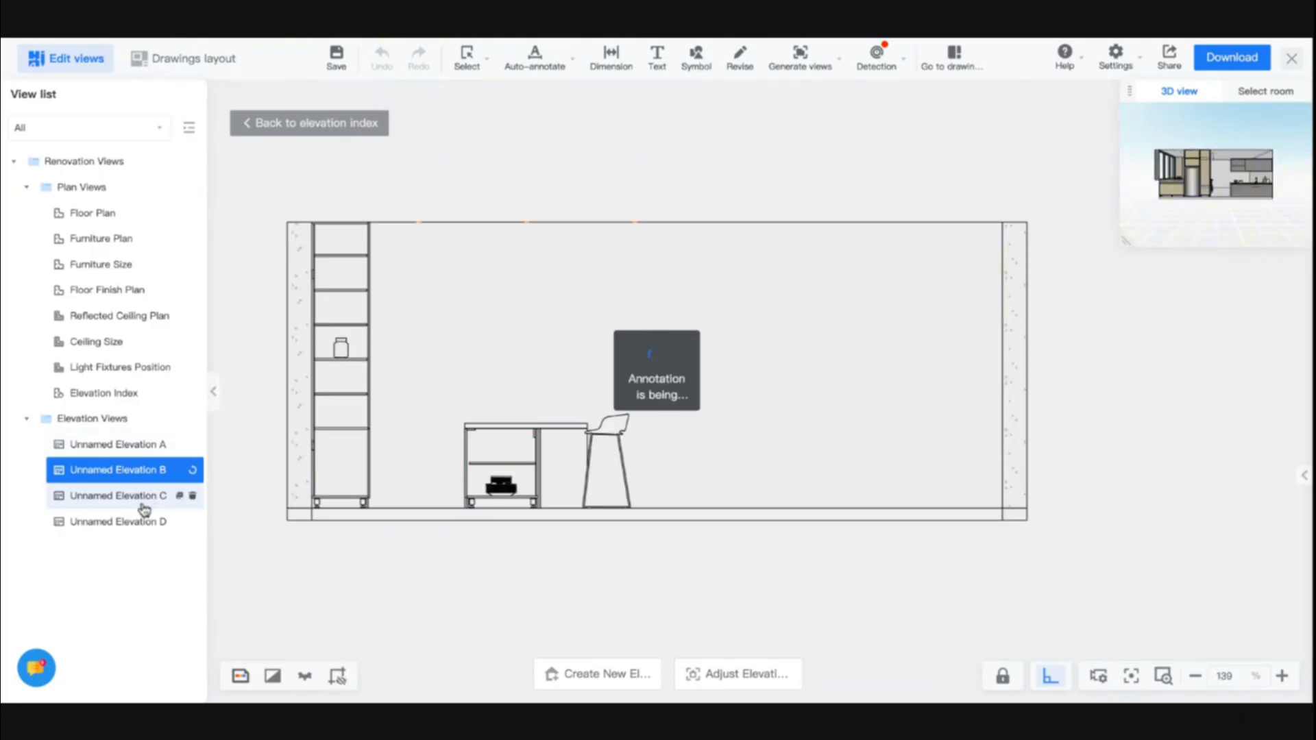
click(123, 520)
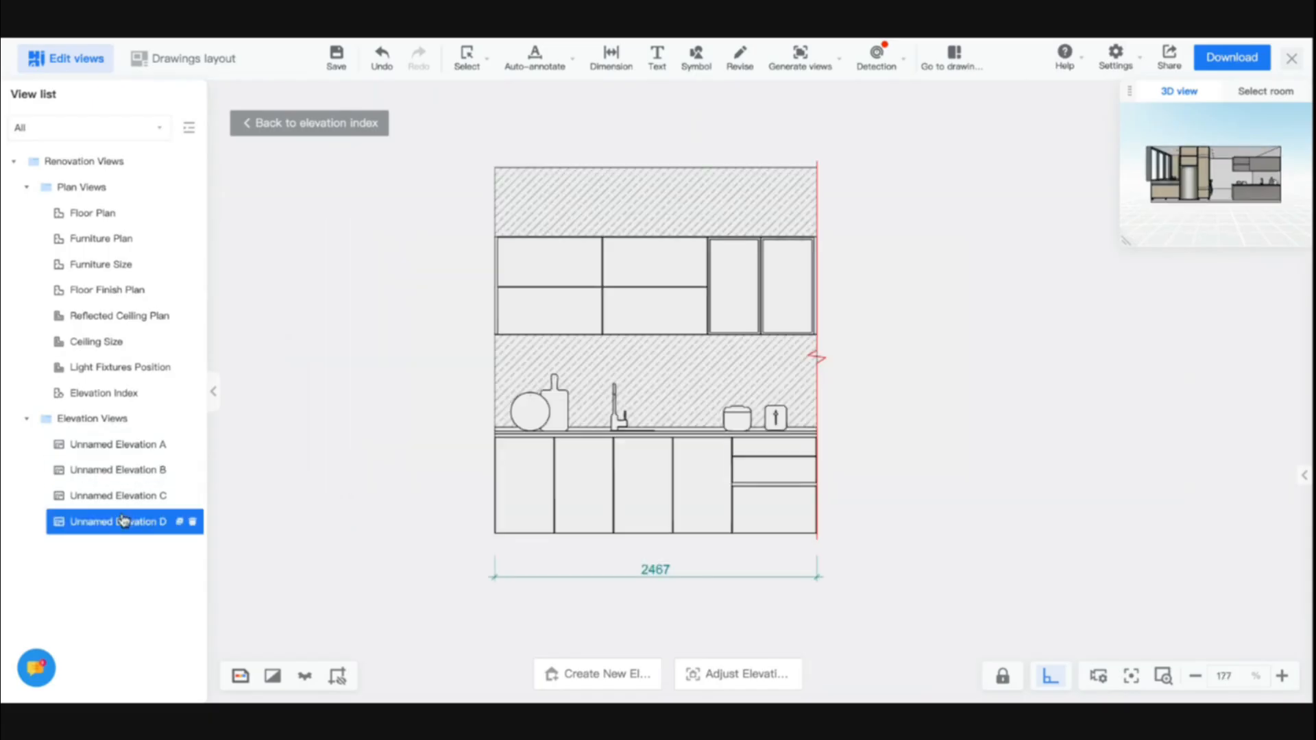
scroll(652, 503, up, 6)
mouse_move(652, 503)
mouse_down()
mouse_move(569, 370)
mouse_move(693, 520)
mouse_move(605, 540)
mouse_move(600, 564)
mouse_move(642, 613)
mouse_up()
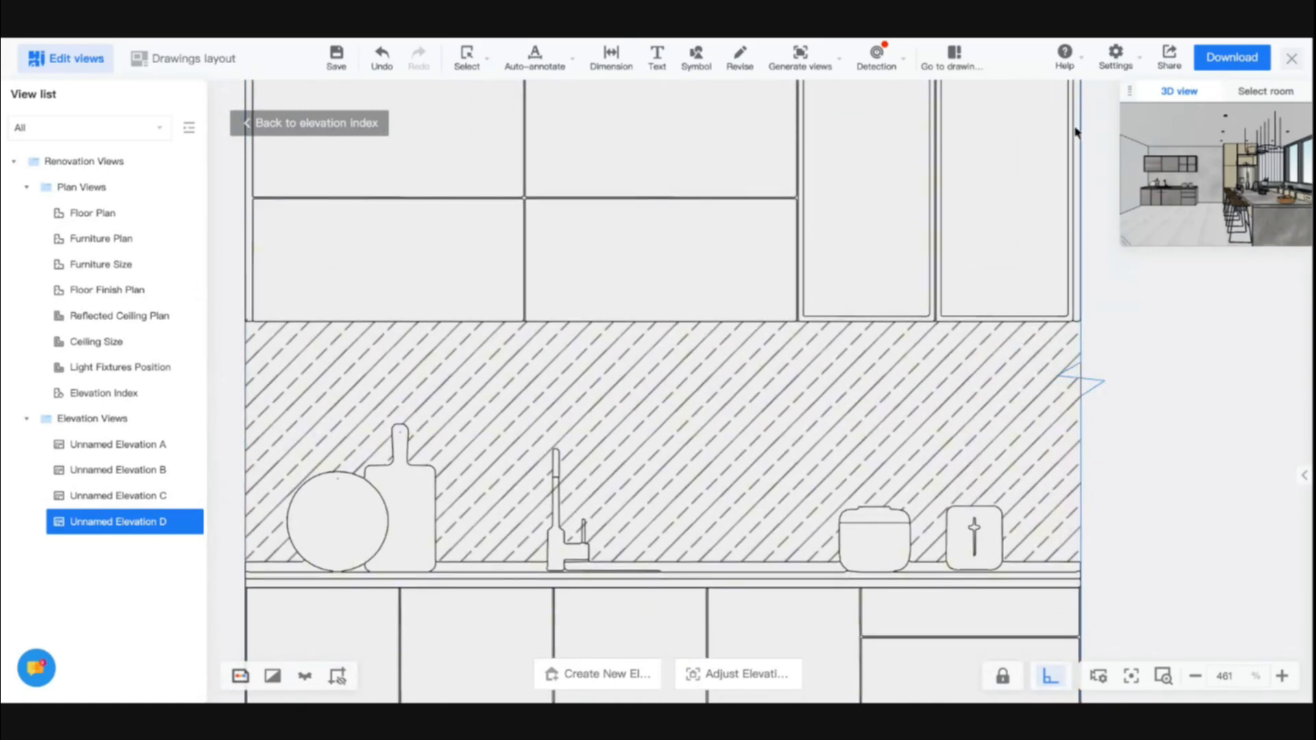
Step: Exit the construction drawings and delete the added Modern Cabinets set from the 3D room
click(1287, 62)
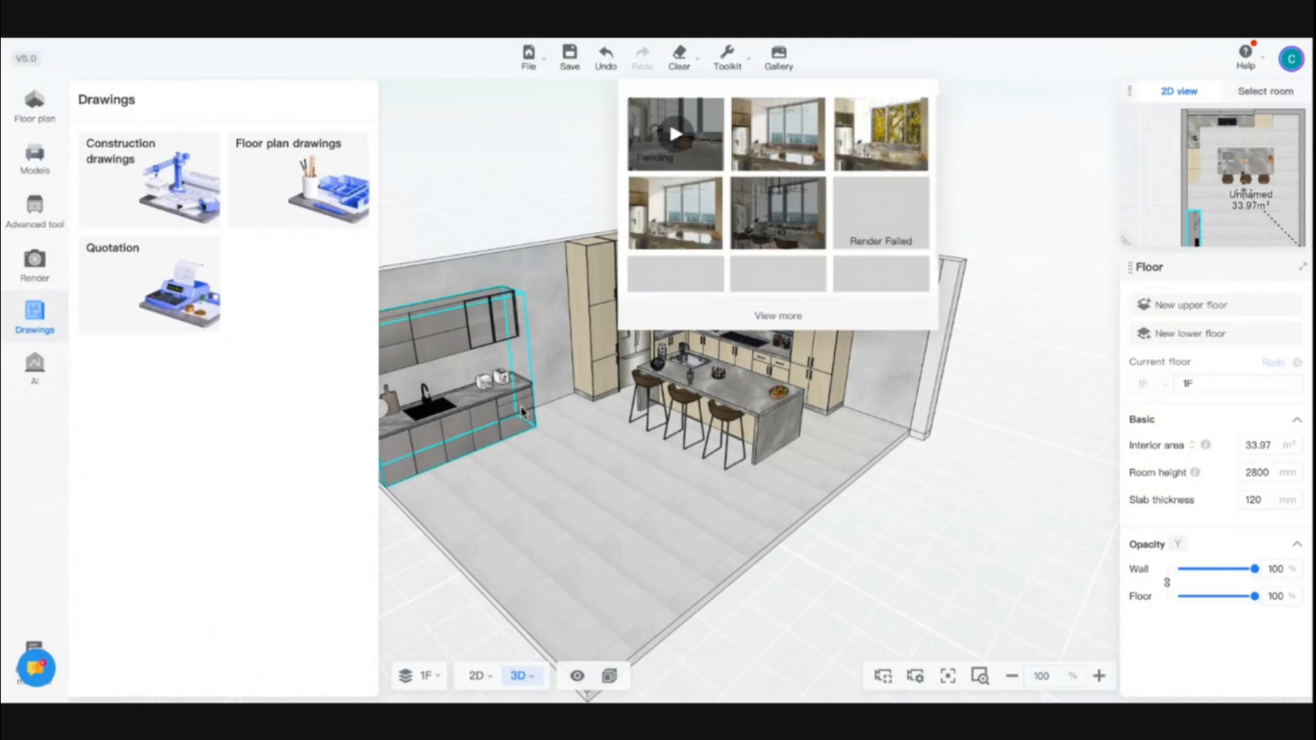
click(521, 409)
key(Delete)
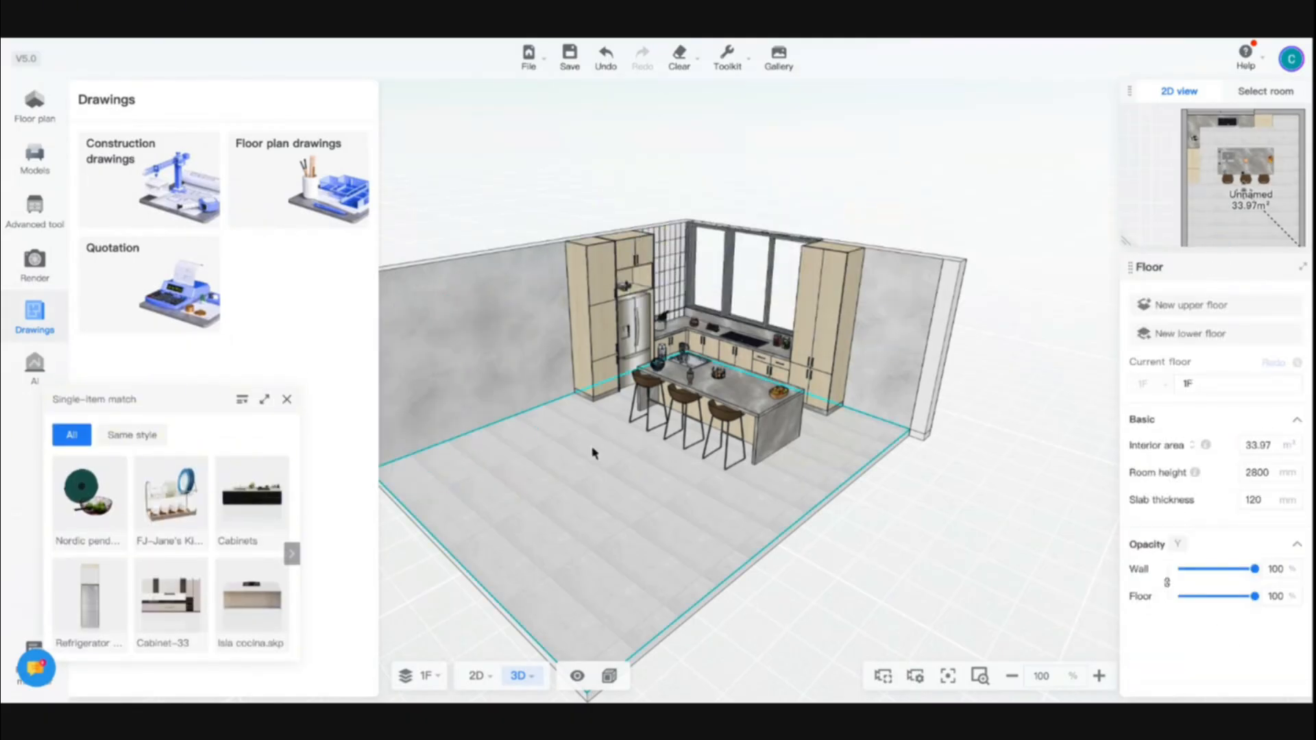
Step: Open the submitted kitchen video render in the gallery to check its progress
drag(594, 453, 642, 449)
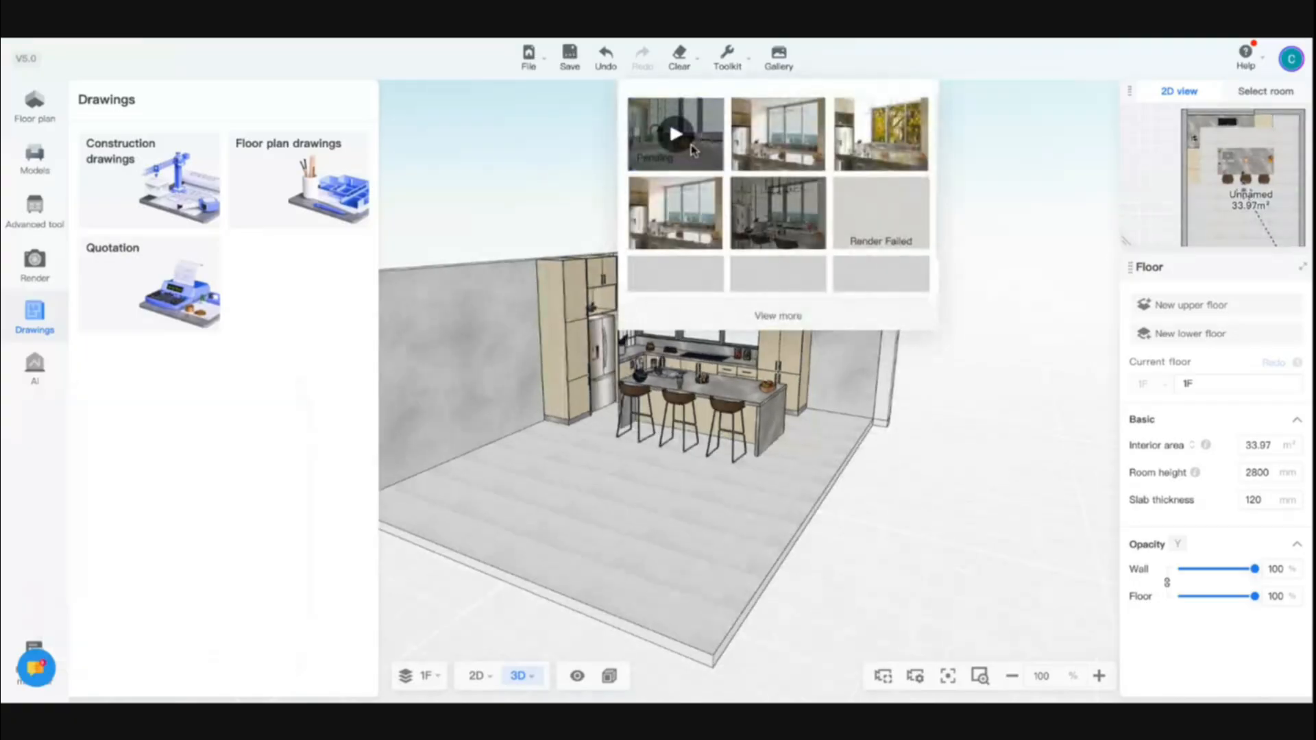
click(690, 144)
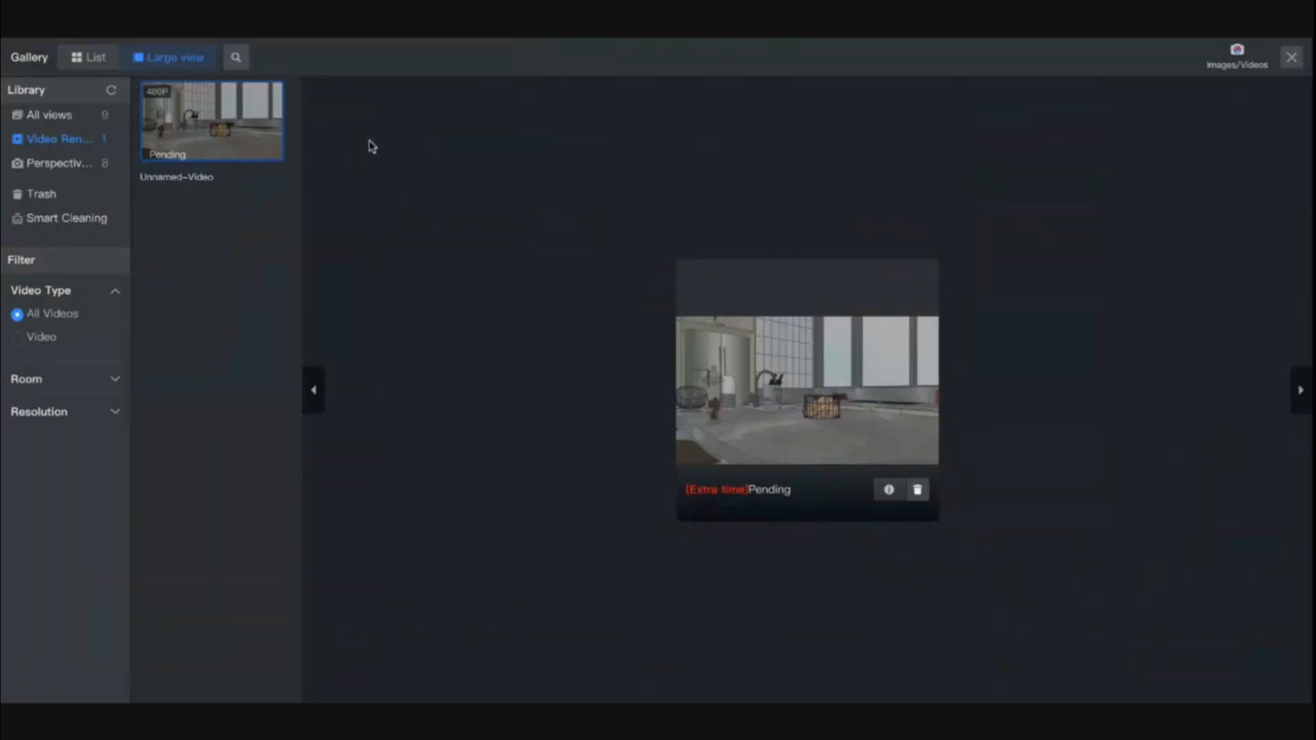
Step: Leave the gallery, open the render workspace, load the first saved kitchen view and reduce its clipping to 100 mm
mouse_move(754, 493)
click(1293, 59)
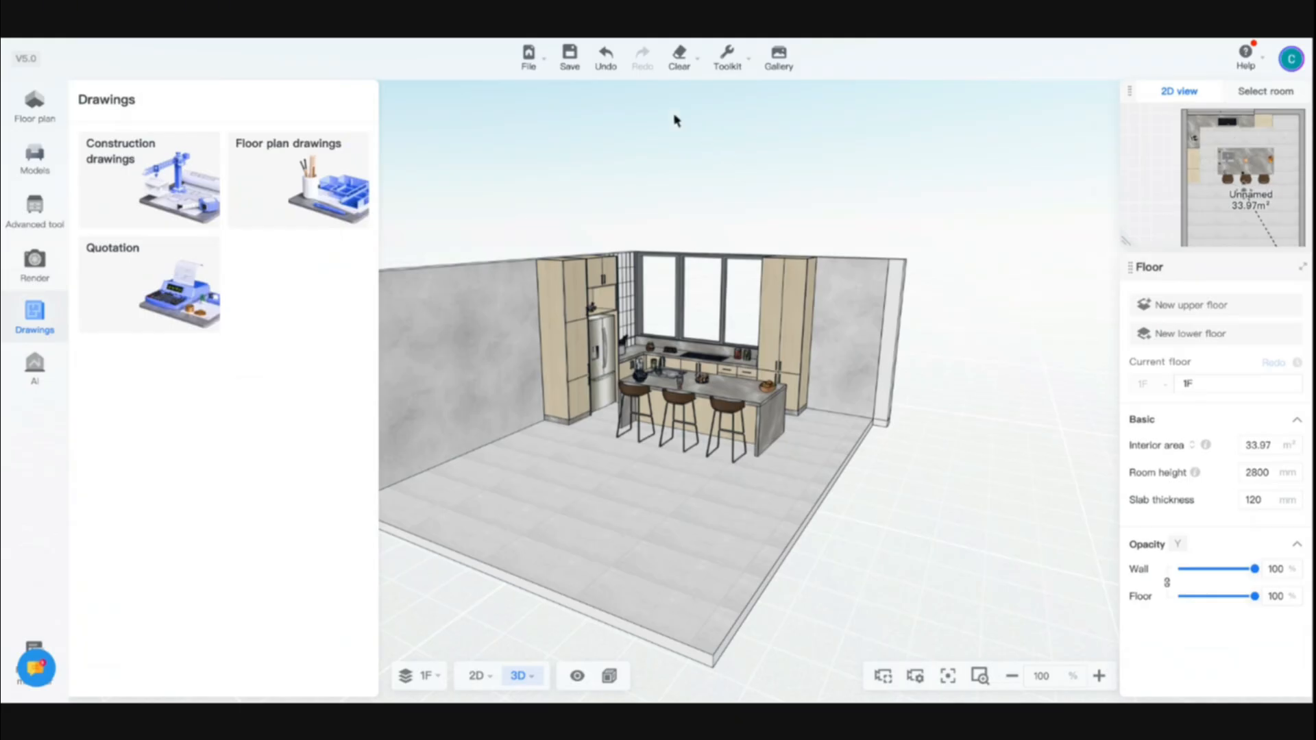
click(35, 261)
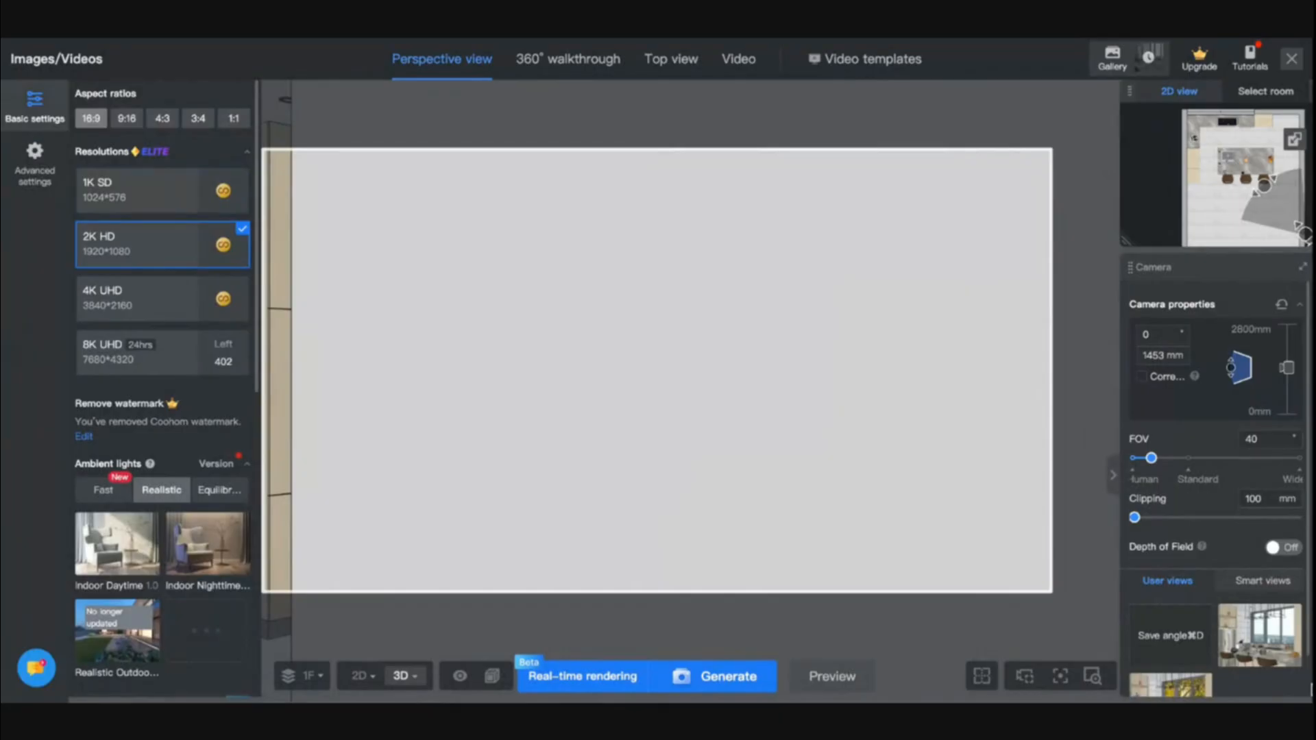
click(1251, 638)
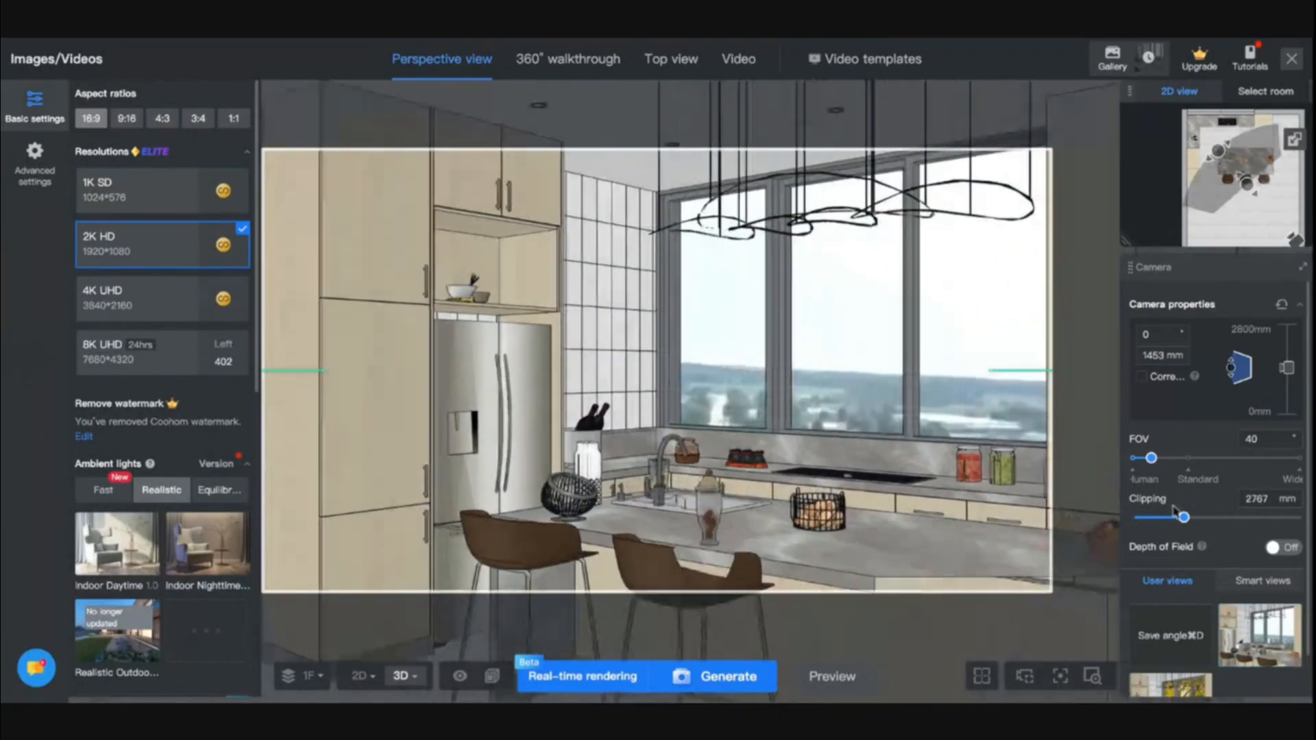
drag(1181, 516, 1129, 522)
Step: Frame a 4K UHD perspective view of the fridge, island sink, tiled wall and cooktop from a camera height of 1079 mm
scroll(969, 511, up, 4)
drag(850, 499, 753, 449)
key(d)
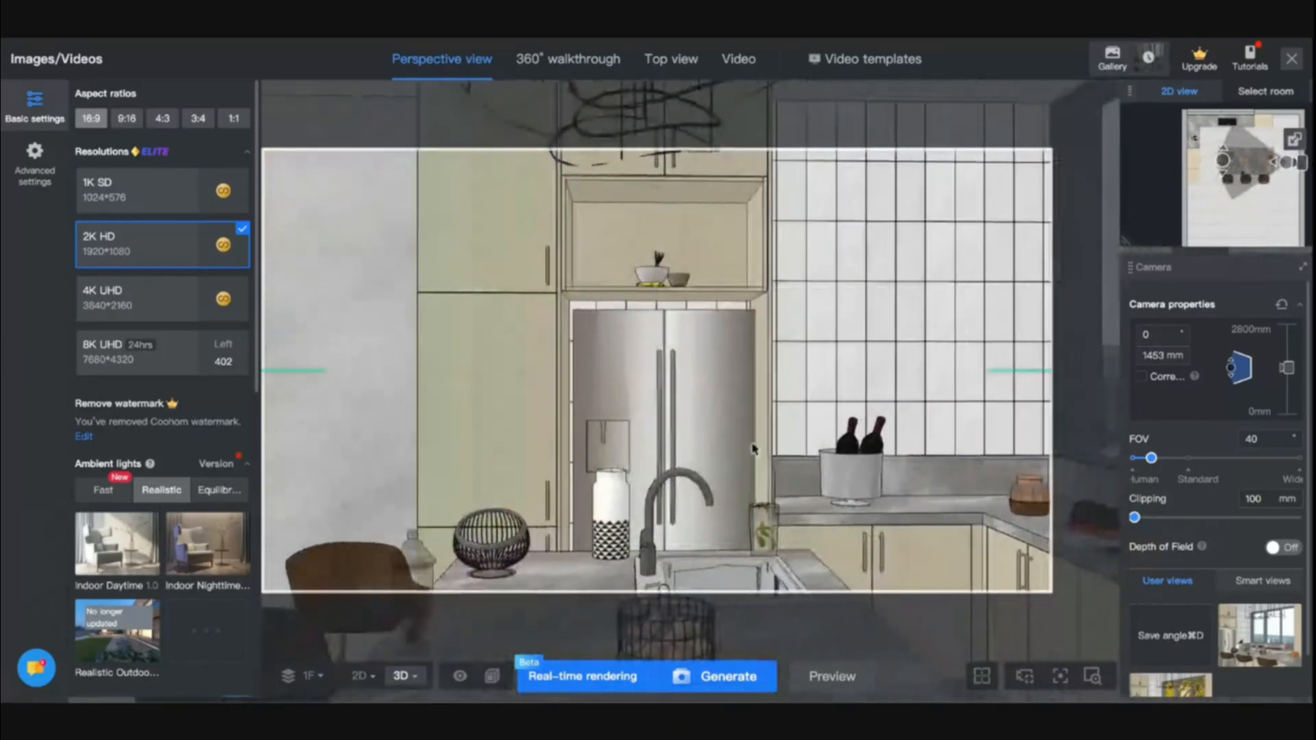
key(d)
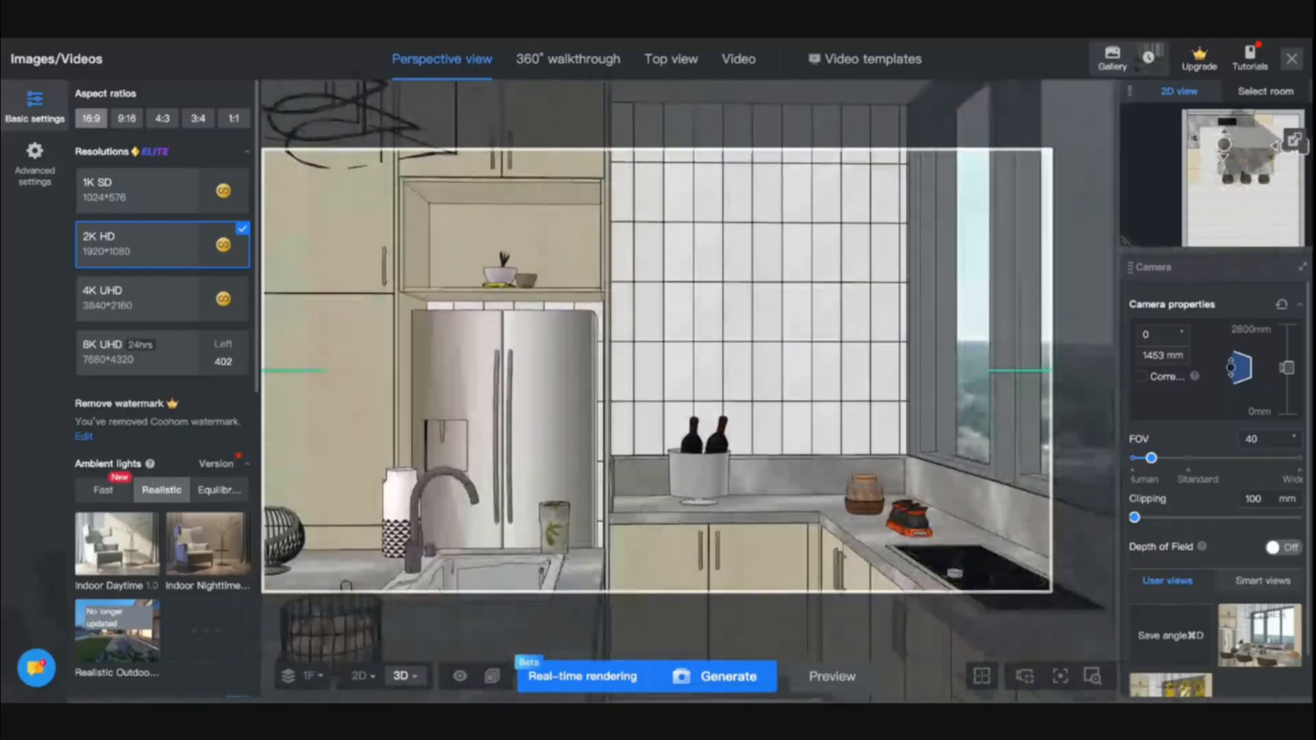
key(s)
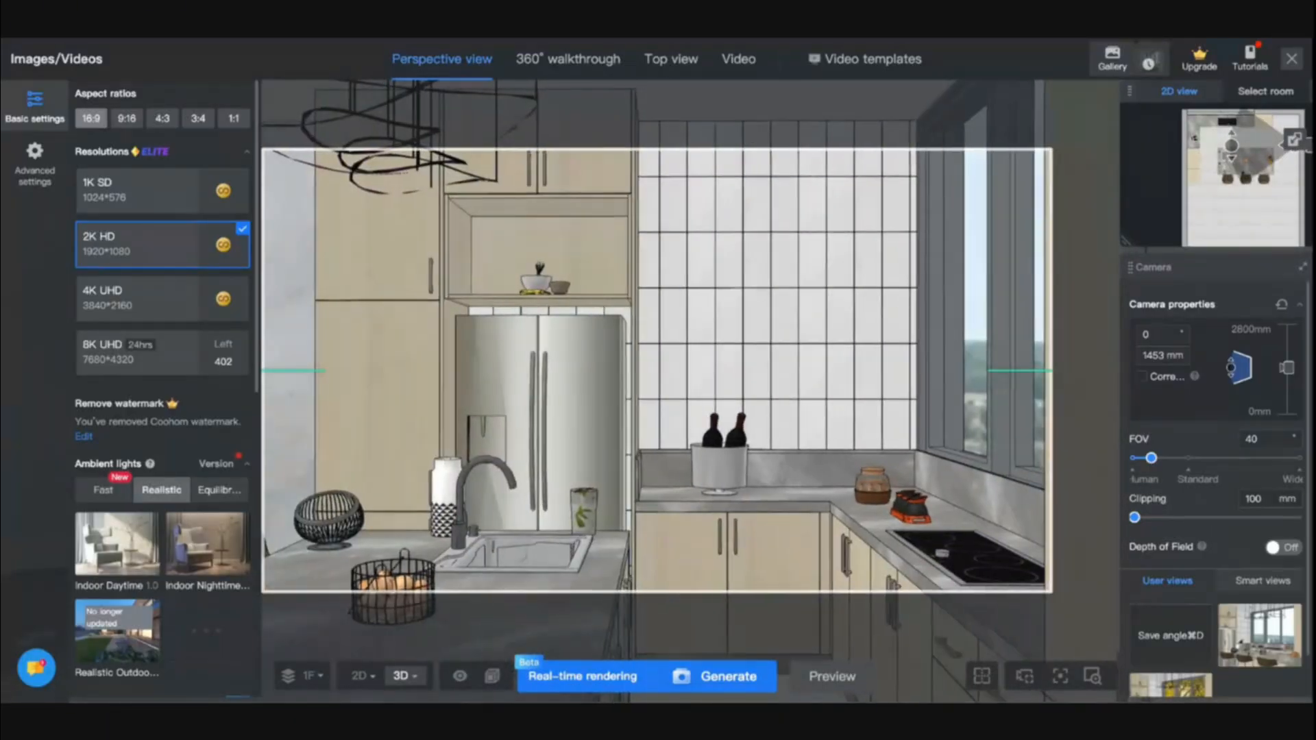
key(e)
key(d)
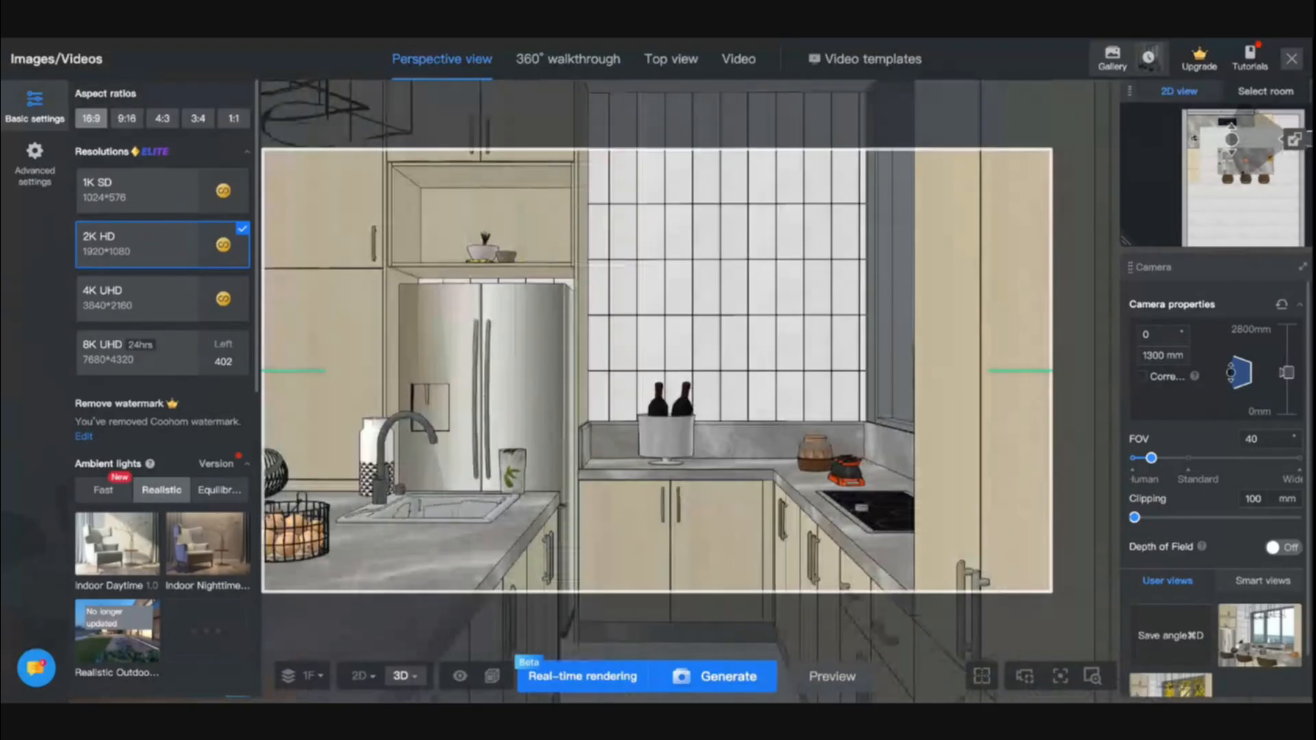
key(e)
key(w)
key(s)
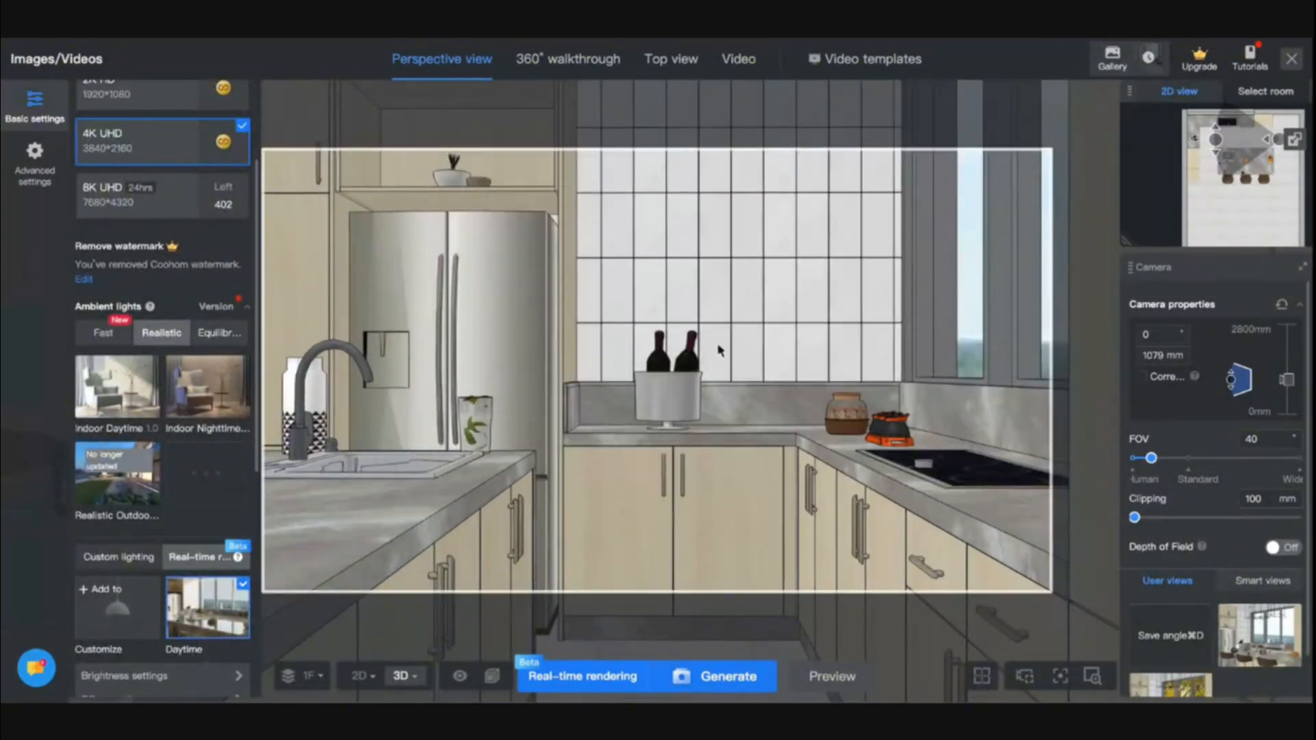
Step: Reposition the camera behind the bar stools, facing the island and windows, at a height of 1351 mm
key(a)
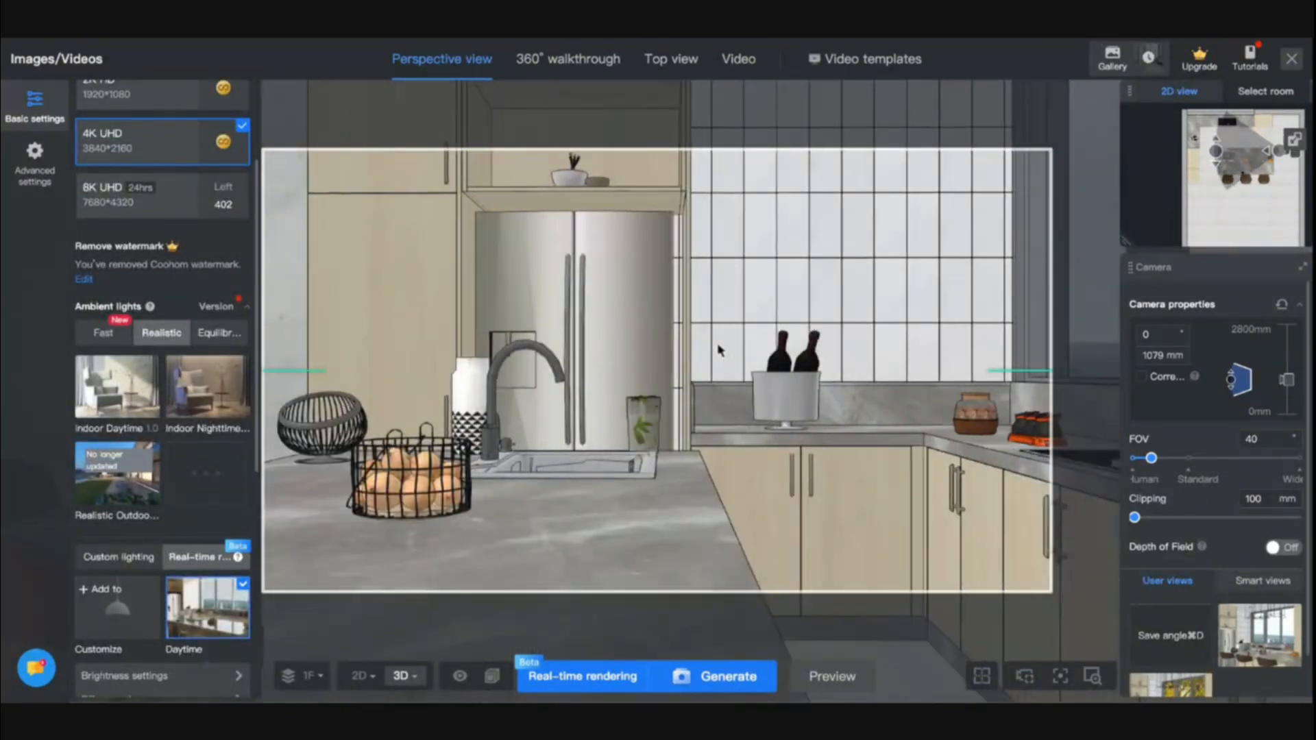
key(w)
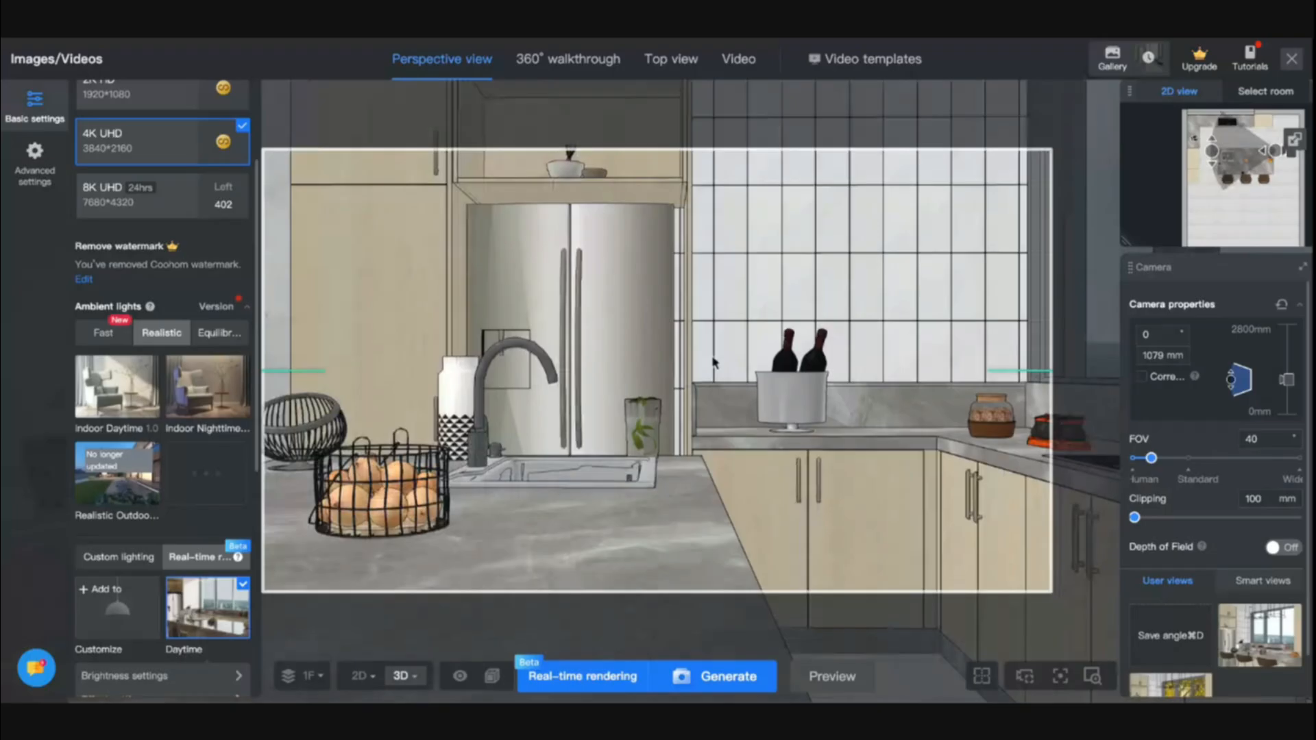
key(w)
key(a)
drag(864, 411, 678, 404)
key(s)
key(s)
key(q)
key(s)
key(a)
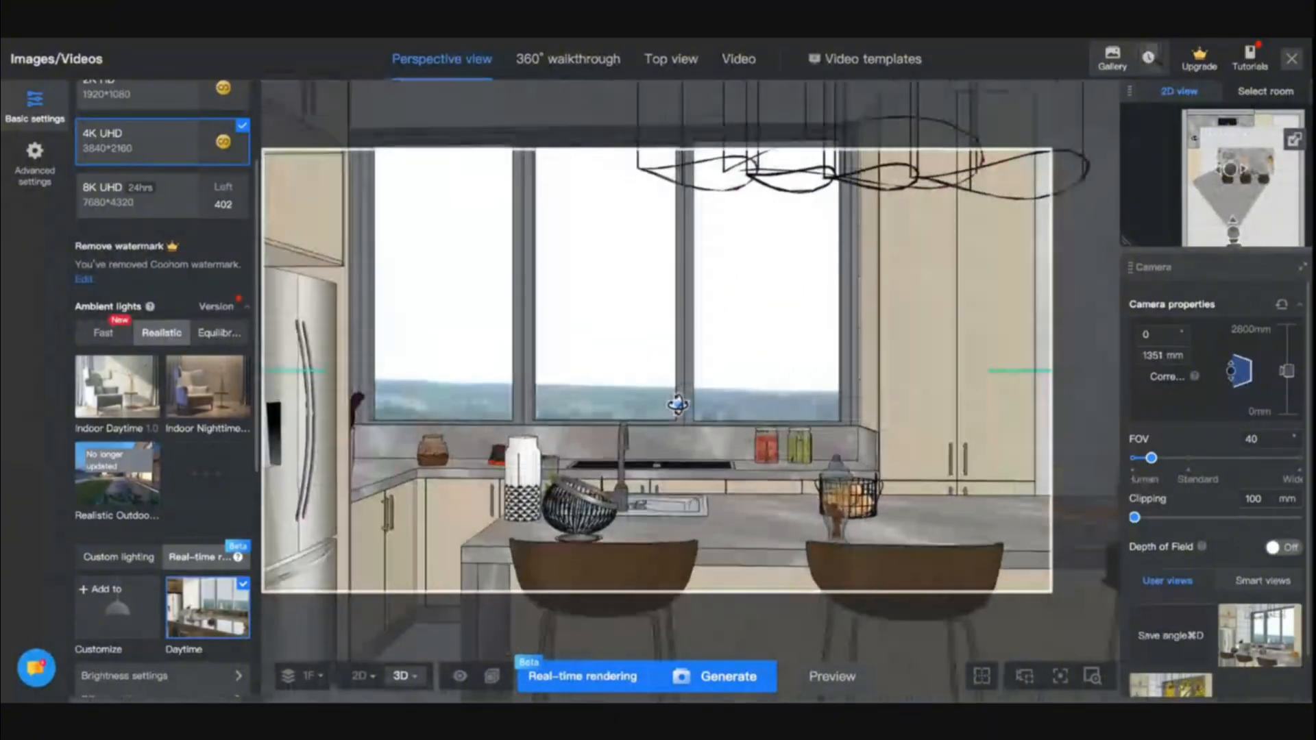
key(a)
key(s)
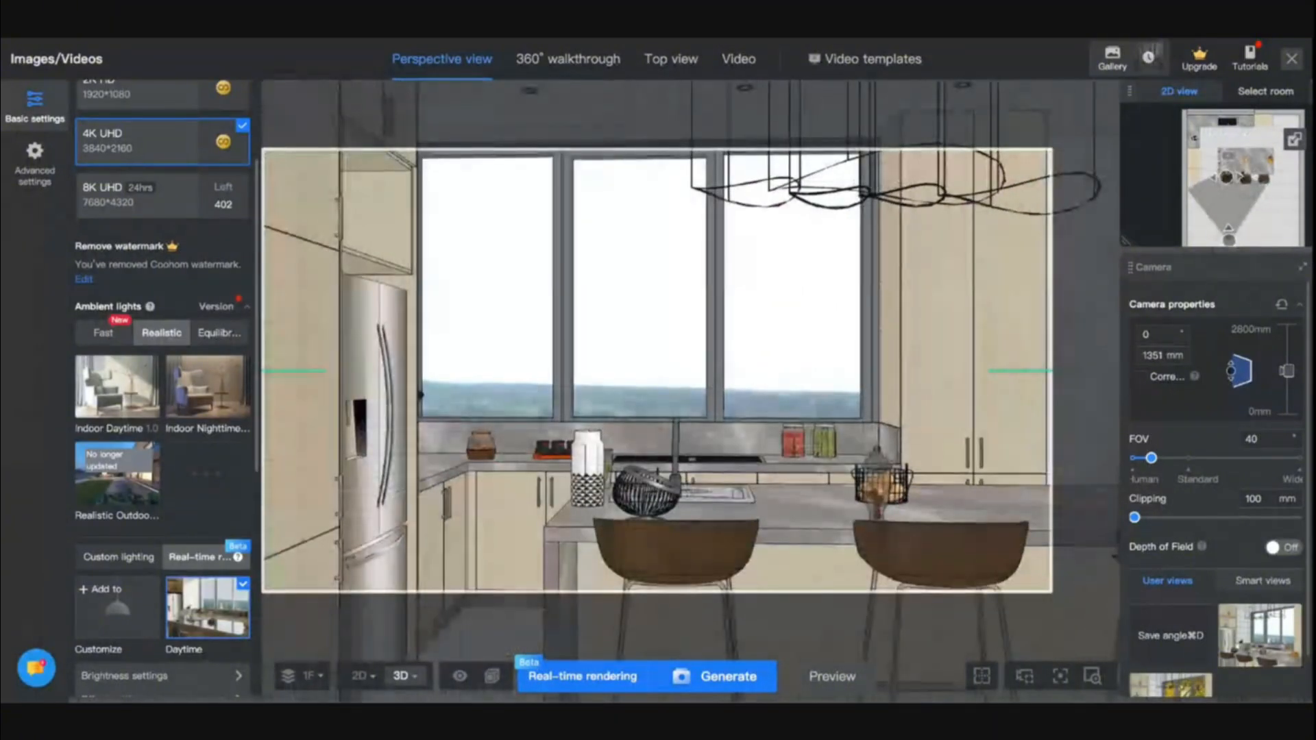
Step: Fine-tune the framing of the fridge, island and windows and submit the view as a 4K UHD render
key(w)
drag(684, 422, 700, 422)
key(a)
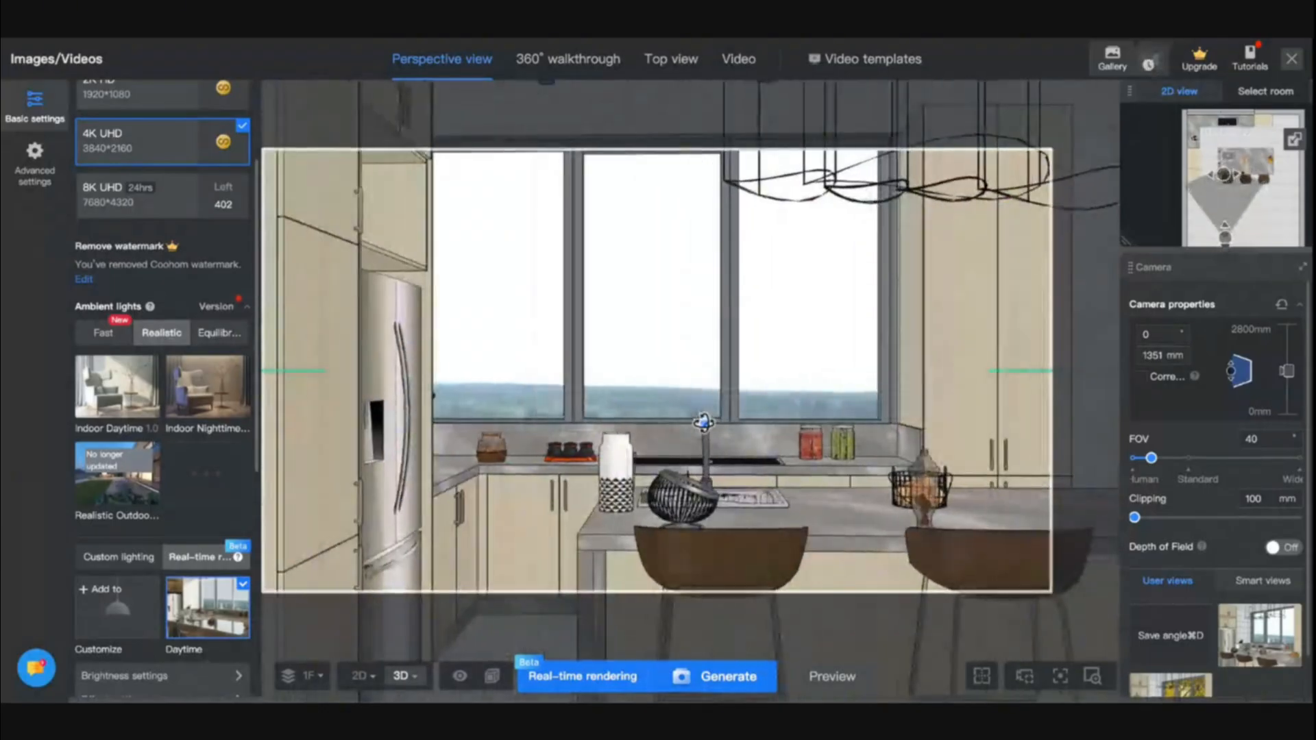
key(w)
click(715, 678)
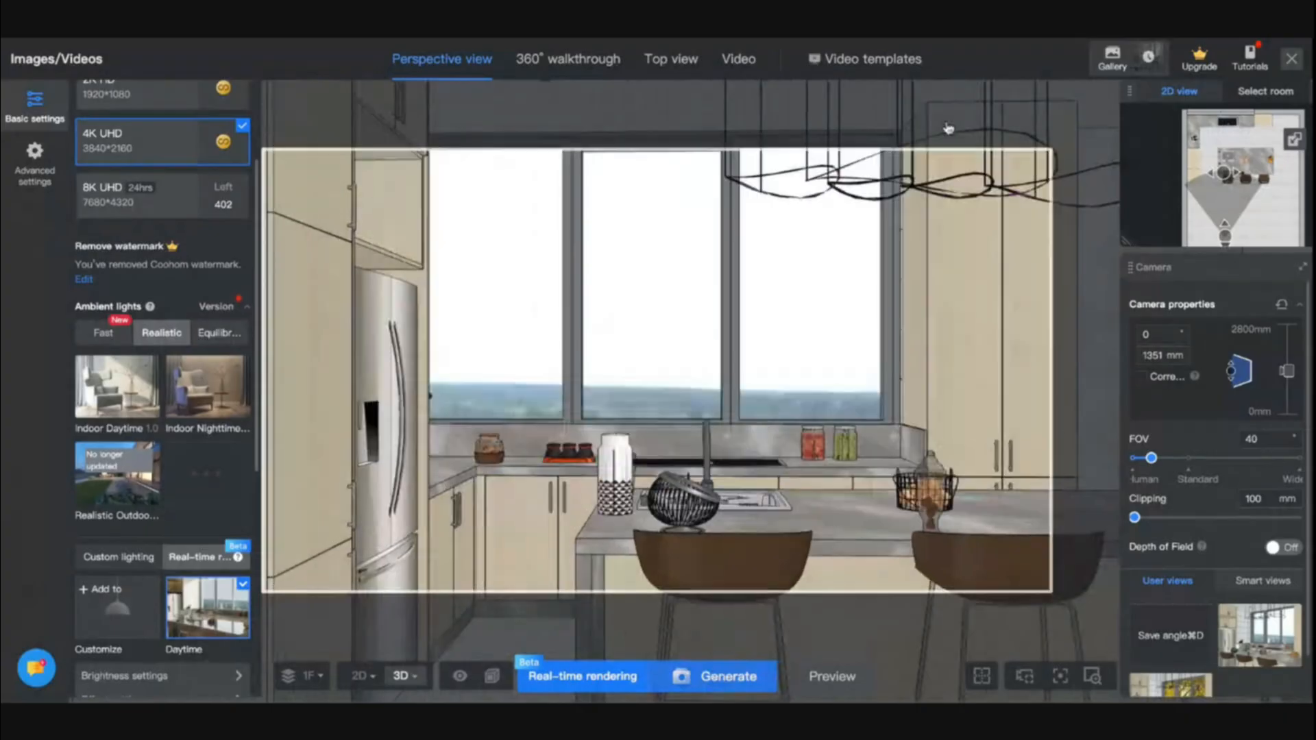
Step: Open the gallery and show all rendered views as a list
click(1141, 61)
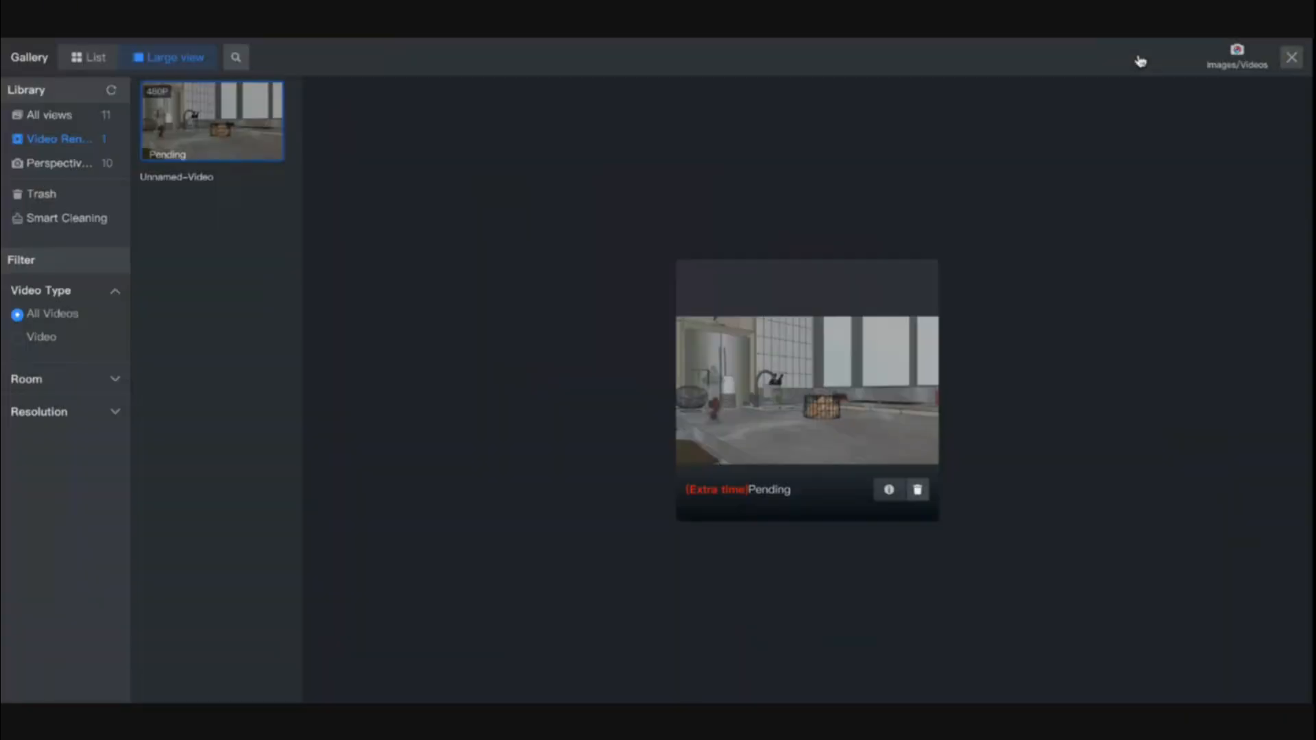
click(87, 59)
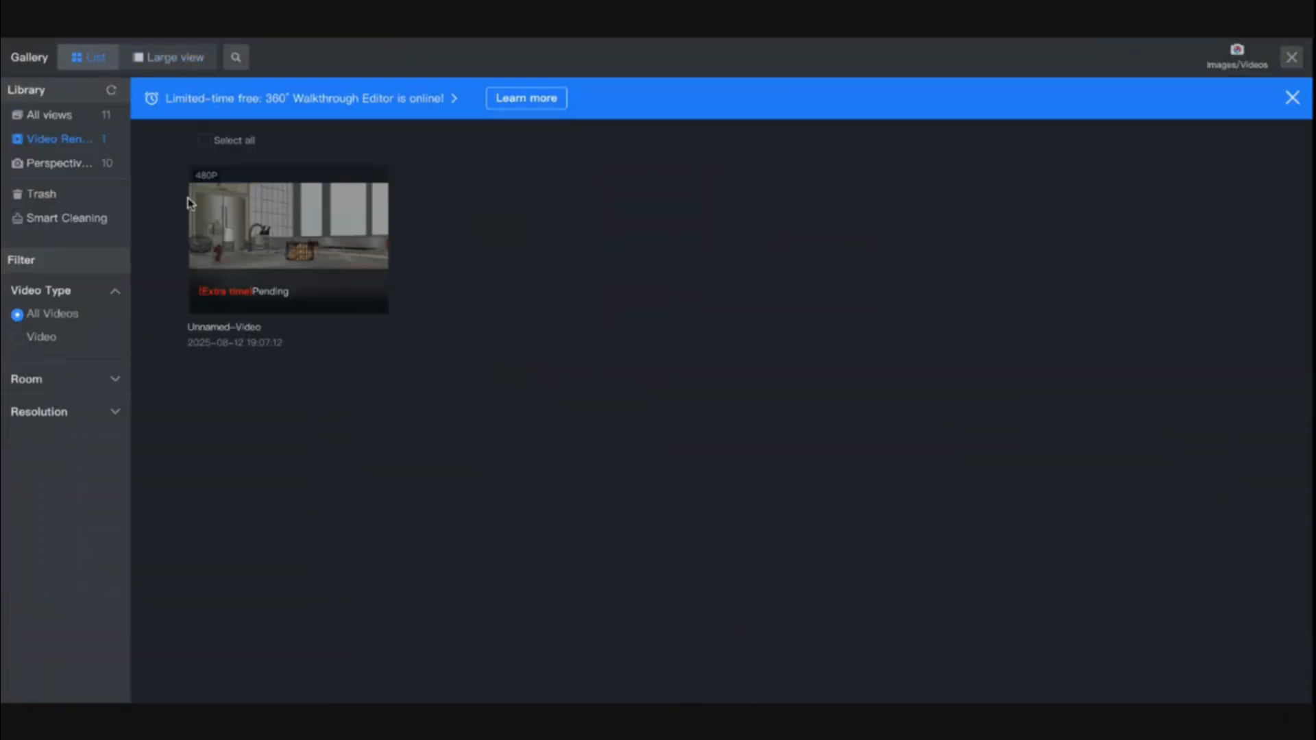
click(69, 116)
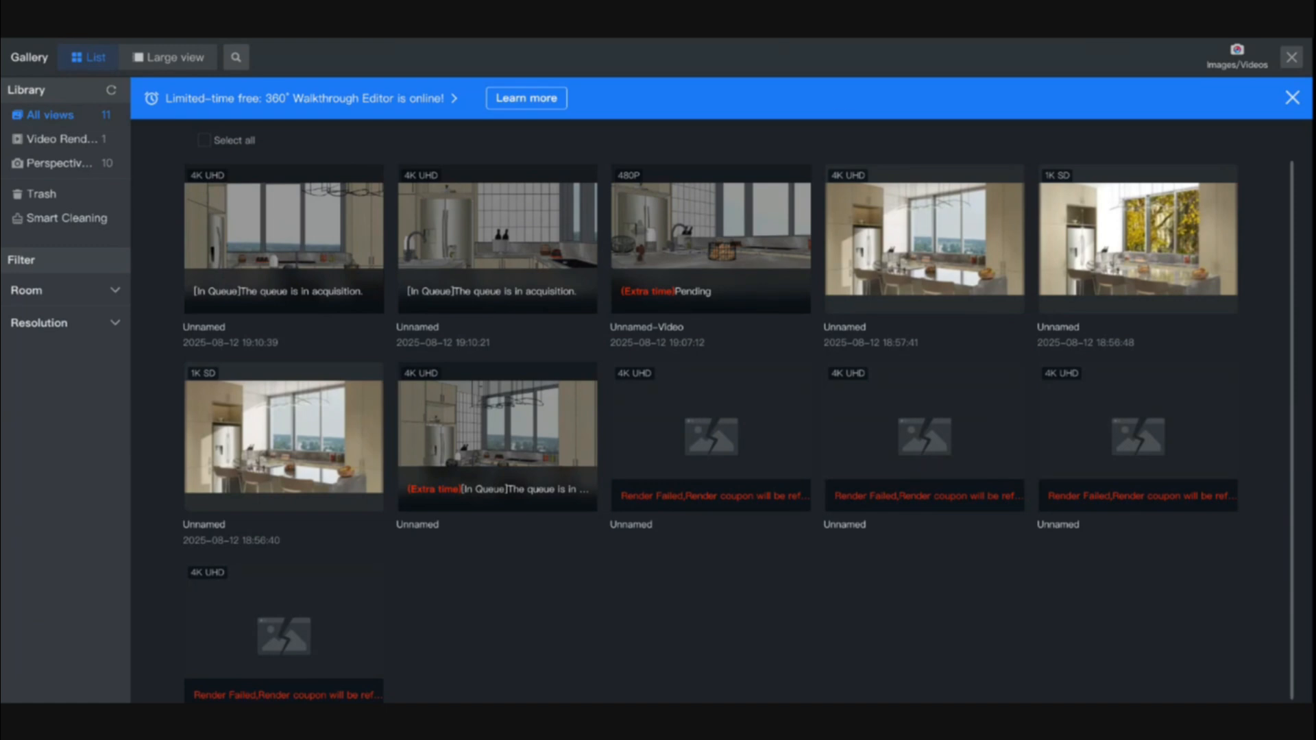
Step: Delete the last failed 4K UHD render at the end of the gallery list
mouse_move(253, 656)
scroll(383, 620, down, 1)
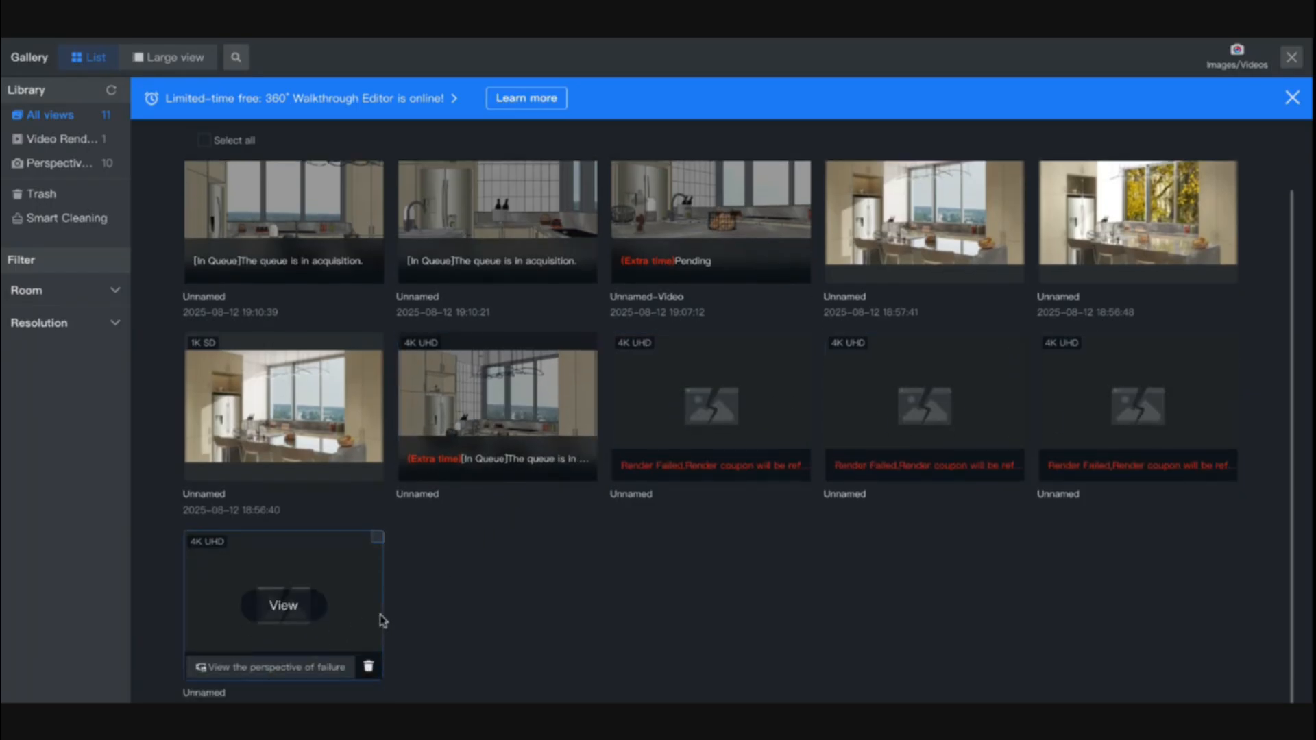
click(368, 666)
click(424, 626)
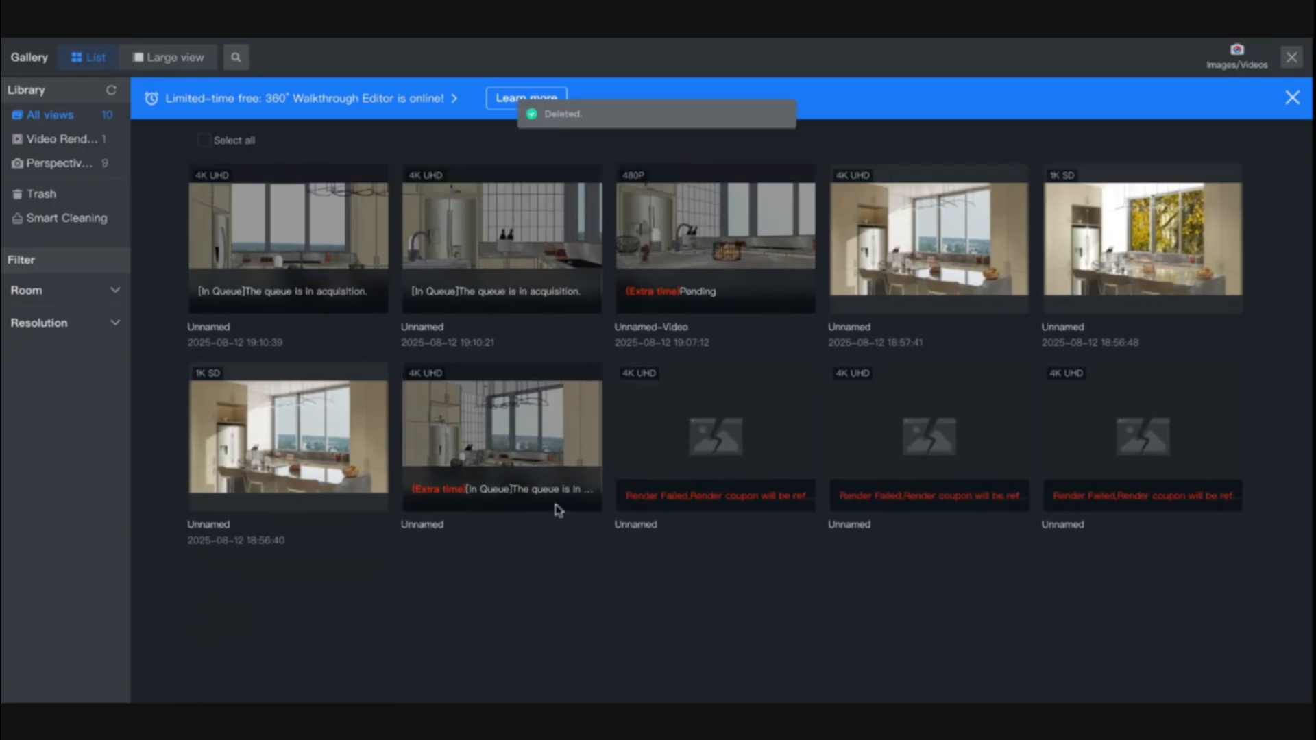
Step: Terminate and remove the older queued 4K UHD render marked Extra time
click(578, 499)
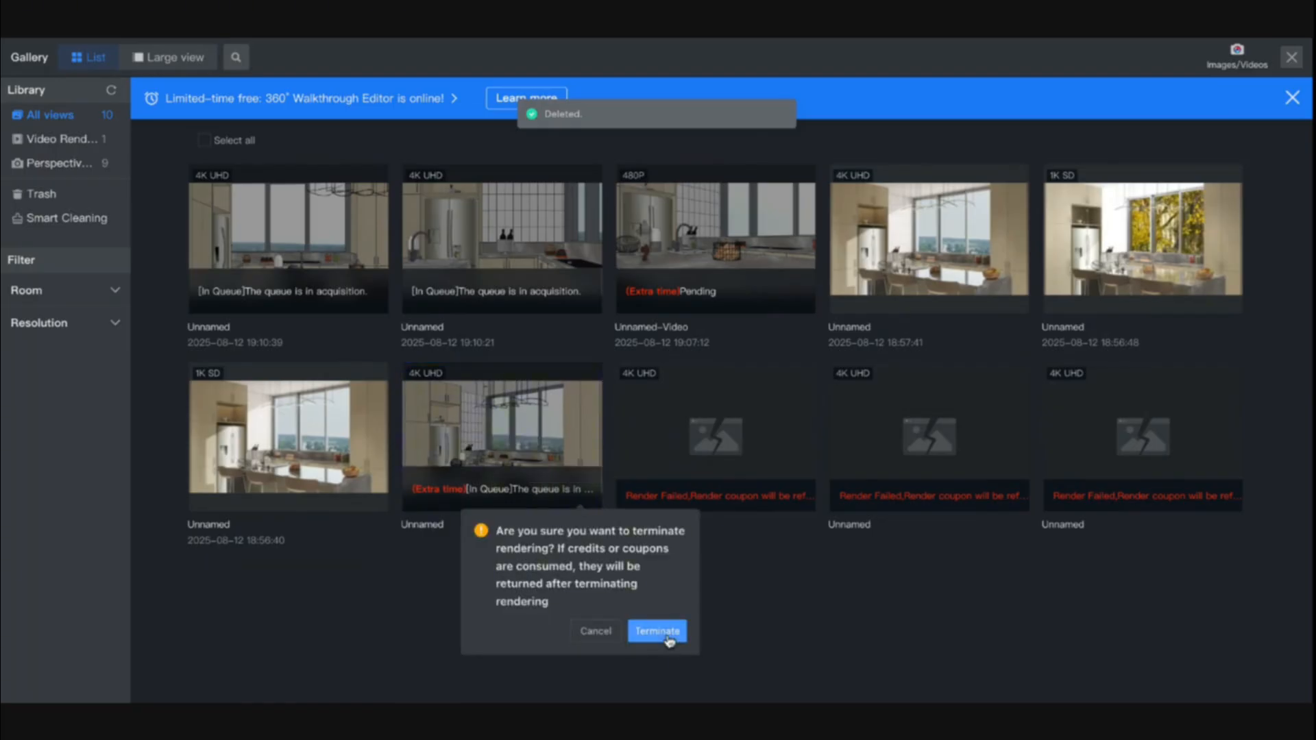
click(582, 630)
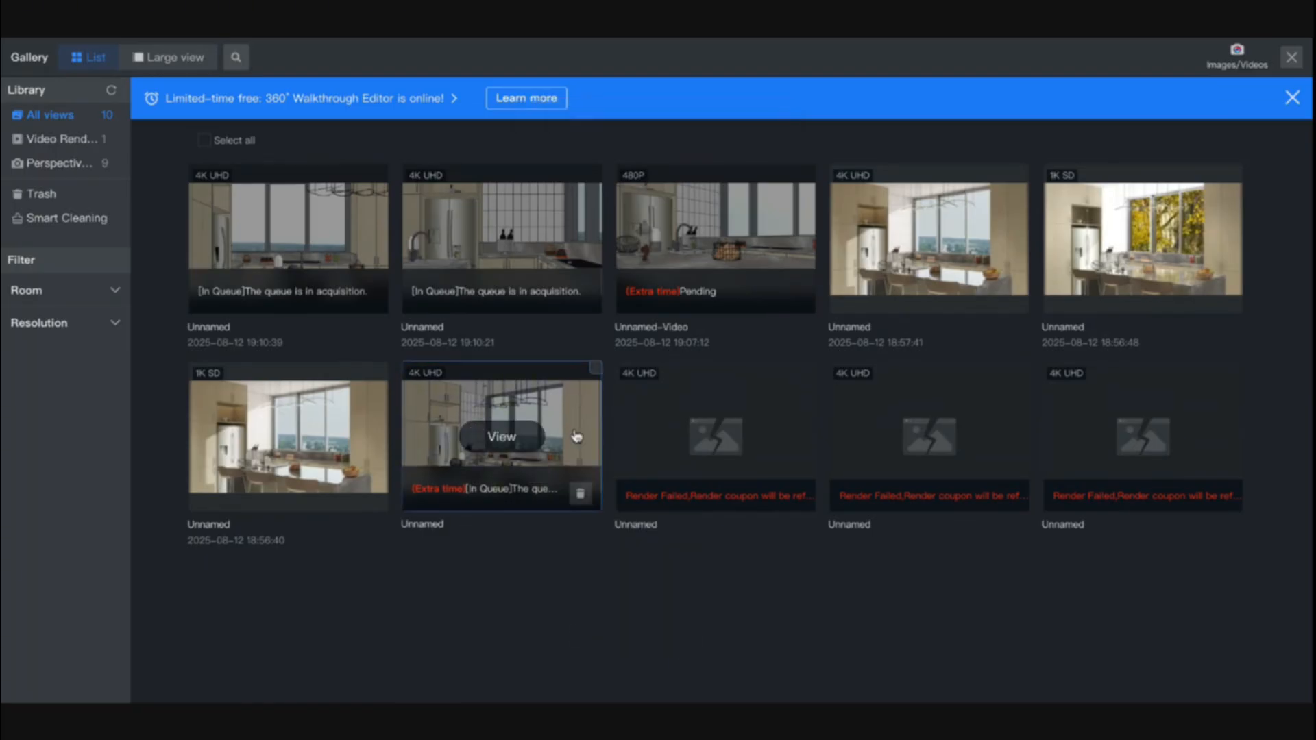
click(579, 493)
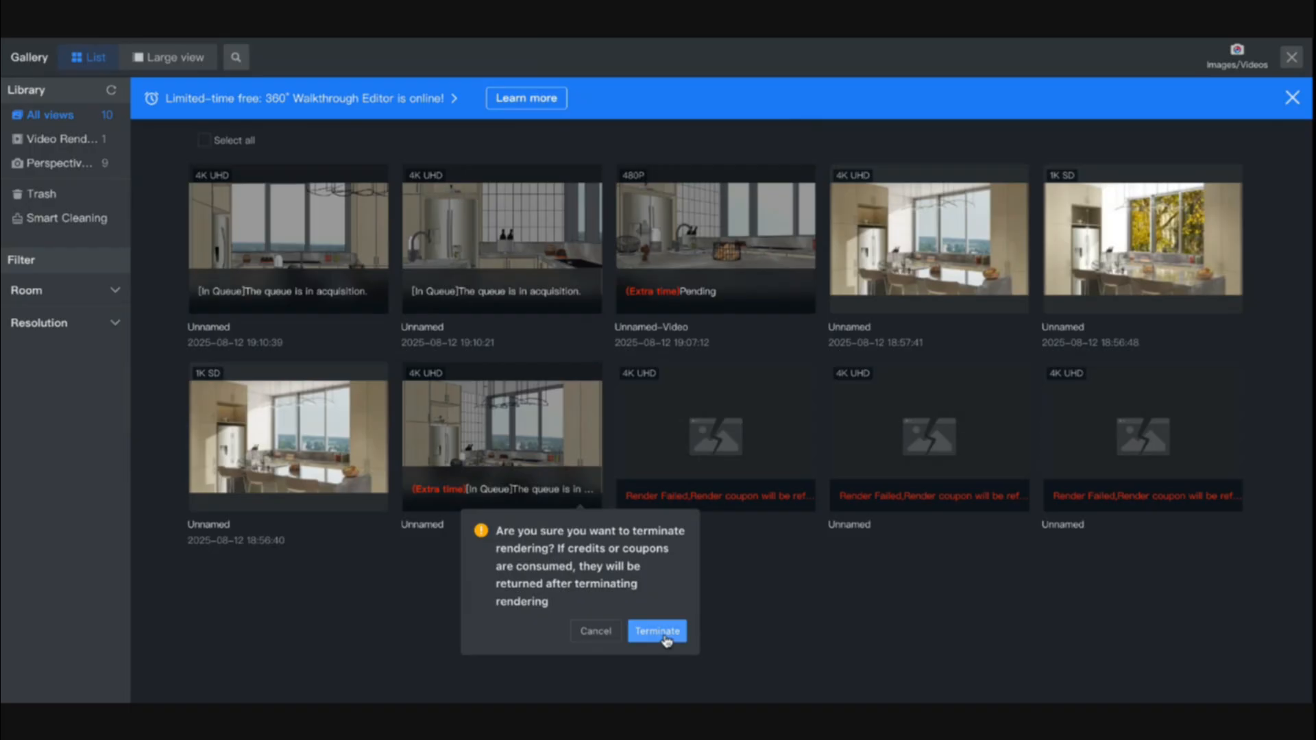
click(657, 631)
Step: Delete the three remaining failed 4K UHD renders and dismiss the 360° Walkthrough Editor banner
click(800, 498)
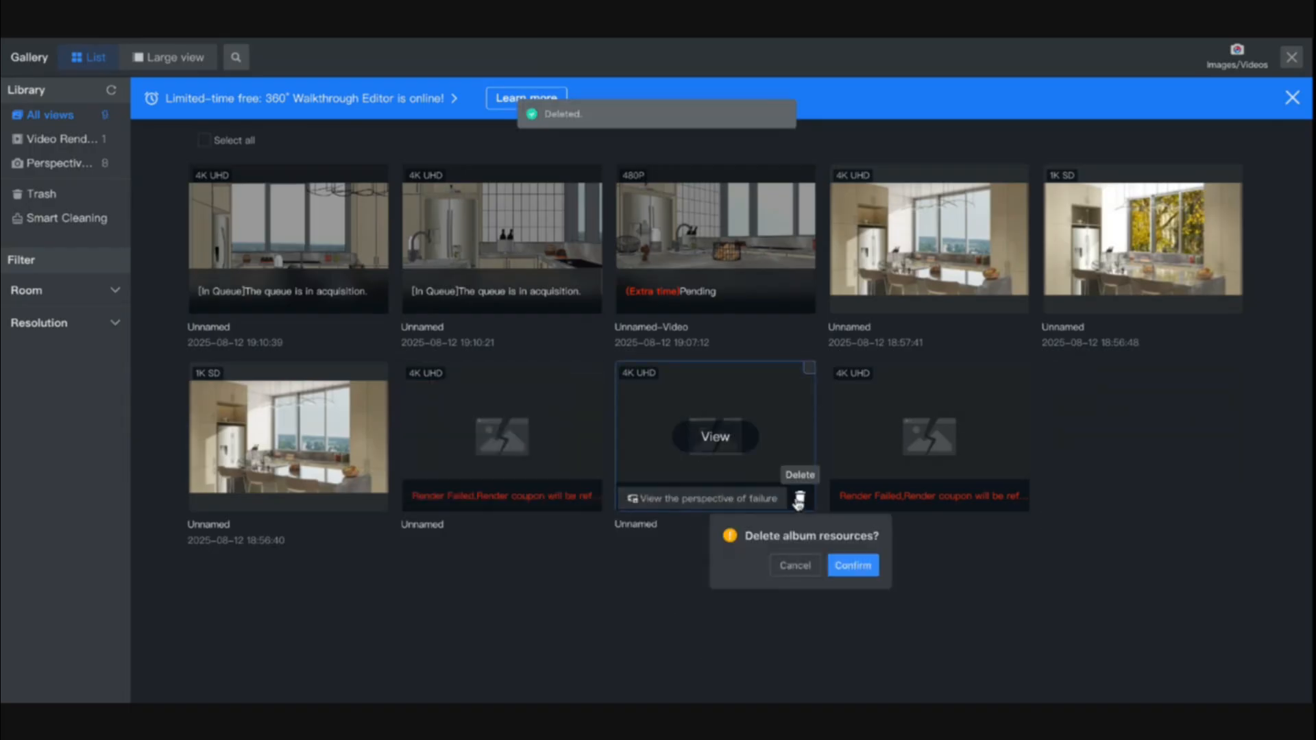
click(849, 578)
click(586, 498)
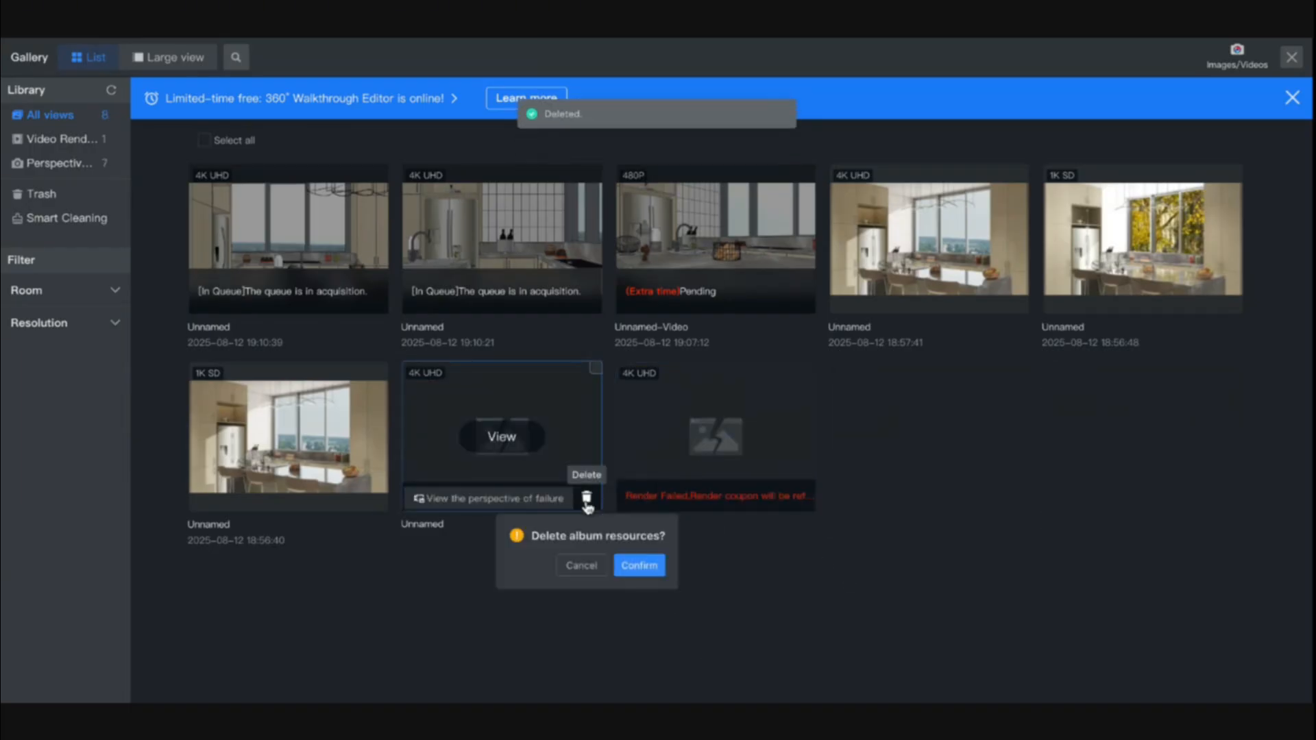
click(635, 564)
click(587, 499)
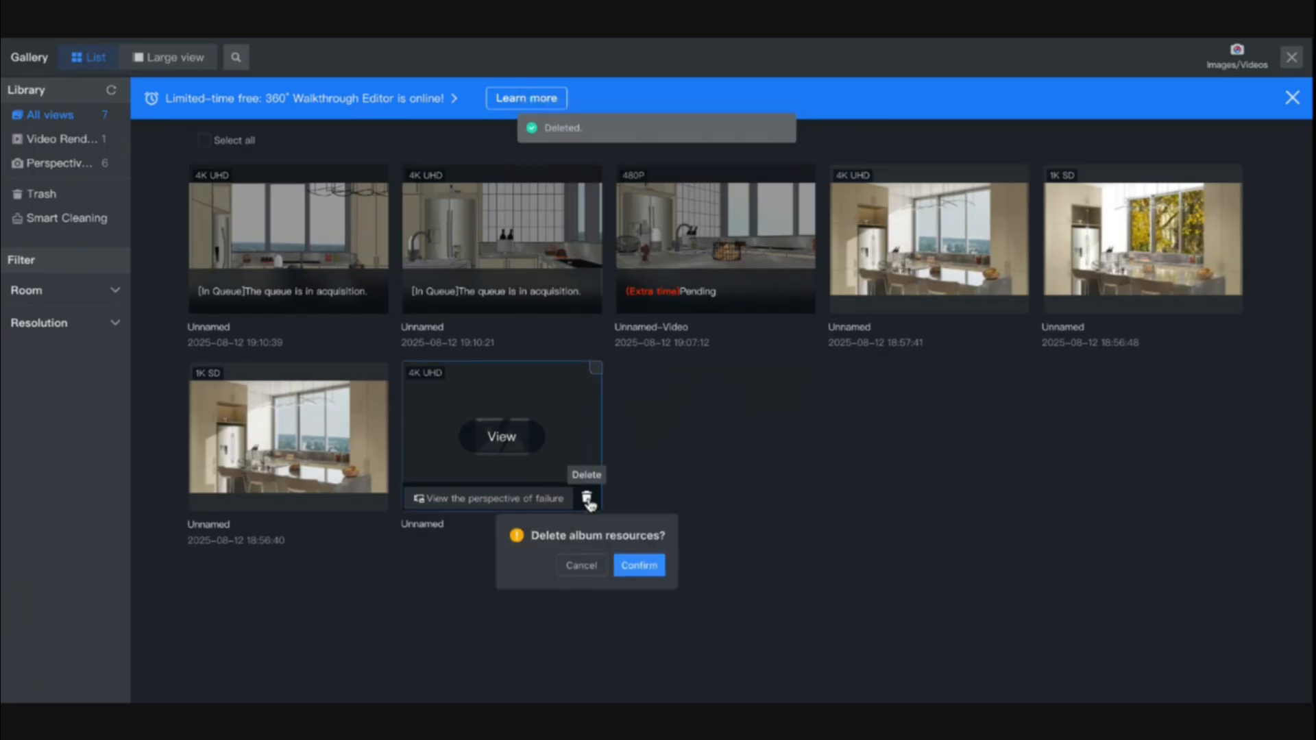
click(627, 568)
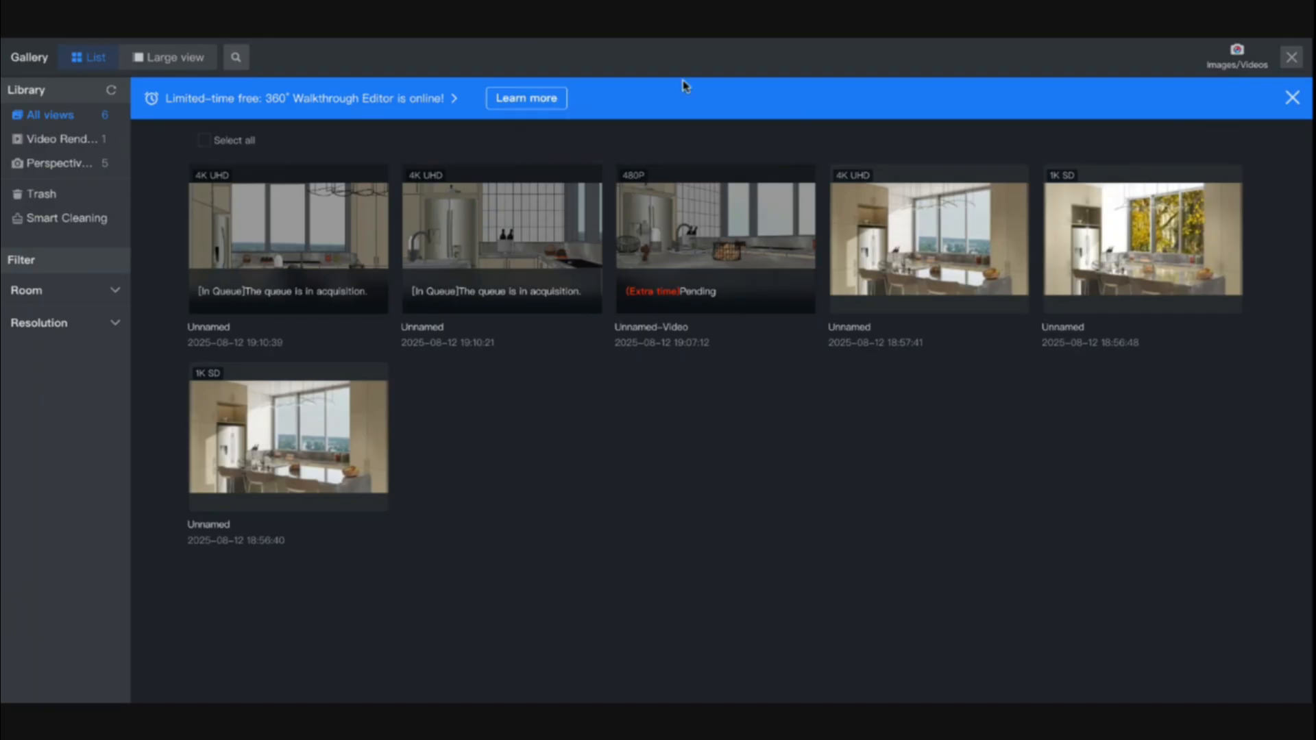
click(1292, 98)
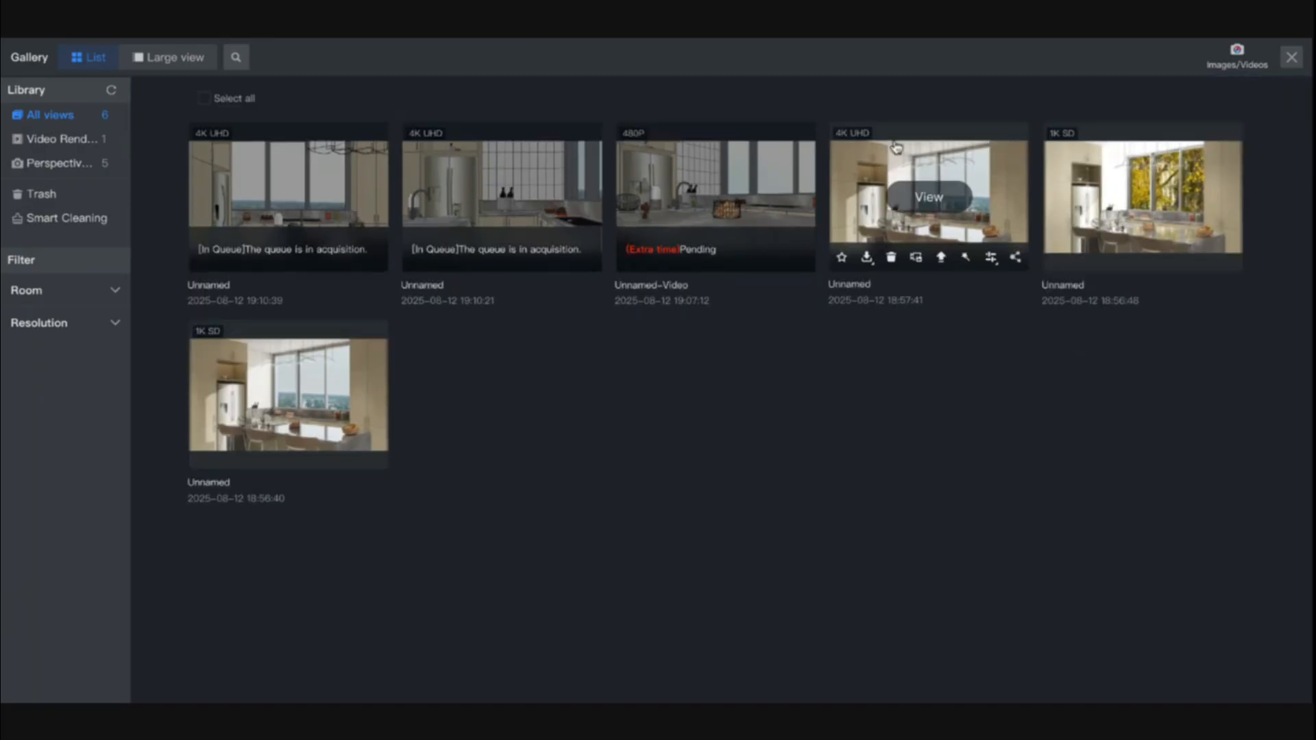
Step: Set up a 360° walkthrough in the 2D plan with the camera between the corner counter and the island sink
click(1235, 69)
click(569, 61)
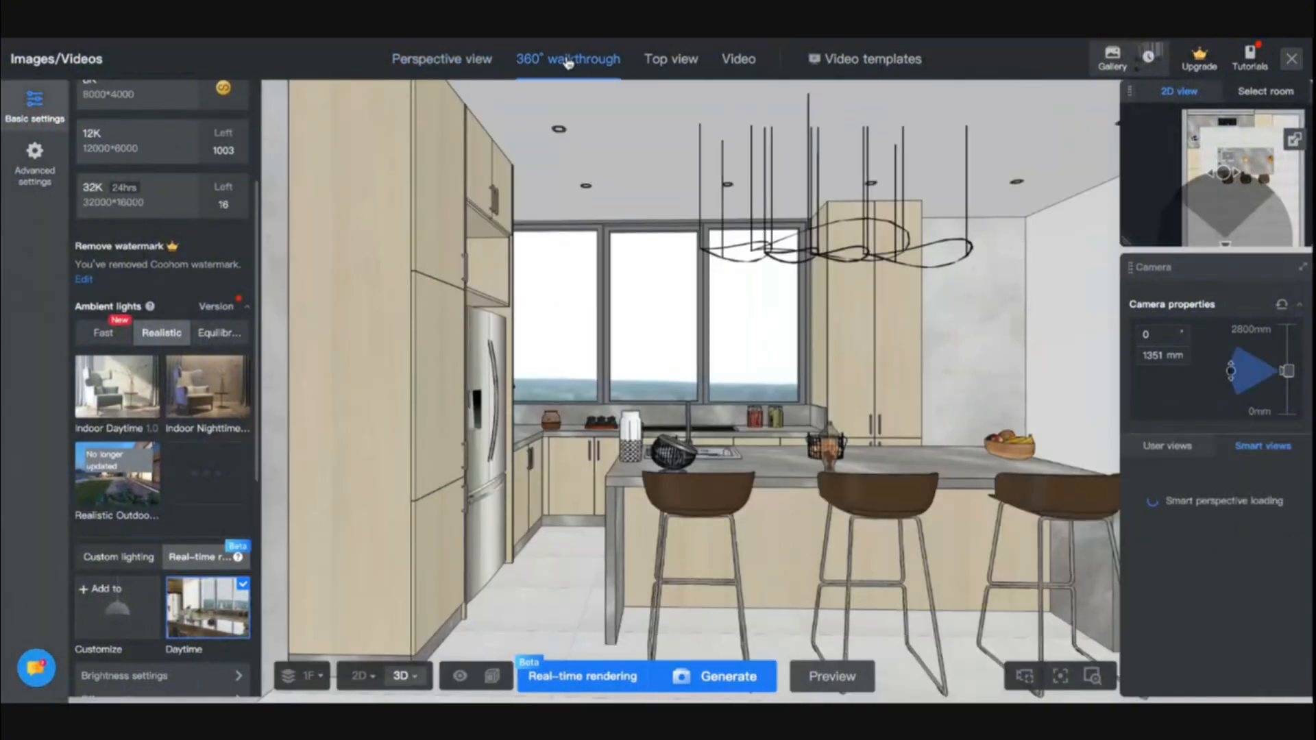
mouse_move(357, 685)
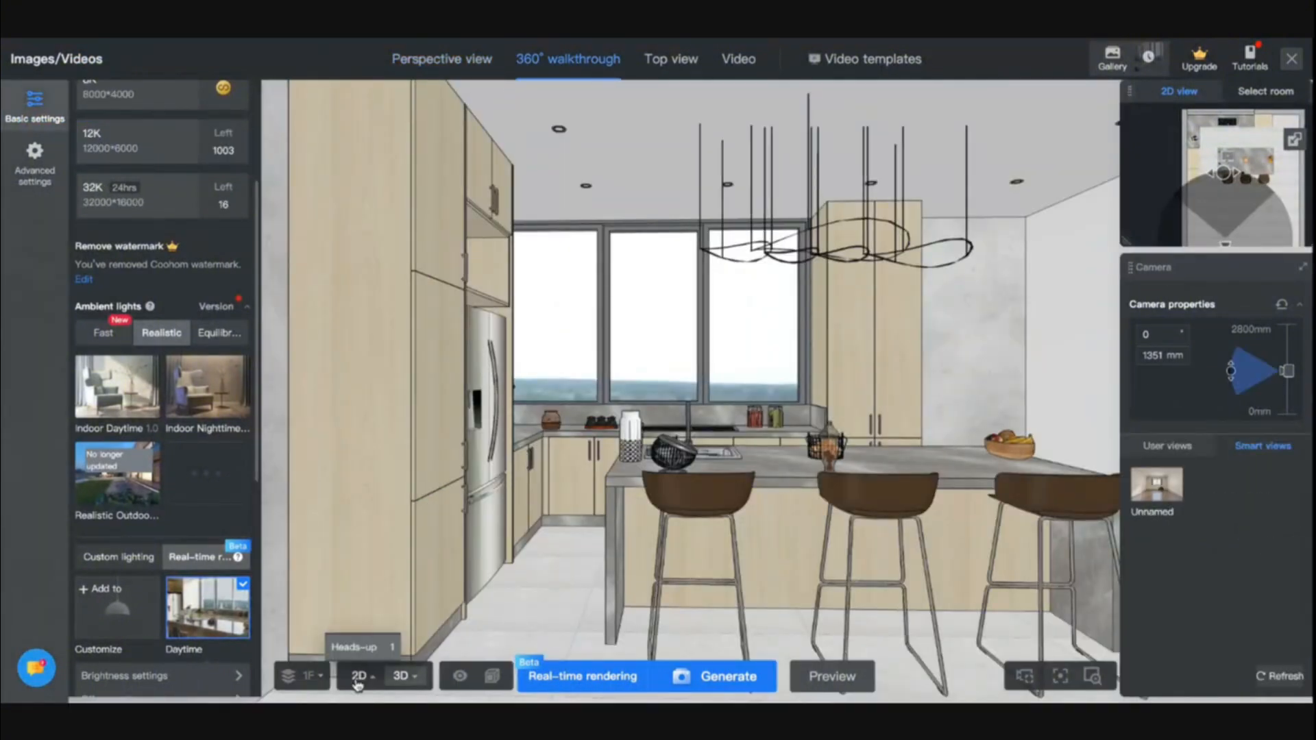
click(357, 678)
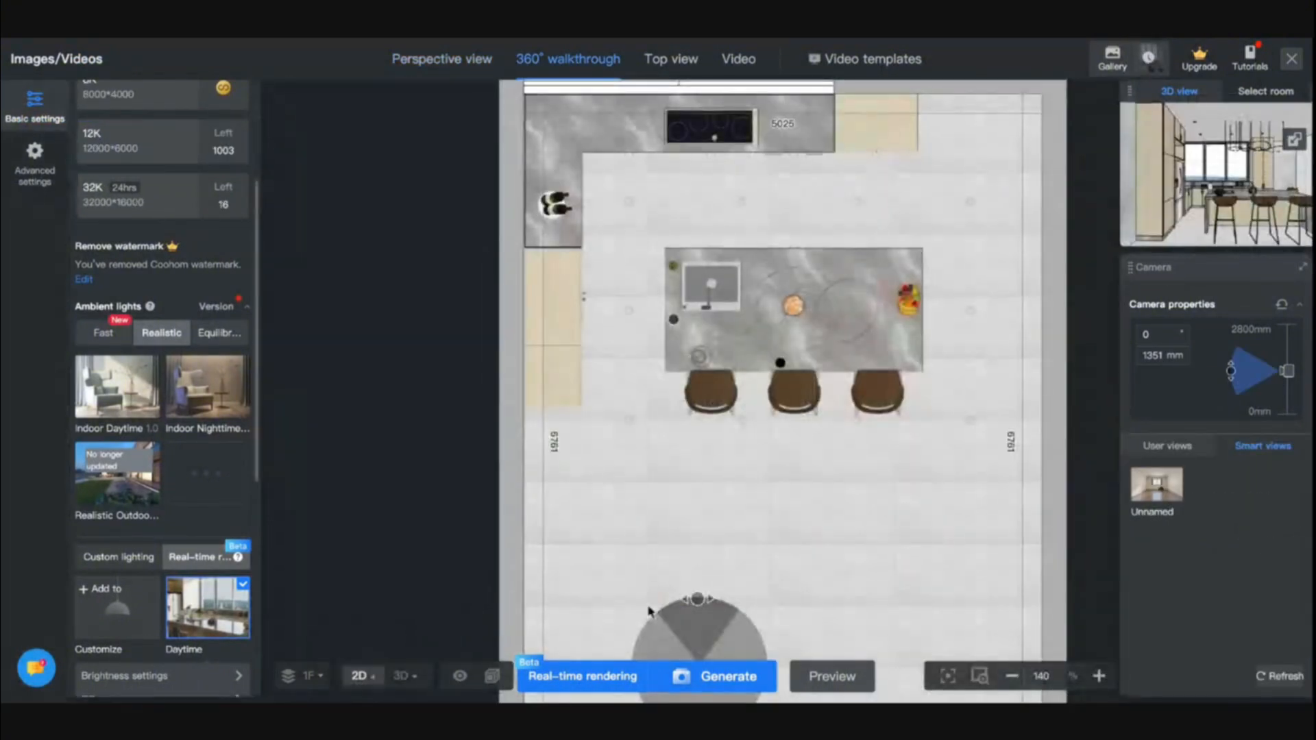
mouse_move(639, 610)
mouse_down()
mouse_move(675, 411)
mouse_move(675, 183)
mouse_move(575, 121)
mouse_up()
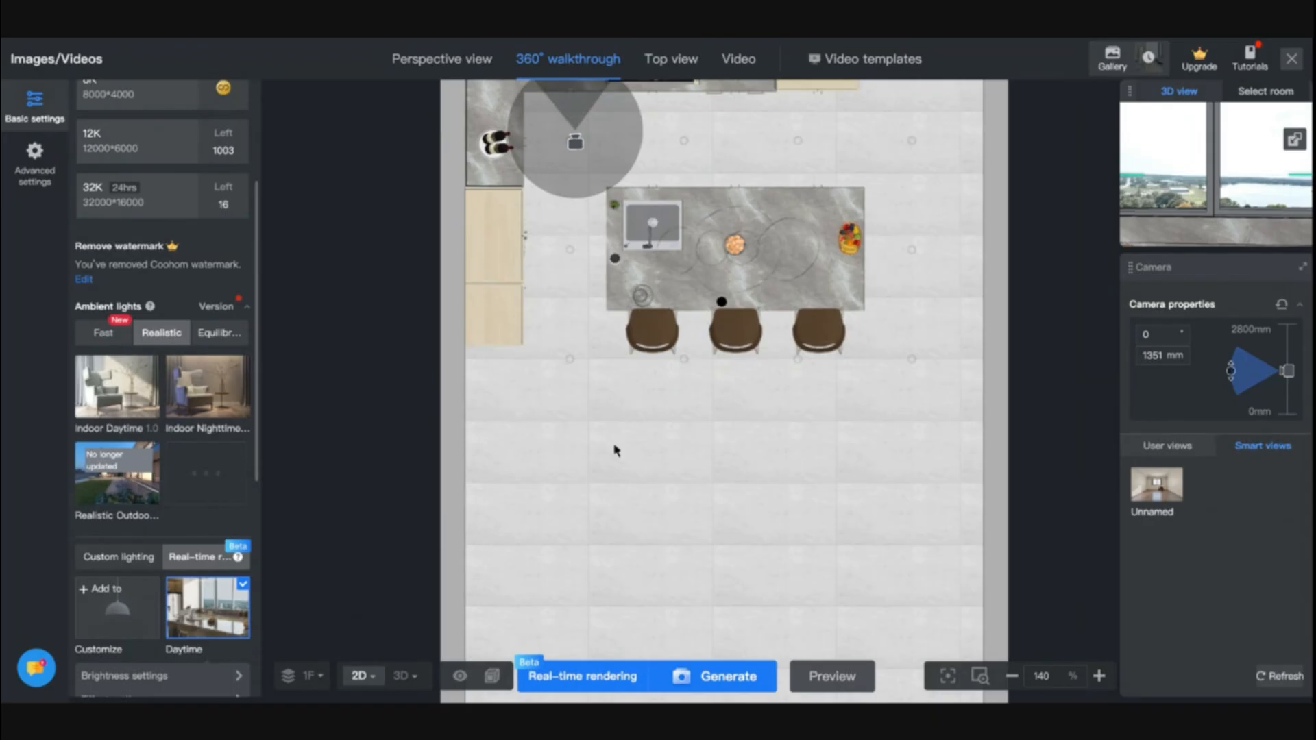
Step: Set the walkthrough resolution to 8K and move the camera near the cooktop-side tall cabinet, and on to the floor beside the bar stools
scroll(177, 299, up, 3)
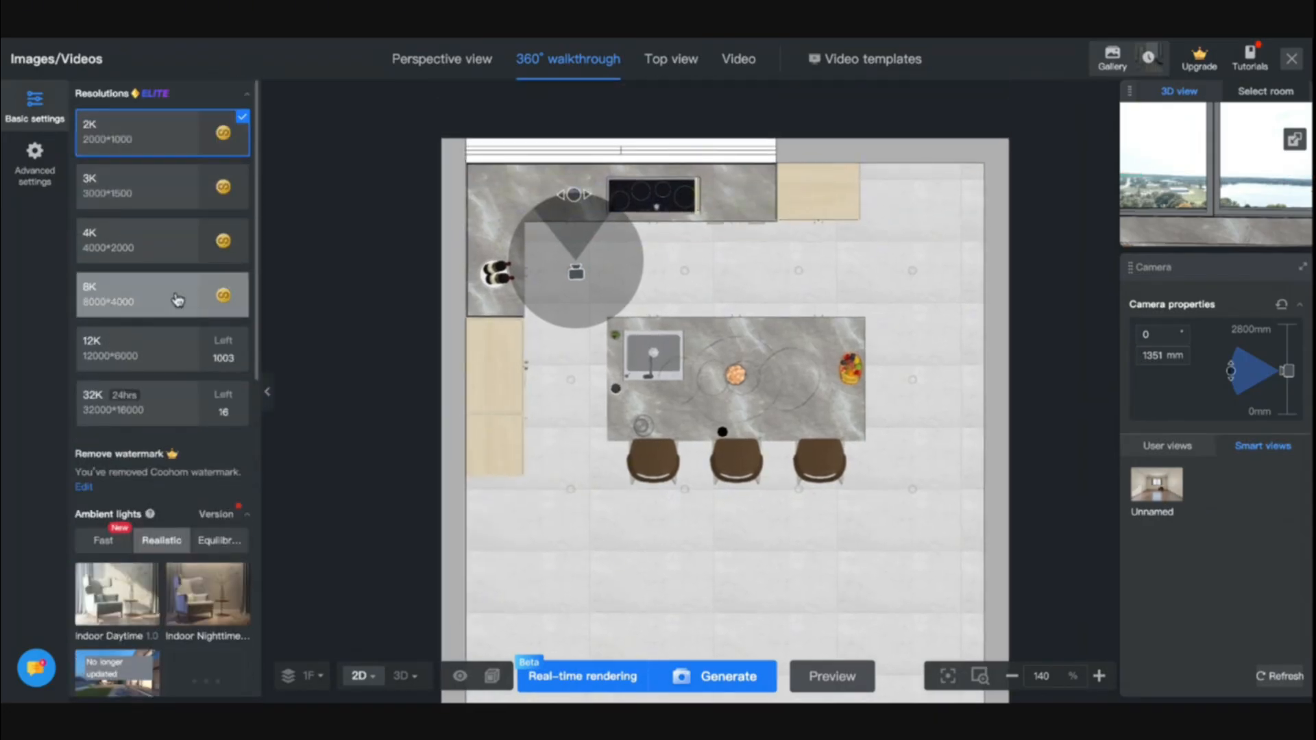
click(172, 301)
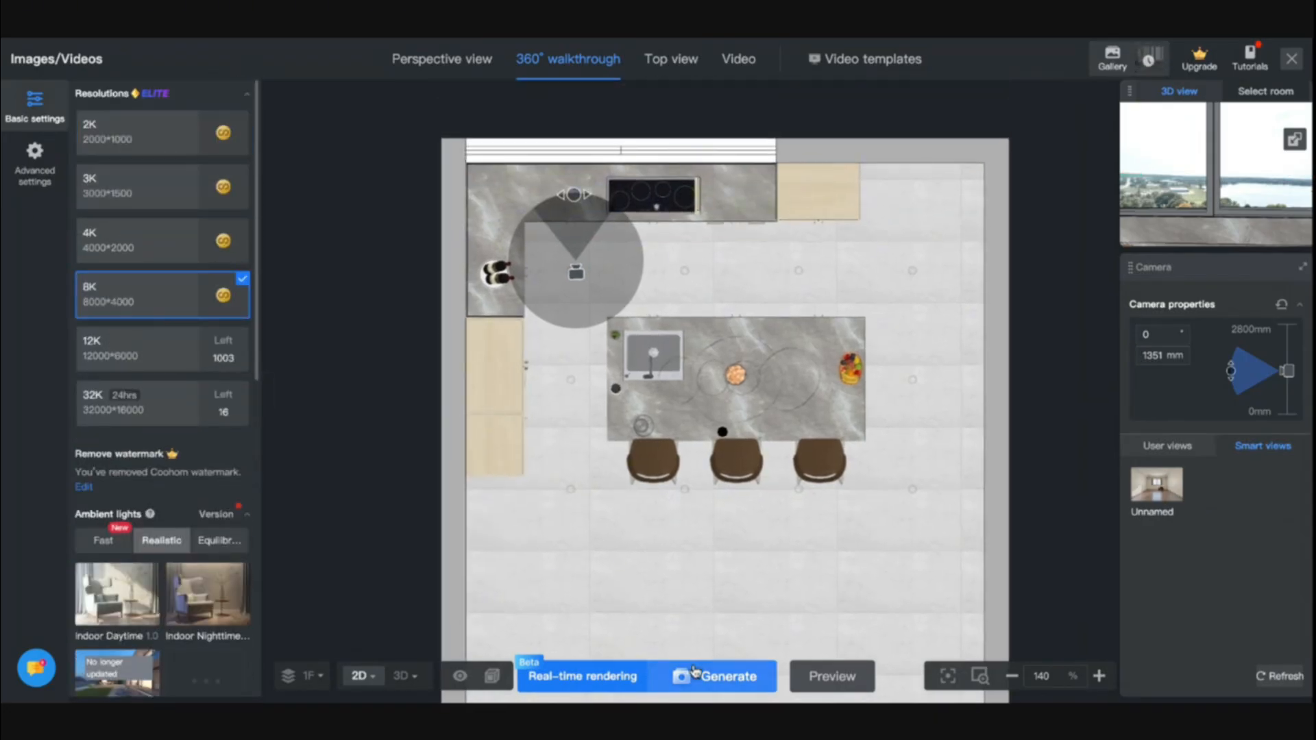
mouse_move(568, 274)
mouse_down()
mouse_move(688, 285)
mouse_move(942, 267)
mouse_move(819, 266)
mouse_up()
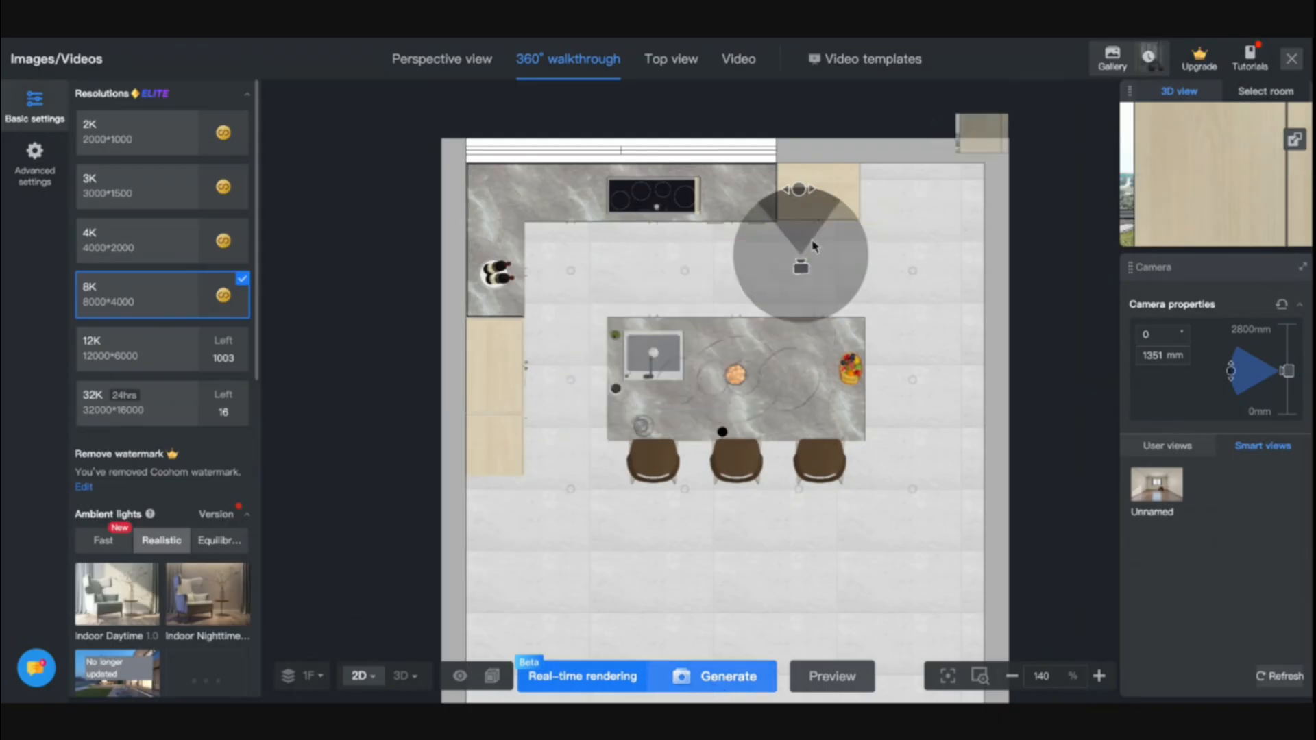
mouse_move(801, 275)
mouse_down()
mouse_move(795, 395)
mouse_move(569, 558)
mouse_up()
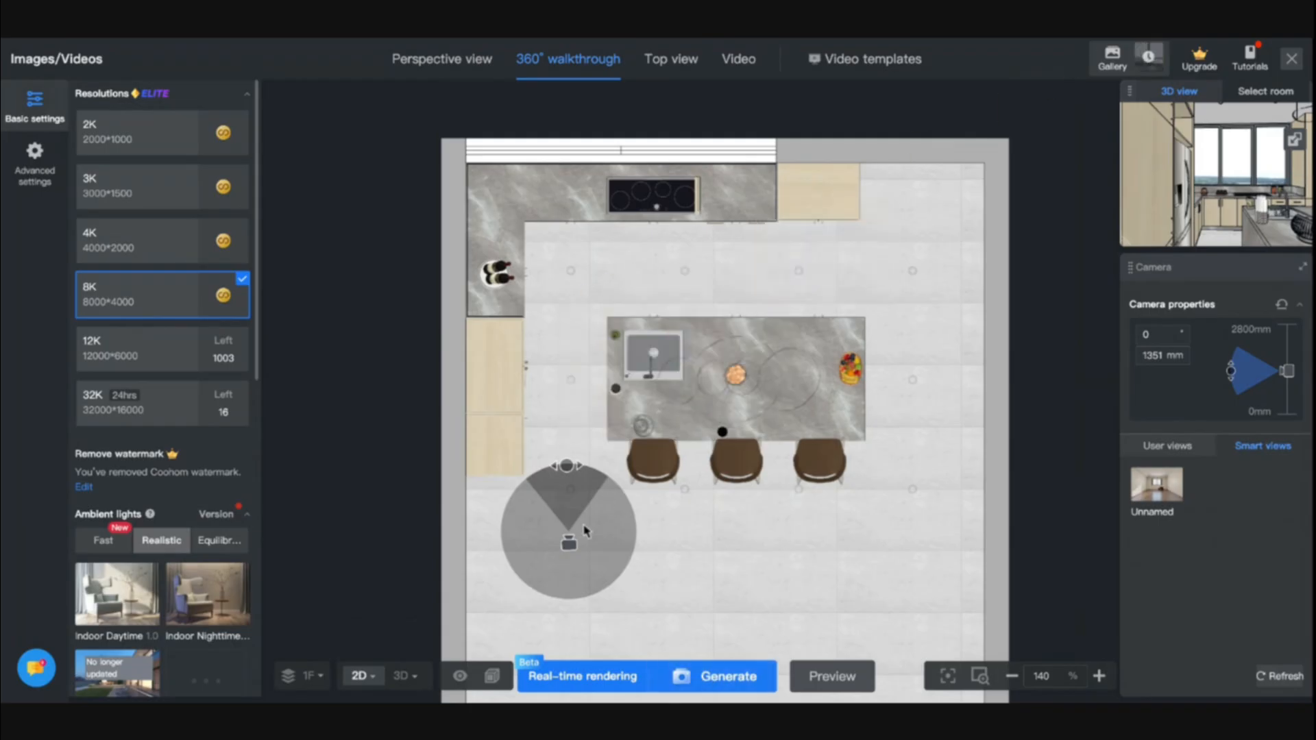
Step: Queue an 8K 360° walkthrough render with the camera beside the island's fruit-bowl end, and open the render gallery
mouse_move(569, 545)
mouse_down()
mouse_move(896, 561)
mouse_move(837, 537)
mouse_move(933, 363)
mouse_move(900, 389)
mouse_up()
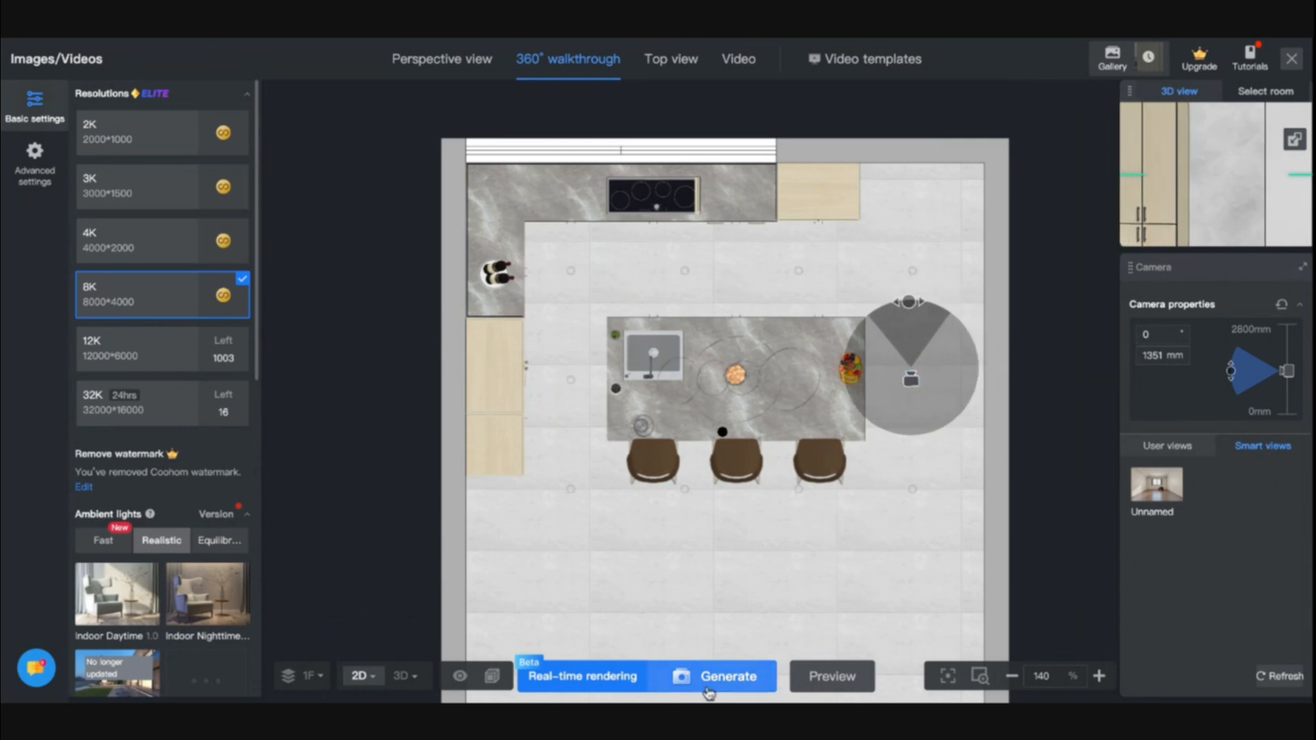
mouse_move(1124, 56)
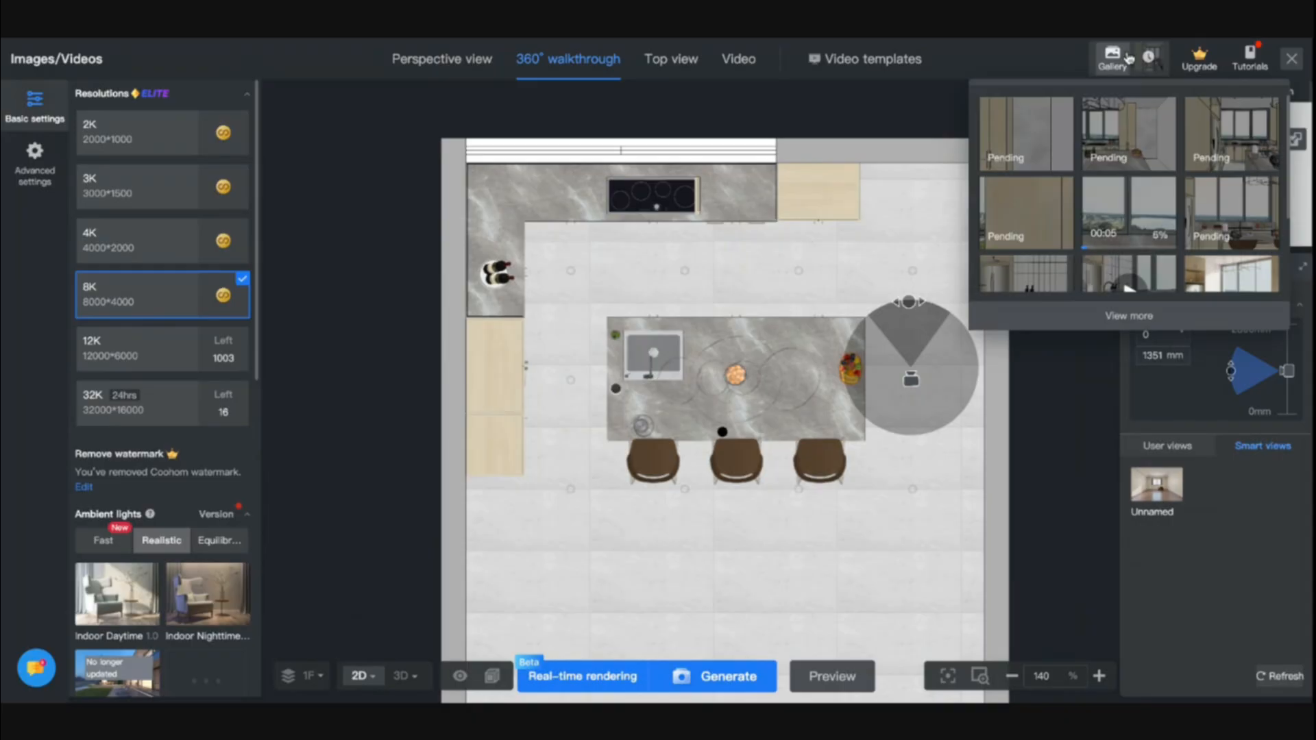
click(1126, 60)
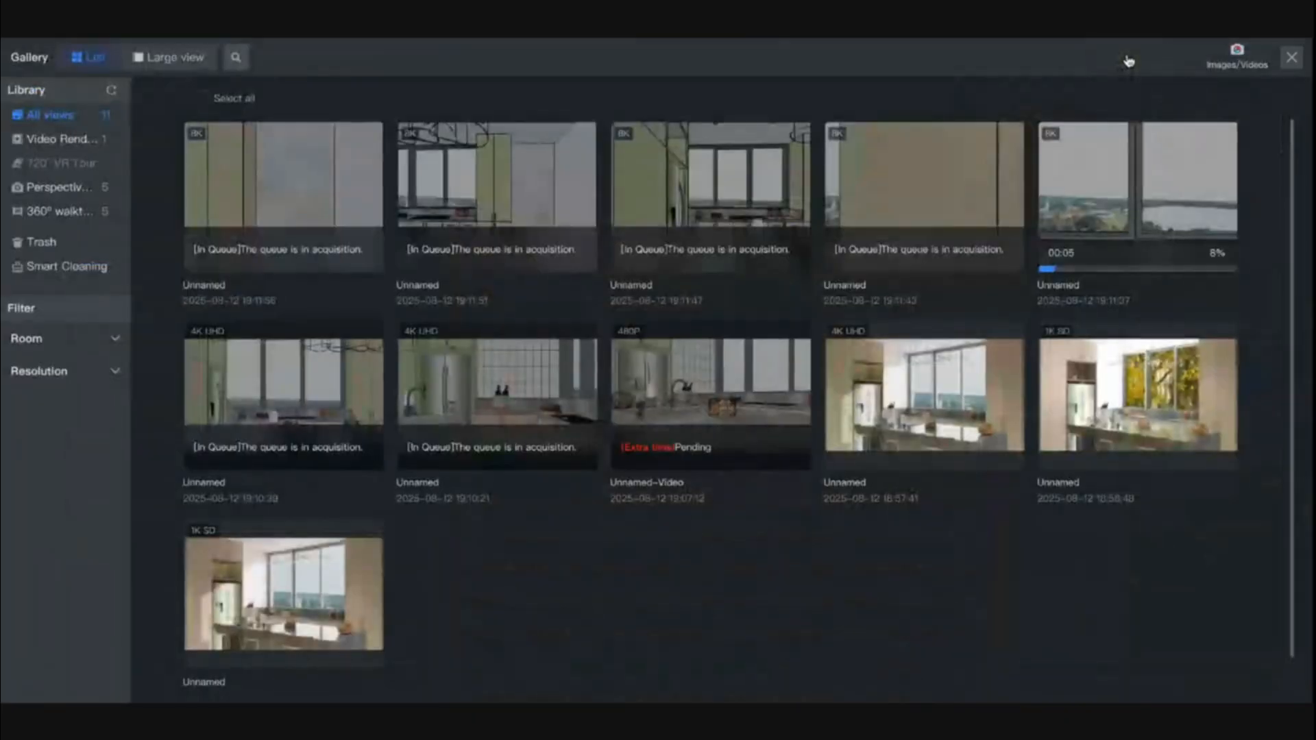
Step: Inspect the finished 4K UHD kitchen render up close around the fridge, sink and bar stools, and return to the gallery list
mouse_move(1073, 411)
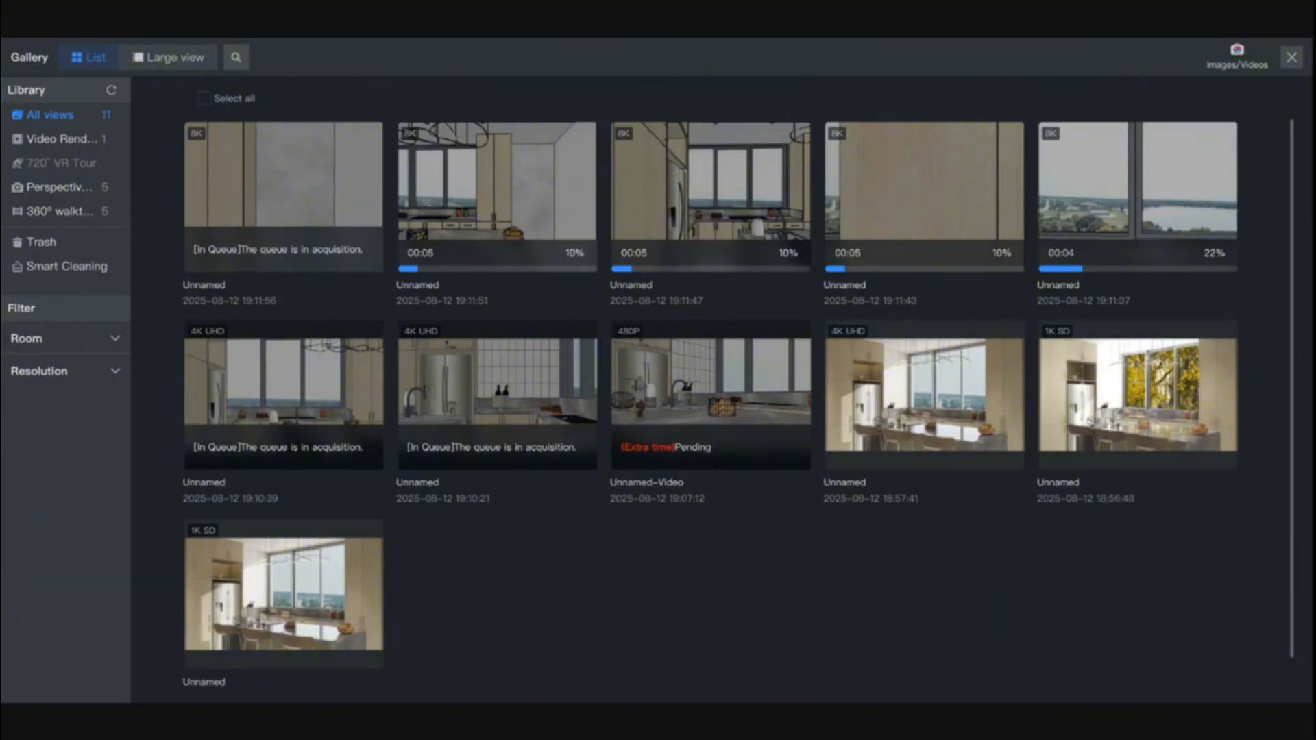
mouse_move(924, 397)
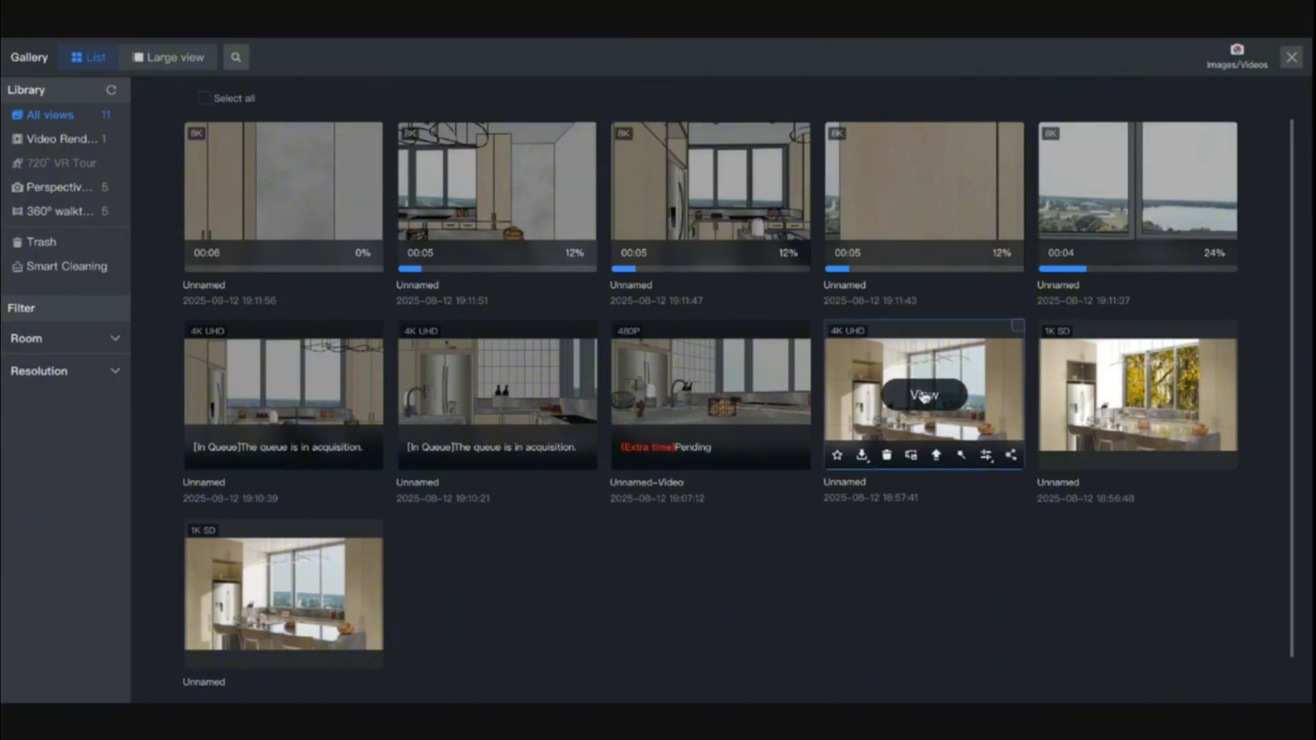
click(924, 397)
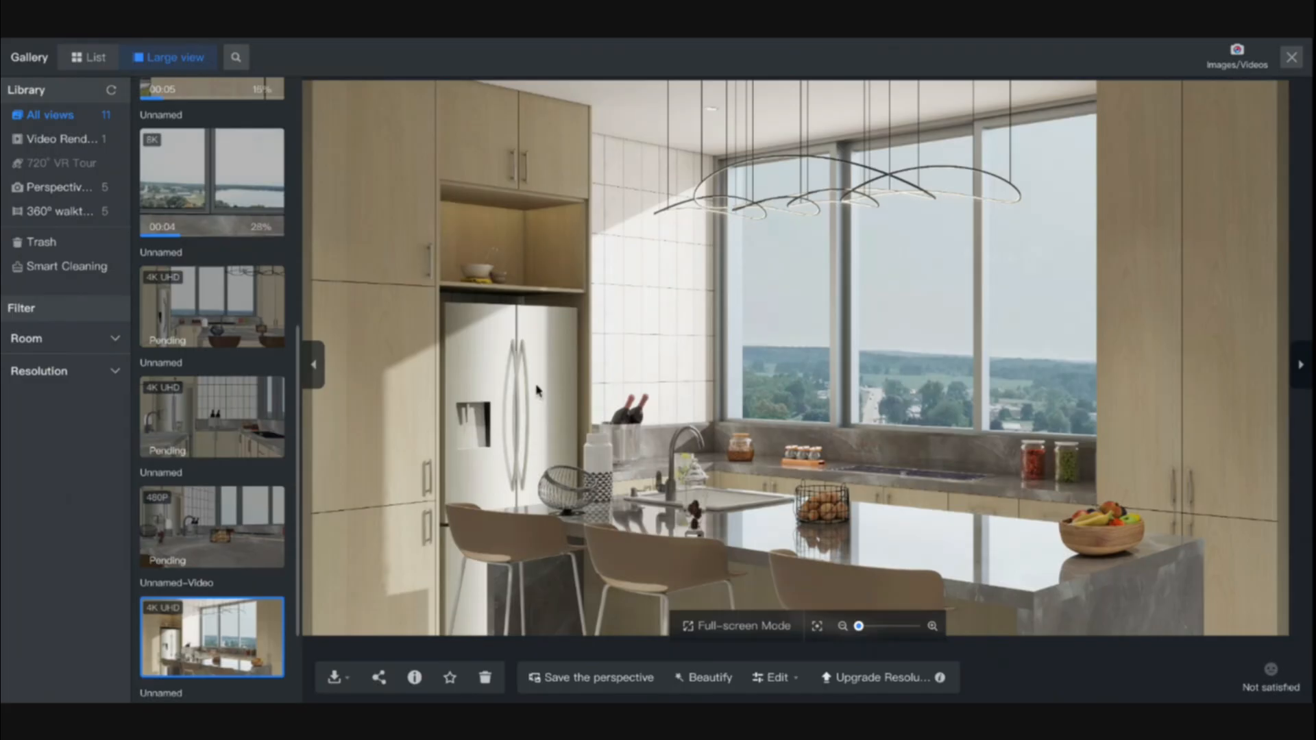
scroll(537, 384, up, 3)
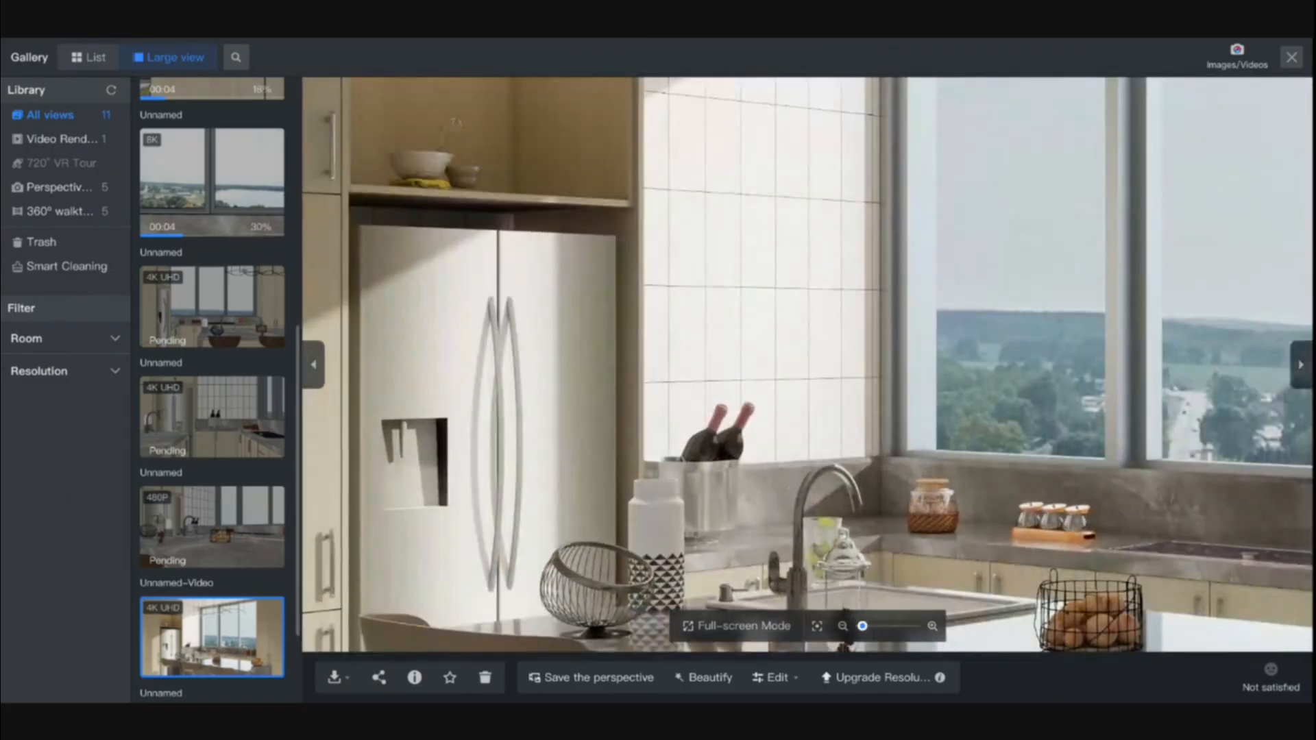
drag(616, 388, 686, 258)
drag(651, 358, 649, 199)
drag(693, 483, 650, 404)
scroll(783, 403, up, 4)
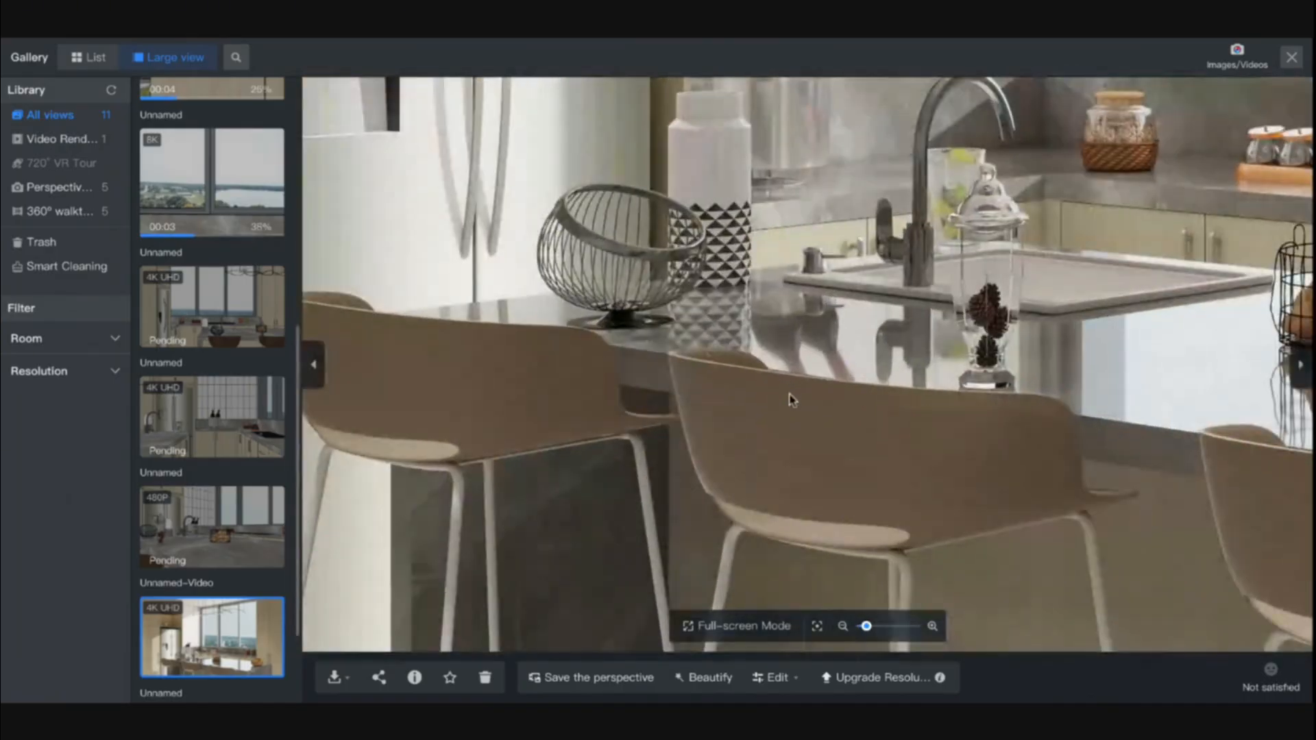
scroll(789, 400, down, 4)
drag(796, 400, 699, 578)
scroll(752, 425, down, 6)
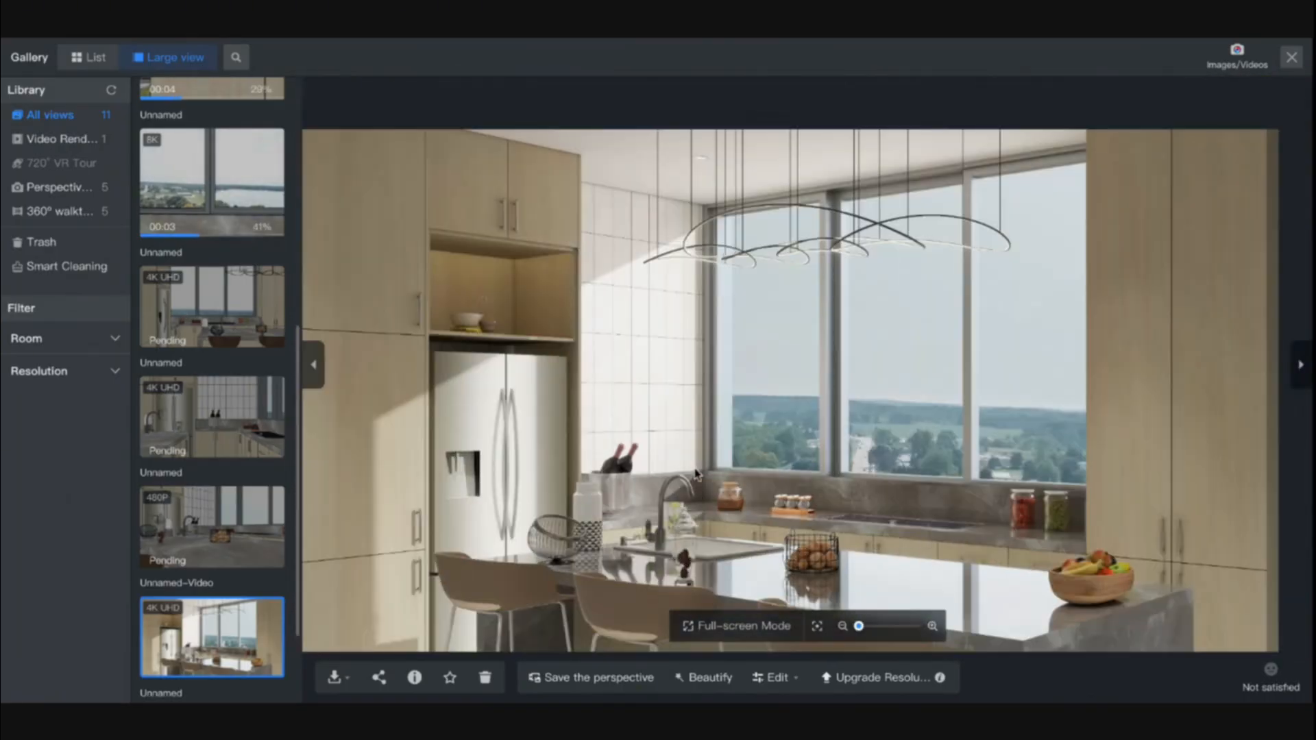
drag(695, 473, 700, 399)
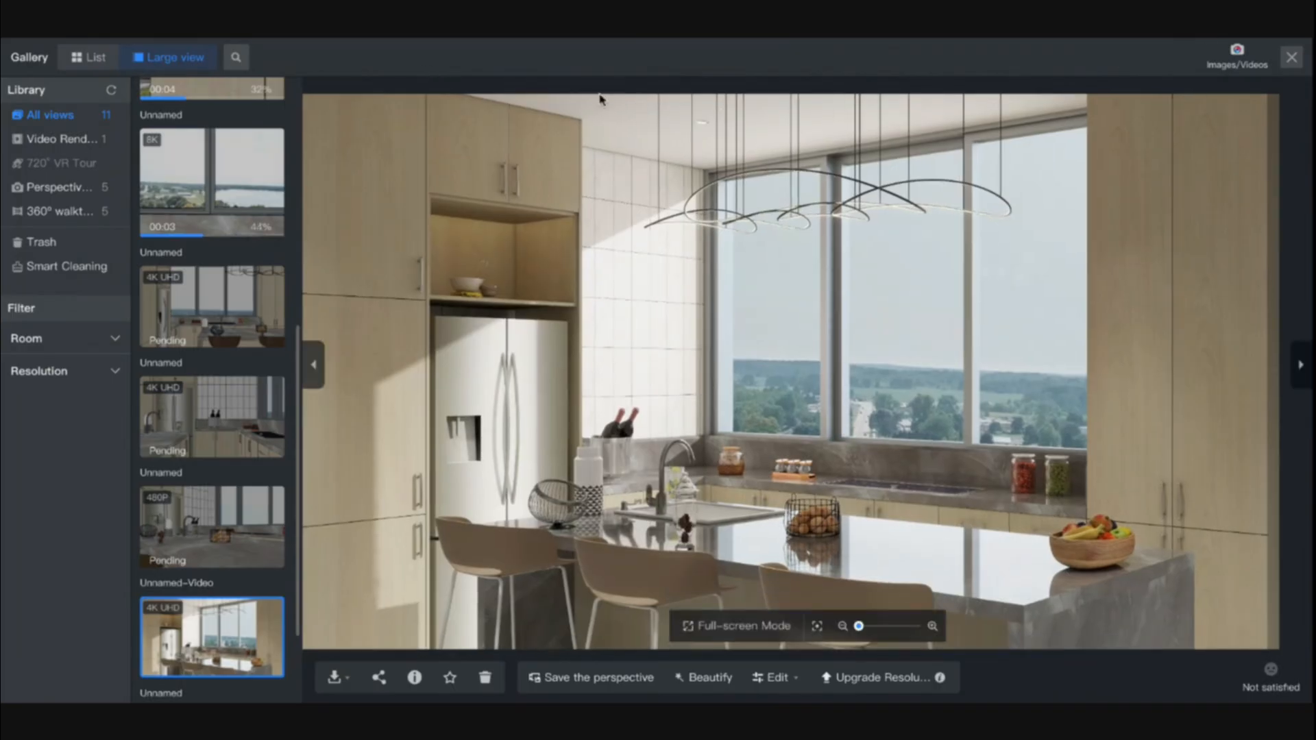
click(76, 58)
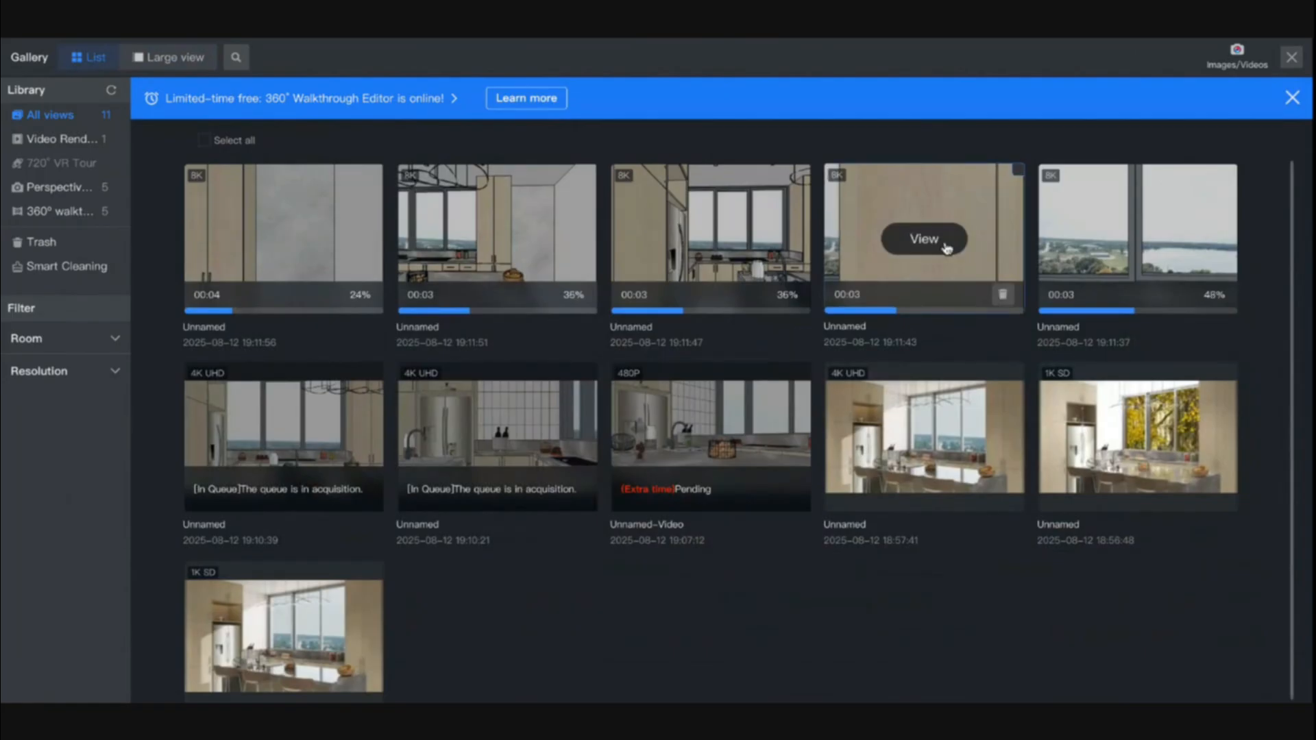
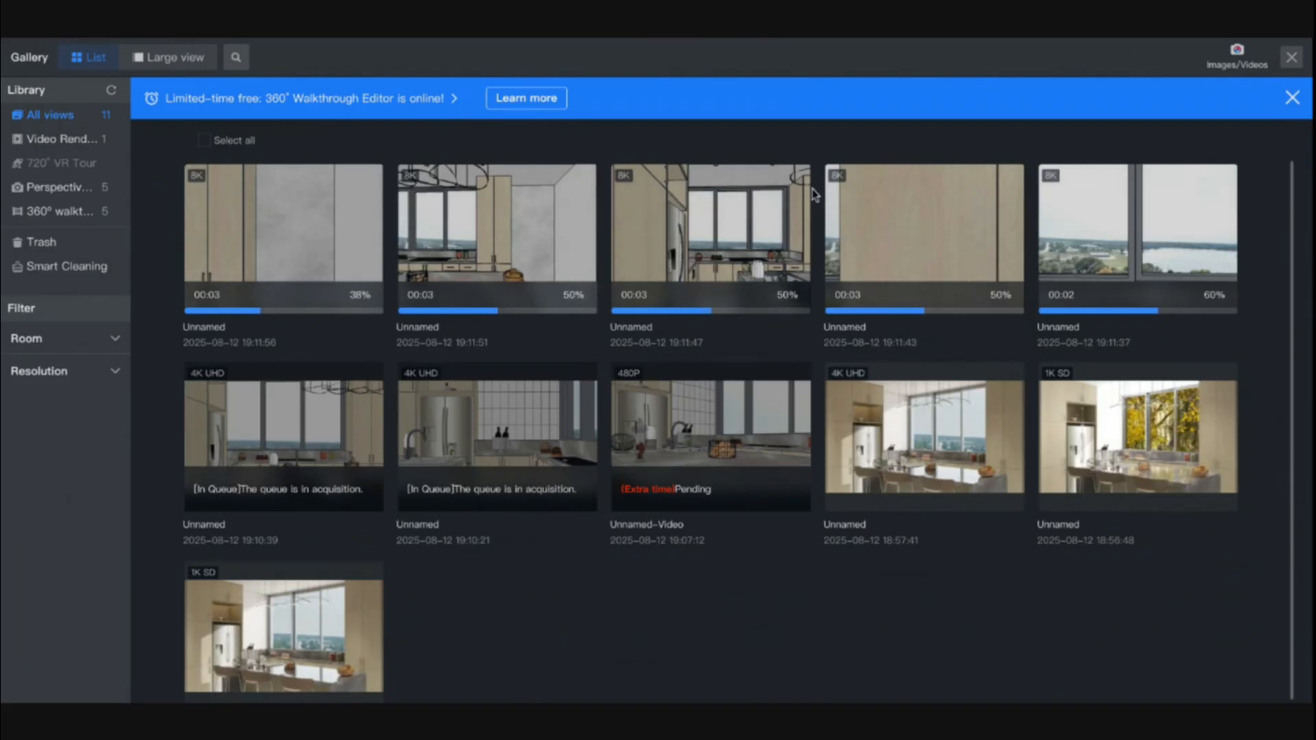
Step: Leave the gallery and the render setup, and open the Kitchen & Bath design tool facing the empty floor area
click(1291, 57)
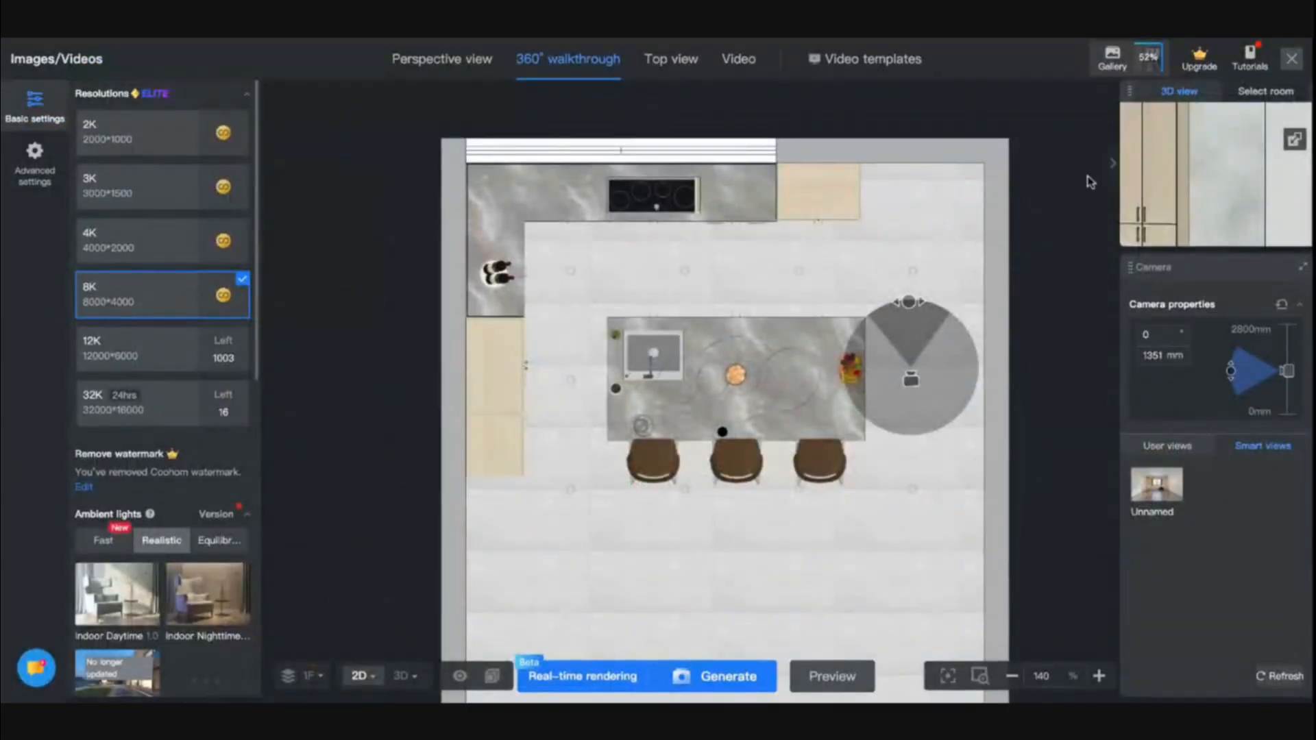
click(1293, 58)
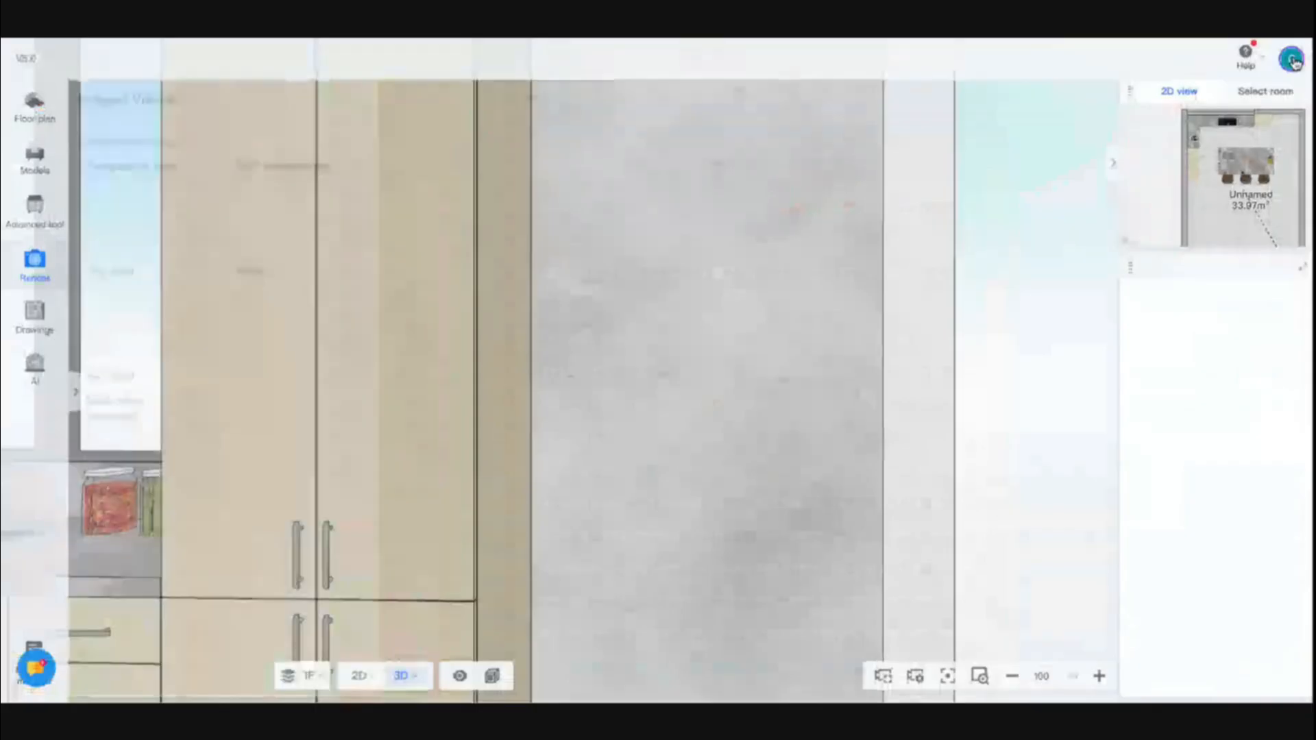
drag(725, 476, 462, 499)
scroll(575, 538, up, 5)
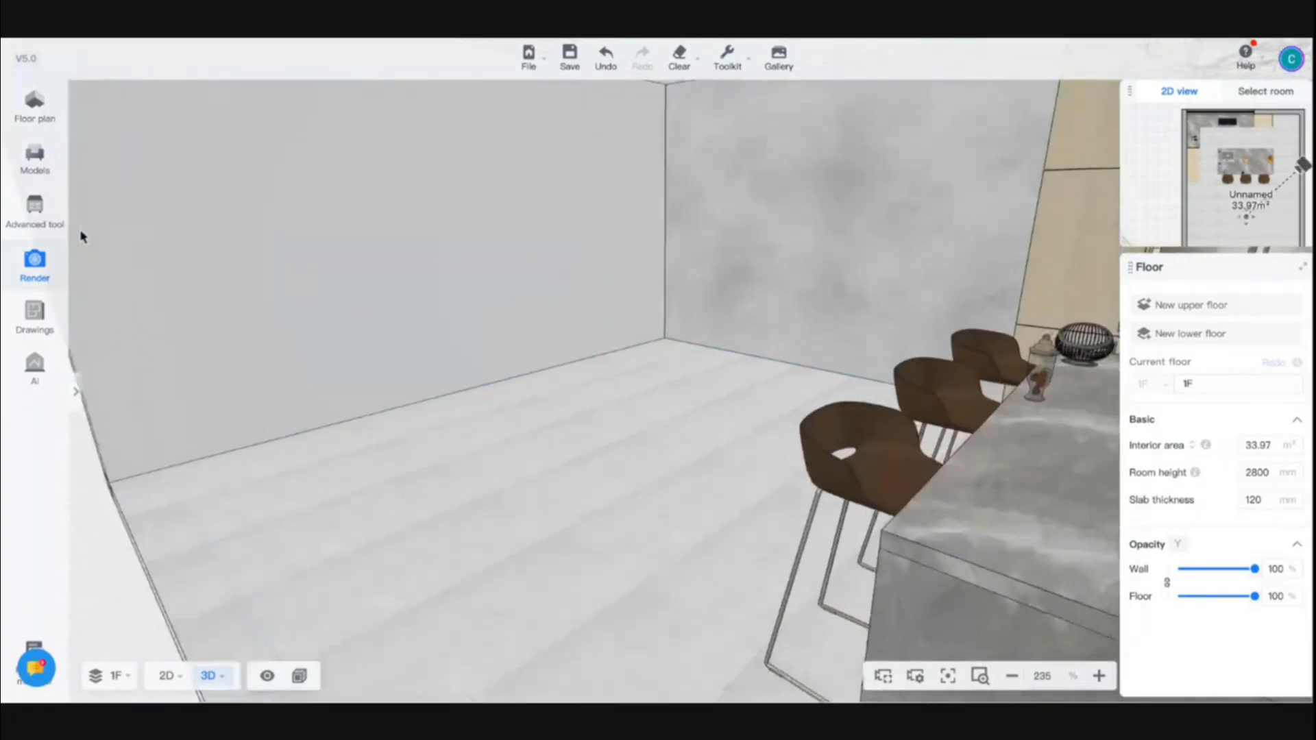
click(48, 223)
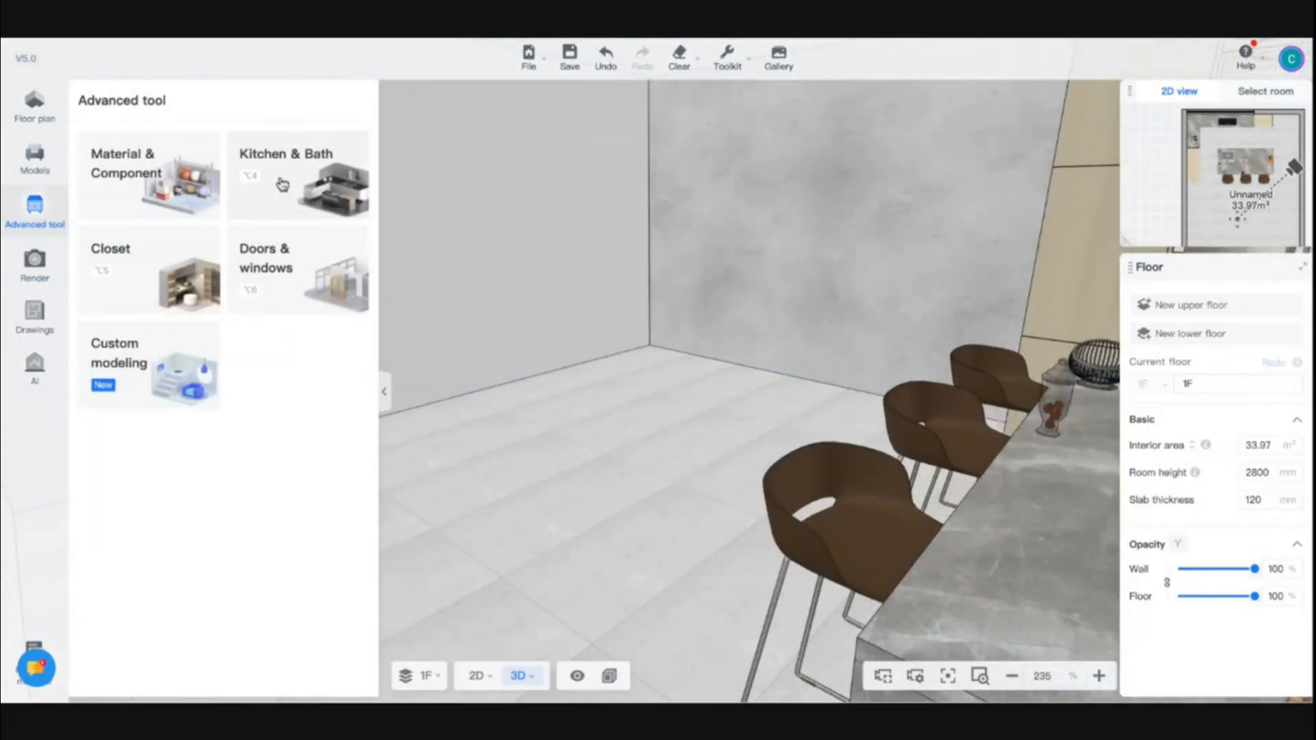
click(282, 185)
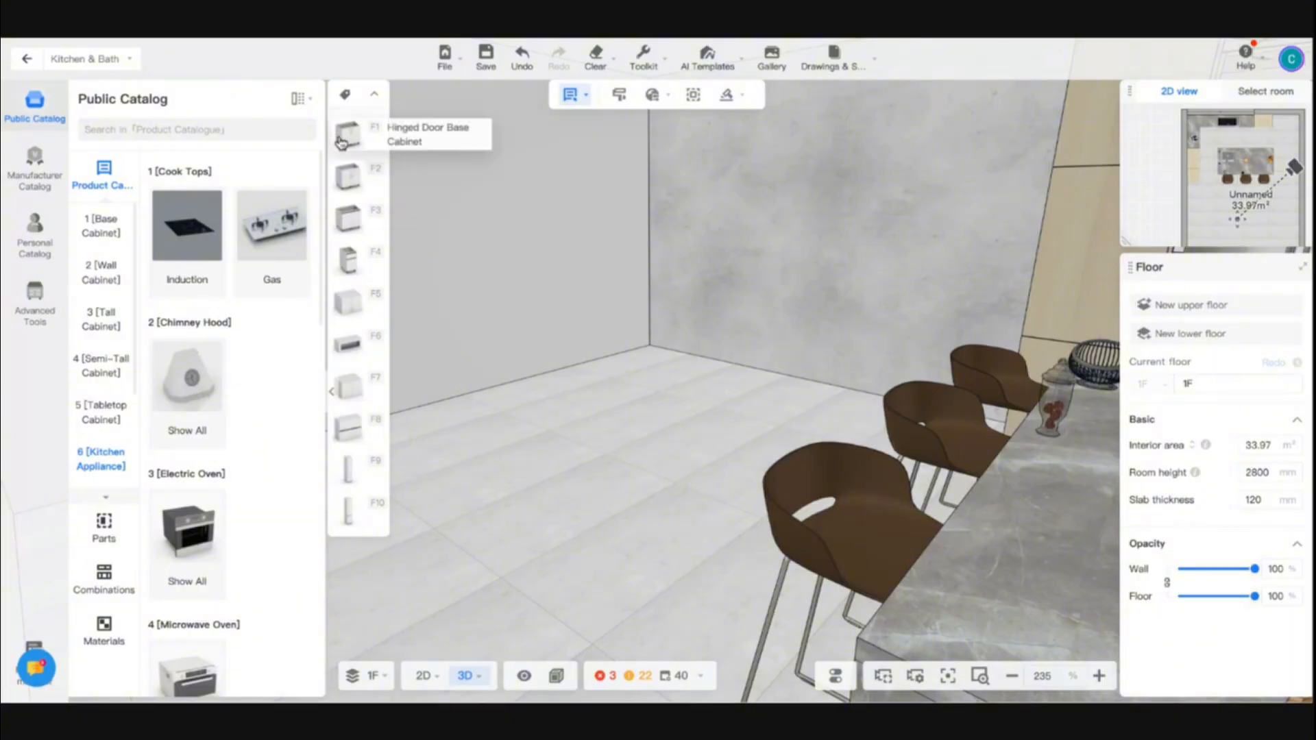
Step: Place a Hinged Door Base Cabinet on the empty floor behind the bar stools
click(340, 142)
click(479, 421)
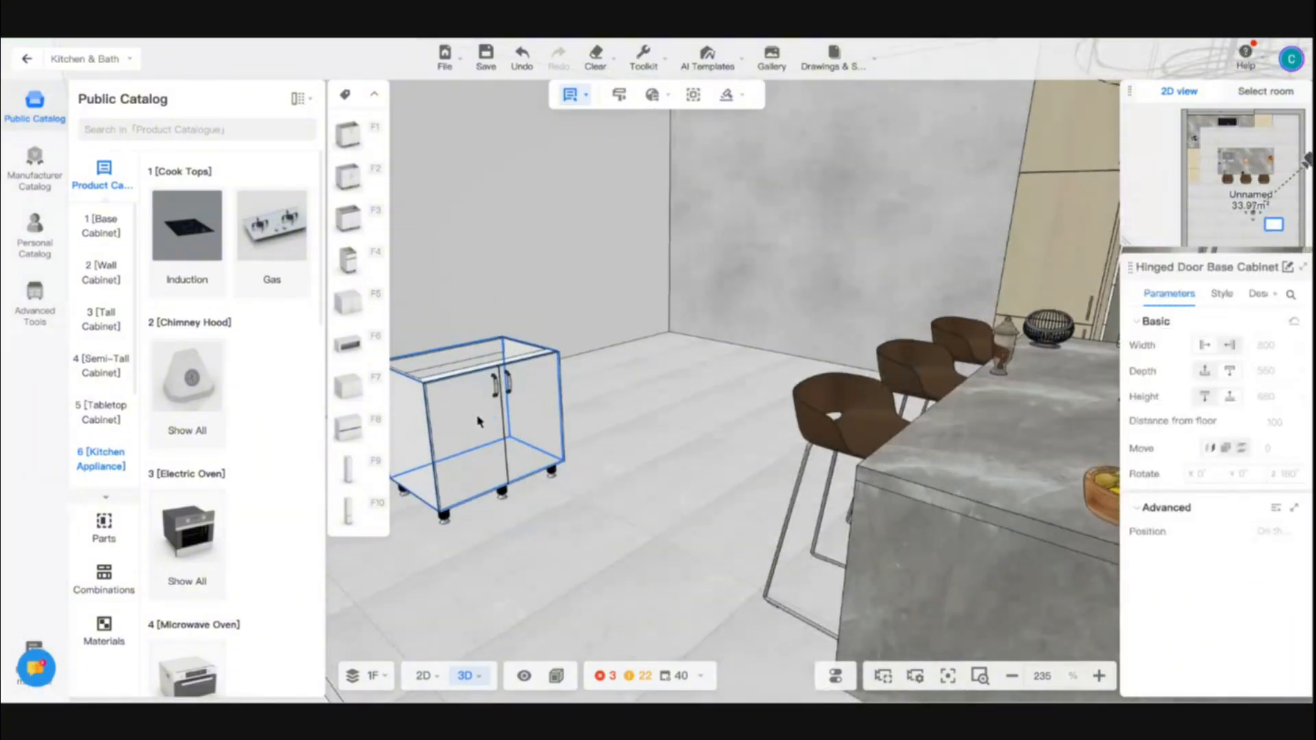
drag(643, 428, 502, 484)
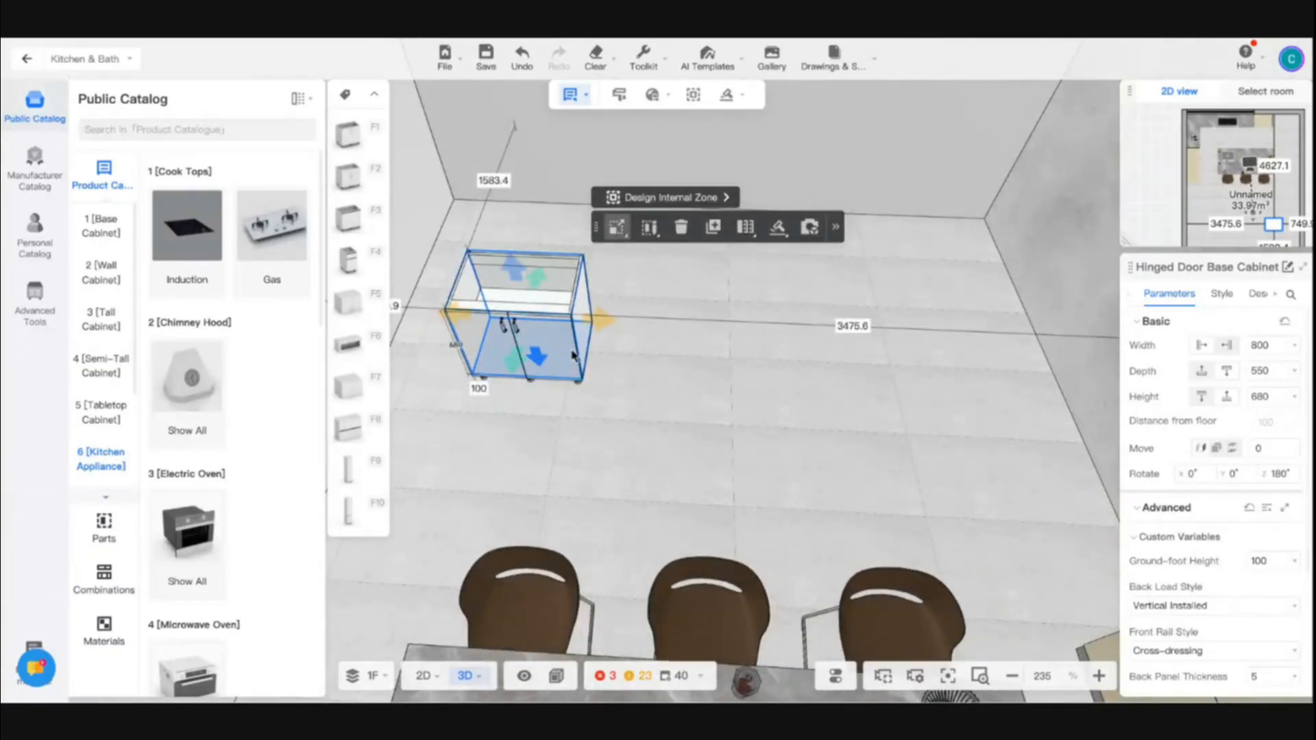
Step: Duplicate the base cabinet twice, placing the copies side by side to form a row of three
key(ctrl+c)
key(ctrl+v)
click(646, 311)
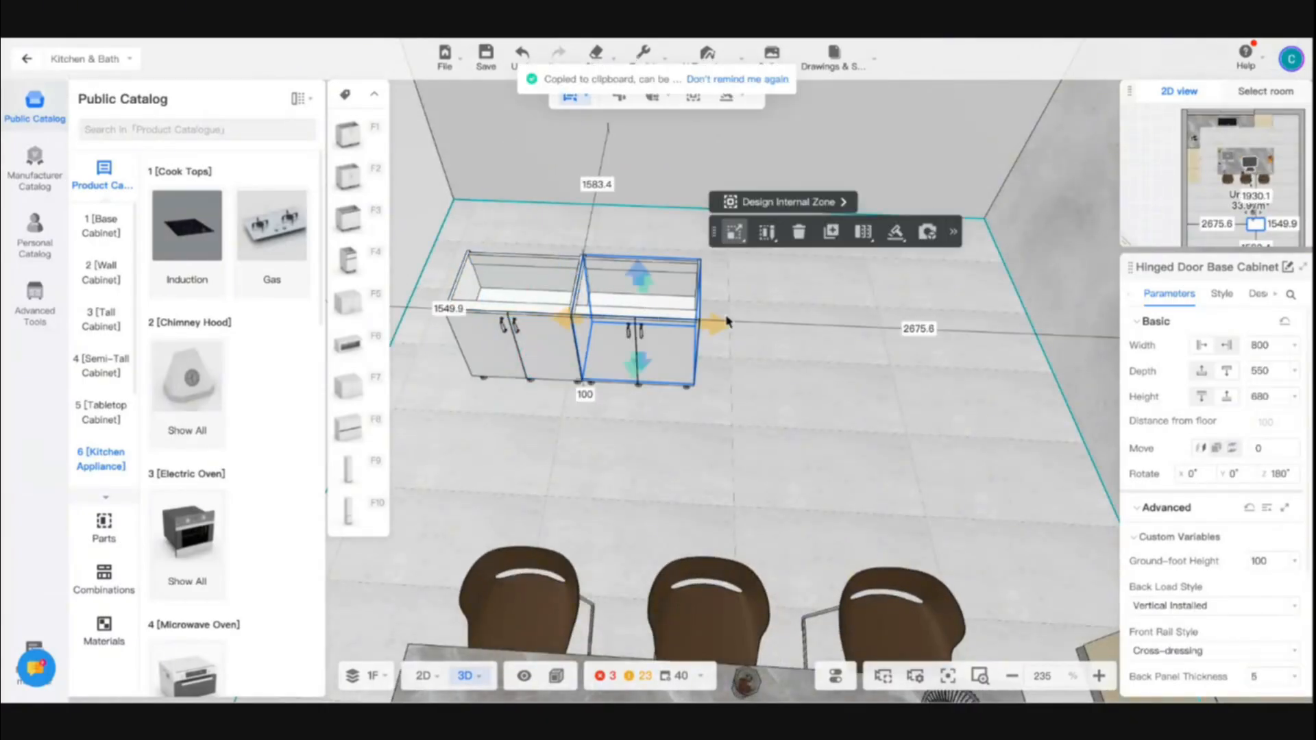
key(ctrl+c)
key(ctrl+v)
click(782, 329)
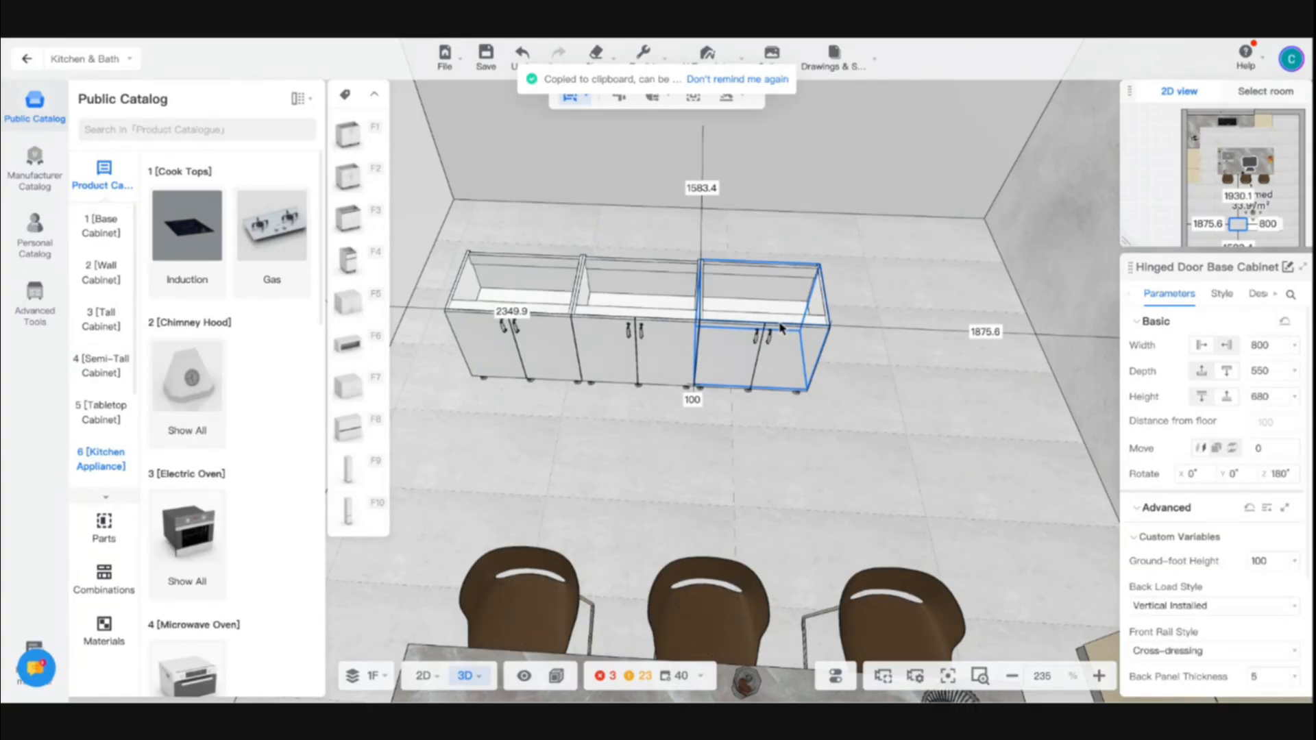
key(Escape)
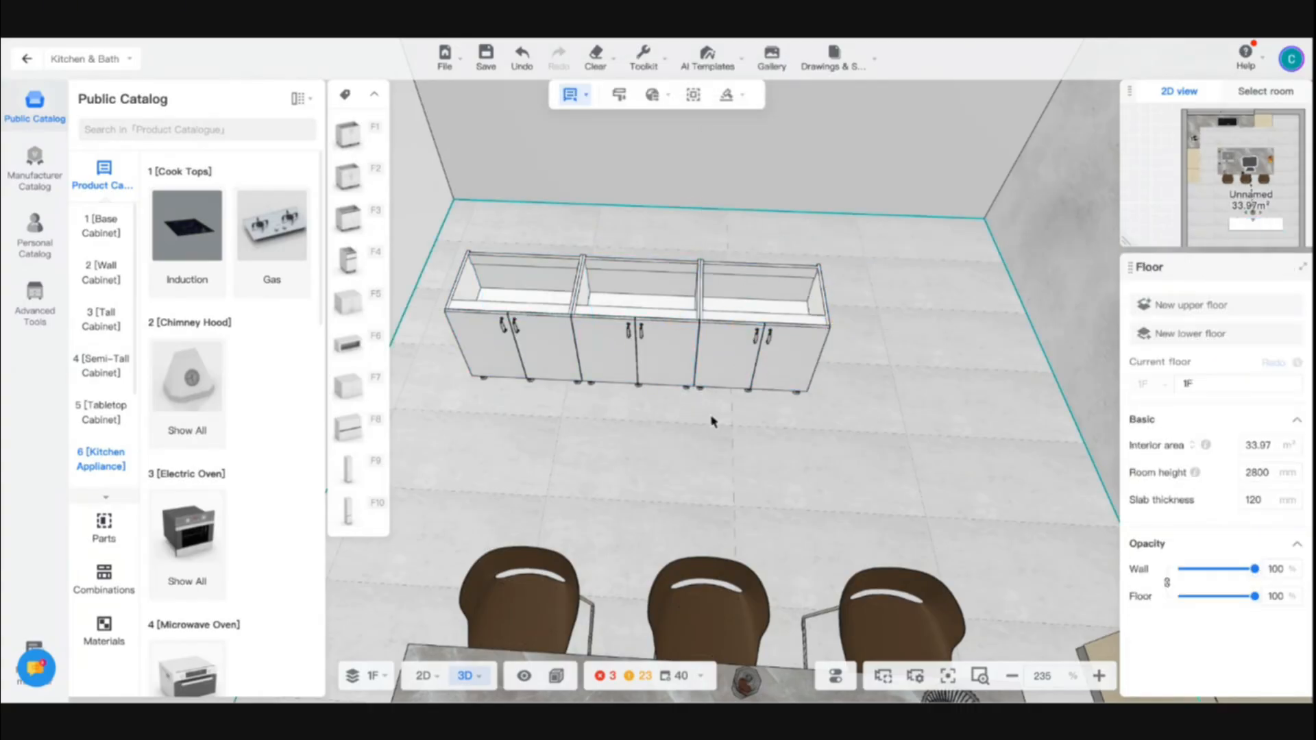
Step: Start generating a toekick molding and select all three new base cabinets as its target
right_drag(581, 425, 613, 462)
drag(613, 462, 784, 423)
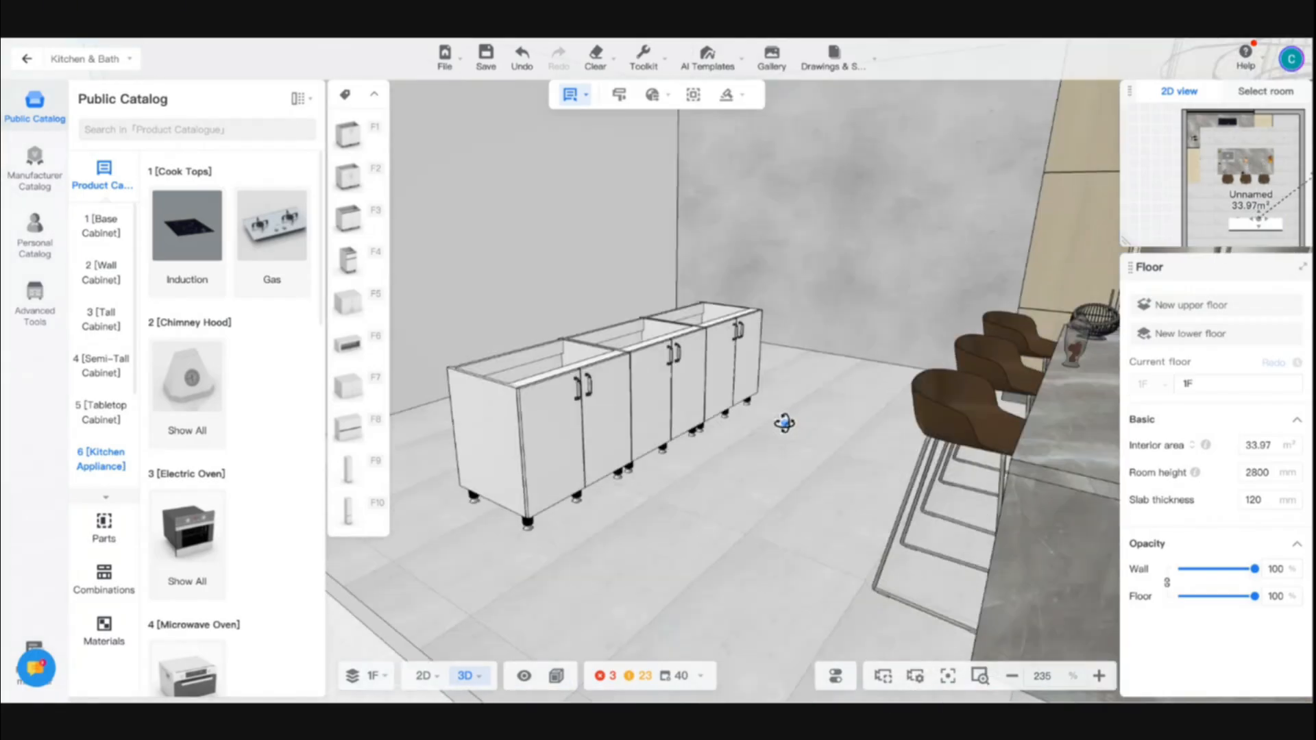
drag(785, 422, 586, 423)
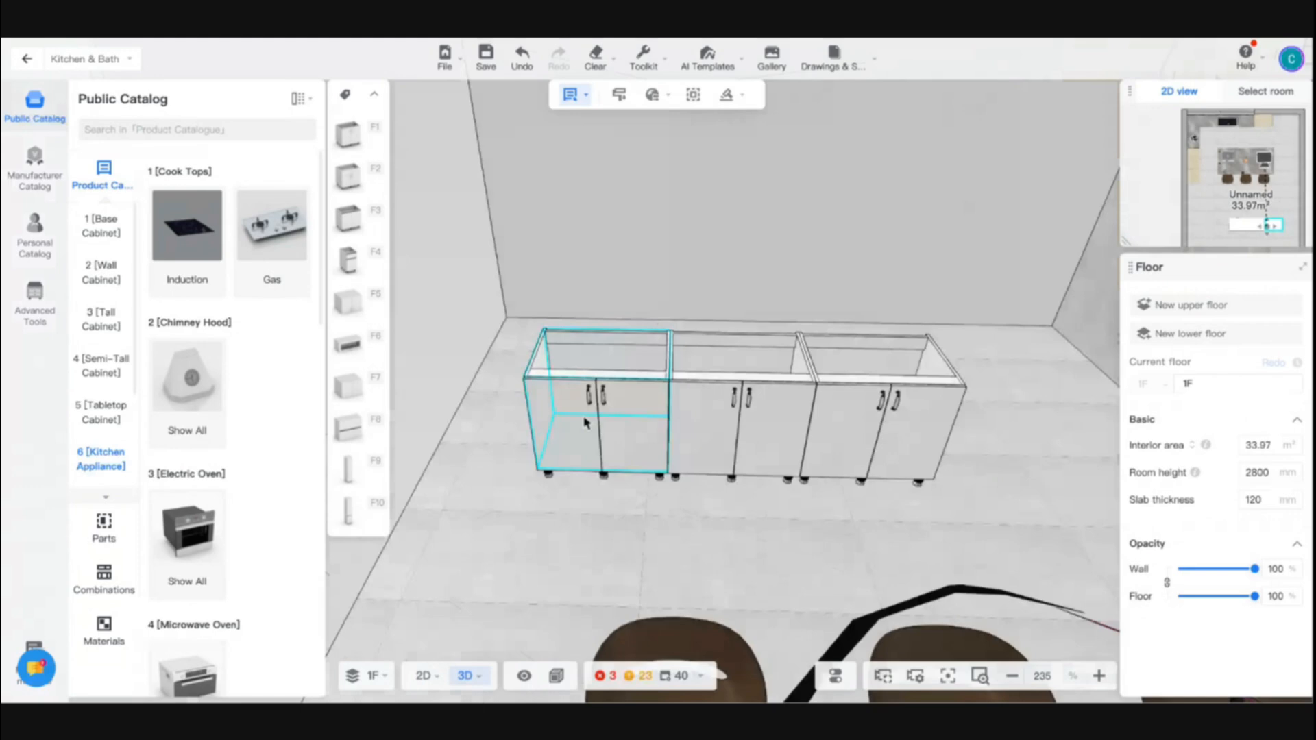
click(728, 98)
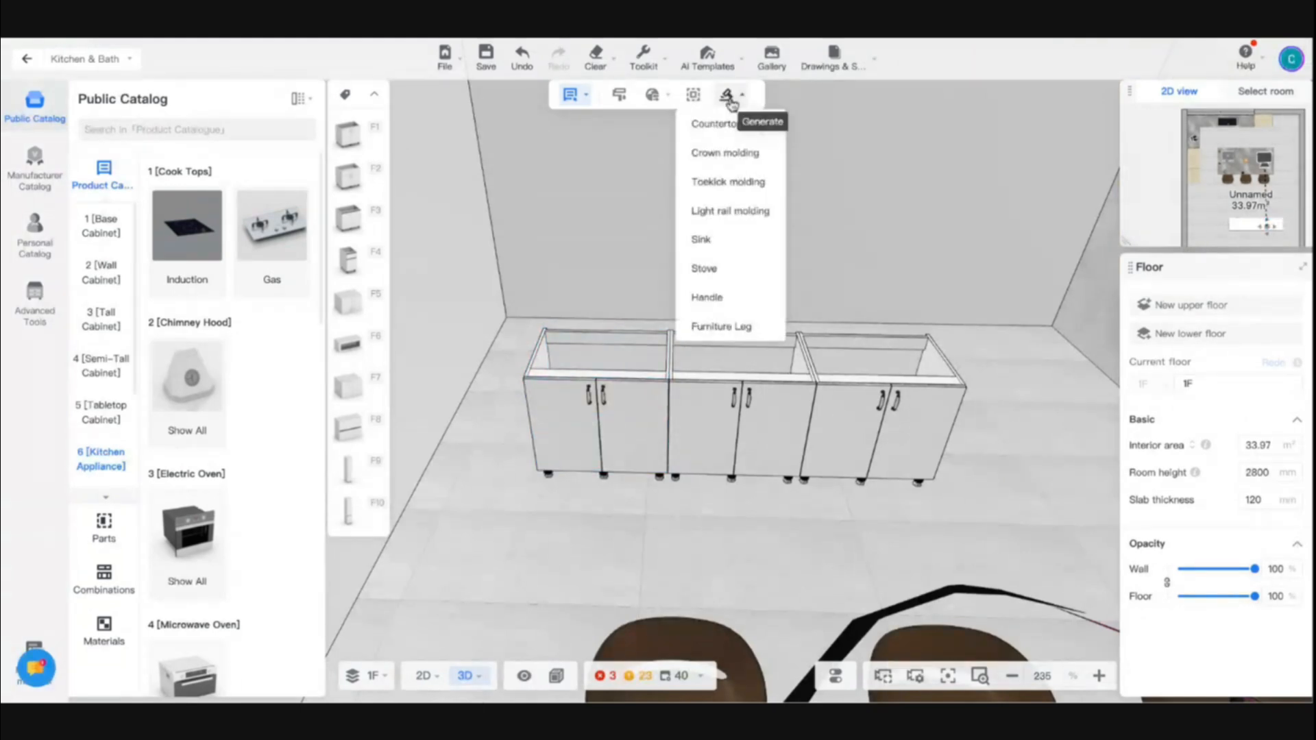
click(716, 182)
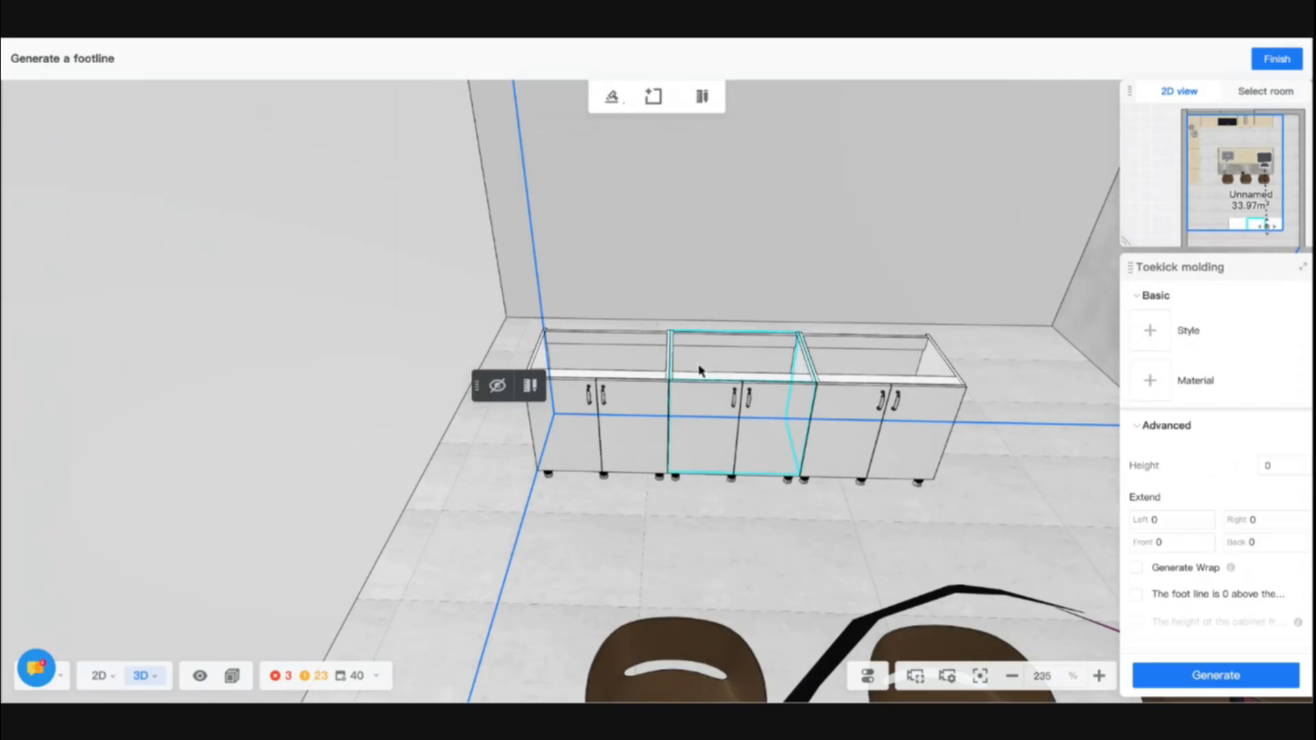
click(608, 373)
shift+click(744, 380)
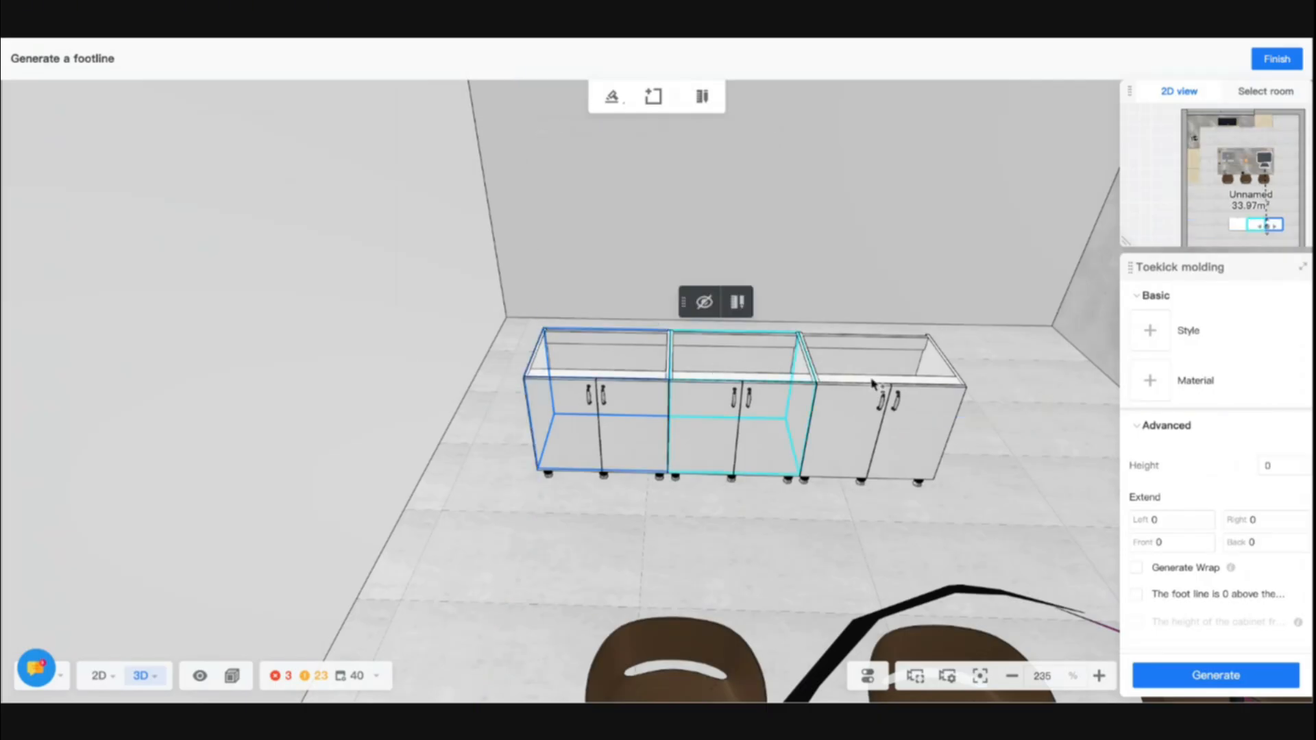
shift+click(874, 386)
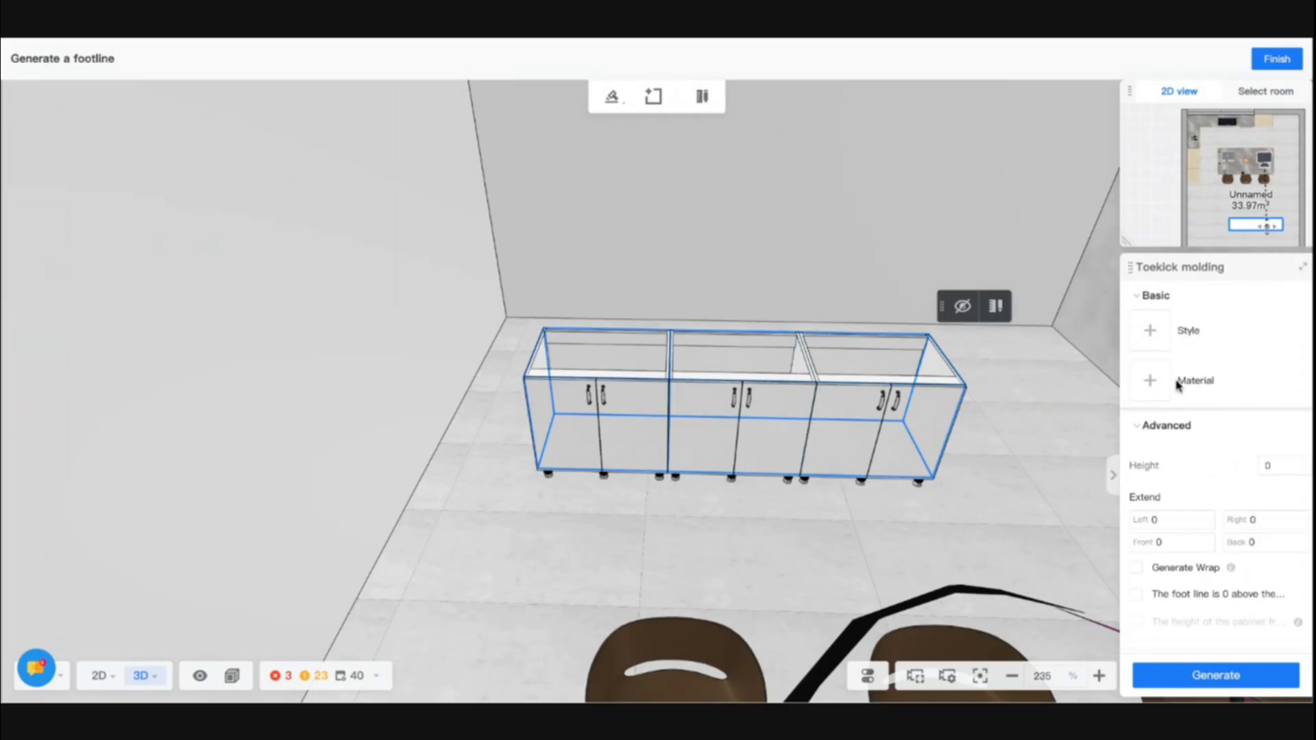
Step: Set the toekick style to Toekick Molding 10-G from the public catalog
click(1151, 330)
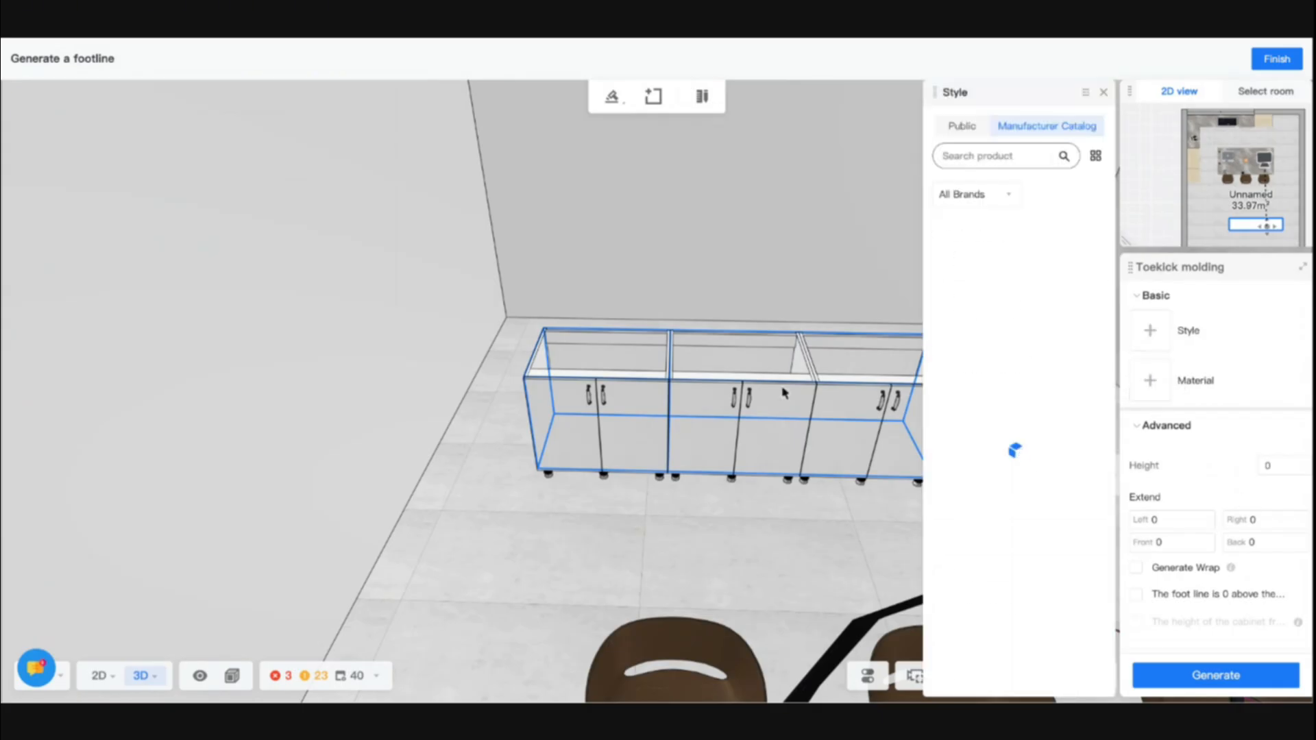
click(962, 127)
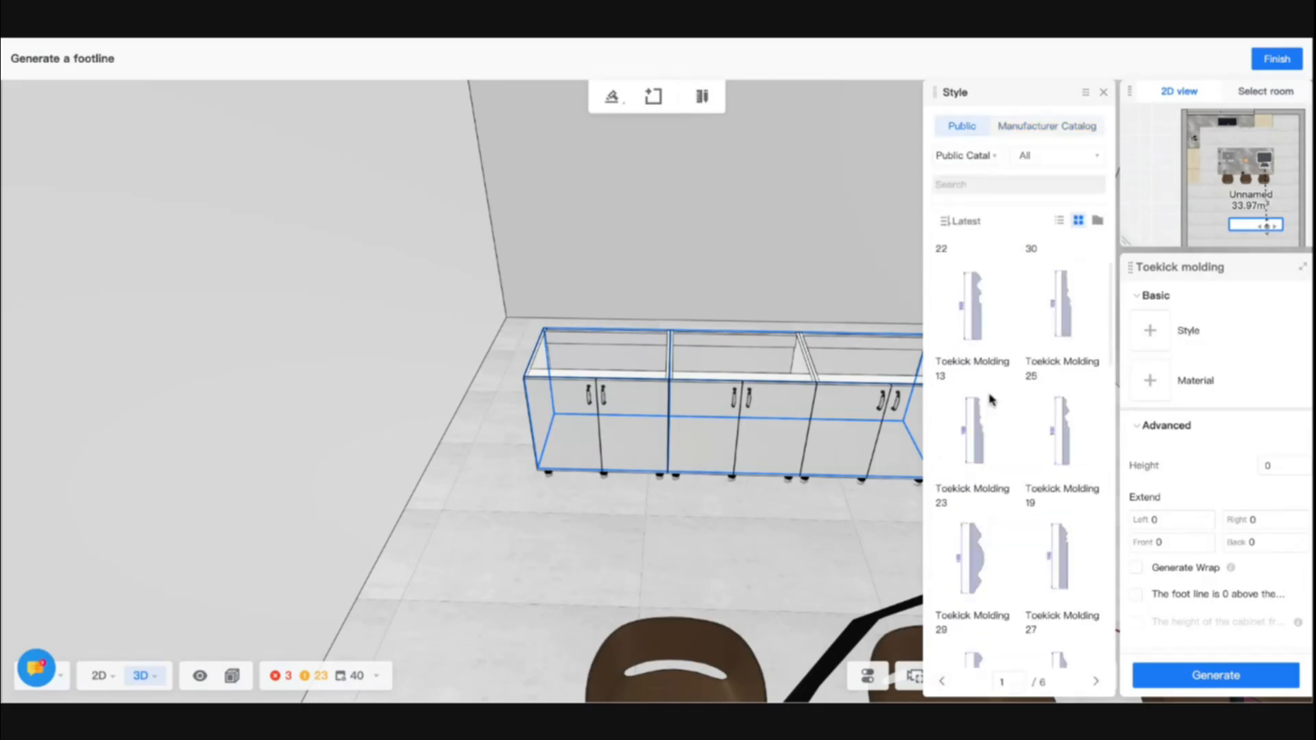
scroll(973, 397, down, 10)
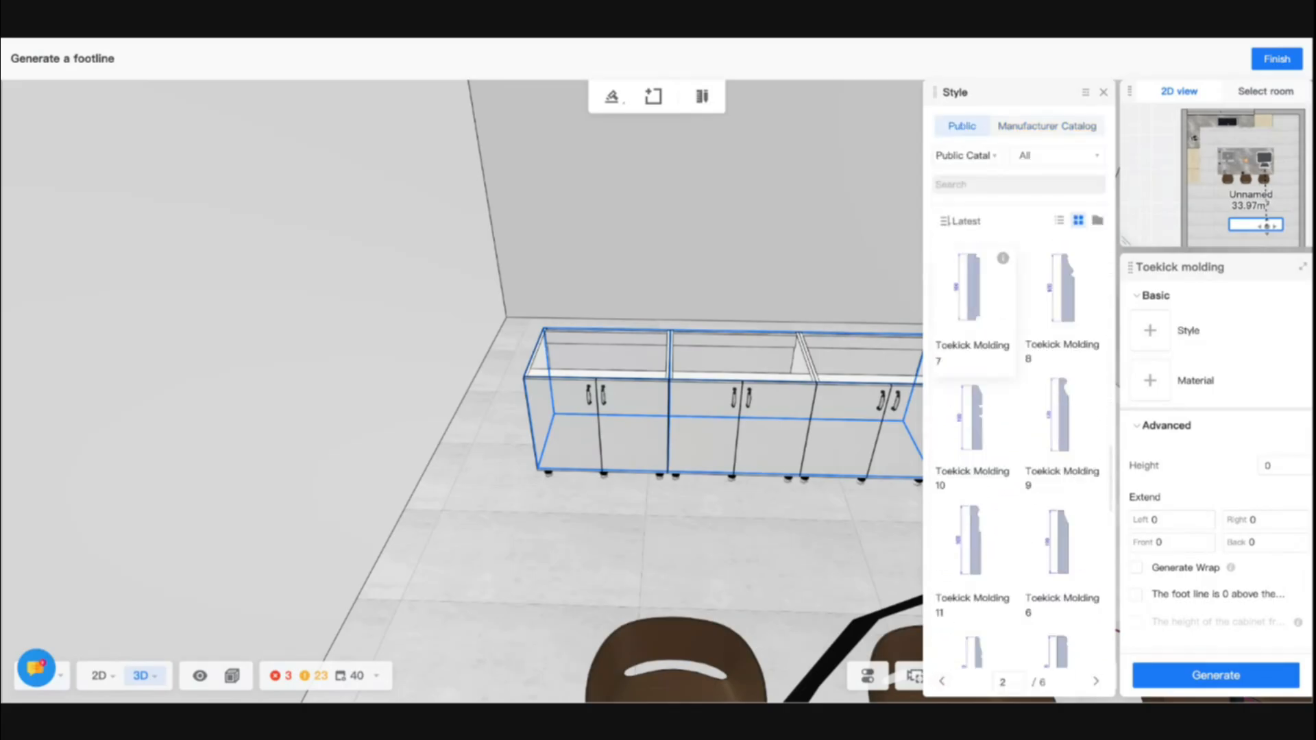
scroll(1034, 479, down, 2)
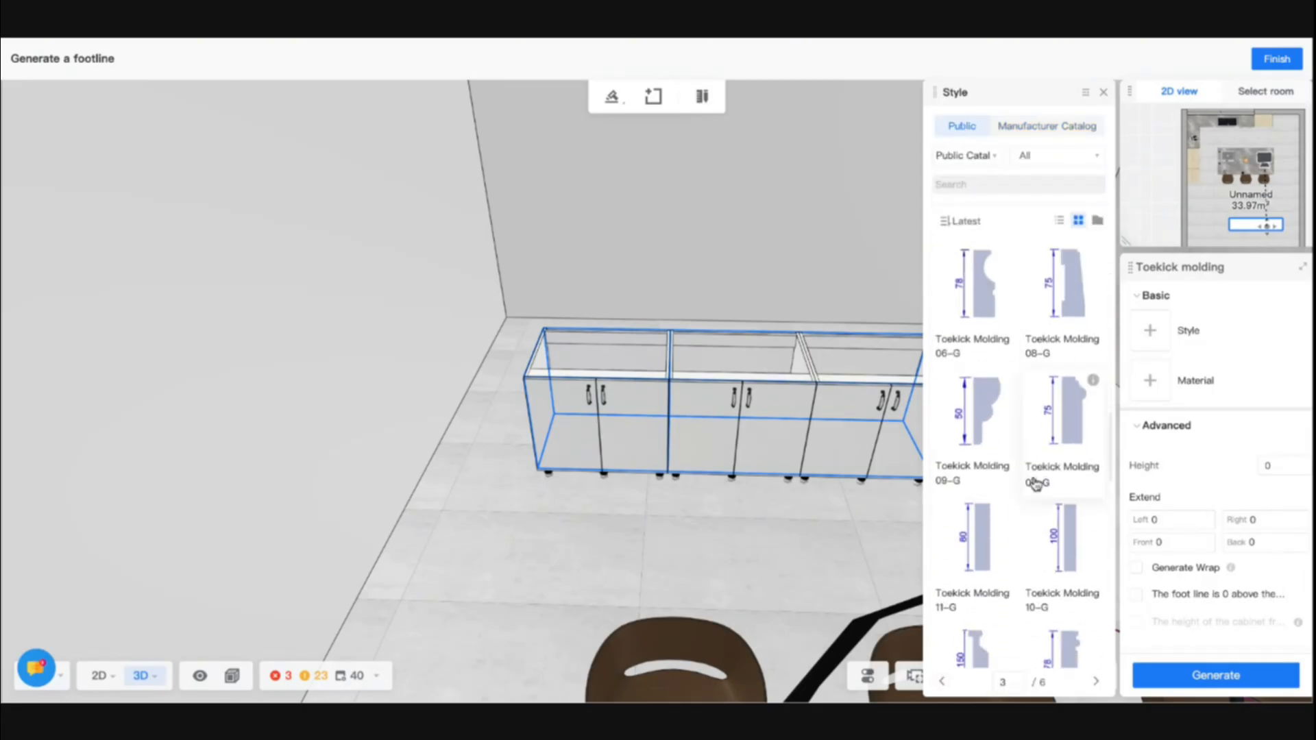
click(1065, 548)
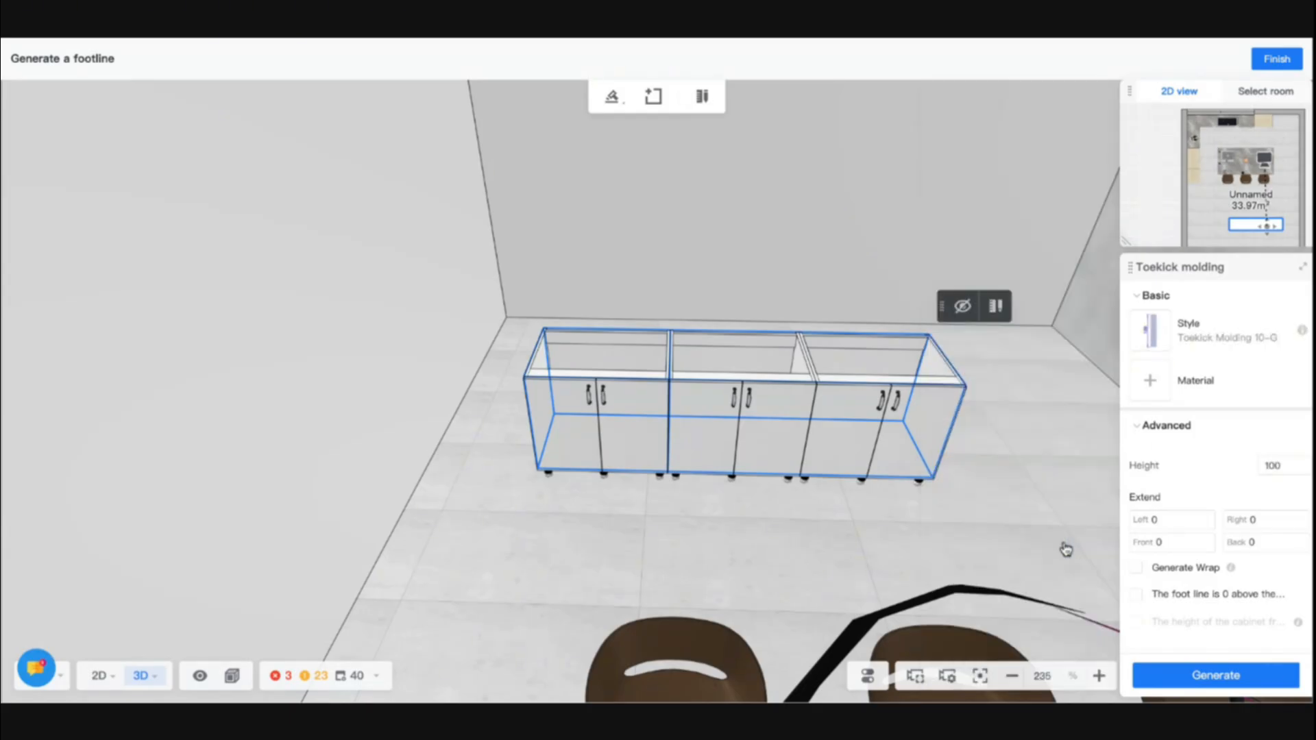
Step: Search the public catalog for 42 and set the toekick material to the dark green cs-Super Matte Finish (42)
click(1150, 380)
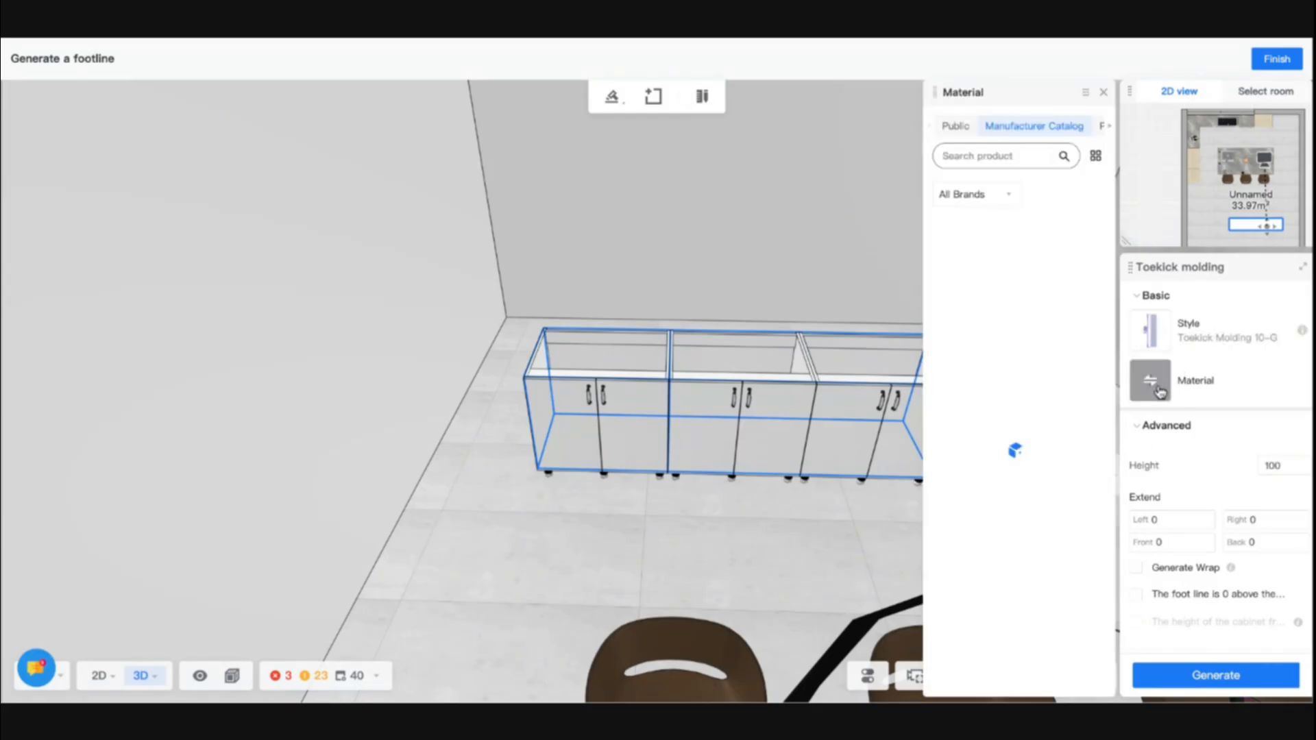
click(955, 126)
click(996, 184)
text(42)
key(Return)
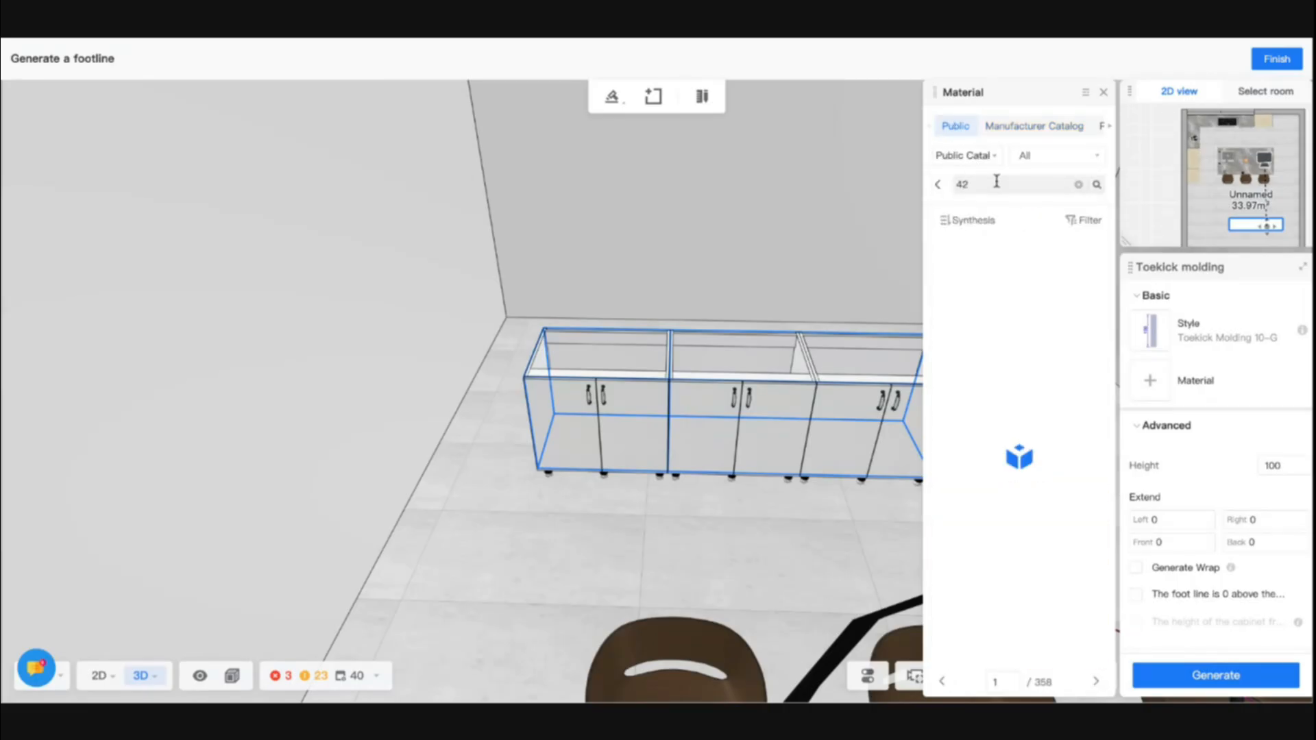
scroll(1054, 499, down, 5)
scroll(1054, 499, down, 2)
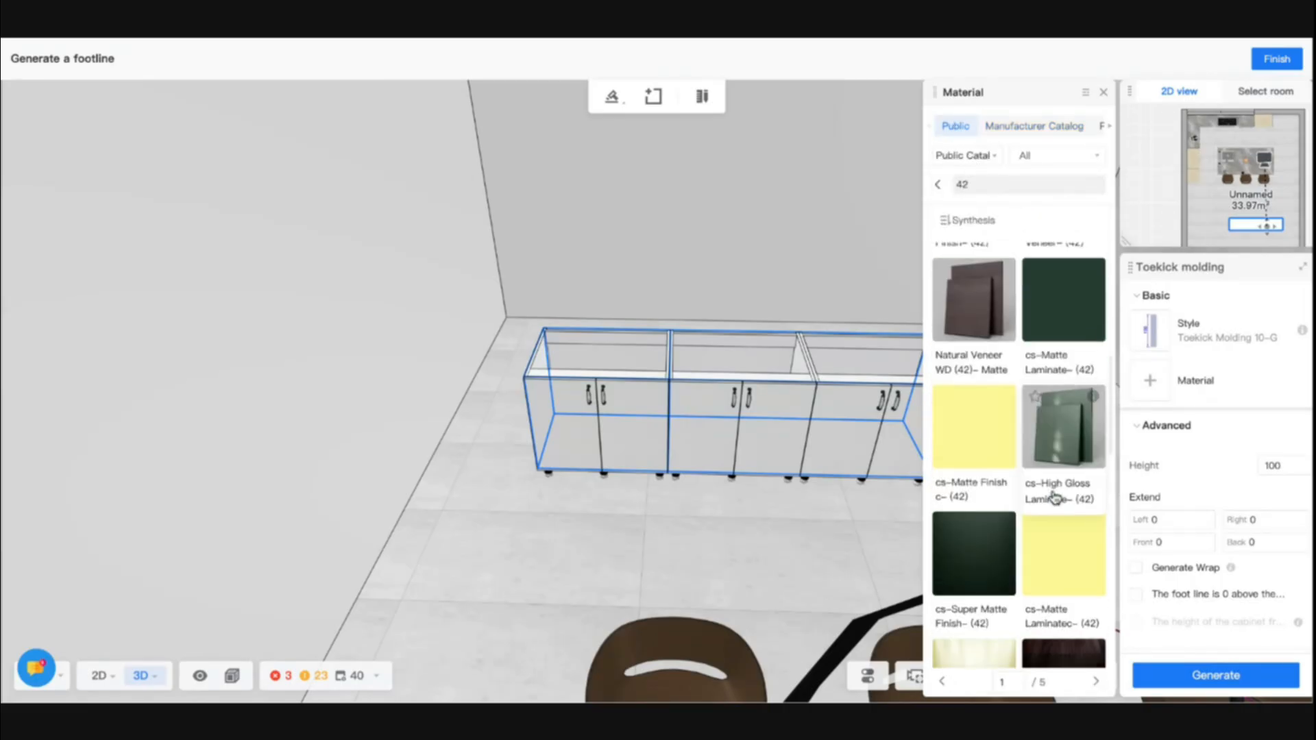
click(970, 548)
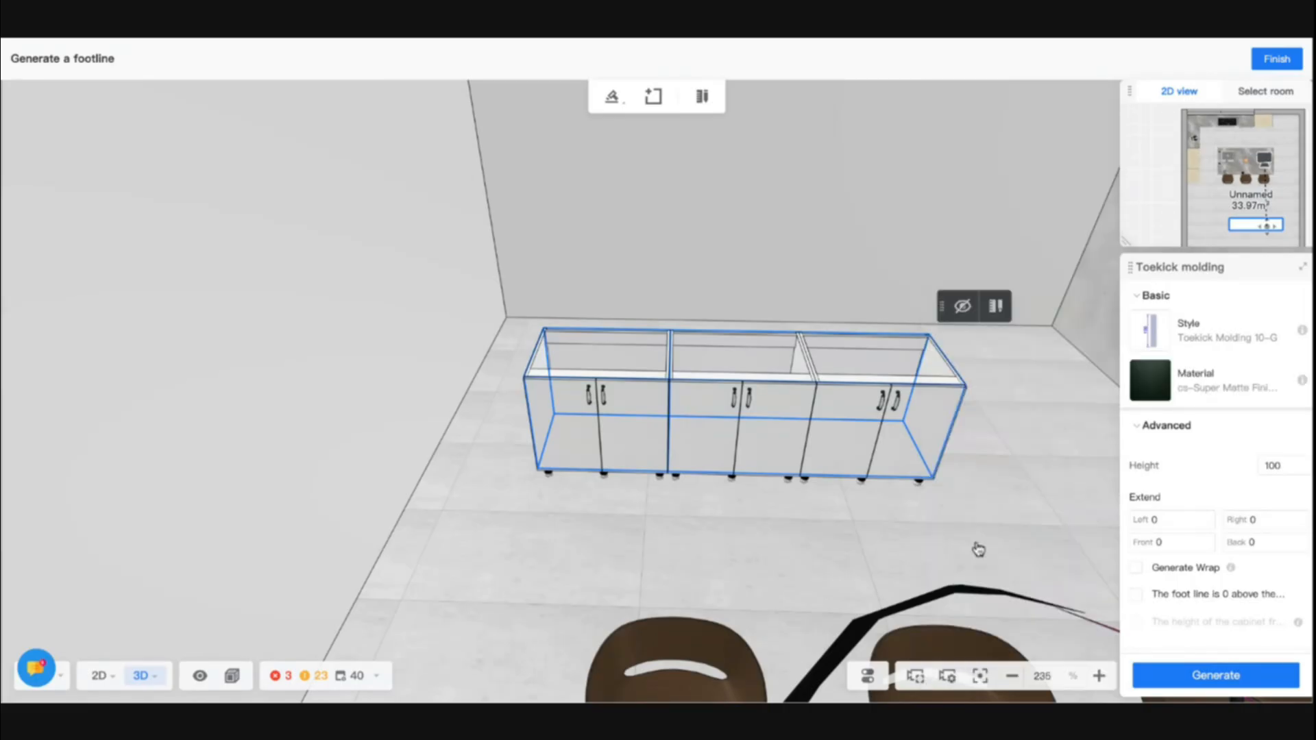
Step: Generate the toekick molding under the three base cabinets and finish the molding session
click(1194, 677)
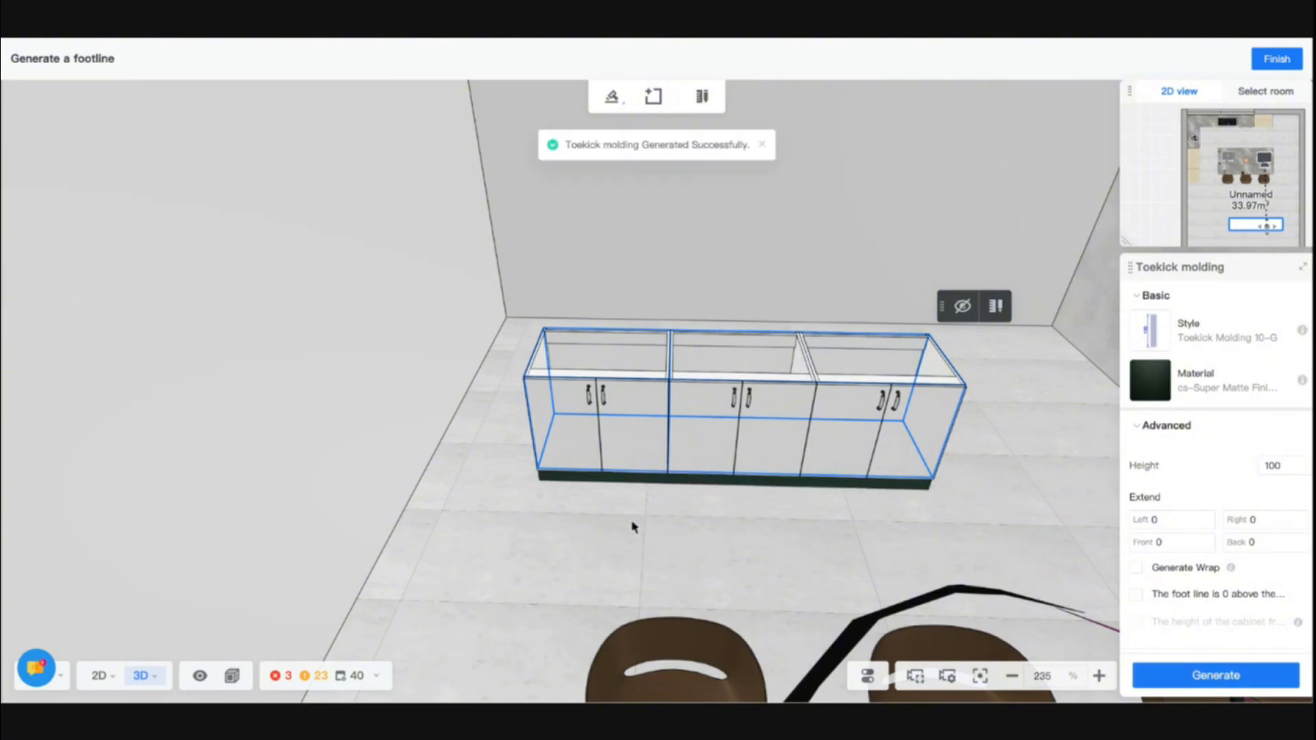
drag(718, 525, 794, 487)
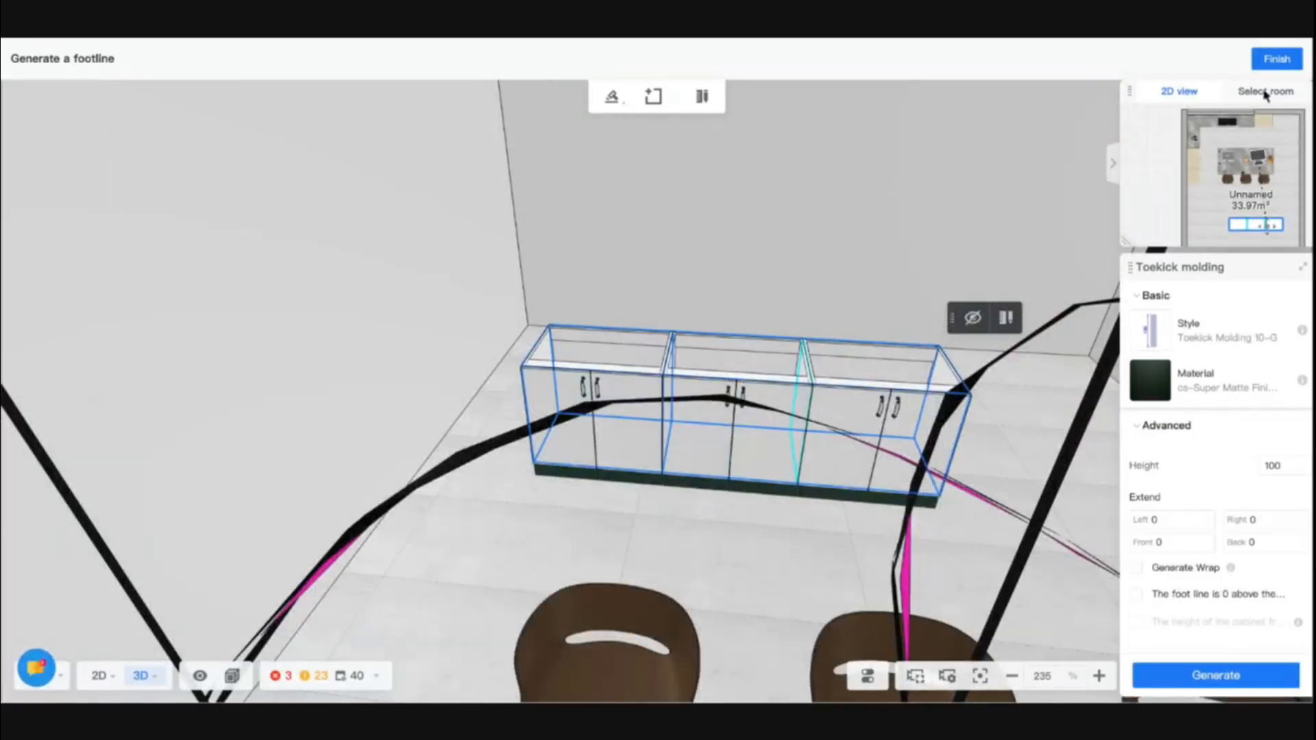
click(1265, 93)
Step: Start creating a countertop and limit its target to the three new base cabinets
click(735, 103)
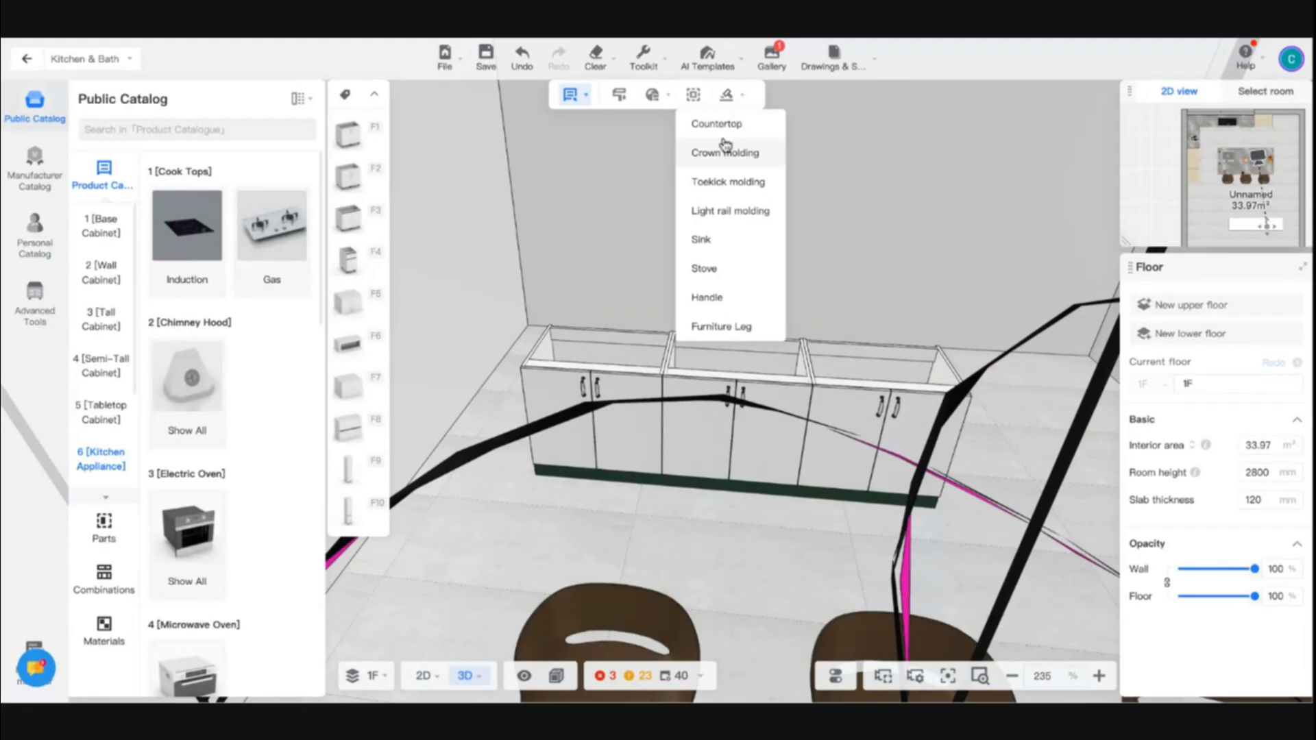
click(715, 127)
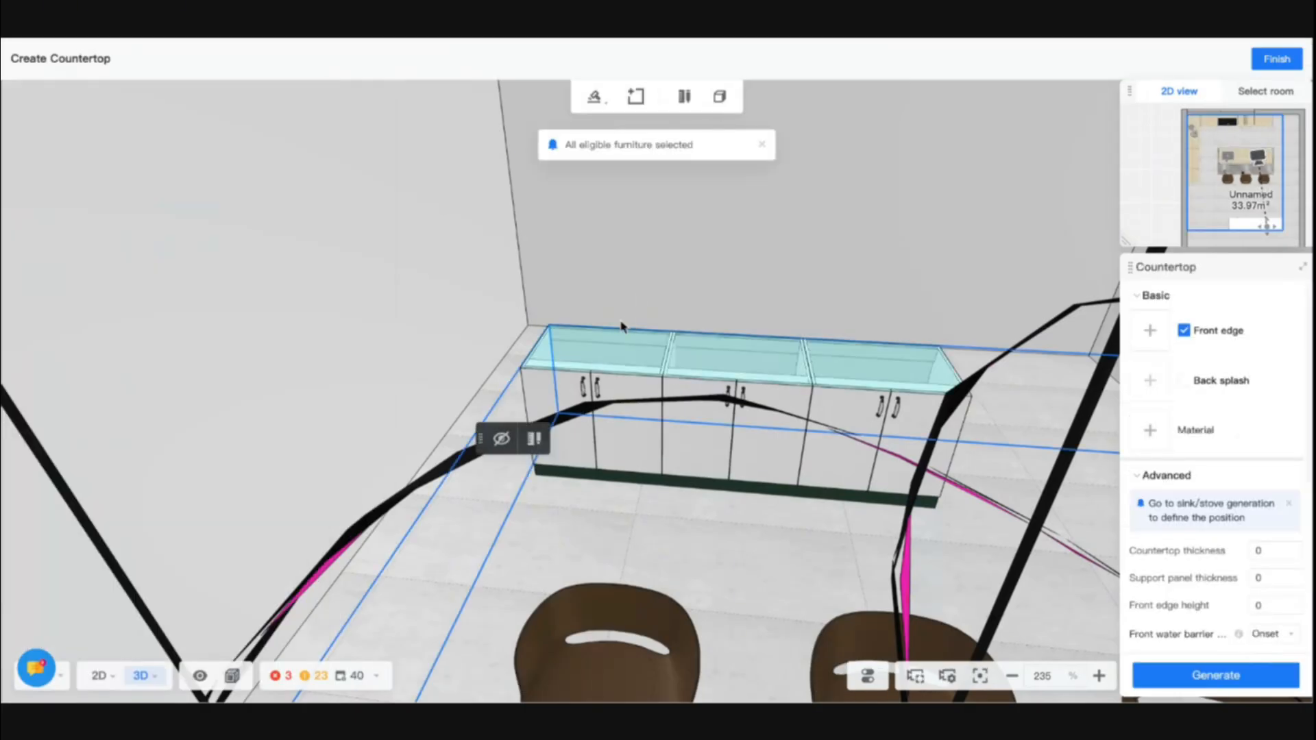
click(582, 408)
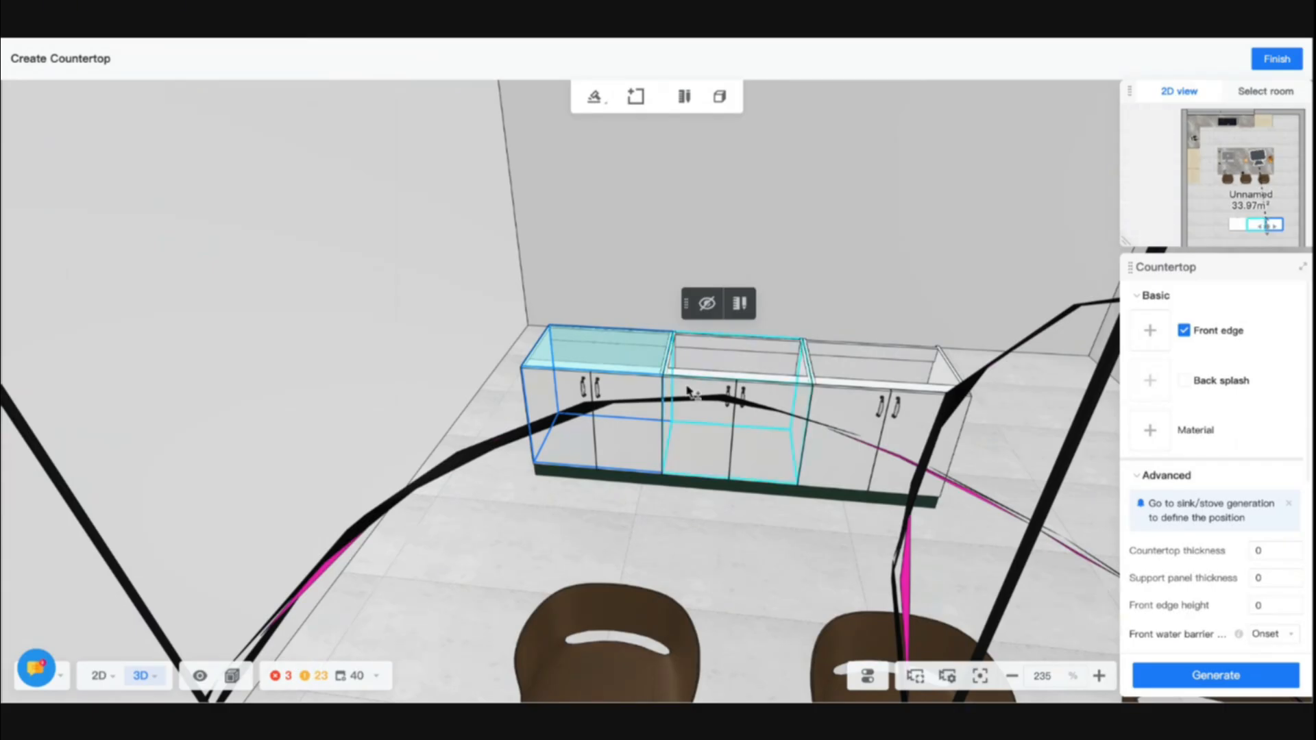
double_click(596, 362)
right_drag(597, 361, 688, 109)
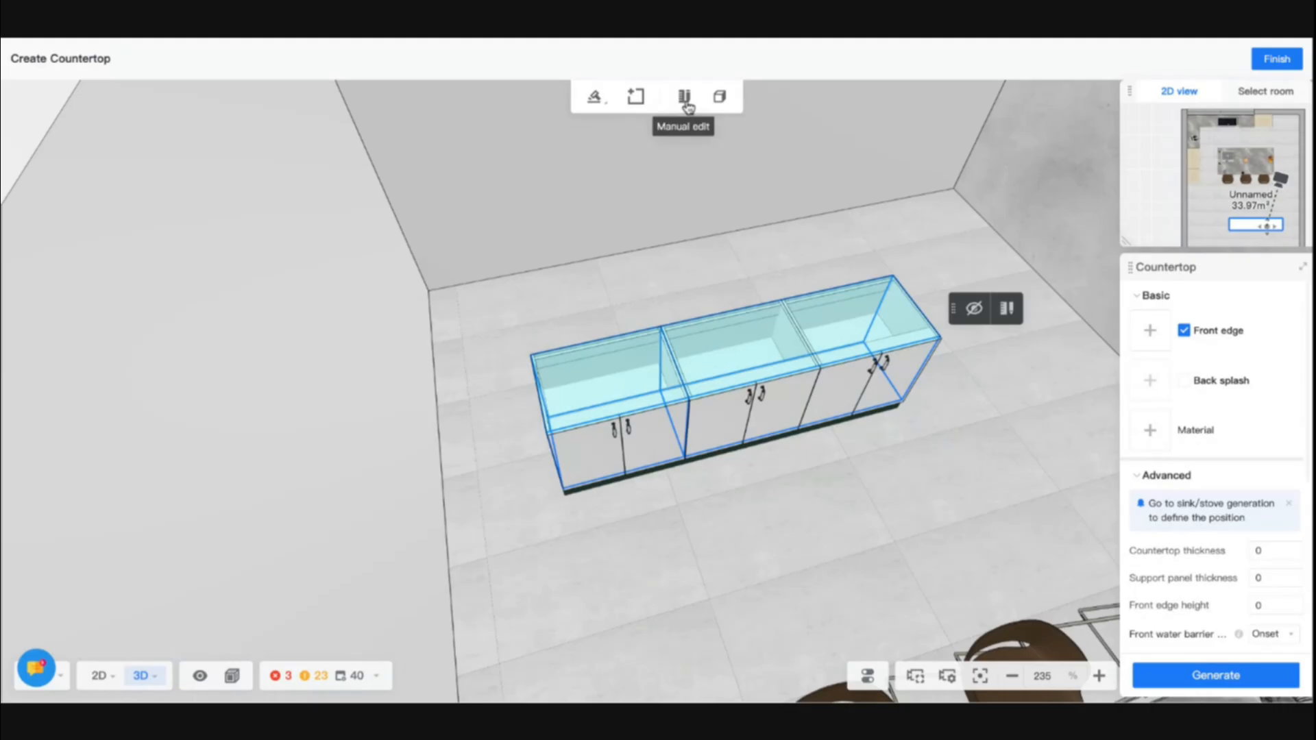
Step: Disable the countertop's front edge and set its material to the wood finish 纹理饰面-022 from the public catalog
click(1184, 330)
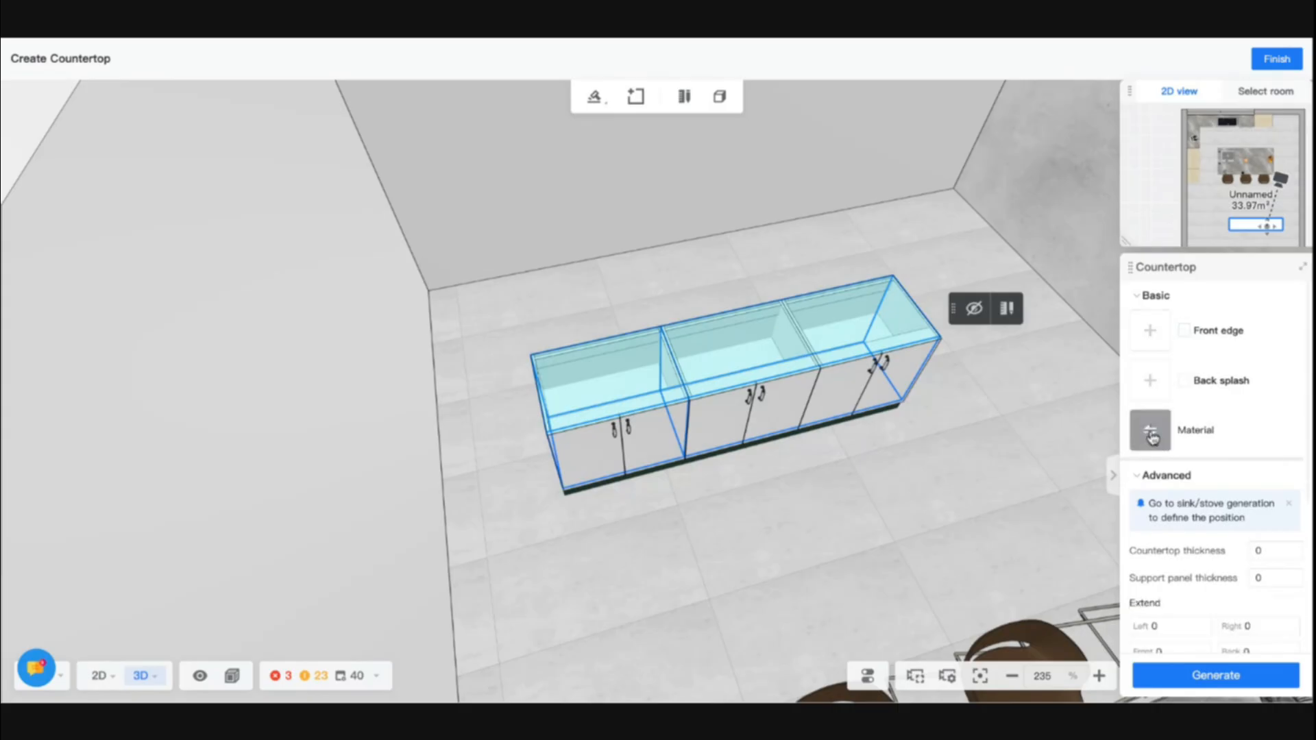
click(1150, 429)
click(960, 128)
click(984, 155)
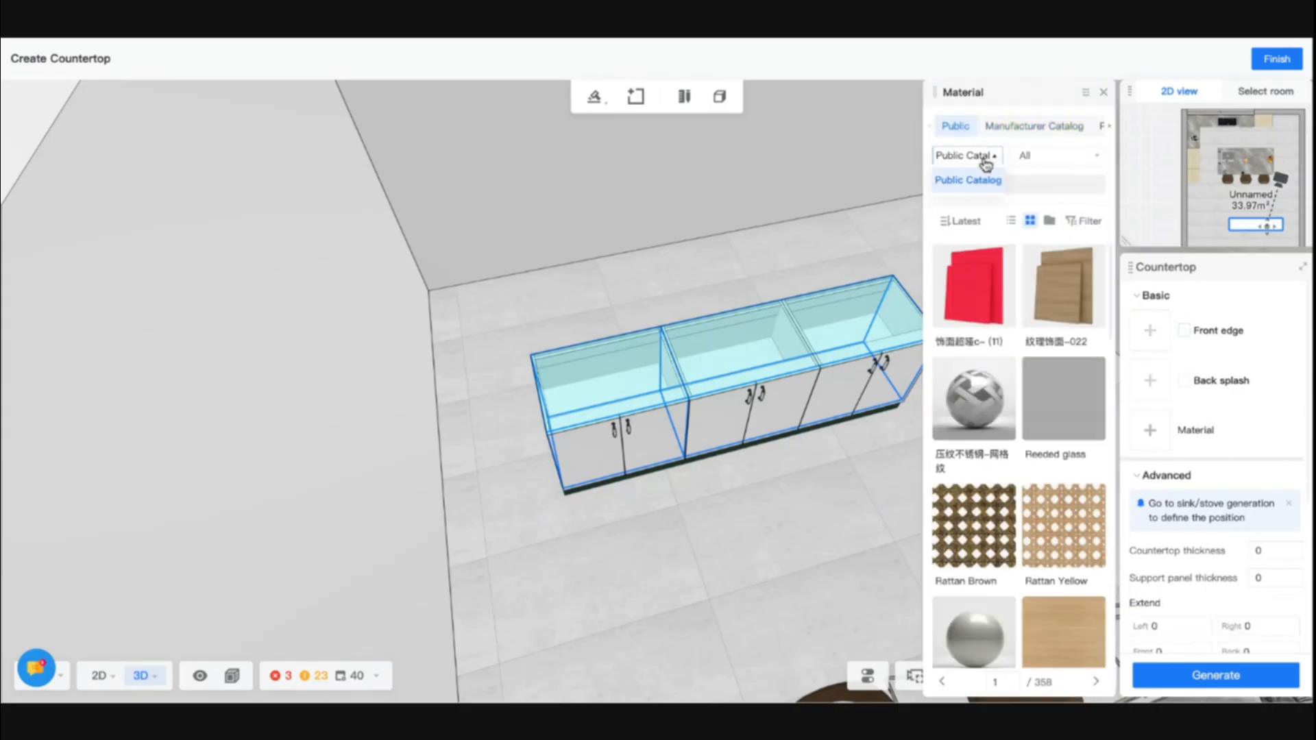
click(1080, 307)
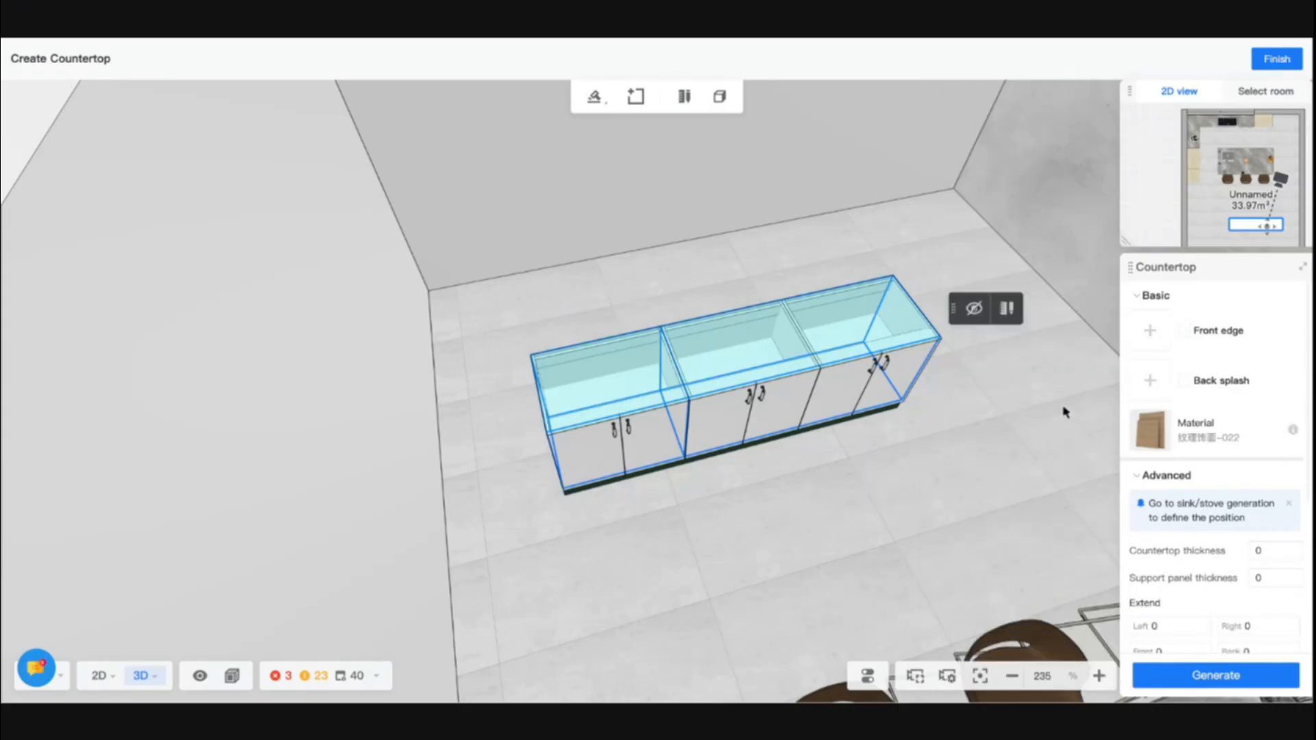
Step: Set the countertop thickness to 50 and generate the countertop on the three cabinets
scroll(1217, 548, down, 1)
scroll(1258, 535, down, 1)
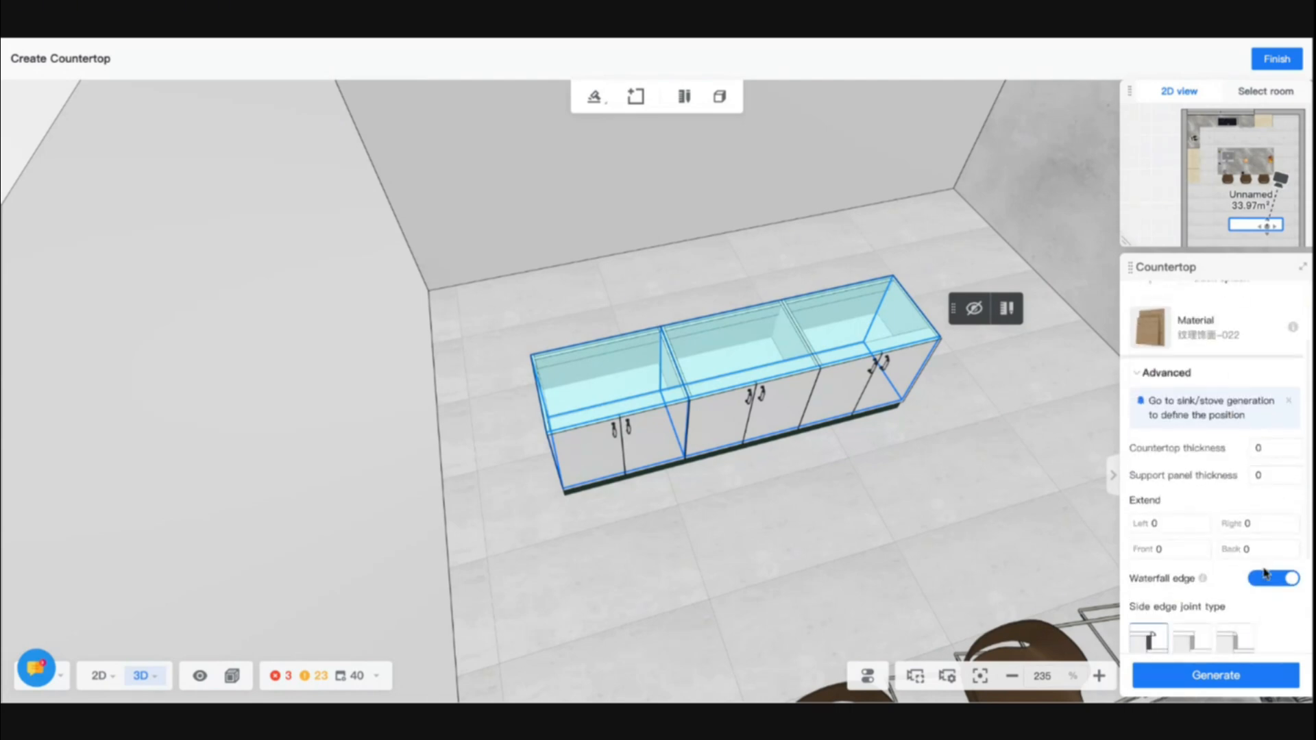
scroll(1257, 521, down, 1)
click(1263, 418)
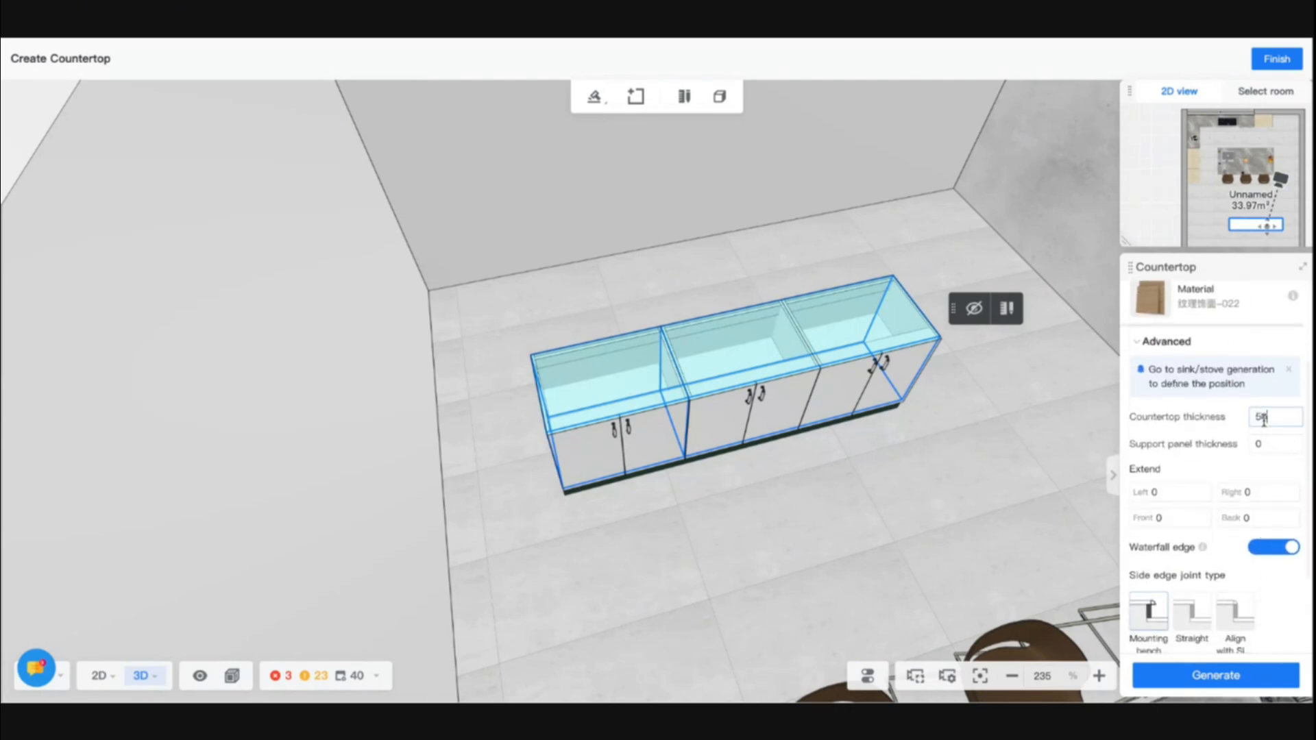
scroll(1259, 425, down, 2)
click(1212, 679)
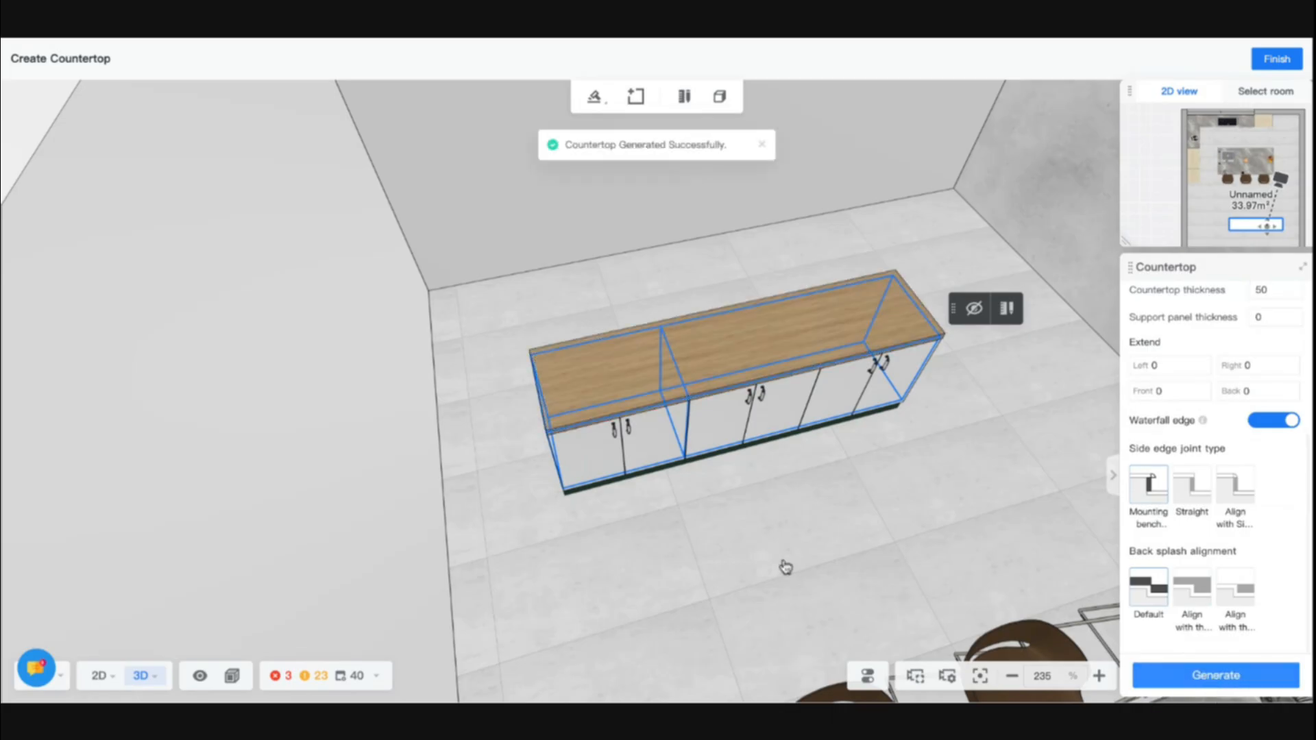
drag(759, 536, 942, 484)
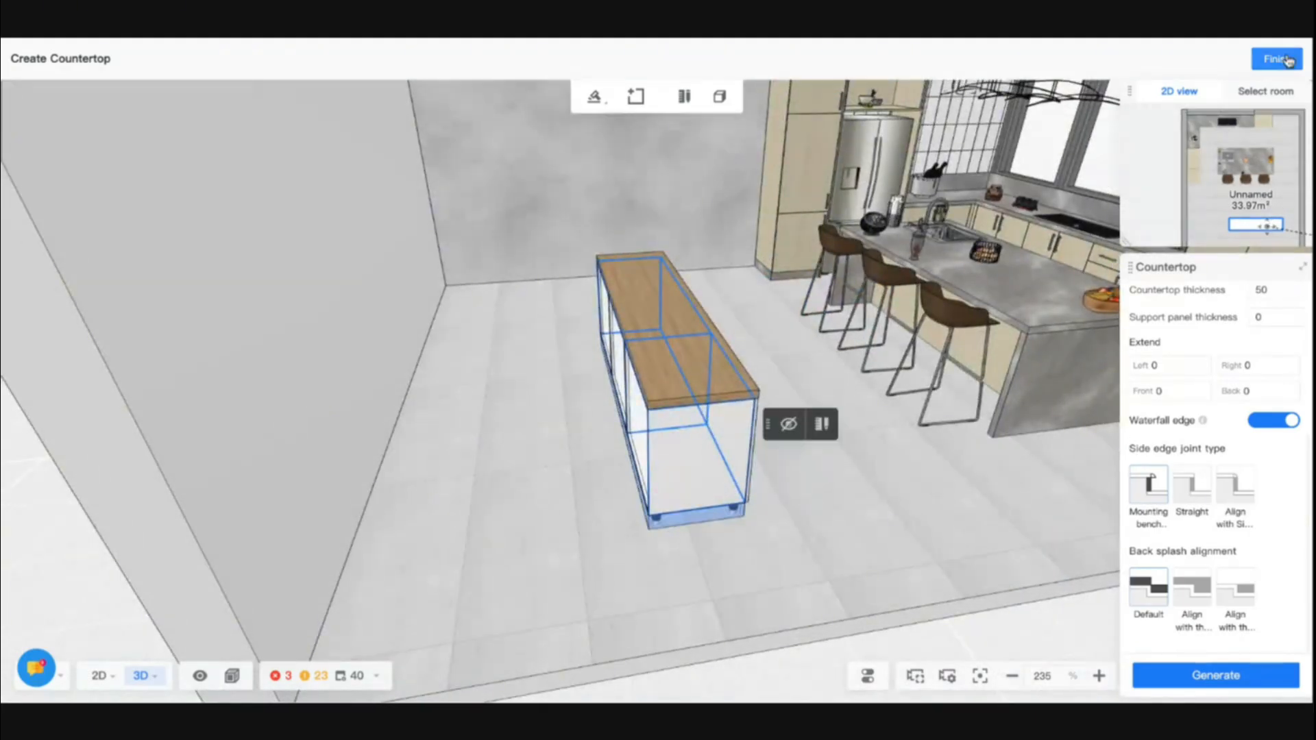
Step: Open the new wood countertop for manual editing and show it in the 2D floor plan
click(687, 97)
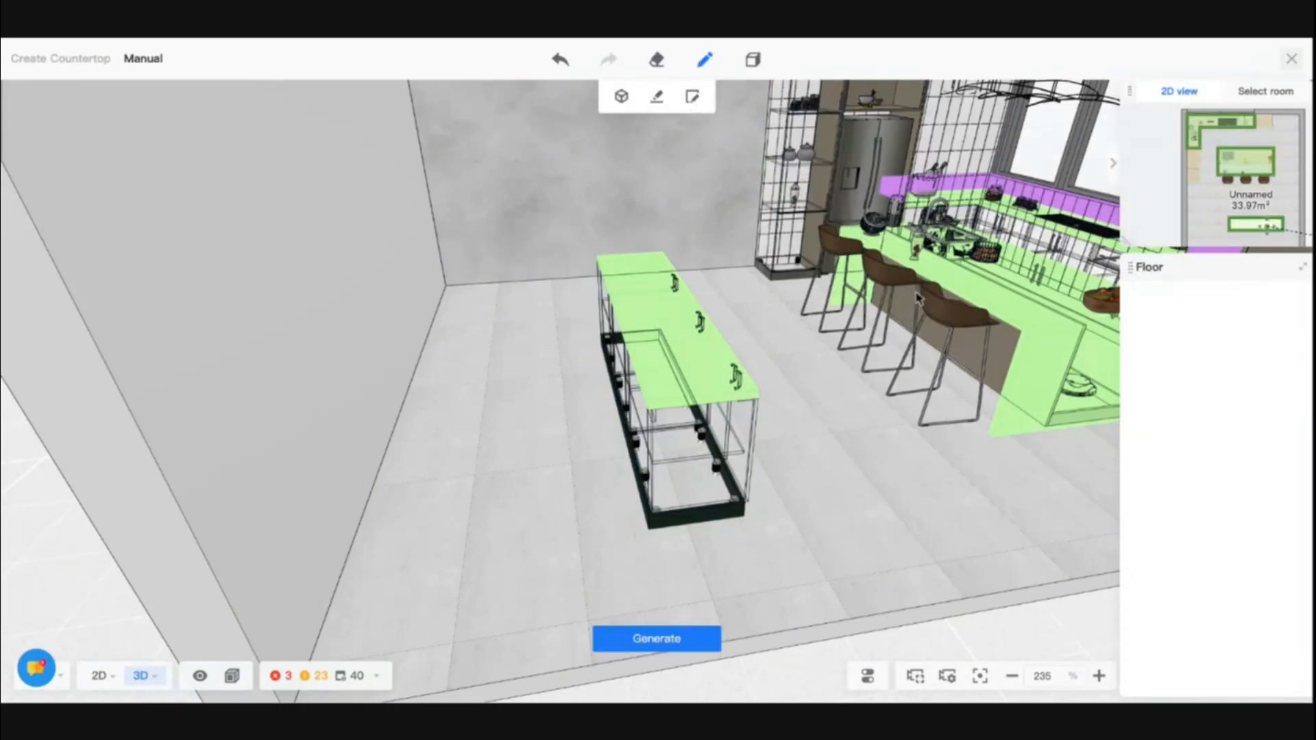
click(643, 325)
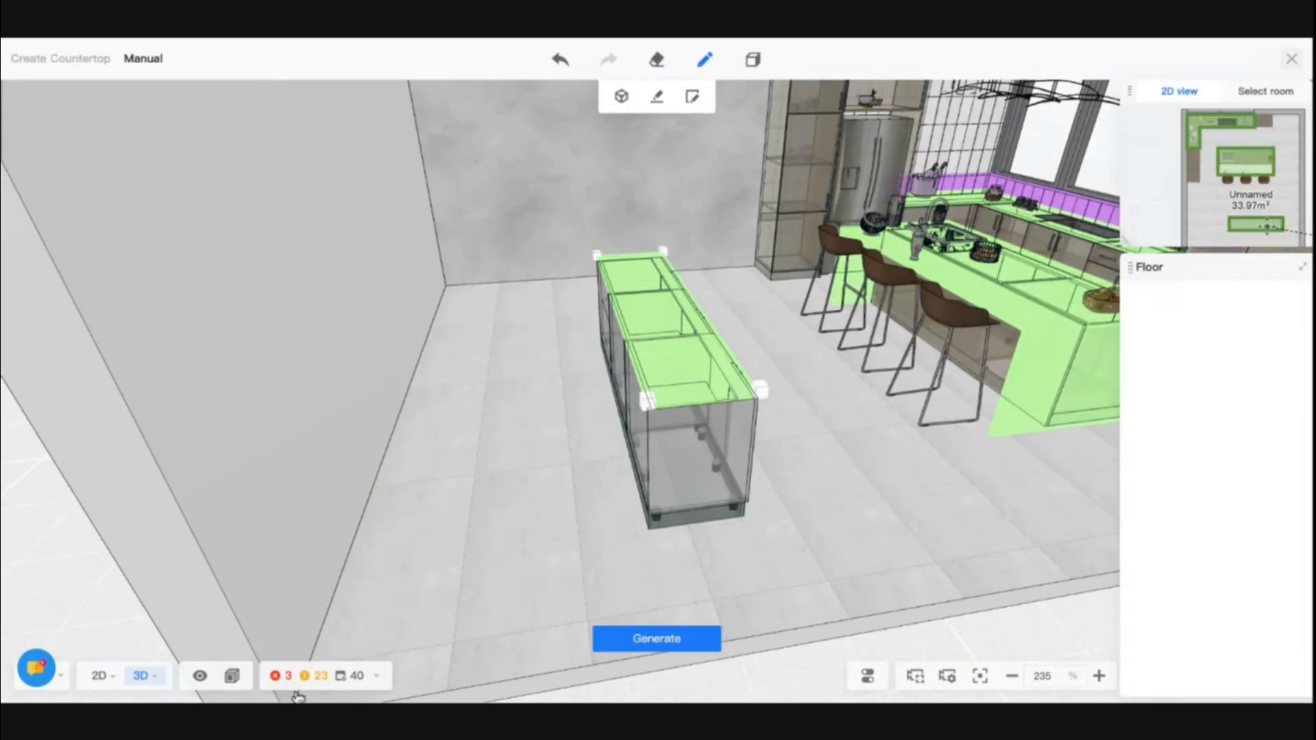
click(151, 678)
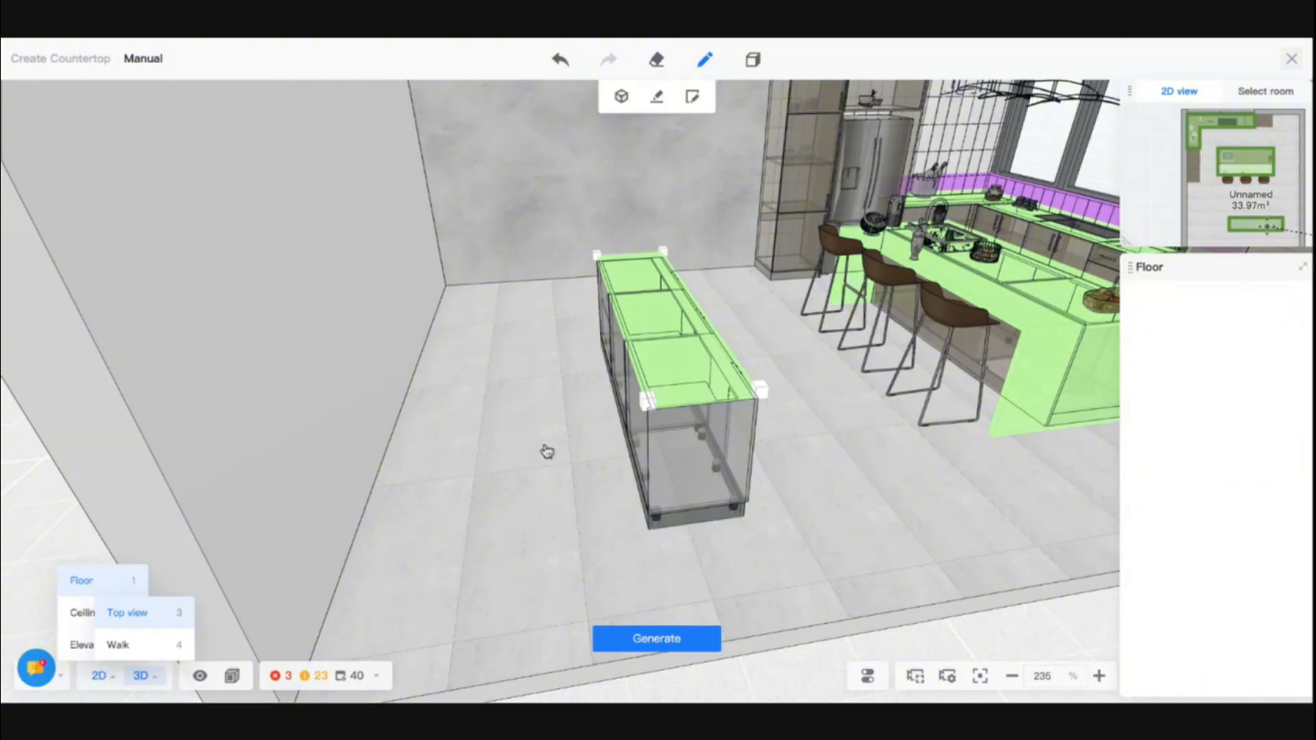
key(1)
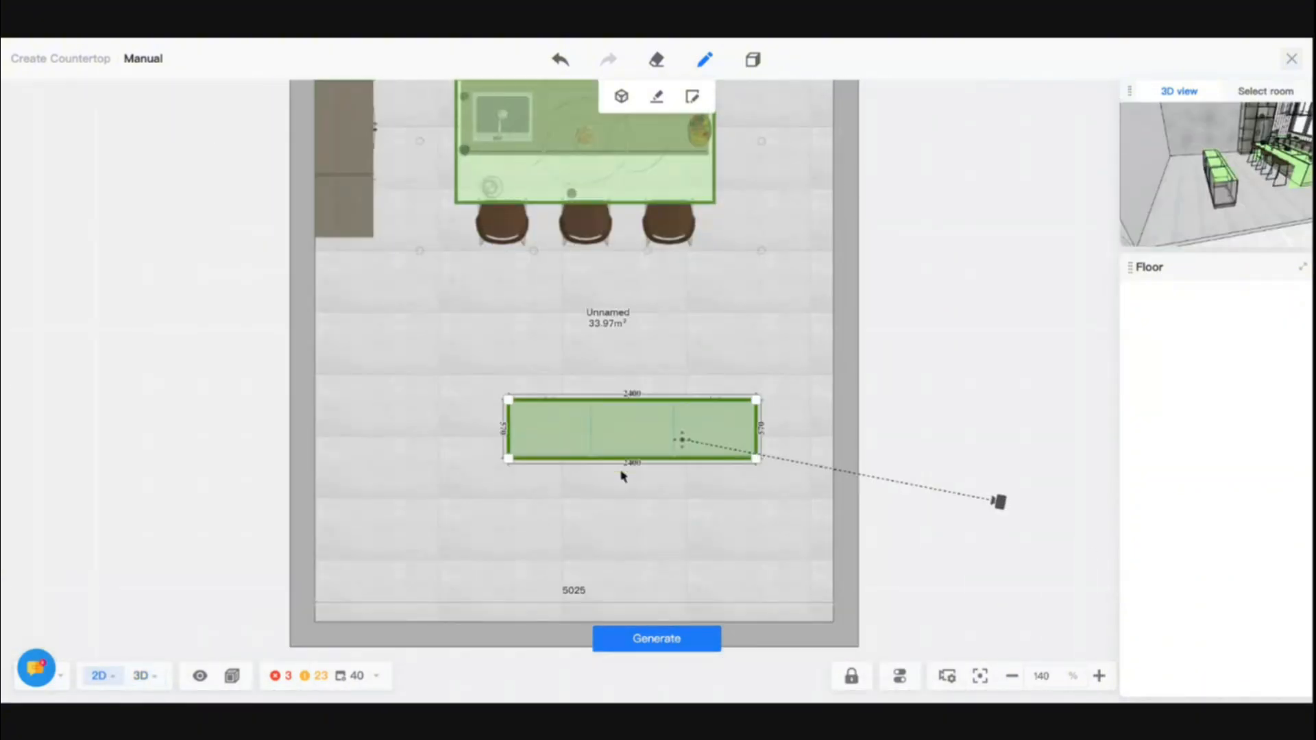
Step: Set the countertop's depth to 1000 by shifting its long edge away from the stools, and regenerate it
click(619, 459)
scroll(661, 459, up, 3)
click(354, 400)
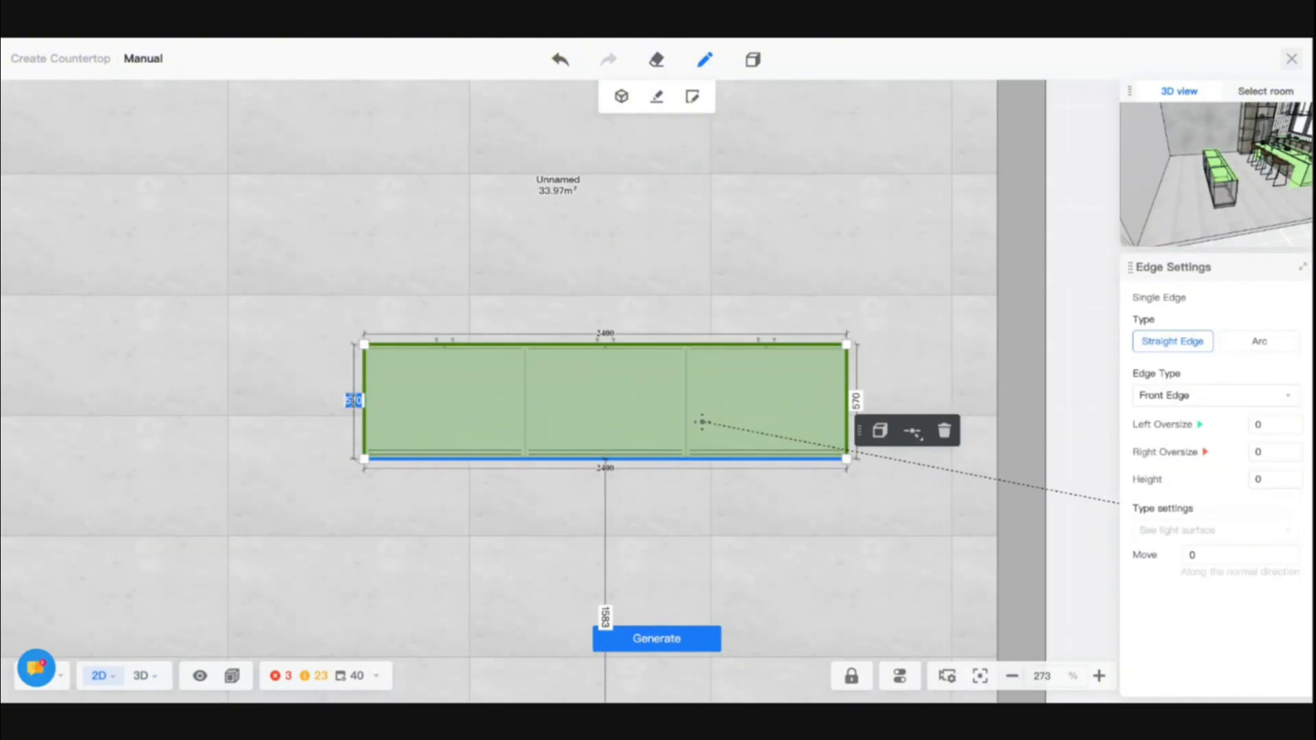
text(1000)
key(Return)
click(684, 640)
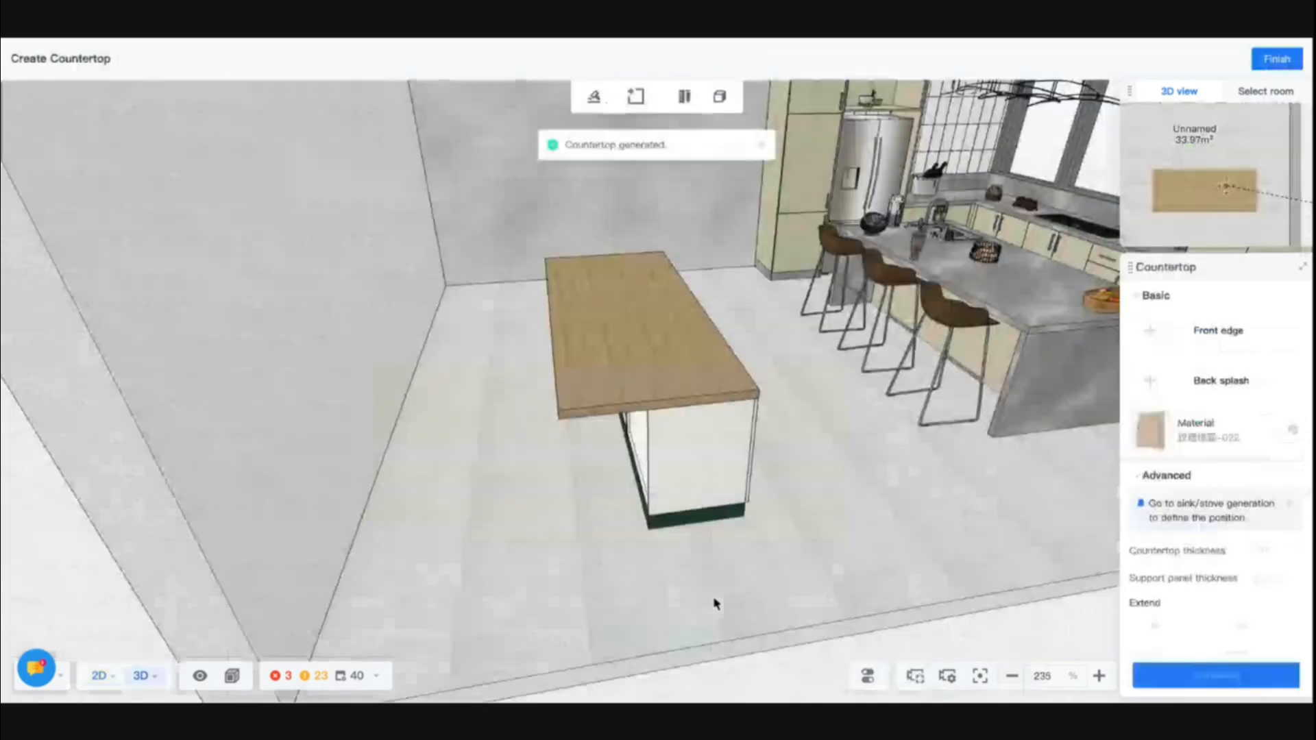
drag(635, 519, 662, 532)
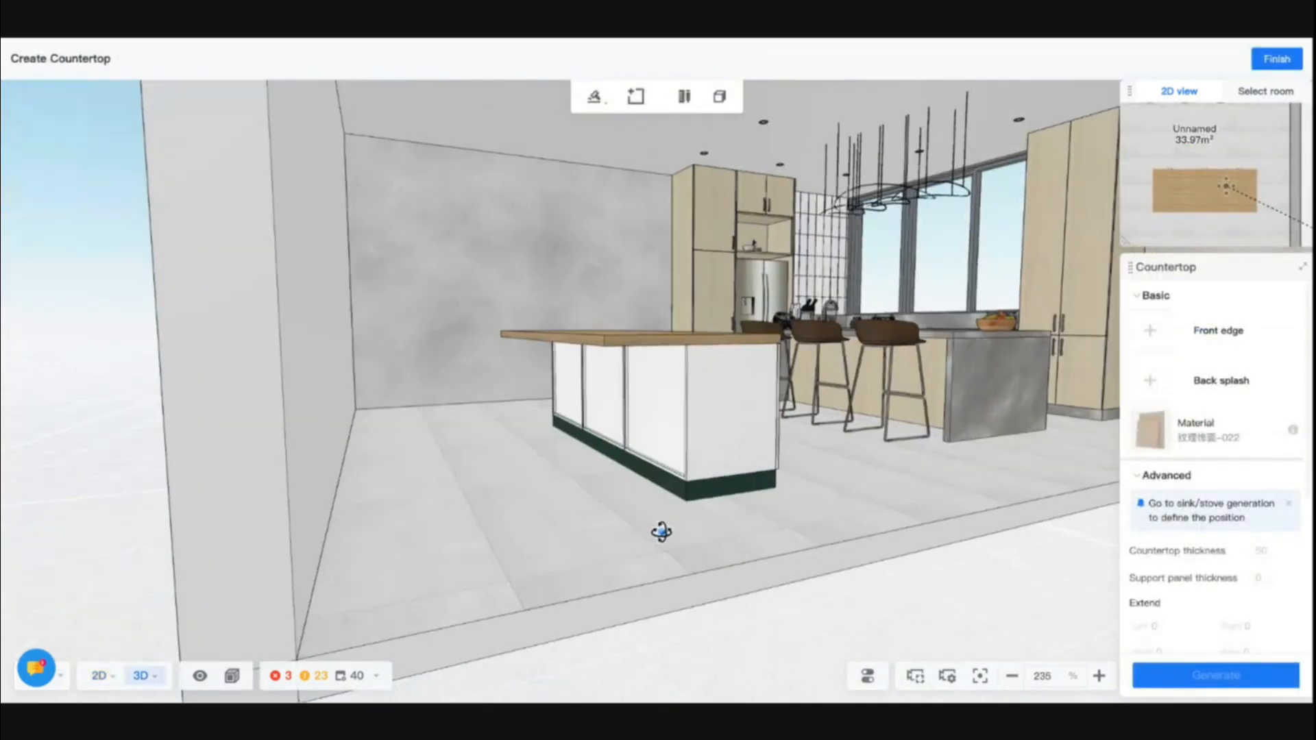
Step: Add a floor-length side panel at one short end of the wood countertop in Side Table Mode
click(722, 103)
drag(604, 436, 617, 464)
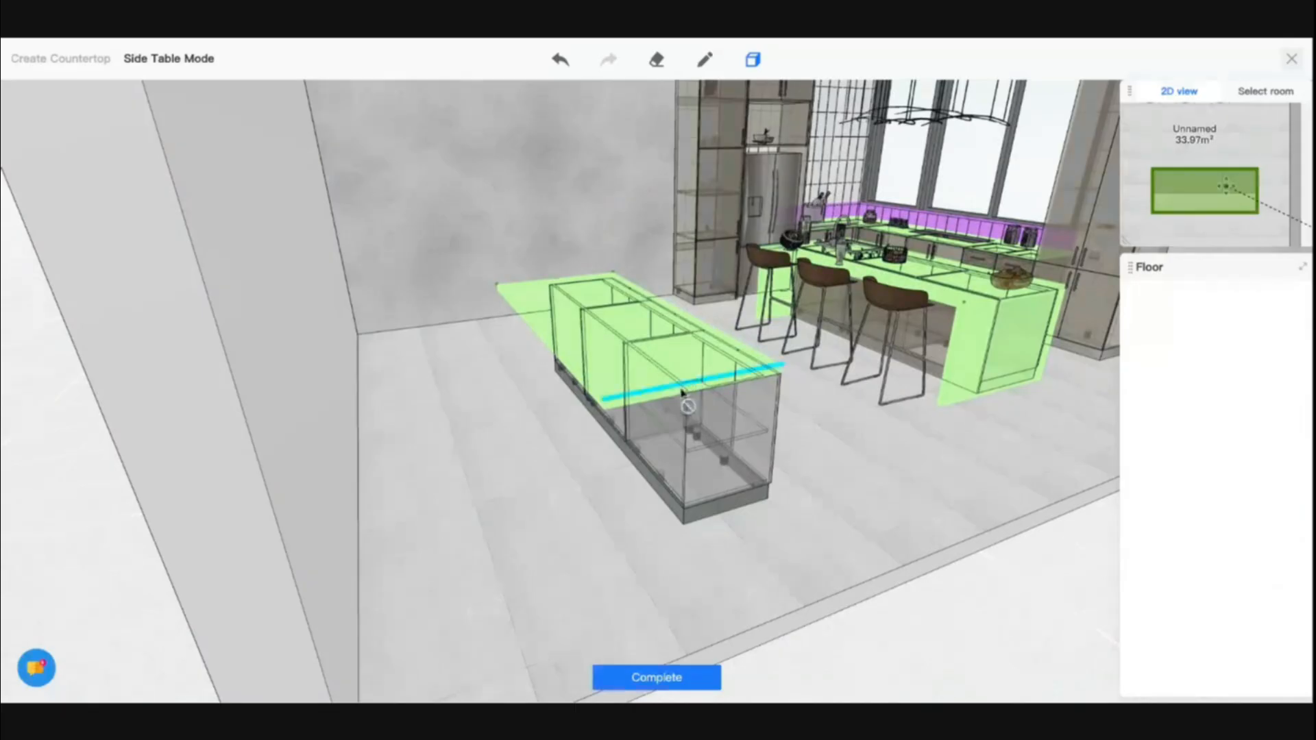
click(681, 393)
drag(479, 384, 581, 473)
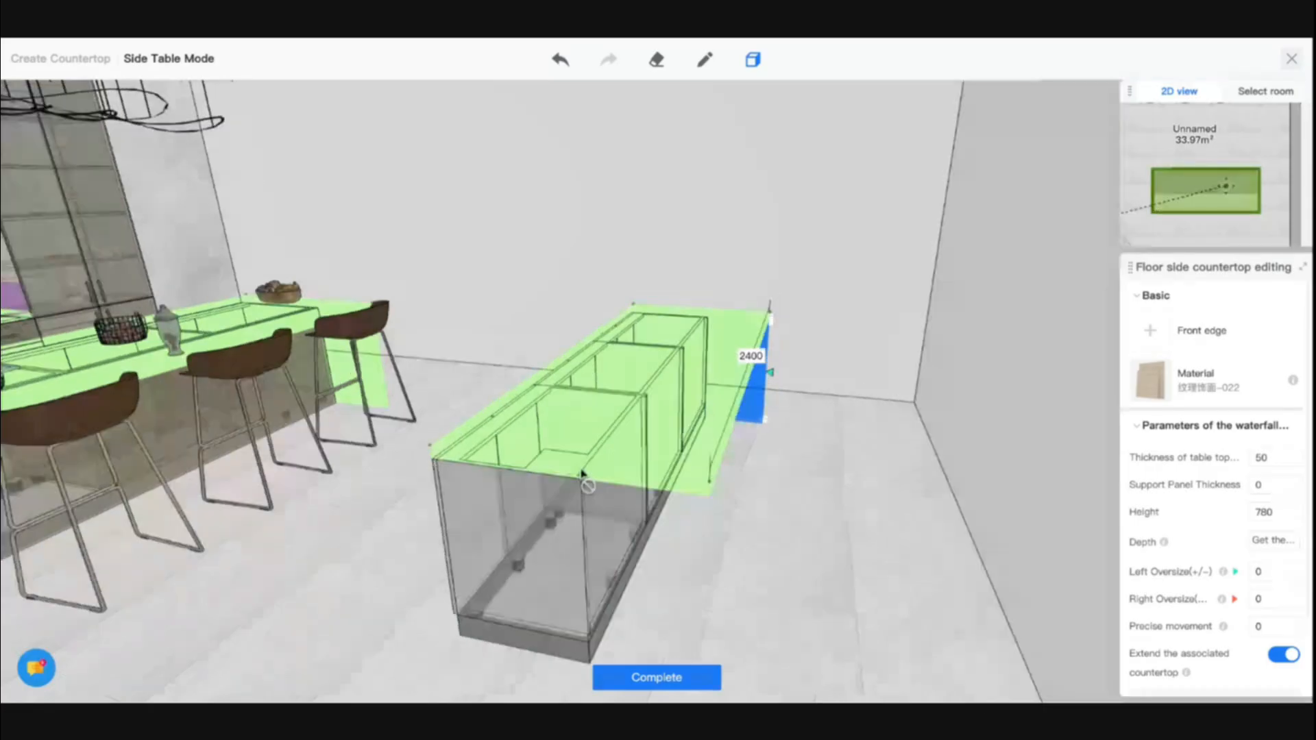
Step: Add a matching side panel at the countertop's opposite short end, regenerate the countertop and finish the session
click(752, 517)
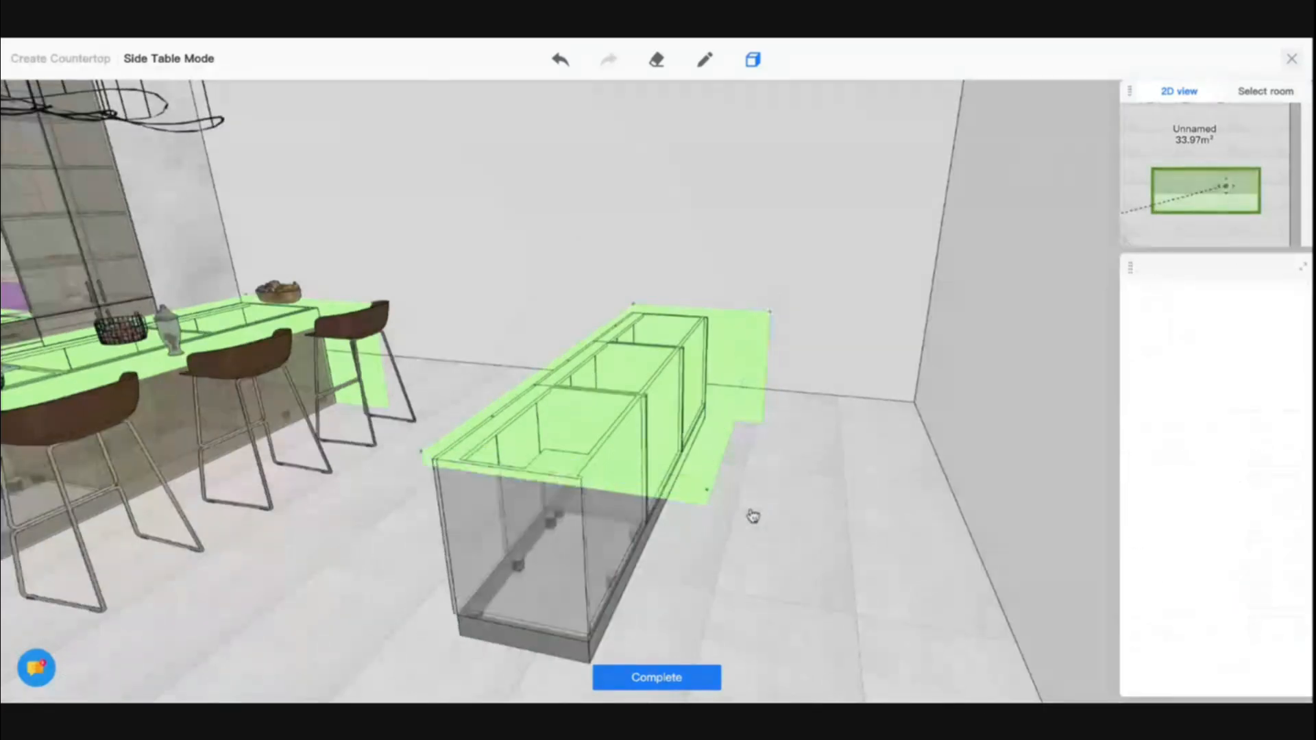
drag(821, 504, 658, 637)
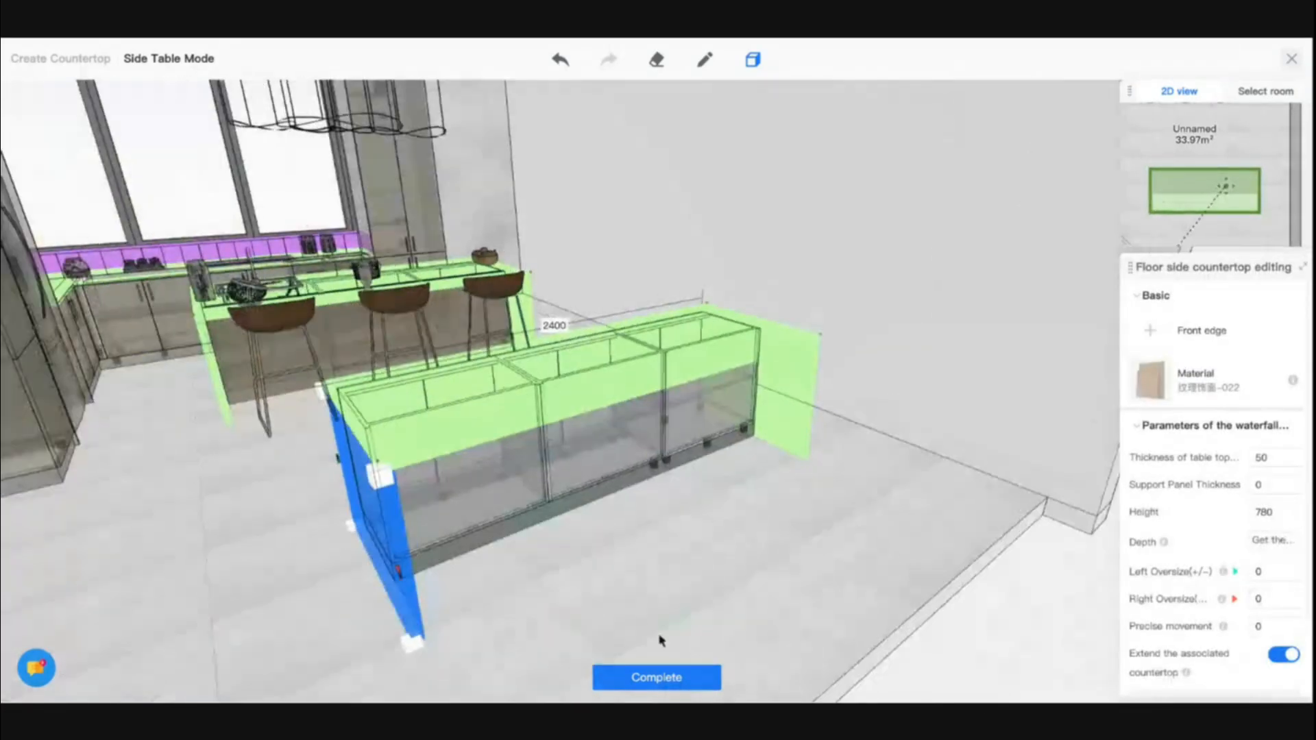
click(638, 679)
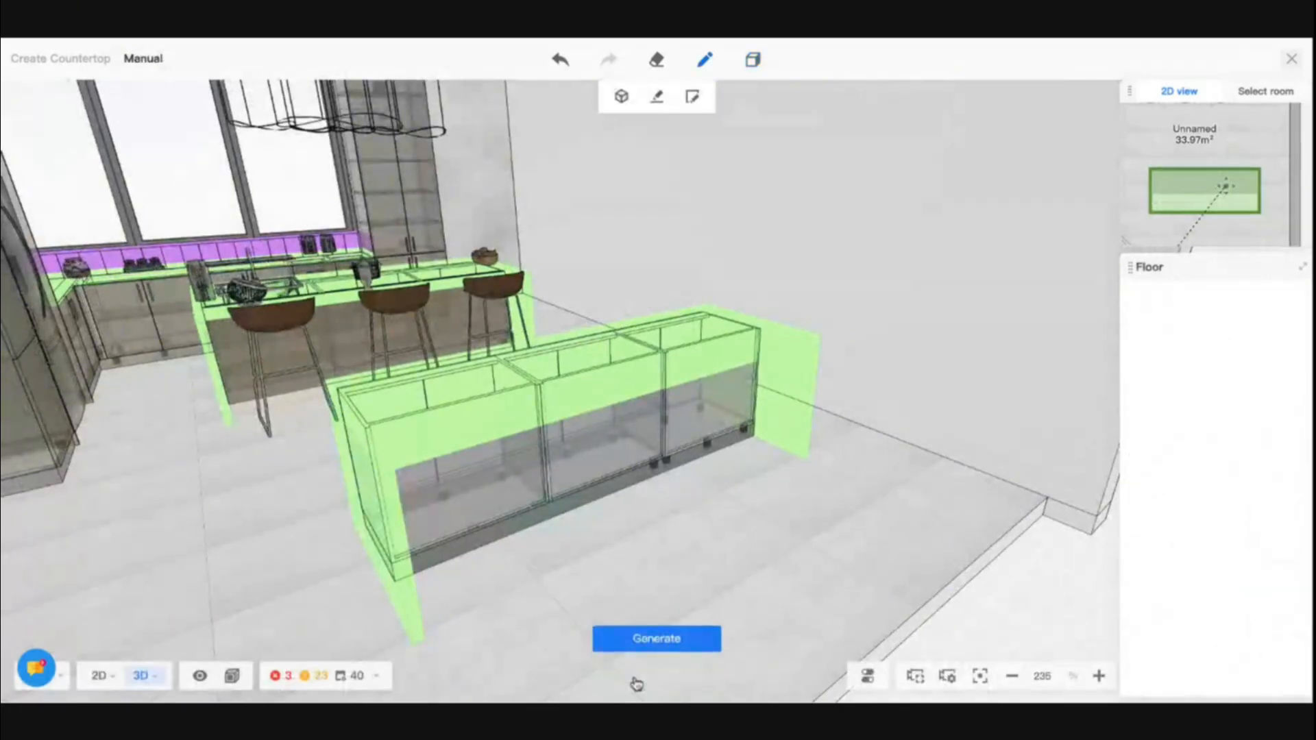
click(655, 650)
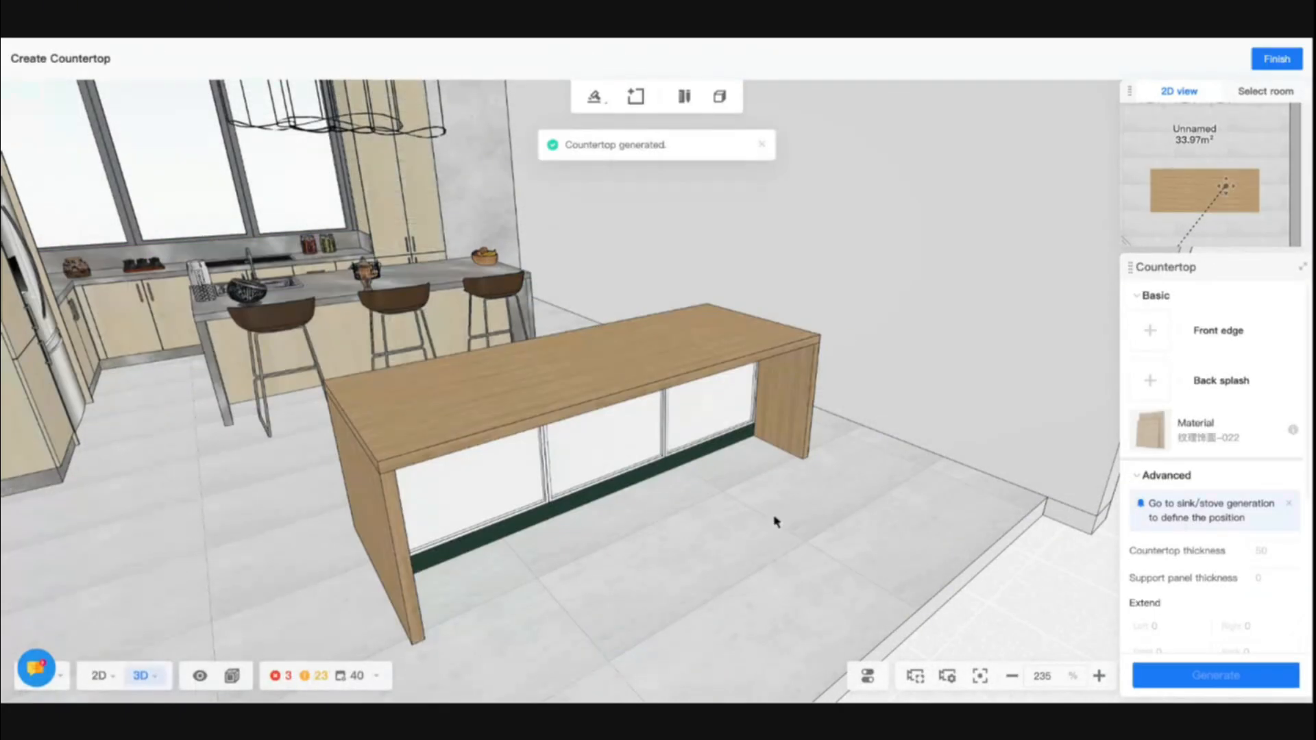
drag(758, 505, 764, 473)
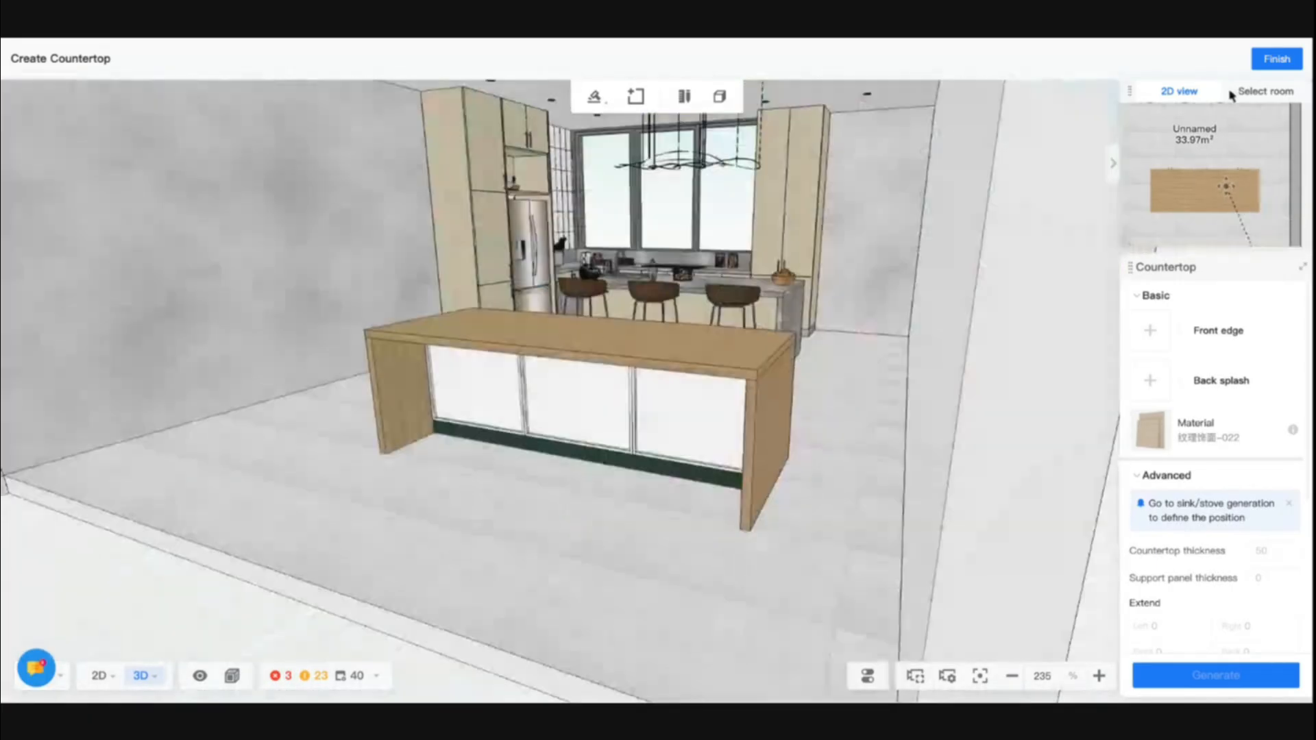
click(1276, 58)
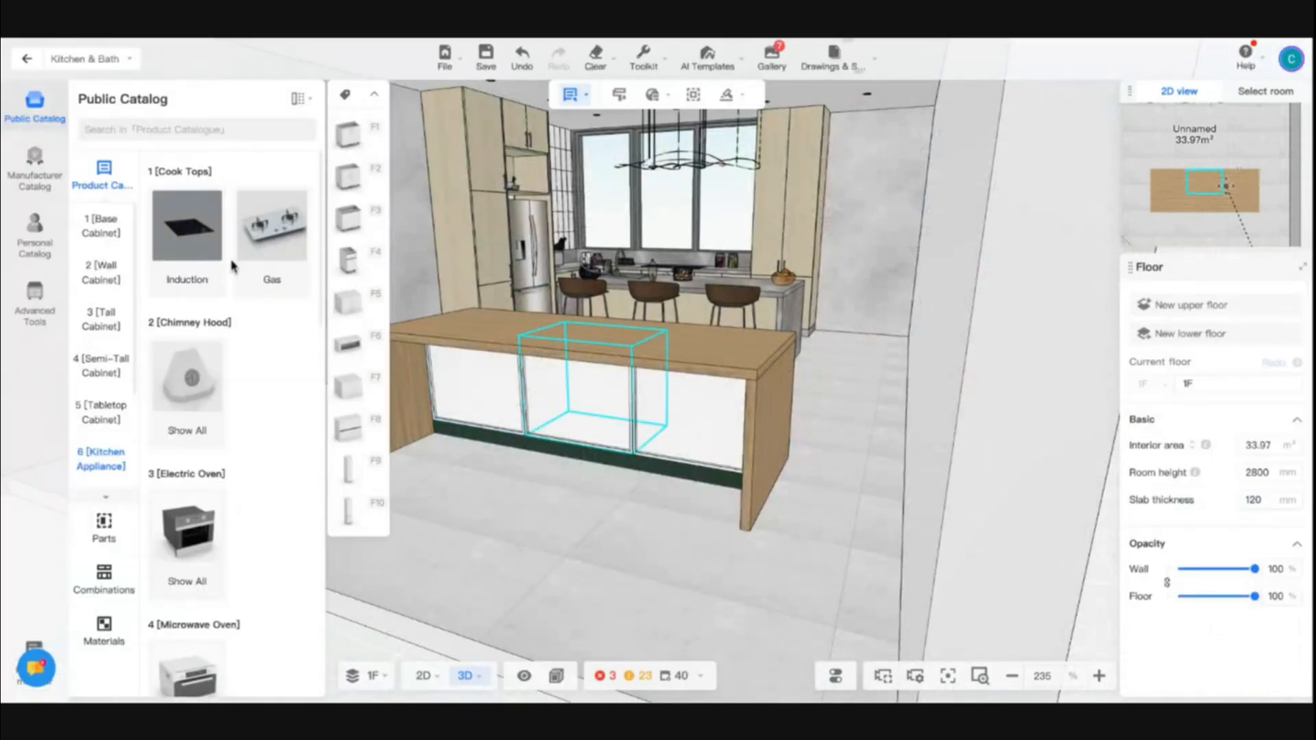
Step: Place a Back Panel from the Auxiliaries catalog category on the back of the second island's middle cabinet
scroll(103, 452, down, 2)
click(103, 449)
scroll(190, 432, down, 4)
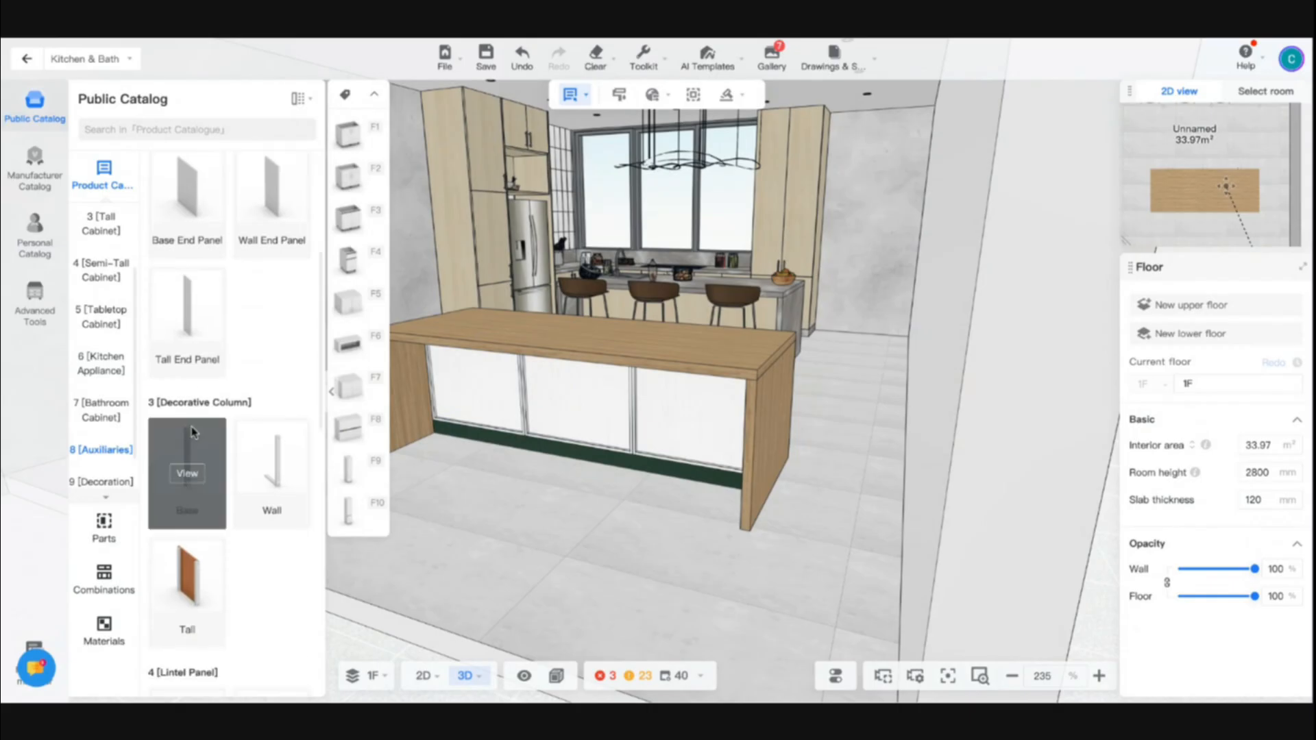
scroll(191, 432, down, 6)
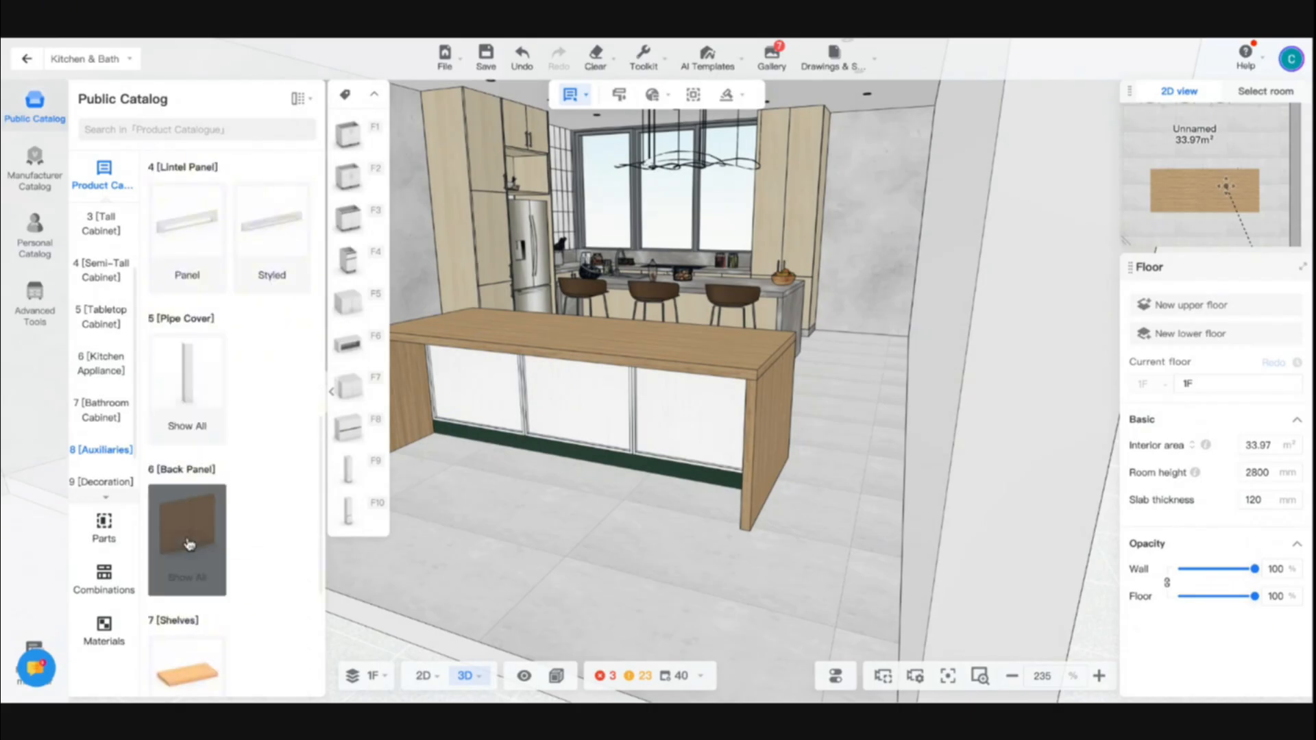
click(189, 544)
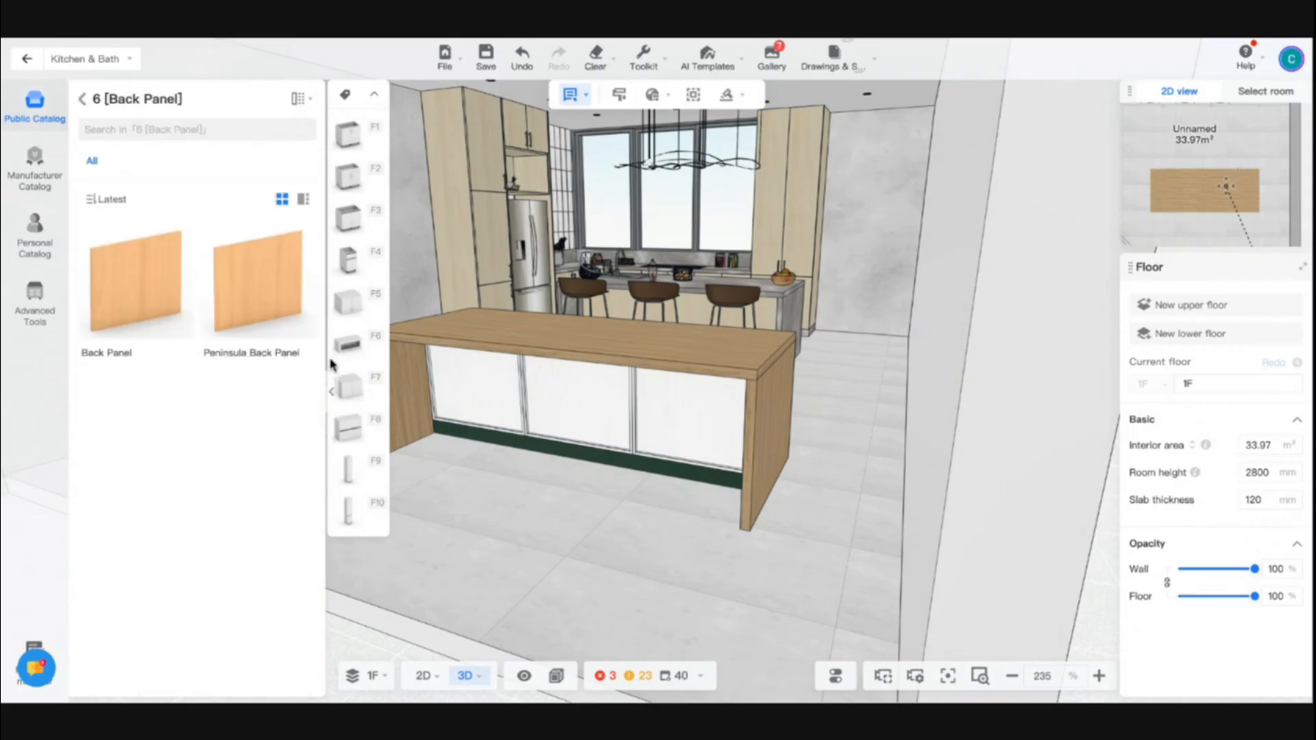
click(516, 430)
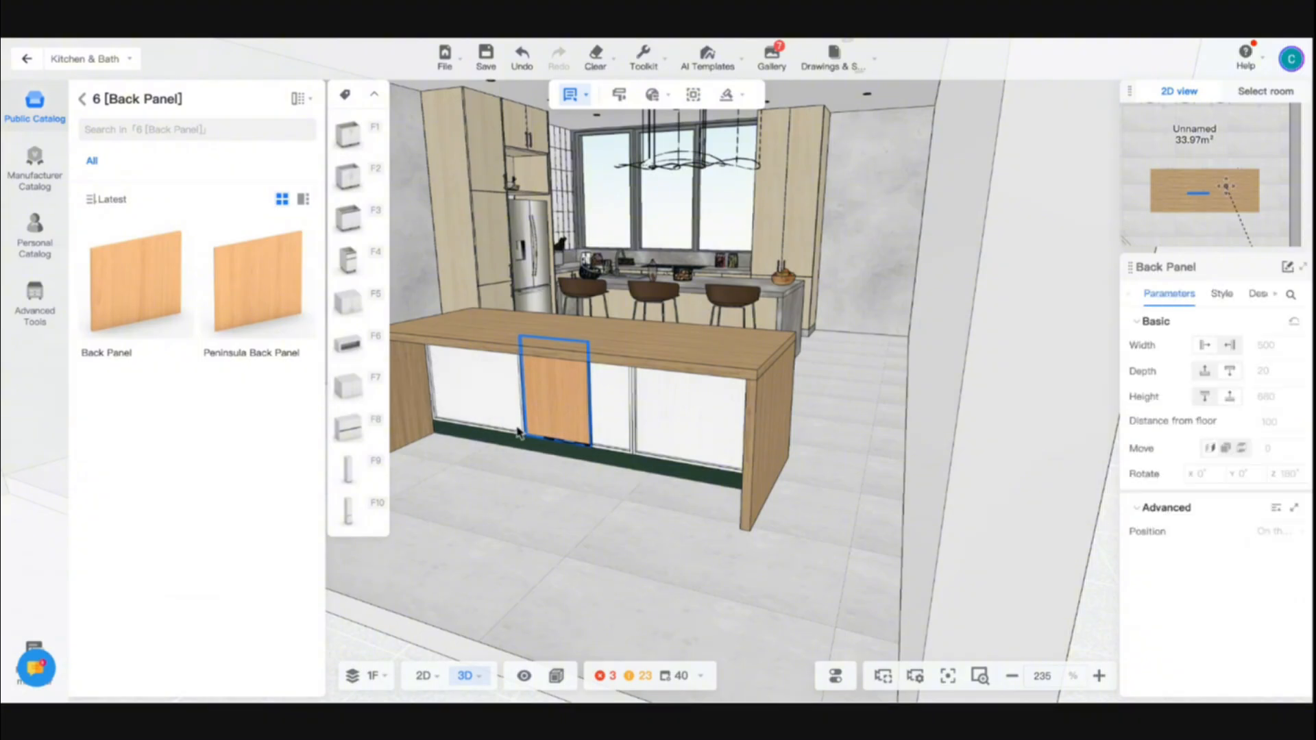
Step: Stretch the back panel to 2400 wide and 780 high so it spans all three cabinets down to the floor
drag(501, 529, 565, 513)
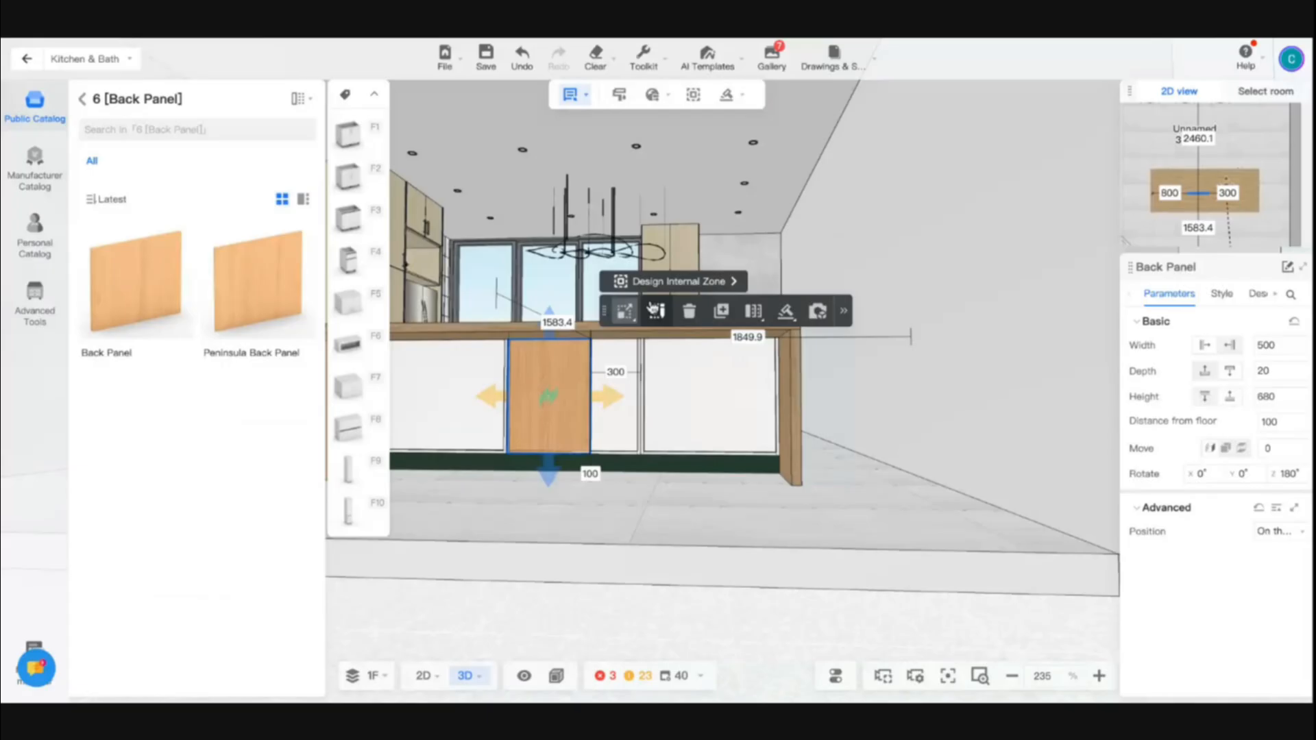
drag(685, 343, 782, 411)
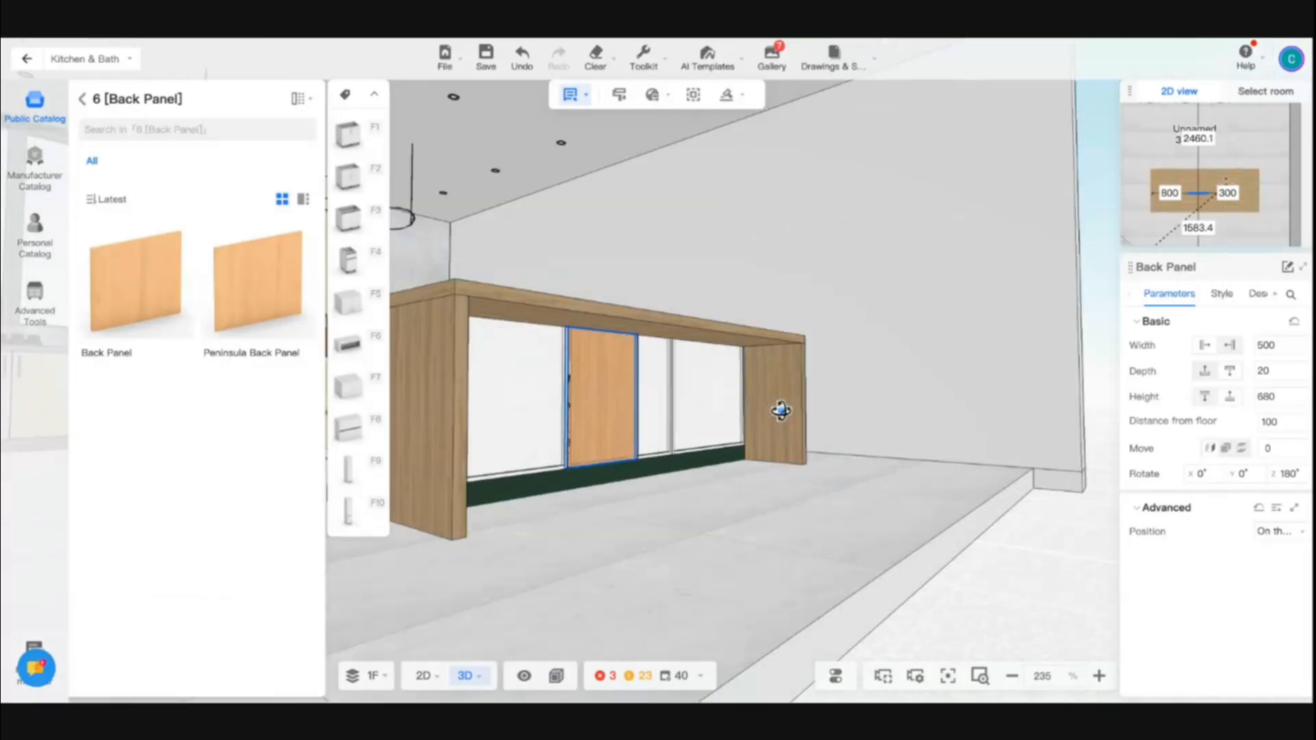
drag(688, 397, 565, 410)
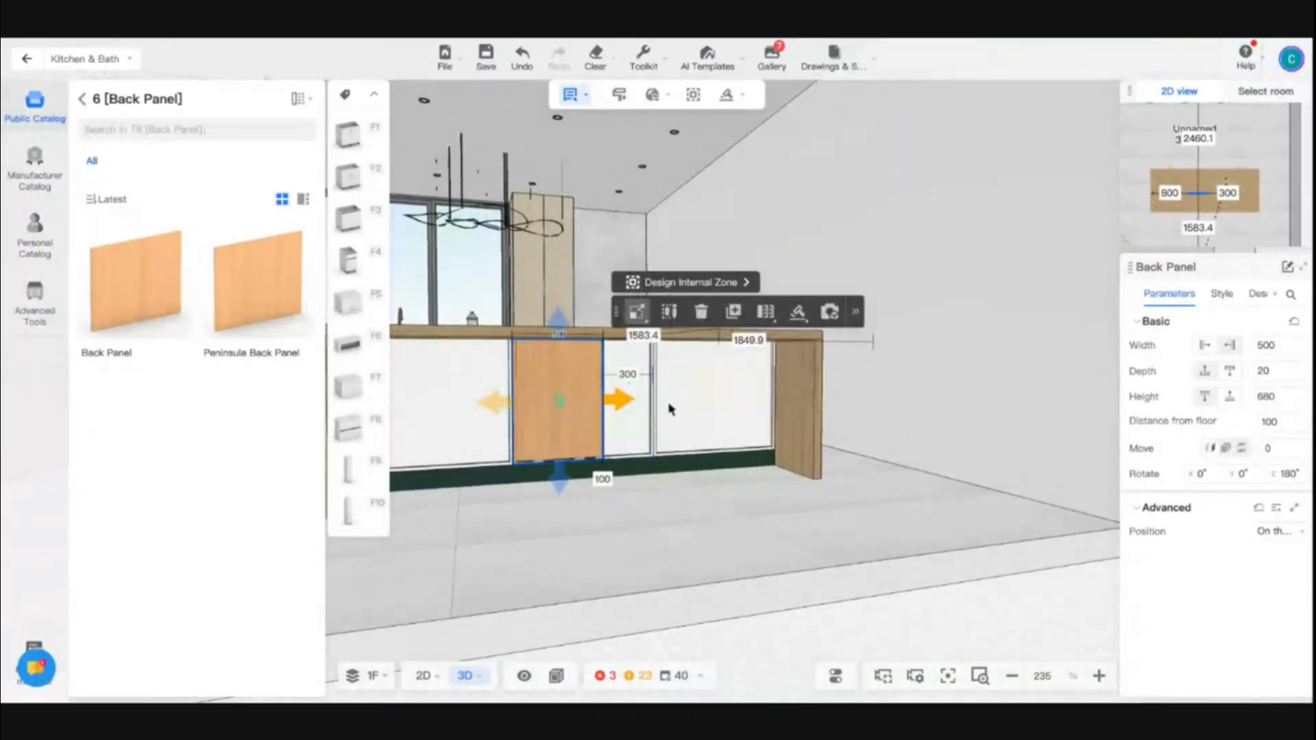
click(670, 409)
click(586, 403)
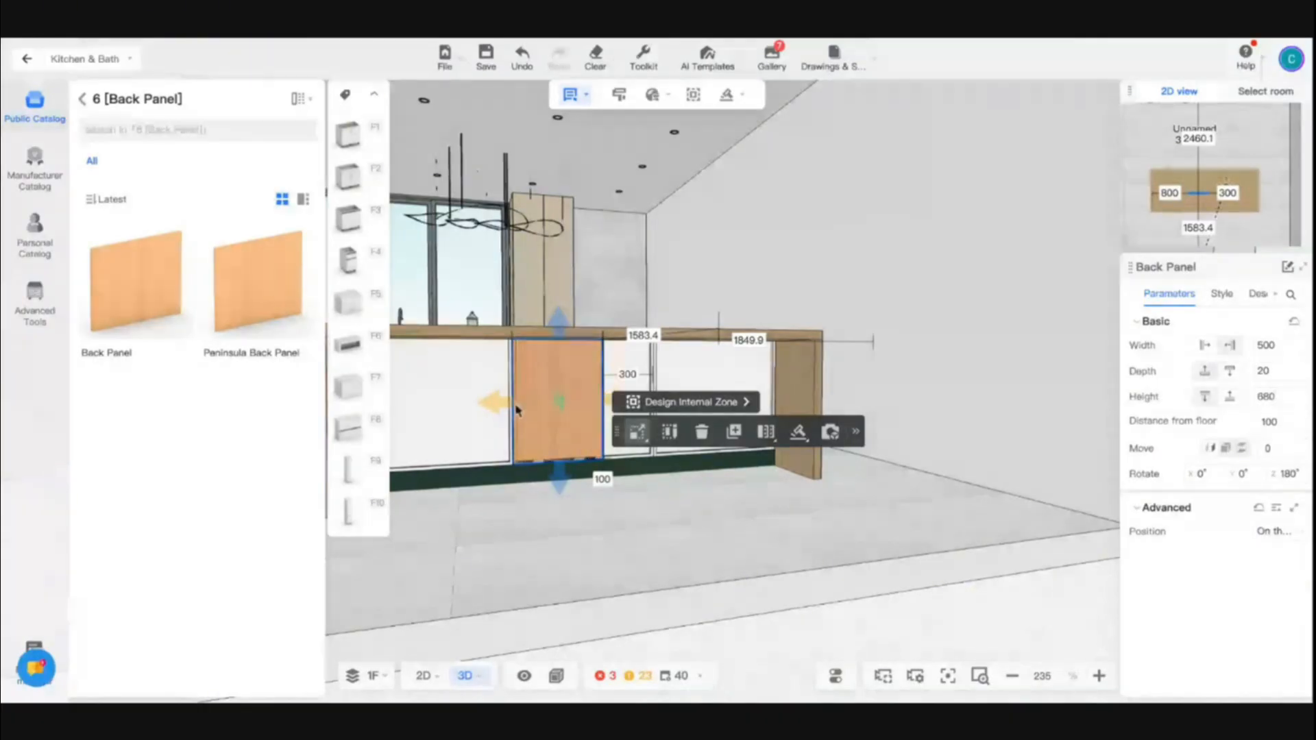
drag(631, 580, 596, 584)
key(a)
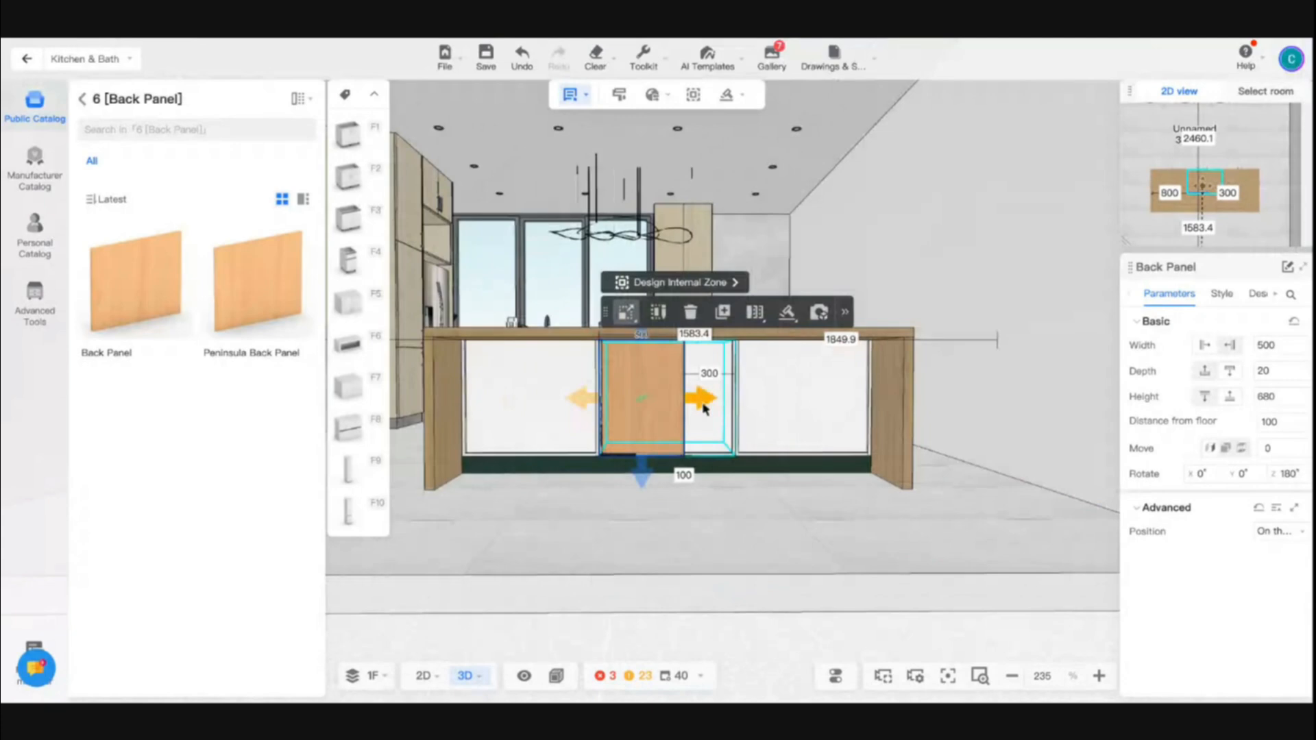
drag(703, 405, 885, 406)
drag(739, 473, 731, 505)
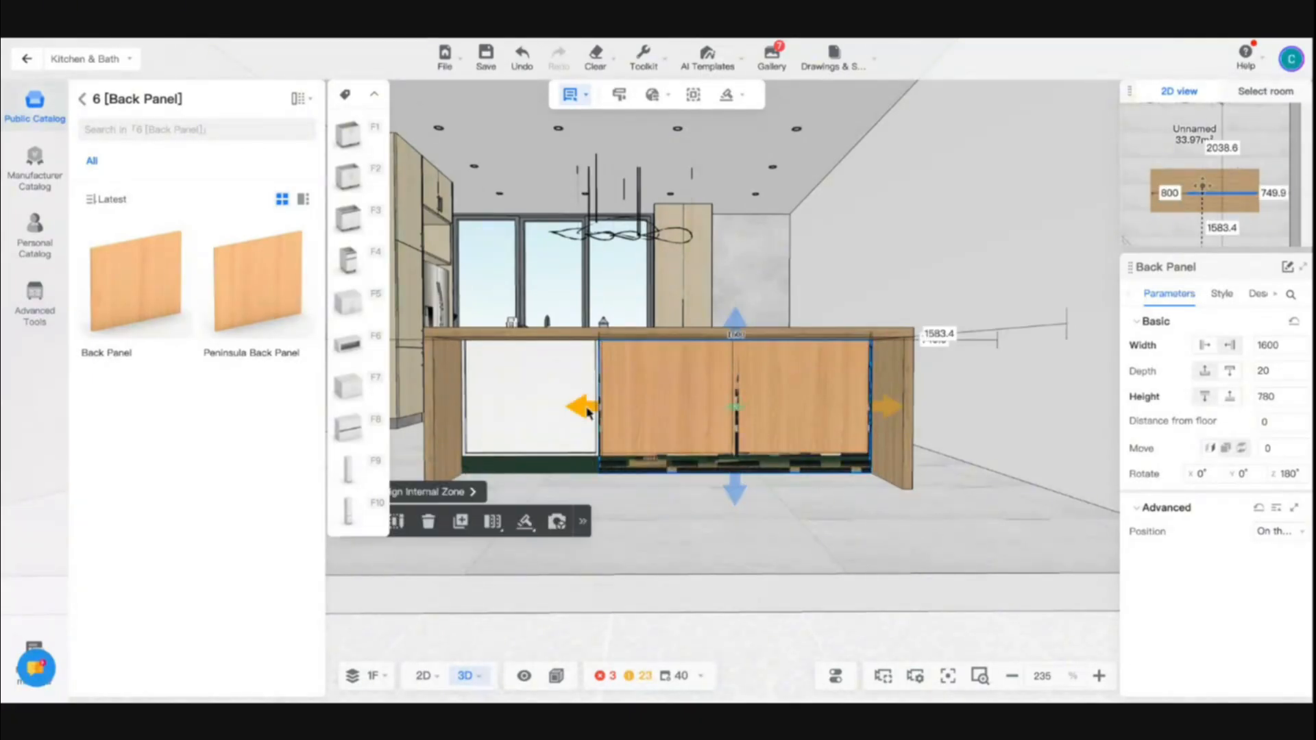
drag(581, 407, 454, 412)
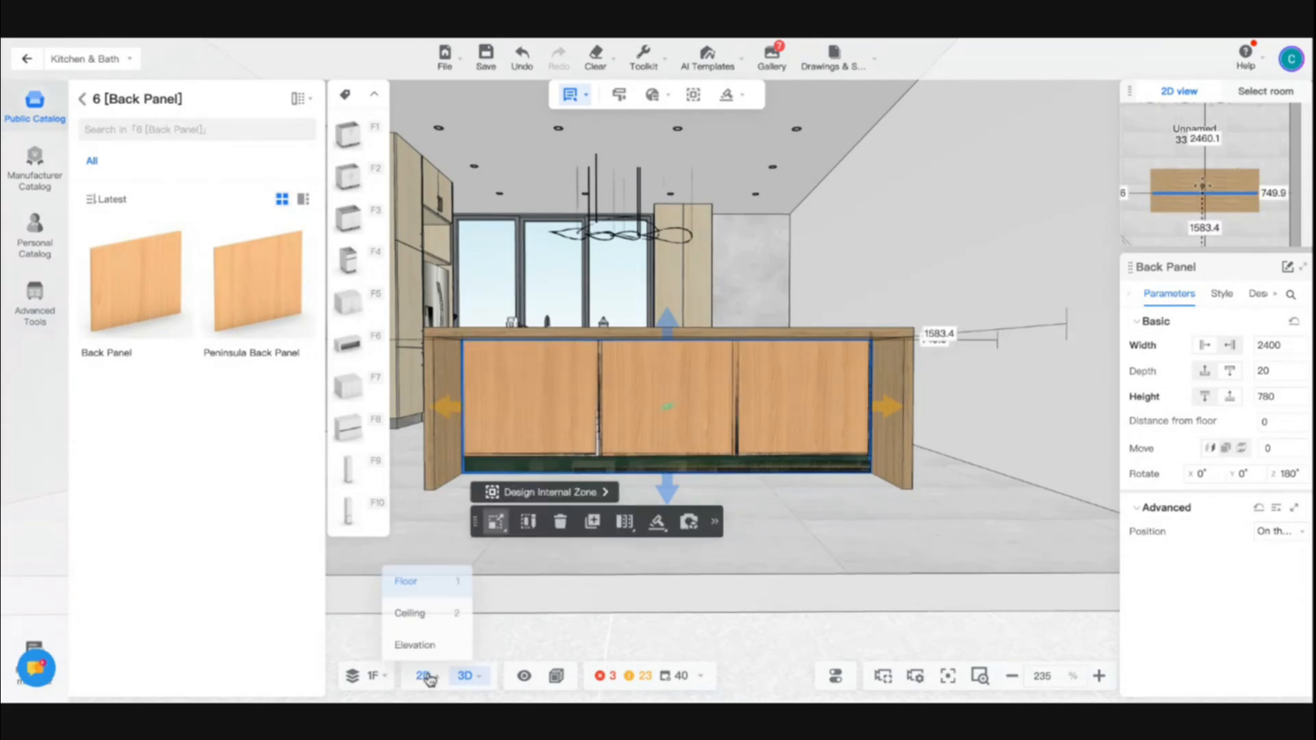
Step: In the 2D floor plan, nudge the back panel 10 mm outward from the cabinet backs and return to 3D
click(424, 677)
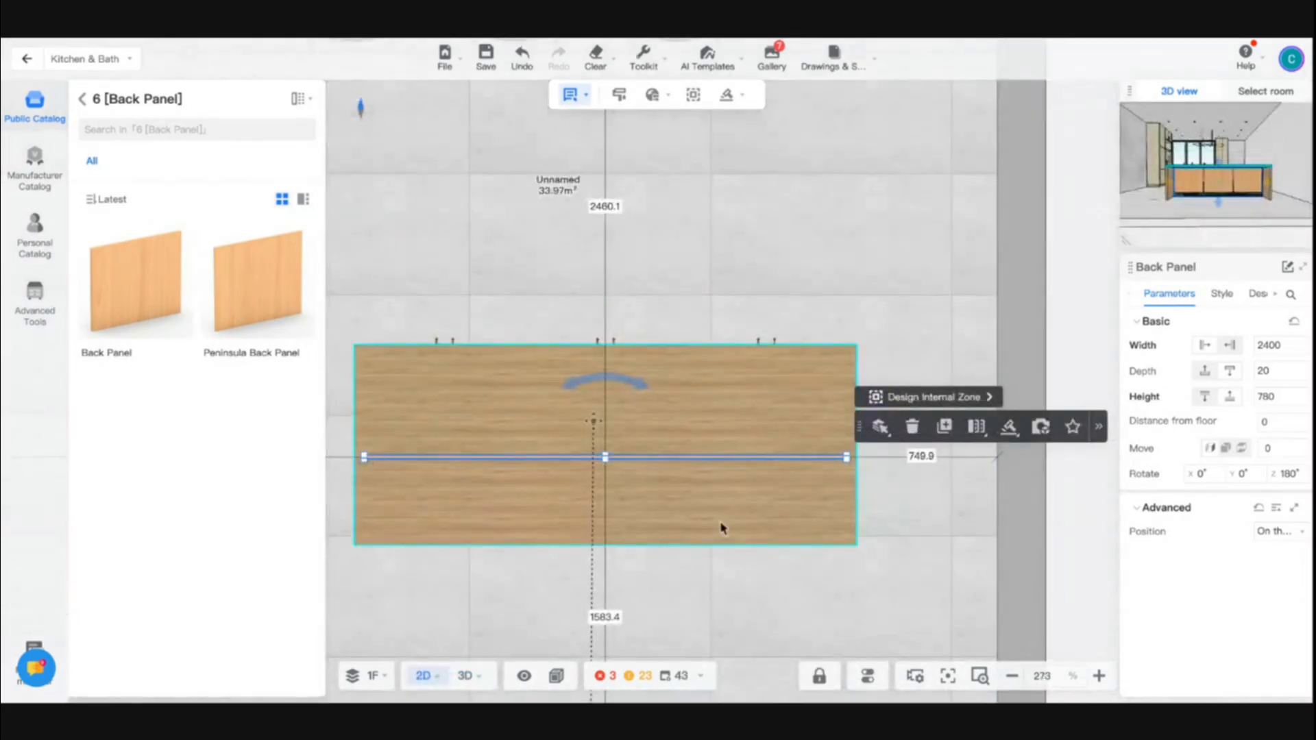
key(Up)
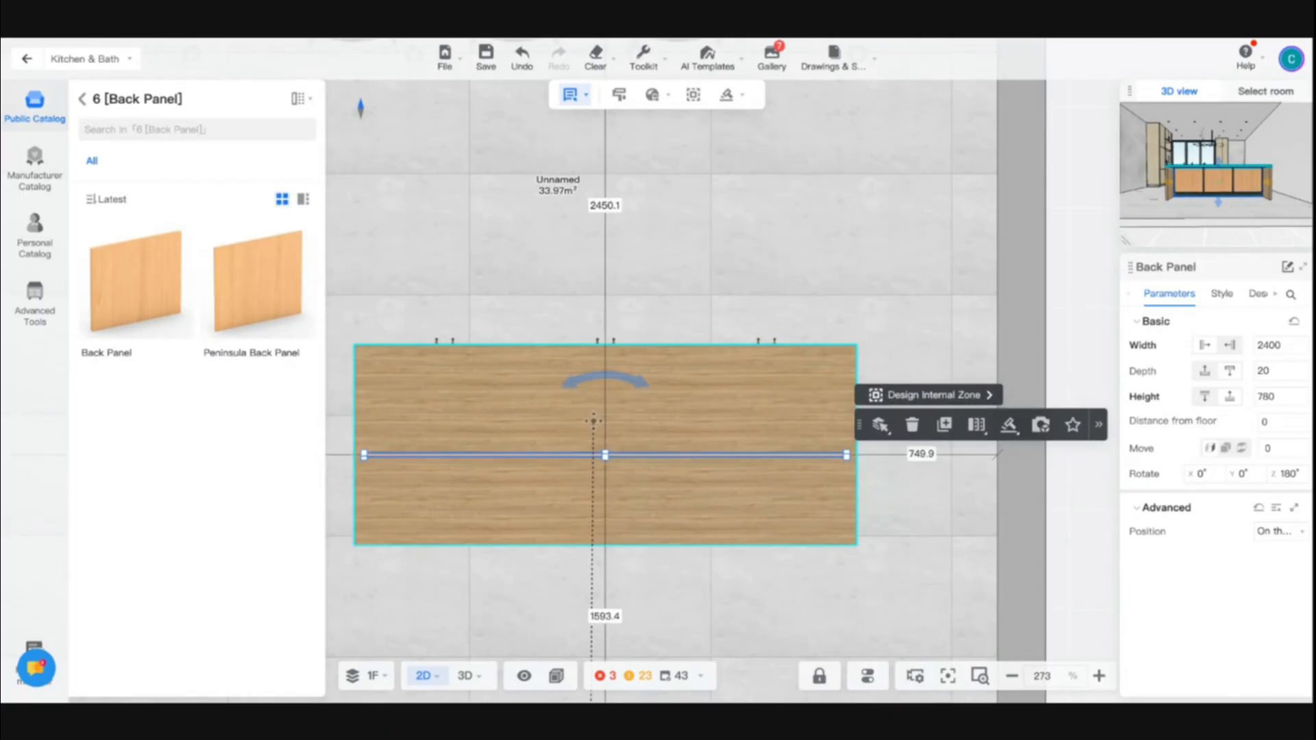
key(Down)
key(Down)
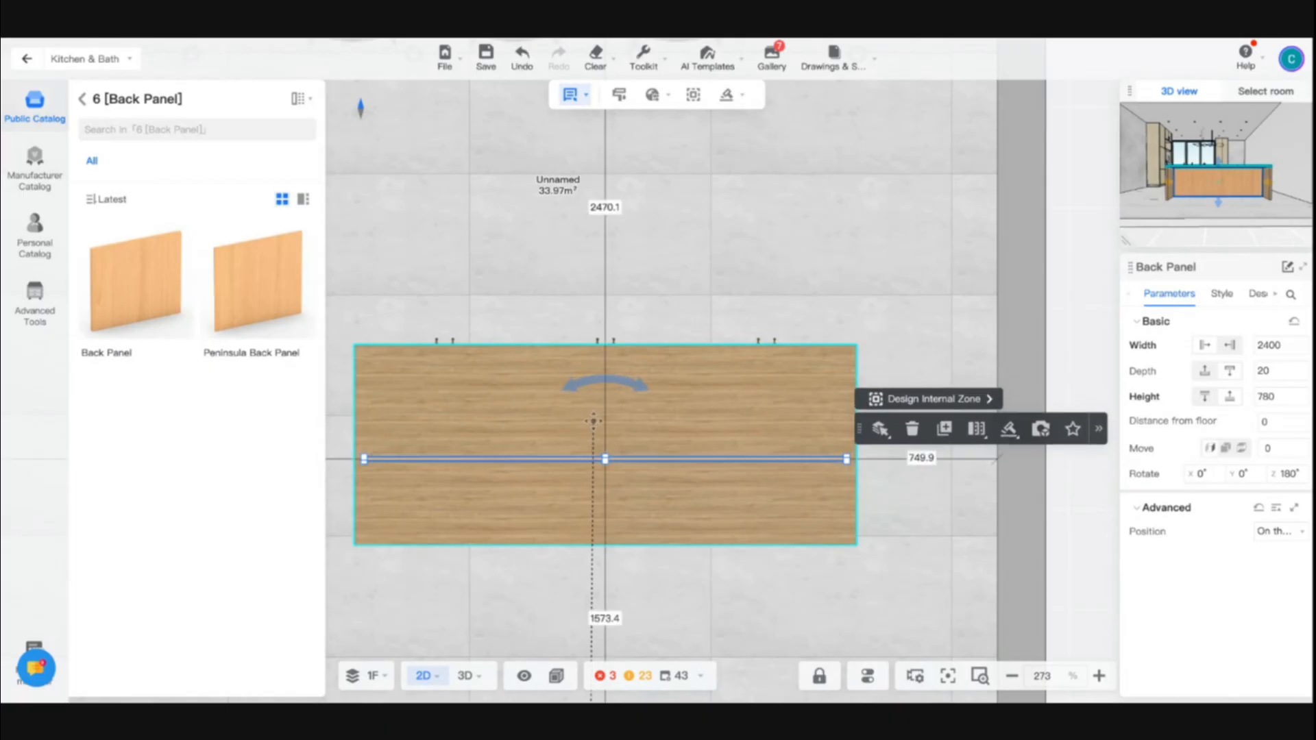
click(466, 678)
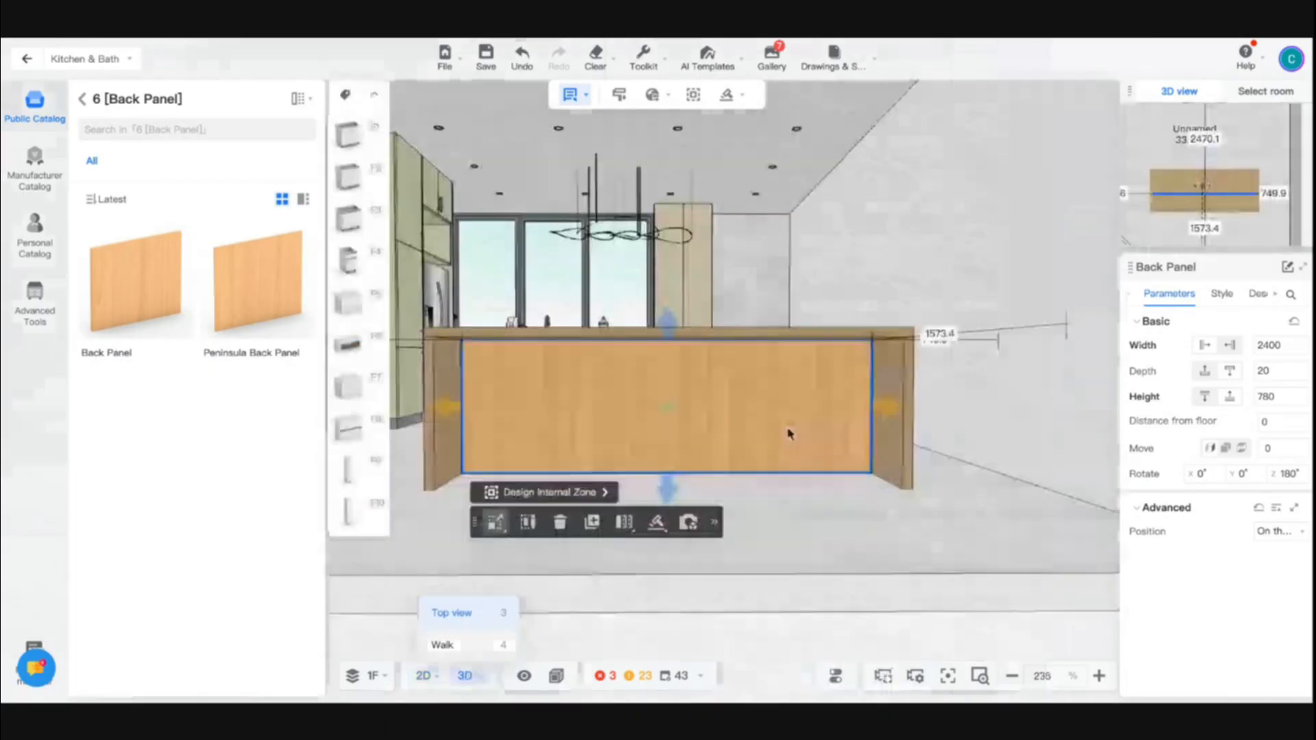
click(912, 535)
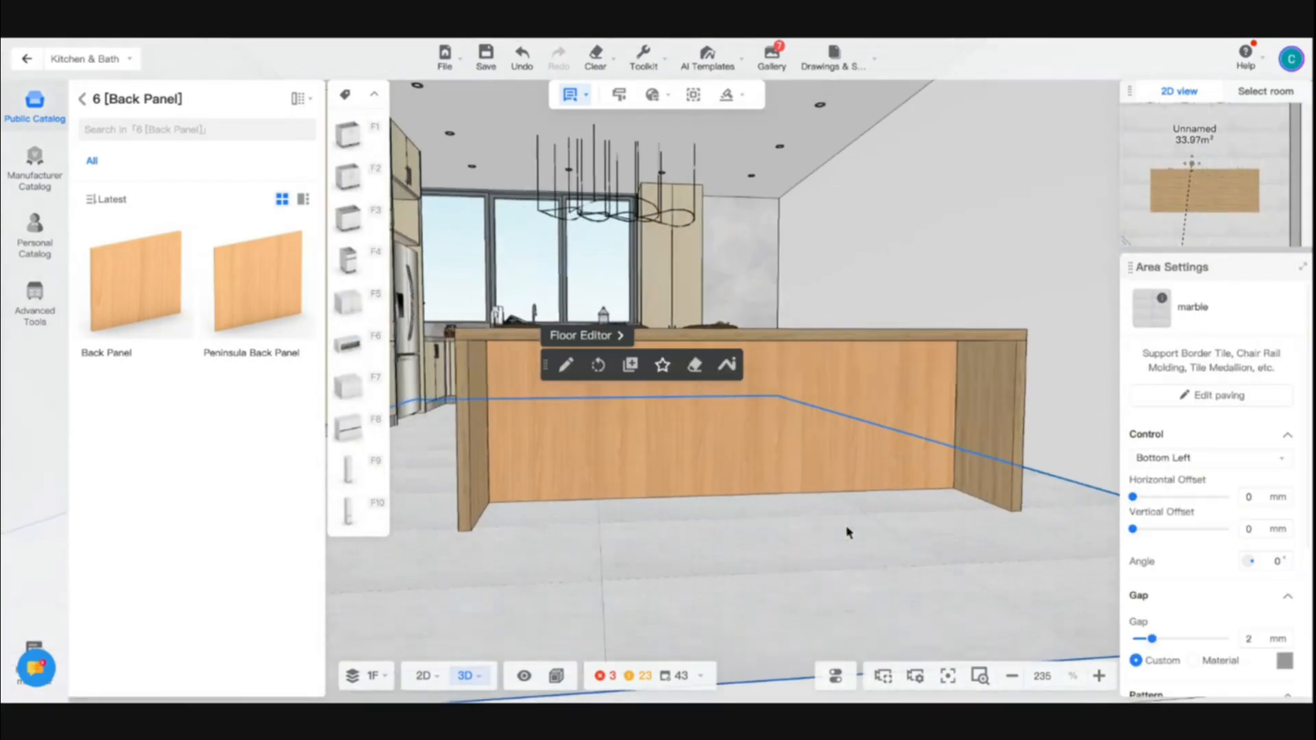
Step: Copy the wood material from the island's side panel onto the back panel with the material brush
key(m)
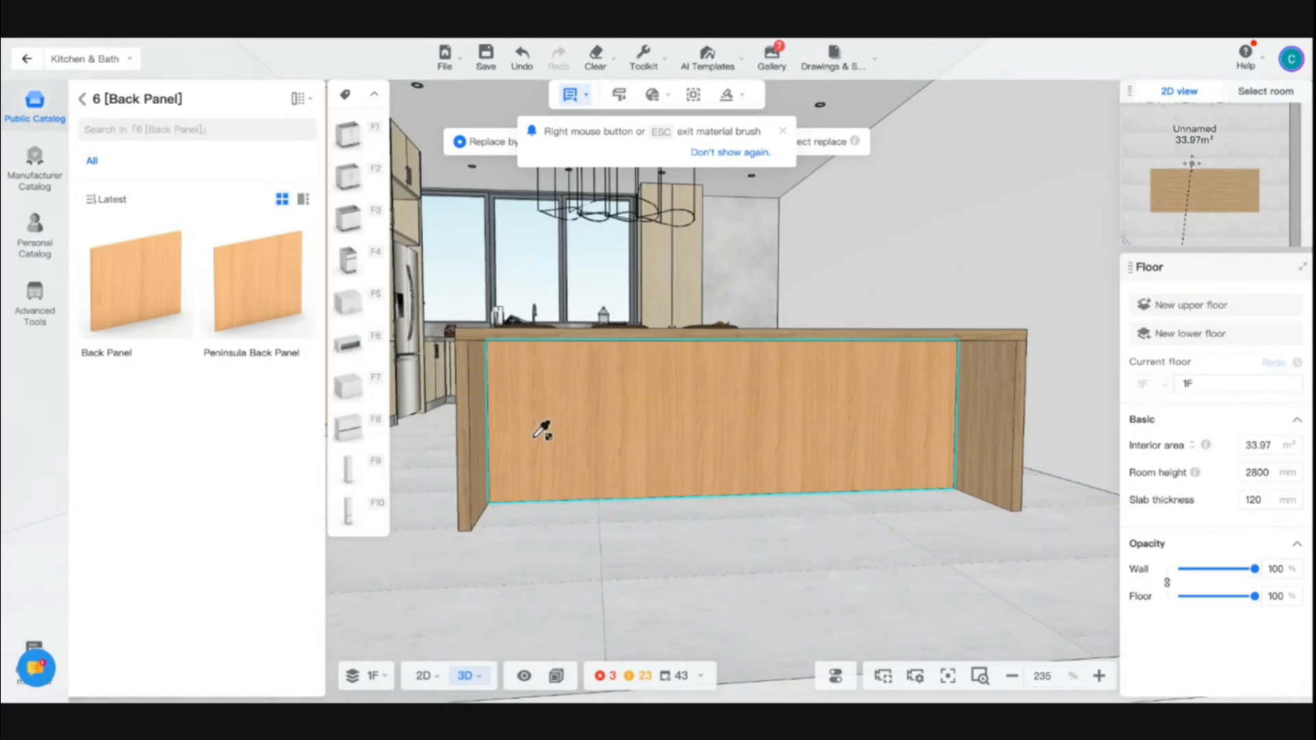
click(485, 423)
click(594, 406)
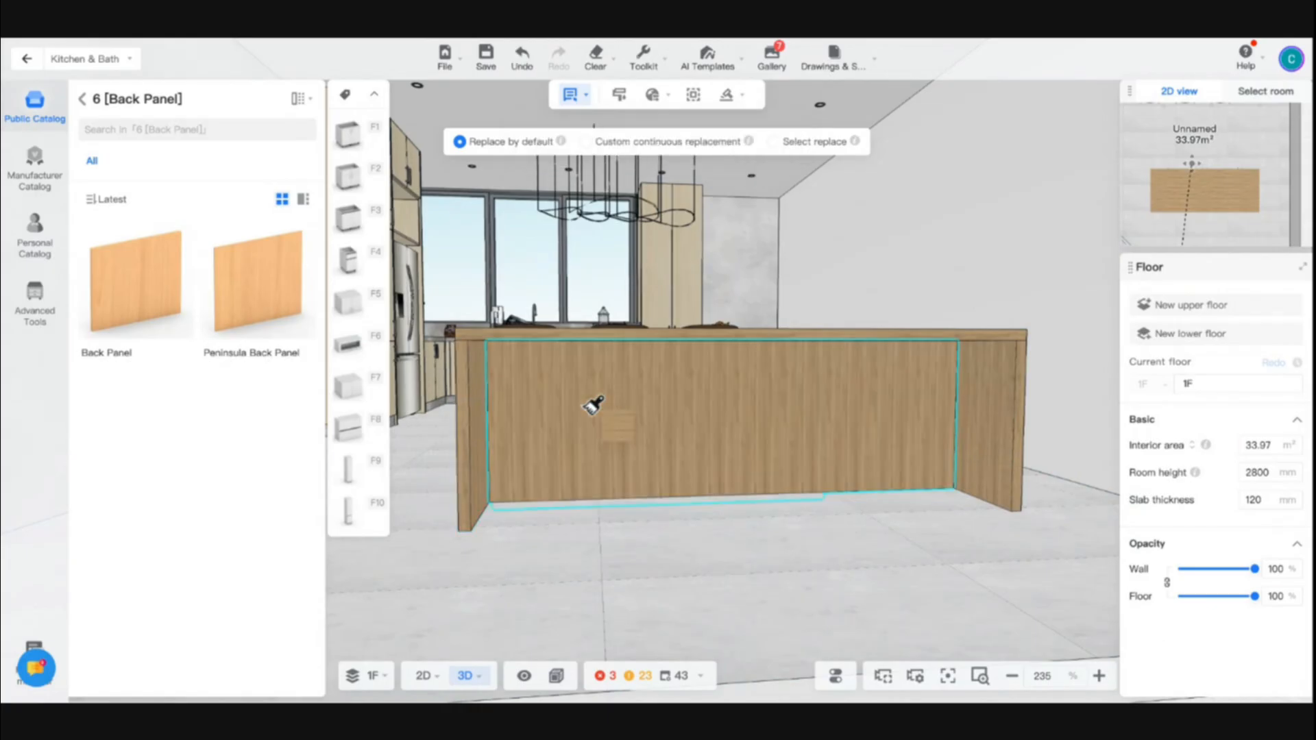
key(Escape)
Step: Apply the lighter grey Marble, found by searching the public materials for "marble", to the first door of the island's end cabinet
drag(919, 545, 561, 559)
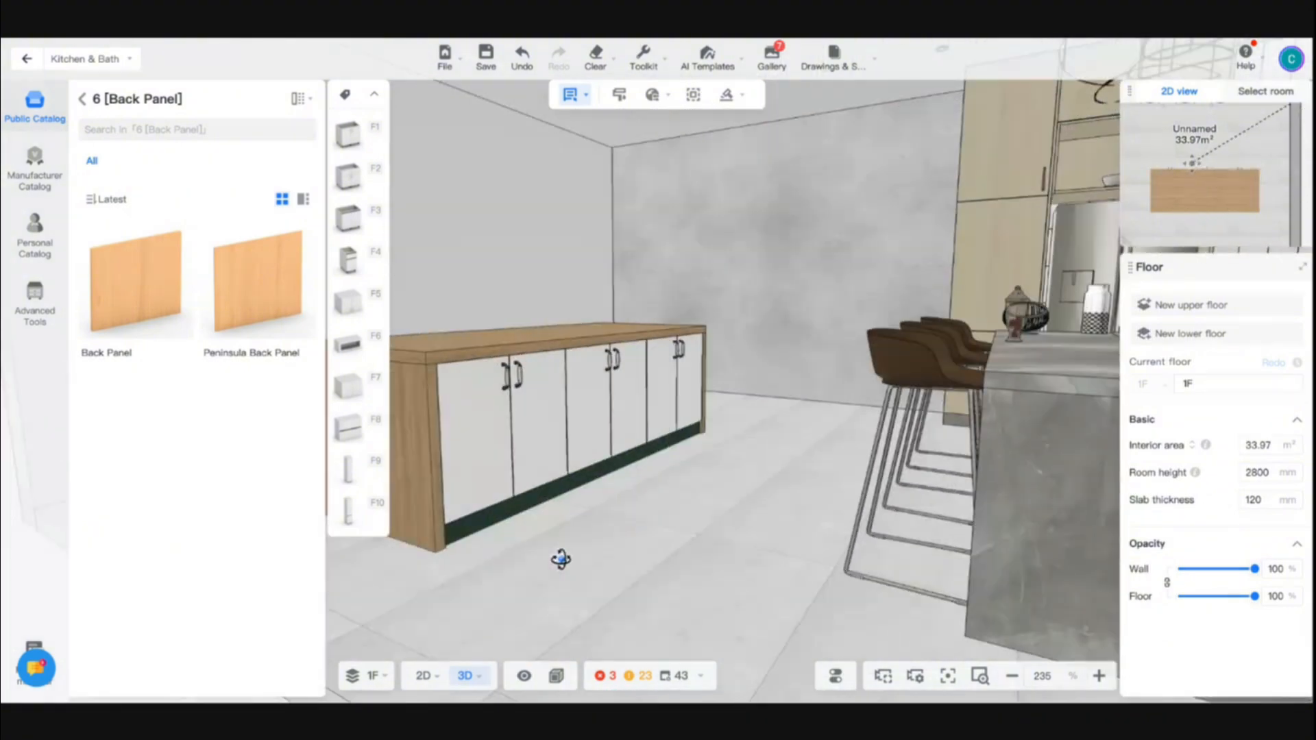
key(a)
key(a)
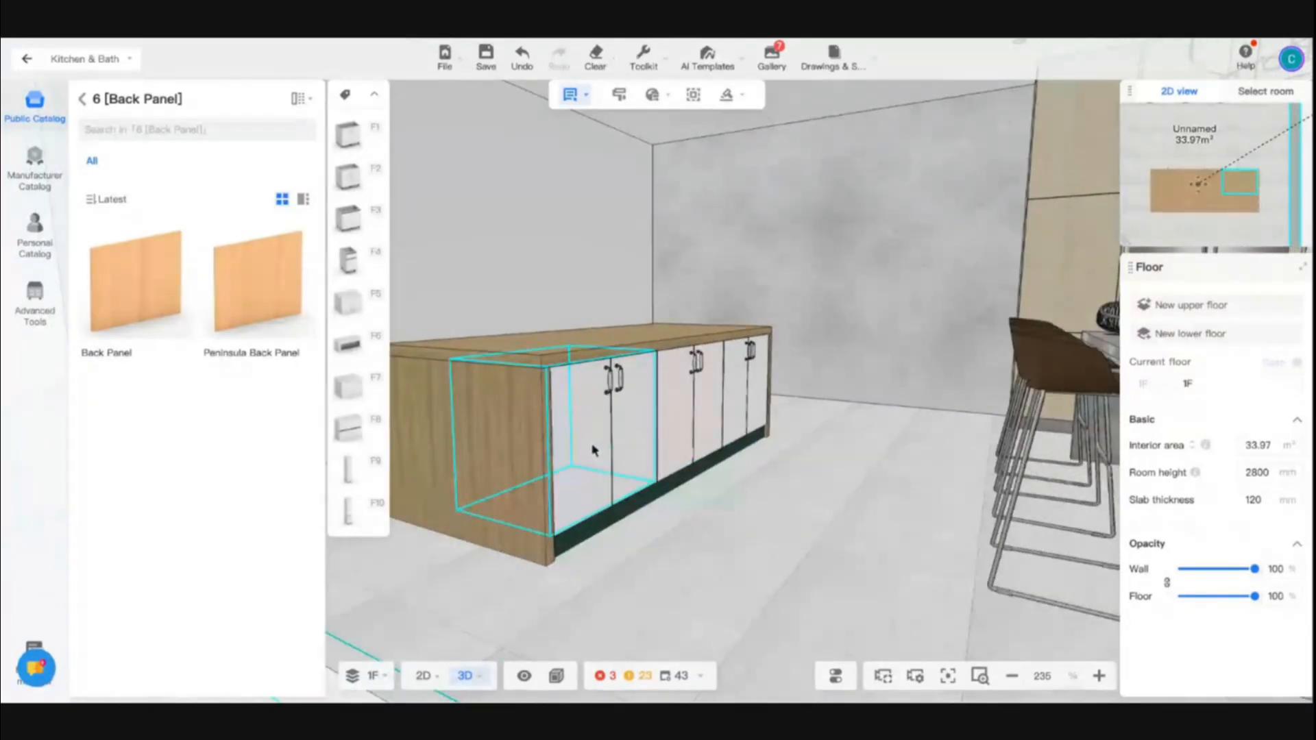
click(593, 450)
click(593, 450)
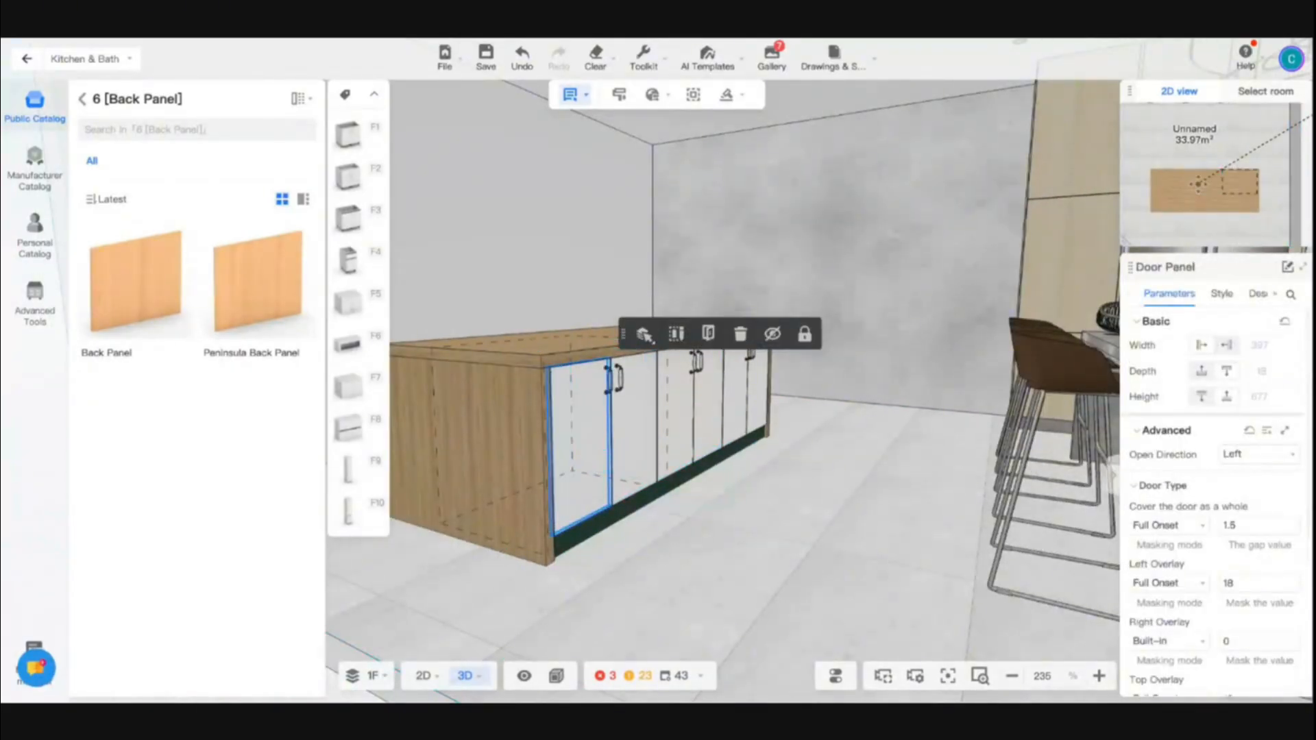
click(1222, 294)
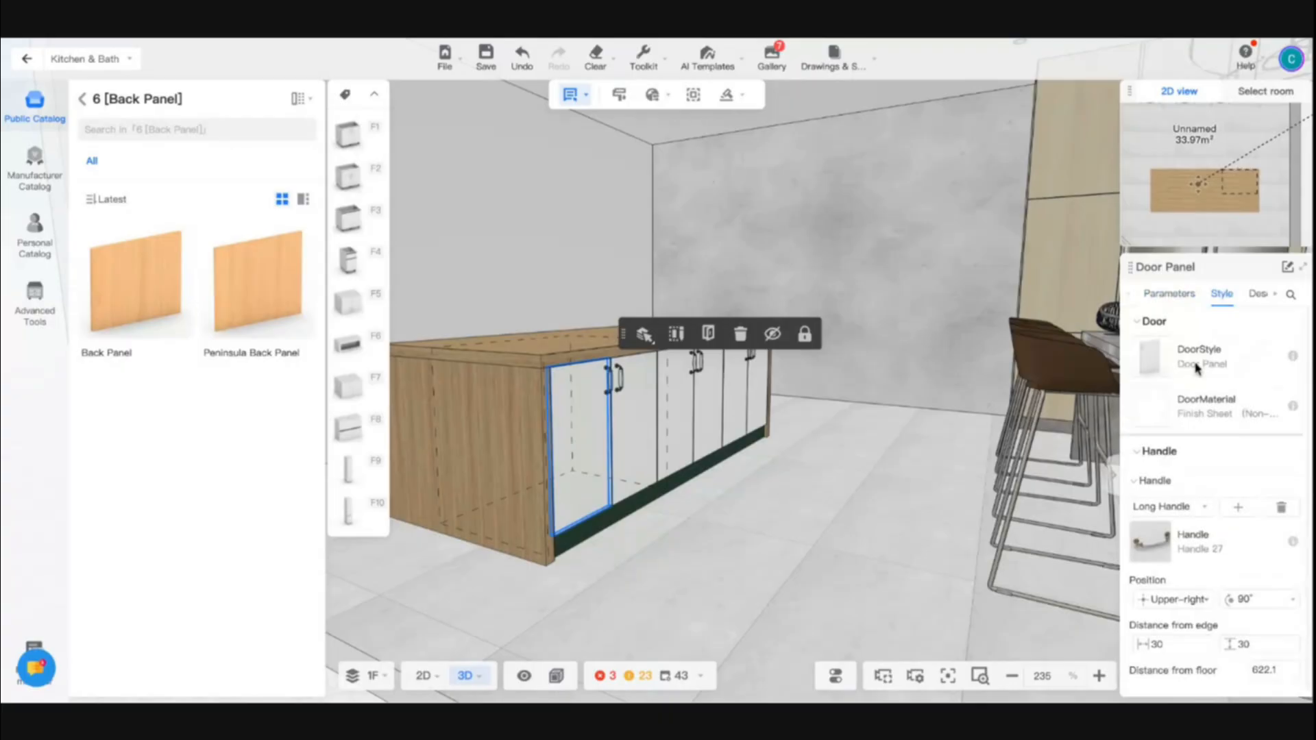
click(1153, 404)
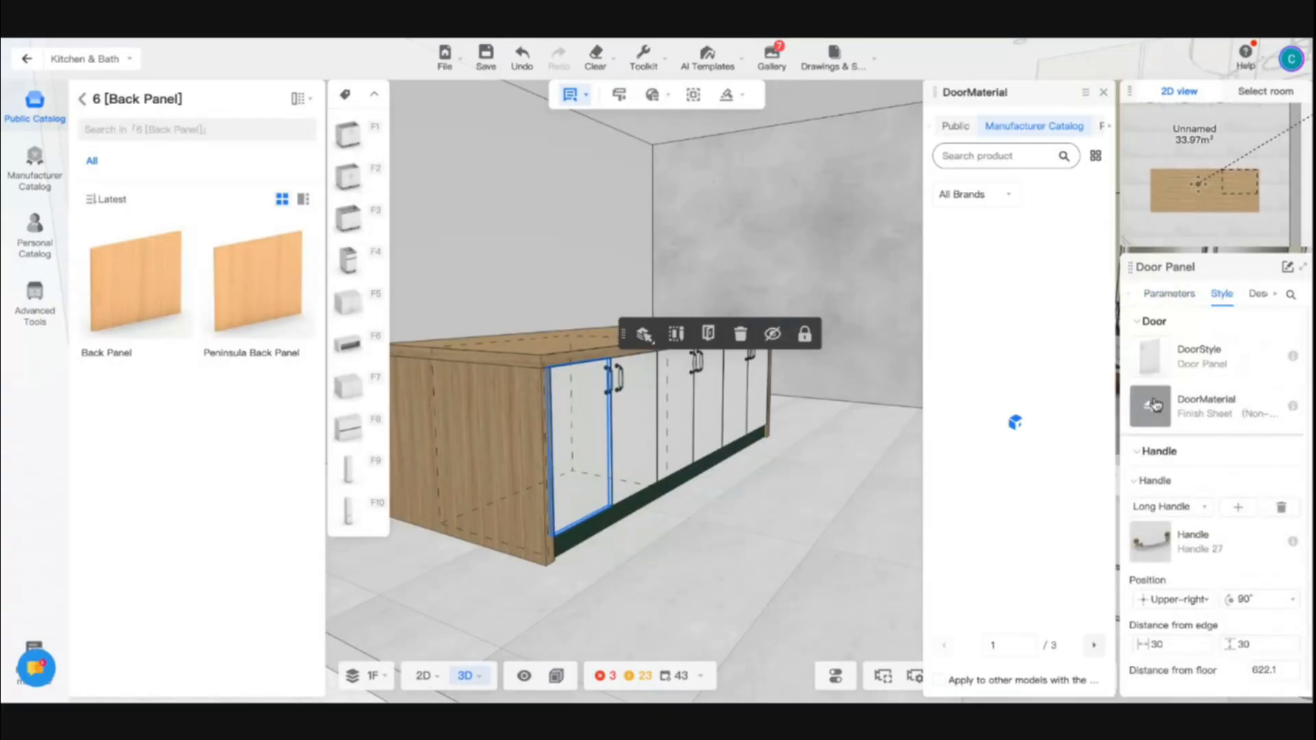
click(955, 126)
click(982, 187)
text(marble)
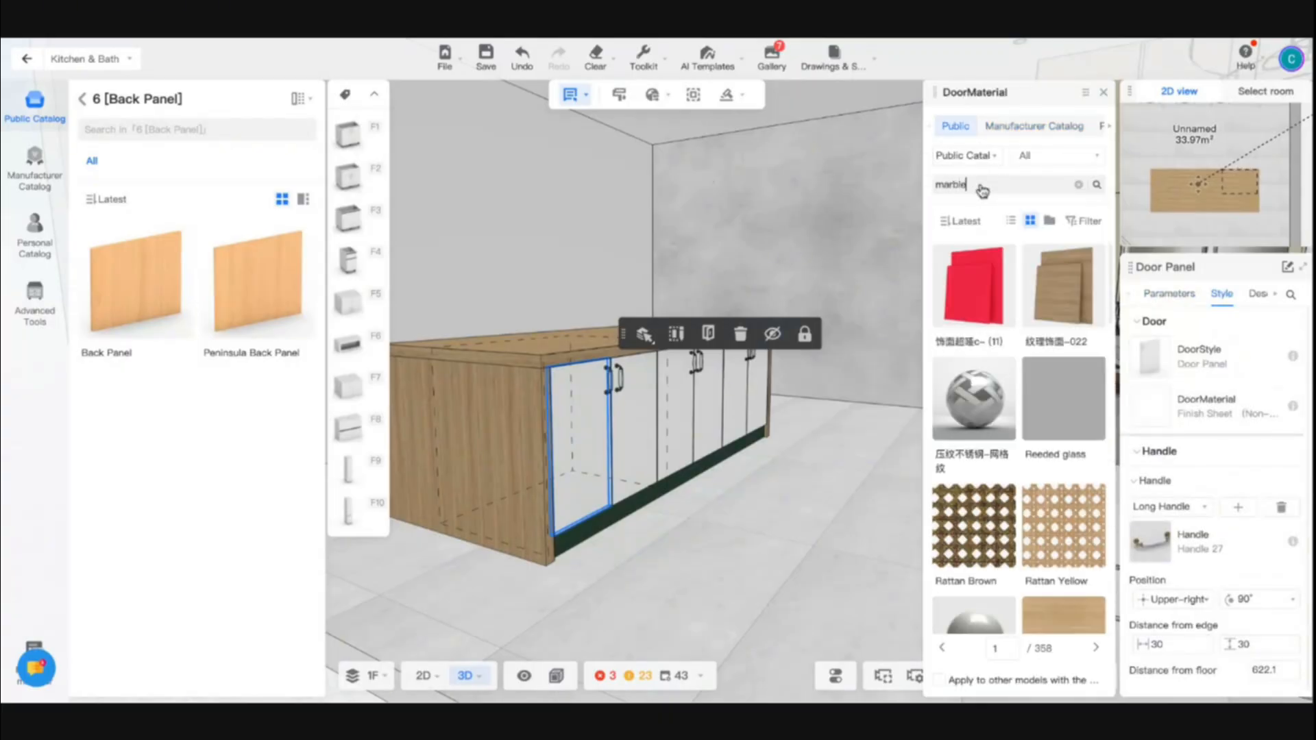
key(Return)
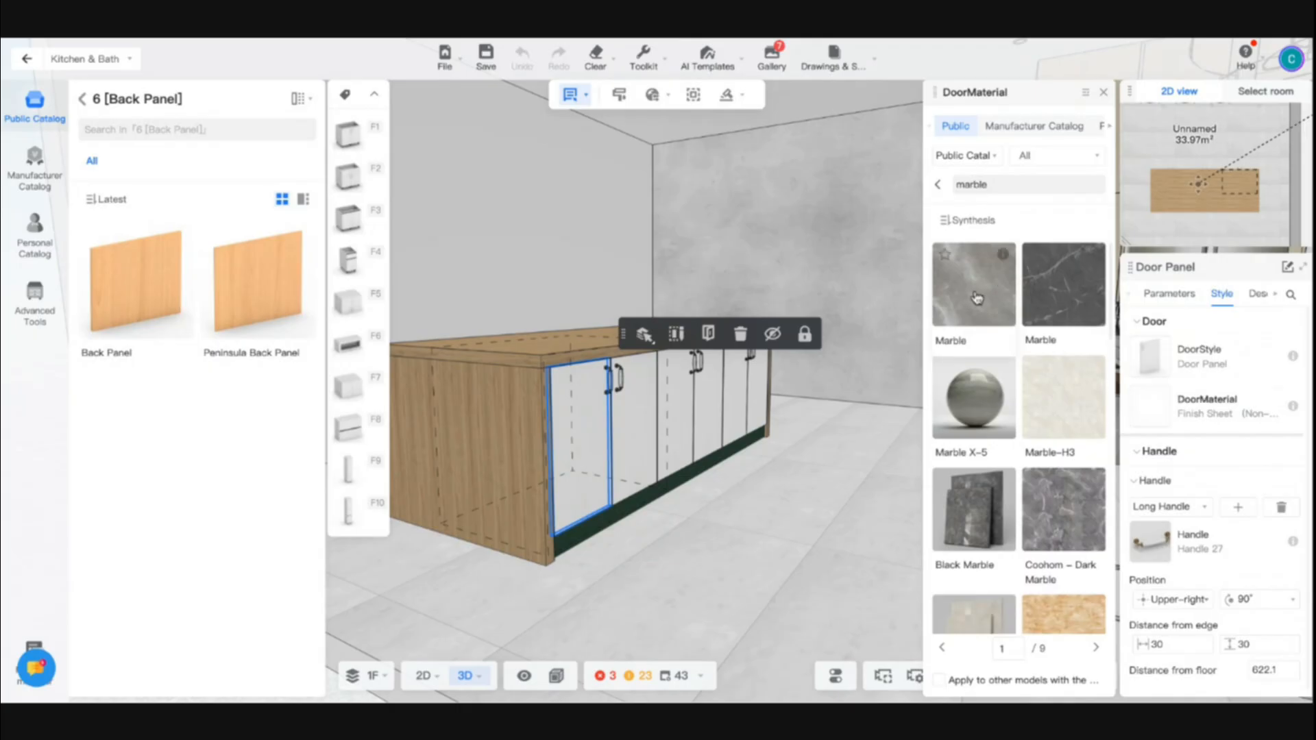
click(977, 297)
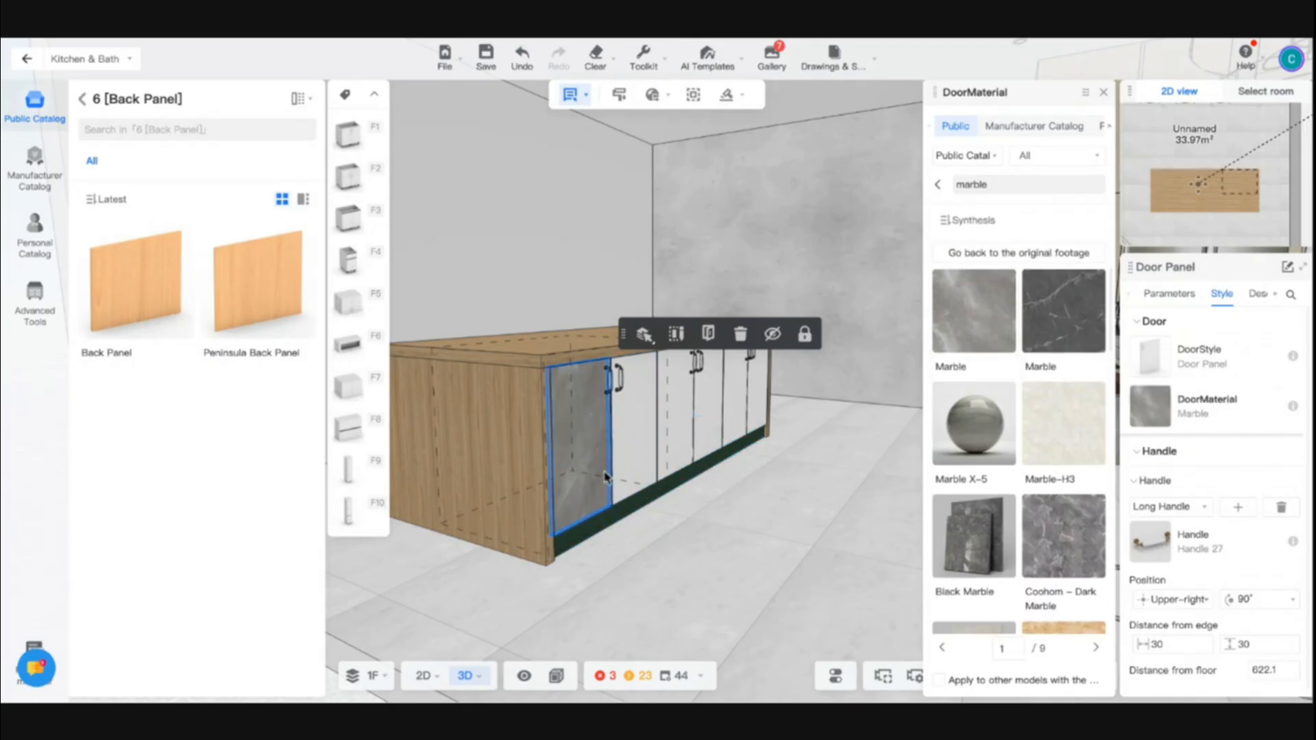
Step: Copy the grey marble from that door onto the island's remaining doors with the material brush
key(b)
click(603, 431)
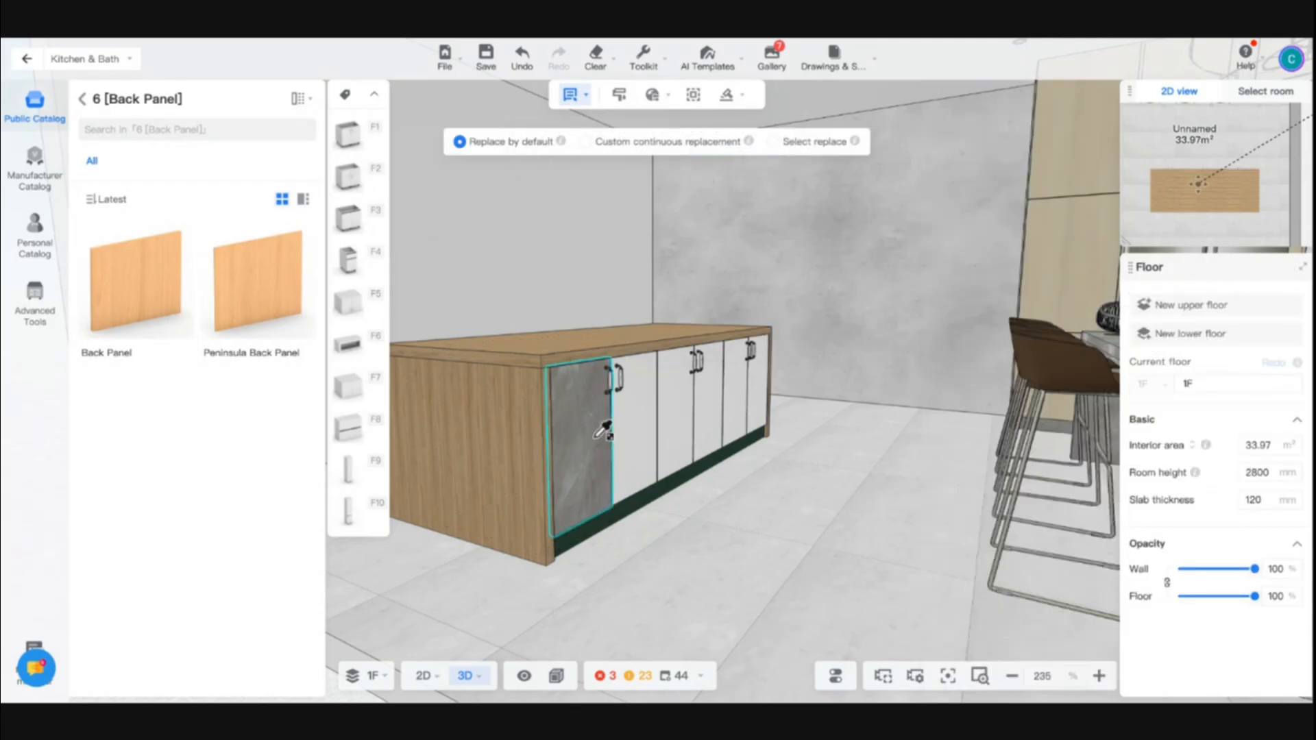
click(633, 428)
click(666, 426)
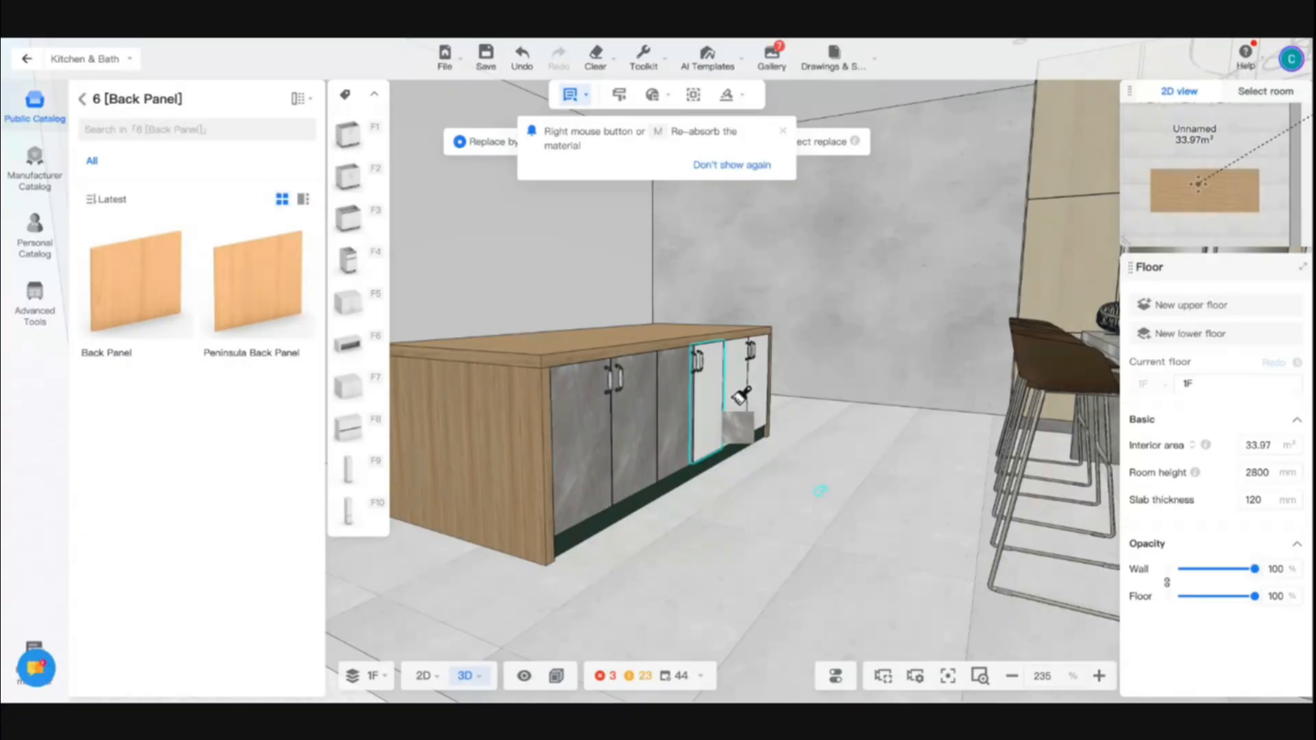
click(739, 398)
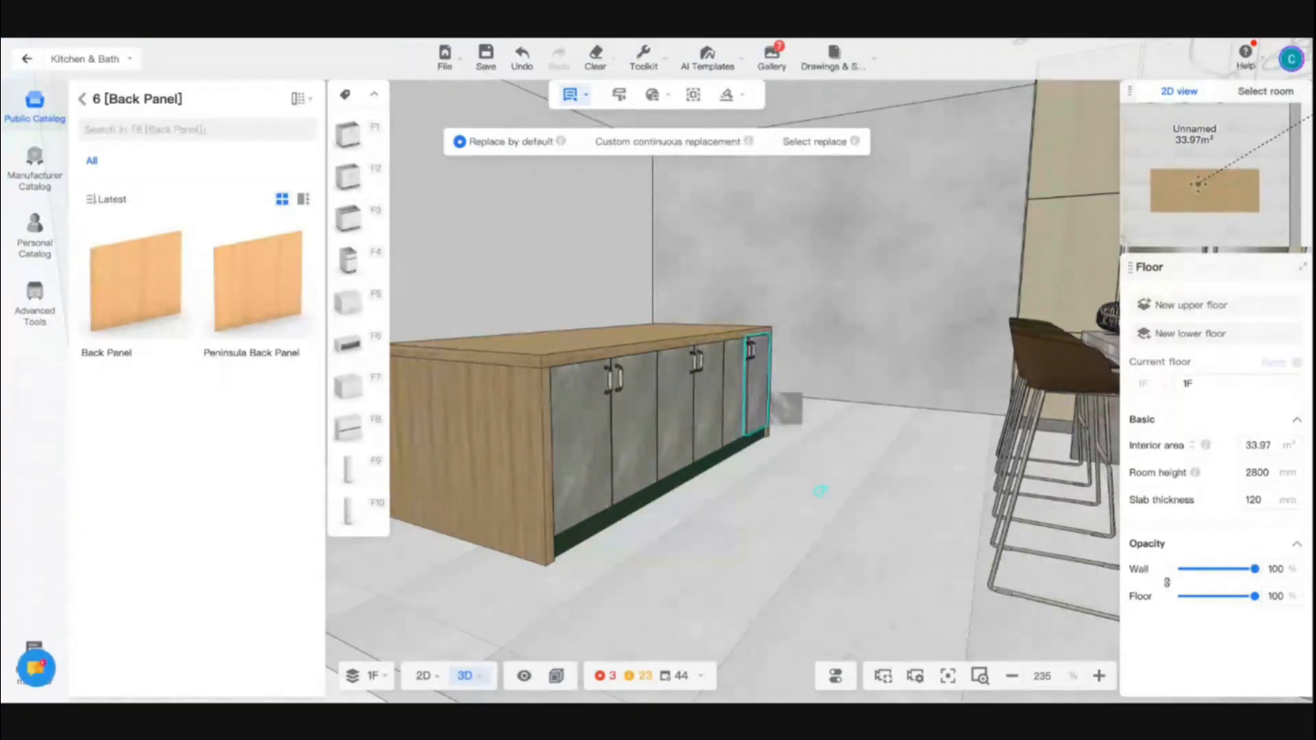
Step: Open the cabinet doors, brush the same grey marble onto the three cabinet interiors, and close the doors again
key(o)
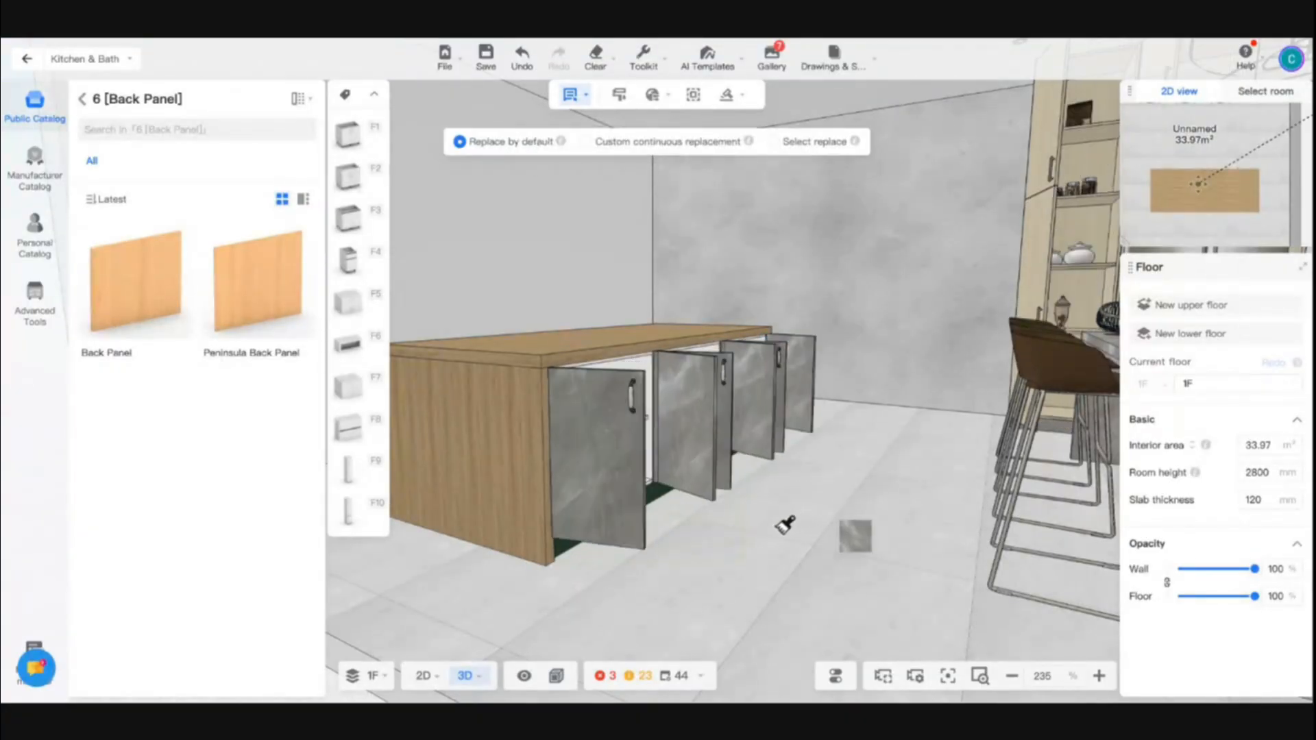
drag(784, 525, 746, 547)
click(746, 546)
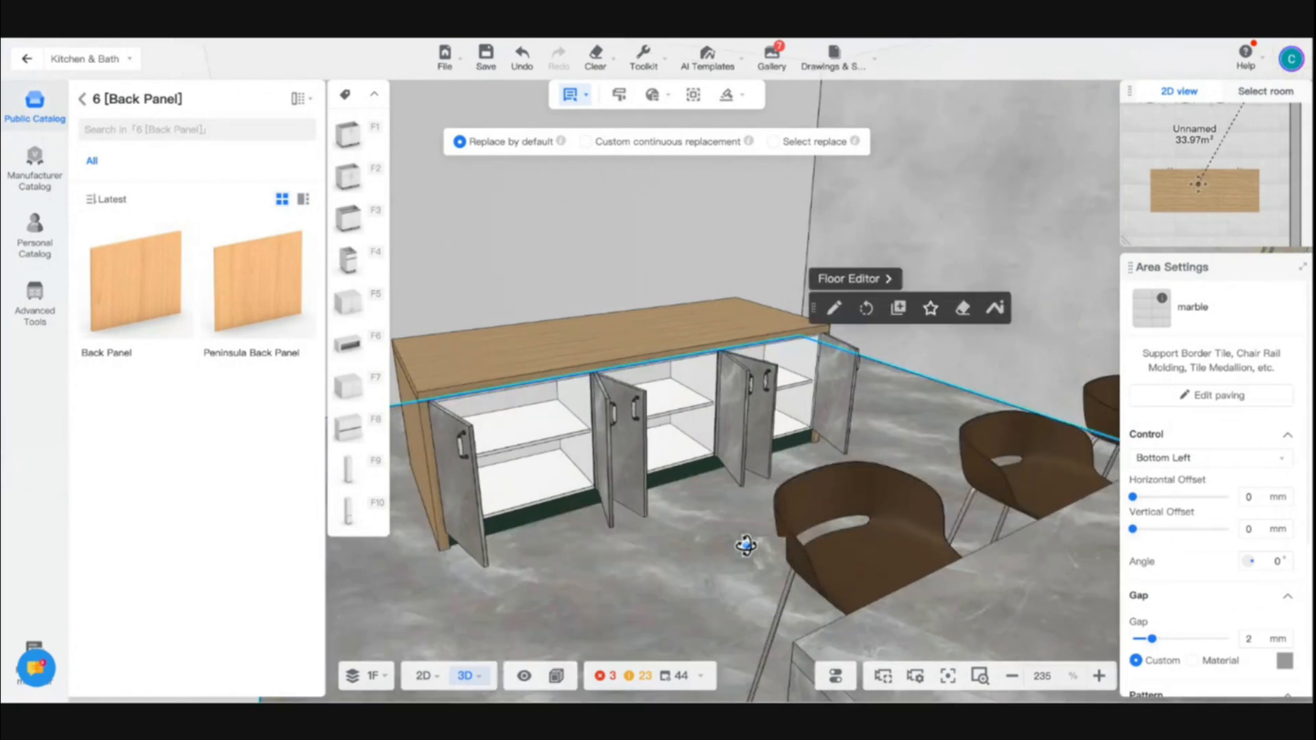
key(ctrl+z)
click(572, 479)
click(690, 446)
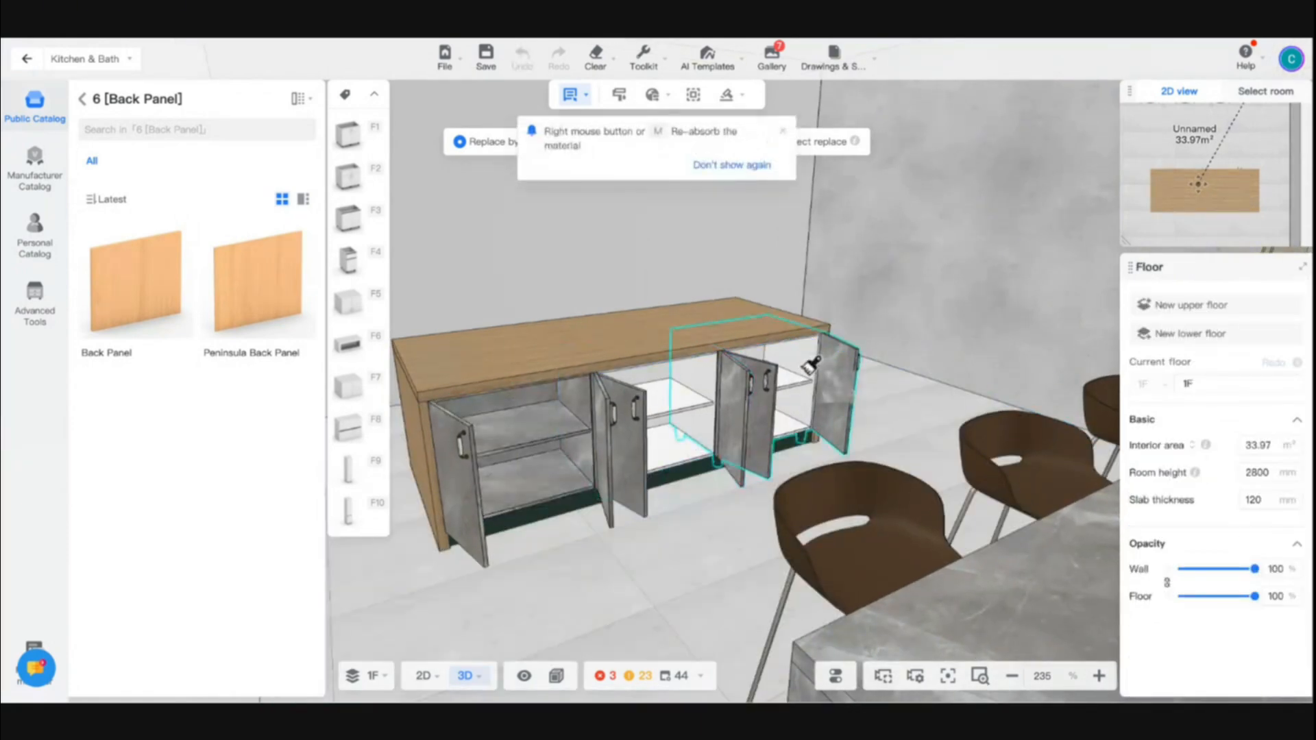
click(811, 365)
key(Escape)
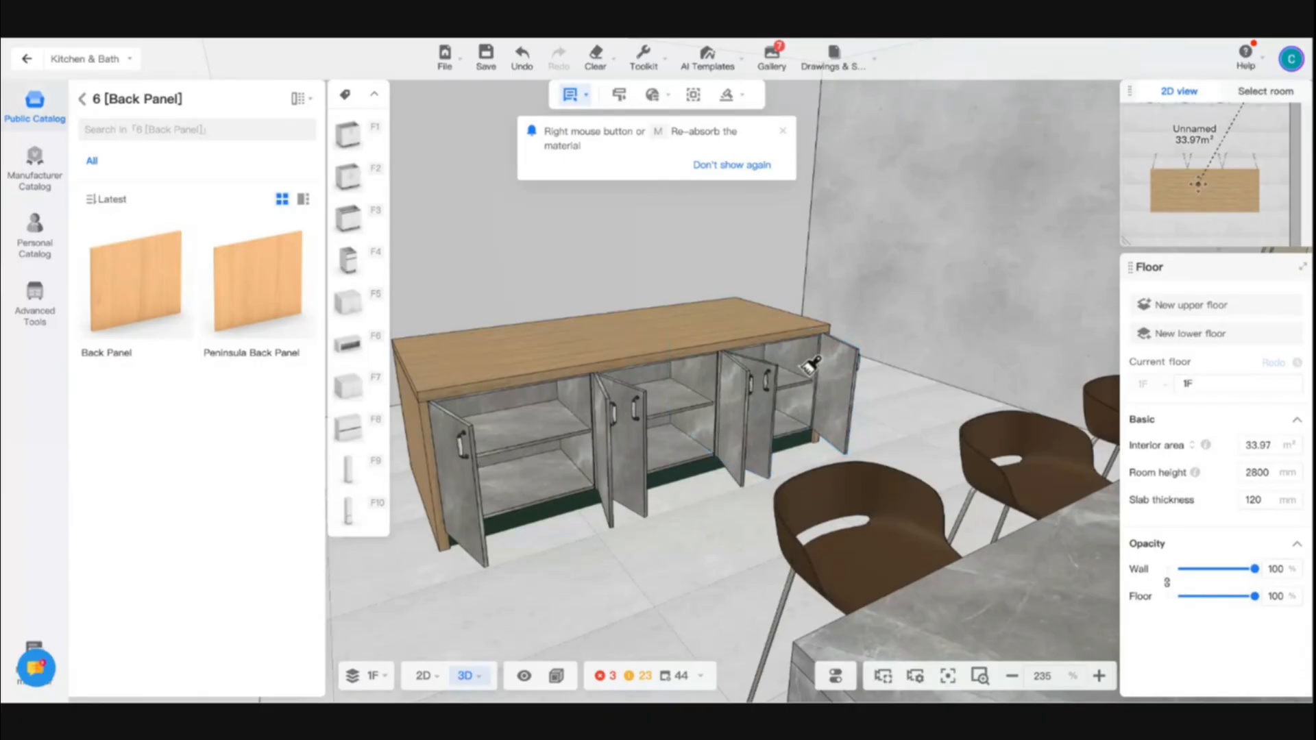
key(o)
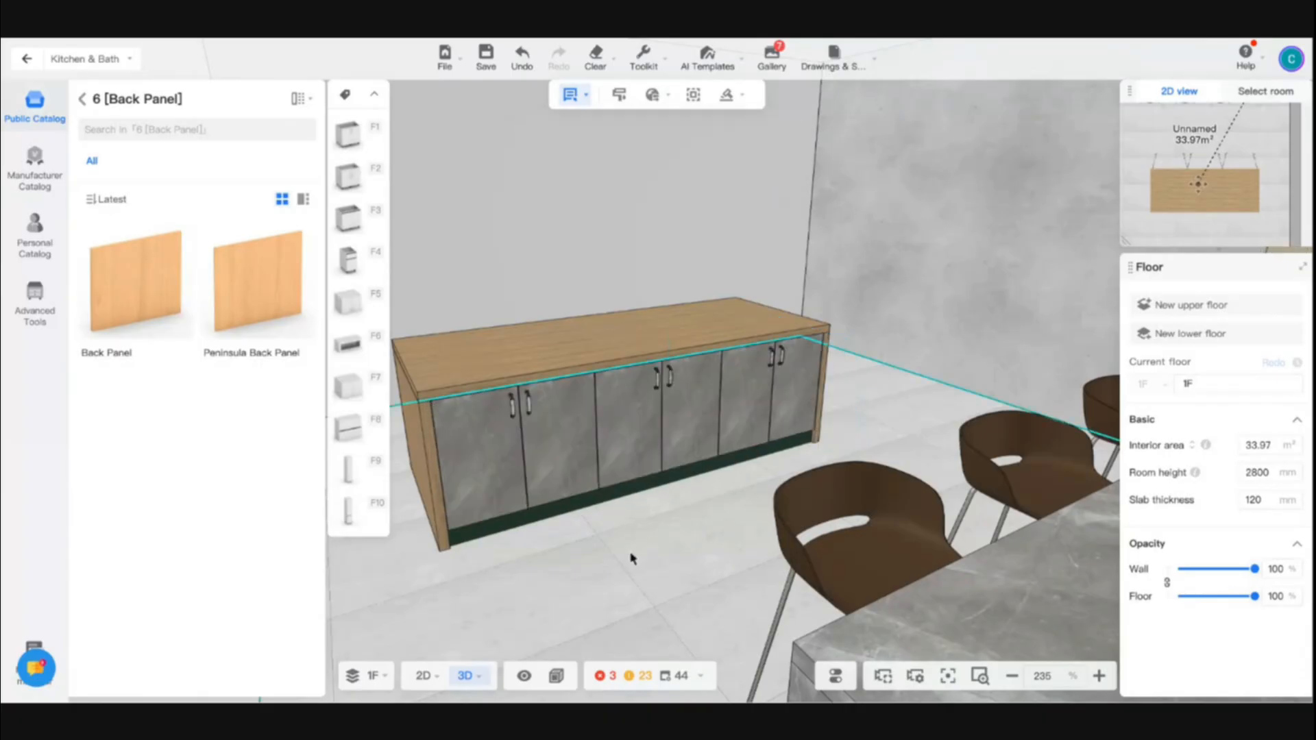
drag(632, 559, 705, 573)
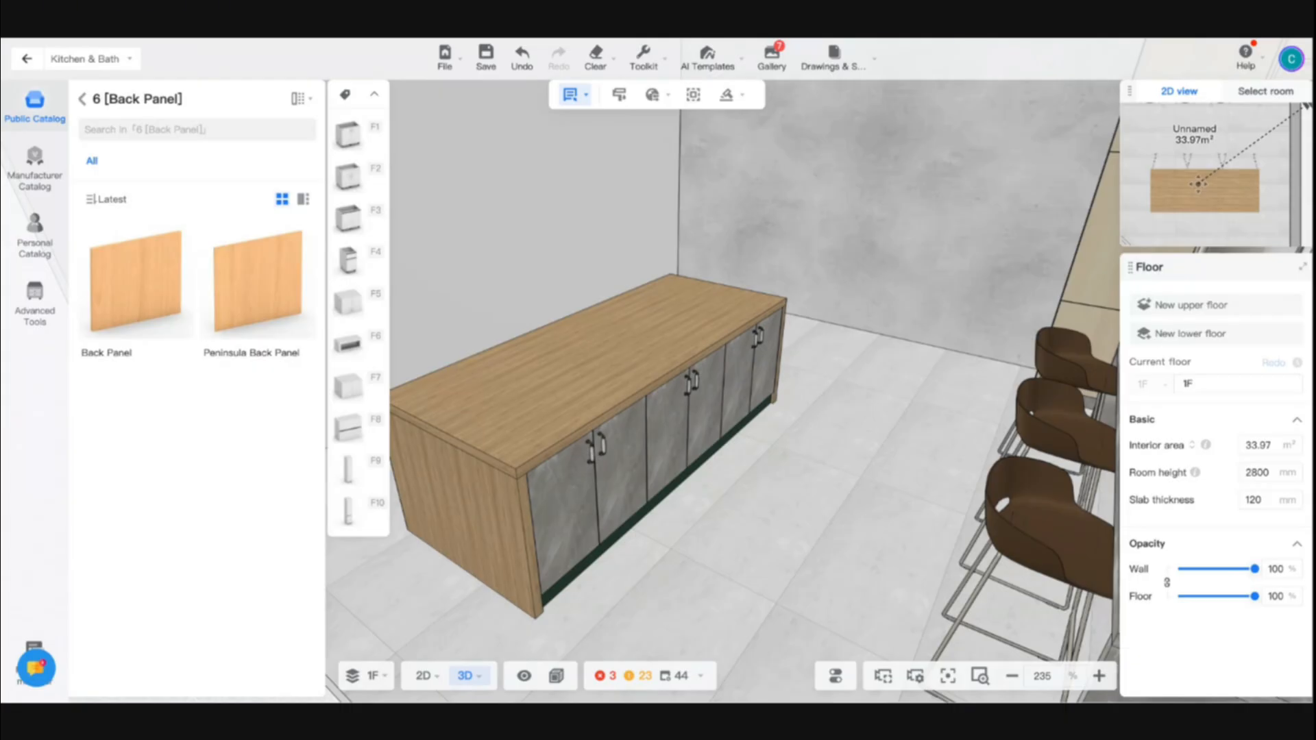
Step: Open the render gallery and view the two newest 4K UHD perspective renders of the kitchen at large size
mouse_move(781, 64)
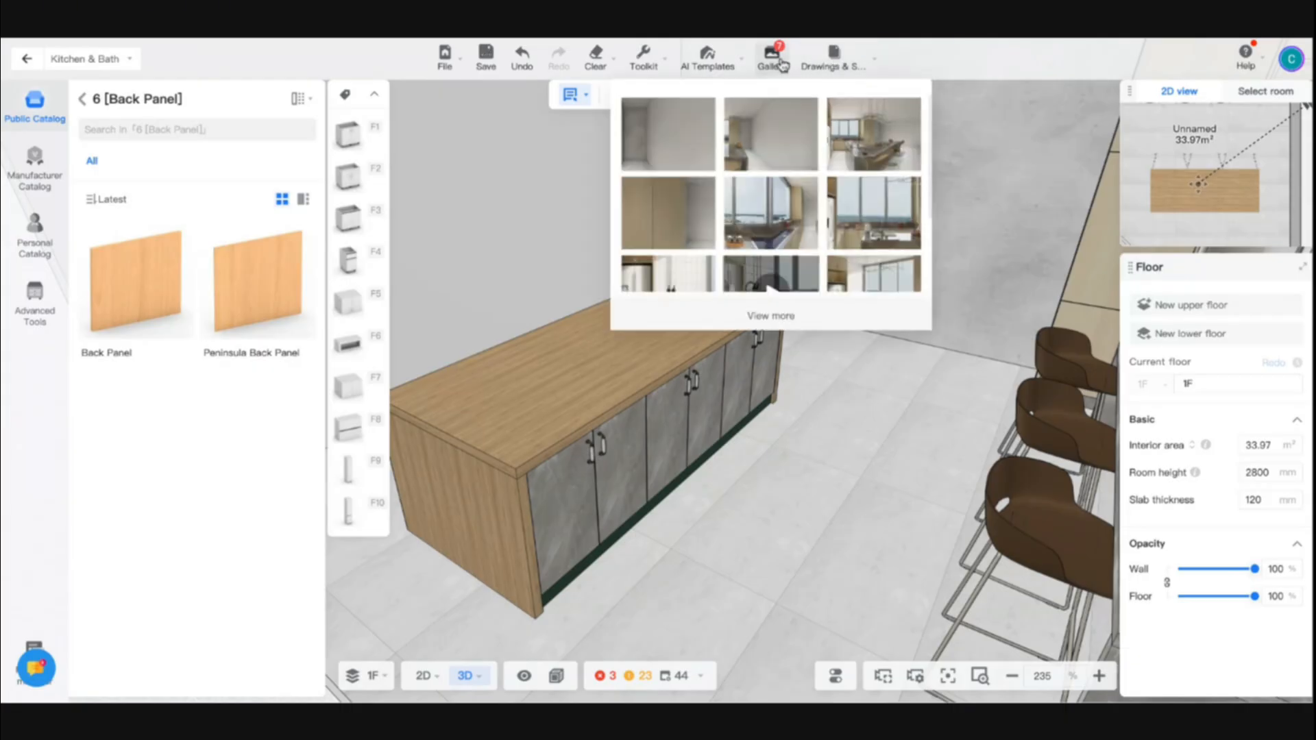
click(781, 65)
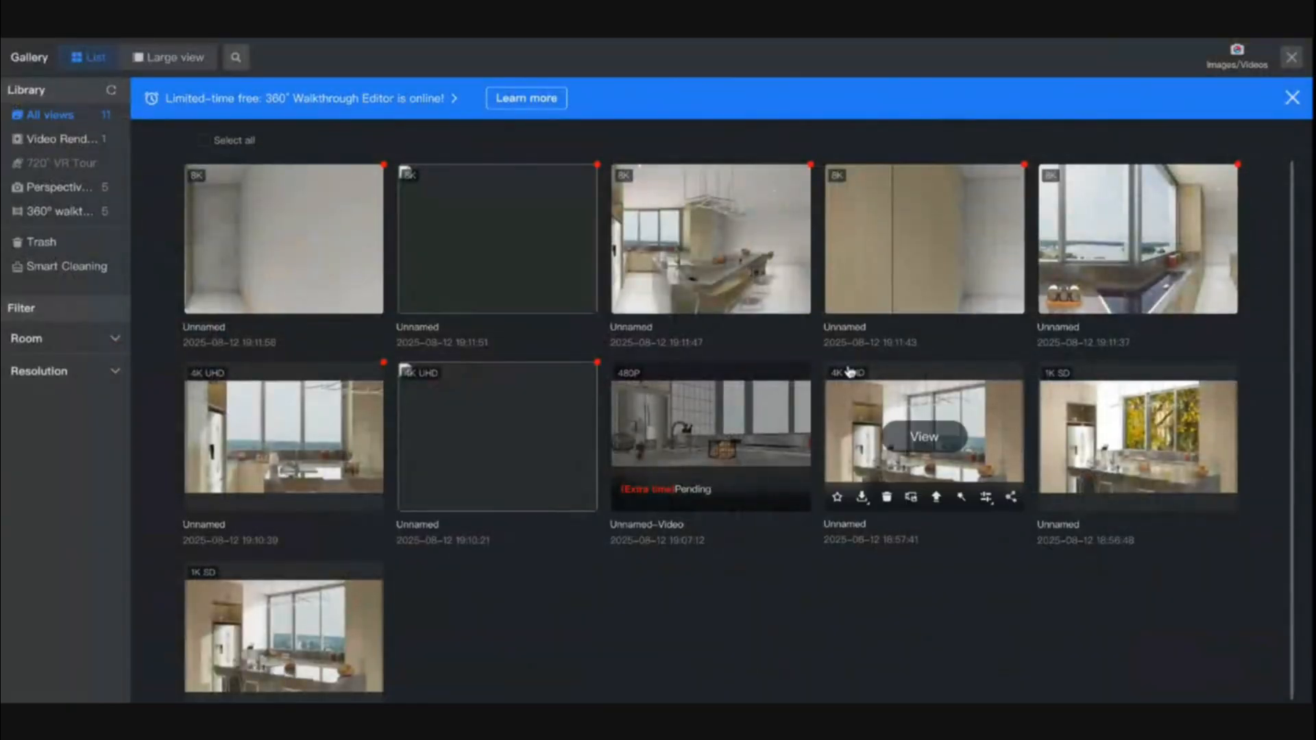
mouse_move(517, 251)
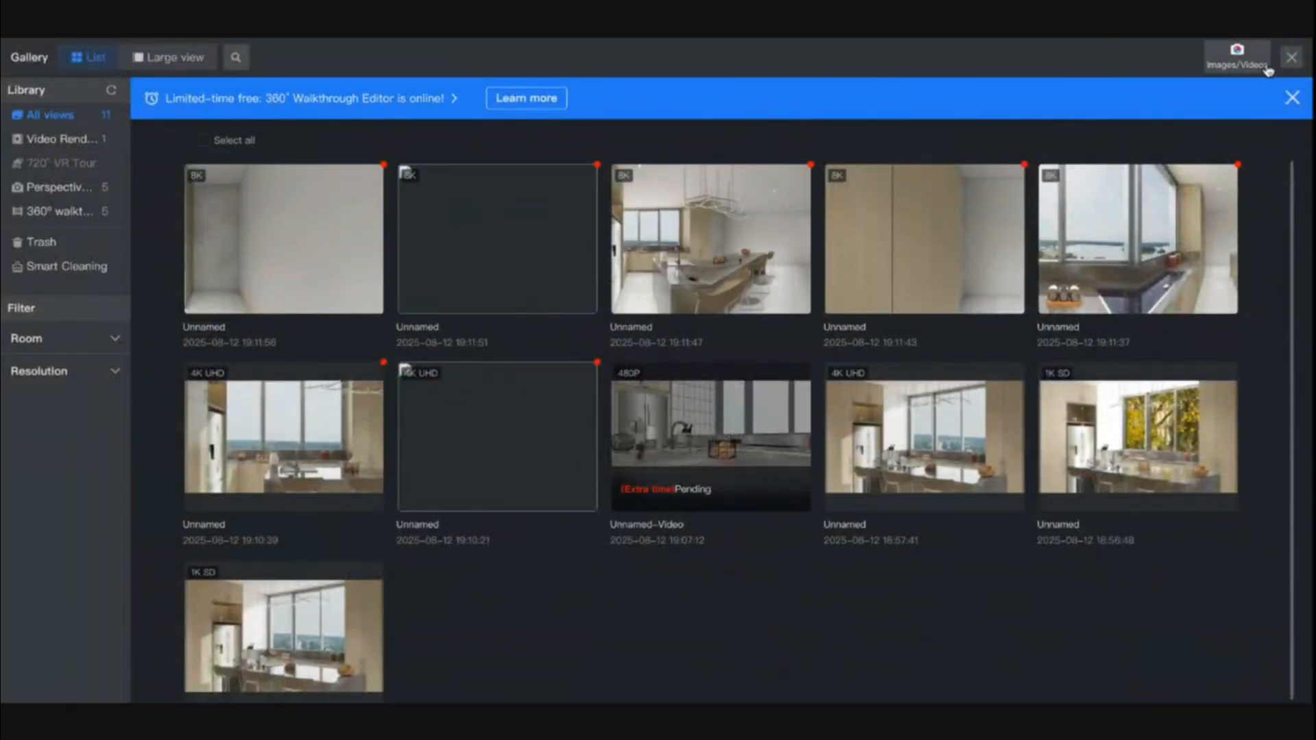
click(1293, 101)
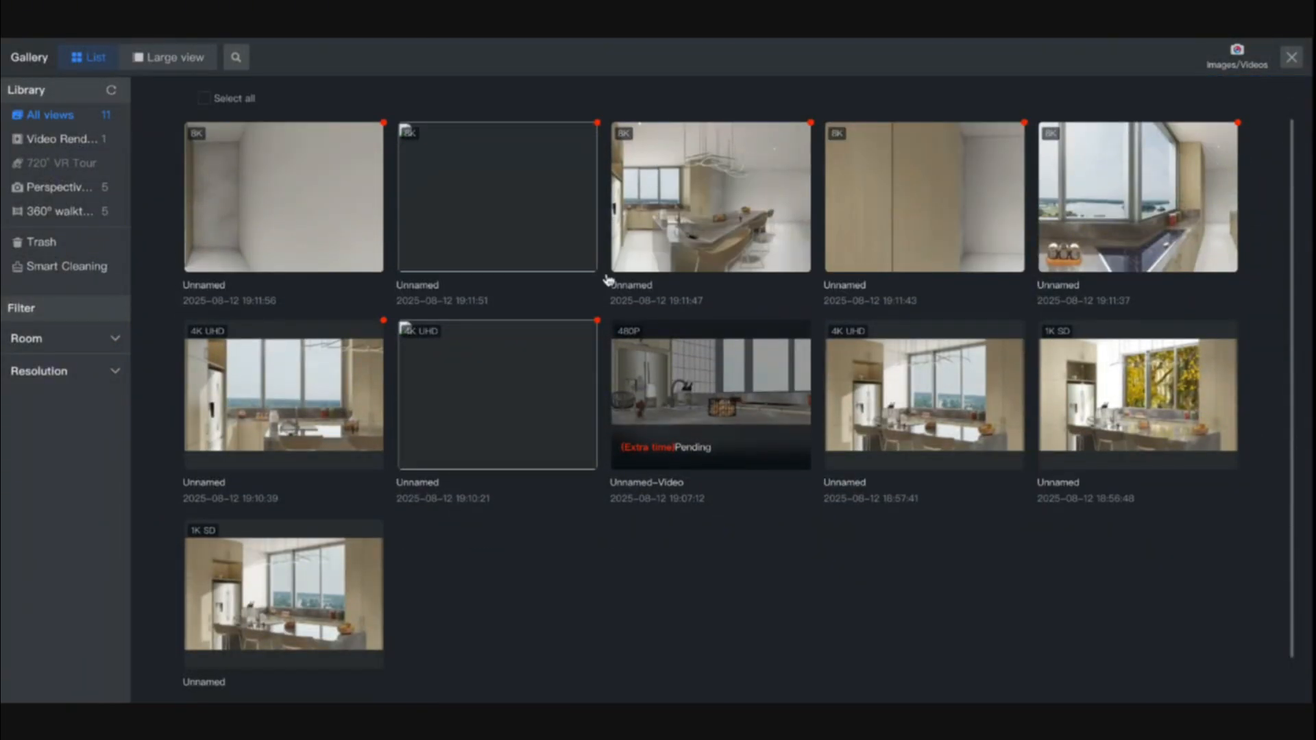
click(505, 406)
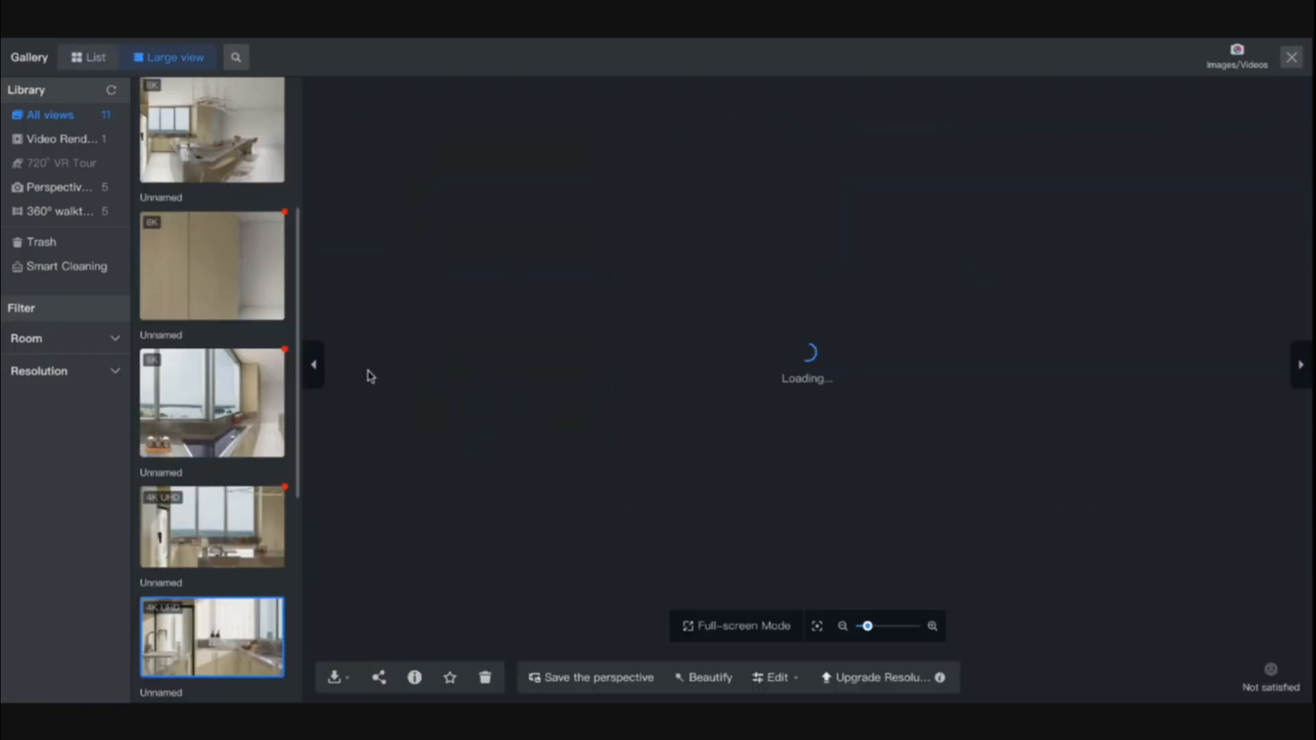
scroll(240, 583, down, 2)
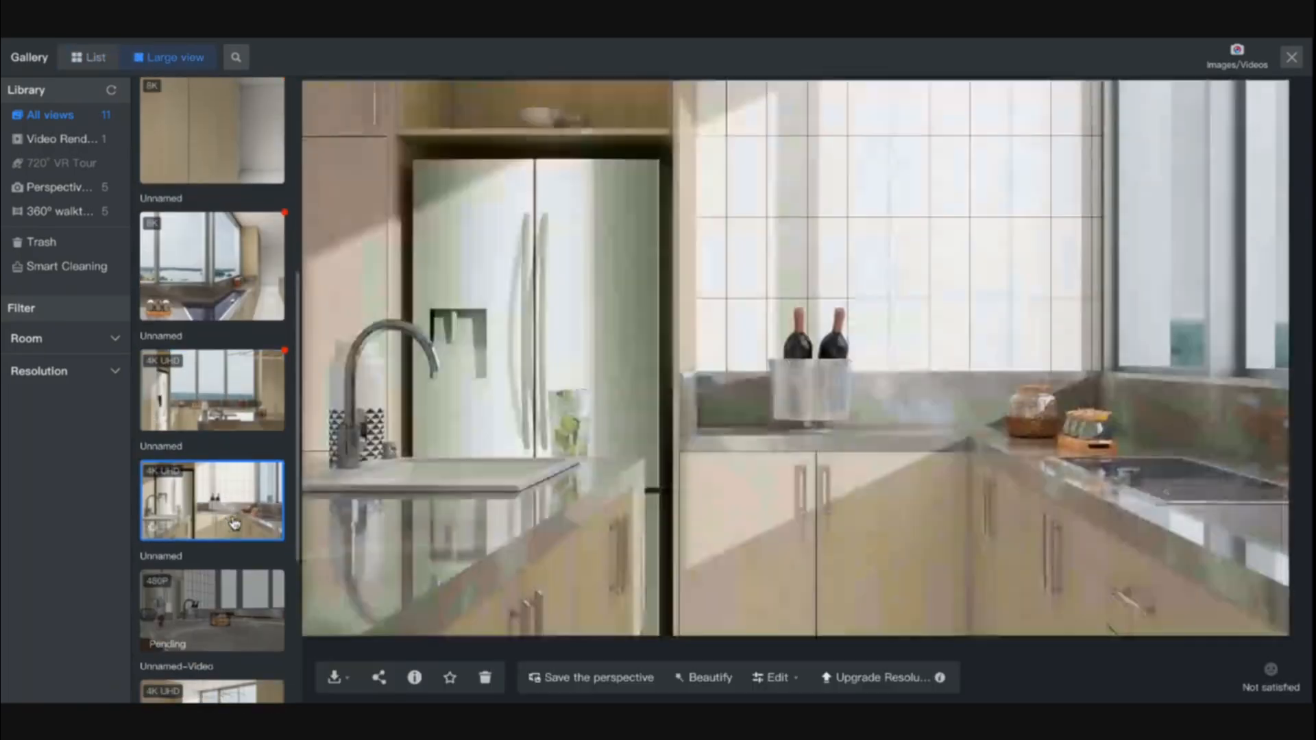
click(212, 411)
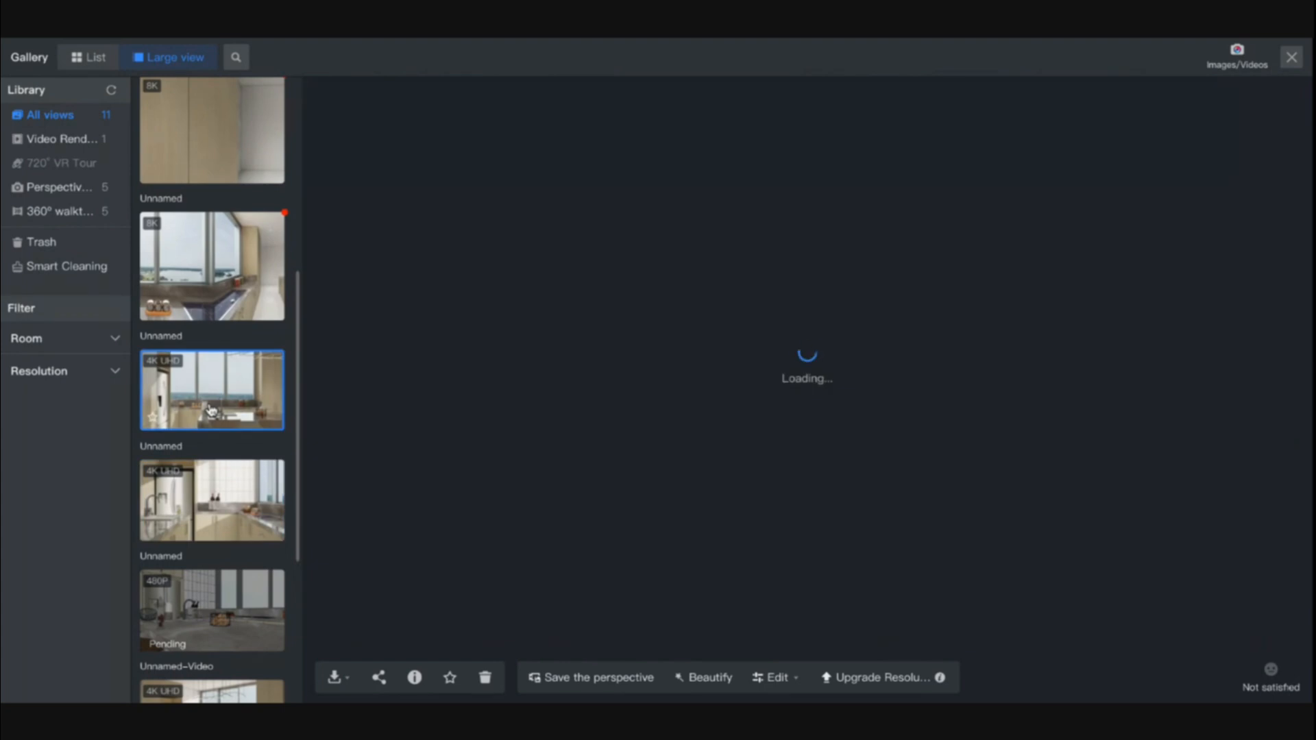
scroll(212, 412, down, 1)
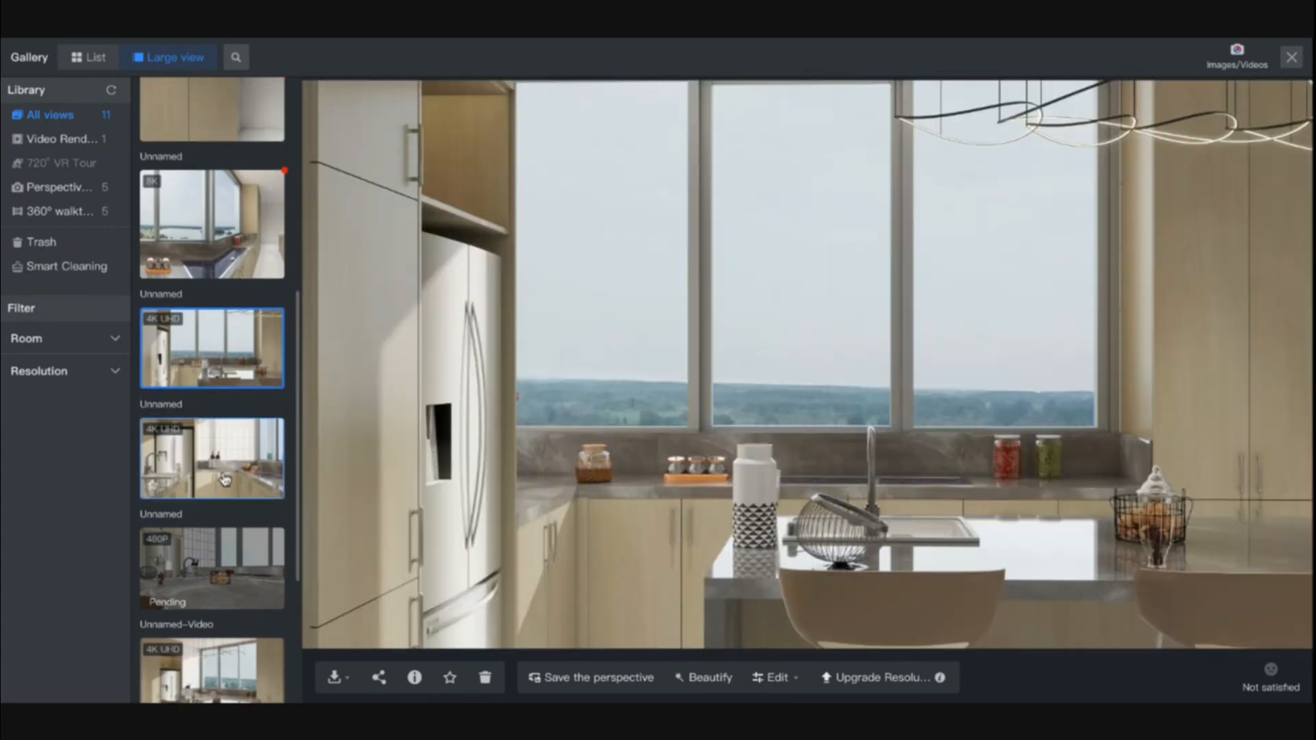
Step: View the five 8K panoramas one after another in the gallery, and close the gallery
scroll(216, 398, up, 3)
click(216, 362)
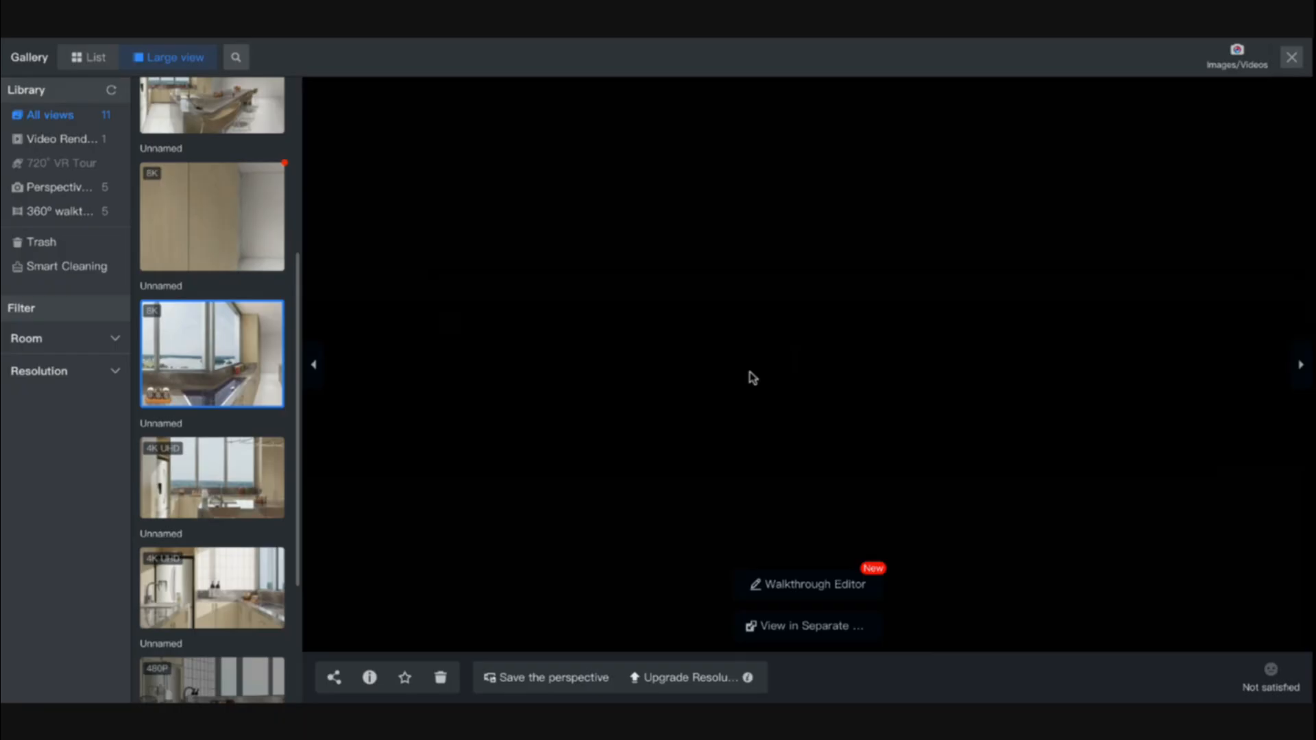
scroll(177, 274, up, 2)
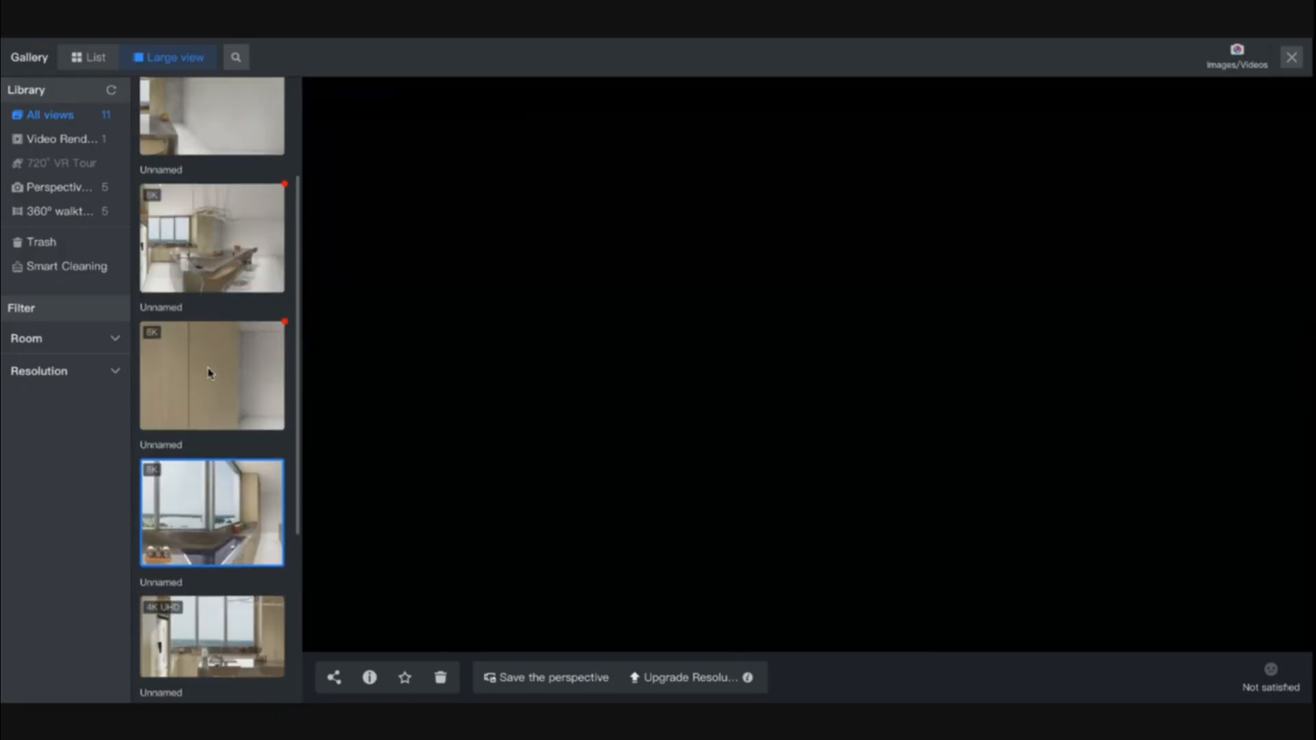
click(226, 218)
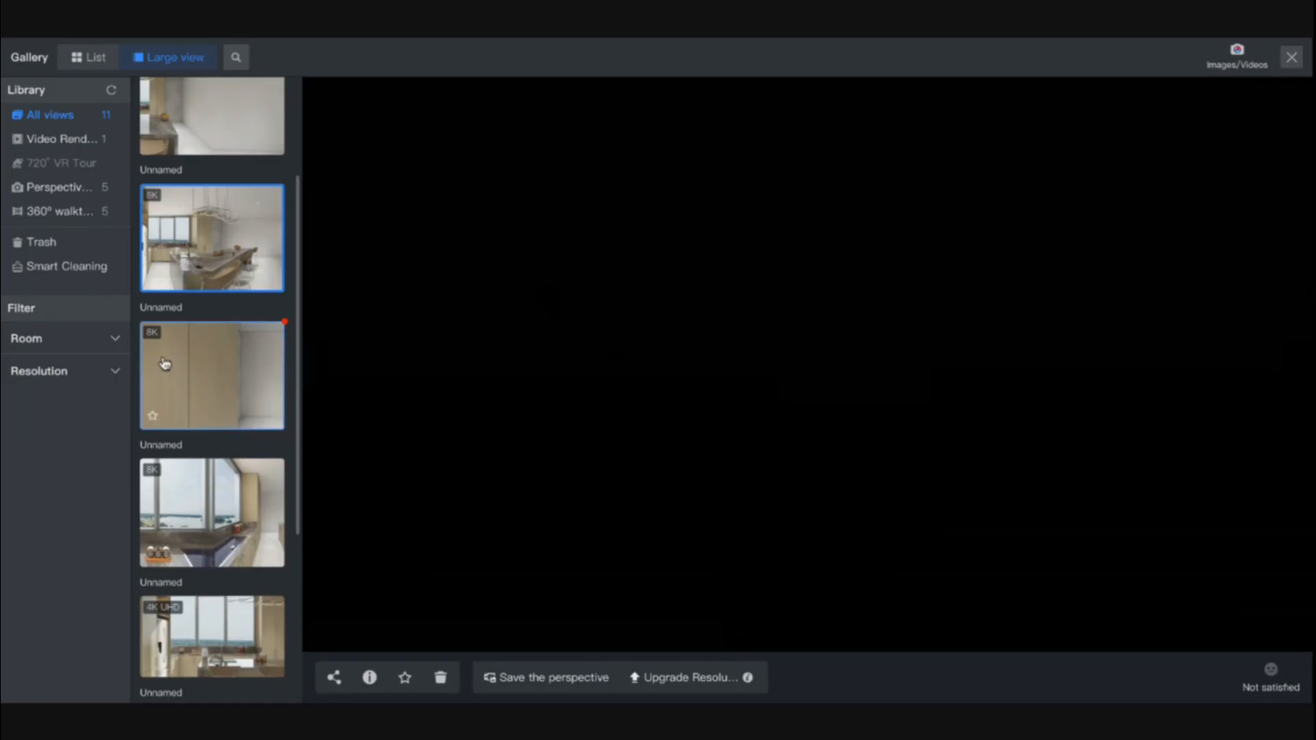
click(165, 363)
scroll(211, 247, up, 2)
click(211, 249)
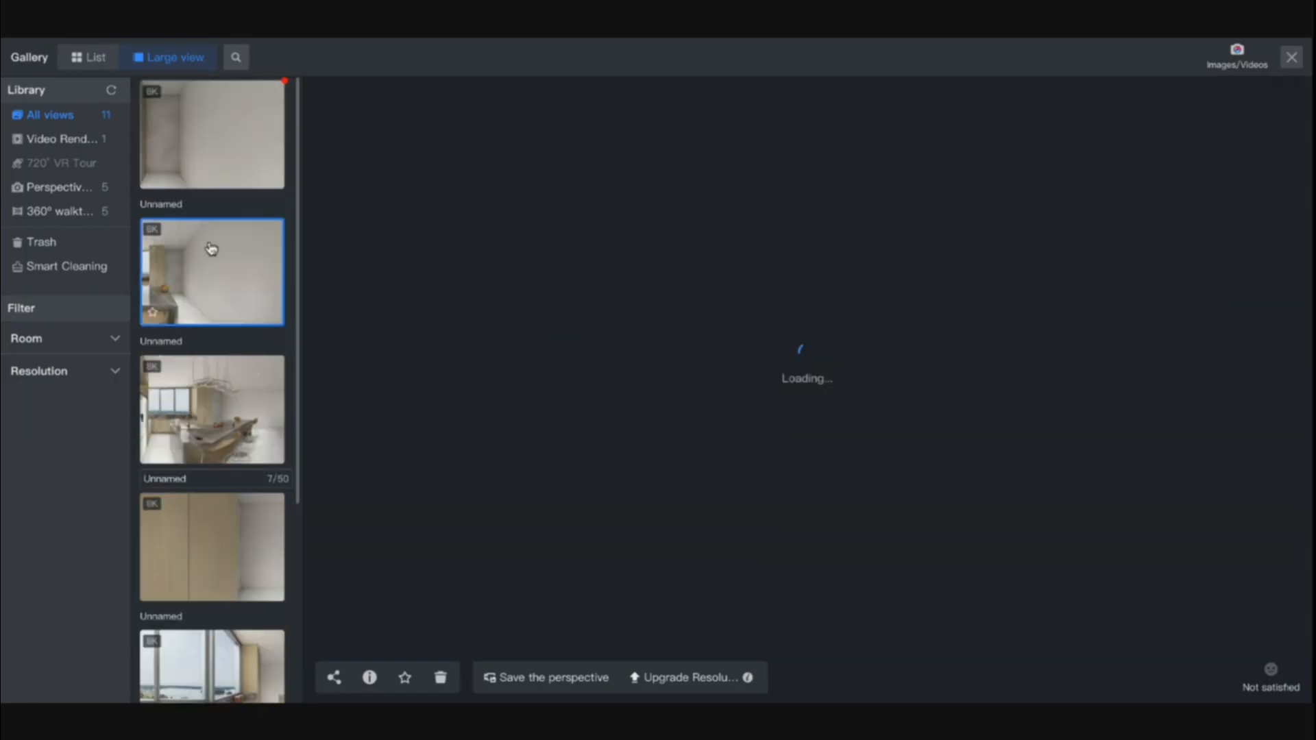
click(222, 148)
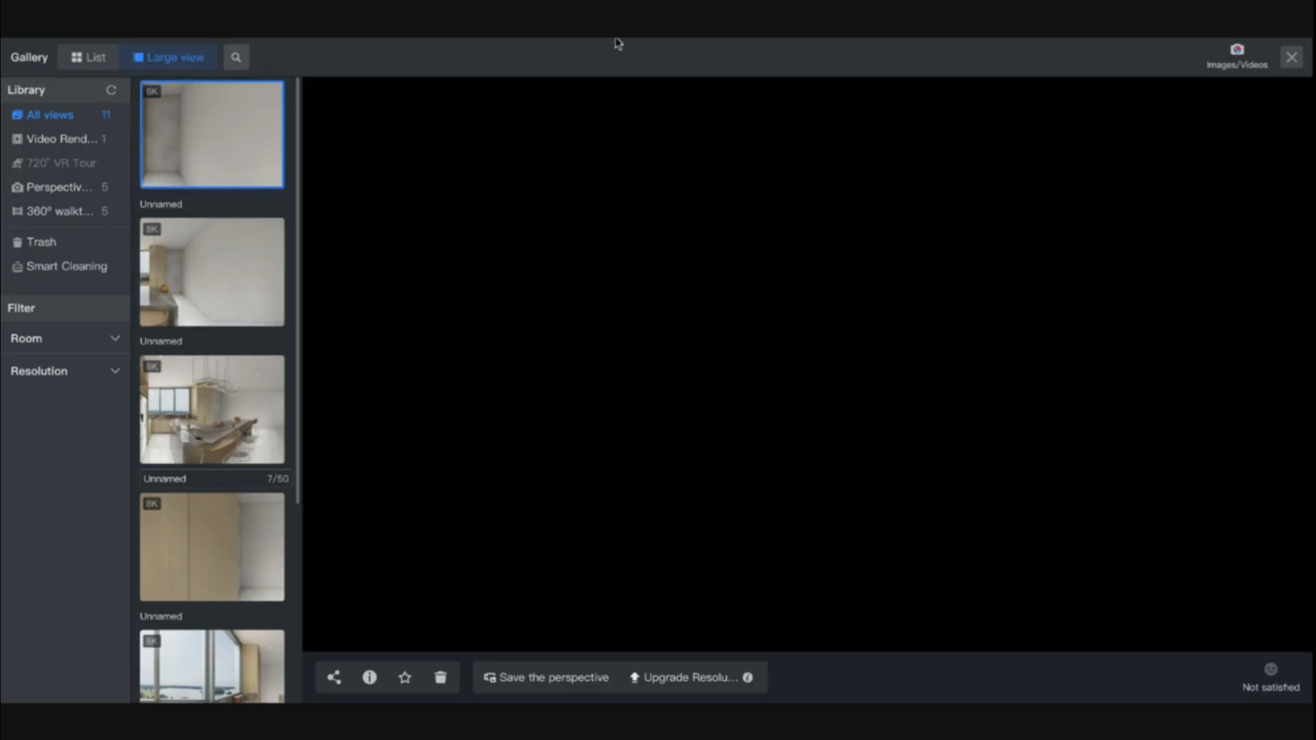
click(1291, 57)
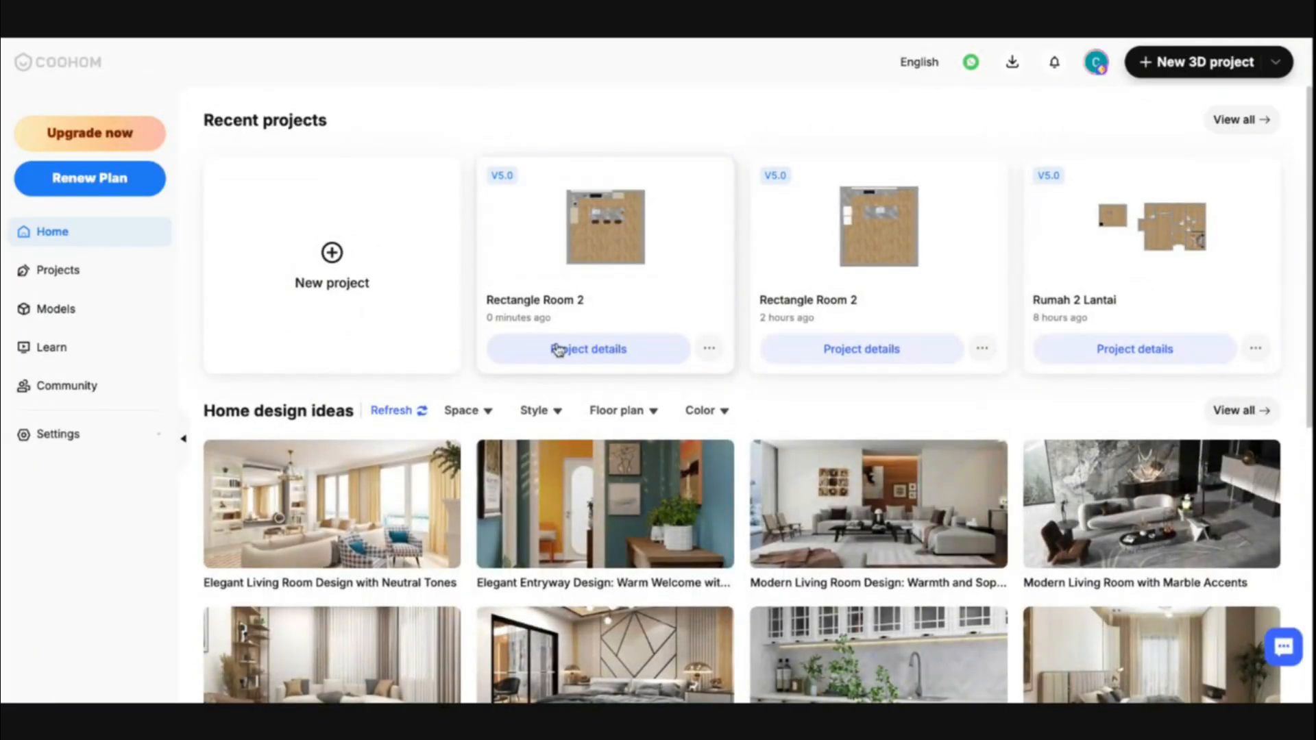
Step: Open the details of the most recent Rectangle Room 2 project and launch the 360° walkthrough of its first panorama
click(559, 350)
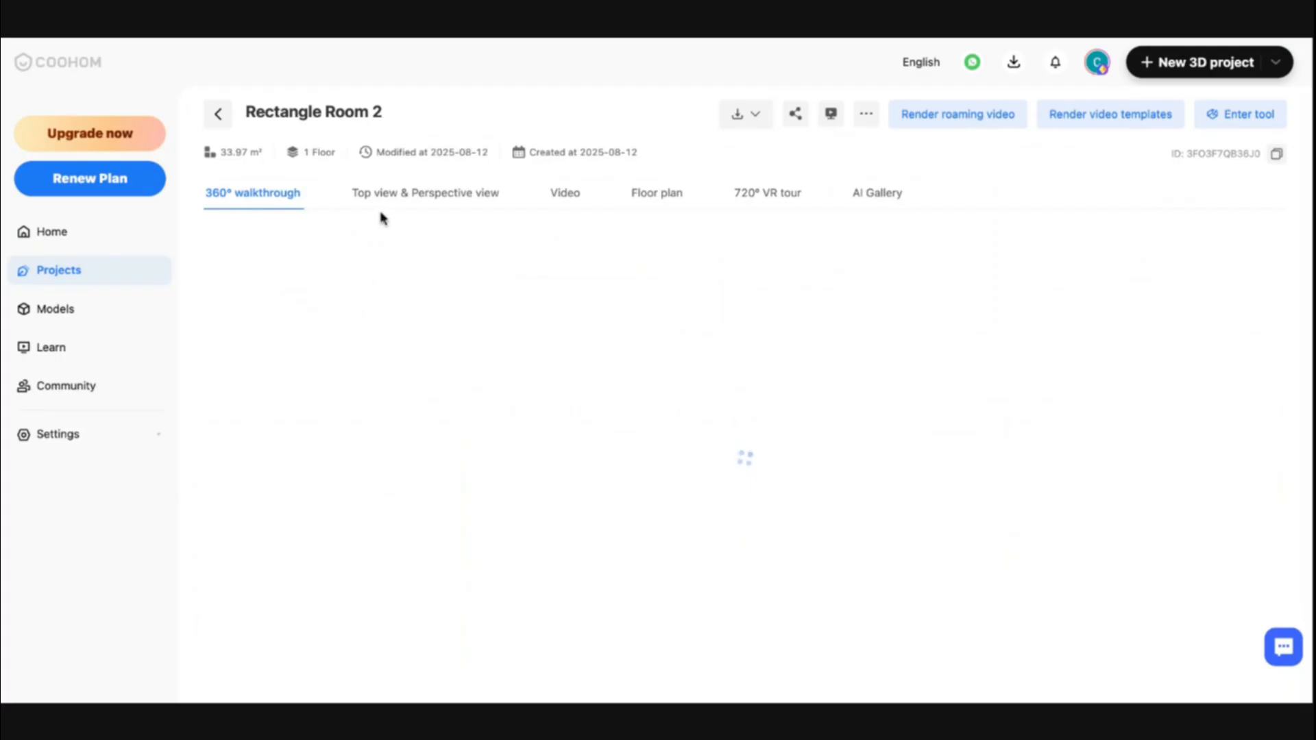
mouse_move(294, 328)
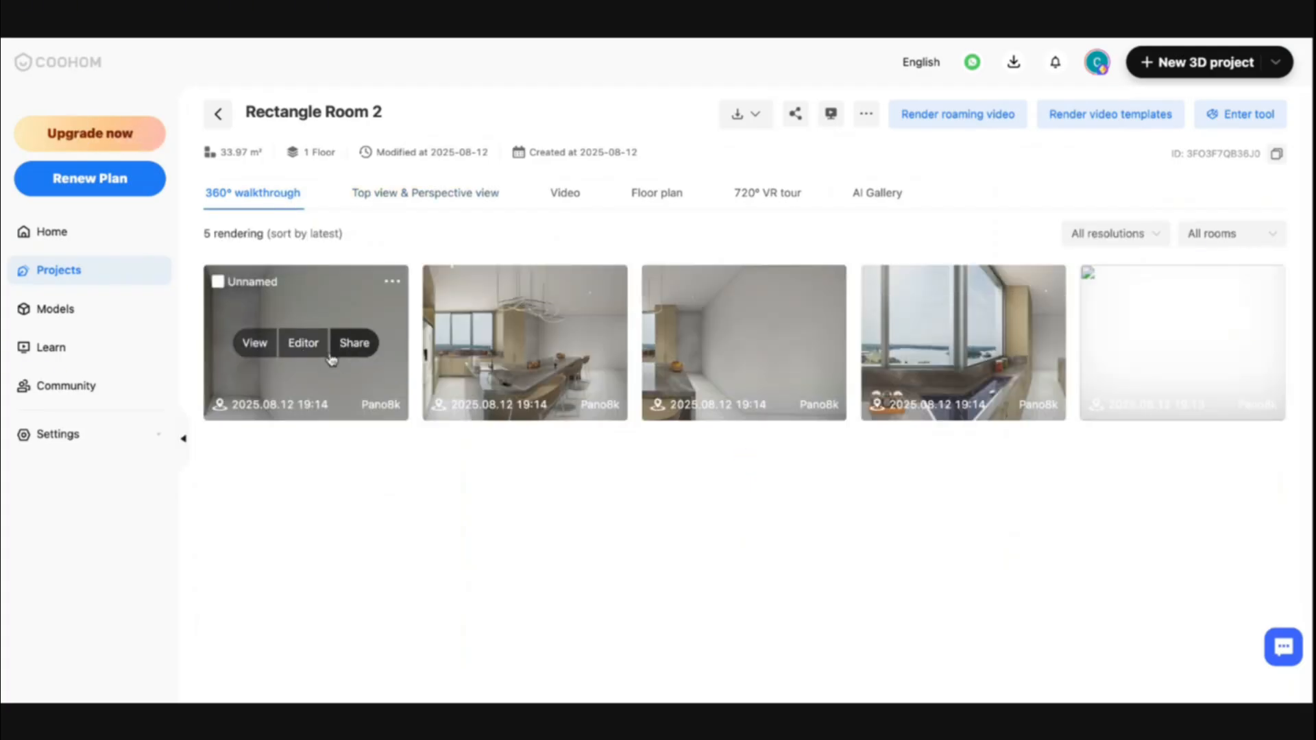
click(262, 348)
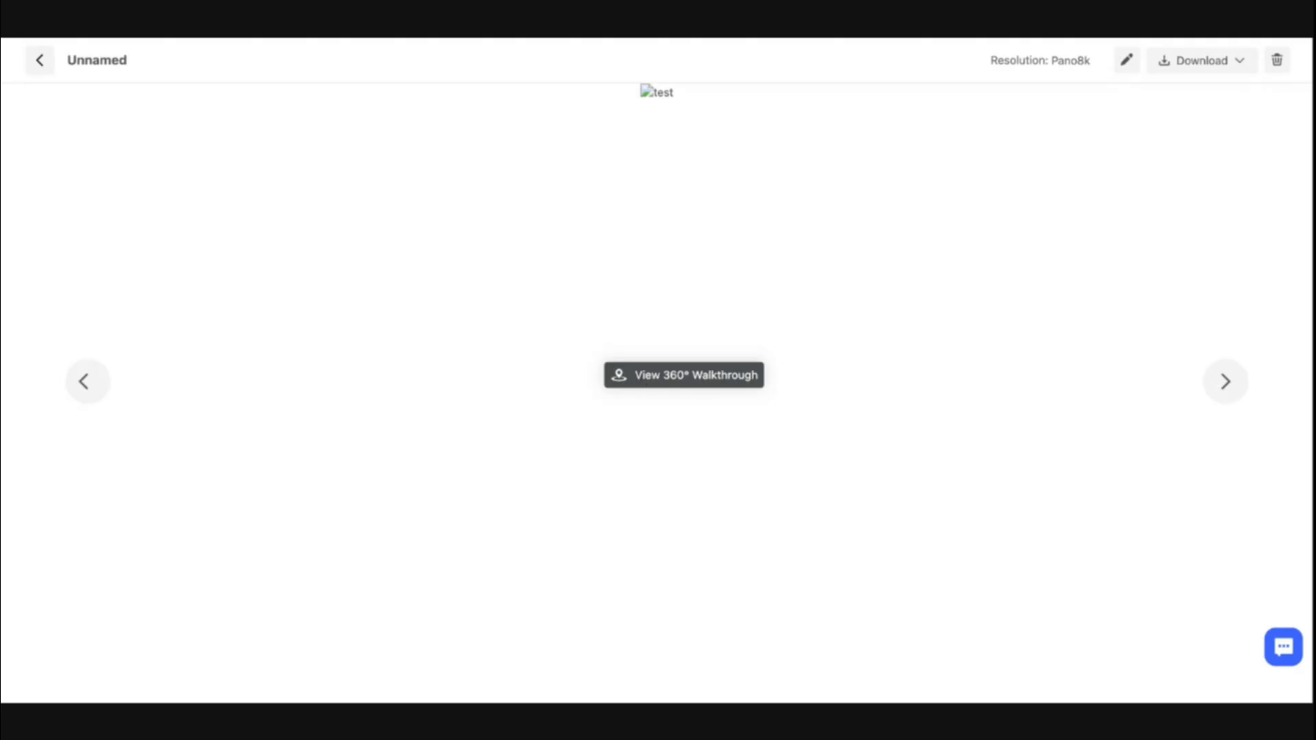
click(678, 376)
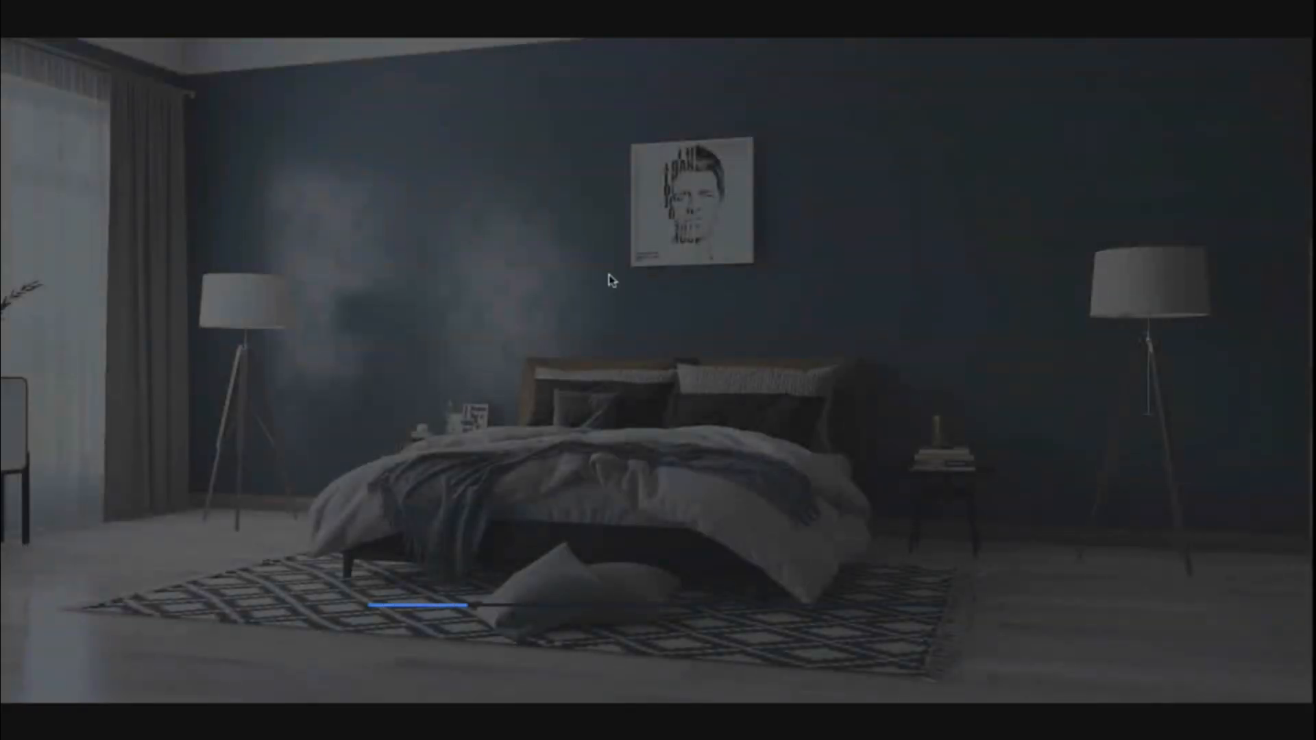
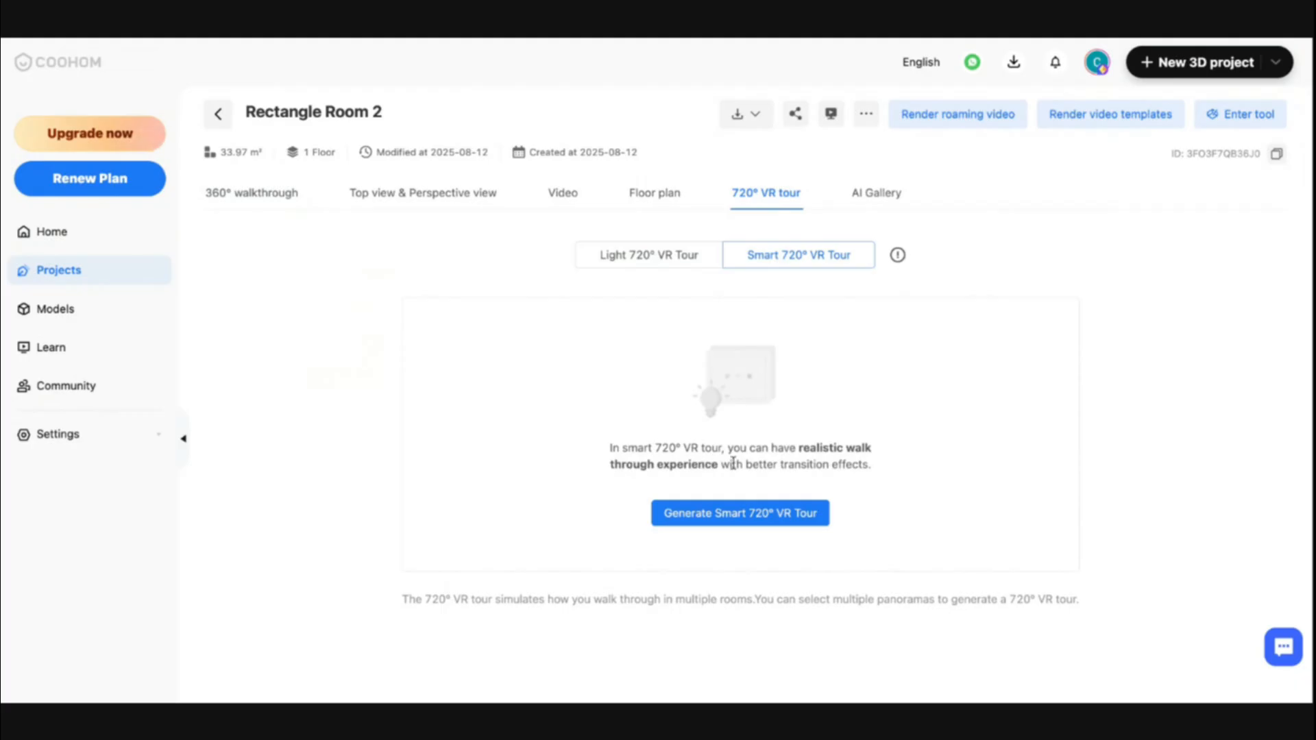
Step: Generate a Smart 720° VR Tour from all five panoramas, with the kitchen window panorama as the starting point
click(720, 516)
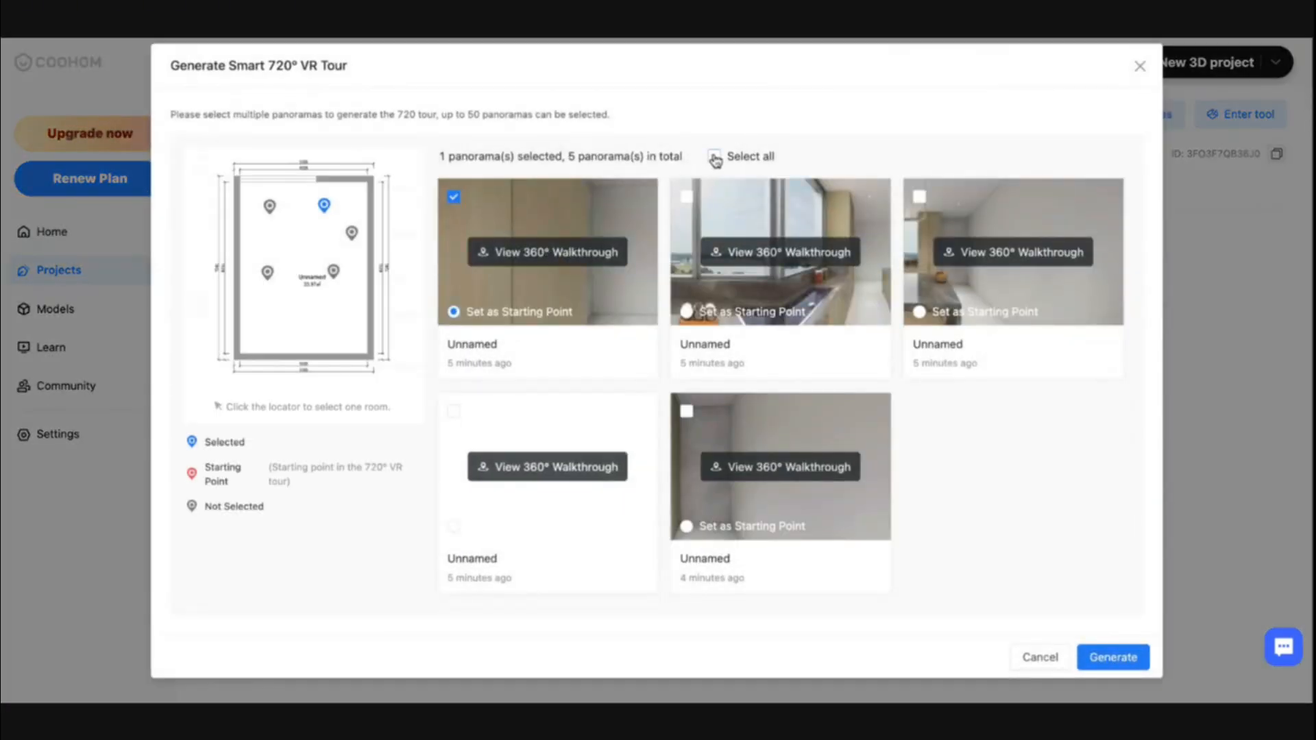
click(713, 157)
click(333, 271)
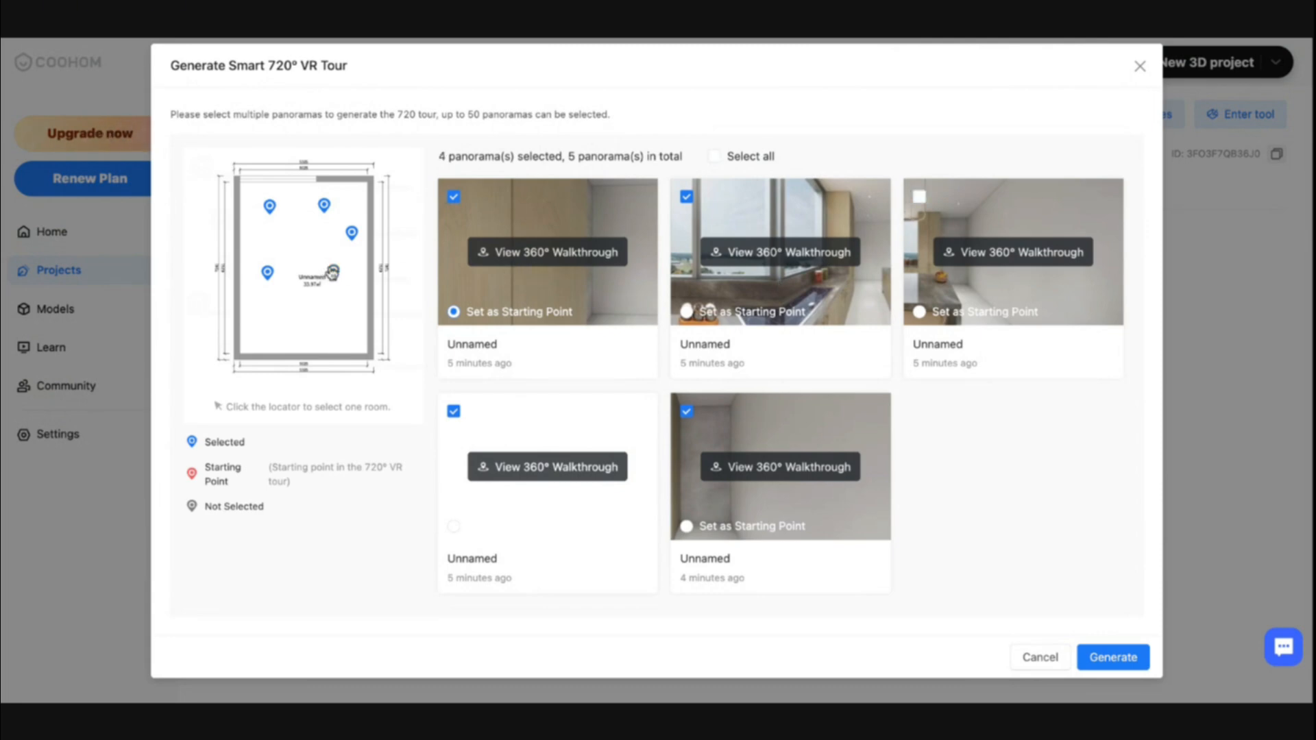
click(919, 197)
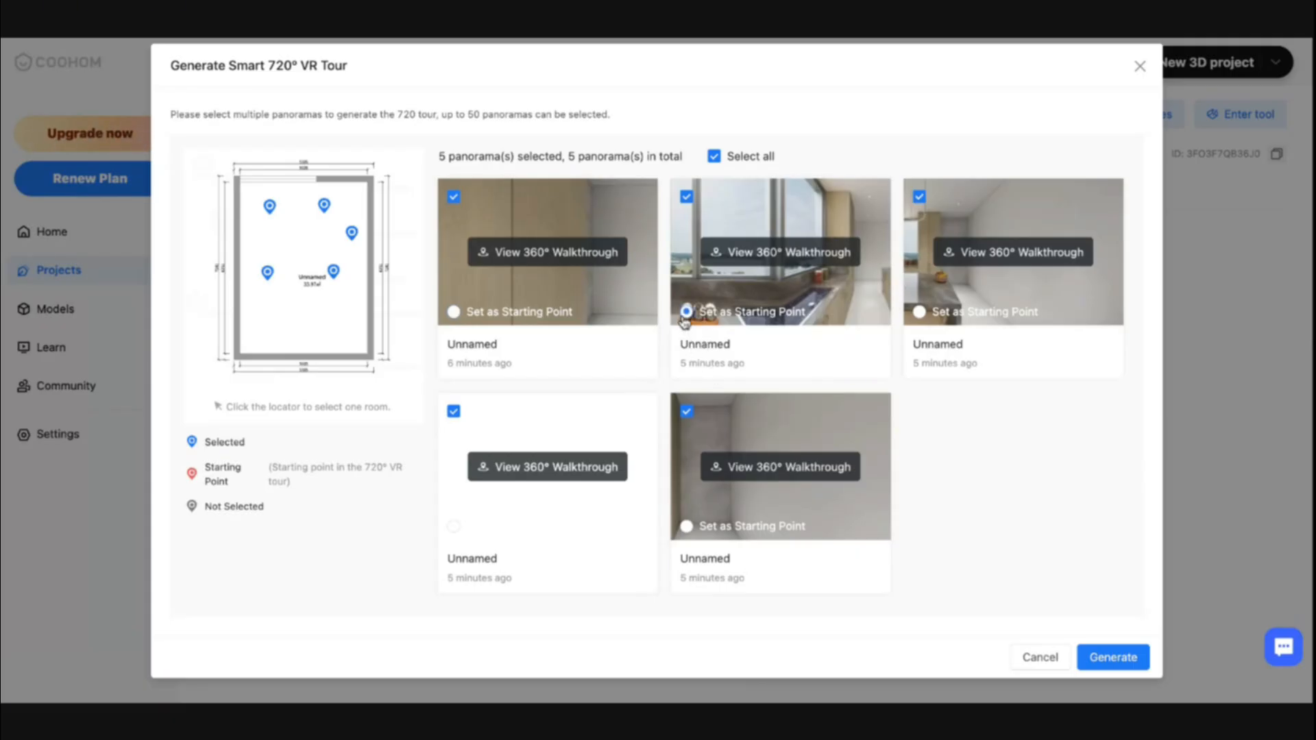
click(1107, 658)
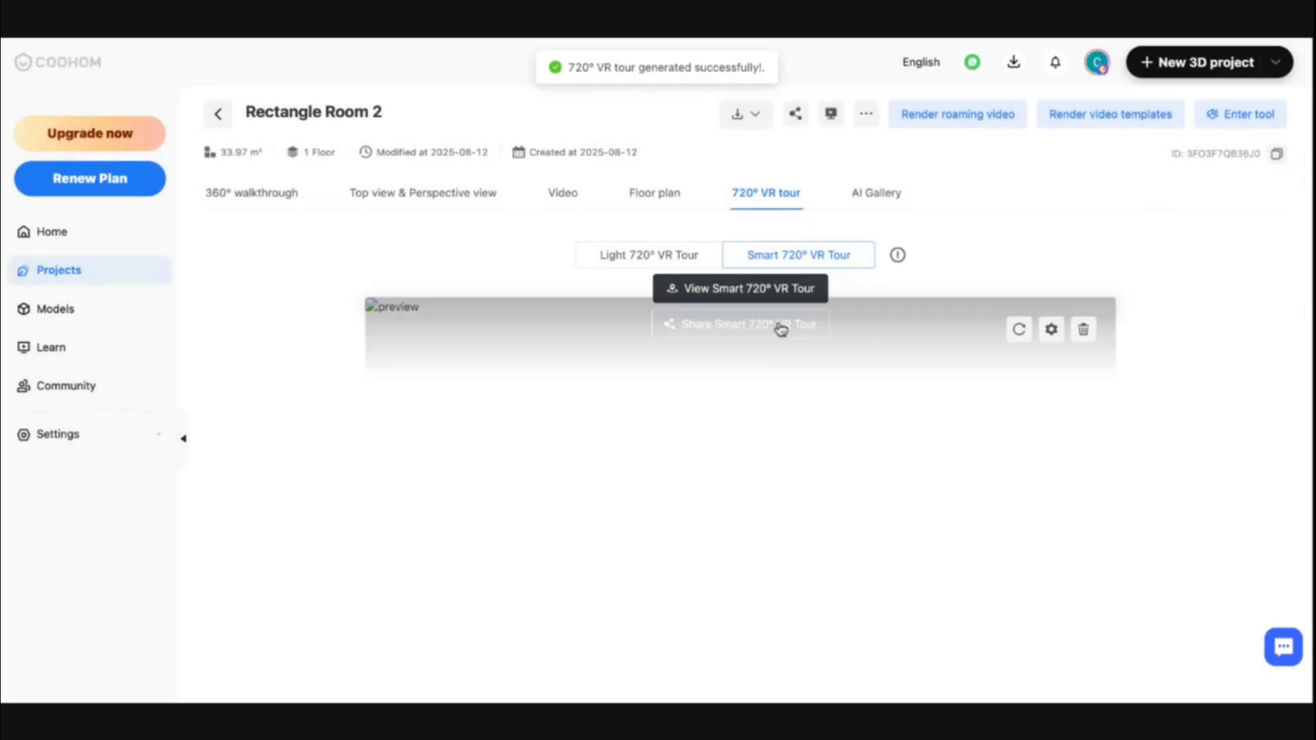
Step: Open the Smart 720° VR Tour and move from the window starting point to the bar-stool side of the island
click(732, 299)
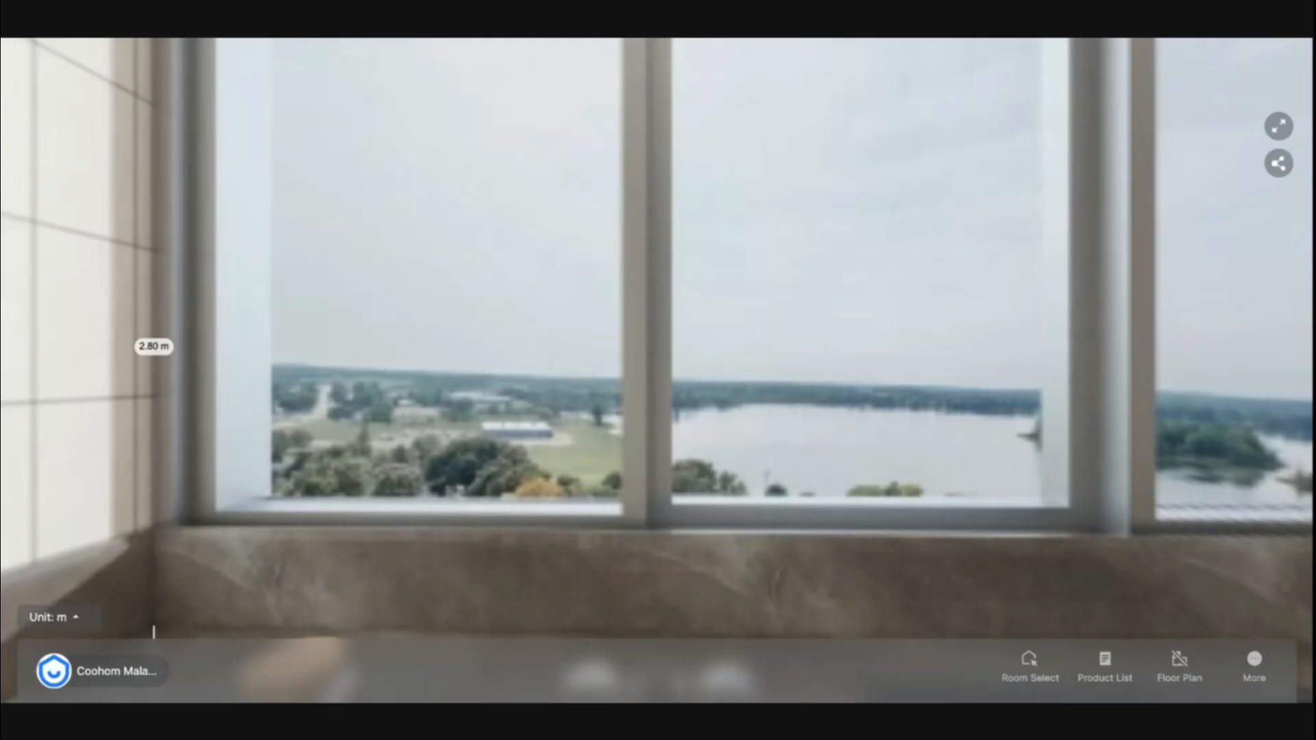
drag(816, 462, 692, 442)
drag(884, 439, 589, 396)
drag(987, 473, 740, 446)
click(741, 470)
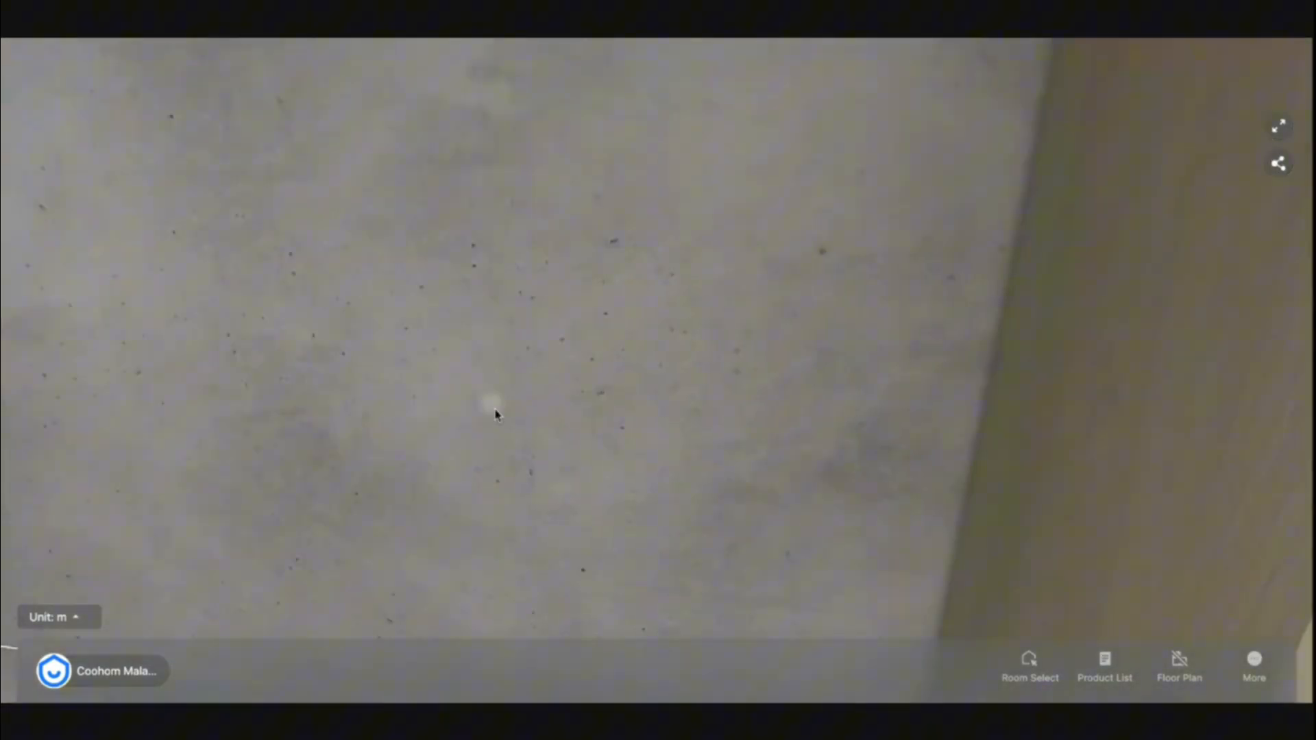
drag(495, 409, 317, 411)
click(756, 308)
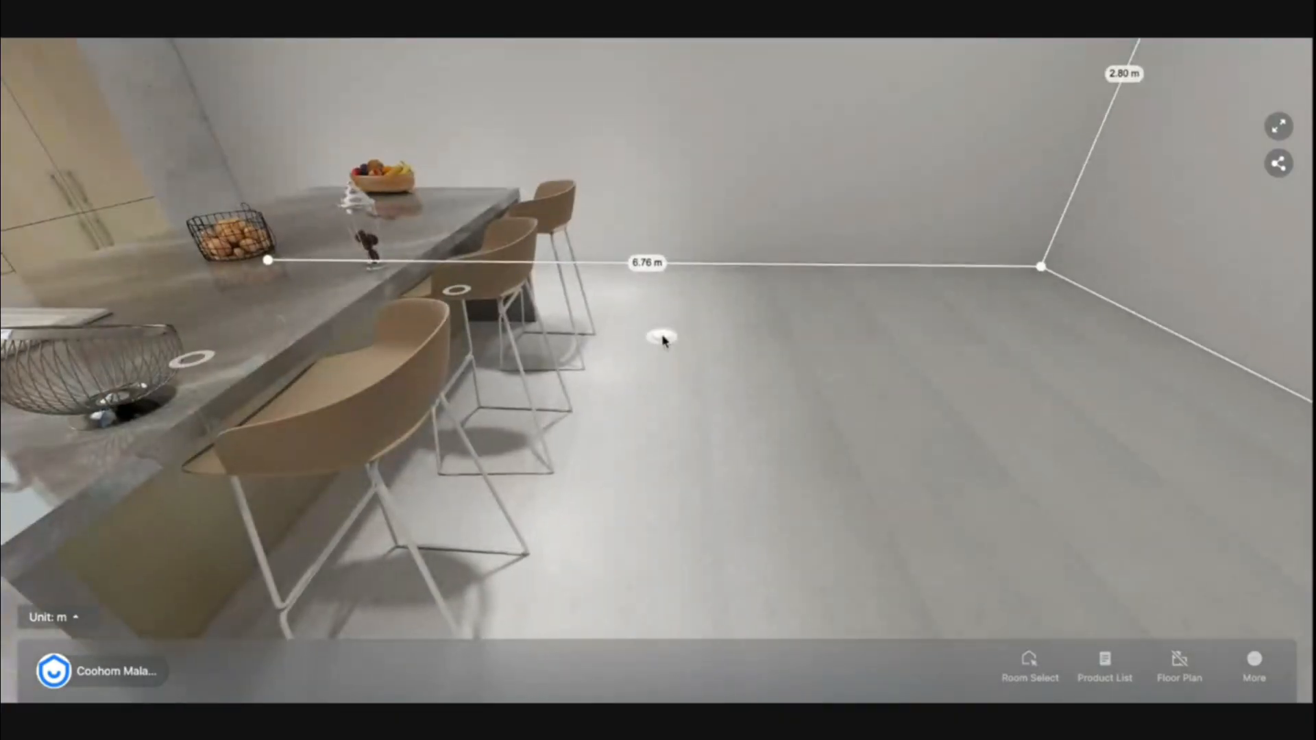
click(662, 340)
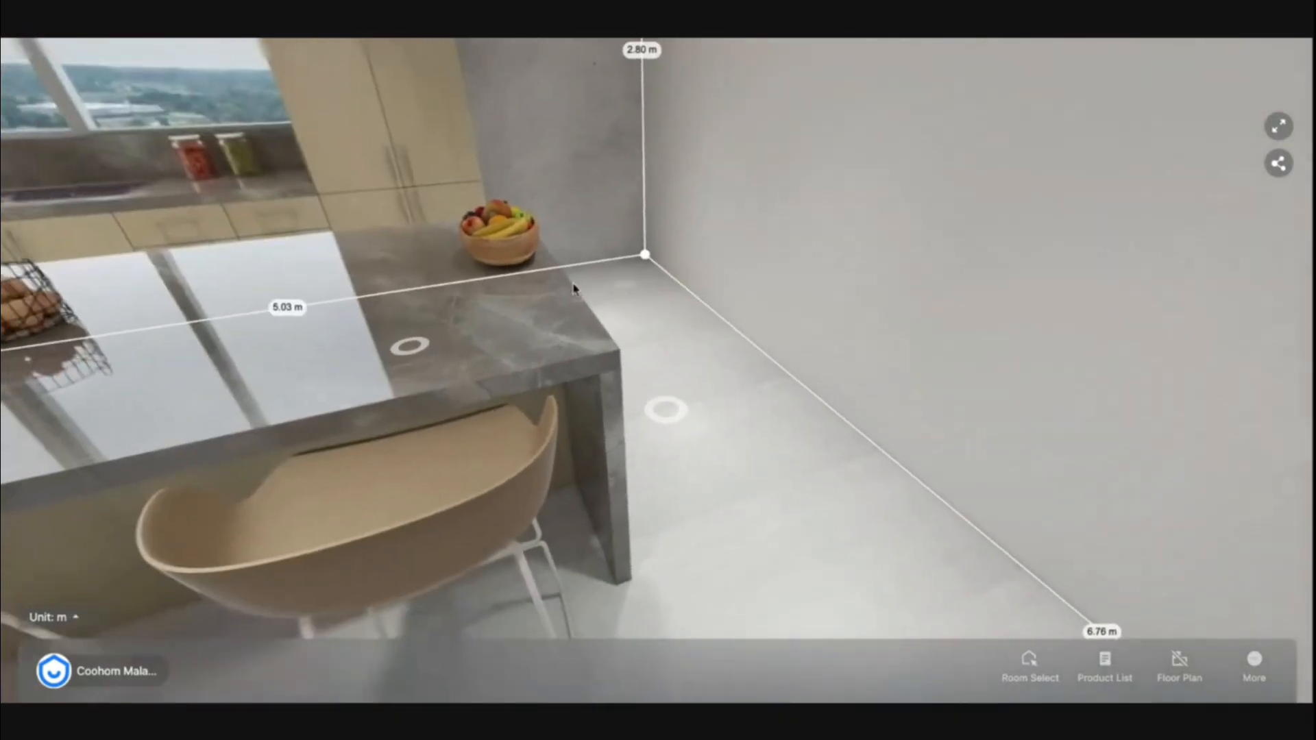
Step: Walk the VR tour around the island's fruit-bowl end and along the aisle between island and cooktop
drag(574, 288, 891, 420)
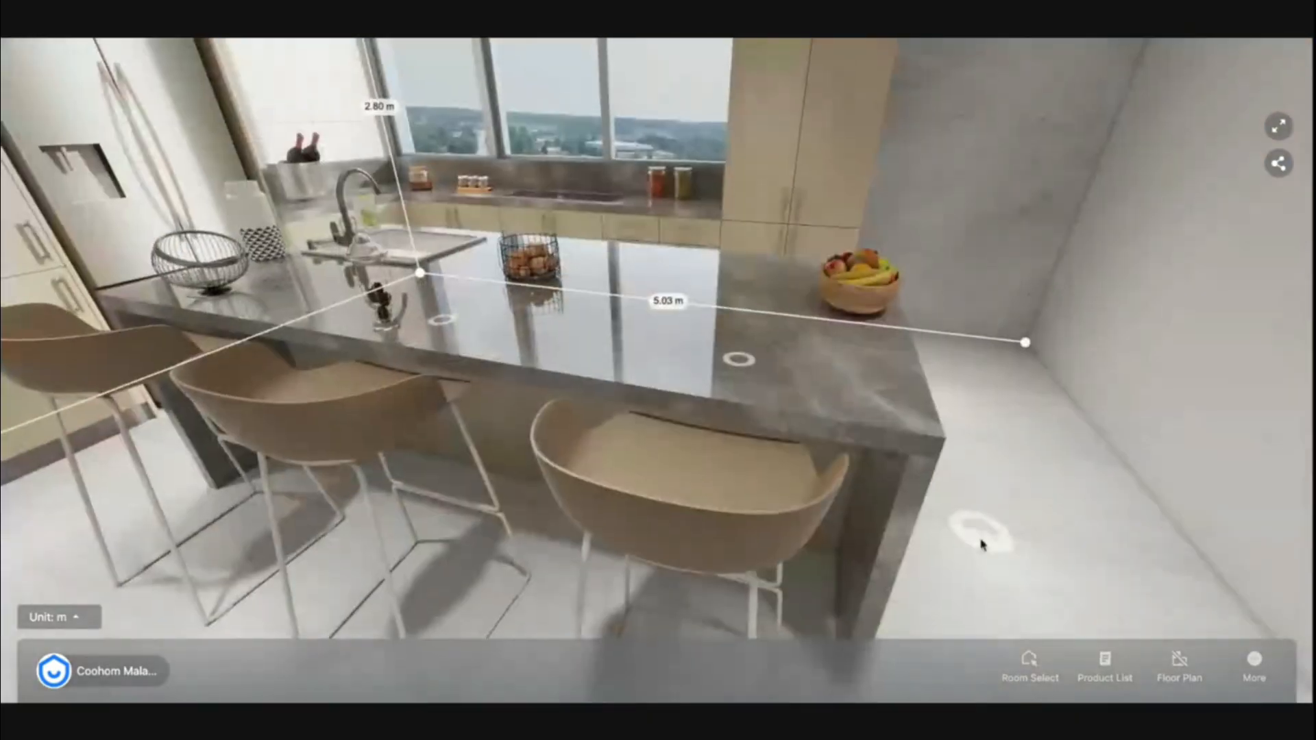
click(960, 551)
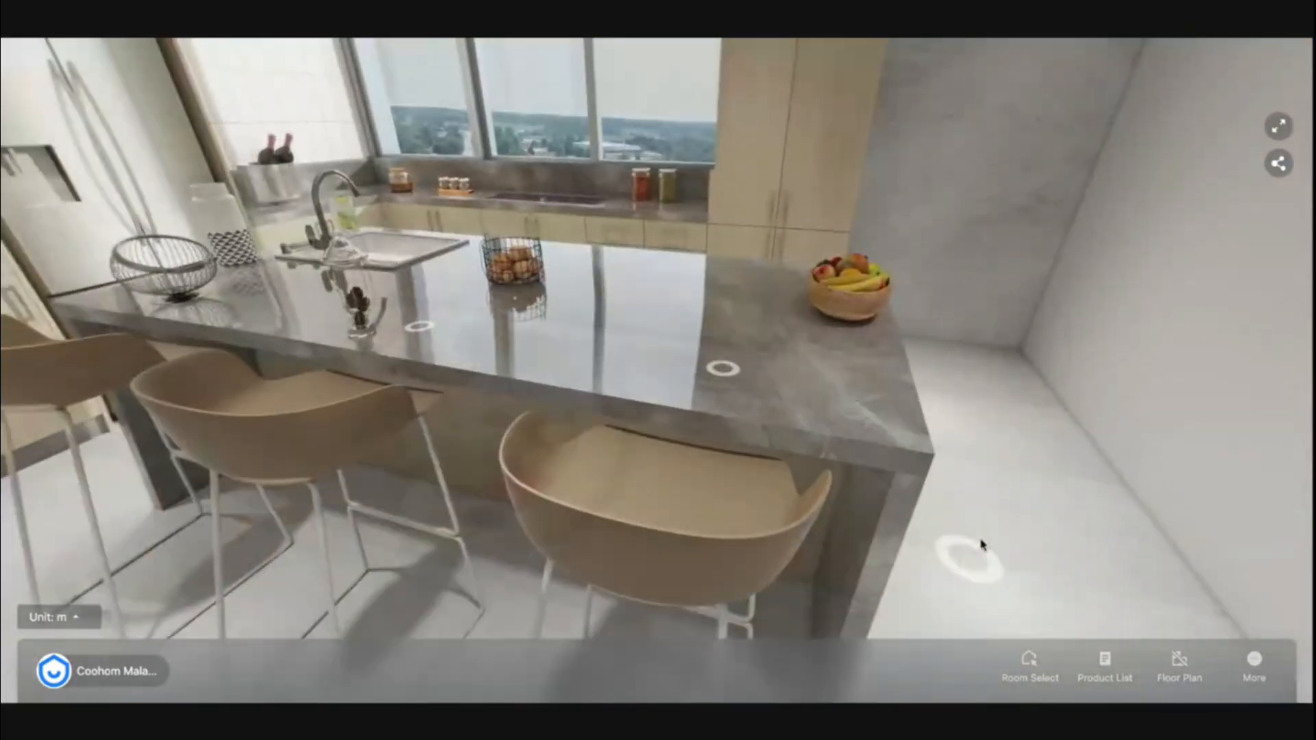
drag(667, 410, 668, 264)
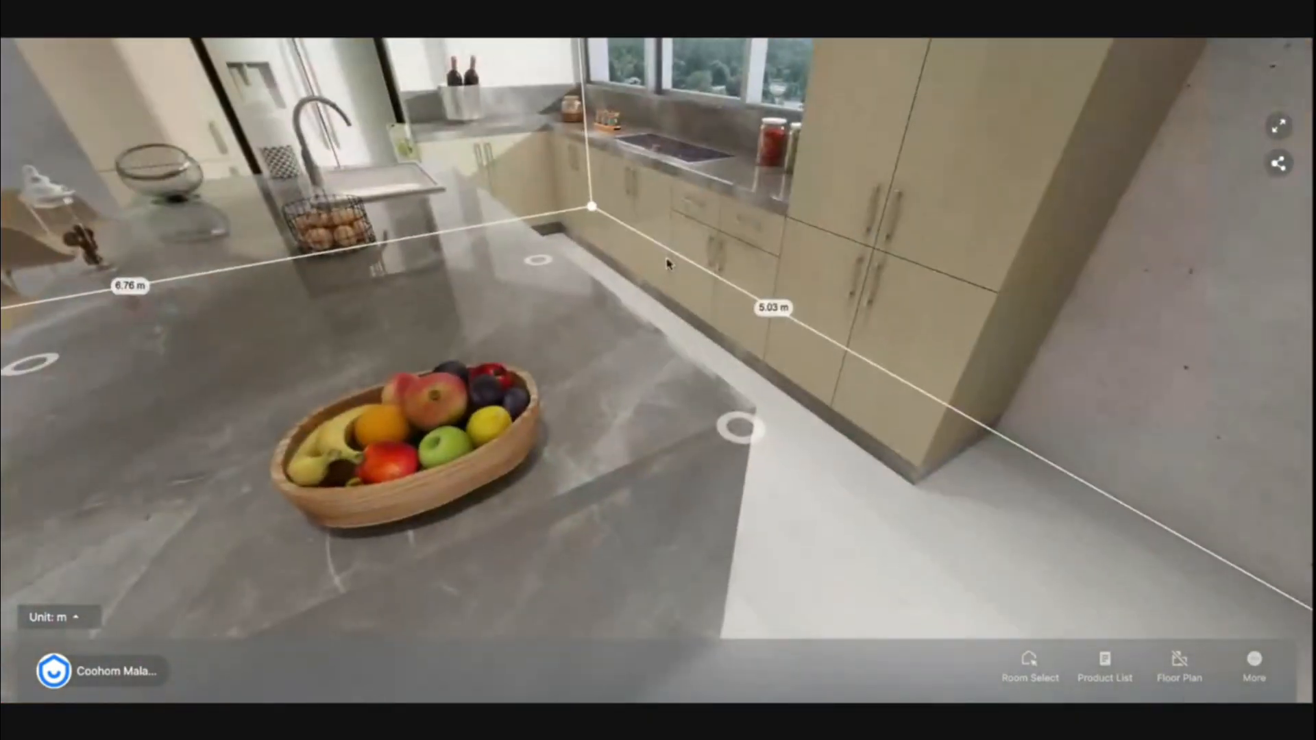
click(742, 427)
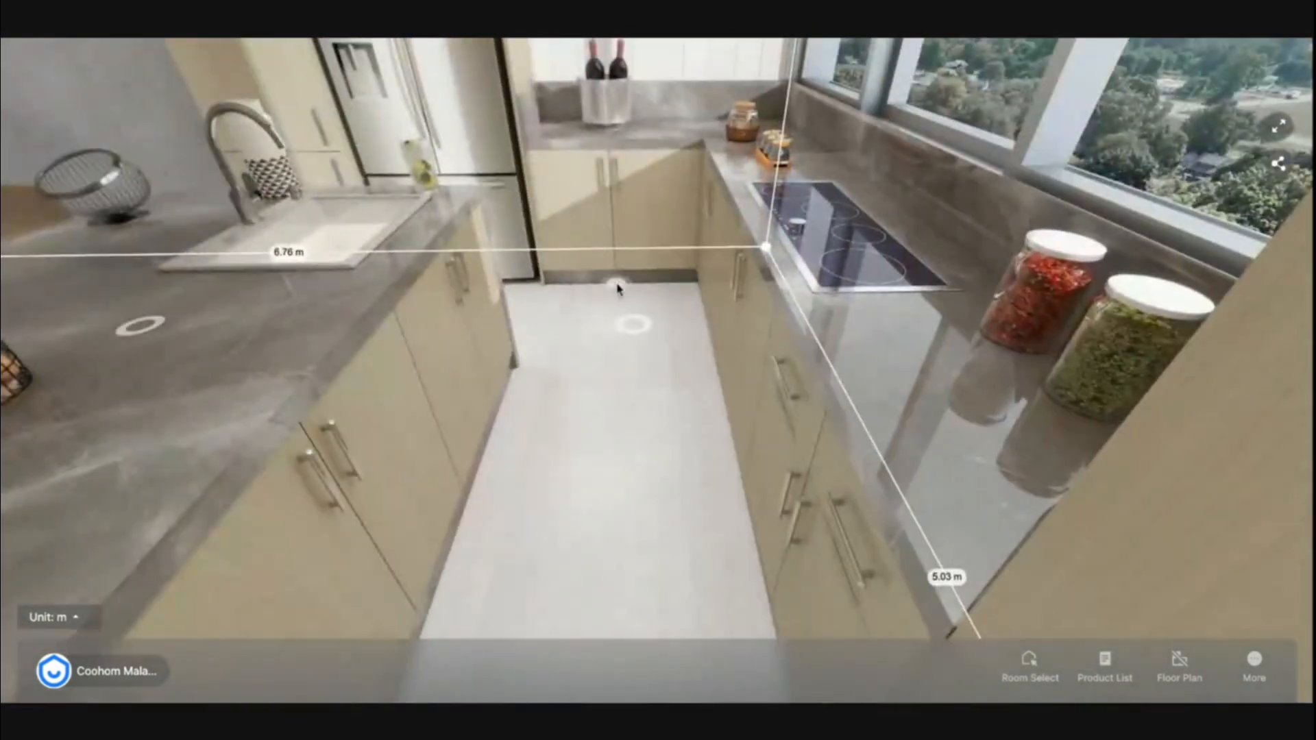
drag(617, 289, 620, 522)
click(634, 577)
Step: Look around the window counter, walk past the island sink to the bar stools, and turn back towards the fridge and windows
drag(728, 493, 599, 468)
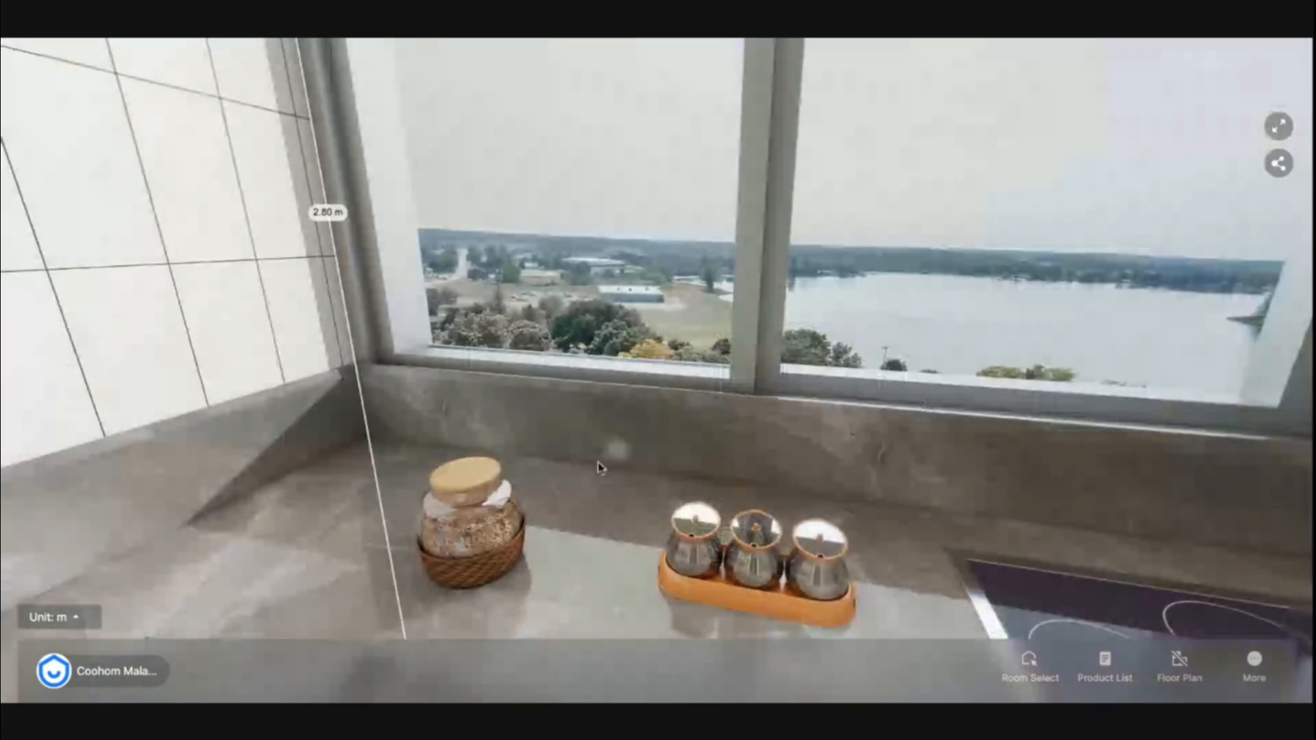
click(605, 461)
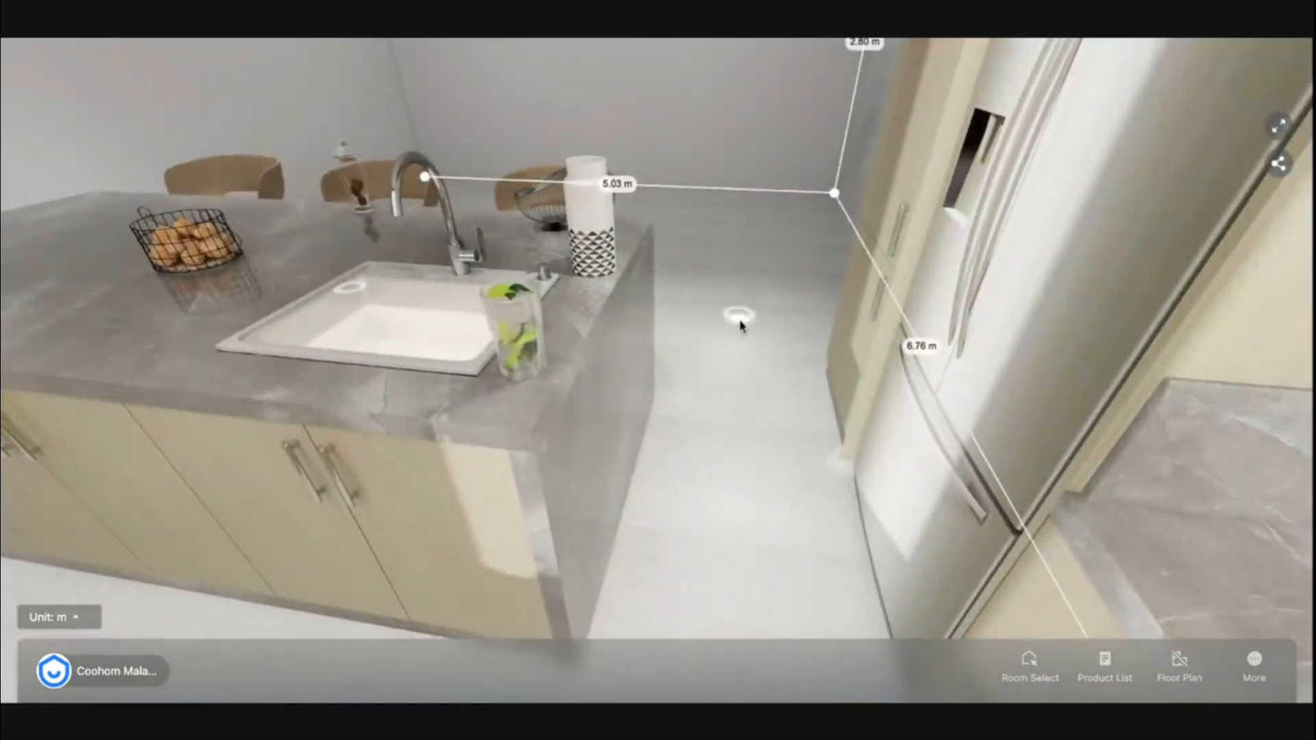
click(738, 317)
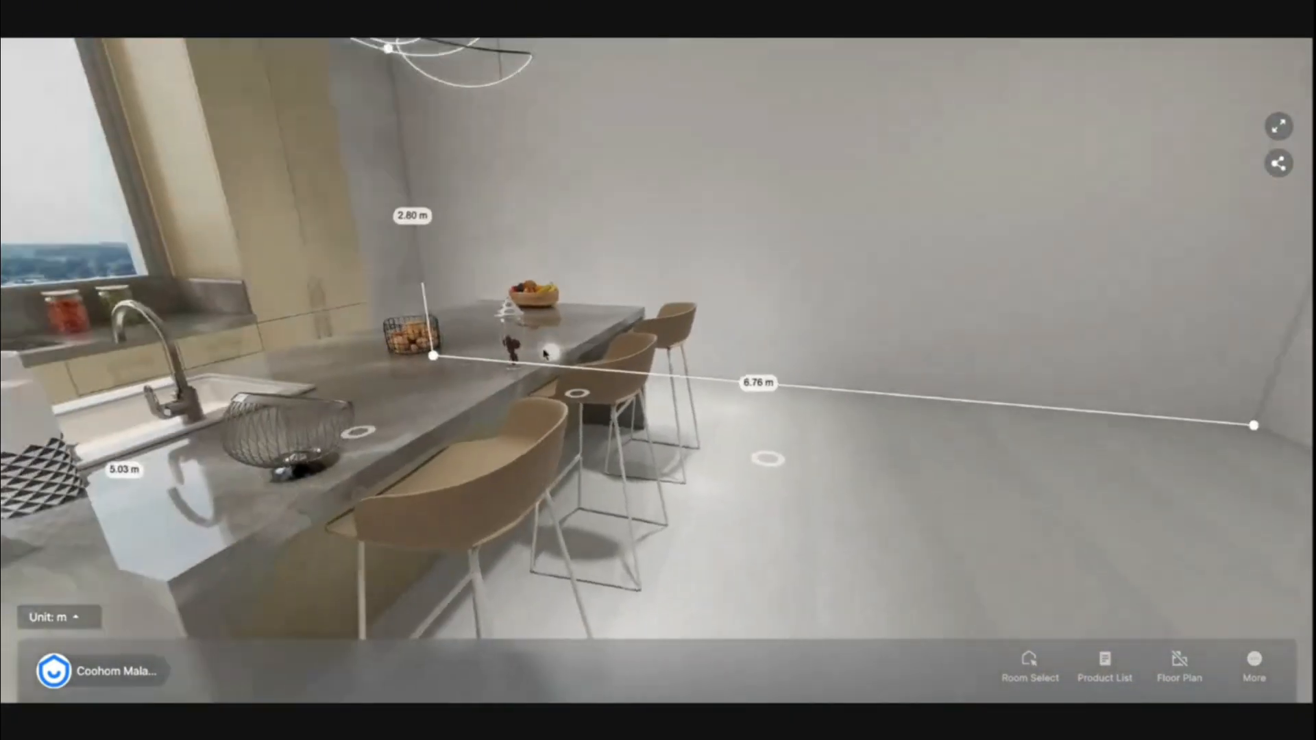
drag(545, 355, 757, 366)
drag(605, 368, 902, 396)
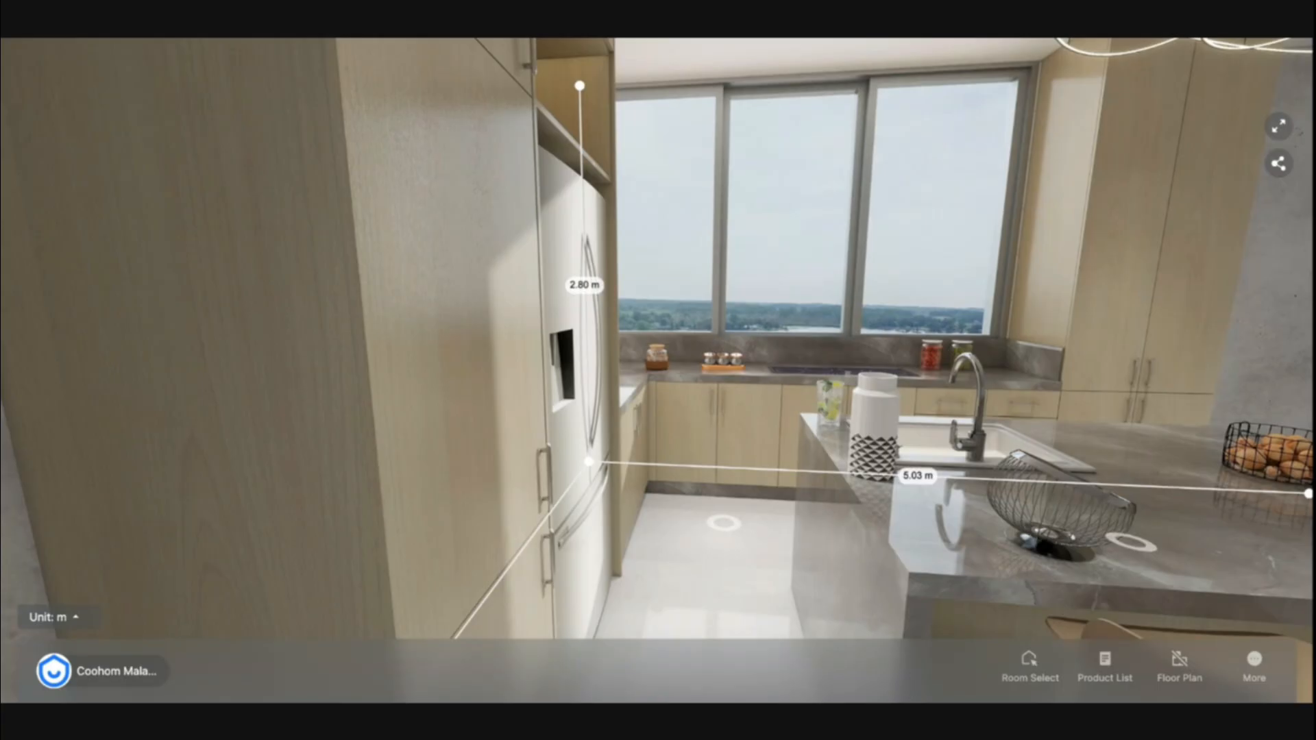
Step: Look over the island and window wall in the VR tour and examine its product list's Brand and Reference items
drag(825, 369, 648, 333)
drag(875, 332, 837, 406)
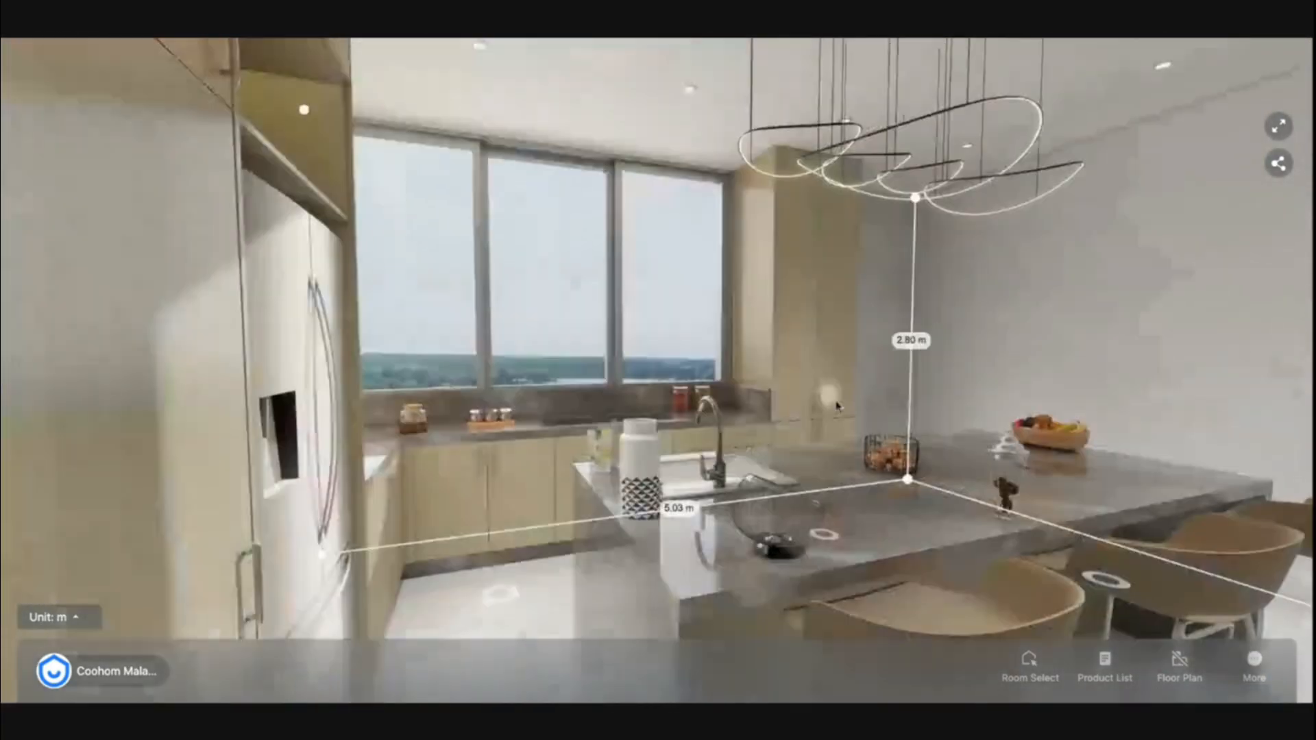
click(1105, 665)
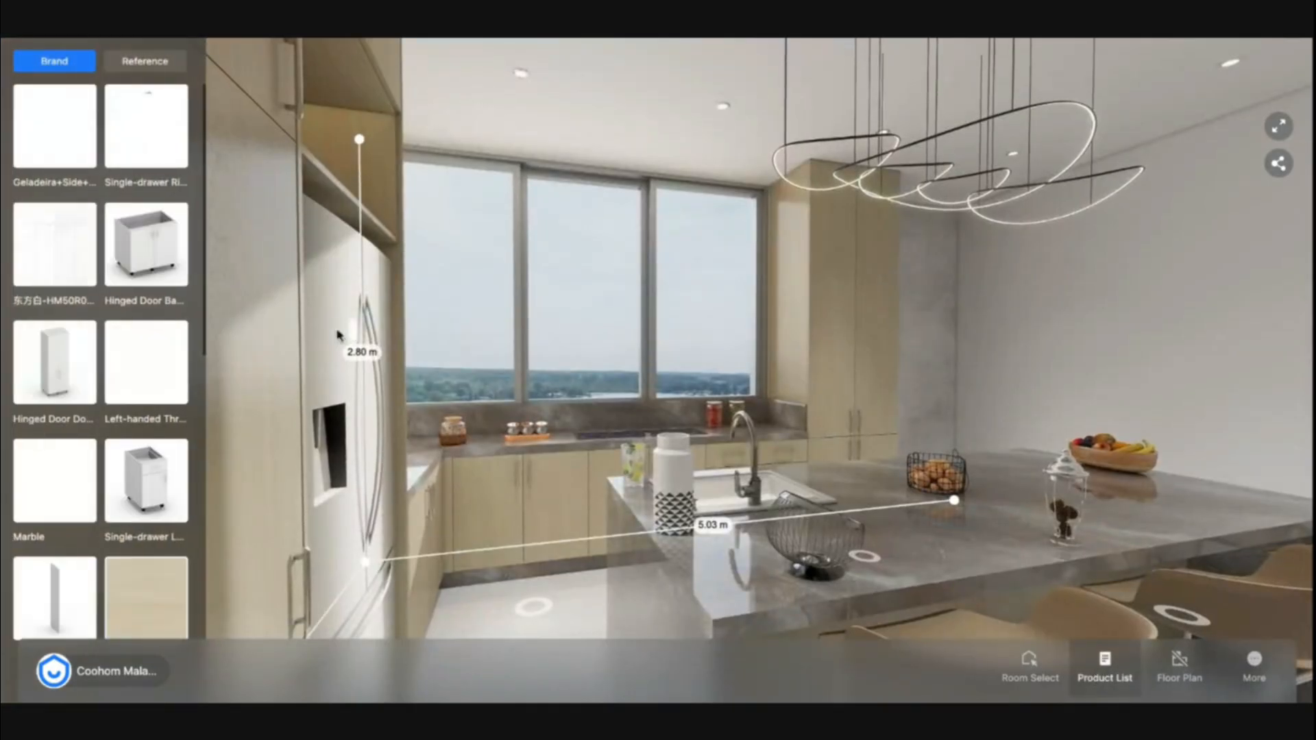
scroll(61, 493, down, 5)
scroll(70, 475, up, 3)
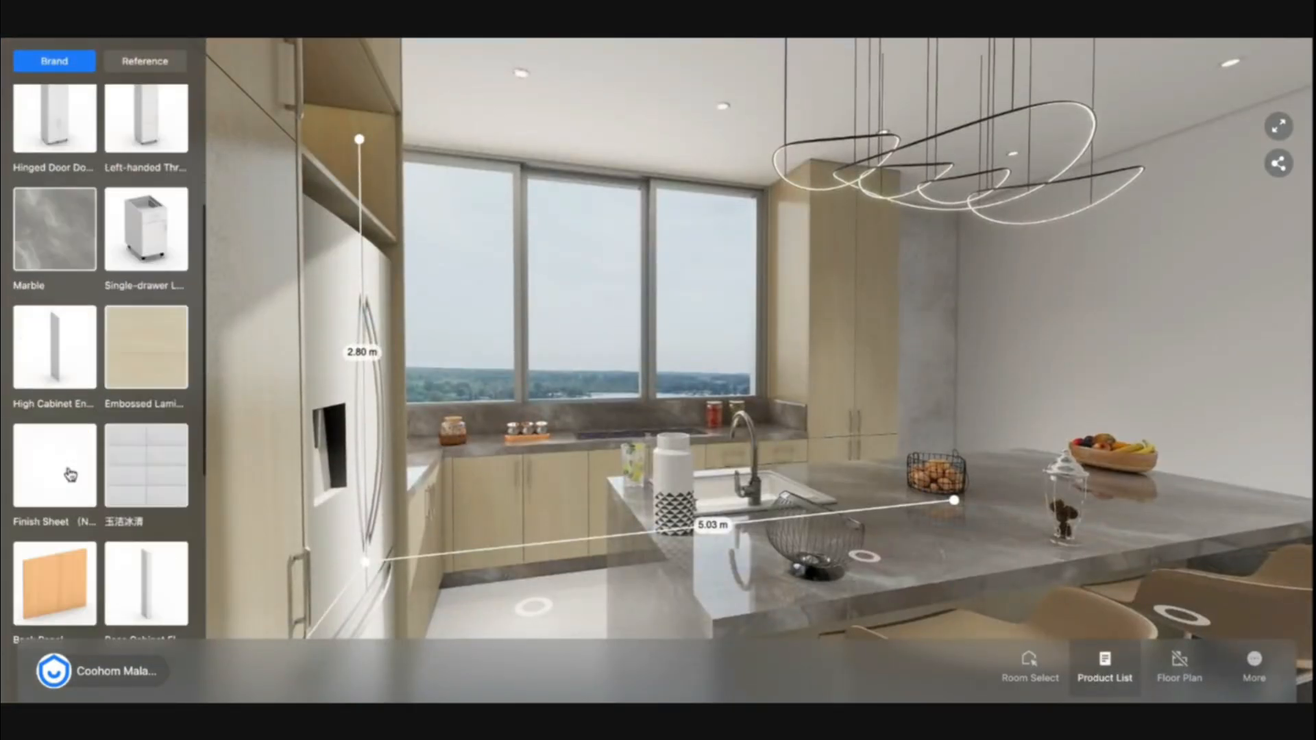
scroll(70, 475, up, 3)
click(145, 61)
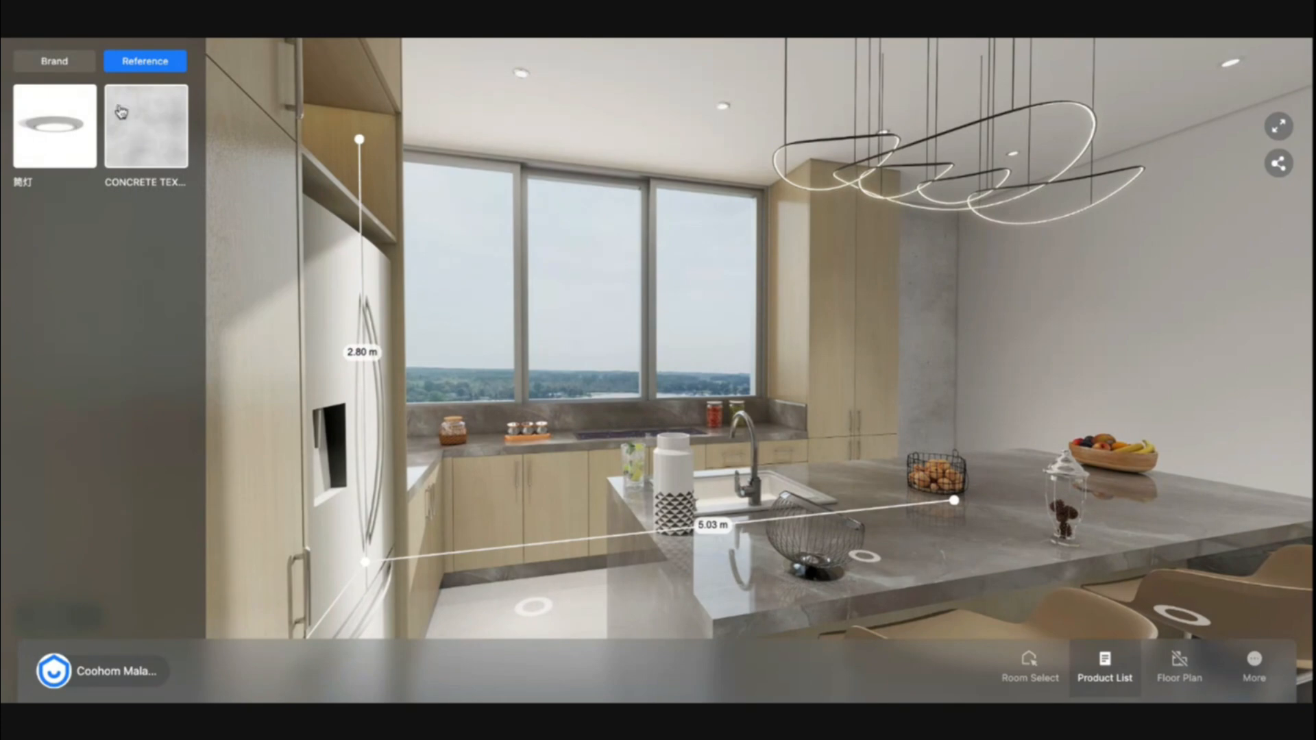
click(79, 65)
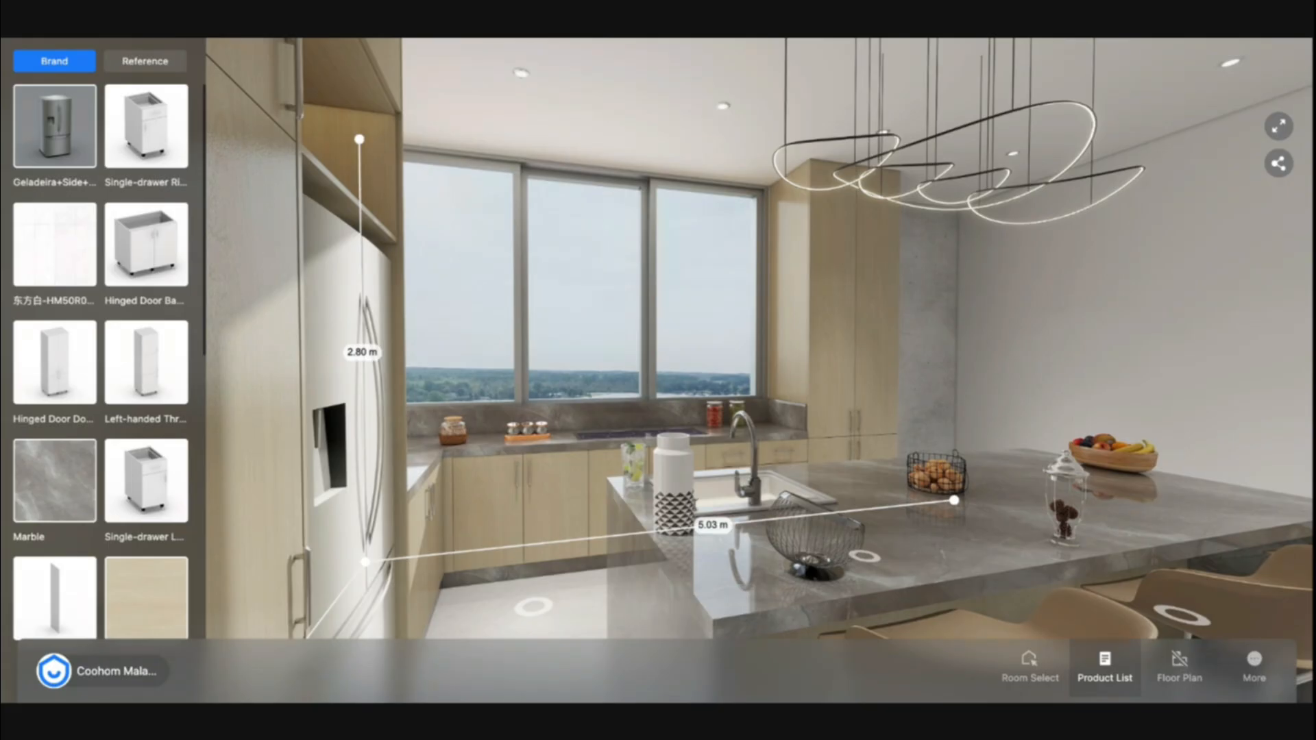
drag(719, 386, 873, 393)
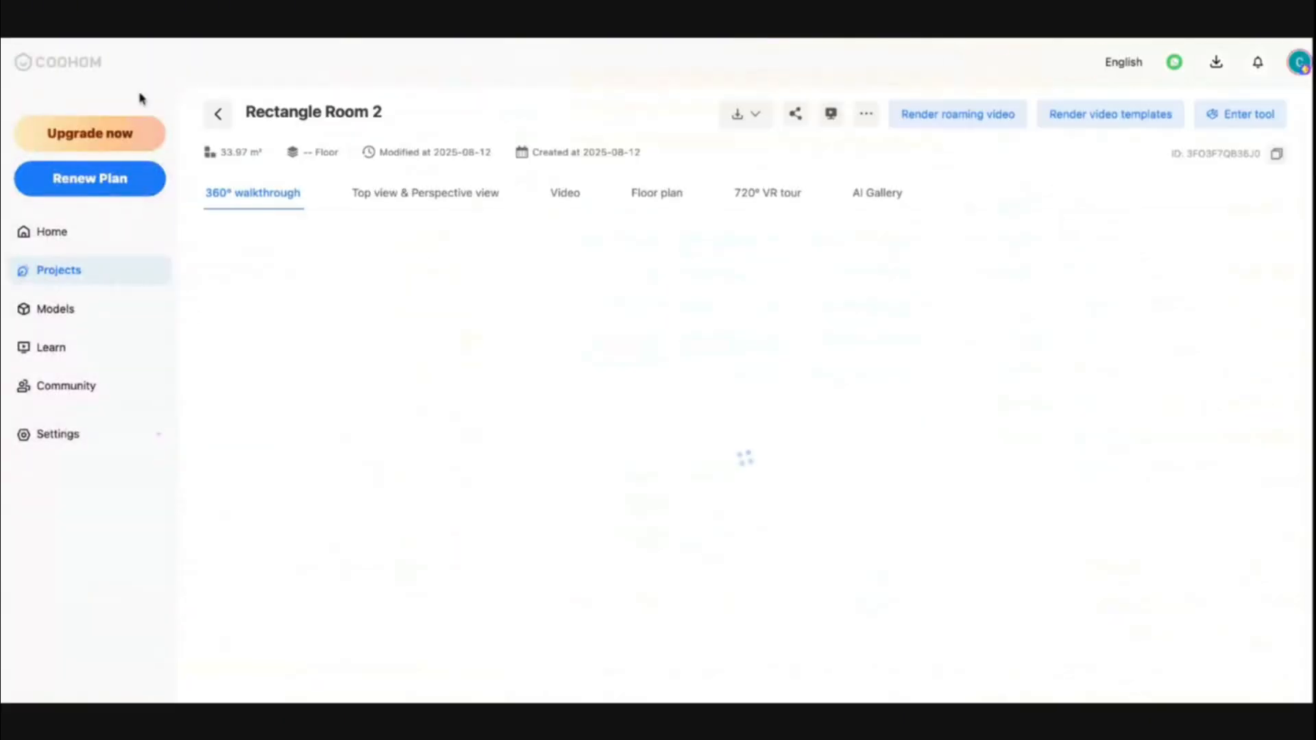
Step: Download the three 4k UHD perspective renders of the Rectangle Room 2 project
click(434, 194)
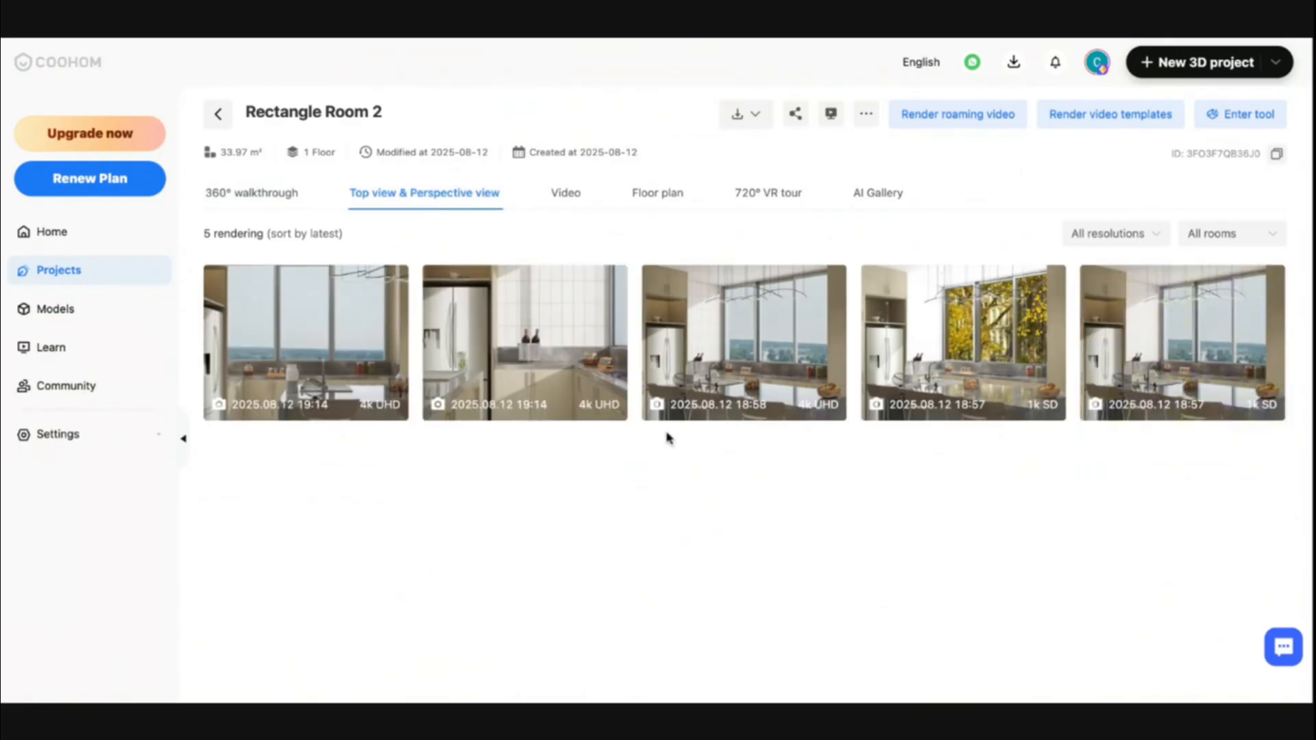
click(392, 281)
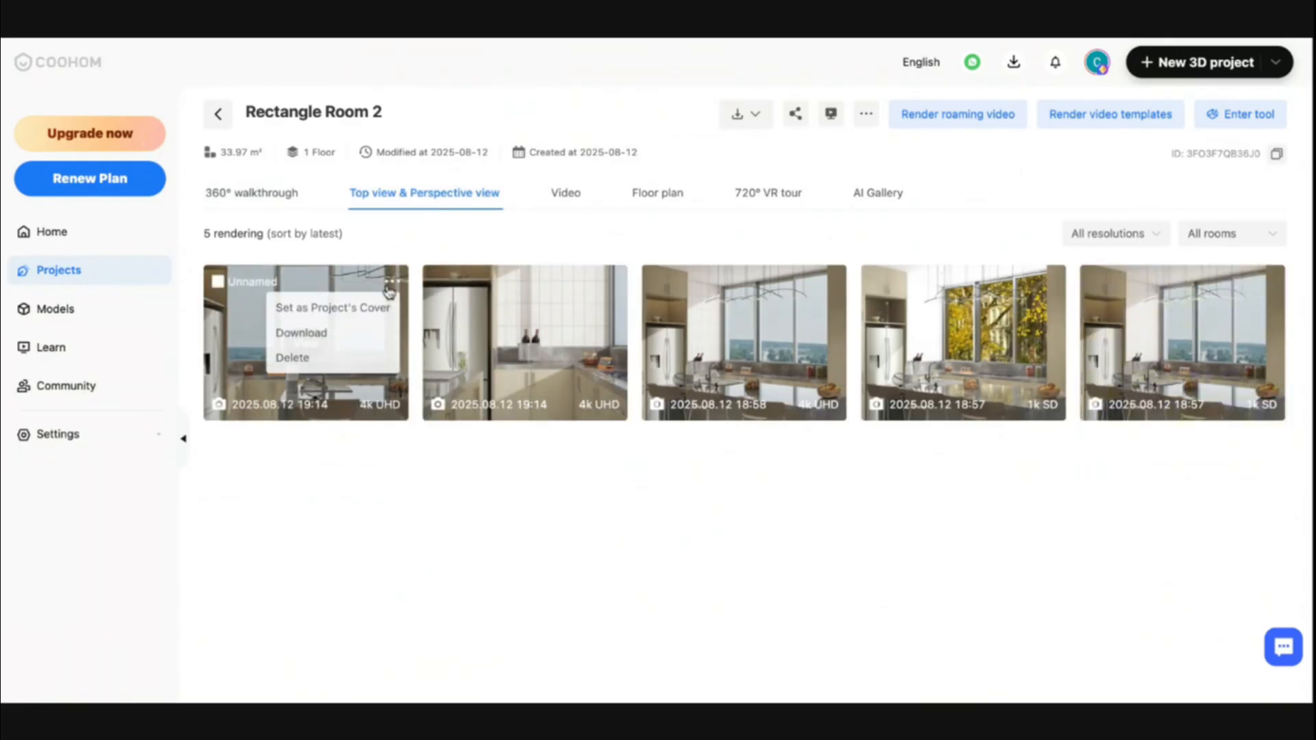
click(316, 336)
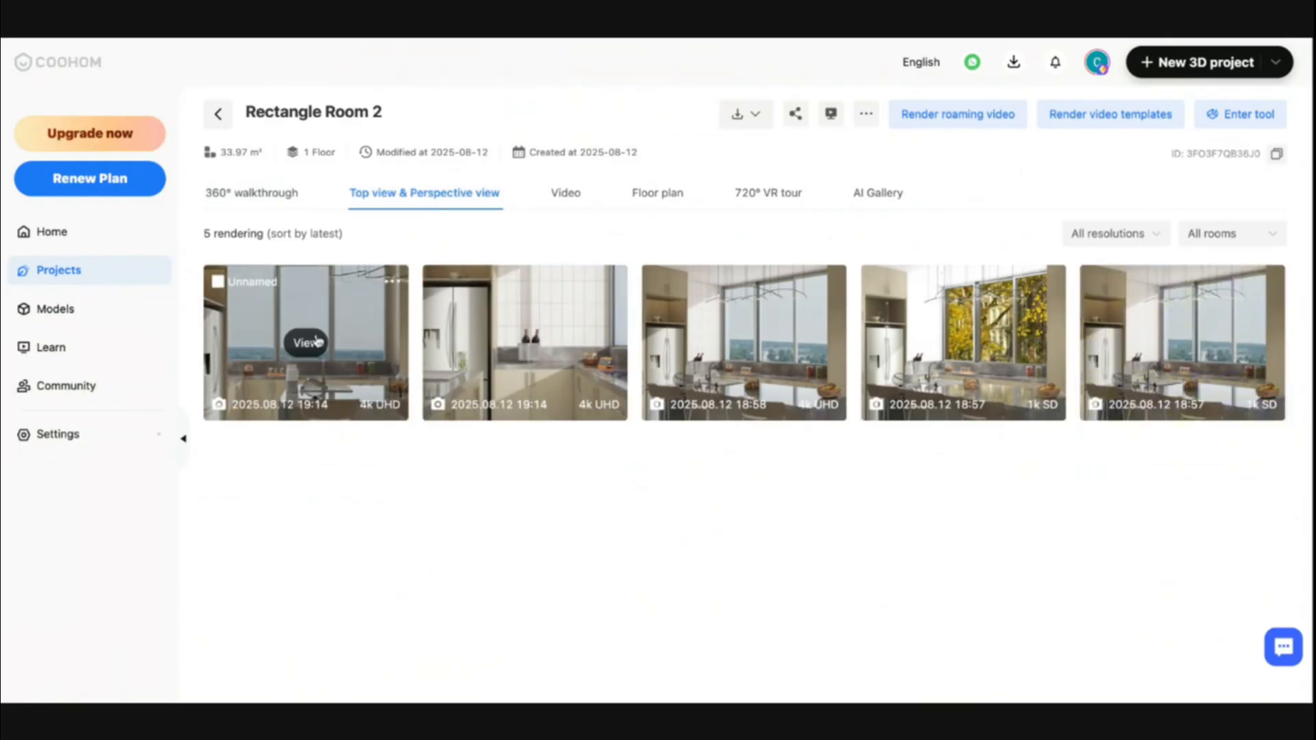
click(612, 283)
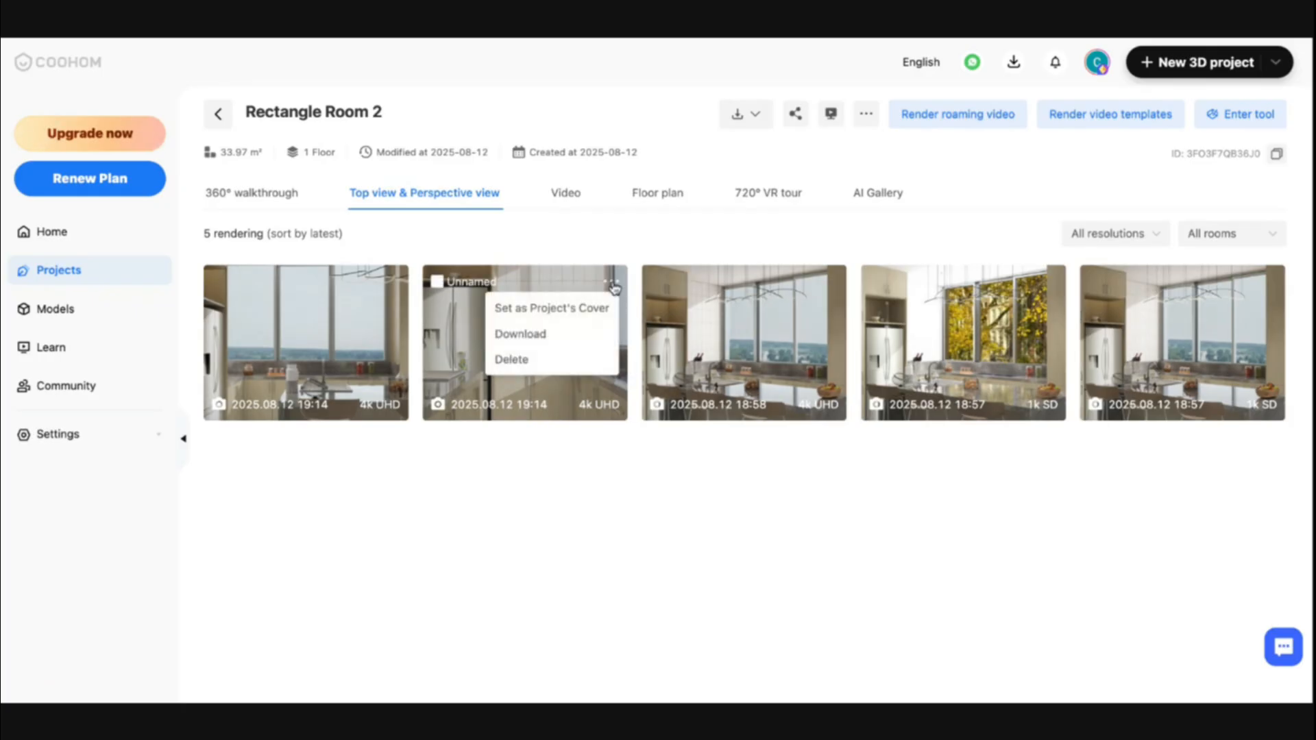
click(574, 341)
click(830, 281)
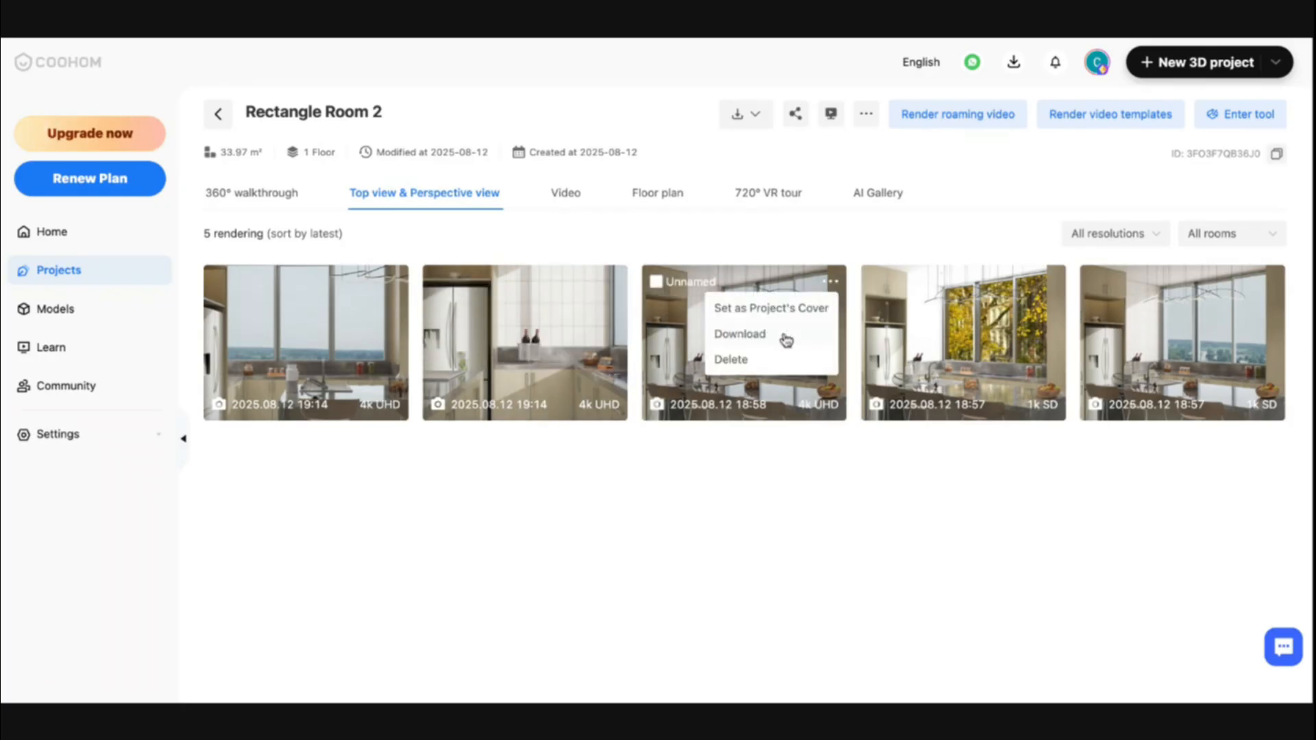
click(786, 341)
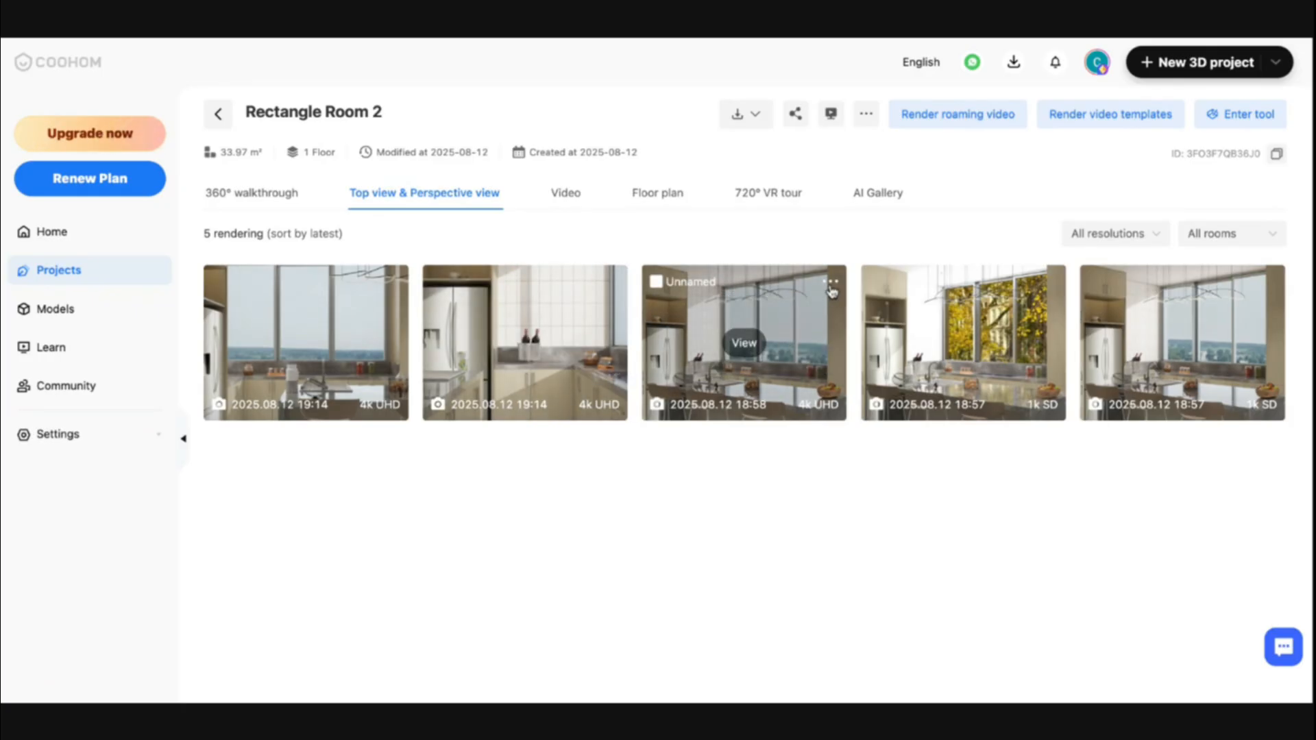
Step: Set the 4k UHD kitchen render from 2025.08.12 18:58 as the project's cover and return to the project list
click(218, 113)
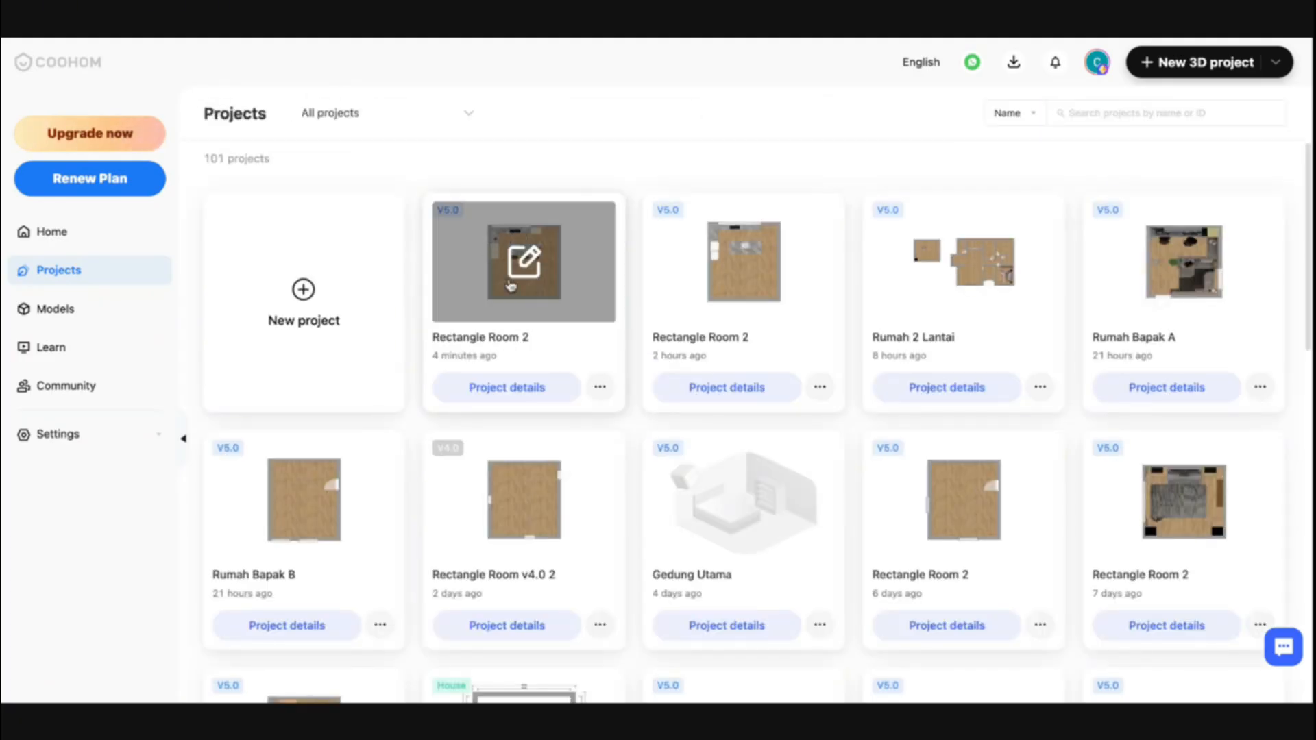
click(510, 382)
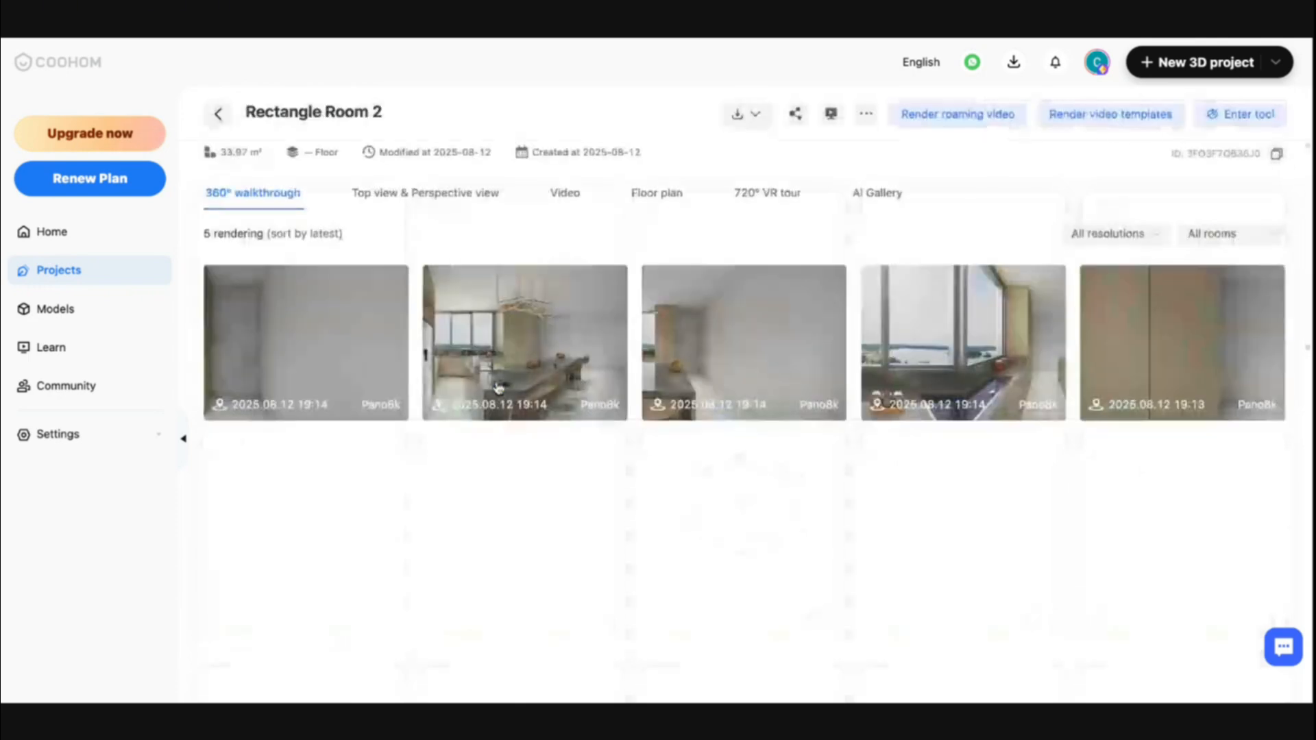
click(441, 206)
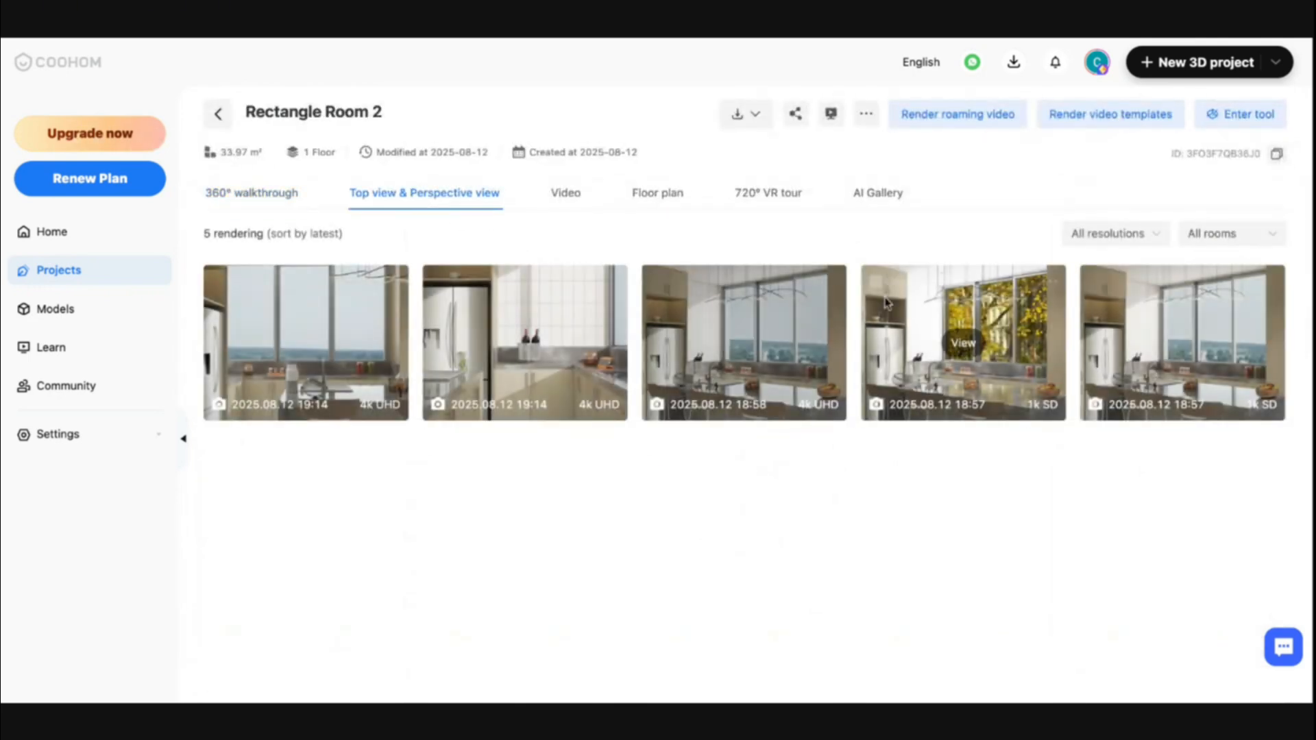
click(831, 281)
click(803, 310)
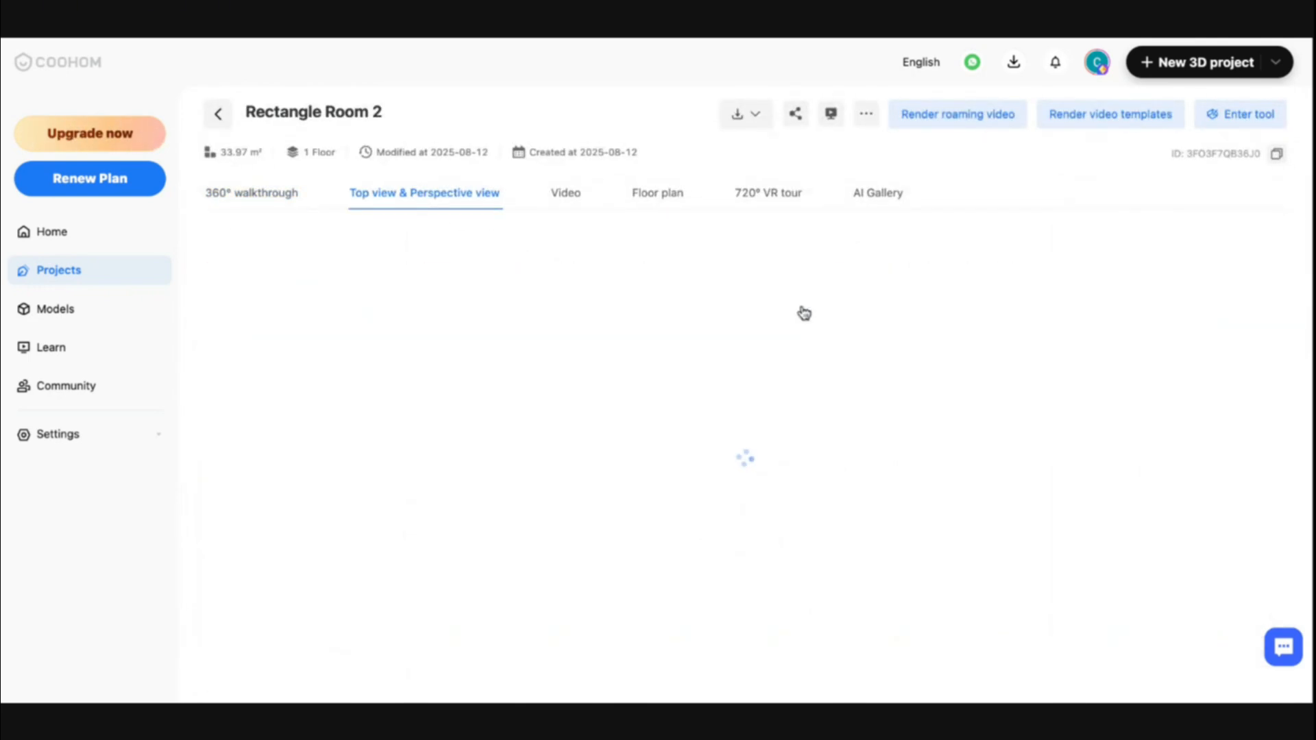
click(230, 123)
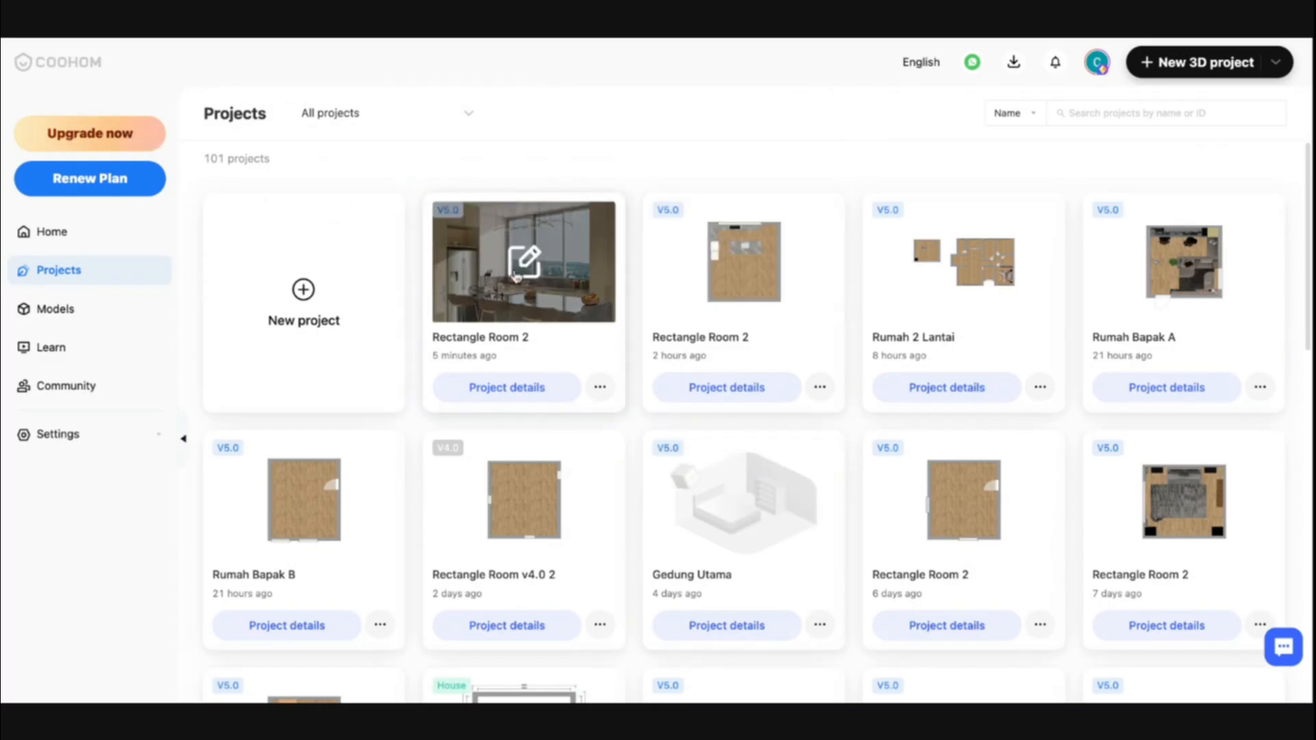
Step: Examine the social community sharing options for the most recent Rectangle Room 2 project
click(601, 387)
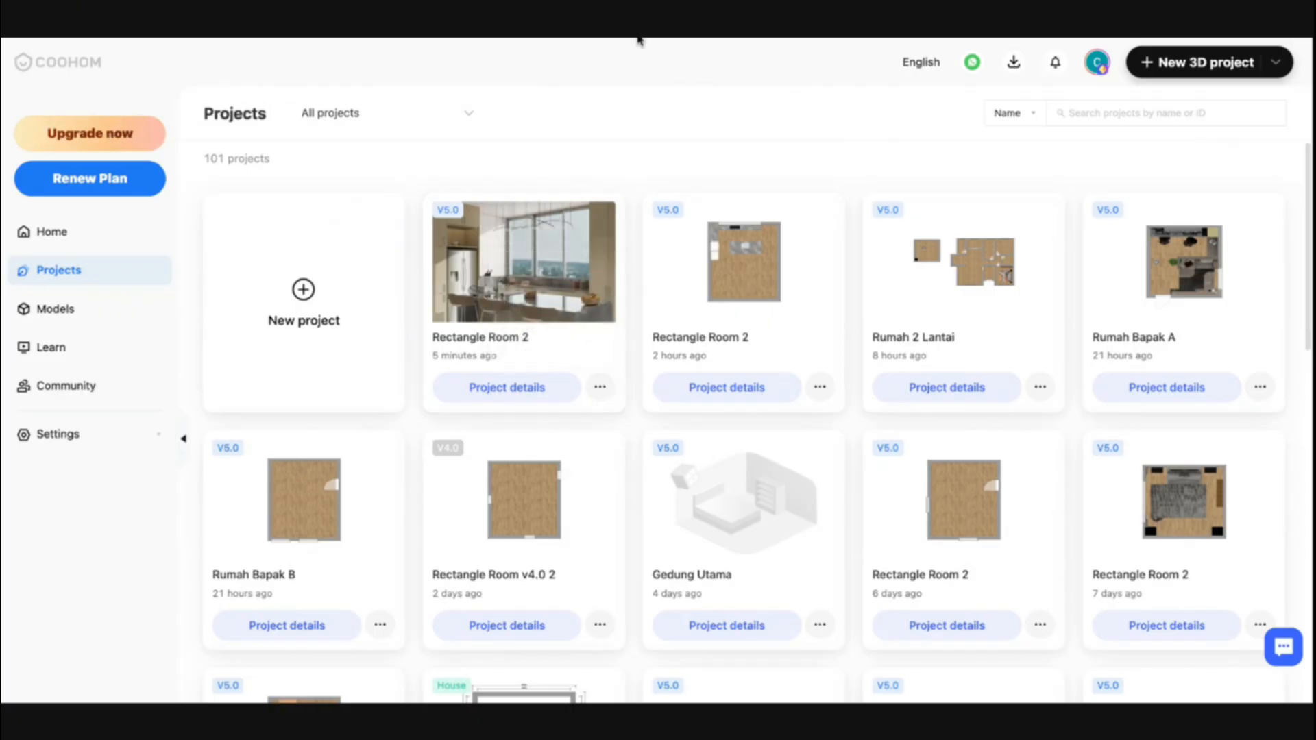
mouse_move(597, 379)
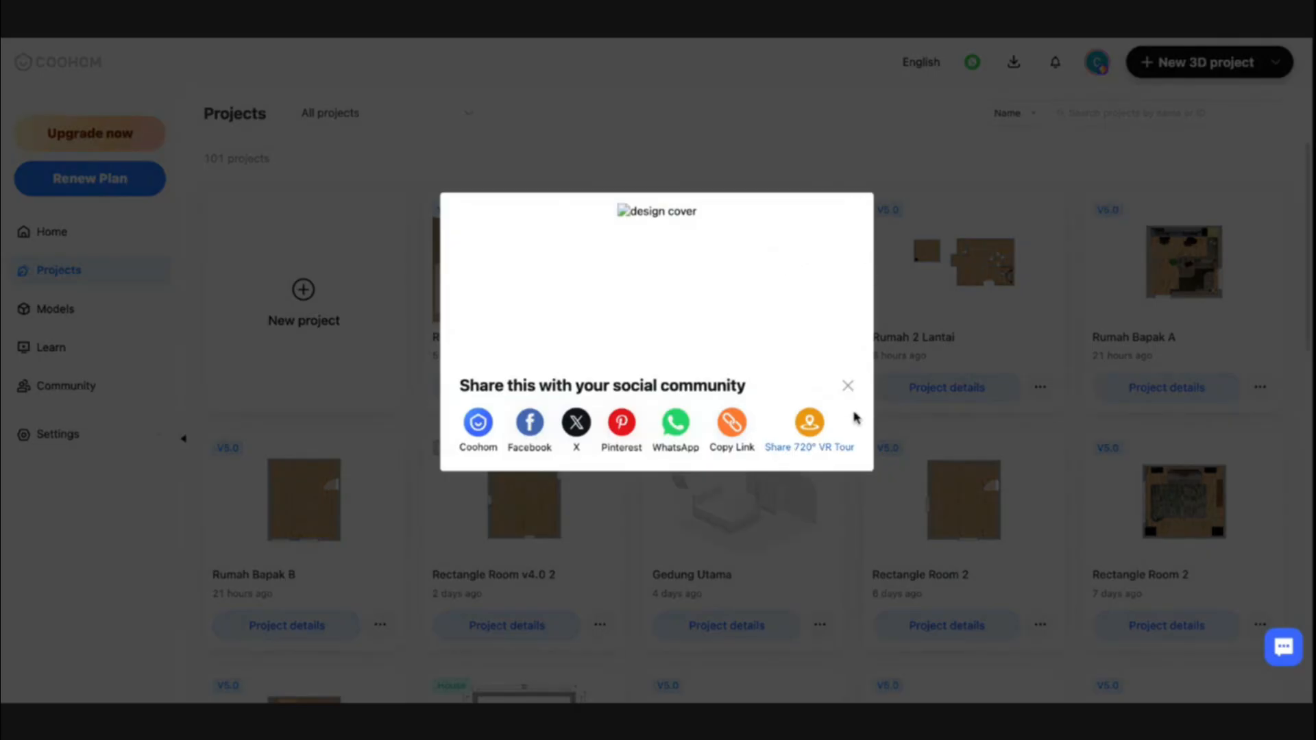
click(850, 386)
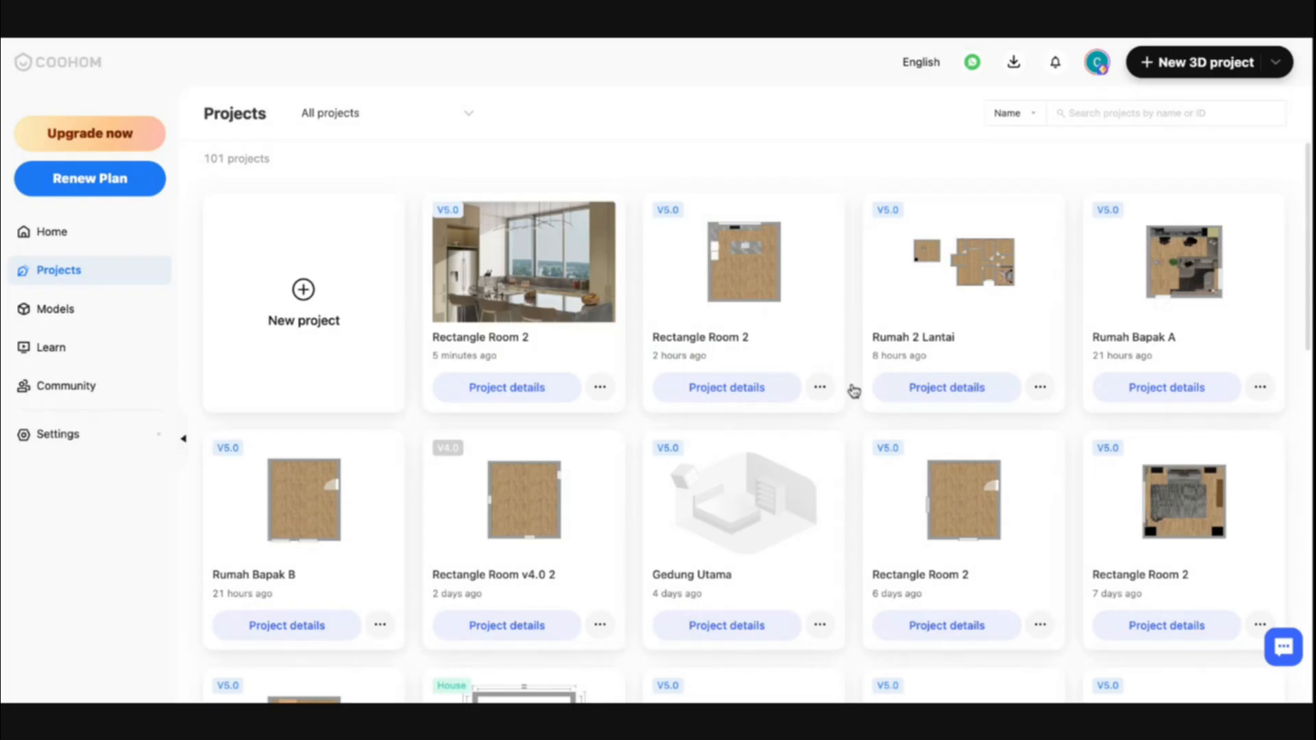
Step: Set the kitchen project's permanent share link to "Anyone with the link can duplicate" without a password, and copy the link
click(574, 269)
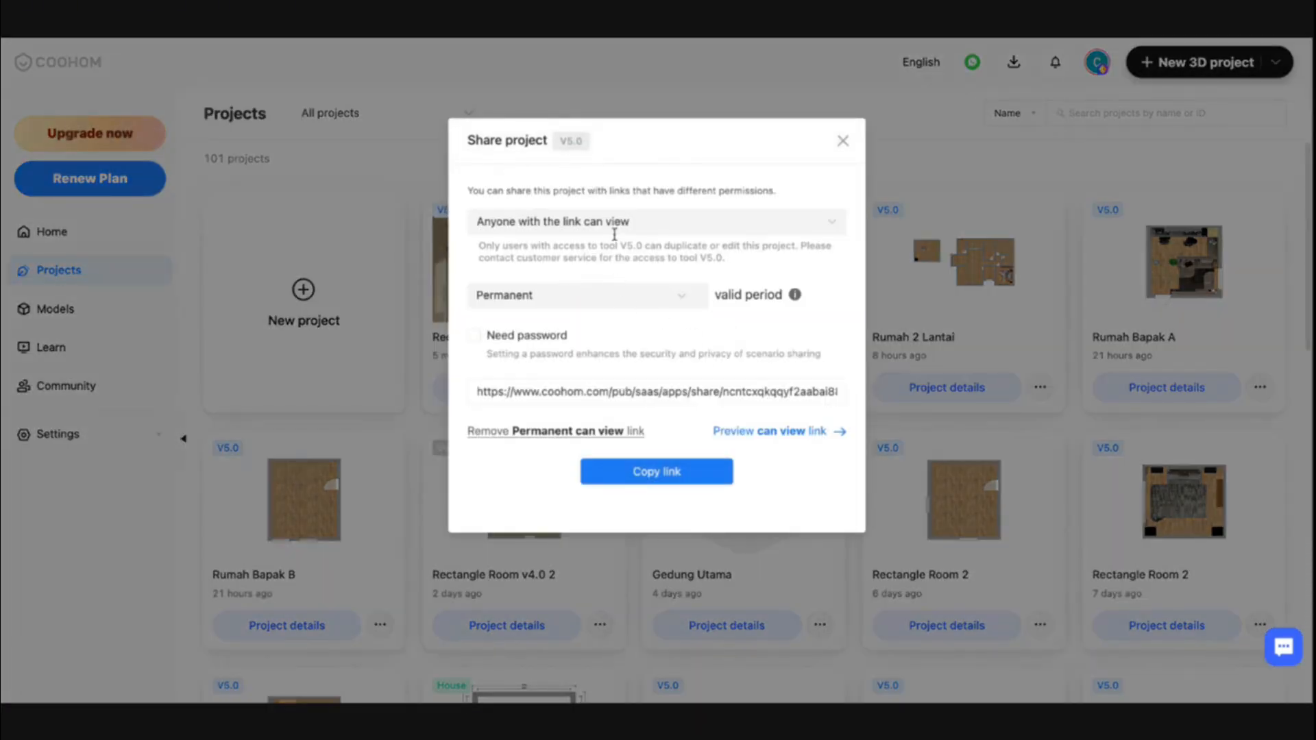
click(579, 221)
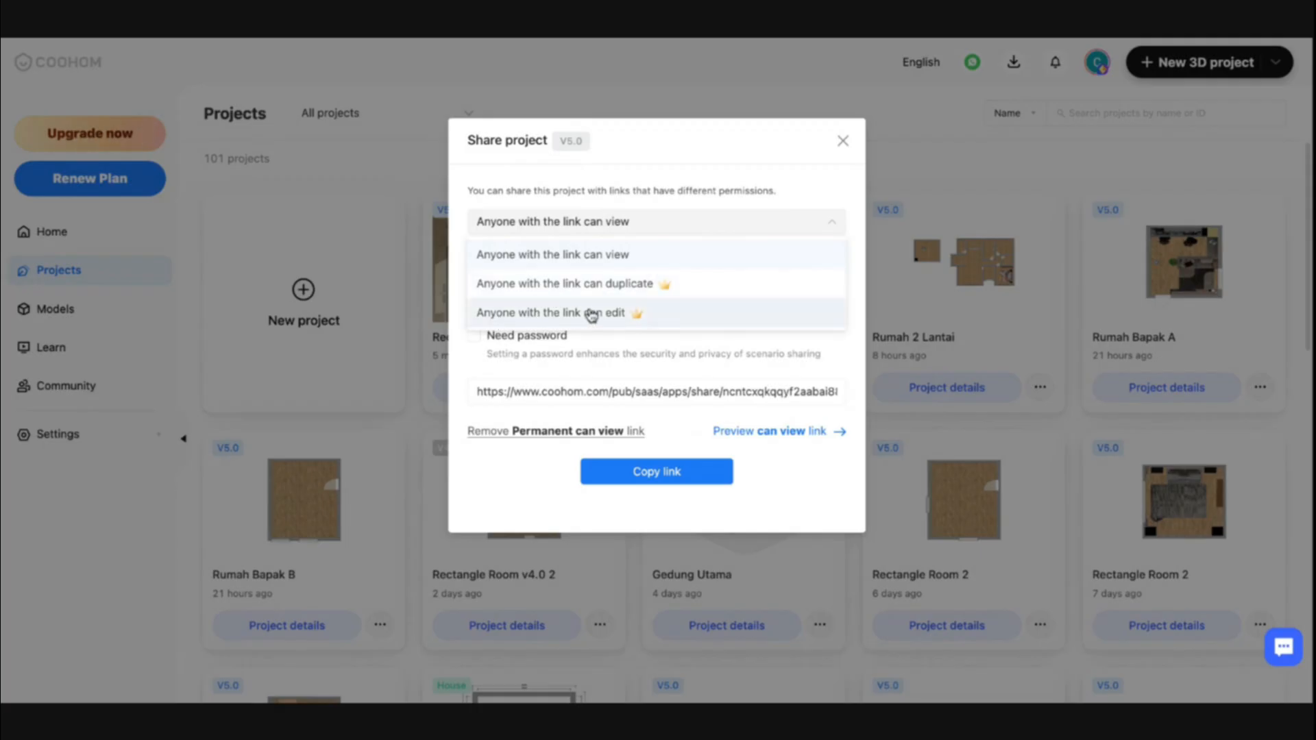
click(622, 294)
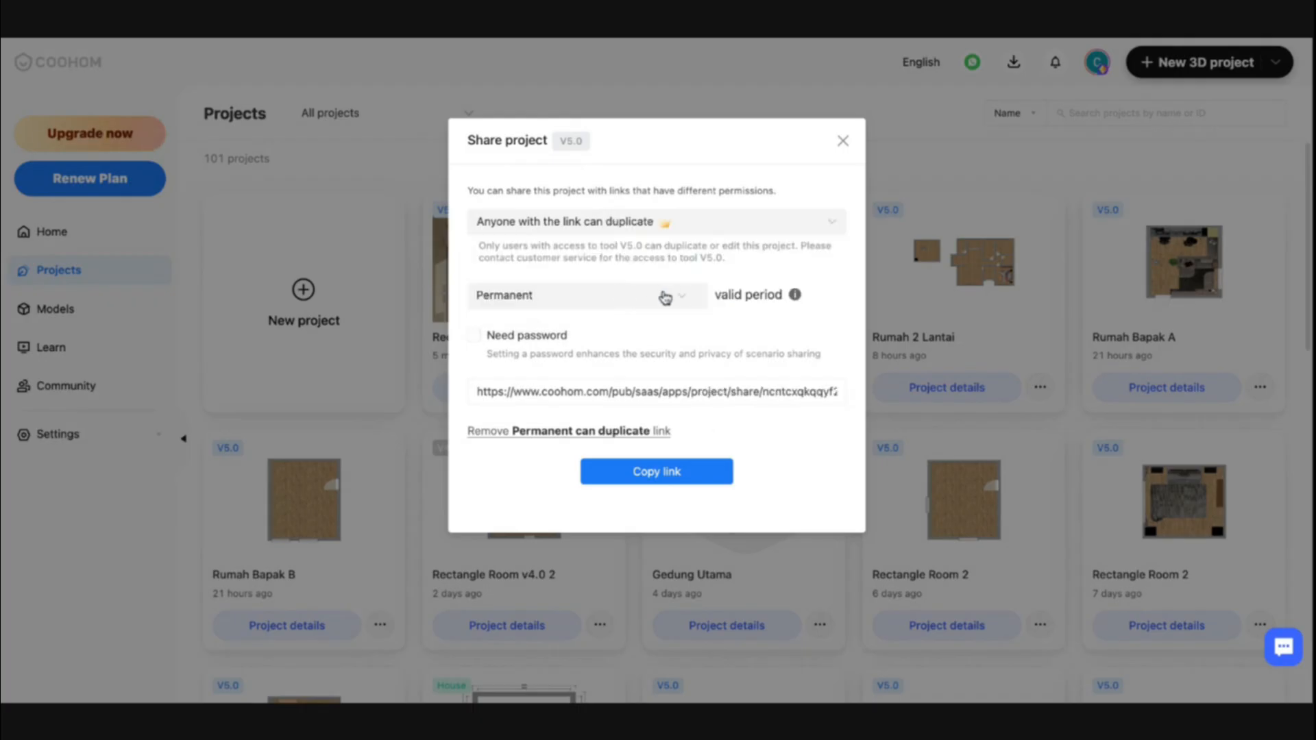
click(473, 335)
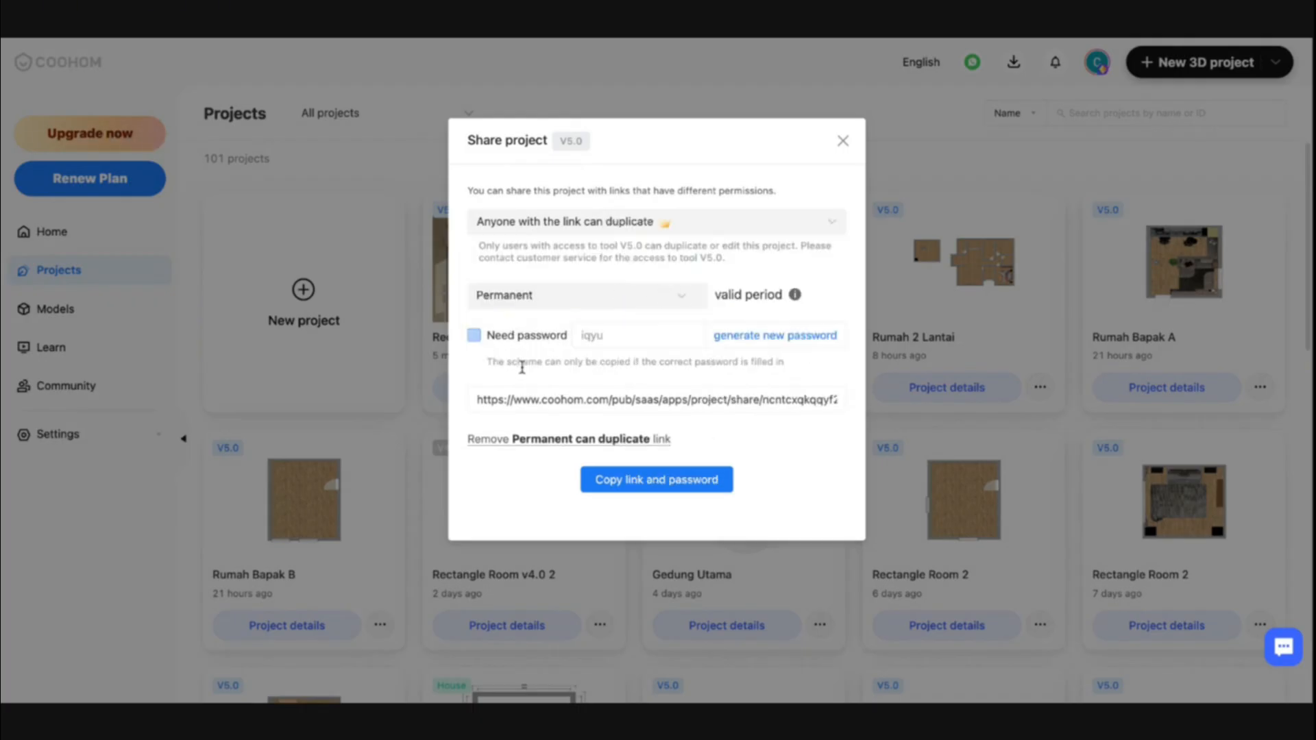
click(474, 336)
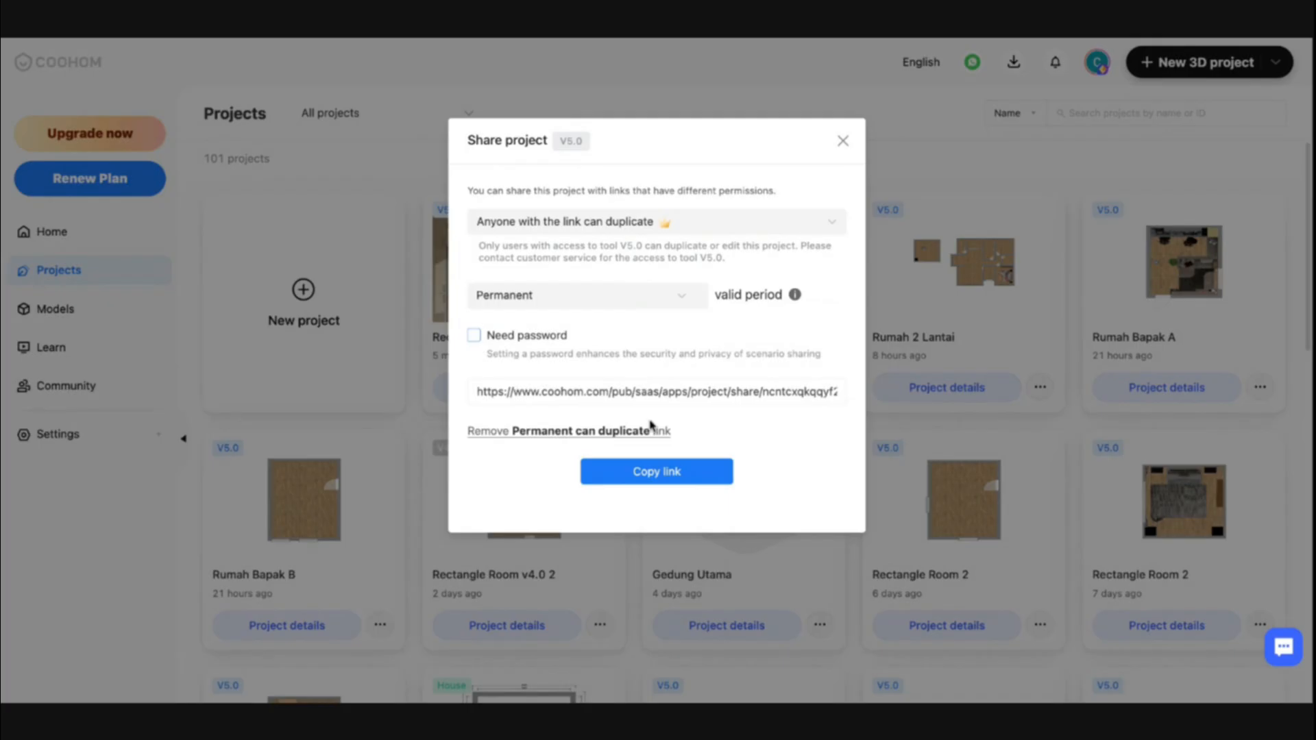
click(656, 472)
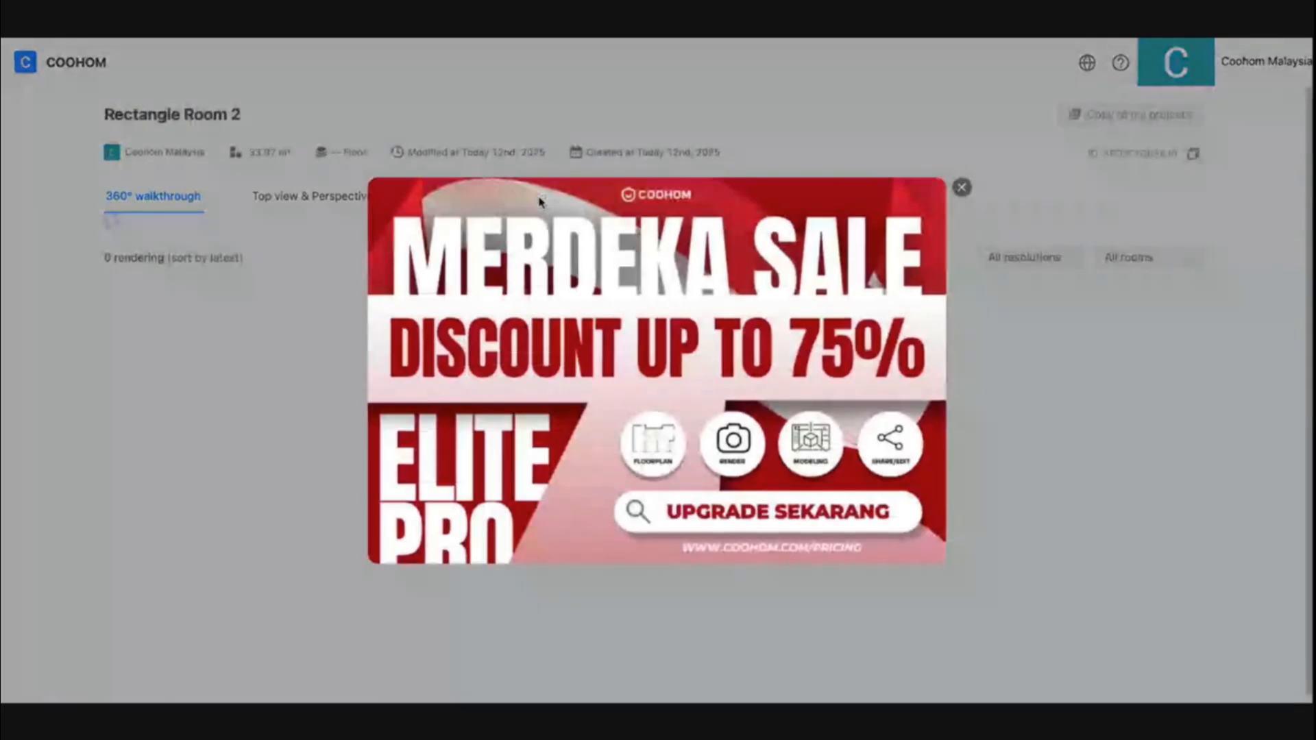
Step: Dismiss the promotion on the shared project page, and review the share link's permission options before closing the share dialog
click(962, 188)
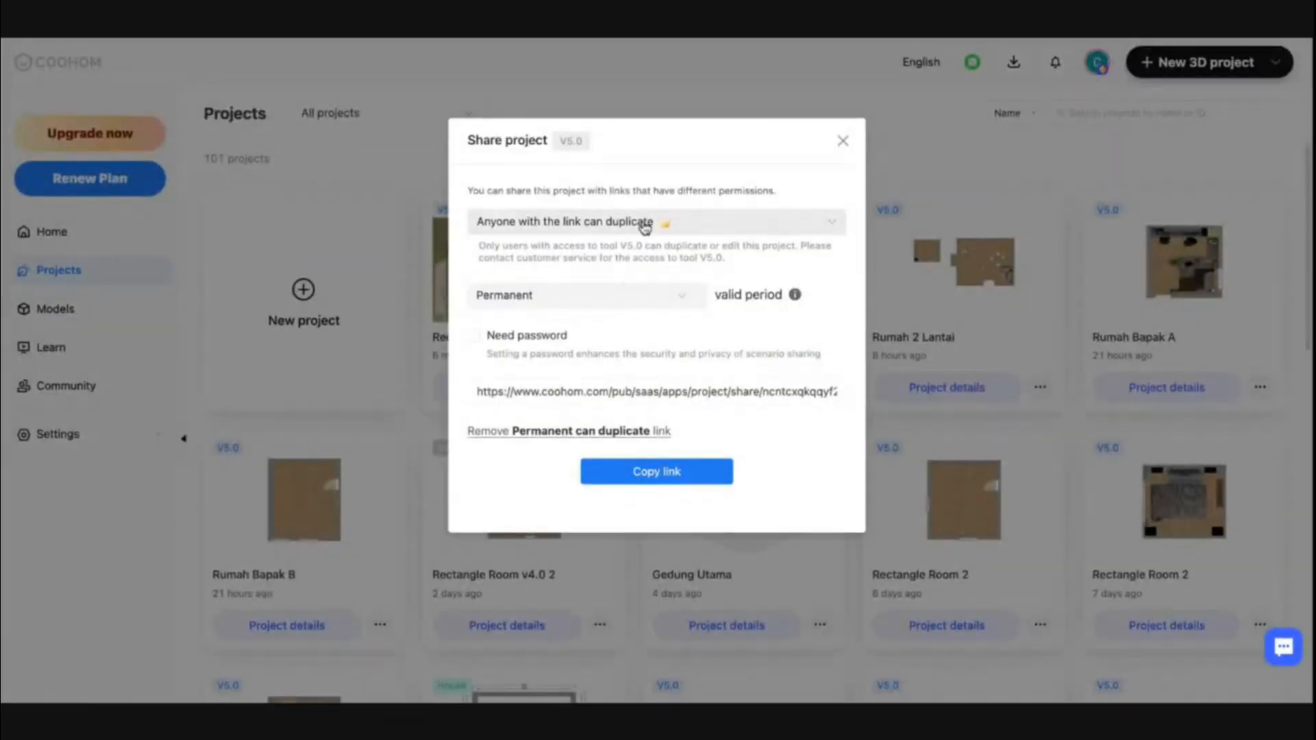
click(643, 222)
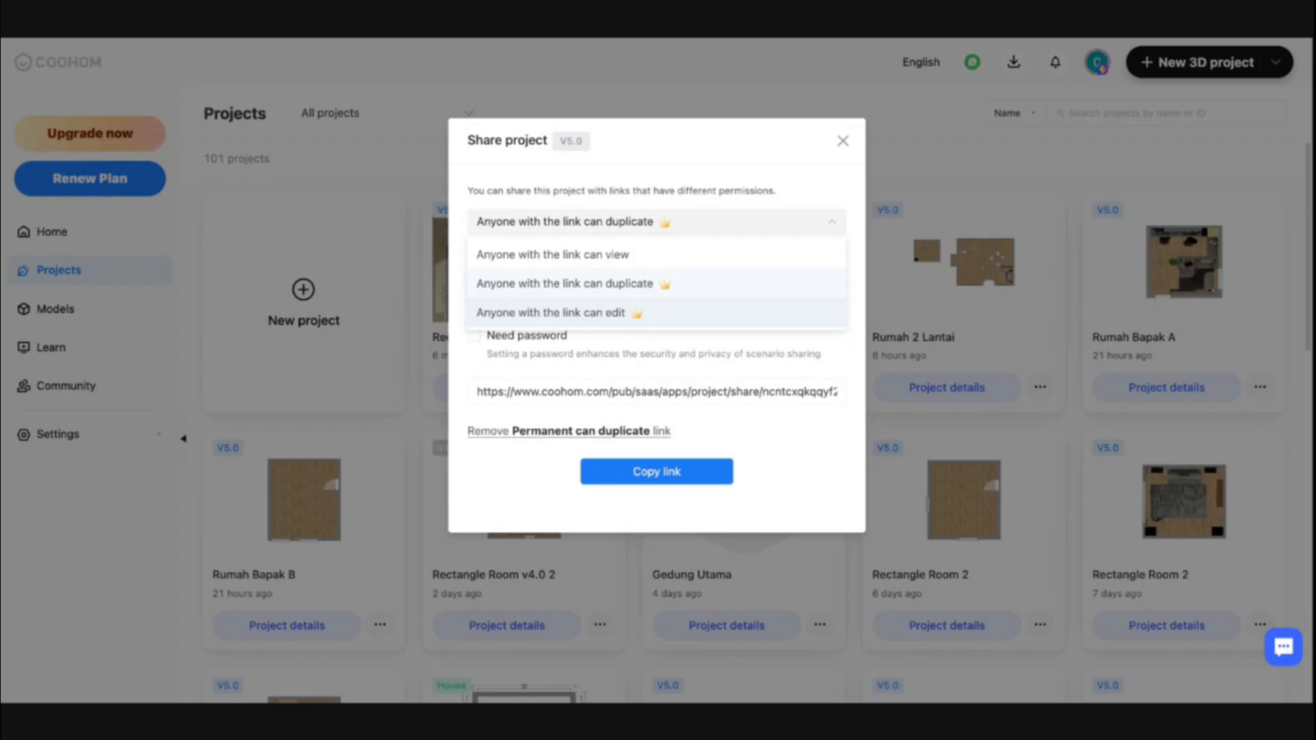
click(633, 39)
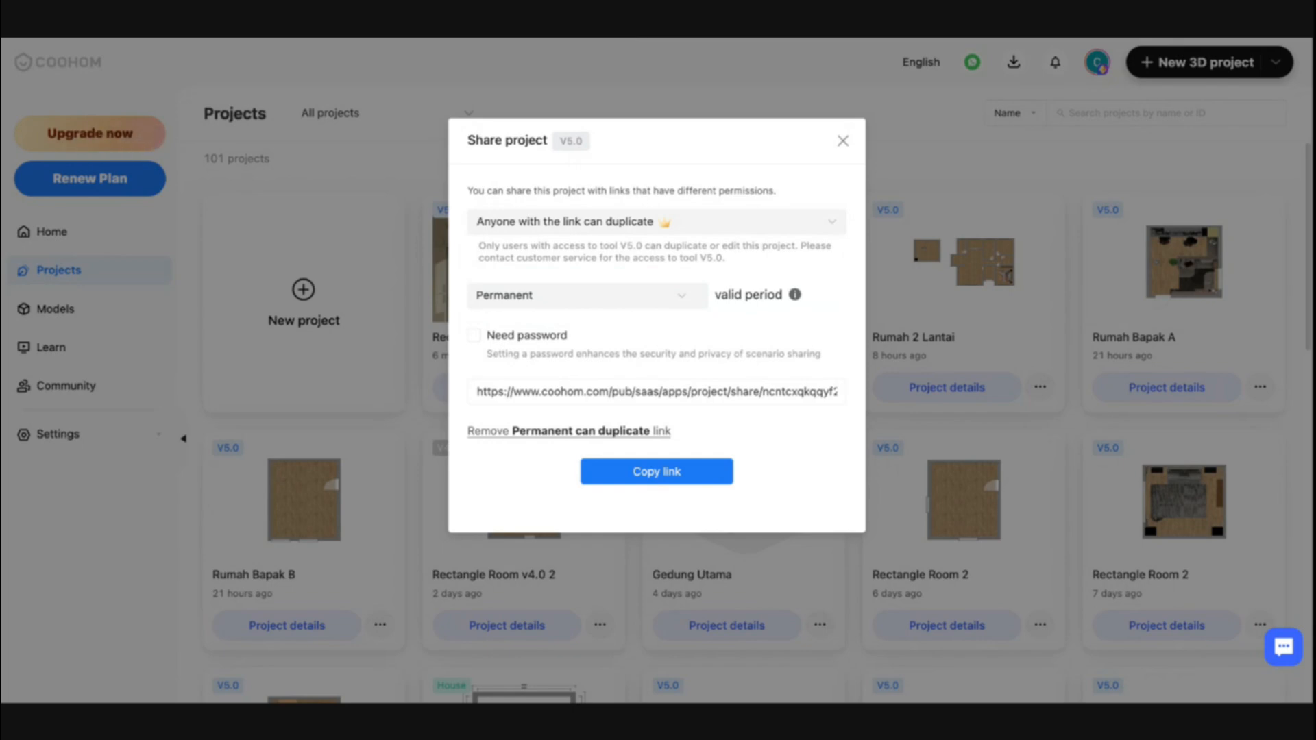
click(843, 142)
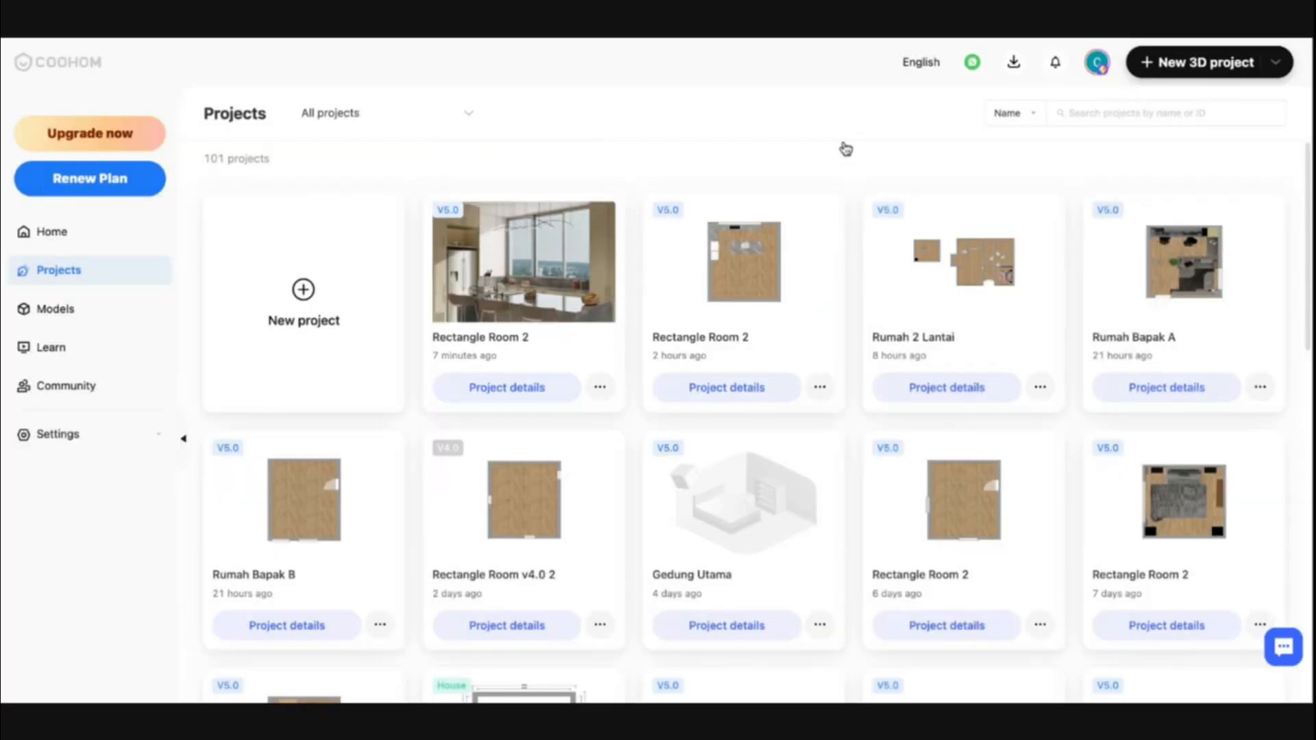